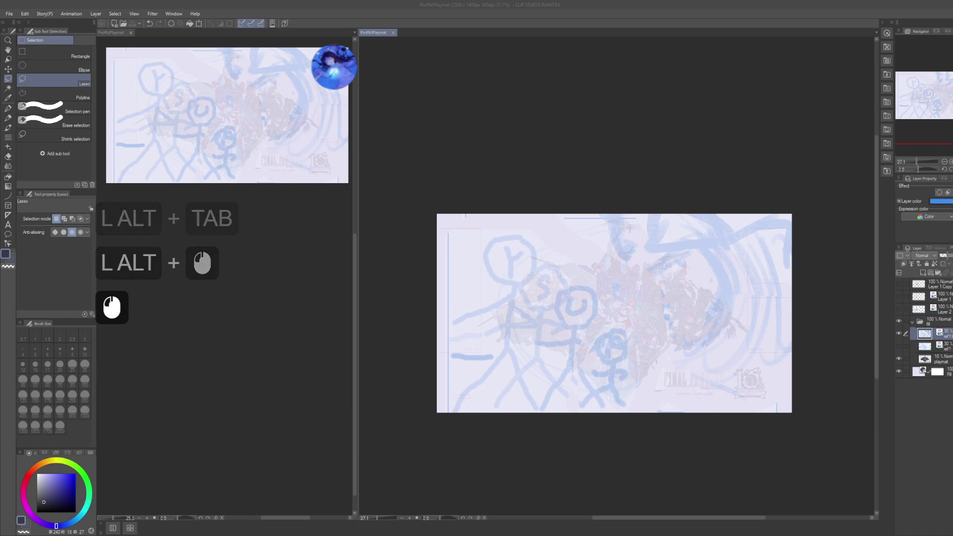
- Zoom in on the stick figures, discard a test G-pen stroke, and save the playmat
drag(678, 276, 670, 246)
scroll(647, 260, up, 2)
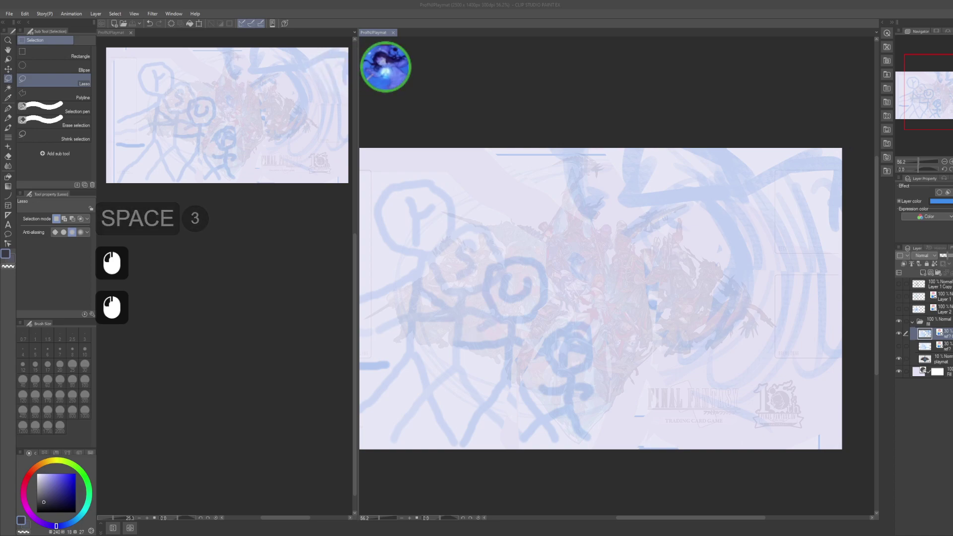
click(570, 64)
click(570, 64)
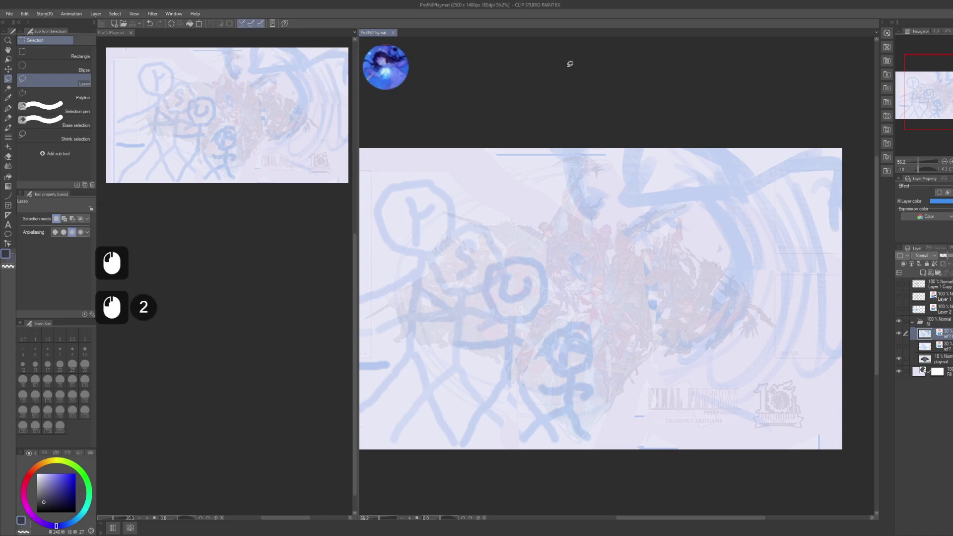
key(p)
drag(571, 213, 675, 236)
key(ctrl+z)
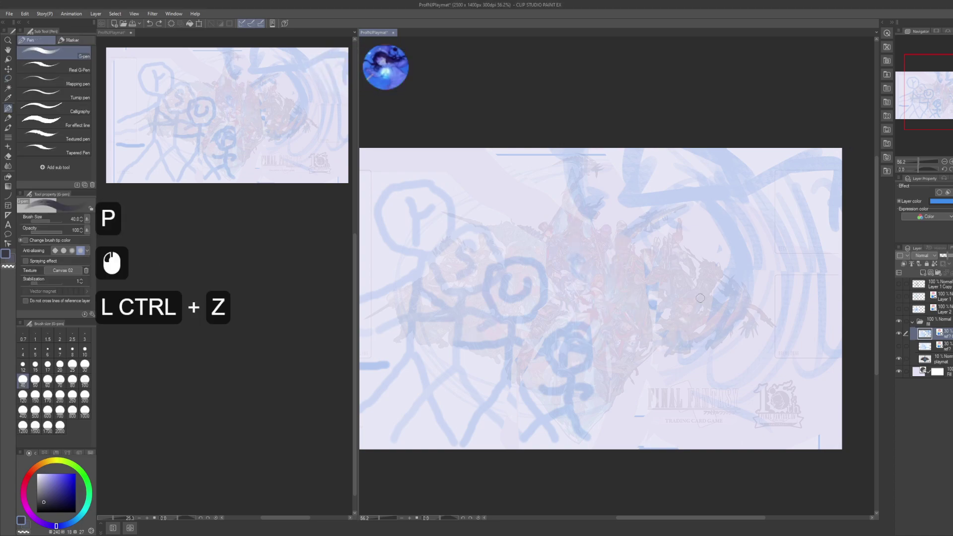
key(ctrl+s)
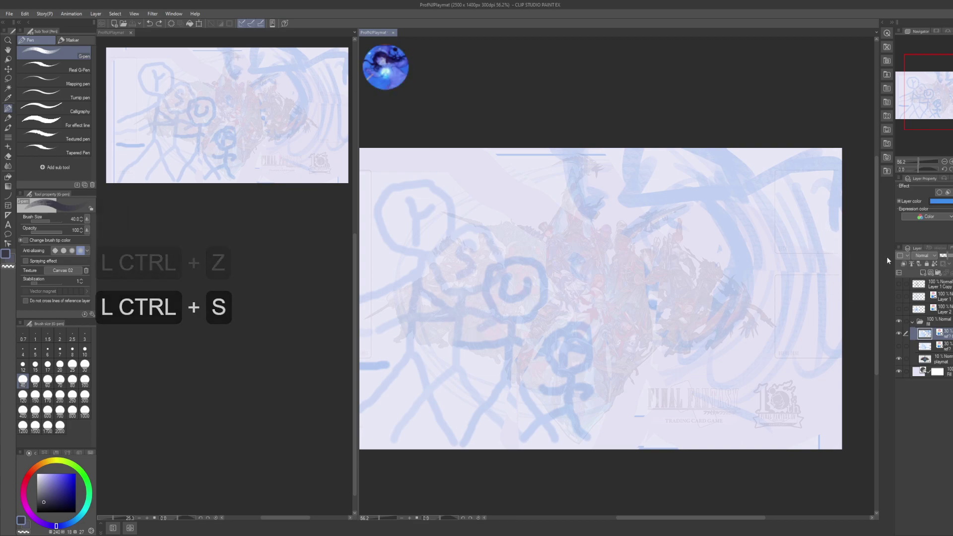
- Toggle Layer 1 Copy and Layer 1 visibility to compare the sketches, leaving both hidden
click(899, 288)
click(899, 286)
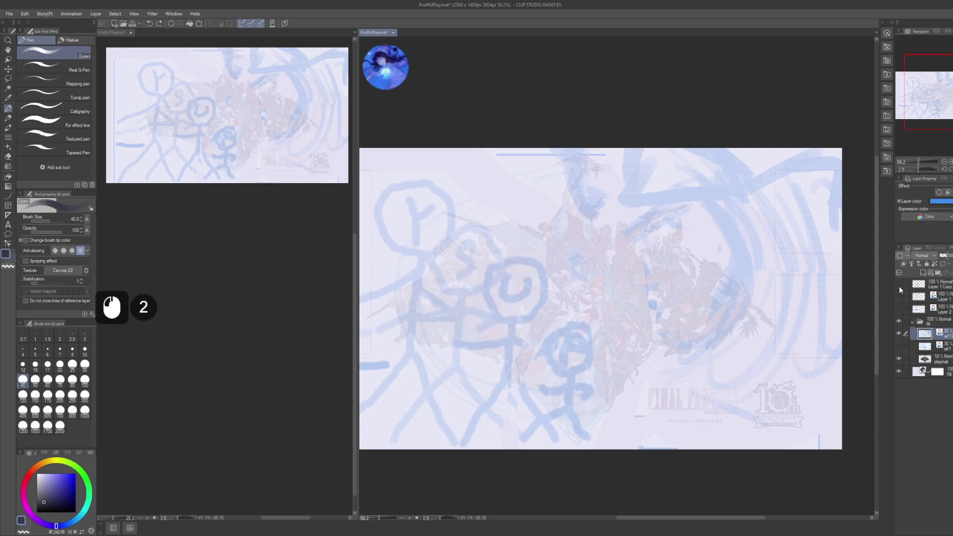
click(898, 284)
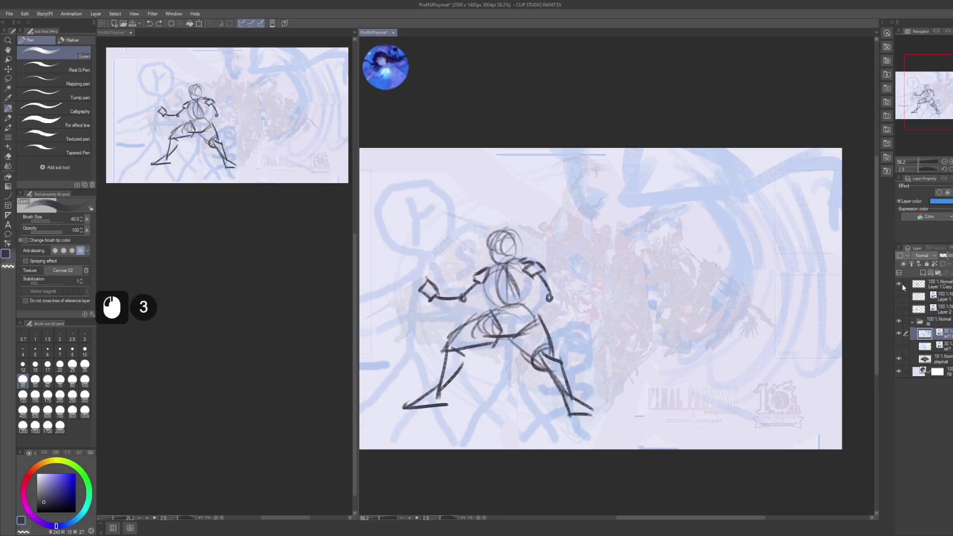
click(899, 296)
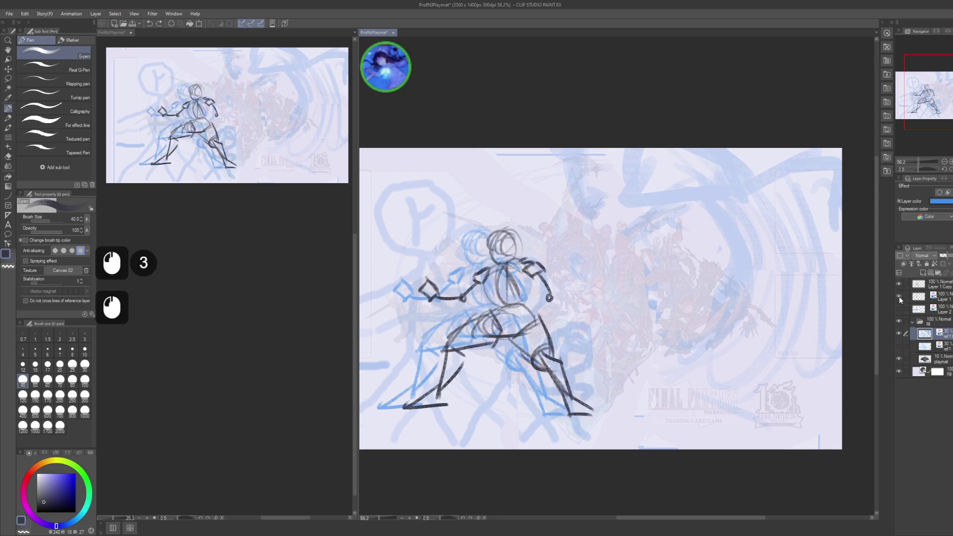
click(900, 296)
click(898, 283)
click(899, 297)
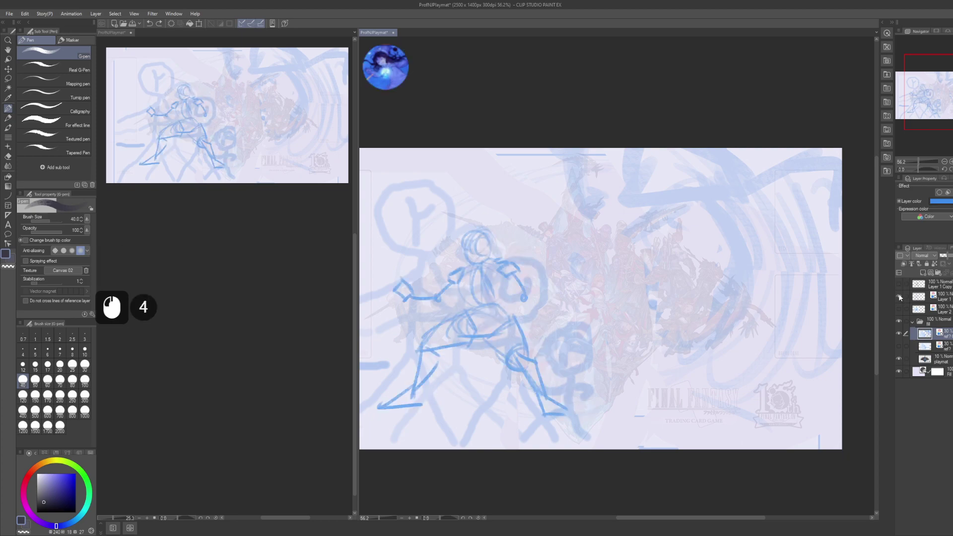
click(899, 295)
click(899, 296)
click(899, 297)
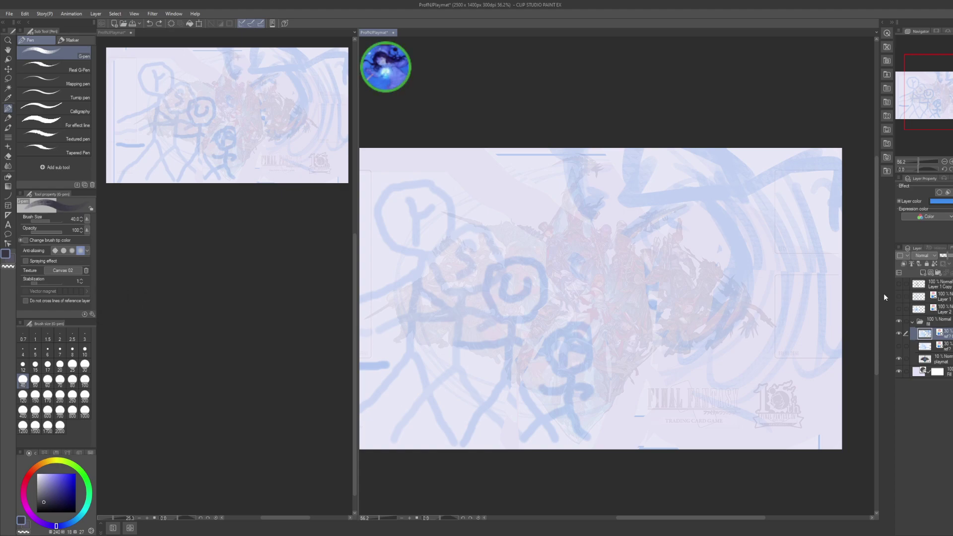
scroll(221, 327, down, 4)
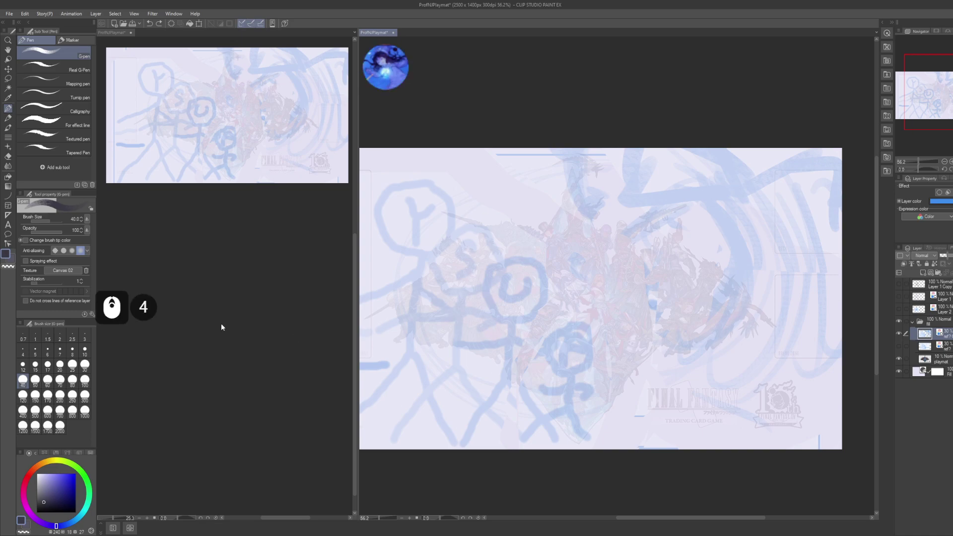
scroll(203, 349, up, 2)
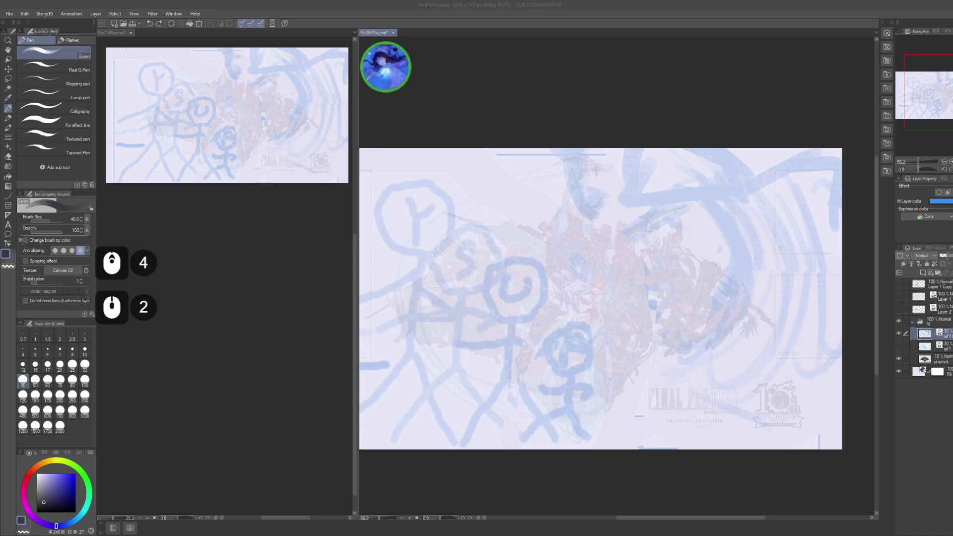
scroll(204, 348, down, 3)
click(204, 348)
key(shift+alt)
click(203, 348)
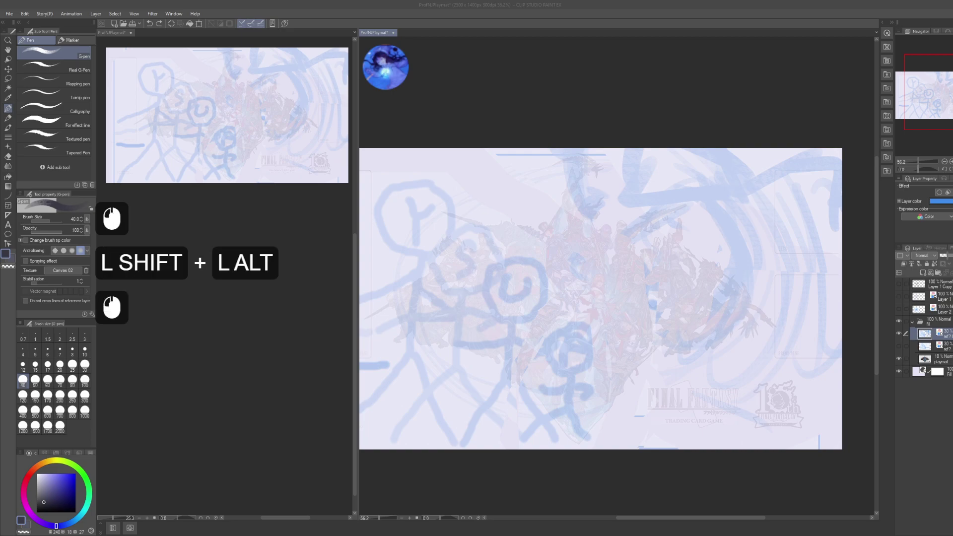
scroll(203, 348, down, 6)
click(204, 348)
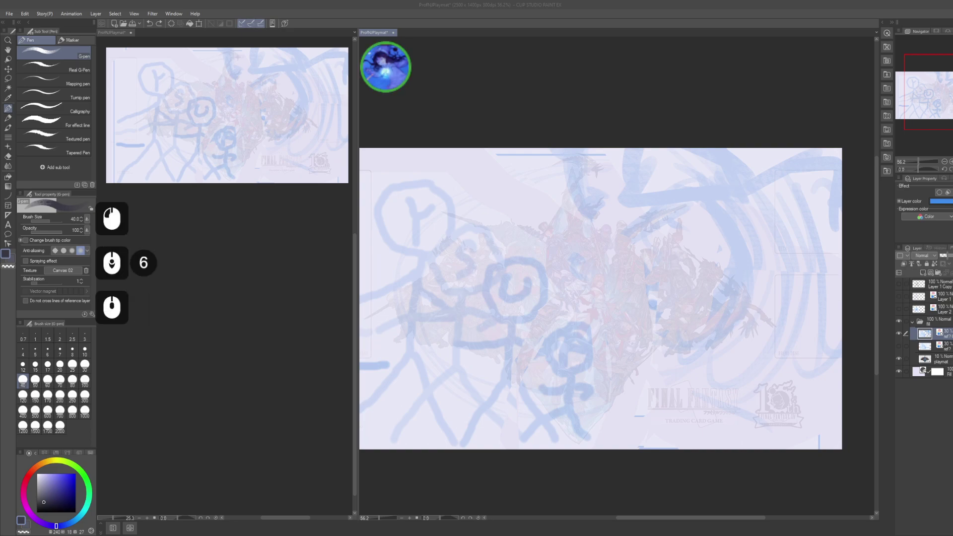
scroll(203, 348, down, 3)
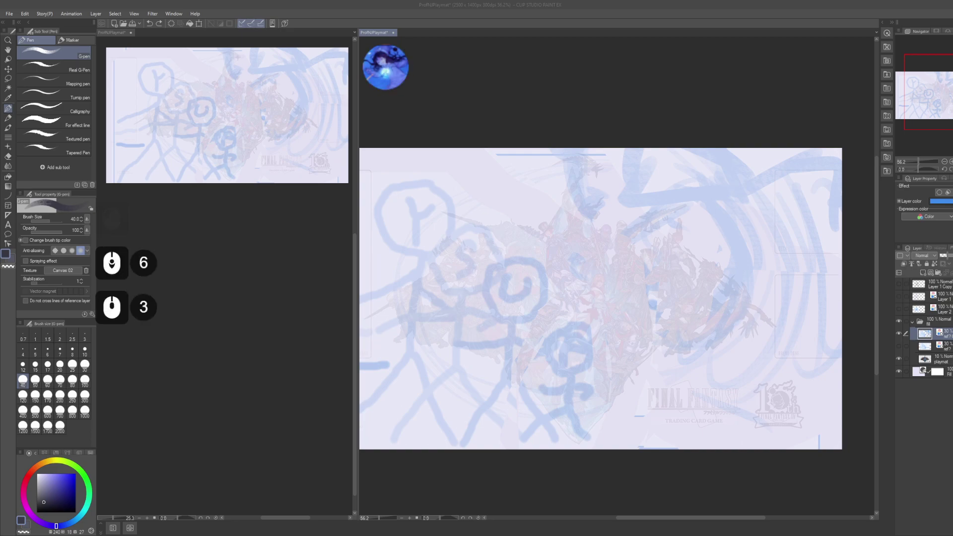
scroll(204, 348, up, 5)
click(204, 348)
alt+shift+click(204, 348)
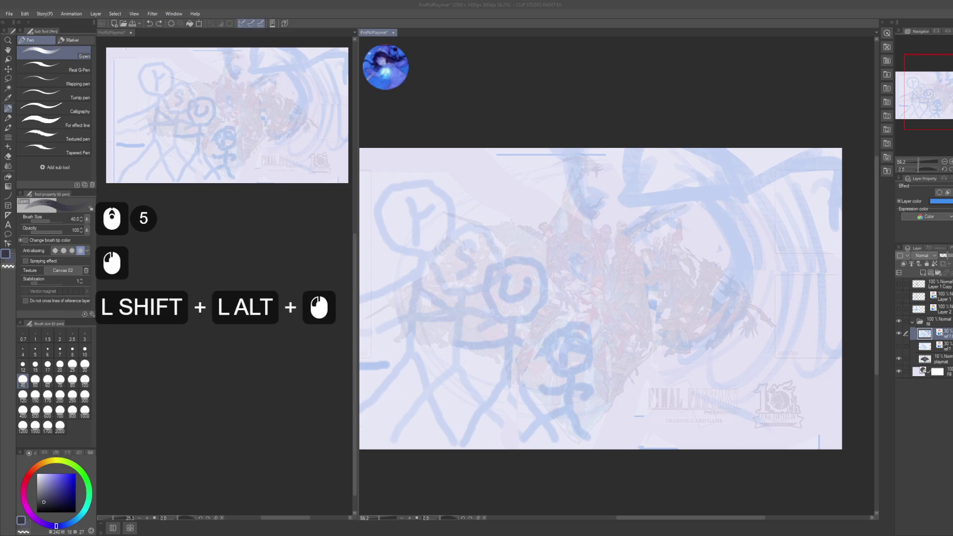
scroll(203, 348, down, 1)
scroll(203, 348, down, 2)
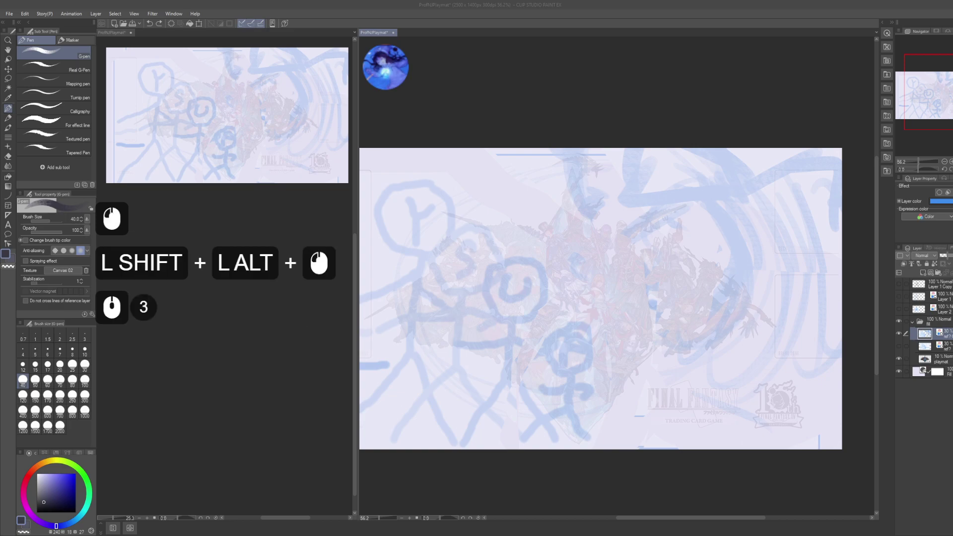
scroll(204, 349, up, 2)
click(204, 348)
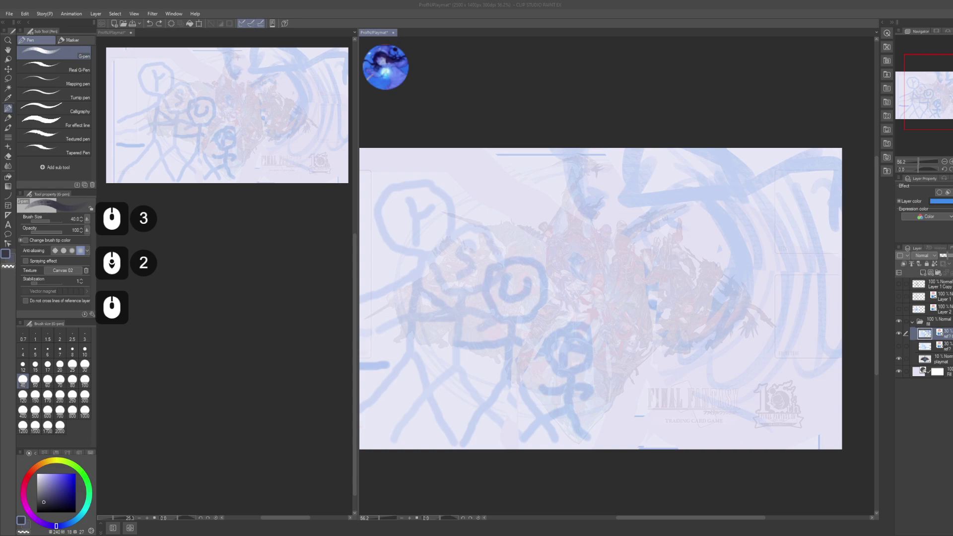
scroll(203, 349, up, 4)
click(203, 348)
scroll(203, 348, down, 1)
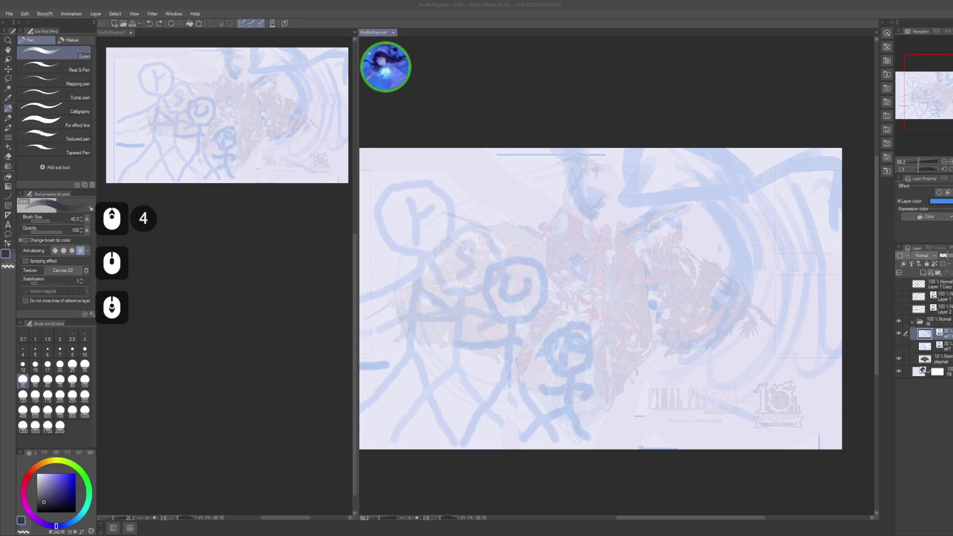
scroll(203, 348, up, 2)
scroll(204, 348, down, 4)
click(203, 349)
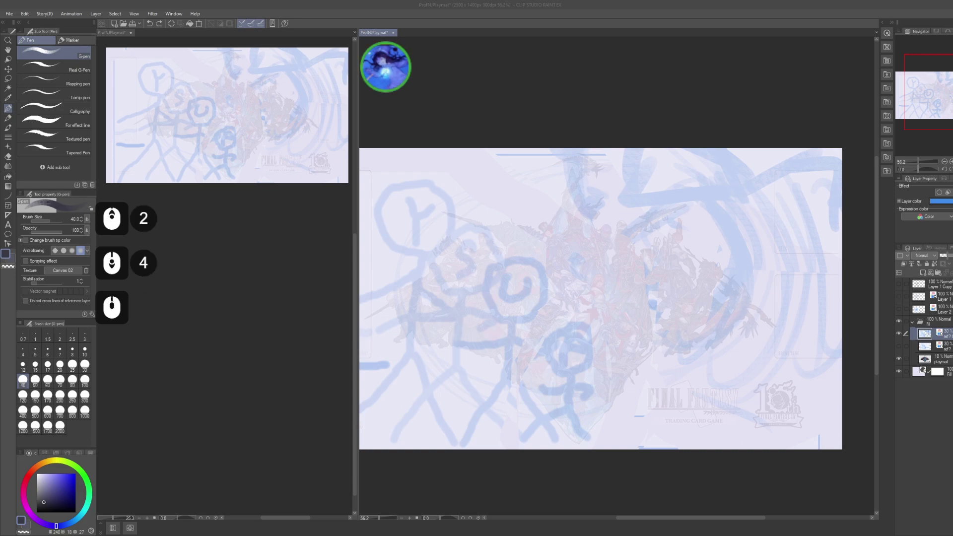
scroll(203, 348, up, 1)
double_click(203, 348)
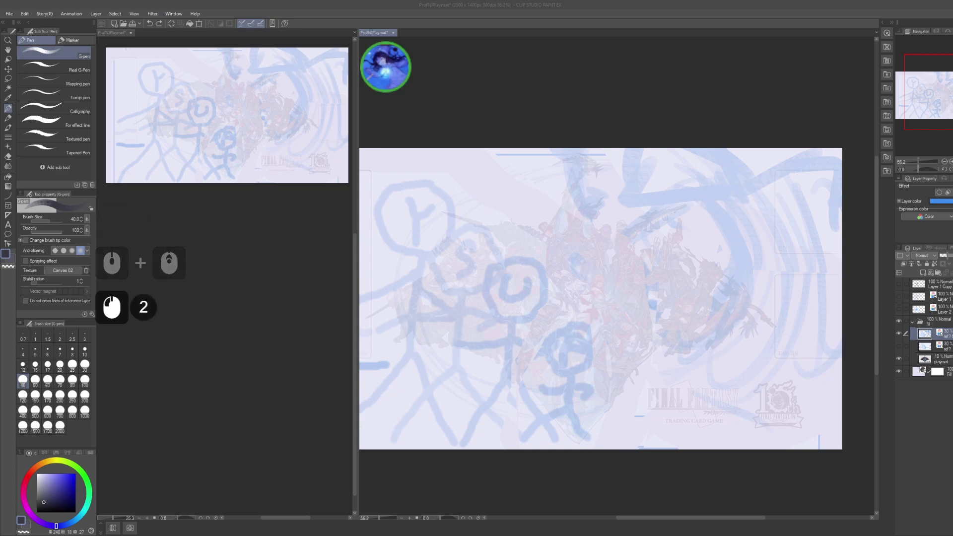
click(204, 348)
click(203, 348)
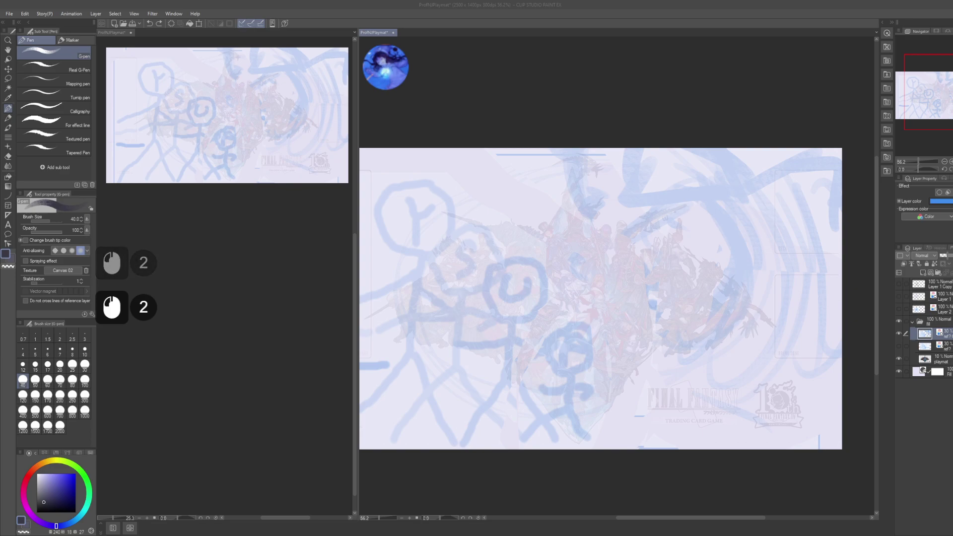
click(203, 348)
key(ctrl+shift+a)
click(203, 348)
key(ctrl+shift+h)
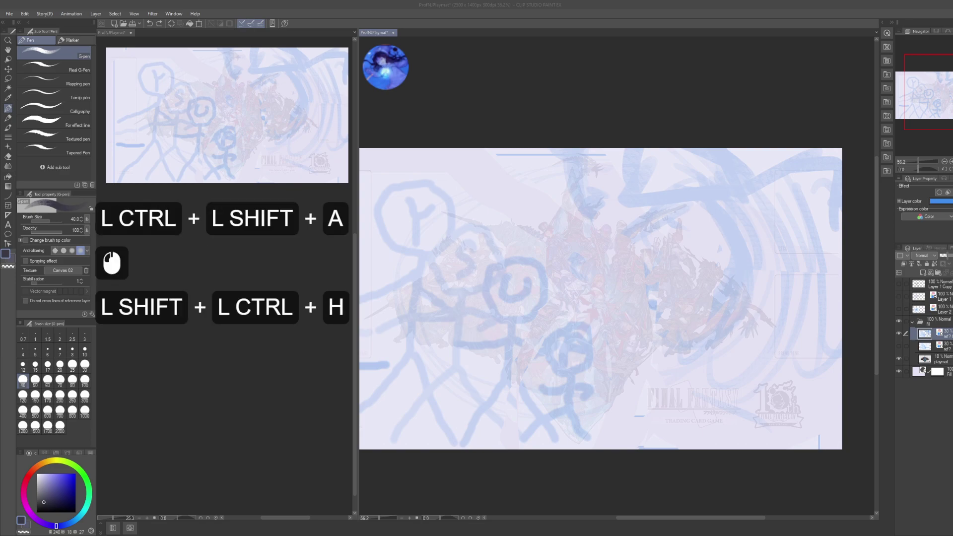
click(203, 348)
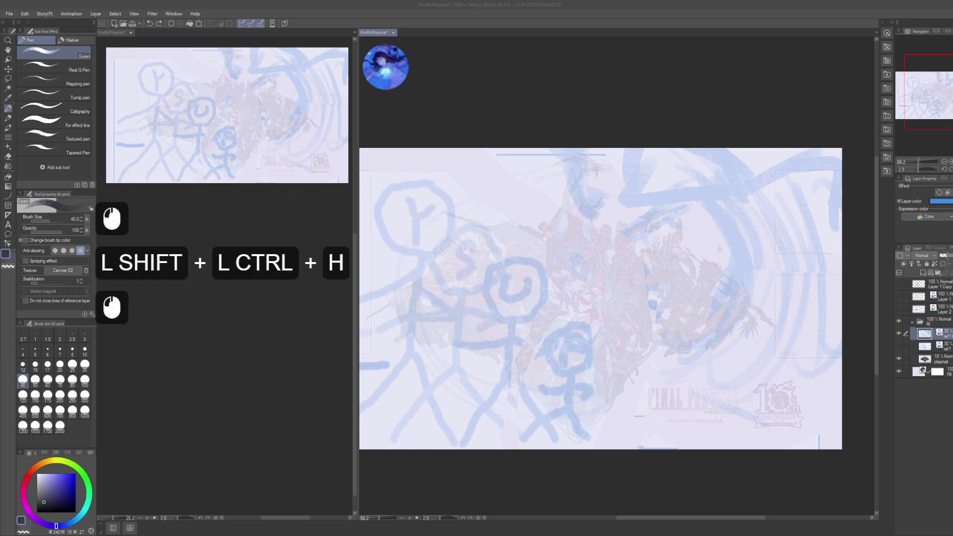
text(porom)
key(Return)
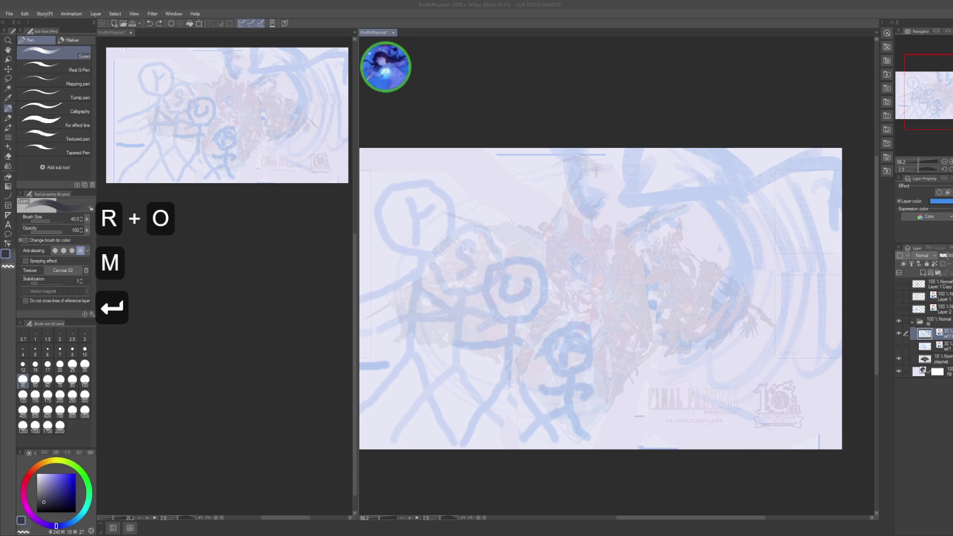
double_click(203, 348)
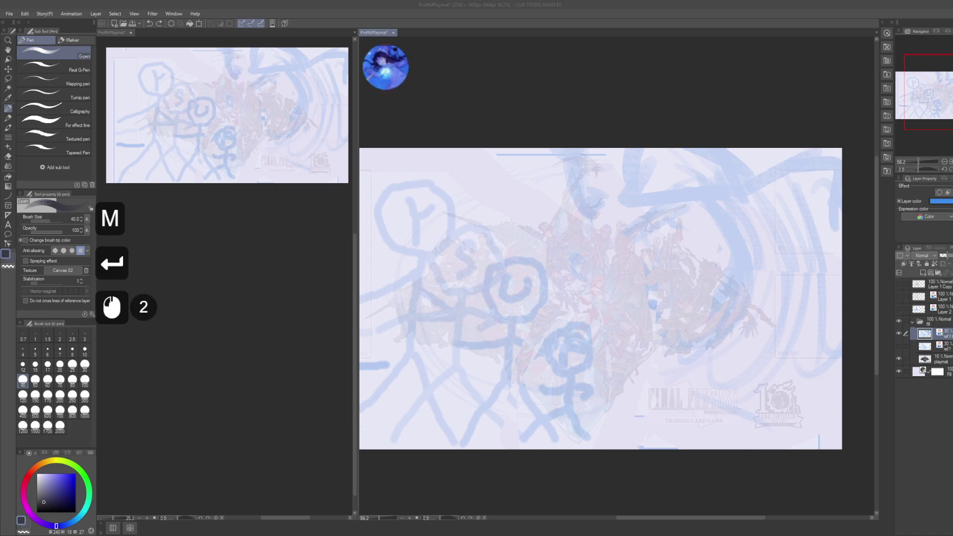
scroll(204, 348, down, 8)
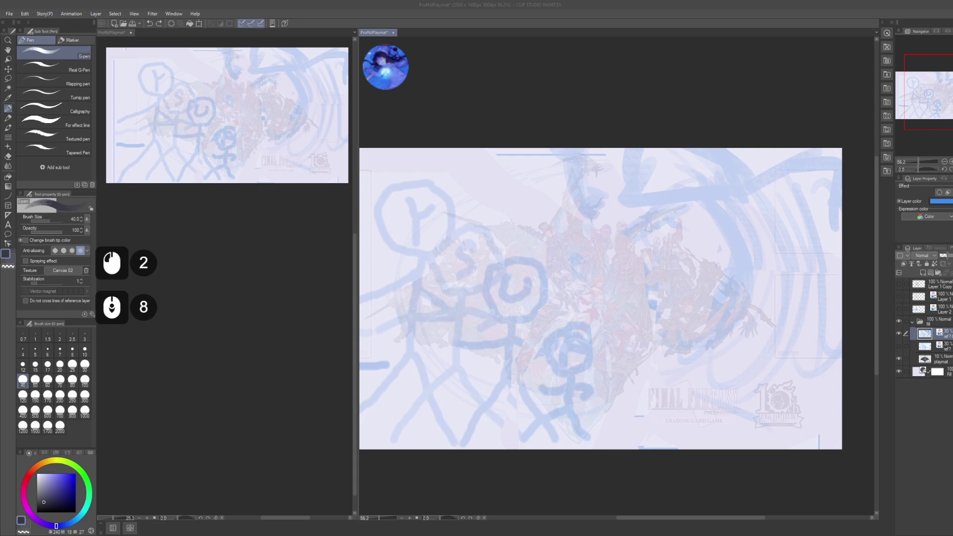
middle_click(203, 348)
middle_click(203, 349)
middle_click(203, 349)
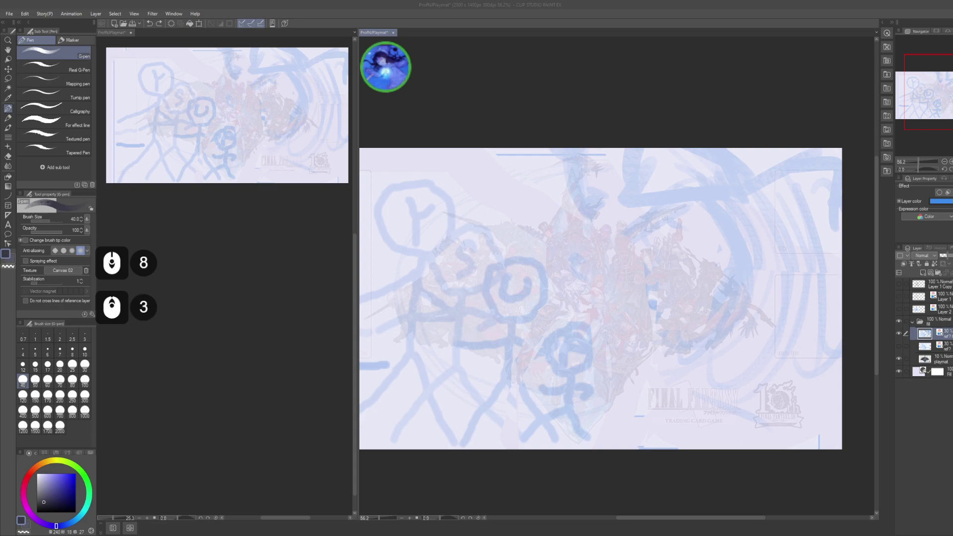
click(203, 348)
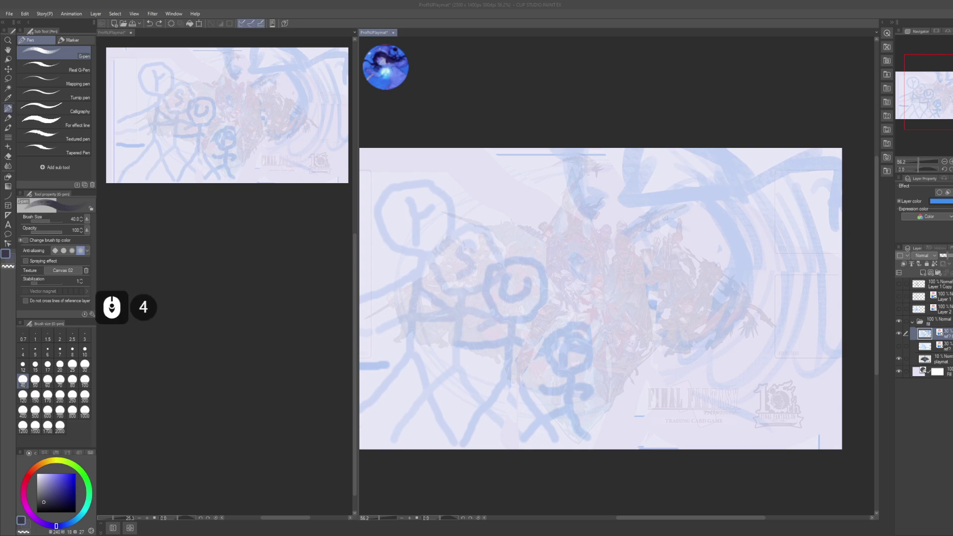
scroll(600, 298, down, 8)
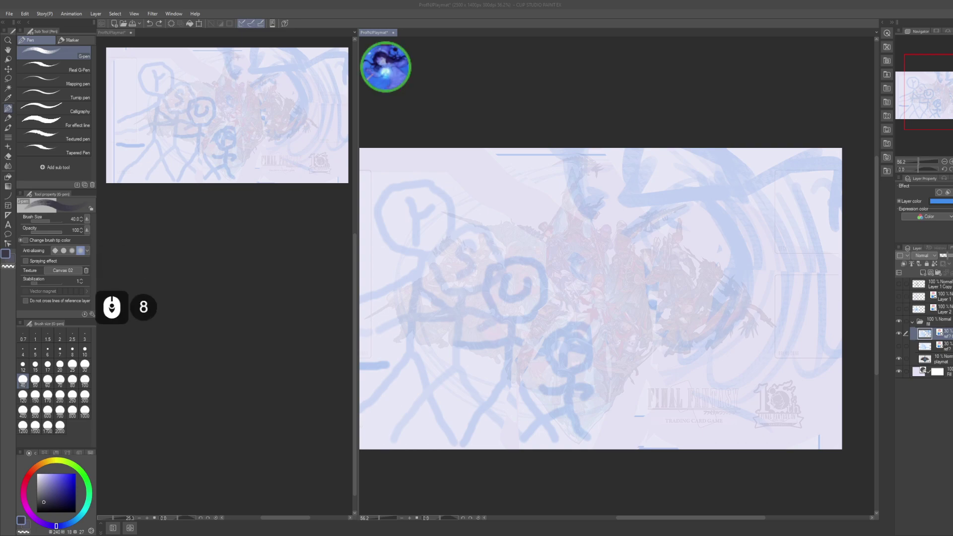
scroll(601, 298, down, 4)
scroll(600, 298, down, 2)
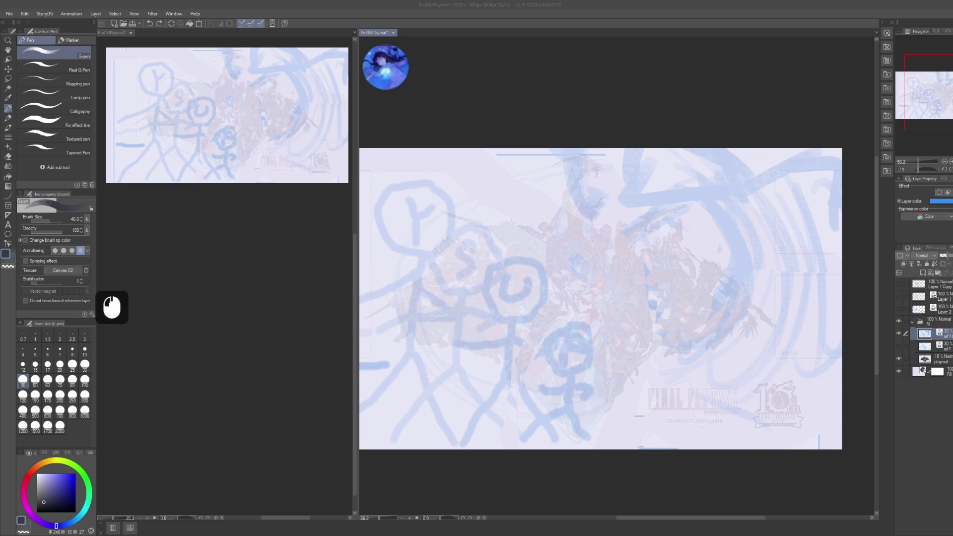
scroll(601, 298, down, 4)
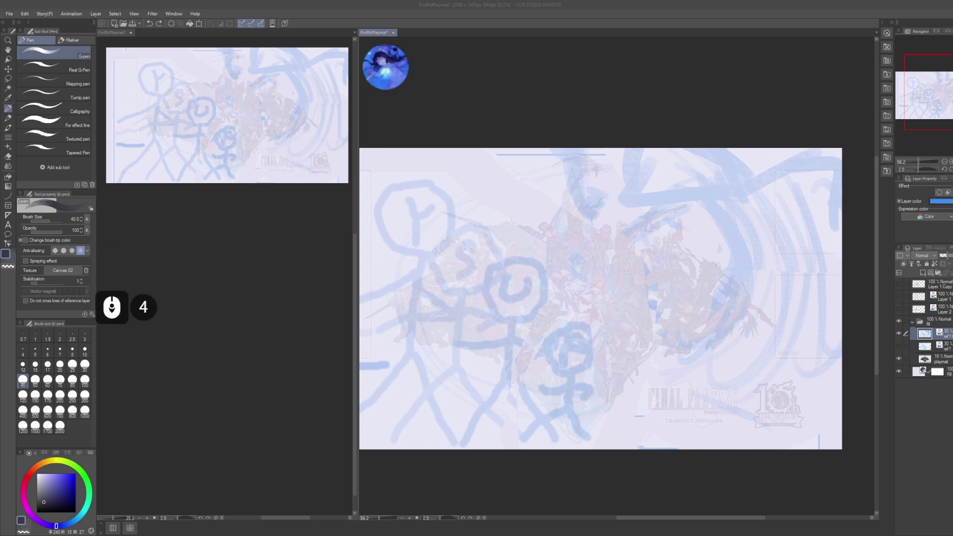
key(ctrl)
key(ctrl+f)
key(p)
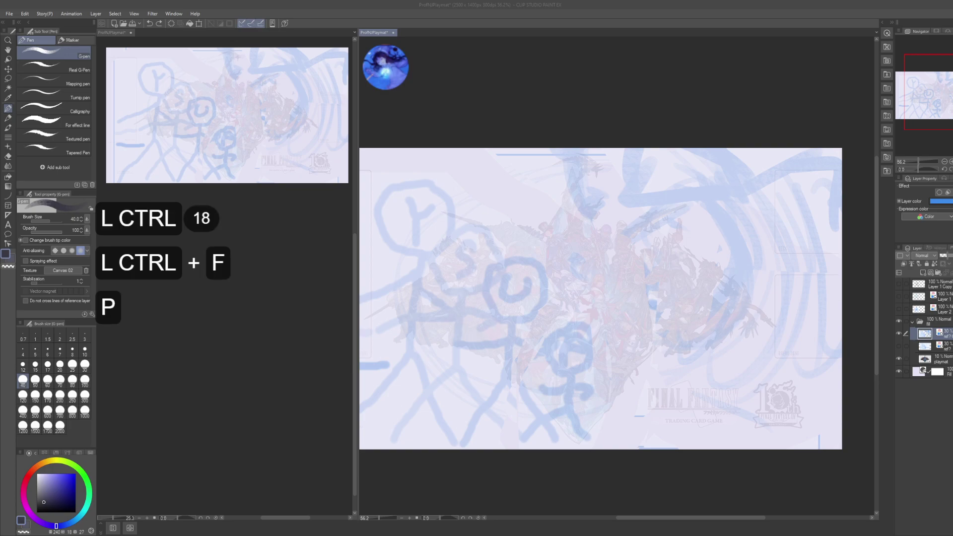
key(o)
key(r+o)
key(m)
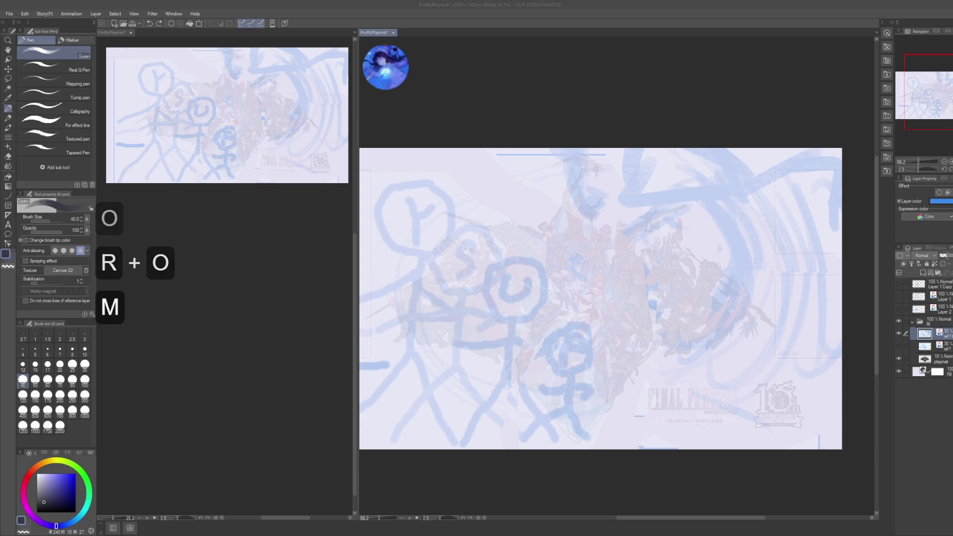
key(BackSpace)
key(BackSpace)
key(BackSpace)
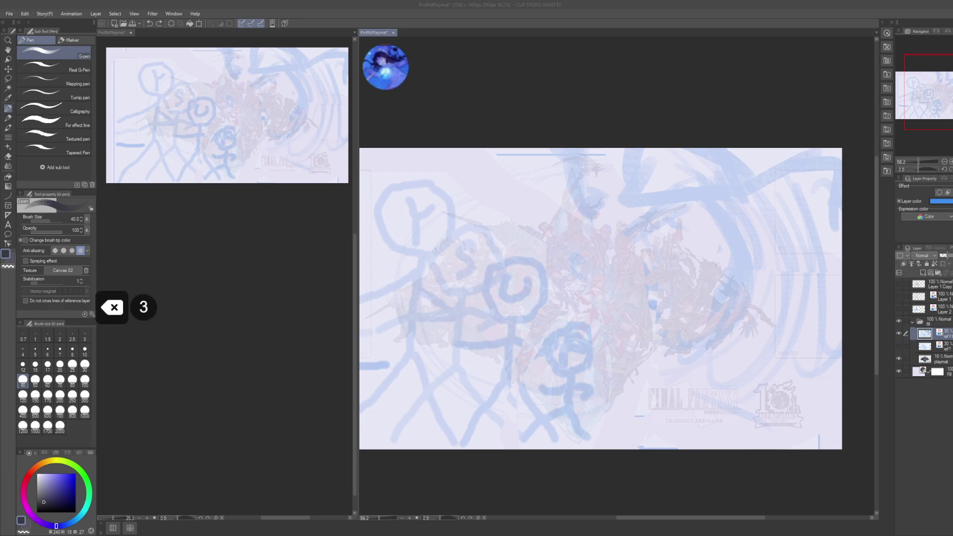
key(l)
key(o)
key(BackSpace)
key(BackSpace)
key(BackSpace)
key(BackSpace)
key(BackSpace)
key(BackSpace)
key(BackSpace)
key(BackSpace)
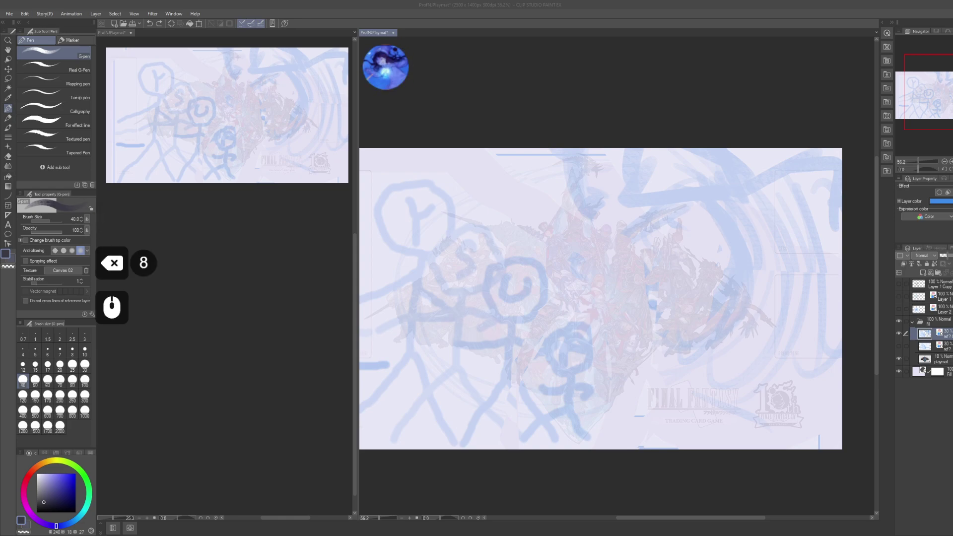
- Return focus to the Clip Studio Paint window and undo the last action
click(679, 107)
click(678, 108)
key(alt+Tab)
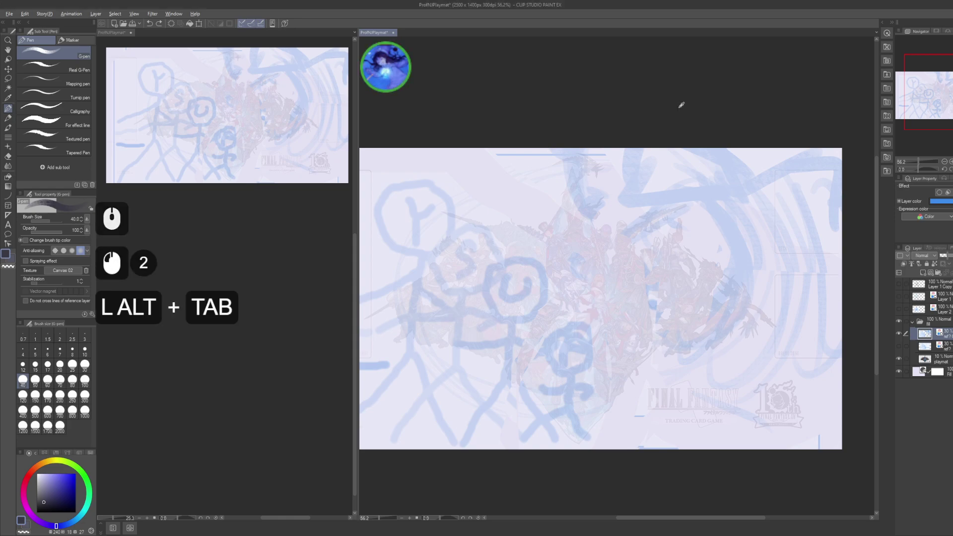
key(alt+Tab)
key(ctrl+shift+a)
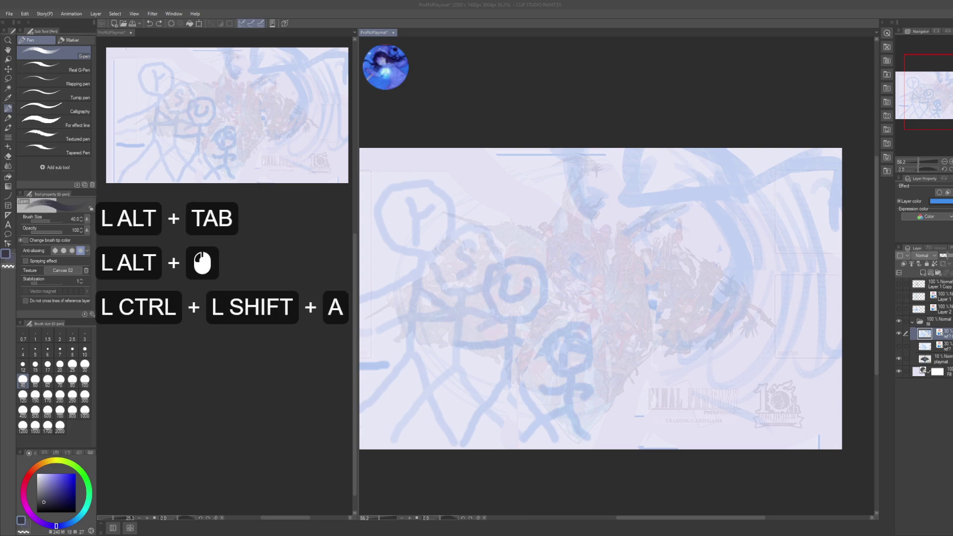
click(647, 90)
click(644, 386)
key(ctrl+z)
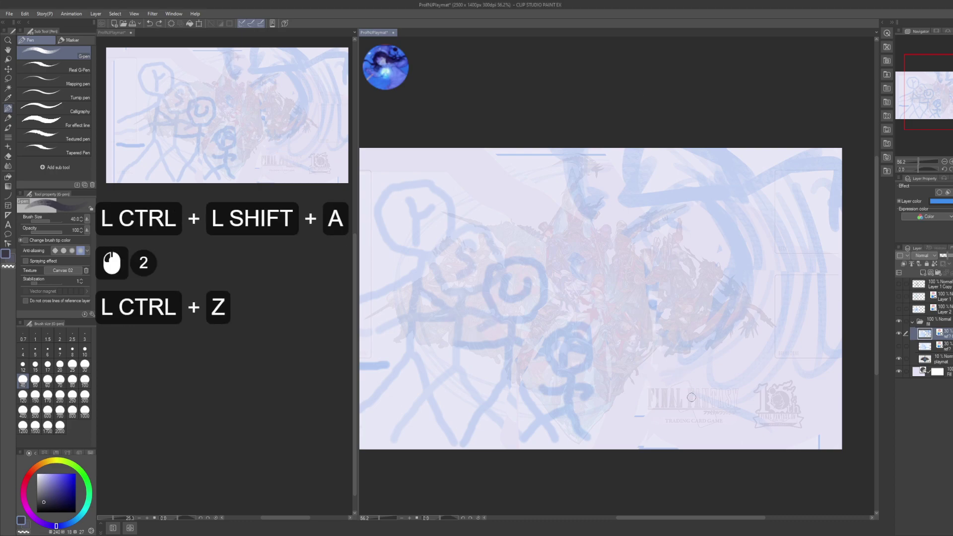
- Hide the dark sketch on Layer 1 Copy, show the blue sketch on Layer 1, and select Layer 1
click(900, 285)
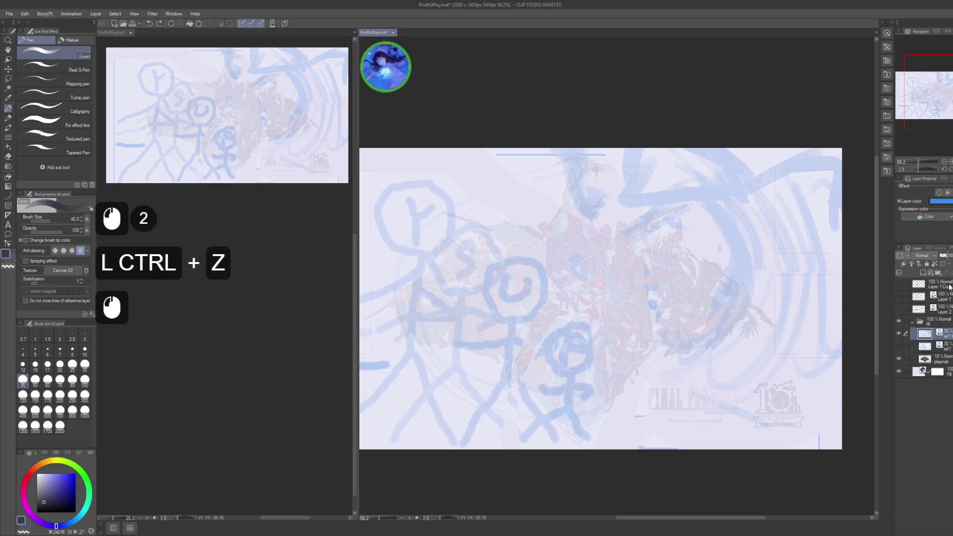
click(900, 285)
click(898, 284)
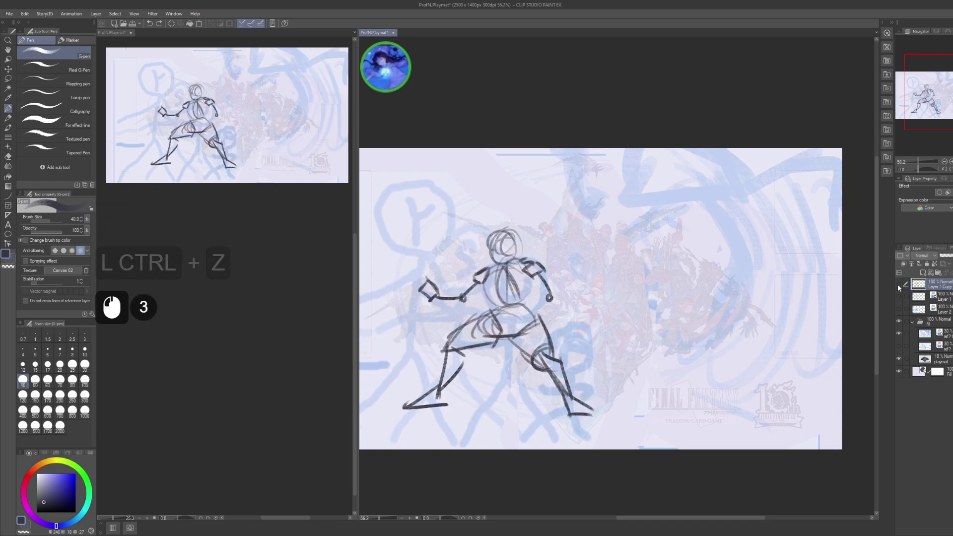
click(899, 283)
click(898, 282)
click(898, 284)
click(899, 296)
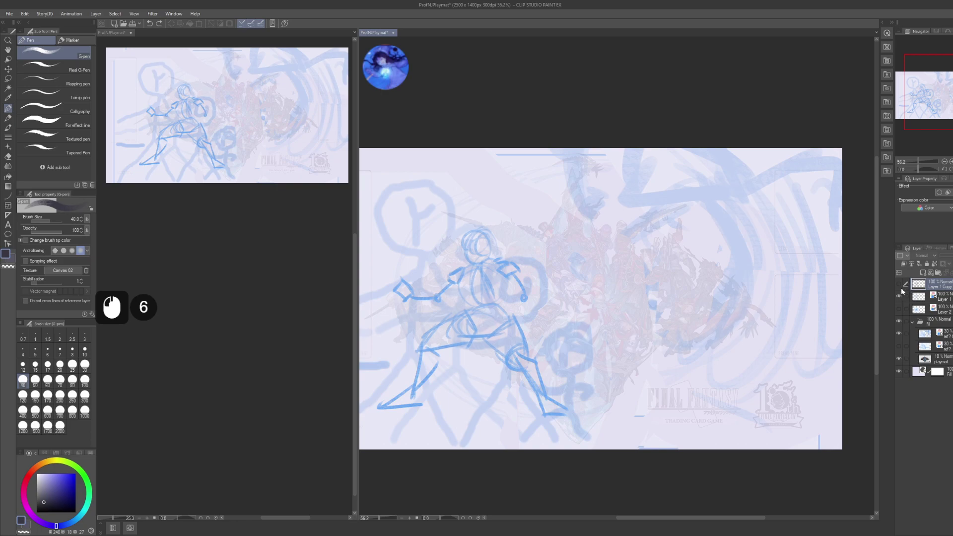
click(933, 296)
- Add a new layer and group it with Layer 1 into a folder named 'yang'
key(ctrl+shift+n)
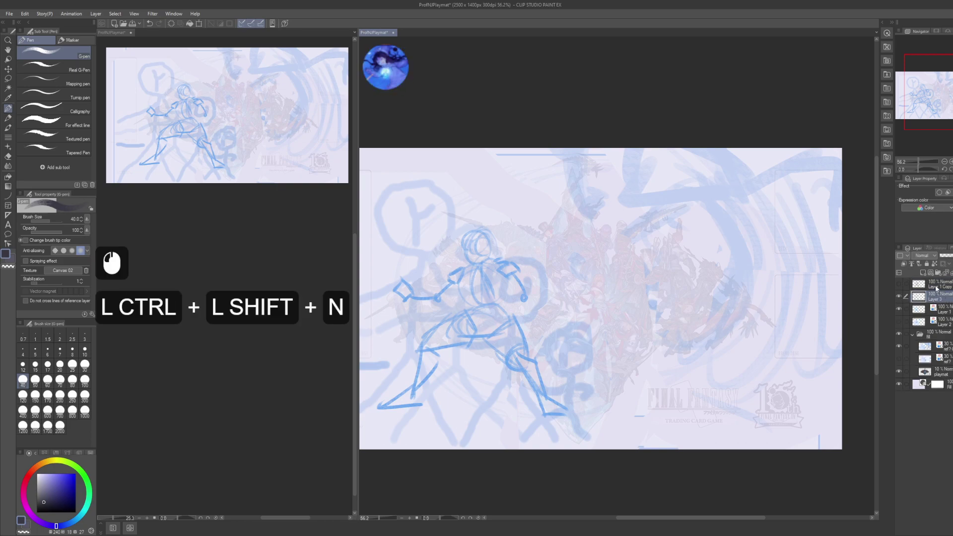
shift+click(949, 310)
key(ctrl+g)
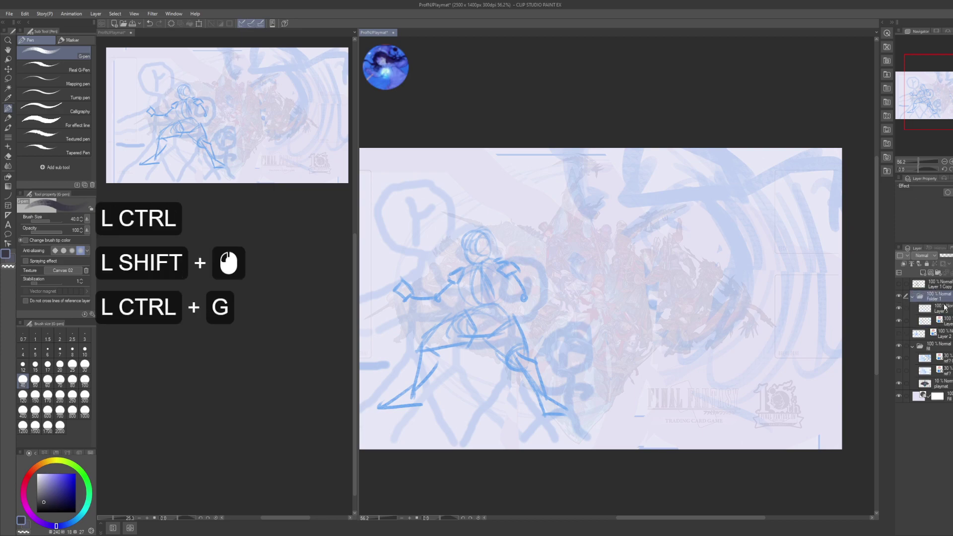
key(F2)
text(yang)
key(Return)
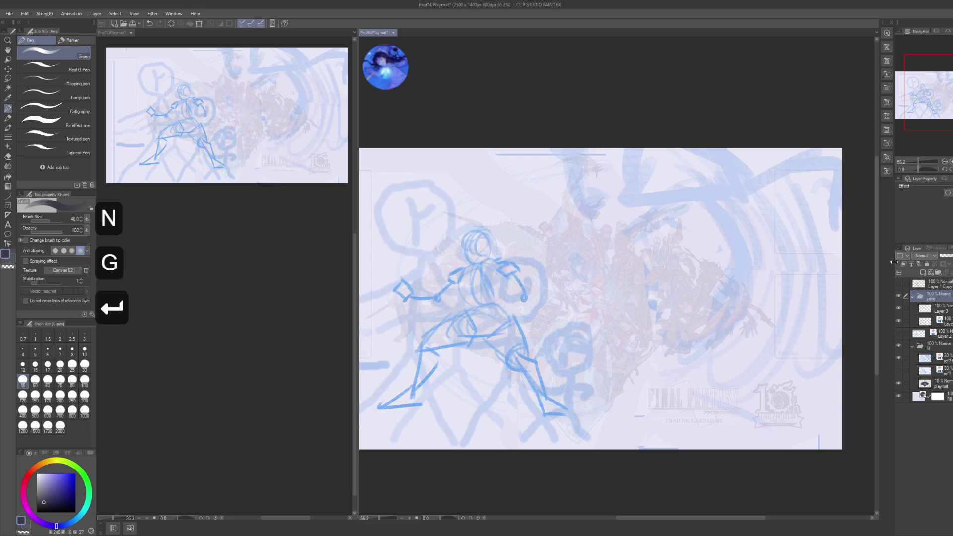
- Rename Layer 3 to 'shap' and select the blue sketch layer below it
click(936, 309)
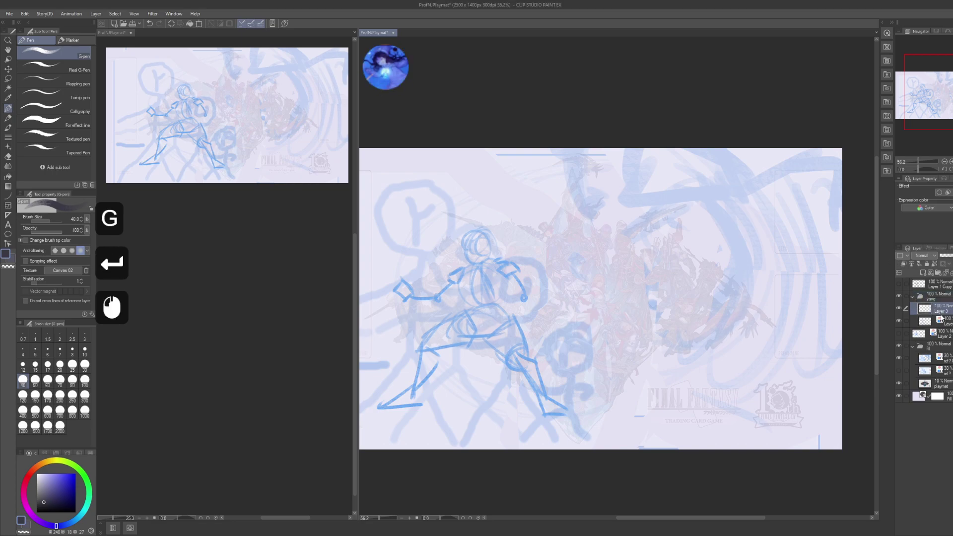
key(F2)
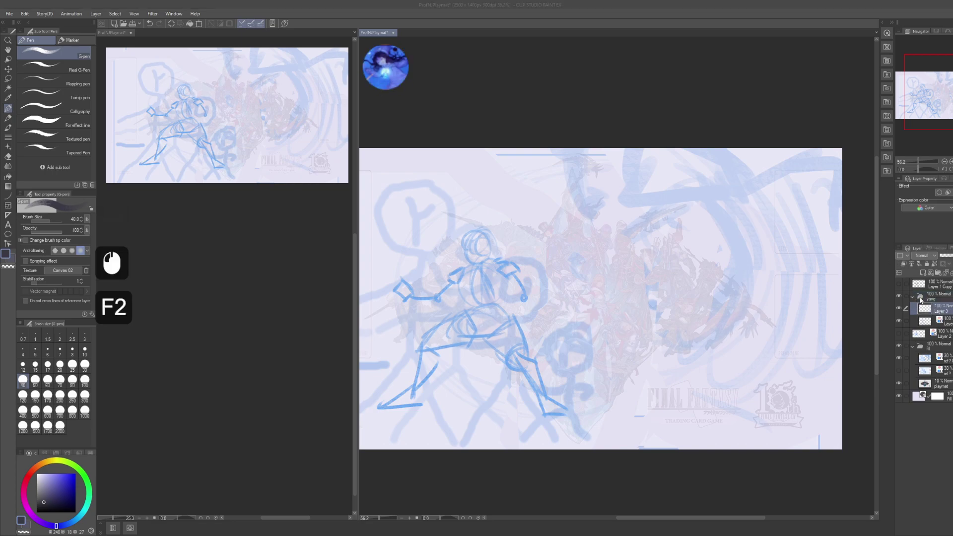
text(shap)
key(Return)
click(925, 320)
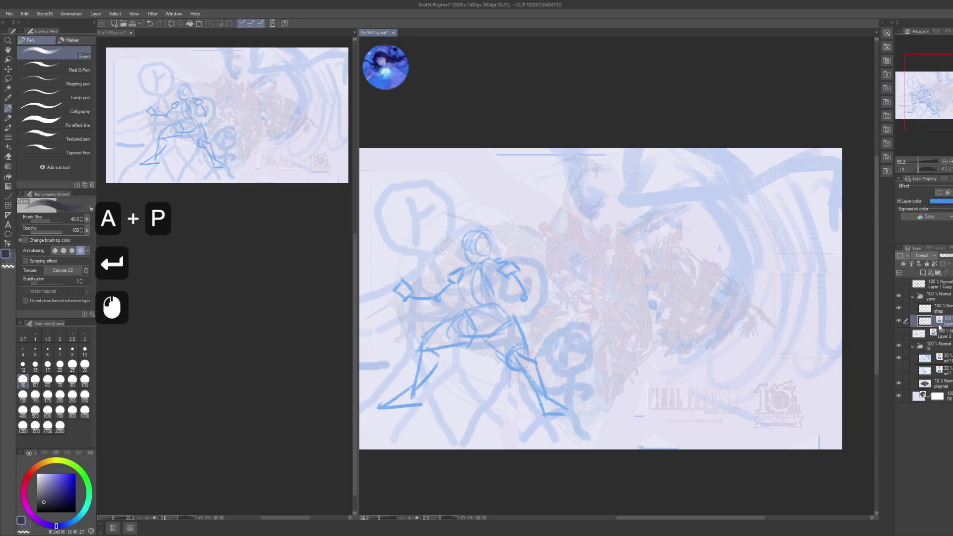
key(ctrl+t)
- Enlarge the blue sketch proportionally from its top-left corner and move it left
drag(607, 335, 682, 339)
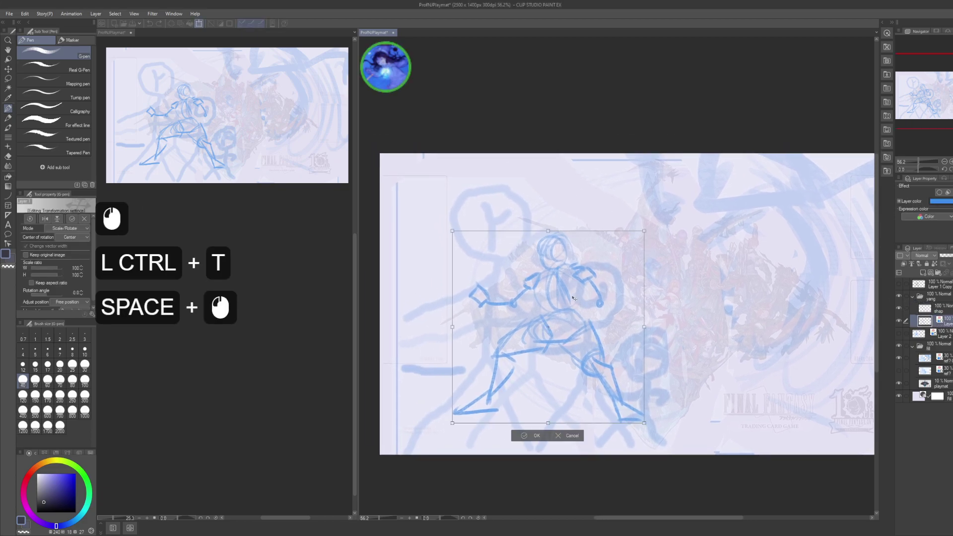
key(ctrl)
key(shift)
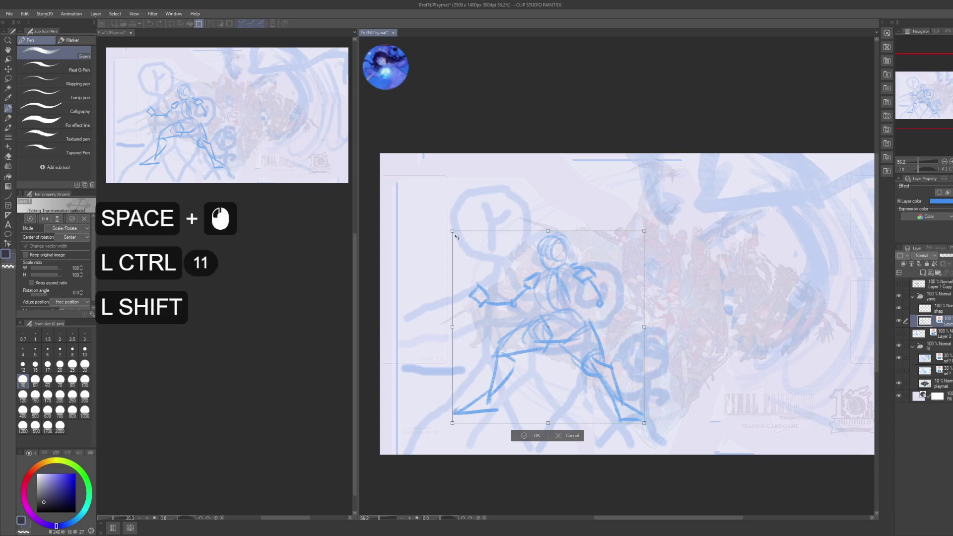
key(ctrl)
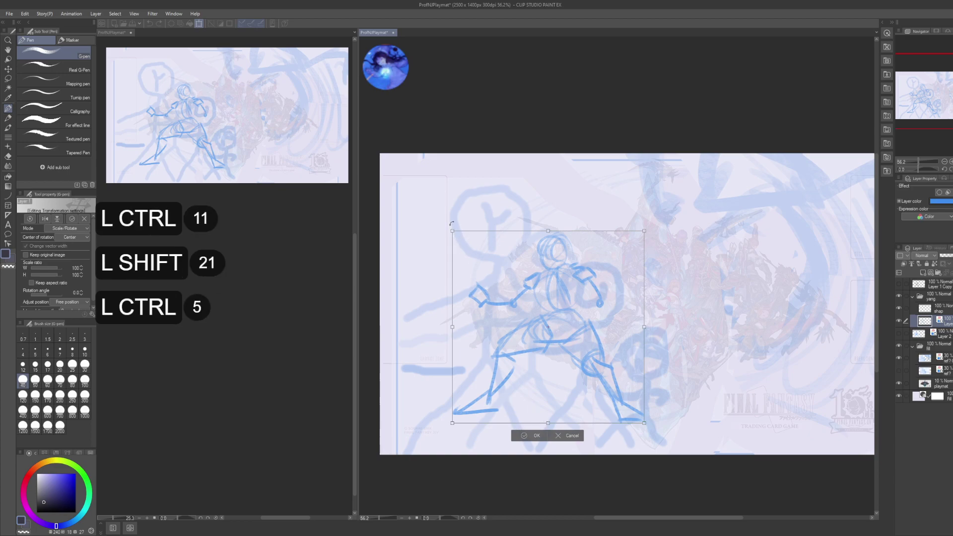
key(shift)
drag(454, 232, 413, 191)
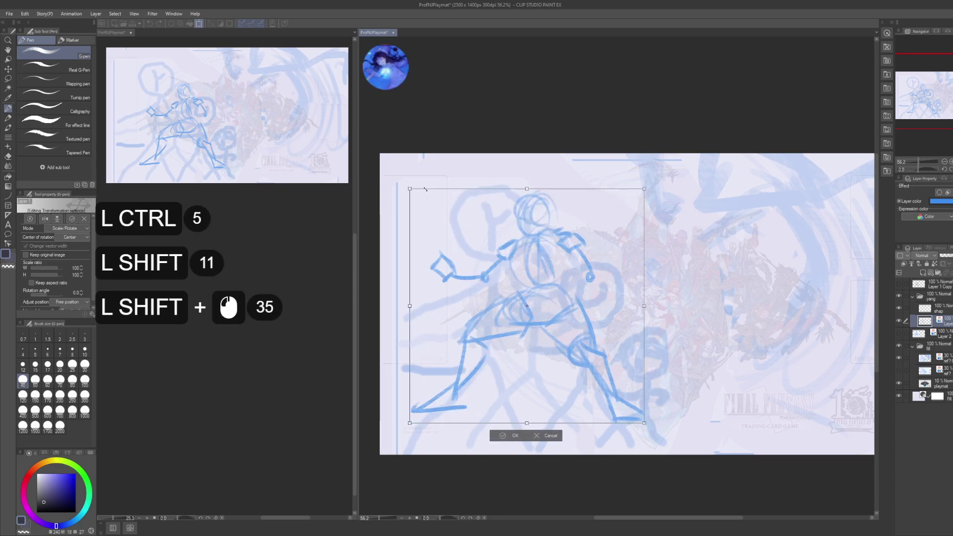
drag(603, 323, 569, 326)
- Stretch the sketch's lower part downward, slant its top to the right, and commit
key(shift)
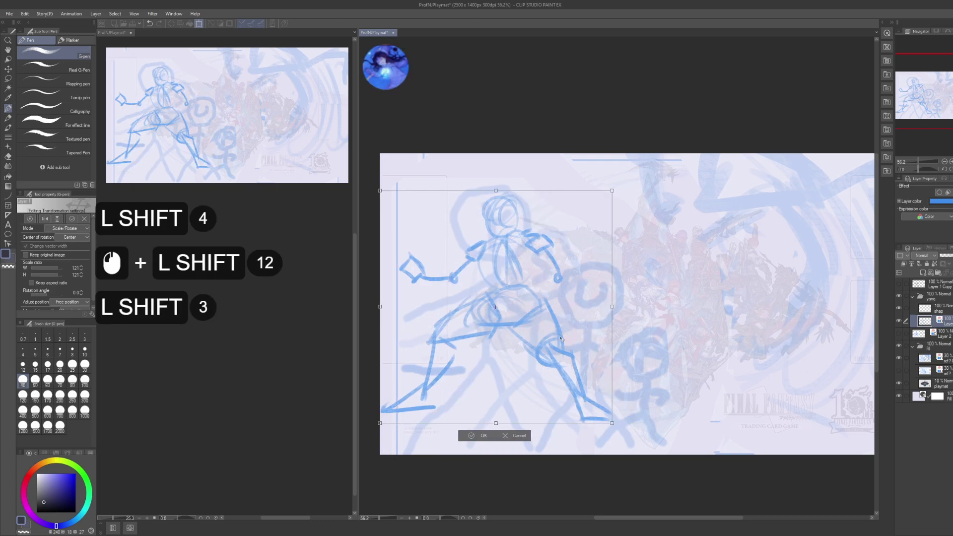
key(ctrl)
ctrl+click(495, 426)
drag(496, 425, 498, 506)
key(ctrl+z)
key(ctrl)
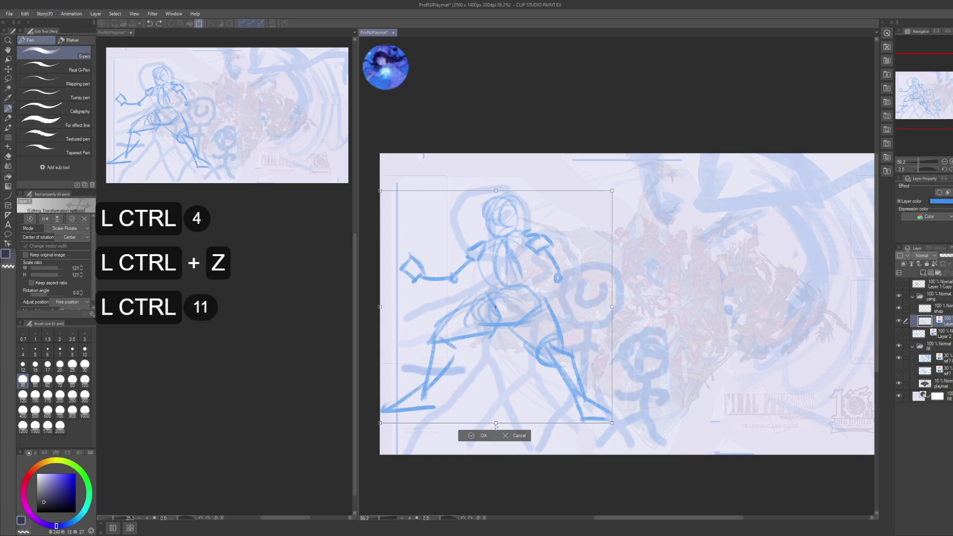
drag(496, 425, 497, 467)
key(ctrl)
click(586, 323)
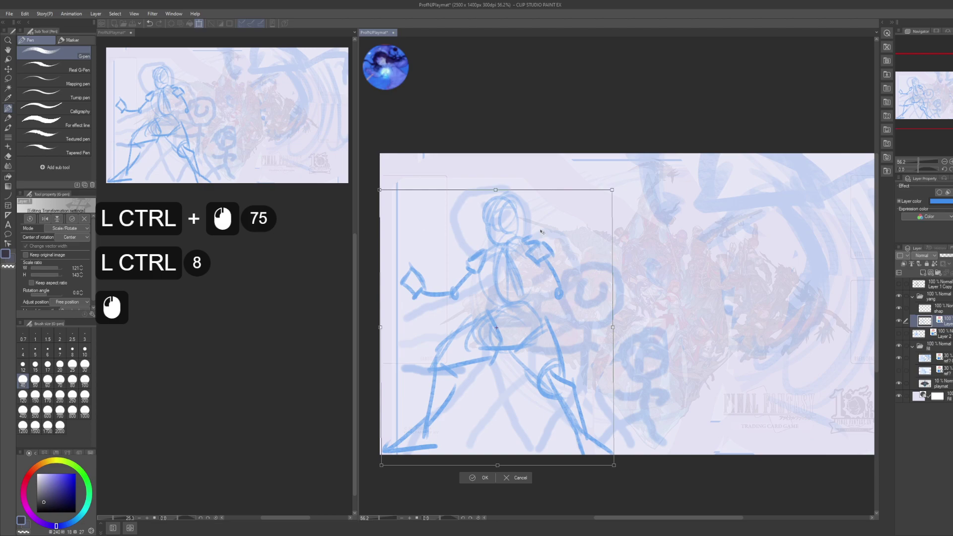
drag(496, 190, 530, 190)
key(Return)
key(Return)
- Lasso the fighter's head and move it slightly left
key(m)
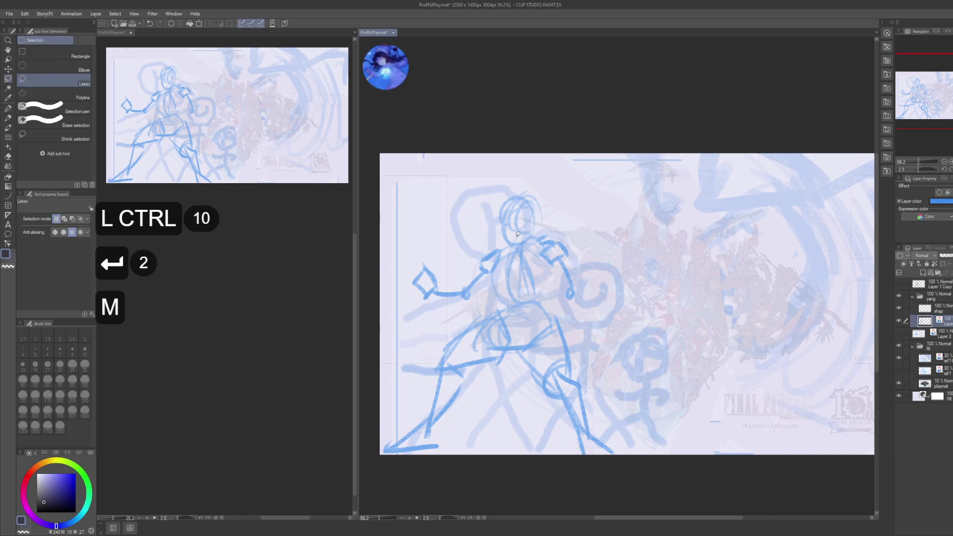
drag(489, 234, 515, 257)
drag(483, 197, 474, 204)
key(k)
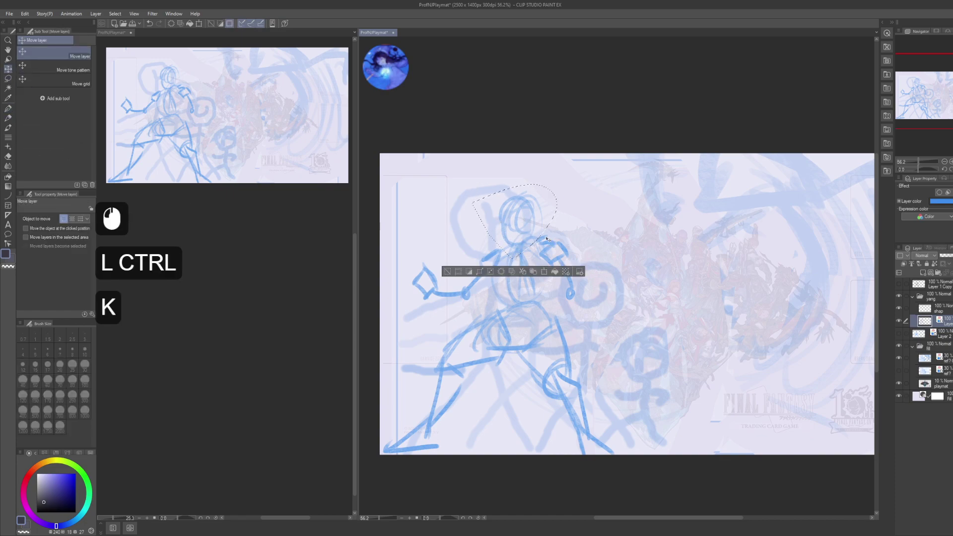
mouse_move(542, 219)
mouse_down()
mouse_move(507, 241)
mouse_move(516, 246)
mouse_up()
click(531, 218)
- Rotate the head to -18.2°, shift it down-right and shorten it, deselect, and draw a blue test stroke
key(ctrl+t)
alt+click(531, 218)
drag(492, 197, 522, 217)
ctrl+click(498, 211)
key(Return)
key(Return)
key(ctrl+d)
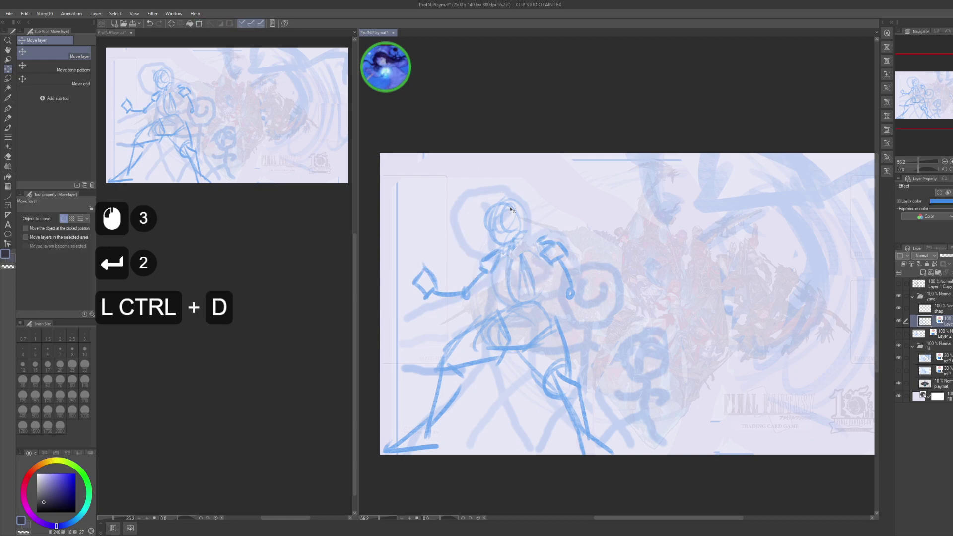
key(p)
drag(586, 322, 625, 271)
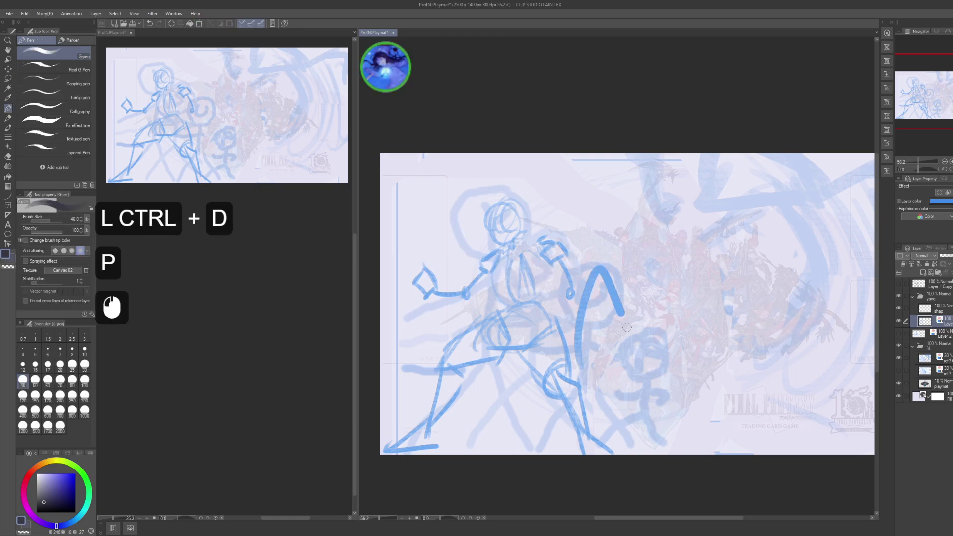
- Discard the test strokes, save the playmat, and select the shap layer
key(ctrl+z)
key(ctrl+s)
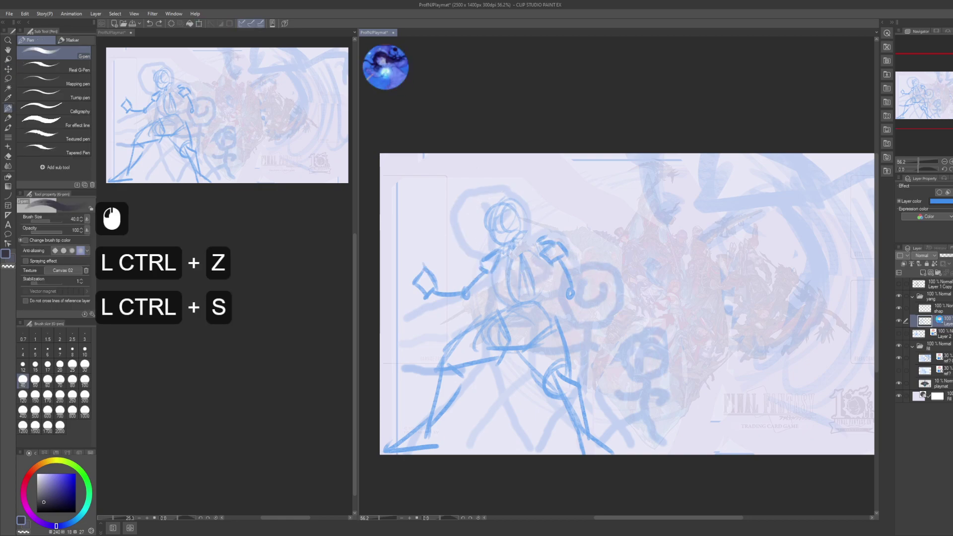
click(925, 308)
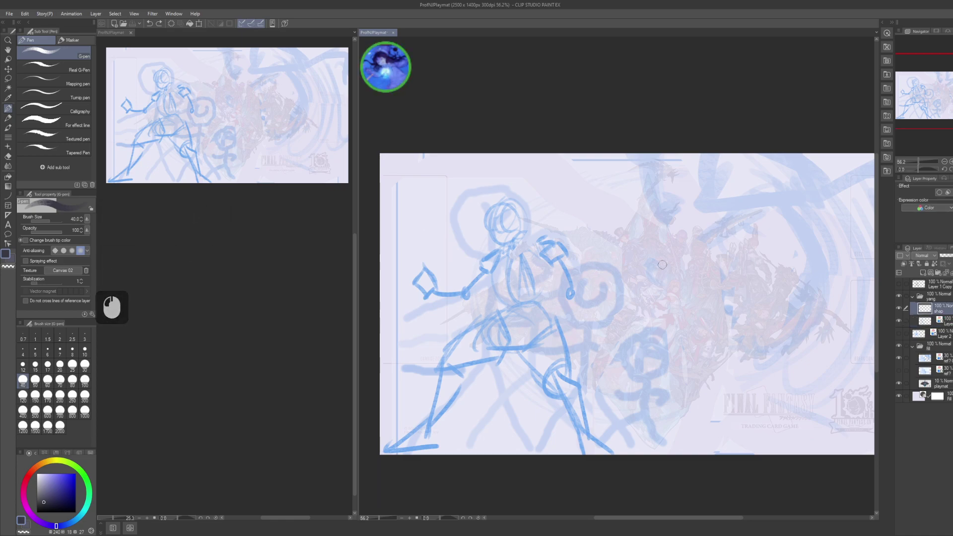
mouse_move(662, 265)
mouse_down()
mouse_move(693, 286)
mouse_move(668, 255)
mouse_move(642, 368)
mouse_up()
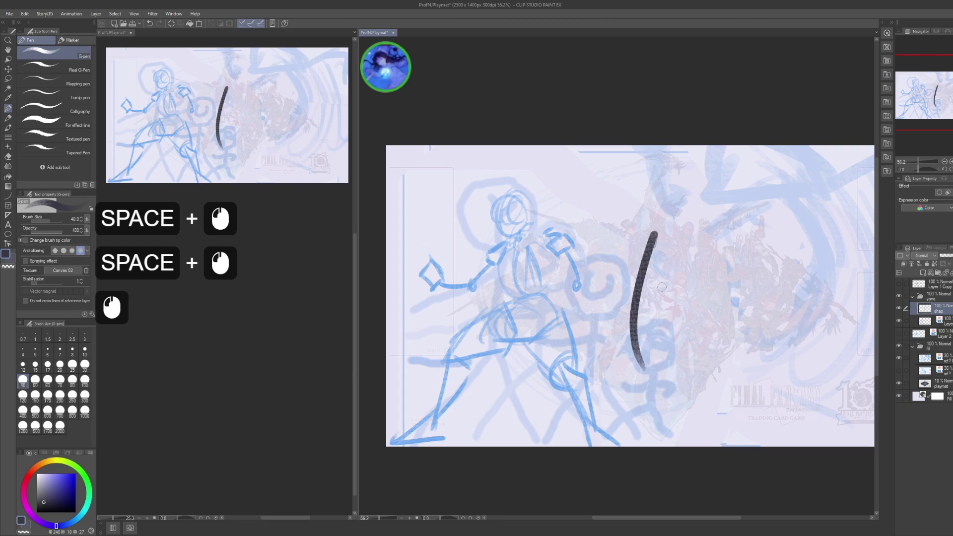
key(ctrl+z)
- Set the fill folder's opacity to 50%
click(942, 343)
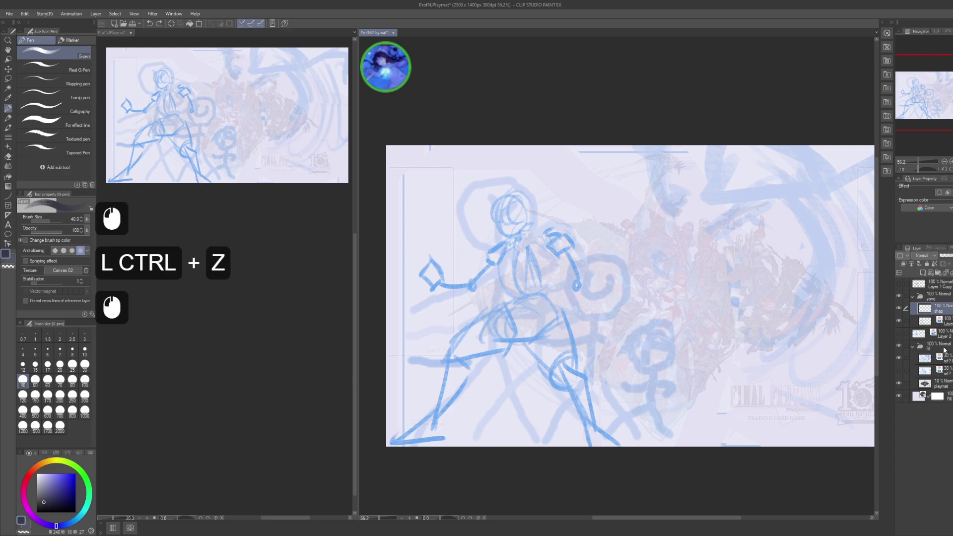
click(946, 256)
click(946, 255)
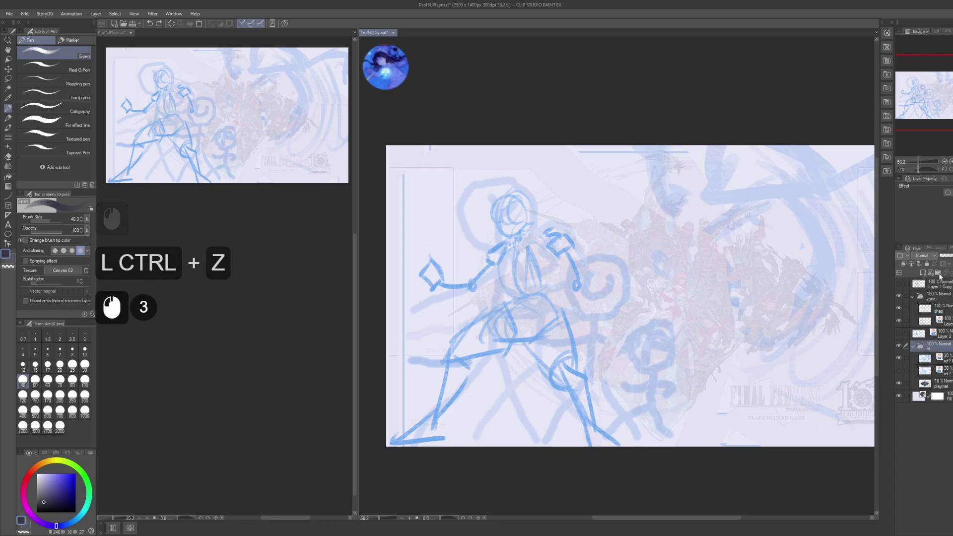
text(50)
key(Return)
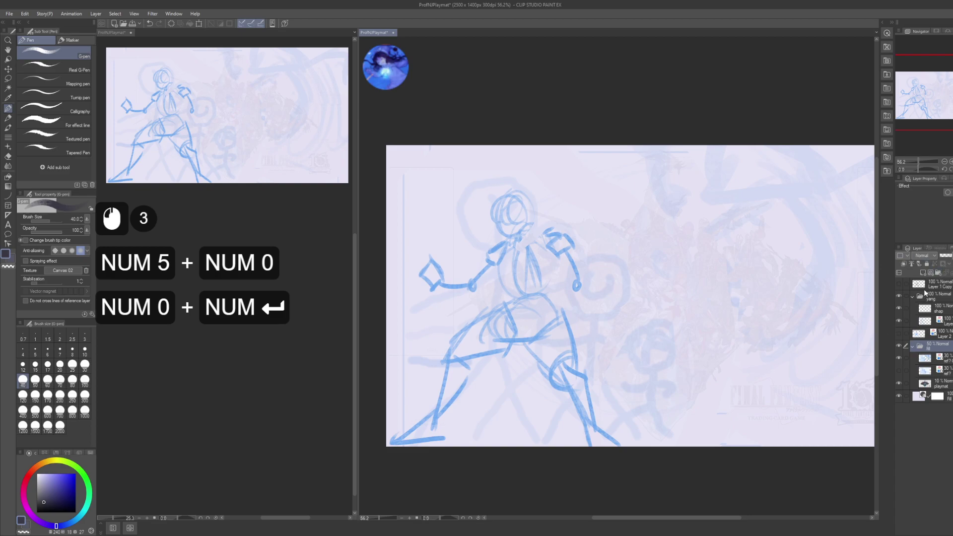
- On the sketch layer, make the pen thinner, discard trial strokes, and save the playmat
click(939, 308)
drag(558, 384, 633, 226)
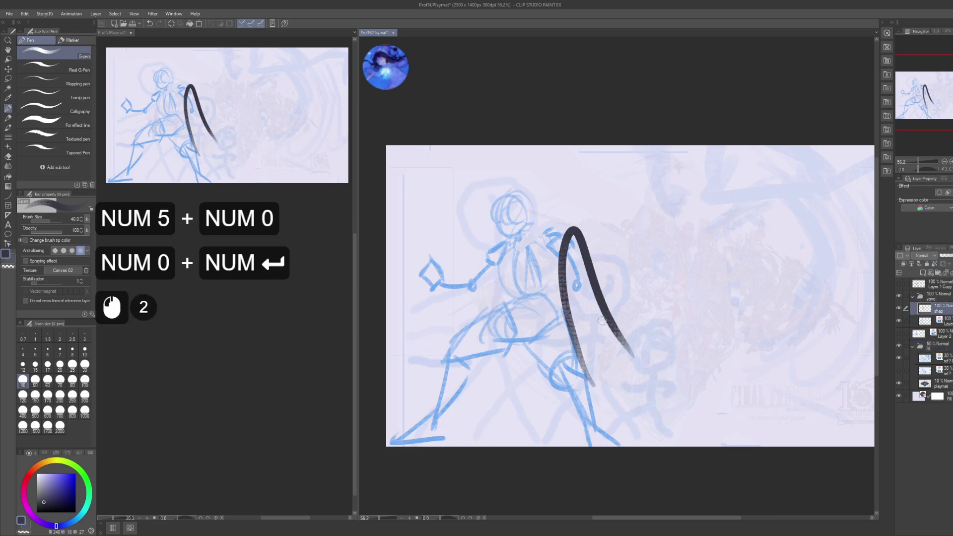
key(ctrl+z)
key(space)
key(bracketleft)
key(bracketleft)
key(bracketleft)
key(bracketleft)
drag(550, 284, 551, 344)
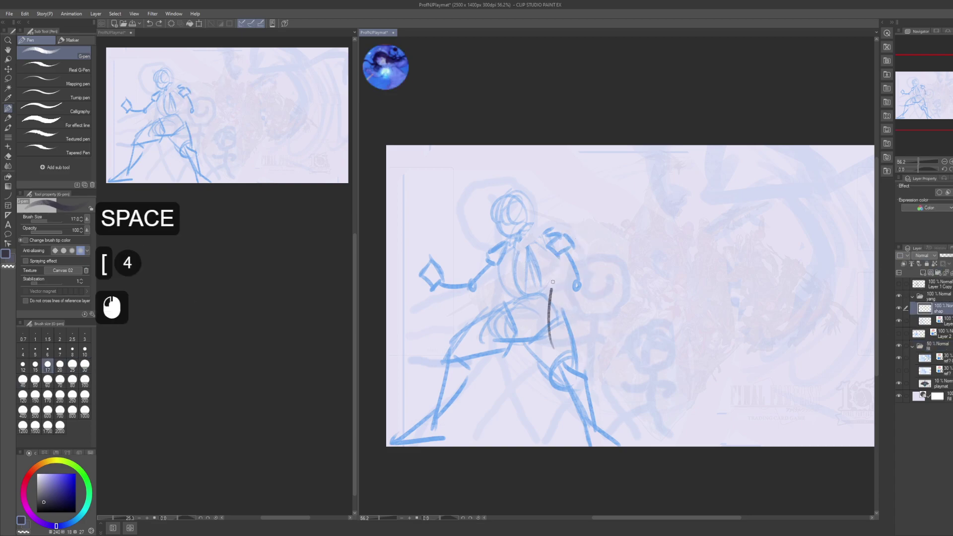
key(ctrl+z)
key(ctrl)
key(ctrl+s)
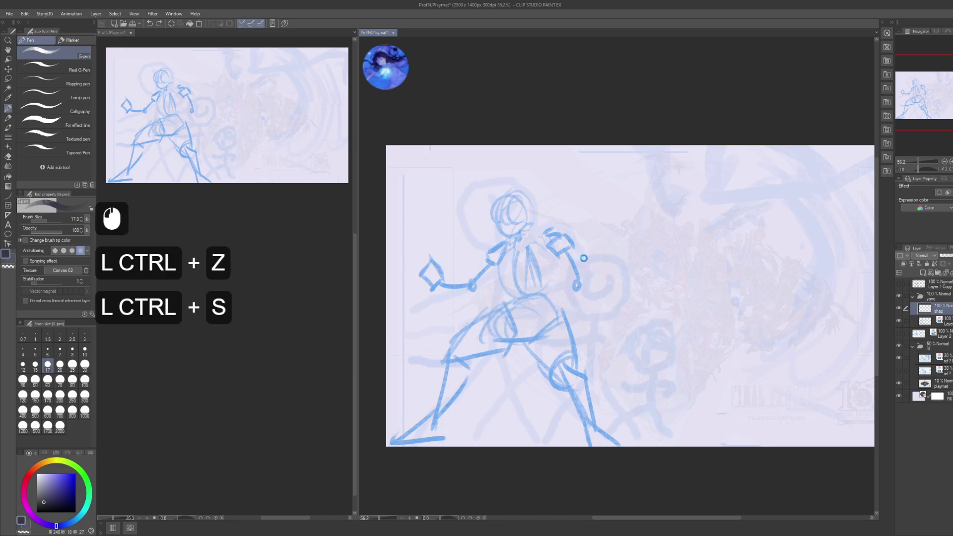
- Set the pen size to 17 using the palette on the left
scroll(238, 307, down, 7)
click(238, 308)
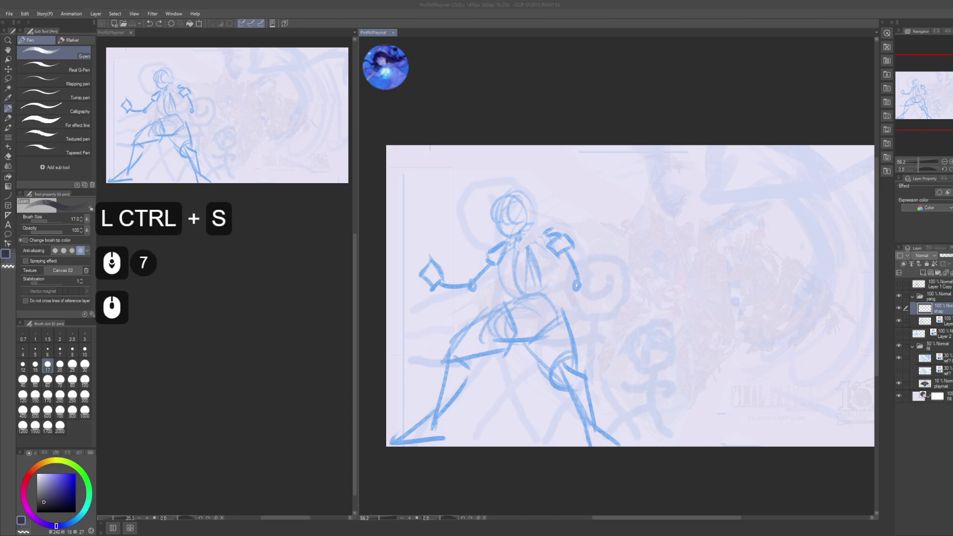
key(space)
scroll(631, 296, down, 4)
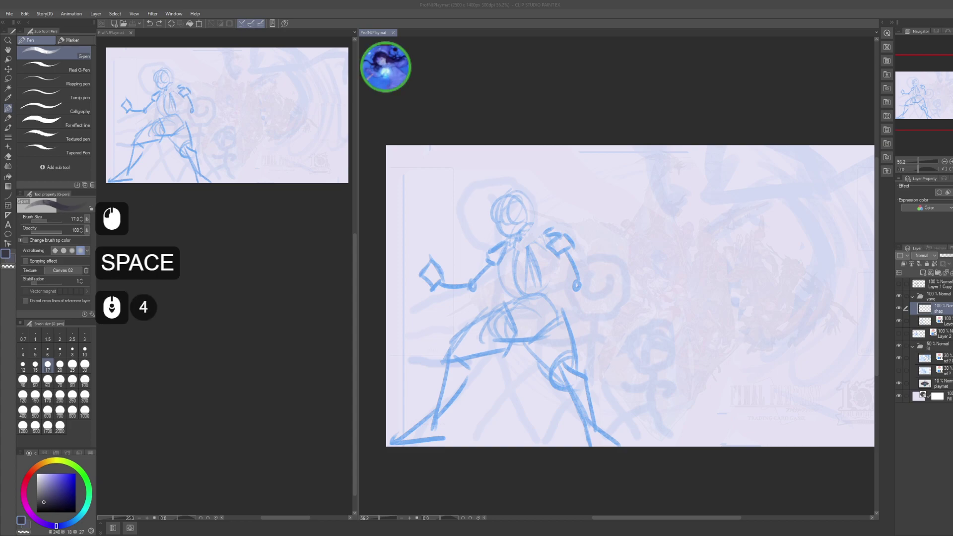
scroll(630, 296, down, 4)
scroll(630, 296, down, 4)
scroll(631, 296, down, 7)
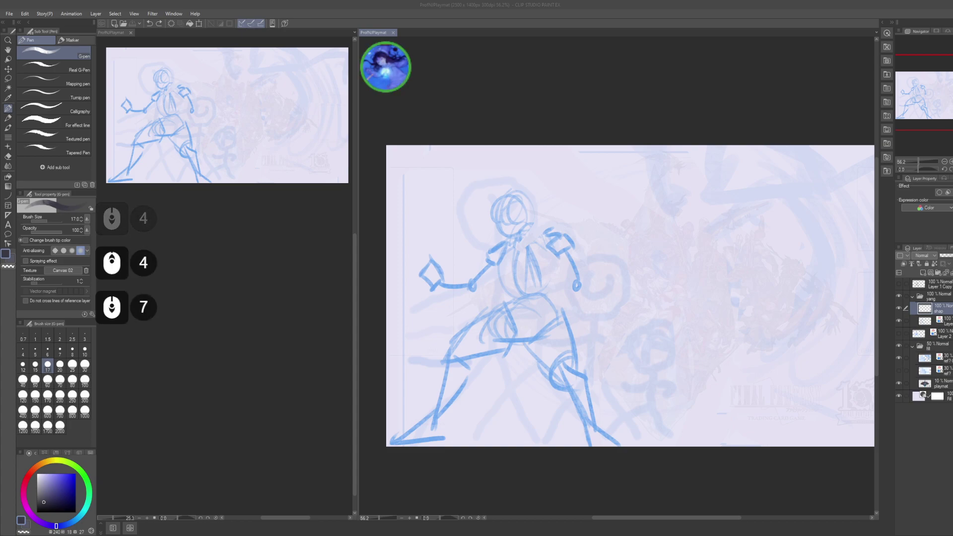
scroll(630, 296, up, 5)
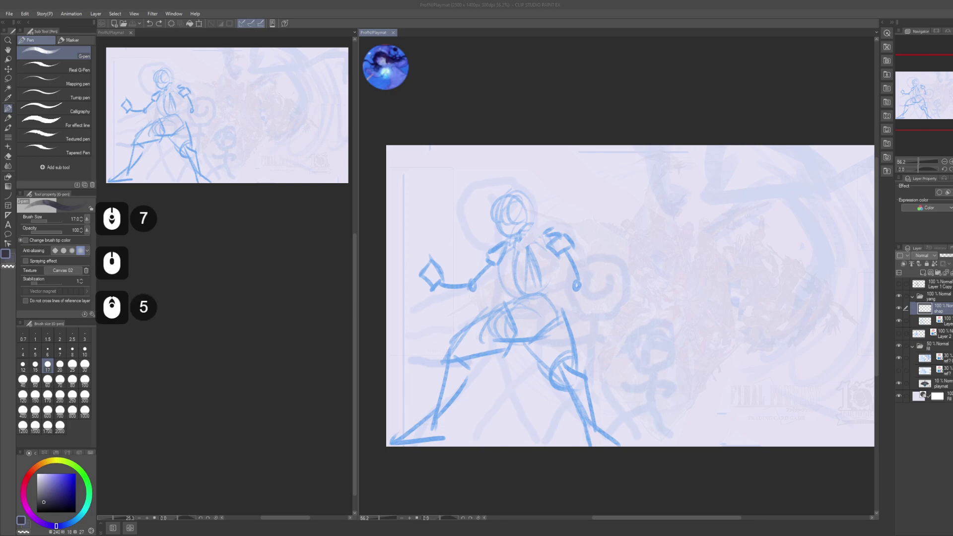
scroll(631, 296, down, 5)
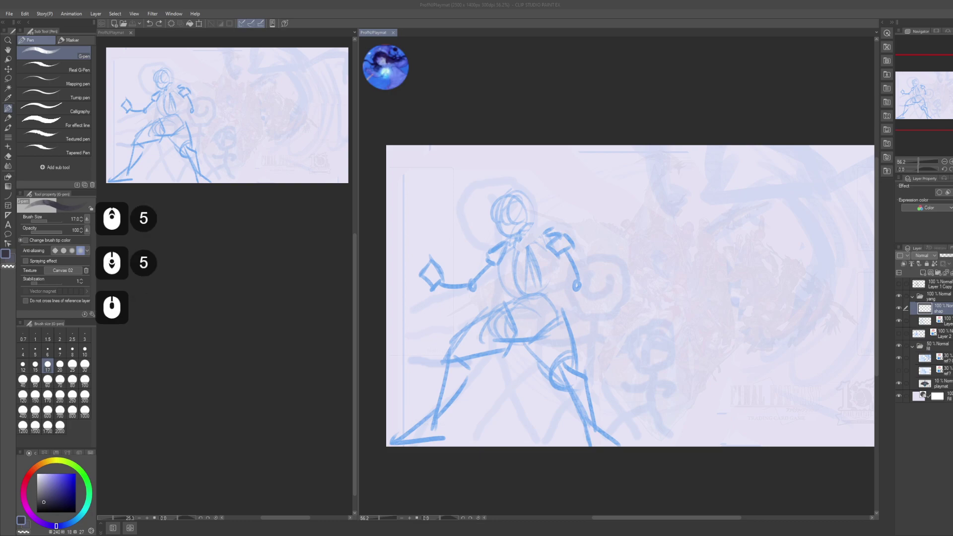
scroll(630, 296, up, 4)
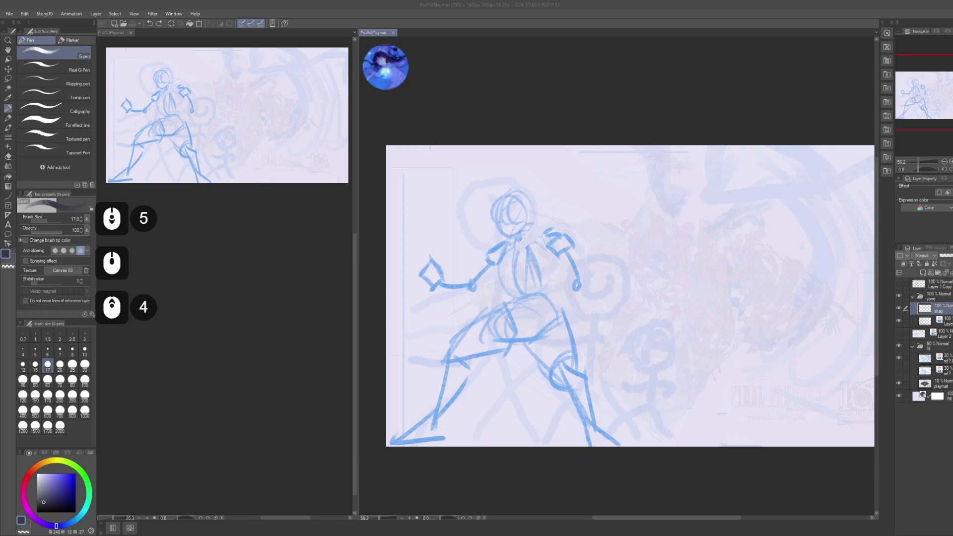
scroll(630, 296, down, 6)
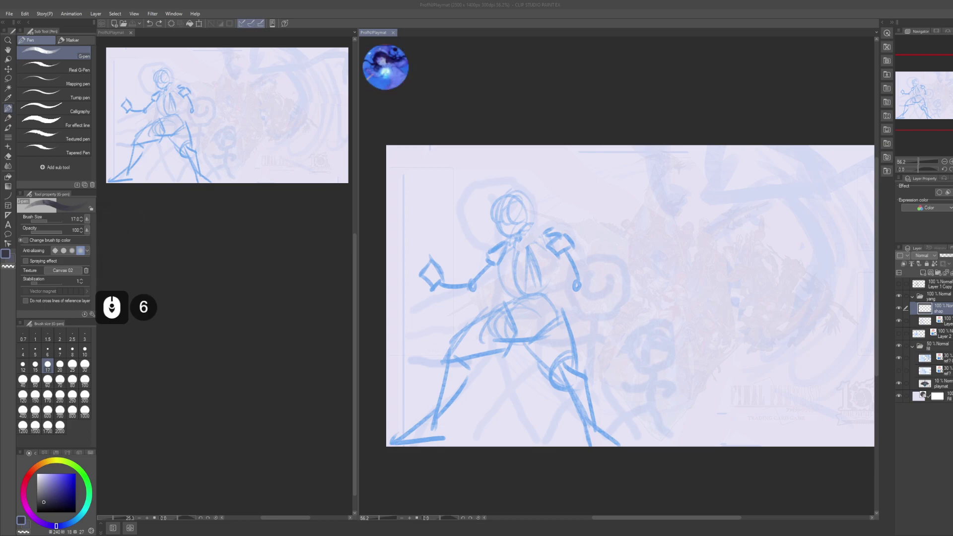
scroll(631, 296, up, 3)
- Zoom in on the fighter's head and sketch a rough construction cross over it
mouse_move(536, 230)
mouse_down()
mouse_move(577, 286)
mouse_move(559, 309)
mouse_move(572, 245)
mouse_move(554, 281)
mouse_move(543, 217)
mouse_up()
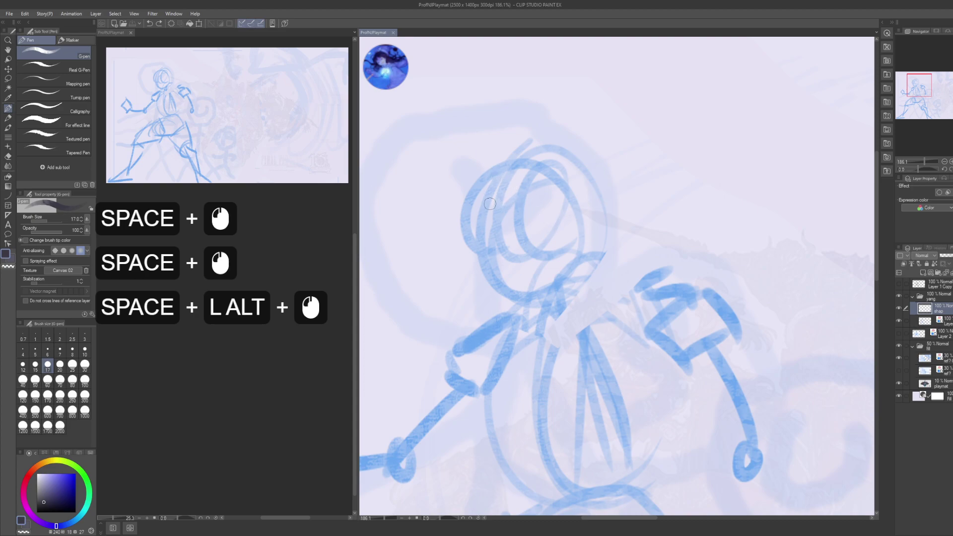
scroll(249, 299, down, 3)
click(250, 302)
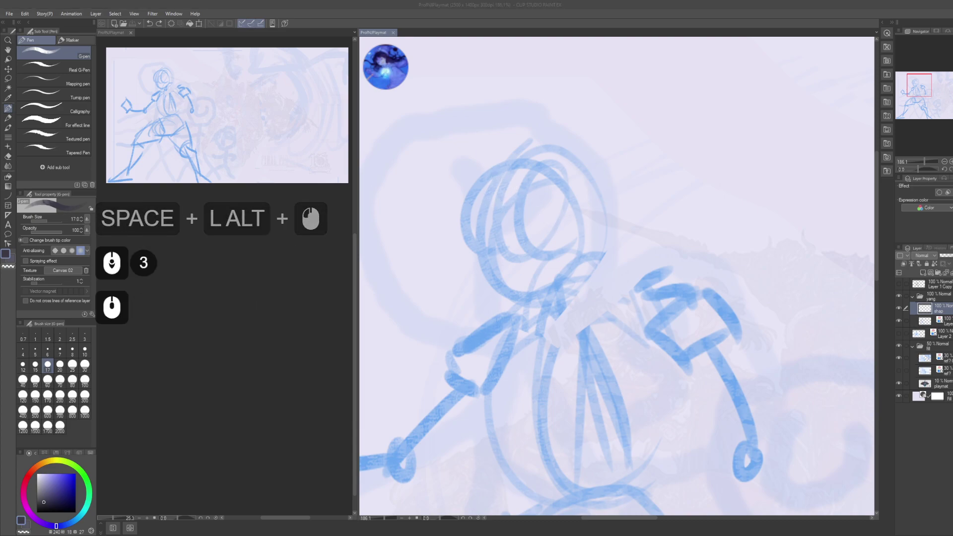
scroll(249, 299, up, 5)
click(659, 204)
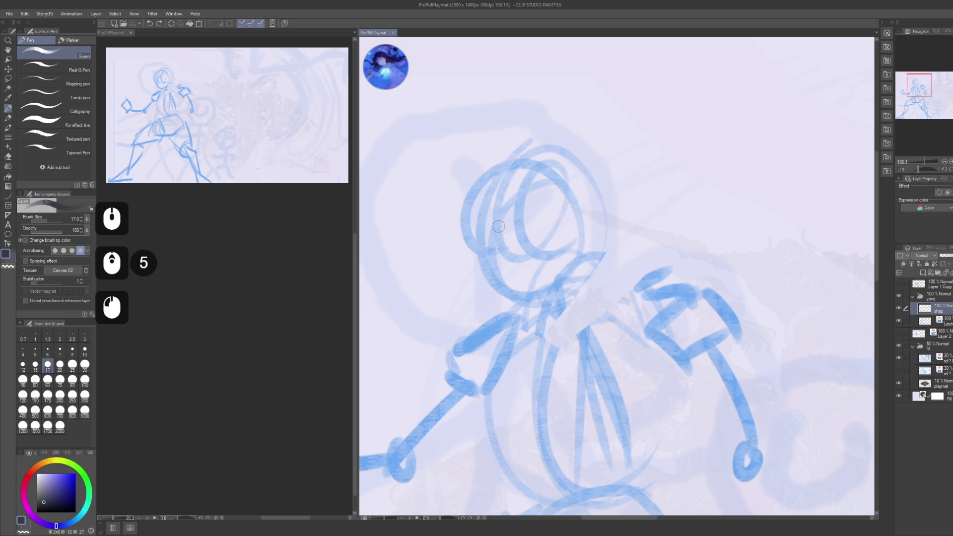
mouse_move(503, 163)
mouse_down()
mouse_move(497, 281)
mouse_move(497, 162)
mouse_move(500, 298)
mouse_up()
drag(502, 184, 498, 278)
drag(480, 222, 508, 215)
drag(482, 219, 509, 213)
mouse_move(496, 214)
mouse_down()
mouse_move(509, 205)
mouse_move(549, 214)
mouse_up()
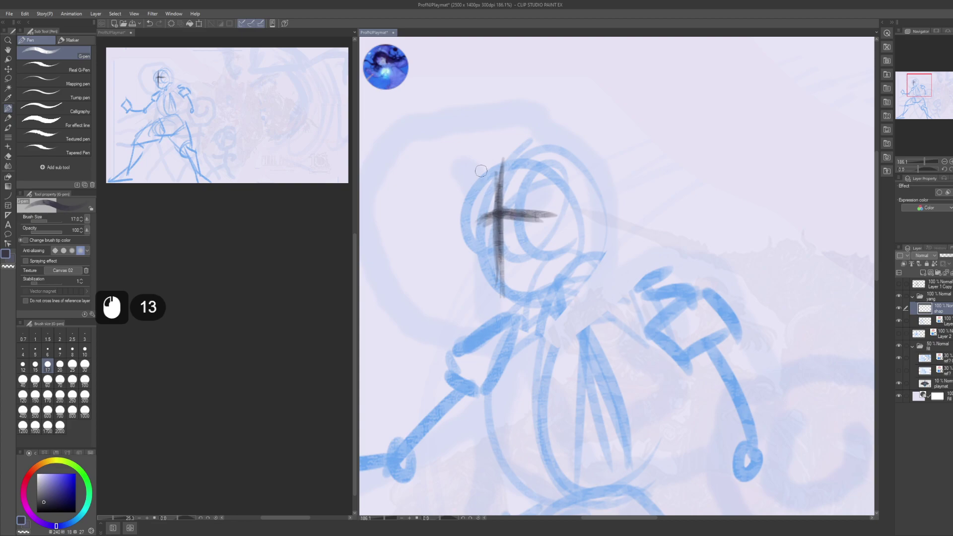
- Undo the construction cross and dab two dark eye marks on the face
key(ctrl+z)
key(ctrl+z)
key(ctrl+z)
key(ctrl+z)
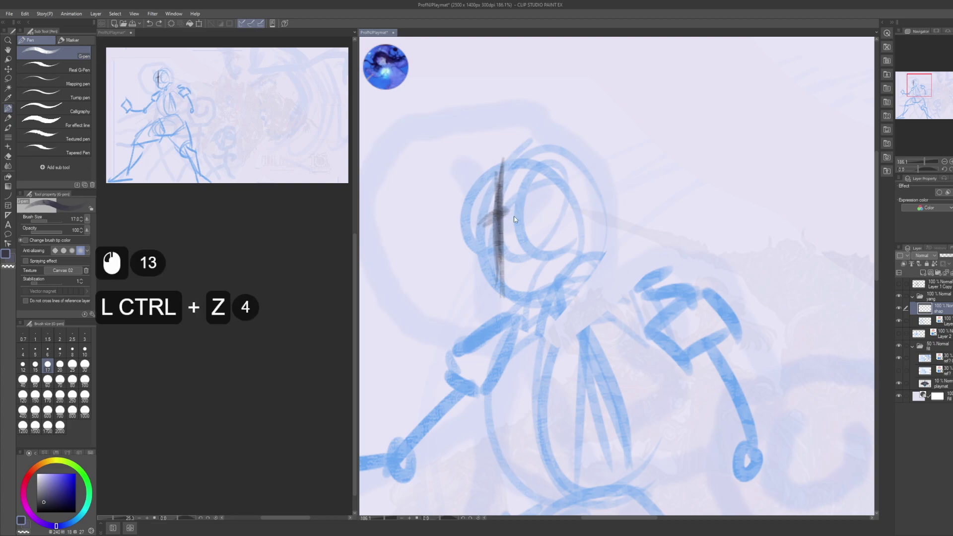
key(ctrl+z)
key(ctrl+z)
key(ctrl+z)
key(ctrl+z)
key(ctrl+z)
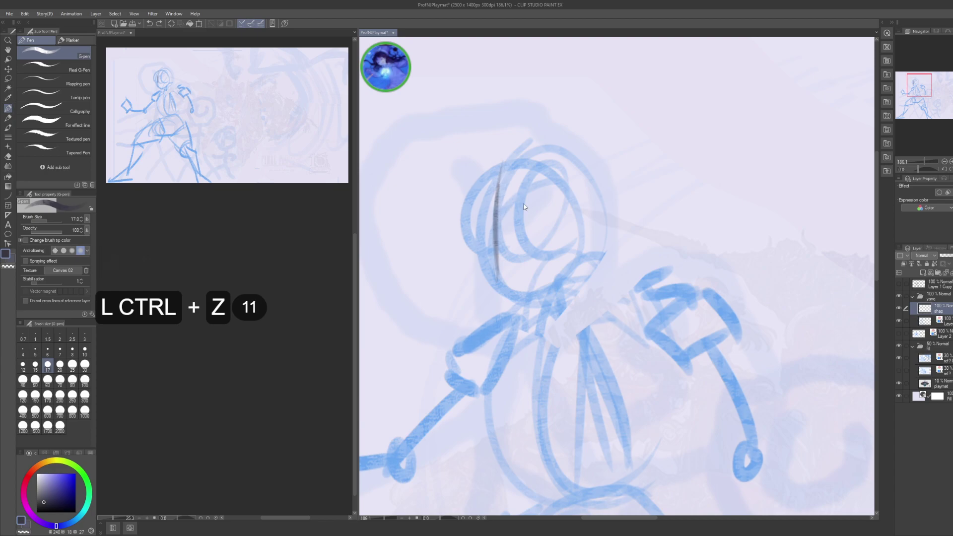
key(ctrl+z)
alt+click(518, 211)
mouse_move(519, 212)
mouse_down()
mouse_move(520, 207)
mouse_move(497, 224)
mouse_up()
click(521, 196)
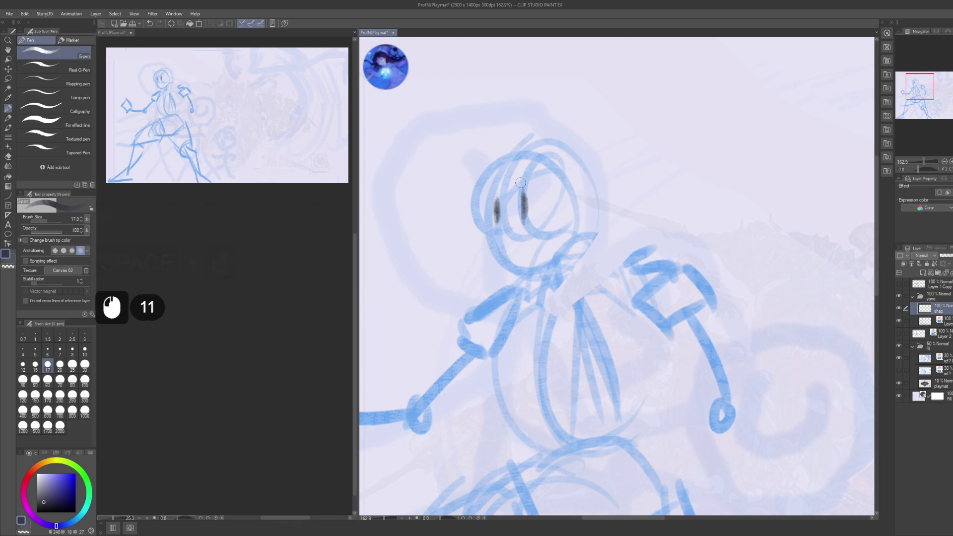
- Ink the eye mark, frown, hair tuft and curving ponytail around the fighter's face
click(495, 189)
drag(495, 190, 507, 173)
drag(522, 224, 514, 231)
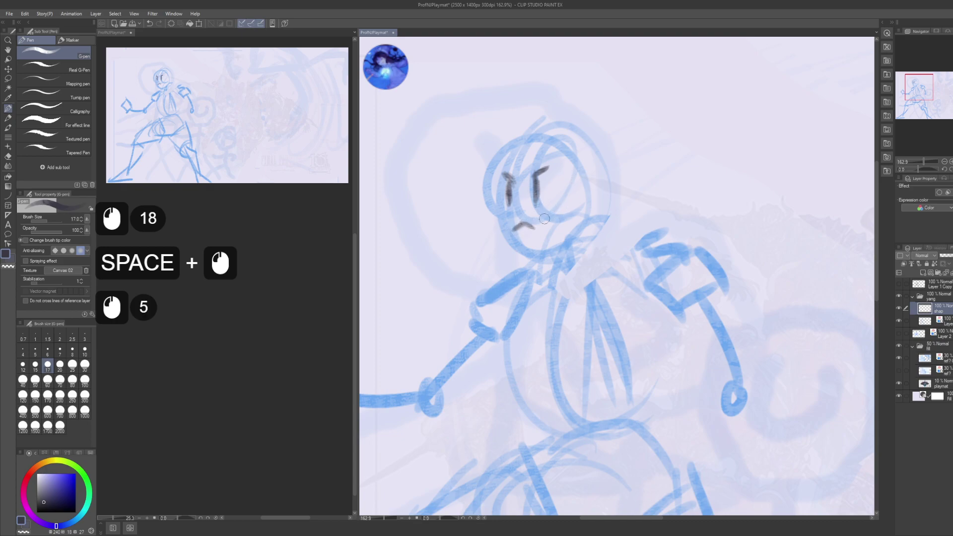
drag(544, 219, 544, 240)
mouse_move(573, 133)
mouse_down()
mouse_move(560, 151)
mouse_move(570, 154)
mouse_move(494, 186)
mouse_up()
mouse_move(492, 226)
mouse_down()
mouse_move(478, 324)
mouse_move(455, 259)
mouse_up()
drag(555, 189, 565, 221)
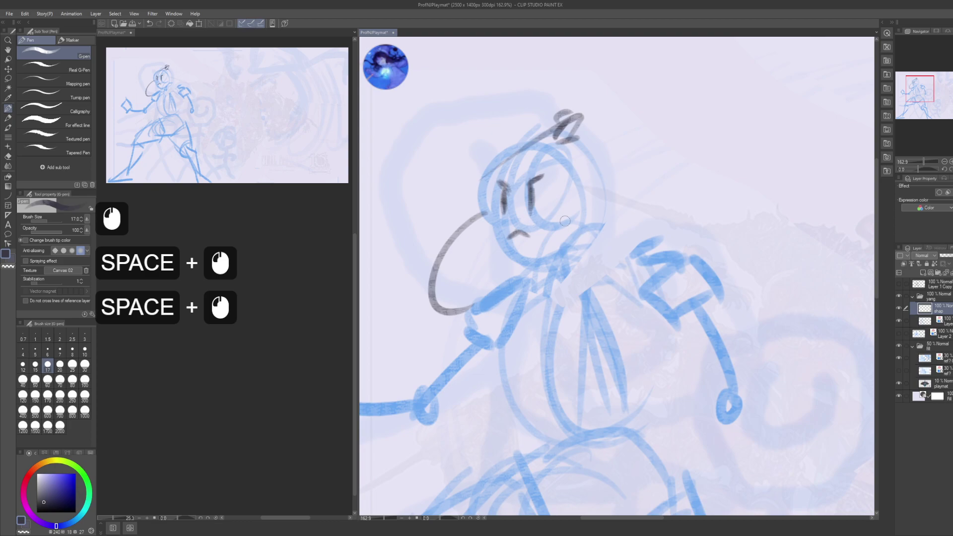
- Draw the chin line, V-shaped collar, T-shaped chest strap and shoulder-to-belly diagonal
mouse_move(541, 263)
mouse_down()
mouse_move(577, 253)
mouse_move(537, 263)
mouse_move(575, 234)
mouse_move(541, 267)
mouse_move(556, 269)
mouse_move(546, 266)
mouse_move(562, 296)
mouse_move(586, 262)
mouse_up()
mouse_move(586, 217)
mouse_down()
mouse_move(586, 226)
mouse_move(586, 169)
mouse_move(596, 186)
mouse_move(560, 202)
mouse_move(587, 169)
mouse_up()
drag(566, 180, 565, 270)
key(ctrl)
drag(571, 164, 579, 208)
mouse_move(585, 214)
mouse_down()
mouse_move(590, 237)
mouse_move(537, 332)
mouse_up()
drag(587, 253, 535, 334)
drag(563, 300, 524, 336)
mouse_move(551, 308)
mouse_down()
mouse_move(527, 333)
mouse_move(484, 346)
mouse_up()
drag(516, 336, 493, 344)
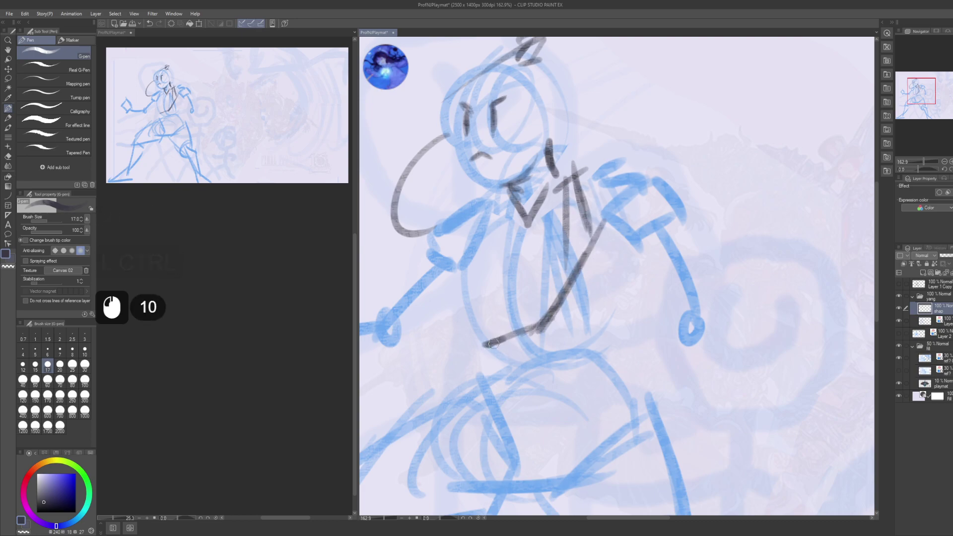
- Add curved lines down the body's right side and crossing lines across the chest
key(space)
drag(486, 382, 449, 392)
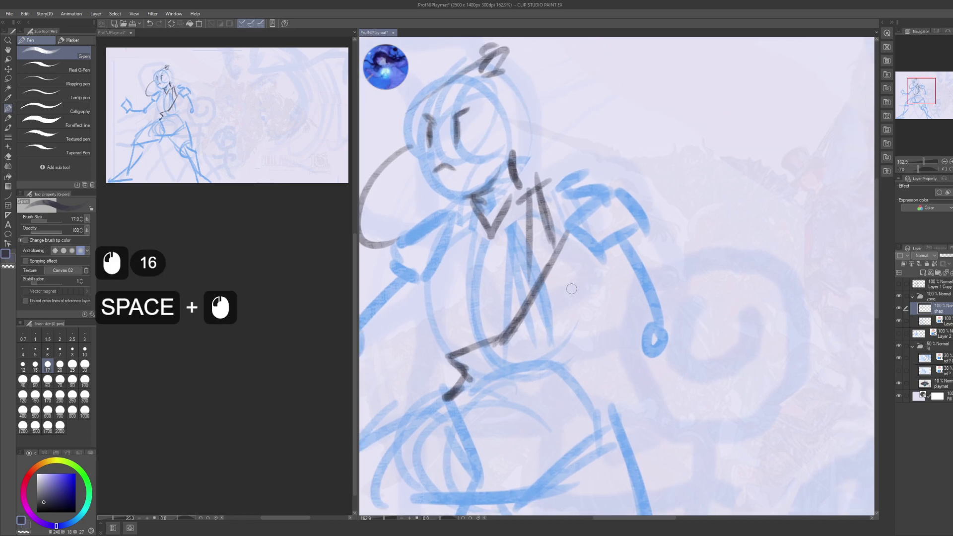
drag(594, 313, 577, 345)
drag(577, 343, 596, 395)
mouse_move(589, 373)
mouse_down()
mouse_move(590, 399)
mouse_move(667, 424)
mouse_up()
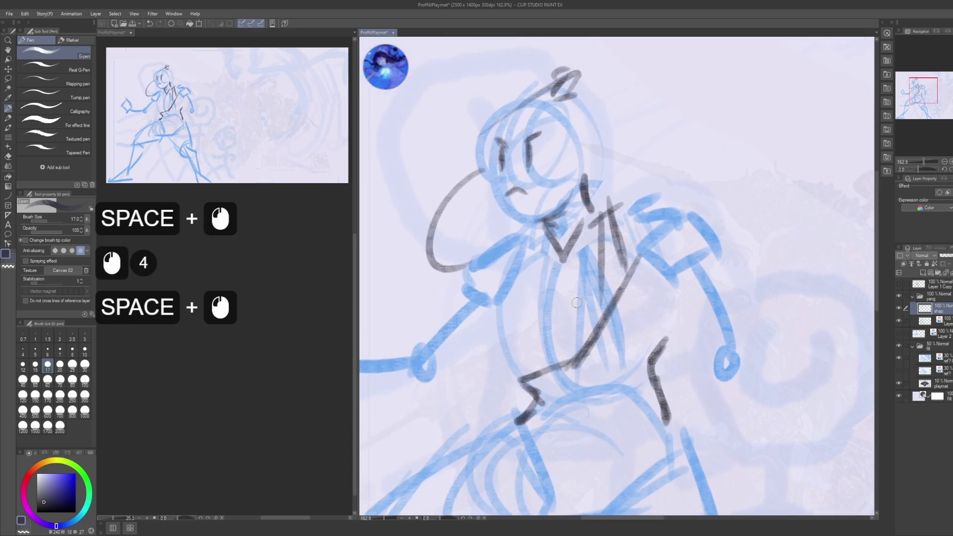
drag(625, 228, 630, 232)
mouse_move(557, 263)
mouse_down()
mouse_move(640, 236)
mouse_move(544, 276)
mouse_move(600, 330)
mouse_up()
- Sketch the left arm and shoulder, thickening the forearm and shoulder lines
drag(538, 284, 554, 269)
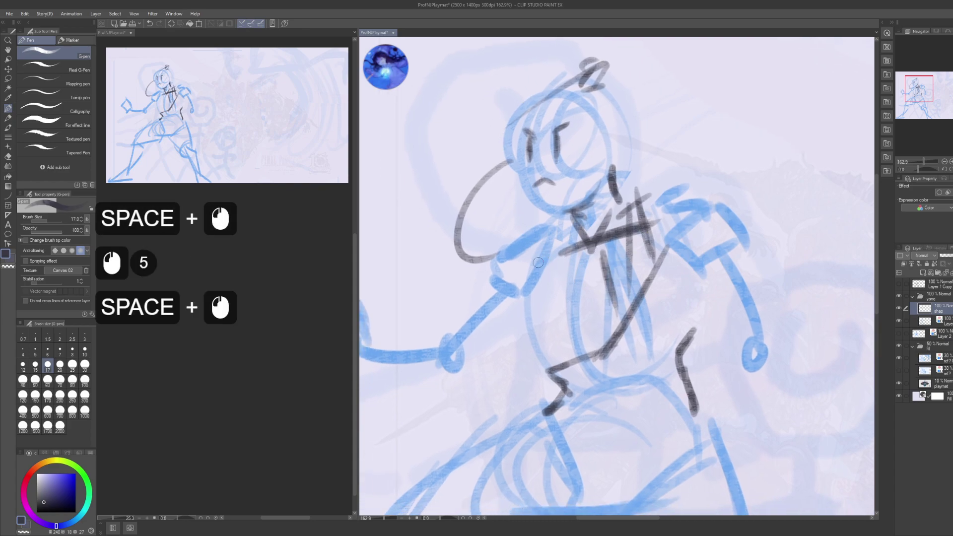
drag(516, 295, 558, 328)
mouse_move(513, 293)
mouse_down()
mouse_move(531, 313)
mouse_move(517, 355)
mouse_up()
mouse_move(507, 302)
mouse_down()
mouse_move(514, 350)
mouse_move(551, 374)
mouse_move(545, 380)
mouse_up()
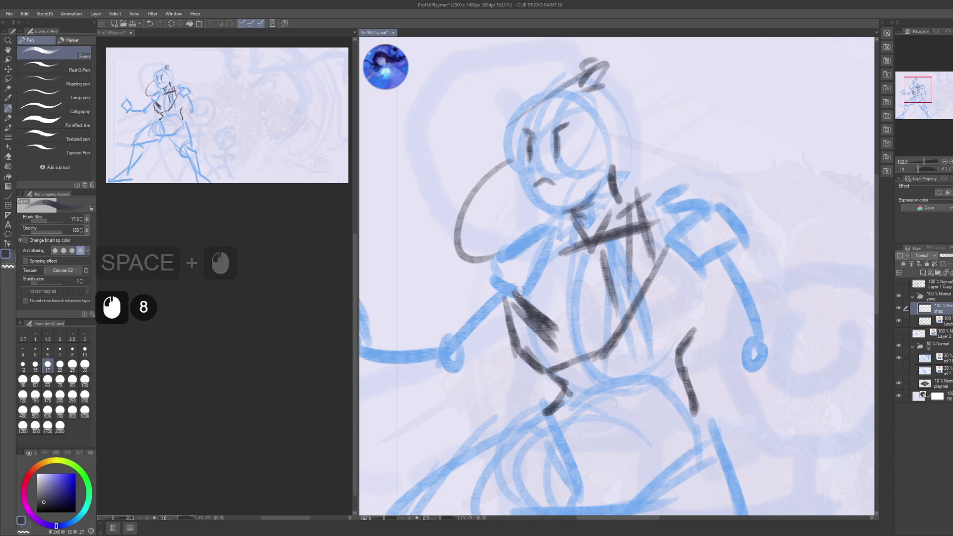
mouse_move(519, 251)
mouse_down()
mouse_move(560, 248)
mouse_move(514, 258)
mouse_move(488, 295)
mouse_up()
mouse_move(523, 251)
mouse_down()
mouse_move(490, 285)
mouse_move(497, 324)
mouse_up()
mouse_move(509, 293)
mouse_down()
mouse_move(495, 318)
mouse_move(560, 277)
mouse_up()
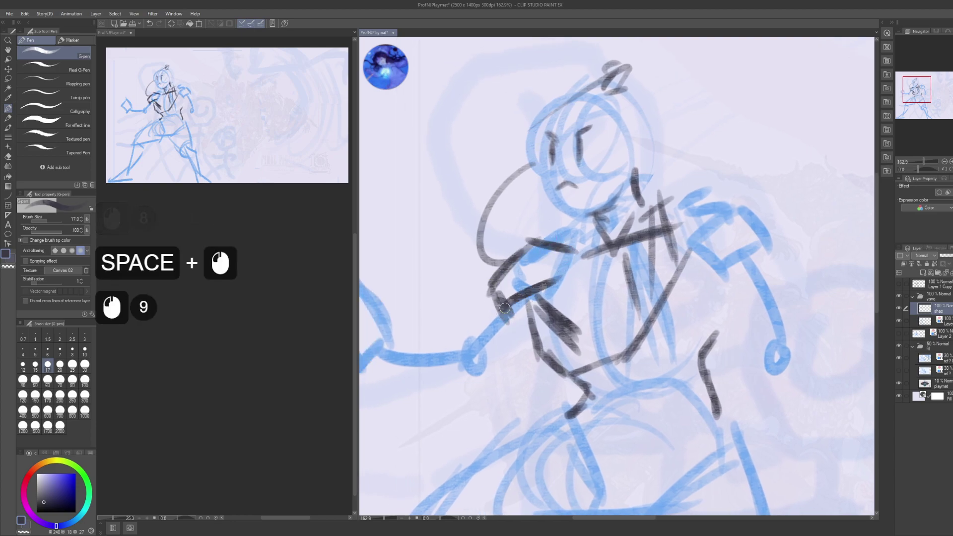
drag(496, 317, 549, 293)
drag(498, 312, 546, 295)
mouse_move(538, 244)
mouse_down()
mouse_move(504, 262)
mouse_move(481, 294)
mouse_up()
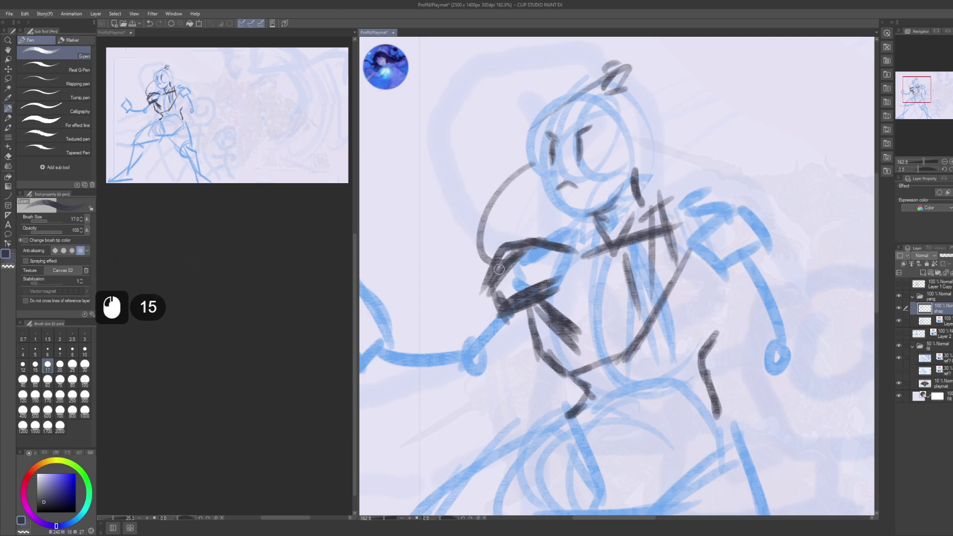
- Hatch dark strokes over the upper arm, elbow and forearm
drag(575, 224, 532, 249)
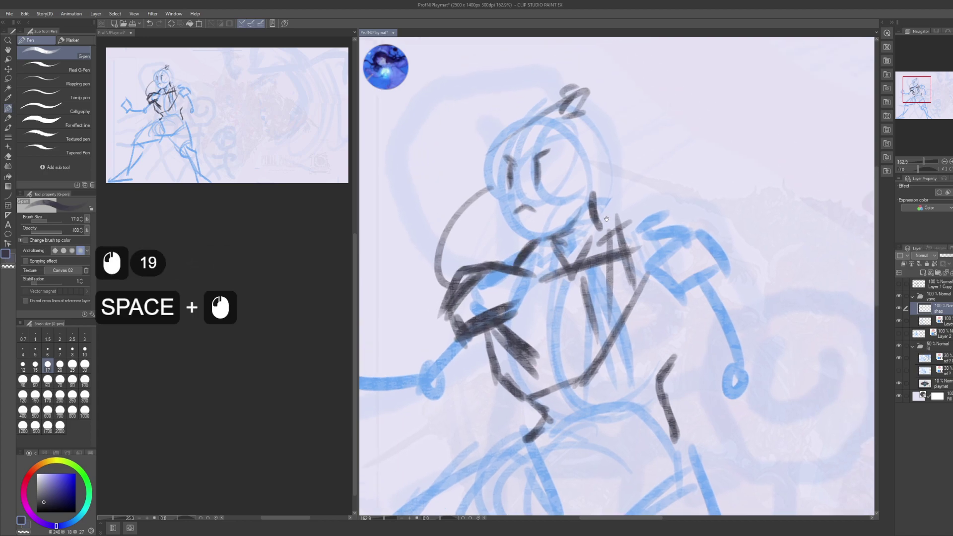
mouse_move(639, 230)
mouse_down()
mouse_move(646, 234)
mouse_move(717, 124)
mouse_up()
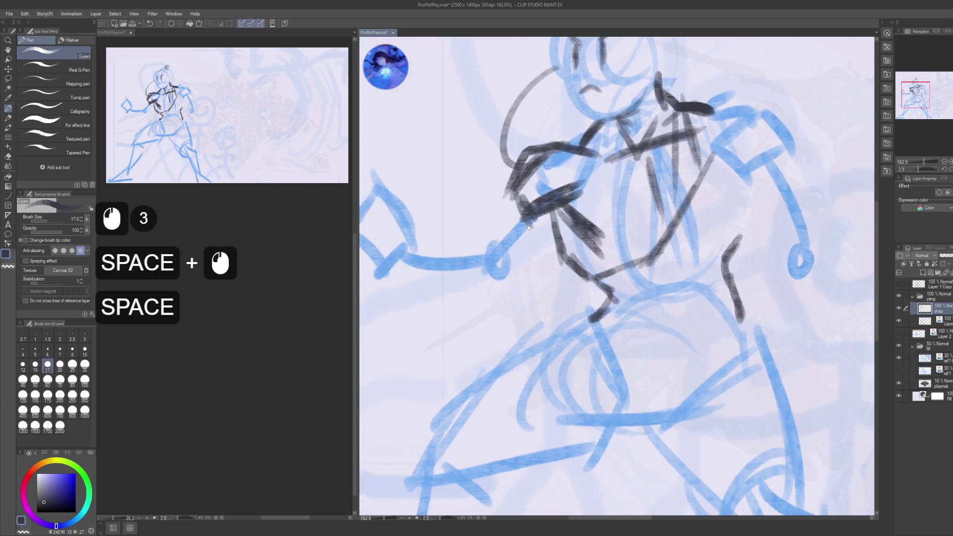
mouse_move(561, 189)
mouse_down()
mouse_move(586, 206)
mouse_move(587, 199)
mouse_move(541, 210)
mouse_up()
mouse_move(584, 192)
mouse_down()
mouse_move(553, 208)
mouse_move(593, 240)
mouse_up()
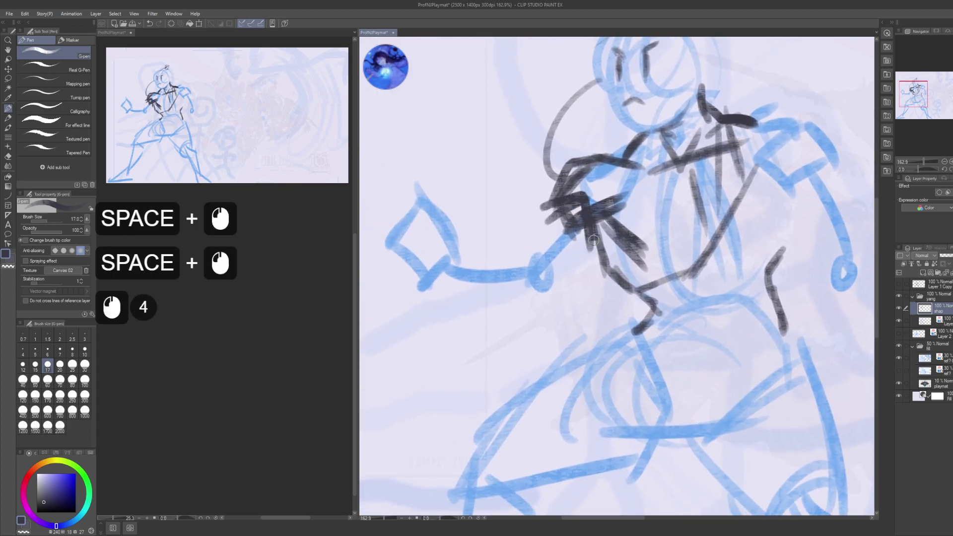
drag(550, 209, 515, 252)
drag(590, 232, 529, 278)
drag(588, 248, 531, 276)
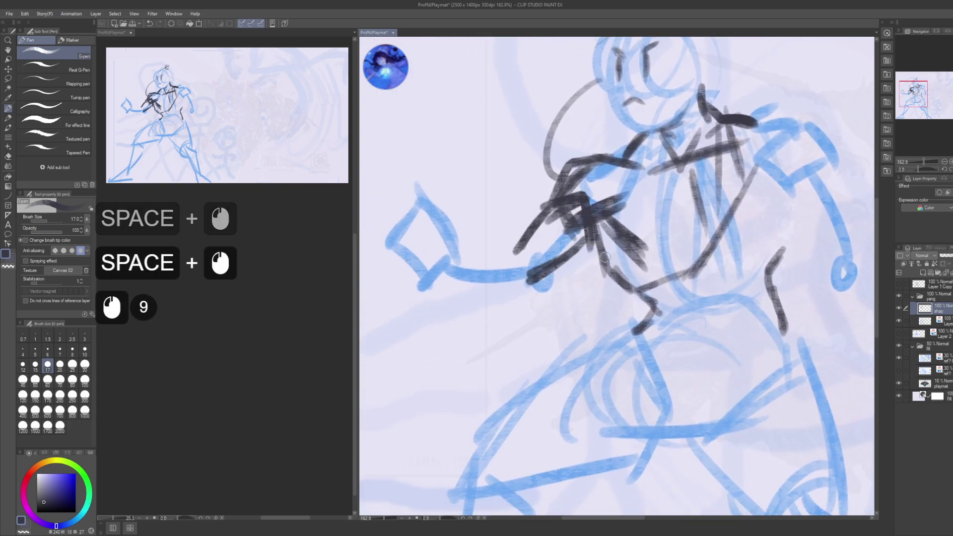
drag(589, 268, 553, 286)
drag(587, 274, 556, 284)
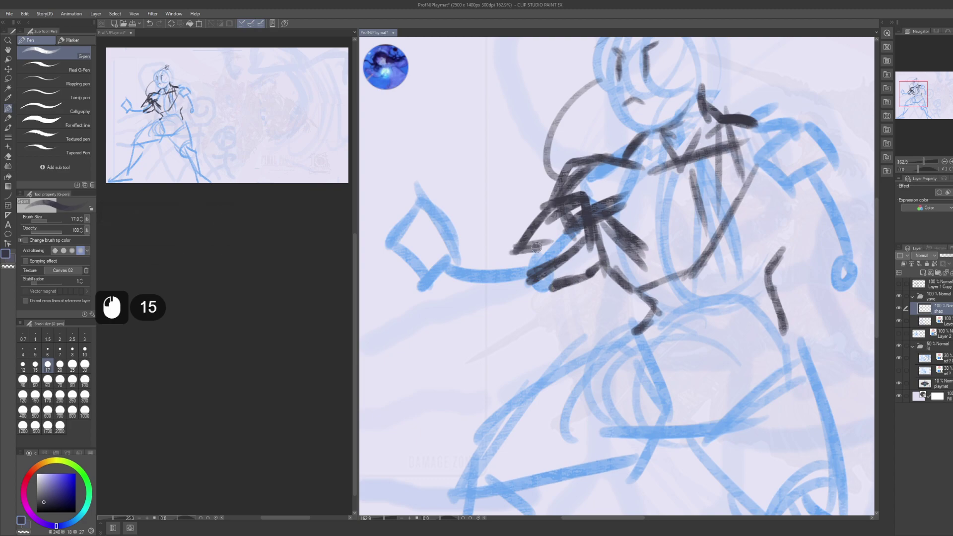
drag(536, 248, 556, 286)
mouse_move(488, 243)
mouse_down()
mouse_move(566, 265)
mouse_move(539, 274)
mouse_up()
- Draw dark strokes and curved loops along and under the outstretched forearm
drag(591, 268, 522, 278)
drag(546, 271, 518, 273)
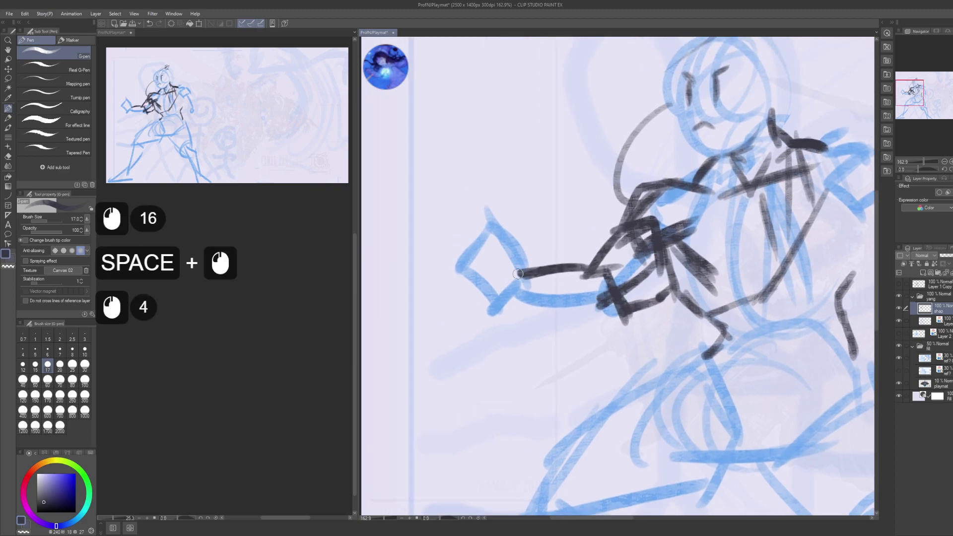
drag(590, 263, 541, 297)
drag(544, 293, 598, 320)
mouse_move(595, 276)
mouse_down()
mouse_move(536, 303)
mouse_move(613, 327)
mouse_up()
mouse_move(546, 278)
mouse_down()
mouse_move(541, 298)
mouse_move(574, 337)
mouse_up()
drag(499, 309, 561, 332)
mouse_move(524, 270)
mouse_down()
mouse_move(554, 274)
mouse_move(497, 260)
mouse_move(516, 218)
mouse_move(478, 232)
mouse_move(512, 303)
mouse_up()
click(554, 274)
- Rough in the clenched hand's strokes, then zoom out to see the whole figure
drag(507, 223, 489, 203)
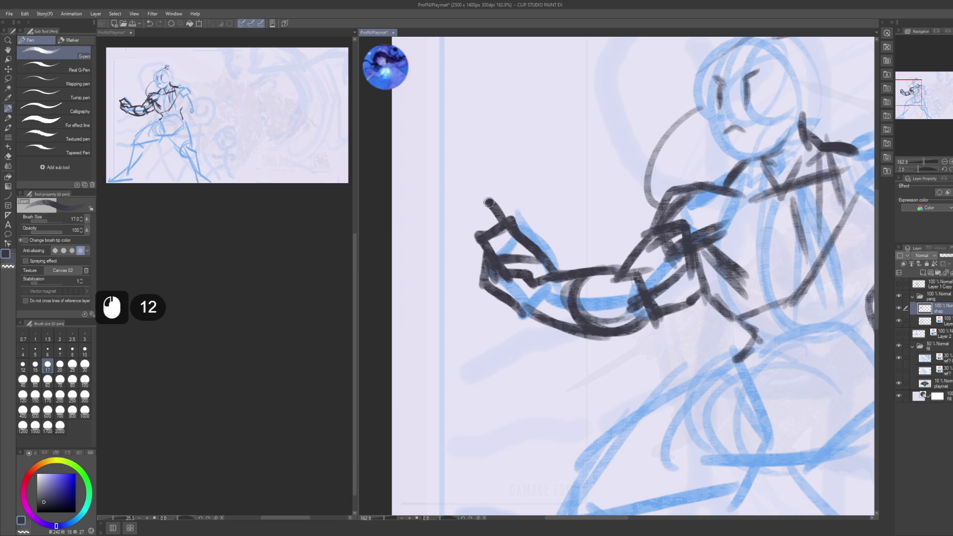
mouse_move(502, 235)
mouse_down()
mouse_move(475, 234)
mouse_move(484, 226)
mouse_up()
drag(472, 202, 454, 231)
drag(471, 213, 460, 241)
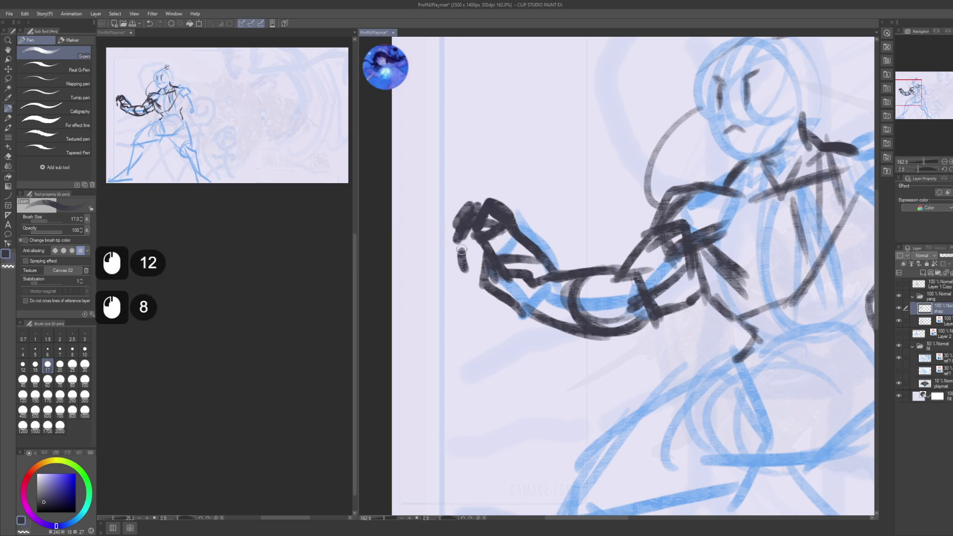
drag(467, 287, 483, 296)
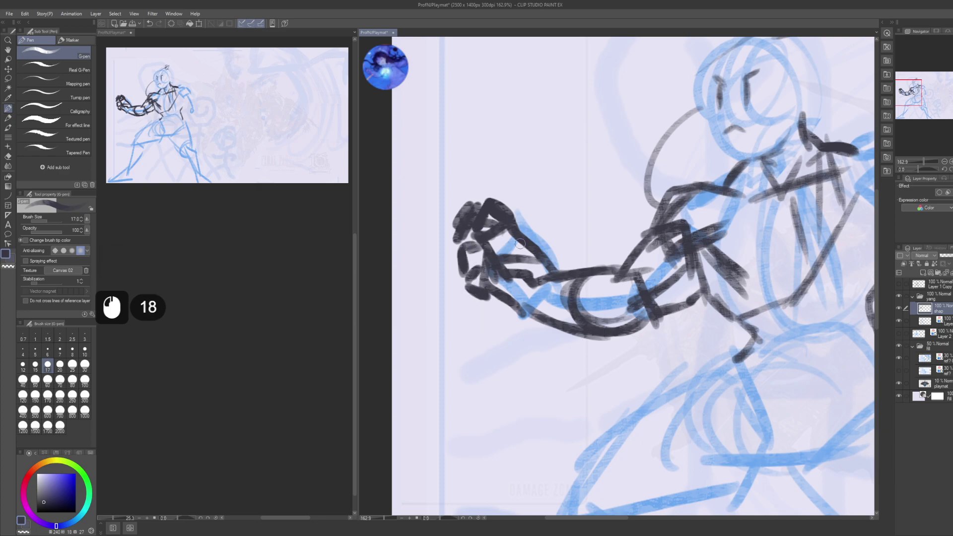
drag(519, 243, 640, 273)
alt+click(432, 245)
drag(608, 305, 620, 326)
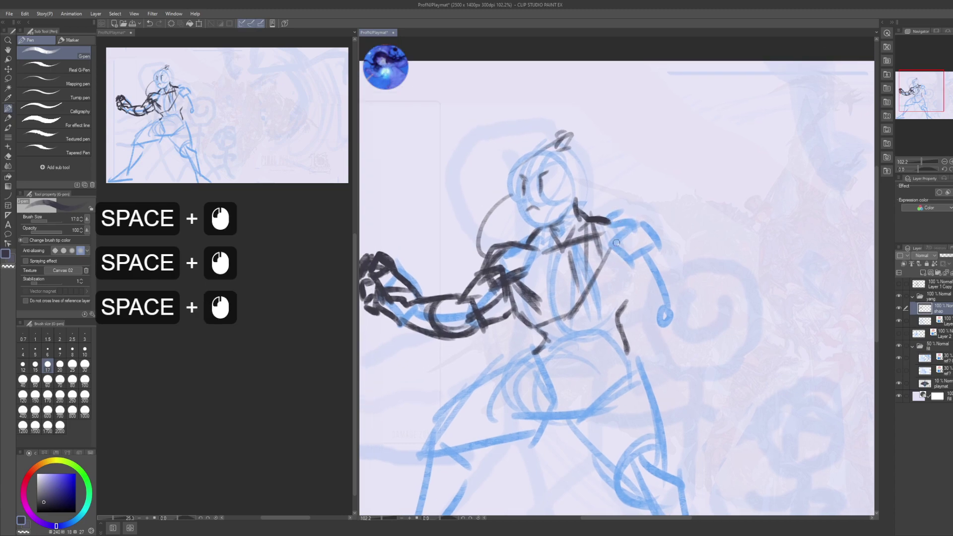
- Sketch the far shoulder and build the round fist in dark strokes
mouse_move(615, 246)
mouse_down()
mouse_move(642, 228)
mouse_move(622, 263)
mouse_up()
mouse_move(619, 251)
mouse_down()
mouse_move(635, 277)
mouse_move(627, 271)
mouse_move(653, 282)
mouse_move(665, 329)
mouse_up()
drag(646, 282, 640, 318)
drag(637, 315, 653, 332)
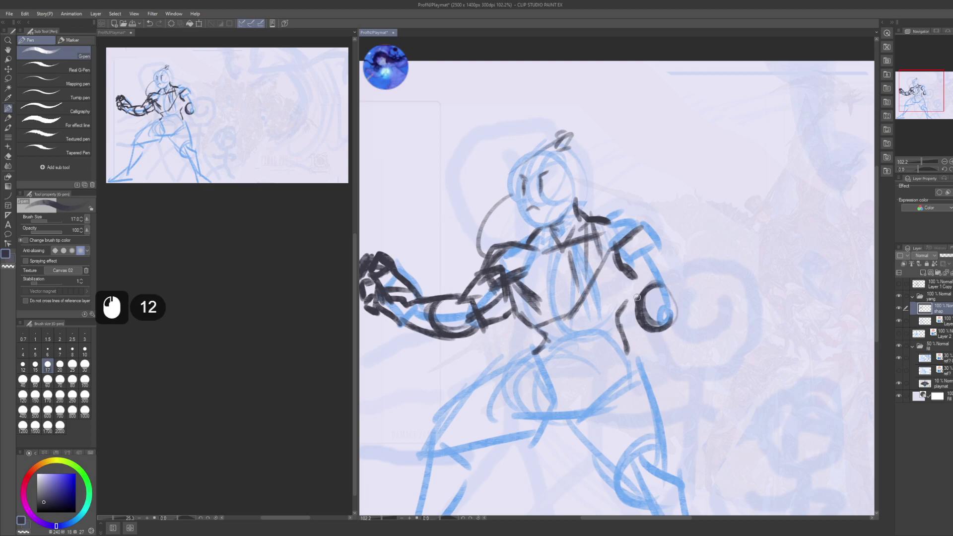
mouse_move(641, 279)
mouse_down()
mouse_move(665, 290)
mouse_move(672, 309)
mouse_up()
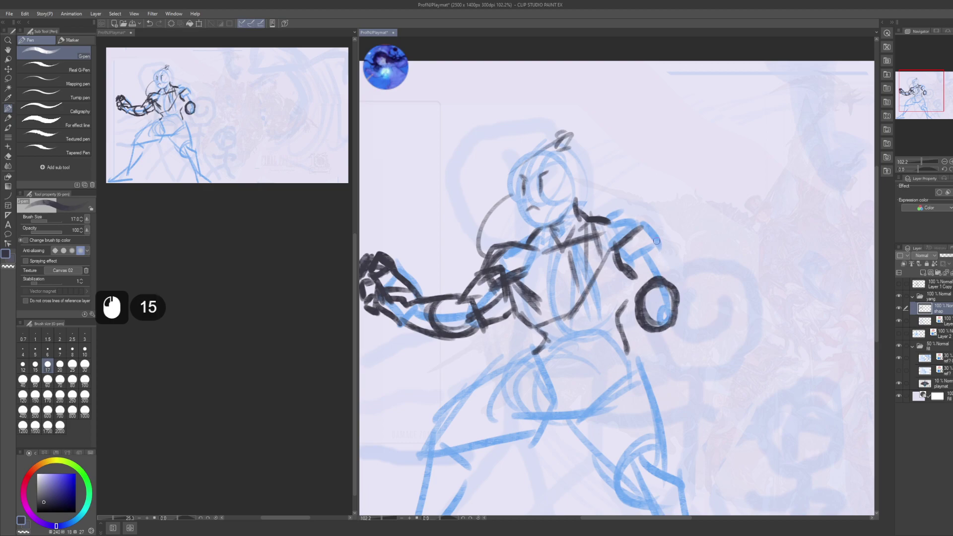
- Draw the arm from shoulder to fist, outline the shoulder and refine the fist's left edge
drag(656, 241, 672, 285)
drag(655, 244, 678, 303)
drag(632, 217, 665, 257)
drag(643, 230, 662, 250)
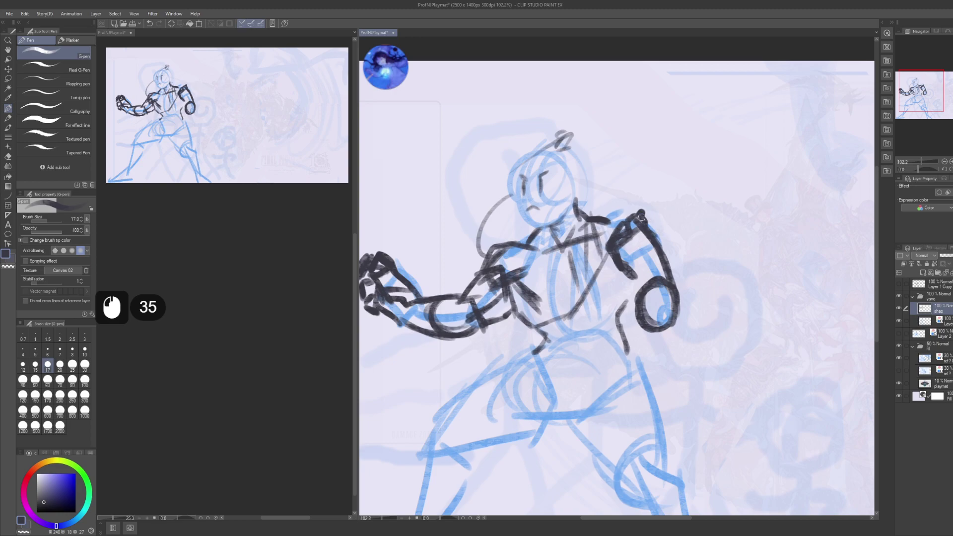
scroll(238, 336, down, 4)
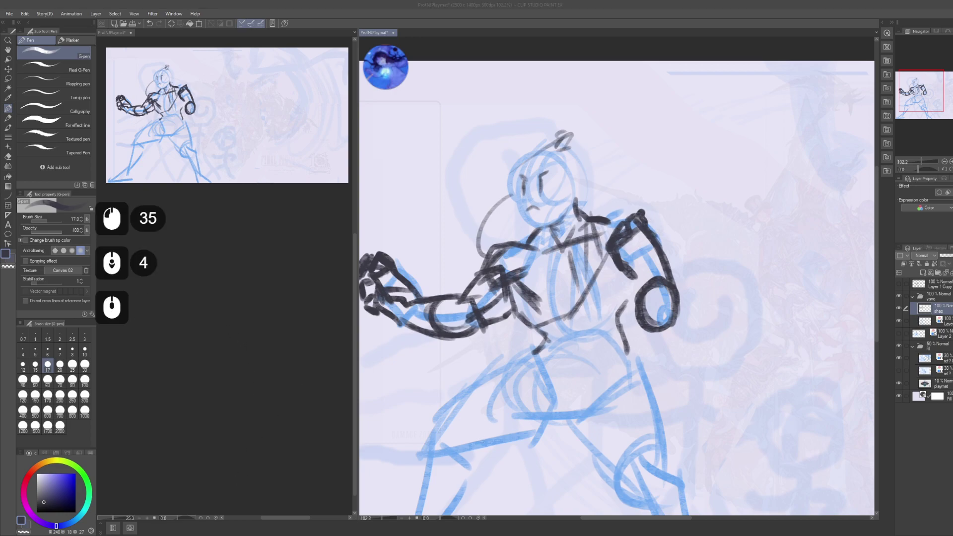
scroll(238, 336, down, 3)
click(532, 273)
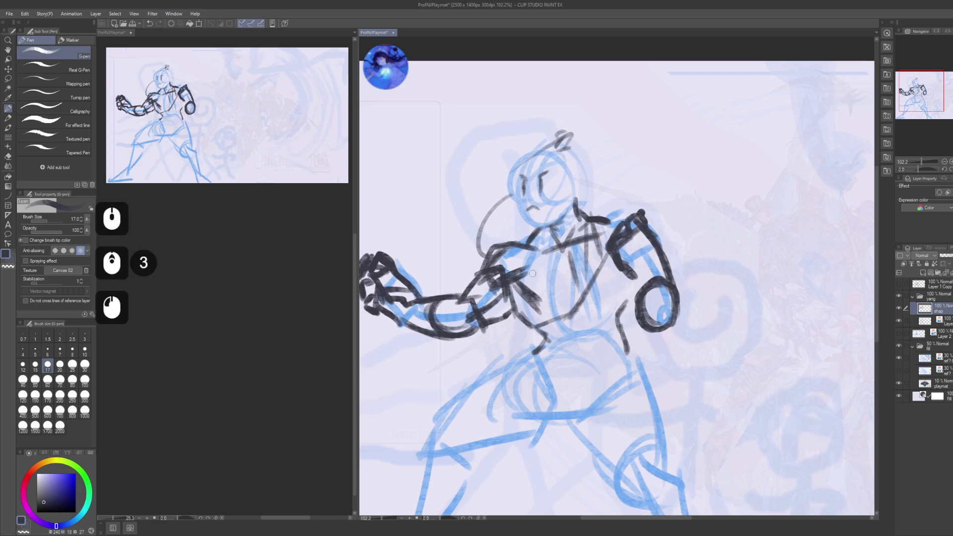
mouse_move(608, 303)
mouse_down()
mouse_move(611, 264)
mouse_move(619, 302)
mouse_move(617, 246)
mouse_move(624, 292)
mouse_up()
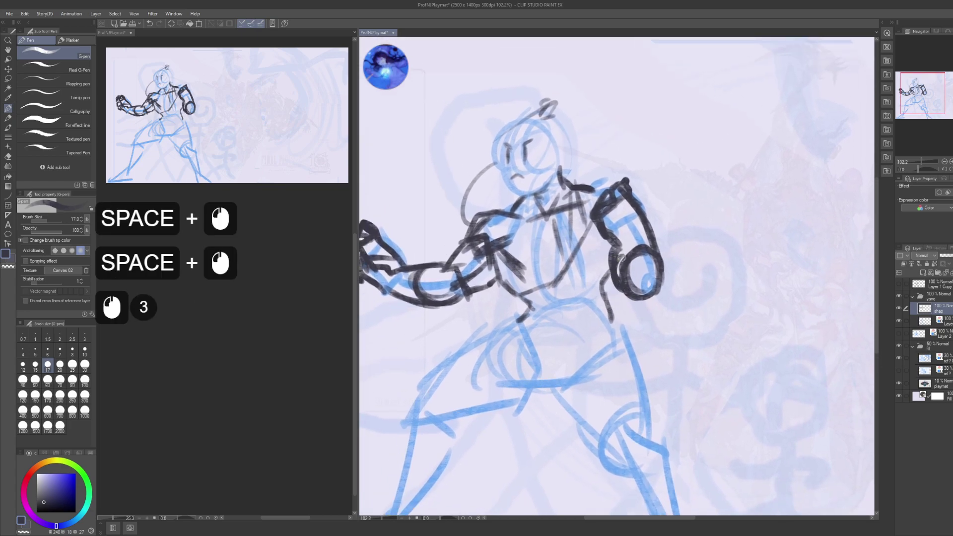
- Add short strokes on the fist's edge and below the torso
drag(605, 240, 646, 279)
drag(643, 258, 648, 275)
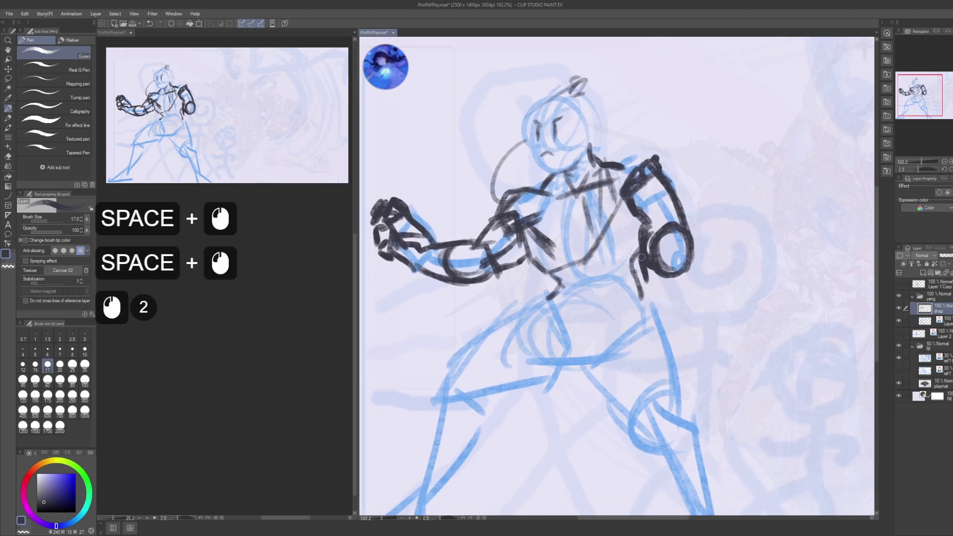
drag(546, 272, 551, 290)
mouse_move(541, 280)
mouse_down()
mouse_move(548, 293)
mouse_move(537, 306)
mouse_up()
drag(548, 288, 538, 304)
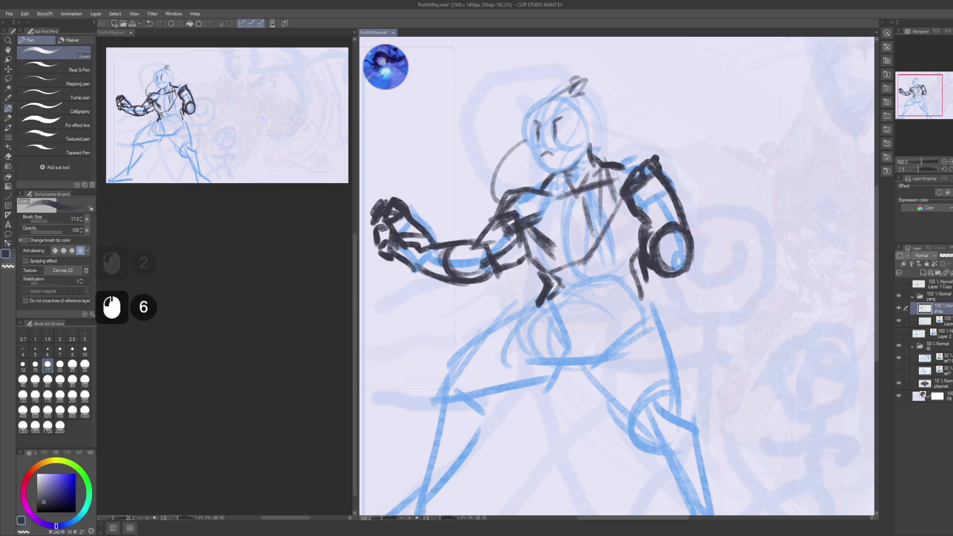
drag(584, 283, 595, 265)
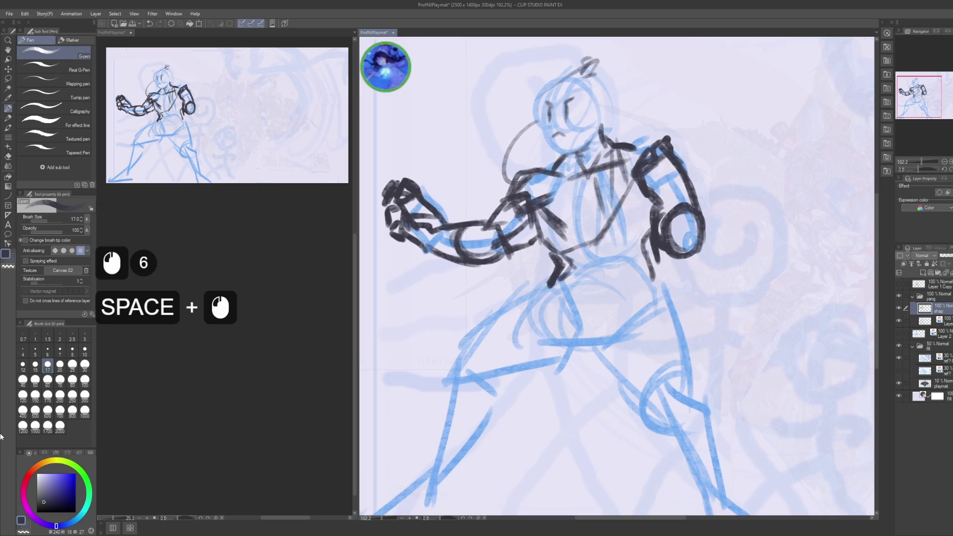
scroll(193, 354, down, 5)
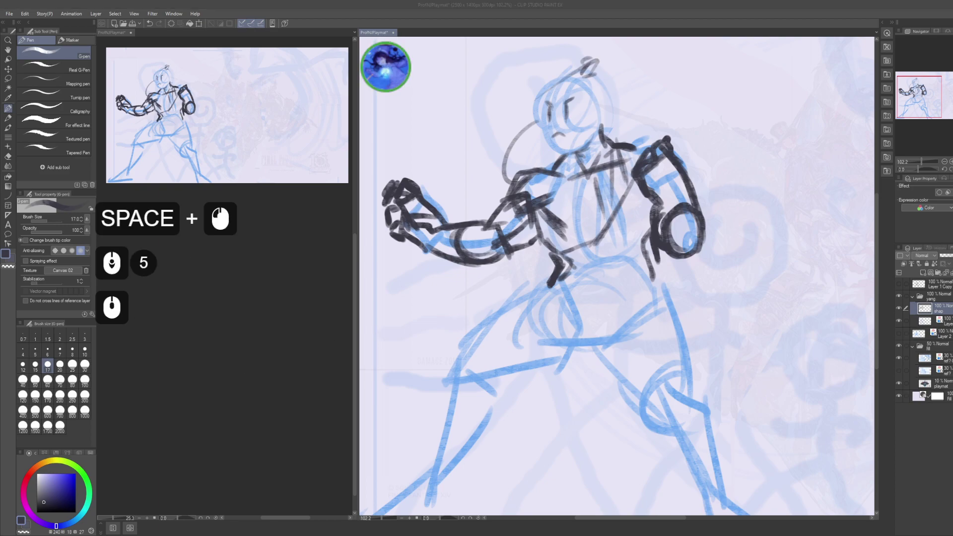
scroll(192, 354, down, 5)
scroll(193, 355, down, 5)
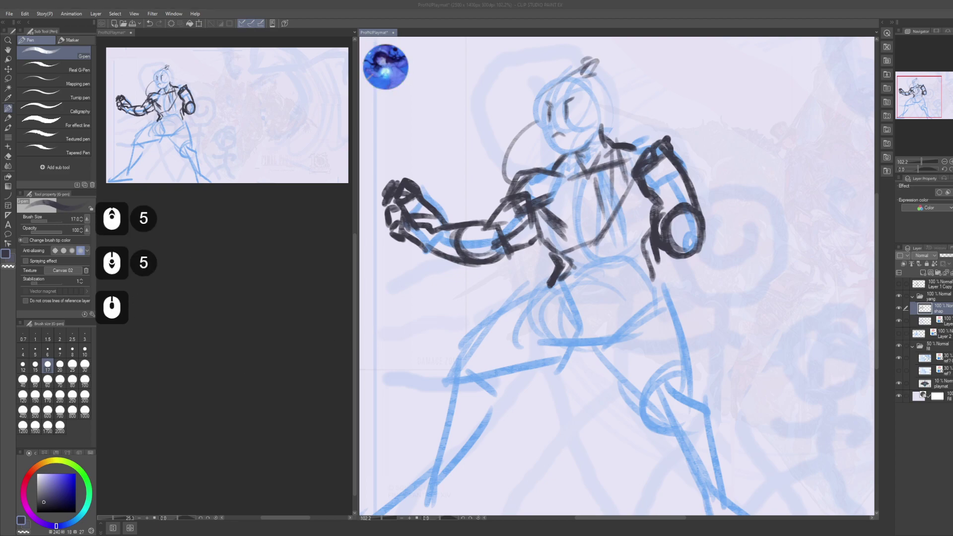
scroll(193, 354, down, 5)
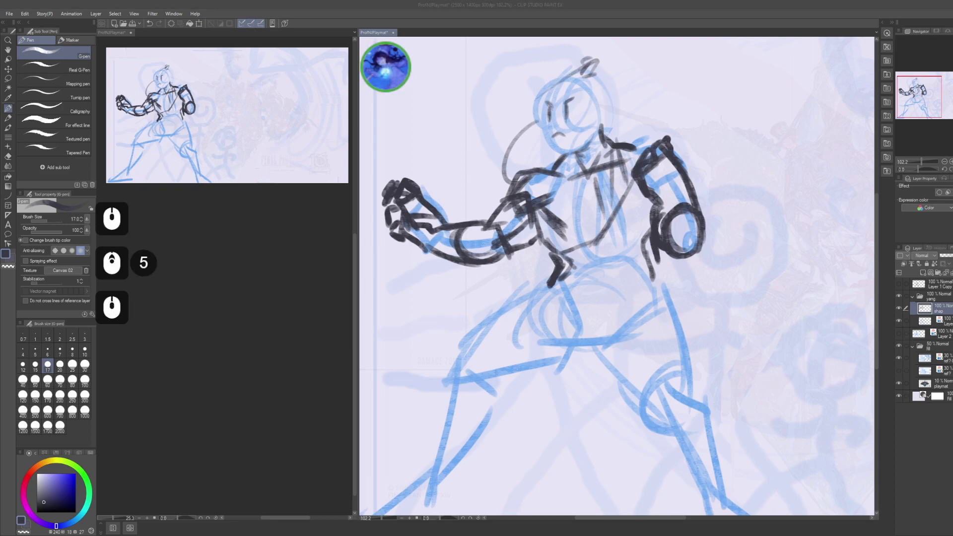
click(648, 341)
click(648, 342)
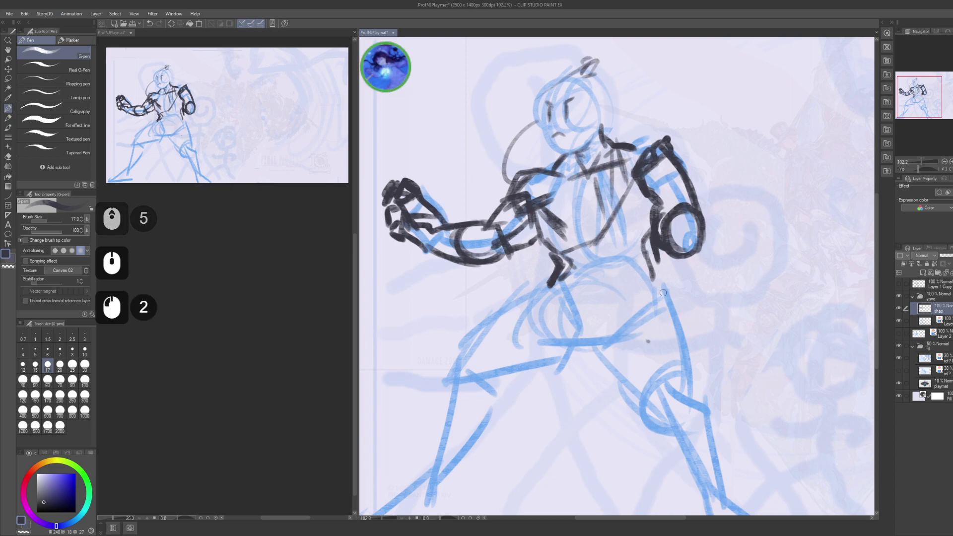
- Draw a long line across the hips, the right hip stroke and the waistband
drag(663, 293, 660, 250)
drag(571, 223, 576, 230)
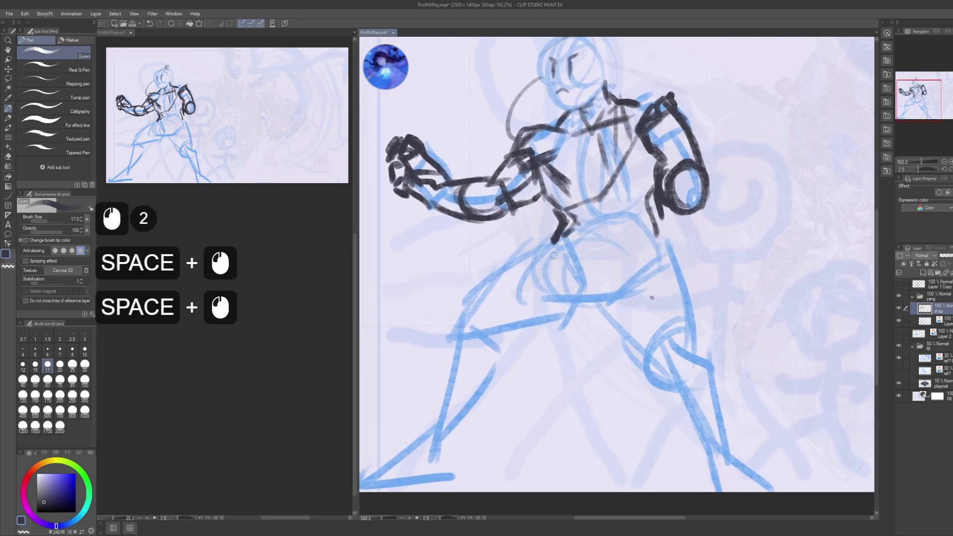
drag(532, 257, 667, 250)
click(666, 254)
drag(658, 233, 666, 251)
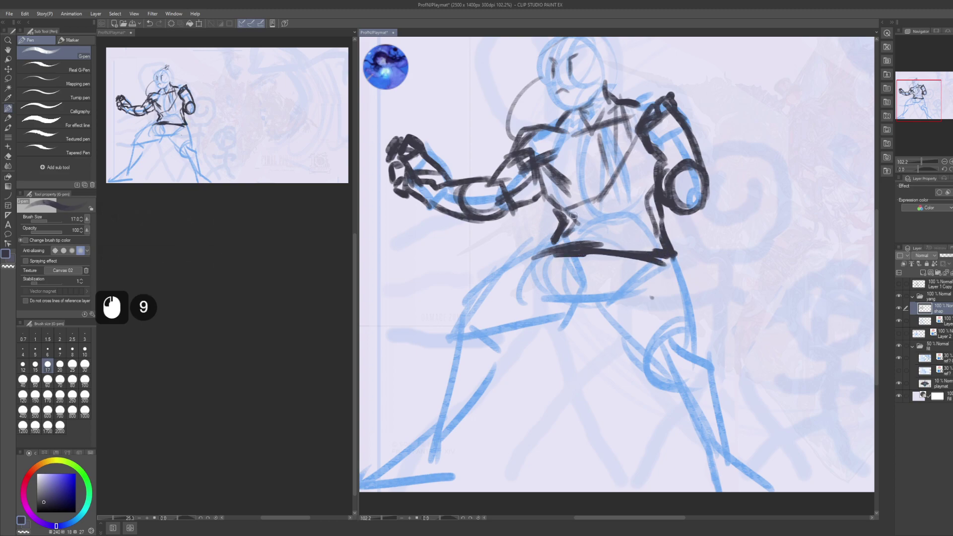
mouse_move(571, 221)
mouse_down()
mouse_move(653, 199)
mouse_move(604, 214)
mouse_move(656, 204)
mouse_up()
drag(625, 213, 645, 201)
key(space)
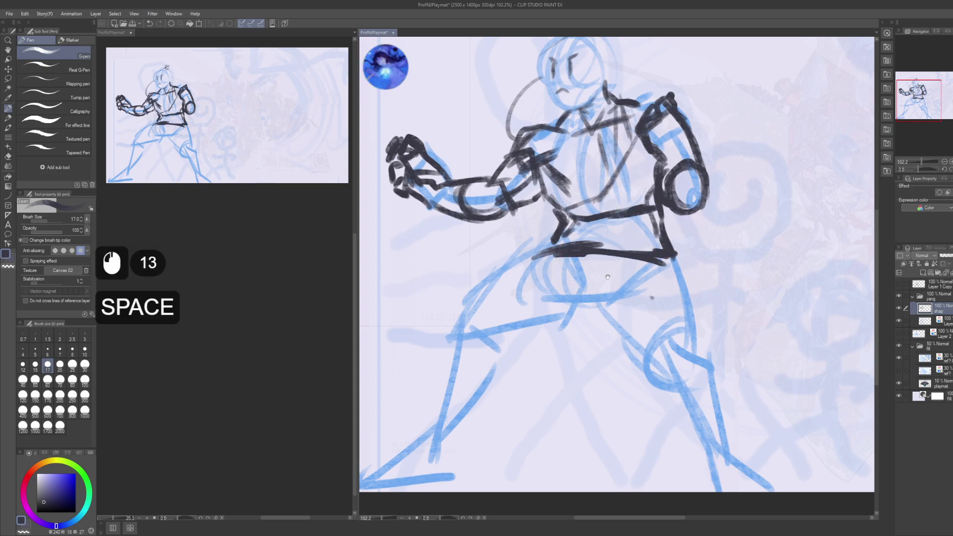
mouse_move(607, 277)
mouse_down()
mouse_move(603, 226)
mouse_move(517, 254)
mouse_move(495, 267)
mouse_move(520, 306)
mouse_move(459, 354)
mouse_up()
- Sketch the front leg's long curve, the foot and the back of the leg
mouse_move(464, 347)
mouse_down()
mouse_move(436, 376)
mouse_move(493, 368)
mouse_up()
mouse_move(516, 324)
mouse_down()
mouse_move(459, 415)
mouse_move(492, 378)
mouse_move(540, 386)
mouse_up()
mouse_move(539, 385)
mouse_down()
mouse_move(546, 348)
mouse_move(618, 257)
mouse_up()
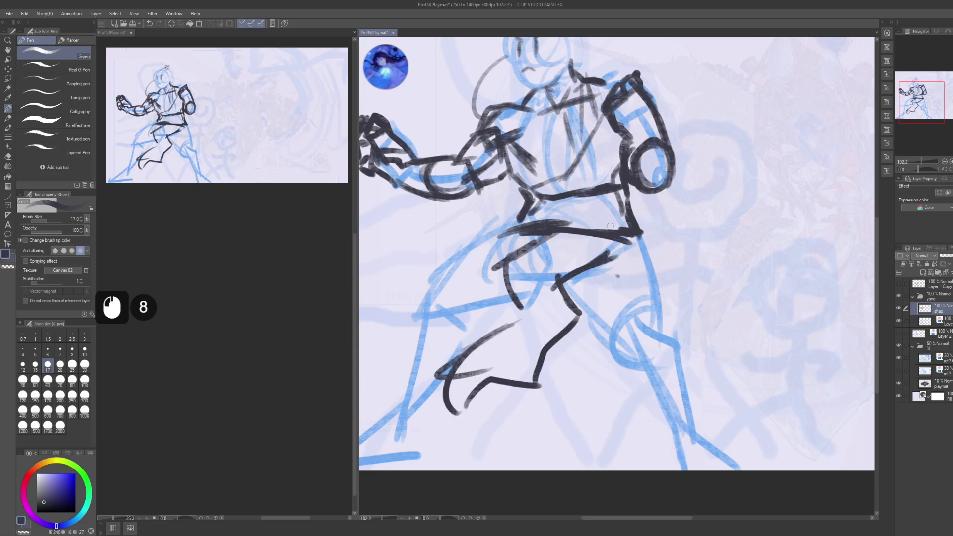
drag(536, 242, 545, 226)
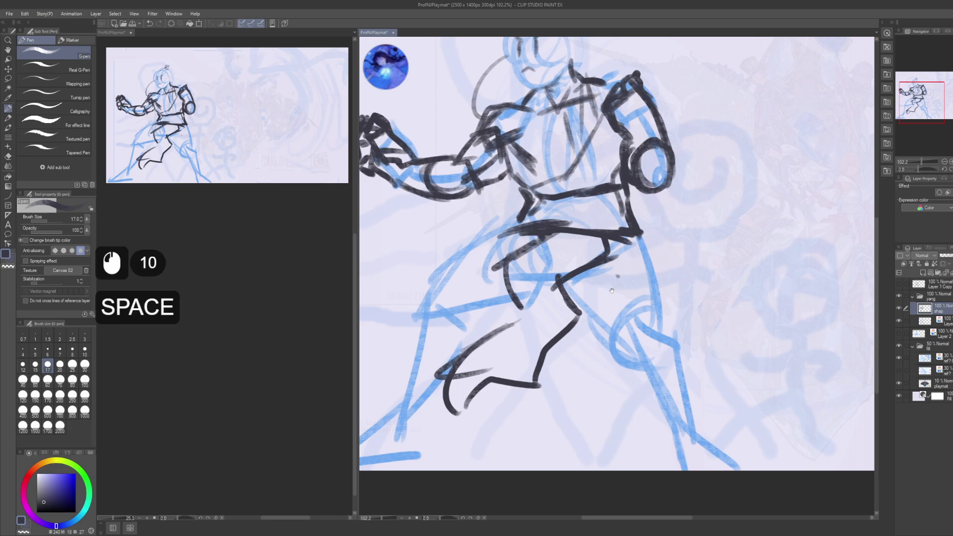
mouse_move(636, 207)
mouse_down()
mouse_move(589, 219)
mouse_move(580, 204)
mouse_up()
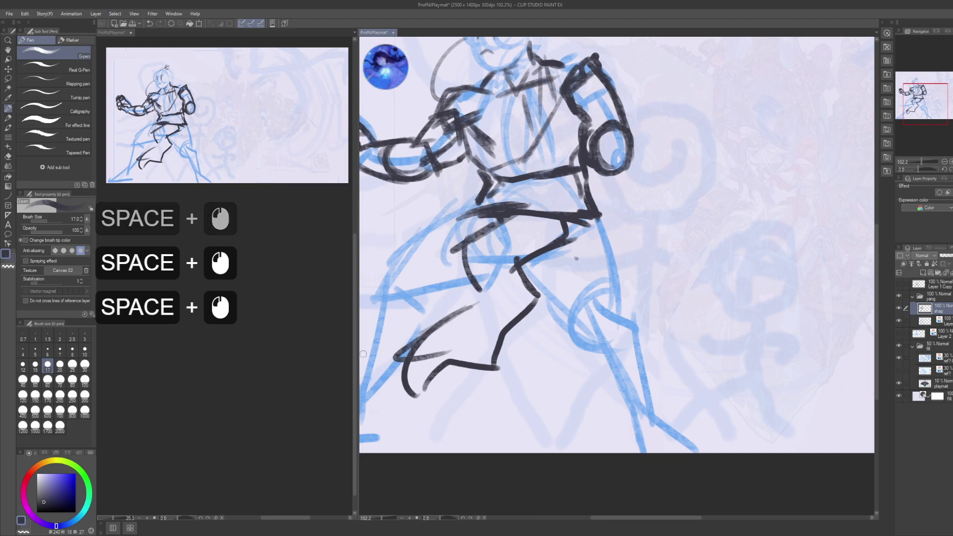
- Change settings in the left-side panel, then add short strokes near the belt
scroll(212, 367, down, 3)
click(211, 368)
scroll(211, 367, up, 2)
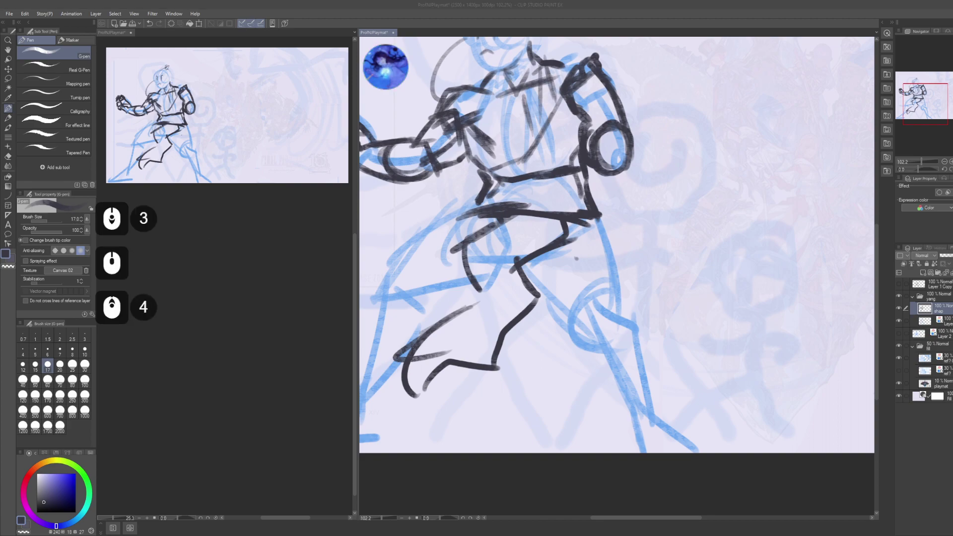
click(541, 358)
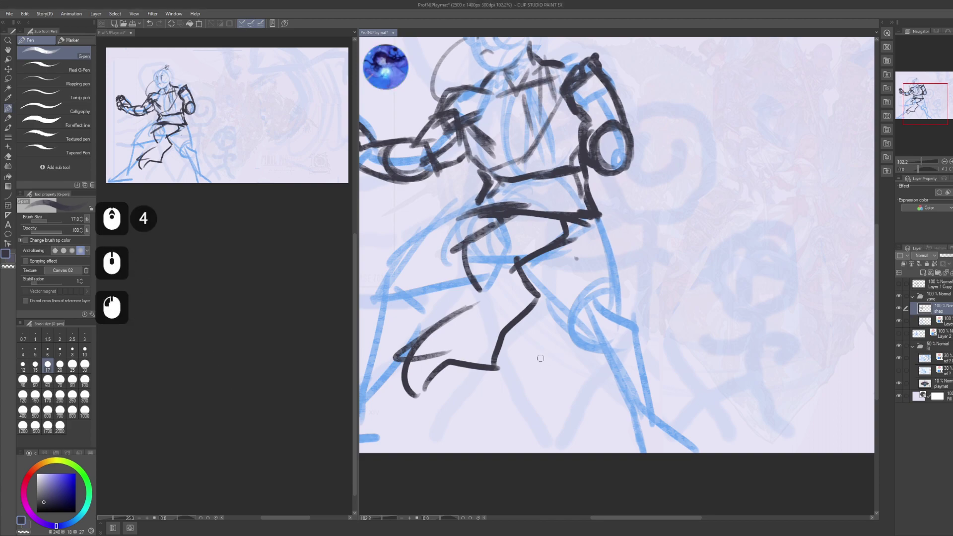
click(258, 330)
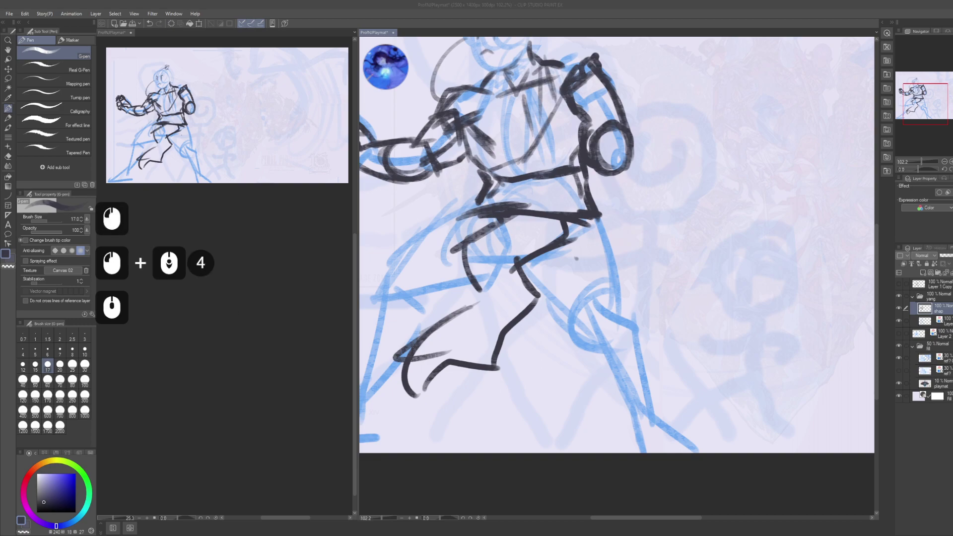
scroll(258, 330, up, 3)
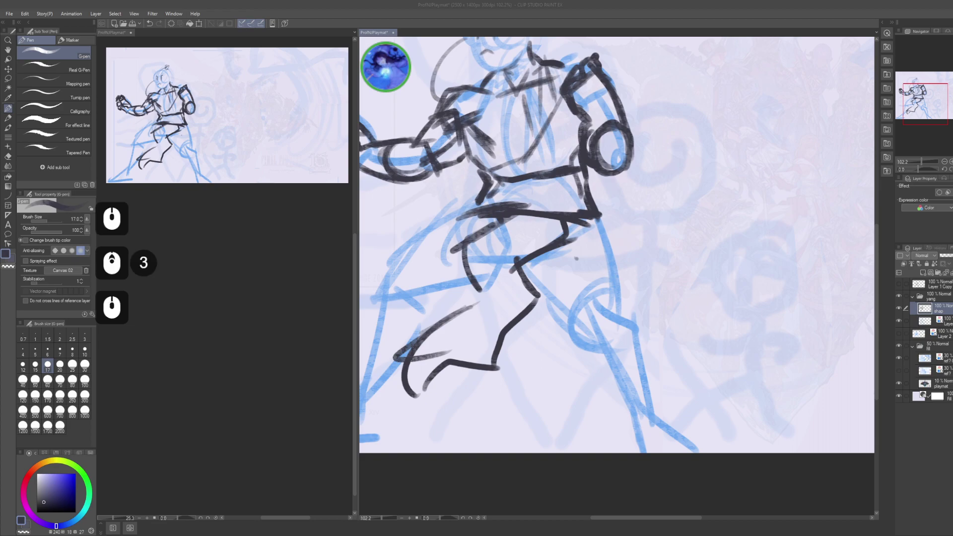
click(426, 368)
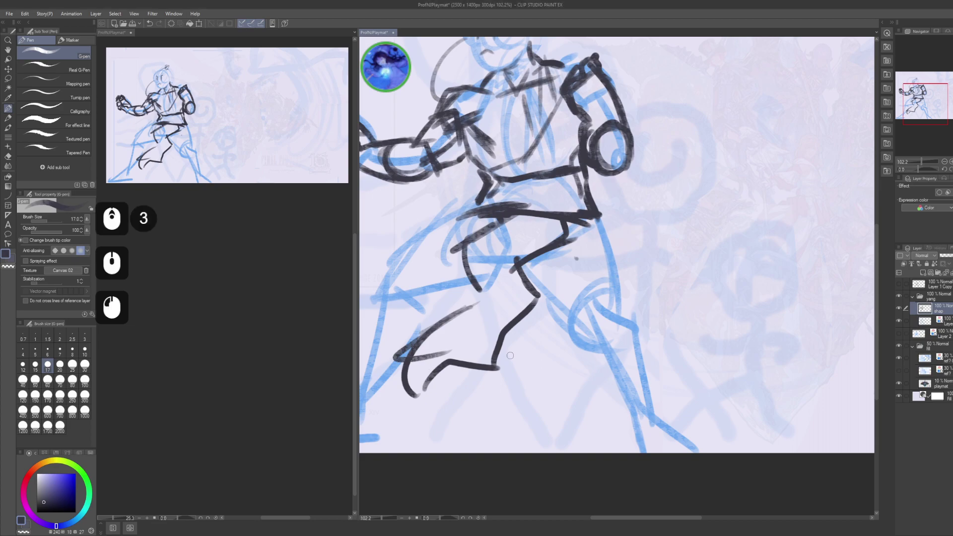
drag(570, 253, 596, 331)
mouse_move(556, 231)
mouse_down()
mouse_move(568, 271)
mouse_move(553, 254)
mouse_move(582, 270)
mouse_move(602, 237)
mouse_move(584, 254)
mouse_move(595, 241)
mouse_move(568, 248)
mouse_move(594, 231)
mouse_up()
- Erase stray bits of the arm lines with transparent colour
key(c)
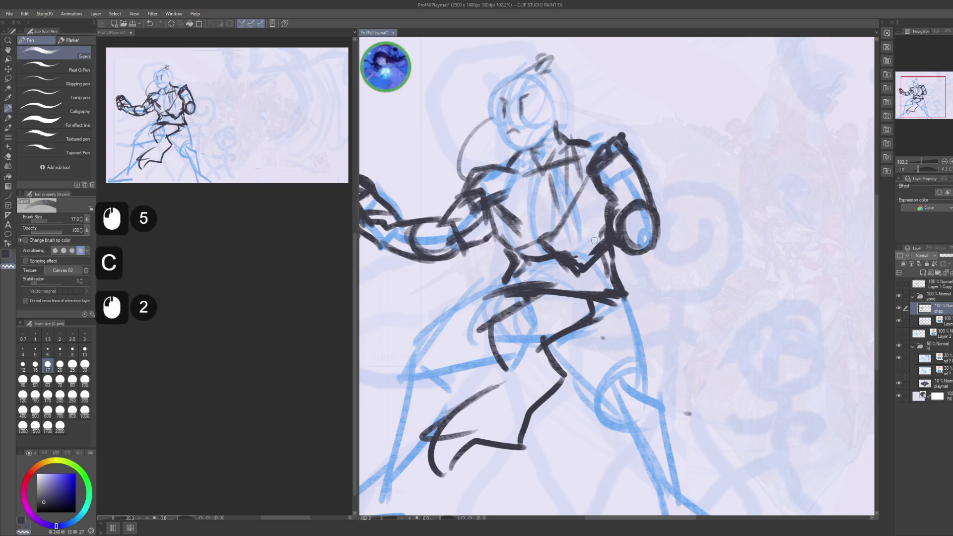
key(c)
drag(566, 273, 589, 312)
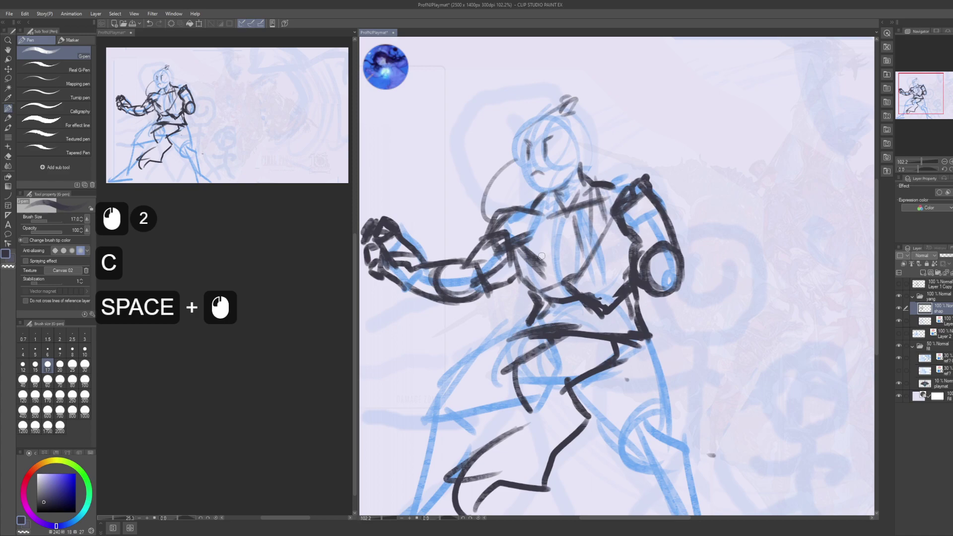
key(c)
click(539, 254)
click(538, 241)
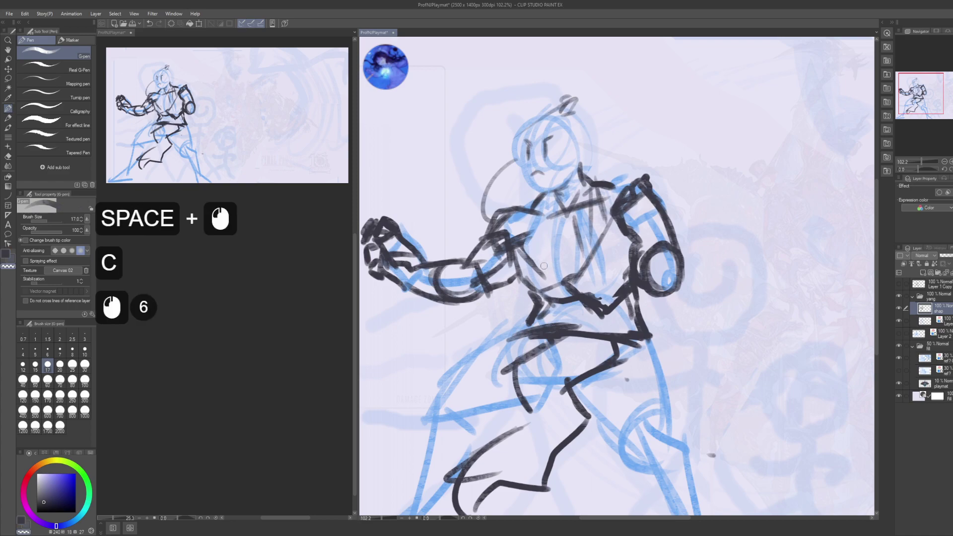
click(542, 256)
click(536, 251)
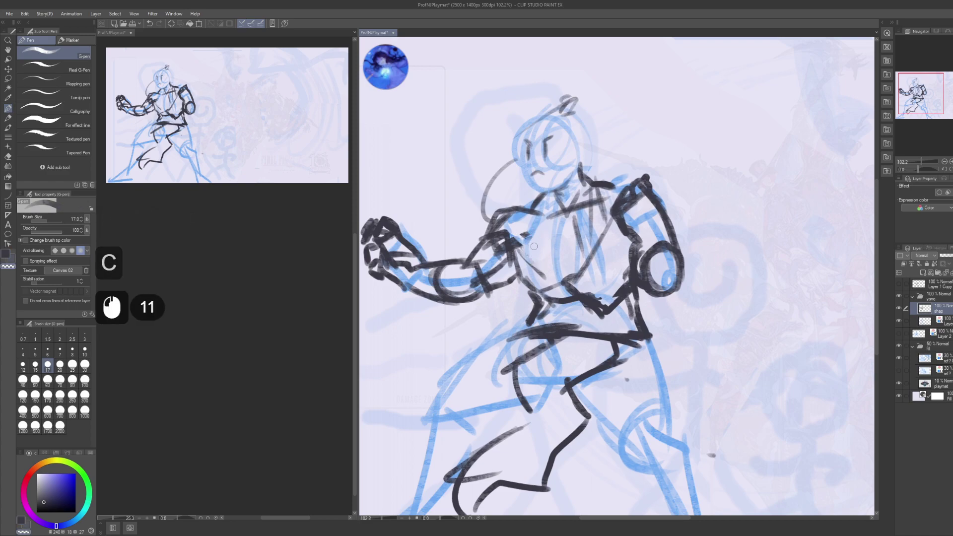
click(530, 243)
click(527, 239)
click(517, 243)
key(c)
- Add short dark marks on the arm and near the shoulder, then erase and touch up the arm line
click(516, 242)
click(518, 238)
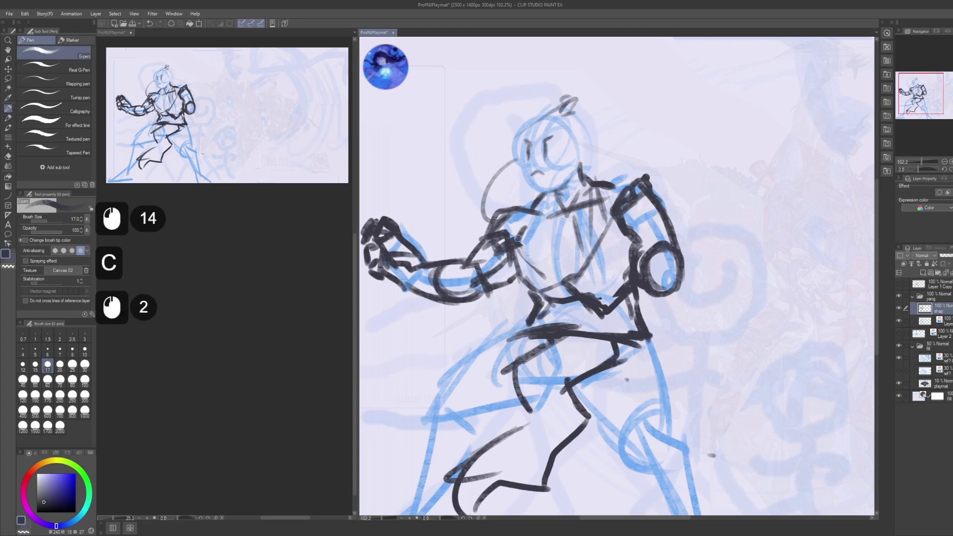
click(513, 201)
click(523, 201)
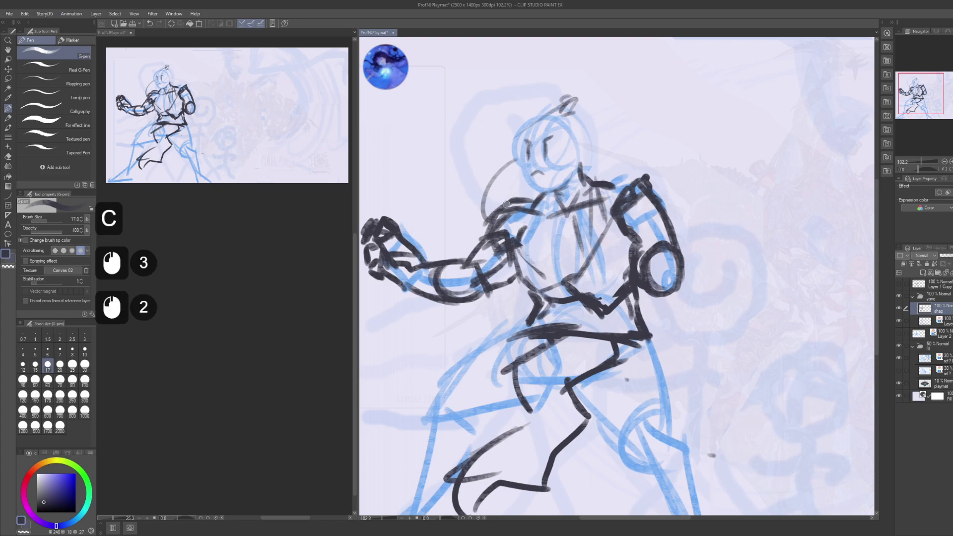
drag(481, 219, 498, 238)
key(c)
click(500, 239)
click(499, 232)
click(501, 244)
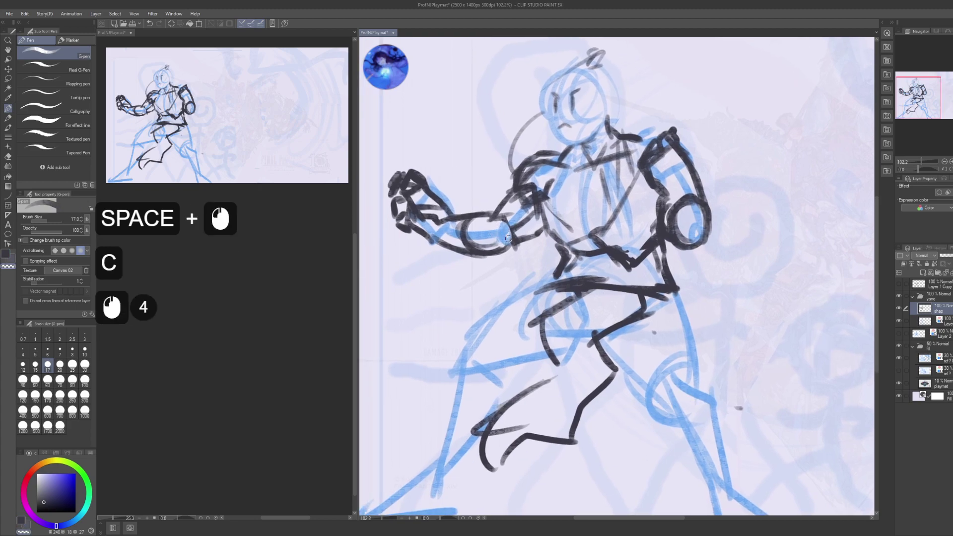
click(516, 229)
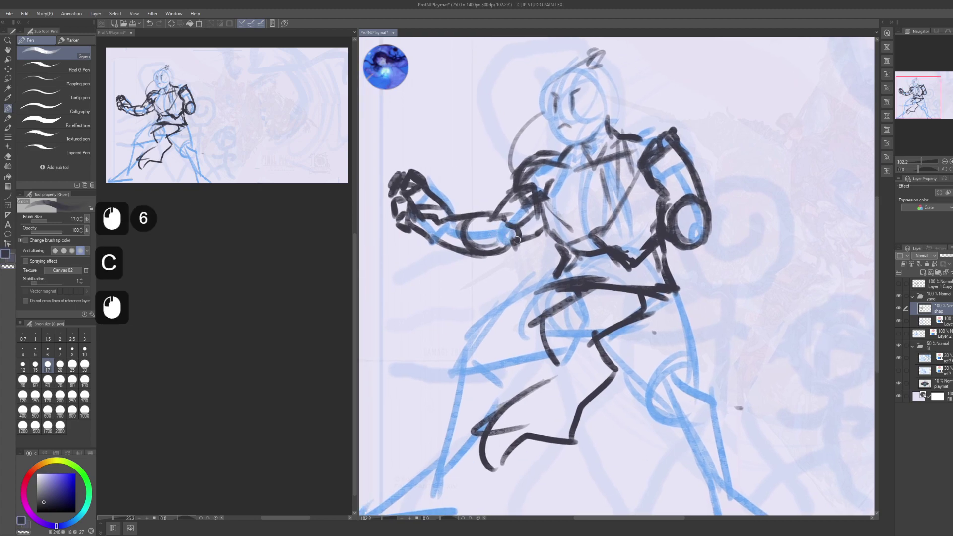
drag(517, 240, 484, 232)
drag(585, 355, 538, 284)
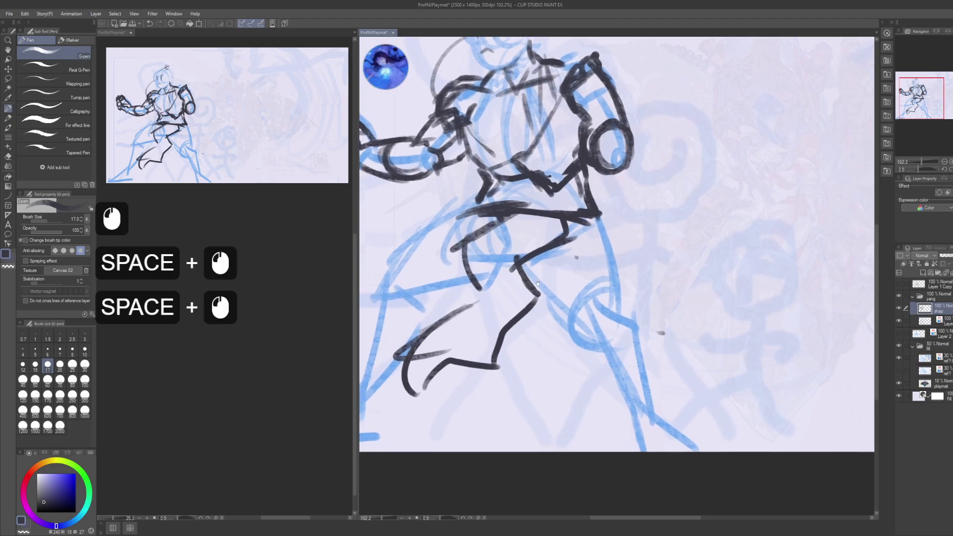
- Clean up the arm line and redraw the strokes from the shoulder and the curved leg line darker and thicker
click(531, 251)
click(574, 214)
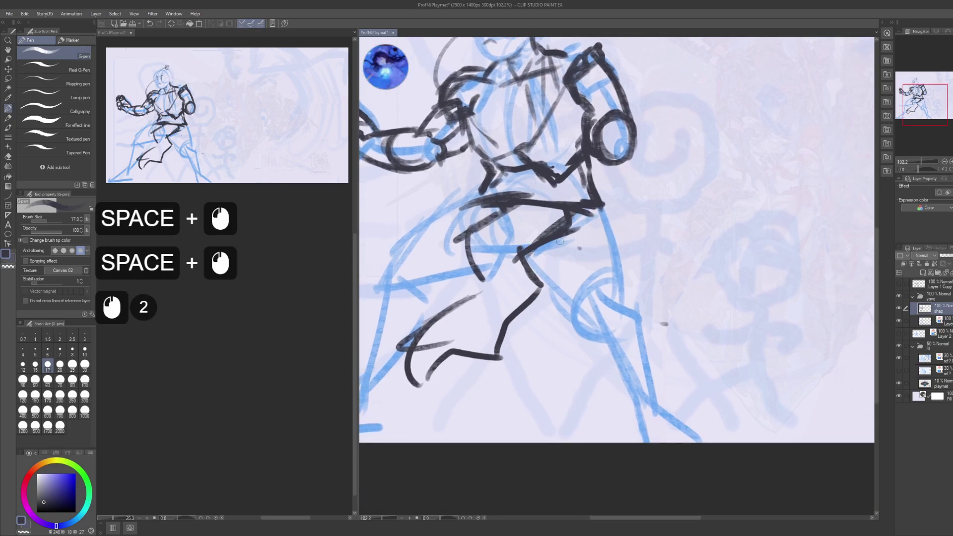
drag(560, 240, 548, 249)
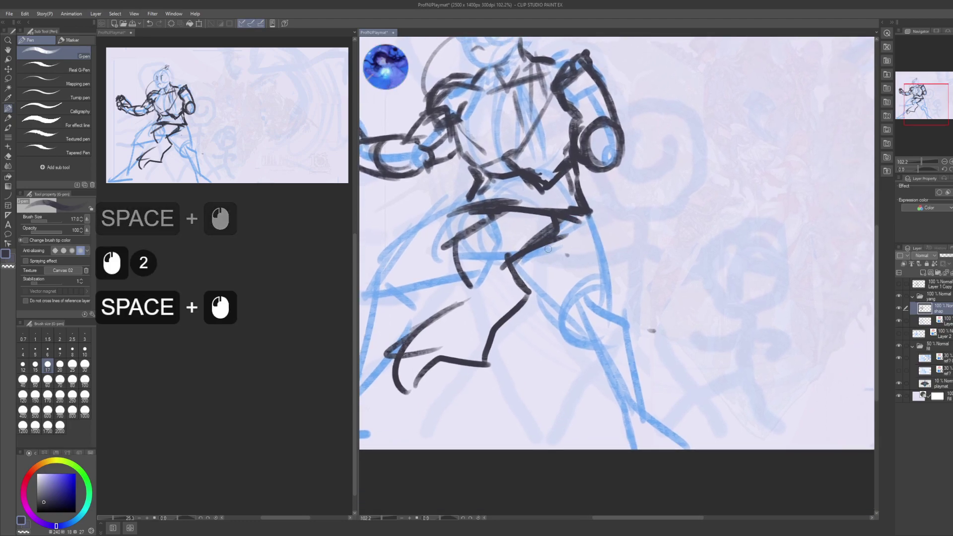
scroll(186, 294, down, 7)
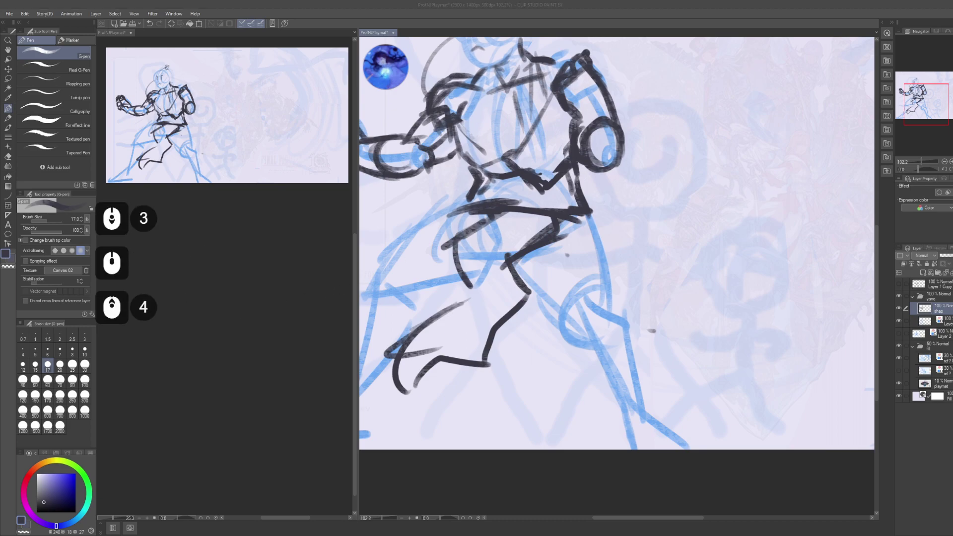
click(494, 243)
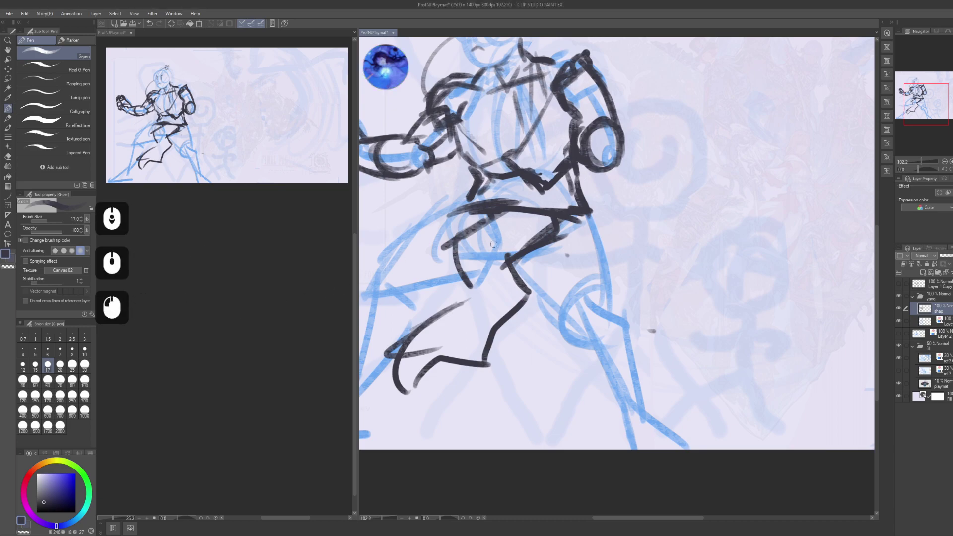
drag(610, 329, 613, 316)
mouse_move(588, 211)
mouse_down()
mouse_move(637, 284)
mouse_move(630, 302)
mouse_move(567, 304)
mouse_move(590, 323)
mouse_up()
drag(593, 281, 571, 310)
mouse_move(590, 288)
mouse_down()
mouse_move(581, 328)
mouse_move(575, 317)
mouse_up()
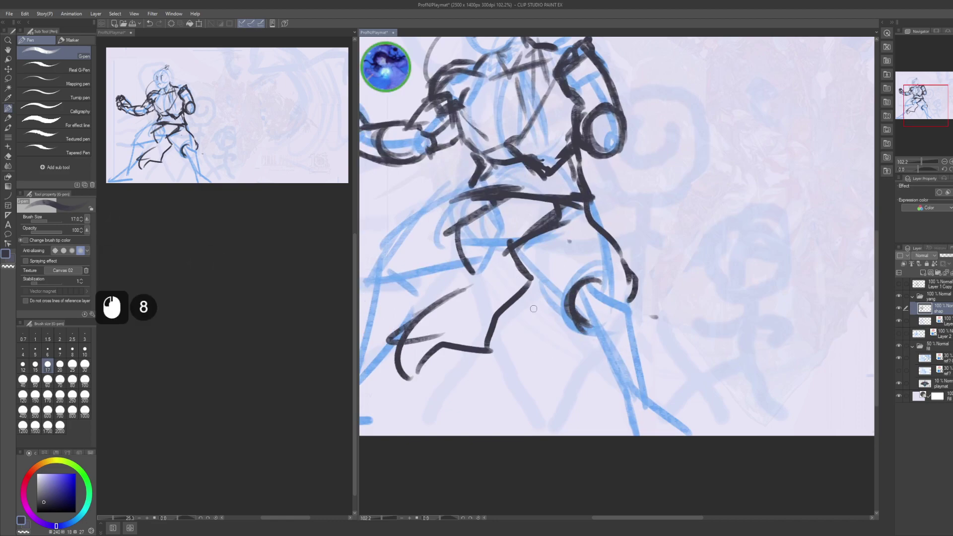
mouse_move(524, 283)
mouse_down()
mouse_move(541, 322)
mouse_move(560, 325)
mouse_move(599, 255)
mouse_move(615, 249)
mouse_move(569, 272)
mouse_up()
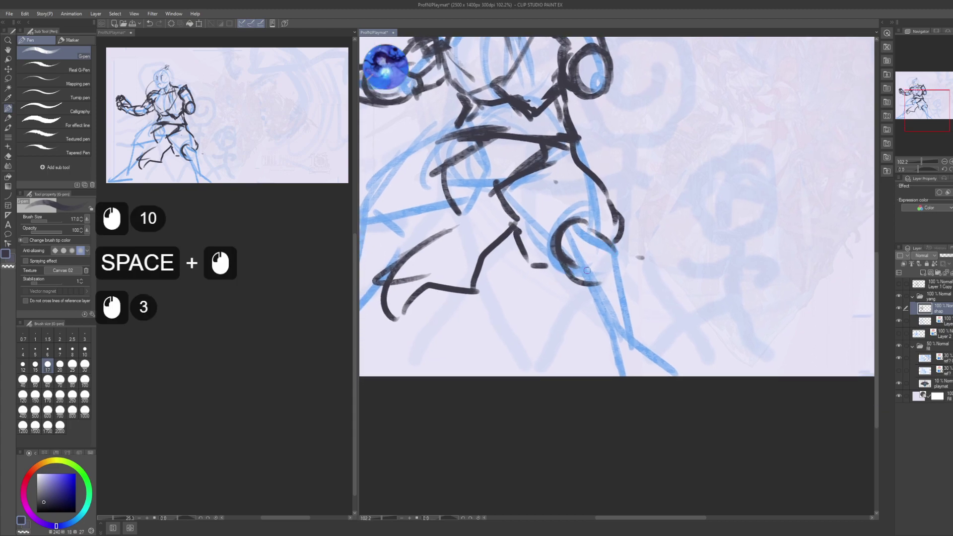
- Extend the knee line with lower-leg strokes and outline the lower leg and foot
drag(610, 248, 615, 263)
drag(611, 253, 618, 276)
drag(613, 256, 620, 278)
drag(620, 278, 604, 250)
drag(600, 240, 629, 308)
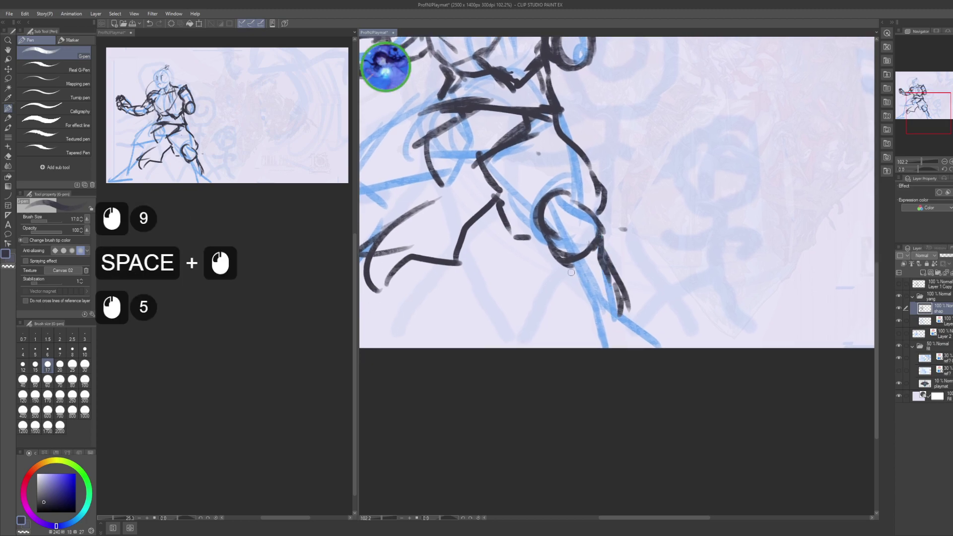
mouse_move(558, 267)
mouse_down()
mouse_move(586, 322)
mouse_move(616, 318)
mouse_move(596, 271)
mouse_move(648, 312)
mouse_up()
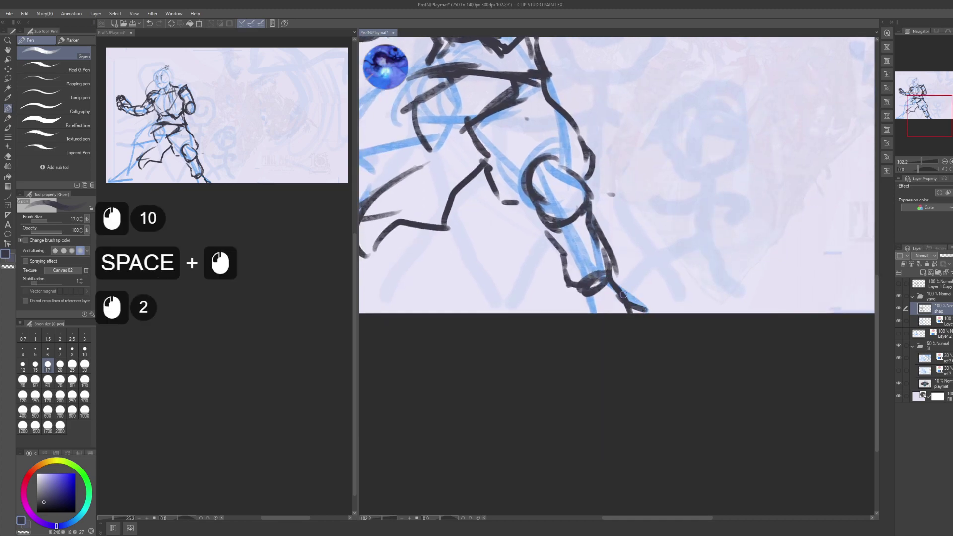
drag(591, 305, 675, 373)
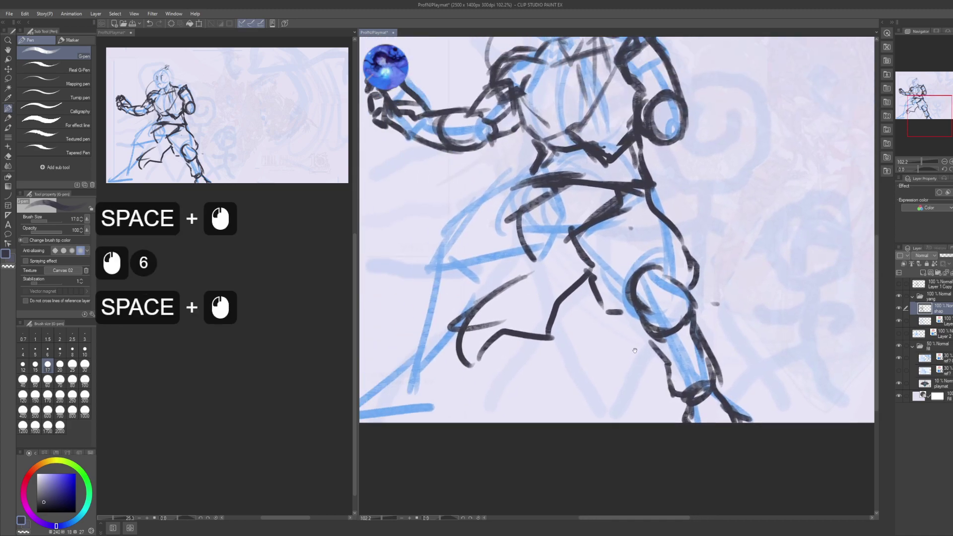
drag(586, 268, 670, 335)
mouse_move(599, 202)
mouse_down()
mouse_move(614, 236)
mouse_move(586, 247)
mouse_up()
- Extend and reinforce the belt line, and add strokes down the shin and leg
drag(598, 243, 524, 268)
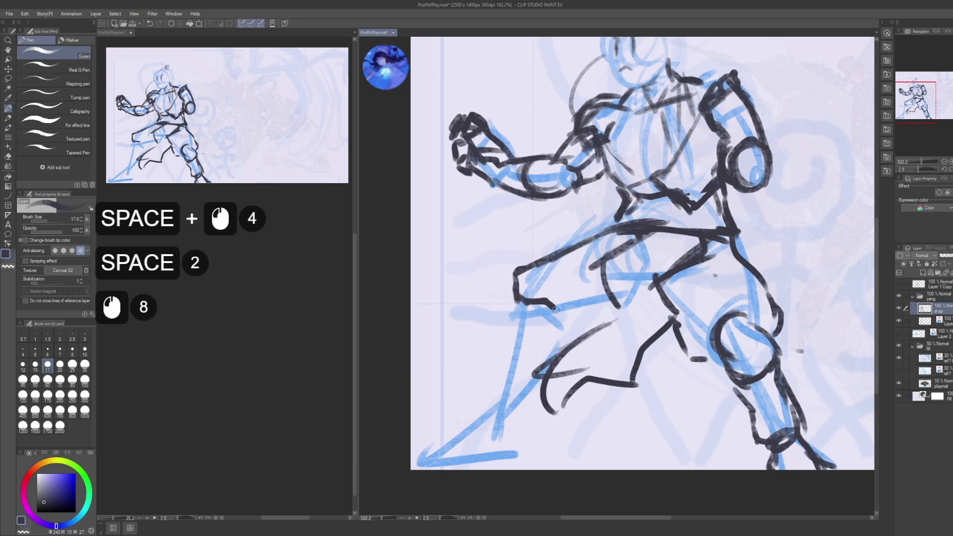
drag(555, 307, 576, 335)
drag(561, 318, 576, 323)
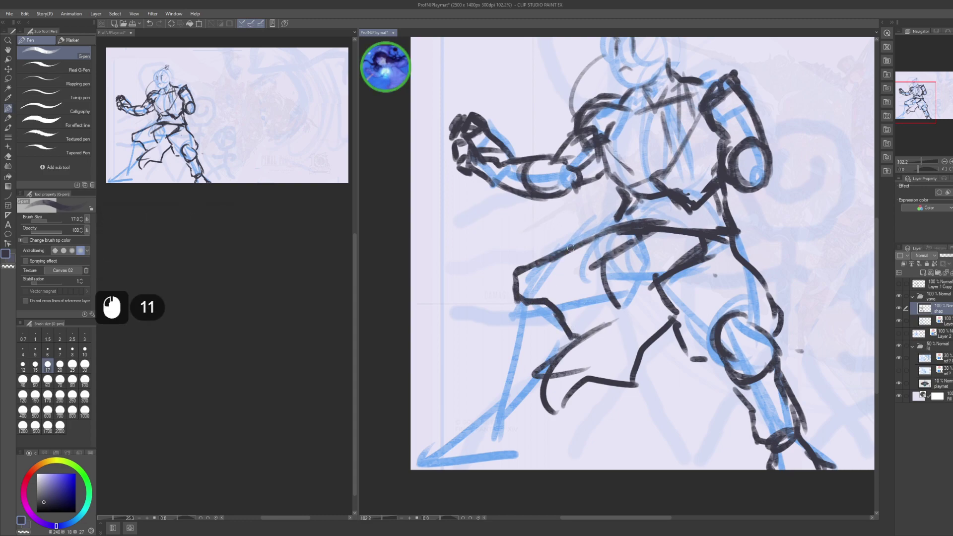
drag(571, 247, 587, 238)
drag(607, 204, 625, 169)
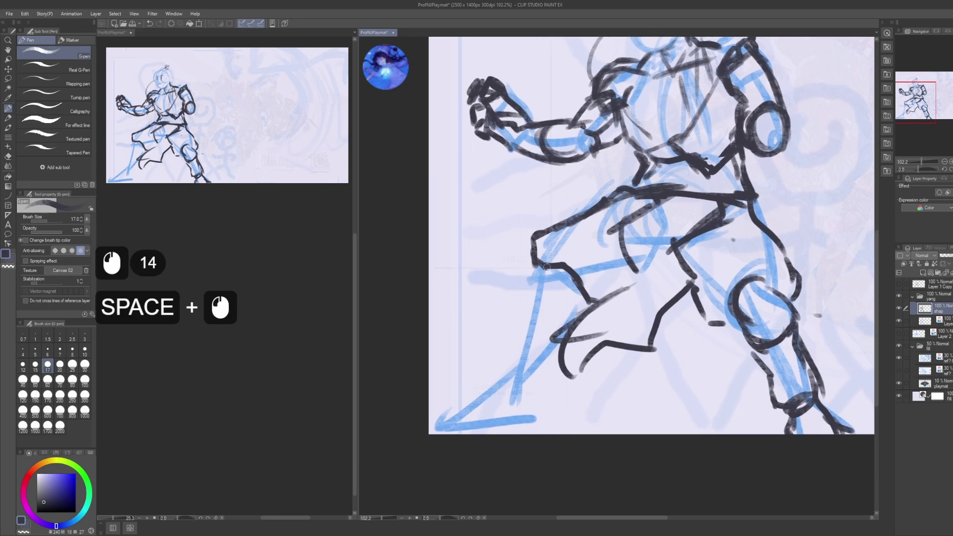
drag(559, 264, 530, 281)
- Extend the back leg line downward and draw its foot and heel
mouse_move(541, 266)
mouse_down()
mouse_move(528, 284)
mouse_move(519, 342)
mouse_up()
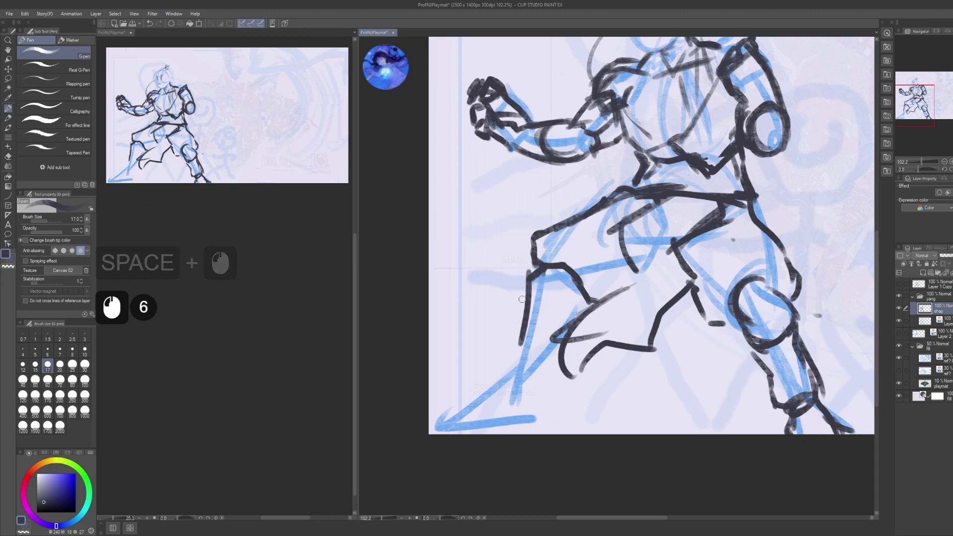
drag(524, 298, 520, 324)
mouse_move(525, 296)
mouse_down()
mouse_move(511, 345)
mouse_move(535, 378)
mouse_up()
mouse_move(516, 373)
mouse_down()
mouse_move(555, 392)
mouse_move(565, 378)
mouse_up()
drag(554, 389, 567, 376)
drag(556, 386, 561, 377)
- Add short strokes at the front foot and draw it from ankle to toe
drag(510, 320, 502, 229)
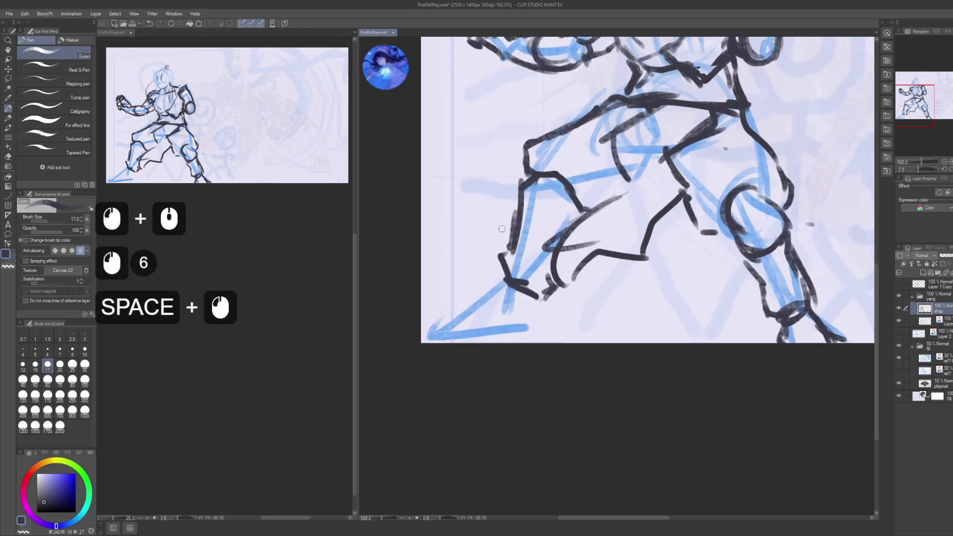
click(503, 288)
click(502, 289)
drag(502, 287, 538, 300)
mouse_move(535, 301)
mouse_down()
mouse_move(543, 296)
mouse_move(504, 297)
mouse_up()
drag(498, 289, 489, 300)
mouse_move(499, 290)
mouse_down()
mouse_move(449, 327)
mouse_move(544, 337)
mouse_move(548, 298)
mouse_move(419, 367)
mouse_up()
- Finish the foot, zoom out to the whole figure, and undo the trial torso centre lines
drag(571, 174, 586, 313)
mouse_move(578, 238)
mouse_down()
mouse_move(637, 332)
mouse_move(620, 327)
mouse_move(660, 322)
mouse_move(563, 249)
mouse_move(533, 72)
mouse_up()
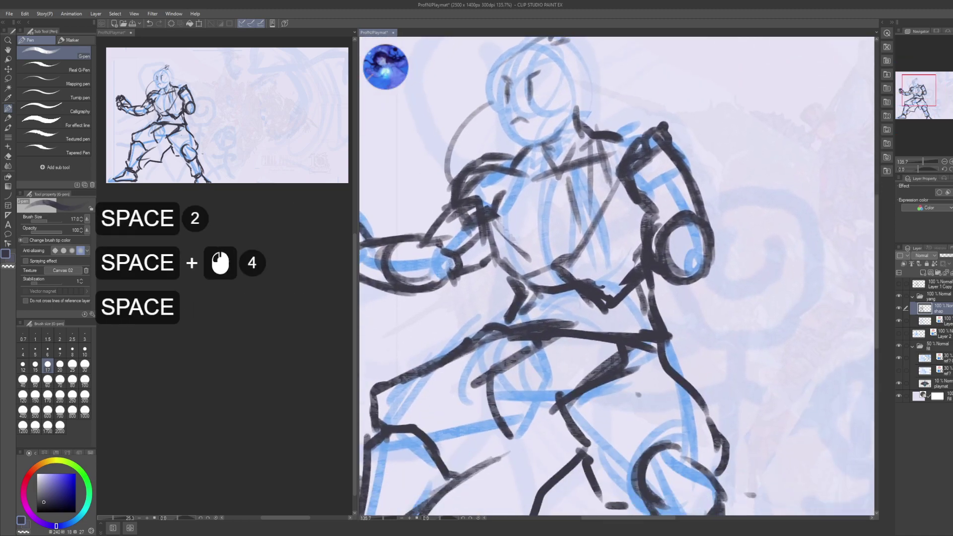
alt+click(571, 223)
drag(571, 223, 565, 225)
mouse_move(576, 157)
mouse_down()
mouse_move(588, 179)
mouse_move(588, 287)
mouse_up()
key(ctrl+z)
key(ctrl+z)
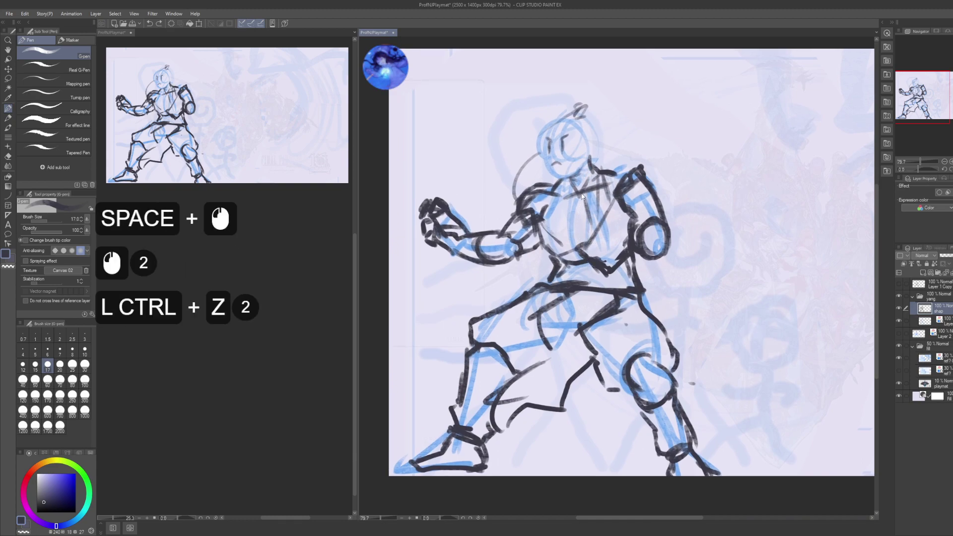
- Lasso the upper body, rotate it clockwise, and clear the selection
key(m)
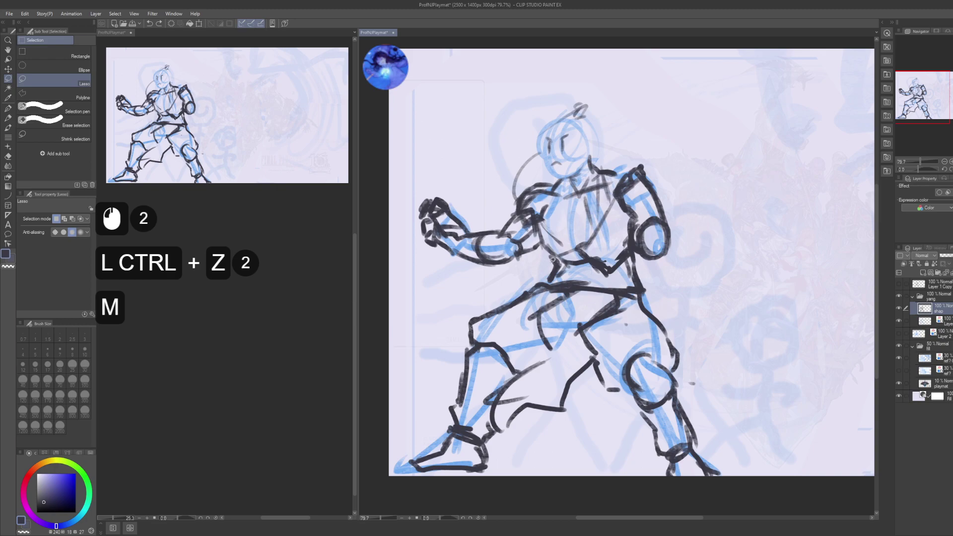
drag(540, 259, 557, 255)
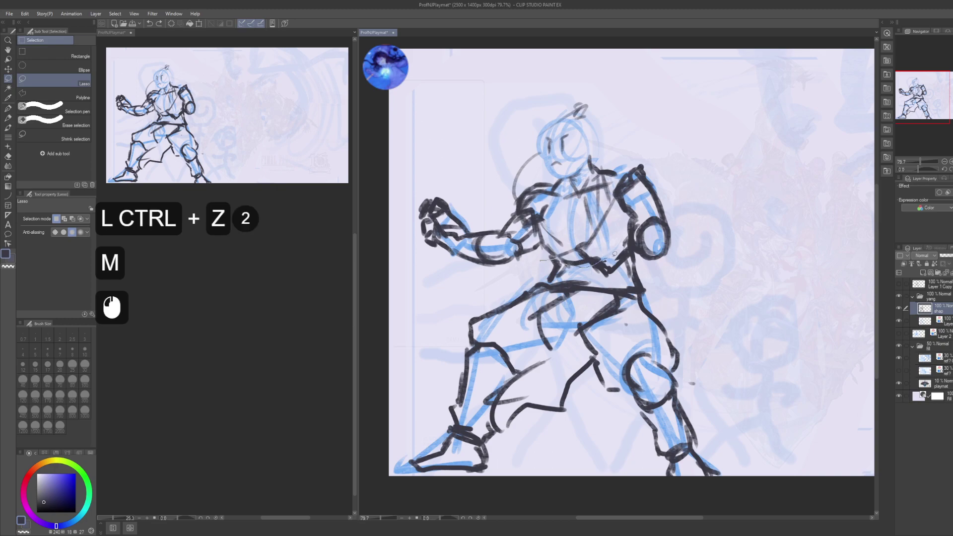
mouse_move(614, 254)
mouse_down()
mouse_move(705, 234)
mouse_move(556, 87)
mouse_move(404, 234)
mouse_move(450, 296)
mouse_up()
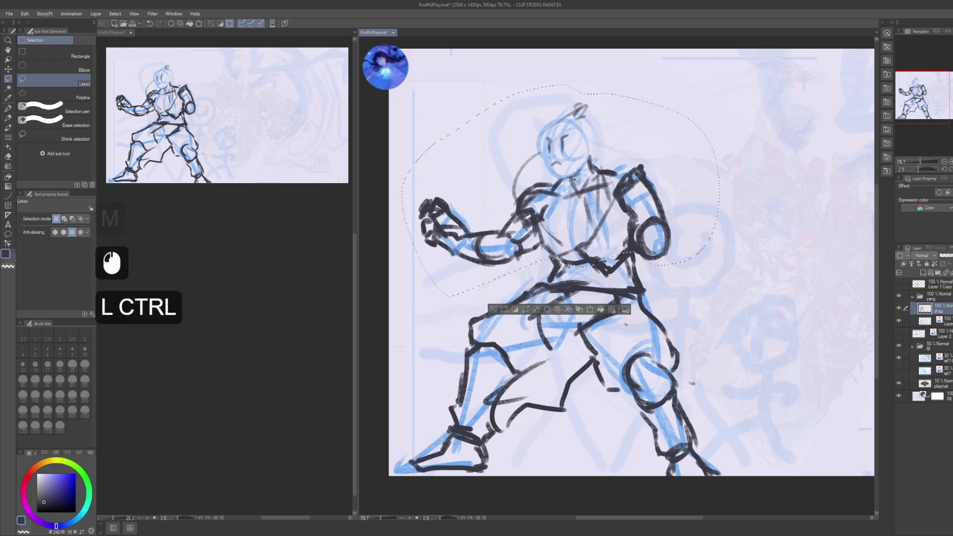
key(ctrl+t)
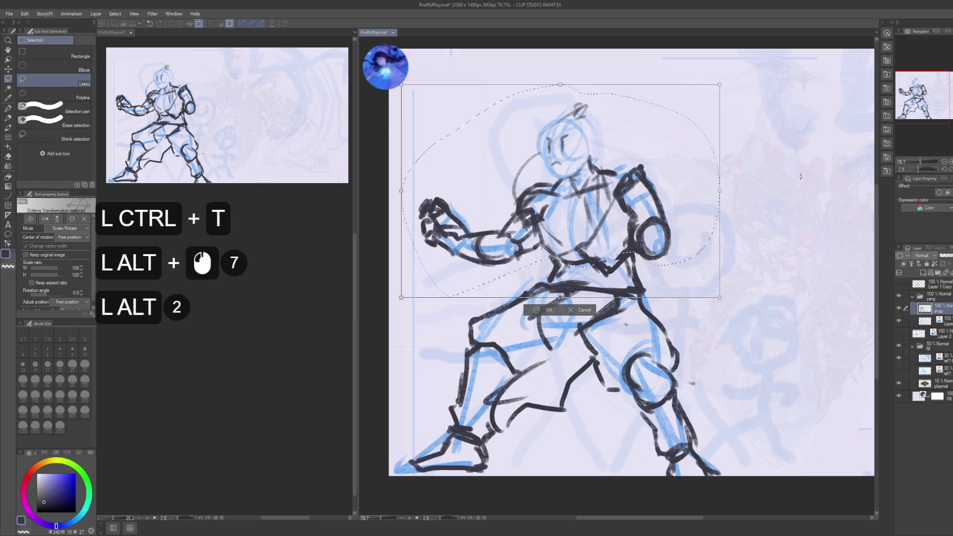
drag(800, 176, 680, 223)
key(Return)
key(Return)
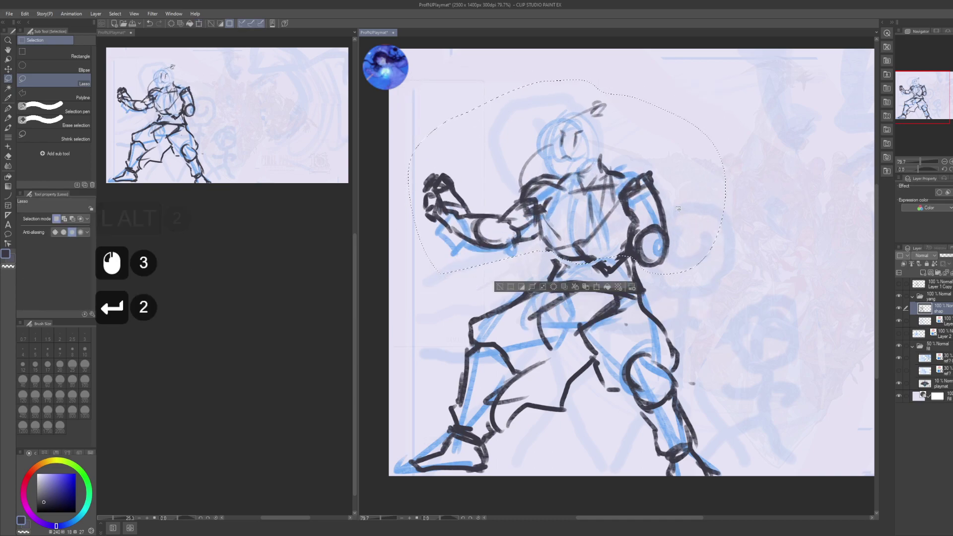
key(ctrl+d)
- Select the raised arm and try tilting it, then cancel the transform and drop the selection
key(m)
drag(521, 281, 541, 244)
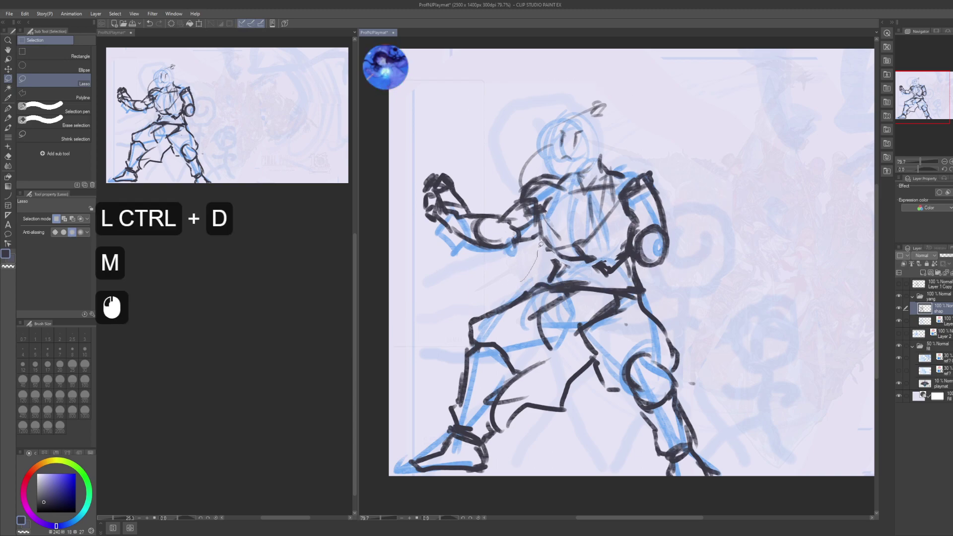
drag(423, 147, 501, 278)
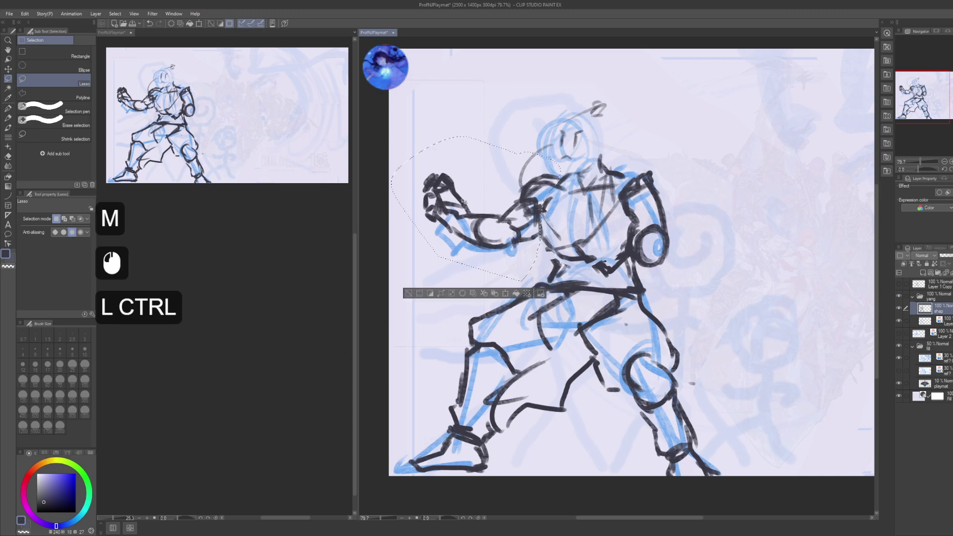
key(ctrl+t)
alt+click(640, 164)
mouse_move(645, 173)
mouse_down()
mouse_move(639, 156)
mouse_move(547, 227)
mouse_up()
alt+click(548, 226)
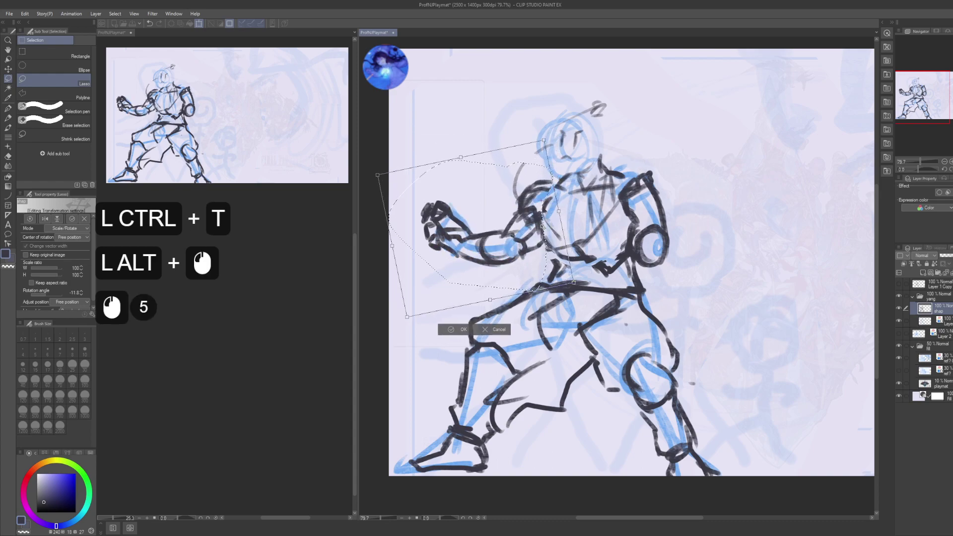
alt+click(549, 224)
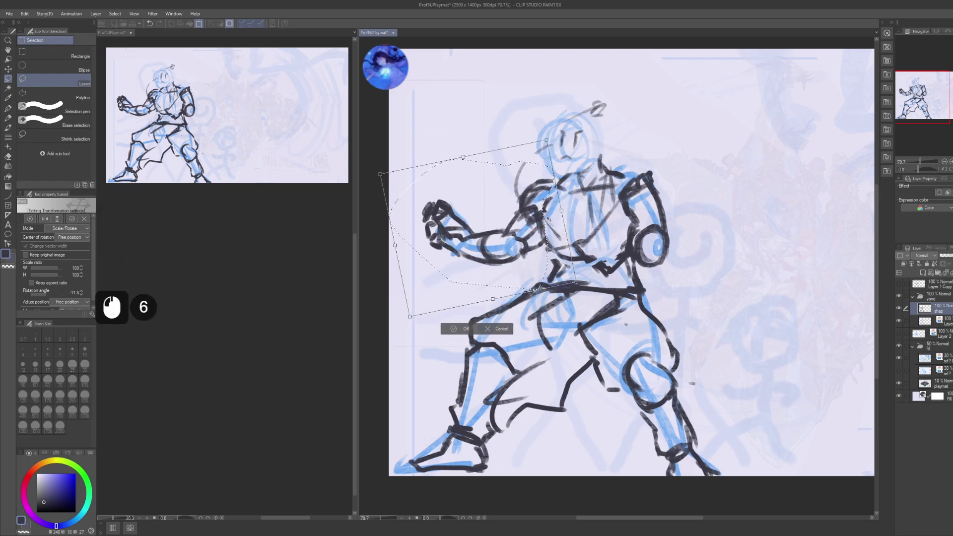
key(Escape)
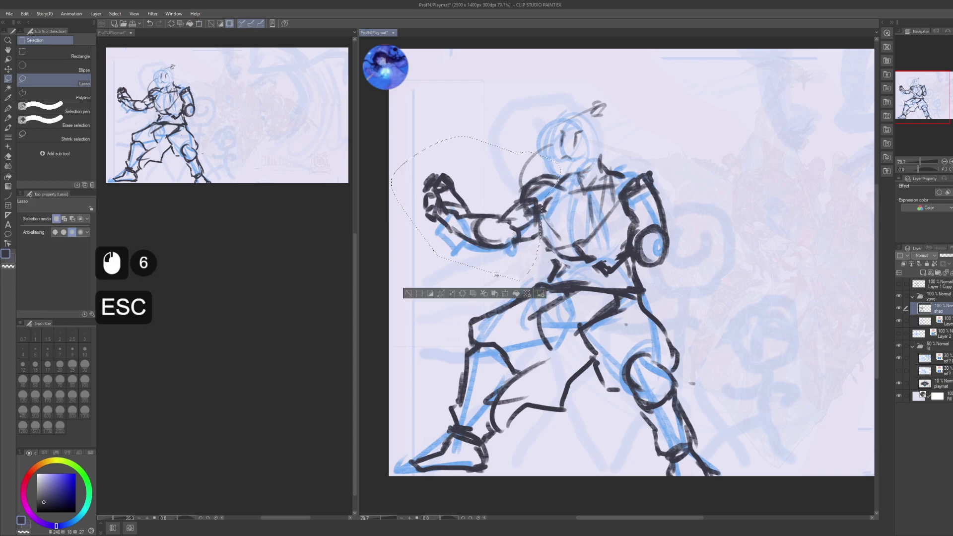
click(497, 275)
- Lasso the fist and rotate it to about -18.5° around a free pivot, then deselect
mouse_move(457, 268)
mouse_down()
mouse_move(520, 237)
mouse_move(504, 219)
mouse_move(412, 179)
mouse_move(449, 266)
mouse_up()
key(ctrl+t)
alt+click(507, 239)
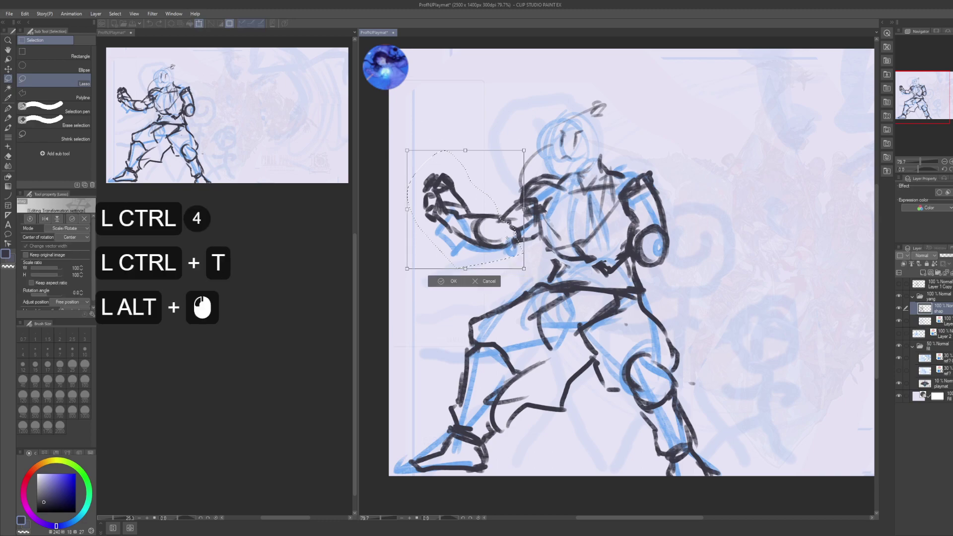
click(630, 256)
drag(630, 256, 617, 174)
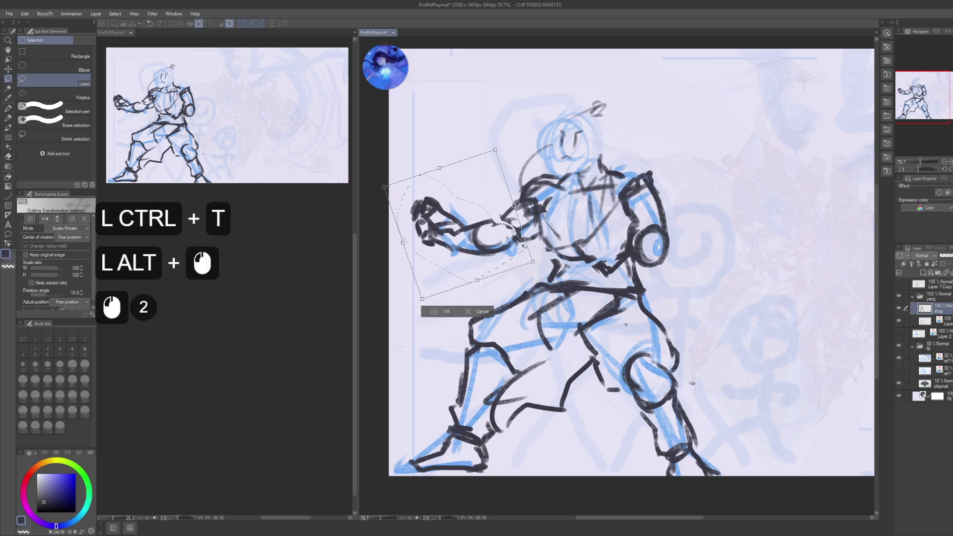
key(Return)
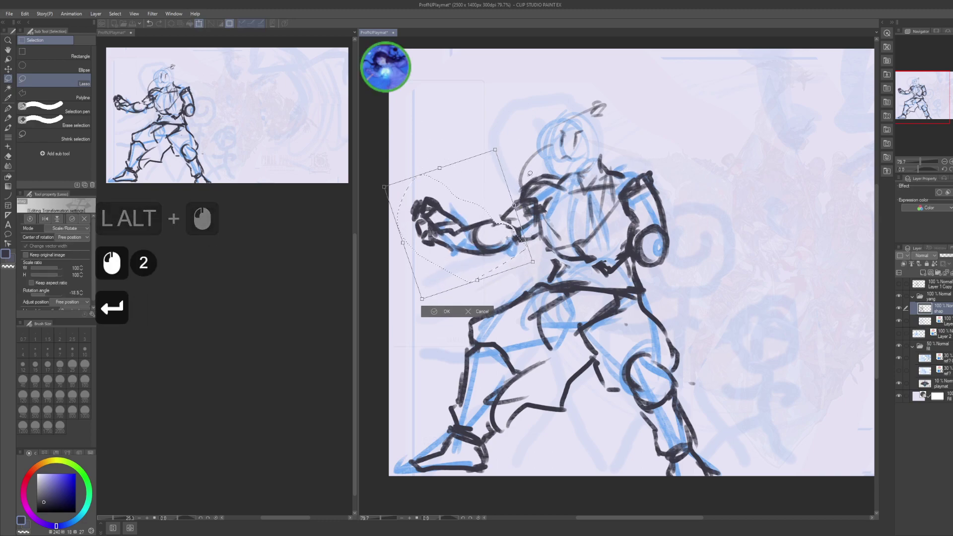
key(ctrl+d)
drag(564, 247, 573, 277)
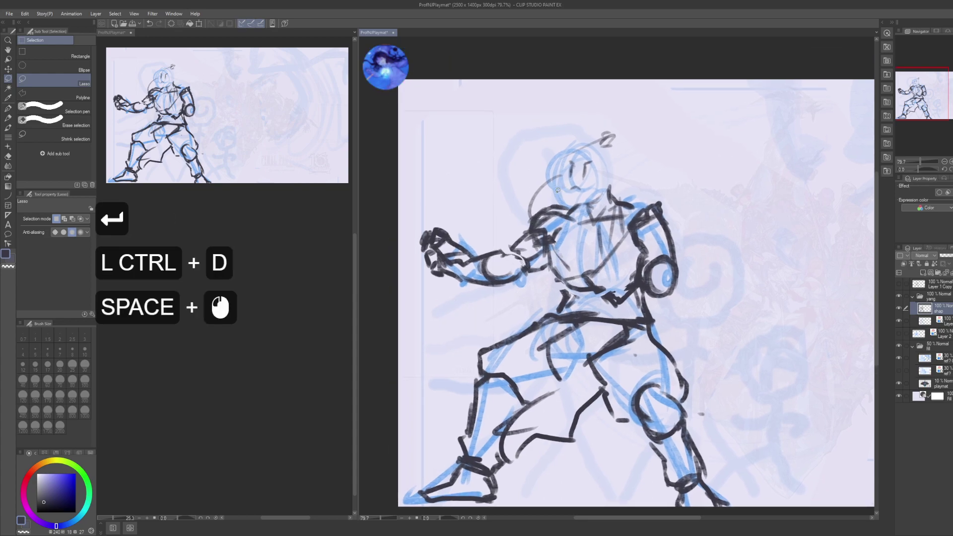
- Lasso the head and try rotating it about 15 degrees, then undo the rotation
drag(552, 189, 568, 198)
drag(620, 115, 547, 158)
key(shift)
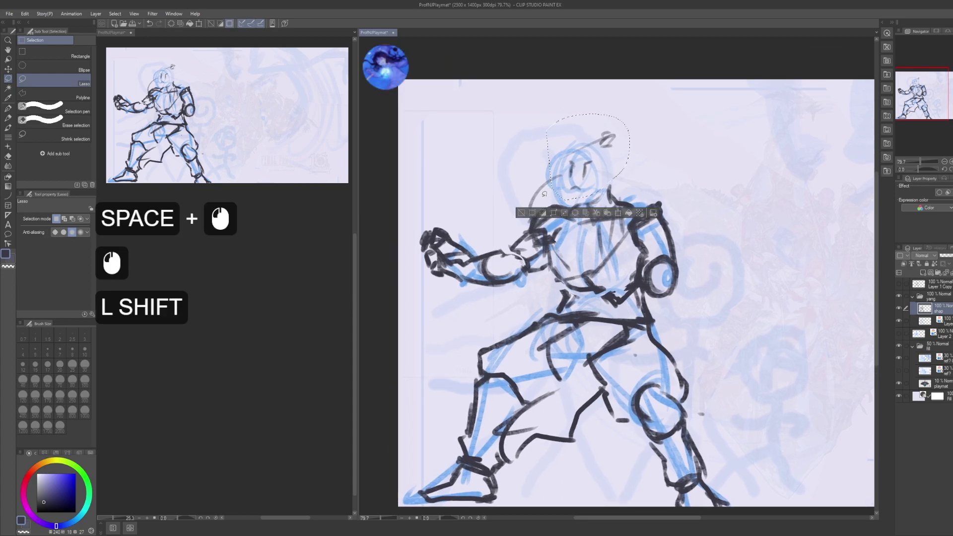
key(alt)
alt+click(565, 165)
key(alt)
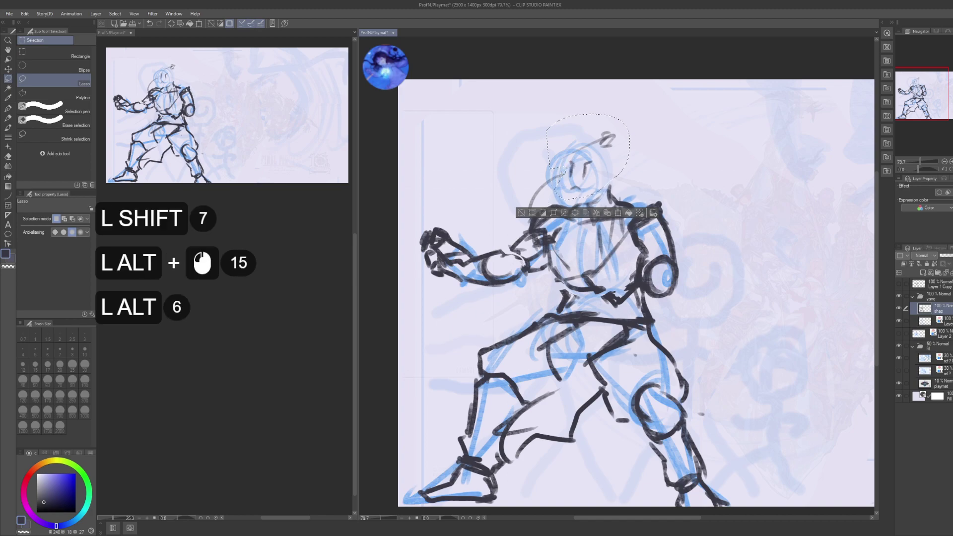
key(ctrl)
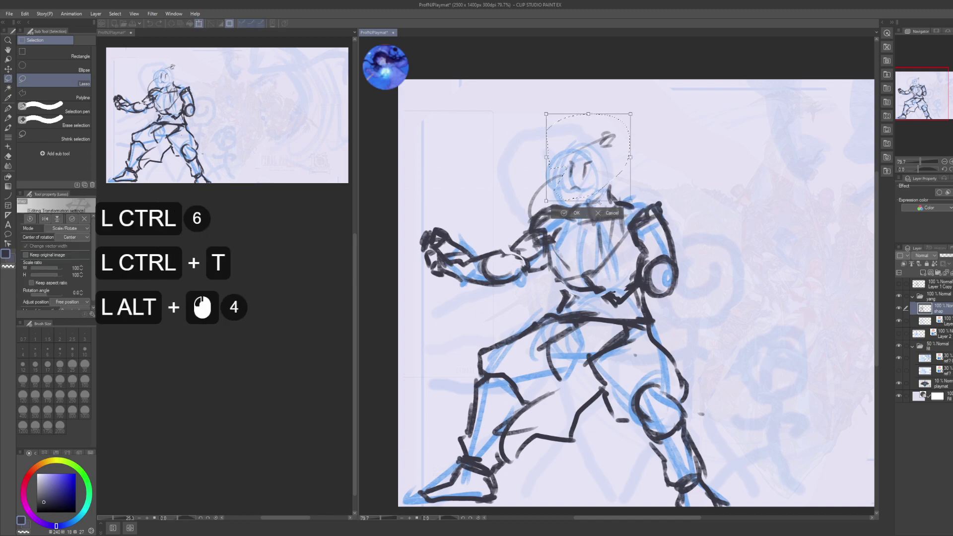
drag(620, 198, 611, 176)
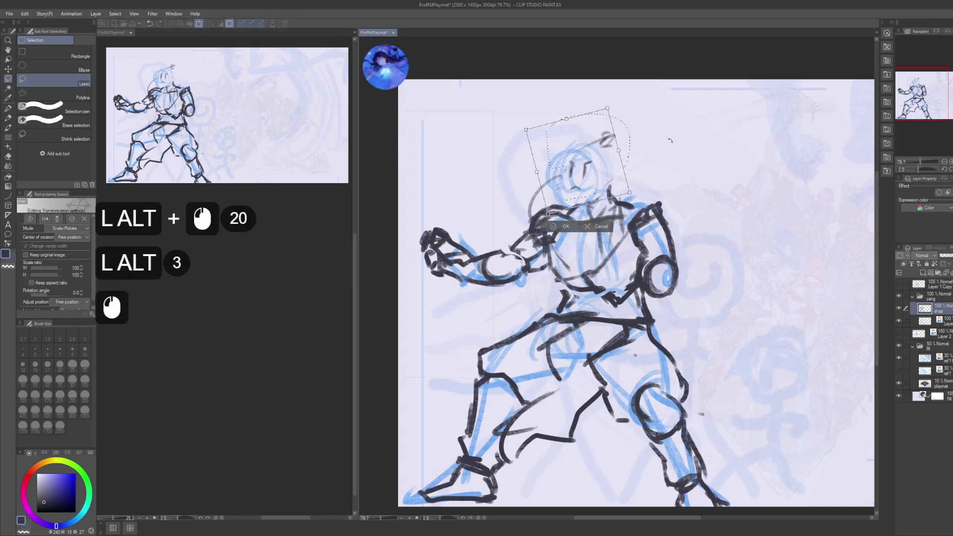
double_click(611, 170)
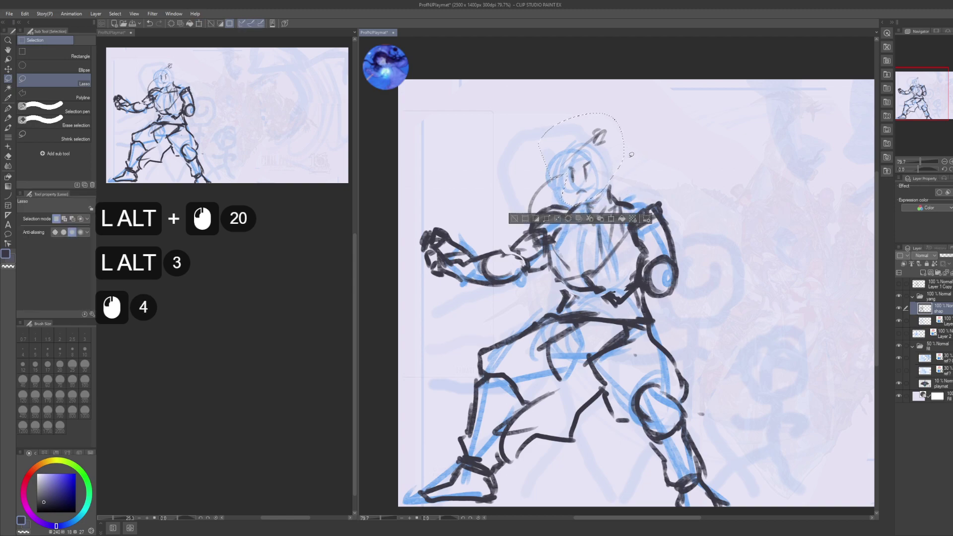
key(ctrl+z)
key(ctrl+z)
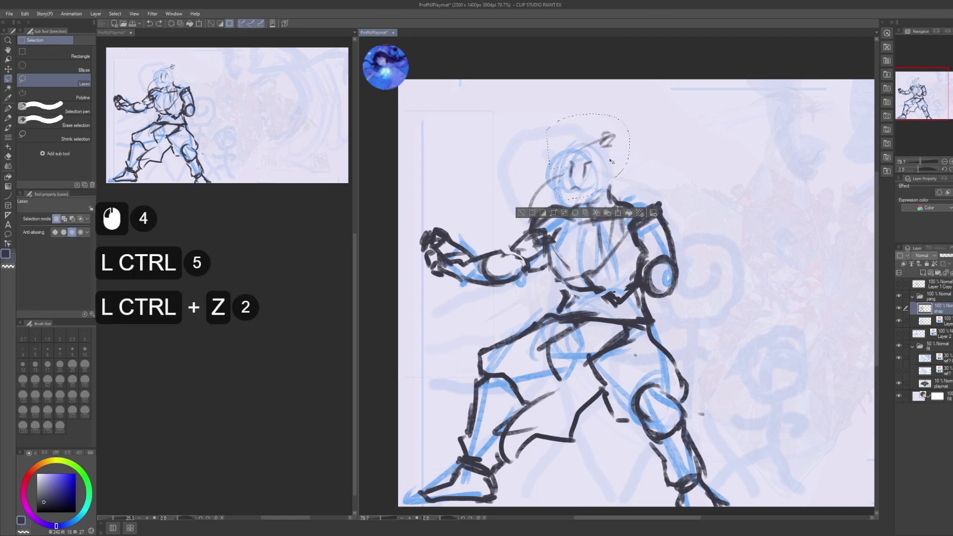
- Re-rotate the head, nudging it up and easing the tilt to about 11 degrees
key(ctrl+t)
drag(629, 188, 633, 166)
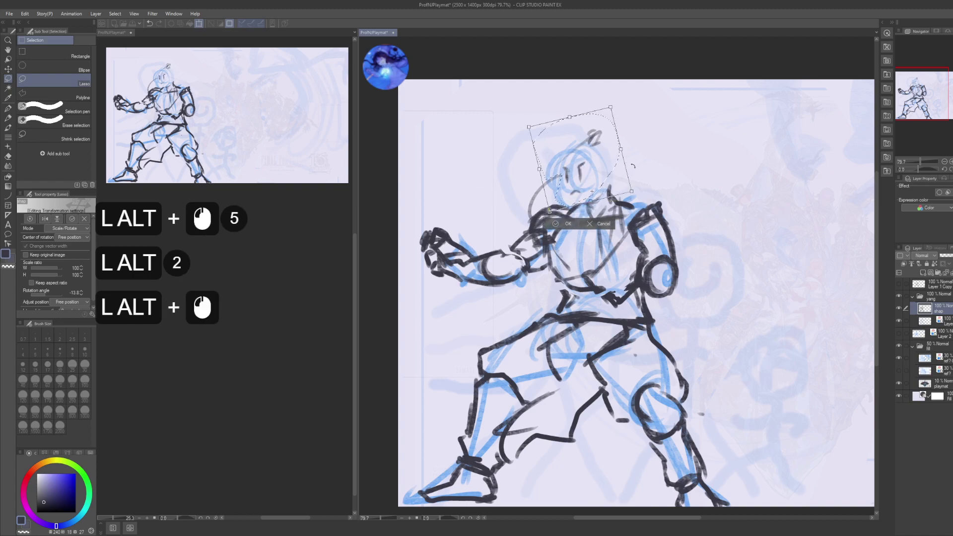
alt+click(605, 178)
alt+click(604, 174)
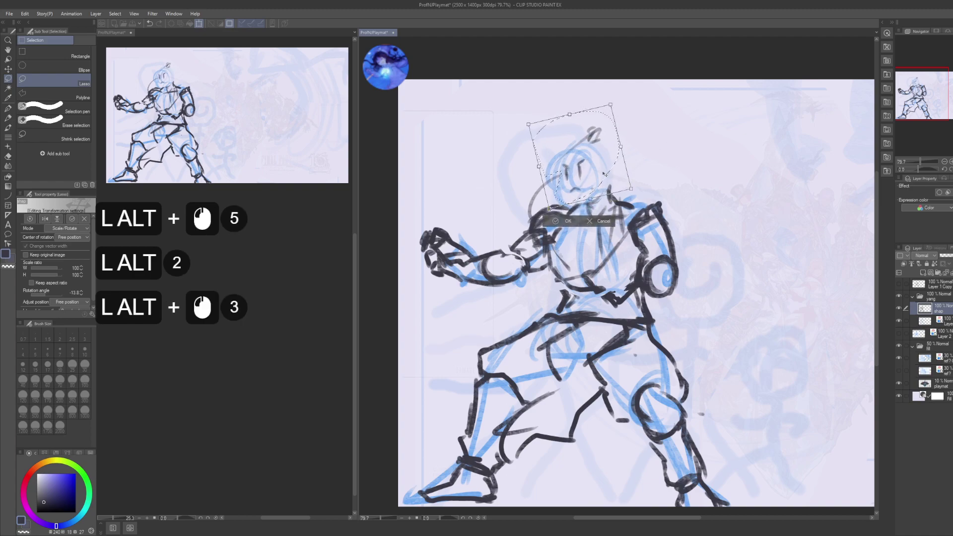
alt+click(618, 163)
alt+click(612, 168)
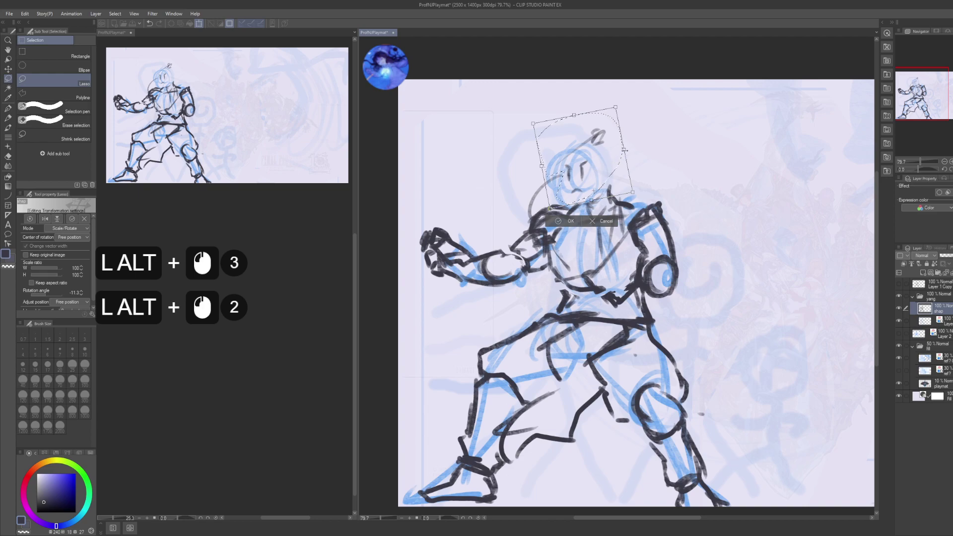
key(alt+Return)
key(ctrl+alt+d)
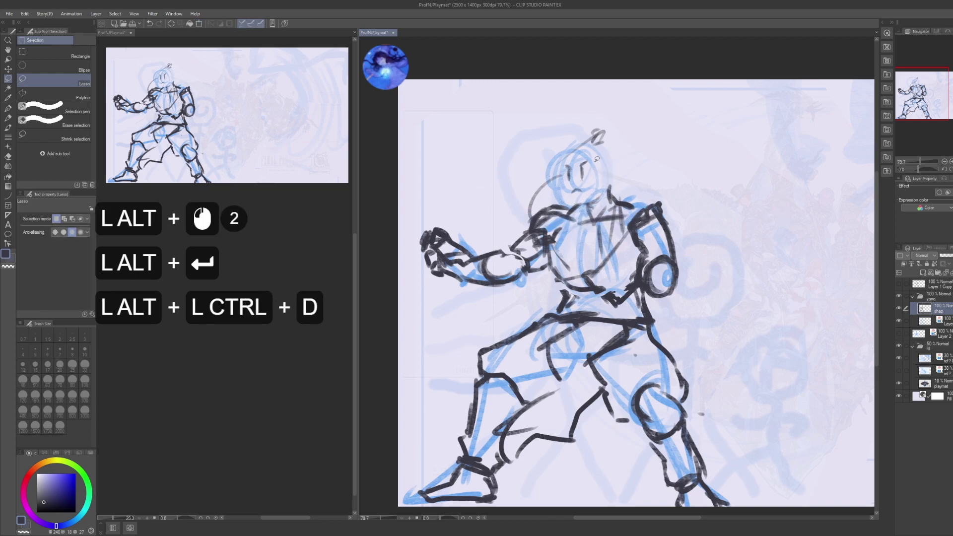
- Reselect the head, turn it about 9 degrees the other way, and save the file
mouse_move(594, 180)
mouse_down()
mouse_move(588, 149)
mouse_move(564, 165)
mouse_up()
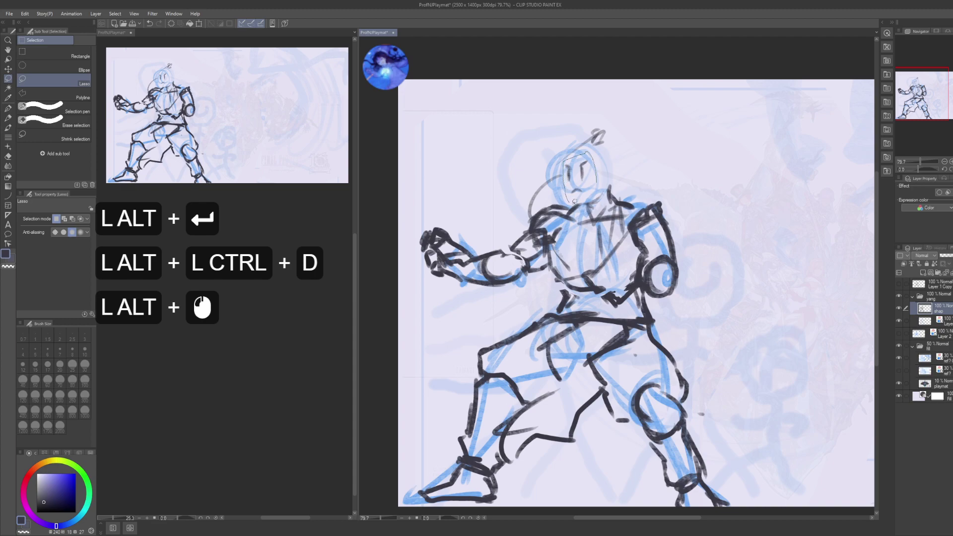
drag(575, 201, 589, 185)
key(ctrl+alt+t)
ctrl+alt+click(596, 183)
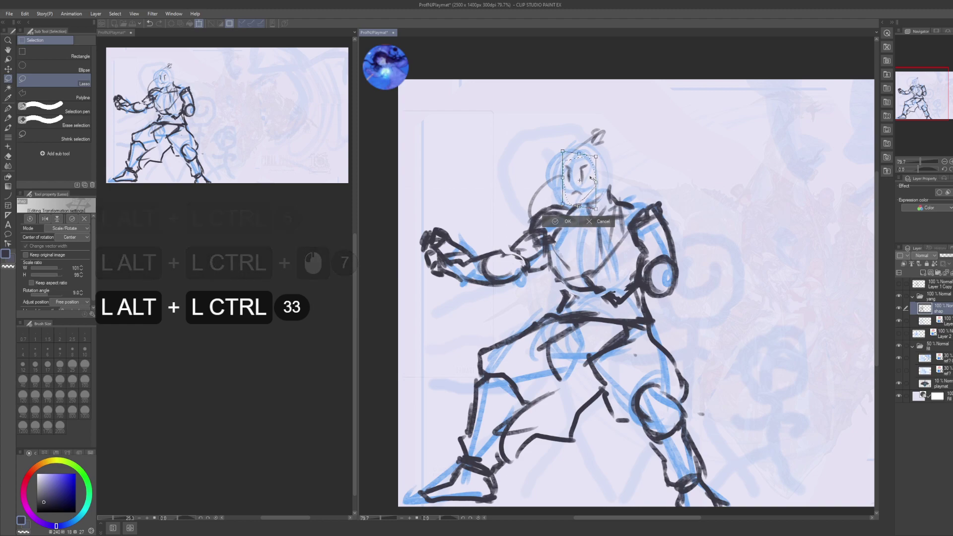
key(alt+Return)
key(ctrl+alt+d)
key(ctrl+alt+s)
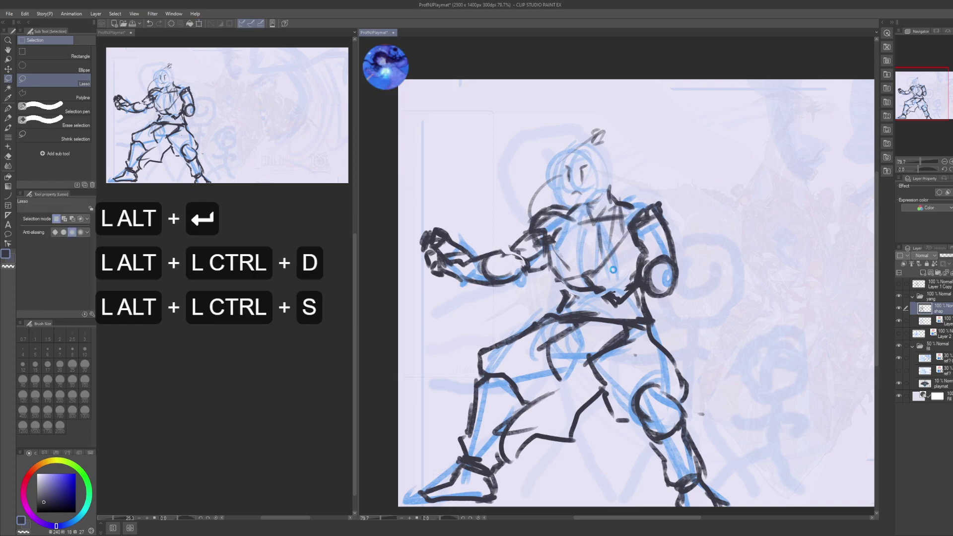
drag(647, 256, 618, 248)
- Lasso the raised right arm and rotate it to about -15.1° around a free pivot, then deselect
key(alt+space)
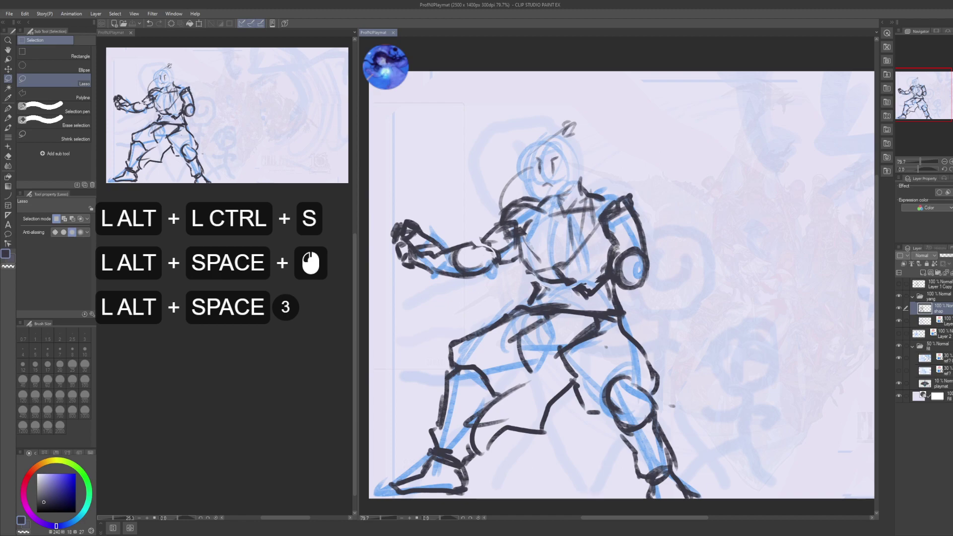
scroll(138, 240, down, 8)
alt+click(295, 359)
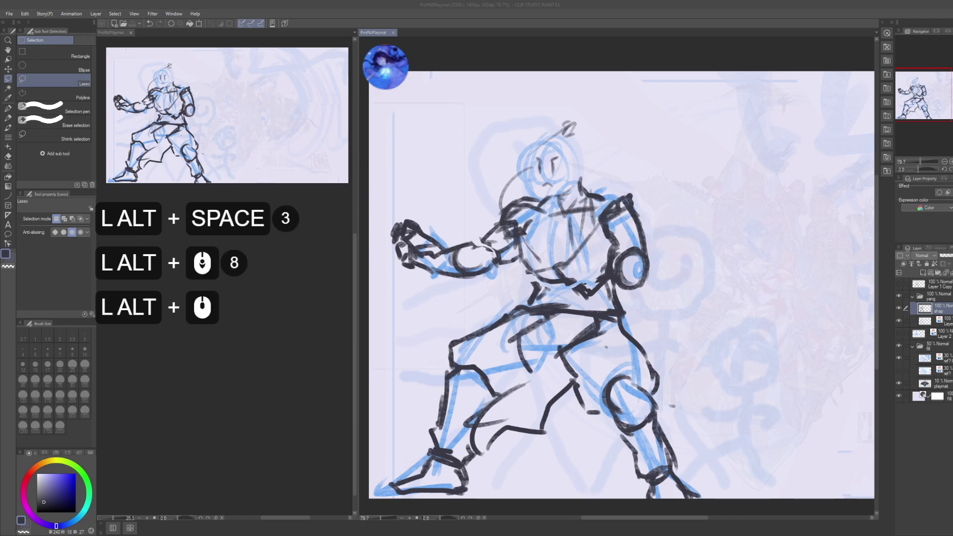
scroll(294, 359, down, 7)
alt+click(294, 359)
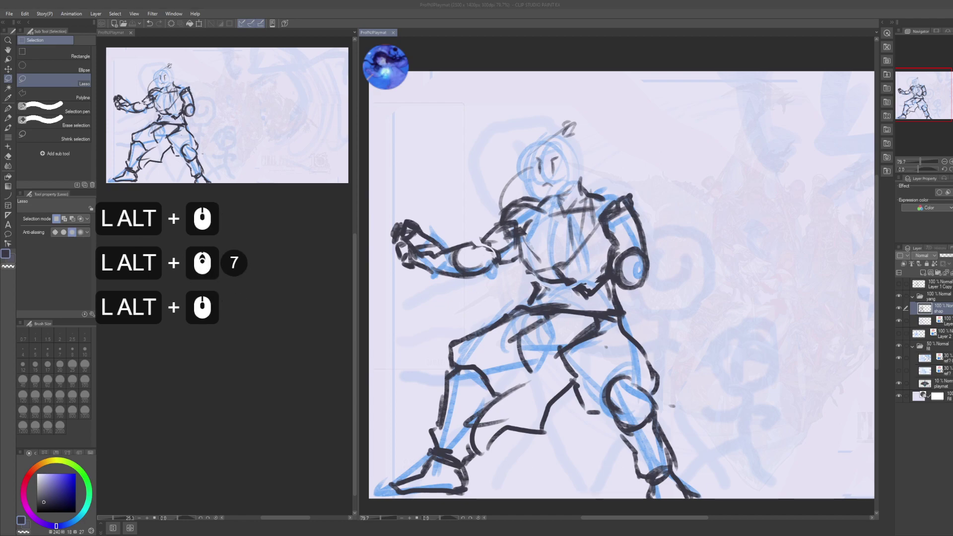
alt+click(295, 359)
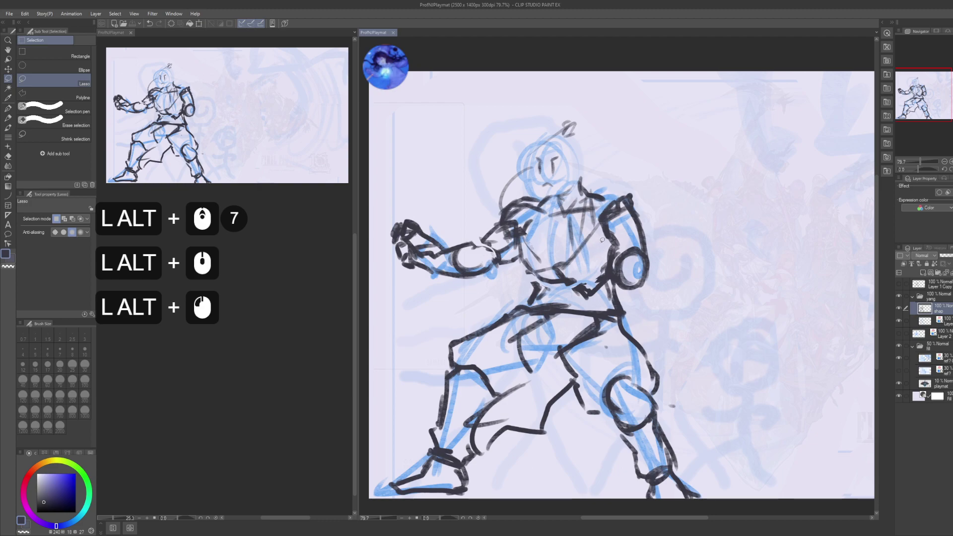
mouse_move(600, 242)
mouse_down()
mouse_move(616, 280)
mouse_move(649, 291)
mouse_move(661, 205)
mouse_move(631, 178)
mouse_move(601, 204)
mouse_up()
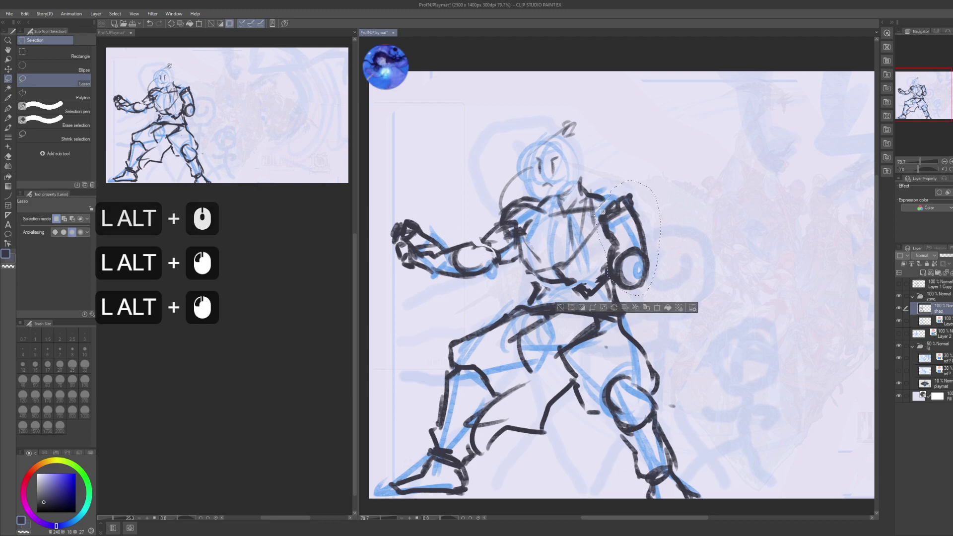
key(ctrl+t)
alt+click(627, 237)
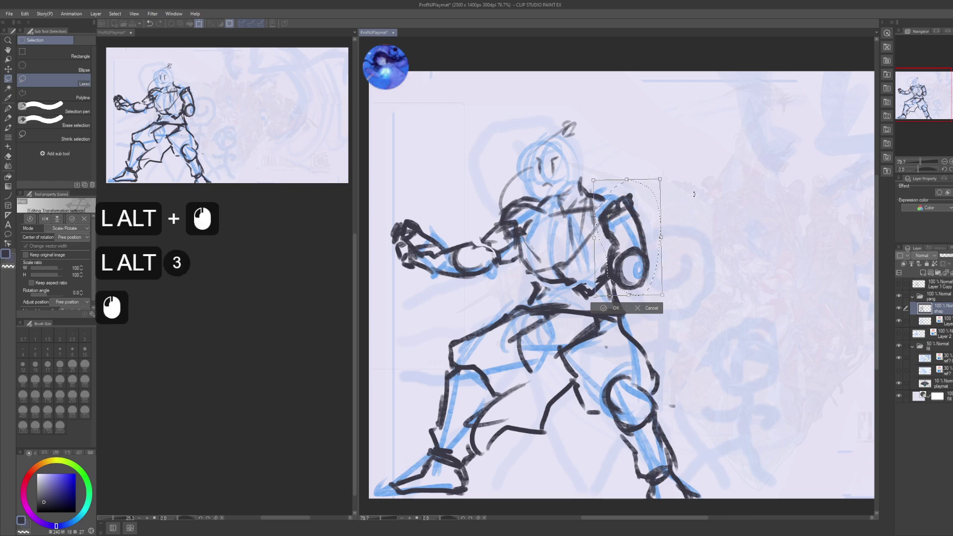
drag(667, 248, 661, 219)
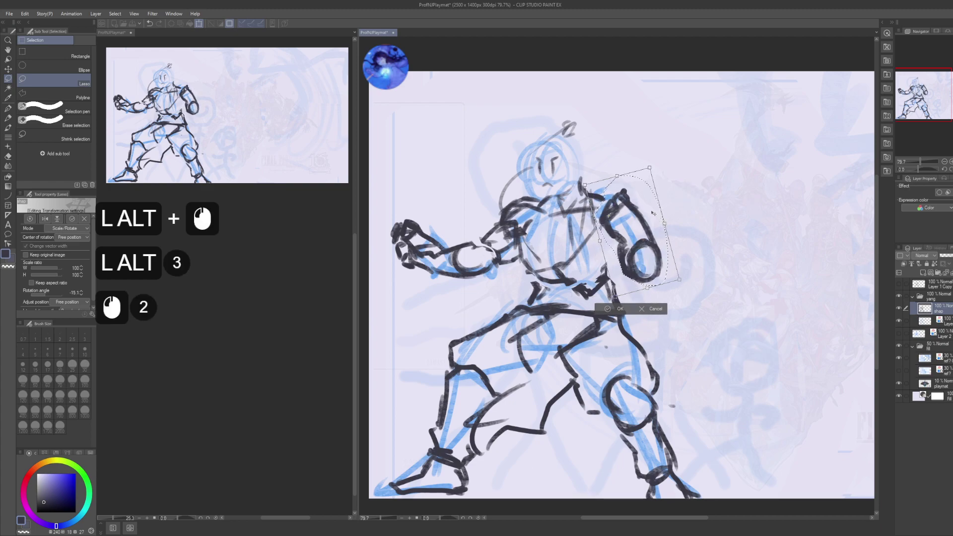
key(Return)
key(ctrl+d)
- Draw a tall trial curve right of the fighter with the pen, then undo a stray mark
key(p)
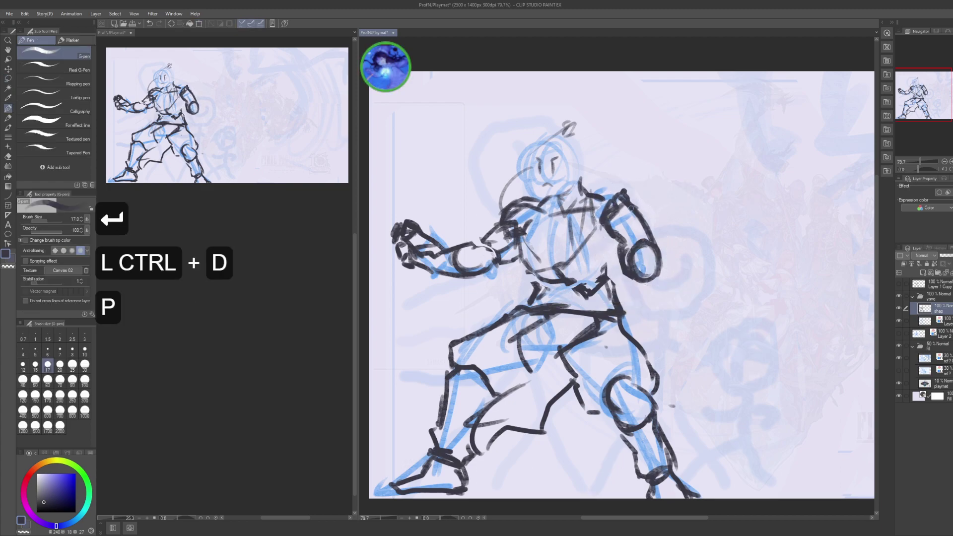
mouse_move(681, 358)
mouse_down()
mouse_move(696, 224)
mouse_move(730, 383)
mouse_up()
key(alt+Tab)
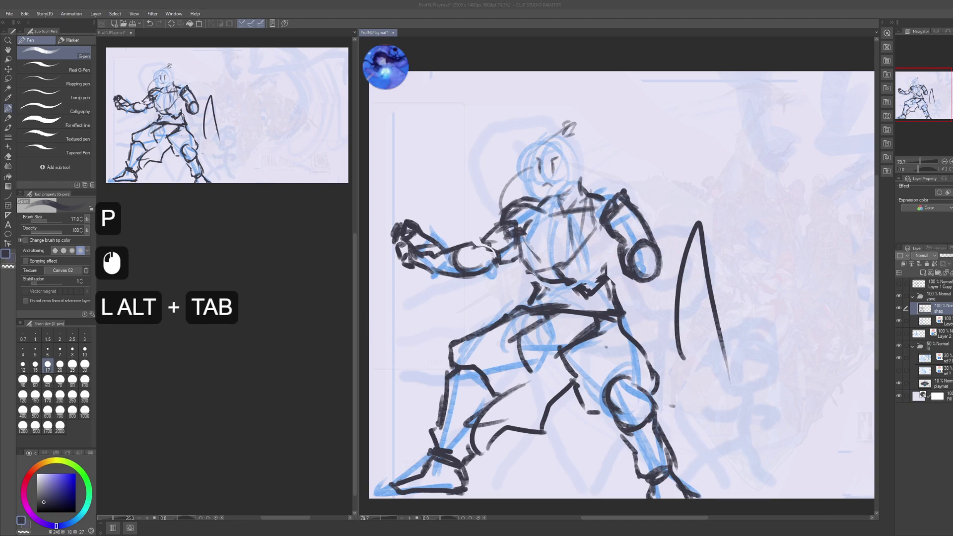
alt+click(807, 180)
click(807, 179)
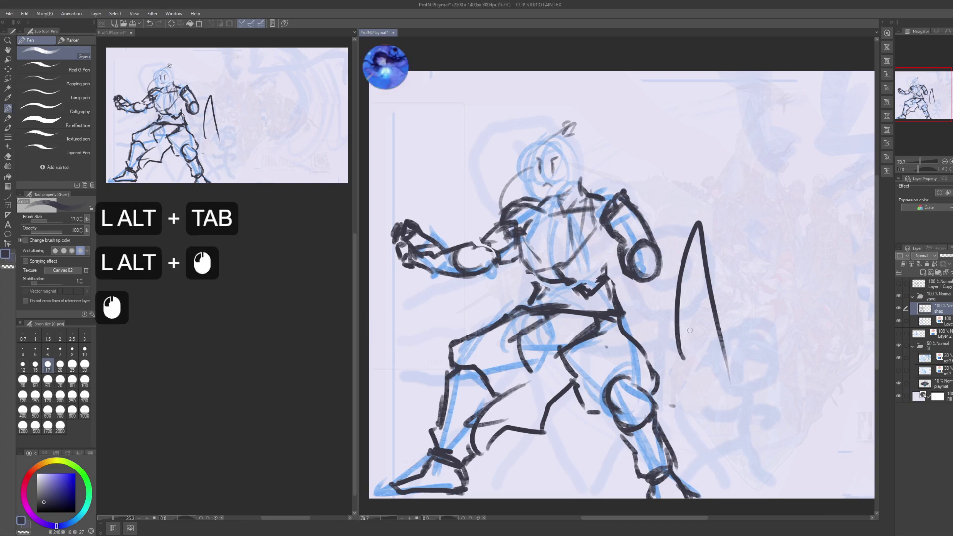
click(687, 300)
key(ctrl+z)
- Lasso and delete the trial curve, clear the selection, and save the playmat
key(m)
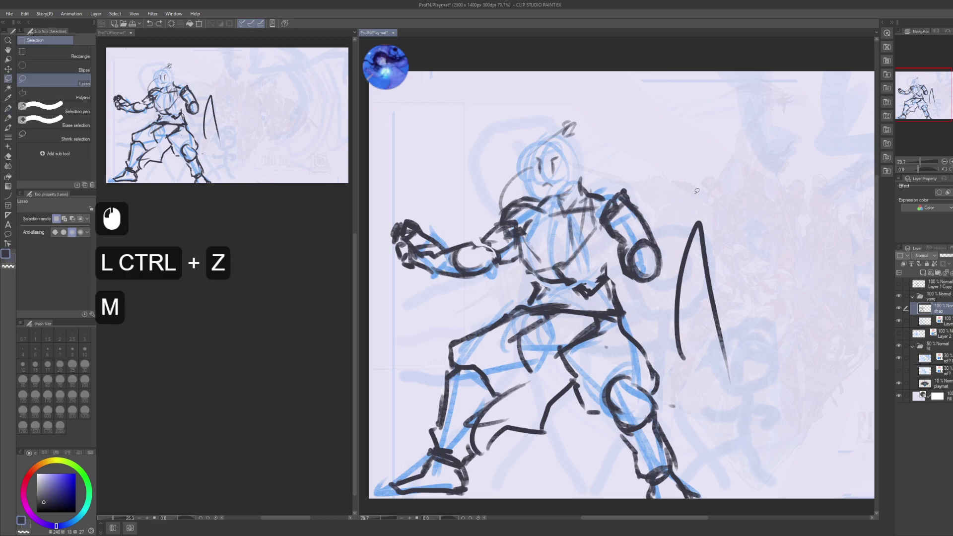
mouse_move(668, 283)
mouse_down()
mouse_move(666, 360)
mouse_move(700, 176)
mouse_up()
key(Delete)
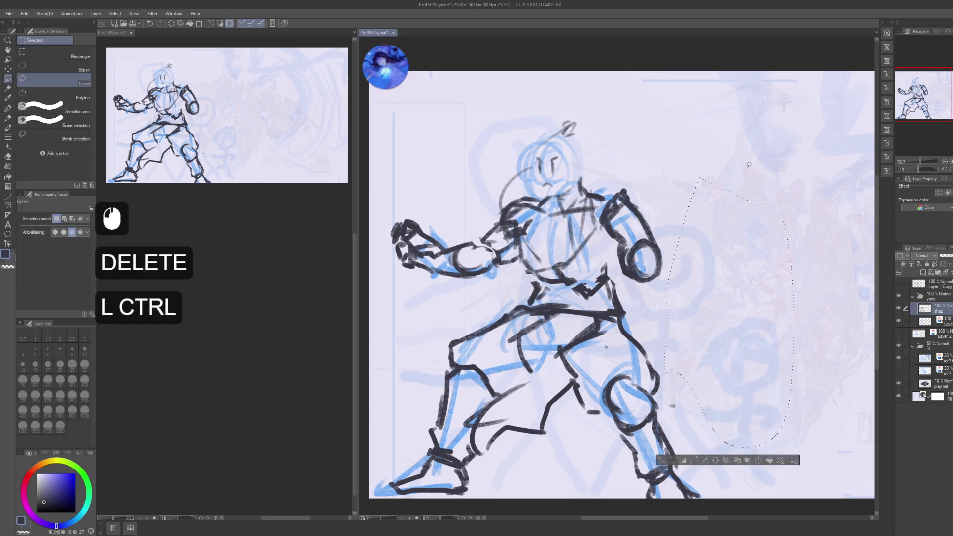
key(ctrl+d)
key(ctrl+s)
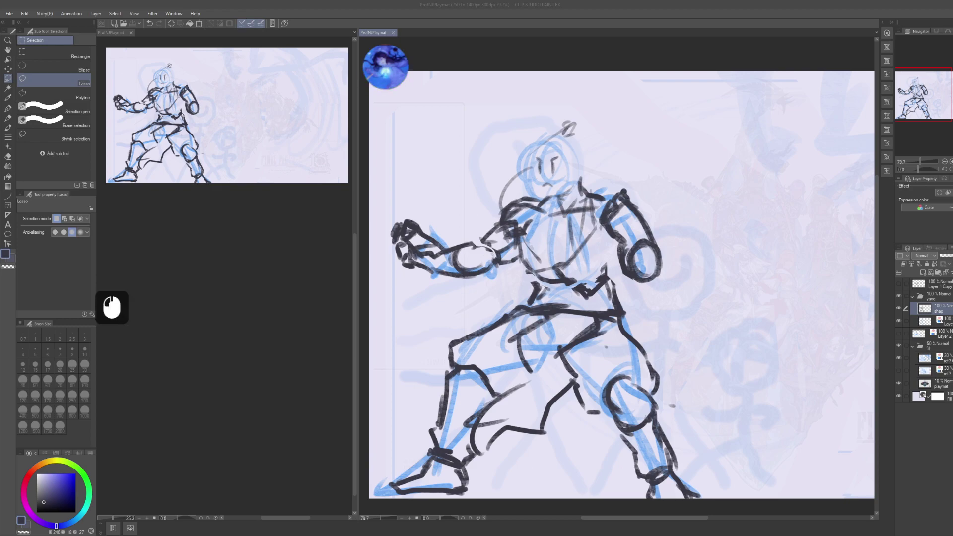
scroll(621, 283, down, 4)
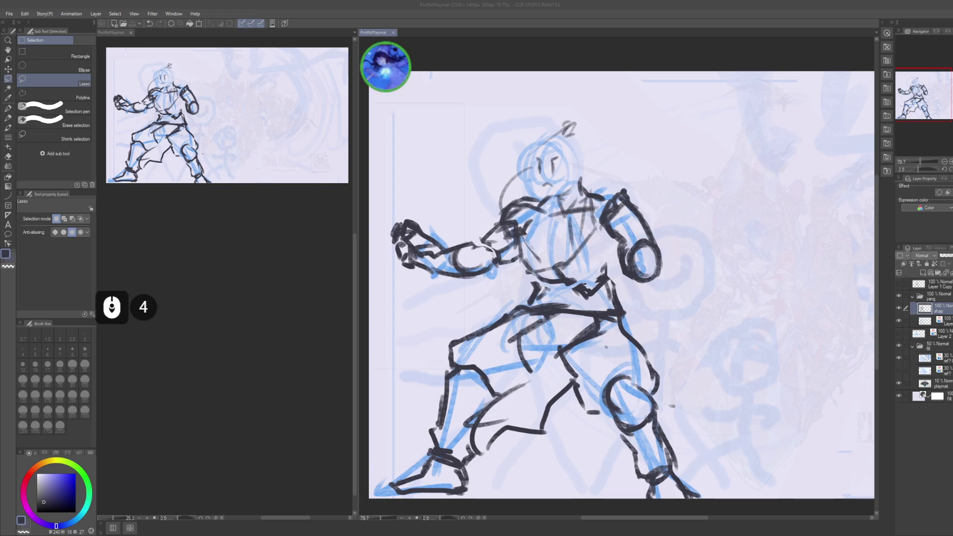
scroll(620, 283, down, 2)
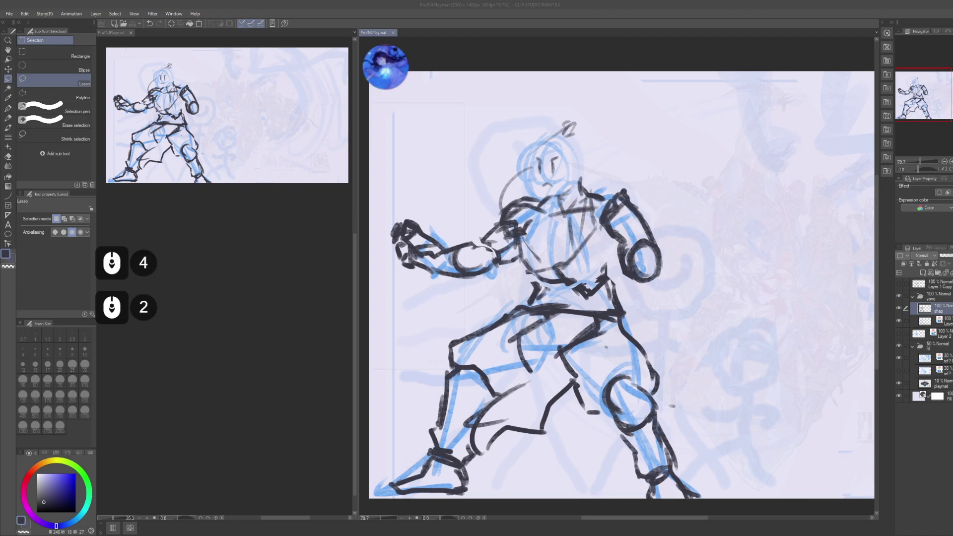
scroll(621, 283, down, 2)
scroll(621, 283, down, 5)
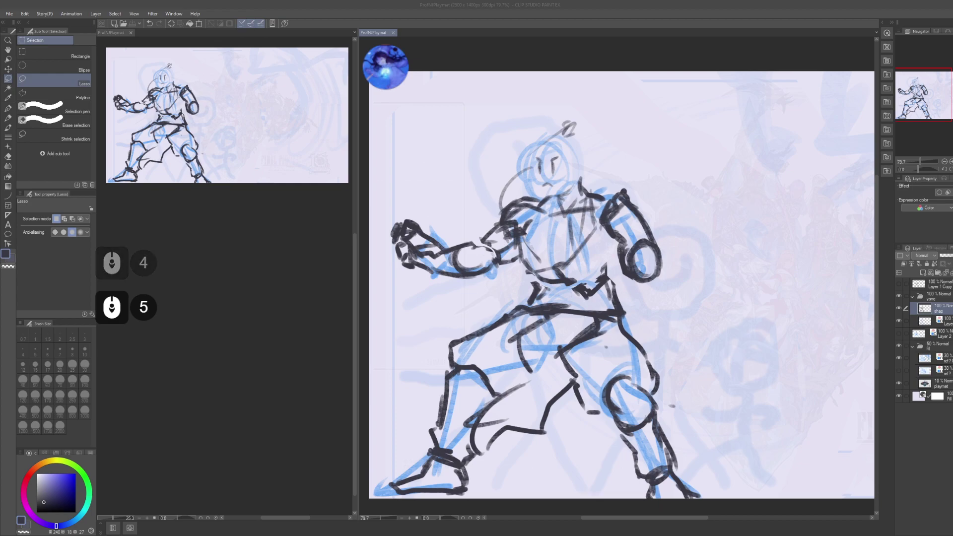
scroll(621, 283, down, 17)
scroll(620, 283, down, 8)
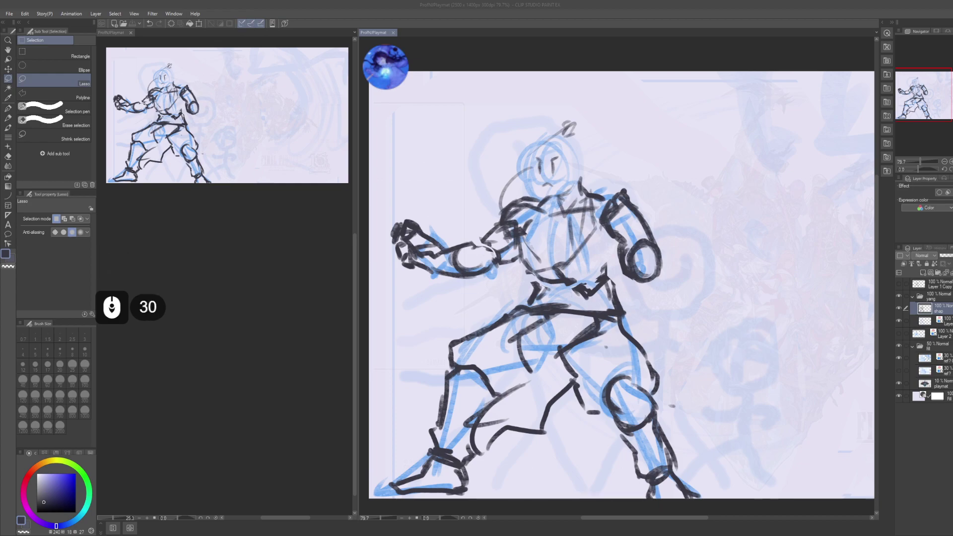
scroll(621, 283, down, 2)
scroll(621, 283, up, 2)
scroll(621, 283, down, 5)
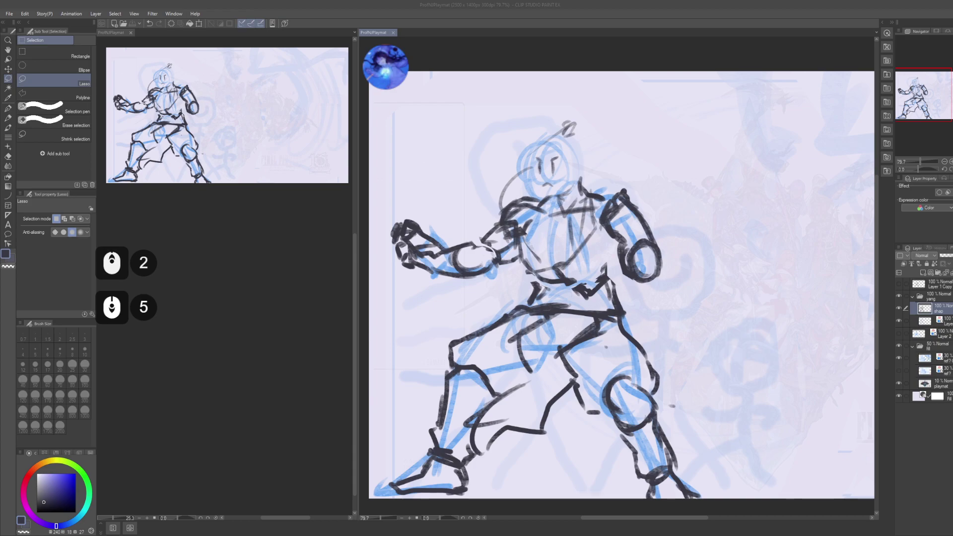
scroll(620, 283, up, 3)
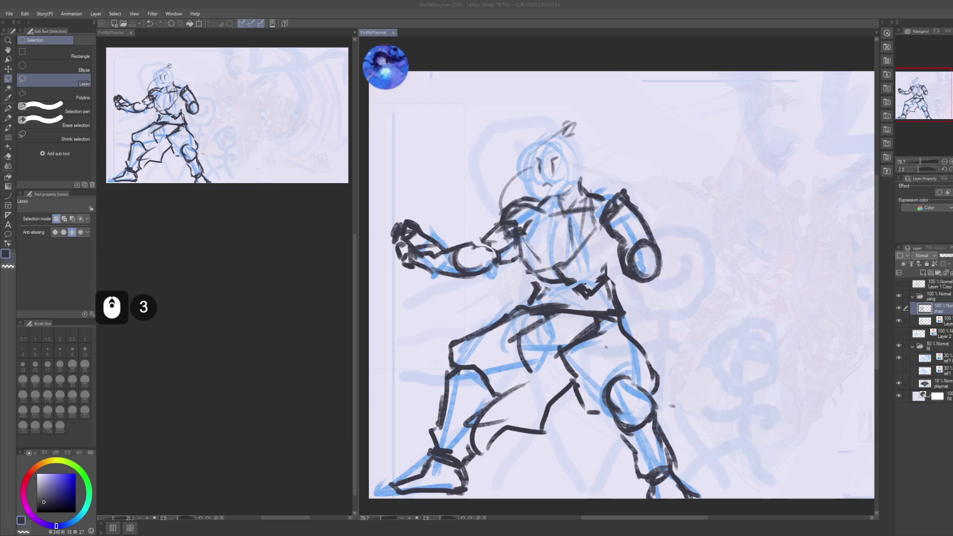
scroll(620, 283, up, 2)
scroll(621, 283, down, 2)
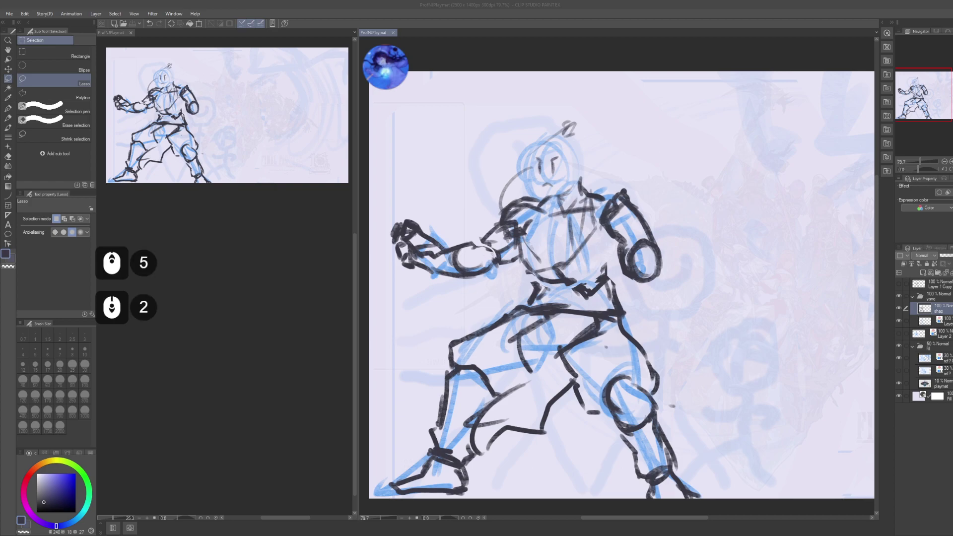
scroll(620, 283, up, 20)
scroll(620, 283, up, 15)
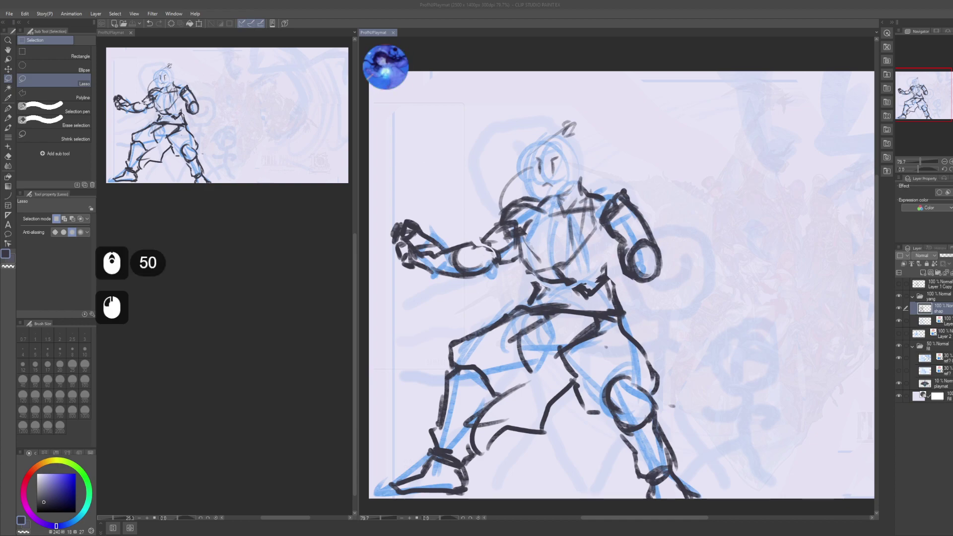
key(m)
key(u)
key(t)
key(e)
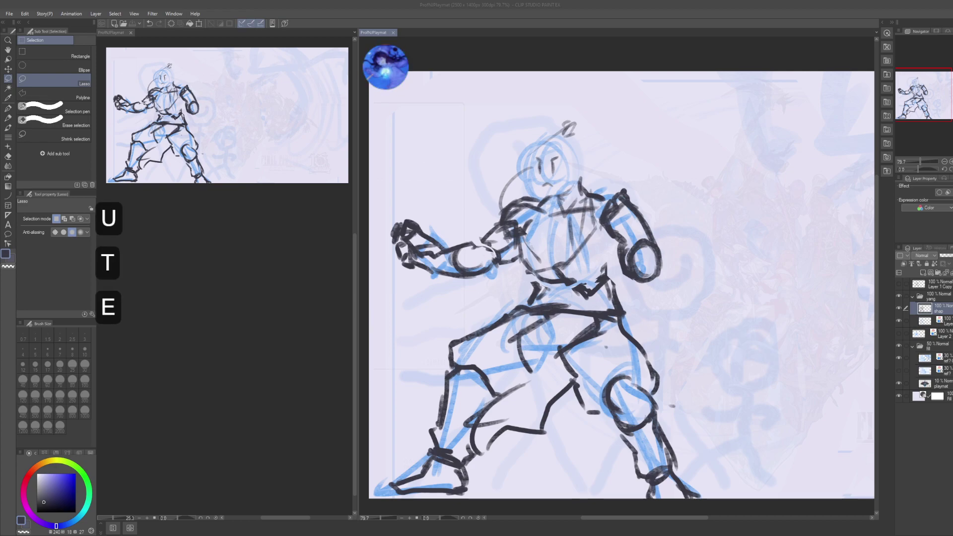
scroll(386, 67, down, 6)
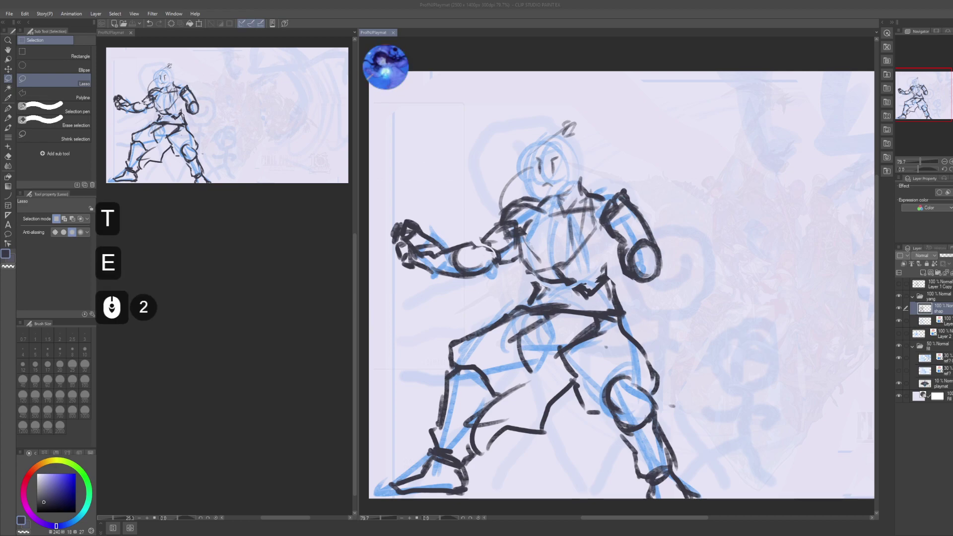
scroll(621, 284, down, 5)
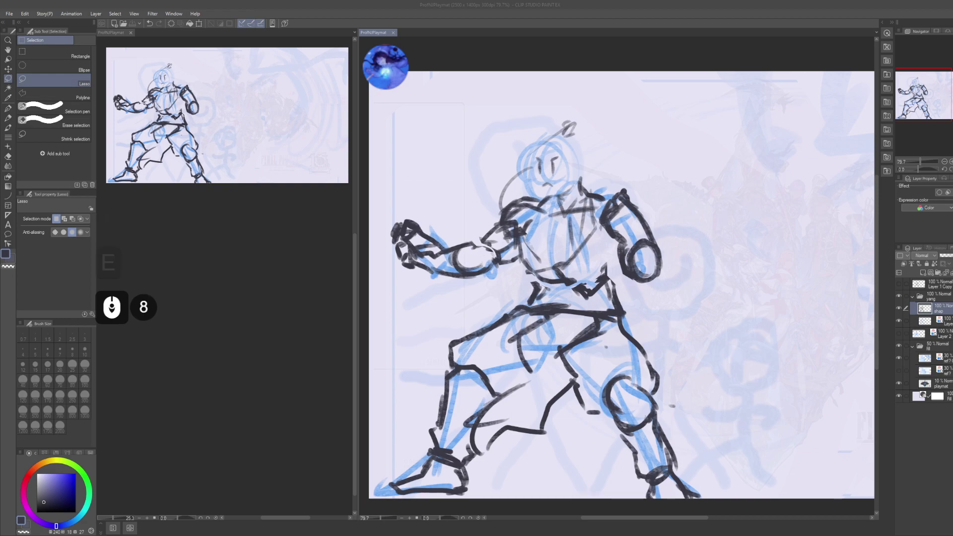
scroll(621, 285, down, 3)
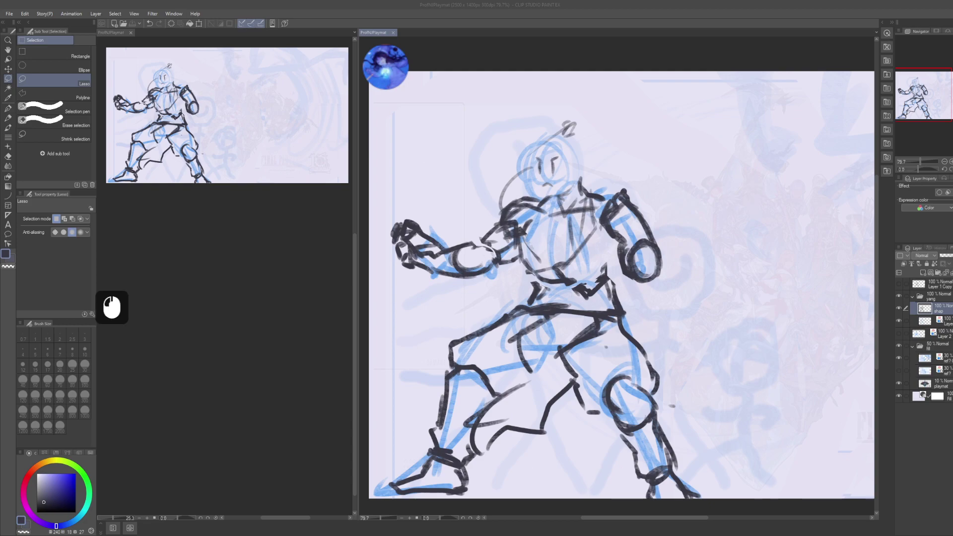
key(alt)
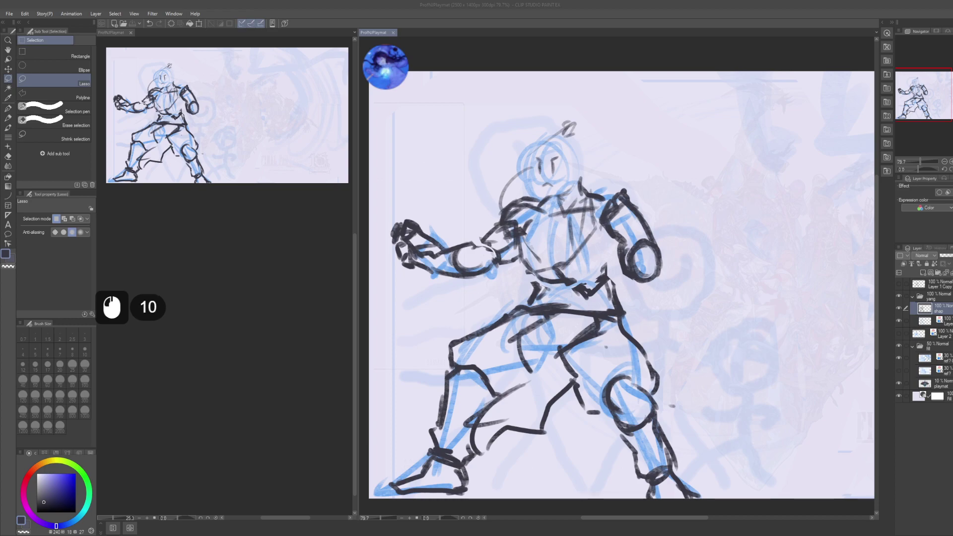
key(Alt_R)
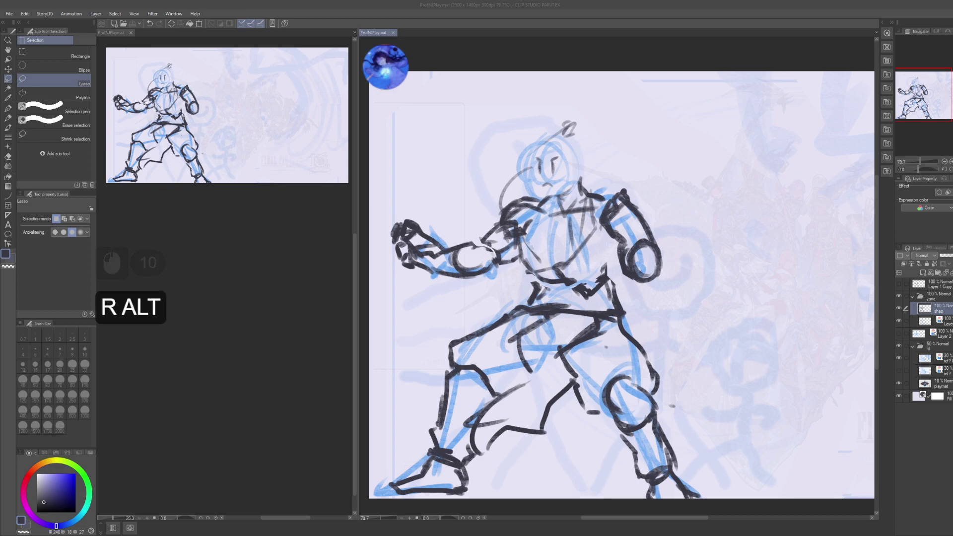
key(Alt_R)
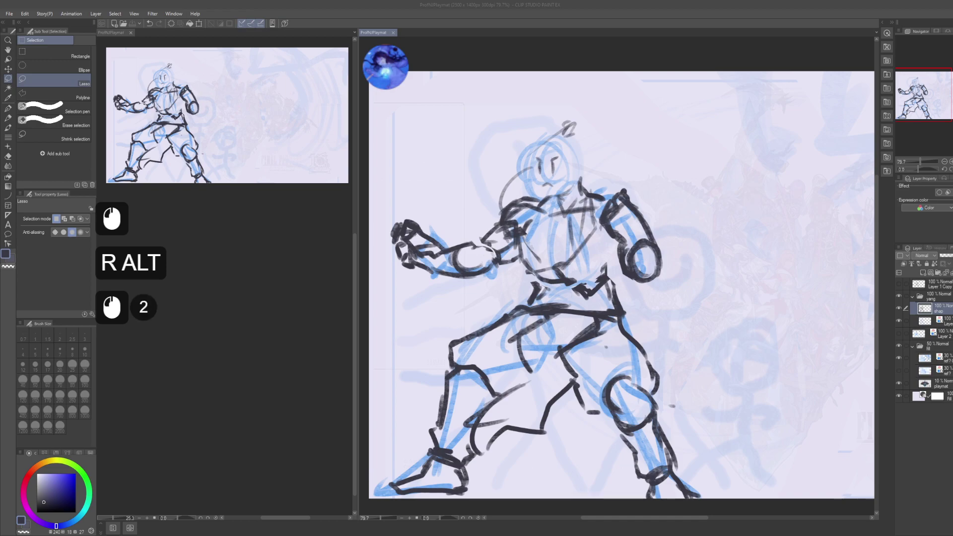
key(Alt_R)
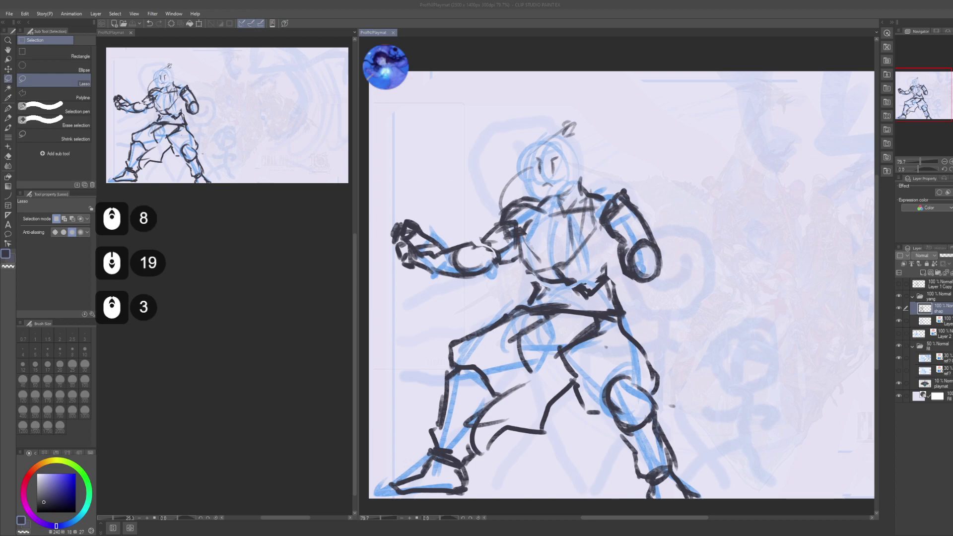
scroll(620, 283, down, 10)
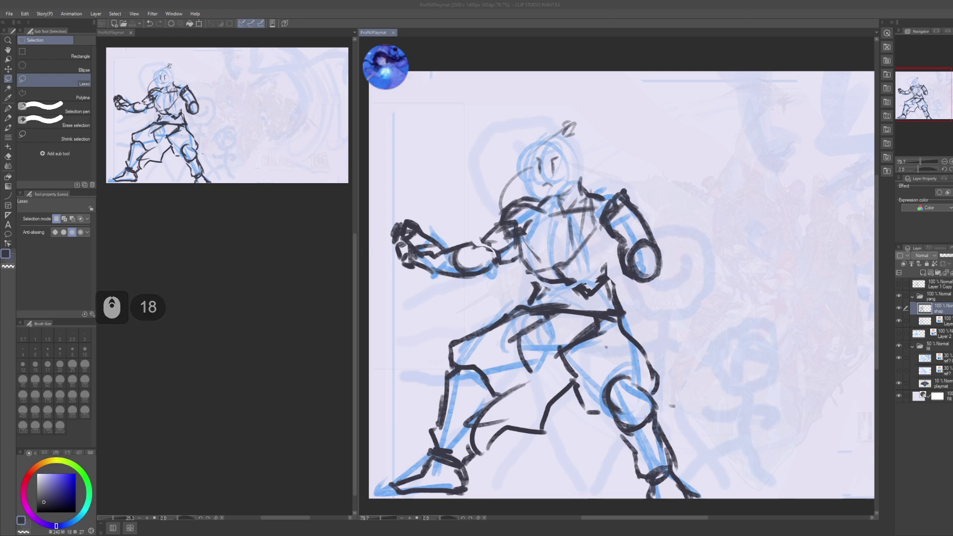
scroll(621, 283, down, 2)
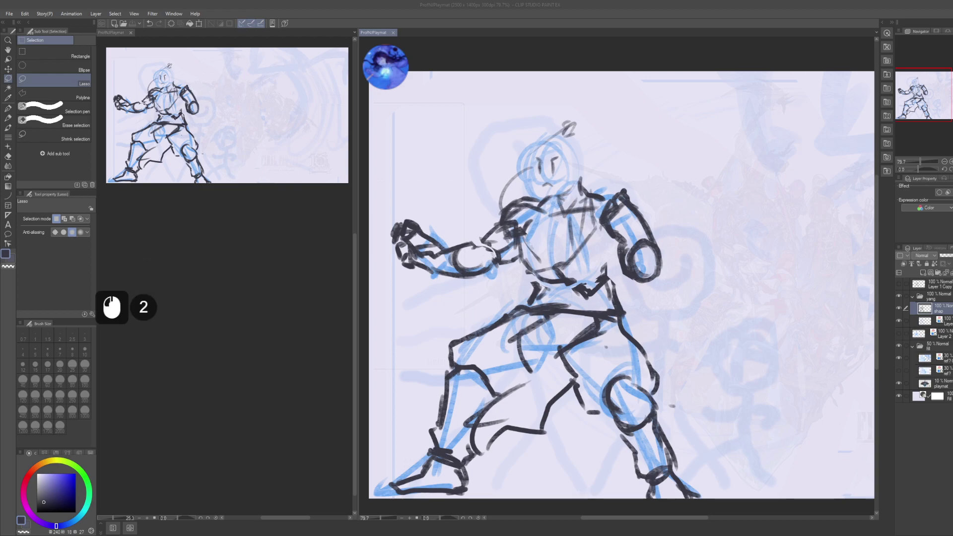
key(Alt_R)
key(Alt_R)
key(Alt_R)
key(Alt_R)
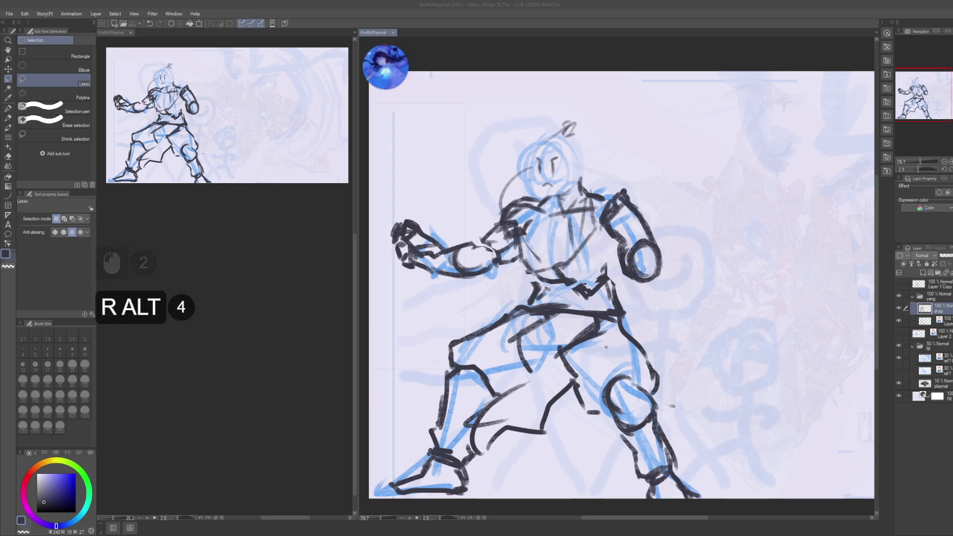
click(641, 343)
key(ctrl+d)
key(space)
drag(690, 334, 683, 314)
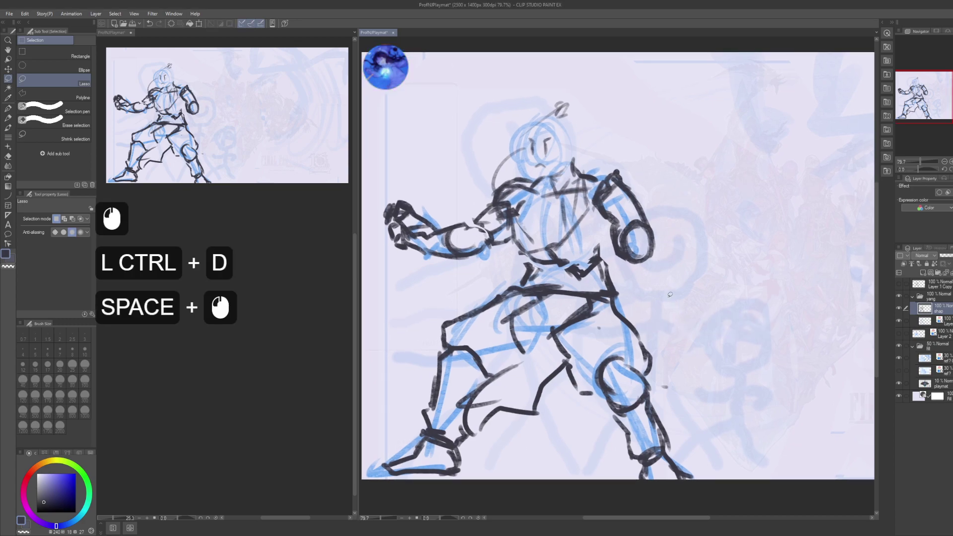
key(alt+Tab)
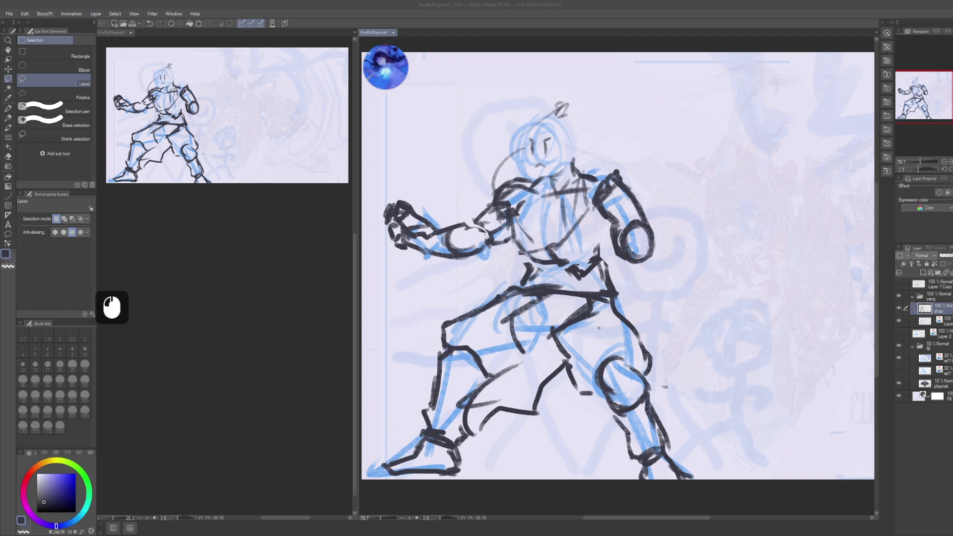
key(Escape)
- Draw a G-pen test stroke, undo it, and save the playmat
click(702, 223)
key(p)
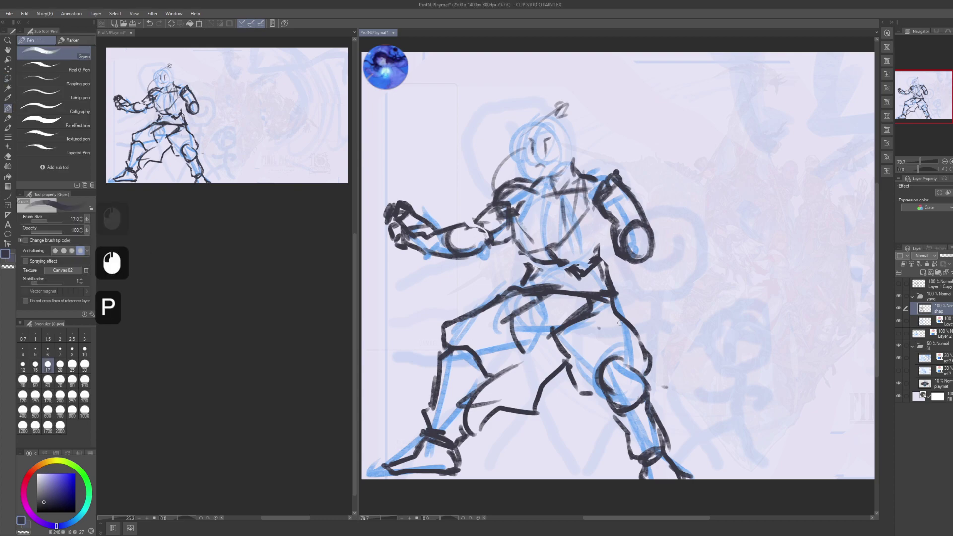
drag(698, 237, 637, 381)
key(ctrl+z)
key(ctrl+s)
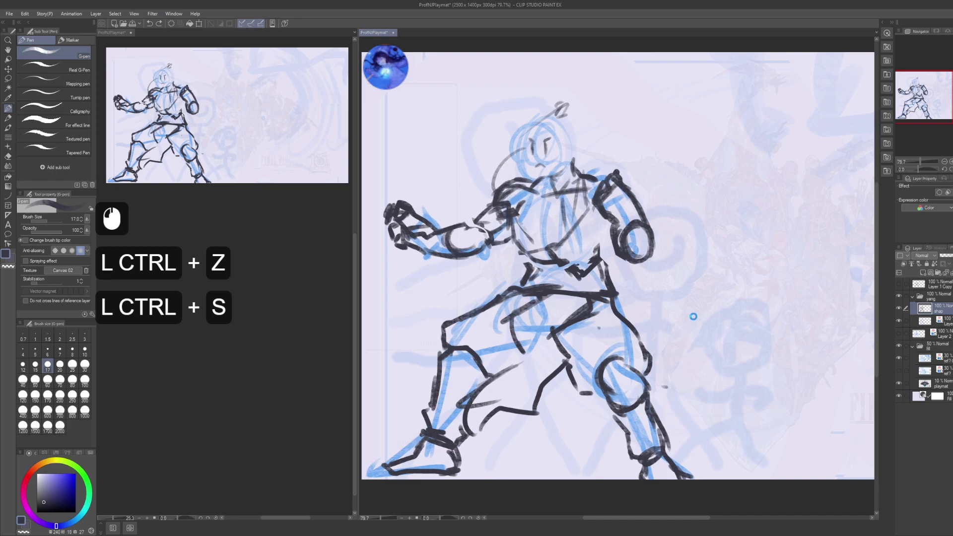
- Add a layer mask to the current sketch layer
key(alt+Tab)
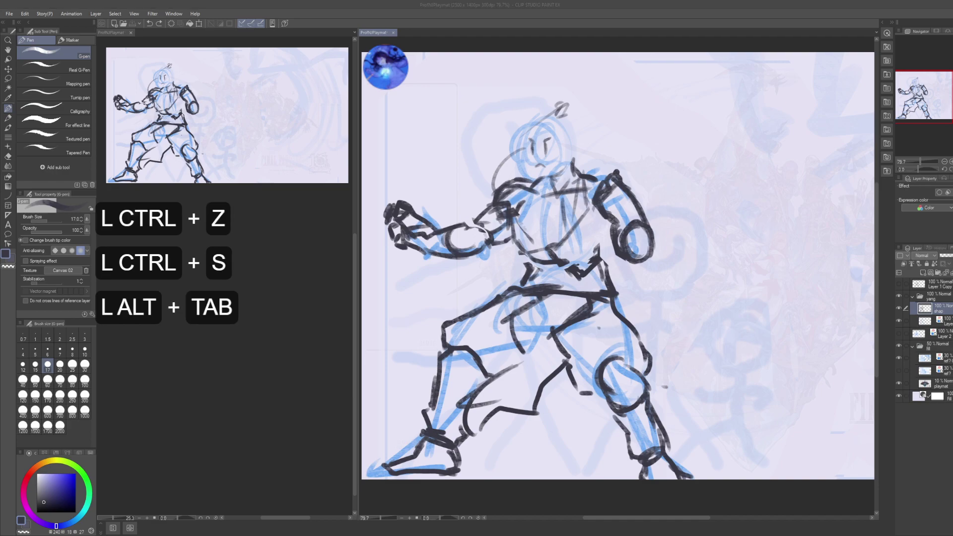
key(alt)
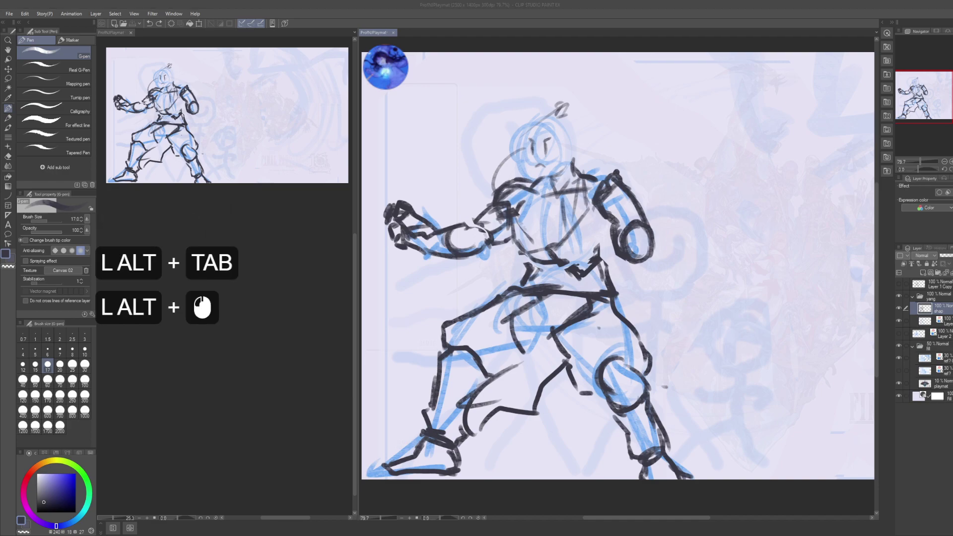
key(alt)
key(alt)
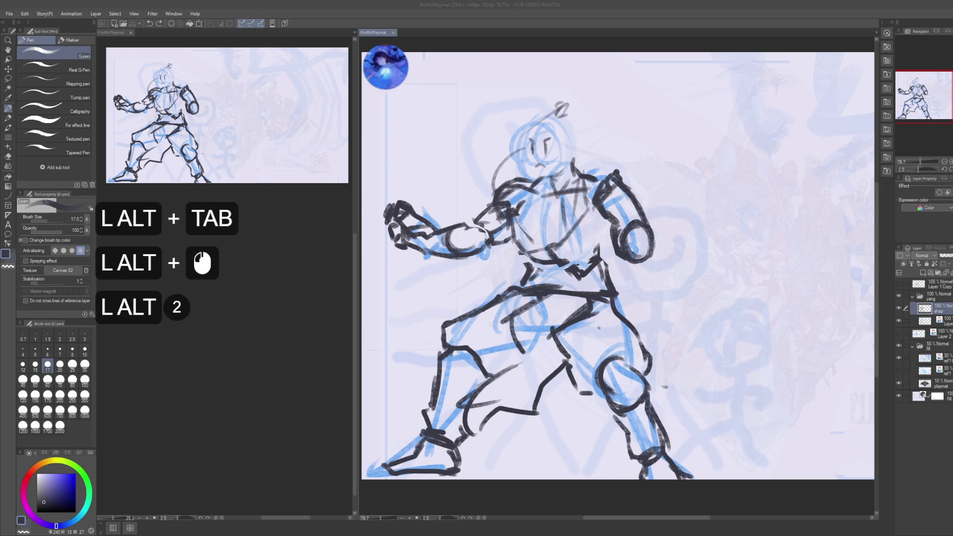
click(806, 332)
key(space)
mouse_move(805, 333)
mouse_down()
mouse_move(761, 301)
mouse_move(790, 308)
mouse_move(839, 281)
mouse_up()
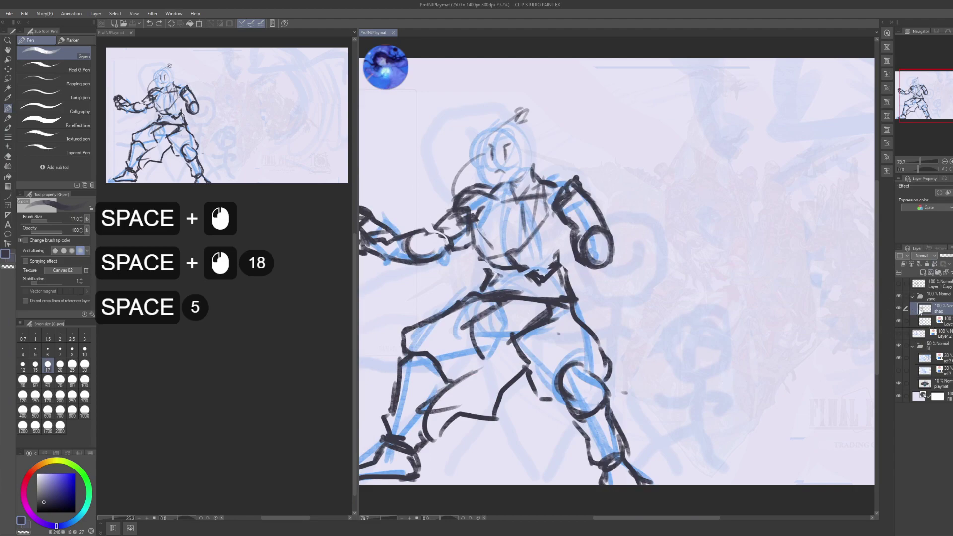
click(943, 264)
- Collapse the yang layer folder and select it
key(space)
drag(752, 393, 757, 386)
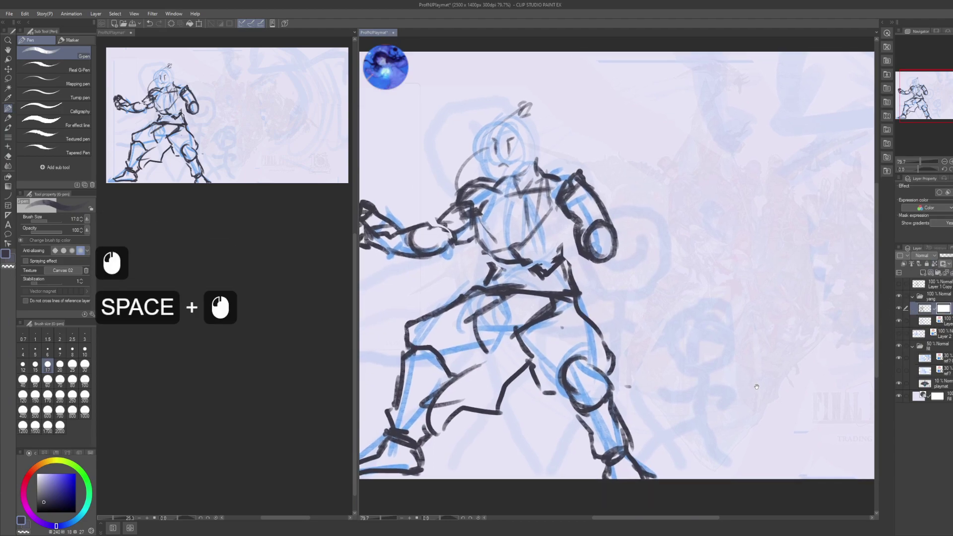
key(space)
key(space)
key(space)
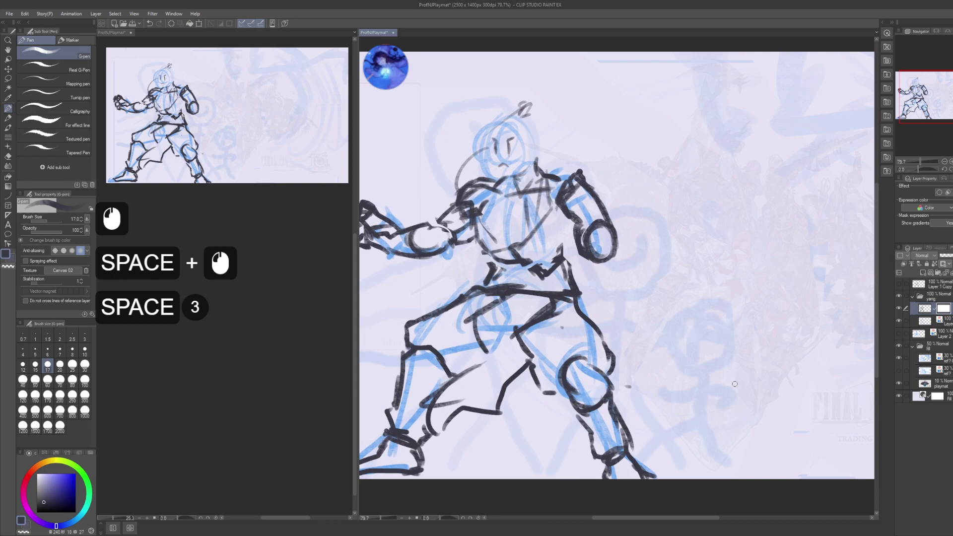
click(913, 296)
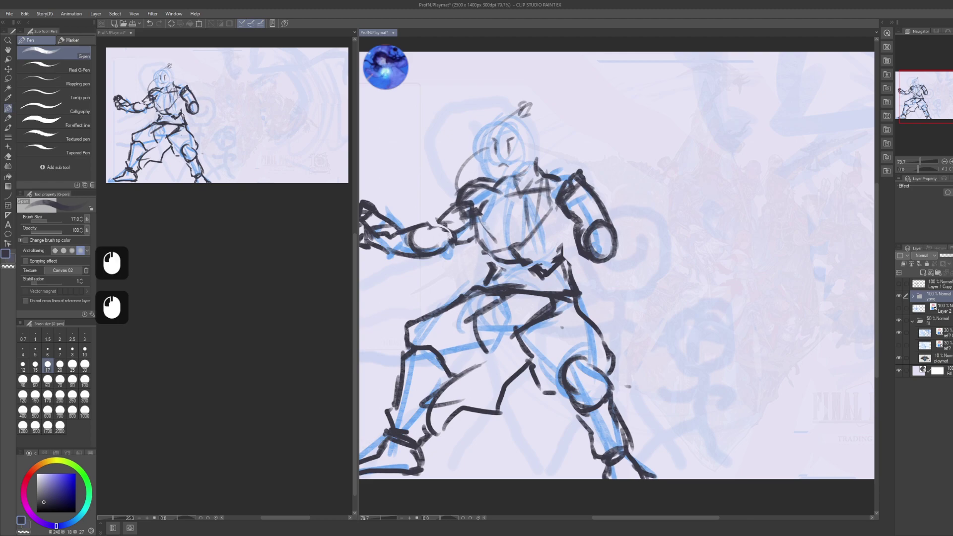
- Set the yang folder to 50% opacity and check its sketch layers' visibility
text(50)
key(KP_Enter)
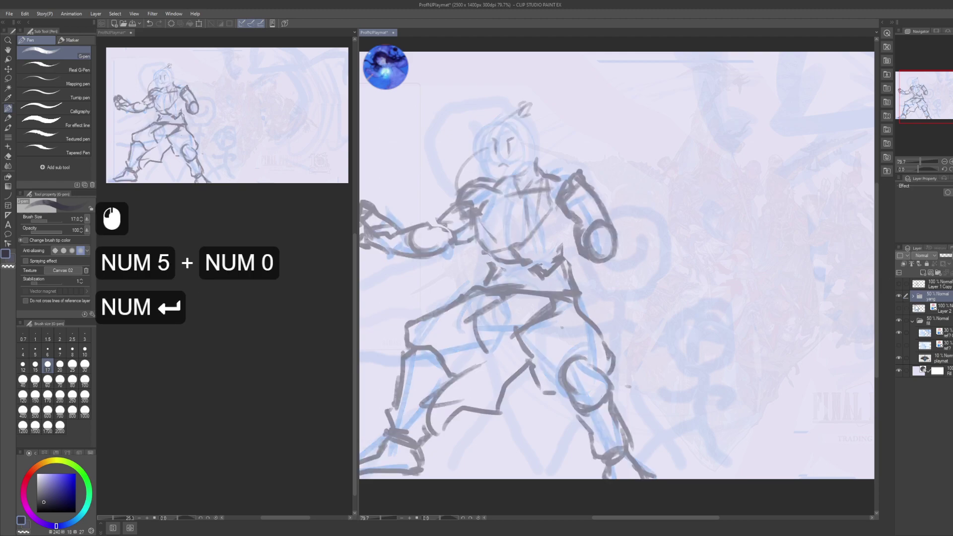
click(916, 298)
click(913, 297)
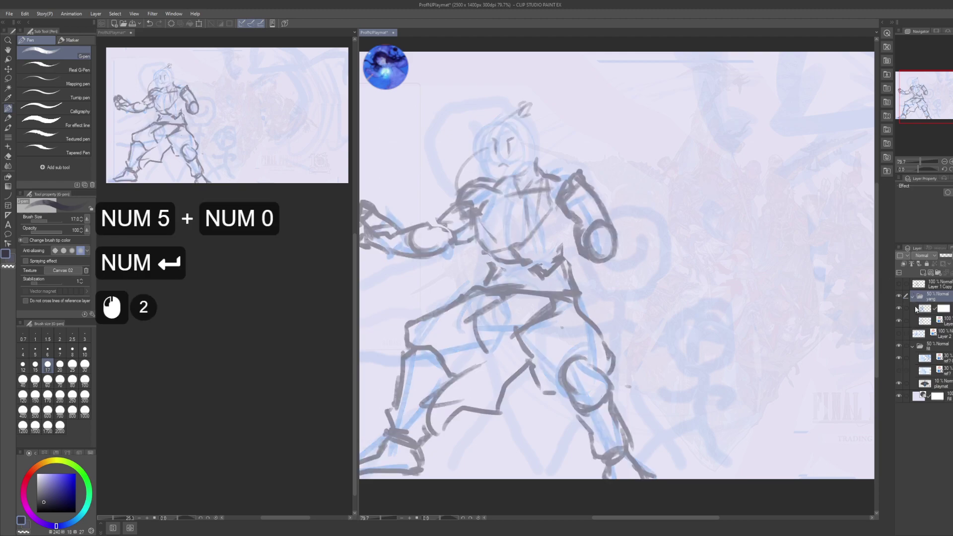
click(921, 321)
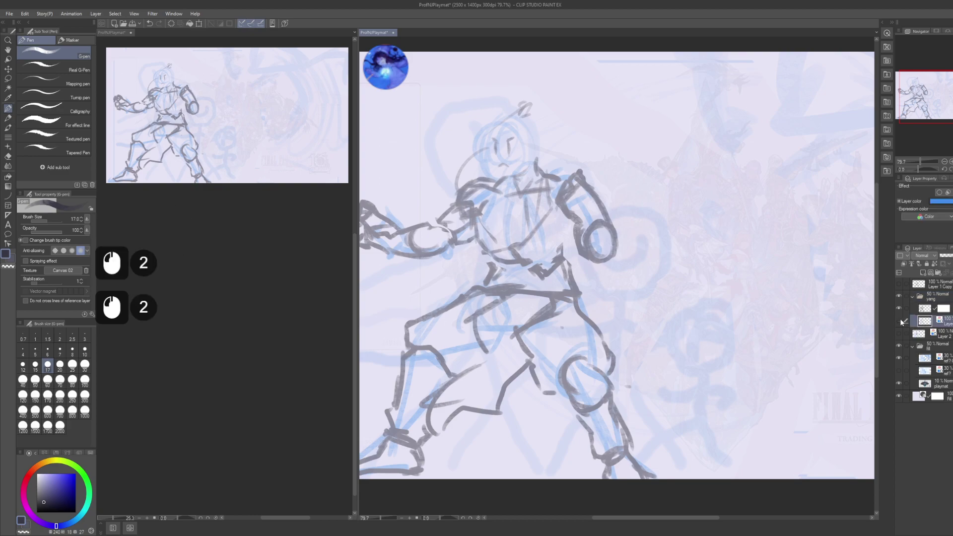
click(902, 321)
click(902, 322)
click(902, 322)
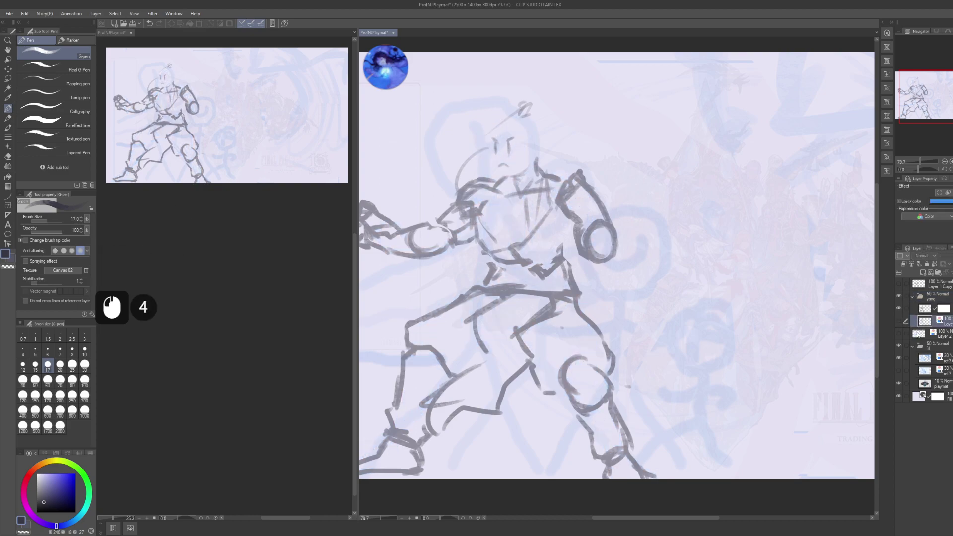
- Hide Layer 2's blue sketch and the whole yang folder
click(899, 334)
click(919, 333)
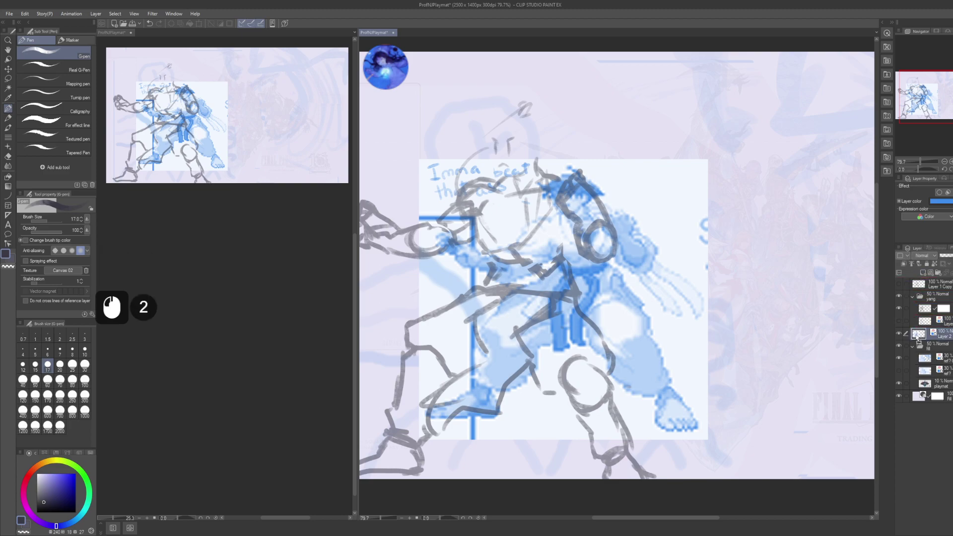
click(899, 334)
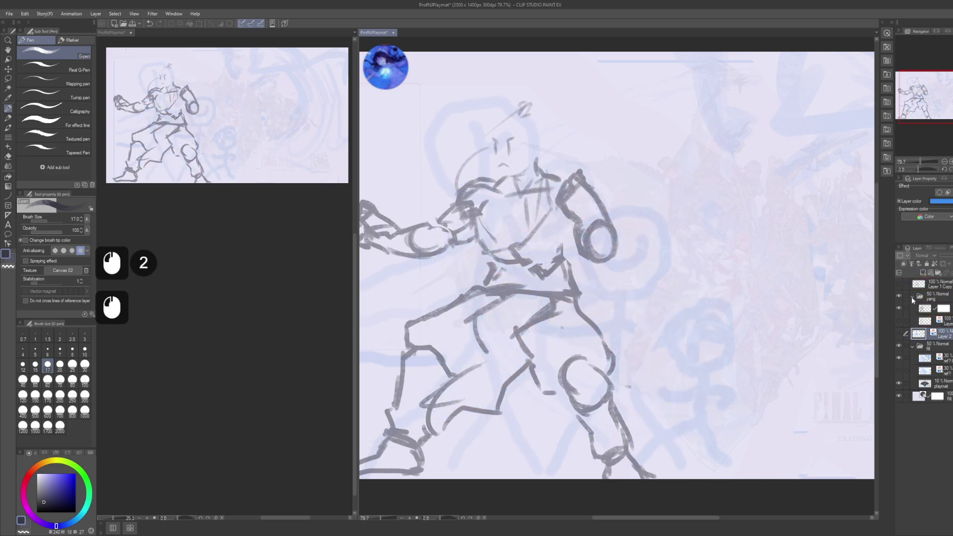
click(912, 297)
click(899, 296)
- Show Layer 1 Copy, duplicate it, and keep only the second copy visible and active
click(898, 283)
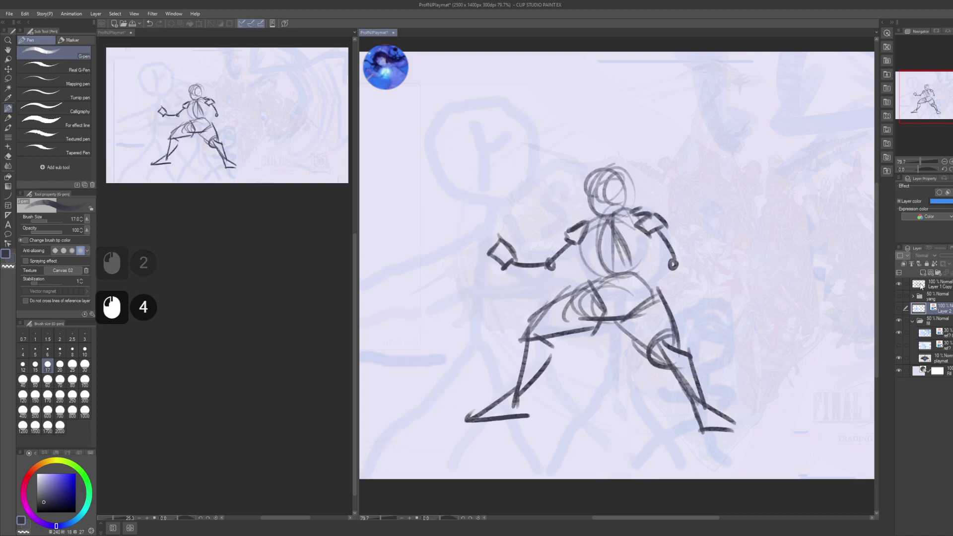
click(918, 285)
key(ctrl+c)
key(ctrl+v)
click(899, 297)
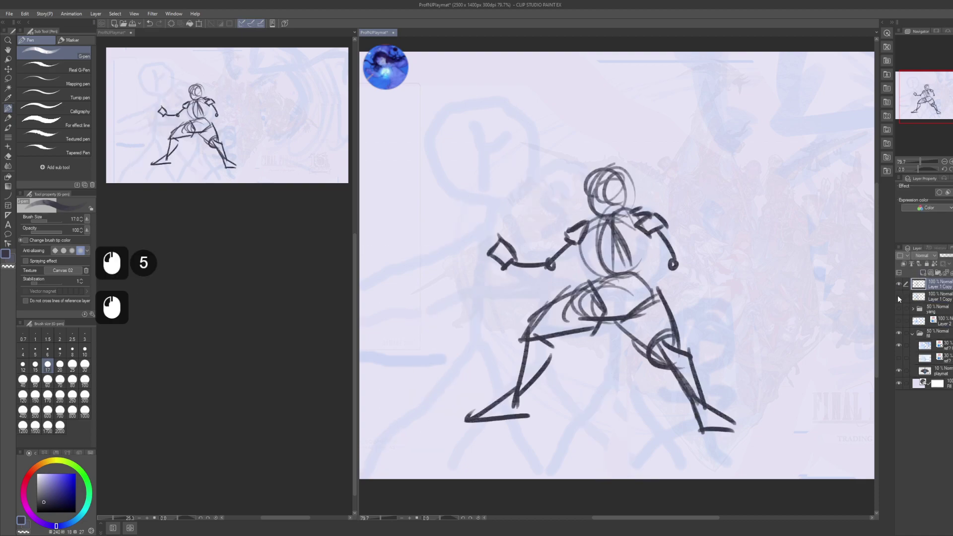
click(899, 283)
click(899, 297)
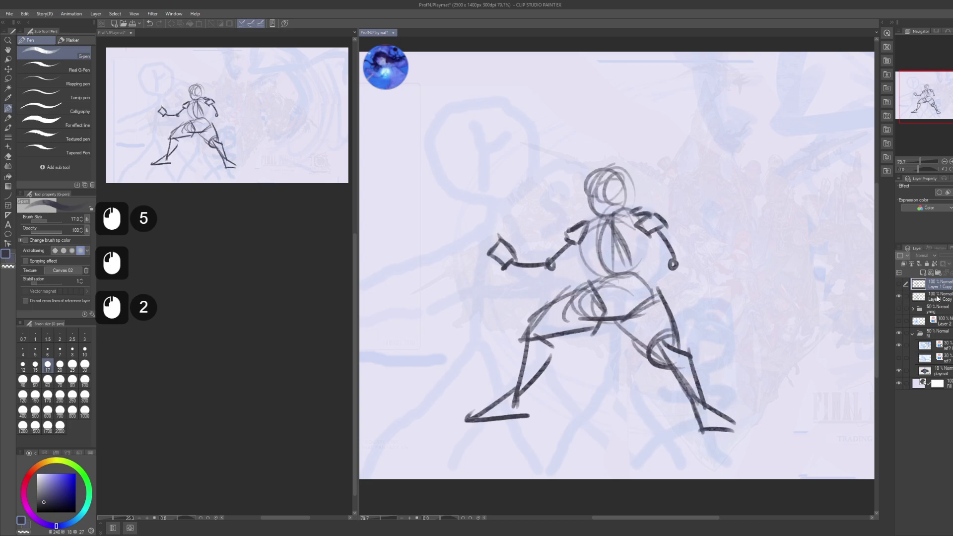
click(919, 297)
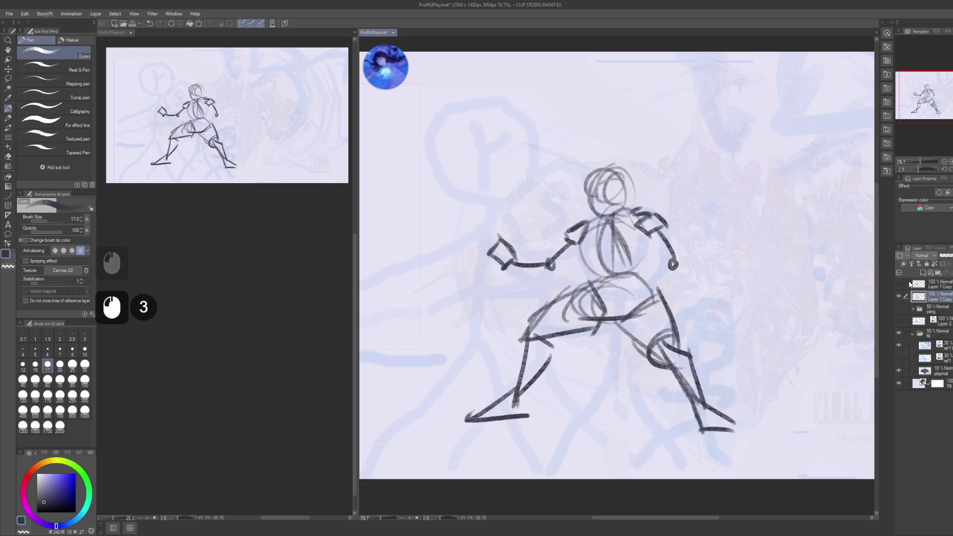
- Group the copied sketch into a new folder and add an empty Layer 3 above it
key(ctrl)
key(ctrl+g)
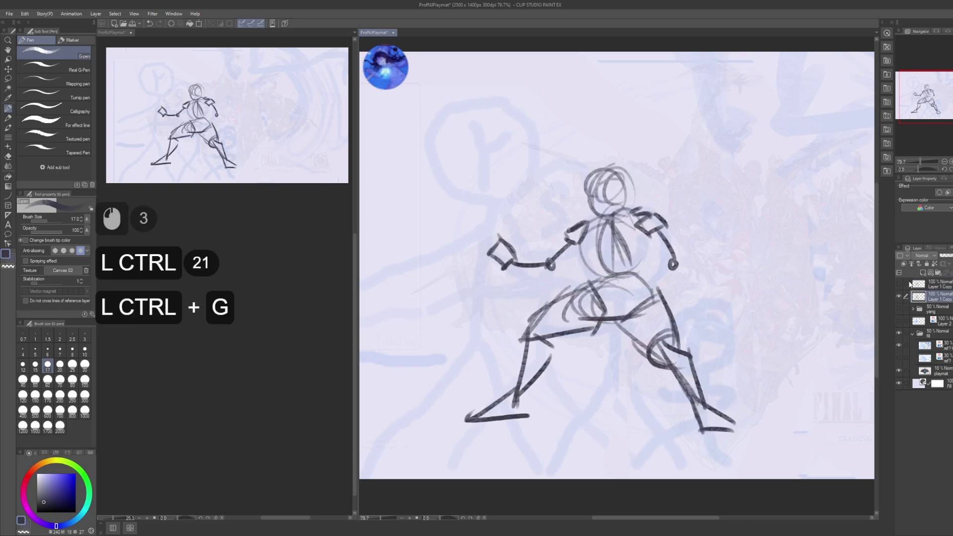
key(ctrl+shift+n)
key(F2)
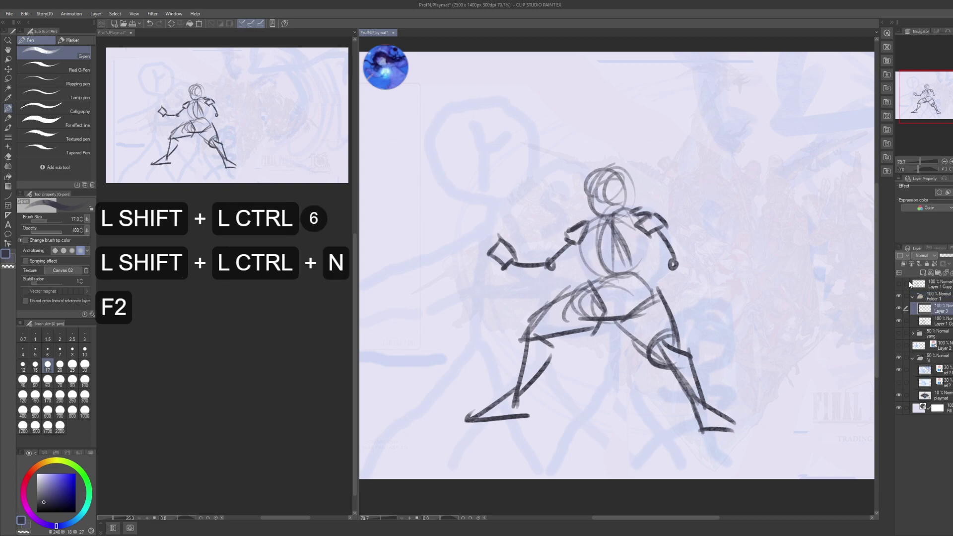
- Name the new layer 'shap' and its folder 'Ursula'
text(shap)
key(Return)
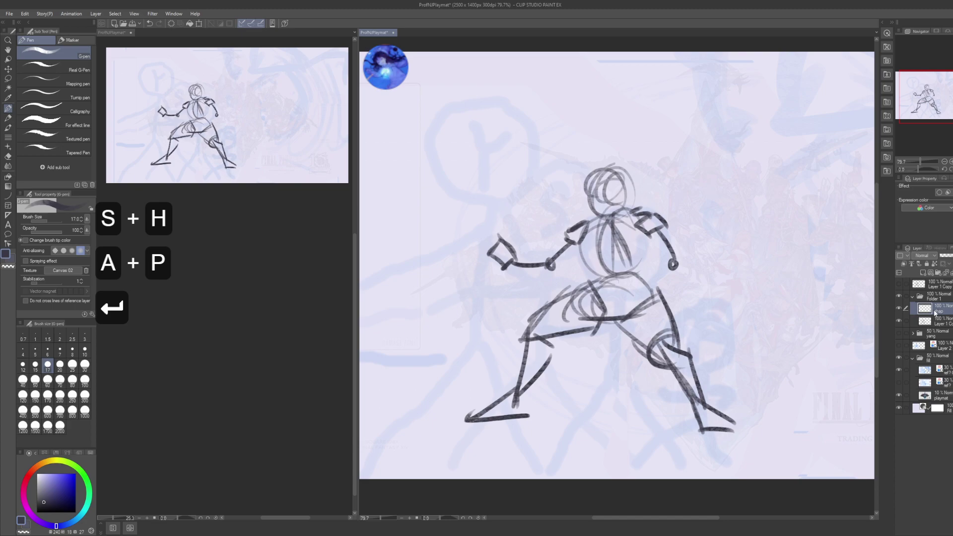
click(922, 296)
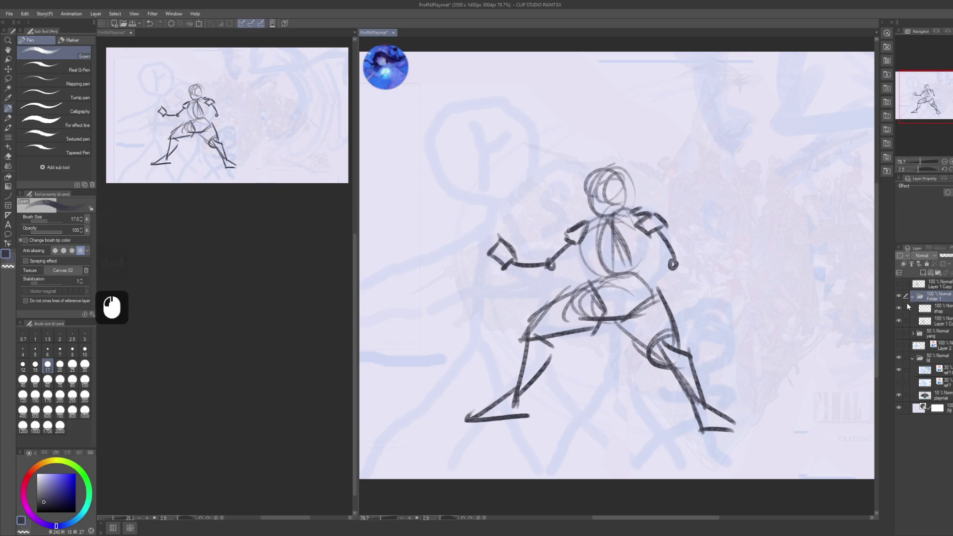
key(F2)
text(Ursula)
key(Return)
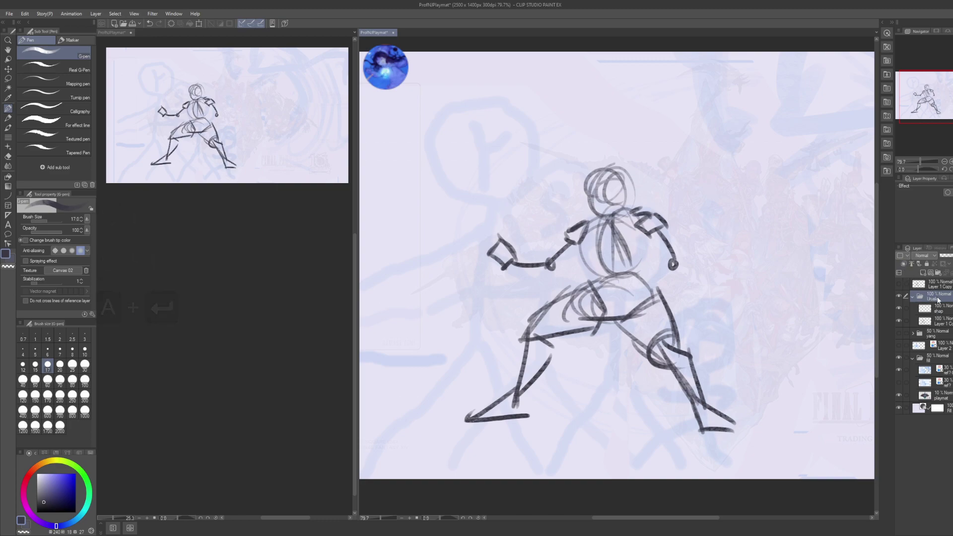
- Turn the yang folder's grey sketch back on and select the yang folder
click(944, 339)
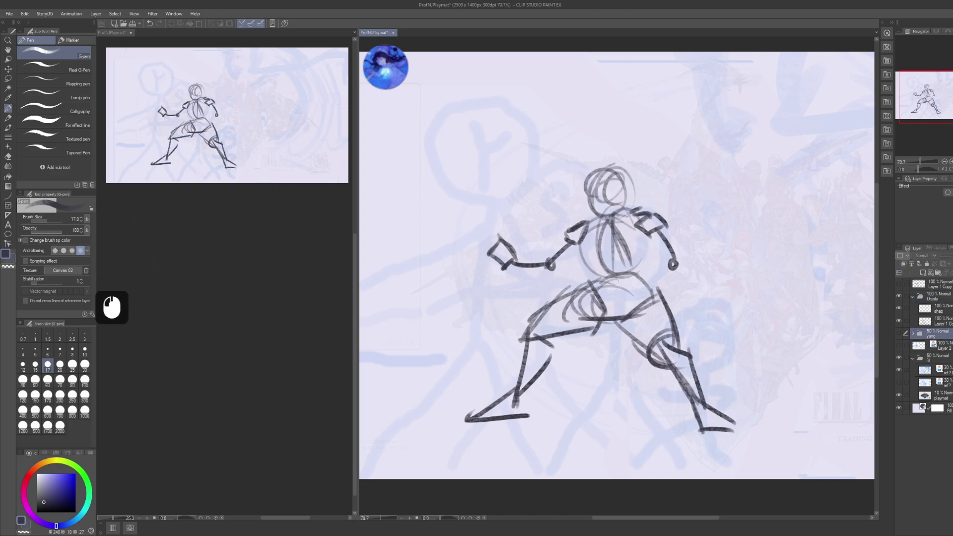
click(901, 334)
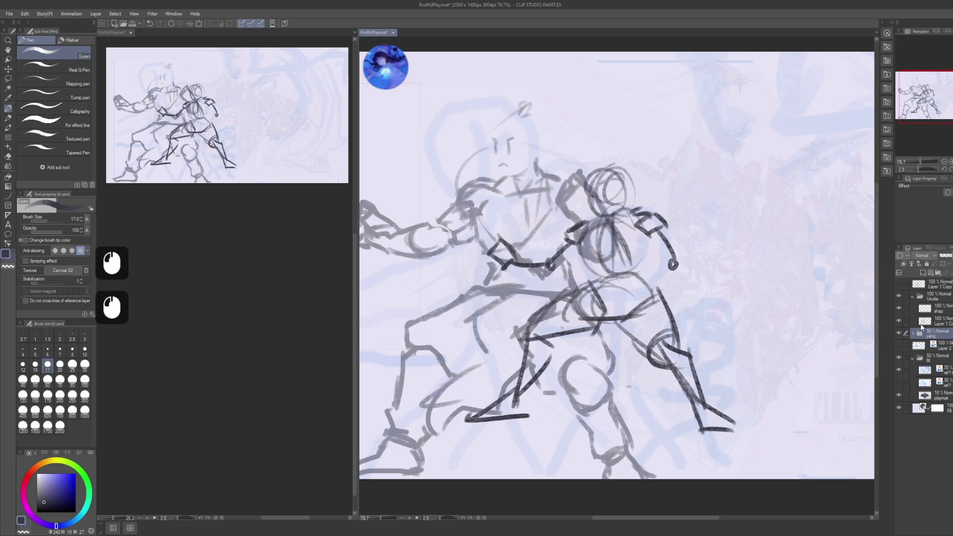
key(space)
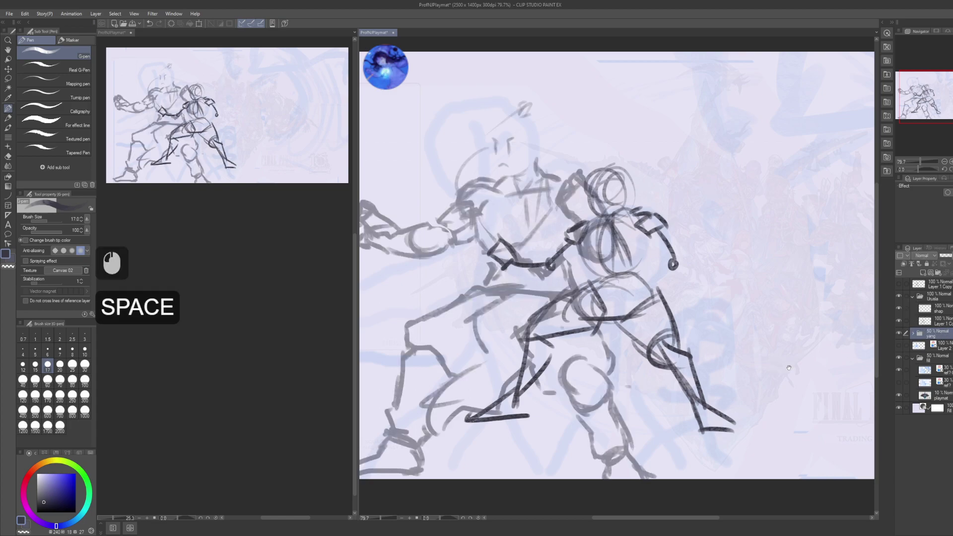
drag(818, 356, 831, 345)
click(913, 335)
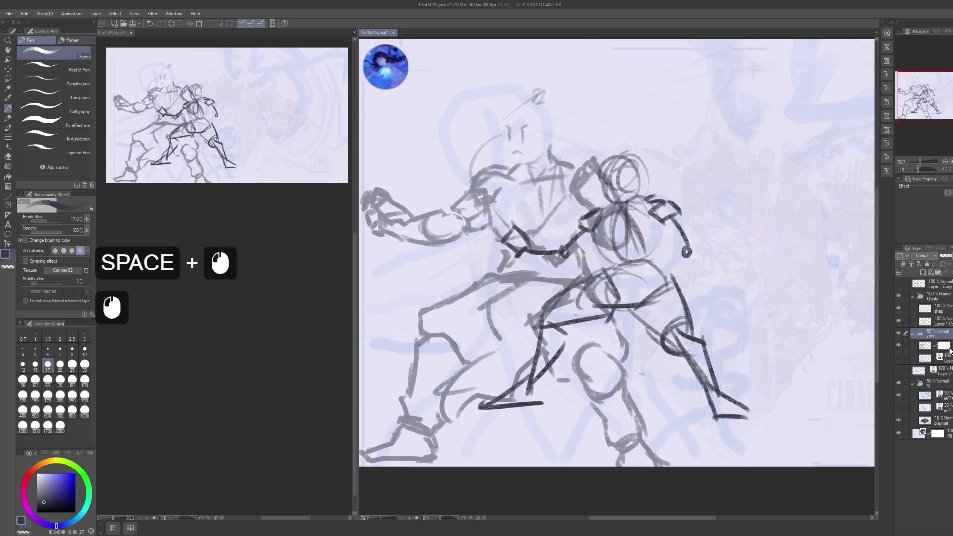
click(947, 347)
click(947, 351)
click(912, 335)
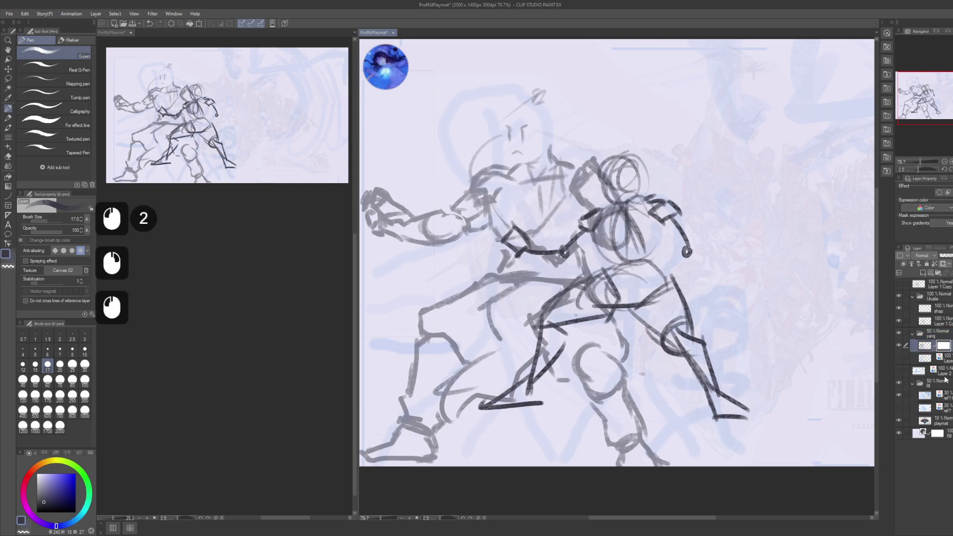
click(912, 336)
- Add a layer mask to yang and mask out its lines around the right-hand figure
click(911, 335)
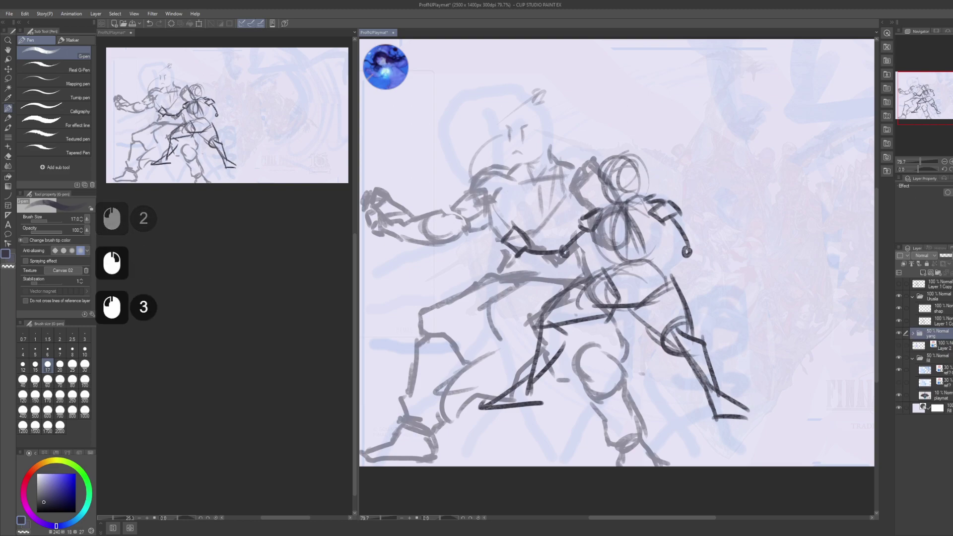
click(943, 264)
key(m)
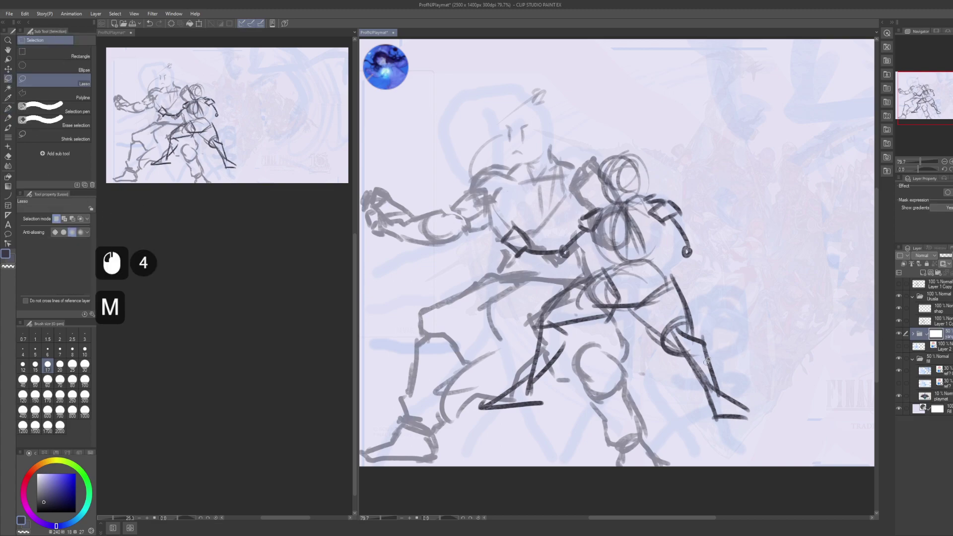
mouse_move(662, 125)
mouse_down()
mouse_move(596, 159)
mouse_move(518, 223)
mouse_move(467, 412)
mouse_move(732, 307)
mouse_up()
key(Delete)
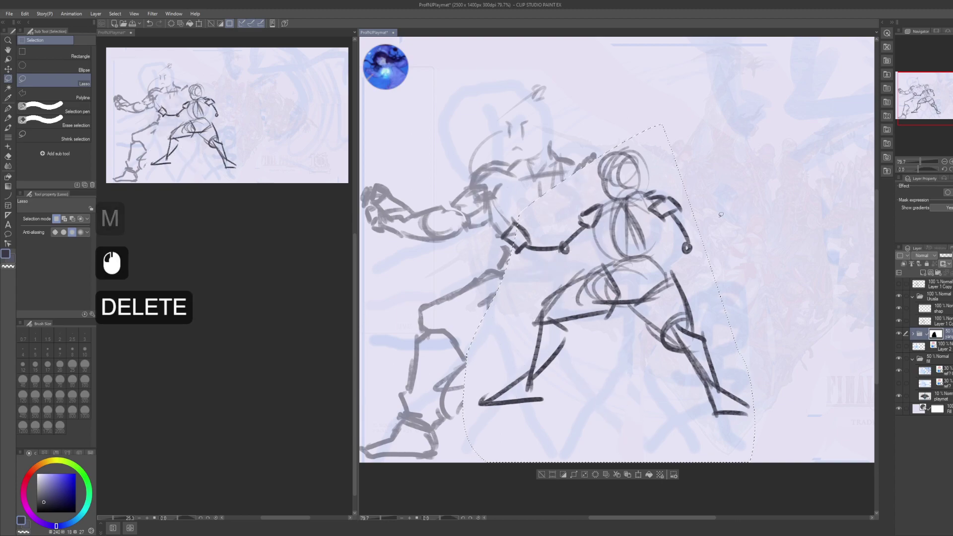
key(ctrl+d)
- Soften the left figure's torso and legs with an enlarged Blur brush
key(j)
key(bracketright)
key(bracketright)
key(bracketright)
key(bracketright)
key(bracketright)
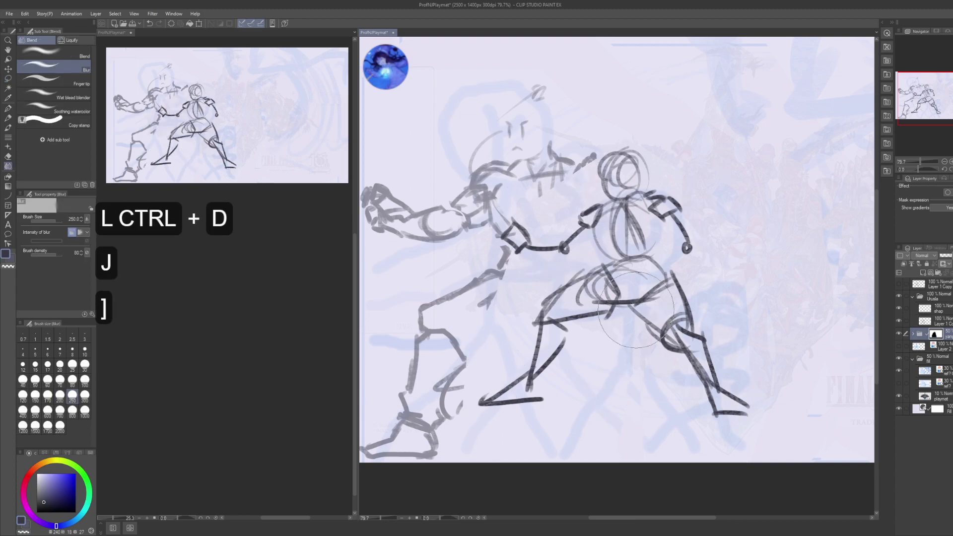
click(600, 250)
mouse_move(600, 250)
mouse_down()
mouse_move(496, 278)
mouse_move(446, 377)
mouse_up()
- Turn Layer 1 Copy's sketch lines blue using Layer color, zoomed out to the whole playmat
key(p)
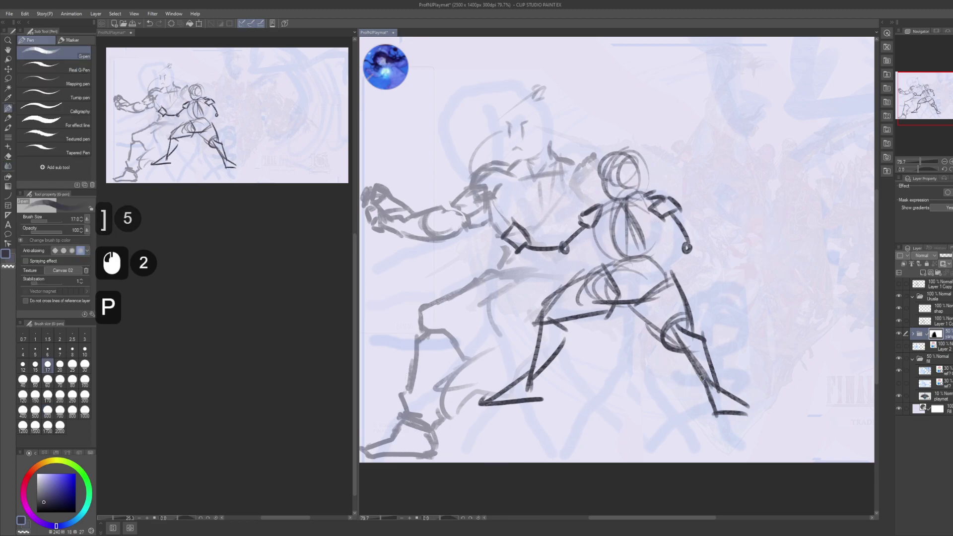
drag(685, 278, 679, 293)
click(923, 321)
alt+click(675, 373)
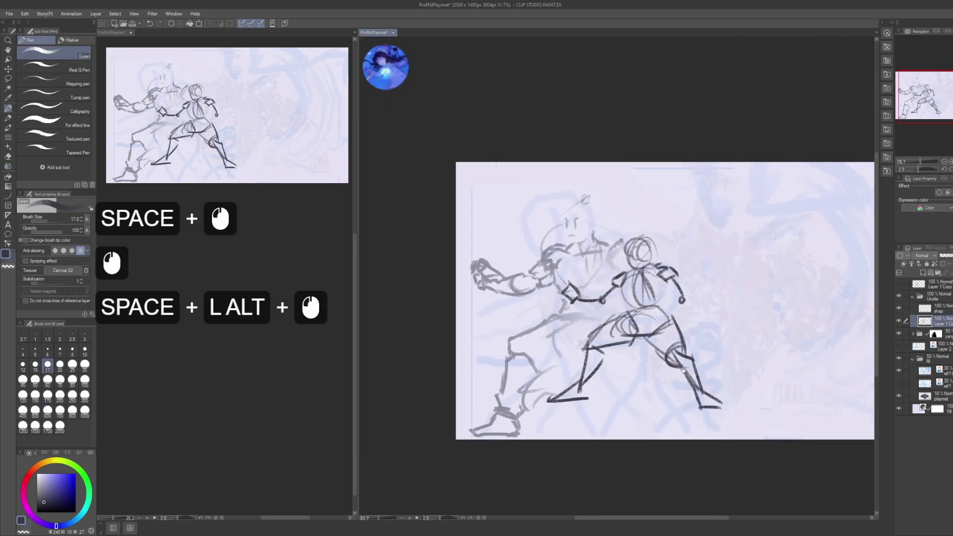
drag(881, 317, 861, 305)
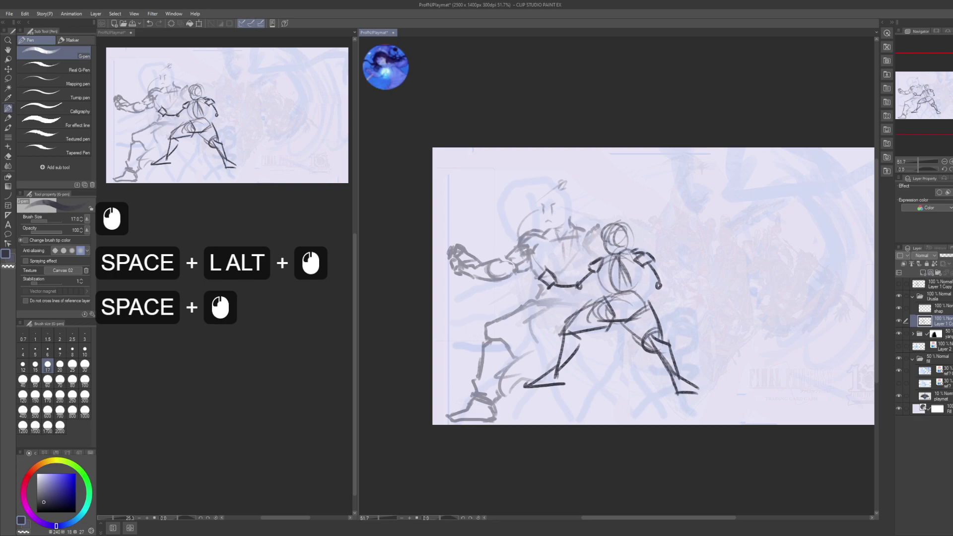
click(939, 192)
- Change options in the left-side panel
drag(656, 241, 650, 233)
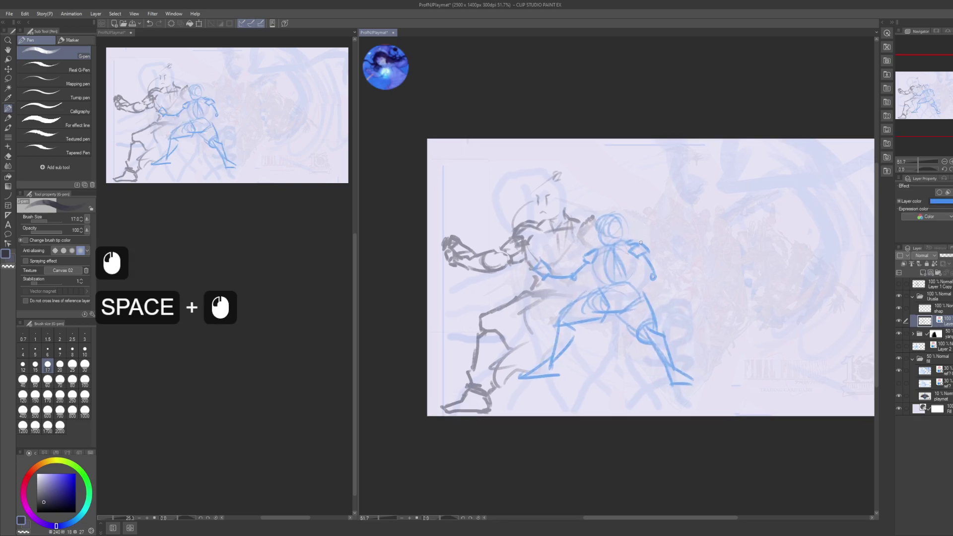
scroll(228, 300, down, 5)
click(230, 302)
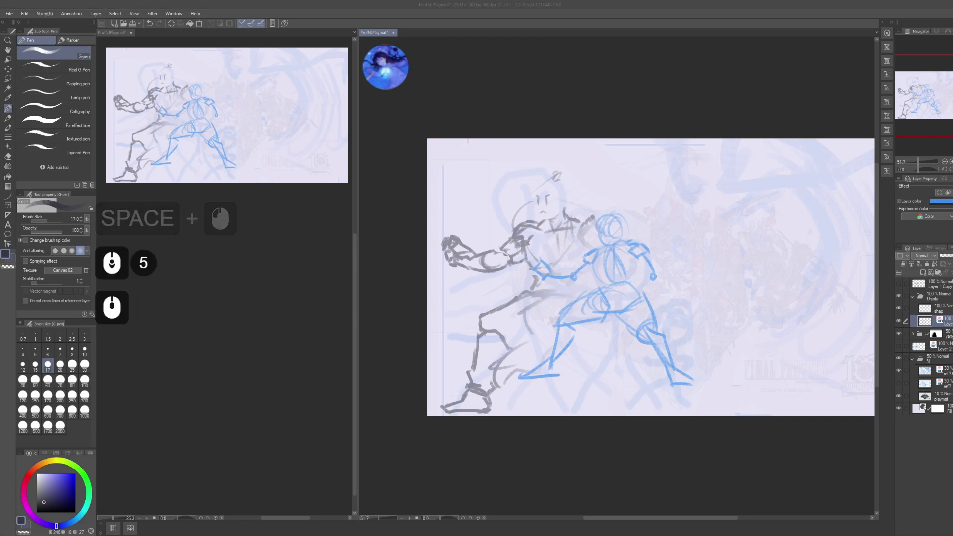
scroll(231, 302, up, 2)
scroll(230, 302, up, 1)
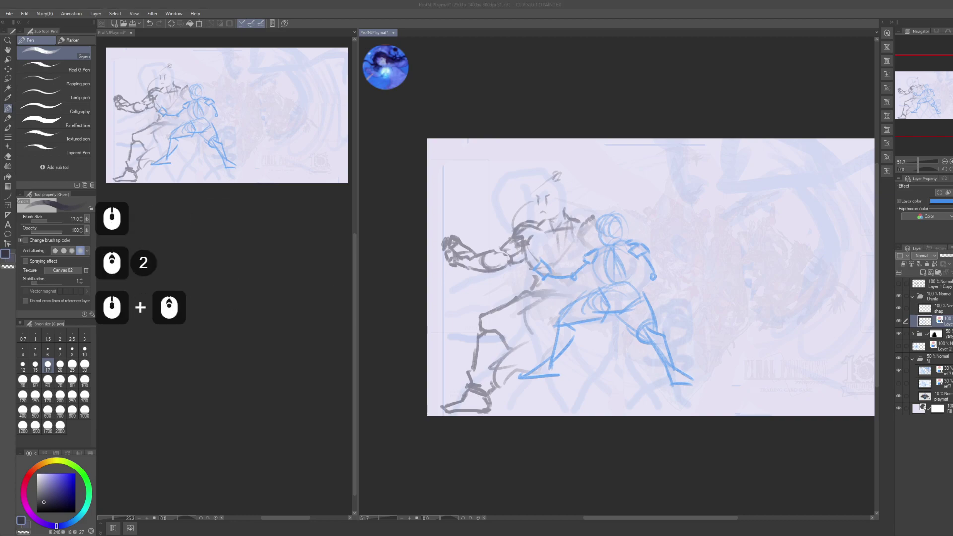
click(230, 302)
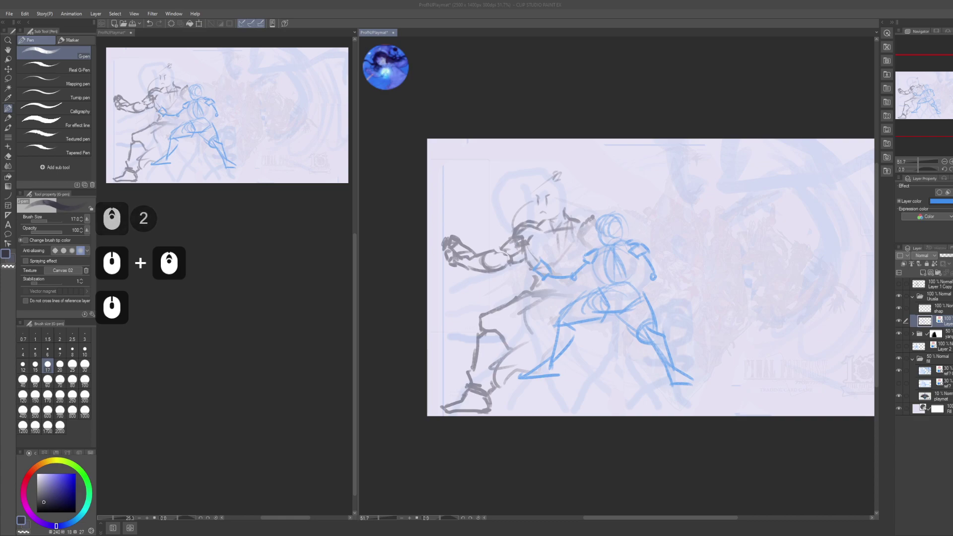
click(231, 302)
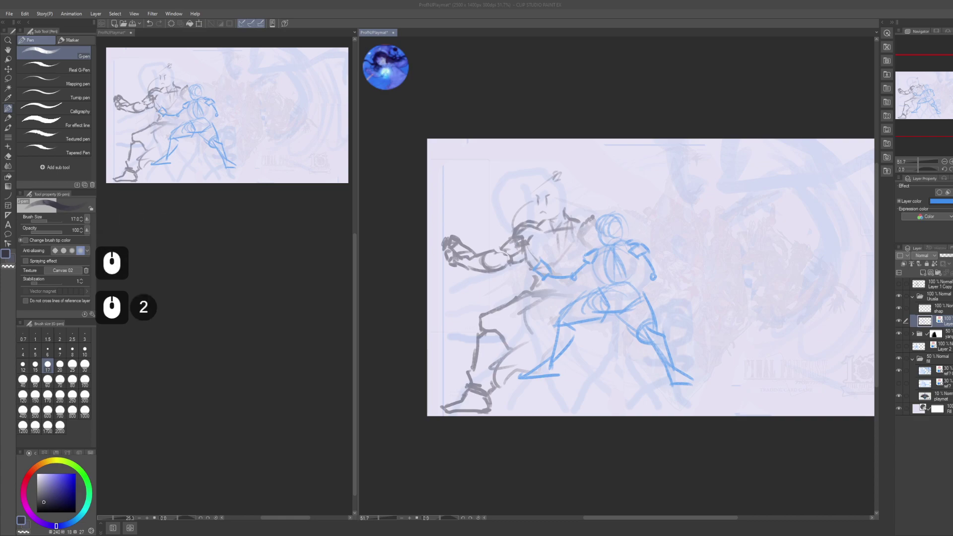
click(598, 416)
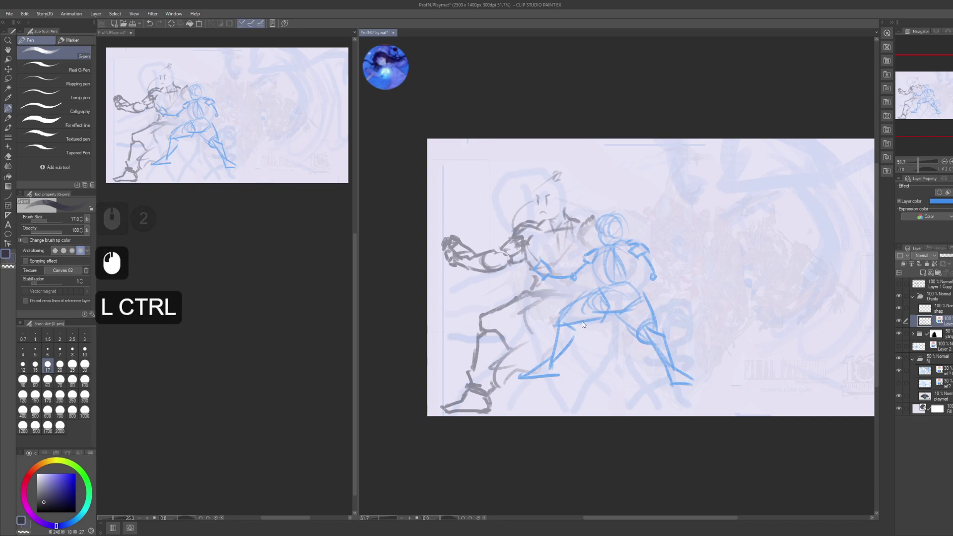
- Enlarge, narrow, shift right and slightly tilt the blue fighter sketch, then commit the transform
key(ctrl+t)
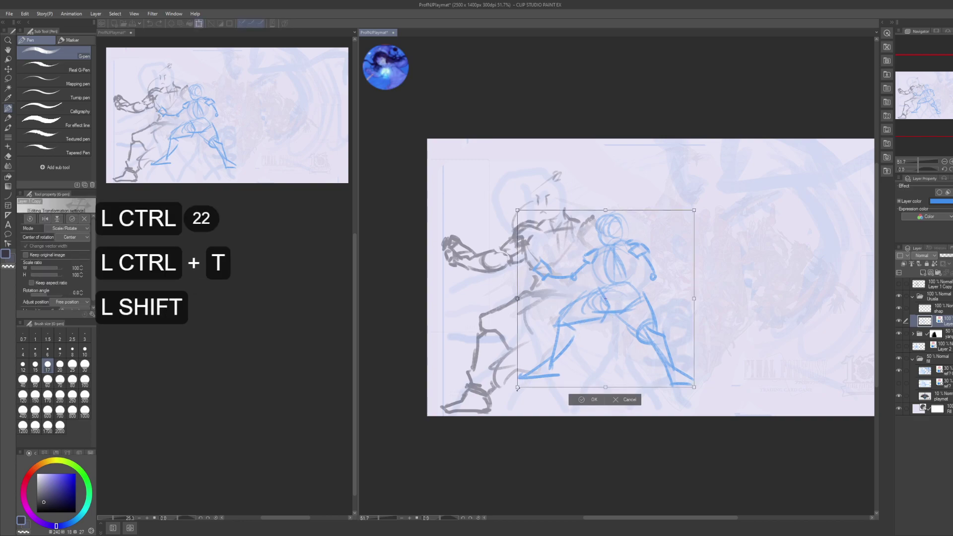
drag(525, 380, 494, 411)
drag(694, 311, 646, 324)
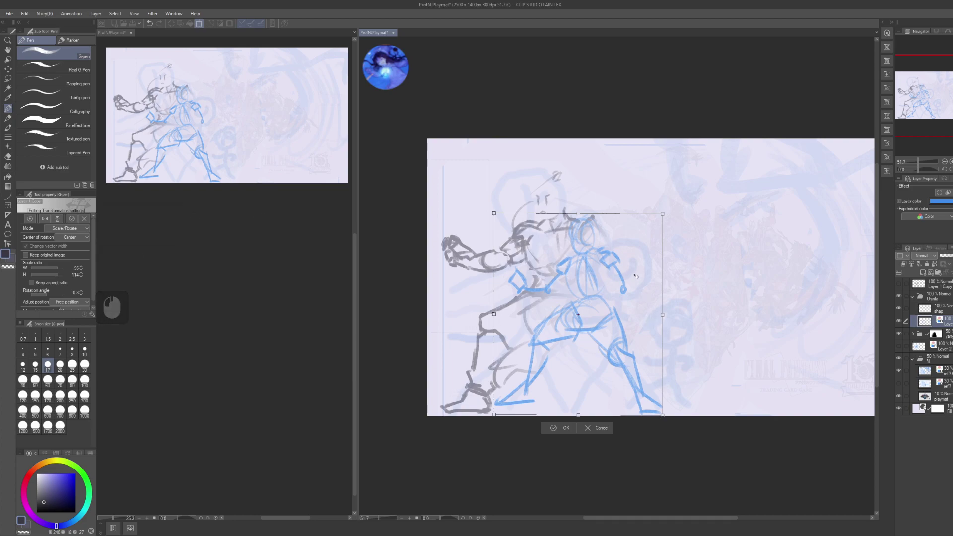
drag(625, 313, 632, 314)
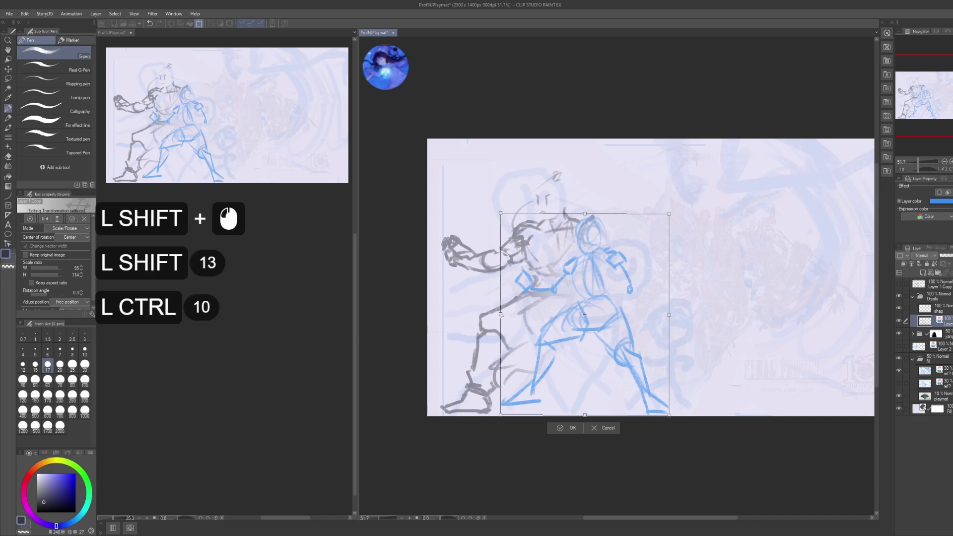
ctrl+click(500, 318)
key(ctrl+z)
drag(502, 321, 506, 329)
key(Return)
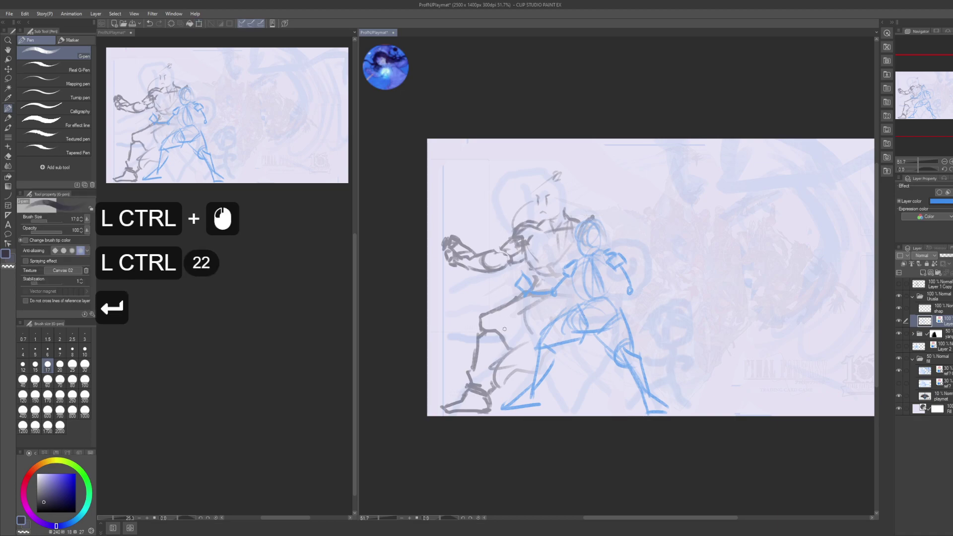
- Deselect and switch to the Real pencil for sketching
key(ctrl+d)
key(p)
key(space)
drag(565, 318, 570, 319)
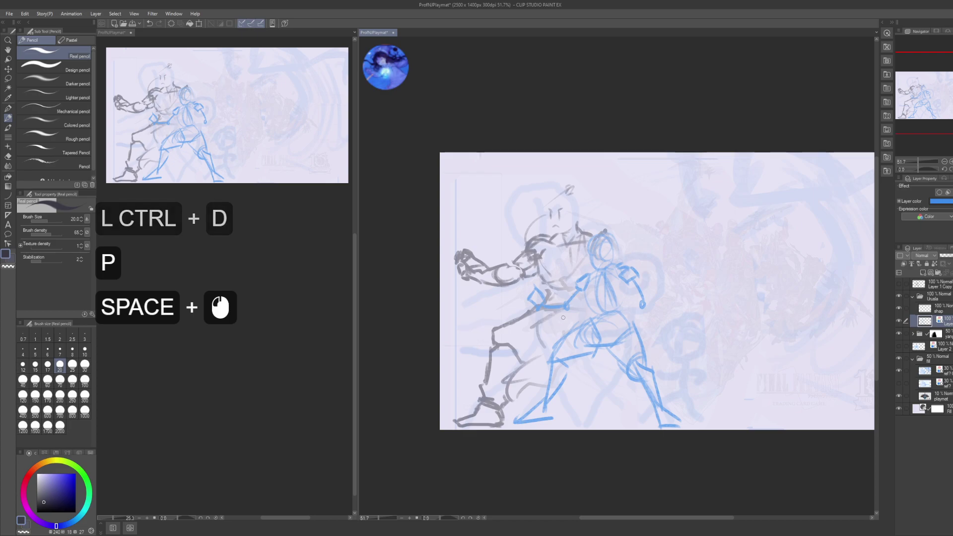
- Zoom to 64% on both fighters, set the blue layer to 30% opacity, and type 'nice and funky'
drag(570, 321, 567, 321)
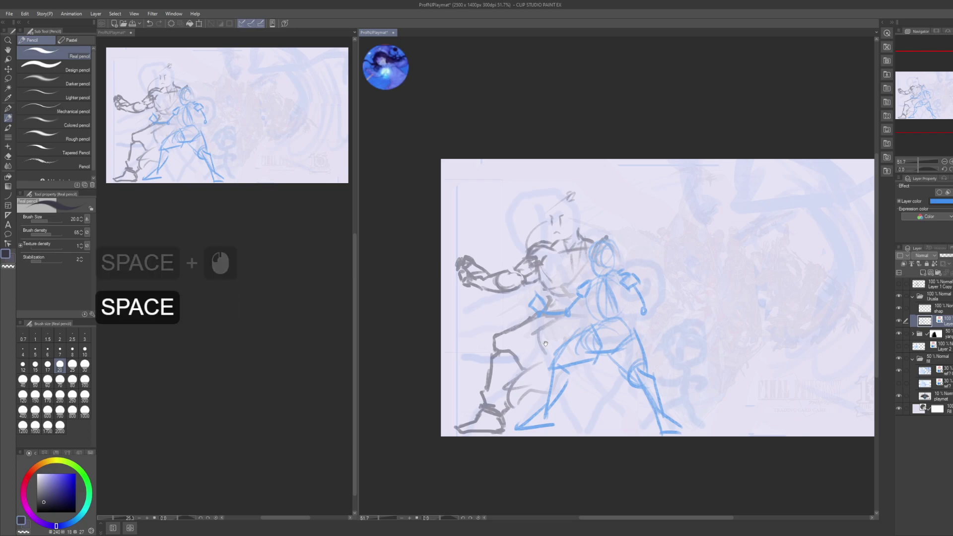
drag(520, 318, 593, 340)
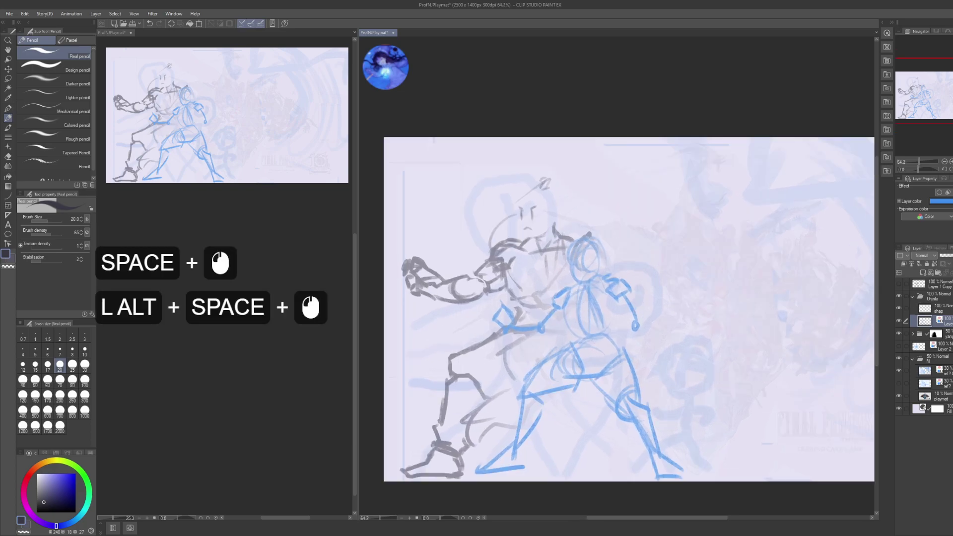
key(KP_3)
key(KP_0)
key(KP_Enter)
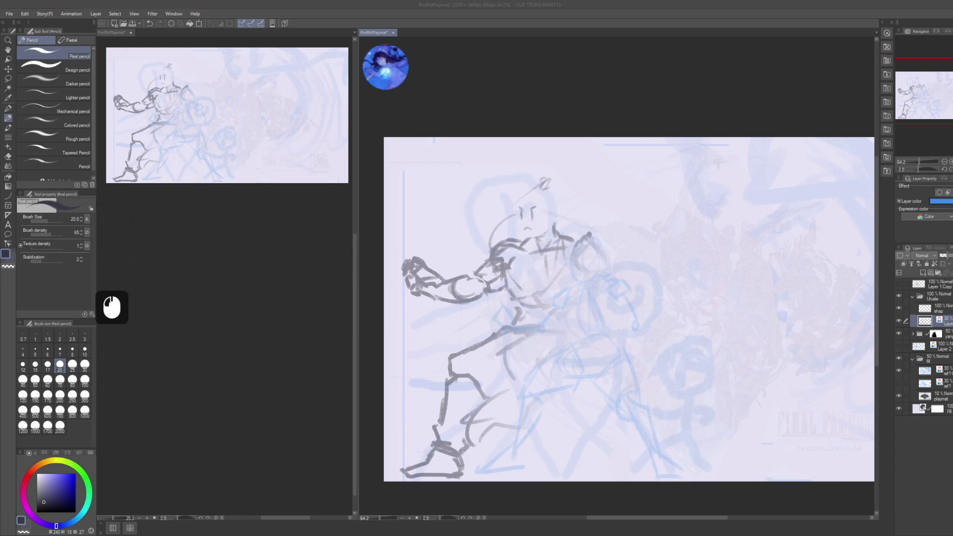
text(nice and funk)
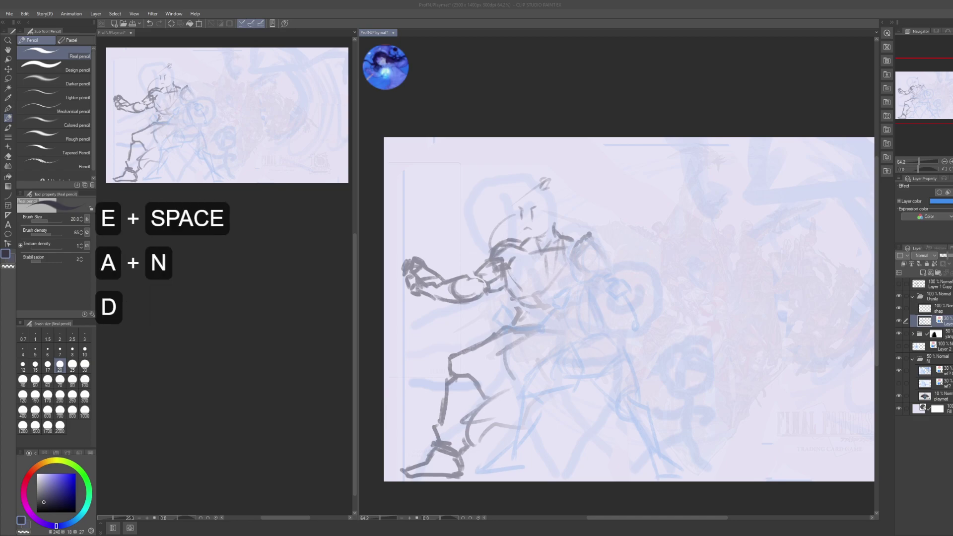
text(y)
key(Return)
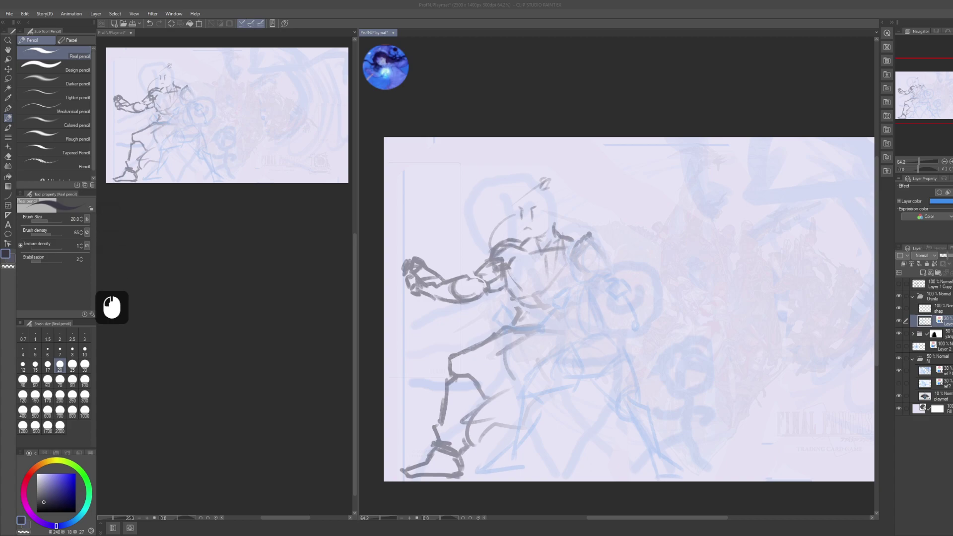
- Make the layer above active, testing pencil strokes and undoing them
drag(585, 263, 577, 245)
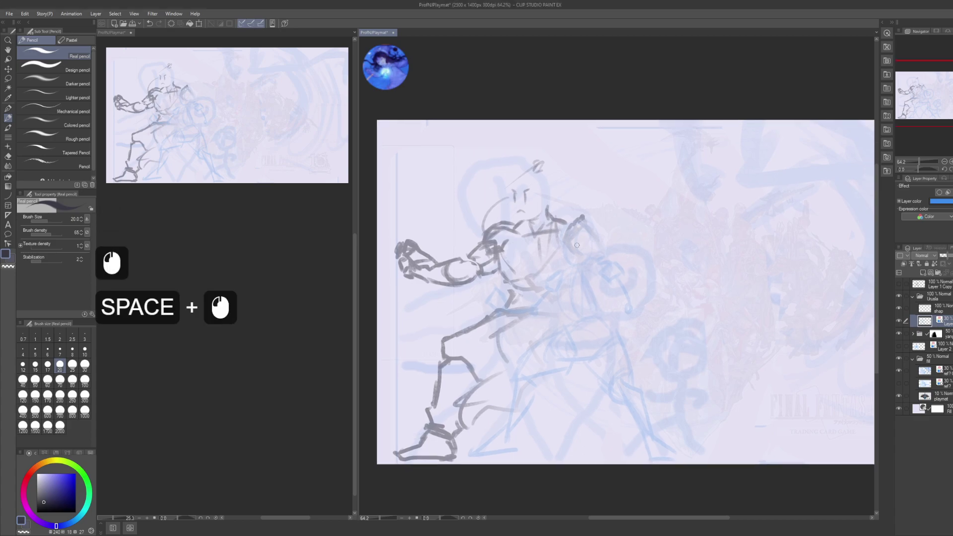
mouse_move(610, 277)
mouse_down()
mouse_move(622, 343)
mouse_move(691, 285)
mouse_move(772, 297)
mouse_up()
key(ctrl+z)
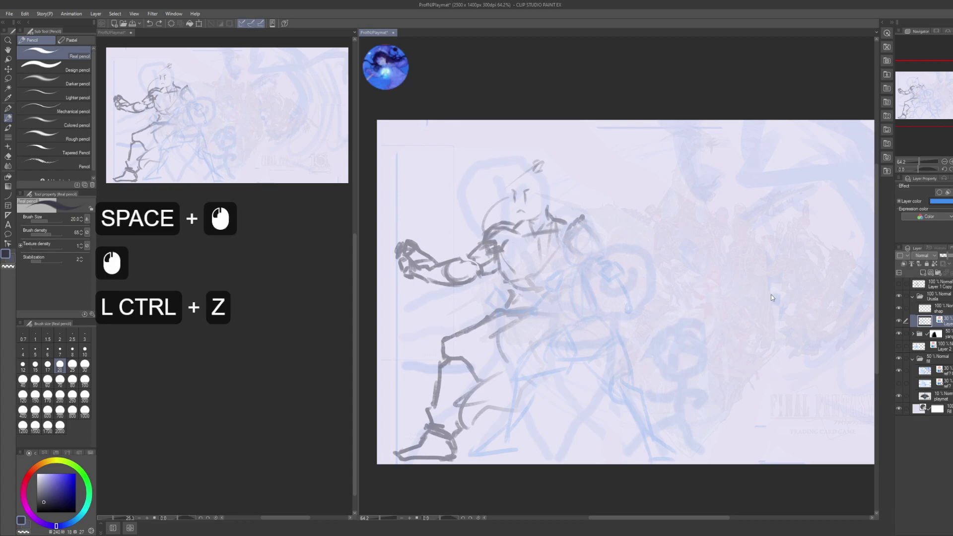
click(925, 307)
mouse_move(581, 405)
mouse_down()
mouse_move(617, 393)
mouse_move(765, 298)
mouse_up()
key(ctrl+z)
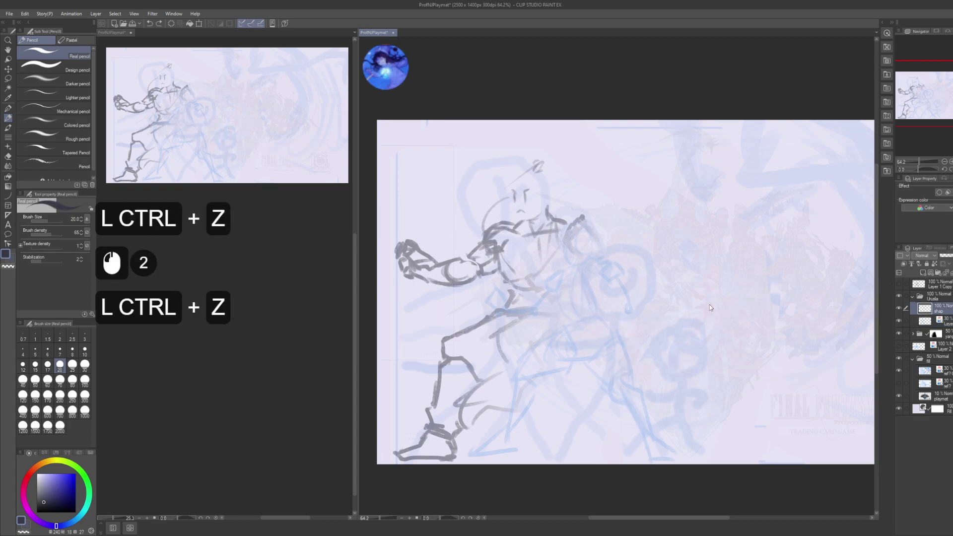
- Pan and zoom closer toward the grey fighter
mouse_move(652, 311)
mouse_down()
mouse_move(680, 331)
mouse_move(627, 303)
mouse_move(683, 339)
mouse_up()
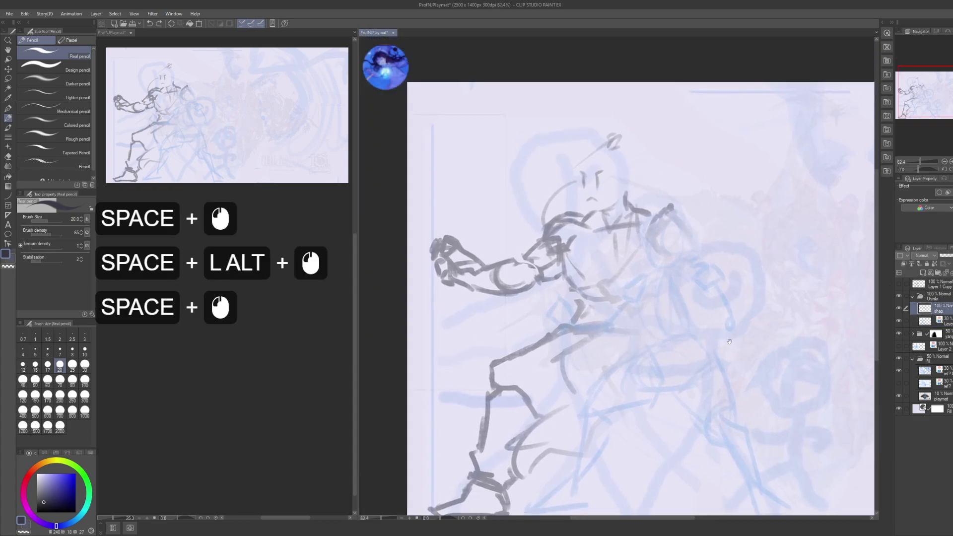
drag(719, 304, 659, 277)
key(space)
key(space)
key(space)
key(space)
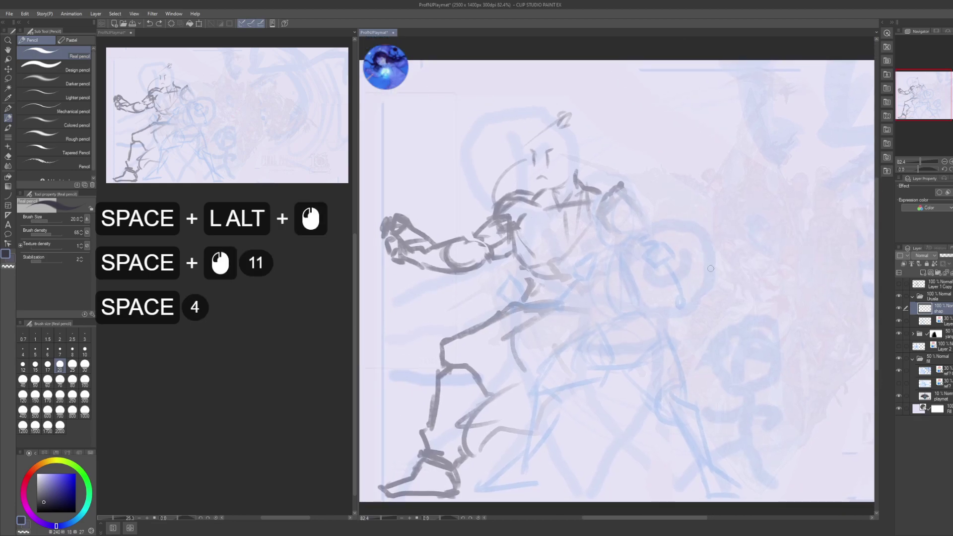
scroll(276, 314, down, 2)
click(276, 314)
scroll(276, 313, up, 2)
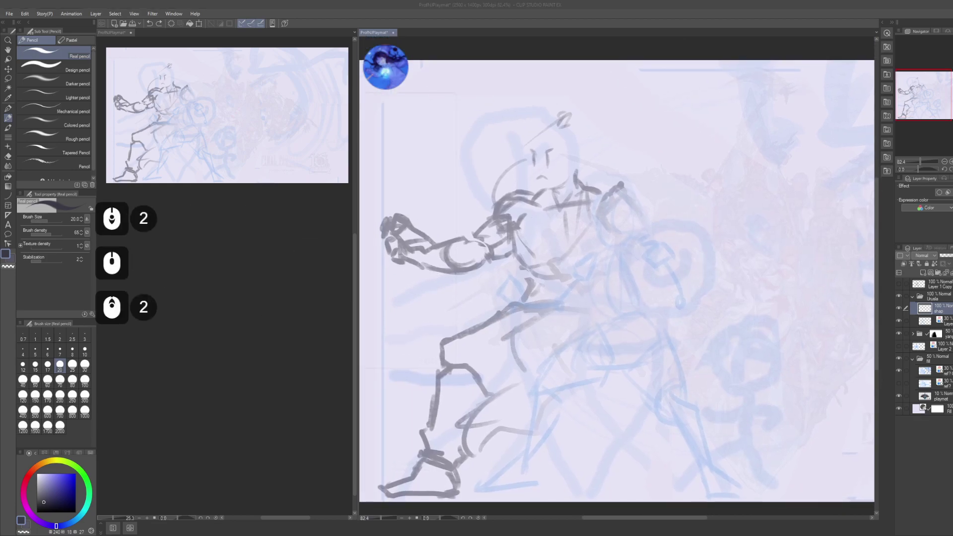
click(550, 292)
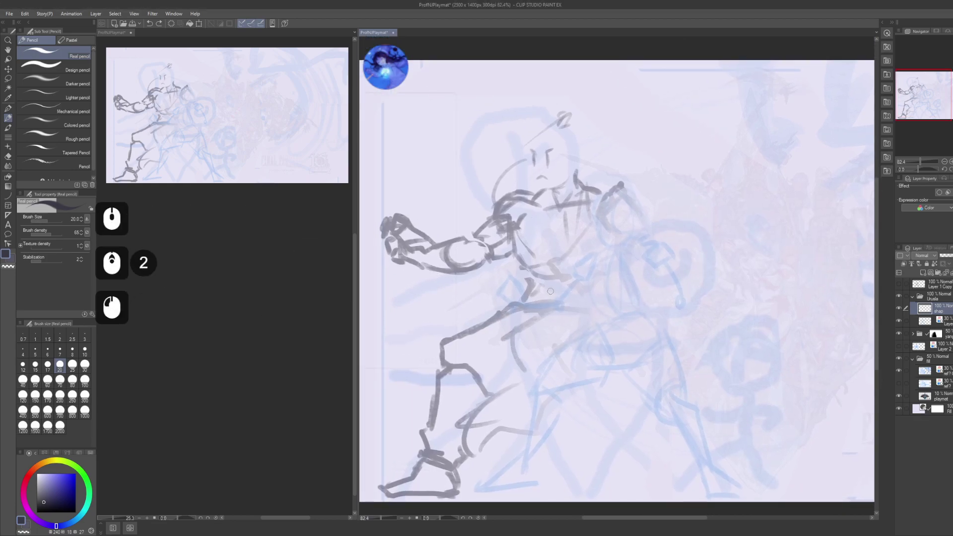
click(286, 318)
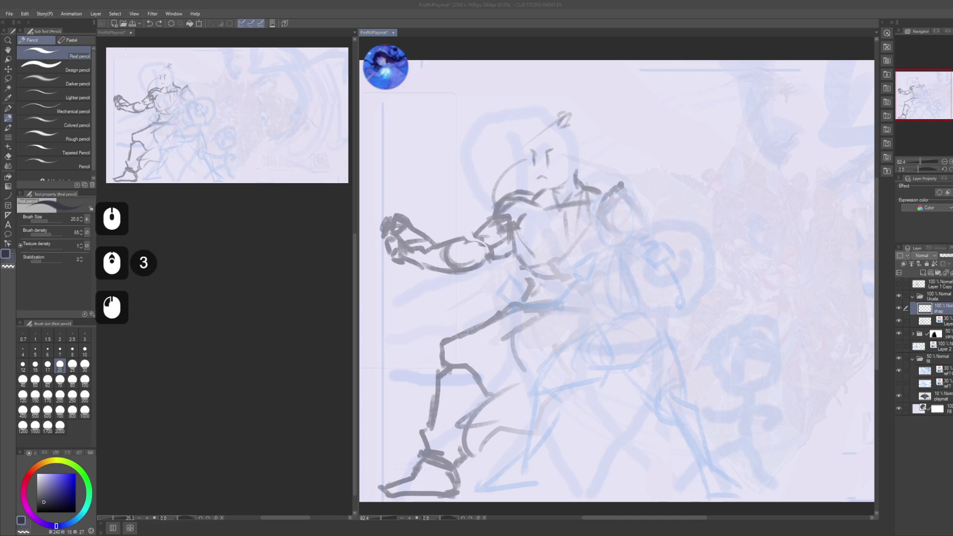
click(687, 211)
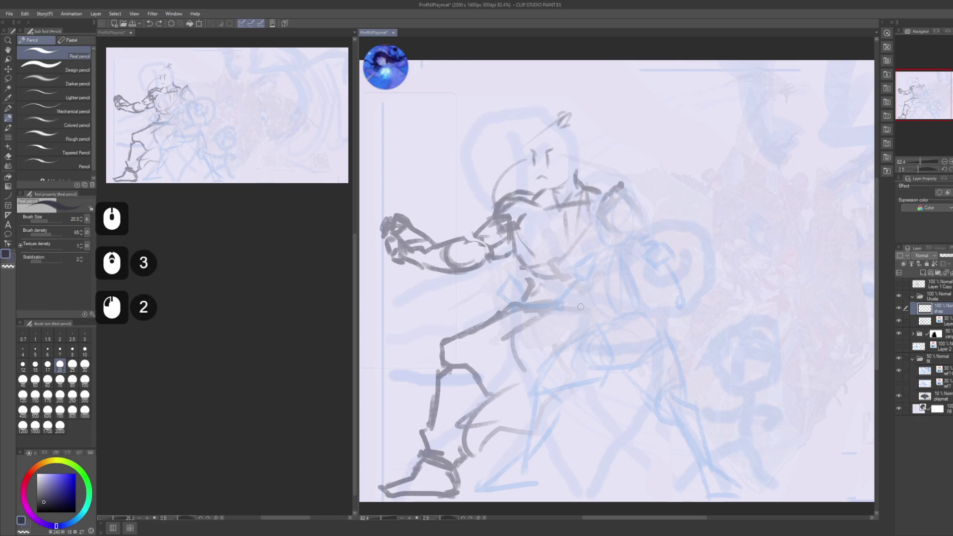
- Frame the grey fighter's head and chest at 131% zoom
middle_click(212, 271)
key(space)
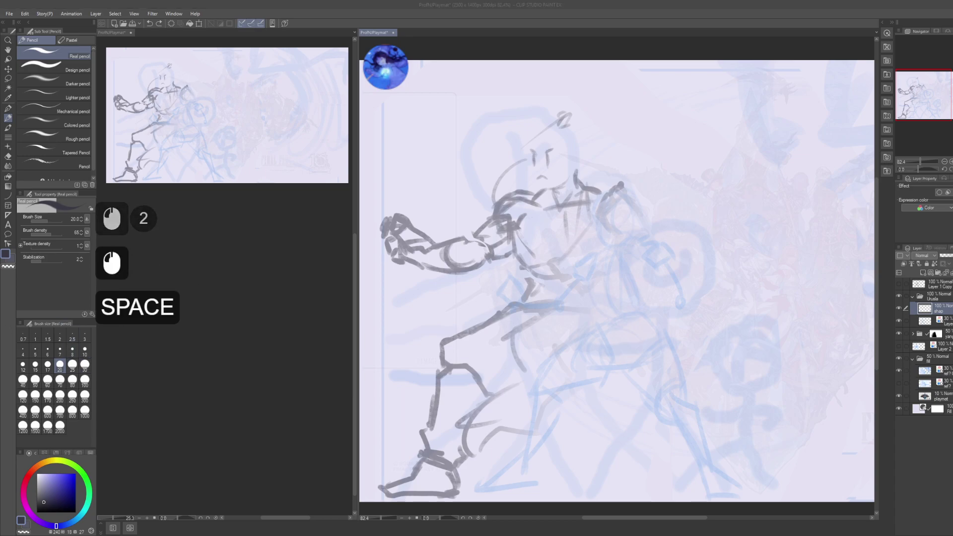
click(699, 288)
drag(699, 287, 681, 277)
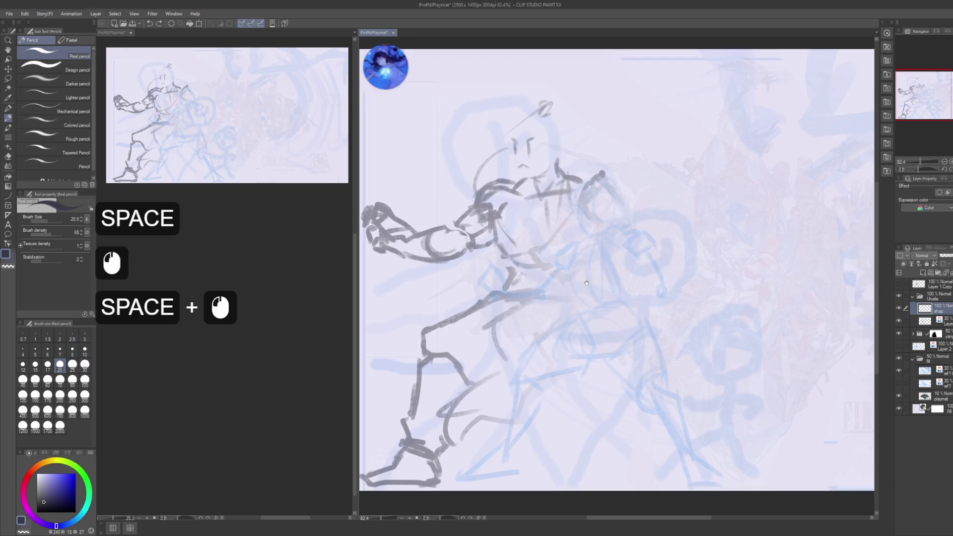
click(645, 266)
alt+click(607, 255)
drag(588, 228, 593, 248)
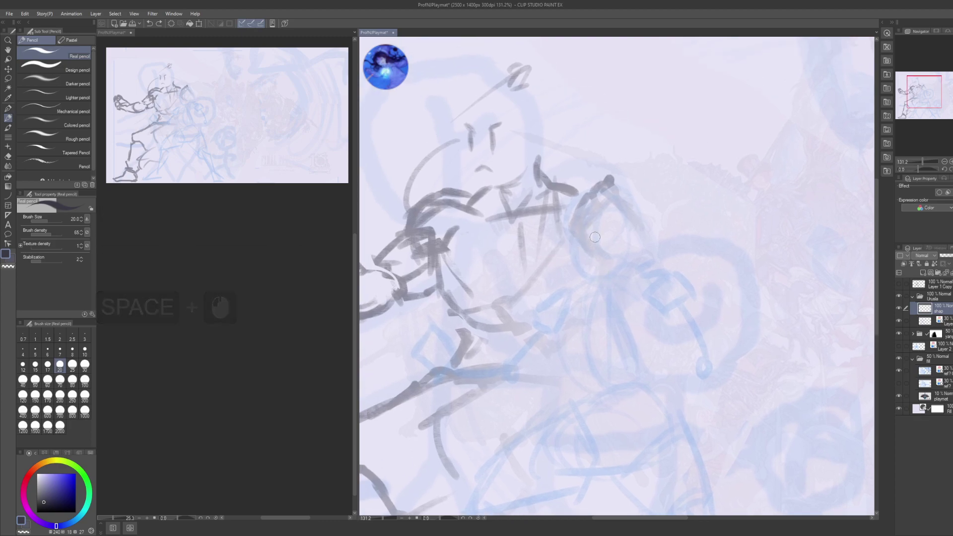
key(alt+Tab)
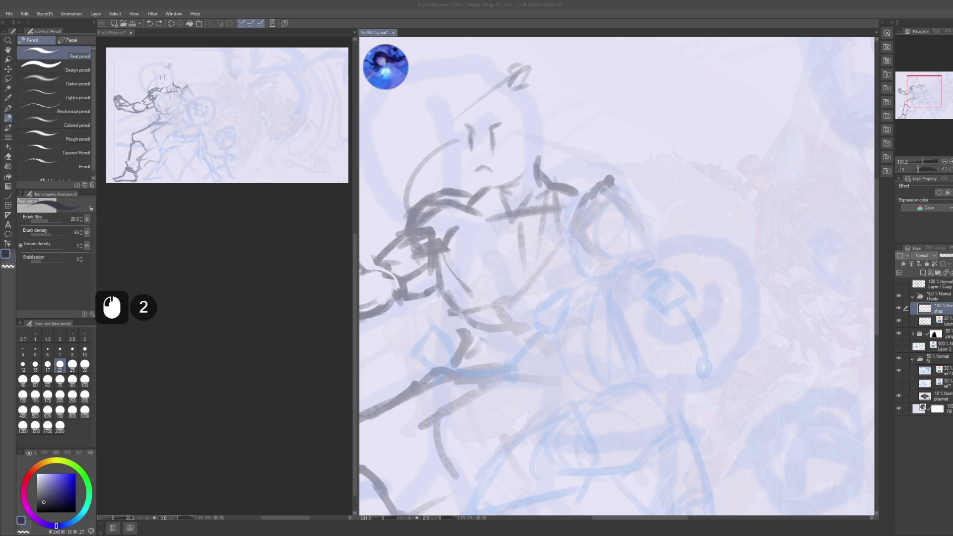
key(ctrl+shift+h)
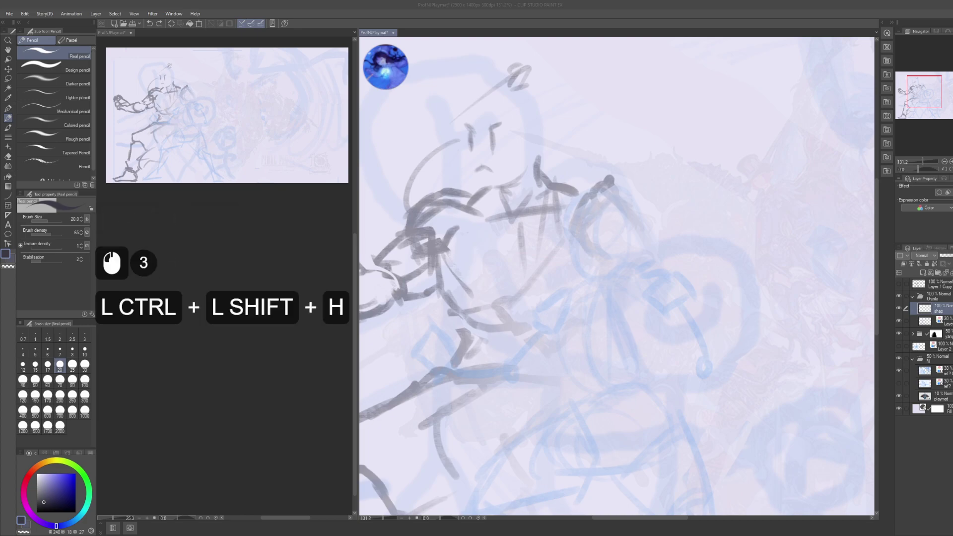
text(ursula)
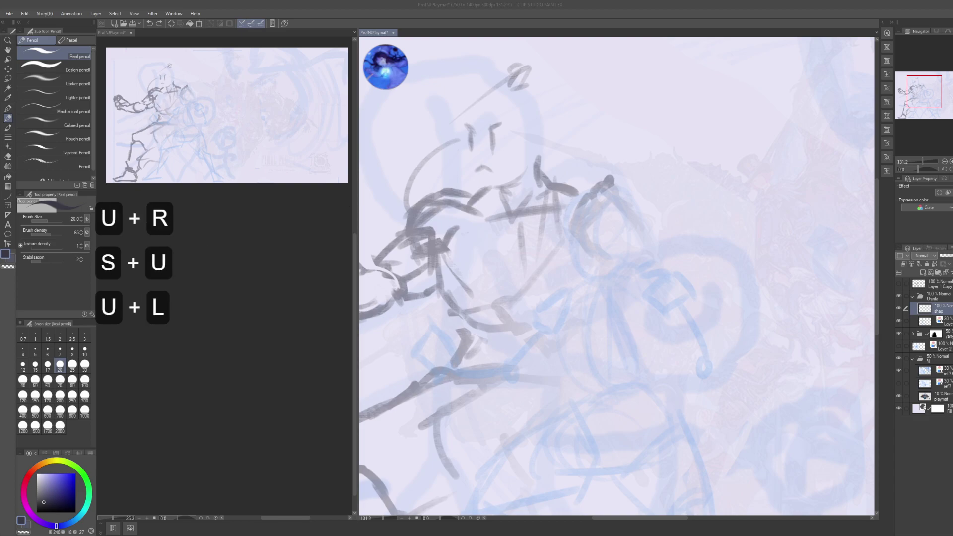
key(Return)
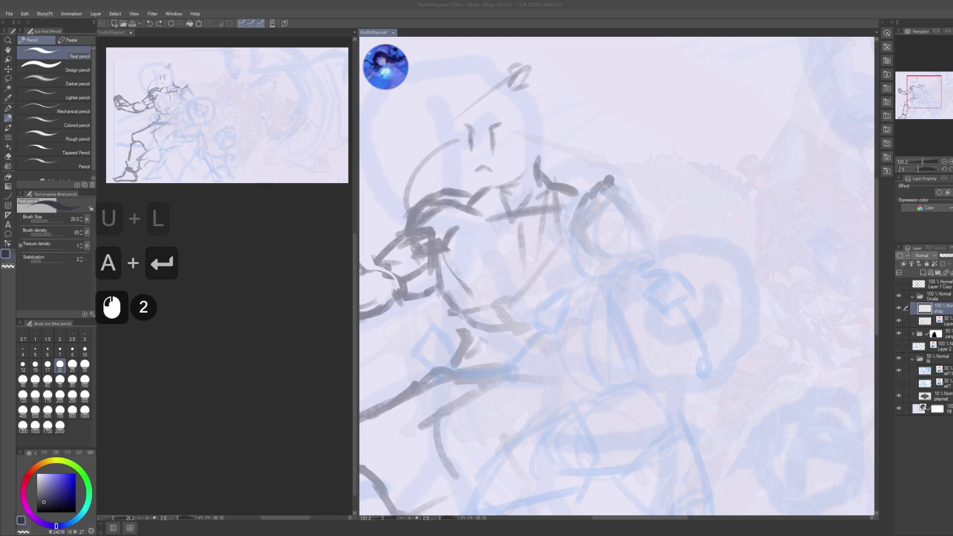
scroll(228, 115, down, 5)
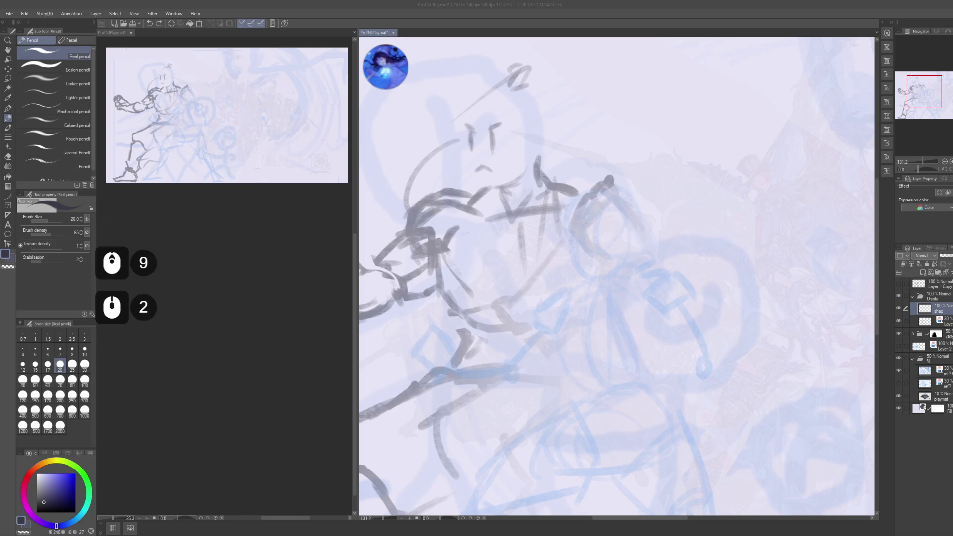
scroll(227, 115, down, 2)
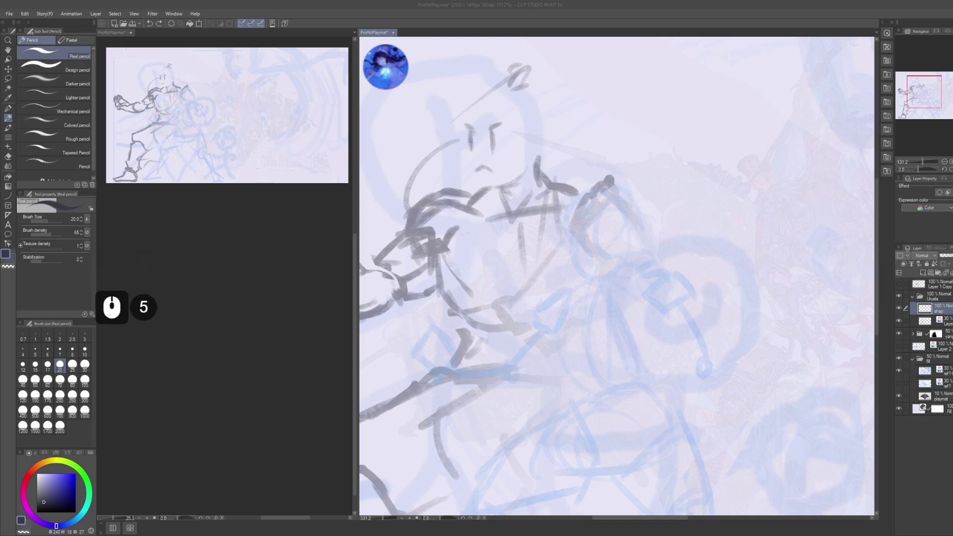
scroll(227, 115, up, 2)
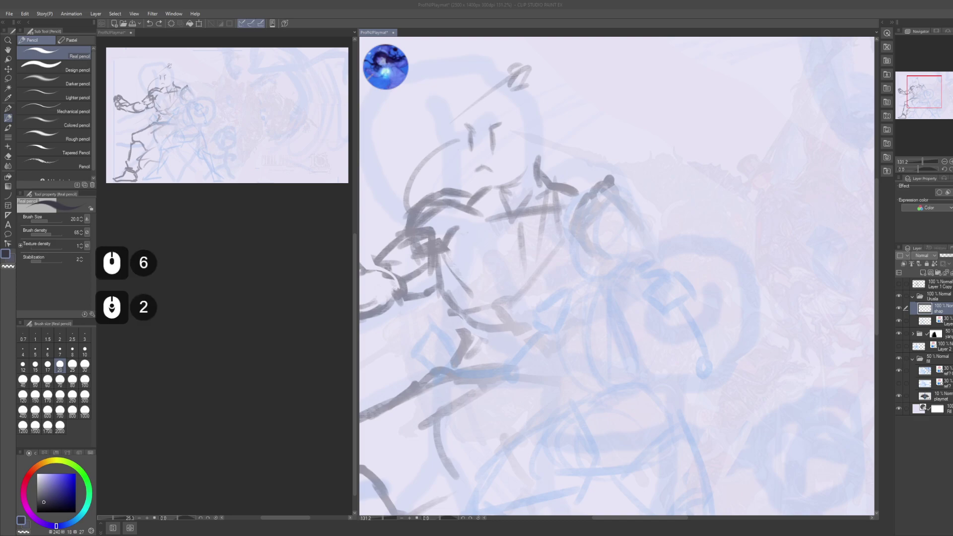
scroll(228, 115, down, 4)
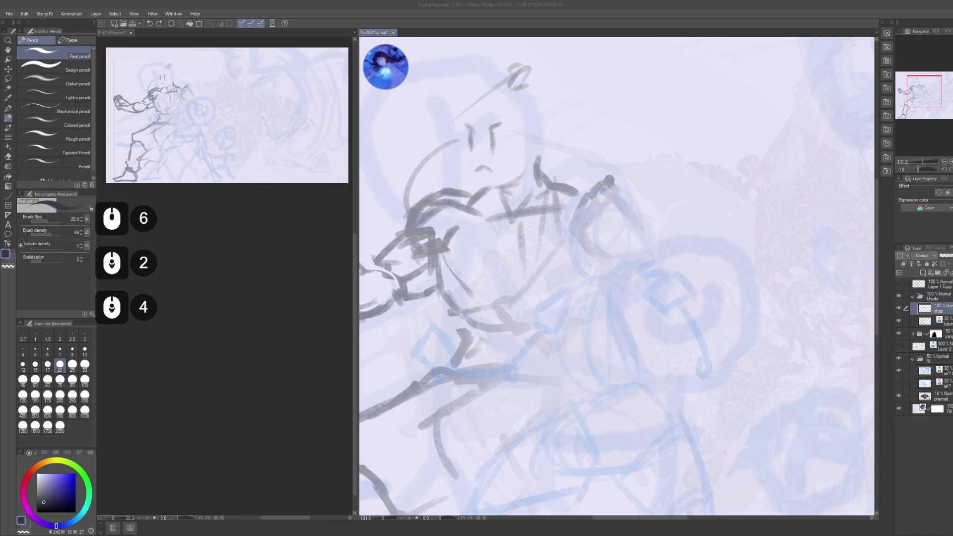
click(228, 115)
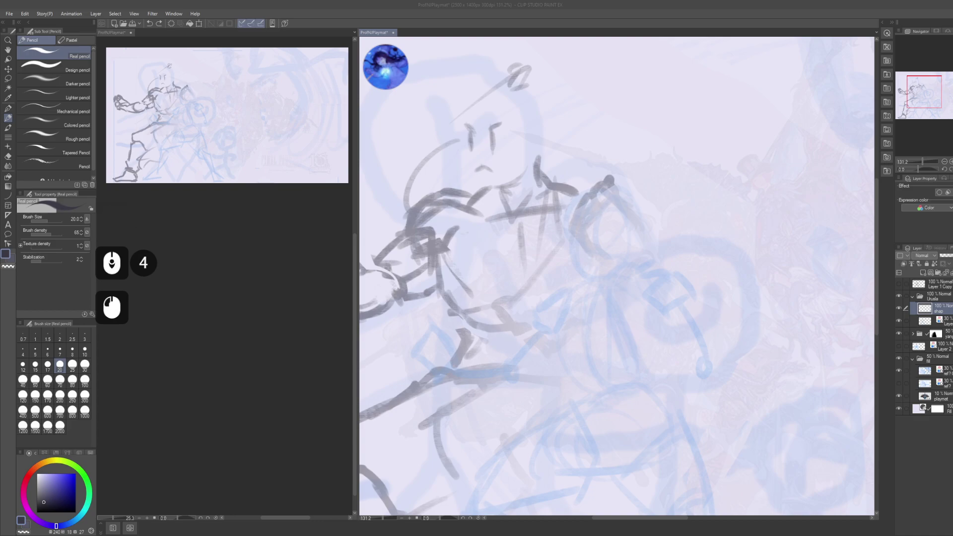
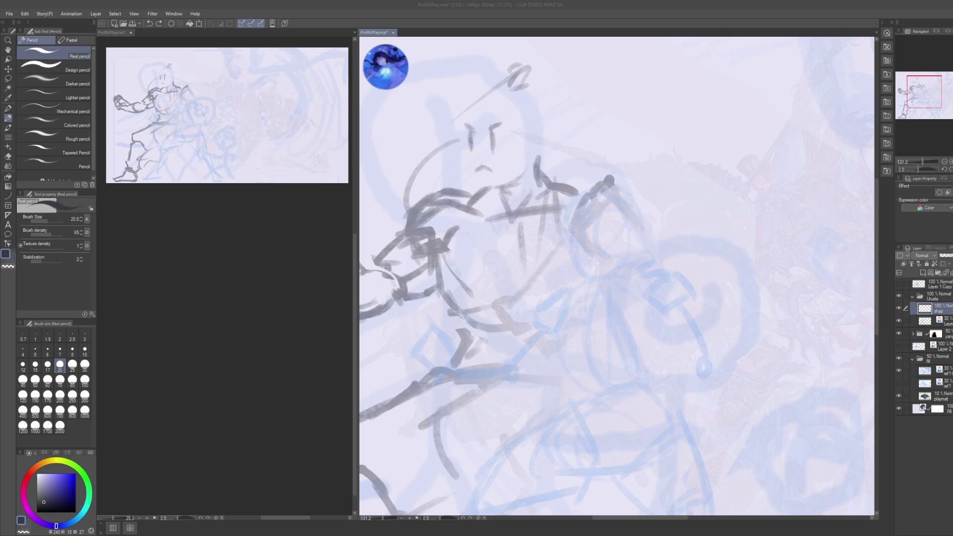
- Zoom the canvas in on the right-hand fighter over the blue layout
scroll(616, 276, down, 4)
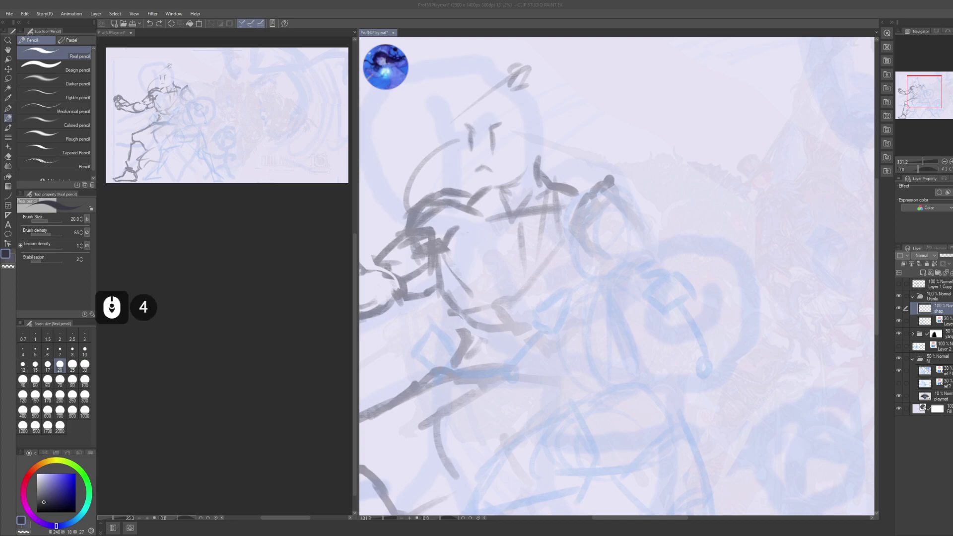
scroll(616, 275, down, 4)
scroll(616, 276, down, 5)
scroll(616, 275, up, 3)
scroll(616, 275, down, 2)
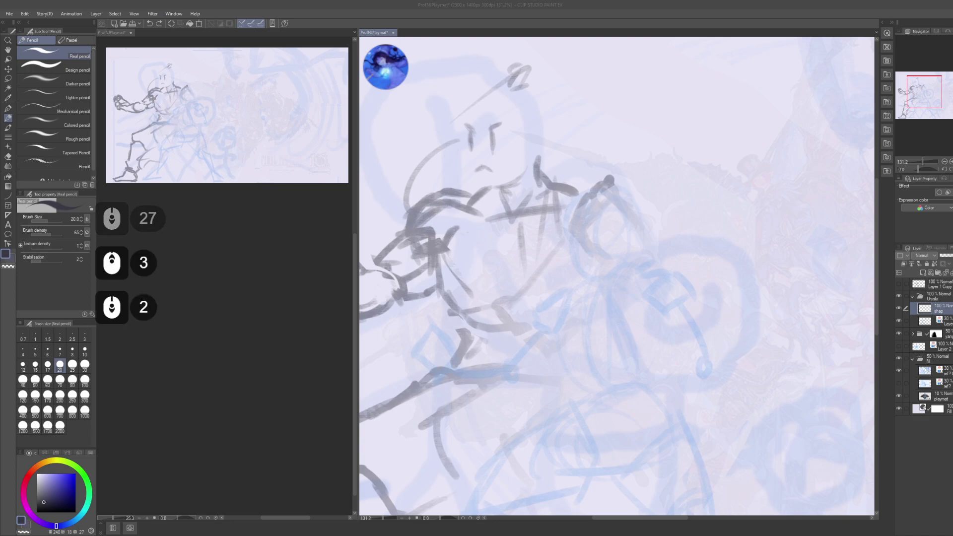
scroll(616, 276, down, 9)
scroll(616, 276, down, 4)
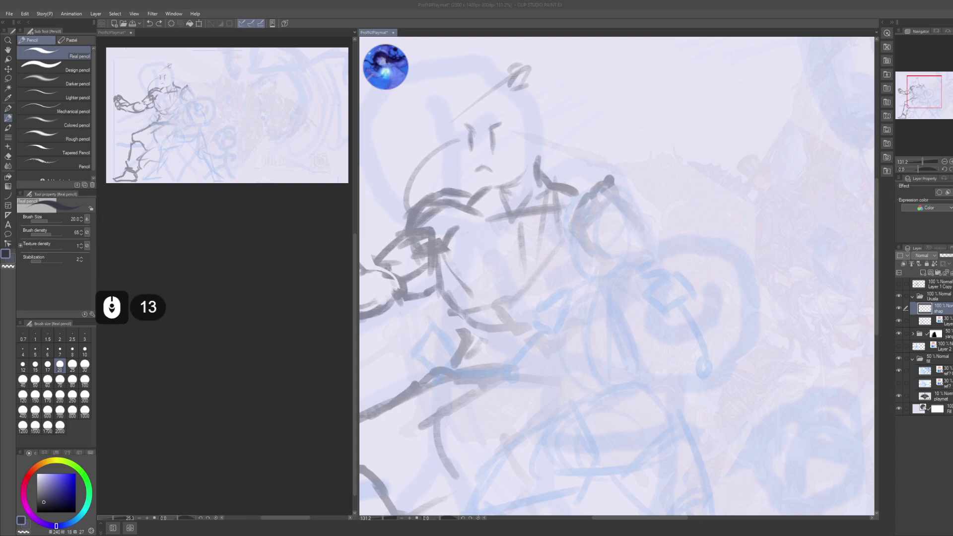
scroll(616, 275, up, 5)
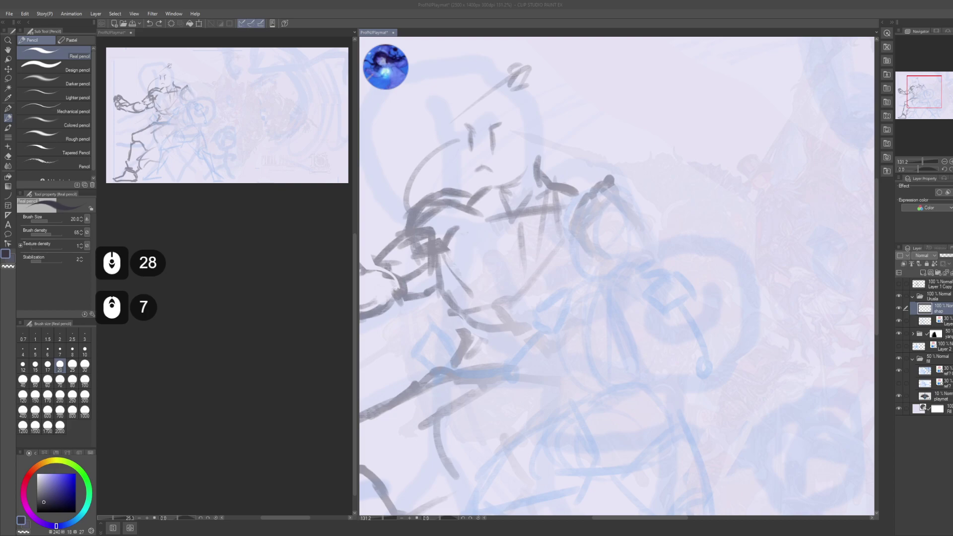
scroll(615, 275, down, 8)
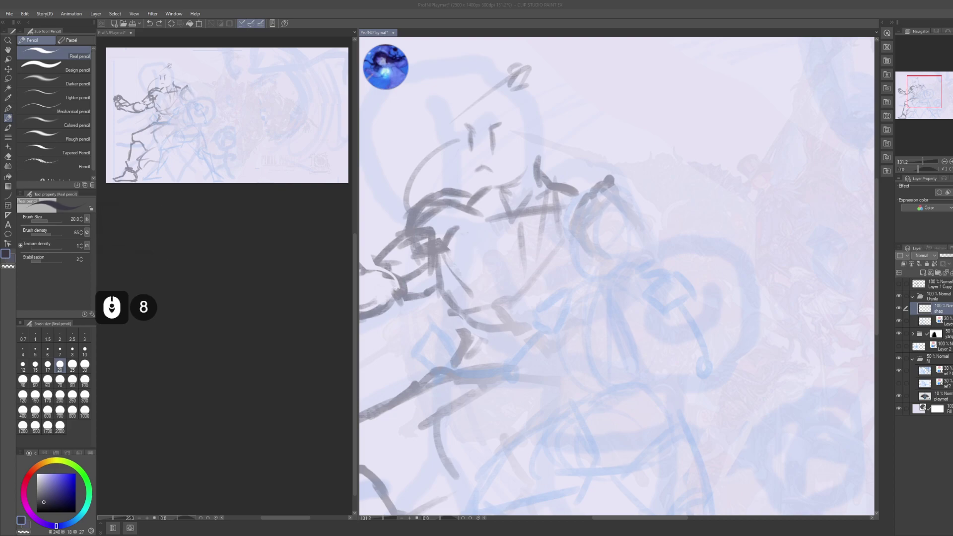
scroll(615, 275, down, 4)
middle_click(615, 276)
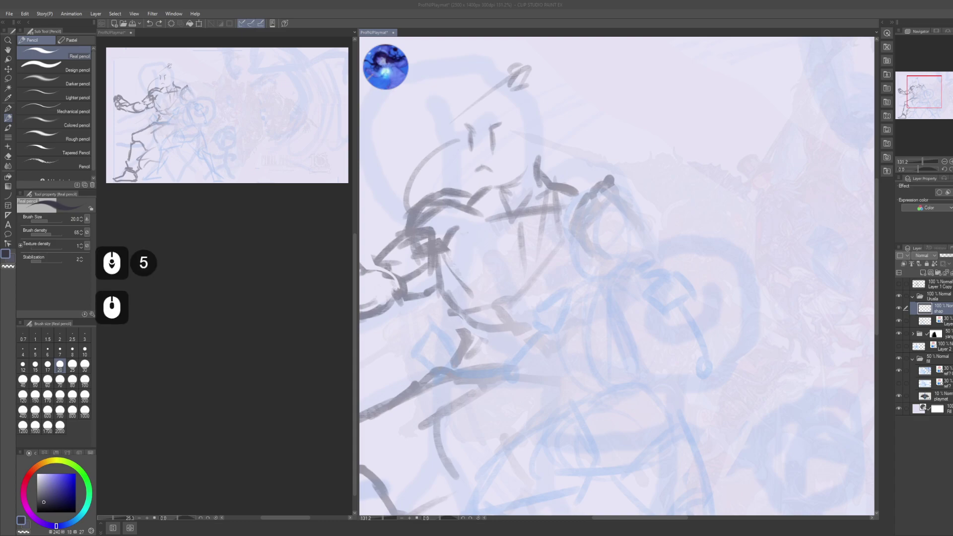
middle_click(616, 275)
scroll(615, 276, up, 5)
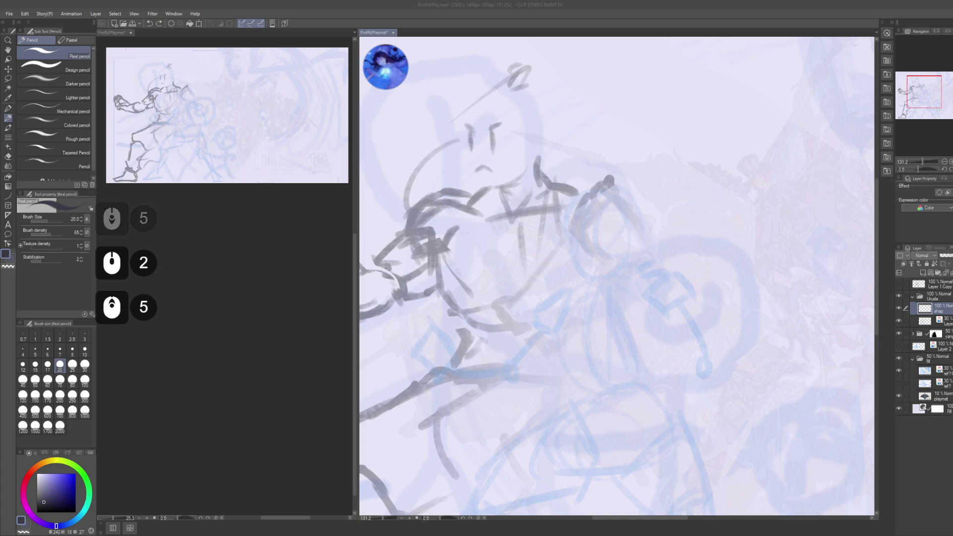
middle_click(615, 276)
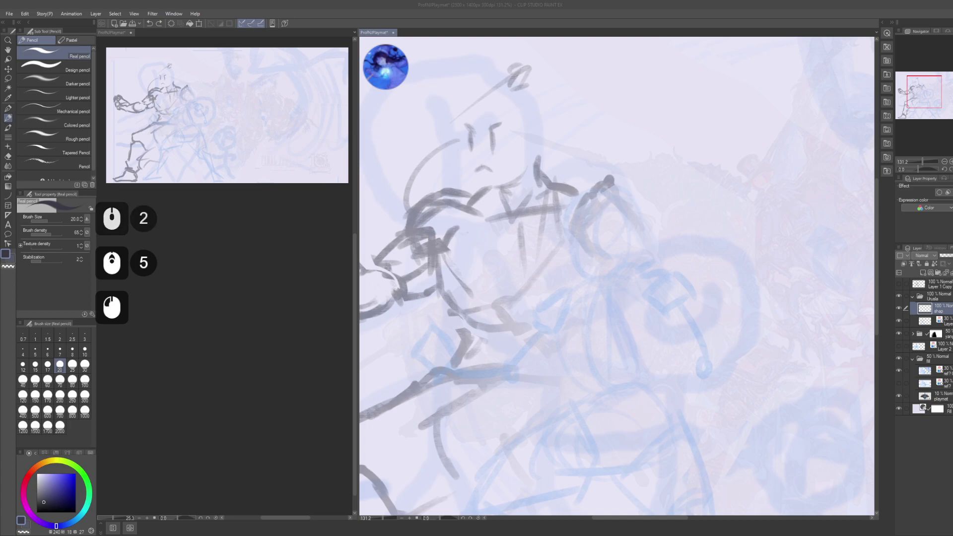
scroll(616, 276, down, 4)
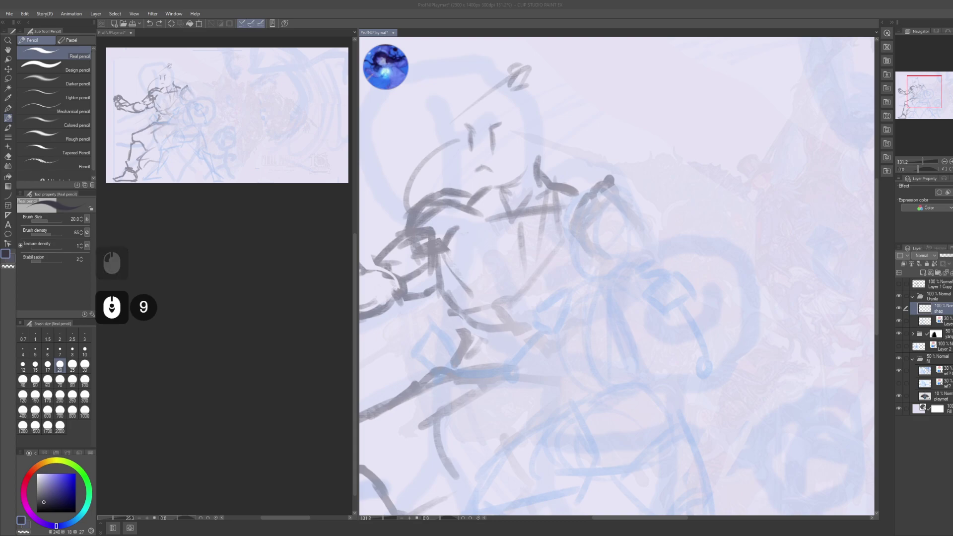
- Refocus the painting window, undo a stray pencil stroke and switch to the G-pen
key(alt)
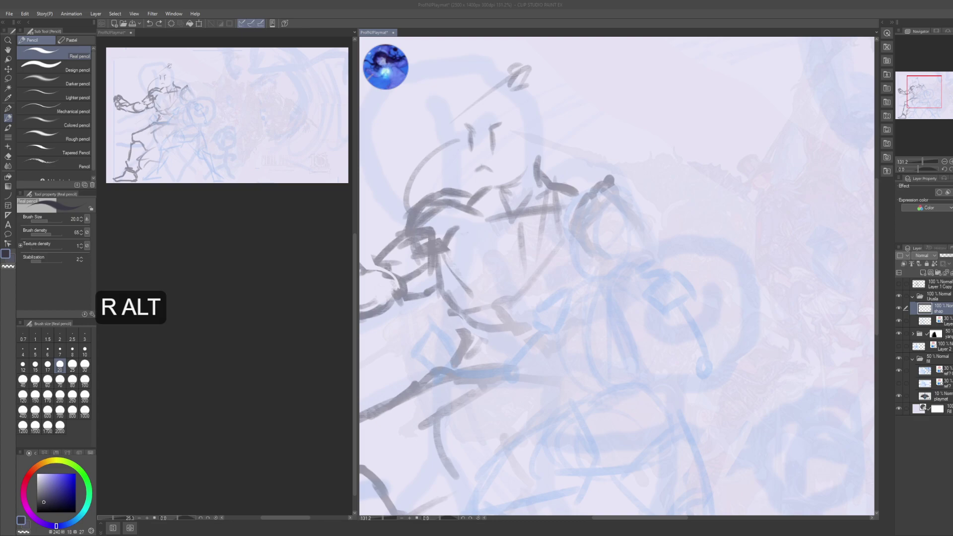
click(616, 275)
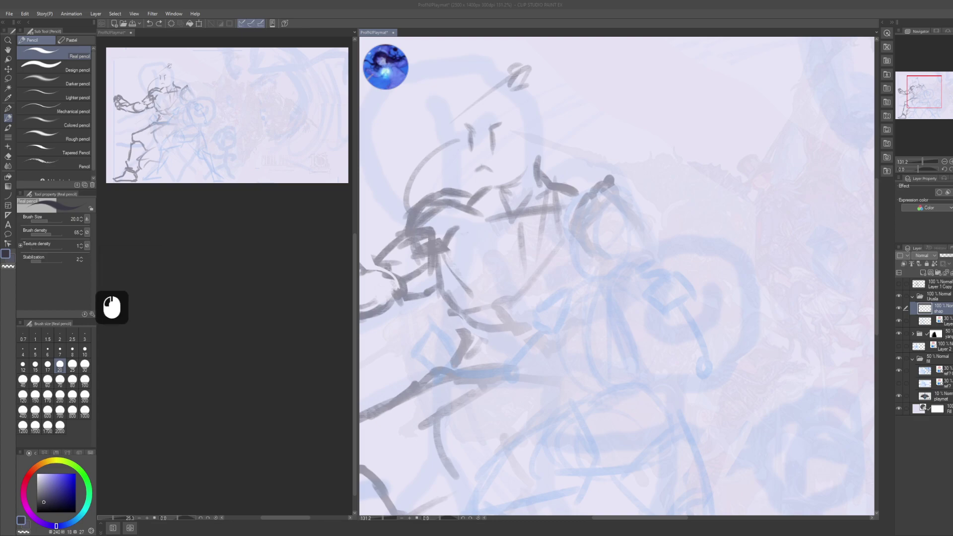
key(alt+Tab)
alt+click(604, 277)
key(alt)
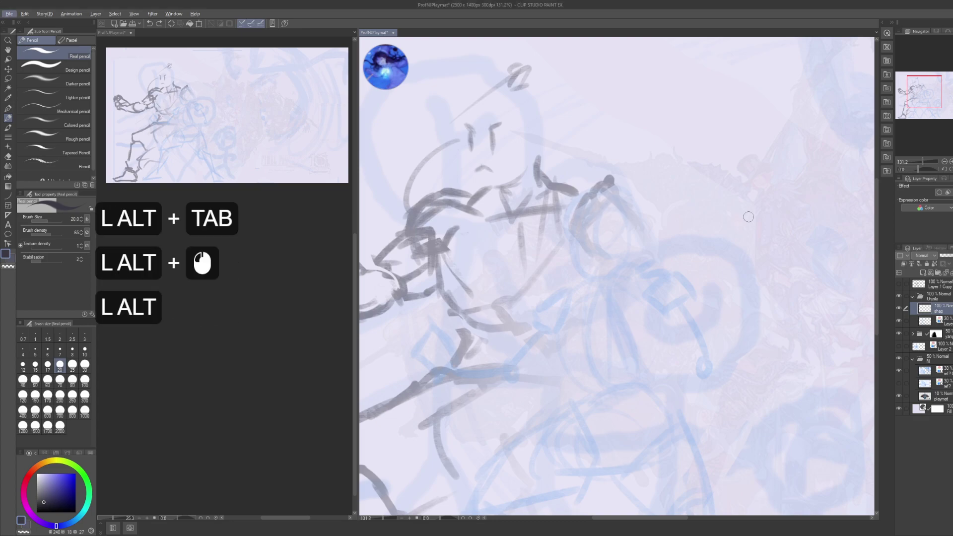
drag(671, 252, 656, 243)
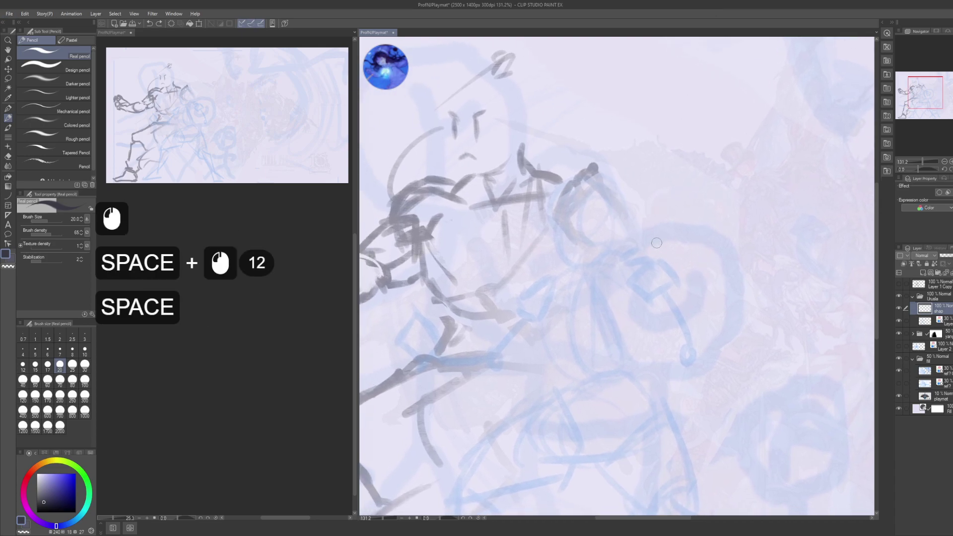
drag(580, 224, 590, 240)
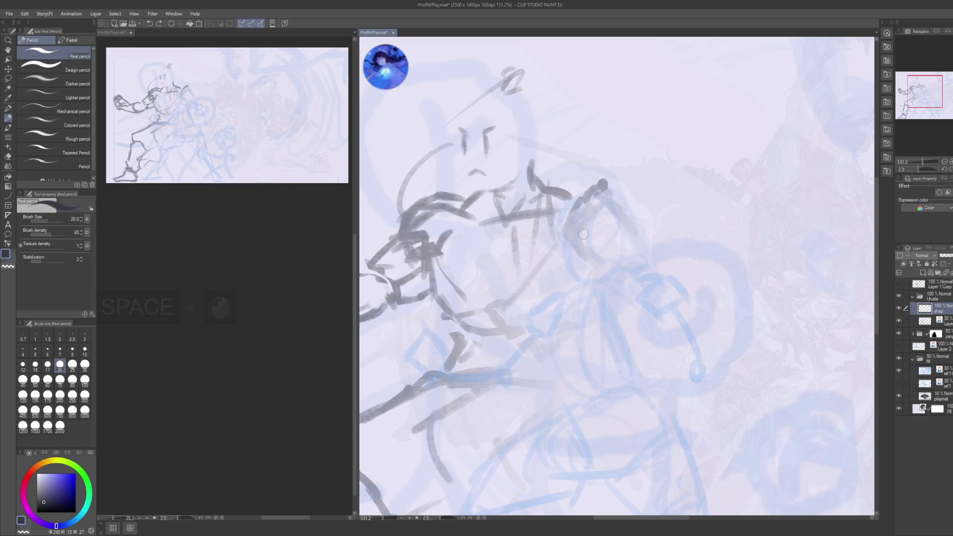
mouse_move(584, 231)
mouse_down()
mouse_move(586, 250)
mouse_move(587, 236)
mouse_up()
key(ctrl+z)
key(ctrl+z)
key(p)
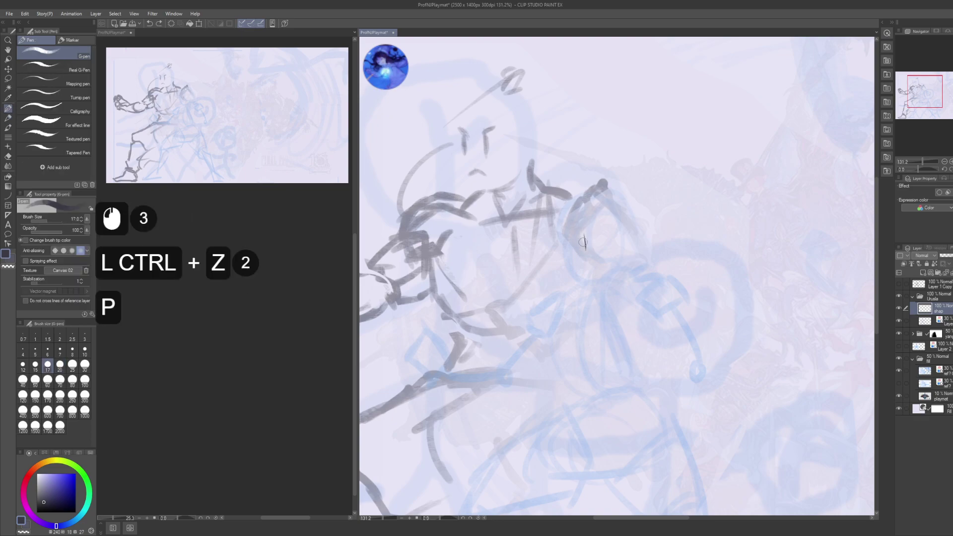
key(ctrl+z)
- Draw dark eye strokes and a mouth on the second figure's face
drag(584, 252, 590, 262)
click(590, 254)
click(589, 254)
drag(589, 243, 572, 264)
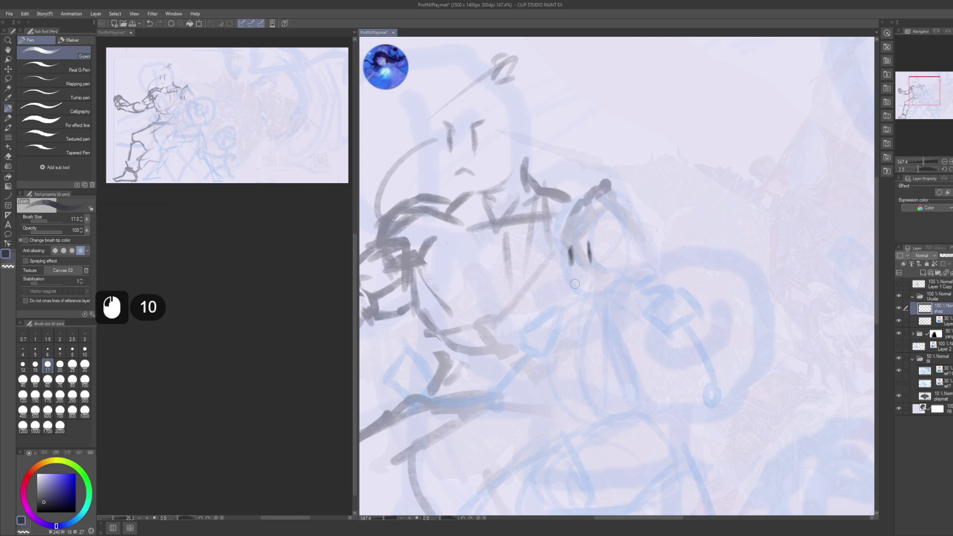
double_click(577, 280)
mouse_move(575, 281)
mouse_down()
mouse_move(587, 276)
mouse_move(598, 235)
mouse_up()
key(ctrl+z)
key(ctrl+z)
key(ctrl+z)
key(ctrl+z)
key(ctrl+z)
key(ctrl+z)
key(ctrl+z)
key(ctrl+z)
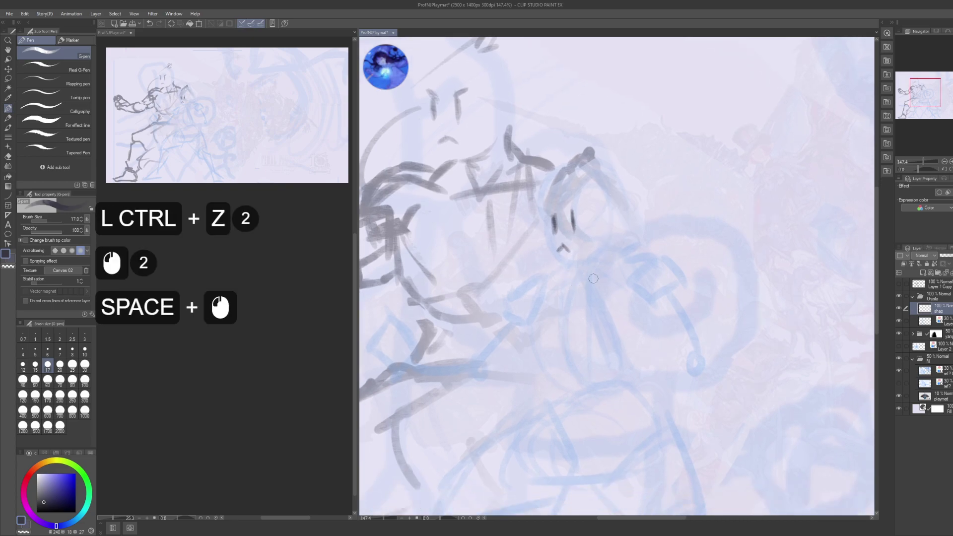
- Sketch chest lines across the figure with a diagonal torso stroke below
space+drag(585, 283, 577, 313)
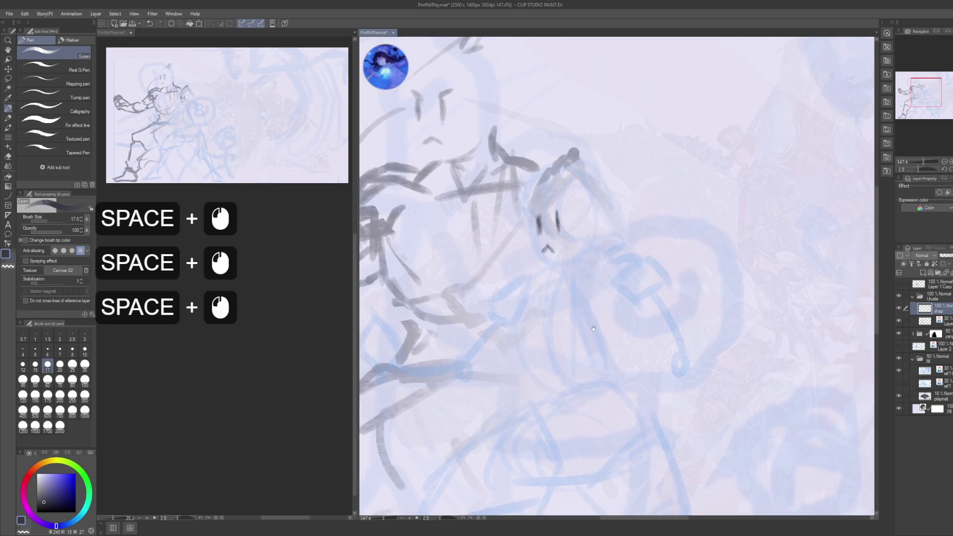
mouse_move(577, 358)
space+mouse_down()
mouse_move(577, 201)
mouse_move(579, 323)
space+mouse_up()
space+drag(572, 271, 573, 260)
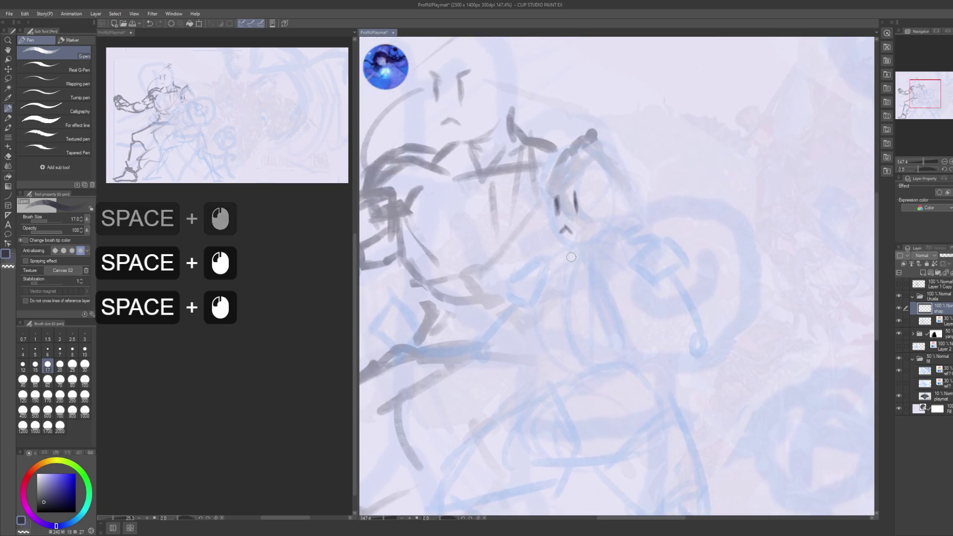
key(space)
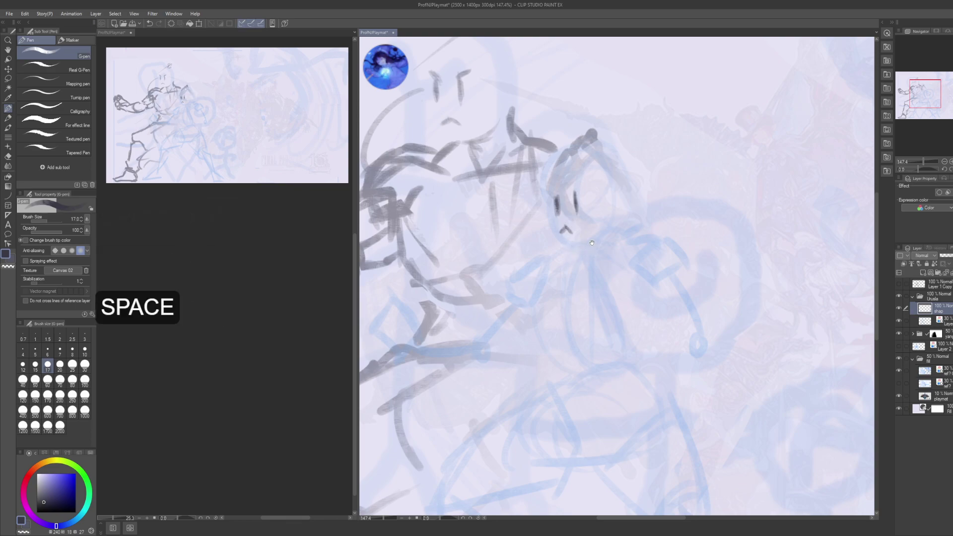
mouse_move(601, 270)
space+mouse_down()
mouse_move(566, 243)
mouse_move(596, 228)
space+mouse_up()
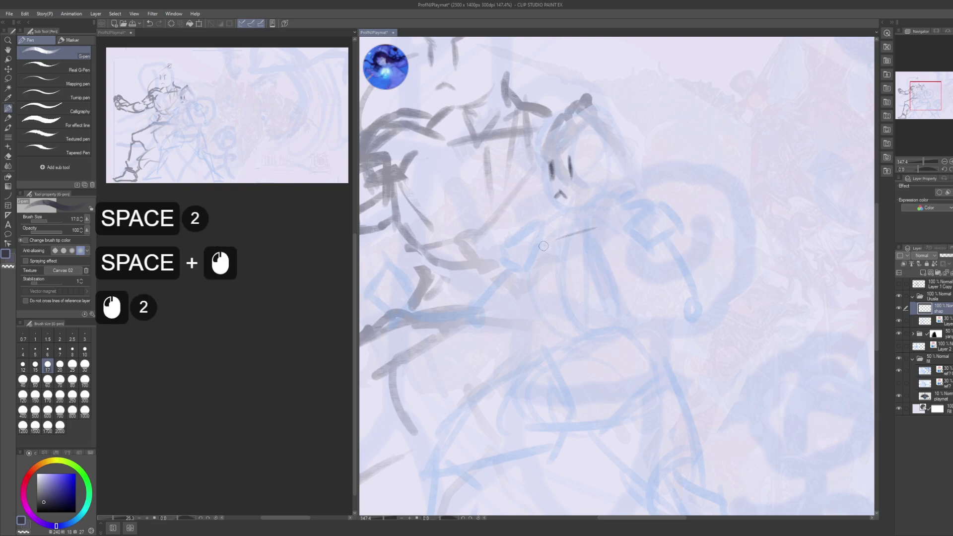
mouse_move(542, 248)
mouse_down()
mouse_move(612, 225)
mouse_move(569, 249)
mouse_move(600, 238)
mouse_move(580, 230)
mouse_move(593, 252)
mouse_up()
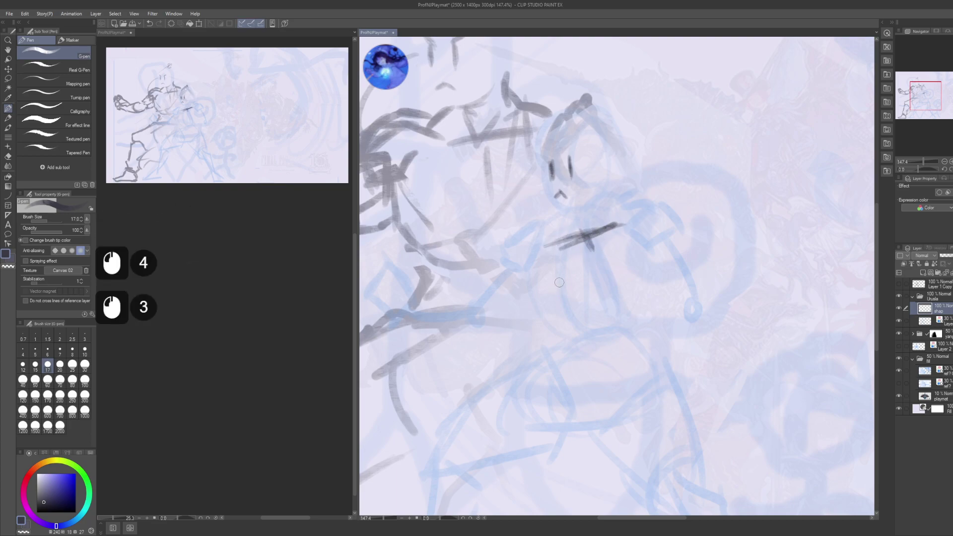
mouse_move(561, 282)
mouse_down()
mouse_move(614, 260)
mouse_move(563, 305)
mouse_move(544, 259)
mouse_move(566, 311)
mouse_move(558, 350)
mouse_up()
- Extend and darken the left and right torso lines down toward the hips
mouse_move(632, 275)
mouse_down()
mouse_move(621, 265)
mouse_move(633, 268)
mouse_up()
mouse_move(636, 261)
mouse_down()
mouse_move(627, 292)
mouse_move(645, 329)
mouse_up()
mouse_move(636, 313)
mouse_down()
mouse_move(651, 336)
mouse_move(651, 237)
mouse_up()
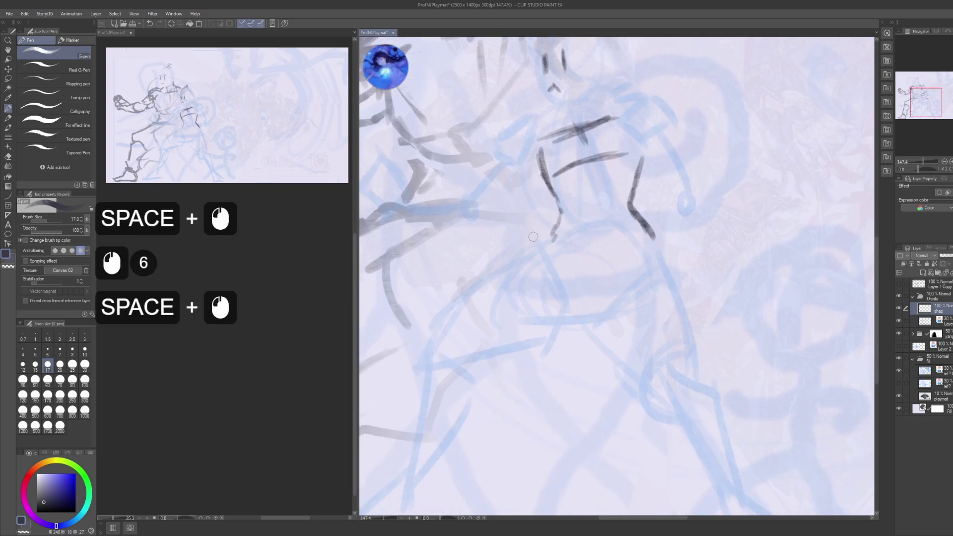
drag(559, 215, 546, 233)
drag(555, 226, 536, 248)
drag(560, 219, 529, 255)
drag(552, 231, 525, 259)
drag(537, 245, 520, 263)
drag(631, 209, 655, 253)
drag(644, 238, 670, 273)
drag(659, 253, 671, 274)
mouse_move(637, 238)
mouse_down()
mouse_move(626, 219)
mouse_move(650, 251)
mouse_up()
drag(633, 226, 661, 258)
- Add a hip mark, a crescent knee and a diagonal leg line from the waist
drag(641, 198, 643, 276)
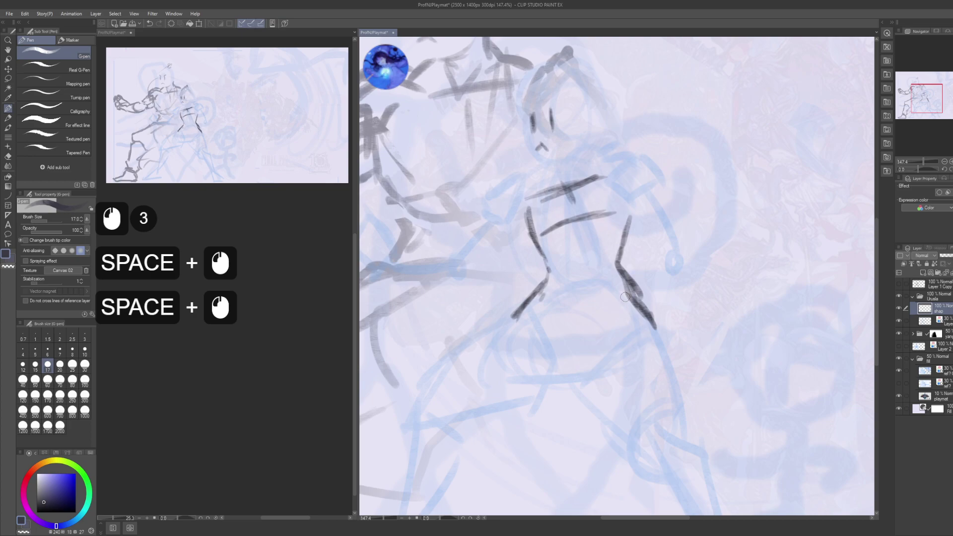
key(ctrl)
drag(614, 343, 603, 274)
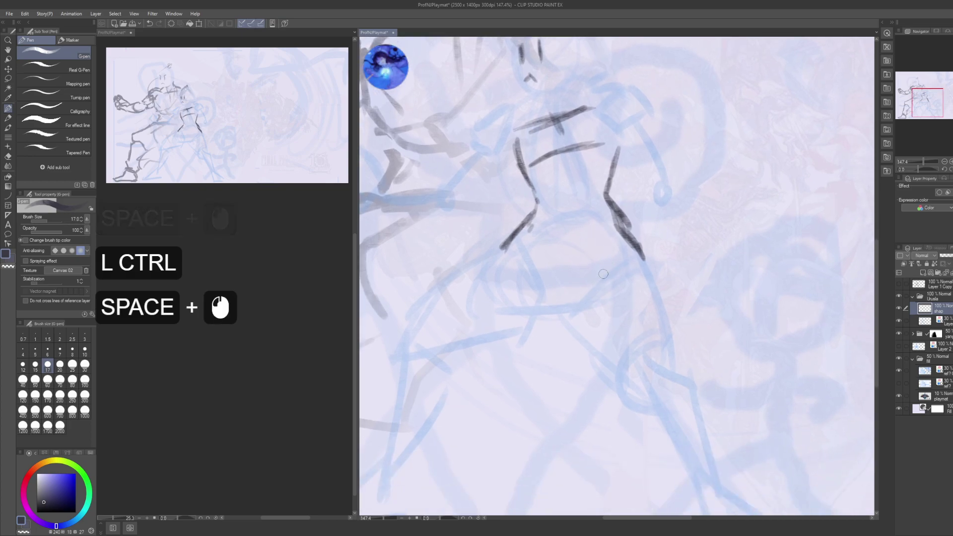
click(645, 376)
drag(650, 409, 628, 365)
mouse_move(599, 267)
mouse_down()
mouse_move(590, 246)
mouse_move(621, 291)
mouse_up()
drag(638, 326, 640, 360)
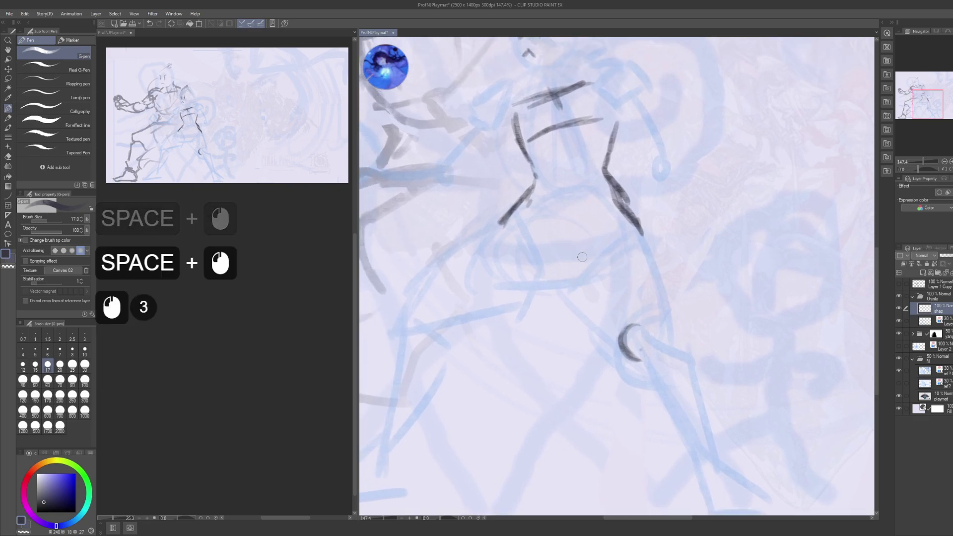
drag(576, 248, 604, 315)
drag(583, 278, 621, 342)
drag(591, 292, 628, 349)
- Trace the right-side leg line down to the foot and sketch the foot outline
mouse_move(623, 211)
mouse_down()
mouse_move(653, 279)
mouse_move(650, 298)
mouse_up()
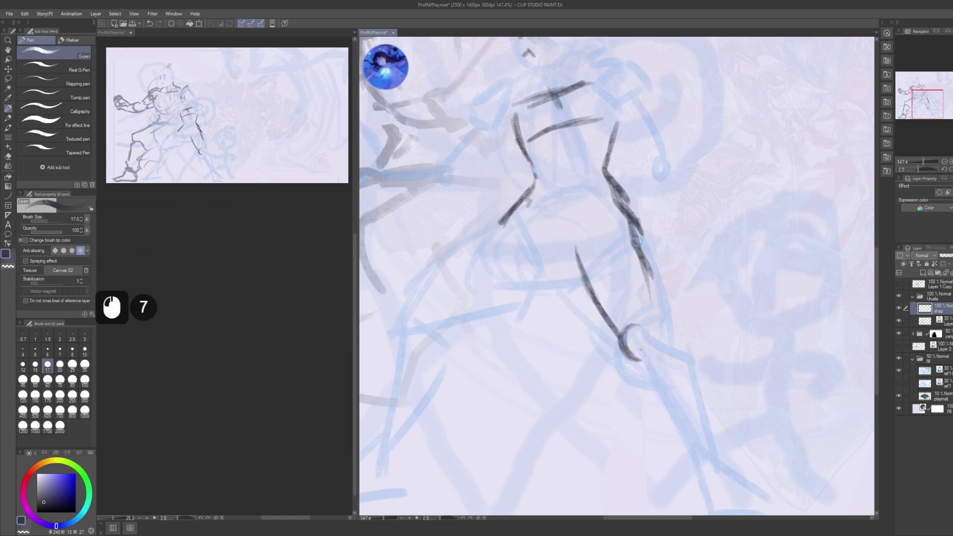
drag(635, 236, 651, 291)
drag(641, 258, 660, 347)
drag(652, 302, 664, 338)
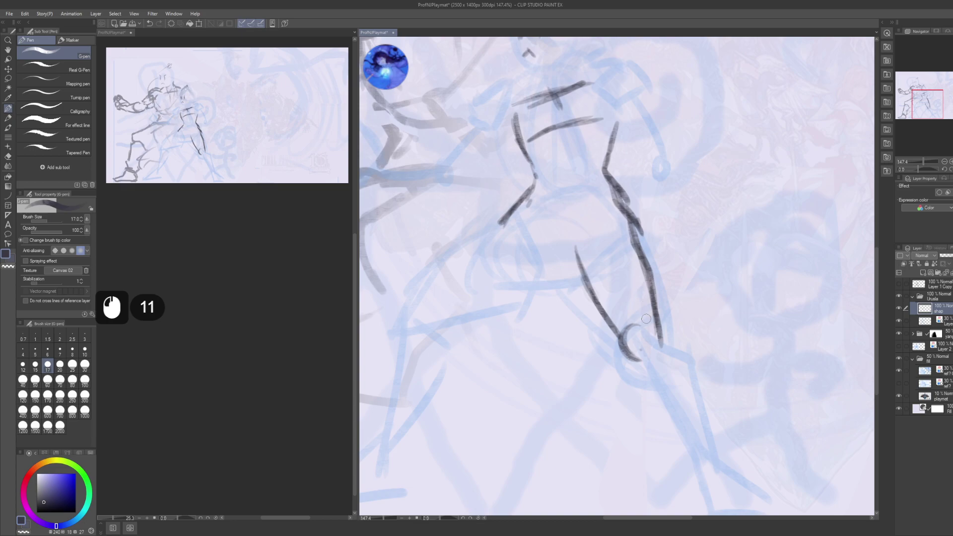
drag(691, 377, 652, 284)
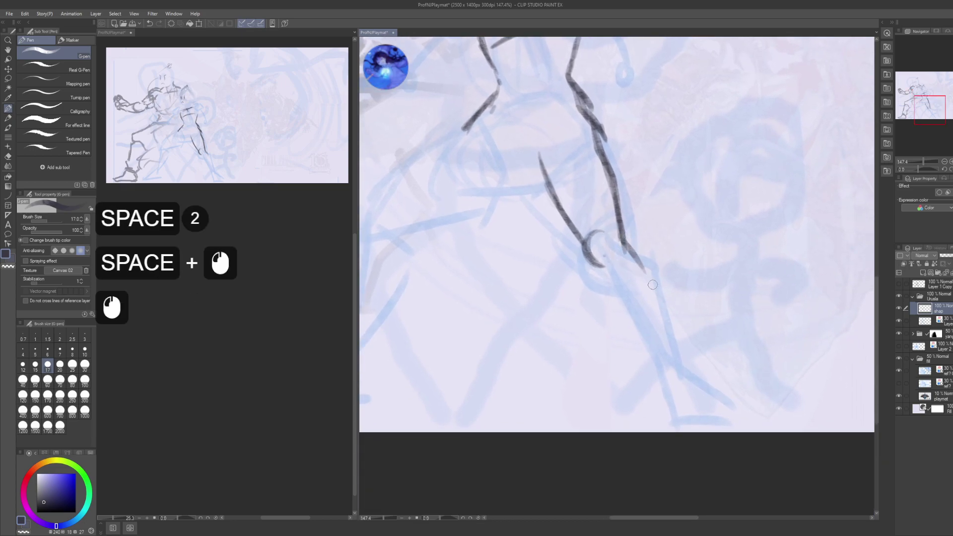
drag(620, 241, 668, 318)
drag(629, 256, 676, 357)
drag(646, 275, 680, 358)
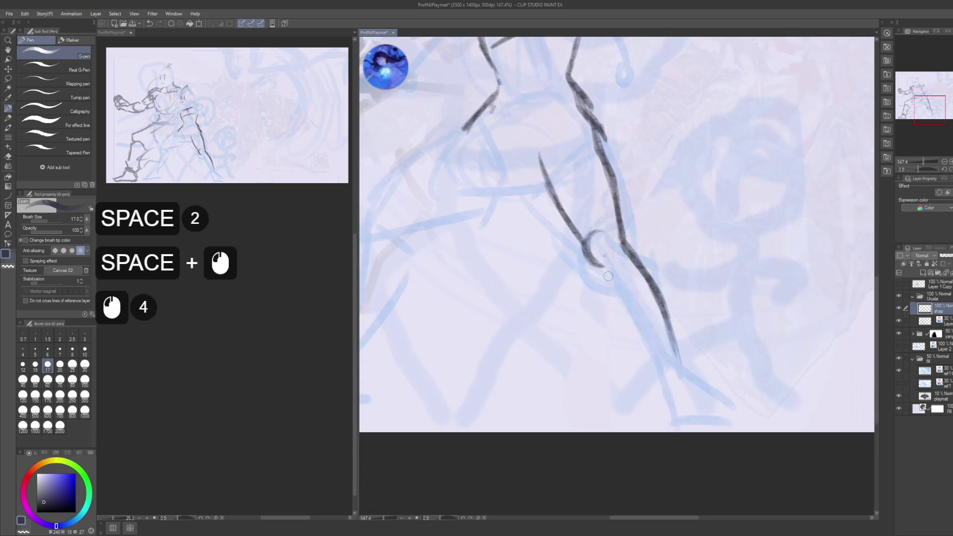
mouse_move(598, 266)
mouse_down()
mouse_move(647, 346)
mouse_move(594, 260)
mouse_move(660, 377)
mouse_up()
mouse_move(652, 351)
mouse_down()
mouse_move(663, 387)
mouse_move(632, 316)
mouse_move(632, 338)
mouse_up()
mouse_move(636, 320)
mouse_down()
mouse_move(627, 353)
mouse_move(685, 356)
mouse_up()
drag(648, 290, 681, 353)
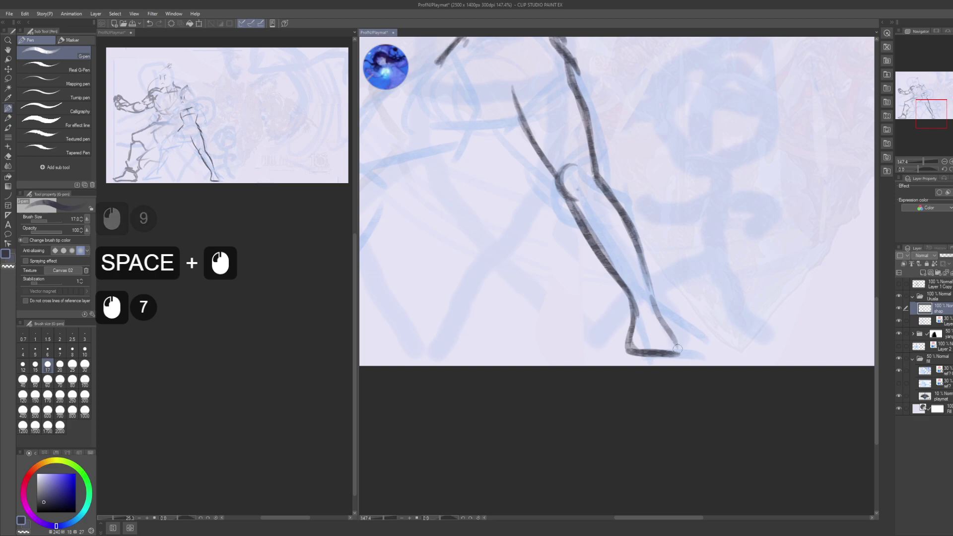
drag(651, 308, 678, 353)
- Thicken the fighter's arm line with long strokes down the arm
mouse_move(525, 159)
mouse_down()
mouse_move(632, 258)
mouse_move(611, 297)
mouse_up()
mouse_move(586, 239)
mouse_down()
mouse_move(633, 258)
mouse_move(611, 277)
mouse_up()
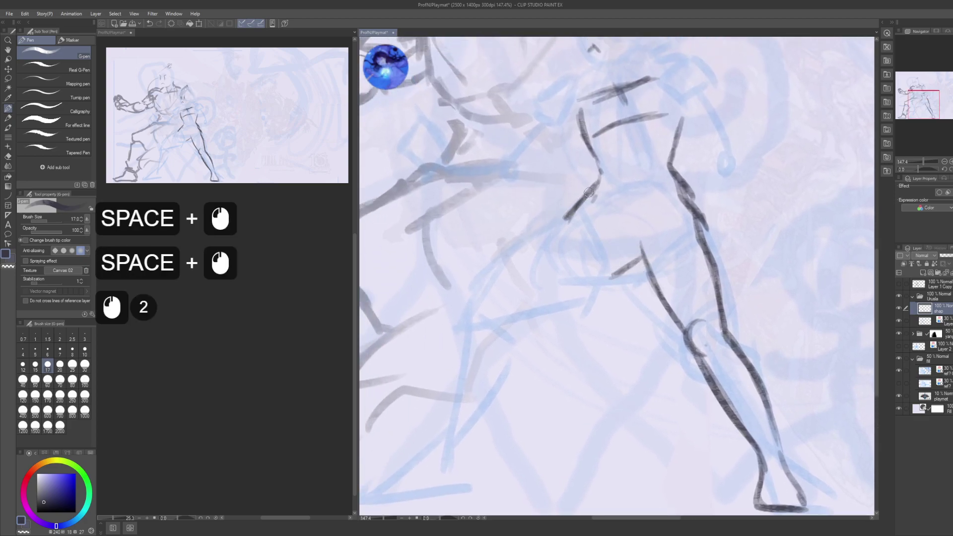
drag(598, 173, 571, 219)
mouse_move(593, 186)
mouse_down()
mouse_move(573, 219)
mouse_move(497, 259)
mouse_up()
drag(580, 204, 528, 249)
- Replace the bad arm strokes with darker arm lines and add lines rising right
key(ctrl+z)
key(ctrl+z)
drag(569, 225, 492, 269)
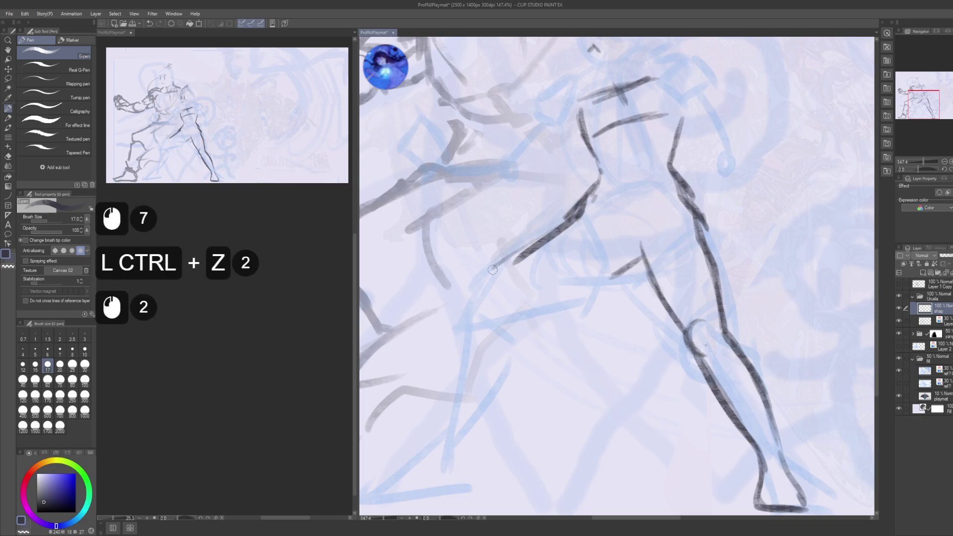
drag(545, 241, 494, 270)
mouse_move(527, 250)
mouse_down()
mouse_move(488, 281)
mouse_move(484, 298)
mouse_up()
drag(498, 272, 483, 299)
mouse_move(516, 258)
mouse_down()
mouse_move(486, 293)
mouse_move(501, 282)
mouse_up()
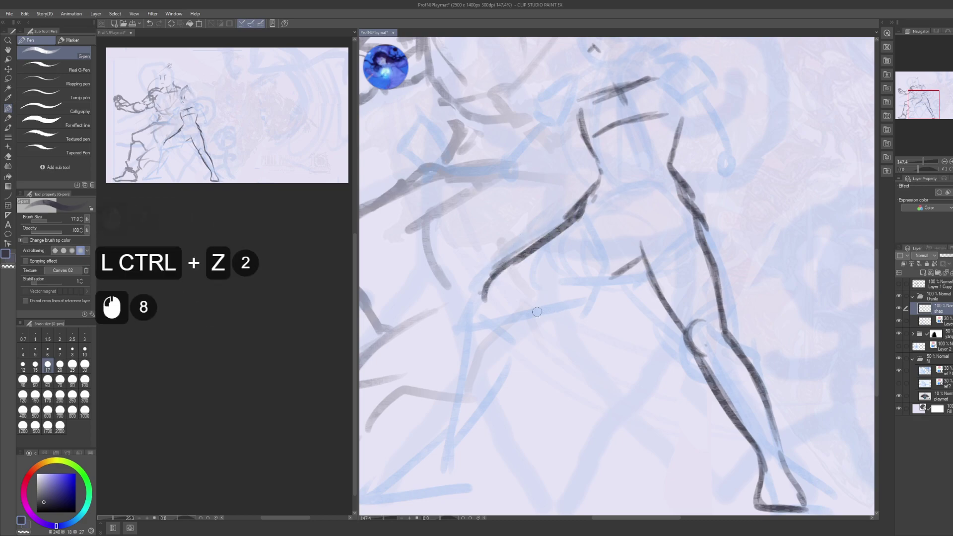
drag(522, 314, 610, 267)
drag(566, 298, 623, 265)
mouse_move(609, 229)
mouse_down()
mouse_move(605, 291)
mouse_move(565, 316)
mouse_up()
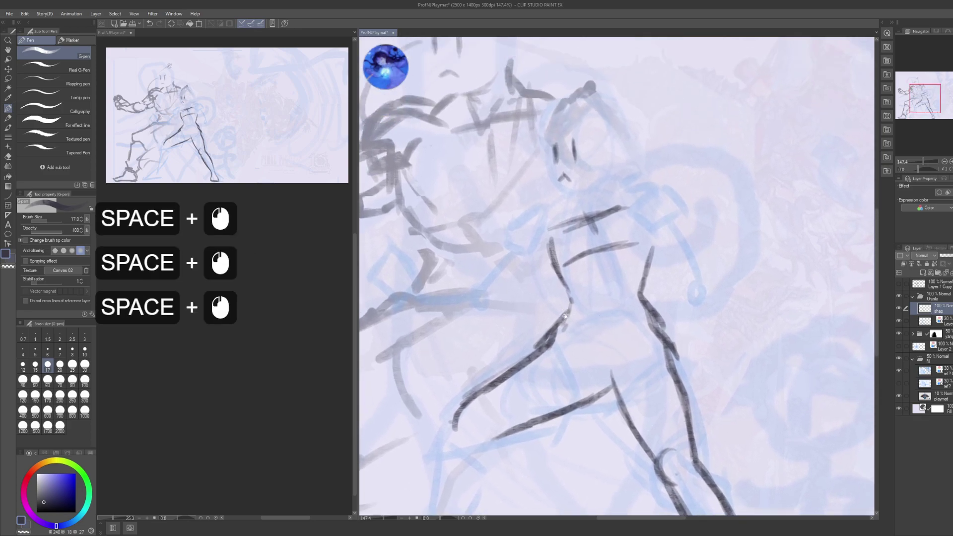
- Try rising hip lines, then undo them and recentre on the waist
mouse_move(567, 208)
mouse_down()
mouse_move(575, 252)
mouse_move(580, 242)
mouse_up()
drag(558, 267, 581, 241)
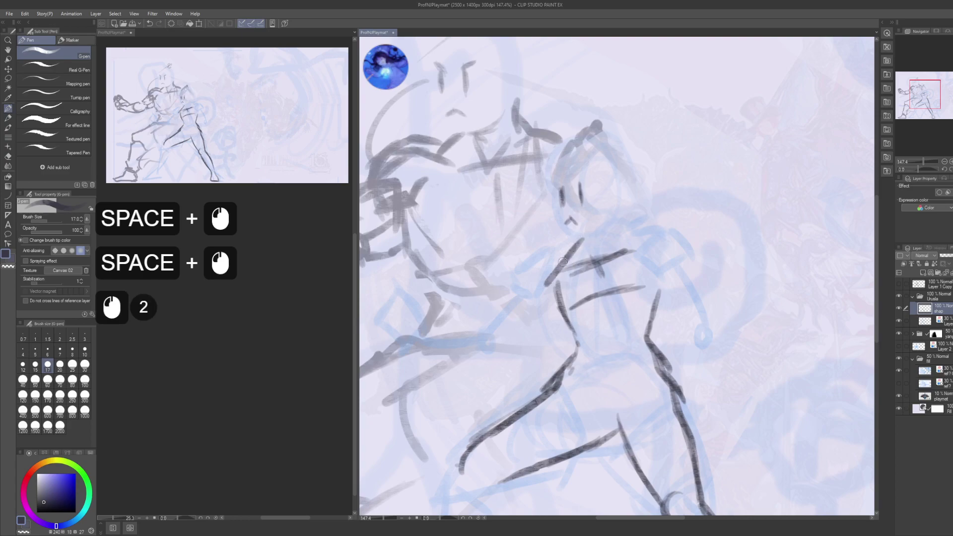
drag(545, 286, 586, 240)
key(ctrl+z)
key(ctrl+z)
key(ctrl+z)
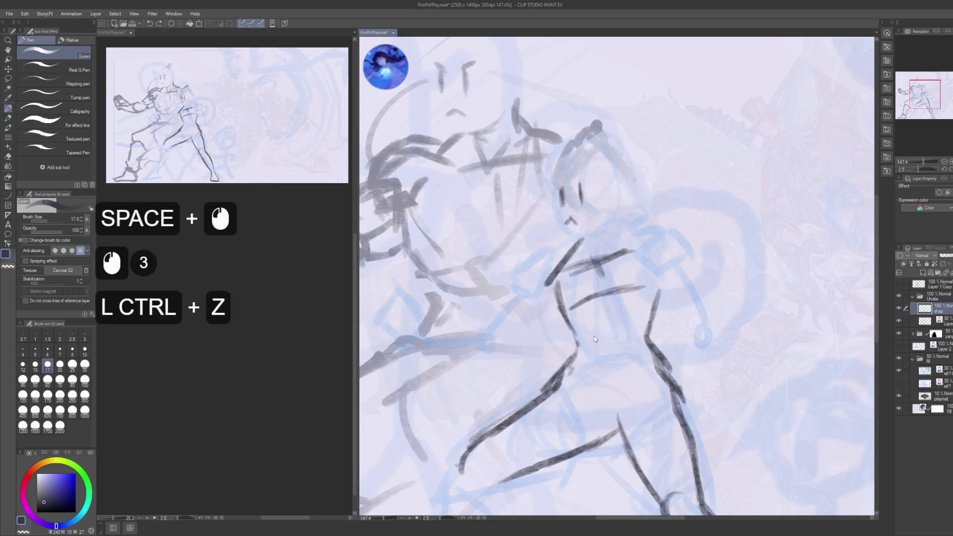
mouse_move(577, 362)
mouse_down()
mouse_move(565, 245)
mouse_move(552, 238)
mouse_up()
drag(613, 223, 600, 203)
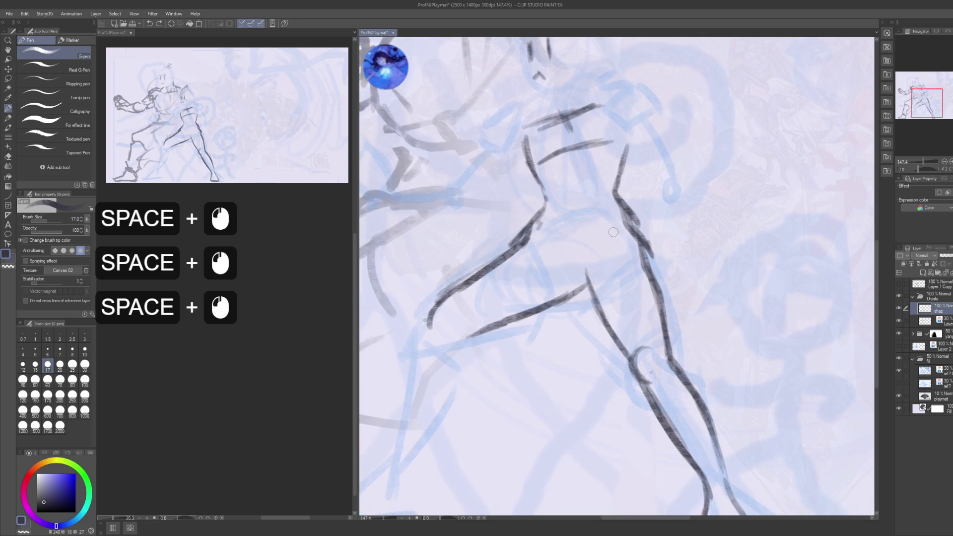
- Draw the second leg down from the waist to its bent shin and foot
drag(601, 244, 635, 218)
mouse_move(599, 245)
mouse_down()
mouse_move(630, 221)
mouse_move(607, 236)
mouse_move(590, 278)
mouse_up()
mouse_move(600, 258)
mouse_down()
mouse_move(586, 322)
mouse_move(592, 247)
mouse_move(600, 328)
mouse_move(570, 371)
mouse_up()
mouse_move(554, 355)
mouse_down()
mouse_move(575, 366)
mouse_move(491, 357)
mouse_up()
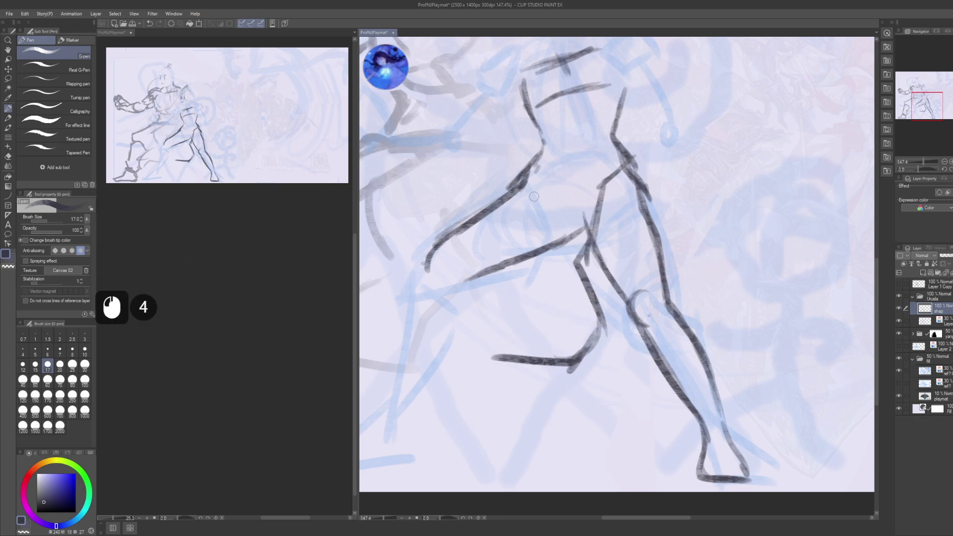
mouse_move(542, 168)
mouse_down()
mouse_move(529, 243)
mouse_move(516, 255)
mouse_move(527, 285)
mouse_move(494, 337)
mouse_up()
drag(527, 292, 491, 350)
drag(516, 312, 482, 385)
mouse_move(483, 383)
mouse_down()
mouse_move(511, 364)
mouse_move(511, 345)
mouse_up()
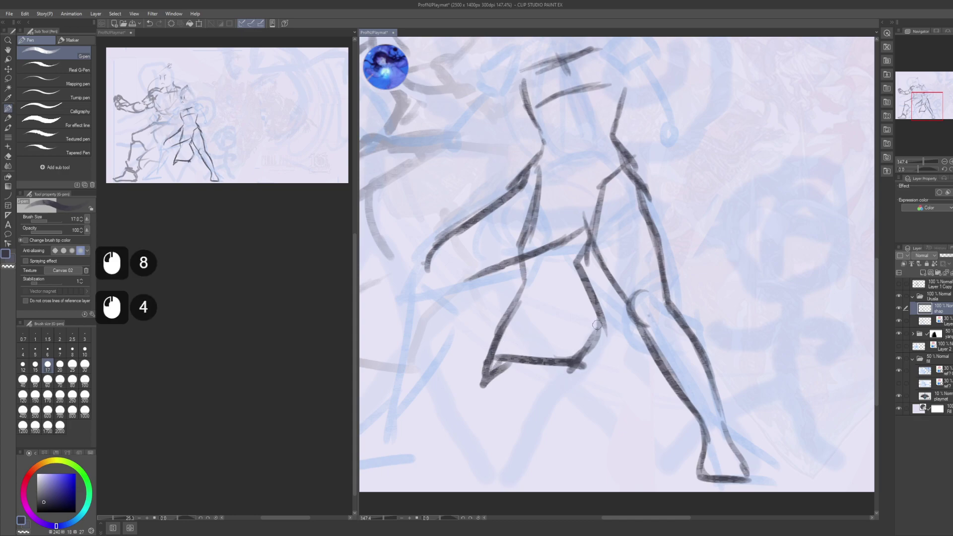
drag(597, 325, 594, 375)
- Switch to transparent colour and erase strokes inside the leg
key(space)
mouse_move(561, 241)
mouse_down()
mouse_move(561, 309)
mouse_move(566, 299)
mouse_up()
key(c)
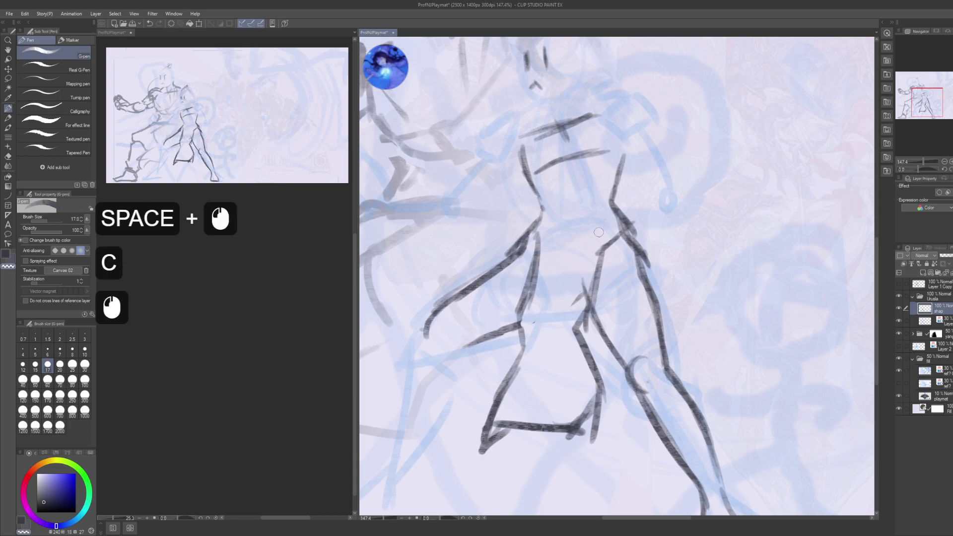
mouse_move(611, 232)
mouse_down()
mouse_move(572, 269)
mouse_move(571, 322)
mouse_up()
key(space)
mouse_move(570, 228)
mouse_down()
mouse_move(559, 247)
mouse_move(565, 270)
mouse_up()
- Add pen strokes at the neck and down along the shoulder and arm
key(space)
drag(582, 221, 571, 268)
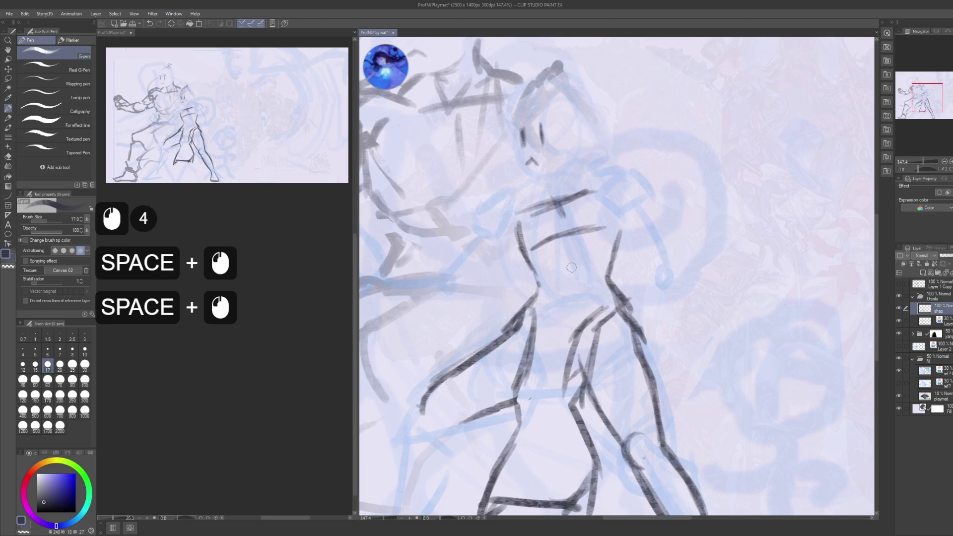
key(space)
mouse_move(517, 193)
mouse_down()
mouse_move(527, 242)
mouse_move(541, 240)
mouse_move(521, 280)
mouse_move(532, 293)
mouse_up()
mouse_move(521, 271)
mouse_down()
mouse_move(538, 293)
mouse_move(559, 278)
mouse_up()
key(space)
drag(527, 233, 510, 248)
drag(535, 229, 482, 292)
drag(512, 251, 477, 298)
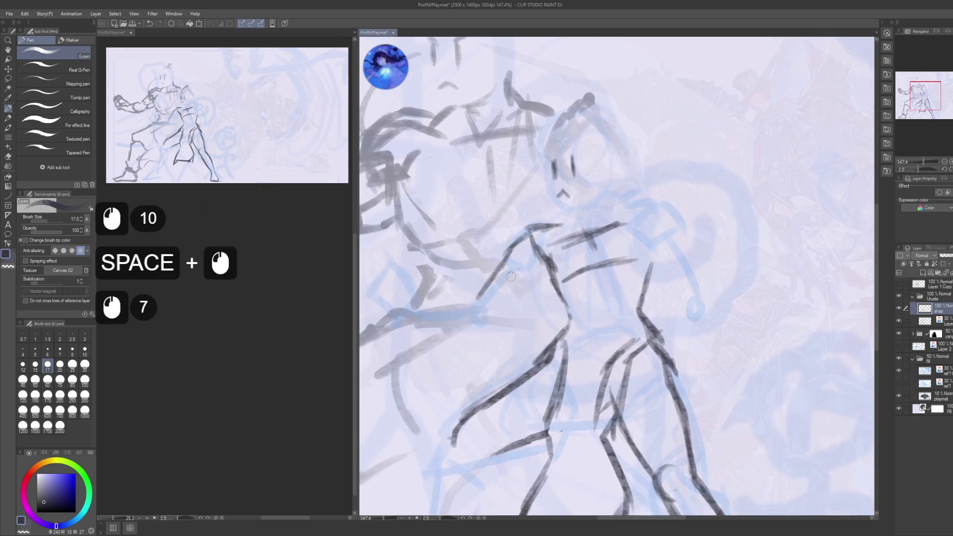
drag(531, 274, 492, 310)
drag(545, 254, 527, 281)
drag(546, 258, 531, 278)
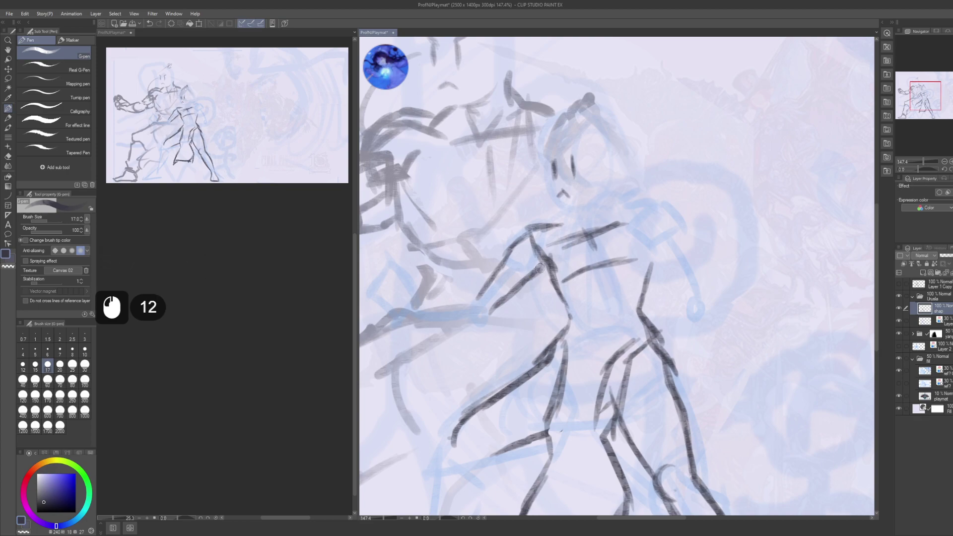
- Redo the short neck and chest strokes and draw a centre line down the torso
key(space)
mouse_move(546, 231)
mouse_down()
mouse_move(519, 246)
mouse_move(548, 236)
mouse_move(573, 242)
mouse_move(559, 256)
mouse_move(589, 237)
mouse_move(579, 265)
mouse_up()
key(ctrl+z)
key(ctrl+z)
drag(566, 271, 583, 271)
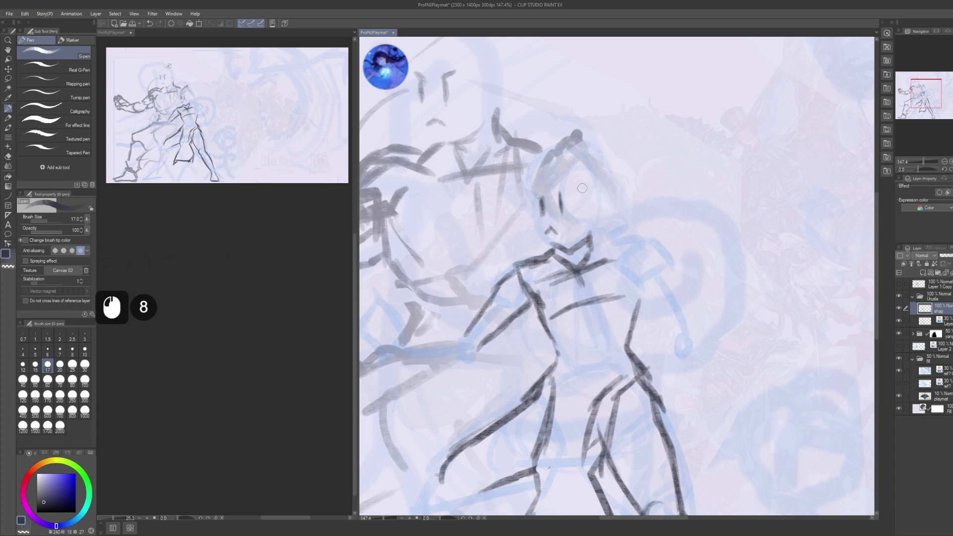
drag(582, 188, 563, 149)
mouse_move(591, 228)
mouse_down()
mouse_move(613, 281)
mouse_move(606, 302)
mouse_move(575, 271)
mouse_move(603, 217)
mouse_up()
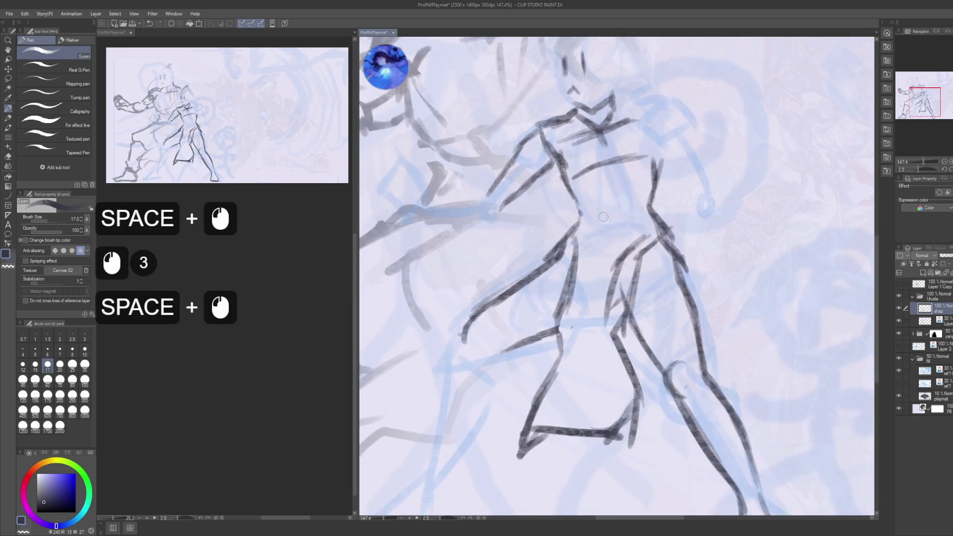
drag(609, 155, 606, 255)
drag(609, 204, 607, 279)
- Add V-shaped crotch strokes and a curved belly line
drag(588, 256, 609, 281)
mouse_move(588, 257)
mouse_down()
mouse_move(610, 282)
mouse_move(642, 230)
mouse_up()
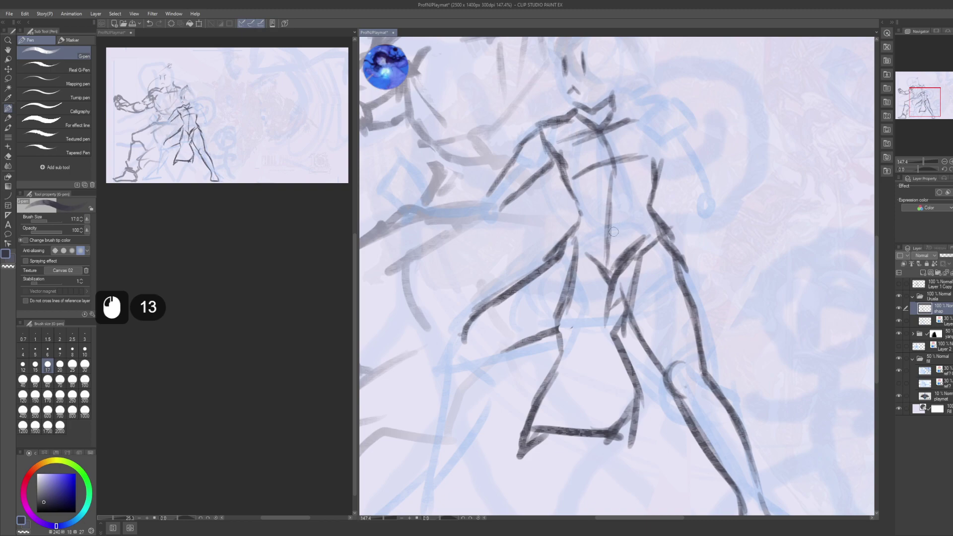
drag(580, 219, 602, 231)
mouse_move(582, 220)
mouse_down()
mouse_move(662, 194)
mouse_move(618, 232)
mouse_move(655, 199)
mouse_up()
drag(641, 217, 657, 197)
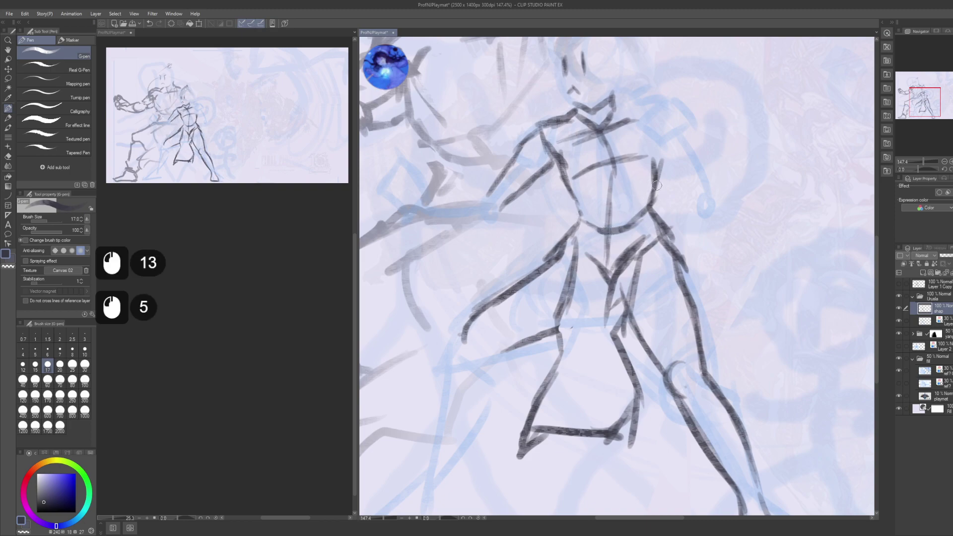
drag(613, 172, 645, 124)
drag(586, 218, 611, 179)
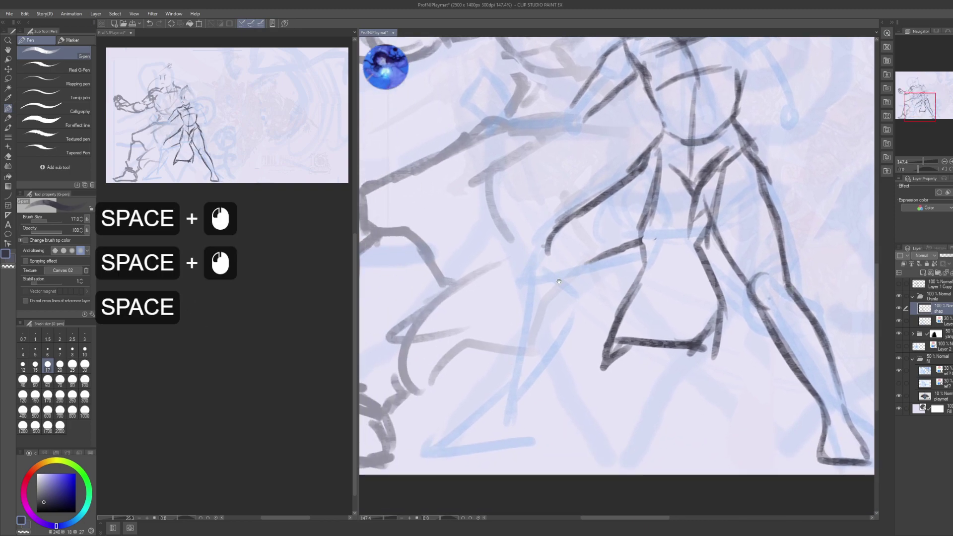
- Firm up the fighter's left leg, the foot's bottom edge and the ankle with G-pen strokes
mouse_move(561, 278)
mouse_down()
mouse_move(568, 255)
mouse_move(563, 292)
mouse_move(532, 336)
mouse_up()
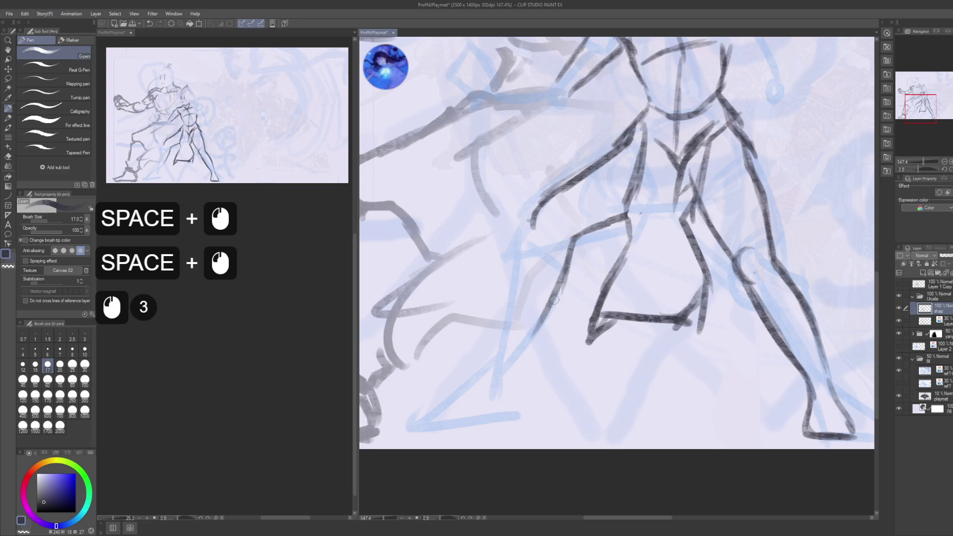
drag(559, 296, 511, 362)
mouse_move(536, 222)
mouse_down()
mouse_move(487, 332)
mouse_move(530, 236)
mouse_move(501, 343)
mouse_up()
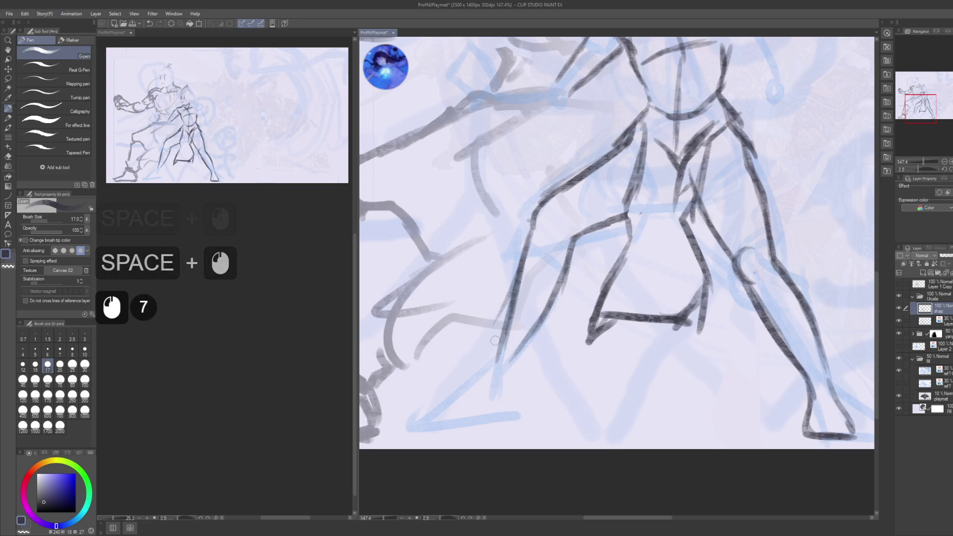
mouse_move(529, 259)
mouse_down()
mouse_move(499, 368)
mouse_move(502, 321)
mouse_move(443, 348)
mouse_move(516, 349)
mouse_up()
drag(511, 318, 516, 347)
mouse_move(512, 318)
mouse_down()
mouse_move(519, 359)
mouse_move(497, 407)
mouse_up()
drag(496, 209, 501, 308)
- Add short pen strokes at the shoulder of the reaching arm
mouse_move(581, 238)
mouse_down()
mouse_move(614, 256)
mouse_move(567, 243)
mouse_move(569, 250)
mouse_move(579, 233)
mouse_move(555, 237)
mouse_move(583, 250)
mouse_move(498, 195)
mouse_move(494, 230)
mouse_move(576, 278)
mouse_move(627, 227)
mouse_up()
key(ctrl+z)
drag(612, 173, 596, 218)
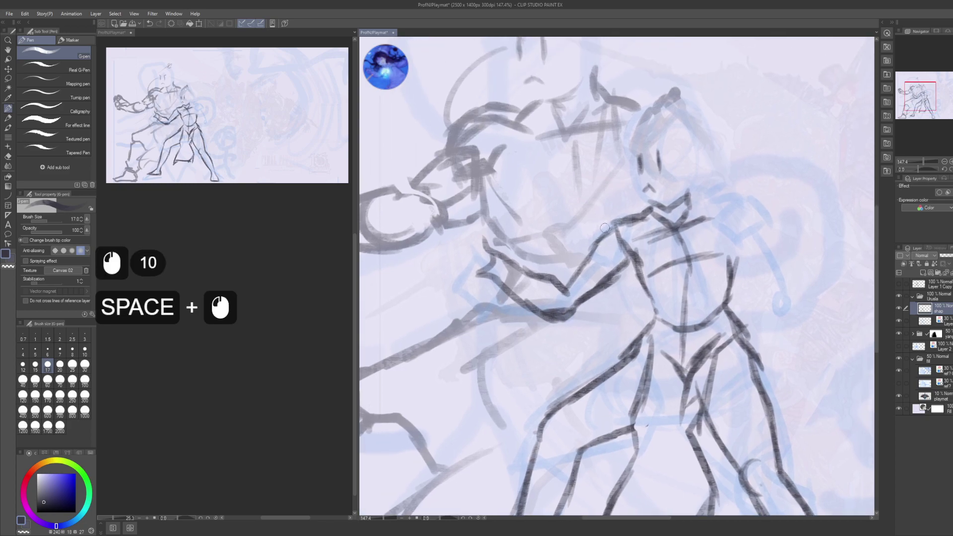
- Lasso the reaching arm and shift it slightly up and right, then deselect
key(m)
drag(519, 328, 590, 335)
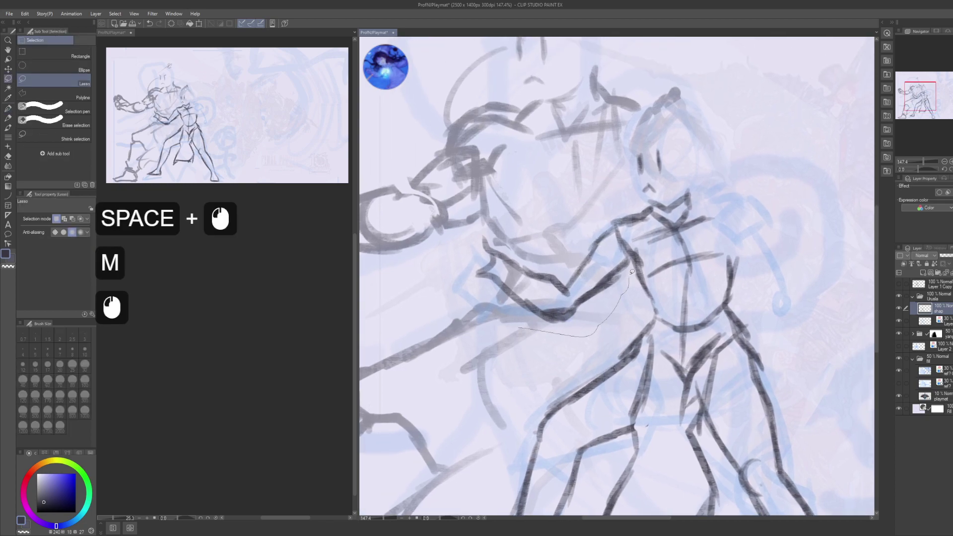
drag(442, 285, 496, 322)
key(k)
mouse_move(566, 266)
mouse_down()
mouse_move(574, 251)
mouse_move(584, 265)
mouse_move(541, 250)
mouse_move(496, 204)
mouse_up()
key(ctrl+d)
- Darken and thicken the arm line with short pen strokes
key(p)
click(550, 264)
click(509, 212)
mouse_move(509, 221)
mouse_down()
mouse_move(493, 213)
mouse_move(517, 279)
mouse_up()
mouse_move(524, 287)
mouse_down()
mouse_move(501, 255)
mouse_move(509, 268)
mouse_up()
mouse_move(519, 279)
mouse_down()
mouse_move(512, 266)
mouse_move(528, 253)
mouse_up()
mouse_move(530, 251)
mouse_down()
mouse_move(517, 239)
mouse_move(524, 263)
mouse_up()
drag(526, 268, 513, 248)
- Redraw the shoulder strokes and extend the arm line downward
mouse_move(705, 258)
mouse_down()
mouse_move(532, 243)
mouse_move(544, 253)
mouse_move(526, 239)
mouse_up()
drag(546, 205, 571, 216)
key(ctrl+z)
click(551, 213)
mouse_move(558, 218)
mouse_down()
mouse_move(590, 234)
mouse_move(588, 281)
mouse_up()
drag(589, 278, 586, 308)
- Add short strokes along the arm and thicken and extend its outer line
mouse_move(589, 224)
mouse_down()
mouse_move(578, 207)
mouse_move(589, 192)
mouse_move(621, 256)
mouse_move(588, 266)
mouse_move(602, 253)
mouse_move(590, 276)
mouse_up()
drag(587, 265, 594, 284)
mouse_move(591, 272)
mouse_down()
mouse_move(605, 297)
mouse_move(614, 293)
mouse_up()
mouse_move(614, 281)
mouse_down()
mouse_move(603, 283)
mouse_move(630, 278)
mouse_up()
mouse_move(627, 268)
mouse_down()
mouse_move(633, 282)
mouse_move(618, 321)
mouse_move(660, 427)
mouse_up()
- Hatch in a clenched hand where the fighter's arm meets the opponent's fist
drag(441, 358, 566, 317)
drag(496, 276, 544, 311)
drag(526, 270, 503, 288)
drag(511, 271, 503, 290)
drag(512, 272, 514, 315)
mouse_move(513, 303)
mouse_down()
mouse_move(516, 317)
mouse_move(501, 302)
mouse_up()
key(ctrl+z)
key(ctrl+z)
drag(506, 294, 513, 300)
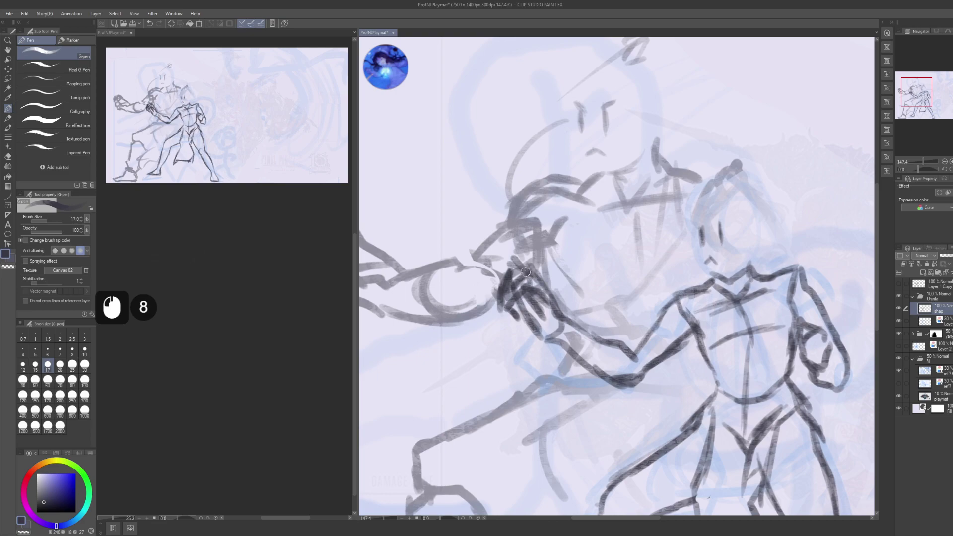
- Zoom out to show both fighters with the right-hand fighter centred
drag(624, 225, 643, 309)
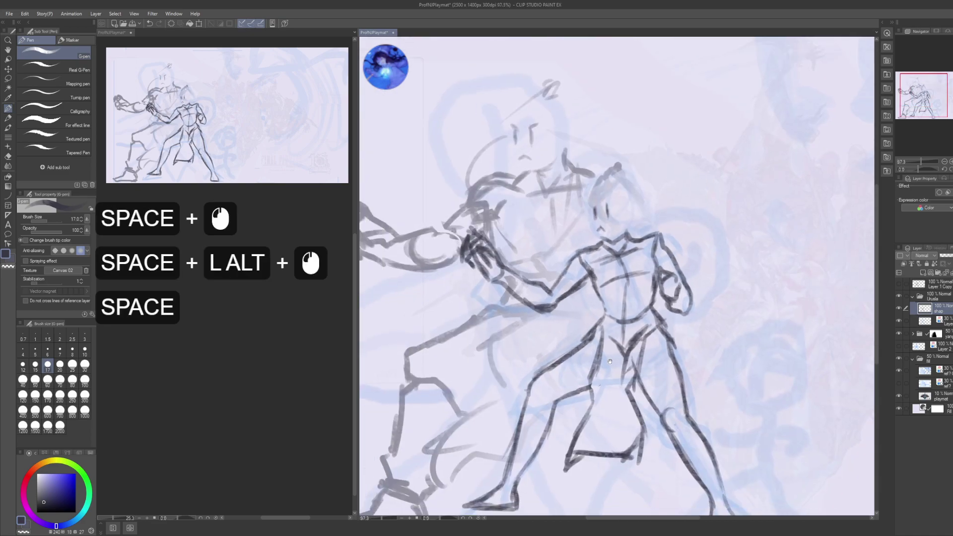
drag(588, 329, 562, 301)
drag(581, 347, 595, 323)
drag(594, 384, 589, 349)
- Tilt the right-hand fighter a few degrees counter-clockwise with a Ctrl+T transform
key(ctrl)
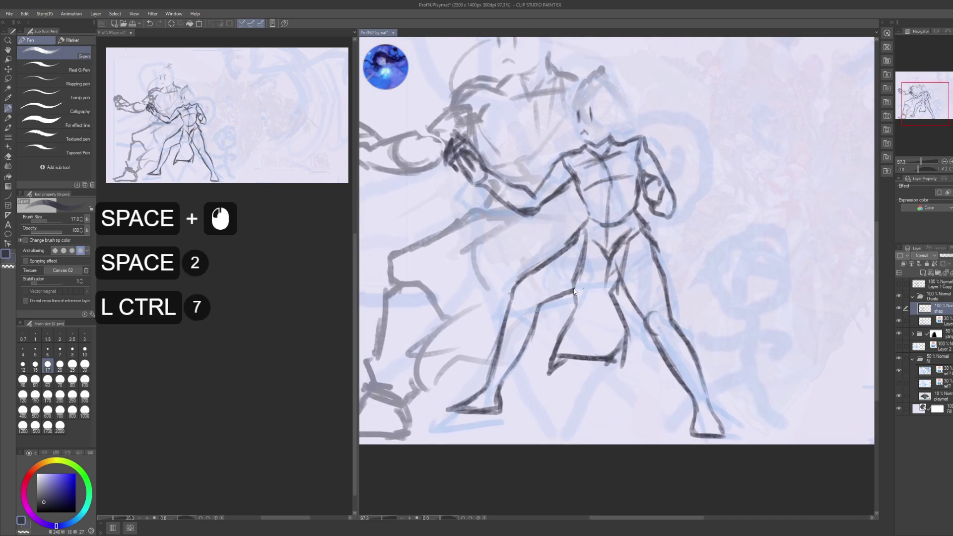
key(ctrl+t)
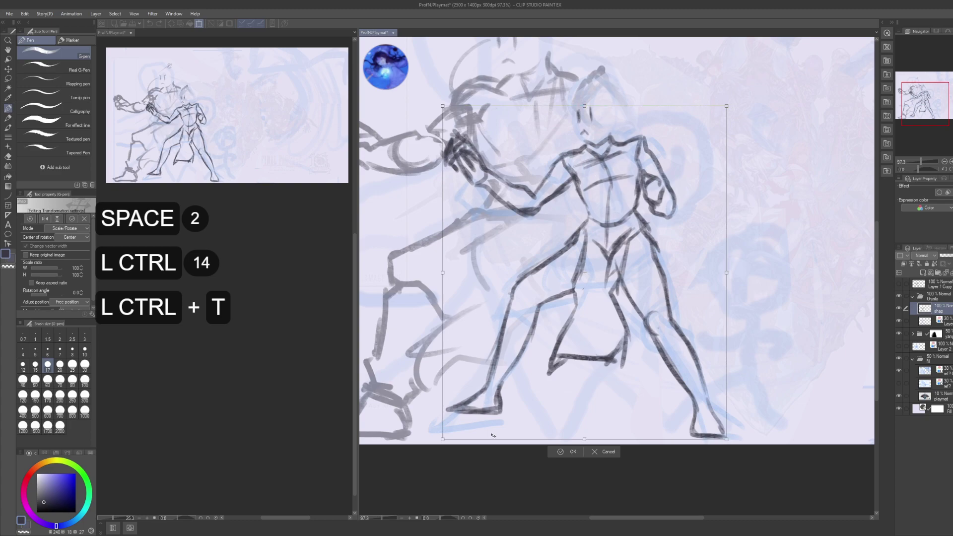
key(ctrl)
key(ctrl)
key(ctrl)
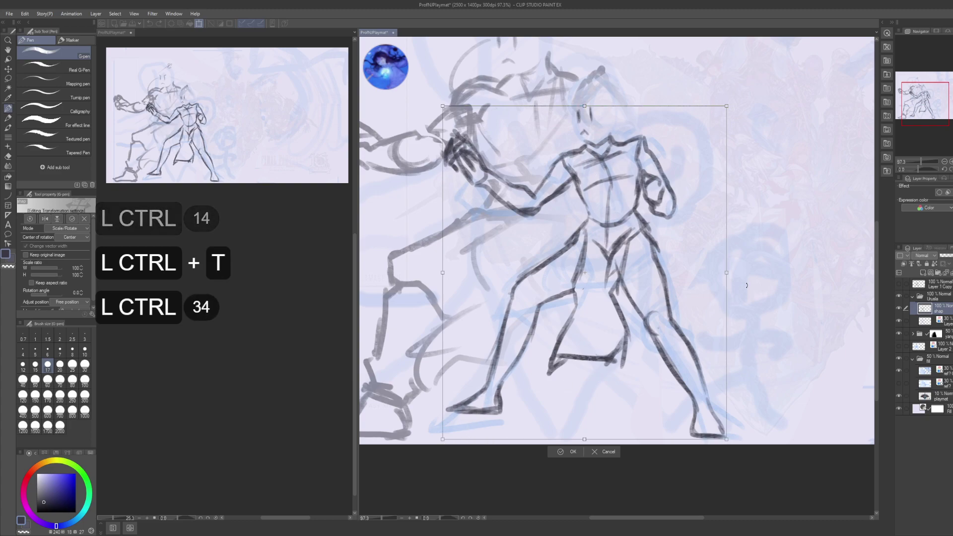
drag(770, 288, 766, 274)
key(shift)
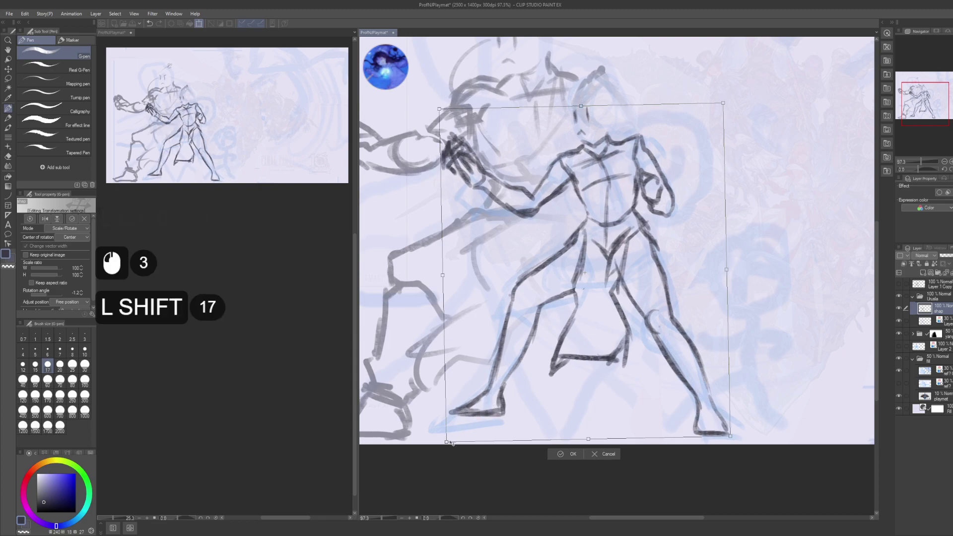
drag(448, 439, 430, 454)
key(ctrl+z)
key(shift)
key(shift)
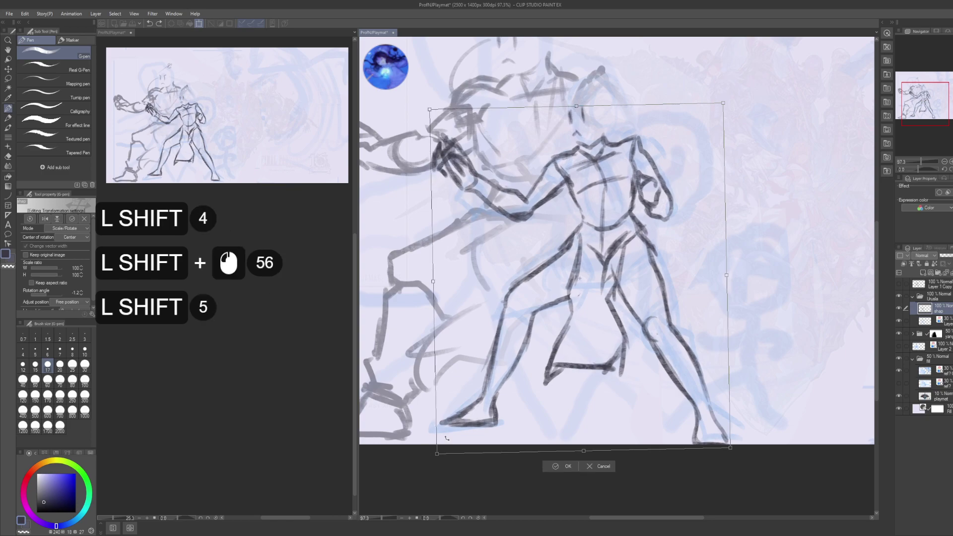
drag(784, 337, 776, 326)
mouse_move(775, 326)
mouse_down()
mouse_move(761, 311)
mouse_move(764, 318)
mouse_up()
- Enlarge the fighter to about 110%, shift it slightly left and apply the transform
drag(687, 325, 682, 324)
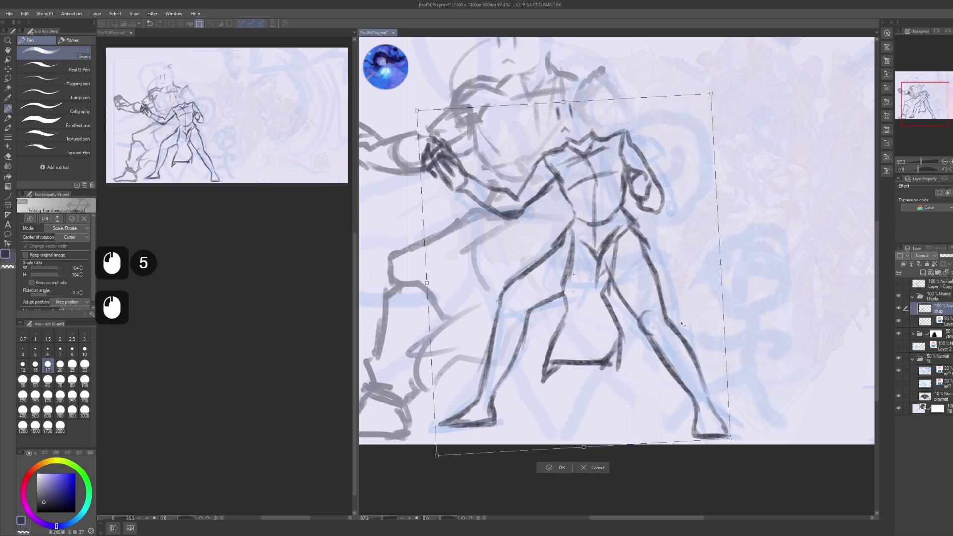
drag(710, 94, 728, 72)
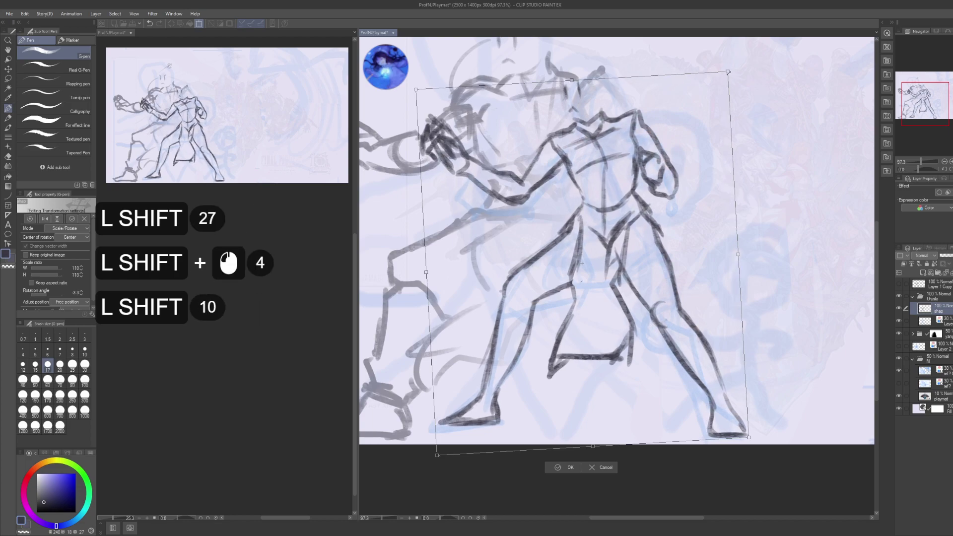
drag(680, 255, 669, 248)
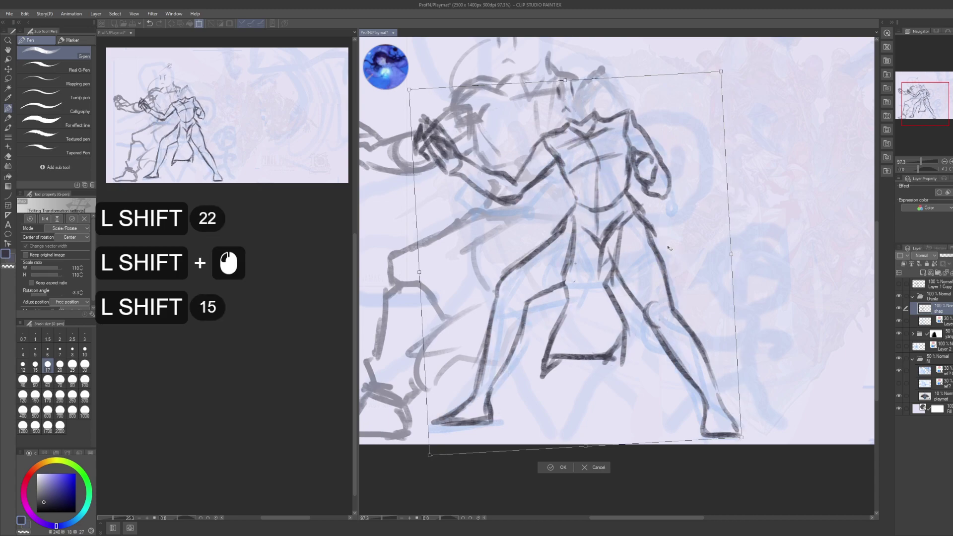
key(Return)
key(Return)
key(ctrl+d)
mouse_move(565, 129)
mouse_down()
mouse_move(560, 196)
mouse_move(557, 178)
mouse_up()
key(m)
- Tilt the front figure's head slightly and raise it a little
drag(535, 137, 535, 138)
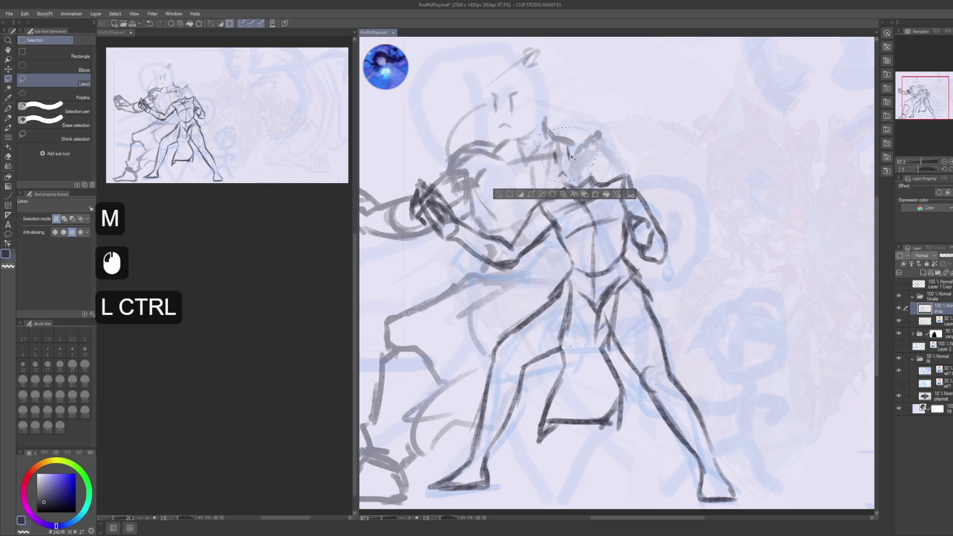
key(ctrl+t)
drag(638, 140, 640, 148)
drag(585, 168, 587, 162)
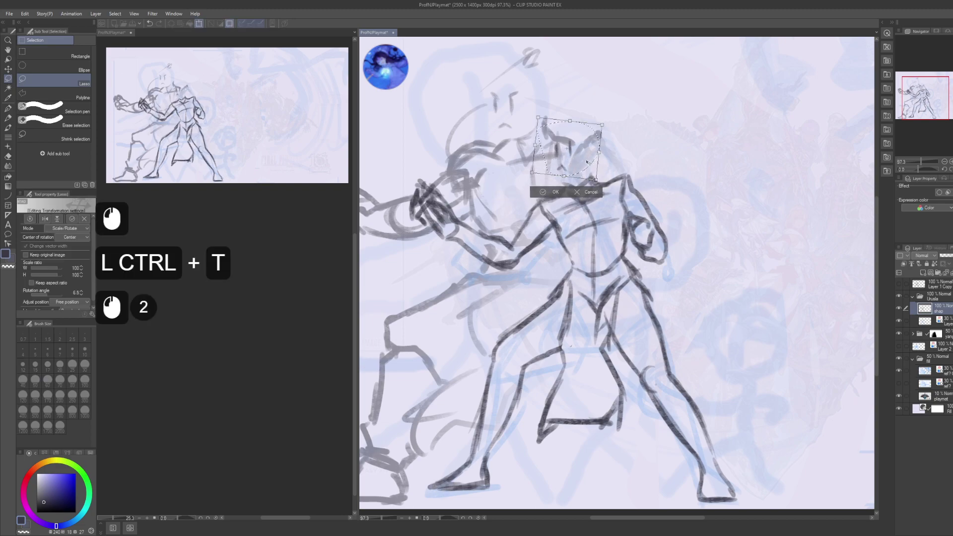
drag(635, 143, 635, 138)
drag(590, 165, 586, 163)
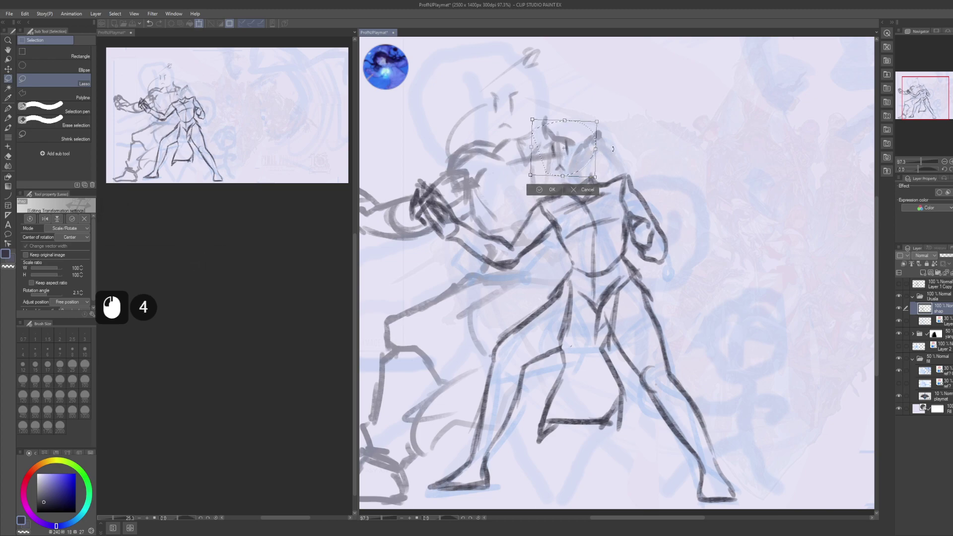
key(Return)
key(Return)
key(ctrl+d)
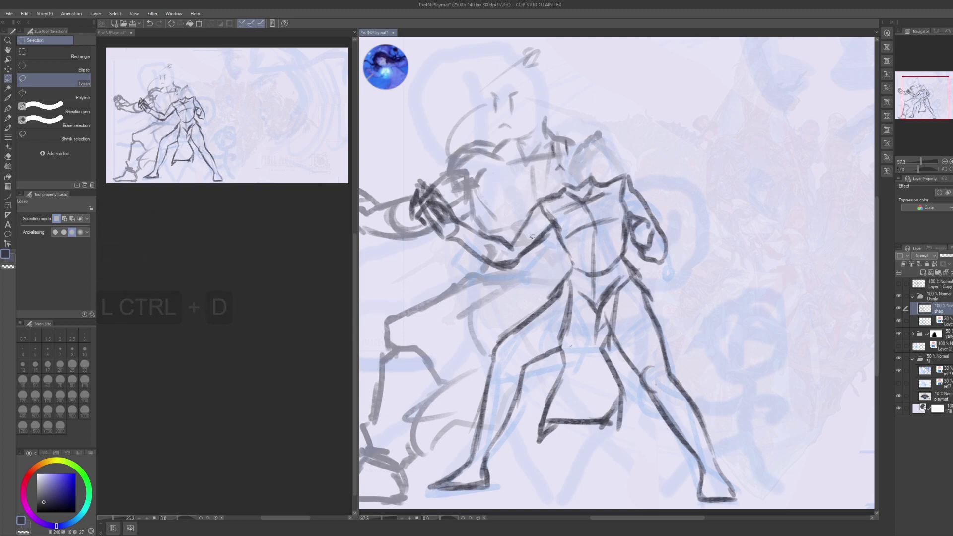
- Shrink the left fist to 84% and reposition it up and right
drag(454, 245, 439, 256)
key(ctrl+t)
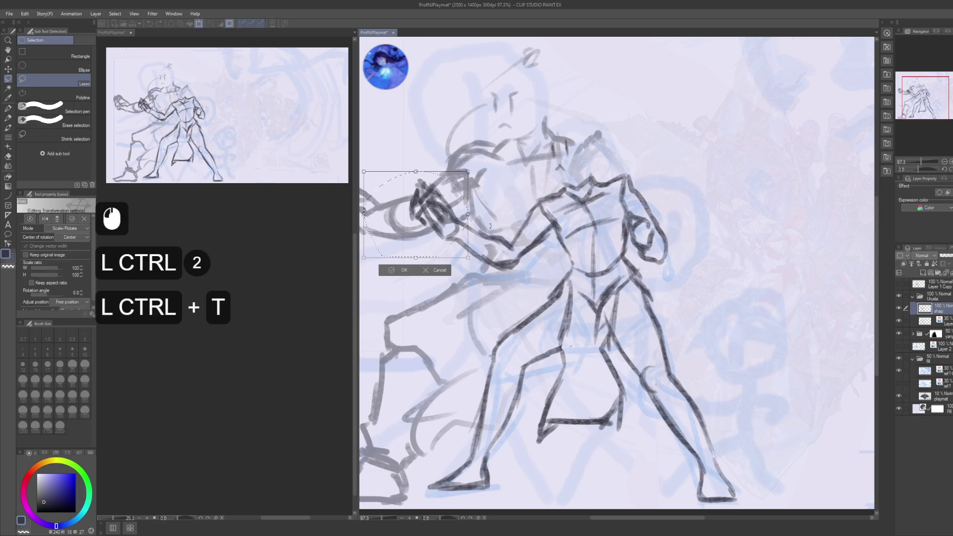
alt+click(461, 239)
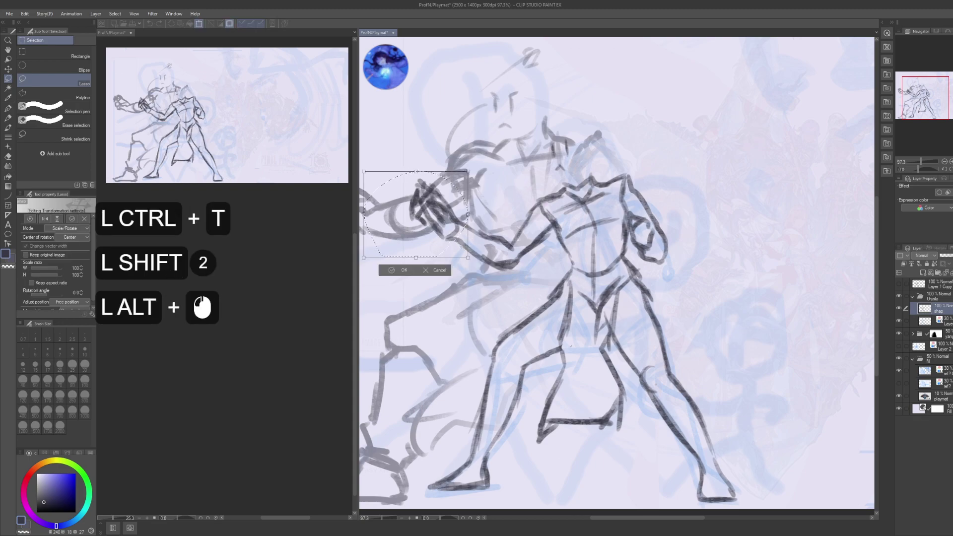
alt+click(465, 227)
key(alt)
drag(370, 179, 386, 193)
drag(448, 200, 535, 176)
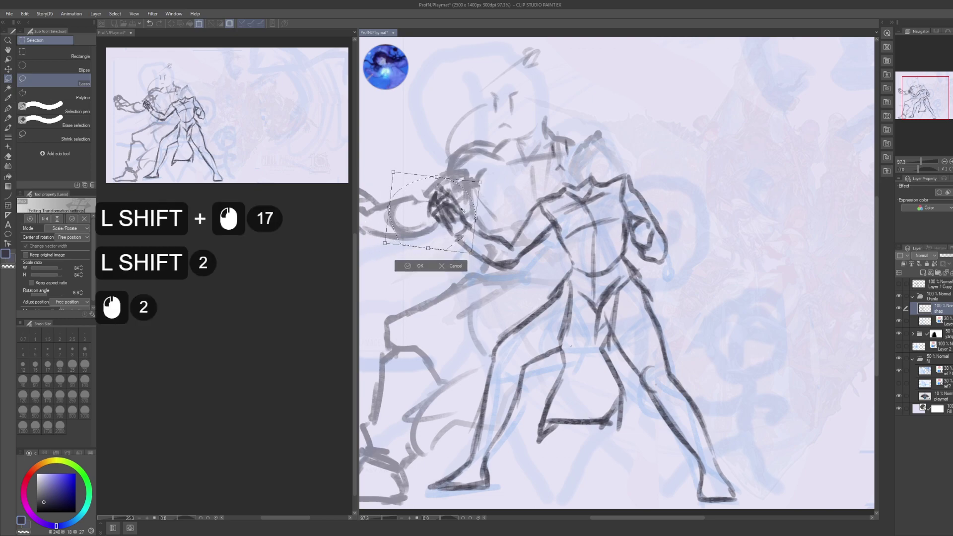
key(Return)
key(Return)
key(ctrl+d)
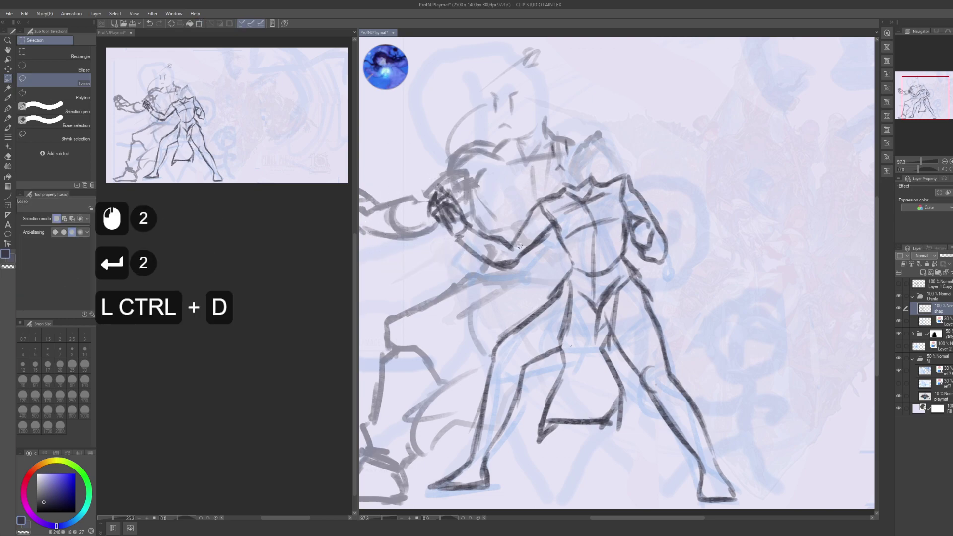
- Reselect the fist, nudge it with Move layer against the opponent's fist and apply
drag(526, 286, 556, 251)
mouse_move(478, 166)
mouse_down()
mouse_move(524, 285)
mouse_move(510, 249)
mouse_up()
key(k)
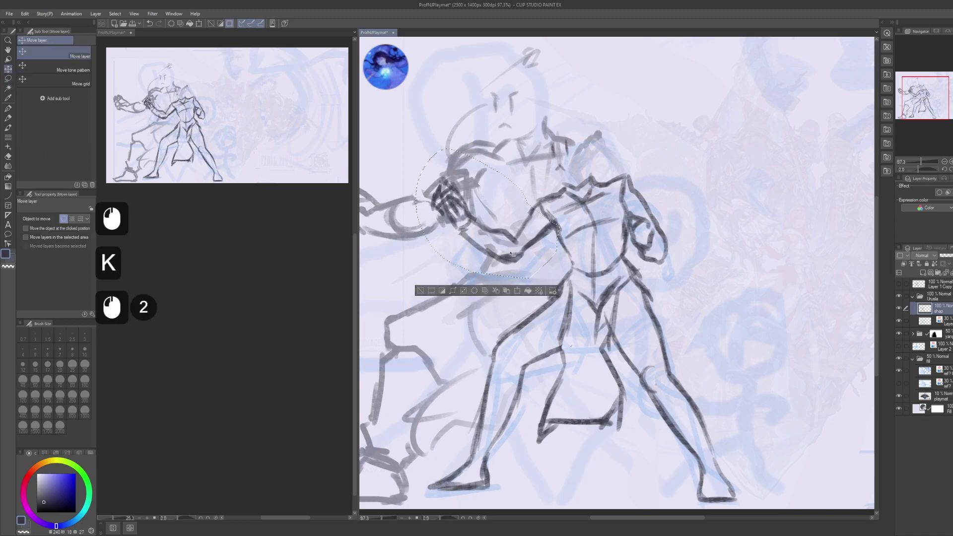
key(Return)
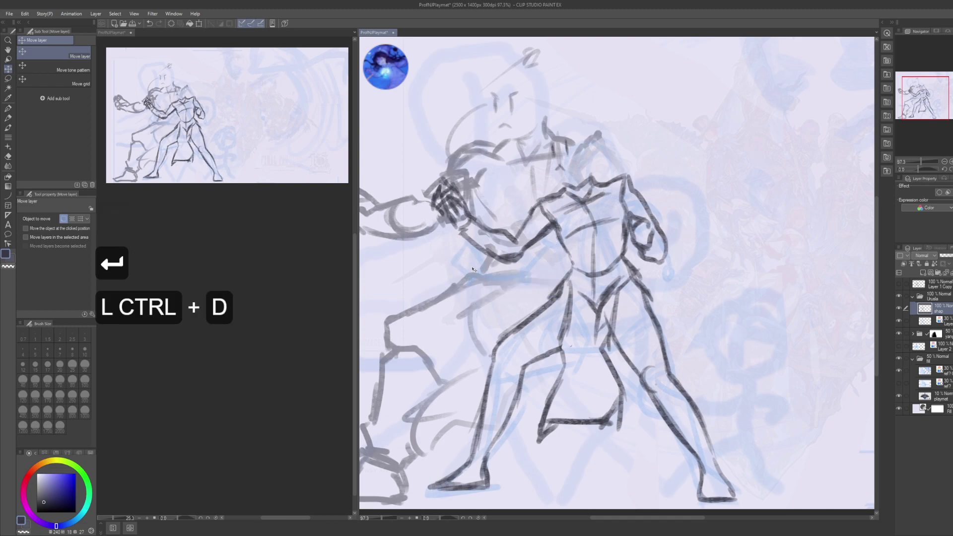
key(m)
mouse_move(479, 268)
mouse_down()
mouse_move(497, 209)
mouse_move(444, 217)
mouse_move(489, 240)
mouse_up()
key(ctrl+t)
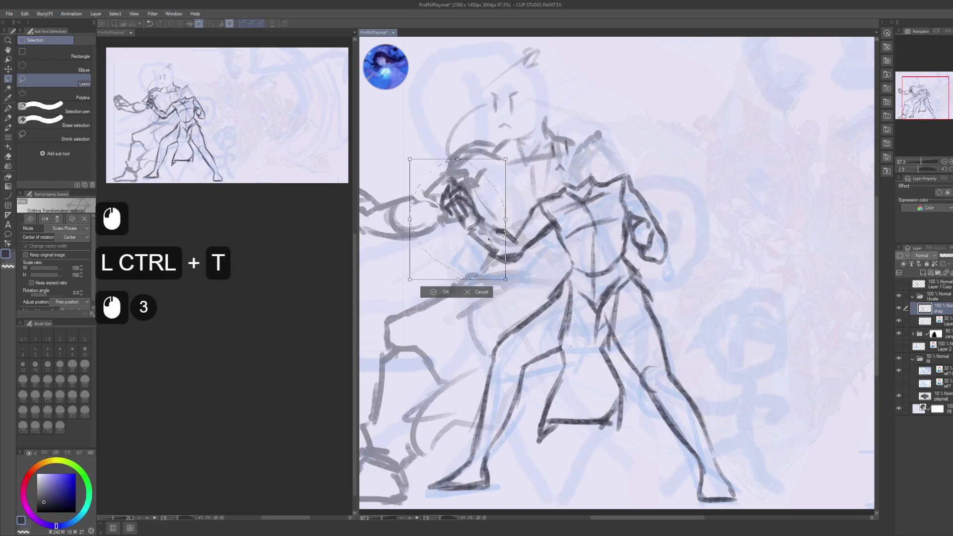
key(Return)
key(ctrl+d)
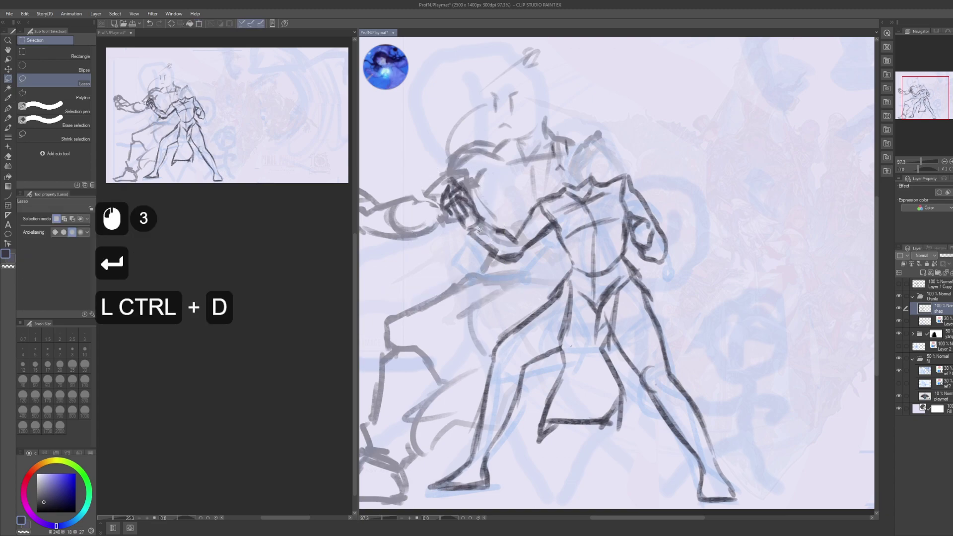
drag(603, 279, 594, 282)
drag(542, 194, 538, 203)
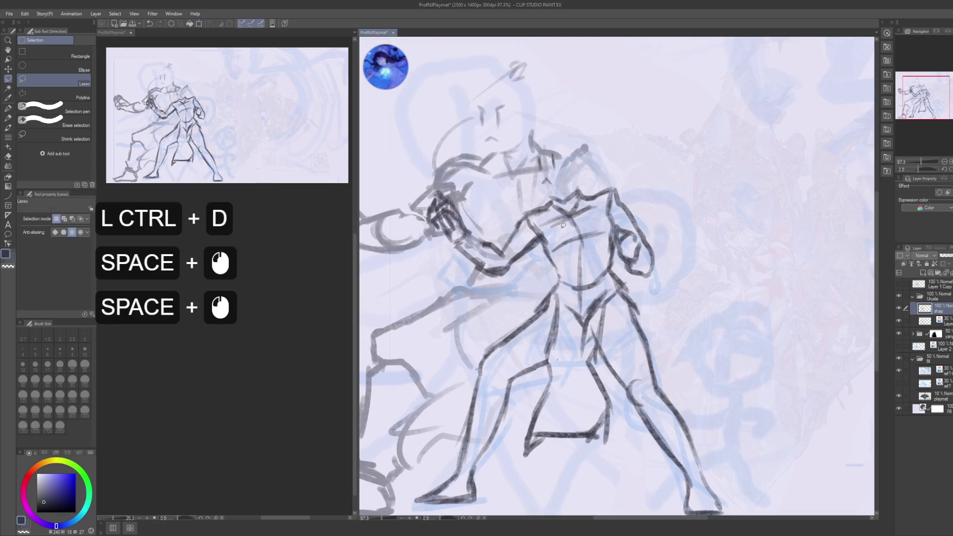
- Rotate the front figure's upper body clockwise about 8°
click(548, 272)
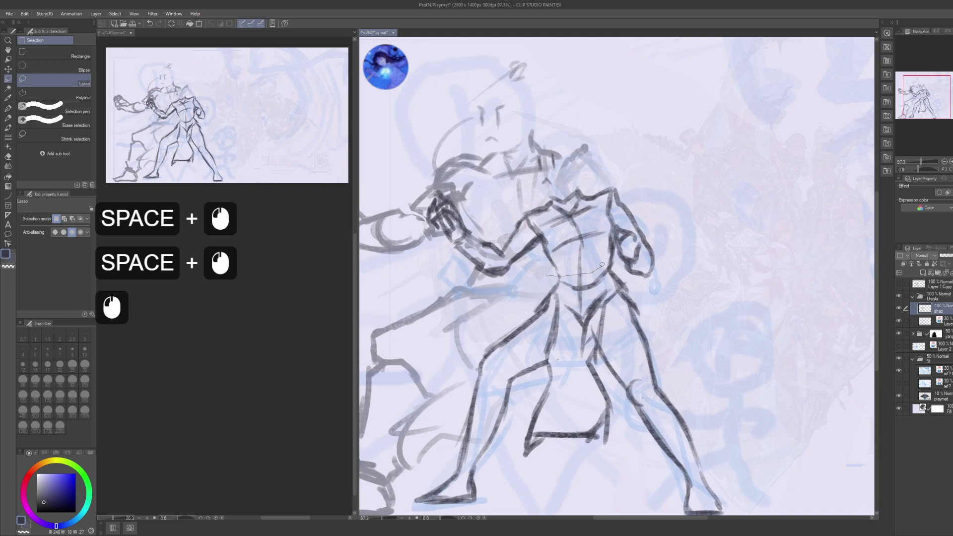
mouse_move(602, 266)
mouse_down()
mouse_move(617, 246)
mouse_move(622, 151)
mouse_move(531, 119)
mouse_move(449, 274)
mouse_up()
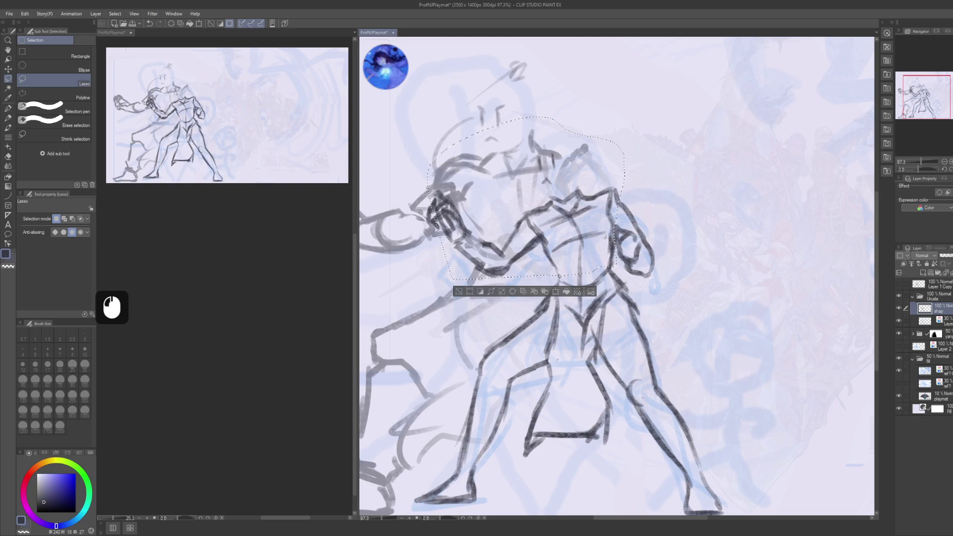
key(ctrl+t)
key(alt)
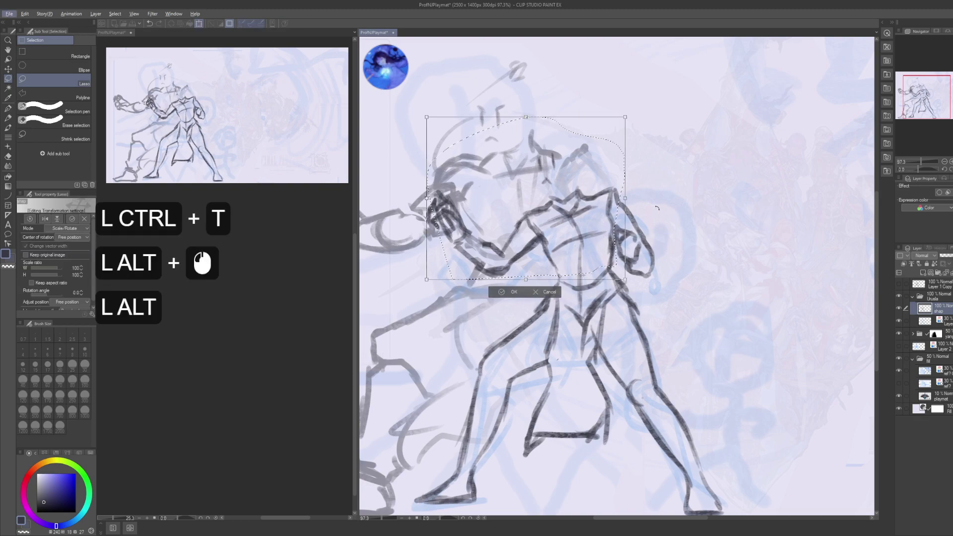
drag(677, 116, 613, 195)
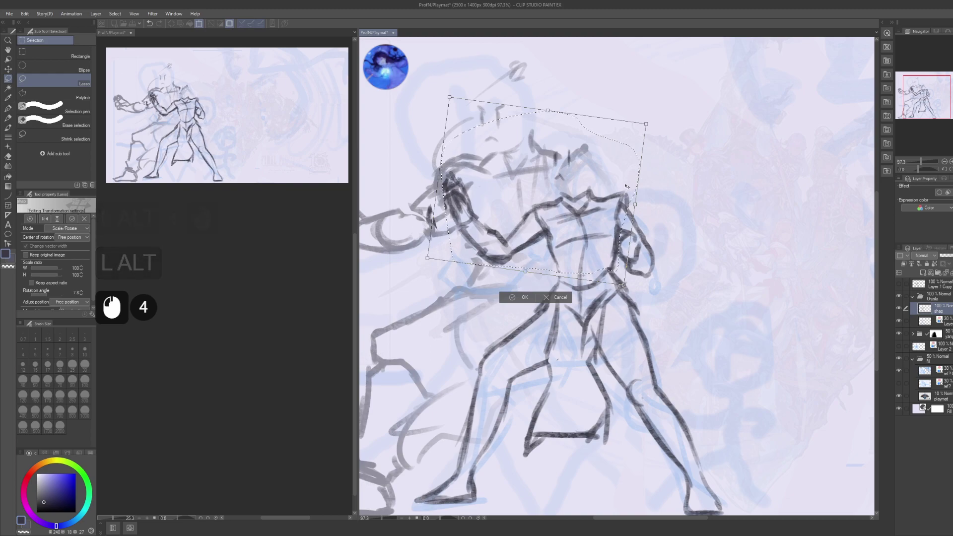
key(Return)
- Select the head and adjust it with a free transform
click(571, 141)
mouse_move(593, 178)
mouse_down()
mouse_move(539, 149)
mouse_move(592, 185)
mouse_move(632, 156)
mouse_move(637, 140)
mouse_up()
key(ctrl+t)
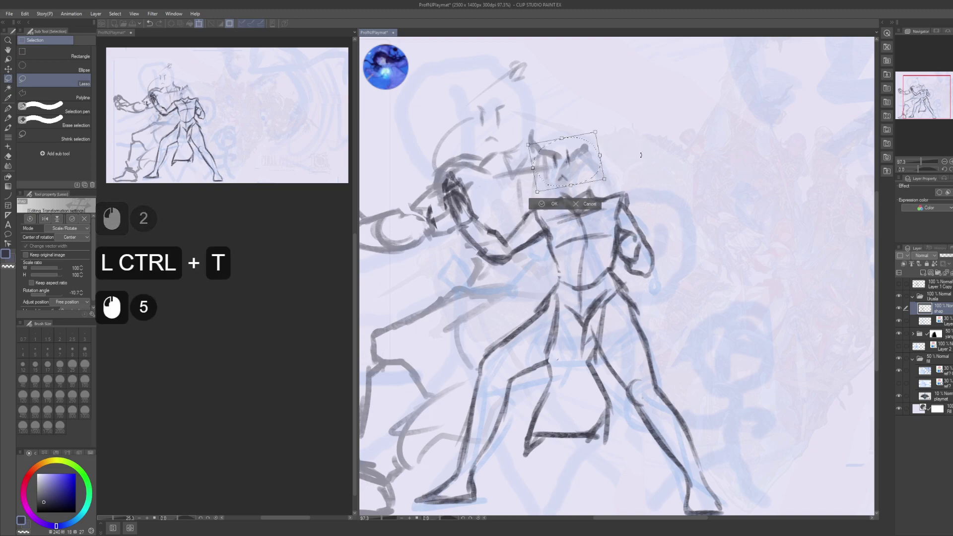
key(Return)
- Swing the raised arm around a pivot at the wrist into a new angle
click(479, 242)
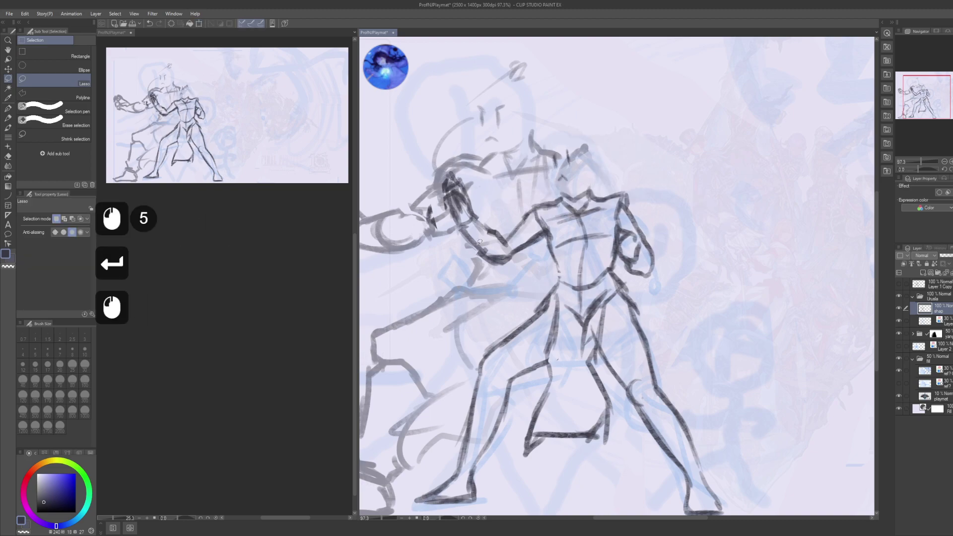
drag(493, 289, 510, 257)
drag(501, 203, 421, 232)
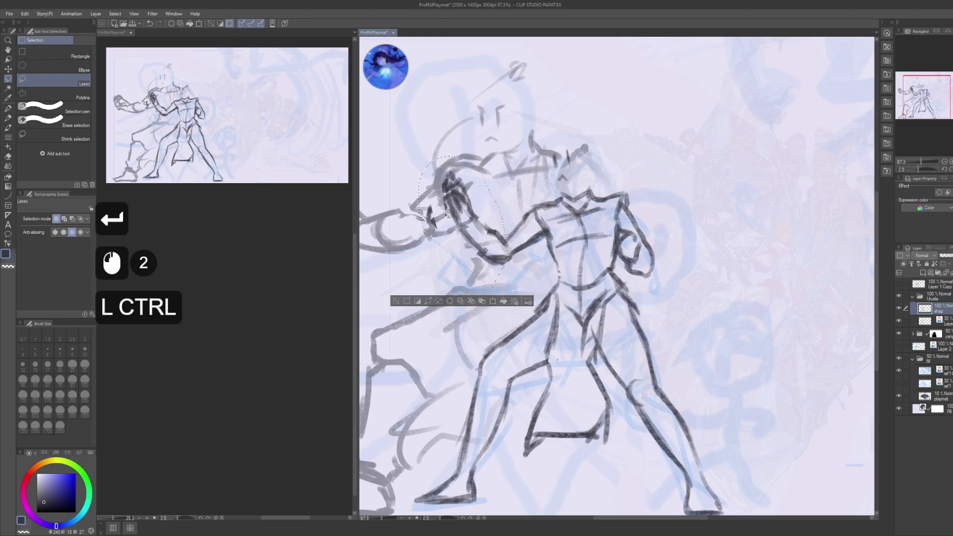
key(ctrl+t)
alt+click(501, 252)
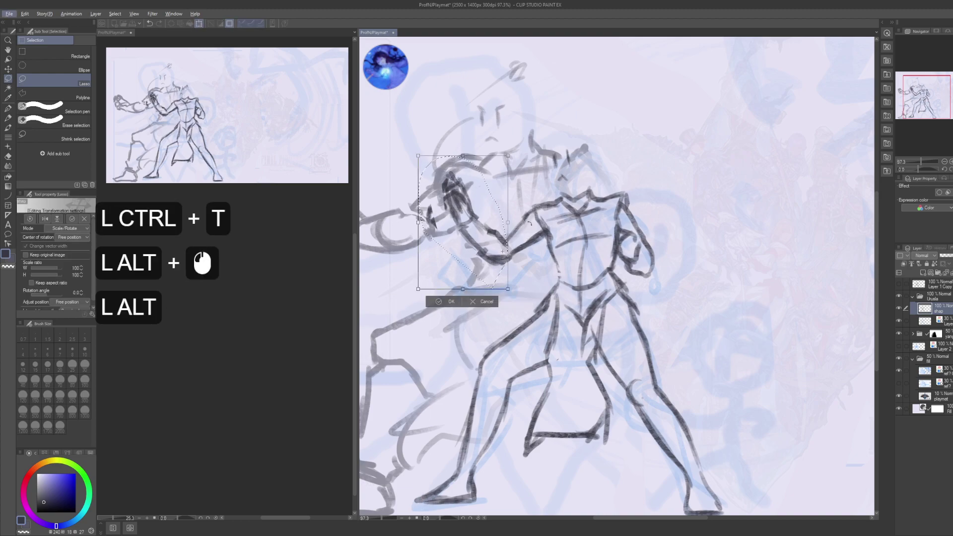
drag(618, 182, 608, 167)
drag(608, 168, 599, 162)
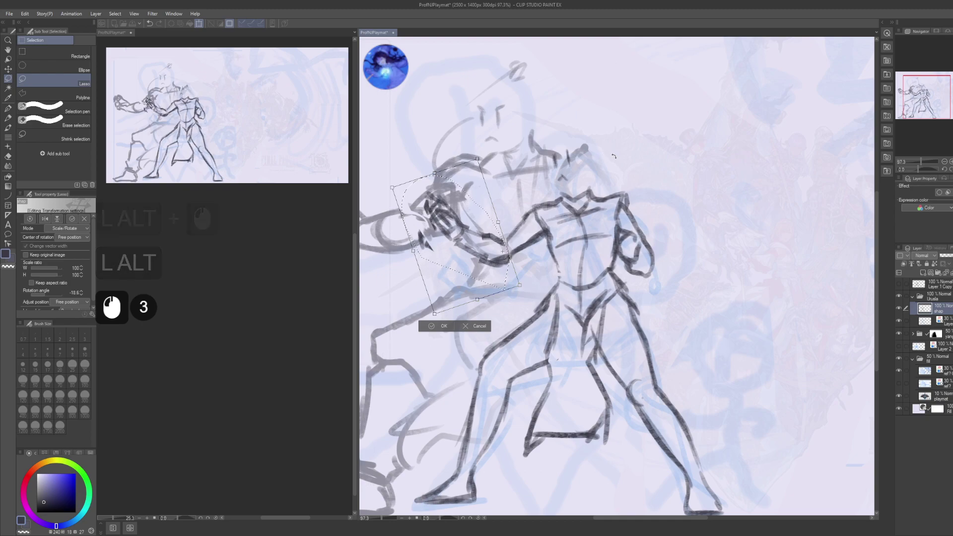
drag(608, 153, 601, 143)
key(Return)
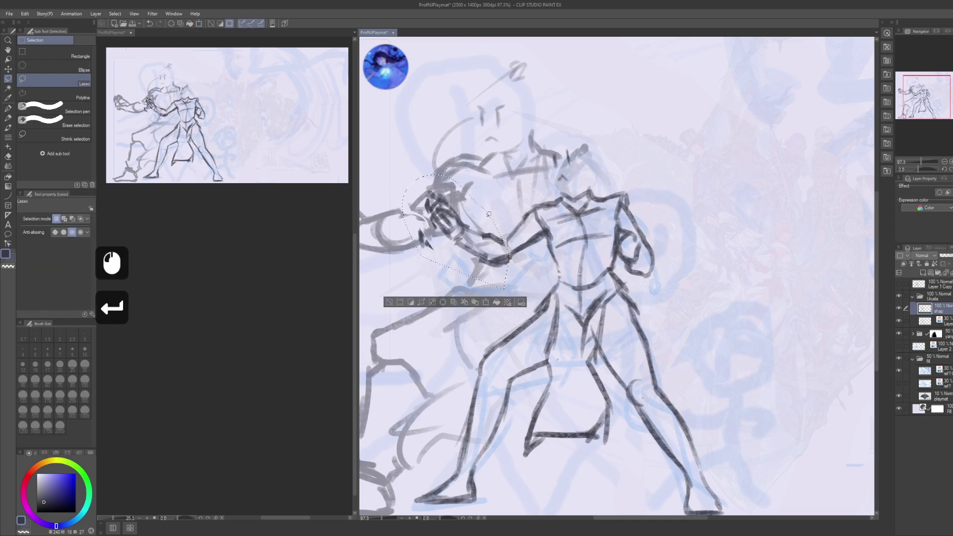
- Nudge and rotate the hand clockwise against the opponent's fist, then save the sketch
click(469, 201)
mouse_move(470, 194)
mouse_down()
mouse_move(445, 263)
mouse_move(467, 214)
mouse_up()
key(ctrl+t)
drag(496, 149, 546, 166)
drag(549, 164, 552, 171)
drag(479, 174, 481, 179)
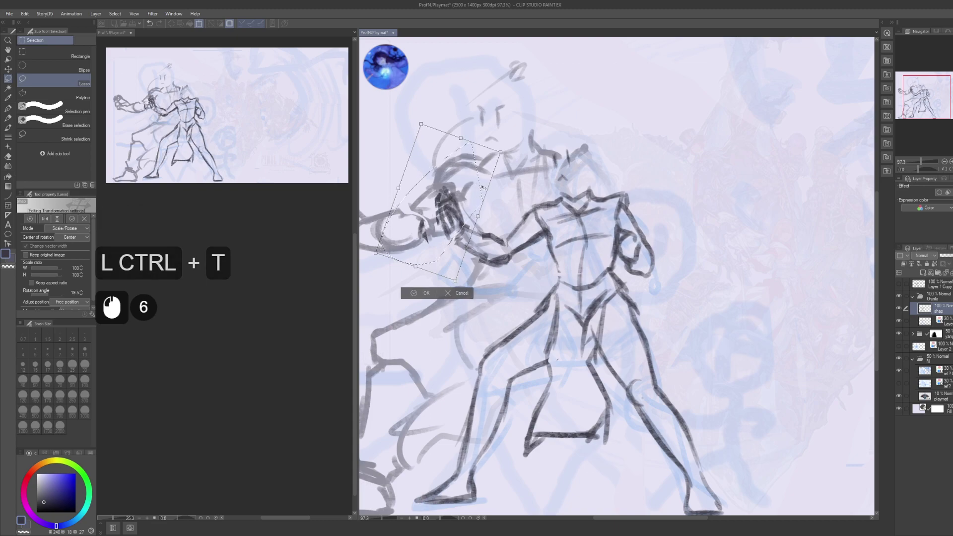
key(Return)
key(Return)
key(ctrl+d)
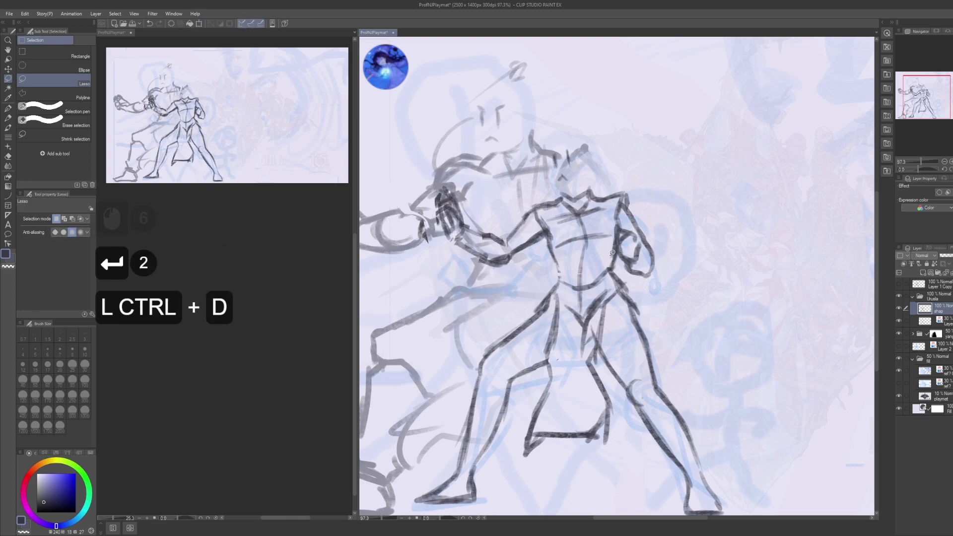
drag(656, 368, 645, 351)
key(ctrl+s)
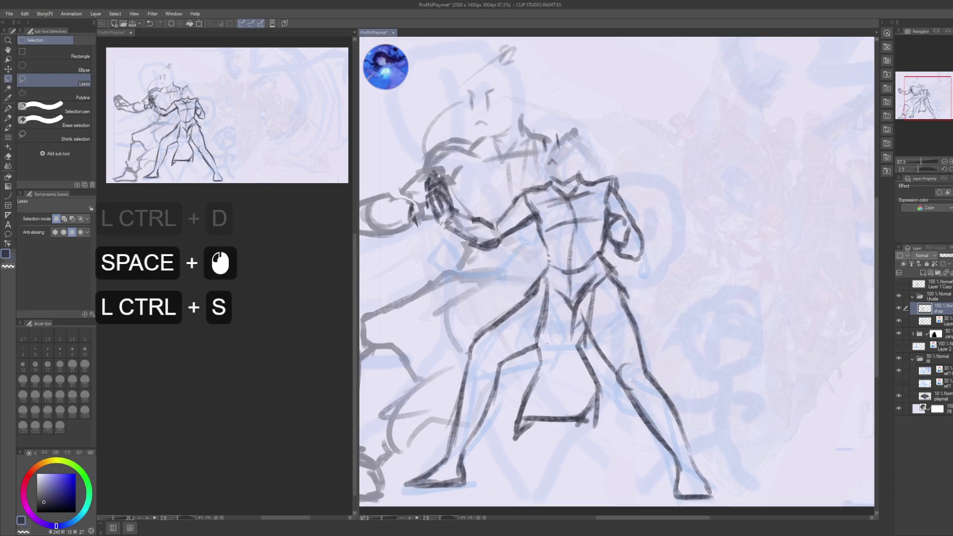
- Sketch the head and shoulder lines on the front figure with the pen
mouse_move(601, 224)
mouse_down()
mouse_move(613, 221)
mouse_move(593, 303)
mouse_up()
key(p)
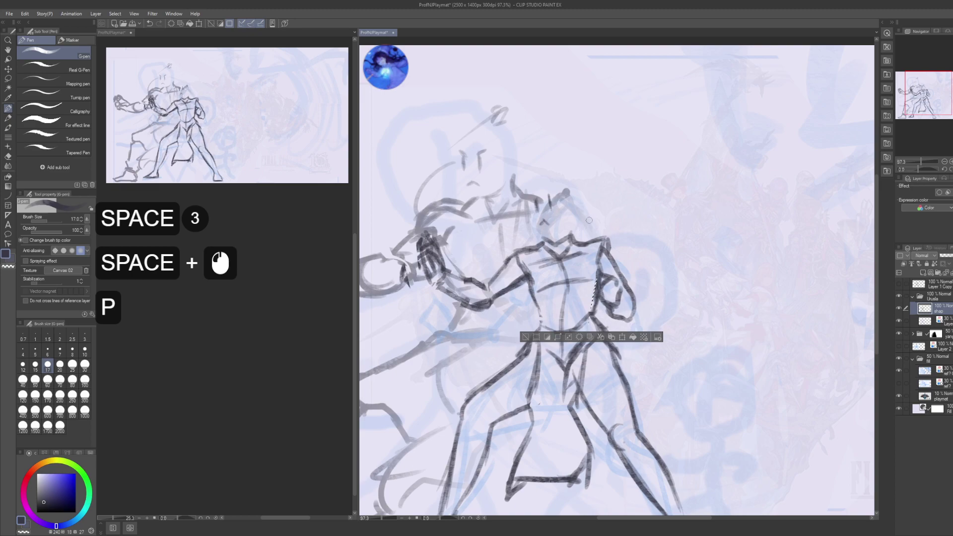
key(ctrl+d)
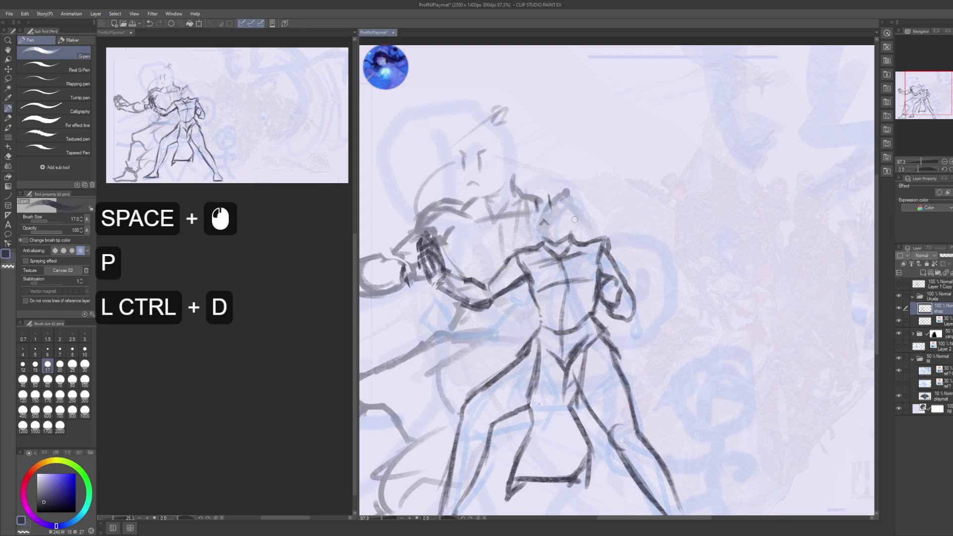
drag(574, 220, 607, 215)
drag(608, 218, 599, 236)
drag(597, 232, 592, 241)
drag(595, 237, 588, 241)
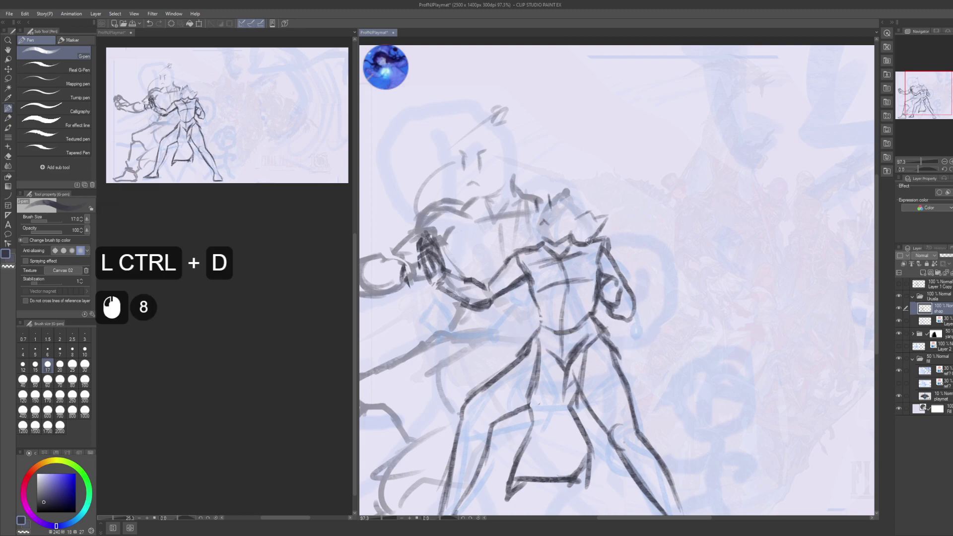
drag(518, 221, 524, 215)
drag(515, 227, 511, 227)
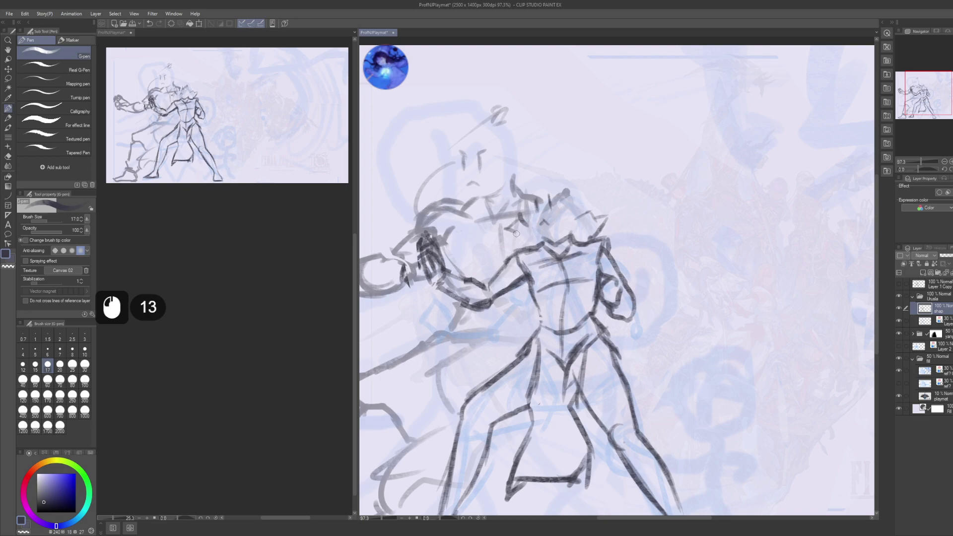
key(ctrl+z)
key(ctrl+z)
key(ctrl+z)
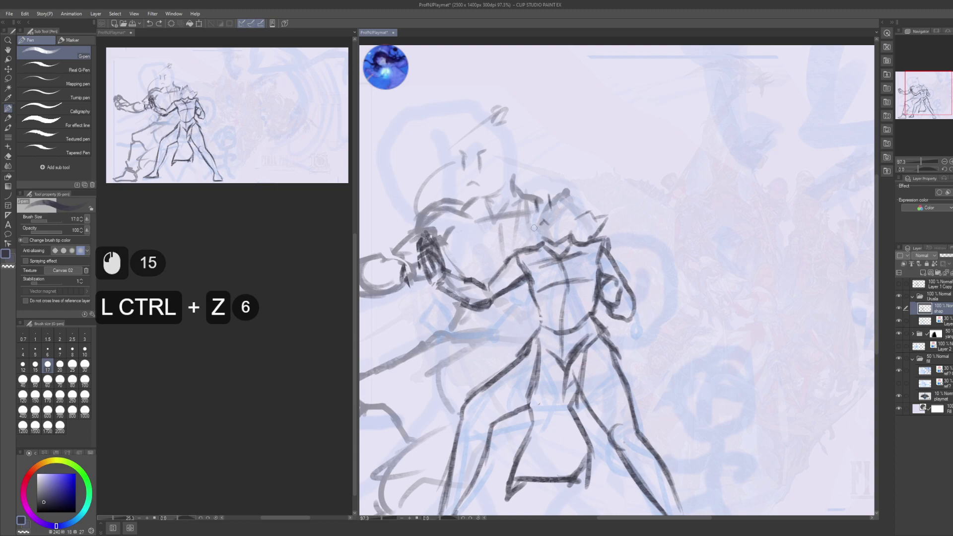
- Add small pen marks around the head and sketch the hair bun
drag(514, 227, 517, 224)
drag(518, 225, 519, 222)
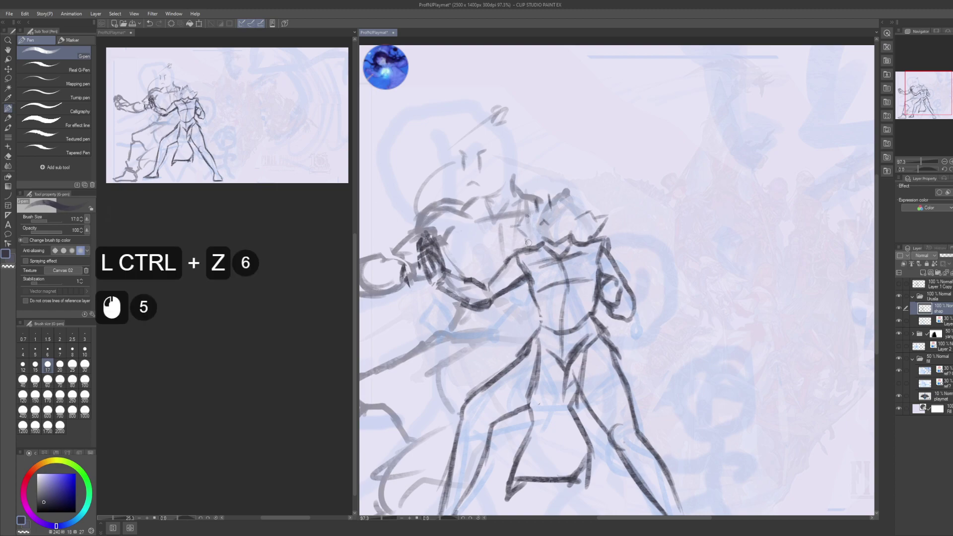
click(528, 243)
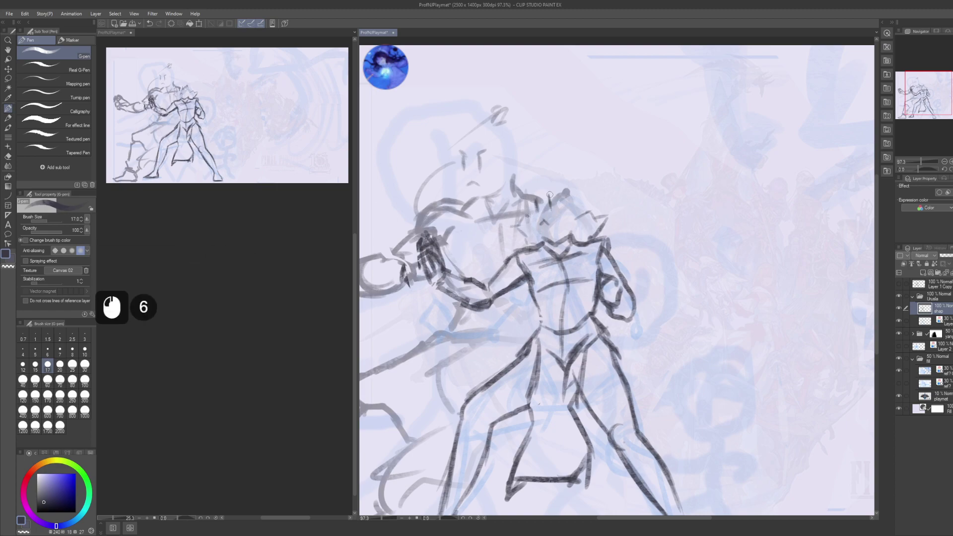
click(549, 194)
click(547, 193)
click(546, 193)
click(555, 190)
click(572, 180)
click(570, 182)
click(567, 183)
click(566, 182)
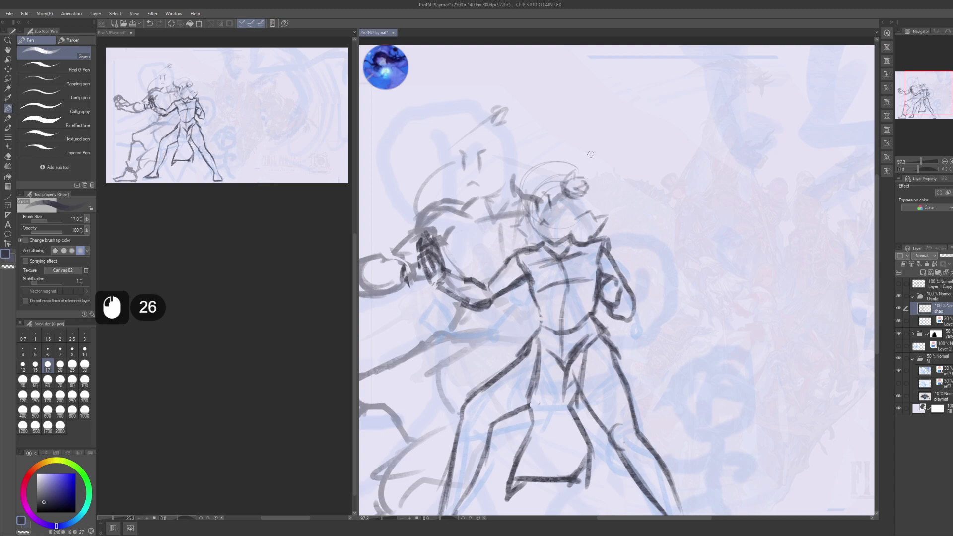
- Check the figure's legs, save the file, and re-centre on the figure
drag(529, 205, 525, 165)
drag(561, 258, 546, 218)
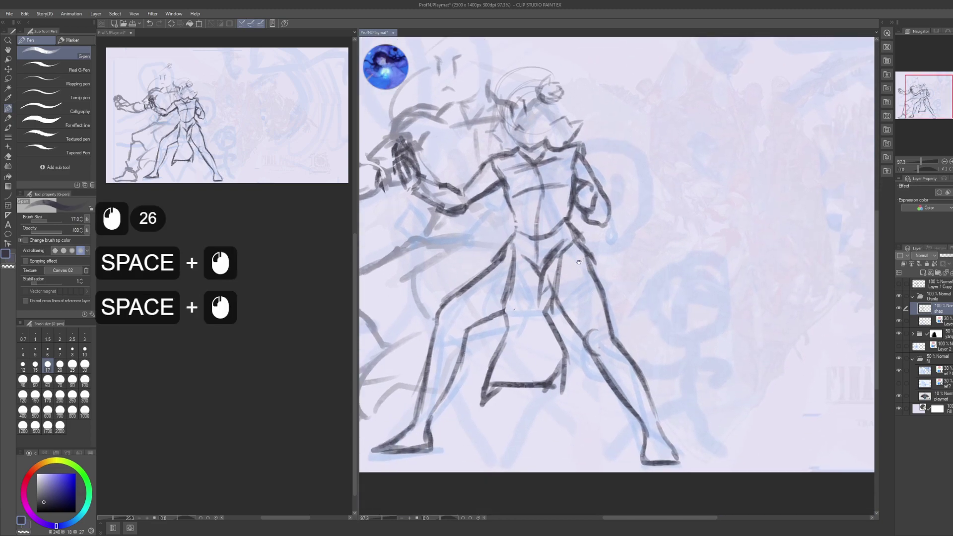
mouse_move(591, 298)
mouse_down()
mouse_move(576, 258)
mouse_move(570, 329)
mouse_up()
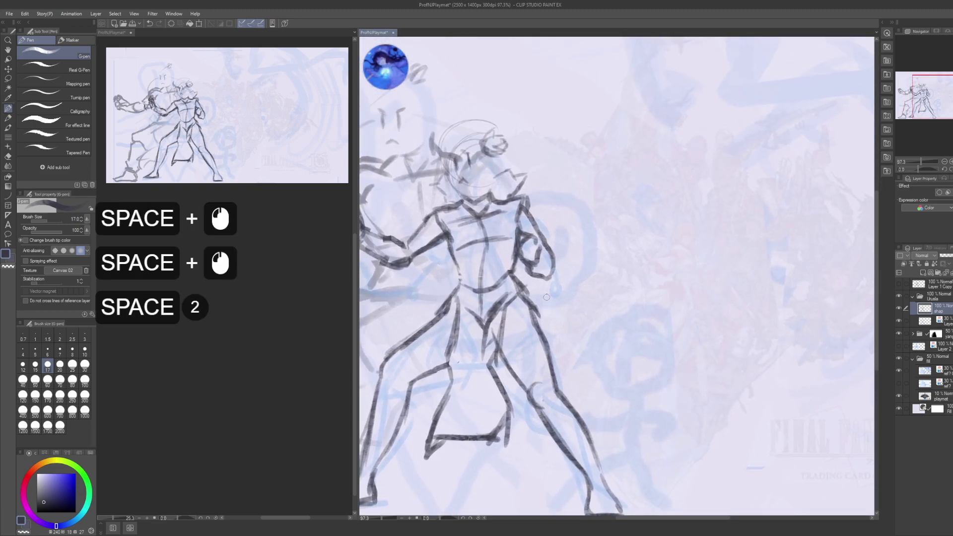
drag(552, 321, 562, 304)
key(ctrl+s)
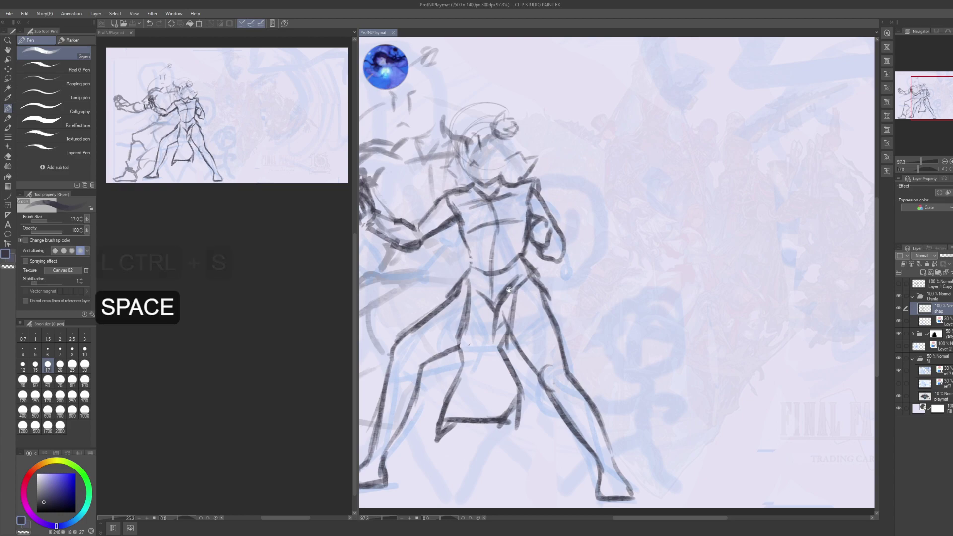
drag(476, 287, 616, 265)
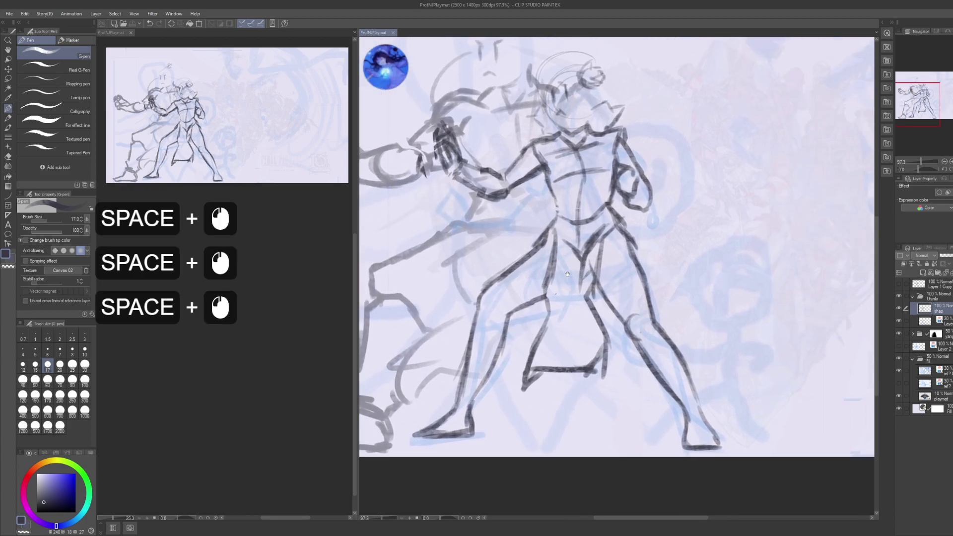
drag(718, 234, 659, 253)
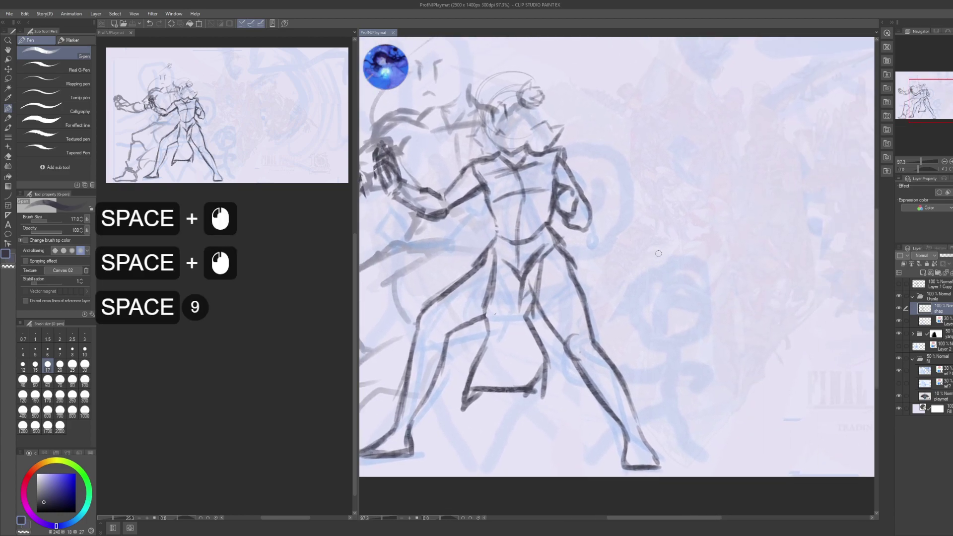
mouse_move(617, 281)
mouse_down()
mouse_move(662, 247)
mouse_move(681, 261)
mouse_move(608, 258)
mouse_move(612, 292)
mouse_up()
- Reposition the sketch layer slightly, nudging it up twice with Move layer
key(k)
drag(625, 246, 626, 251)
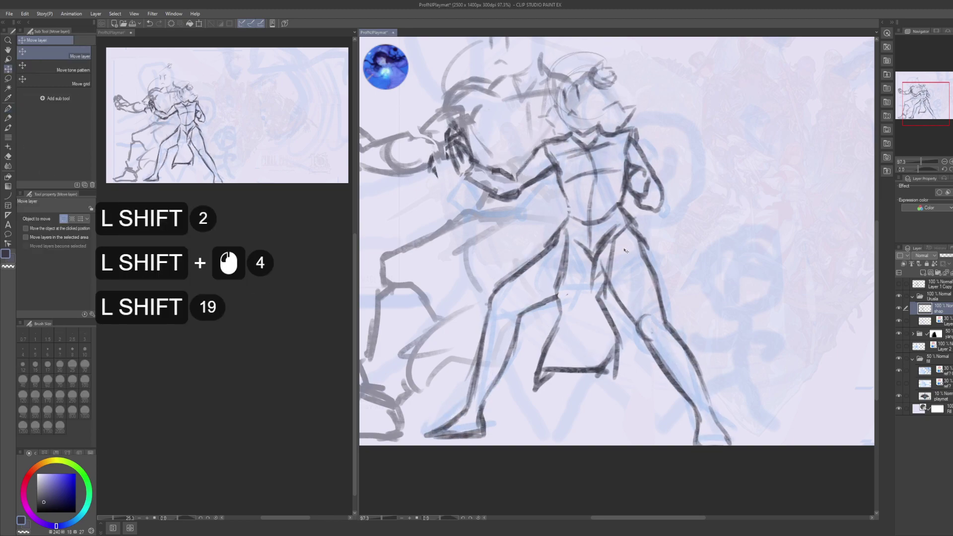
key(ctrl)
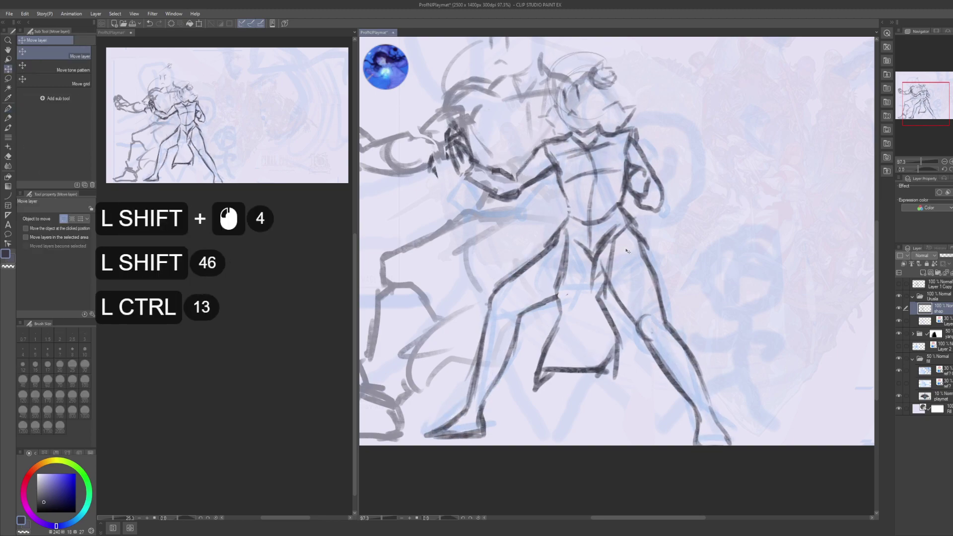
click(632, 250)
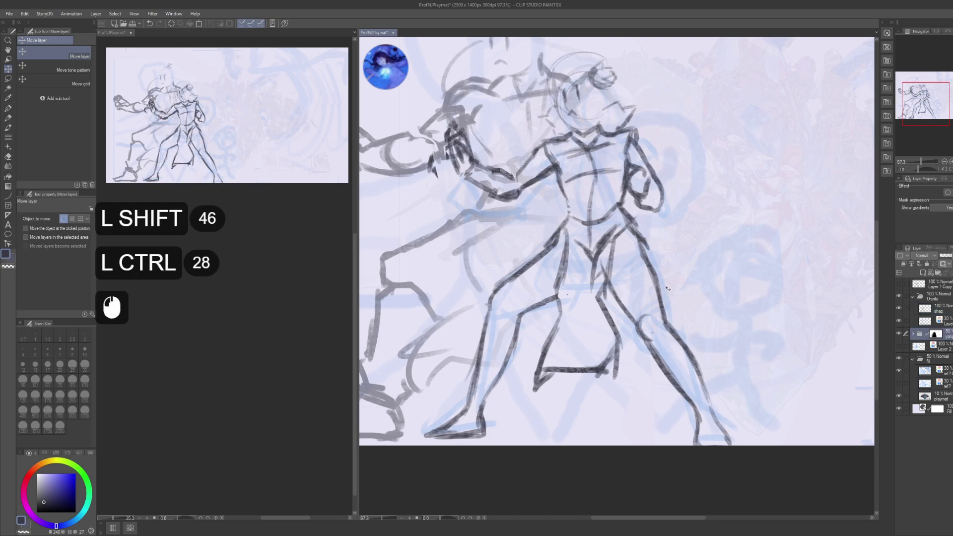
key(k)
key(Up)
key(Up)
key(Up)
key(Up)
key(Up)
key(Up)
key(Up)
key(Up)
key(Up)
key(Up)
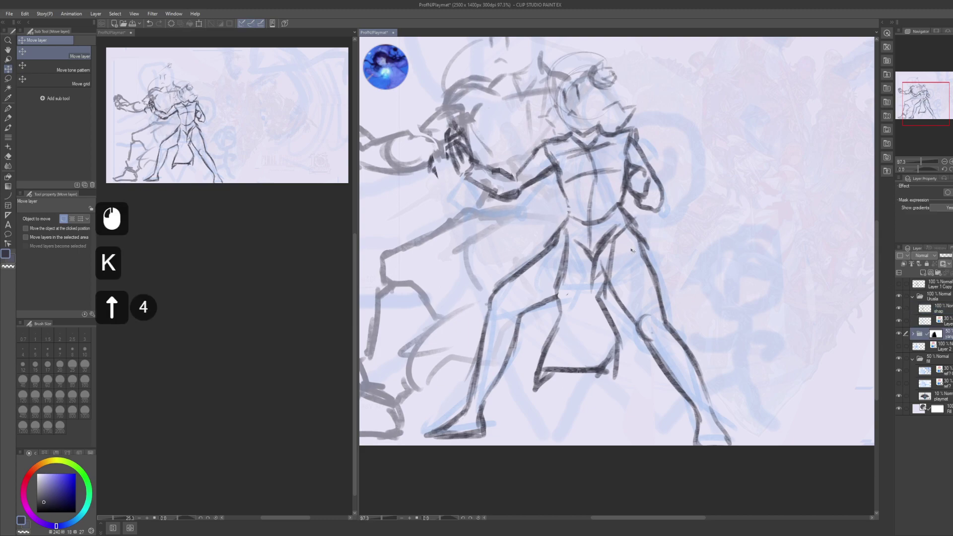
key(Up)
key(Up)
key(Up)
key(Up)
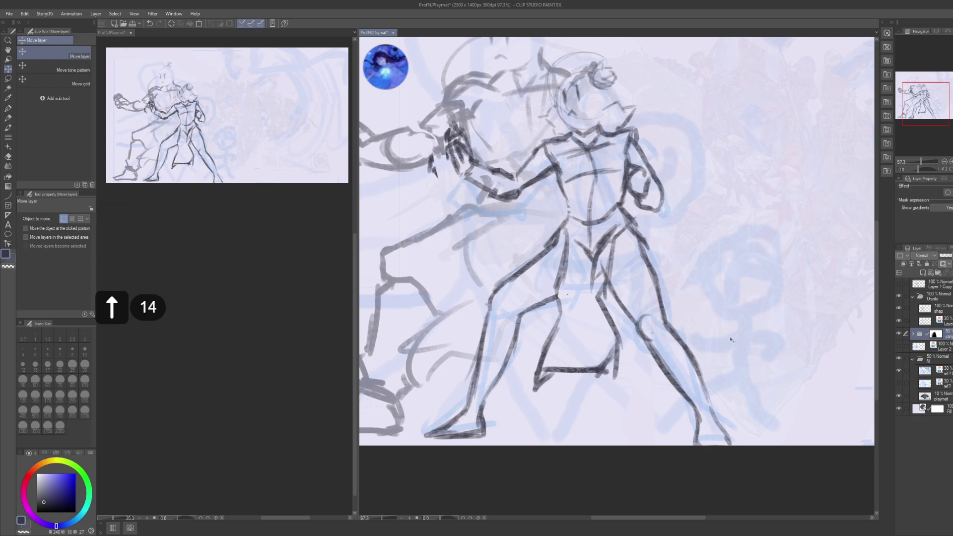
click(740, 403)
- Collapse the Urusla folder and duplicate the Layer 1 Copy layout layer, making it visible
click(927, 314)
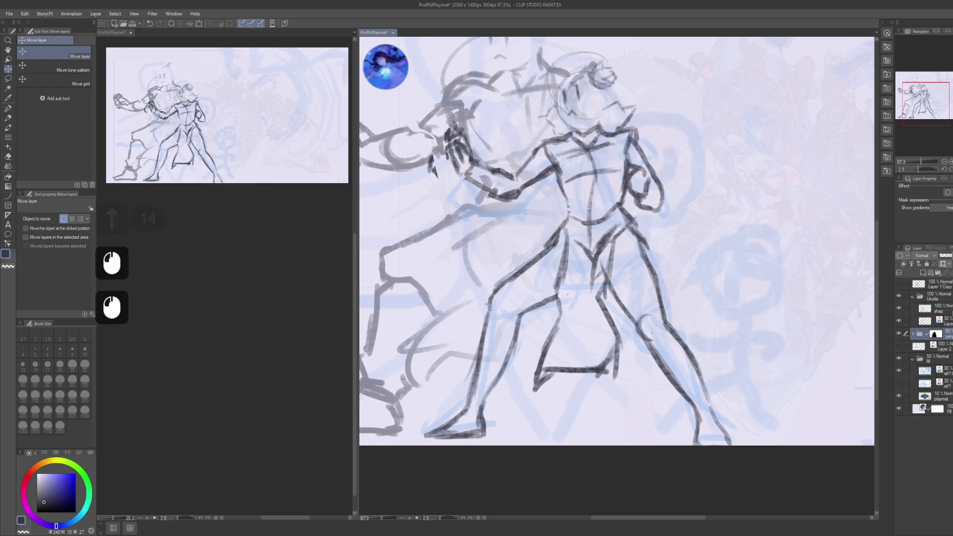
click(926, 313)
click(934, 302)
click(914, 298)
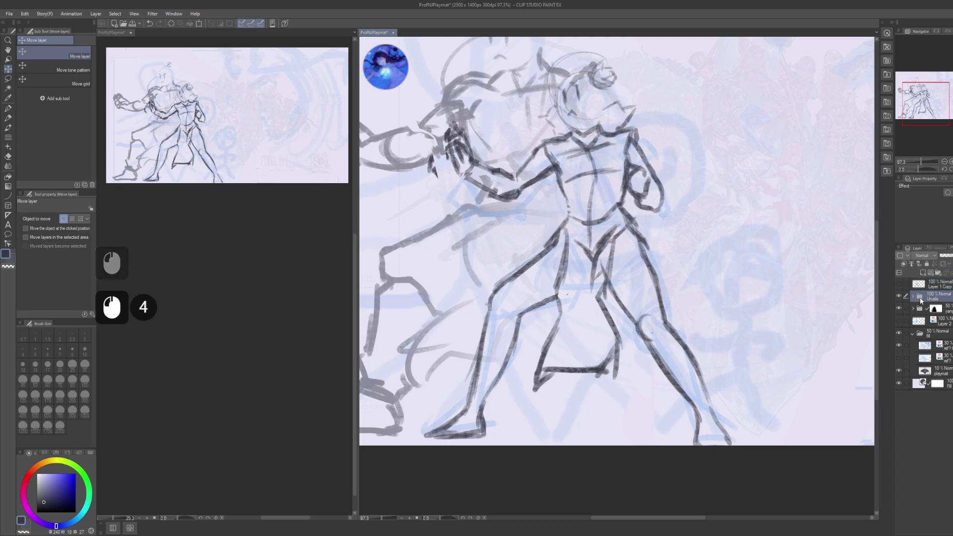
key(ctrl+c)
key(ctrl+v)
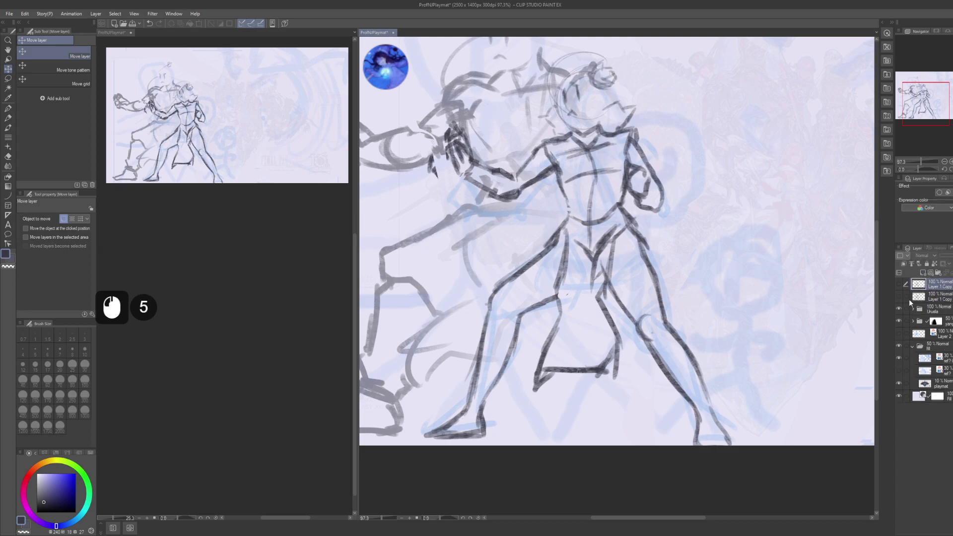
click(899, 297)
click(919, 297)
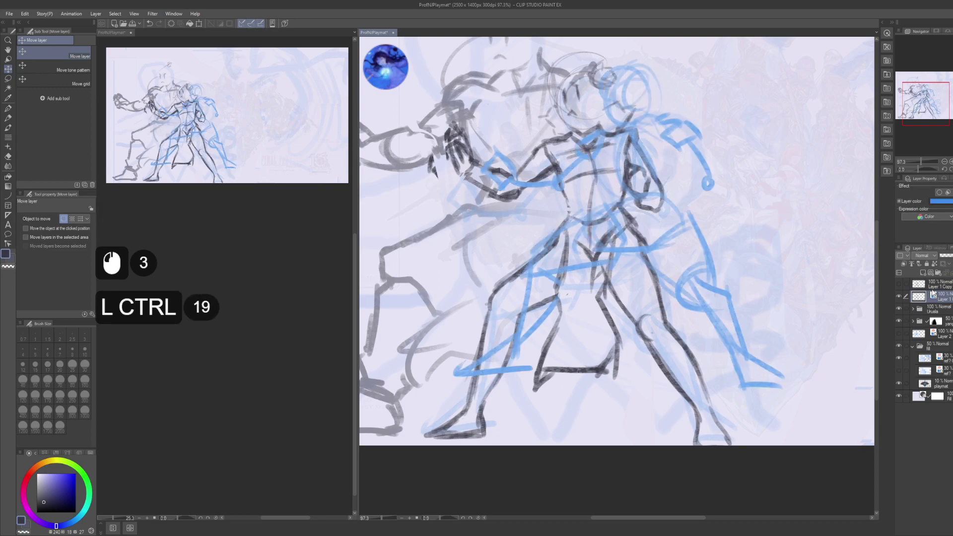
- Group the duplicated layer into a new folder named Sophie
key(ctrl+g)
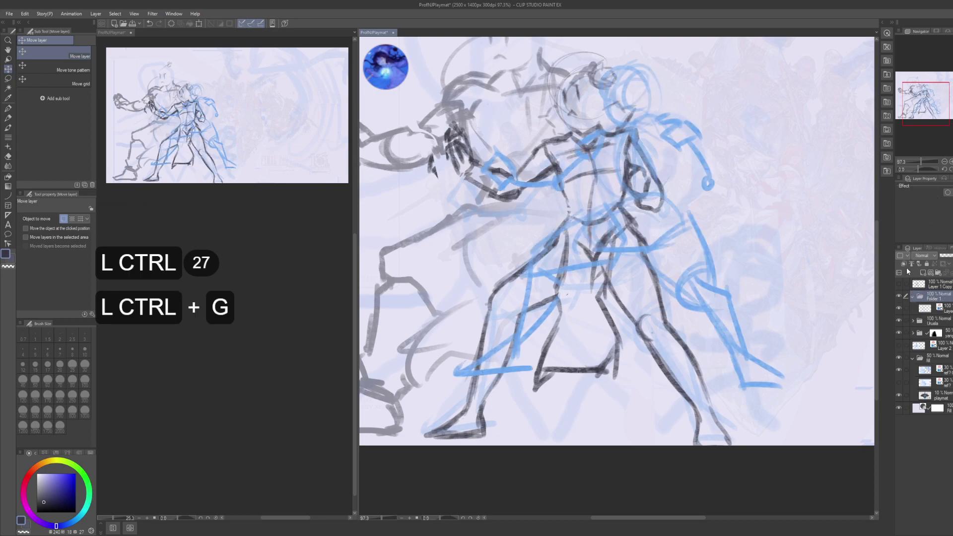
key(F2)
key(shift+s)
text(ophie)
key(Return)
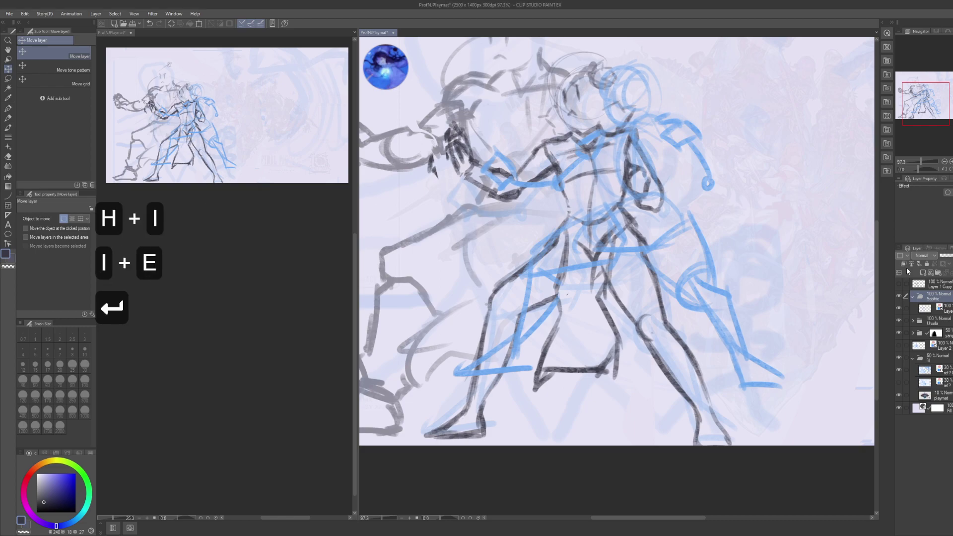
- Set the blue layout layer inside Sophie to 30% opacity
click(926, 309)
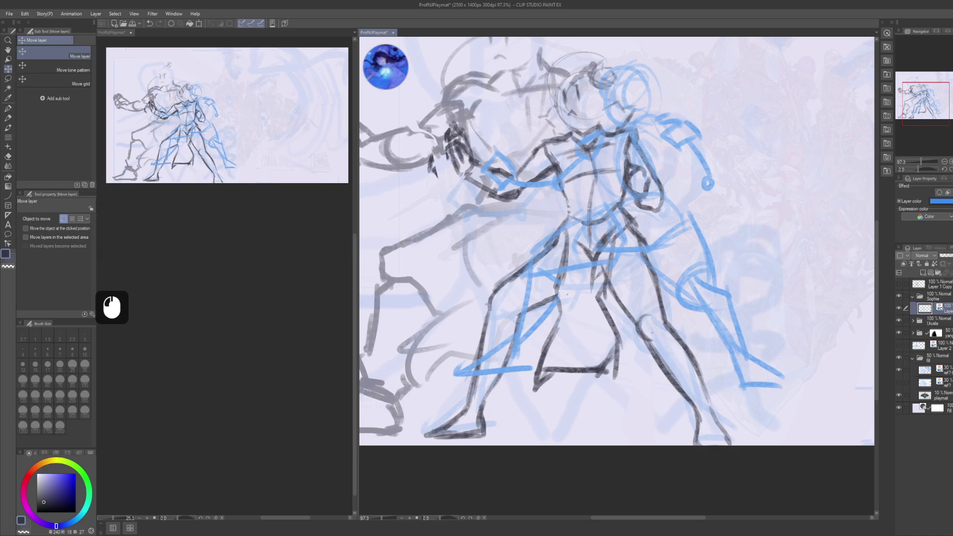
click(936, 256)
text(30)
key(KP_Enter)
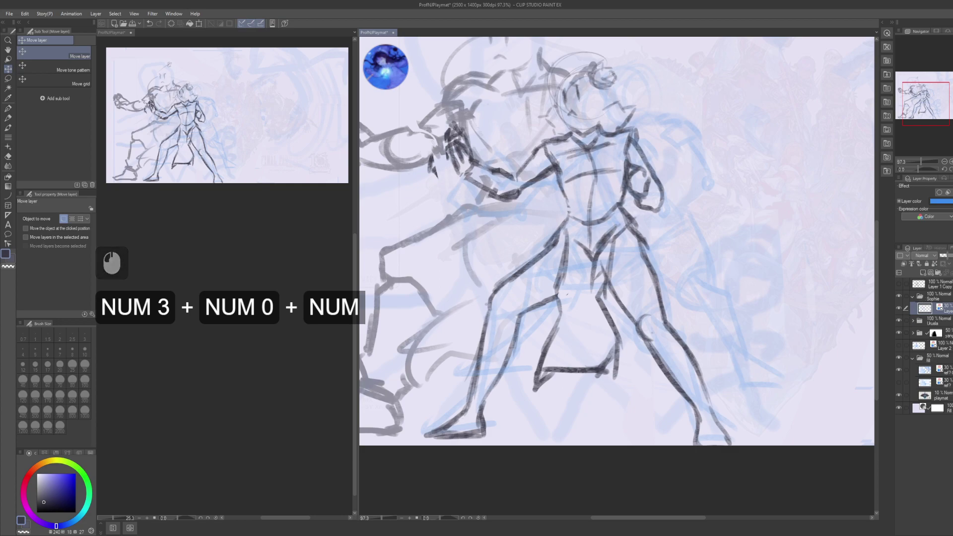
click(933, 321)
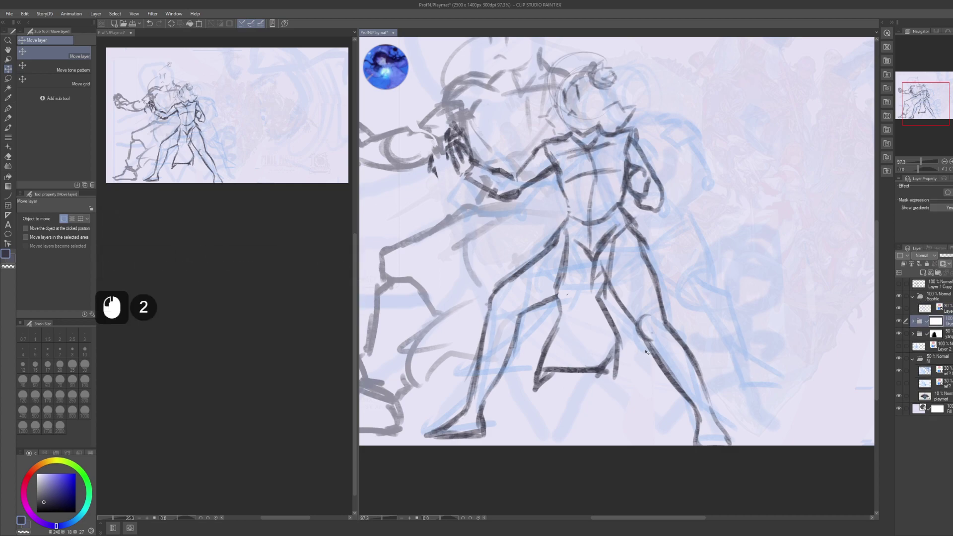
- Delete unwanted strokes via freehand selection and blur the sketch lines below the figure
key(m)
mouse_move(658, 138)
mouse_down()
mouse_move(657, 148)
mouse_move(622, 132)
mouse_up()
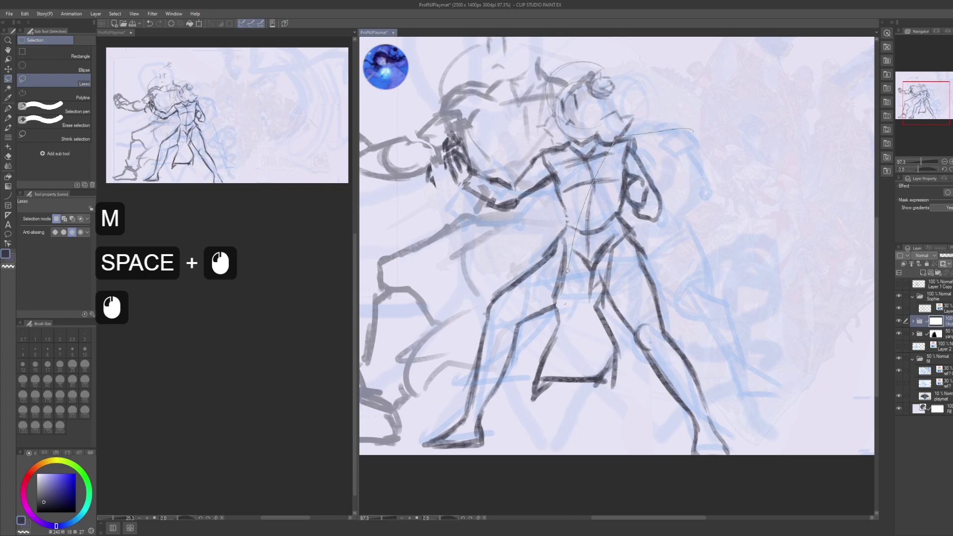
mouse_move(566, 271)
mouse_down()
mouse_move(715, 472)
mouse_move(747, 261)
mouse_up()
key(Delete)
key(ctrl+d)
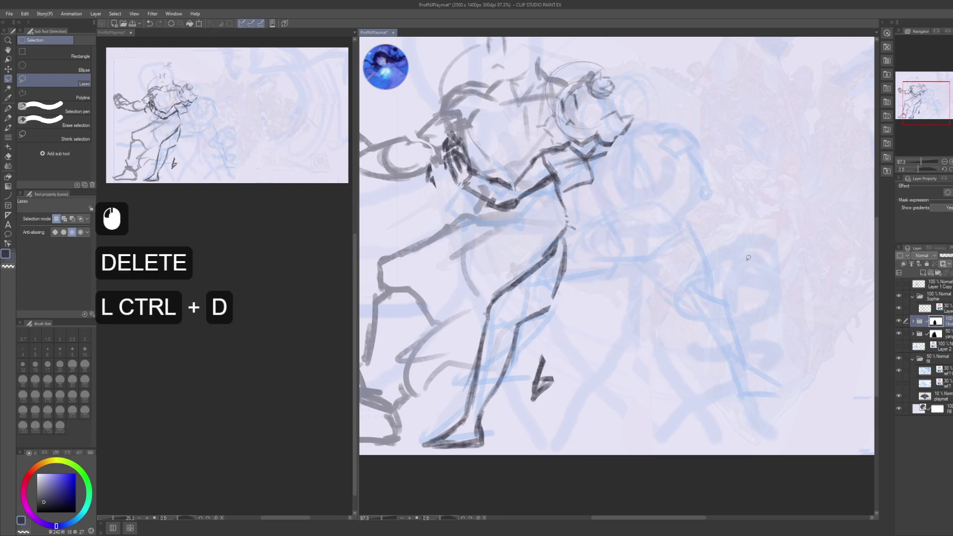
key(j)
click(652, 207)
mouse_move(652, 207)
mouse_down()
mouse_move(636, 222)
mouse_move(608, 348)
mouse_move(618, 316)
mouse_move(678, 239)
mouse_move(656, 249)
mouse_up()
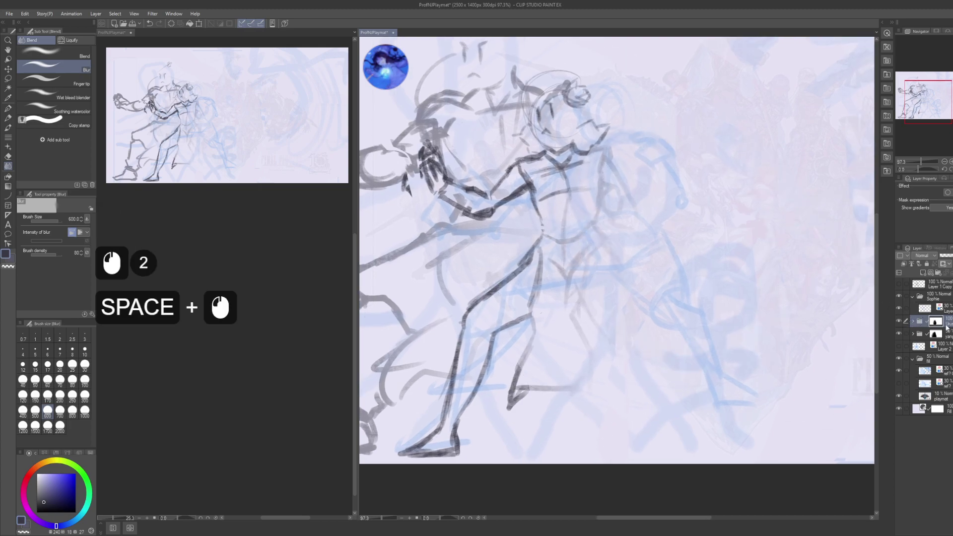
- Fade the grey sketch layer to 50% opacity
click(936, 334)
click(936, 334)
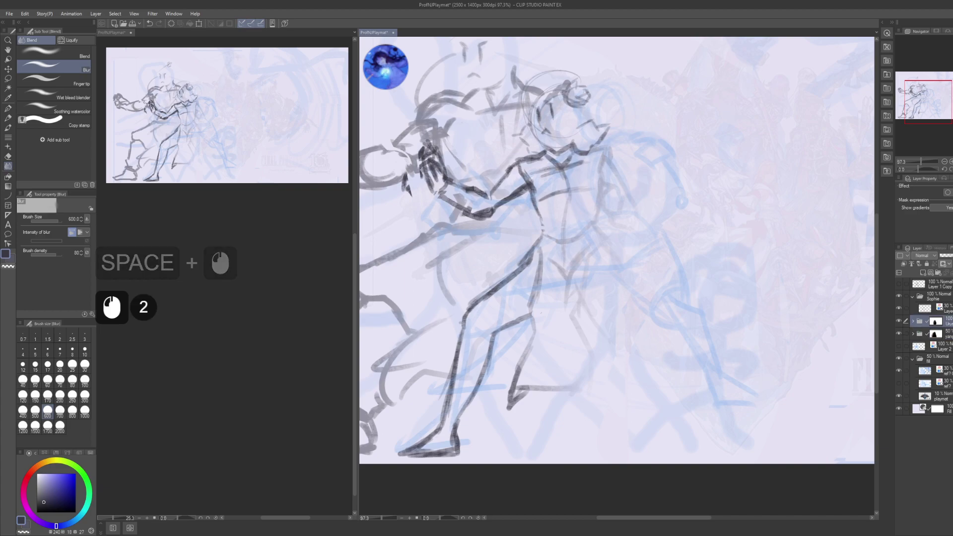
text(50)
key(KP_Enter)
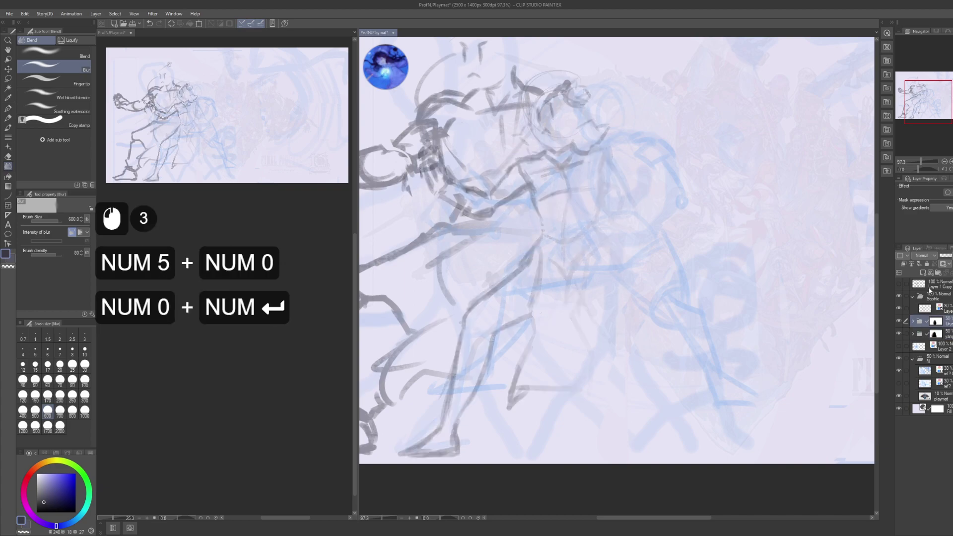
- Restore the blue sketch layer in the Sophie folder to full opacity
drag(811, 308, 803, 311)
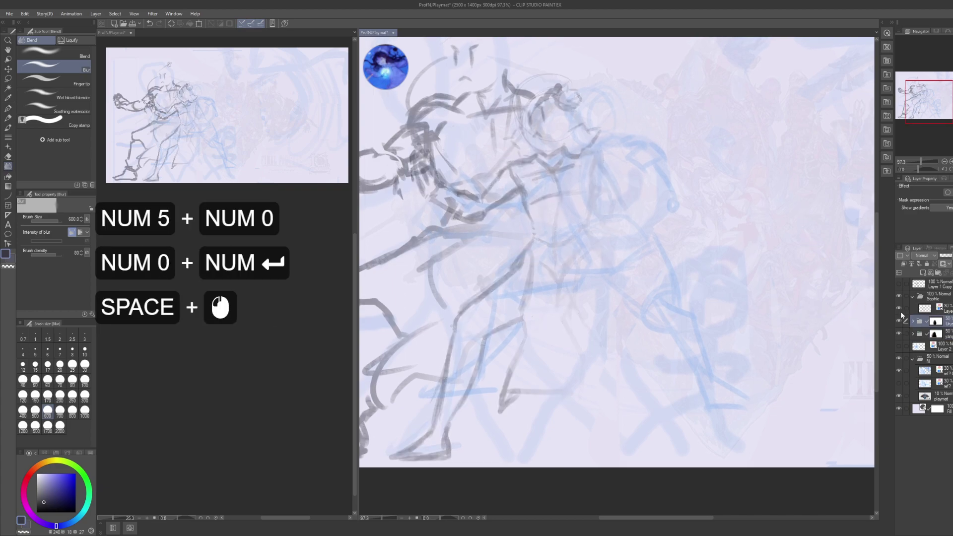
click(949, 308)
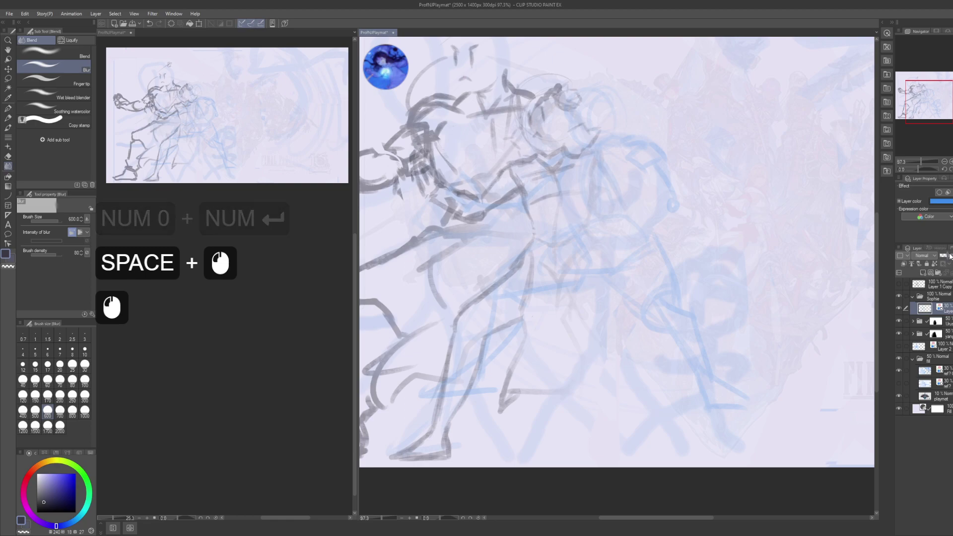
click(940, 287)
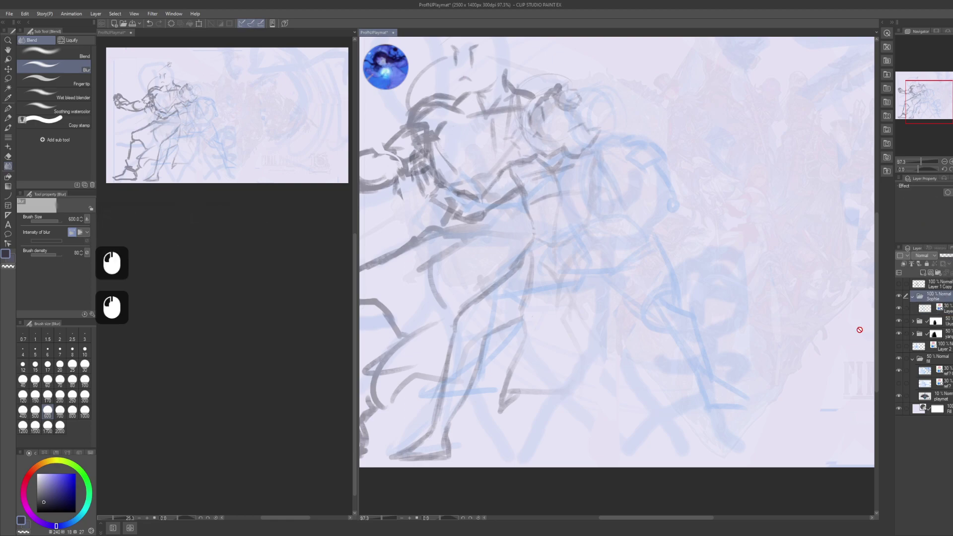
click(745, 328)
click(833, 351)
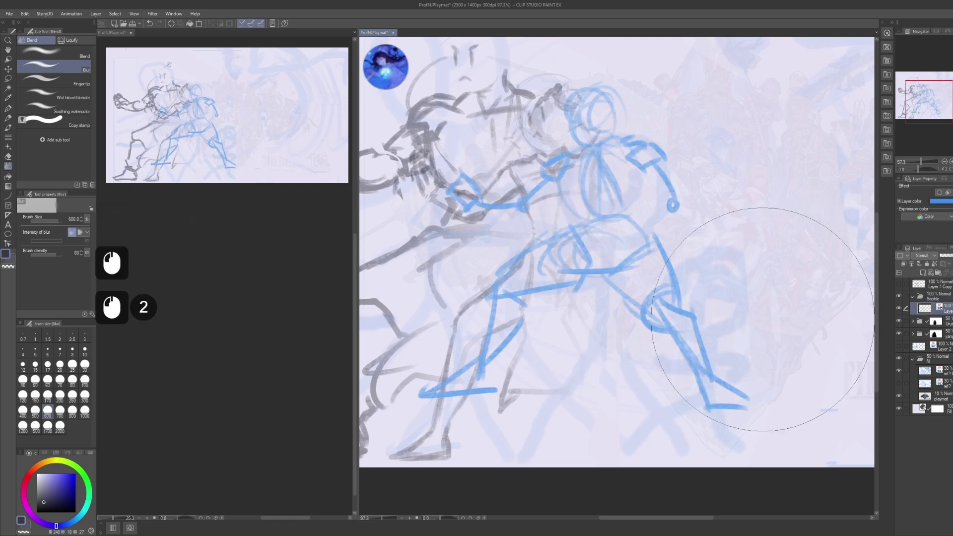
drag(834, 351, 846, 358)
click(720, 358)
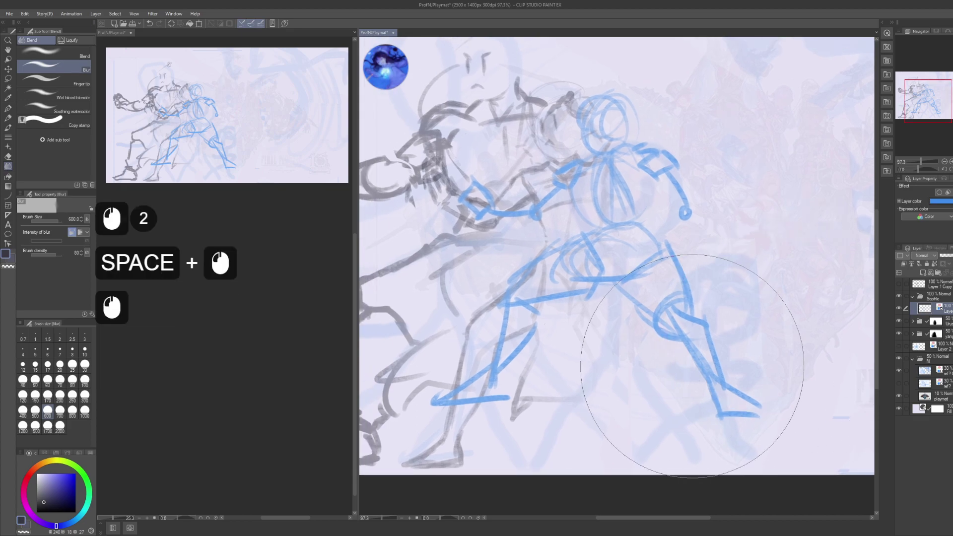
- Move the blue sketch down over the grey one and save the file
key(k)
mouse_move(714, 296)
mouse_down()
mouse_move(703, 304)
mouse_move(704, 318)
mouse_up()
mouse_move(707, 328)
mouse_down()
mouse_move(714, 318)
mouse_move(733, 342)
mouse_move(720, 367)
mouse_move(722, 358)
mouse_up()
key(ctrl+s)
scroll(191, 324, down, 9)
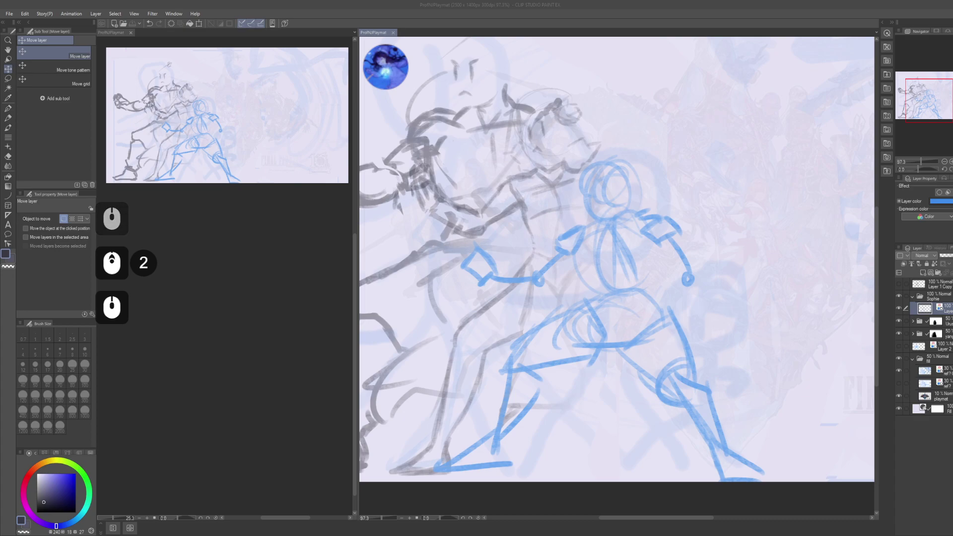
- Drag the Urus folder above the Sophie folder in the Layer panel
click(936, 321)
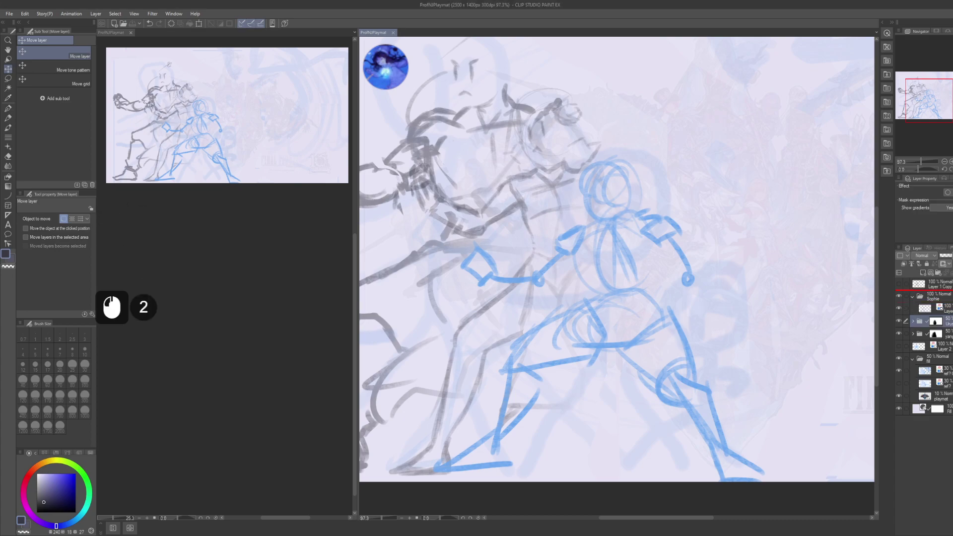
drag(933, 292, 933, 291)
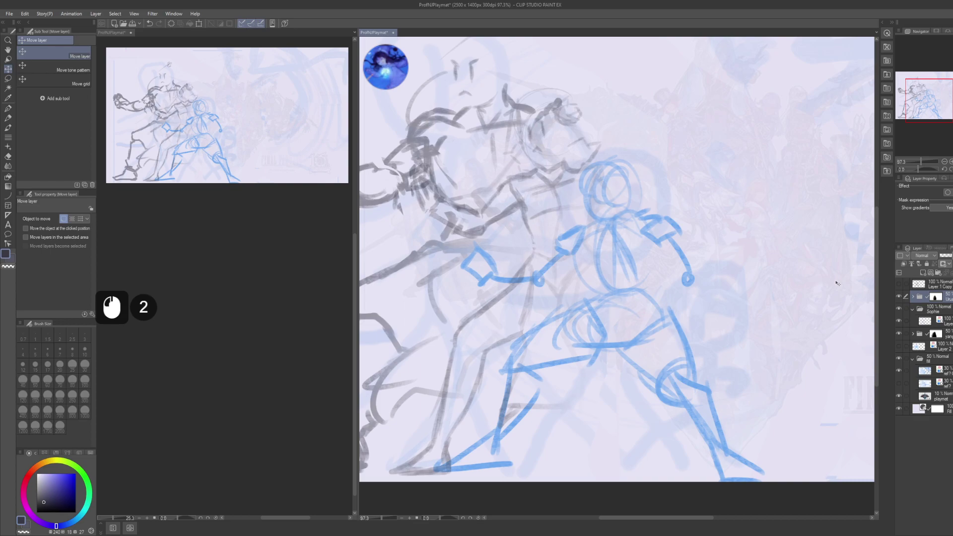
double_click(913, 296)
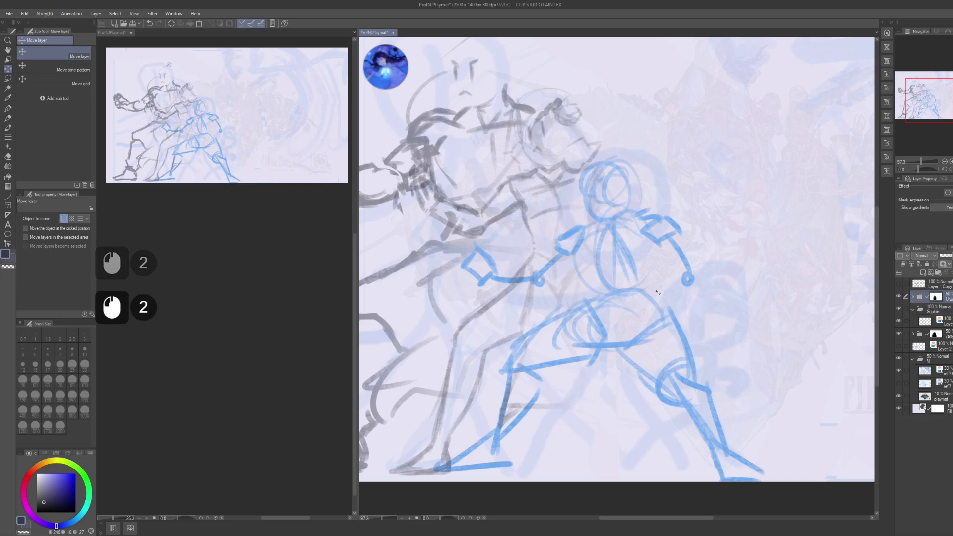
key(ctrl)
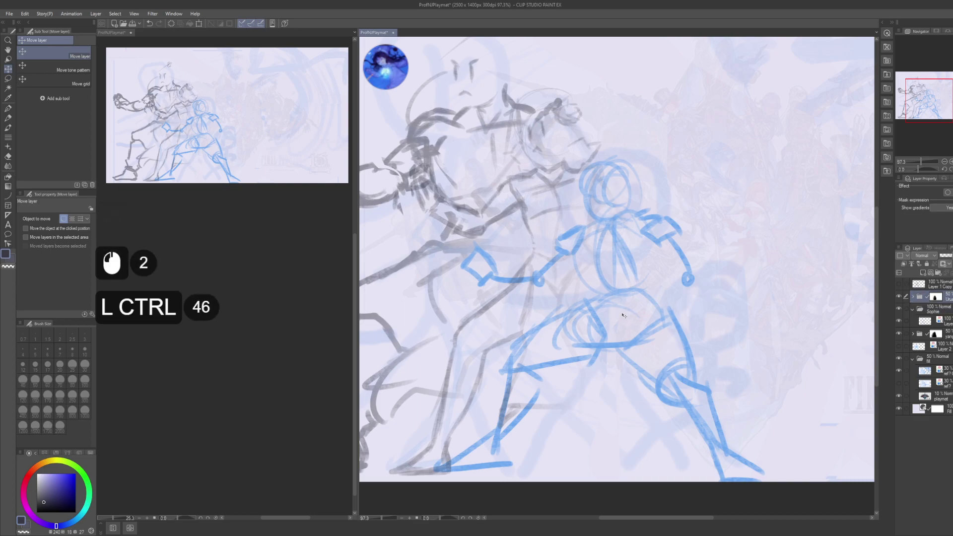
key(ctrl+t)
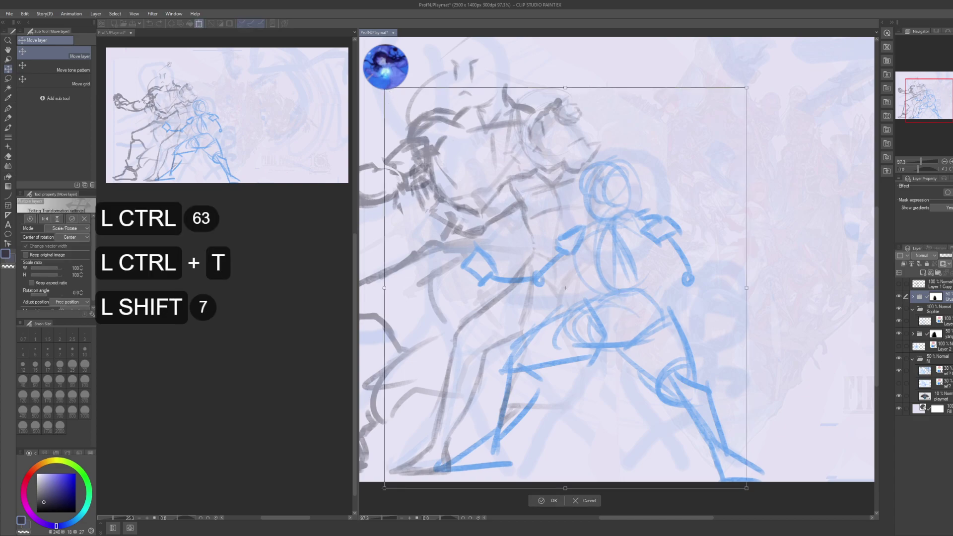
- Scale the grey Urus sketch down to about 96%, shift it right, and apply
drag(391, 91, 415, 103)
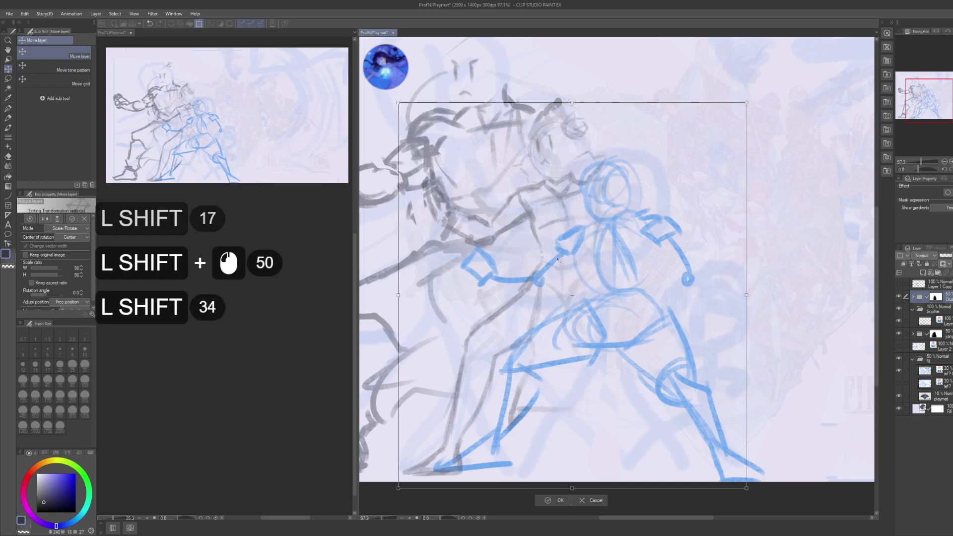
drag(399, 102, 399, 104)
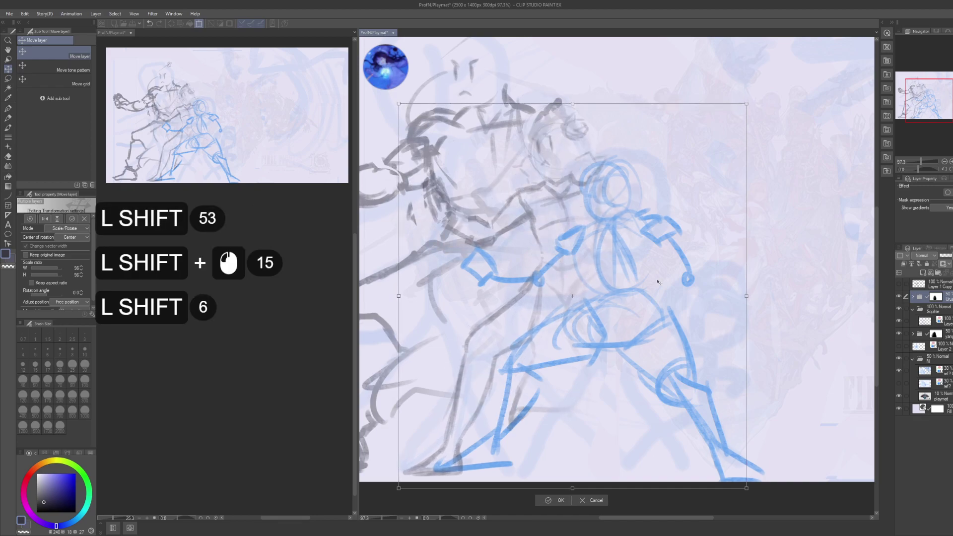
drag(644, 342, 681, 348)
key(ctrl+shift+z)
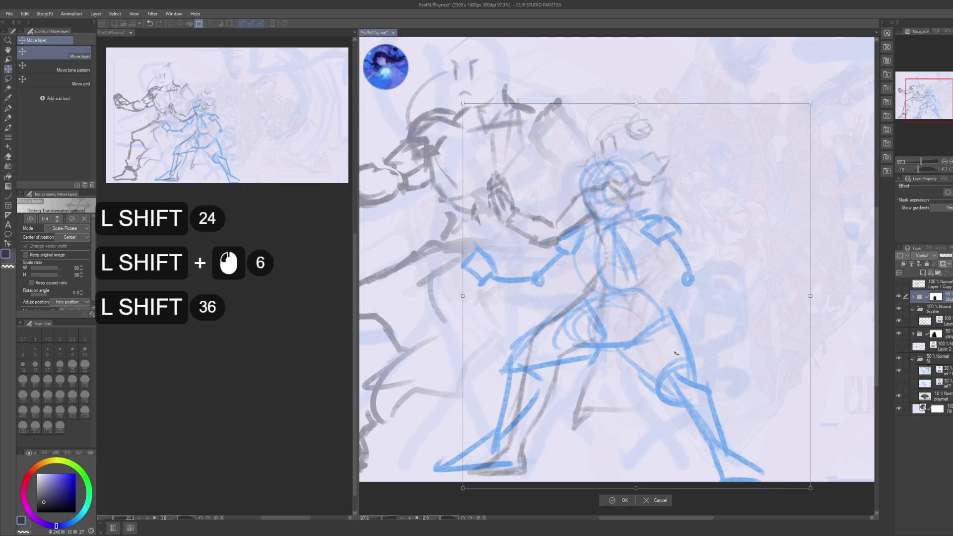
key(Return)
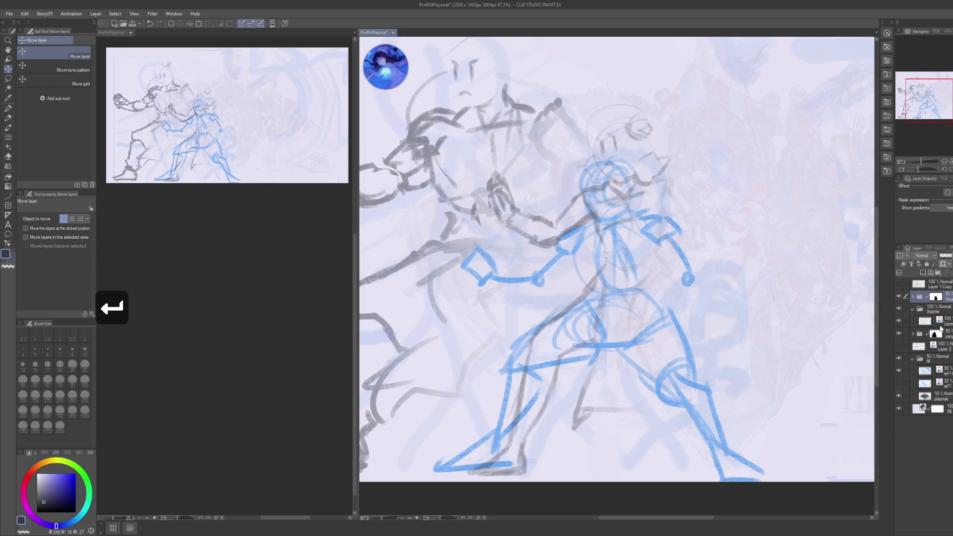
- Move the blue Sophie sketch up and to the left
click(933, 321)
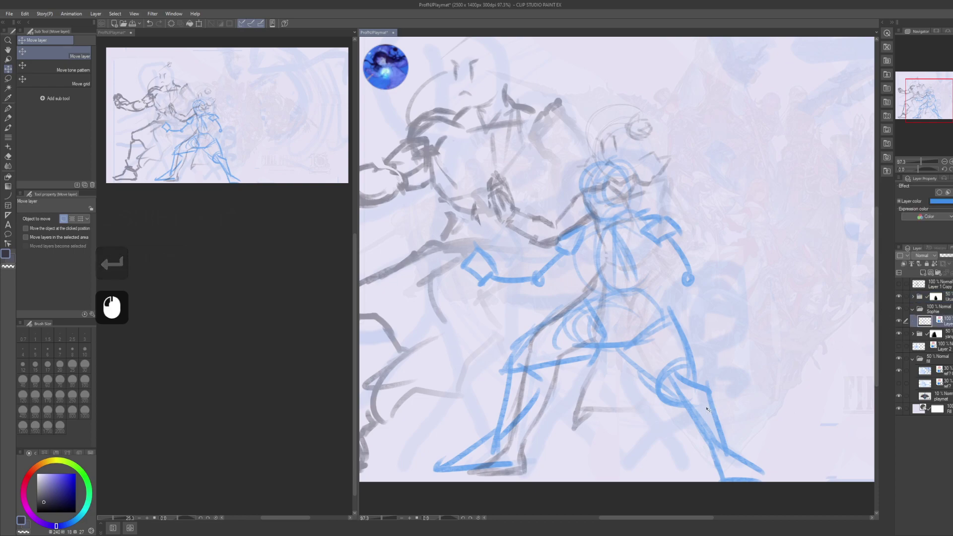
key(k)
key(shift)
key(shift)
key(shift)
key(shift)
key(shift)
key(shift)
mouse_move(740, 427)
mouse_down()
mouse_move(715, 436)
mouse_move(690, 393)
mouse_up()
key(ctrl)
key(ctrl+z)
key(ctrl+z)
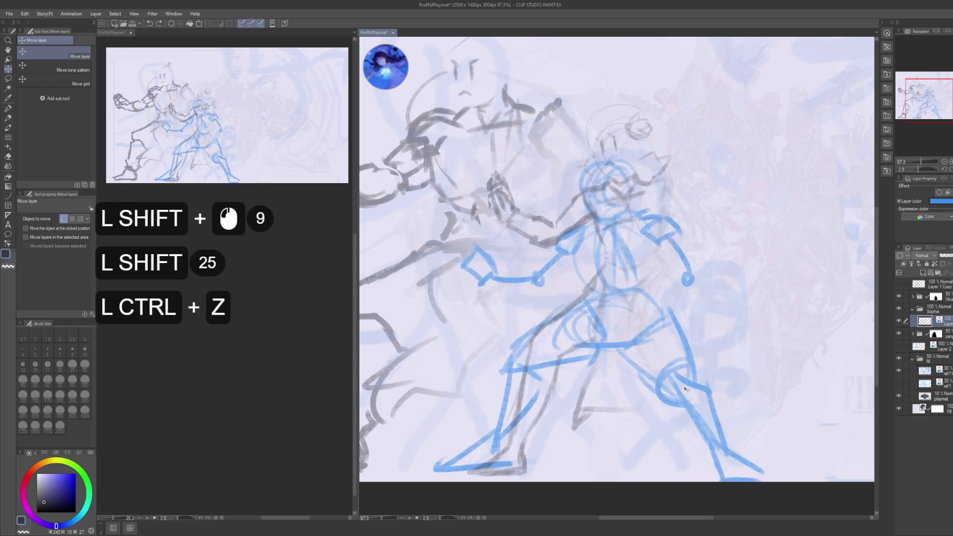
key(ctrl+shift+z)
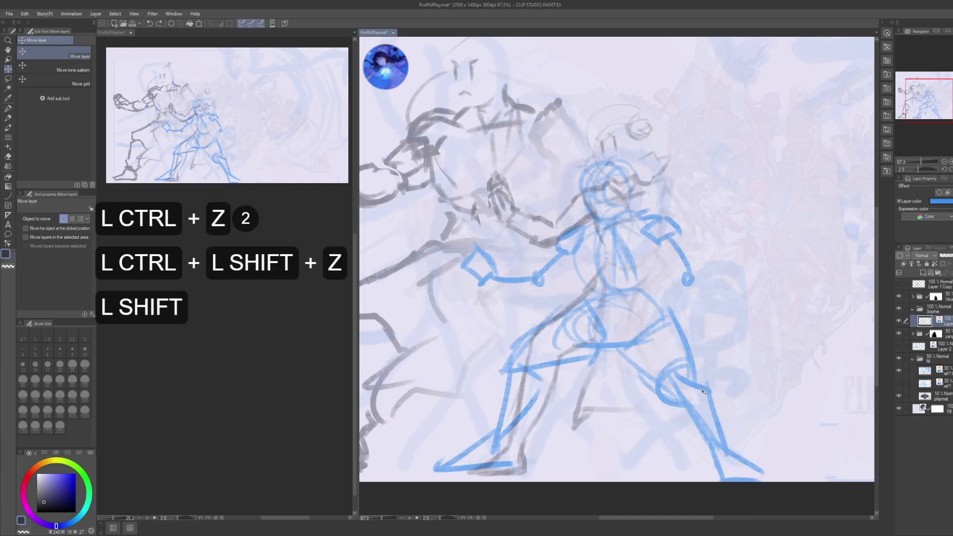
- Transform the blue sketch to about 103% wide, 125% tall, tilted -1°, and apply
drag(689, 391, 645, 394)
key(ctrl+t)
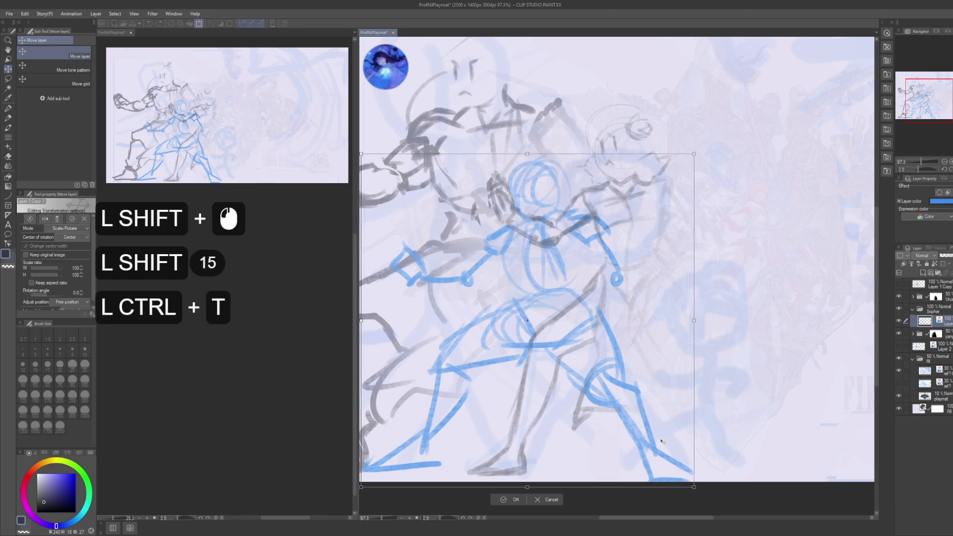
drag(698, 315, 773, 321)
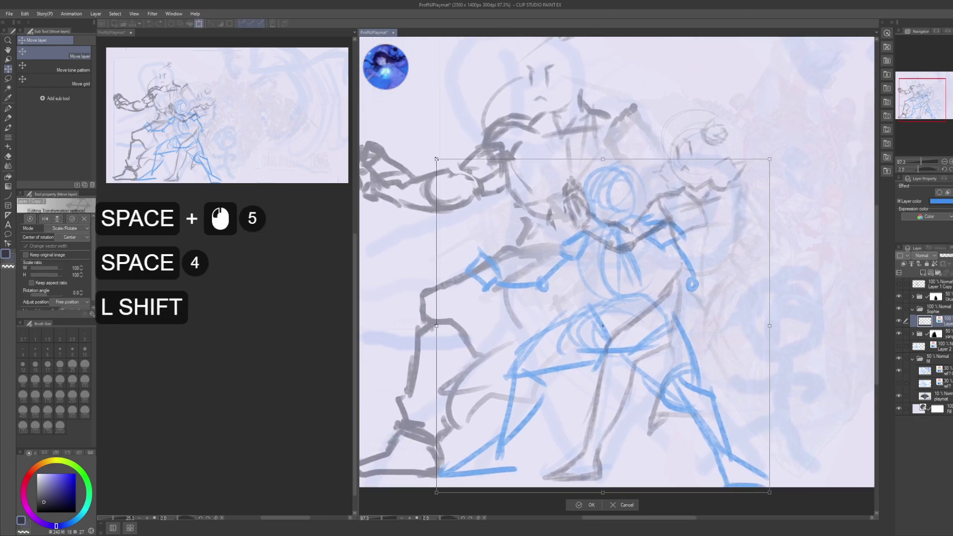
mouse_move(437, 160)
mouse_down()
mouse_move(348, 69)
mouse_move(353, 75)
mouse_up()
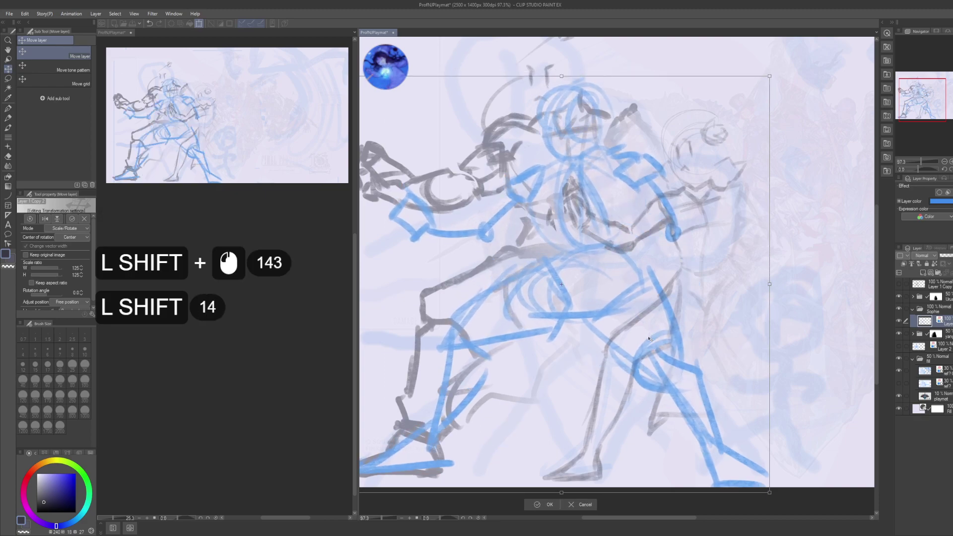
drag(651, 336, 675, 335)
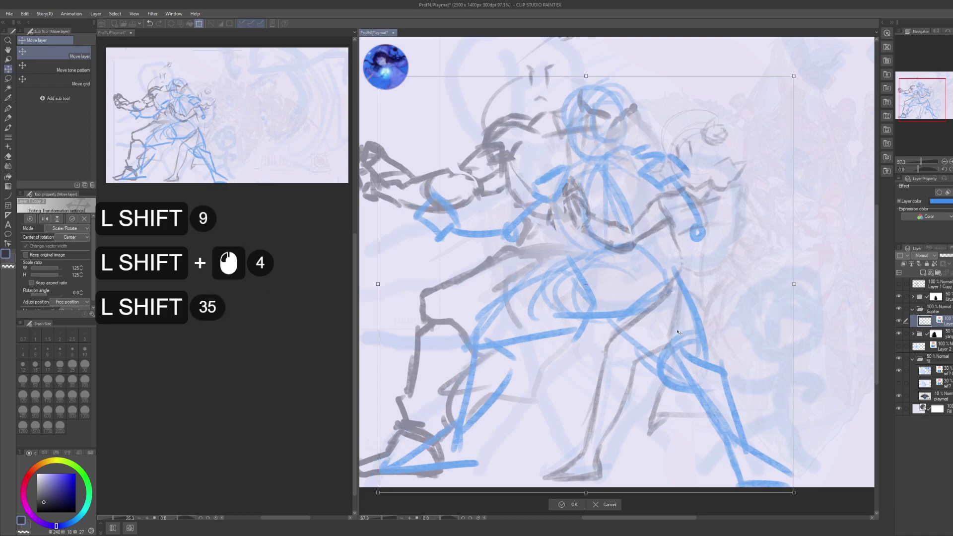
drag(793, 284, 720, 279)
drag(686, 321, 715, 315)
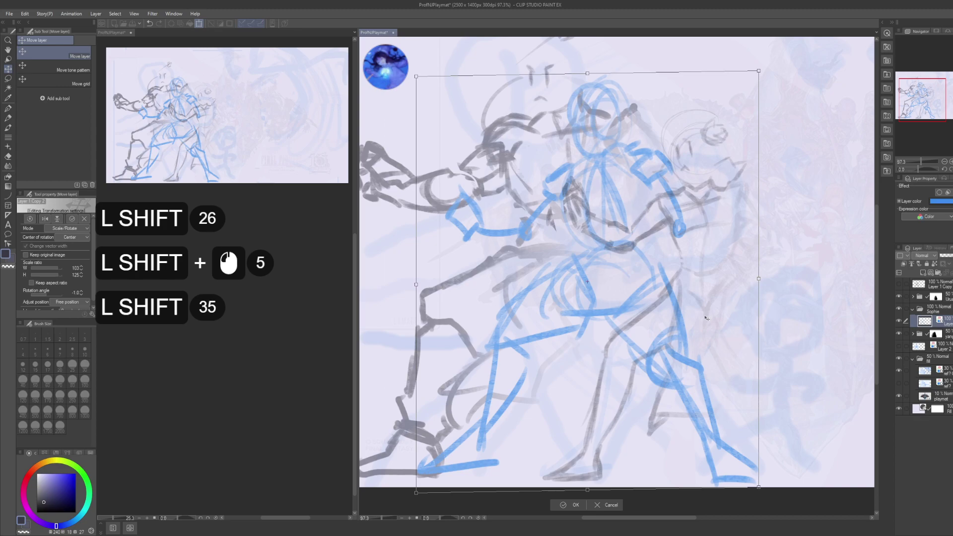
drag(706, 318, 711, 321)
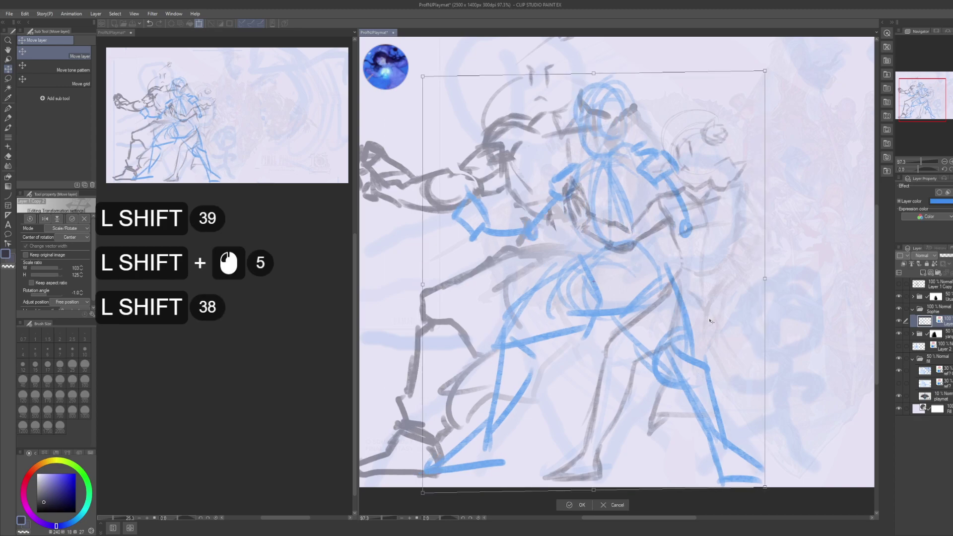
key(Return)
key(Return)
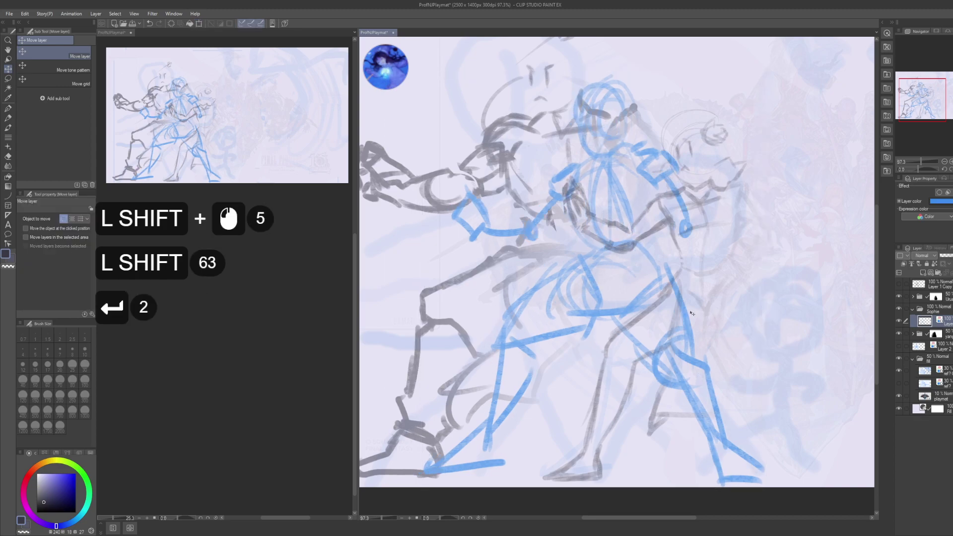
- Toggle the Urul folder's mask and select the entire canvas
mouse_move(712, 324)
mouse_down()
mouse_move(714, 334)
mouse_move(689, 339)
mouse_up()
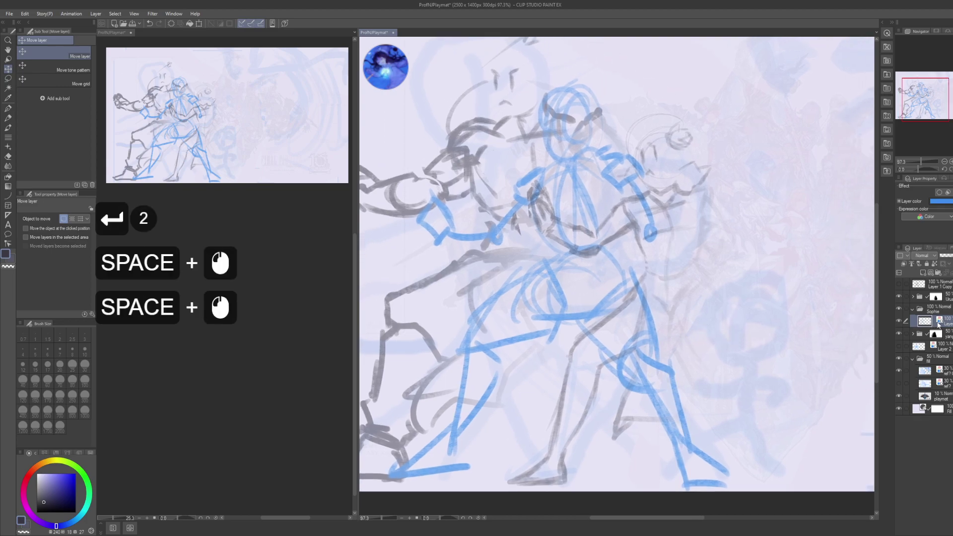
drag(828, 355, 771, 346)
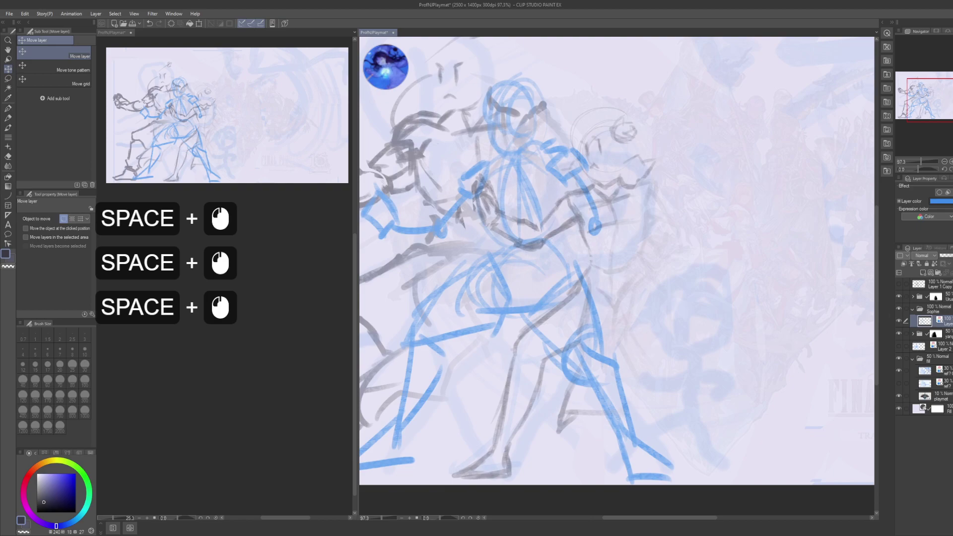
click(939, 296)
shift+click(939, 297)
shift+click(939, 296)
shift+click(940, 297)
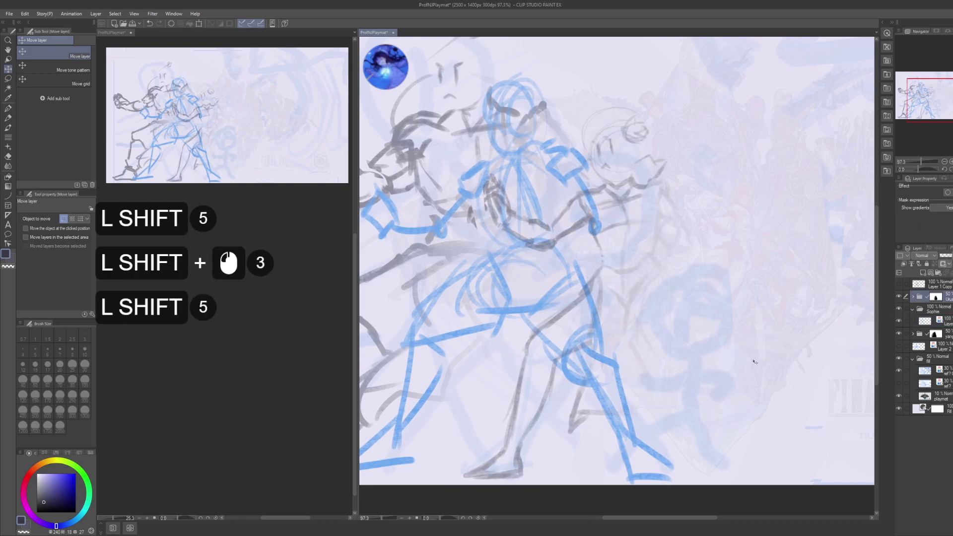
click(940, 296)
key(ctrl+a)
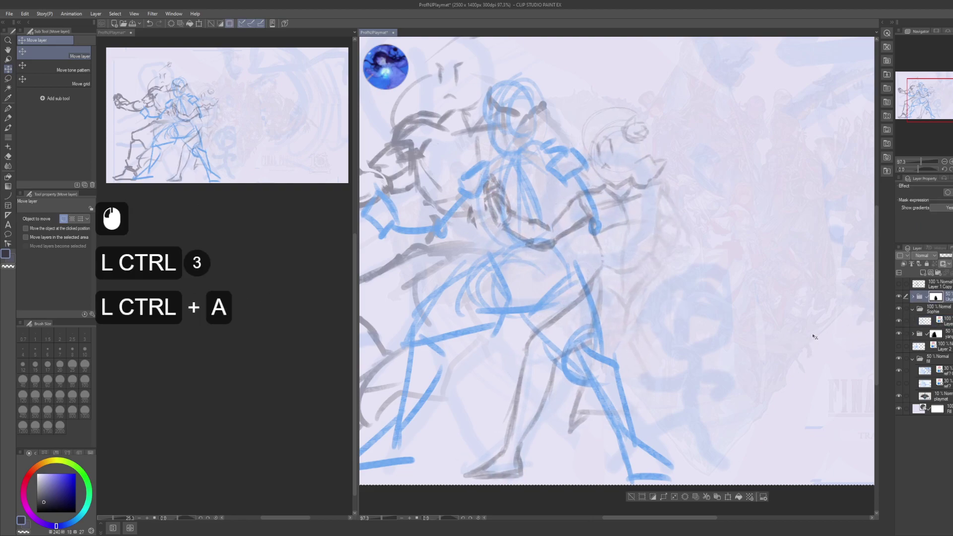
- Lasso around the right-hand figure and delete the stray strokes inside the selection
key(g)
drag(788, 287, 743, 286)
click(742, 286)
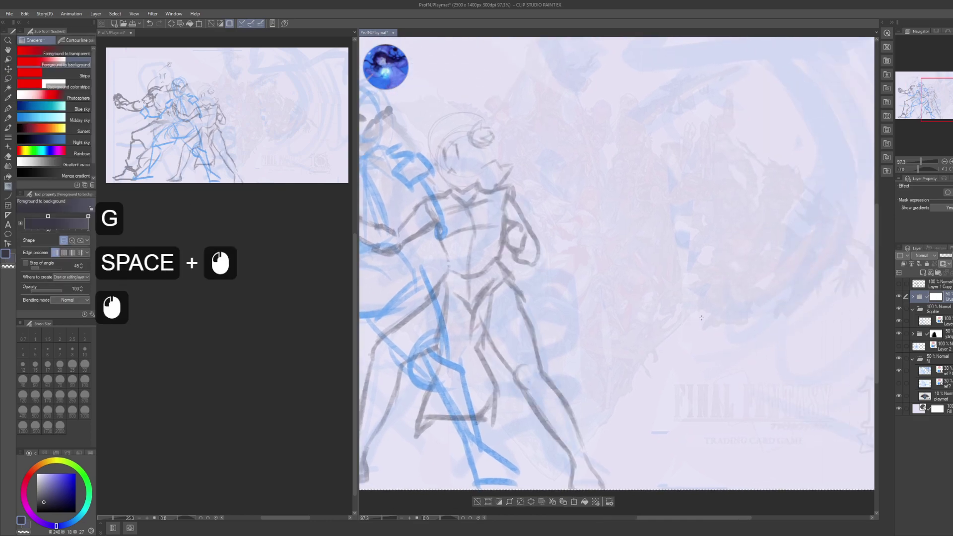
drag(807, 321, 814, 327)
mouse_move(650, 332)
mouse_down()
mouse_move(714, 330)
mouse_move(605, 462)
mouse_up()
key(m)
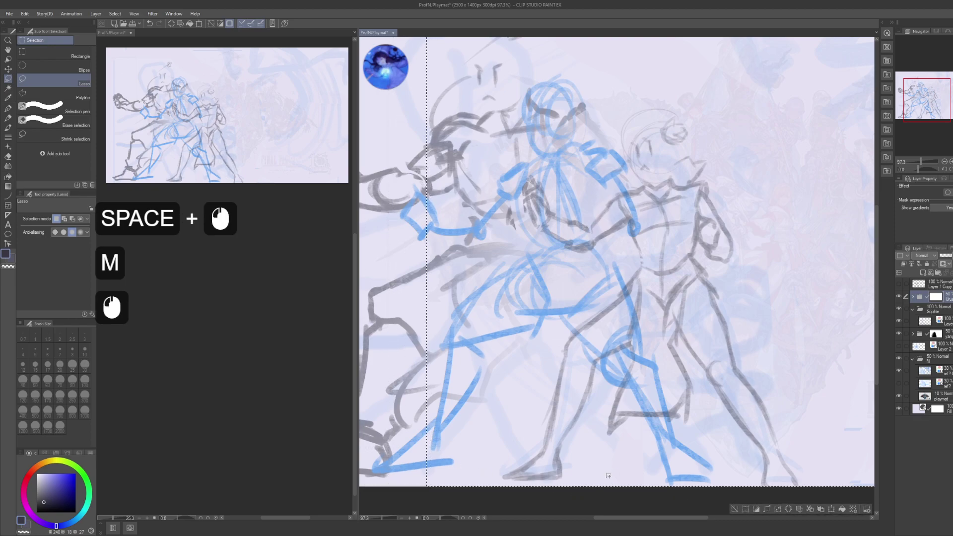
key(ctrl+d)
mouse_move(454, 473)
mouse_down()
mouse_move(613, 495)
mouse_move(648, 420)
mouse_move(628, 353)
mouse_up()
mouse_move(672, 242)
mouse_down()
mouse_move(536, 119)
mouse_move(456, 471)
mouse_up()
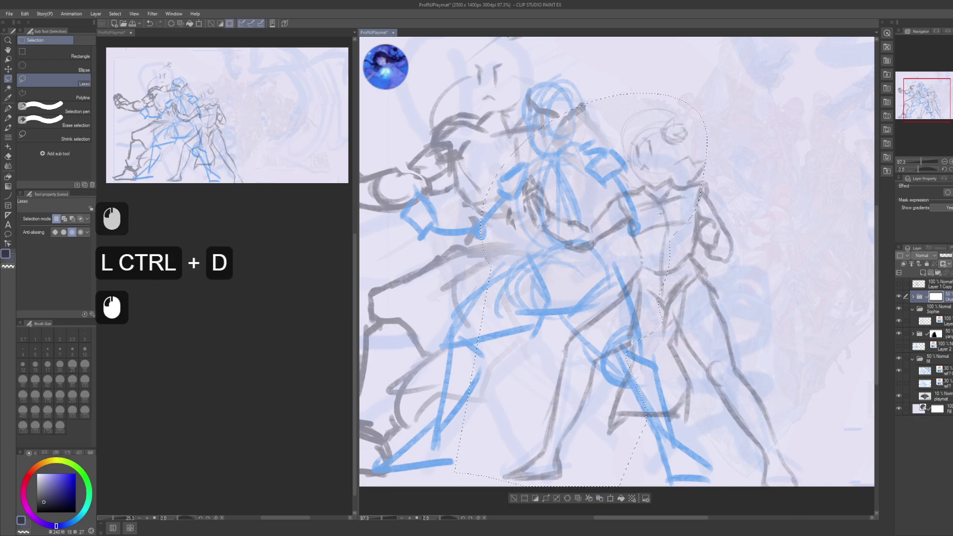
click(937, 305)
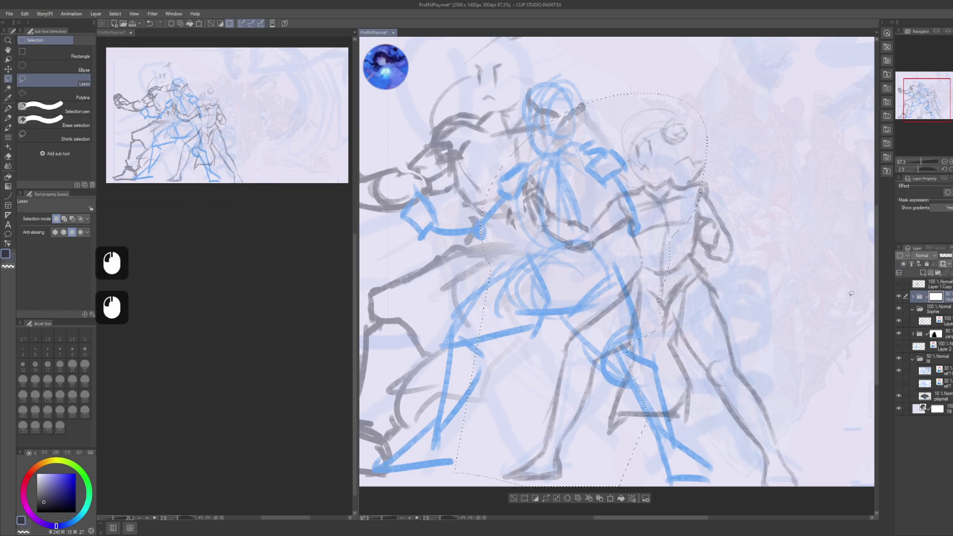
key(Delete)
key(ctrl+d)
- Blur the right figure's lines and its lower legs
key(j)
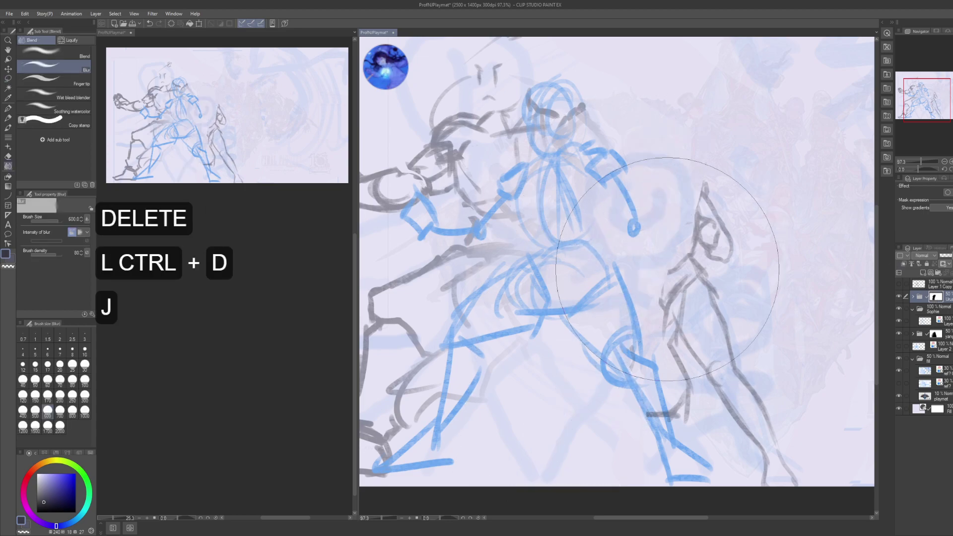
mouse_move(668, 270)
mouse_down()
mouse_move(695, 238)
mouse_move(690, 214)
mouse_move(646, 307)
mouse_up()
mouse_move(620, 347)
mouse_down()
mouse_move(617, 378)
mouse_move(655, 325)
mouse_move(689, 333)
mouse_up()
key(space)
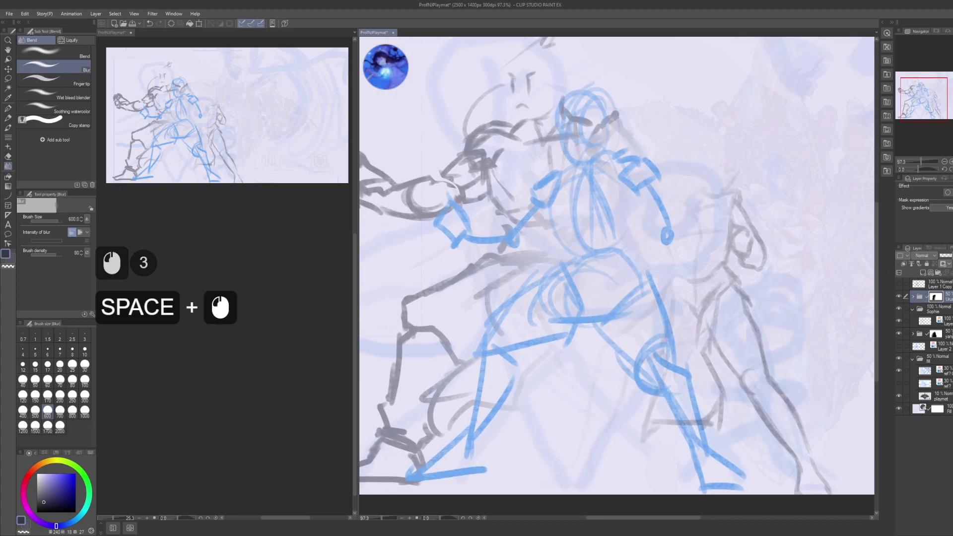
- In the yang folder, lasso the head and torso area and erase the grey strokes there
click(935, 335)
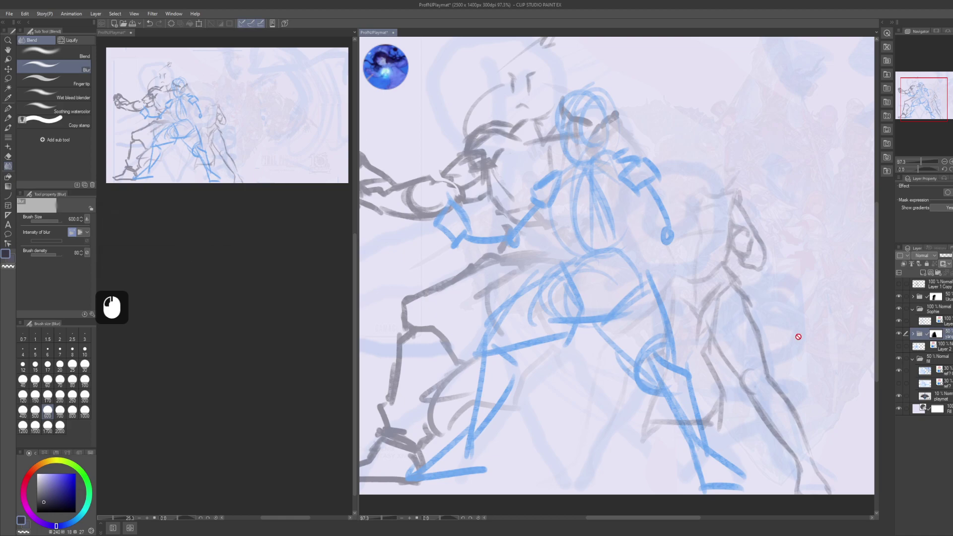
key(m)
mouse_move(651, 106)
mouse_down()
mouse_move(573, 83)
mouse_move(512, 201)
mouse_move(650, 289)
mouse_up()
key(Delete)
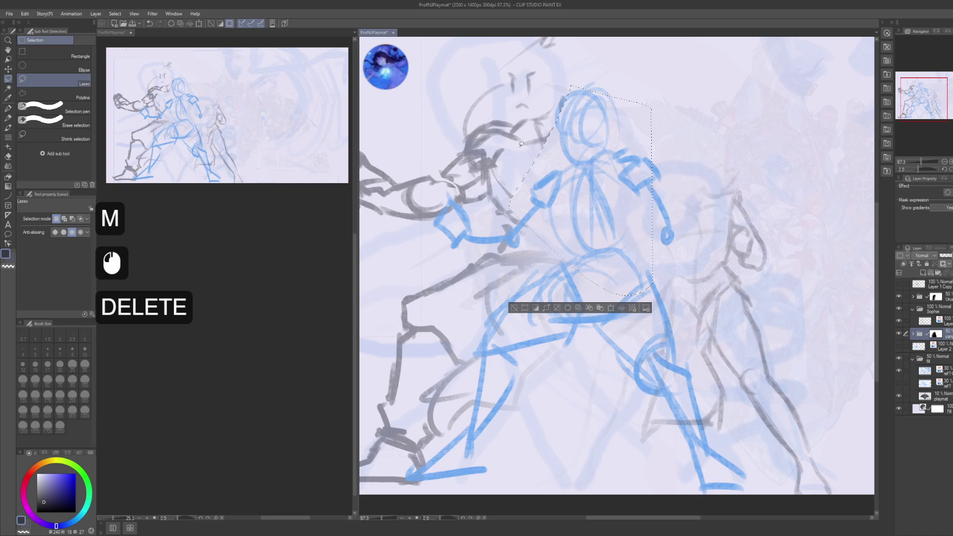
key(ctrl+d)
- Blur the sketch lines near the blue figure's head
click(926, 346)
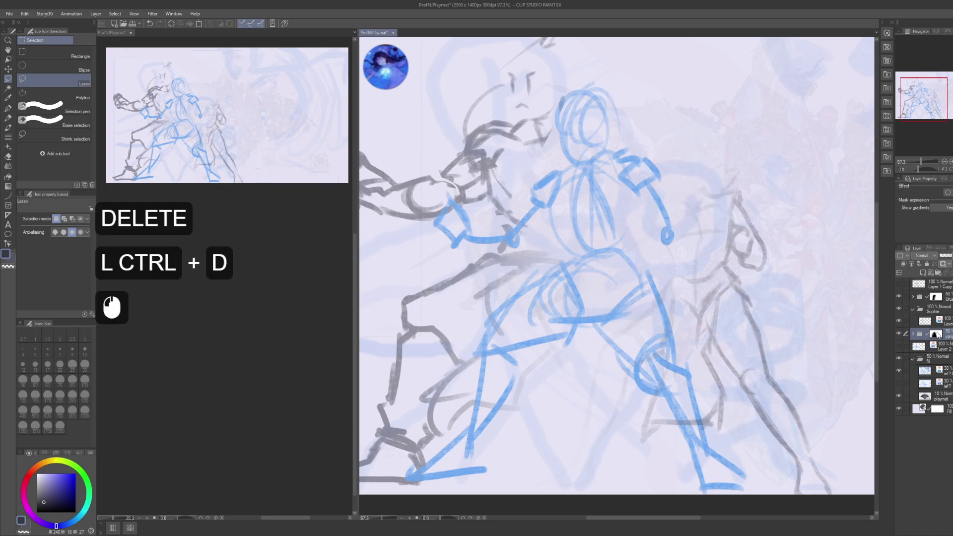
key(j)
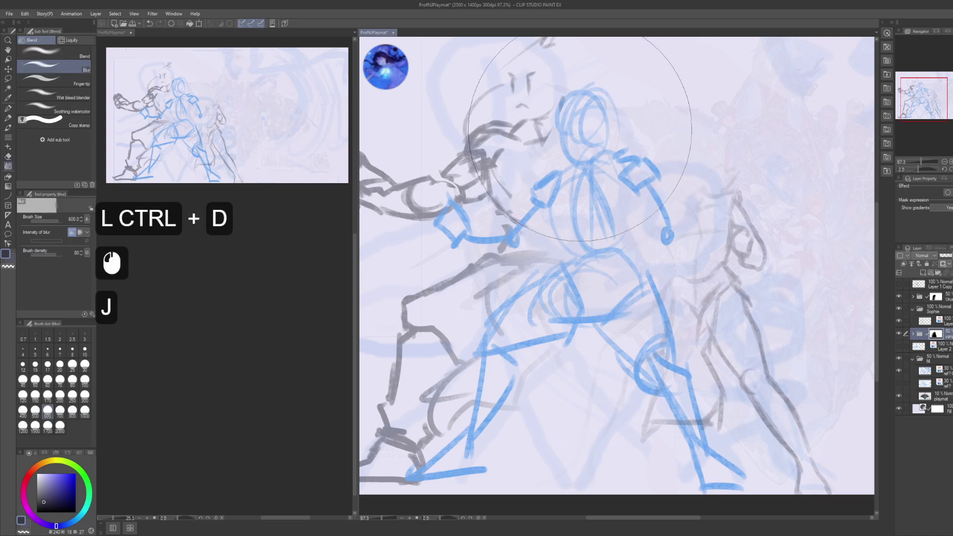
click(566, 153)
click(566, 153)
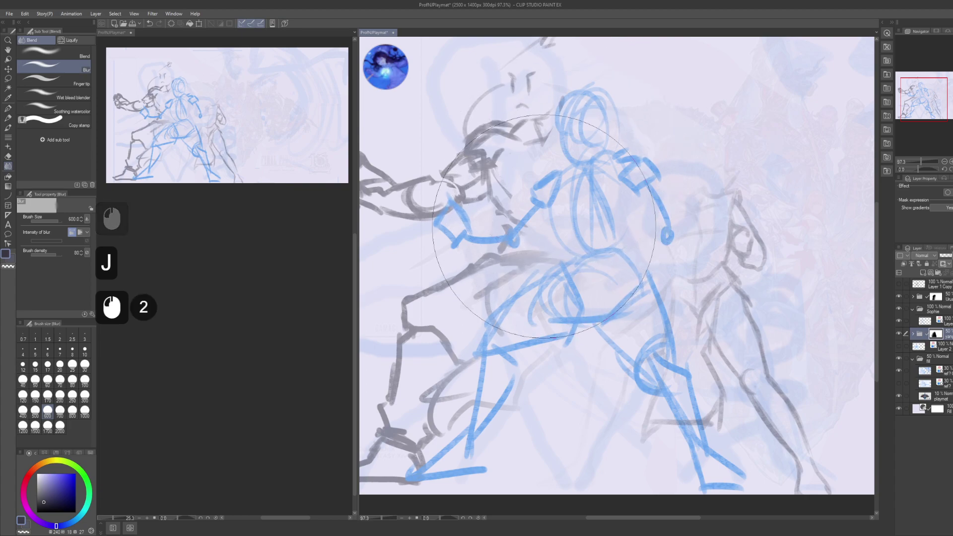
drag(737, 354, 709, 341)
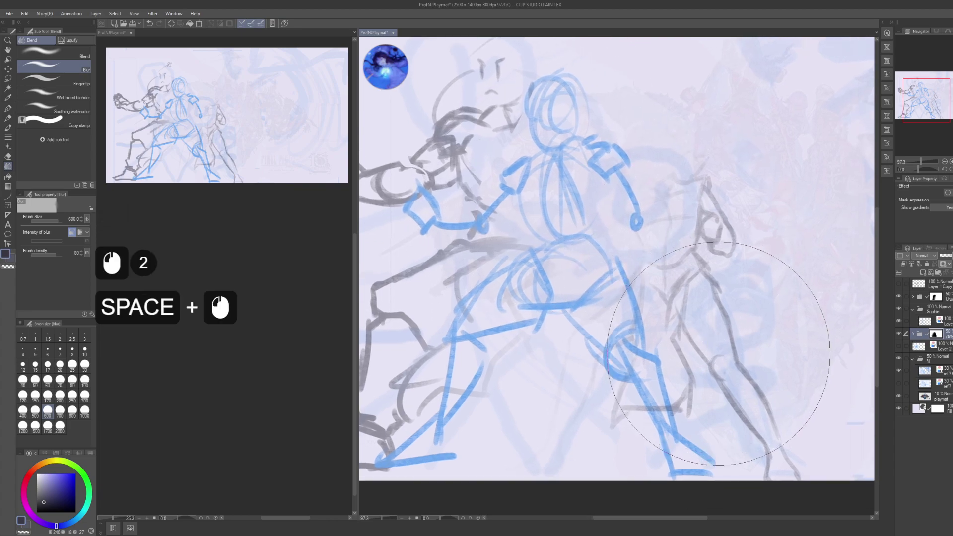
mouse_move(591, 352)
mouse_down()
mouse_move(781, 321)
mouse_move(653, 350)
mouse_up()
drag(745, 298, 656, 348)
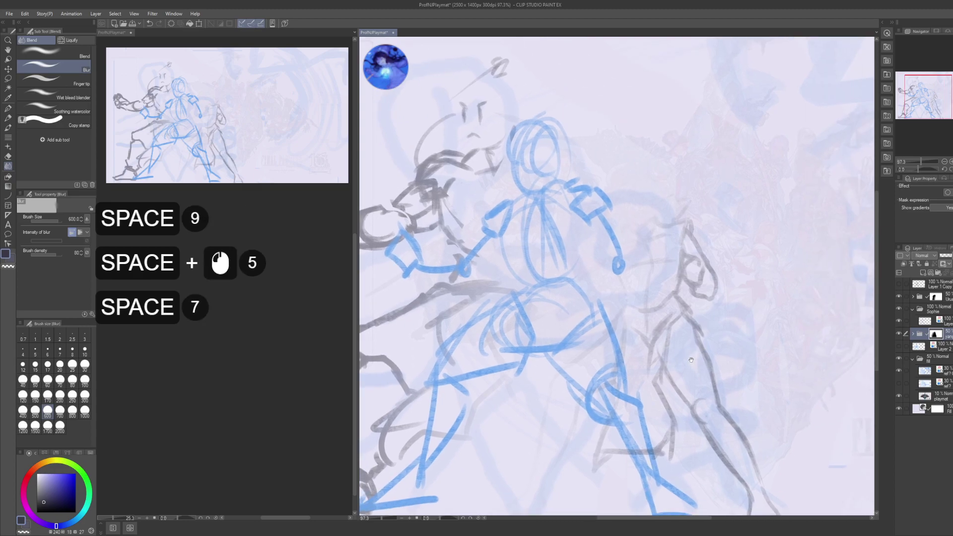
drag(723, 342, 703, 346)
- Undo the stray pen mark, pick a Sophie layer and save the playmat file
key(p)
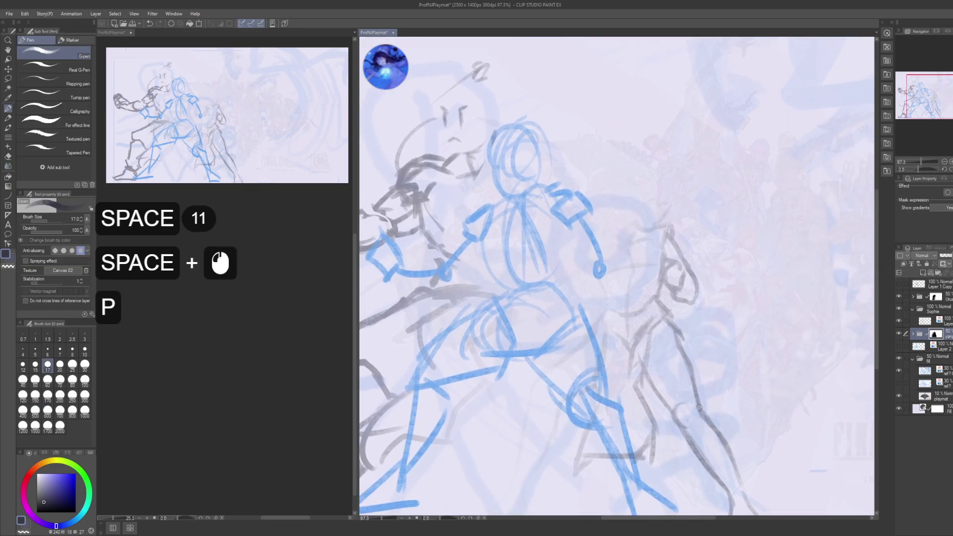
click(778, 358)
key(ctrl+z)
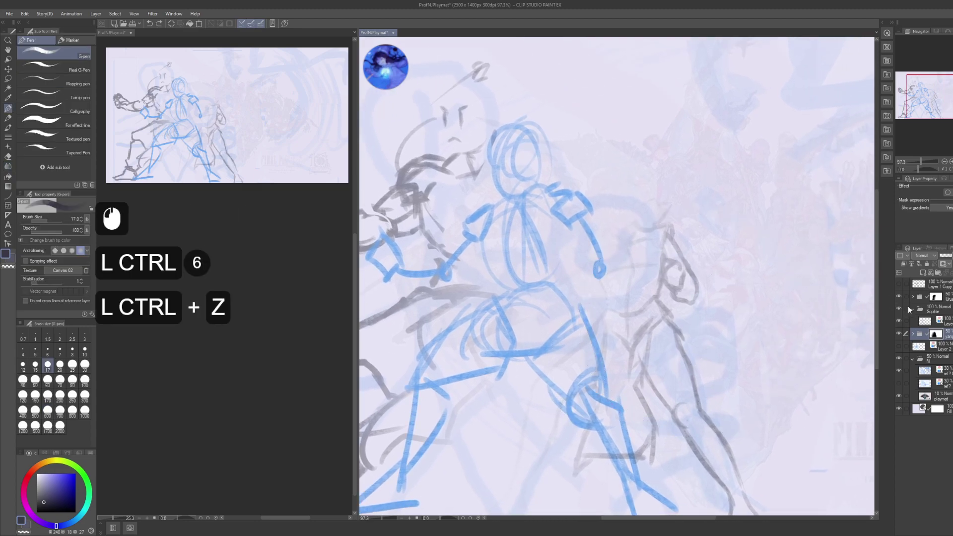
click(929, 321)
key(ctrl+s)
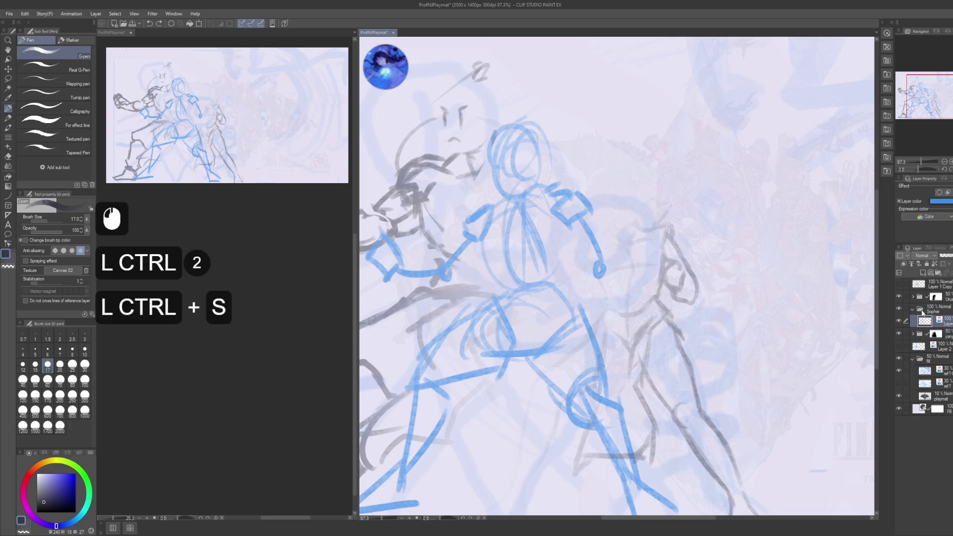
- Create a new layer named 'shap' and select the Sophie folder
key(ctrl+shift+n)
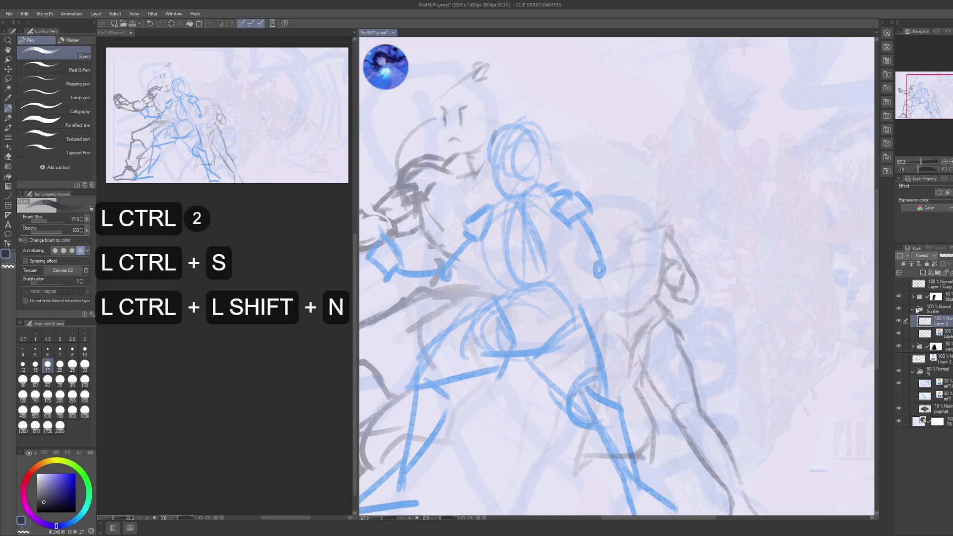
key(F2)
text(shap)
key(Return)
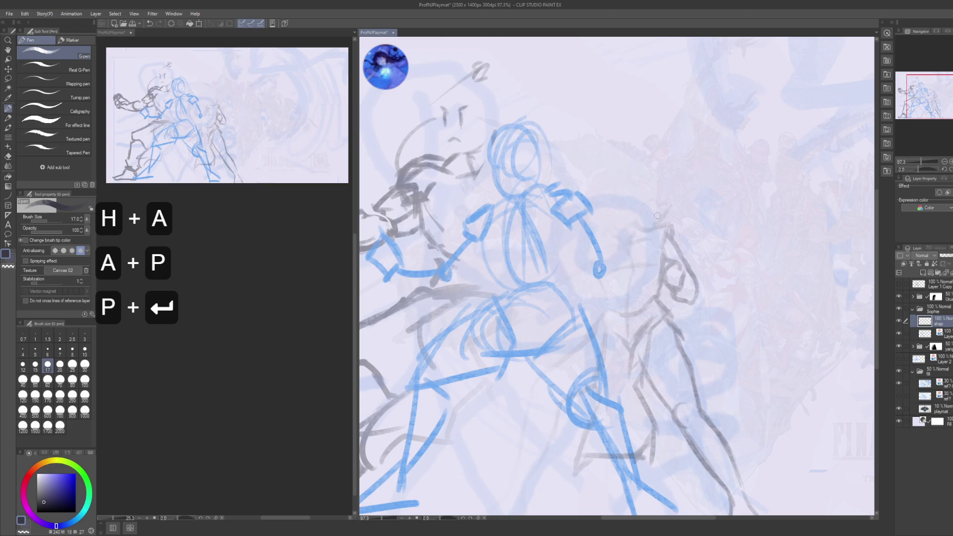
mouse_move(657, 215)
mouse_down()
mouse_move(670, 228)
mouse_move(689, 196)
mouse_up()
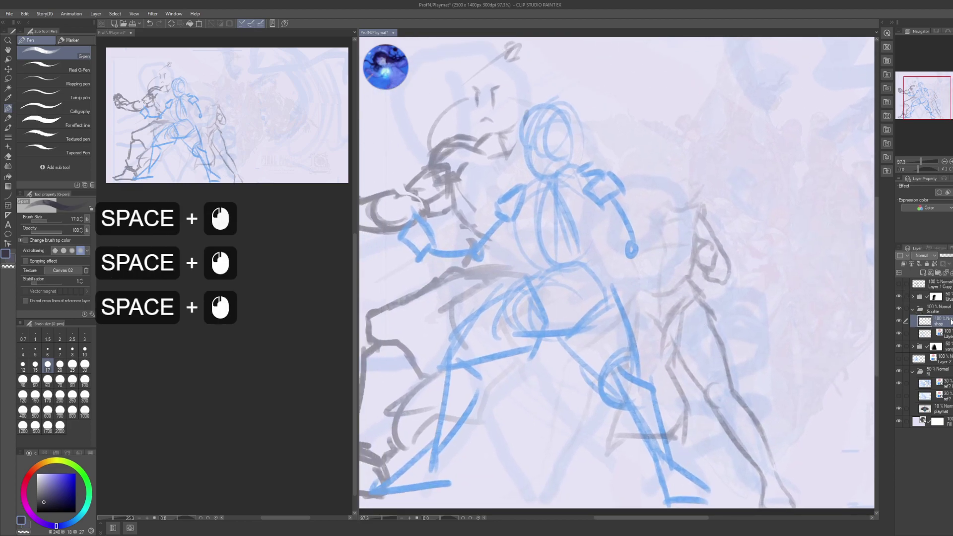
click(939, 309)
- Shift the grey figure's layer right and down, undoing the unwanted blue-figure move
key(k)
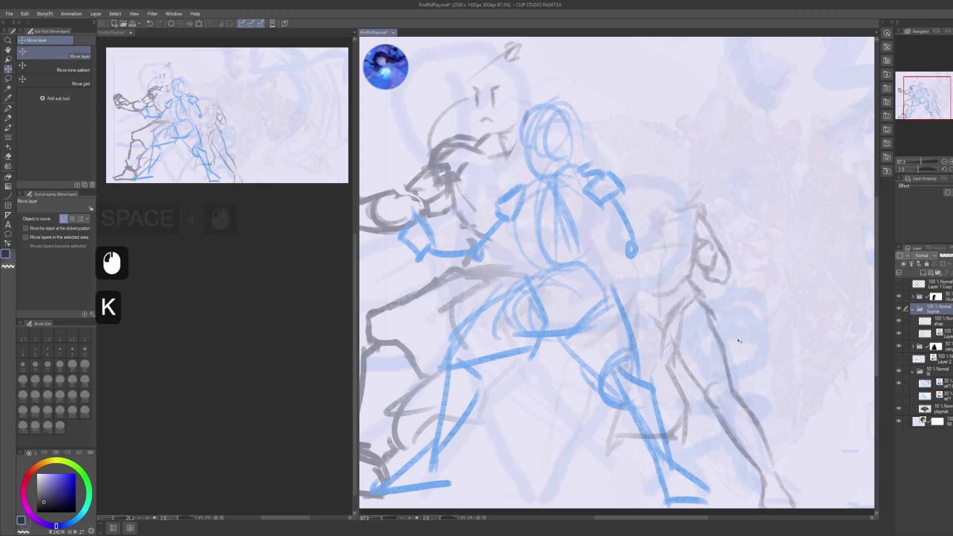
click(740, 341)
drag(740, 341, 732, 360)
shift+click(741, 349)
key(ctrl+z)
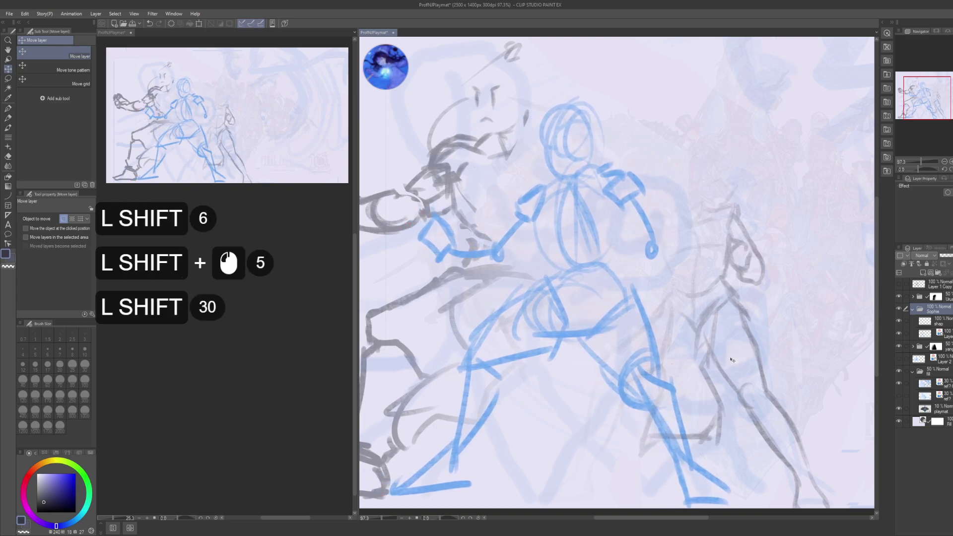
- From the folder above Sophie, nudge the grey right-hand figure slightly left
key(shift)
click(936, 296)
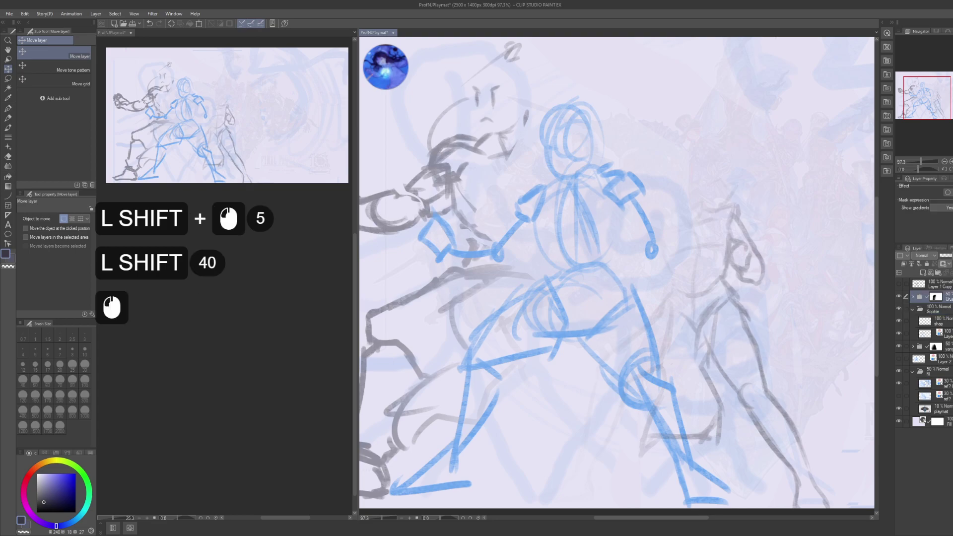
mouse_move(734, 366)
mouse_down()
mouse_move(723, 366)
mouse_move(750, 364)
mouse_up()
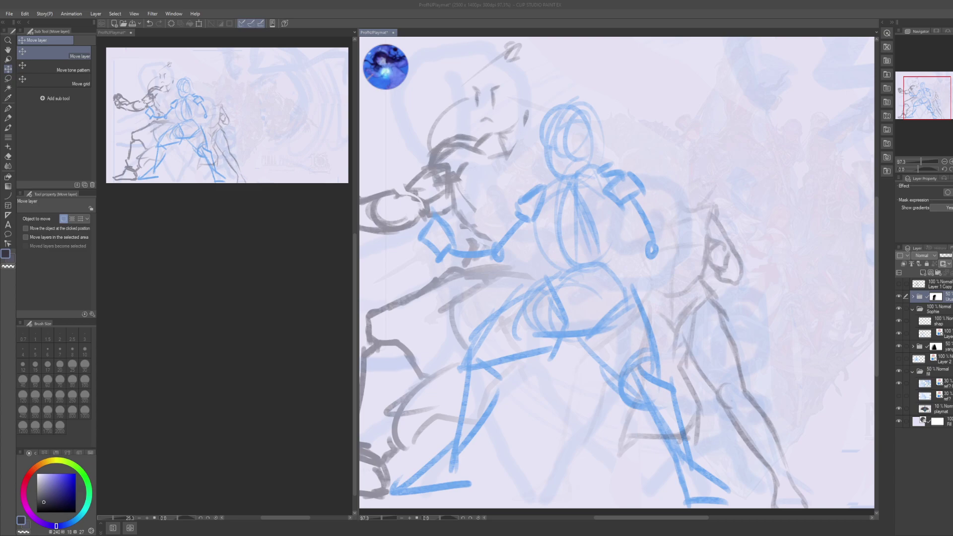
- Adjust the canvas view over the sketch and switch to the G-pen for refining
middle_click(112, 307)
key(3)
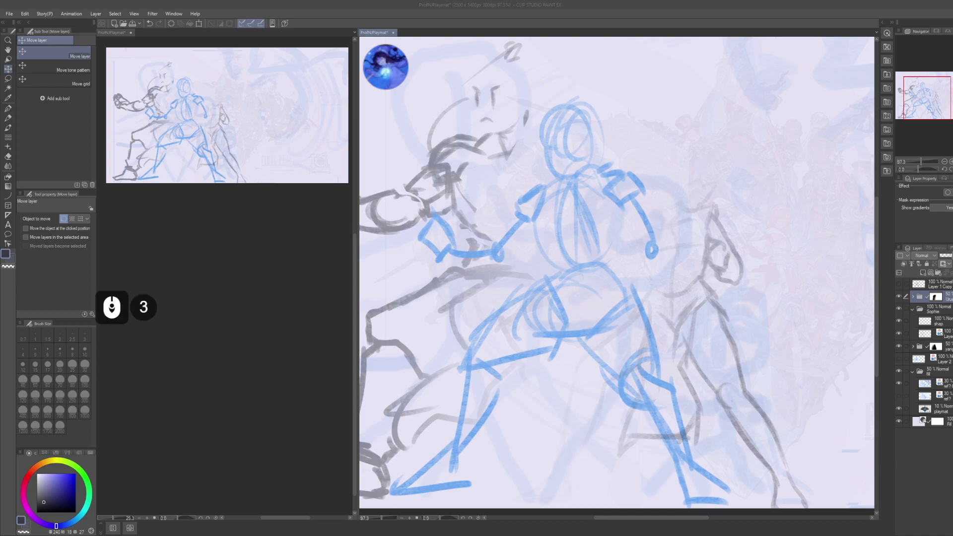
key(2)
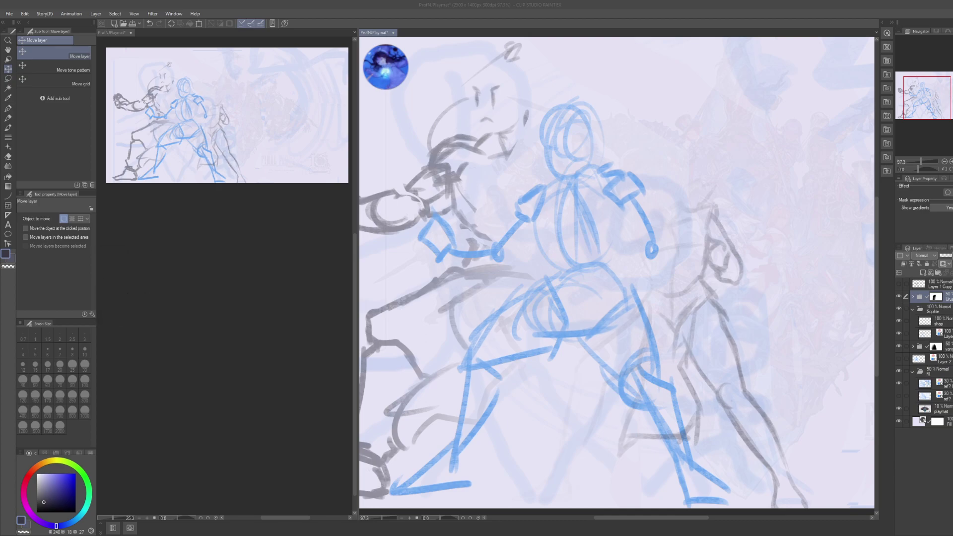
key(4)
drag(699, 184, 675, 180)
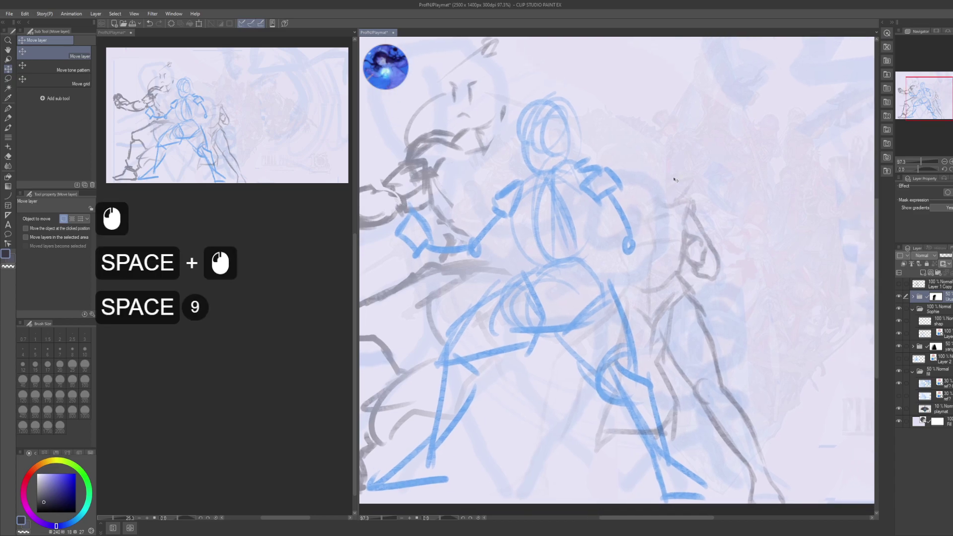
key(p)
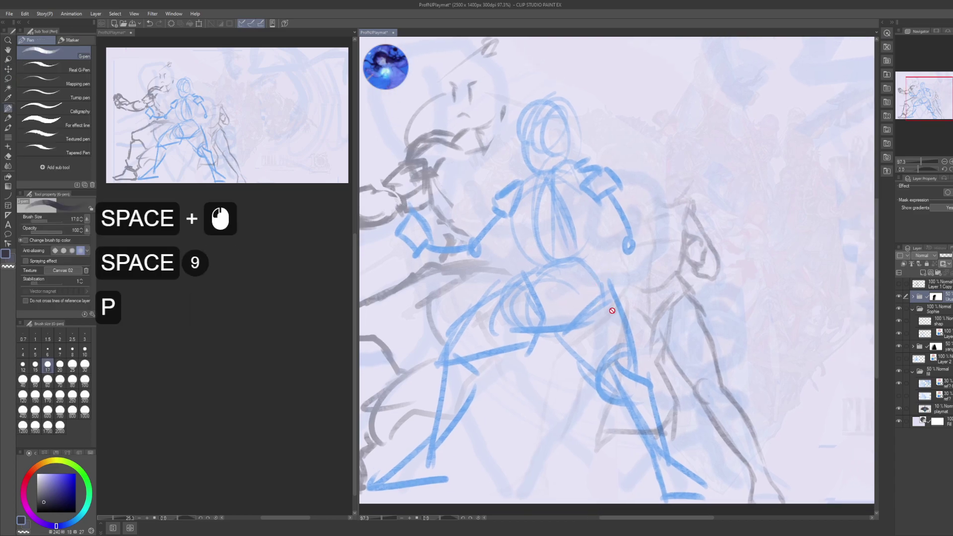
click(938, 321)
drag(630, 267, 680, 387)
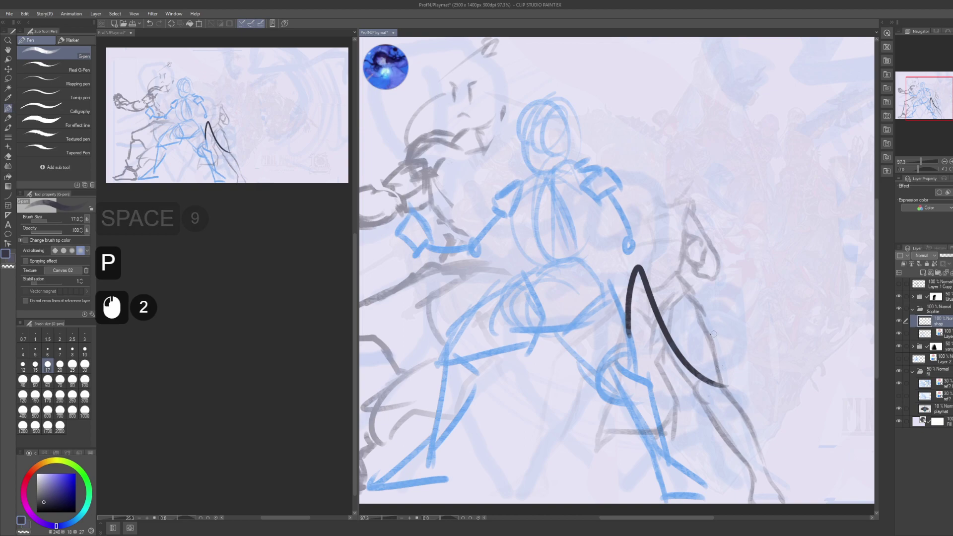
key(ctrl+z)
drag(668, 252, 740, 400)
key(ctrl+z)
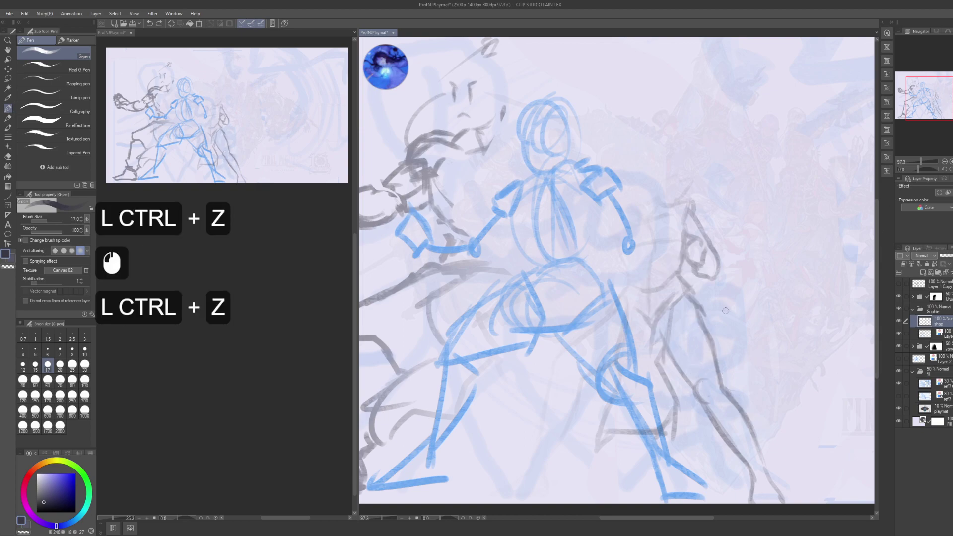
drag(656, 278, 635, 265)
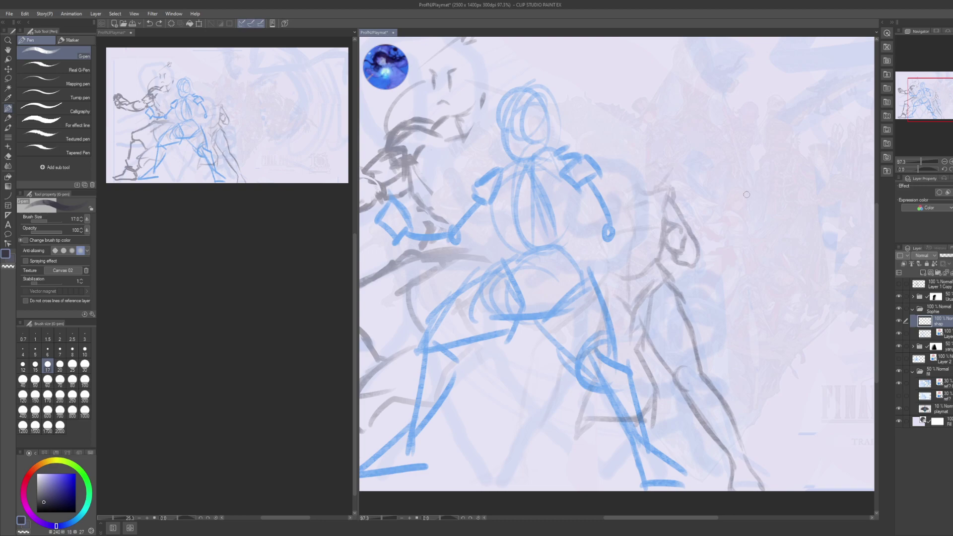
drag(746, 195, 734, 129)
key(space)
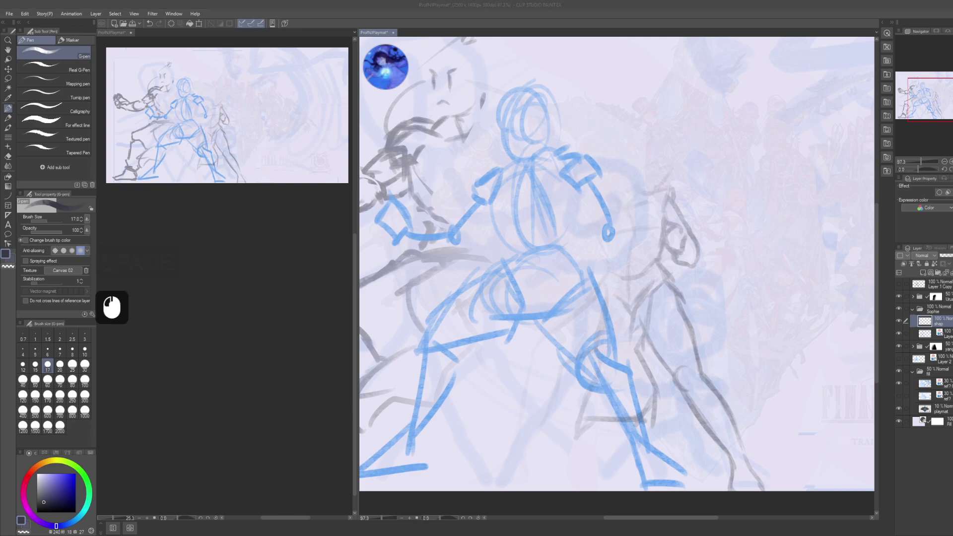
key(KP_0)
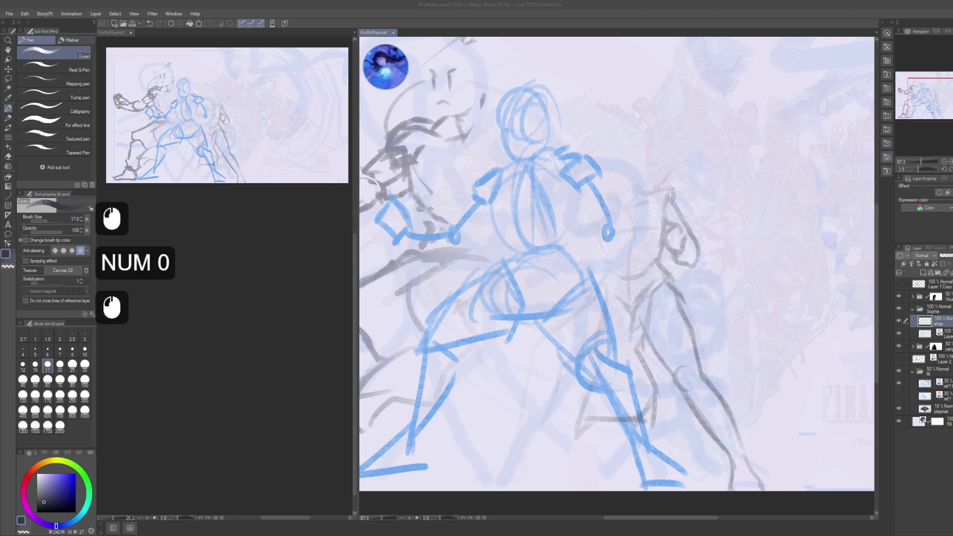
drag(598, 297, 673, 344)
click(948, 333)
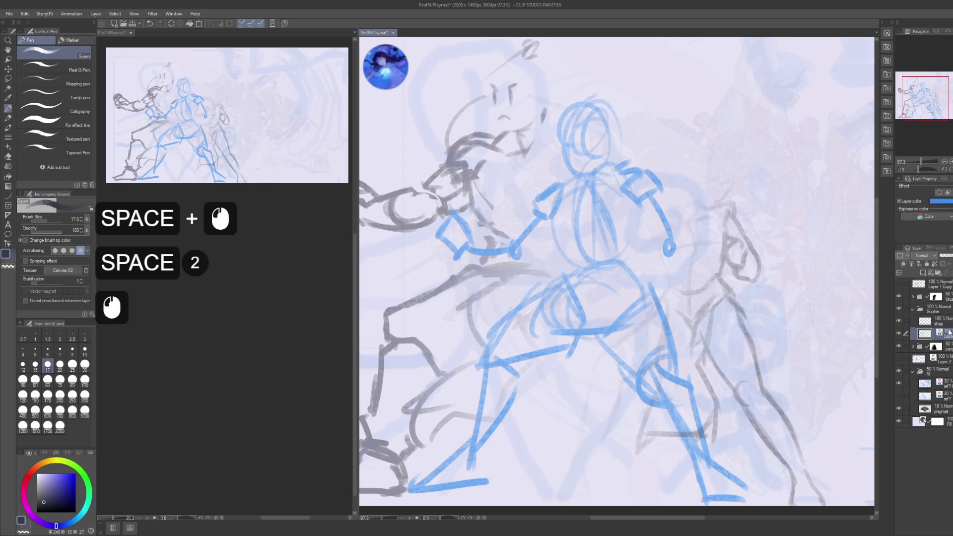
click(949, 256)
click(950, 259)
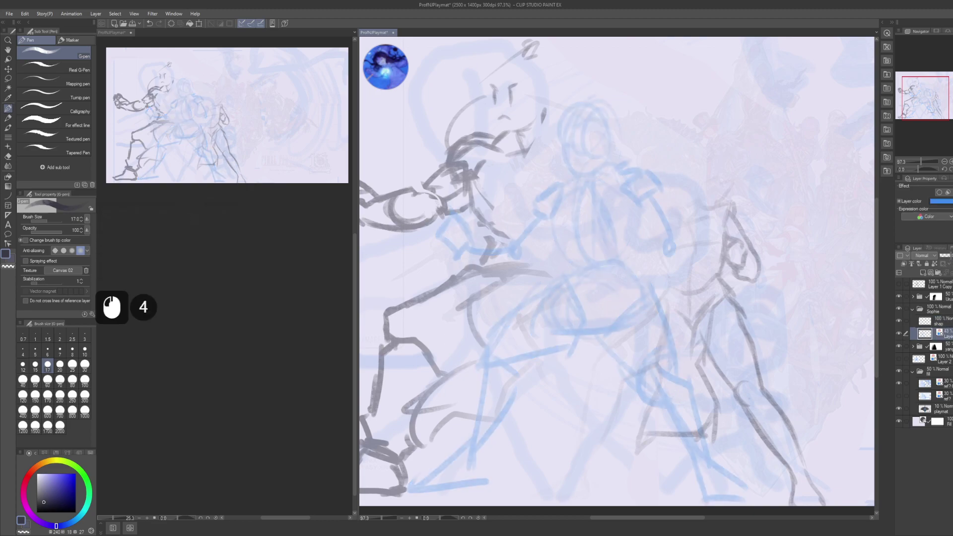
click(946, 321)
drag(585, 152, 607, 400)
key(ctrl+z)
drag(587, 268, 591, 304)
drag(600, 364, 589, 305)
key(ctrl+z)
drag(571, 222, 572, 248)
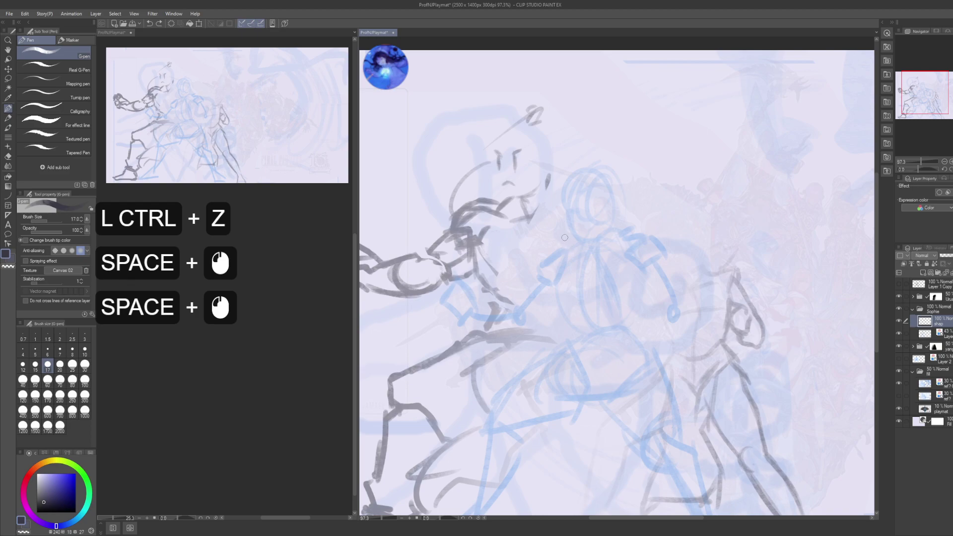
key(alt)
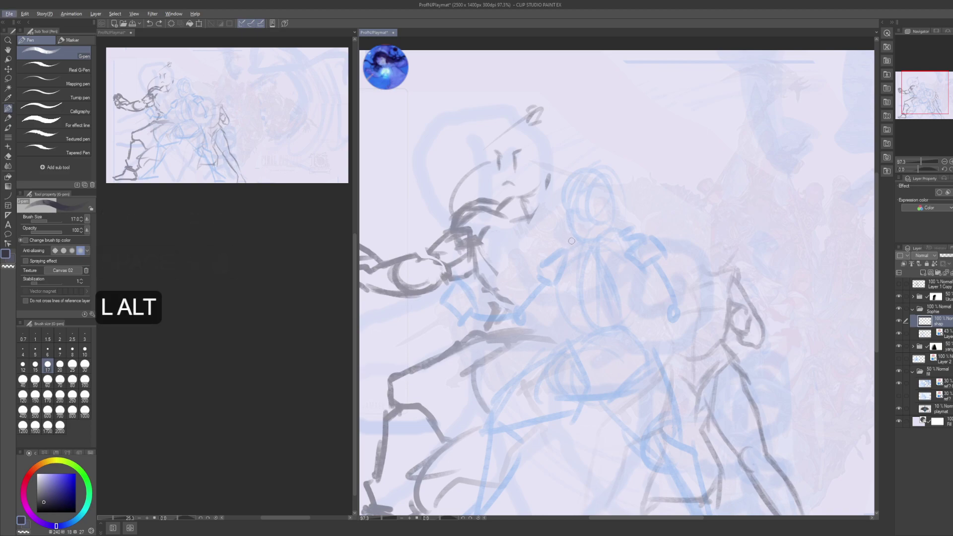
drag(571, 241, 572, 211)
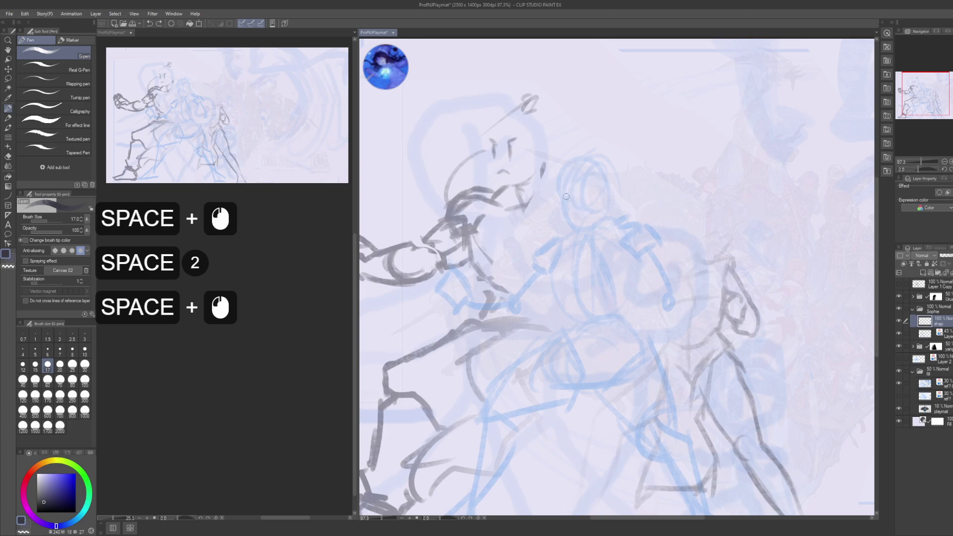
drag(565, 196, 565, 206)
drag(565, 197, 565, 206)
mouse_move(565, 197)
mouse_down()
mouse_move(565, 206)
mouse_move(580, 206)
mouse_up()
drag(579, 195, 580, 206)
drag(579, 195, 576, 219)
drag(567, 217, 578, 214)
mouse_move(568, 216)
mouse_down()
mouse_move(579, 213)
mouse_move(572, 218)
mouse_up()
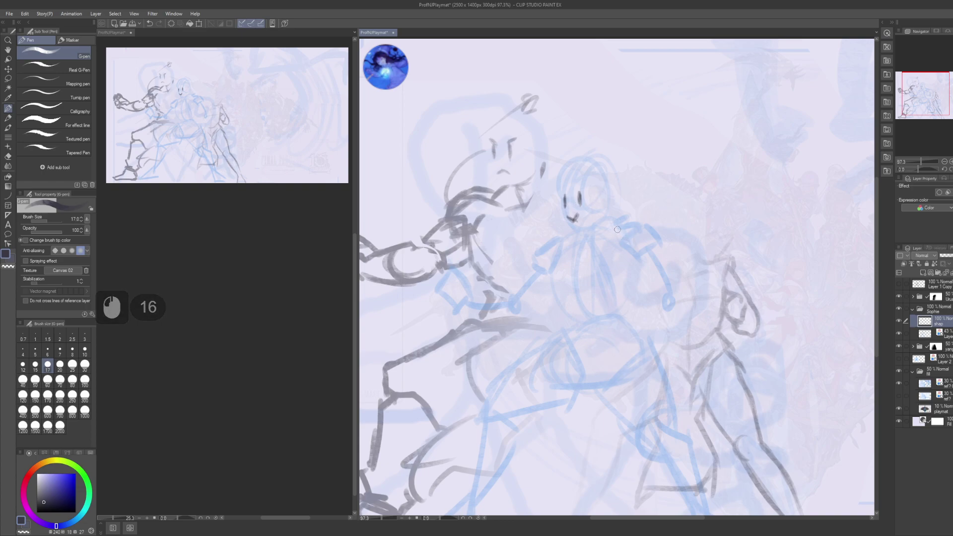
key(alt)
mouse_move(613, 207)
mouse_down()
mouse_move(609, 219)
mouse_move(610, 202)
mouse_up()
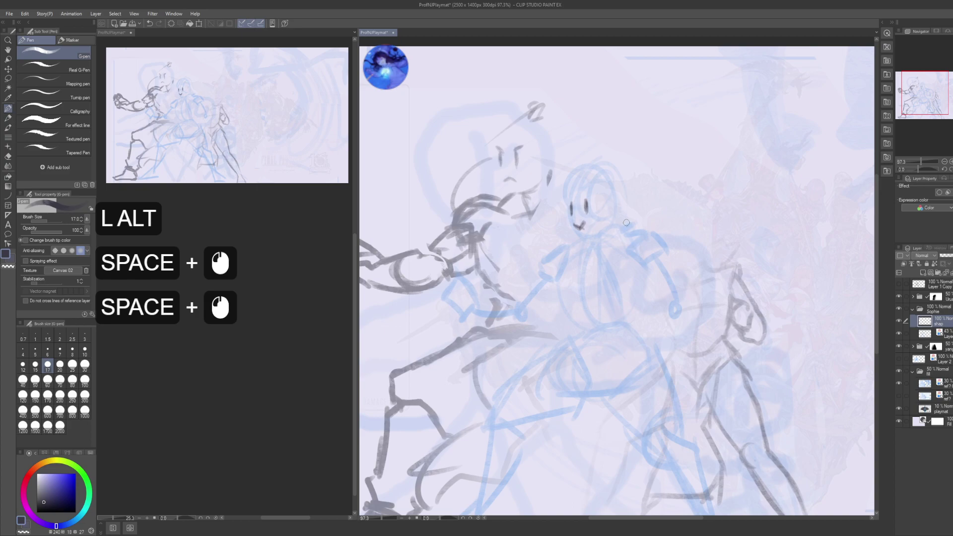
drag(626, 222, 611, 262)
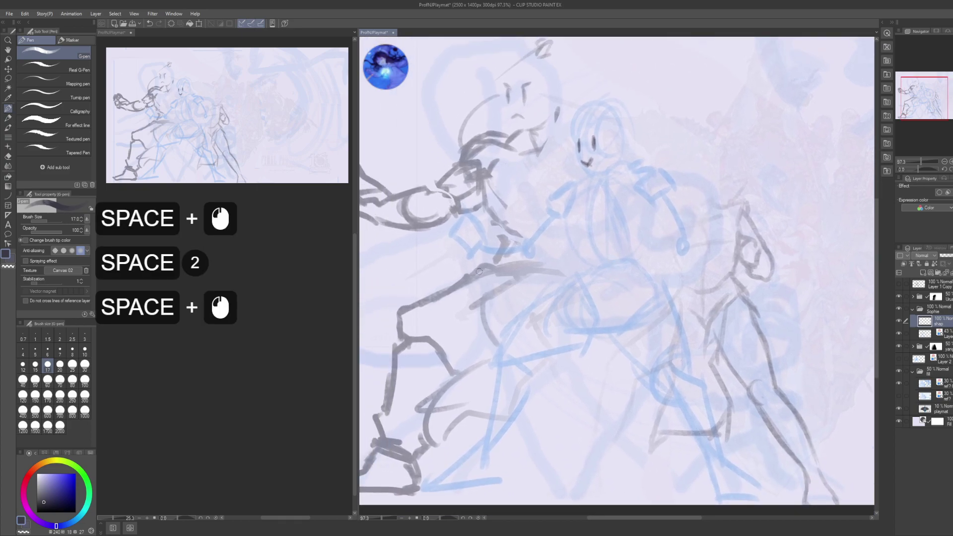
scroll(237, 313, down, 8)
scroll(237, 313, up, 4)
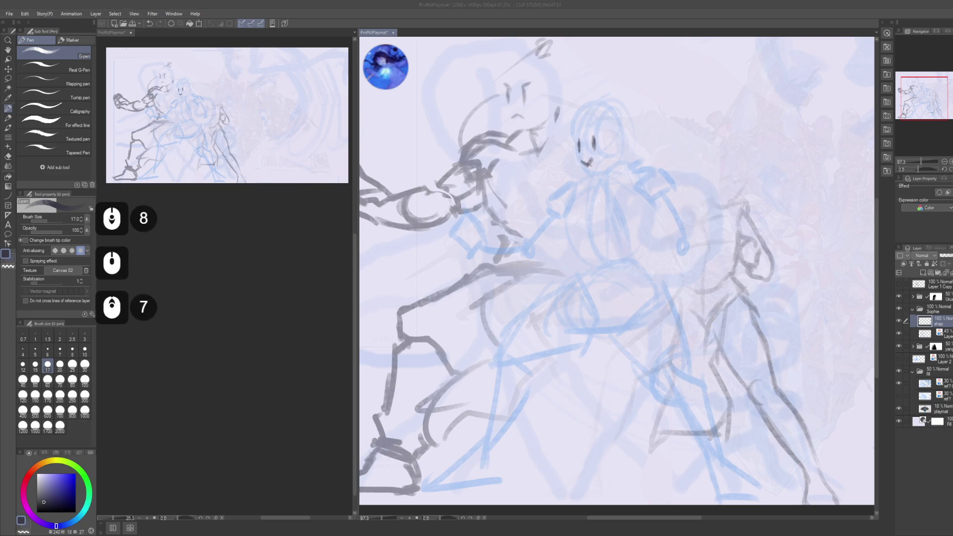
click(238, 314)
scroll(237, 314, down, 3)
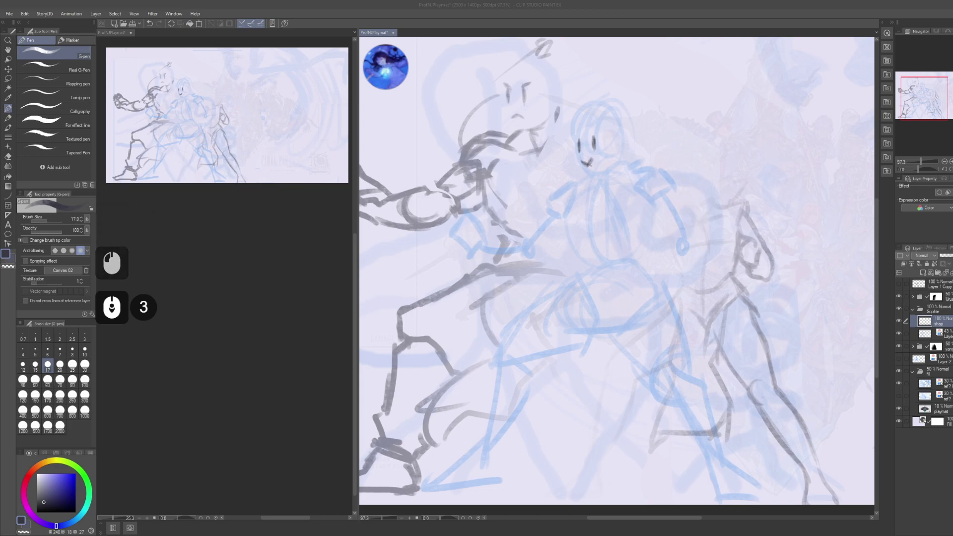
scroll(237, 313, up, 4)
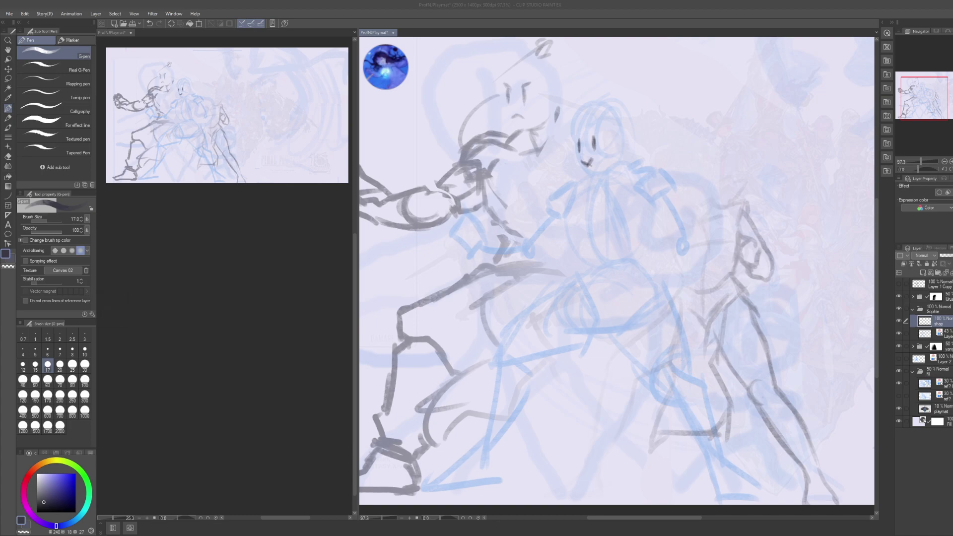
- Reset the zoom and recentre the canvas view on the two fighters
key(BackSpace)
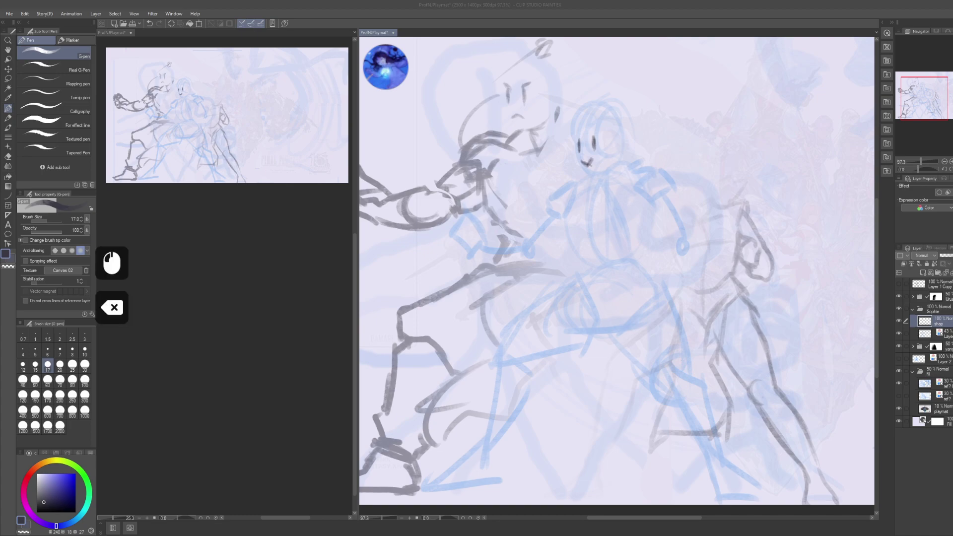
key(Return)
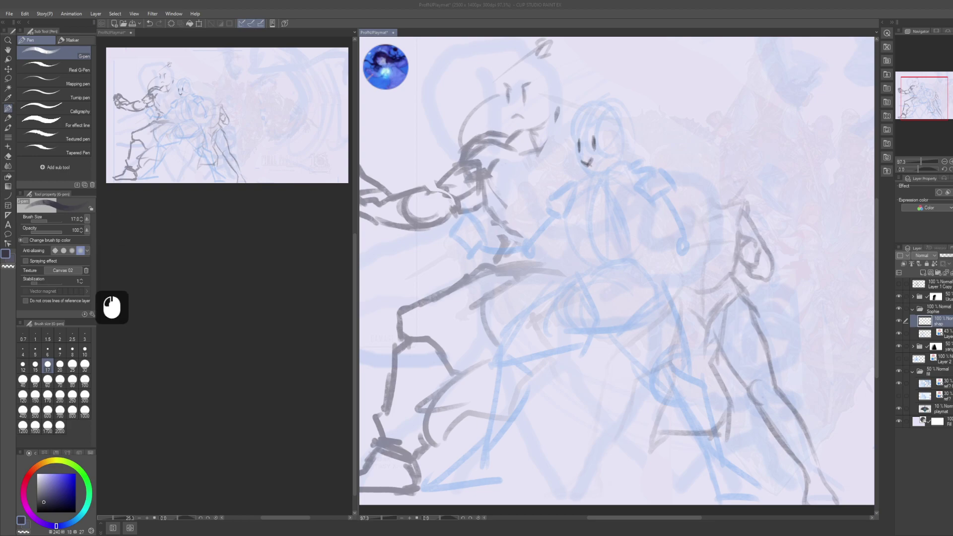
key(KP_0)
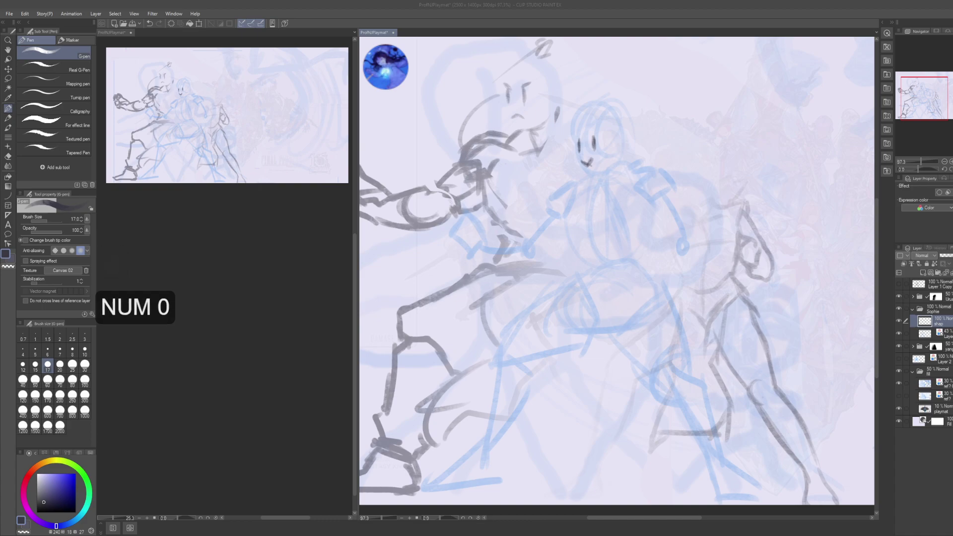
click(692, 133)
drag(693, 132, 678, 155)
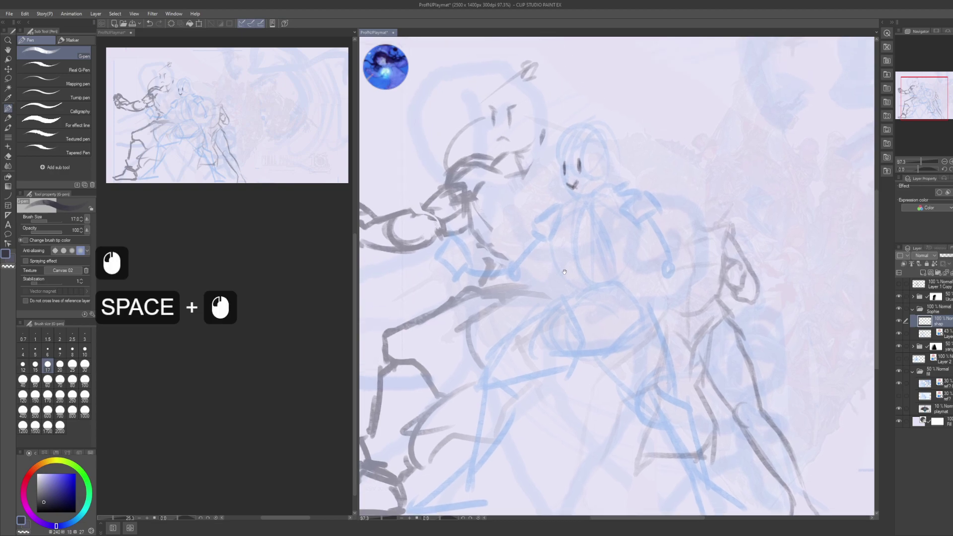
drag(576, 222, 563, 220)
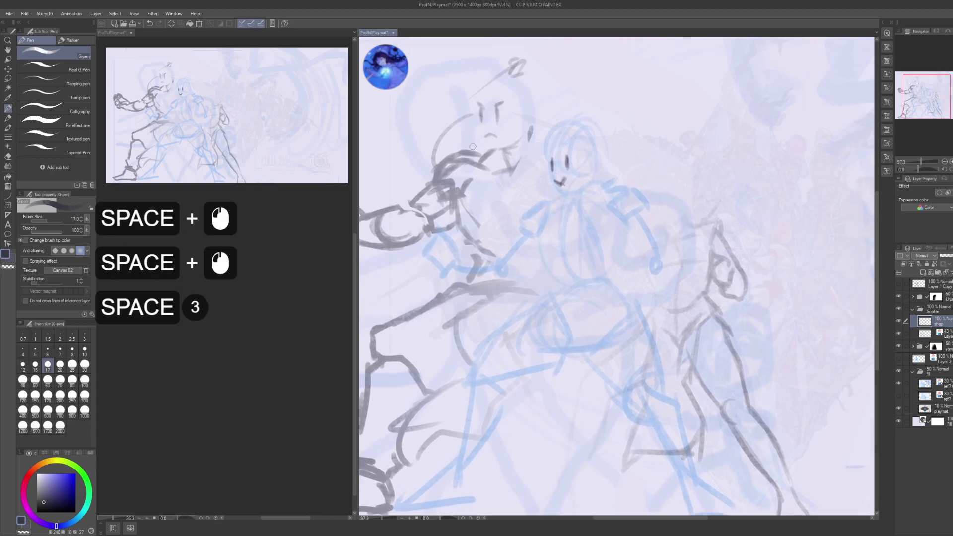
scroll(241, 293, down, 4)
click(240, 294)
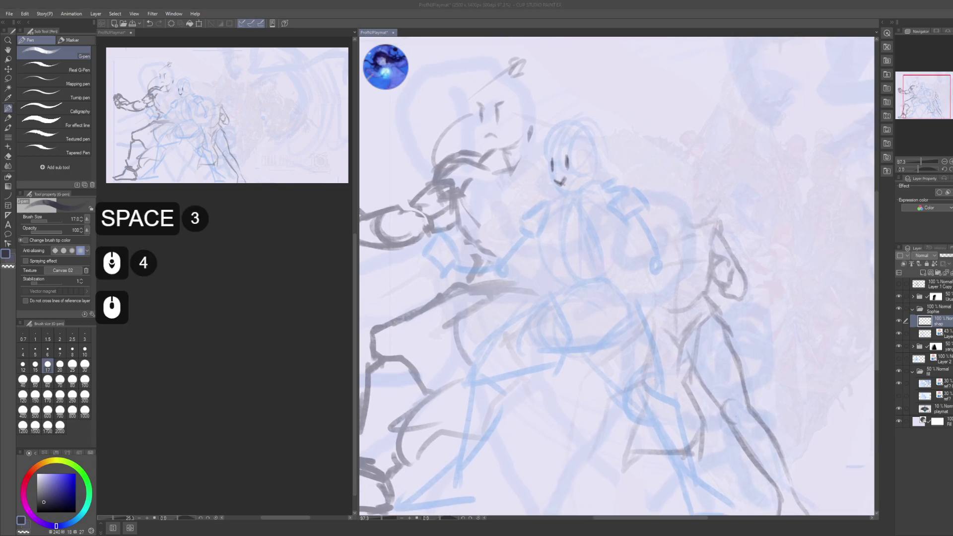
scroll(240, 293, down, 5)
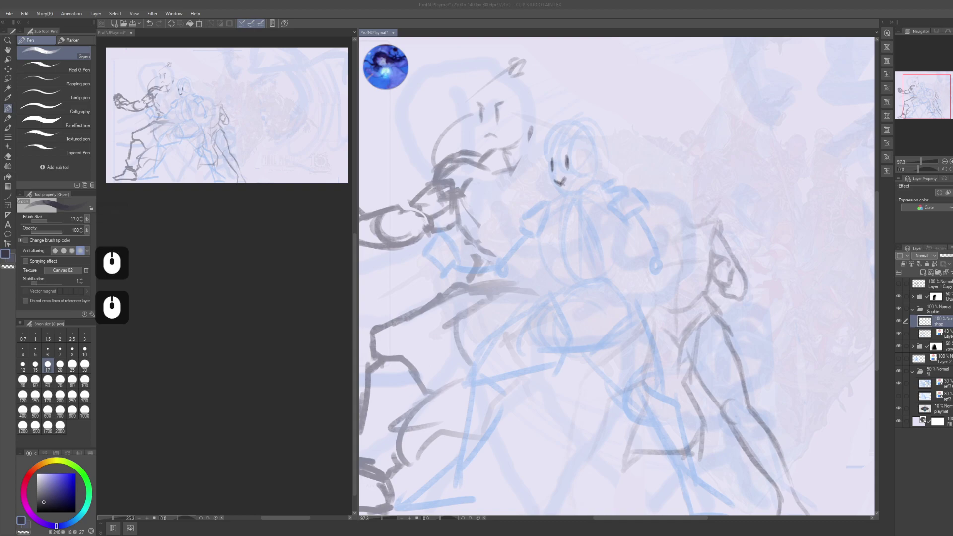
click(730, 122)
key(alt)
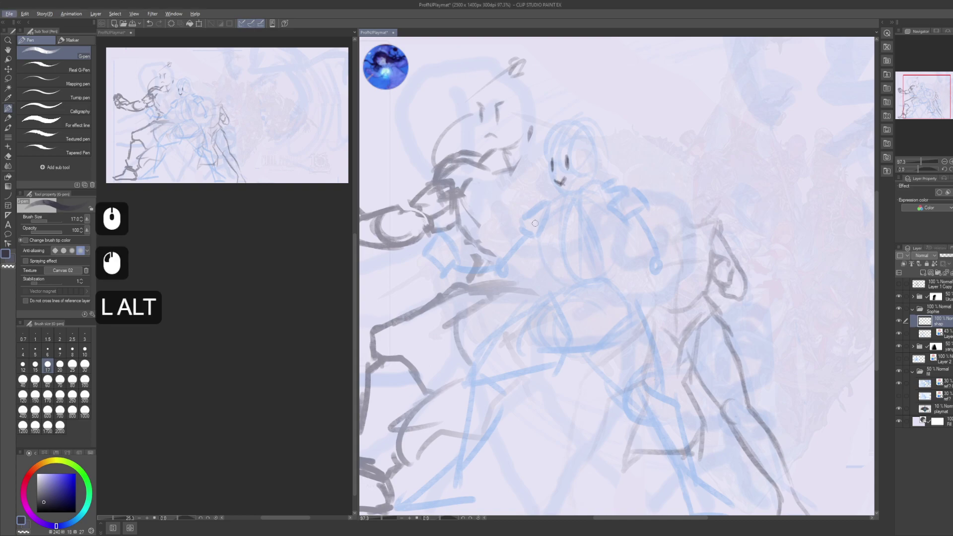
- Frame and outline the right fighter's head in dark pen strokes
drag(573, 260, 602, 338)
drag(587, 298, 586, 319)
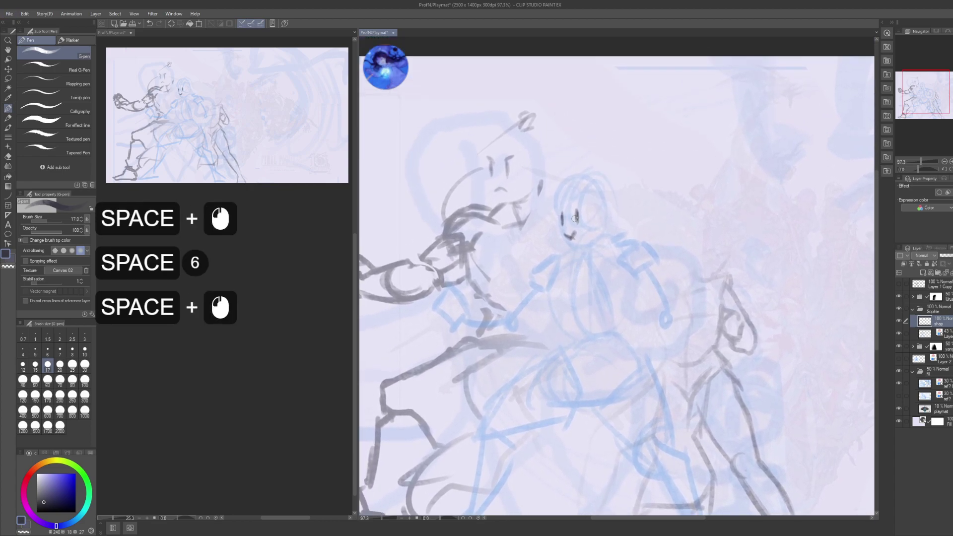
drag(564, 187, 552, 244)
drag(553, 204, 560, 238)
mouse_move(571, 168)
mouse_down()
mouse_move(548, 207)
mouse_move(581, 169)
mouse_up()
mouse_move(560, 174)
mouse_down()
mouse_move(598, 173)
mouse_move(637, 198)
mouse_move(644, 192)
mouse_up()
- Add pointed hair spikes down the right side and strands along the left side of the head
drag(640, 193, 626, 206)
drag(631, 200, 629, 210)
drag(633, 205, 624, 215)
drag(630, 213, 618, 231)
drag(621, 226, 613, 240)
drag(555, 191, 525, 223)
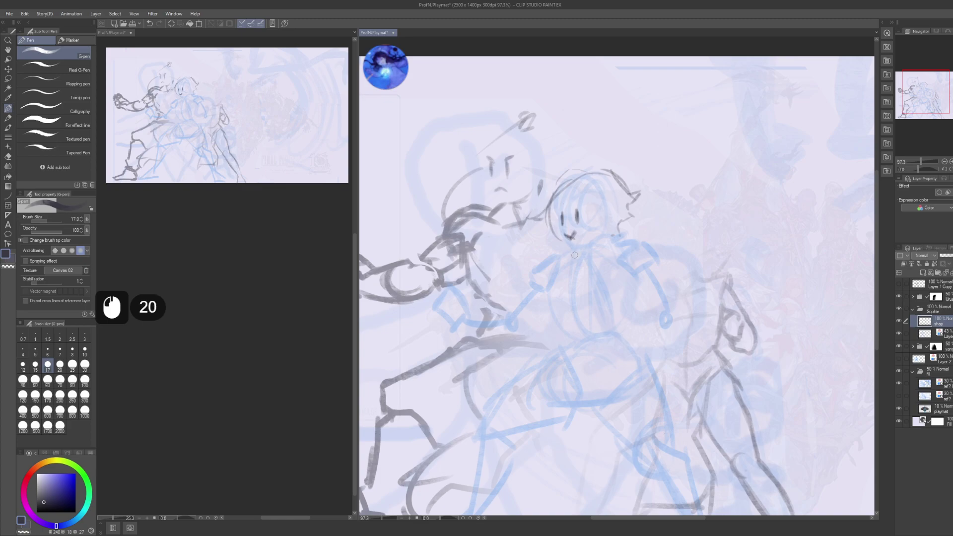
- Draw the lines beside the face and refine the shoulder with short strokes
key(space)
drag(574, 254, 567, 216)
drag(584, 258, 587, 255)
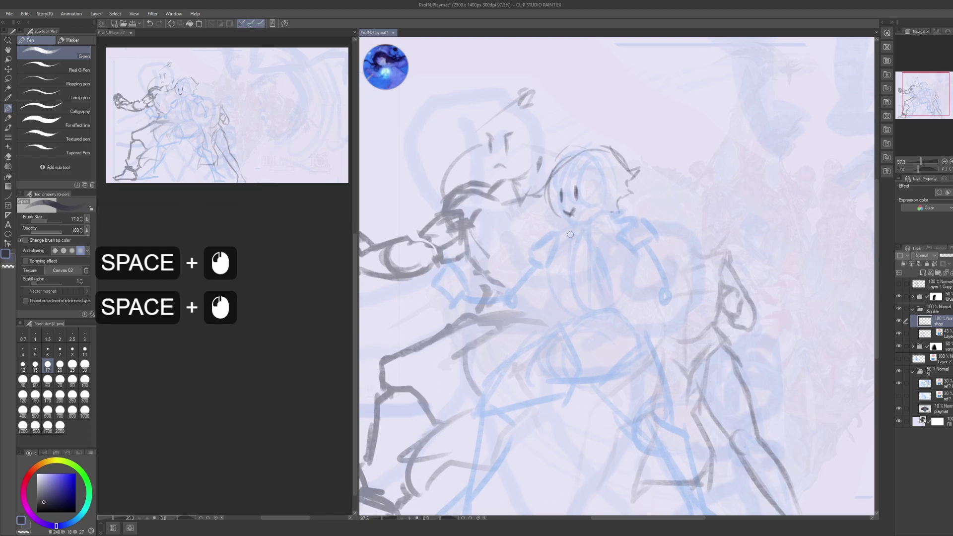
click(570, 234)
click(552, 226)
click(551, 223)
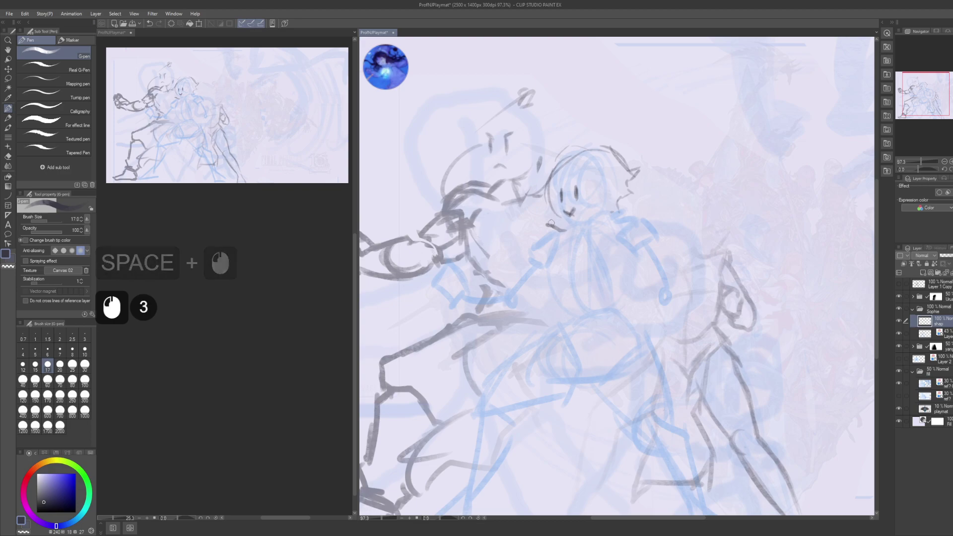
drag(551, 224, 546, 225)
drag(547, 225, 524, 233)
mouse_move(525, 232)
mouse_down()
mouse_move(526, 258)
mouse_move(505, 272)
mouse_move(550, 255)
mouse_move(531, 264)
mouse_move(565, 230)
mouse_up()
drag(556, 233, 533, 266)
drag(535, 264, 553, 258)
mouse_move(560, 250)
mouse_down()
mouse_move(546, 268)
mouse_move(521, 267)
mouse_up()
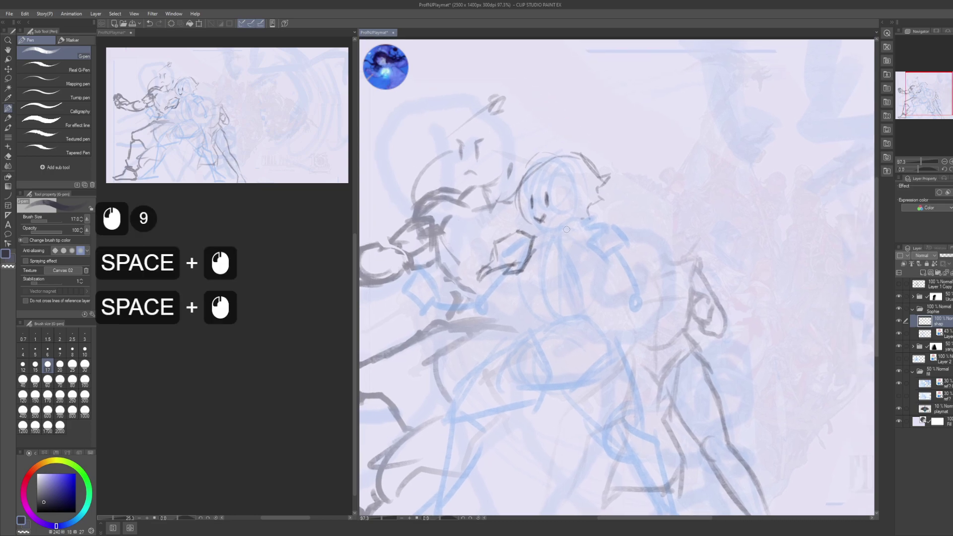
- Sketch dark strokes down the fighter's side
drag(591, 210, 597, 221)
drag(584, 232, 599, 276)
drag(592, 264, 615, 300)
drag(601, 271, 606, 283)
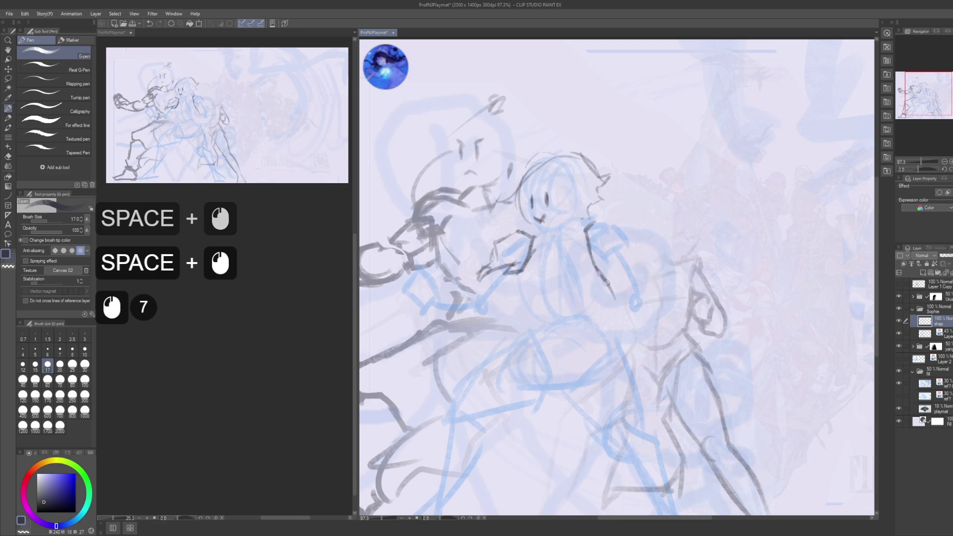
- Darken the arm line and continue it down to the arm's lower end
click(539, 246)
click(540, 247)
drag(531, 232, 546, 255)
mouse_move(533, 240)
mouse_down()
mouse_move(541, 249)
mouse_move(516, 230)
mouse_up()
click(541, 246)
drag(517, 229, 534, 227)
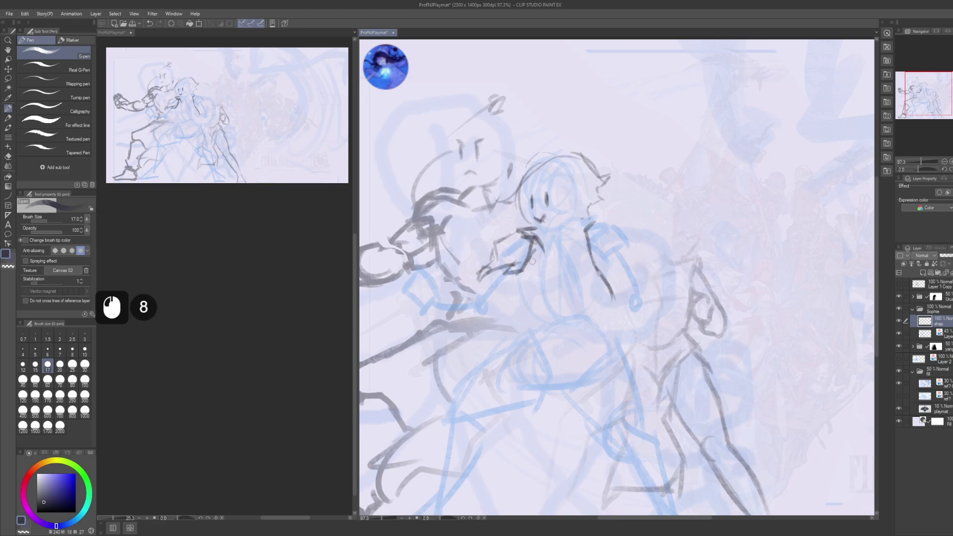
drag(533, 261, 516, 300)
mouse_move(539, 264)
mouse_down()
mouse_move(503, 316)
mouse_move(506, 326)
mouse_move(502, 310)
mouse_move(505, 325)
mouse_up()
mouse_move(516, 304)
mouse_down()
mouse_move(502, 335)
mouse_move(524, 319)
mouse_up()
- Redraw the torso stroke and add short strokes and small marks across the chest
key(space)
drag(521, 270, 517, 259)
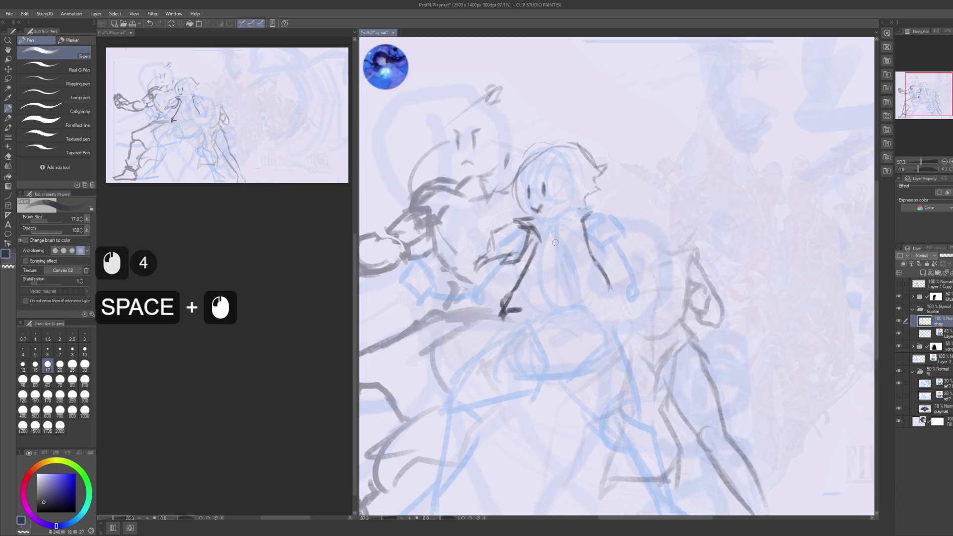
click(549, 259)
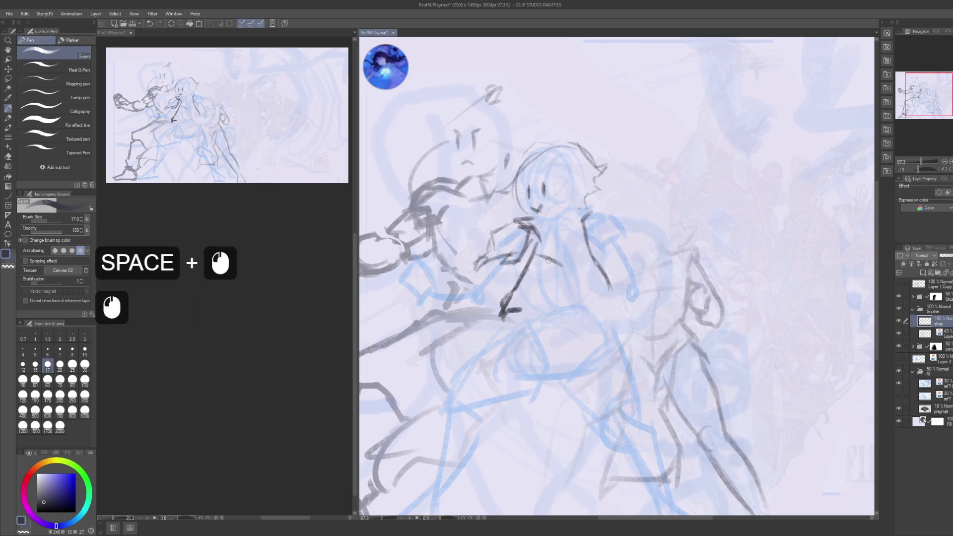
drag(587, 244, 553, 254)
key(ctrl+z)
key(ctrl+z)
click(577, 243)
mouse_move(545, 249)
mouse_down()
mouse_move(563, 274)
mouse_move(572, 261)
mouse_up()
mouse_move(567, 253)
mouse_down()
mouse_move(581, 262)
mouse_move(562, 259)
mouse_move(589, 264)
mouse_up()
click(561, 264)
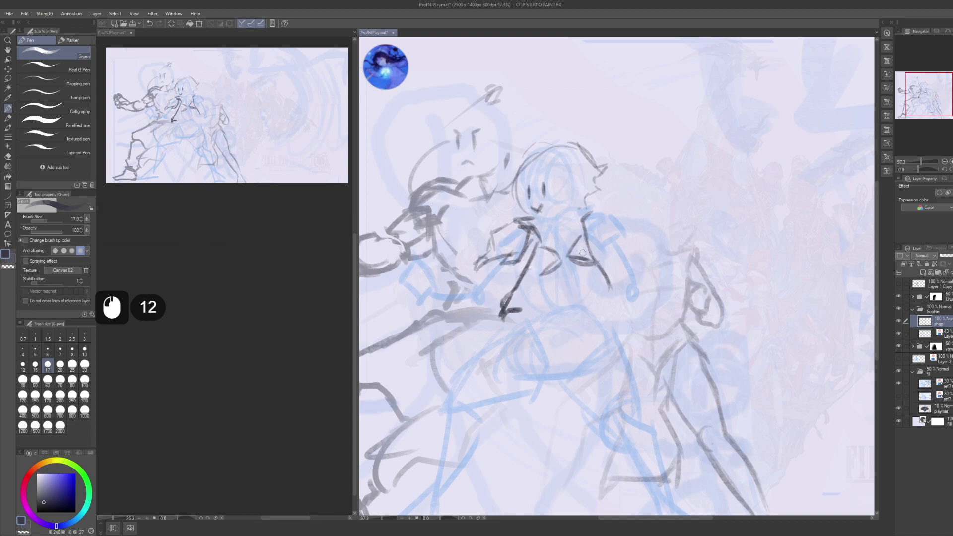
click(565, 258)
click(566, 260)
click(564, 258)
- Draw the vertical torso line and the waist line, touching them up
drag(562, 282, 565, 268)
click(570, 243)
click(567, 245)
drag(569, 244, 563, 317)
drag(569, 262, 564, 315)
mouse_move(568, 263)
mouse_down()
mouse_move(564, 313)
mouse_move(568, 291)
mouse_move(592, 276)
mouse_up()
click(561, 289)
click(560, 290)
click(560, 288)
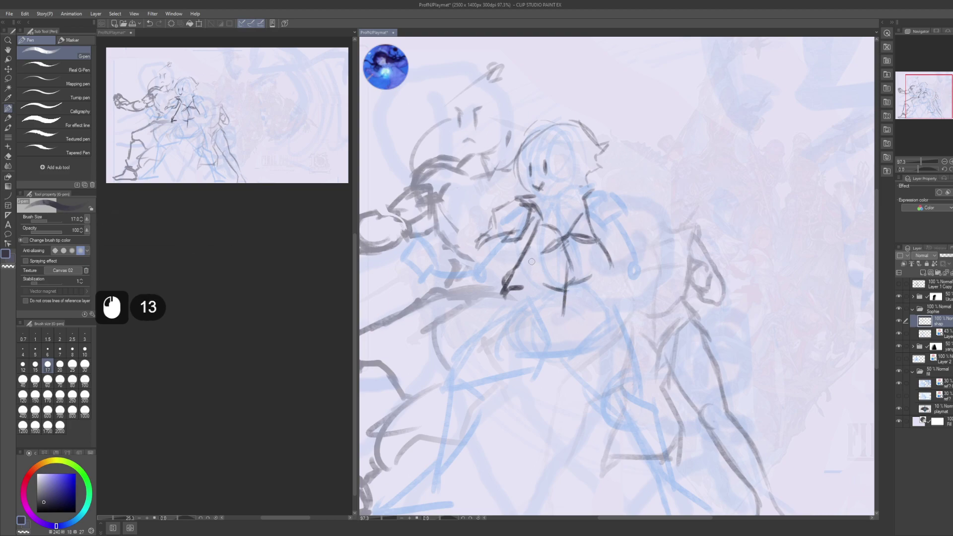
- Sketch the torso shape and add strokes along the figure's right side
drag(530, 259, 536, 277)
drag(532, 262, 539, 279)
drag(534, 268, 542, 285)
drag(536, 250, 521, 276)
drag(593, 279, 590, 263)
drag(593, 271, 594, 251)
mouse_move(595, 260)
mouse_down()
mouse_move(596, 233)
mouse_move(592, 240)
mouse_up()
drag(527, 244, 531, 268)
mouse_move(534, 256)
mouse_down()
mouse_move(538, 268)
mouse_move(520, 227)
mouse_move(599, 232)
mouse_move(580, 222)
mouse_up()
- Replace trial strokes with dark lines at the shoulder and chest
key(space)
drag(591, 210, 584, 218)
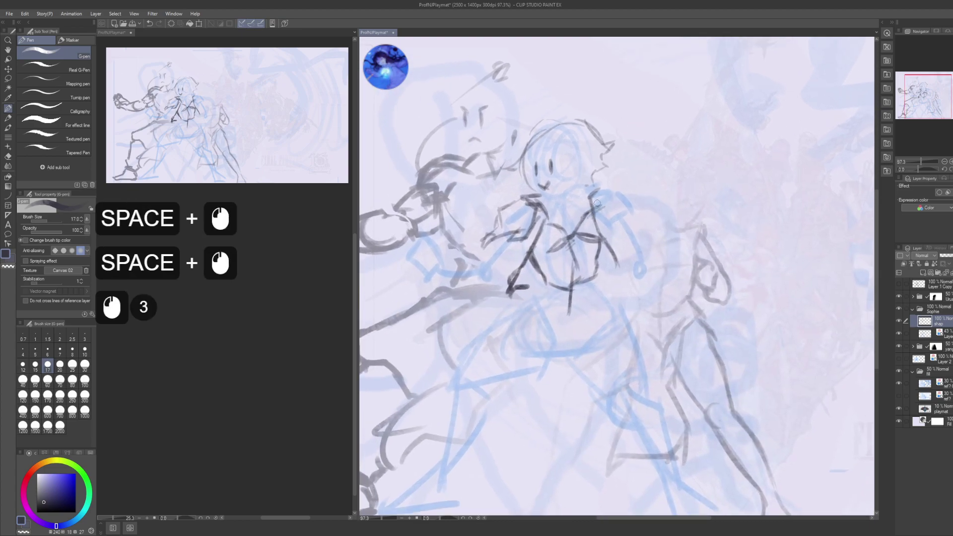
key(ctrl+z)
key(ctrl+z)
key(ctrl+z)
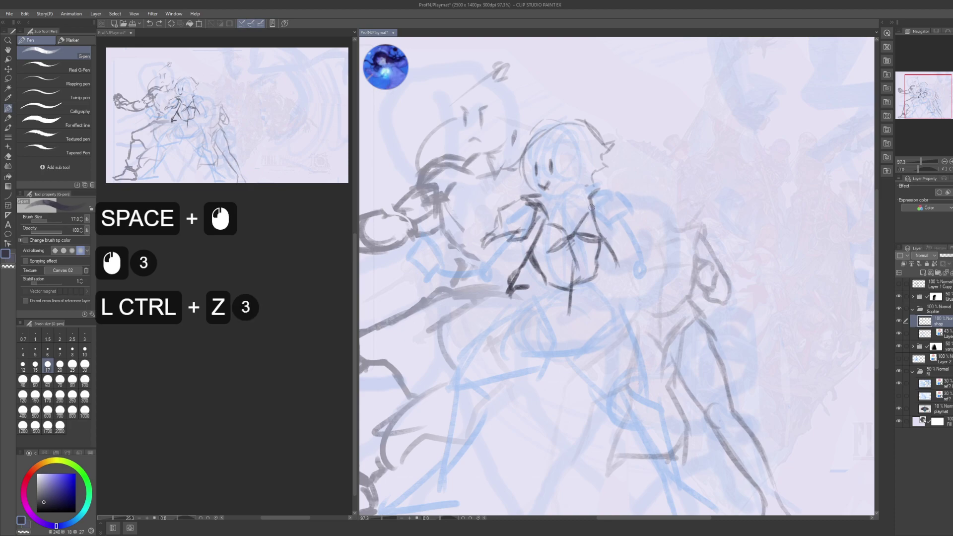
drag(595, 184, 585, 216)
drag(588, 185, 592, 217)
drag(600, 191, 591, 218)
key(ctrl+z)
key(ctrl+z)
key(ctrl+z)
key(ctrl+z)
drag(601, 208, 586, 227)
mouse_move(596, 214)
mouse_down()
mouse_move(583, 224)
mouse_move(583, 250)
mouse_up()
drag(601, 229, 586, 246)
- Mark the waist and draw diagonal lines across the torso
drag(557, 300, 558, 221)
drag(549, 269, 561, 279)
drag(552, 272, 562, 281)
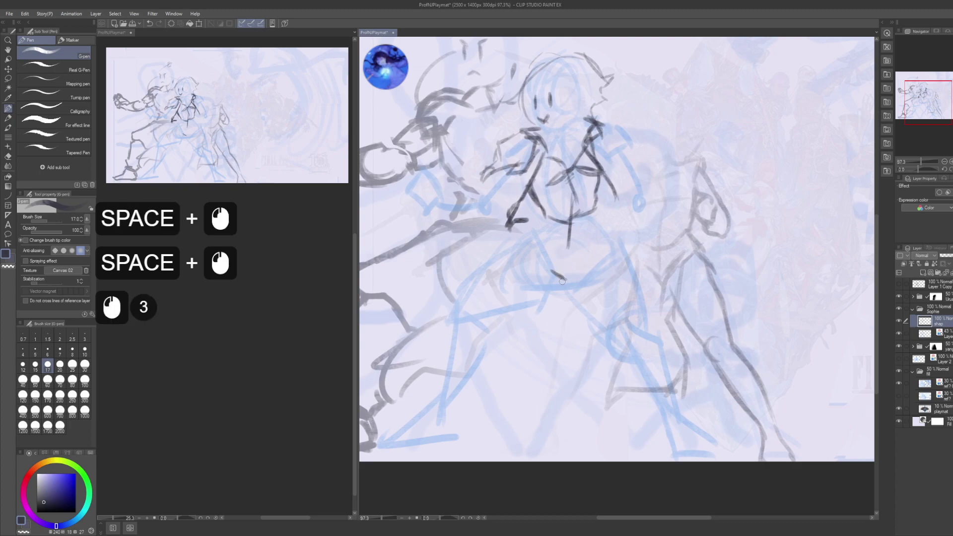
mouse_move(598, 228)
mouse_down()
mouse_move(577, 271)
mouse_move(582, 263)
mouse_up()
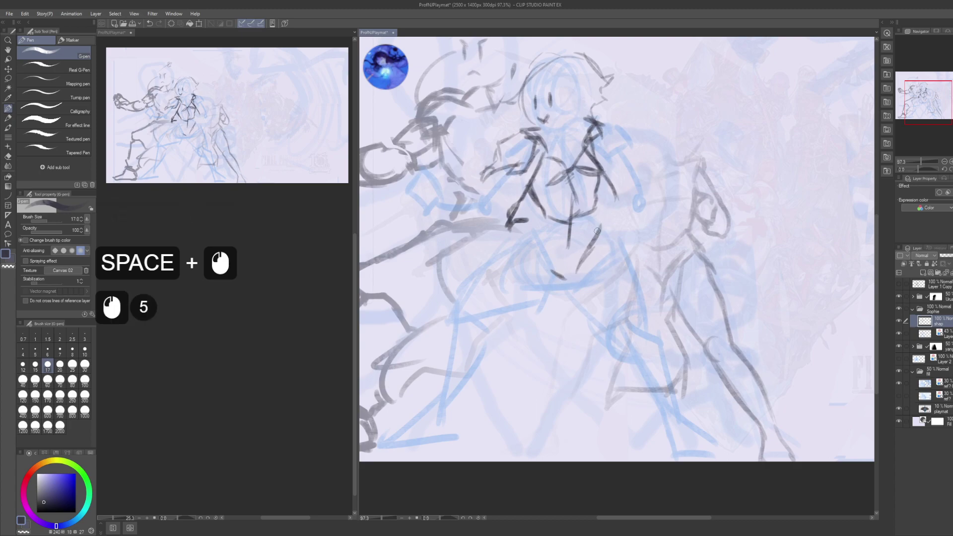
key(ctrl+z)
mouse_move(592, 207)
mouse_down()
mouse_move(595, 230)
mouse_move(568, 273)
mouse_up()
drag(589, 237, 571, 279)
drag(588, 239, 569, 278)
click(545, 216)
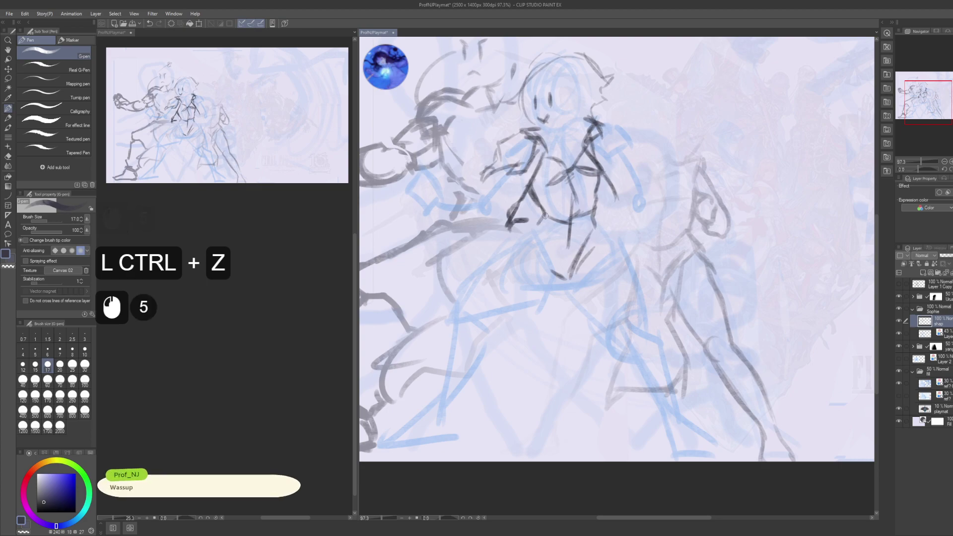
- Add small marks and redraw a stroke down the torso's side
click(545, 218)
click(544, 226)
click(545, 232)
click(545, 237)
drag(553, 258, 563, 276)
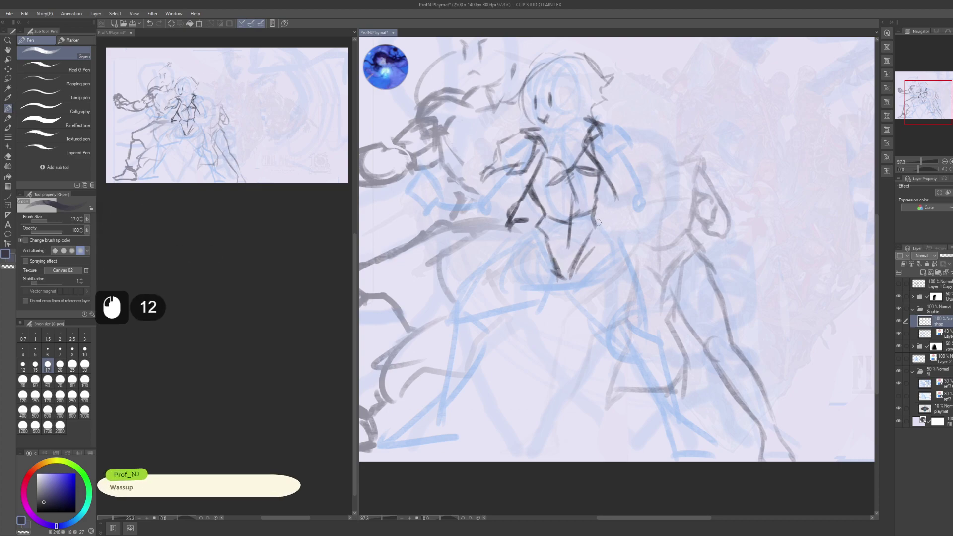
key(ctrl+z)
drag(592, 219, 632, 268)
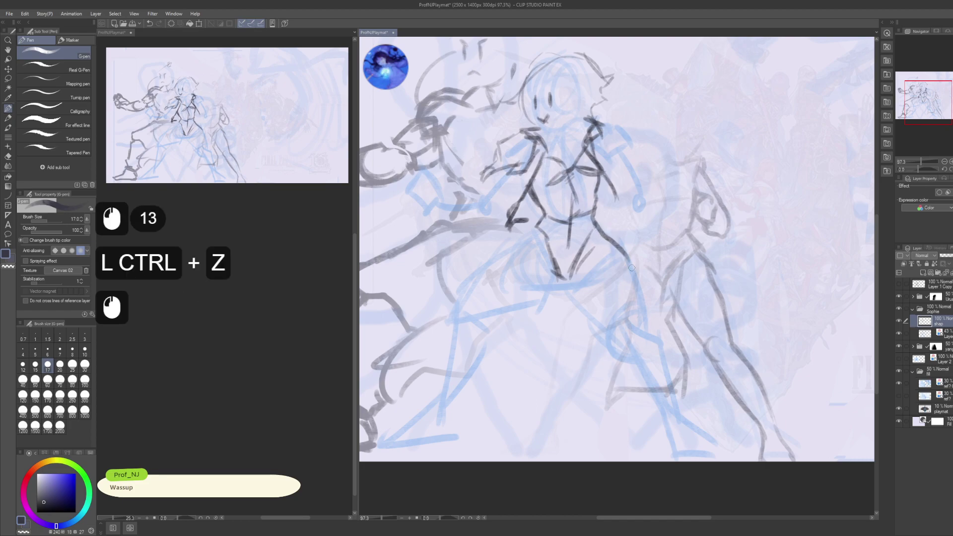
- Line the outstretched arm and outline the hips and upper legs
drag(540, 221, 507, 247)
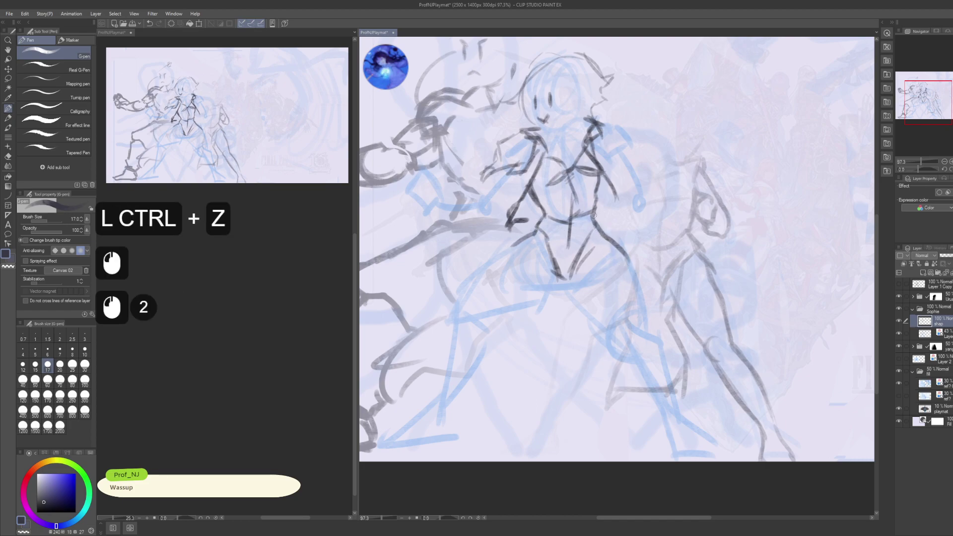
drag(578, 216, 562, 207)
drag(569, 250, 558, 281)
drag(585, 229, 598, 246)
drag(498, 230, 548, 233)
click(529, 229)
mouse_move(536, 229)
mouse_down()
mouse_move(564, 273)
mouse_move(575, 262)
mouse_move(558, 274)
mouse_move(583, 266)
mouse_move(555, 270)
mouse_up()
- Trace the front figure's right thigh and extend the leg line downward, undoing the last strokes
mouse_move(600, 246)
mouse_down()
mouse_move(556, 238)
mouse_move(618, 283)
mouse_up()
click(594, 239)
drag(608, 253, 625, 306)
drag(607, 249, 624, 302)
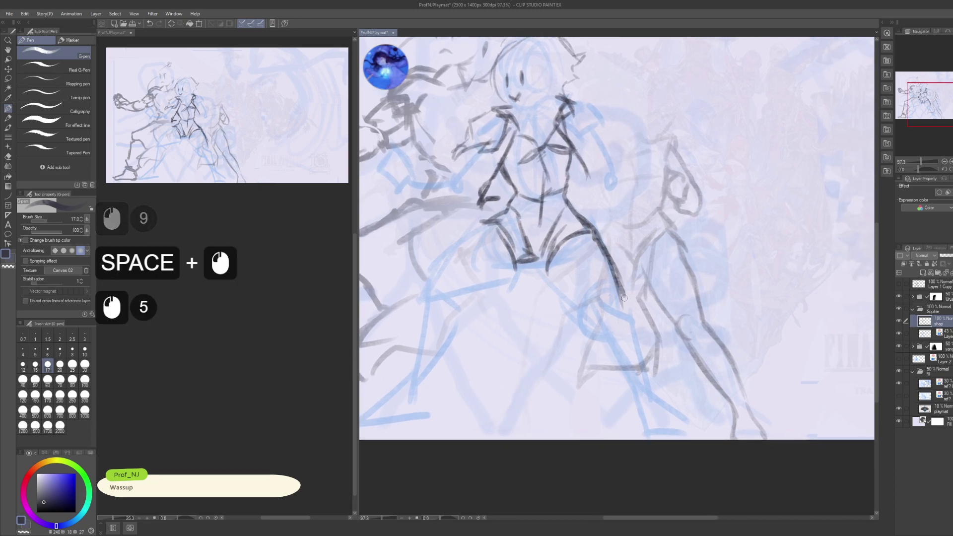
mouse_move(548, 259)
mouse_down()
mouse_move(572, 300)
mouse_move(561, 291)
mouse_move(593, 321)
mouse_up()
mouse_move(579, 305)
mouse_down()
mouse_move(591, 323)
mouse_move(574, 266)
mouse_move(585, 297)
mouse_up()
drag(575, 279, 607, 338)
key(ctrl+z)
key(ctrl+z)
key(ctrl+z)
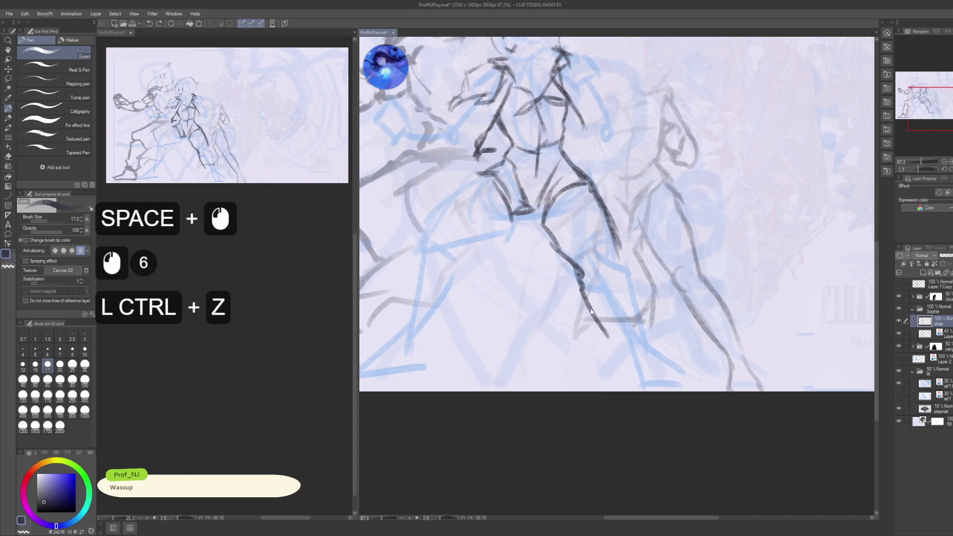
- Redraw the lower right leg and add a long outer leg line down to the foot
drag(585, 307, 595, 325)
drag(587, 310, 615, 358)
drag(611, 353, 624, 364)
drag(618, 238, 628, 263)
drag(623, 248, 653, 339)
- Shape the right foot with small strokes, a sole line and toe marks
mouse_move(648, 328)
mouse_down()
mouse_move(664, 350)
mouse_move(630, 355)
mouse_move(611, 312)
mouse_up()
click(635, 338)
drag(599, 321, 618, 330)
mouse_move(611, 329)
mouse_down()
mouse_move(639, 319)
mouse_move(622, 297)
mouse_move(637, 312)
mouse_up()
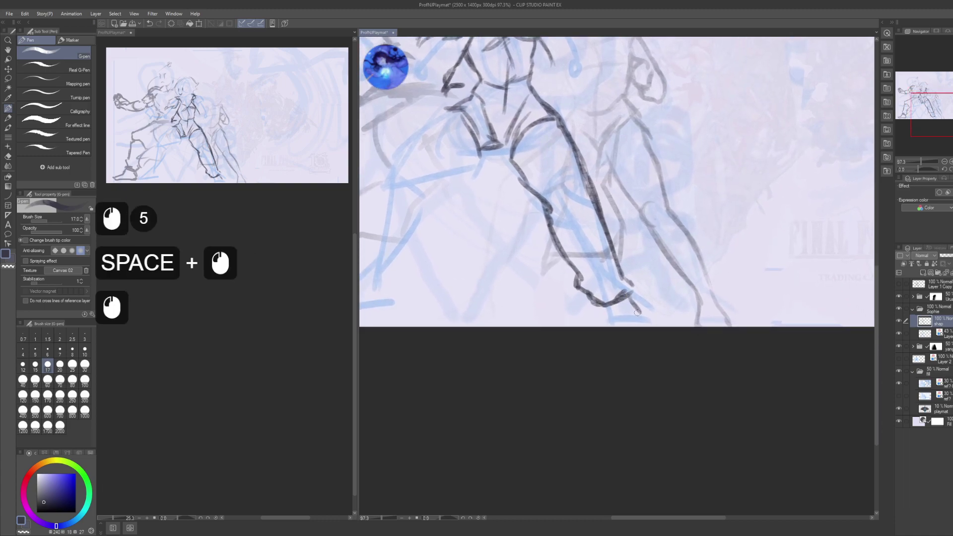
click(604, 317)
click(605, 317)
click(605, 317)
click(605, 317)
- Draw a dark diagonal line from the upper figure down the left leg
mouse_move(556, 300)
mouse_down()
mouse_move(661, 353)
mouse_move(688, 380)
mouse_up()
drag(564, 192, 551, 221)
drag(576, 200, 527, 244)
mouse_move(552, 218)
mouse_down()
mouse_move(528, 244)
mouse_move(498, 337)
mouse_up()
drag(526, 247, 496, 352)
drag(517, 288, 494, 350)
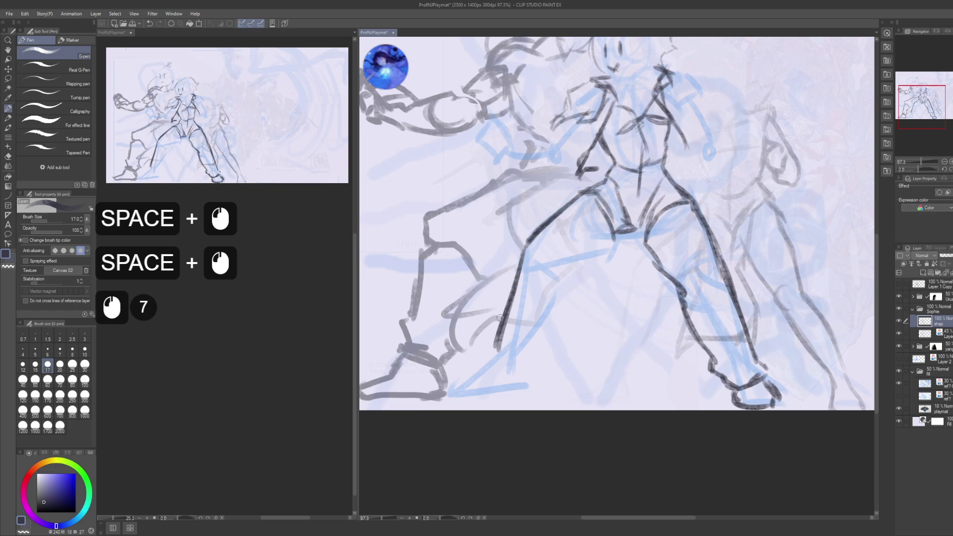
mouse_move(613, 243)
mouse_down()
mouse_move(591, 239)
mouse_move(529, 278)
mouse_move(534, 296)
mouse_move(546, 243)
mouse_move(530, 305)
mouse_up()
drag(539, 276, 532, 319)
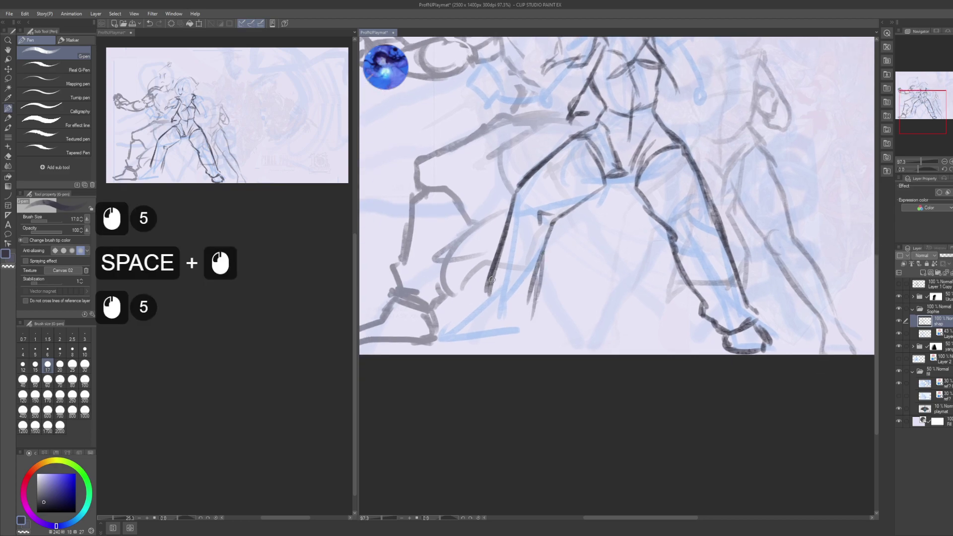
- Sketch the left foot at the leg's lower end, including its bottom line
drag(495, 273, 477, 285)
mouse_move(486, 277)
mouse_down()
mouse_move(478, 299)
mouse_move(501, 312)
mouse_up()
mouse_move(486, 300)
mouse_down()
mouse_move(514, 313)
mouse_move(477, 311)
mouse_up()
drag(490, 302, 459, 317)
drag(464, 312, 456, 320)
drag(460, 314, 453, 328)
mouse_move(455, 321)
mouse_down()
mouse_move(452, 333)
mouse_move(521, 327)
mouse_move(466, 432)
mouse_move(468, 393)
mouse_move(491, 387)
mouse_up()
- Draw a thick dark belt across the figure's waist, thickened on the right
drag(498, 367, 496, 372)
drag(538, 292, 523, 316)
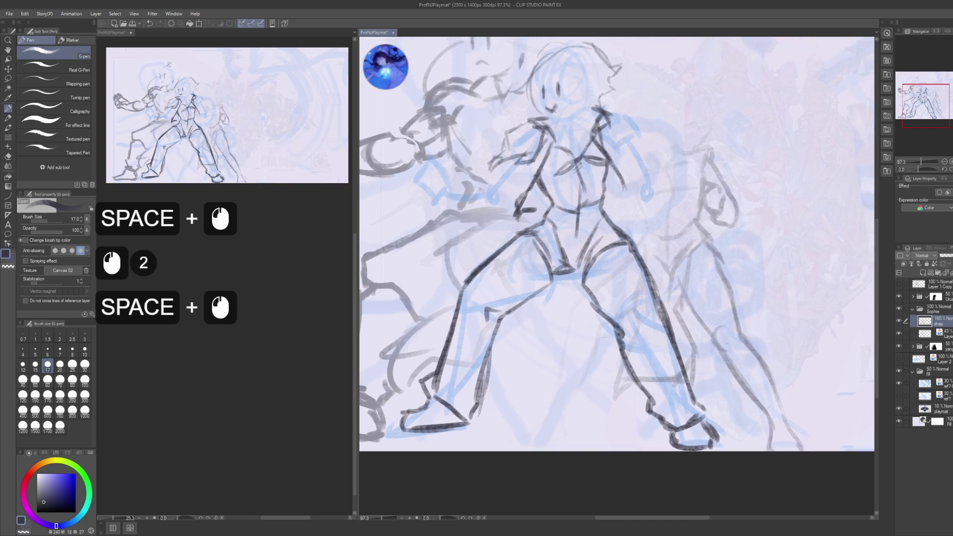
mouse_move(569, 247)
mouse_down()
mouse_move(552, 252)
mouse_move(555, 232)
mouse_up()
click(532, 228)
drag(532, 231, 568, 233)
drag(552, 233, 581, 233)
mouse_move(581, 233)
mouse_down()
mouse_move(584, 226)
mouse_move(565, 236)
mouse_move(601, 227)
mouse_up()
drag(571, 233, 609, 227)
mouse_move(608, 228)
mouse_down()
mouse_move(564, 236)
mouse_move(546, 271)
mouse_up()
- Add lines along the inner left and right thighs
drag(529, 237, 547, 274)
drag(533, 238, 550, 275)
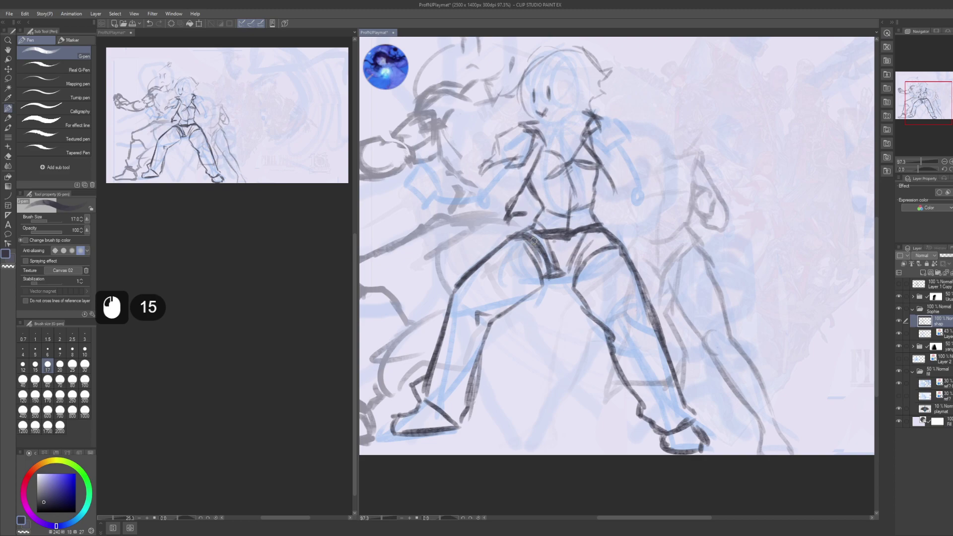
mouse_move(590, 237)
mouse_down()
mouse_move(571, 271)
mouse_move(580, 271)
mouse_move(546, 276)
mouse_move(552, 285)
mouse_move(541, 289)
mouse_move(580, 276)
mouse_up()
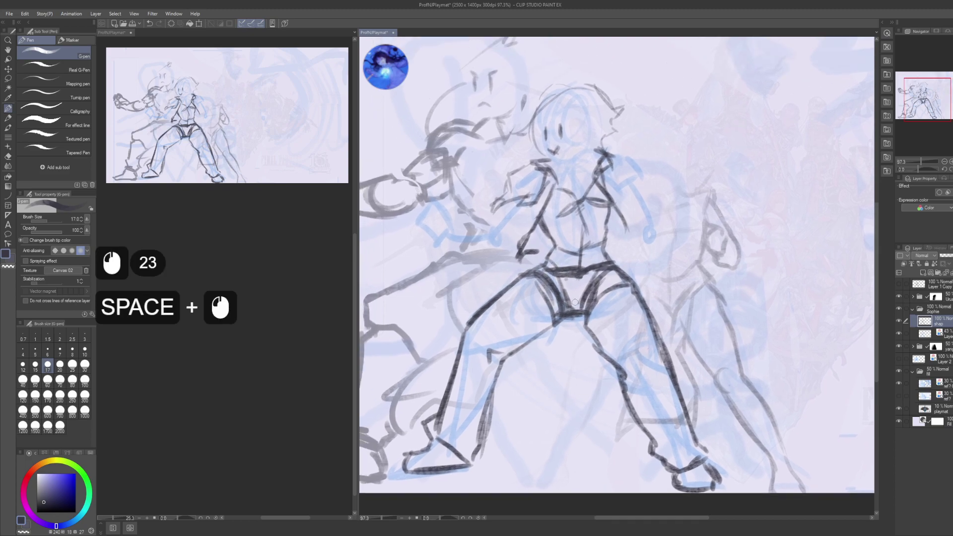
drag(555, 150, 542, 182)
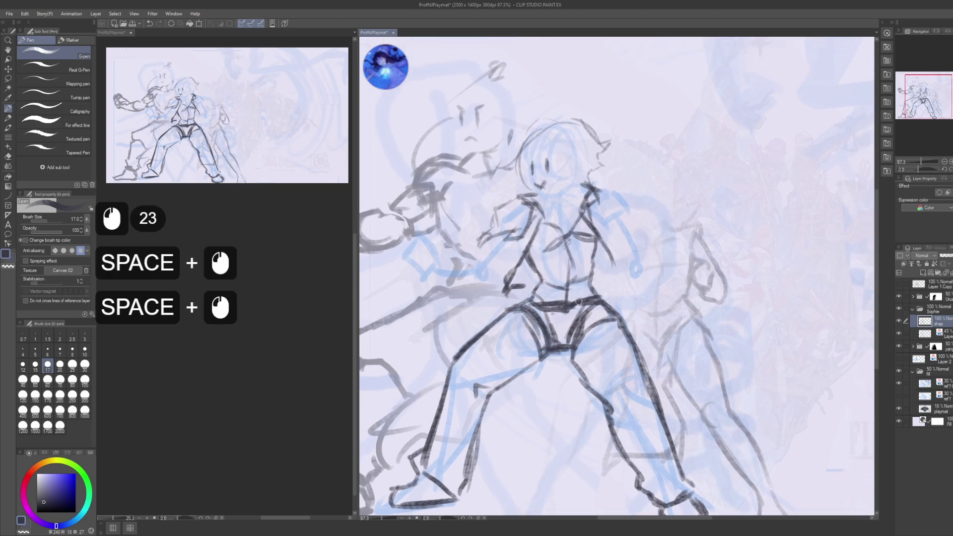
key(space)
- Sketch new pen lines on the front figure's torso and hips
click(530, 297)
click(531, 302)
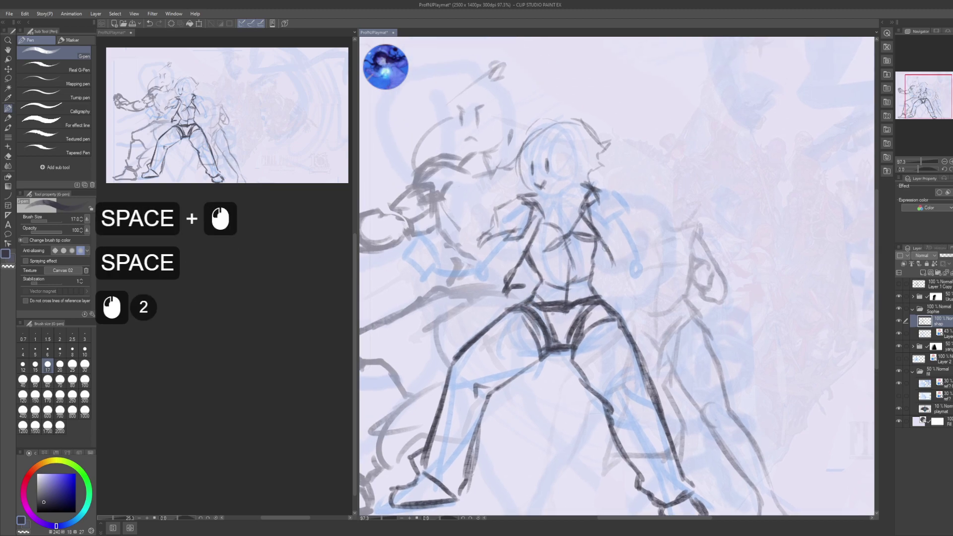
click(593, 284)
click(594, 286)
click(599, 292)
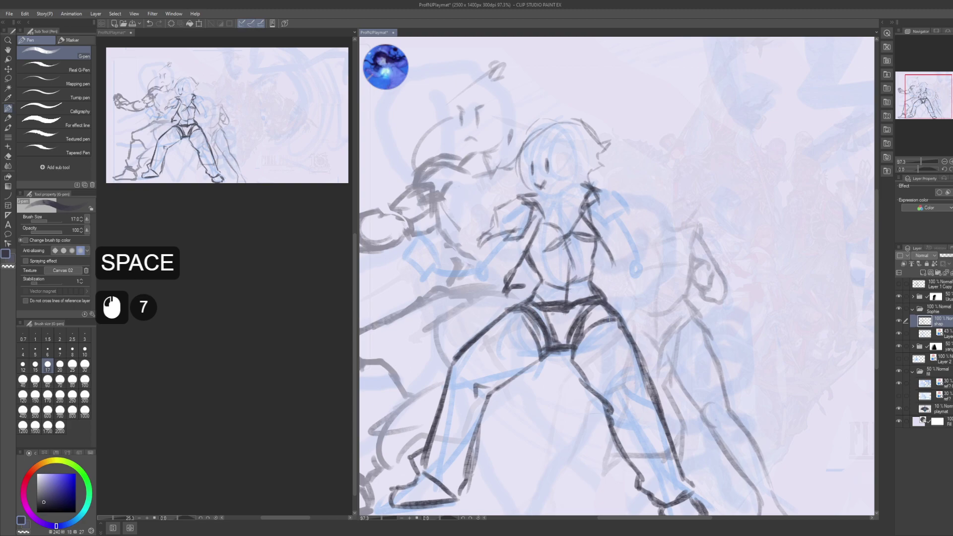
click(623, 335)
drag(618, 403, 578, 317)
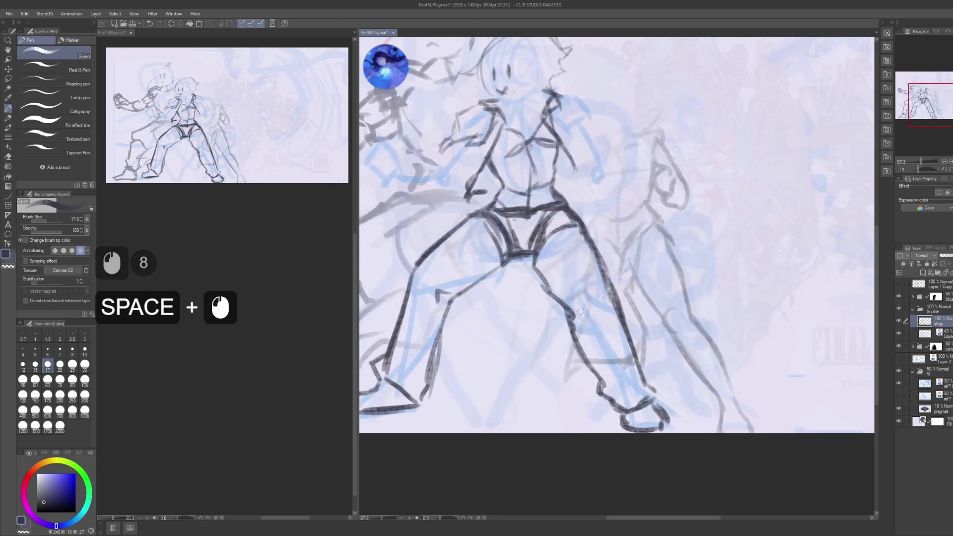
drag(501, 144, 517, 188)
drag(541, 139, 551, 179)
drag(496, 218, 526, 248)
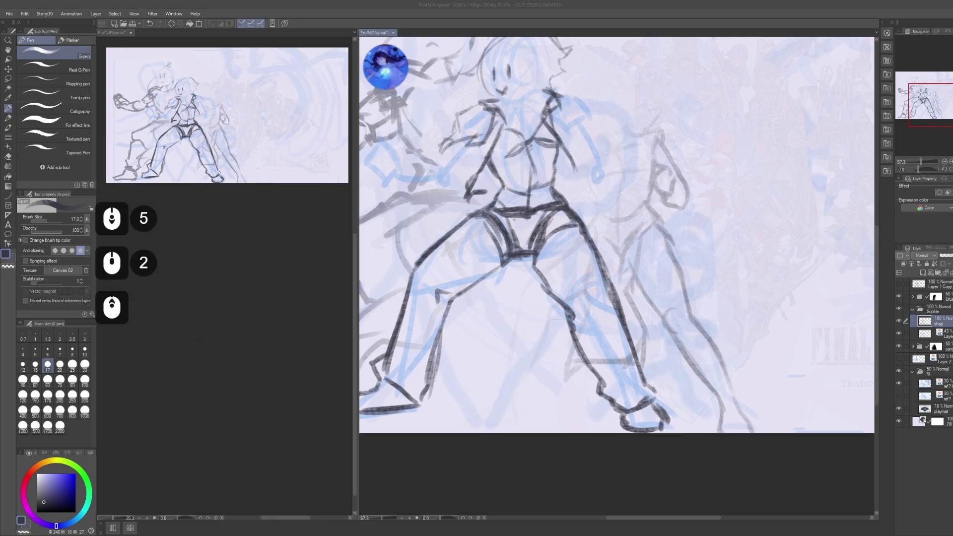
- Add short strokes at the right hip, undoing missed marks
click(528, 344)
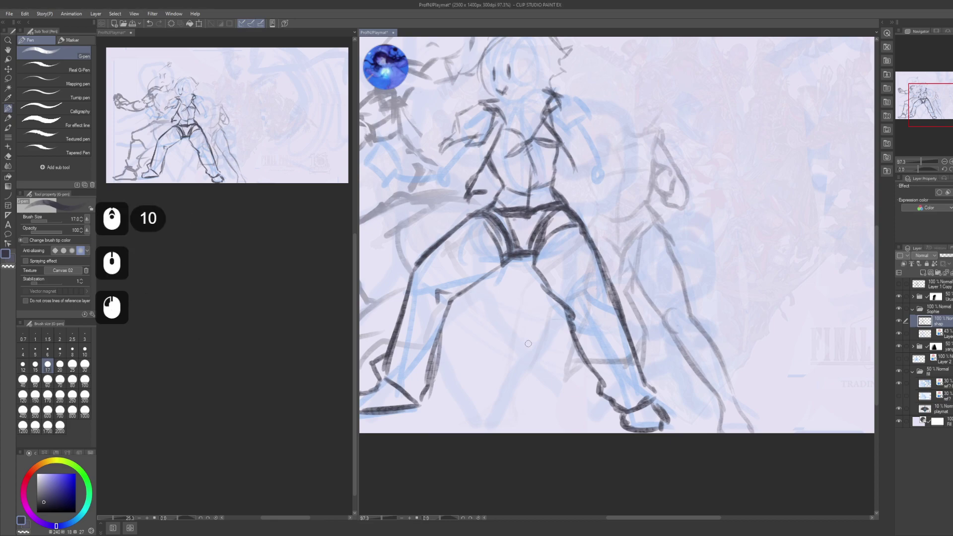
click(624, 262)
drag(611, 256, 624, 261)
key(ctrl+z)
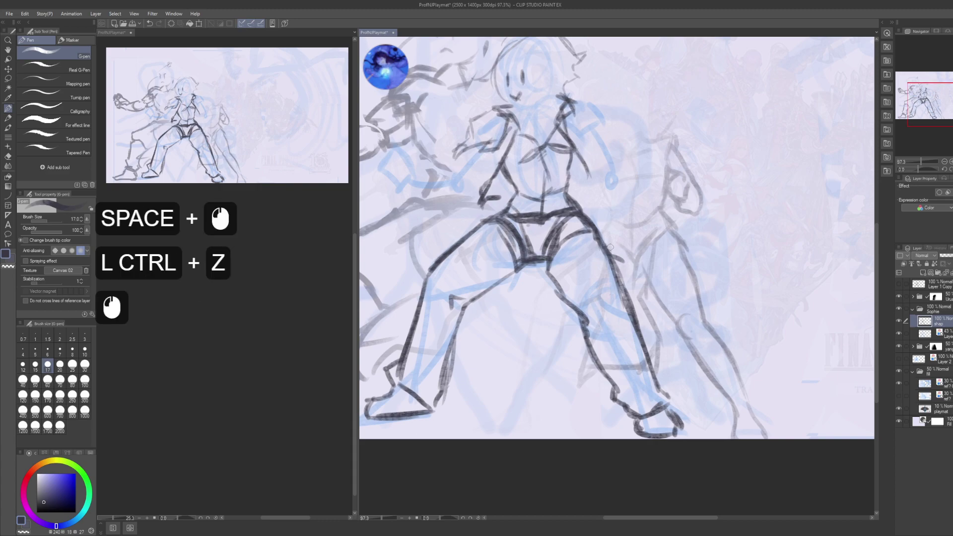
click(605, 242)
drag(614, 244, 621, 254)
drag(614, 244, 621, 258)
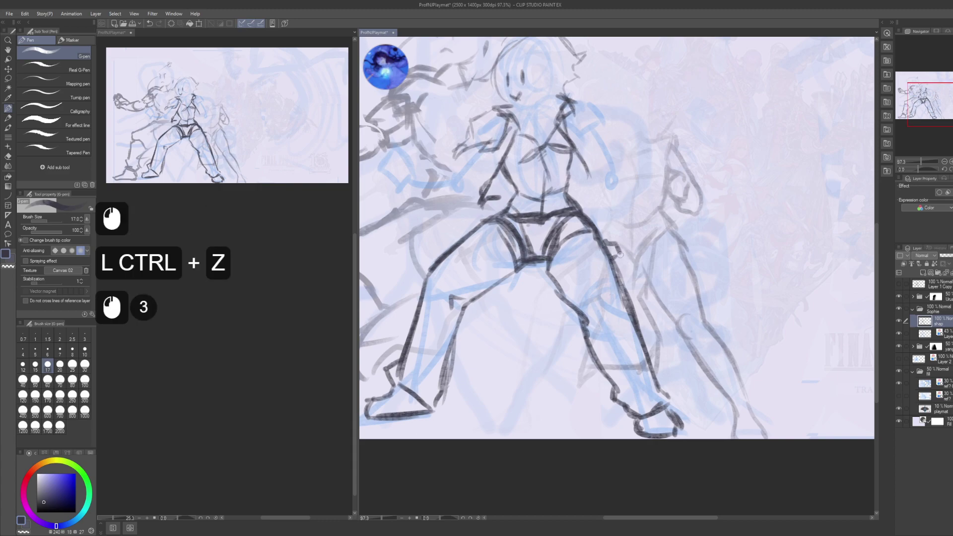
click(616, 266)
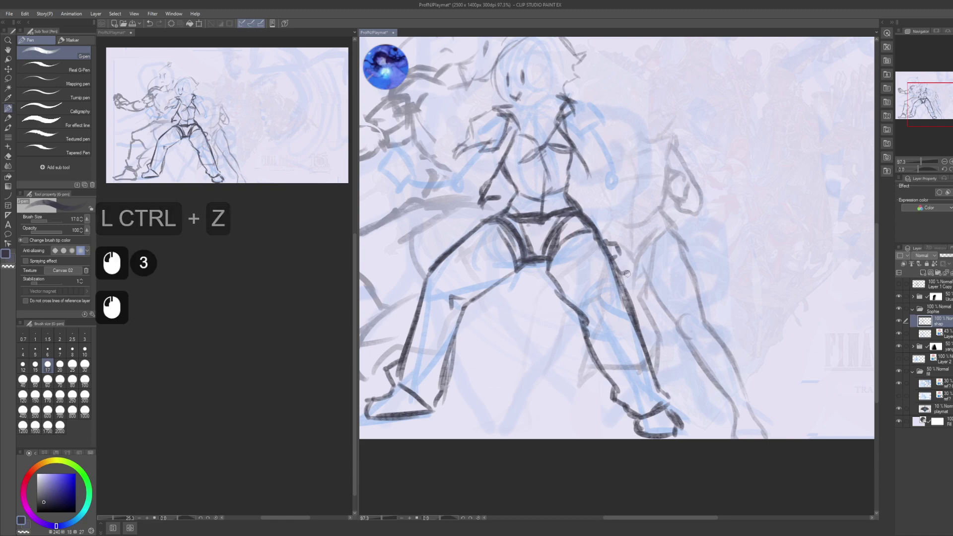
key(ctrl+z)
click(614, 263)
- Add small marks on the right thigh and darken the right leg line
click(625, 260)
click(627, 262)
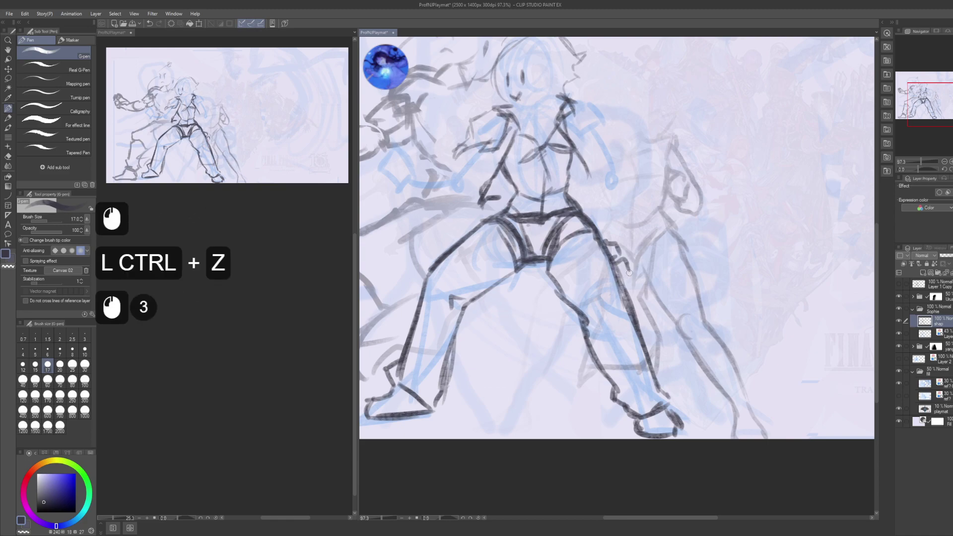
drag(620, 271, 632, 263)
drag(628, 300, 639, 323)
click(633, 305)
click(634, 309)
click(640, 318)
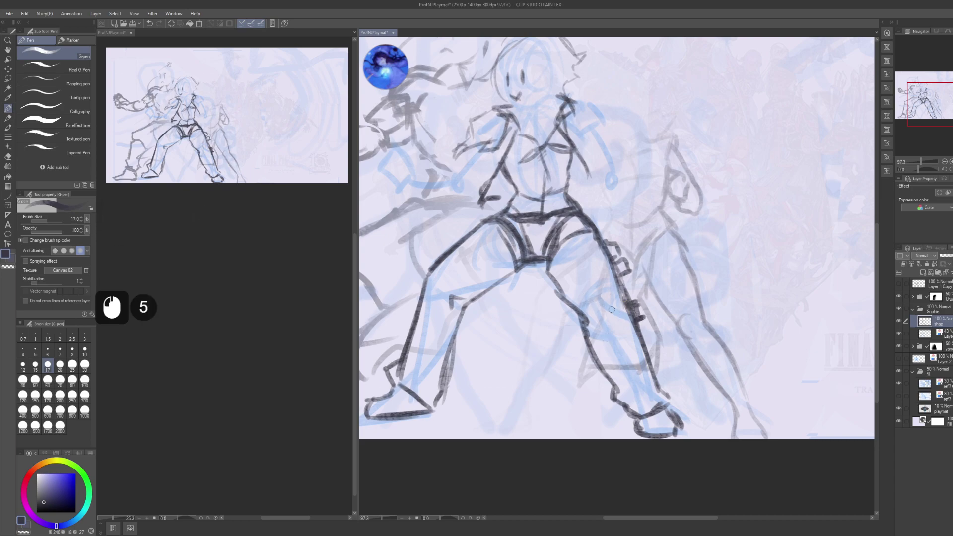
mouse_move(580, 304)
mouse_down()
mouse_move(619, 322)
mouse_move(613, 298)
mouse_move(630, 308)
mouse_move(583, 311)
mouse_move(603, 341)
mouse_move(633, 315)
mouse_up()
key(ctrl+z)
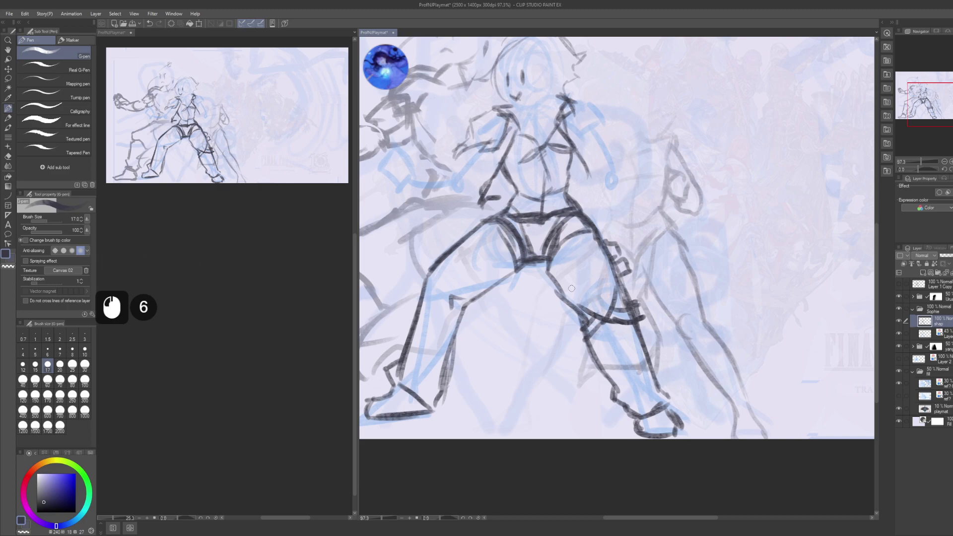
- Loop a round knee guard on the right knee with a curve inside it
drag(577, 284, 582, 315)
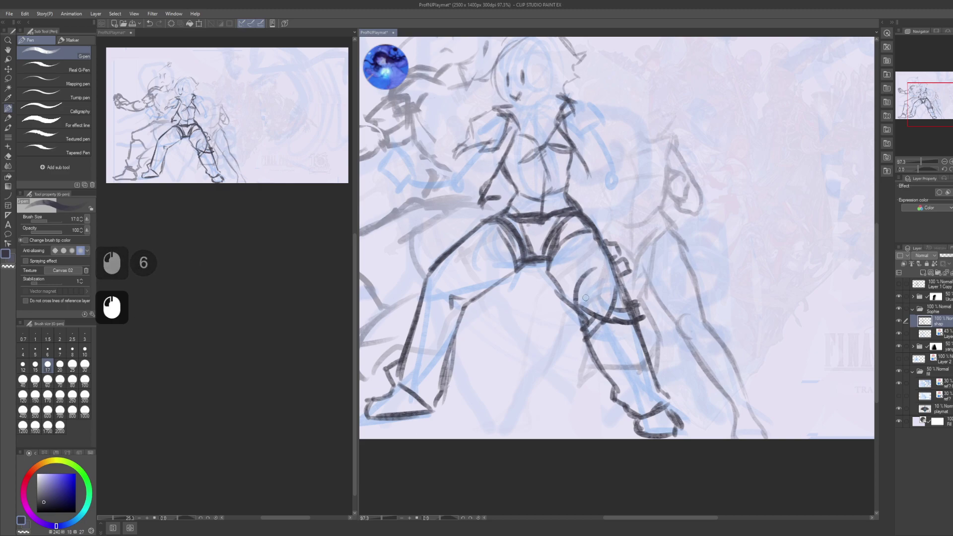
mouse_move(623, 278)
mouse_down()
mouse_move(608, 276)
mouse_move(613, 283)
mouse_up()
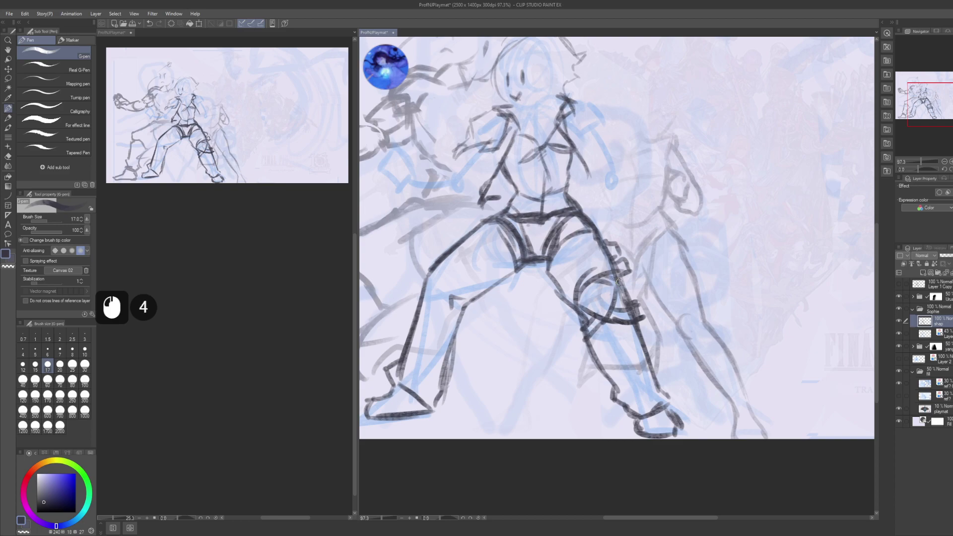
mouse_move(610, 318)
mouse_down()
mouse_move(596, 288)
mouse_move(620, 308)
mouse_up()
mouse_move(578, 274)
mouse_down()
mouse_move(557, 295)
mouse_move(567, 266)
mouse_move(588, 261)
mouse_move(610, 281)
mouse_move(599, 259)
mouse_up()
key(ctrl+z)
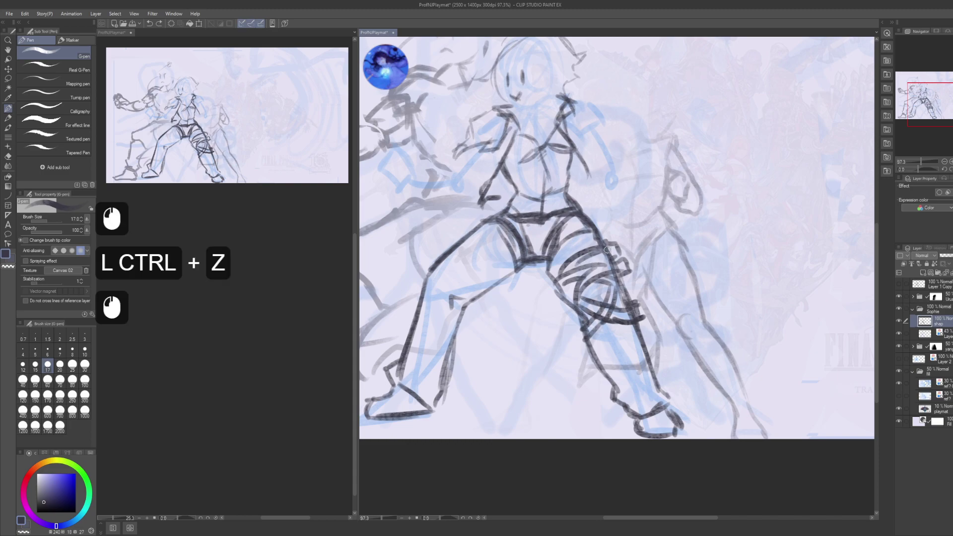
- Add faint strap strokes along the thigh and hip line, then reinforce the left leg line
drag(585, 262, 576, 273)
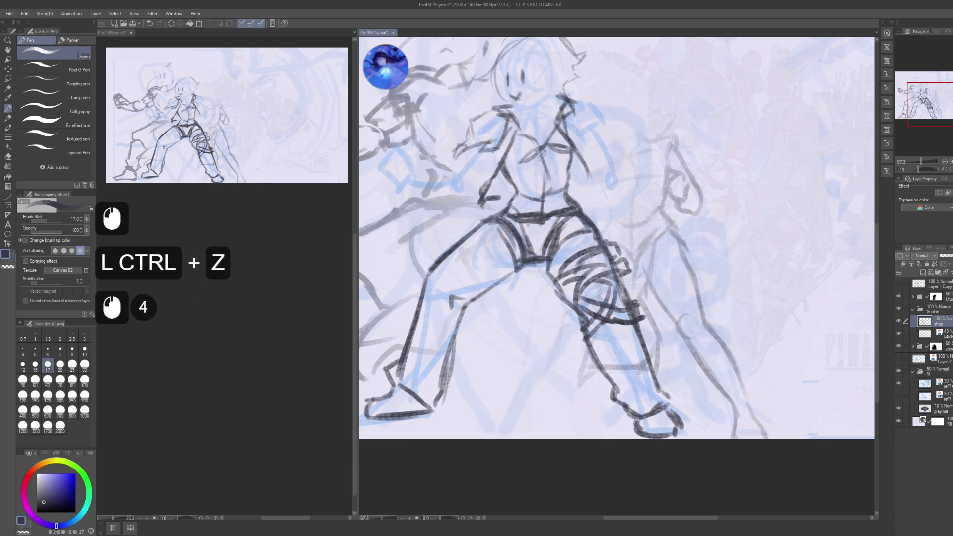
click(578, 258)
click(575, 258)
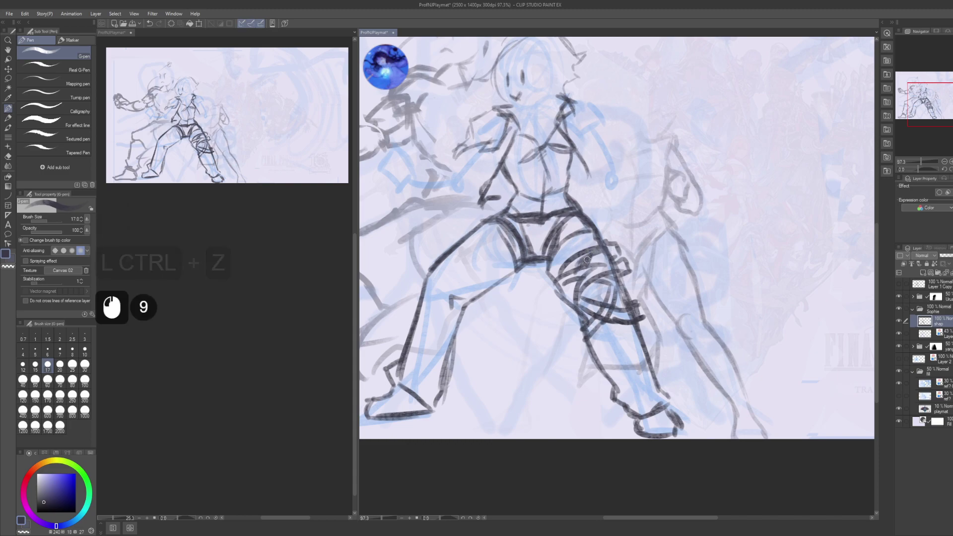
click(556, 263)
click(553, 265)
click(550, 267)
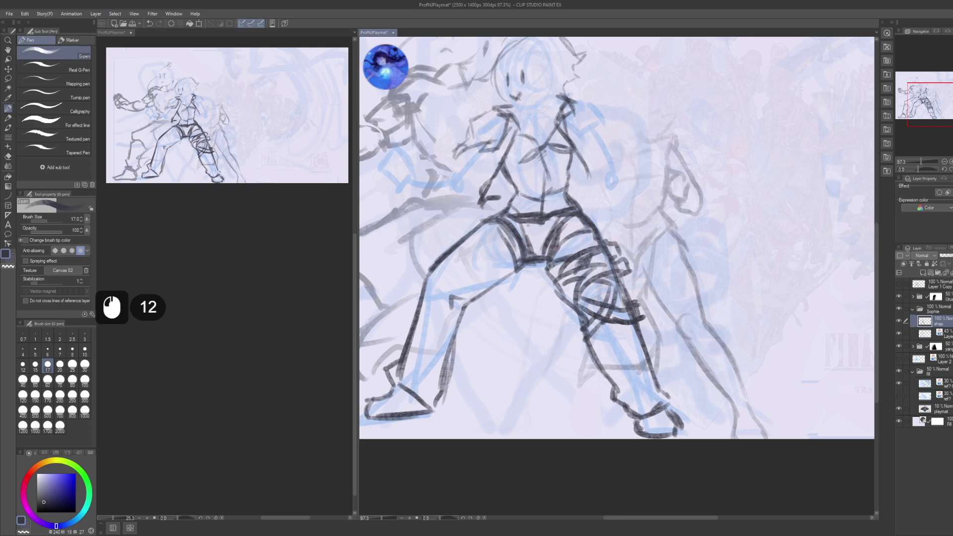
drag(556, 272, 566, 265)
drag(563, 270, 572, 266)
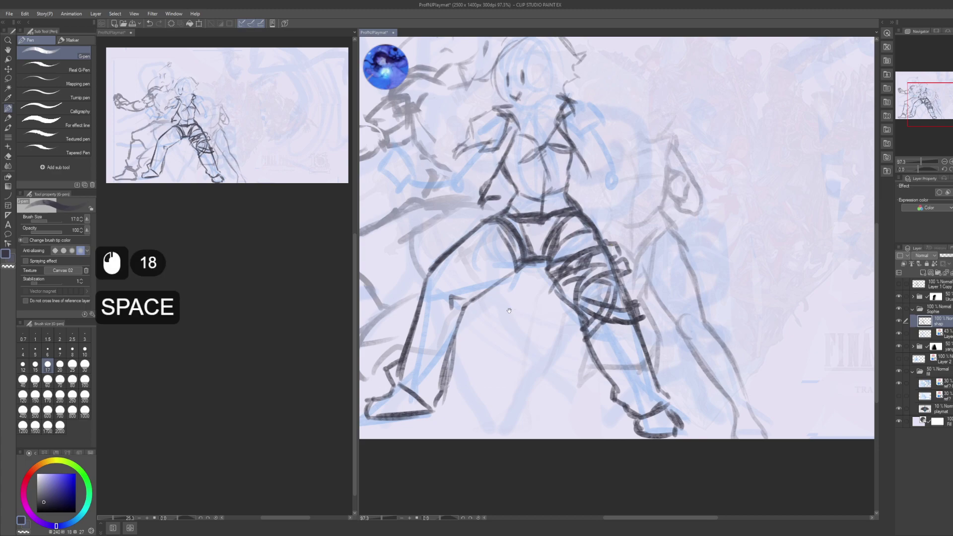
drag(451, 257, 495, 253)
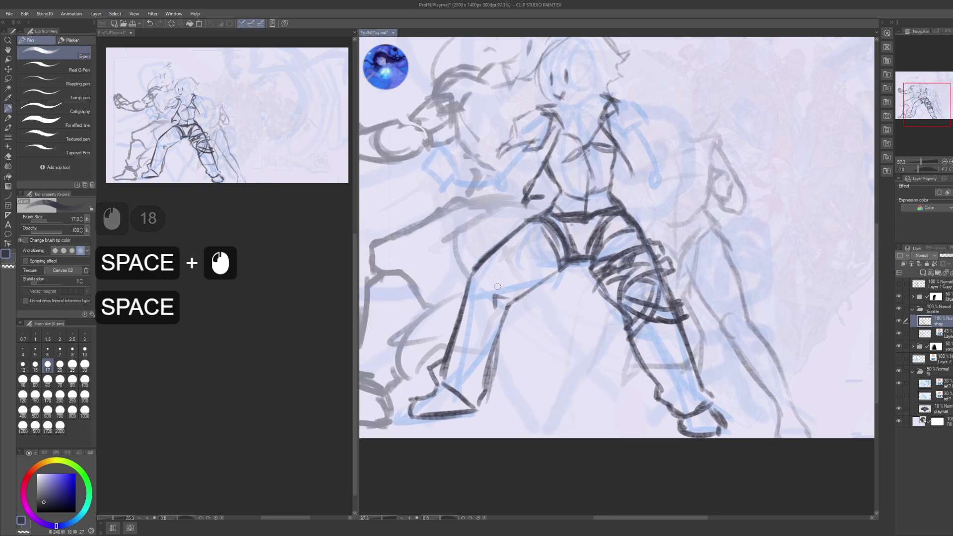
mouse_move(475, 296)
mouse_down()
mouse_move(477, 273)
mouse_move(489, 288)
mouse_up()
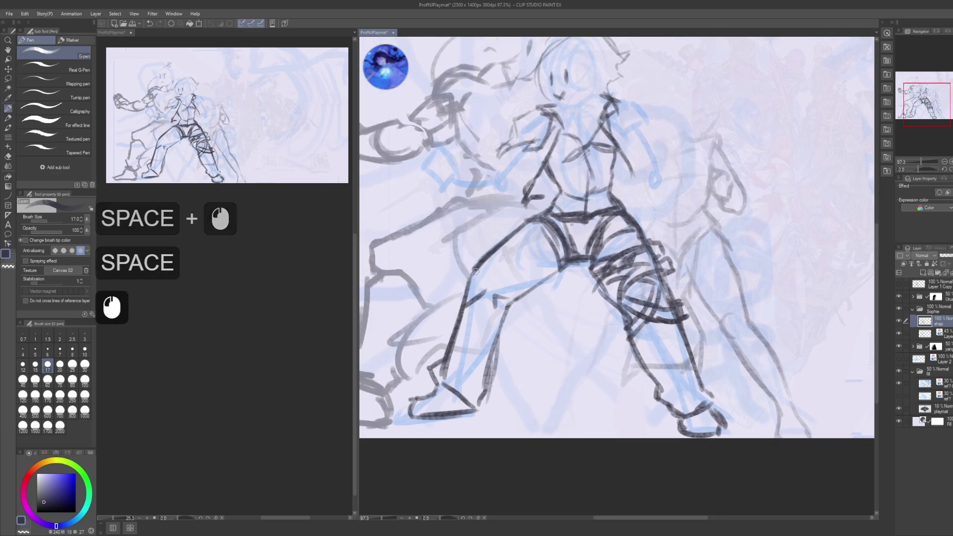
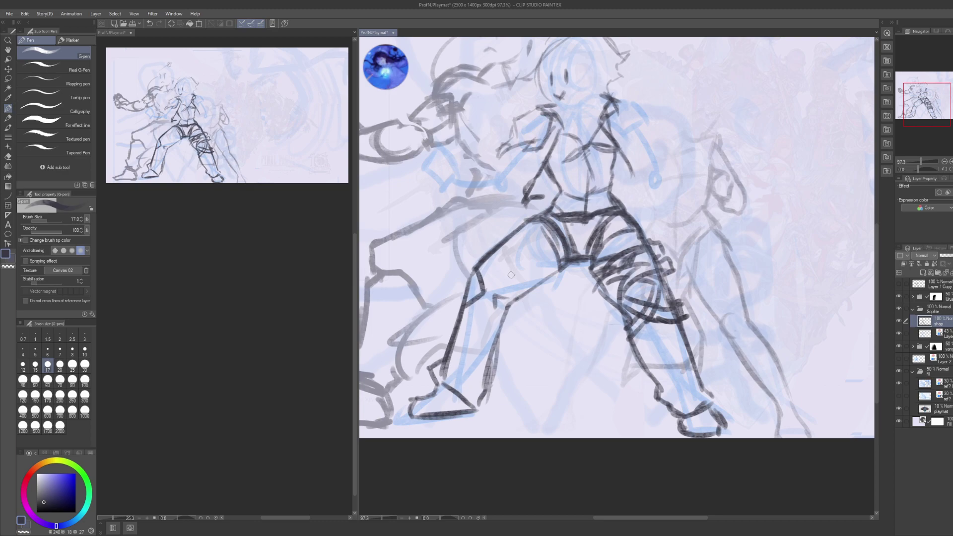
- Hatch the front fighter's left thigh with short vertical G-pen strokes
mouse_move(504, 281)
mouse_down()
mouse_move(496, 312)
mouse_move(495, 296)
mouse_move(520, 284)
mouse_move(492, 267)
mouse_move(508, 286)
mouse_move(525, 278)
mouse_up()
key(ctrl+z)
drag(499, 288, 529, 286)
drag(509, 248, 518, 286)
mouse_move(505, 261)
mouse_down()
mouse_move(506, 270)
mouse_move(504, 259)
mouse_up()
mouse_move(486, 263)
mouse_down()
mouse_move(510, 253)
mouse_move(503, 251)
mouse_move(528, 283)
mouse_up()
mouse_move(521, 255)
mouse_down()
mouse_move(530, 285)
mouse_move(549, 276)
mouse_up()
drag(533, 258, 554, 271)
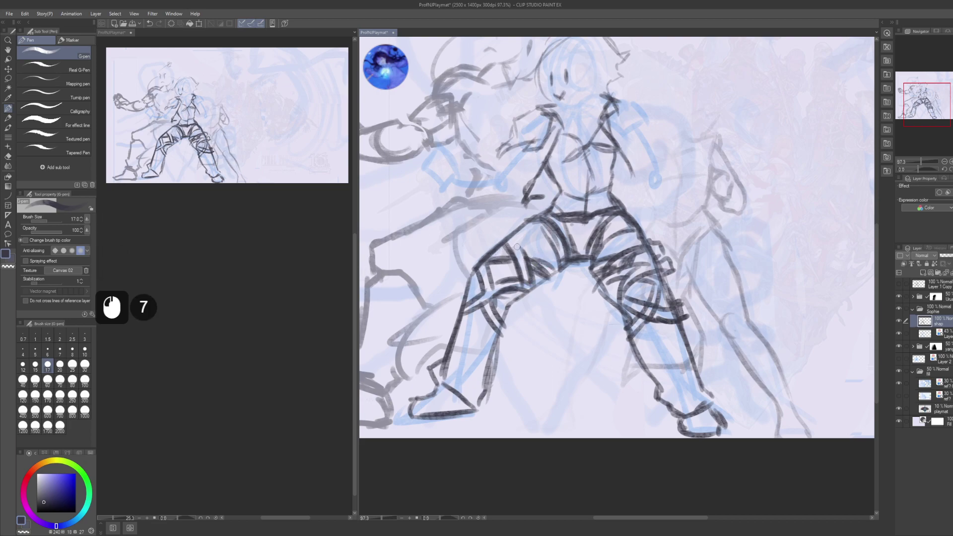
drag(512, 236, 520, 259)
drag(517, 240, 524, 253)
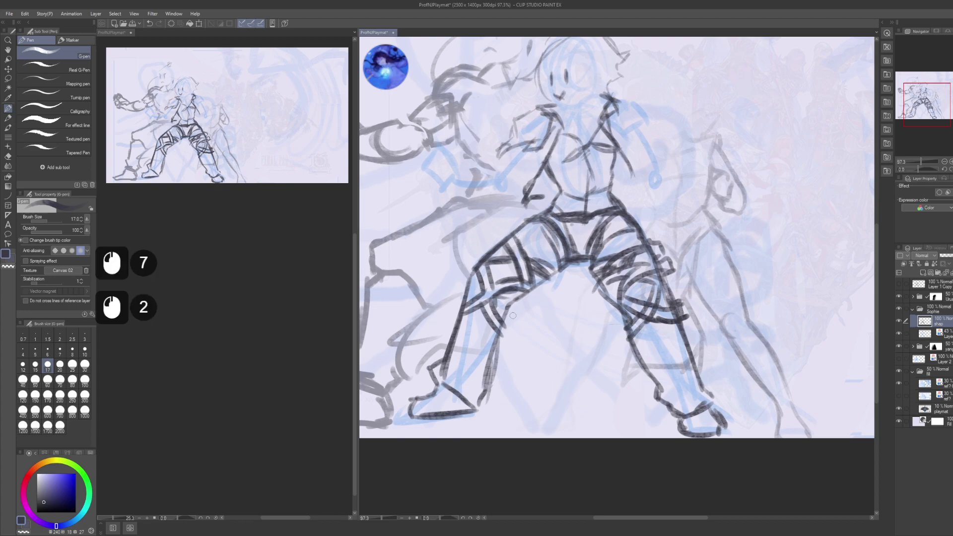
- Add short strokes at the foot and left ankle, lightening the ankle lines with transparent colour
drag(486, 186, 432, 155)
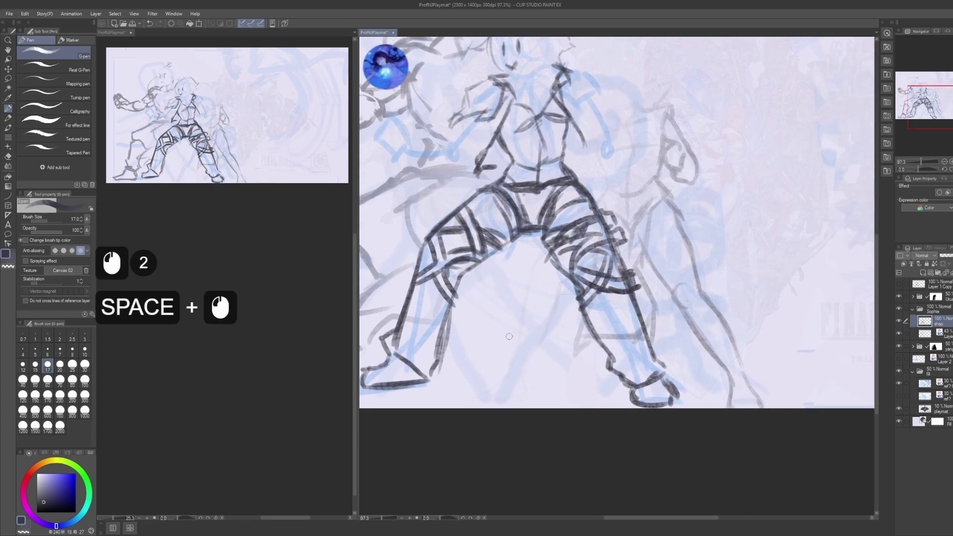
drag(516, 322, 571, 311)
drag(650, 323, 578, 316)
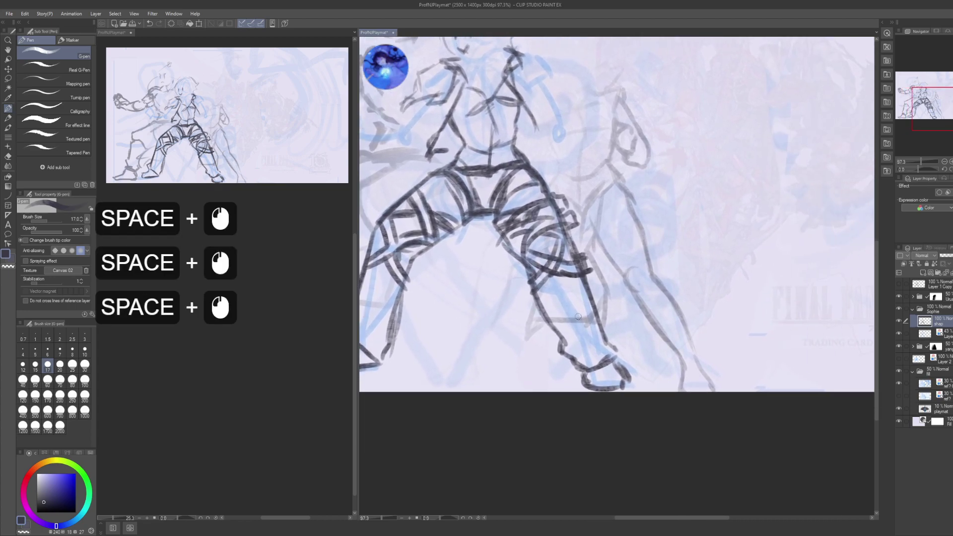
drag(580, 365, 591, 346)
mouse_move(582, 348)
mouse_down()
mouse_move(592, 364)
mouse_move(617, 368)
mouse_move(733, 323)
mouse_up()
mouse_move(489, 311)
mouse_down()
mouse_move(499, 287)
mouse_move(478, 322)
mouse_up()
mouse_move(474, 325)
mouse_down()
mouse_move(489, 293)
mouse_move(479, 292)
mouse_up()
key(c)
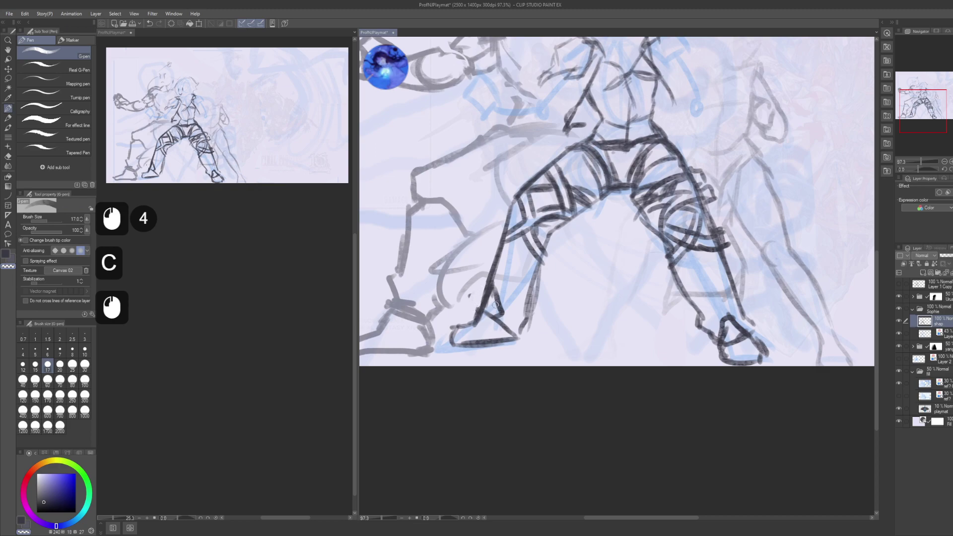
key(c)
drag(631, 127, 607, 359)
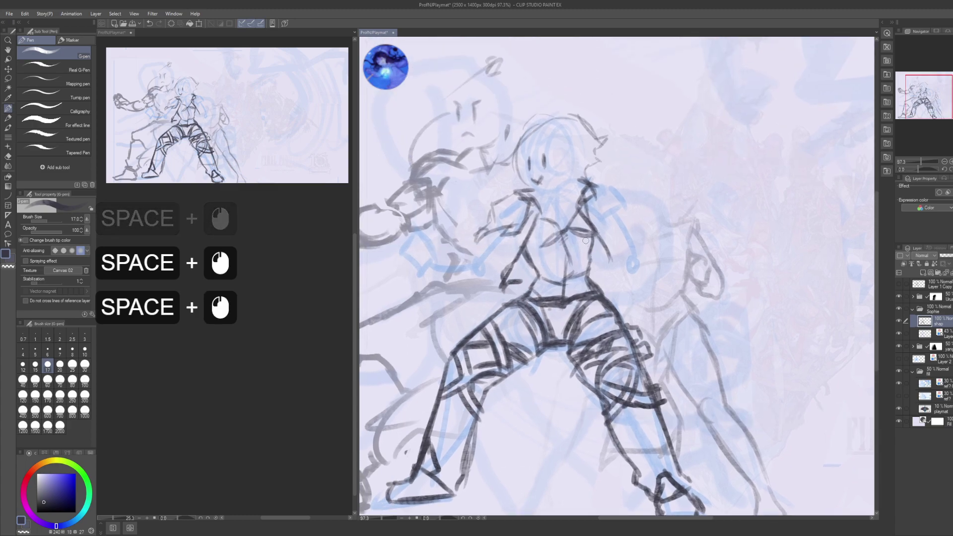
- Ink firmer dark strokes on the front fighter's left torso and arm
drag(586, 241, 575, 277)
mouse_move(502, 290)
mouse_down()
mouse_move(576, 289)
mouse_move(608, 303)
mouse_up()
drag(591, 258, 582, 290)
mouse_move(587, 270)
mouse_down()
mouse_move(584, 285)
mouse_move(571, 278)
mouse_up()
mouse_move(580, 267)
mouse_down()
mouse_move(556, 302)
mouse_move(549, 279)
mouse_up()
mouse_move(561, 268)
mouse_down()
mouse_move(539, 289)
mouse_move(556, 299)
mouse_up()
drag(492, 257, 511, 281)
mouse_move(505, 270)
mouse_down()
mouse_move(493, 261)
mouse_move(470, 273)
mouse_move(468, 291)
mouse_move(501, 297)
mouse_move(539, 282)
mouse_move(554, 305)
mouse_up()
- Redraw the shoulder and raised hand, including the hand's inner edge, with dark lines
drag(594, 270, 517, 292)
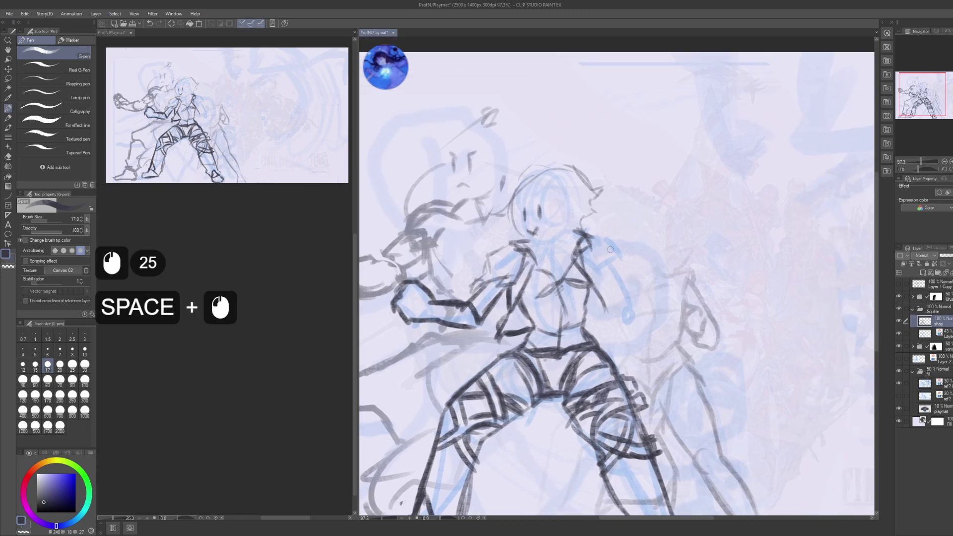
drag(606, 255, 590, 268)
drag(605, 258, 588, 267)
drag(608, 250, 584, 276)
drag(591, 261, 587, 267)
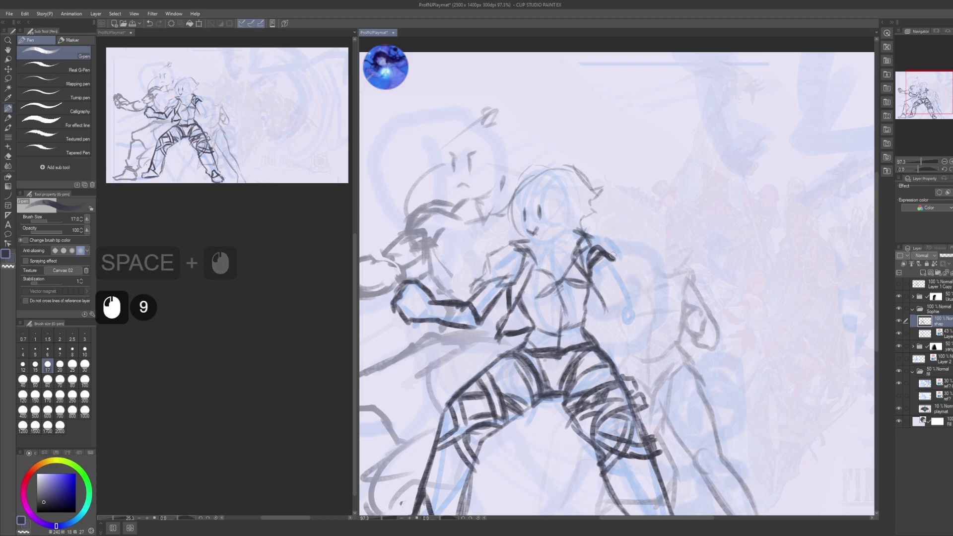
drag(598, 247, 624, 265)
mouse_move(611, 285)
mouse_down()
mouse_move(616, 262)
mouse_move(621, 298)
mouse_up()
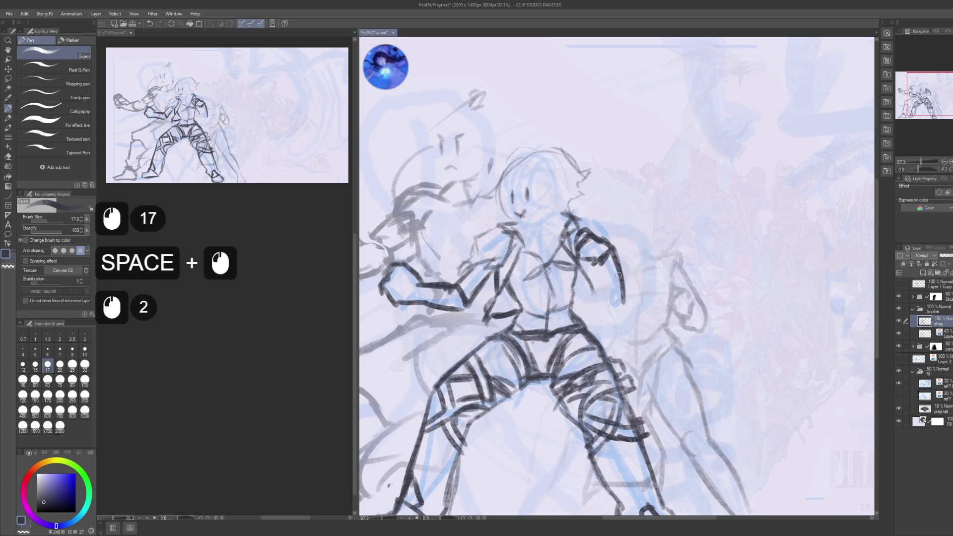
mouse_move(608, 243)
mouse_down()
mouse_move(624, 302)
mouse_move(608, 305)
mouse_move(615, 320)
mouse_up()
drag(608, 288, 618, 317)
mouse_move(585, 233)
mouse_down()
mouse_move(599, 256)
mouse_move(593, 298)
mouse_up()
drag(582, 274, 596, 301)
- Add bold strokes along the sleeve and its edge
drag(599, 259, 595, 288)
drag(601, 258, 603, 291)
drag(581, 221, 620, 266)
drag(611, 254, 620, 268)
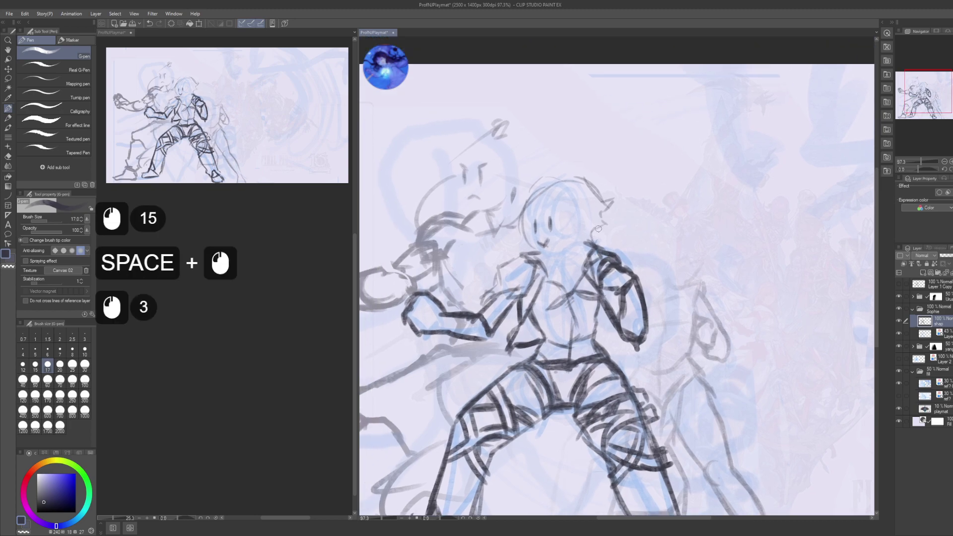
drag(591, 230, 571, 216)
drag(590, 287, 577, 268)
click(572, 274)
- Dab small marks on the arm, add final sleeve strokes, and save the playmat
mouse_move(573, 273)
mouse_down()
mouse_move(580, 266)
mouse_move(553, 281)
mouse_up()
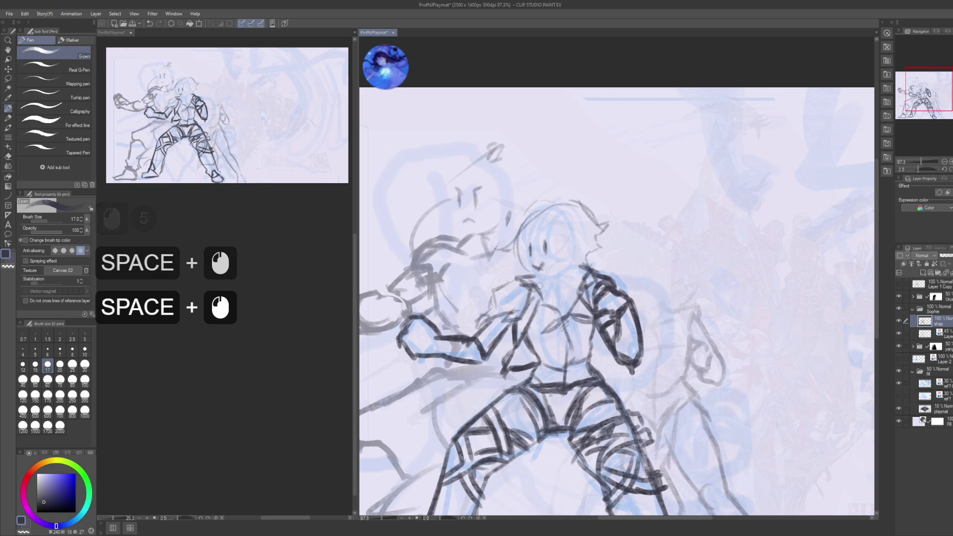
click(538, 287)
click(537, 287)
click(536, 288)
drag(580, 271, 572, 293)
mouse_move(581, 272)
mouse_down()
mouse_move(565, 292)
mouse_move(516, 231)
mouse_up()
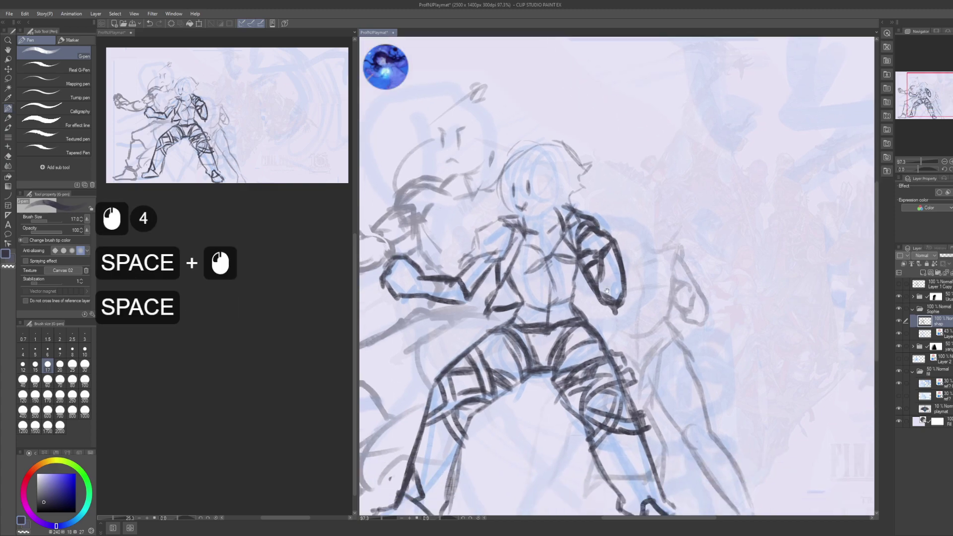
drag(605, 281, 614, 243)
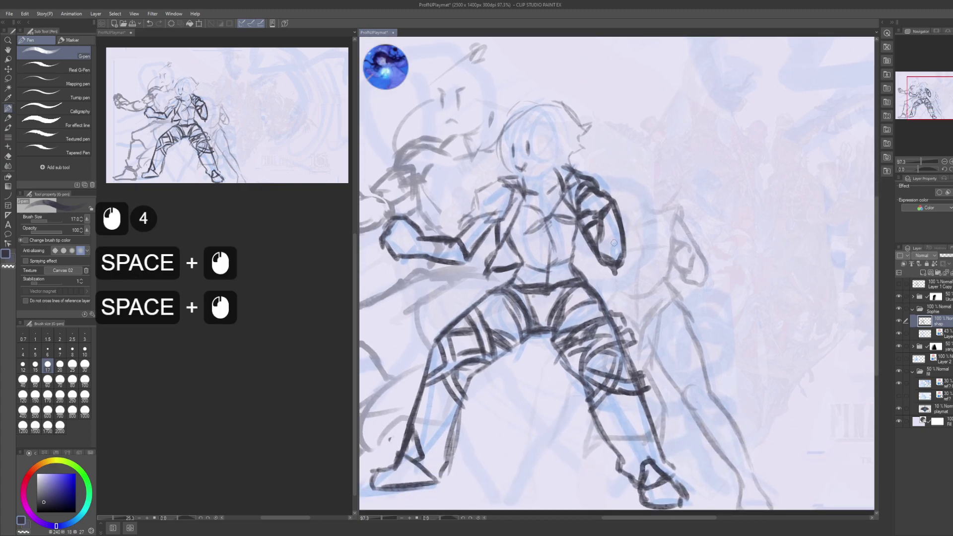
key(ctrl+s)
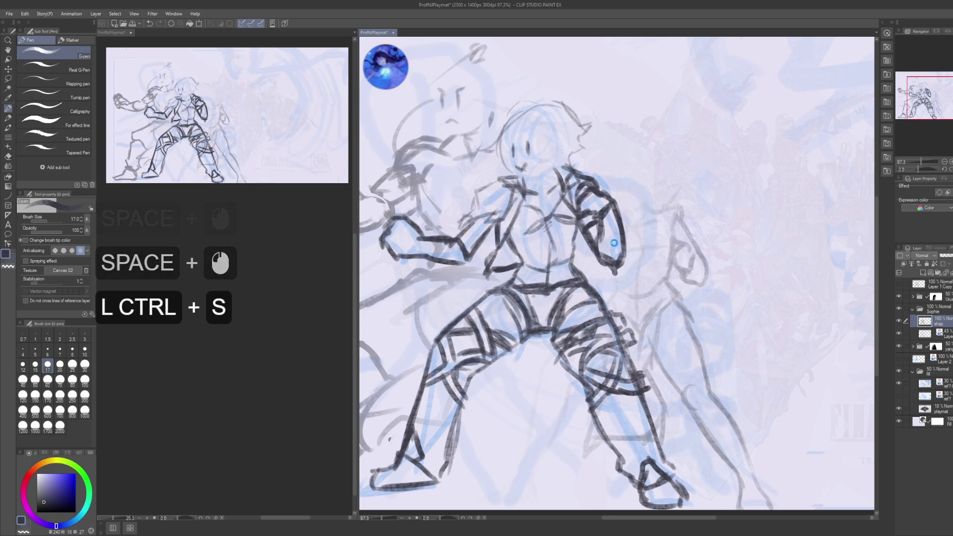
- Zoom out over the fighters, save with Ctrl+S, and collapse the Sophie folder in the Layer panel
mouse_move(597, 288)
mouse_down()
mouse_move(716, 340)
mouse_move(693, 351)
mouse_move(686, 328)
mouse_up()
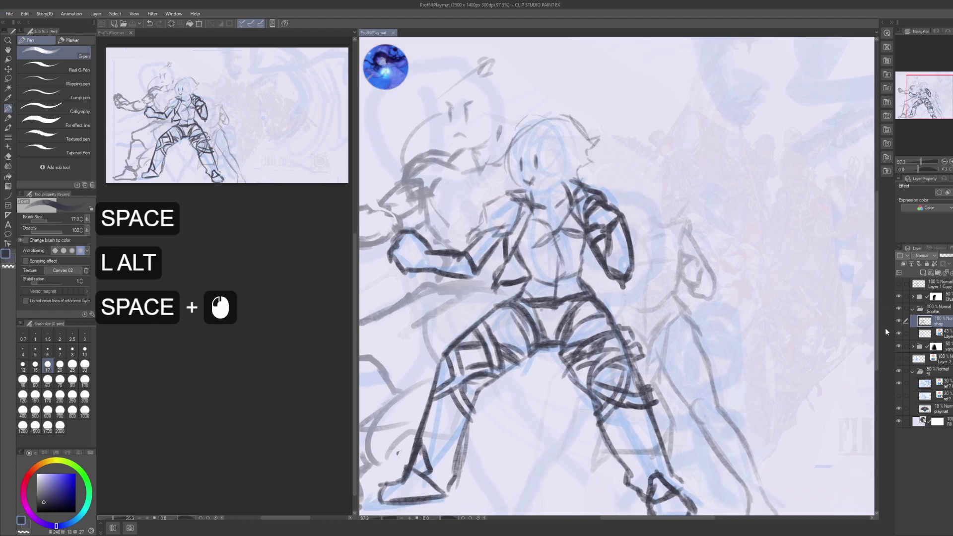
scroll(853, 325, down, 4)
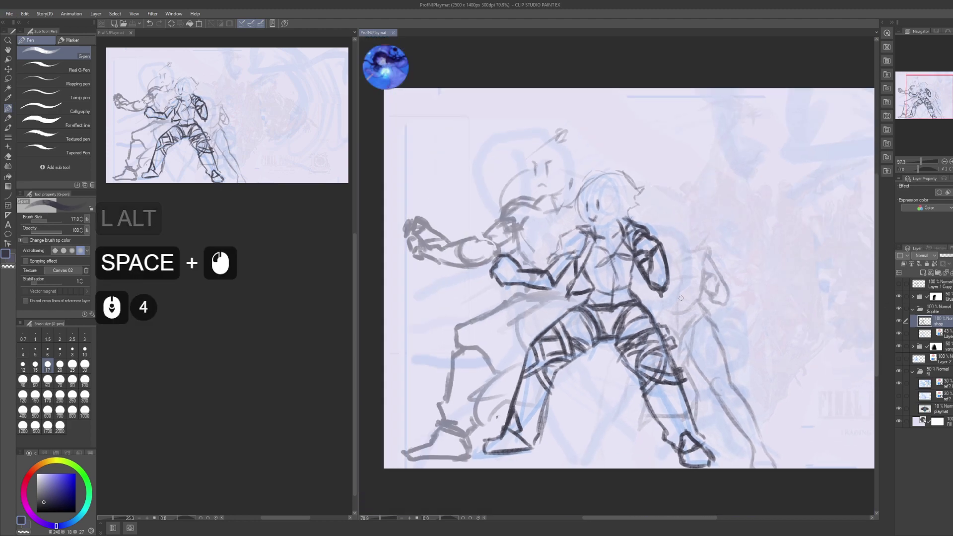
drag(709, 272, 689, 280)
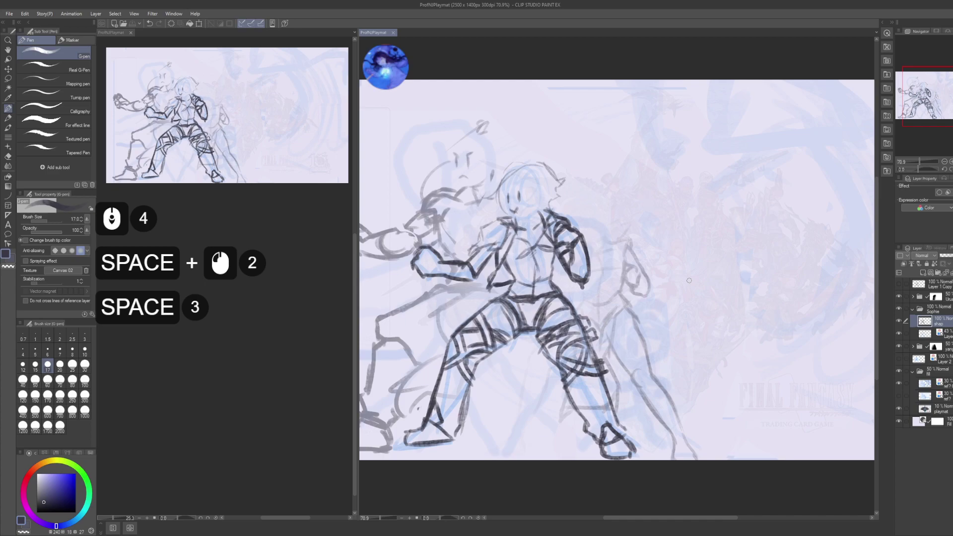
key(ctrl+s)
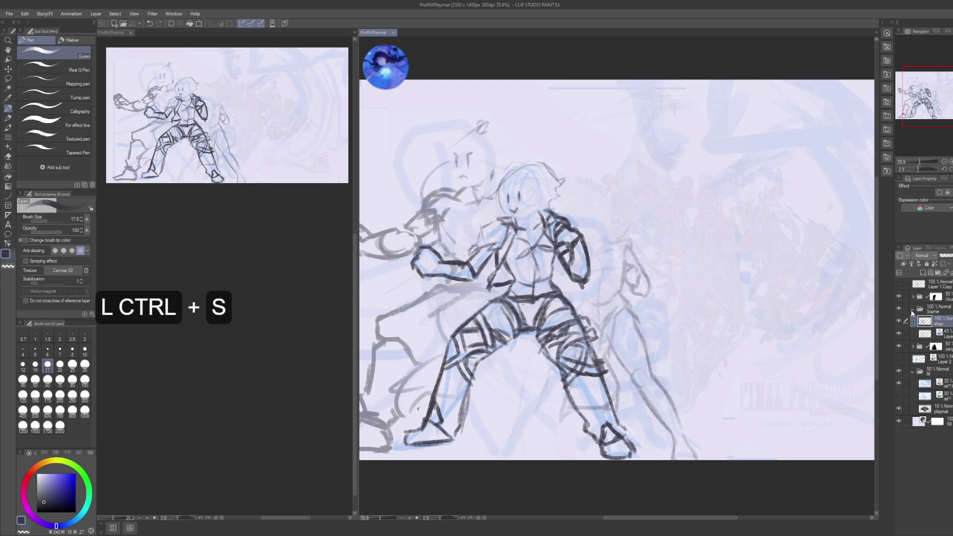
click(913, 309)
click(710, 287)
scroll(279, 348, down, 5)
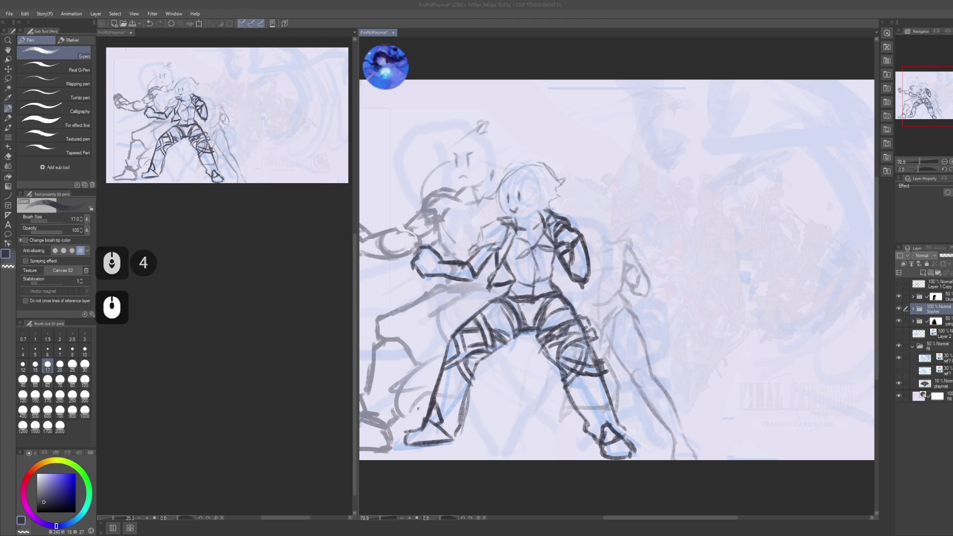
- Erase the lassoed area around the figure's right leg on the Sophie mask and blur the edges
click(950, 311)
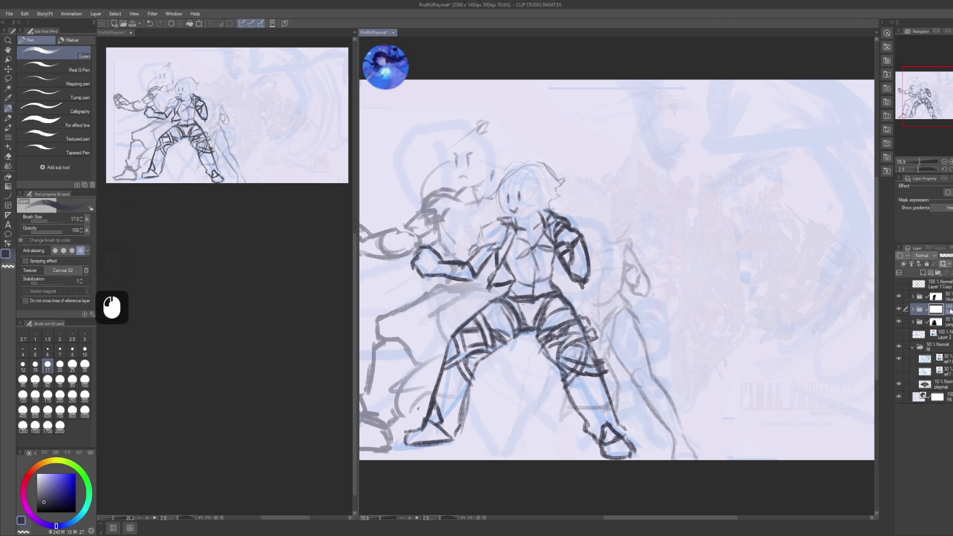
key(m)
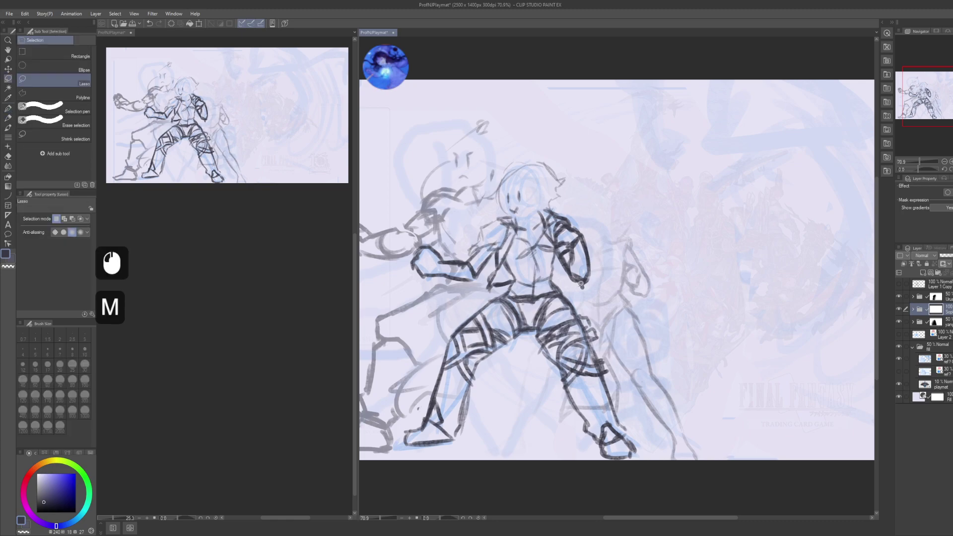
mouse_move(585, 211)
mouse_down()
mouse_move(544, 397)
mouse_move(594, 459)
mouse_move(651, 327)
mouse_up()
key(Delete)
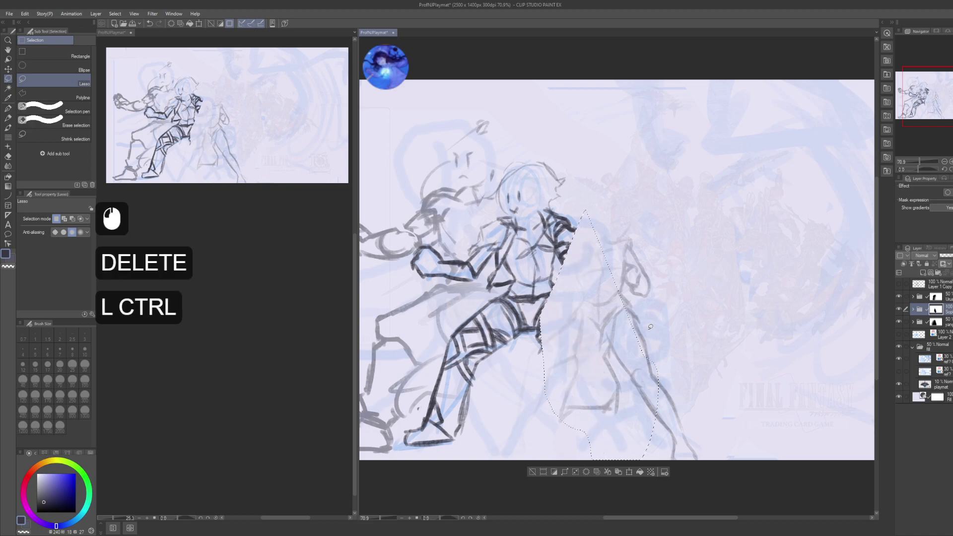
key(ctrl+d)
key(j)
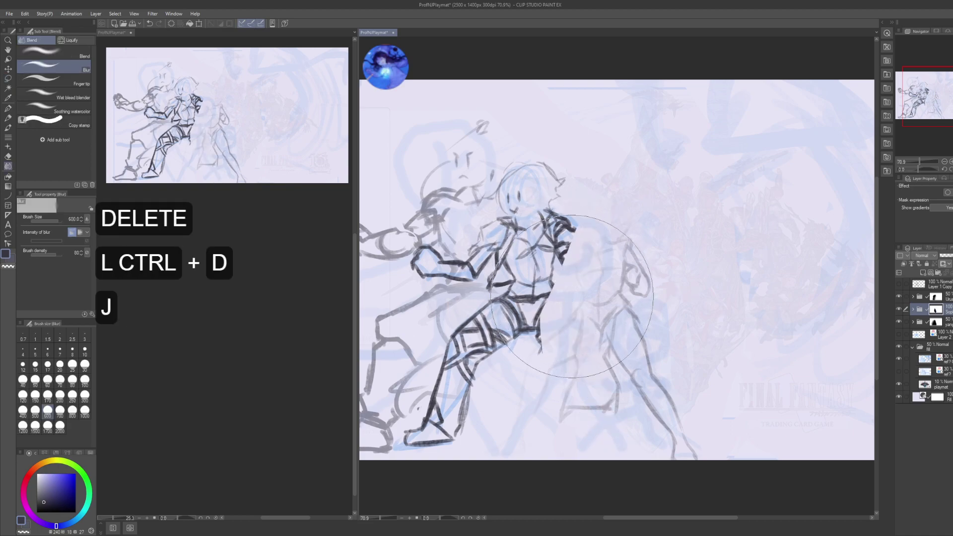
drag(571, 286, 577, 293)
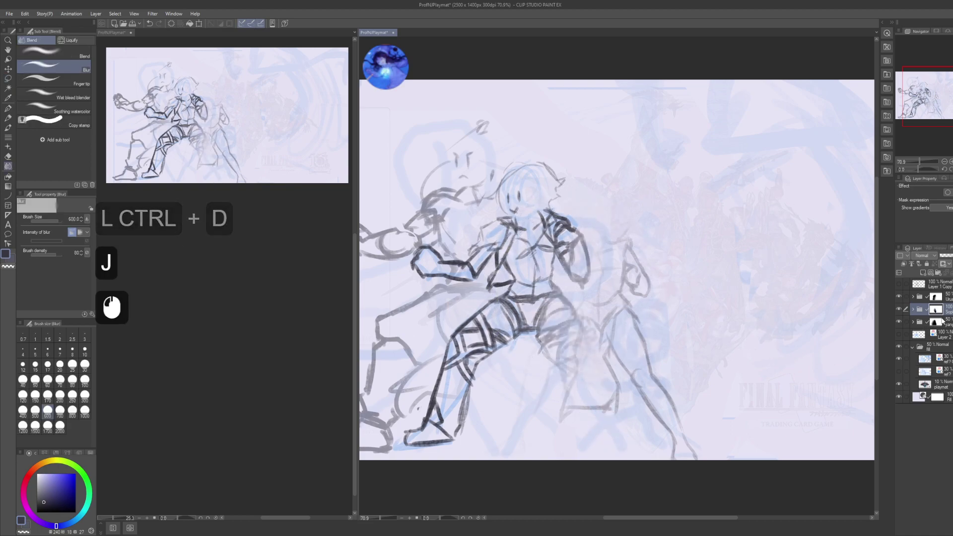
- Set the Sophie folder's opacity to 50 so the faint third figure shows through
click(949, 296)
key(g)
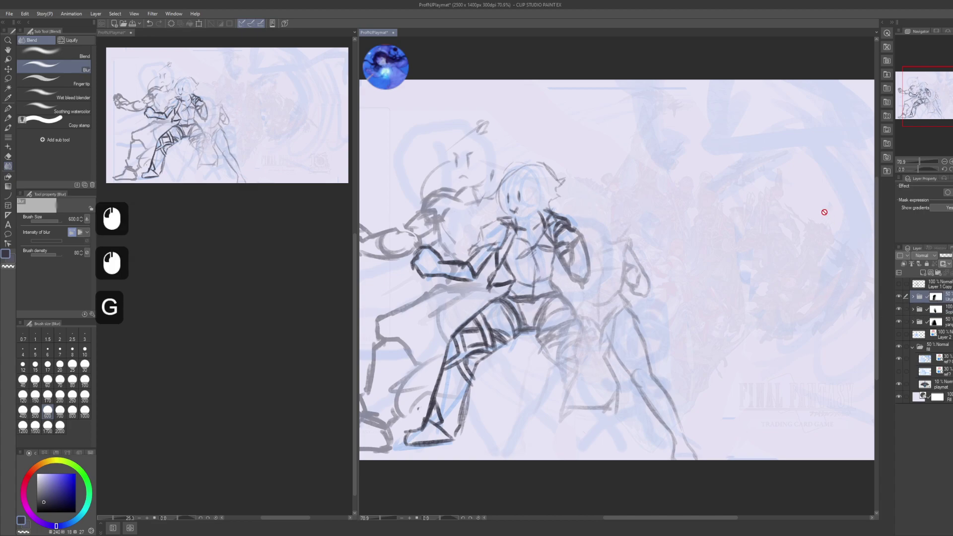
click(837, 222)
click(936, 296)
click(802, 233)
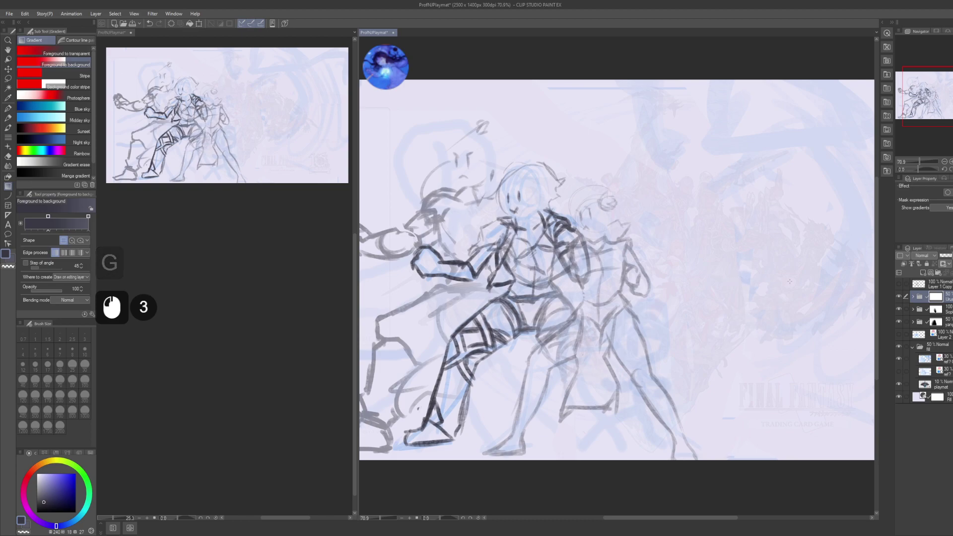
click(936, 309)
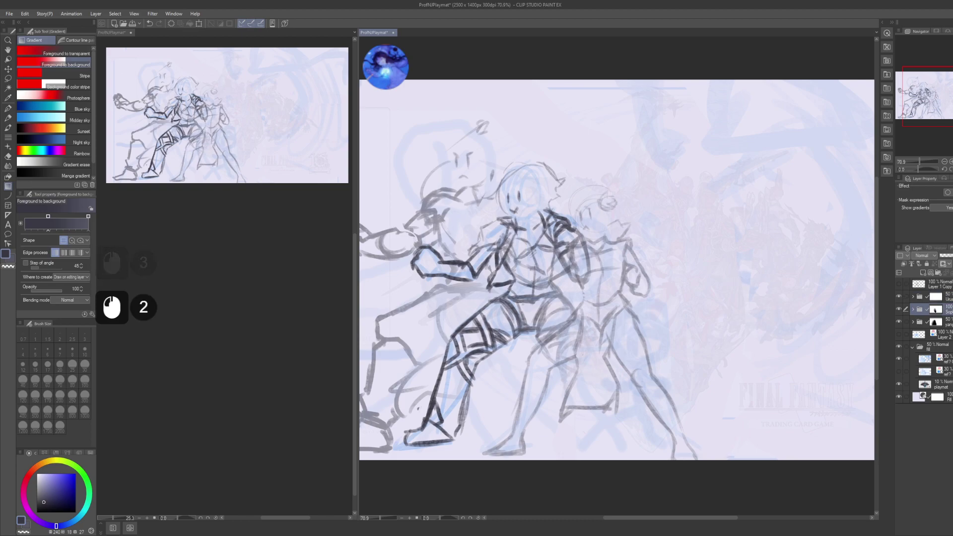
text(50)
key(KP_Enter)
- Lasso and erase the sketch right of the middle fighter, then undo it on the wrong layer
click(936, 296)
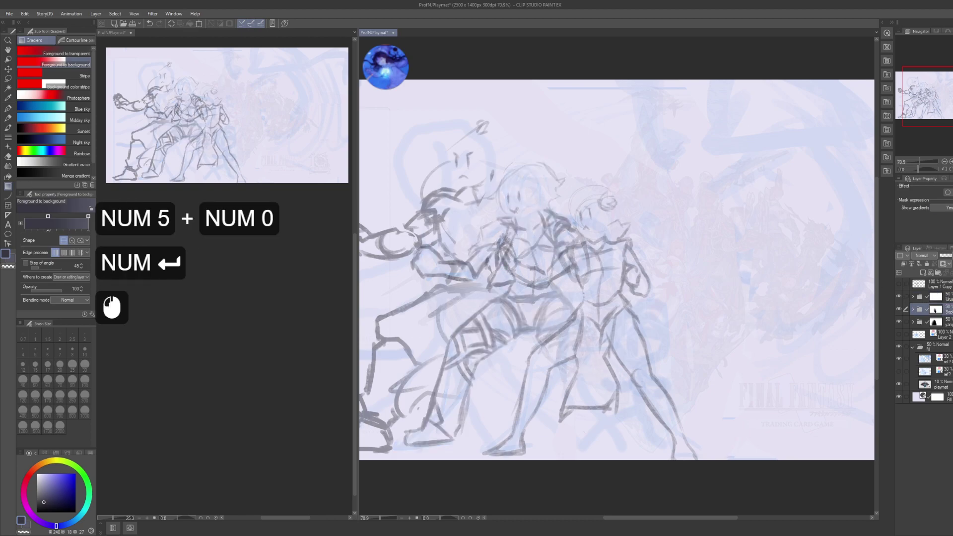
key(m)
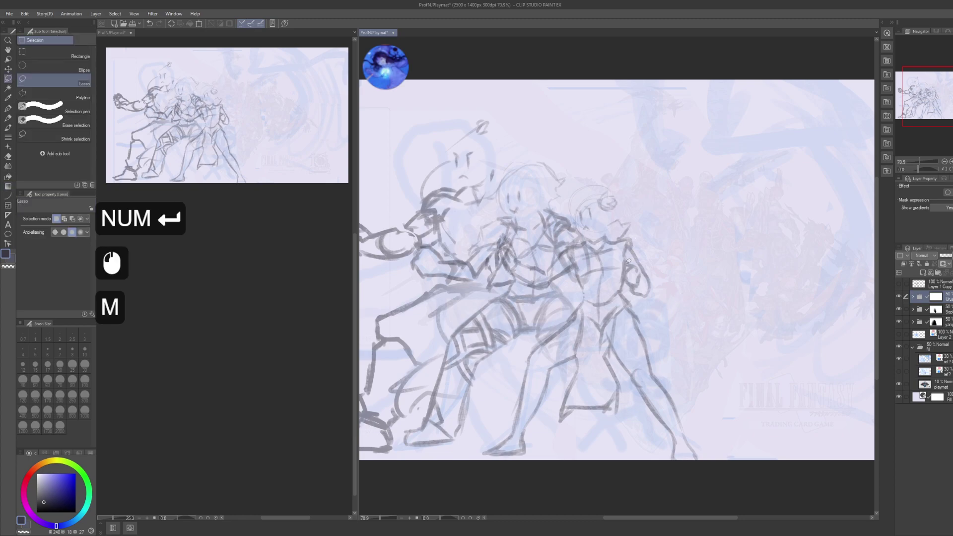
drag(649, 232, 584, 332)
drag(590, 451, 650, 234)
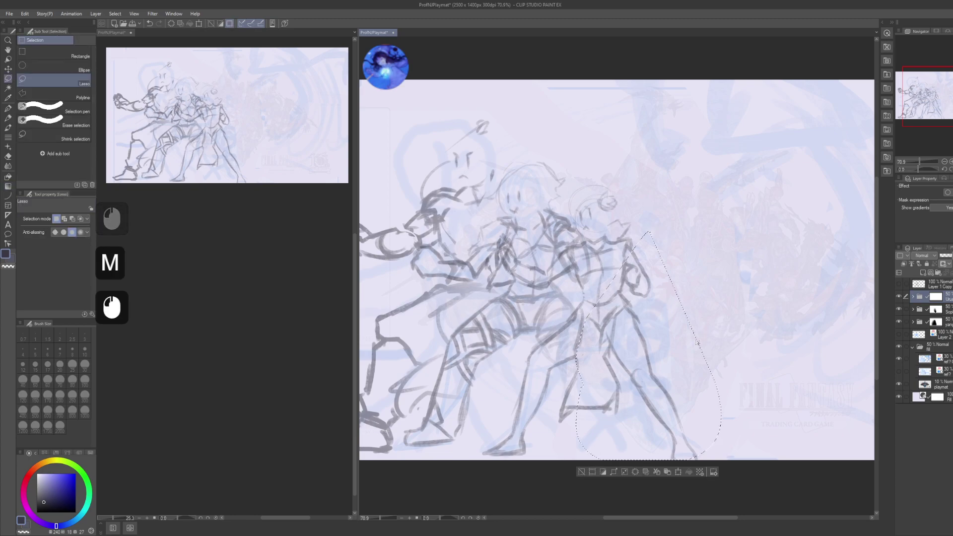
key(Delete)
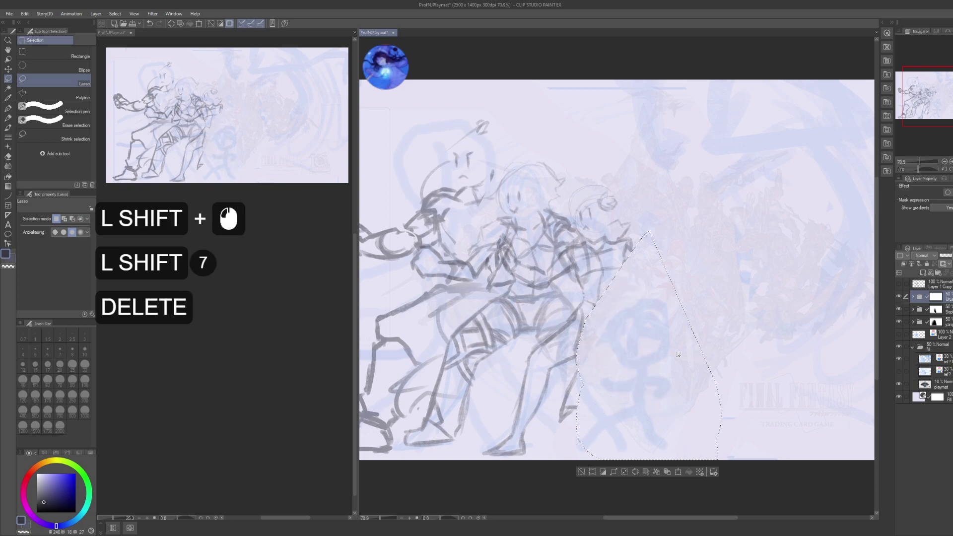
key(ctrl+d)
key(j)
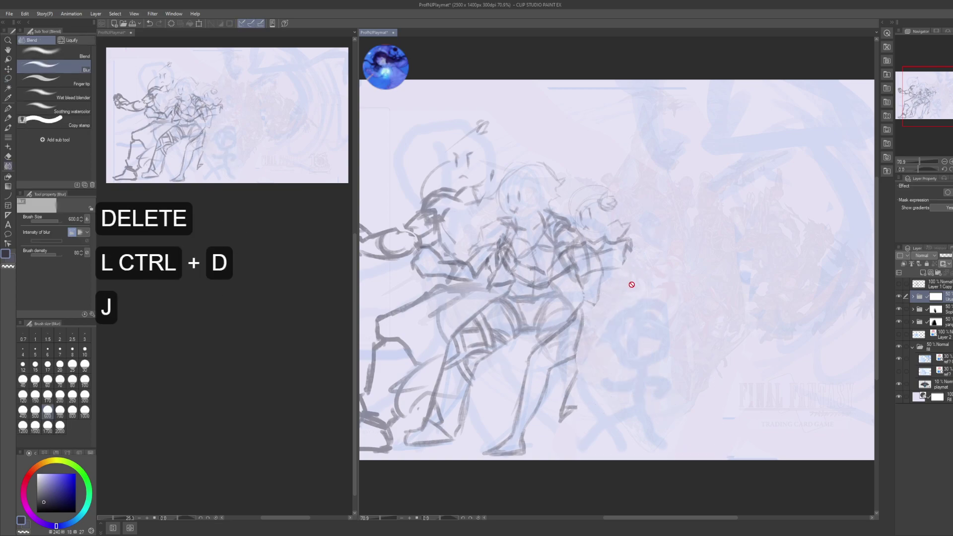
click(933, 296)
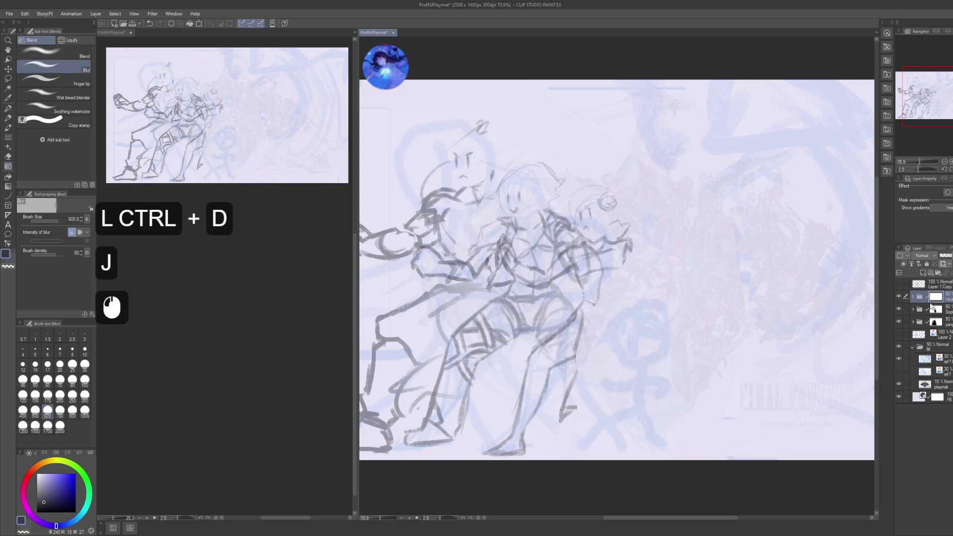
key(ctrl+z)
key(ctrl+z)
- Erase the enclosed sketch from the correct layer, blur leftover lines near the blue figure, and add a new layer
click(932, 308)
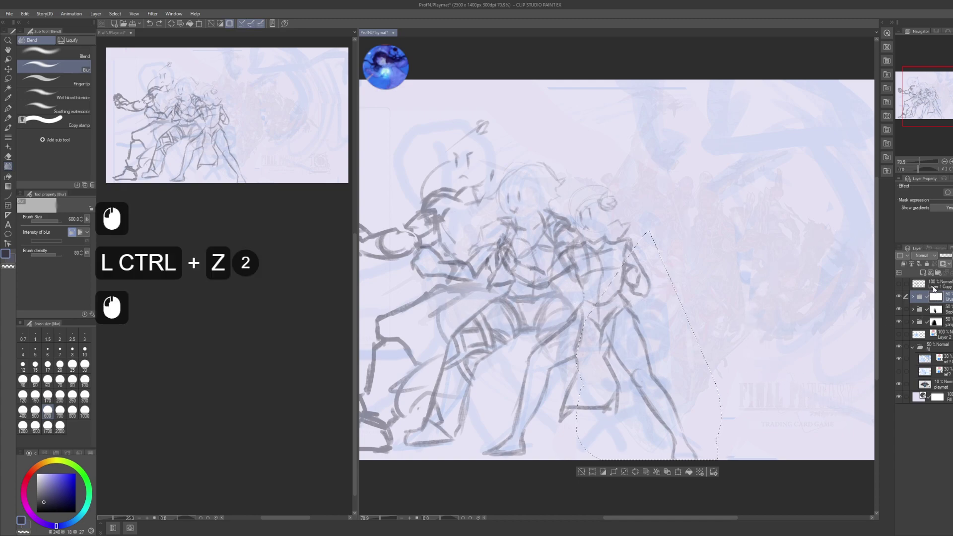
key(Delete)
key(ctrl+d)
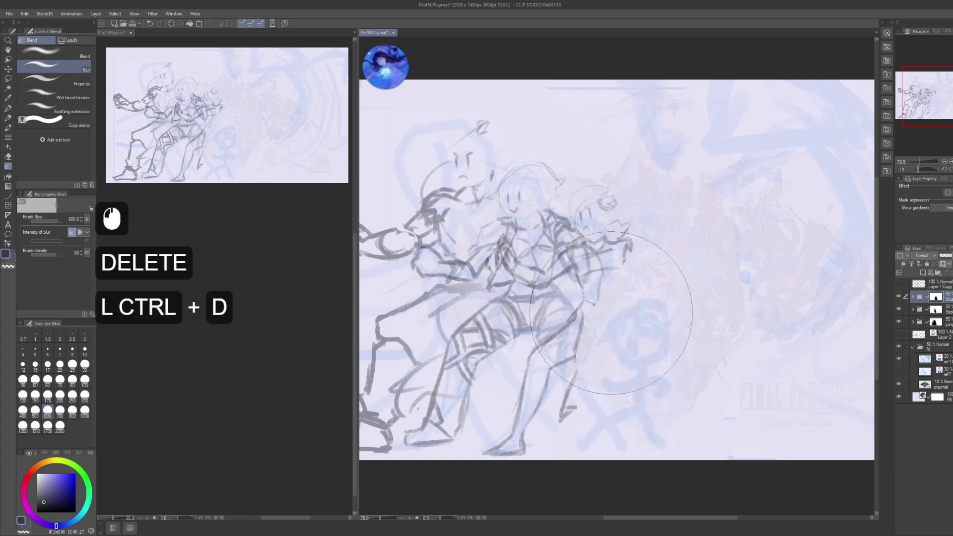
mouse_move(611, 313)
mouse_down()
mouse_move(593, 386)
mouse_move(666, 308)
mouse_up()
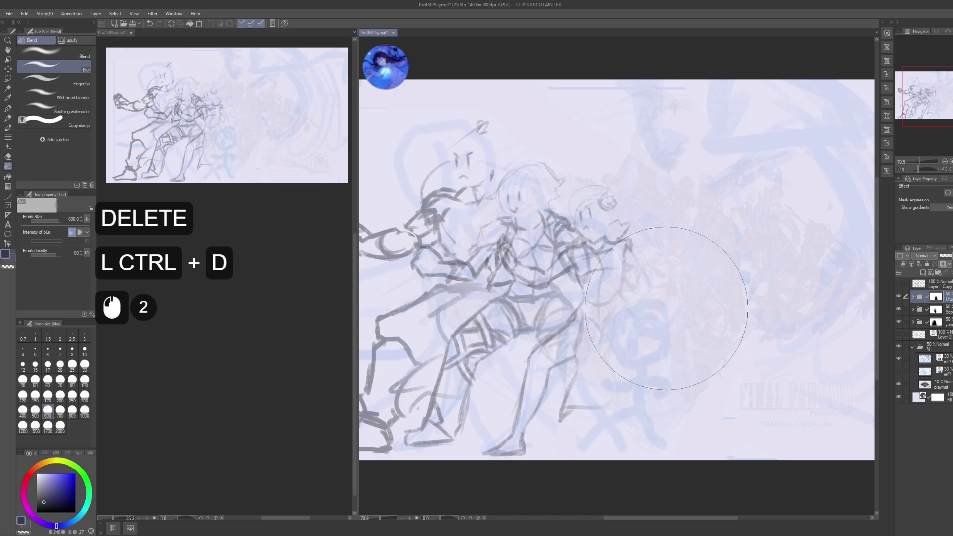
key(p)
key(space)
drag(695, 395, 696, 381)
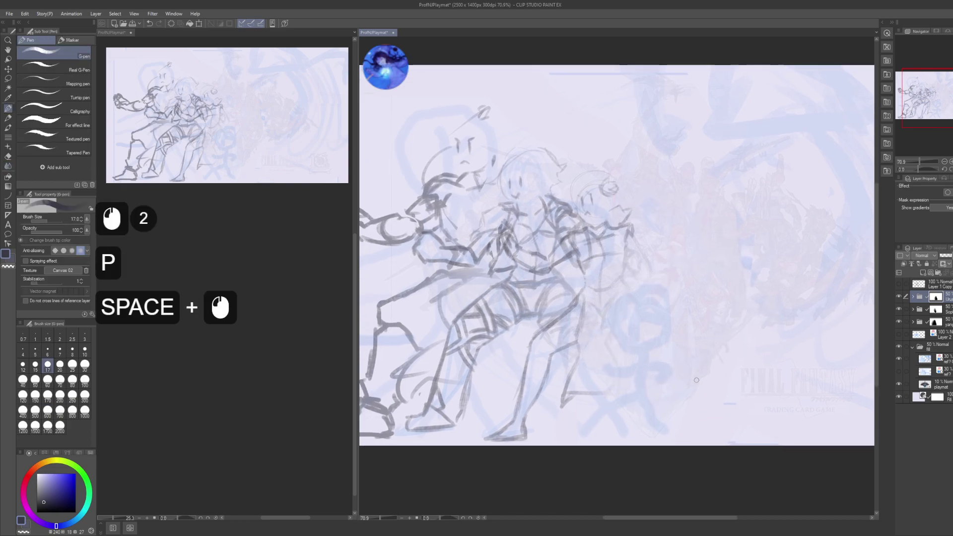
key(ctrl+shift+n)
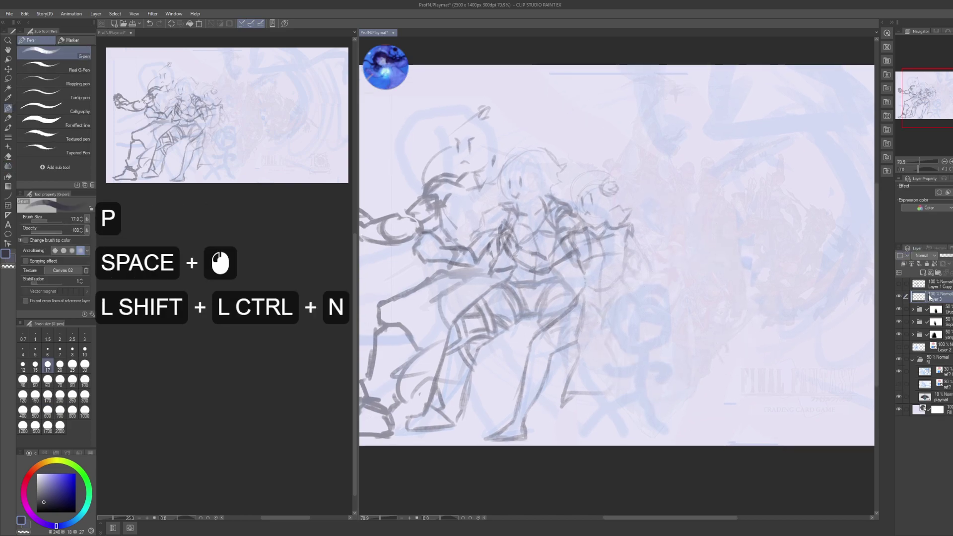
- Duplicate Layer 1 Copy, make it visible, and move the copy below the new layer
click(940, 286)
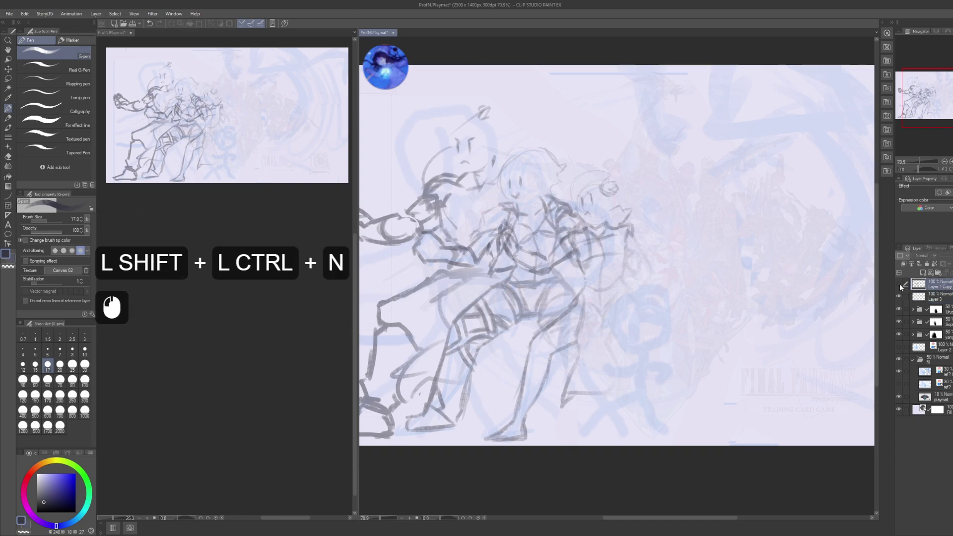
click(901, 289)
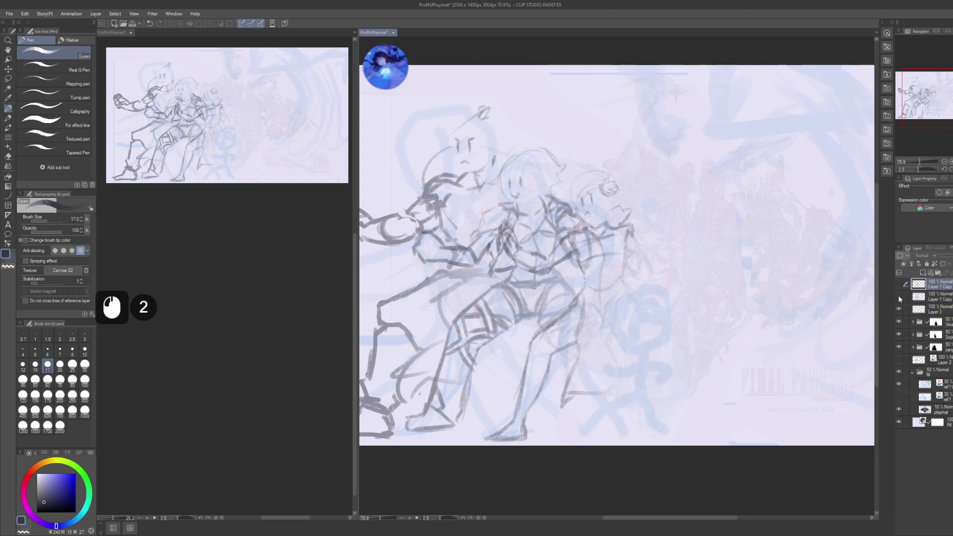
click(899, 297)
drag(928, 284, 928, 312)
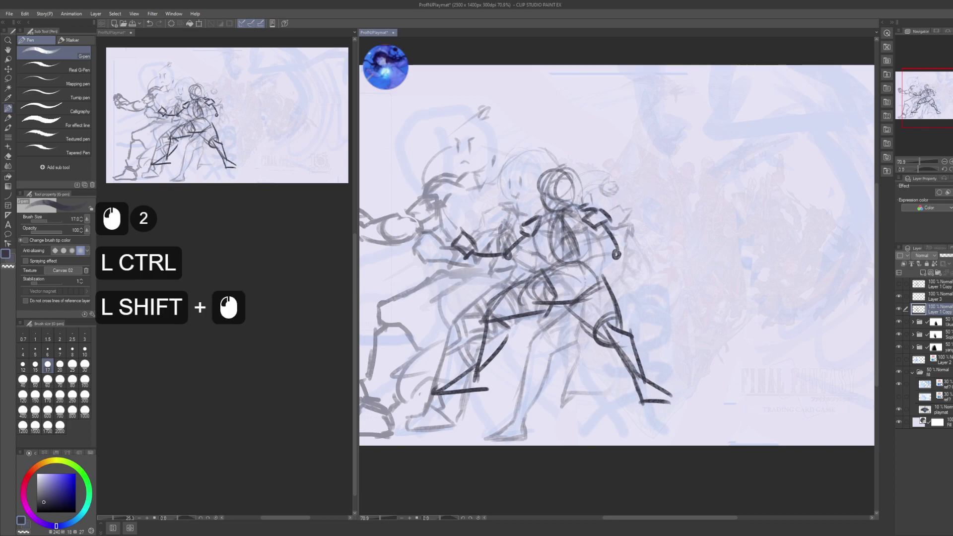
shift+click(940, 297)
- Group the two selected layers into a folder named 'Porom'
key(ctrl+g)
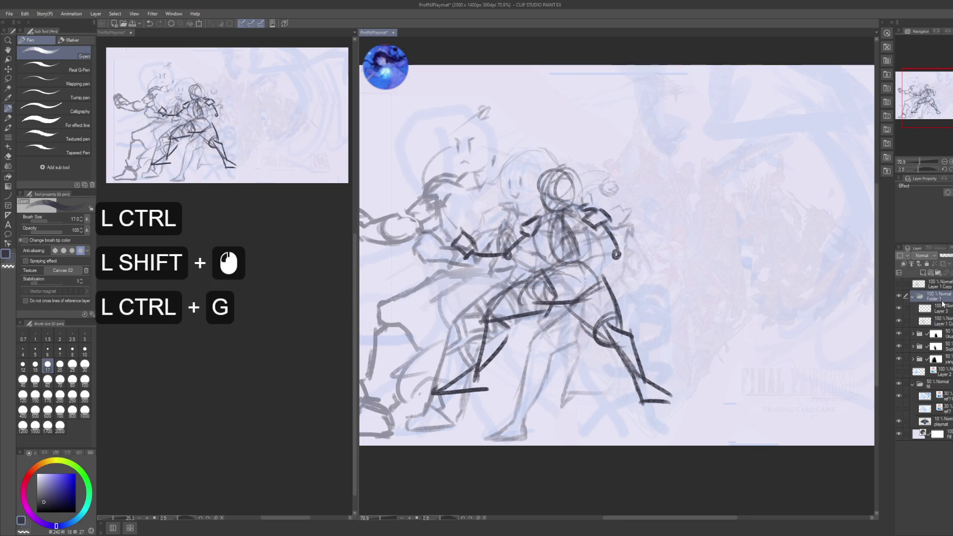
key(F2)
text(Porm)
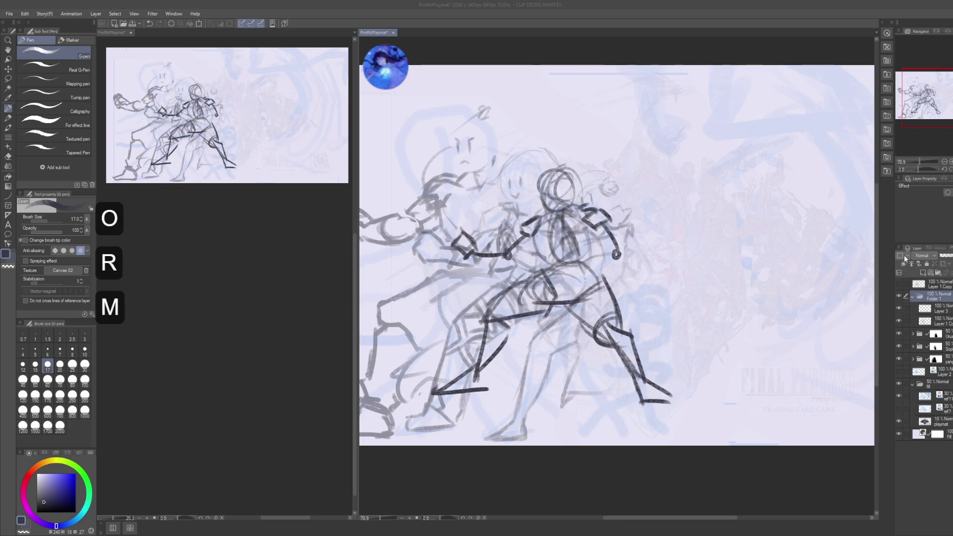
key(BackSpace)
text(om)
key(Return)
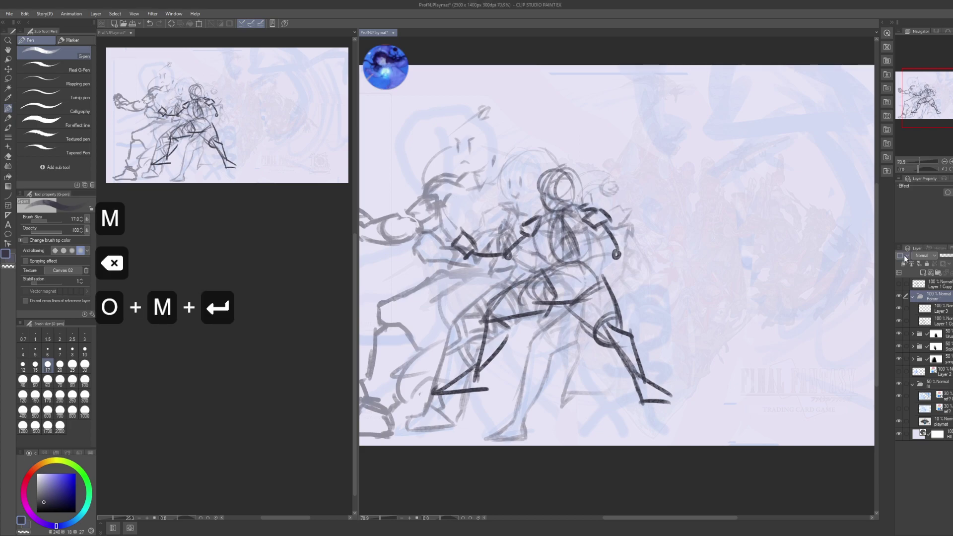
- Rename the new blank layer 'shap' and give Layer 1 Copy a blue layer colour
click(938, 313)
key(F2)
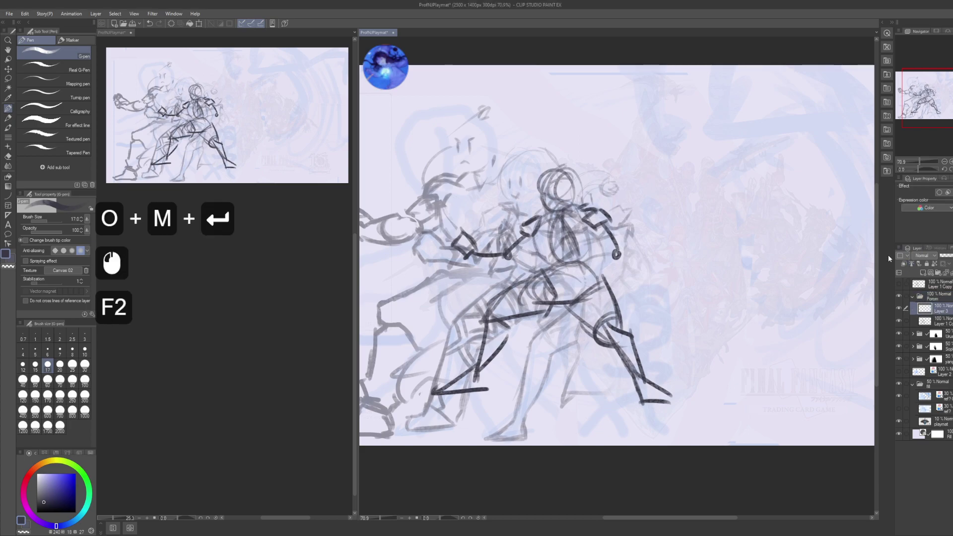
text(shap)
key(Return)
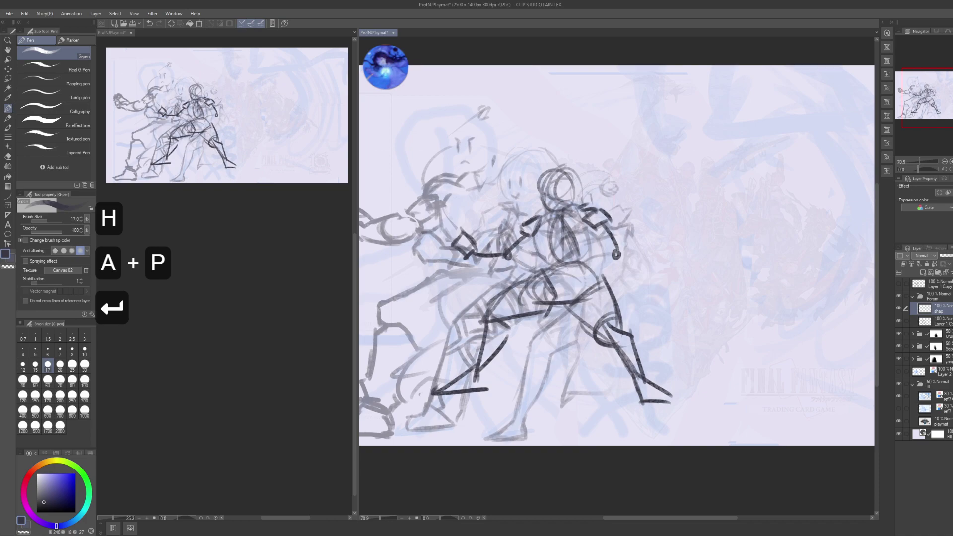
click(923, 320)
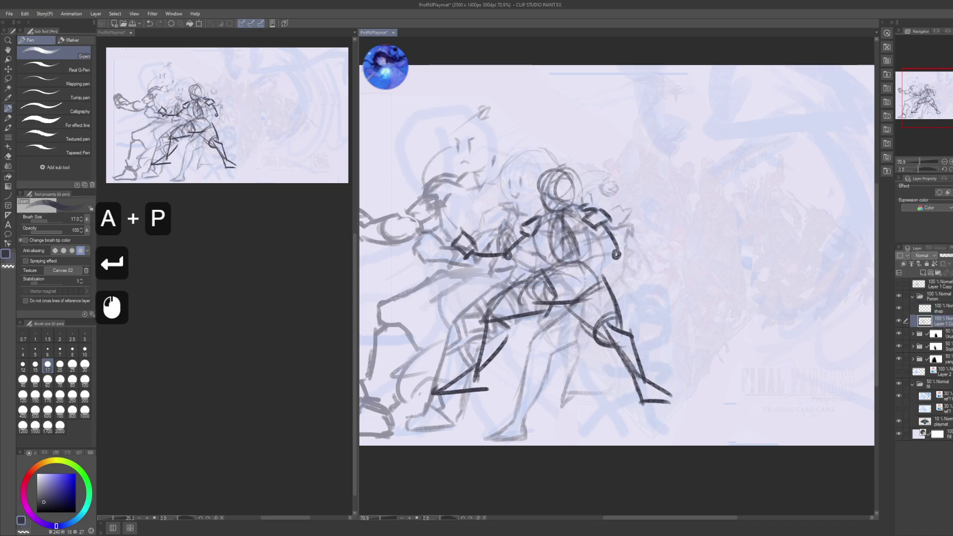
click(947, 192)
- Move the blue figure right, shrink it, and tilt it about seven degrees into place
key(k)
drag(610, 307, 691, 350)
drag(676, 314, 716, 316)
key(ctrl+t)
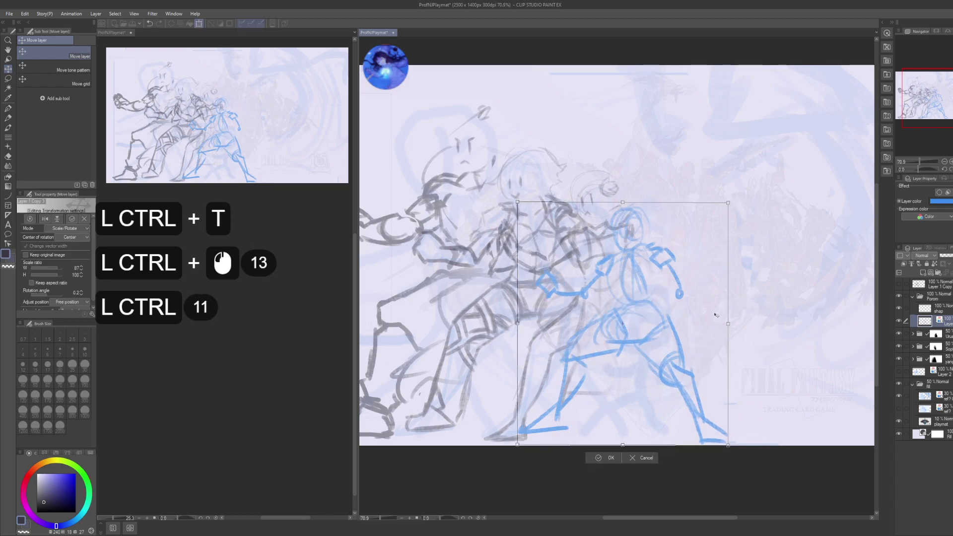
drag(728, 202, 679, 258)
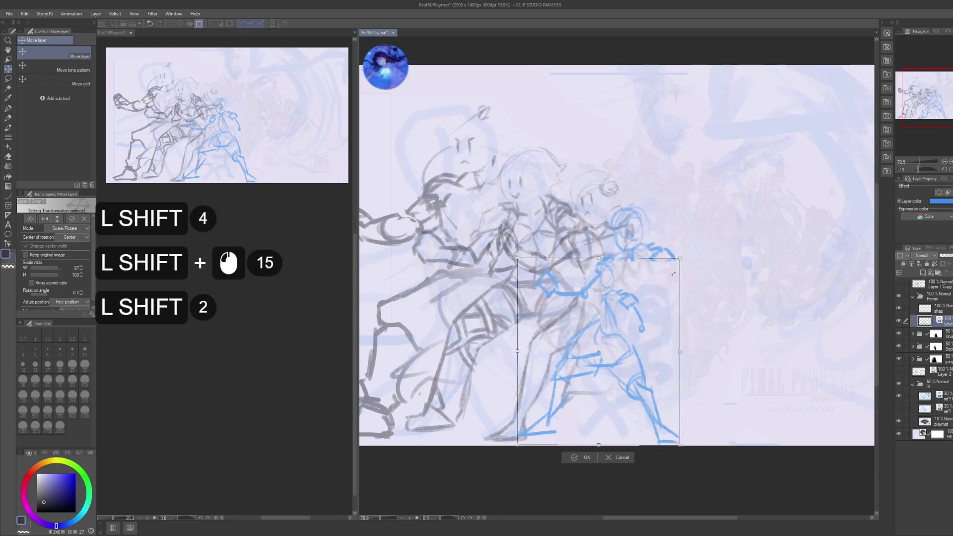
drag(642, 339, 664, 334)
drag(702, 254, 713, 241)
drag(689, 277, 693, 275)
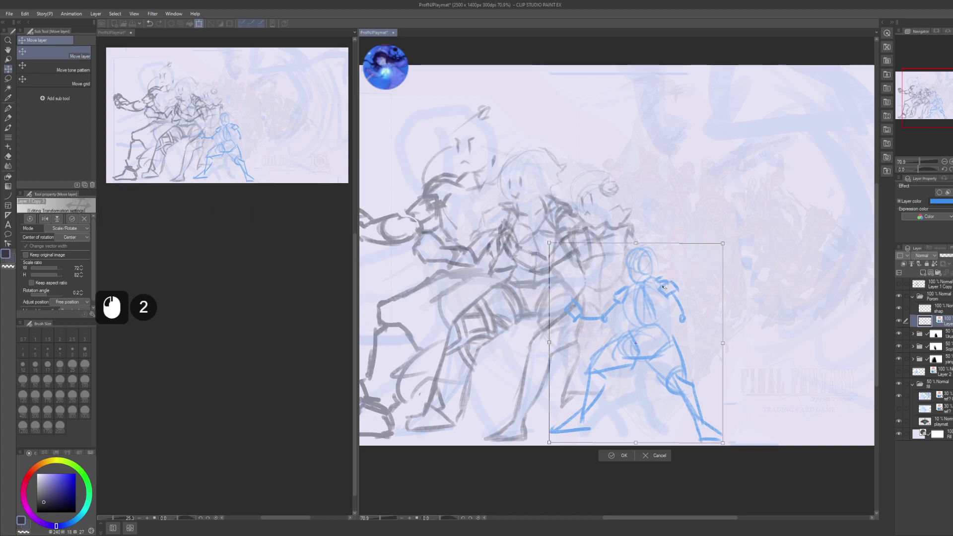
drag(664, 287, 629, 346)
drag(723, 332, 698, 339)
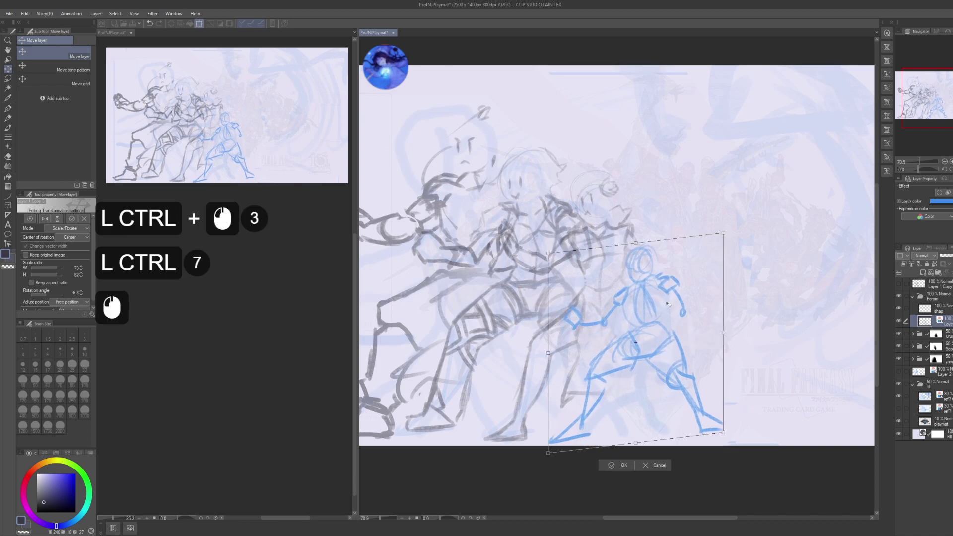
key(Return)
key(ctrl+d)
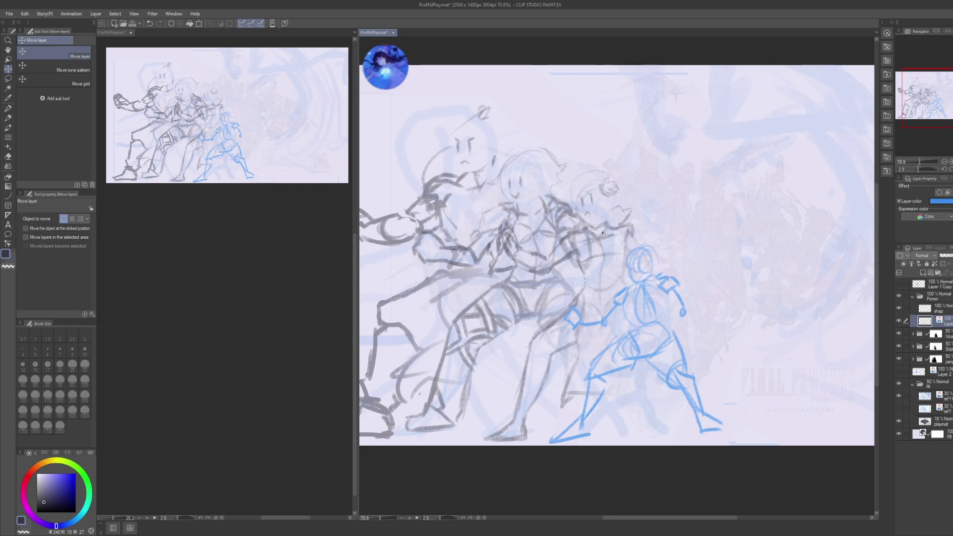
- Lasso the blue figure's head and enlarge it to about 116%
drag(670, 303, 655, 303)
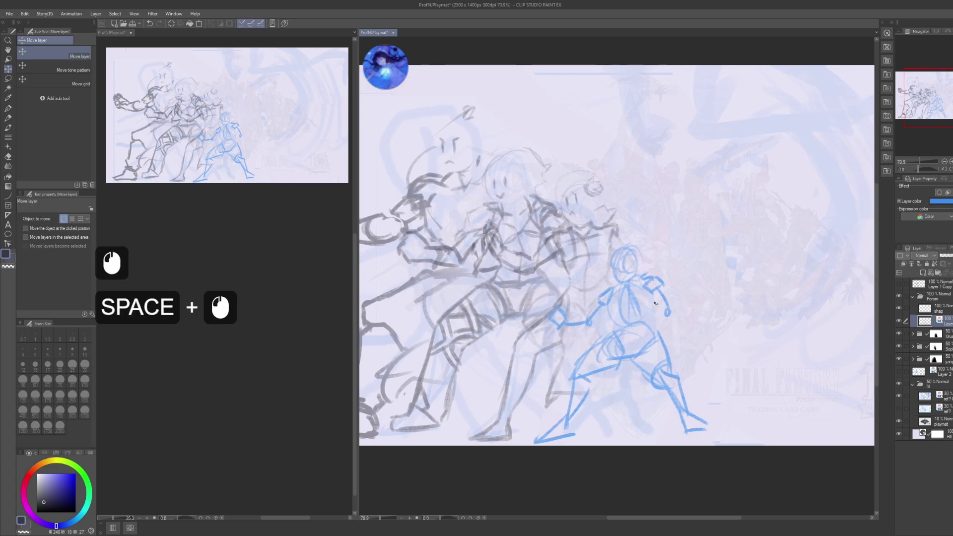
click(938, 309)
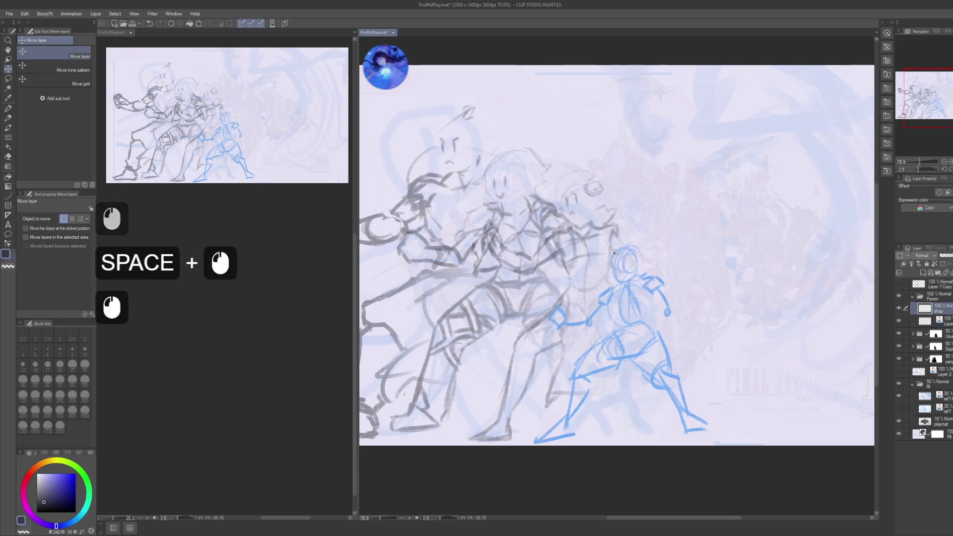
click(940, 321)
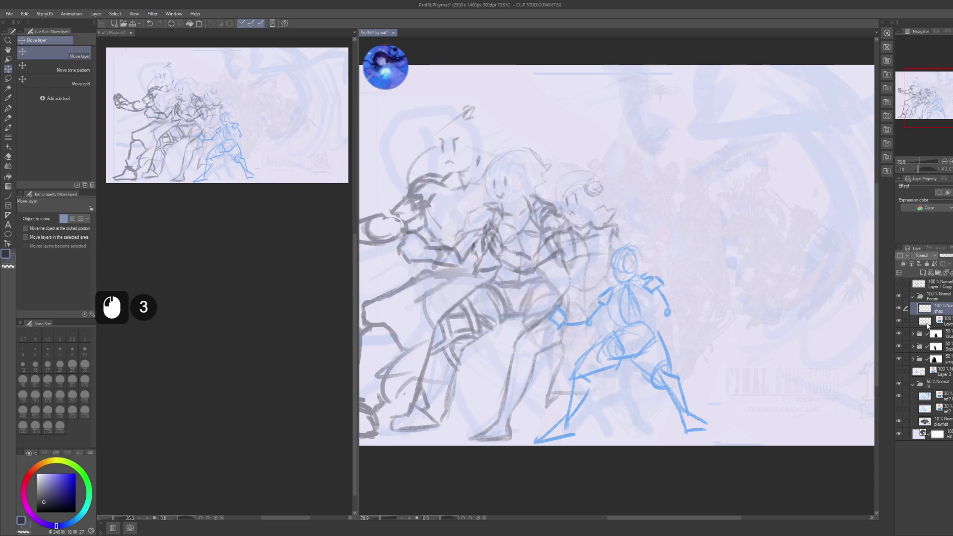
key(m)
mouse_move(598, 267)
mouse_down()
mouse_move(620, 283)
mouse_move(600, 264)
mouse_up()
key(ctrl+t)
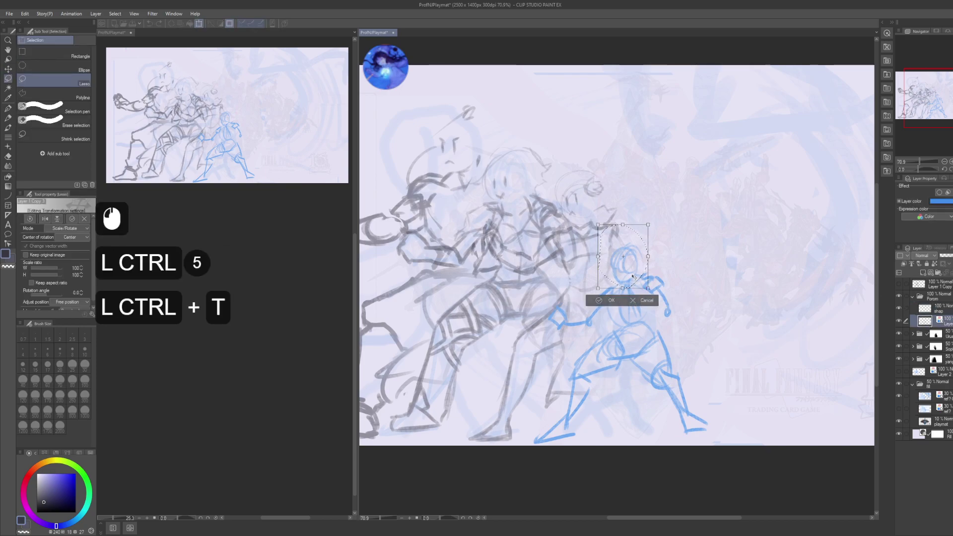
scroll(632, 277, down, 20)
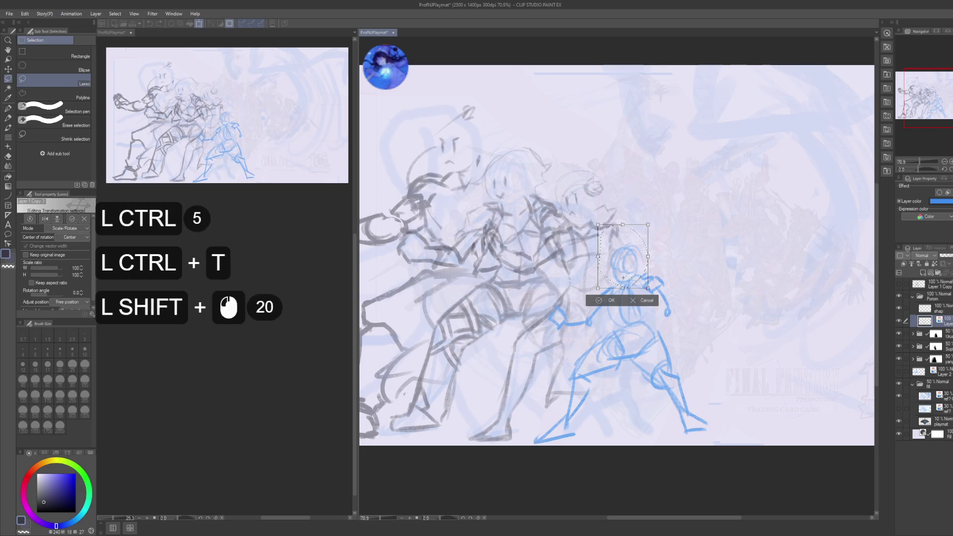
drag(623, 277, 591, 214)
drag(621, 252, 623, 253)
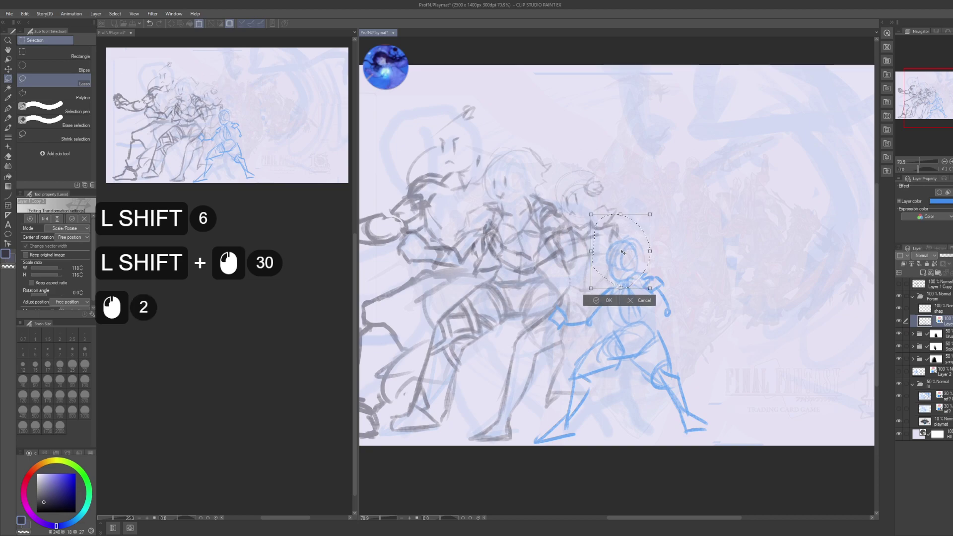
key(Return)
key(ctrl+d)
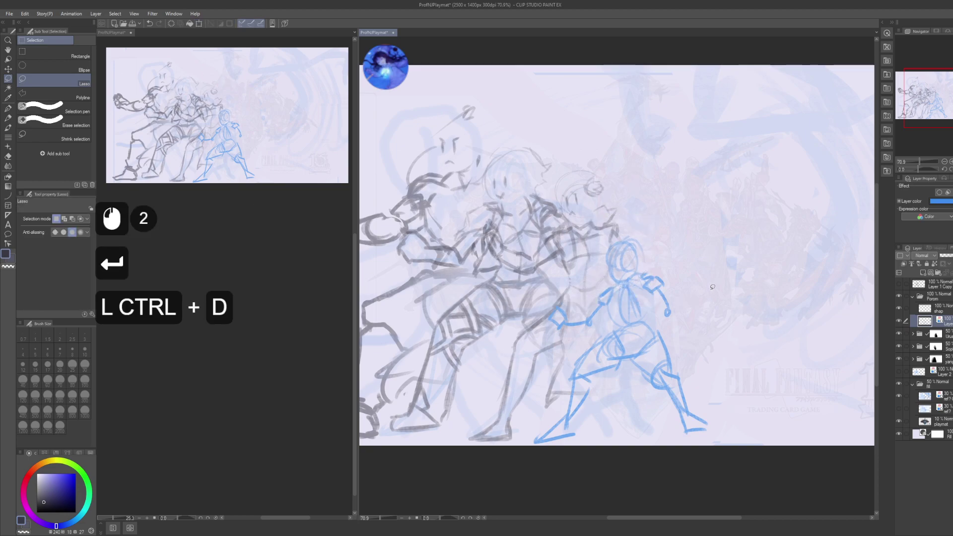
key(p)
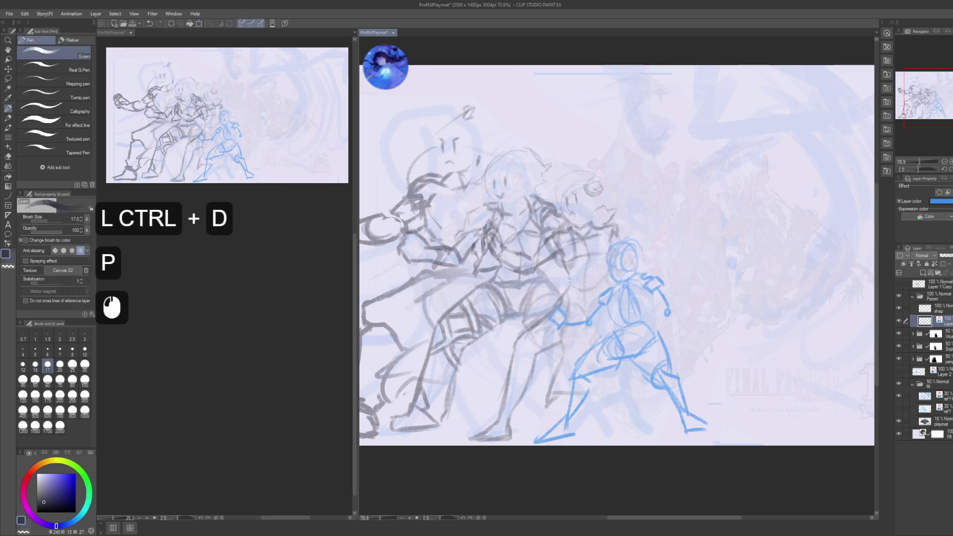
- Fade the blue sketch layer to 30% opacity and save the playmat file
key(KP_3)
key(KP_0)
key(KP_Enter)
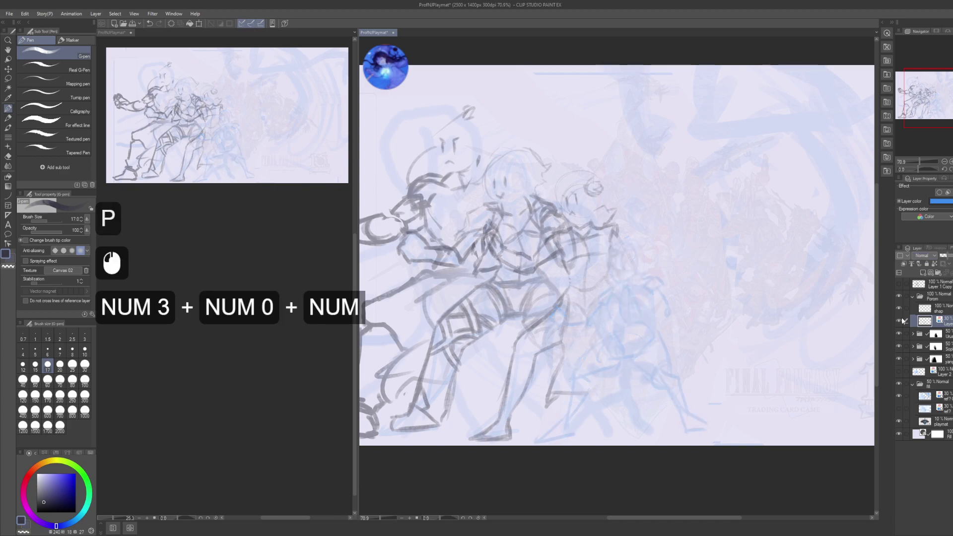
click(949, 309)
drag(602, 343, 647, 408)
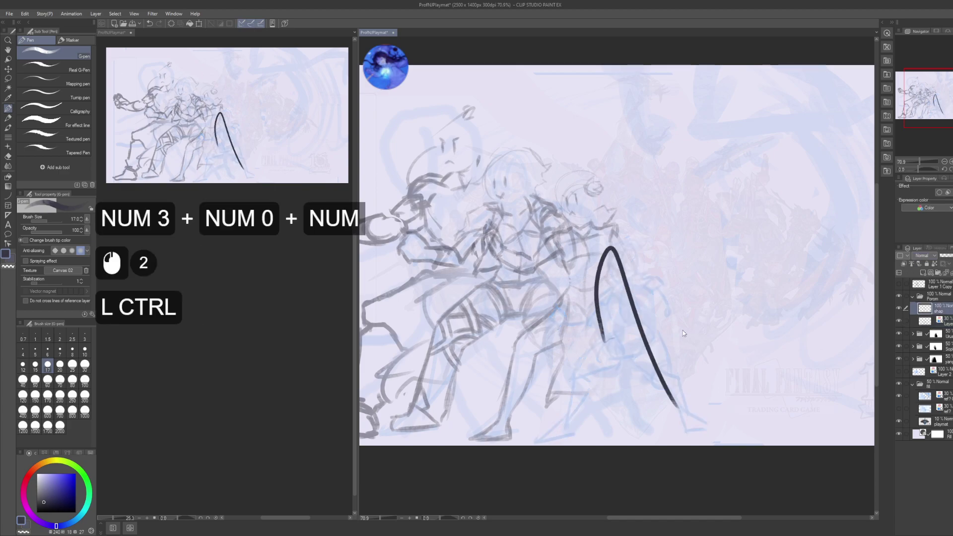
key(ctrl+z)
key(ctrl+s)
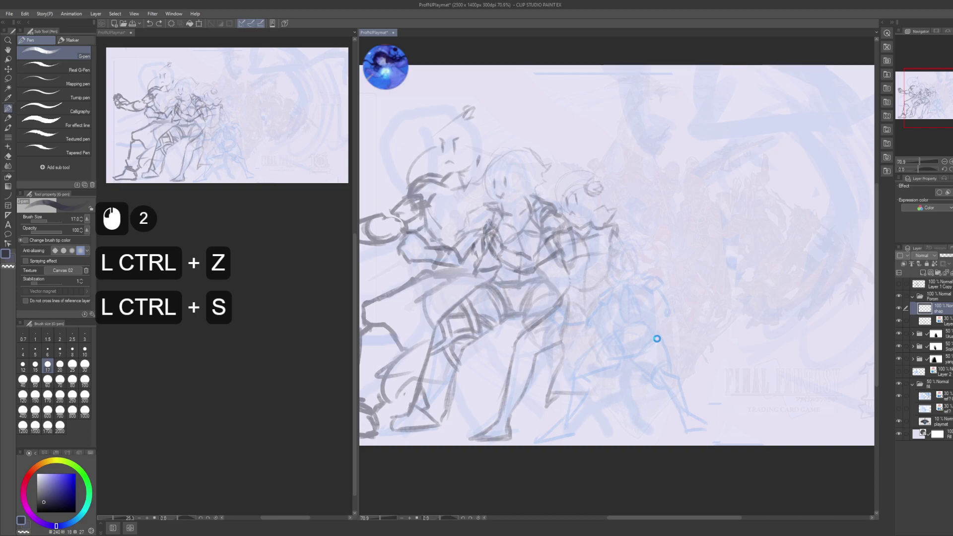
- Zoom in on the small character and dot its two eyes and nose
scroll(659, 331, up, 4)
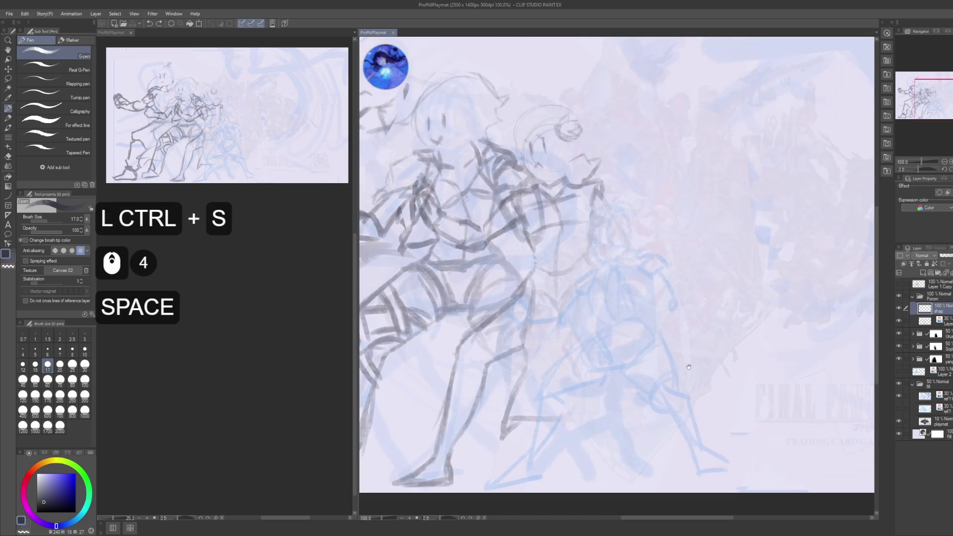
drag(692, 369, 662, 313)
key(space)
drag(621, 105, 619, 132)
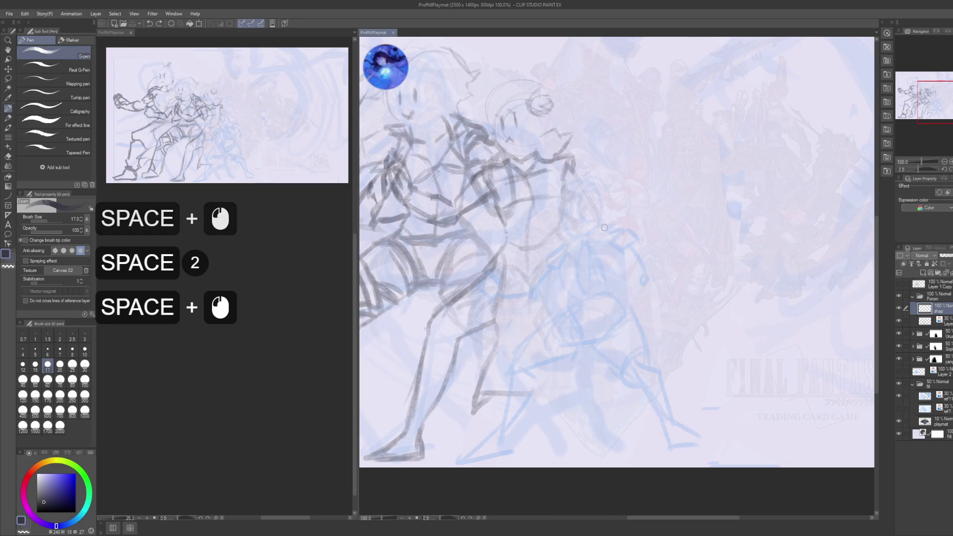
scroll(218, 410, up, 7)
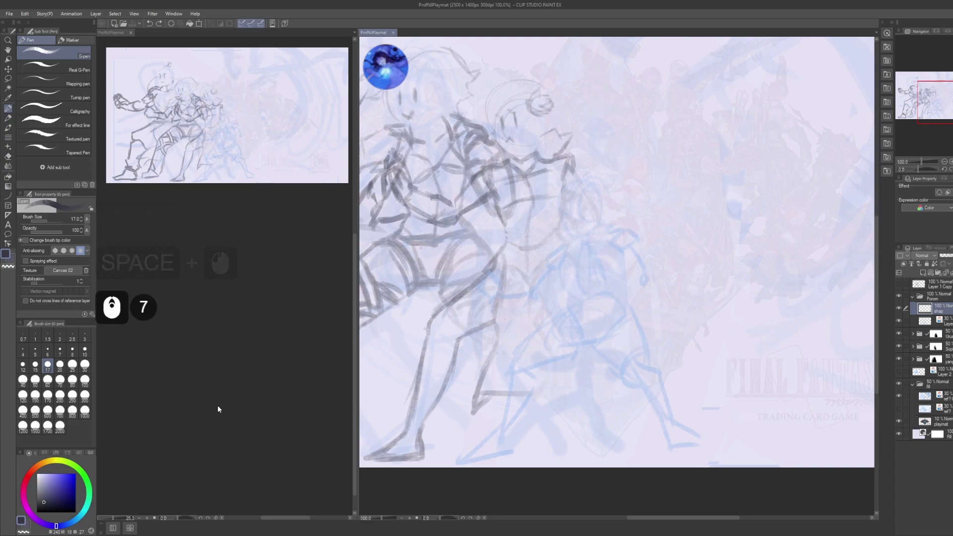
scroll(217, 410, down, 9)
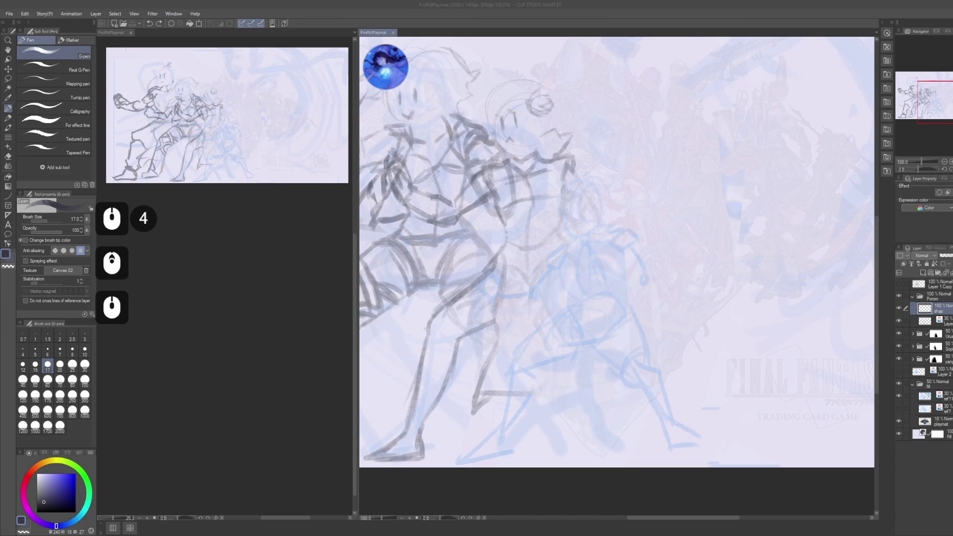
scroll(218, 410, up, 4)
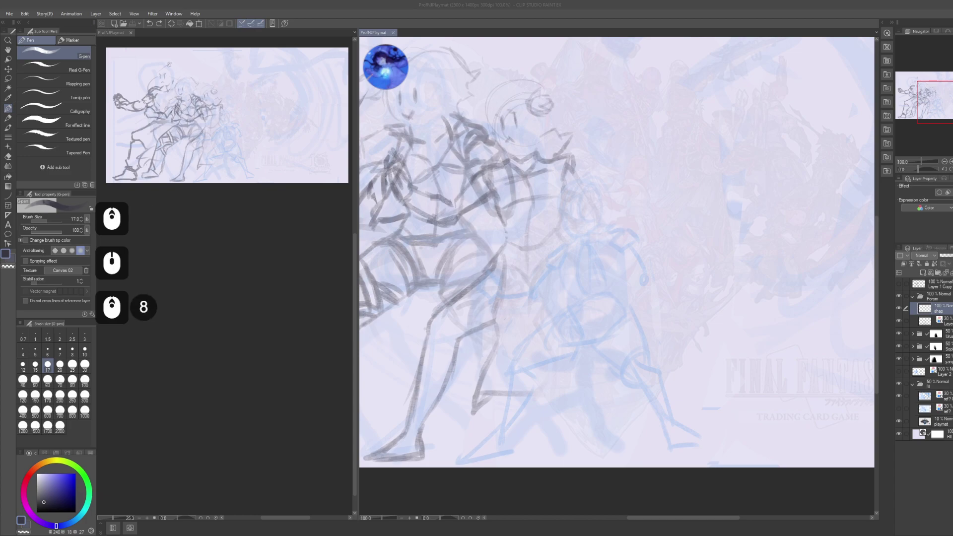
scroll(218, 410, up, 3)
click(529, 295)
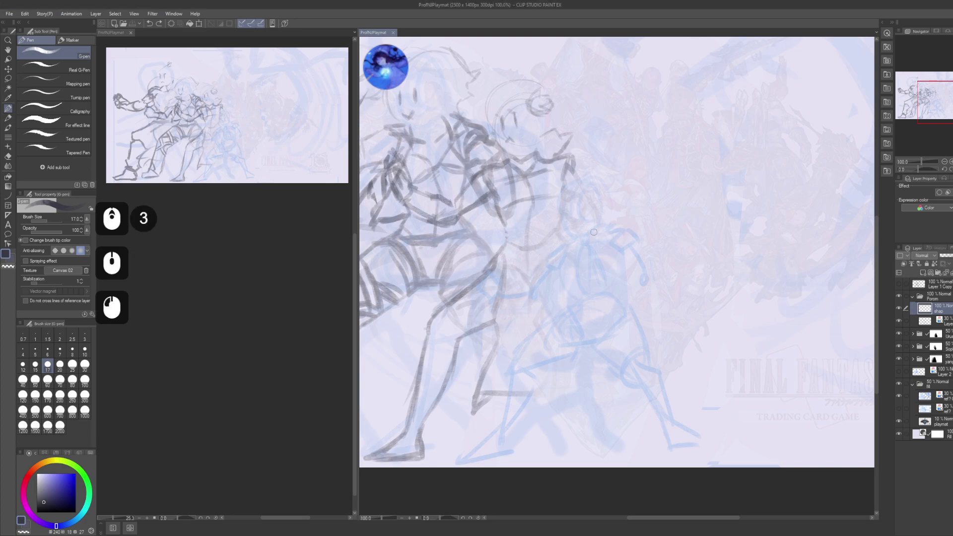
click(566, 211)
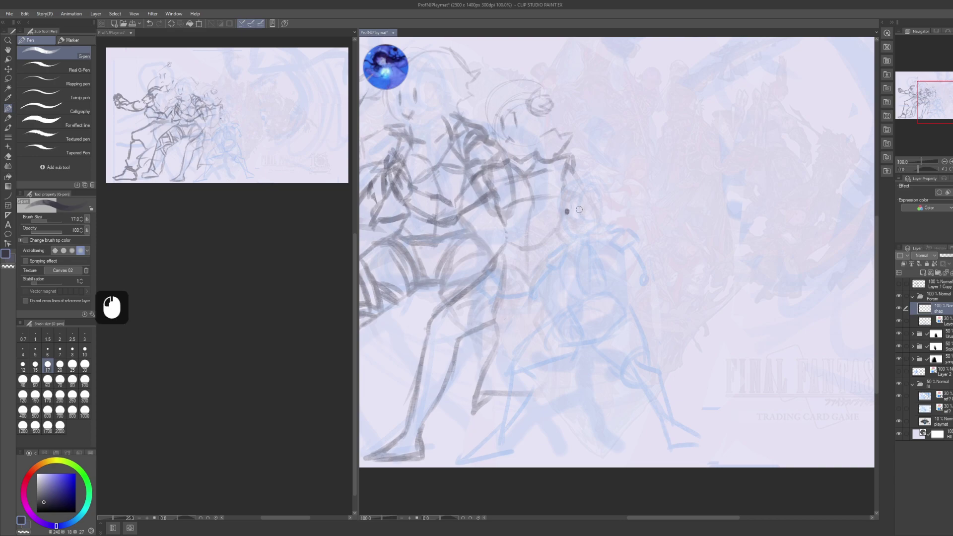
click(579, 210)
click(573, 216)
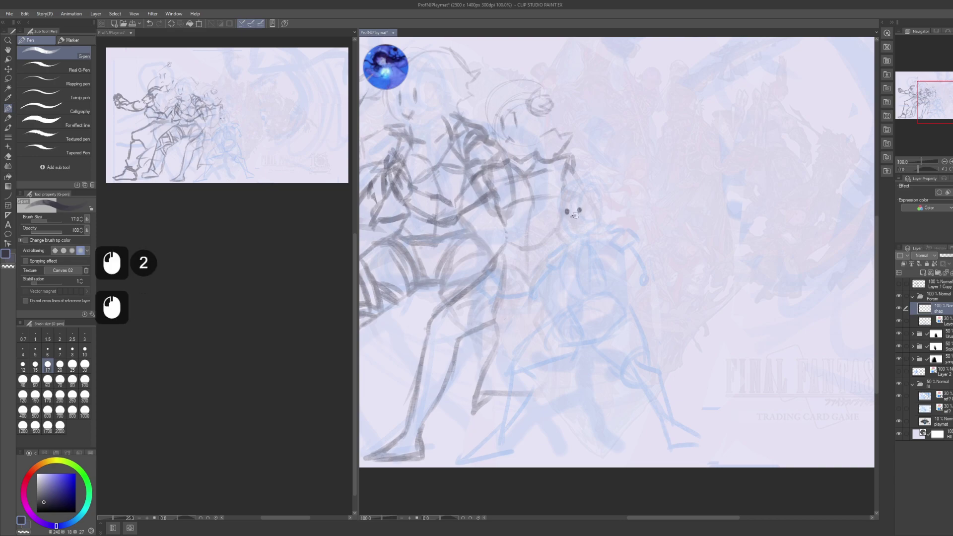
click(574, 216)
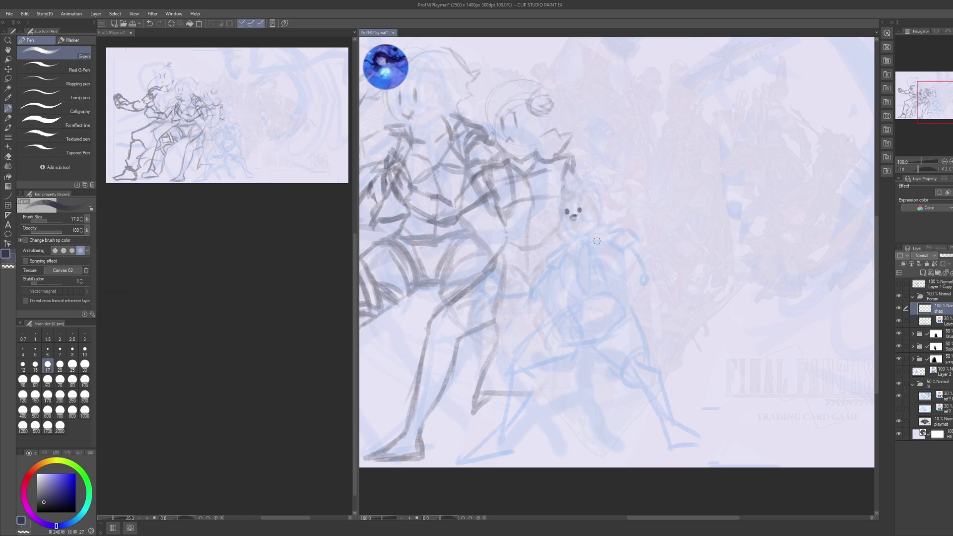
- Ink the collar hook under the head and the curves beneath it
click(558, 240)
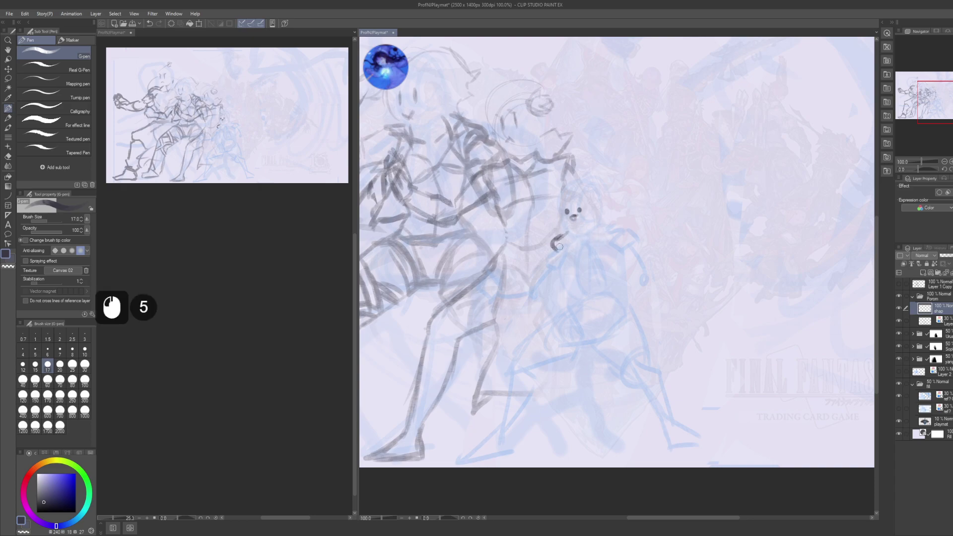
drag(563, 235, 571, 240)
drag(565, 237, 616, 220)
drag(608, 223, 620, 224)
drag(613, 221, 616, 227)
mouse_move(554, 249)
mouse_down()
mouse_move(591, 259)
mouse_move(615, 232)
mouse_move(595, 235)
mouse_up()
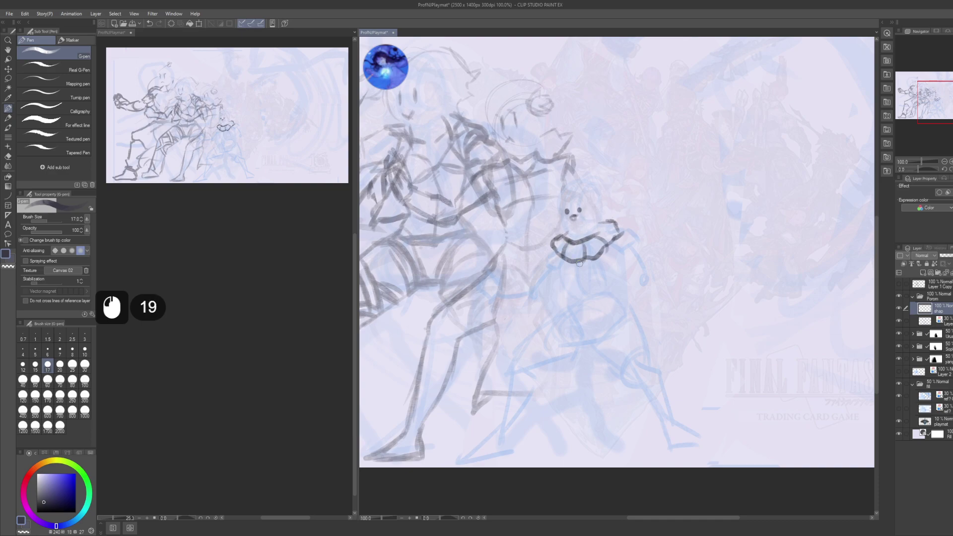
mouse_move(577, 261)
mouse_down()
mouse_move(596, 253)
mouse_move(593, 272)
mouse_up()
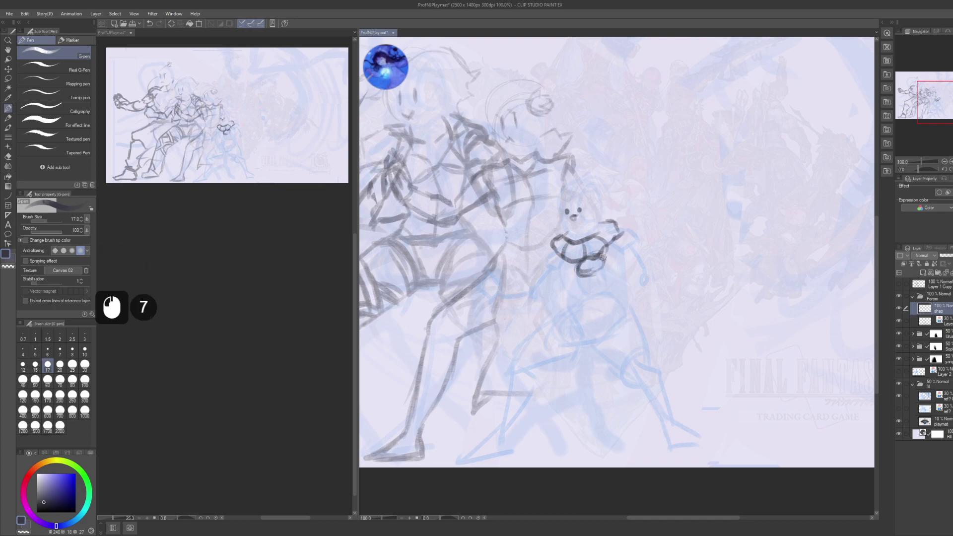
- Lasso the new face and collar strokes and scale them proportionally to 79%
key(m+n)
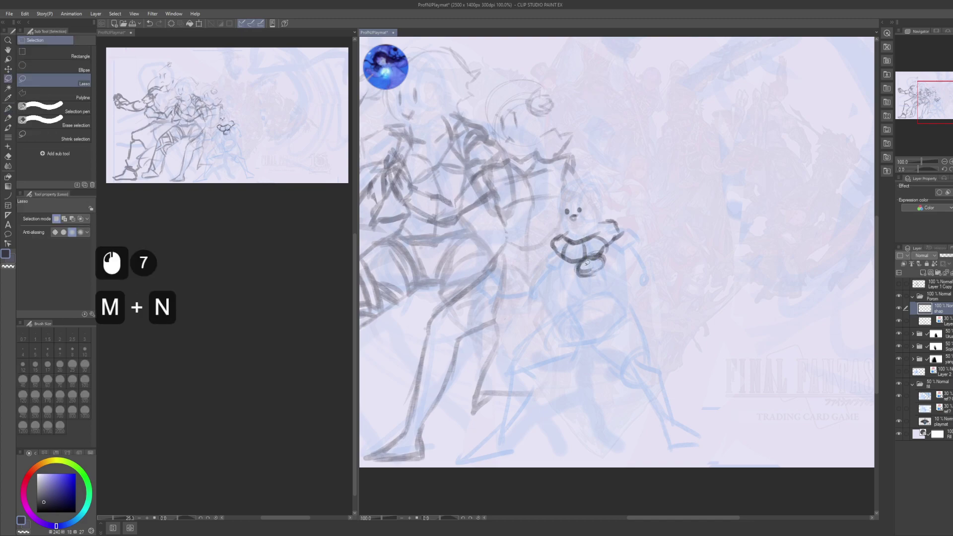
key(m)
mouse_move(557, 269)
mouse_down()
mouse_move(633, 227)
mouse_move(587, 213)
mouse_move(535, 213)
mouse_move(611, 211)
mouse_up()
key(ctrl+t)
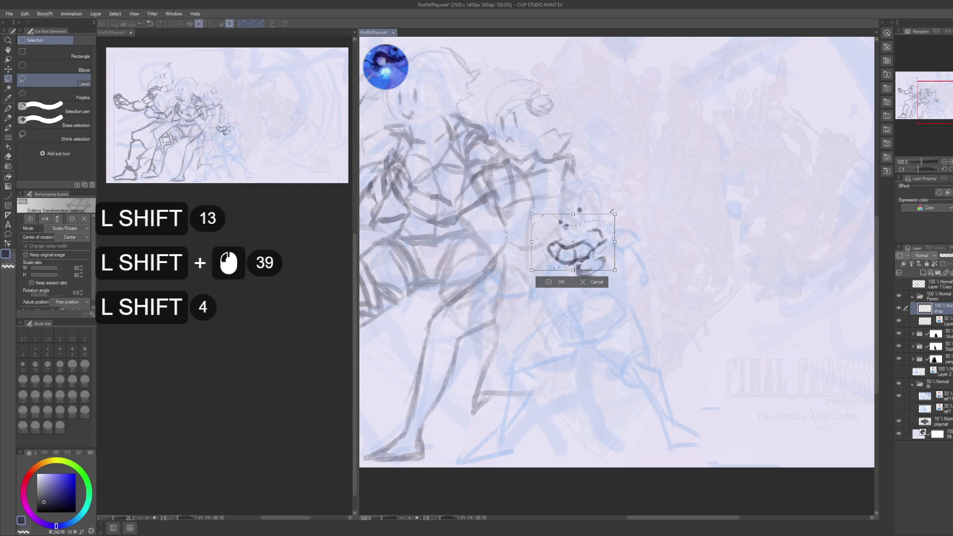
key(Escape)
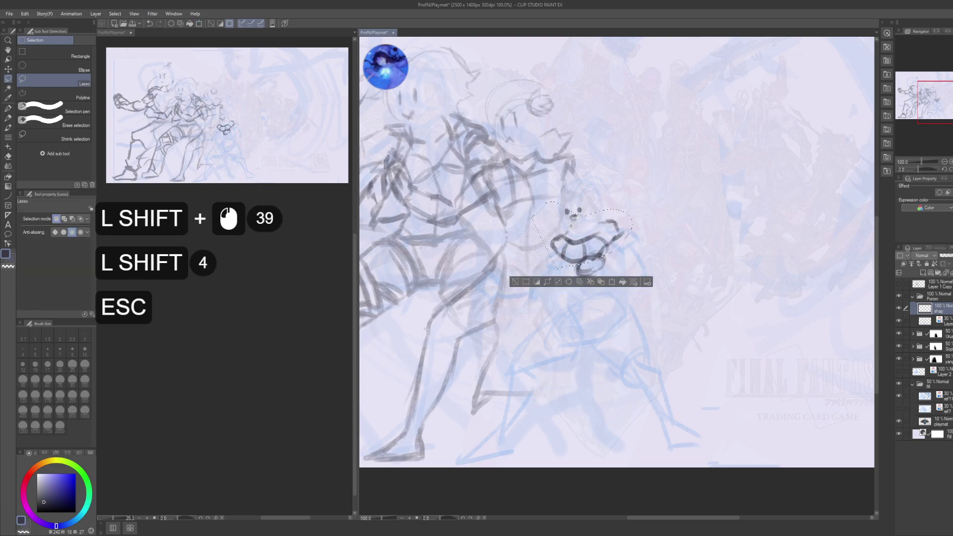
key(ctrl+t)
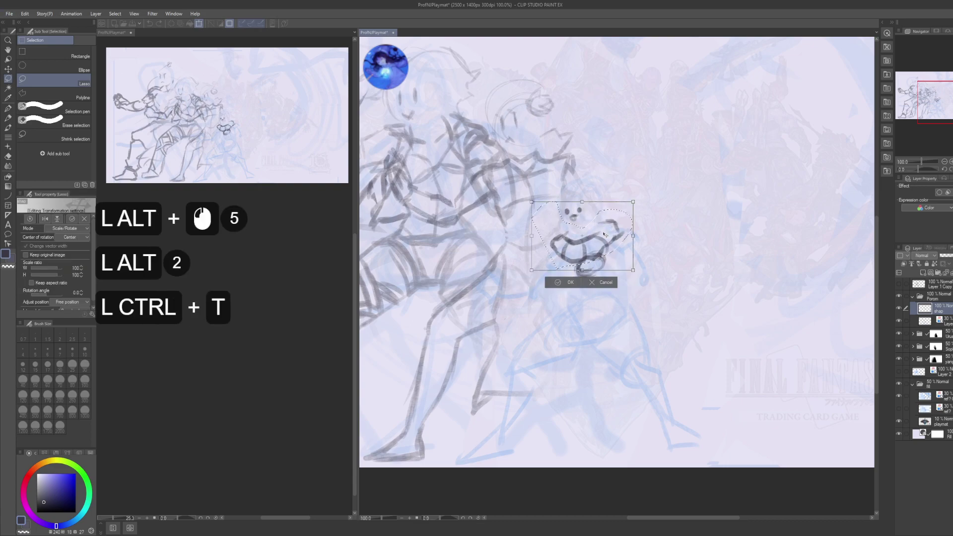
key(shift+Caps_Lock)
drag(632, 201, 624, 206)
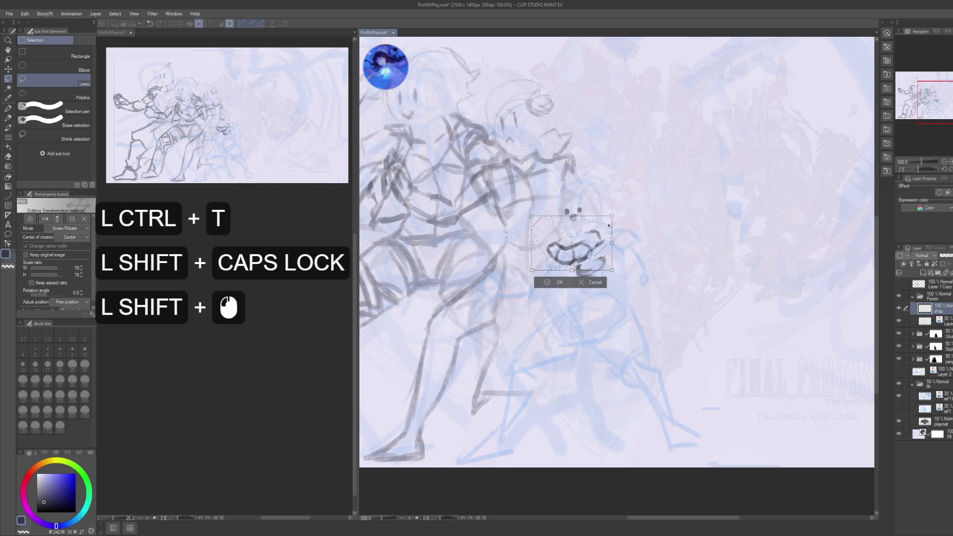
key(Caps_Lock)
click(607, 240)
click(607, 240)
click(607, 231)
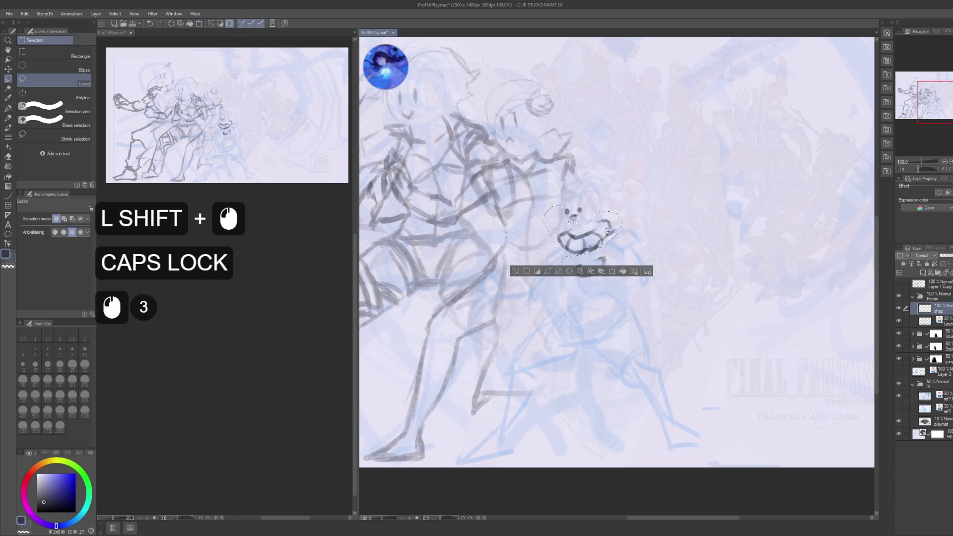
key(ctrl+d)
- Redraw the collar loop under the small character's mouth with the pen
key(p)
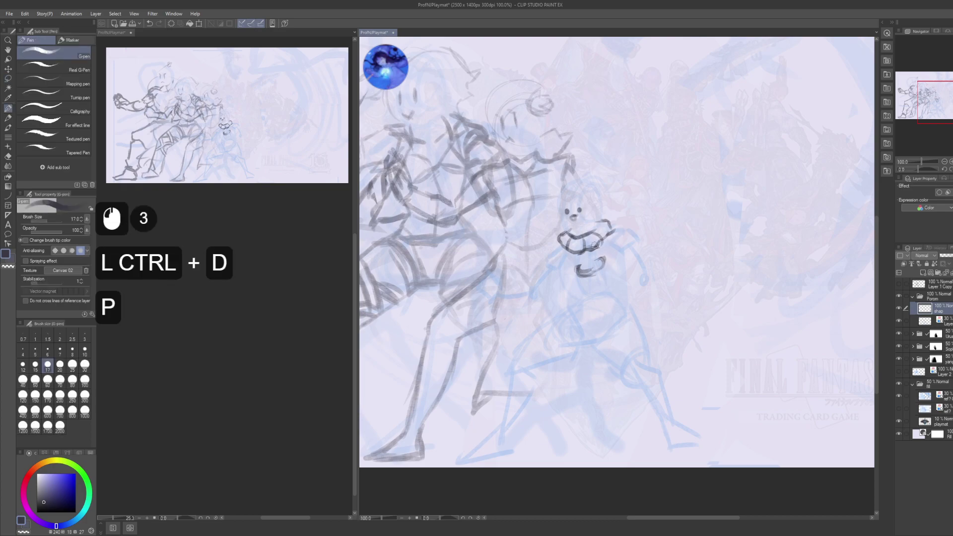
click(589, 268)
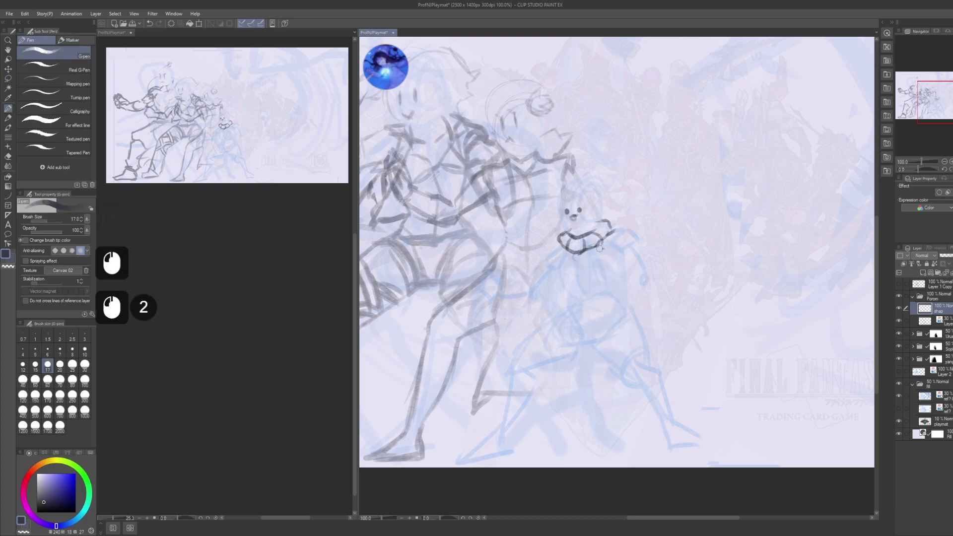
mouse_move(596, 251)
mouse_down()
mouse_move(575, 259)
mouse_move(601, 246)
mouse_move(602, 249)
mouse_up()
mouse_move(596, 243)
mouse_down()
mouse_move(602, 250)
mouse_move(588, 266)
mouse_move(600, 258)
mouse_up()
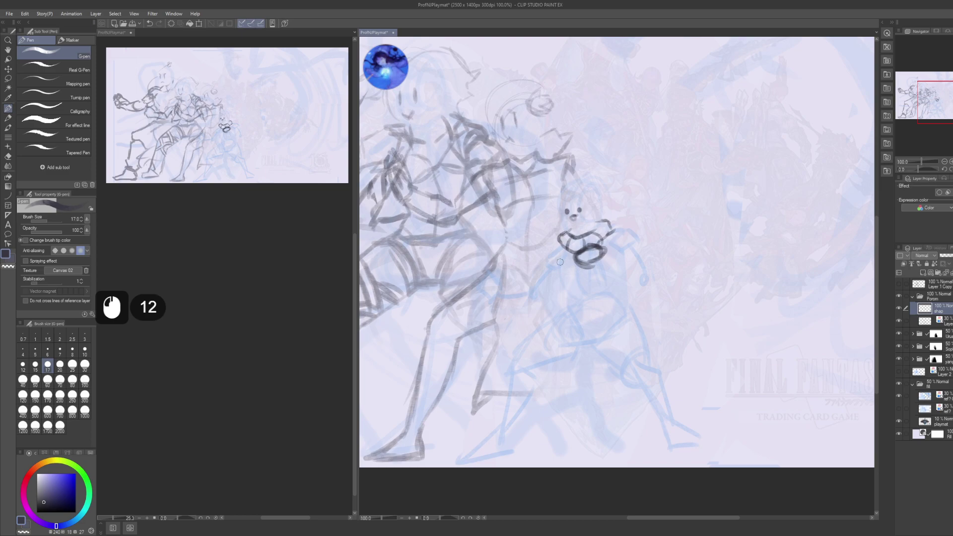
- Outline the small figure's robe from the collar down to the hem on both sides
drag(559, 267, 564, 290)
mouse_move(559, 271)
mouse_down()
mouse_move(576, 302)
mouse_move(570, 295)
mouse_move(545, 324)
mouse_up()
drag(566, 310, 533, 332)
drag(541, 326, 519, 341)
mouse_move(527, 334)
mouse_down()
mouse_move(509, 348)
mouse_move(499, 394)
mouse_up()
mouse_move(500, 390)
mouse_down()
mouse_move(535, 397)
mouse_move(541, 415)
mouse_move(560, 387)
mouse_move(598, 375)
mouse_move(628, 375)
mouse_move(635, 404)
mouse_move(672, 397)
mouse_up()
drag(639, 314, 668, 350)
drag(650, 325, 677, 389)
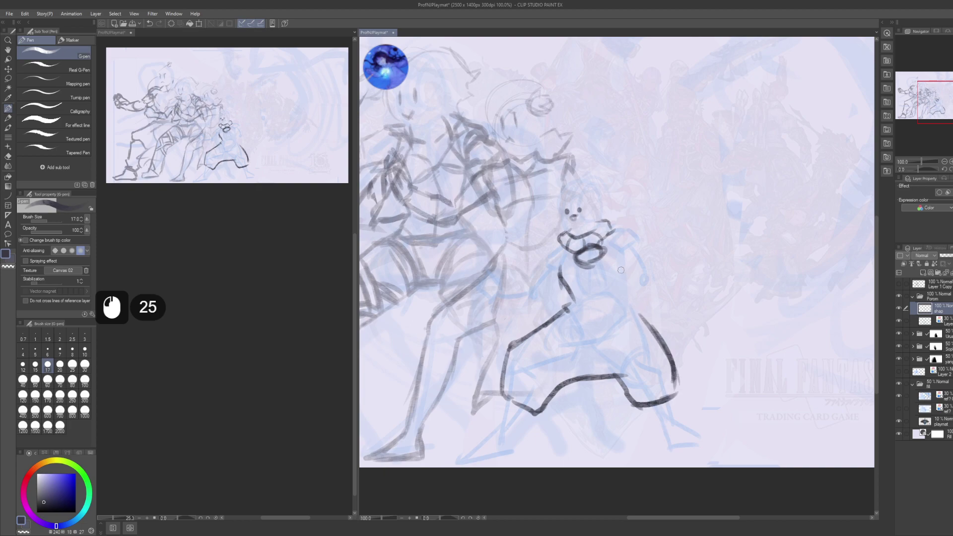
drag(641, 317, 633, 292)
- Draw the raised fist and the arm reaching down-left with its hand
click(639, 234)
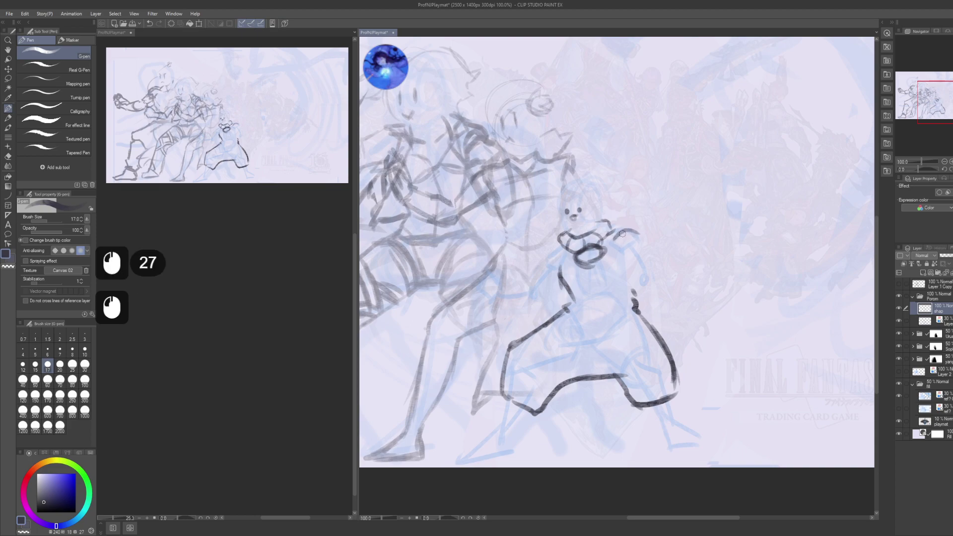
mouse_move(622, 233)
mouse_down()
mouse_move(612, 253)
mouse_move(627, 261)
mouse_up()
drag(620, 243, 640, 251)
mouse_move(633, 246)
mouse_down()
mouse_move(654, 273)
mouse_move(645, 252)
mouse_move(636, 289)
mouse_move(630, 276)
mouse_move(652, 277)
mouse_up()
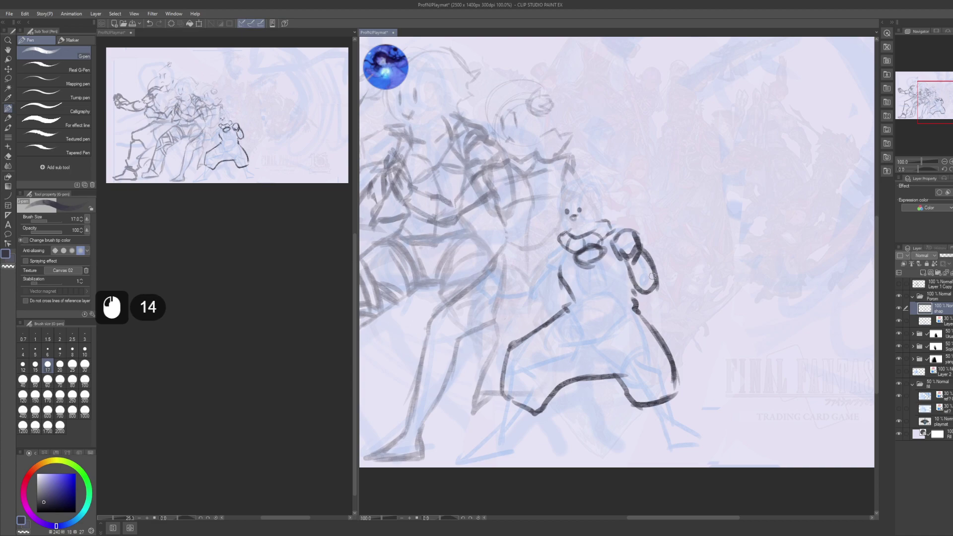
double_click(561, 247)
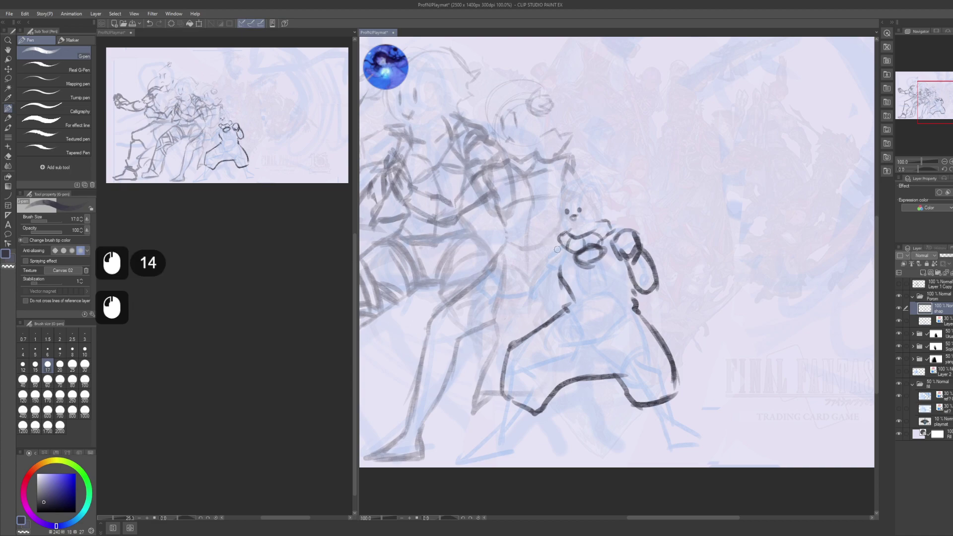
mouse_move(567, 247)
mouse_down()
mouse_move(561, 267)
mouse_move(527, 283)
mouse_move(556, 285)
mouse_up()
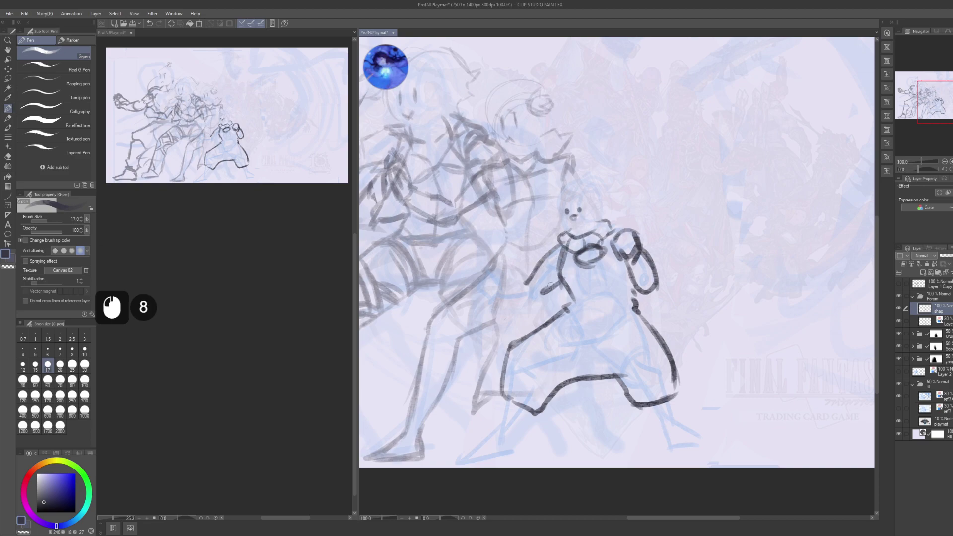
mouse_move(499, 299)
mouse_down()
mouse_move(535, 297)
mouse_move(499, 279)
mouse_move(497, 298)
mouse_move(489, 278)
mouse_move(484, 292)
mouse_up()
mouse_move(485, 288)
mouse_down()
mouse_move(508, 278)
mouse_move(490, 270)
mouse_move(494, 299)
mouse_up()
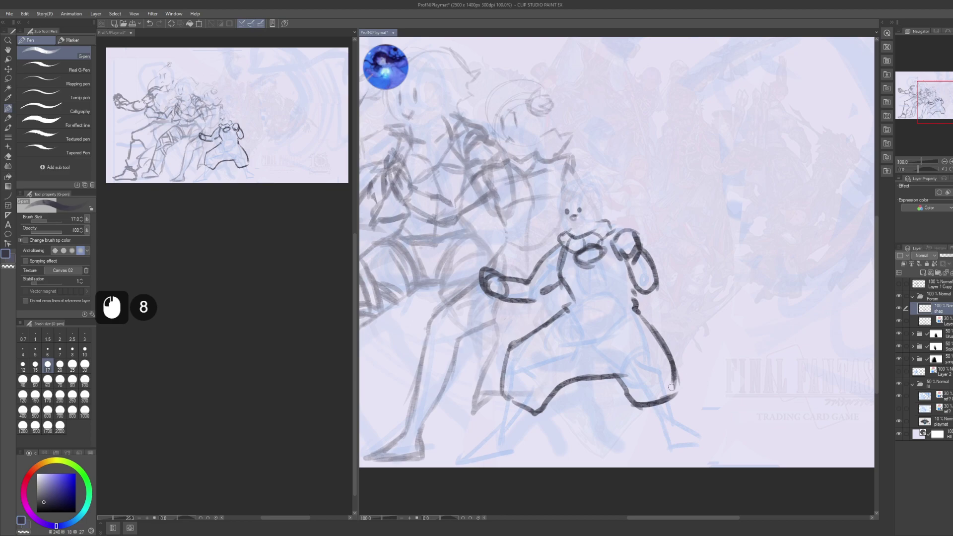
- Draw both lower legs and feet beneath the dress
mouse_move(648, 413)
mouse_down()
mouse_move(660, 444)
mouse_move(695, 441)
mouse_up()
drag(672, 395, 684, 436)
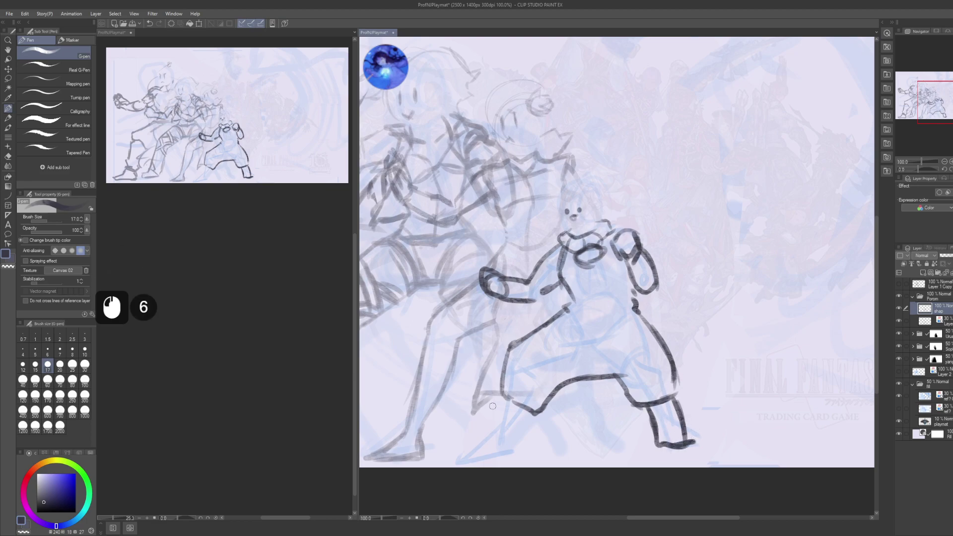
mouse_move(503, 397)
mouse_down()
mouse_move(497, 429)
mouse_move(472, 449)
mouse_move(518, 453)
mouse_move(496, 457)
mouse_move(518, 449)
mouse_up()
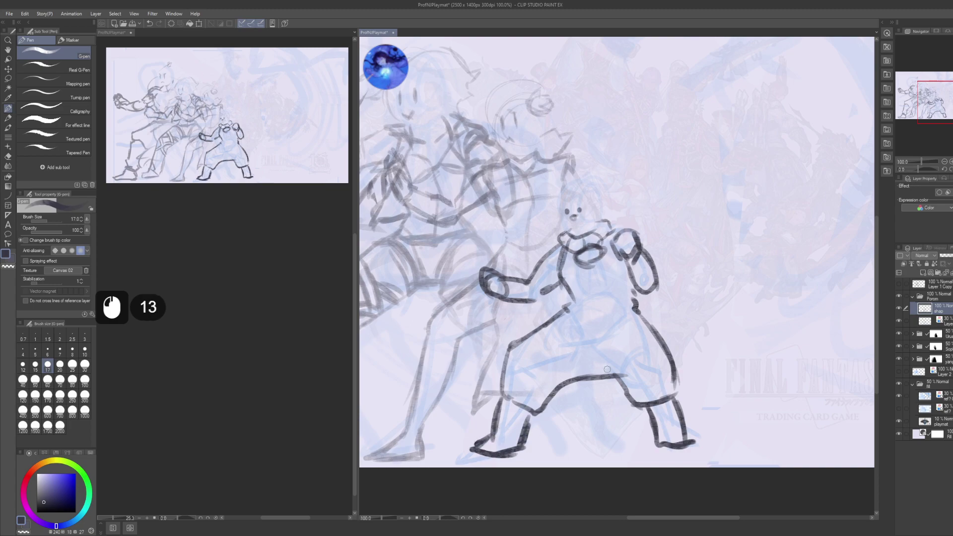
- Draw the dress hem with a curling tail and one short fold line in the skirt
mouse_move(550, 404)
mouse_down()
mouse_move(548, 431)
mouse_move(536, 442)
mouse_up()
mouse_move(536, 443)
mouse_down()
mouse_move(620, 439)
mouse_move(663, 449)
mouse_up()
mouse_move(674, 384)
mouse_down()
mouse_move(688, 409)
mouse_move(717, 424)
mouse_move(711, 441)
mouse_move(716, 427)
mouse_move(742, 435)
mouse_move(751, 427)
mouse_up()
mouse_move(752, 426)
mouse_down()
mouse_move(745, 416)
mouse_move(754, 424)
mouse_up()
drag(748, 428, 702, 426)
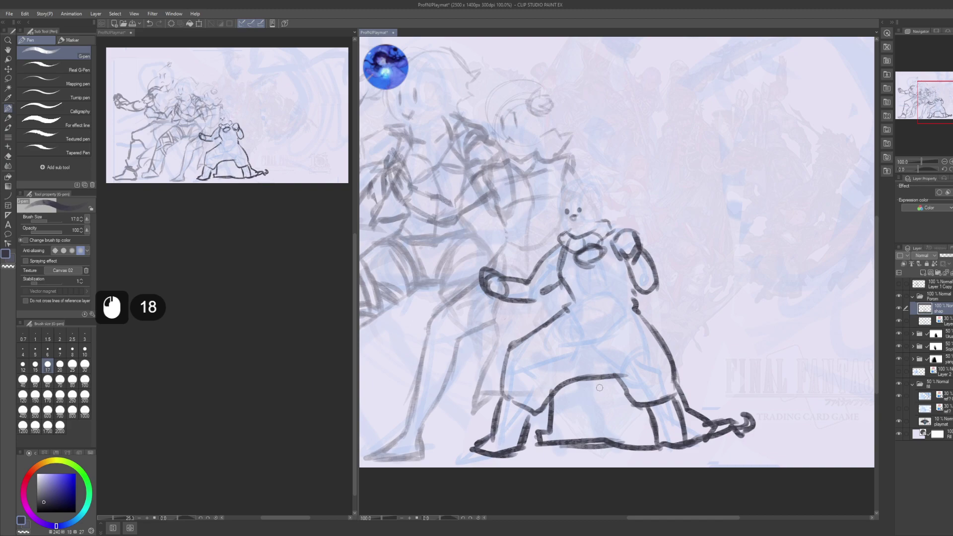
drag(602, 381, 603, 437)
drag(626, 391, 620, 412)
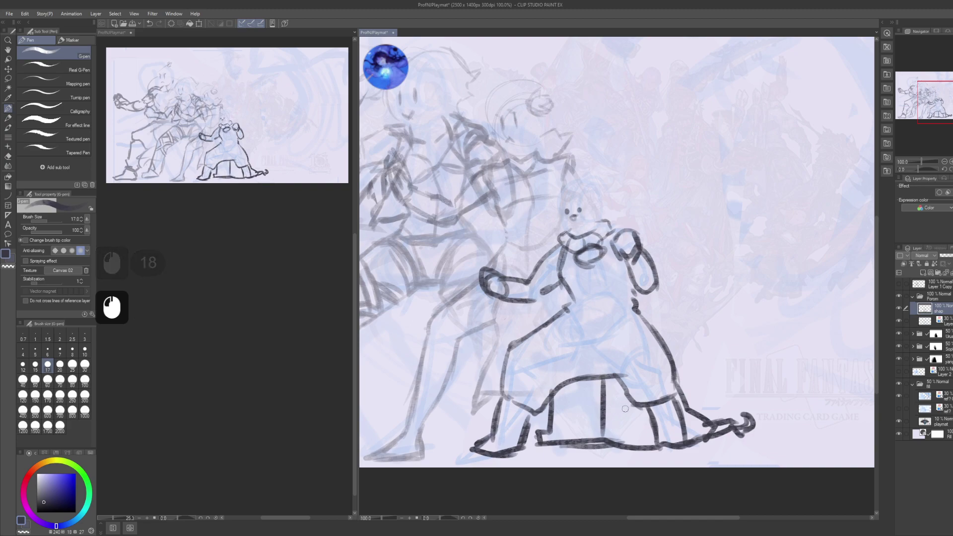
key(ctrl+z)
key(ctrl+z)
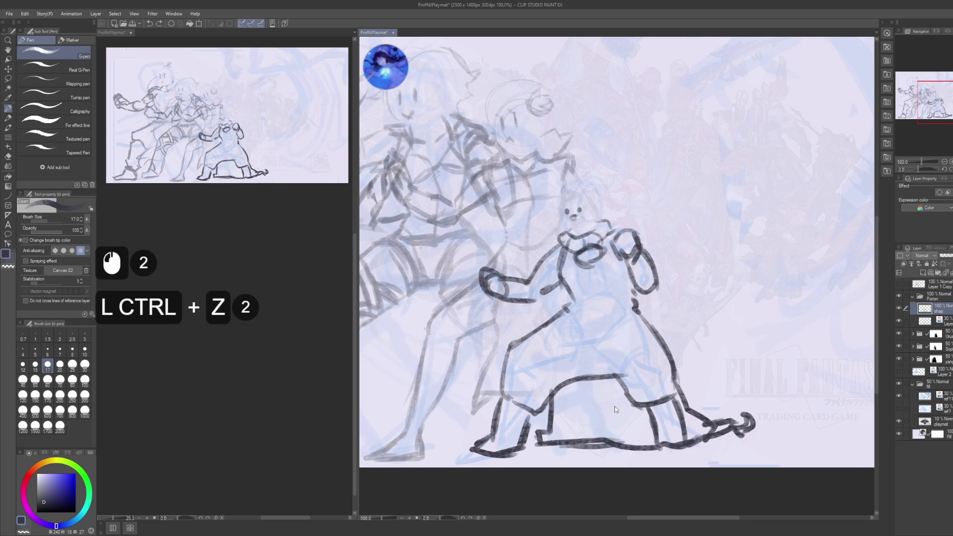
drag(579, 394, 581, 417)
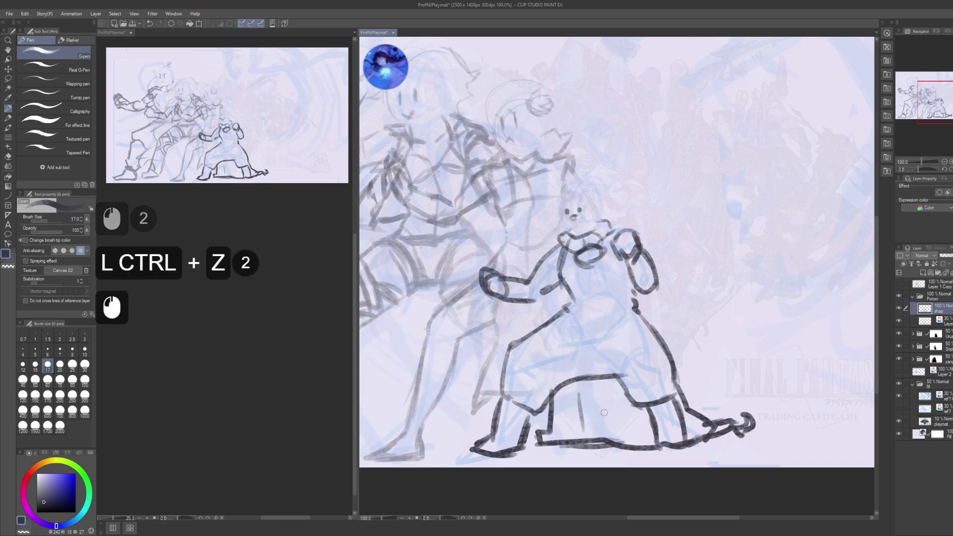
key(alt)
key(alt)
key(alt)
key(alt)
key(alt)
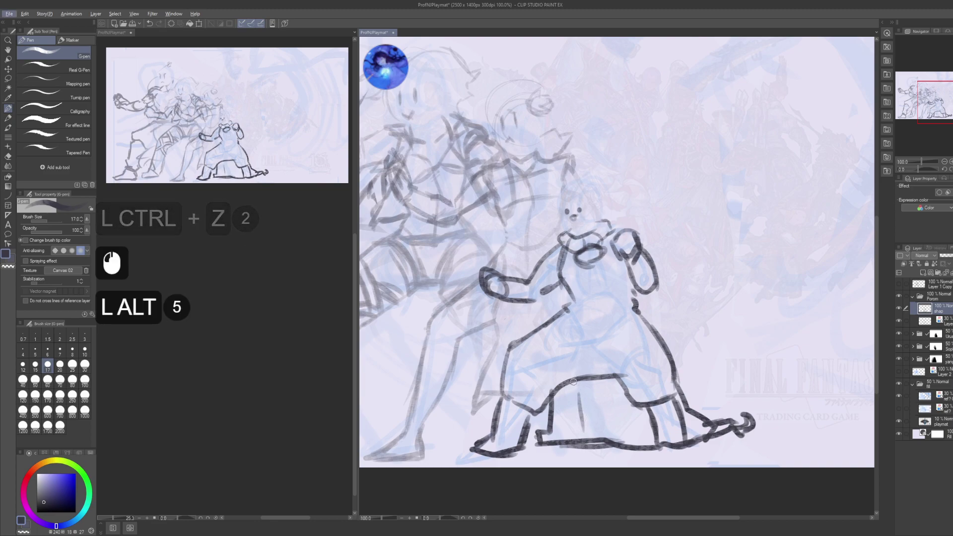
key(alt)
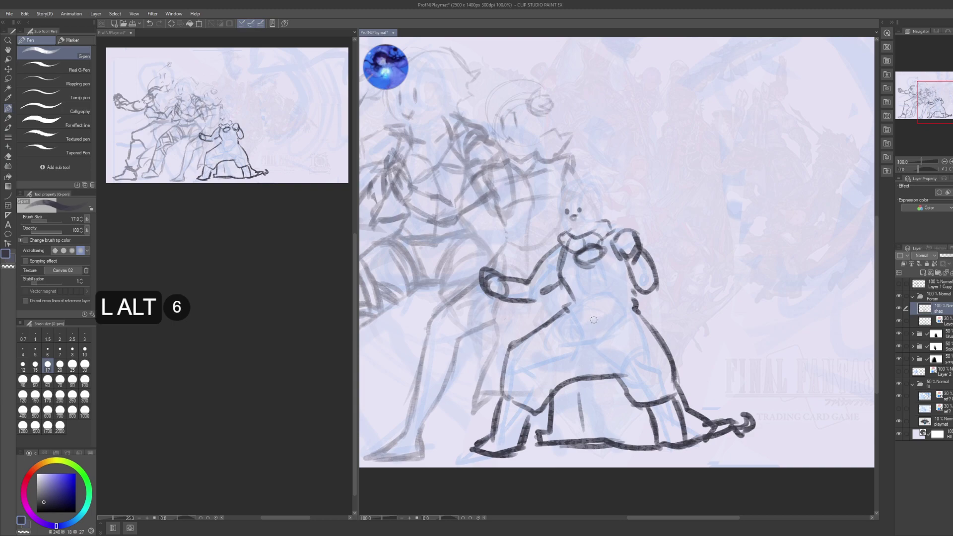
- Sketch the cat-eared hat and hair strands around the small figure's head
drag(578, 175, 613, 191)
drag(566, 172, 608, 185)
mouse_move(563, 179)
mouse_down()
mouse_move(602, 173)
mouse_move(555, 231)
mouse_move(579, 225)
mouse_up()
drag(566, 179, 559, 233)
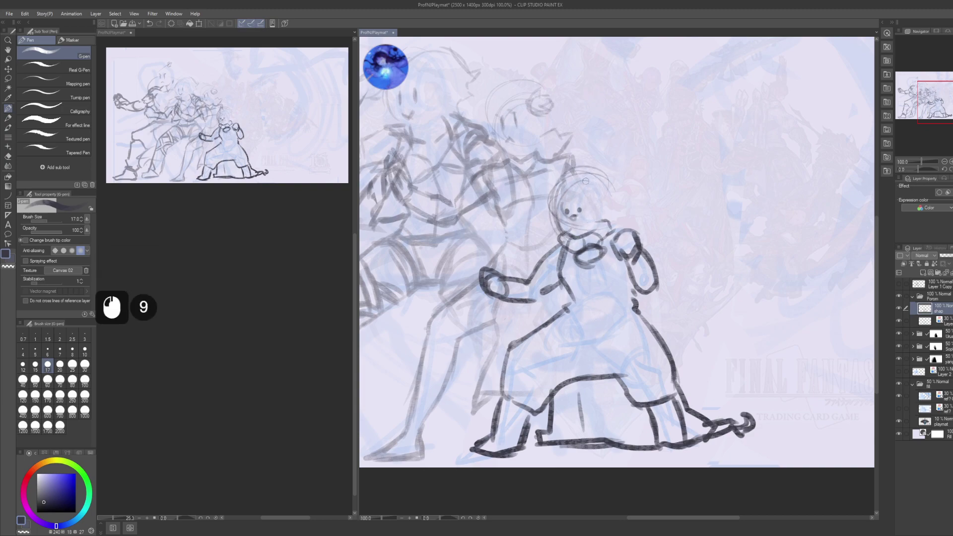
drag(586, 181, 616, 162)
mouse_move(598, 176)
mouse_down()
mouse_move(597, 153)
mouse_move(639, 187)
mouse_up()
mouse_move(620, 169)
mouse_down()
mouse_move(638, 219)
mouse_move(623, 218)
mouse_up()
drag(618, 199, 626, 221)
drag(608, 211, 612, 218)
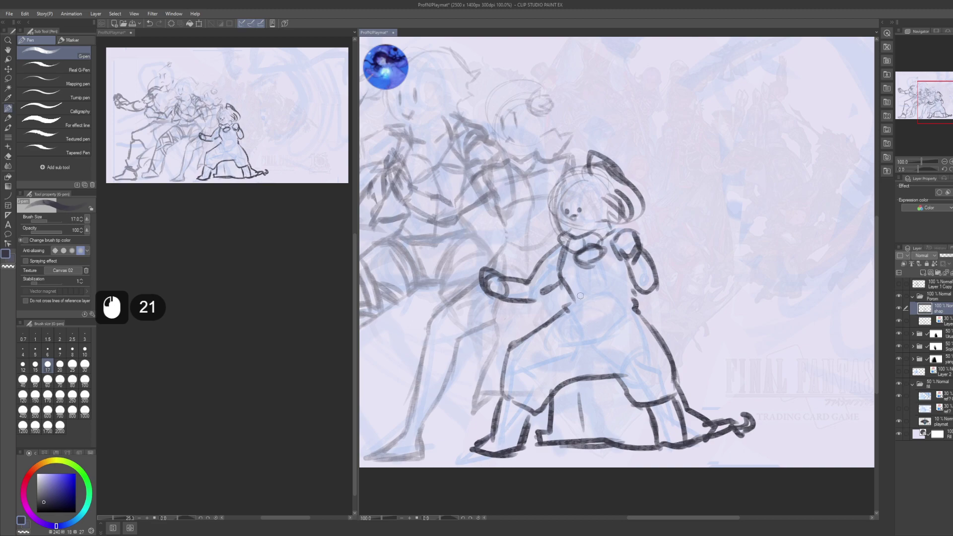
- Add vertical fold lines down the front and right side of the dress
drag(595, 264, 594, 272)
mouse_move(593, 274)
mouse_down()
mouse_move(600, 316)
mouse_move(579, 354)
mouse_move(590, 376)
mouse_up()
mouse_move(595, 328)
mouse_down()
mouse_move(583, 363)
mouse_move(588, 349)
mouse_up()
drag(589, 350, 595, 378)
drag(588, 350, 594, 367)
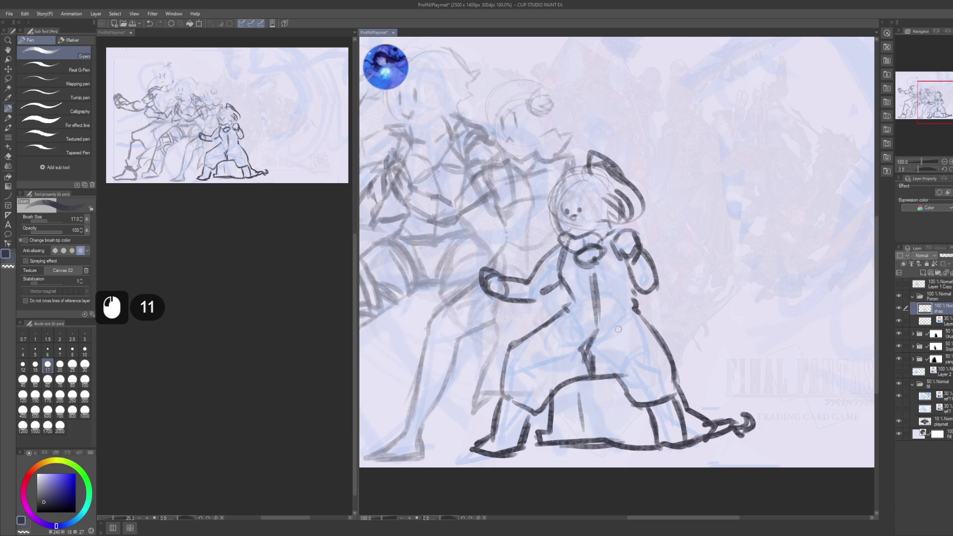
drag(623, 309, 604, 348)
drag(608, 337, 626, 387)
drag(618, 353, 635, 392)
mouse_move(618, 304)
mouse_down()
mouse_move(616, 327)
mouse_move(604, 249)
mouse_move(635, 340)
mouse_move(663, 384)
mouse_up()
drag(643, 345, 660, 408)
drag(651, 371, 657, 386)
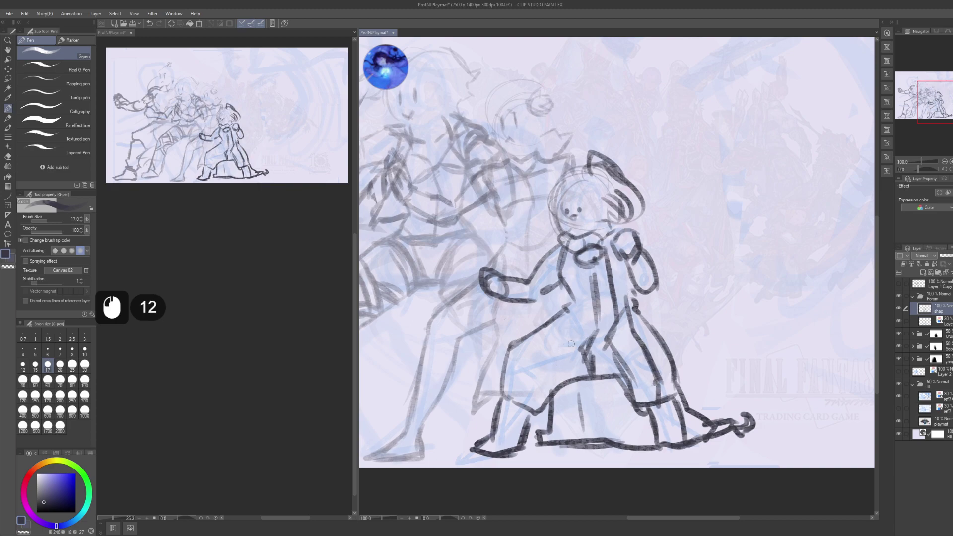
- Add strokes along the small figure's left leg, undoing the last two
mouse_move(587, 329)
mouse_down()
mouse_move(541, 370)
mouse_move(537, 395)
mouse_up()
mouse_move(587, 328)
mouse_down()
mouse_move(530, 359)
mouse_move(519, 392)
mouse_up()
drag(532, 375, 514, 403)
drag(522, 391, 518, 401)
mouse_move(529, 393)
mouse_down()
mouse_move(519, 420)
mouse_move(521, 409)
mouse_up()
drag(534, 407, 584, 357)
mouse_move(577, 367)
mouse_down()
mouse_move(581, 358)
mouse_move(576, 373)
mouse_up()
key(ctrl+z)
key(ctrl+z)
key(ctrl+z)
key(ctrl+z)
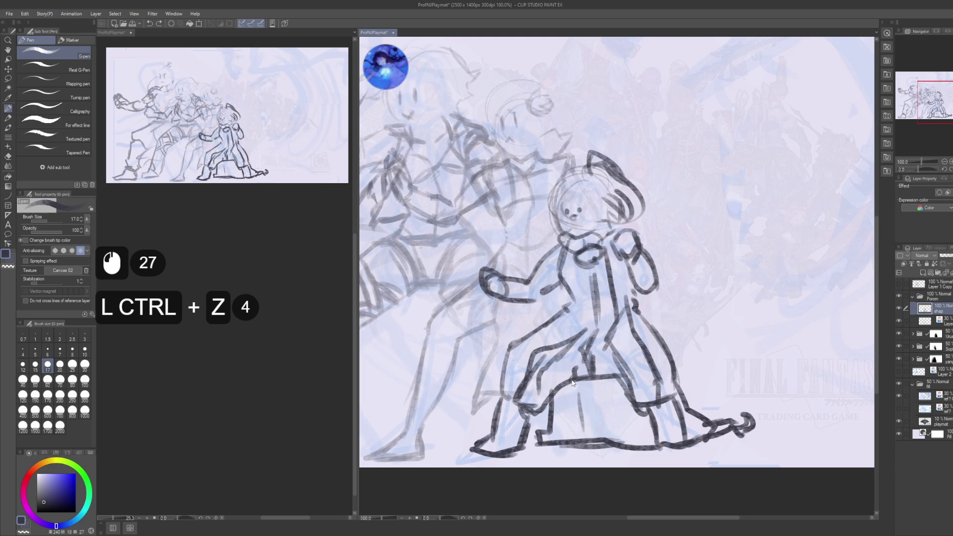
key(ctrl+z)
- Add lines down the torso and its right side, plus more strokes along the legs
drag(571, 262, 567, 293)
drag(575, 269, 579, 317)
mouse_move(579, 315)
mouse_down()
mouse_move(586, 332)
mouse_move(577, 316)
mouse_up()
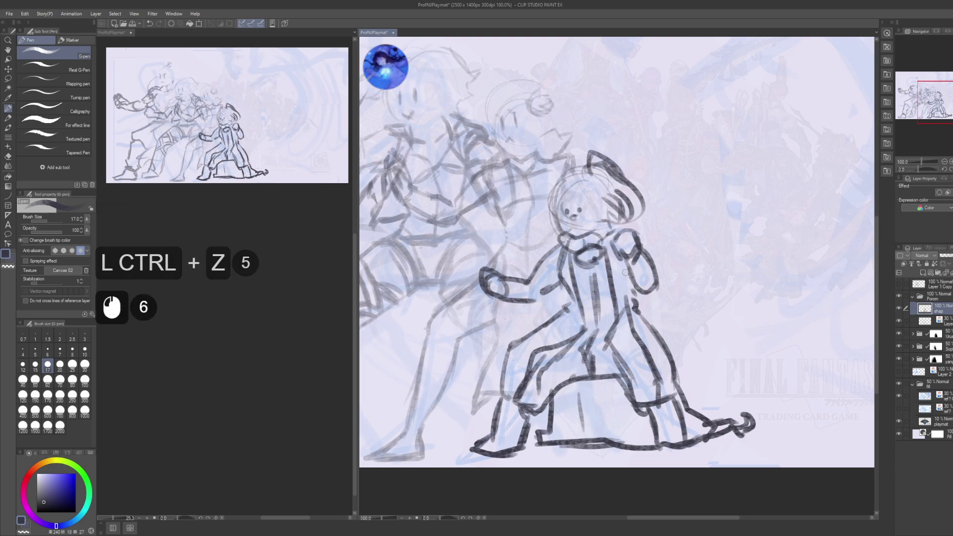
drag(629, 302, 624, 261)
drag(570, 310, 526, 340)
drag(549, 330, 510, 359)
drag(525, 339, 507, 359)
drag(551, 338, 544, 362)
drag(607, 407, 570, 372)
mouse_move(624, 336)
mouse_down()
mouse_move(640, 356)
mouse_move(639, 392)
mouse_move(722, 407)
mouse_up()
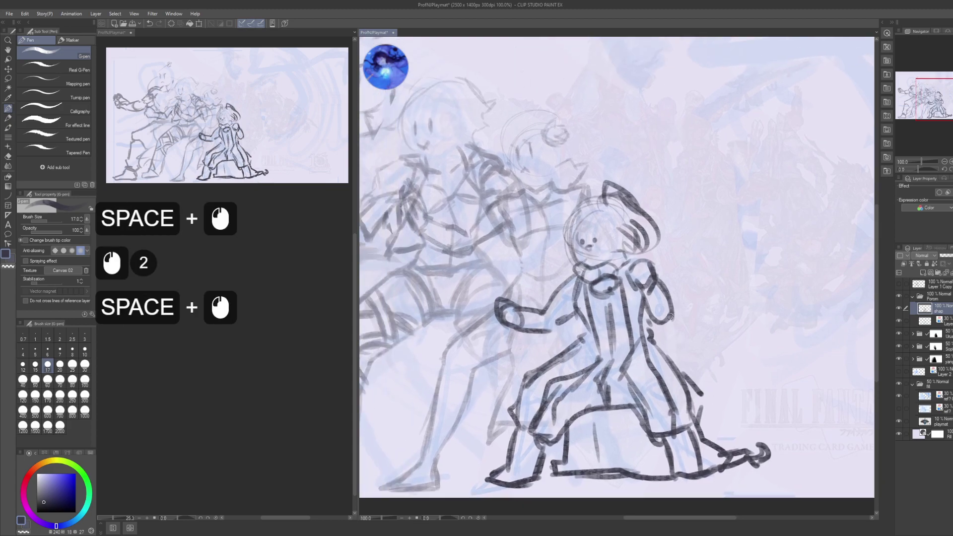
- Pan around the fighters and the wave while saving the playmat file with Ctrl+S
drag(645, 318, 614, 308)
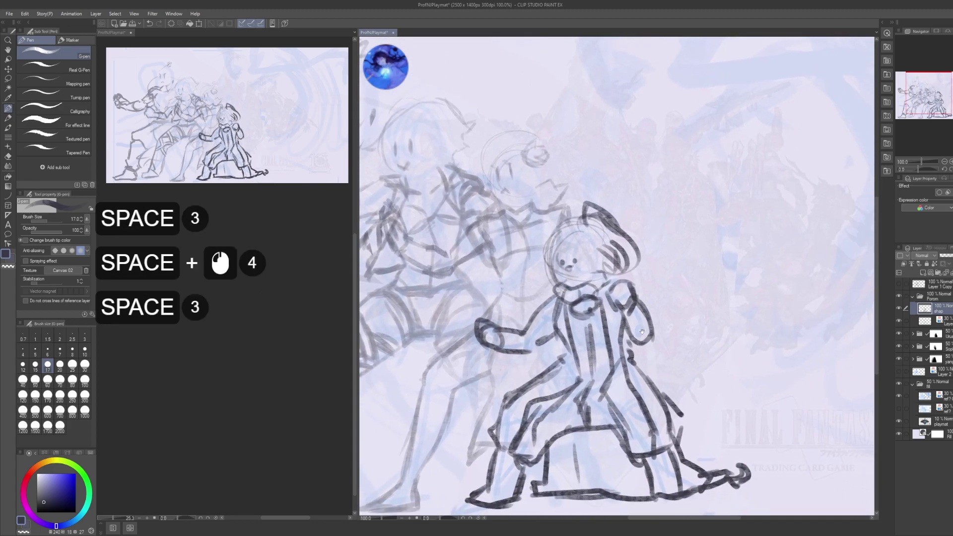
drag(688, 344, 789, 299)
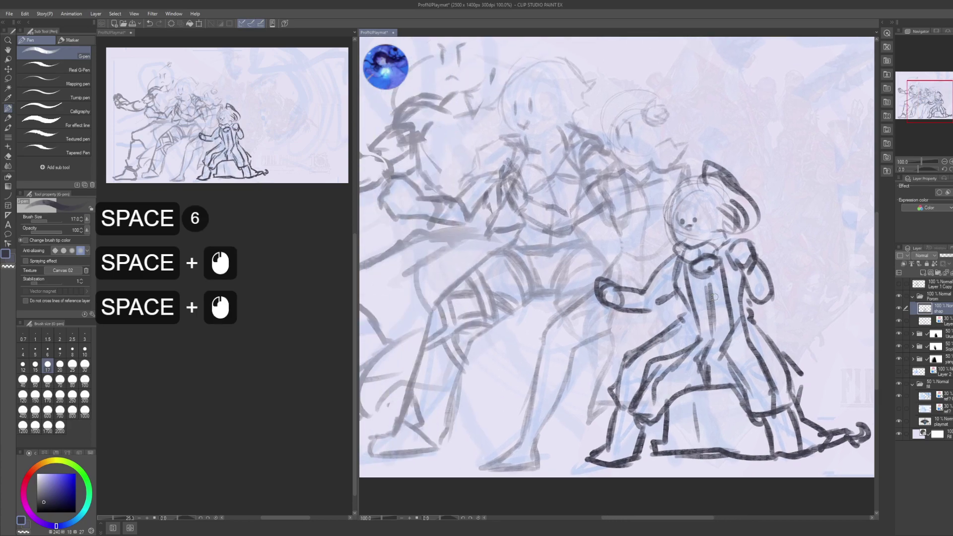
drag(713, 280, 699, 296)
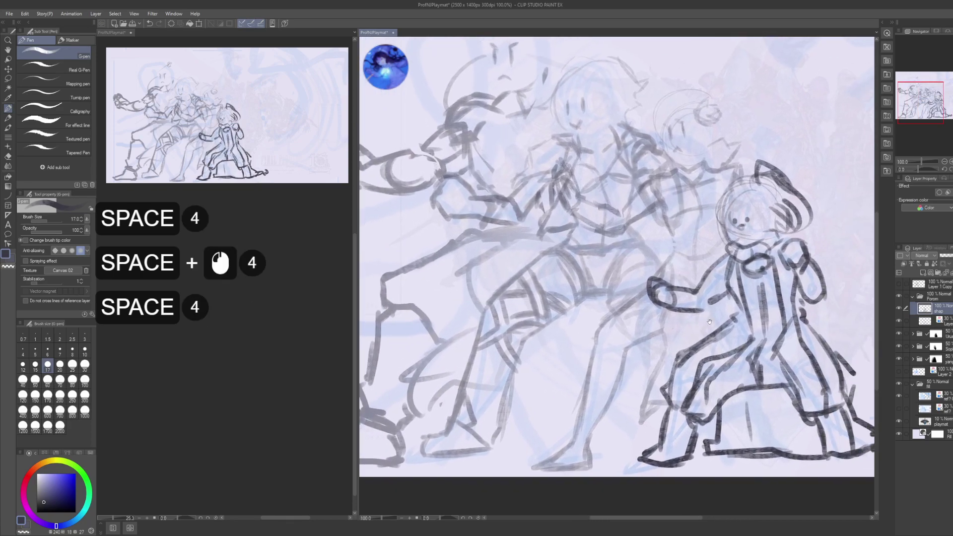
key(ctrl+s)
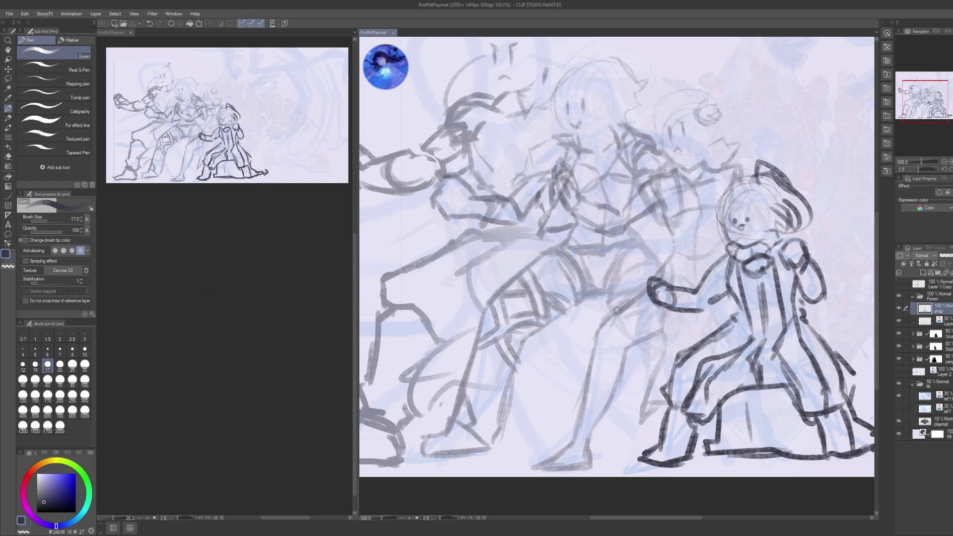
drag(598, 293, 519, 336)
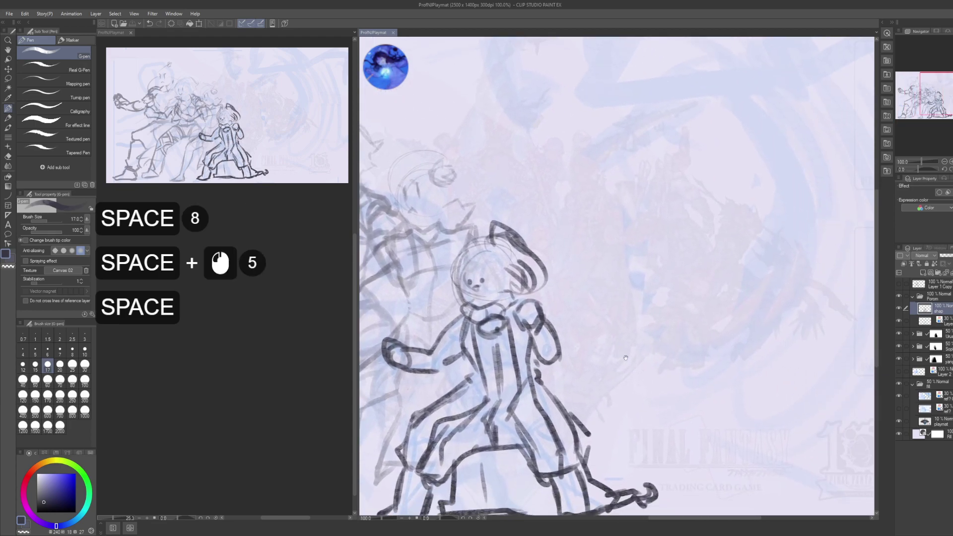
drag(674, 360, 648, 342)
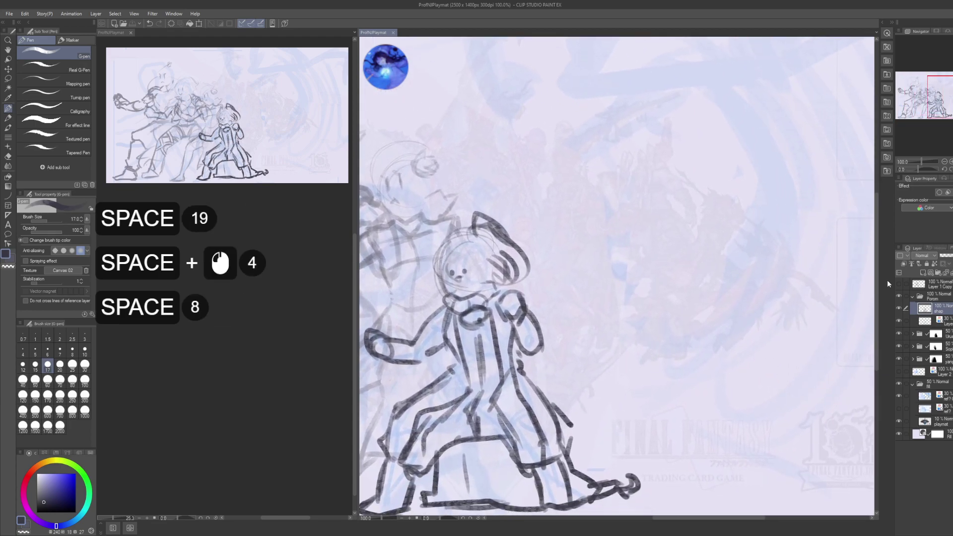
- Set the Porom sketch folder's opacity to 50%
click(941, 298)
click(913, 296)
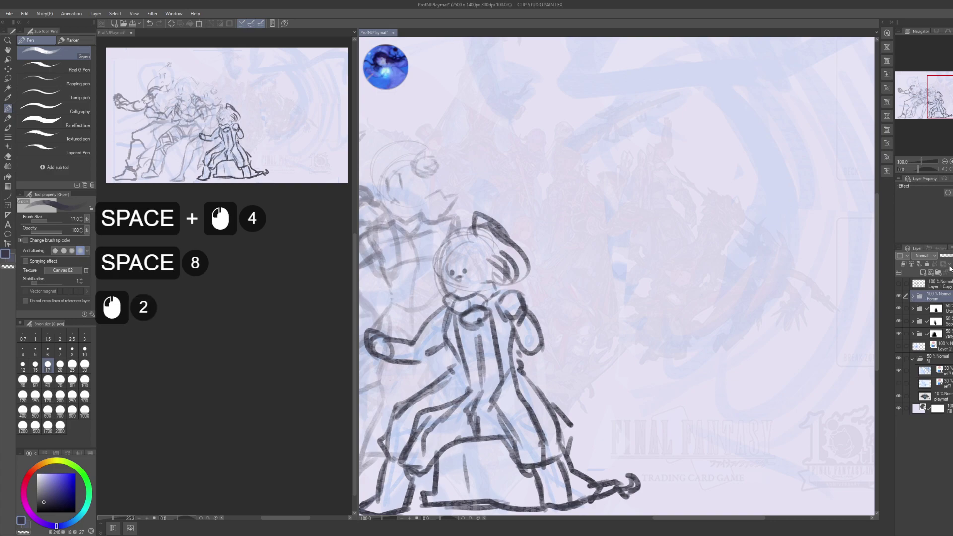
click(934, 298)
key(KP_5)
key(KP_0)
key(KP_Enter)
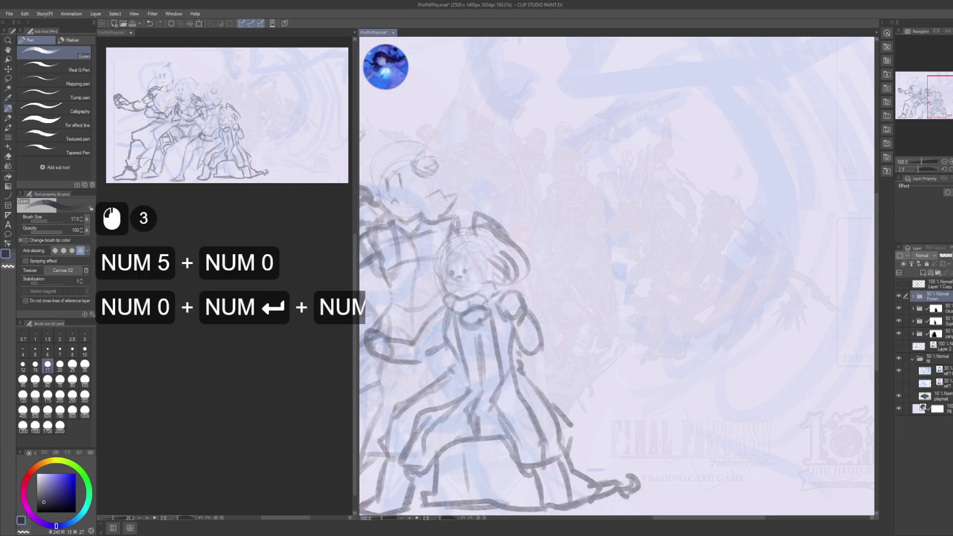
- Zoom out to 55% to view the whole playmat, then select Layer 2 and collapse the fill folder
click(793, 377)
drag(747, 365, 697, 326)
alt+click(775, 311)
drag(690, 357, 693, 334)
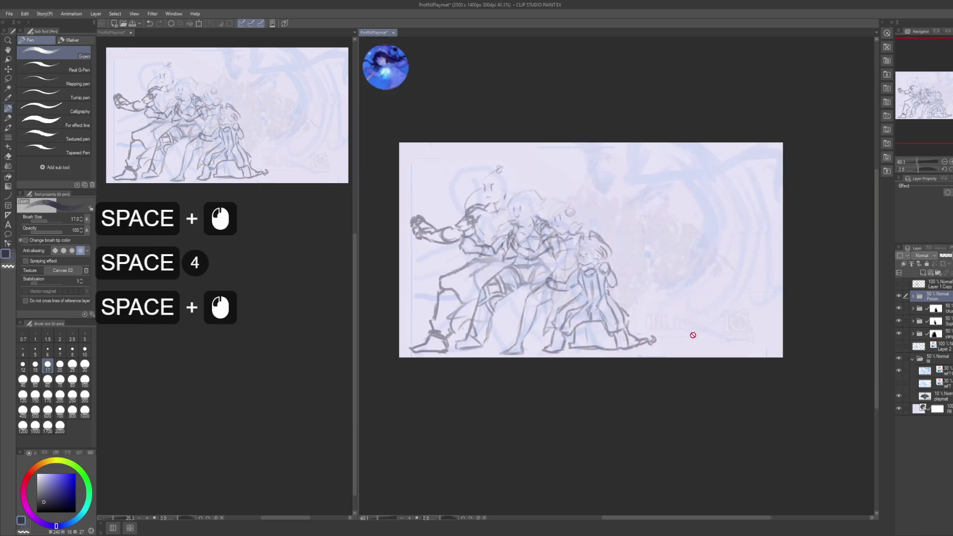
key(alt)
click(689, 337)
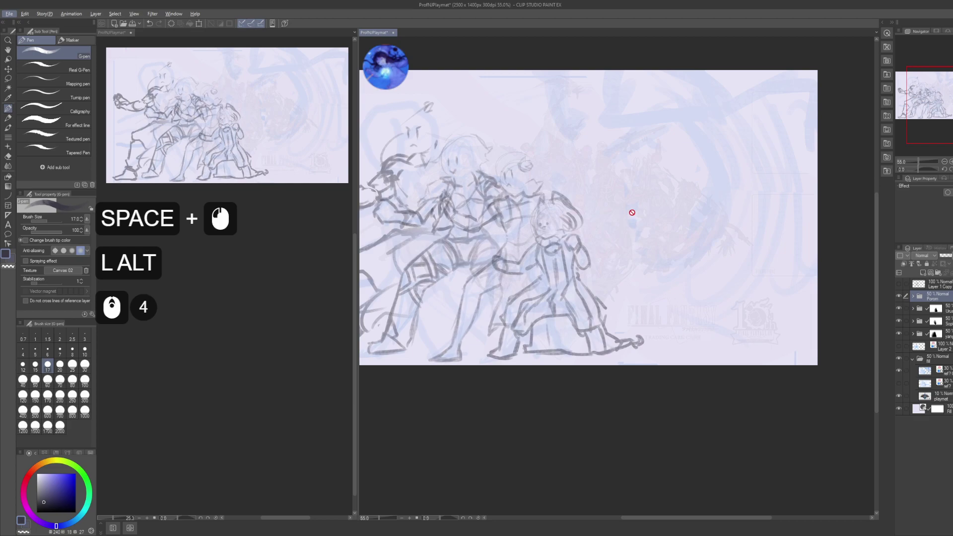
drag(632, 213, 654, 256)
drag(697, 346, 683, 356)
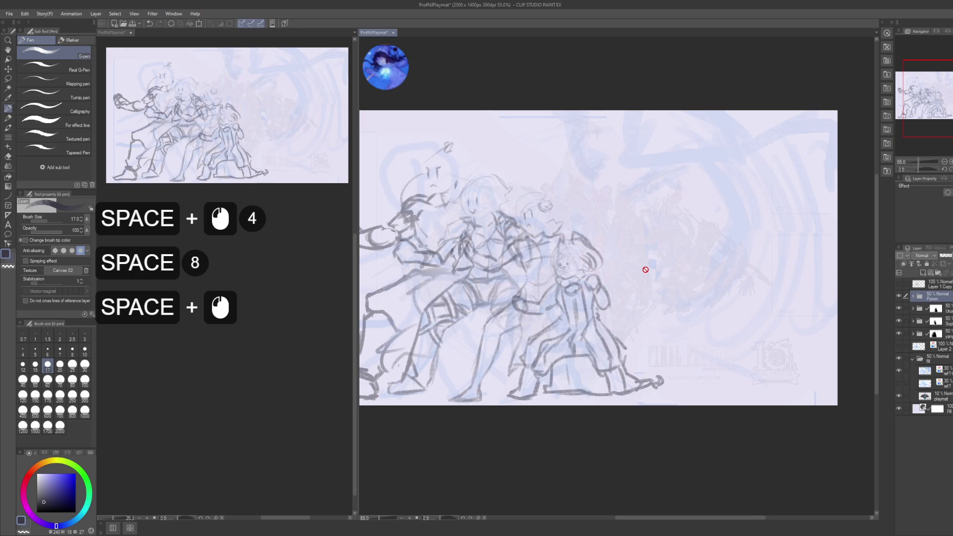
click(921, 346)
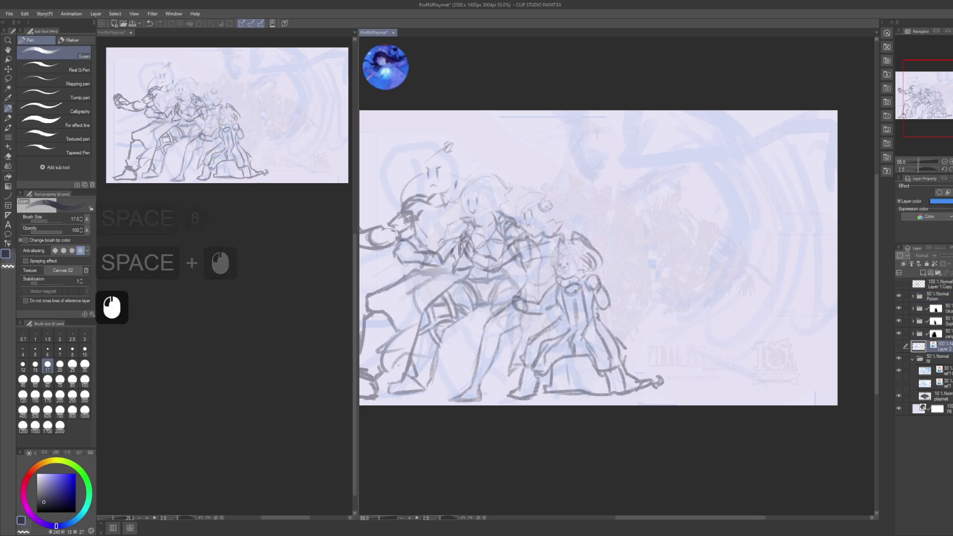
click(912, 360)
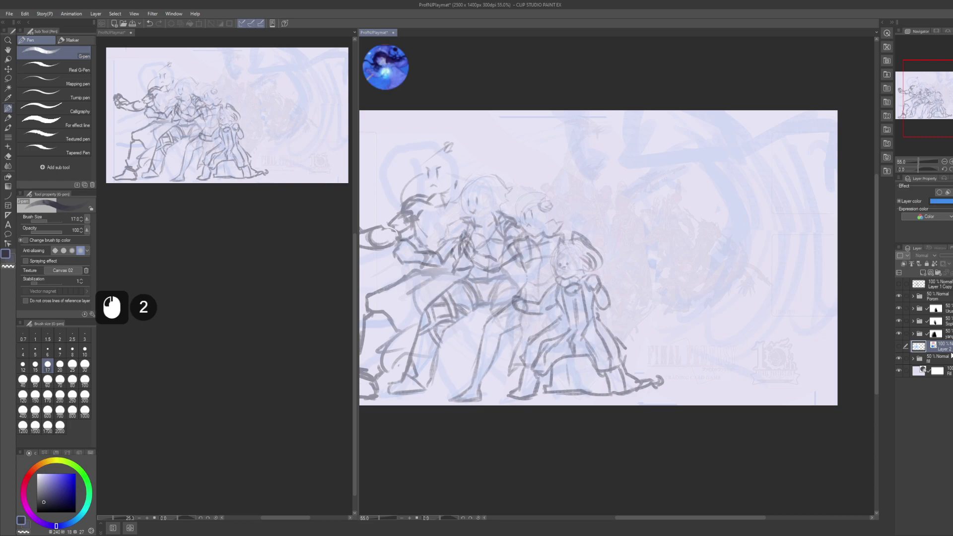
- Rename the character sketch layer to 'makoto'
key(ctrl+shift)
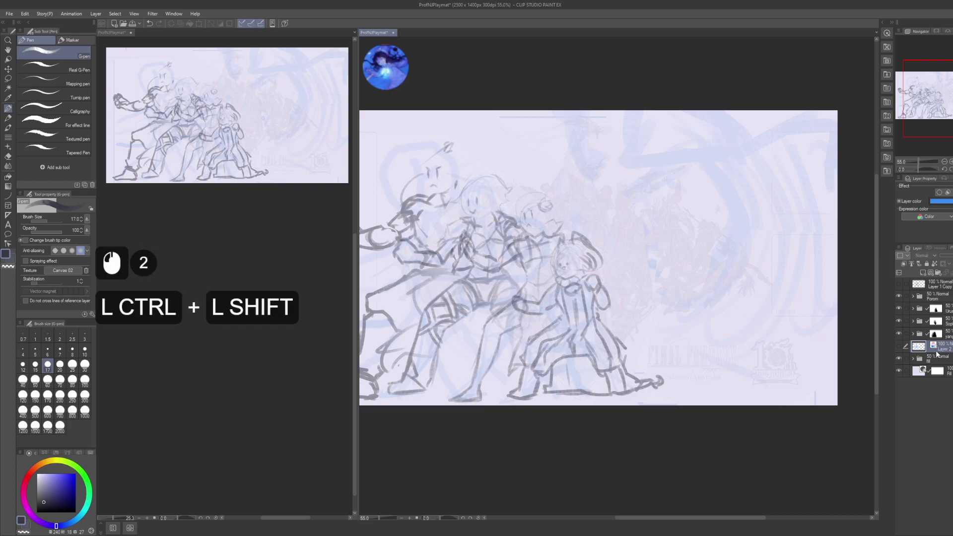
key(ctrl+shift+F2)
text(makoto)
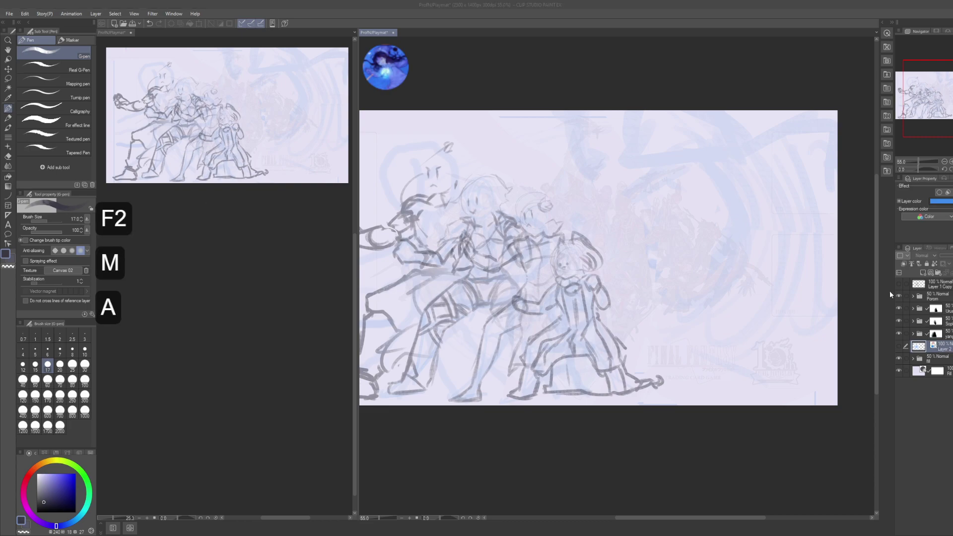
key(Return)
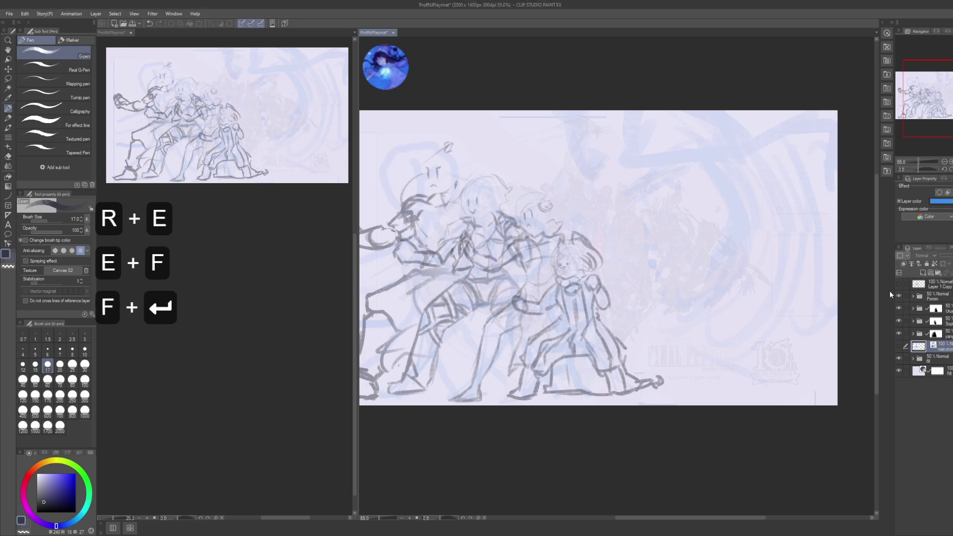
- Add a new layer named 'BG' inside a folder named 'BGS', and select the BG layer
key(ctrl+shift+n)
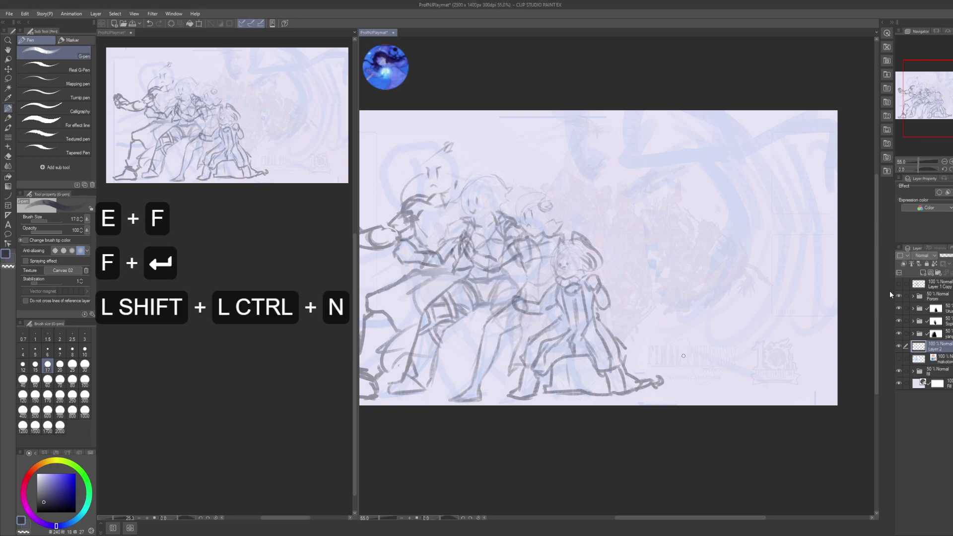
key(F2)
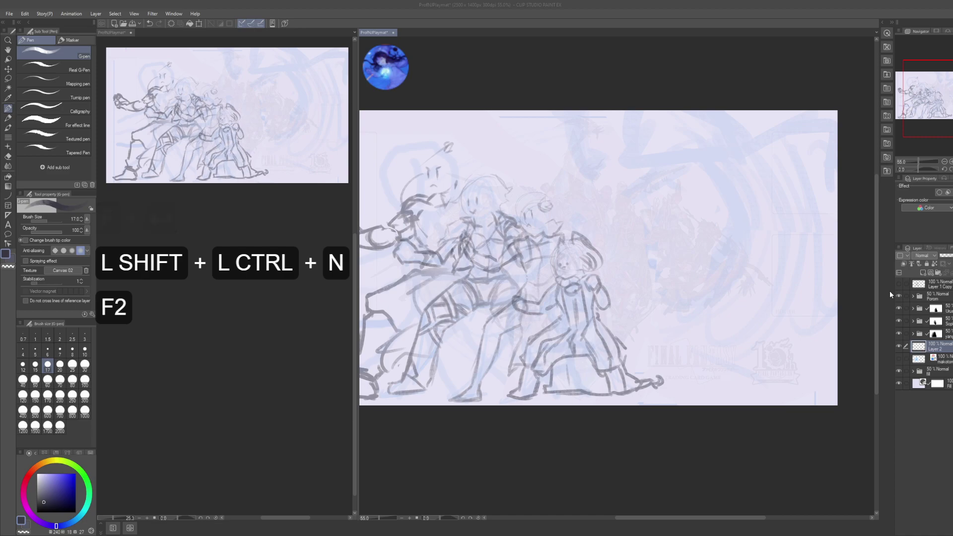
text(BG)
key(Return)
key(ctrl+g)
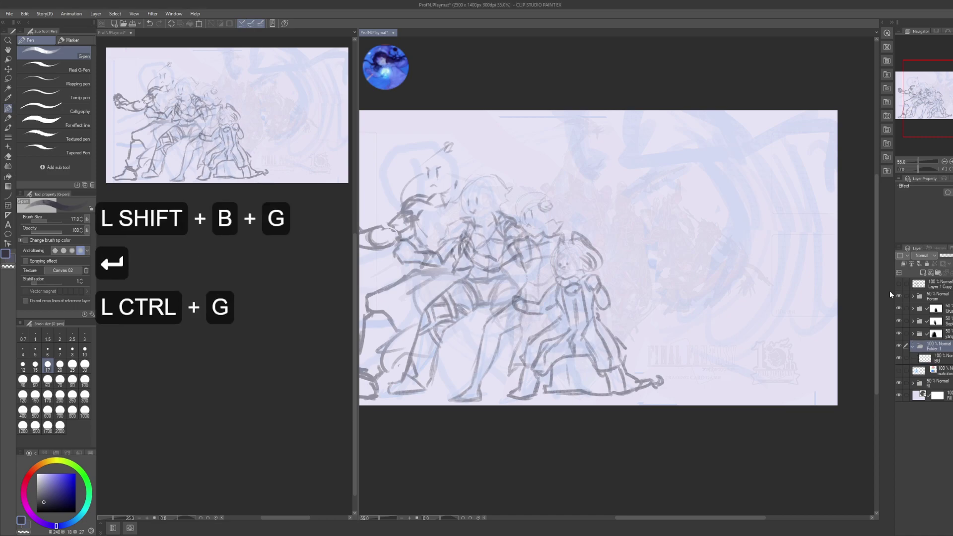
key(F2)
text(BGS)
key(Return)
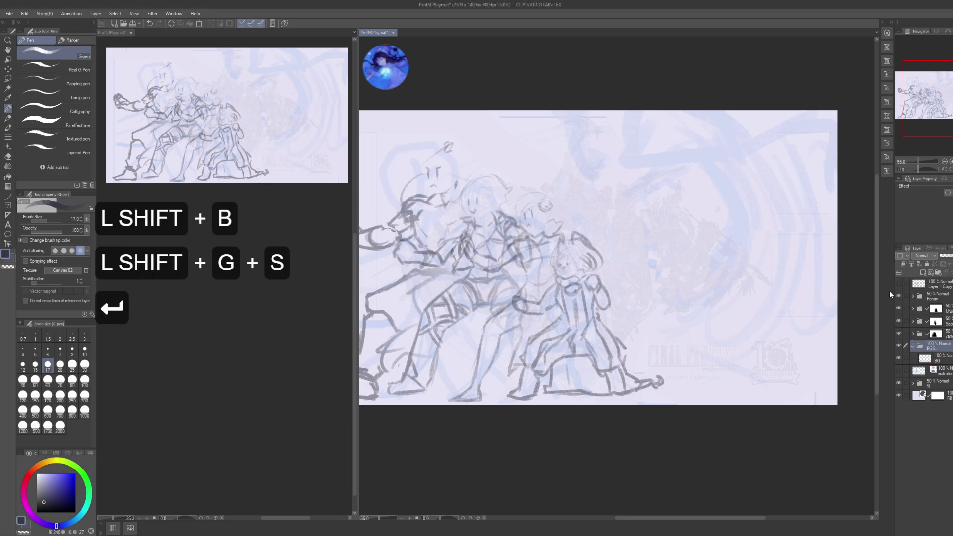
click(938, 358)
drag(826, 253, 799, 254)
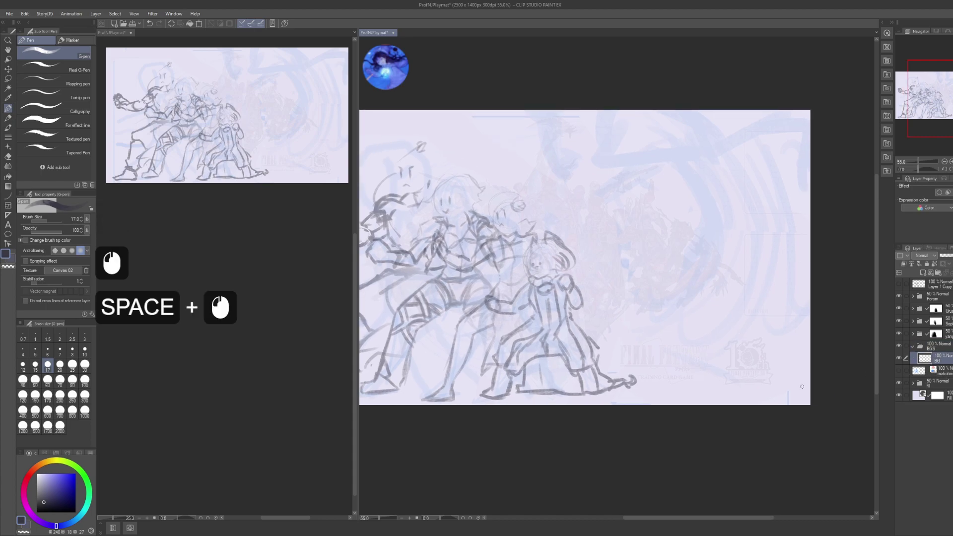
- Save the playmat file with the new BGS folder and BG layer
drag(673, 299, 679, 292)
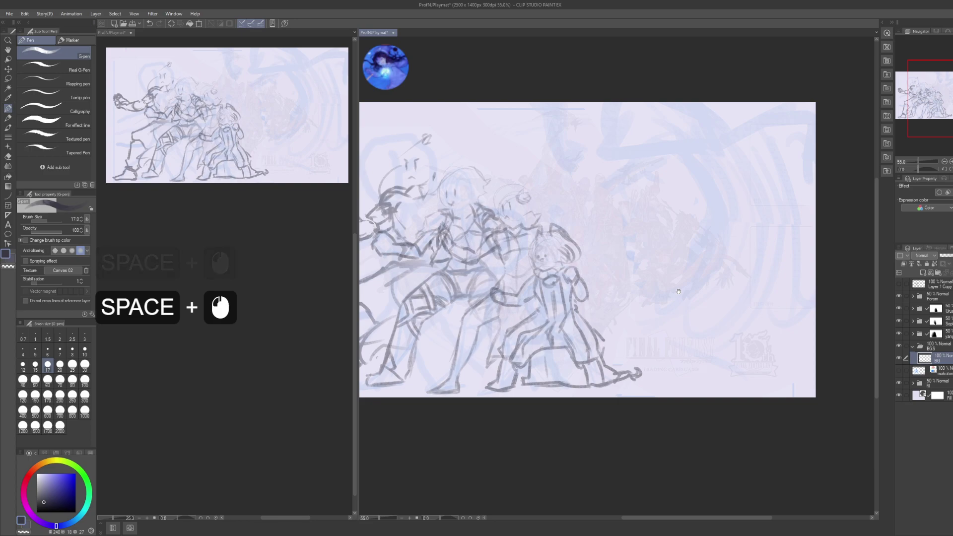
key(ctrl+s)
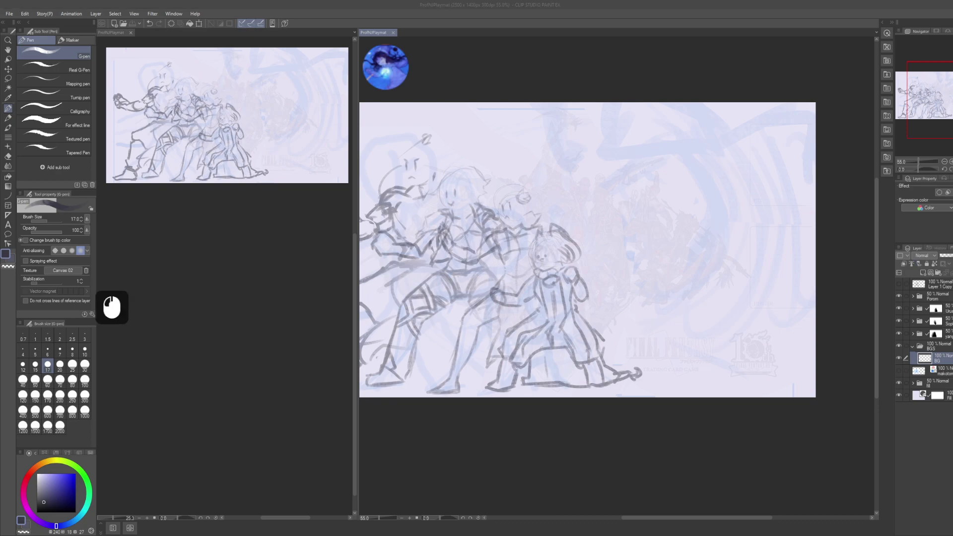
key(2)
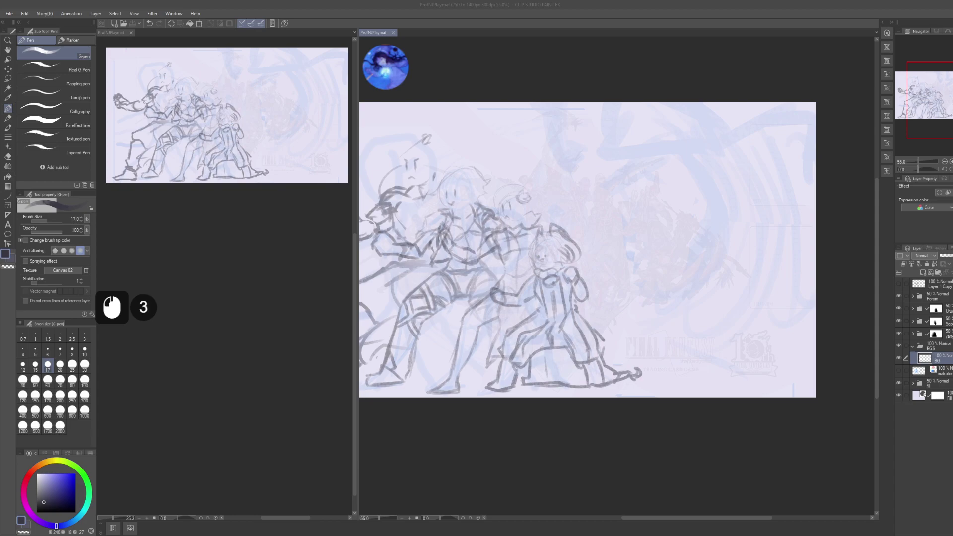
key(shift+a)
key(ctrl+shift+a)
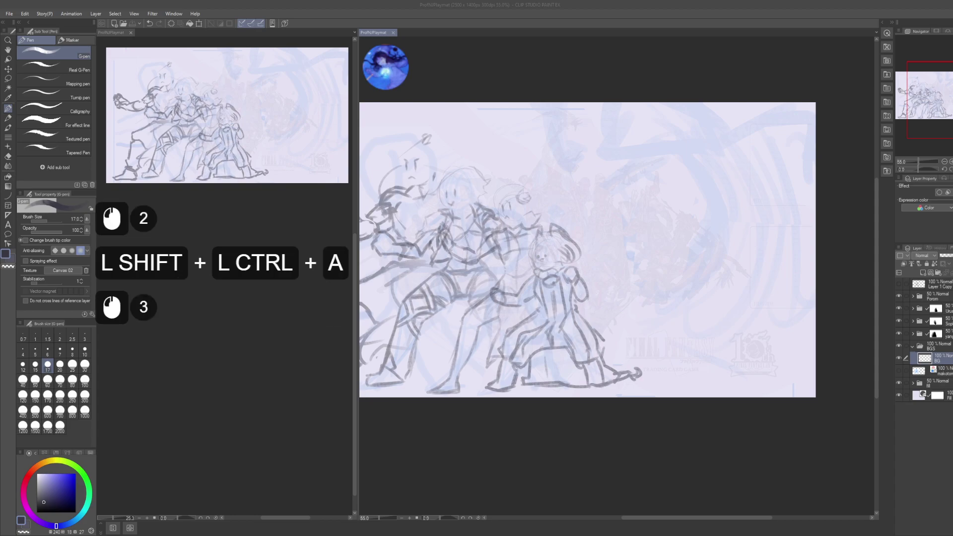
- Search for 'water wallpaer' references and scroll through the results
key(w)
key(a)
key(t)
key(e)
key(r)
key(space)
key(a)
key(BackSpace)
key(w)
key(a)
key(l)
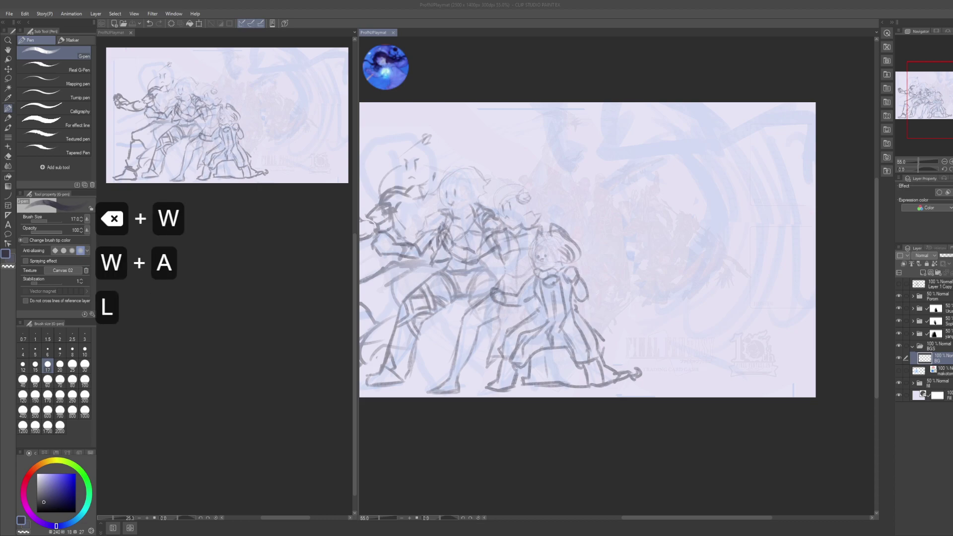
key(l)
key(p)
key(a)
key(p)
key(e)
key(r)
key(Return)
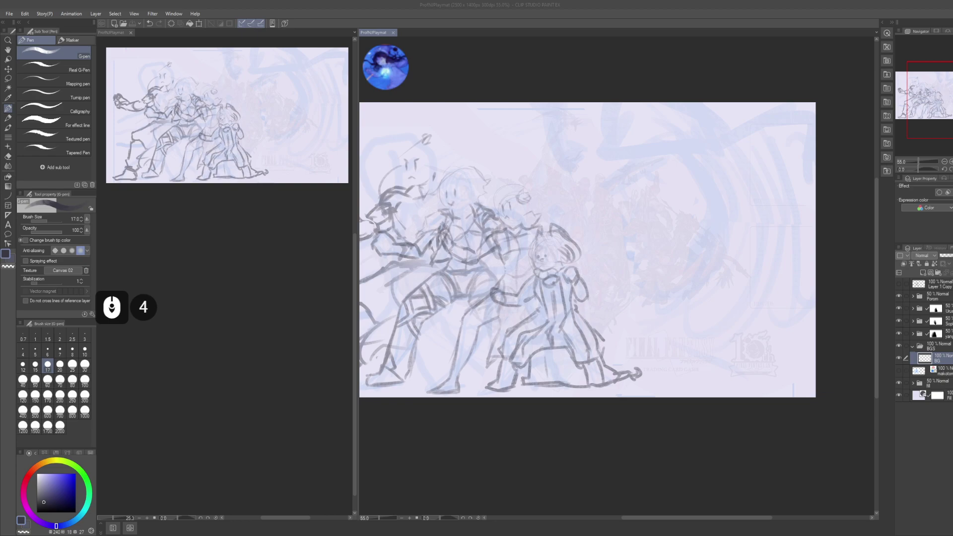
scroll(587, 250, down, 2)
scroll(587, 250, down, 4)
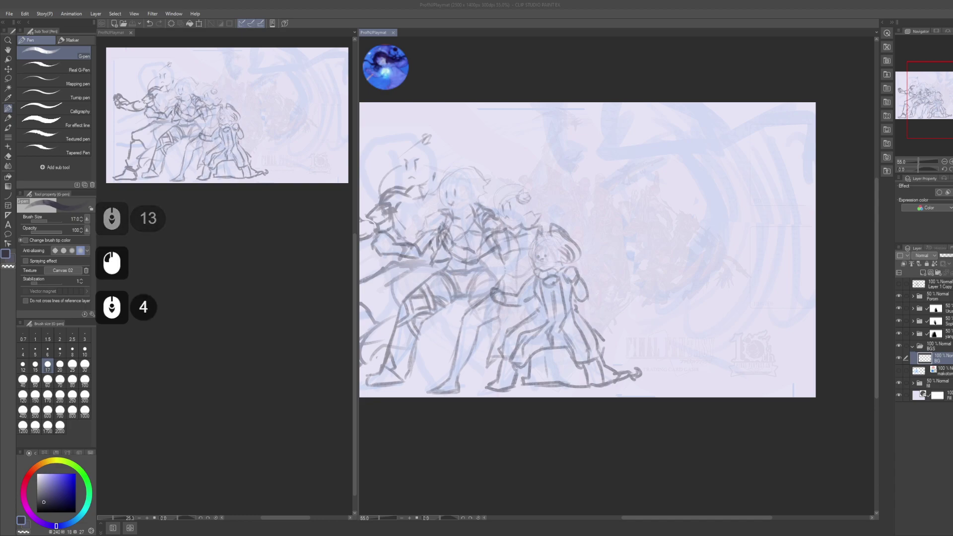
scroll(588, 249, down, 5)
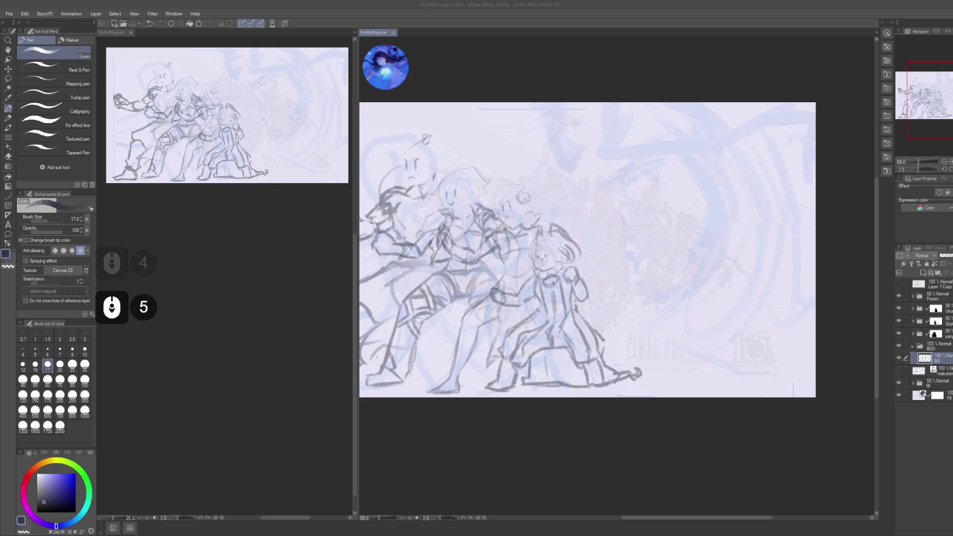
scroll(588, 250, down, 5)
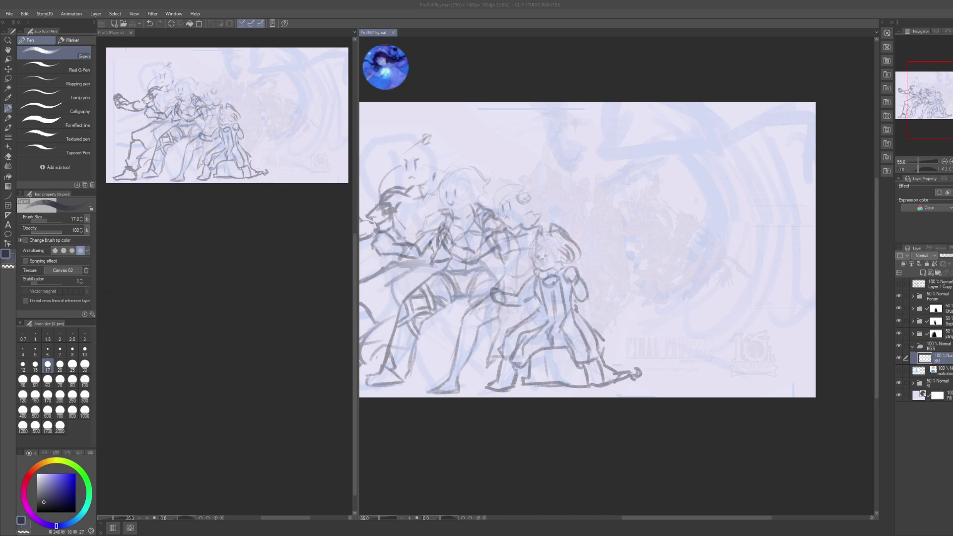
scroll(587, 250, down, 5)
scroll(587, 249, down, 3)
click(111, 307)
click(112, 307)
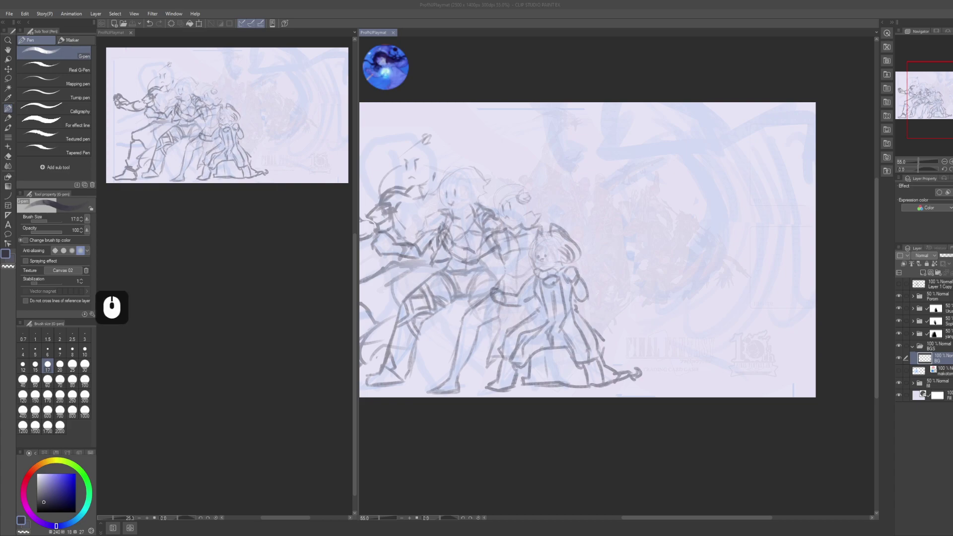
- Back in the drawing window, deselect everything and save the playmat again
click(744, 430)
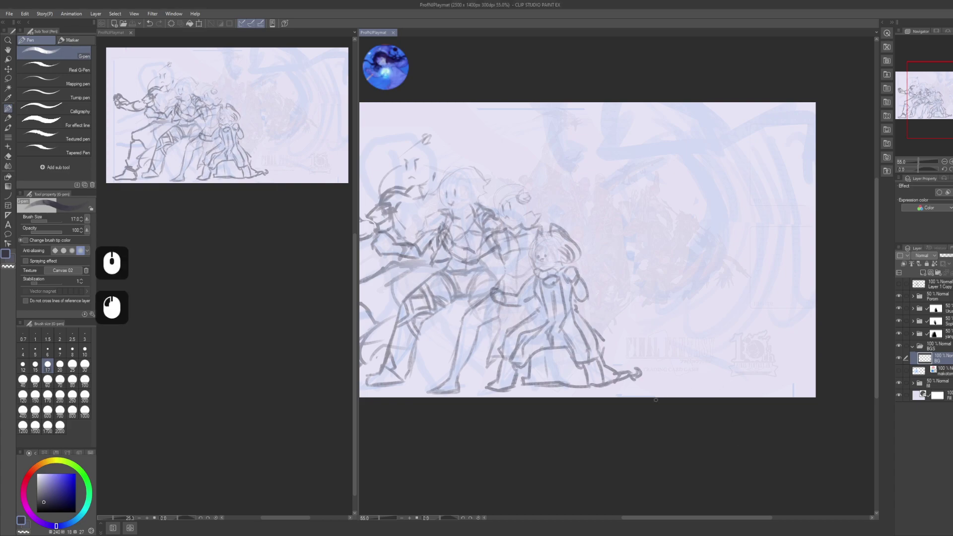
click(322, 531)
click(322, 531)
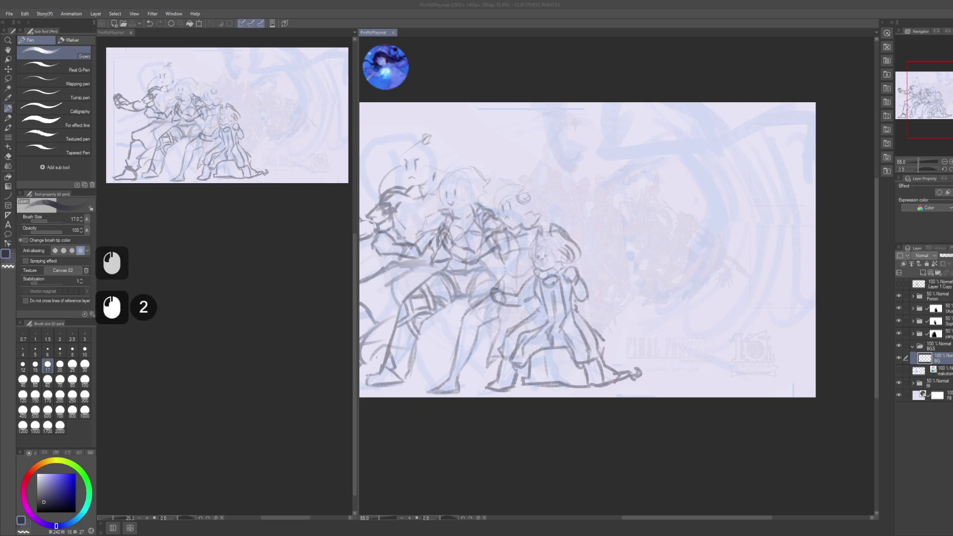
key(ctrl+shift+a)
key(ctrl+s)
click(506, 436)
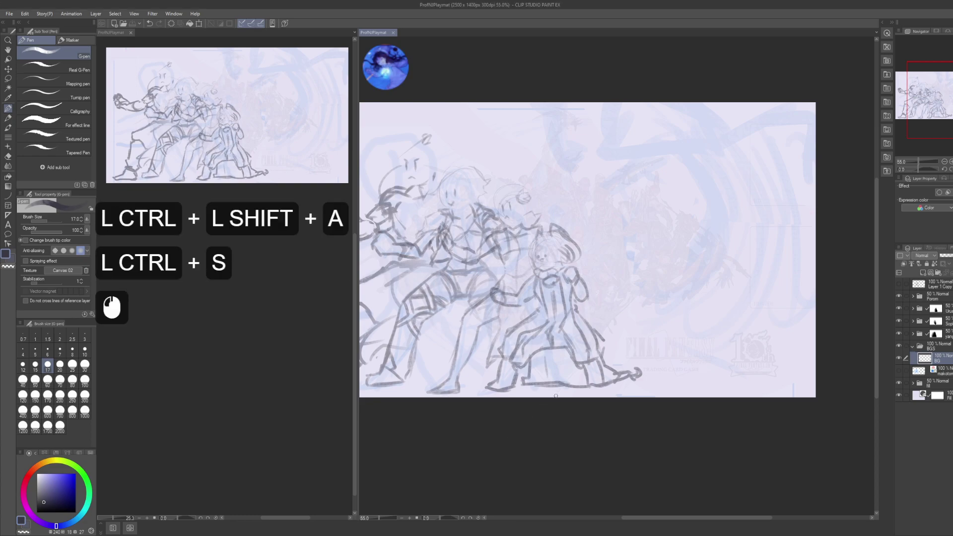
- Try a loop stroke on the BG layer, undo it, and enlarge the brush to 100
scroll(597, 372, up, 1)
drag(571, 237, 603, 260)
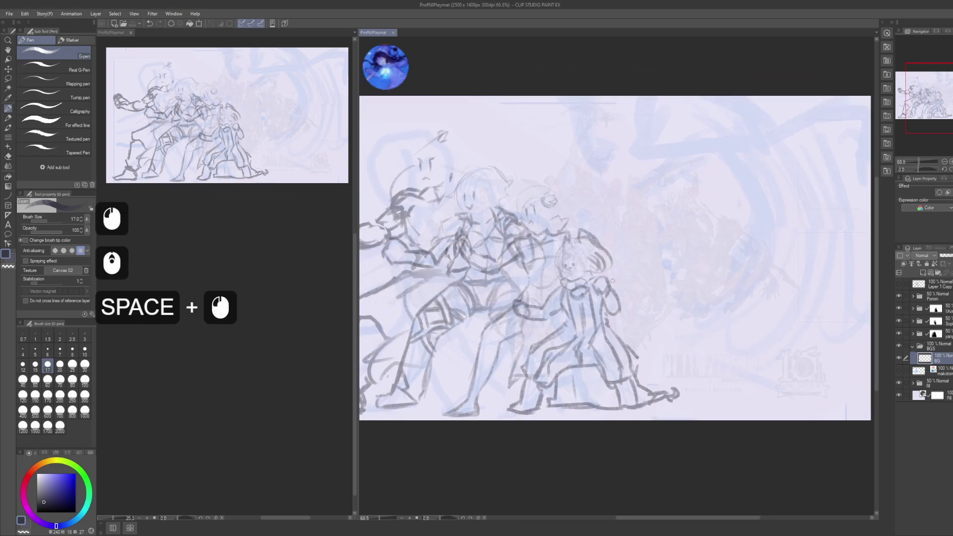
drag(645, 370, 760, 241)
key(ctrl+z)
key(bracketright)
key(bracketright)
key(bracketright)
key(bracketright)
key(bracketright)
key(bracketright)
key(bracketright)
key(bracketright)
key(bracketright)
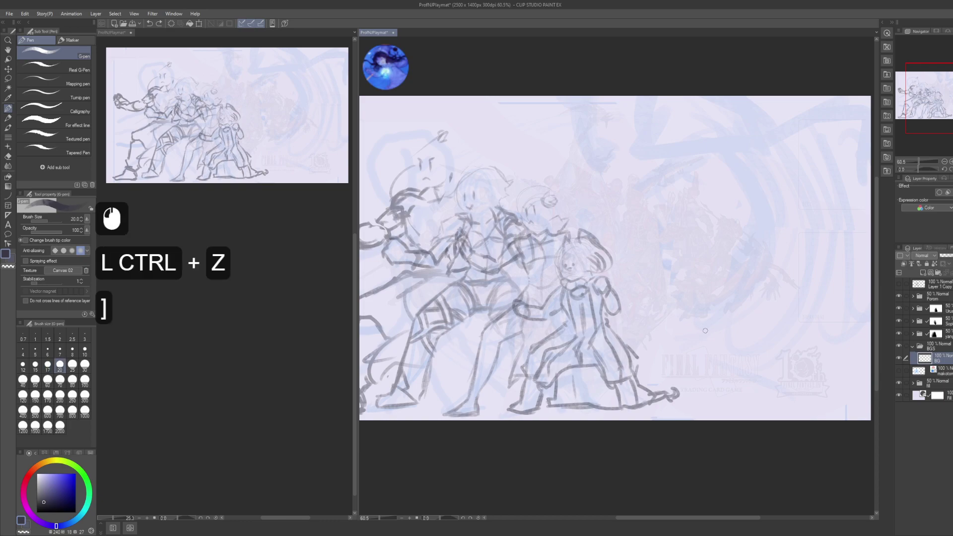
mouse_move(729, 344)
mouse_down()
mouse_move(683, 361)
mouse_move(665, 347)
mouse_move(705, 342)
mouse_move(683, 346)
mouse_up()
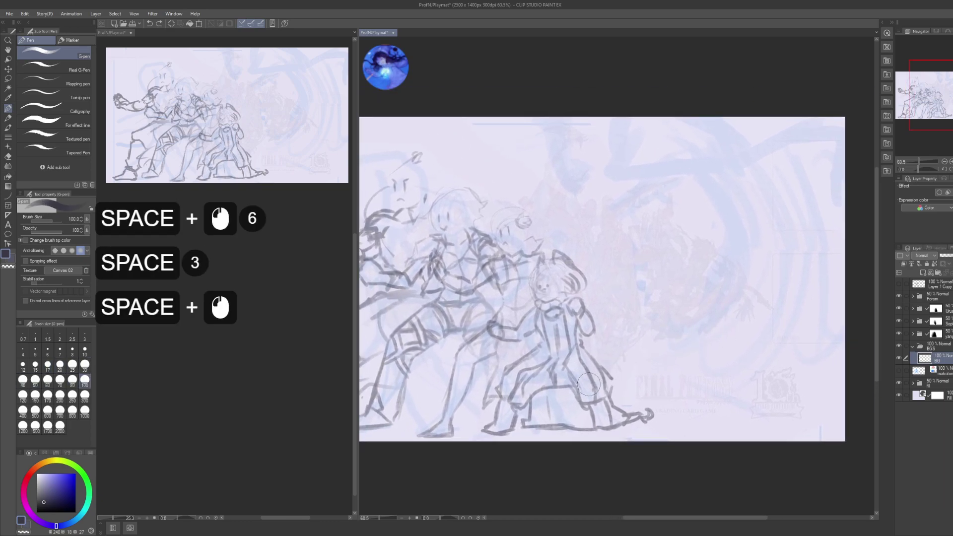
- Sketch the wave's big sweeping outer curve with a hook at its lower end
mouse_move(608, 377)
mouse_down()
mouse_move(693, 361)
mouse_move(730, 318)
mouse_move(752, 258)
mouse_up()
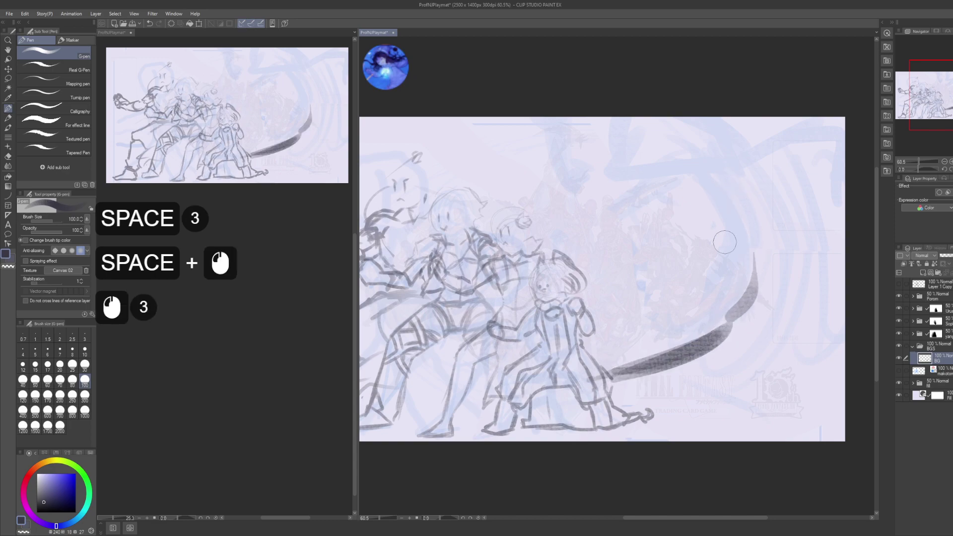
mouse_move(685, 167)
mouse_down()
mouse_move(744, 256)
mouse_move(745, 238)
mouse_up()
drag(692, 320, 730, 298)
mouse_move(695, 174)
mouse_down()
mouse_move(741, 209)
mouse_move(747, 278)
mouse_up()
drag(715, 345, 633, 345)
drag(641, 352, 642, 341)
- Tint the strokes blue and thicken the wave's upper and inner curves
click(948, 192)
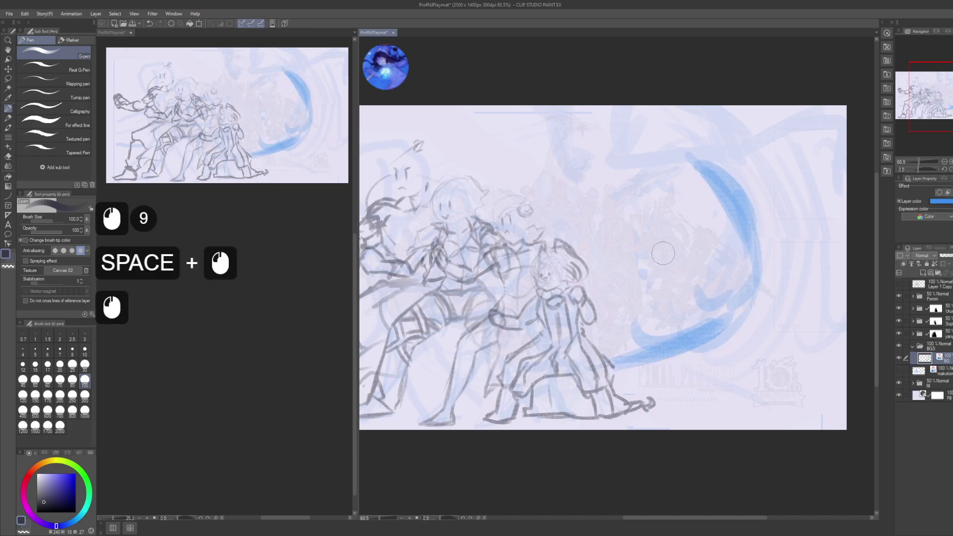
drag(630, 203, 694, 171)
drag(633, 201, 688, 175)
mouse_move(645, 195)
mouse_down()
mouse_move(657, 187)
mouse_move(631, 208)
mouse_up()
drag(667, 179, 623, 216)
drag(643, 198, 625, 219)
drag(641, 169, 618, 199)
mouse_move(638, 171)
mouse_down()
mouse_move(625, 188)
mouse_move(603, 191)
mouse_up()
mouse_move(628, 174)
mouse_down()
mouse_move(610, 181)
mouse_move(646, 210)
mouse_up()
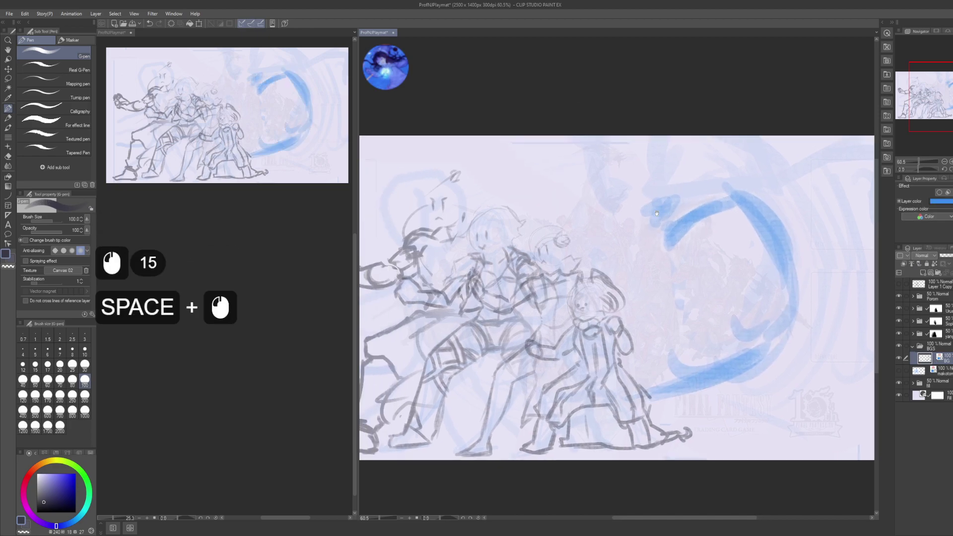
- Build up blue curling wave strokes above the characters
drag(618, 133, 594, 171)
mouse_move(628, 149)
mouse_down()
mouse_move(588, 176)
mouse_move(539, 182)
mouse_move(598, 218)
mouse_up()
drag(618, 185, 576, 221)
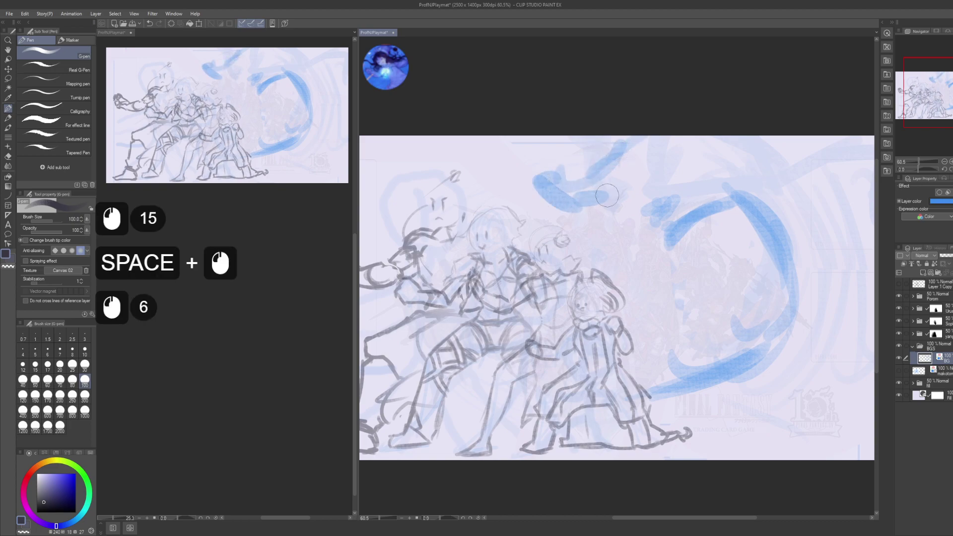
drag(620, 164, 596, 209)
mouse_move(620, 166)
mouse_down()
mouse_move(604, 201)
mouse_move(576, 228)
mouse_up()
drag(648, 197, 588, 241)
- Sketch the wave's crest along the top and fill out its right-hand arc
mouse_move(682, 230)
mouse_down()
mouse_move(605, 231)
mouse_move(593, 221)
mouse_up()
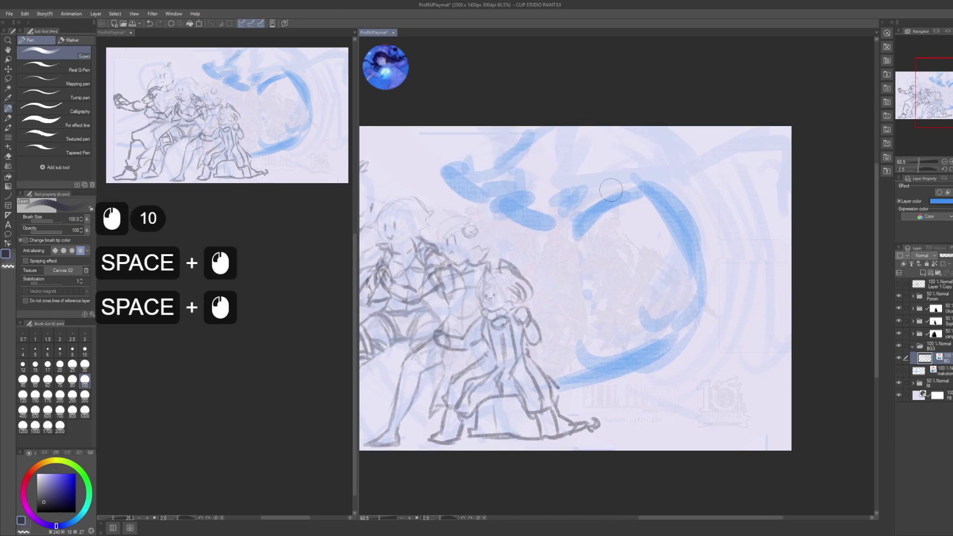
mouse_move(598, 154)
mouse_down()
mouse_move(576, 176)
mouse_move(695, 135)
mouse_move(734, 161)
mouse_up()
drag(710, 149, 678, 196)
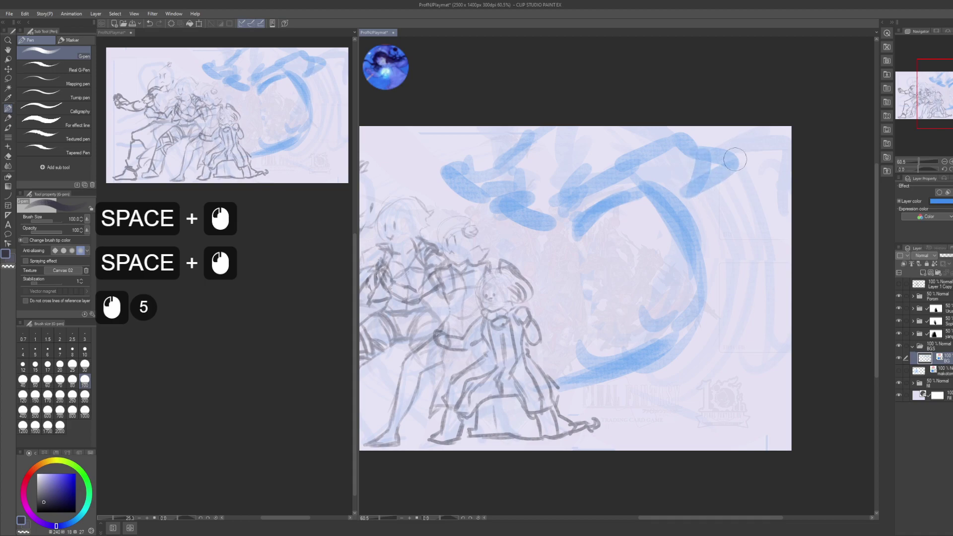
mouse_move(775, 114)
mouse_down()
mouse_move(722, 168)
mouse_move(747, 149)
mouse_up()
drag(745, 159, 731, 165)
drag(714, 128, 694, 150)
drag(727, 234, 734, 184)
drag(744, 213, 750, 251)
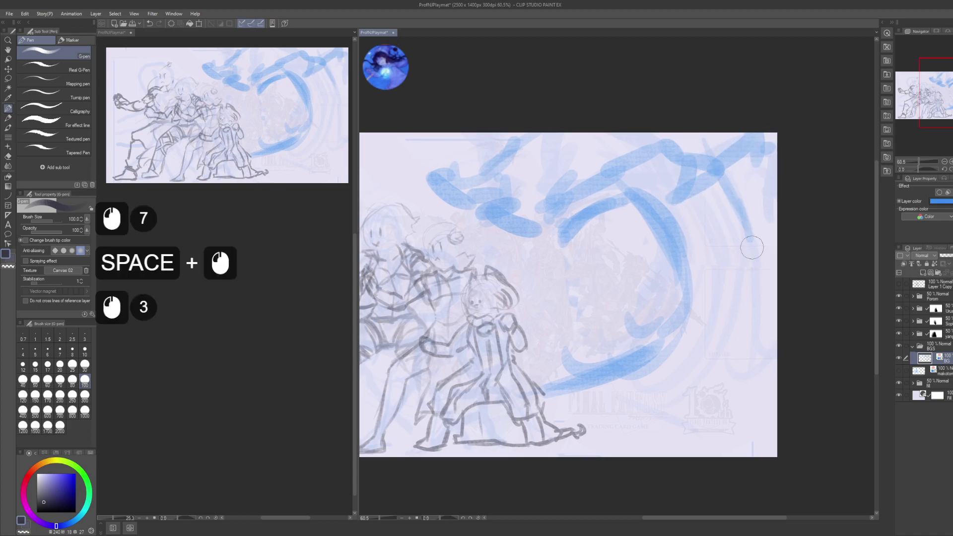
drag(730, 144, 742, 228)
drag(740, 162, 730, 231)
- Add loose blue strokes around the wave's central arc and lower area
drag(645, 196, 687, 231)
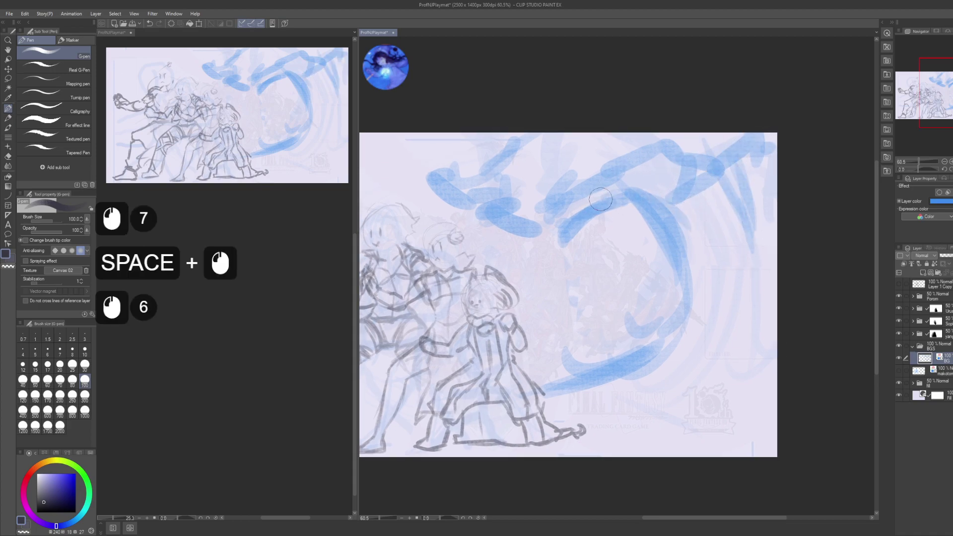
drag(616, 199, 663, 241)
drag(621, 201, 650, 233)
drag(695, 164, 641, 228)
mouse_move(715, 204)
mouse_down()
mouse_move(705, 224)
mouse_move(692, 201)
mouse_up()
mouse_move(700, 228)
mouse_down()
mouse_move(699, 243)
mouse_move(649, 138)
mouse_up()
key(space)
drag(722, 135, 720, 144)
mouse_move(725, 132)
mouse_down()
mouse_move(667, 264)
mouse_move(717, 233)
mouse_move(675, 288)
mouse_up()
mouse_move(715, 214)
mouse_down()
mouse_move(718, 233)
mouse_move(695, 268)
mouse_up()
drag(705, 248, 675, 295)
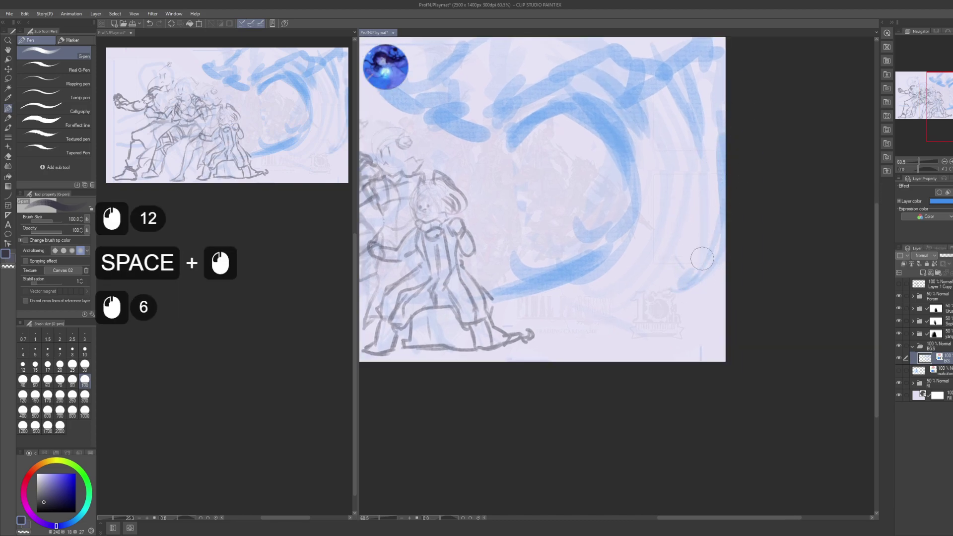
key(space)
drag(717, 233, 740, 236)
- Click and scroll around the canvas and side panel after the blue sketching pass
click(730, 278)
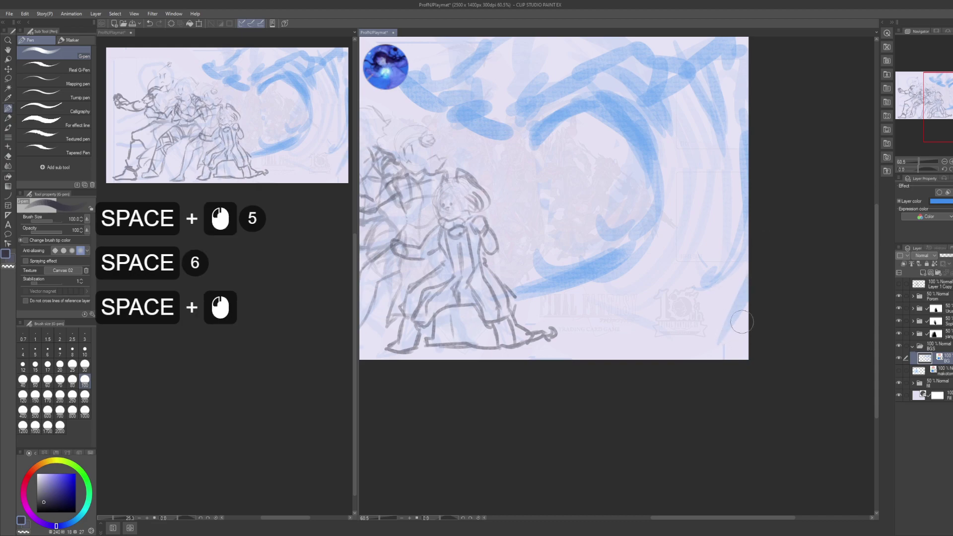
click(660, 332)
scroll(266, 412, down, 5)
scroll(265, 411, down, 2)
click(265, 412)
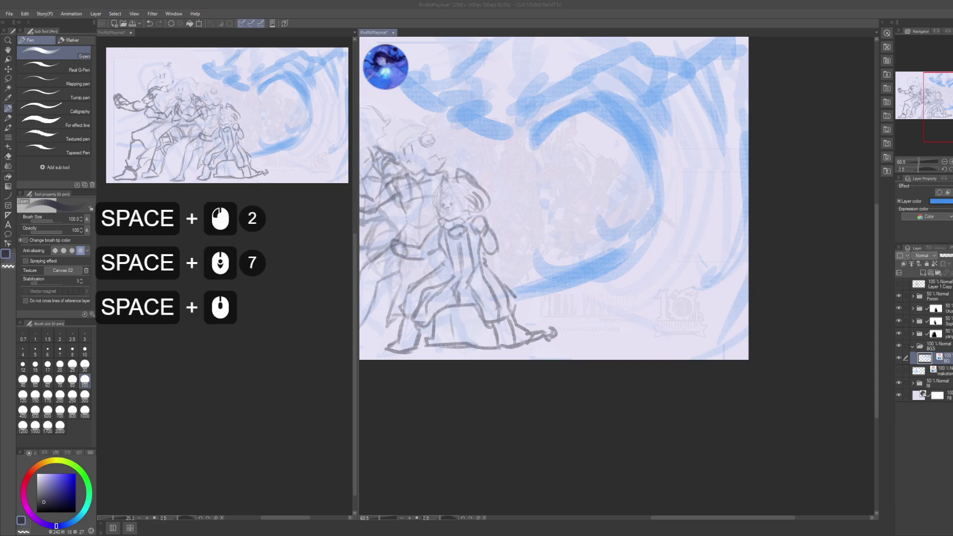
click(266, 411)
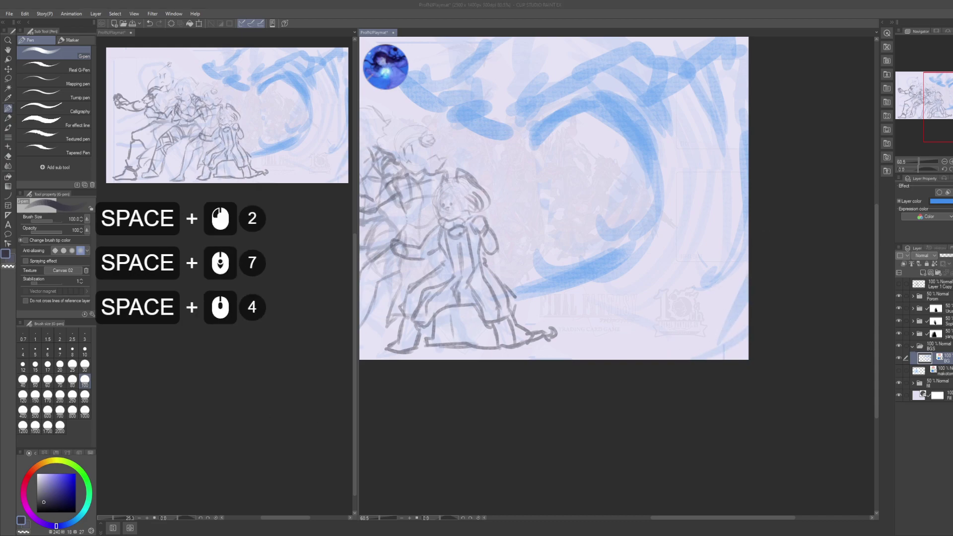
click(557, 349)
click(558, 349)
click(557, 349)
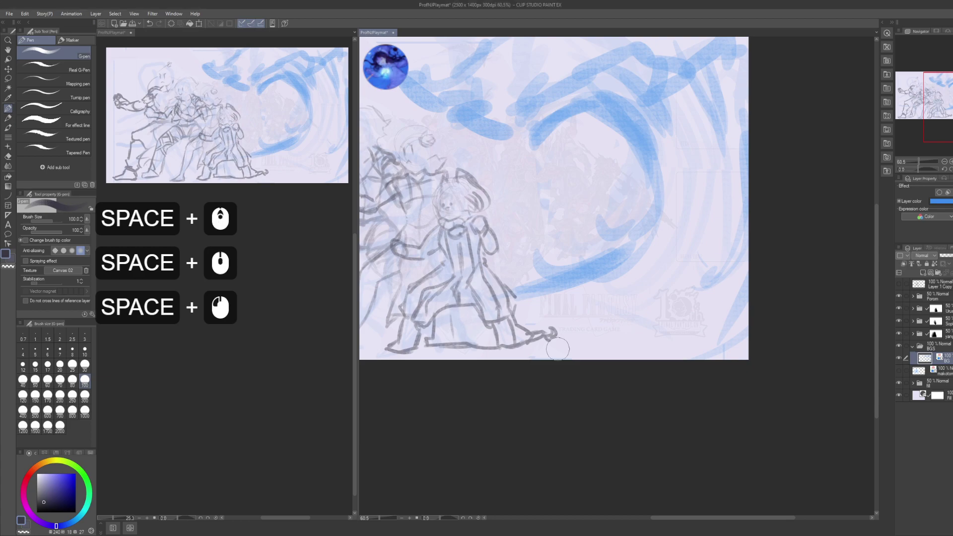
- Cover the stray blue strokes at the top and paint new curved arcs right of the swirl
drag(621, 283, 690, 356)
mouse_move(646, 238)
mouse_down()
mouse_move(630, 217)
mouse_move(623, 223)
mouse_up()
mouse_move(540, 96)
mouse_down()
mouse_move(504, 194)
mouse_move(520, 212)
mouse_move(522, 199)
mouse_move(584, 168)
mouse_move(624, 111)
mouse_move(665, 99)
mouse_up()
mouse_move(561, 223)
mouse_down()
mouse_move(621, 126)
mouse_move(559, 243)
mouse_up()
drag(603, 146, 564, 199)
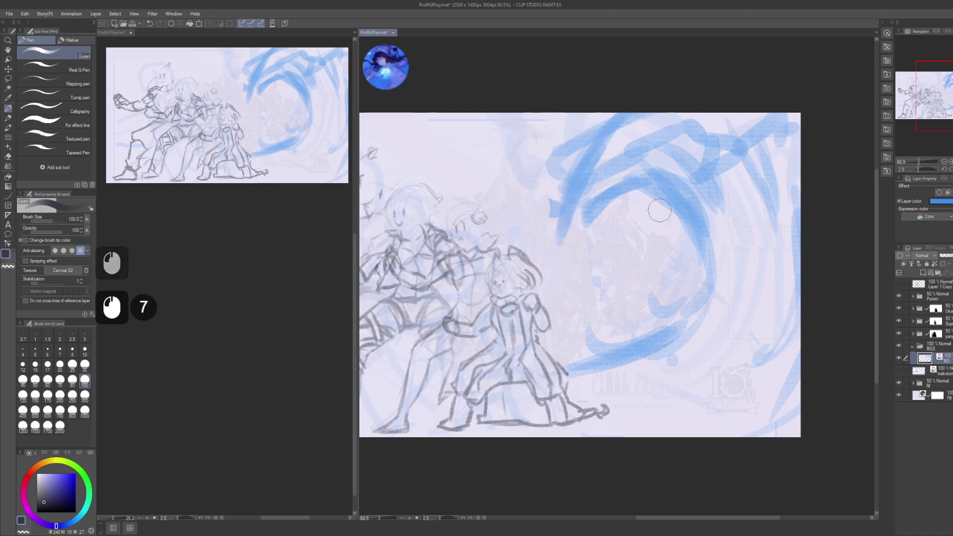
mouse_move(588, 361)
mouse_down()
mouse_move(548, 285)
mouse_move(620, 298)
mouse_up()
mouse_move(561, 308)
mouse_down()
mouse_move(620, 287)
mouse_move(651, 223)
mouse_up()
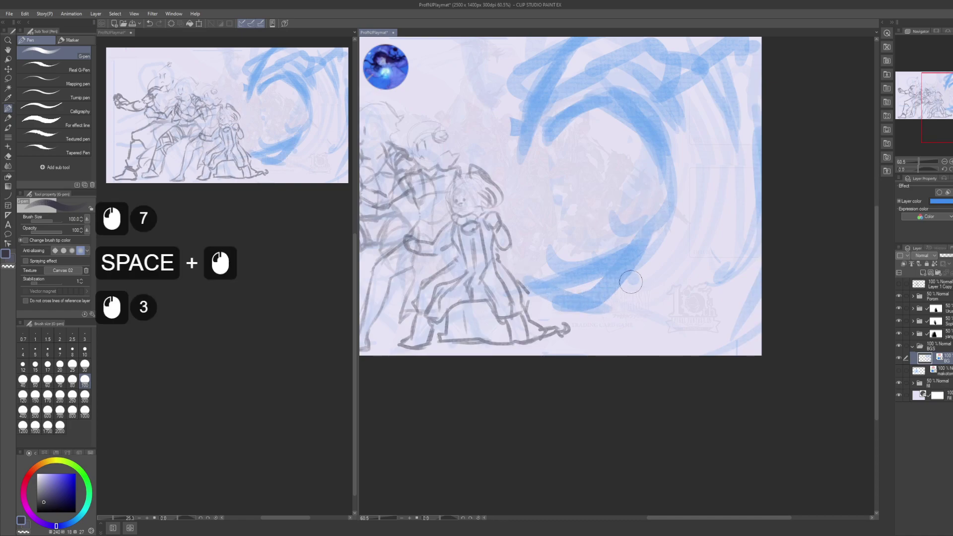
drag(621, 288, 665, 214)
drag(636, 248, 667, 214)
mouse_move(641, 243)
mouse_down()
mouse_move(650, 230)
mouse_move(585, 275)
mouse_move(655, 219)
mouse_up()
- Erase with the alternate colour and repaint along the swirl's lower-right and right arcs
click(650, 230)
key(c)
key(c)
drag(515, 294, 561, 293)
drag(531, 298, 591, 292)
drag(571, 298, 665, 254)
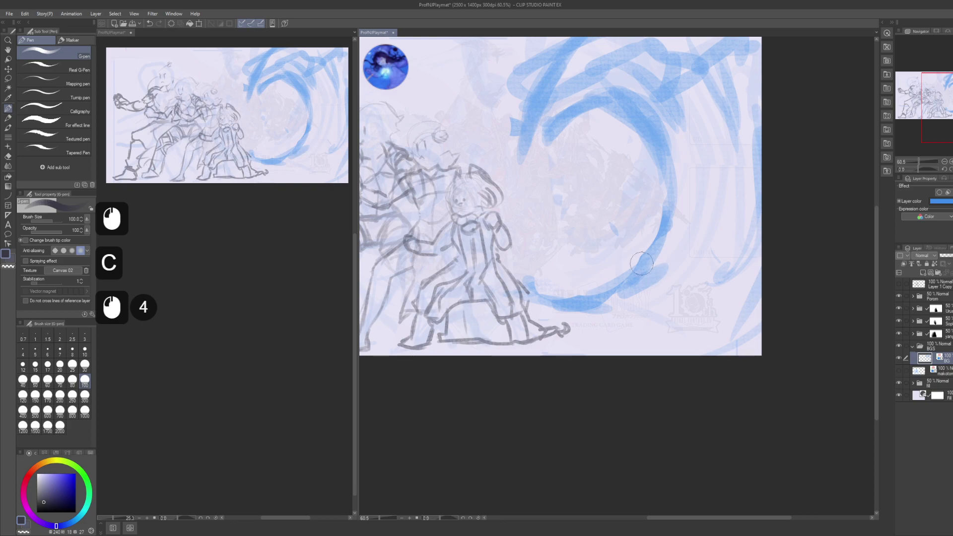
drag(616, 293, 692, 159)
mouse_move(684, 218)
mouse_down()
mouse_move(668, 214)
mouse_move(668, 267)
mouse_up()
mouse_move(579, 146)
mouse_down()
mouse_move(603, 169)
mouse_move(660, 184)
mouse_up()
drag(637, 164, 666, 268)
drag(668, 201, 662, 287)
drag(675, 208, 655, 293)
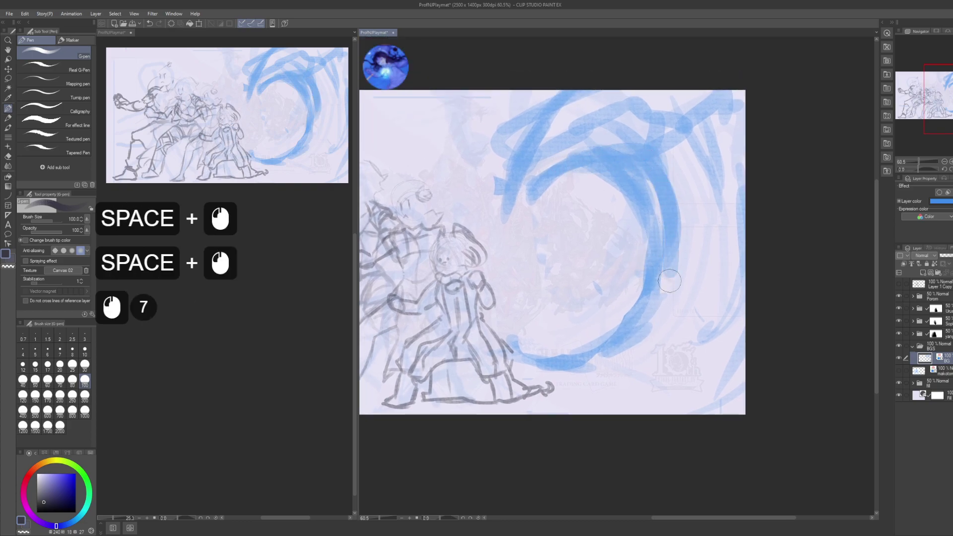
drag(680, 233, 636, 293)
- Lighten and soften the swirl's inner arc, then return to blue for a small stroke
key(c)
drag(590, 169, 640, 228)
drag(646, 186, 651, 270)
mouse_move(613, 233)
mouse_down()
mouse_move(645, 213)
mouse_move(650, 226)
mouse_up()
key(c)
drag(638, 214, 648, 248)
mouse_move(640, 164)
mouse_down()
mouse_move(649, 261)
mouse_move(641, 171)
mouse_up()
- Darken the swirl's inner and upper-left arcs and extend its lower arc leftward
mouse_move(646, 239)
mouse_down()
mouse_move(630, 166)
mouse_move(576, 159)
mouse_move(532, 194)
mouse_up()
drag(585, 169, 529, 198)
drag(561, 179, 524, 213)
mouse_move(546, 196)
mouse_down()
mouse_move(538, 190)
mouse_move(527, 226)
mouse_up()
mouse_move(544, 206)
mouse_down()
mouse_move(514, 251)
mouse_move(524, 243)
mouse_up()
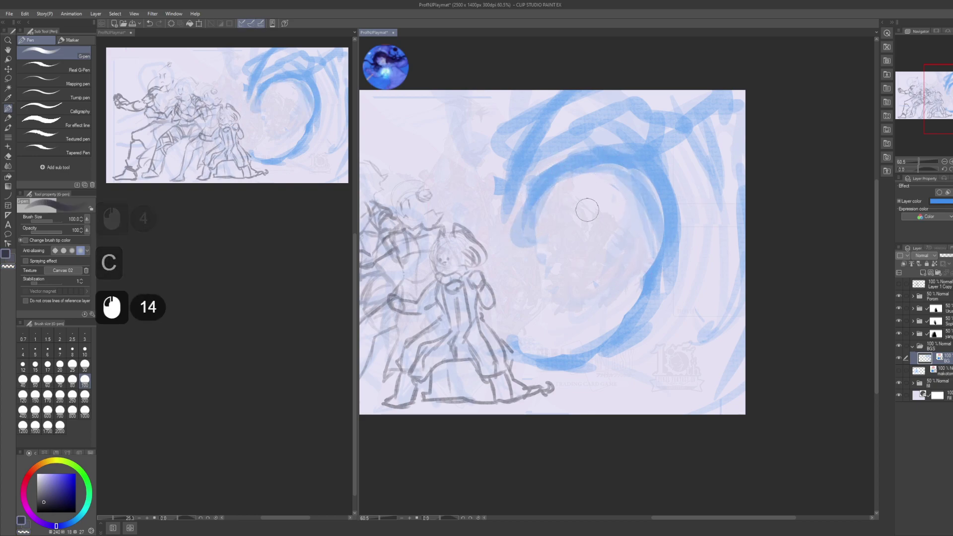
mouse_move(620, 263)
mouse_down()
mouse_move(598, 266)
mouse_move(610, 272)
mouse_up()
mouse_move(566, 365)
mouse_down()
mouse_move(526, 368)
mouse_move(491, 355)
mouse_move(495, 345)
mouse_move(447, 343)
mouse_up()
mouse_move(462, 342)
mouse_down()
mouse_move(475, 363)
mouse_move(461, 322)
mouse_move(490, 360)
mouse_up()
click(475, 364)
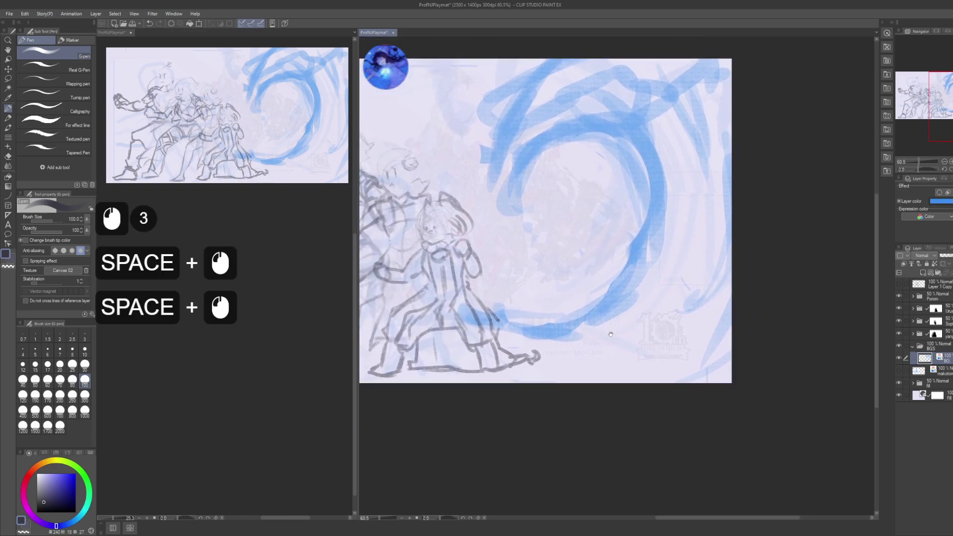
- Add long blue strokes along the bottom and the swirl's lower inner arc
mouse_move(552, 359)
mouse_down()
mouse_move(696, 315)
mouse_move(568, 331)
mouse_up()
mouse_move(651, 322)
mouse_down()
mouse_move(566, 330)
mouse_move(739, 327)
mouse_move(459, 334)
mouse_up()
mouse_move(844, 283)
mouse_down()
mouse_move(548, 321)
mouse_move(397, 378)
mouse_up()
drag(550, 266, 457, 347)
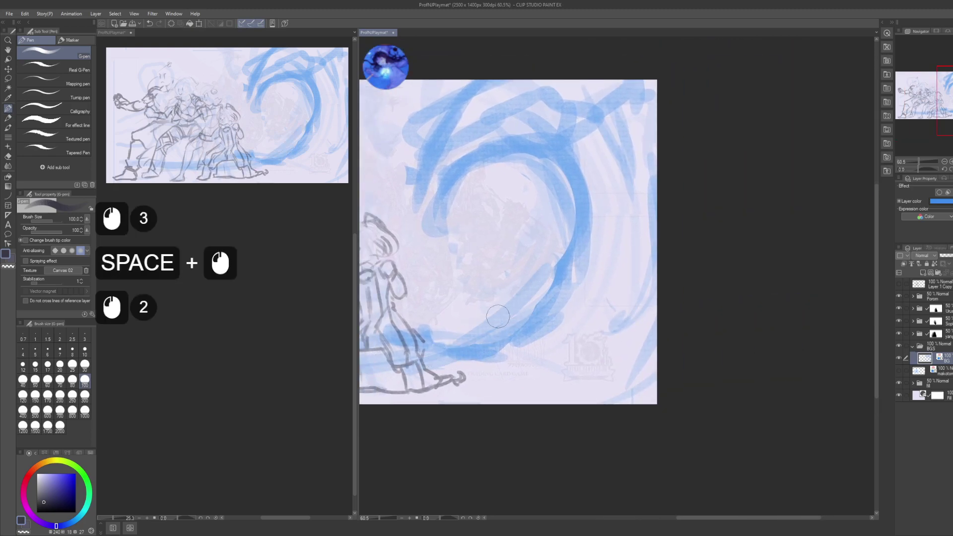
mouse_move(567, 242)
mouse_down()
mouse_move(487, 328)
mouse_move(386, 361)
mouse_up()
key(space)
drag(570, 326, 545, 322)
- Paint blue strokes down the swirl's right side and into its lower left
drag(620, 268, 581, 367)
drag(623, 327, 585, 370)
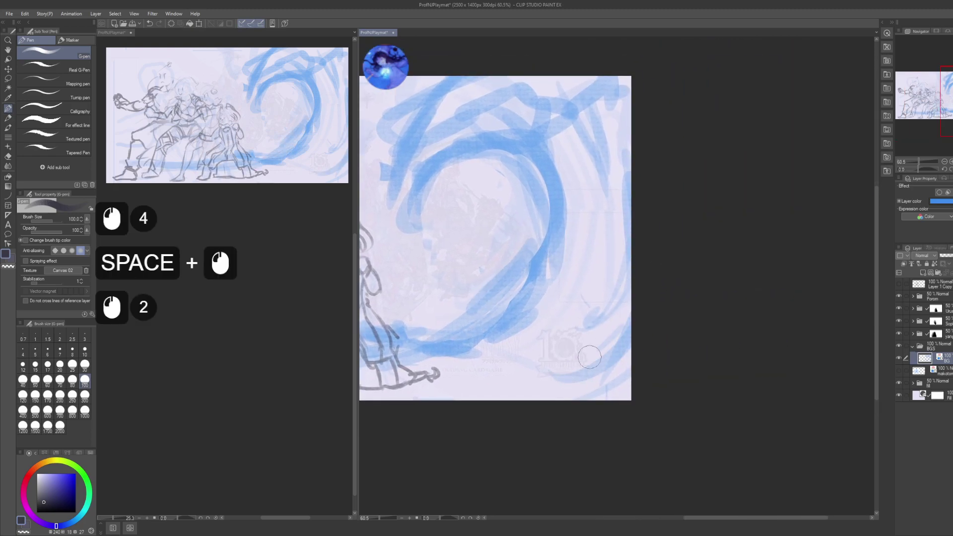
drag(601, 248, 546, 367)
drag(601, 348, 526, 387)
drag(603, 283, 472, 400)
drag(580, 298, 452, 403)
drag(497, 357, 422, 417)
drag(450, 380, 372, 405)
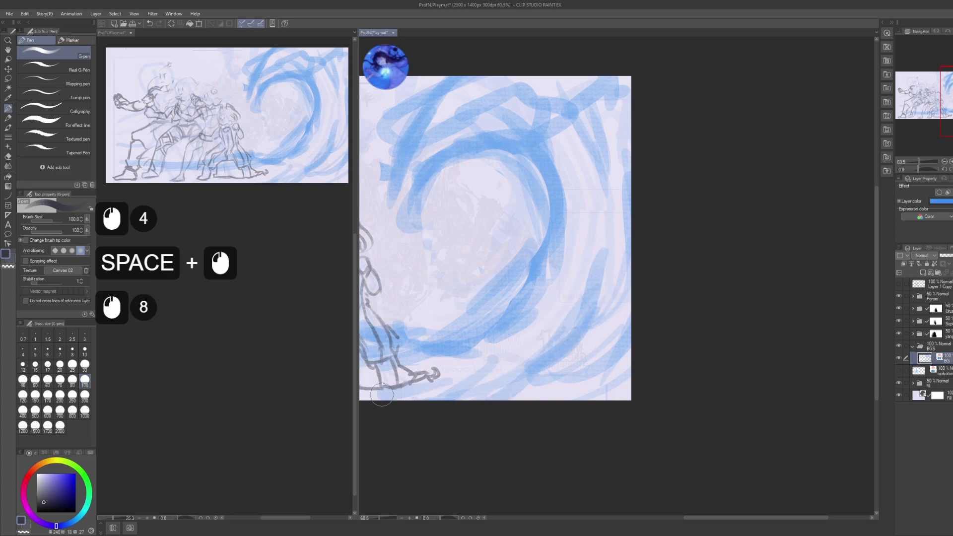
mouse_move(422, 183)
mouse_down()
mouse_move(620, 189)
mouse_move(653, 243)
mouse_up()
mouse_move(495, 193)
mouse_down()
mouse_move(566, 193)
mouse_move(559, 183)
mouse_move(591, 247)
mouse_up()
- Dab blue foam blobs beside the swirl and in a row along the top
click(630, 254)
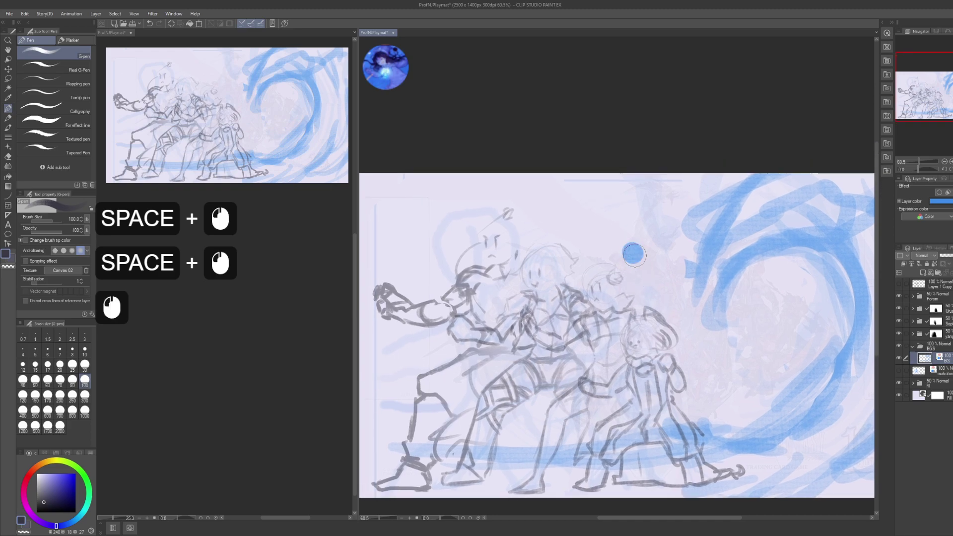
click(641, 253)
click(668, 246)
click(679, 248)
click(672, 263)
click(673, 258)
click(645, 233)
click(633, 251)
click(603, 245)
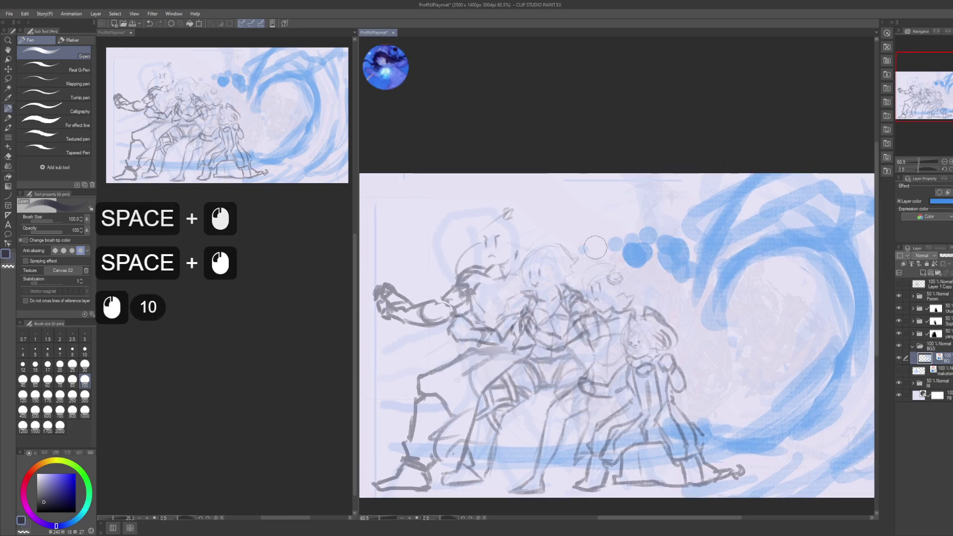
click(621, 234)
click(599, 243)
click(575, 233)
click(588, 266)
- Dab blue foam blobs running down toward the lower figure
click(583, 271)
click(551, 278)
click(554, 302)
click(556, 330)
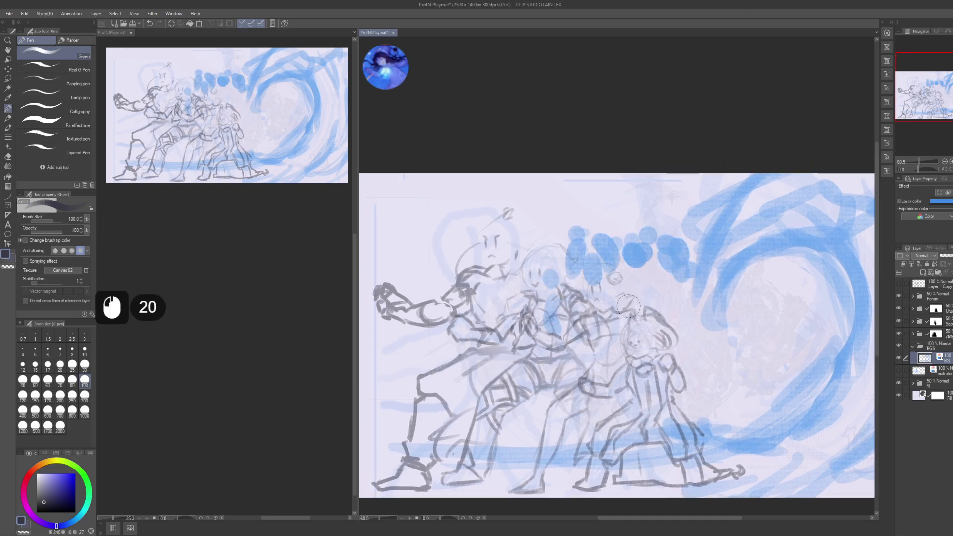
click(695, 280)
click(645, 293)
click(643, 312)
click(655, 327)
- Surround the lower figure with blue foam dabs
click(635, 335)
click(618, 348)
click(620, 368)
click(582, 375)
click(589, 432)
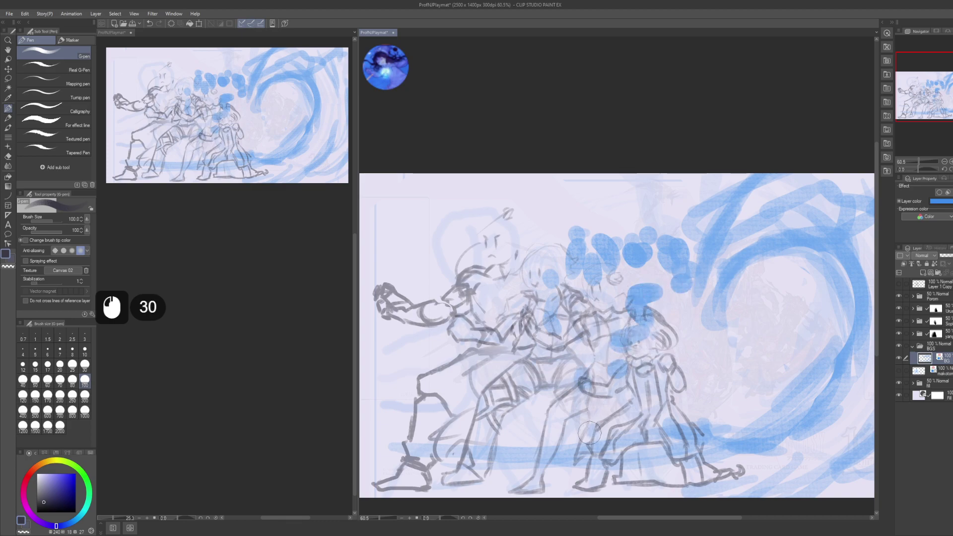
click(615, 414)
click(691, 387)
click(655, 390)
- Scatter foam dabs near the figures' legs and around the lower-left figure's feet
mouse_move(705, 352)
mouse_down()
mouse_move(704, 275)
mouse_move(706, 294)
mouse_up()
click(551, 332)
click(497, 340)
click(506, 357)
click(563, 361)
click(571, 374)
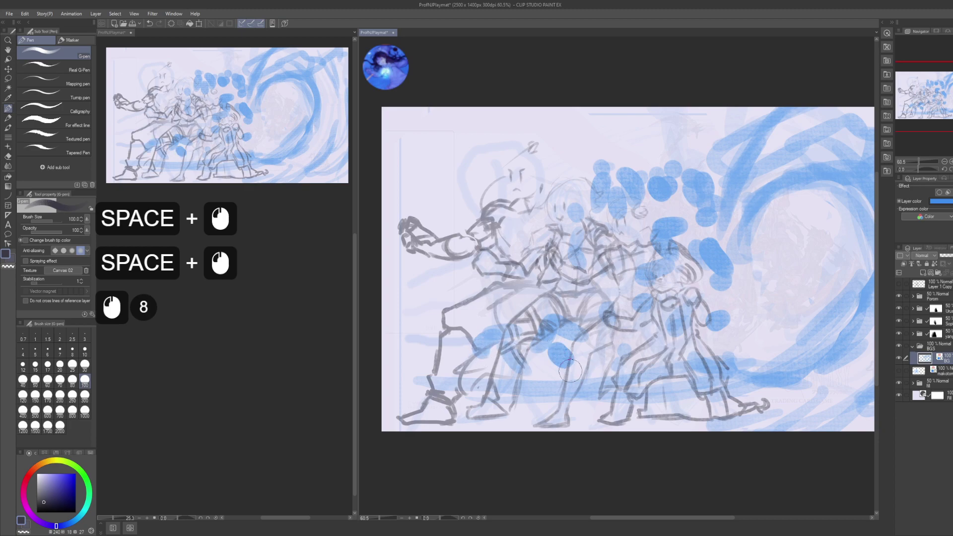
click(541, 401)
click(522, 399)
mouse_move(521, 399)
mouse_down()
mouse_move(520, 384)
mouse_move(426, 383)
mouse_up()
click(502, 357)
click(487, 370)
click(484, 375)
click(460, 389)
click(475, 386)
- Fill the inside of the swirl with clusters of blue foam dabs
drag(614, 234, 615, 235)
click(616, 235)
click(616, 235)
click(616, 235)
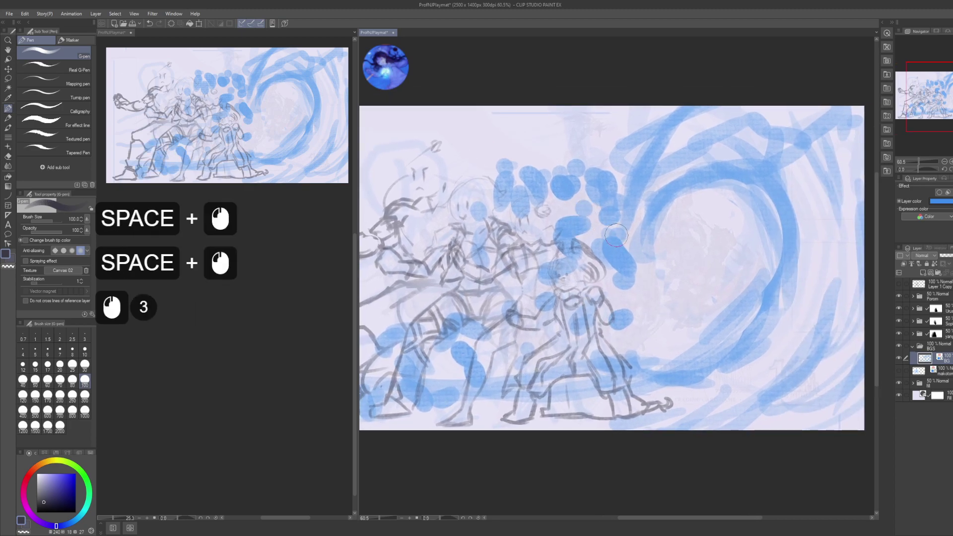
drag(693, 228, 688, 234)
click(691, 219)
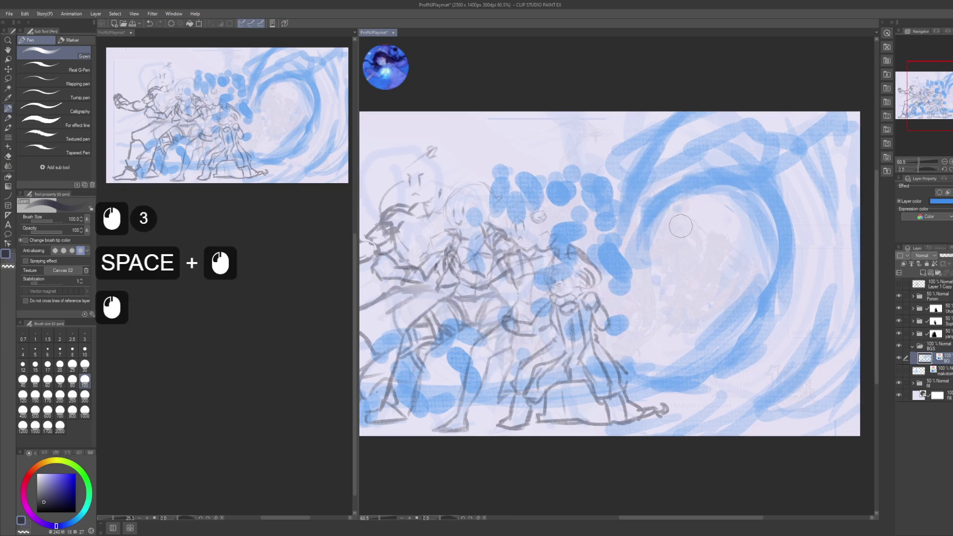
click(693, 213)
click(677, 213)
click(670, 224)
click(690, 221)
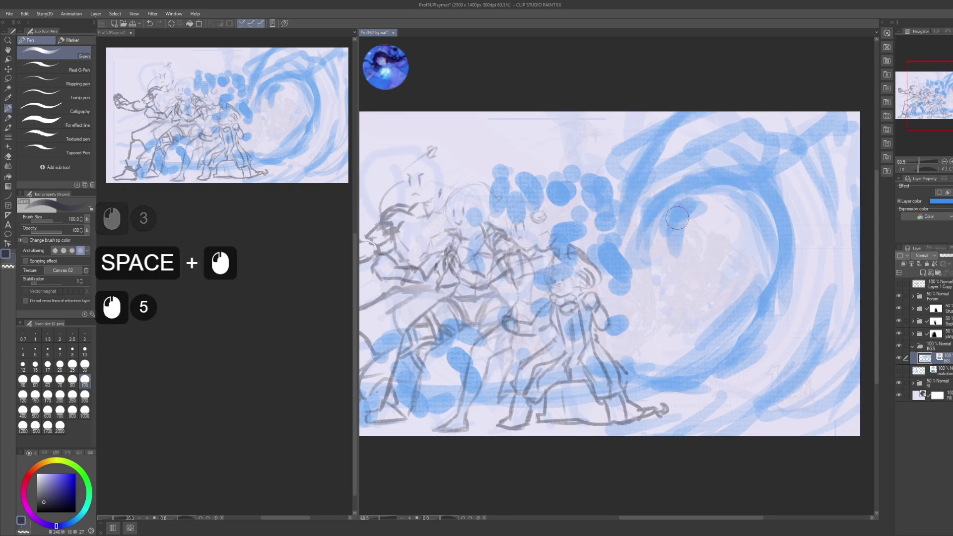
click(675, 221)
click(675, 231)
click(718, 237)
click(729, 238)
click(742, 221)
click(653, 265)
click(656, 308)
- Dab a run of foam blobs through the swirl's lower-left area
click(655, 254)
click(645, 278)
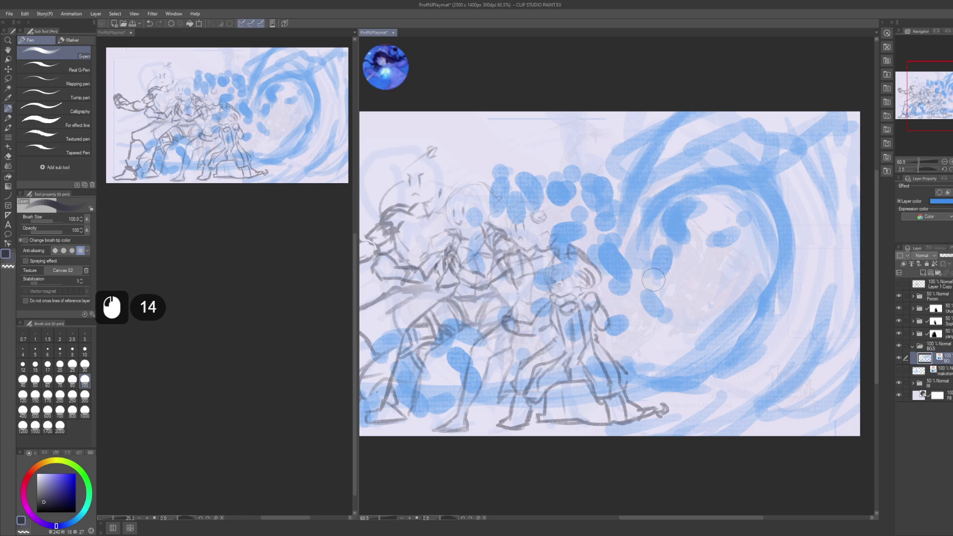
click(644, 294)
click(648, 310)
click(661, 338)
click(685, 323)
click(718, 303)
click(739, 315)
click(636, 340)
click(683, 360)
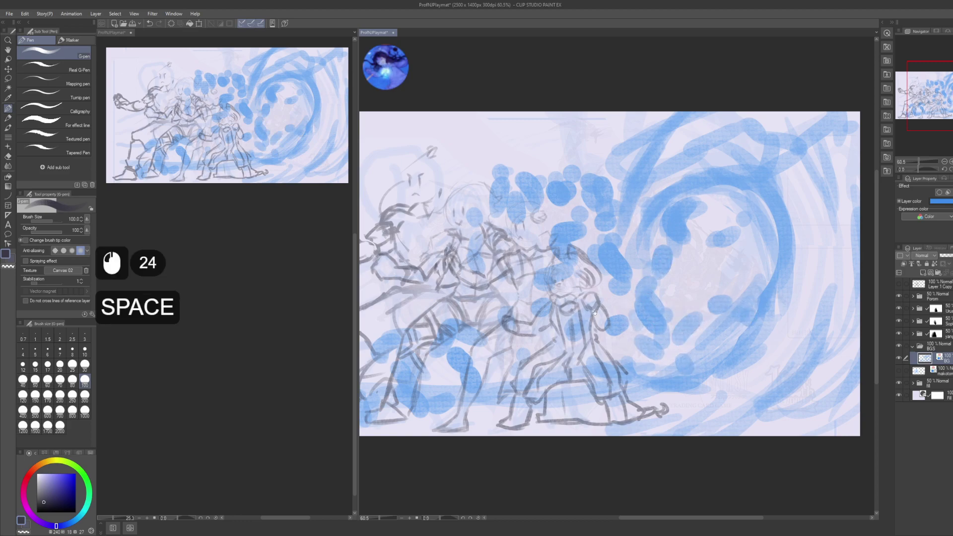
- Add final foam dabs near the top and by the figures, then select the first character sketch layer
drag(683, 360, 759, 397)
click(685, 181)
click(606, 193)
click(491, 346)
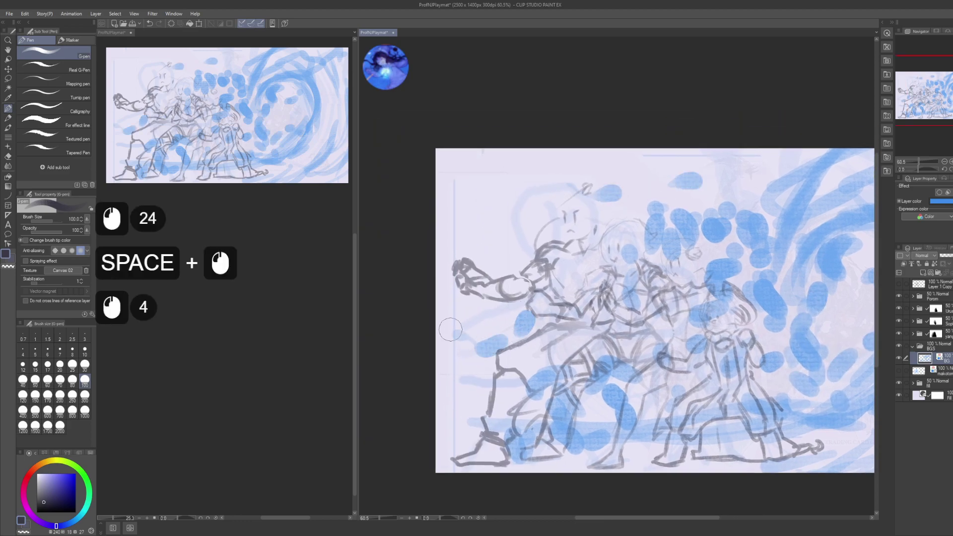
drag(556, 308, 432, 261)
drag(731, 254, 656, 231)
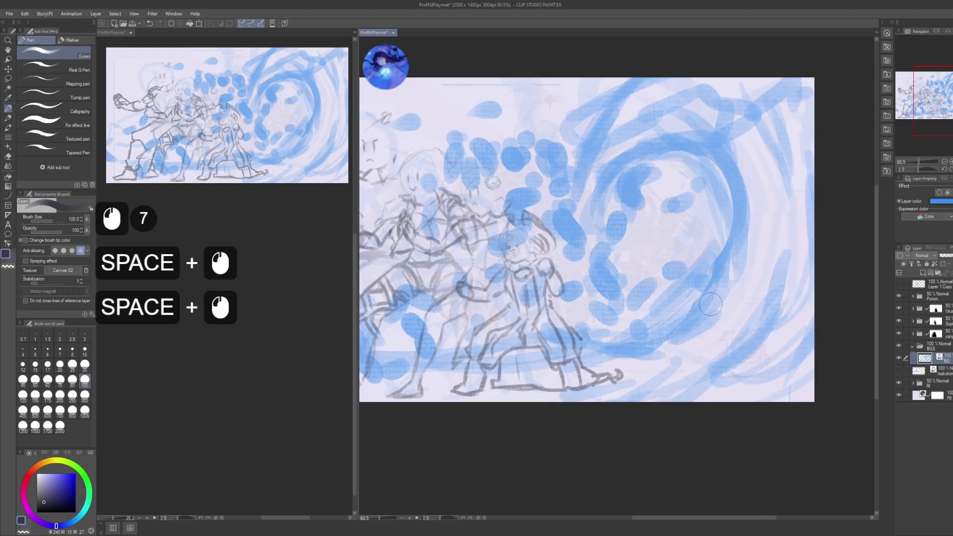
click(933, 333)
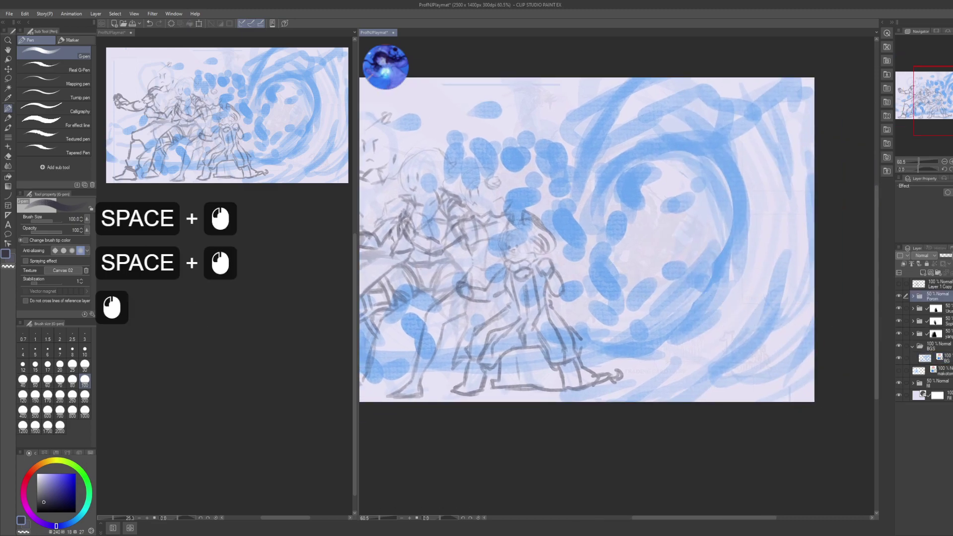
- Group the four character layers into a folder named 'Theboys'
shift+click(930, 297)
key(ctrl+g)
key(F1)
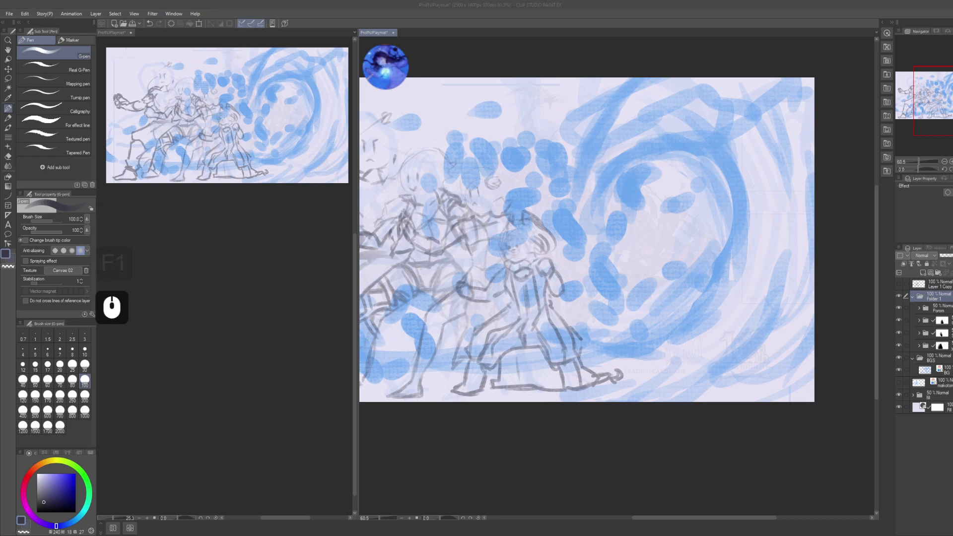
click(821, 294)
key(F2)
text(Theboys)
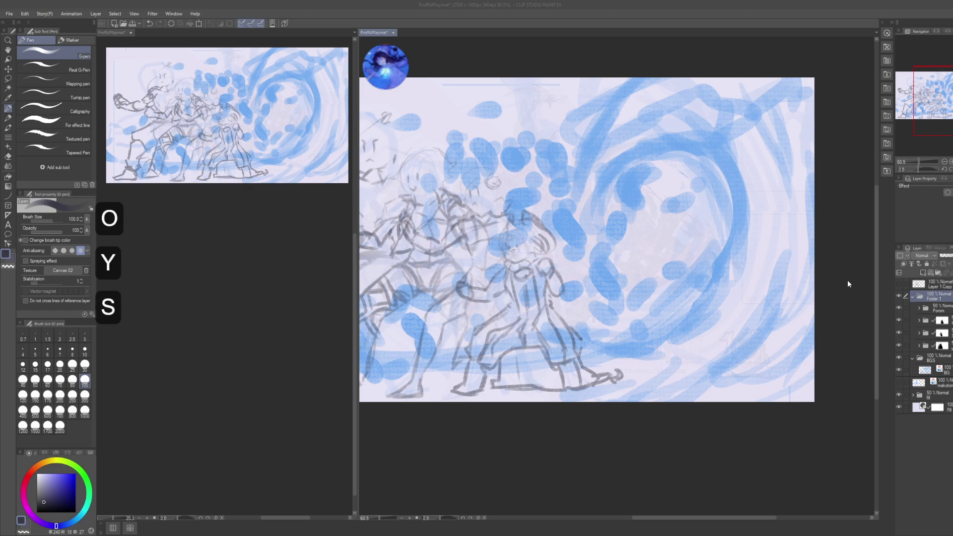
key(KP_Enter)
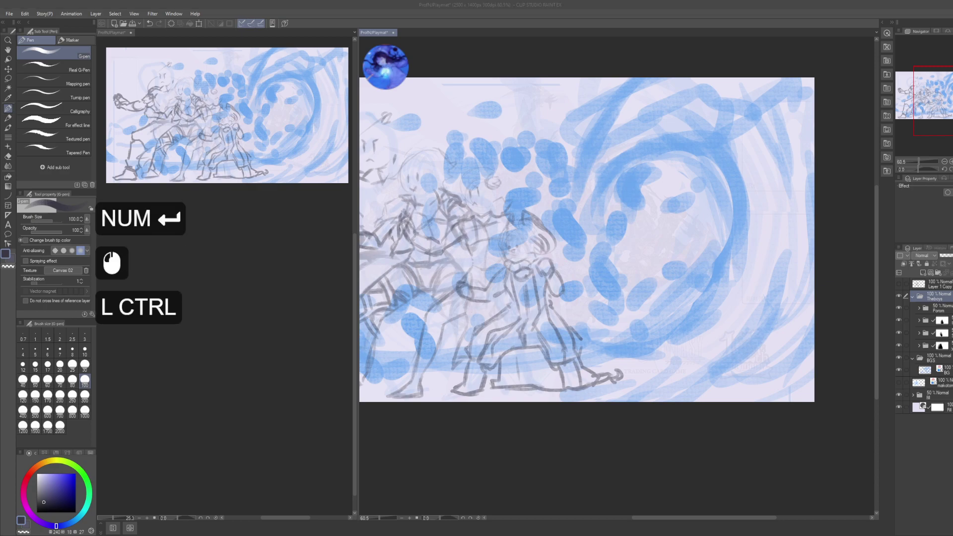
- Scale the fighter sketches down proportionally to about 91% and commit the transform
key(ctrl+t)
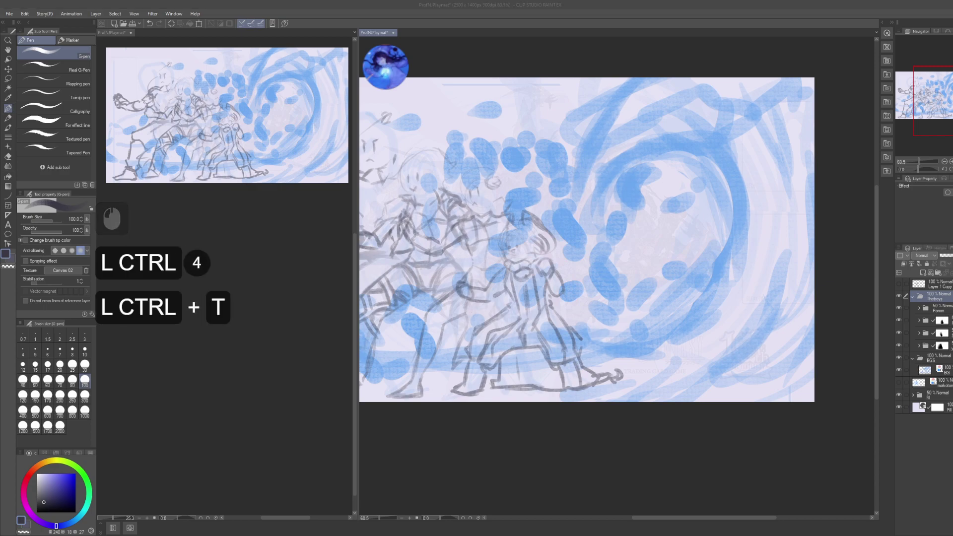
click(830, 301)
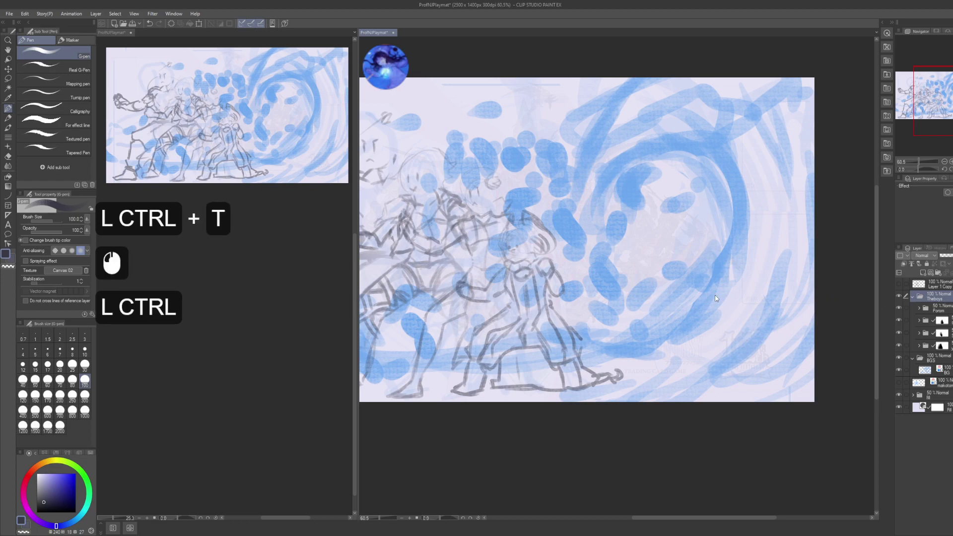
key(ctrl+t)
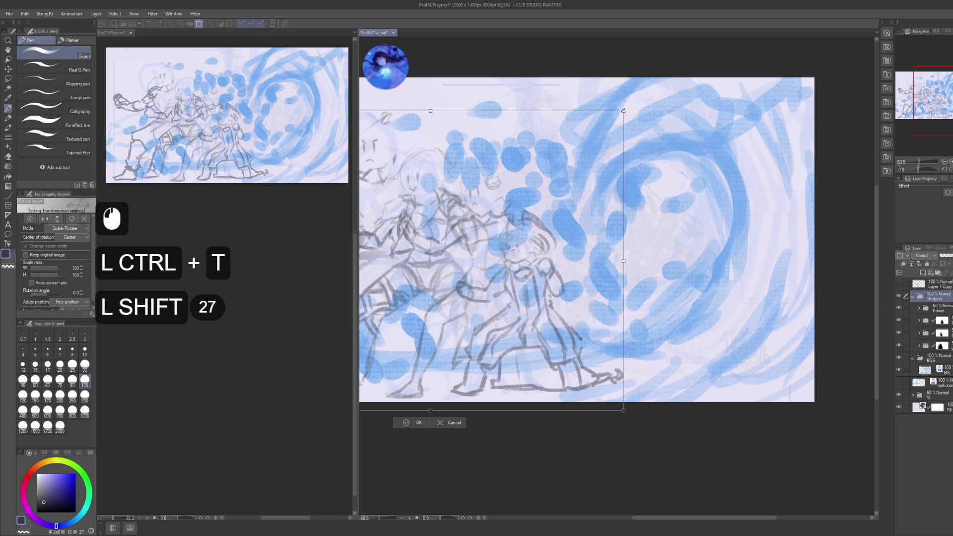
drag(623, 111, 591, 145)
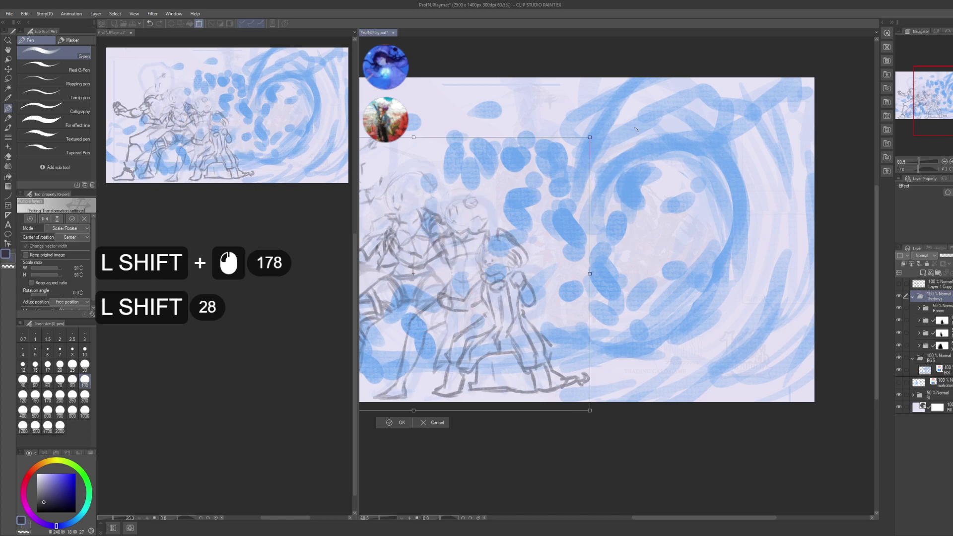
key(Return)
key(Return)
key(space)
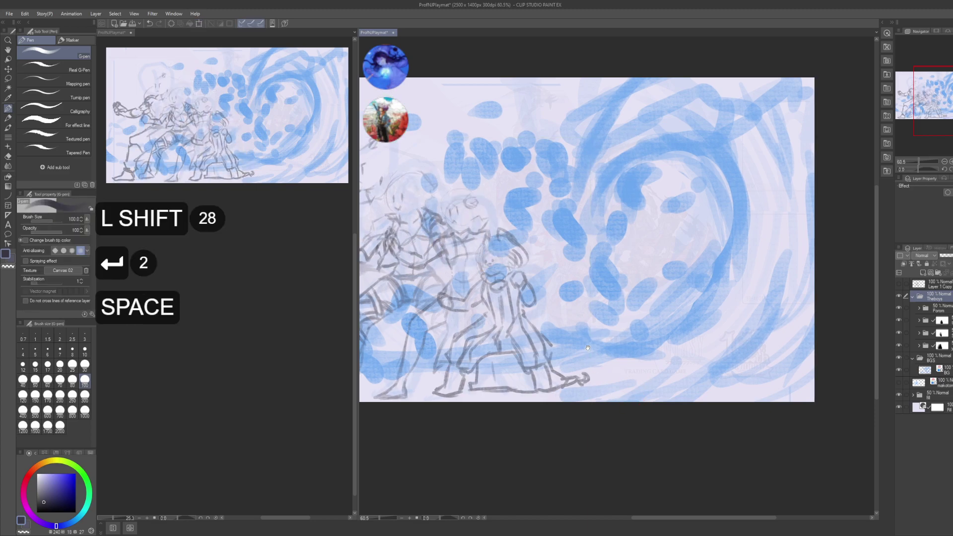
drag(588, 348, 667, 348)
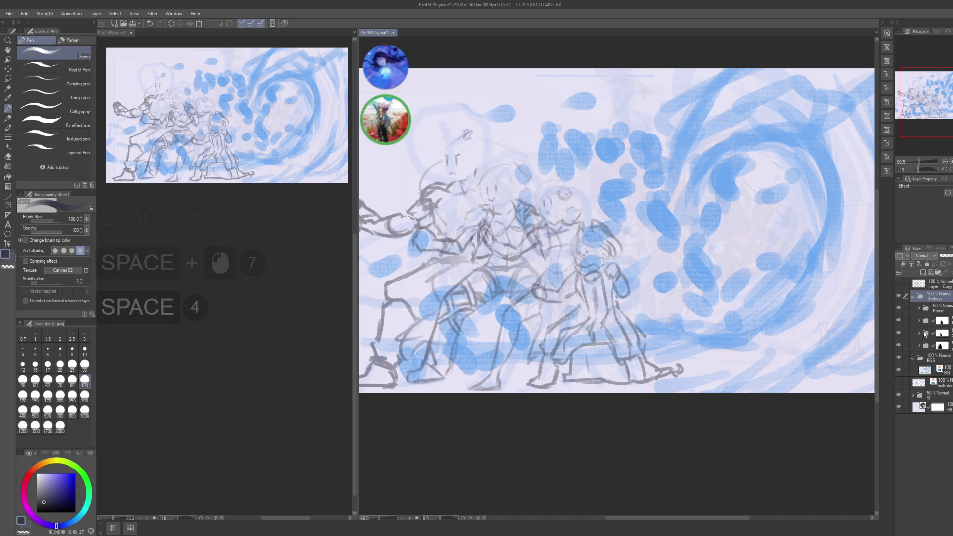
- On the BG layer, darken the swirl's middle and lower curve with blue G-pen strokes
click(921, 371)
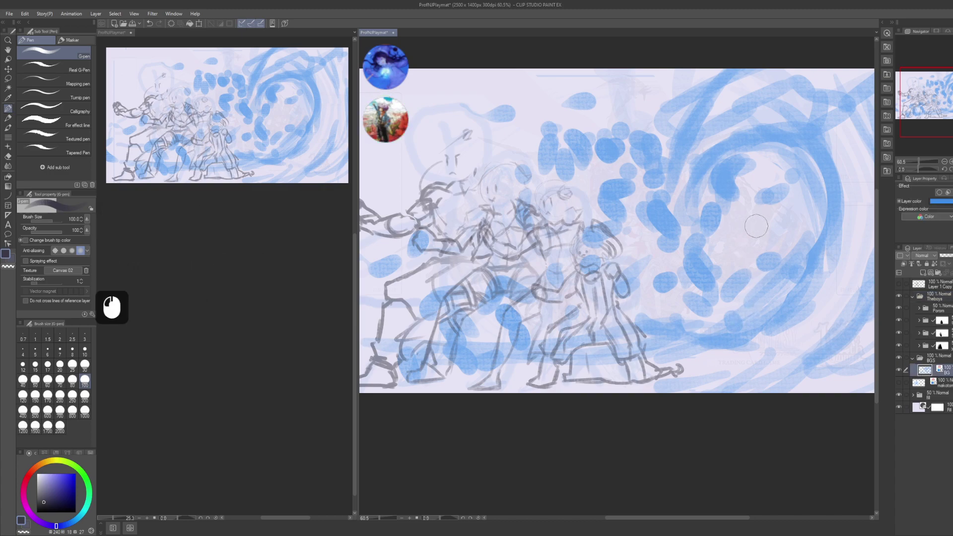
click(747, 282)
drag(769, 283, 771, 268)
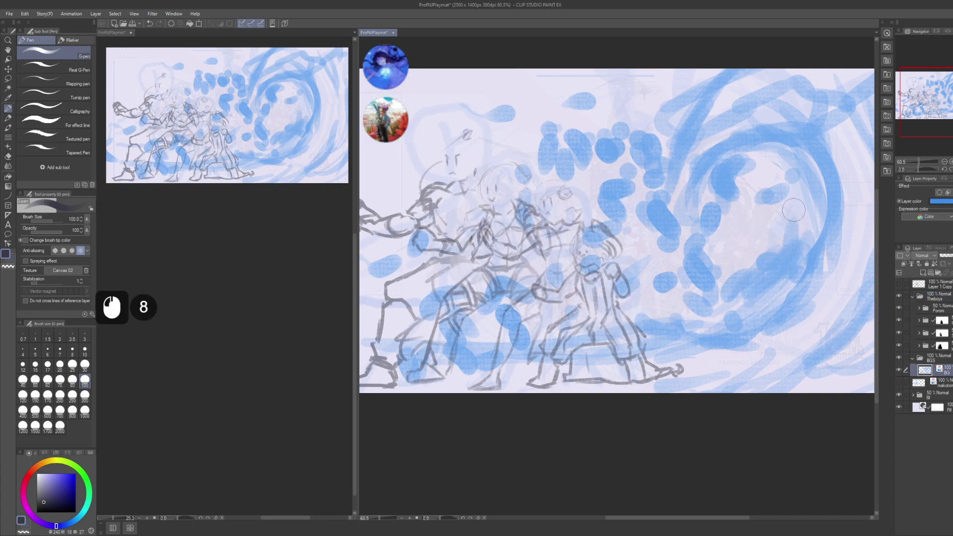
drag(794, 210, 795, 181)
drag(794, 183, 791, 219)
drag(663, 319, 546, 317)
drag(615, 323, 519, 315)
drag(507, 318, 459, 333)
mouse_move(694, 294)
mouse_down()
mouse_move(629, 305)
mouse_move(649, 321)
mouse_up()
- Lasso the swirl's top section and move it up and to the left
key(m)
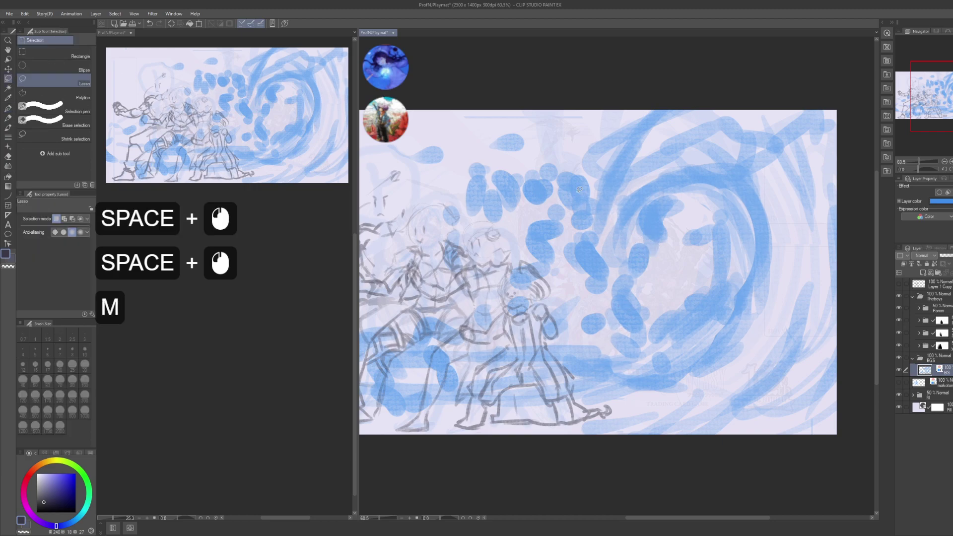
drag(590, 155, 591, 245)
drag(752, 206, 662, 74)
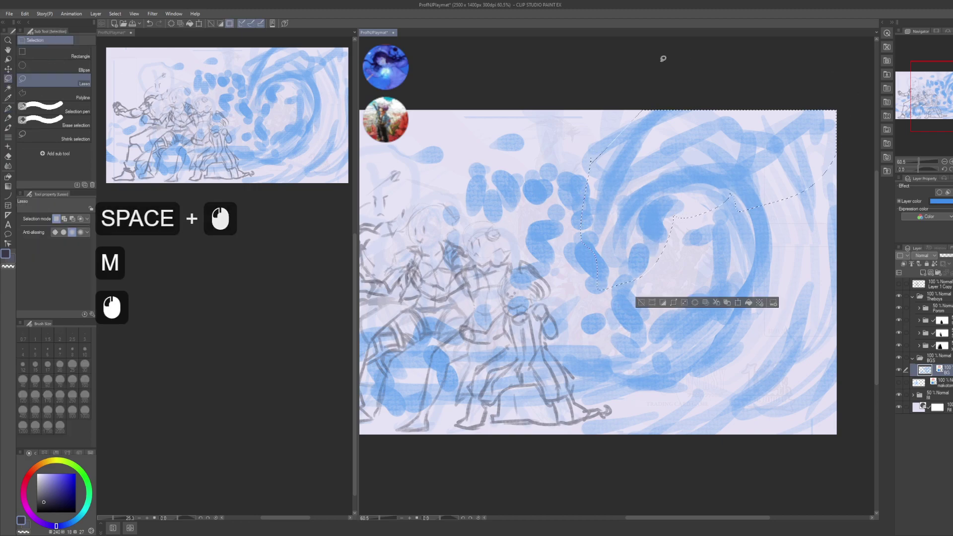
key(ctrl+t)
drag(688, 215, 644, 184)
drag(644, 185, 643, 181)
drag(744, 156, 756, 147)
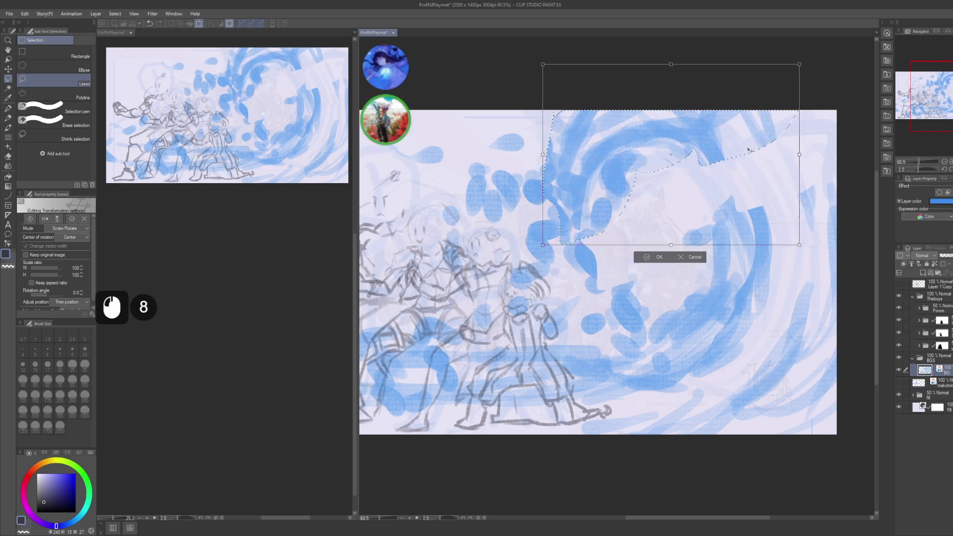
key(Return)
key(Return)
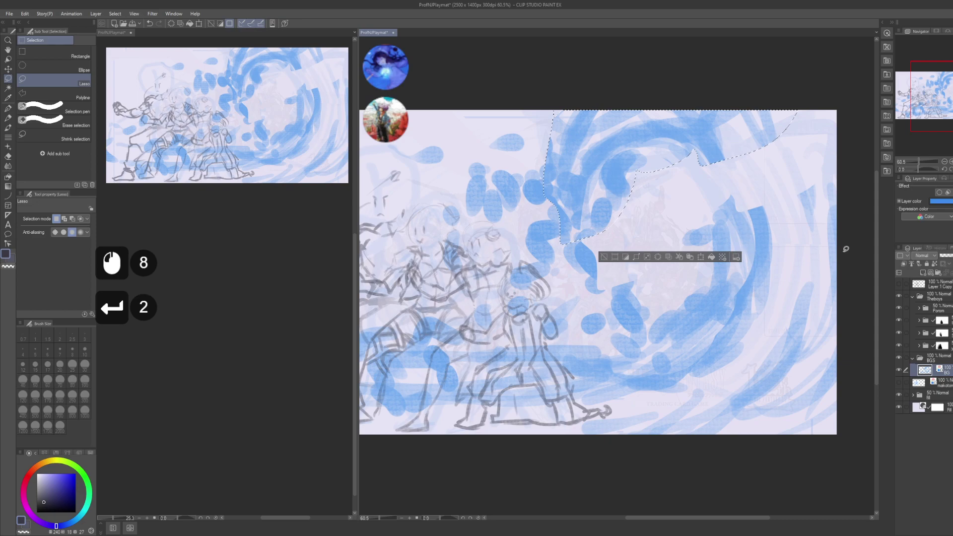
- Lasso the swirl's right-hand curve, shift it outward to the right, and deselect
click(844, 247)
mouse_move(808, 268)
mouse_down()
mouse_move(789, 218)
mouse_move(647, 255)
mouse_up()
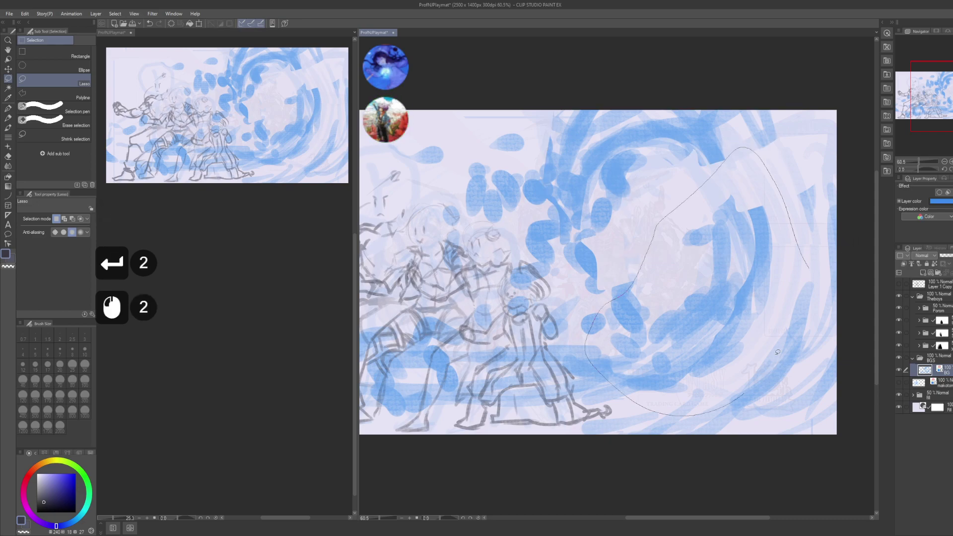
drag(777, 351, 807, 271)
key(k)
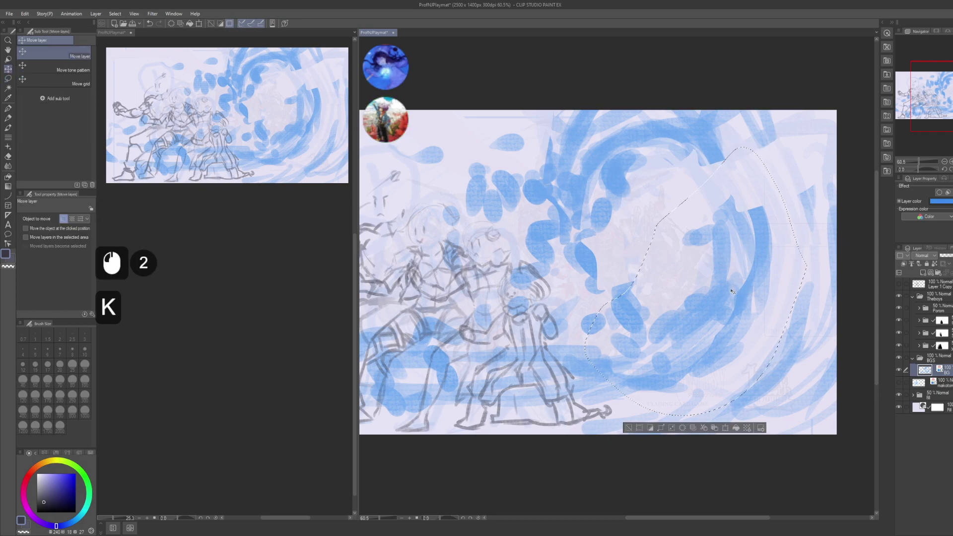
drag(742, 297, 758, 280)
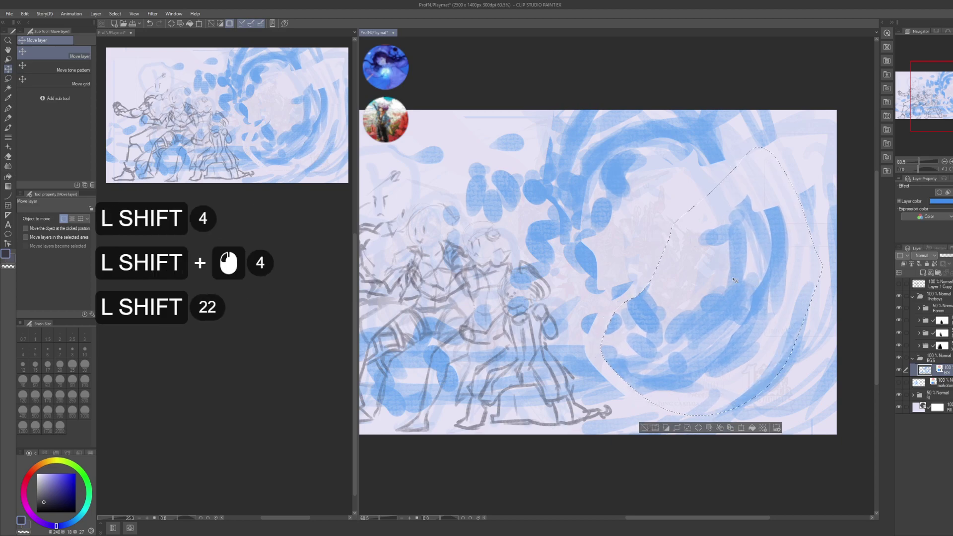
key(Return)
key(Return)
key(ctrl+d)
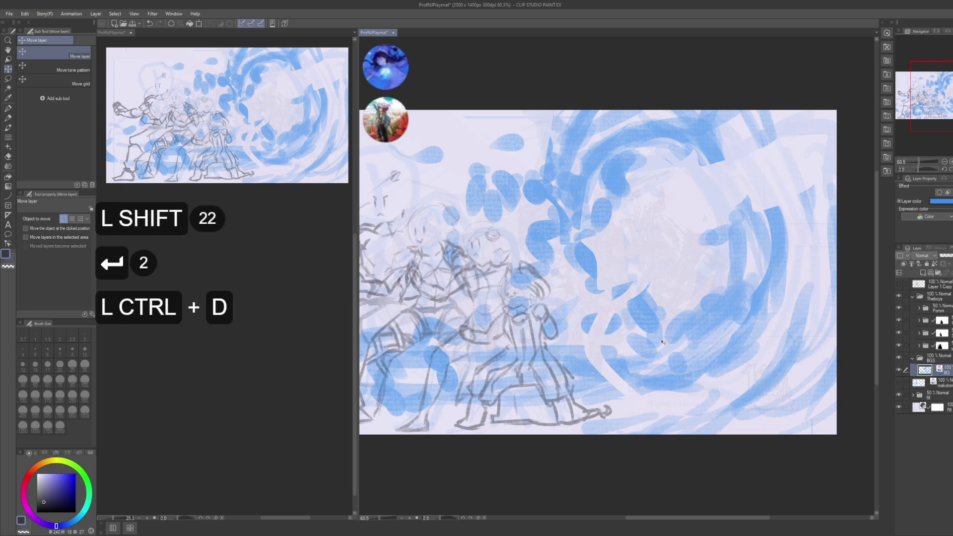
- Thicken the swirl's upper-right arc with blue and run blue blobs down from its top
key(p)
drag(599, 368, 571, 378)
mouse_move(576, 374)
mouse_down()
mouse_move(613, 362)
mouse_move(762, 255)
mouse_up()
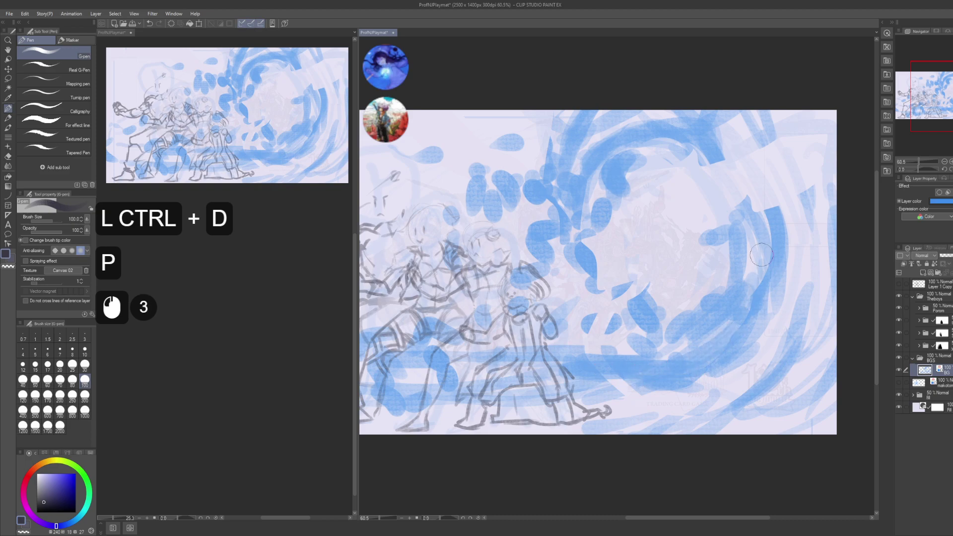
drag(715, 142, 755, 128)
mouse_move(711, 148)
mouse_down()
mouse_move(759, 120)
mouse_move(760, 159)
mouse_up()
drag(732, 142, 774, 214)
drag(742, 158, 776, 215)
drag(754, 175, 778, 221)
drag(645, 149, 665, 160)
drag(635, 171, 641, 179)
drag(626, 140, 645, 164)
drag(632, 189, 646, 214)
drag(643, 224, 651, 273)
drag(655, 258, 665, 300)
- Add more blue strokes in the swirl's centre and along the canvas top
drag(668, 312, 682, 332)
drag(665, 300, 710, 333)
drag(643, 189, 656, 251)
drag(665, 213, 707, 250)
drag(685, 238, 716, 226)
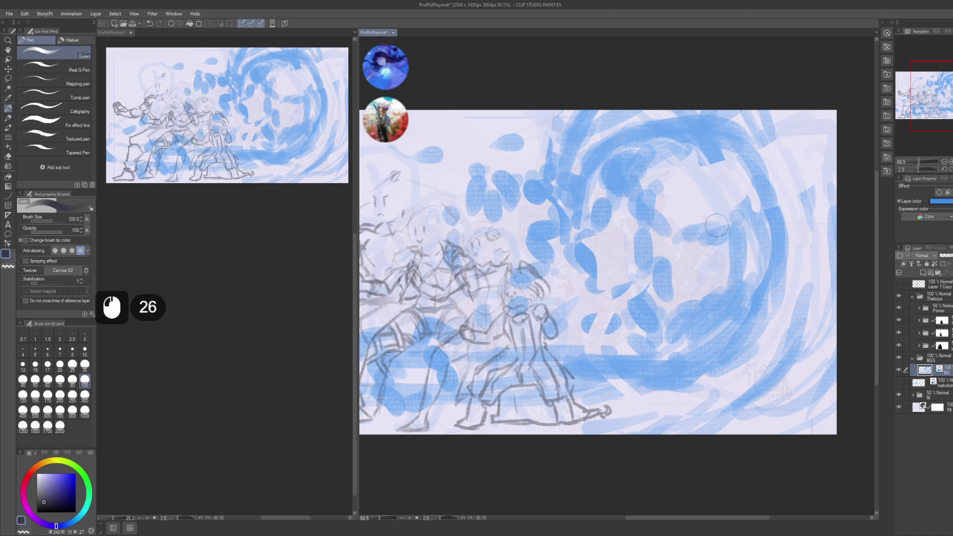
drag(699, 291, 691, 273)
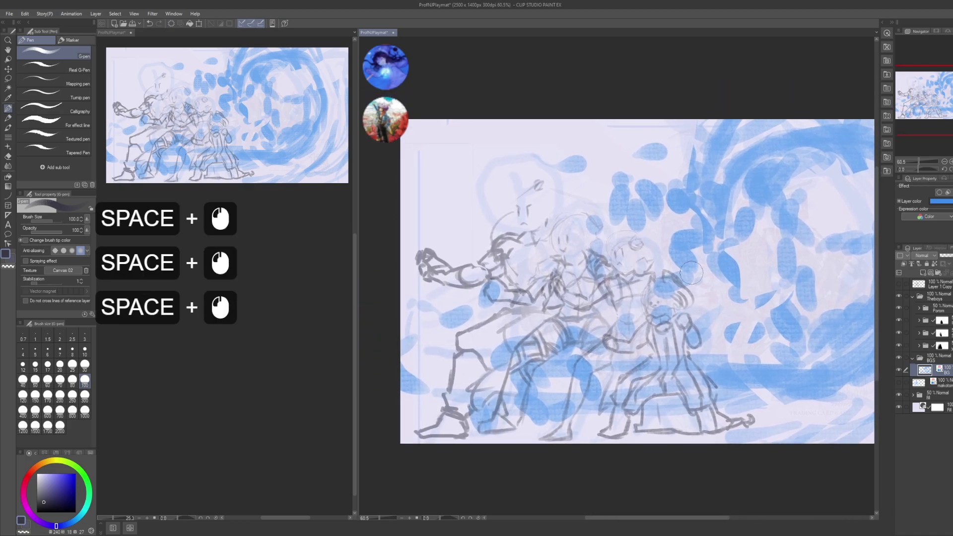
mouse_move(640, 130)
mouse_down()
mouse_move(654, 118)
mouse_move(625, 151)
mouse_up()
mouse_move(623, 154)
mouse_down()
mouse_move(628, 164)
mouse_move(660, 164)
mouse_up()
drag(663, 149, 670, 158)
mouse_move(673, 139)
mouse_down()
mouse_move(680, 149)
mouse_move(471, 119)
mouse_up()
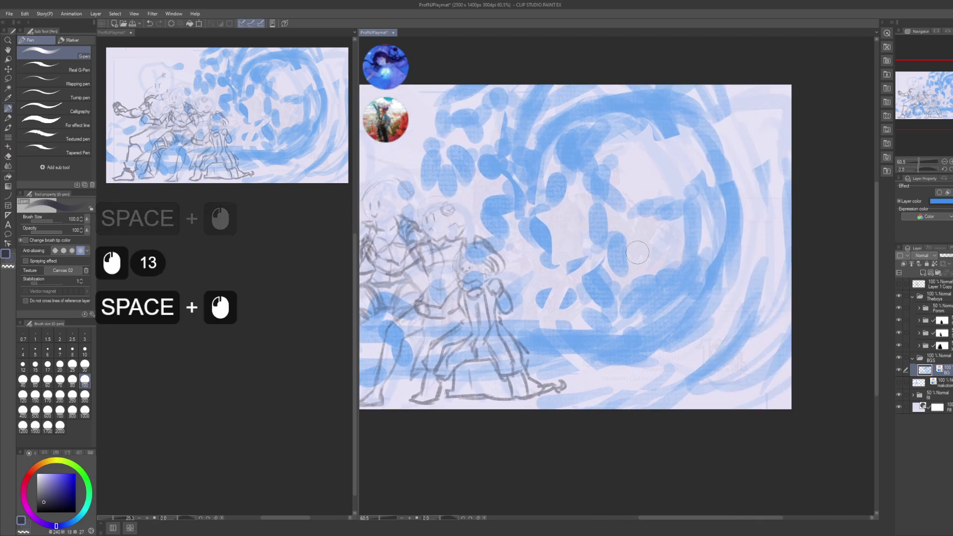
mouse_move(637, 223)
mouse_down()
mouse_move(632, 147)
mouse_move(720, 235)
mouse_up()
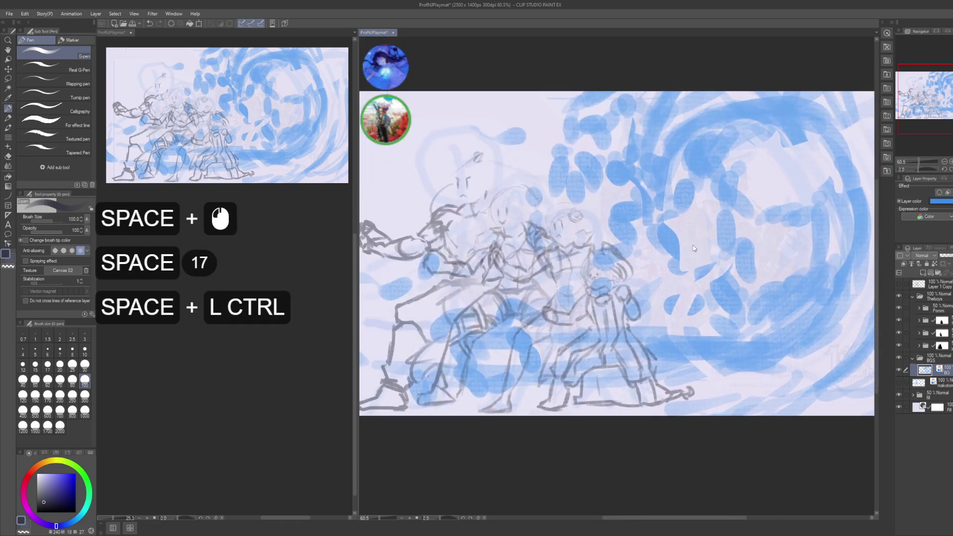
- Save the playmat and create a new empty layer
key(ctrl+s)
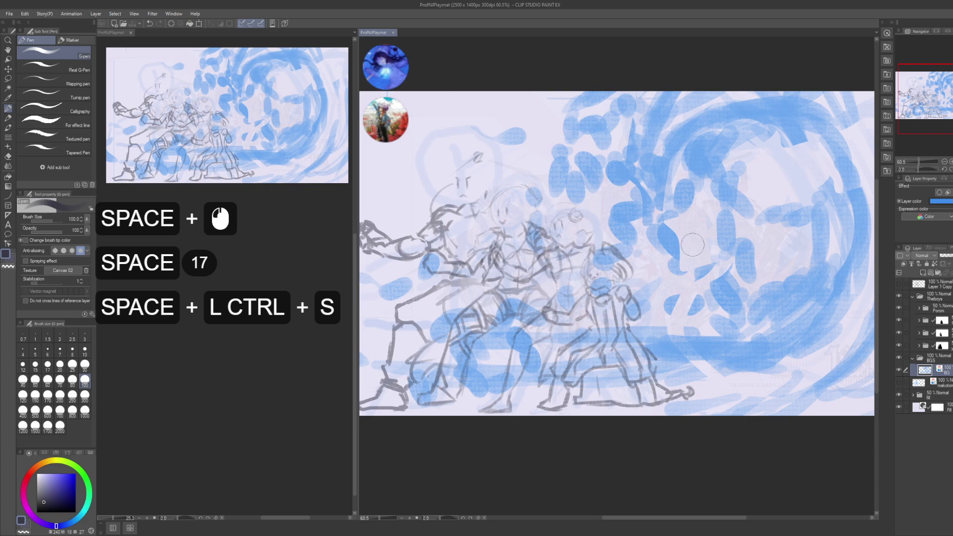
drag(678, 300, 629, 288)
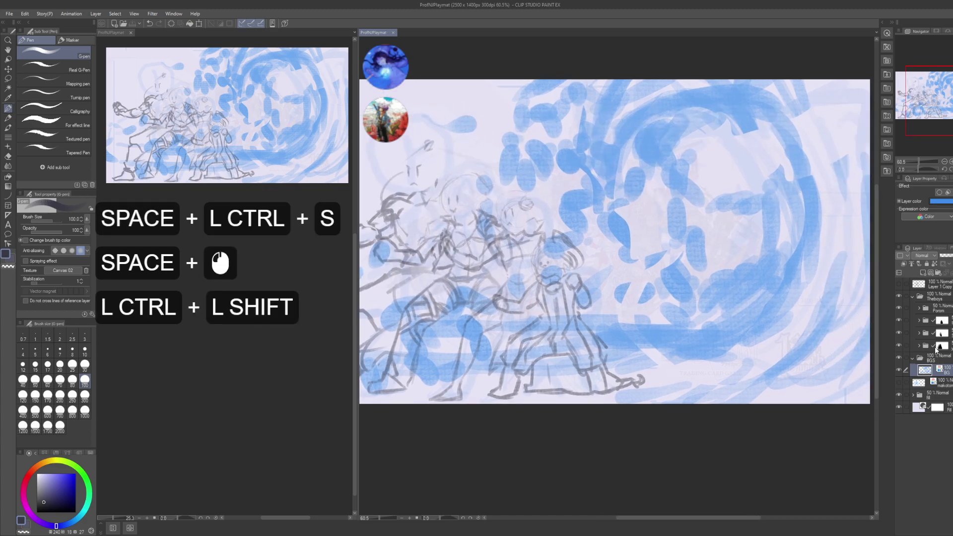
key(ctrl+shift+n)
key(F2)
- Name the new layer 'fill', rename BG to 'wave', and place fill below wave
text(fill)
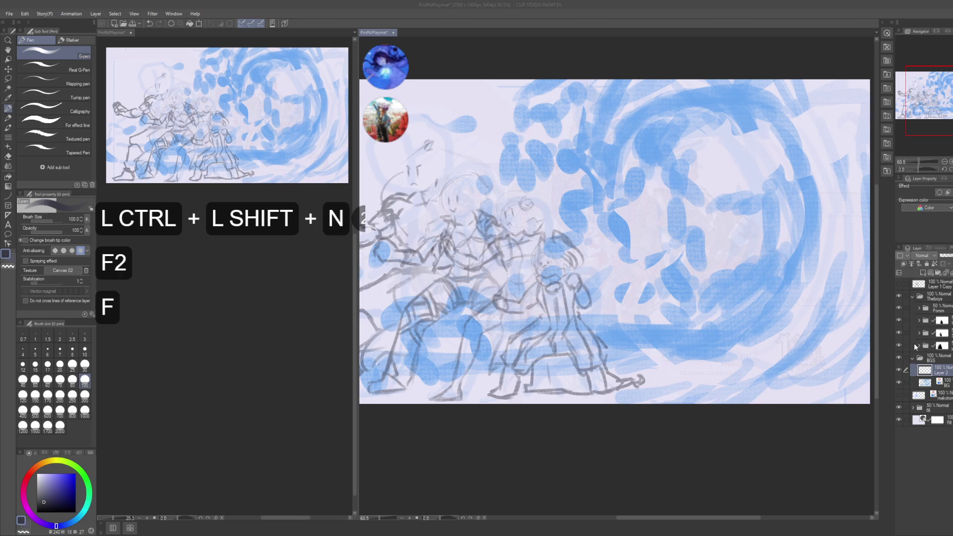
key(Return)
click(946, 382)
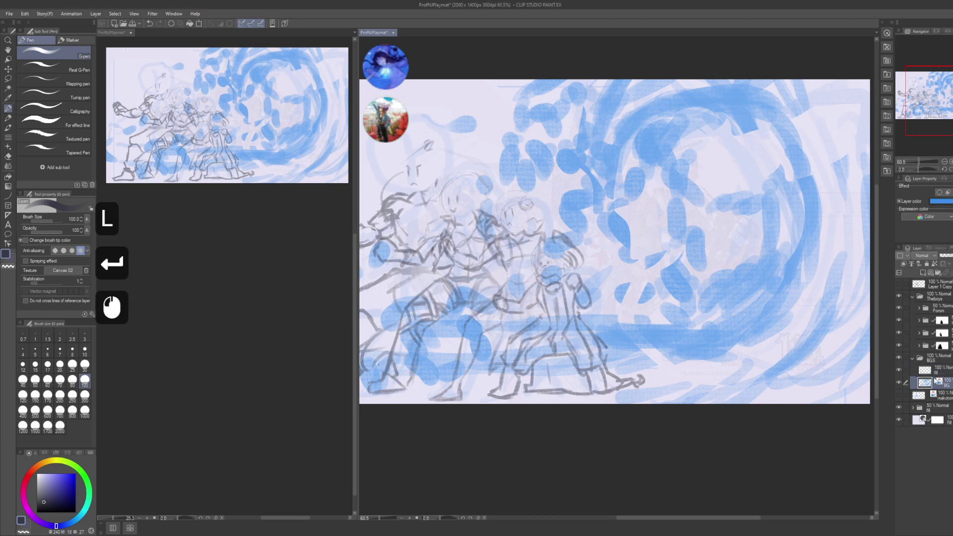
key(F2)
text(wave)
key(Return)
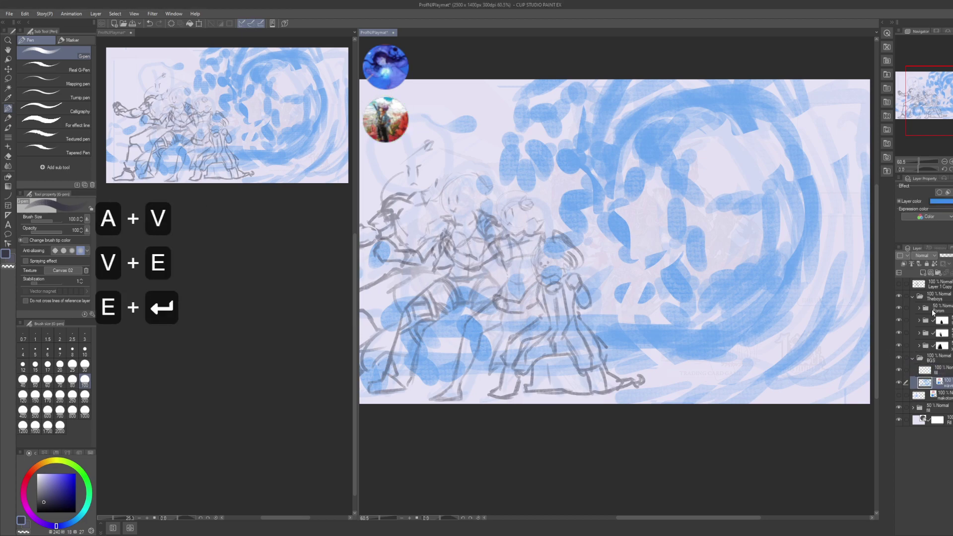
drag(938, 370, 938, 387)
drag(674, 345, 651, 386)
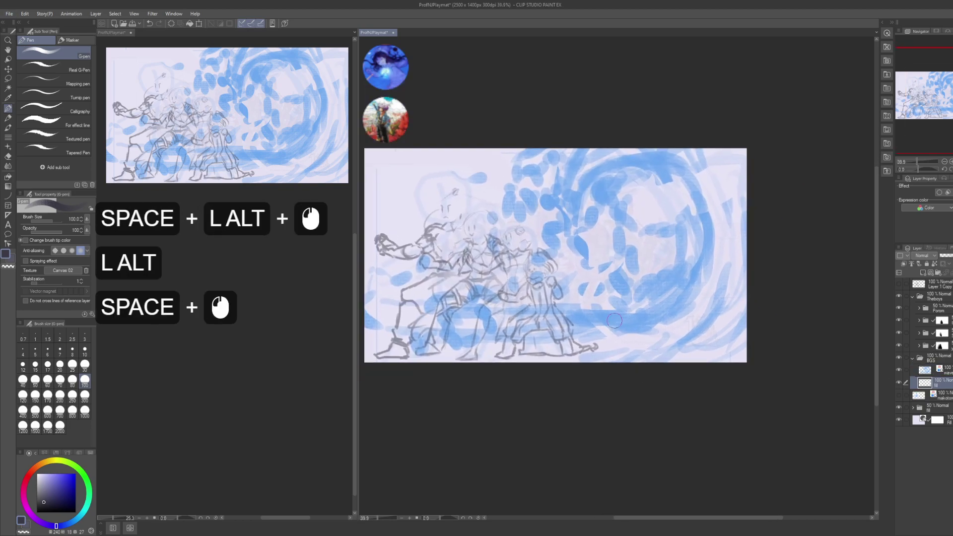
- Lasso the wave's body and subtract the top-left wedge from the selection
key(m)
drag(602, 416, 617, 388)
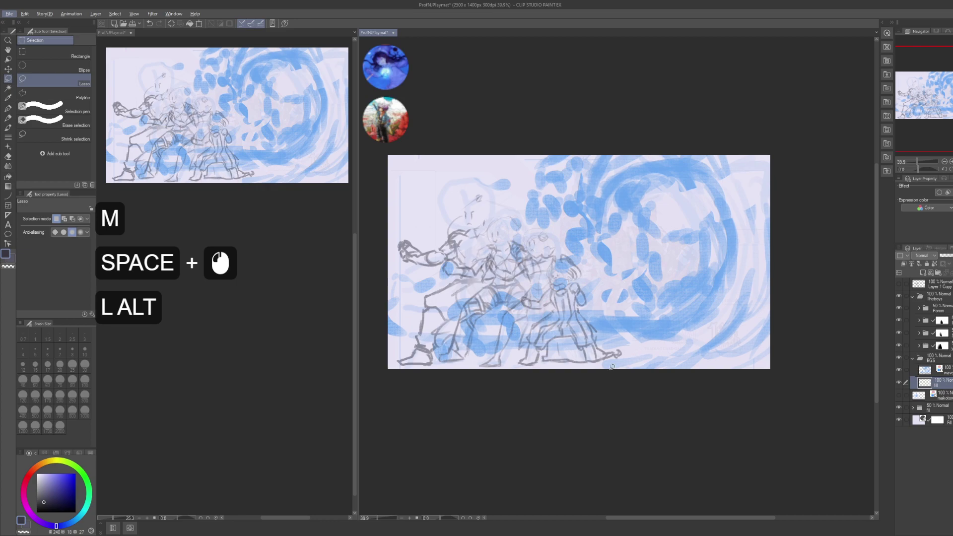
drag(392, 320, 427, 325)
drag(634, 323, 661, 328)
key(alt)
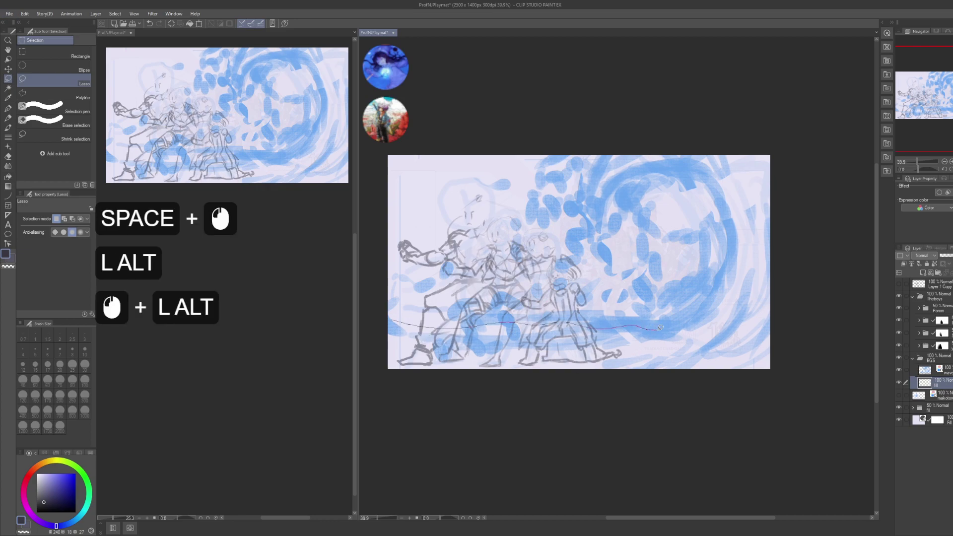
mouse_move(730, 263)
mouse_down()
mouse_move(705, 207)
mouse_move(558, 179)
mouse_up()
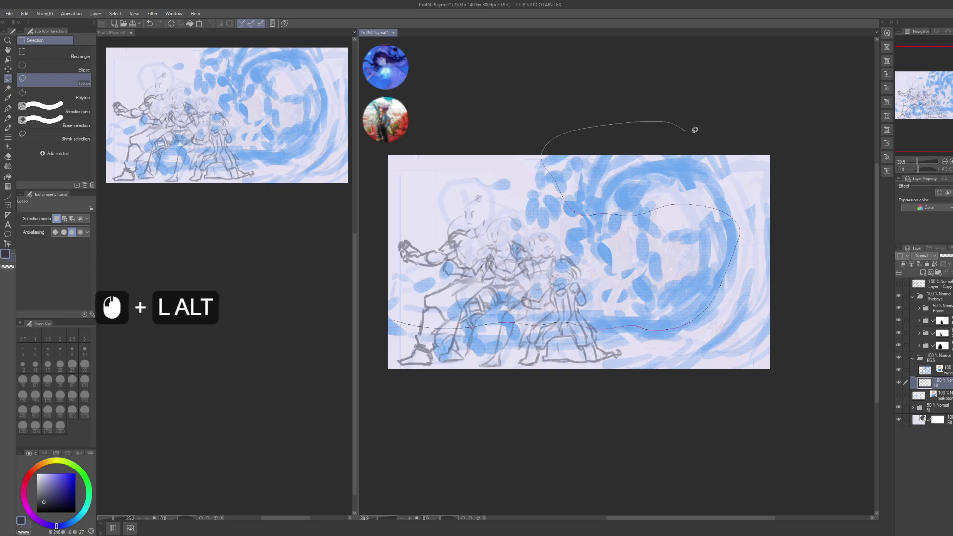
drag(509, 432, 509, 432)
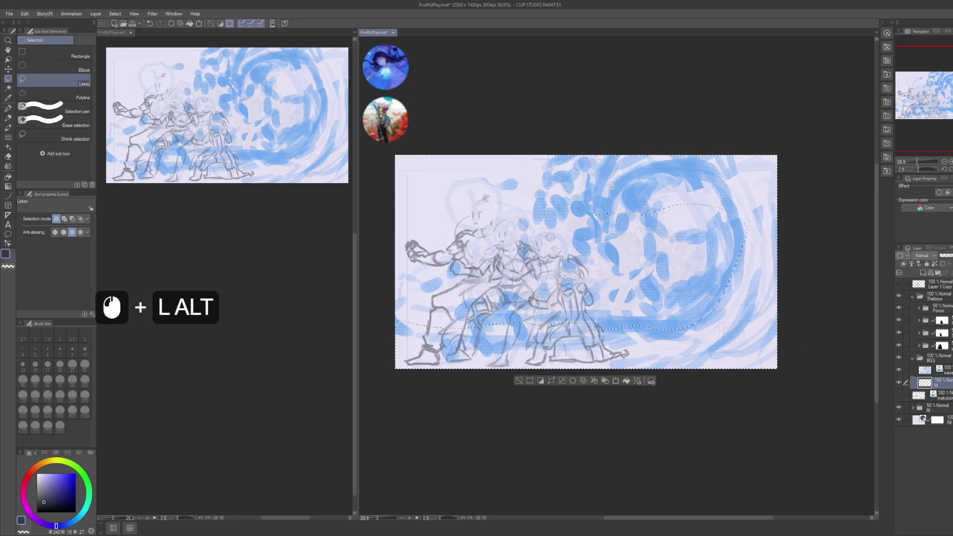
key(alt)
mouse_move(612, 187)
mouse_down()
mouse_move(765, 164)
mouse_move(704, 83)
mouse_move(486, 120)
mouse_up()
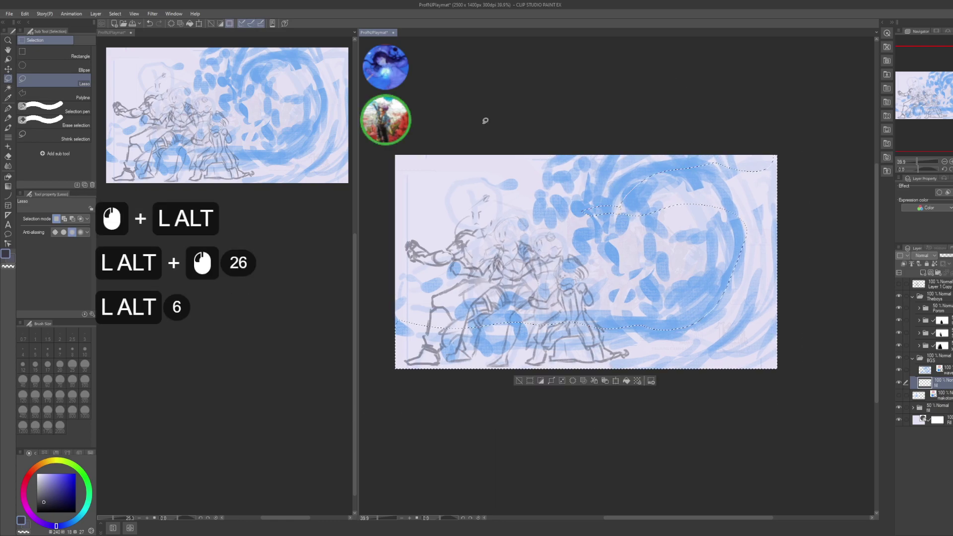
- Fill the wave selection with a dark Foreground-to-transparent gradient
key(g)
drag(883, 220, 848, 215)
click(849, 215)
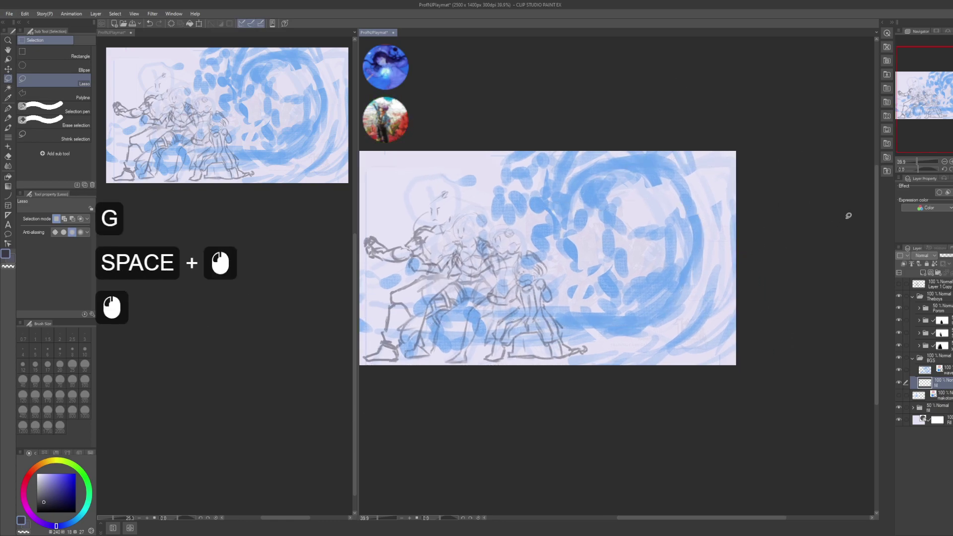
key(ctrl+z)
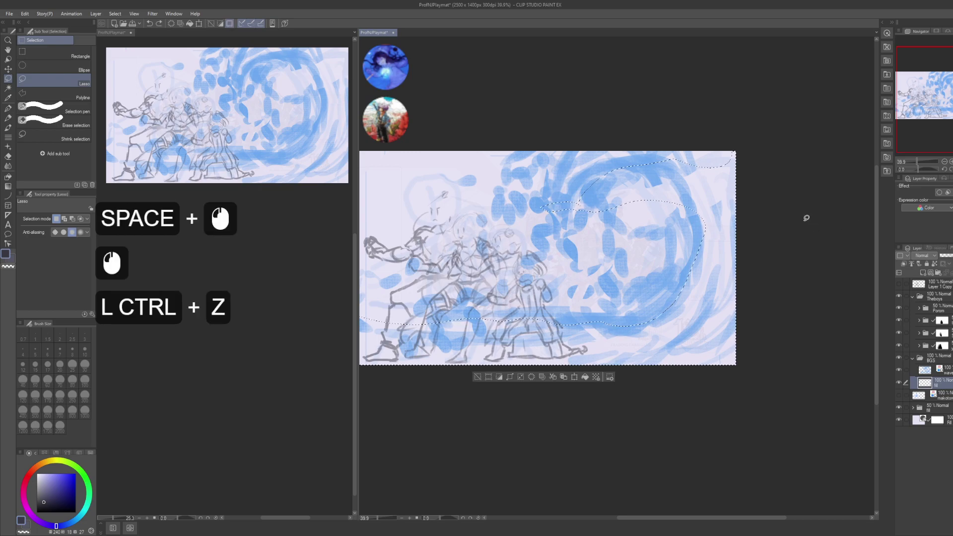
key(g)
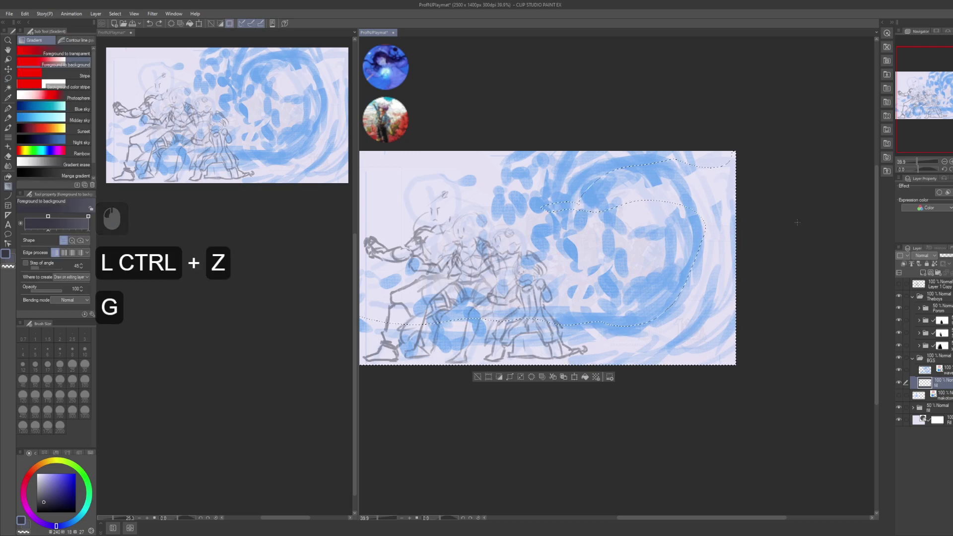
key(comma)
click(799, 223)
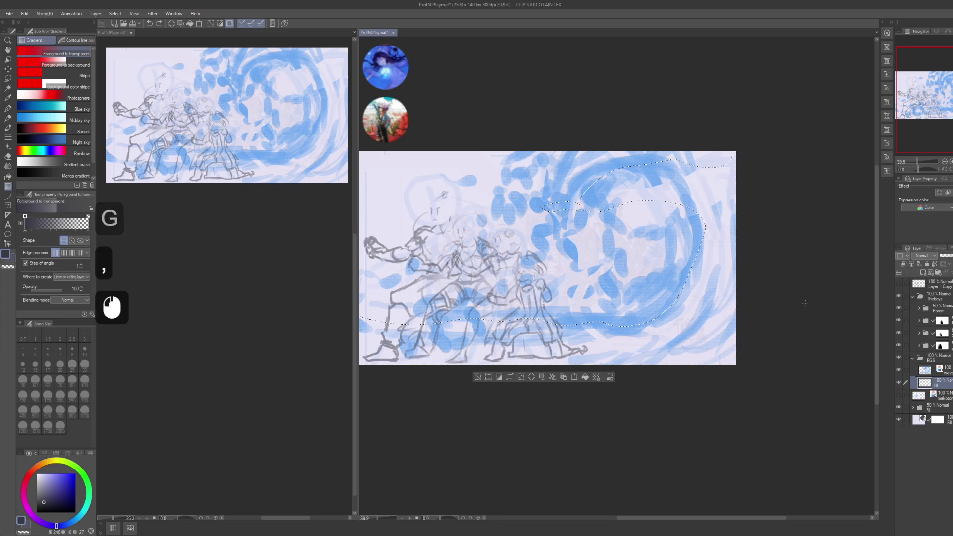
drag(819, 311, 807, 300)
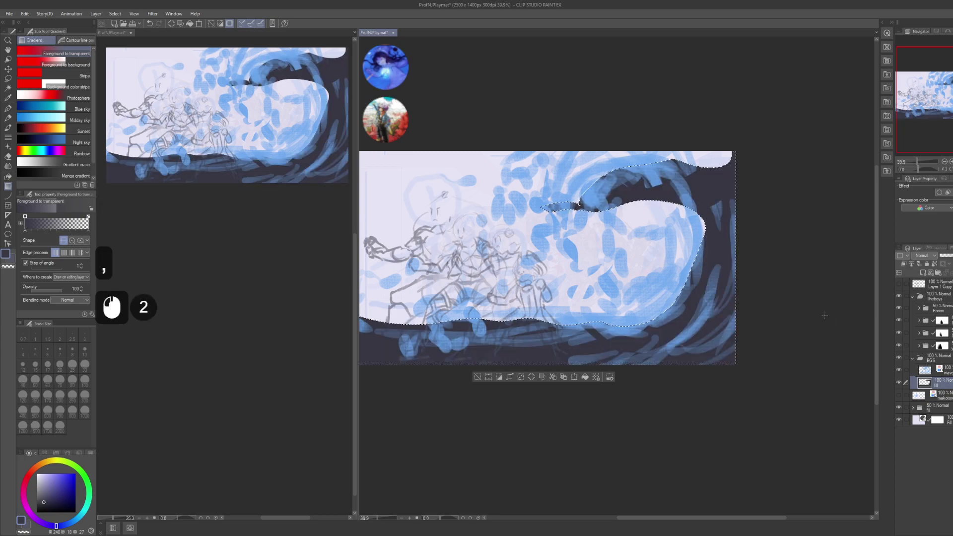
- Deselect, shift the dark wave fill to soft purple-blue with Hue/Saturation/Luminosity, and add a new layer
key(ctrl+d)
key(ctrl+u)
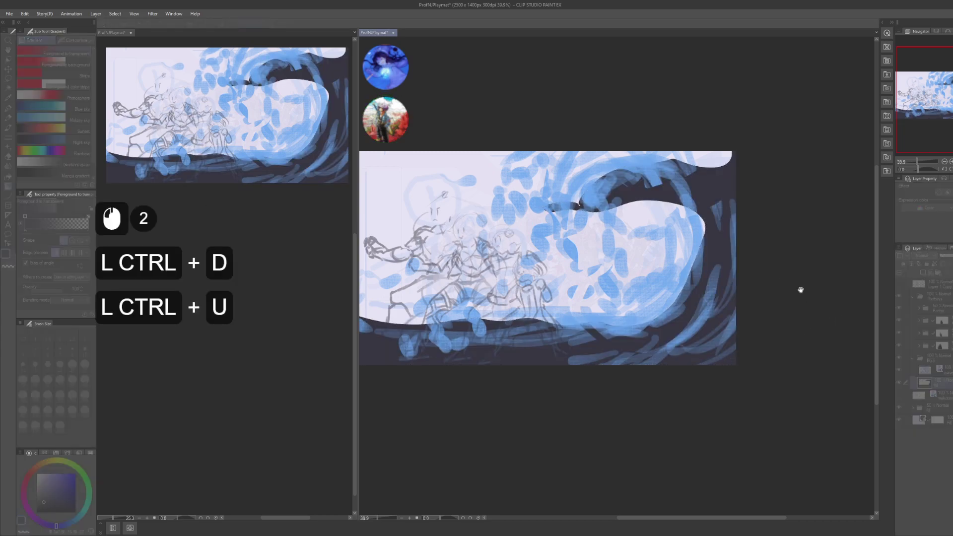
click(782, 401)
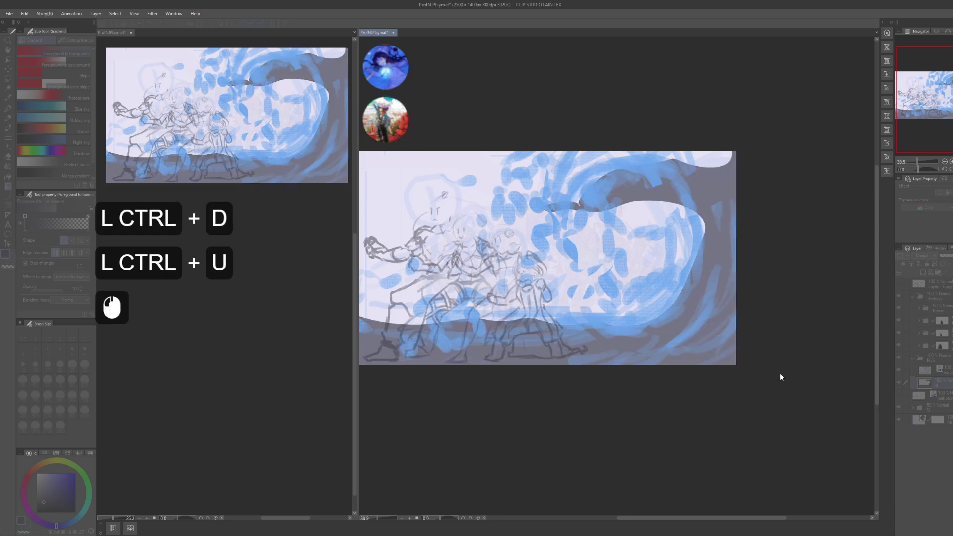
click(782, 377)
click(784, 377)
click(779, 378)
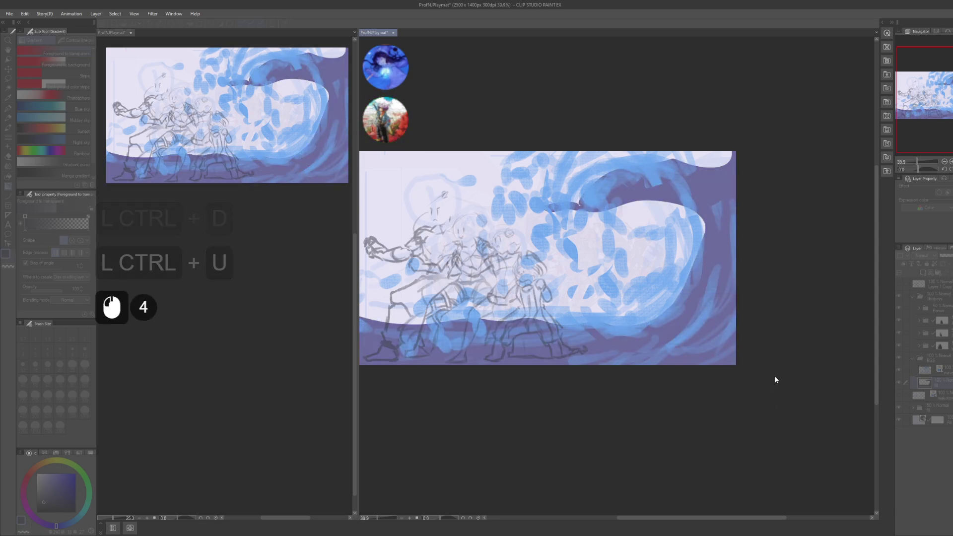
click(845, 353)
drag(843, 353, 852, 352)
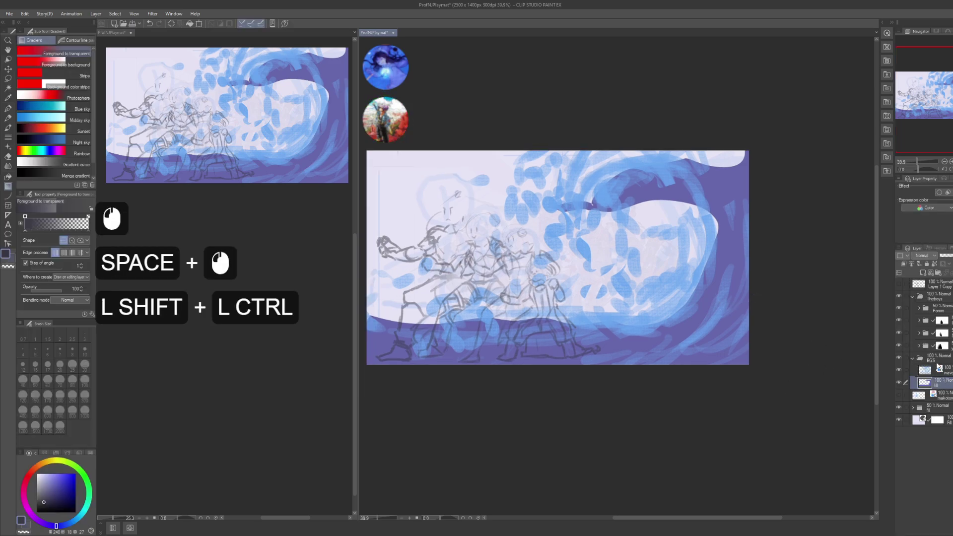
key(ctrl+shift+n)
- Name the new layer 'phi'
key(F2)
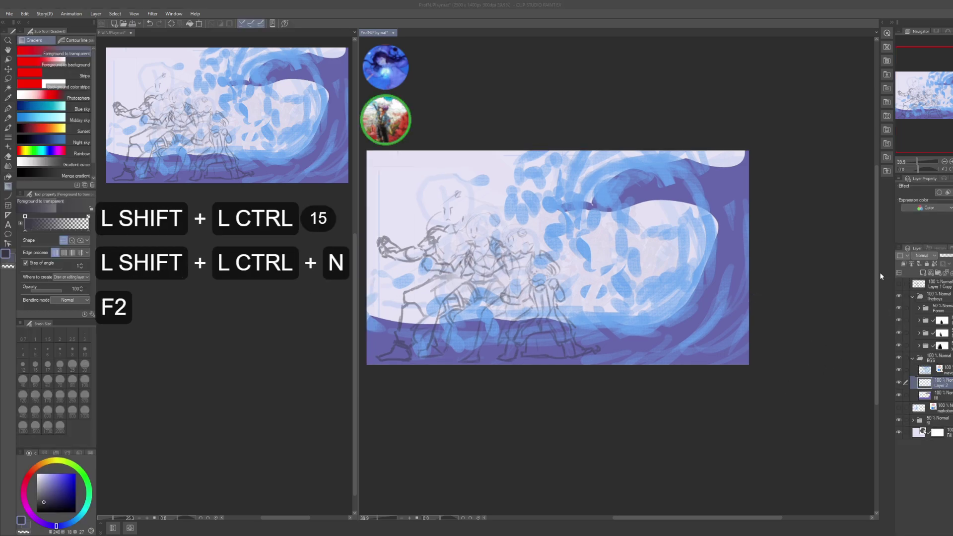
text(phil)
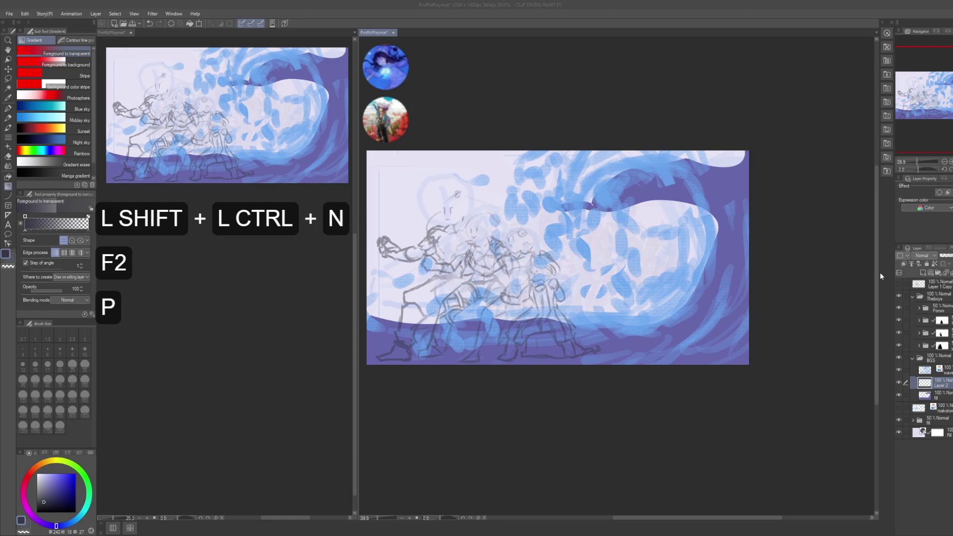
key(BackSpace)
key(Return)
drag(632, 308, 635, 308)
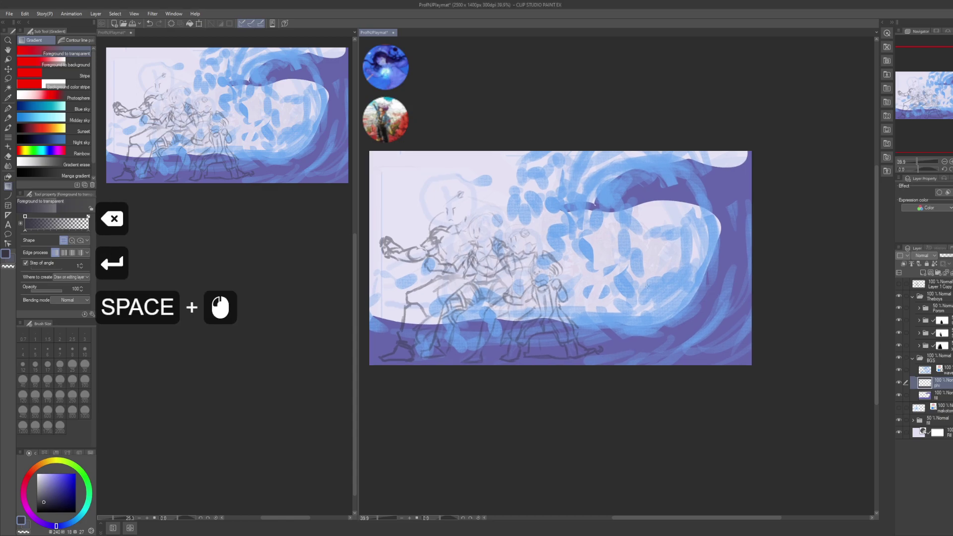
- Place the wave layer directly below phi, with the freehand lasso active
key(m)
drag(511, 336, 551, 310)
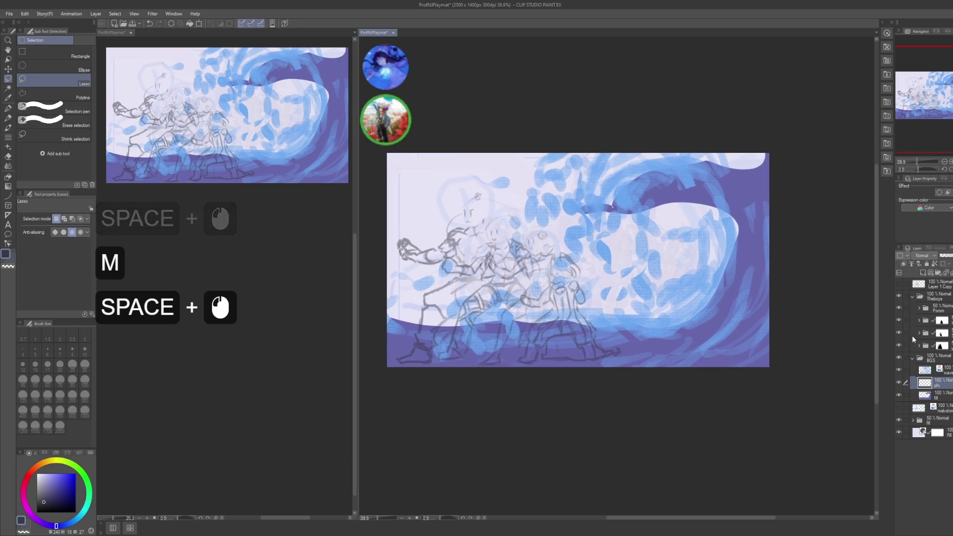
drag(940, 370, 946, 403)
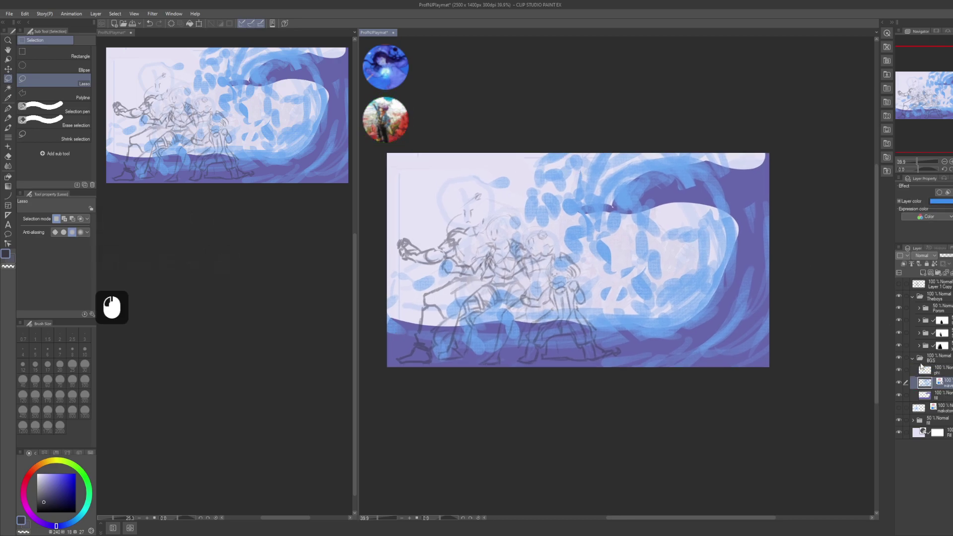
key(ctrl)
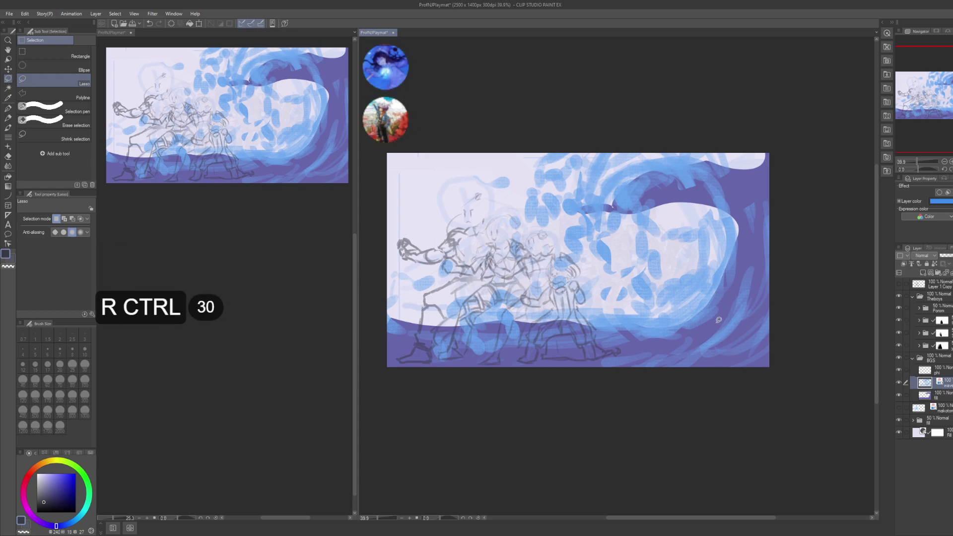
drag(669, 233, 678, 249)
key(ctrl)
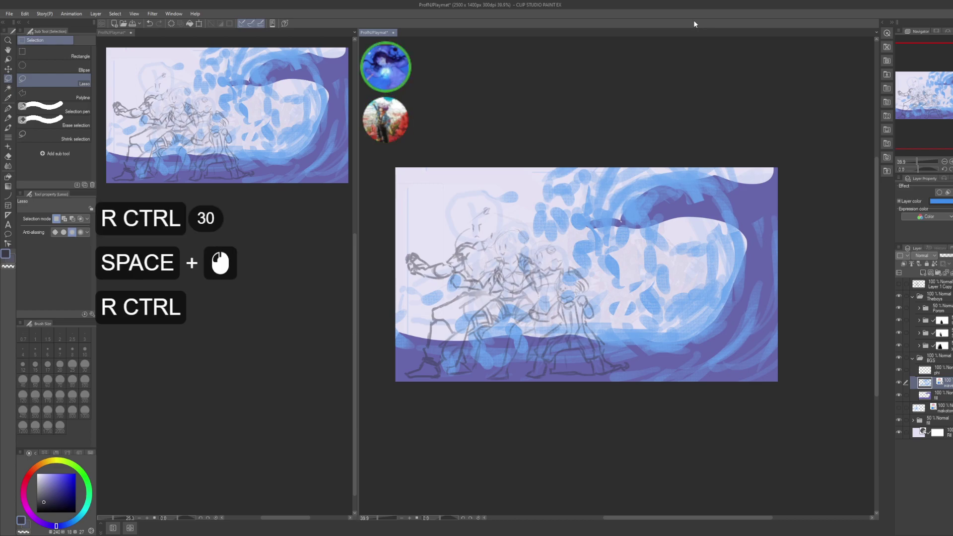
key(ctrl)
click(688, 264)
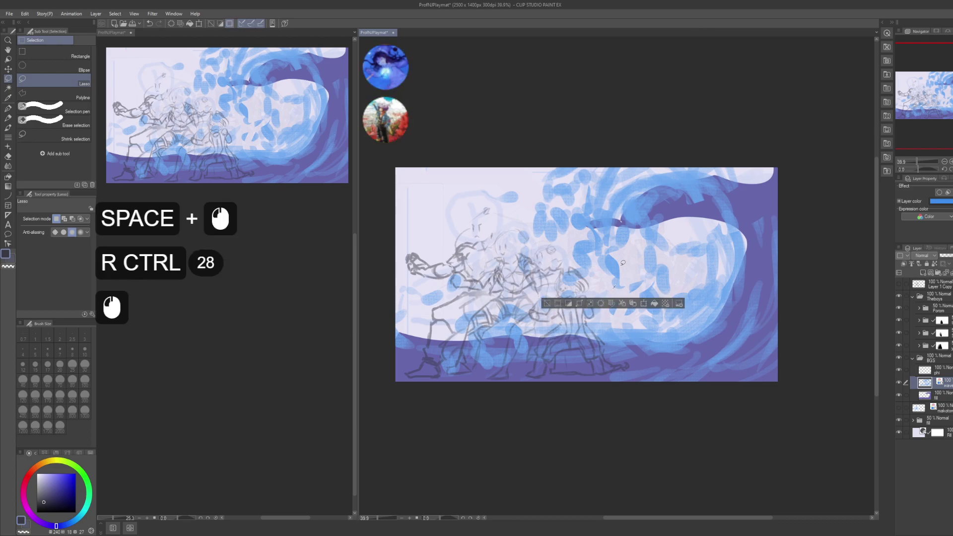
click(688, 264)
drag(687, 264, 685, 276)
click(546, 183)
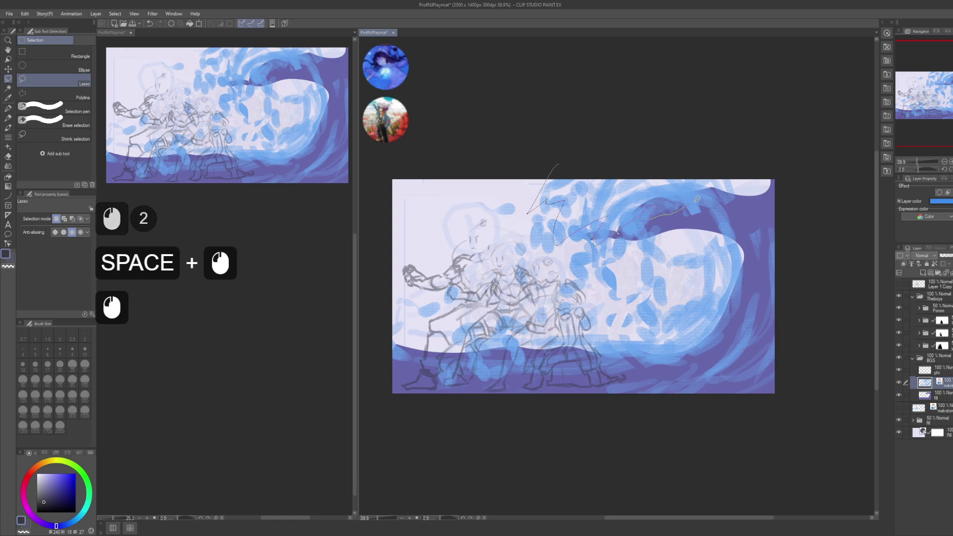
- Lasso the wave crest's top, its right edge and the inner curl into one selection
mouse_move(697, 199)
mouse_down()
mouse_move(764, 194)
mouse_move(695, 108)
mouse_up()
key(ctrl)
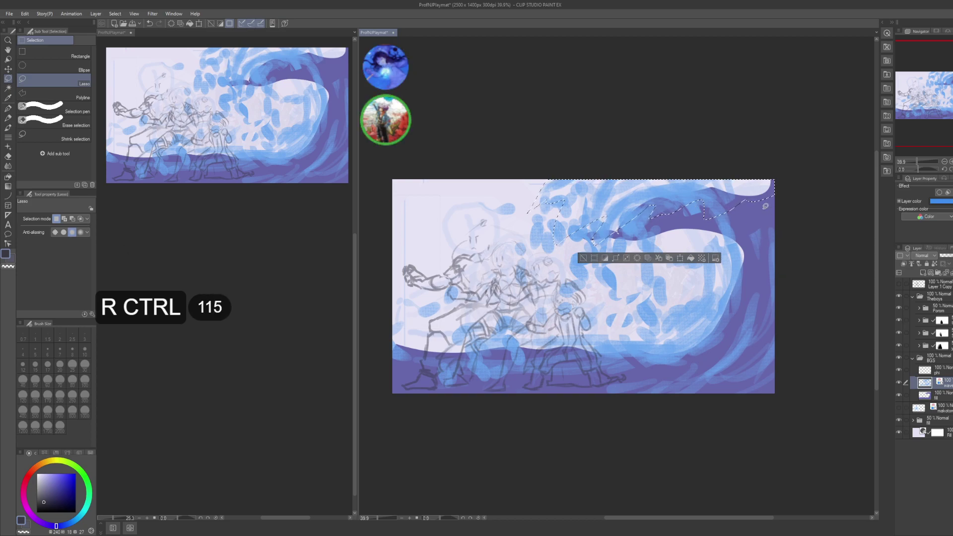
mouse_move(755, 206)
mouse_down()
mouse_move(768, 268)
mouse_move(755, 211)
mouse_up()
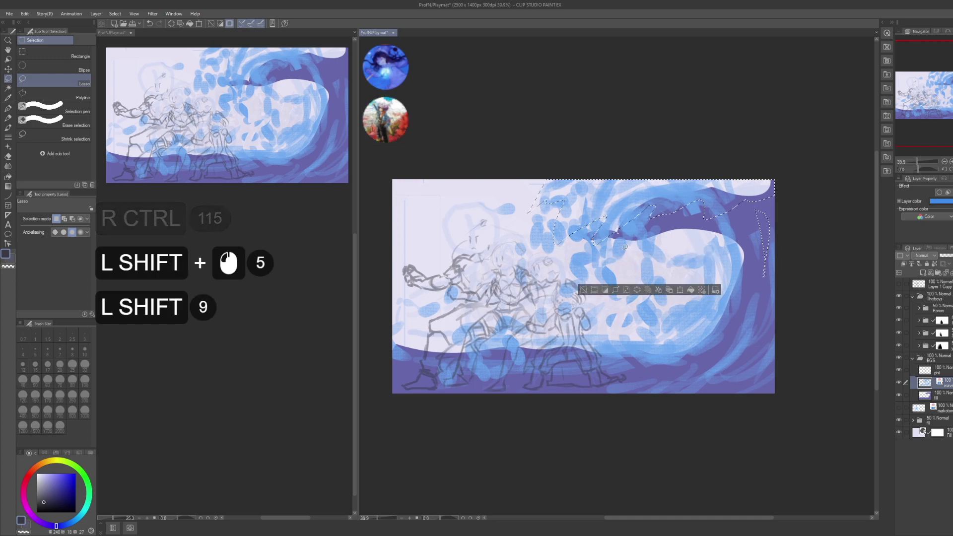
key(ctrl)
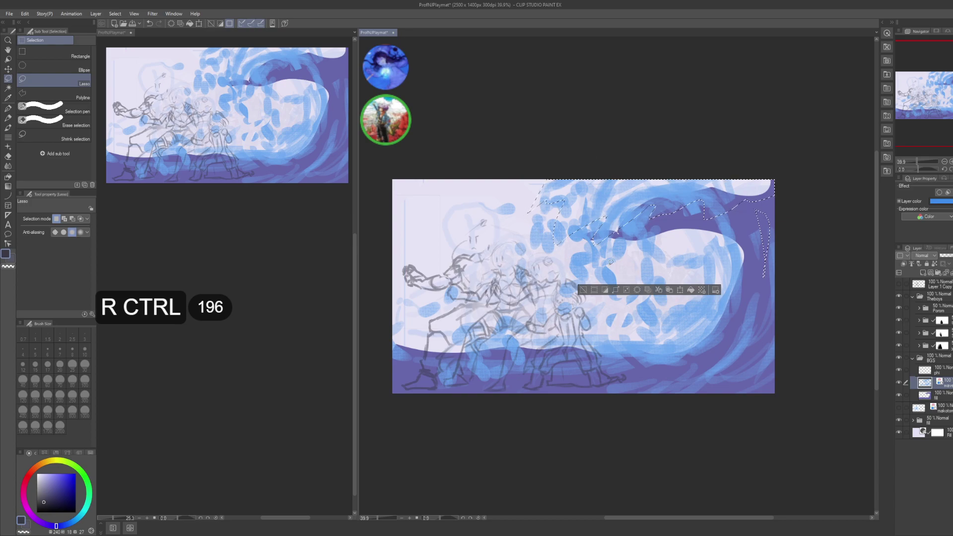
drag(624, 247, 645, 301)
drag(714, 305, 708, 251)
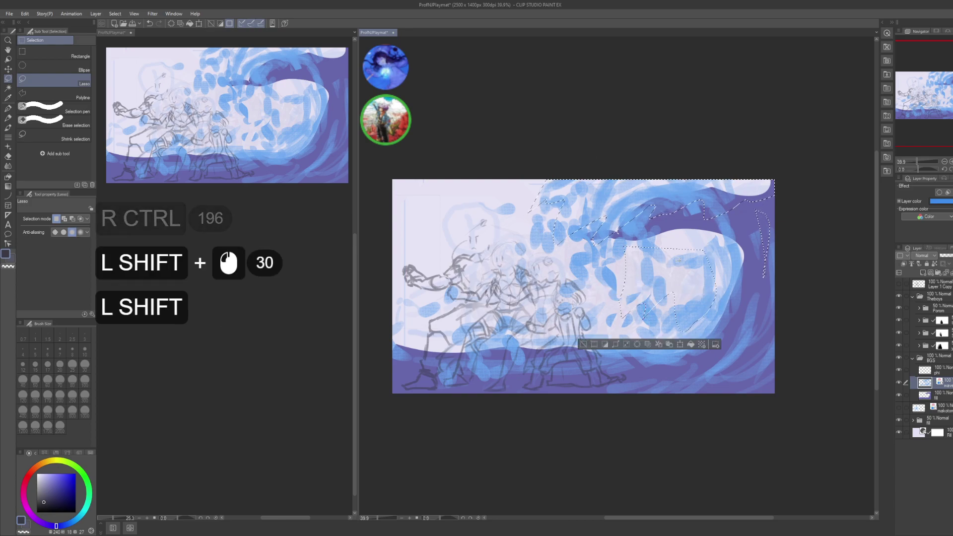
key(ctrl)
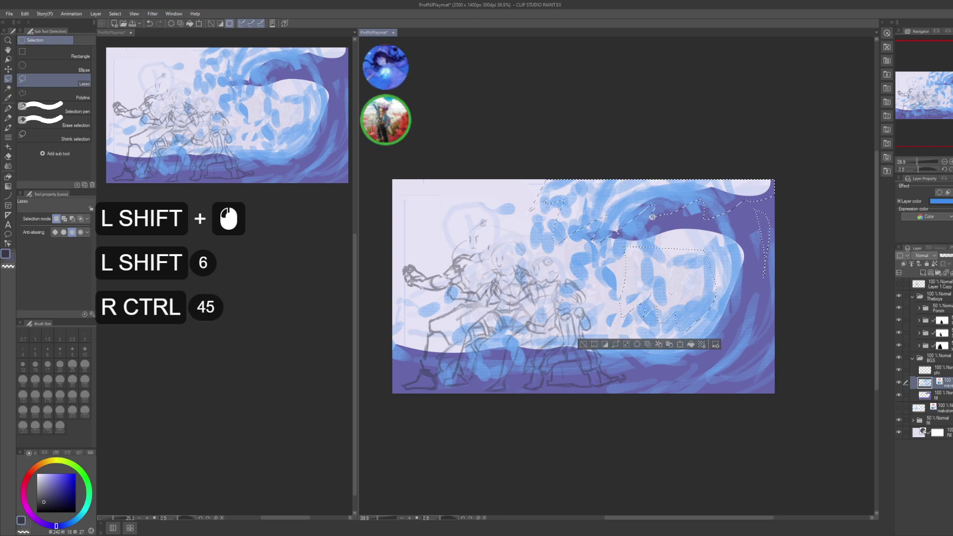
drag(625, 247, 620, 257)
- Adjust the curl selection and ready the Gradient tool to fill it
key(alt)
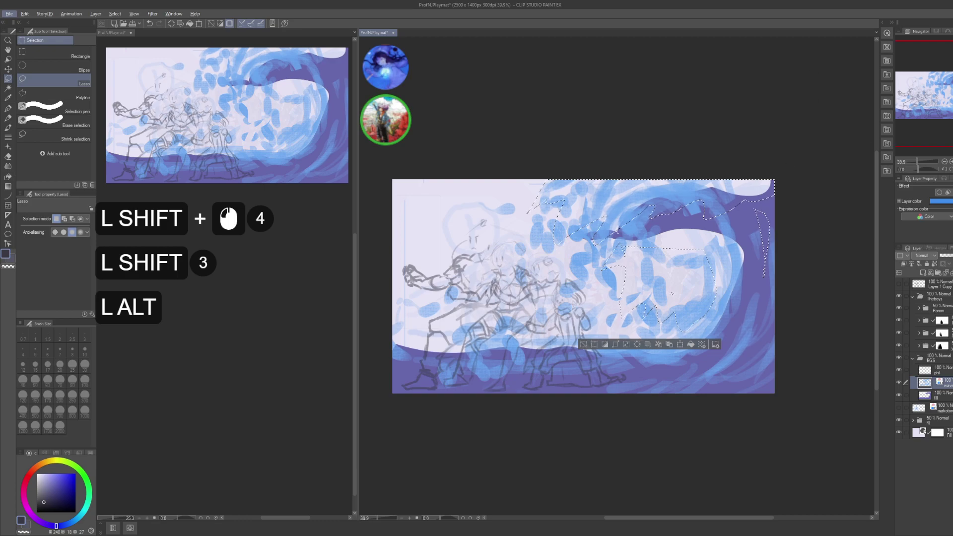
key(ctrl)
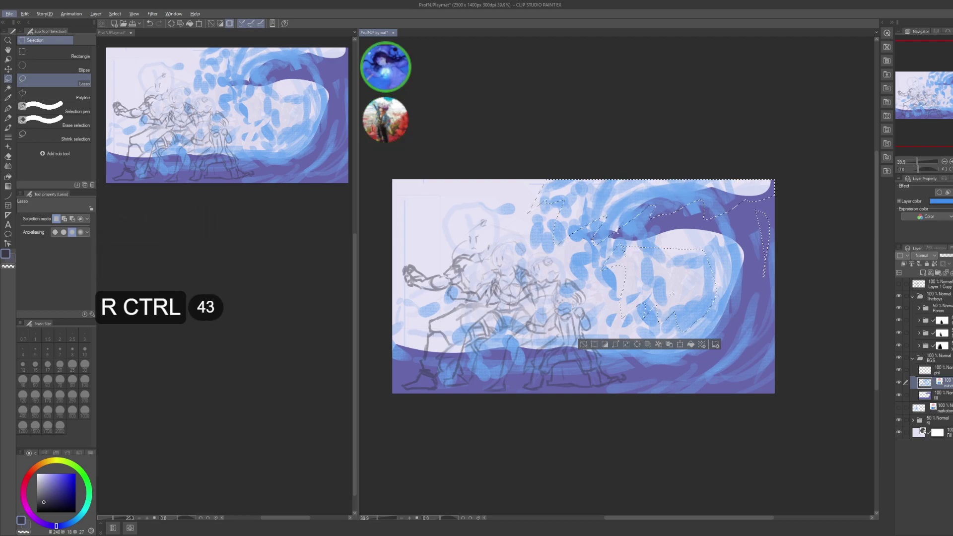
ctrl+click(671, 293)
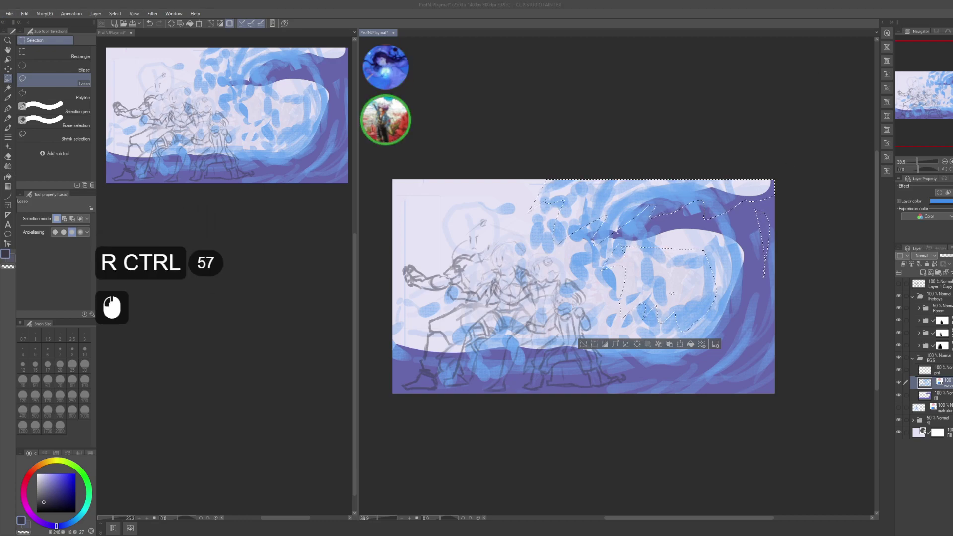
ctrl+click(671, 293)
key(ctrl)
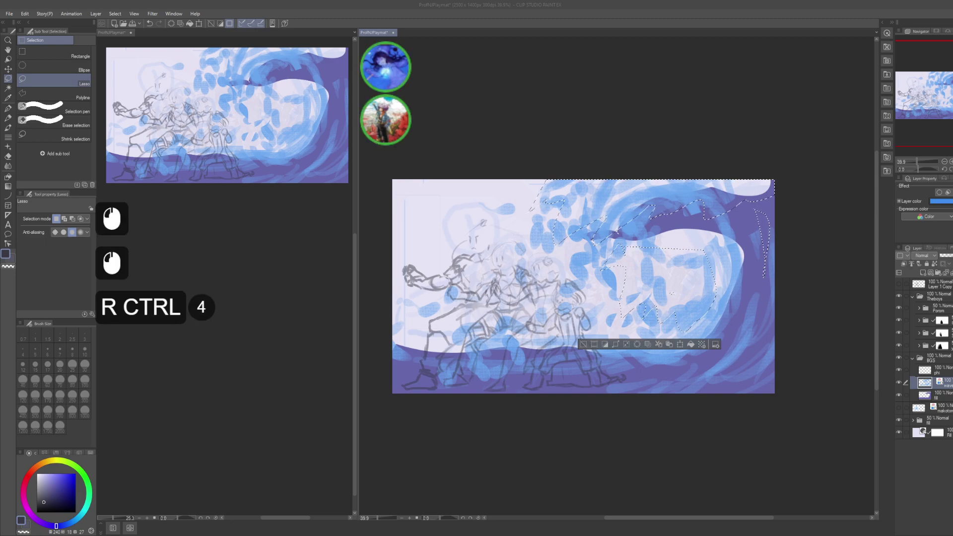
key(ctrl)
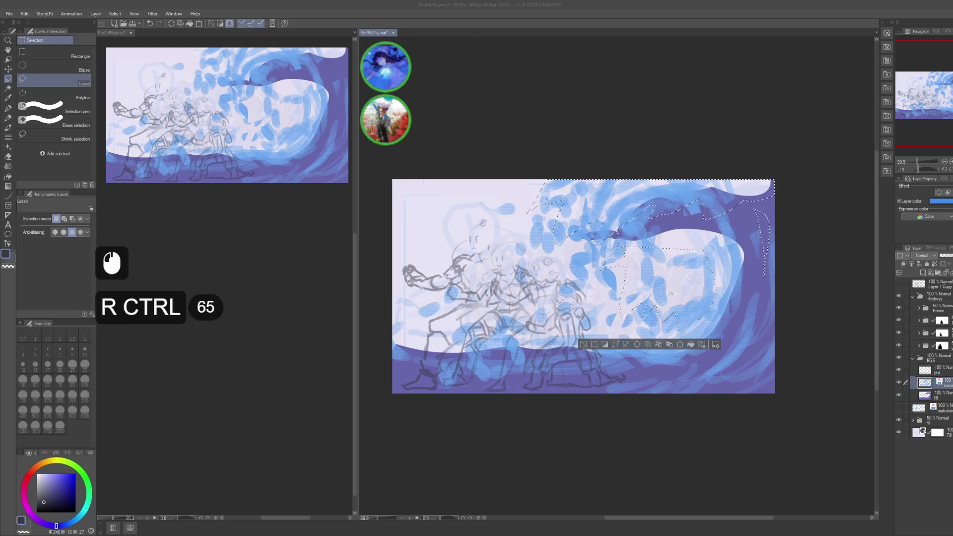
ctrl+click(672, 293)
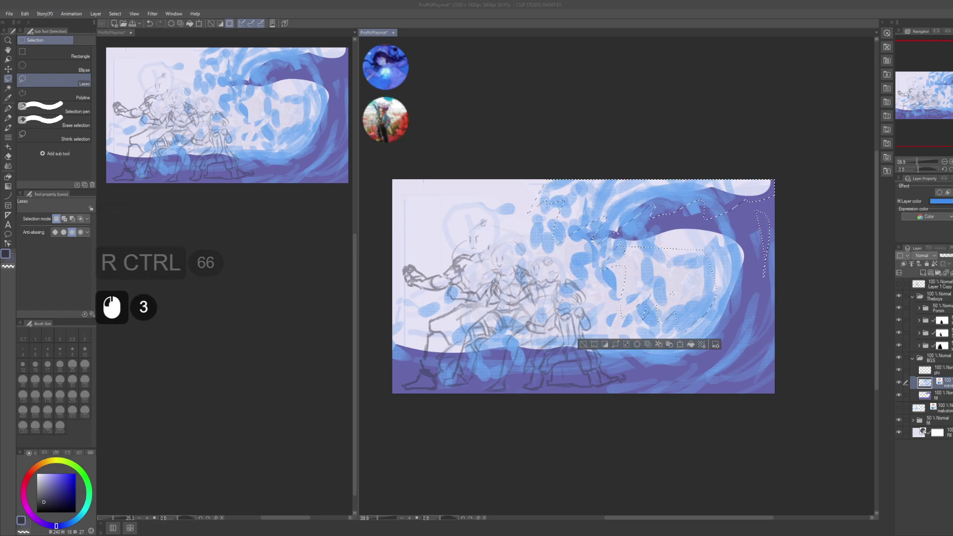
click(672, 294)
click(796, 191)
drag(796, 192, 768, 179)
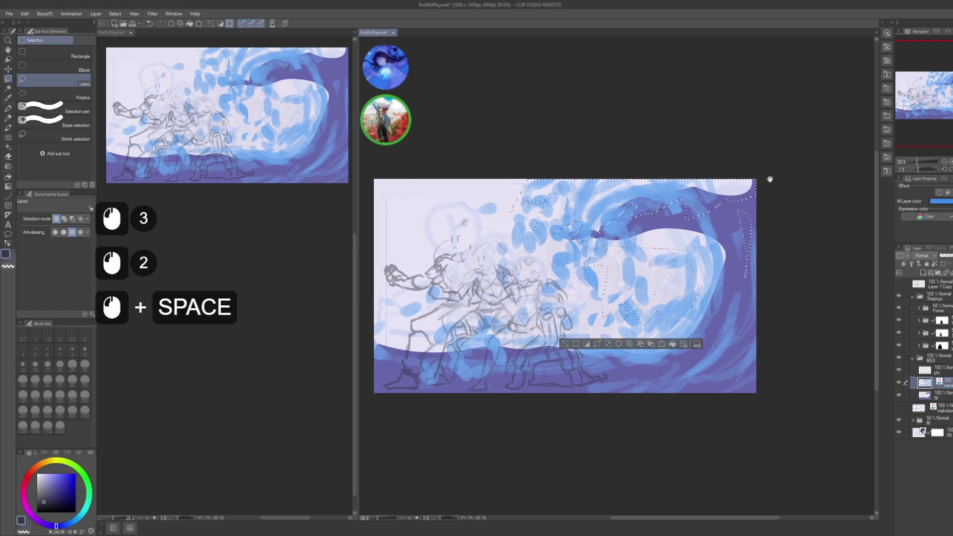
key(g)
drag(779, 258, 764, 264)
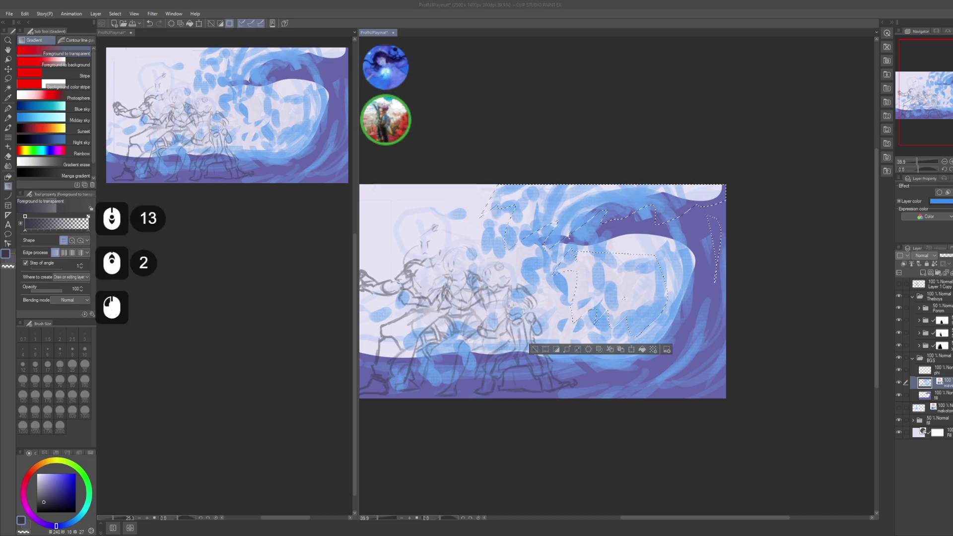
- Select the sky region above the wave's crest and the curl's hollow
key(m)
key(u)
key(t)
key(e)
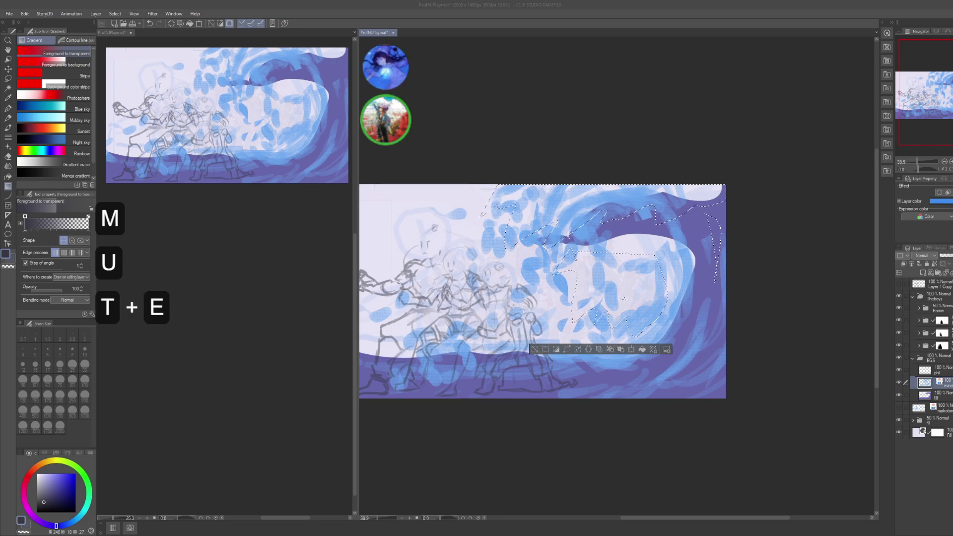
scroll(542, 291, down, 5)
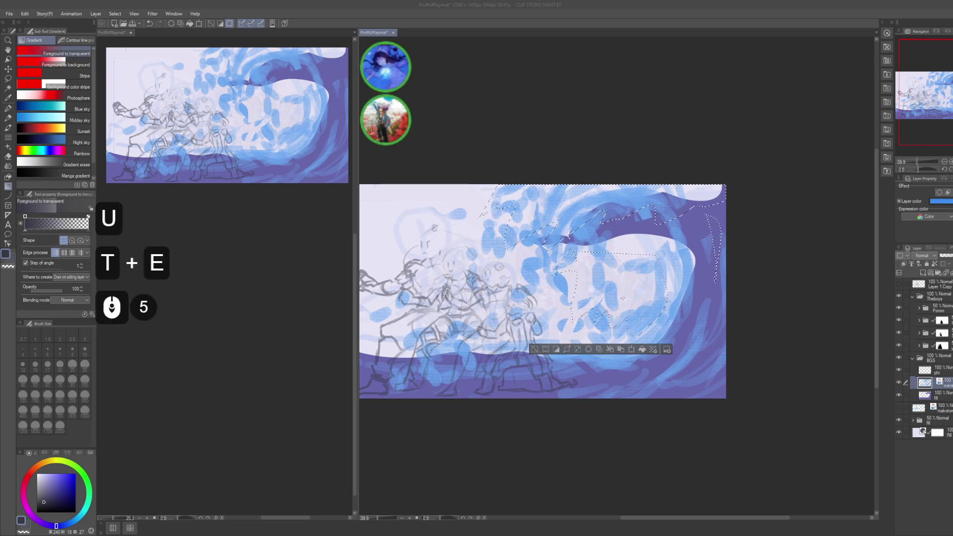
scroll(543, 292, down, 2)
scroll(542, 291, up, 5)
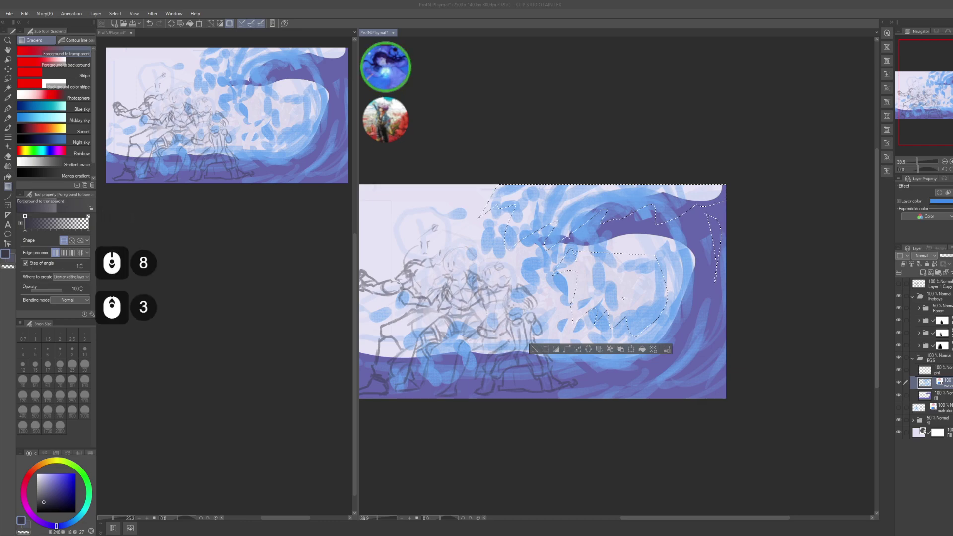
scroll(543, 291, up, 5)
scroll(543, 291, down, 17)
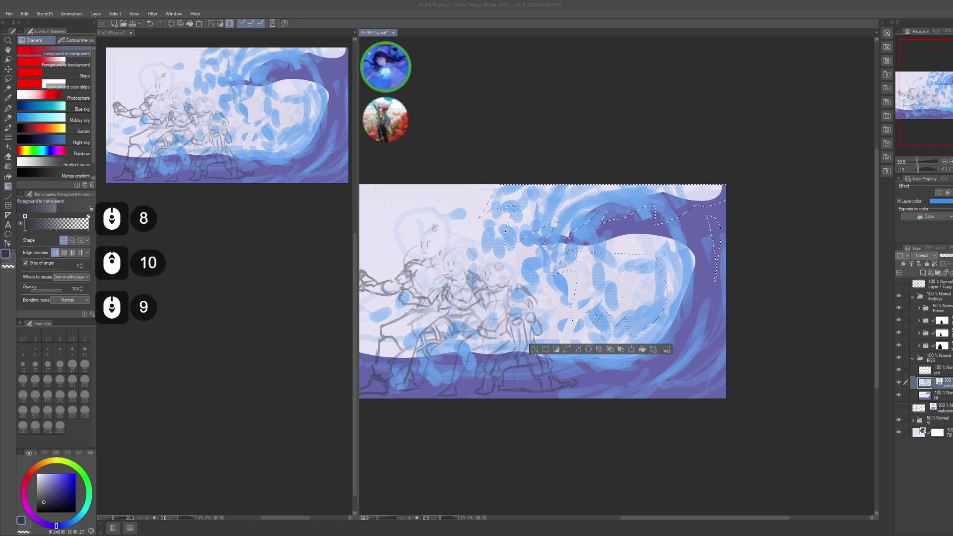
scroll(624, 299, down, 12)
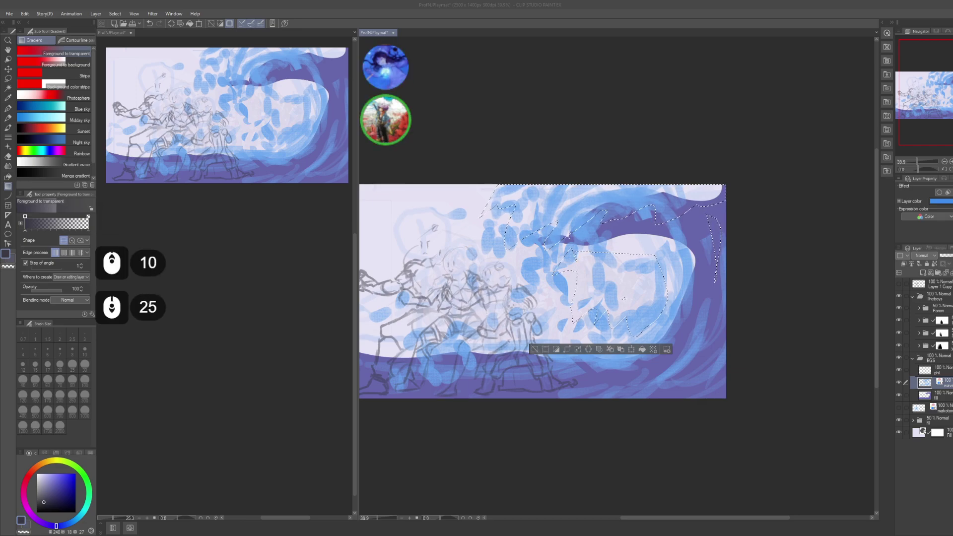
scroll(623, 298, down, 3)
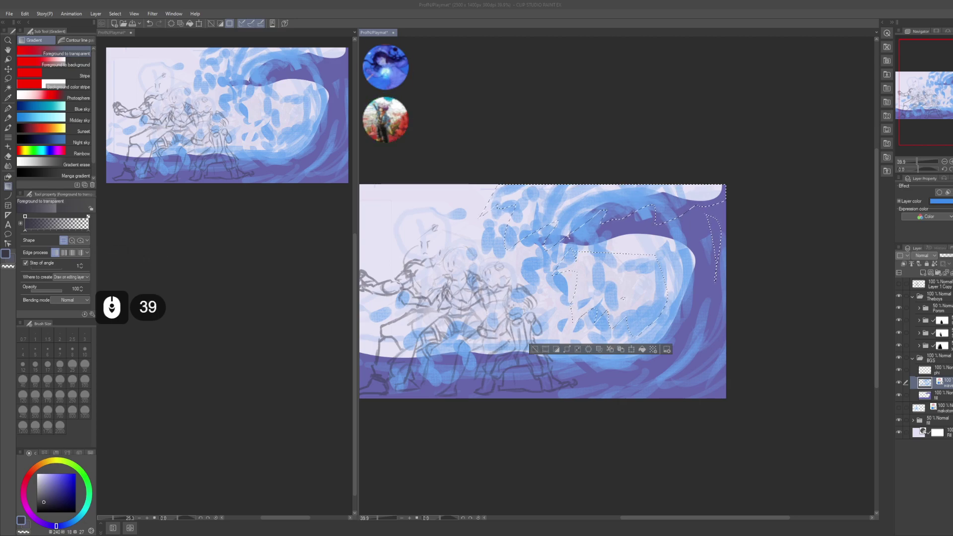
scroll(623, 299, up, 5)
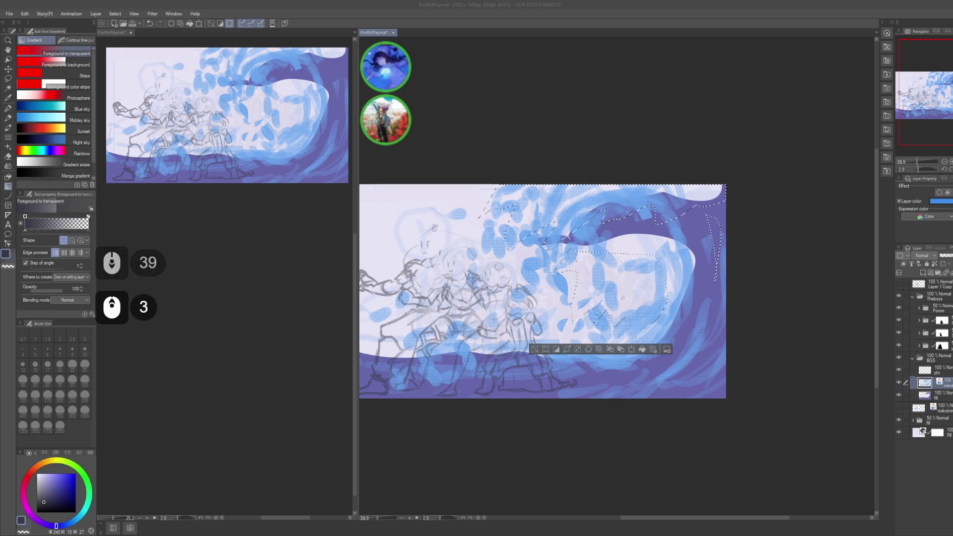
scroll(623, 298, up, 9)
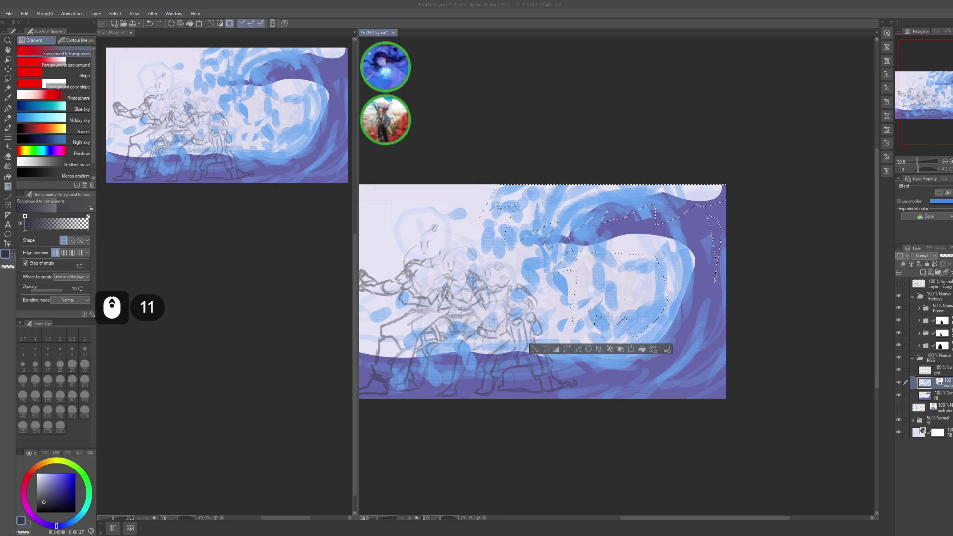
scroll(623, 298, up, 4)
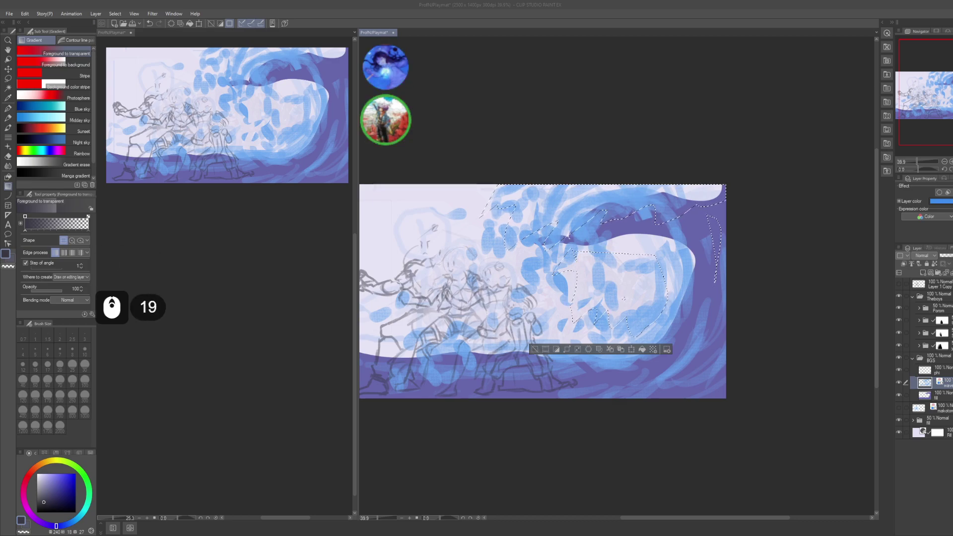
click(623, 298)
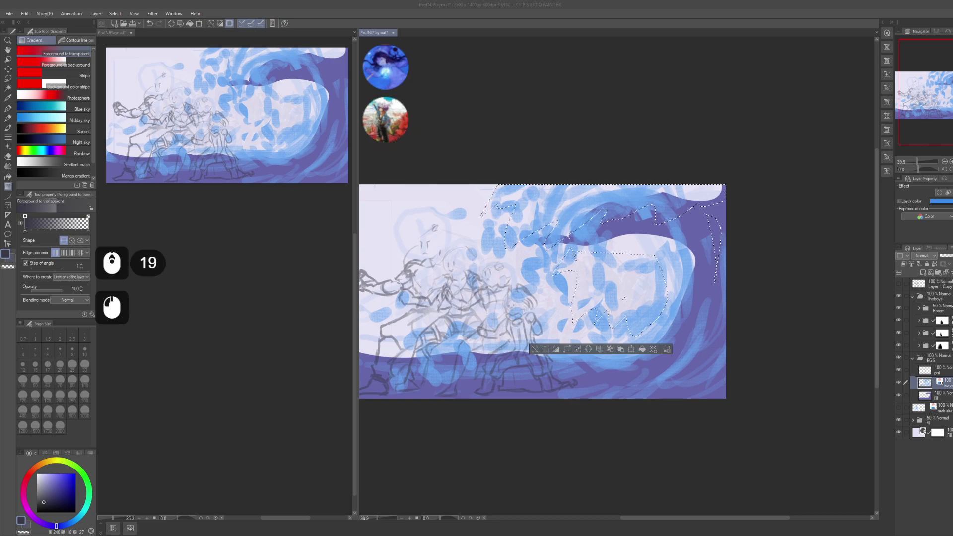
click(624, 298)
click(623, 299)
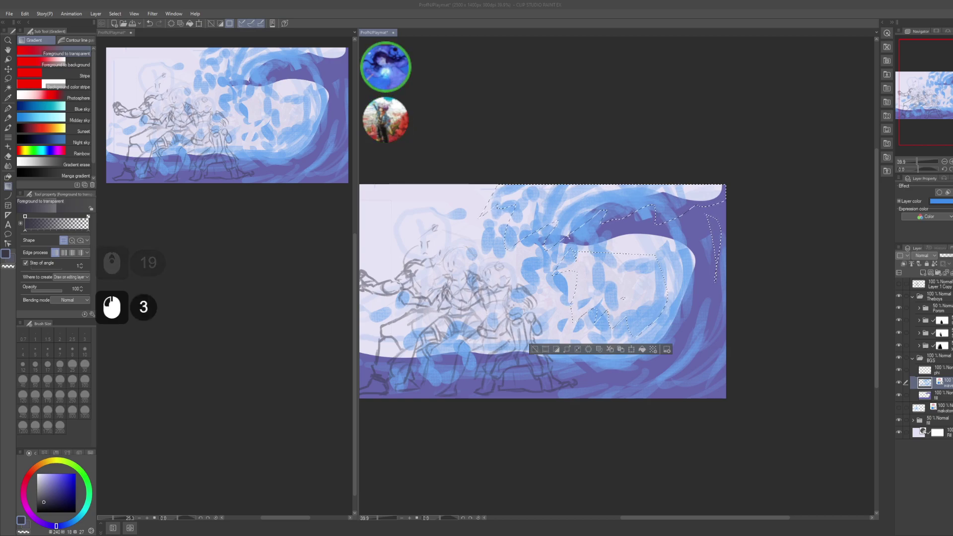
click(624, 298)
click(717, 261)
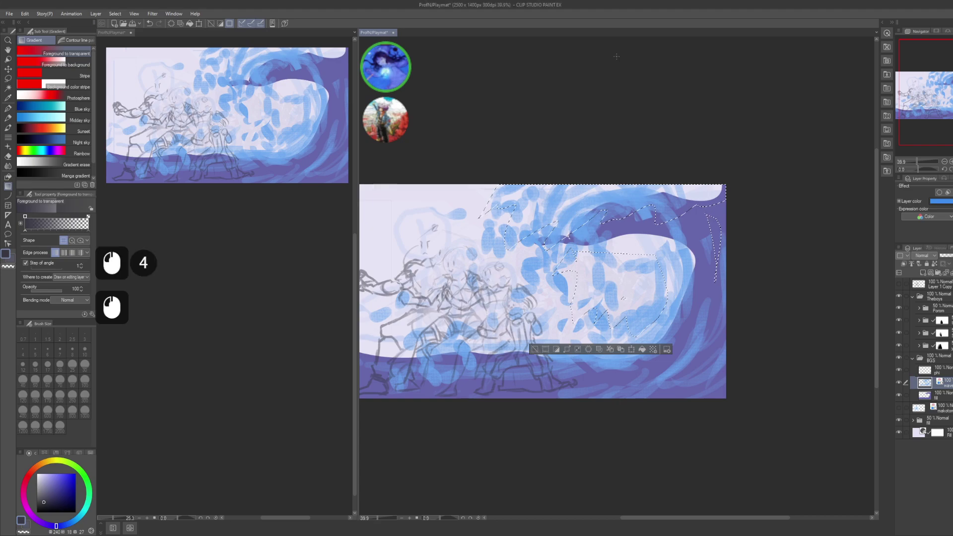
key(alt)
key(space)
click(716, 125)
key(space)
drag(717, 125, 708, 124)
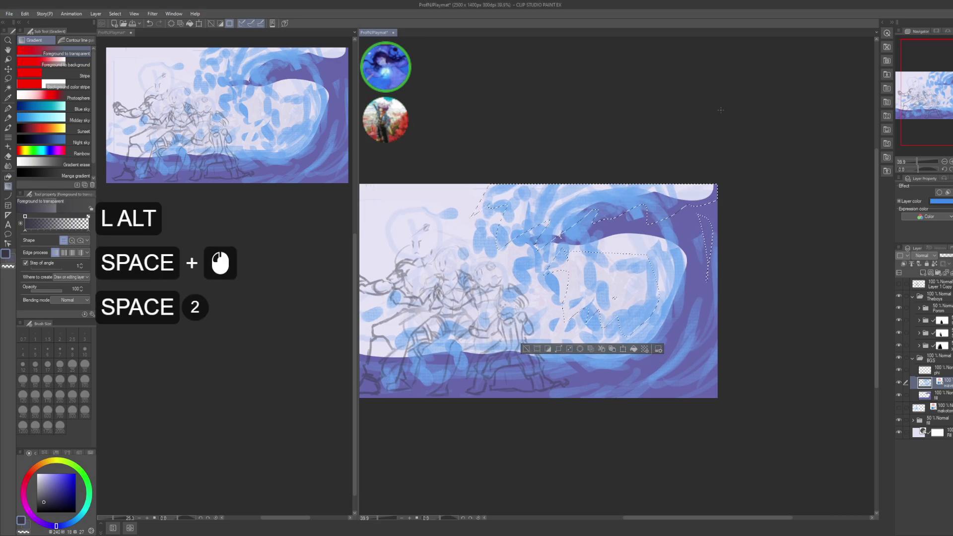
- Fill the selection blue on the wave layer, then undo it to restore the selection
key(g)
click(832, 243)
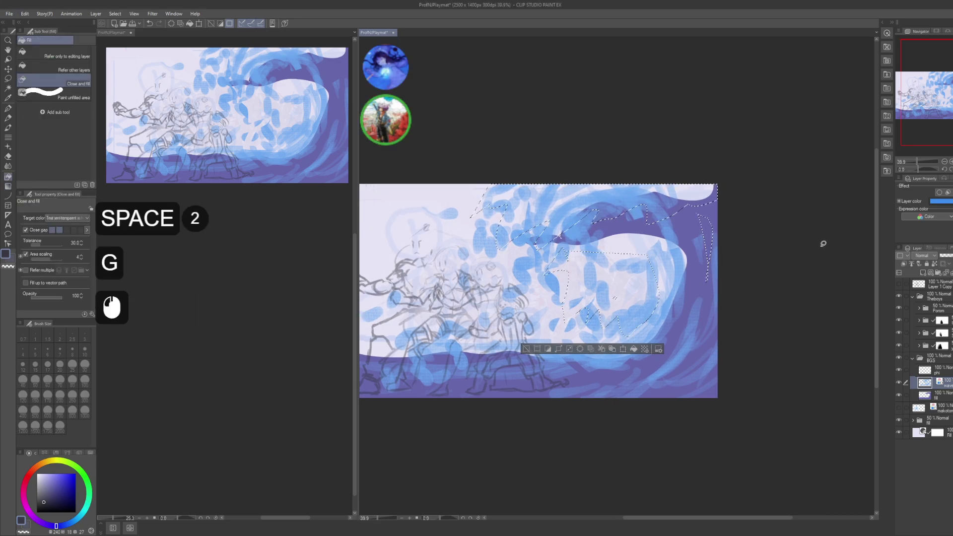
key(g)
click(823, 244)
key(ctrl+d)
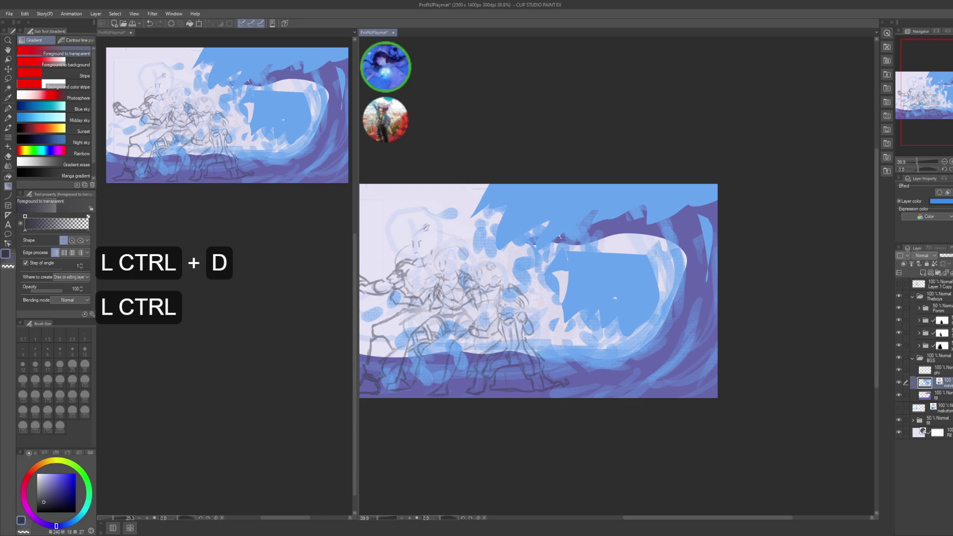
key(ctrl+z)
key(ctrl+z)
- On a different layer, fill the selected area dark navy and deselect
click(933, 370)
key(ctrl)
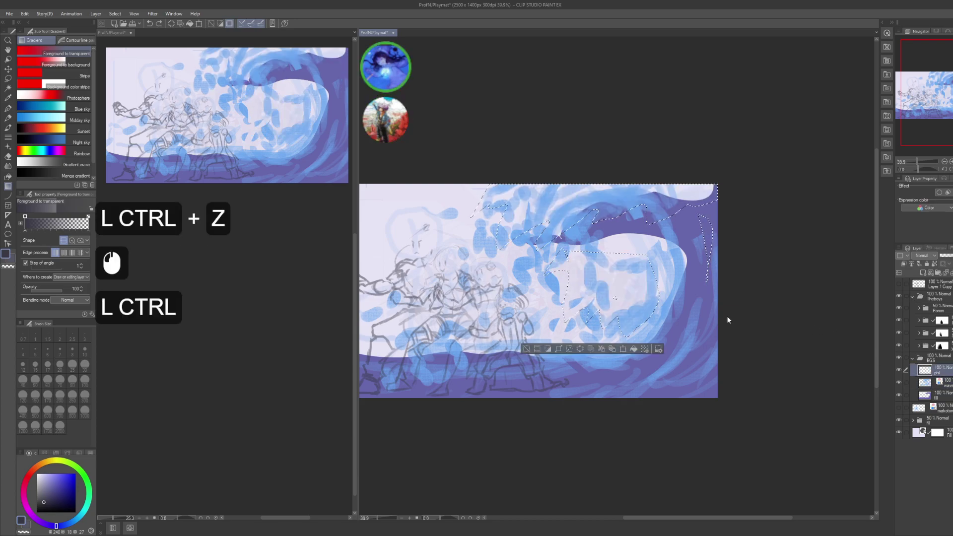
key(g)
click(773, 241)
key(g)
click(772, 241)
key(ctrl)
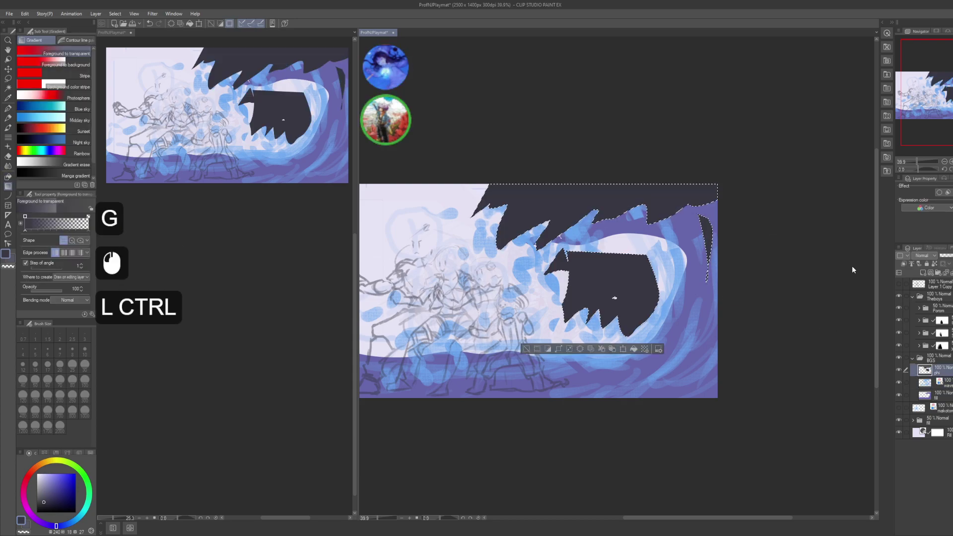
key(ctrl)
key(ctrl+d)
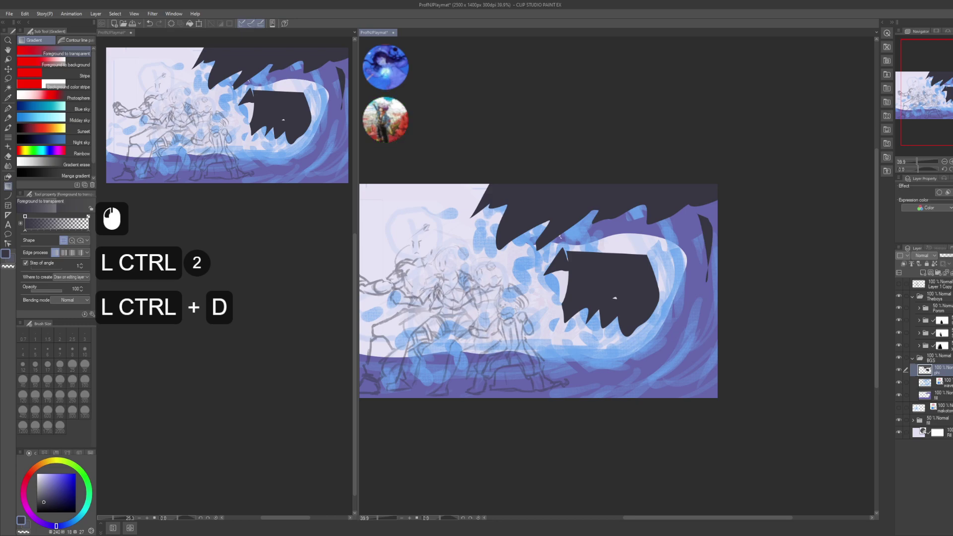
- Recolour the navy fill to purple with Hue/Saturation/Luminosity
key(alt+Tab)
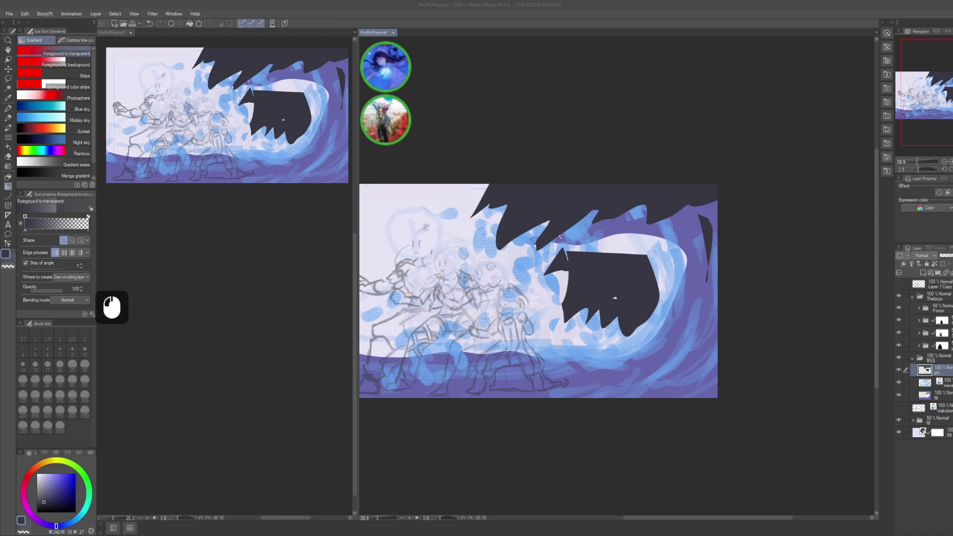
click(764, 222)
click(765, 222)
key(ctrl)
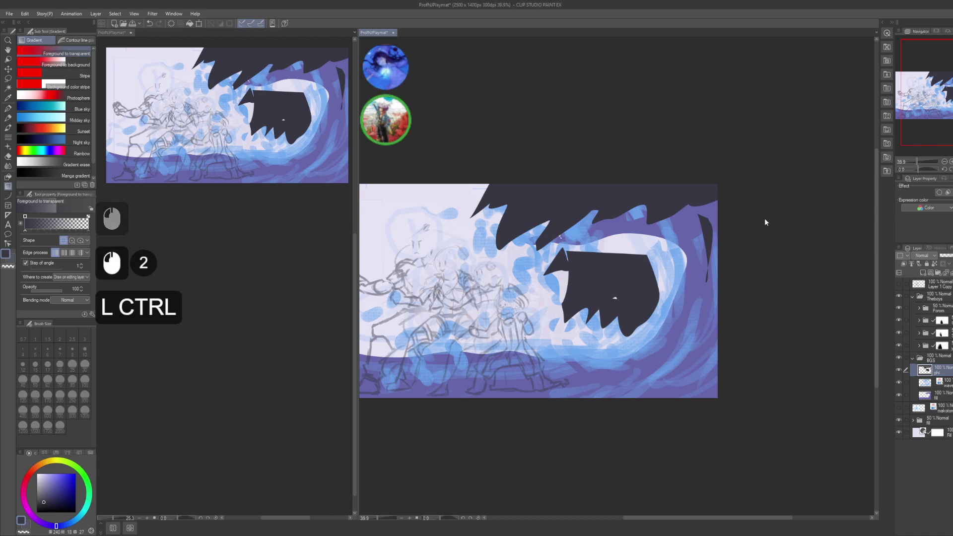
key(ctrl+u)
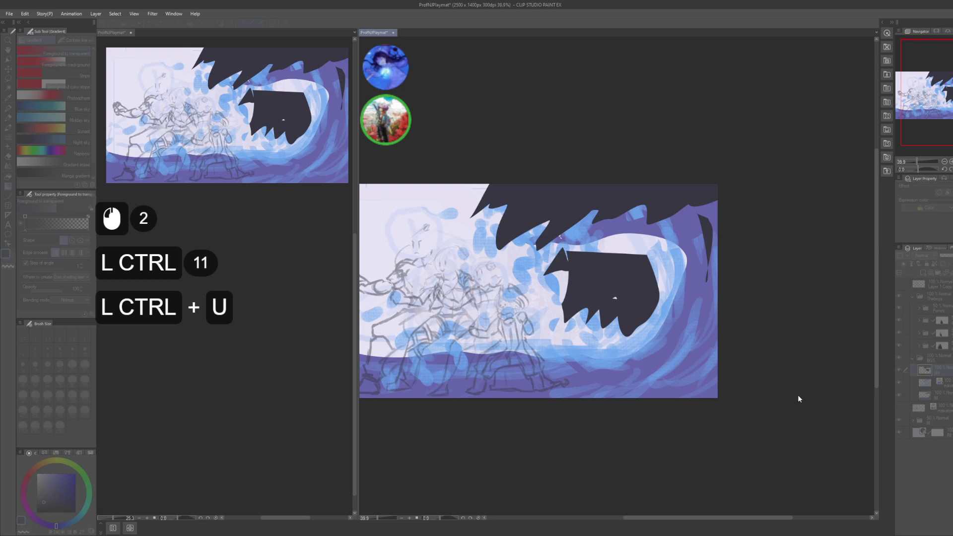
click(789, 386)
click(782, 374)
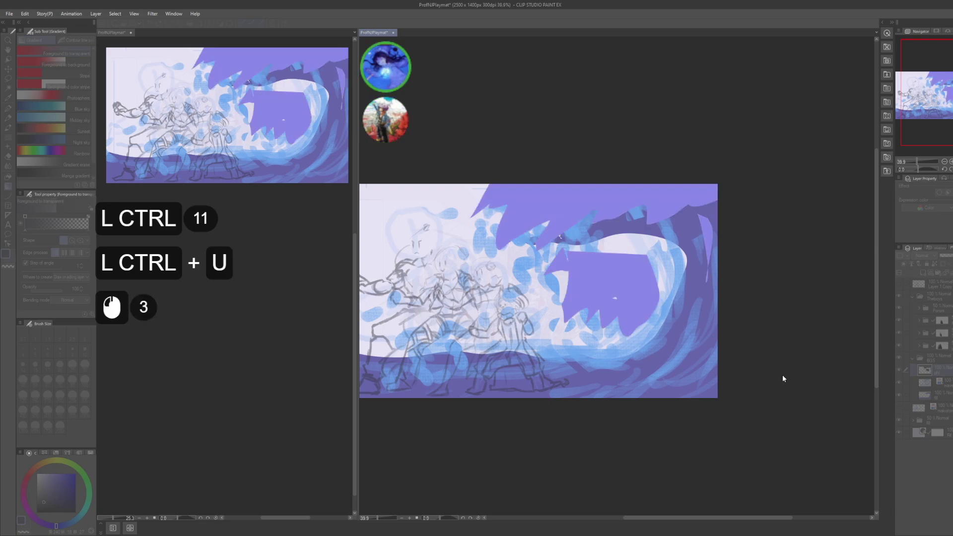
click(812, 402)
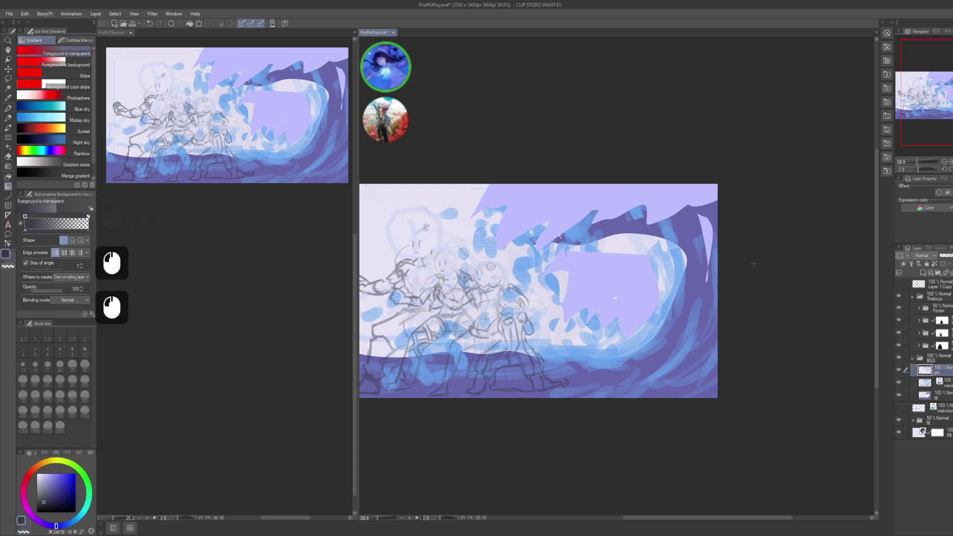
- Lighten the purple fill to a paler lavender with a second hue adjustment
drag(757, 270, 775, 285)
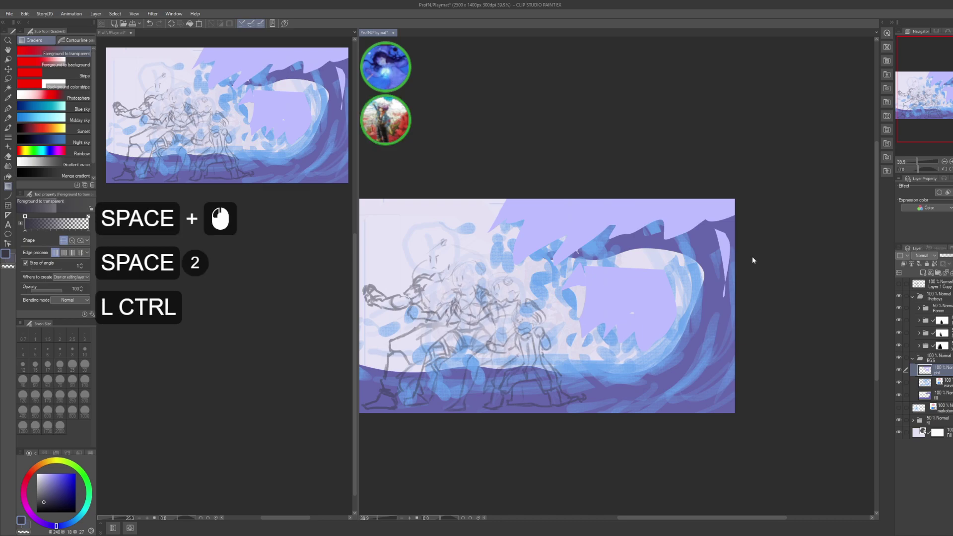
key(ctrl+u)
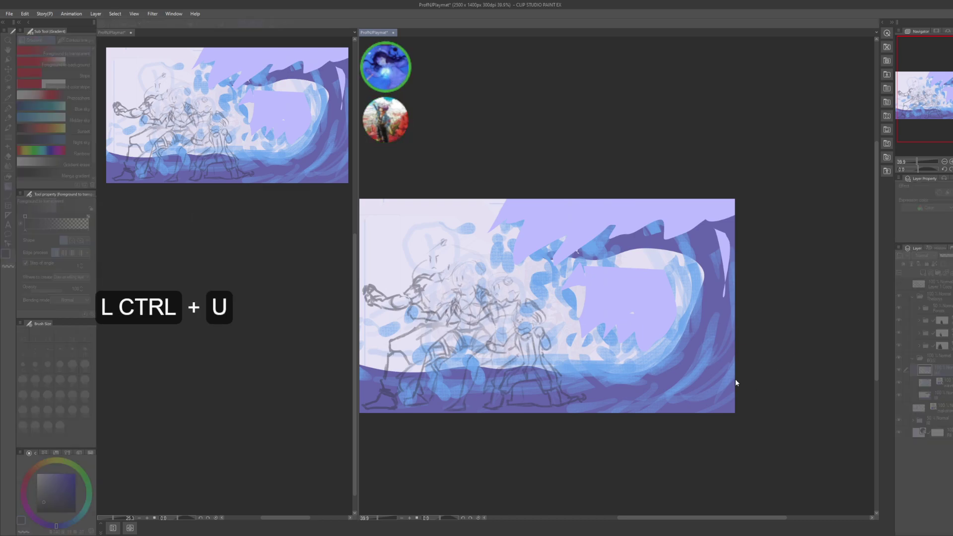
click(793, 403)
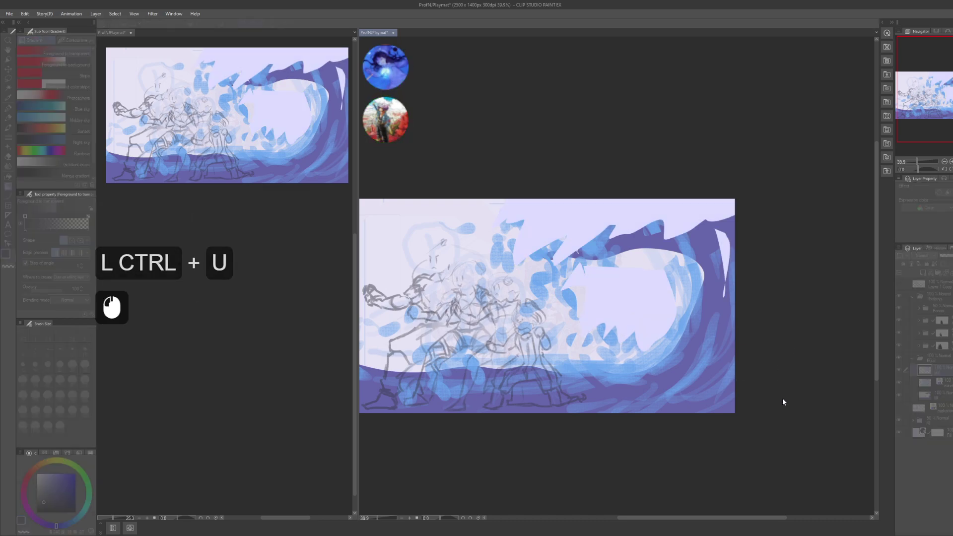
click(789, 394)
click(844, 346)
- Select the wave layer and add a new raster layer above it
drag(720, 264, 715, 272)
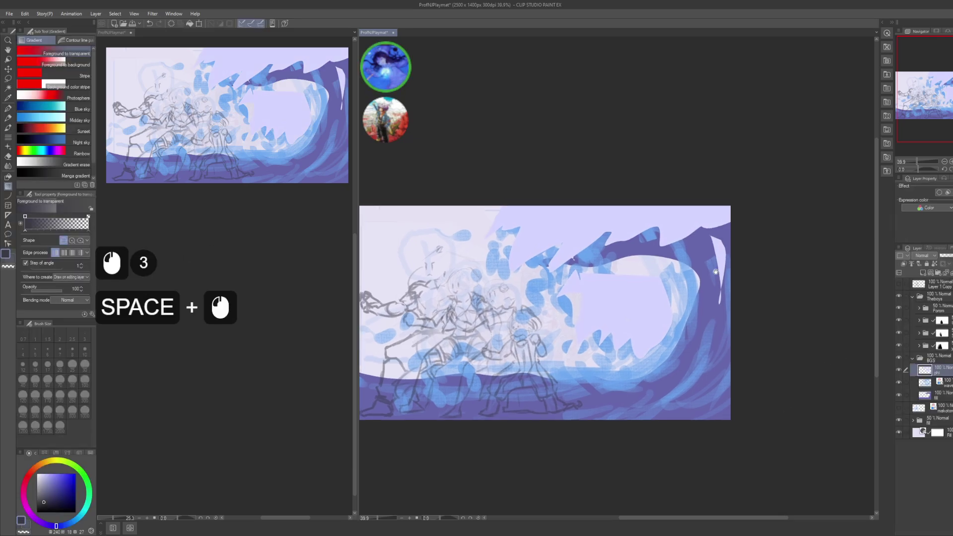
click(945, 380)
key(ctrl+shift+n)
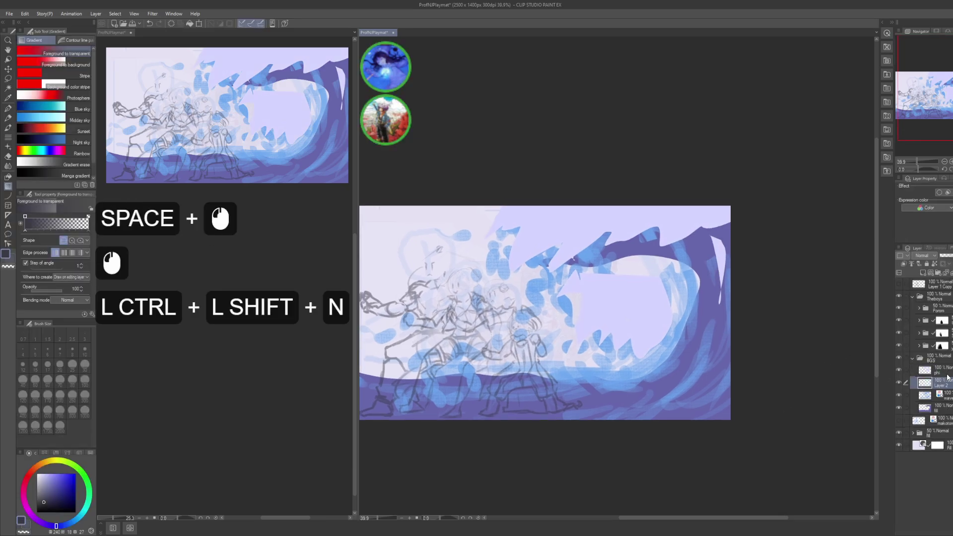
- Rename the new layer to 'bgs'
key(F2)
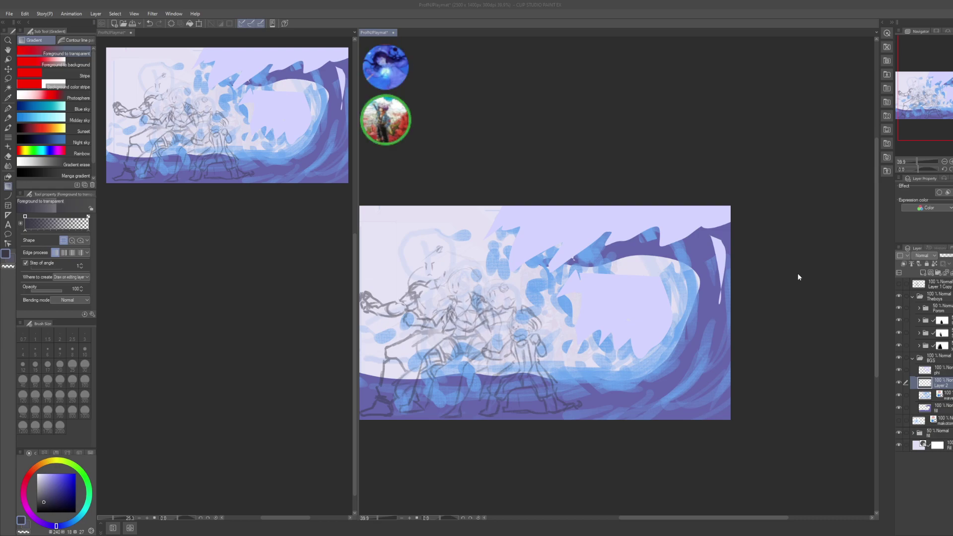
text(bgs)
key(Return)
- Lasso the wave's inner hollow behind the fighters, gradient-fill it dark, and deselect
drag(755, 323, 737, 323)
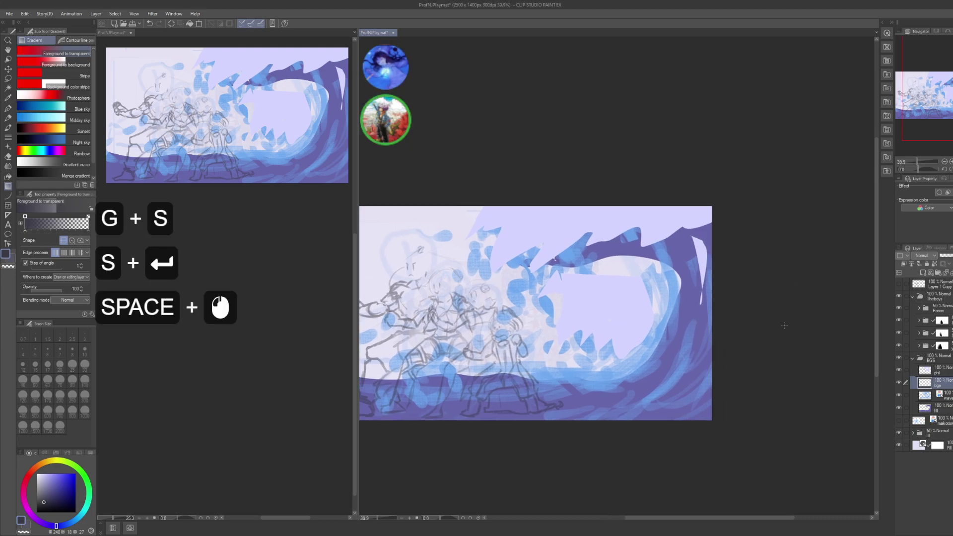
key(m)
drag(644, 321, 690, 314)
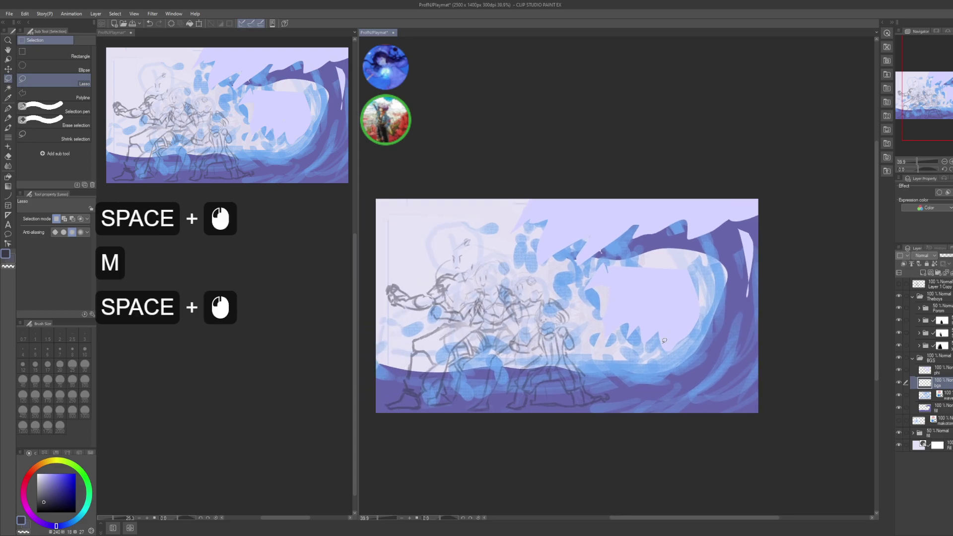
drag(576, 356, 636, 357)
mouse_move(640, 252)
mouse_down()
mouse_move(613, 264)
mouse_move(544, 258)
mouse_up()
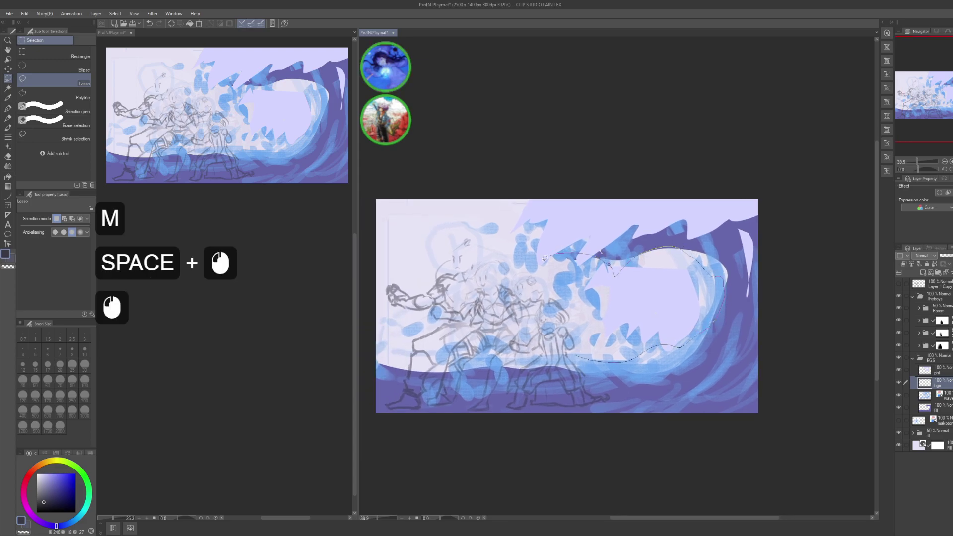
drag(584, 360, 578, 359)
drag(796, 249, 779, 268)
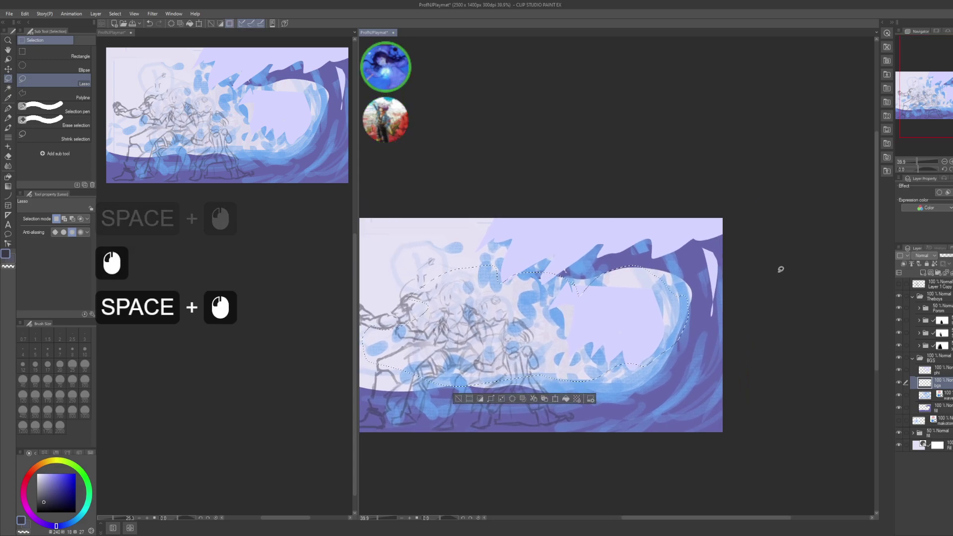
key(g)
drag(695, 233, 772, 233)
key(ctrl+d)
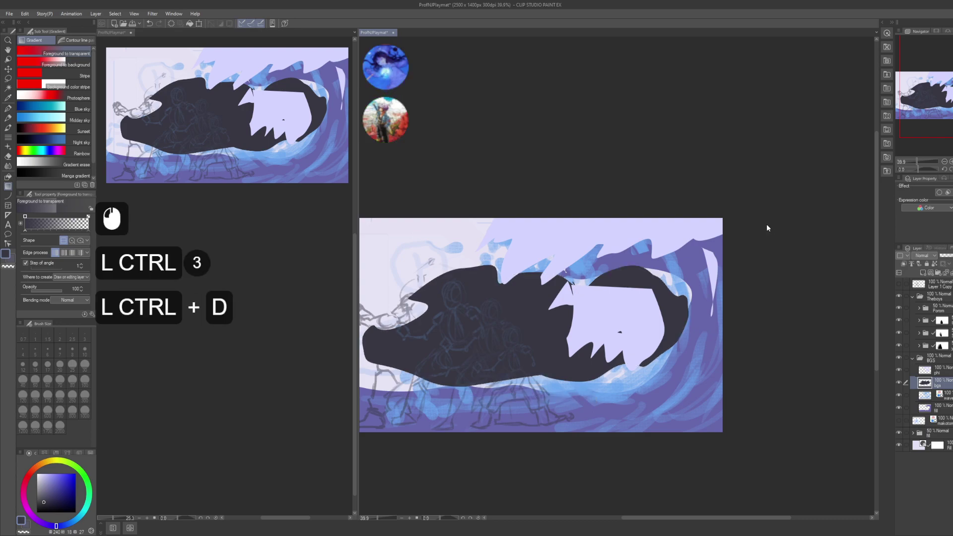
- Shift the hollow's fill to a bright light sky blue with Hue/Saturation/Luminosity
key(ctrl+u)
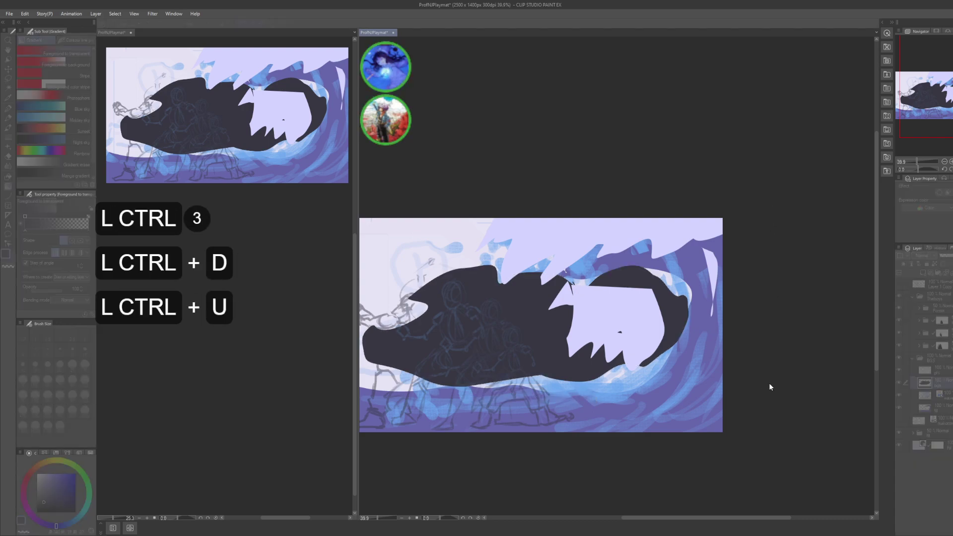
click(809, 397)
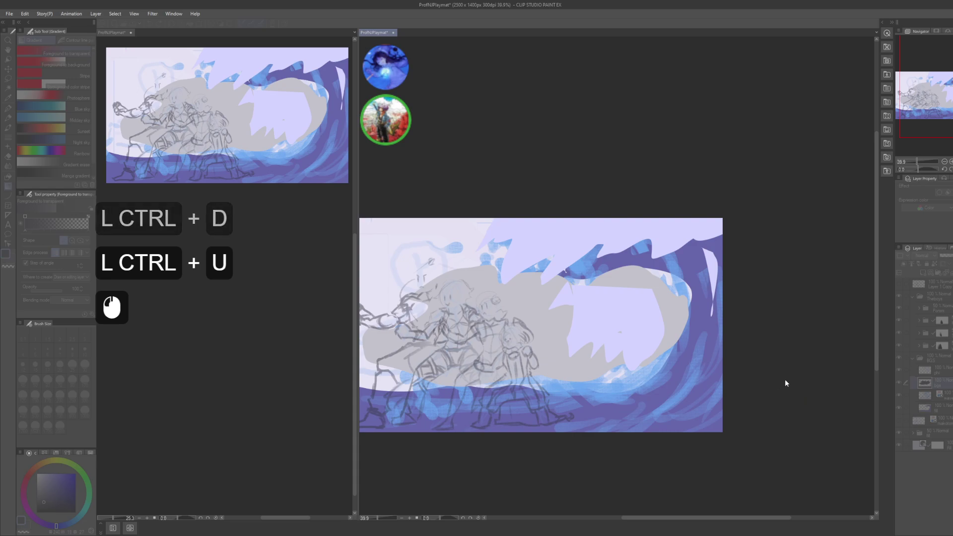
click(786, 378)
click(794, 399)
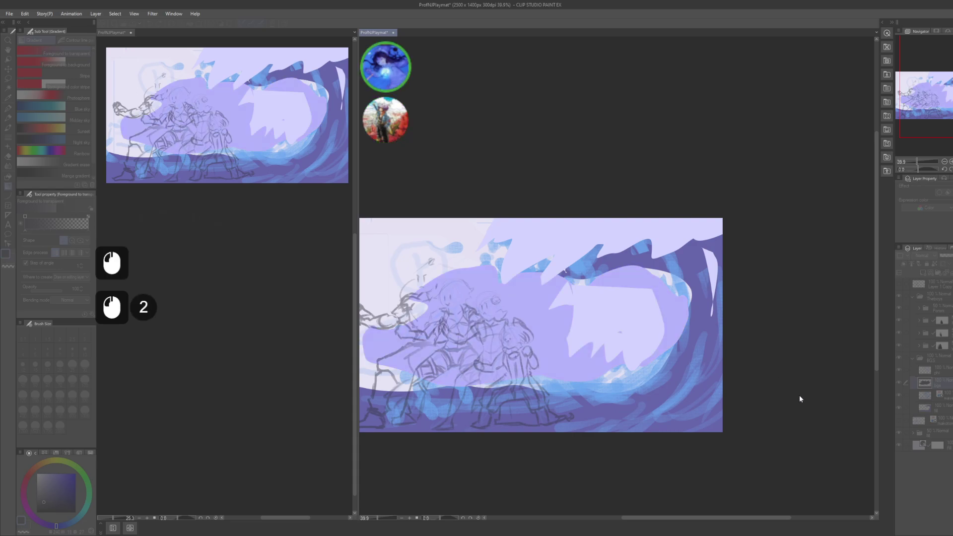
click(762, 376)
click(780, 378)
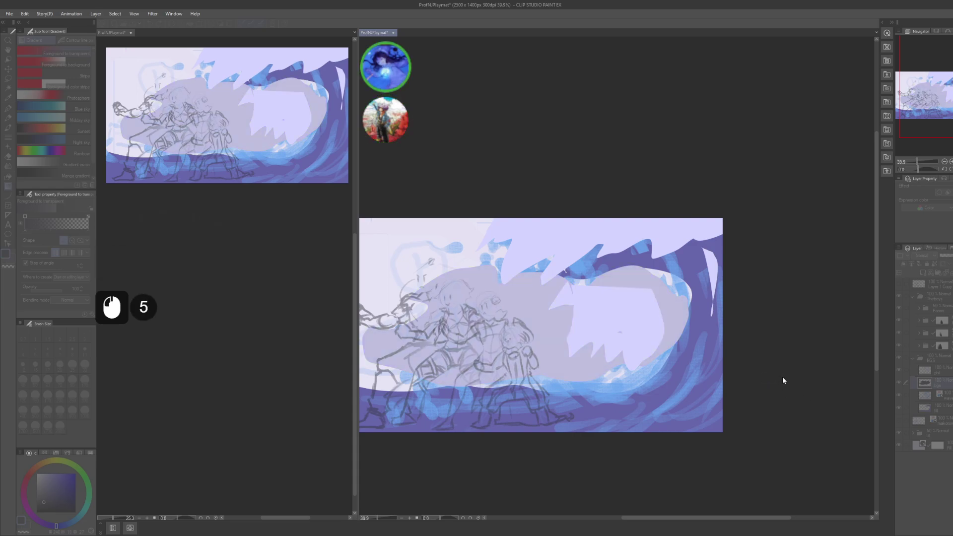
click(760, 358)
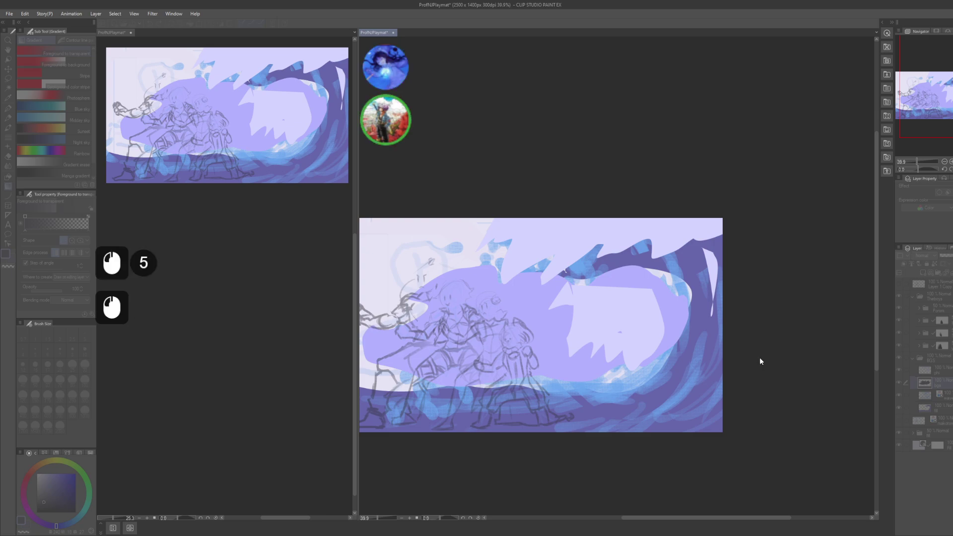
click(747, 359)
click(749, 357)
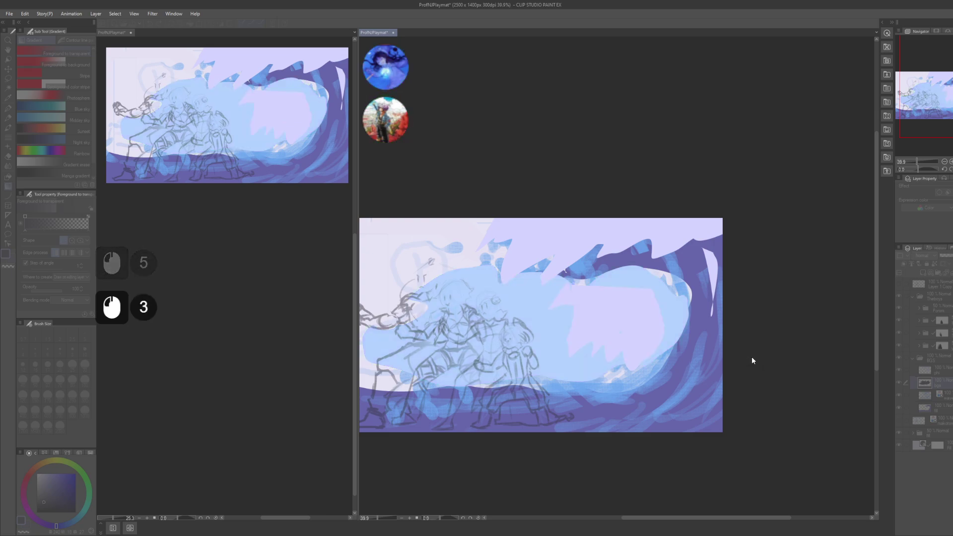
click(746, 358)
click(748, 357)
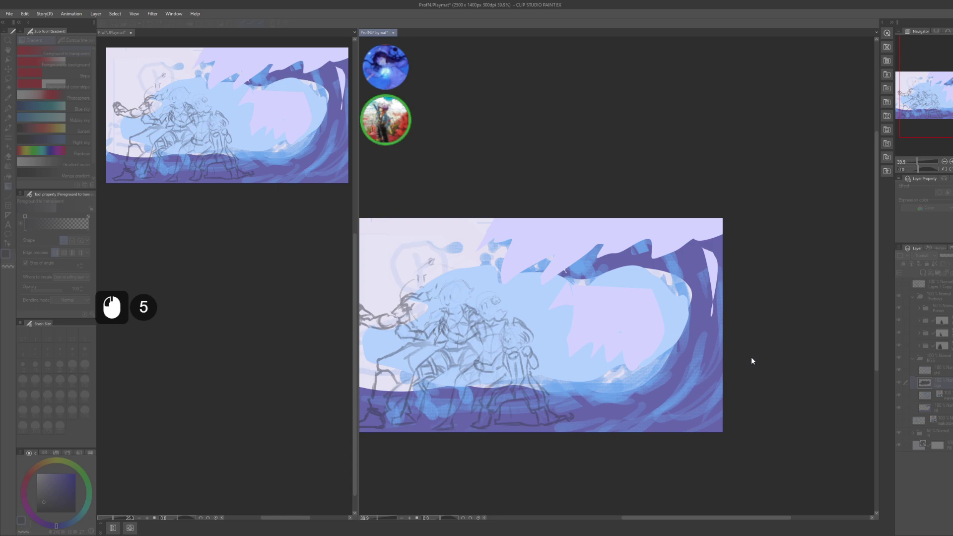
click(847, 345)
- Select the fill layer and add a new layer above it
drag(847, 345, 886, 325)
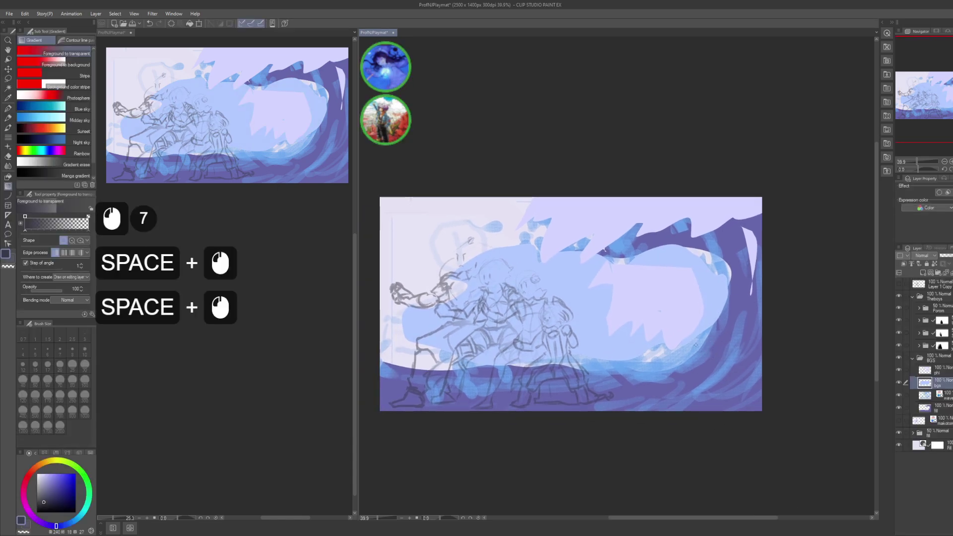
click(949, 410)
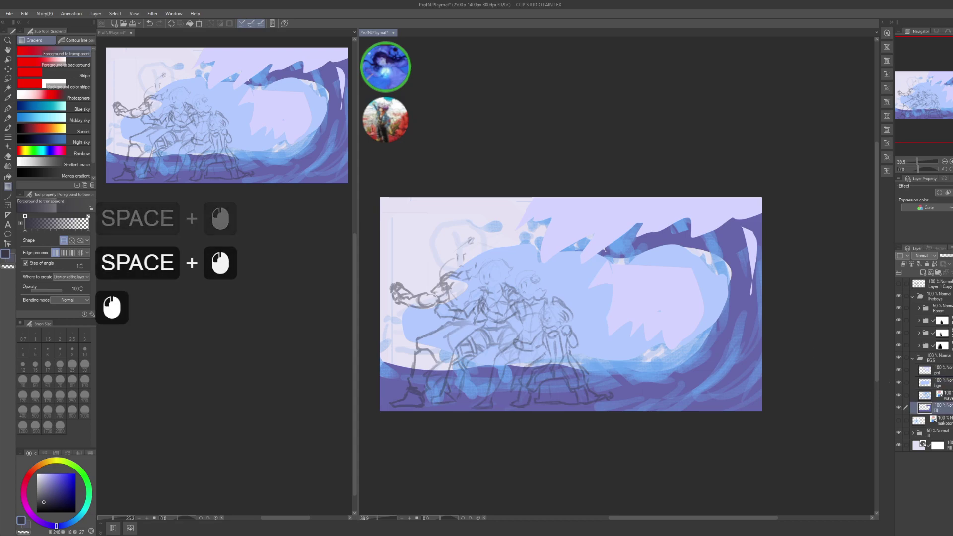
key(ctrl+shift+n)
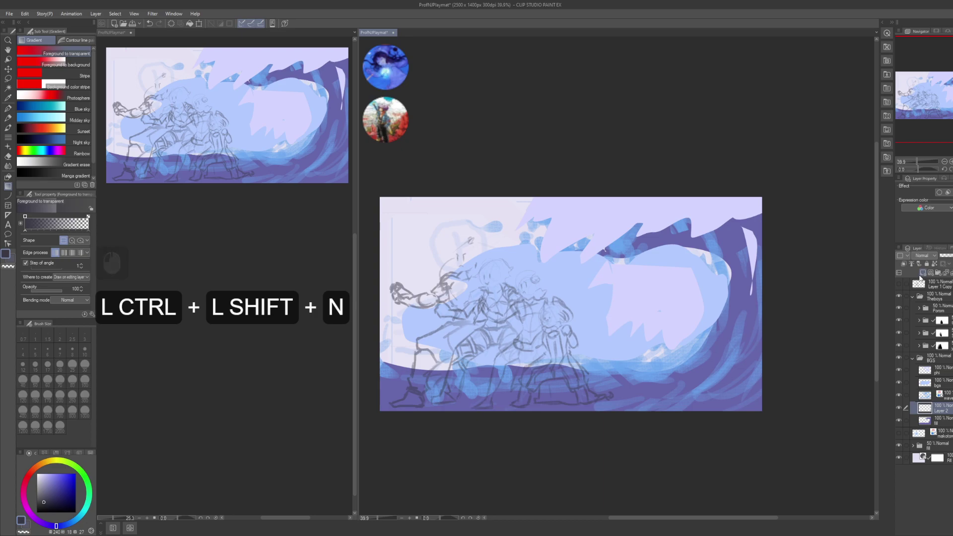
- Lasso the lower wave band along the bottom edge, gradient-fill it dark navy, and deselect
drag(683, 421, 687, 404)
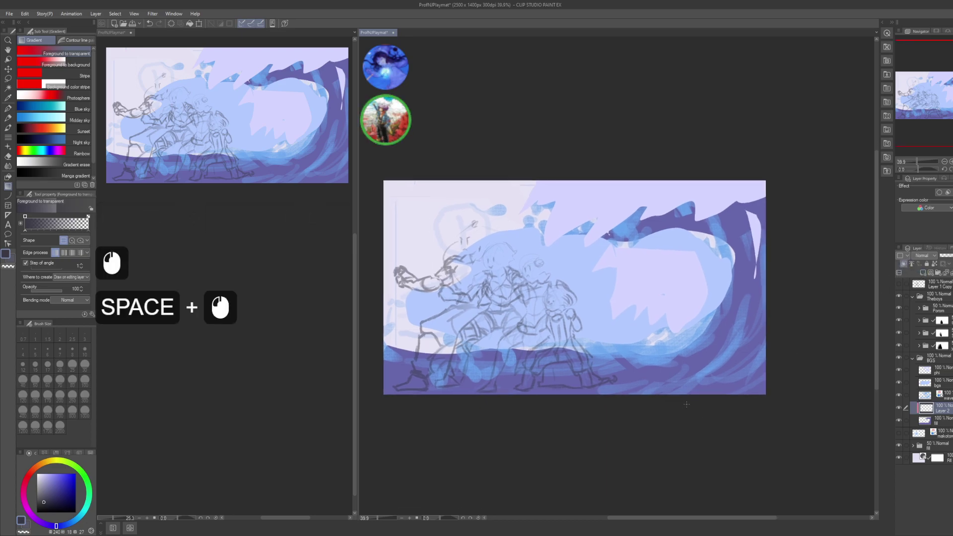
key(m)
drag(382, 395, 432, 356)
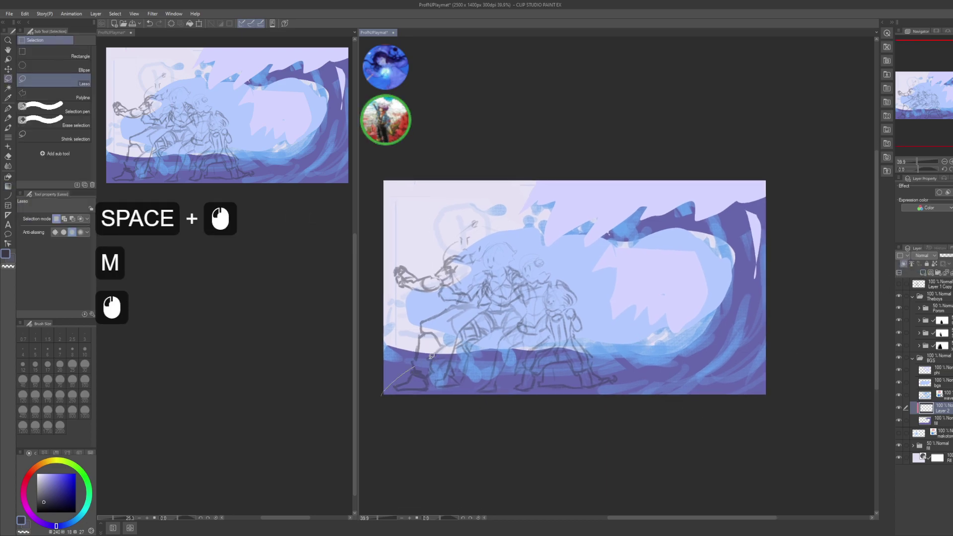
mouse_move(633, 354)
mouse_down()
mouse_move(714, 333)
mouse_move(734, 411)
mouse_move(453, 424)
mouse_up()
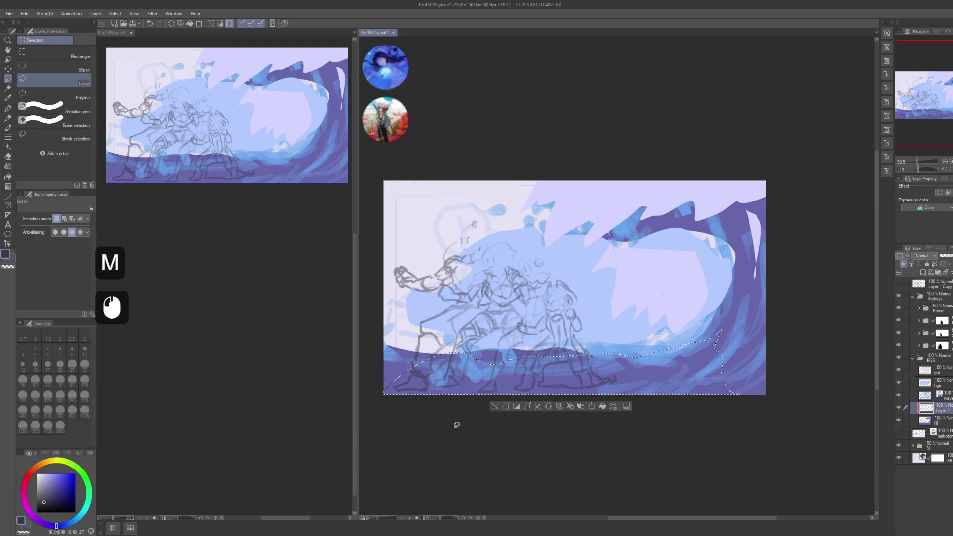
key(ctrl)
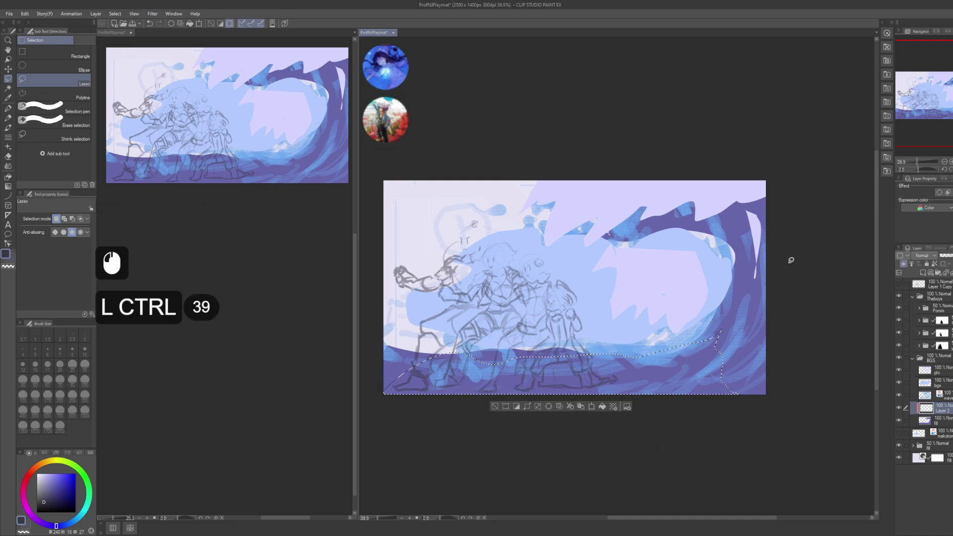
key(g)
click(839, 240)
drag(839, 240, 802, 270)
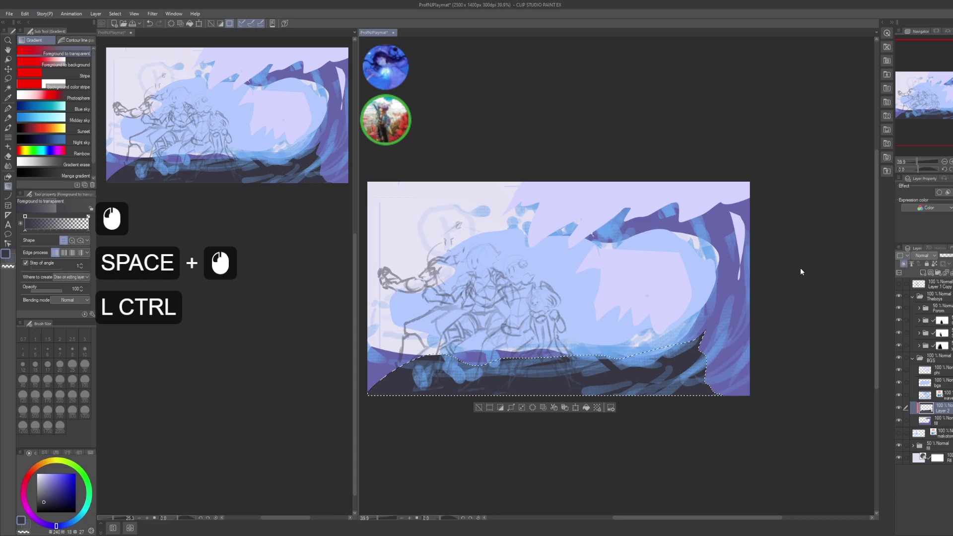
key(ctrl+d)
key(ctrl+u)
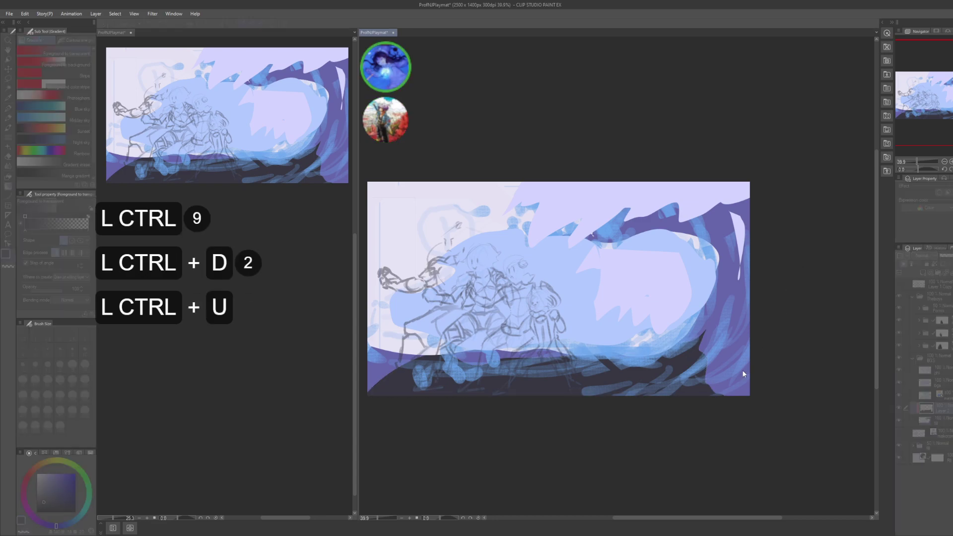
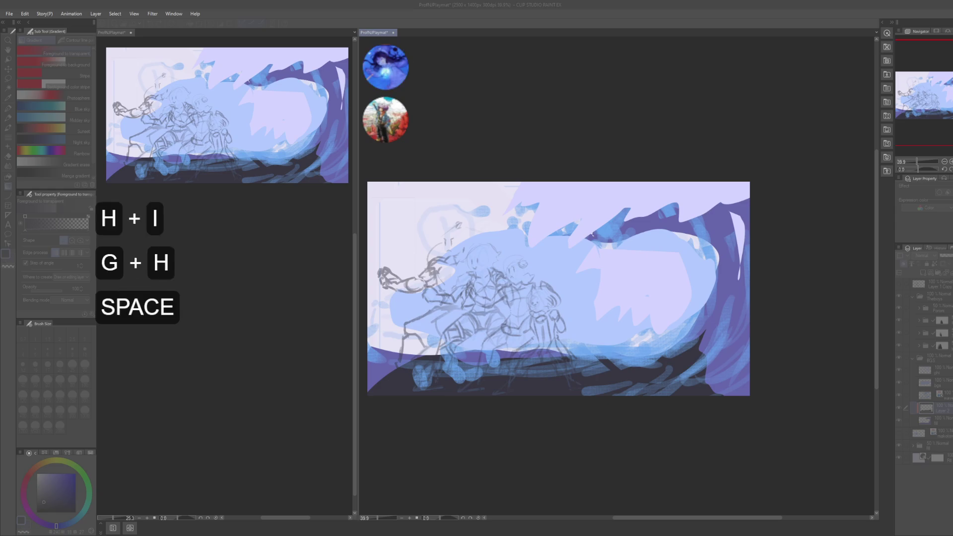
- Enter a person's name and the text 'brations' in a field, then confirm
text(brations)
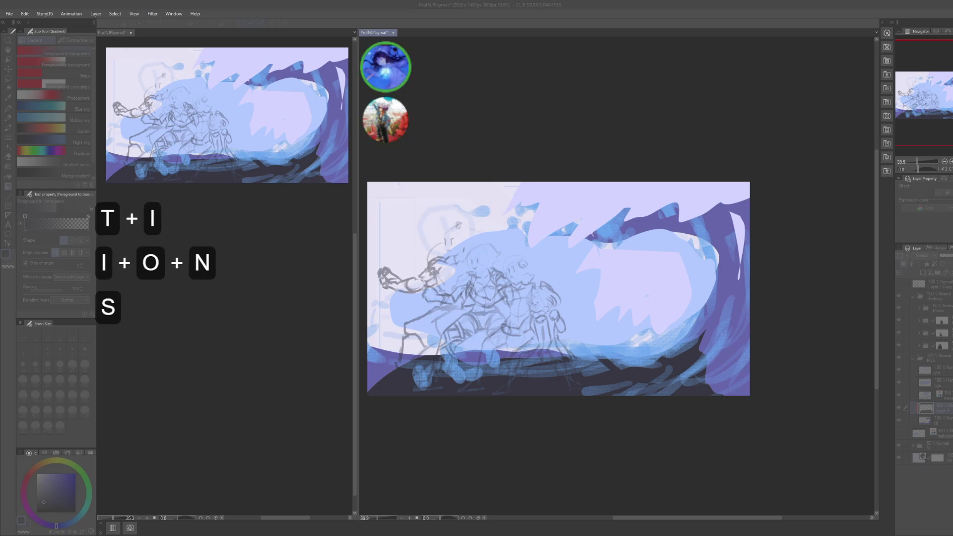
key(Return)
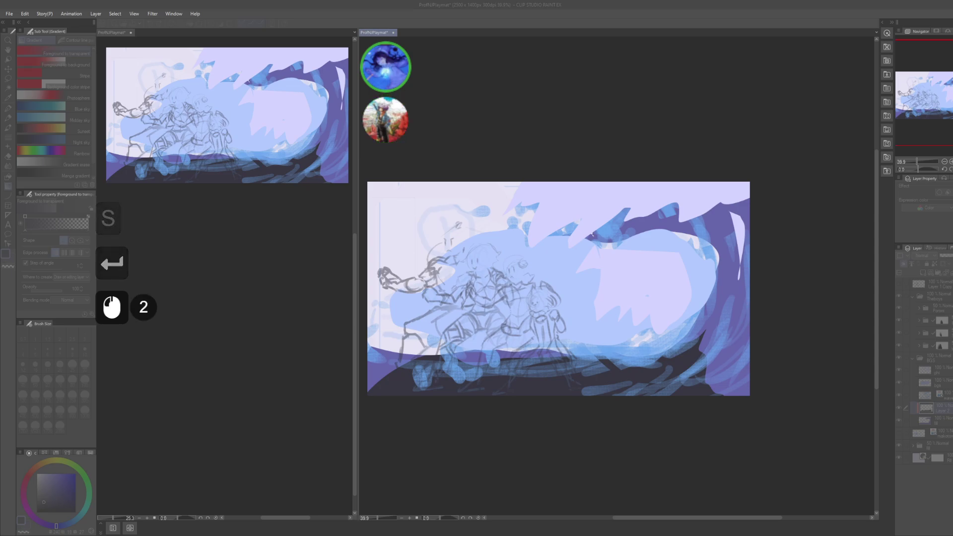
click(741, 234)
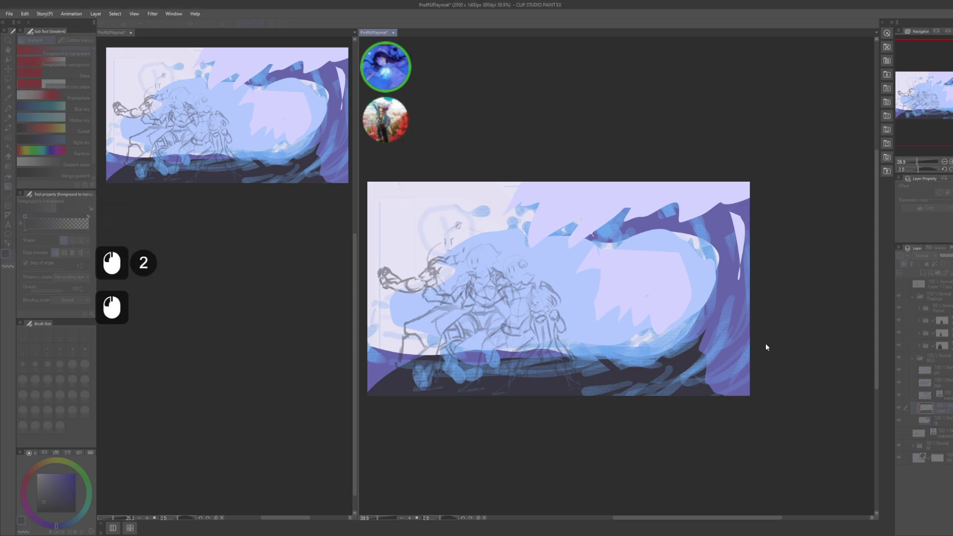
click(749, 364)
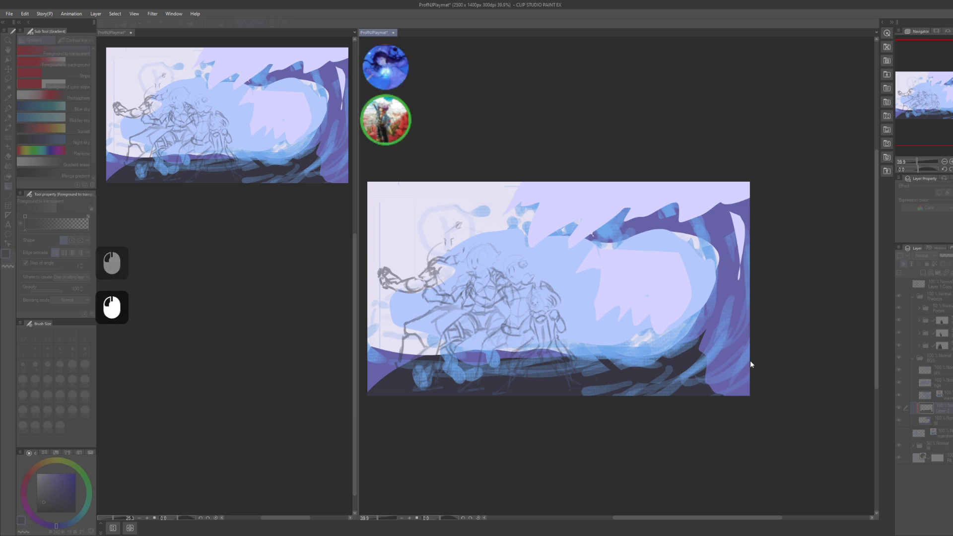
- Try a teal-green gradient across the bottom of the illustration
drag(783, 396, 793, 397)
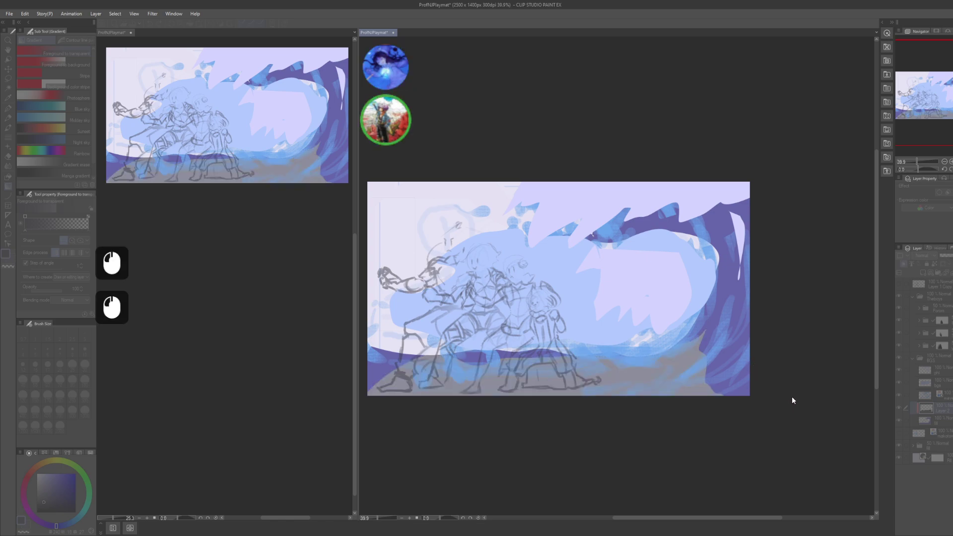
click(769, 377)
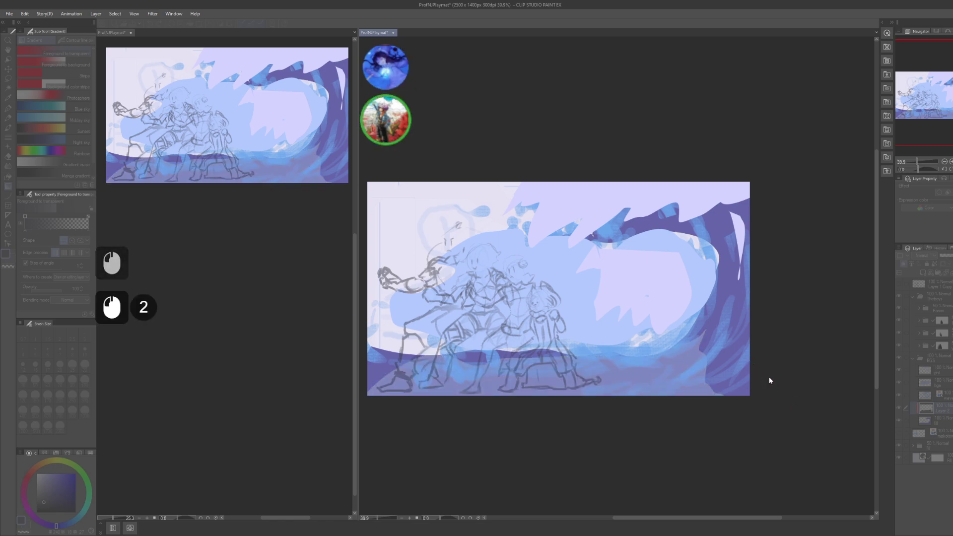
drag(742, 361, 740, 357)
click(739, 358)
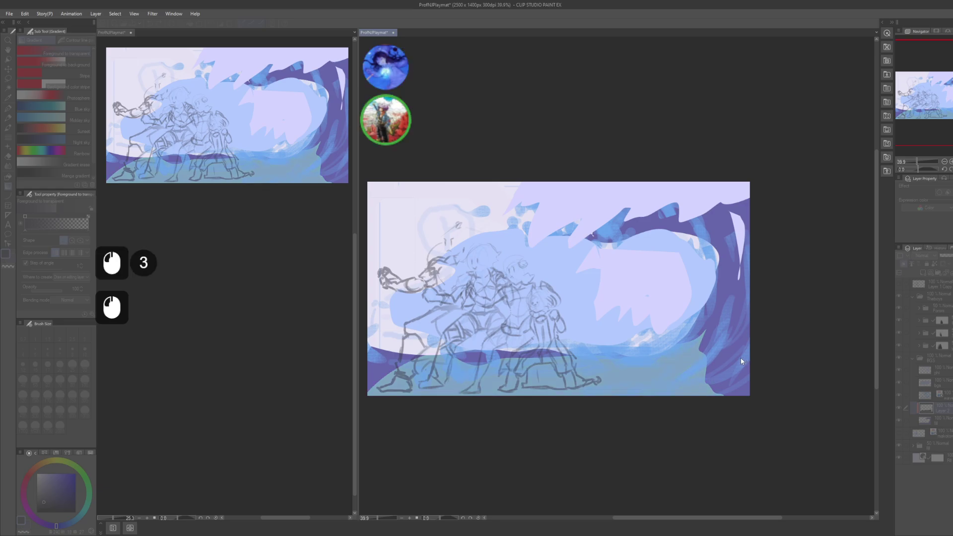
click(738, 357)
click(805, 399)
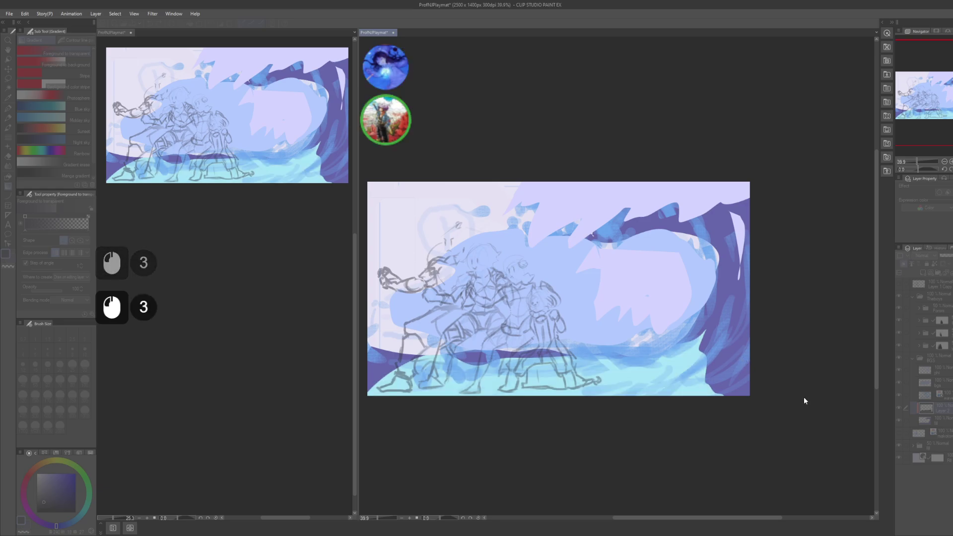
click(794, 400)
click(836, 346)
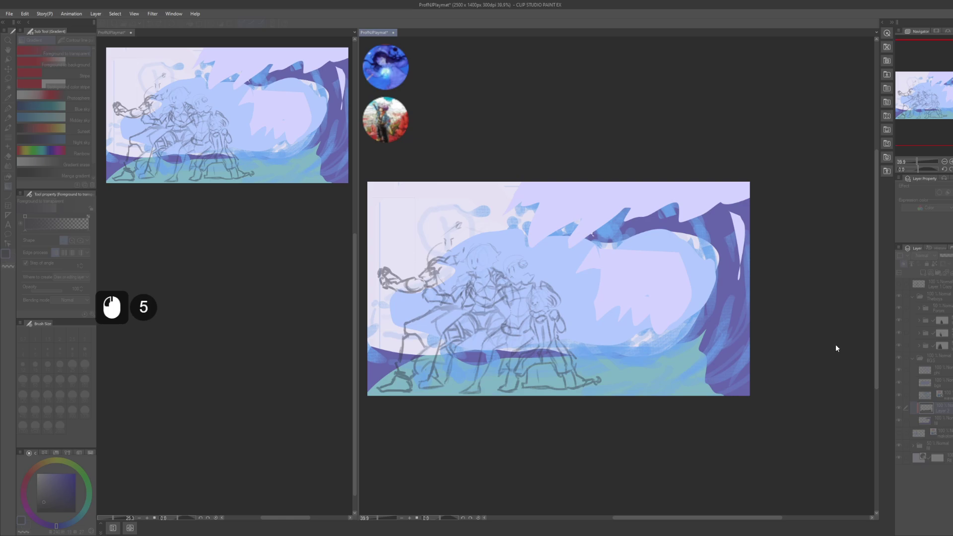
- Lasso-erase the bottom-left gradient, then clear the gradient from the whole canvas
drag(783, 359, 775, 341)
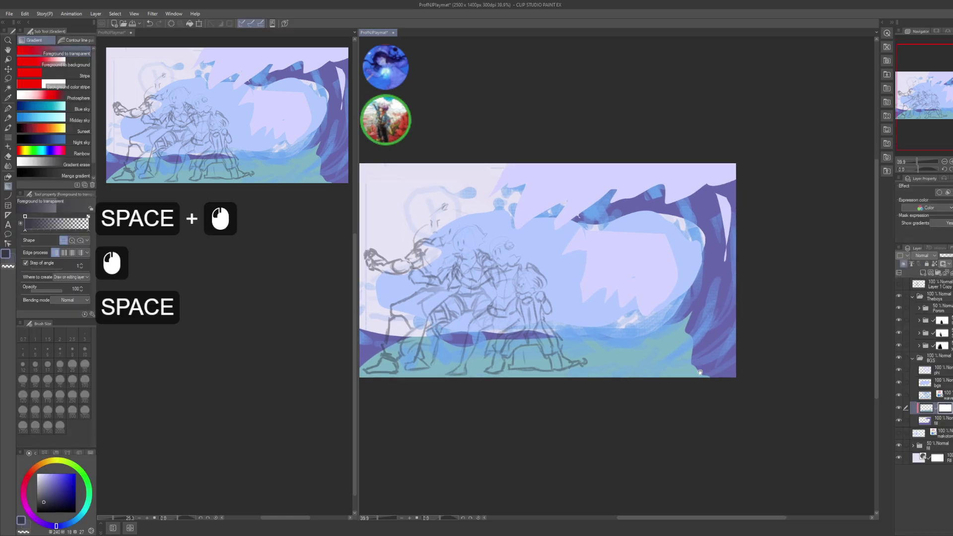
mouse_move(383, 310)
mouse_down()
mouse_move(419, 311)
mouse_move(395, 313)
mouse_up()
key(m)
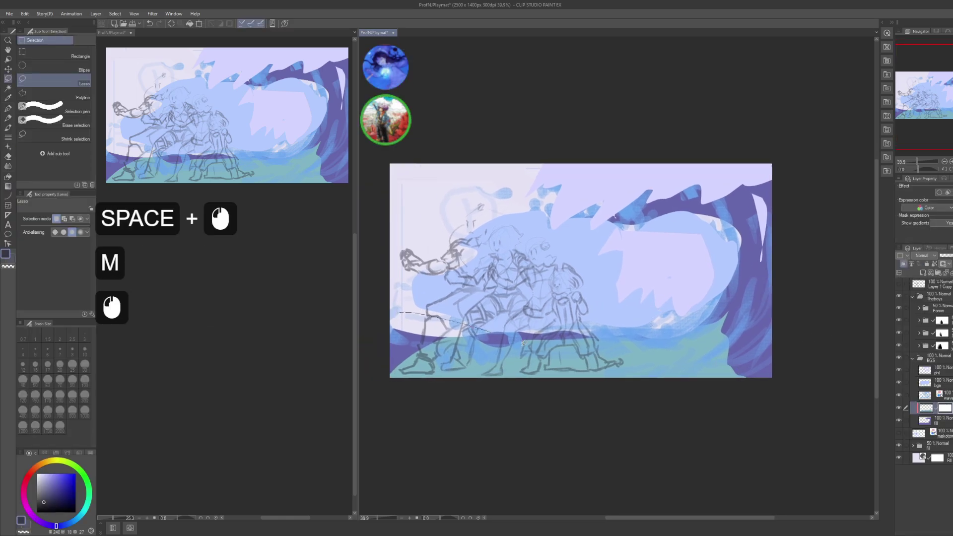
key(Delete)
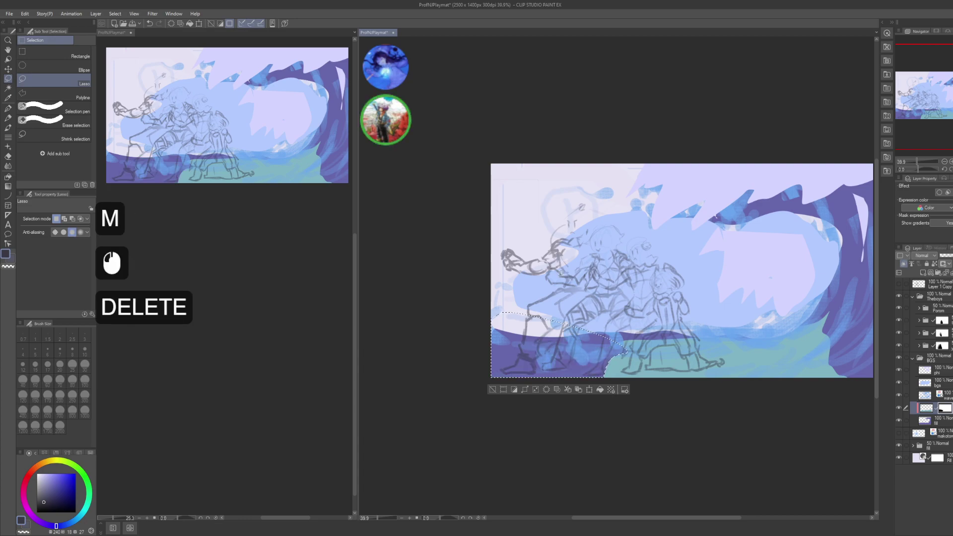
key(ctrl+d)
key(ctrl+a)
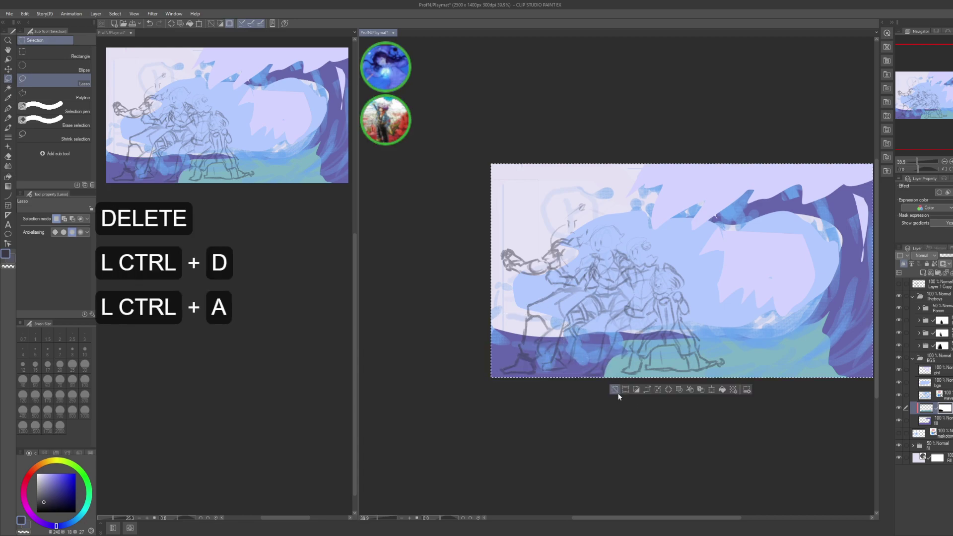
key(Delete)
key(ctrl+d)
- Redraw two teal gradients along the canvas bottom and deselect
key(g)
drag(741, 394, 638, 393)
drag(445, 355, 820, 336)
drag(496, 357, 804, 389)
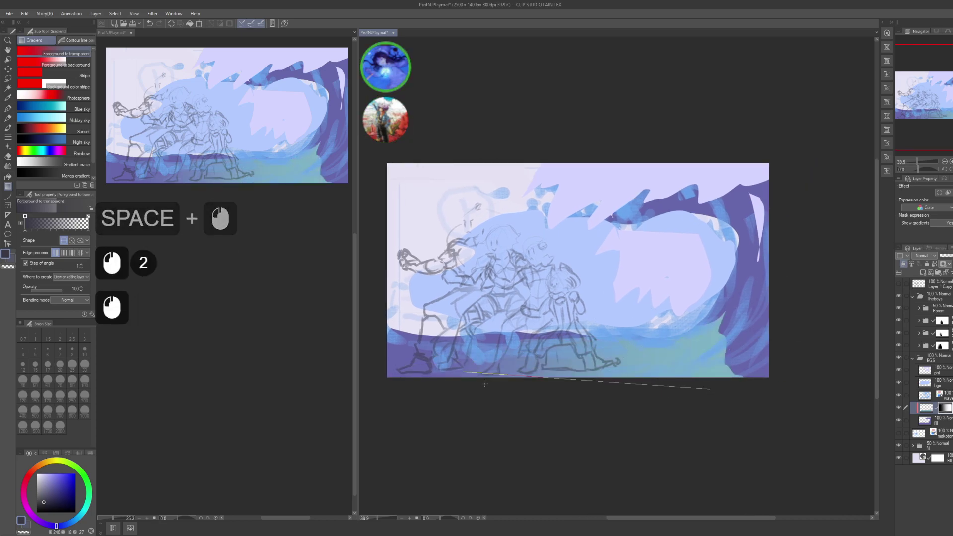
key(ctrl+d)
- Sample light teal for the inking pen and undo a stray stroke on the crest
key(p)
key(space)
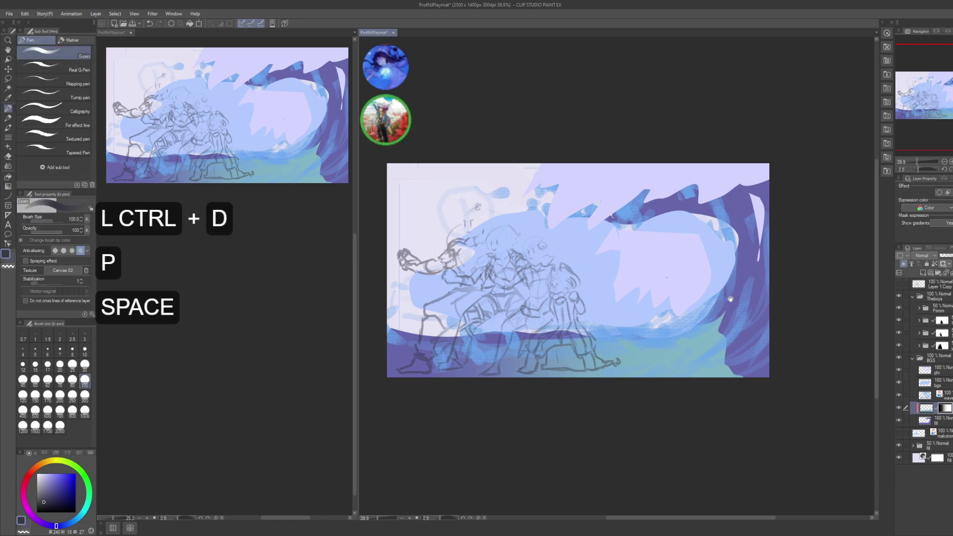
drag(756, 271, 739, 304)
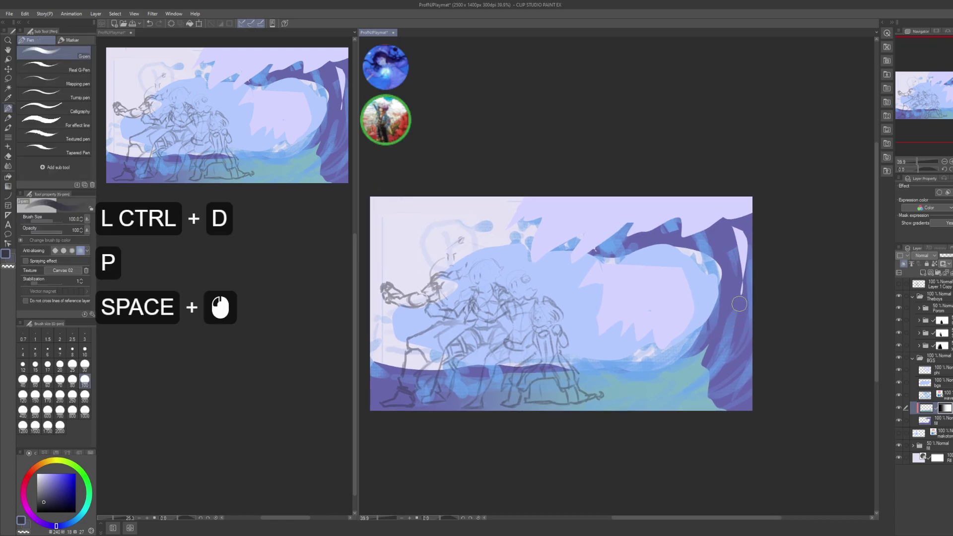
alt+click(693, 370)
drag(729, 272, 734, 284)
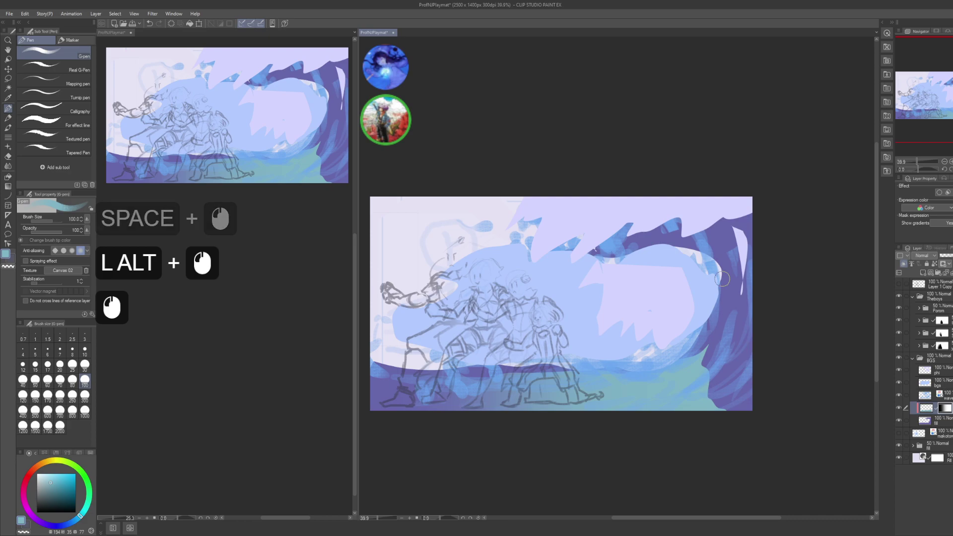
key(ctrl+z)
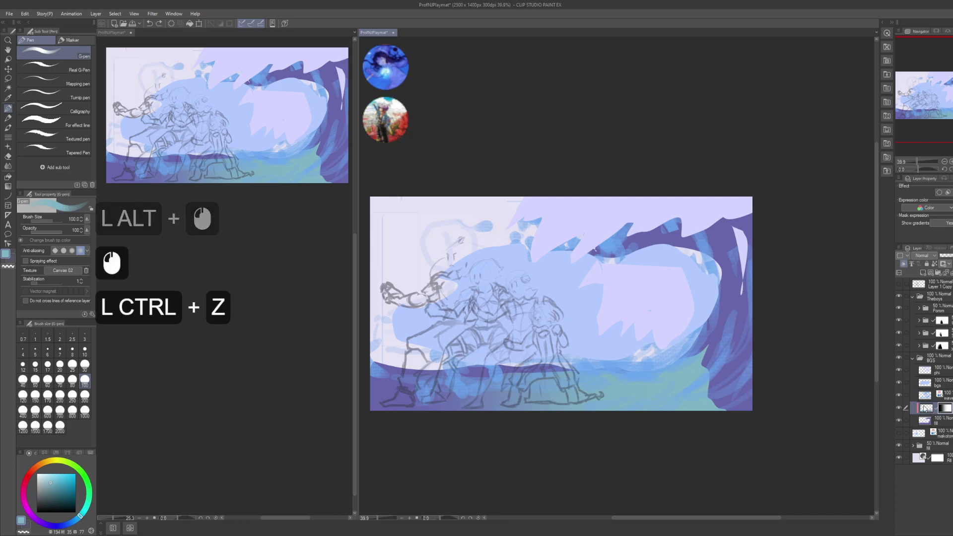
click(926, 408)
- Paint vertical teal strokes along the wave's right edge
mouse_move(708, 240)
mouse_down()
mouse_move(723, 295)
mouse_move(718, 259)
mouse_move(713, 309)
mouse_move(728, 337)
mouse_move(727, 278)
mouse_up()
key(ctrl+z)
drag(718, 248, 722, 337)
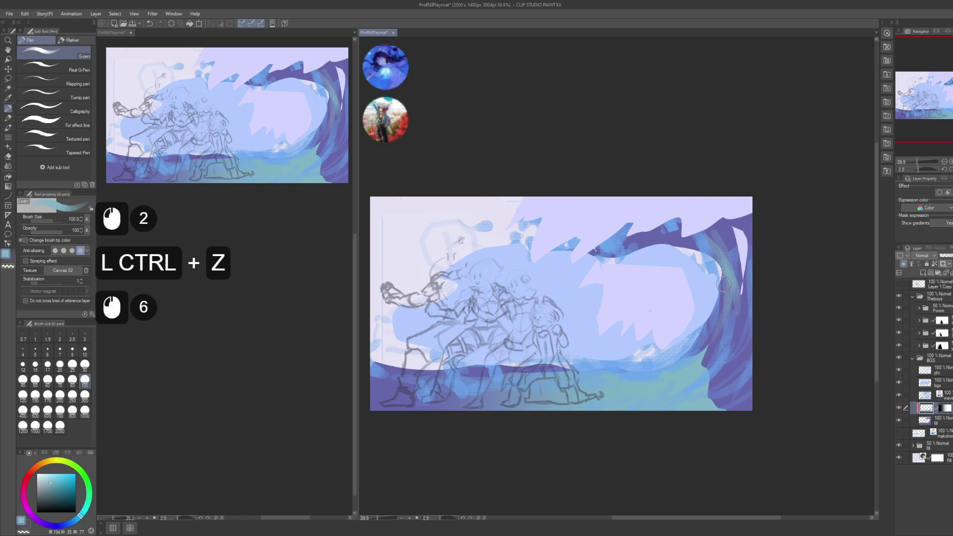
drag(719, 278, 726, 322)
mouse_move(737, 273)
mouse_down()
mouse_move(749, 291)
mouse_move(742, 330)
mouse_up()
drag(737, 278, 743, 345)
drag(740, 288, 747, 338)
drag(742, 285, 749, 343)
drag(745, 288, 752, 333)
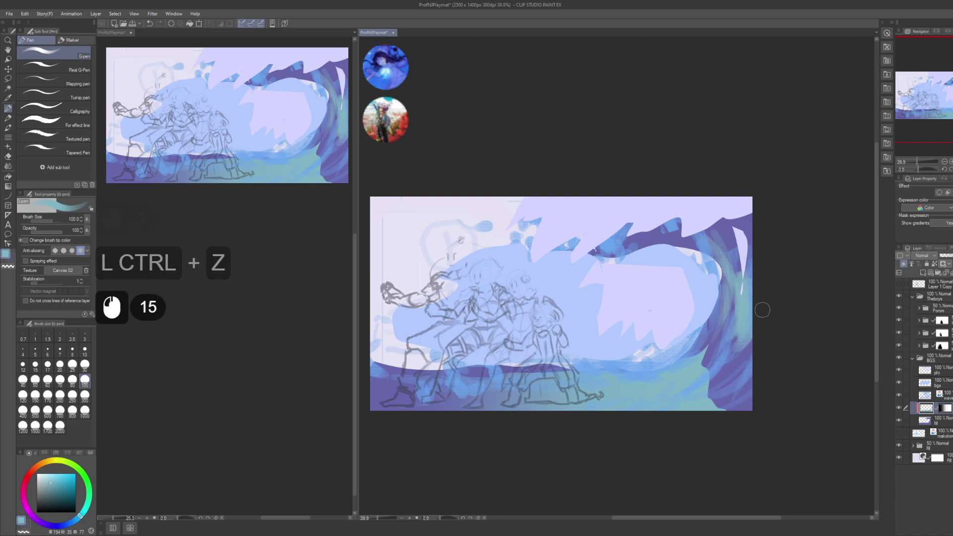
- Erase teal back on the lower right and add short dark strokes there
key(c)
drag(660, 385, 705, 370)
mouse_move(665, 382)
mouse_down()
mouse_move(702, 372)
mouse_move(719, 343)
mouse_up()
mouse_move(707, 348)
mouse_down()
mouse_move(680, 374)
mouse_move(725, 378)
mouse_move(695, 393)
mouse_up()
mouse_move(693, 389)
mouse_down()
mouse_move(725, 378)
mouse_move(707, 370)
mouse_move(676, 403)
mouse_up()
drag(676, 401, 709, 397)
drag(695, 408, 717, 405)
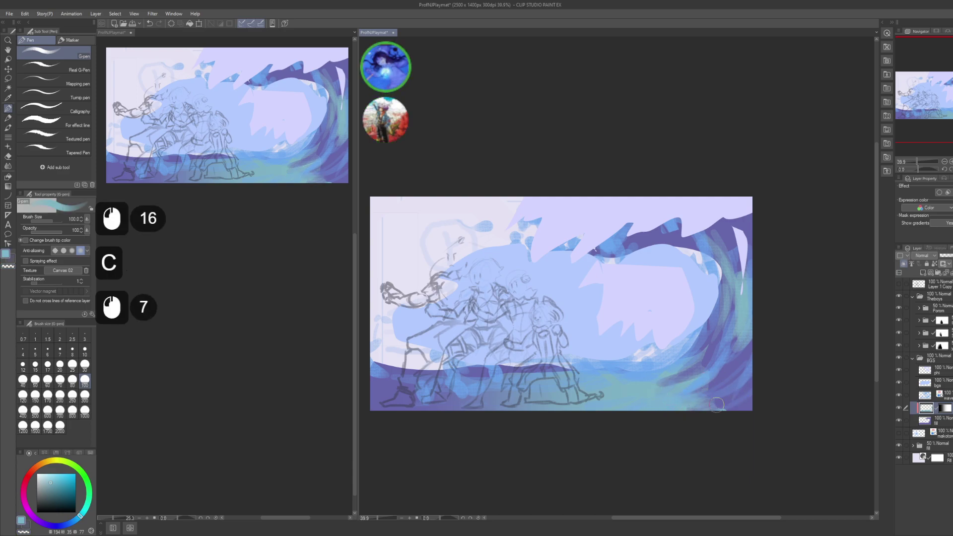
- Dab paint along the wave's bottom, then switch to editing the layer mask
click(677, 363)
key(c)
click(481, 377)
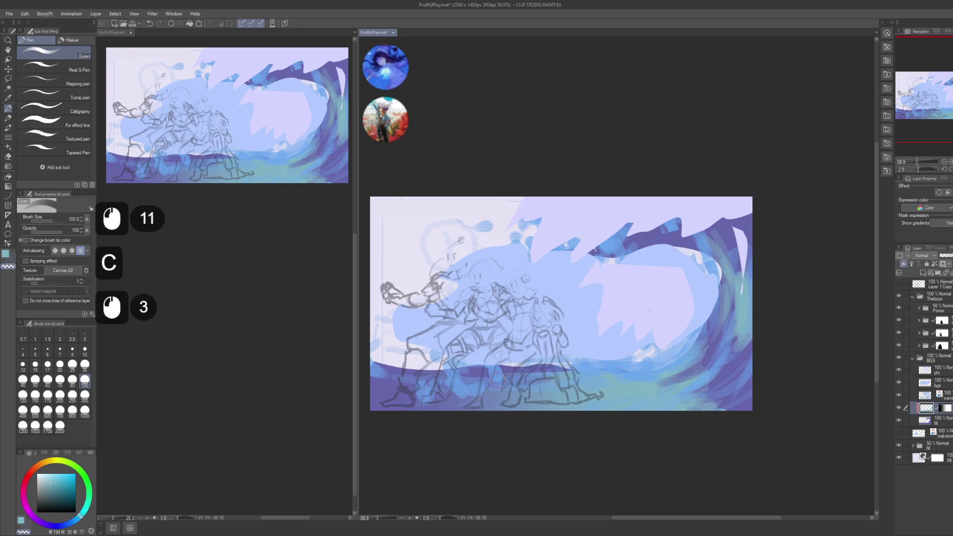
key(c)
click(492, 376)
click(442, 371)
click(446, 405)
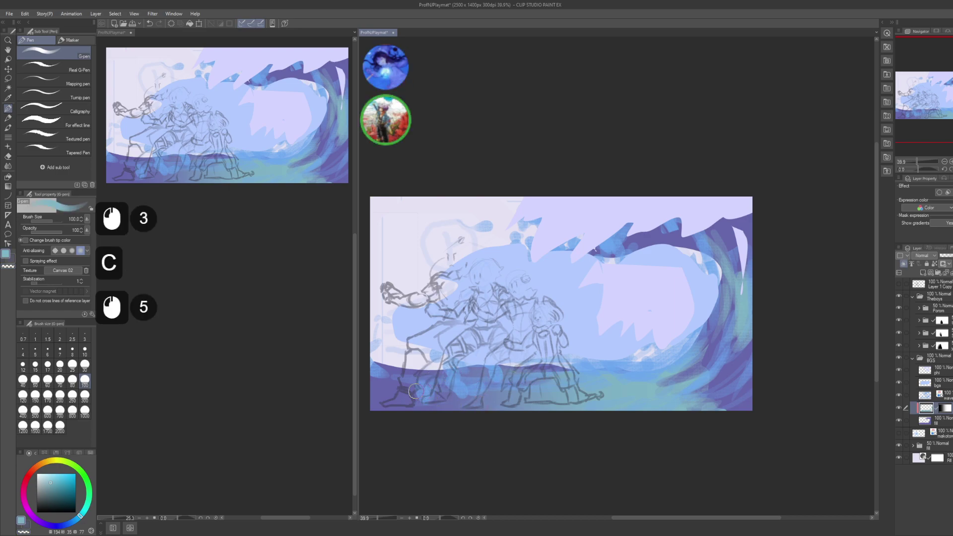
double_click(445, 395)
click(481, 401)
click(939, 409)
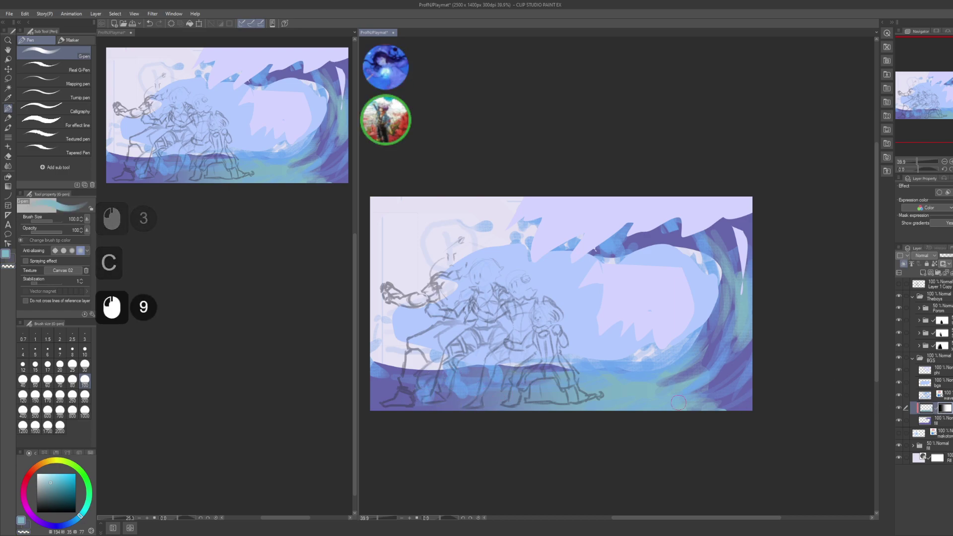
- Paint light strokes and dabs along the wave's bottom edge
mouse_move(479, 397)
mouse_down()
mouse_move(424, 398)
mouse_move(514, 396)
mouse_move(445, 401)
mouse_up()
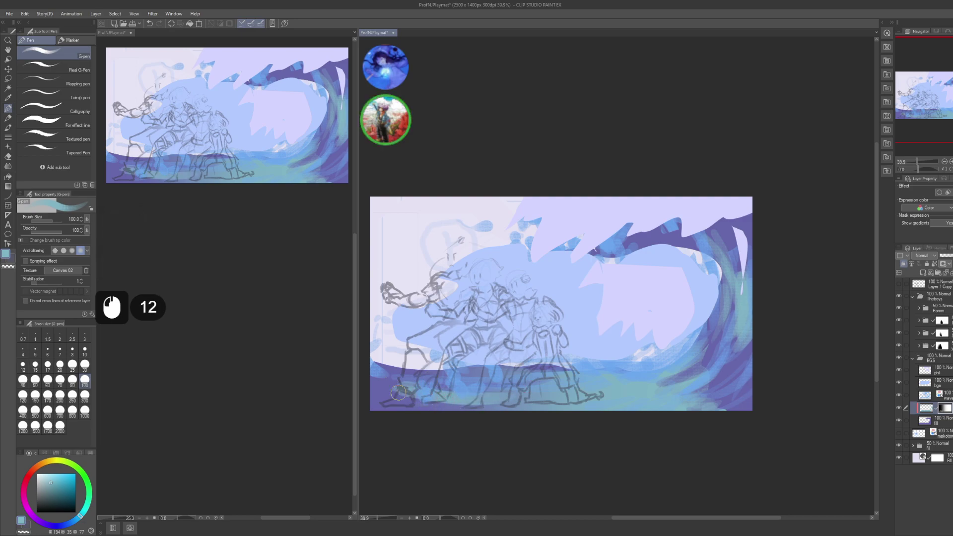
drag(400, 377, 447, 377)
drag(420, 373, 439, 372)
key(c)
click(411, 373)
click(408, 382)
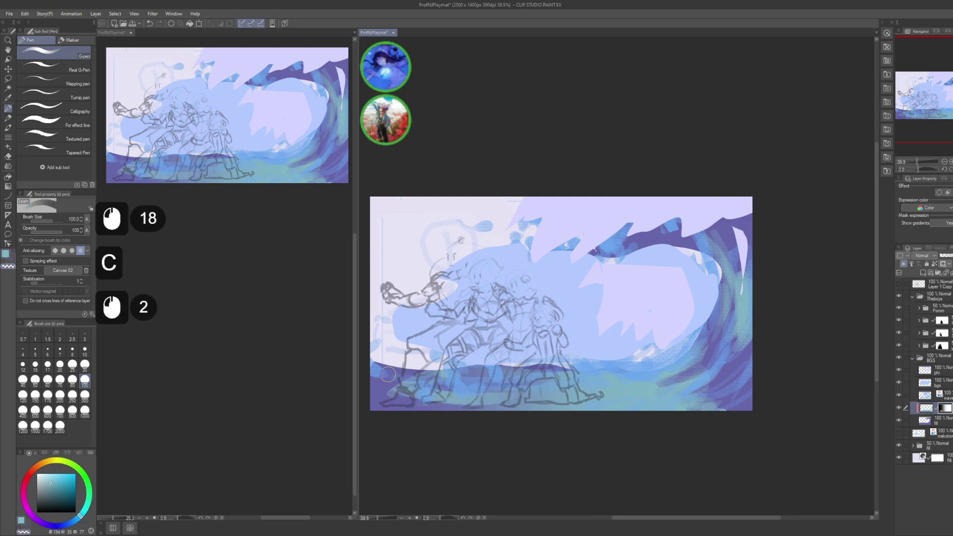
click(447, 413)
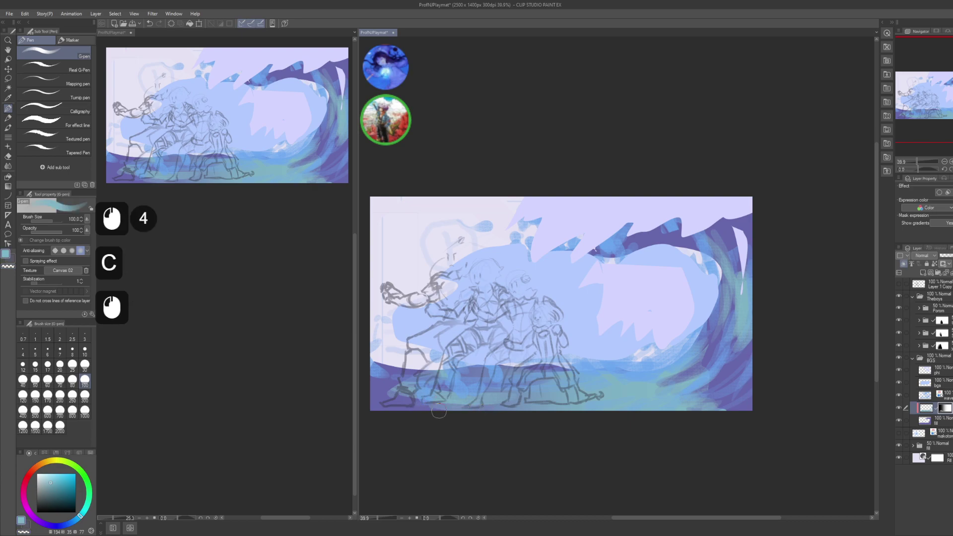
click(433, 413)
click(437, 411)
click(511, 399)
click(598, 399)
drag(504, 397, 607, 411)
click(556, 401)
- Dab darker blue marks along the wave's lower edge
click(586, 406)
click(611, 406)
click(621, 411)
click(618, 410)
click(603, 406)
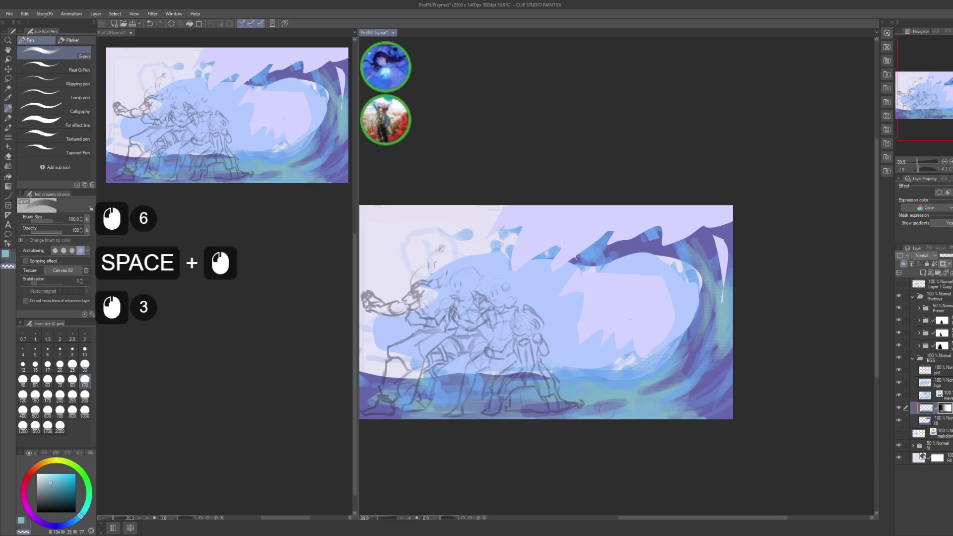
click(611, 409)
click(576, 389)
- Save the playmat file and select the layer one row lower
key(ctrl+s)
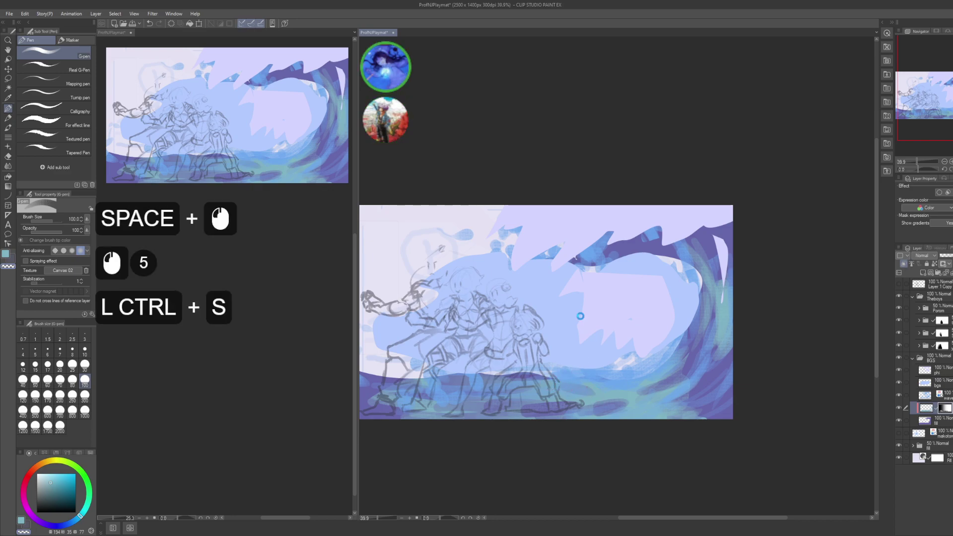
drag(661, 316, 666, 330)
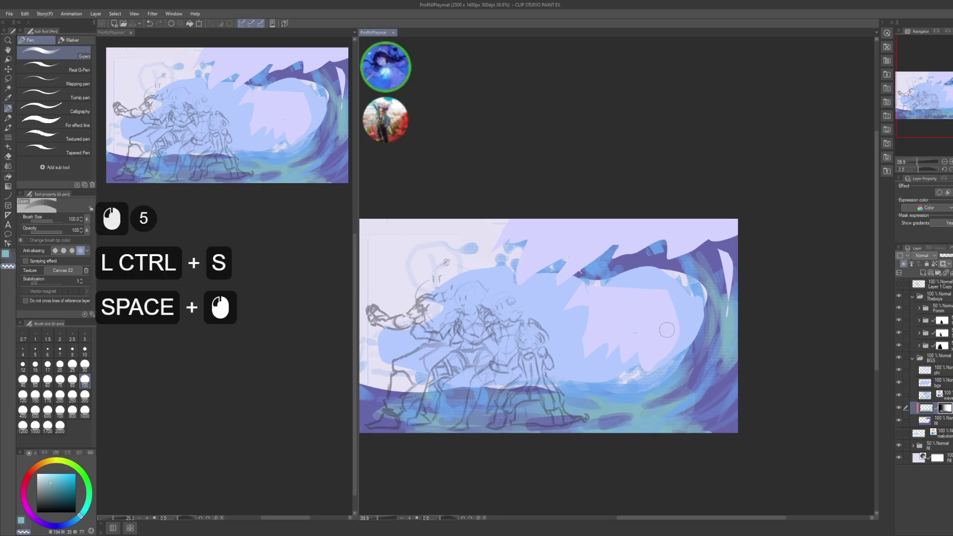
key(ctrl+s)
drag(744, 355, 761, 354)
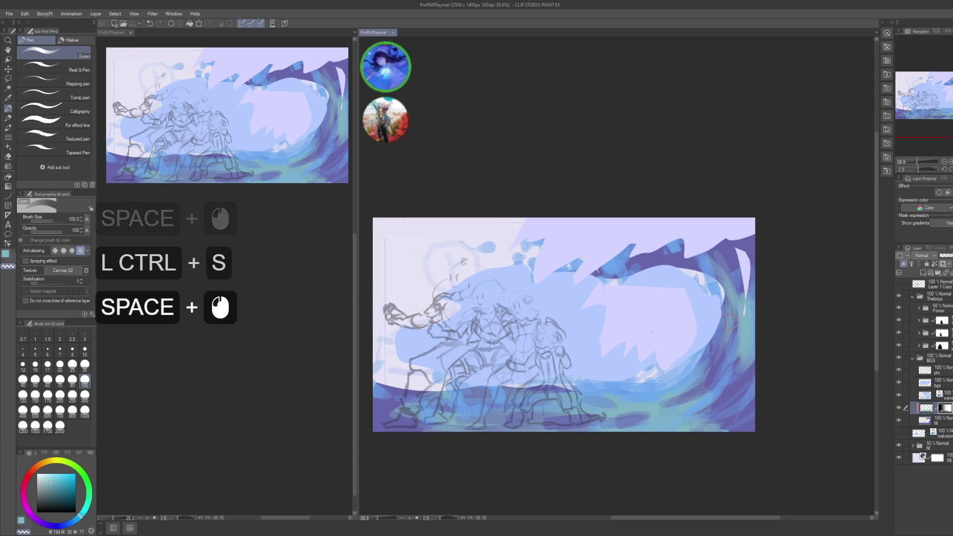
drag(717, 336, 694, 351)
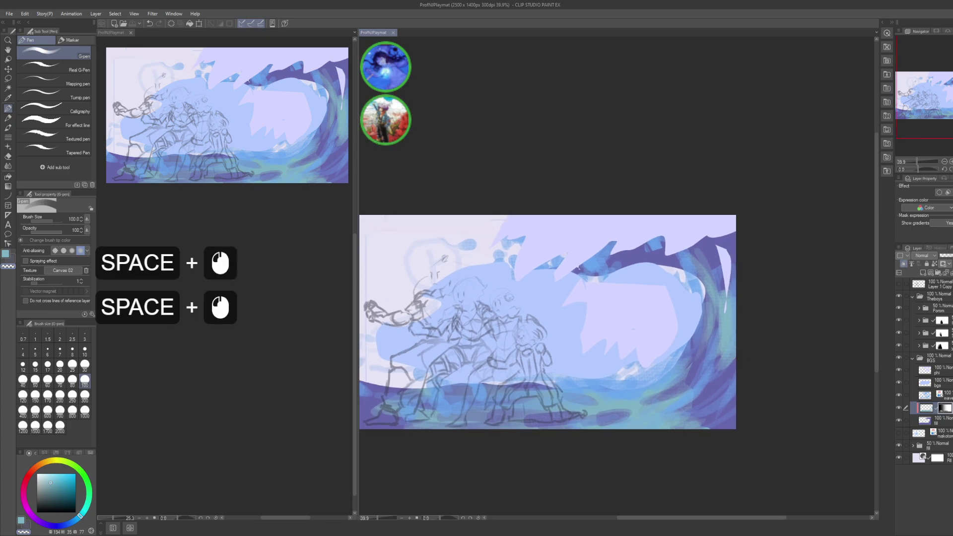
click(933, 420)
key(ctrl+shift)
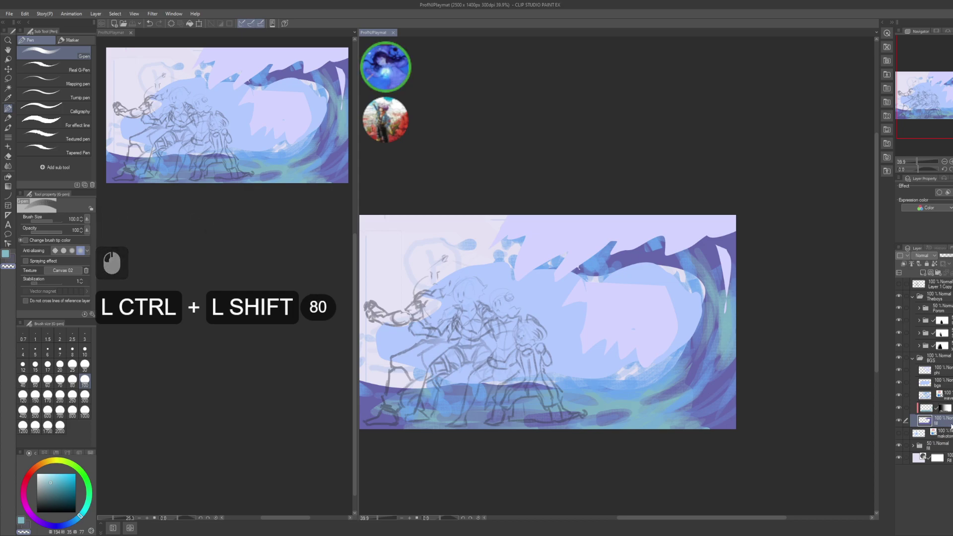
- Create a new layer named grad
key(ctrl+shift+n)
click(943, 427)
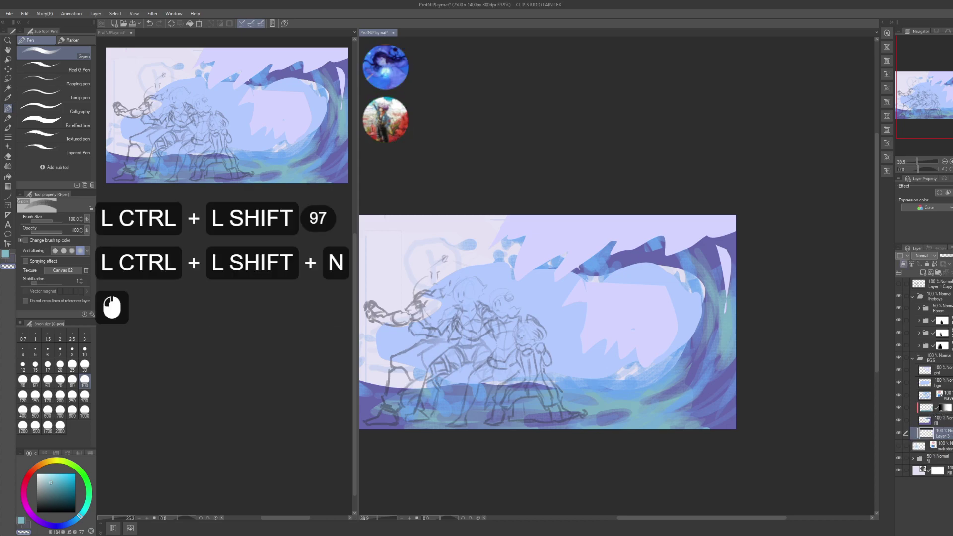
key(F2)
text(grad)
key(Return)
- Sample a canvas colour and test a fading gradient over the left side, then undo
drag(625, 419, 658, 359)
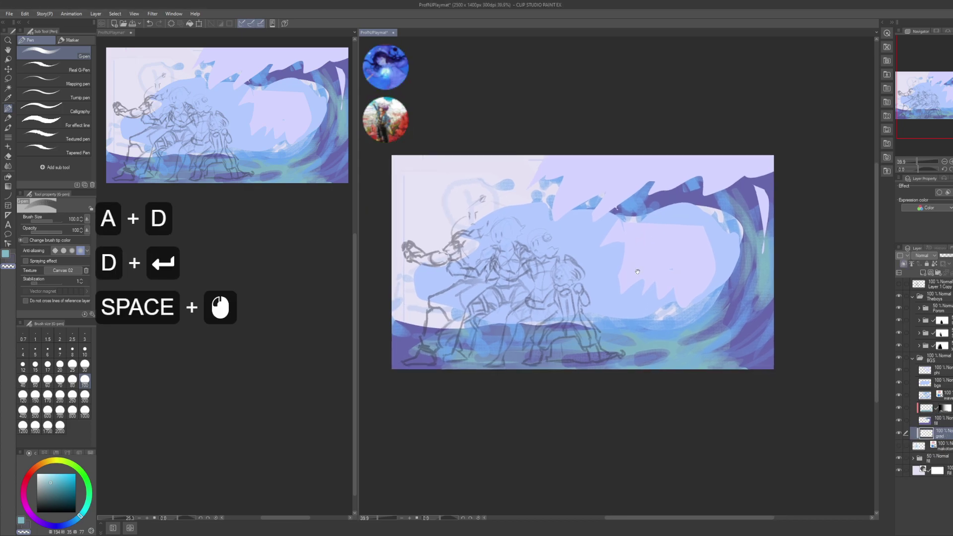
key(g)
key(x)
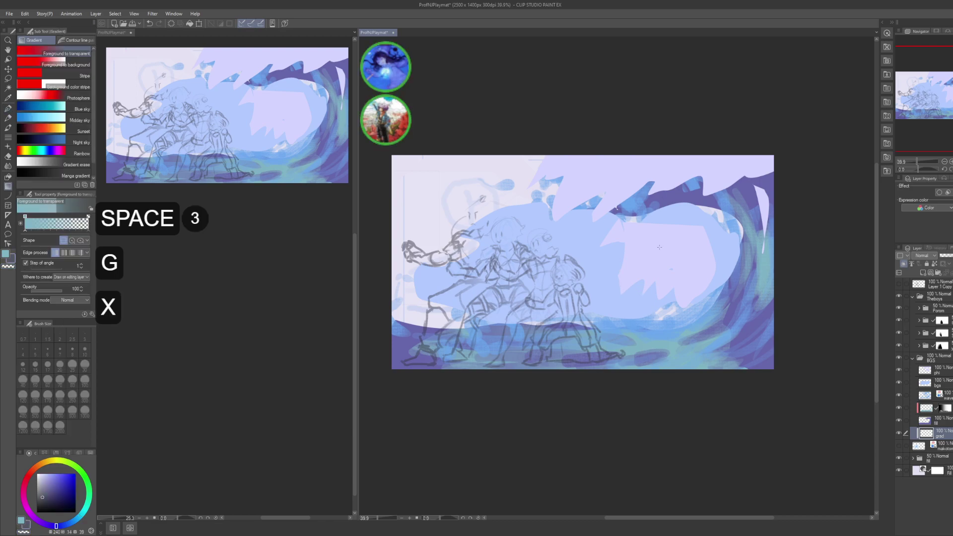
key(alt)
alt+click(669, 191)
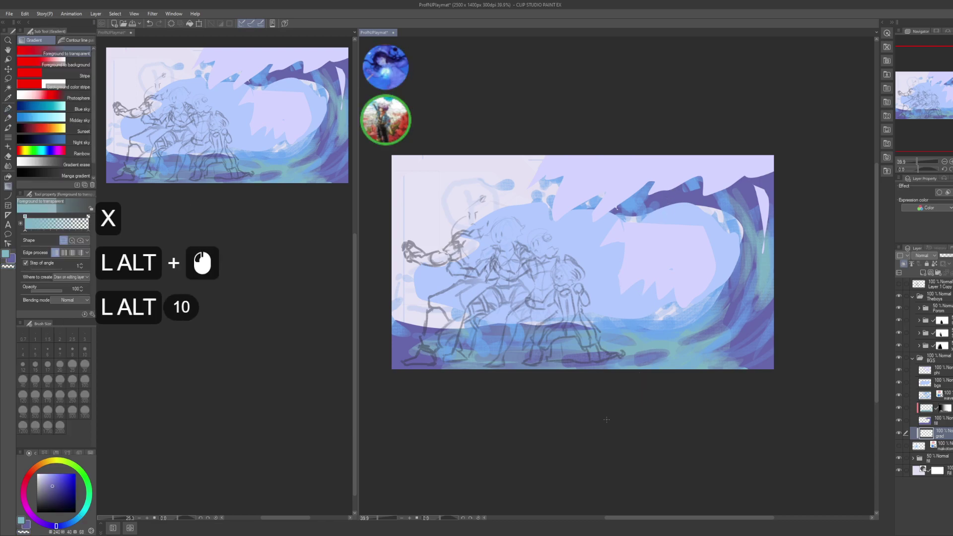
drag(397, 273, 593, 245)
key(ctrl+z)
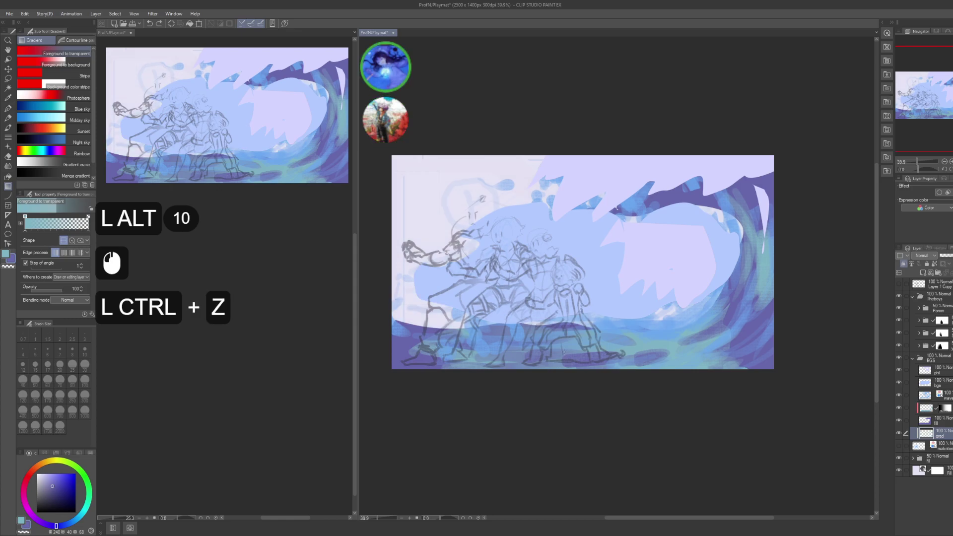
- Set gradients to foreground-to-background and test horizontal gradients, undoing each
key(period)
drag(397, 273, 566, 248)
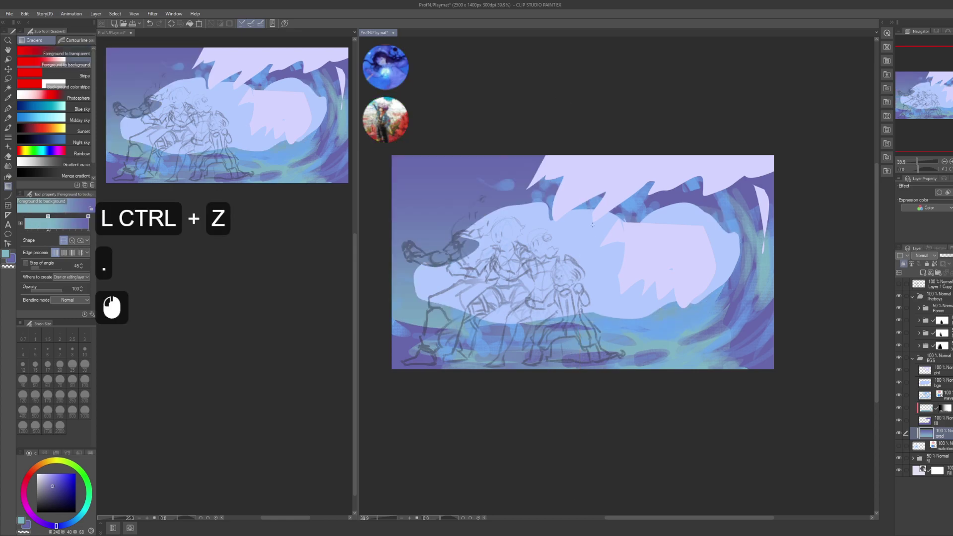
key(ctrl+z)
drag(397, 273, 574, 248)
key(ctrl+z)
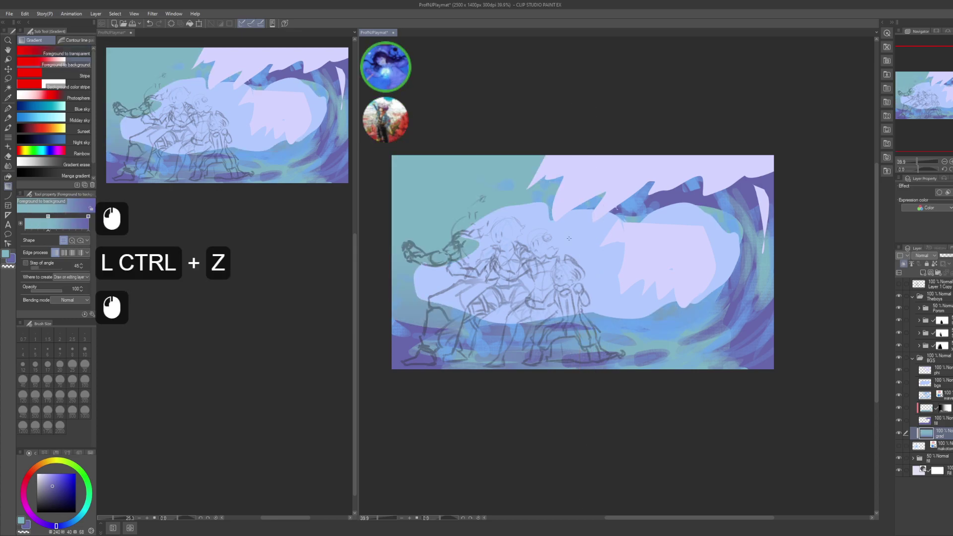
key(ctrl+z)
drag(397, 288, 551, 291)
key(ctrl+z)
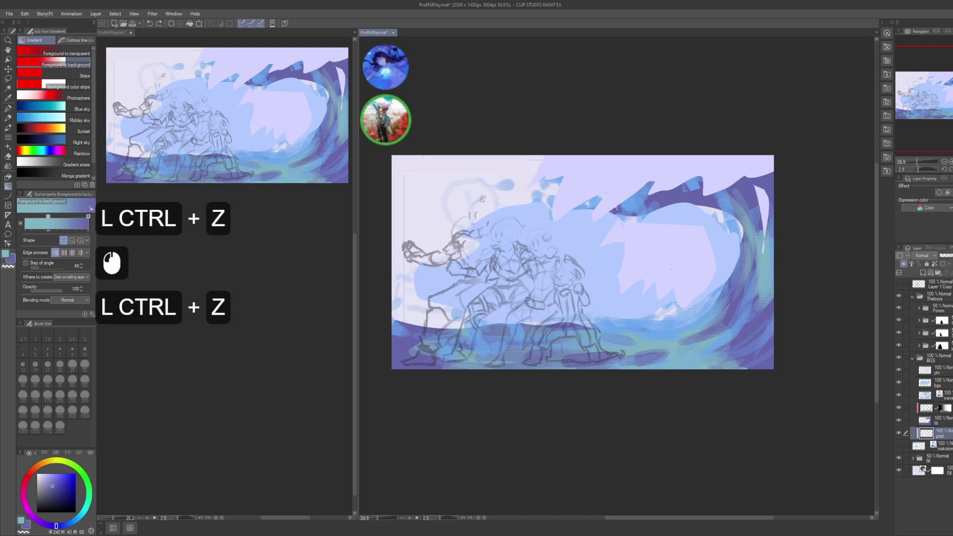
- Make the cyan paler and try several vertical cyan-purple gradients, undoing them
key(x)
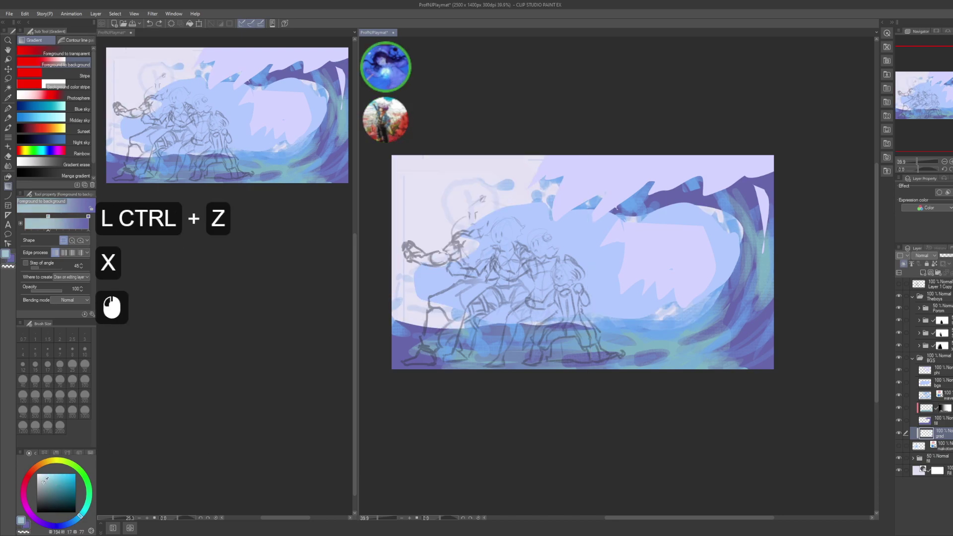
double_click(595, 186)
drag(598, 124, 586, 315)
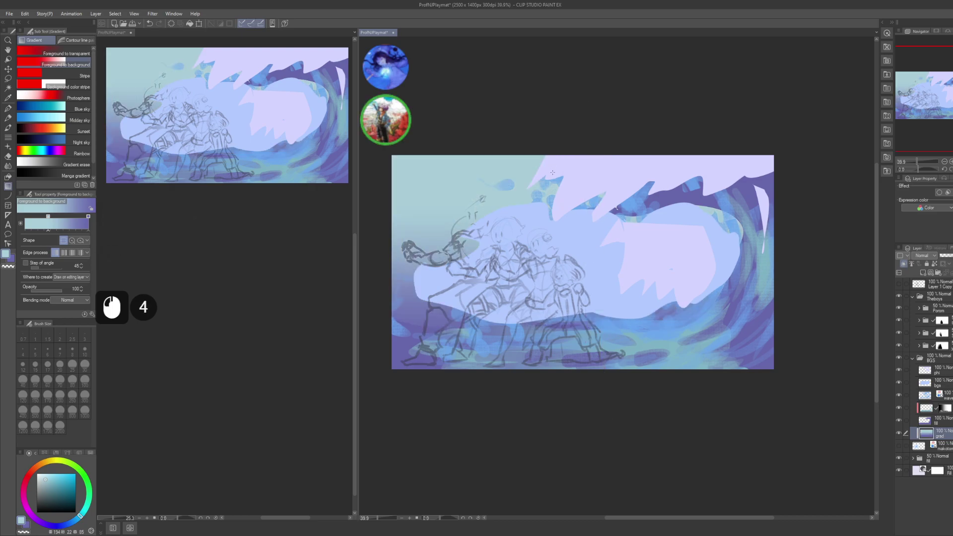
key(ctrl+z)
key(ctrl+z)
drag(585, 109, 588, 433)
drag(565, 250, 583, 63)
key(ctrl+z)
key(ctrl+z)
drag(556, 338, 565, 56)
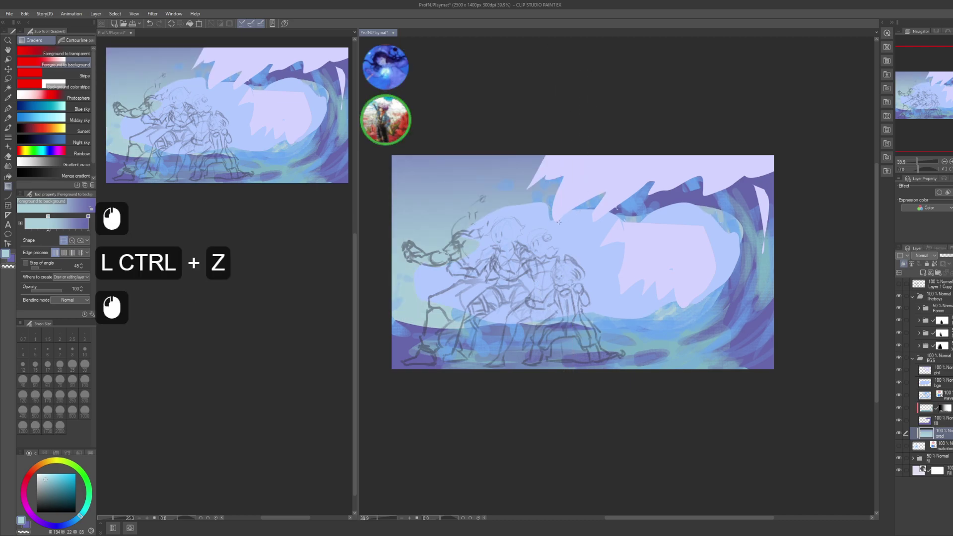
key(ctrl+z)
drag(600, 361, 608, 45)
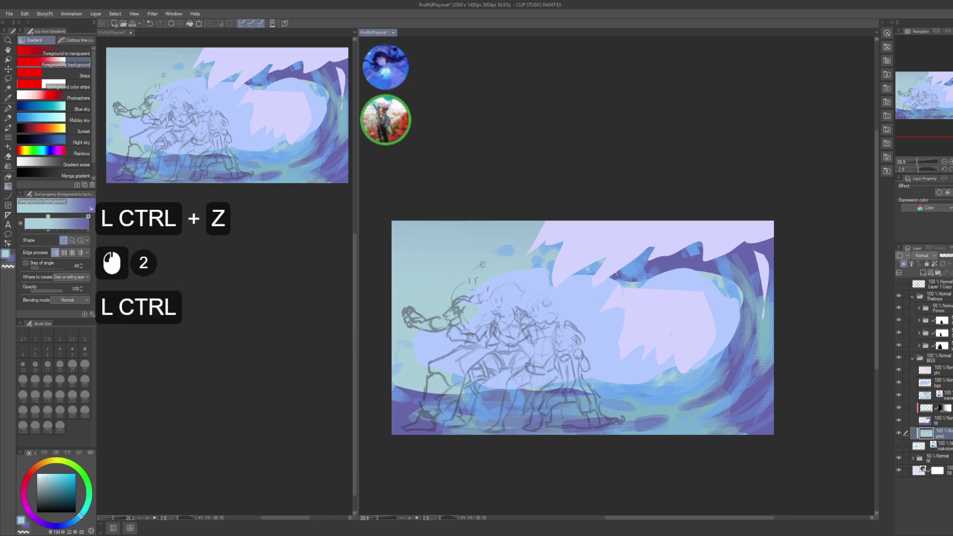
key(ctrl+z)
- Adjust the cyan and purple shades and test lavender-to-cyan vertical gradients
click(45, 474)
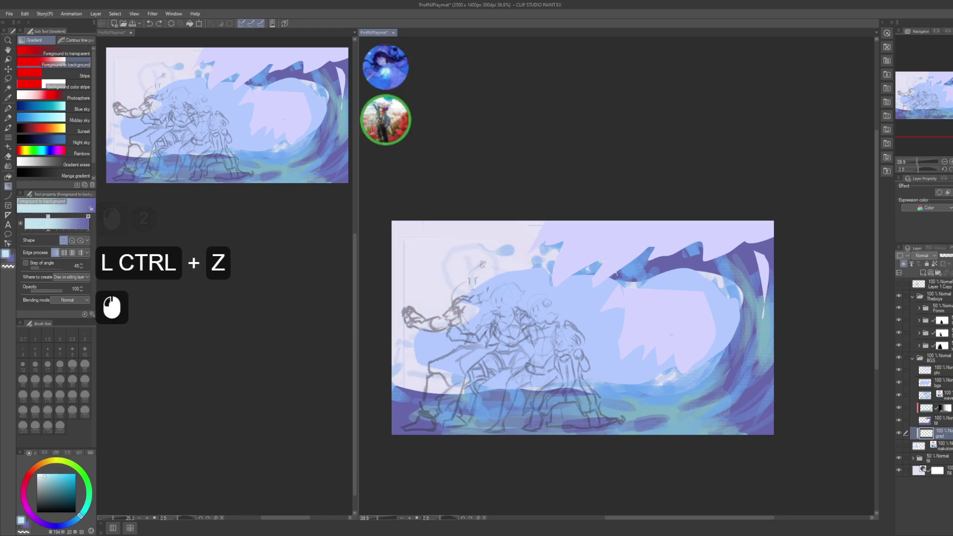
key(x)
click(48, 483)
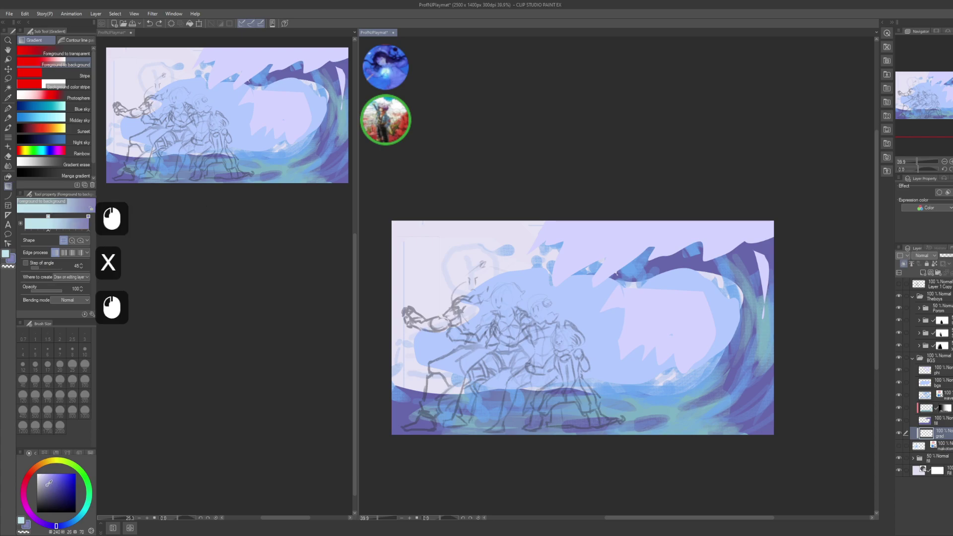
key(x)
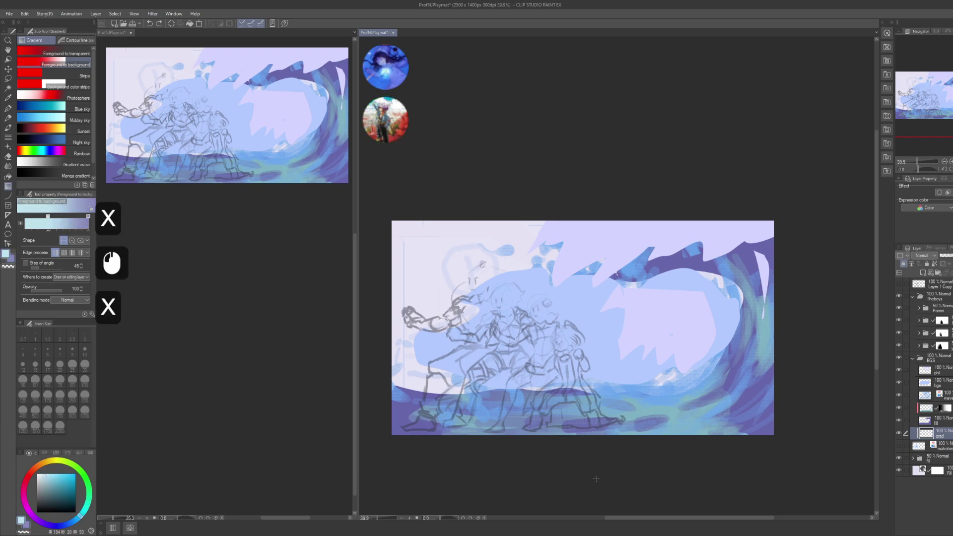
drag(596, 479, 578, 168)
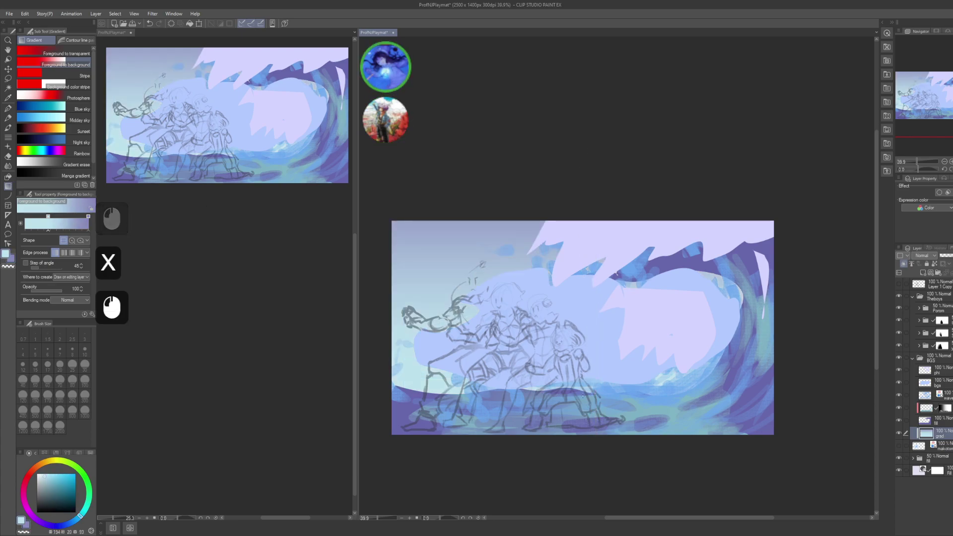
key(ctrl+z)
key(x)
click(54, 486)
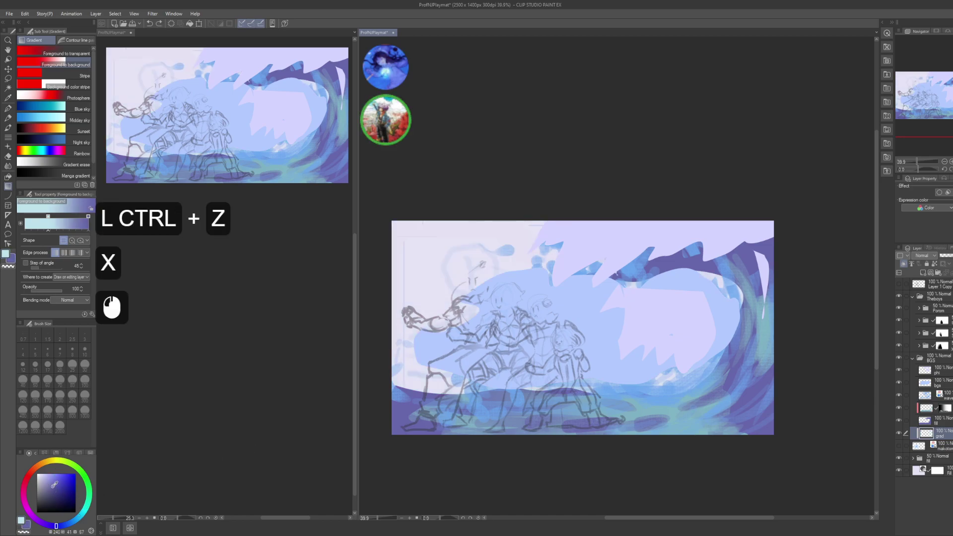
key(x)
drag(556, 474, 575, 270)
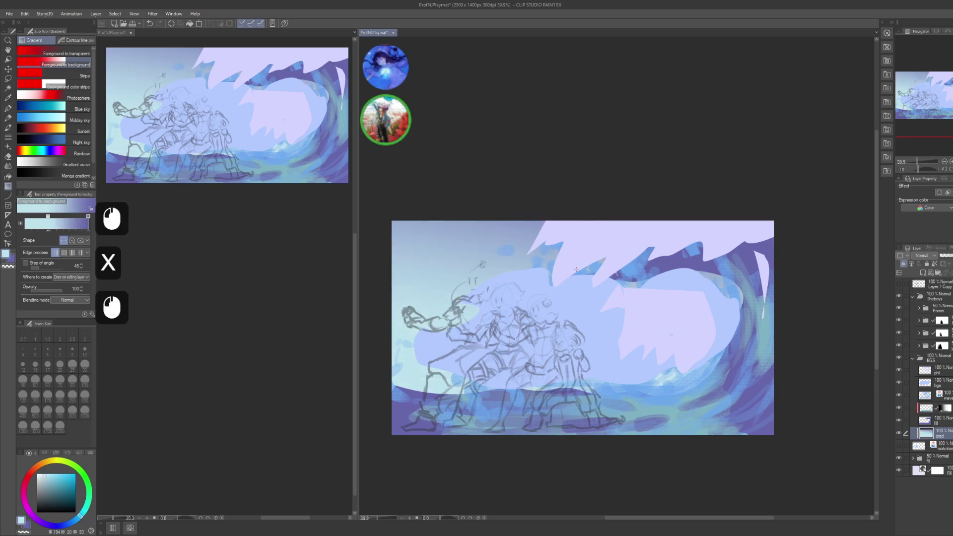
key(ctrl+z)
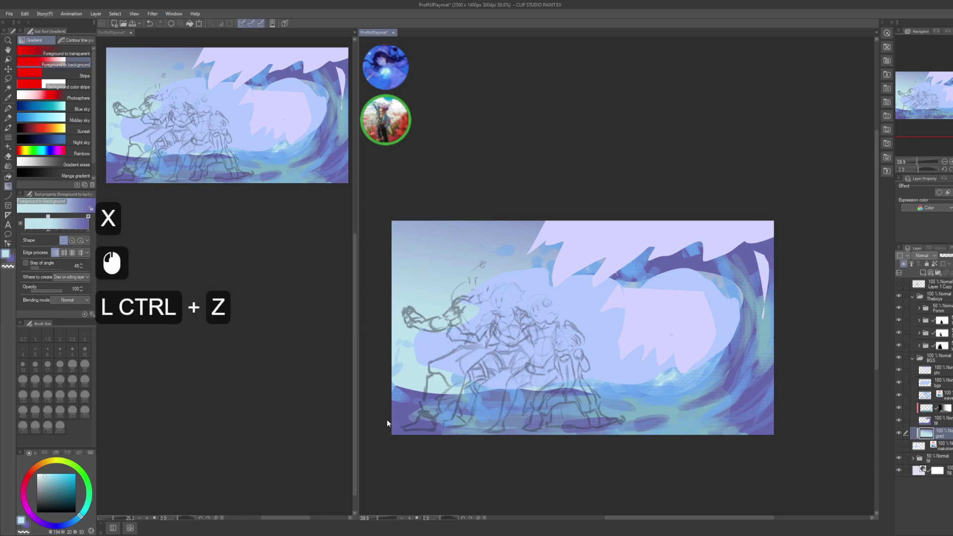
- Fill grad with a purple-top, pale-cyan-bottom gradient and save the file
key(x)
key(x)
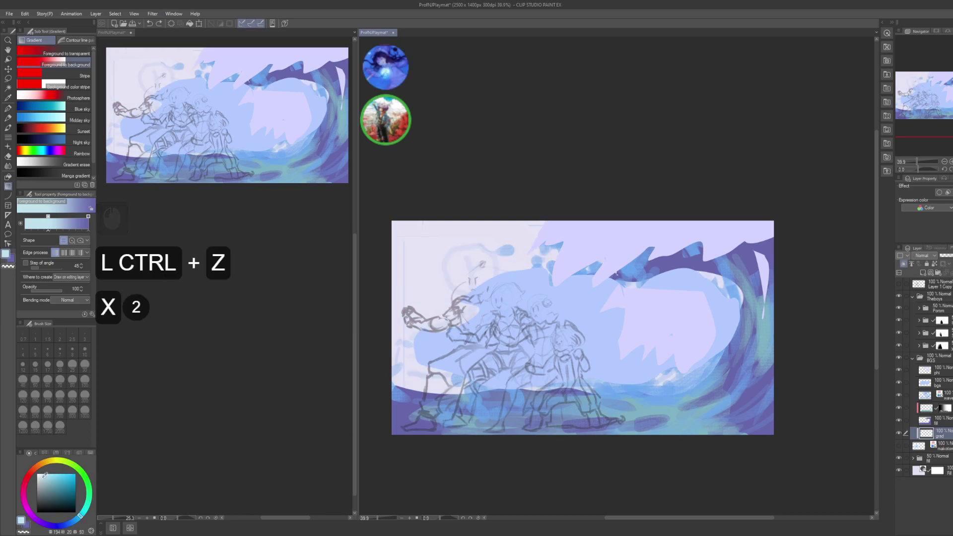
click(44, 470)
key(x)
drag(617, 196, 583, 431)
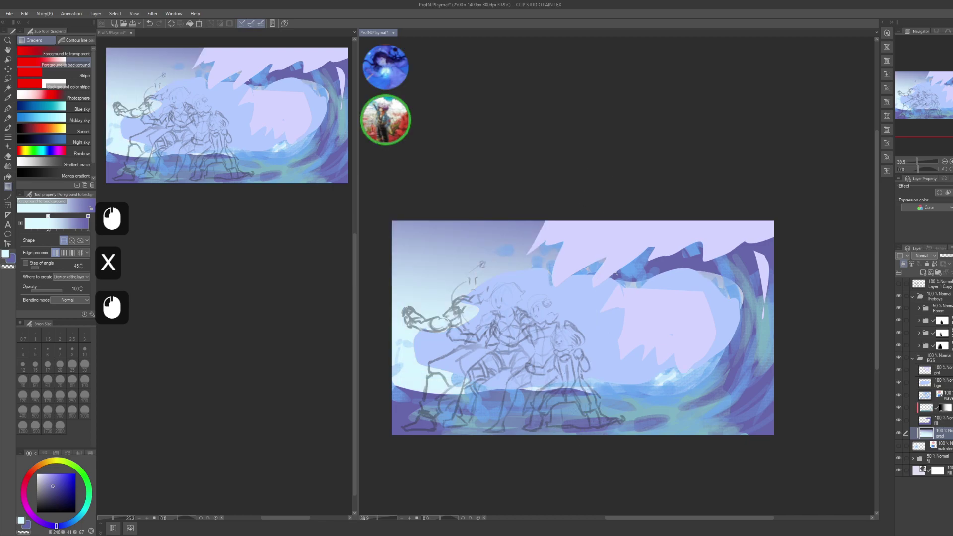
key(ctrl+s)
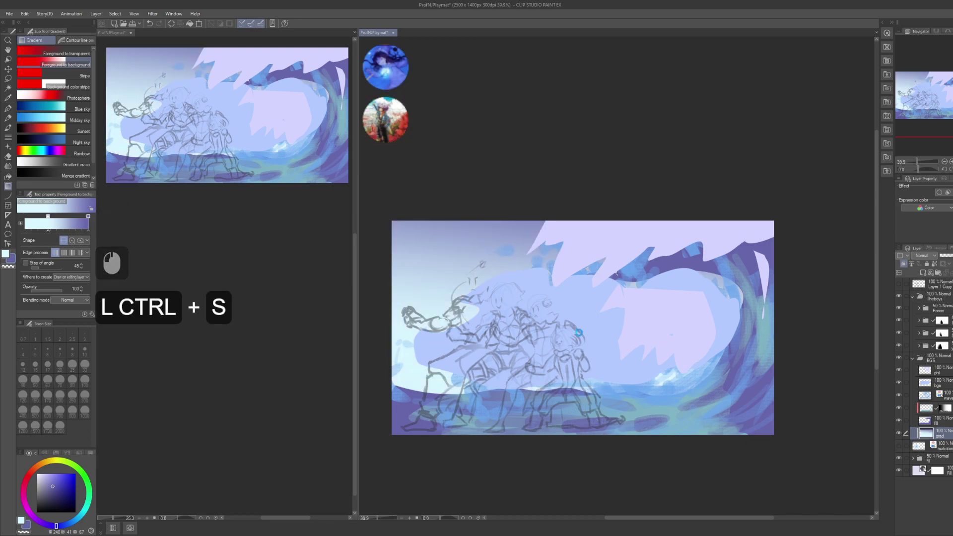
- Toggle the bgs layer's visibility to compare the wave against the background
drag(595, 340, 584, 331)
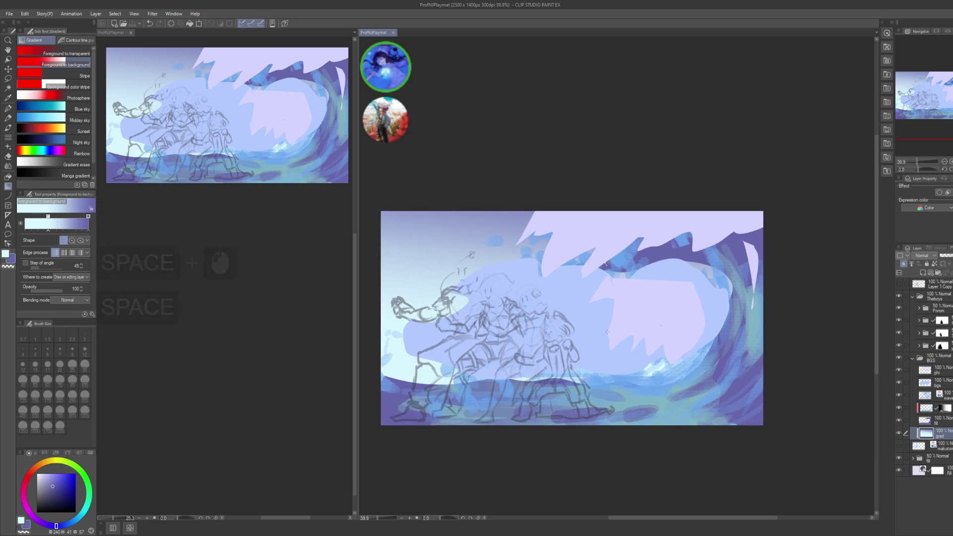
drag(572, 318, 552, 293)
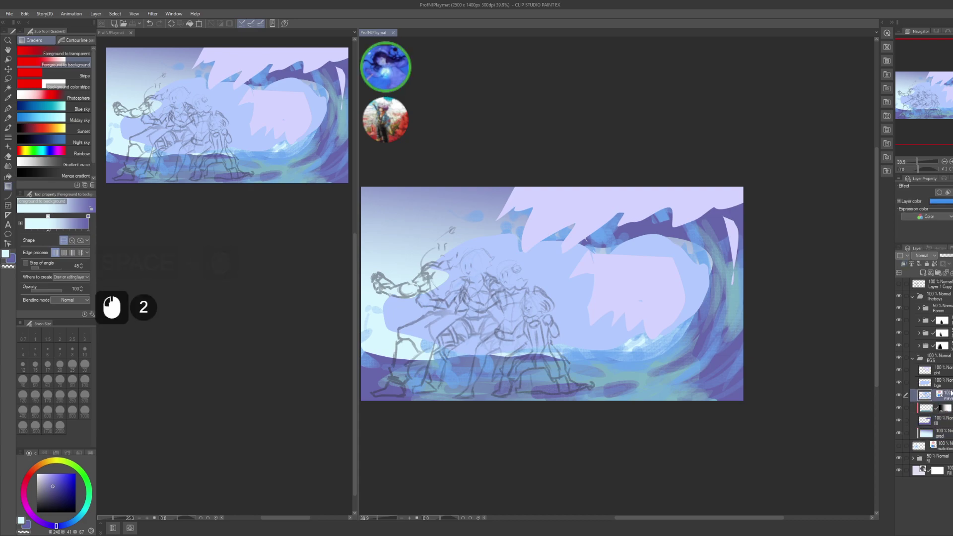
click(926, 383)
click(899, 383)
click(902, 386)
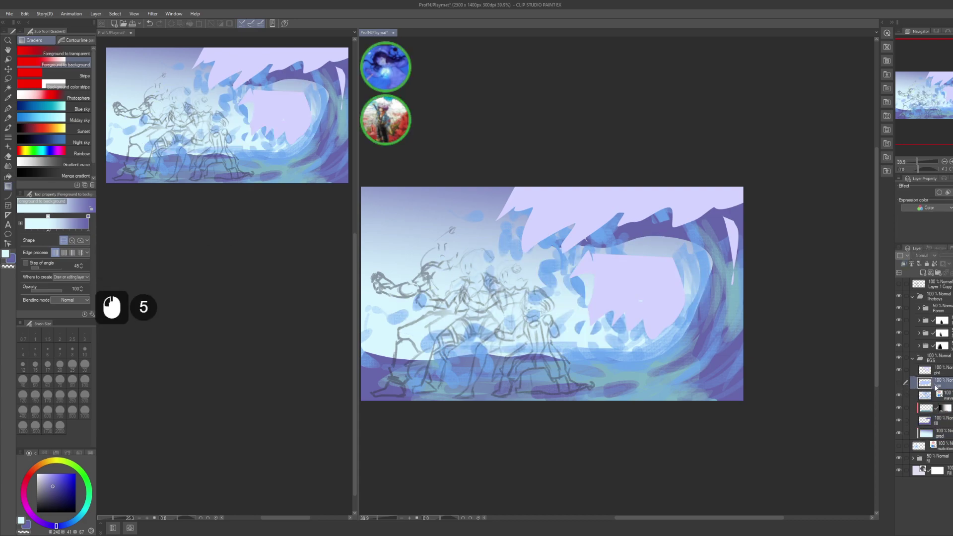
click(899, 383)
- Lower the wave's saturation and luminosity to slate blue, then sample lavender on the phi layer
click(936, 384)
key(ctrl+u)
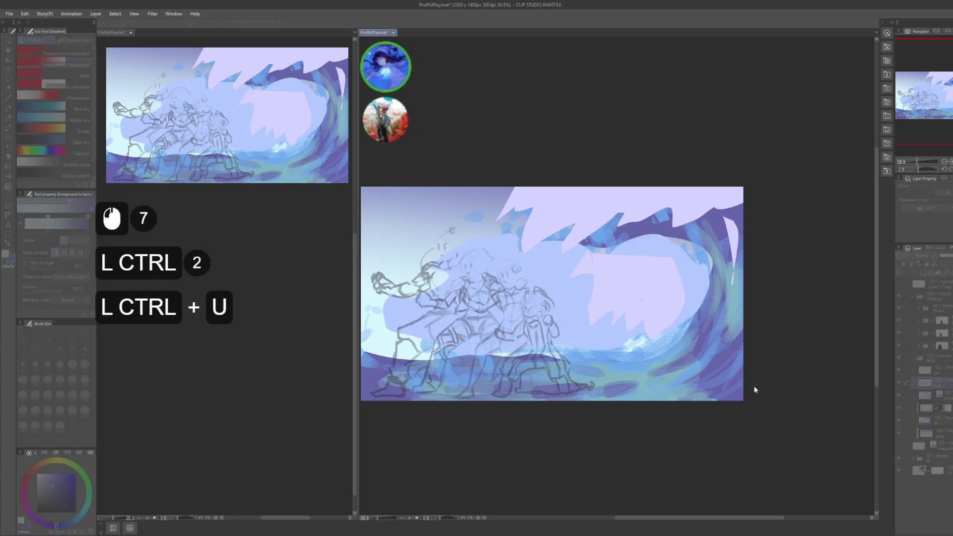
click(740, 396)
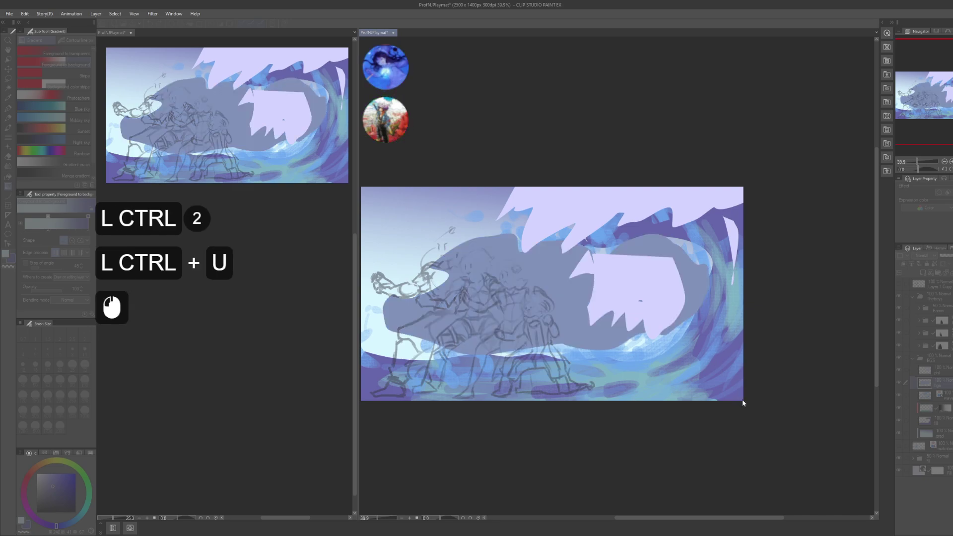
click(743, 398)
click(776, 377)
click(758, 380)
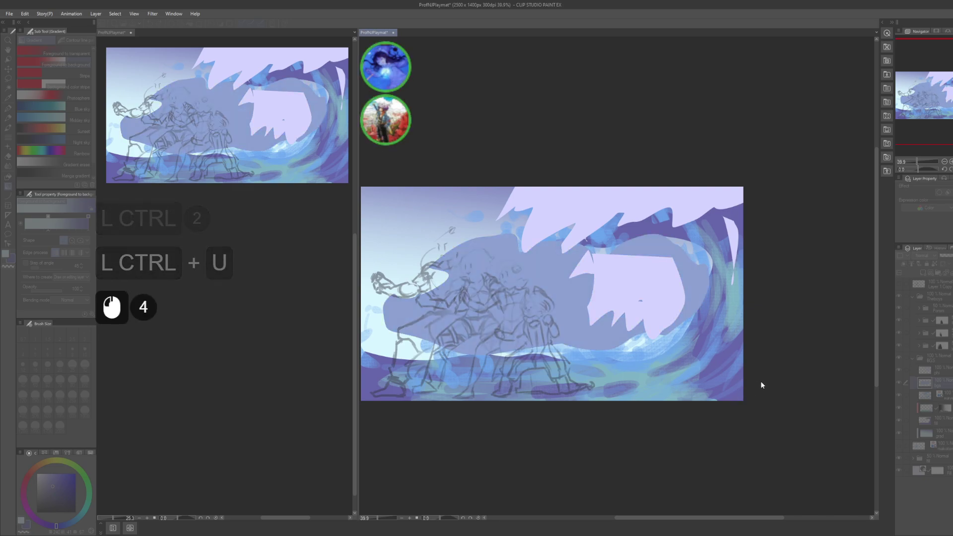
click(767, 385)
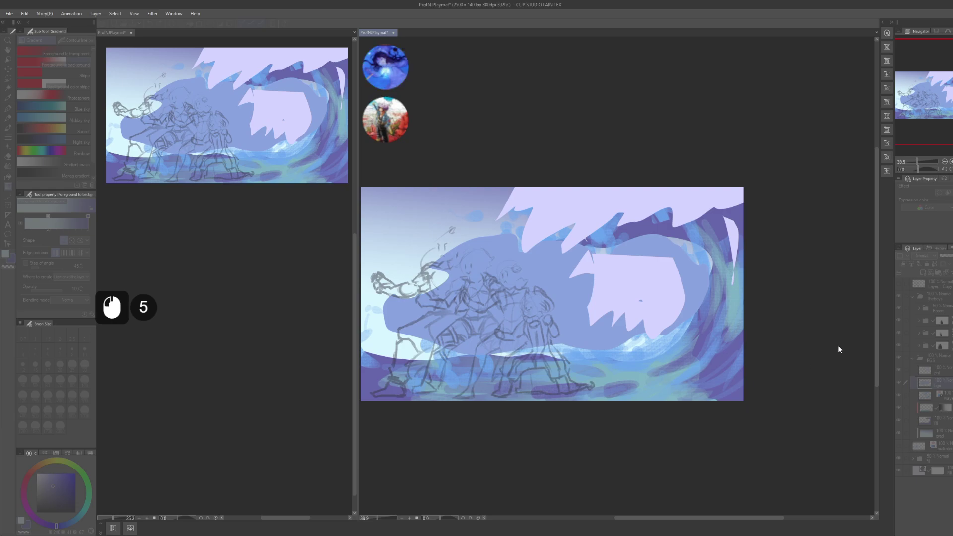
click(838, 345)
alt+click(745, 370)
click(939, 371)
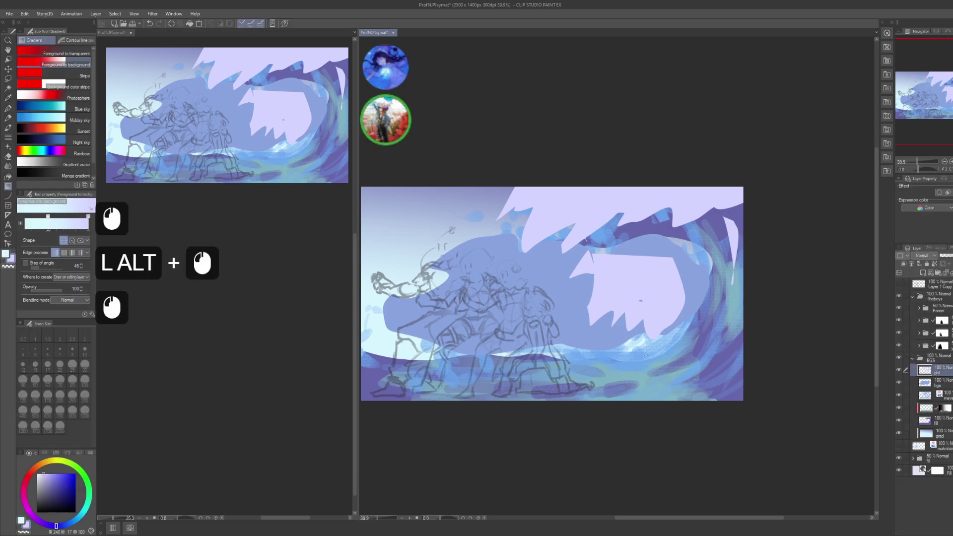
- With the G-pen, paint light and darker lavender strokes across the wave and figure's upper body
key(p)
drag(546, 276, 557, 282)
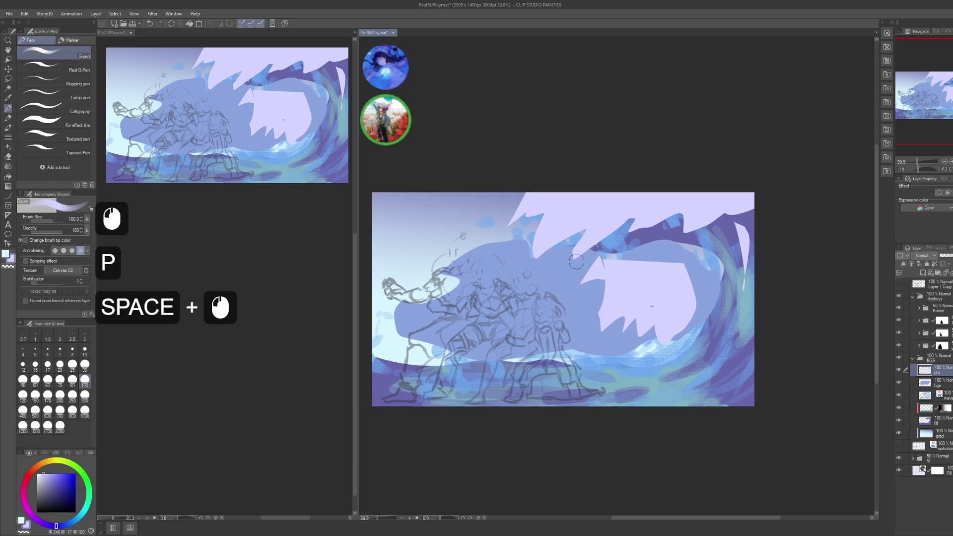
mouse_move(589, 252)
mouse_down()
mouse_move(555, 282)
mouse_move(579, 268)
mouse_move(560, 286)
mouse_move(577, 299)
mouse_move(559, 296)
mouse_move(569, 298)
mouse_move(568, 314)
mouse_move(587, 303)
mouse_move(588, 334)
mouse_up()
key(c)
mouse_move(628, 250)
mouse_down()
mouse_move(657, 251)
mouse_move(653, 283)
mouse_move(681, 268)
mouse_move(688, 319)
mouse_up()
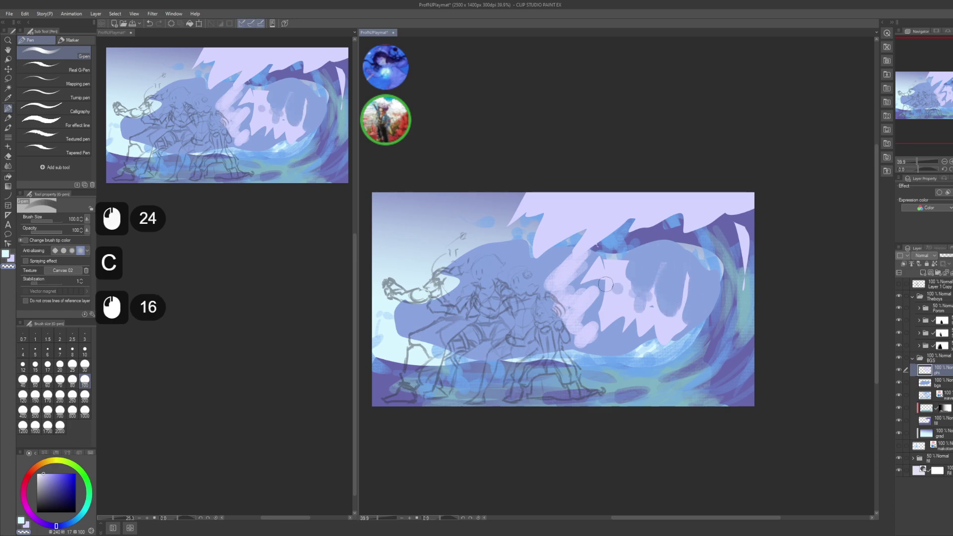
key(c)
drag(606, 284, 599, 280)
drag(599, 281, 593, 276)
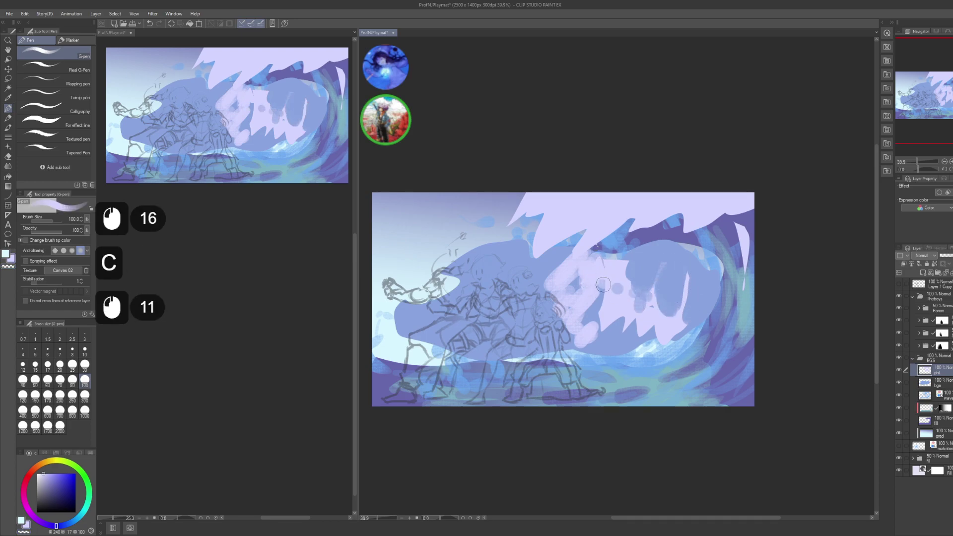
mouse_move(598, 315)
mouse_down()
mouse_move(652, 332)
mouse_move(646, 250)
mouse_move(653, 263)
mouse_move(676, 245)
mouse_up()
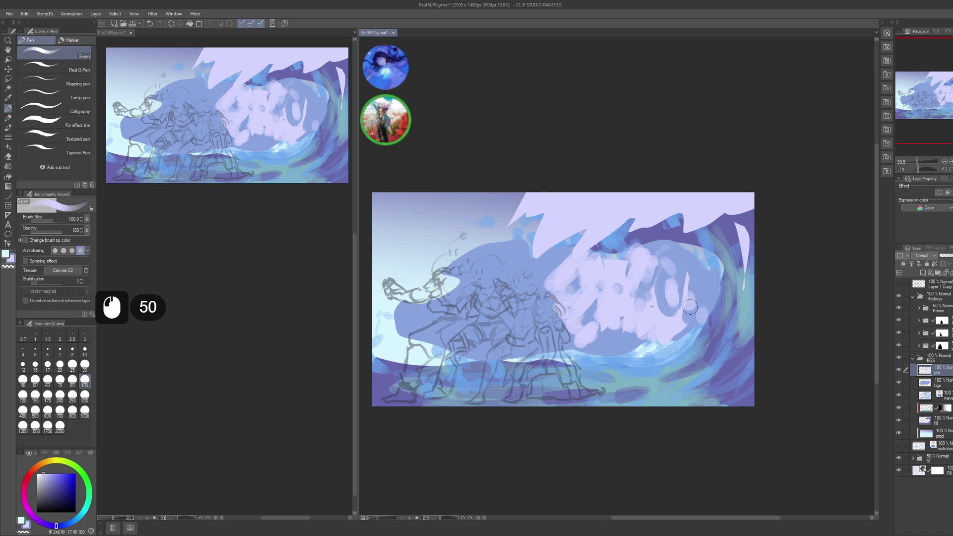
mouse_move(525, 281)
mouse_down()
mouse_move(531, 264)
mouse_move(519, 315)
mouse_move(505, 318)
mouse_move(558, 334)
mouse_up()
mouse_move(521, 267)
mouse_down()
mouse_move(487, 268)
mouse_move(502, 261)
mouse_move(475, 301)
mouse_move(496, 340)
mouse_move(440, 353)
mouse_move(443, 375)
mouse_up()
- Fleck light lavender dabs along the lower-right curl of the wave
mouse_move(746, 299)
mouse_down()
mouse_move(731, 294)
mouse_move(728, 357)
mouse_up()
click(736, 255)
drag(721, 361, 680, 379)
click(703, 370)
click(702, 385)
click(683, 392)
click(669, 398)
click(628, 394)
click(618, 387)
click(613, 365)
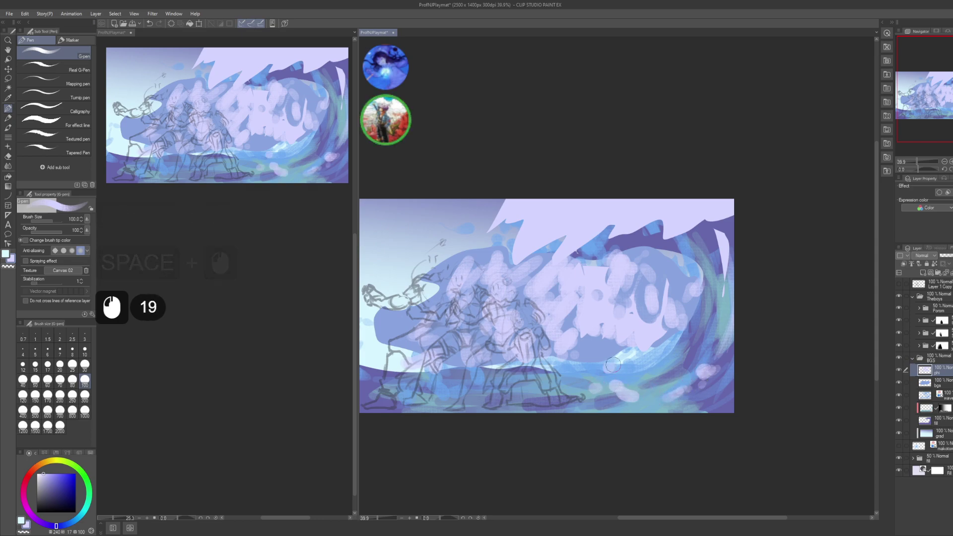
- Continue light lavender foam dabs across the lower-middle of the wave
click(619, 365)
click(611, 367)
click(602, 363)
click(591, 364)
click(576, 370)
click(579, 374)
click(601, 365)
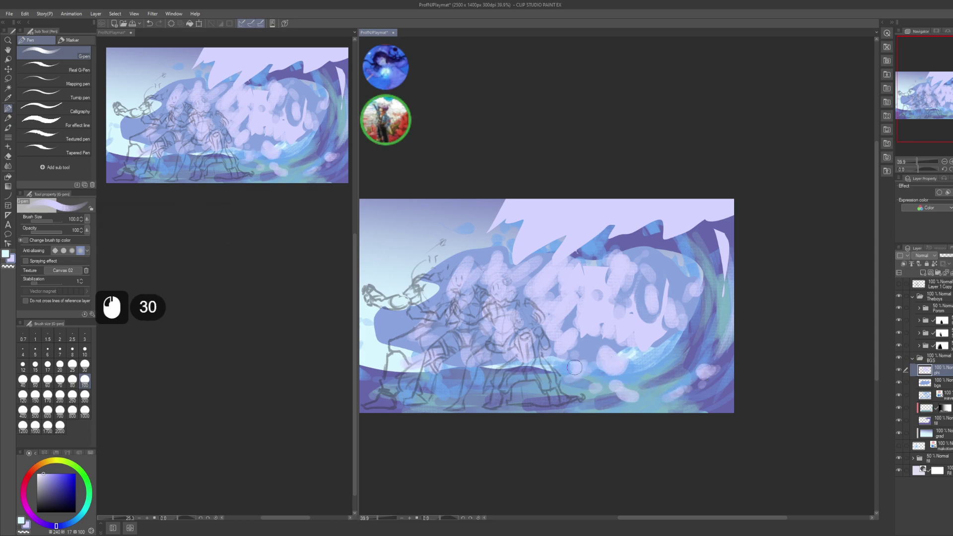
click(566, 368)
click(548, 370)
click(531, 370)
click(494, 376)
click(453, 397)
- Dot lavender foam dabs along the wave crest above the figures
mouse_move(453, 397)
mouse_down()
mouse_move(410, 418)
mouse_move(397, 437)
mouse_up()
click(668, 268)
click(669, 266)
click(670, 266)
click(628, 266)
click(616, 274)
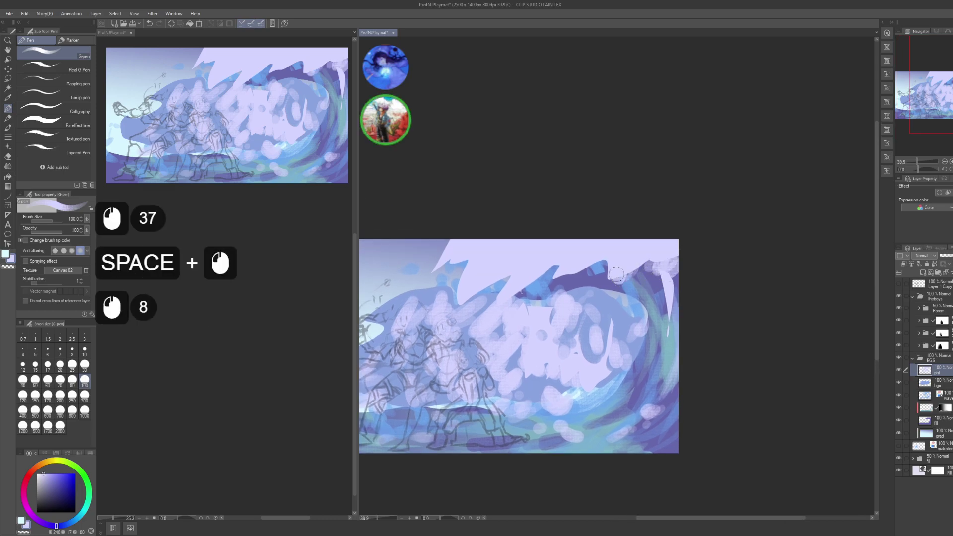
click(588, 271)
click(585, 269)
click(580, 267)
click(576, 266)
click(572, 266)
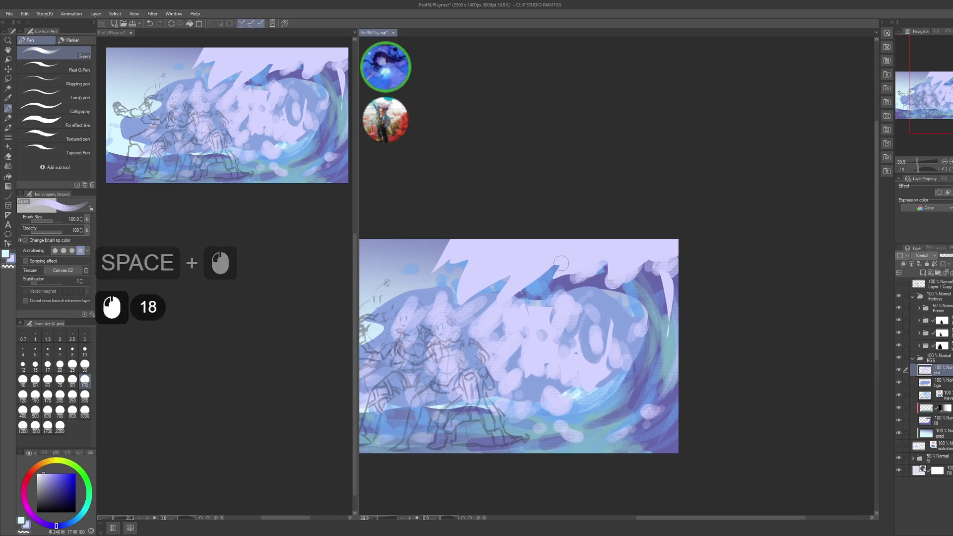
click(567, 265)
click(562, 264)
click(519, 283)
click(503, 281)
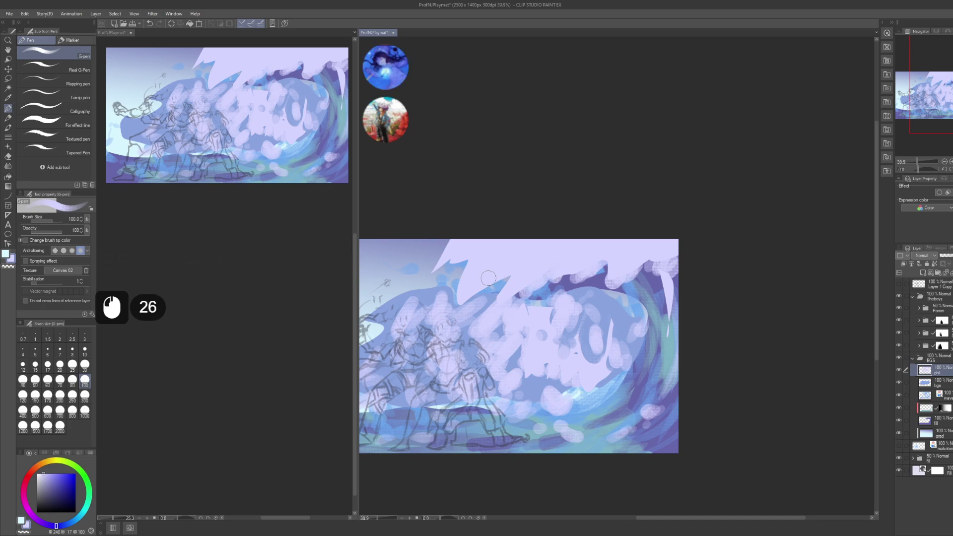
click(477, 296)
click(457, 264)
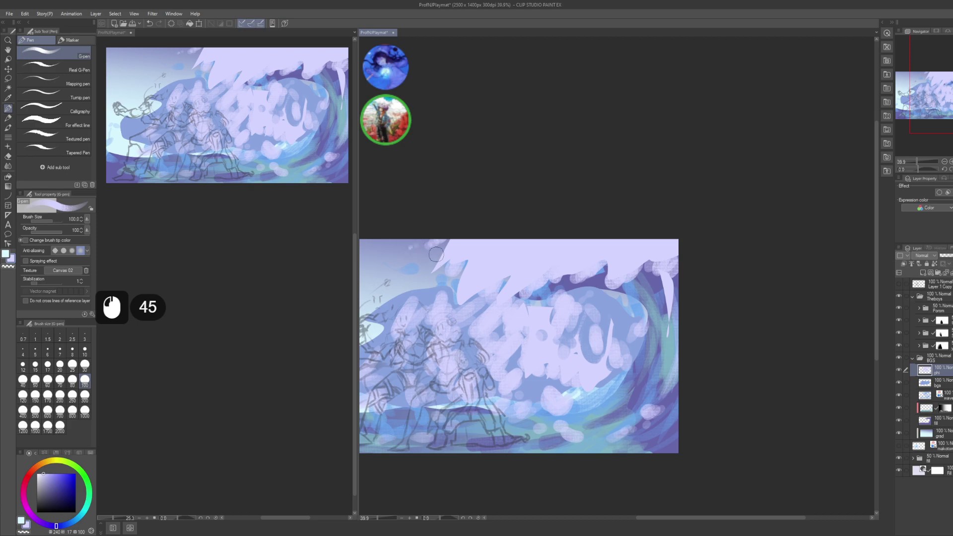
drag(435, 250, 795, 337)
- Create a new layer above phi and set its blending mode to Add (Glow)
key(shift+ctrl)
key(ctrl+shift+n)
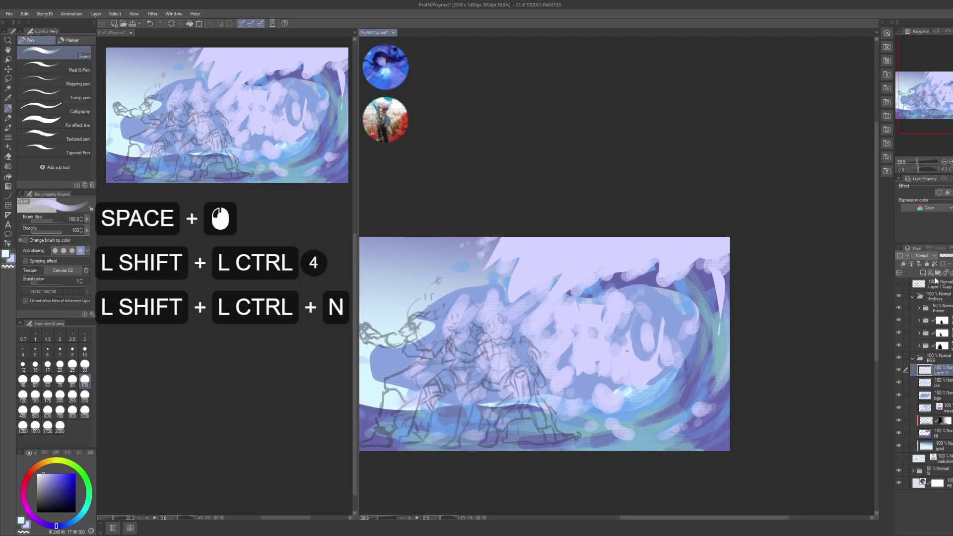
click(933, 342)
click(922, 255)
click(924, 348)
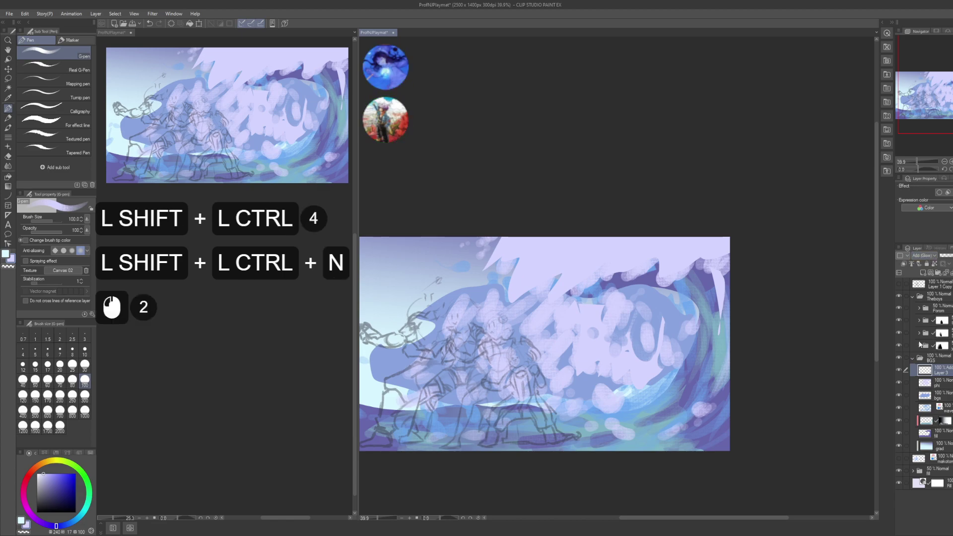
- Paint white glow strokes leftward along the wave crest
mouse_move(723, 254)
mouse_down()
mouse_move(730, 266)
mouse_move(726, 245)
mouse_move(721, 283)
mouse_move(698, 254)
mouse_move(683, 278)
mouse_move(700, 268)
mouse_move(690, 273)
mouse_move(687, 249)
mouse_up()
mouse_move(671, 285)
mouse_down()
mouse_move(707, 256)
mouse_move(640, 284)
mouse_up()
drag(668, 256, 621, 287)
drag(669, 252, 645, 264)
drag(663, 248, 593, 291)
drag(633, 256, 607, 291)
mouse_move(618, 269)
mouse_down()
mouse_move(601, 288)
mouse_move(607, 265)
mouse_move(595, 257)
mouse_move(581, 293)
mouse_move(589, 255)
mouse_move(551, 287)
mouse_up()
- Build up more white glow on the left and upper parts of the crest
drag(559, 277, 545, 301)
drag(583, 265, 568, 294)
mouse_move(587, 276)
mouse_down()
mouse_move(564, 307)
mouse_move(562, 280)
mouse_up()
mouse_move(571, 288)
mouse_down()
mouse_move(545, 284)
mouse_move(532, 297)
mouse_up()
drag(542, 287, 526, 304)
drag(536, 290, 522, 303)
drag(534, 293, 527, 300)
drag(546, 263, 536, 278)
drag(556, 256, 544, 268)
drag(564, 253, 541, 266)
drag(548, 253, 534, 275)
drag(544, 258, 536, 272)
click(528, 258)
- Dab white glow down the wave's inner curl
drag(538, 330, 569, 322)
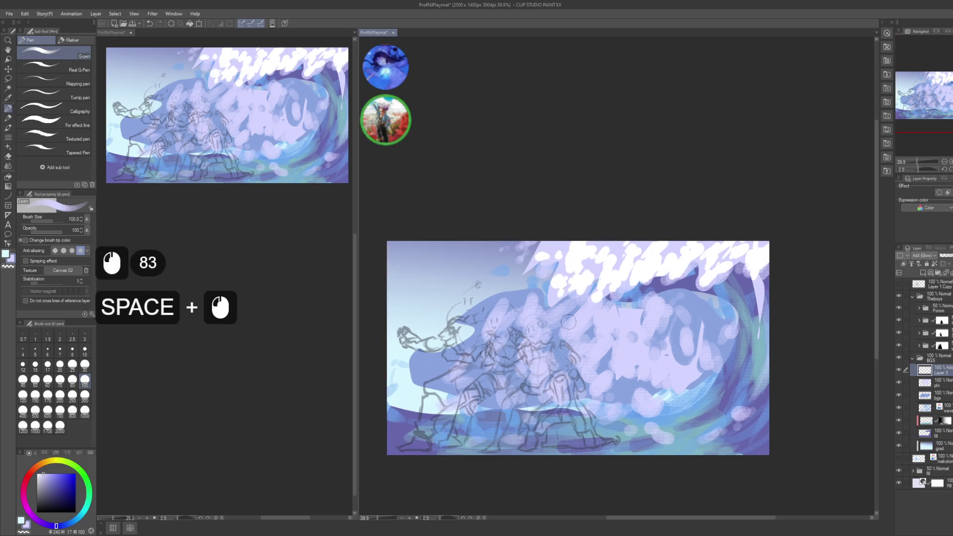
drag(652, 319, 636, 313)
mouse_move(643, 307)
mouse_down()
mouse_move(633, 321)
mouse_move(615, 318)
mouse_up()
drag(630, 318, 618, 352)
drag(628, 349, 623, 370)
drag(640, 360, 632, 374)
click(632, 375)
click(631, 377)
click(629, 378)
- Add glow dabs along the lower inner curl, extending them to the right
key(alt+Tab)
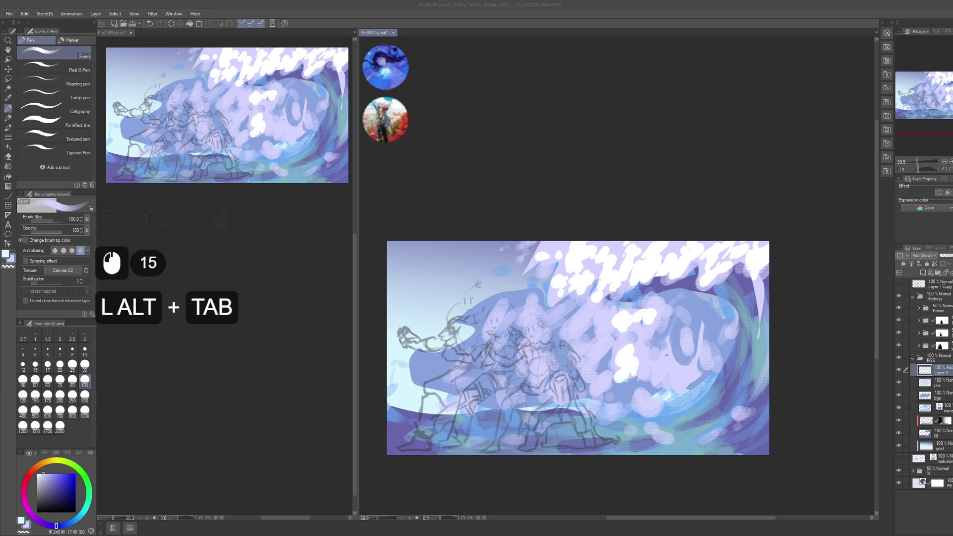
click(636, 328)
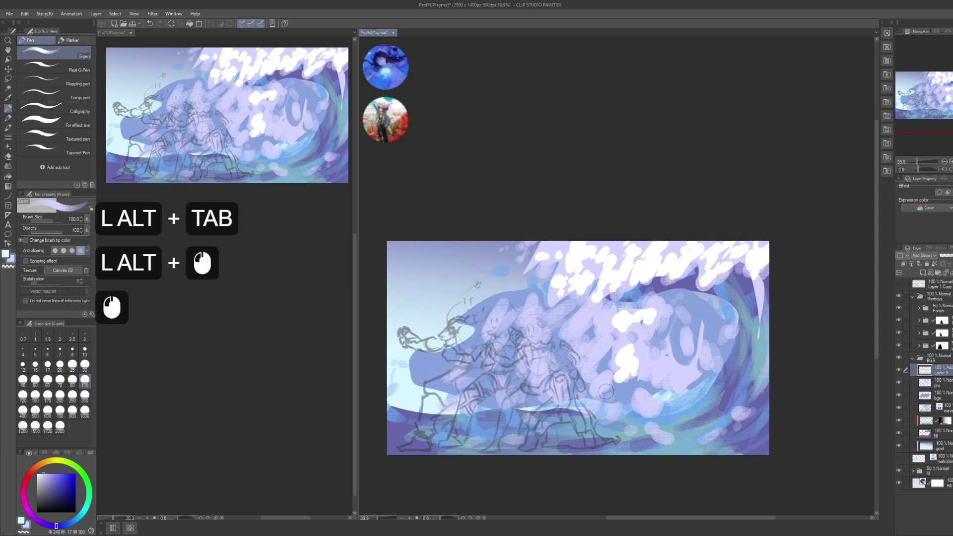
click(618, 332)
click(626, 366)
click(628, 369)
click(627, 371)
drag(627, 371, 635, 385)
drag(640, 377, 646, 392)
drag(646, 357, 652, 348)
mouse_move(650, 377)
mouse_down()
mouse_move(675, 368)
mouse_move(663, 392)
mouse_up()
mouse_move(665, 385)
mouse_down()
mouse_move(675, 366)
mouse_move(678, 392)
mouse_up()
drag(680, 380, 683, 381)
click(686, 380)
click(691, 378)
click(695, 377)
click(700, 375)
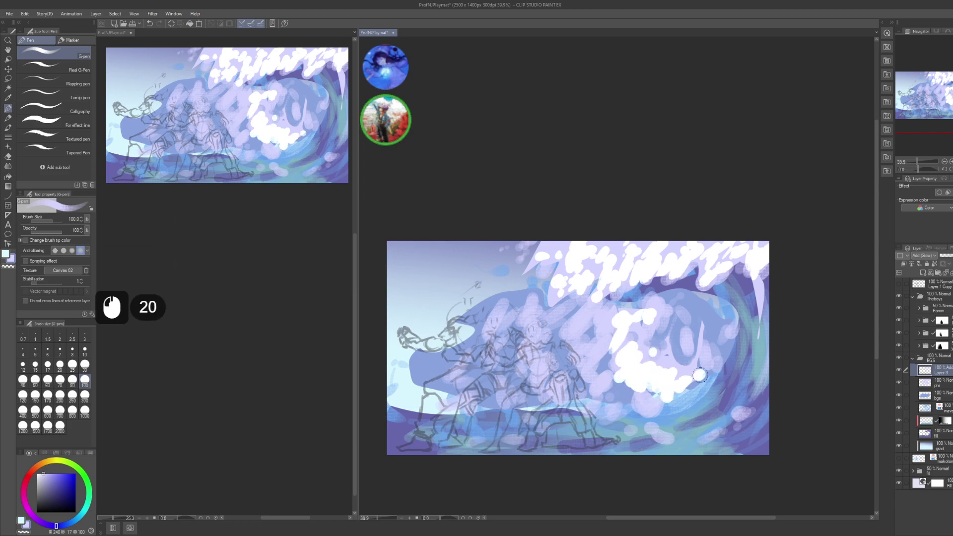
- Add white and light-blue glow dabs to the lower-left part of the curl
click(650, 405)
click(673, 409)
click(620, 396)
click(615, 400)
click(612, 402)
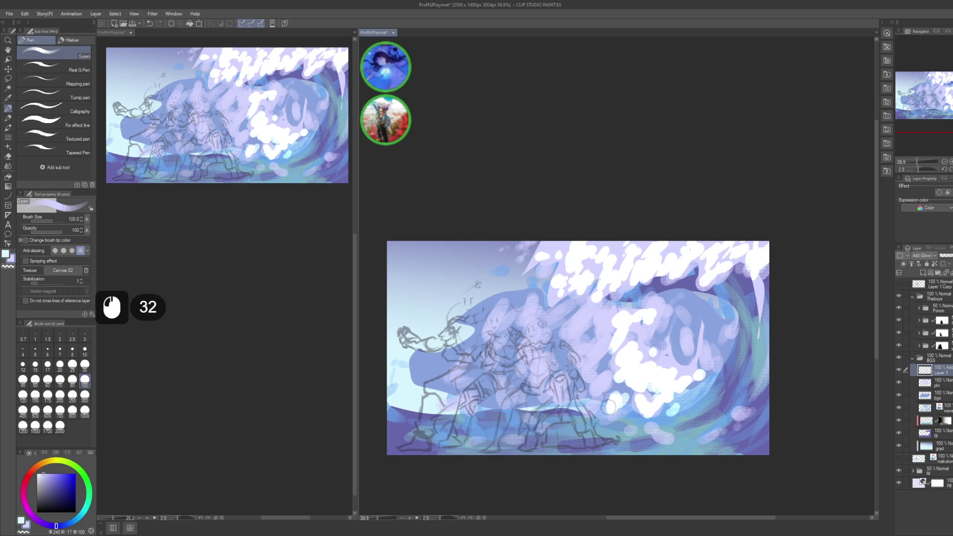
click(603, 386)
click(598, 382)
click(602, 385)
click(608, 380)
click(615, 373)
click(613, 367)
click(606, 363)
click(601, 361)
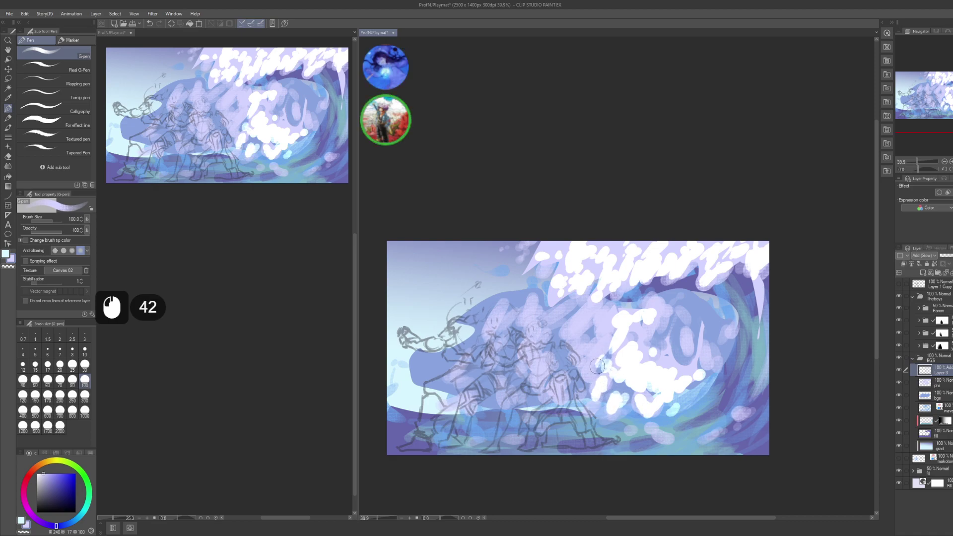
click(596, 366)
click(594, 363)
- Scatter additional glow dabs across the wave
click(599, 342)
click(594, 343)
click(588, 346)
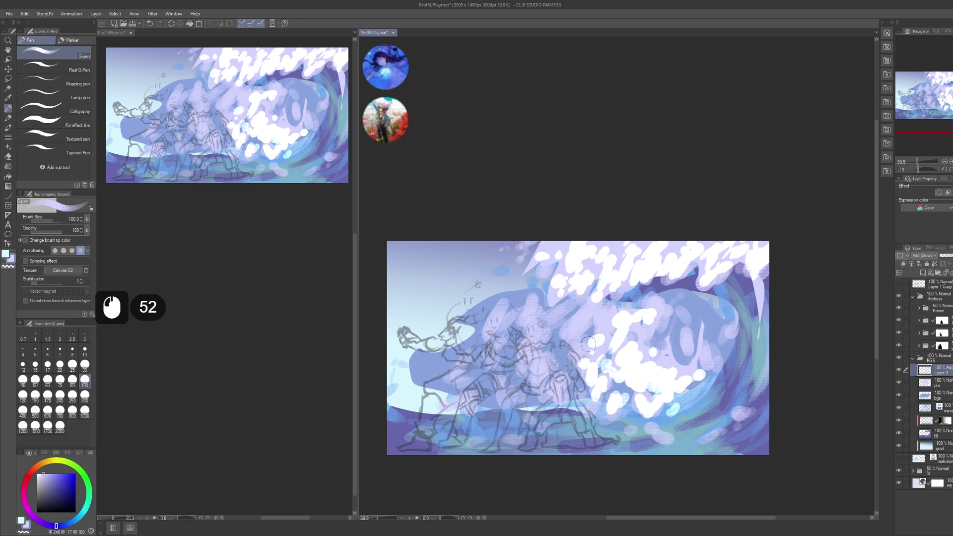
click(669, 361)
click(672, 358)
click(666, 338)
click(658, 332)
- Dab glow around the inner curl and over the figures beneath it
drag(571, 345, 585, 341)
click(578, 328)
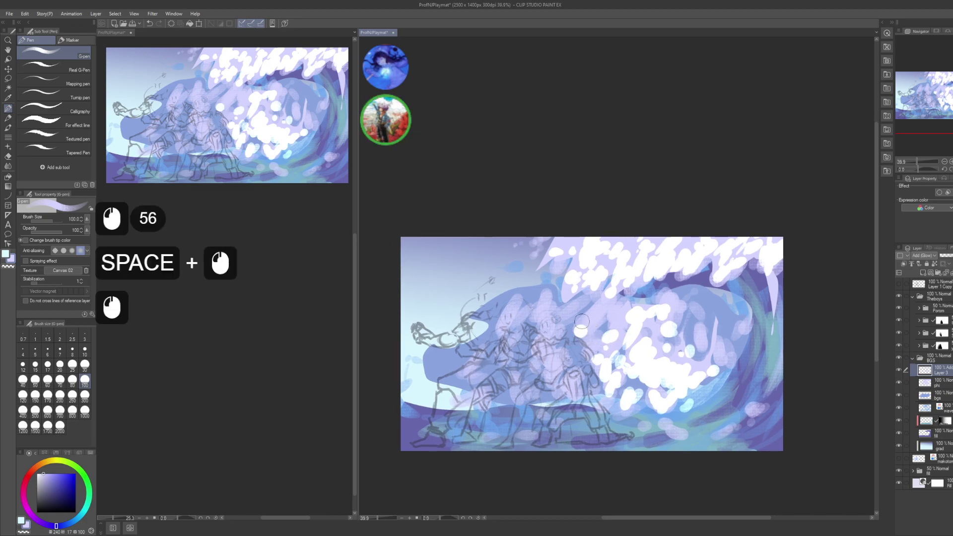
click(586, 318)
click(597, 309)
click(591, 314)
click(586, 322)
click(613, 312)
click(592, 321)
click(590, 346)
click(587, 349)
click(581, 355)
click(579, 360)
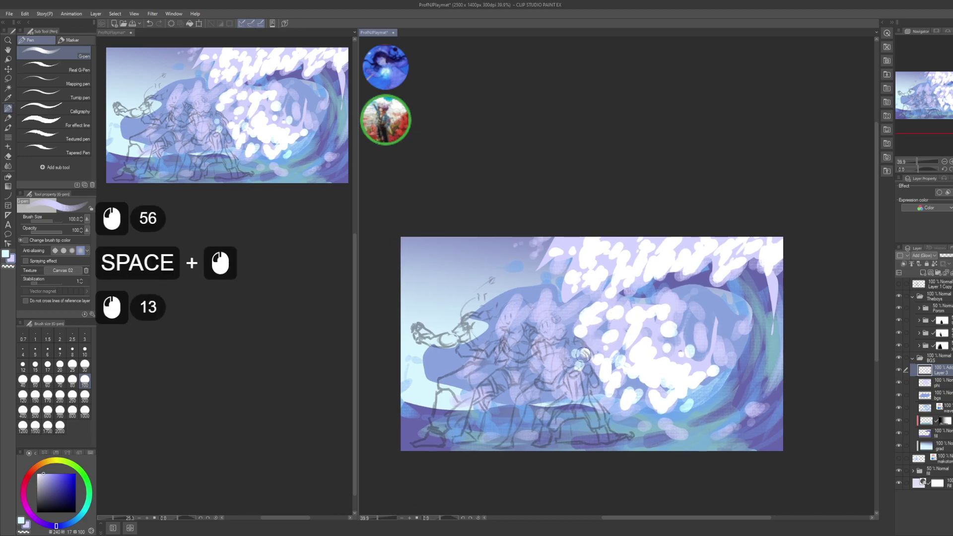
click(581, 353)
click(539, 328)
- Dab glow on the wave crest, extending down-left toward the front figure
drag(542, 351, 531, 347)
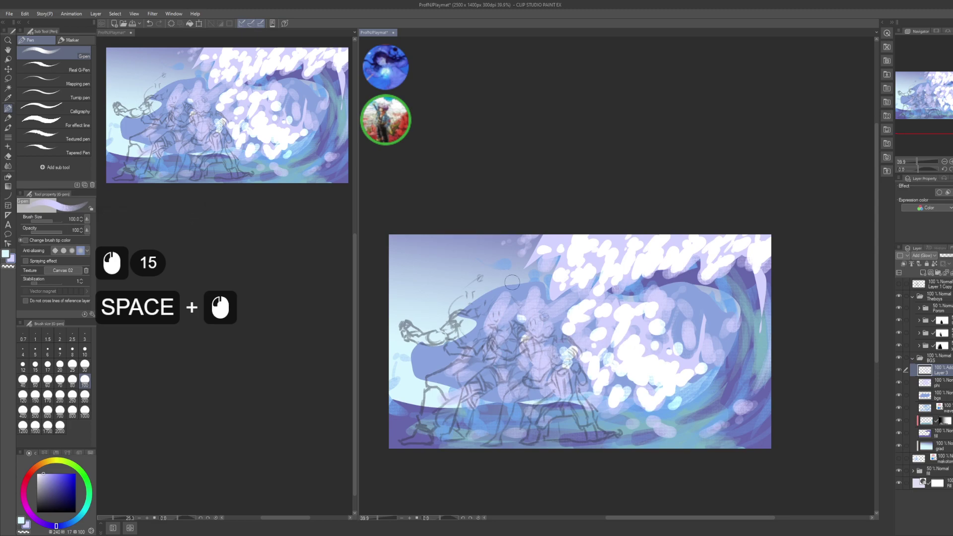
click(528, 257)
click(527, 274)
click(528, 286)
click(521, 298)
click(511, 293)
click(499, 291)
click(513, 278)
click(516, 285)
click(509, 296)
click(501, 303)
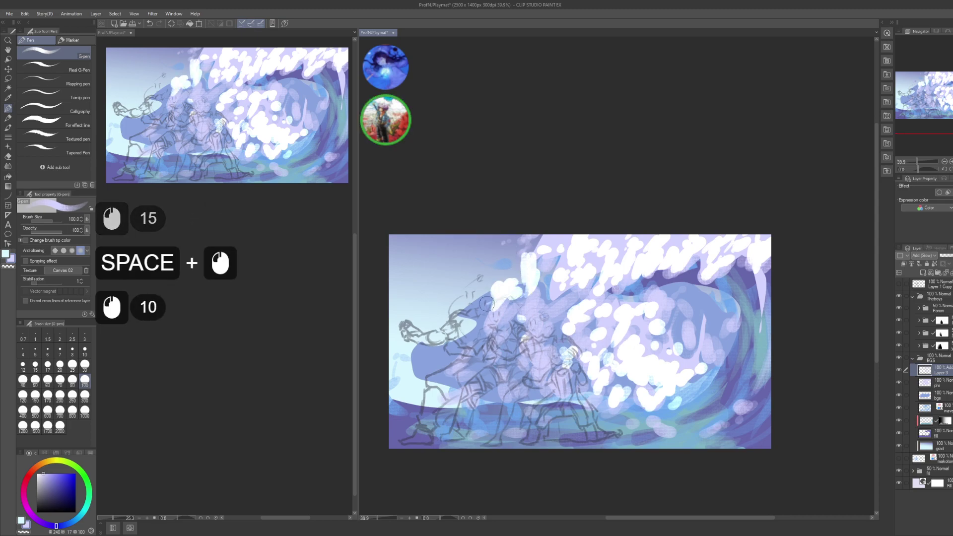
click(497, 297)
click(489, 305)
click(482, 308)
click(477, 313)
click(469, 318)
- Dab white glow along and around the front figure's arm
click(461, 323)
click(449, 328)
click(437, 334)
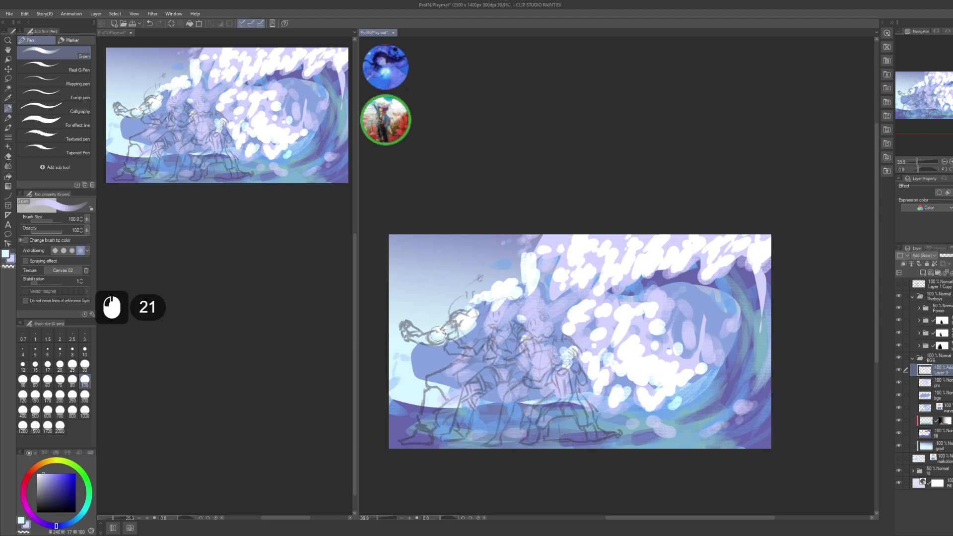
click(426, 355)
click(422, 362)
click(419, 369)
click(417, 375)
click(409, 380)
click(415, 385)
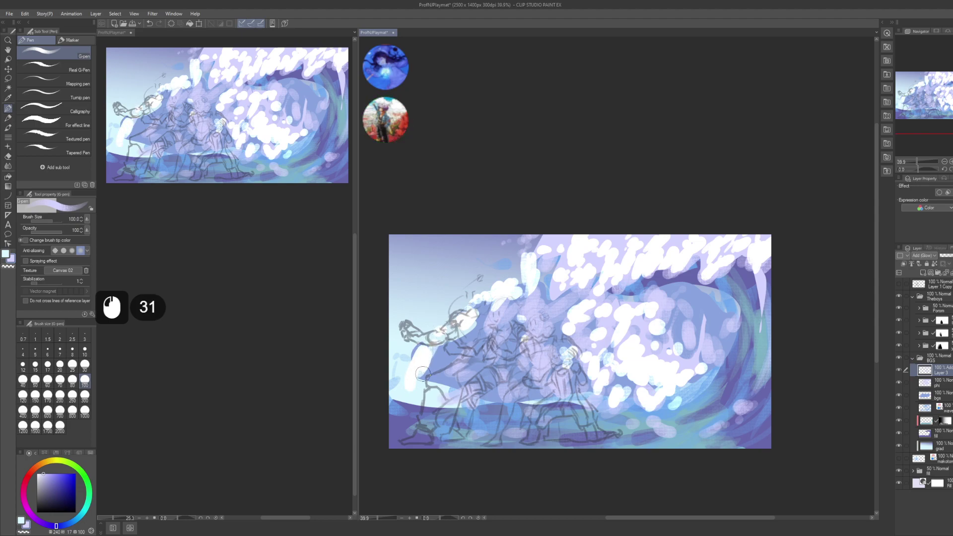
click(443, 351)
click(436, 365)
click(437, 360)
click(429, 367)
- Dab white glow around the front figure's leg, torso and lower leg
click(442, 370)
click(434, 374)
click(427, 382)
click(419, 392)
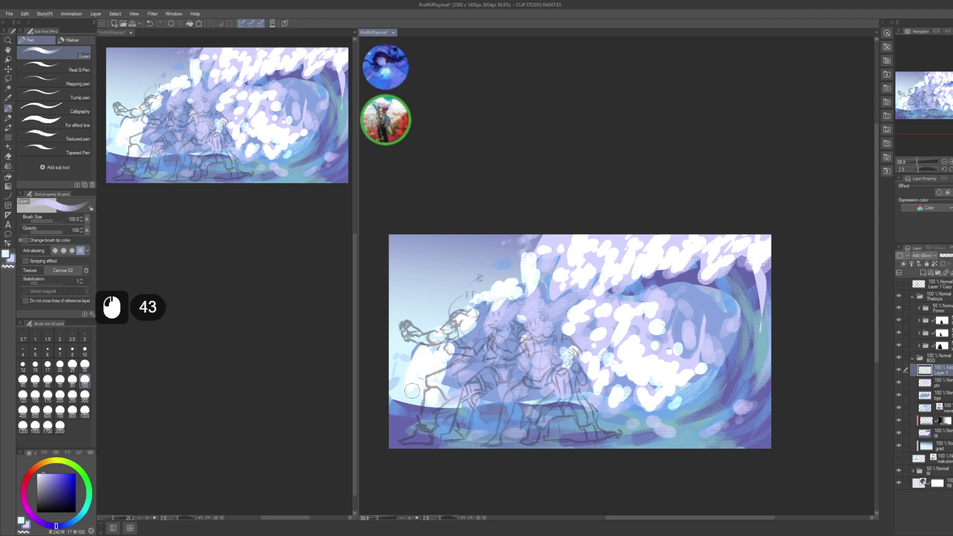
click(415, 389)
click(422, 388)
click(439, 385)
click(449, 355)
click(442, 392)
click(454, 352)
click(454, 392)
click(465, 405)
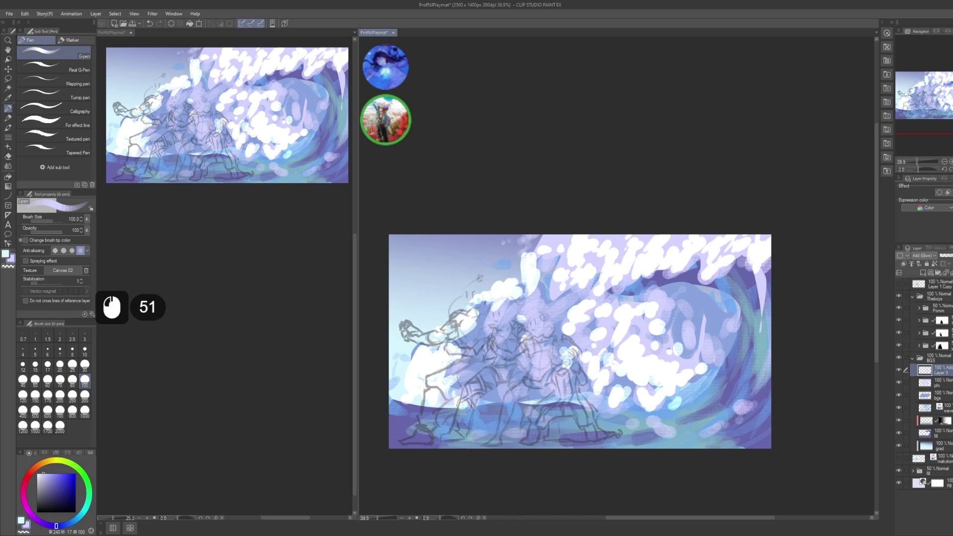
- Dab white glow up the central figure's torso to its head and shoulder
click(474, 355)
click(479, 347)
click(484, 343)
click(485, 325)
click(491, 315)
click(499, 310)
click(497, 332)
click(515, 312)
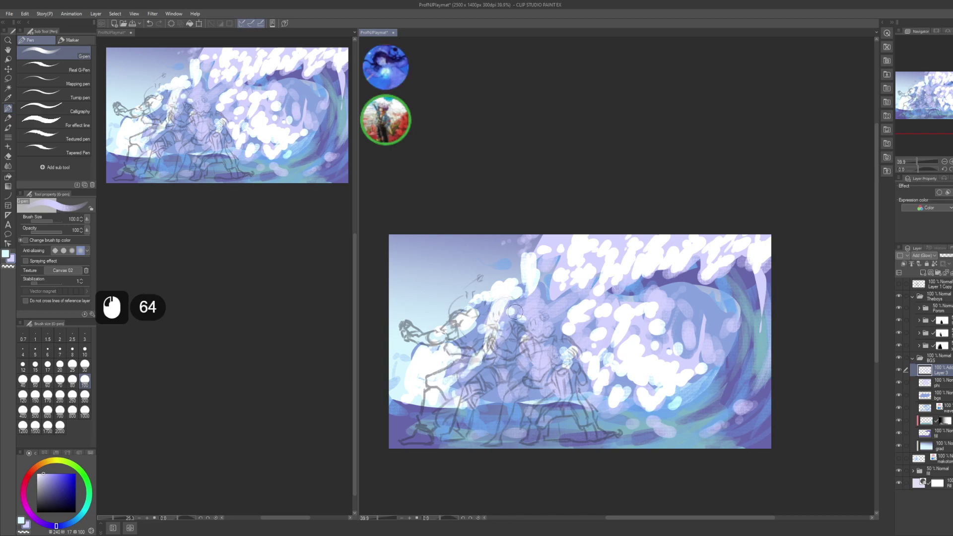
click(509, 330)
click(517, 323)
click(527, 319)
- Dab white glow down the central figure's torso and over its legs
click(504, 342)
click(489, 353)
click(485, 353)
click(474, 371)
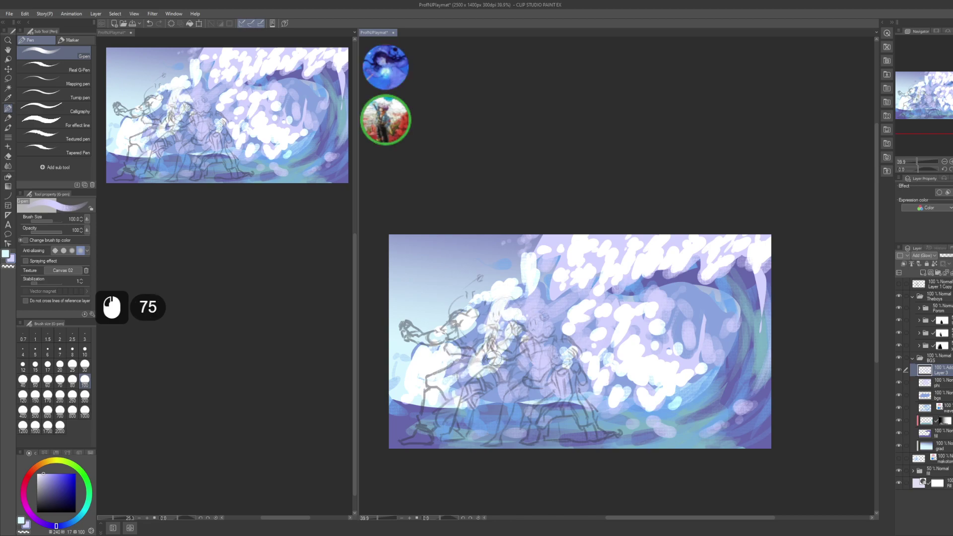
click(484, 362)
click(475, 378)
click(502, 365)
click(495, 380)
click(484, 370)
click(499, 385)
click(504, 395)
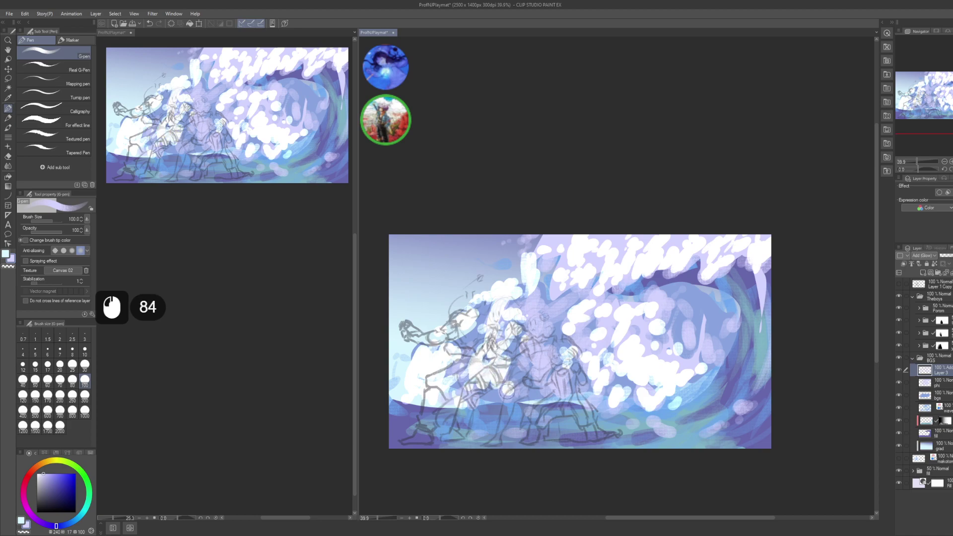
- Dab white glow around the central figure's head and chest
click(531, 301)
click(542, 302)
click(551, 301)
click(558, 303)
click(536, 313)
click(546, 317)
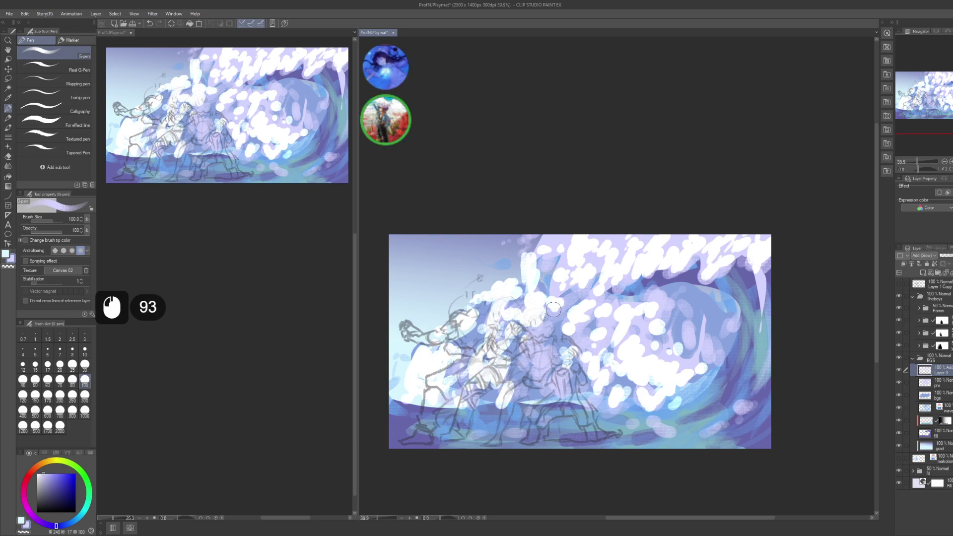
click(533, 325)
click(525, 334)
click(526, 337)
click(541, 329)
click(542, 332)
click(533, 384)
click(542, 346)
- Switch the brush to transparent and erase two small spots near the inner curl
drag(590, 366, 577, 367)
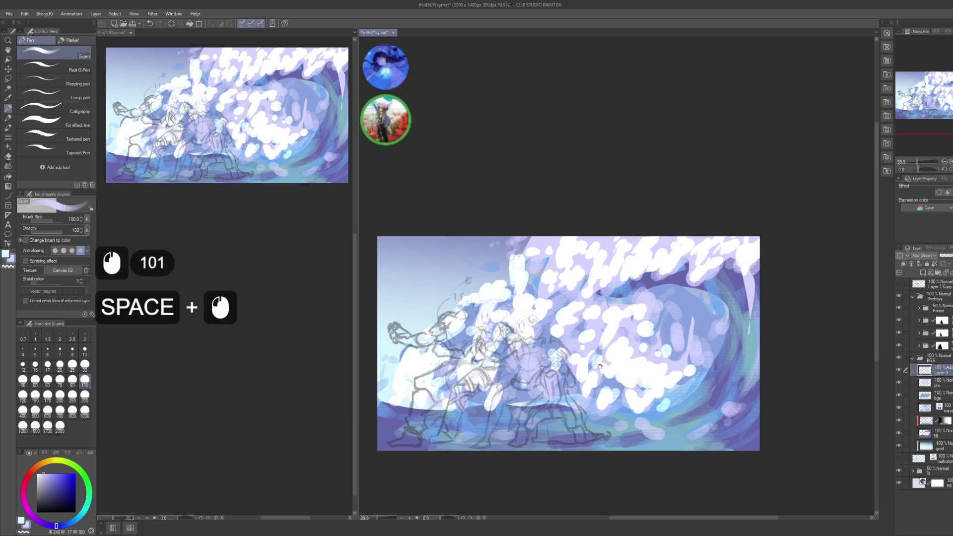
key(c)
click(651, 318)
click(654, 316)
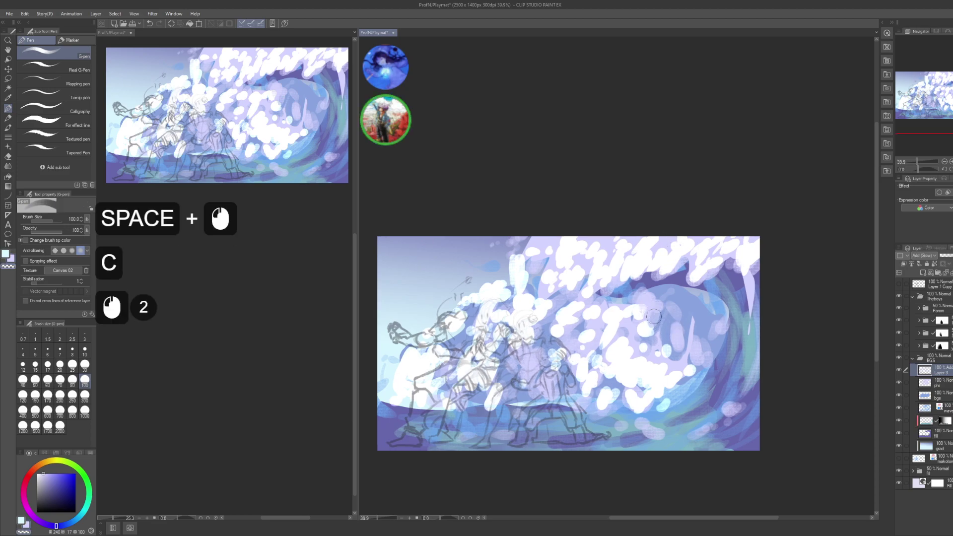
- On the phi layer, dab colour throughout the inside of the wave curl
click(938, 383)
click(649, 304)
click(648, 296)
click(648, 289)
click(648, 293)
click(654, 314)
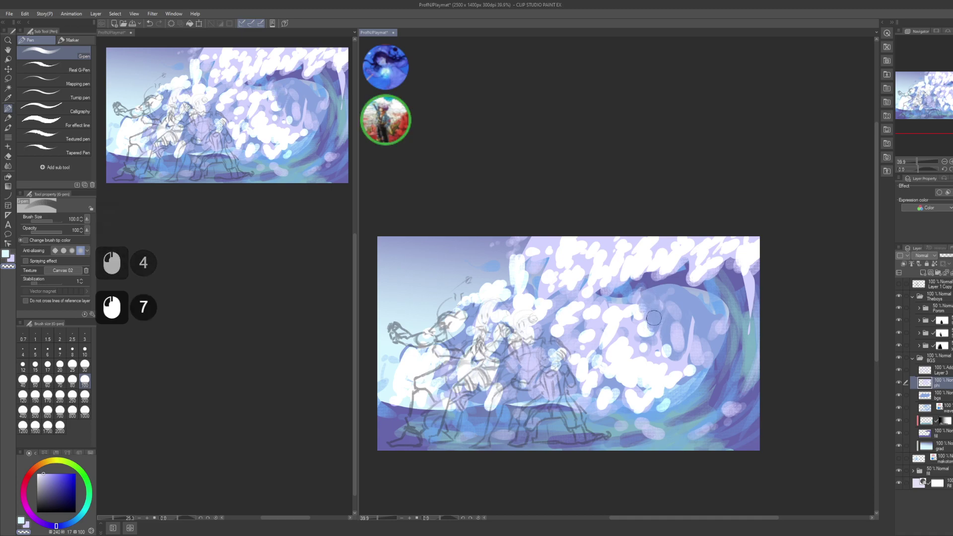
click(661, 298)
click(670, 306)
click(672, 310)
click(676, 329)
click(679, 342)
click(689, 326)
click(693, 330)
click(697, 343)
click(703, 336)
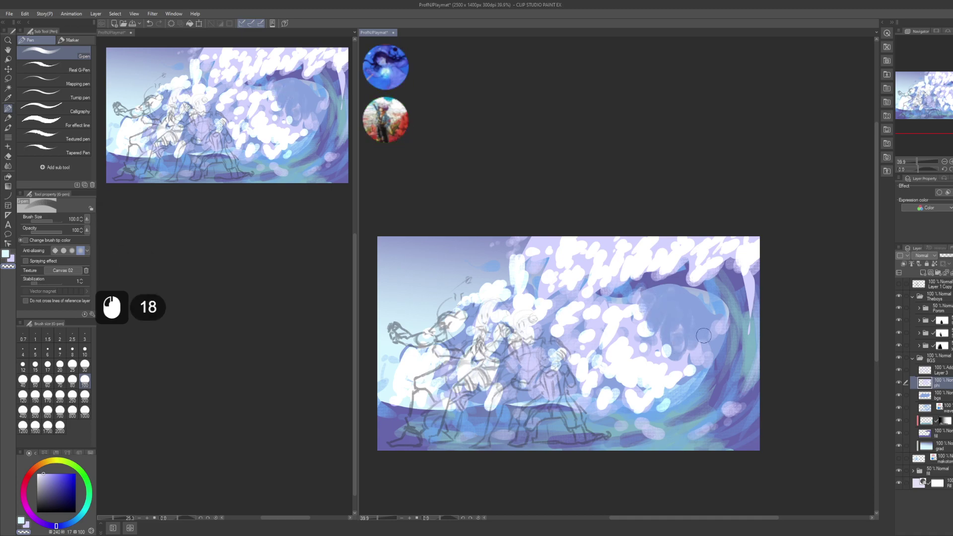
click(707, 328)
click(712, 325)
click(715, 328)
- On the bgs layer, dab more colour across the hollow of the wave curl
click(946, 396)
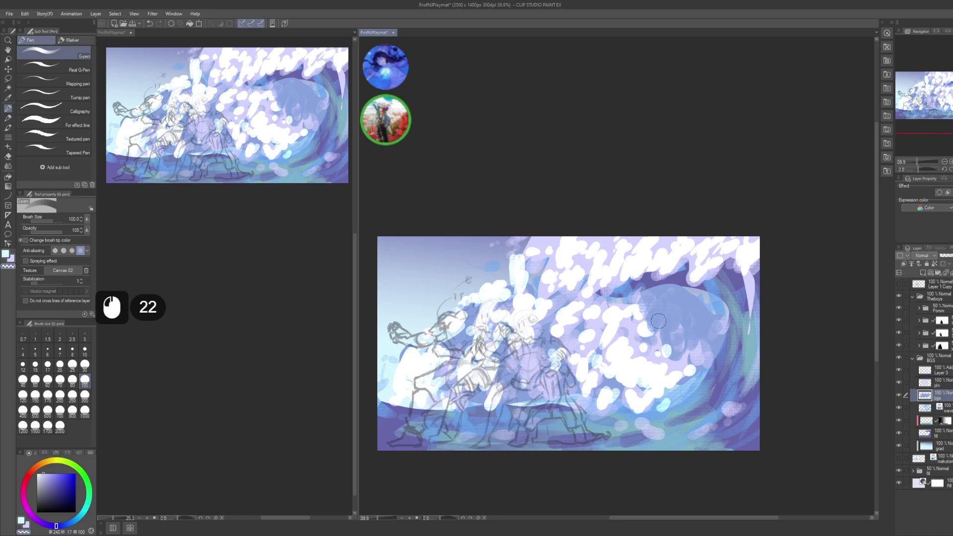
click(659, 320)
click(663, 303)
click(655, 298)
click(660, 313)
click(668, 320)
click(677, 300)
click(681, 303)
click(682, 303)
click(683, 306)
click(683, 309)
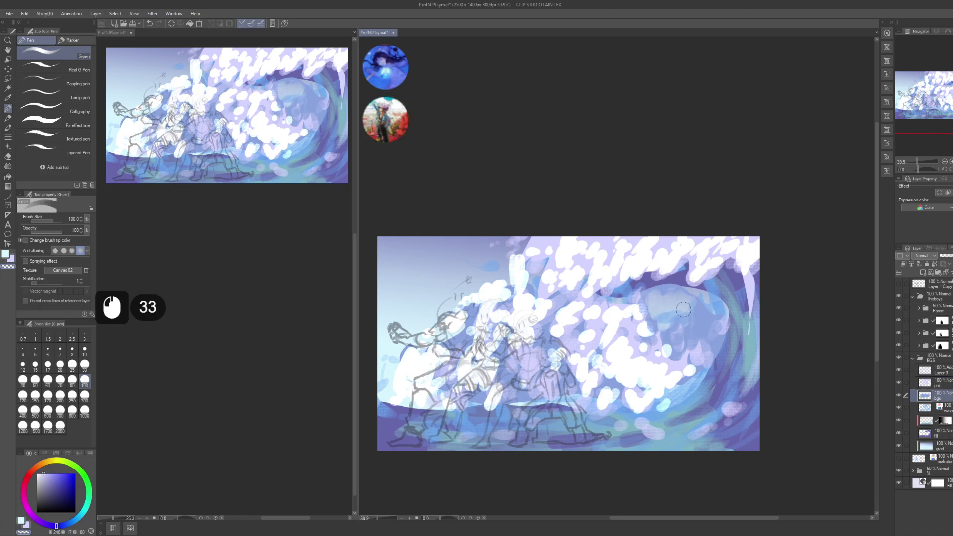
click(700, 305)
click(703, 317)
click(685, 313)
click(670, 323)
click(678, 335)
click(695, 322)
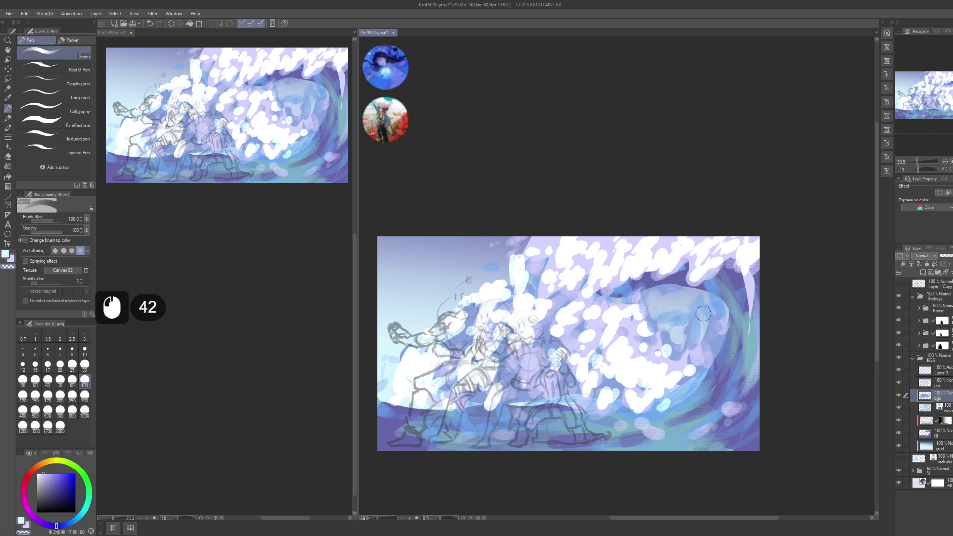
click(705, 317)
click(709, 338)
click(706, 337)
click(701, 338)
click(696, 338)
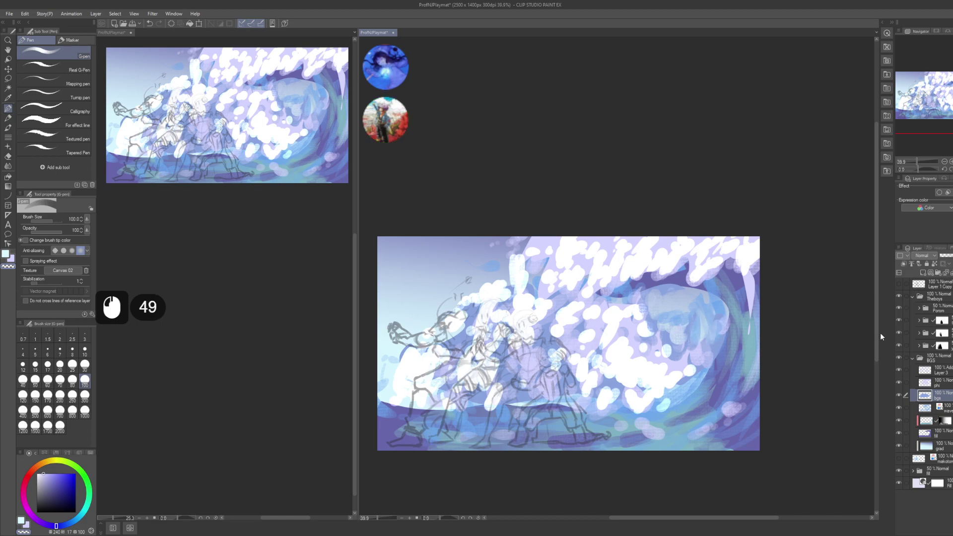
- Pick the wave's purple-blue, then on the fill layer dab and erase a spot with transparent
alt+click(750, 395)
click(943, 429)
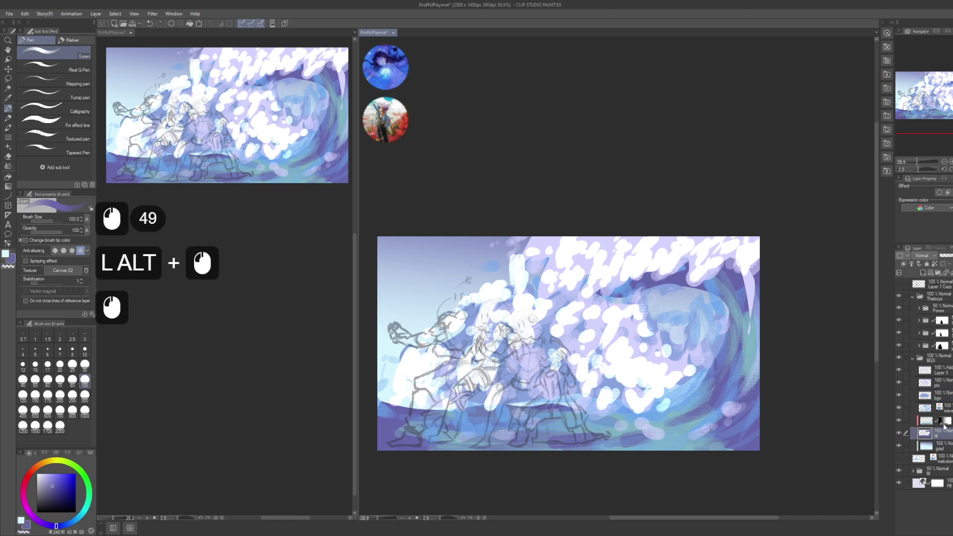
click(681, 321)
key(c)
click(686, 316)
click(686, 315)
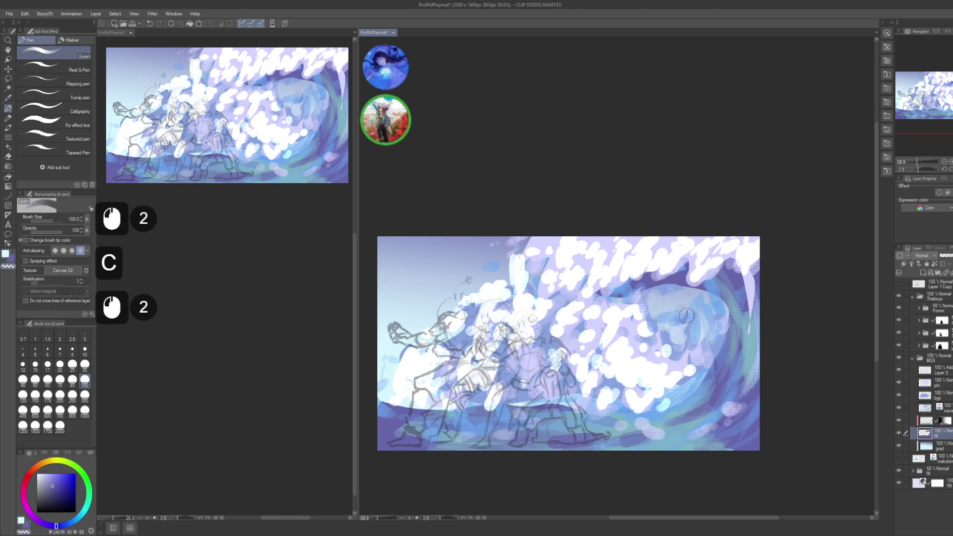
key(c)
- Dab purple across the wave curl on the fill layer, working leftward then downward
click(697, 307)
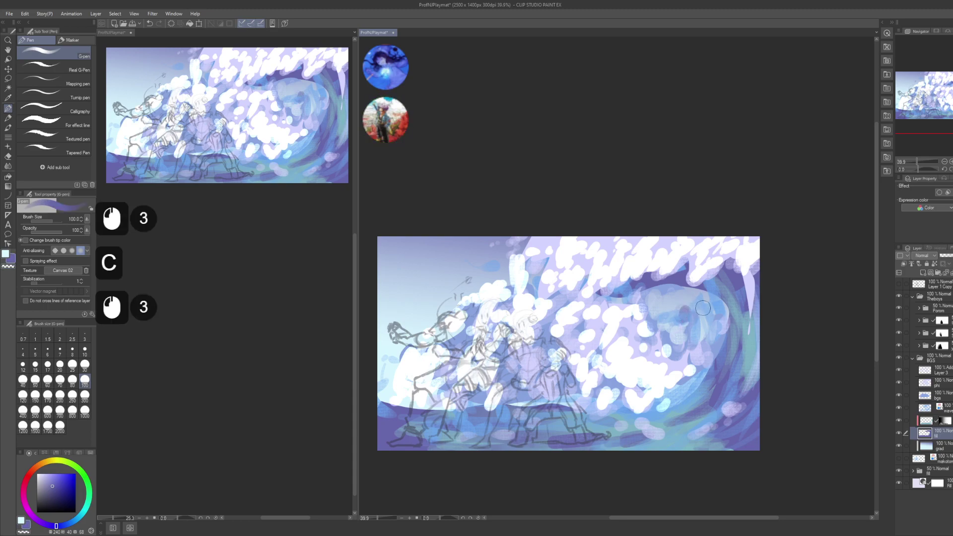
click(707, 317)
click(718, 332)
click(713, 329)
click(709, 326)
triple_click(690, 303)
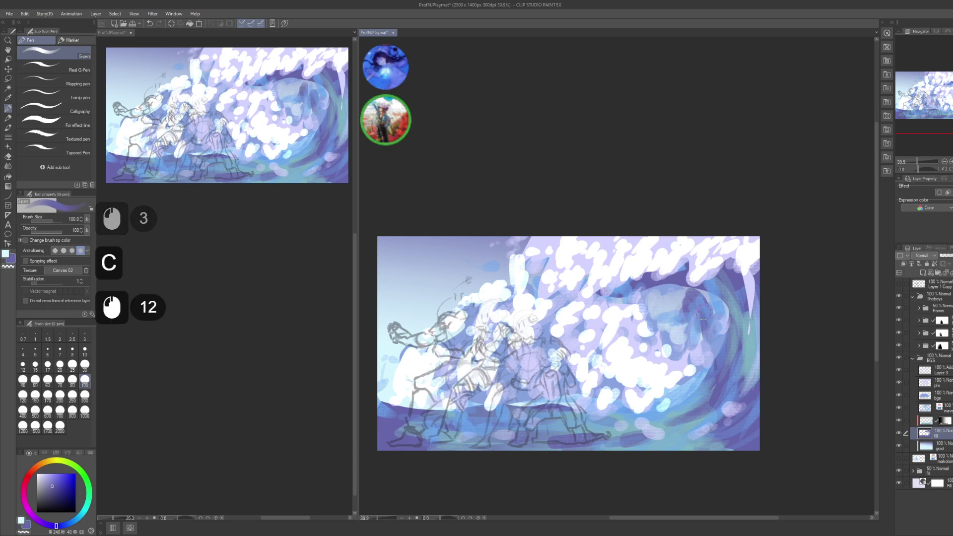
double_click(687, 302)
triple_click(675, 302)
double_click(660, 299)
triple_click(653, 312)
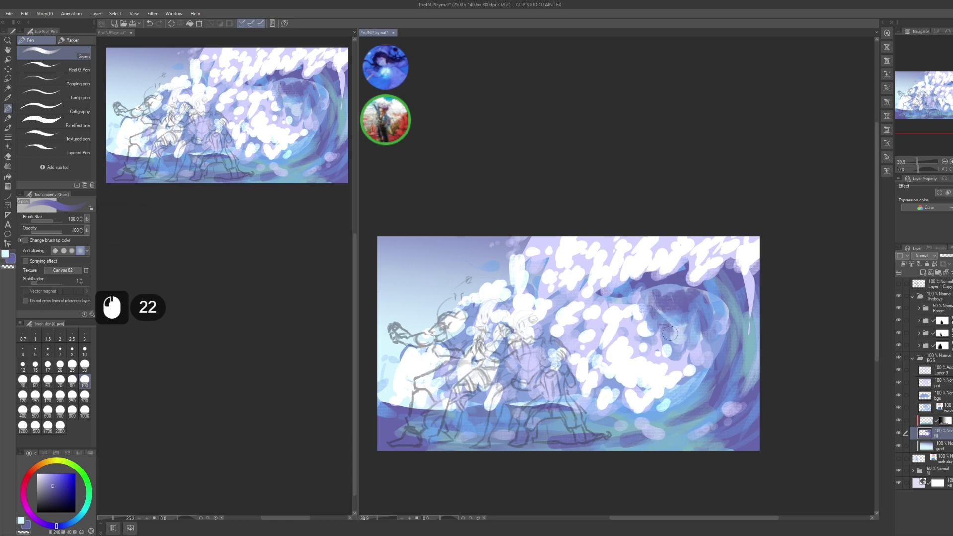
double_click(667, 331)
triple_click(687, 338)
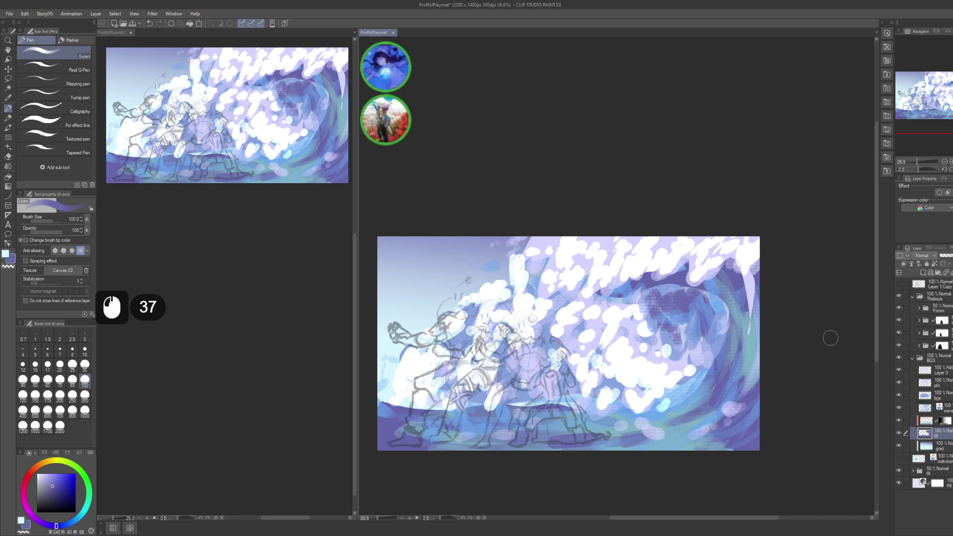
- Save the illustration, shift the view slightly, and save again
key(ctrl+s)
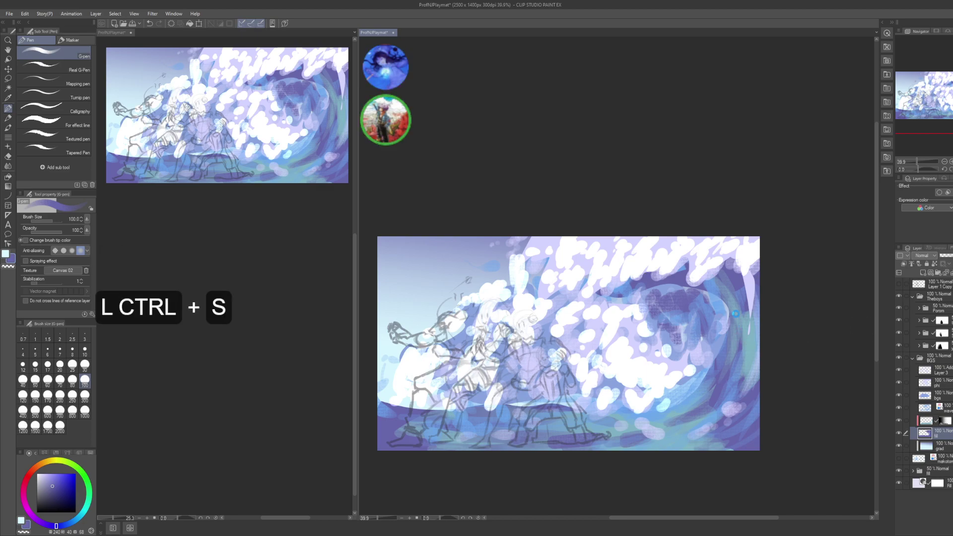
click(655, 295)
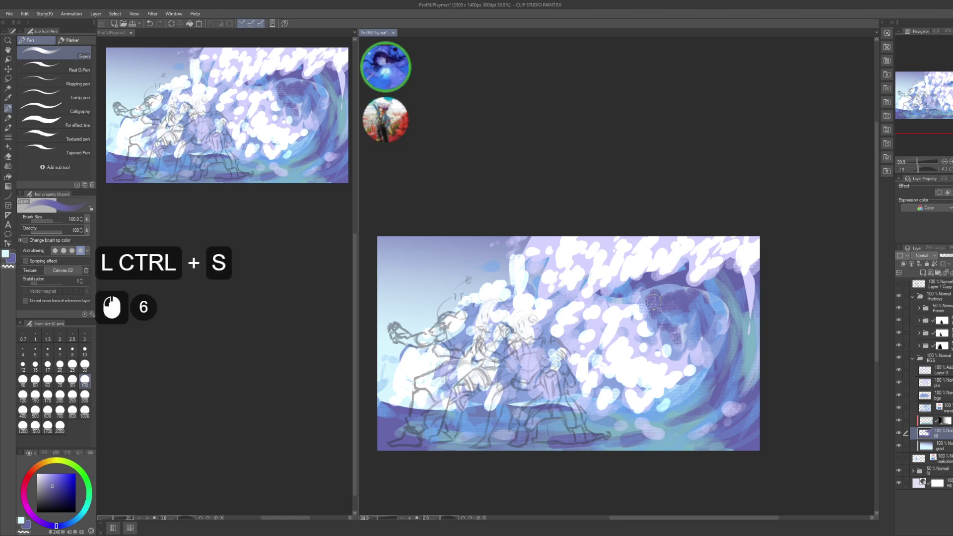
drag(679, 359, 681, 364)
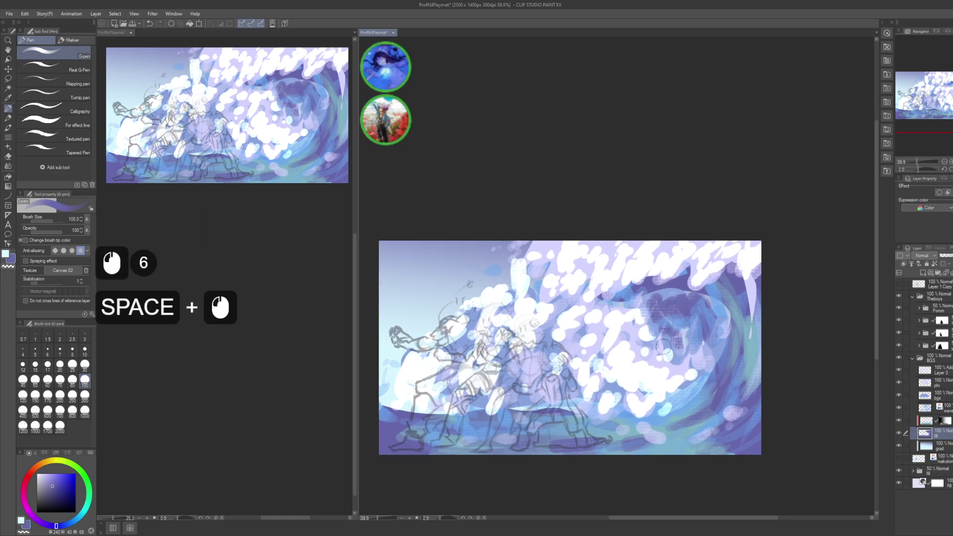
key(ctrl+s)
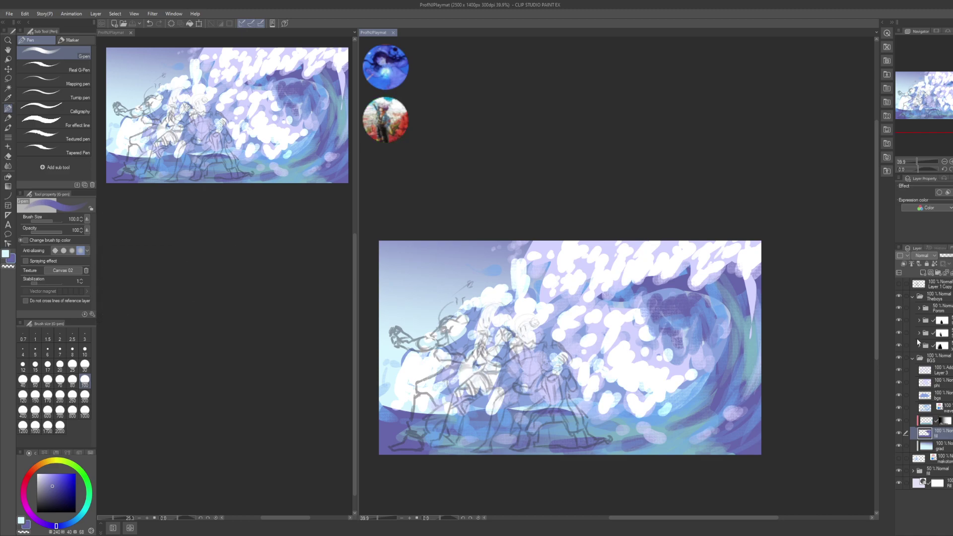
click(925, 446)
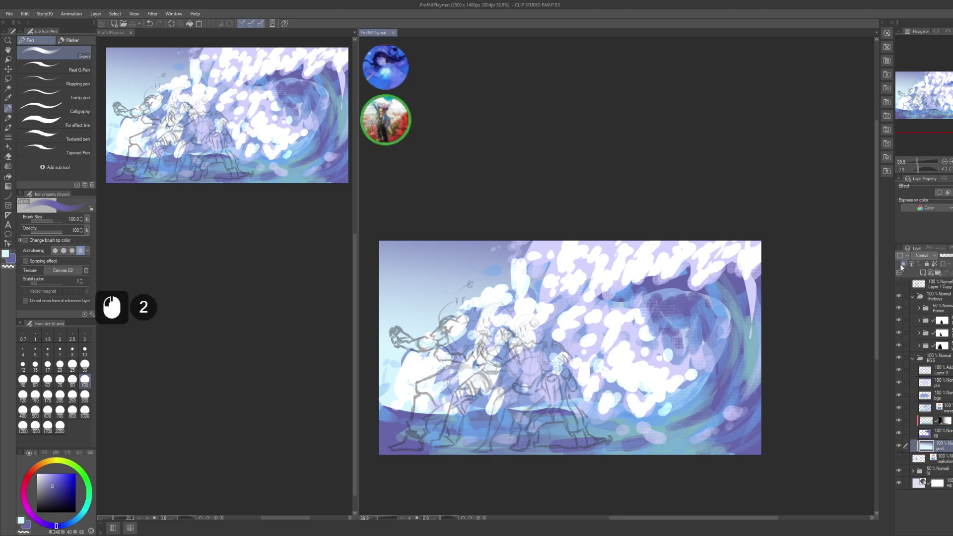
key(ctrl+u)
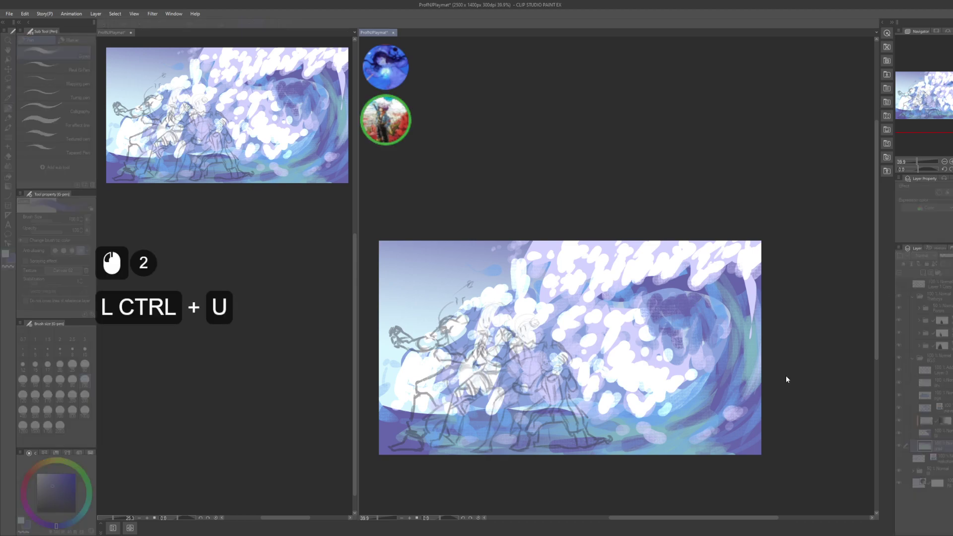
click(782, 398)
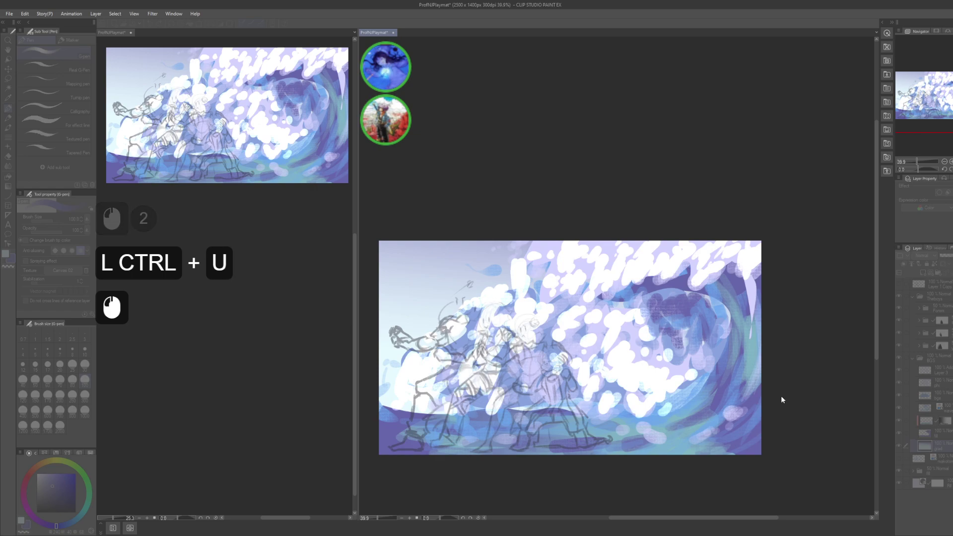
click(790, 377)
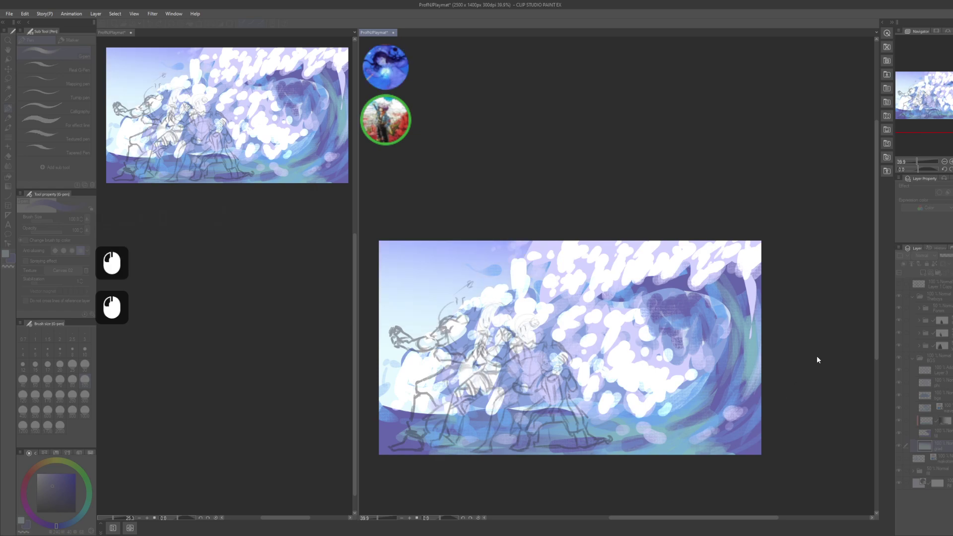
click(800, 403)
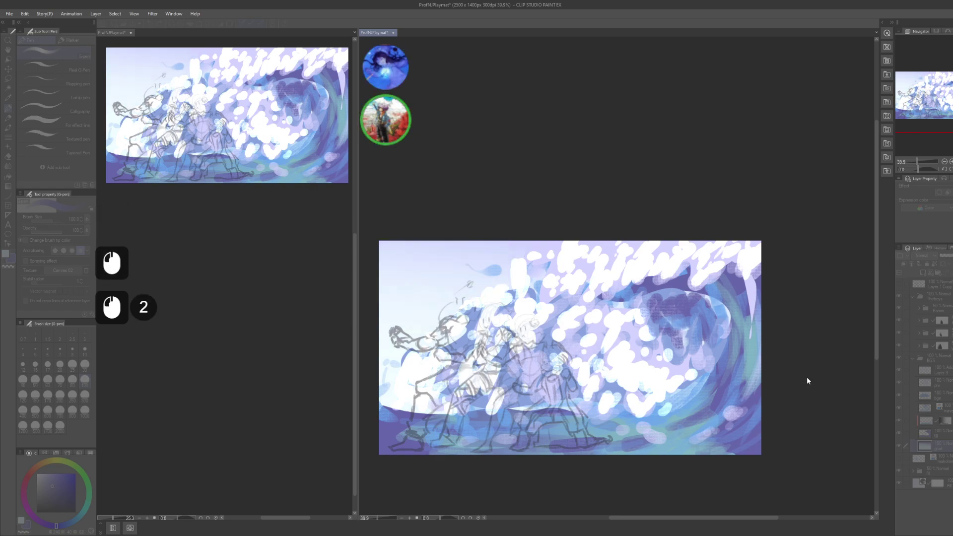
click(802, 397)
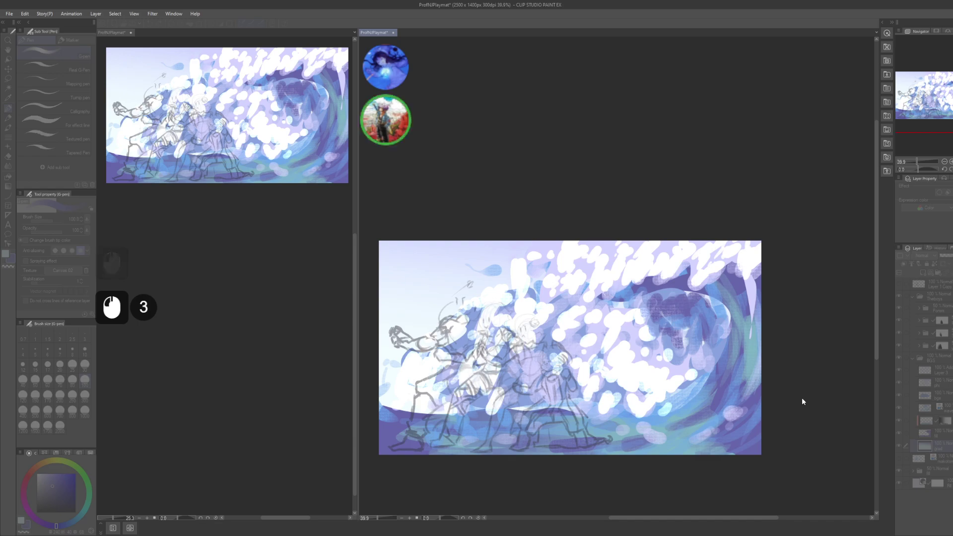
click(845, 346)
drag(758, 326, 760, 328)
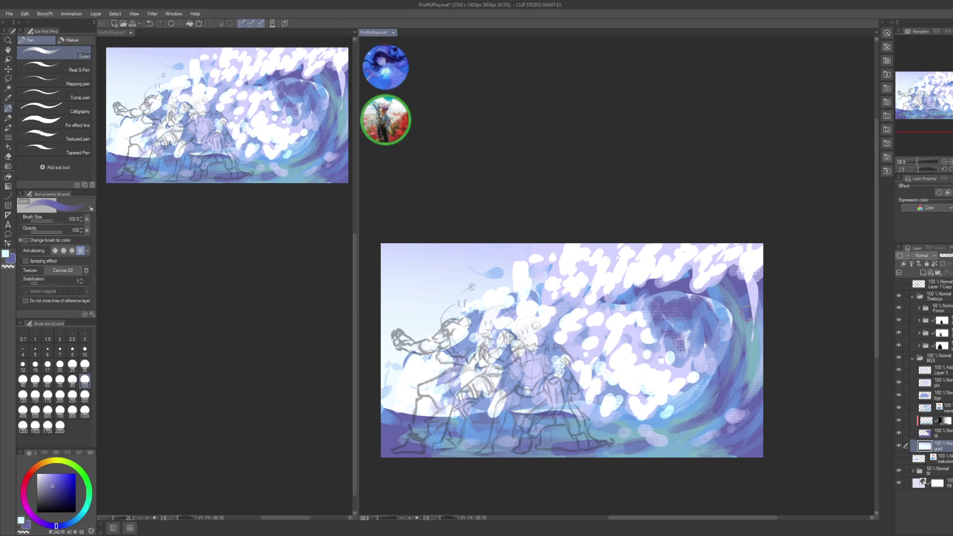
- Sample a light lavender from the wave and dab lavender foam onto it on glow layer Layer 3
alt+click(675, 251)
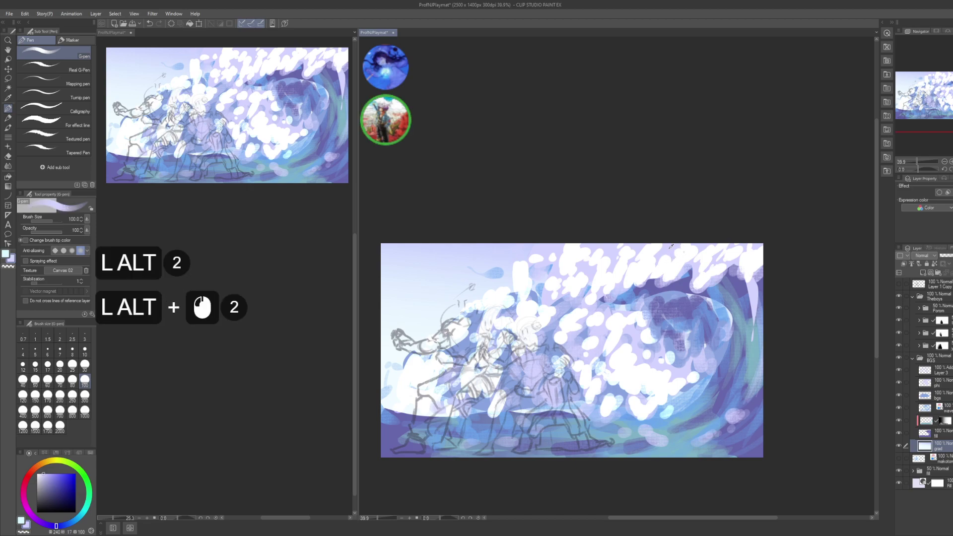
alt+click(687, 297)
click(928, 372)
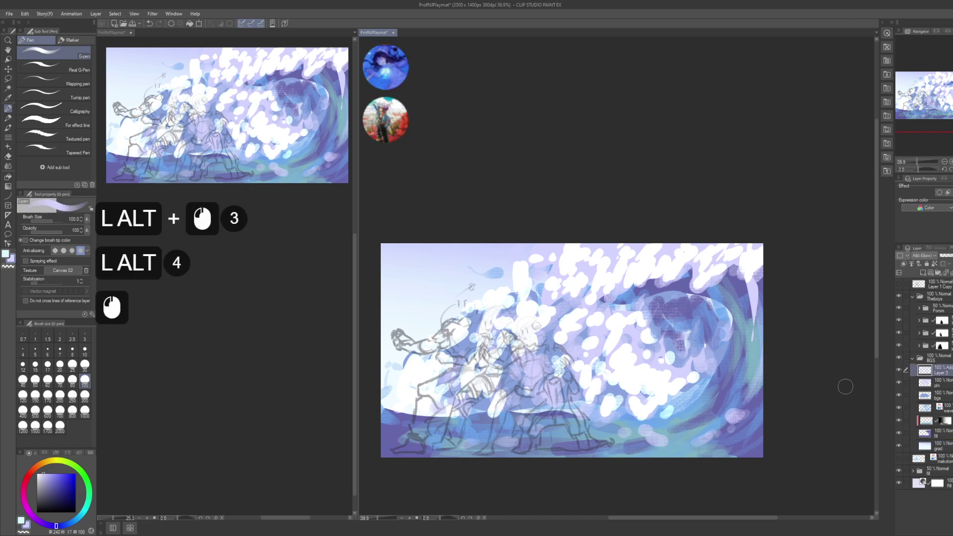
click(672, 389)
click(668, 397)
click(670, 402)
click(668, 405)
click(673, 405)
click(683, 391)
click(670, 411)
click(667, 414)
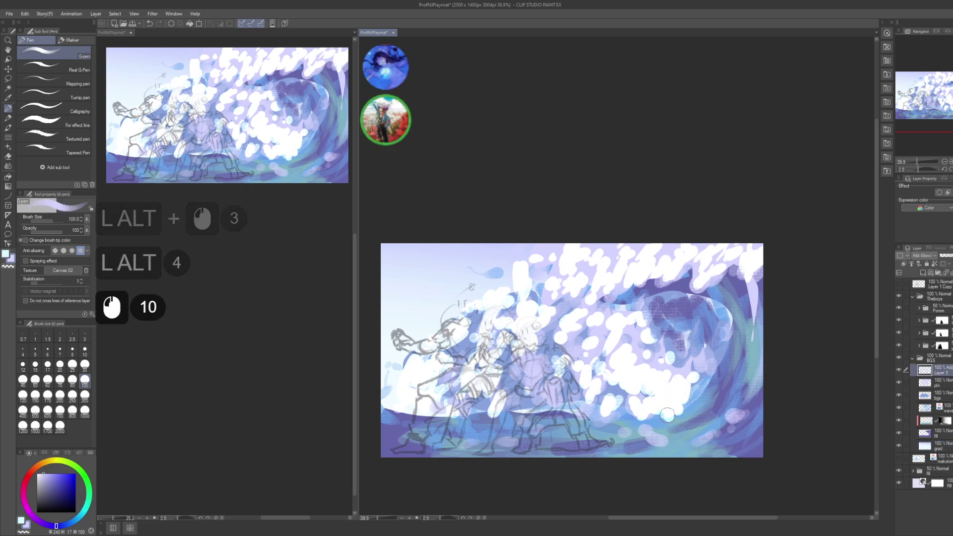
- Add more light lavender dabs on the wave's left and lower right
click(650, 412)
click(651, 398)
click(659, 399)
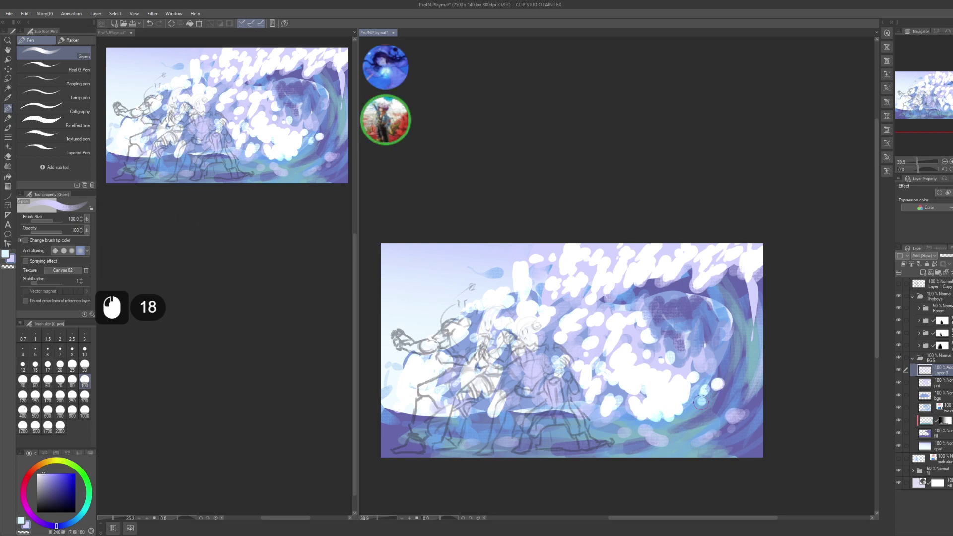
click(698, 394)
click(693, 403)
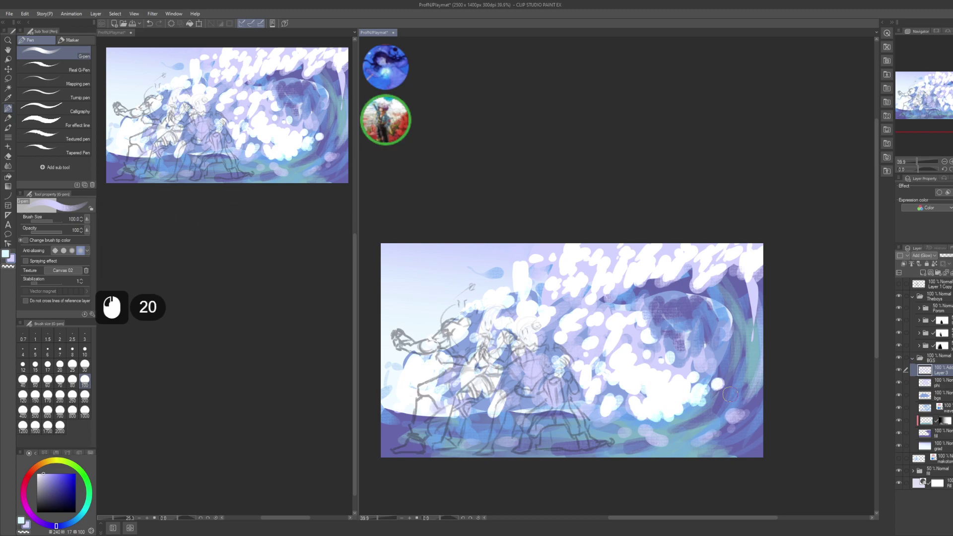
- Switch to the Real pencil at size 70 and lighten the wave's right edge with dabs
key(p)
click(751, 341)
click(751, 342)
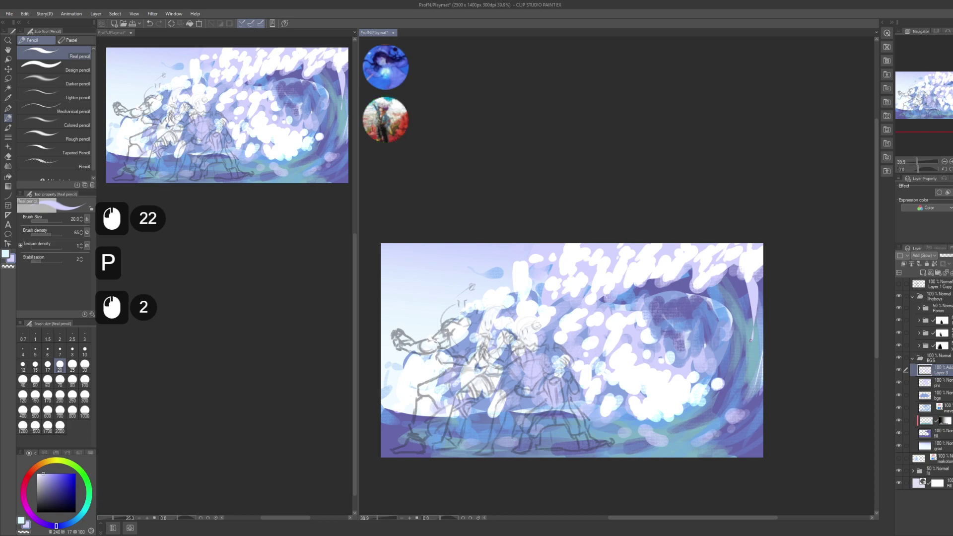
key(bracketright)
key(bracketright)
key(bracketright)
key(bracketright)
key(bracketright)
key(bracketright)
click(761, 359)
click(761, 359)
click(760, 329)
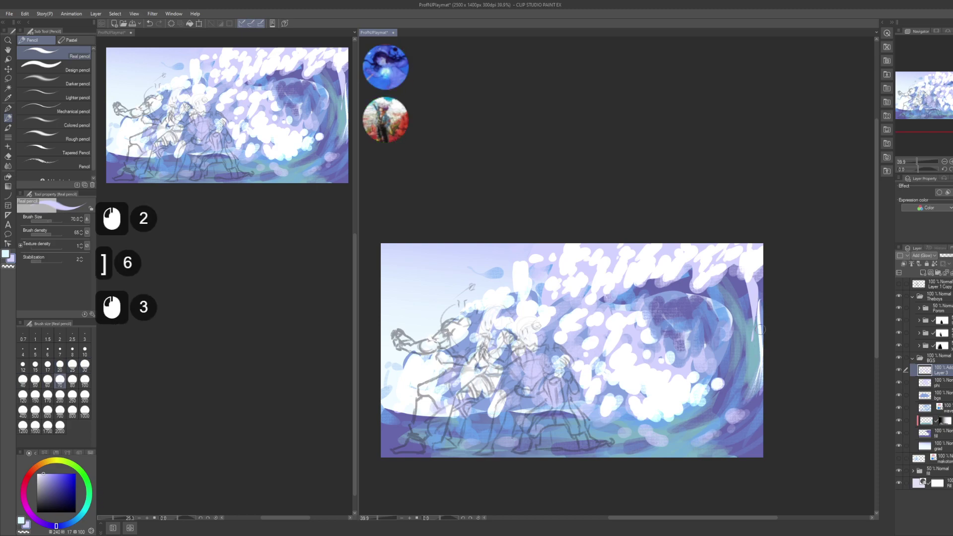
click(743, 395)
click(741, 392)
click(740, 385)
click(737, 378)
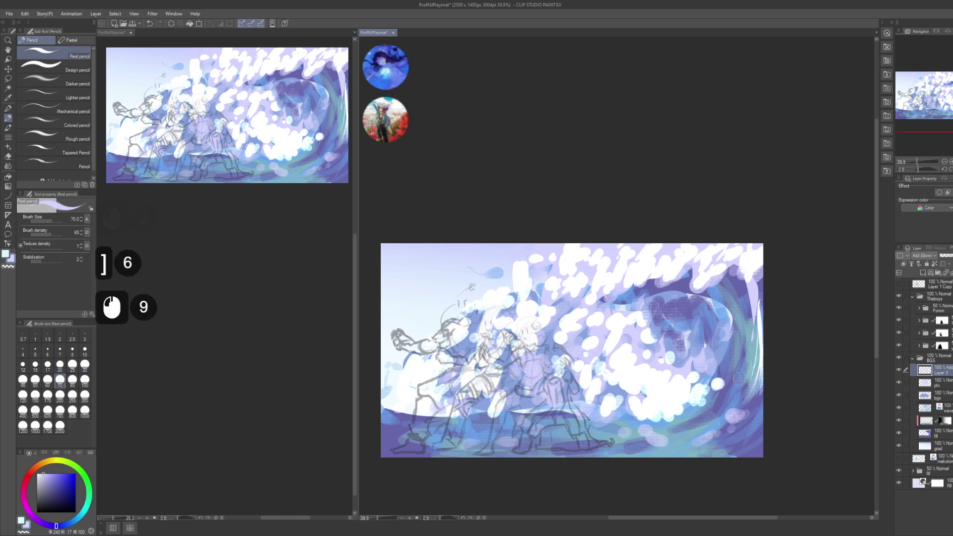
- Sketch light spray strokes along the lower right and bottom of the wave
click(728, 421)
click(726, 424)
click(723, 427)
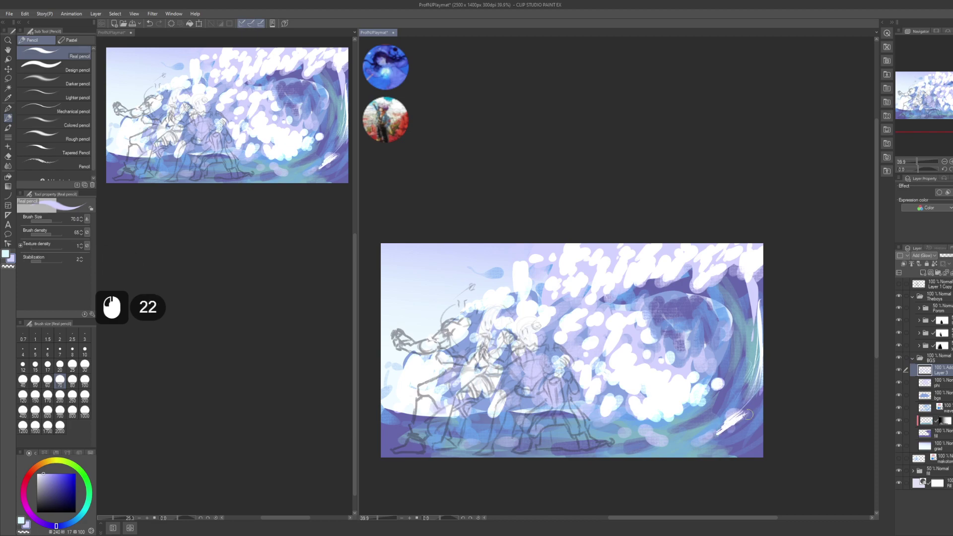
click(692, 438)
click(687, 440)
click(682, 441)
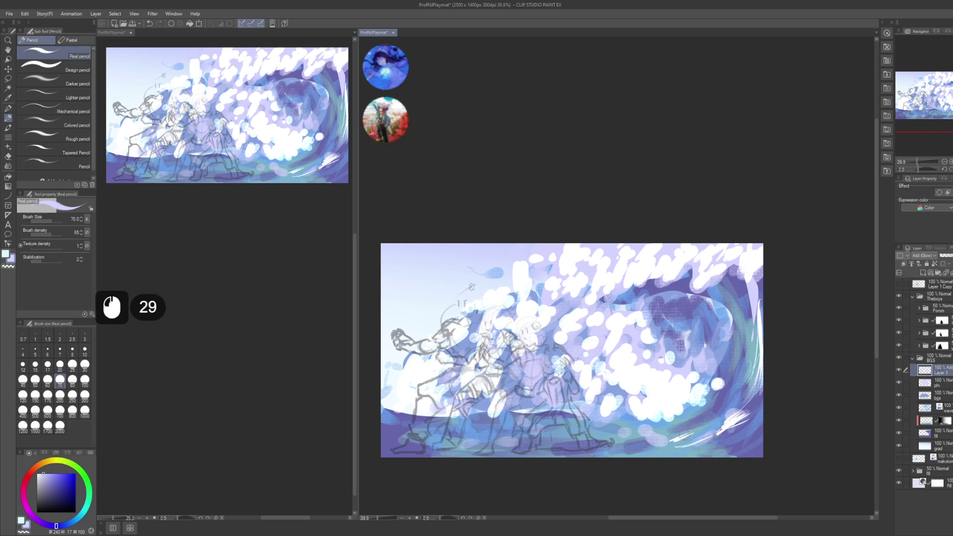
click(676, 441)
click(669, 440)
click(662, 440)
click(656, 436)
click(645, 438)
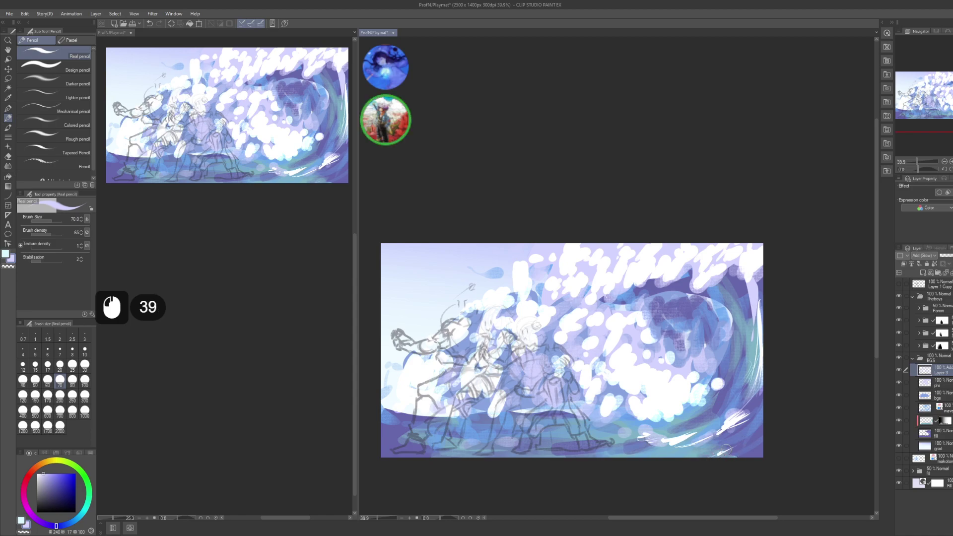
- Dab white foam along the lower left edge of the wave
drag(608, 448, 651, 441)
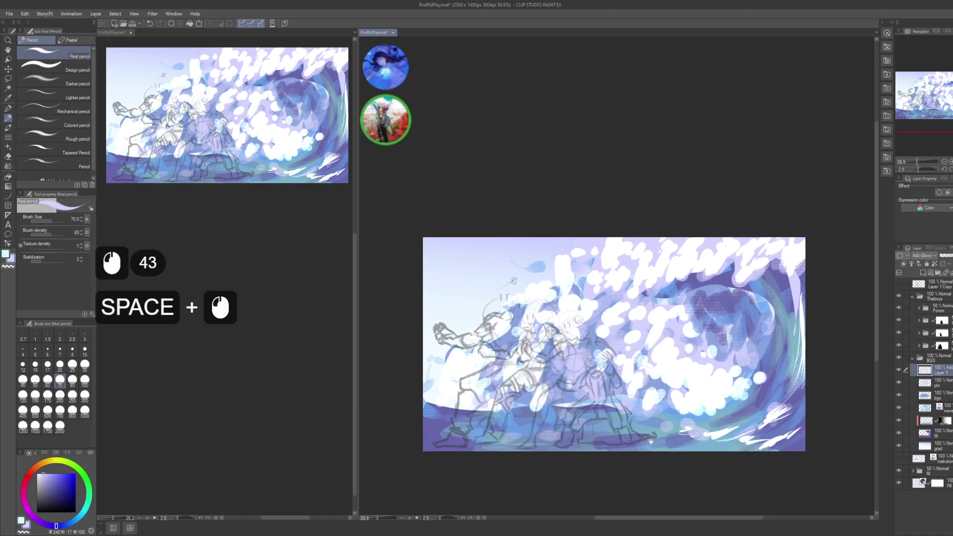
click(428, 399)
click(435, 409)
click(442, 417)
click(432, 422)
click(434, 429)
click(432, 432)
click(430, 426)
click(450, 411)
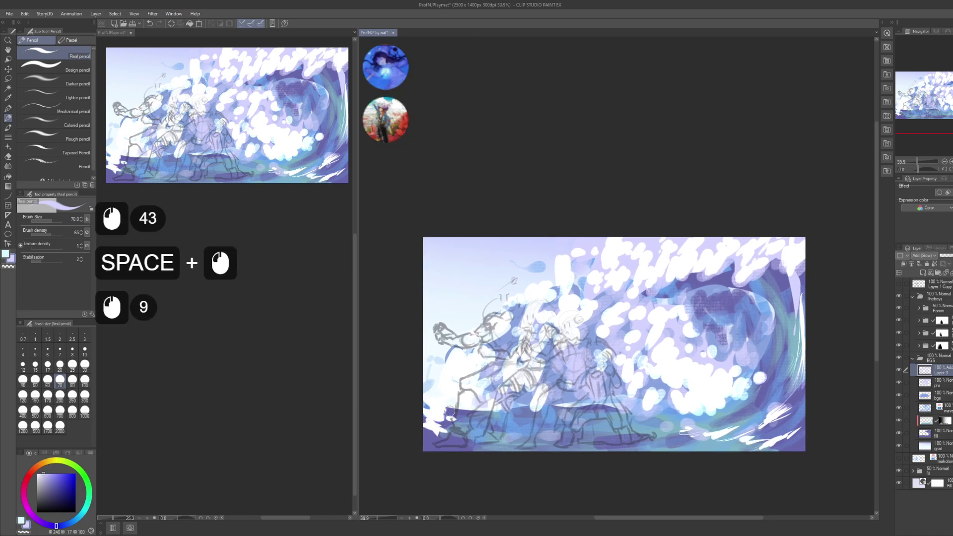
- Add small white foam dabs at the lower left and undo a stray white stroke
click(449, 411)
click(454, 415)
click(459, 417)
click(452, 414)
click(457, 419)
click(452, 412)
click(455, 418)
drag(601, 410, 590, 403)
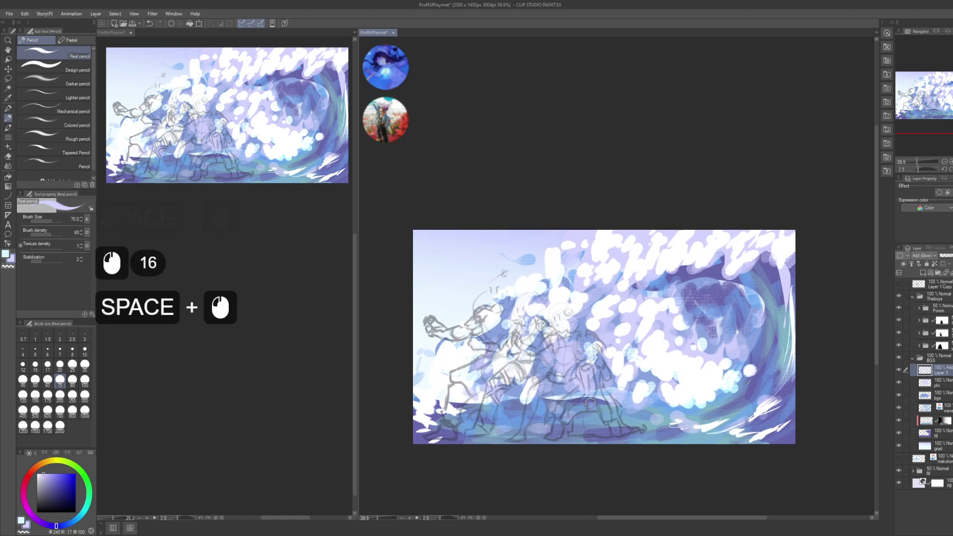
drag(544, 428, 570, 428)
key(ctrl+z)
key(ctrl+z)
- Dab small white foam along the lower wave
click(648, 422)
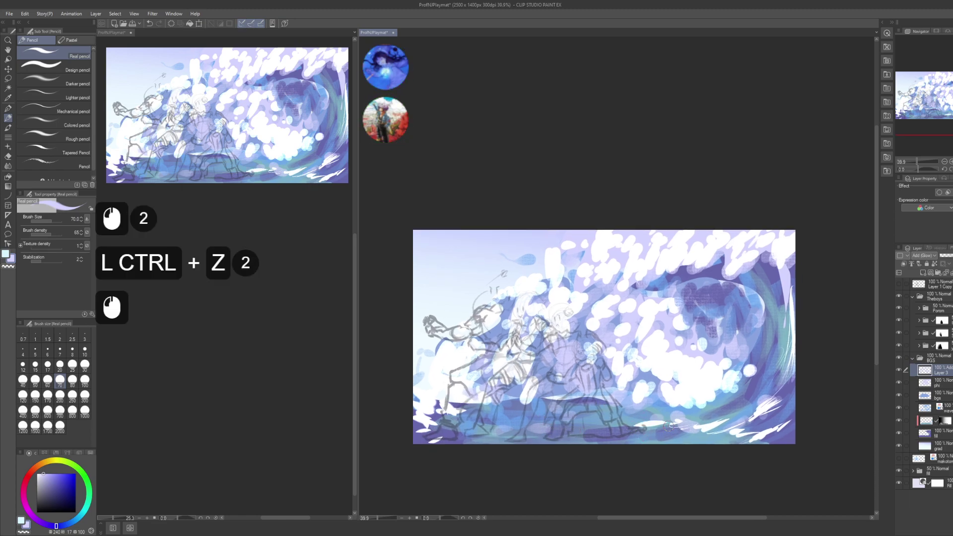
click(646, 416)
click(651, 414)
click(652, 416)
click(665, 408)
click(658, 410)
- Dab white foam on the upper wave near the figures
drag(591, 301, 603, 330)
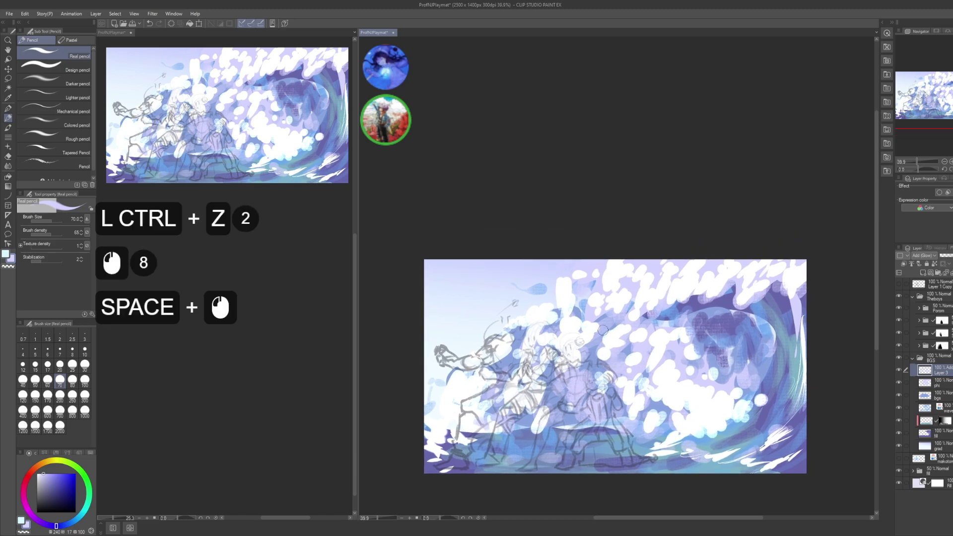
click(540, 305)
click(546, 330)
click(558, 311)
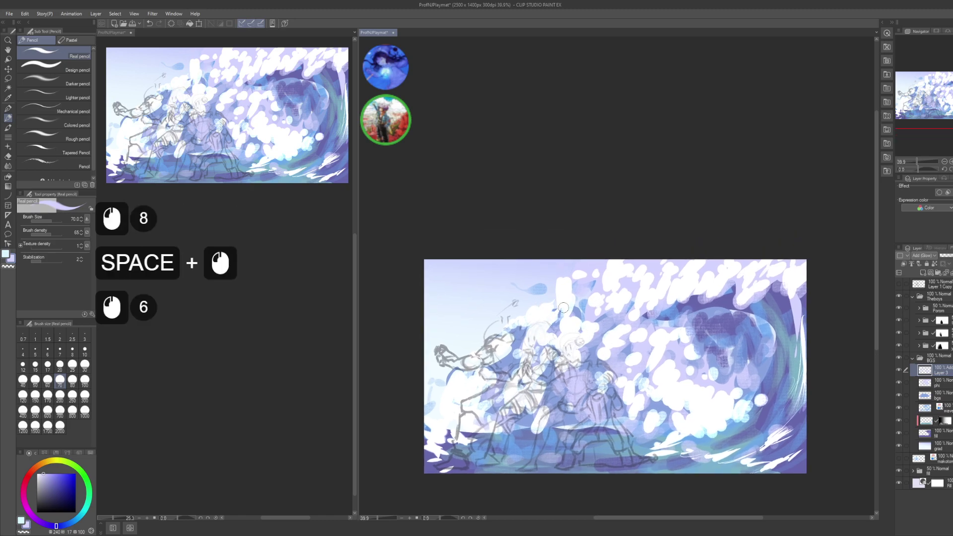
click(545, 309)
click(524, 329)
click(531, 322)
click(571, 348)
click(596, 358)
- Switch to a darker colour and break up the foam with darker dabs
drag(644, 363, 621, 364)
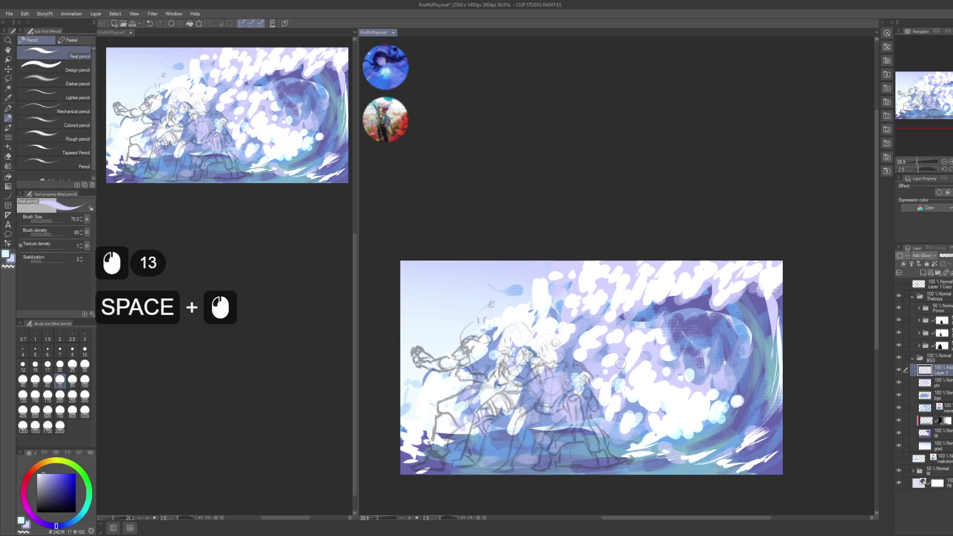
key(c)
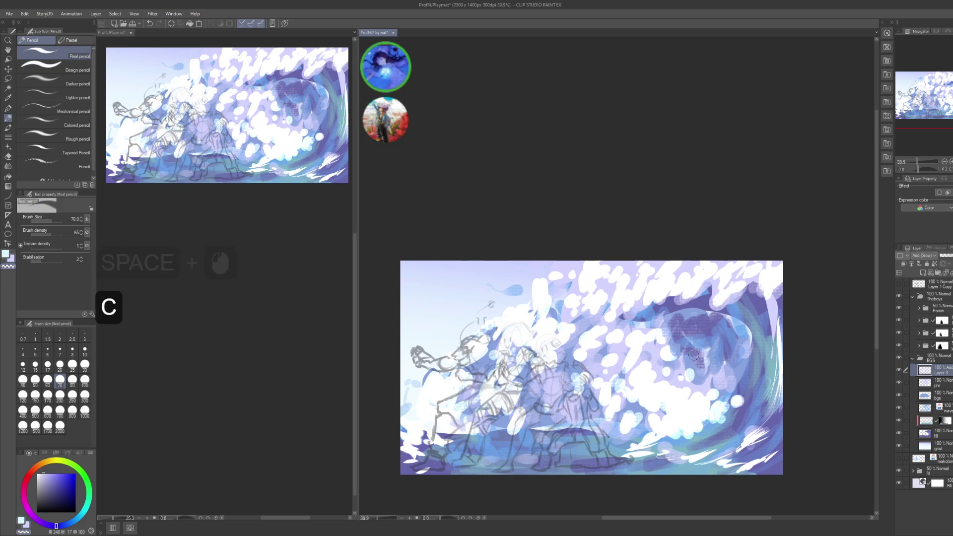
click(677, 365)
click(669, 349)
click(653, 361)
click(662, 337)
click(663, 331)
click(660, 327)
click(659, 331)
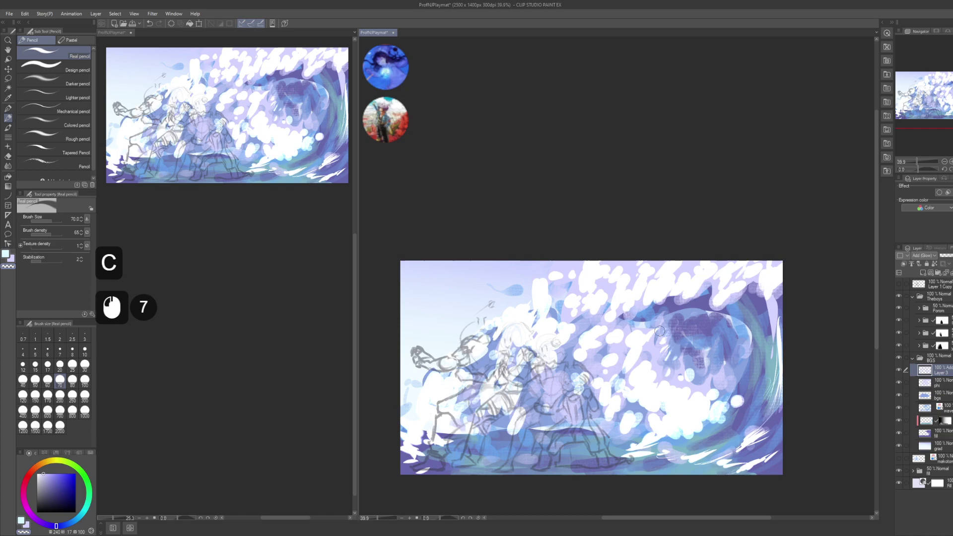
click(656, 360)
click(653, 372)
click(651, 384)
- Texture the central and right wave foam with small dabs
click(662, 371)
click(662, 386)
click(666, 385)
click(670, 382)
click(673, 382)
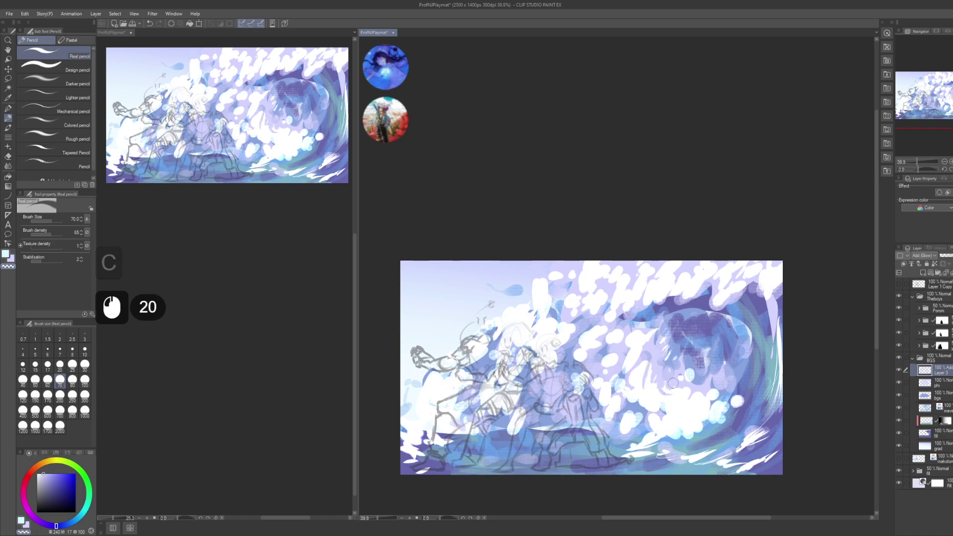
click(701, 393)
click(704, 393)
click(706, 395)
click(714, 393)
click(714, 395)
click(710, 397)
- Texture the foam left of centre with more small dabs
click(654, 359)
click(624, 353)
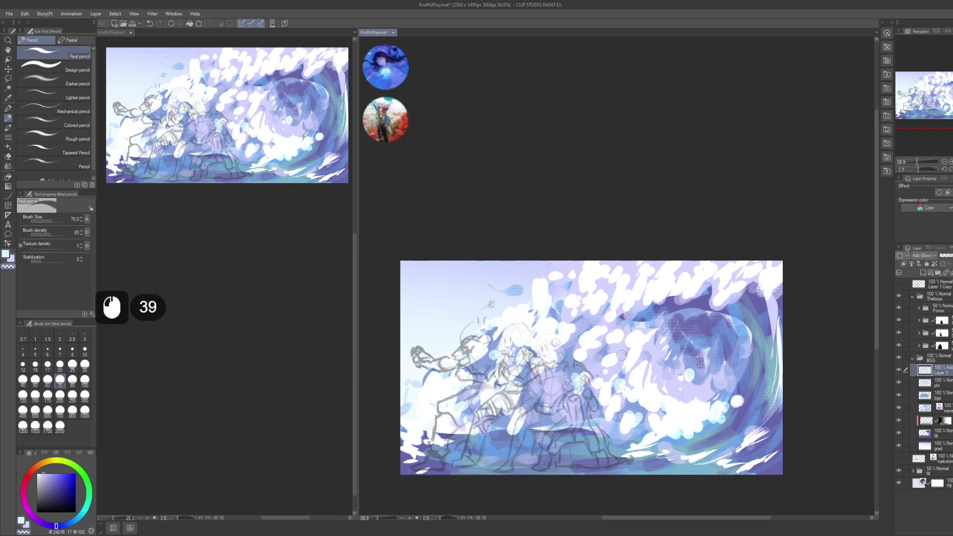
click(623, 355)
click(626, 354)
click(626, 356)
click(635, 343)
click(632, 342)
click(632, 343)
click(625, 368)
click(624, 376)
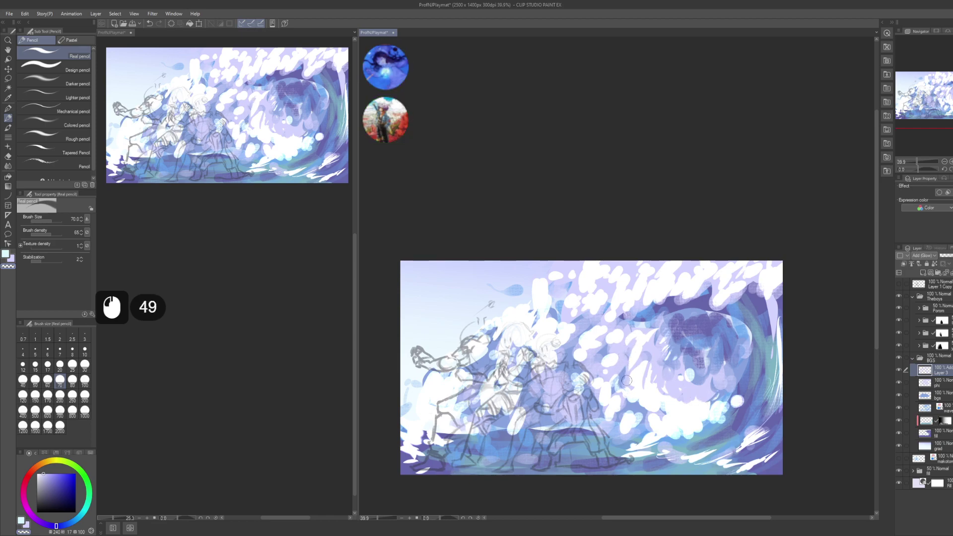
- Place small dabs along the wave's curl
click(653, 415)
click(664, 414)
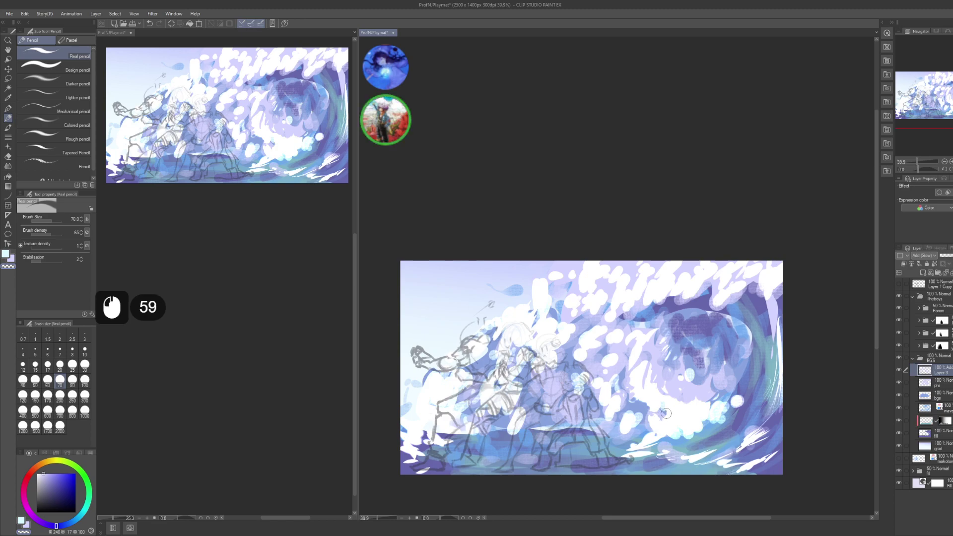
click(663, 423)
click(664, 420)
click(662, 425)
click(660, 428)
click(661, 431)
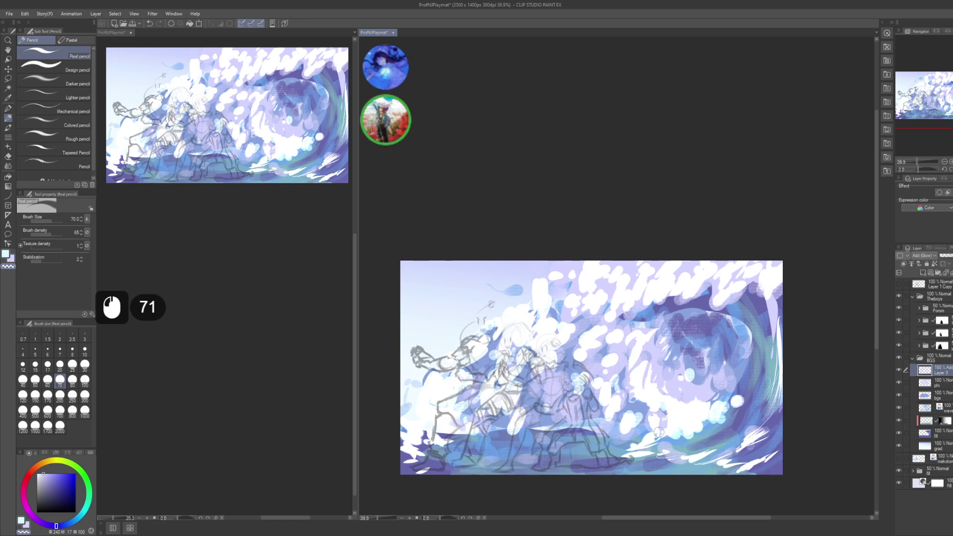
click(626, 416)
click(620, 421)
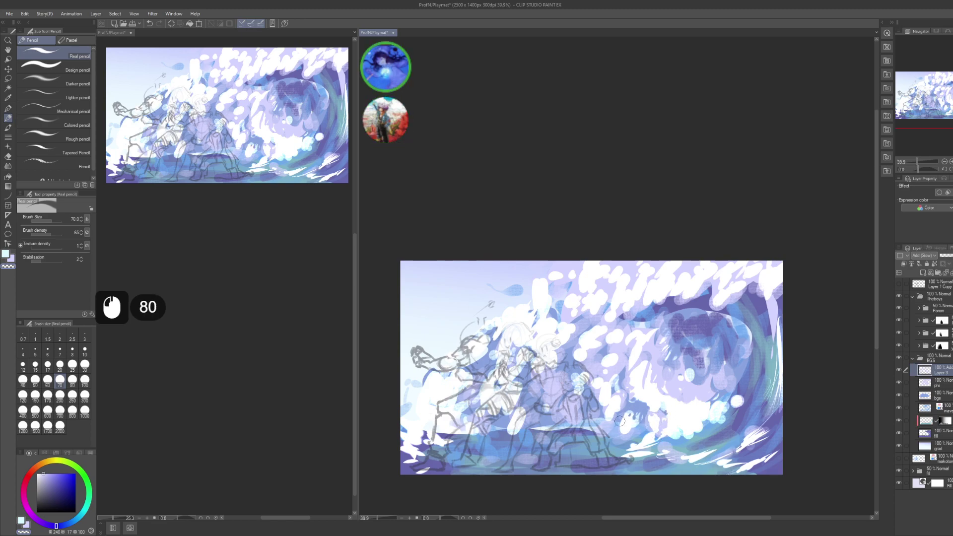
click(621, 432)
click(620, 432)
- Add dabs along the lower and upper parts of the wave's foam line
click(615, 393)
click(609, 401)
click(604, 410)
click(599, 357)
click(606, 353)
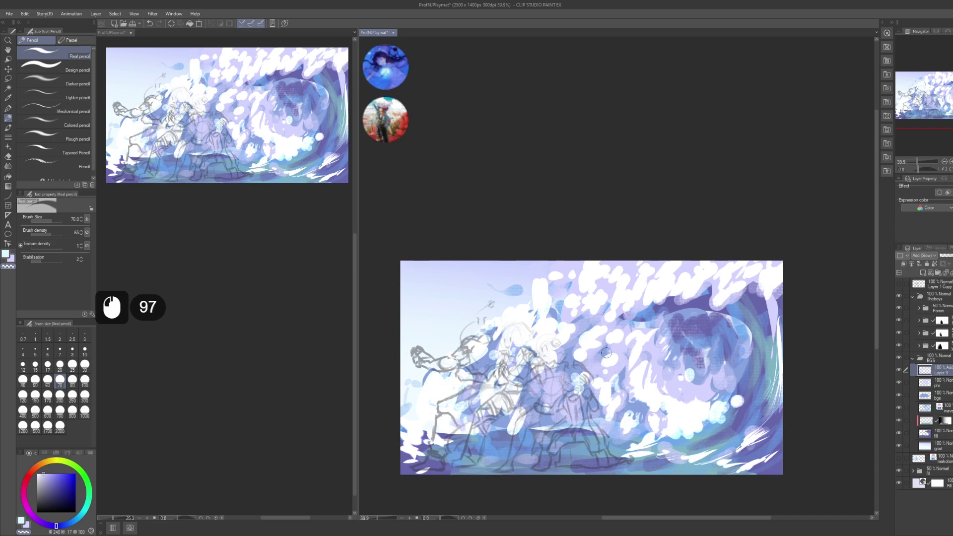
click(617, 347)
click(619, 351)
click(621, 354)
- Continue pencil dabs along the middle of the foam line
click(607, 365)
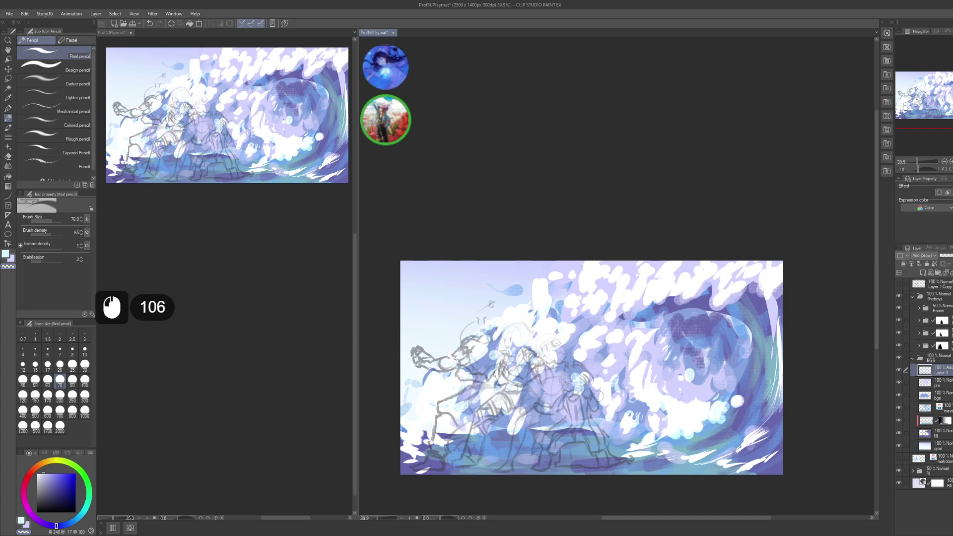
click(599, 370)
click(598, 375)
click(596, 381)
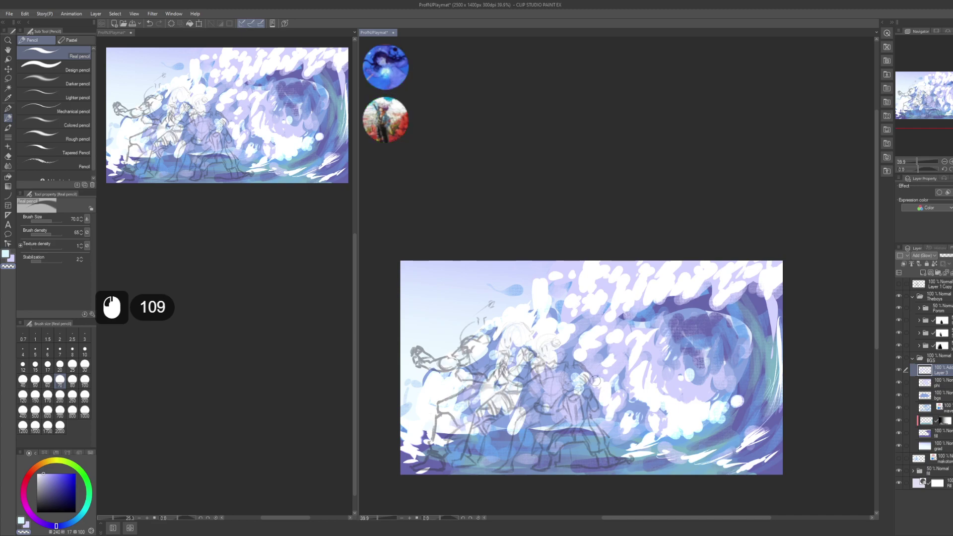
click(614, 353)
click(619, 343)
click(624, 333)
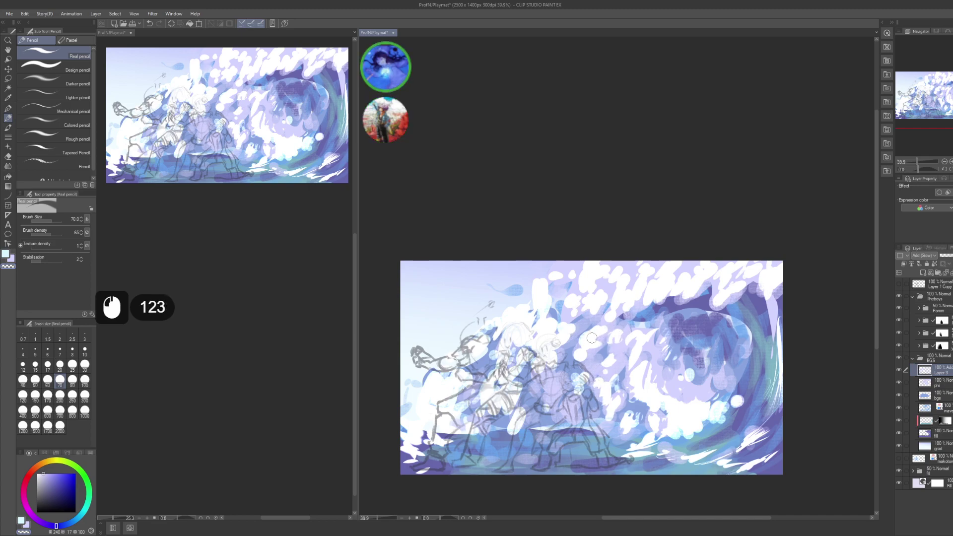
- Add final pencil dabs to the upper-left wave and nudge the view
click(607, 333)
click(610, 327)
click(611, 321)
click(609, 320)
click(594, 325)
click(584, 332)
click(580, 336)
click(579, 341)
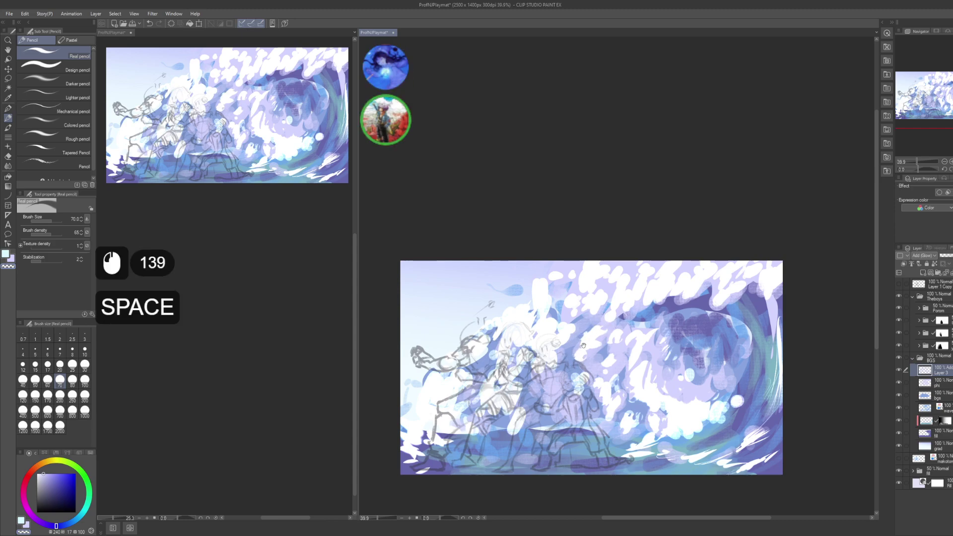
drag(747, 278, 735, 294)
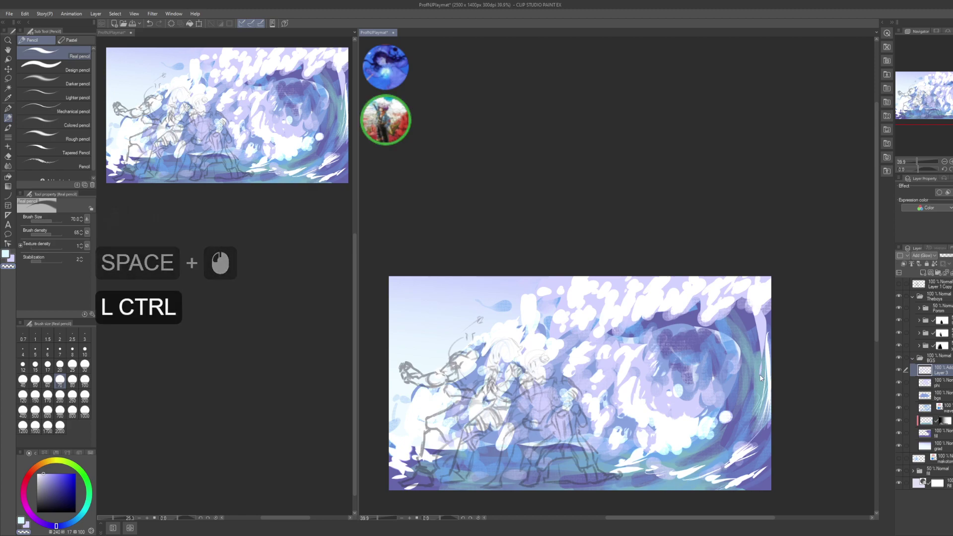
- Collapse the BGS folder and toggle its visibility to compare the wave background
key(ctrl+s)
drag(675, 361, 665, 342)
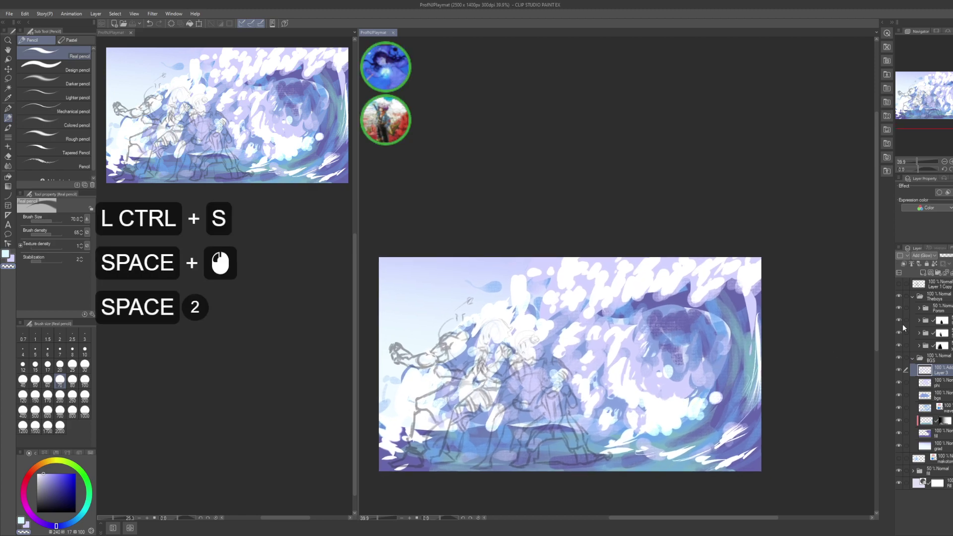
click(941, 356)
click(942, 357)
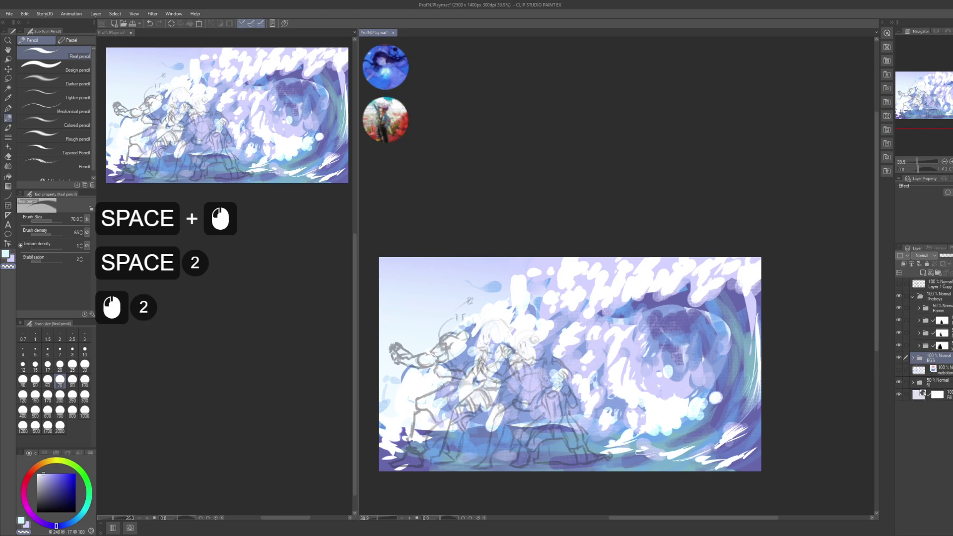
click(898, 382)
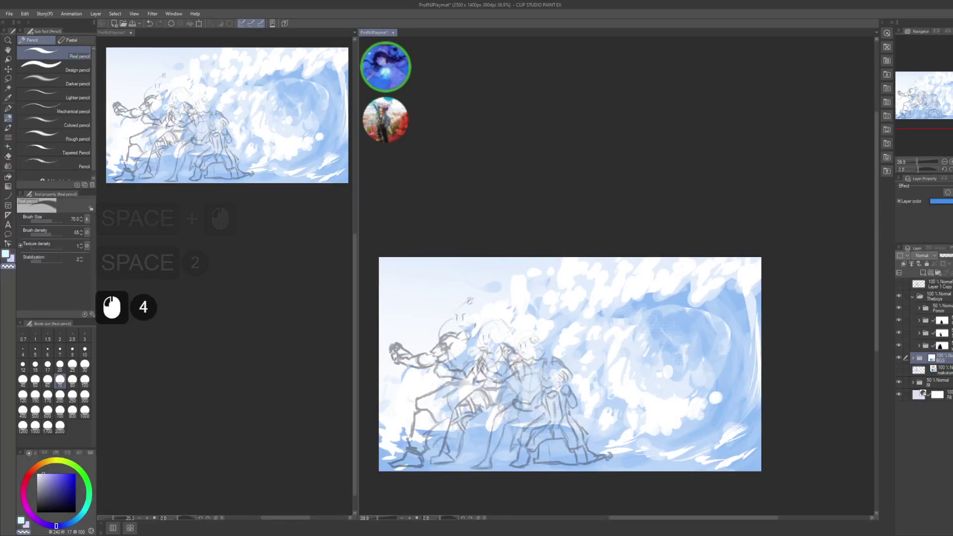
click(899, 381)
- Set the BGS folder opacity to 50% and make the Forom folder current
drag(675, 361, 664, 343)
key(ctrl+s)
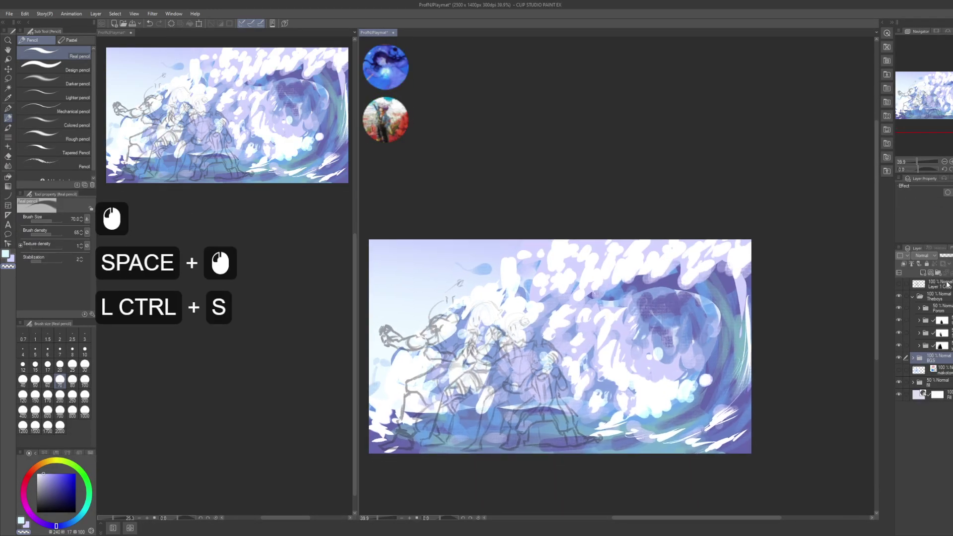
key(KP_5)
key(KP_0)
key(KP_Enter)
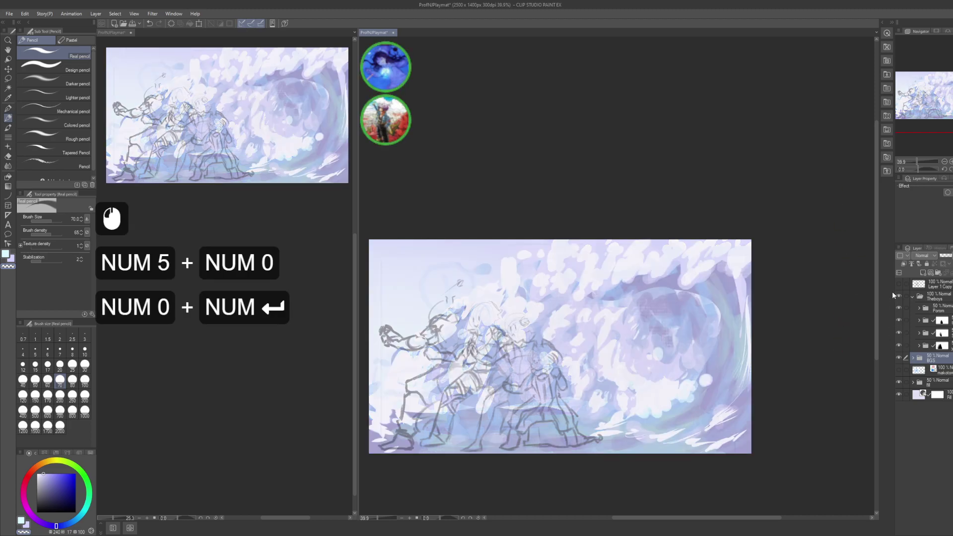
click(936, 296)
click(936, 308)
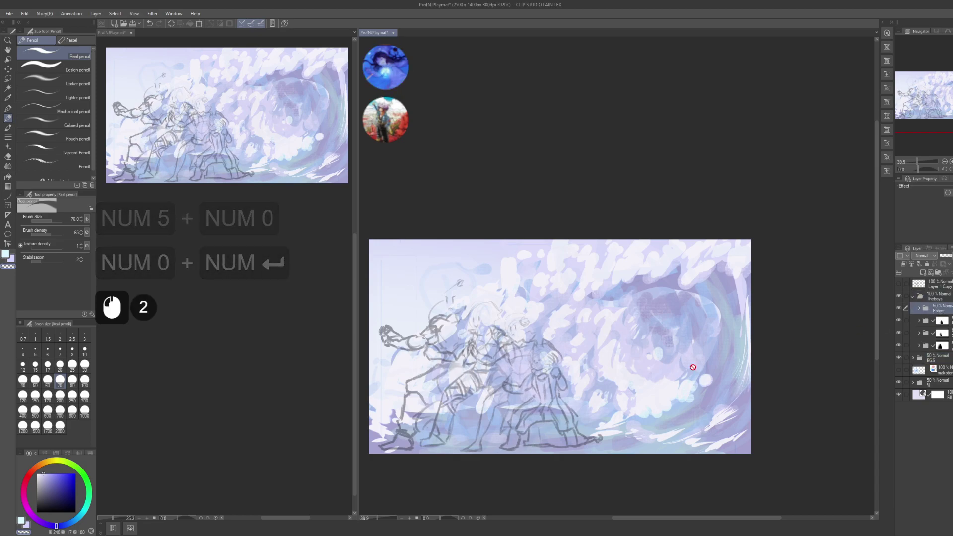
- Switch to the inking pen and select the shap layer inside the expanded Forom folder
key(p)
click(921, 310)
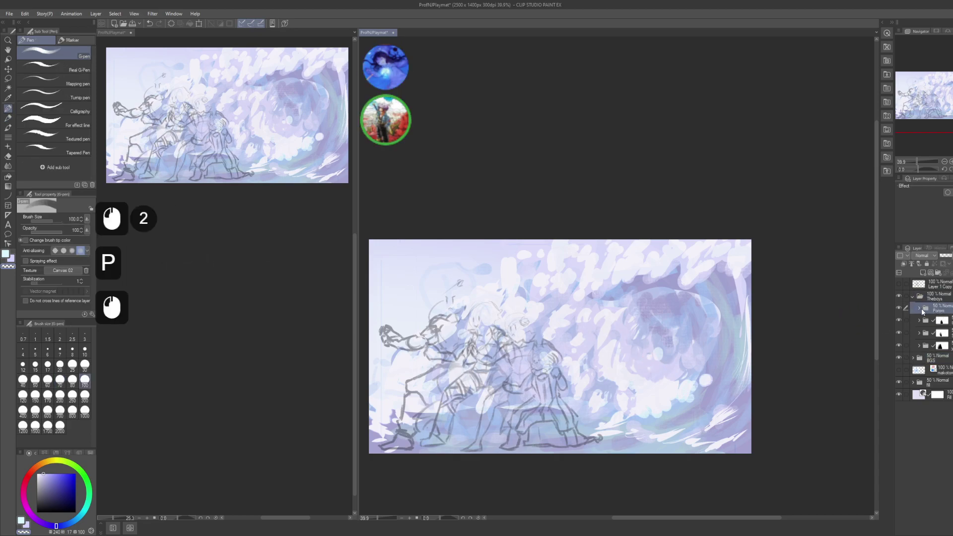
click(920, 308)
click(931, 320)
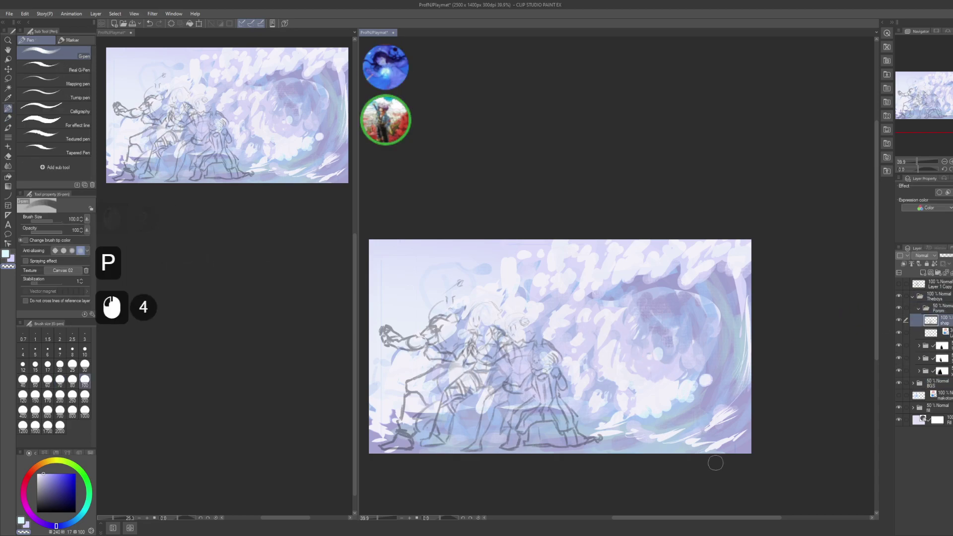
- Try a couple of trial strokes on the canvas, undo them, and save
click(710, 383)
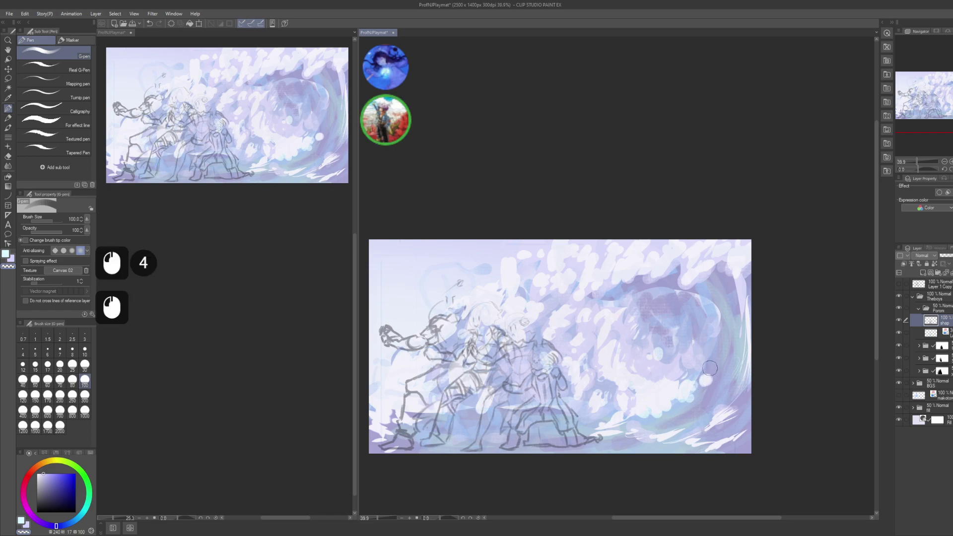
key(c)
click(706, 380)
click(728, 359)
key(ctrl+z)
key(ctrl+z)
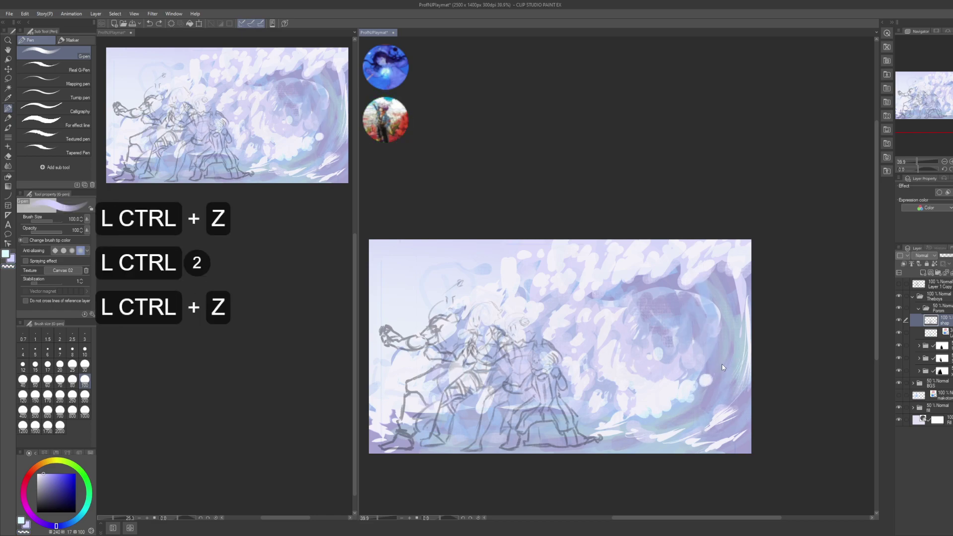
key(ctrl+s)
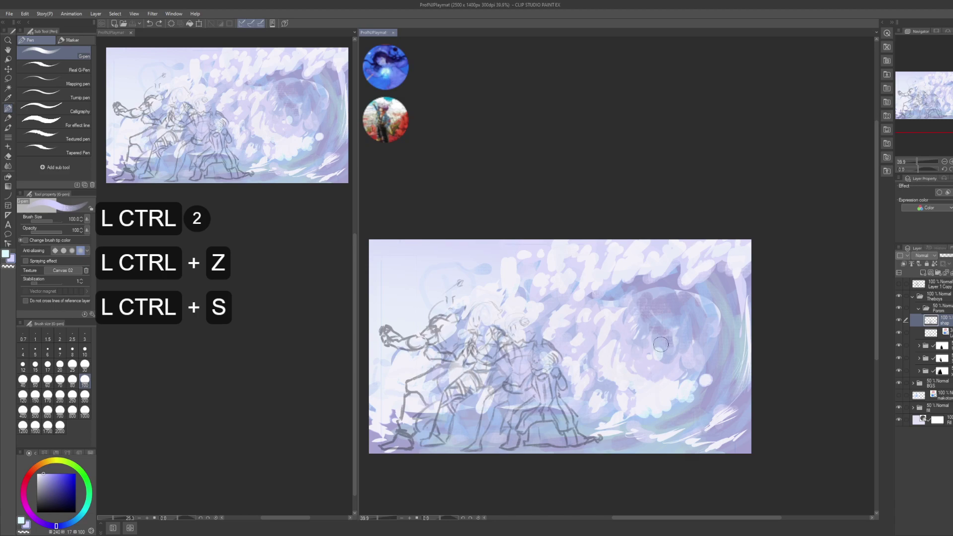
drag(661, 344, 667, 300)
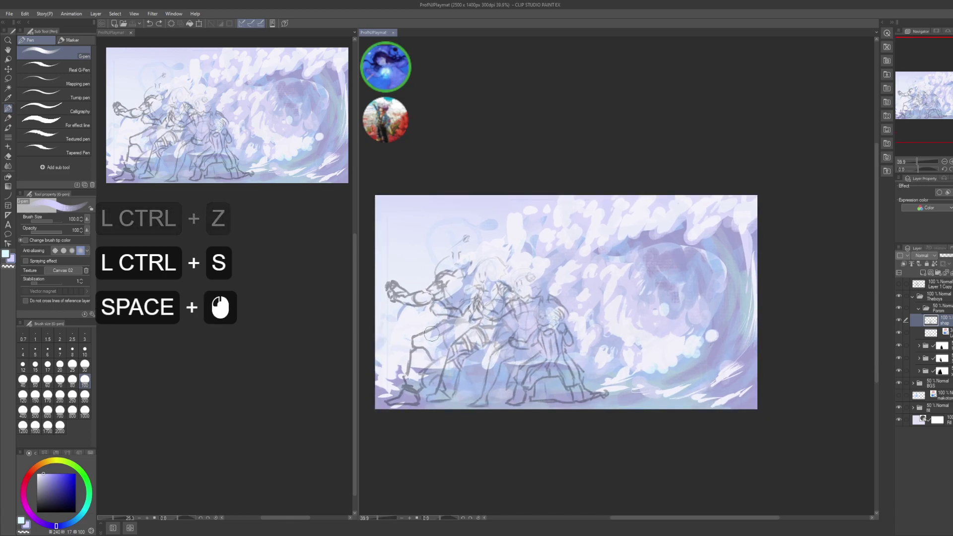
- Place and undo a test mark, then add a new blank layer above shap
scroll(243, 369, down, 4)
click(253, 312)
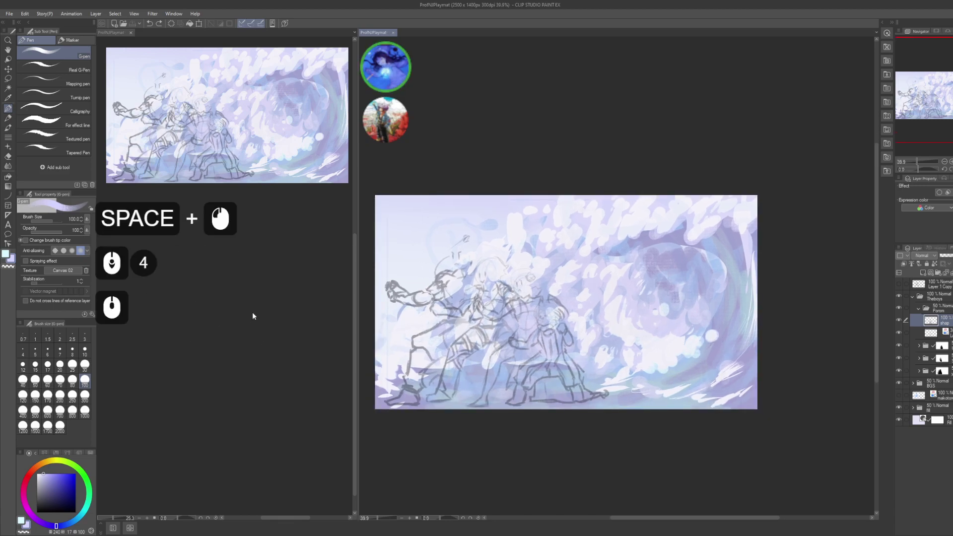
click(252, 312)
click(252, 311)
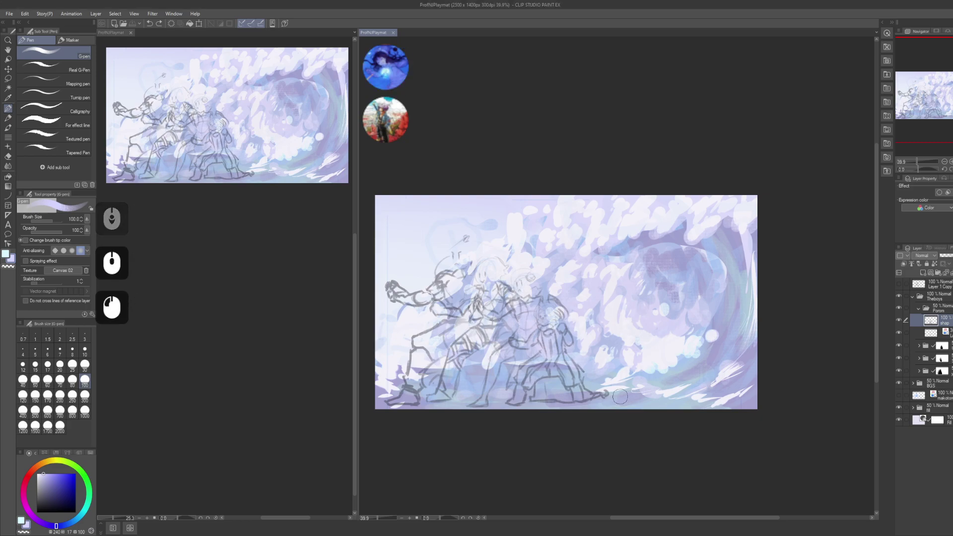
click(647, 286)
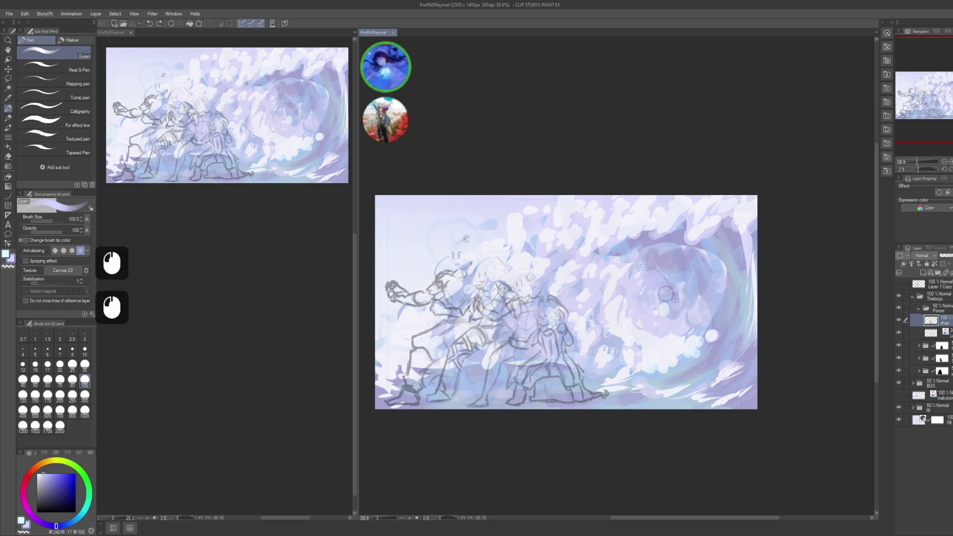
key(ctrl+z)
key(ctrl+shift+n)
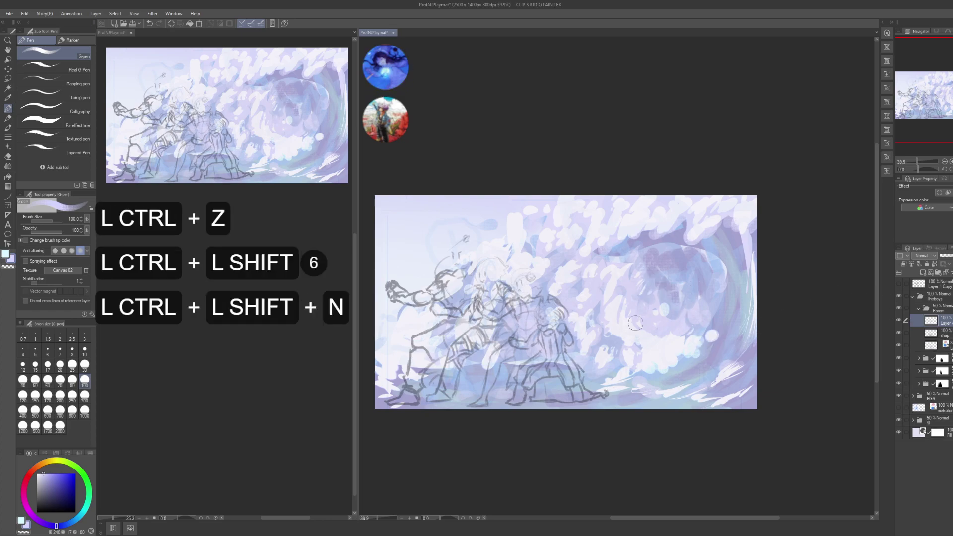
- Zoom in on the front figure, sample a dark line colour, and select the new layer
drag(573, 363, 625, 363)
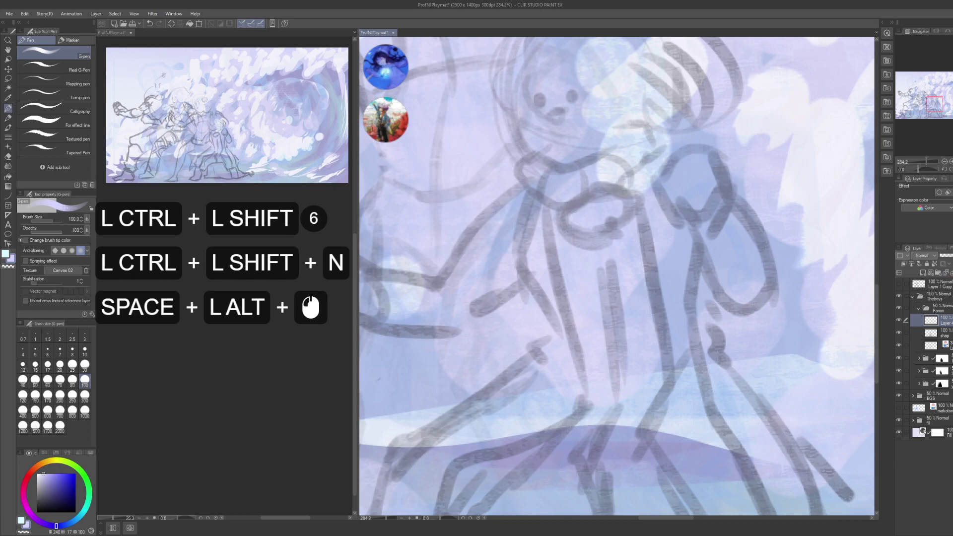
click(938, 308)
drag(660, 367, 662, 345)
alt+click(660, 366)
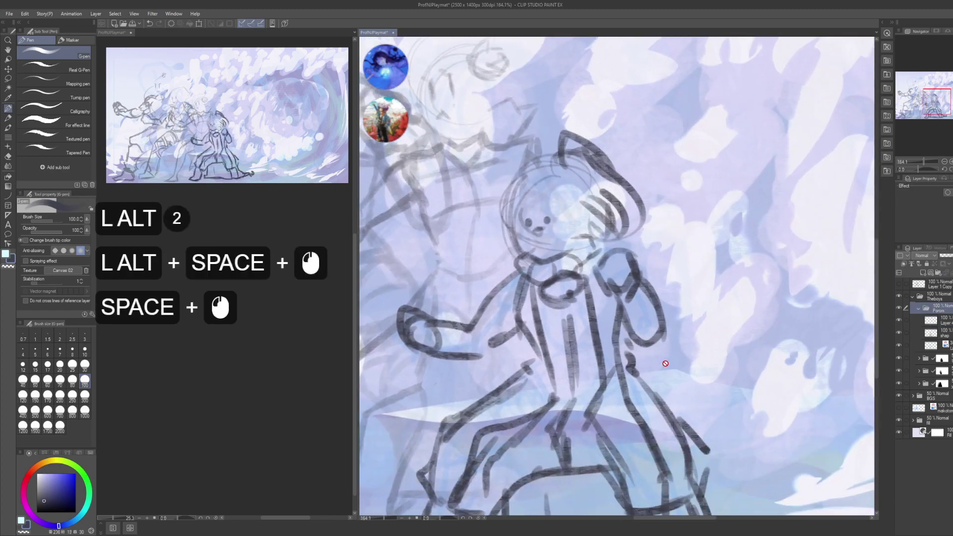
key(p)
click(938, 320)
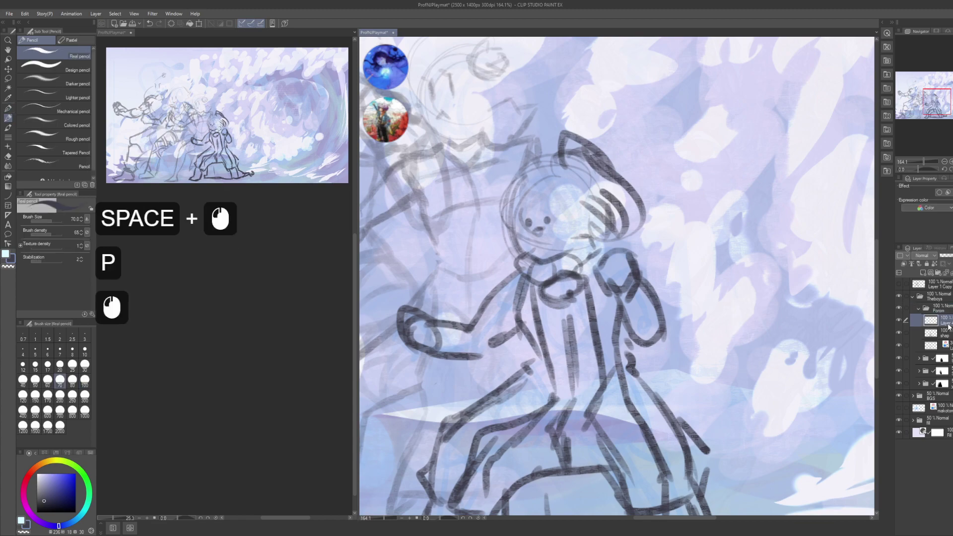
- Test dark pen strokes on the front figure and shrink the brush to size 12
mouse_move(732, 410)
mouse_down()
mouse_move(758, 412)
mouse_move(727, 270)
mouse_up()
key(ctrl+z)
key(p)
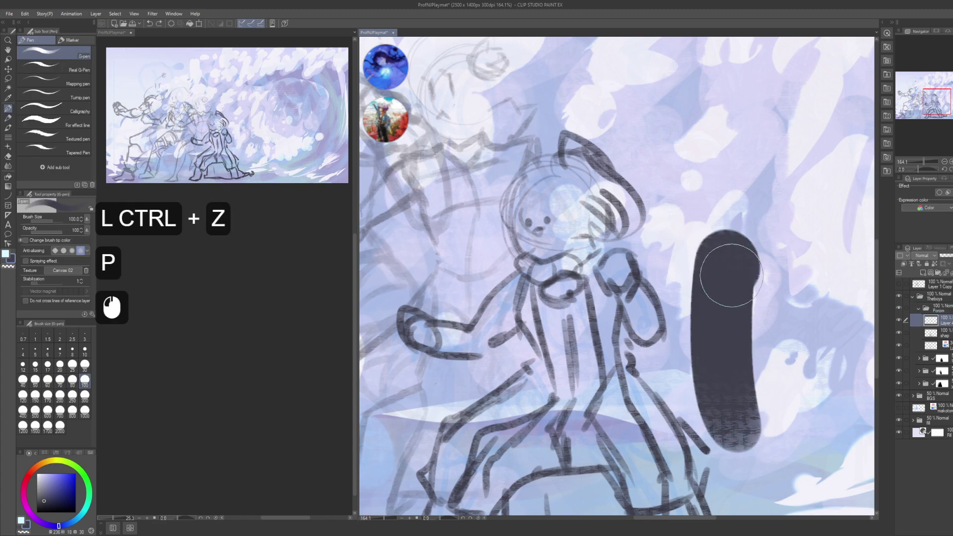
key(ctrl+z)
key(bracketleft)
key(bracketleft)
key(bracketleft)
key(bracketleft)
key(bracketleft)
key(bracketleft)
key(bracketleft)
key(bracketleft)
key(bracketleft)
key(bracketleft)
key(bracketleft)
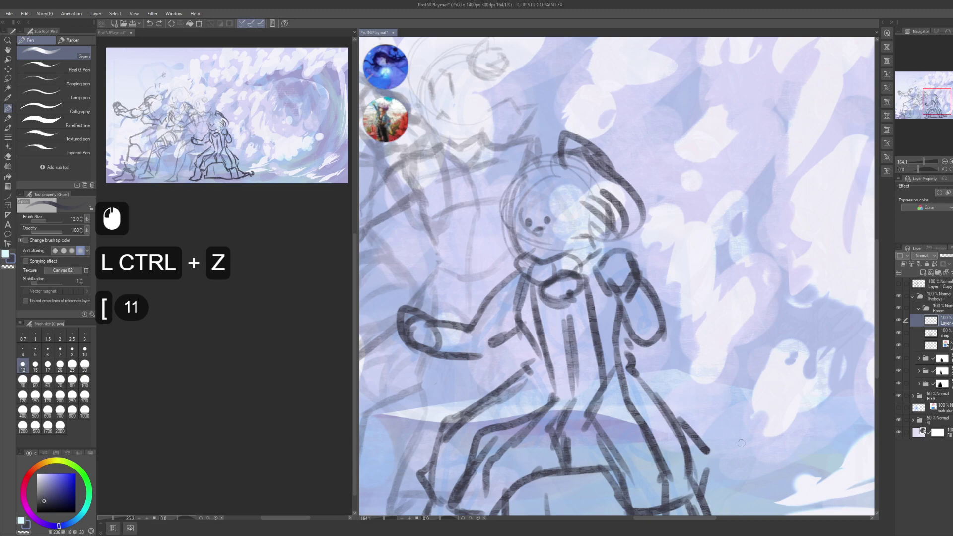
drag(741, 443, 731, 251)
key(ctrl+z)
- Zoom out to view the whole group and save the illustration
alt+click(705, 427)
alt+click(705, 427)
alt+click(705, 427)
alt+click(705, 427)
alt+click(705, 427)
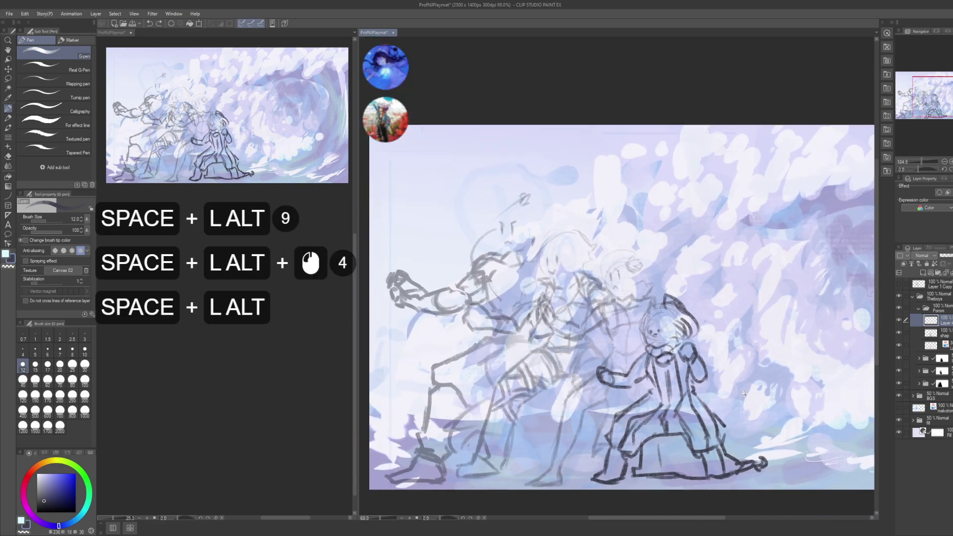
drag(705, 427, 676, 298)
key(ctrl+s)
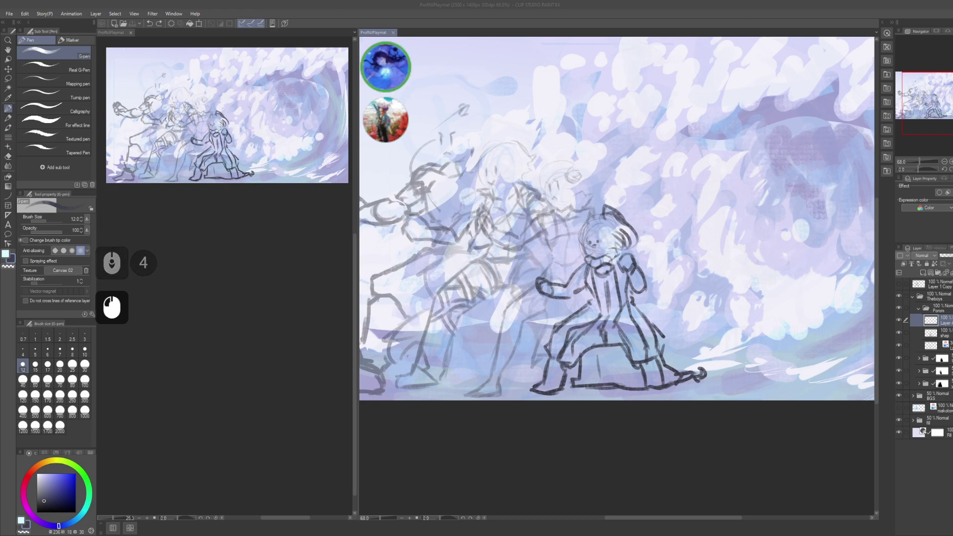
- Try several pen strokes around the front figure at size 20, undoing each, and save
drag(659, 259, 610, 271)
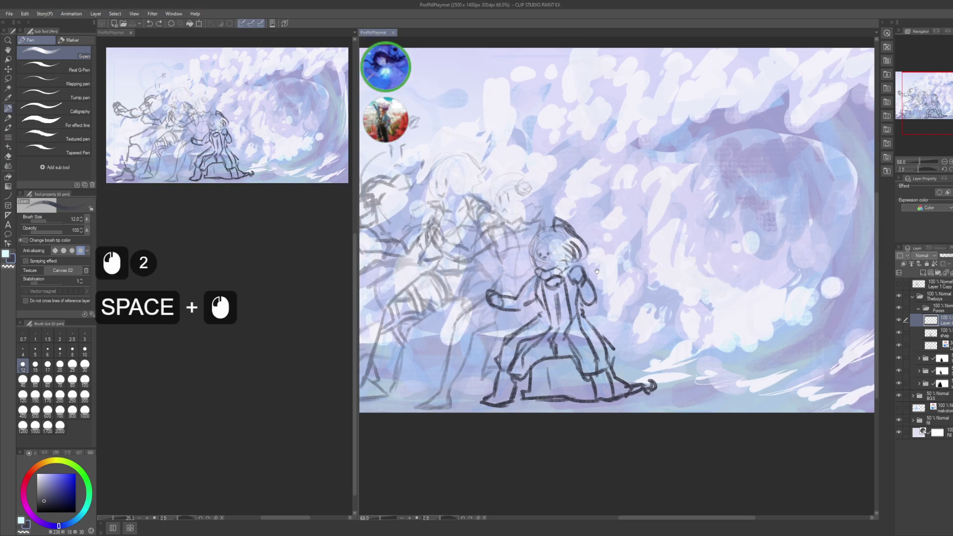
drag(677, 298, 705, 412)
key(ctrl+z)
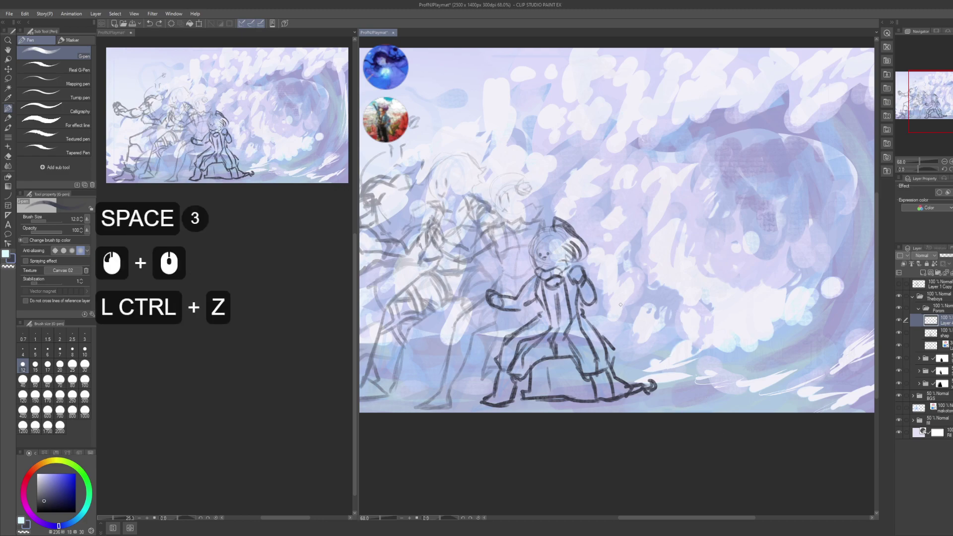
drag(636, 370, 664, 388)
click(664, 387)
drag(662, 330, 739, 425)
key(ctrl+z)
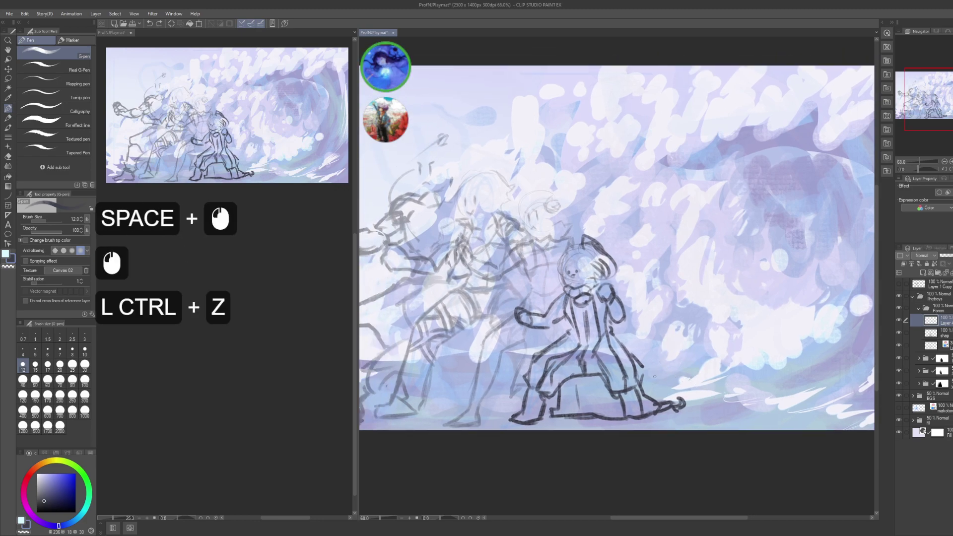
key(bracketright)
key(bracketright)
key(bracketright)
drag(864, 258, 734, 404)
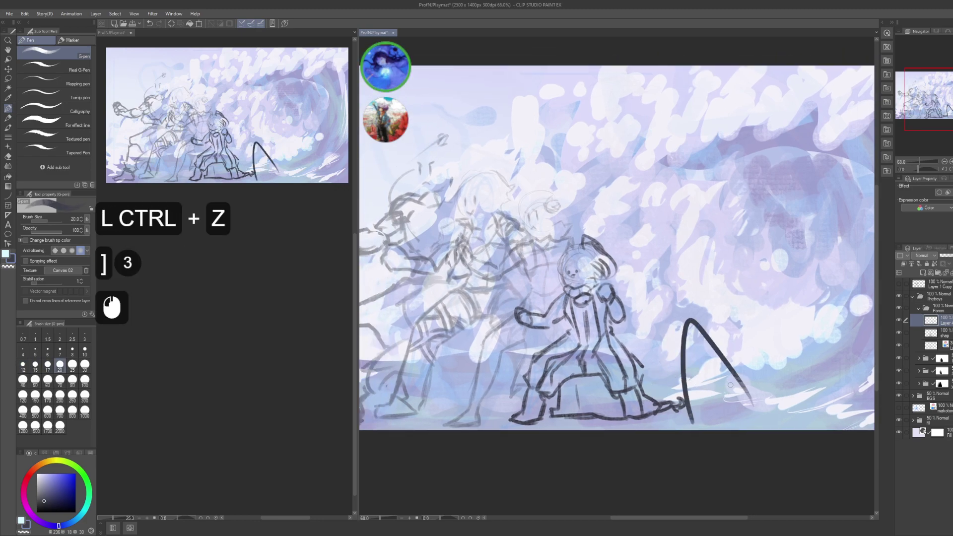
key(ctrl+z)
key(ctrl+s)
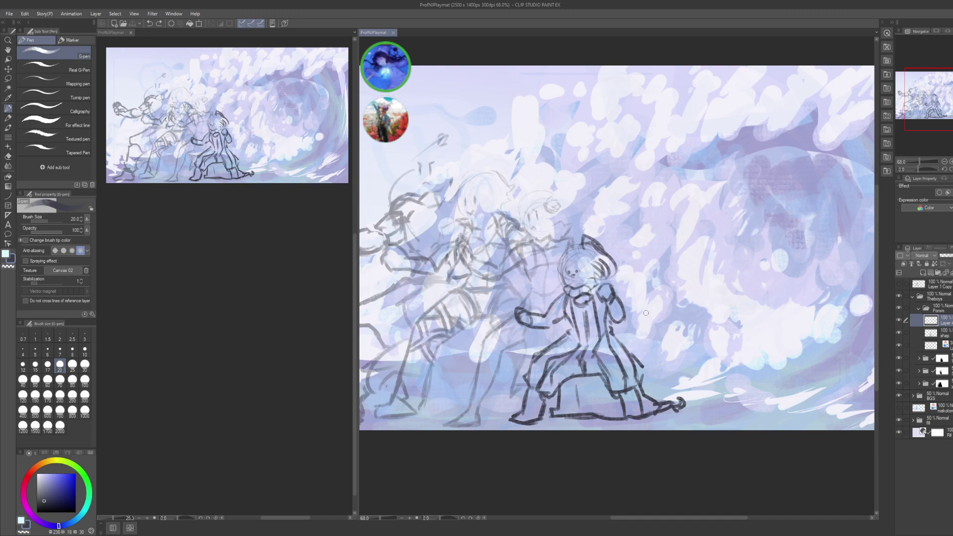
- Zoom in and center the view on the front figure, then save
drag(657, 382, 688, 393)
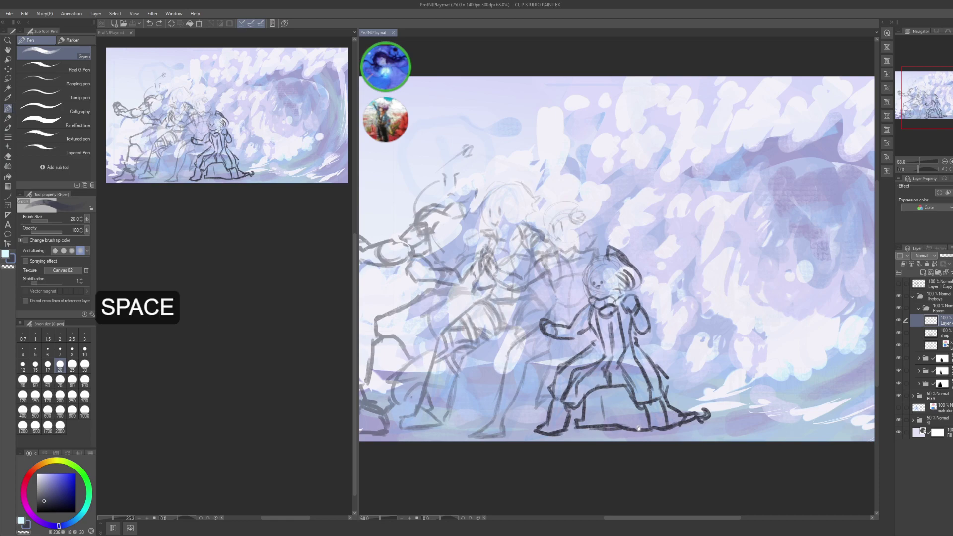
drag(613, 403, 610, 397)
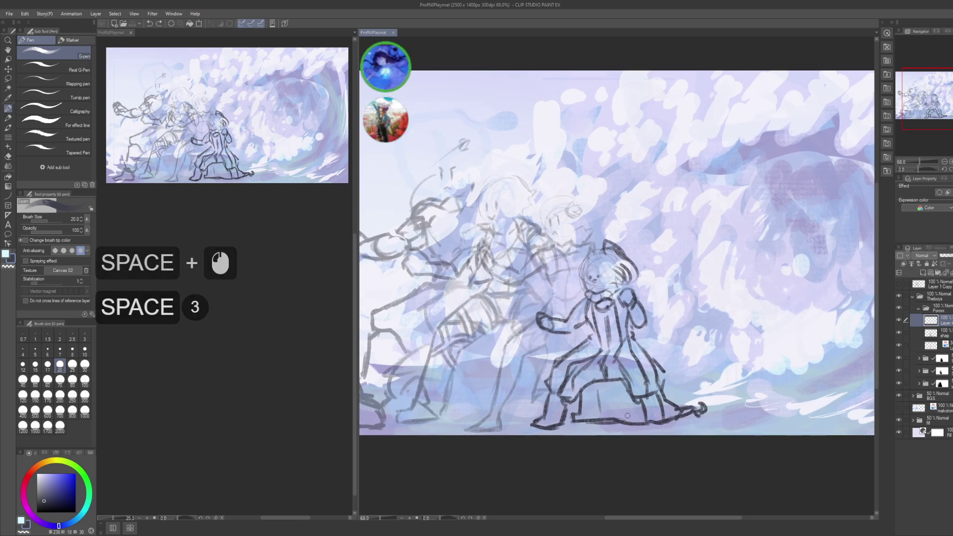
drag(639, 363, 696, 350)
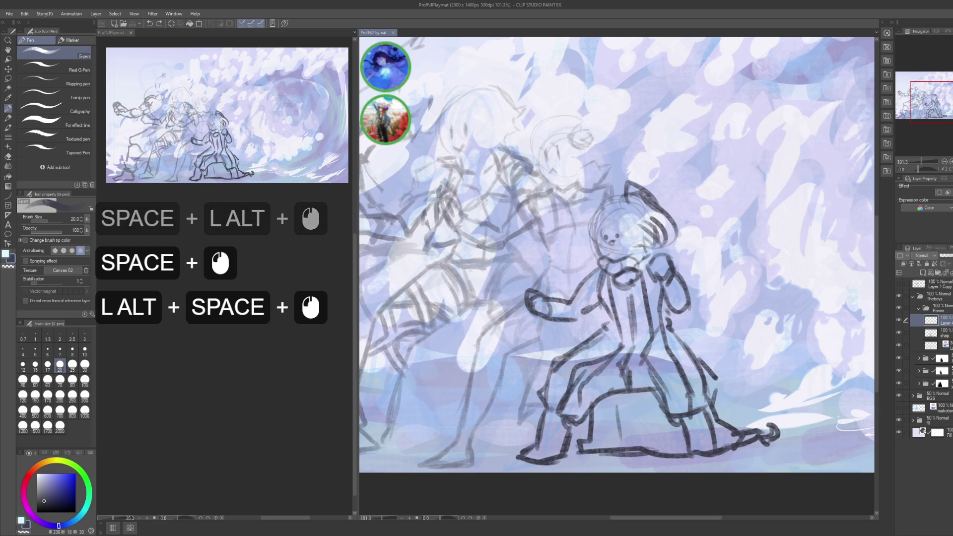
drag(771, 289, 739, 293)
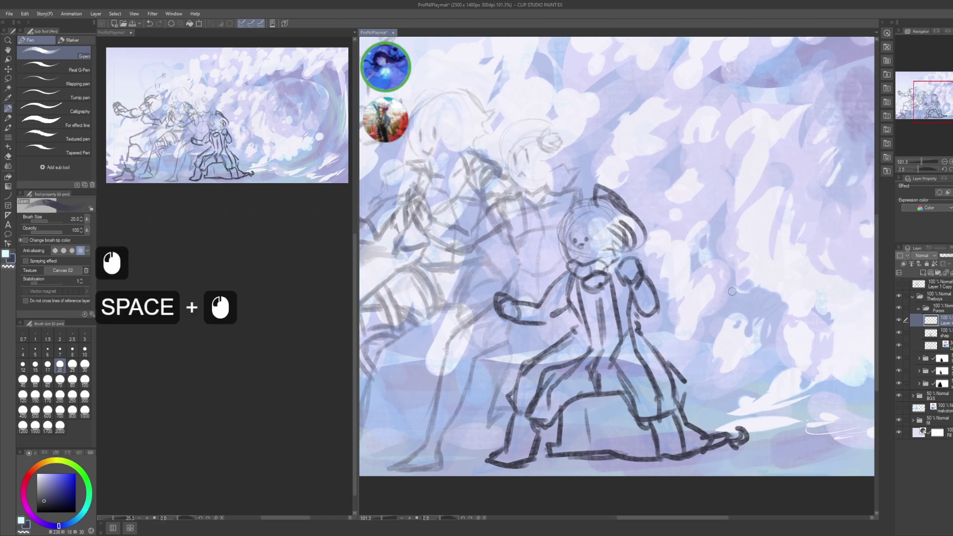
key(ctrl+s)
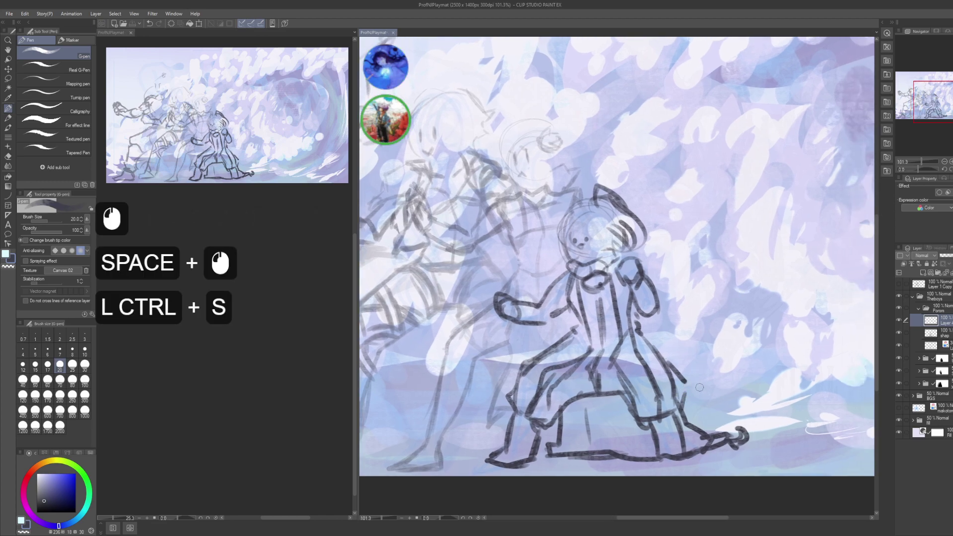
- Rename the inking layer to '1' and shrink the brush to size 15
click(920, 323)
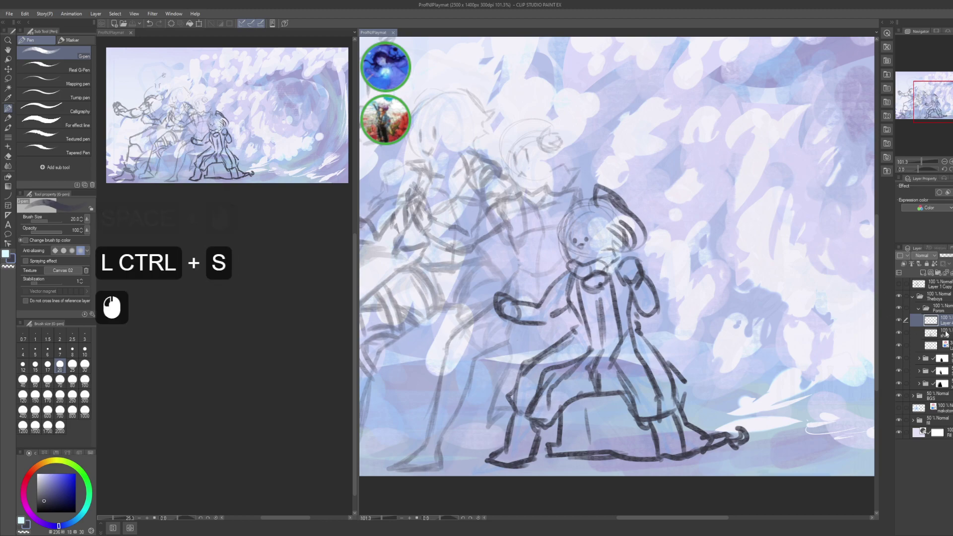
key(F2)
text(1)
key(Return)
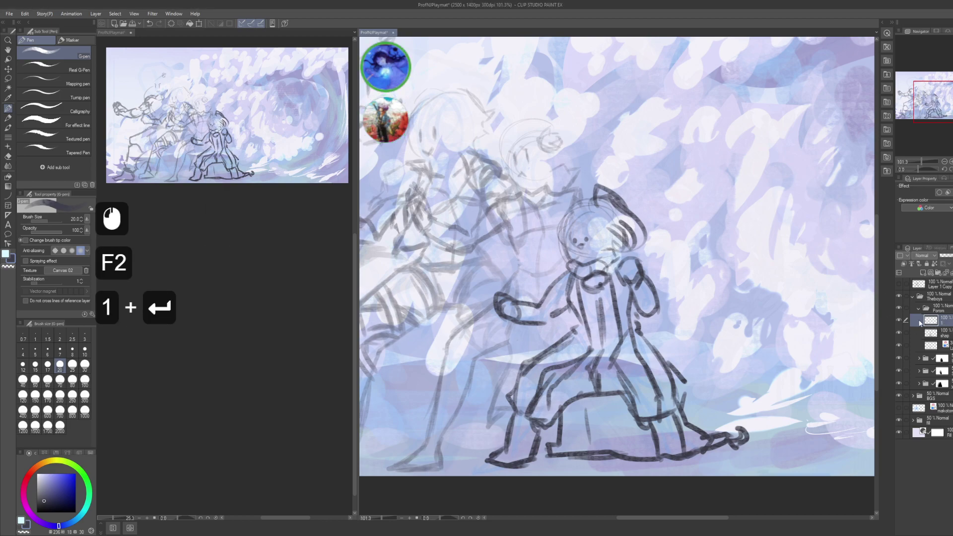
drag(558, 279, 551, 357)
key(ctrl+z)
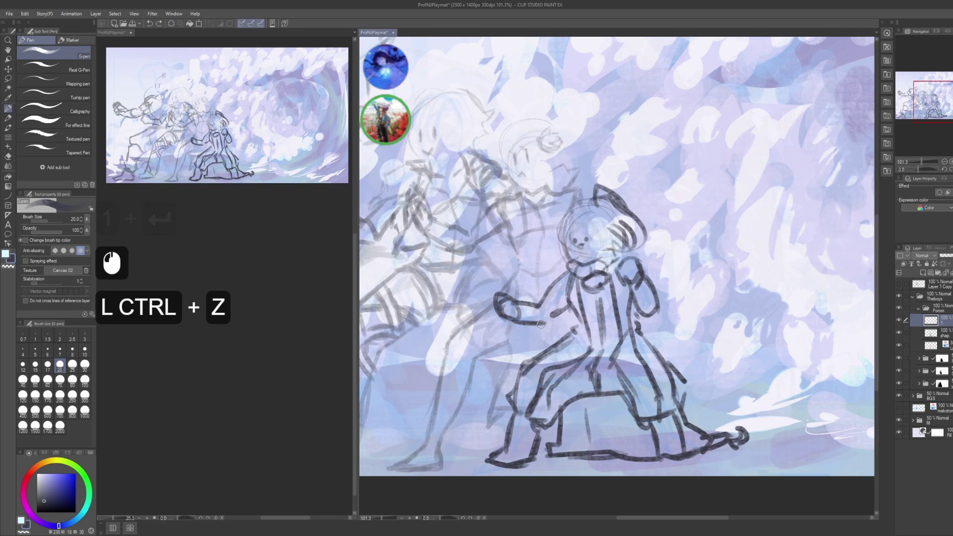
key(bracketleft)
key(bracketleft)
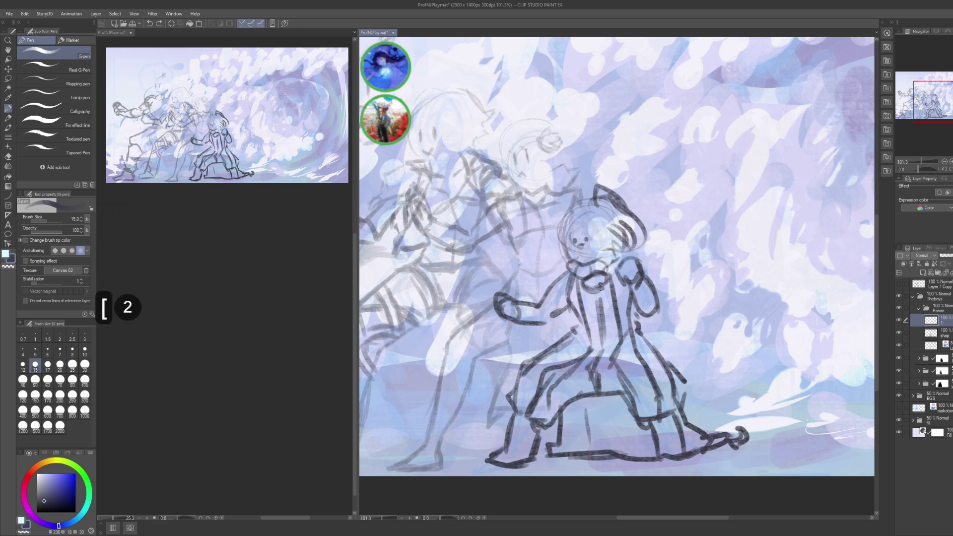
- Ink the front figure's outstretched arm and round fist in dark lines
drag(516, 323, 634, 273)
key(ctrl+z)
drag(514, 325, 602, 282)
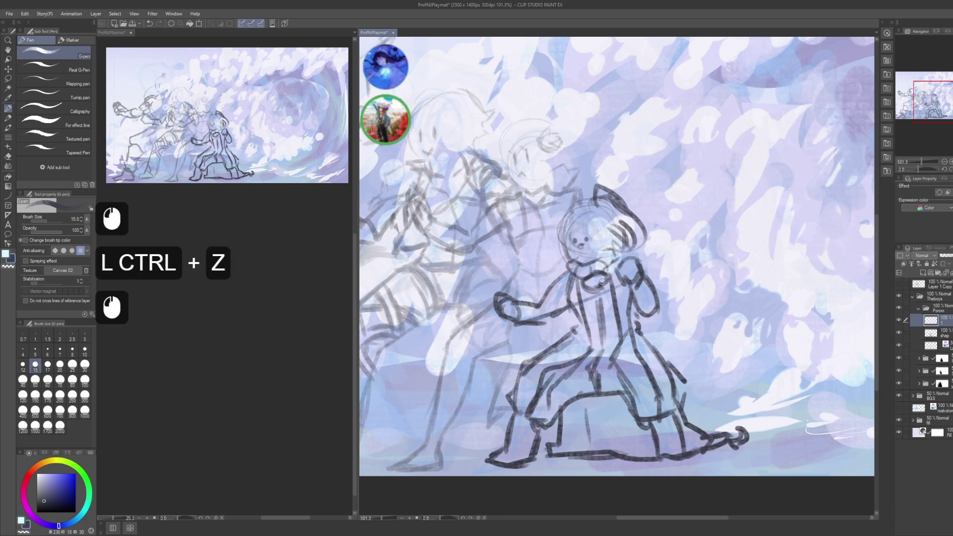
key(ctrl+z)
drag(521, 319, 479, 357)
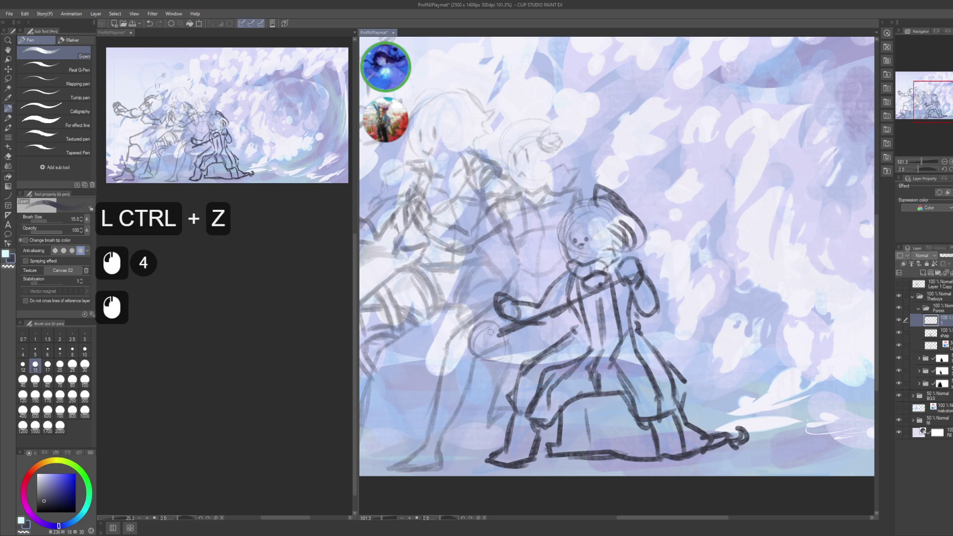
mouse_move(494, 325)
mouse_down()
mouse_move(476, 353)
mouse_move(474, 327)
mouse_move(499, 337)
mouse_move(484, 345)
mouse_move(496, 340)
mouse_up()
mouse_move(710, 246)
mouse_down()
mouse_move(671, 264)
mouse_move(692, 259)
mouse_up()
drag(660, 296, 714, 292)
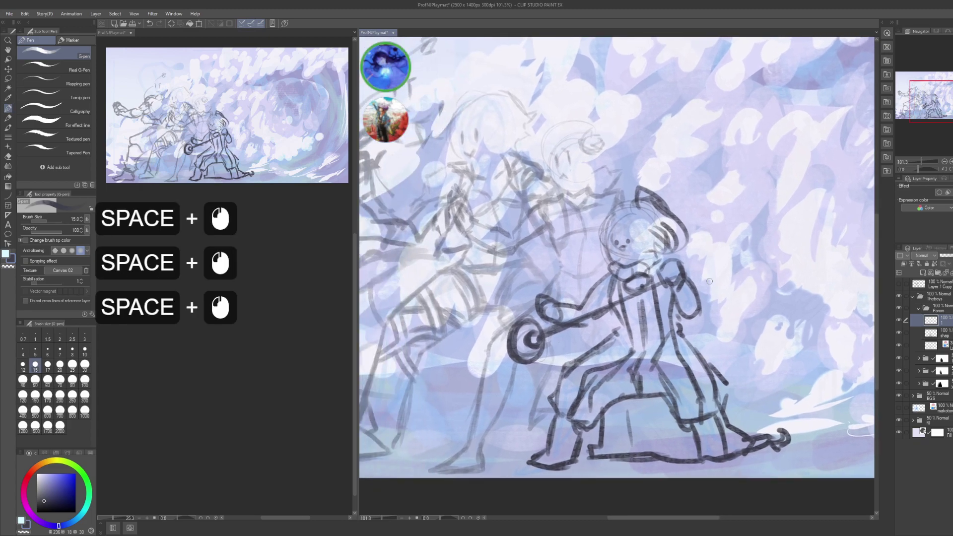
scroll(252, 369, down, 5)
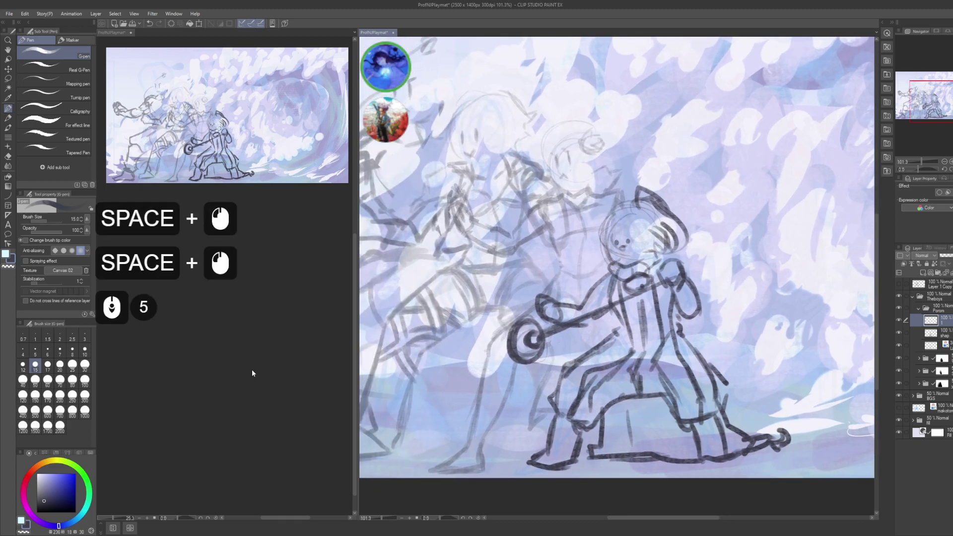
scroll(251, 369, down, 5)
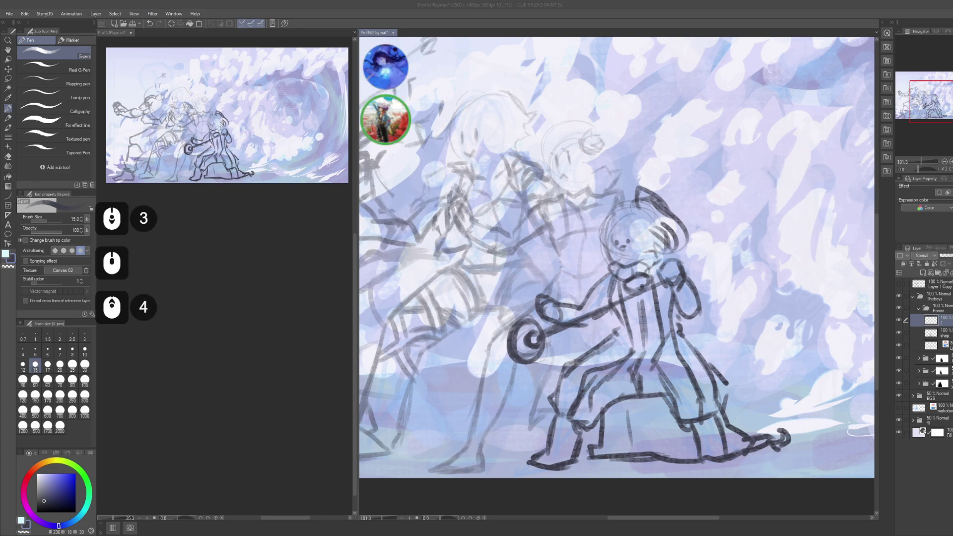
scroll(252, 369, down, 3)
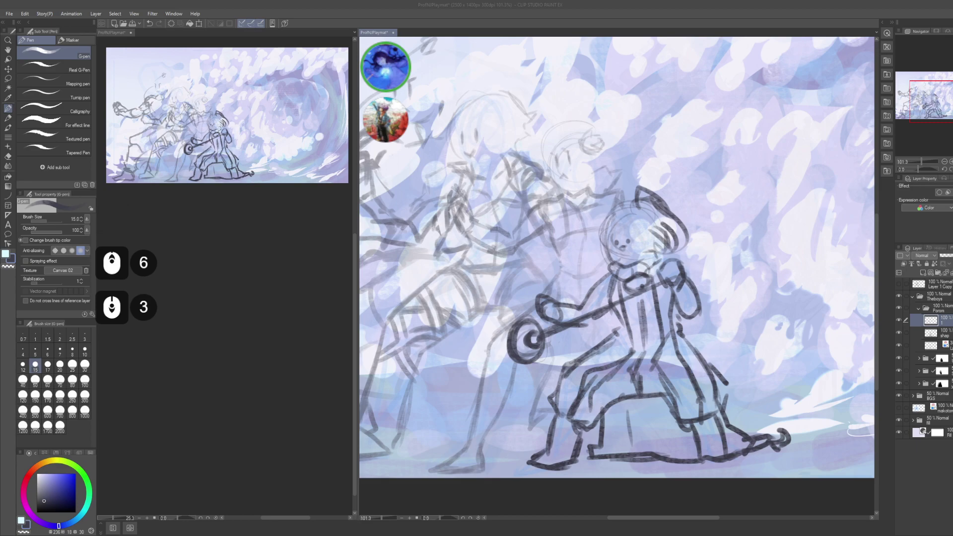
- Collapse the Forom folder and expand the masked folder below it to reach shap
click(915, 311)
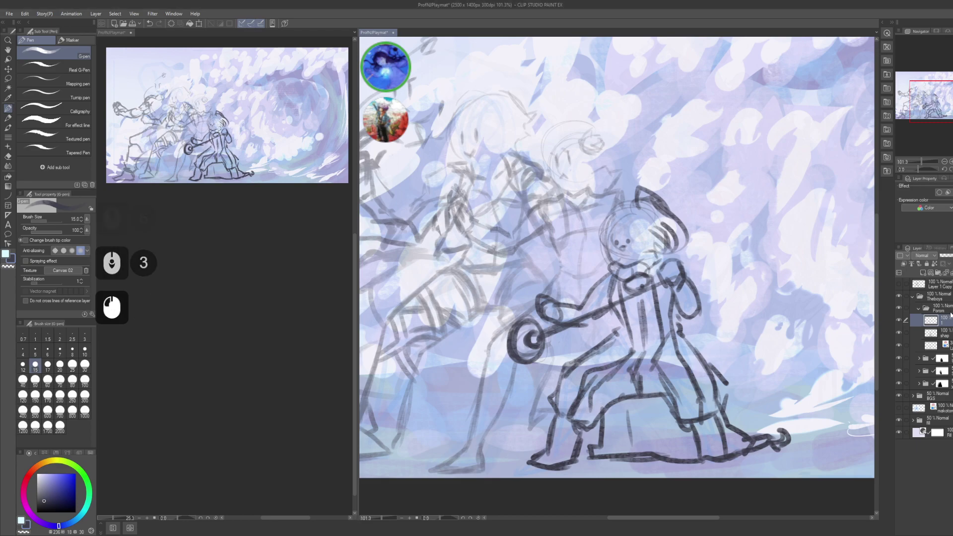
click(917, 308)
click(916, 321)
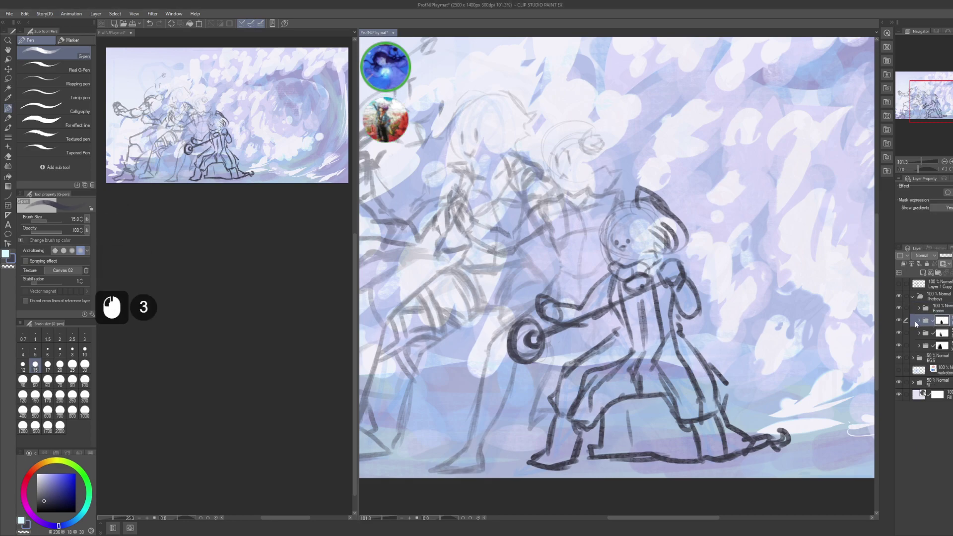
click(916, 321)
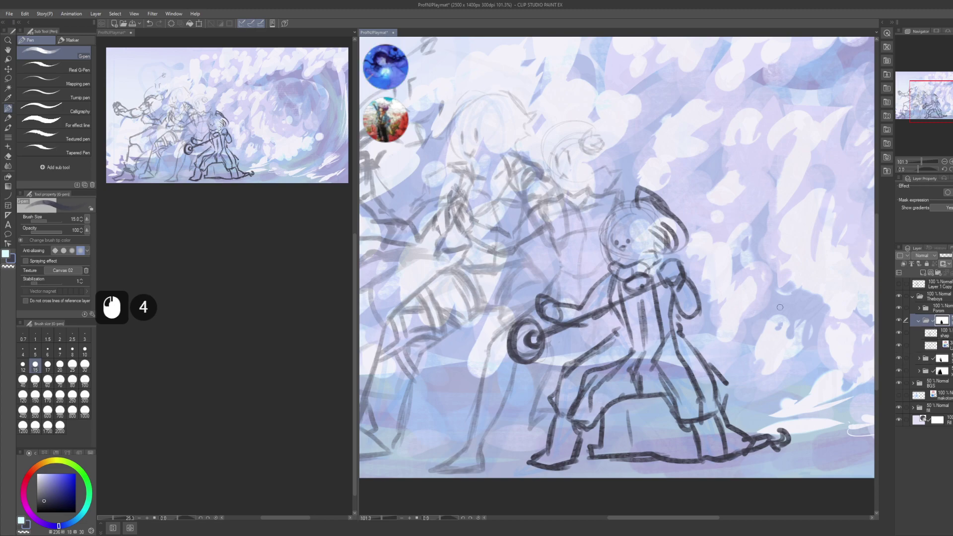
click(944, 334)
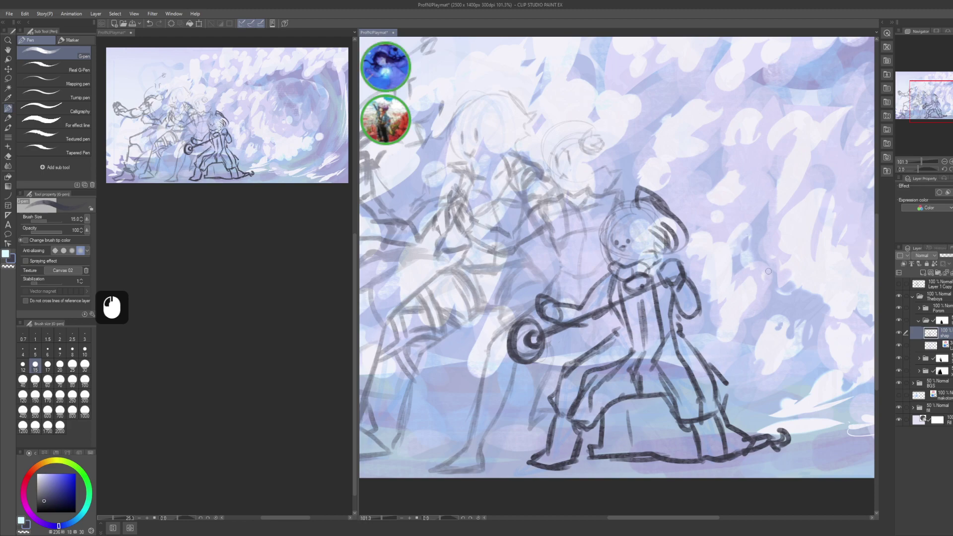
scroll(879, 288, down, 2)
scroll(878, 288, up, 1)
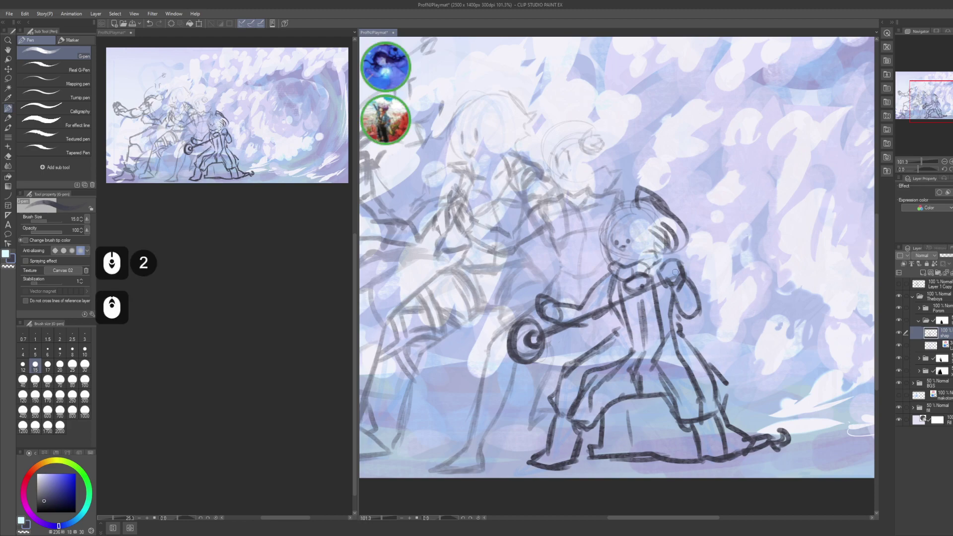
- Show the middle figure's dark sketch and add a new layer above shap
click(942, 320)
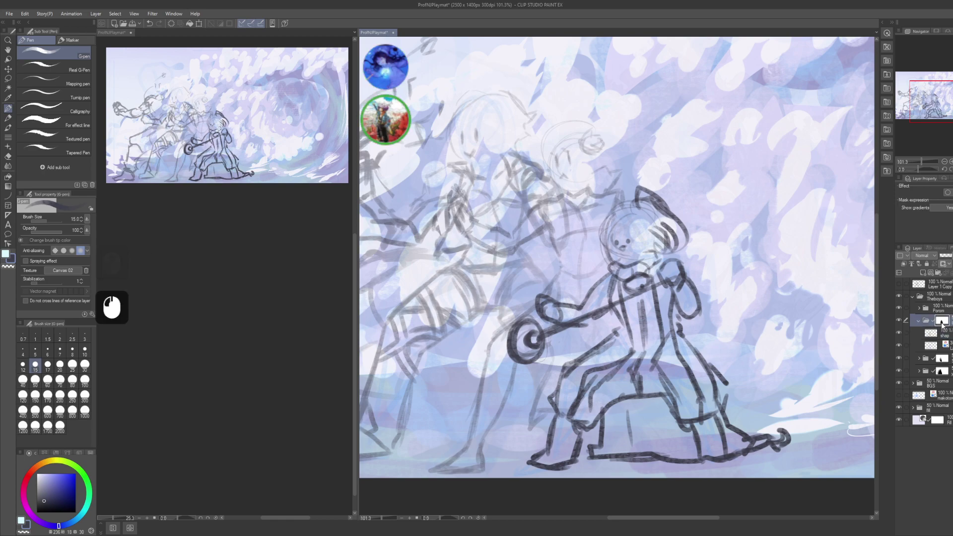
click(899, 308)
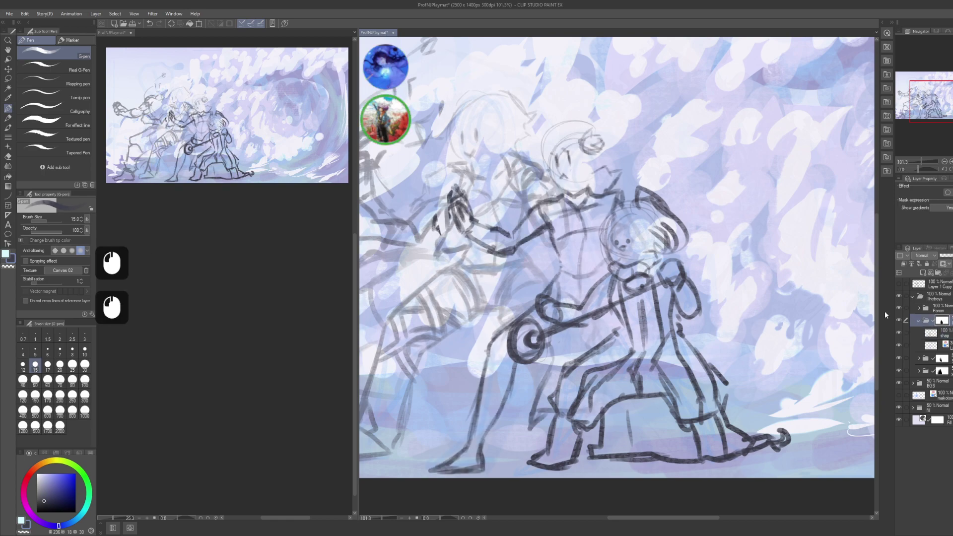
click(935, 333)
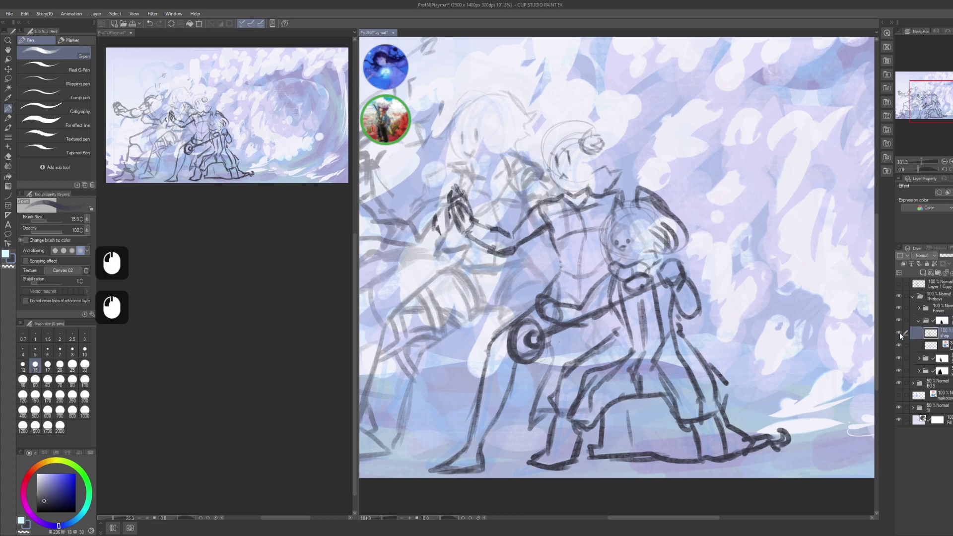
click(899, 332)
click(899, 332)
key(ctrl+shift+n)
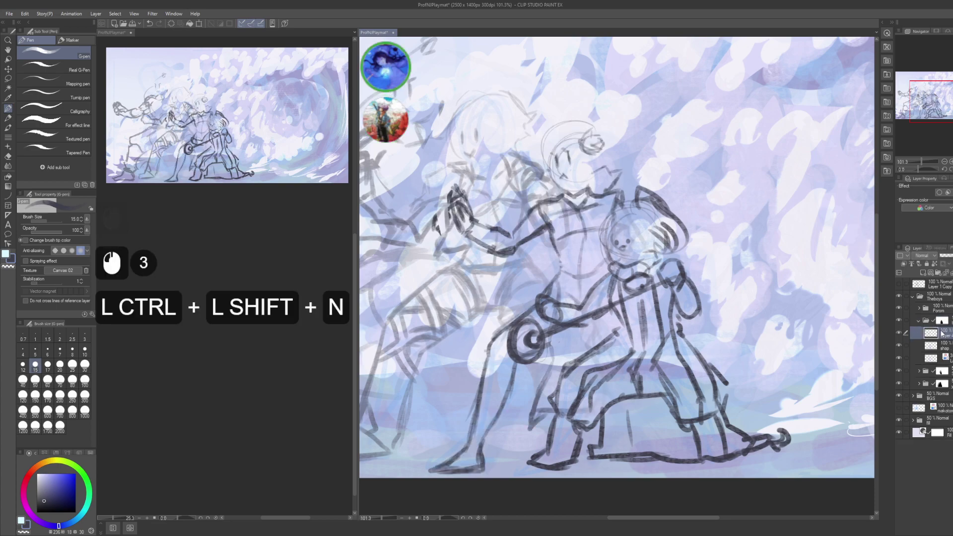
- Rename the new layer to '1' and ink the middle figure's curved arm outline
key(F2)
text(1)
key(Return)
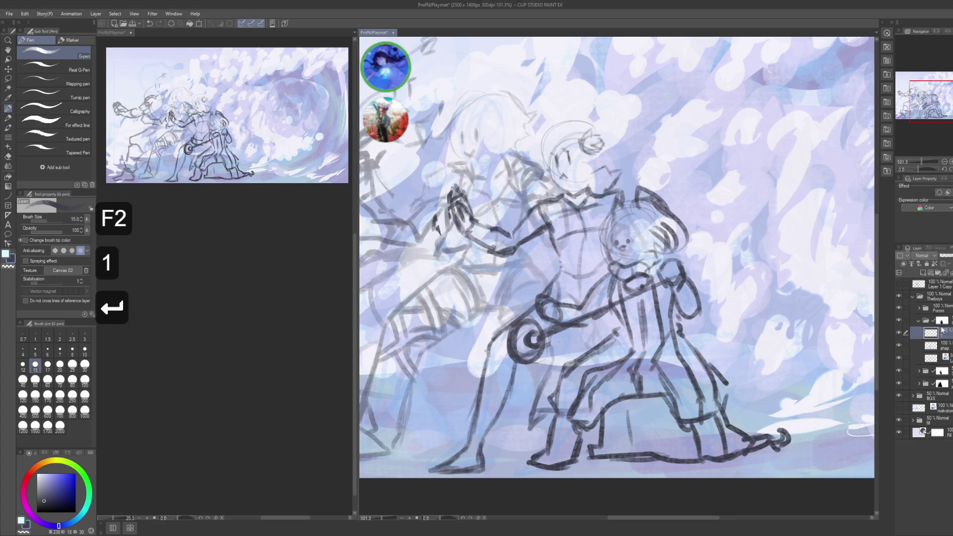
drag(657, 265, 691, 282)
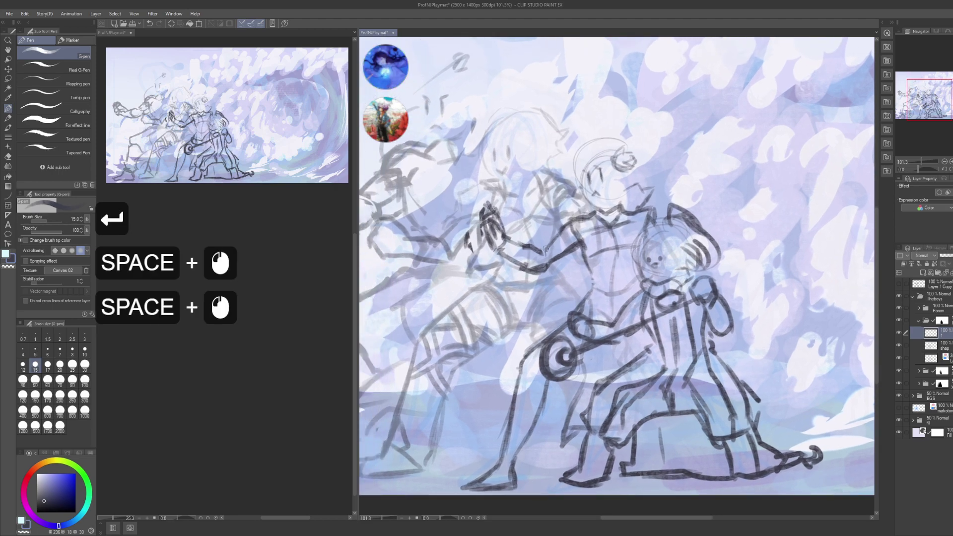
double_click(560, 232)
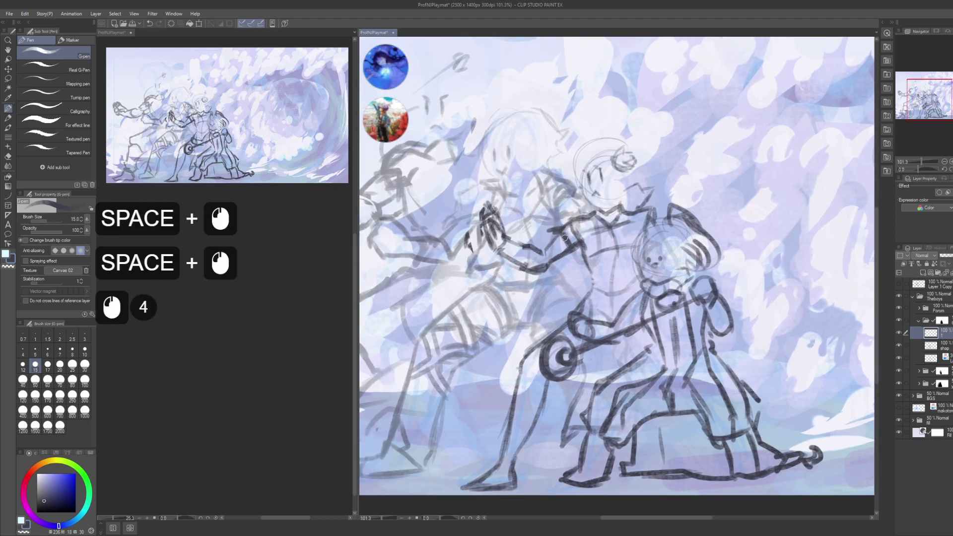
click(565, 238)
double_click(558, 242)
drag(550, 259, 521, 298)
drag(546, 268, 524, 304)
mouse_move(544, 270)
mouse_down()
mouse_move(527, 310)
mouse_move(544, 314)
mouse_up()
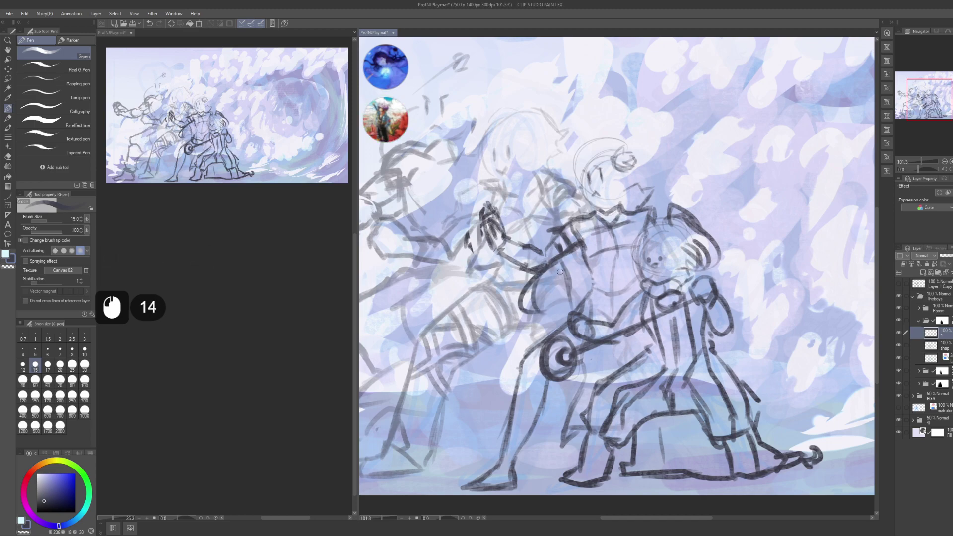
- Place small pencil marks by the central figure, shift the view, and undo a stray stroke
key(c)
click(581, 288)
click(583, 290)
key(c)
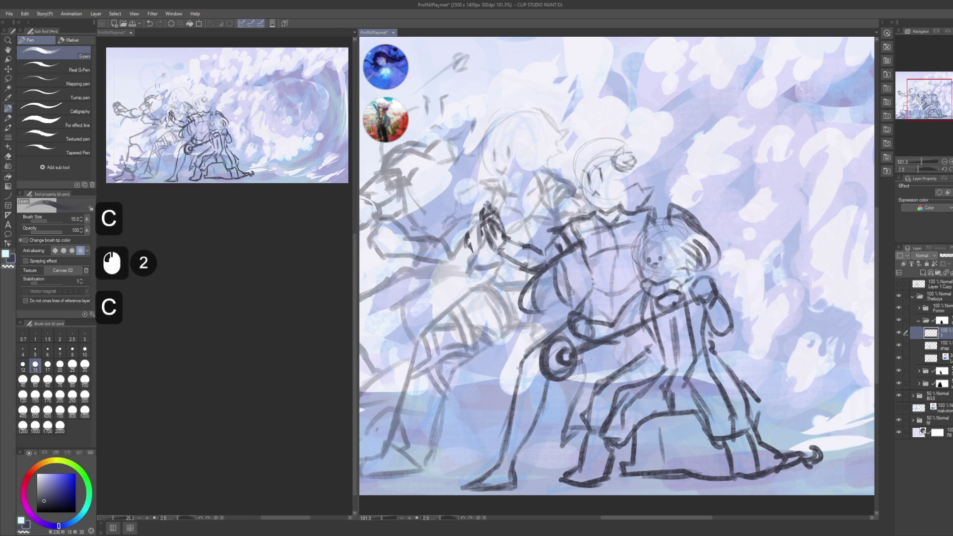
click(578, 291)
click(584, 280)
drag(586, 282, 608, 284)
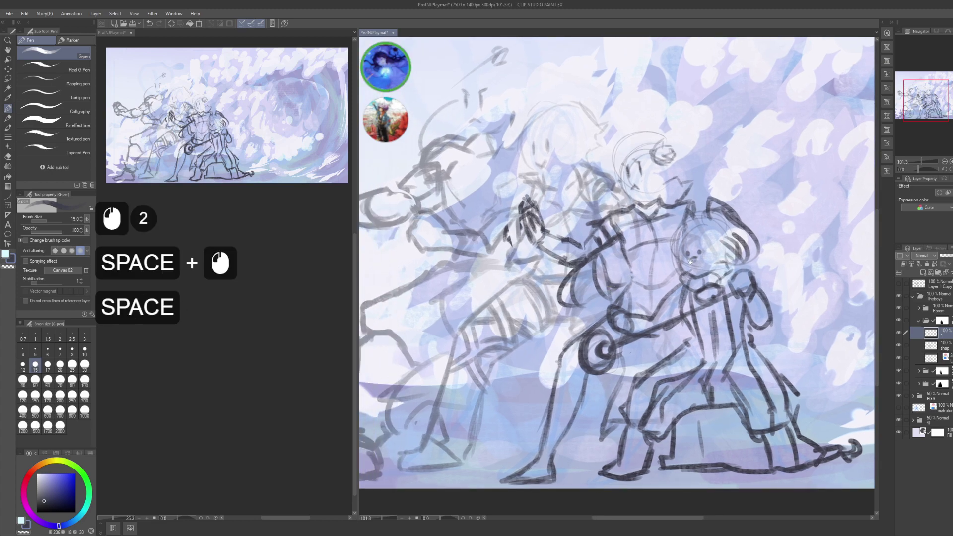
drag(608, 284, 598, 329)
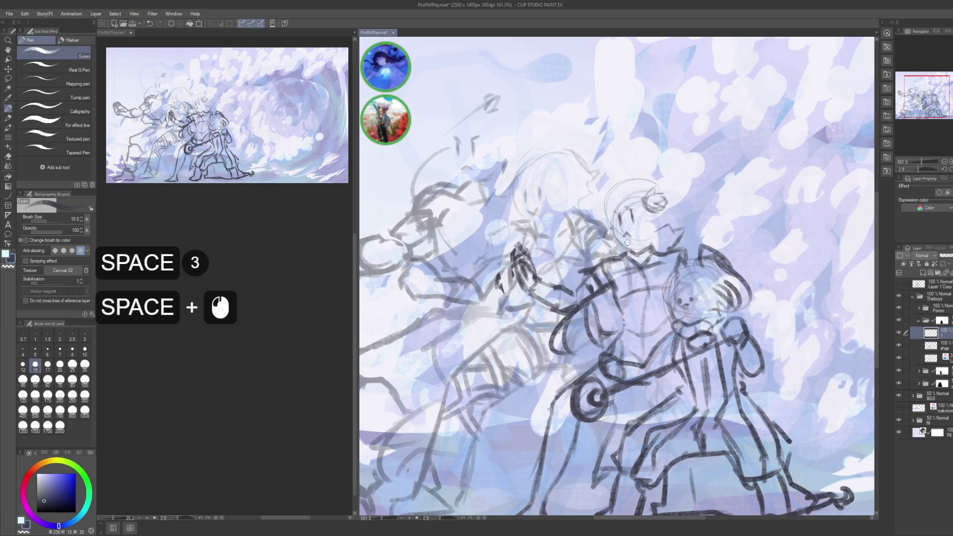
click(616, 279)
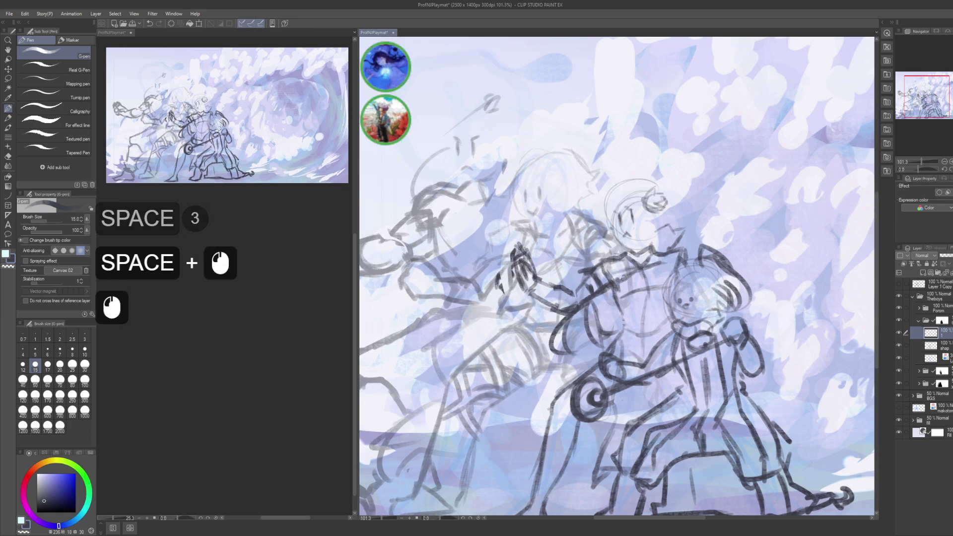
key(ctrl+z)
- Sketch short strokes around the central figure's collar and save the illustration
mouse_move(620, 282)
mouse_down()
mouse_move(615, 298)
mouse_move(637, 272)
mouse_up()
drag(623, 285, 640, 270)
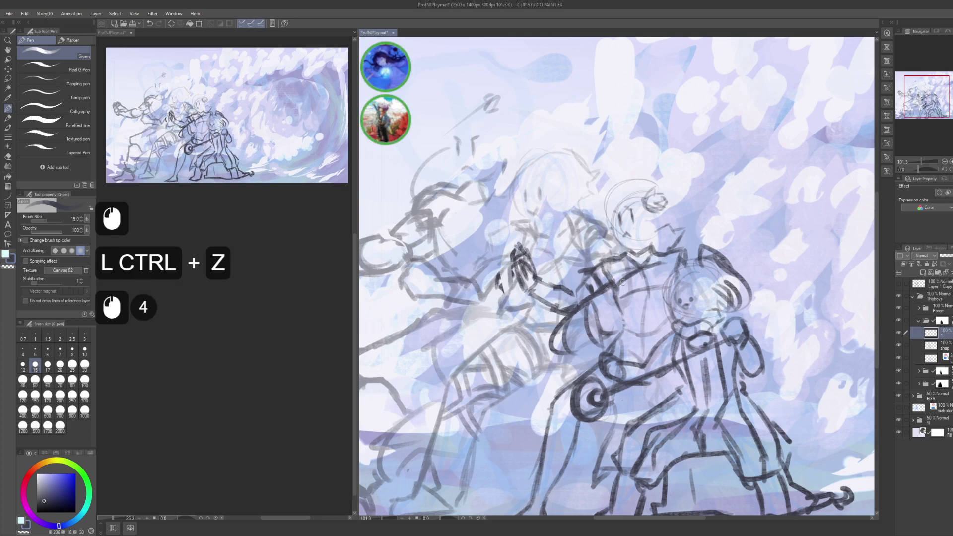
key(ctrl+s)
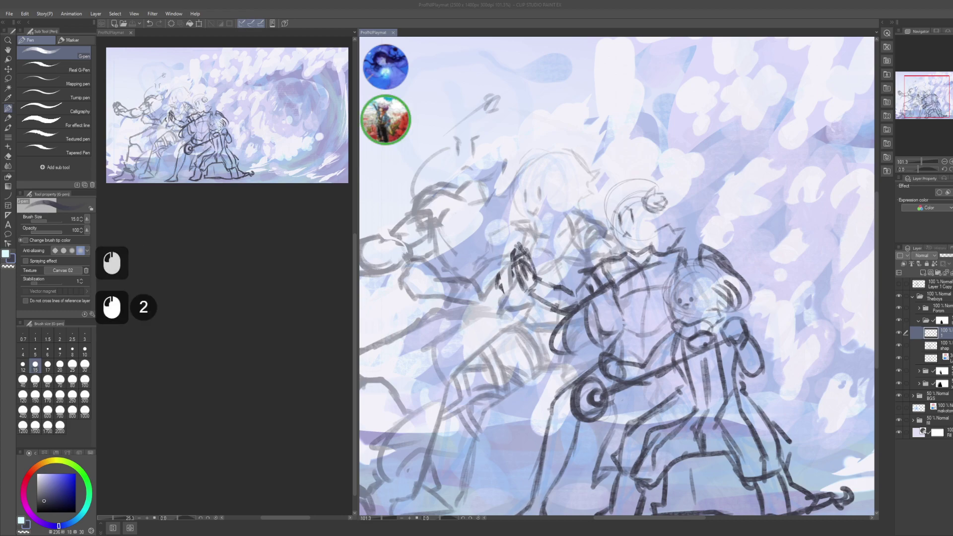
click(709, 16)
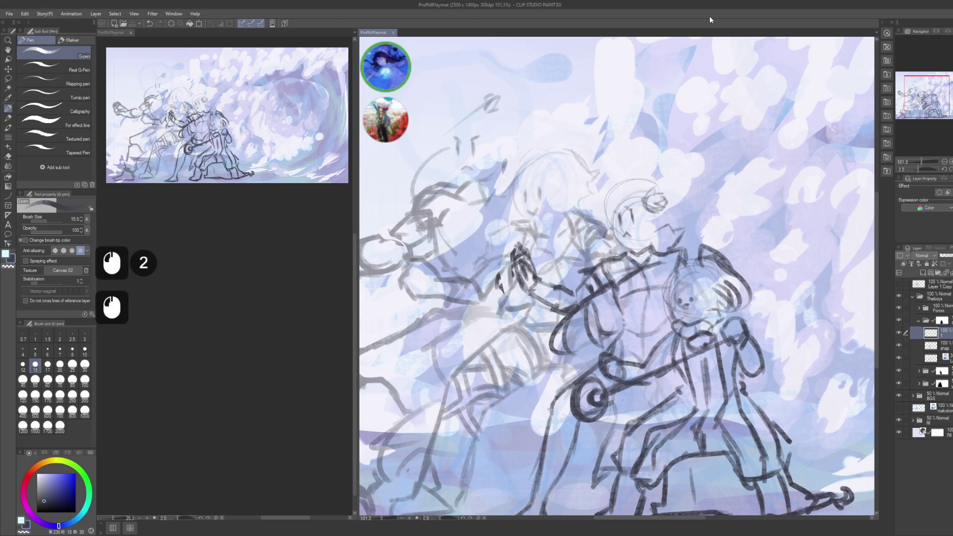
key(ctrl)
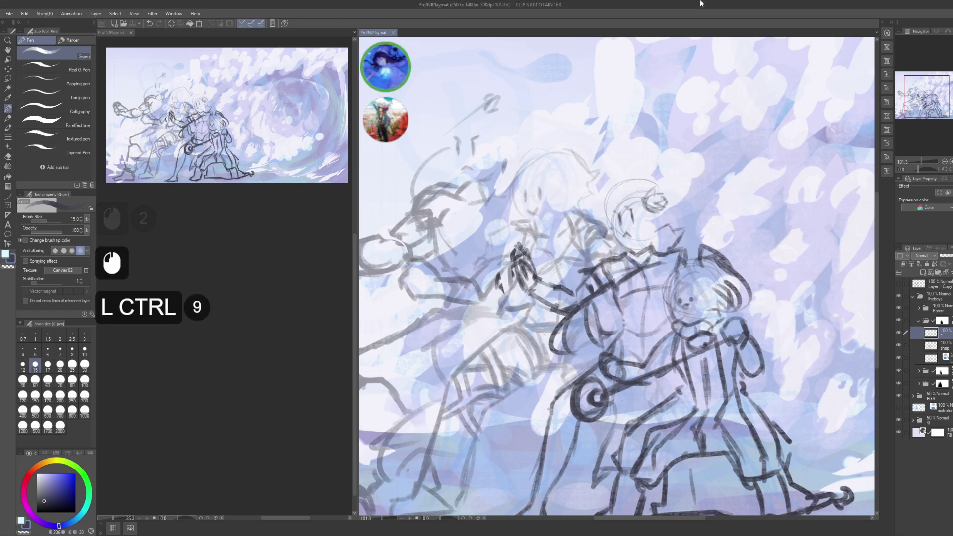
key(ctrl+s)
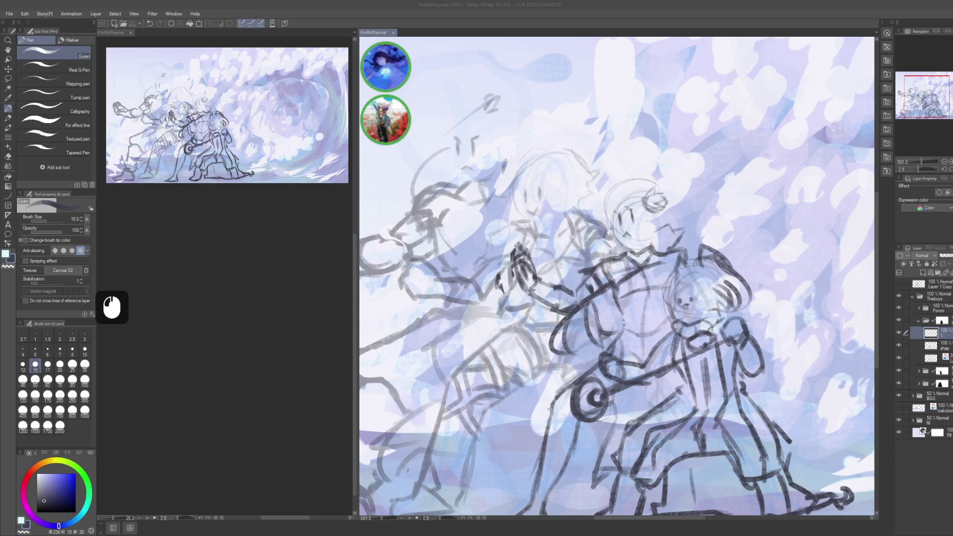
click(634, 183)
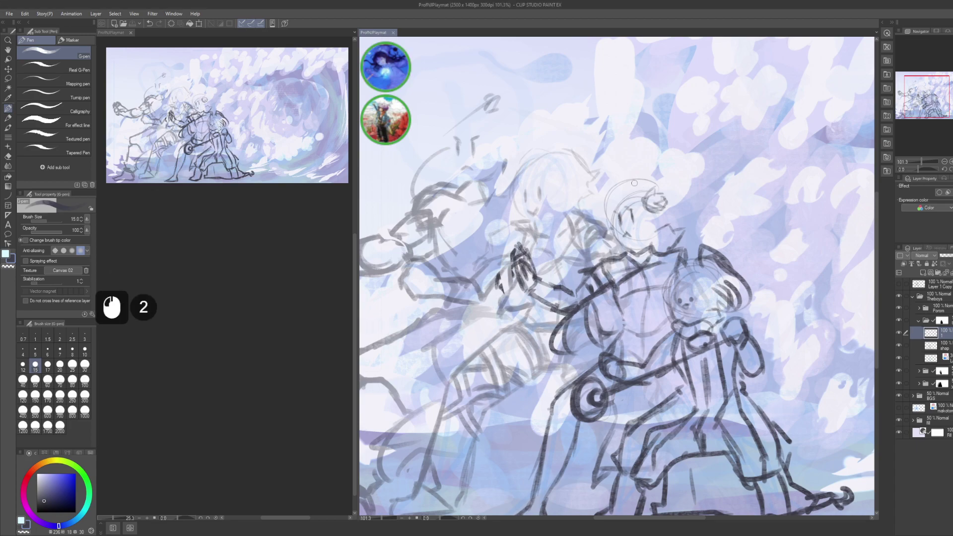
drag(607, 337, 603, 347)
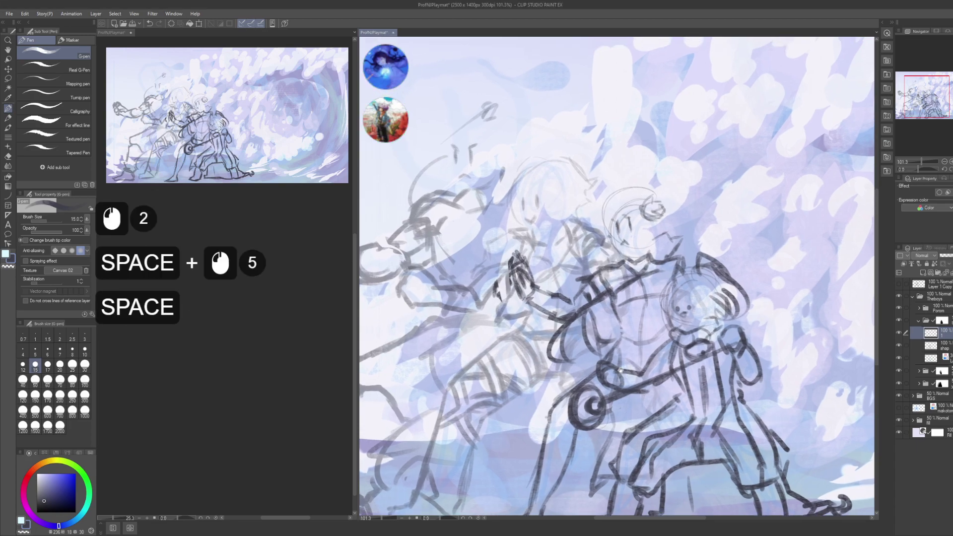
click(459, 309)
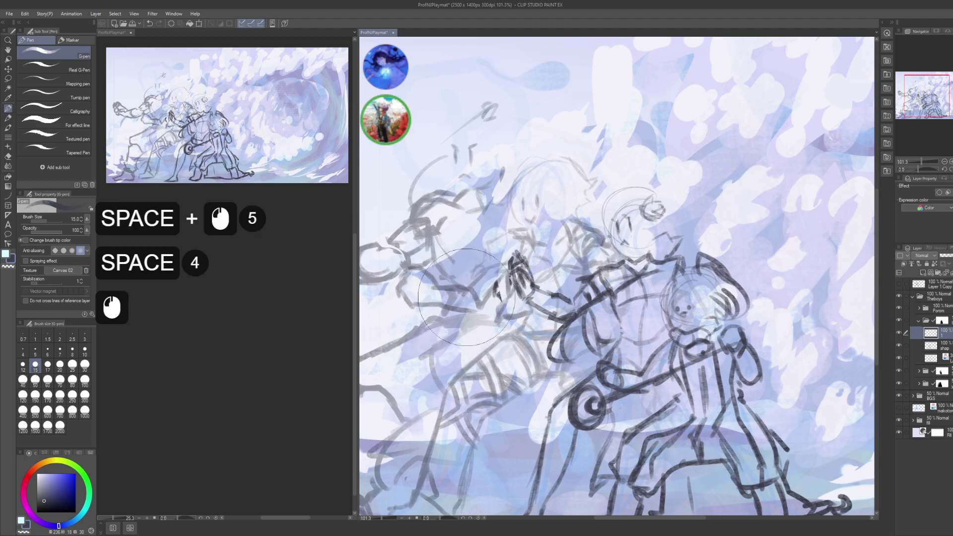
- Move to the next layer down and save the playmat illustration with Ctrl+S
click(934, 346)
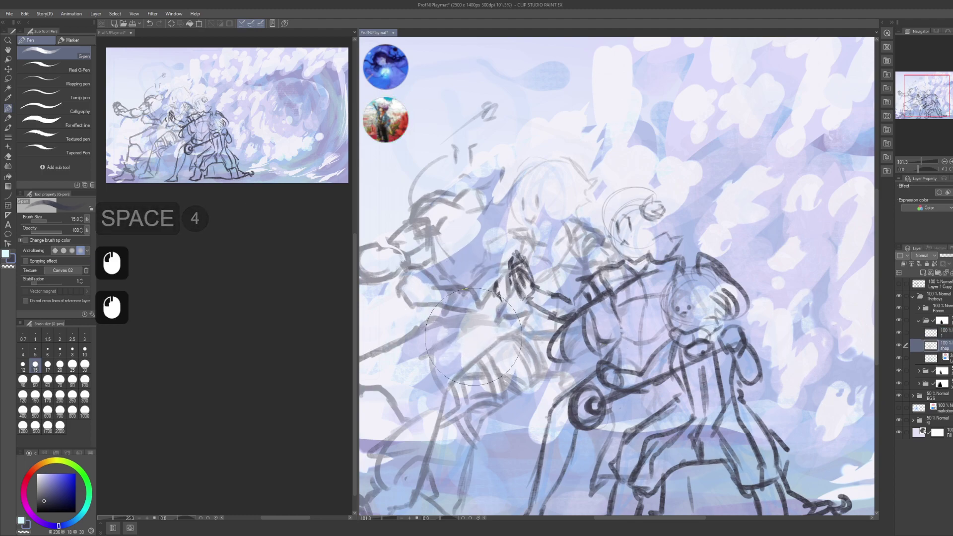
click(437, 279)
key(ctrl+s)
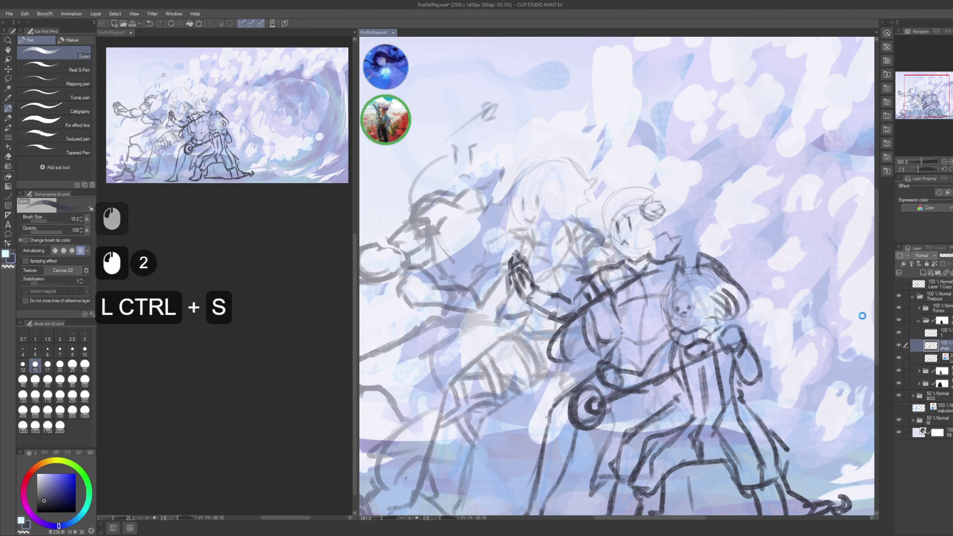
- Switch between layers in the Layer panel and undo a test stroke drawn on the figure
click(933, 346)
click(933, 333)
click(933, 346)
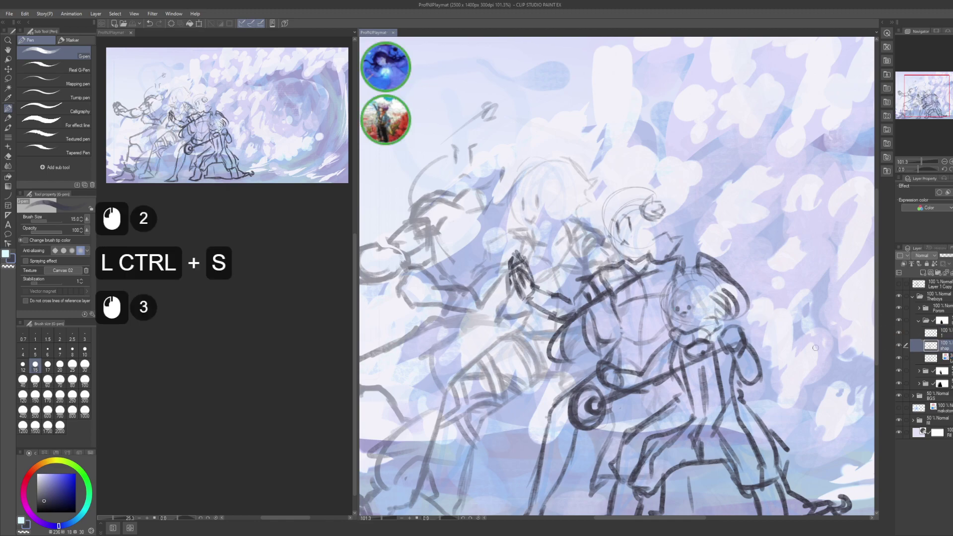
mouse_move(806, 375)
mouse_down()
mouse_move(753, 325)
mouse_move(847, 359)
mouse_move(829, 362)
mouse_up()
drag(610, 188, 511, 439)
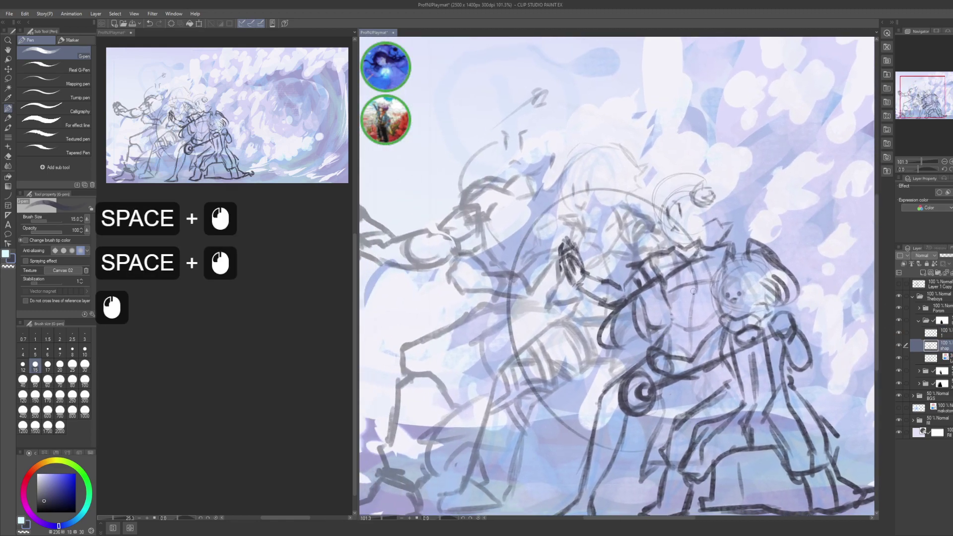
key(ctrl+z)
drag(808, 372, 774, 322)
- Collapse the figure folder and toggle sketch layer visibility until the darker lines show again
click(922, 321)
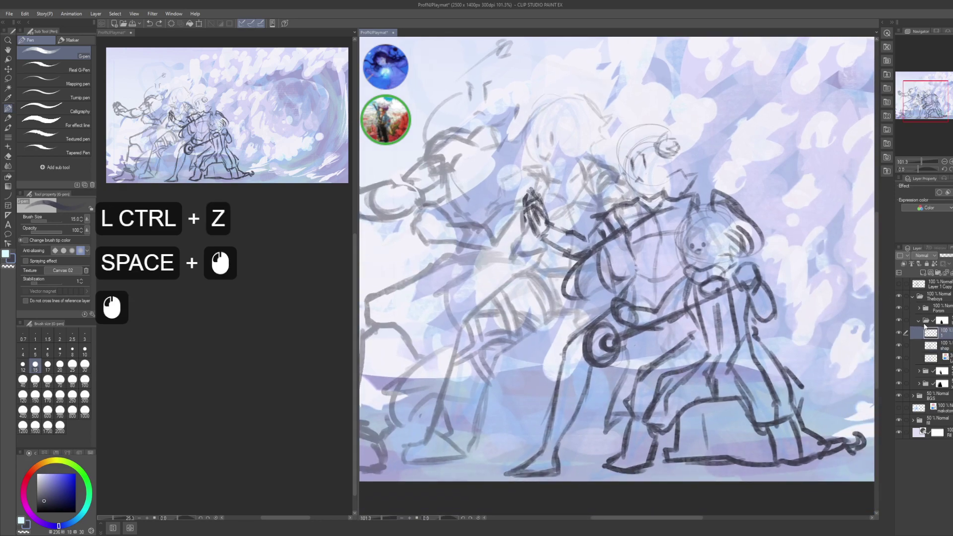
click(919, 321)
click(899, 321)
click(899, 321)
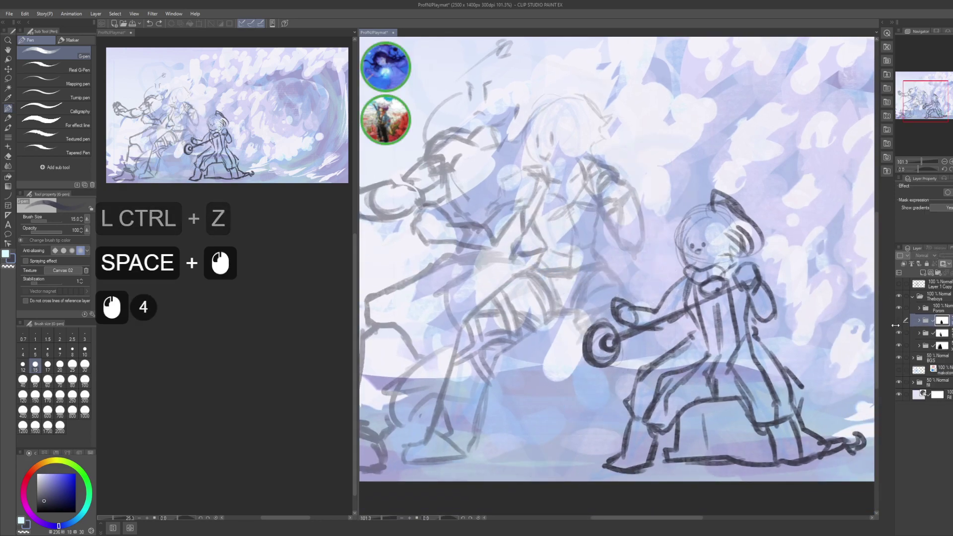
click(898, 332)
click(899, 334)
click(899, 333)
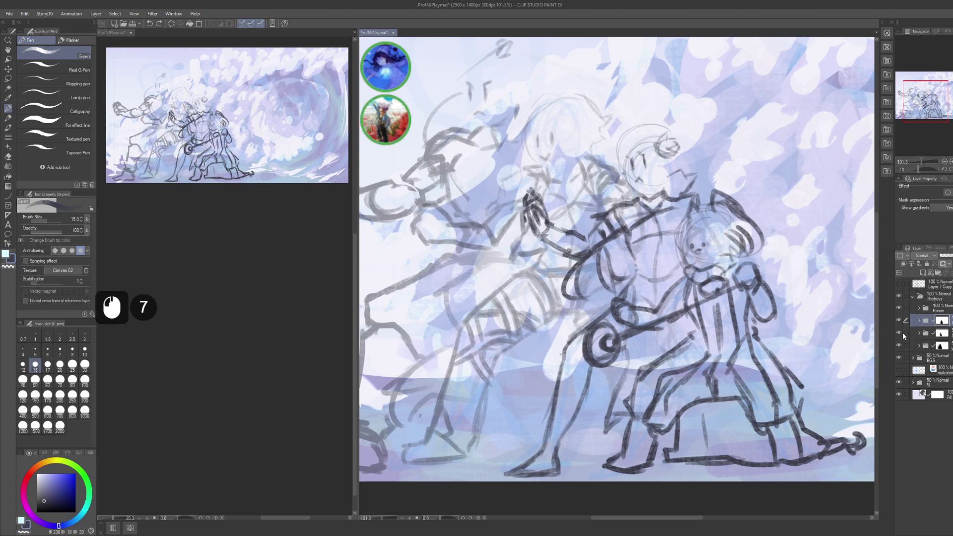
- Make the sketch layer active, then expand the folder and select its child layer
click(928, 335)
click(929, 338)
drag(652, 343, 636, 347)
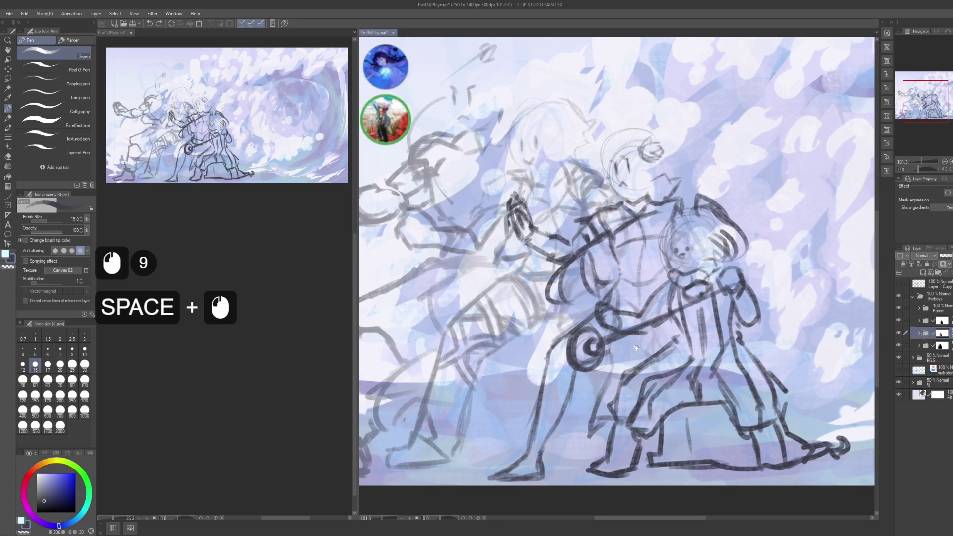
click(920, 332)
click(929, 347)
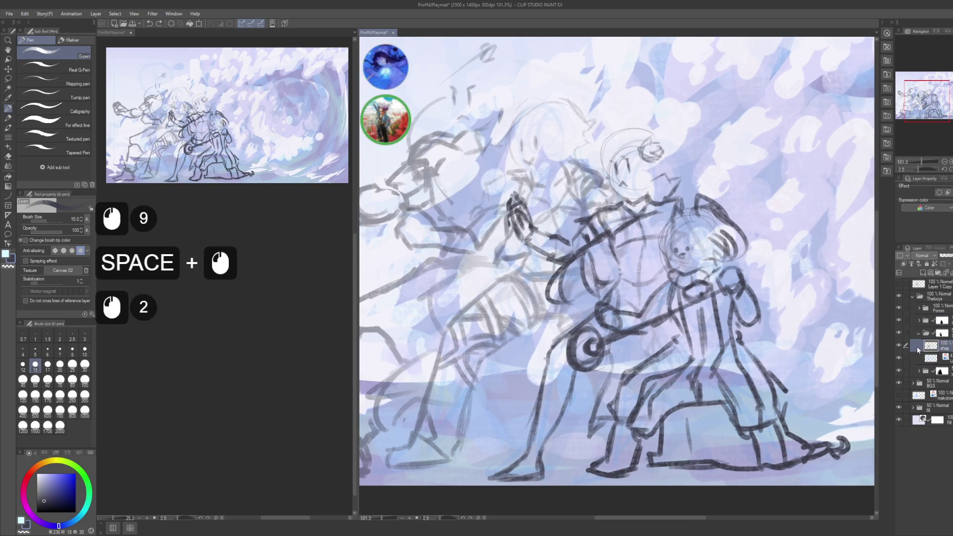
- Make the masked figure folder the active layer for inking
drag(737, 266, 721, 297)
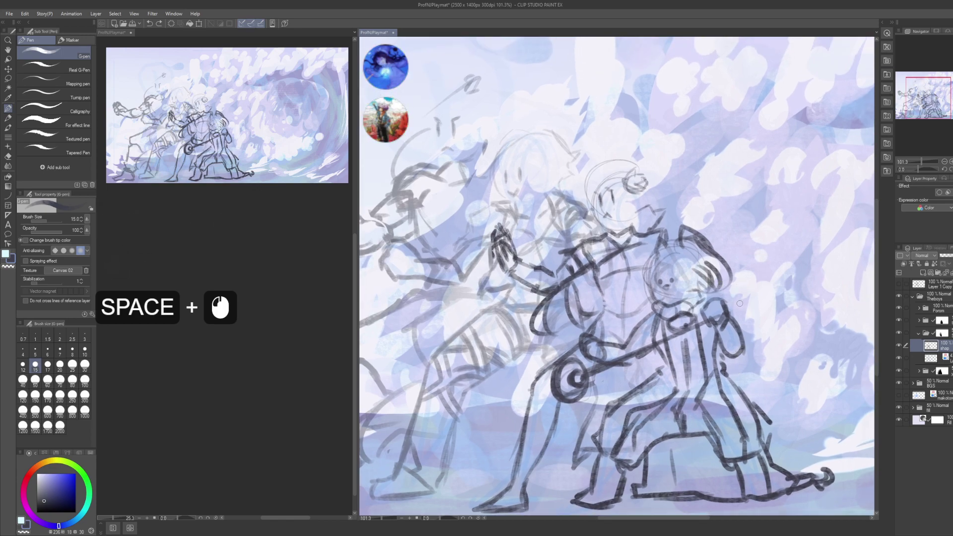
drag(721, 305, 720, 306)
click(934, 333)
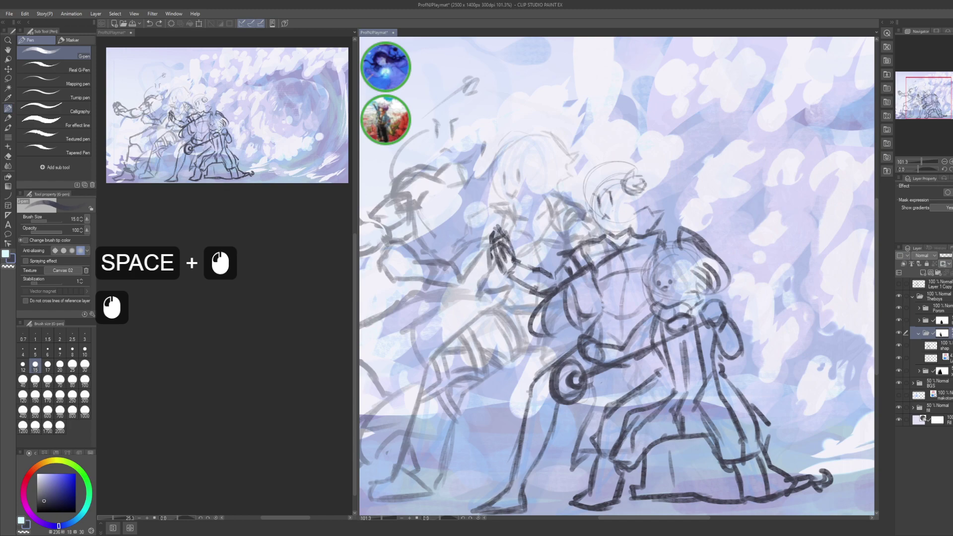
click(942, 333)
drag(794, 309, 830, 312)
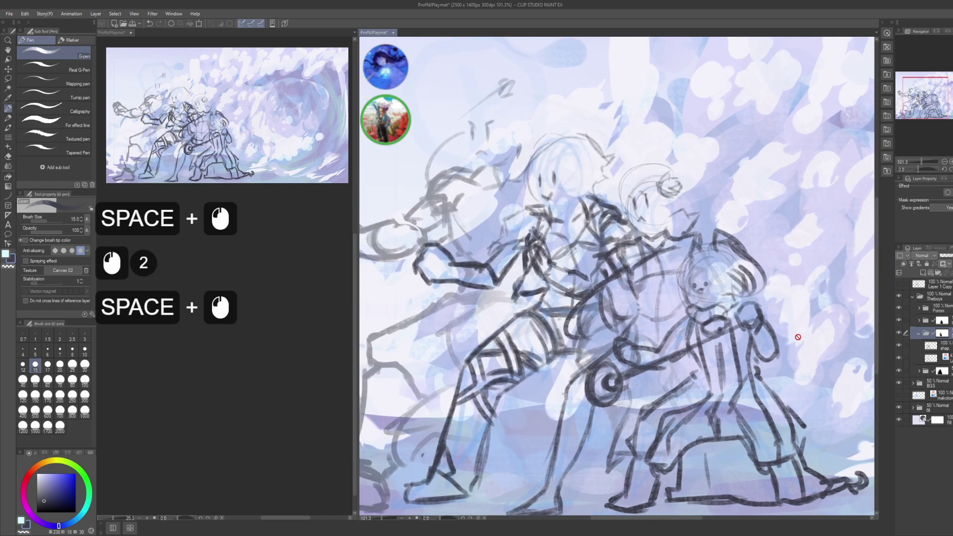
scroll(266, 336, down, 6)
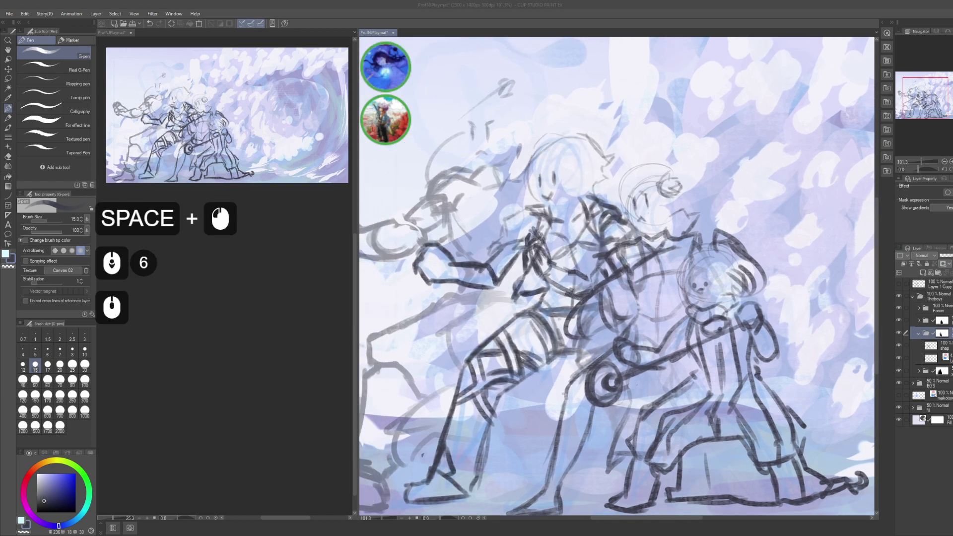
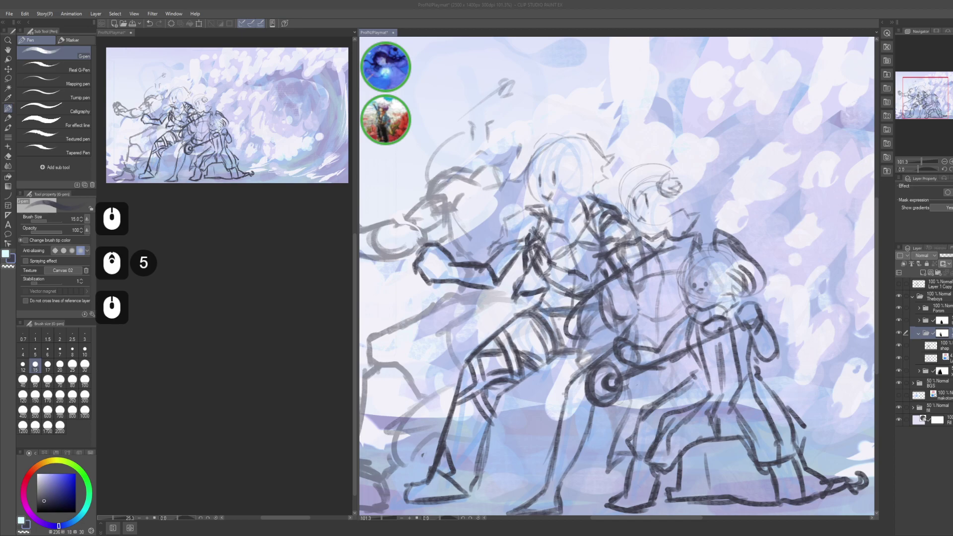
- Select the sketch layer and try a few pen strokes on the left figure, undoing the last ones
drag(850, 276, 837, 315)
click(928, 345)
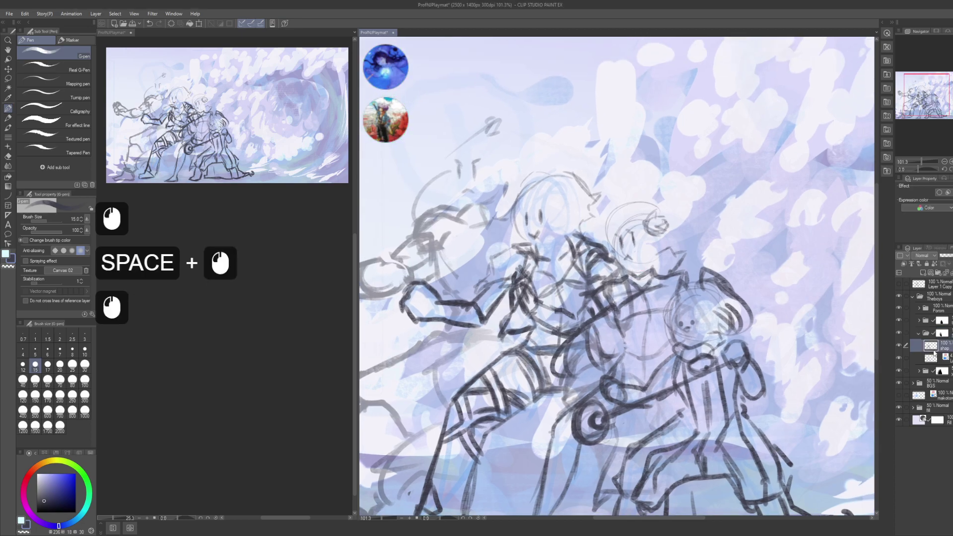
drag(554, 304, 586, 323)
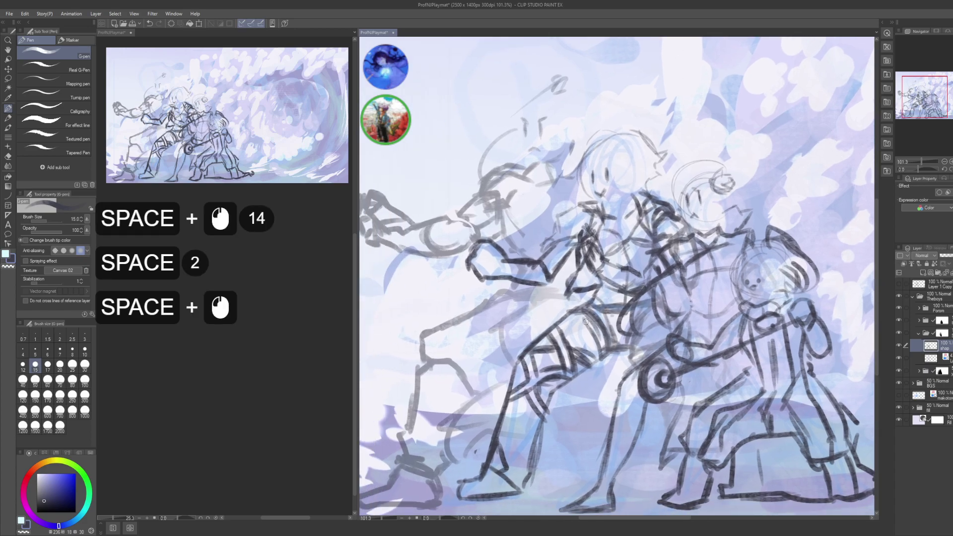
click(481, 279)
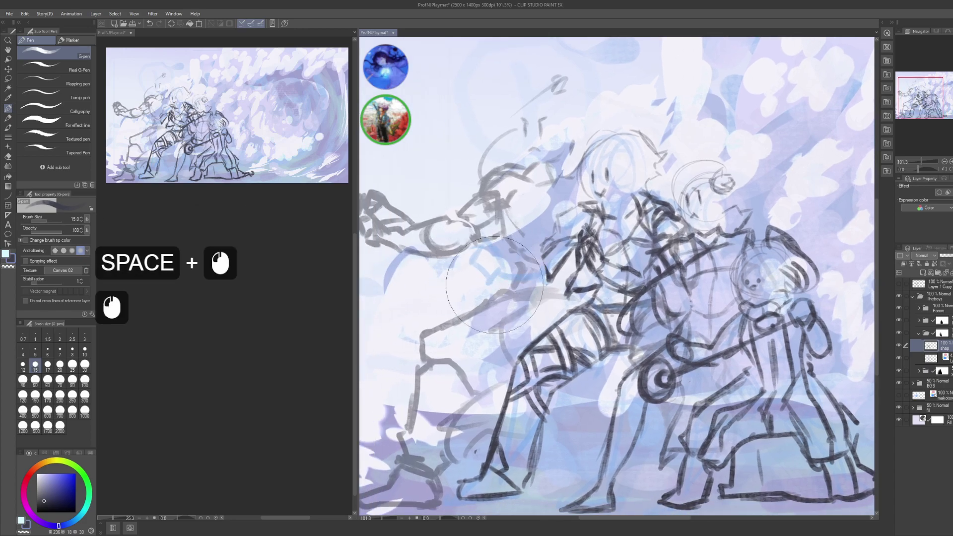
click(514, 295)
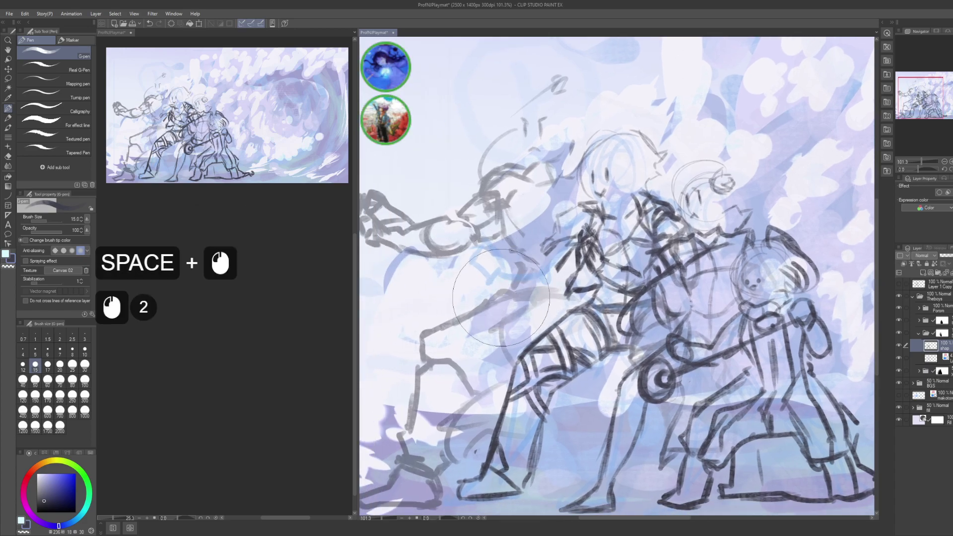
click(556, 242)
click(528, 260)
click(531, 261)
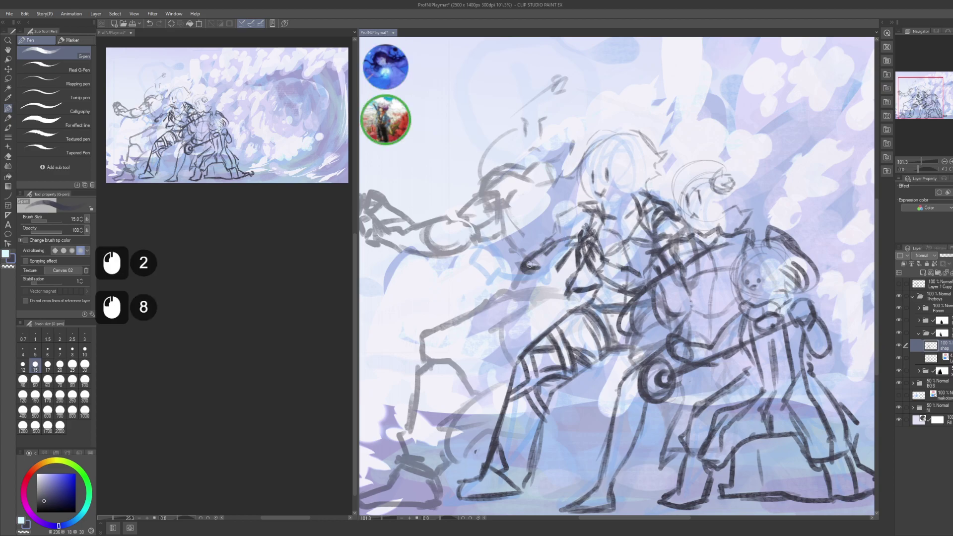
key(ctrl+z)
key(ctrl+z)
key(ctrl+z)
- Redraw short dark pen strokes along the left figure's arm
click(512, 276)
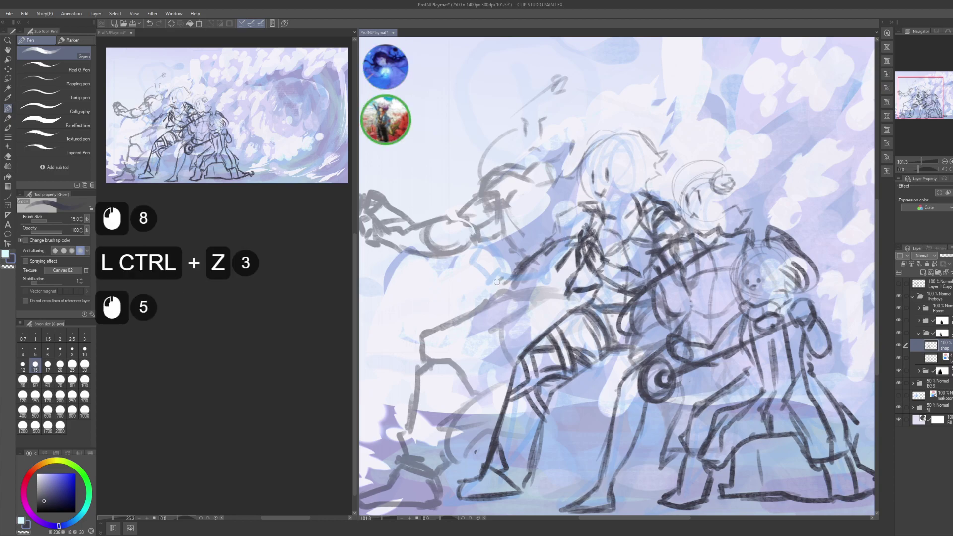
click(502, 311)
click(514, 301)
click(534, 281)
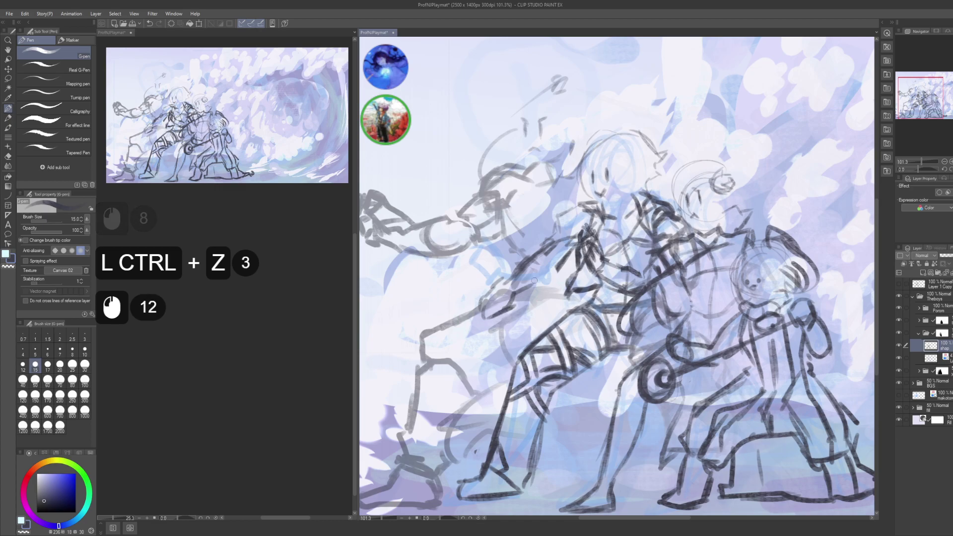
click(541, 278)
click(546, 270)
click(552, 262)
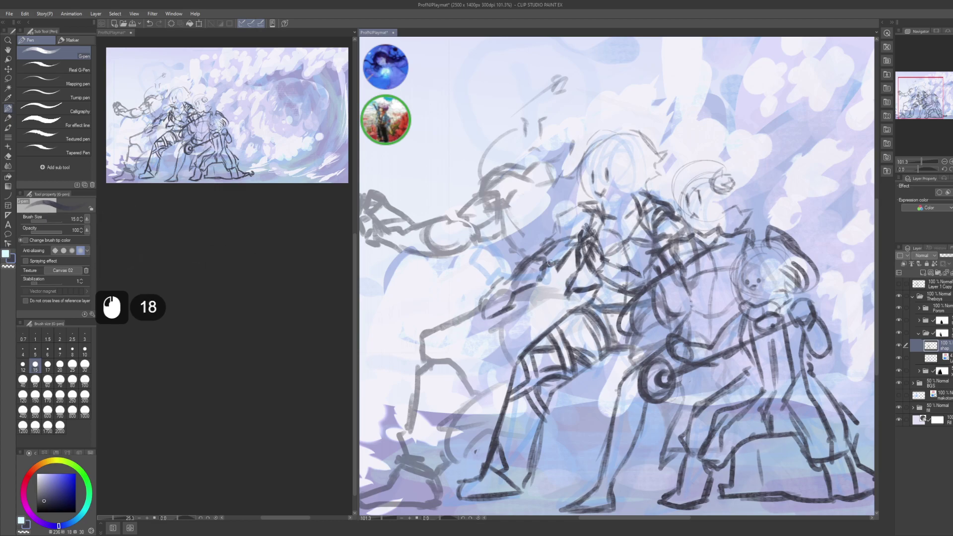
- Add small dark pen marks along and beside the left figure's arm
drag(520, 299, 555, 286)
click(534, 274)
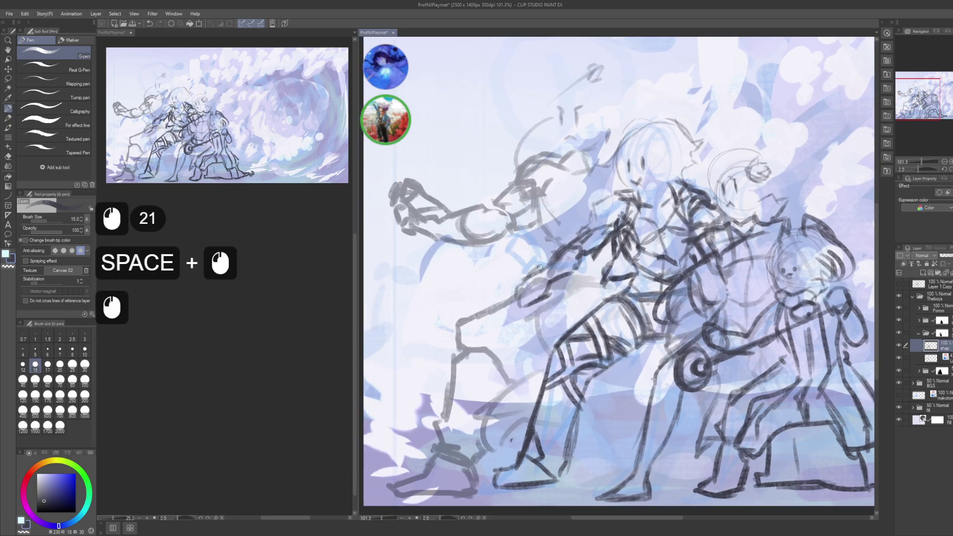
click(521, 279)
click(529, 287)
click(538, 294)
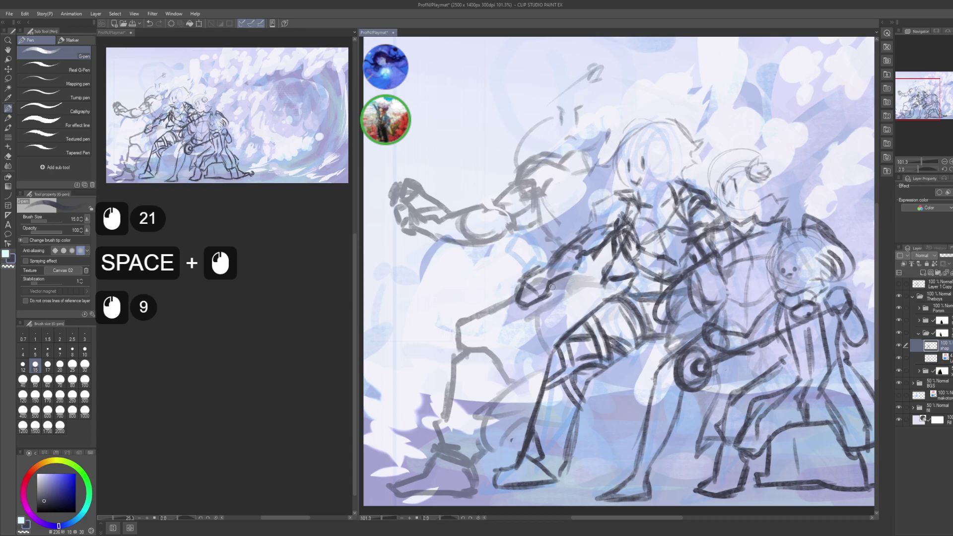
click(549, 278)
click(545, 269)
click(541, 258)
click(537, 249)
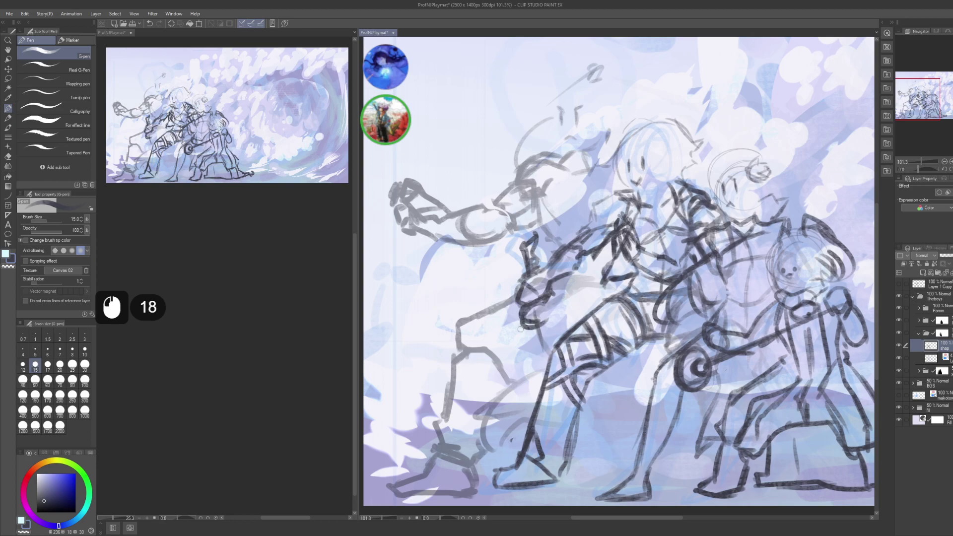
- Strengthen the figure's leg and lower-leg outlines with dark pen strokes
drag(537, 384, 522, 343)
drag(584, 397, 605, 466)
mouse_move(591, 395)
mouse_down()
mouse_move(609, 479)
mouse_move(562, 481)
mouse_move(580, 488)
mouse_move(602, 460)
mouse_up()
drag(591, 473, 597, 458)
- Add a few short sketch strokes near the arm and save the playmat
drag(580, 412, 564, 365)
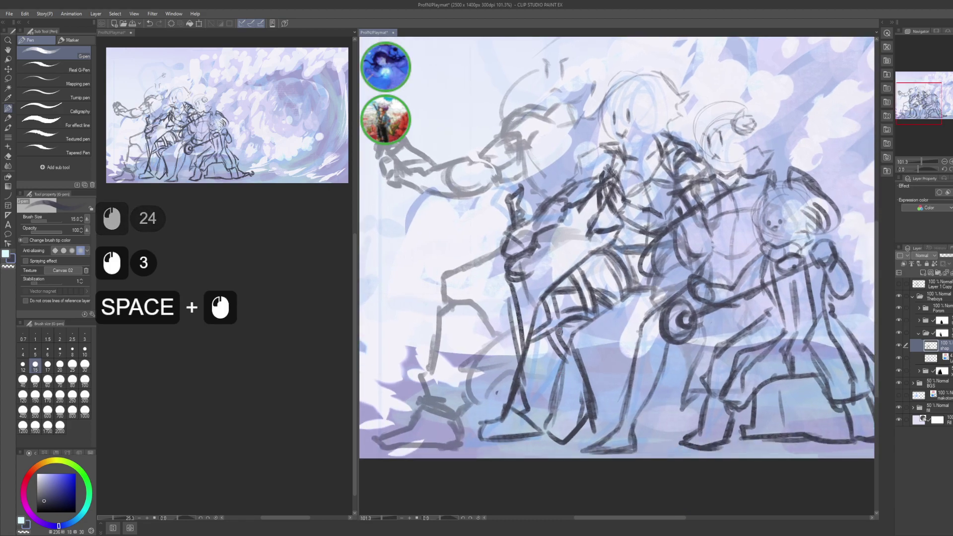
click(535, 252)
drag(535, 252, 539, 265)
drag(533, 255, 546, 288)
drag(534, 254, 538, 264)
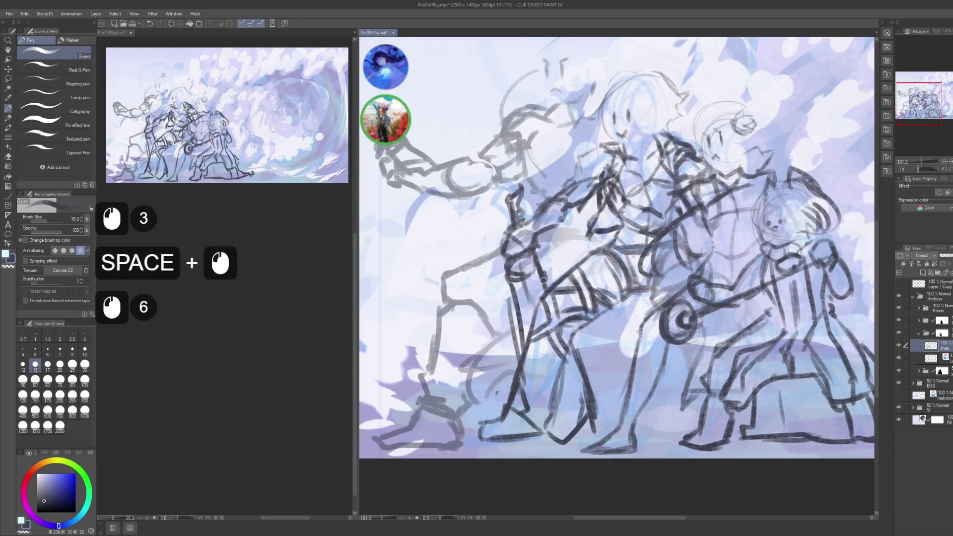
key(ctrl+s)
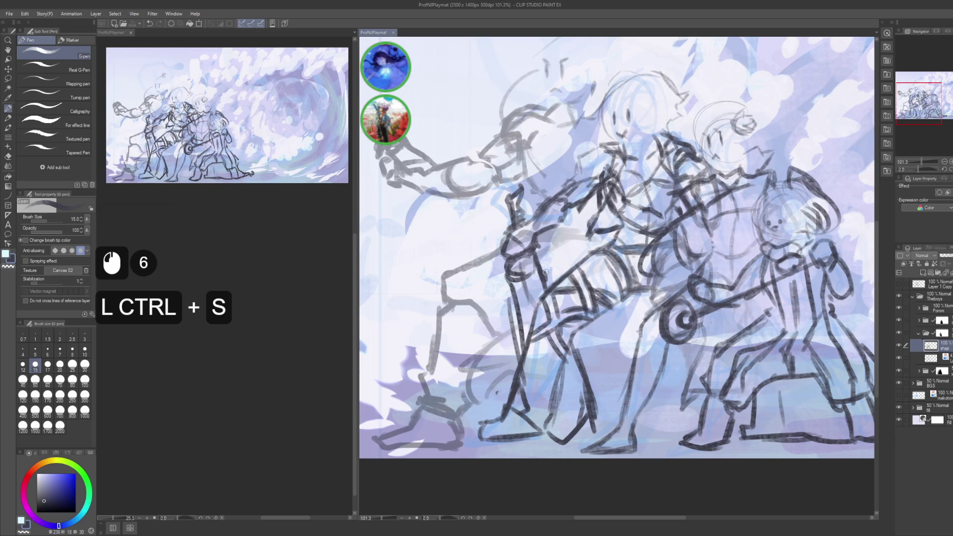
- On a new Layer 4 with brush size 70, paint the left figure's head dark
drag(653, 282, 630, 397)
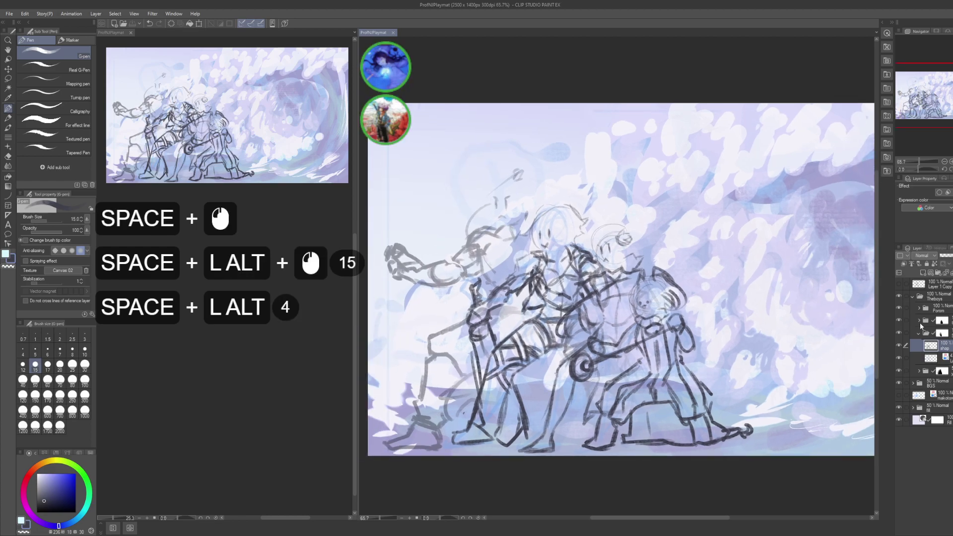
click(926, 331)
click(919, 332)
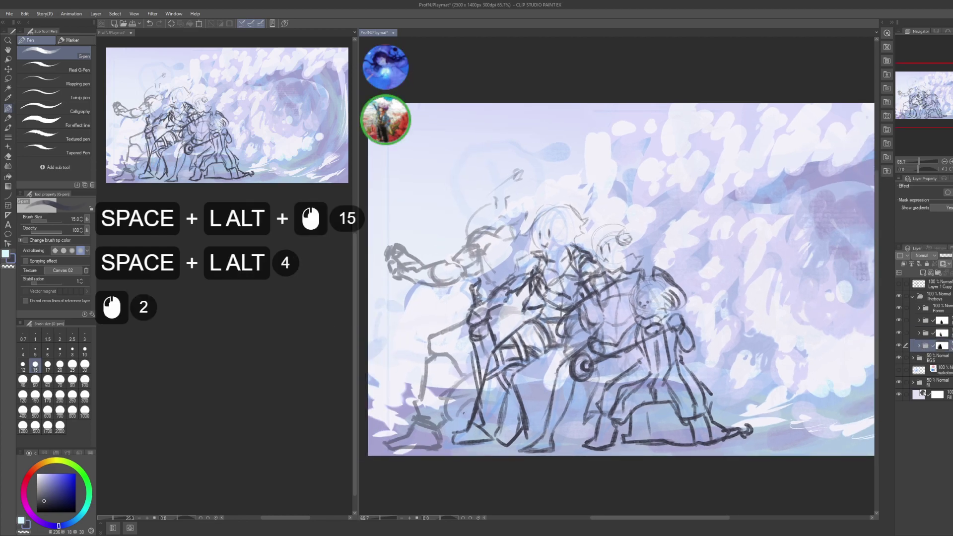
click(946, 357)
key(ctrl+shift+n)
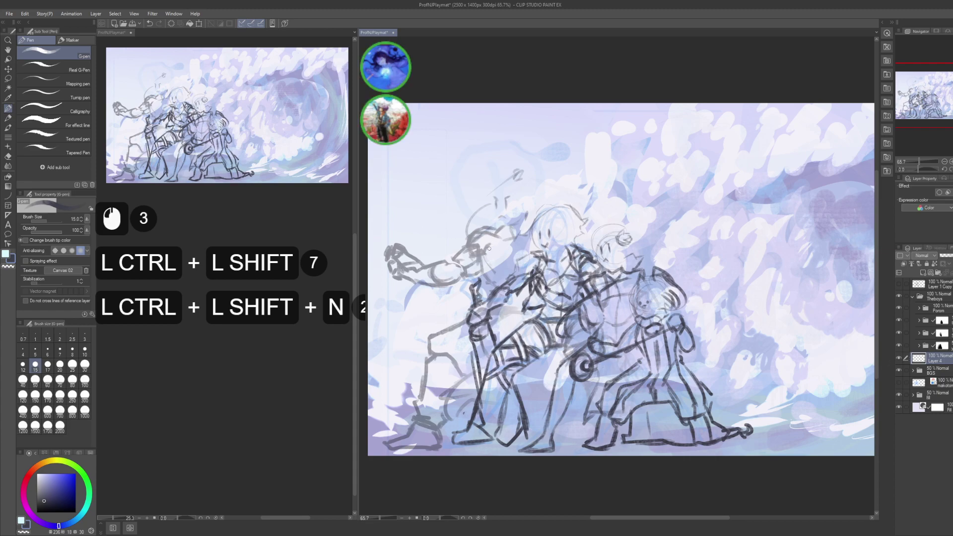
key(bracketright)
key(bracketright)
key(bracketright)
key(bracketright)
key(bracketright)
key(bracketright)
key(bracketright)
key(bracketright)
drag(509, 194, 510, 205)
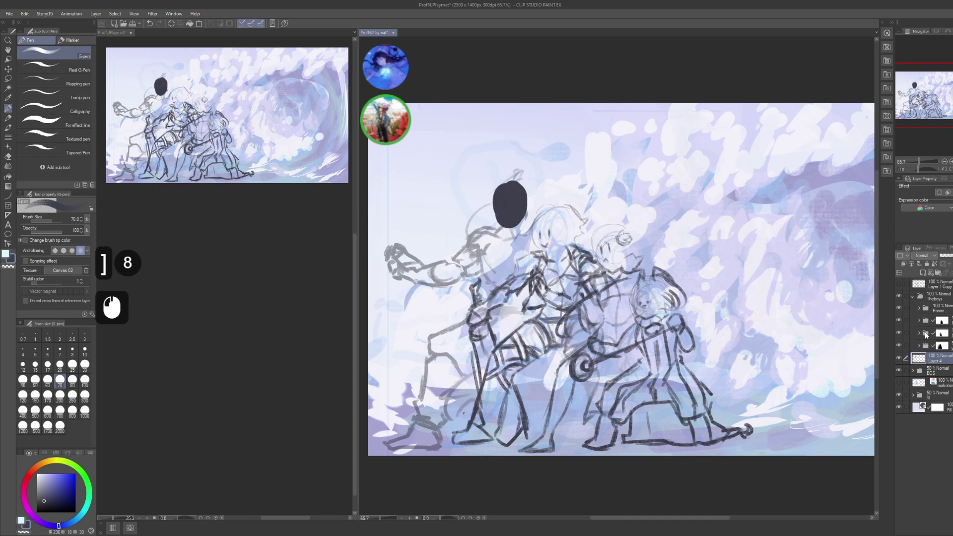
- Set the Theboys sketch folder's blending mode to Multiply
click(933, 307)
click(932, 296)
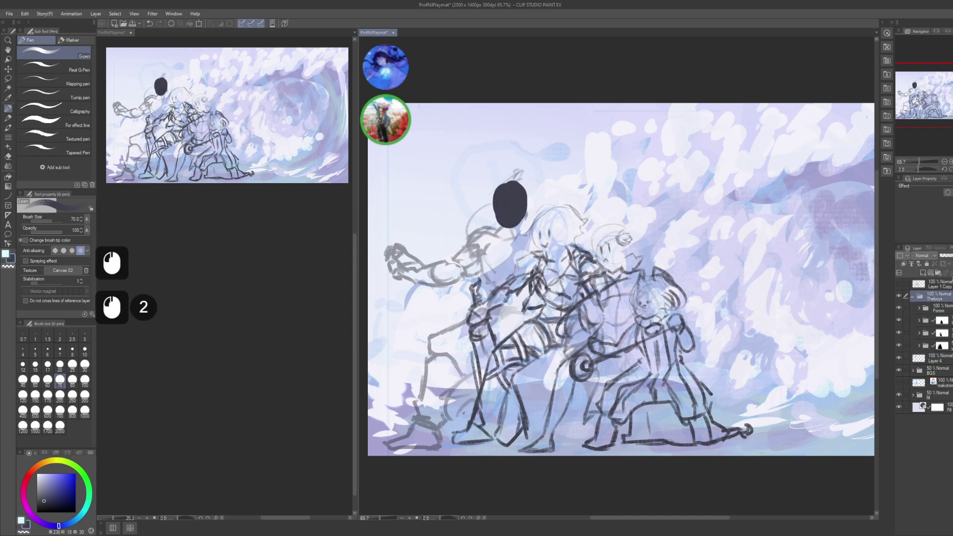
click(931, 294)
click(930, 292)
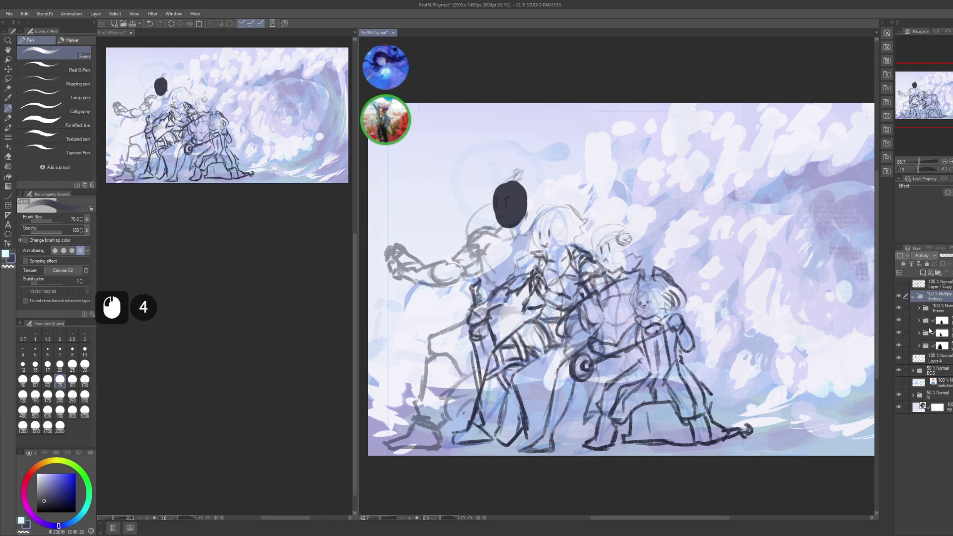
click(936, 357)
- Back on Layer 4, paint the left figure's body, arm and area beside the legs dark
mouse_move(512, 211)
mouse_down()
mouse_move(511, 230)
mouse_move(477, 246)
mouse_move(479, 262)
mouse_move(501, 278)
mouse_move(525, 239)
mouse_move(530, 261)
mouse_up()
mouse_move(465, 262)
mouse_down()
mouse_move(412, 268)
mouse_move(390, 254)
mouse_move(474, 254)
mouse_up()
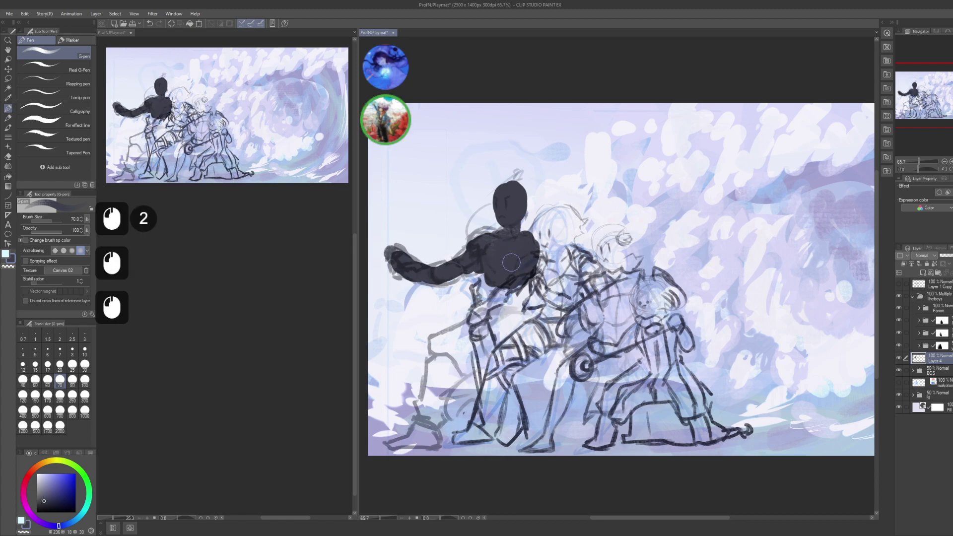
key(c)
mouse_move(505, 308)
mouse_down()
mouse_move(537, 268)
mouse_move(545, 284)
mouse_move(514, 286)
mouse_move(524, 288)
mouse_move(479, 330)
mouse_up()
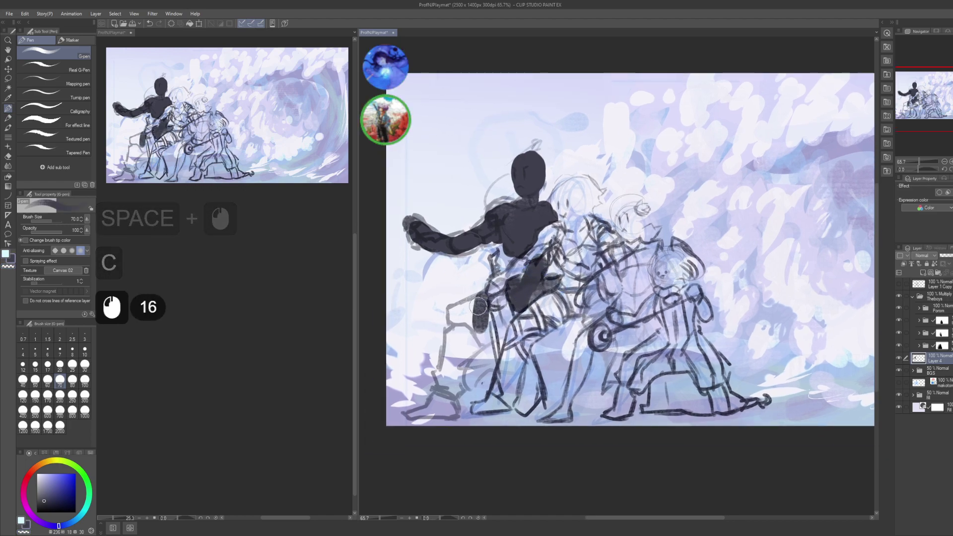
drag(471, 297, 484, 342)
drag(489, 303, 477, 350)
mouse_move(482, 308)
mouse_down()
mouse_move(491, 347)
mouse_move(455, 338)
mouse_up()
mouse_move(472, 302)
mouse_down()
mouse_move(464, 331)
mouse_move(455, 318)
mouse_move(459, 367)
mouse_up()
- Extend the dark silhouette down the leg and foot, shade the shoulder, and add Layer 5
mouse_move(471, 350)
mouse_down()
mouse_move(434, 409)
mouse_move(410, 417)
mouse_up()
drag(452, 395, 432, 417)
drag(455, 392, 439, 401)
drag(502, 210, 489, 218)
drag(499, 206, 479, 234)
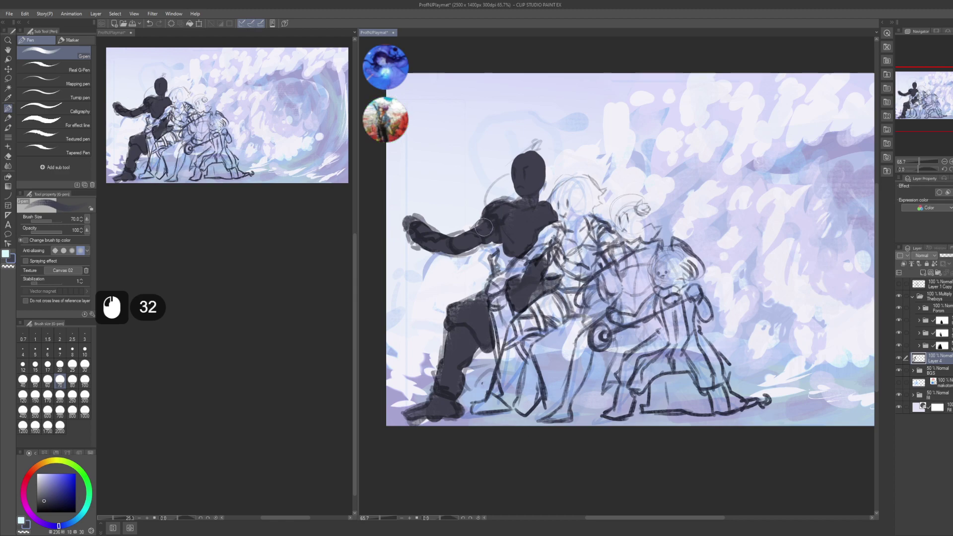
key(ctrl+shift+n)
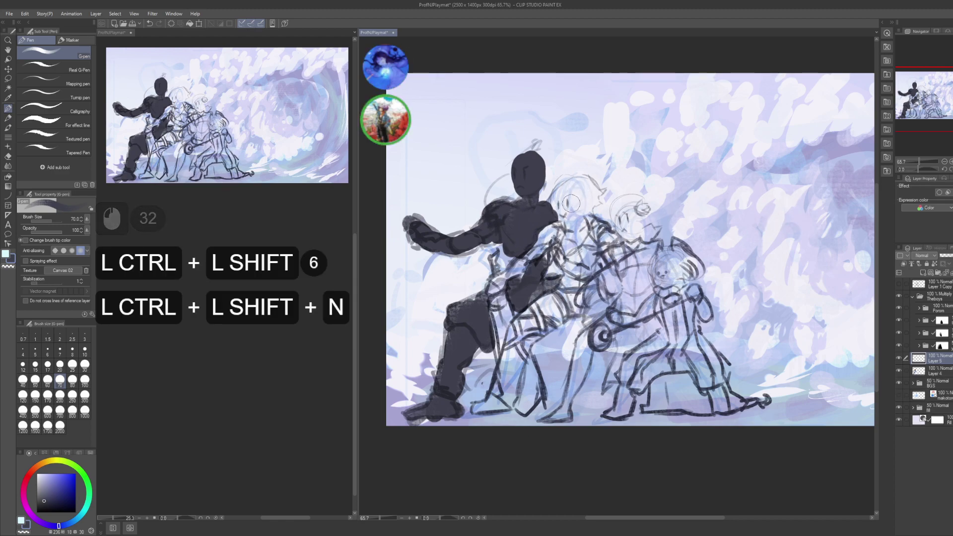
- Lighten Layer 4's dark silhouette to grey using Hue/Saturation/Luminosity
ctrl+click(935, 367)
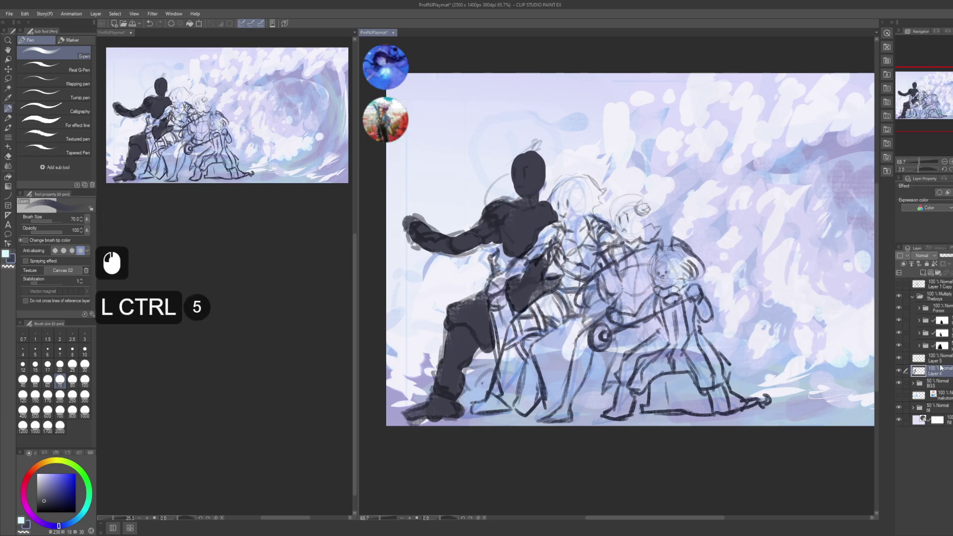
key(ctrl+u)
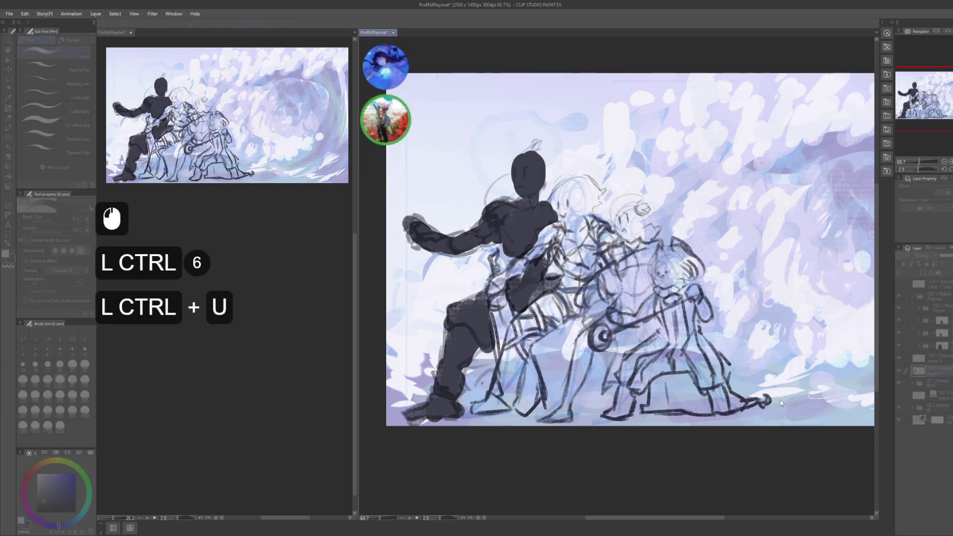
click(599, 255)
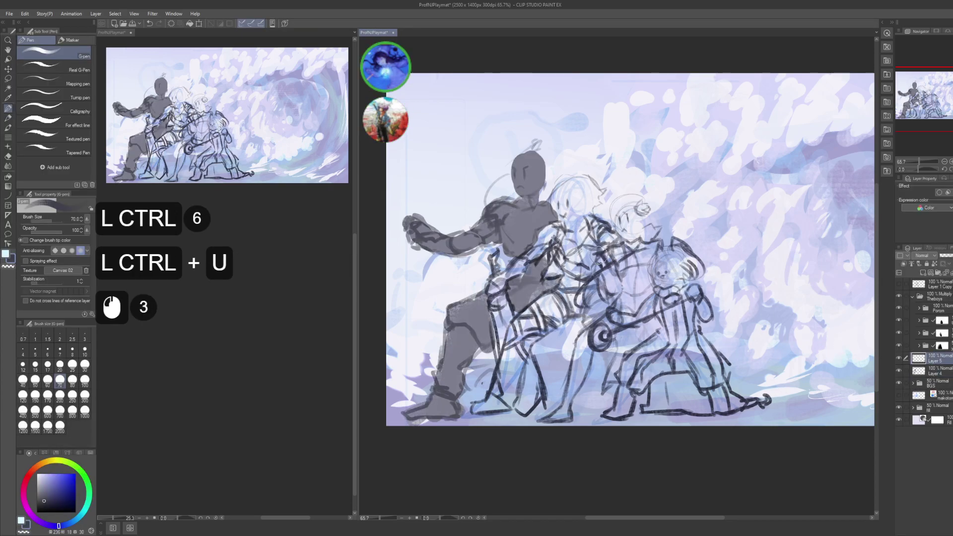
- Paint the middle figure's head, sword shape and arm dark
mouse_move(566, 218)
mouse_down()
mouse_move(593, 195)
mouse_move(508, 277)
mouse_move(493, 277)
mouse_move(495, 257)
mouse_move(503, 368)
mouse_move(527, 412)
mouse_up()
mouse_move(533, 407)
mouse_down()
mouse_move(513, 358)
mouse_move(517, 337)
mouse_up()
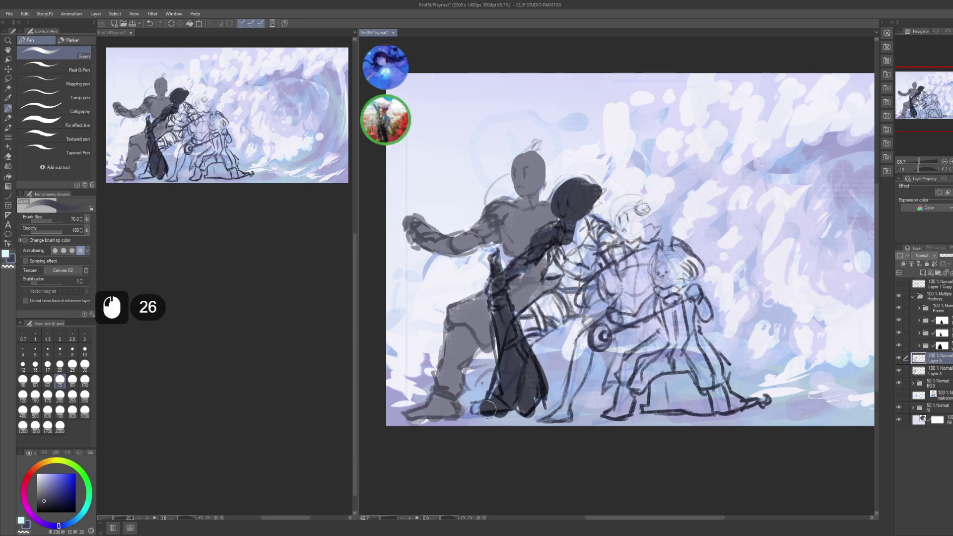
drag(521, 300, 552, 332)
drag(568, 287, 520, 335)
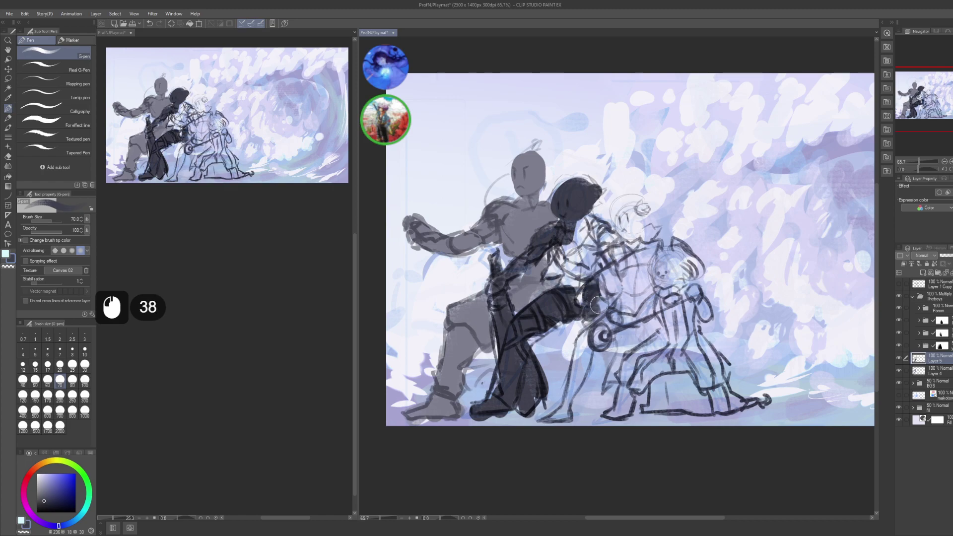
drag(609, 356, 617, 342)
drag(603, 362, 619, 348)
drag(601, 365, 619, 348)
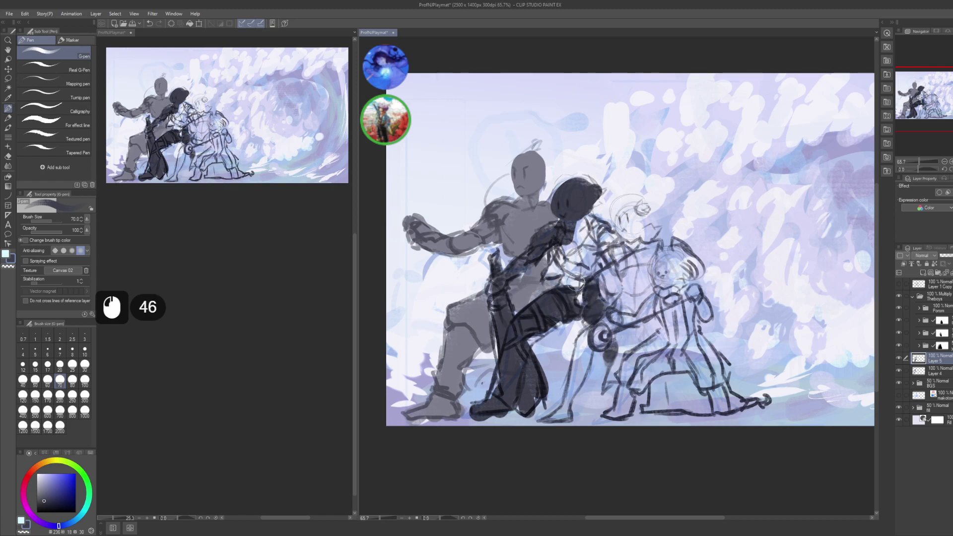
- Shade the middle figure's hair and shoulder dark
drag(558, 260, 546, 282)
drag(571, 241, 559, 257)
drag(574, 243, 564, 260)
drag(581, 226, 568, 260)
drag(591, 206, 576, 248)
drag(593, 203, 578, 259)
drag(595, 216, 575, 267)
mouse_move(599, 223)
mouse_down()
mouse_move(580, 255)
mouse_move(588, 251)
mouse_up()
drag(610, 223, 594, 252)
drag(613, 226, 602, 243)
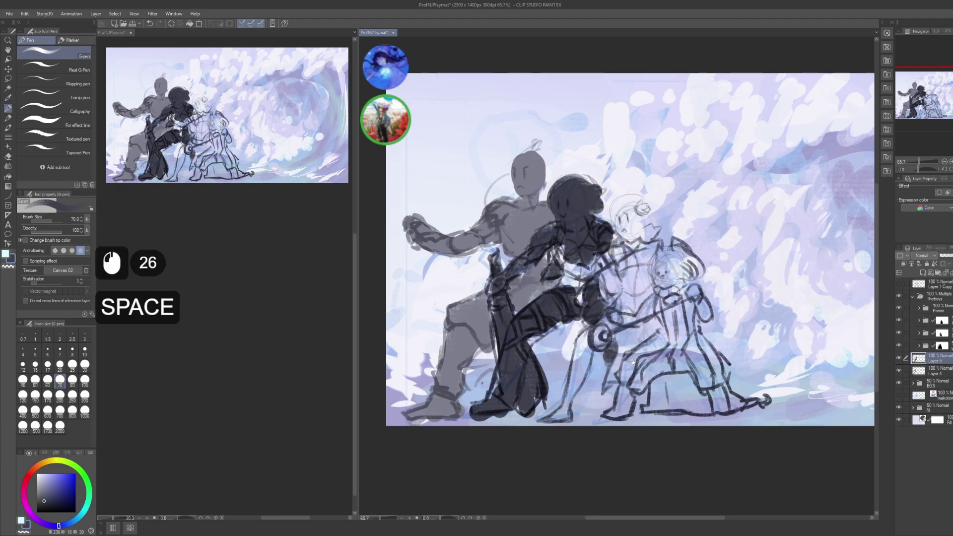
- Lower the middle figure's fill Luminosity to a softer grey and confirm
drag(677, 337, 664, 323)
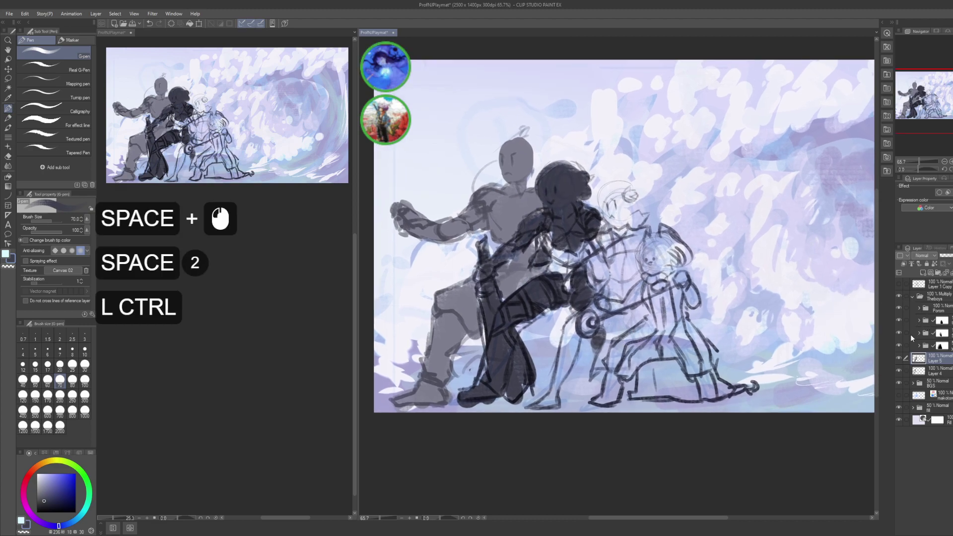
key(ctrl+u)
click(770, 397)
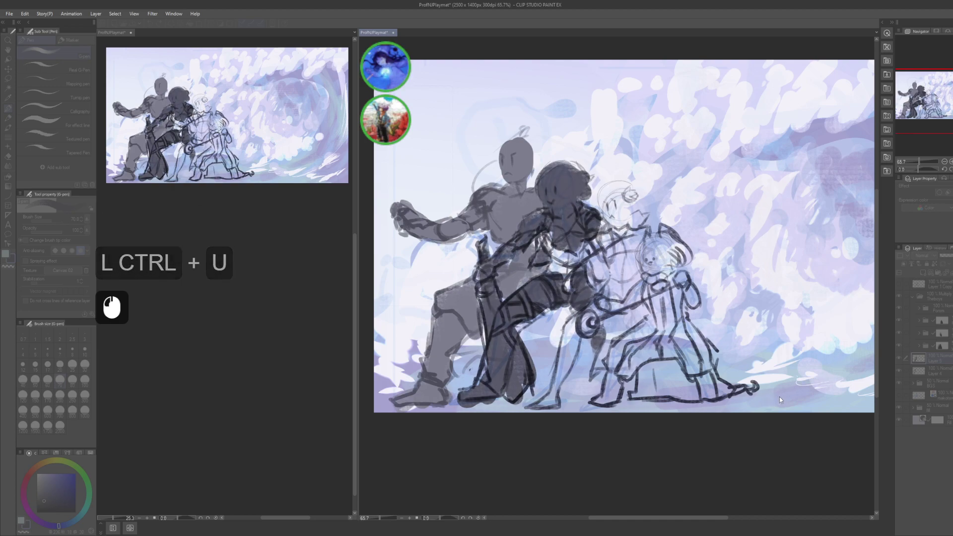
key(Return)
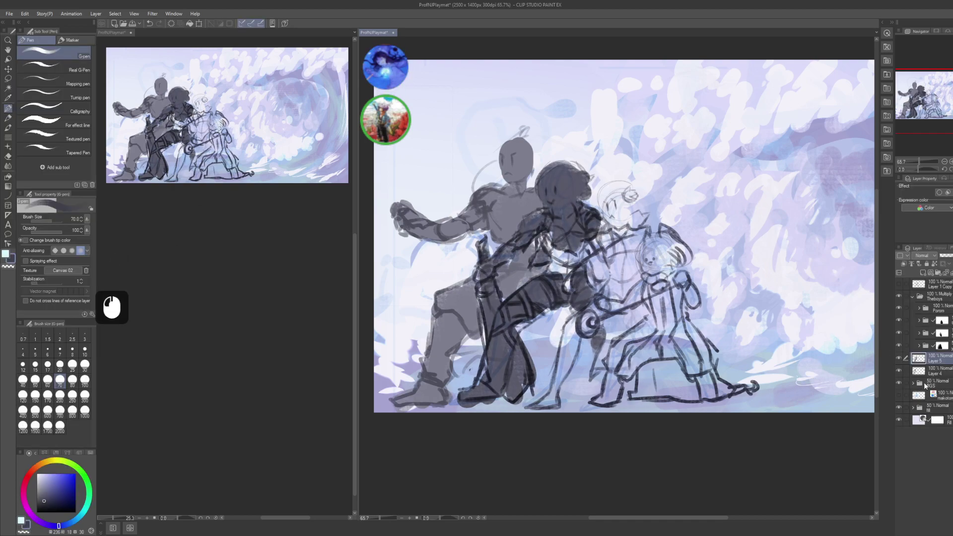
- Add a new layer and dab trial marks near the middle figure, undoing the stray ones
key(ctrl+shift+n)
click(556, 253)
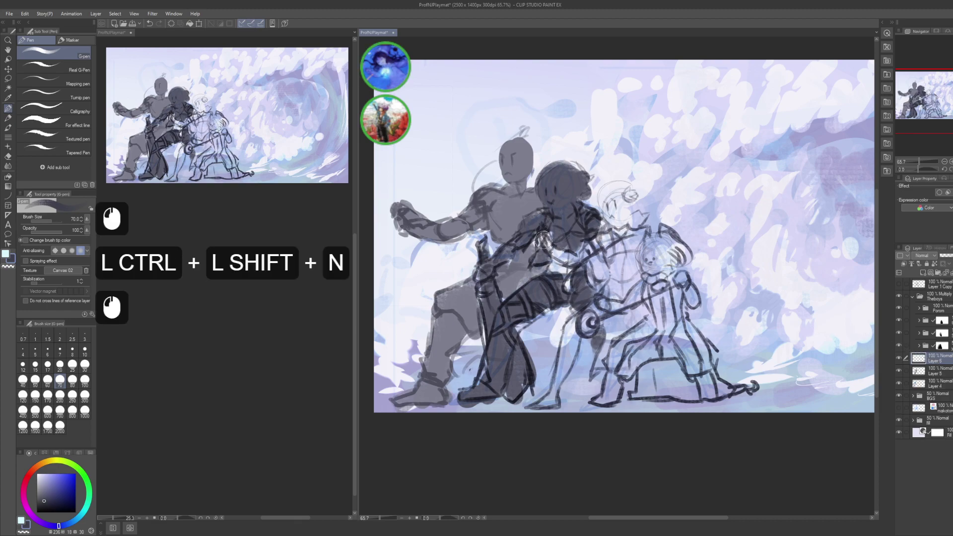
click(556, 253)
click(556, 253)
click(581, 254)
click(583, 251)
click(588, 248)
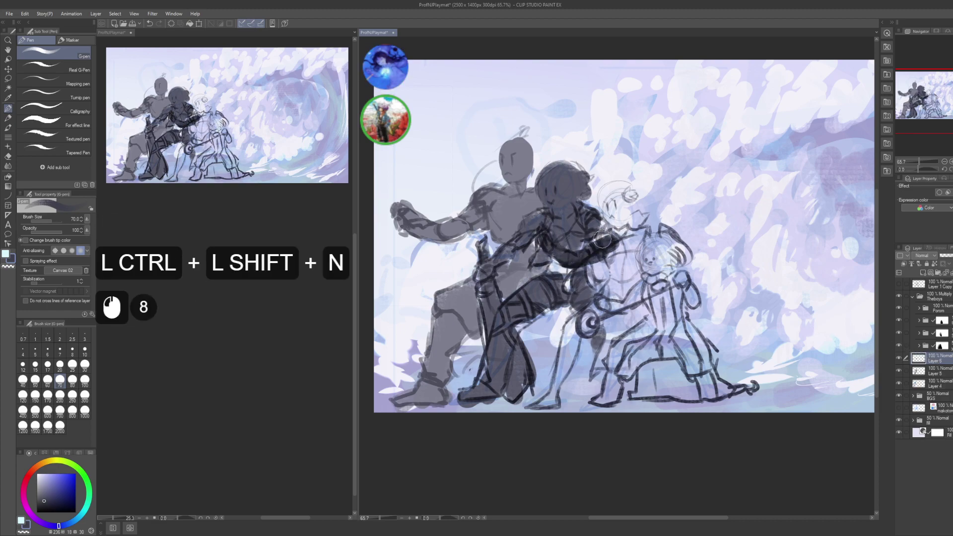
key(ctrl+z)
key(ctrl+z)
click(588, 249)
key(ctrl+z)
key(ctrl+z)
- Paint the third figure's head dark and extend the fill rightward around it
click(591, 251)
click(598, 249)
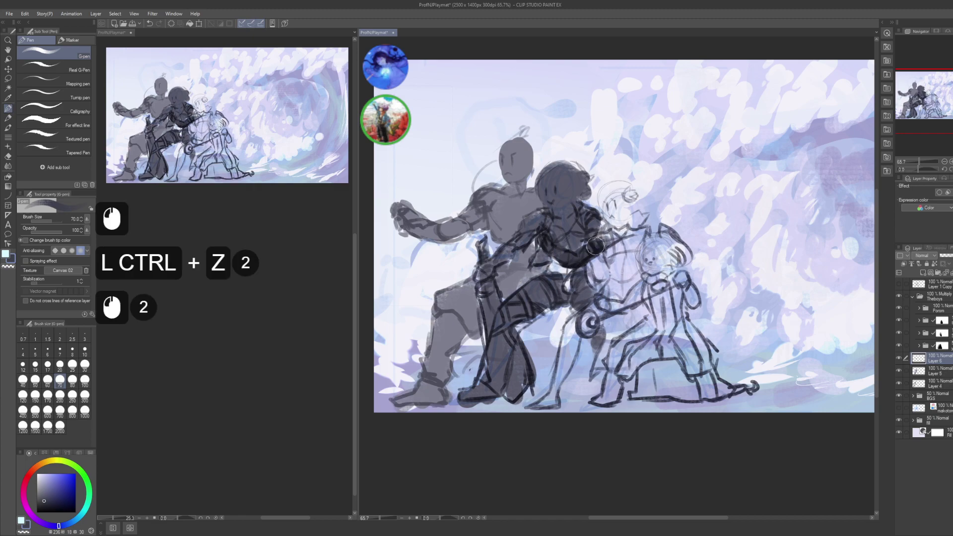
click(606, 251)
click(611, 257)
click(616, 209)
click(613, 198)
click(619, 219)
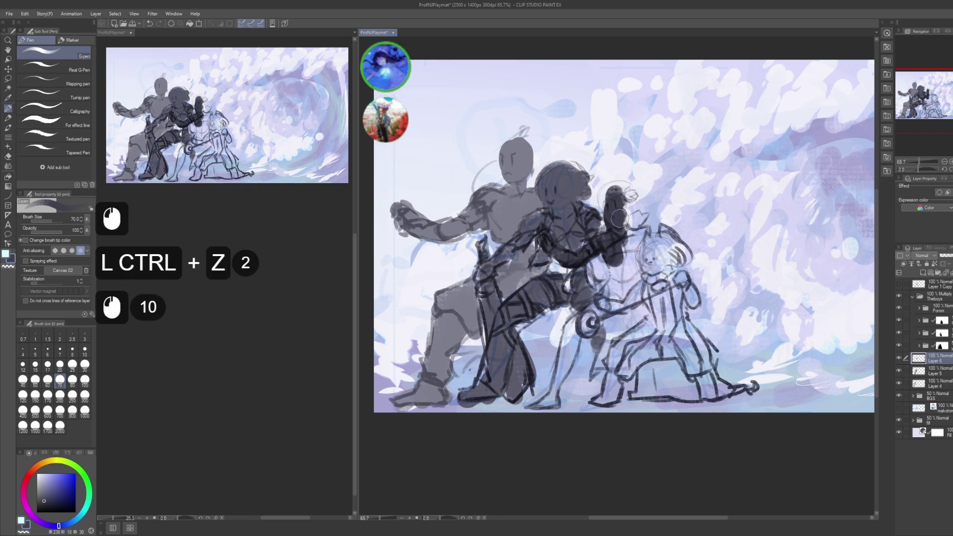
click(606, 215)
click(596, 221)
click(608, 218)
click(623, 217)
click(637, 217)
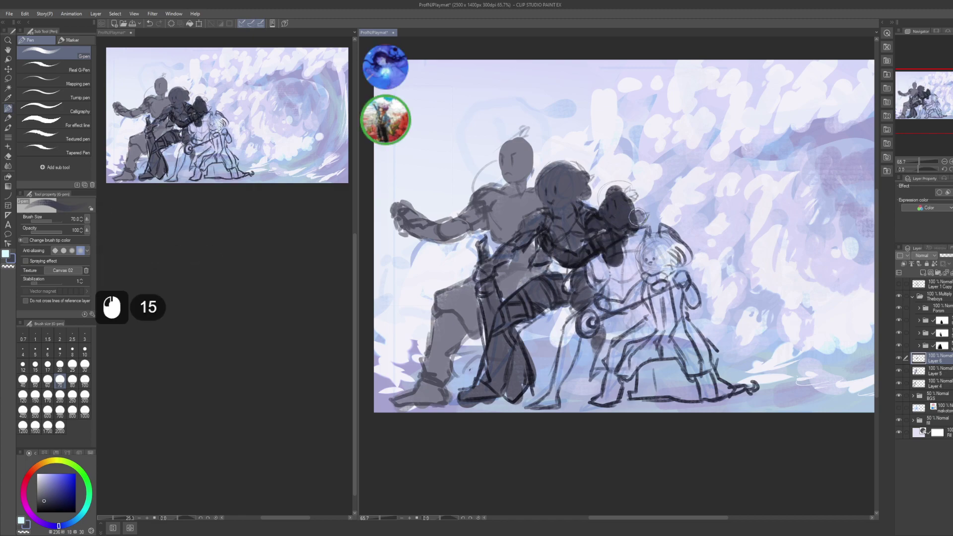
- Fill the third figure's hair and neck dark
click(626, 250)
click(638, 235)
click(621, 286)
click(615, 293)
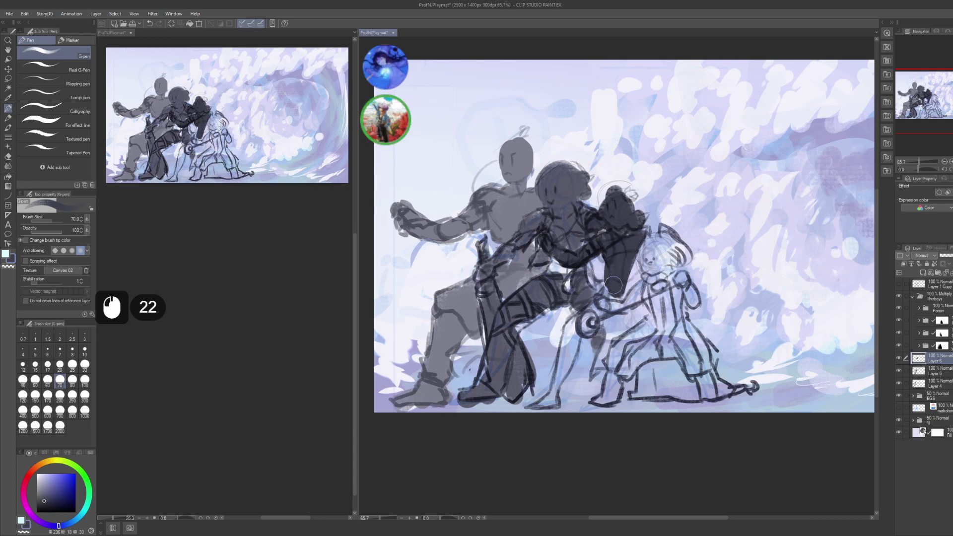
click(611, 283)
click(623, 263)
click(633, 263)
click(638, 280)
click(629, 270)
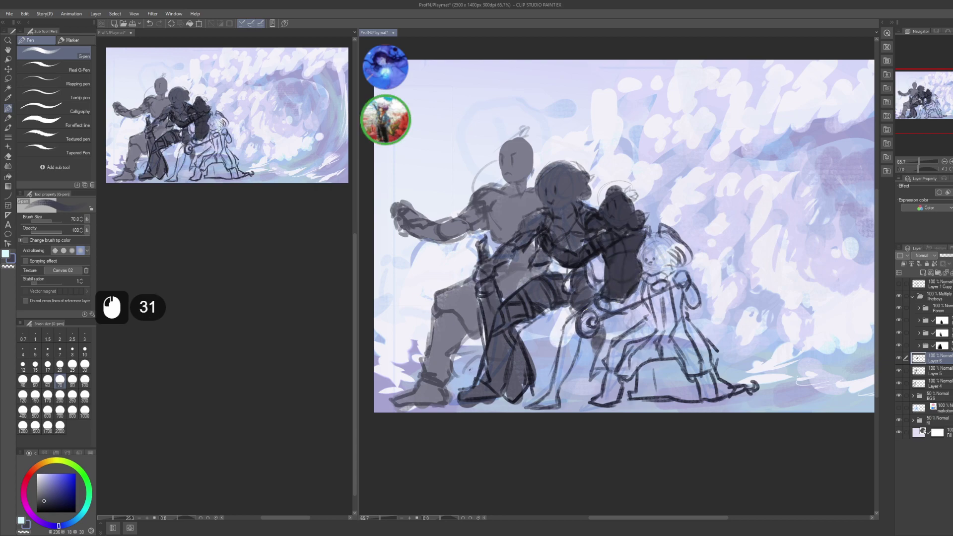
- Block in the third figure's leg and knee in dark
drag(581, 316, 566, 367)
drag(579, 320, 551, 401)
drag(571, 348, 563, 359)
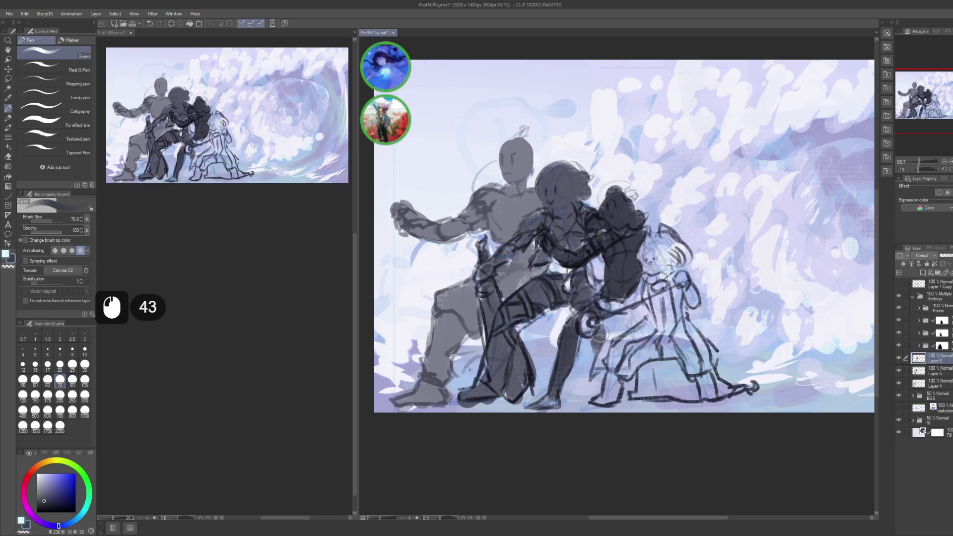
drag(600, 332, 590, 324)
drag(601, 327, 619, 313)
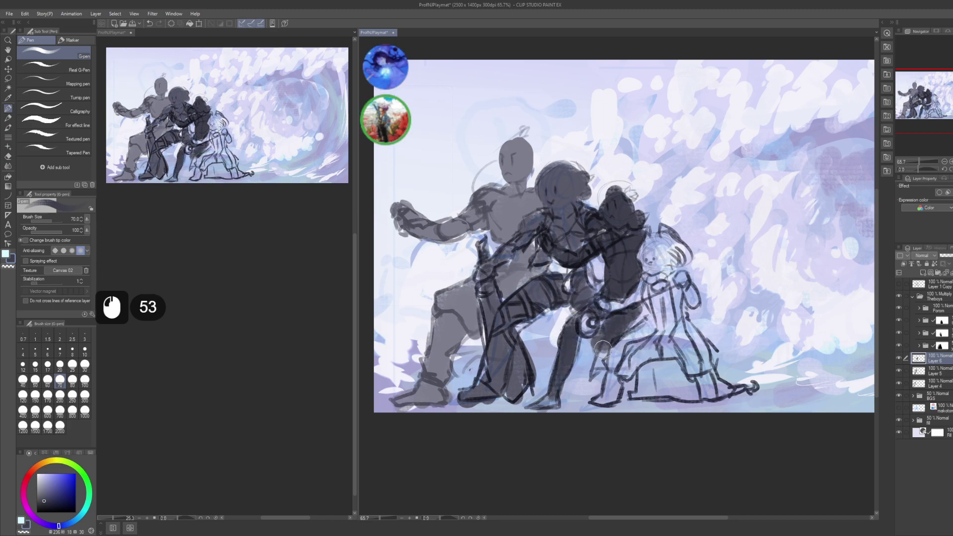
- Switch to Layer 5 and dab strokes on the middle figure, undoing the last two
drag(720, 285, 711, 302)
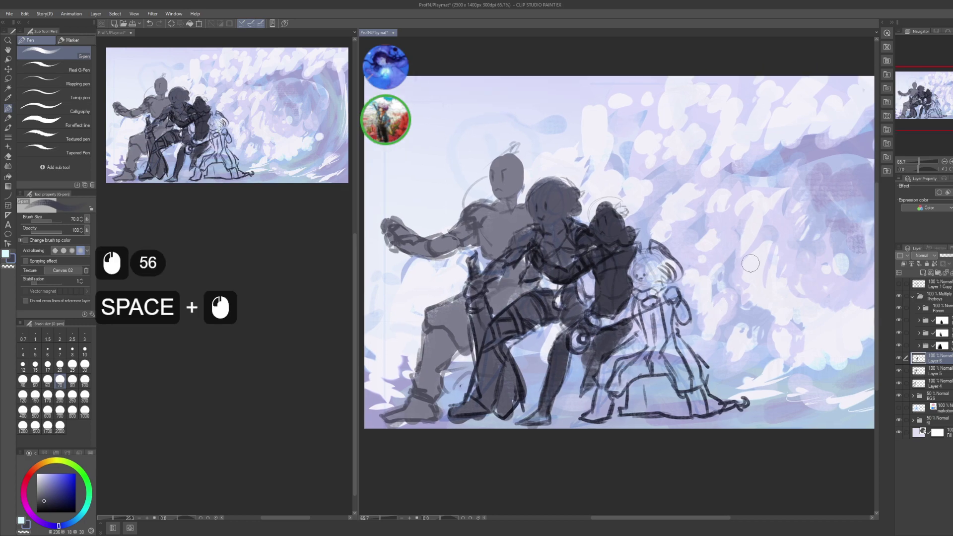
click(576, 282)
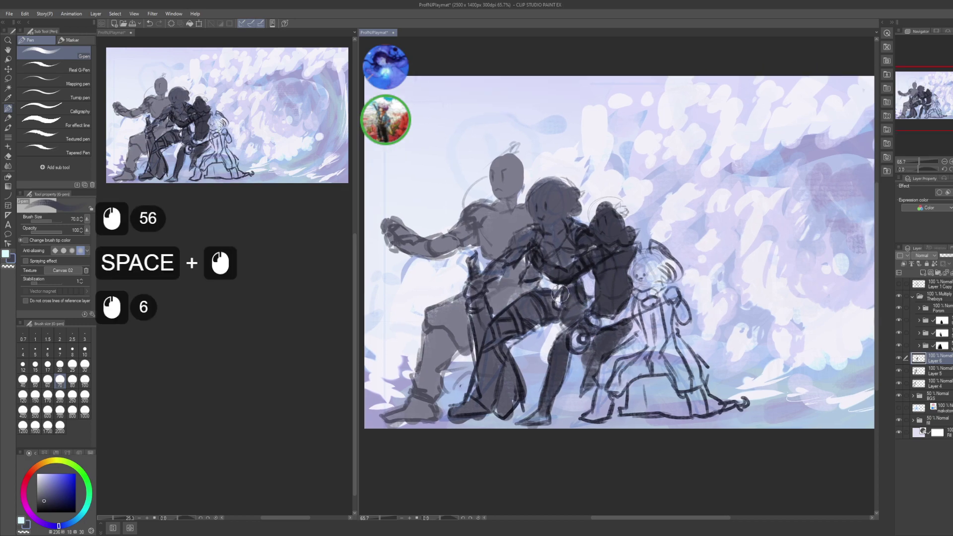
click(560, 293)
click(558, 294)
click(556, 294)
click(549, 297)
click(541, 299)
key(alt+bracketleft)
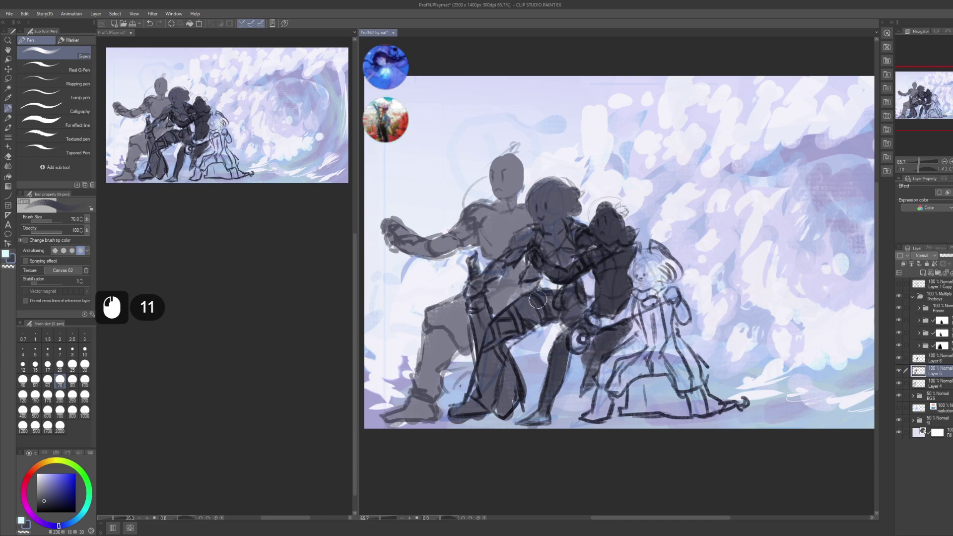
click(546, 286)
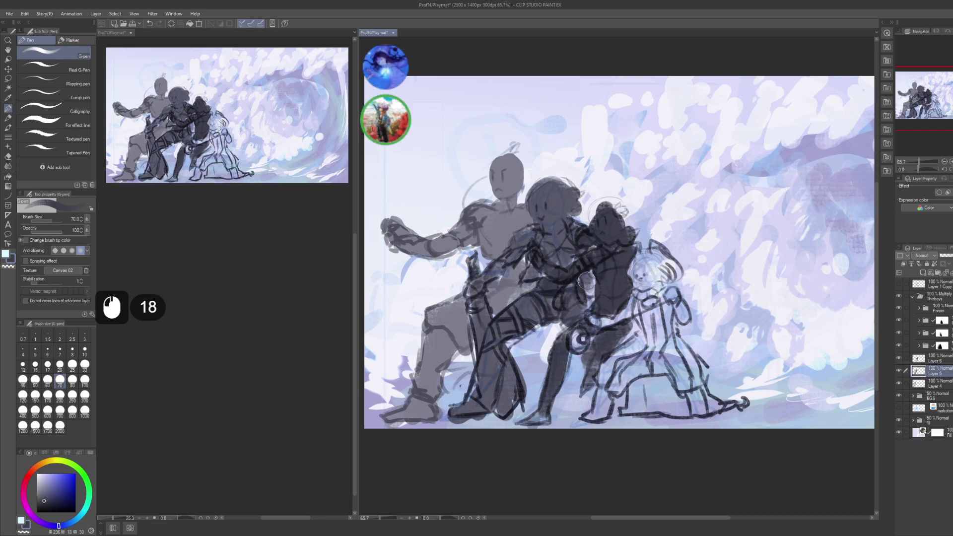
key(ctrl+z)
key(ctrl+z)
- Dab a few more small strokes on the middle figure, then make Layer 6 active
click(570, 278)
click(536, 273)
click(536, 273)
click(539, 265)
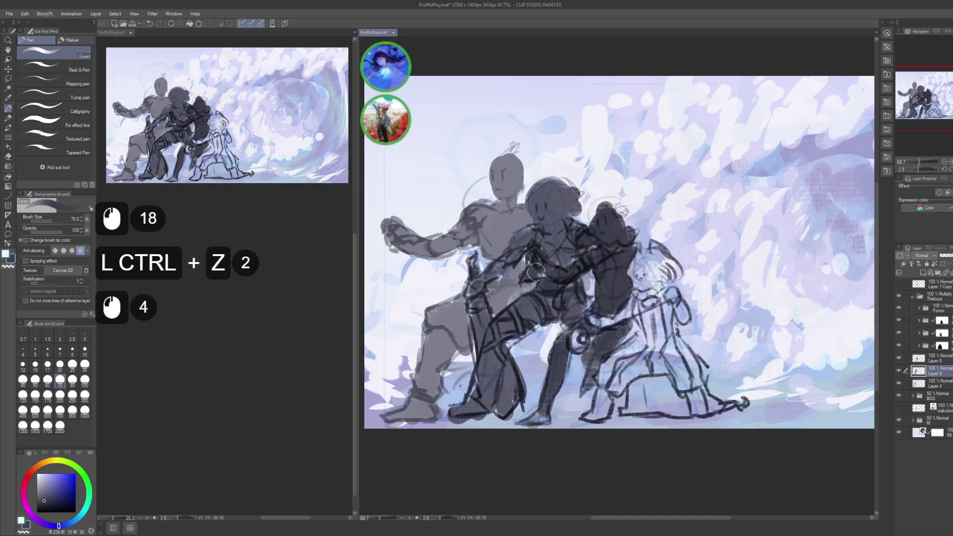
drag(731, 302, 704, 301)
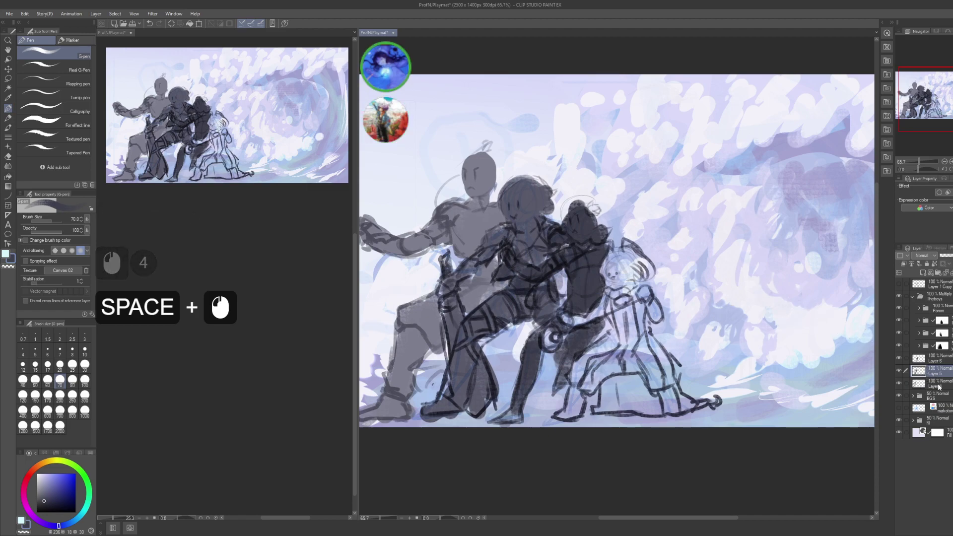
click(948, 364)
- On a new Layer 7, paint the rightmost figure's head, torso and hip dark
key(ctrl+shift+n)
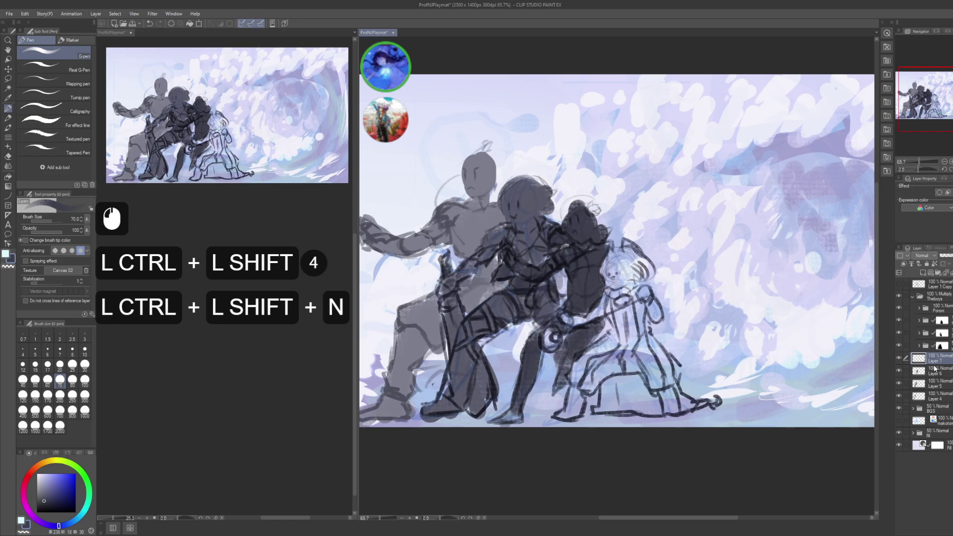
mouse_move(603, 274)
mouse_down()
mouse_move(624, 276)
mouse_move(638, 259)
mouse_move(614, 261)
mouse_move(643, 258)
mouse_up()
drag(640, 255, 648, 273)
mouse_move(626, 273)
mouse_down()
mouse_move(648, 265)
mouse_move(598, 316)
mouse_up()
drag(601, 310, 581, 325)
drag(578, 318, 559, 327)
drag(561, 311, 586, 327)
mouse_move(571, 314)
mouse_down()
mouse_move(618, 306)
mouse_move(626, 332)
mouse_move(632, 303)
mouse_move(643, 307)
mouse_move(638, 326)
mouse_move(668, 380)
mouse_move(669, 365)
mouse_move(659, 378)
mouse_move(665, 404)
mouse_move(666, 392)
mouse_move(691, 402)
mouse_move(661, 406)
mouse_move(628, 338)
mouse_up()
- Fill the rightmost figure's legs and the gap between them dark
mouse_move(640, 380)
mouse_down()
mouse_move(621, 329)
mouse_move(598, 333)
mouse_move(599, 354)
mouse_move(566, 389)
mouse_up()
drag(598, 354, 568, 395)
drag(602, 354, 571, 399)
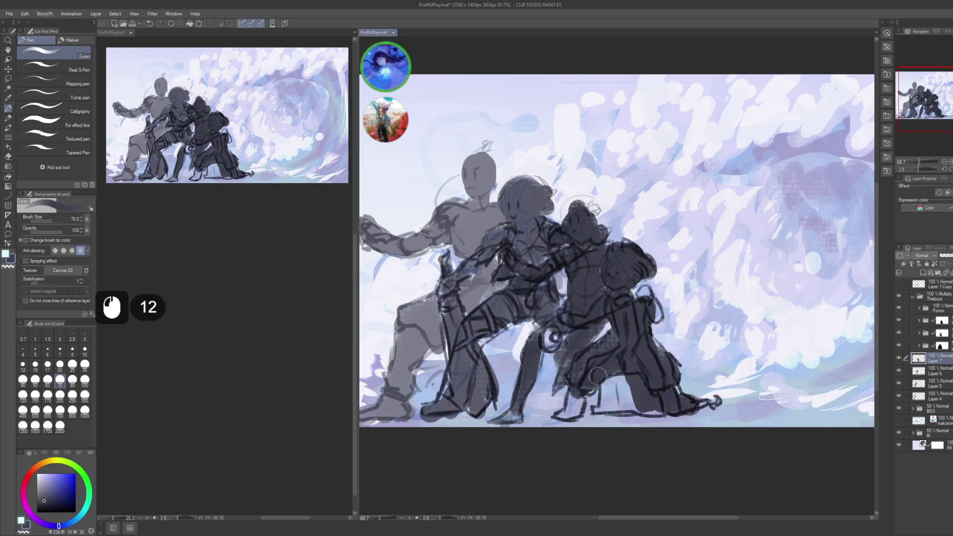
drag(620, 347, 596, 382)
mouse_move(623, 343)
mouse_down()
mouse_move(588, 360)
mouse_move(575, 397)
mouse_up()
drag(601, 348, 566, 415)
drag(589, 382, 559, 419)
mouse_move(589, 385)
mouse_down()
mouse_move(562, 413)
mouse_move(595, 390)
mouse_move(596, 414)
mouse_up()
mouse_move(615, 382)
mouse_down()
mouse_move(631, 395)
mouse_move(616, 415)
mouse_up()
mouse_move(623, 377)
mouse_down()
mouse_move(630, 403)
mouse_move(595, 421)
mouse_up()
drag(611, 324, 619, 327)
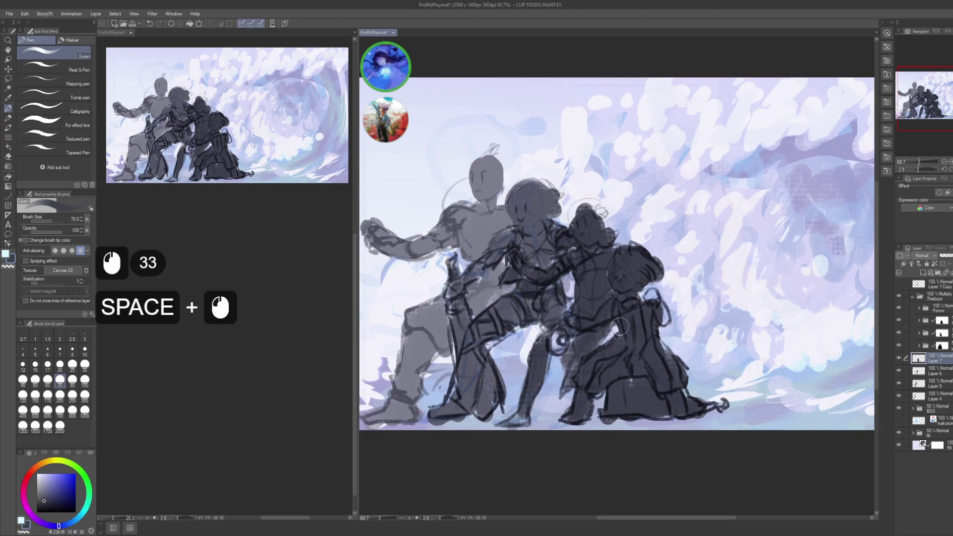
- Touch up the rightmost figure with small strokes on Layer 6, then return to Layer 7
click(741, 270)
click(742, 345)
click(612, 325)
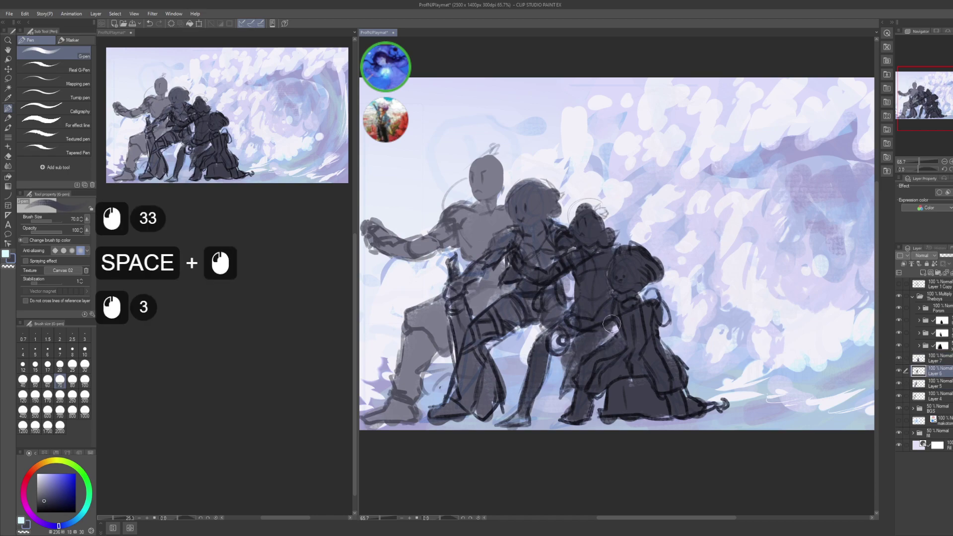
click(612, 325)
click(611, 327)
click(609, 330)
click(609, 328)
drag(711, 378, 732, 401)
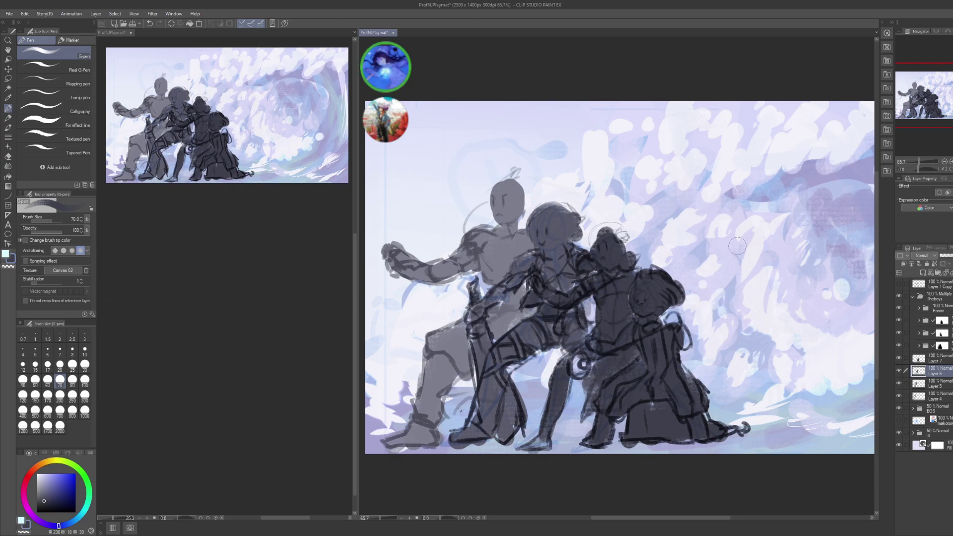
click(941, 358)
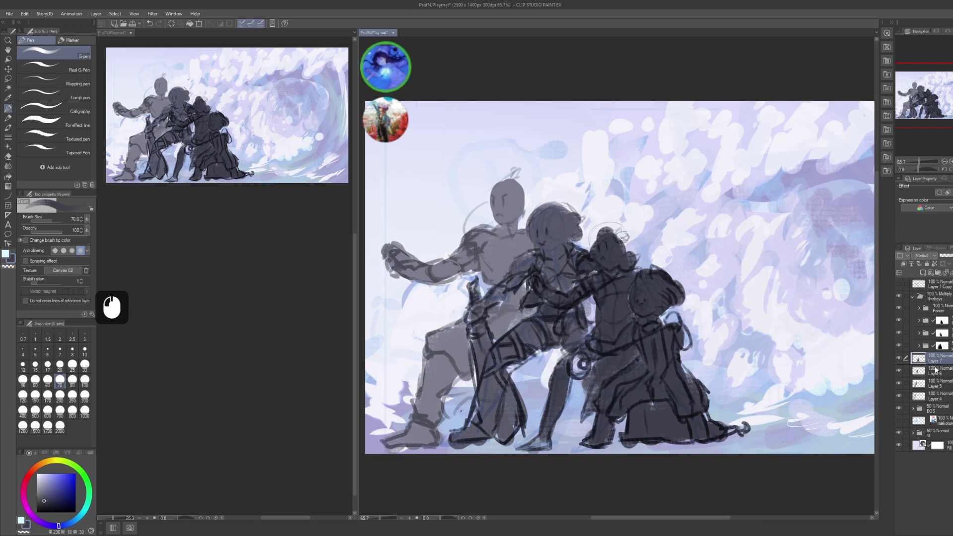
- Lighten the rightmost figure on Layer 7 and the third figure on Layer 6 to lighter greys
key(ctrl+u)
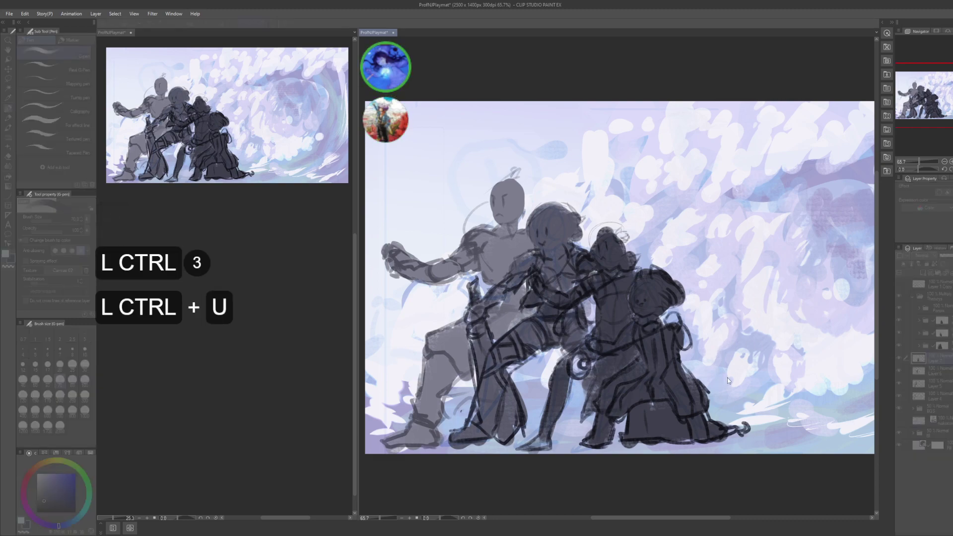
click(777, 400)
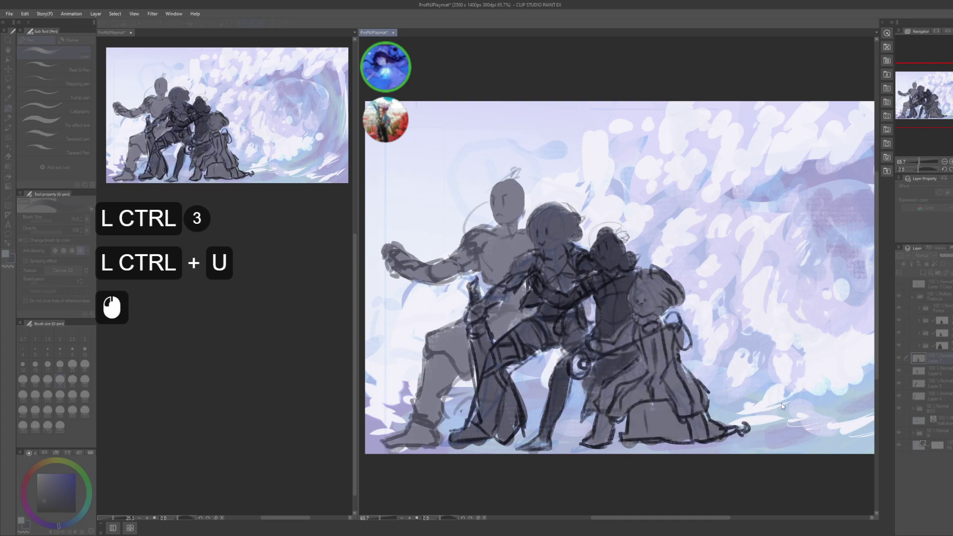
double_click(805, 401)
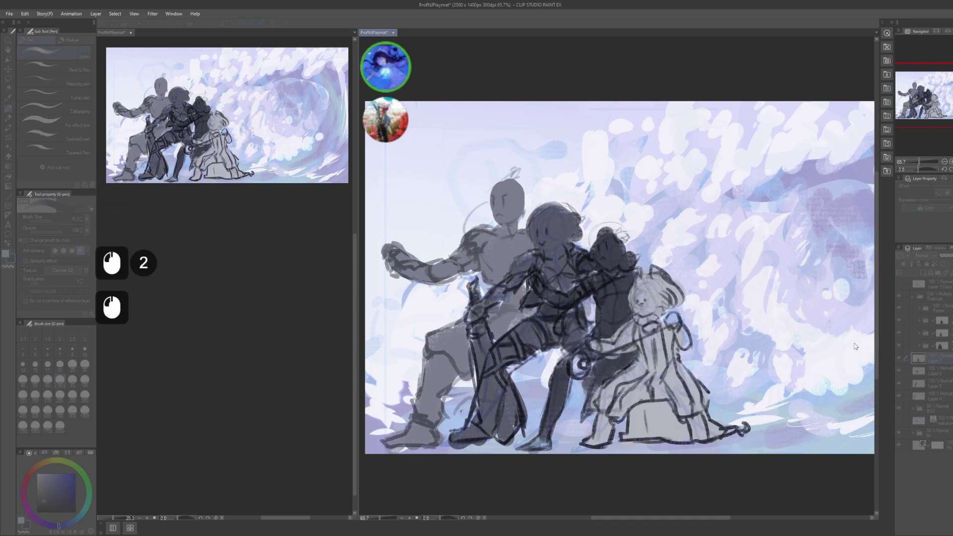
double_click(942, 371)
click(951, 372)
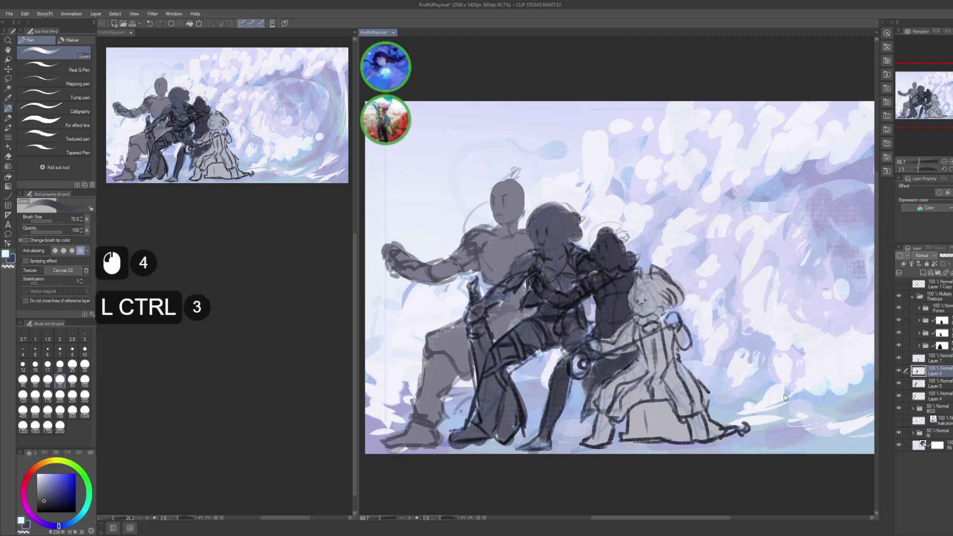
key(ctrl+u)
click(796, 401)
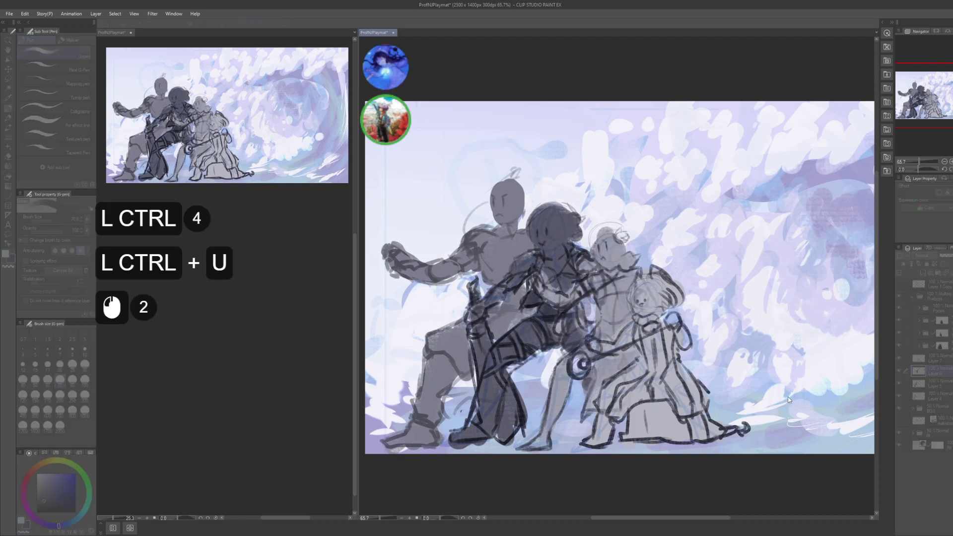
- Darken the figures on Layer 4 with a Hue/Saturation/Luminosity adjustment
click(949, 399)
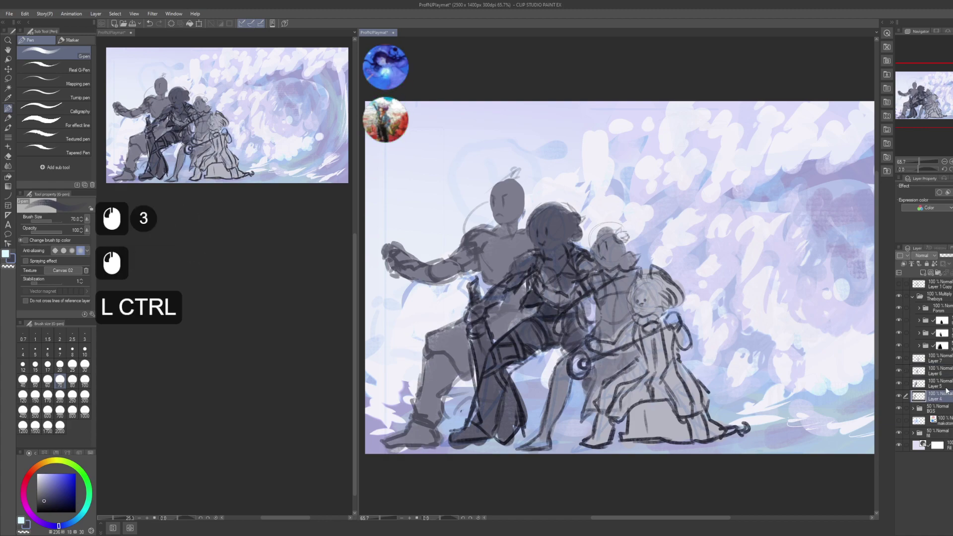
key(ctrl+u)
click(752, 405)
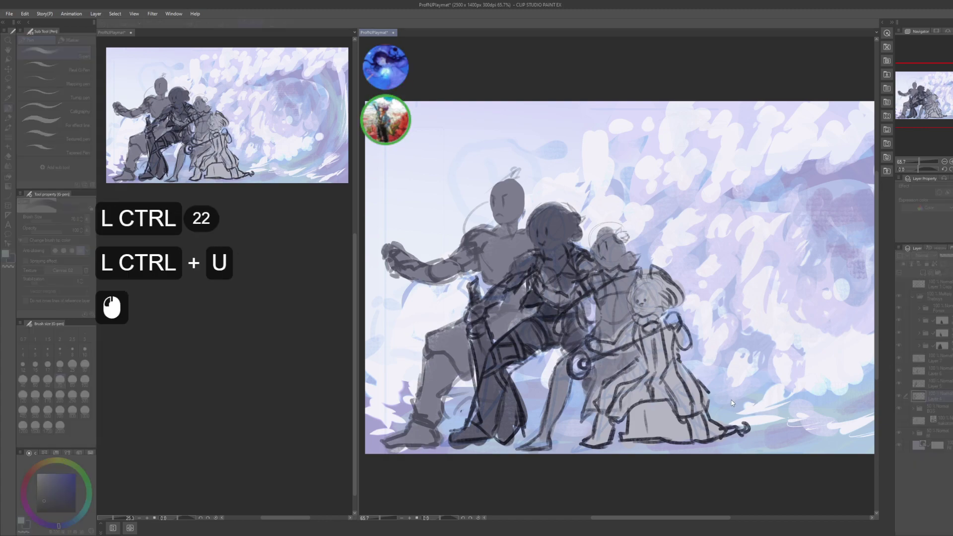
click(749, 397)
click(742, 392)
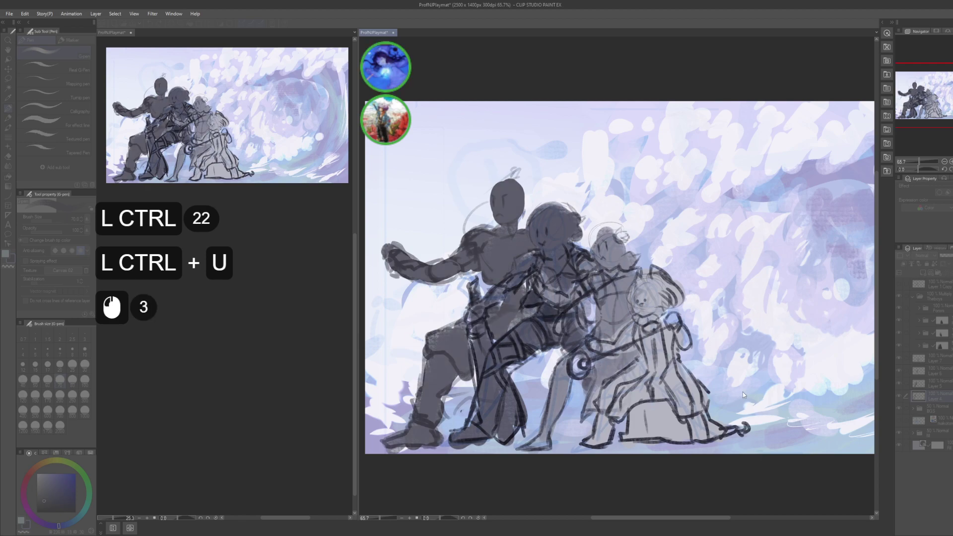
click(764, 375)
- Save the playmat file with Ctrl+S
drag(749, 293, 746, 316)
key(ctrl+s)
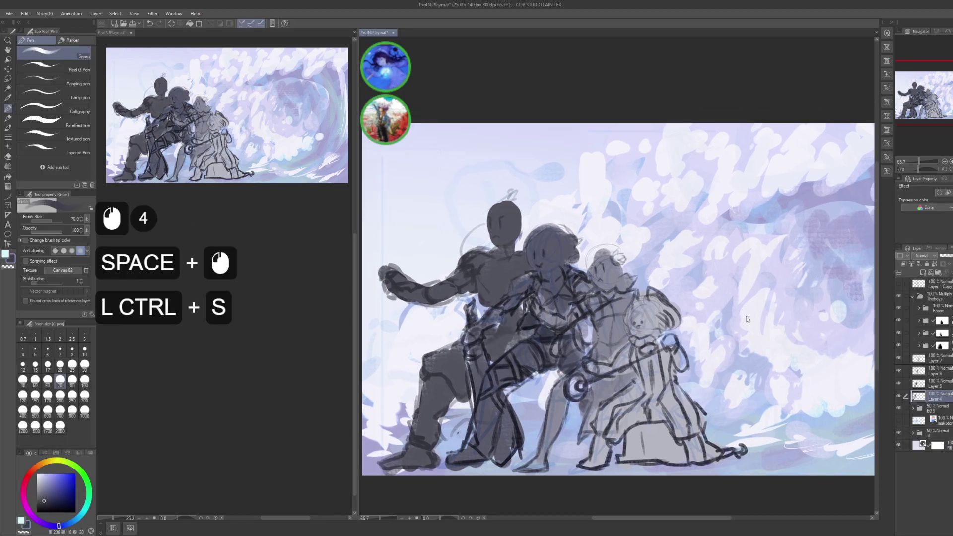
drag(723, 380, 668, 364)
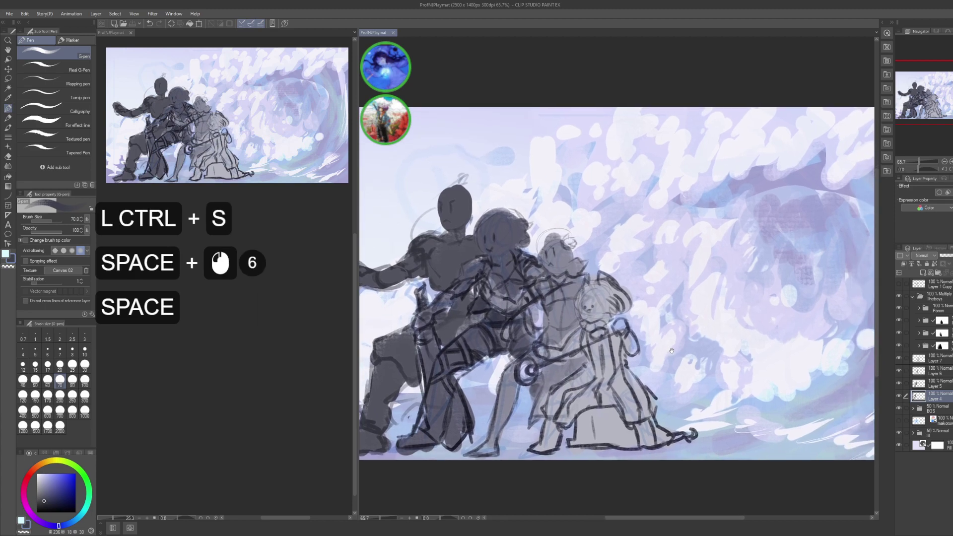
drag(740, 357, 698, 357)
- Take a screen capture of the playmat and post it in the chat window
alt+click(766, 369)
key(shift+super)
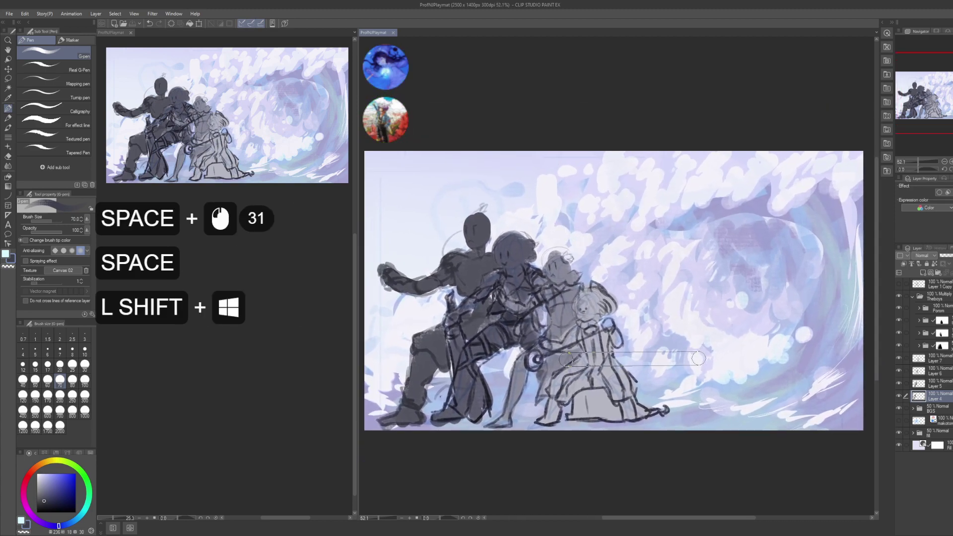
key(alt+Tab)
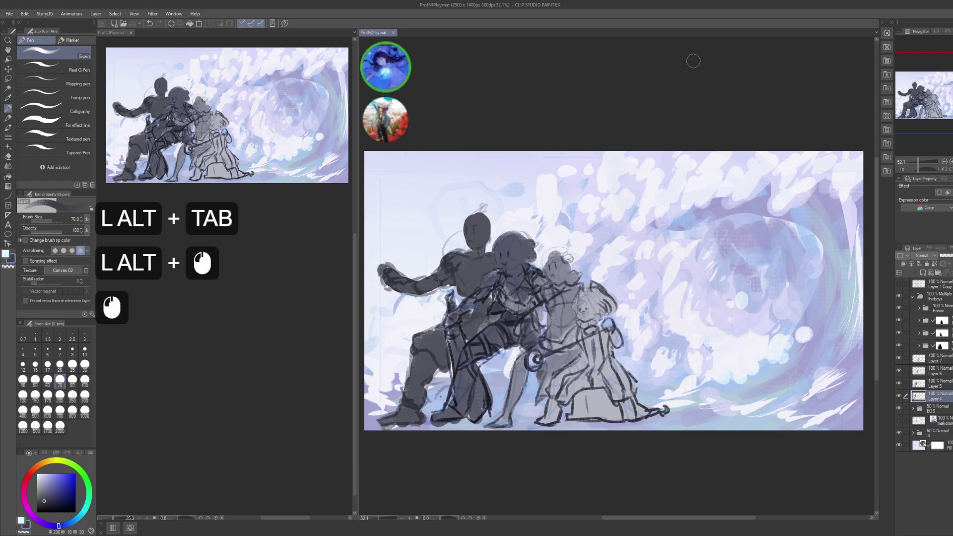
key(shift+super+s)
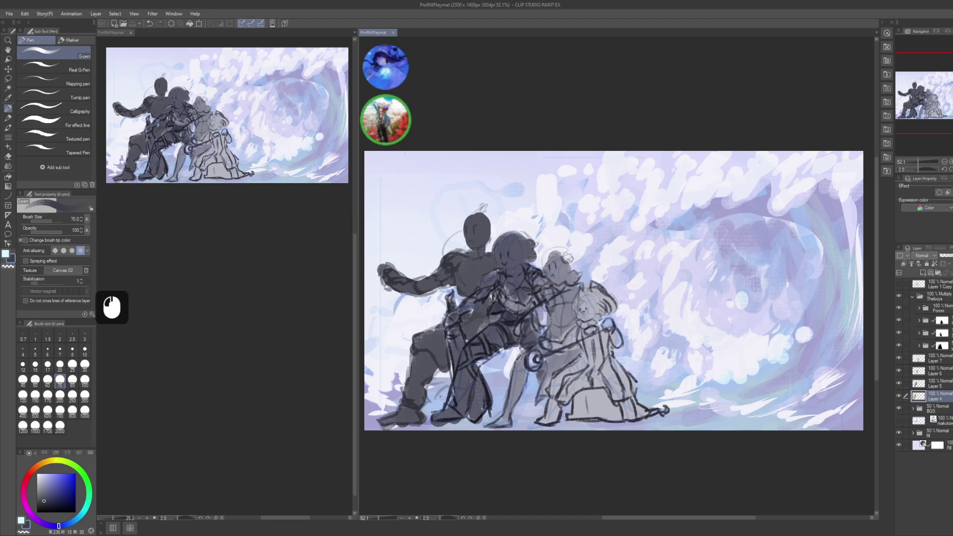
key(alt+Tab)
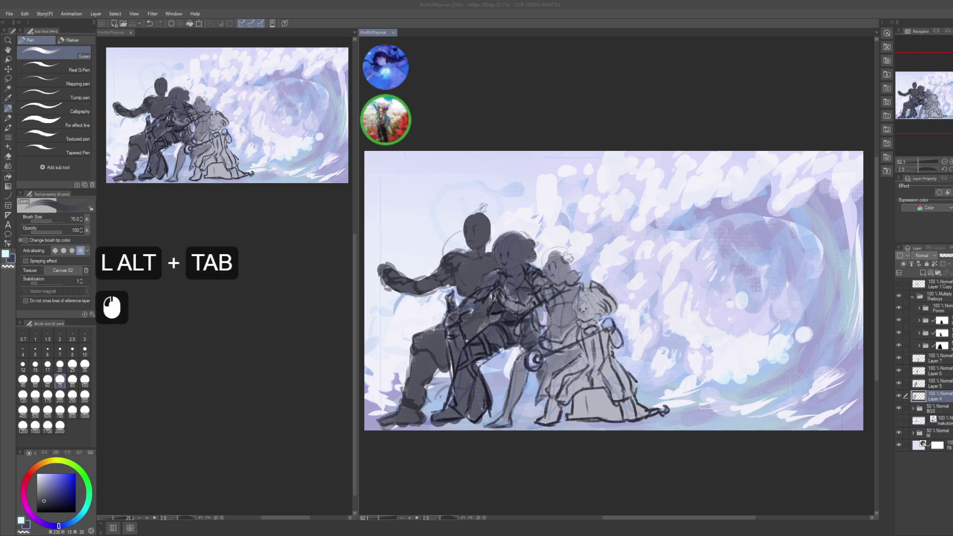
scroll(477, 268, down, 5)
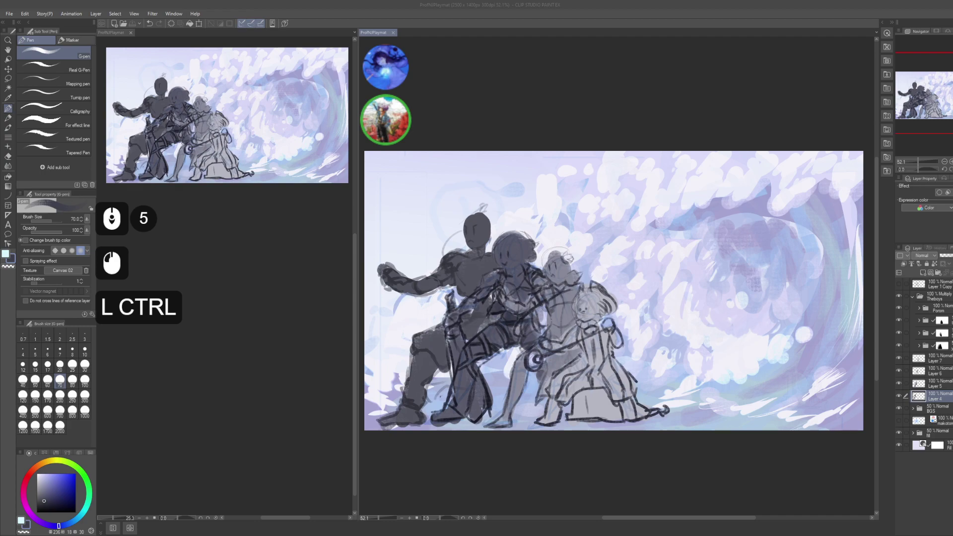
key(ctrl+v)
key(Return)
- Send a chat reply about adding the characters' weapons and asking for an opinion
key(shift+i)
key(space)
key(space+w)
key(w+a)
key(a+s+space)
text(thinking of )
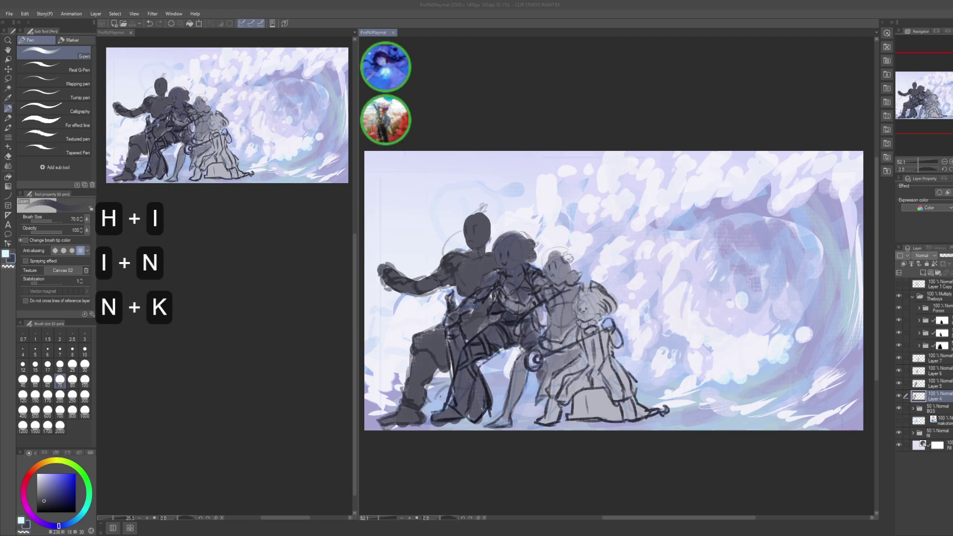
text(having )
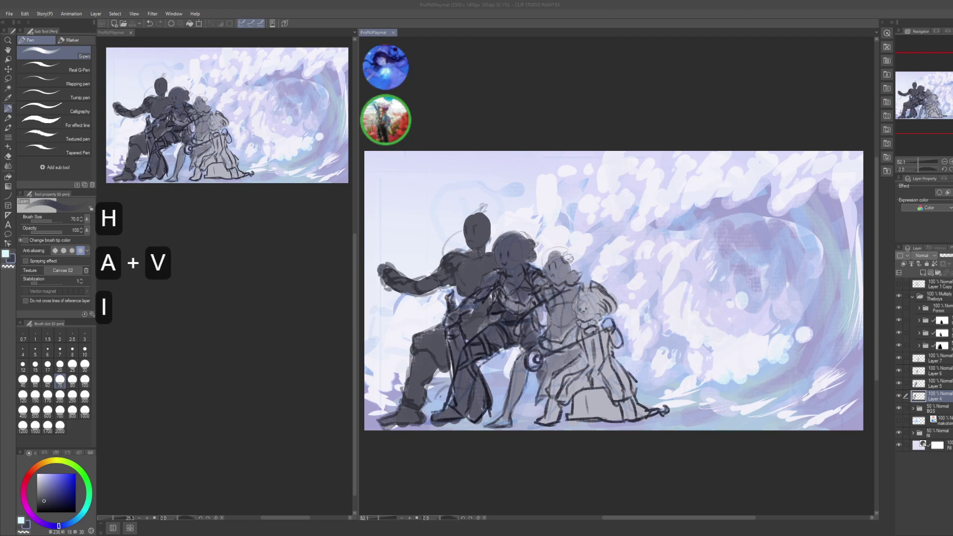
text(sop)
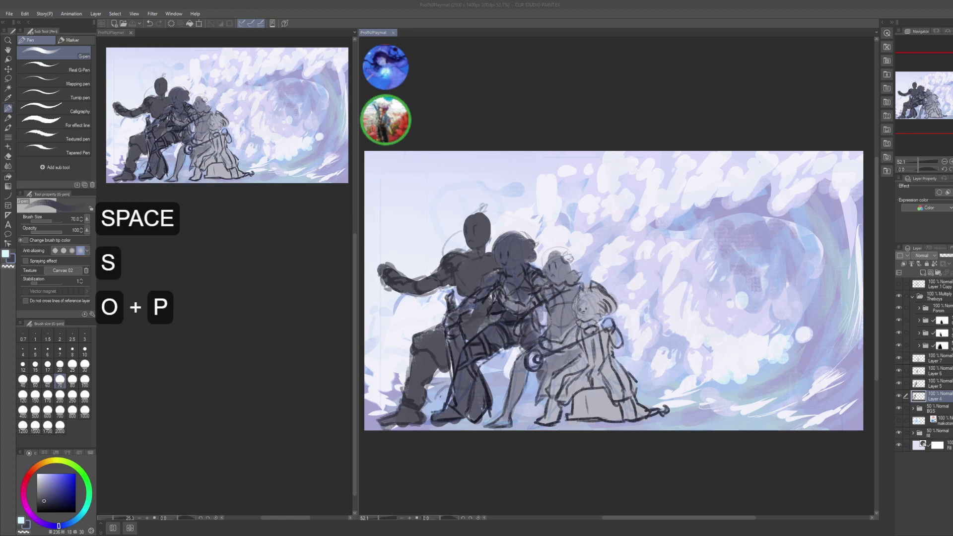
text(e and p)
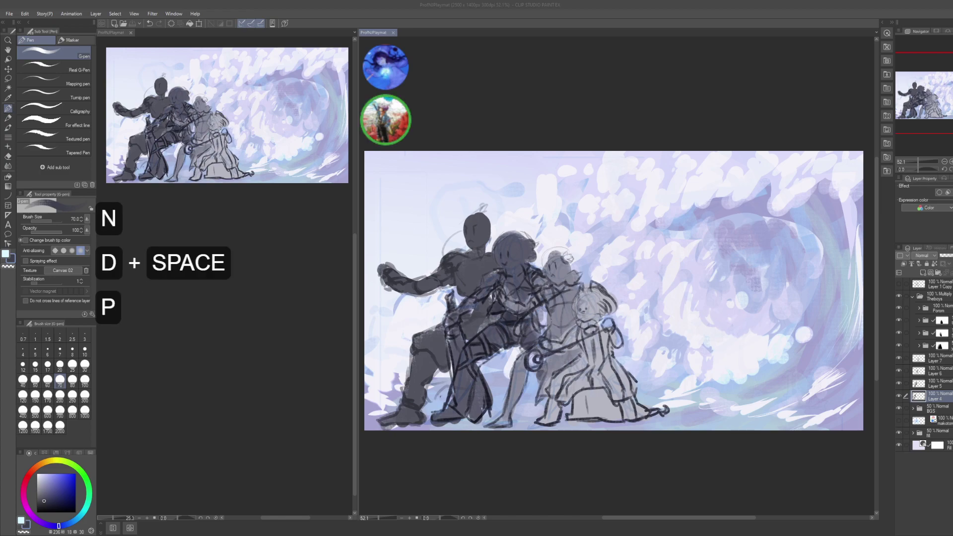
text(rom their weapo)
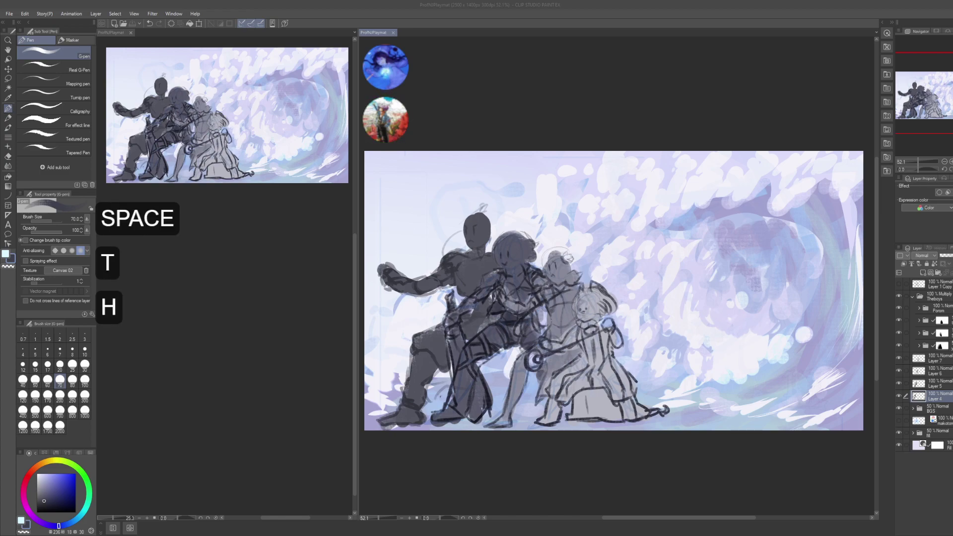
text(ns in there)
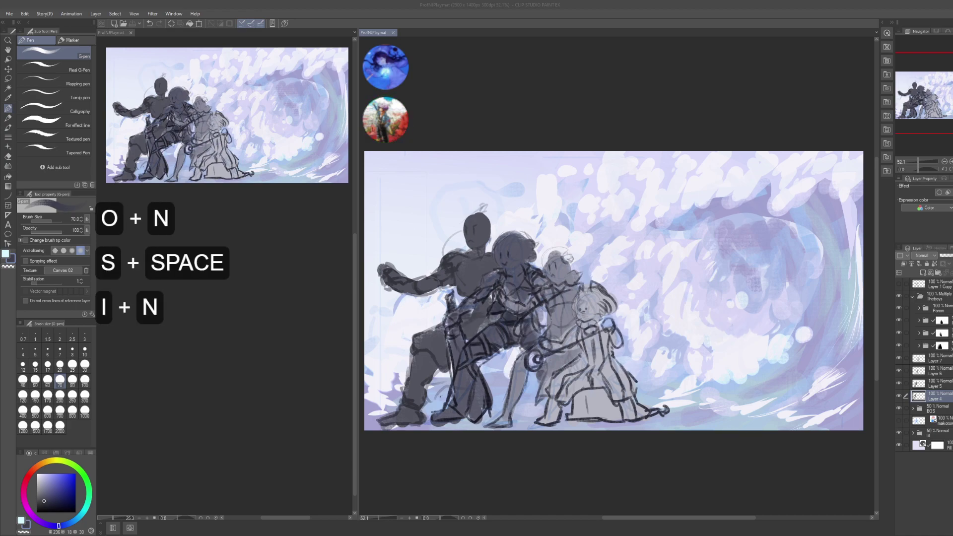
key(Return)
text(I can take em out )
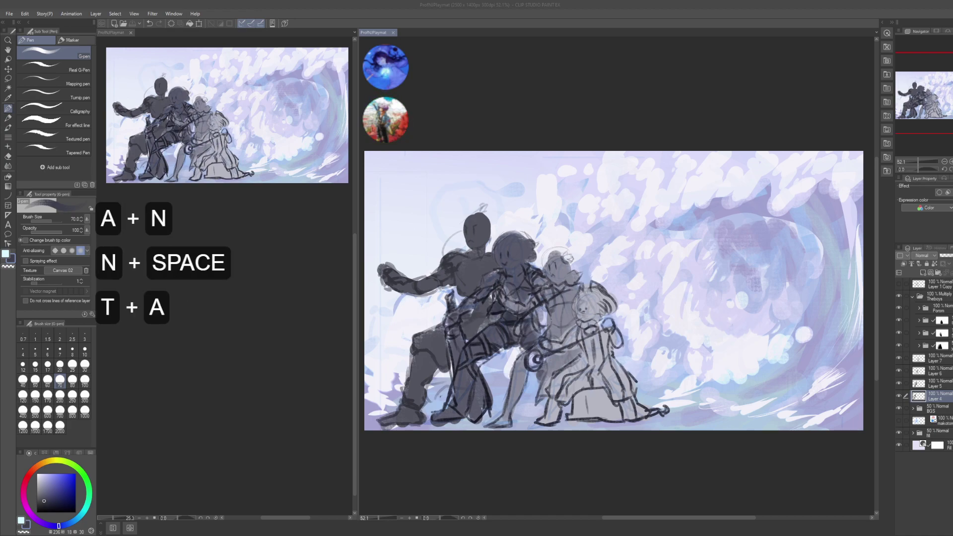
text(easy but I want)
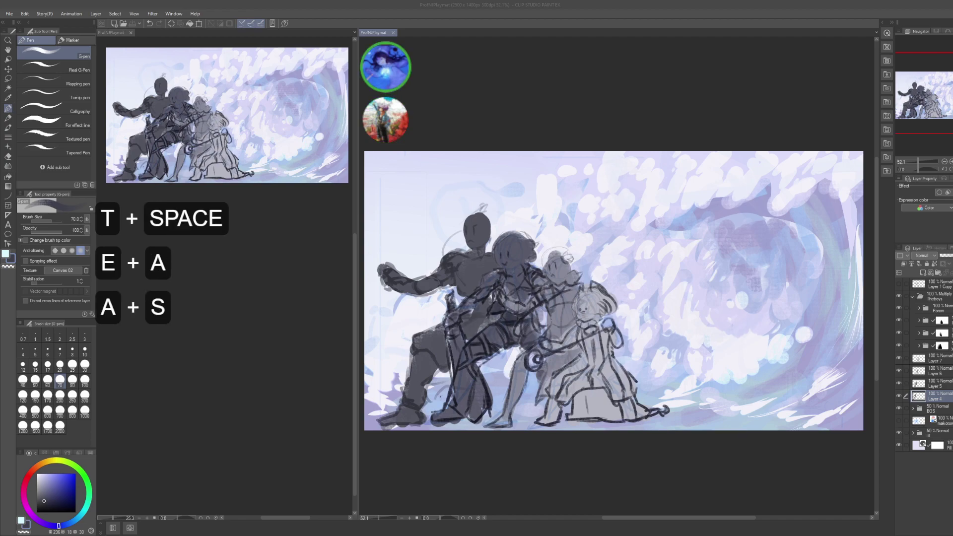
text(ed)
key(BackSpace)
key(BackSpace)
key(BackSpace)
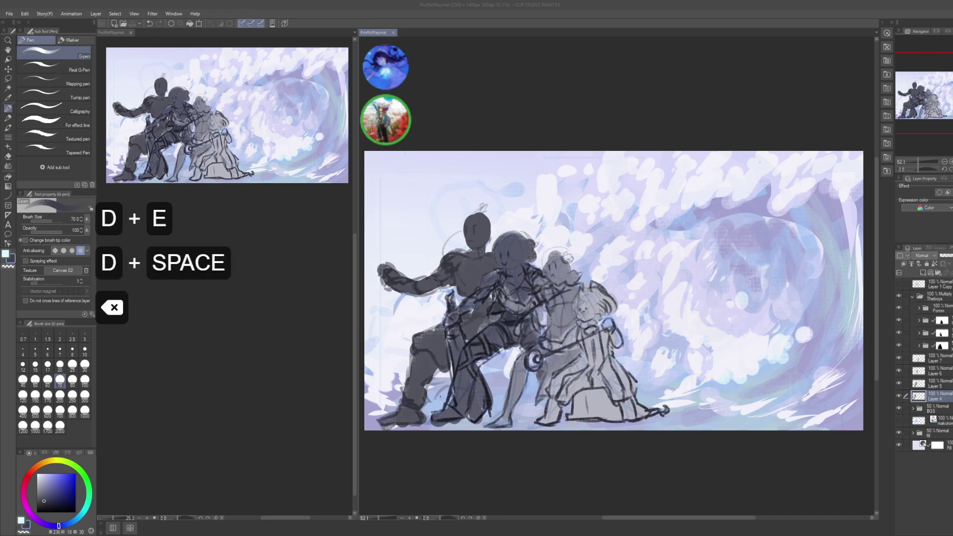
text(ed your op)
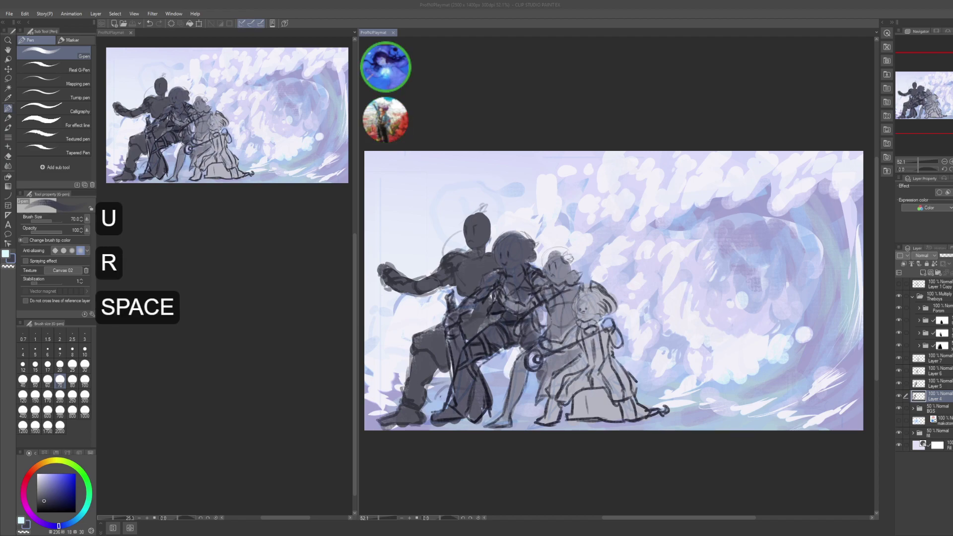
key(BackSpace)
key(BackSpace)
text(p)
key(BackSpace)
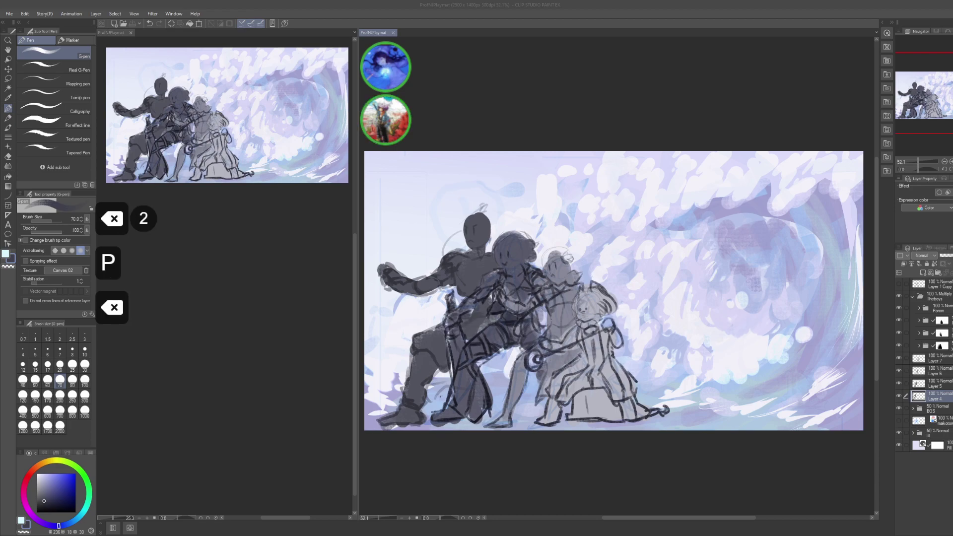
text(inion)
key(Return)
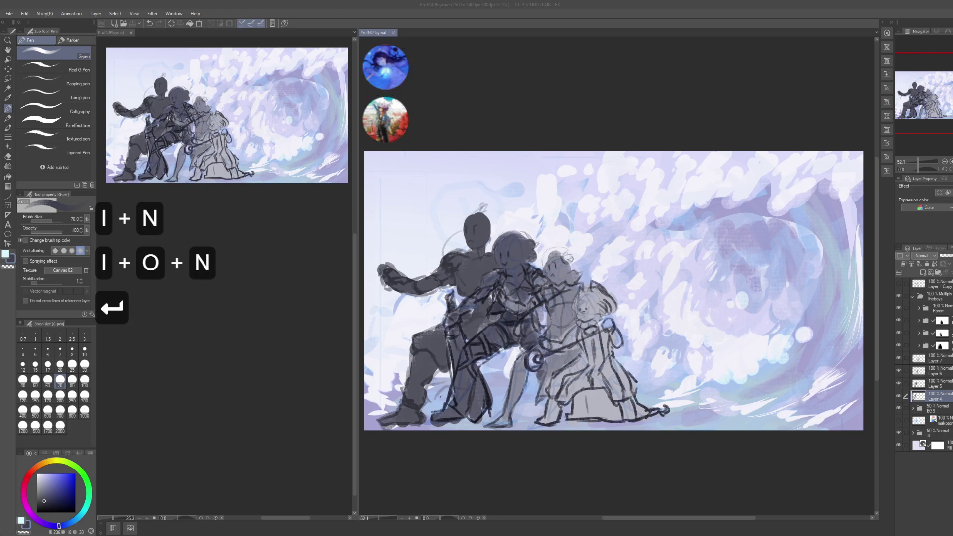
- Back in Clip Studio, save the playmat and select the BGS background folder
click(540, 89)
key(ctrl+s)
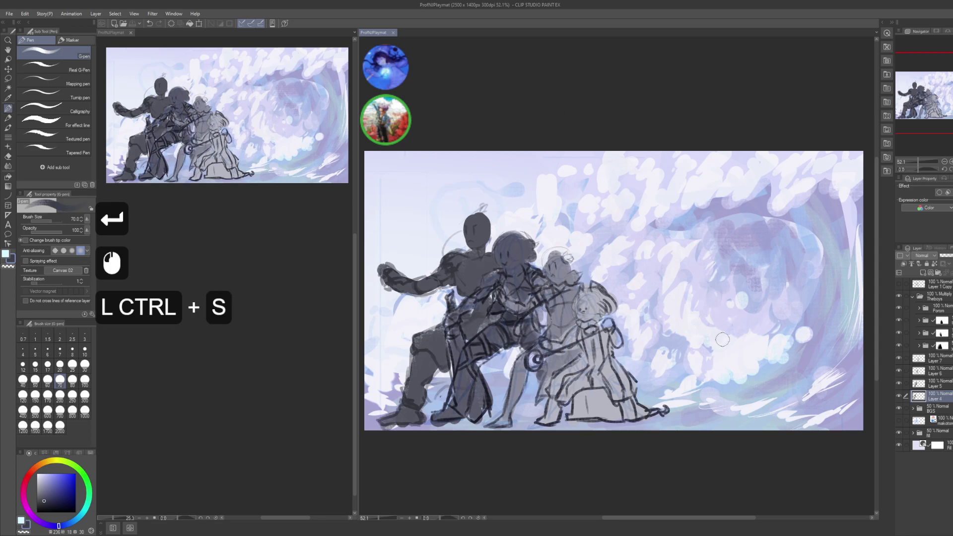
drag(722, 339, 730, 231)
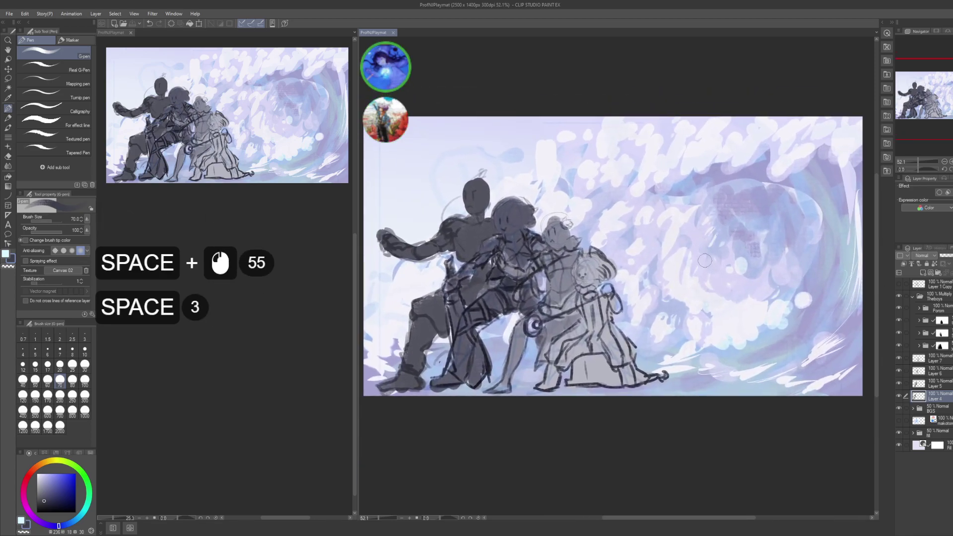
drag(715, 291, 709, 296)
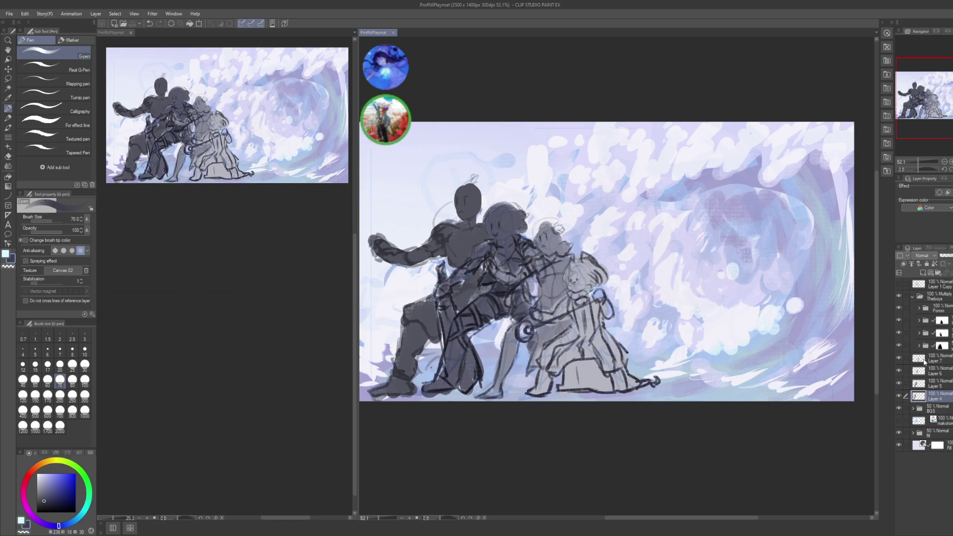
click(936, 408)
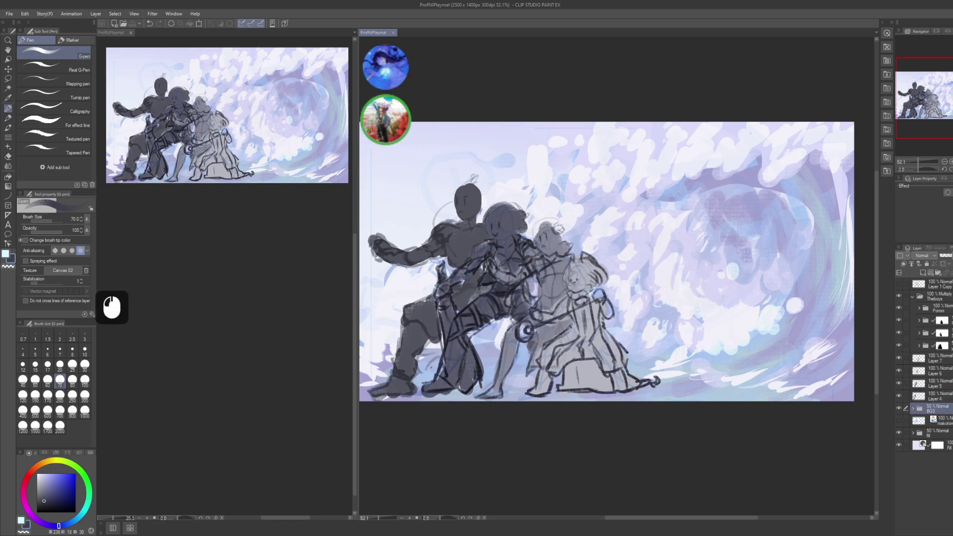
- Set the BGS background folder to full opacity
key(2)
drag(624, 337, 738, 327)
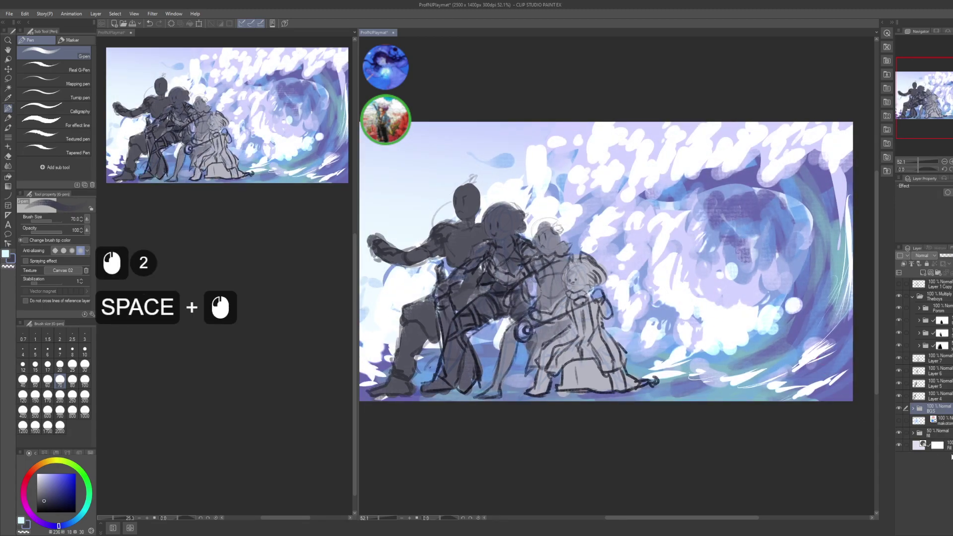
click(645, 392)
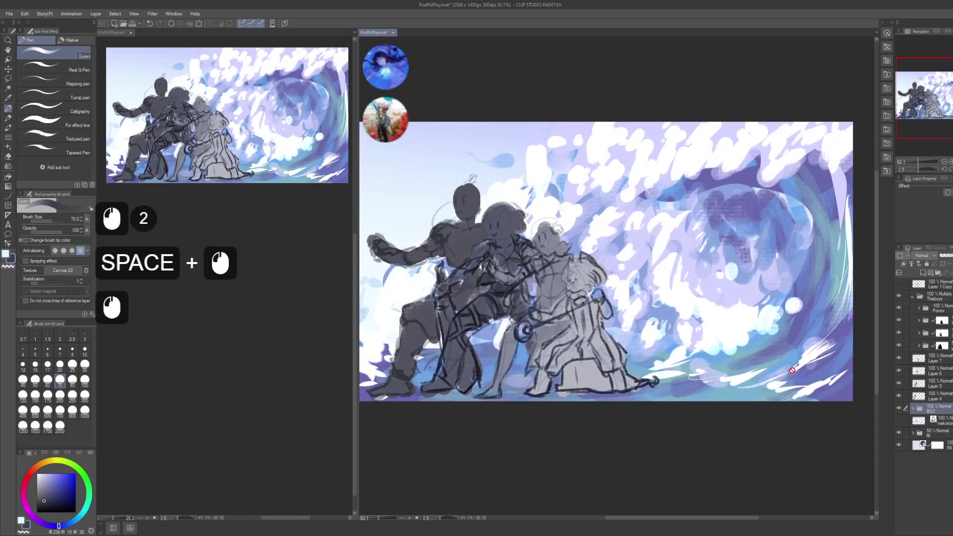
- Lasso a wave area beside the figures, delete it and deselect
key(m)
drag(819, 347, 830, 355)
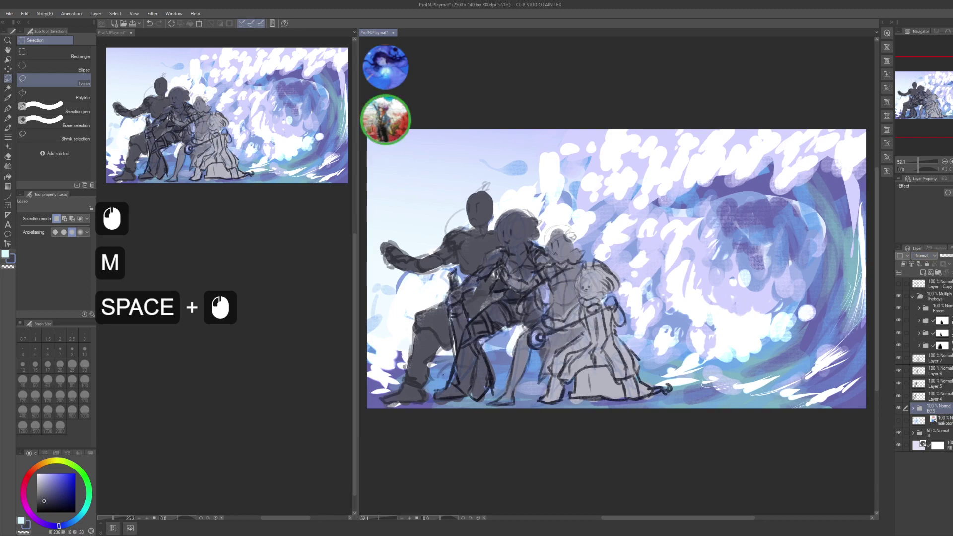
alt+click(667, 328)
click(479, 257)
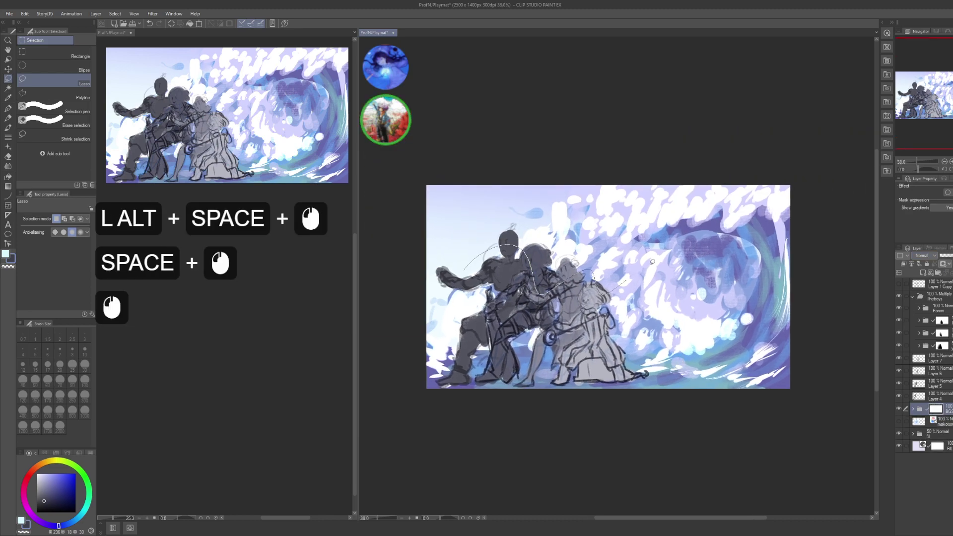
click(732, 261)
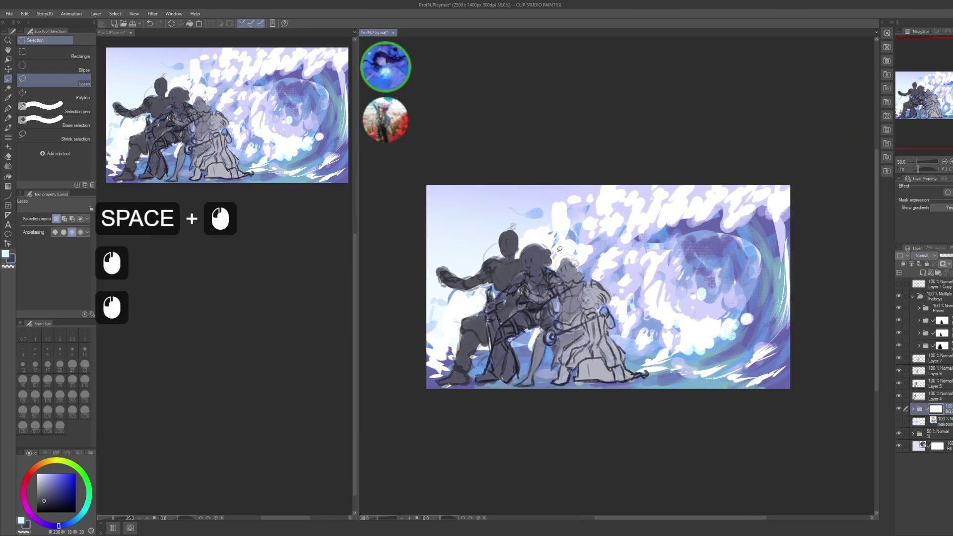
mouse_move(559, 248)
mouse_down()
mouse_move(531, 343)
mouse_move(715, 298)
mouse_move(629, 280)
mouse_up()
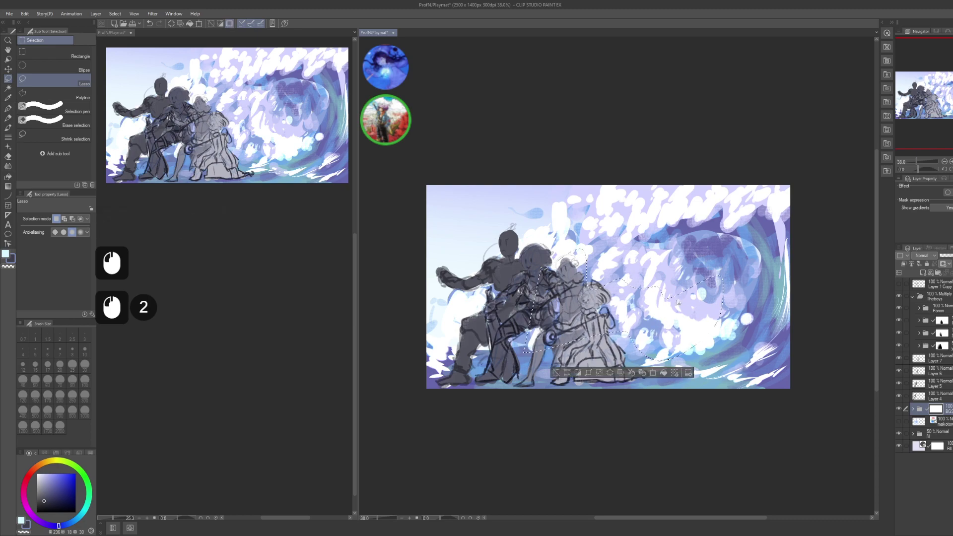
drag(521, 312, 511, 305)
drag(794, 251, 742, 257)
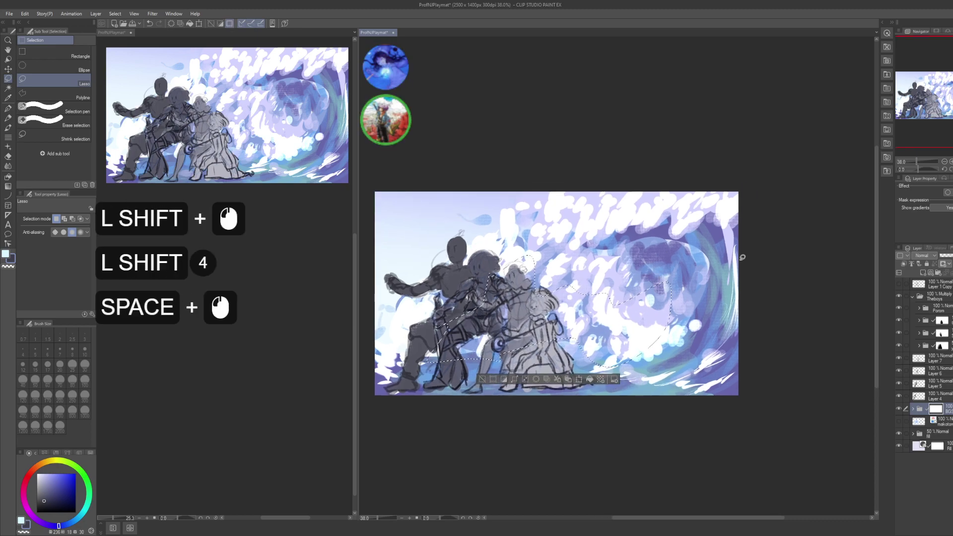
key(Delete)
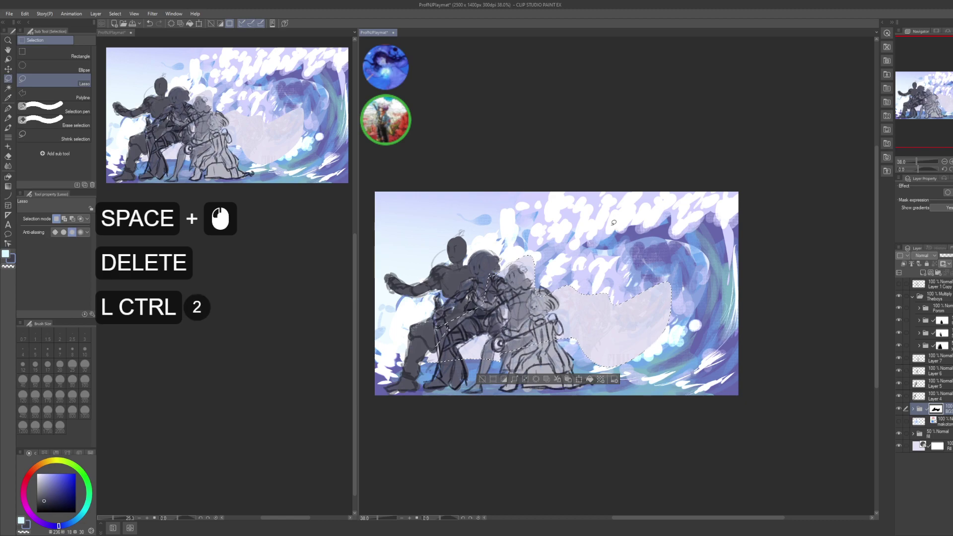
key(ctrl+d)
key(ctrl+d)
- Blur the erased patch and surrounding wave into soft mist, undoing one bad stroke
key(j)
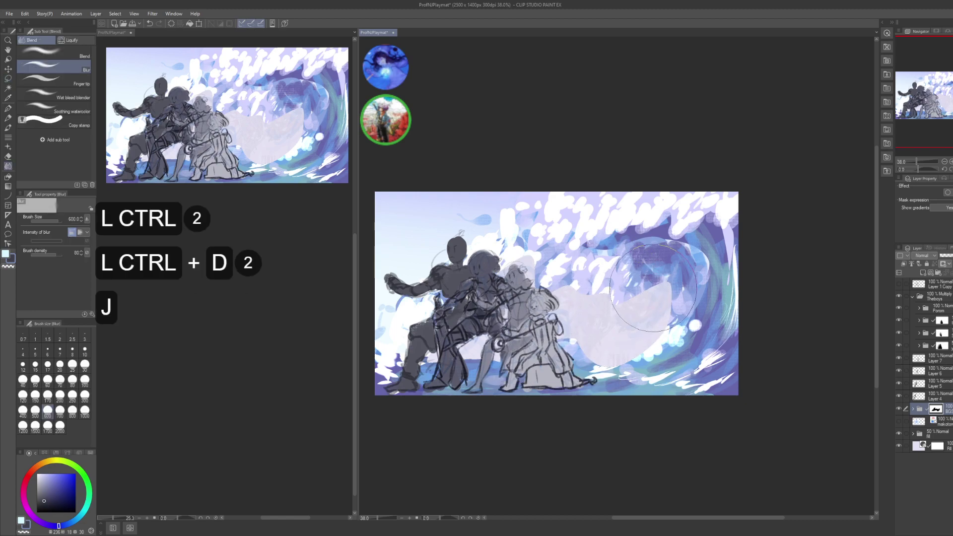
click(651, 298)
drag(650, 297, 561, 328)
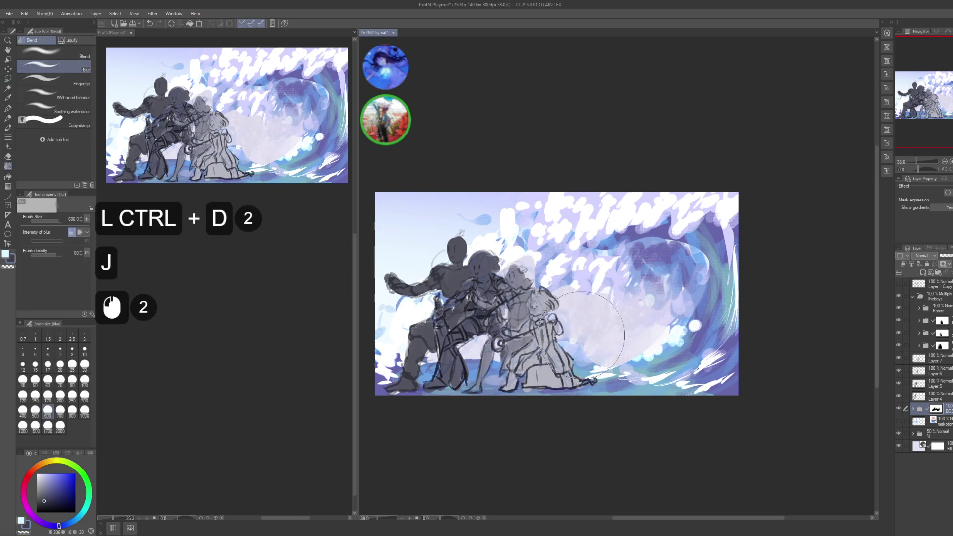
key(ctrl+z)
drag(596, 228, 544, 249)
mouse_move(555, 393)
mouse_down()
mouse_move(540, 394)
mouse_move(553, 375)
mouse_up()
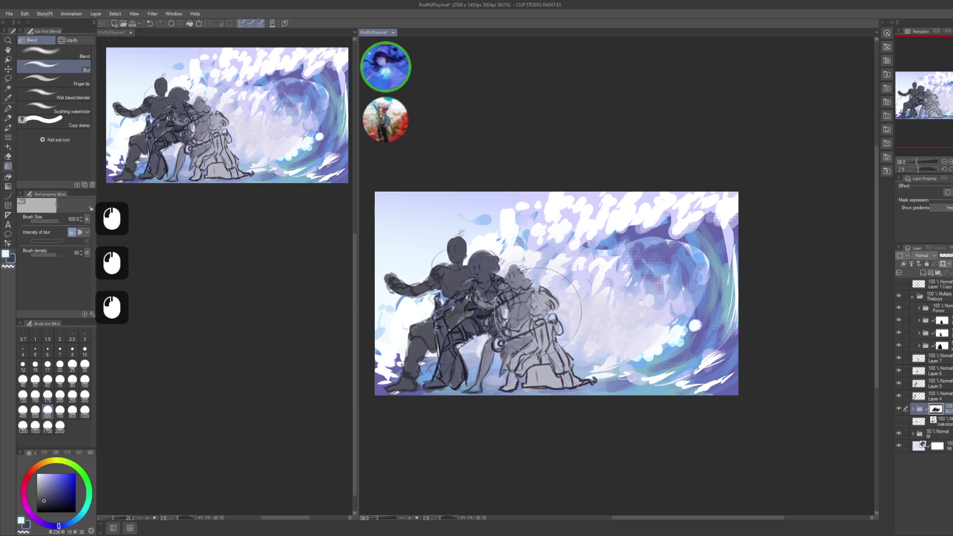
click(590, 404)
click(721, 339)
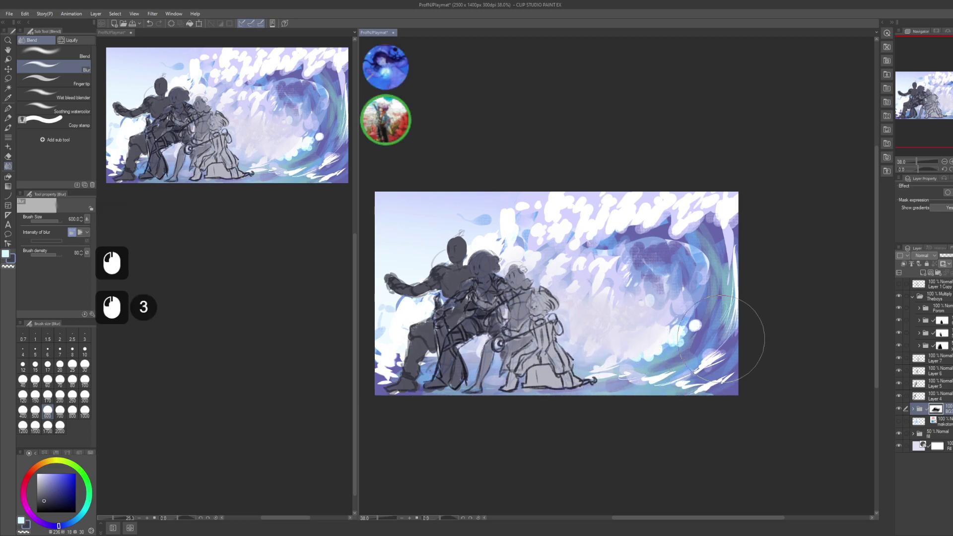
click(619, 282)
drag(717, 269, 702, 266)
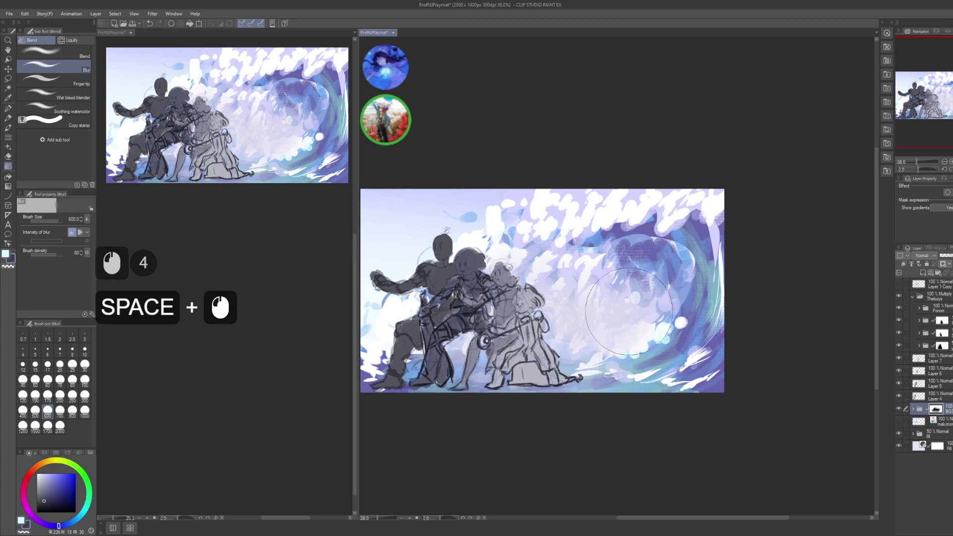
- Erase a lassoed wave area above the figures and blur it into mist
key(m)
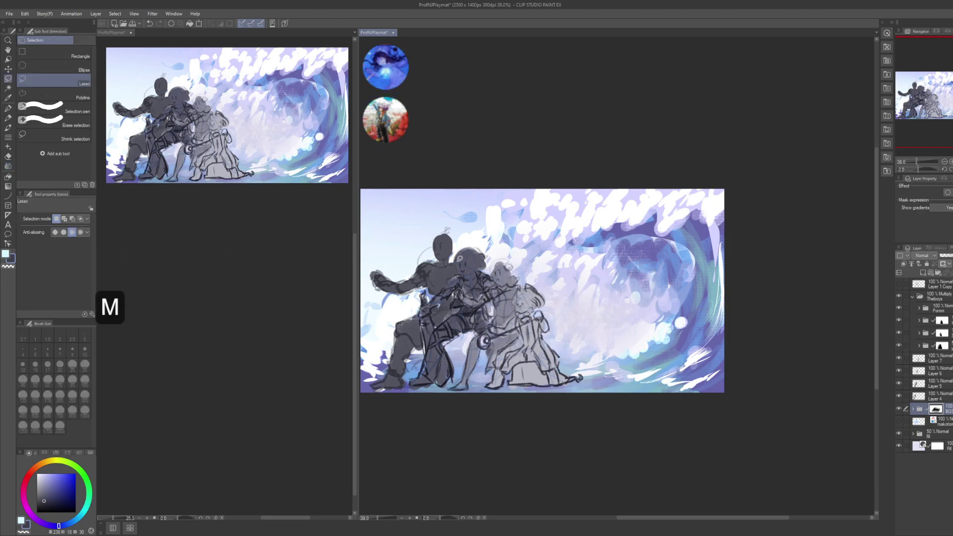
mouse_move(456, 262)
mouse_down()
mouse_move(507, 234)
mouse_move(522, 254)
mouse_up()
drag(577, 265, 540, 302)
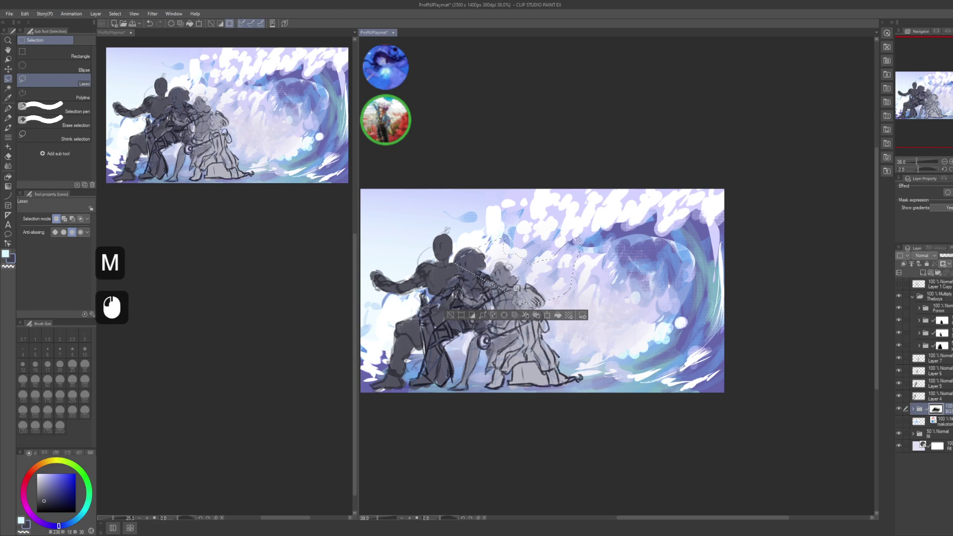
key(Delete)
key(ctrl+8)
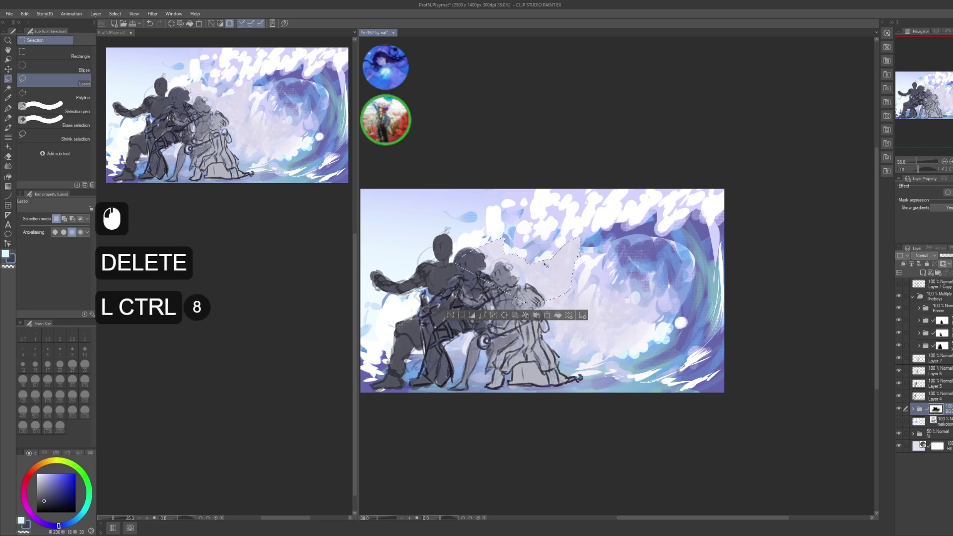
key(ctrl+d)
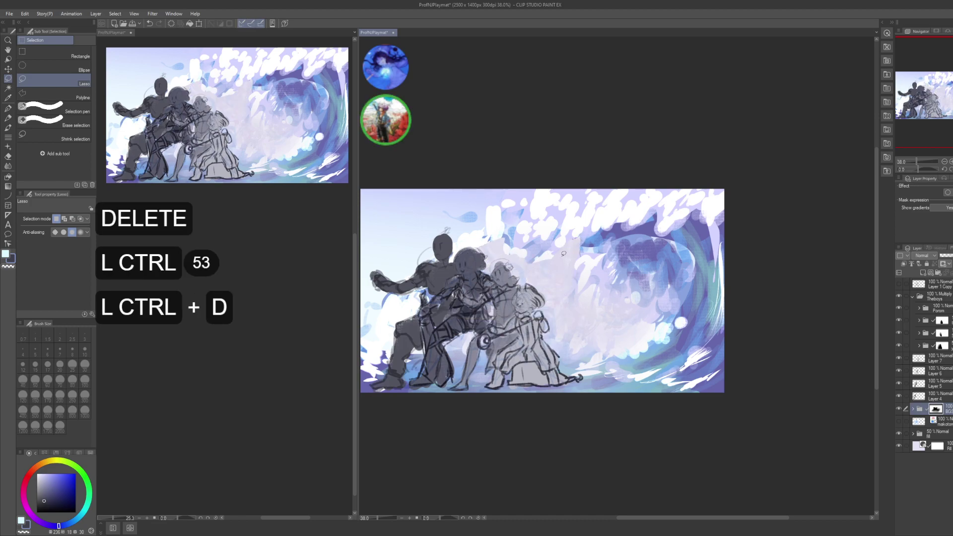
key(j)
click(549, 236)
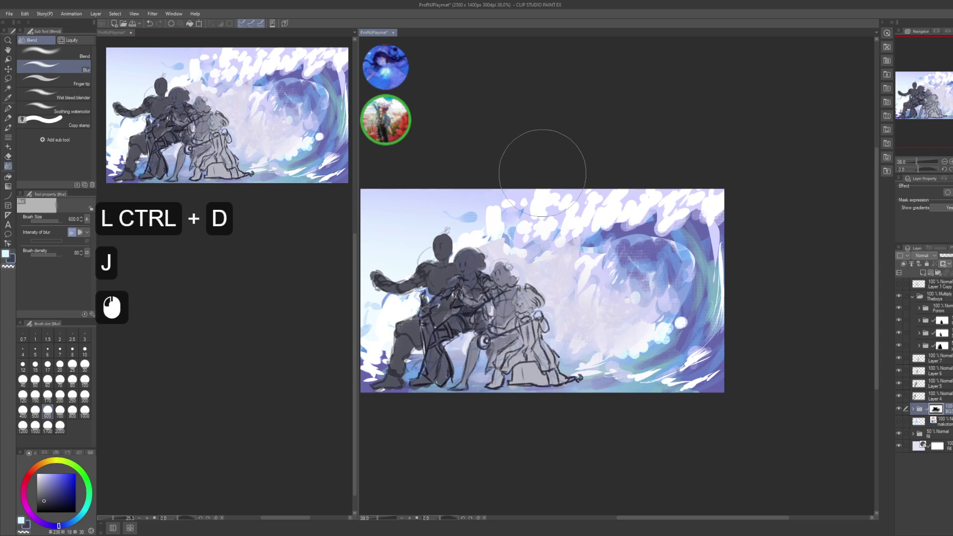
mouse_move(529, 233)
mouse_down()
mouse_move(484, 256)
mouse_move(568, 236)
mouse_move(586, 244)
mouse_move(584, 271)
mouse_move(611, 303)
mouse_move(575, 293)
mouse_up()
drag(439, 307, 456, 306)
- Erase and blur the wave around the lower-left figures, then save the file
key(m)
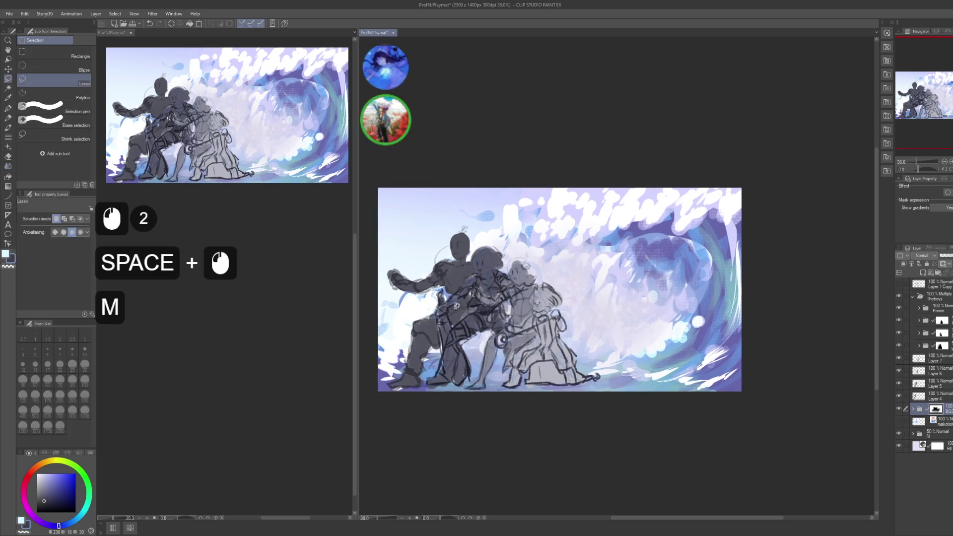
mouse_move(459, 345)
mouse_down()
mouse_move(397, 370)
mouse_move(378, 329)
mouse_up()
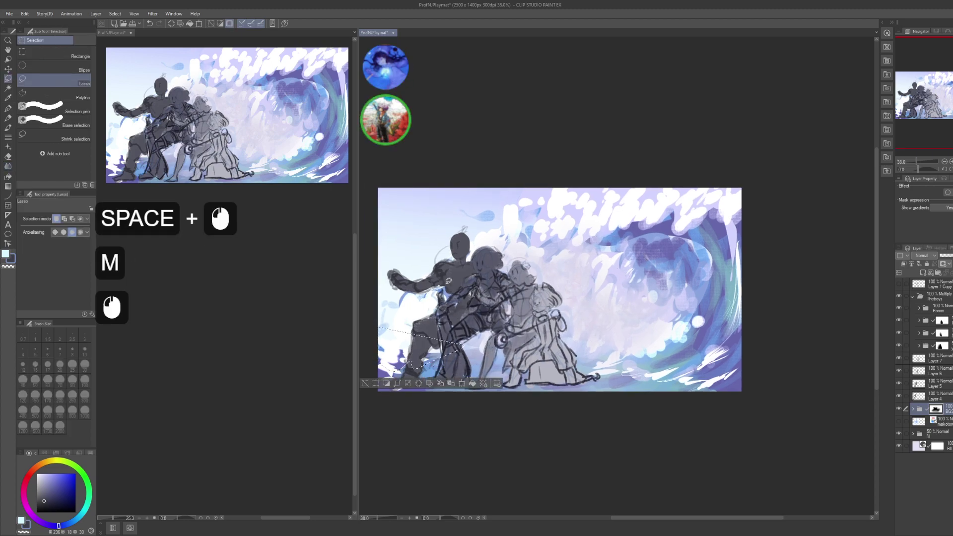
key(Delete)
key(ctrl+d)
key(j)
click(400, 330)
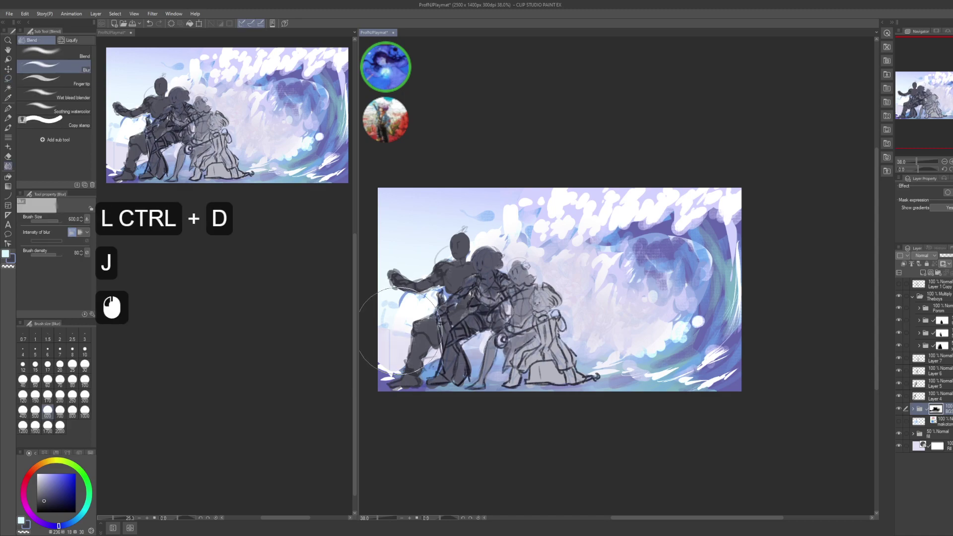
mouse_move(400, 330)
mouse_down()
mouse_move(389, 352)
mouse_move(413, 323)
mouse_move(424, 332)
mouse_move(419, 313)
mouse_up()
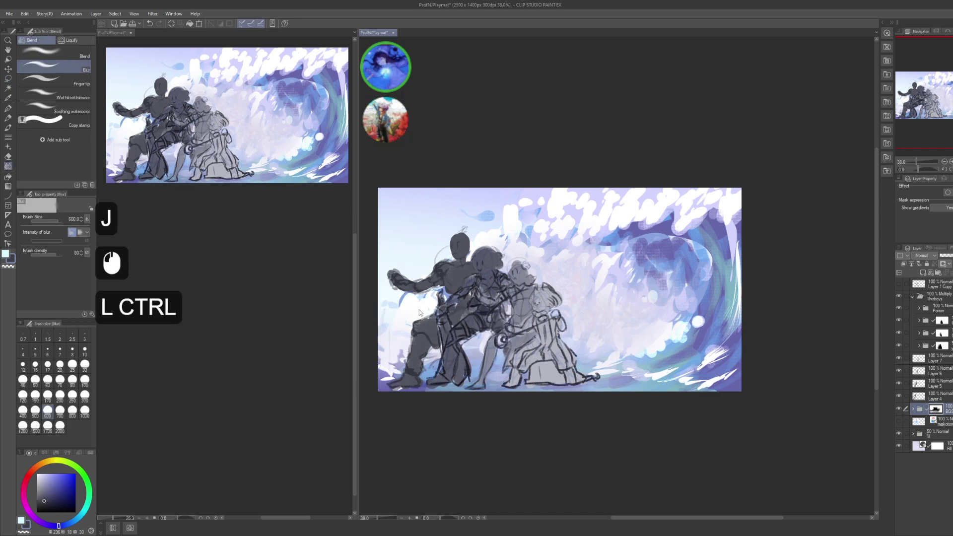
key(ctrl+s)
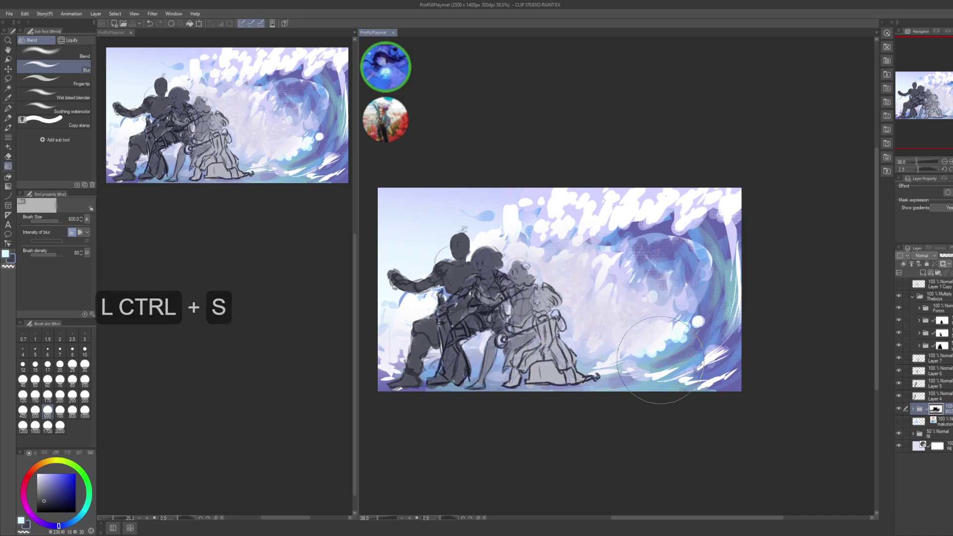
- Erase a lower-right wave stretch and blur it and the wave's right edge into mist
key(m)
mouse_move(610, 360)
mouse_down()
mouse_move(655, 360)
mouse_move(741, 280)
mouse_up()
mouse_move(697, 320)
mouse_down()
mouse_move(695, 298)
mouse_move(715, 286)
mouse_up()
key(Delete)
key(ctrl+d)
key(j)
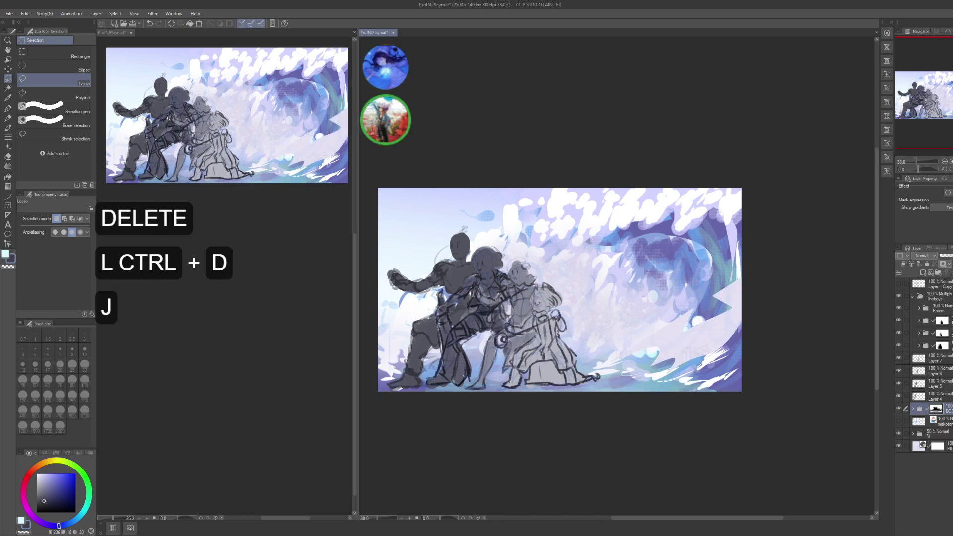
mouse_move(656, 376)
mouse_down()
mouse_move(680, 361)
mouse_move(599, 383)
mouse_move(732, 358)
mouse_move(749, 299)
mouse_move(732, 280)
mouse_move(723, 314)
mouse_up()
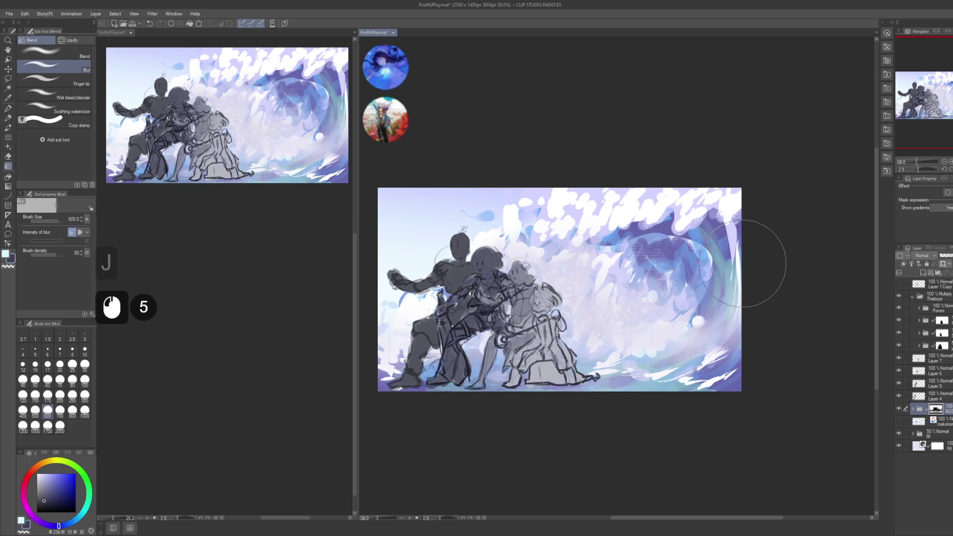
drag(755, 255, 767, 261)
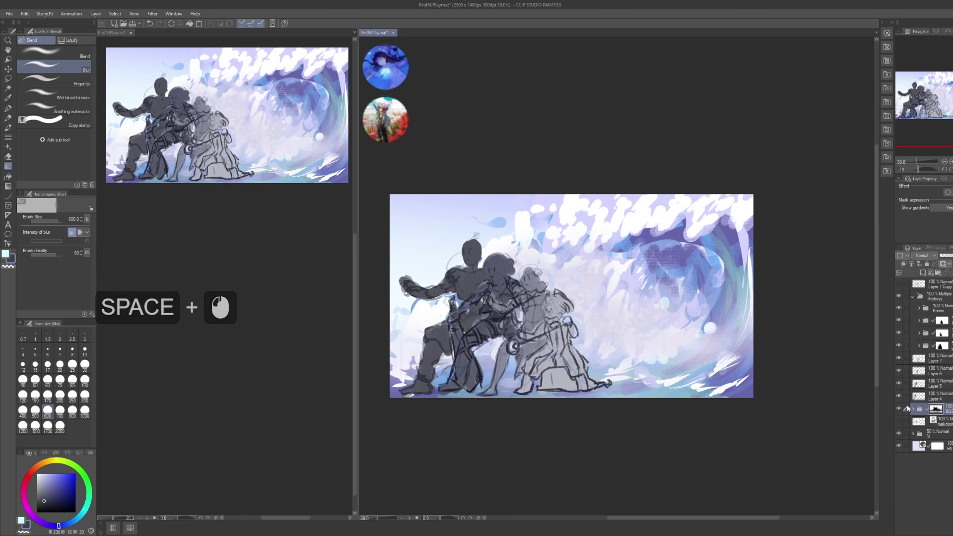
- Expand the BGS folder, select Layer 3 and toggle its visibility to compare the glow
click(918, 410)
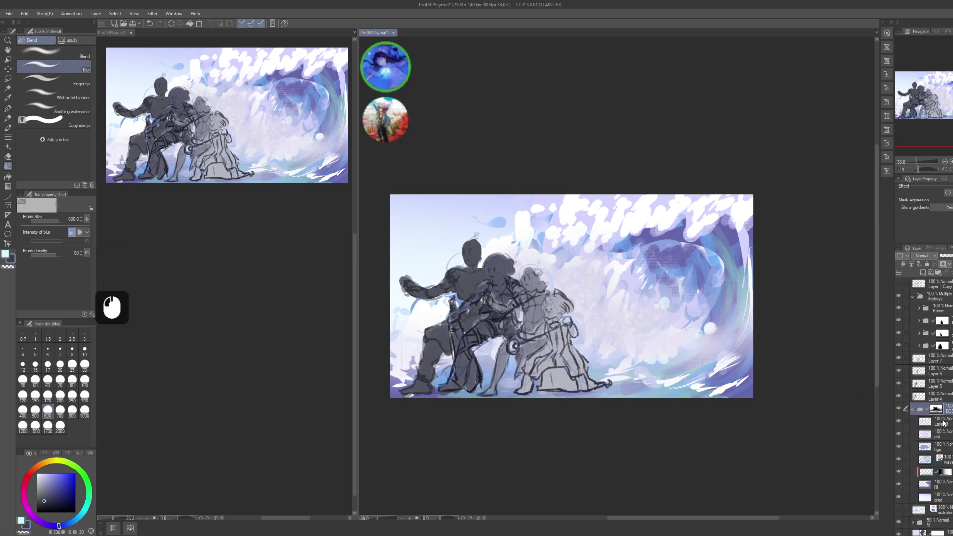
click(908, 422)
click(899, 422)
click(899, 422)
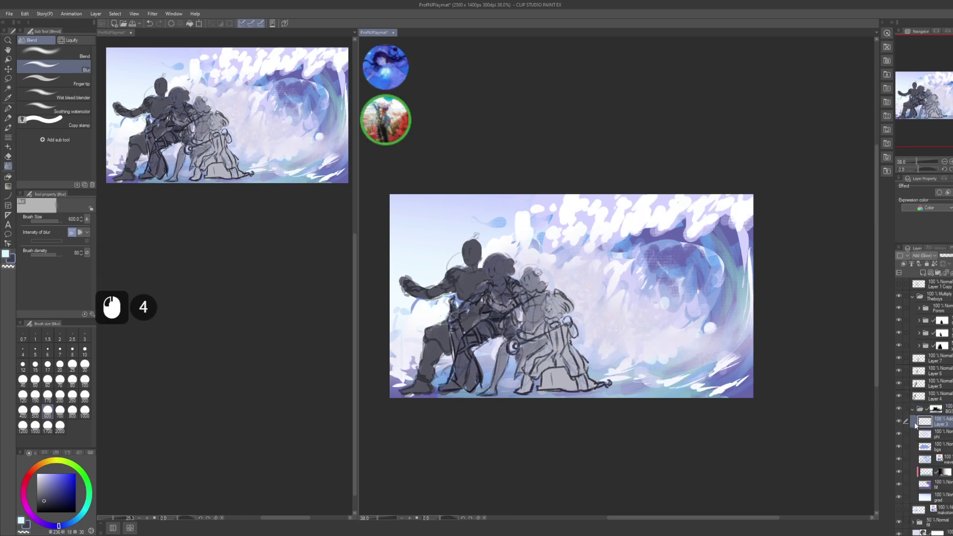
- Group the layers from phi through grad into Folder 1 and mask it with their outline
click(948, 435)
shift+click(945, 496)
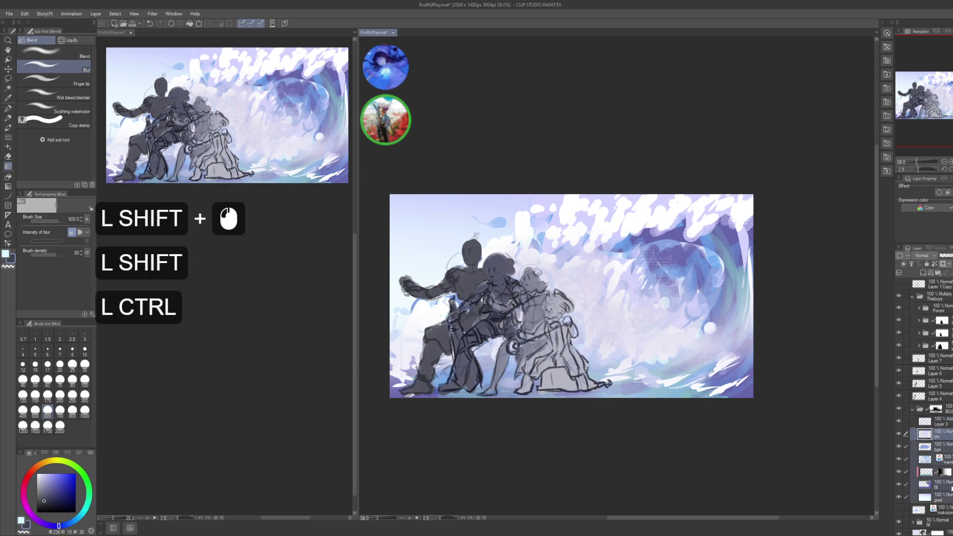
key(ctrl+g)
click(919, 434)
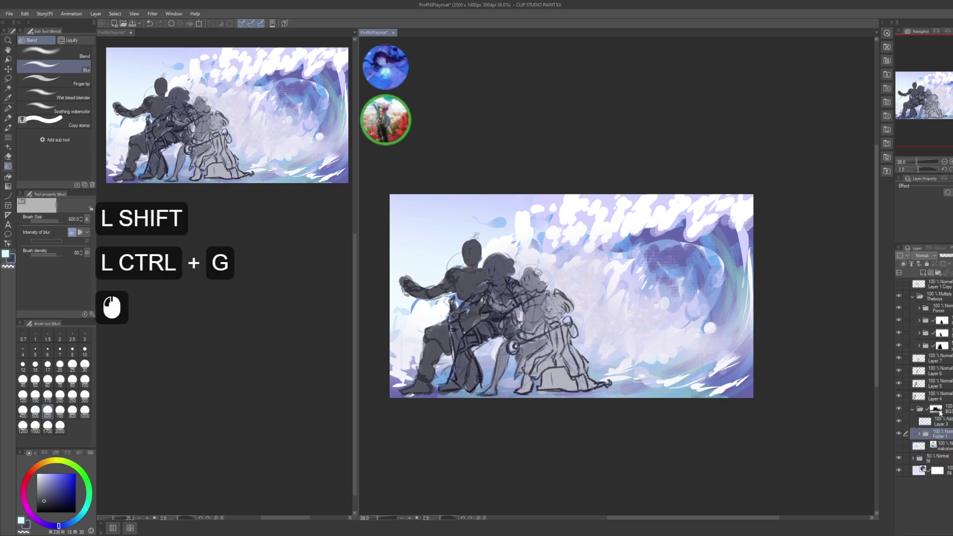
ctrl+click(926, 433)
click(926, 433)
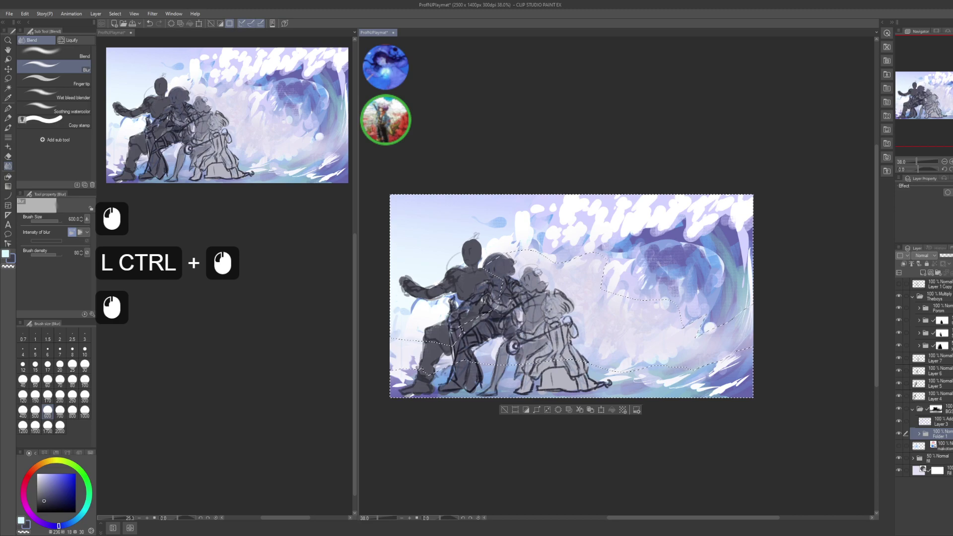
click(942, 264)
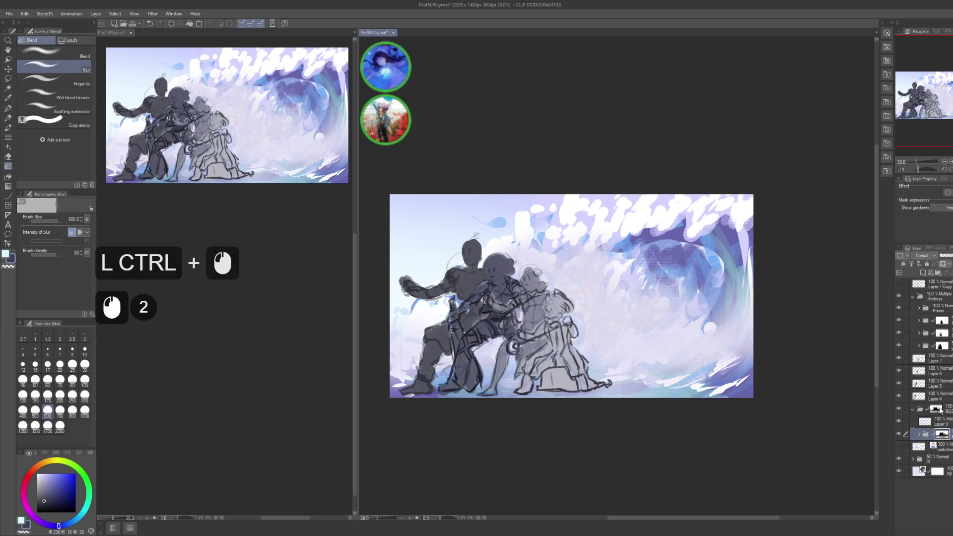
- Turn off the BGS folder's mask and compare Layer 3's white foam on and off
click(936, 410)
shift+click(937, 410)
click(940, 415)
click(931, 425)
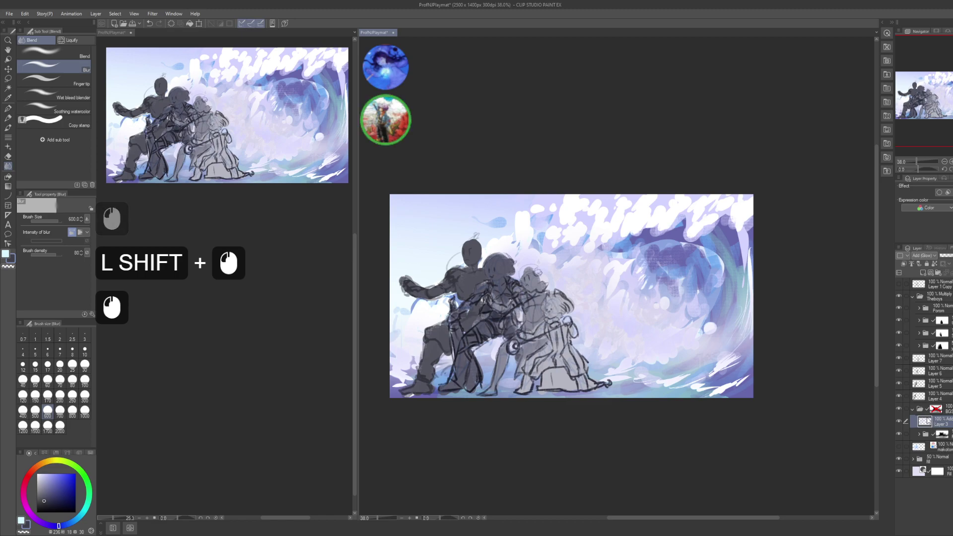
click(898, 421)
click(899, 423)
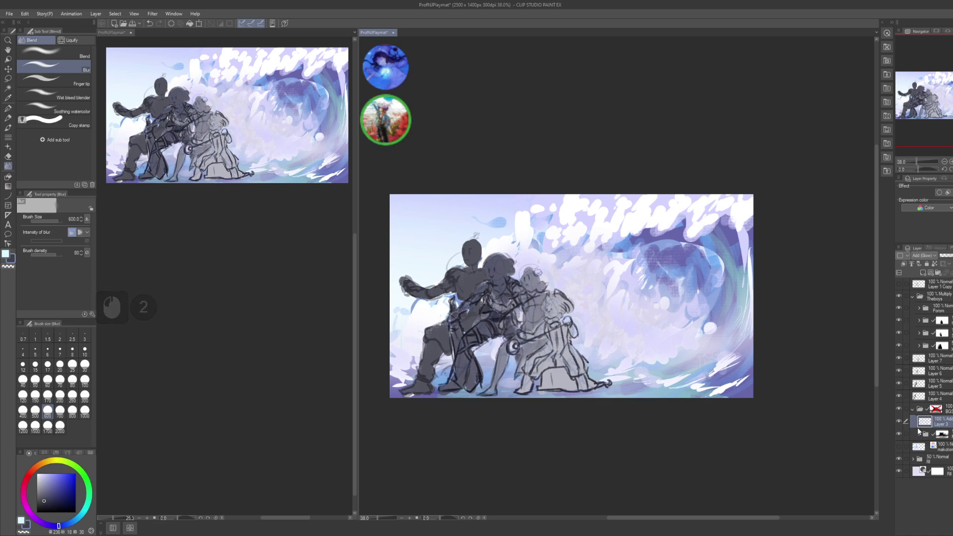
- Move the grad layer out of its folder to sit below Layer 3
click(918, 435)
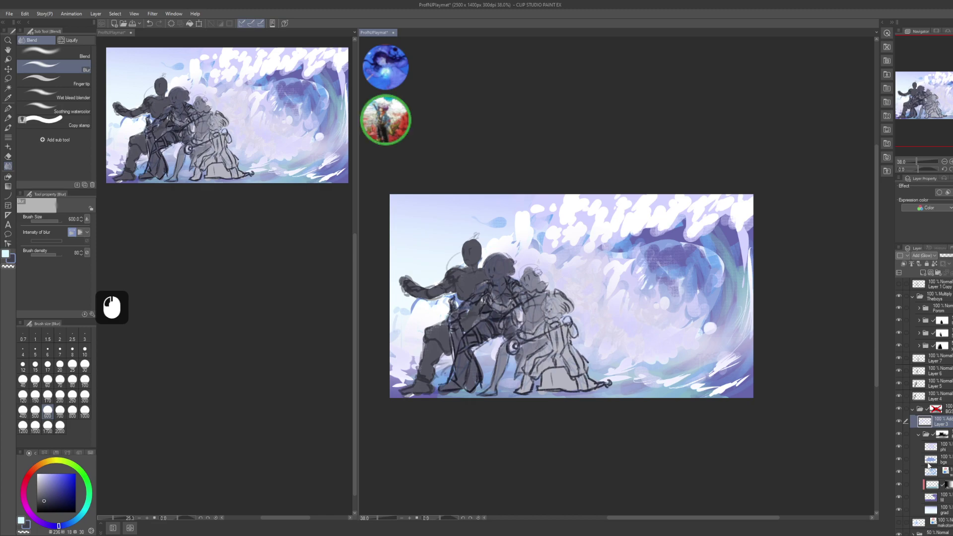
drag(932, 509, 940, 455)
click(918, 448)
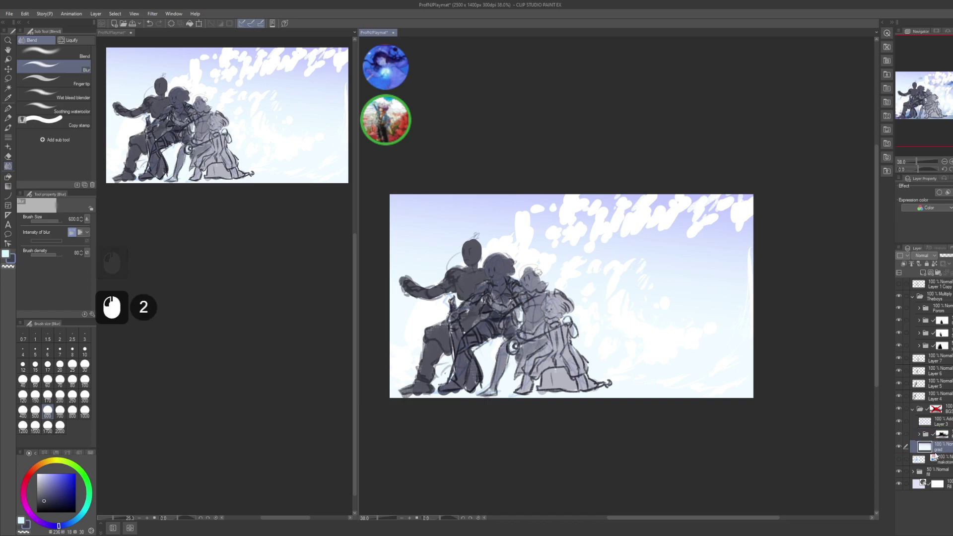
drag(826, 387, 822, 389)
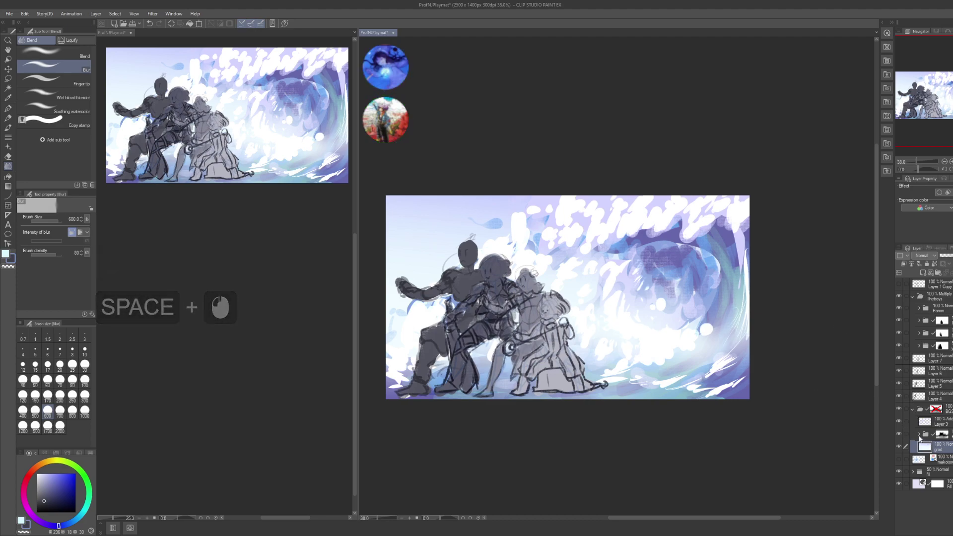
- Revert the fill layer's move out of its folder and reselect Layer 3
click(919, 434)
click(947, 501)
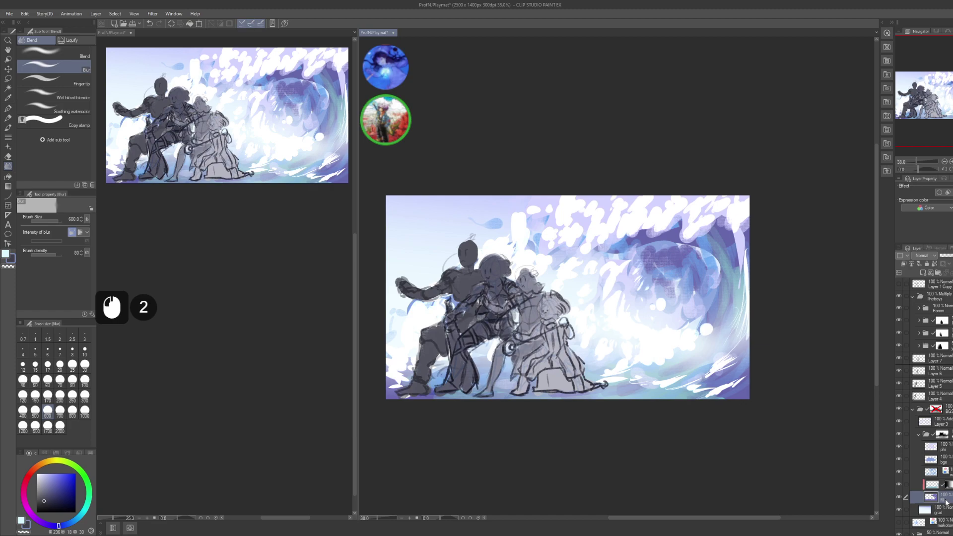
click(949, 506)
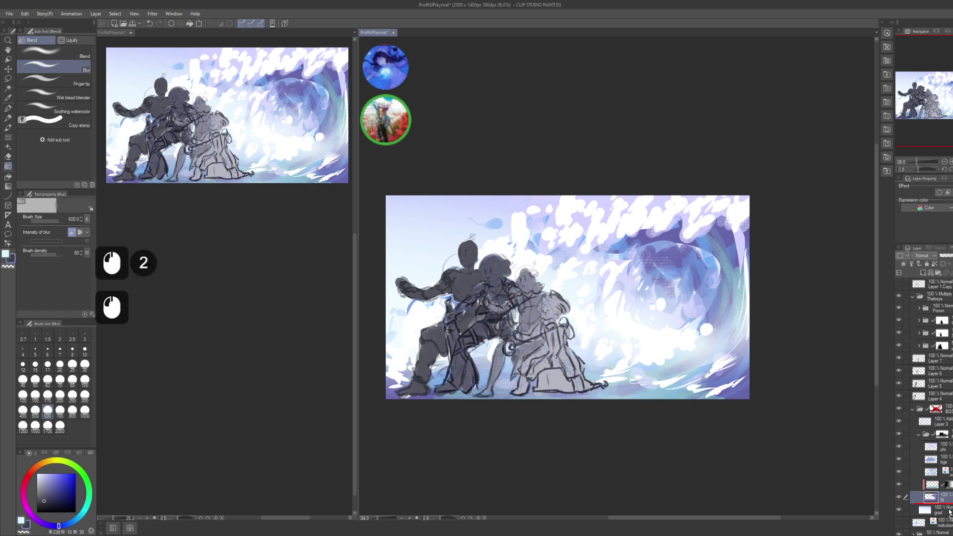
drag(950, 511, 946, 506)
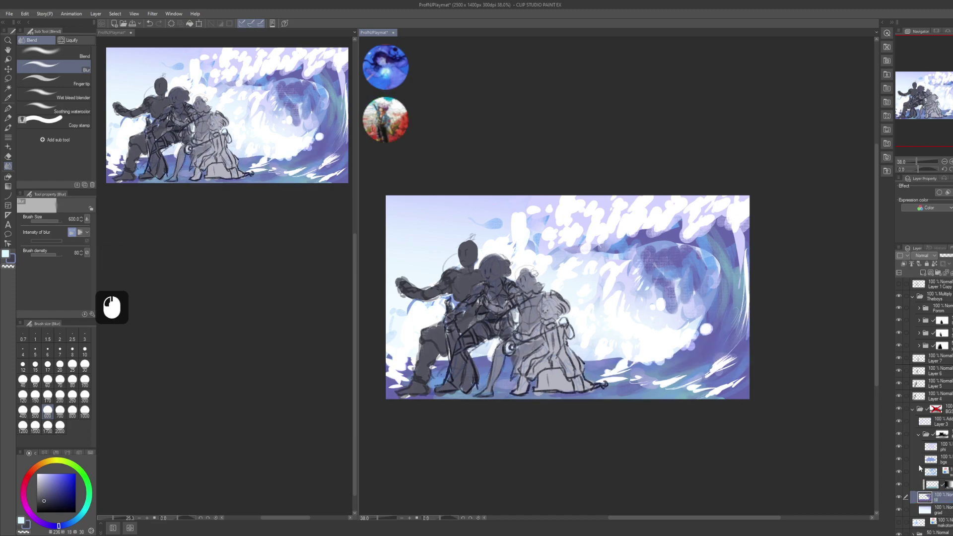
key(ctrl+z)
key(ctrl+z)
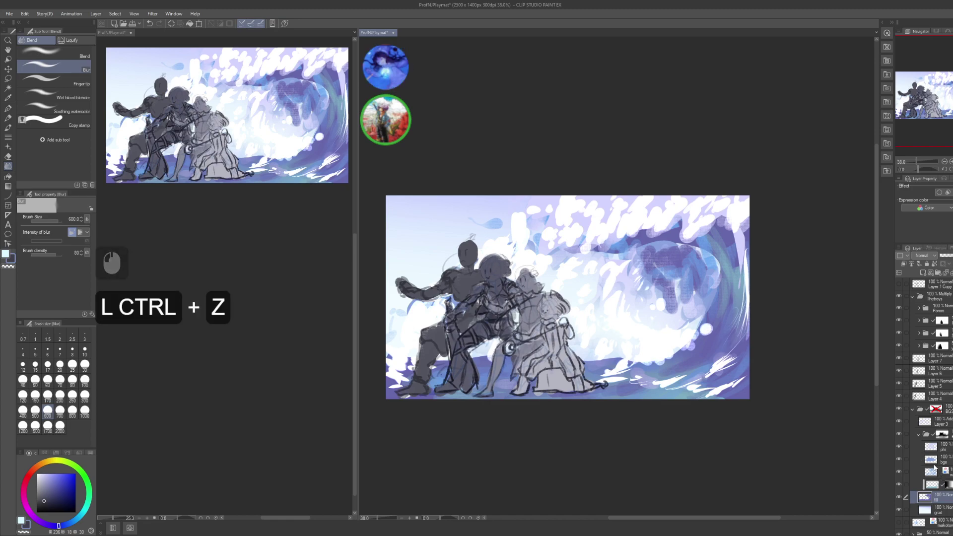
key(ctrl+z)
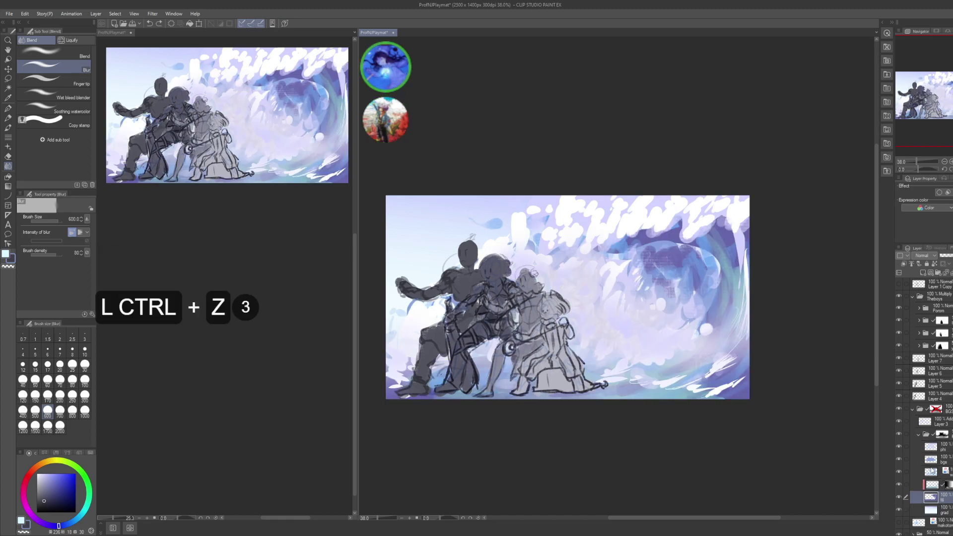
click(918, 434)
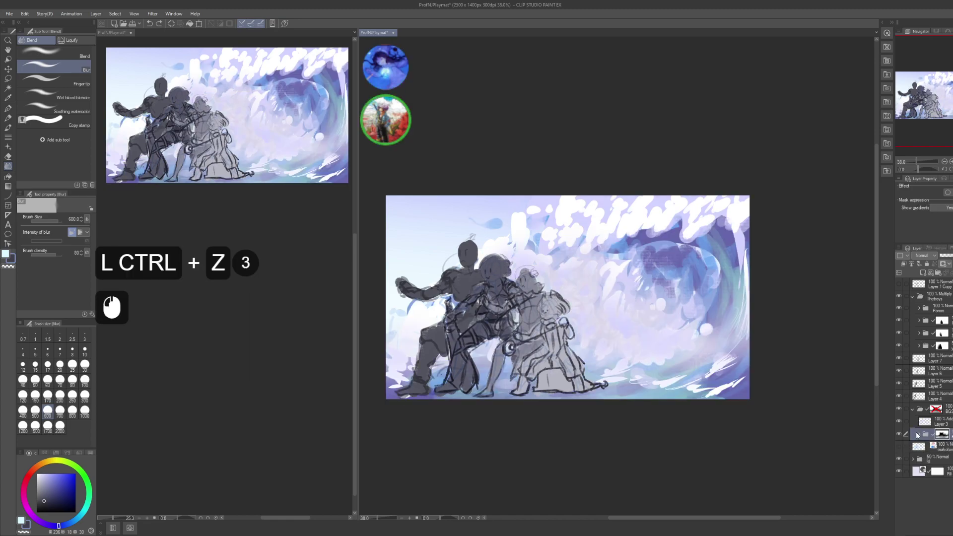
drag(881, 396, 889, 403)
click(930, 423)
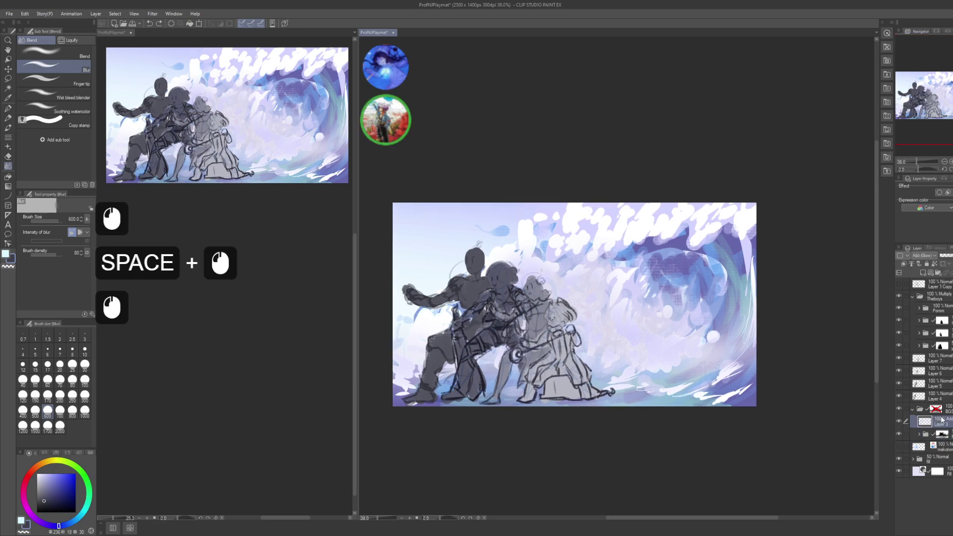
- Set Layer 3 to Normal blending and try Hue/Saturation changes on the lavender foam
click(923, 255)
click(933, 269)
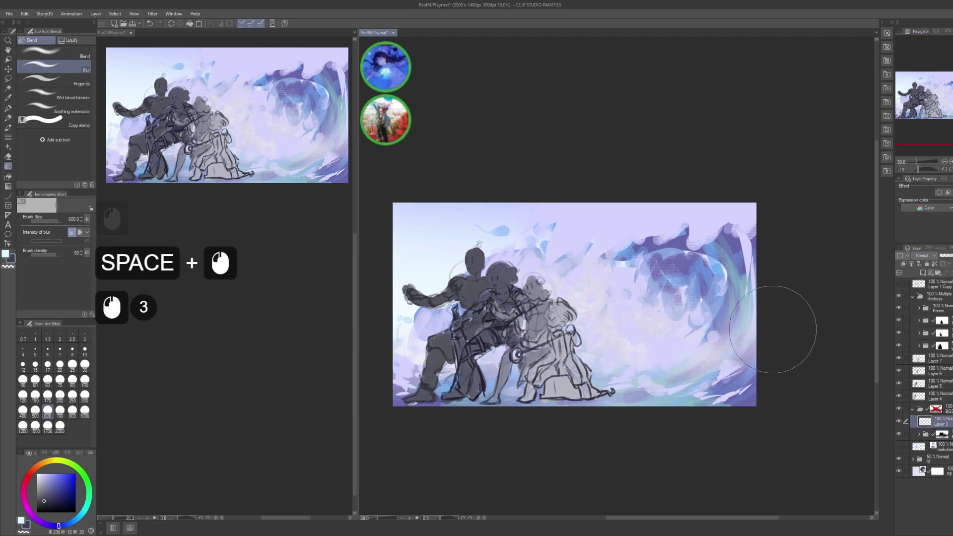
key(ctrl+u)
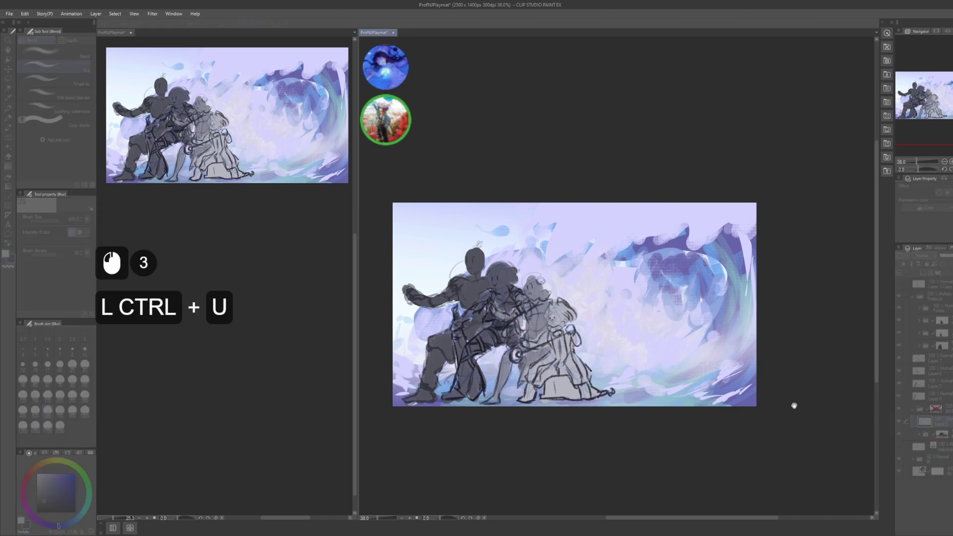
click(801, 404)
click(817, 400)
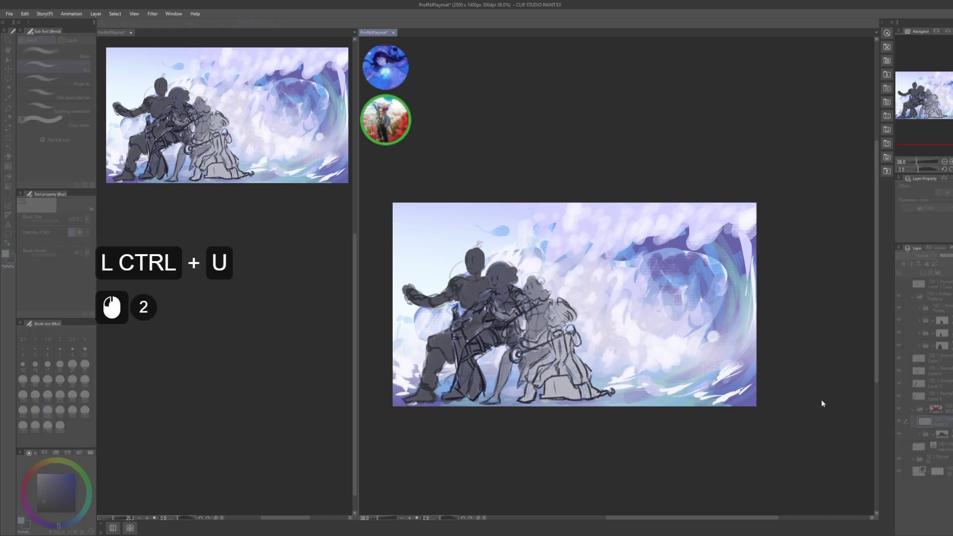
click(822, 402)
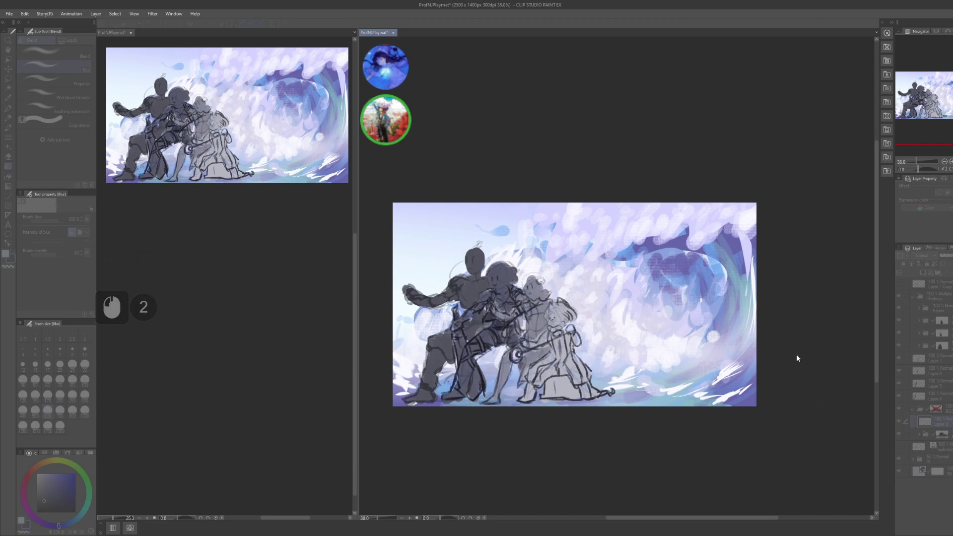
- Cancel the colour adjustment, undo back to white foam, and save the playmat
key(Escape)
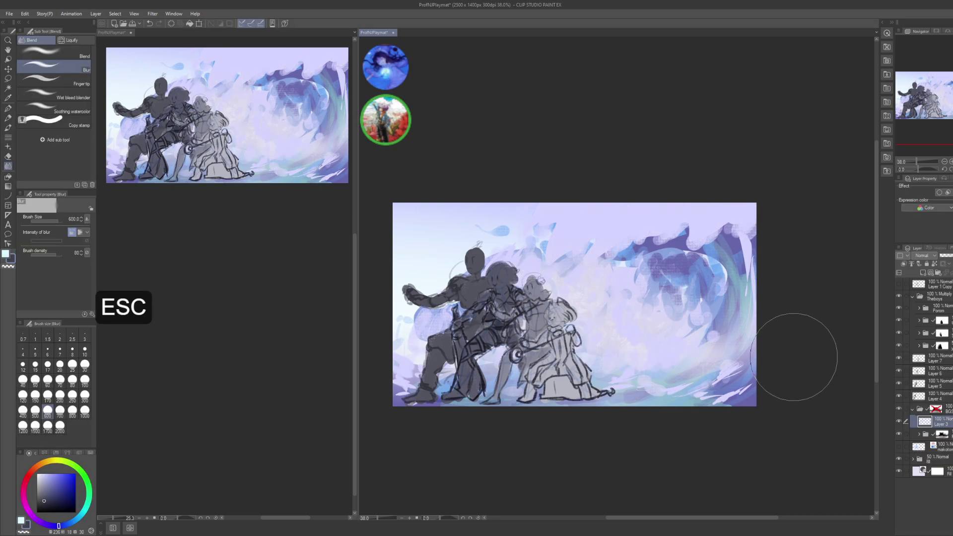
key(ctrl+z)
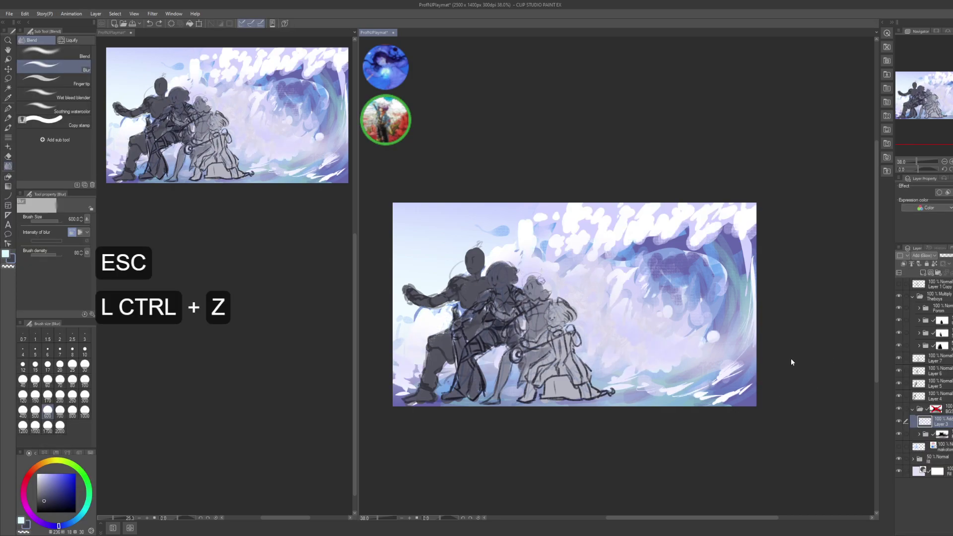
key(ctrl+s)
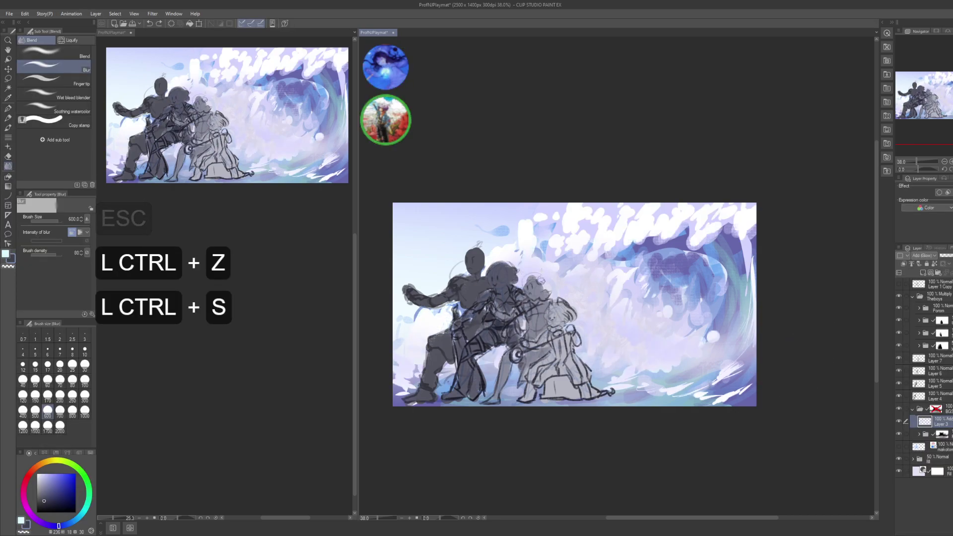
click(952, 340)
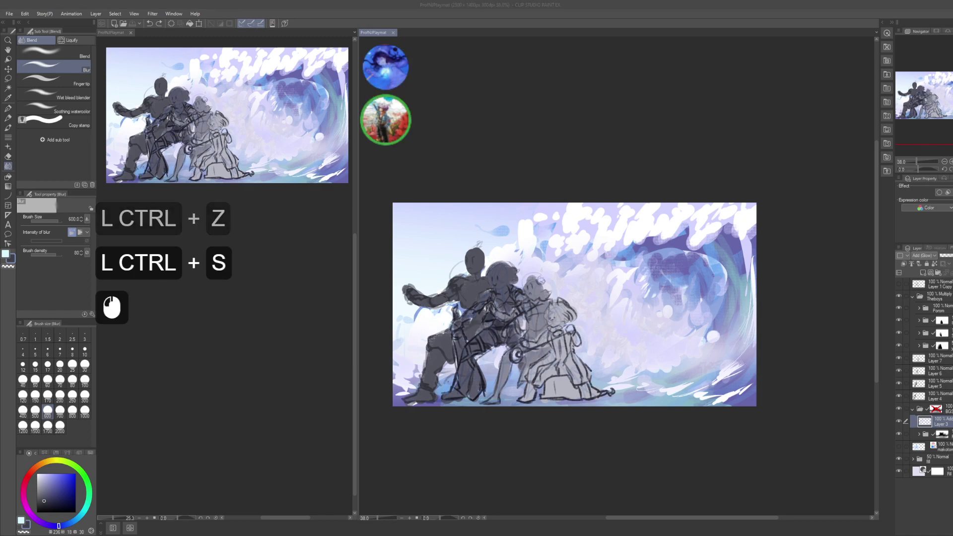
- Scroll down through the Layer panel list
click(952, 340)
scroll(952, 340, down, 3)
click(952, 340)
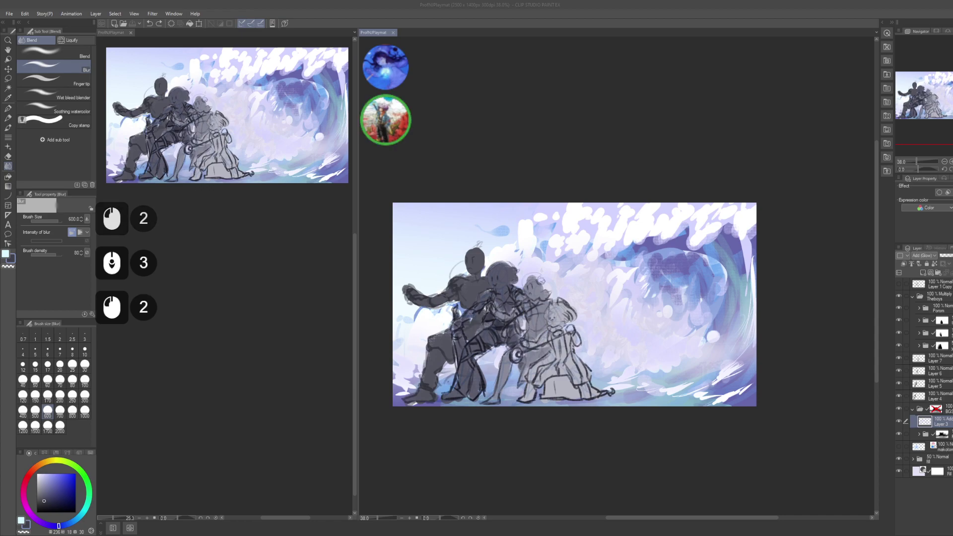
scroll(952, 340, down, 4)
click(952, 340)
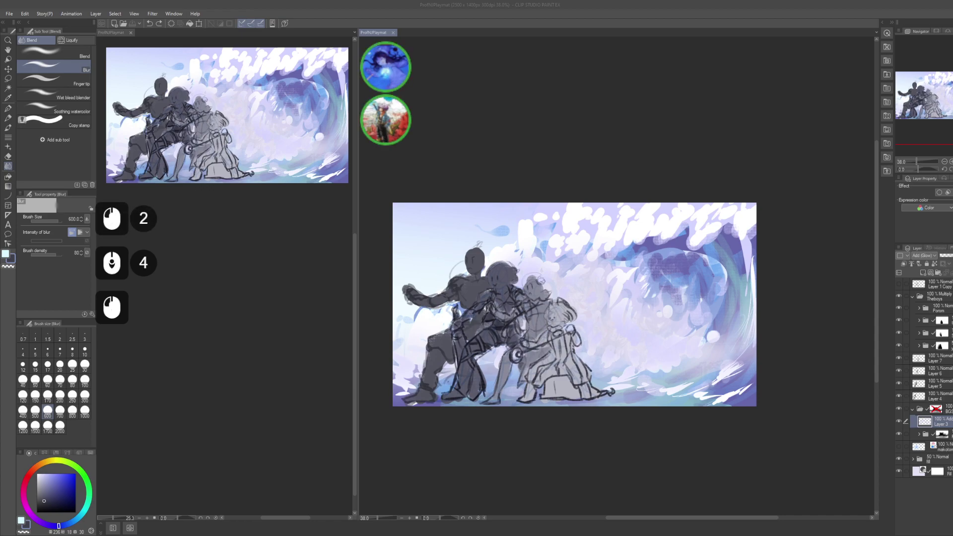
click(952, 340)
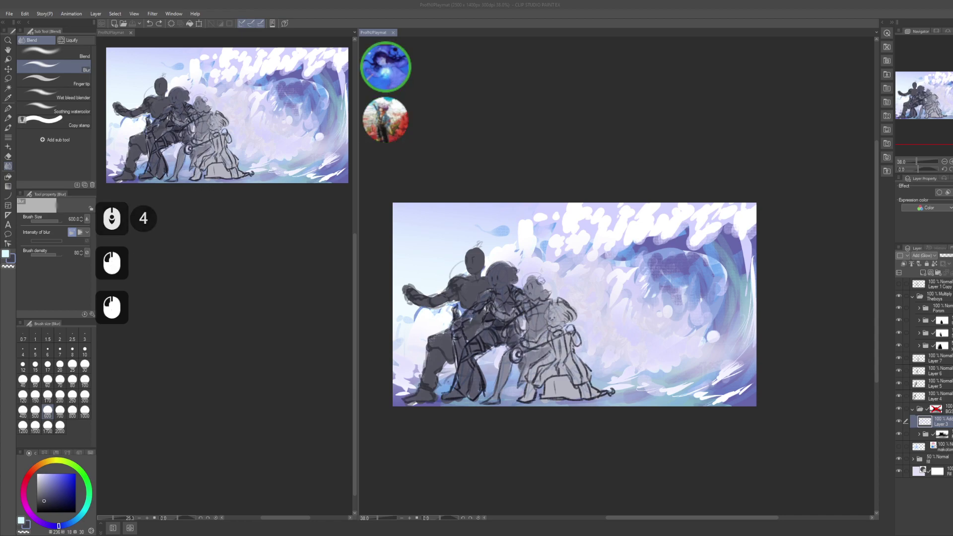
scroll(952, 340, down, 4)
scroll(952, 340, down, 4)
click(952, 340)
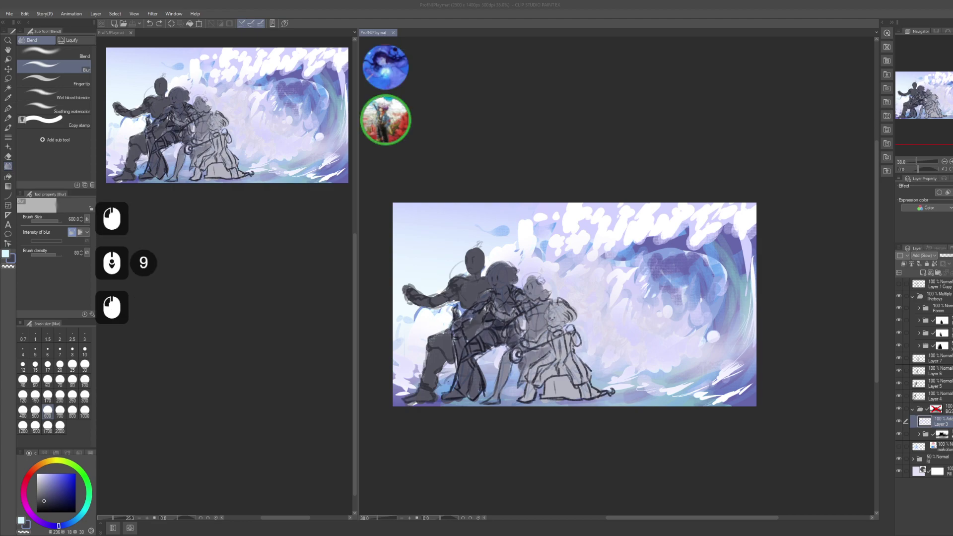
click(952, 340)
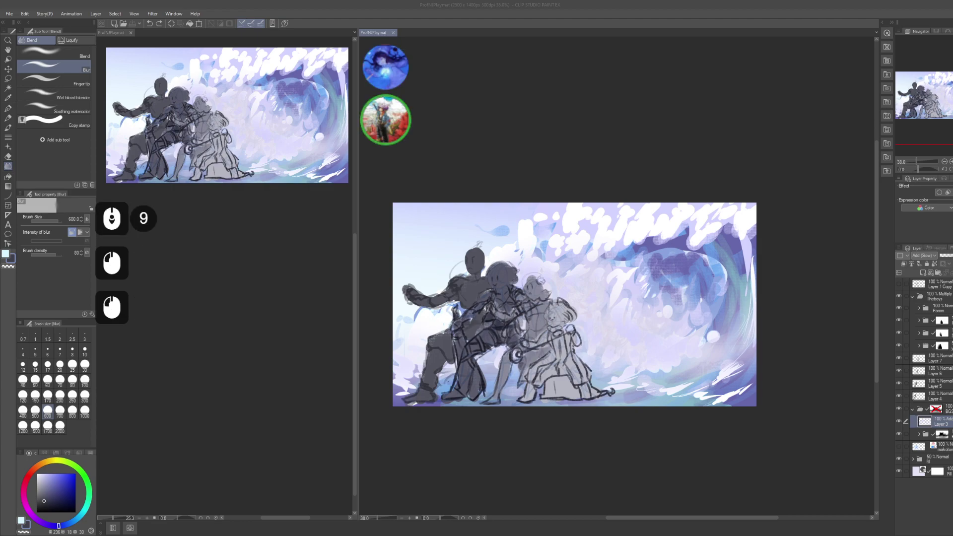
scroll(952, 340, down, 3)
- Rename Layer 3 to 'foam'
click(726, 267)
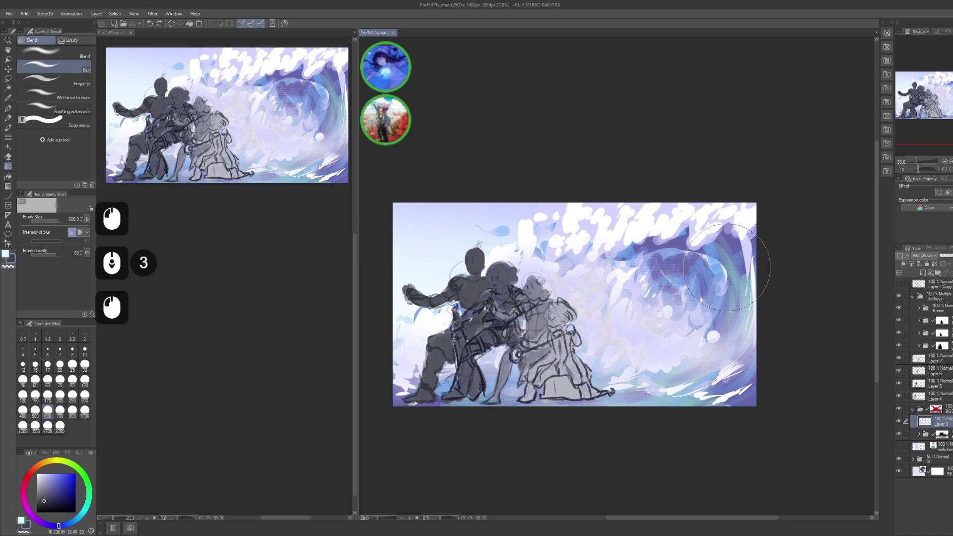
drag(726, 267, 711, 263)
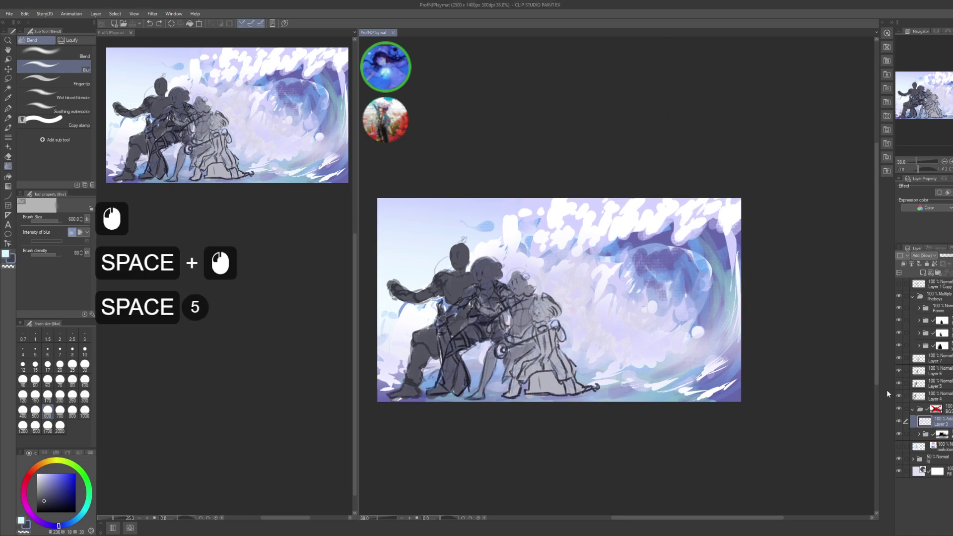
key(F2)
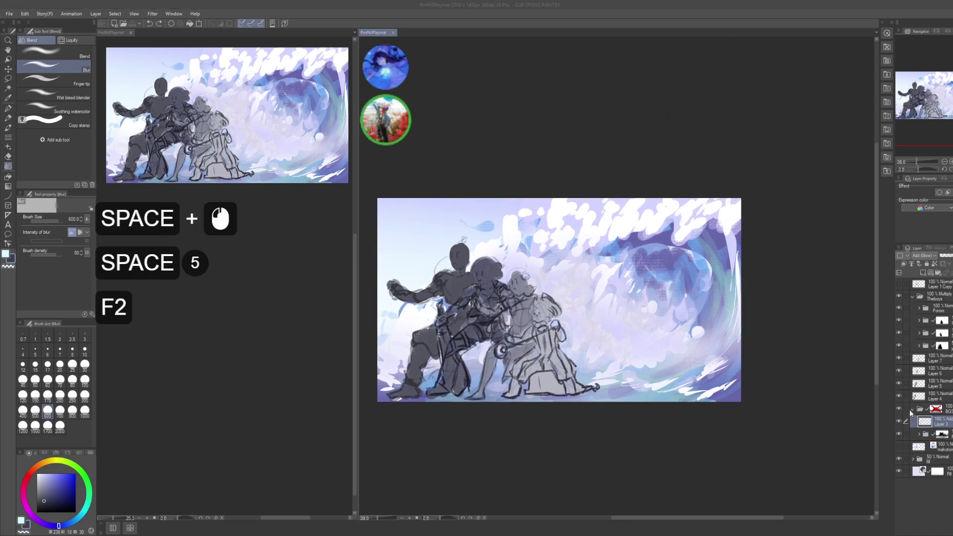
text(foam)
key(Return)
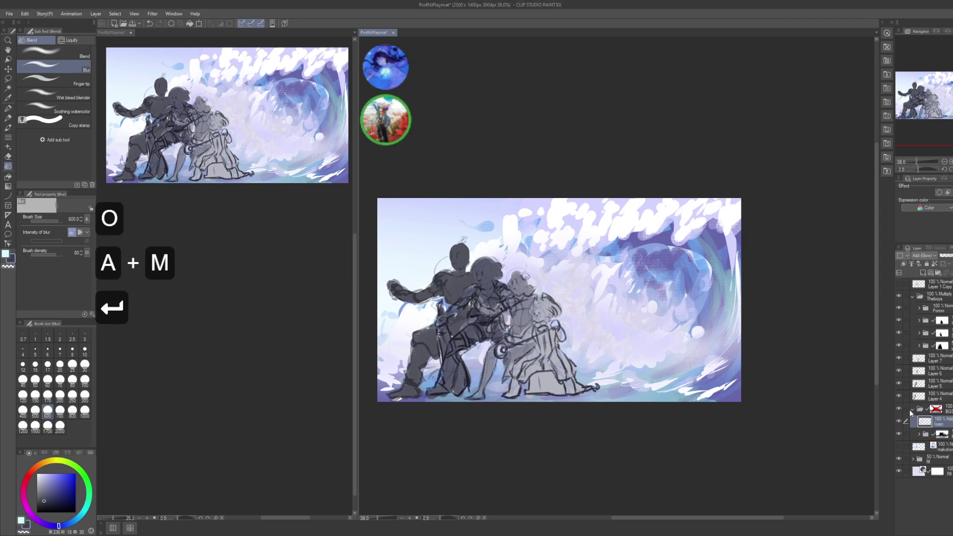
- Shrink the brush size to 100 and save the playmat
drag(736, 263, 734, 276)
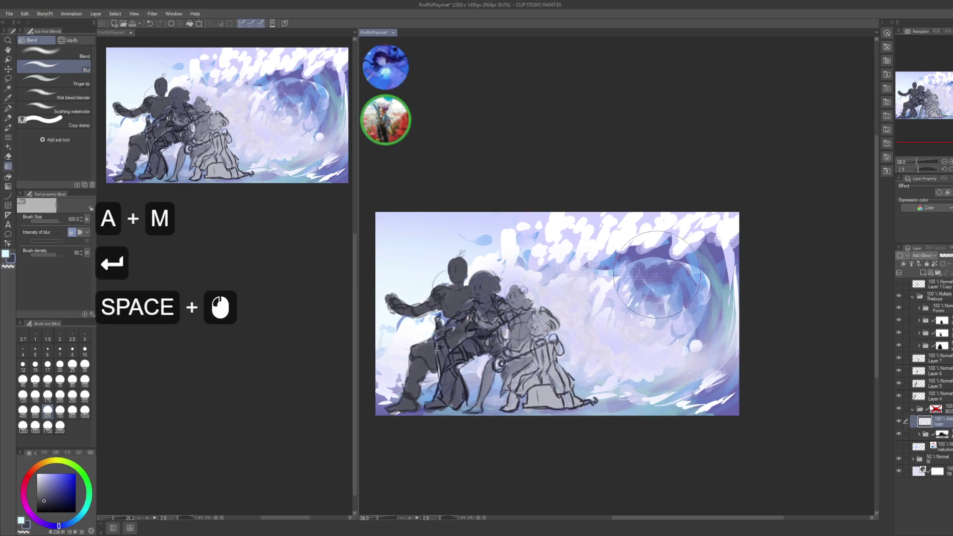
key([)
key([)
key([)
key([)
key([)
key([)
key([)
key([)
key([)
drag(644, 305, 661, 316)
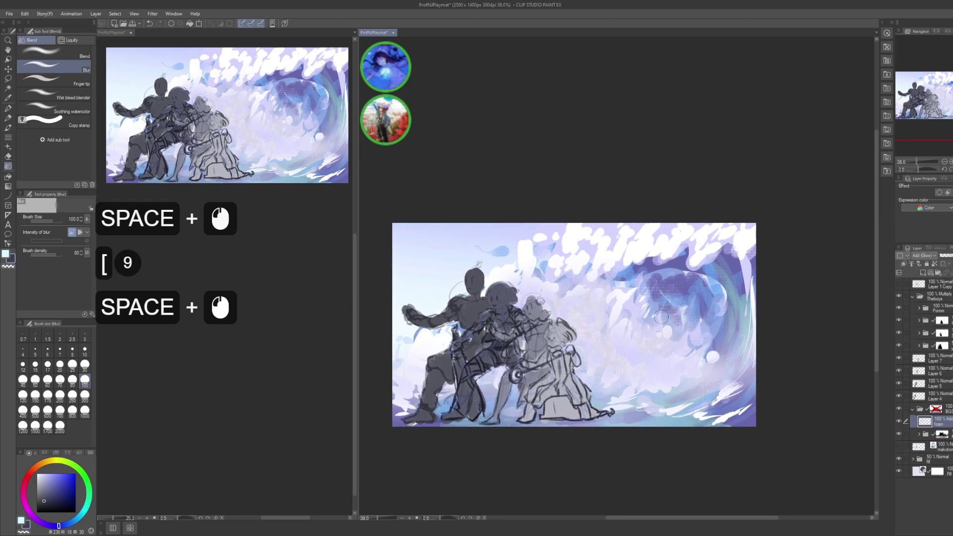
key(ctrl+s)
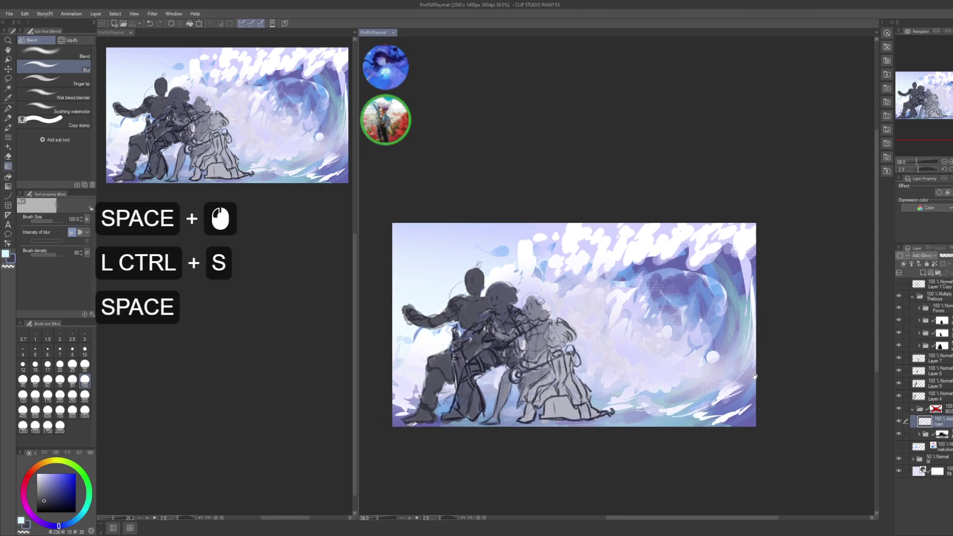
drag(772, 355, 746, 350)
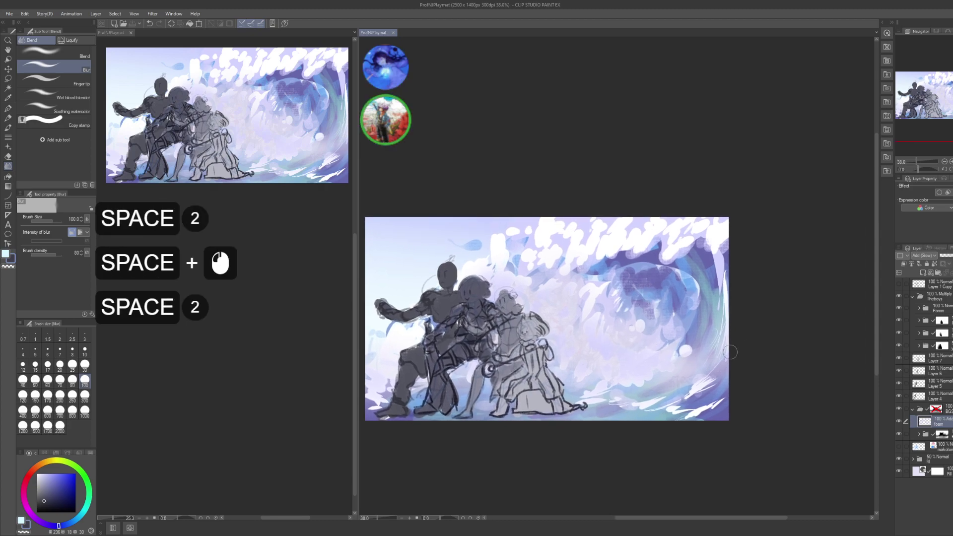
- Expand the wave's layer folder to list its child layers and select the fill layer
click(208, 334)
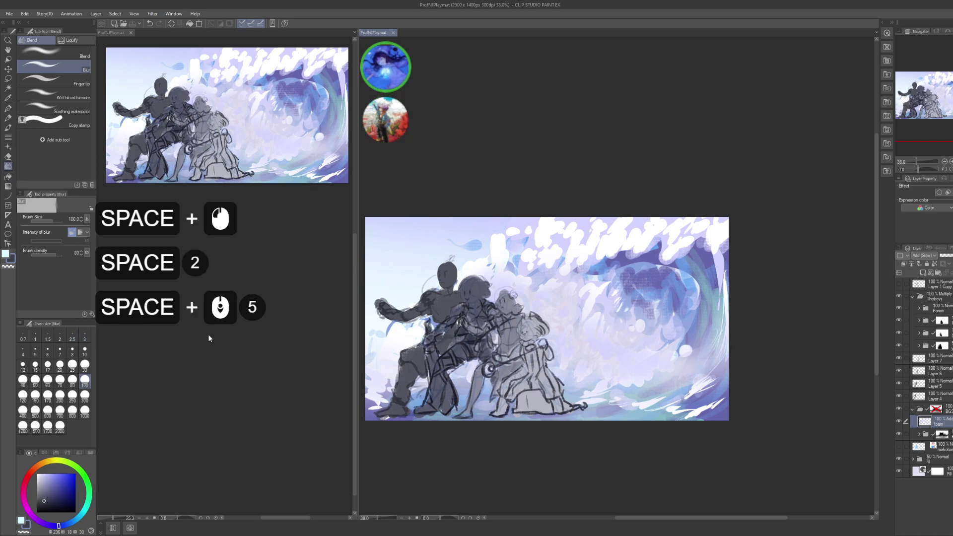
click(209, 334)
key(space)
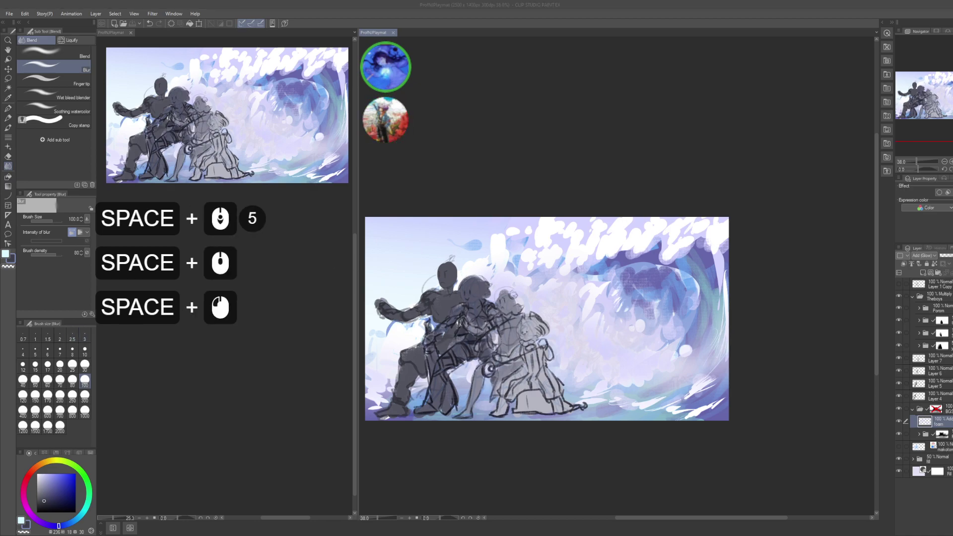
key(space)
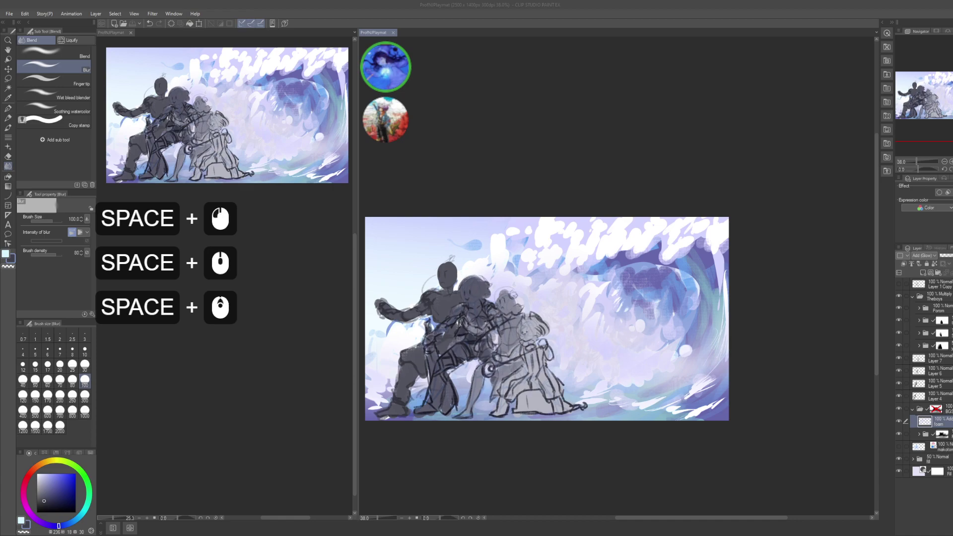
key(space)
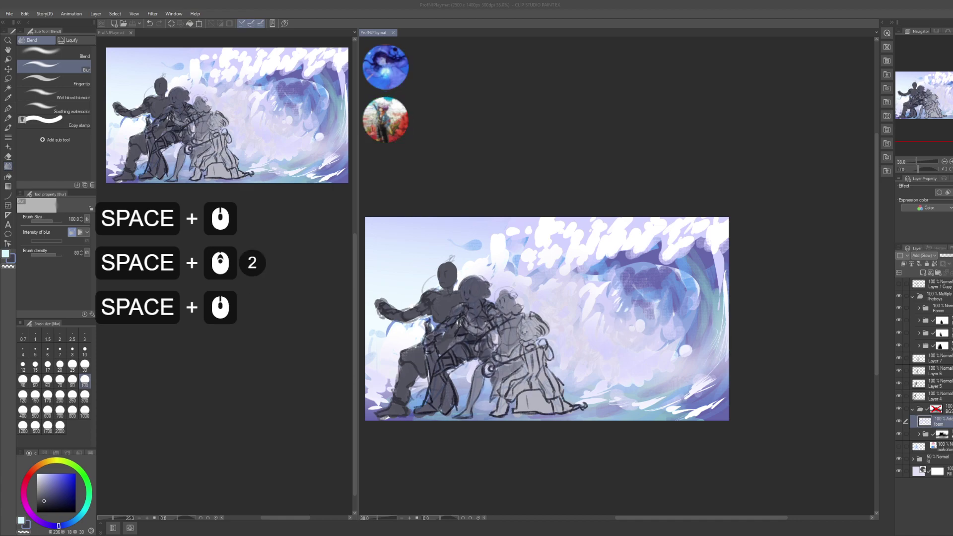
key(space)
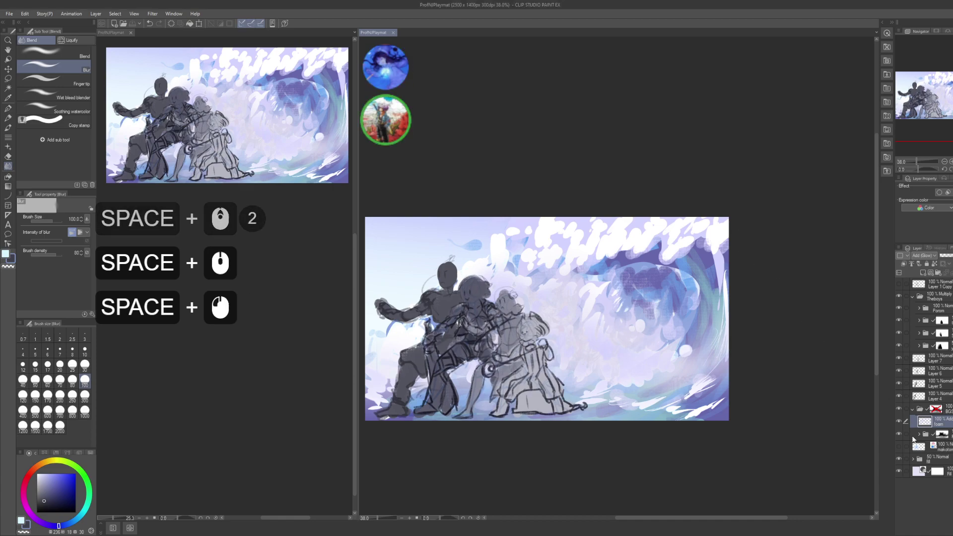
click(918, 435)
click(931, 510)
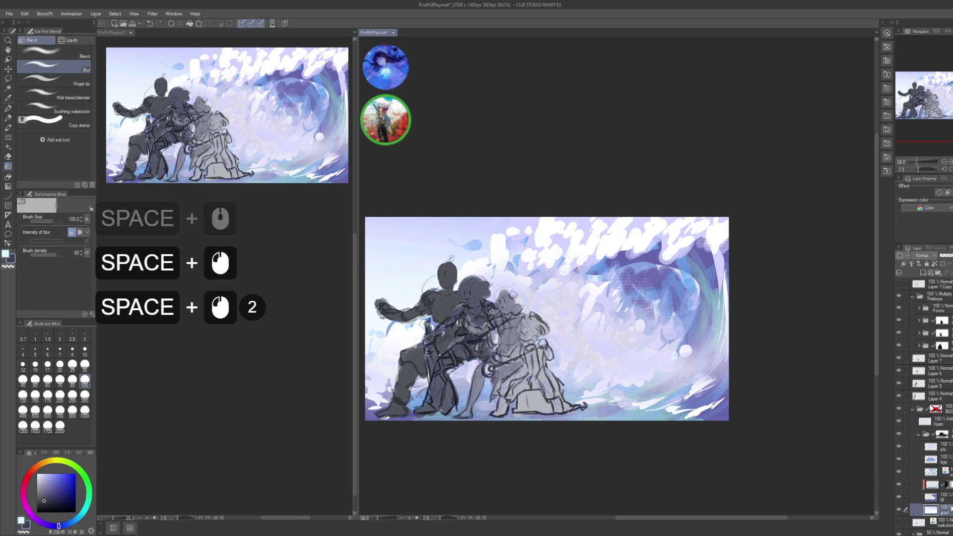
- Toggle the fill layer and the layer above it on and off to compare them
click(931, 497)
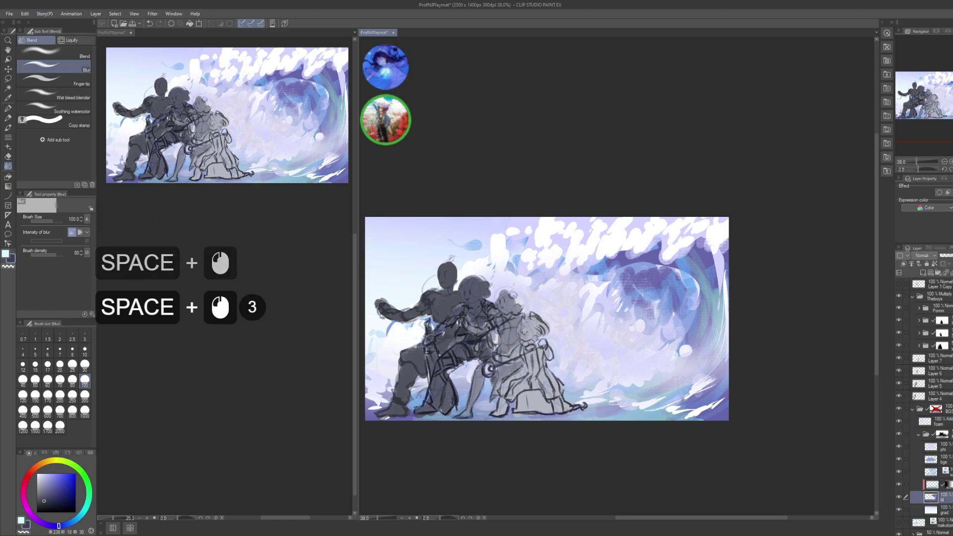
click(899, 497)
click(898, 497)
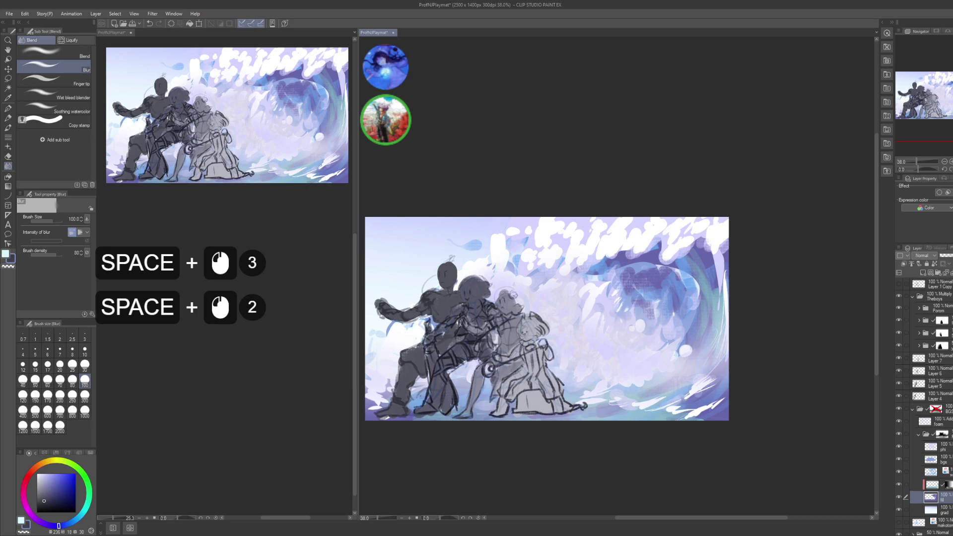
click(931, 484)
click(898, 484)
click(899, 484)
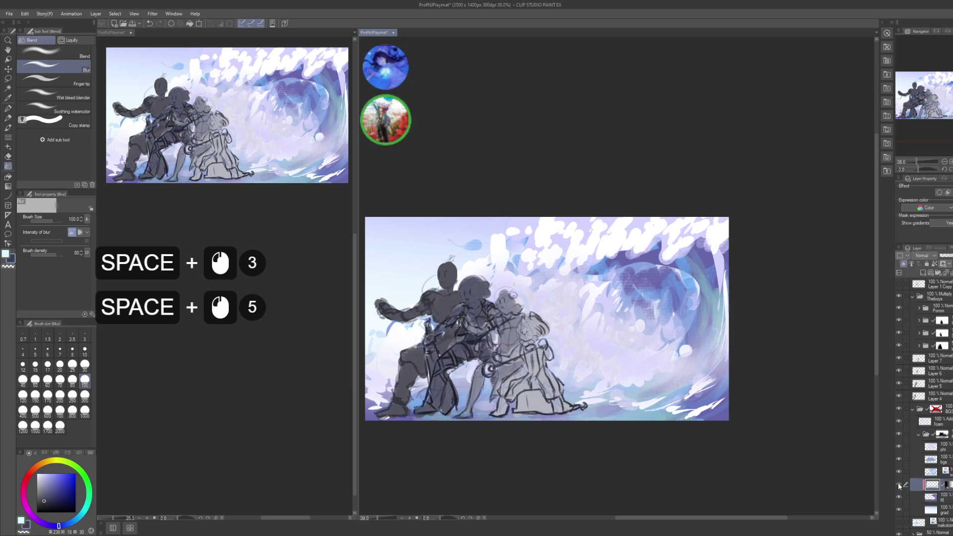
- Add a new layer above the selected one and name it 'darque'
key(ctrl+shift+n)
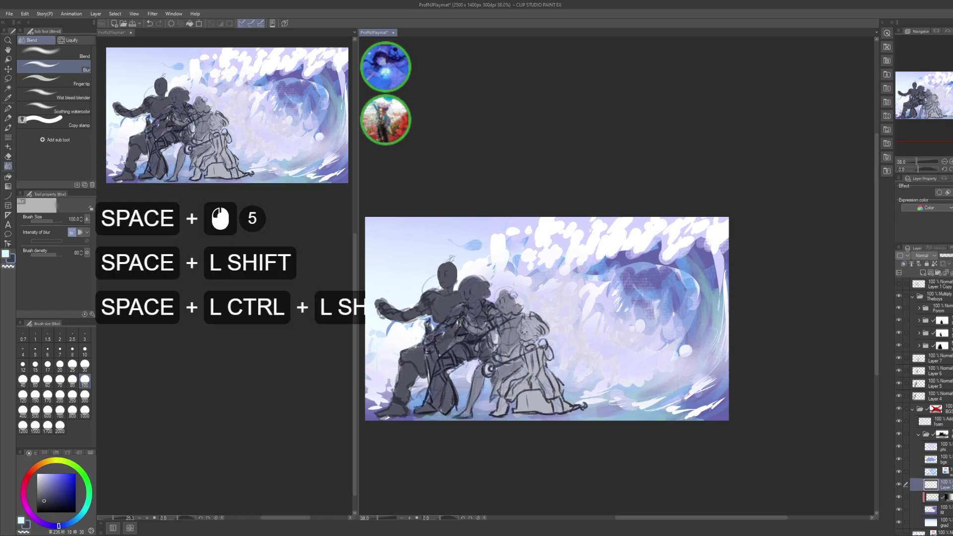
key(F2)
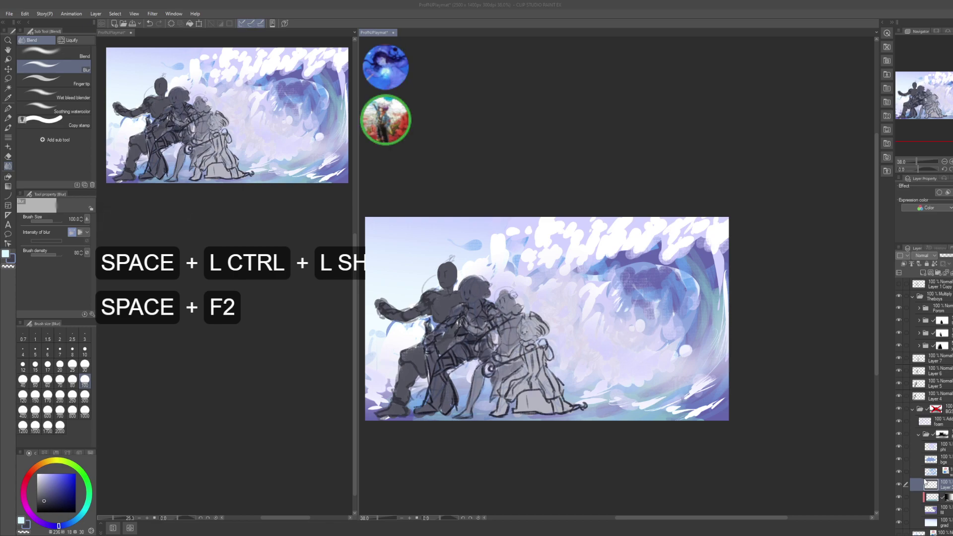
key(d)
key(a+r)
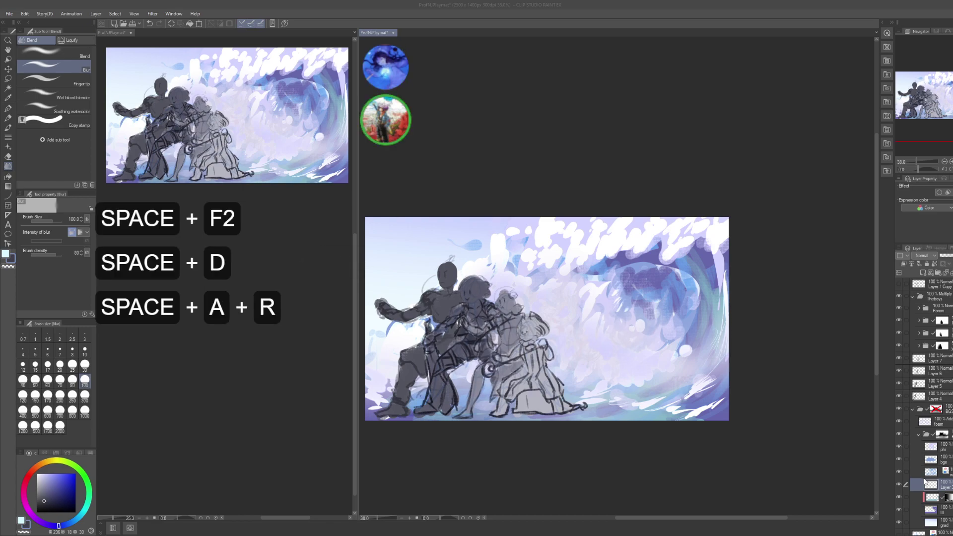
text(que)
key(Return)
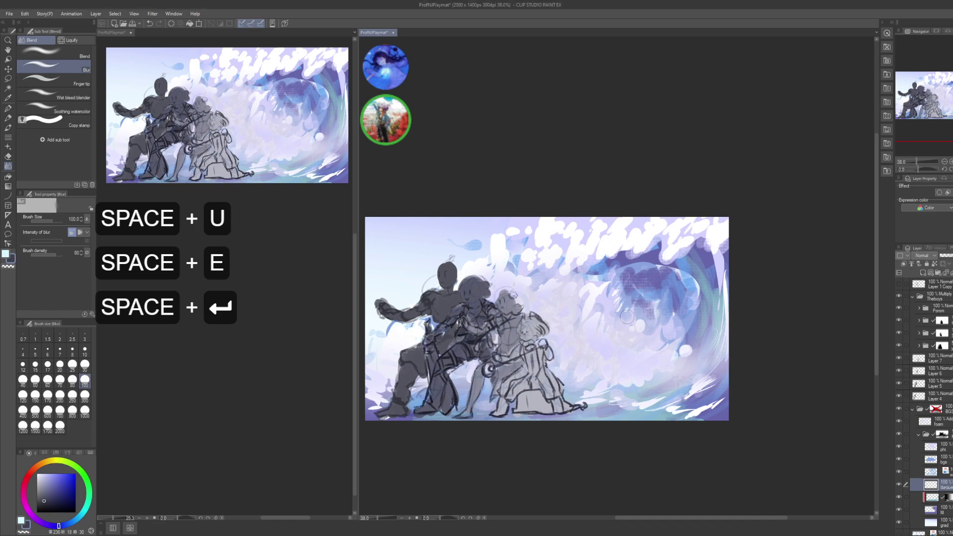
- Switch to the G-pen, remove a stray mark, and enlarge the brush
click(682, 398)
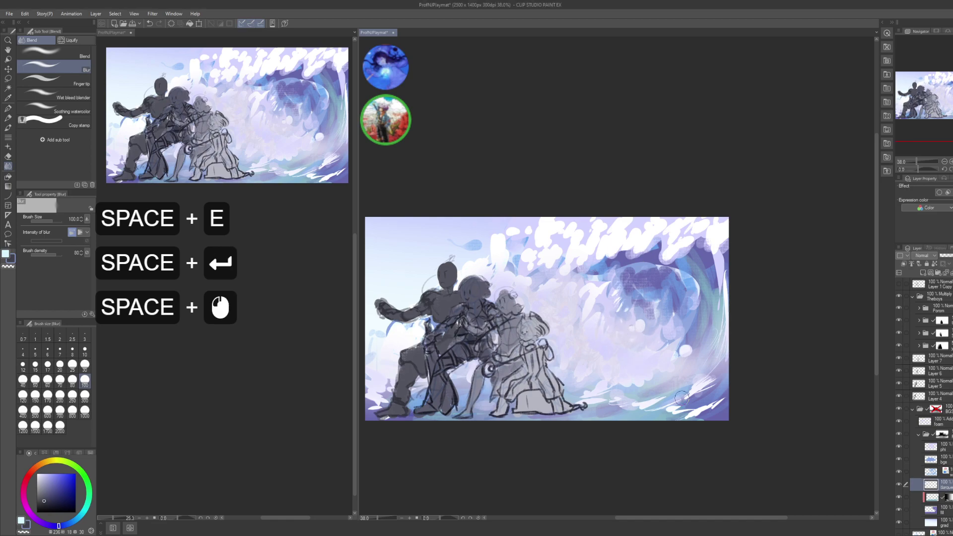
key(p)
click(687, 355)
key(ctrl+z)
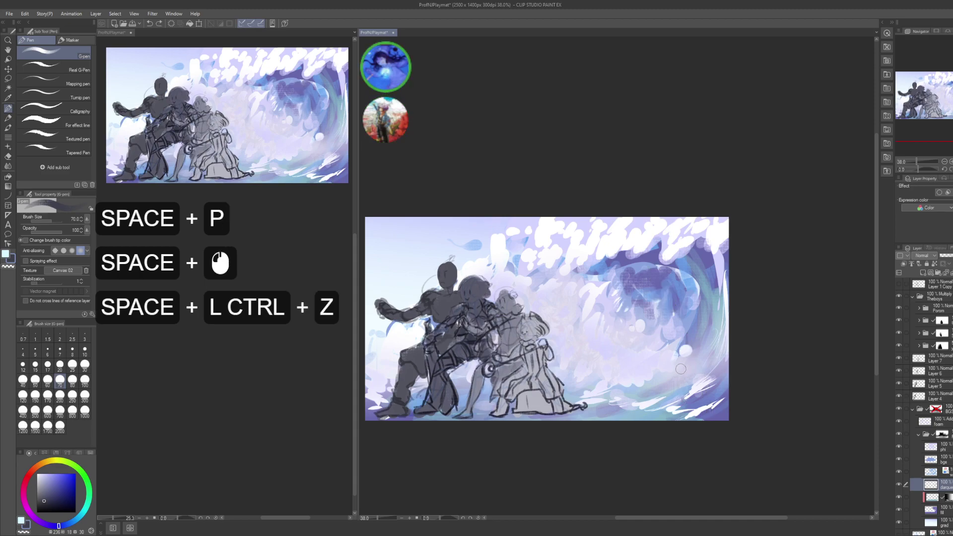
key(bracketright)
key(bracketright)
- Paint dark blue shading down the wave's right side and along its bottom
drag(705, 275, 704, 318)
mouse_move(707, 270)
mouse_down()
mouse_move(686, 335)
mouse_move(675, 318)
mouse_up()
drag(679, 283, 675, 303)
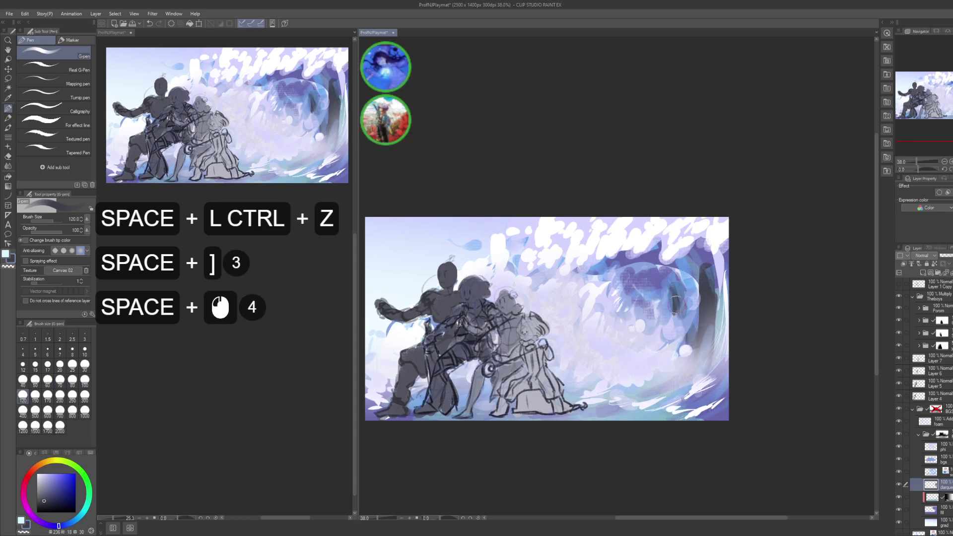
drag(723, 280, 724, 317)
drag(719, 298, 723, 383)
drag(717, 338, 714, 385)
mouse_move(710, 387)
mouse_down()
mouse_move(695, 422)
mouse_move(705, 419)
mouse_up()
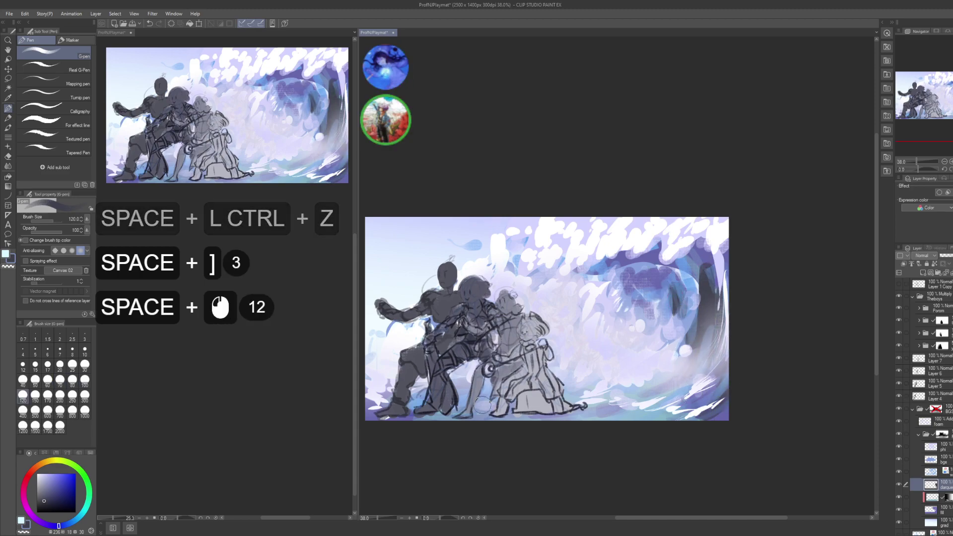
drag(608, 419, 560, 392)
mouse_move(479, 397)
mouse_down()
mouse_move(573, 400)
mouse_move(476, 415)
mouse_up()
- Add dark blue shading around the figures' feet and the bottom of the scene
drag(474, 411, 591, 417)
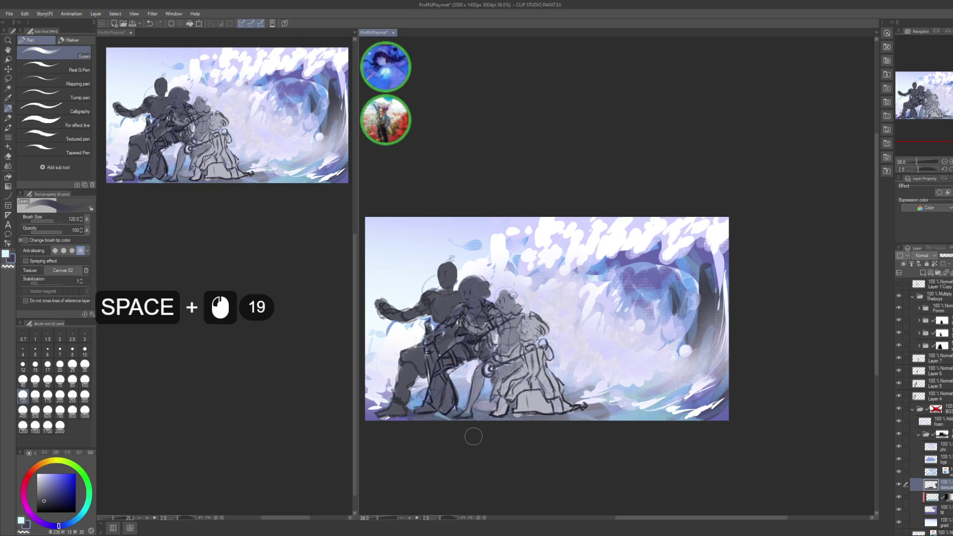
drag(473, 437, 417, 415)
drag(446, 416, 493, 397)
drag(594, 410, 665, 418)
mouse_move(660, 413)
mouse_down()
mouse_move(602, 386)
mouse_move(621, 406)
mouse_up()
drag(653, 383, 679, 405)
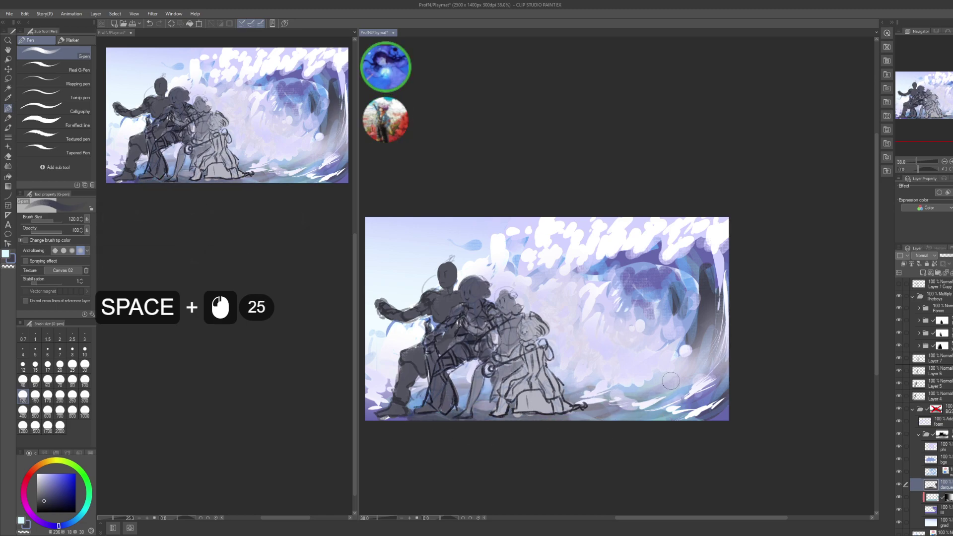
- Shade inside the wave's curl with dark blue strokes
mouse_move(578, 259)
mouse_down()
mouse_move(615, 292)
mouse_move(695, 293)
mouse_up()
click(663, 300)
drag(690, 291, 713, 303)
drag(623, 283, 667, 295)
mouse_move(645, 295)
mouse_down()
mouse_move(683, 307)
mouse_move(692, 288)
mouse_move(720, 288)
mouse_up()
mouse_move(715, 275)
mouse_down()
mouse_move(745, 293)
mouse_move(729, 277)
mouse_up()
drag(710, 263, 706, 260)
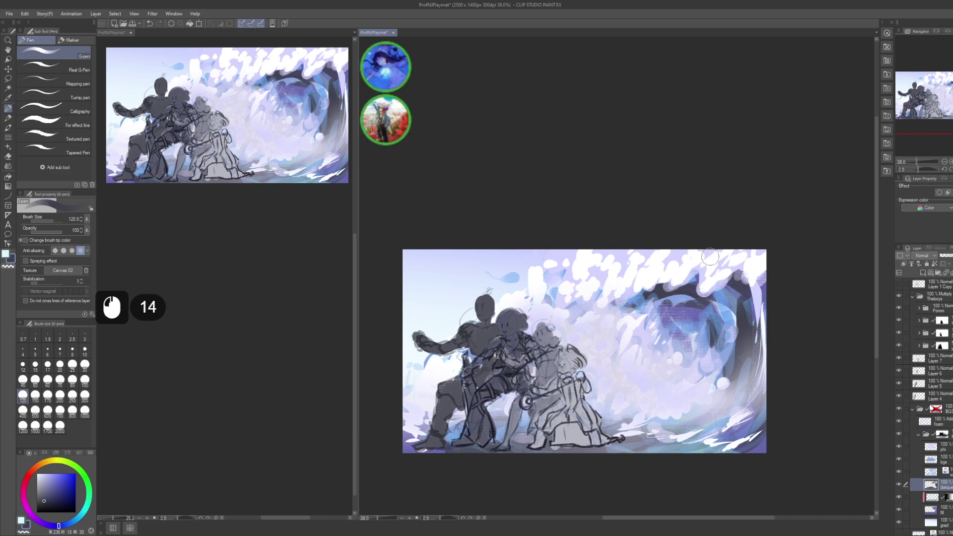
drag(813, 309, 770, 304)
- Darken the new dark blue shading slightly with Hue/Saturation
key(ctrl)
key(ctrl+u)
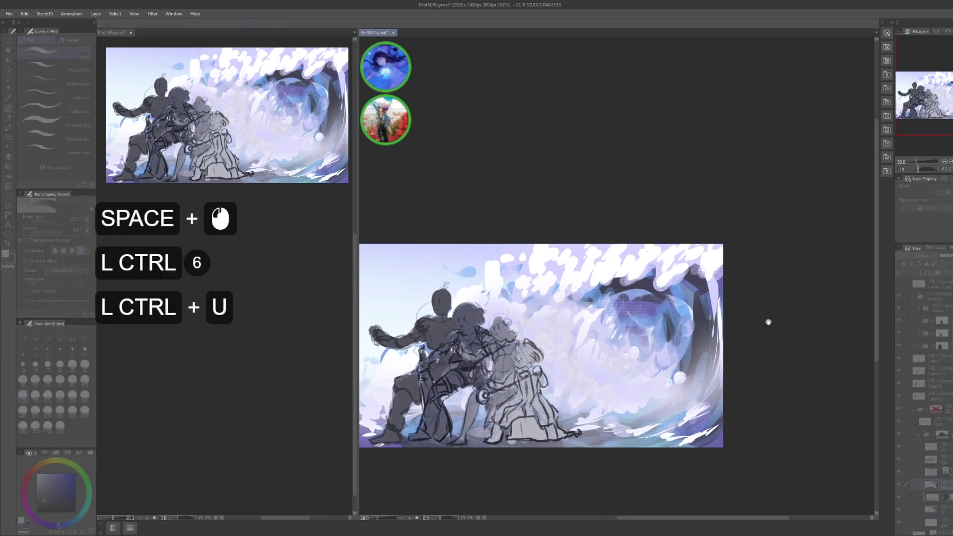
click(776, 400)
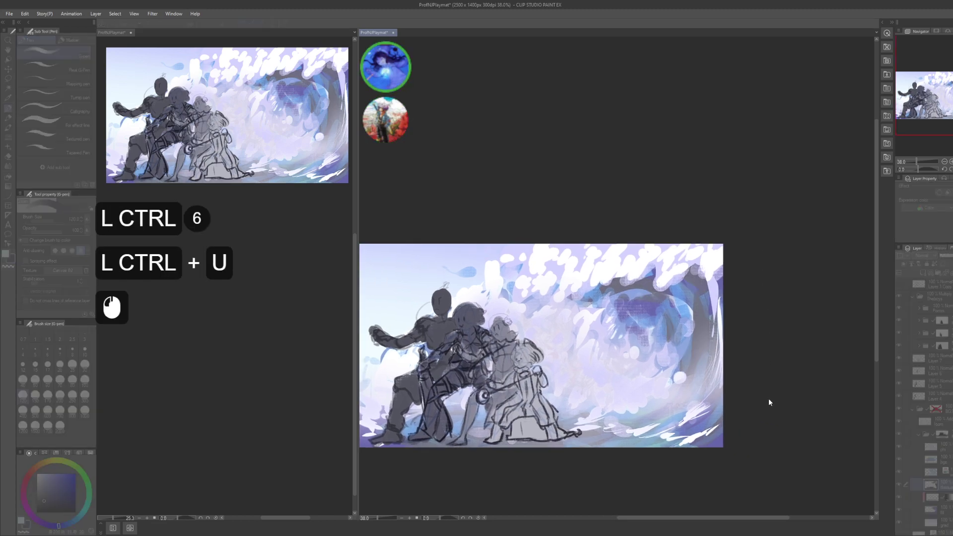
click(769, 388)
click(774, 377)
click(783, 378)
click(770, 381)
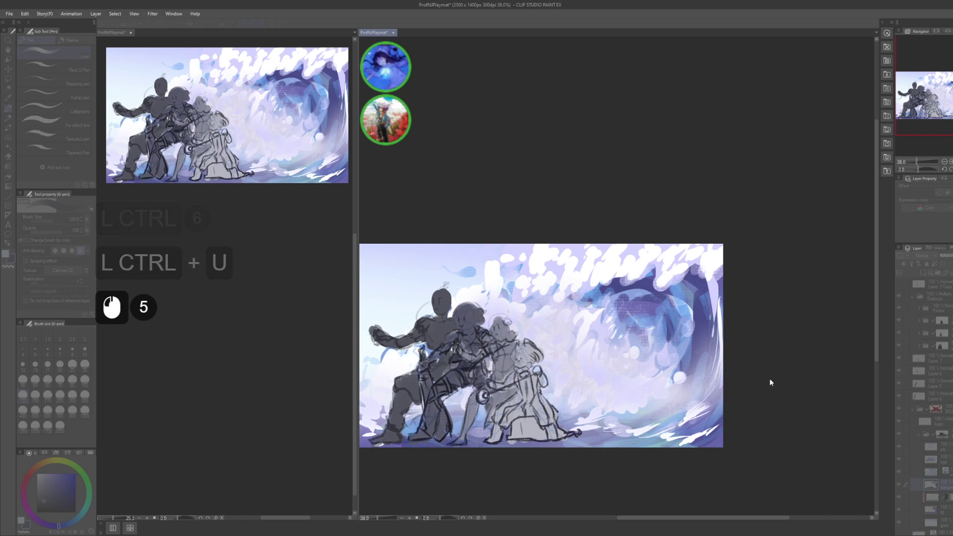
click(747, 397)
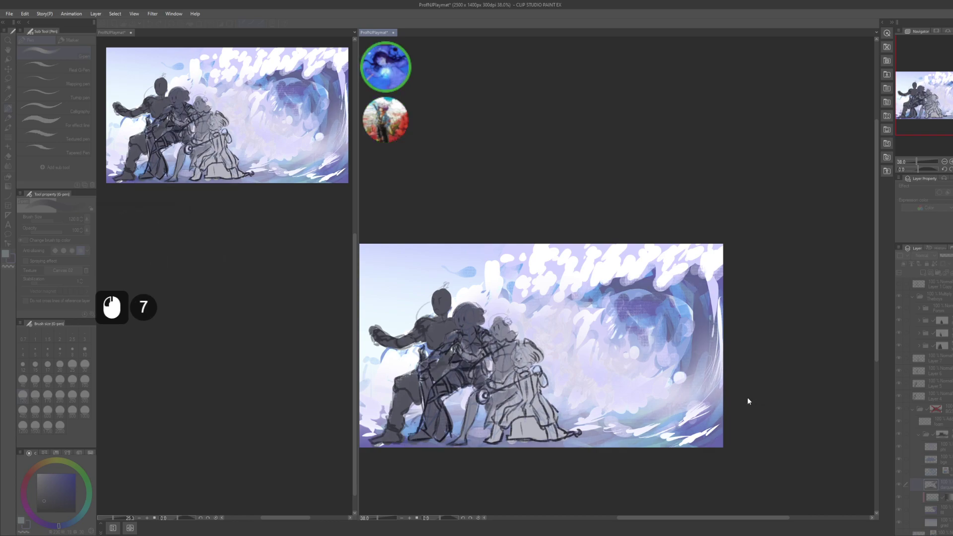
click(762, 398)
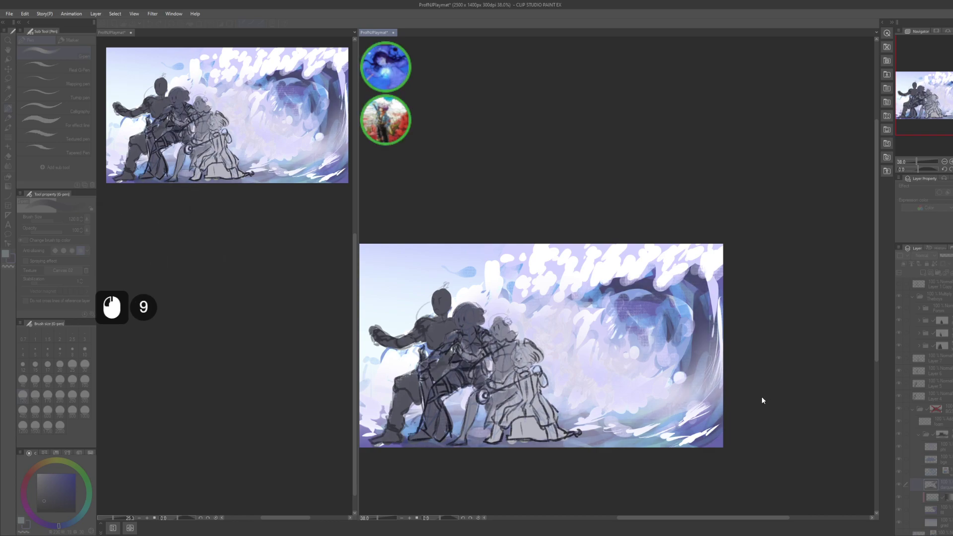
click(842, 348)
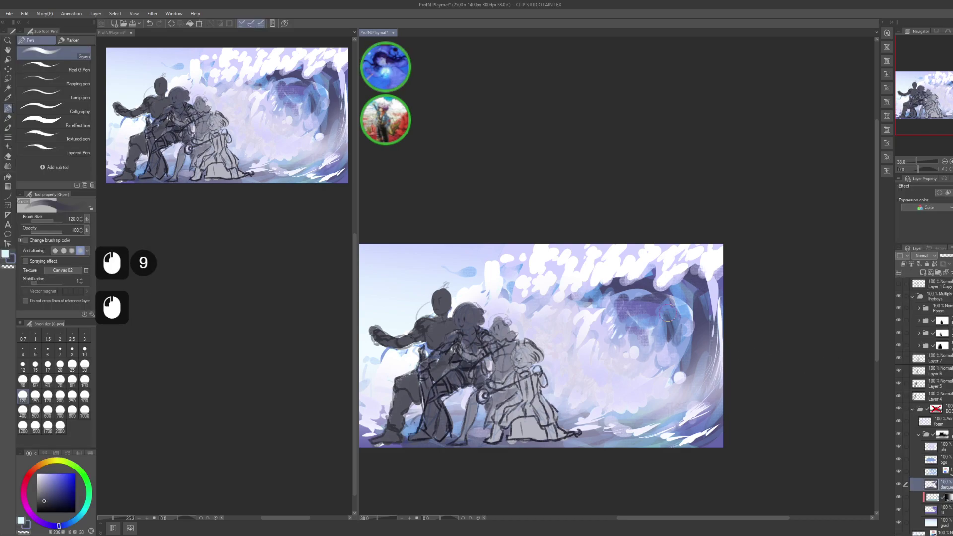
- Set up the Blur brush, enlarging it to size 400
key(j)
key(bracketright)
key(bracketright)
key(bracketright)
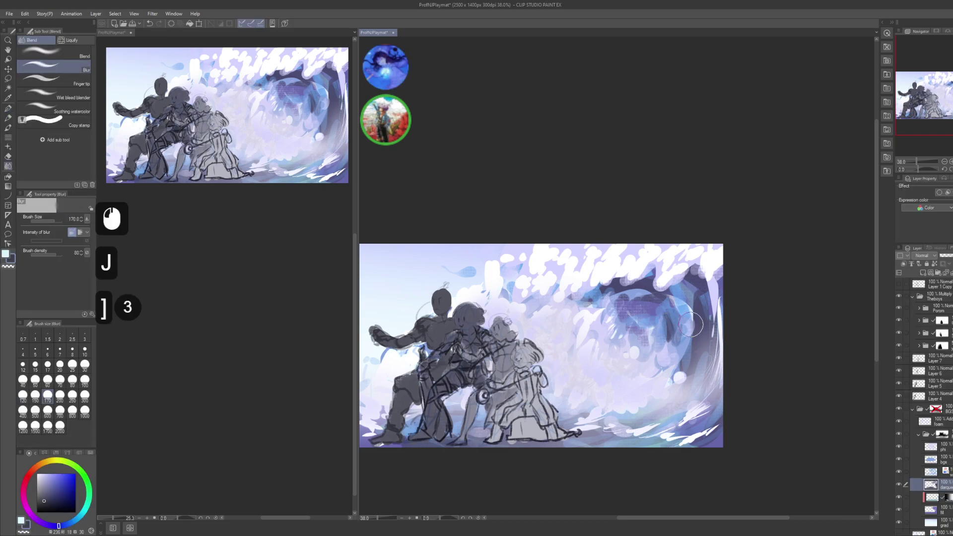
click(685, 346)
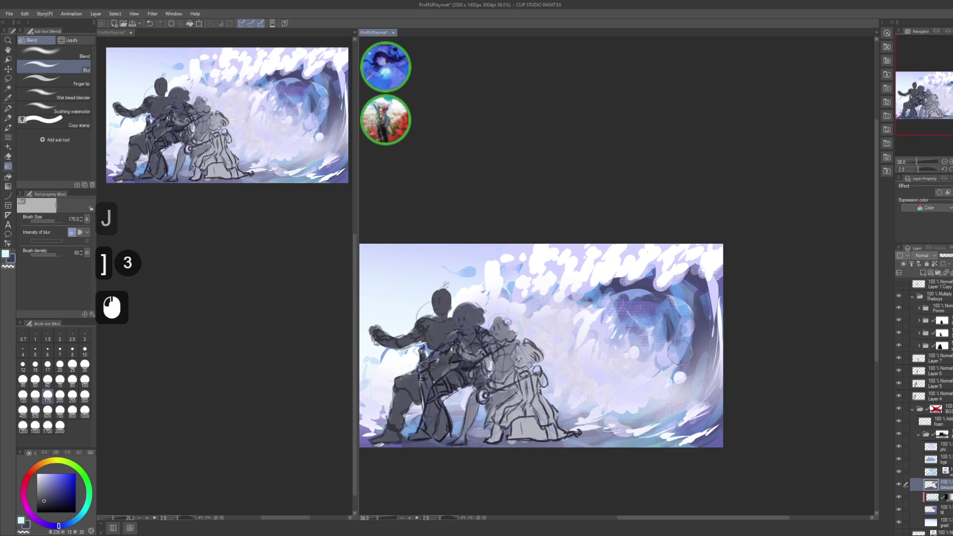
key(ctrl+z)
key(bracketright)
key(bracketright)
key(bracketright)
key(bracketright)
click(687, 348)
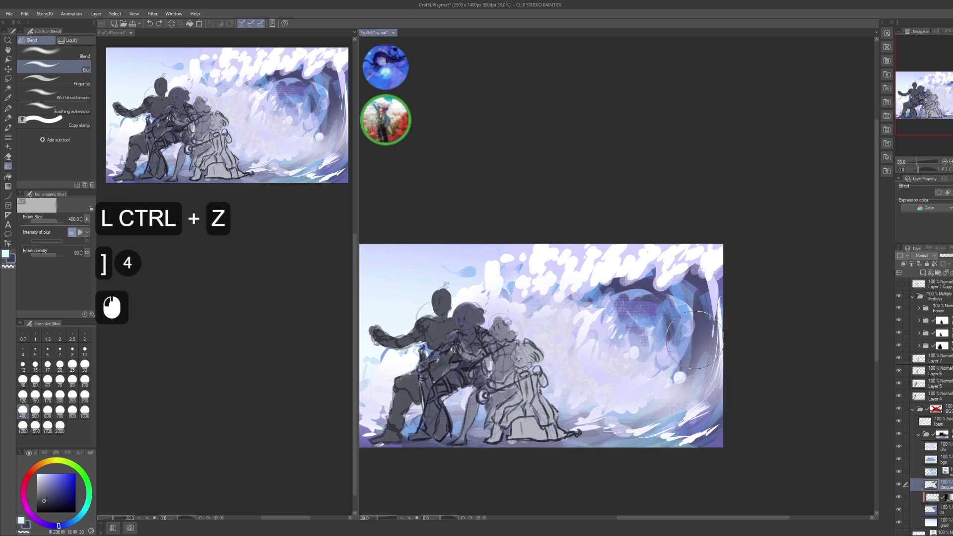
- Blur the shading across the upper wave, curl, and lower edge
click(648, 302)
click(626, 283)
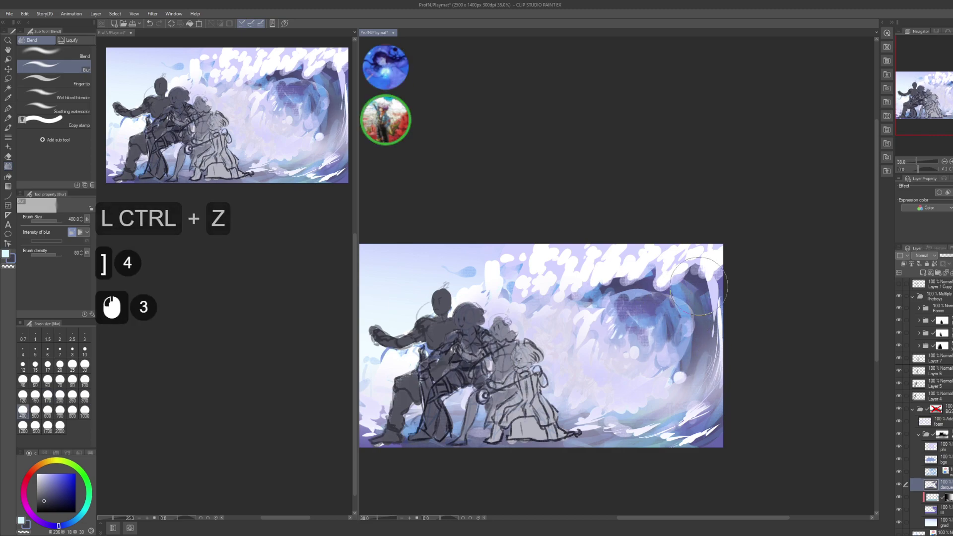
click(690, 271)
click(715, 323)
click(631, 432)
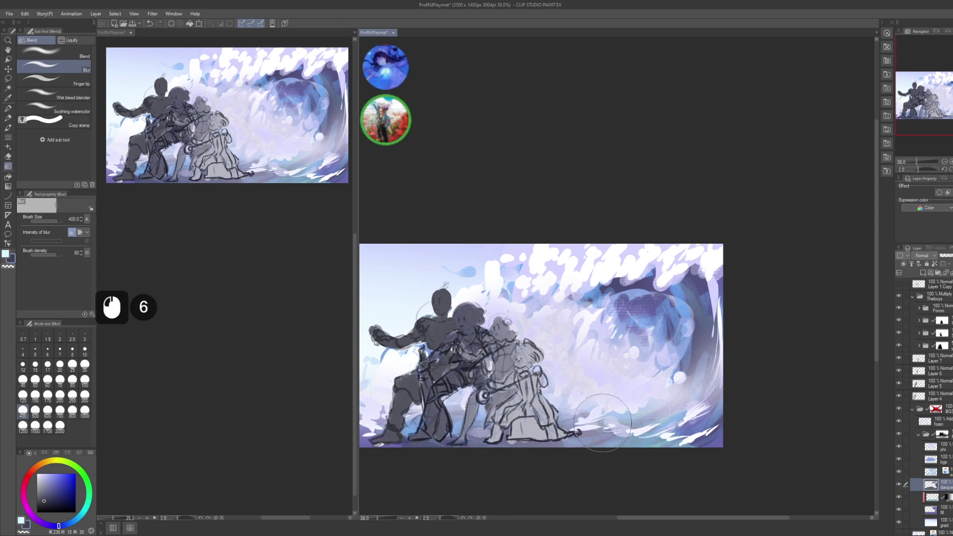
- Tweak the shading's colour values again in Hue/Saturation
key(ctrl+u)
key(ctrl+u)
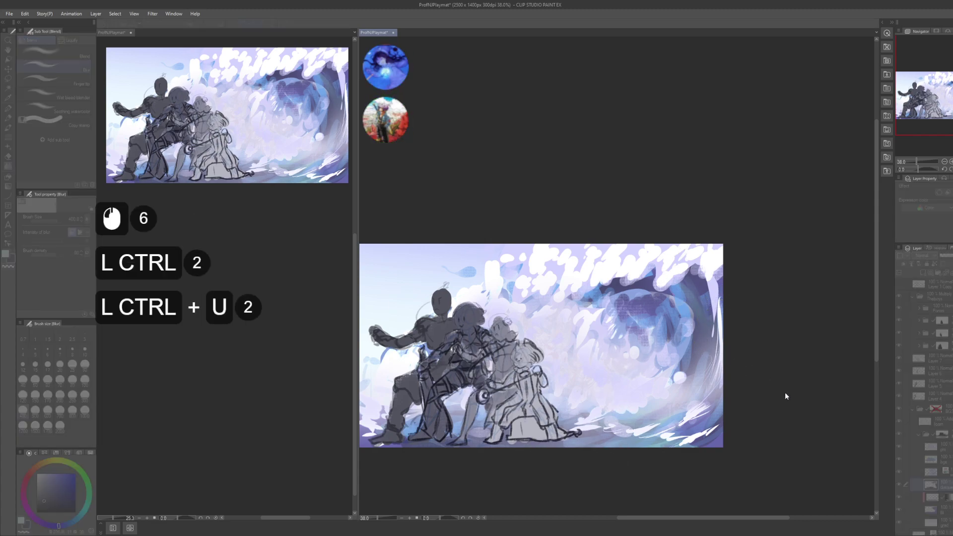
click(782, 384)
click(770, 382)
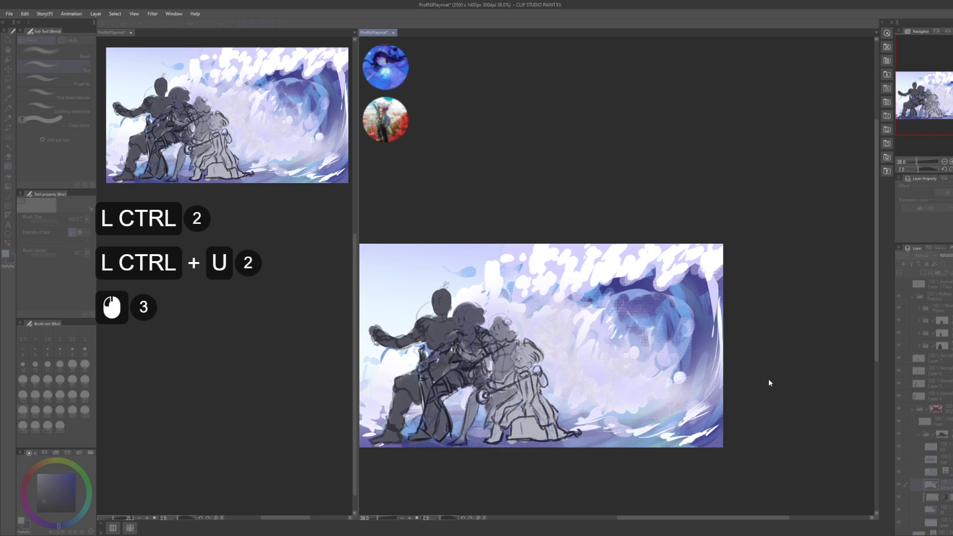
click(769, 380)
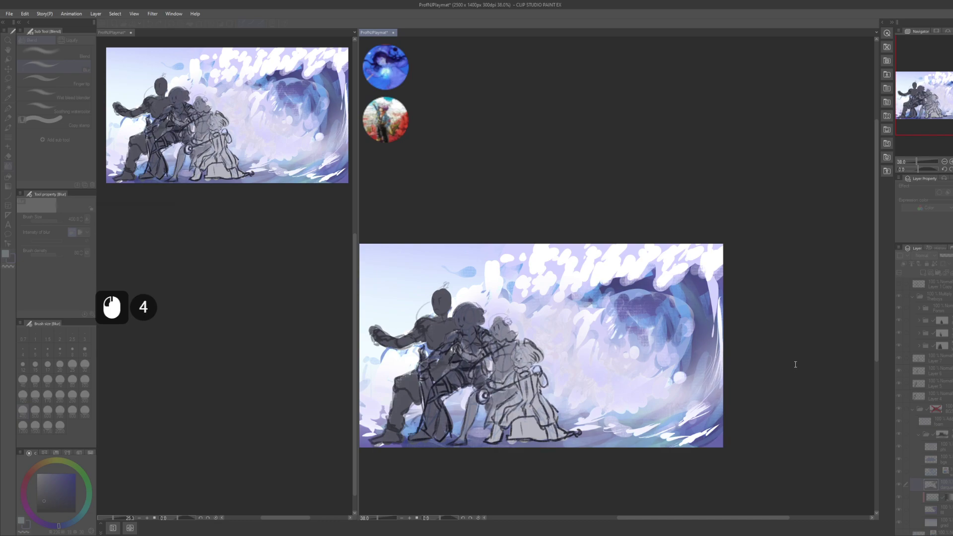
drag(775, 247, 777, 226)
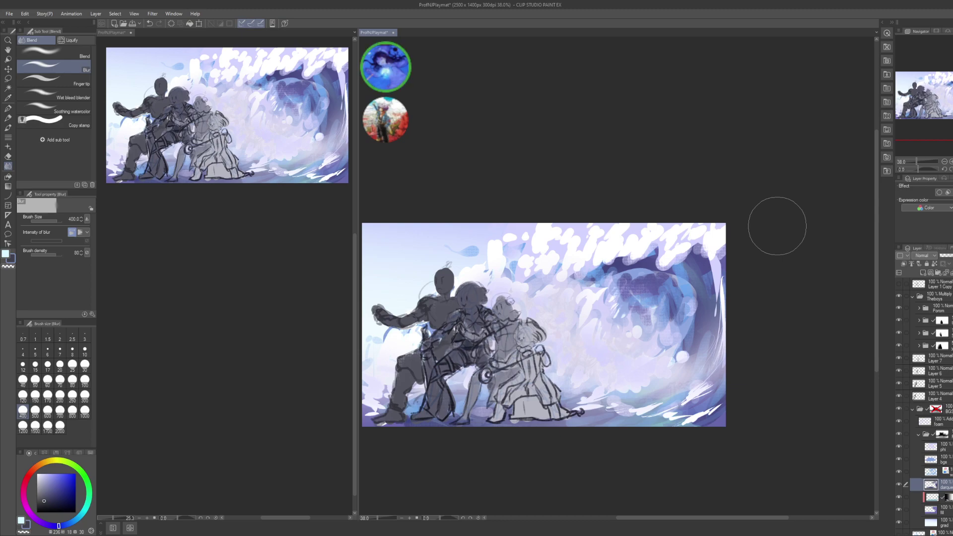
- Move the phi layer out above its folder, then turn off that folder's mask
click(936, 447)
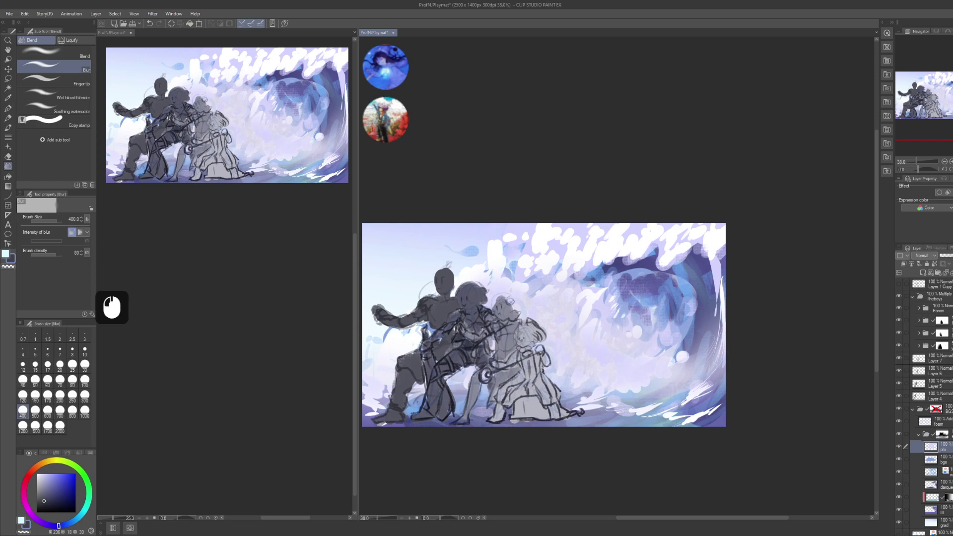
drag(949, 436, 948, 433)
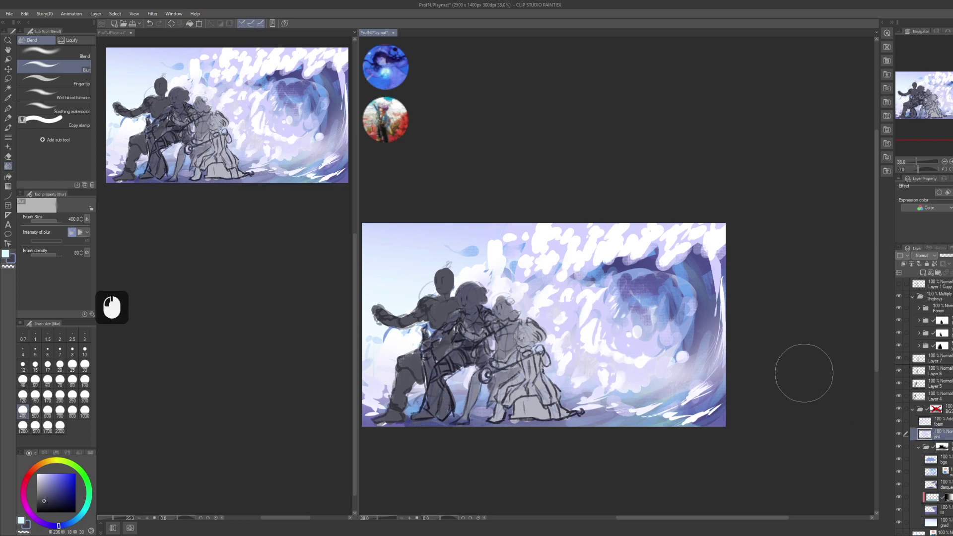
click(944, 449)
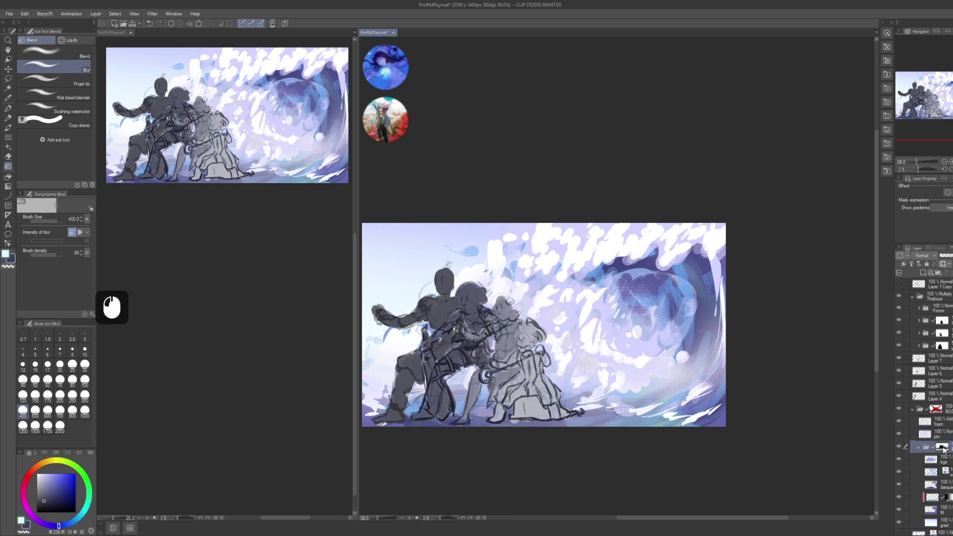
shift+click(944, 450)
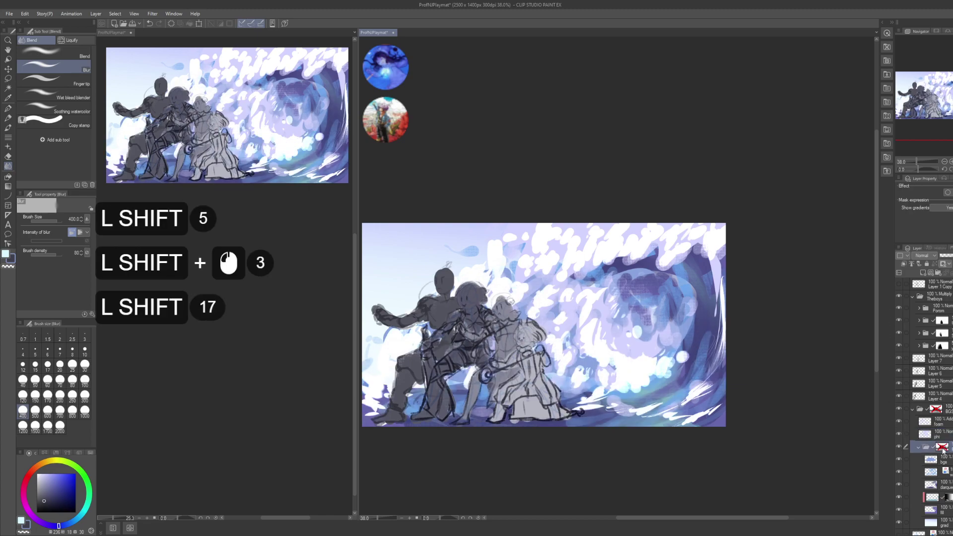
- Toggle the folder mask off and on to compare the wave, leaving it on
click(942, 449)
shift+click(941, 449)
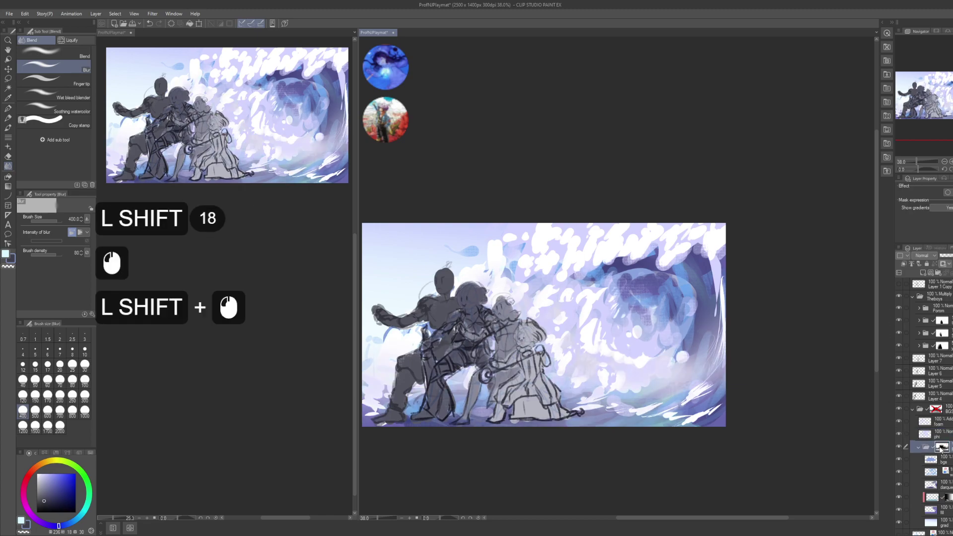
click(941, 448)
shift+click(942, 449)
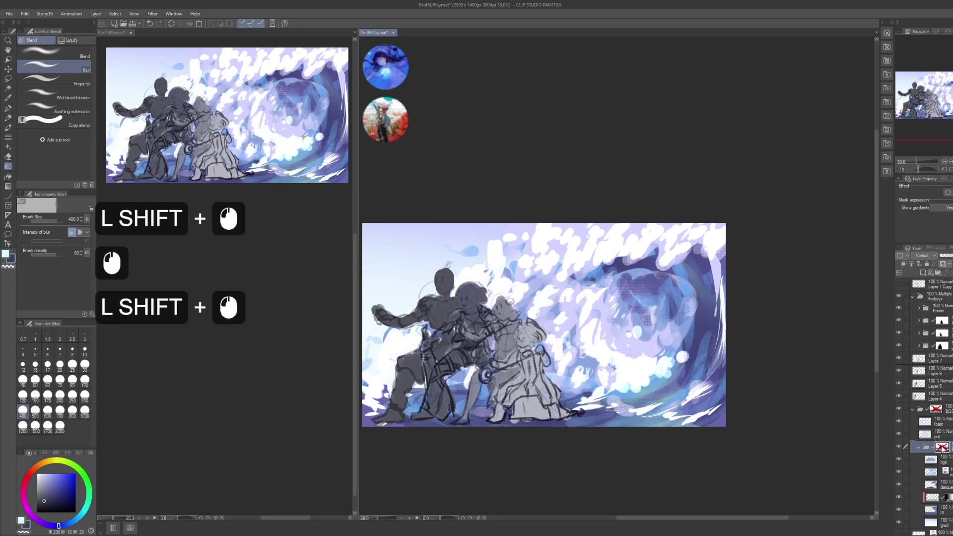
click(941, 449)
shift+click(942, 449)
click(943, 449)
shift+click(943, 449)
click(945, 452)
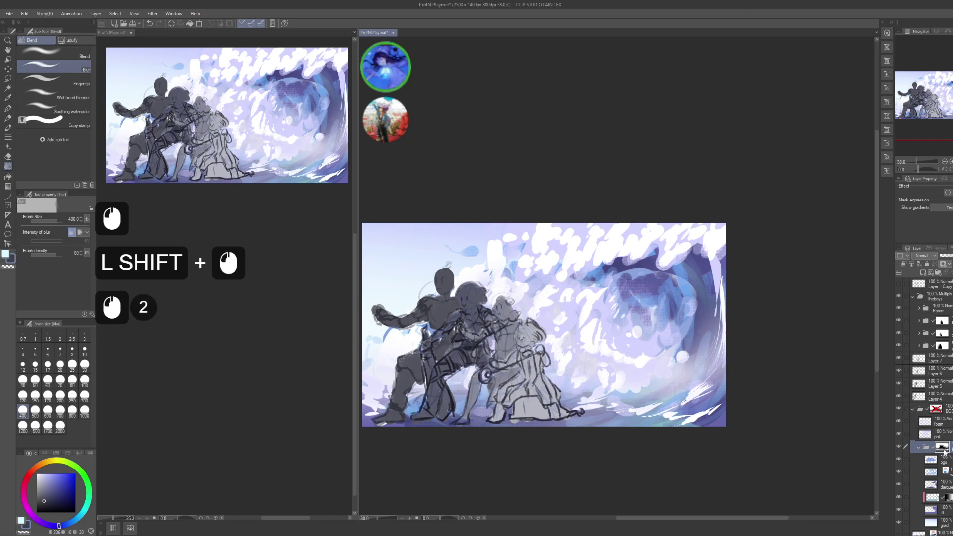
- Draw a straight light-blue line across the lower-right wave with the G-pen
key(p)
click(685, 379)
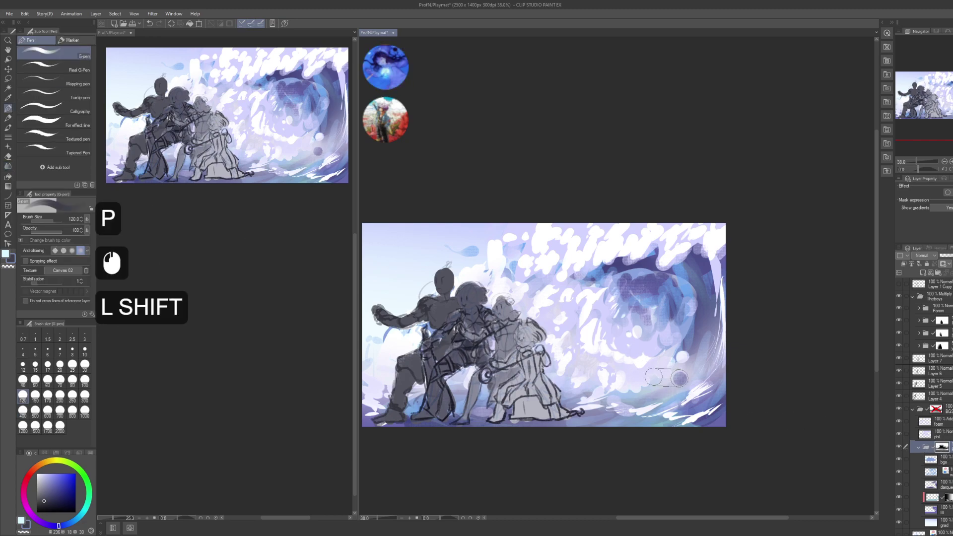
shift+click(568, 370)
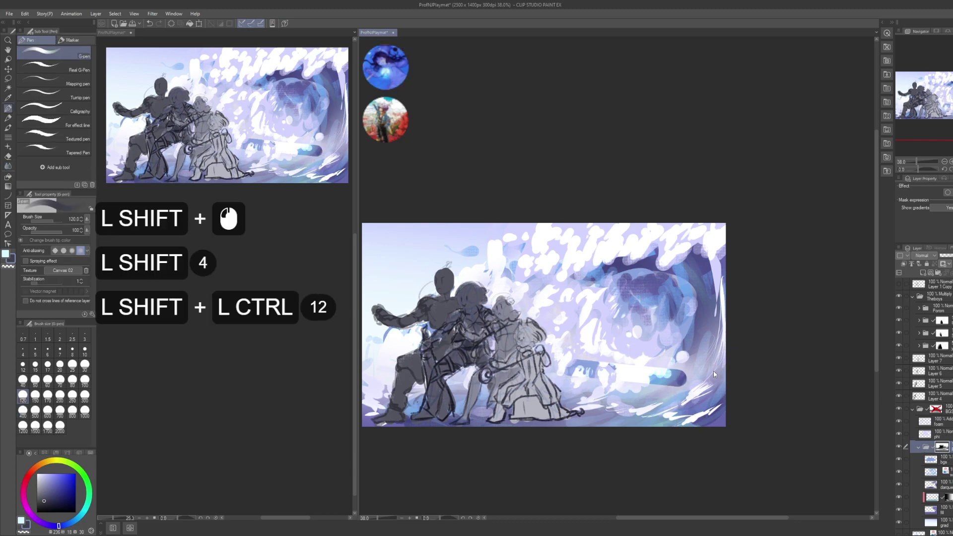
key(ctrl+shift+d)
- Blur the light-blue stroke into the water and save the playmat file
key(shift+j)
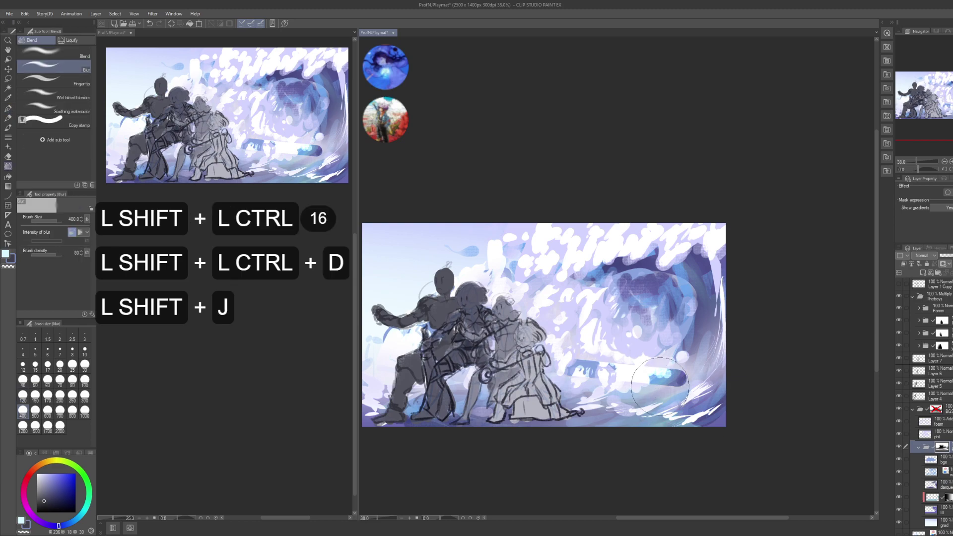
key(shift+bracketleft)
key(shift+bracketleft)
key(shift+bracketleft)
shift+click(641, 391)
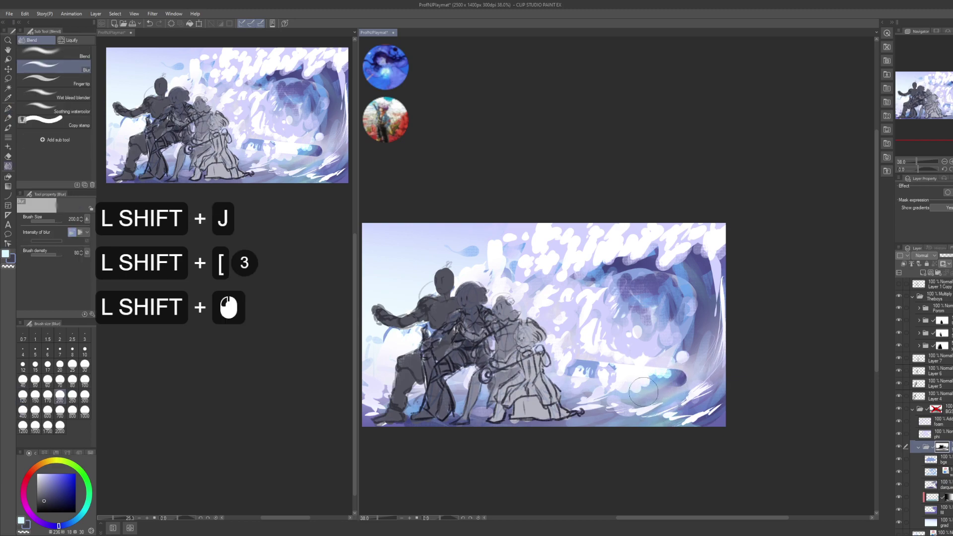
shift+click(676, 363)
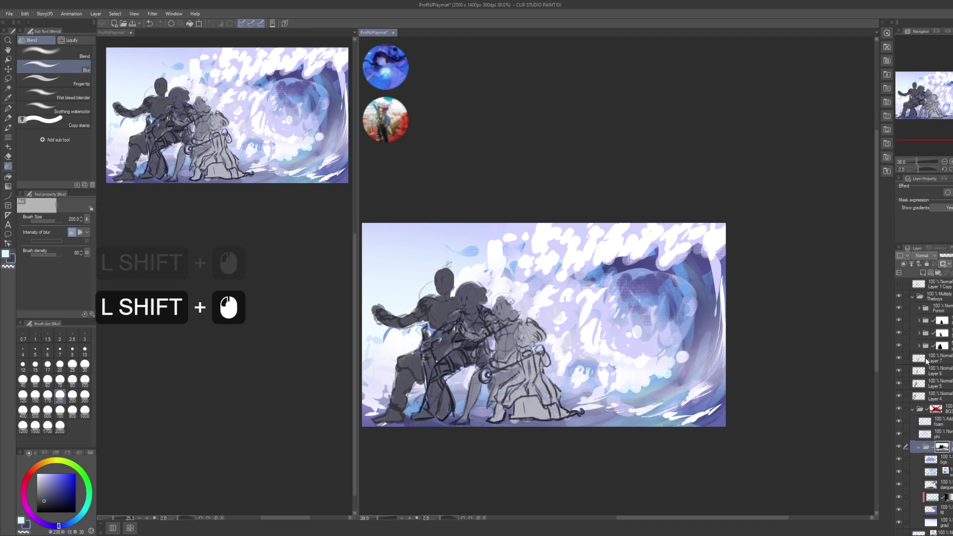
key(shift+ctrl)
key(ctrl+shift+s)
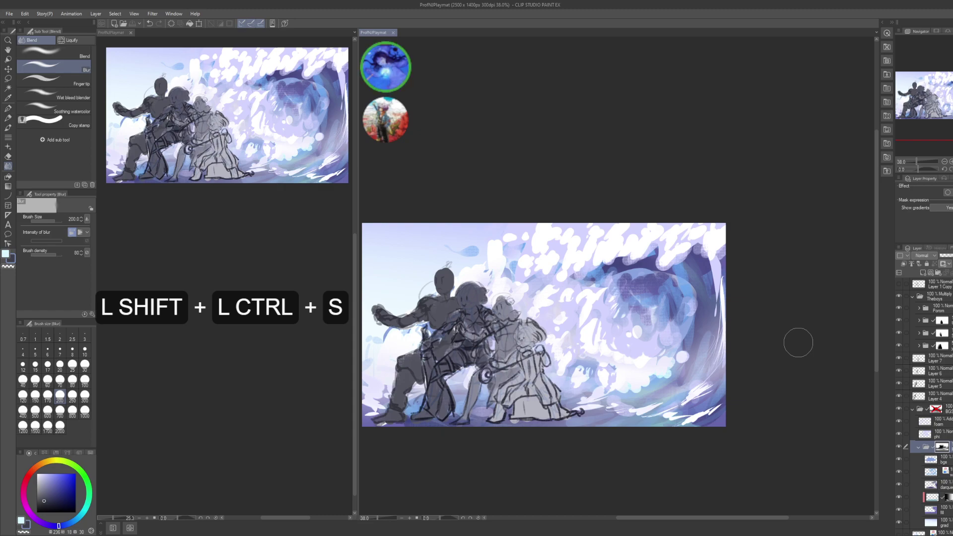
- Collapse the BGS folder and toggle the wave background and 50% fill folder to compare
shift+click(919, 446)
shift+click(916, 409)
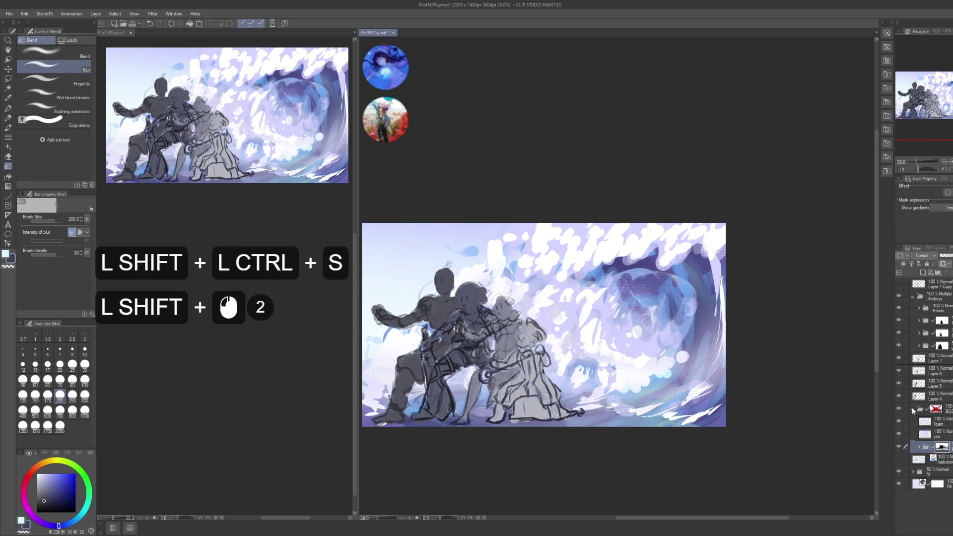
shift+click(898, 409)
shift+click(897, 409)
shift+click(898, 409)
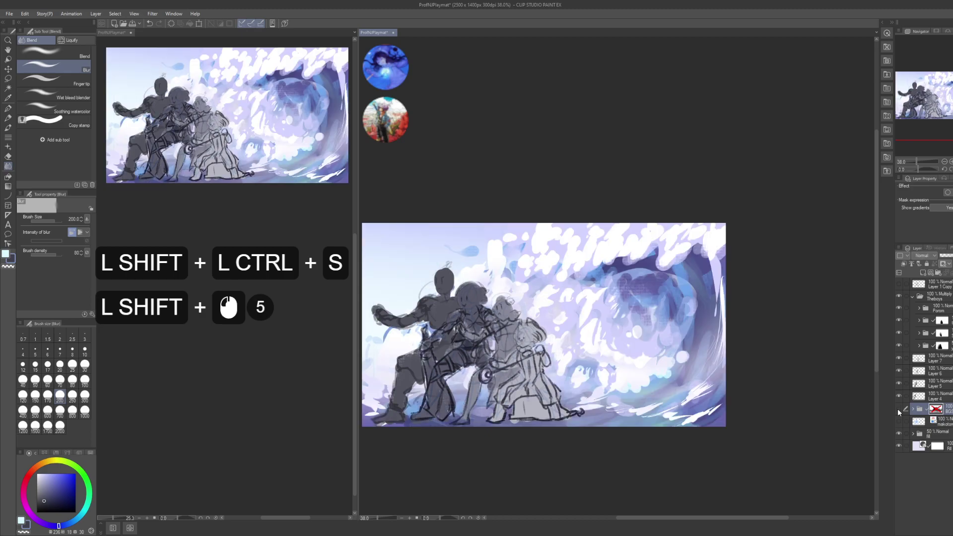
shift+click(898, 409)
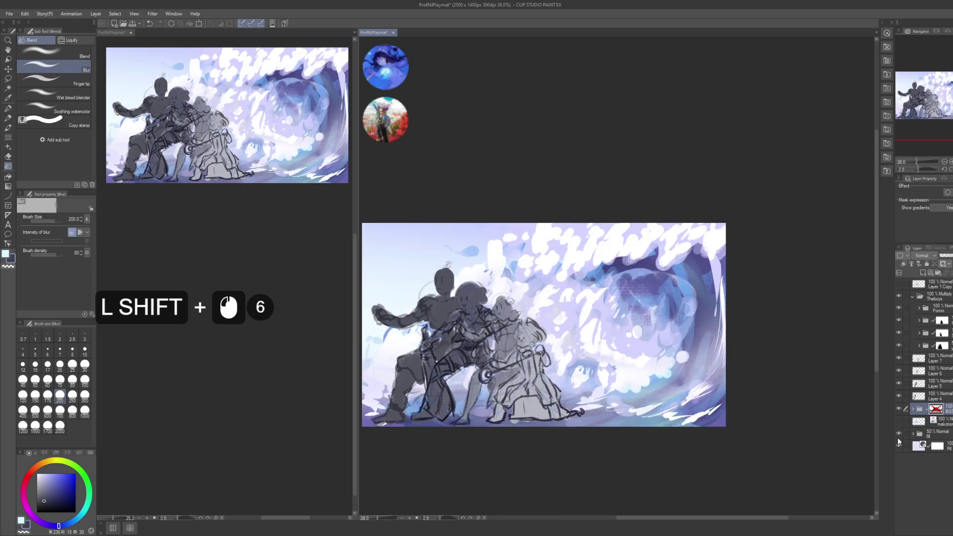
shift+click(898, 434)
shift+click(897, 409)
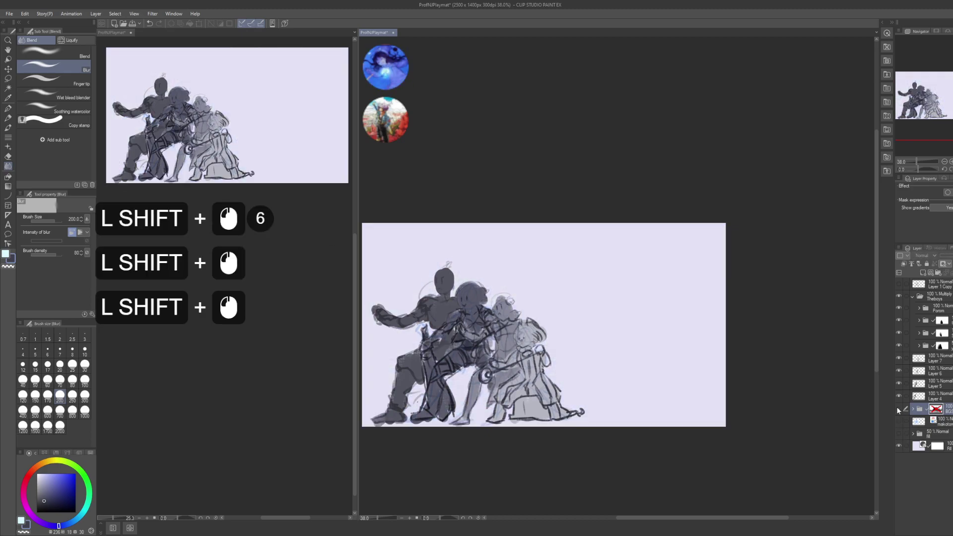
shift+click(897, 409)
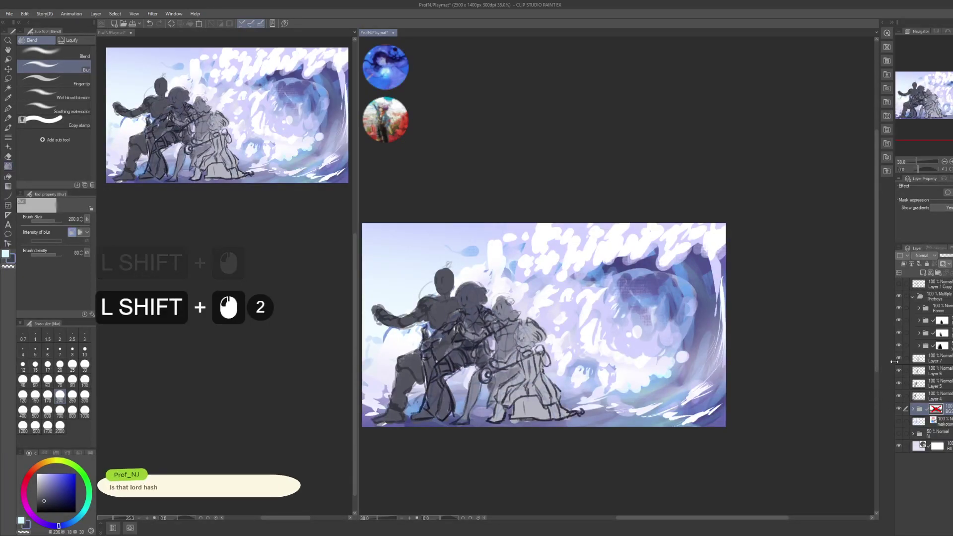
- Toggle the Theboys sketch folder's visibility and select Layers 7 through 4
shift+click(901, 297)
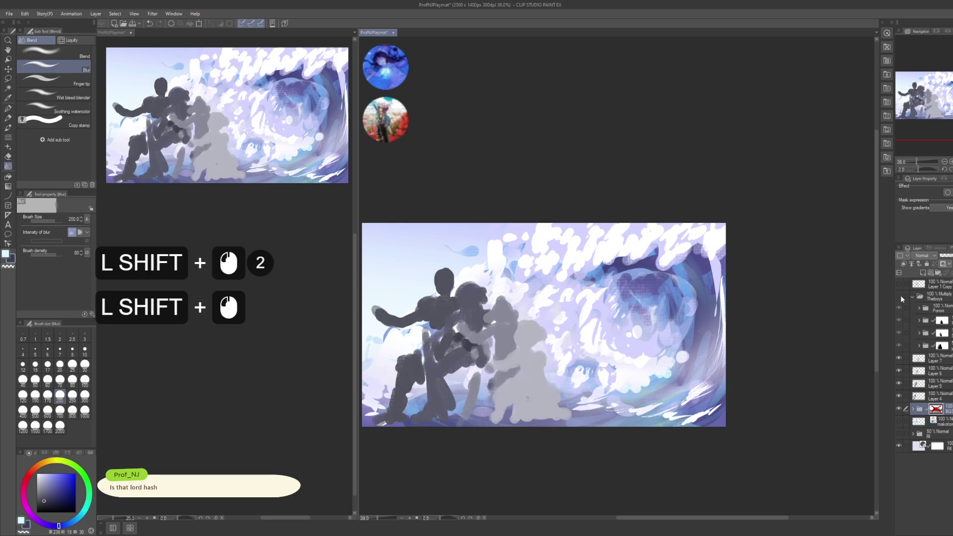
shift+click(901, 296)
shift+click(941, 359)
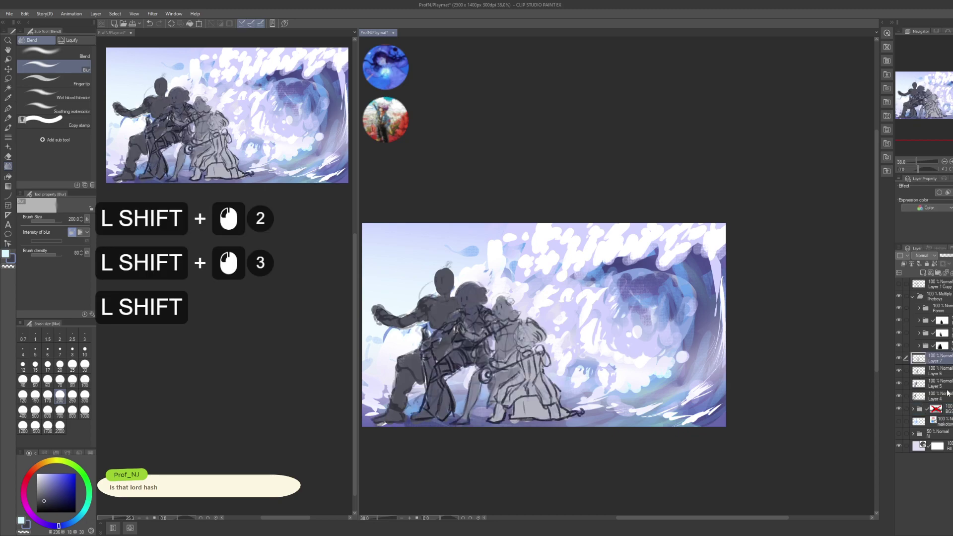
shift+click(948, 397)
click(947, 397)
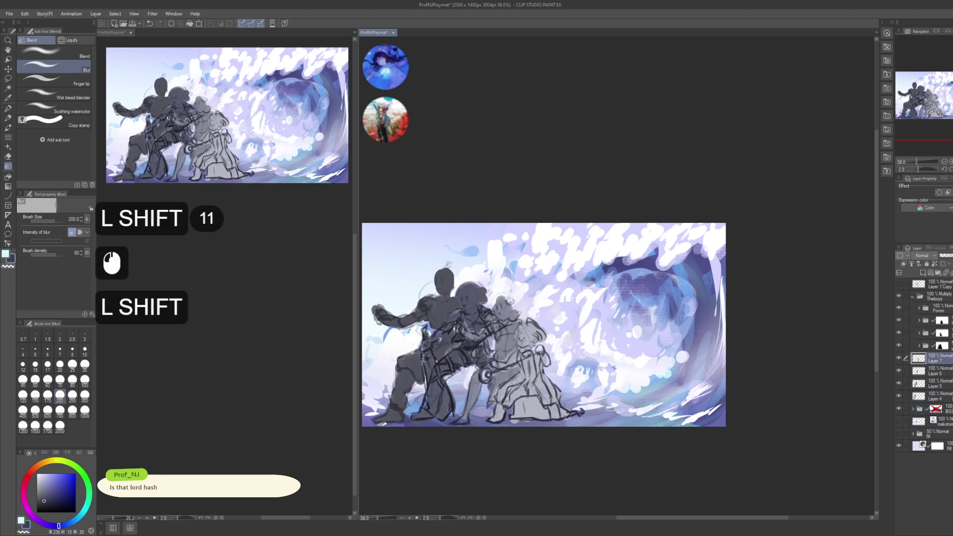
shift+click(948, 359)
click(949, 356)
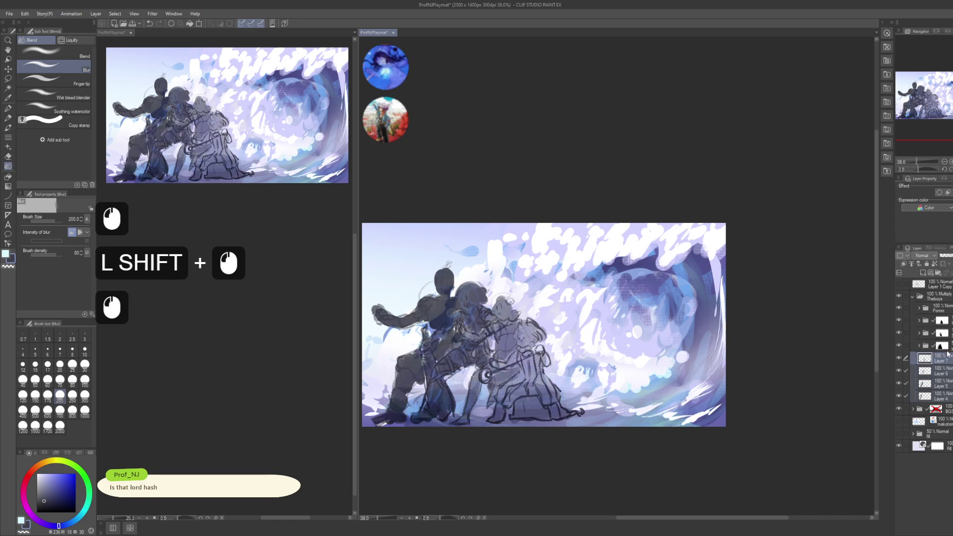
- Change the Theboys folder's blend mode from Multiply to Normal
click(939, 296)
click(931, 267)
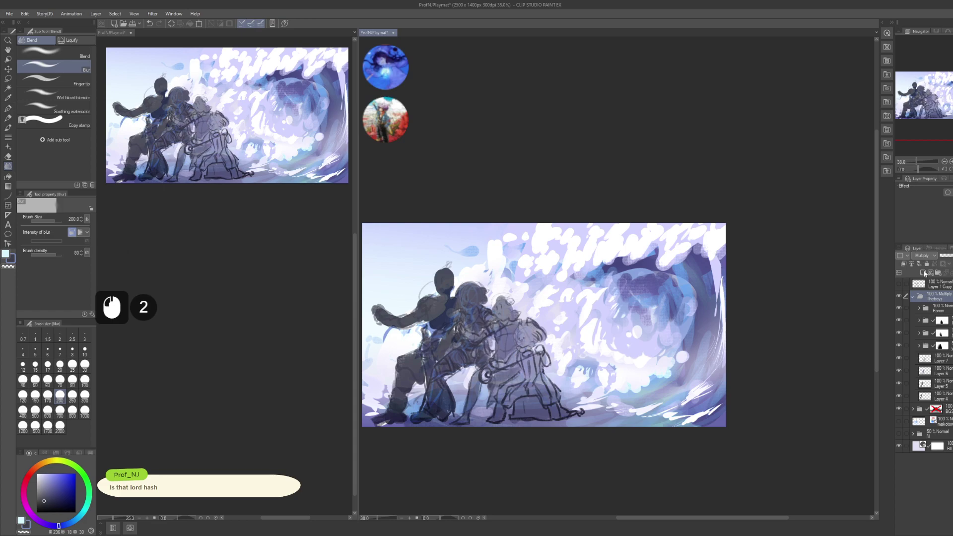
click(925, 264)
click(950, 307)
shift+click(942, 345)
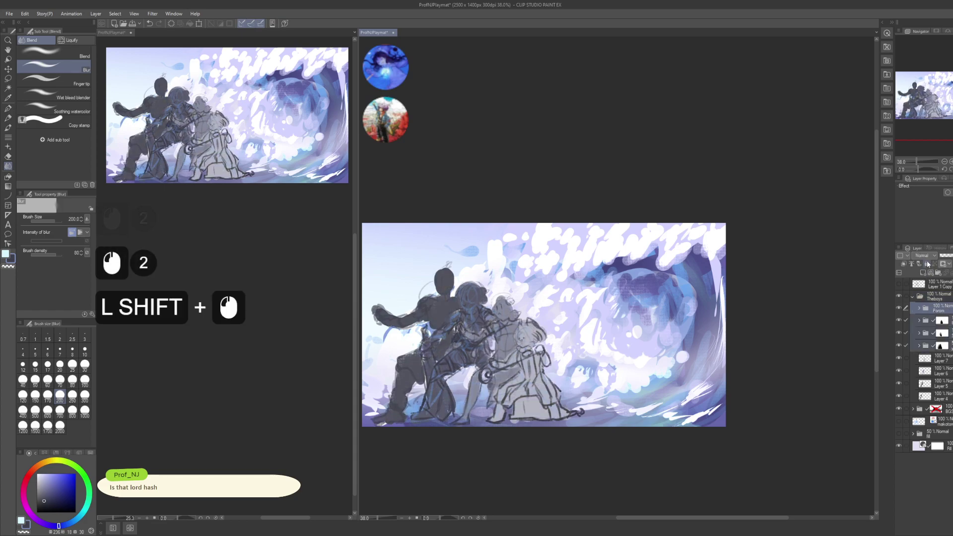
click(930, 273)
click(932, 290)
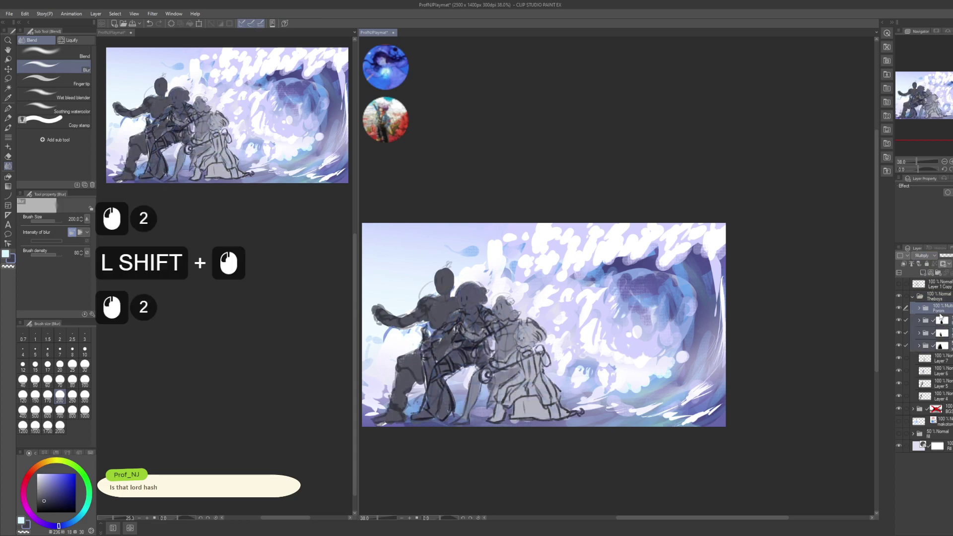
click(935, 297)
- Collapse the Theboys folder, check the sketches on and off, and save
click(913, 296)
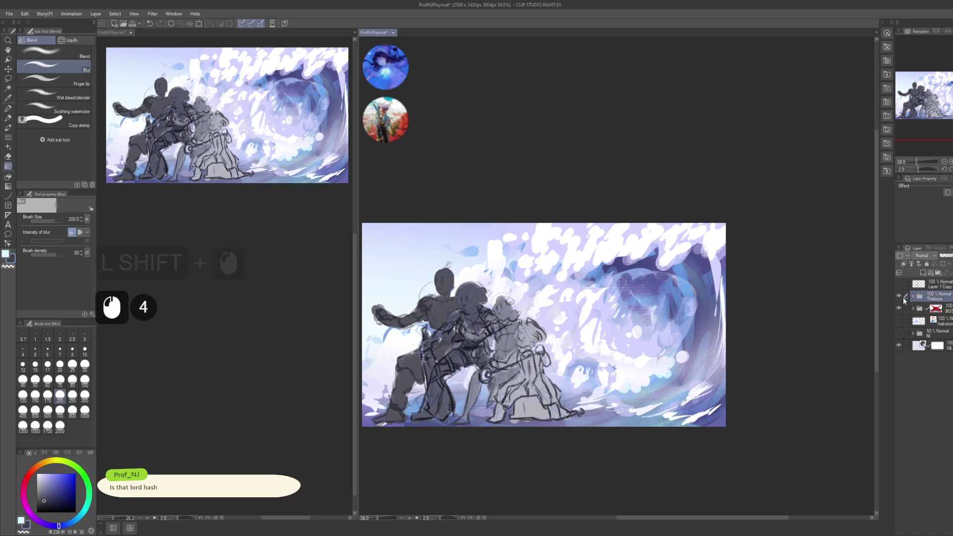
click(899, 297)
drag(833, 308, 857, 306)
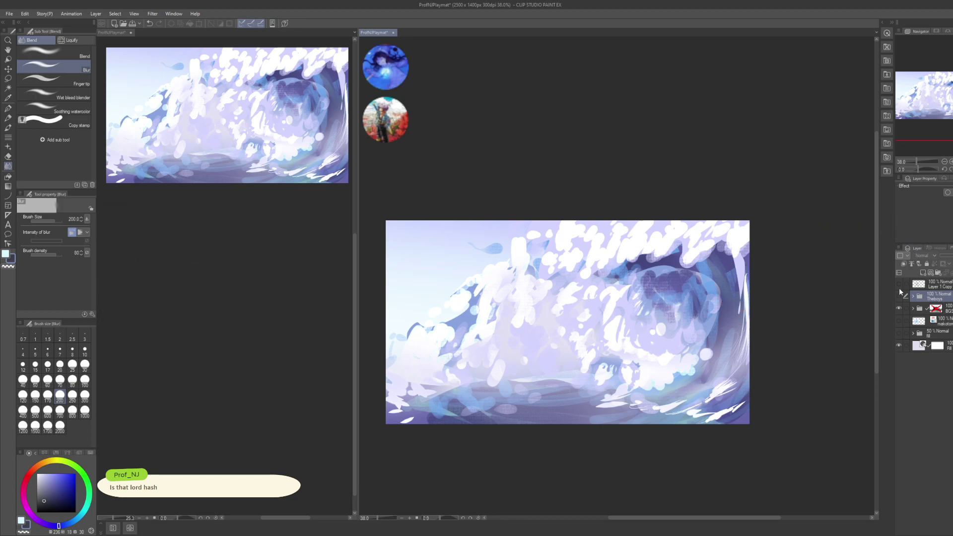
click(899, 296)
click(899, 297)
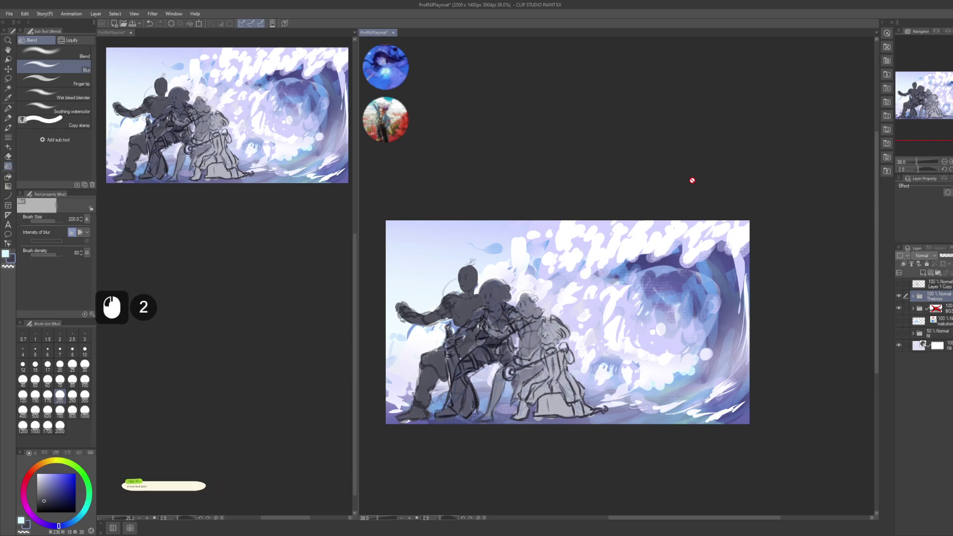
key(ctrl+s)
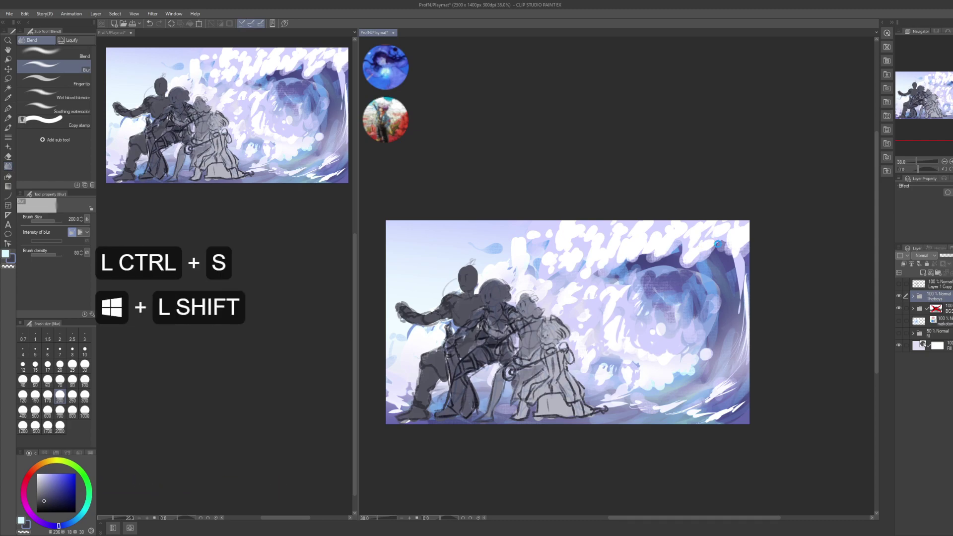
key(super+shift+s)
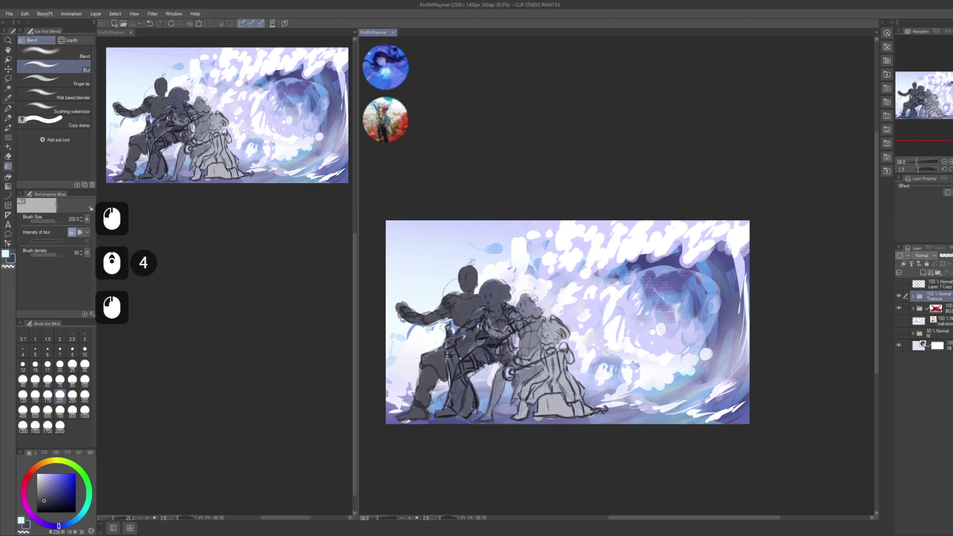
key(ctrl+v)
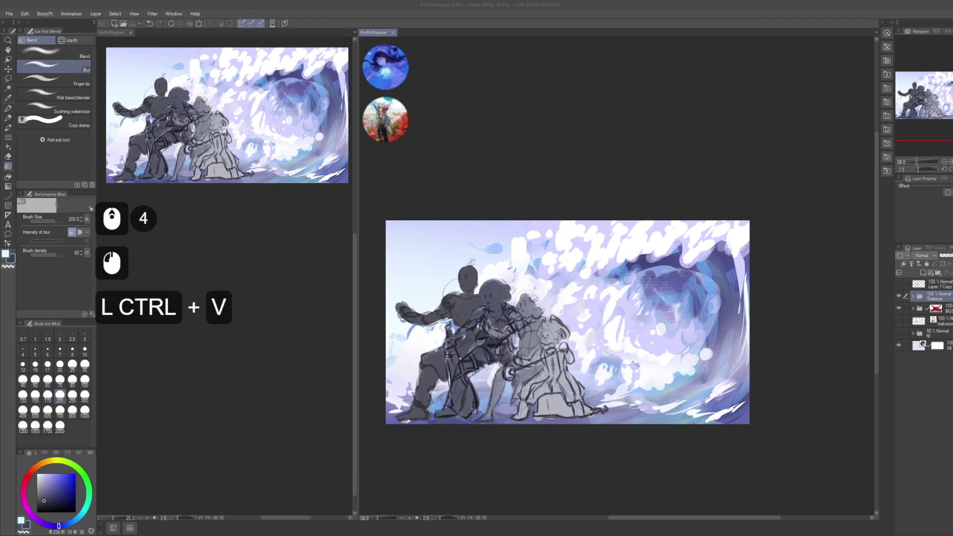
key(shift+Return)
text(oi)
key(BackSpace)
key(BackSpace)
key(BackSpace)
text(i)
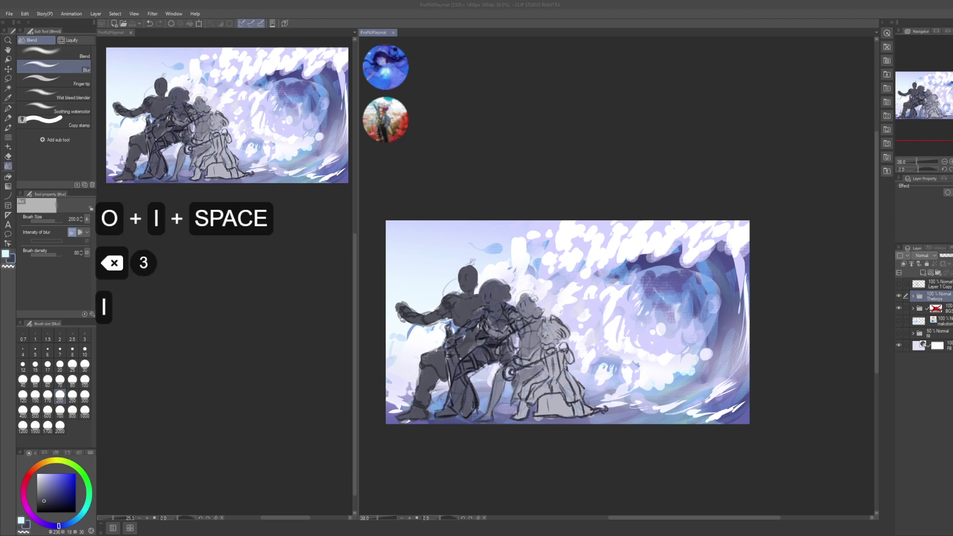
text(ot commissione)
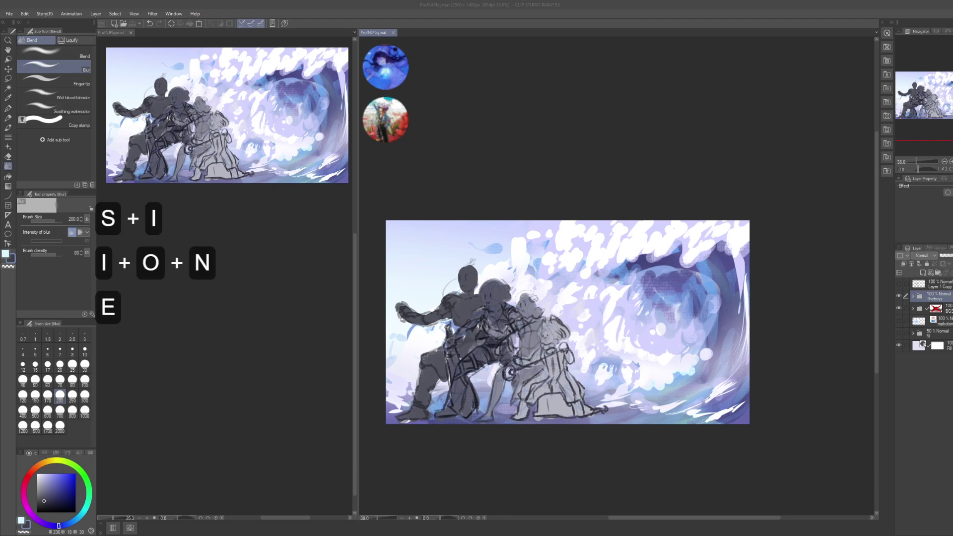
text(d)
key(Return)
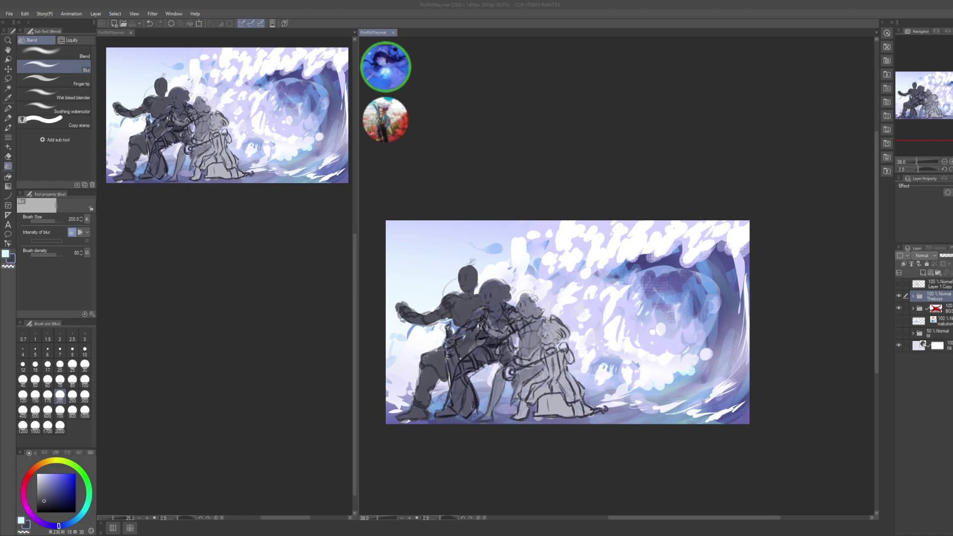
key(ctrl)
key(ctrl)
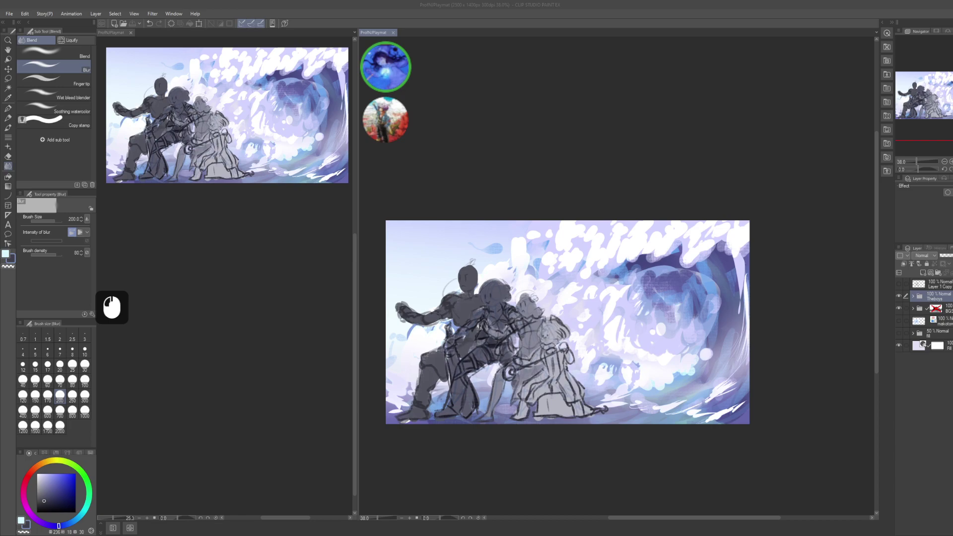
- Zoom in and center the view on the three figures
scroll(600, 315, up, 5)
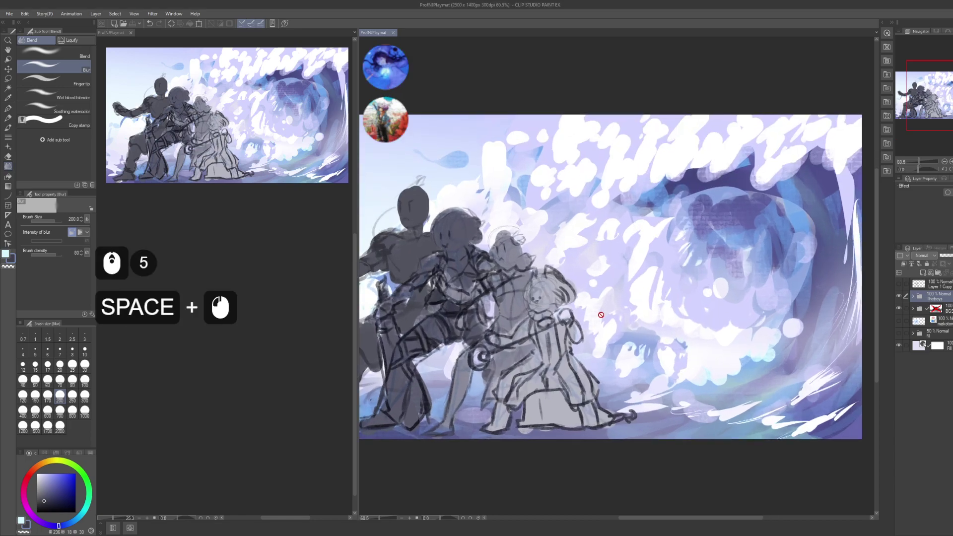
mouse_move(601, 315)
mouse_down()
mouse_move(651, 316)
mouse_move(631, 323)
mouse_move(611, 312)
mouse_up()
scroll(645, 317, up, 1)
scroll(628, 322, up, 2)
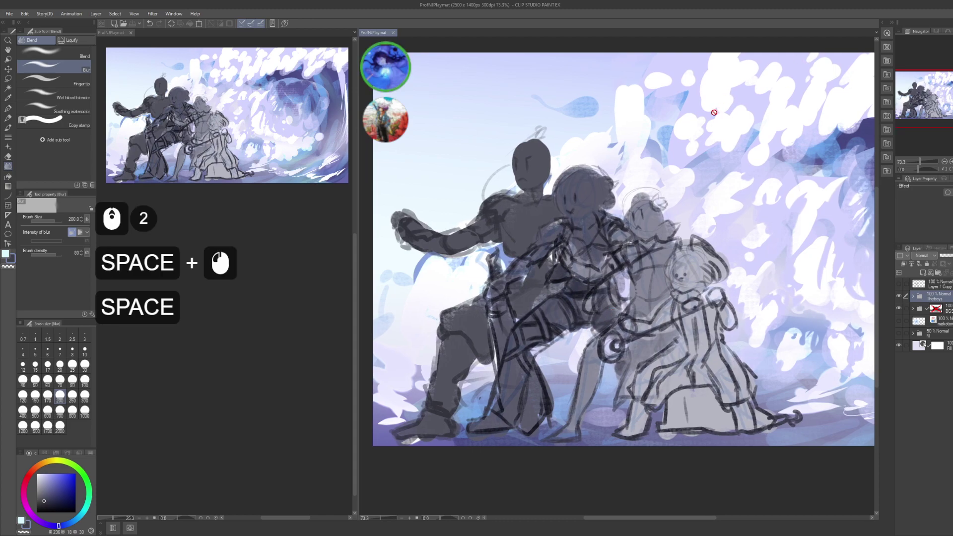
scroll(714, 113, up, 2)
drag(710, 149, 744, 189)
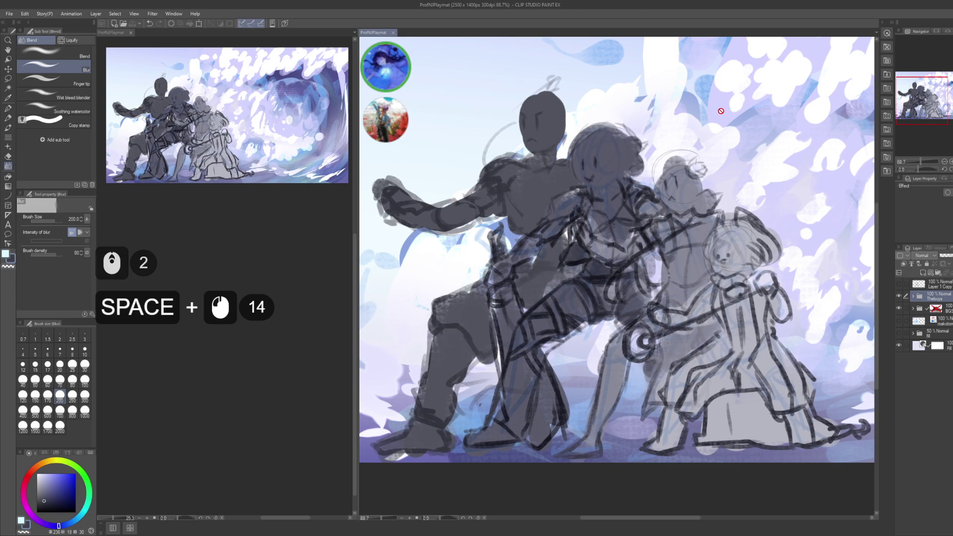
- Set up a new empty layer with the G-pen in light cyan at brush size 50
key(p)
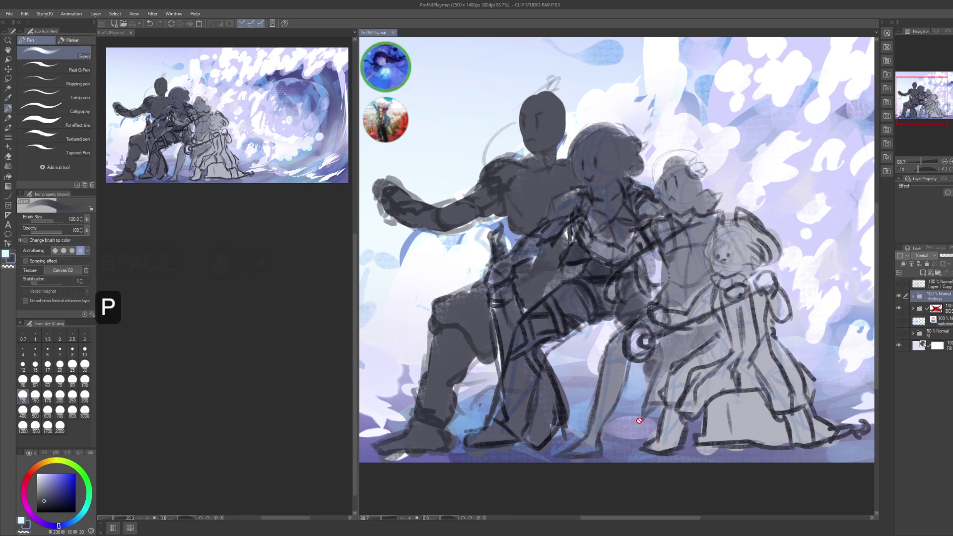
click(940, 286)
key(ctrl+shift+n)
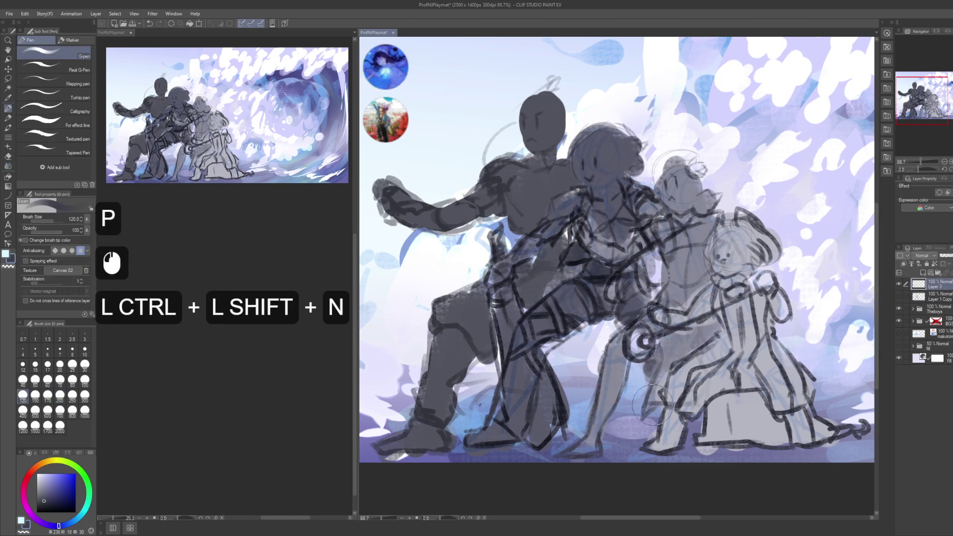
key(x)
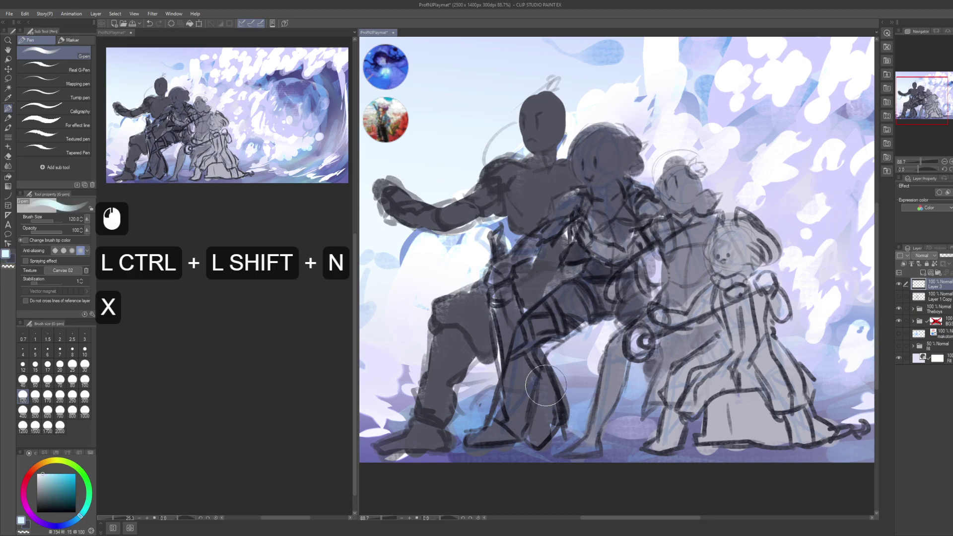
key(bracketleft)
key(bracketleft)
key(bracketleft)
key(bracketleft)
key(bracketleft)
- Paint light cyan patches on the figure's leg and thigh, and an orb at the staff tip
mouse_move(544, 380)
mouse_down()
mouse_move(551, 422)
mouse_move(548, 411)
mouse_up()
mouse_move(510, 348)
mouse_down()
mouse_move(503, 298)
mouse_move(506, 328)
mouse_up()
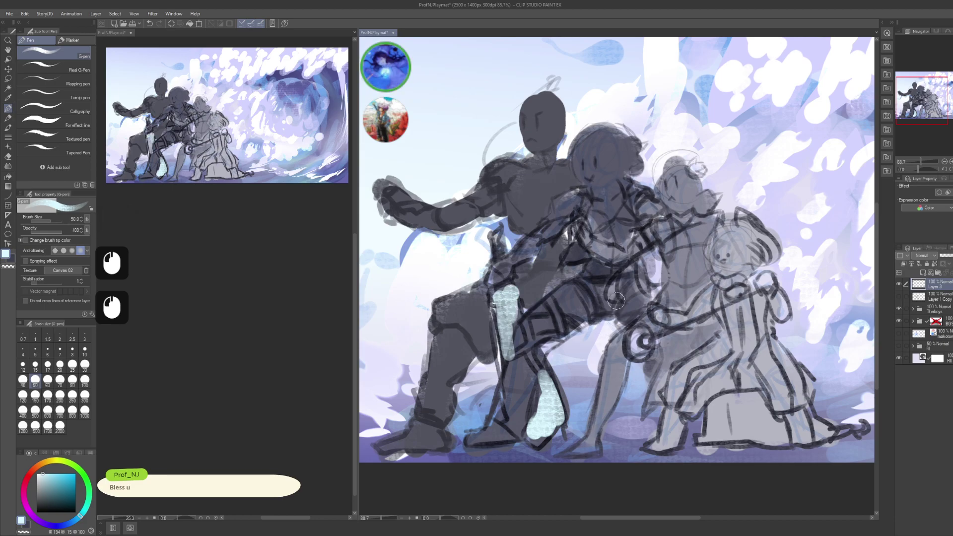
drag(496, 232, 498, 247)
drag(497, 238, 503, 273)
drag(500, 256, 501, 274)
drag(725, 341, 706, 339)
mouse_move(627, 334)
mouse_down()
mouse_move(631, 350)
mouse_move(613, 353)
mouse_move(627, 359)
mouse_move(700, 303)
mouse_up()
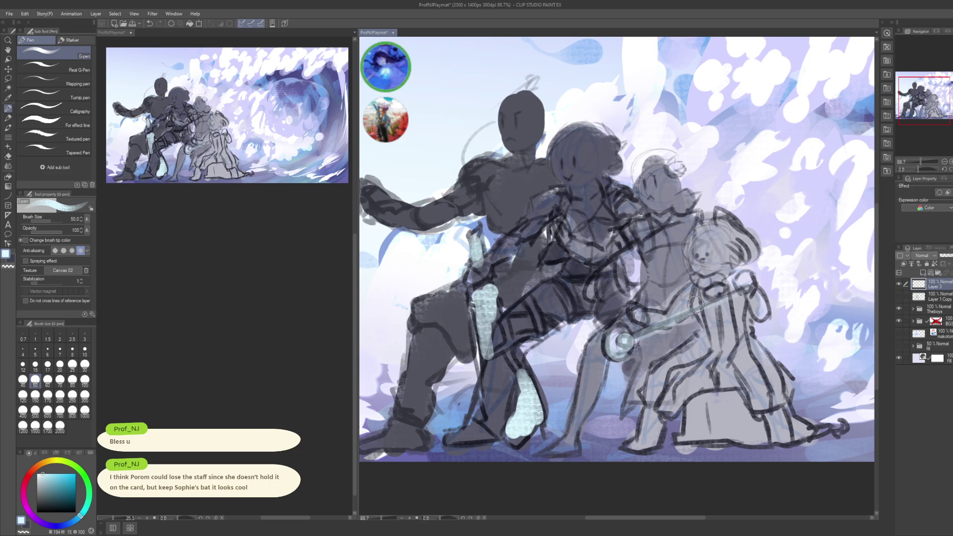
- Undo the cyan staff and orb strokes
drag(648, 373, 631, 387)
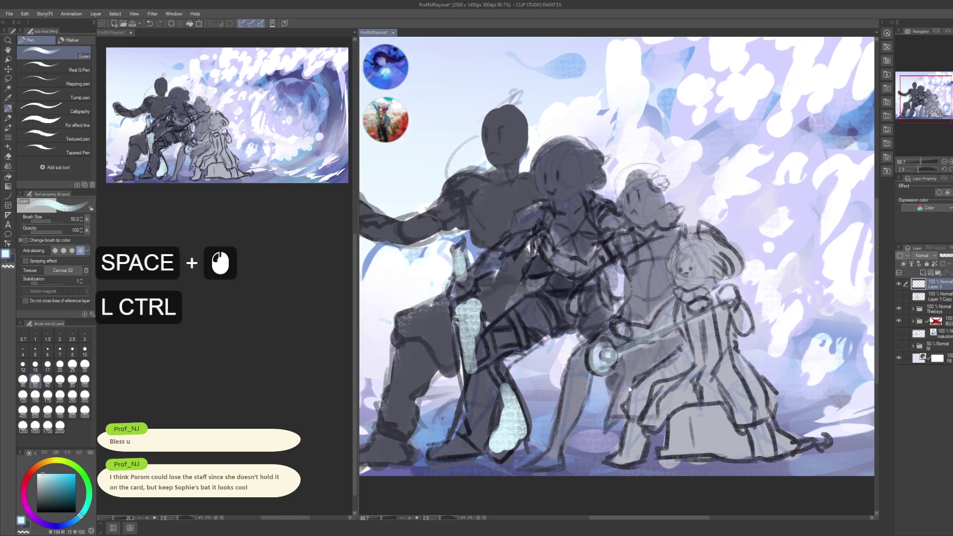
key(ctrl)
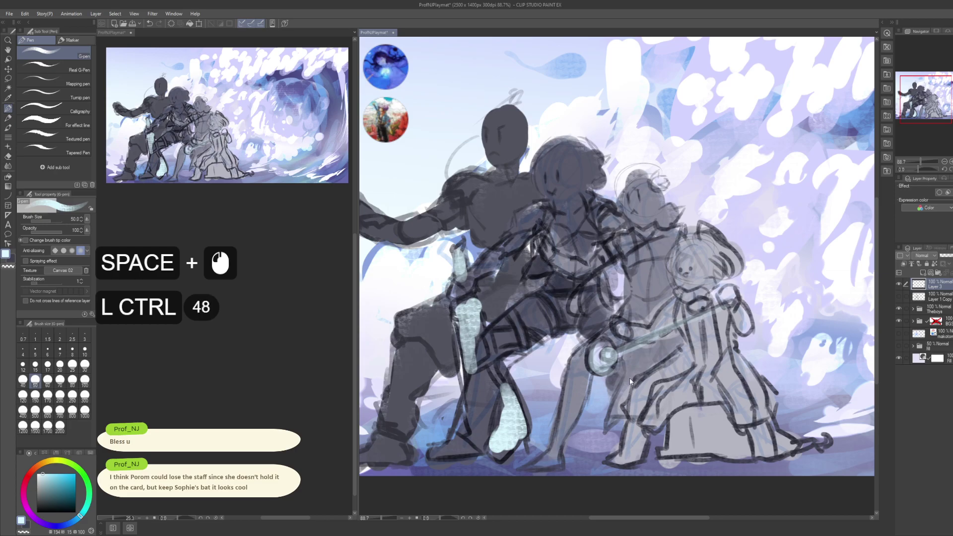
key(ctrl+z)
key(ctrl+z)
key(ctrl+z)
key(ctrl+z)
key(ctrl+z)
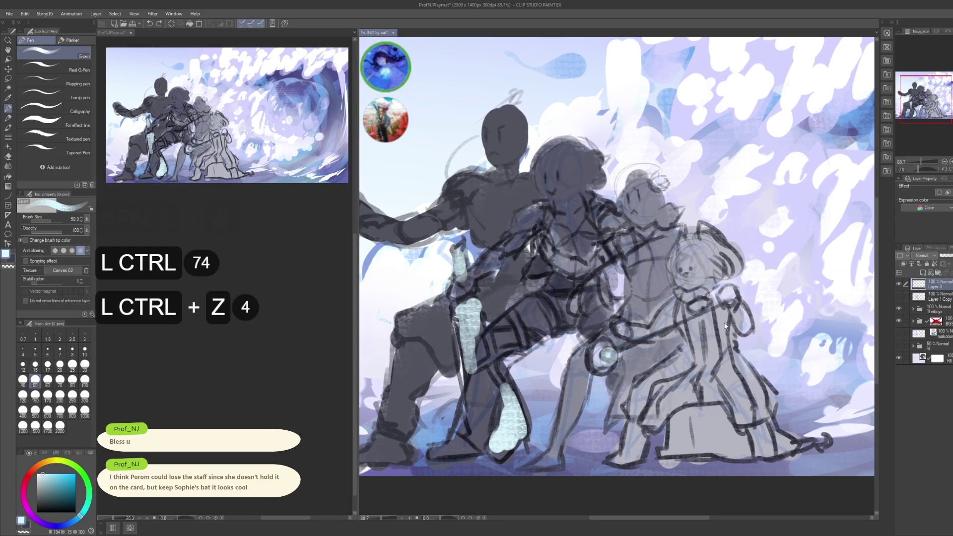
drag(727, 333, 686, 344)
- Expand the Theboys folder and select the Porom folder inside it
click(934, 298)
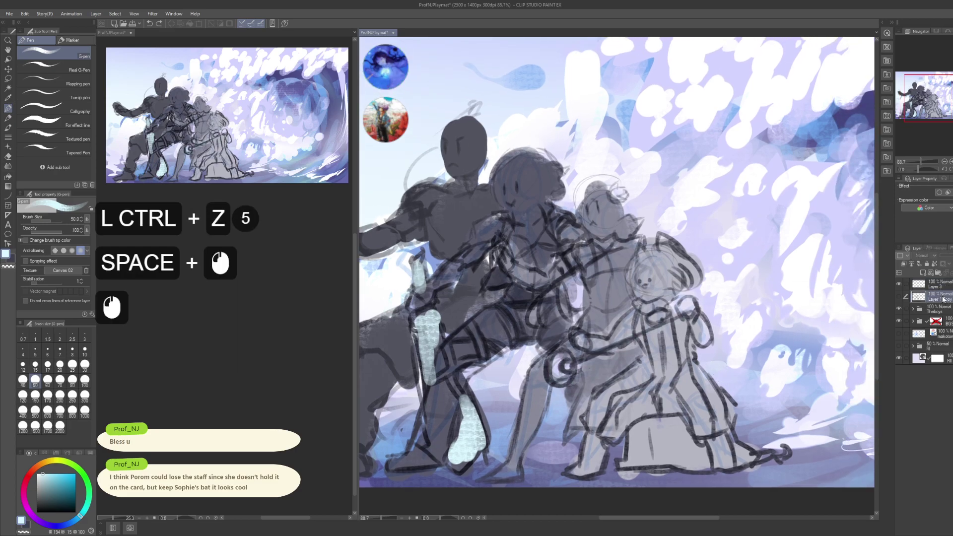
click(939, 310)
click(914, 309)
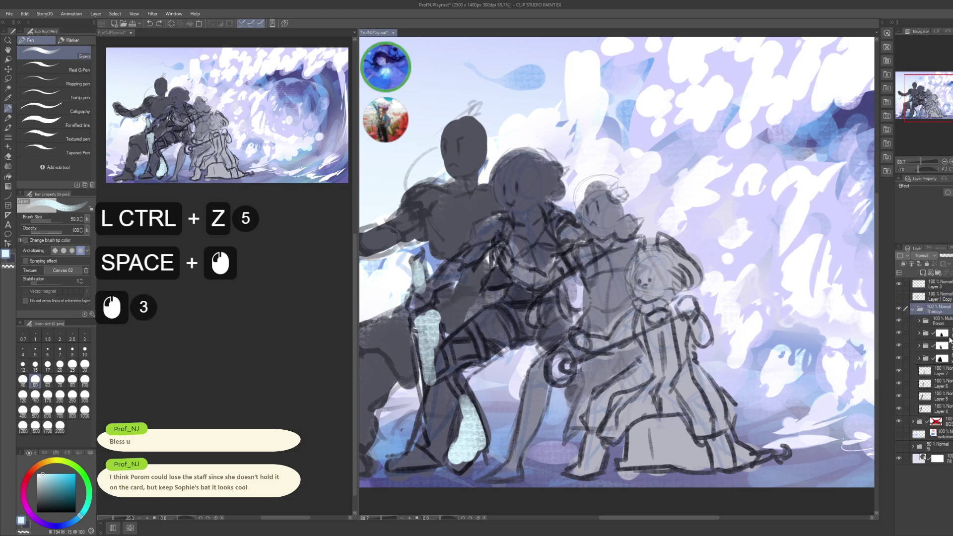
click(938, 336)
drag(778, 438, 771, 432)
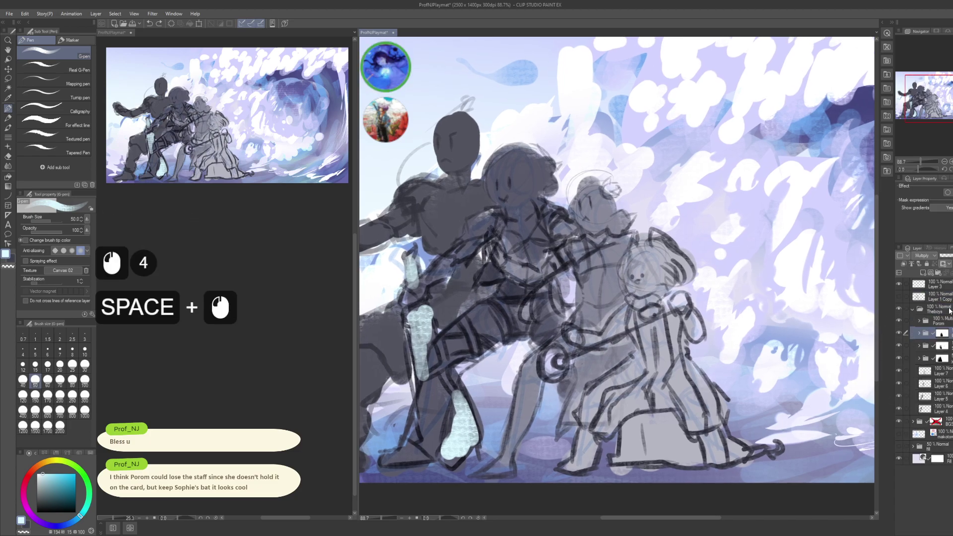
click(948, 372)
click(949, 359)
click(948, 347)
click(948, 334)
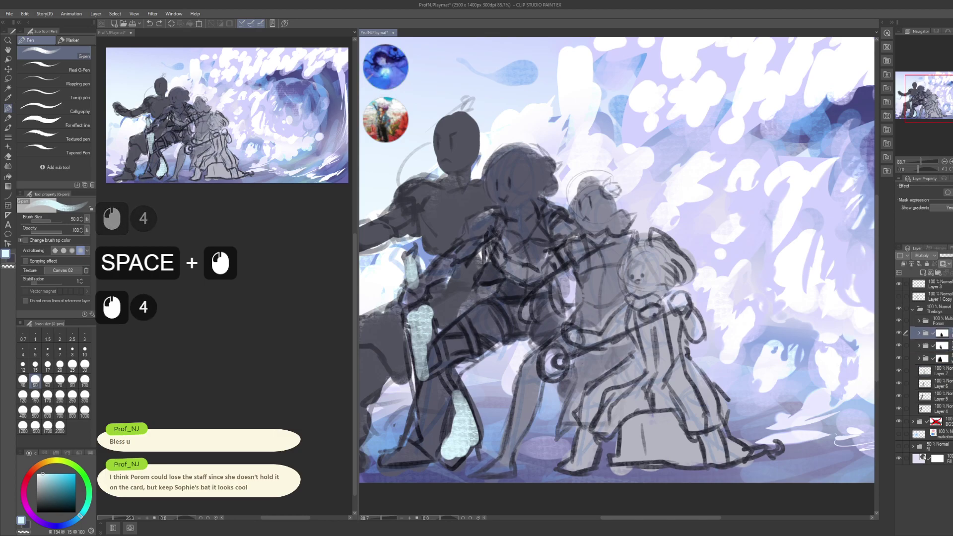
click(949, 322)
- Delete the staff layer from the Porom folder and save the playmat
click(919, 322)
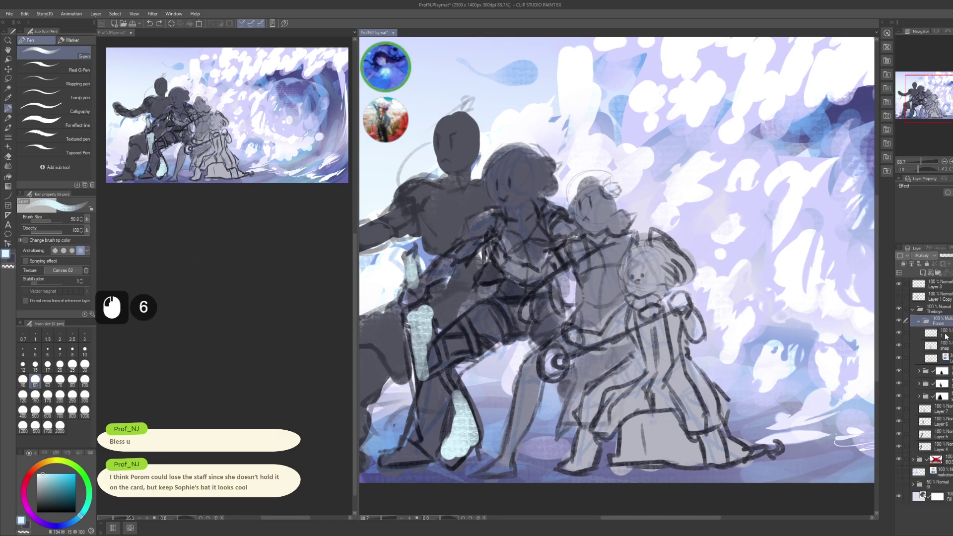
click(938, 334)
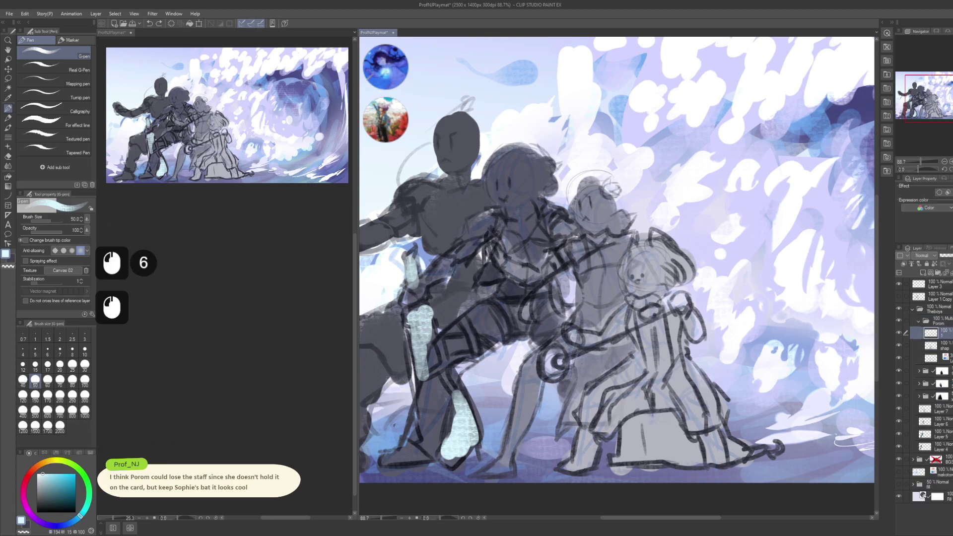
click(946, 272)
drag(689, 381, 692, 390)
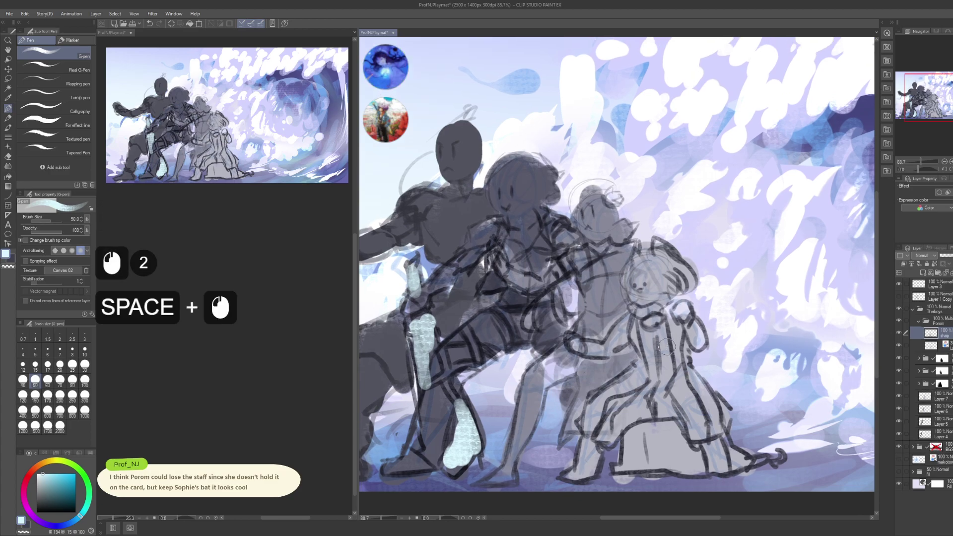
key(ctrl+s)
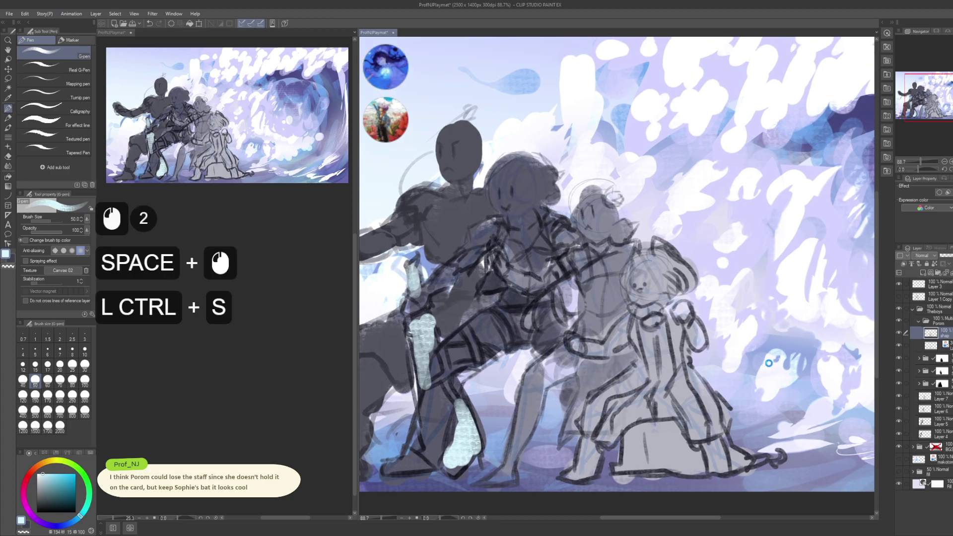
- Zoom out to view the whole playmat and save again
drag(764, 323, 772, 317)
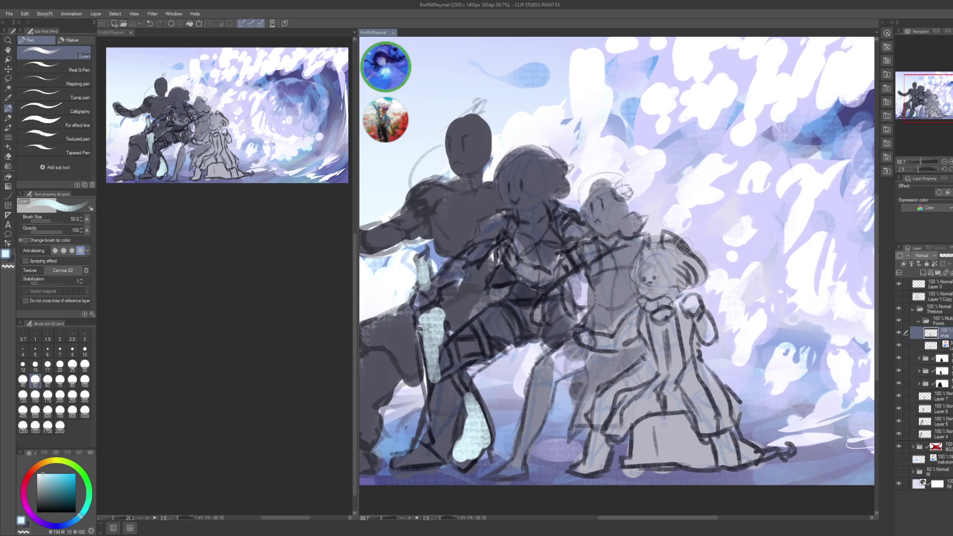
click(720, 301)
drag(720, 301, 720, 257)
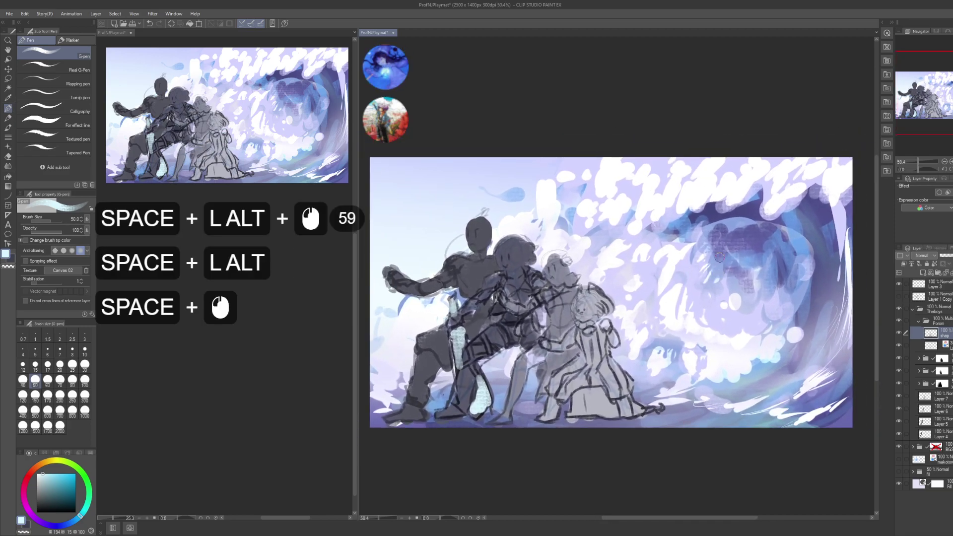
key(ctrl+s)
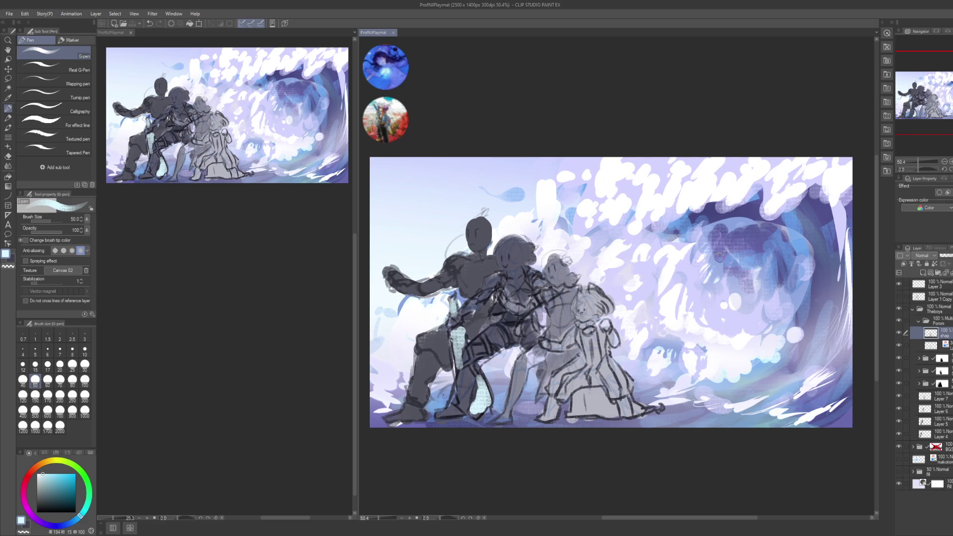
- Collapse and re-expand the Porom folder in the Layer panel
click(918, 320)
click(919, 320)
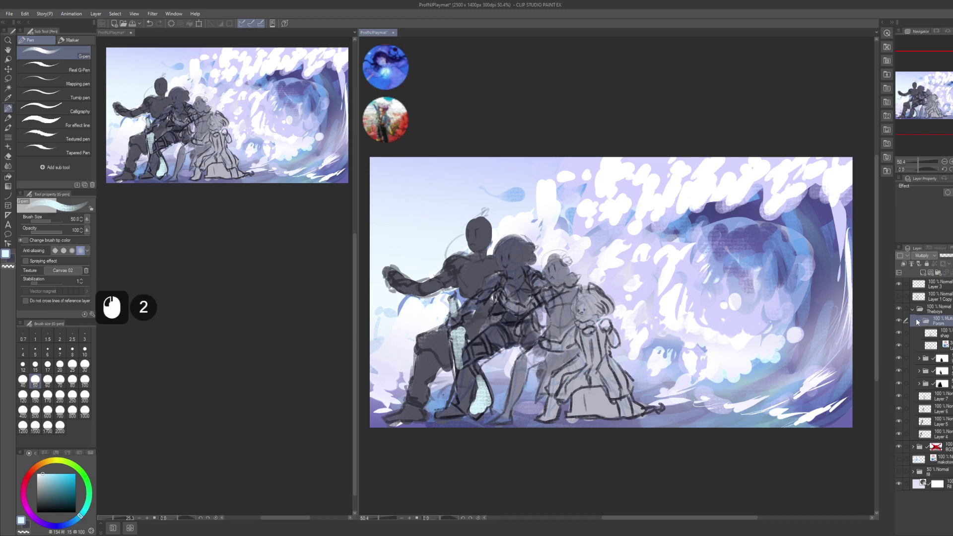
double_click(918, 321)
double_click(917, 321)
click(918, 322)
click(917, 321)
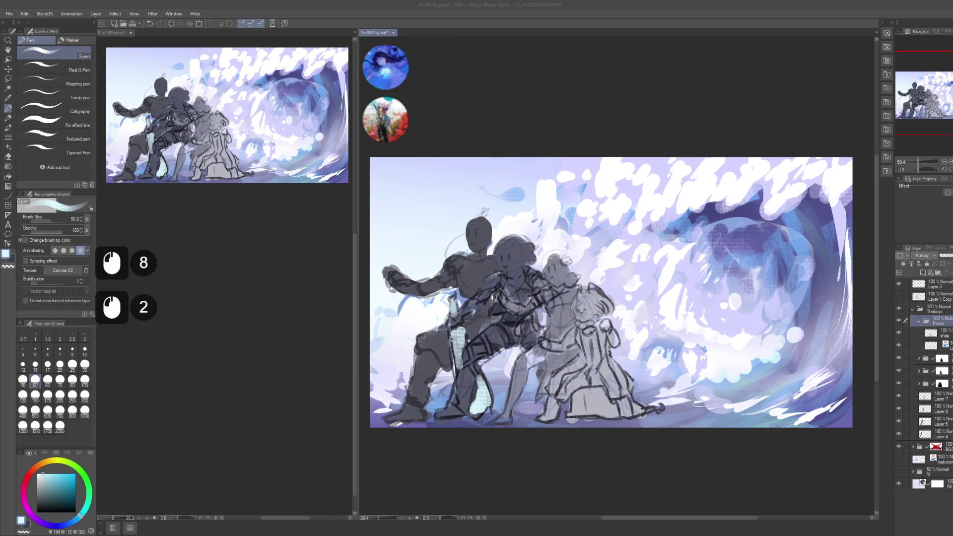
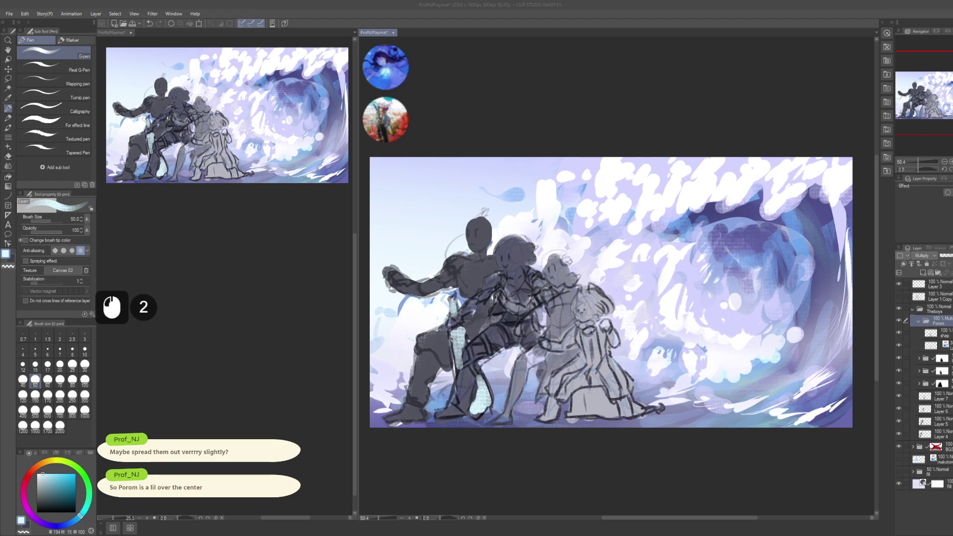
- With Move Layer (K), drag the Porom sketch to the right, undoing and redoing to settle it
click(707, 338)
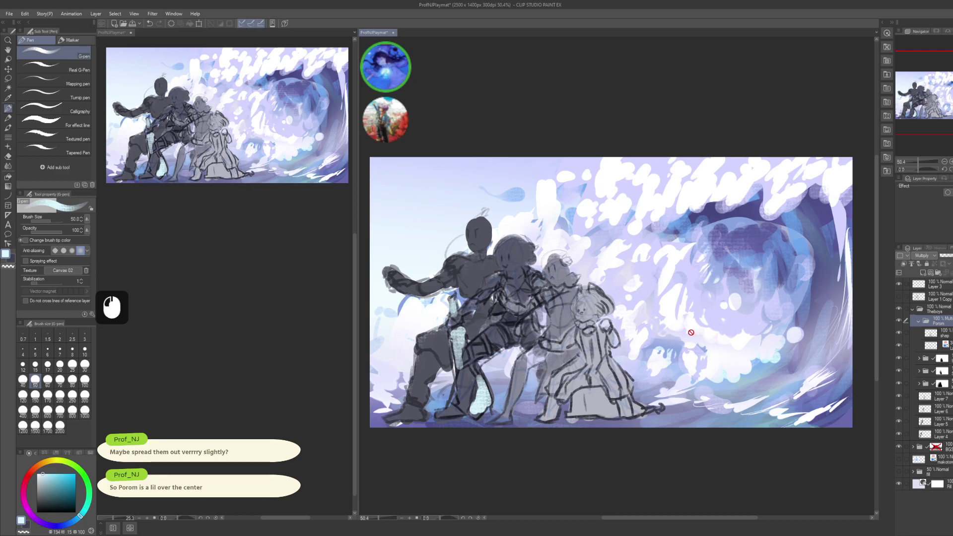
drag(691, 333, 682, 326)
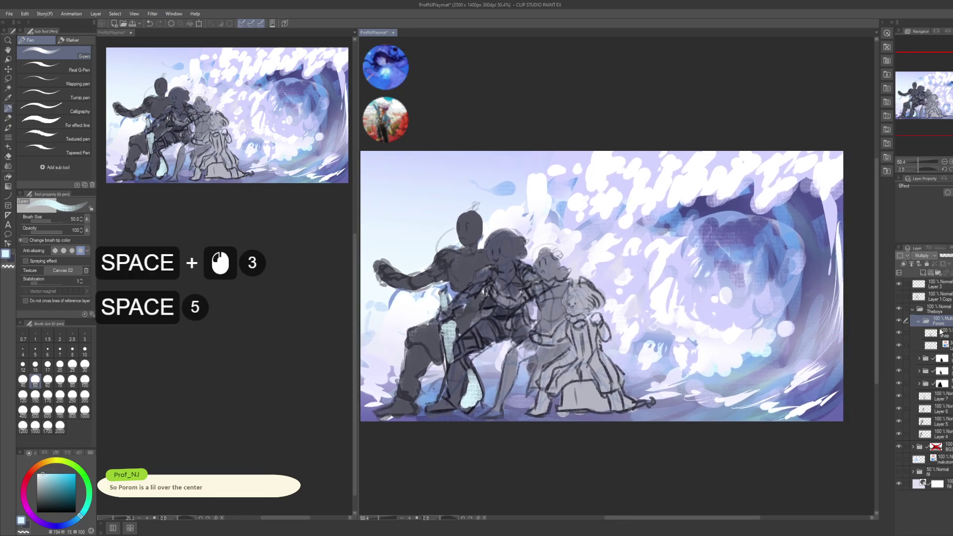
key(k)
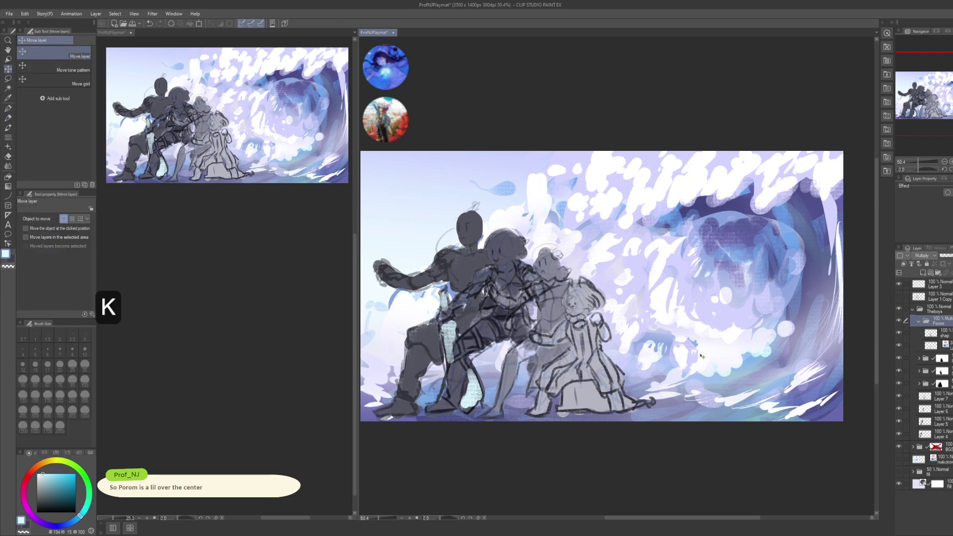
drag(702, 357, 860, 359)
key(ctrl+z)
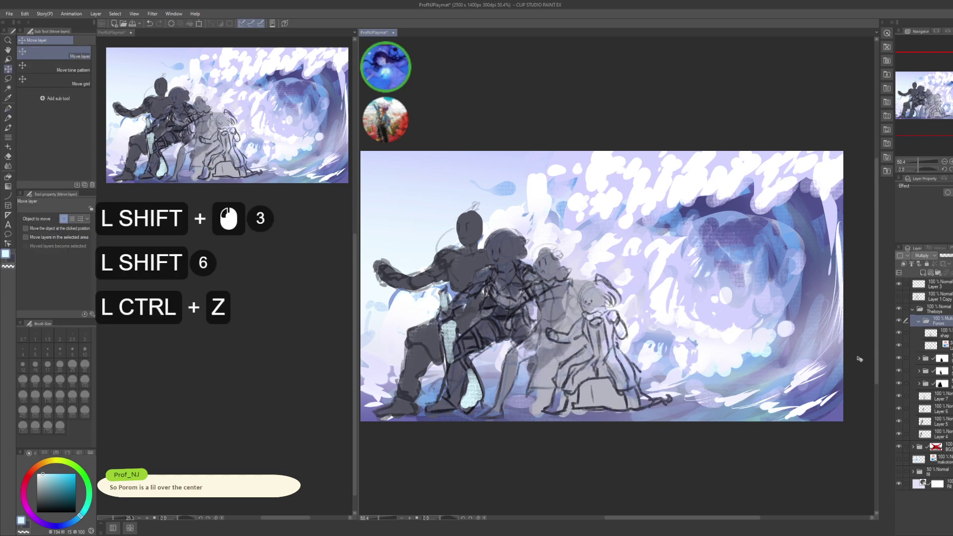
key(ctrl+z)
key(ctrl+z)
key(ctrl+shift+z)
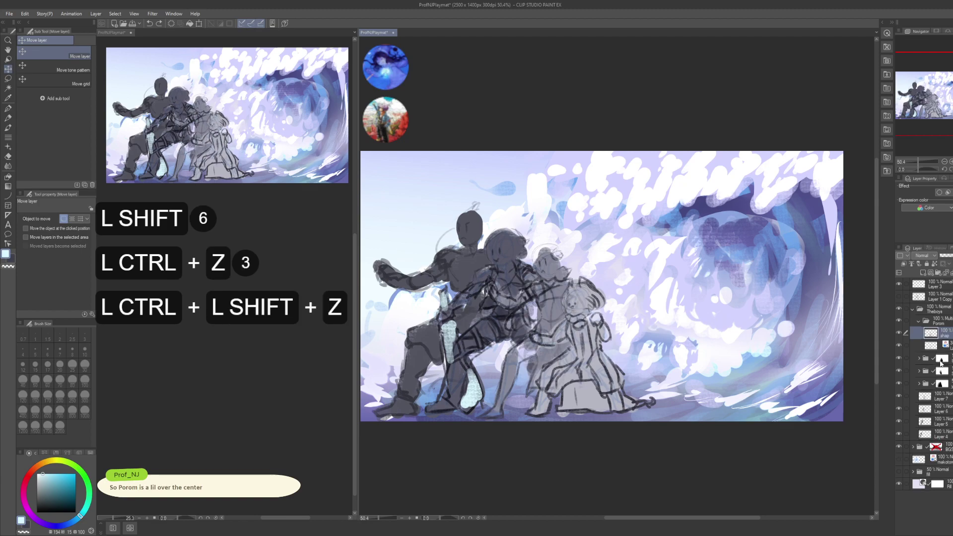
- Move Layer 7 above the character folders and set the Porom folder's blend mode to Through
click(938, 397)
click(939, 397)
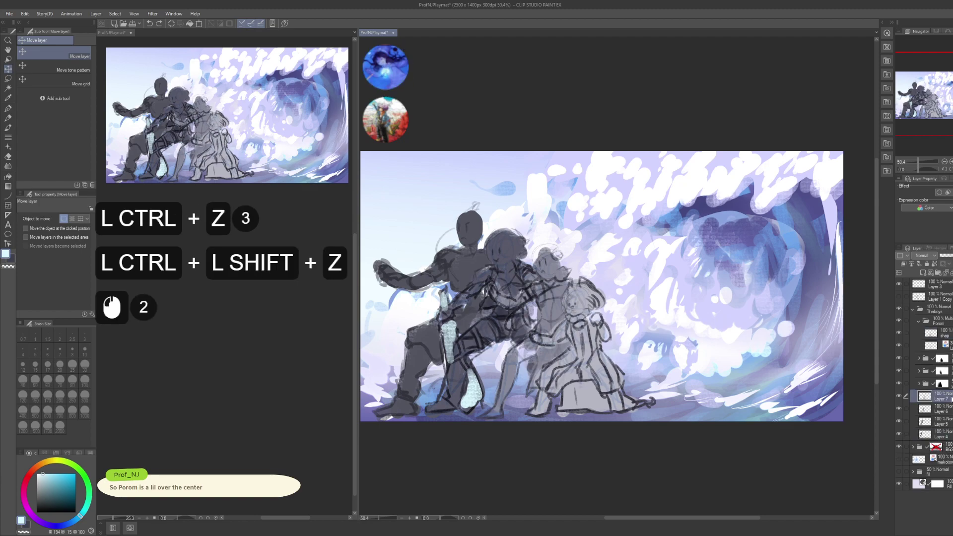
drag(938, 397, 939, 364)
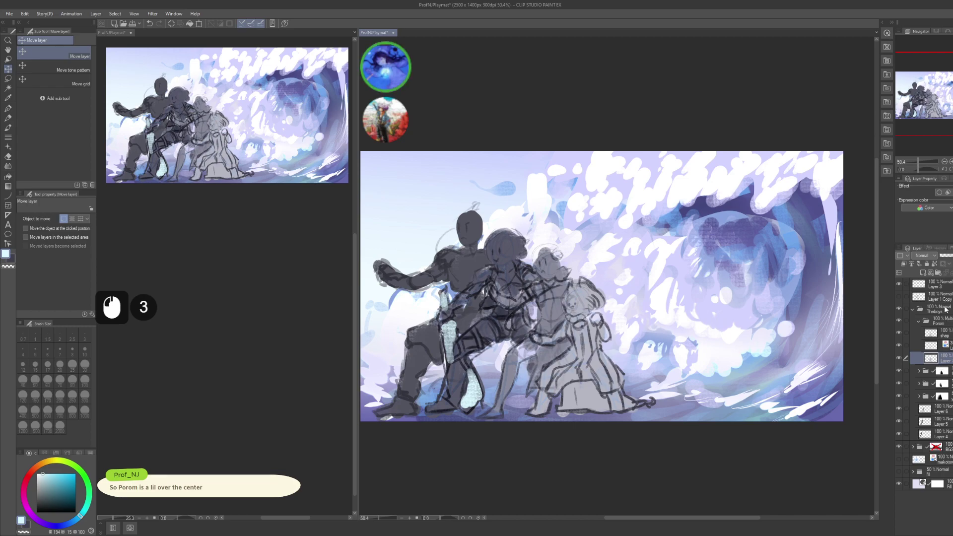
click(940, 321)
click(931, 265)
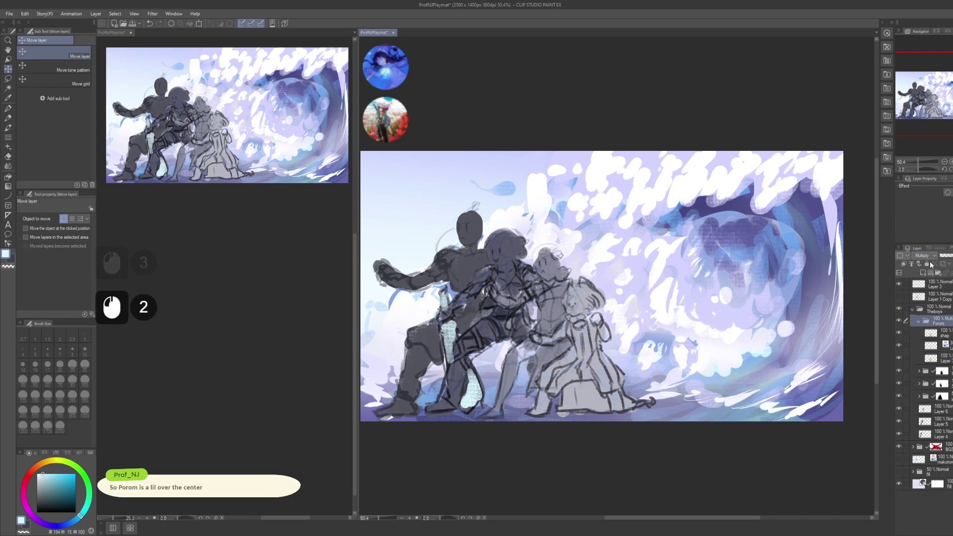
click(931, 266)
click(934, 333)
- Set the shap layer's blend mode to Multiply, then select the layer below it
shift+click(934, 345)
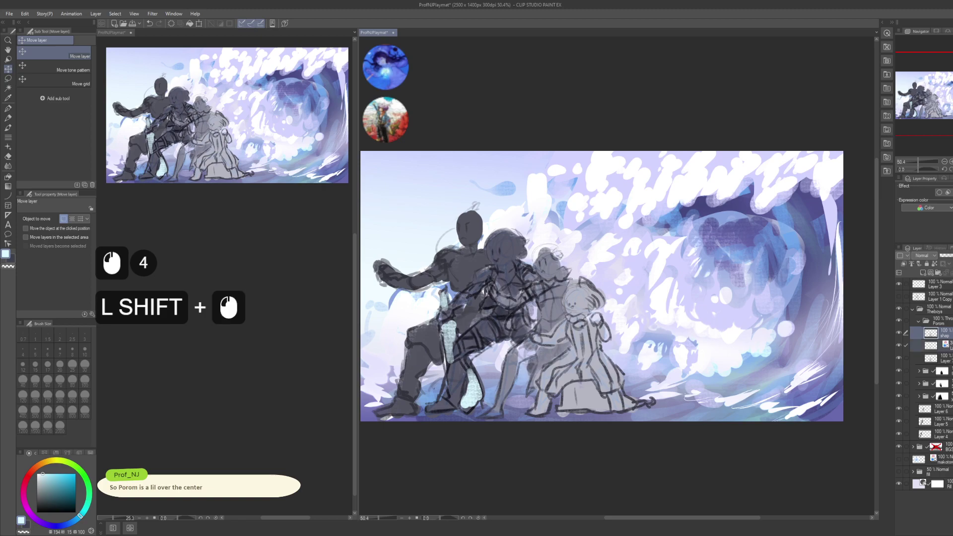
click(923, 255)
click(933, 282)
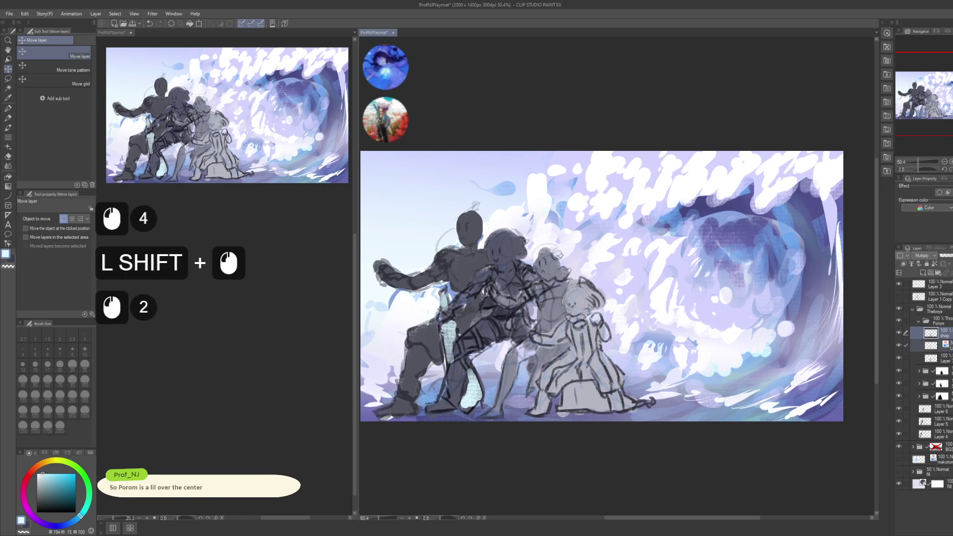
click(931, 345)
click(916, 350)
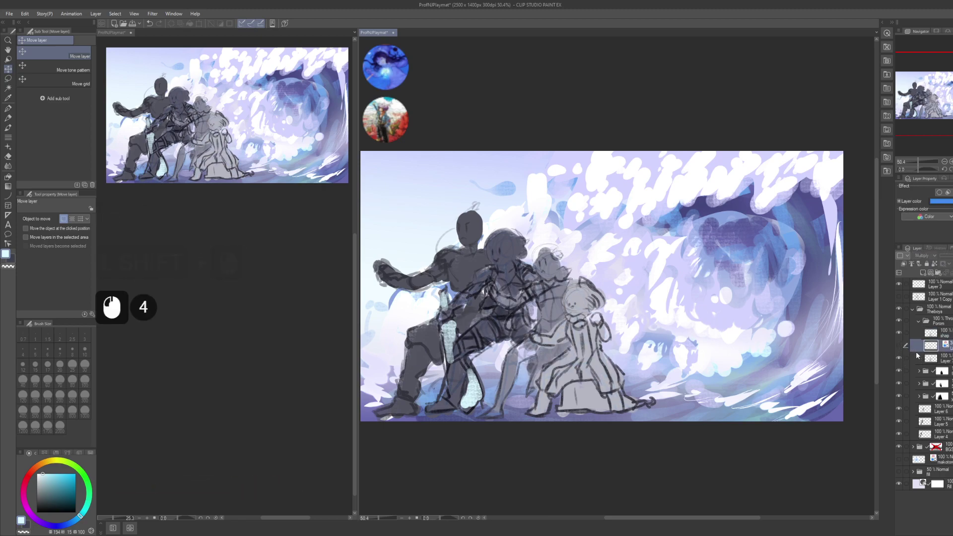
- Select the Porom folder and reposition the Porom sketch on the canvas with Move Layer
click(935, 321)
key(k)
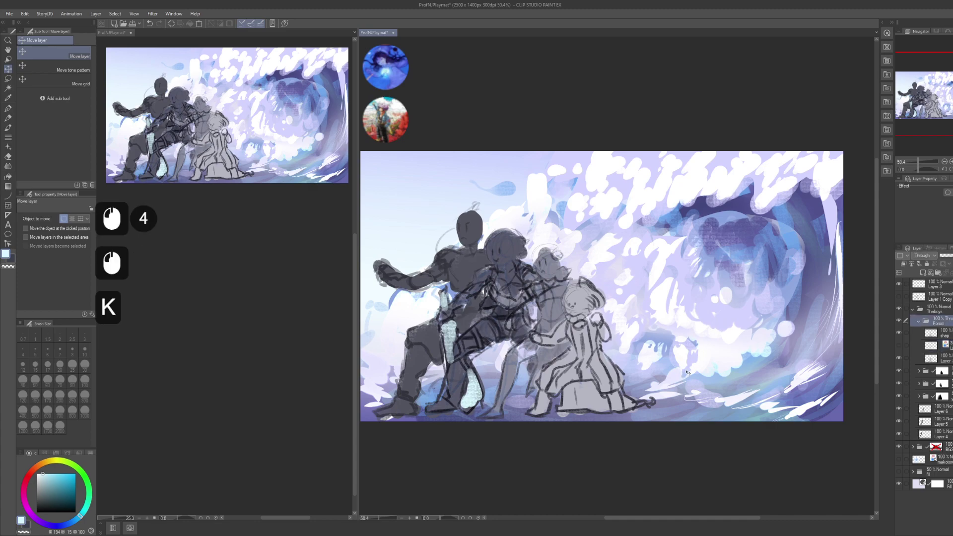
shift+click(715, 372)
shift+click(717, 374)
key(ctrl+z)
key(ctrl+z)
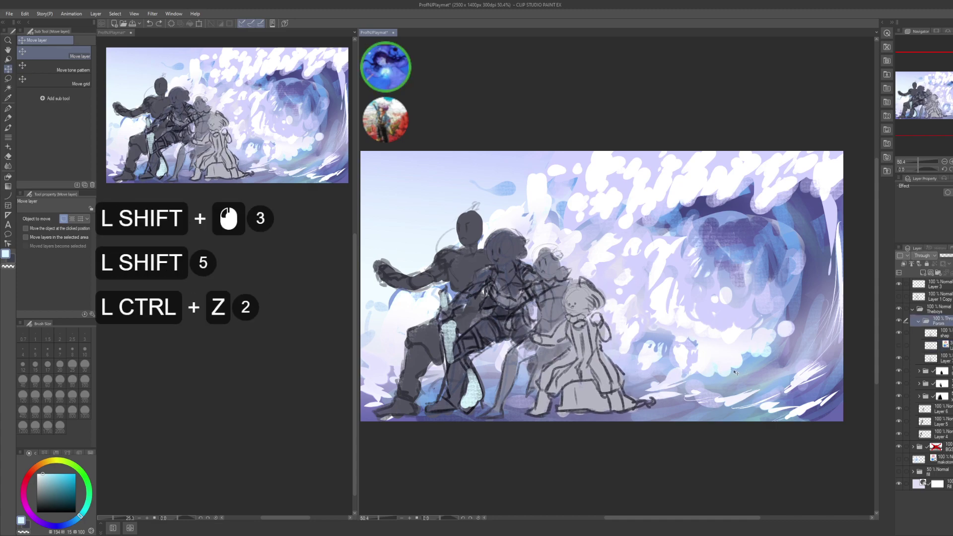
key(ctrl+shift+z)
- Fine-tune the Porom figure slightly further right, then collapse the Porom folder
shift+click(726, 378)
shift+click(727, 378)
shift+click(726, 377)
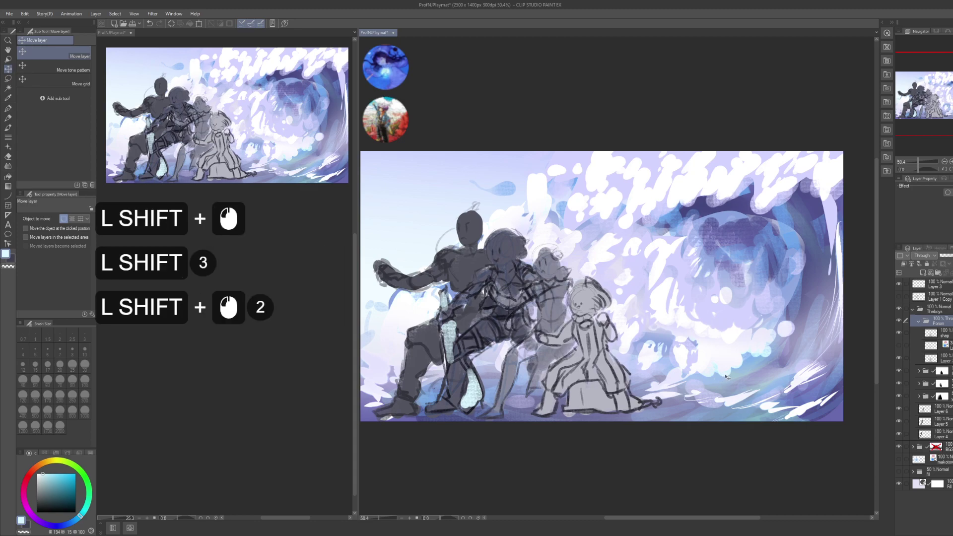
shift+click(729, 377)
shift+click(730, 376)
shift+click(729, 375)
shift+click(728, 377)
key(ctrl+z)
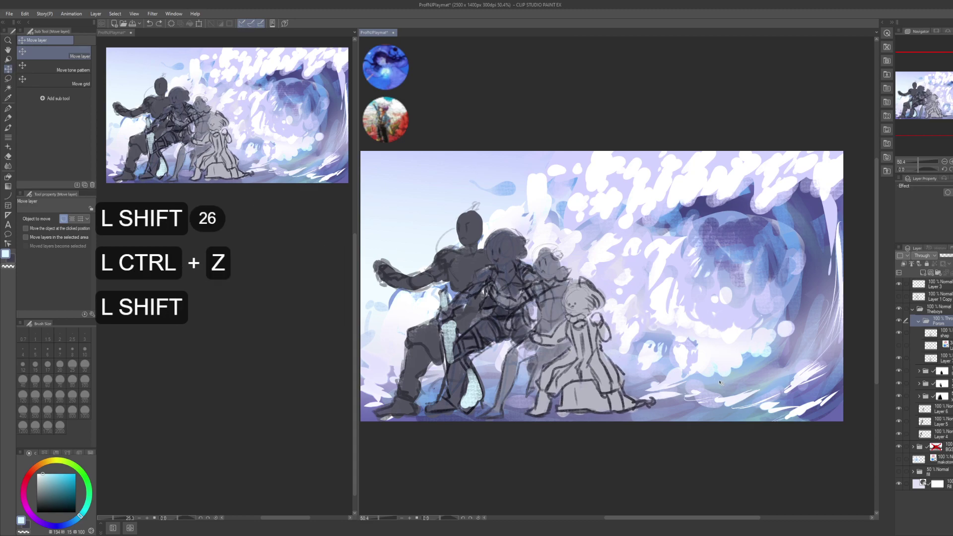
shift+click(728, 382)
shift+click(728, 382)
shift+click(727, 381)
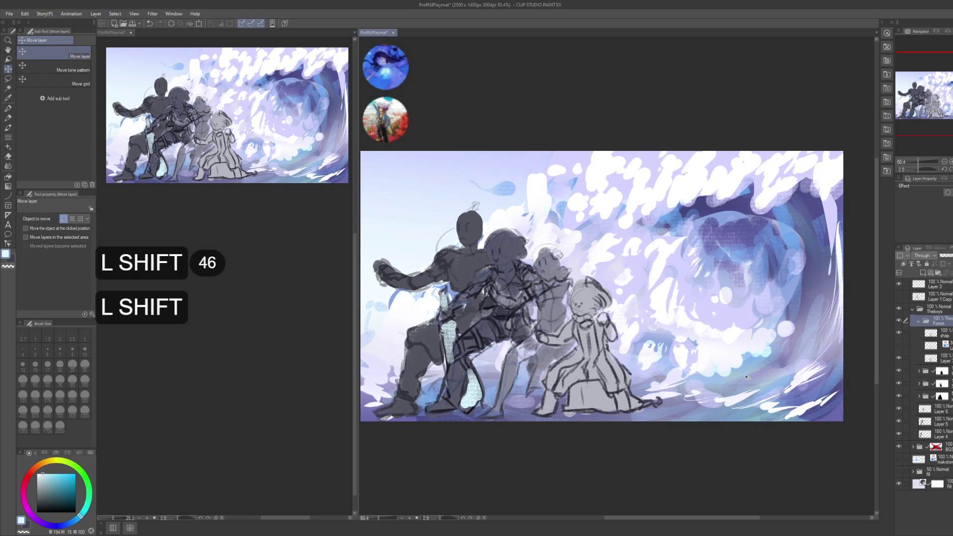
key(Right)
key(Right)
key(Right)
key(Right)
key(Right)
key(Right)
key(Right)
key(Right)
key(Right)
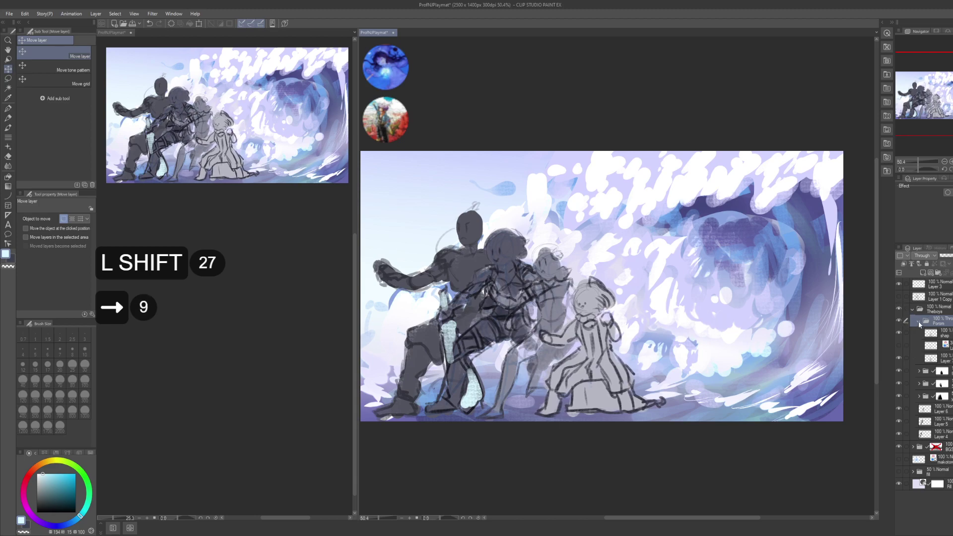
click(919, 322)
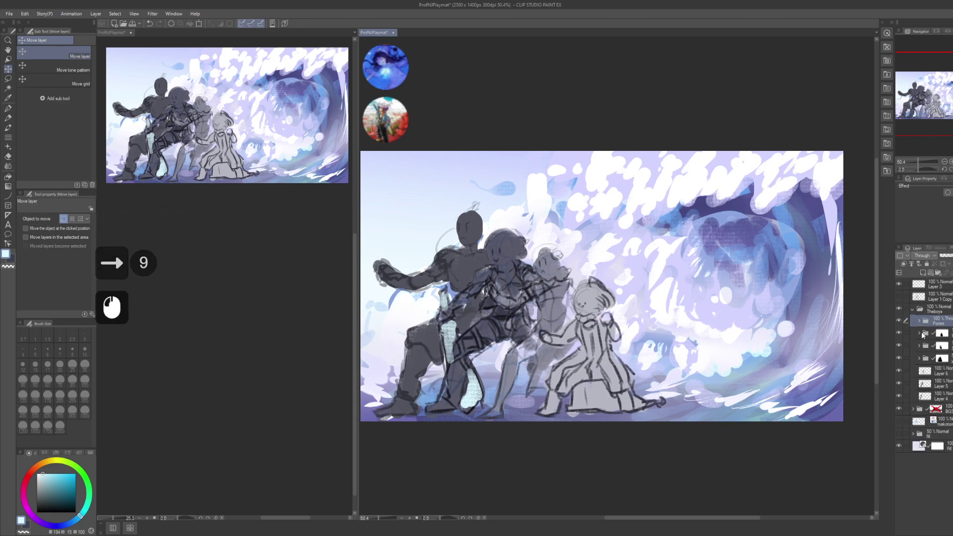
- Move Layer 6 up beneath the shap layer and set the character folder's blending to Normal
click(920, 334)
click(947, 410)
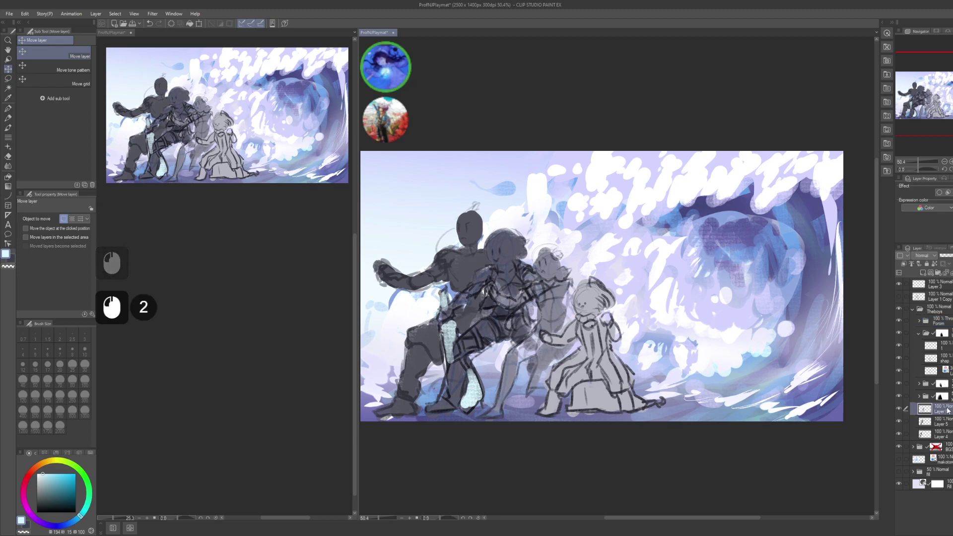
drag(947, 409, 946, 370)
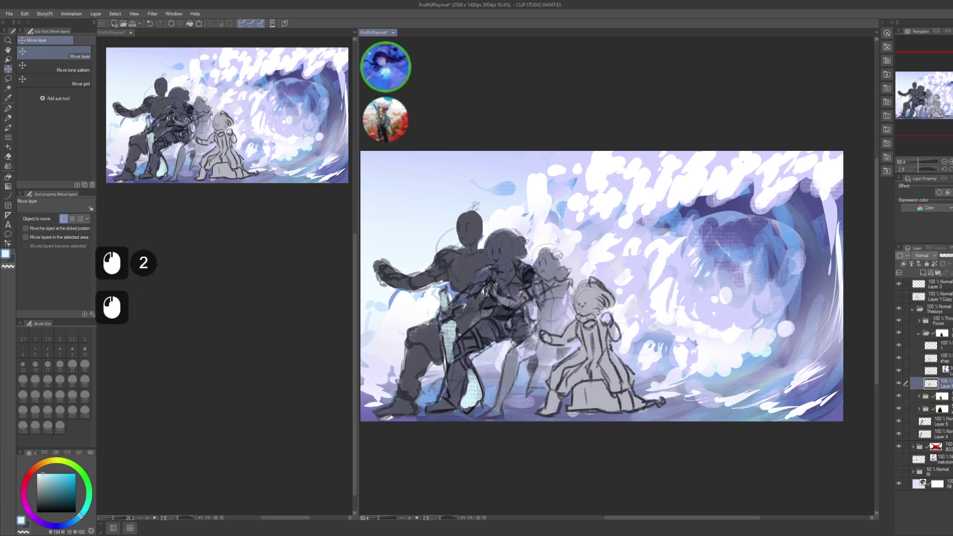
click(912, 334)
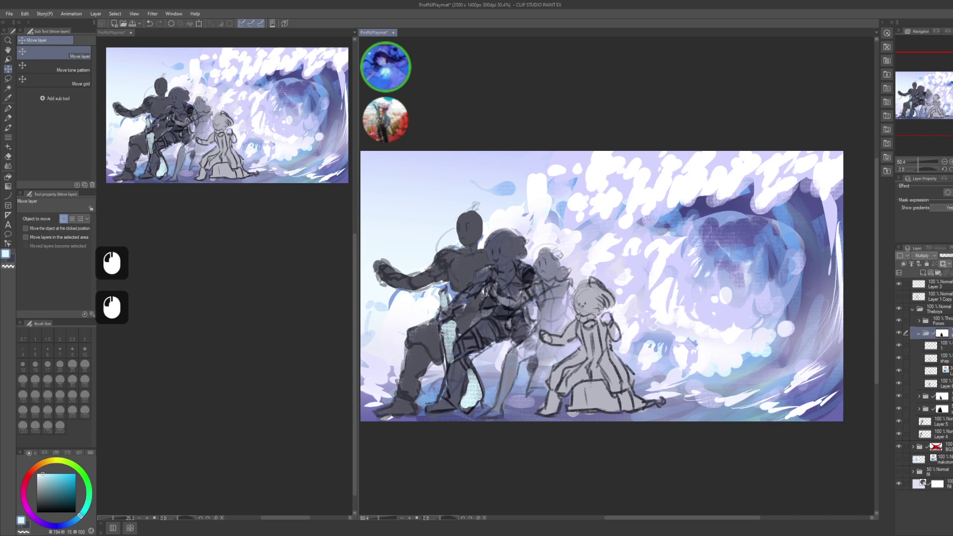
click(924, 255)
click(925, 255)
click(928, 268)
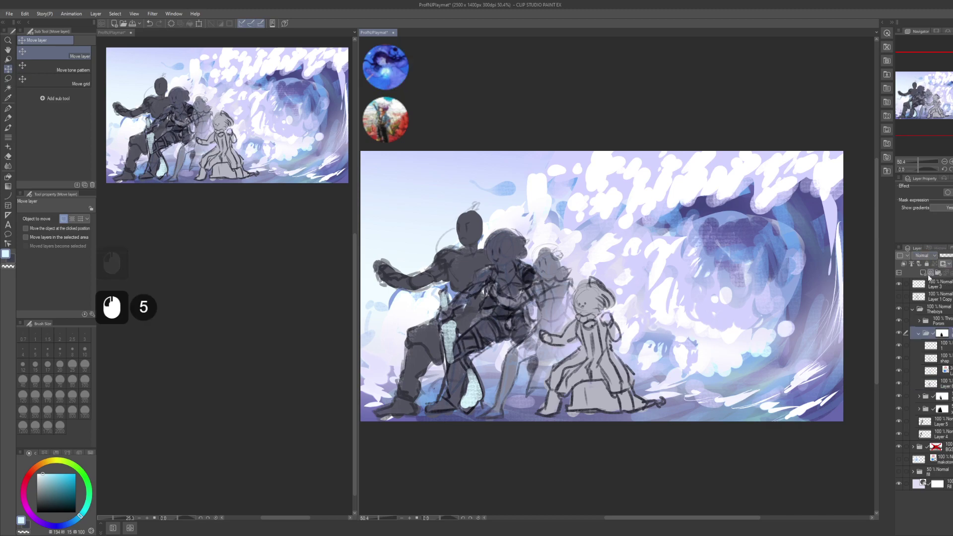
- Select layer 1 together with shap and move layer 1 into the character folder
click(931, 346)
key(shift)
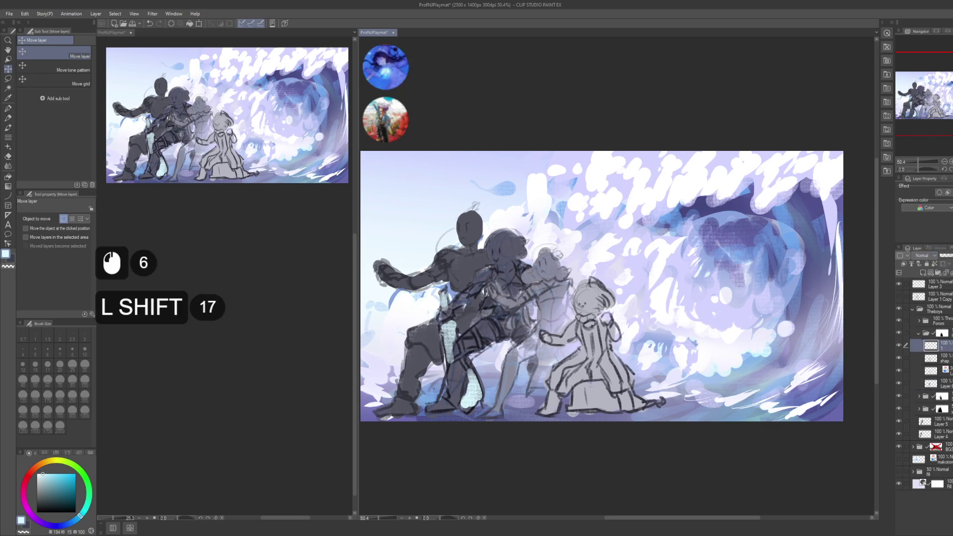
shift+click(932, 357)
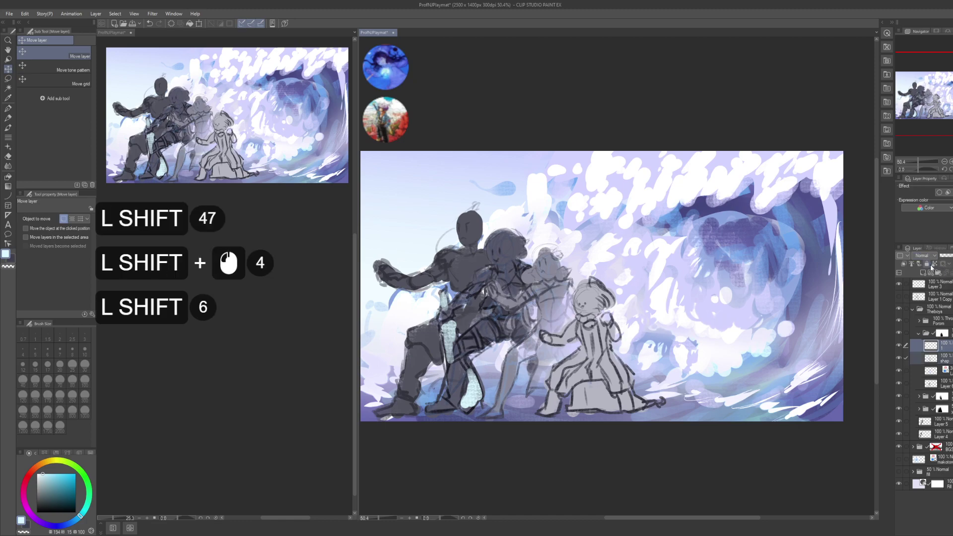
click(899, 346)
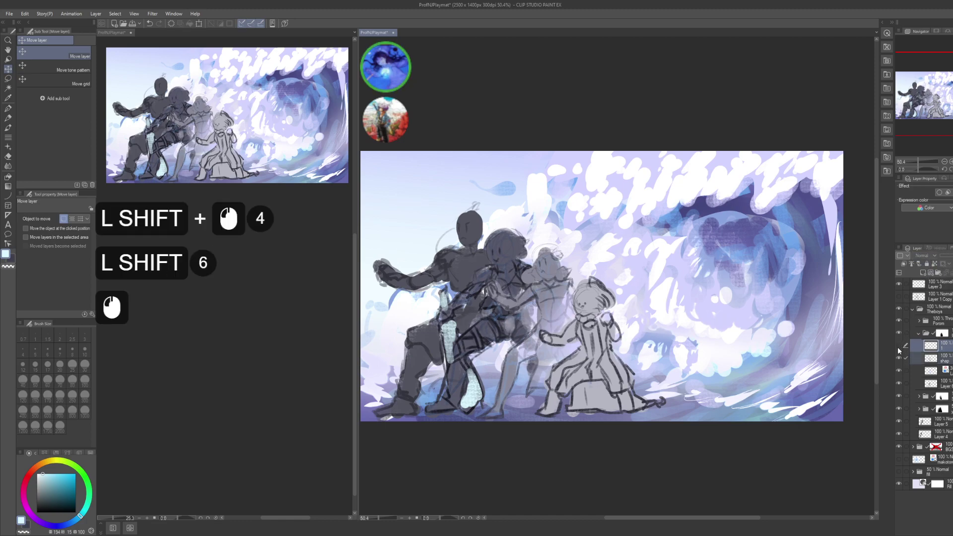
click(898, 347)
click(937, 358)
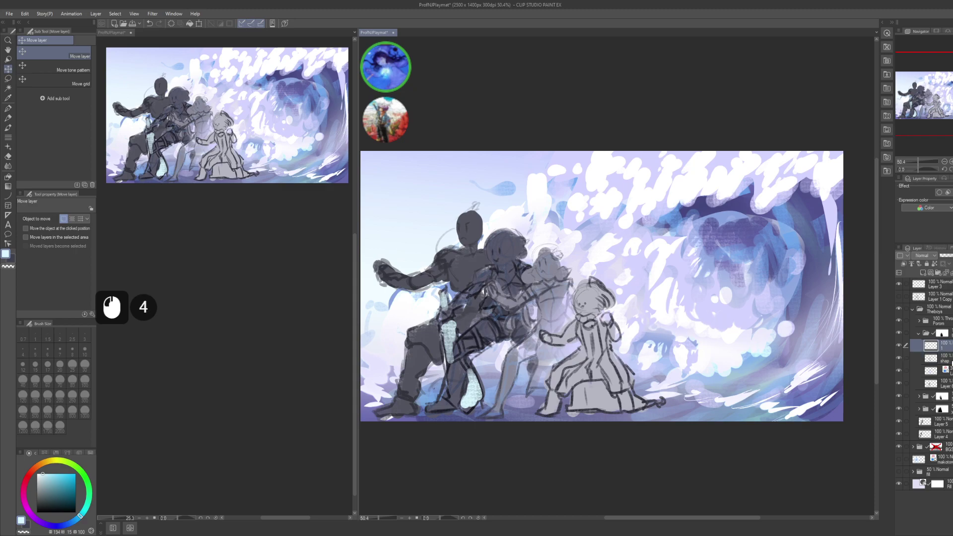
shift+click(946, 348)
click(936, 366)
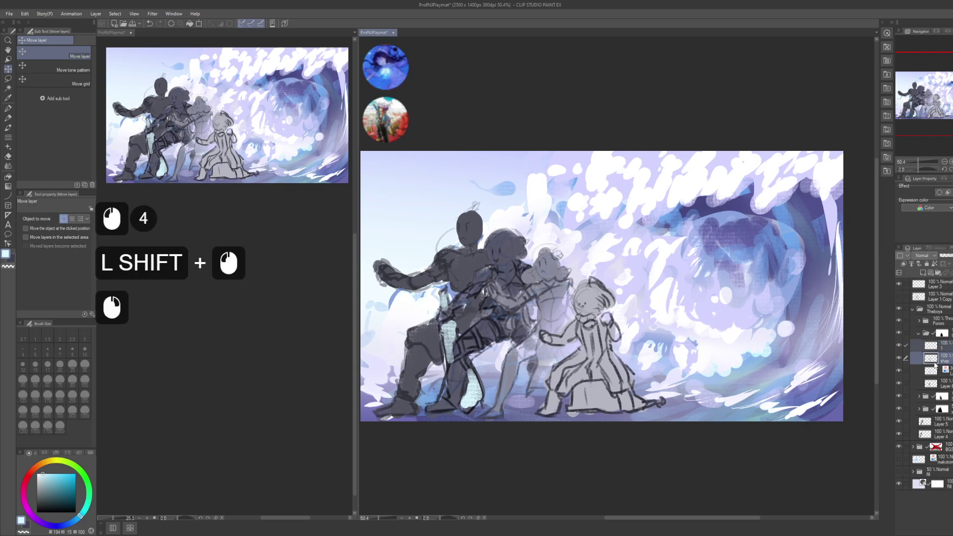
drag(937, 325, 939, 326)
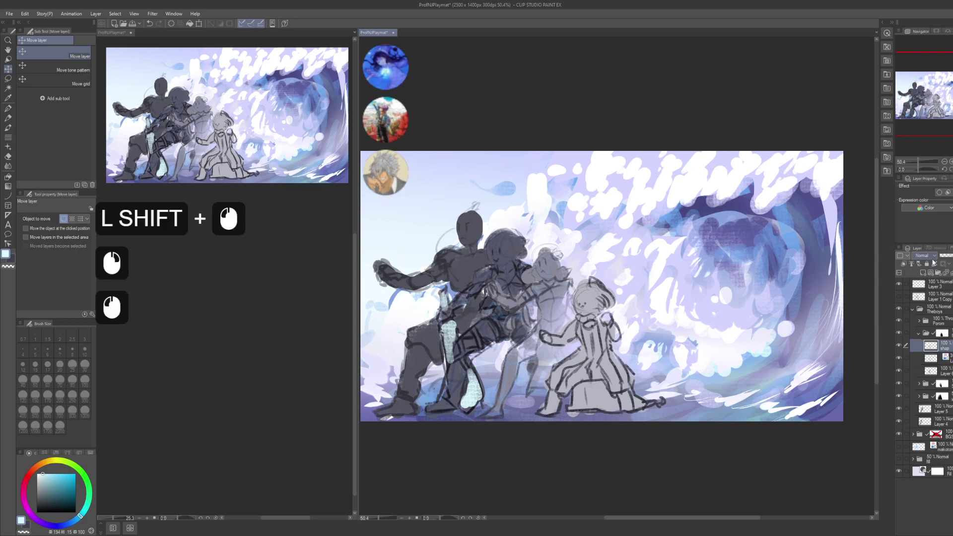
- Set the layer's blending to Multiply and nudge the character folder one step right
click(933, 258)
click(933, 258)
click(935, 300)
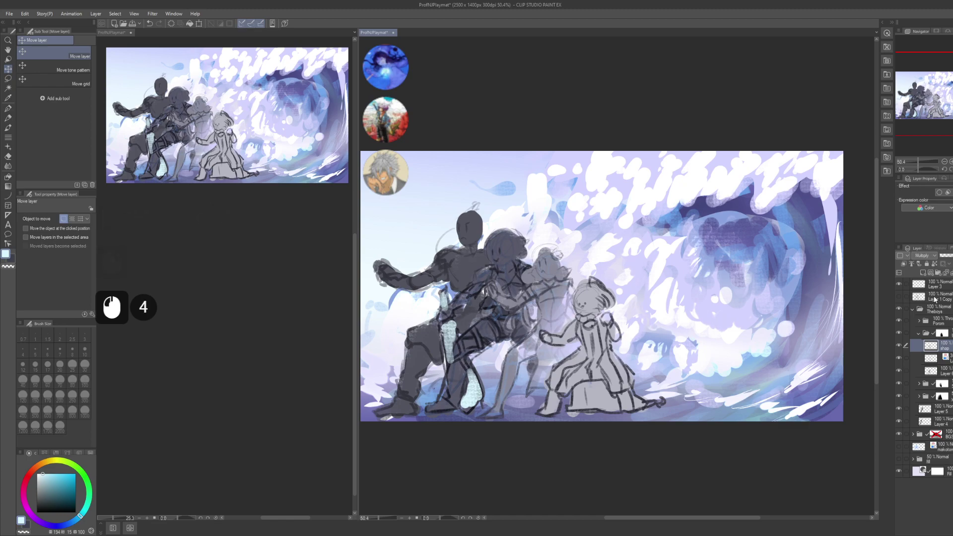
click(932, 358)
click(905, 360)
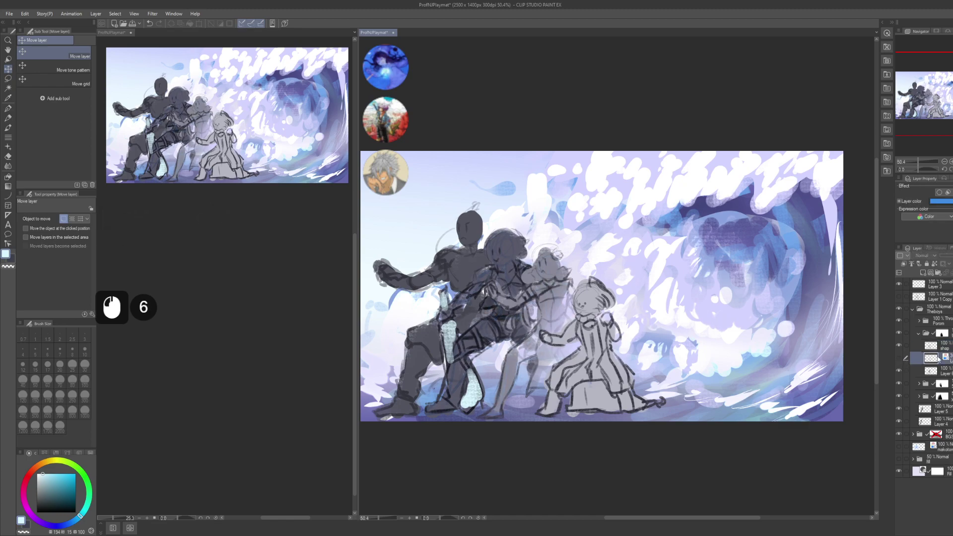
click(942, 333)
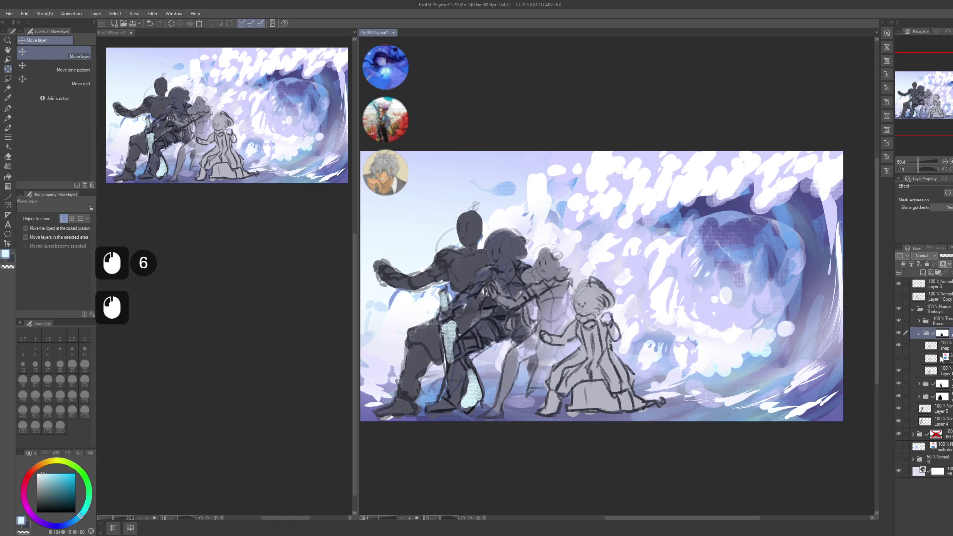
key(k)
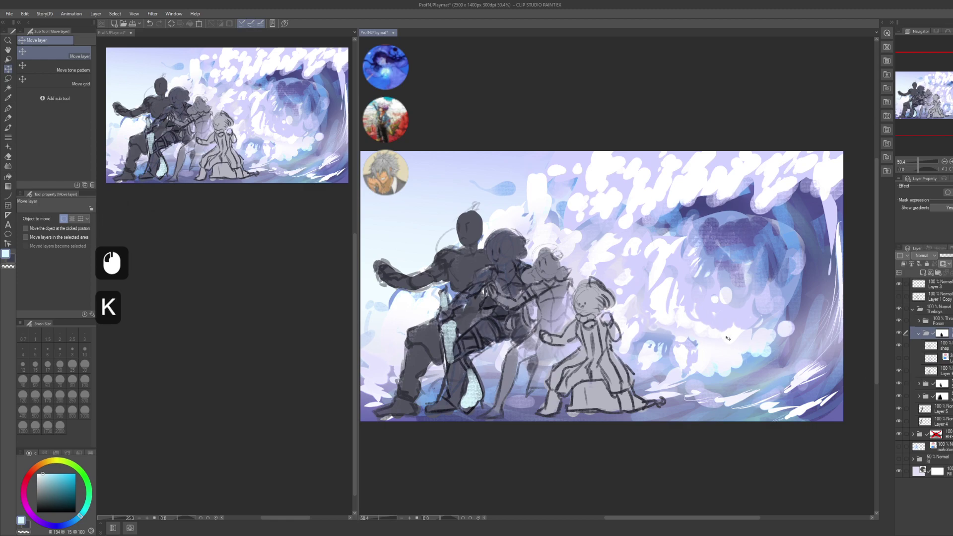
key(Right)
key(Right)
key(Right)
key(Right)
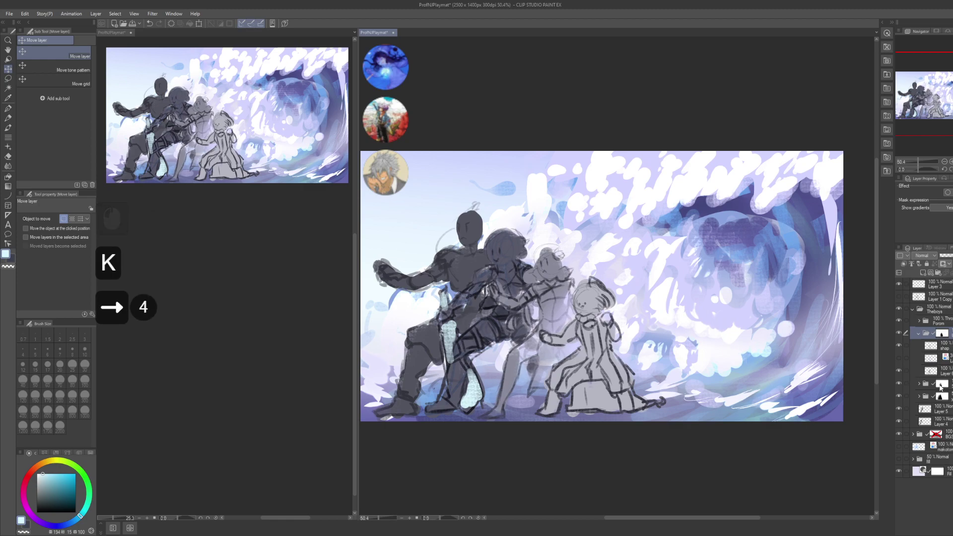
- Move Layer 5 above the figure folder and set the masked figure folder's blending to Normal
click(941, 410)
click(919, 383)
click(951, 421)
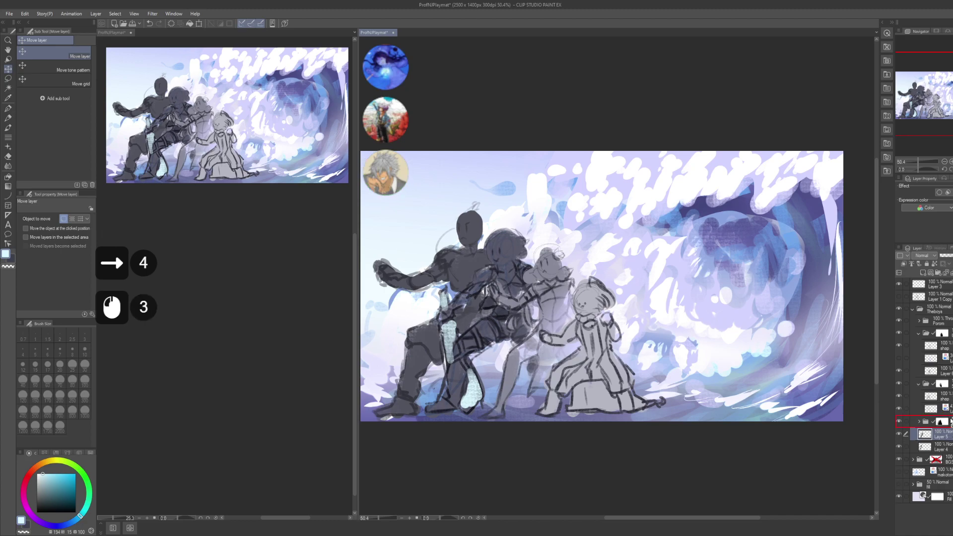
drag(950, 417, 951, 422)
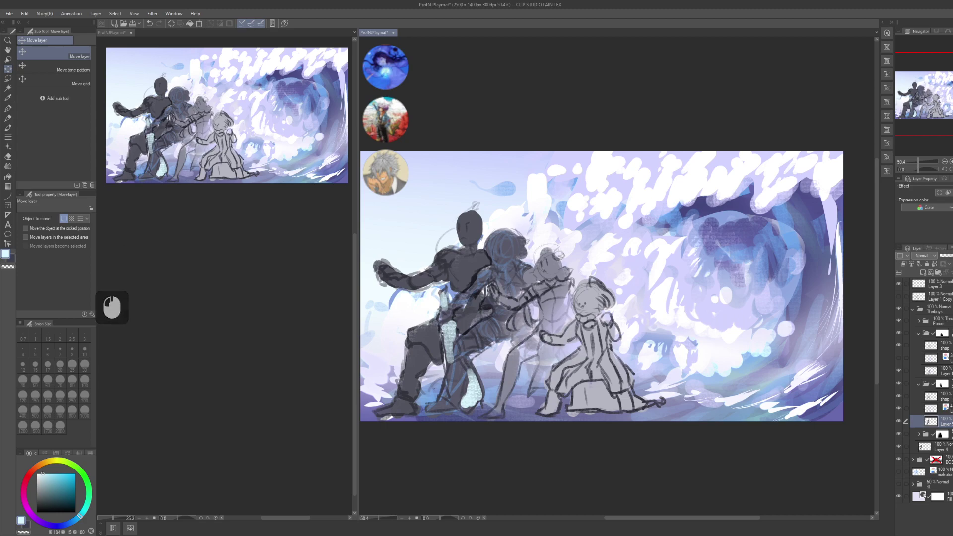
click(933, 384)
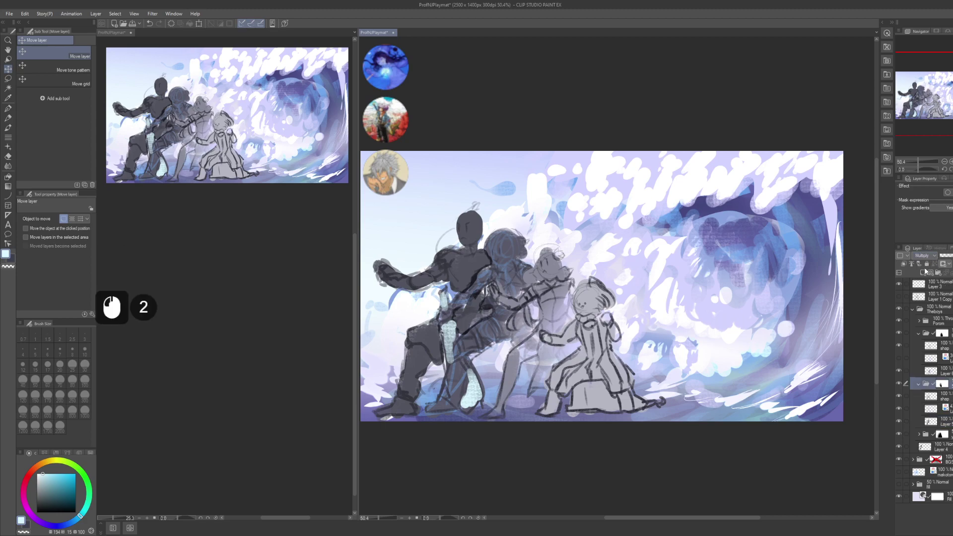
click(949, 337)
click(933, 396)
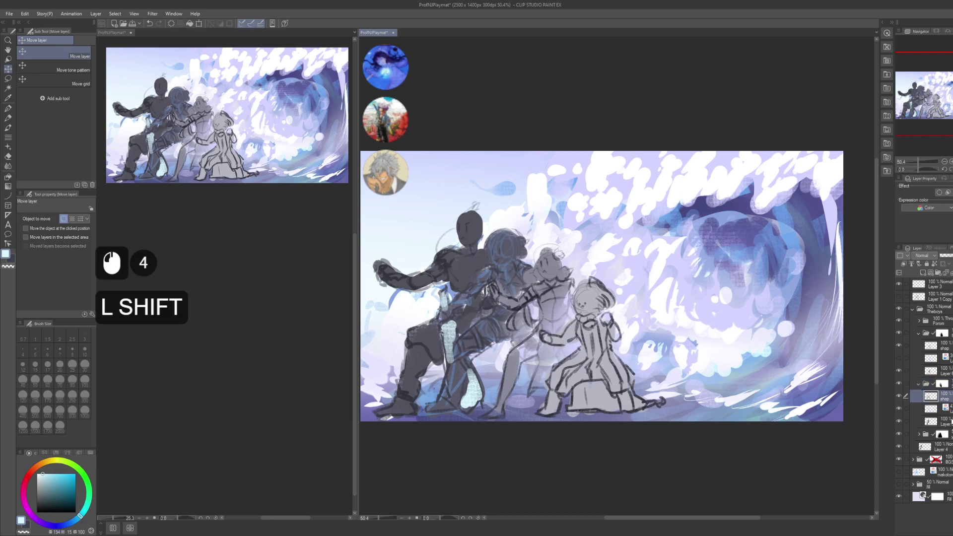
click(899, 408)
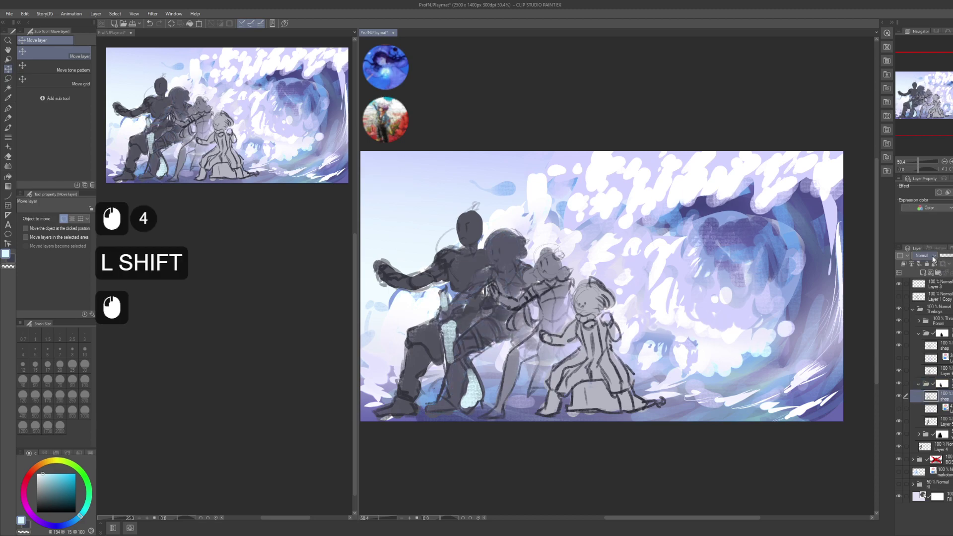
click(933, 384)
click(919, 383)
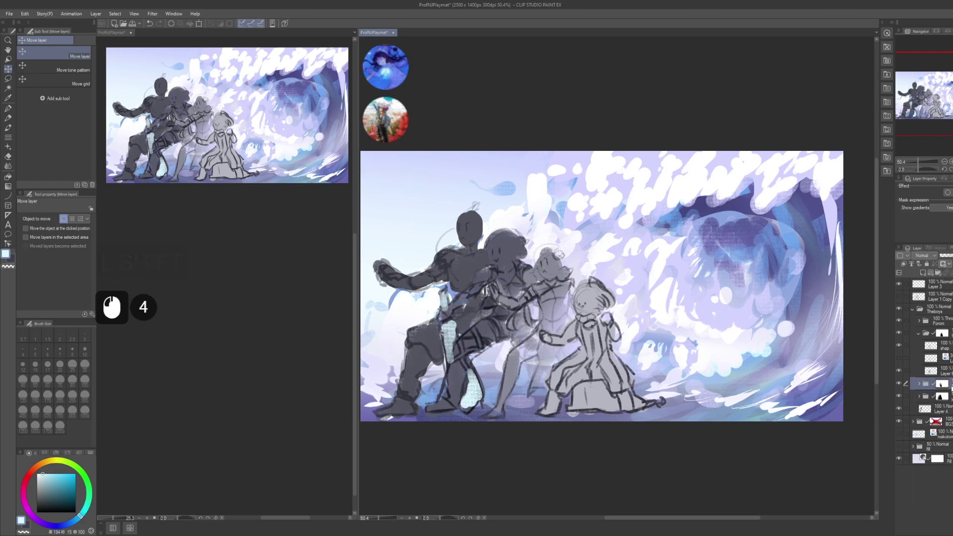
- Fine-tune the selected layer's horizontal position with arrow nudges, undoing the last one
key(Left)
key(Left)
key(Left)
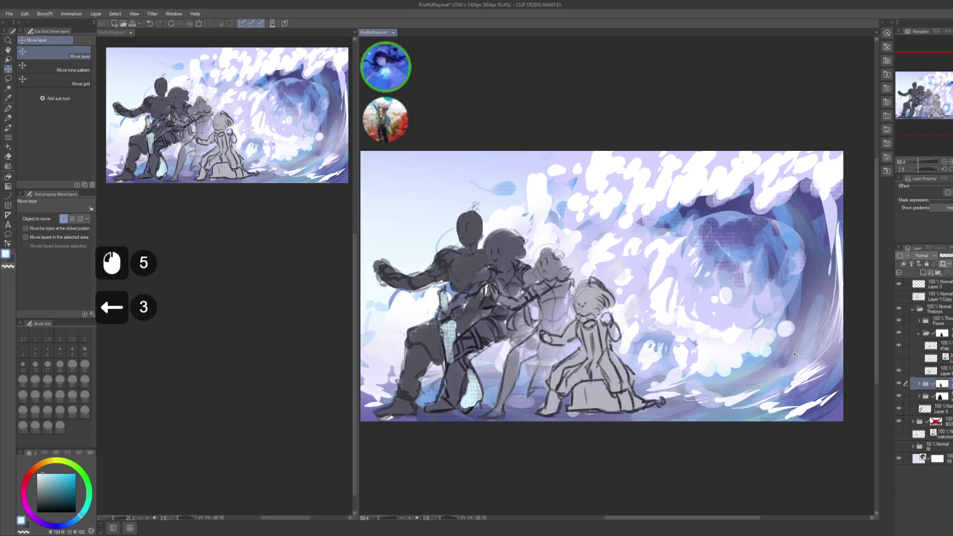
key(Left)
key(Left)
key(Left)
key(Right)
key(Right)
key(Right)
key(Right)
key(Right)
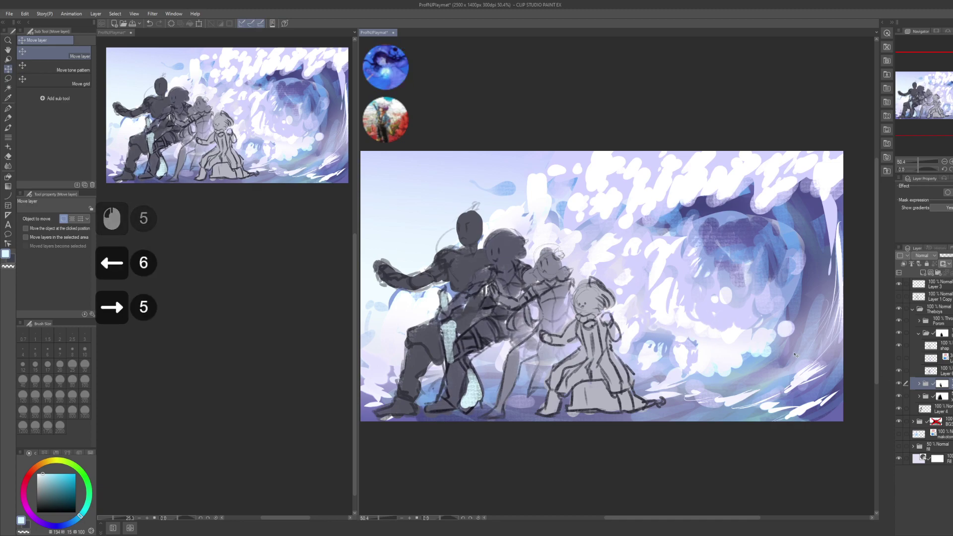
key(Right)
key(Left)
key(Left)
key(Left)
key(ctrl+z)
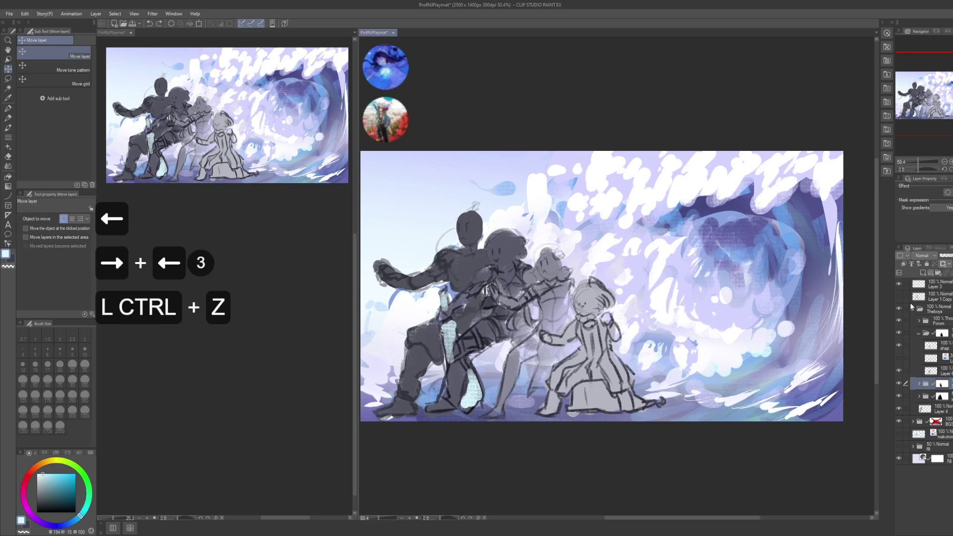
- Nudge the Layer 1 Copy layer and then the masked figure folder slightly left
click(939, 296)
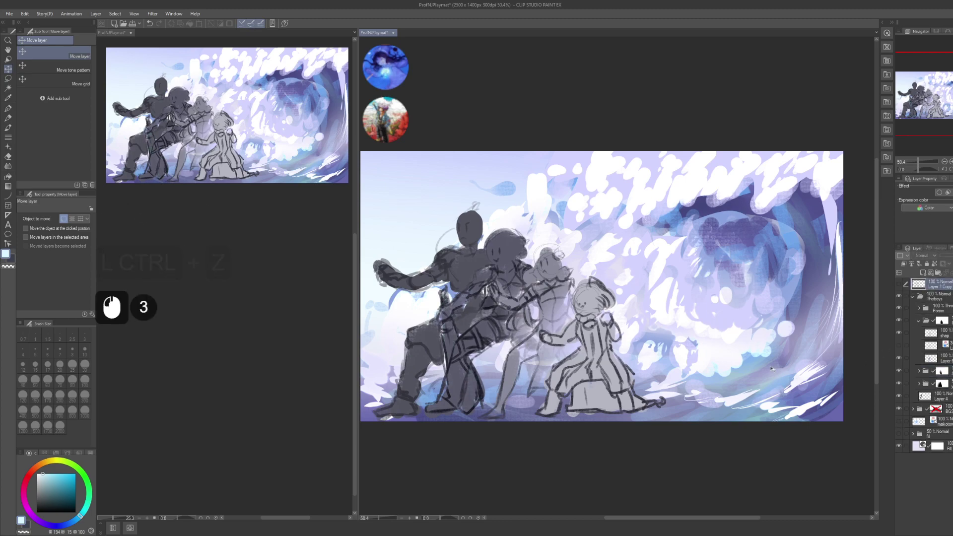
key(Left)
key(Right)
key(Left)
key(Right)
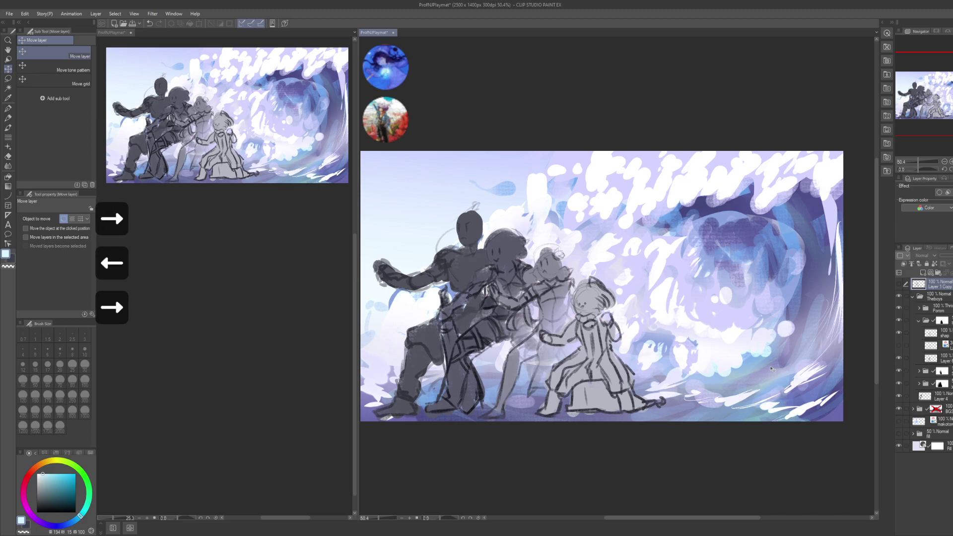
key(Left)
key(Right)
key(Left)
click(934, 383)
click(933, 371)
key(Left)
key(Left)
key(Left)
key(Left)
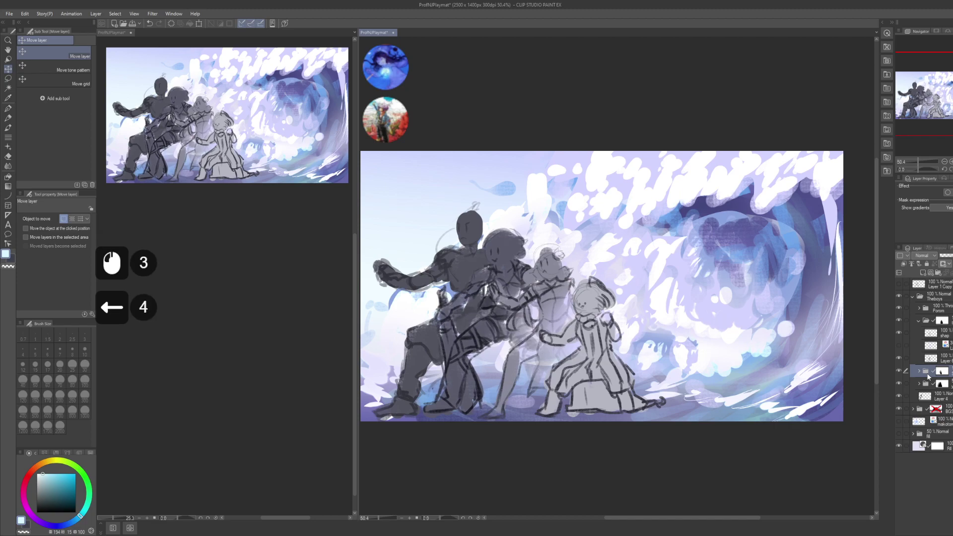
- Move Layer 4 higher inside the masked figure folder, adjust the folder's blending, and collapse it
click(946, 397)
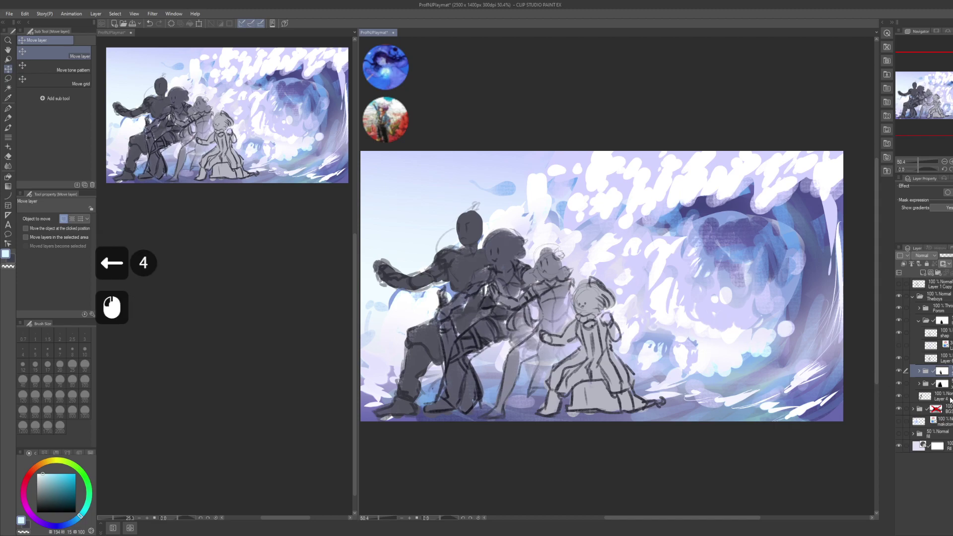
click(919, 384)
click(919, 384)
click(920, 383)
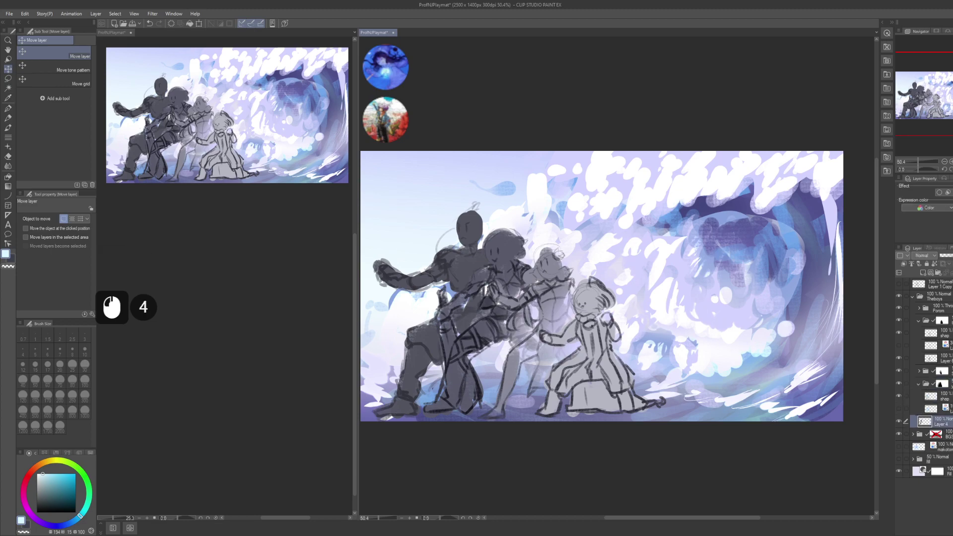
drag(950, 417, 942, 410)
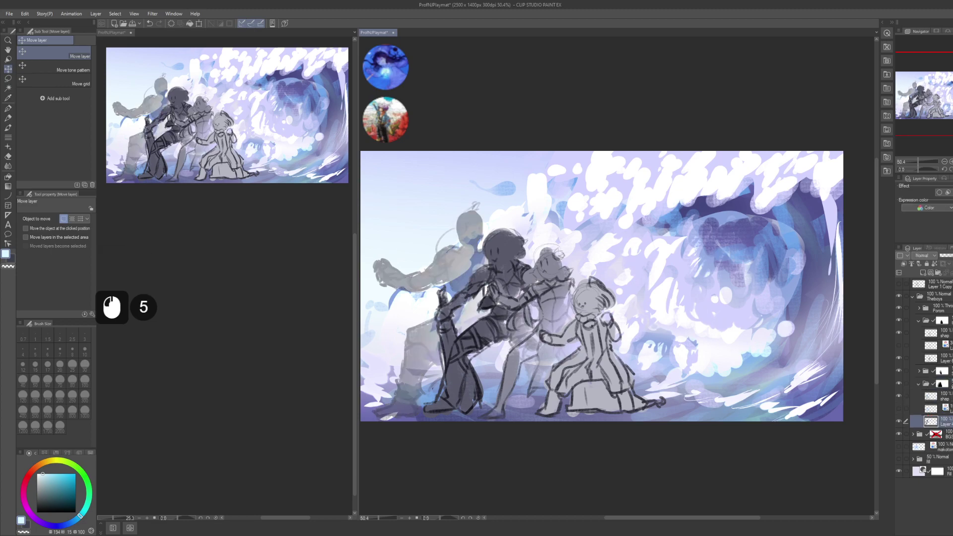
click(942, 384)
click(929, 256)
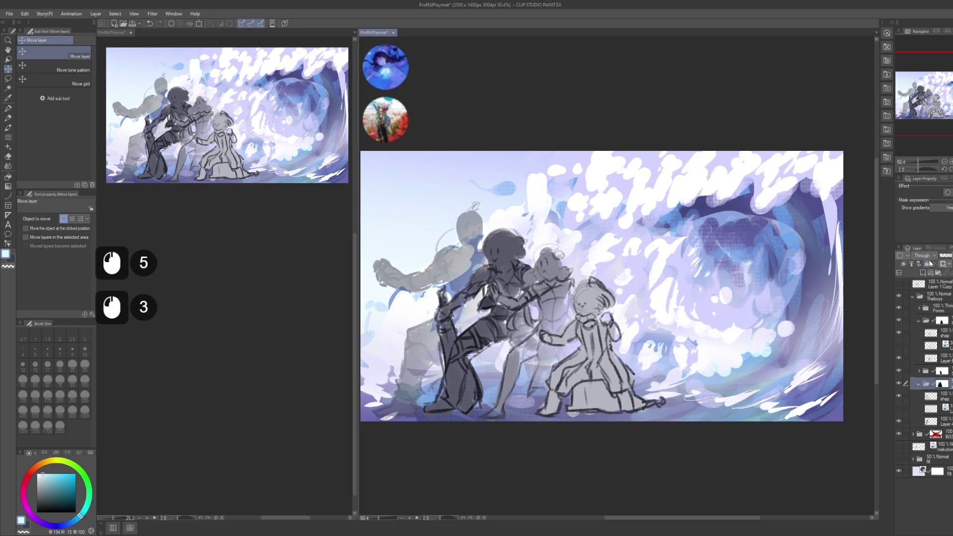
click(931, 263)
click(927, 273)
click(944, 397)
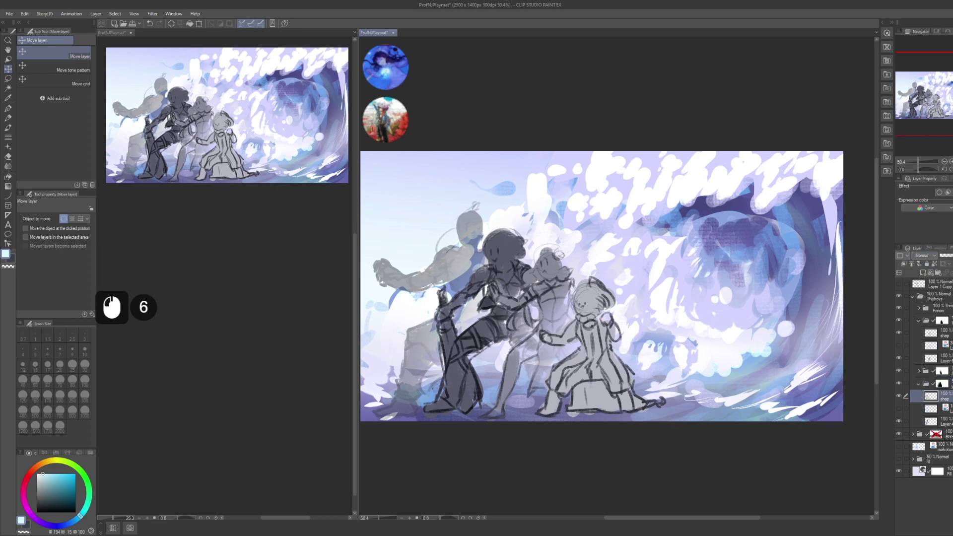
click(916, 397)
click(916, 388)
click(913, 386)
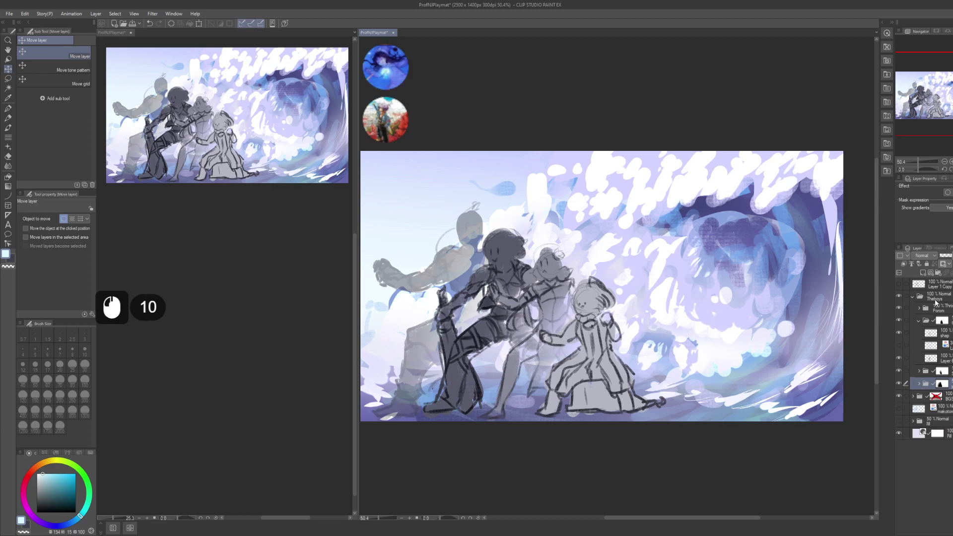
- Restore the left figure to full opacity and test its position with left/right nudges
click(933, 370)
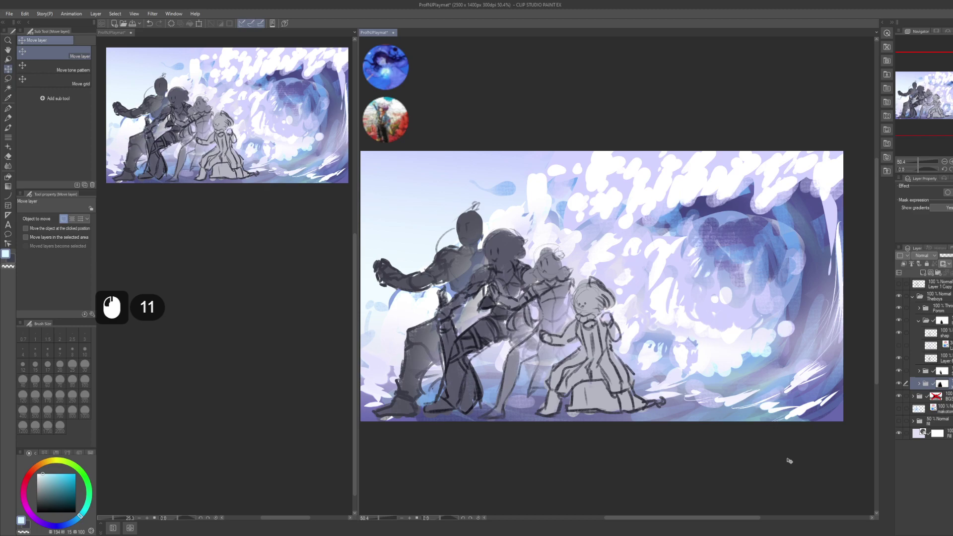
key(Left)
key(Left)
key(Left)
key(Left)
key(Left)
key(Left)
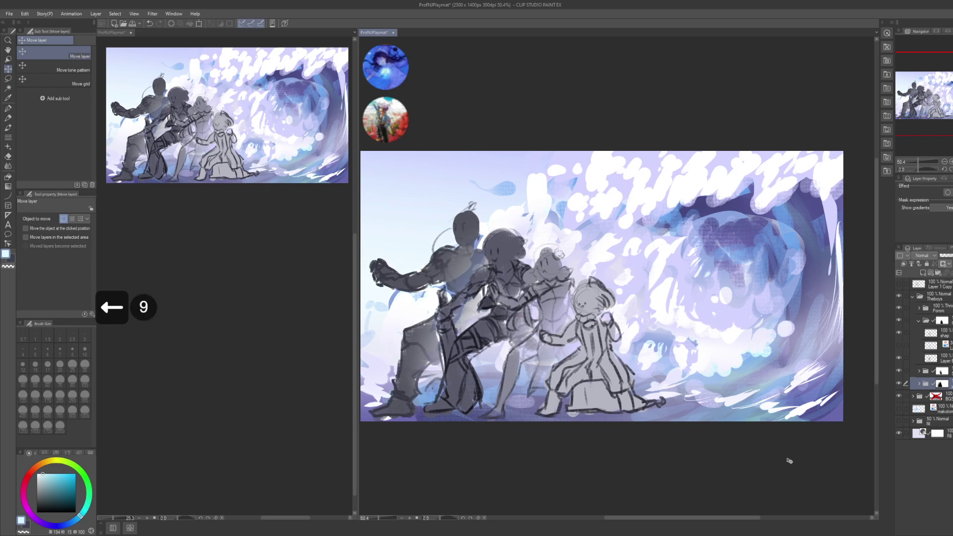
key(Right)
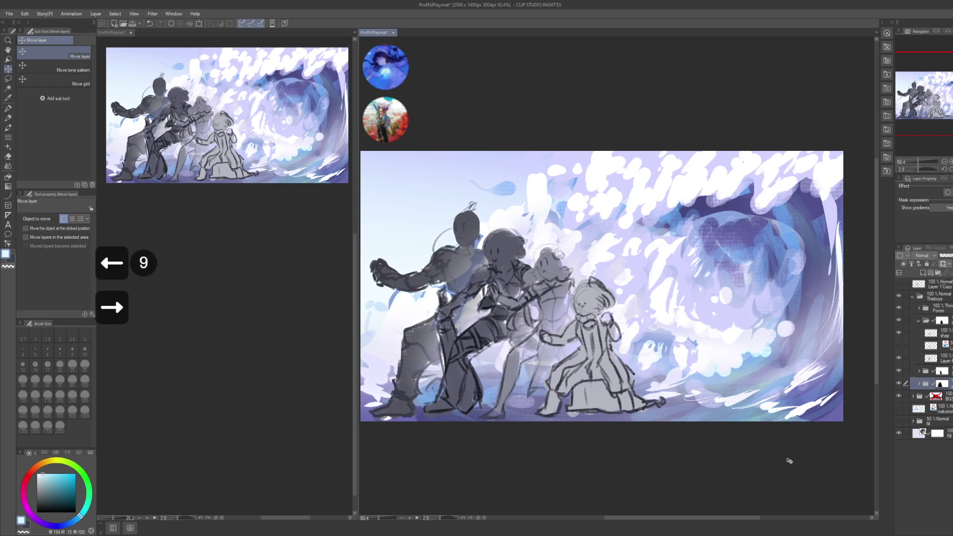
key(Escape)
key(space)
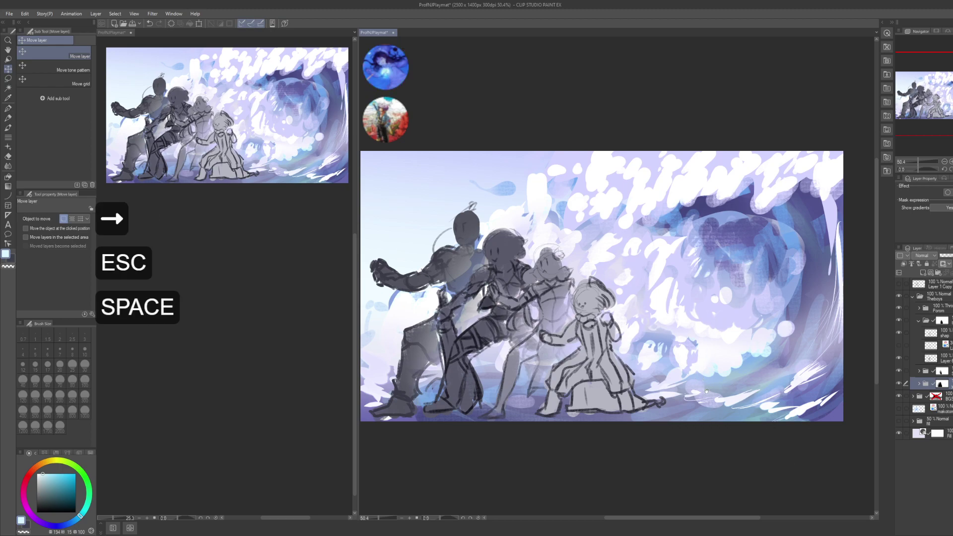
- Collapse the expanded folder and try nudging the next layer right, then back left
drag(687, 304, 694, 294)
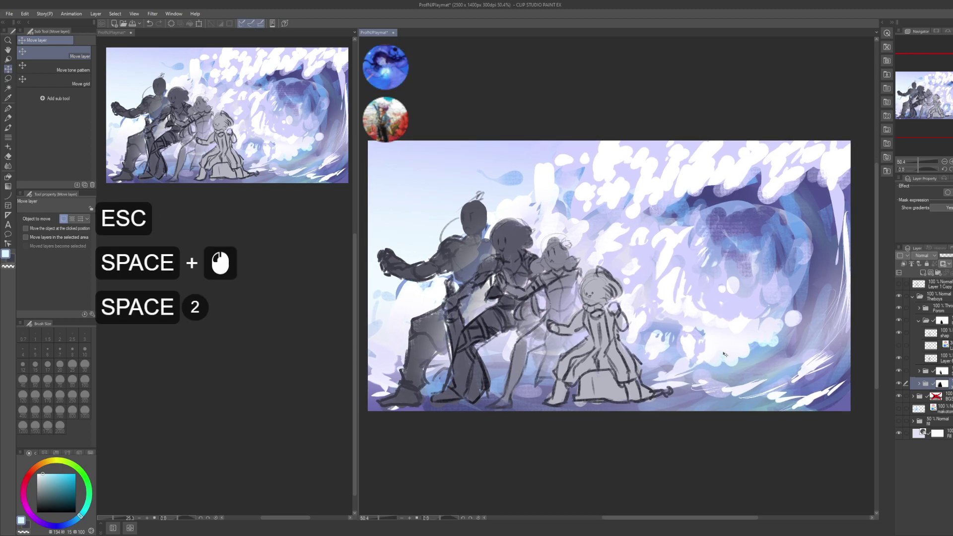
click(918, 321)
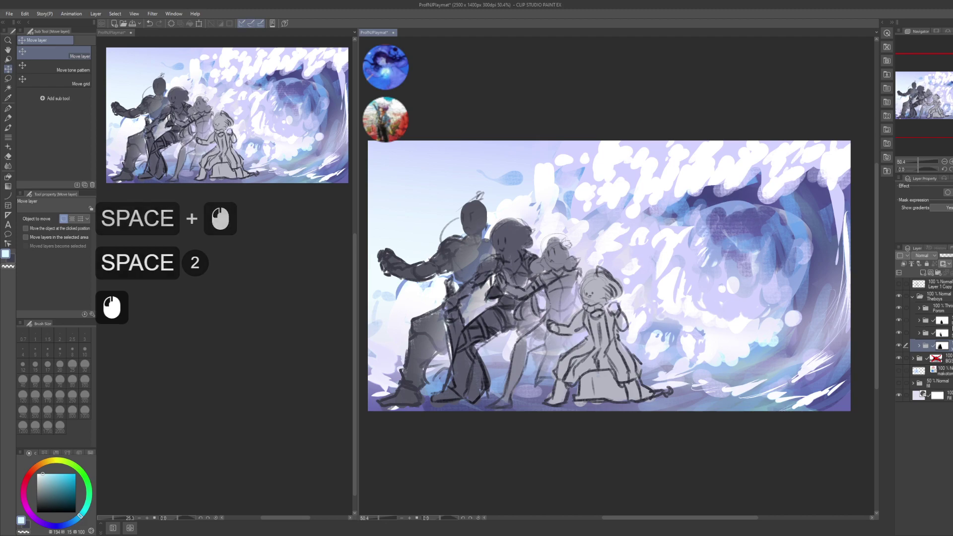
click(918, 321)
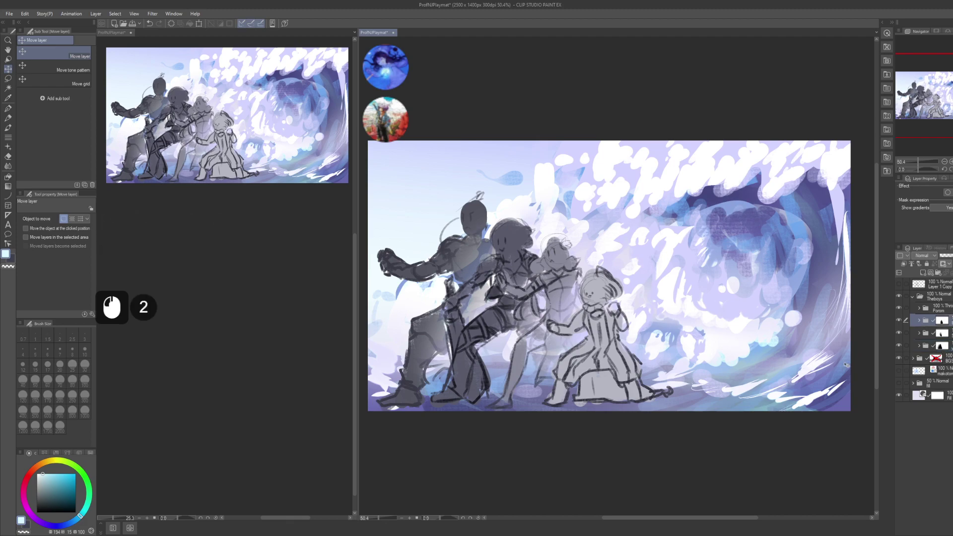
click(918, 334)
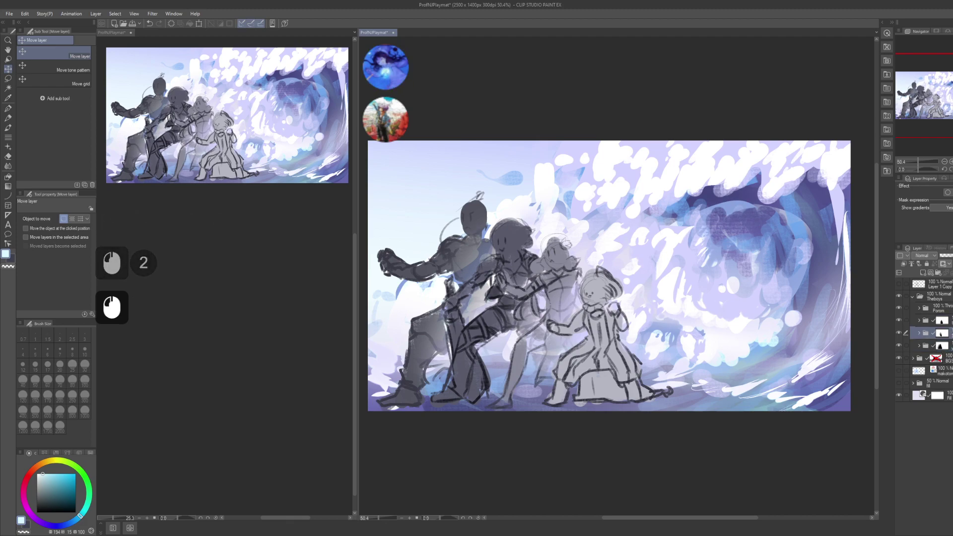
key(Right)
key(Right)
key(Left)
key(Left)
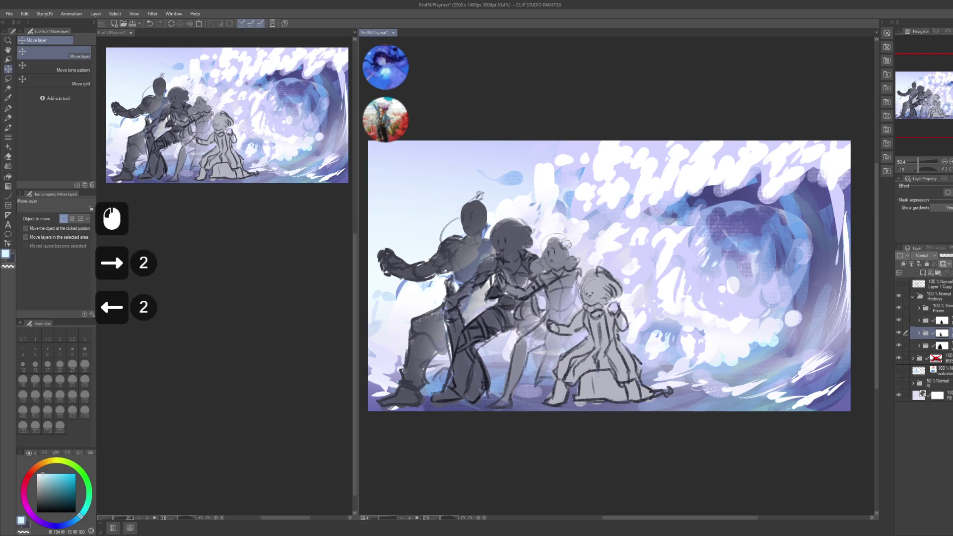
- Nudge the Porom folder and the layer below it one step right, then save with Ctrl+S
click(933, 309)
key(Right)
key(Right)
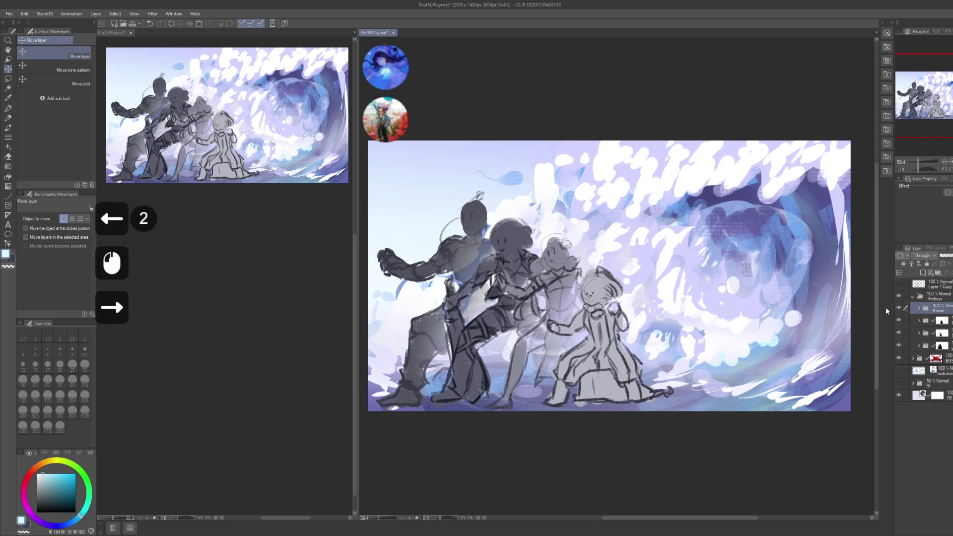
click(943, 321)
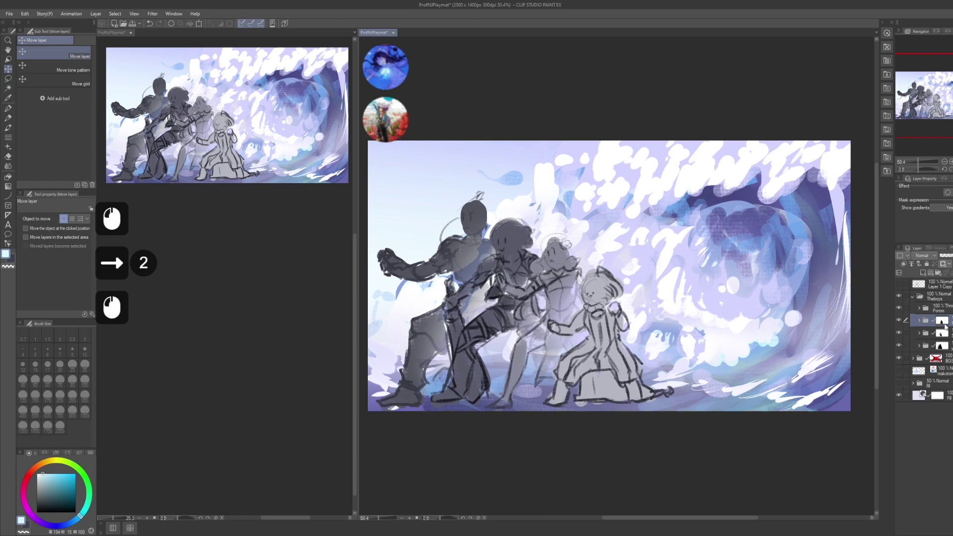
key(Right)
key(Right)
key(Right)
key(Right)
key(Right)
key(Right)
key(Right)
key(Right)
key(Right)
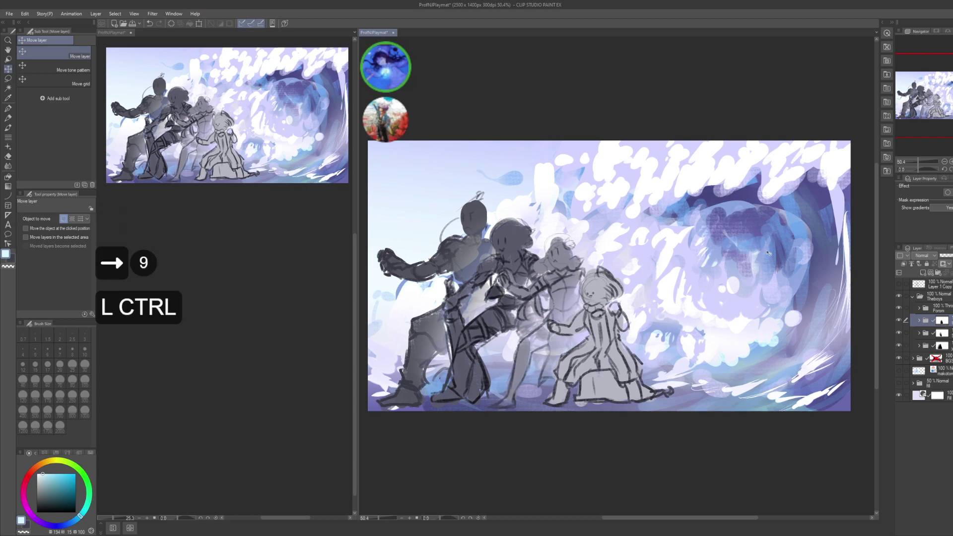
key(ctrl+s)
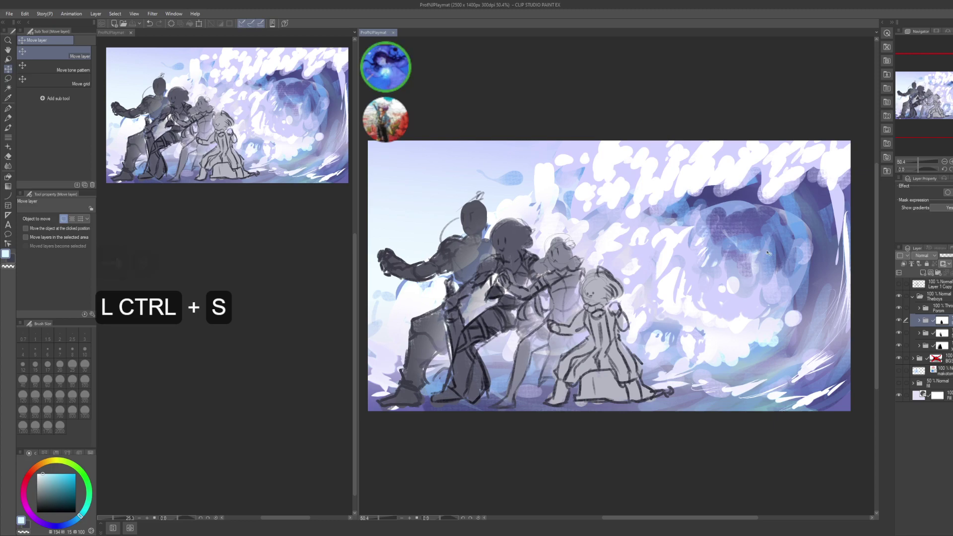
- Nudge the Porom figure's folder one more step right and save the playmat again
click(948, 291)
click(938, 308)
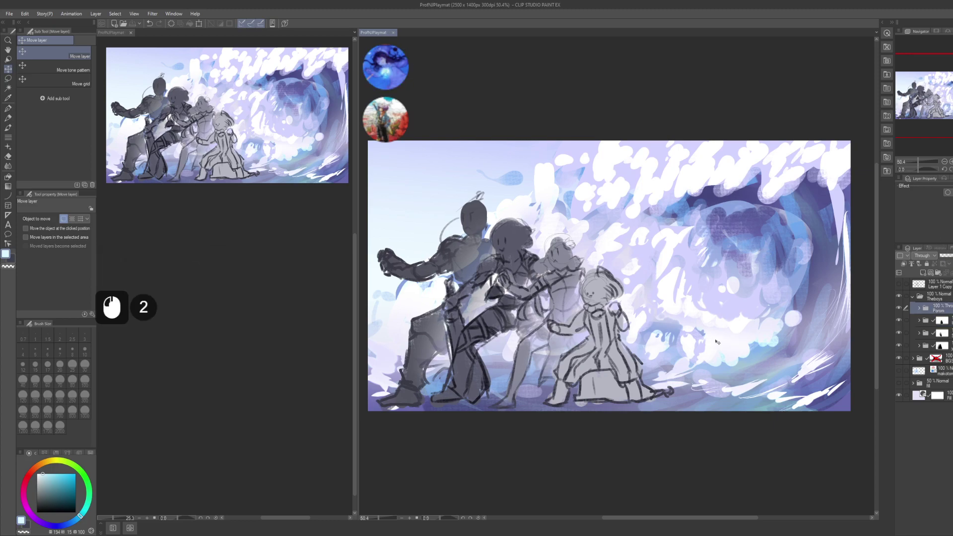
key(Right)
key(Right)
drag(645, 294, 662, 292)
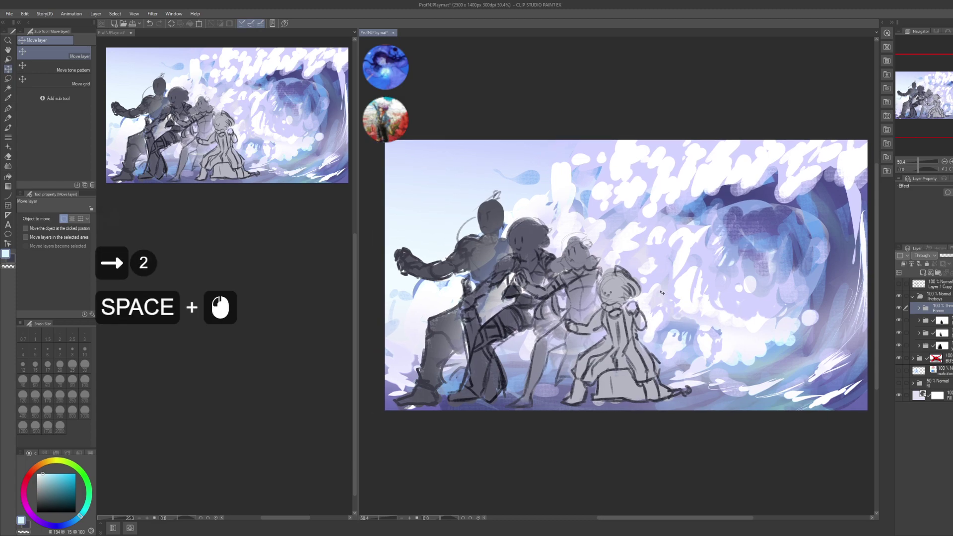
drag(672, 332, 698, 347)
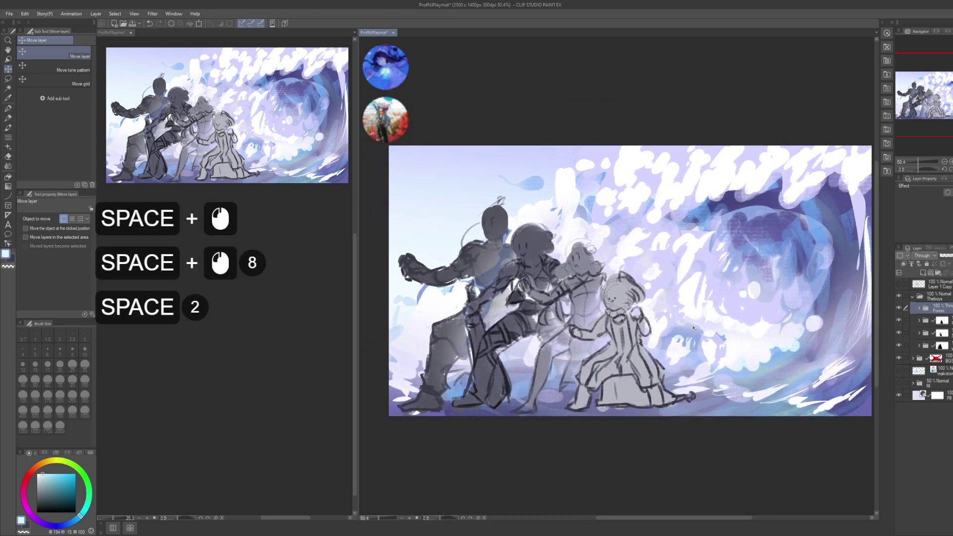
key(ctrl+s)
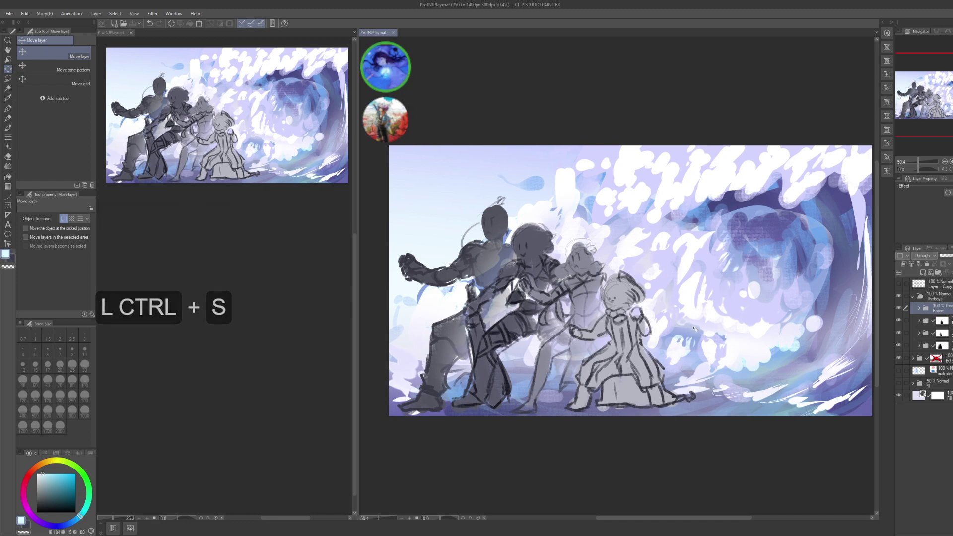
- Expand the fill folder to inspect its layers and collapse the Theboys folder
drag(741, 336, 725, 331)
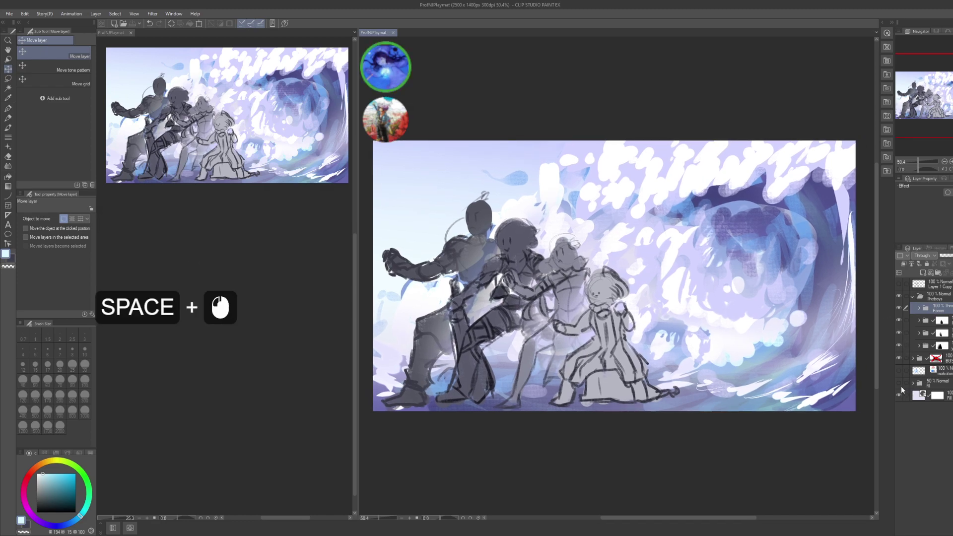
click(899, 387)
click(912, 385)
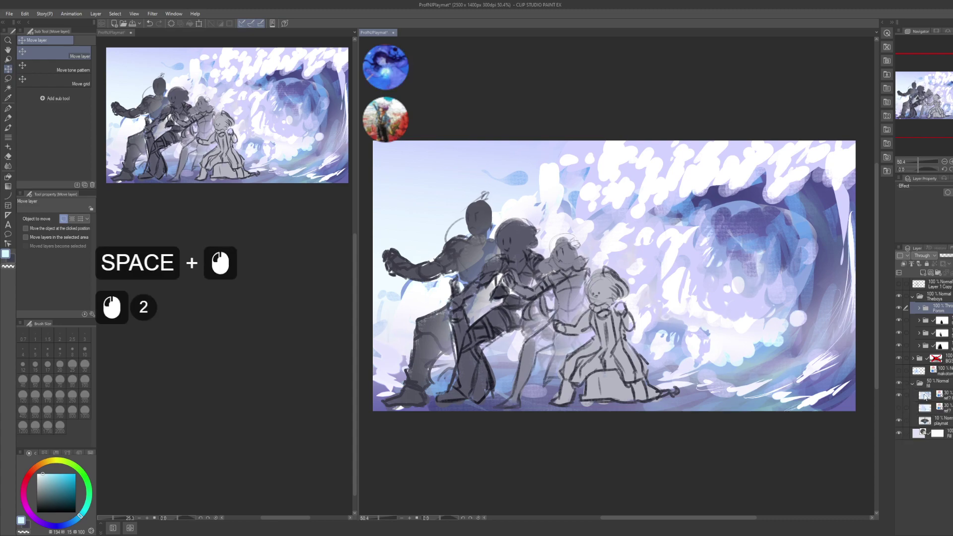
click(912, 297)
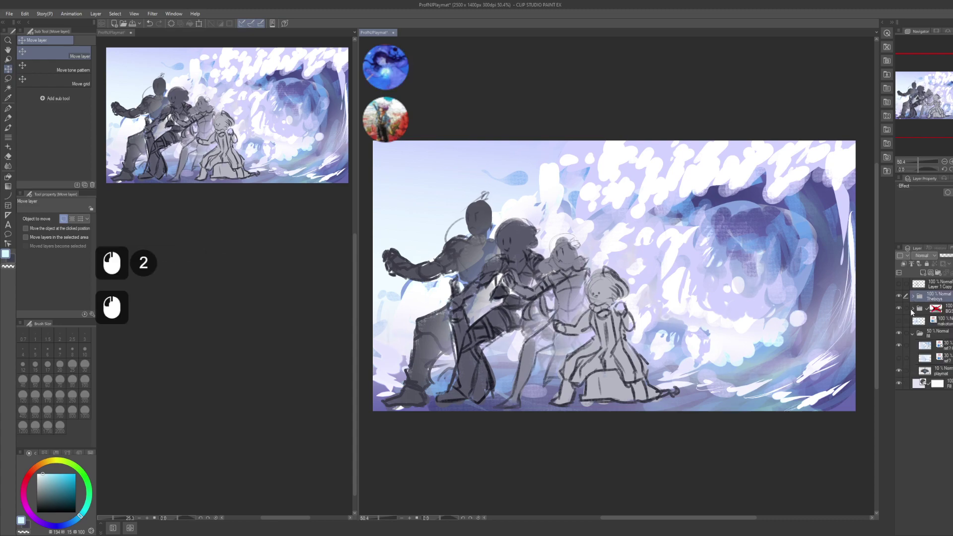
- Hide the Theboys character sketches and set the BGS folder to 50% opacity
click(898, 296)
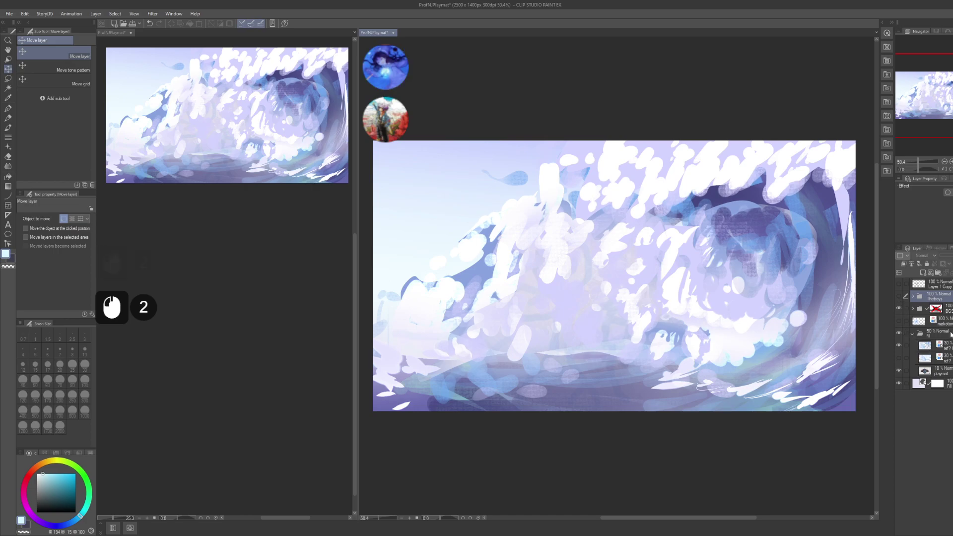
click(924, 308)
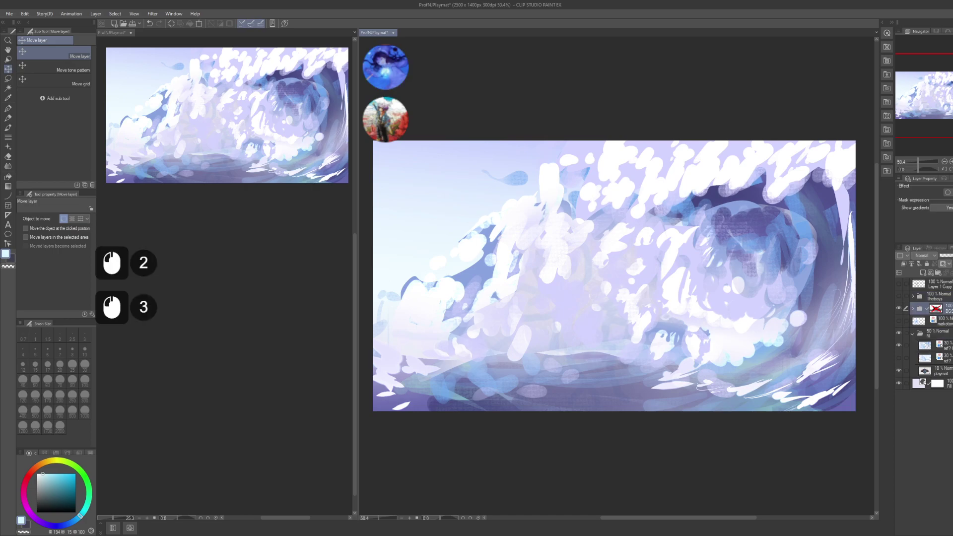
key(KP_5)
key(KP_0)
key(KP_Enter)
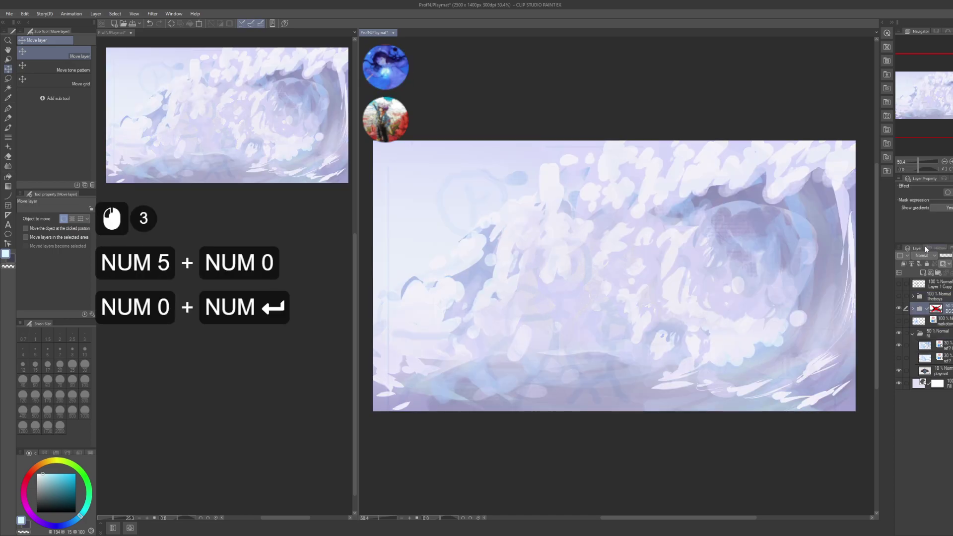
- Raise the playmat template layer to 100% opacity and hide the BGS folder and blue ref sketch
click(933, 371)
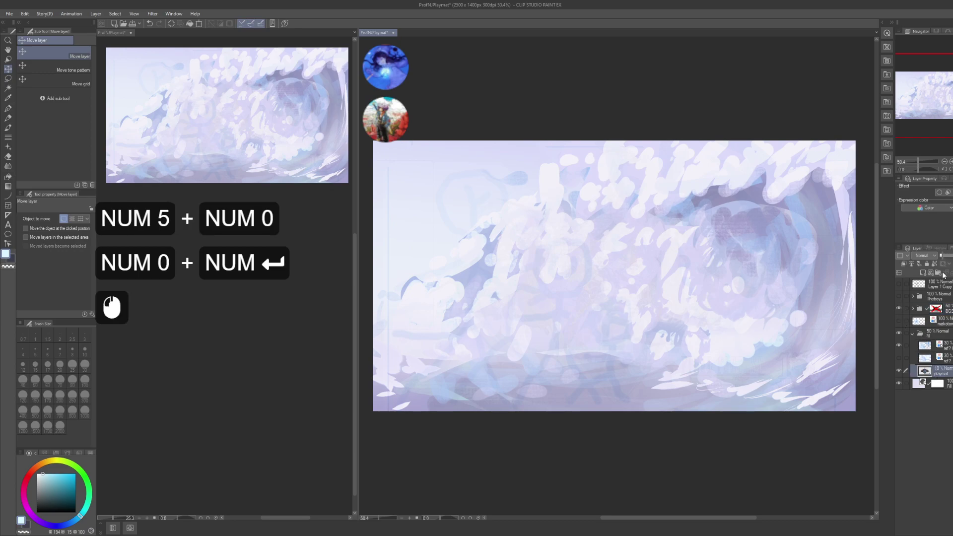
click(946, 258)
drag(814, 348, 794, 353)
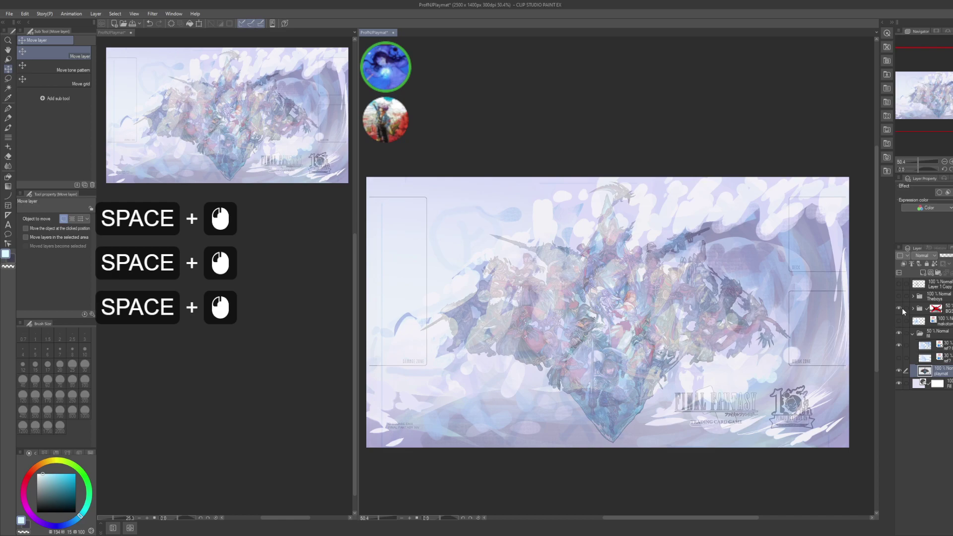
click(899, 308)
drag(810, 315, 804, 329)
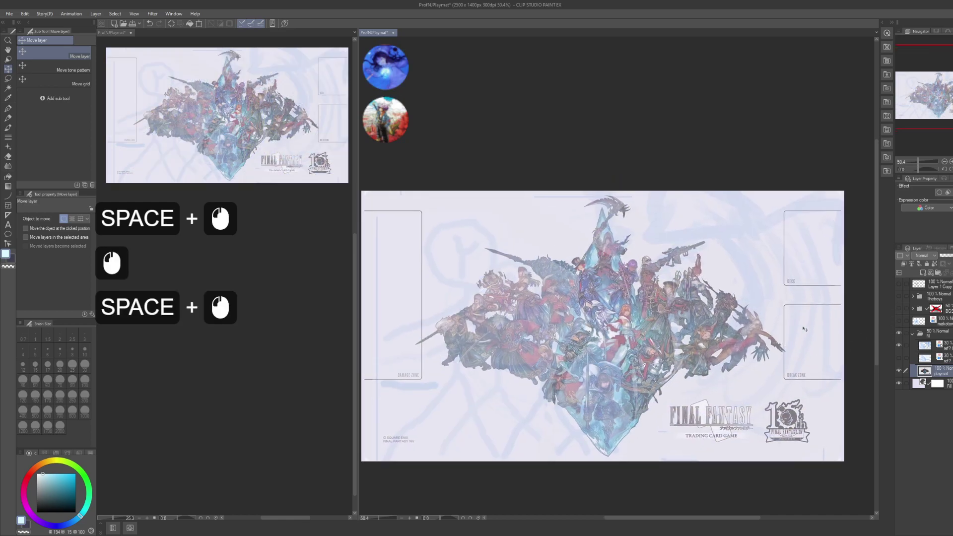
click(899, 345)
drag(752, 356, 749, 354)
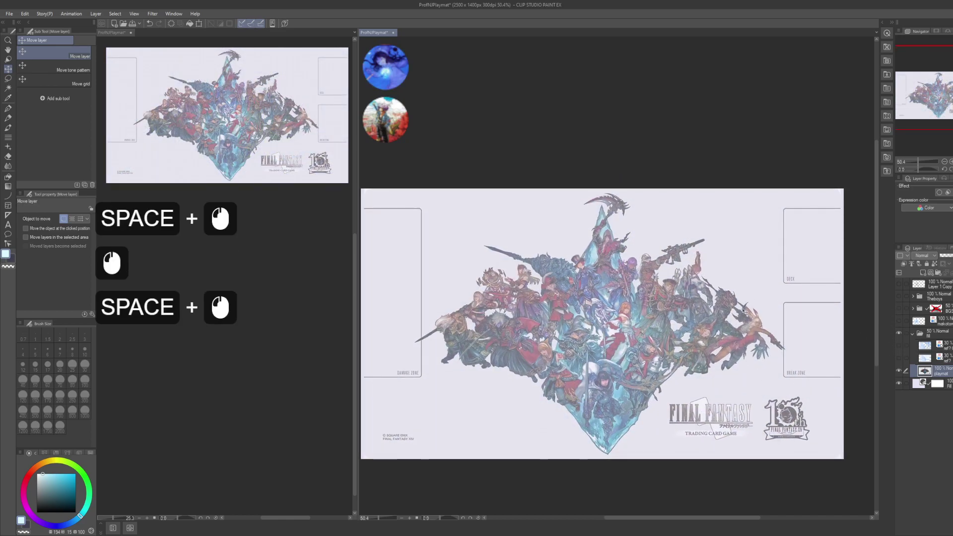
- Select the DECK, BREAK ZONE and DAMAGE ZONE boxes along with their labels
key(w)
click(820, 243)
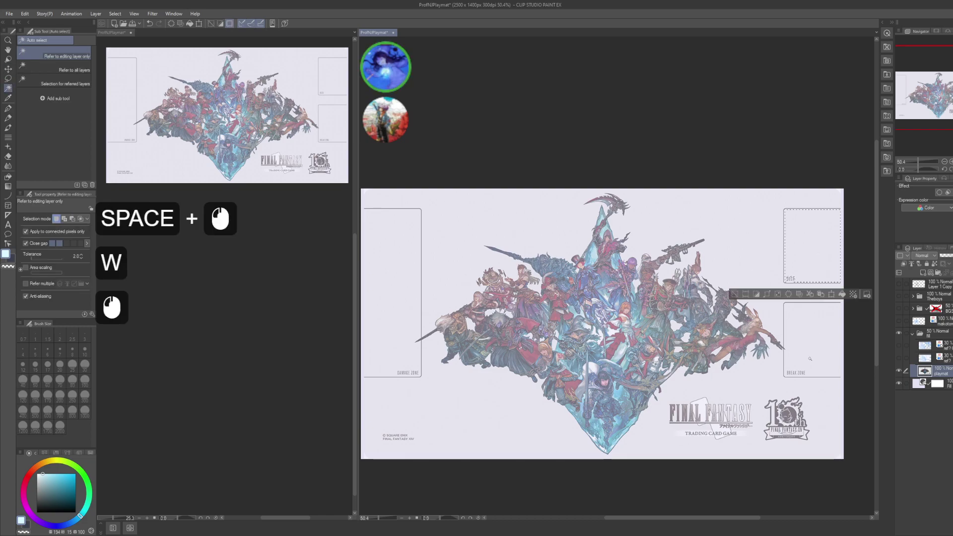
shift+click(812, 339)
shift+click(386, 290)
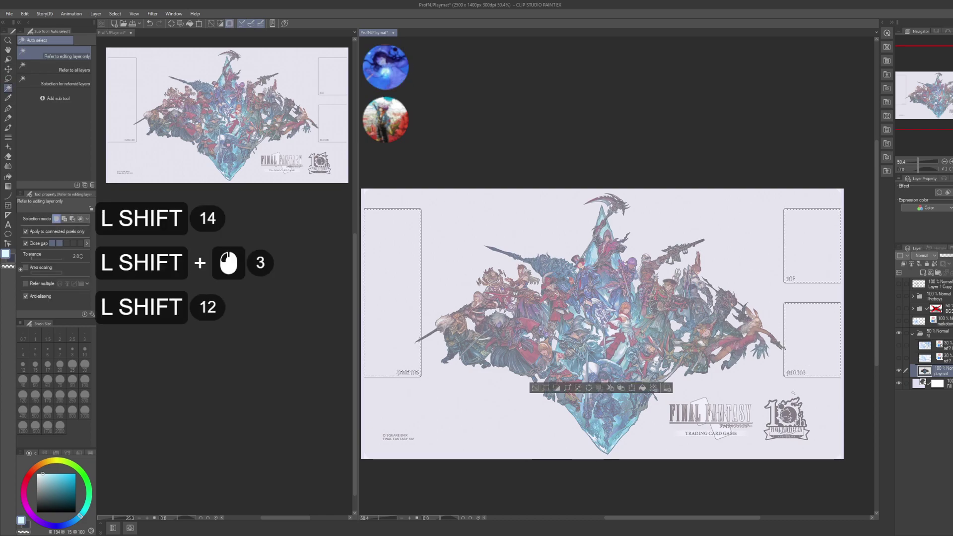
key(m)
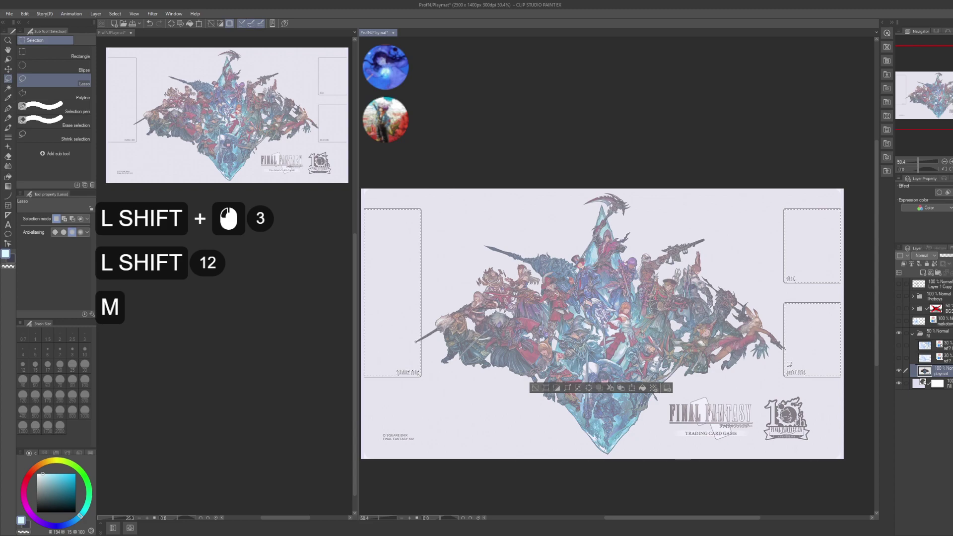
drag(788, 368, 788, 372)
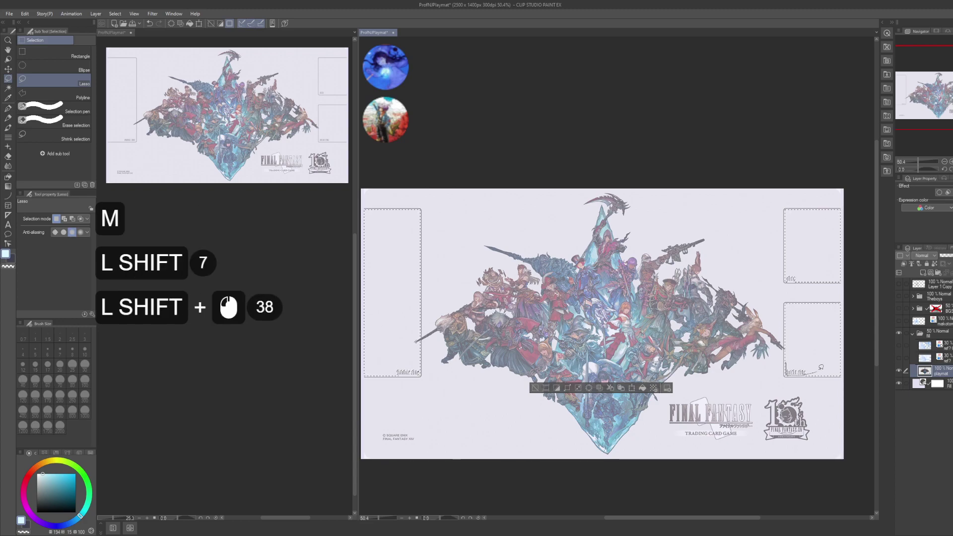
drag(799, 280, 792, 262)
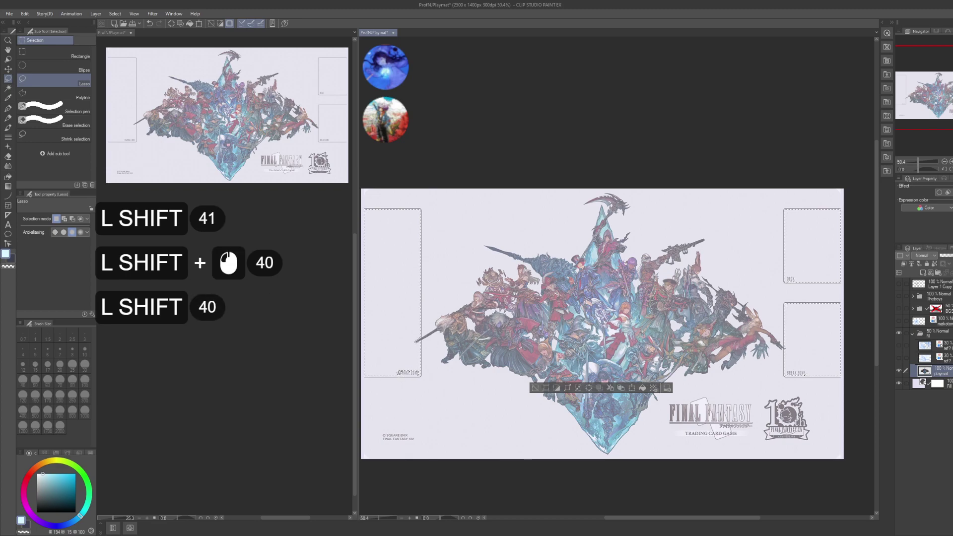
mouse_move(398, 373)
mouse_down()
mouse_move(405, 354)
mouse_move(420, 366)
mouse_move(398, 374)
mouse_up()
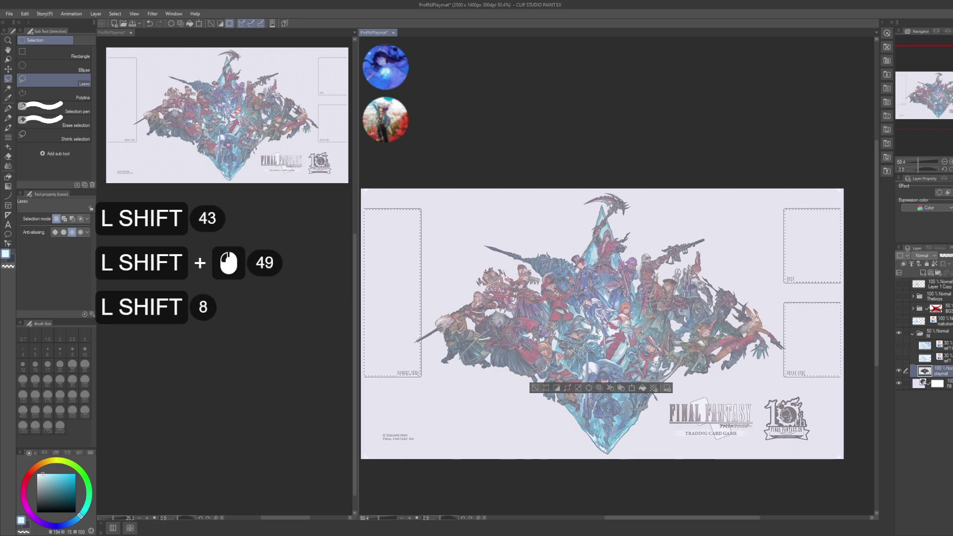
mouse_move(874, 213)
mouse_down()
mouse_move(821, 236)
mouse_move(838, 261)
mouse_move(850, 254)
mouse_up()
- Fill the selected boxes with light blue on a new top layer, then deselect
key(g)
key(x)
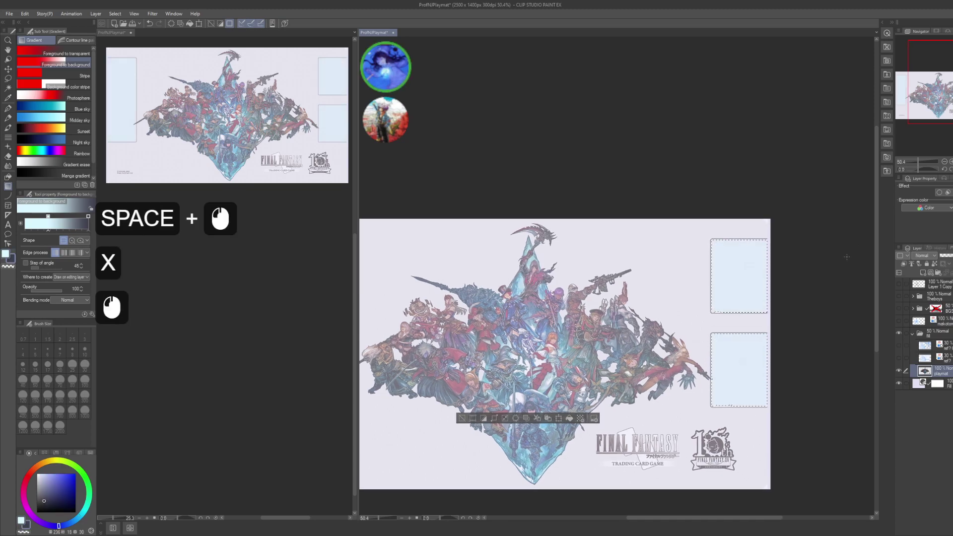
key(ctrl+d)
drag(795, 326, 826, 296)
key(ctrl+z)
key(ctrl+z)
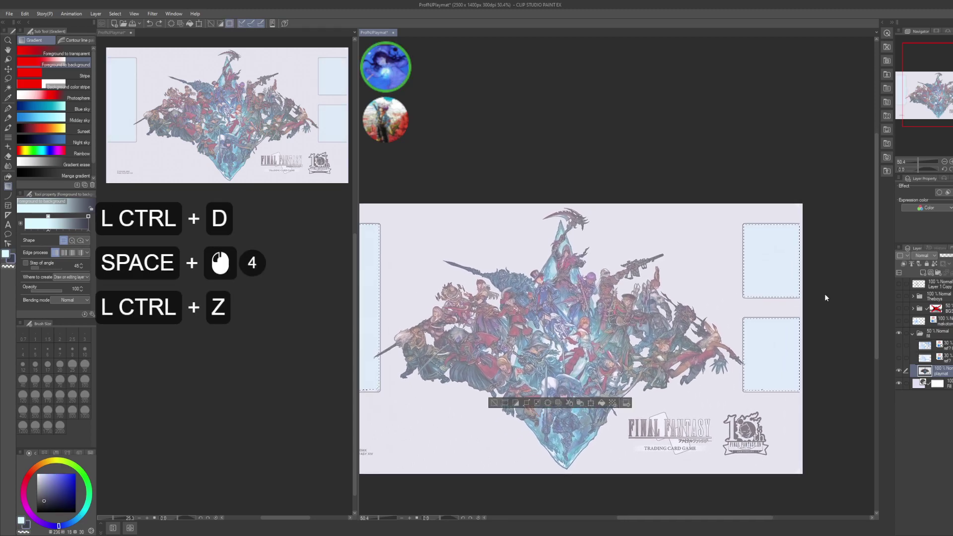
key(ctrl+shift+n)
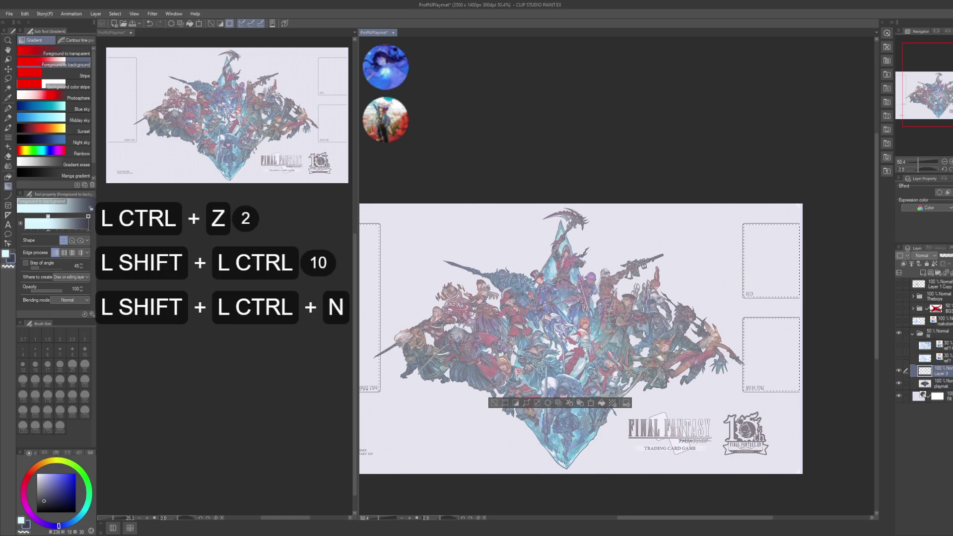
drag(946, 287, 947, 286)
drag(795, 278, 842, 292)
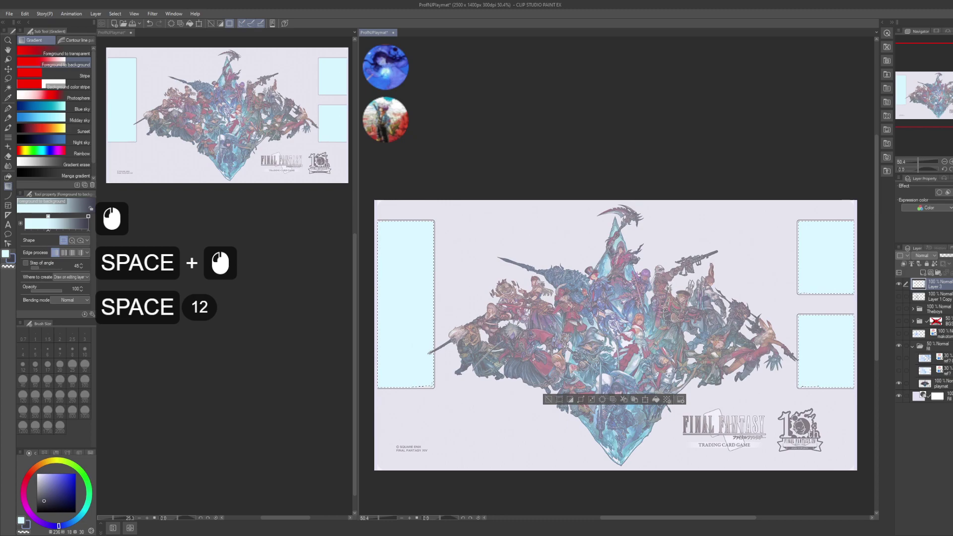
key(ctrl+d)
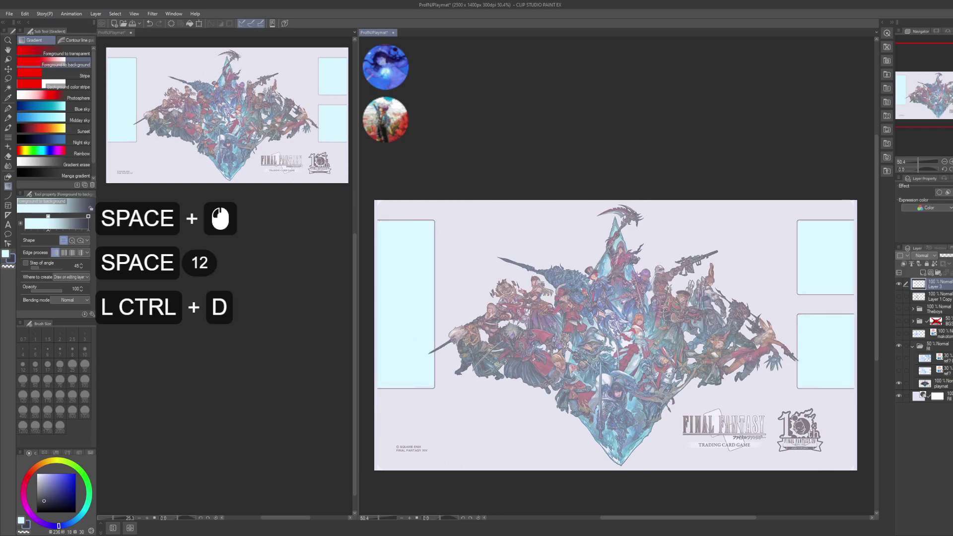
- Select the left box from Layer 3 and enlarge it slightly with a transform
key(m)
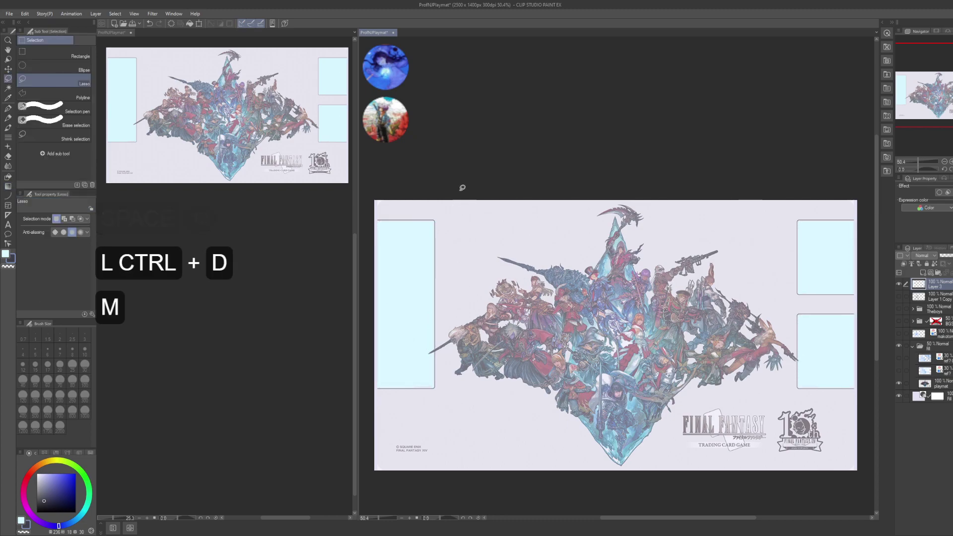
mouse_move(454, 186)
mouse_down()
mouse_move(377, 403)
mouse_move(393, 446)
mouse_up()
click(527, 147)
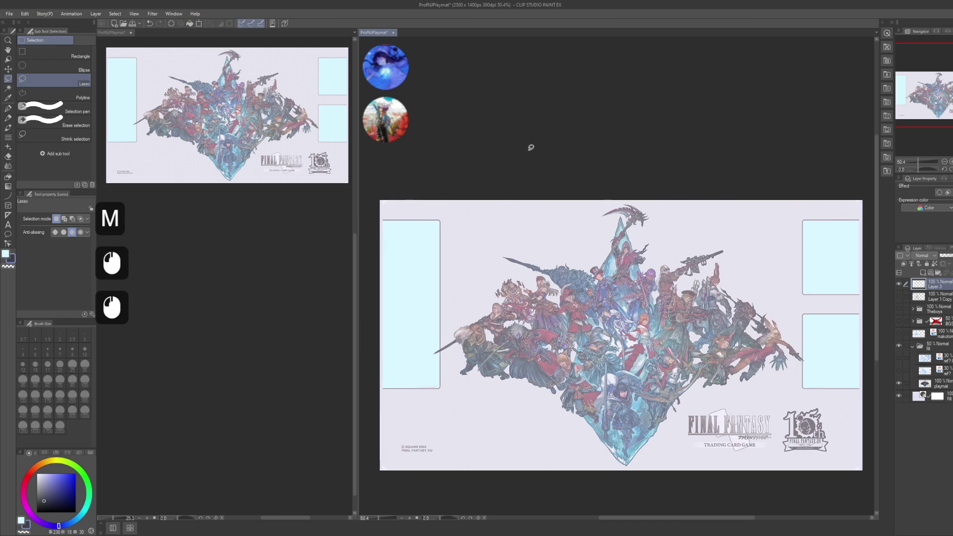
ctrl+click(918, 287)
mouse_move(888, 155)
mouse_down()
mouse_move(821, 187)
mouse_move(821, 262)
mouse_up()
drag(394, 213, 503, 213)
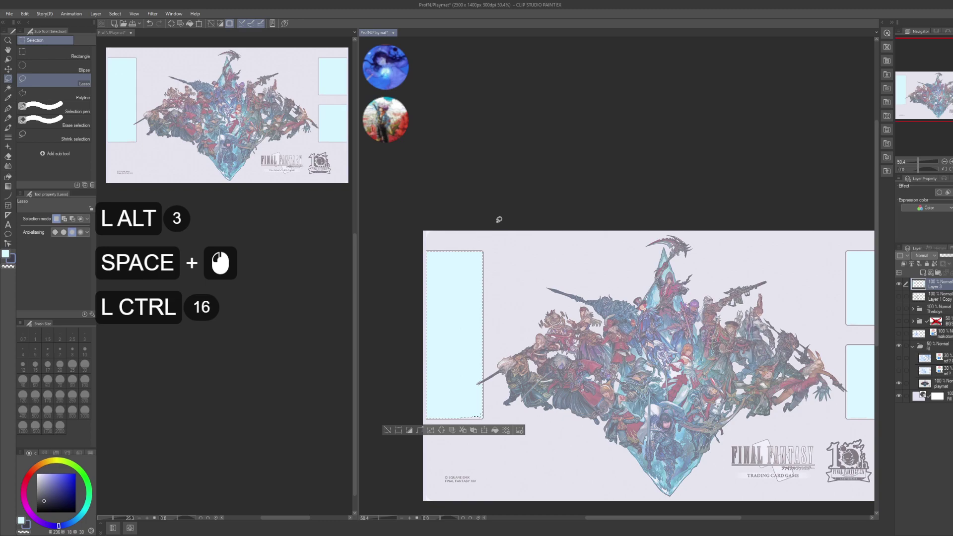
key(ctrl+t)
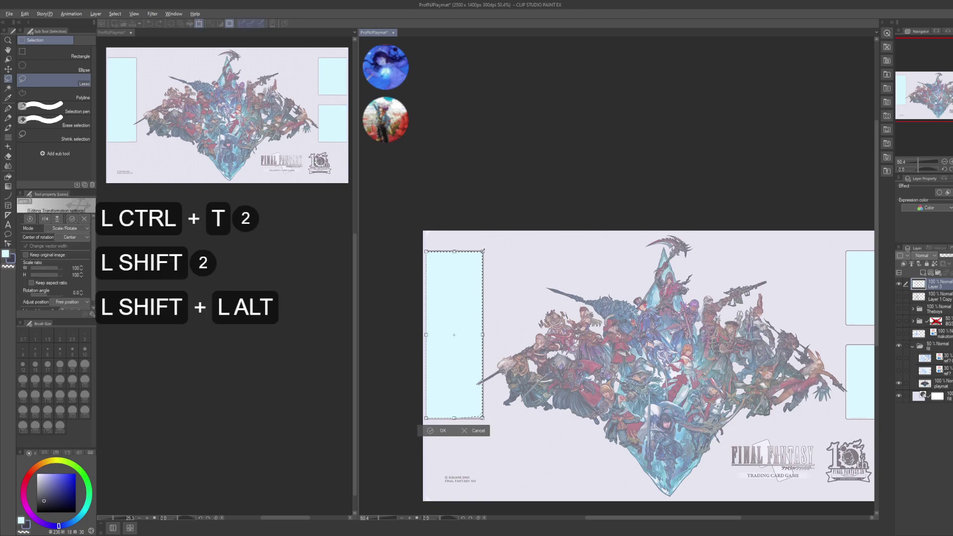
alt+shift+drag(483, 251, 488, 248)
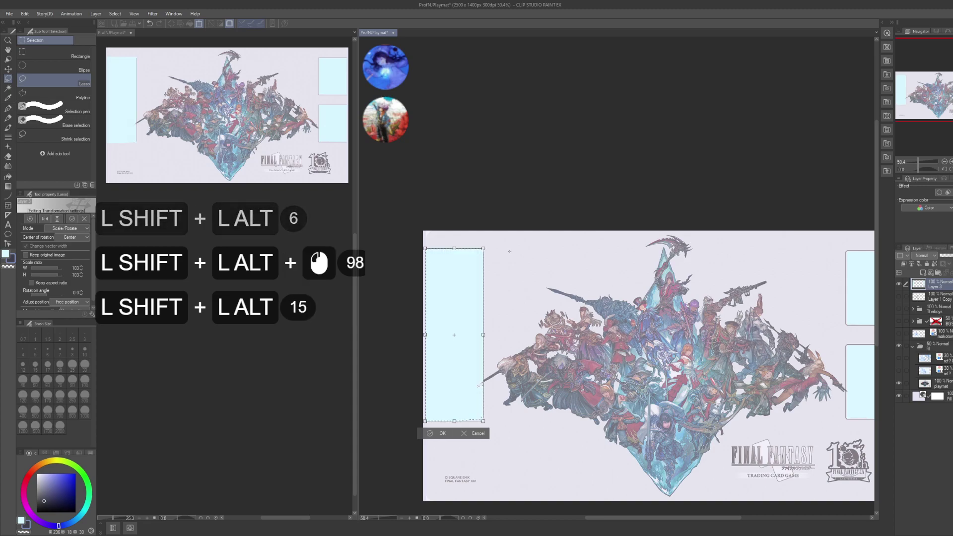
key(Return)
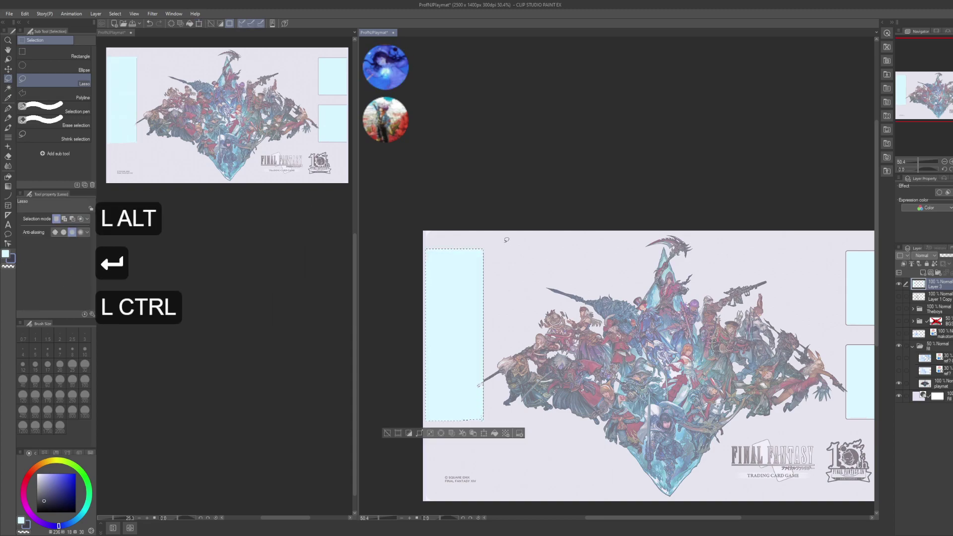
key(ctrl+d)
- Lasso the left card slot and nudge it one step to the right
drag(657, 330, 612, 278)
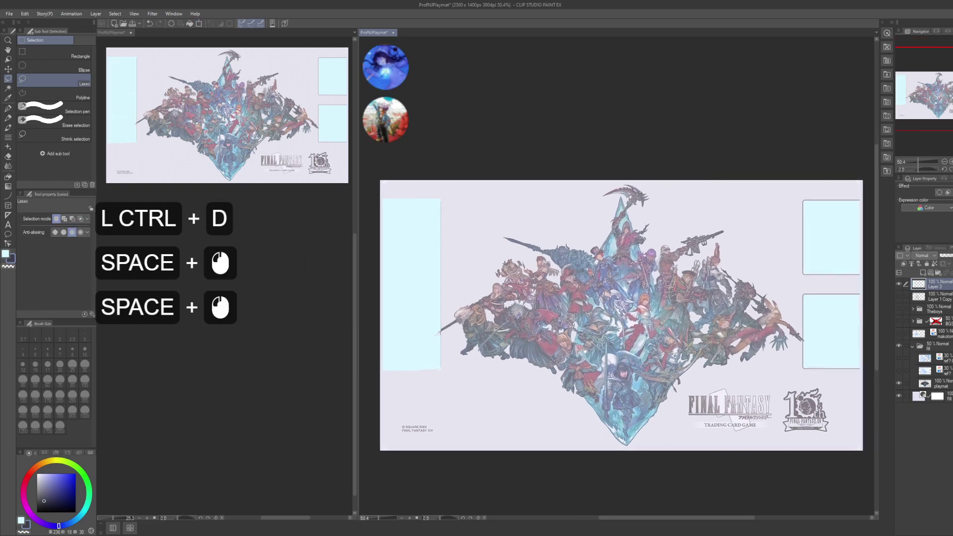
drag(589, 337, 608, 351)
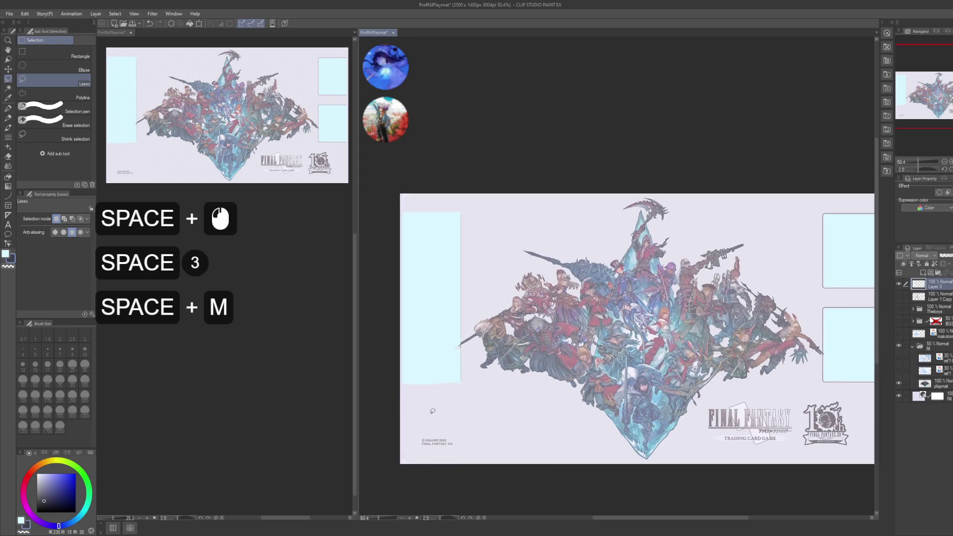
drag(388, 390, 446, 437)
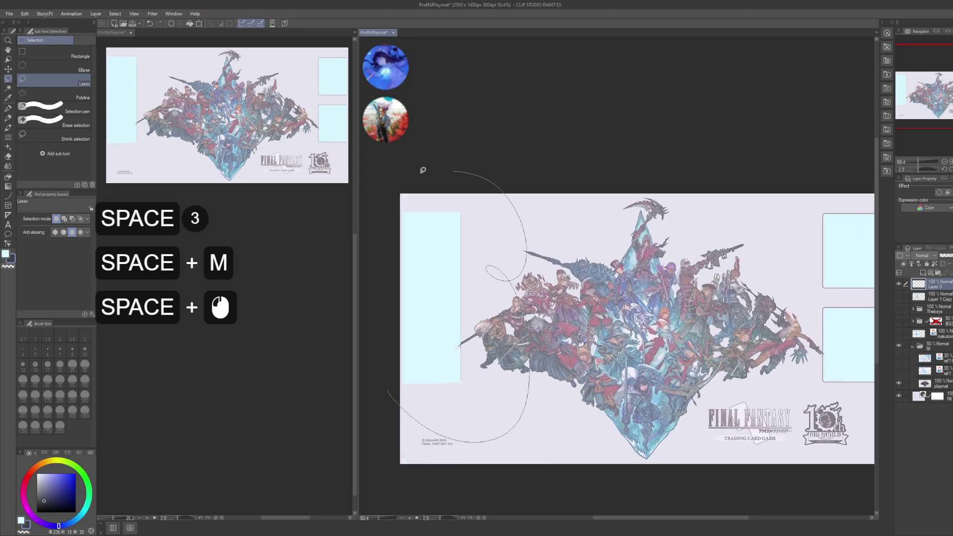
drag(423, 170, 423, 170)
key(k)
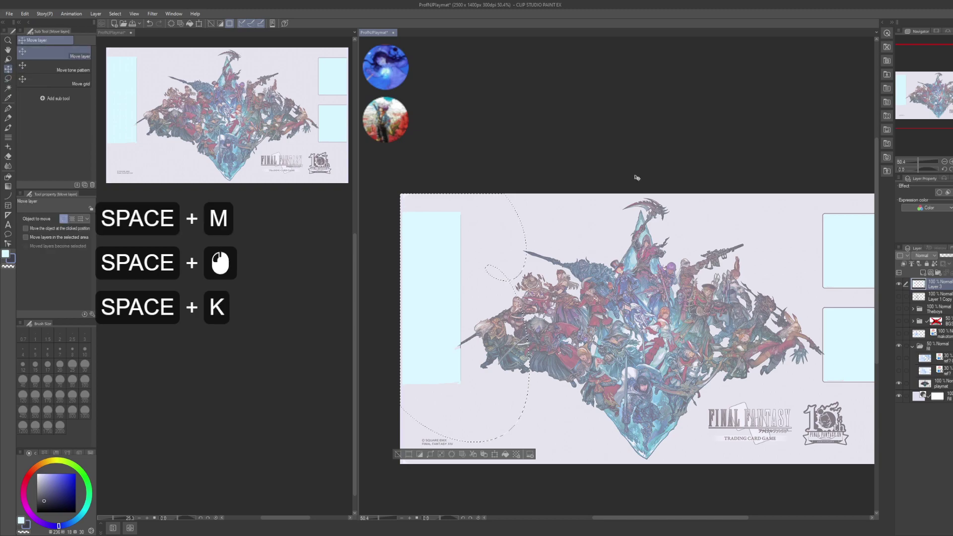
key(Right)
key(Right)
key(Right)
key(Right)
key(ctrl+d)
- Lasso the lower-right card slot and start a transform, then cancel it
drag(760, 355, 719, 353)
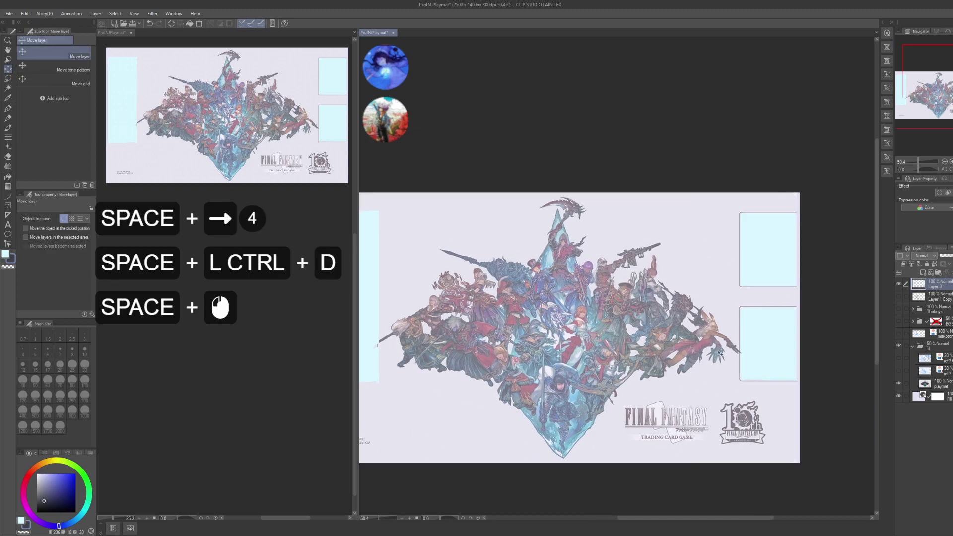
key(m)
drag(771, 194, 758, 196)
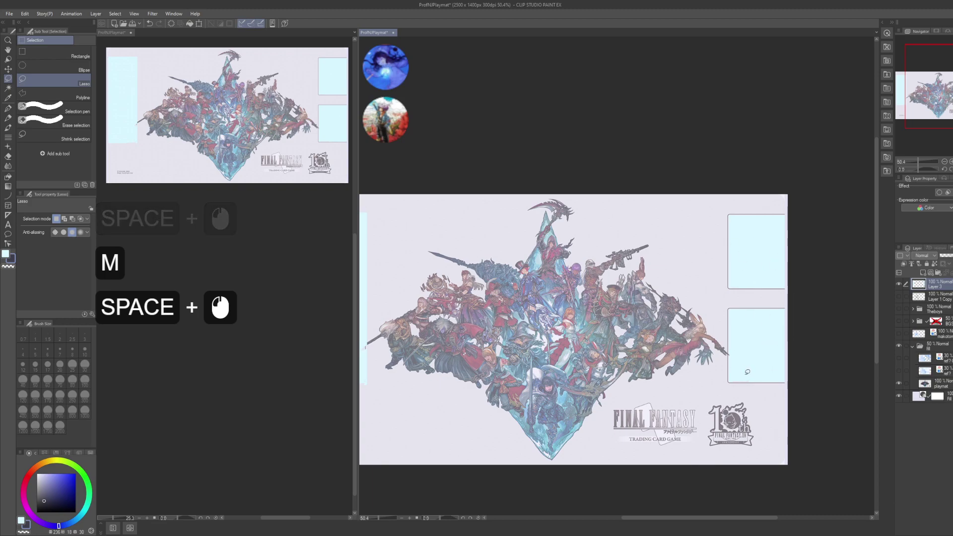
drag(664, 312, 745, 294)
drag(817, 337, 727, 334)
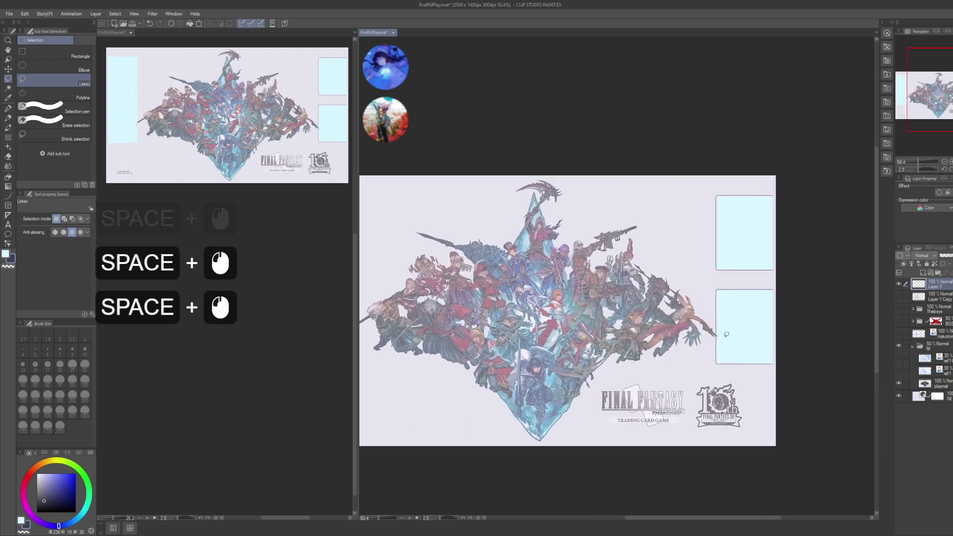
mouse_move(770, 282)
mouse_down()
mouse_move(700, 295)
mouse_move(757, 279)
mouse_up()
key(ctrl+t)
key(shift)
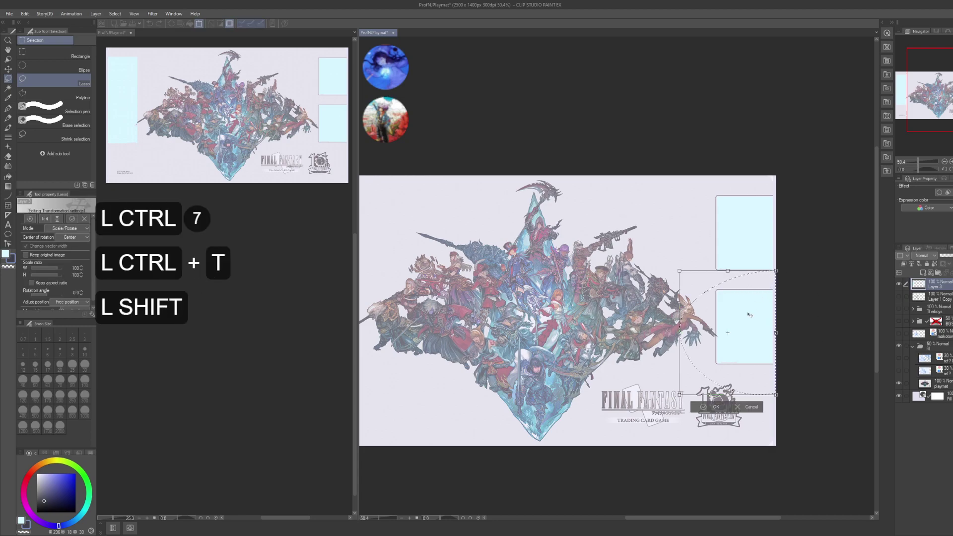
key(Escape)
- Select only the lower card slot from its layer and transform it
ctrl+click(919, 284)
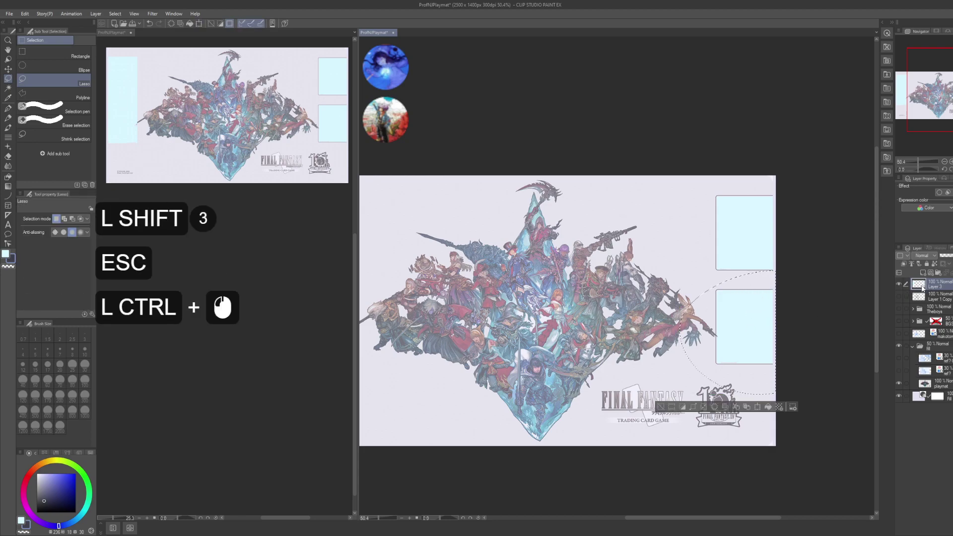
ctrl+click(919, 284)
drag(628, 342, 783, 346)
drag(851, 282, 621, 311)
drag(561, 241, 718, 312)
mouse_move(667, 336)
mouse_down()
mouse_move(671, 253)
mouse_move(644, 244)
mouse_move(661, 243)
mouse_up()
key(ctrl+t)
key(alt+Return)
key(ctrl+alt+d)
- Select the upper-right card slot and fine-tune its transform
ctrl+click(919, 284)
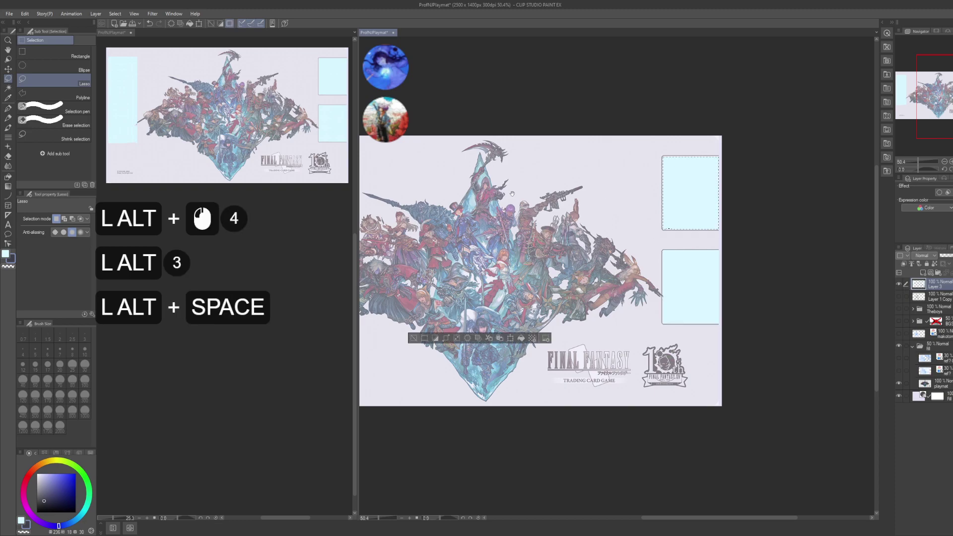
drag(367, 214, 585, 219)
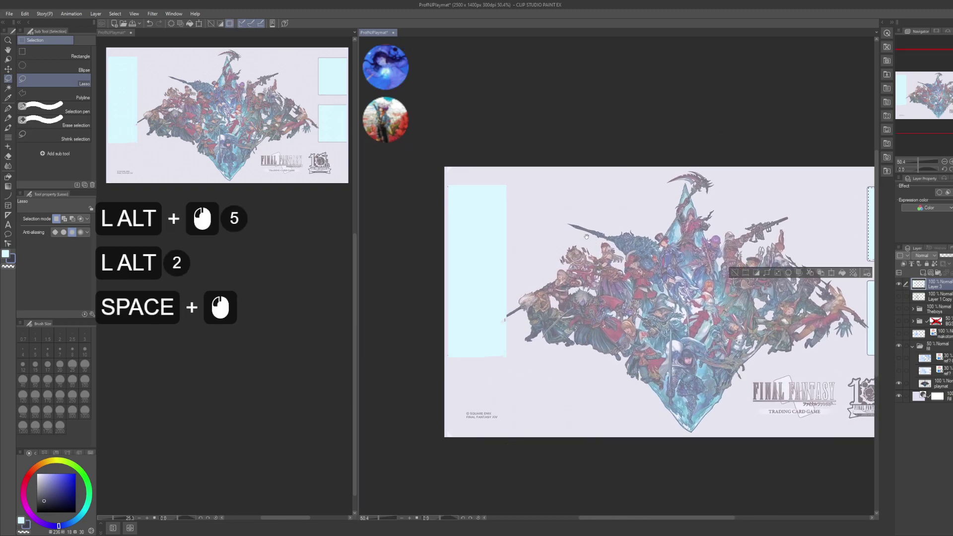
drag(742, 207, 557, 225)
key(ctrl+t)
key(ctrl+t)
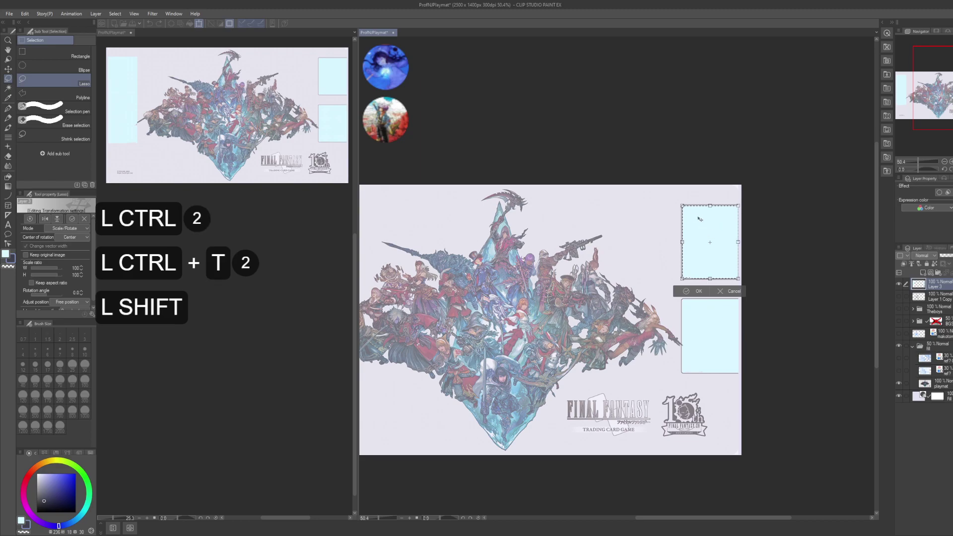
drag(683, 205, 694, 198)
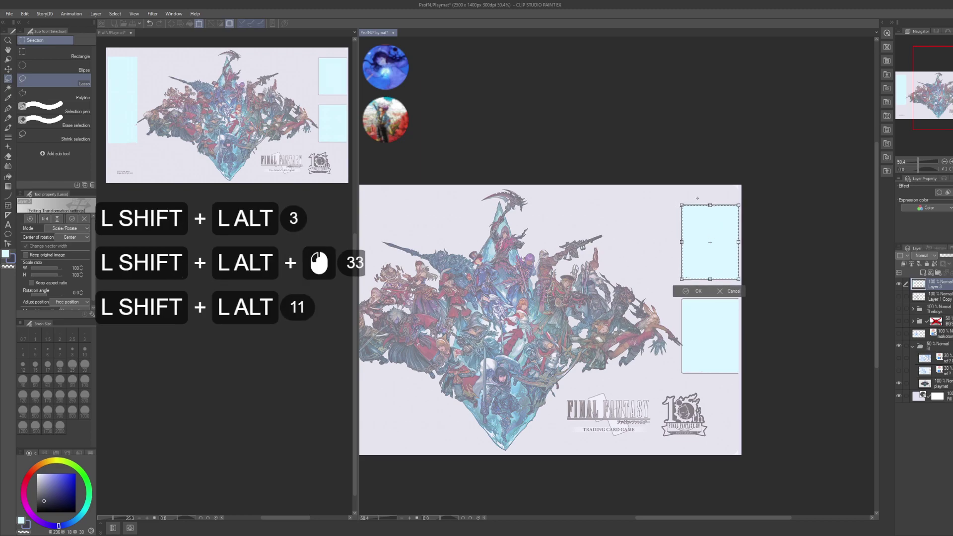
key(Return)
key(ctrl+d)
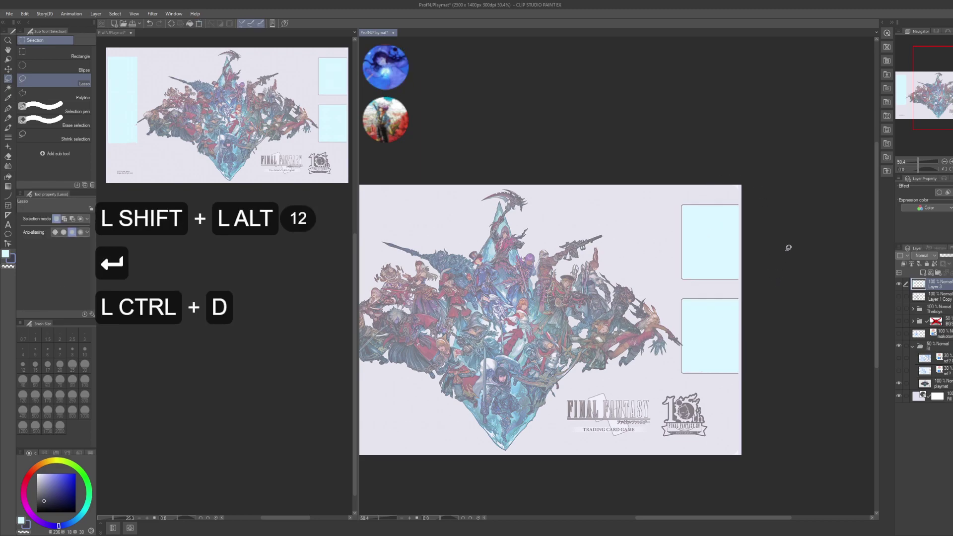
- Nudge the right-hand card slots inward and save the file
mouse_move(794, 218)
mouse_down()
mouse_move(663, 392)
mouse_move(774, 209)
mouse_up()
shift+click(709, 206)
drag(710, 207, 702, 206)
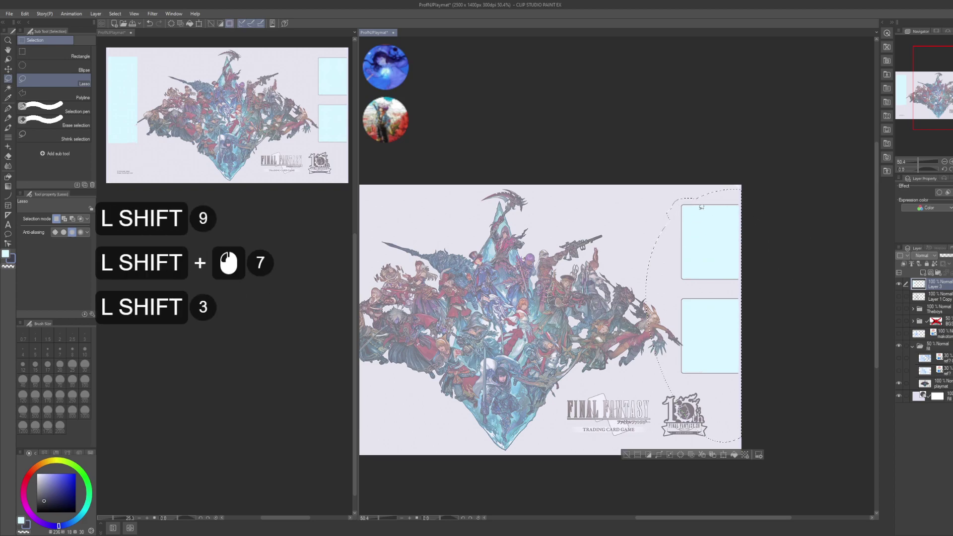
key(k)
mouse_move(728, 272)
mouse_down()
mouse_move(710, 295)
mouse_move(731, 285)
mouse_up()
key(ctrl+d)
alt+click(705, 300)
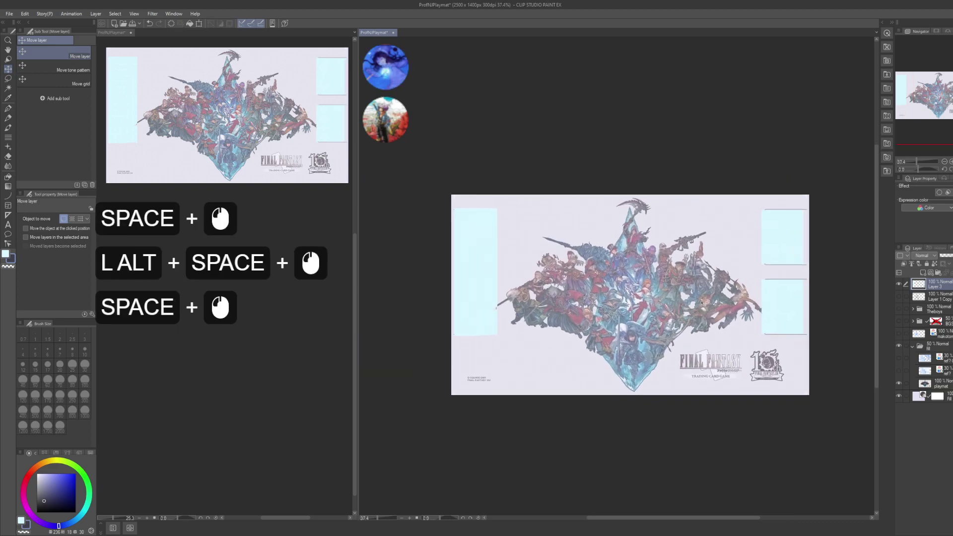
drag(725, 249, 686, 252)
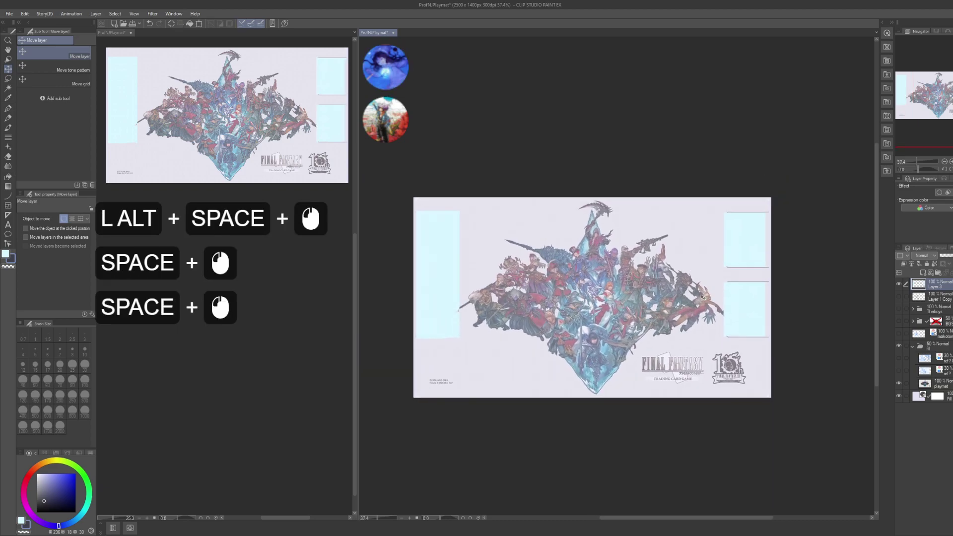
key(ctrl+s)
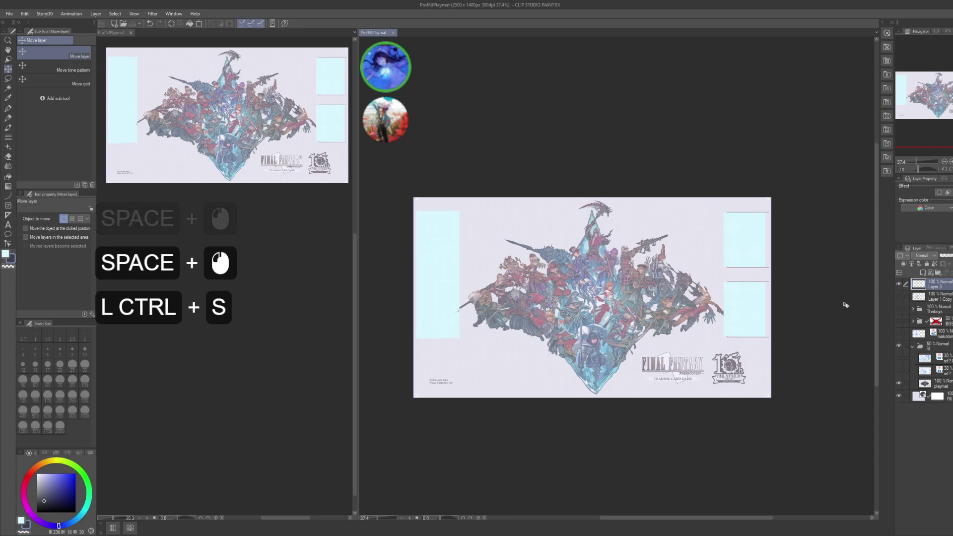
- Lasso the small gaps along the bottom edges of the left and lower-right card slots
key(space)
mouse_move(442, 326)
mouse_down()
mouse_move(481, 319)
mouse_move(506, 301)
mouse_move(492, 324)
mouse_up()
key(m)
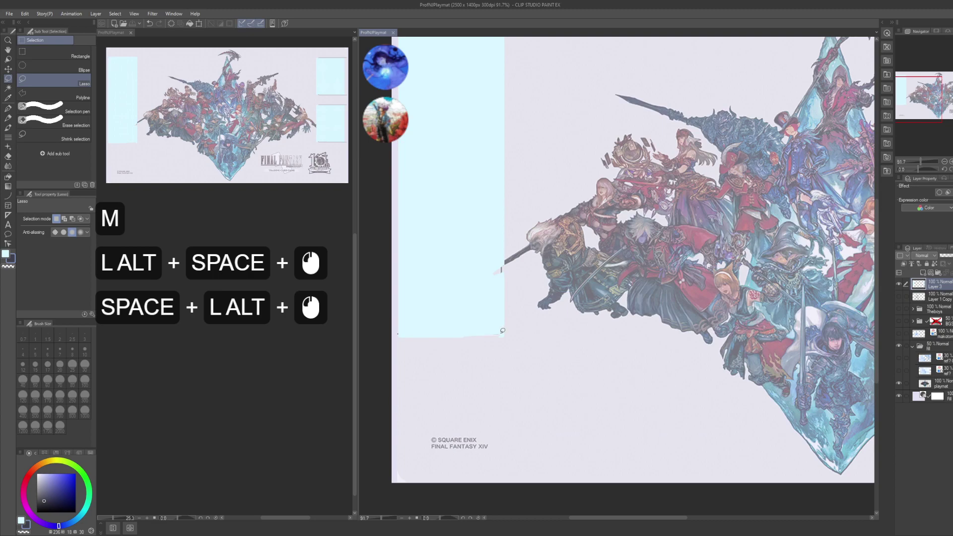
click(502, 331)
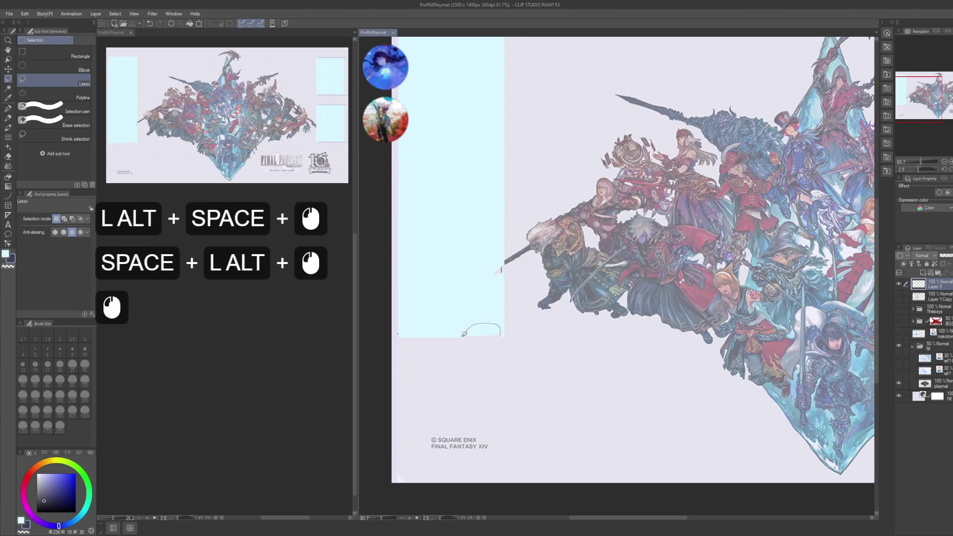
drag(464, 334, 464, 335)
key(shift)
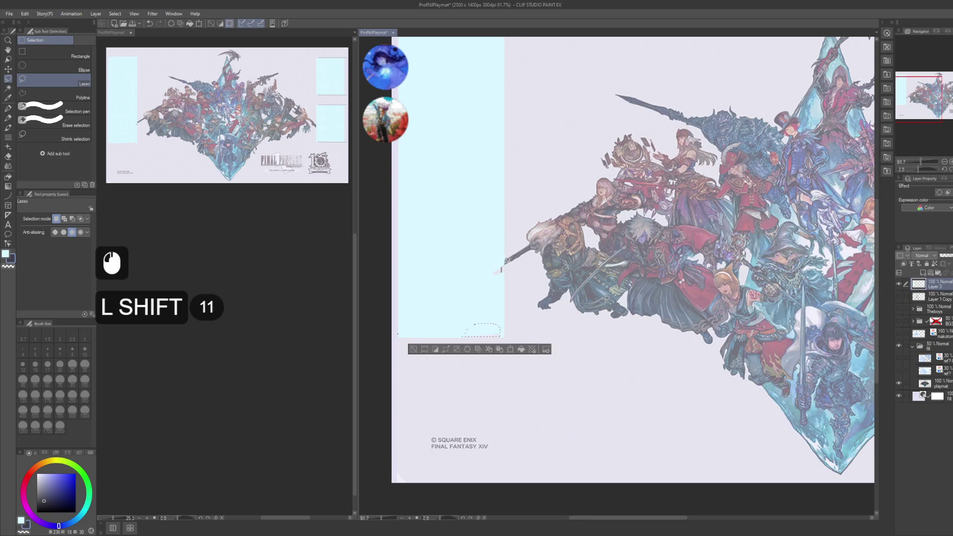
shift+click(499, 262)
mouse_move(508, 281)
mouse_down()
mouse_move(501, 264)
mouse_move(656, 272)
mouse_up()
drag(674, 208, 634, 180)
shift+click(633, 352)
mouse_move(633, 352)
mouse_down()
mouse_move(664, 342)
mouse_move(664, 353)
mouse_up()
alt+click(702, 265)
drag(799, 383, 842, 373)
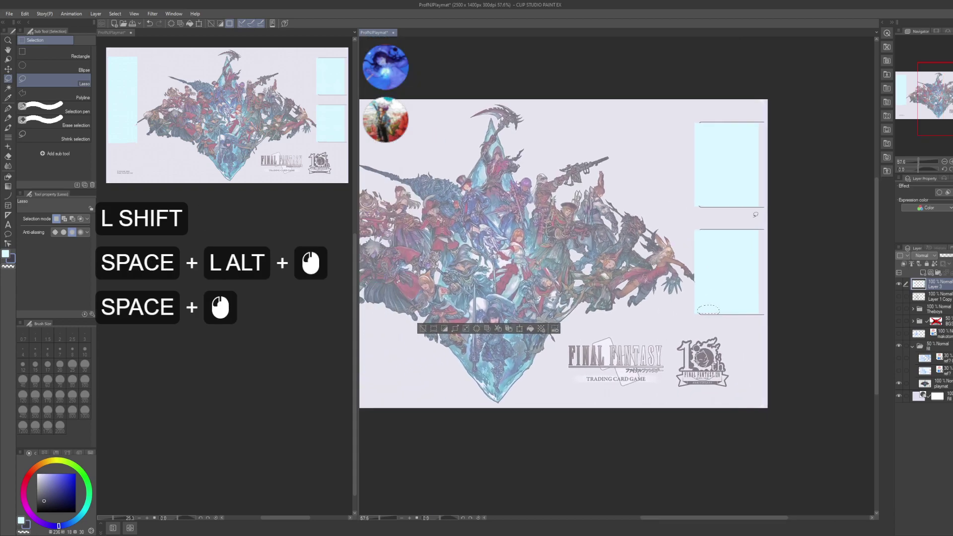
- Fill the selected gaps with the Gradient tool, deselect, and save the playmat
key(g)
click(710, 311)
key(ctrl+d)
drag(648, 269, 753, 301)
key(ctrl+s)
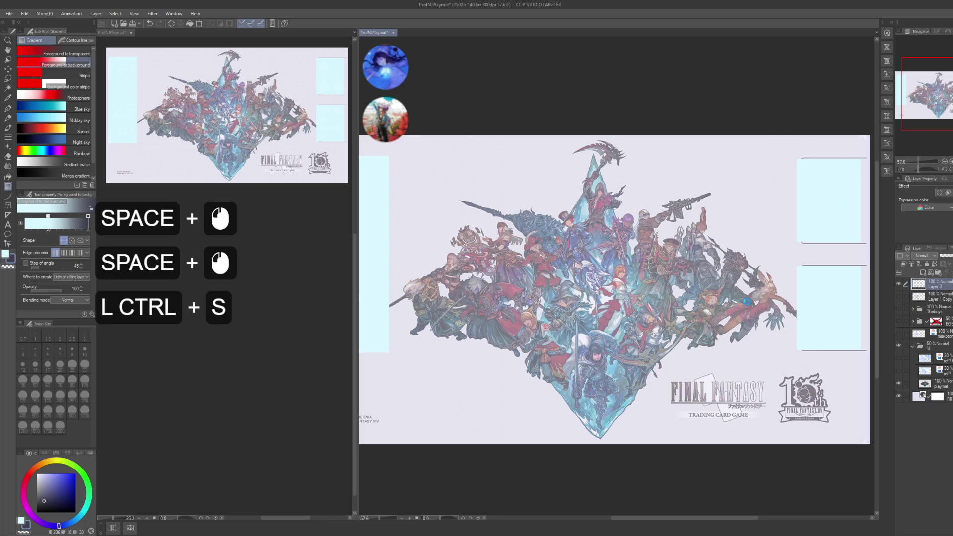
scroll(747, 301, down, 20)
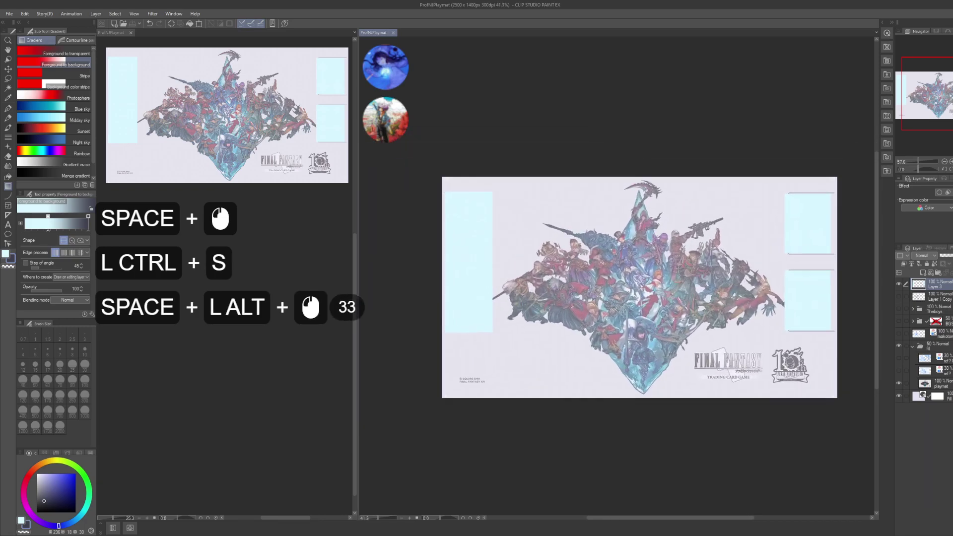
drag(874, 261, 840, 269)
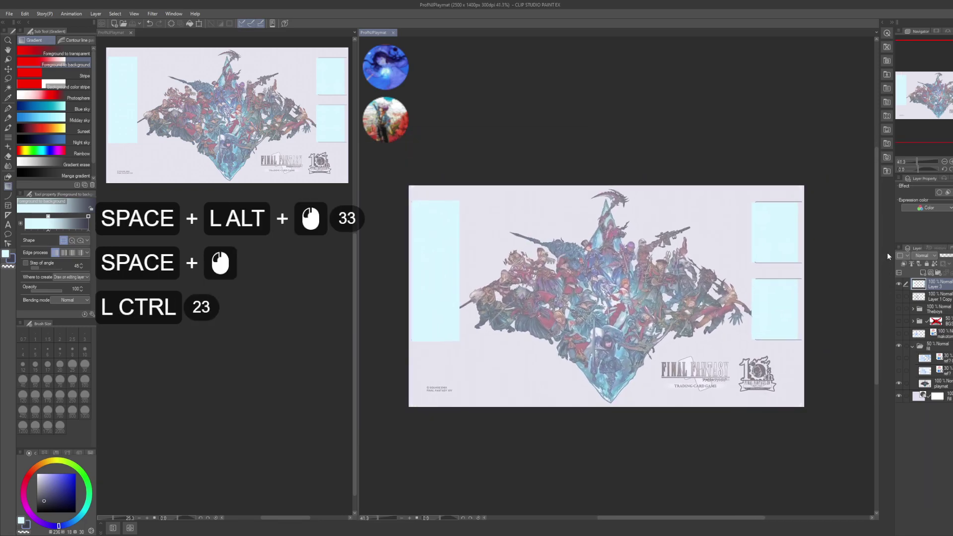
- Cancel the hue/saturation dialog and give the card slots a black border effect
key(ctrl+u)
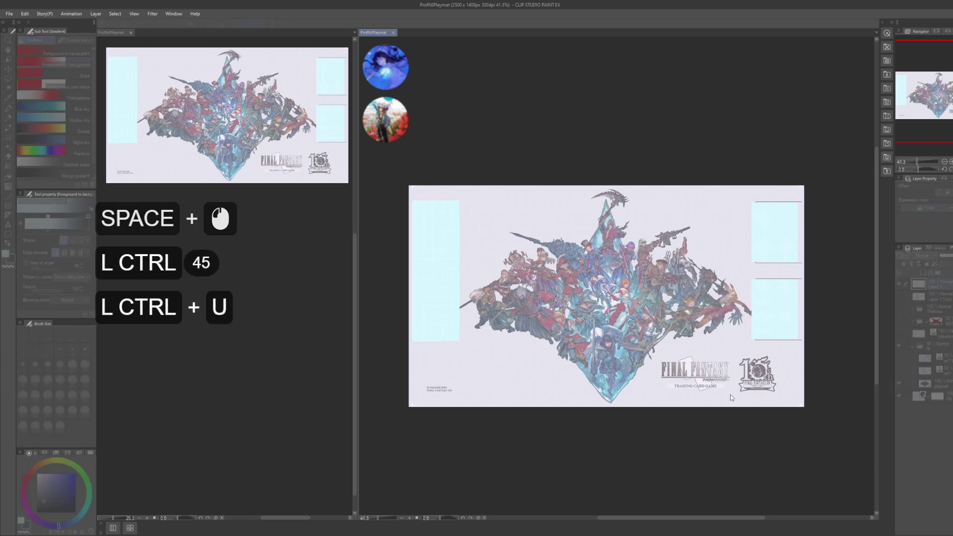
click(806, 404)
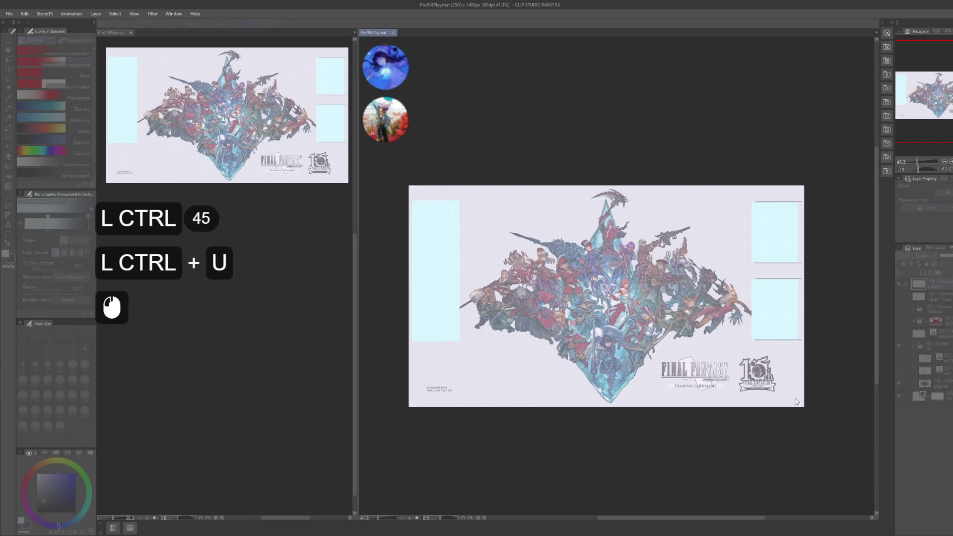
click(863, 325)
click(939, 193)
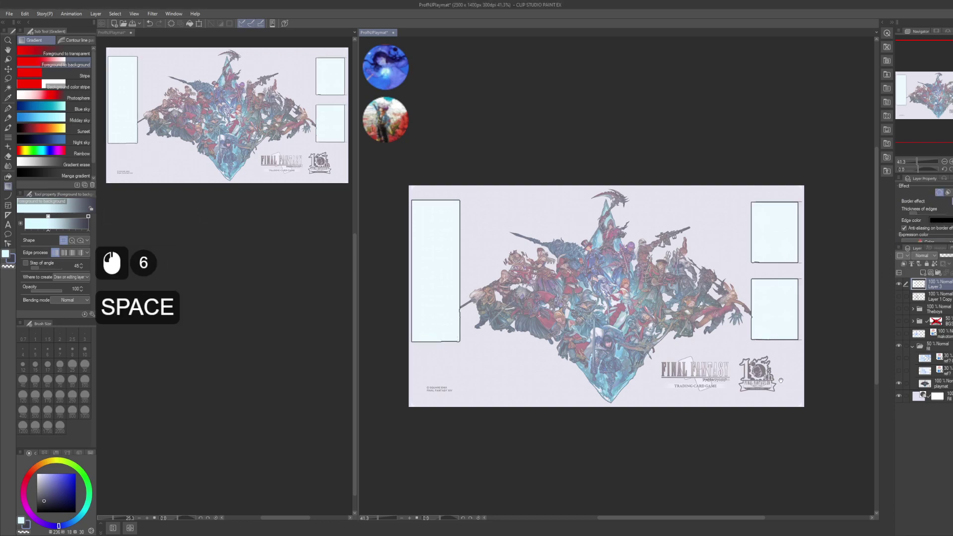
drag(882, 207, 871, 198)
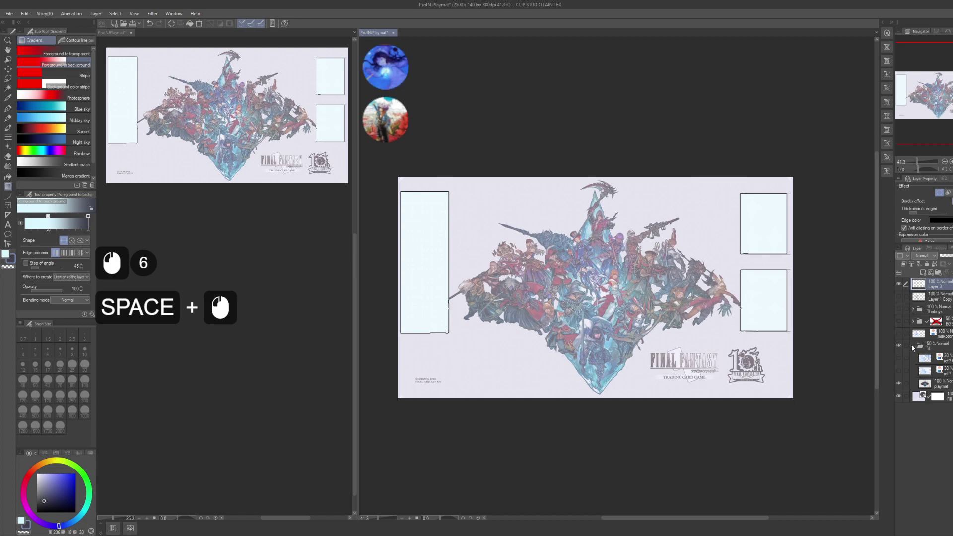
- Show the blue sketch reference layer again and expand its layer group
click(904, 370)
click(911, 346)
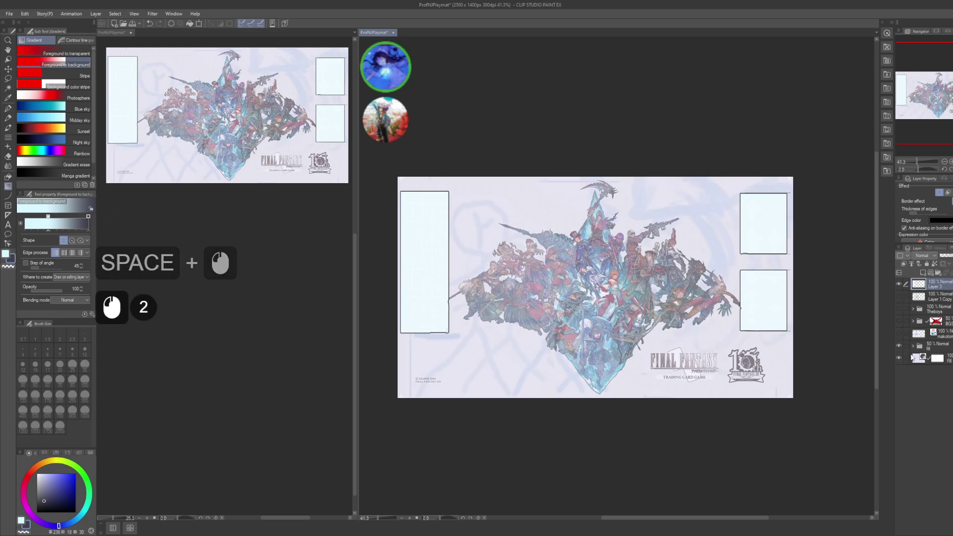
click(912, 347)
- Lower the playmat layer's opacity to 10% and show the Theboys and BGS layers
click(939, 382)
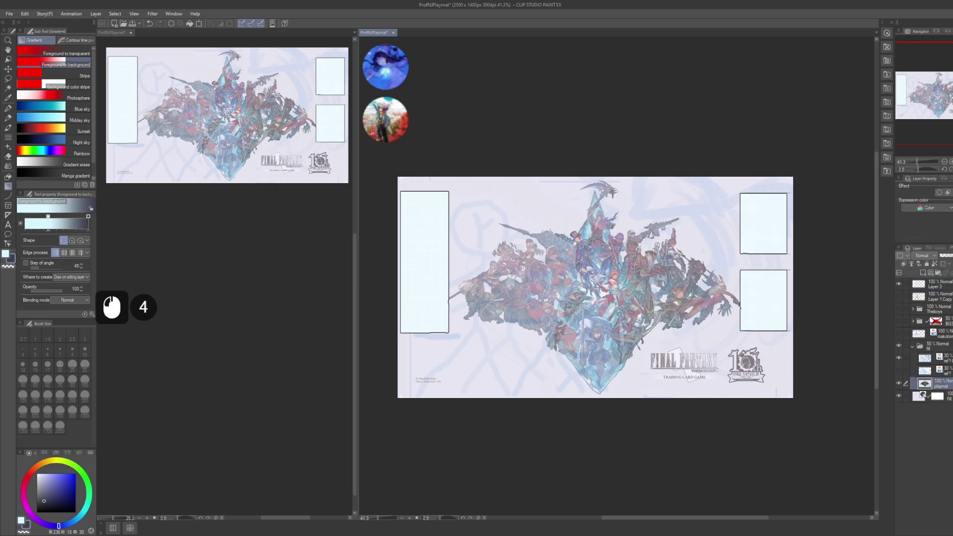
text(10)
key(Return)
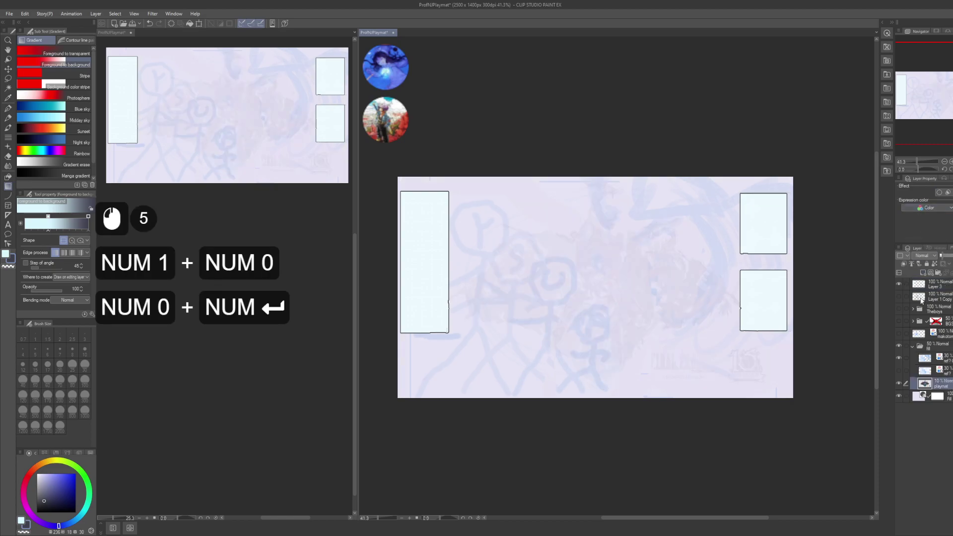
click(899, 320)
click(899, 308)
drag(818, 300, 822, 302)
- Try Multiply blending on Layer 3, compare it, and return it to Normal
click(931, 258)
click(931, 291)
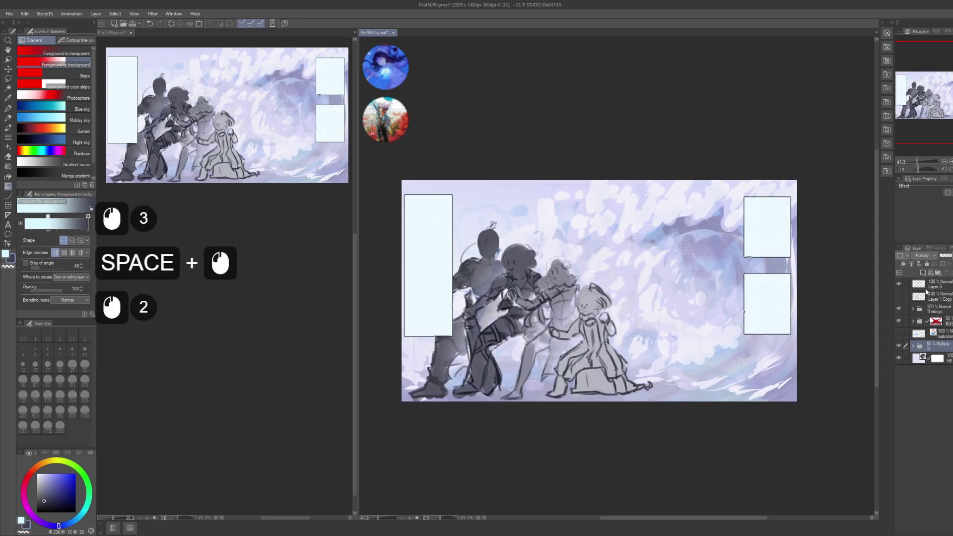
key(ctrl+z)
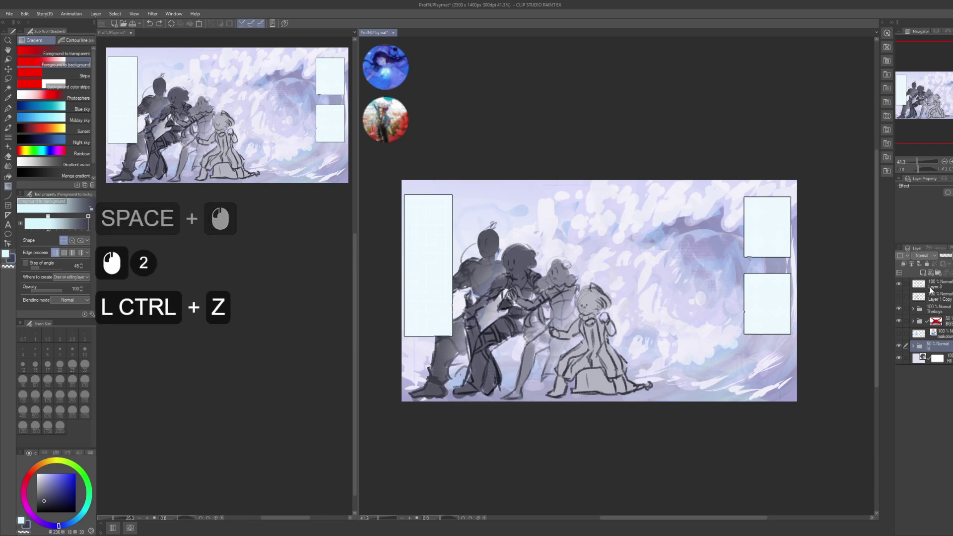
click(929, 286)
click(929, 287)
click(924, 255)
click(930, 291)
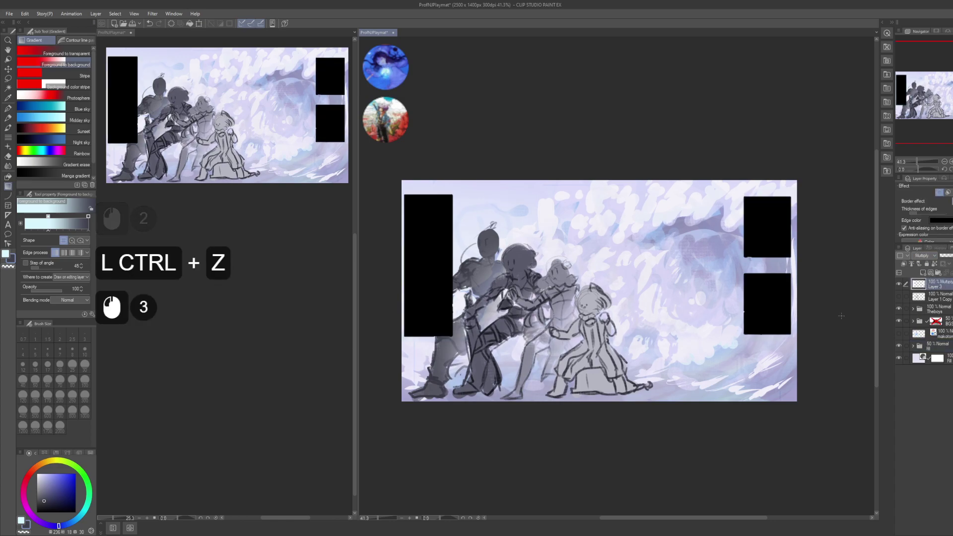
click(899, 284)
click(899, 284)
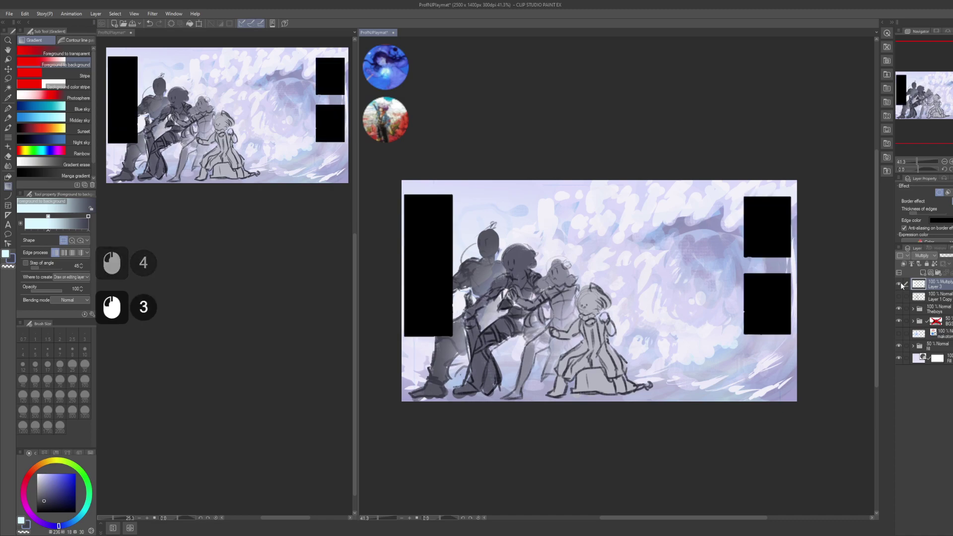
click(923, 256)
click(928, 272)
drag(840, 306, 840, 311)
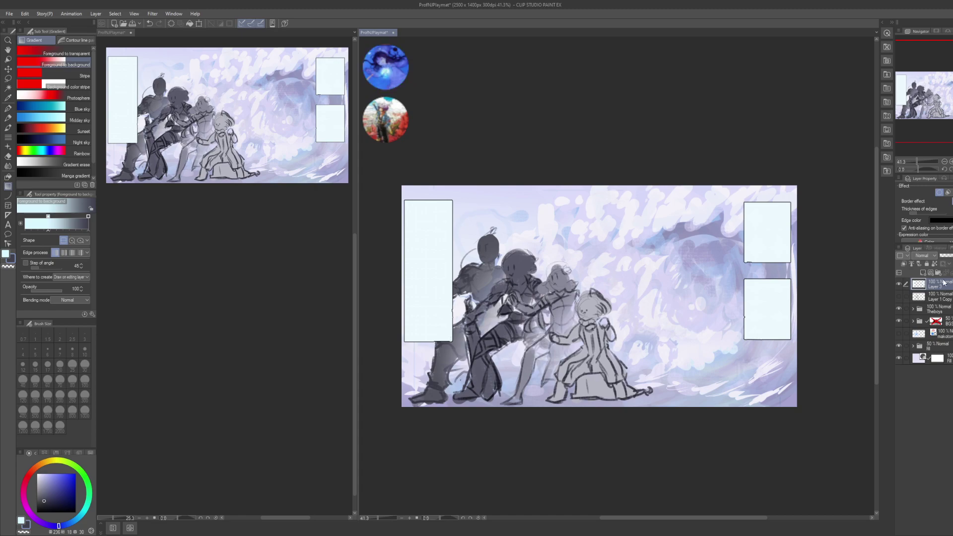
- Rename Layer 3 to 'zones'
key(2)
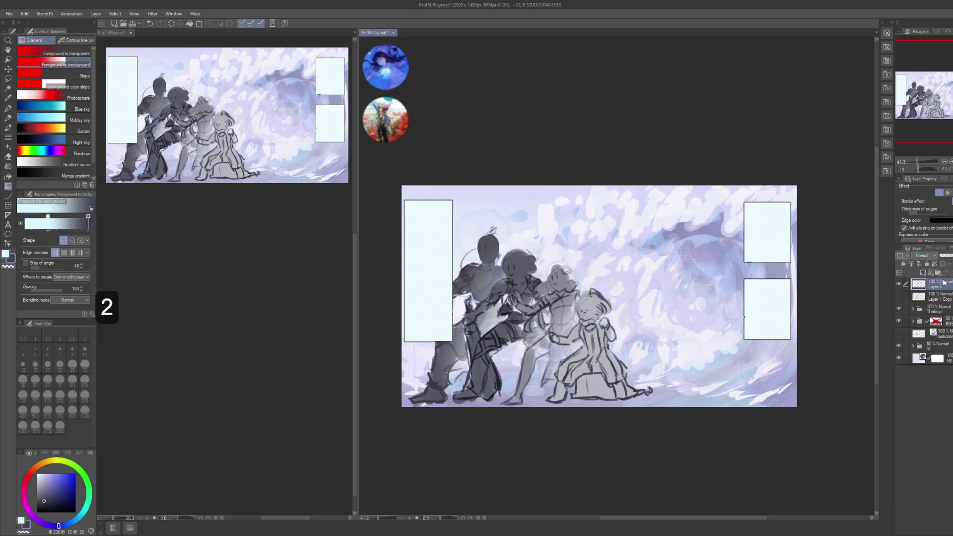
click(899, 283)
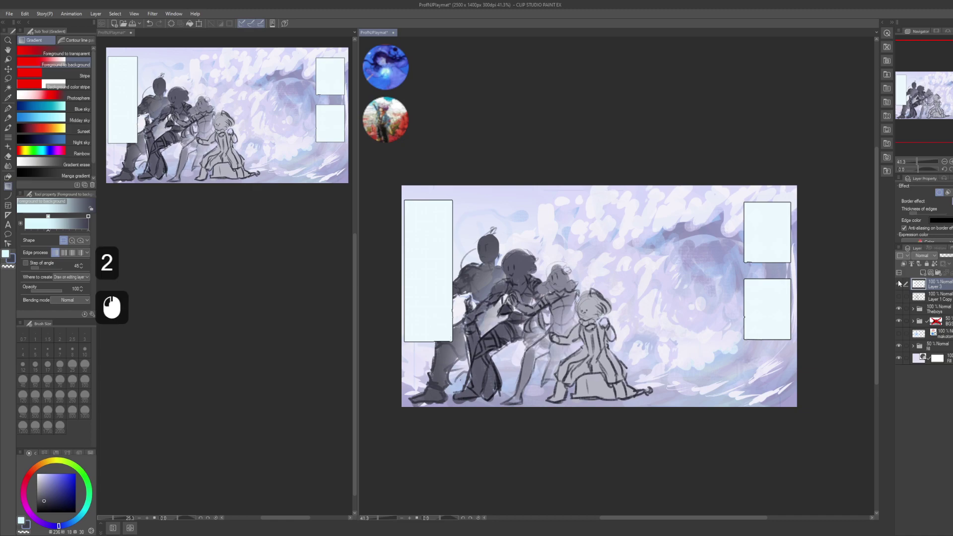
click(950, 284)
key(2)
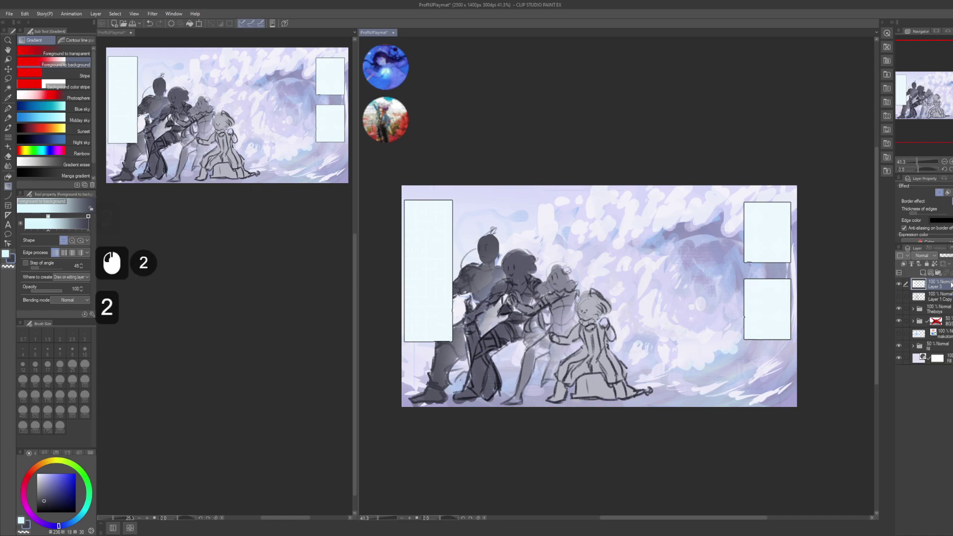
key(F2)
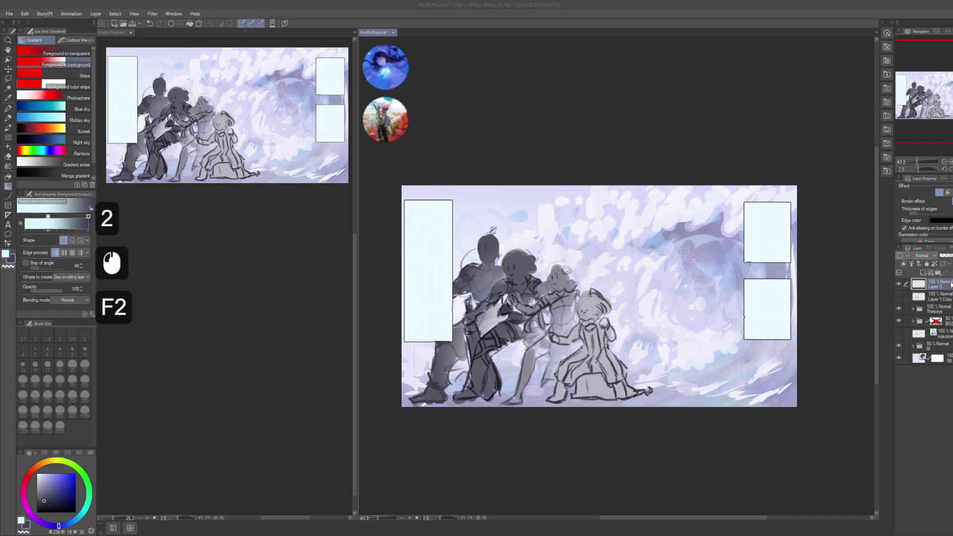
text(zones)
key(Return)
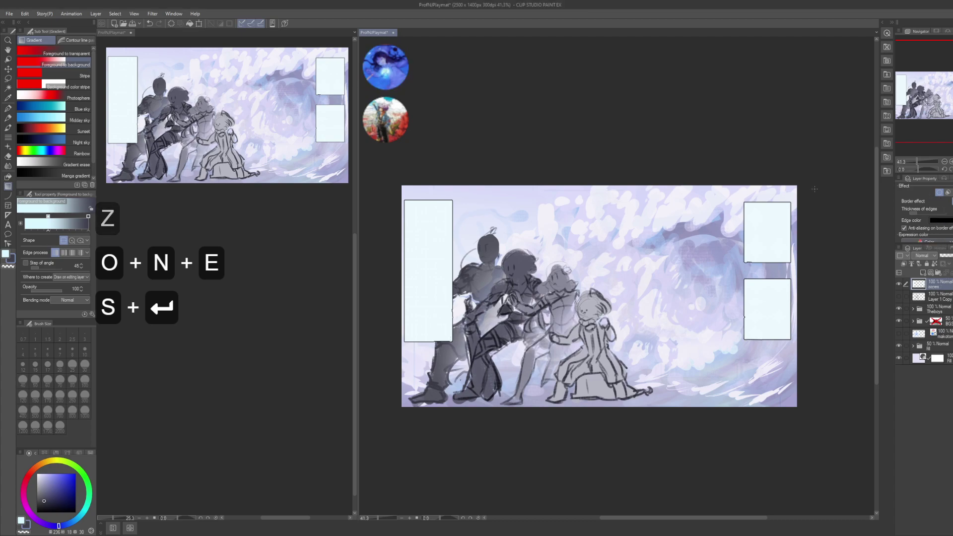
- Shrink the zones box selection by 2 px and delete the fill inside
ctrl+click(919, 283)
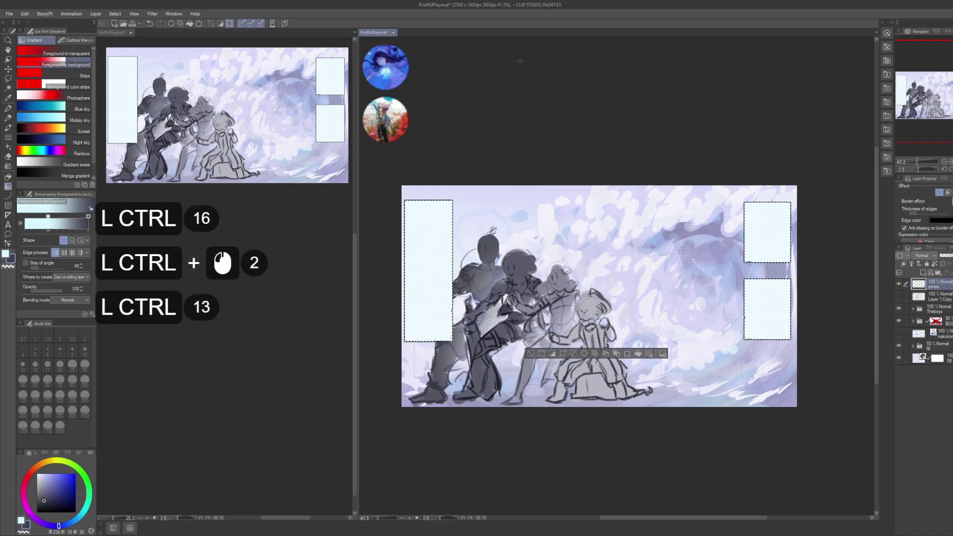
click(115, 14)
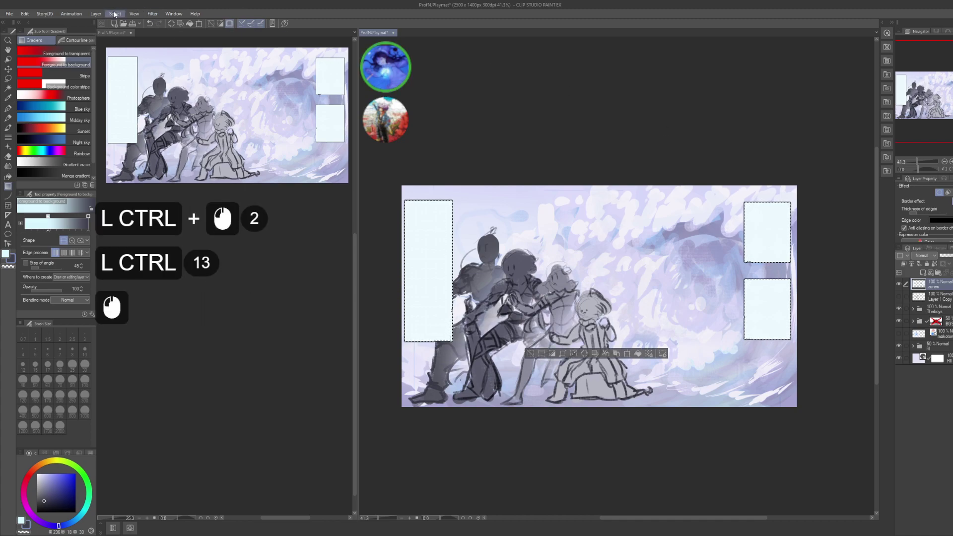
click(160, 77)
click(453, 257)
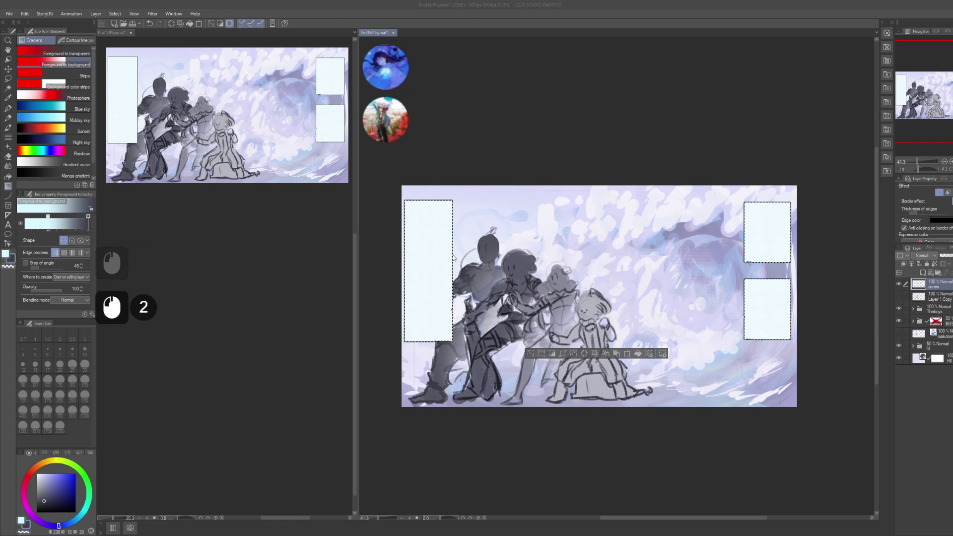
key(KP_2)
key(KP_Enter)
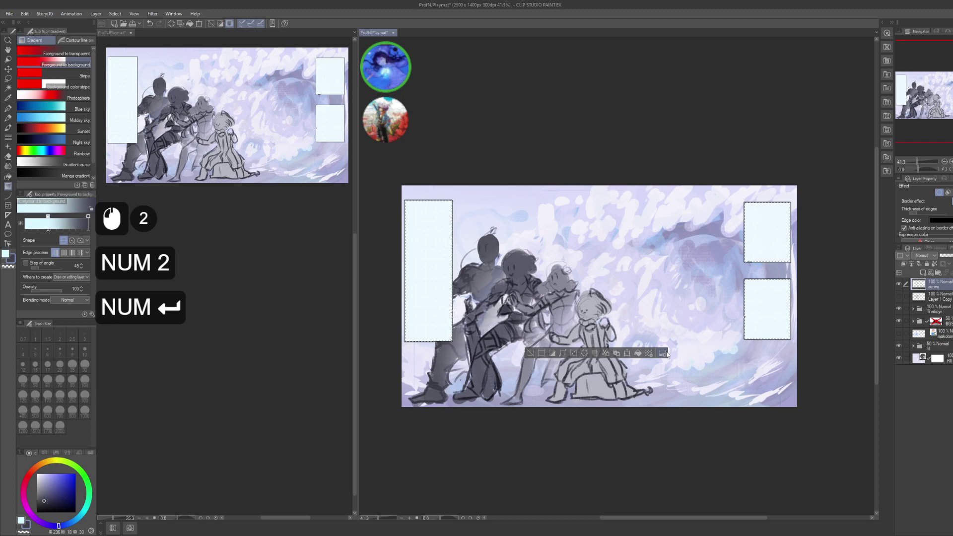
key(Delete)
key(ctrl+d)
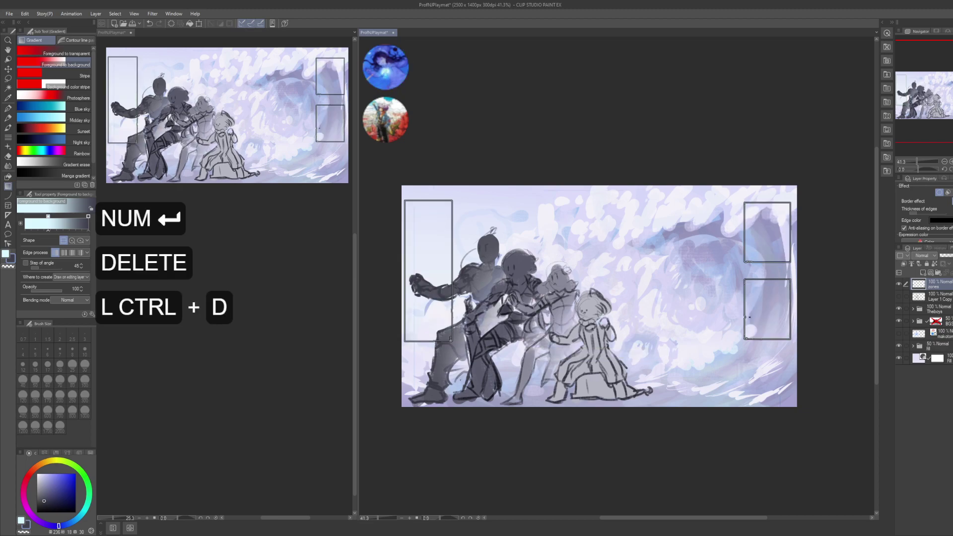
- Turn off the border effect on the zones layer
click(733, 288)
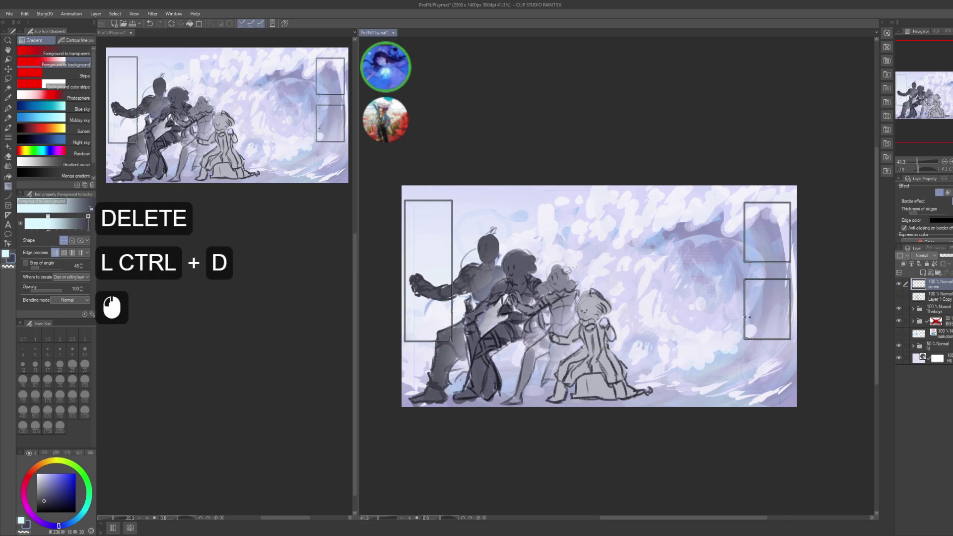
key(ctrl+d)
click(733, 289)
mouse_move(733, 288)
mouse_down()
mouse_move(653, 273)
mouse_move(730, 277)
mouse_up()
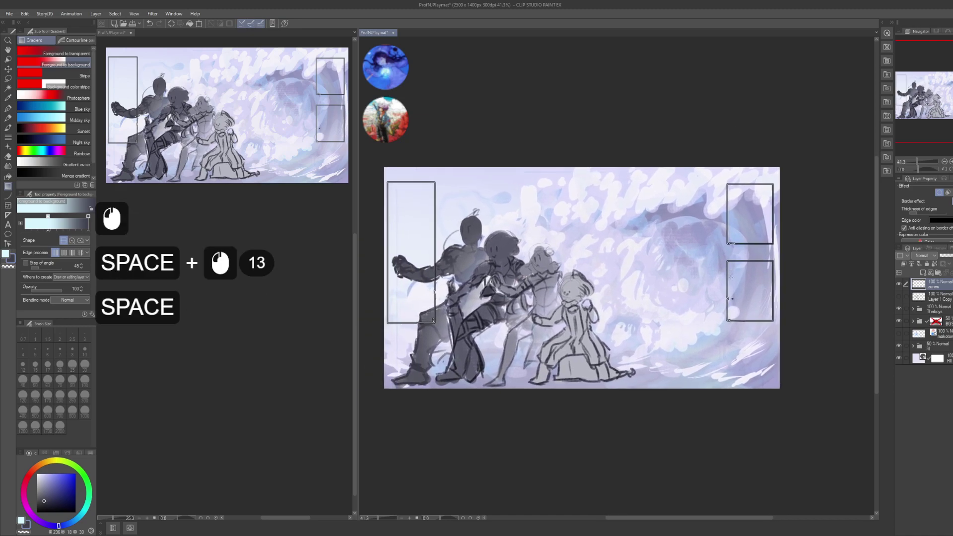
click(940, 194)
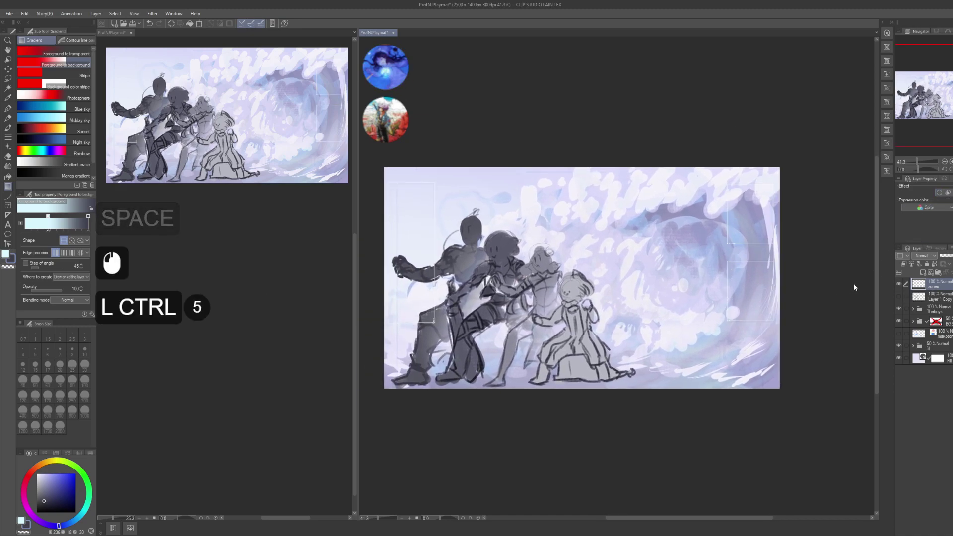
key(ctrl+u)
- Set the zones layer blend mode to Multiply
click(704, 399)
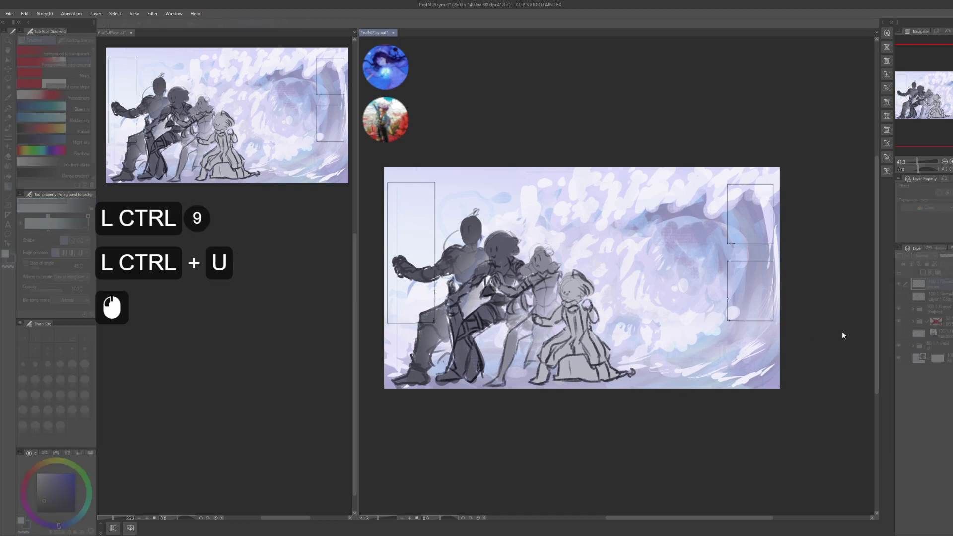
click(844, 351)
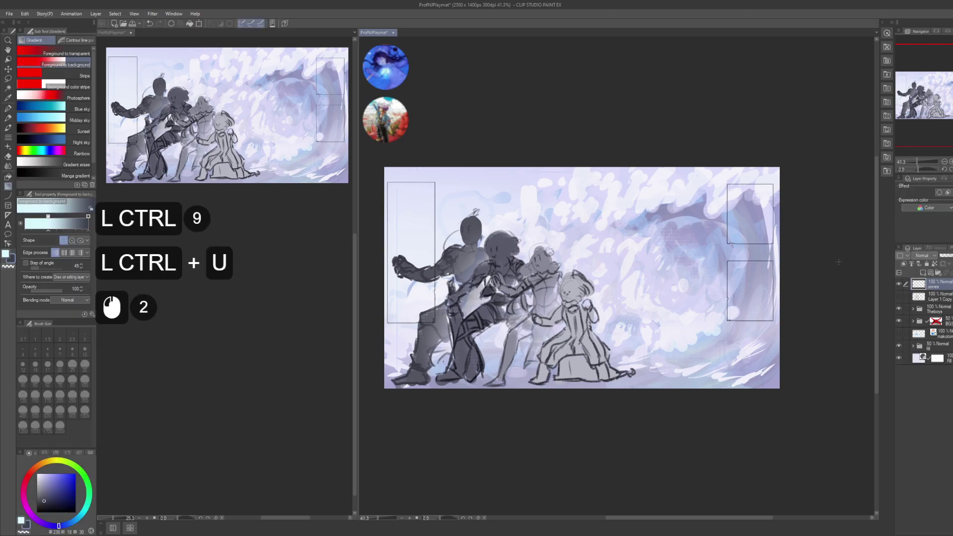
click(930, 268)
click(835, 216)
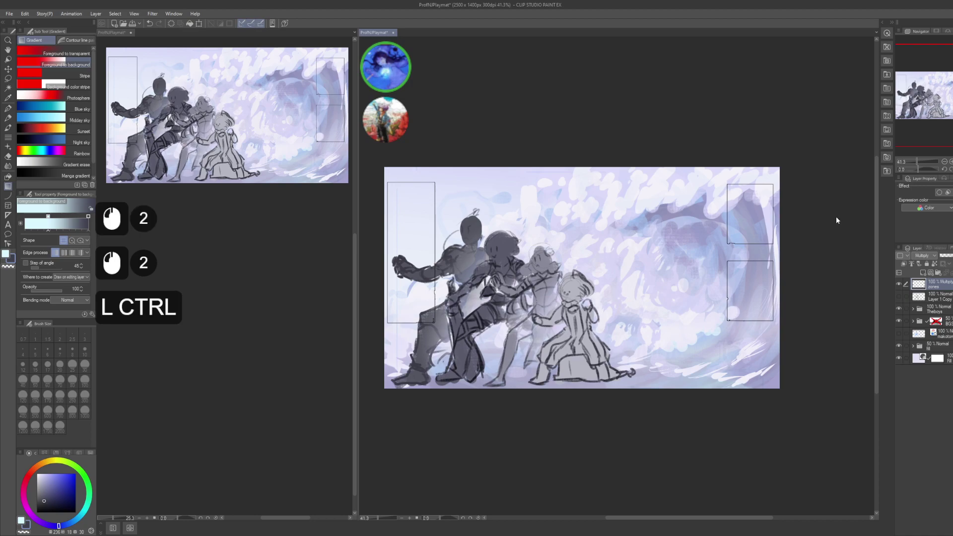
- Reopen Hue/Saturation, close it without changes, and save the playmat
key(ctrl+u)
click(795, 396)
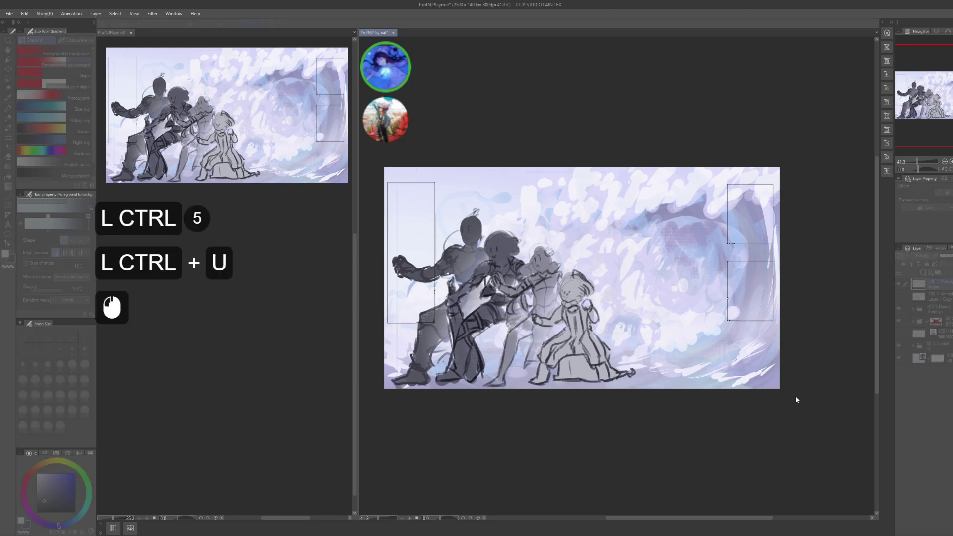
click(807, 400)
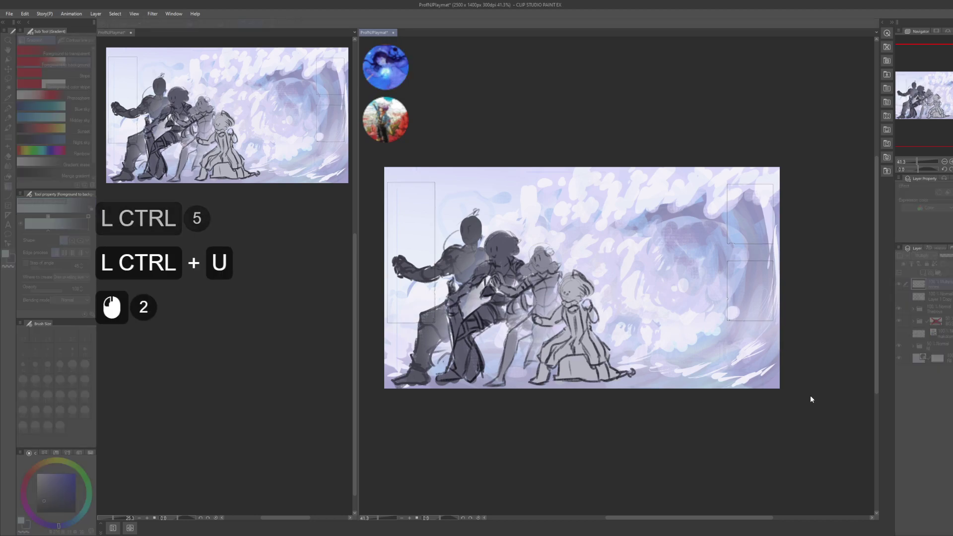
click(848, 344)
click(850, 344)
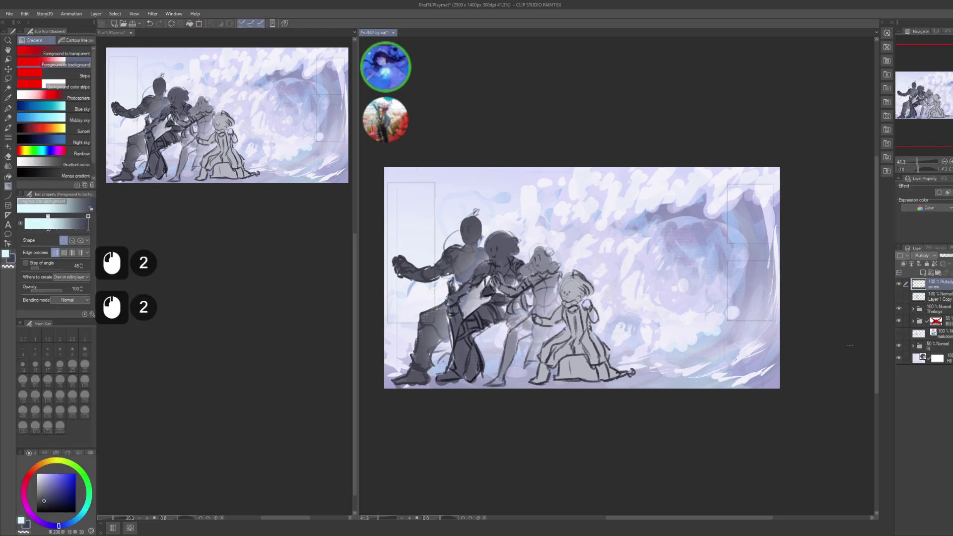
drag(723, 330, 737, 335)
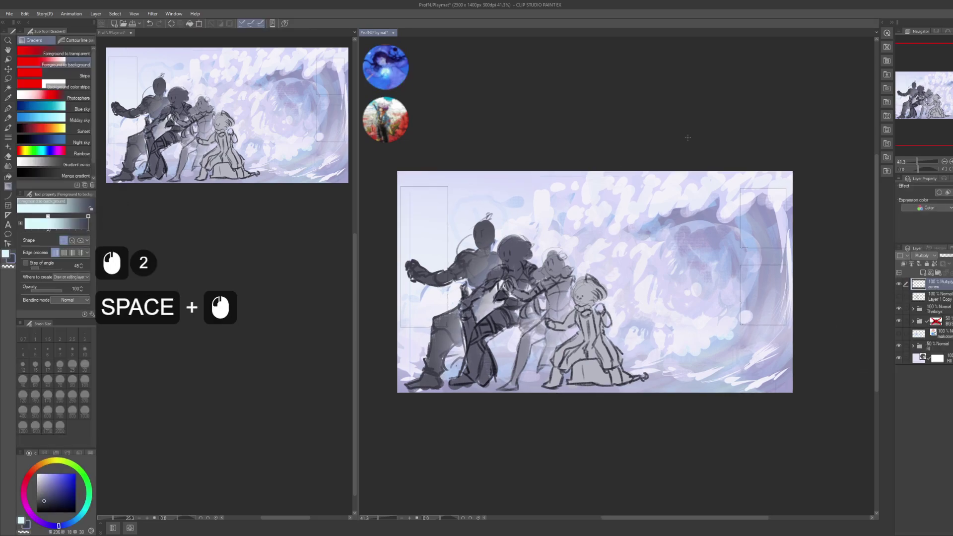
key(ctrl+s)
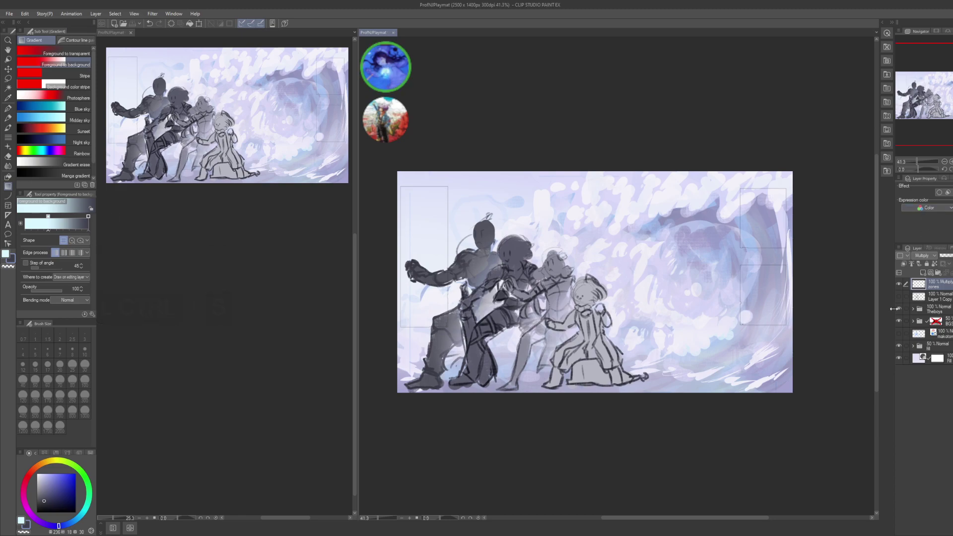
- Toggle the zones layer off and back on to check the card-zone outlines
double_click(897, 285)
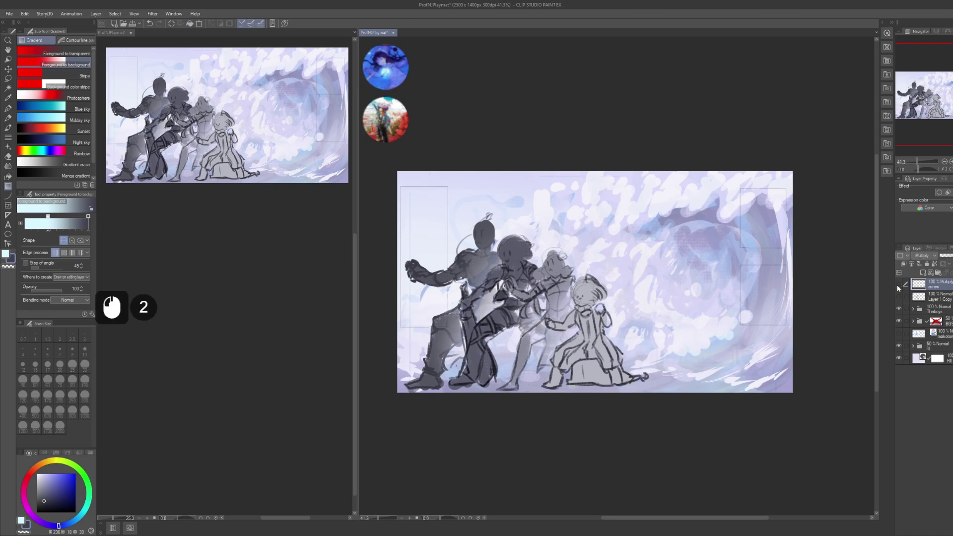
double_click(897, 284)
scroll(207, 276, down, 2)
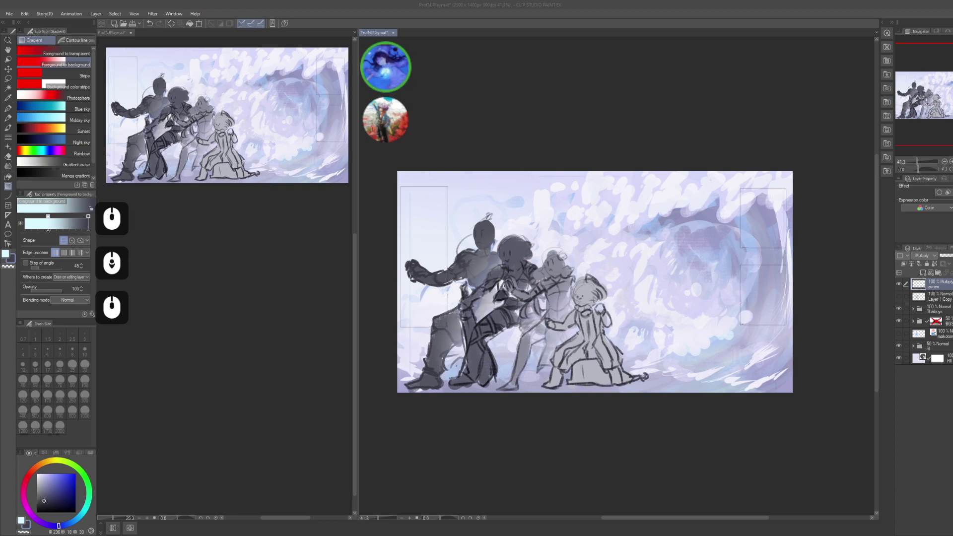
scroll(207, 276, down, 2)
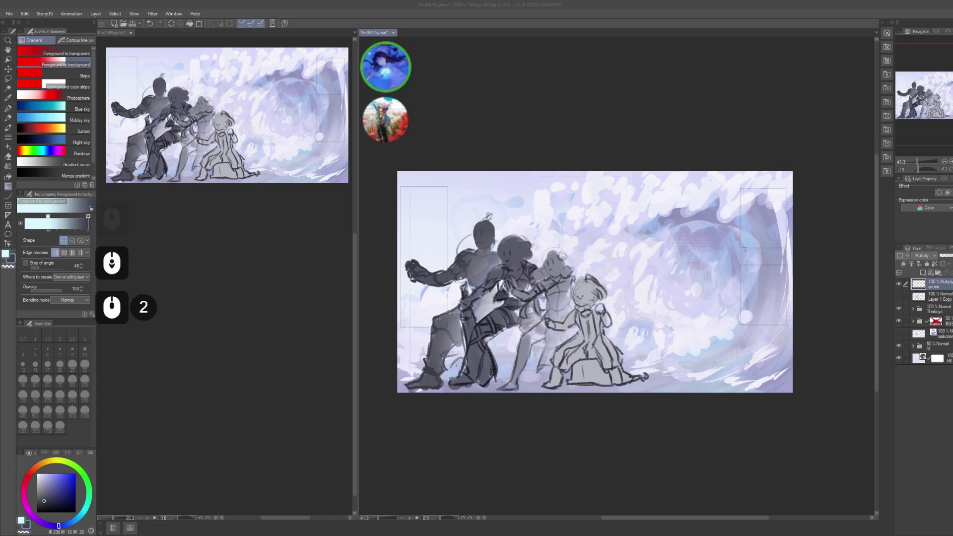
scroll(207, 276, down, 1)
scroll(208, 276, down, 1)
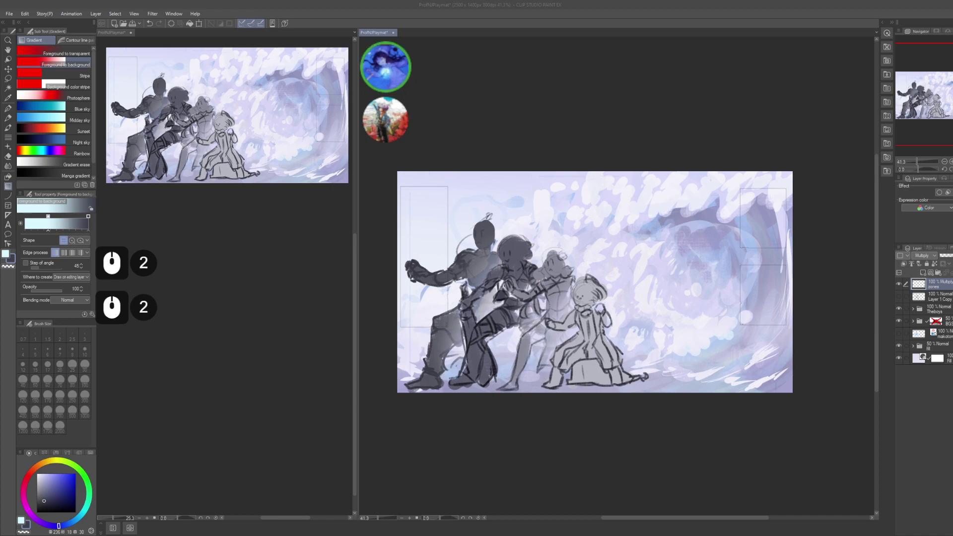
scroll(207, 276, down, 2)
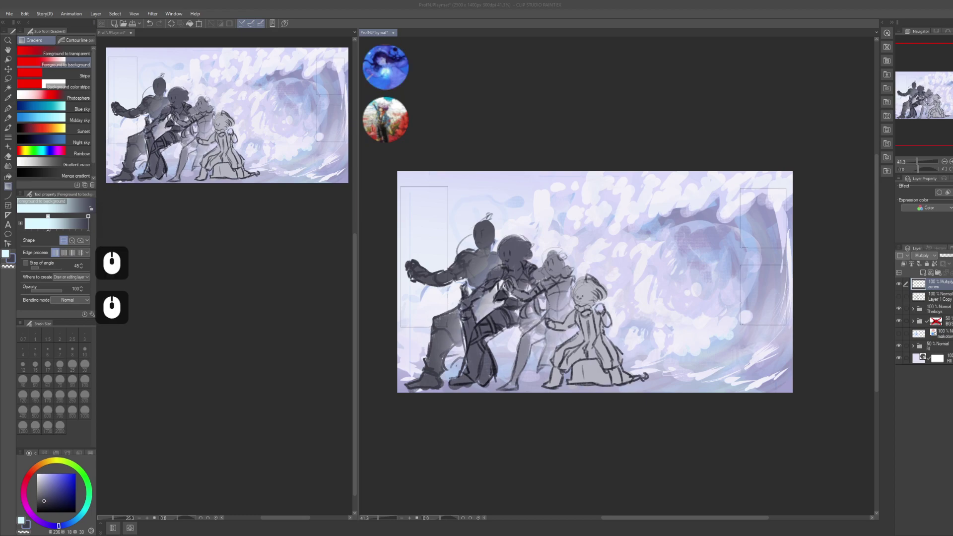
middle_click(207, 276)
middle_click(207, 276)
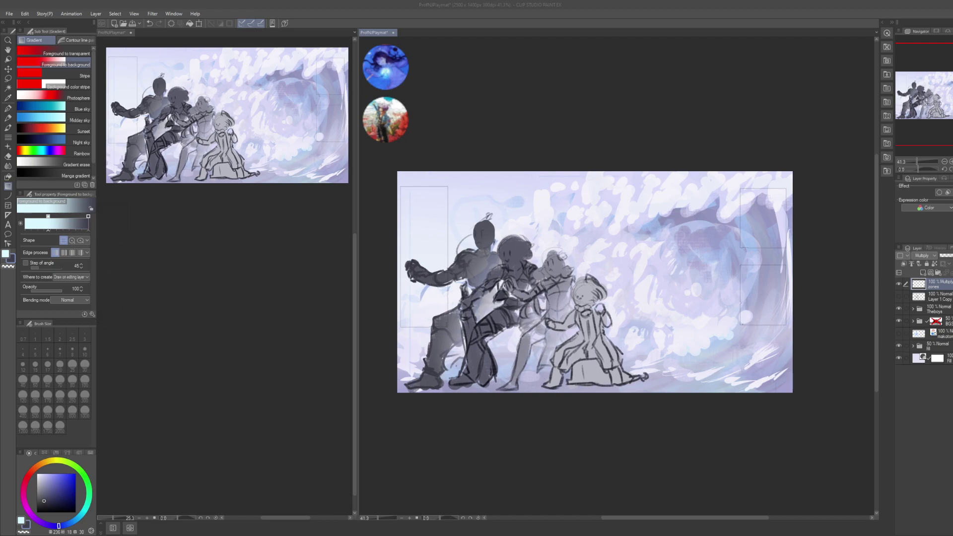
middle_click(207, 276)
middle_click(207, 276)
middle_click(207, 276)
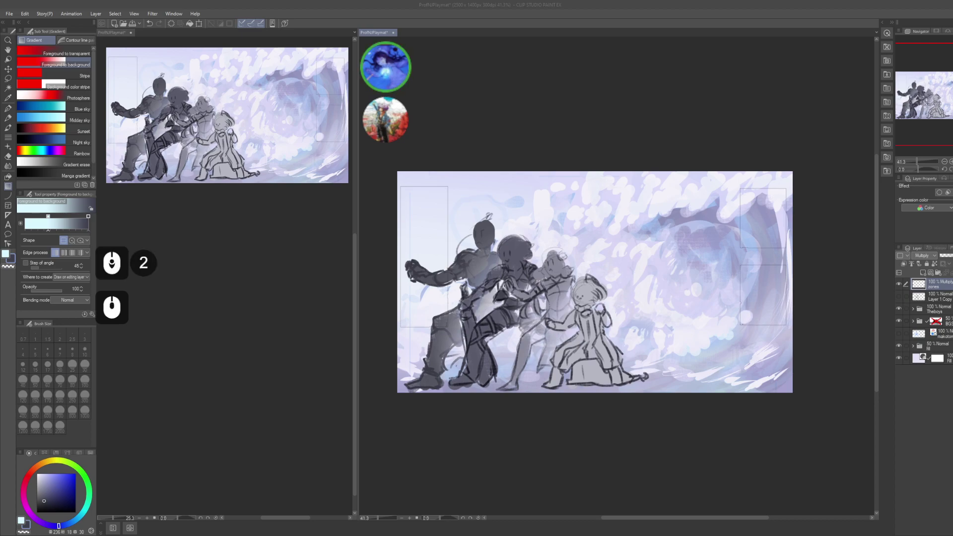
- Set the shape layer inside Theboys > Porom to 20% opacity
click(914, 308)
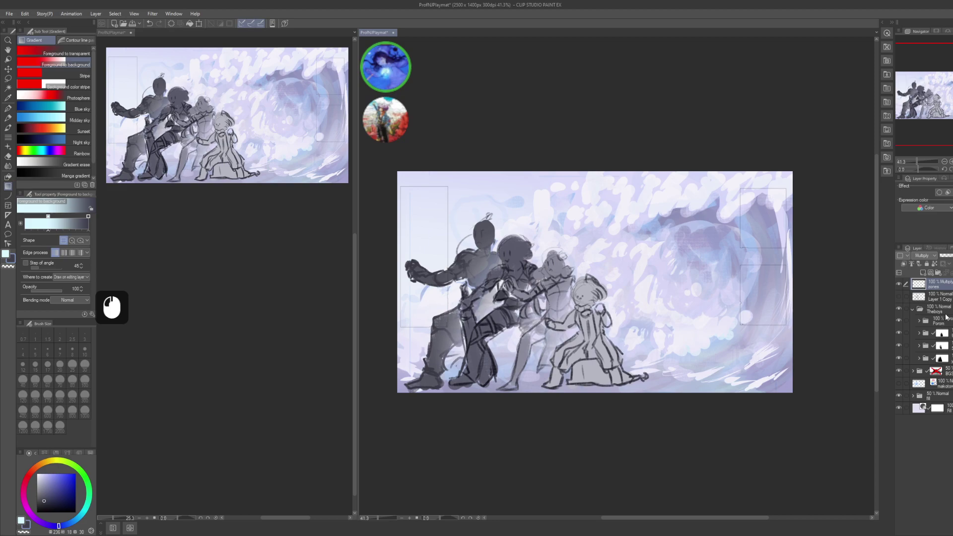
click(942, 327)
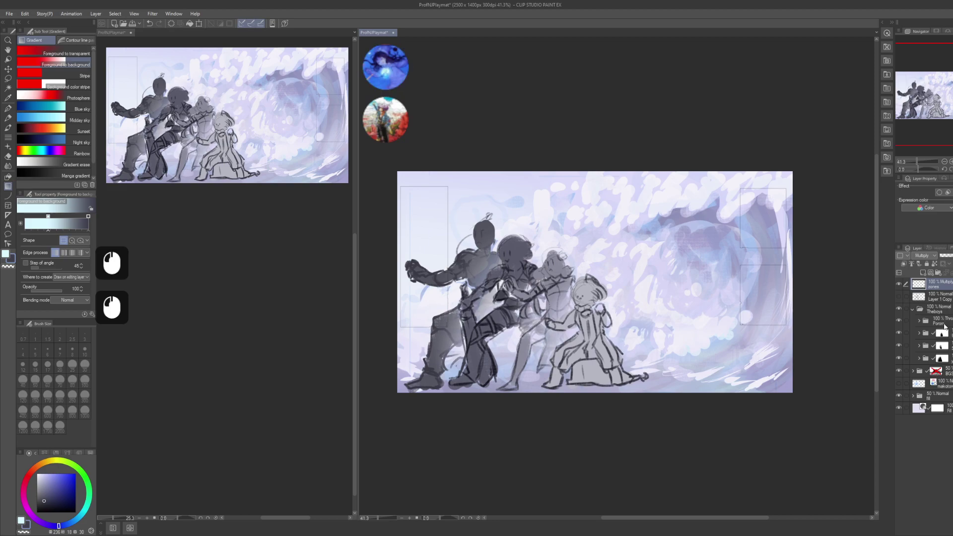
click(919, 321)
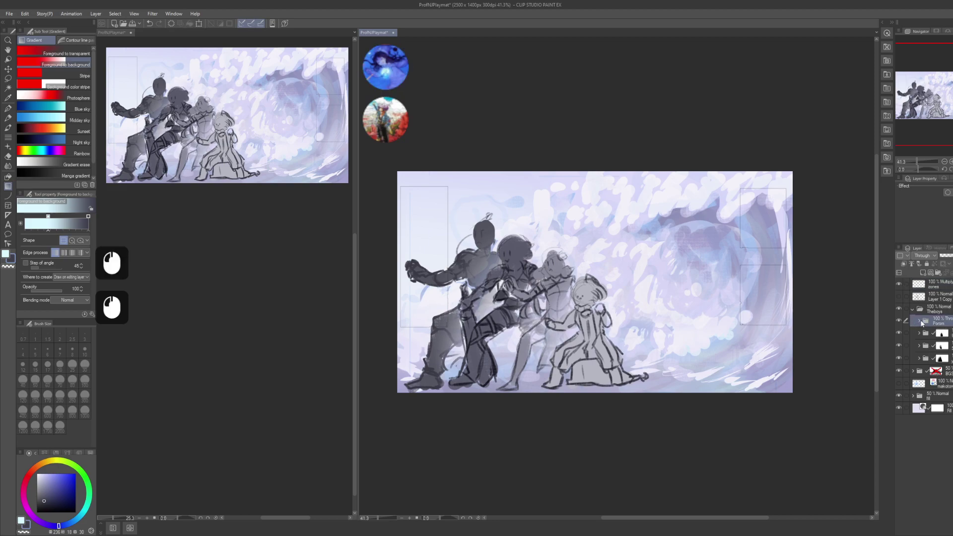
click(937, 333)
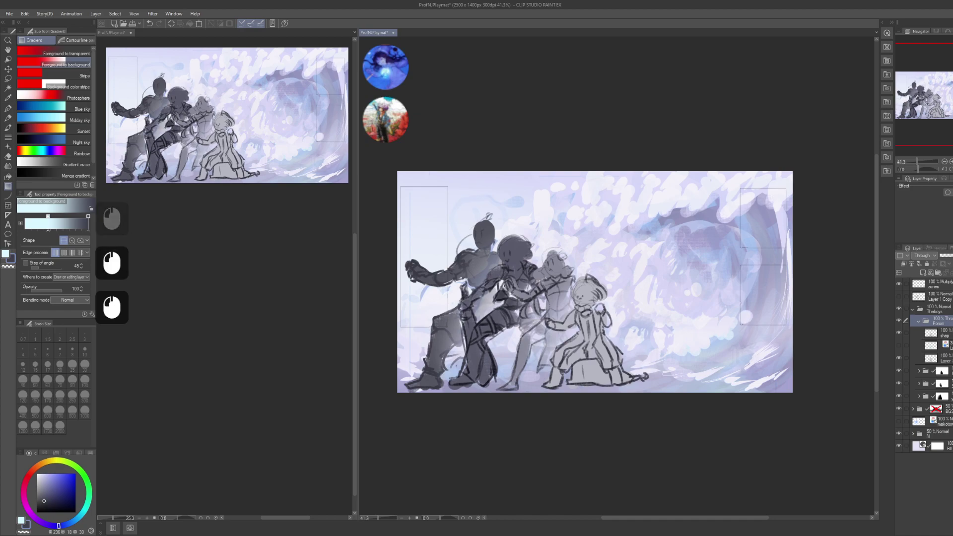
click(938, 333)
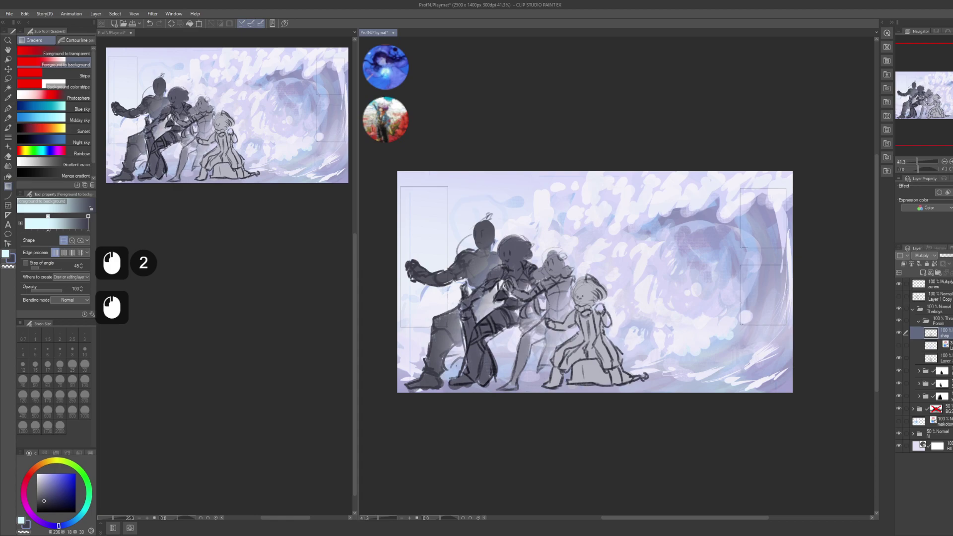
key(KP_2)
key(KP_0)
key(KP_0)
key(KP_Enter)
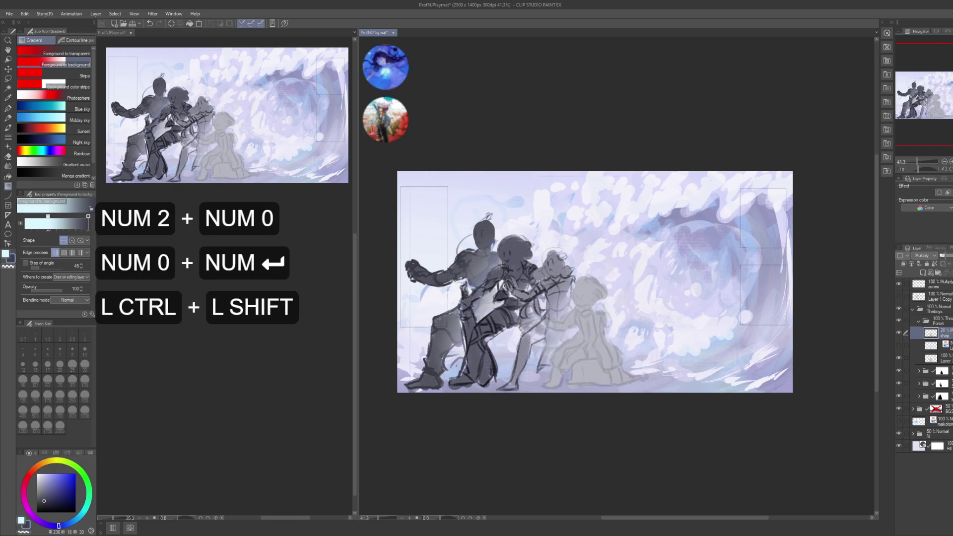
- Add a new layer above it named feas
key(ctrl+shift+n)
key(F2)
text(feas)
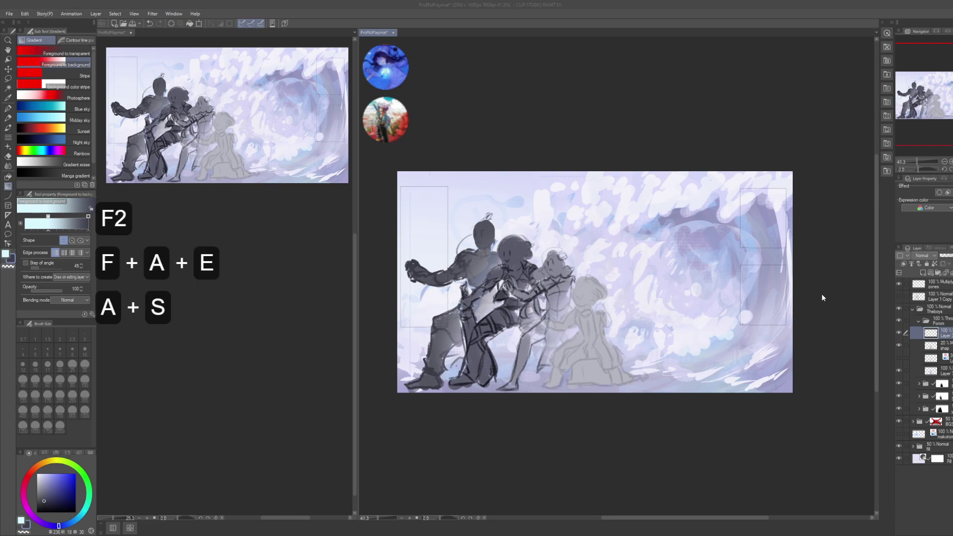
key(Return)
key(p)
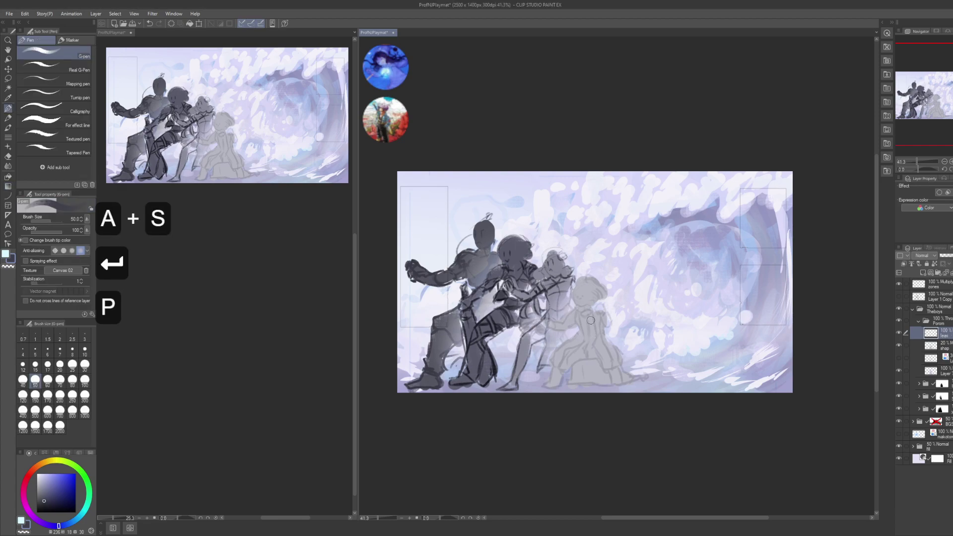
alt+click(597, 336)
mouse_move(603, 352)
mouse_down()
mouse_move(643, 348)
mouse_move(617, 334)
mouse_up()
key(ctrl+z)
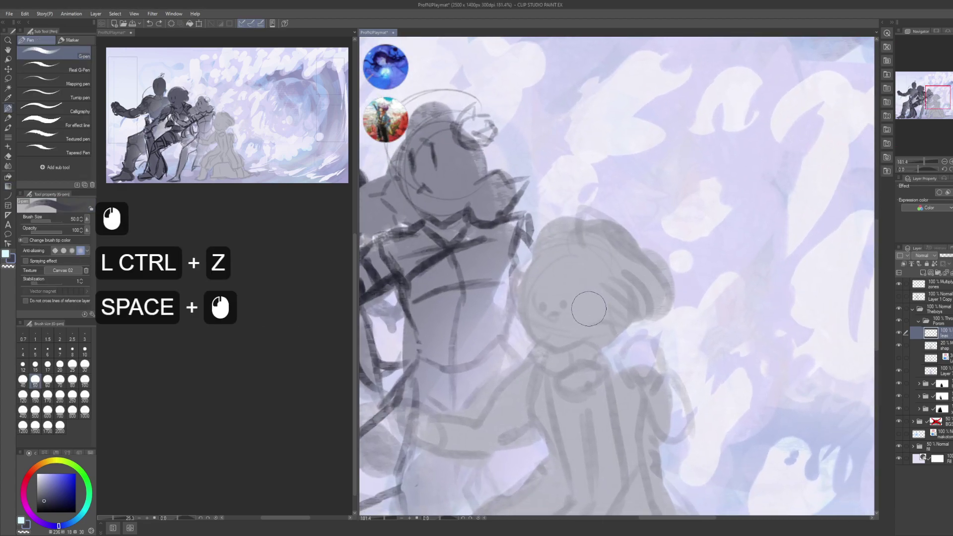
key(bracketleft)
key(bracketleft)
key(bracketleft)
key(bracketleft)
key(bracketleft)
key(bracketleft)
key(bracketleft)
key(bracketleft)
key(bracketleft)
key(bracketleft)
drag(550, 322, 582, 319)
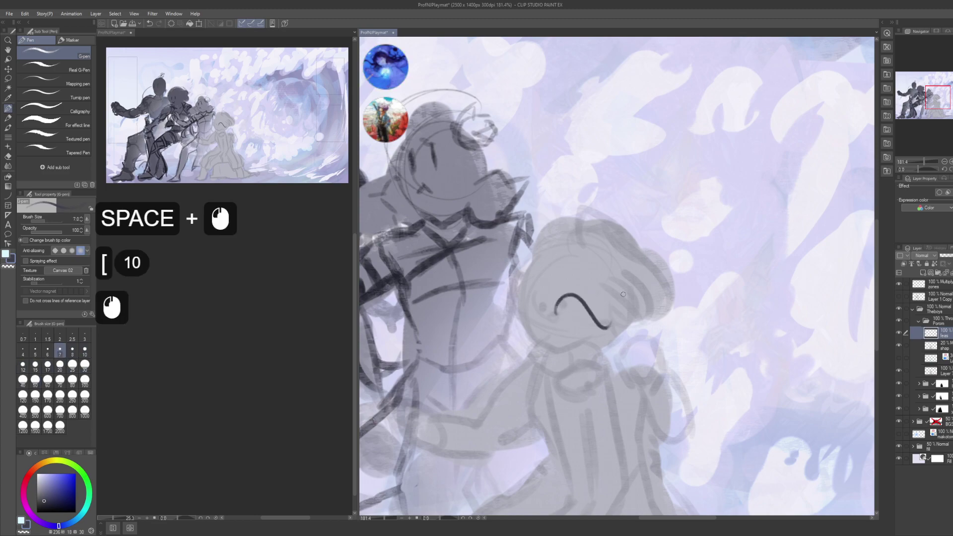
key(ctrl+z)
key(ctrl+s)
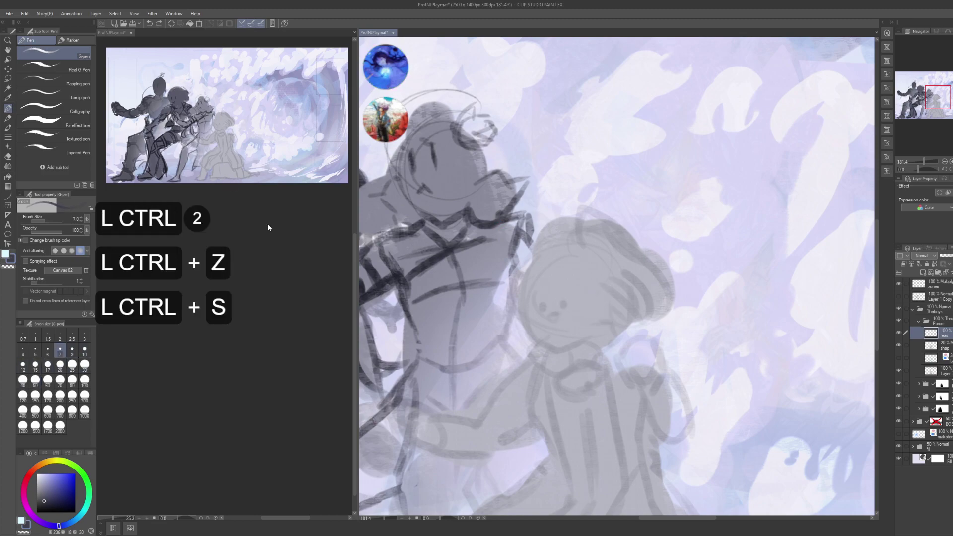
click(268, 222)
key(ctrl+shift+a)
click(35, 63)
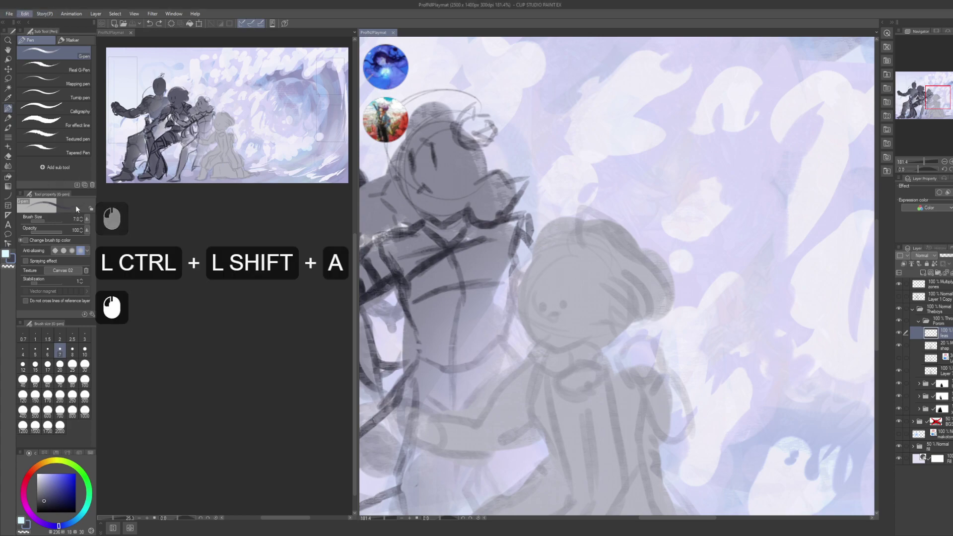
click(360, 217)
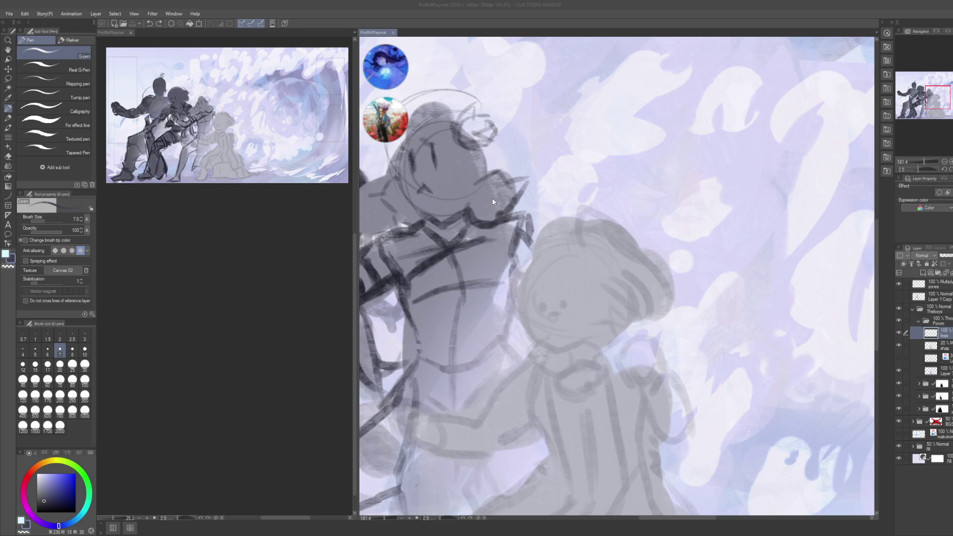
key(Escape)
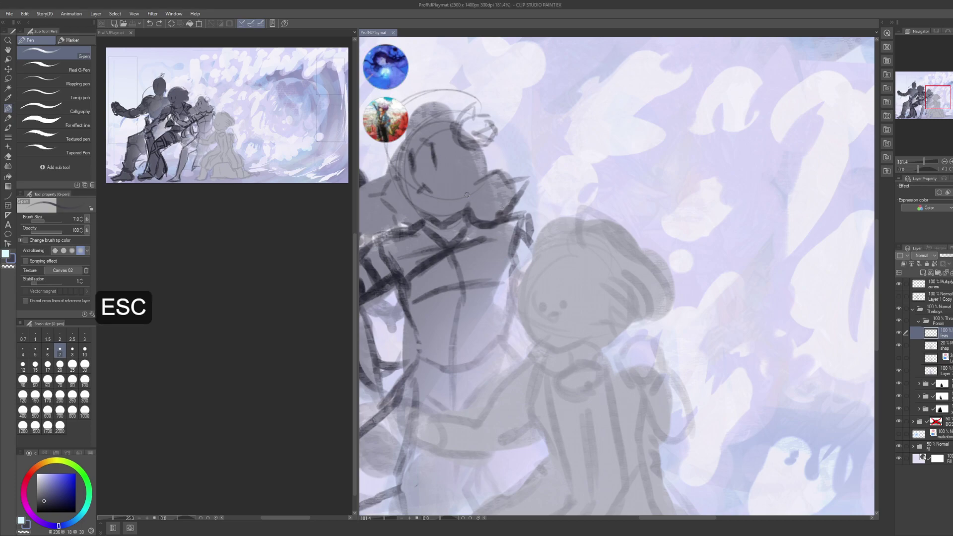
key(alt+Tab)
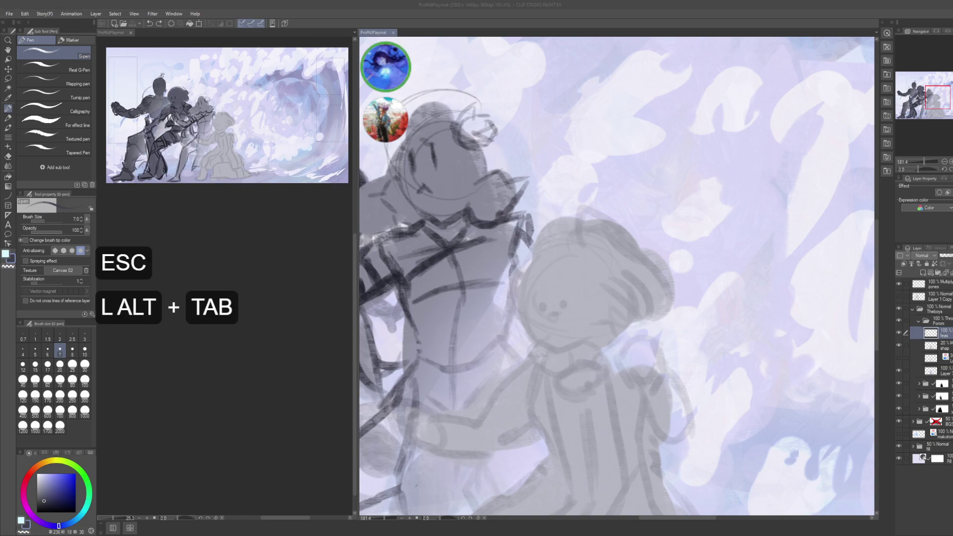
alt+click(616, 275)
scroll(616, 275, down, 3)
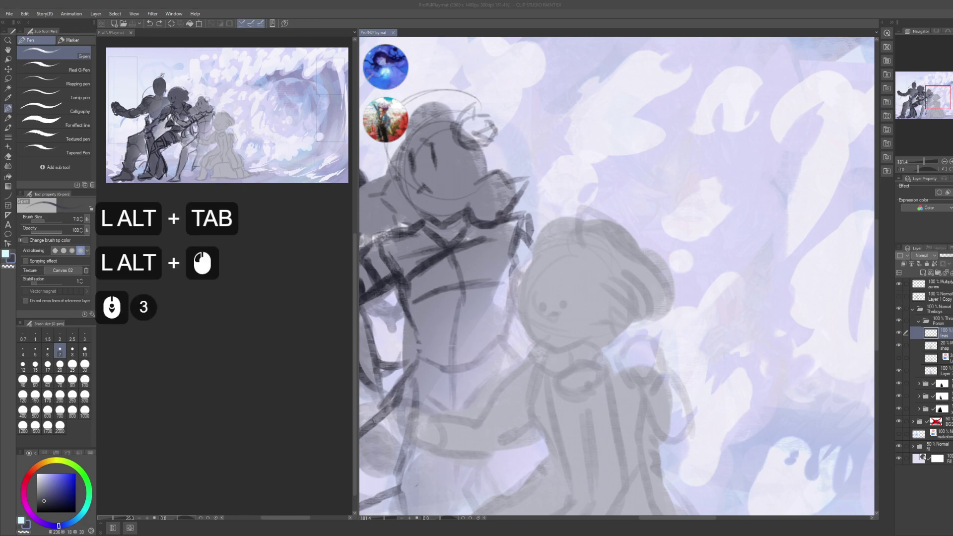
scroll(615, 275, down, 5)
click(616, 275)
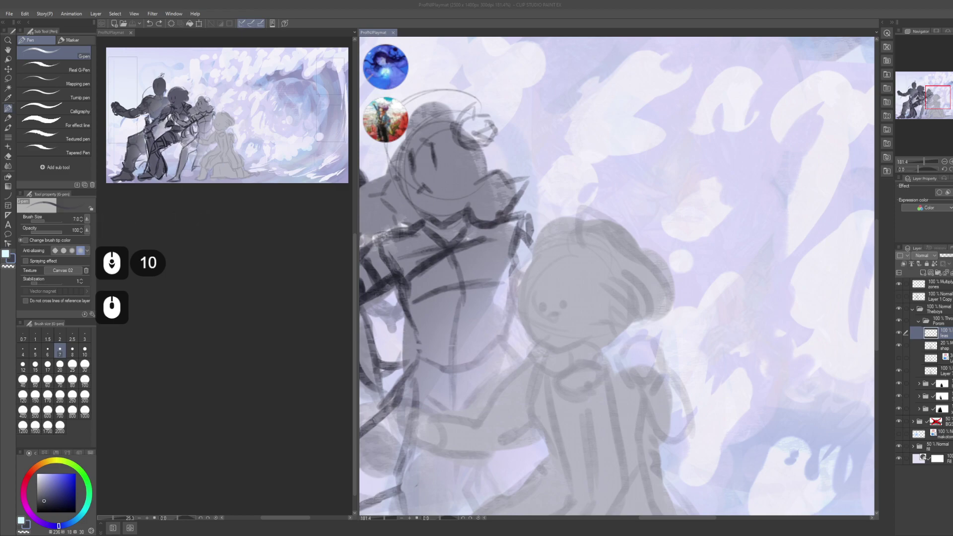
click(616, 275)
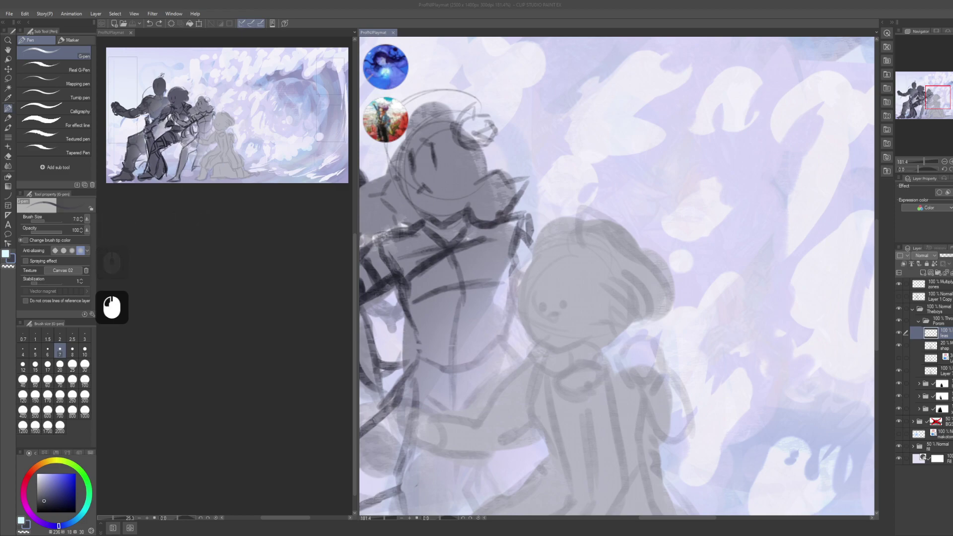
click(616, 275)
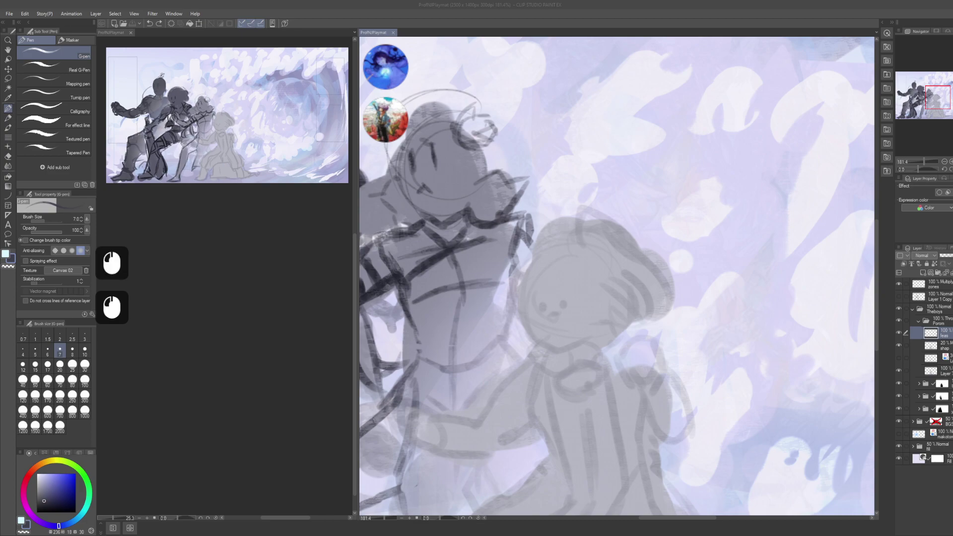
click(616, 276)
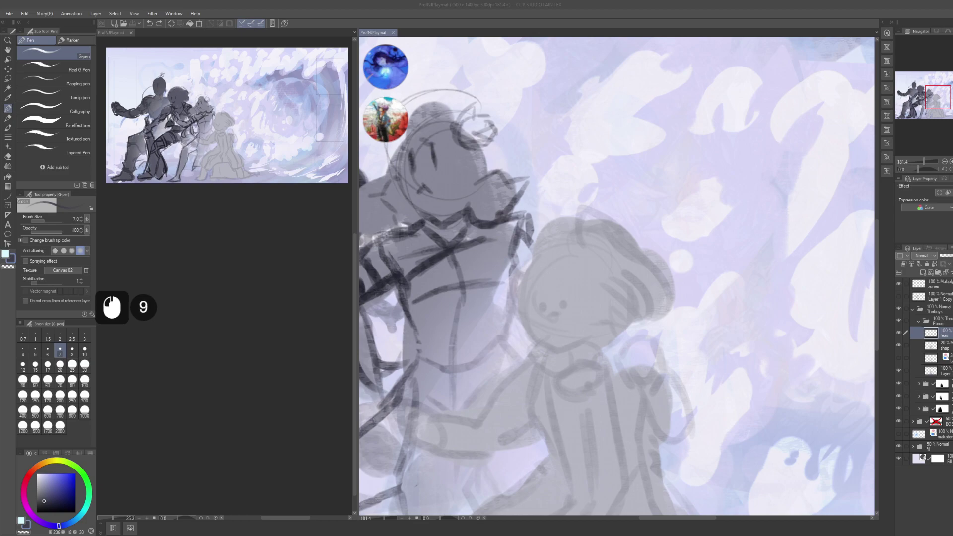
click(616, 276)
key(ctrl+o)
key(ctrl+s)
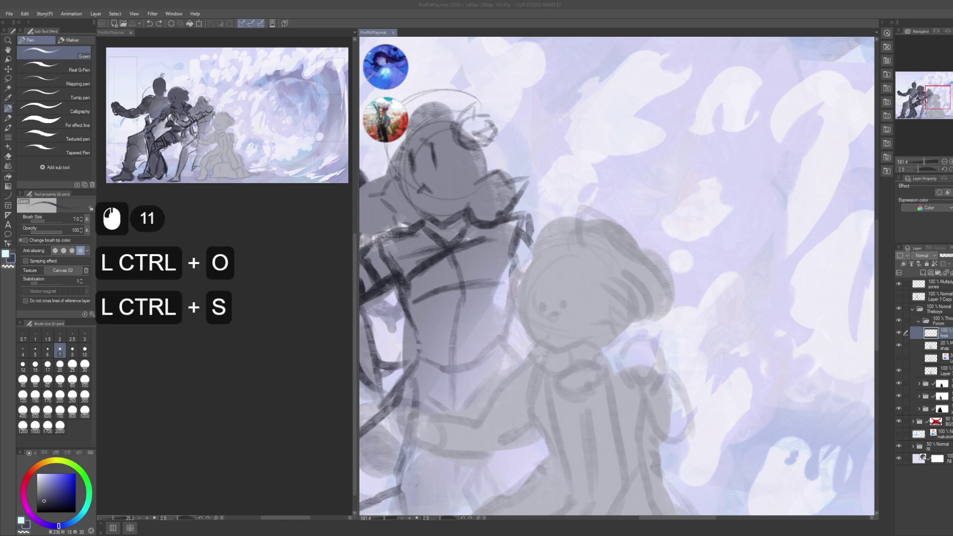
scroll(615, 276, down, 10)
scroll(615, 275, up, 2)
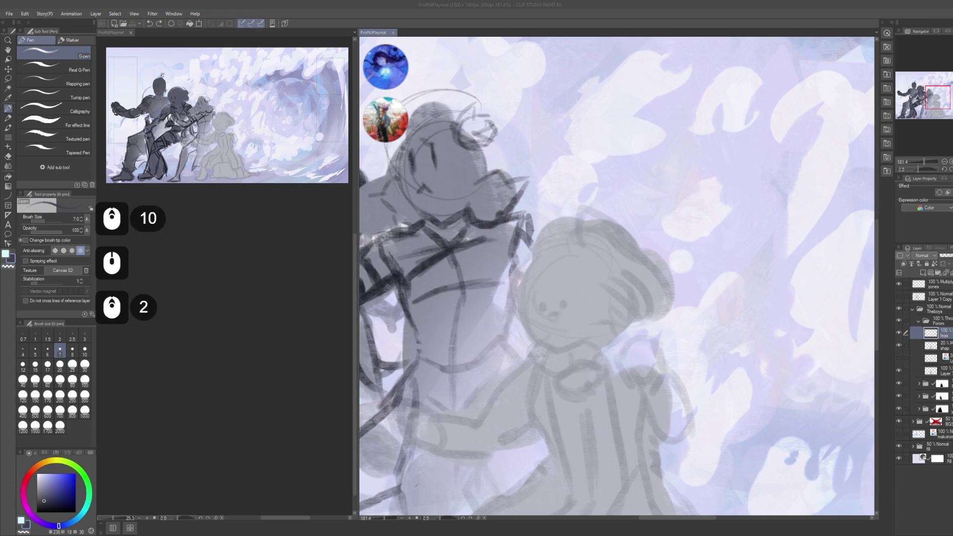
scroll(616, 276, down, 8)
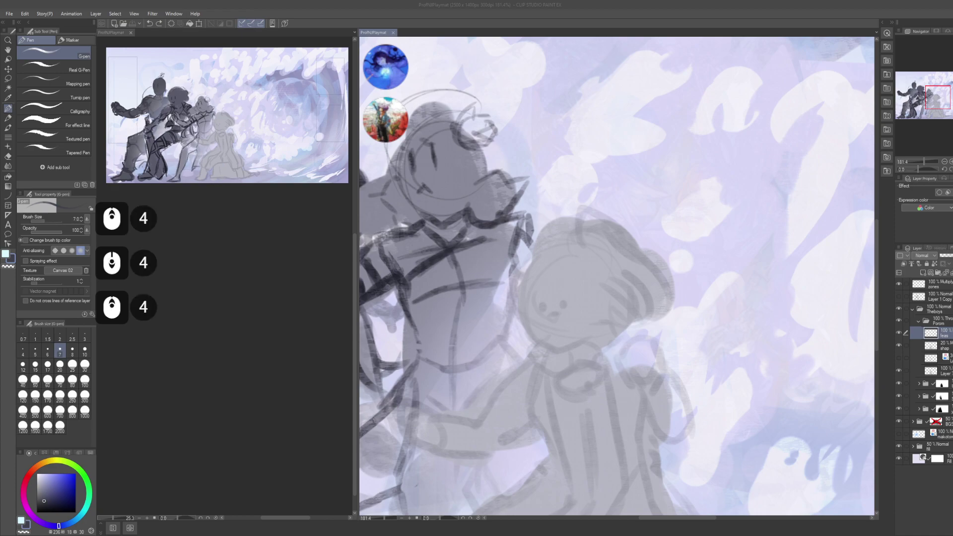
scroll(615, 276, up, 2)
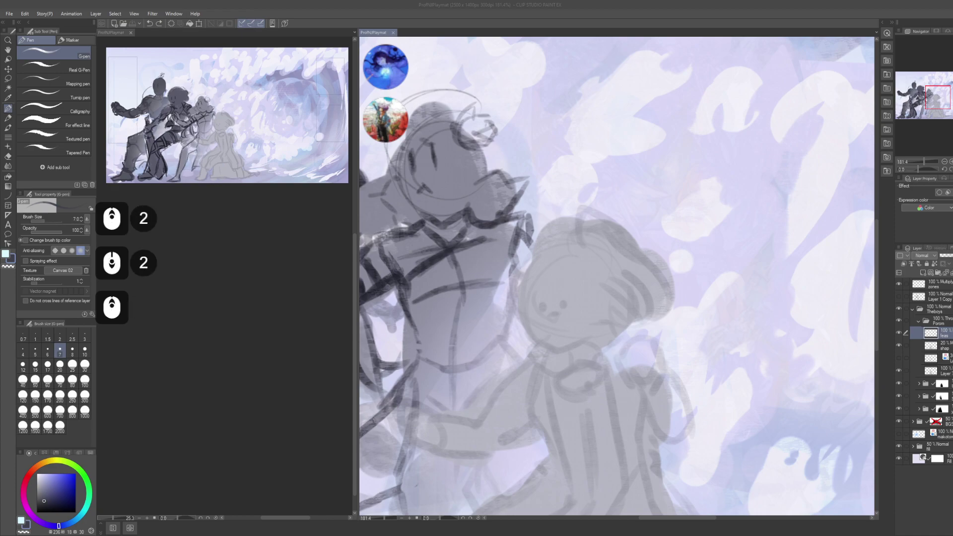
key(alt+Tab)
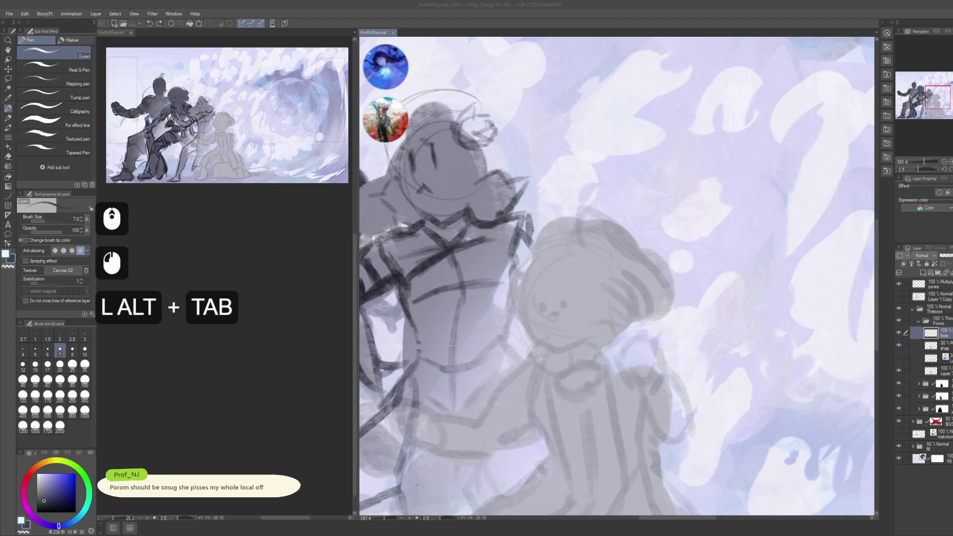
key(ctrl+shift)
key(shift+ctrl)
key(shift+ctrl+a)
click(555, 162)
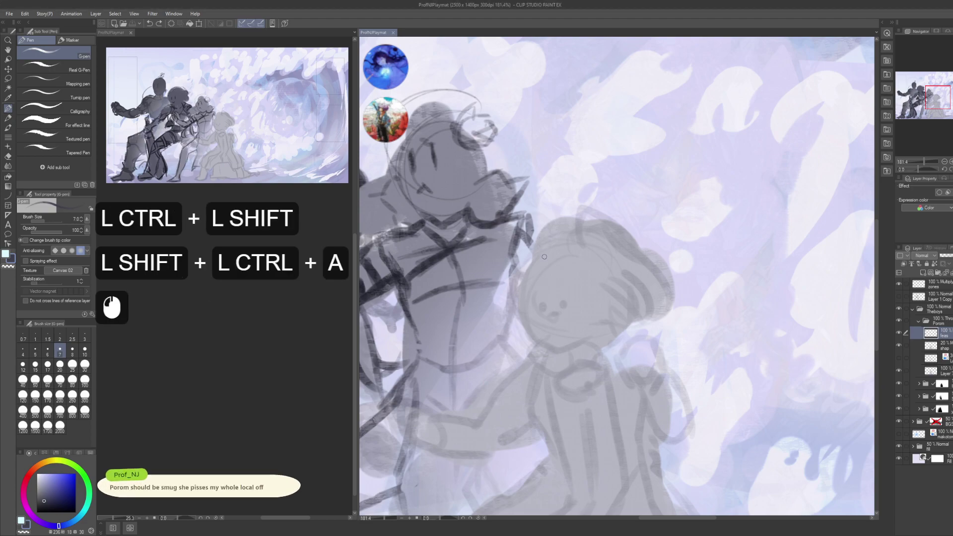
drag(632, 357, 694, 314)
key(ctrl+z)
drag(660, 341, 667, 344)
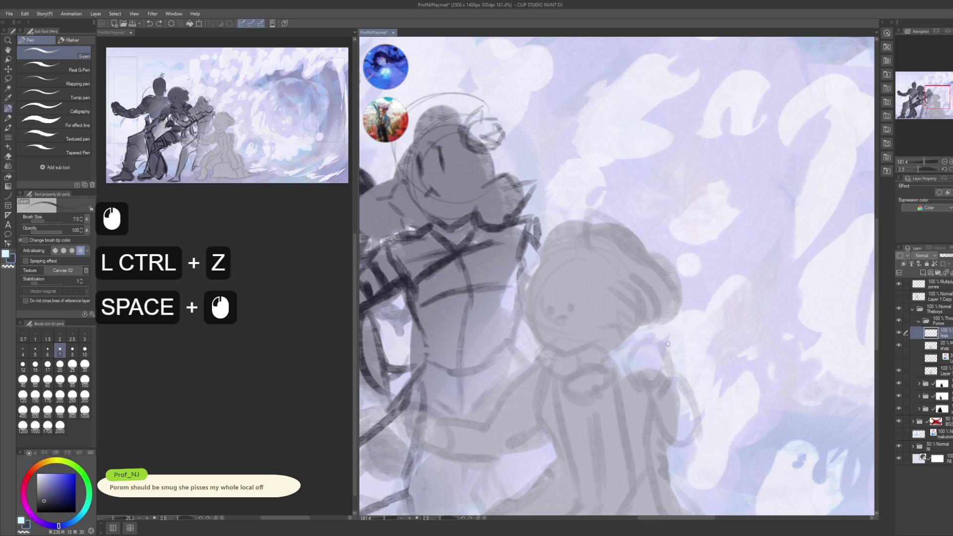
scroll(259, 326, down, 8)
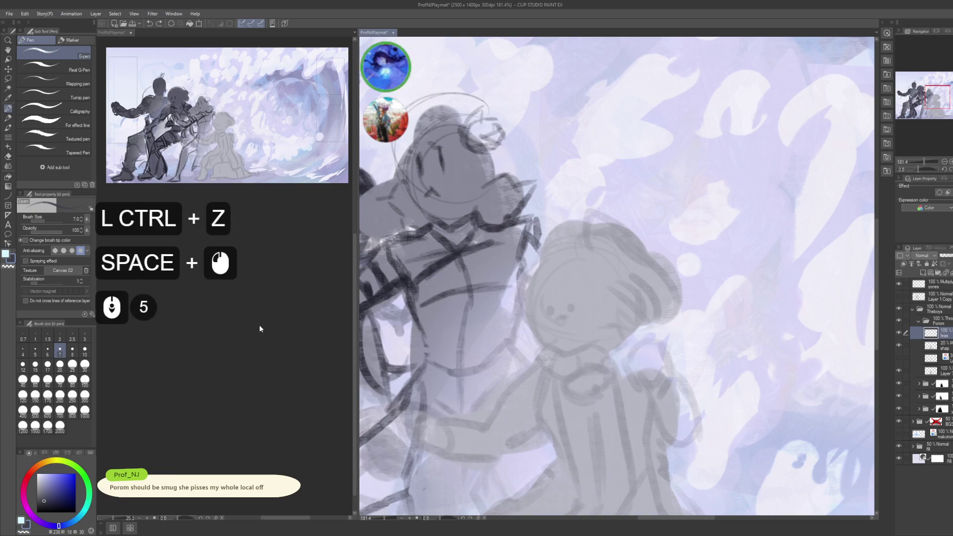
scroll(259, 326, up, 2)
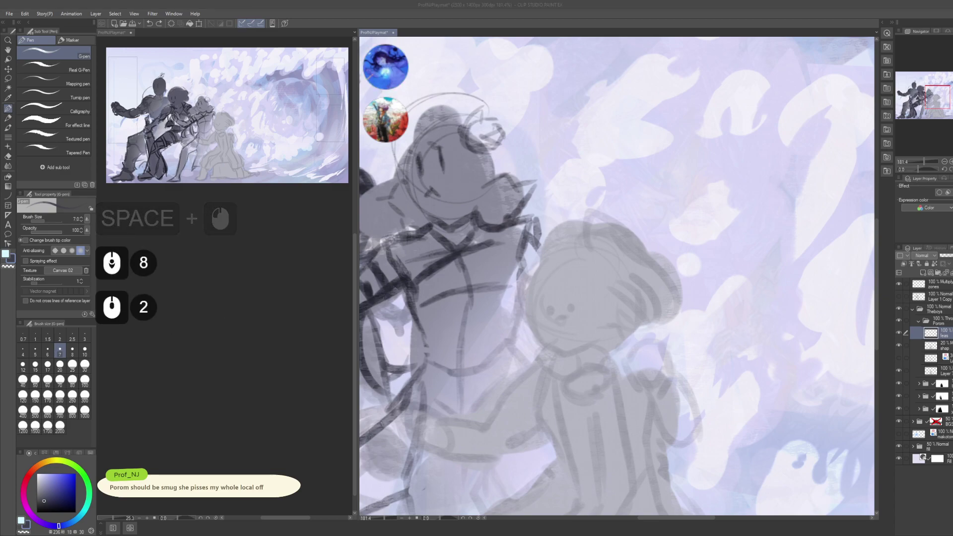
scroll(260, 326, down, 4)
scroll(259, 326, down, 5)
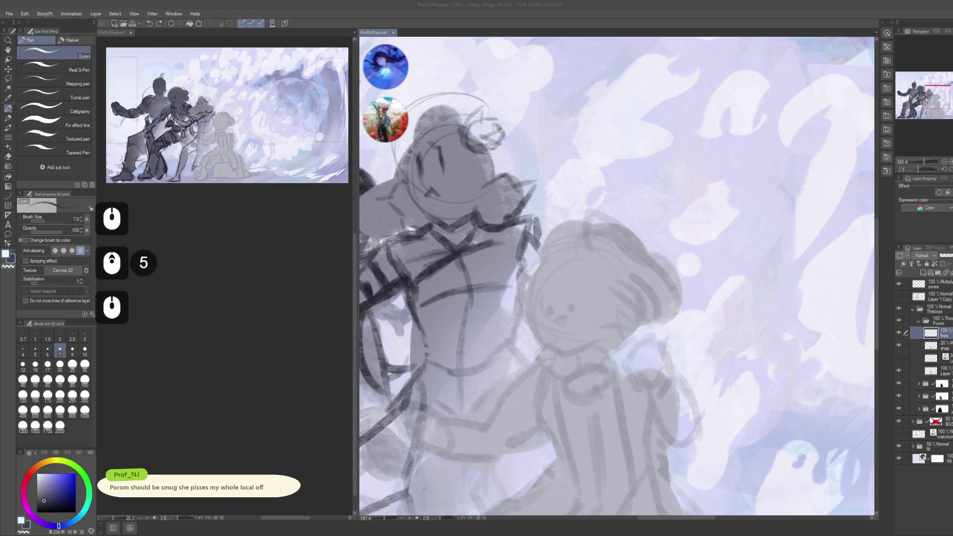
scroll(259, 326, down, 4)
scroll(259, 326, down, 4)
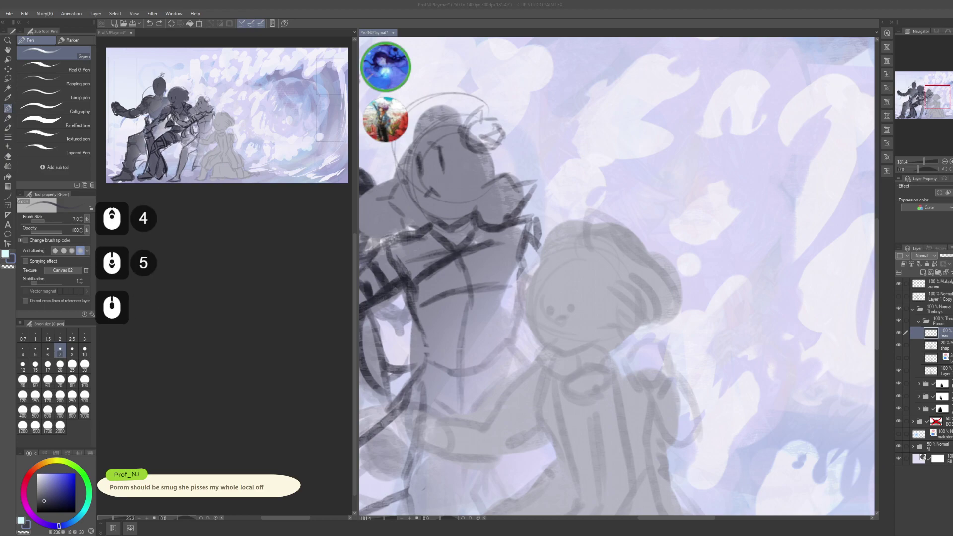
scroll(259, 326, down, 3)
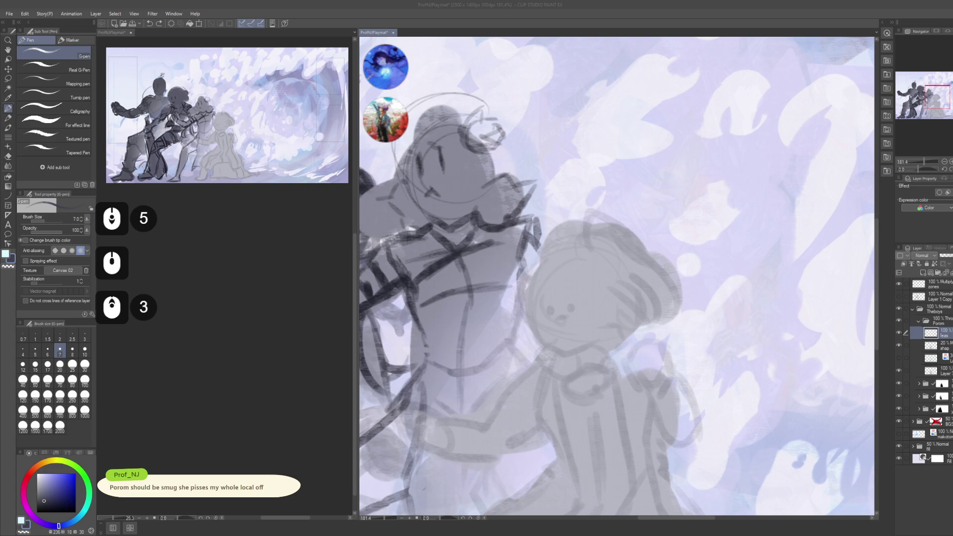
scroll(259, 326, up, 2)
click(514, 195)
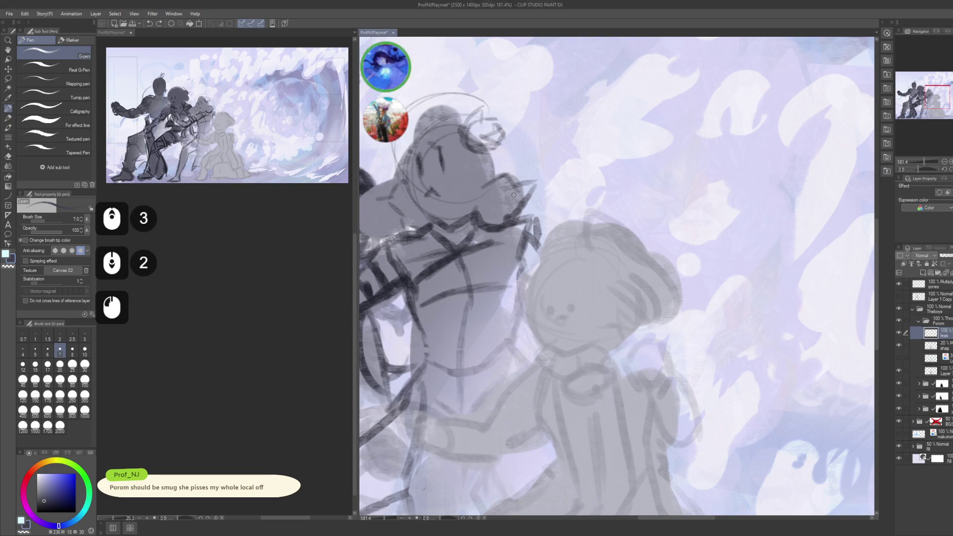
- Zoom in on the front girl's face and draw a first dark eye, then remove it and shrink the pen
drag(614, 320, 600, 258)
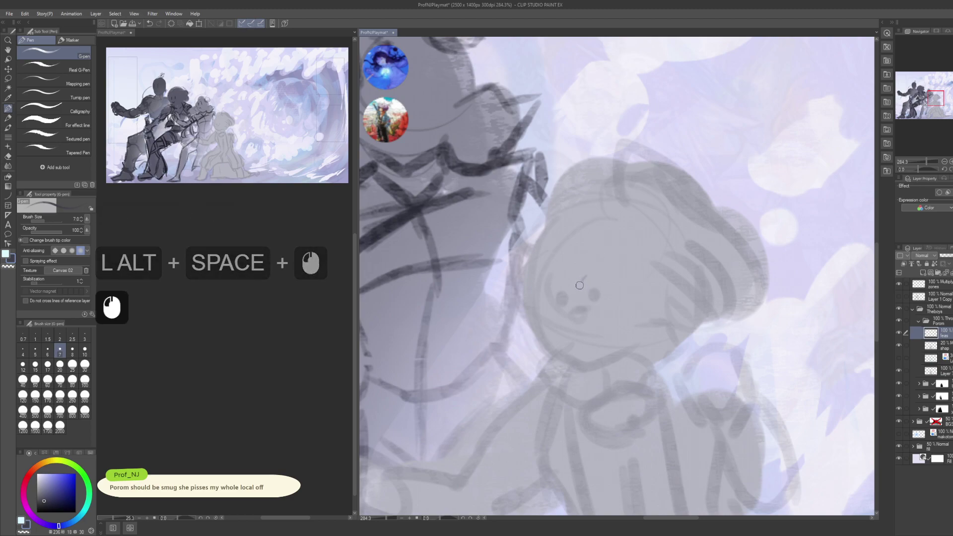
mouse_move(580, 284)
mouse_down()
mouse_move(595, 272)
mouse_move(583, 279)
mouse_move(602, 285)
mouse_move(593, 272)
mouse_move(608, 283)
mouse_move(589, 279)
mouse_move(587, 298)
mouse_up()
mouse_move(589, 285)
mouse_down()
mouse_move(587, 297)
mouse_move(588, 278)
mouse_up()
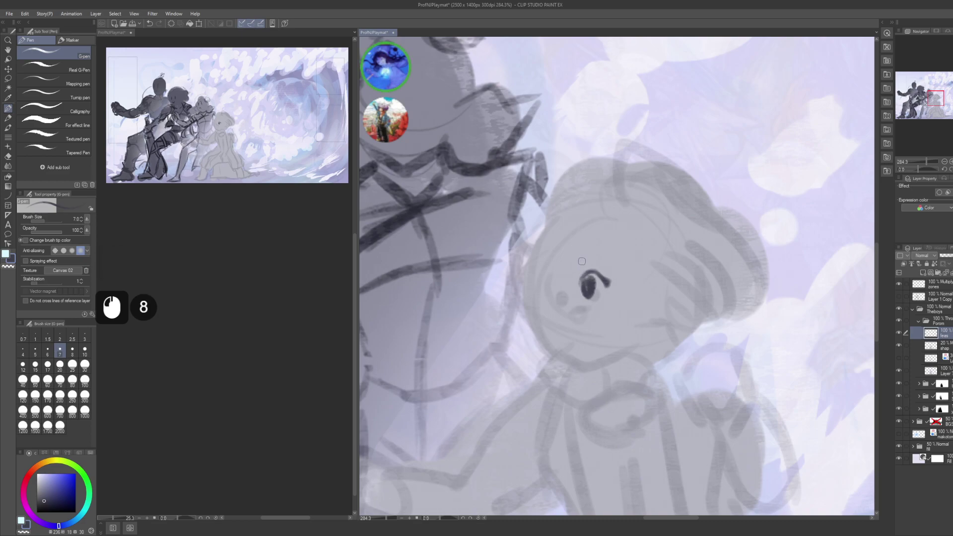
drag(587, 285, 588, 296)
drag(588, 287, 593, 296)
click(576, 296)
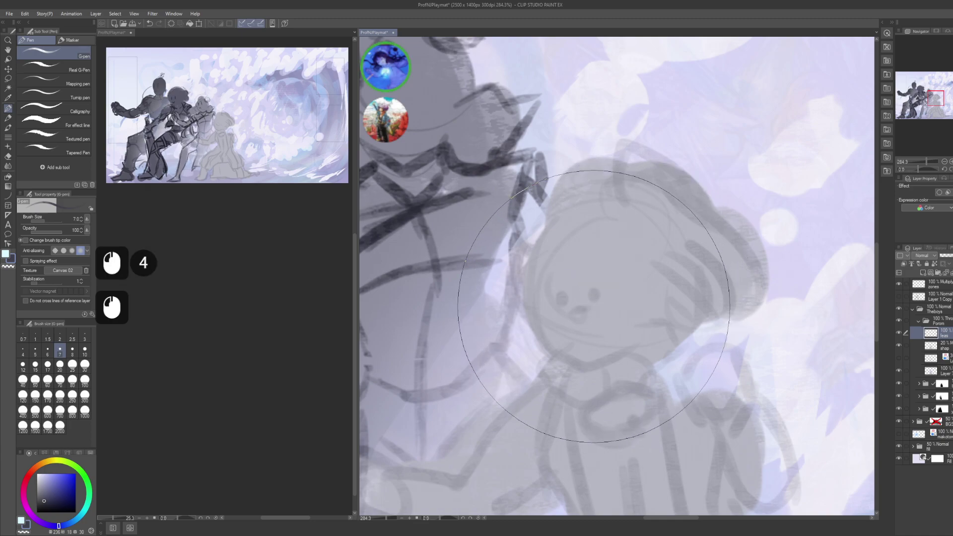
key(bracketleft)
key(bracketleft)
key(bracketleft)
key(bracketleft)
key(bracketleft)
key(bracketleft)
key(bracketleft)
key(bracketleft)
key(bracketleft)
key(bracketleft)
key(bracketleft)
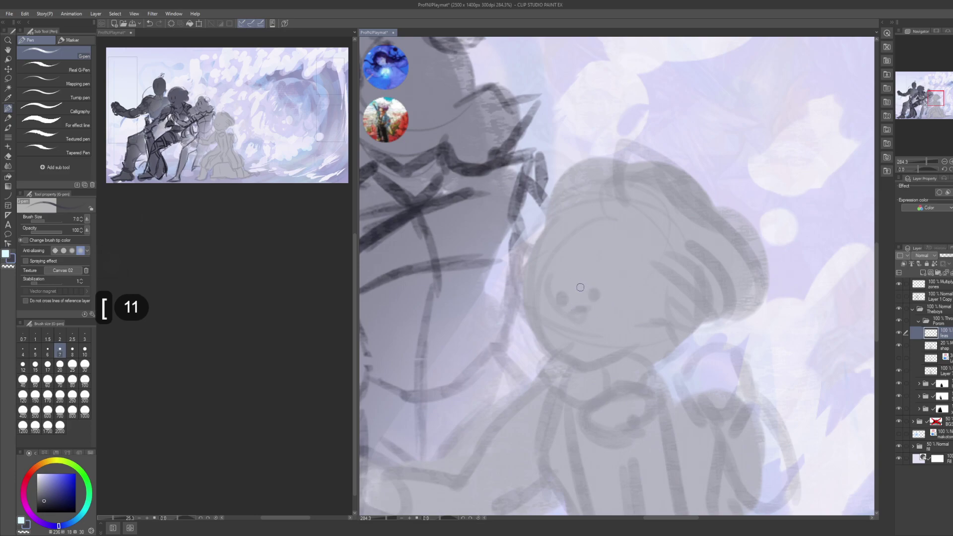
click(586, 281)
click(586, 281)
- Redraw curved lids over both eyes and add a small mark near the left eye
drag(586, 282, 609, 280)
mouse_move(580, 285)
mouse_down()
mouse_move(606, 280)
mouse_move(574, 287)
mouse_up()
mouse_move(580, 284)
mouse_down()
mouse_move(572, 292)
mouse_move(617, 279)
mouse_up()
mouse_move(557, 287)
mouse_down()
mouse_move(540, 283)
mouse_move(530, 294)
mouse_up()
mouse_move(536, 289)
mouse_down()
mouse_move(545, 284)
mouse_move(527, 296)
mouse_move(561, 286)
mouse_up()
drag(544, 289, 556, 288)
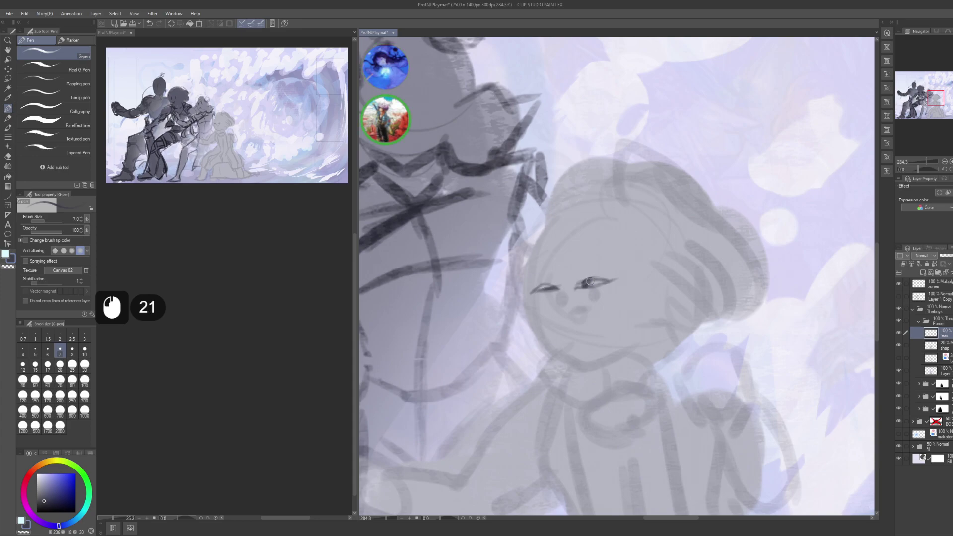
mouse_move(542, 288)
mouse_down()
mouse_move(579, 303)
mouse_move(557, 307)
mouse_move(602, 299)
mouse_move(547, 315)
mouse_move(595, 297)
mouse_move(560, 311)
mouse_up()
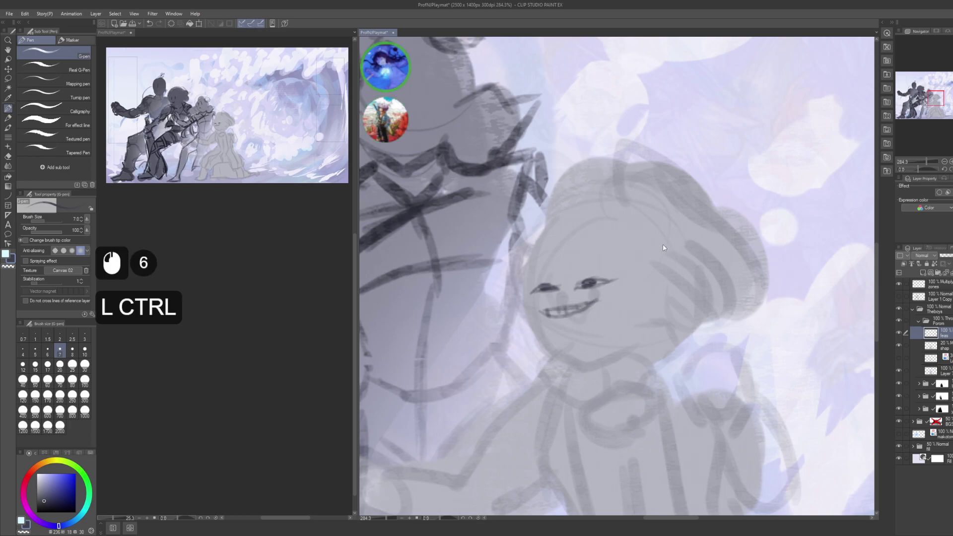
- Save, then try eyebrow strokes above the eyes, undoing the rejected attempts
key(ctrl+s)
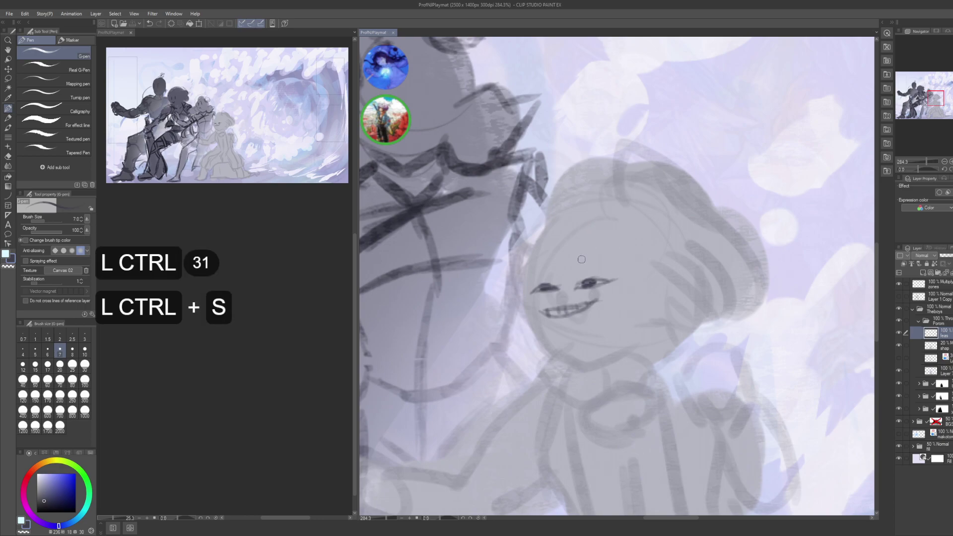
drag(572, 253, 607, 239)
key(ctrl+z)
key(ctrl+z)
mouse_move(546, 251)
mouse_down()
mouse_move(520, 262)
mouse_move(547, 250)
mouse_up()
key(ctrl+z)
drag(621, 241, 592, 214)
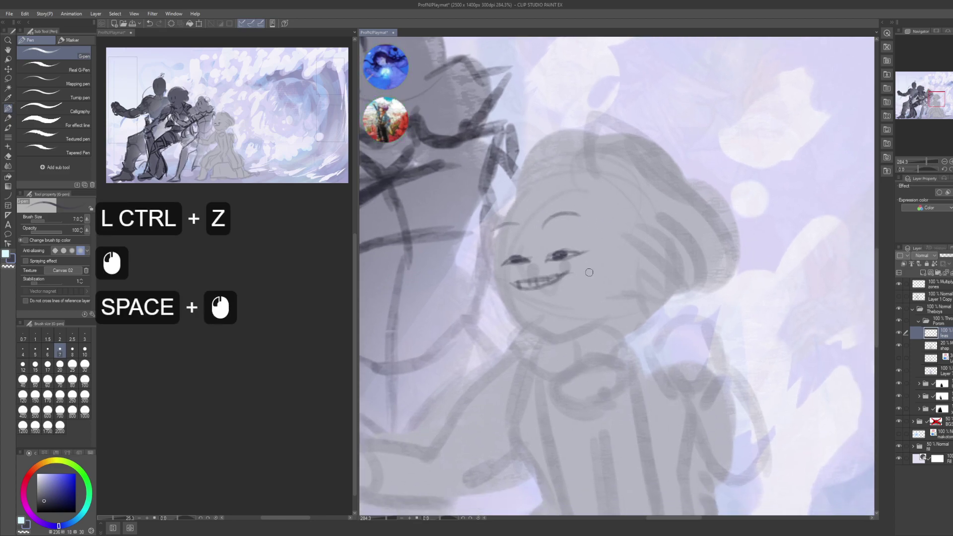
- Zoom in on the girl's face, clear the old features and draw a new heavy-lidded right eye
scroll(581, 237, down, 7)
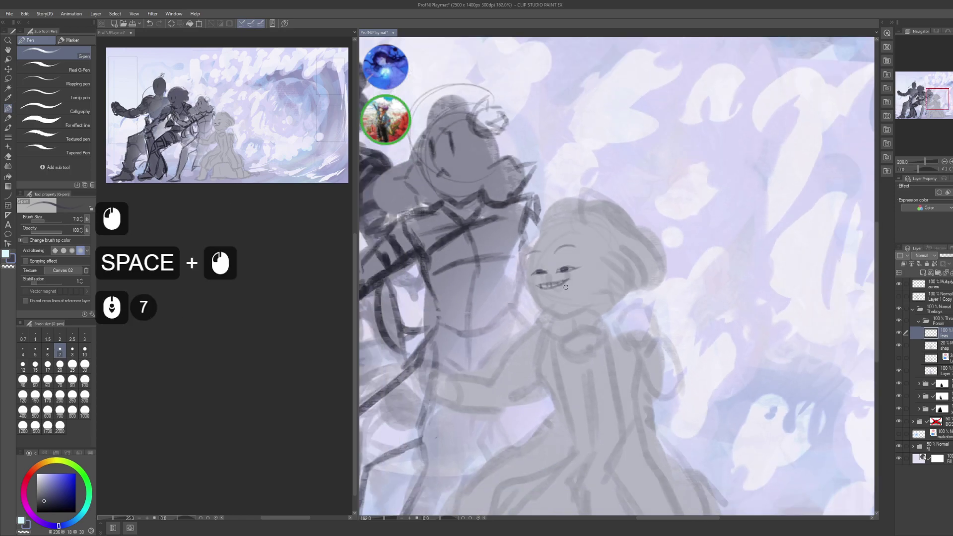
click(265, 381)
scroll(265, 381, down, 5)
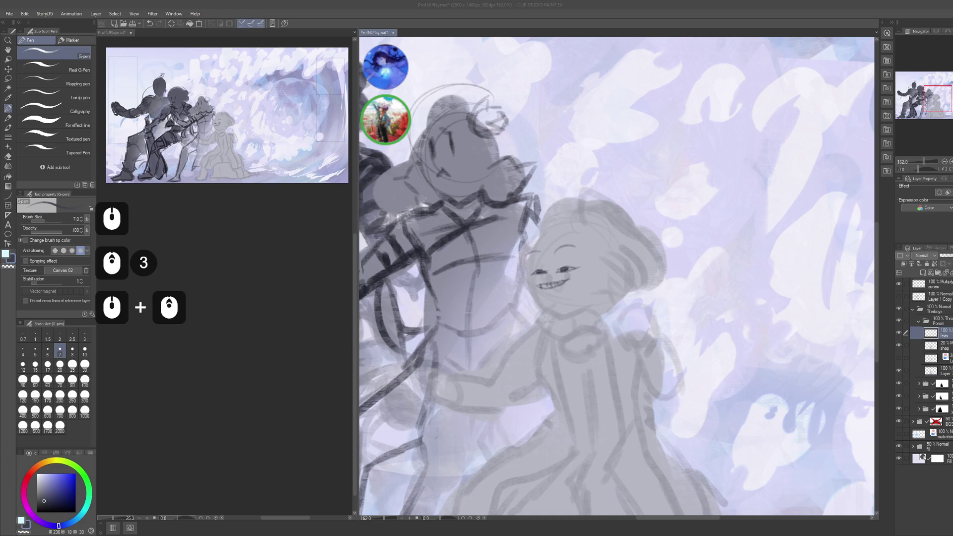
click(562, 384)
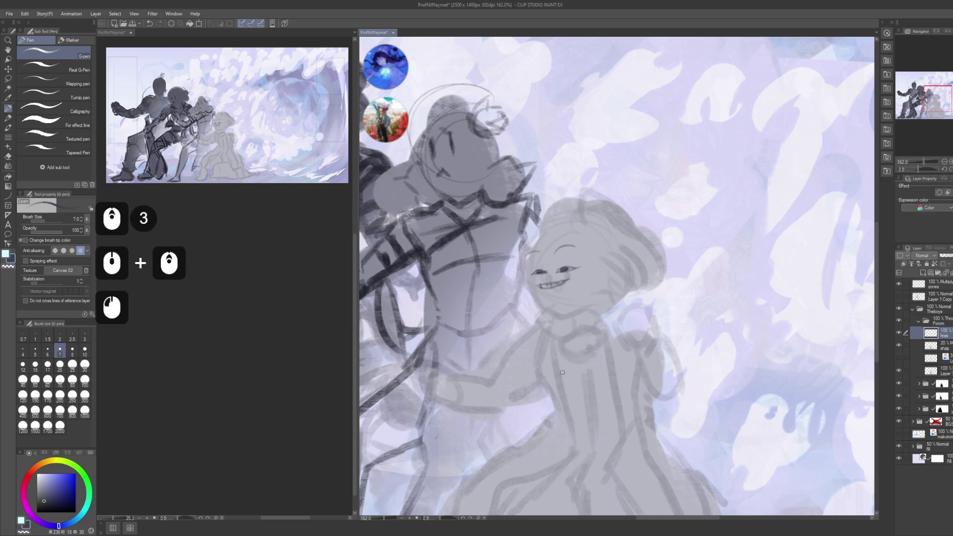
drag(563, 372, 609, 273)
click(608, 274)
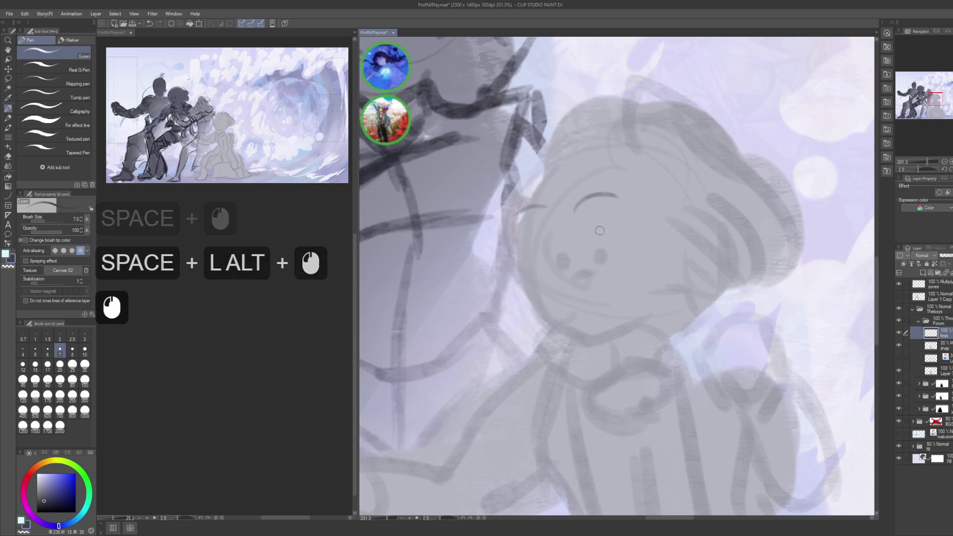
click(589, 248)
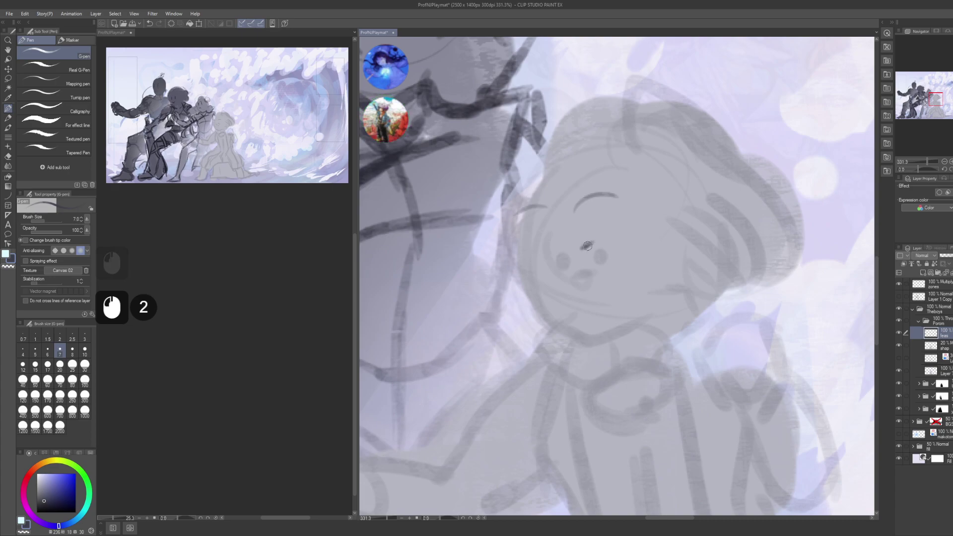
mouse_move(595, 240)
mouse_down()
mouse_move(583, 248)
mouse_move(606, 243)
mouse_up()
drag(580, 249, 623, 242)
drag(613, 244, 614, 251)
drag(616, 242, 613, 252)
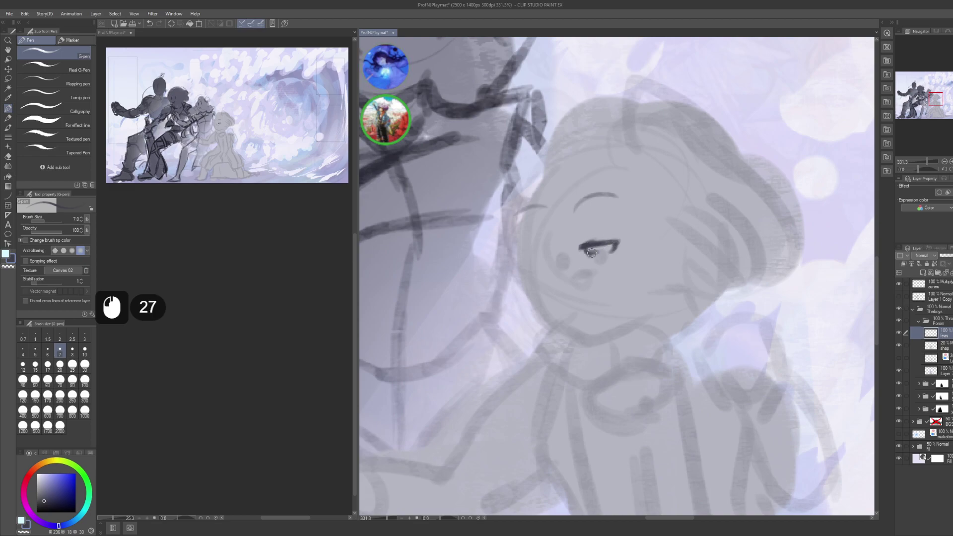
- Darken the pupil and draw the left closed-eye line, trimming its end with transparent colour
drag(599, 248, 590, 250)
drag(595, 247, 596, 249)
drag(594, 246, 520, 255)
mouse_move(521, 256)
mouse_down()
mouse_move(542, 252)
mouse_move(525, 257)
mouse_up()
drag(524, 259, 537, 259)
drag(535, 259, 539, 254)
mouse_move(543, 253)
mouse_down()
mouse_move(574, 239)
mouse_move(529, 254)
mouse_up()
drag(538, 253, 521, 253)
drag(526, 251, 543, 246)
key(c)
drag(545, 244, 544, 244)
key(c)
- Try several smile and mouth strokes, undoing each rejected attempt
key(space)
mouse_move(594, 279)
mouse_down()
mouse_move(603, 255)
mouse_move(583, 274)
mouse_up()
key(ctrl+z)
key(ctrl)
key(ctrl+z)
key(ctrl+z)
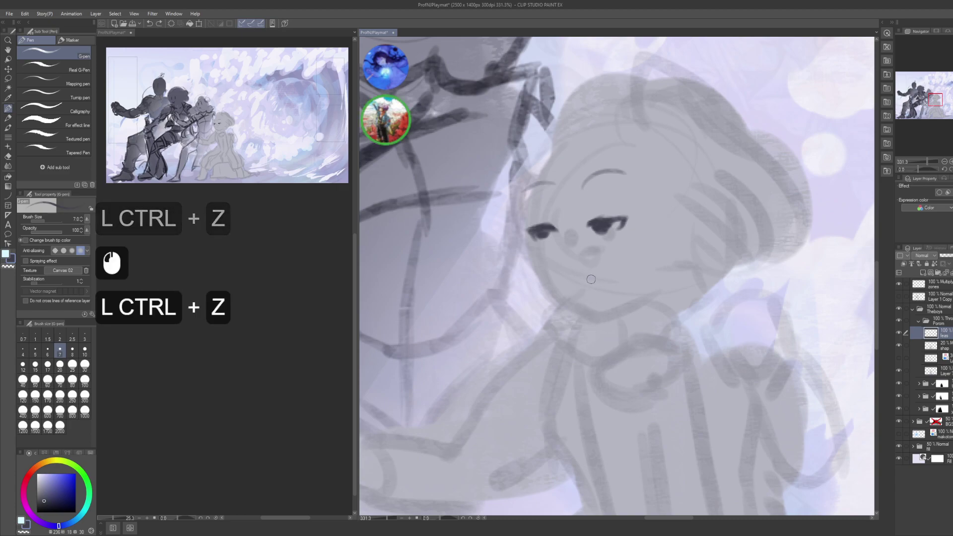
drag(592, 279, 607, 271)
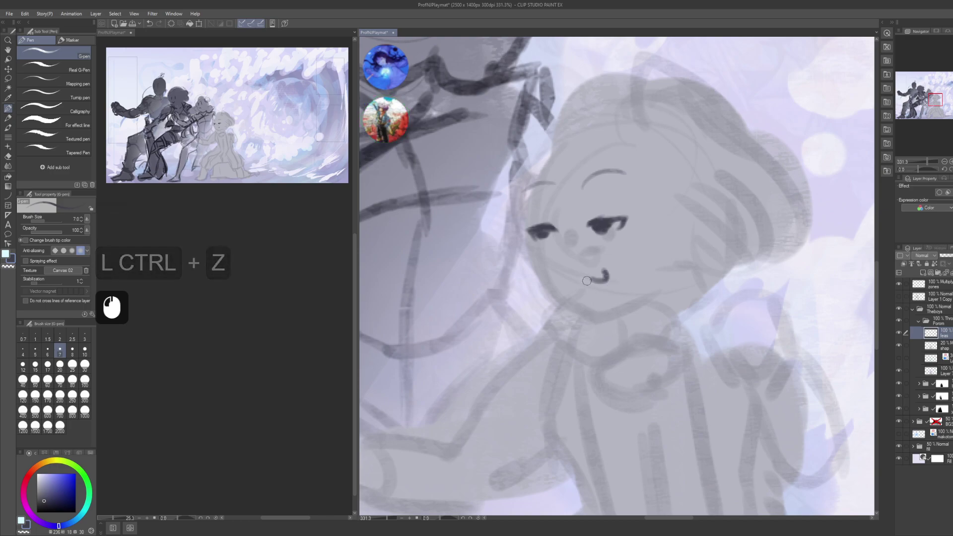
key(ctrl+z)
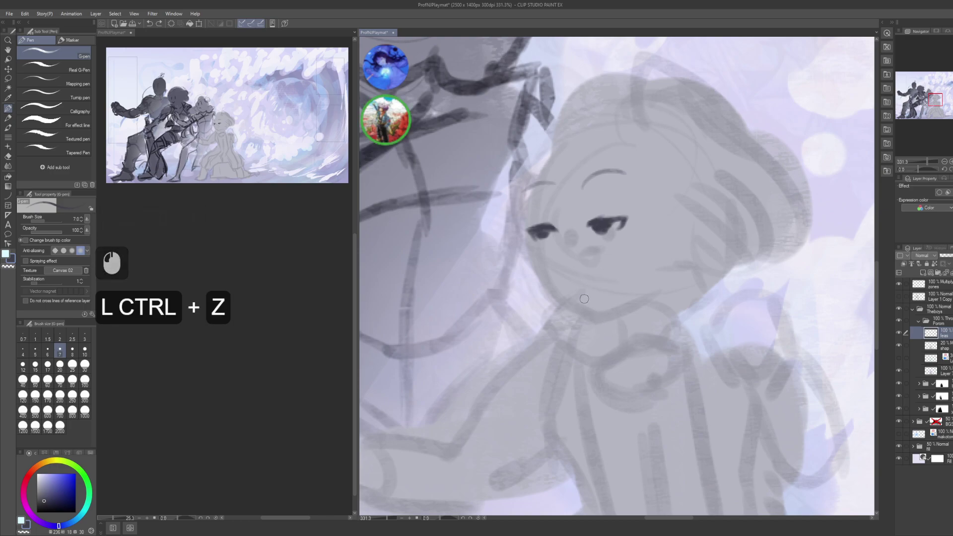
click(583, 299)
mouse_move(583, 298)
mouse_down()
mouse_move(608, 294)
mouse_move(602, 287)
mouse_up()
key(ctrl+z)
key(ctrl+z)
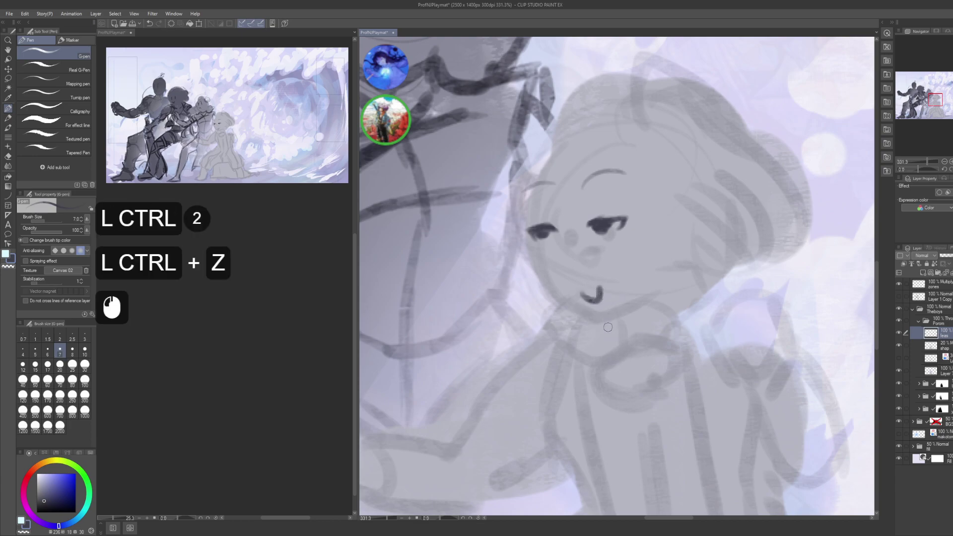
key(ctrl+z)
- Extend the left face outline down to the chin and across, undoing a misplaced chin stroke
drag(510, 164, 527, 192)
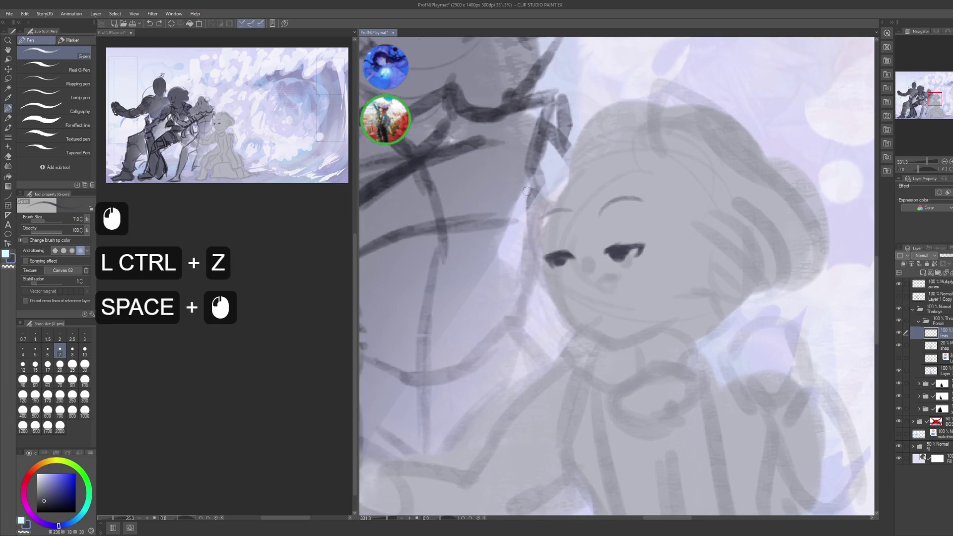
click(532, 221)
click(539, 246)
click(539, 246)
click(539, 246)
click(540, 248)
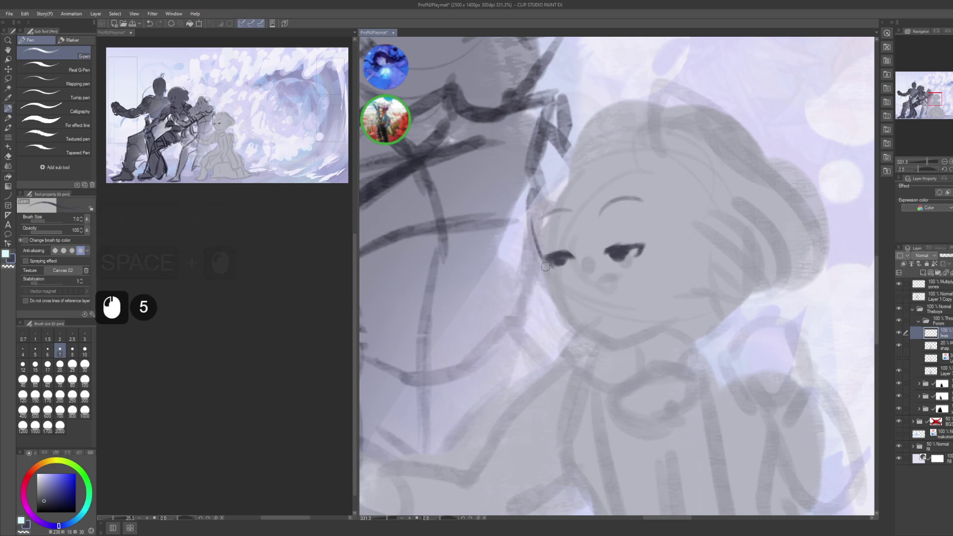
drag(538, 259, 549, 281)
mouse_move(543, 271)
mouse_down()
mouse_move(560, 320)
mouse_move(579, 314)
mouse_move(579, 335)
mouse_move(608, 324)
mouse_move(586, 335)
mouse_move(616, 343)
mouse_up()
mouse_move(595, 340)
mouse_down()
mouse_move(625, 342)
mouse_move(680, 292)
mouse_up()
key(space)
mouse_move(597, 250)
mouse_down()
mouse_move(586, 288)
mouse_move(608, 307)
mouse_move(590, 307)
mouse_move(630, 293)
mouse_move(635, 308)
mouse_move(615, 312)
mouse_move(634, 304)
mouse_up()
key(ctrl+z)
- Add strokes to the open grinning mouth, then lasso the face and move it slightly lower
drag(611, 226, 594, 201)
click(614, 246)
click(614, 246)
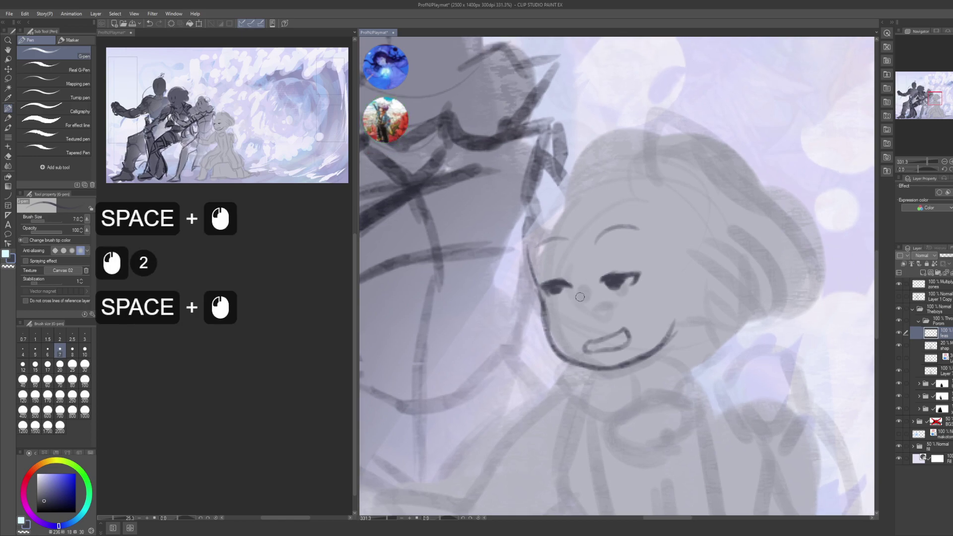
alt+click(639, 340)
mouse_move(608, 271)
mouse_down()
mouse_move(586, 265)
mouse_move(577, 281)
mouse_move(608, 287)
mouse_move(619, 259)
mouse_move(589, 244)
mouse_move(628, 268)
mouse_move(618, 280)
mouse_move(600, 253)
mouse_move(612, 278)
mouse_up()
key(m)
key(k)
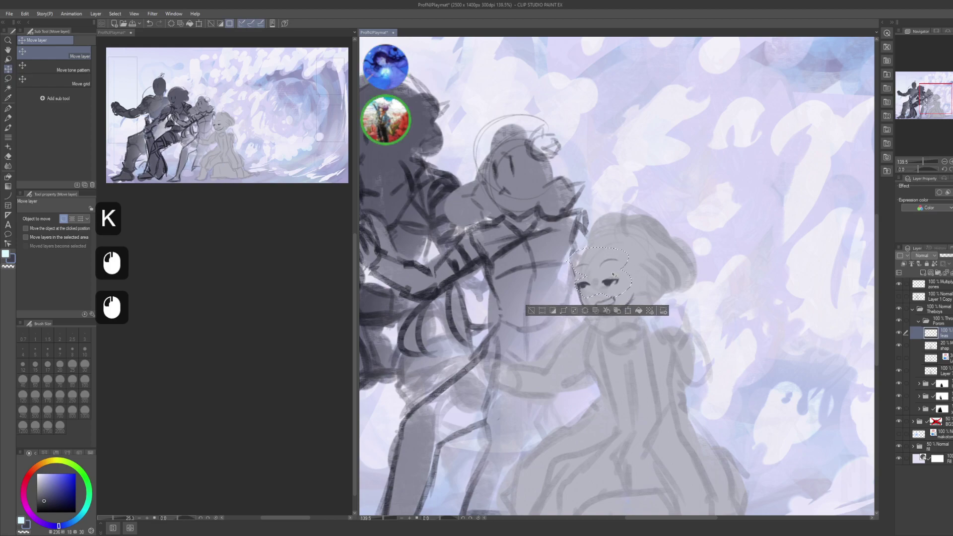
- Deselect, nudge the face sketch slightly up and right, and save the painting
key(ctrl+d)
key(p)
drag(633, 357, 627, 342)
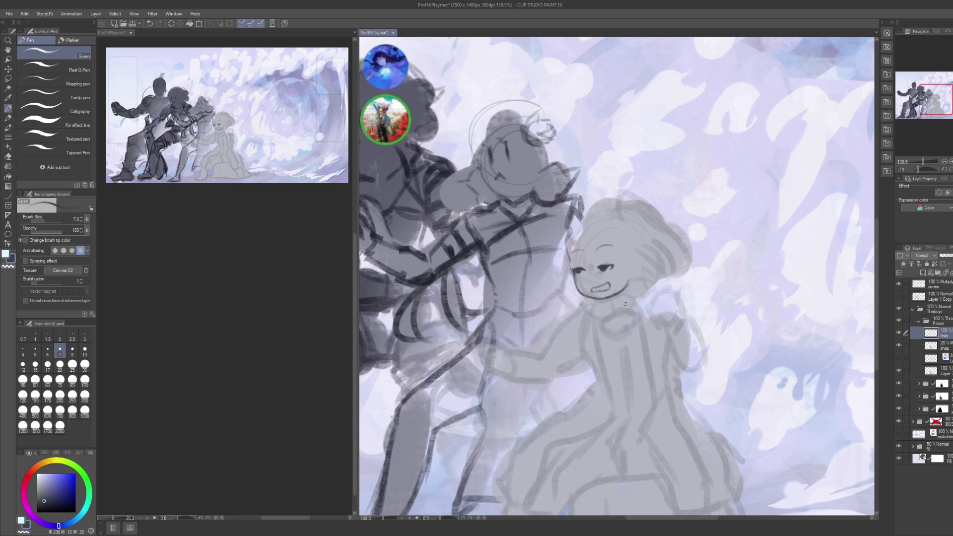
key(k)
click(641, 336)
drag(641, 336, 651, 314)
click(651, 314)
key(ctrl+d)
key(ctrl+s)
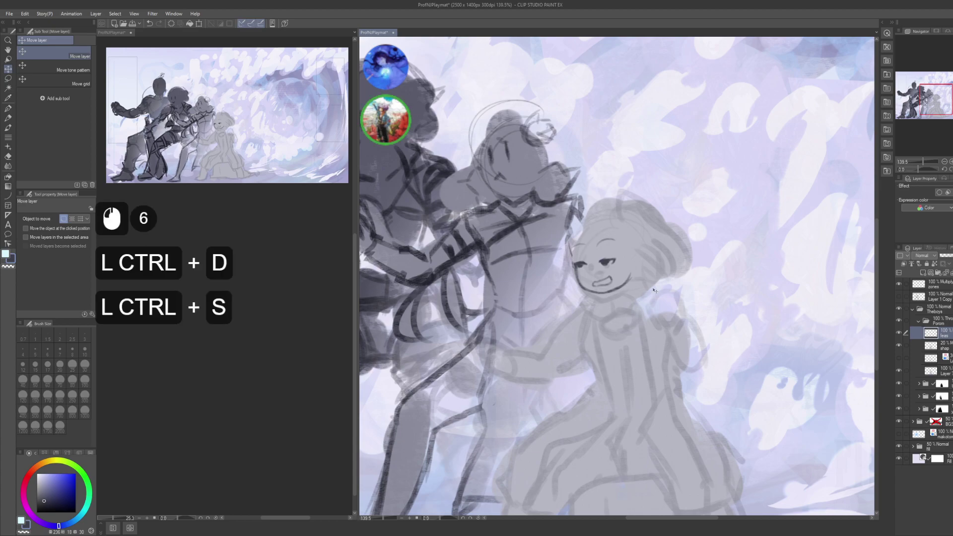
- Add a new layer named faes inside the Porom folder
click(933, 320)
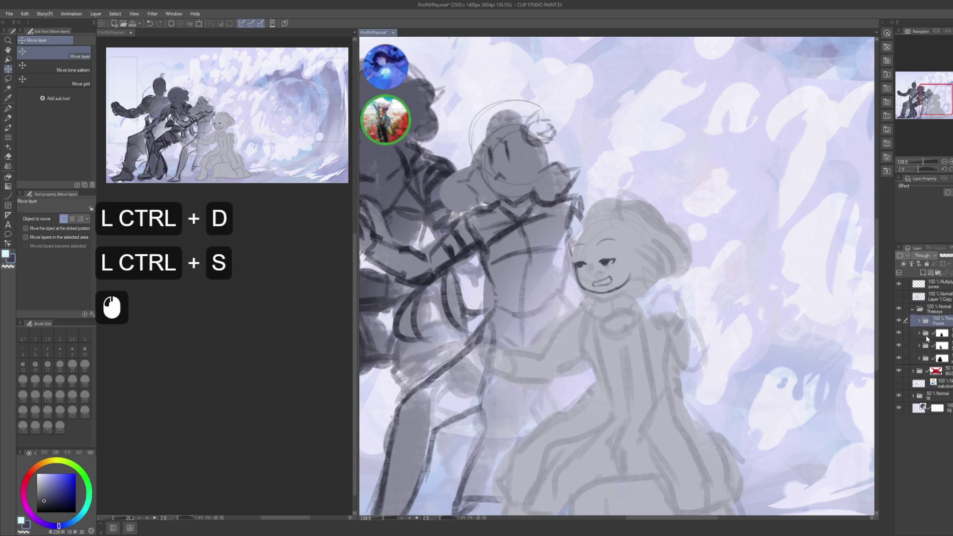
click(919, 333)
click(919, 333)
key(ctrl+shift+n)
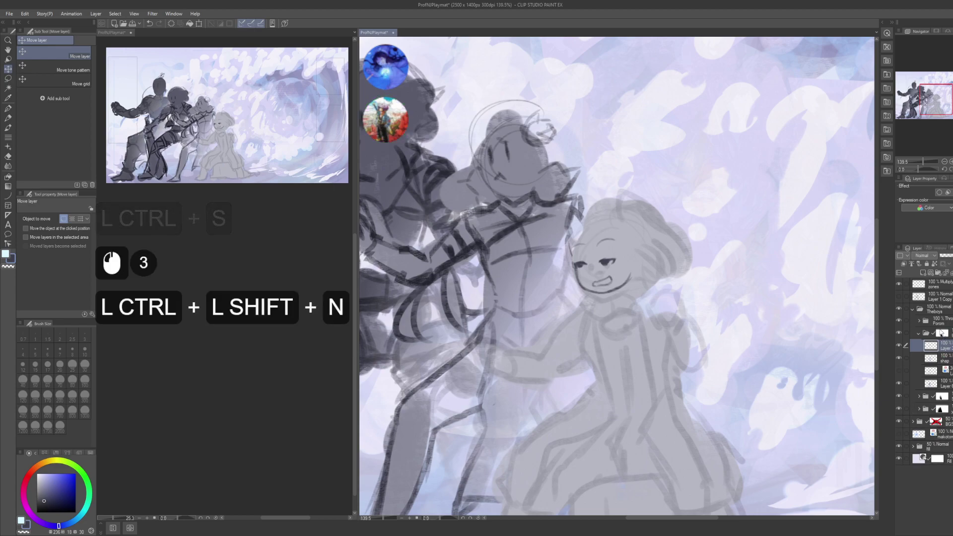
key(F2)
text(faes)
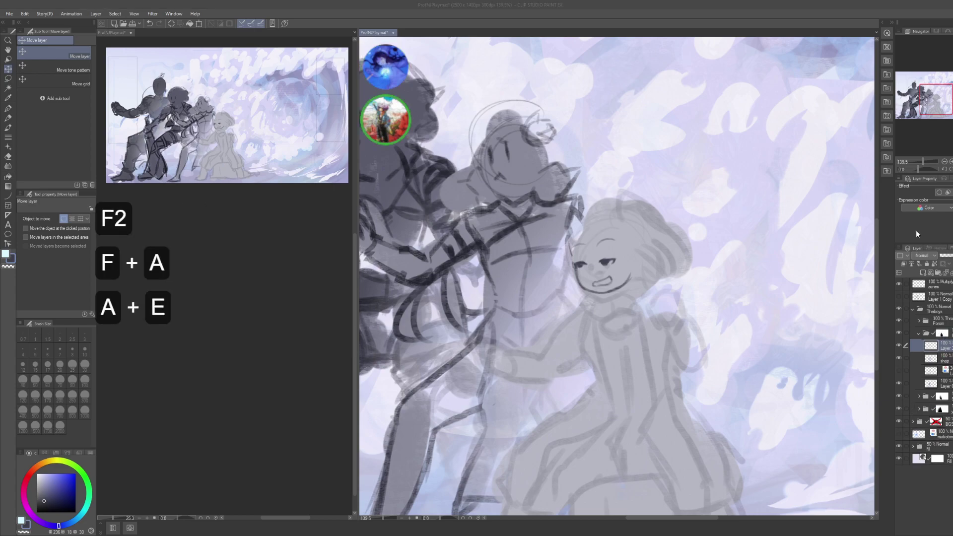
key(Return)
- Zoom out to the girl's full figure and begin a freehand selection around her body
key(space)
drag(916, 231, 920, 241)
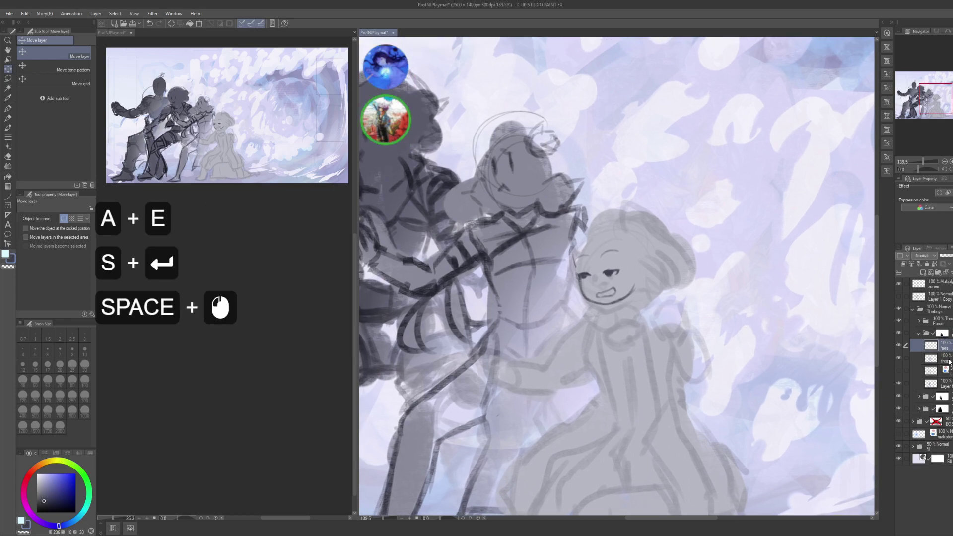
click(933, 333)
drag(646, 348, 596, 336)
alt+click(621, 298)
key(m)
drag(617, 239, 515, 309)
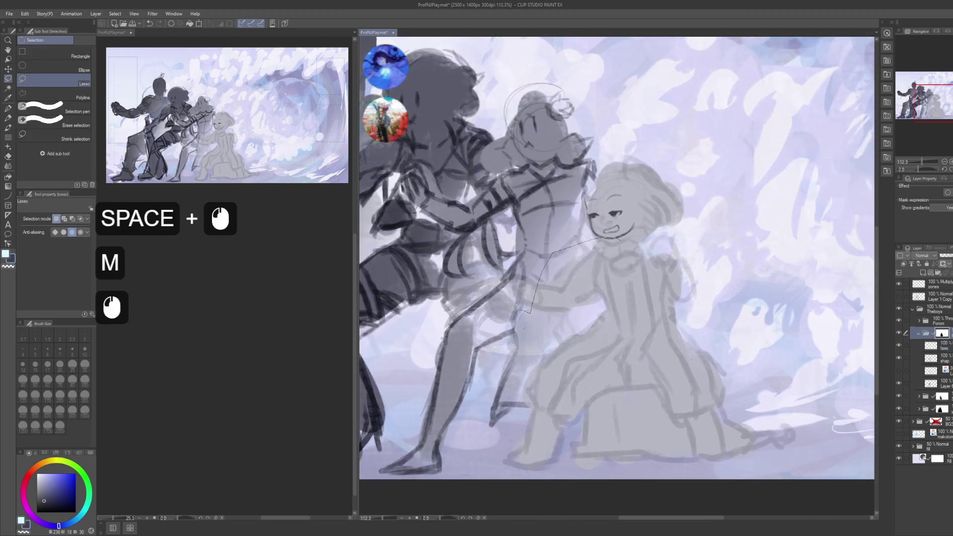
drag(503, 468, 652, 332)
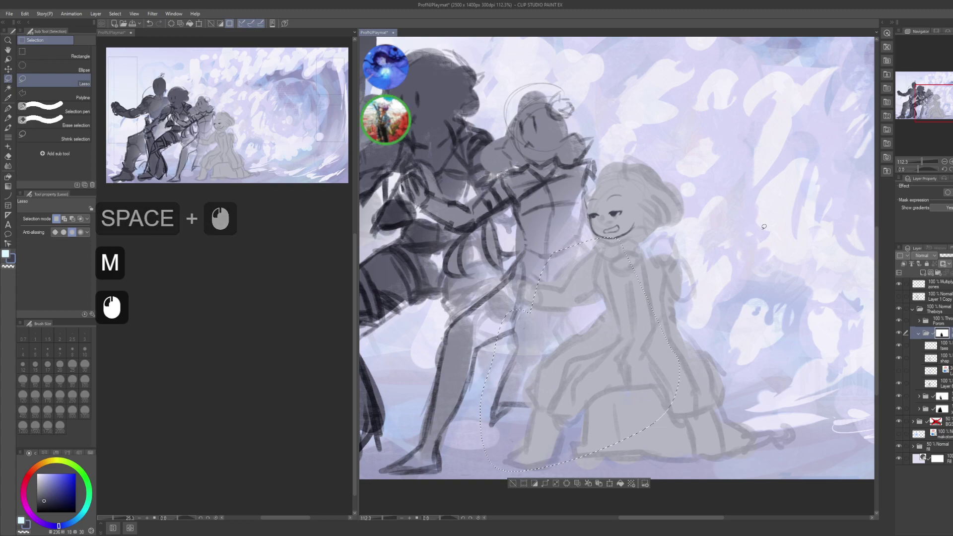
key(g)
click(747, 253)
key(ctrl+d)
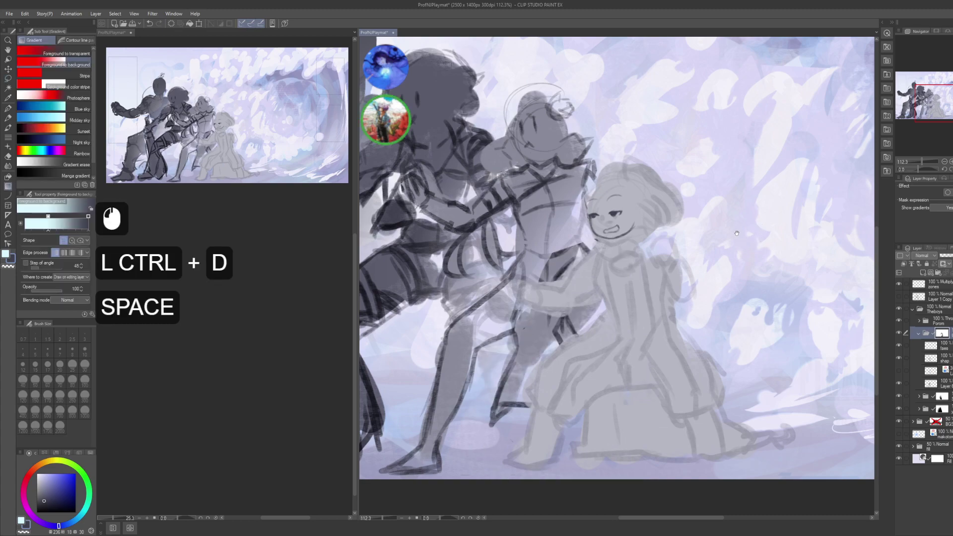
drag(728, 232, 736, 251)
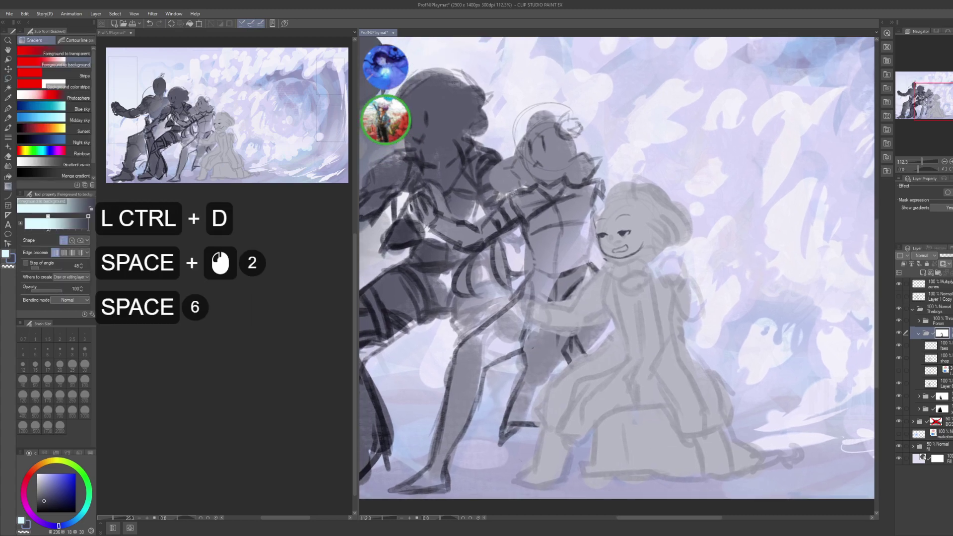
key(m)
drag(576, 327, 604, 236)
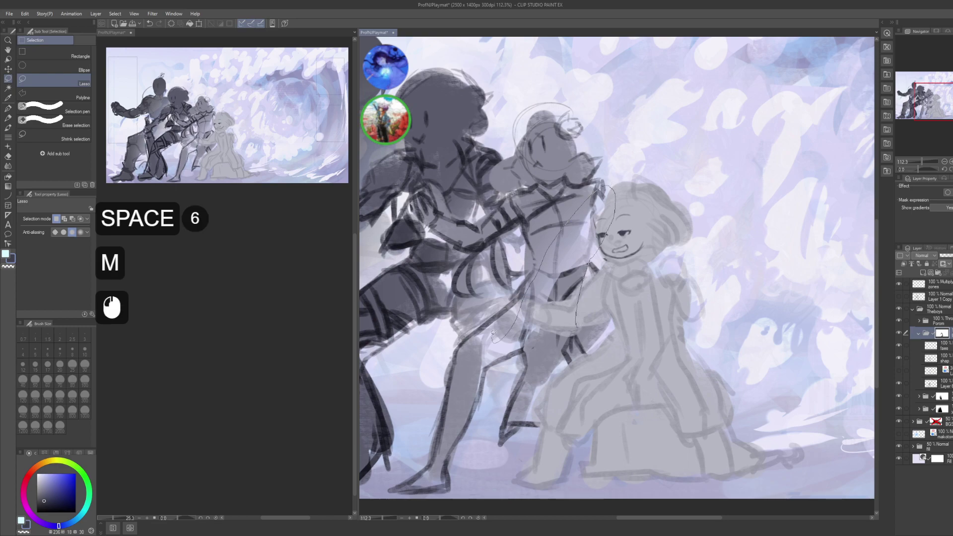
drag(493, 333, 548, 375)
key(Delete)
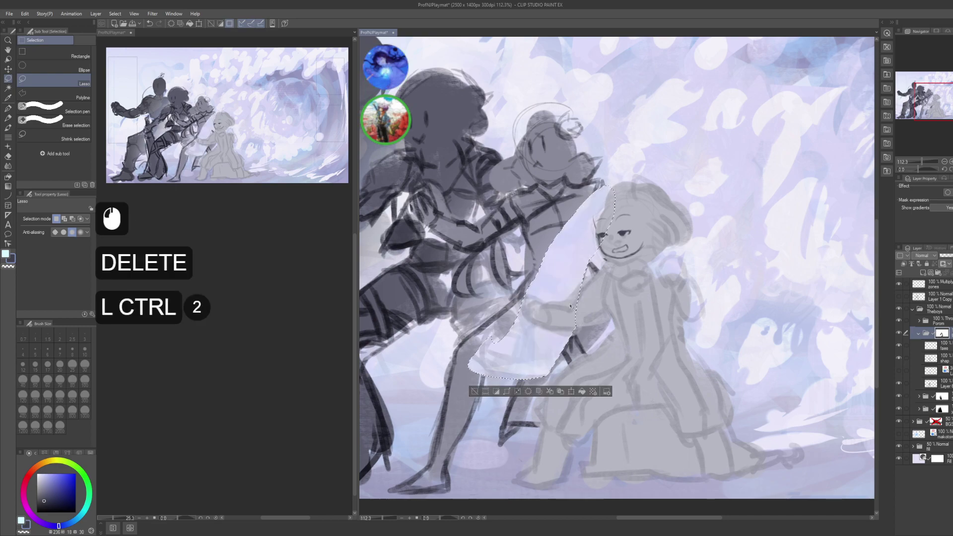
key(ctrl+z)
key(g)
click(701, 246)
key(ctrl+d)
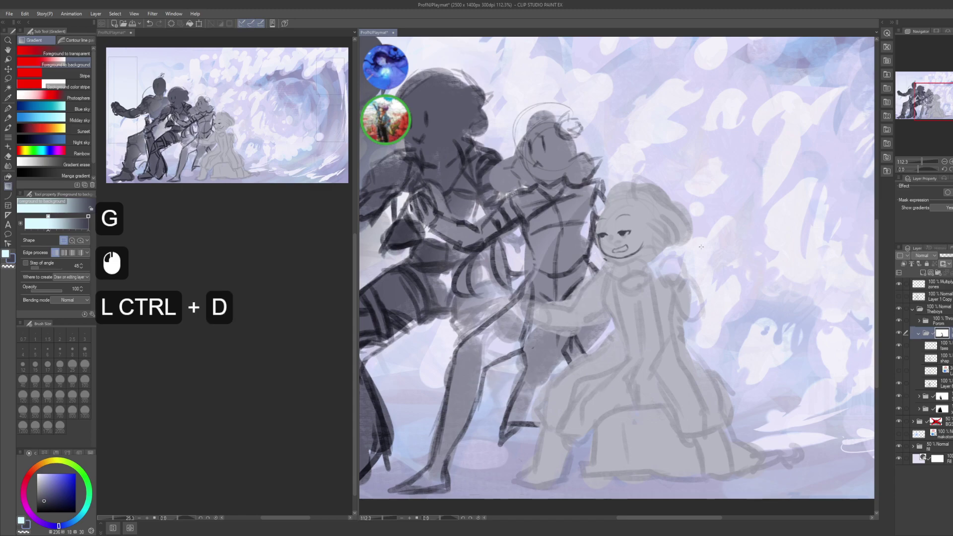
key(p)
drag(670, 255, 704, 299)
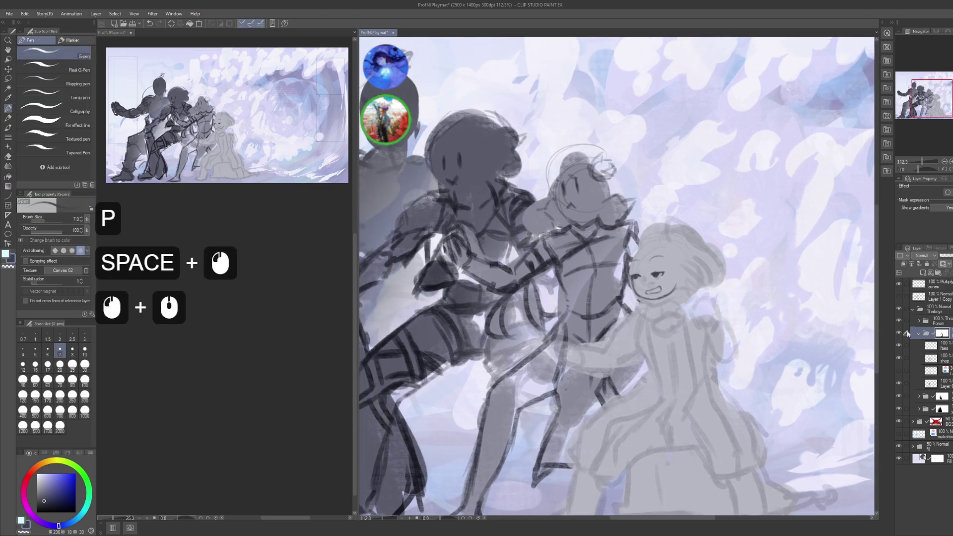
- Lower the shape sketch layer's opacity to 30%
drag(625, 338, 640, 363)
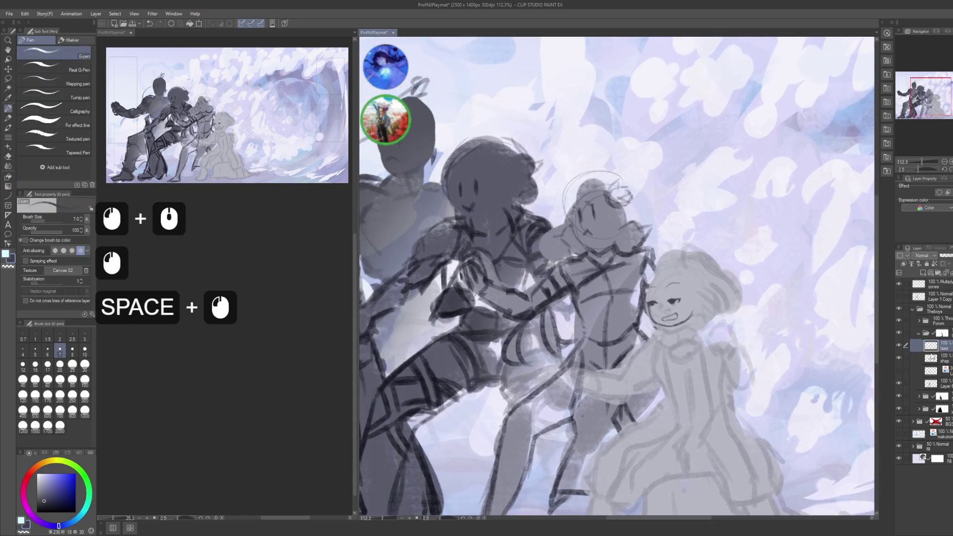
click(937, 358)
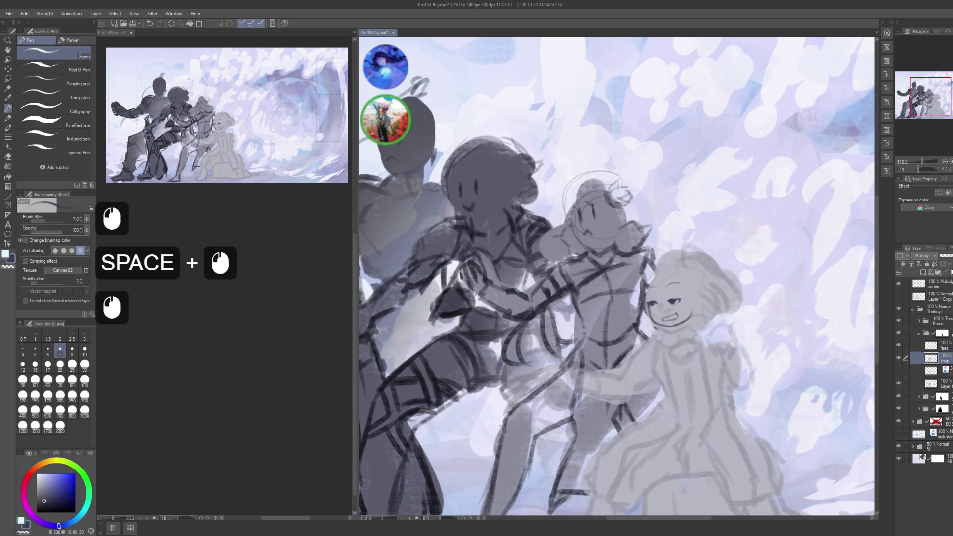
click(950, 255)
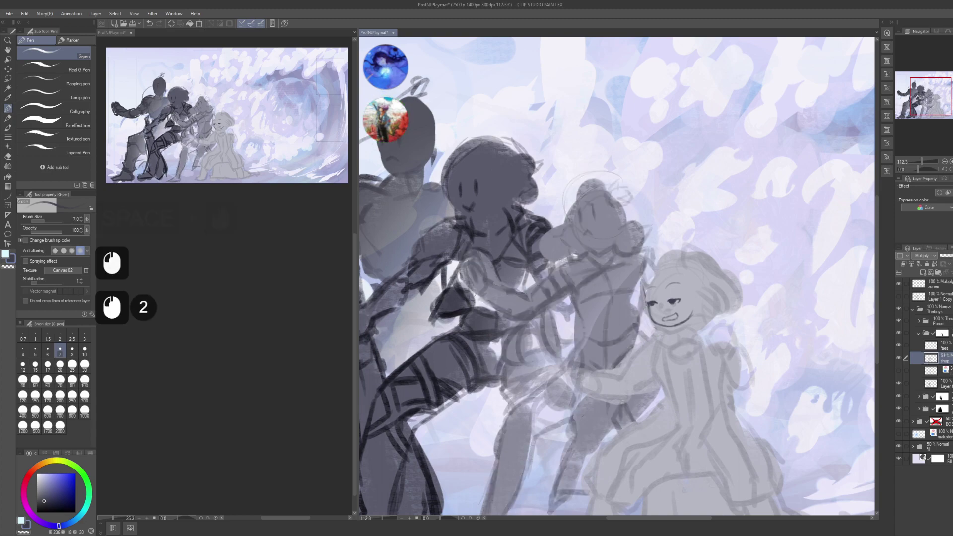
click(950, 256)
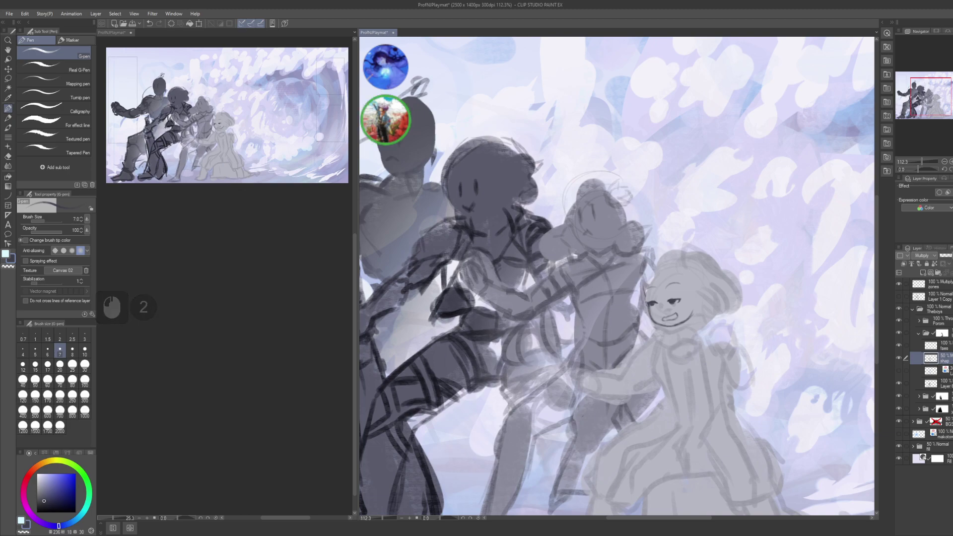
text(30)
key(KP_Enter)
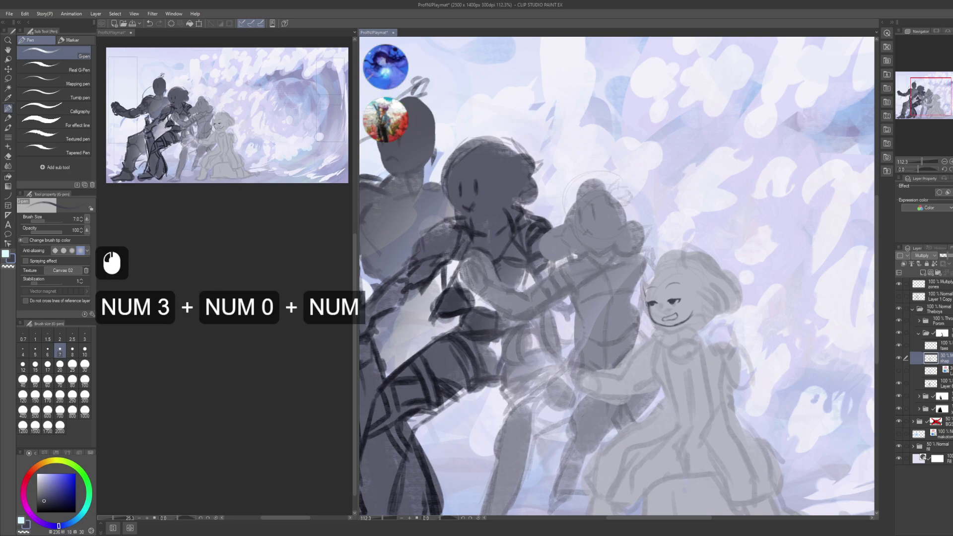
- On the face layer, undo the stray curve near the right figure and save the playmat
click(936, 346)
click(726, 396)
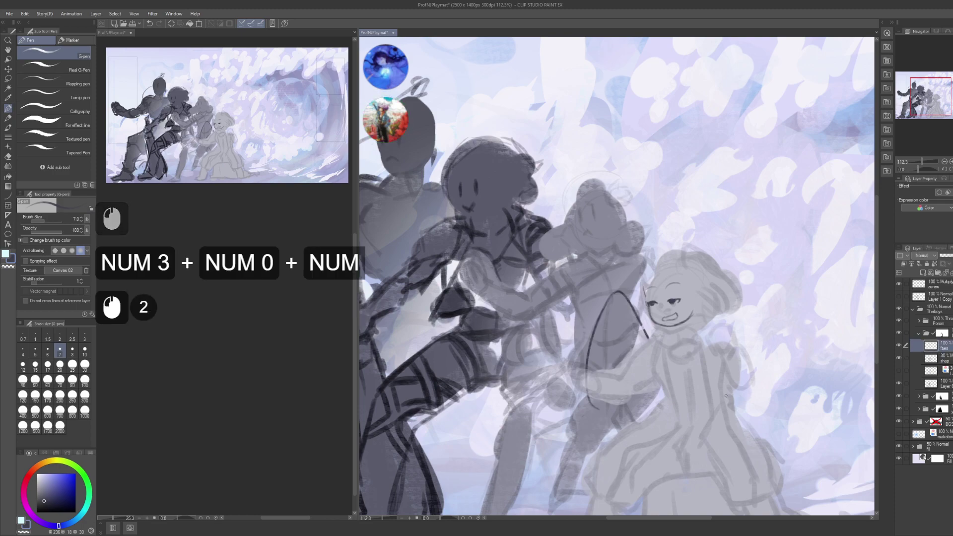
key(ctrl+z)
key(ctrl+s)
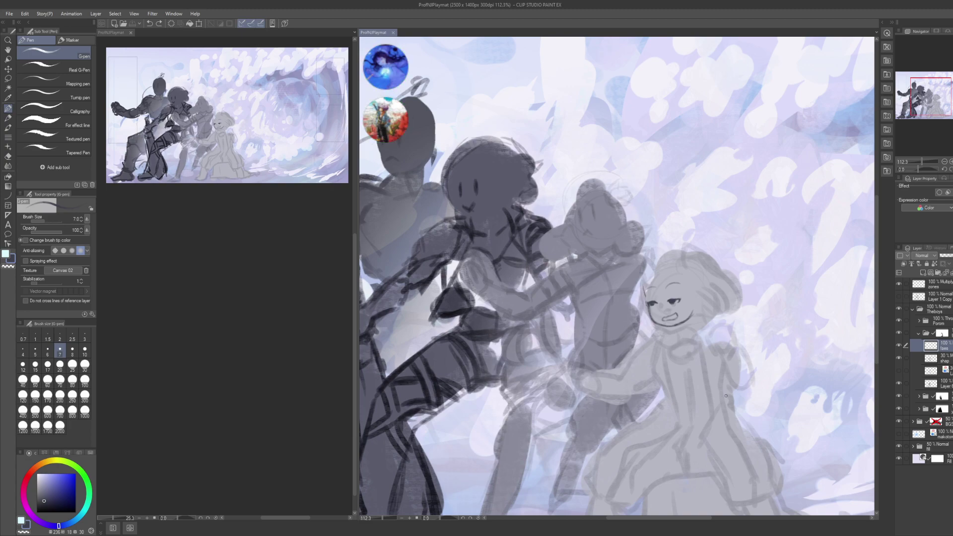
- Try and undo trial strokes beside the smiling face, enlarging the pen to size 30
drag(608, 356, 641, 318)
key(ctrl+z)
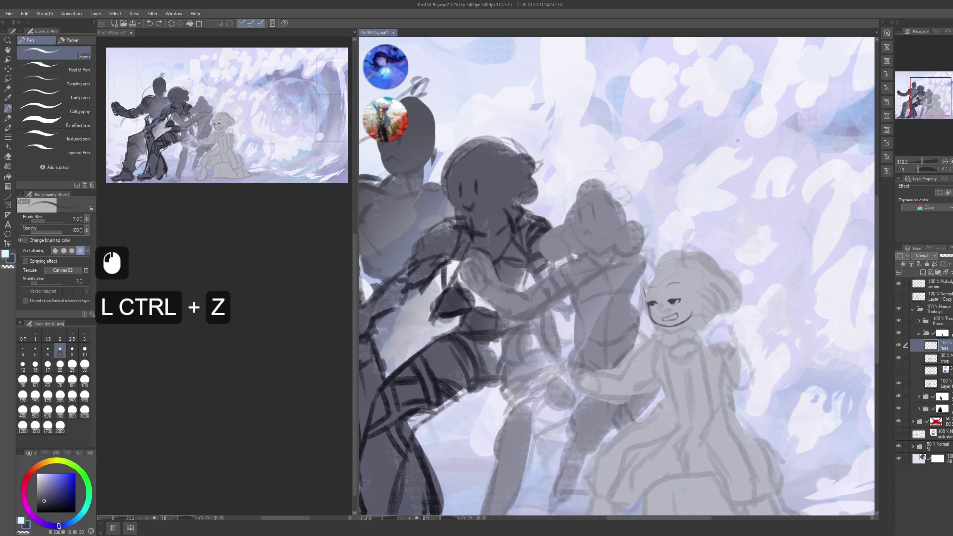
drag(619, 262, 611, 278)
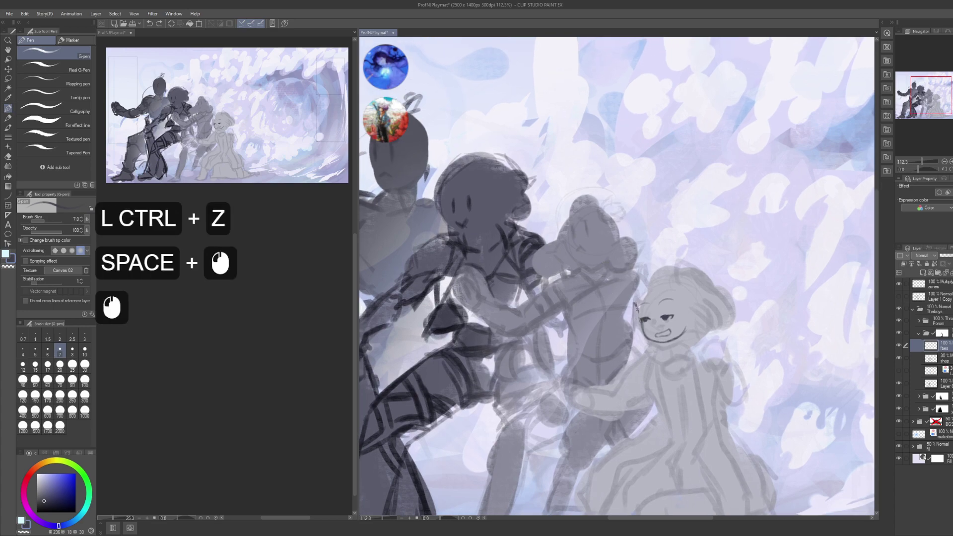
mouse_move(637, 307)
mouse_down()
mouse_move(651, 373)
mouse_move(644, 385)
mouse_move(642, 347)
mouse_up()
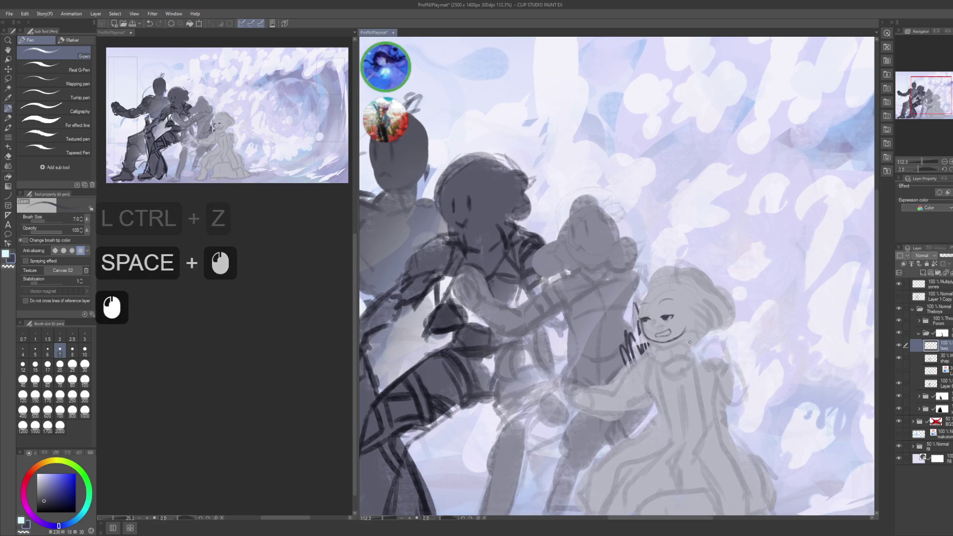
click(940, 333)
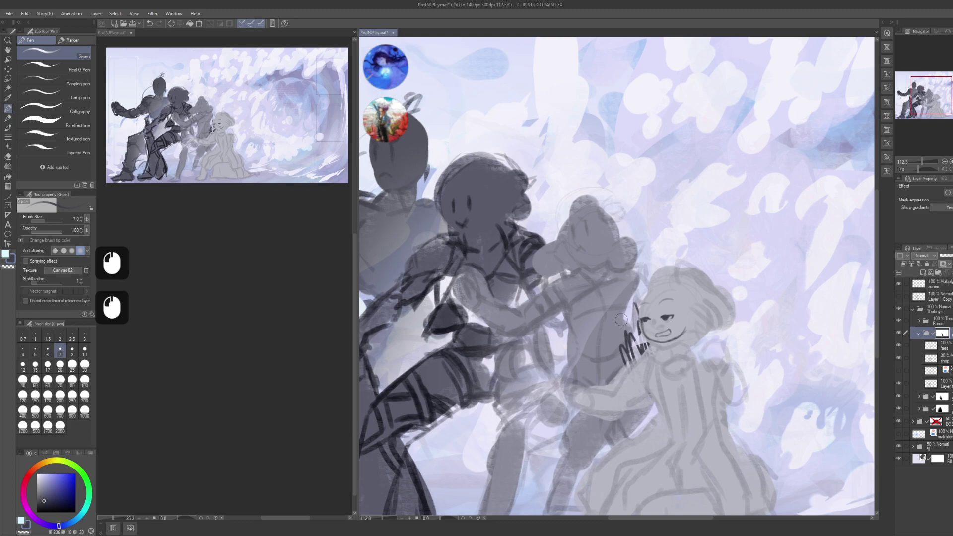
drag(621, 319, 630, 347)
key(ctrl+z)
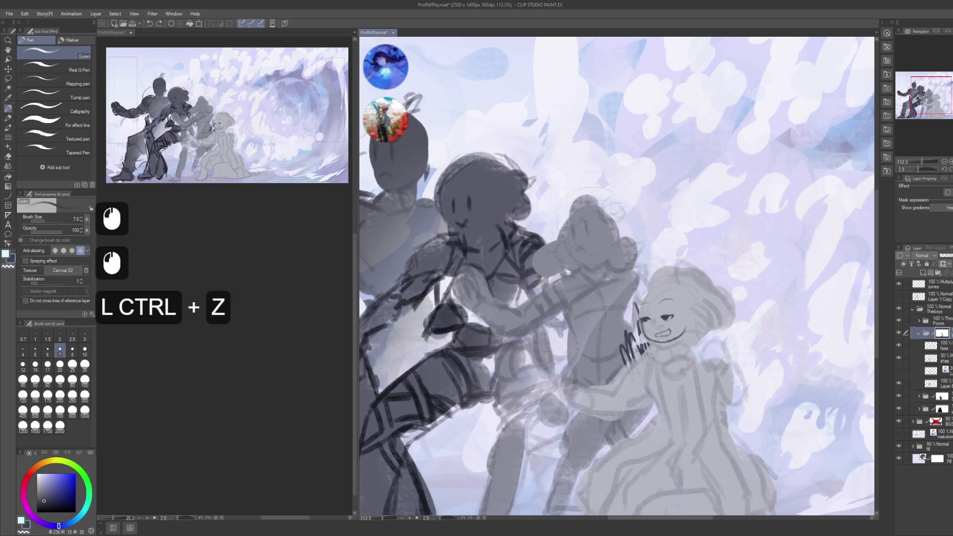
key(bracketright)
key(bracketright)
key(bracketright)
key(bracketright)
key(bracketright)
key(bracketright)
key(bracketright)
key(bracketright)
click(645, 357)
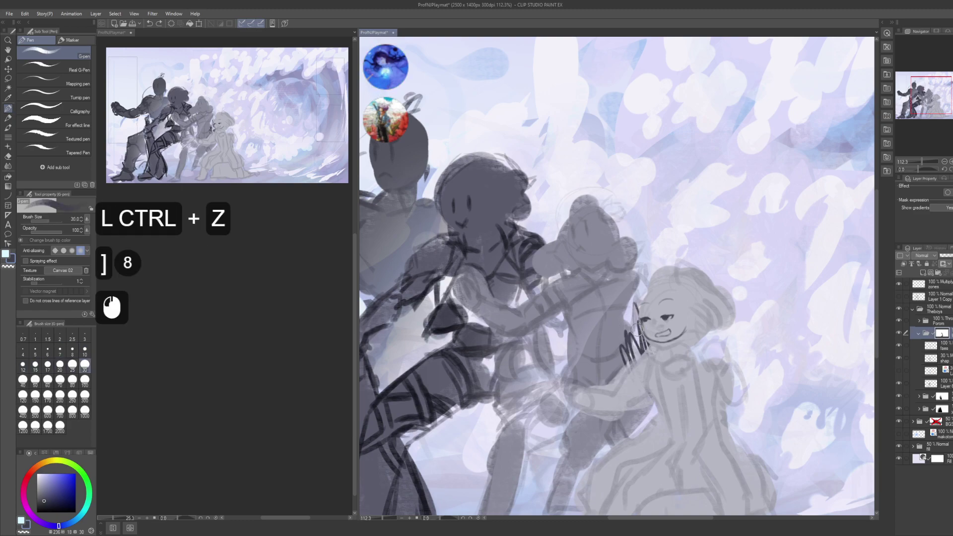
- Clear all scribbles from the face layer and drop the selection
ctrl+click(777, 342)
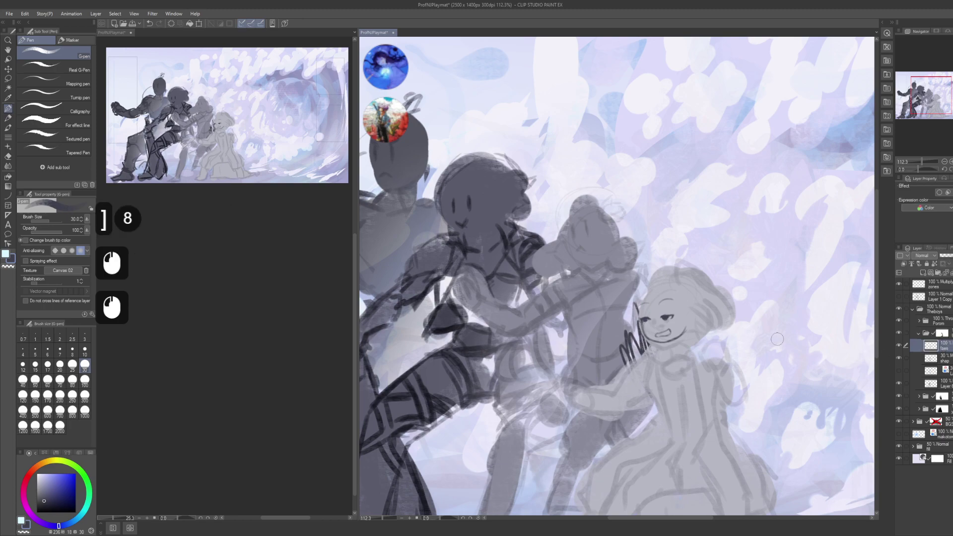
key(ctrl+a)
key(Delete)
key(ctrl+d)
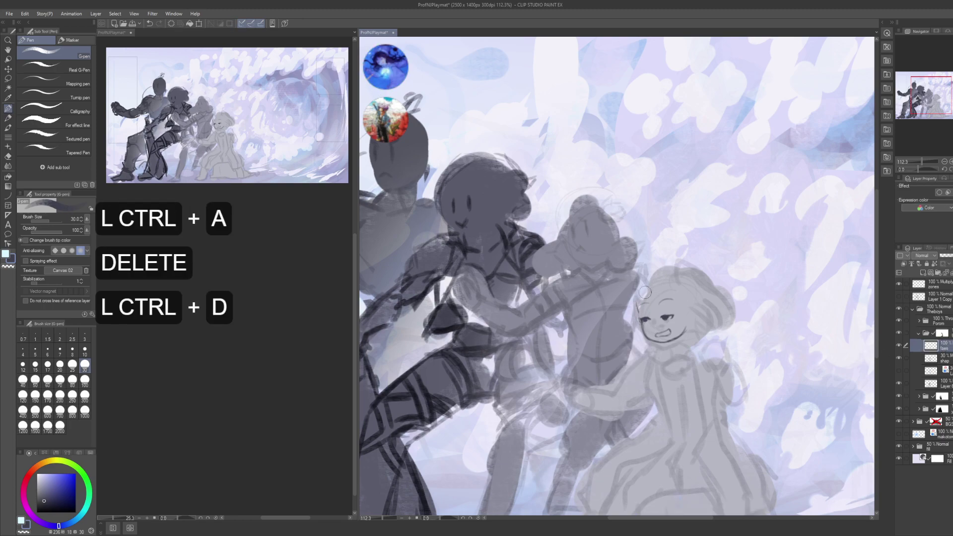
- Test pen lines near the faces at size 12, undo them, and save the playmat
key(p)
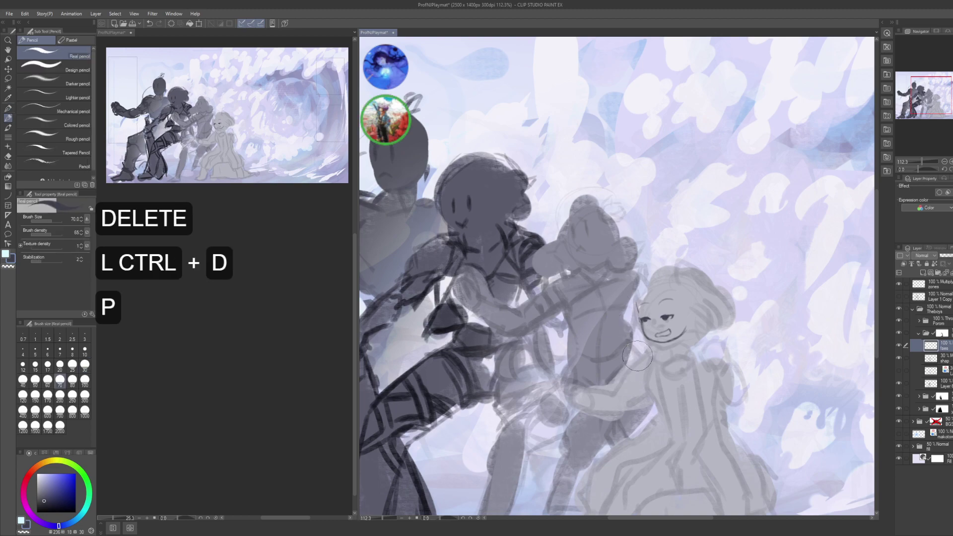
key(p)
drag(606, 321, 635, 333)
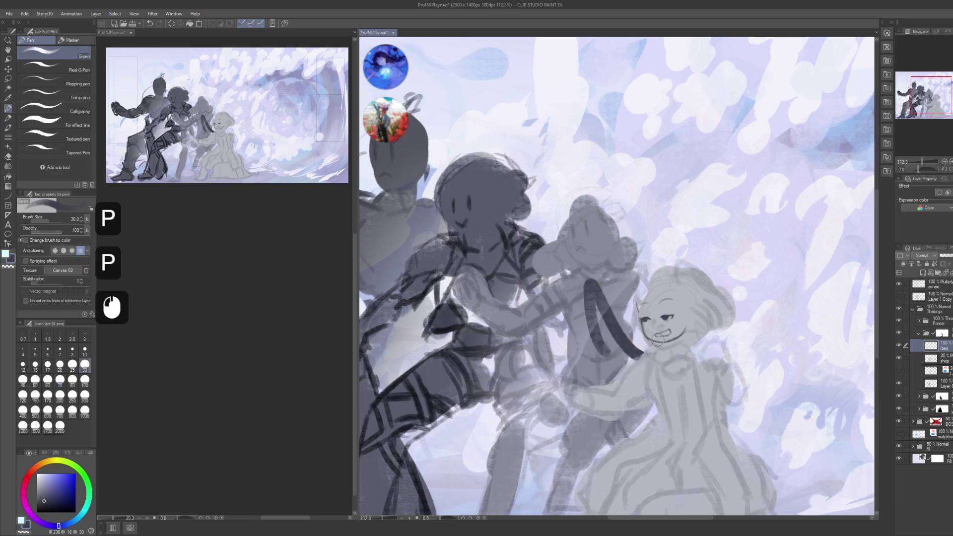
key(ctrl+z)
key(bracketleft)
key(bracketleft)
key(bracketleft)
key(bracketleft)
key(bracketleft)
drag(613, 276, 640, 308)
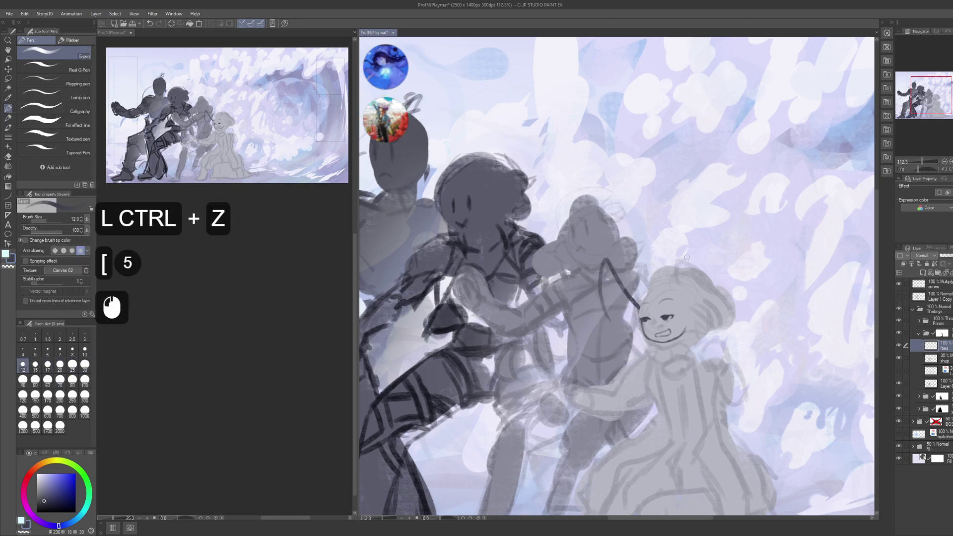
key(ctrl+z)
key(ctrl+s)
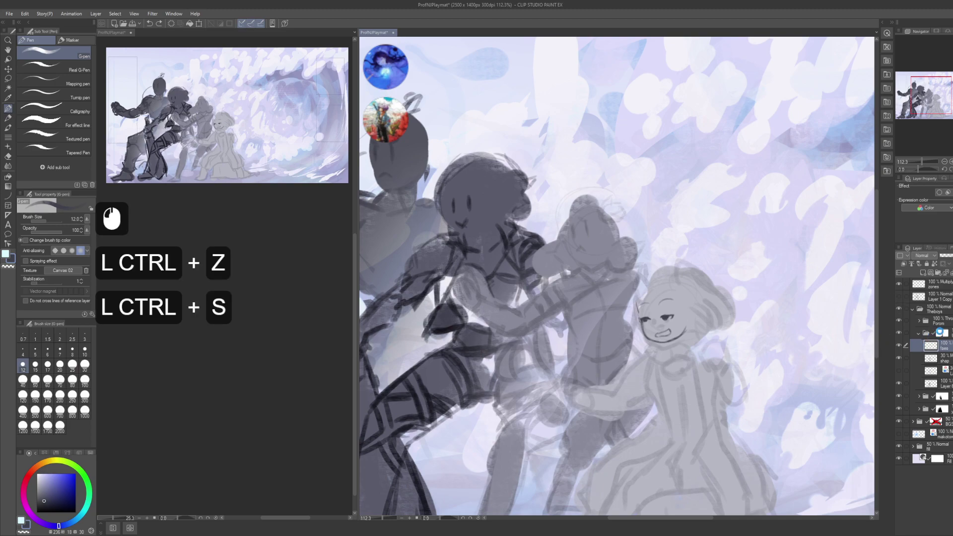
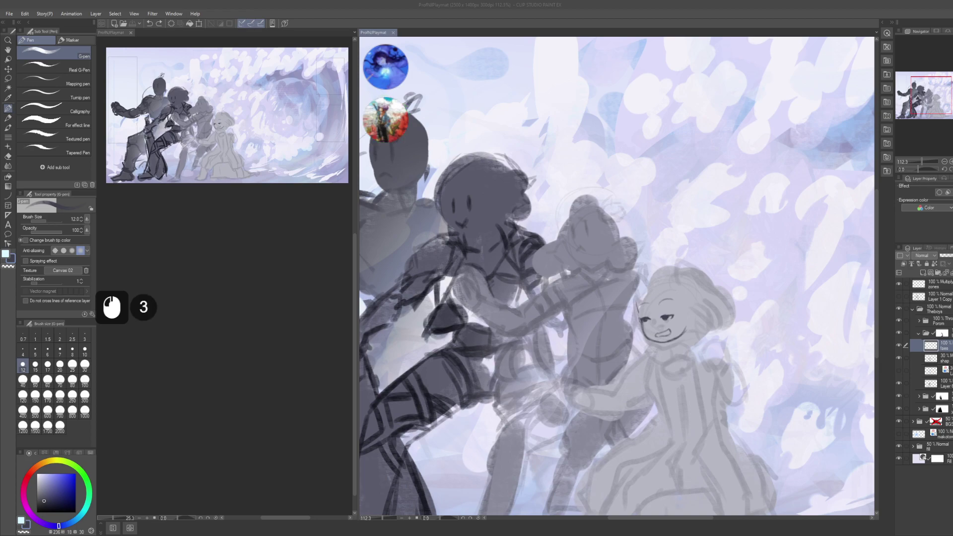
- Undo the last pen stroke on the playmat and save the file
click(725, 151)
click(618, 278)
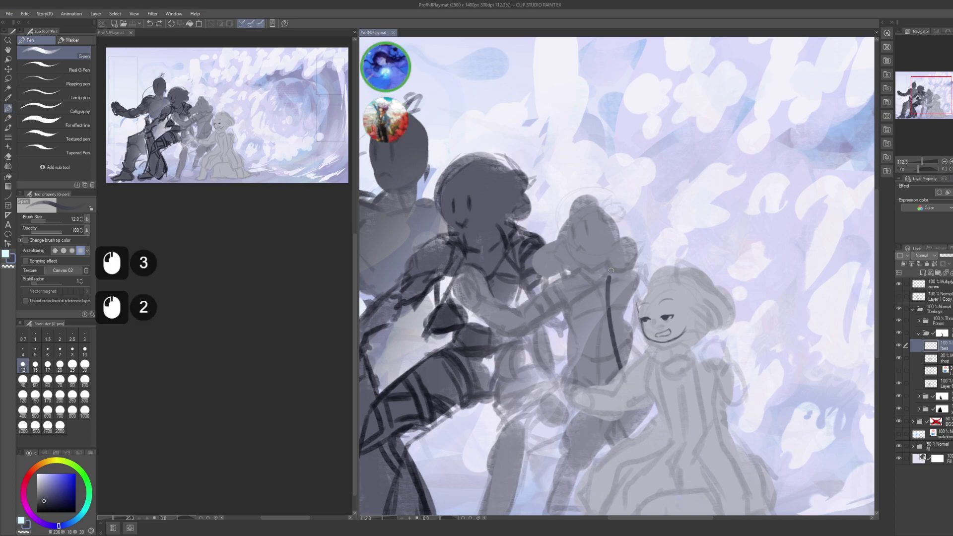
key(ctrl+z)
key(ctrl+s)
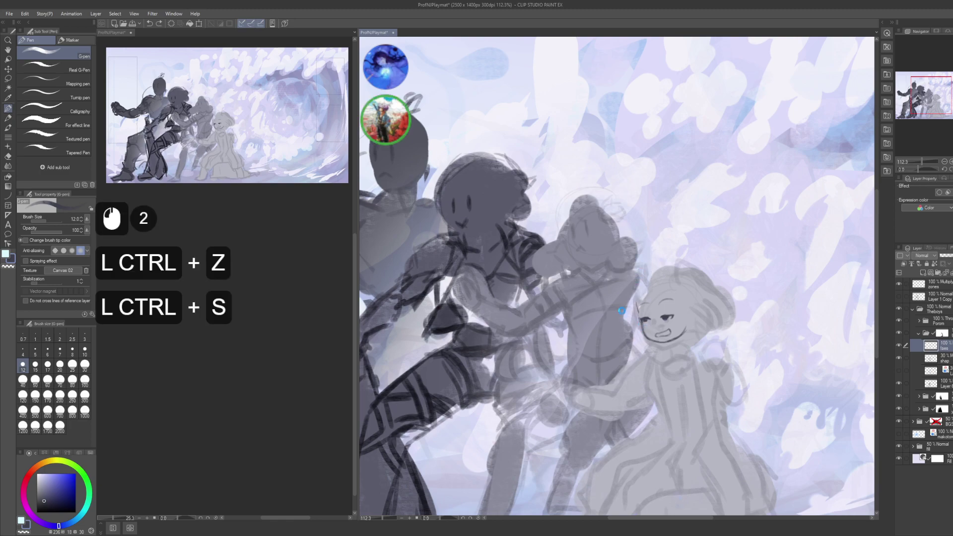
- Scroll and pan around the canvas to review the four character sketches
scroll(201, 320, down, 9)
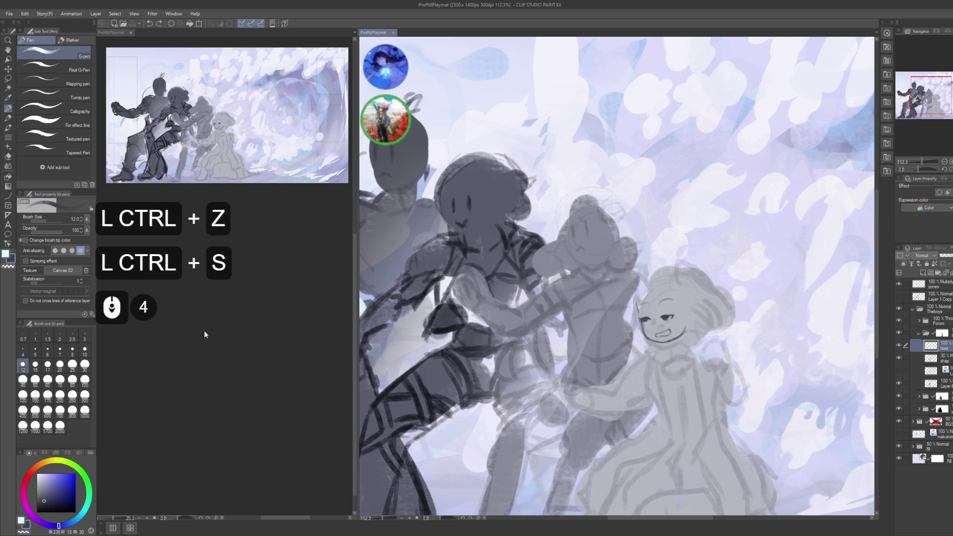
scroll(199, 315, up, 2)
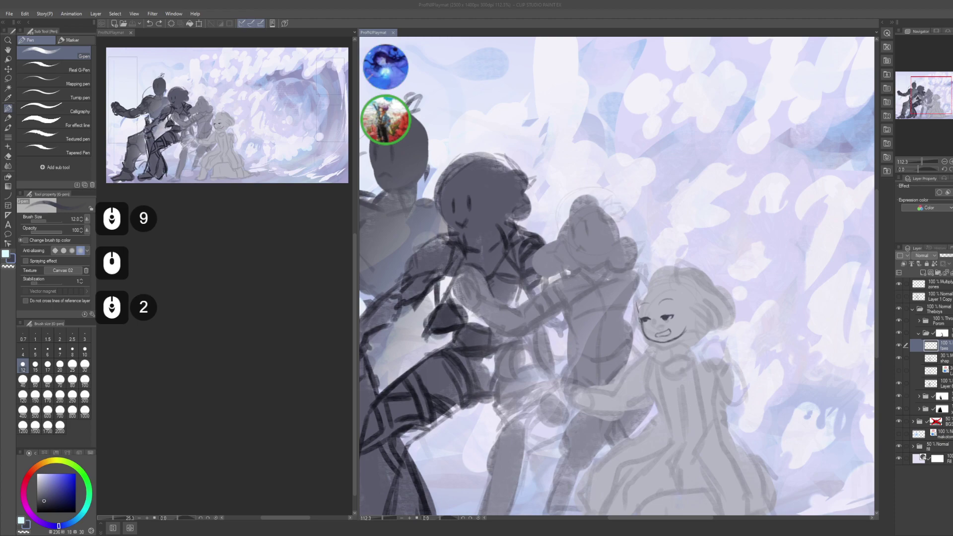
scroll(199, 315, down, 6)
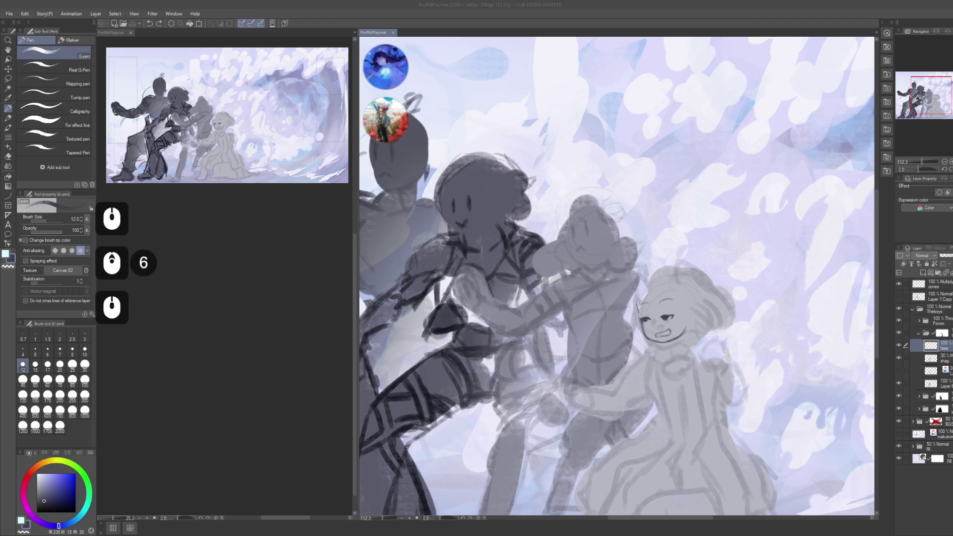
scroll(199, 315, down, 5)
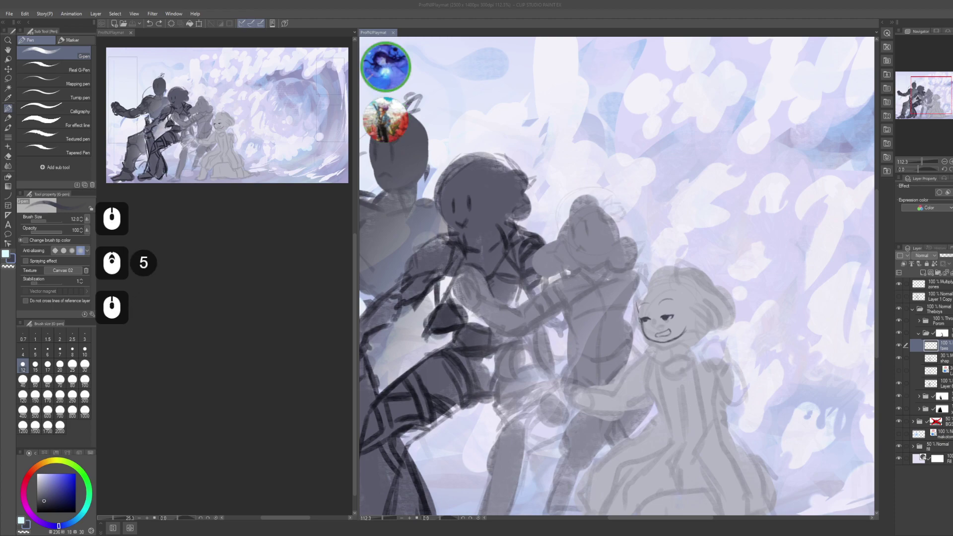
scroll(199, 315, up, 5)
scroll(199, 315, up, 1)
middle_click(198, 316)
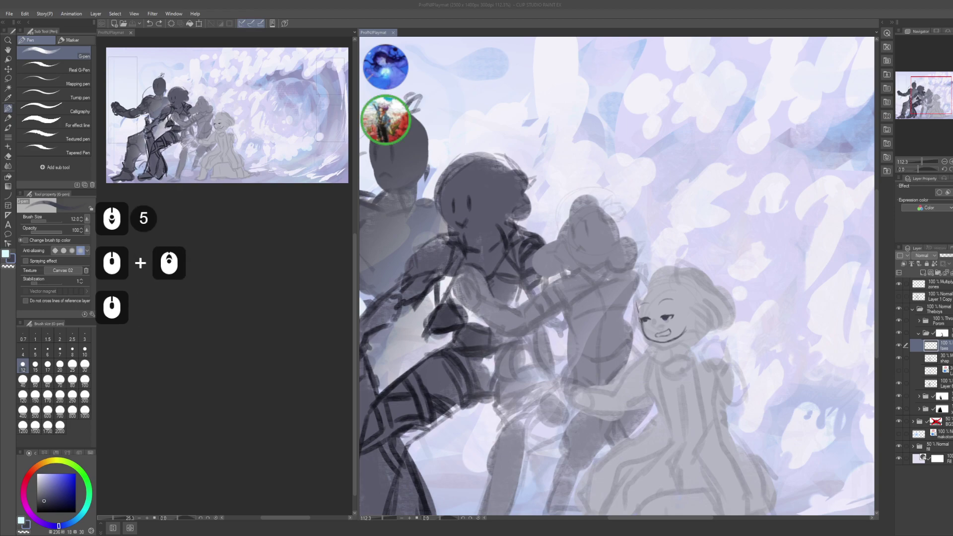
scroll(199, 315, down, 2)
middle_click(199, 315)
scroll(198, 315, up, 2)
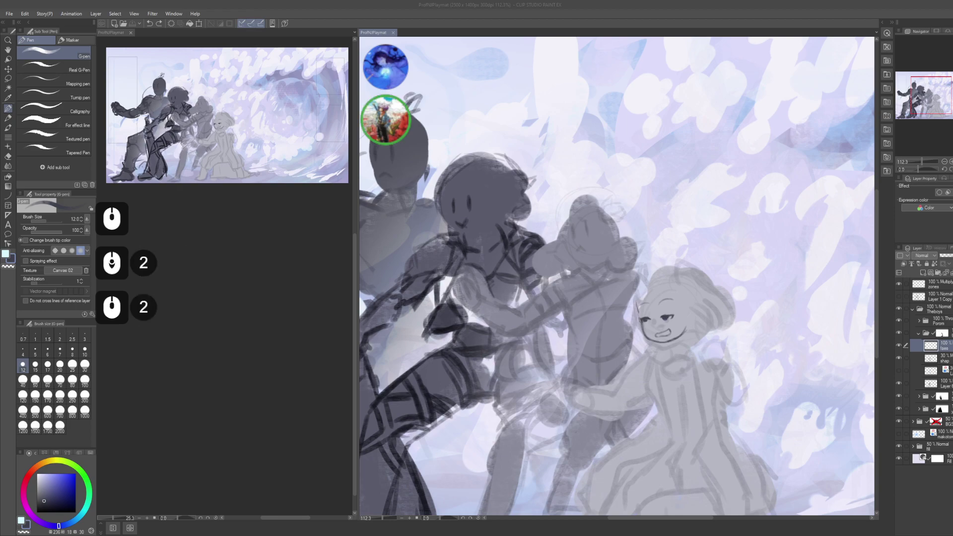
scroll(199, 315, down, 4)
scroll(199, 315, up, 1)
middle_click(539, 247)
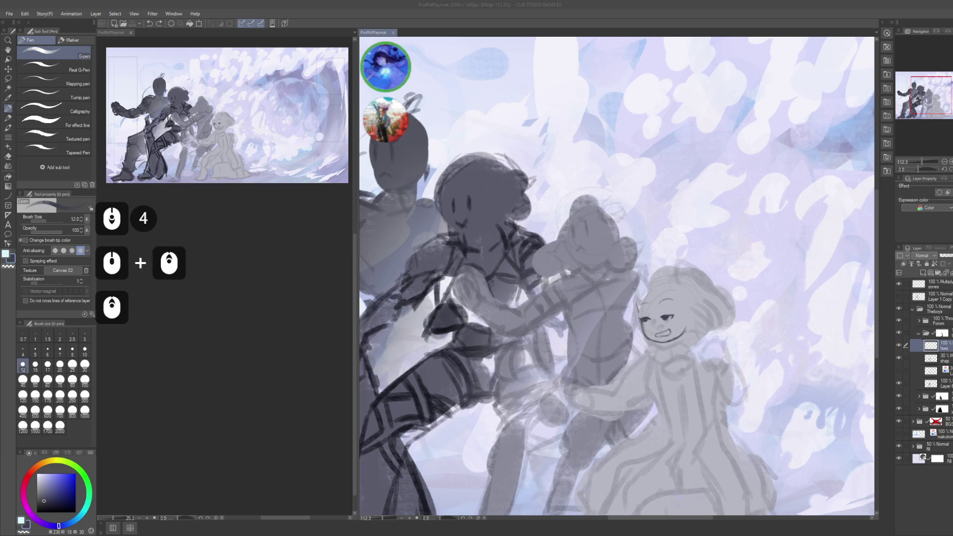
click(538, 247)
- Zoom in on the central girl's face and make the pen finer for details
key(space)
click(629, 318)
mouse_move(583, 294)
mouse_down()
mouse_move(581, 309)
mouse_move(566, 248)
mouse_up()
key(ctrl+z)
drag(566, 248, 566, 256)
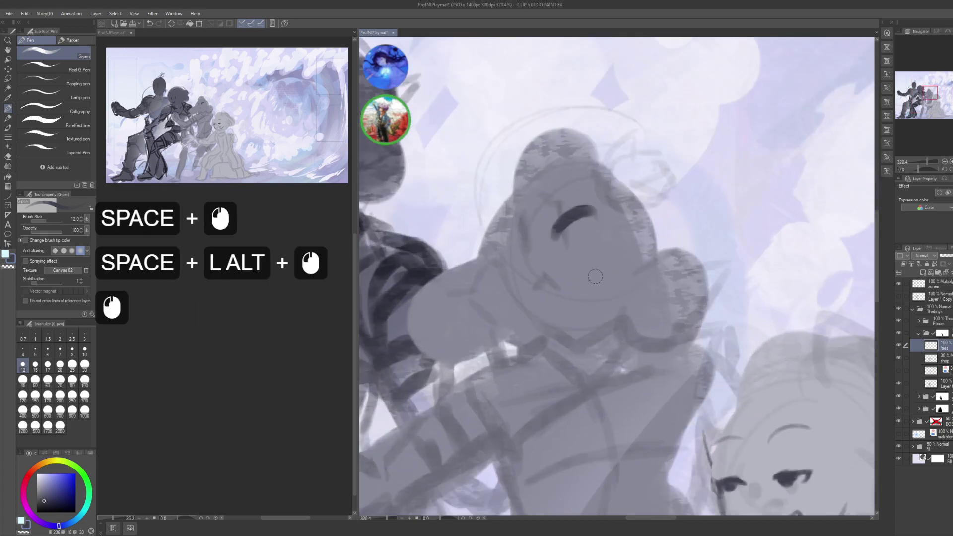
key(ctrl+z)
key(bracketleft)
key(bracketleft)
key(bracketleft)
mouse_move(561, 209)
mouse_down()
mouse_move(570, 219)
mouse_move(597, 201)
mouse_up()
key(ctrl+z)
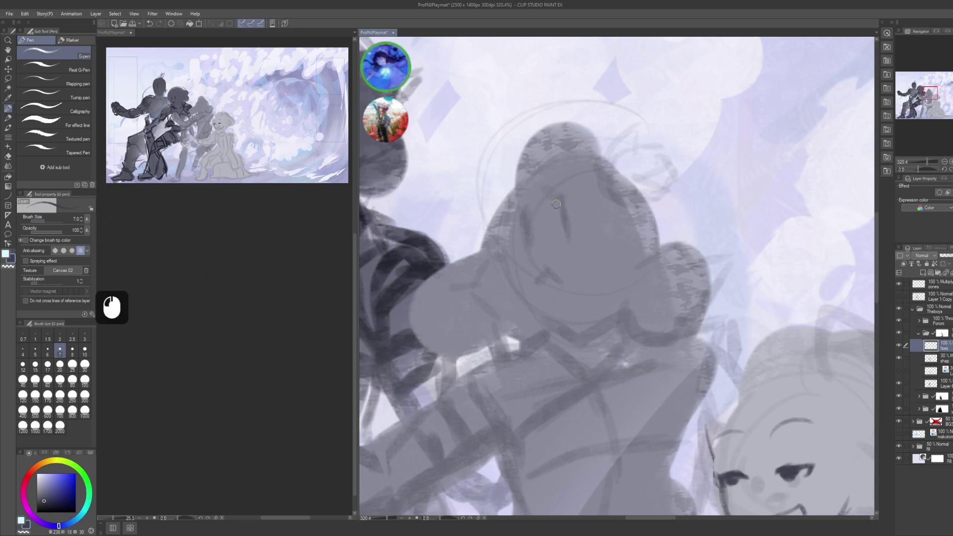
- Sketch the long horizontal eye and glasses line across the girl's face
mouse_move(549, 208)
mouse_down()
mouse_move(573, 191)
mouse_move(551, 204)
mouse_move(576, 213)
mouse_up()
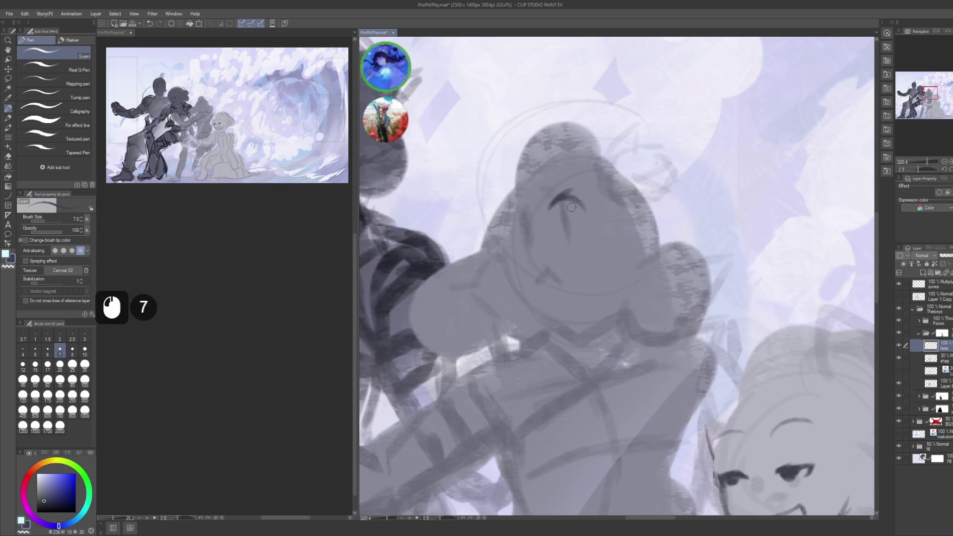
key(ctrl+z)
key(ctrl+z)
key(ctrl+z)
key(ctrl+z)
key(ctrl+z)
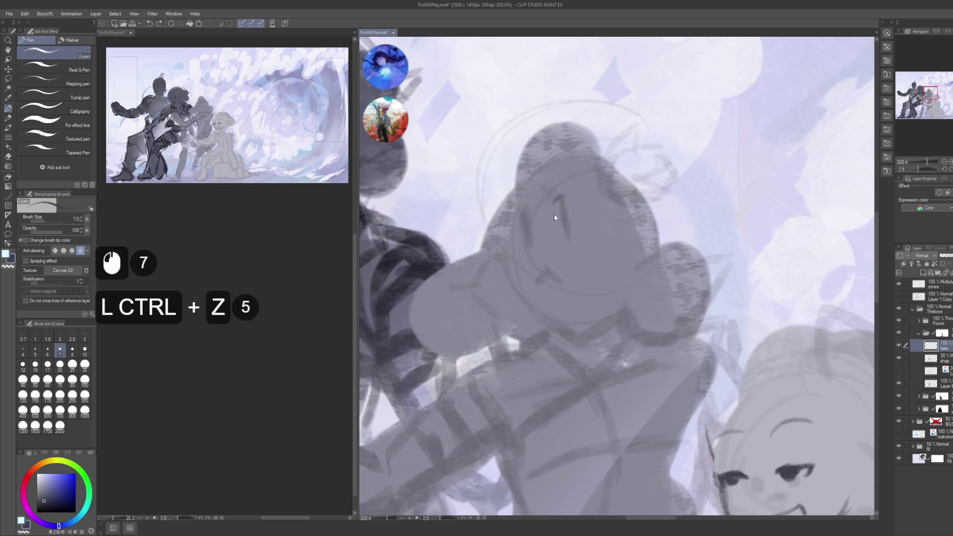
key(ctrl+z)
key(ctrl+z)
drag(517, 236, 539, 224)
mouse_move(546, 220)
mouse_down()
mouse_move(515, 239)
mouse_move(532, 226)
mouse_move(582, 220)
mouse_up()
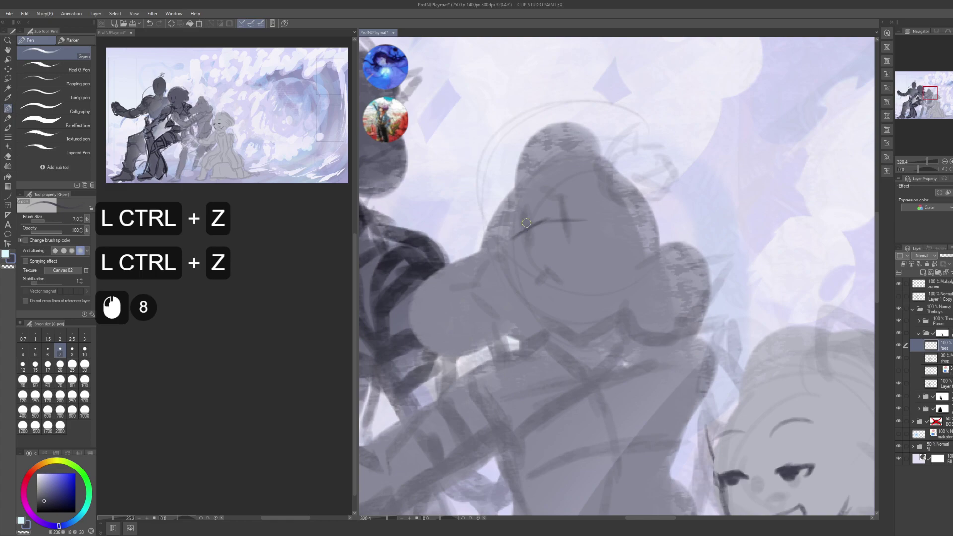
drag(522, 230, 560, 219)
drag(524, 231, 595, 222)
drag(515, 238, 612, 224)
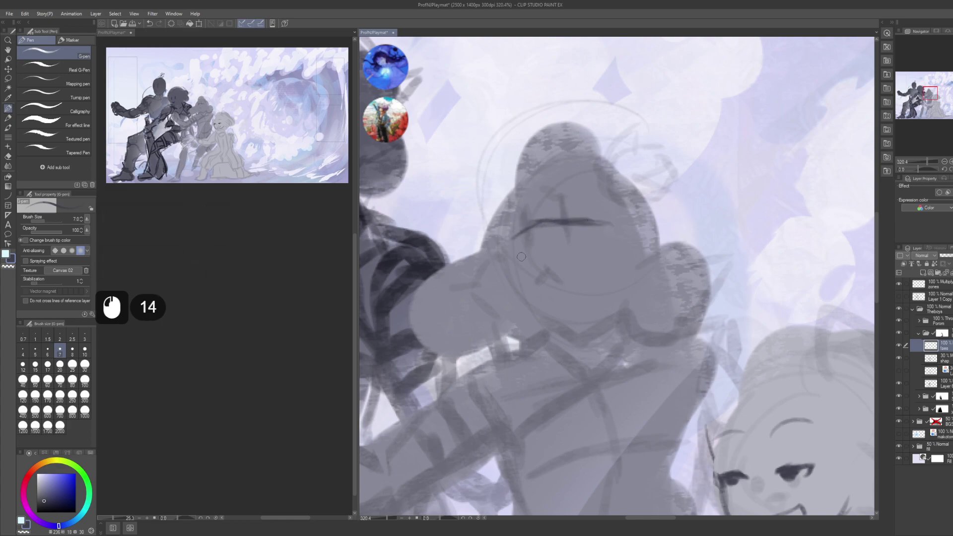
- Add short eyelid strokes around the eye line, redoing the small marks
mouse_move(564, 264)
mouse_down()
mouse_move(564, 237)
mouse_move(546, 243)
mouse_up()
drag(537, 248, 551, 243)
key(ctrl+z)
key(ctrl+z)
drag(543, 246, 542, 249)
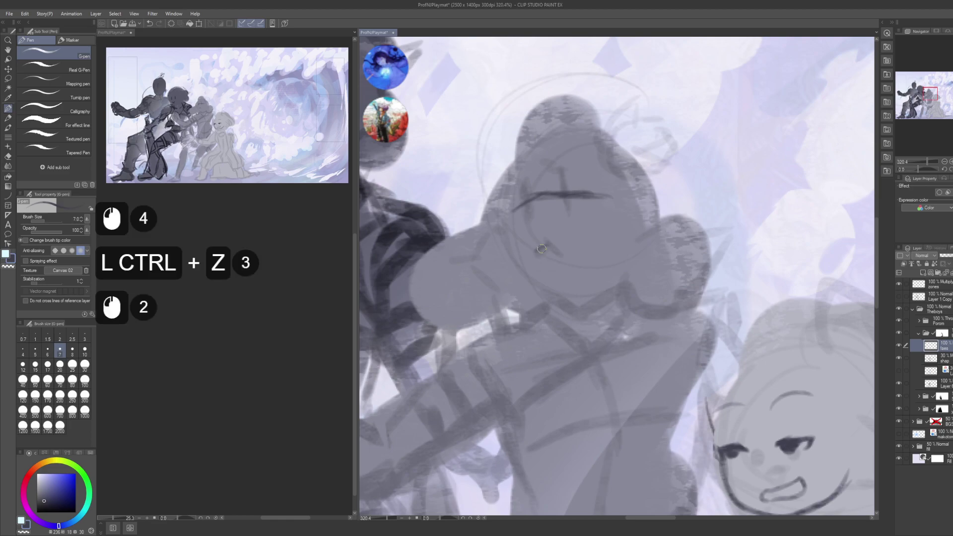
key(ctrl+z)
key(ctrl+z)
key(ctrl+z)
key(space)
mouse_move(558, 190)
mouse_down()
mouse_move(562, 218)
mouse_move(566, 208)
mouse_up()
click(561, 214)
drag(561, 214, 573, 205)
drag(566, 206, 582, 205)
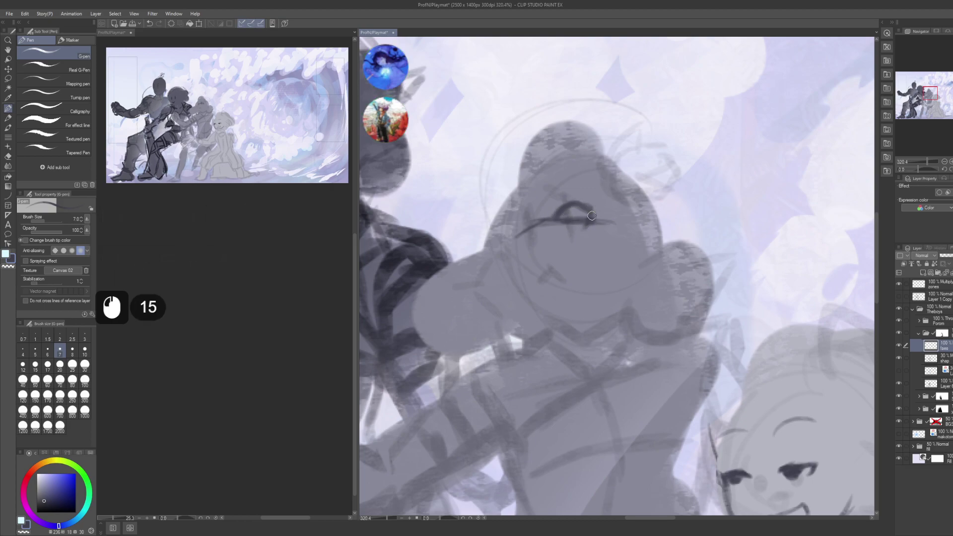
- Reshape the eye outline, darken around it and fill in the pupil
key(c)
key(c)
key(c)
key(c)
key(c)
key(c)
key(c)
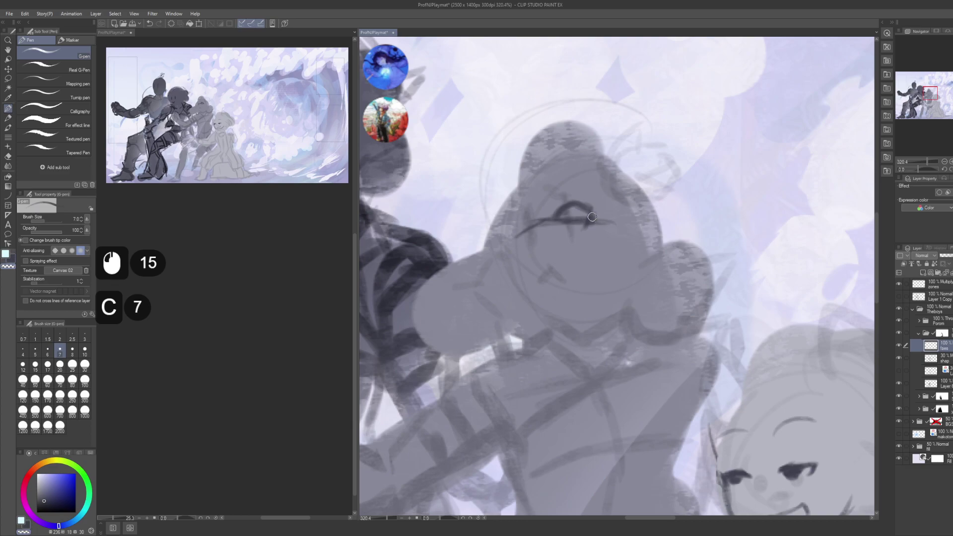
key(c)
key(ctrl+z)
key(ctrl+z)
key(ctrl+z)
key(ctrl+z)
key(ctrl+z)
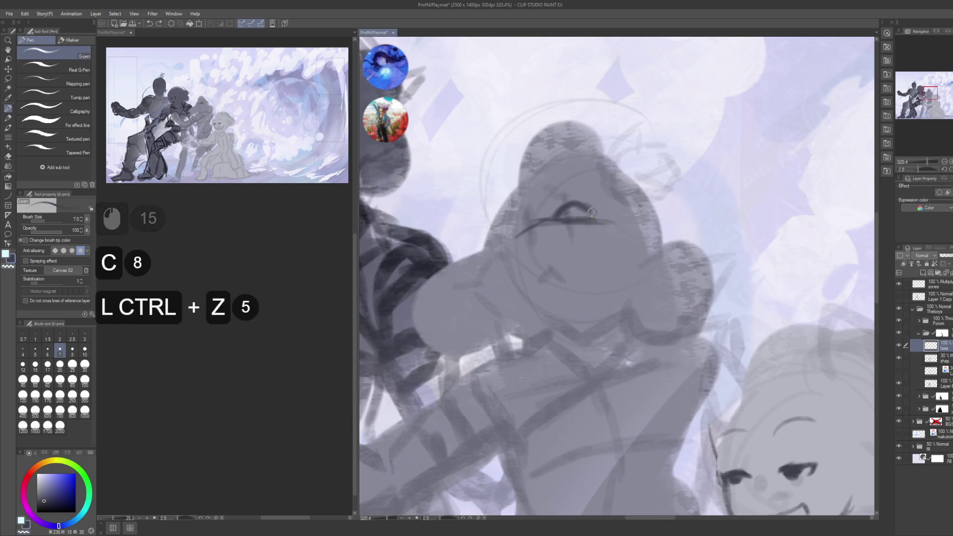
drag(591, 212, 587, 221)
mouse_move(589, 213)
mouse_down()
mouse_move(557, 217)
mouse_move(576, 218)
mouse_up()
drag(565, 214, 569, 221)
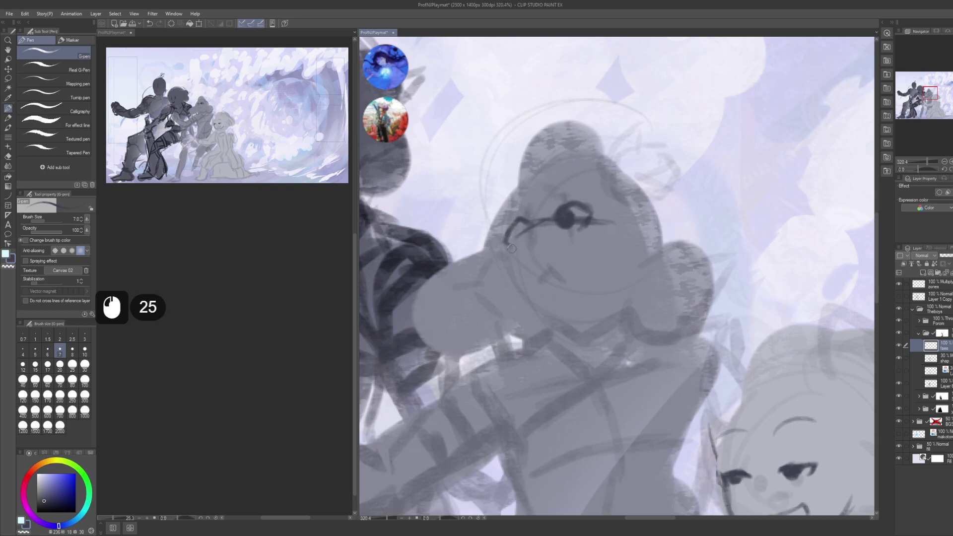
drag(519, 228, 516, 237)
mouse_move(514, 228)
mouse_down()
mouse_move(522, 235)
mouse_move(520, 224)
mouse_up()
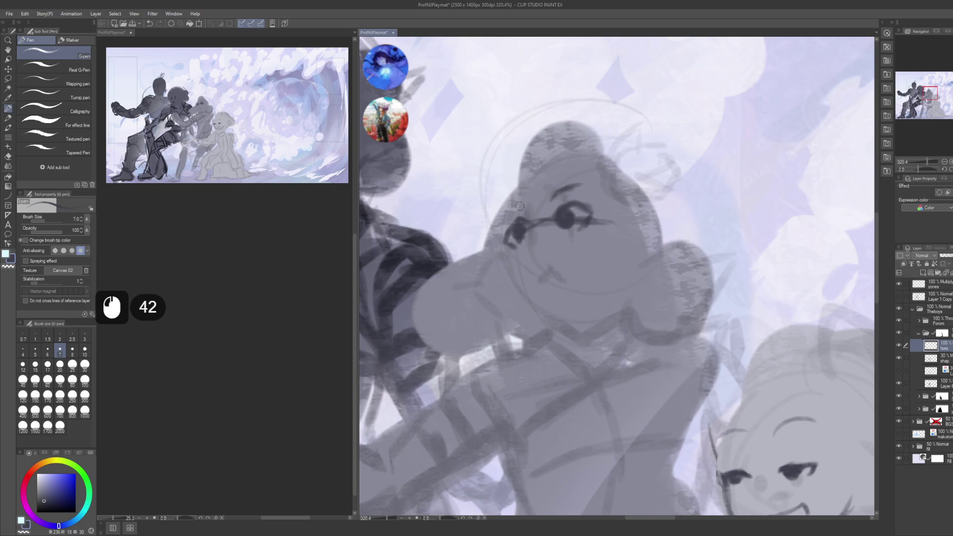
- Dab small marks near the eye and mouth, undoing the first mouth attempt
drag(547, 275, 533, 240)
click(519, 252)
click(521, 252)
click(524, 253)
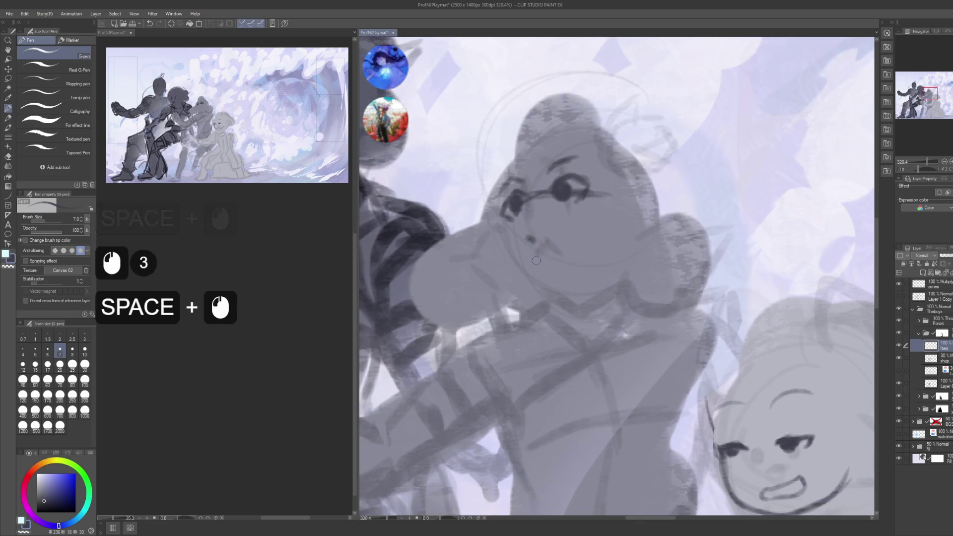
click(529, 258)
click(533, 257)
click(540, 255)
key(ctrl+z)
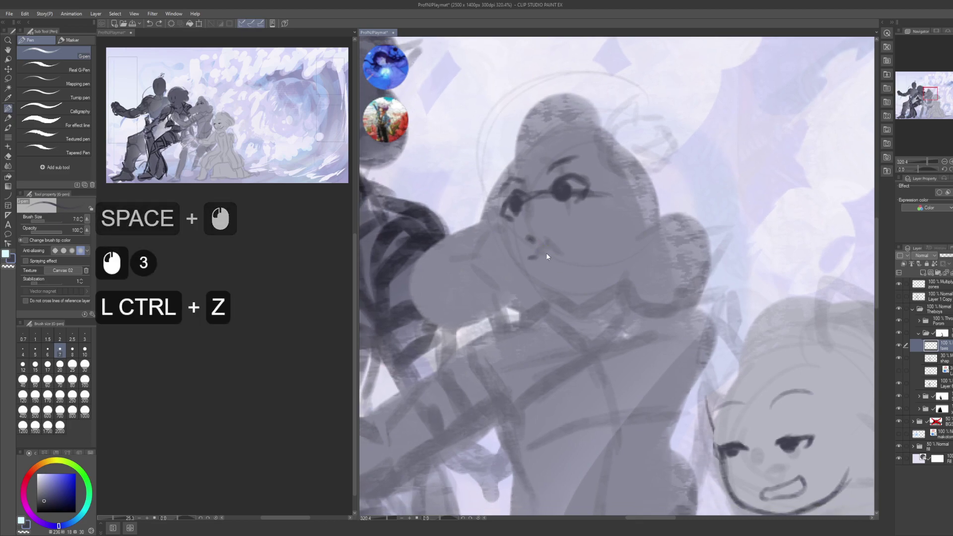
key(ctrl+z)
key(ctrl+z)
- Redraw the small mouth marks and add nose marks
click(542, 251)
click(544, 252)
click(547, 253)
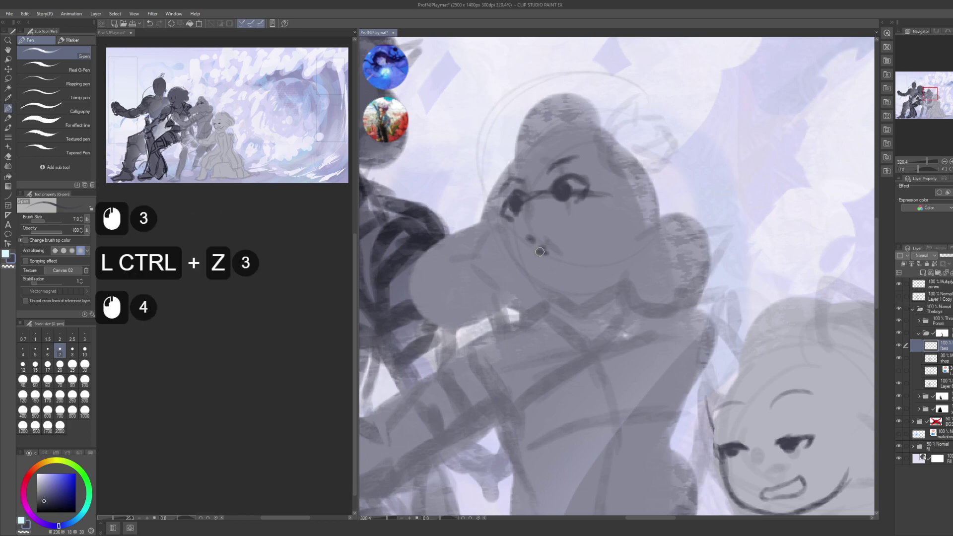
click(558, 250)
click(560, 249)
click(568, 238)
click(571, 234)
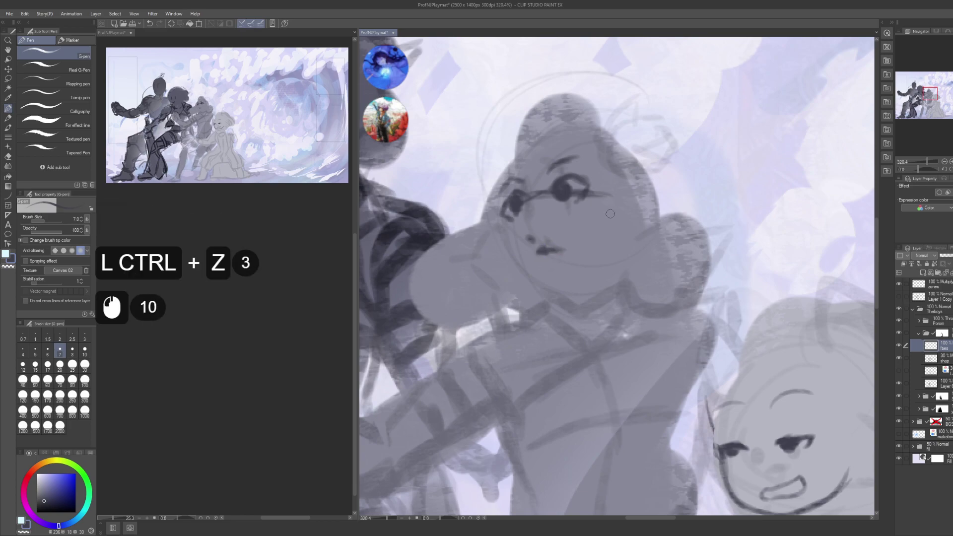
- Draw an eyebrow above the girl's left eye
drag(588, 222, 592, 237)
mouse_move(559, 188)
mouse_down()
mouse_move(549, 194)
mouse_move(589, 172)
mouse_up()
drag(605, 240, 575, 173)
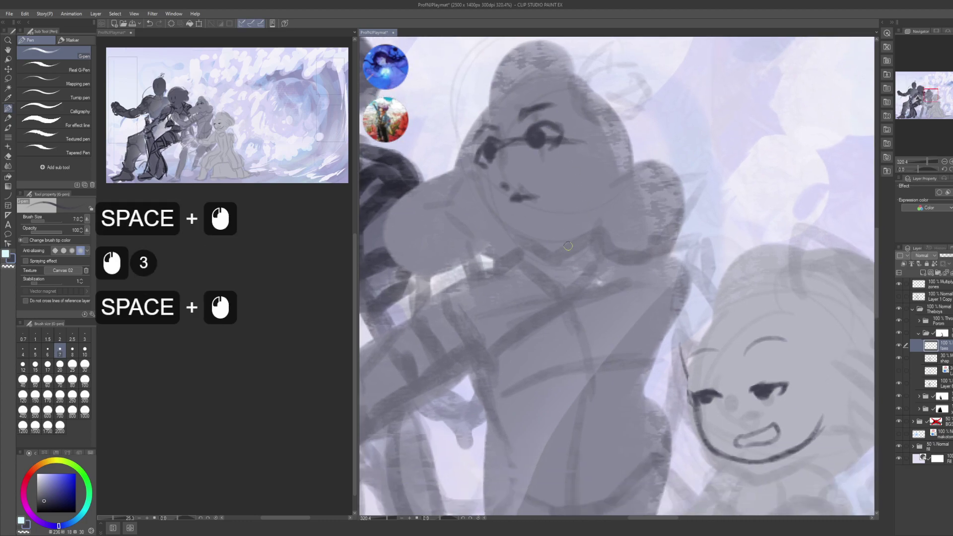
drag(568, 246, 600, 276)
drag(528, 238, 550, 275)
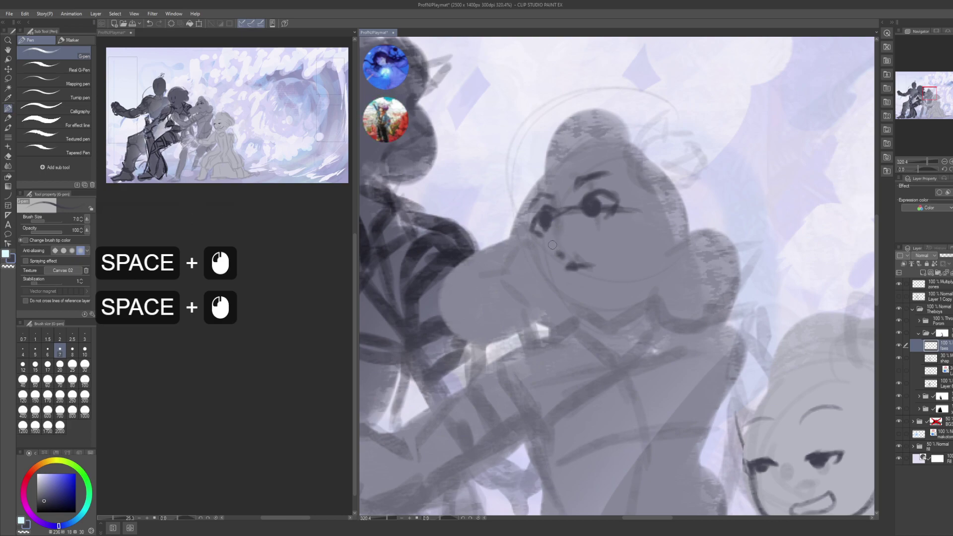
- Outline the face's left cheek edge and continue down to the chin
drag(521, 219, 527, 233)
mouse_move(525, 226)
mouse_down()
mouse_move(541, 274)
mouse_move(533, 236)
mouse_move(549, 257)
mouse_move(551, 286)
mouse_up()
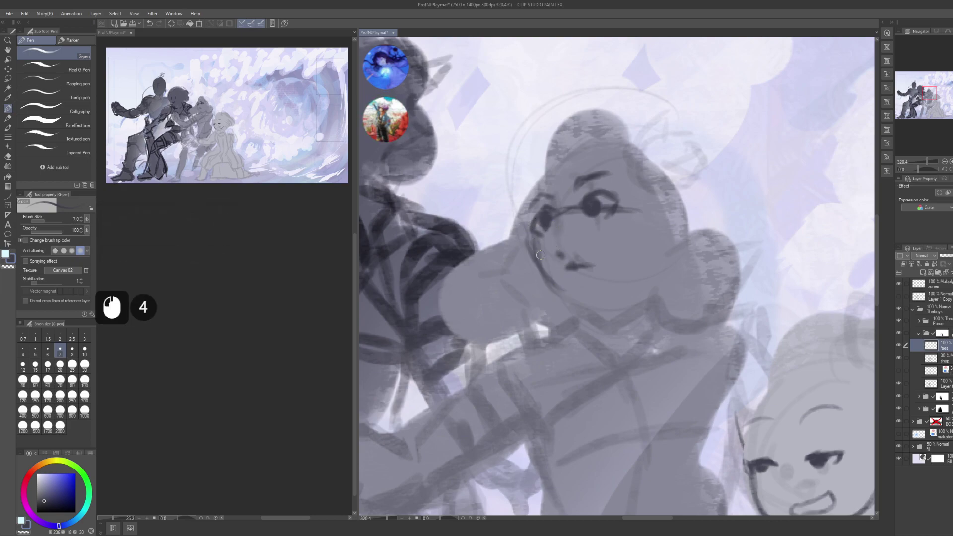
drag(534, 253, 565, 298)
mouse_move(534, 266)
mouse_down()
mouse_move(544, 282)
mouse_move(575, 305)
mouse_move(608, 295)
mouse_move(658, 245)
mouse_move(639, 193)
mouse_up()
- Erase the dark jaw outline on the face's right side and save the playmat
scroll(213, 341, down, 6)
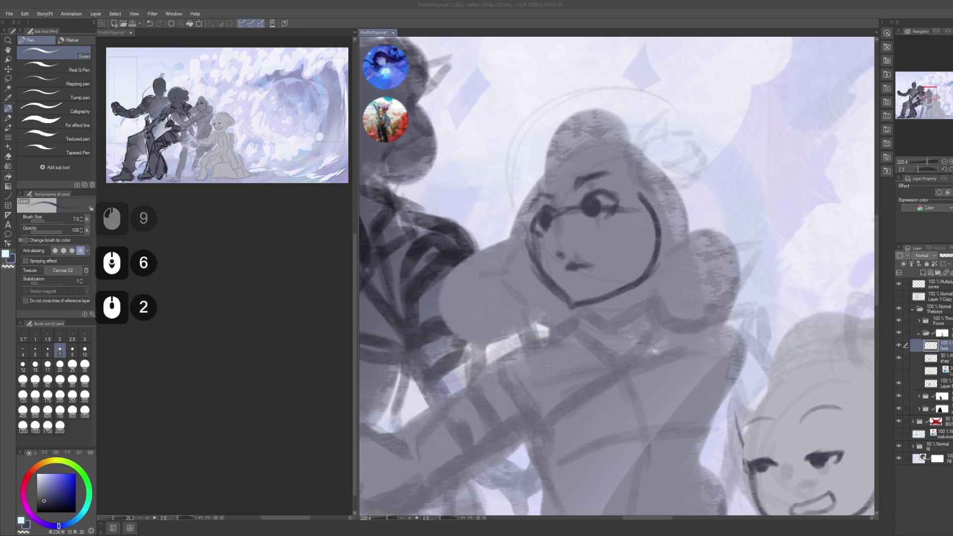
scroll(616, 273, down, 5)
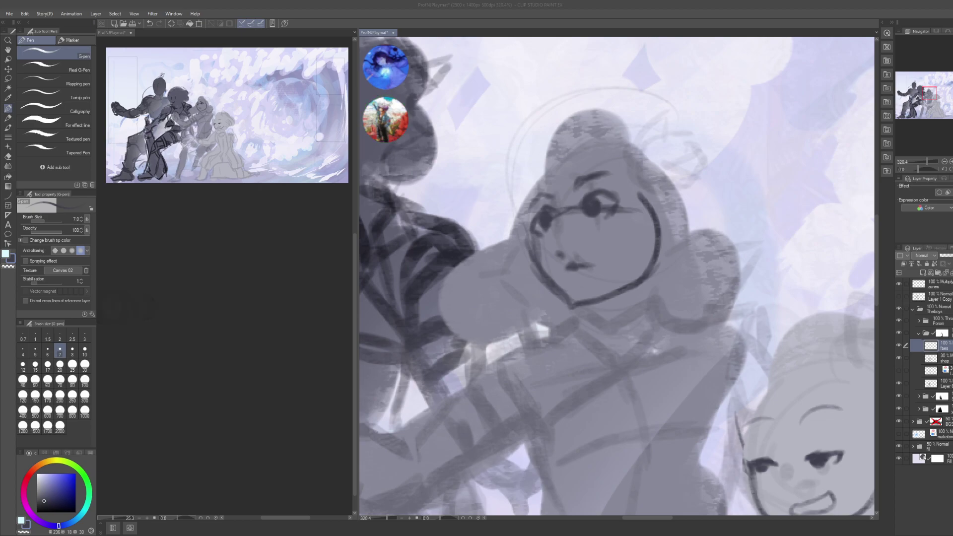
click(641, 196)
mouse_move(641, 196)
mouse_down()
mouse_move(657, 304)
mouse_move(596, 317)
mouse_move(564, 311)
mouse_move(521, 263)
mouse_move(557, 318)
mouse_move(525, 258)
mouse_up()
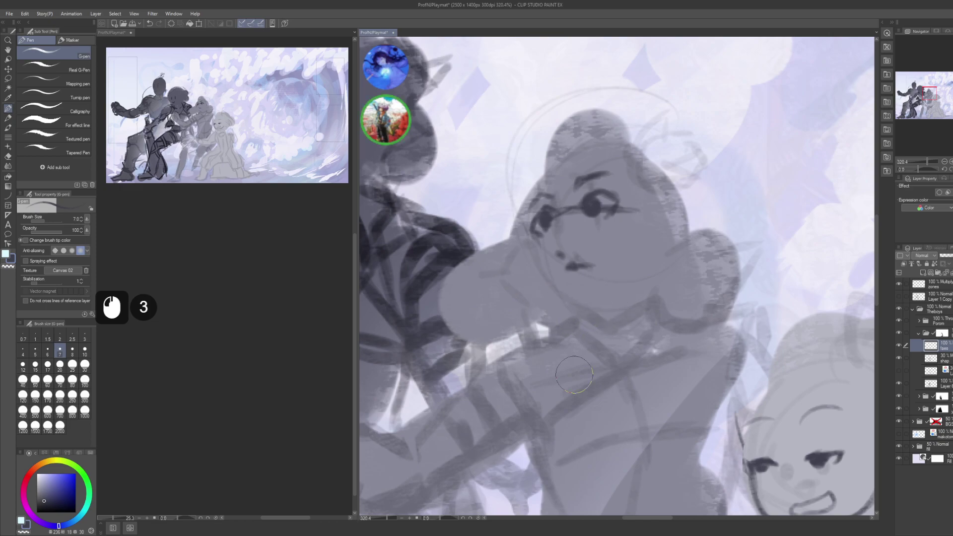
key(ctrl+s)
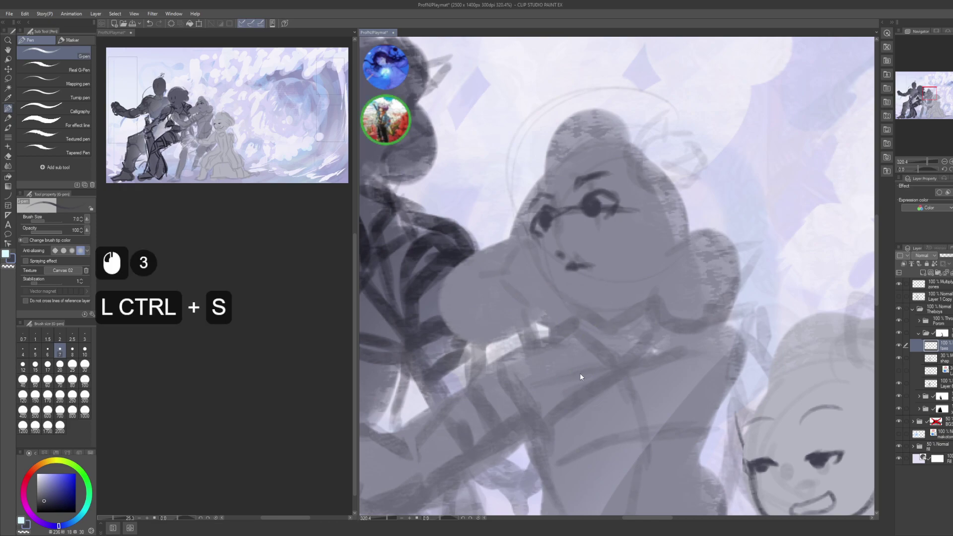
scroll(580, 373, down, 8)
- Zoom in on the central girl's face and try a darker brow stroke, then undo it
drag(673, 328, 645, 304)
key(space)
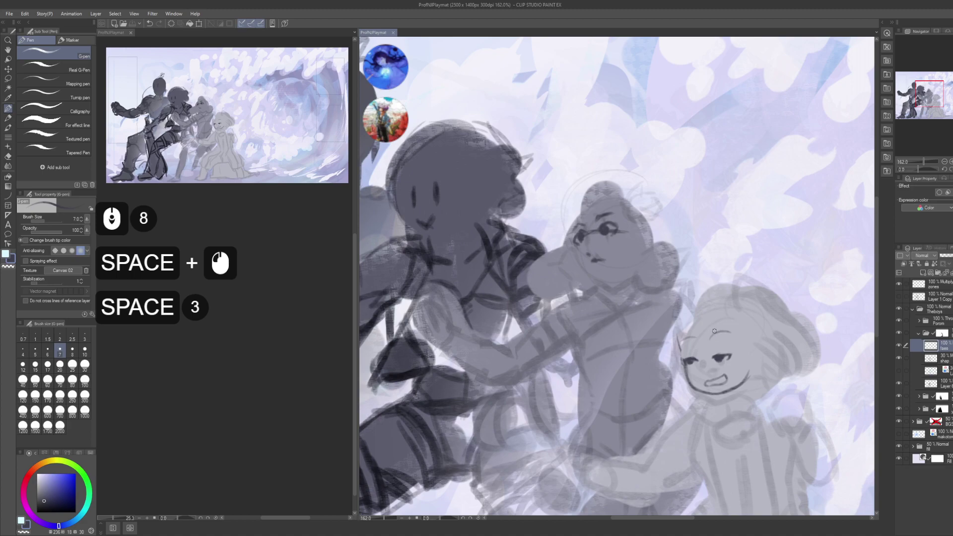
drag(710, 330, 692, 323)
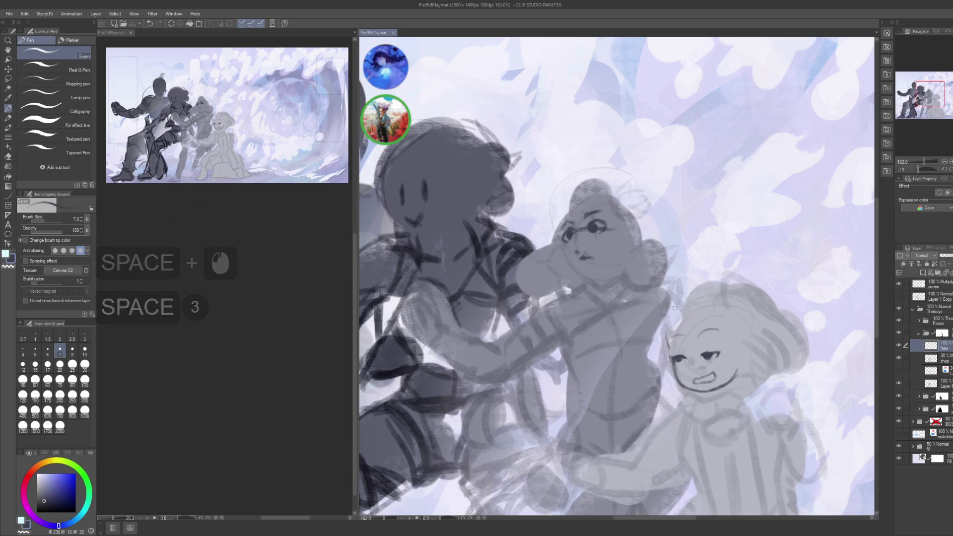
click(592, 258)
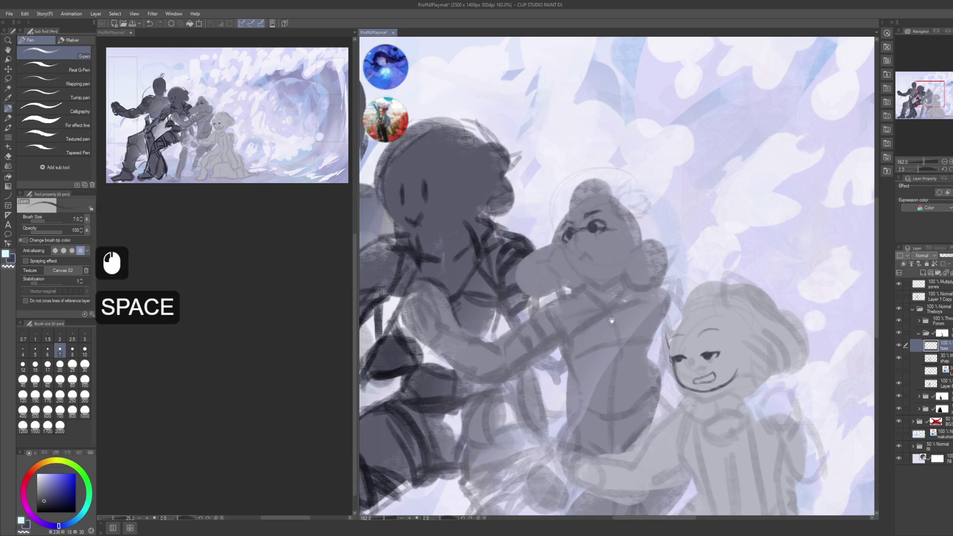
drag(604, 307, 614, 344)
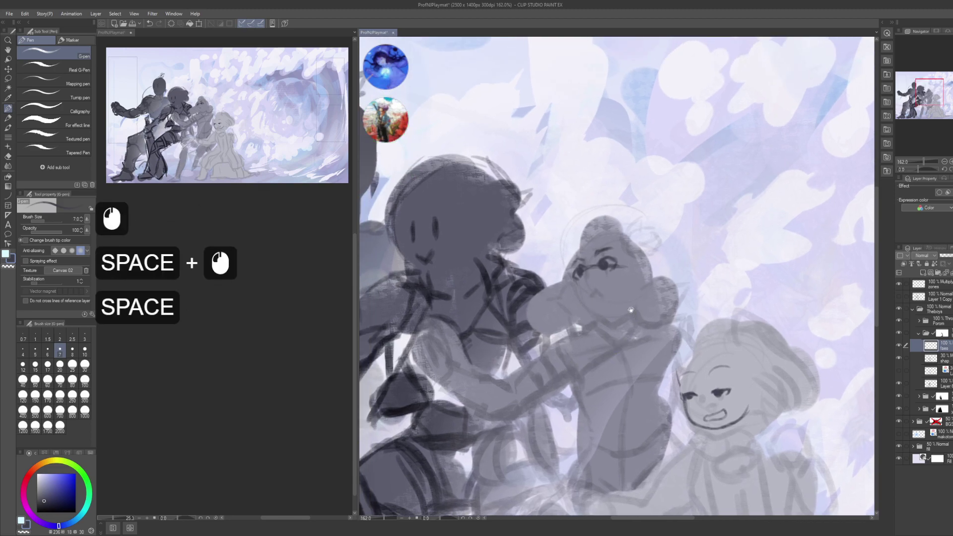
drag(621, 311, 616, 322)
drag(616, 321, 639, 295)
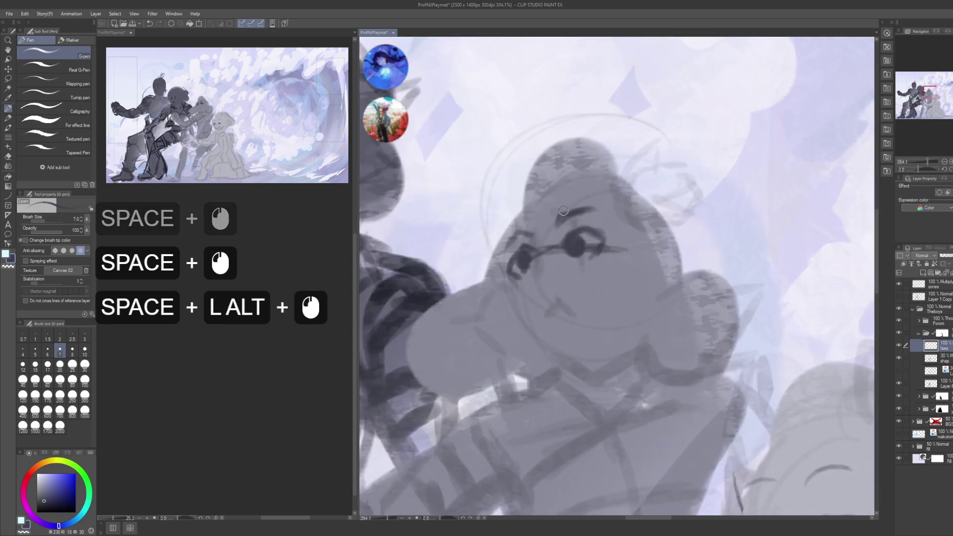
mouse_move(553, 218)
mouse_down()
mouse_move(584, 211)
mouse_move(555, 222)
mouse_move(595, 205)
mouse_up()
key(c)
key(ctrl+z)
- Erase the dark eye and brow marks and draw a curved eyelid line above the eye
drag(533, 226, 514, 234)
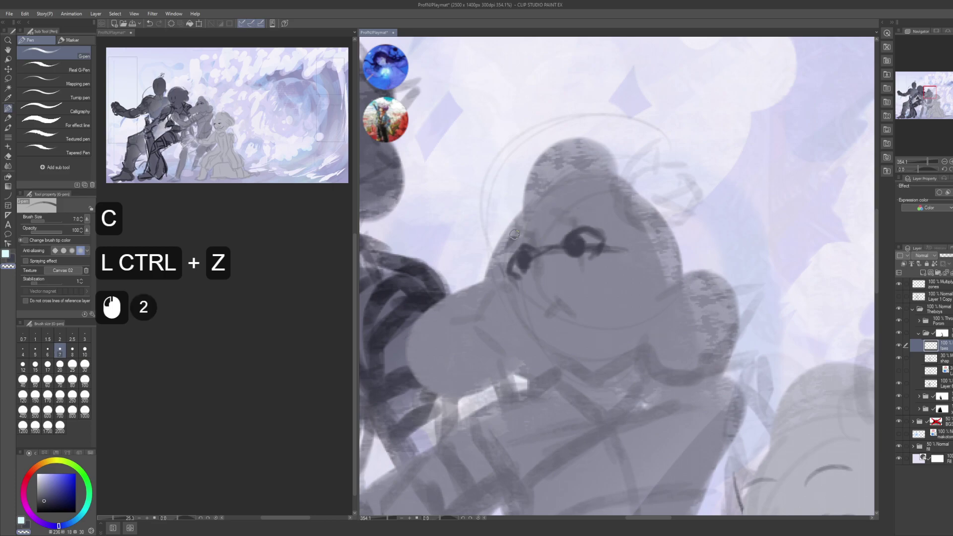
key(space)
mouse_move(591, 219)
mouse_down()
mouse_move(590, 184)
mouse_move(570, 212)
mouse_move(603, 216)
mouse_move(544, 219)
mouse_move(570, 199)
mouse_up()
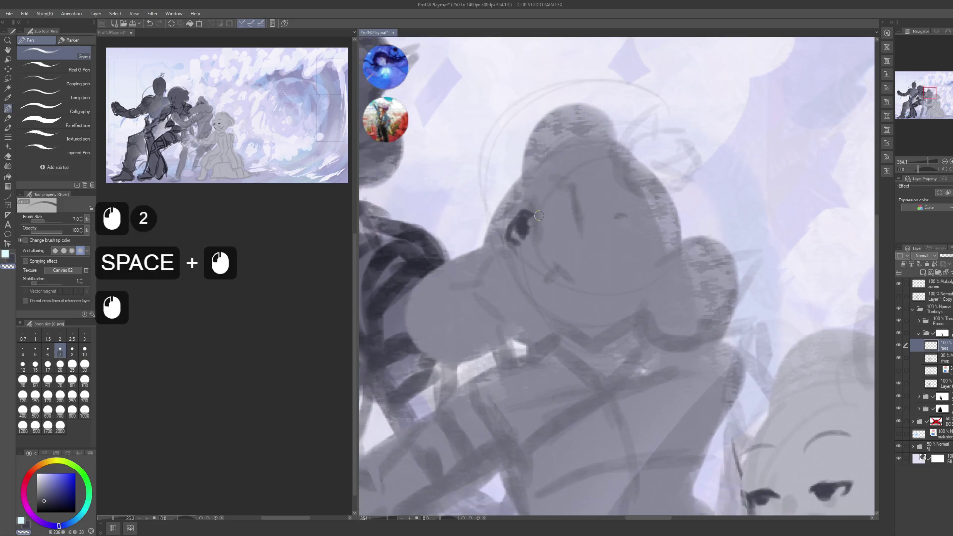
key(c)
double_click(557, 219)
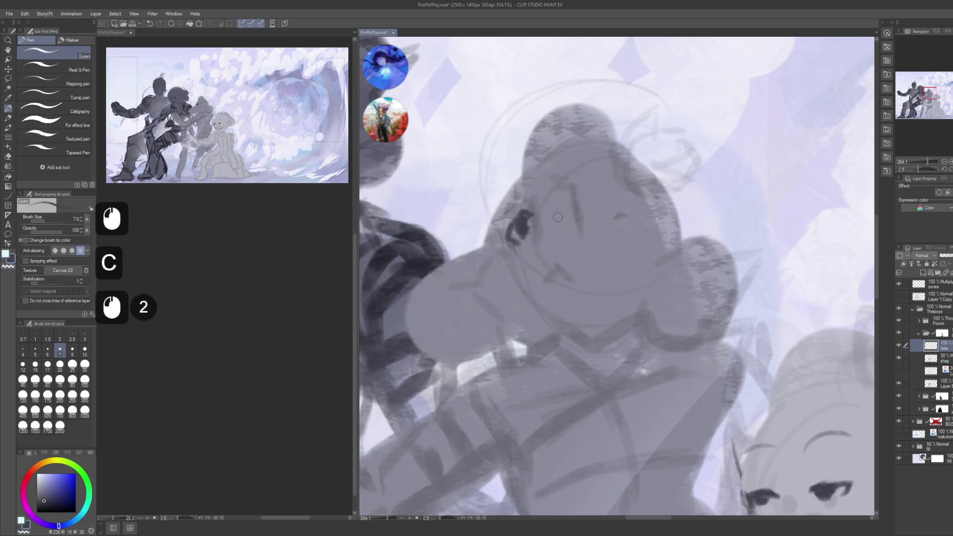
mouse_move(557, 215)
mouse_down()
mouse_move(583, 192)
mouse_move(592, 200)
mouse_up()
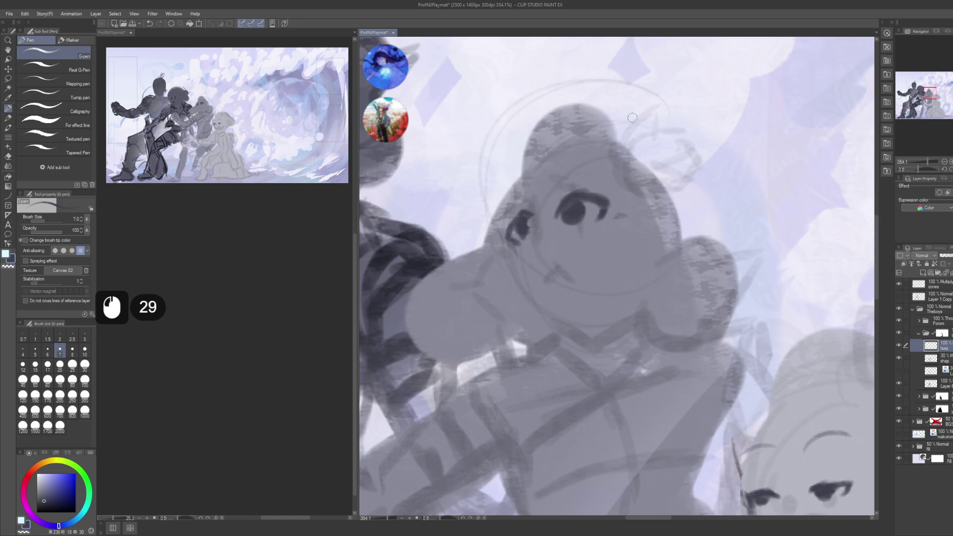
- Undo the recent eye strokes and save the illustration
key(ctrl+z)
key(ctrl+z)
key(ctrl+z)
key(ctrl+z)
key(ctrl+z)
key(ctrl+z)
key(ctrl+z)
key(ctrl+z)
key(ctrl+z)
key(ctrl+z)
key(ctrl+z)
key(ctrl+z)
key(ctrl+z)
key(ctrl+z)
key(ctrl+z)
key(ctrl+z)
key(ctrl+z)
key(ctrl+z)
key(ctrl+z)
key(ctrl+z)
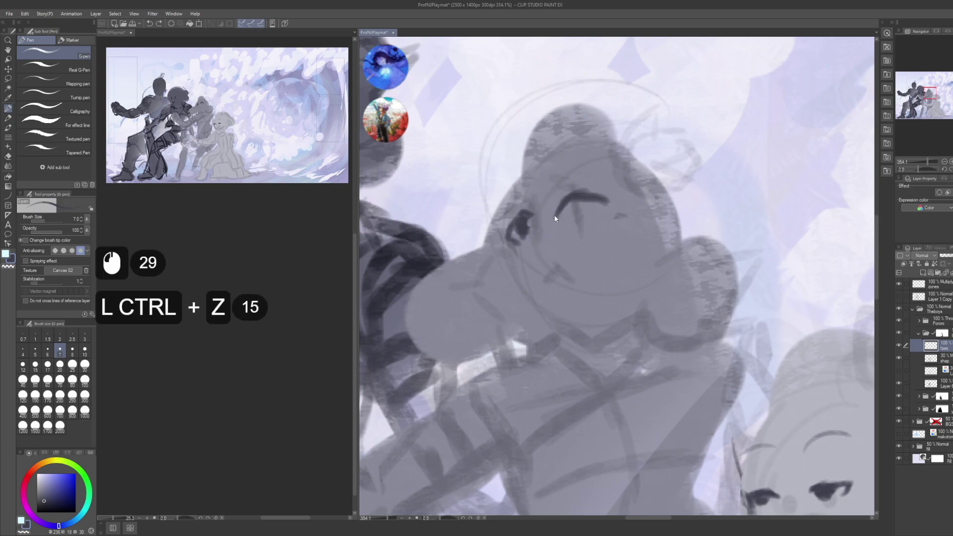
key(ctrl+z)
key(ctrl+z)
key(ctrl+shift+z)
key(ctrl+z)
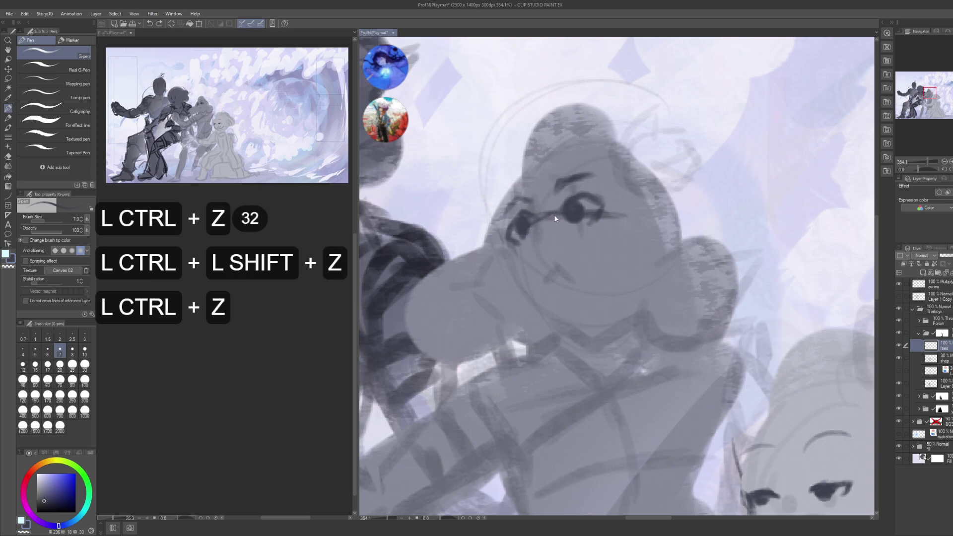
key(ctrl+s)
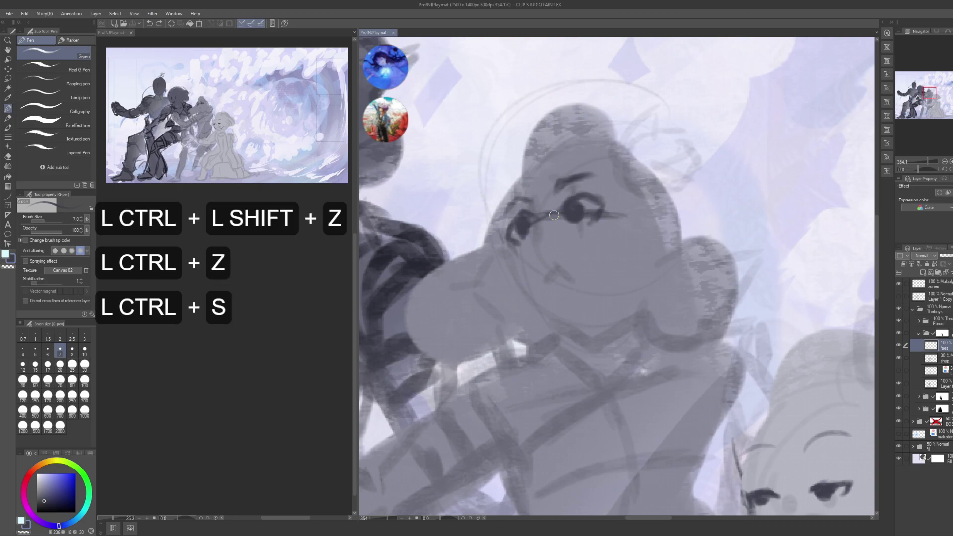
- Zoom out over the characters and try test marks near the eye, undoing them
alt+click(554, 215)
alt+click(554, 215)
drag(595, 213, 638, 216)
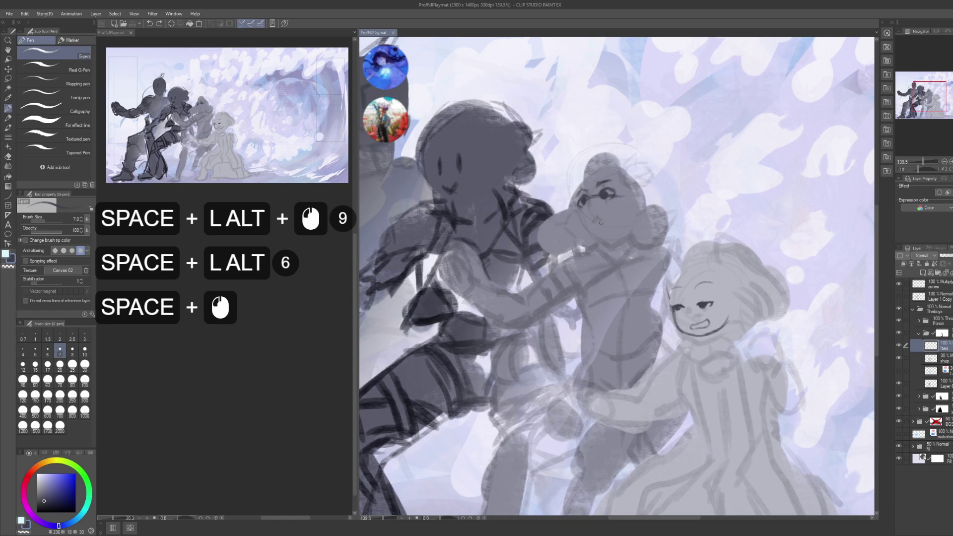
click(590, 213)
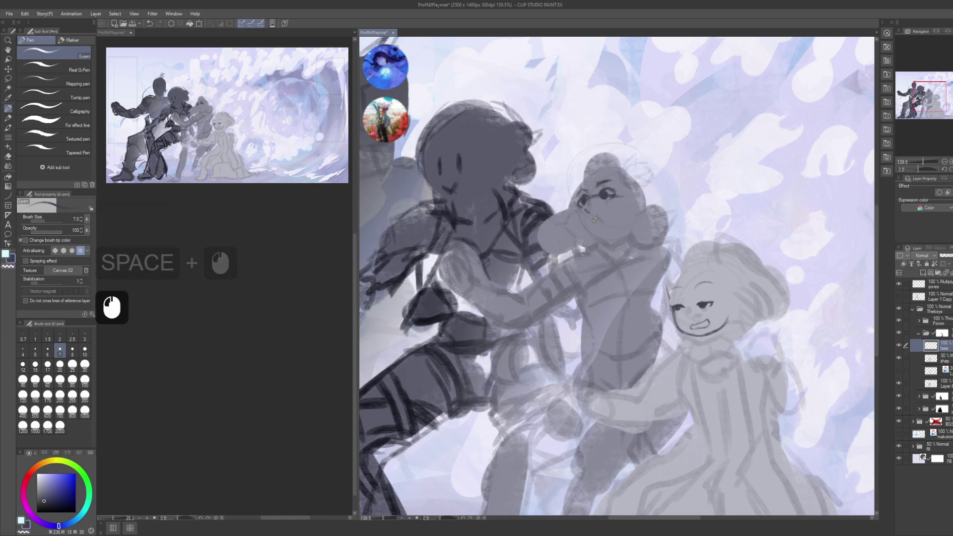
key(ctrl+z)
mouse_move(590, 219)
mouse_down()
mouse_move(601, 215)
mouse_move(624, 159)
mouse_move(546, 213)
mouse_up()
key(ctrl+z)
- Lasso the girl's head, nudge it slightly sideways, and clear the selection
key(m)
key(k)
drag(614, 196, 614, 197)
drag(614, 197, 591, 199)
key(ctrl+d)
- With the inking pen, redraw the ink marks at the left eye
key(p)
double_click(589, 198)
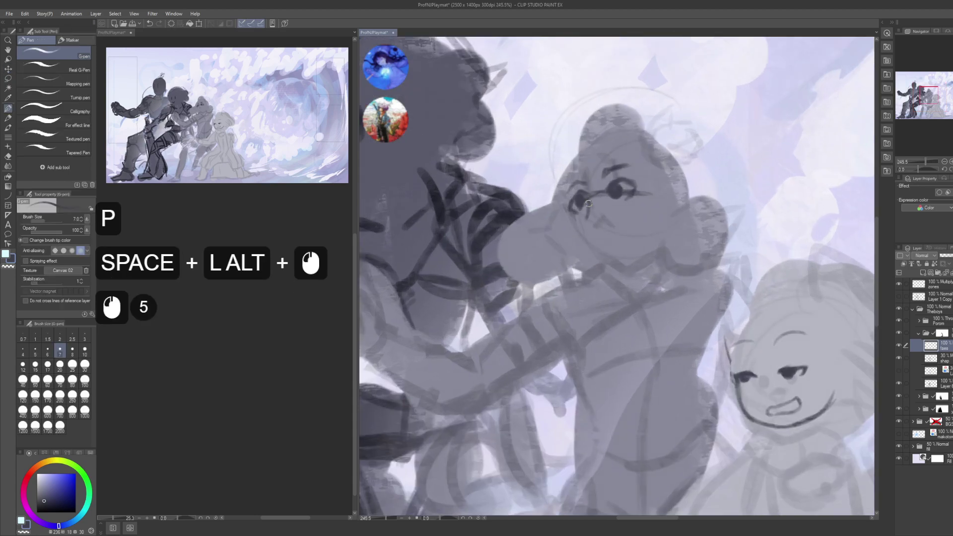
key(ctrl+z)
key(ctrl+z)
key(ctrl+z)
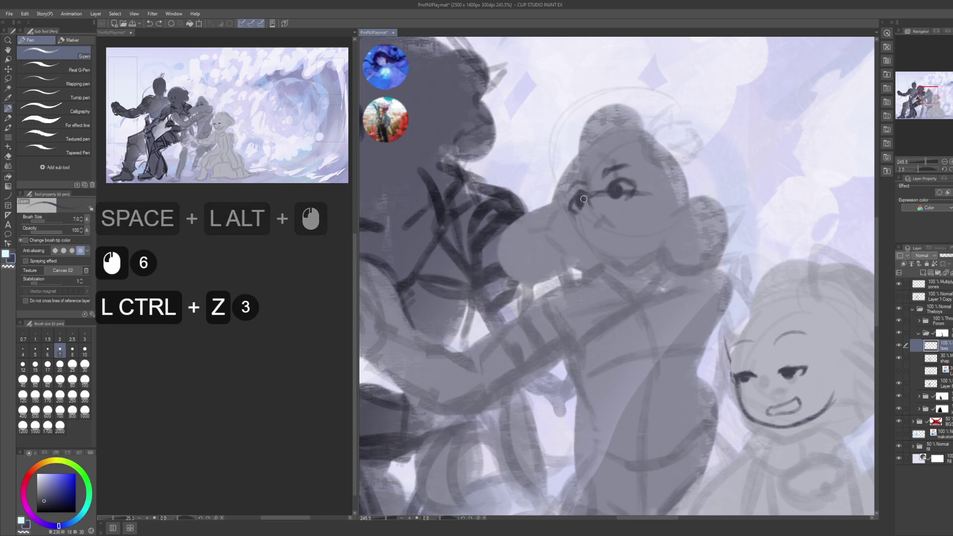
double_click(586, 203)
click(583, 197)
click(586, 197)
- Erase small marks near the eyebrow and touch up the eye outline
key(c)
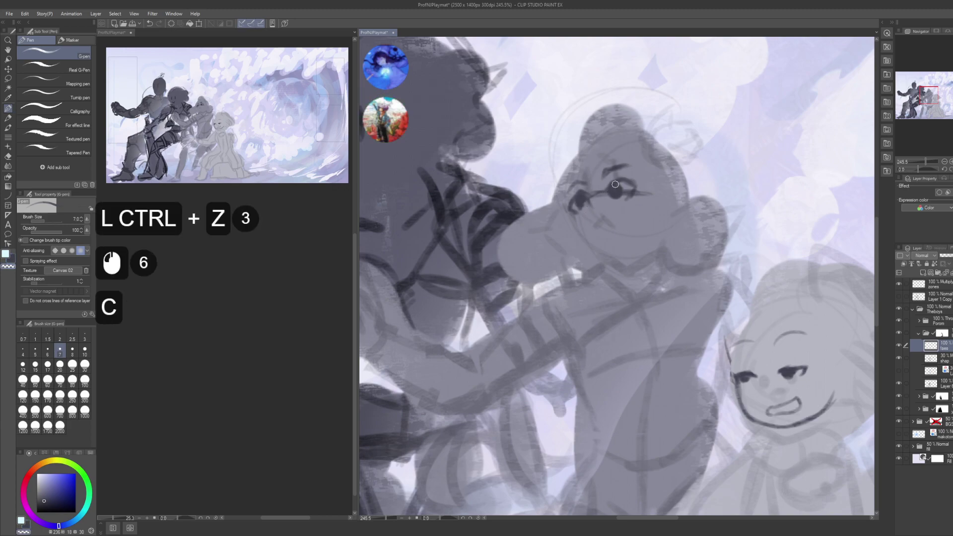
click(622, 177)
click(598, 189)
key(c)
click(610, 189)
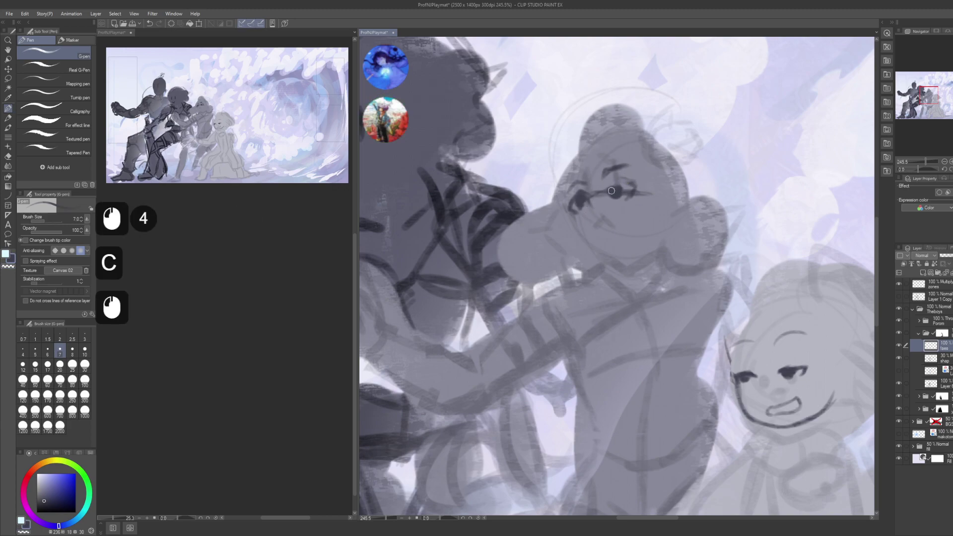
click(611, 193)
click(613, 197)
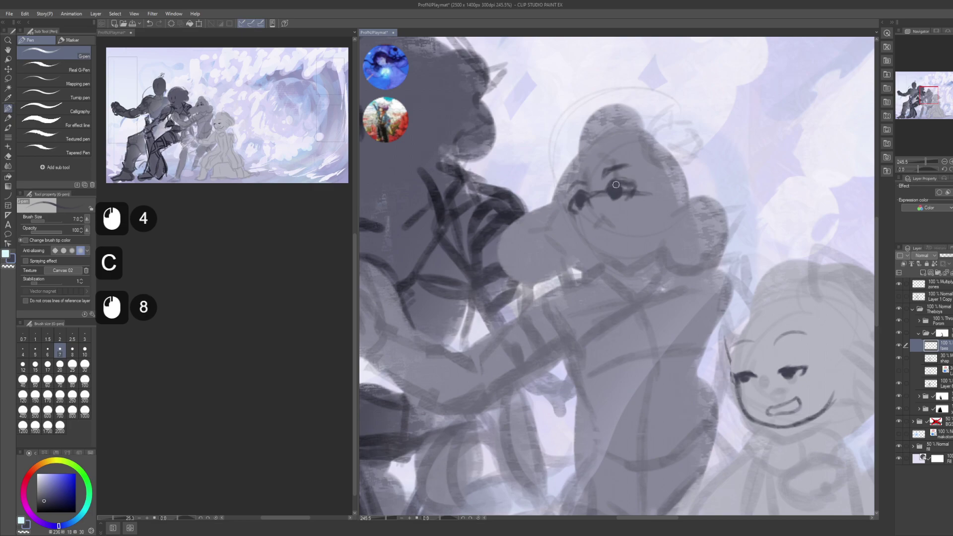
- Add small dark ink marks around the right and left eyes
click(625, 186)
click(628, 186)
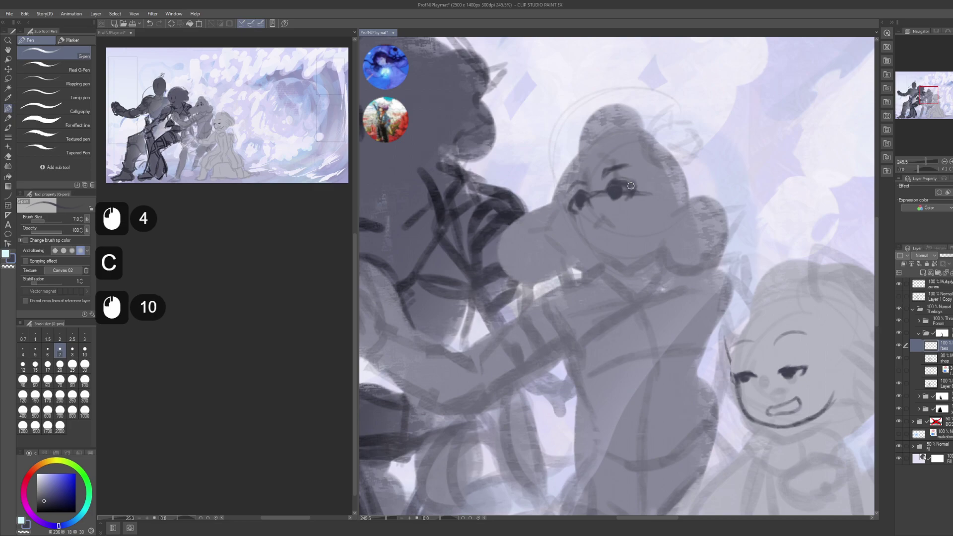
click(582, 193)
click(578, 192)
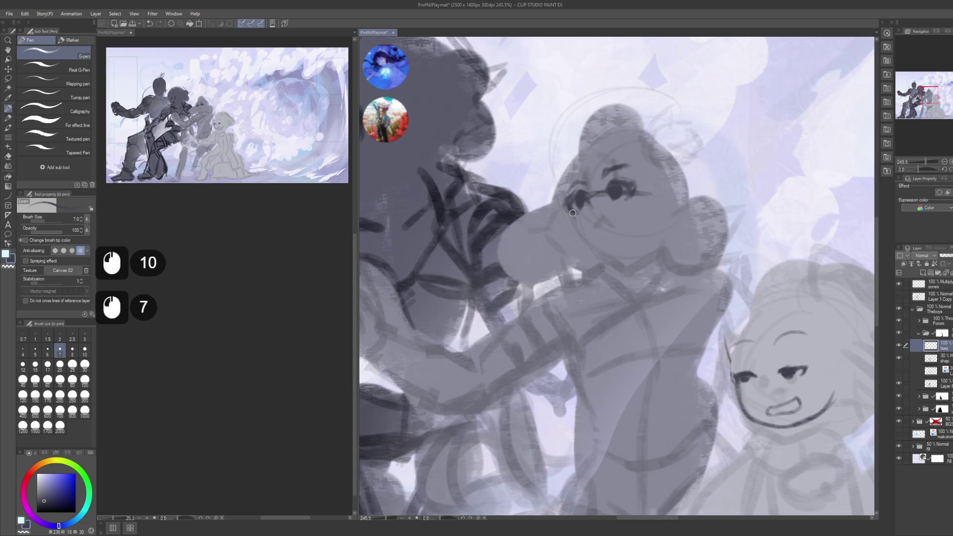
click(575, 196)
click(579, 192)
click(582, 194)
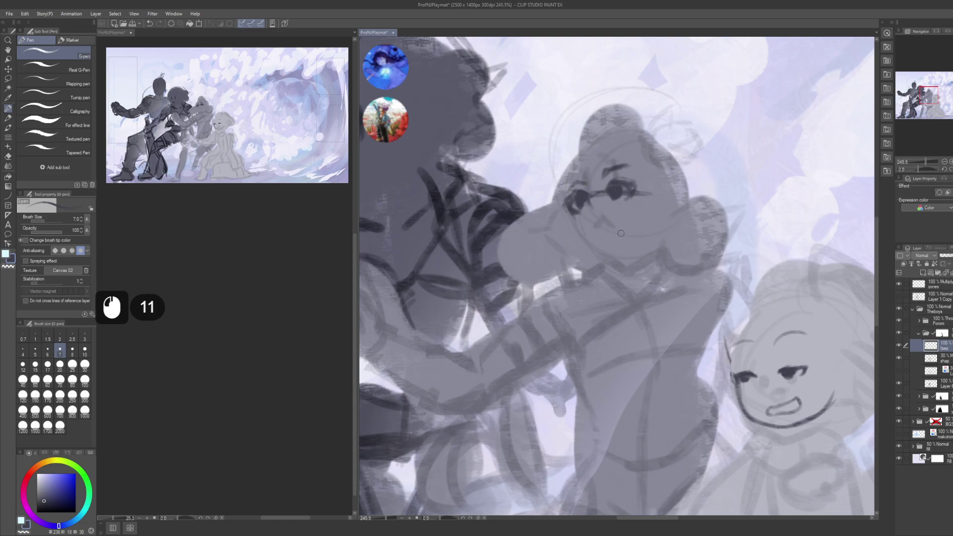
- Place small marks on the face below the glasses, undoing the misplaced ones
click(595, 234)
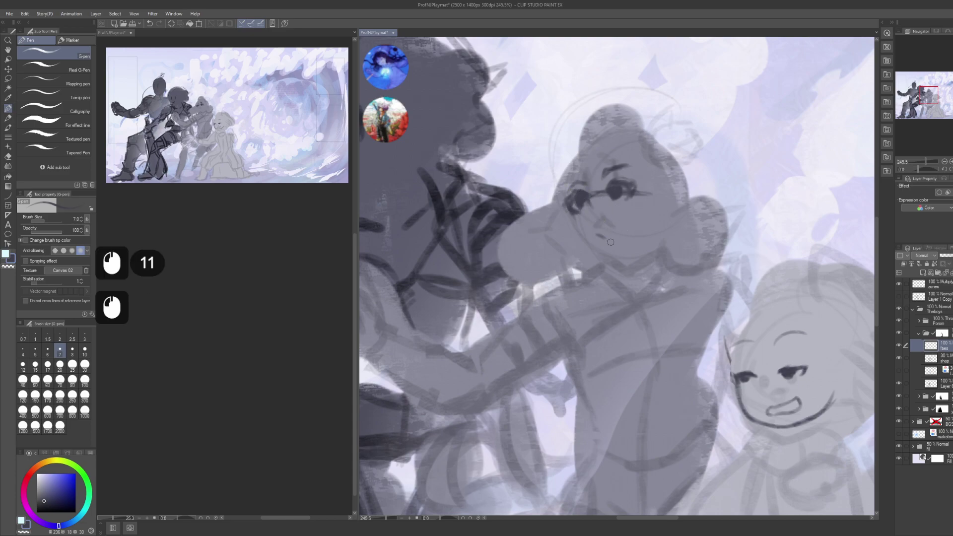
key(ctrl+z)
click(600, 244)
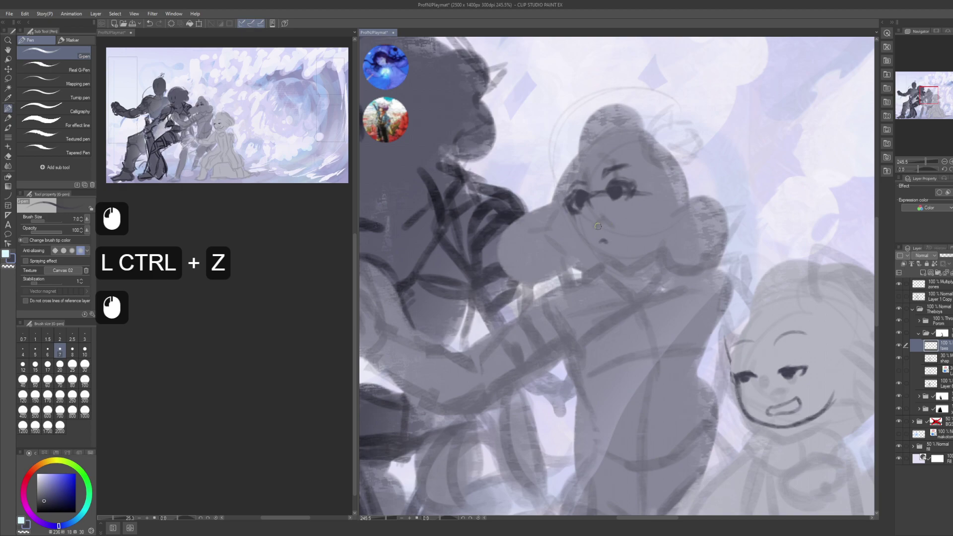
click(599, 225)
drag(598, 226, 604, 234)
key(ctrl+z)
click(617, 227)
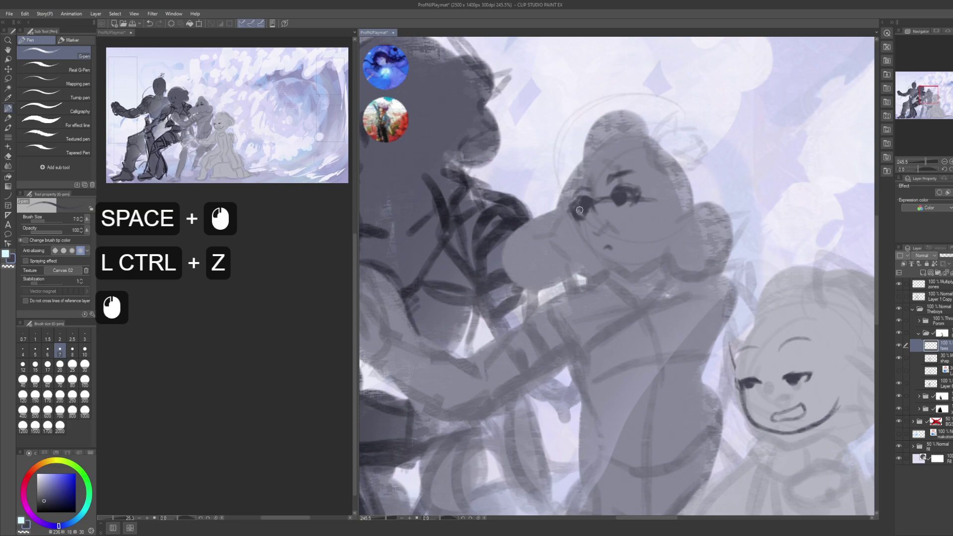
- Draw the nose line below the glasses, the chin line, and the jawline toward the ear
drag(571, 196, 580, 241)
drag(576, 220, 581, 233)
mouse_move(576, 221)
mouse_down()
mouse_move(597, 262)
mouse_move(577, 235)
mouse_move(602, 268)
mouse_up()
mouse_move(598, 260)
mouse_down()
mouse_move(622, 272)
mouse_move(653, 261)
mouse_move(620, 270)
mouse_move(656, 248)
mouse_up()
drag(645, 259, 667, 244)
drag(603, 226, 622, 240)
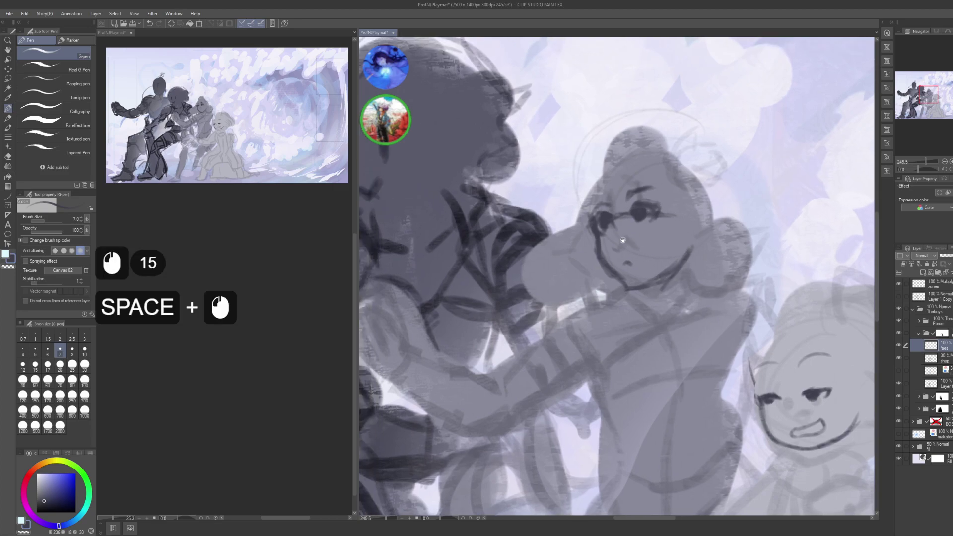
mouse_move(598, 163)
mouse_down()
mouse_move(591, 165)
mouse_move(637, 182)
mouse_move(615, 178)
mouse_move(582, 237)
mouse_up()
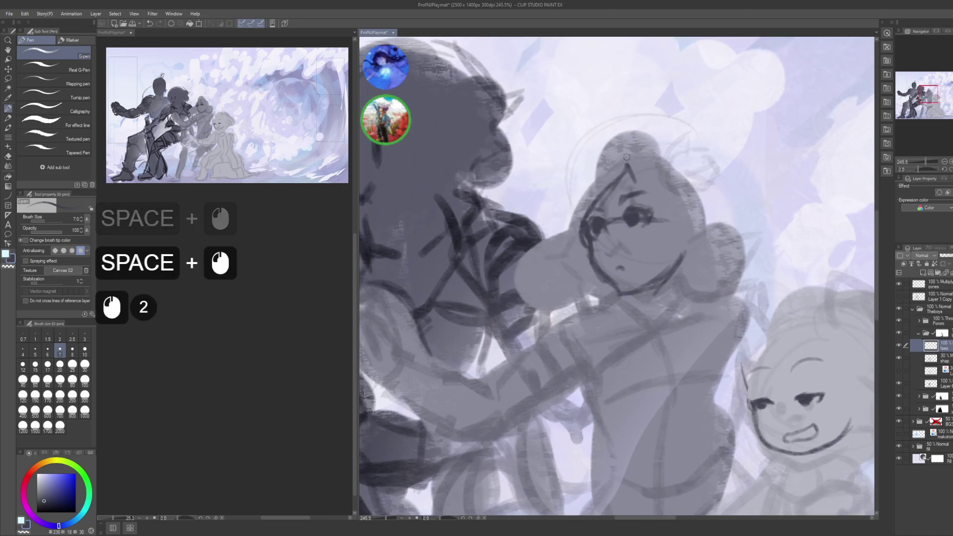
- Draw hair strokes along the left, top and right sides of the girl's head
drag(601, 166, 564, 188)
drag(602, 170, 566, 192)
mouse_move(596, 174)
mouse_down()
mouse_move(571, 184)
mouse_move(566, 223)
mouse_up()
drag(594, 199, 560, 255)
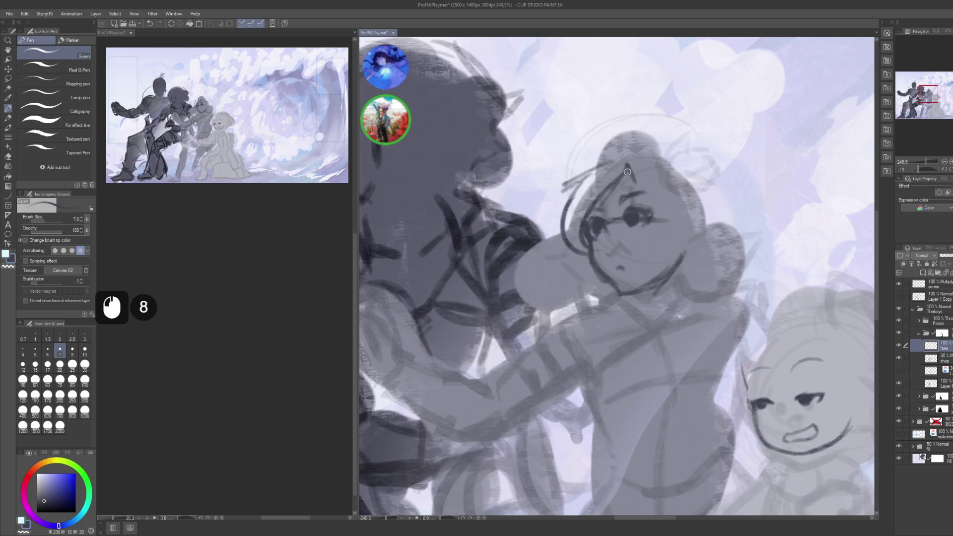
mouse_move(633, 161)
mouse_down()
mouse_move(645, 190)
mouse_move(678, 174)
mouse_move(693, 236)
mouse_up()
mouse_move(689, 185)
mouse_down()
mouse_move(686, 220)
mouse_move(617, 199)
mouse_move(646, 220)
mouse_up()
drag(641, 213, 654, 261)
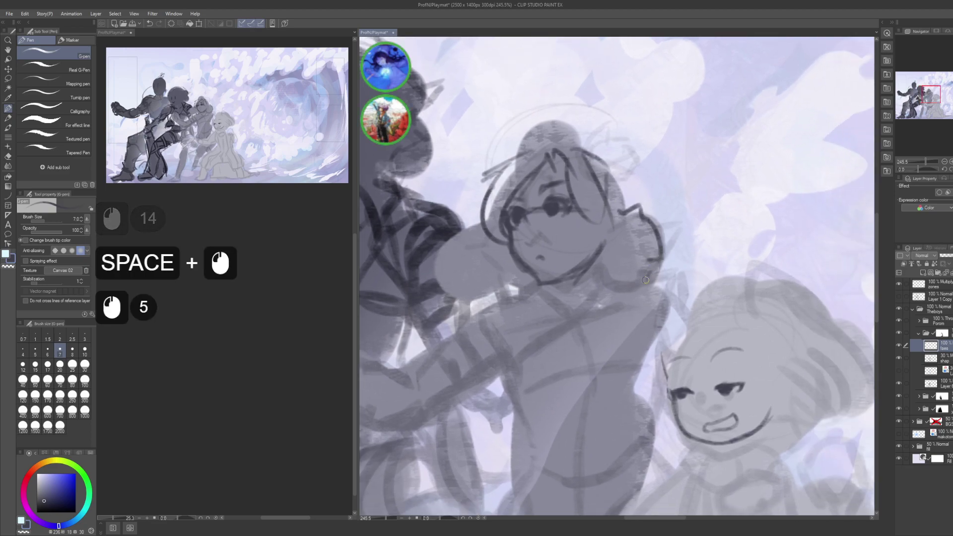
- Add small strokes at the cheek and short strokes refining the jaw and chin
drag(558, 265, 621, 263)
drag(550, 243, 544, 263)
drag(546, 257, 550, 260)
mouse_move(576, 290)
mouse_down()
mouse_move(576, 332)
mouse_move(607, 323)
mouse_move(591, 310)
mouse_move(606, 314)
mouse_up()
mouse_move(589, 305)
mouse_down()
mouse_move(603, 314)
mouse_move(647, 292)
mouse_move(620, 313)
mouse_move(646, 297)
mouse_up()
drag(618, 320, 655, 293)
drag(623, 322, 660, 290)
drag(660, 292, 626, 325)
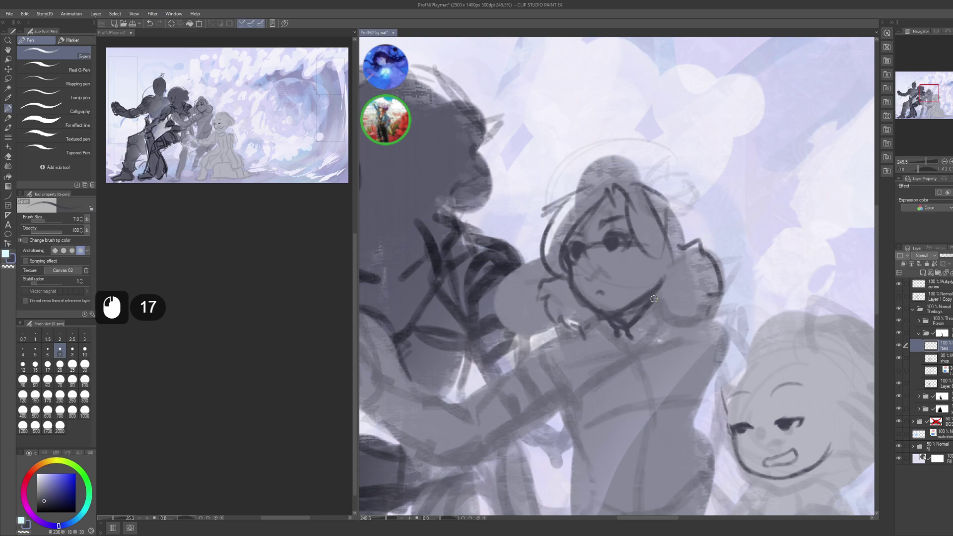
- Trace along the jaw line, undo the last stroke, and zoom out to the whole group
drag(670, 283, 667, 287)
drag(668, 284, 663, 290)
mouse_move(666, 287)
mouse_down()
mouse_move(657, 319)
mouse_move(639, 324)
mouse_up()
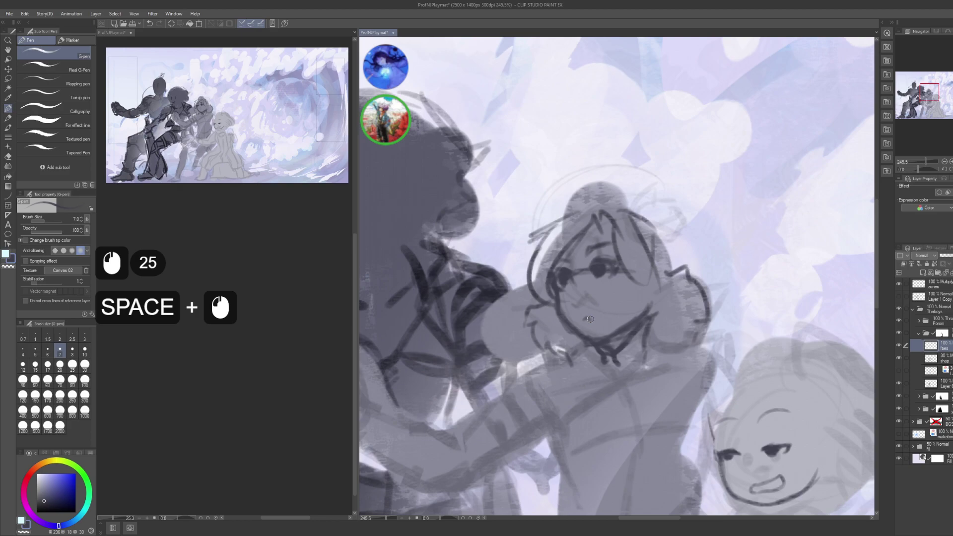
click(571, 307)
key(ctrl+z)
click(577, 306)
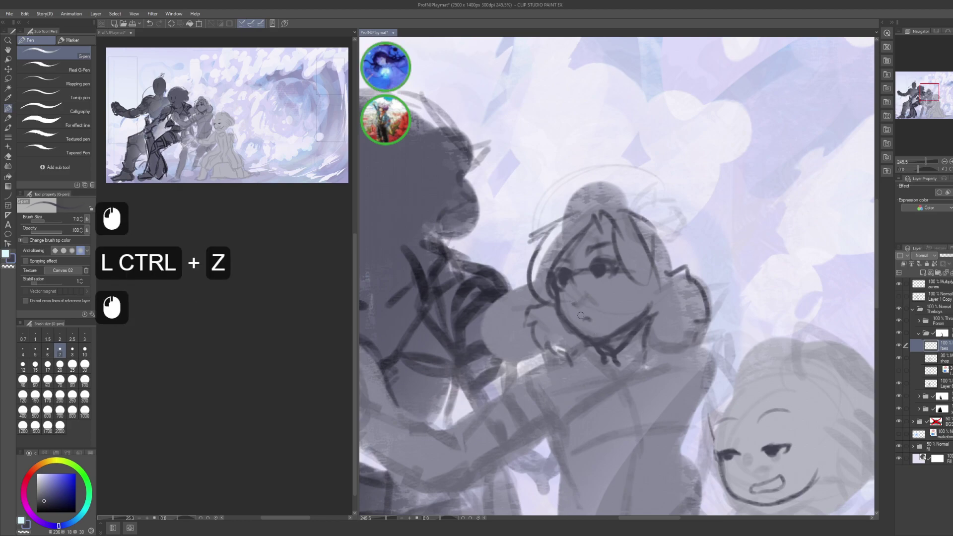
click(578, 306)
click(629, 287)
drag(588, 298, 628, 300)
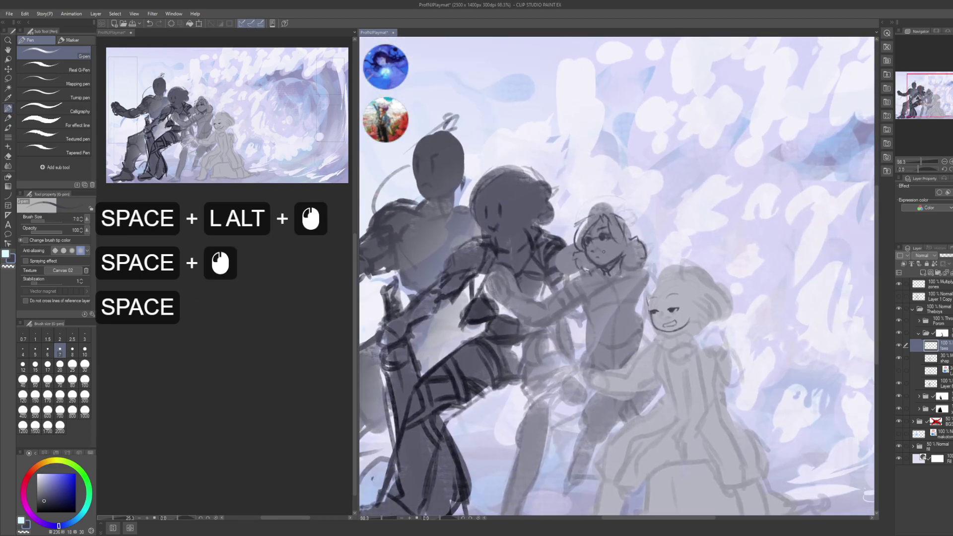
- Lasso the central girl's head, scale it up to about 106%, and deselect
key(m)
mouse_move(581, 265)
mouse_down()
mouse_move(634, 295)
mouse_move(647, 196)
mouse_move(607, 256)
mouse_up()
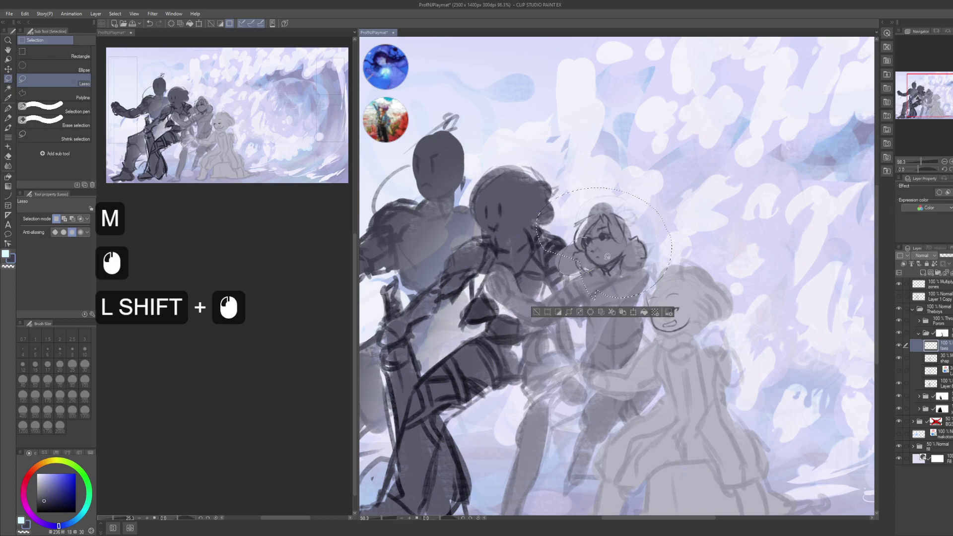
key(ctrl+t)
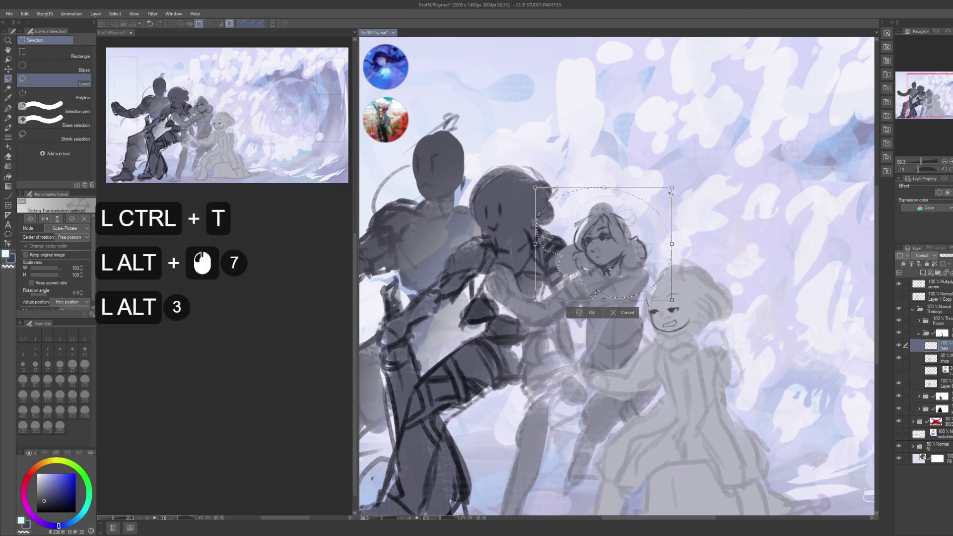
drag(671, 188, 676, 178)
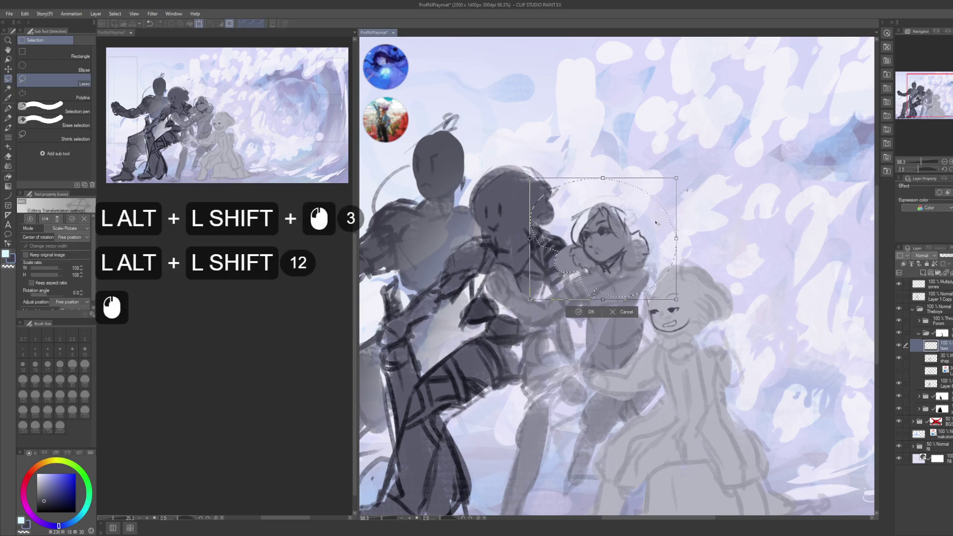
key(Return)
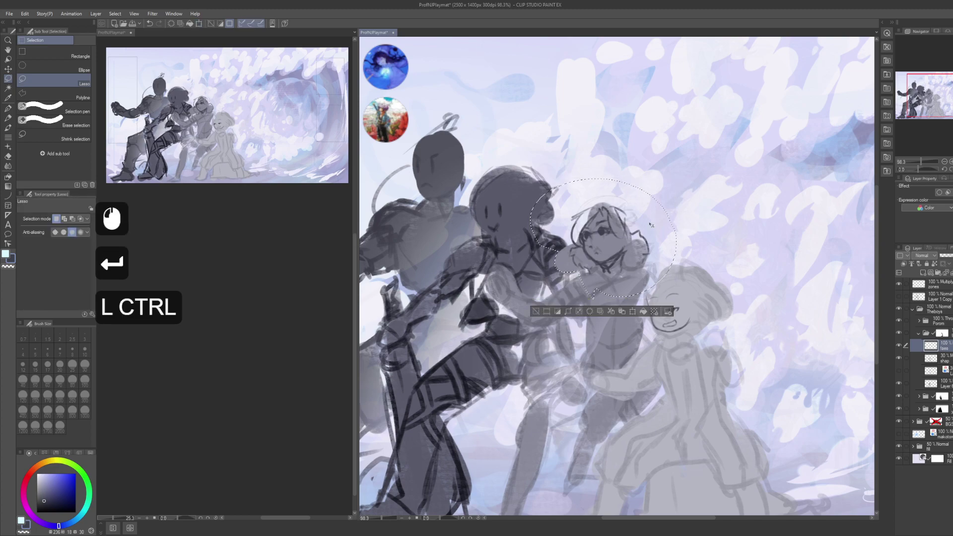
key(ctrl+d)
drag(650, 224, 621, 244)
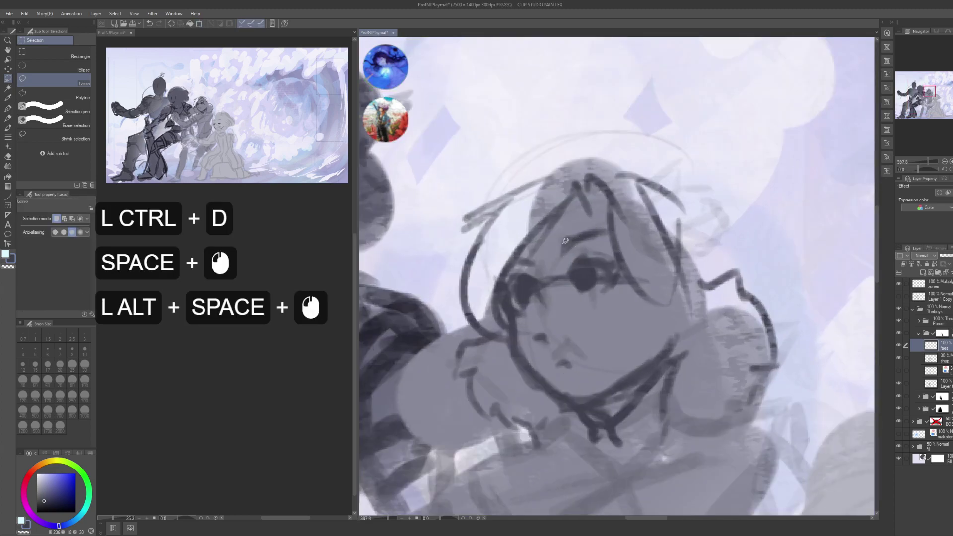
- With the pen, erase part of the eyebrow stroke and small marks near the eye
key(p)
key(c)
drag(603, 229, 574, 250)
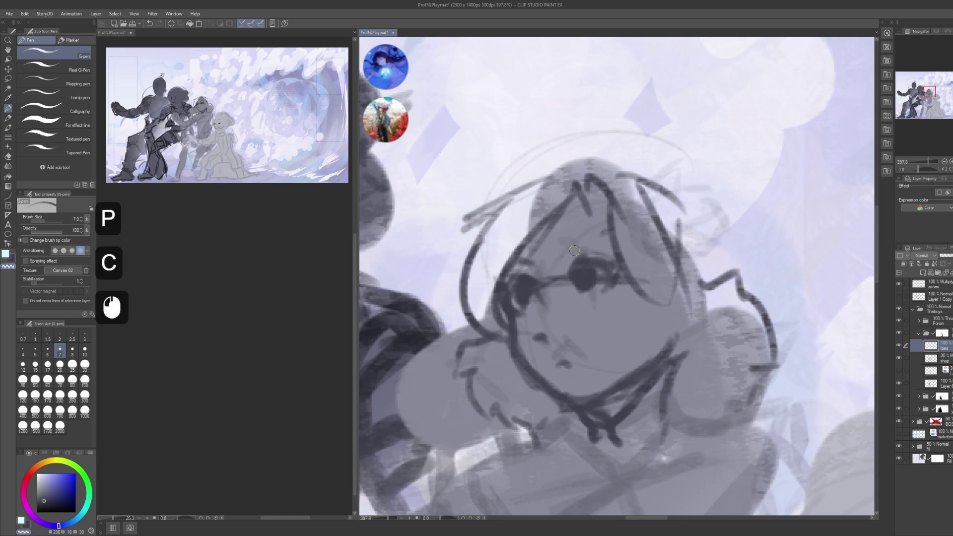
key(c)
click(567, 254)
click(559, 259)
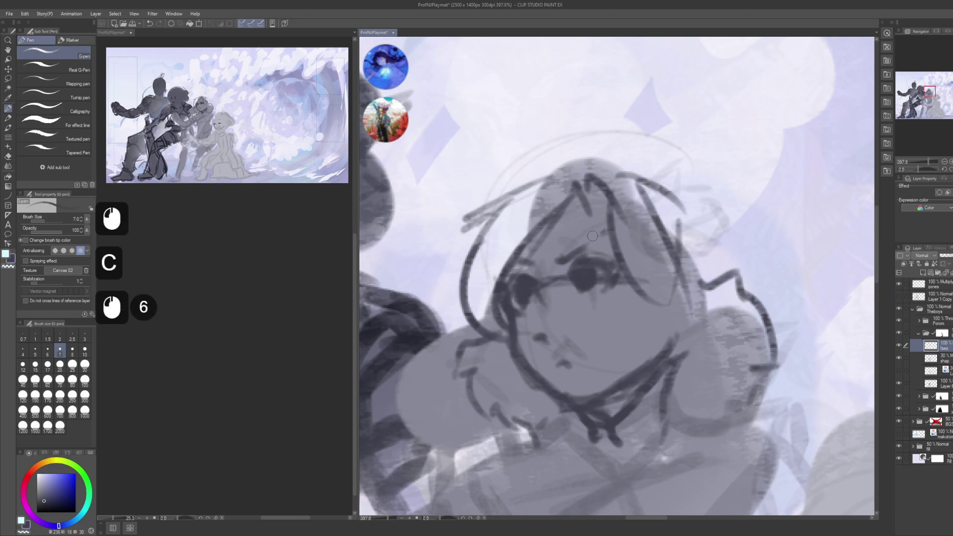
click(525, 266)
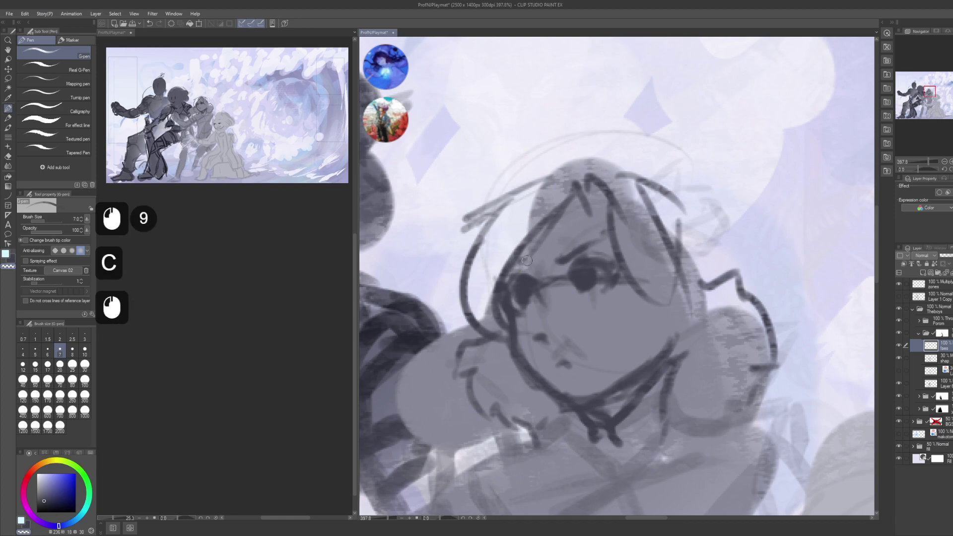
- Touch up the strokes beside the eye, then check the face at a different zoom
key(c)
click(518, 268)
click(516, 270)
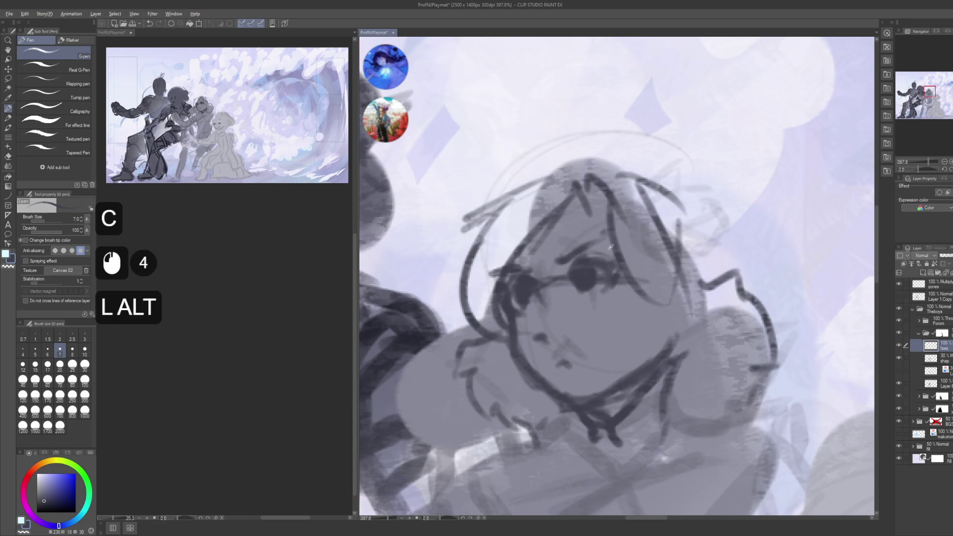
alt+click(514, 269)
drag(513, 269, 551, 256)
alt+click(554, 254)
alt+click(554, 254)
- Retouch the face linework, undoing a mistaken stroke, and zoom out from the face
key(c)
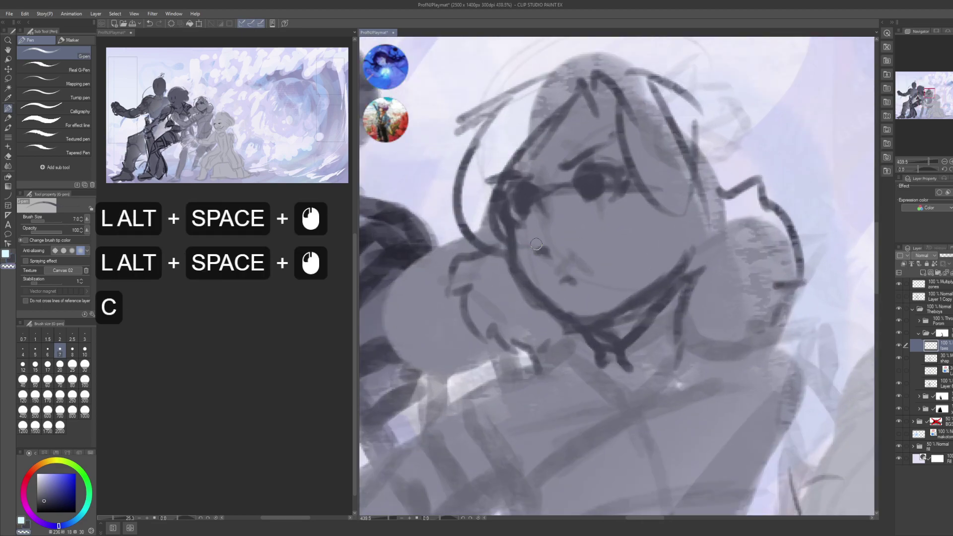
click(538, 254)
key(c)
click(536, 255)
click(536, 255)
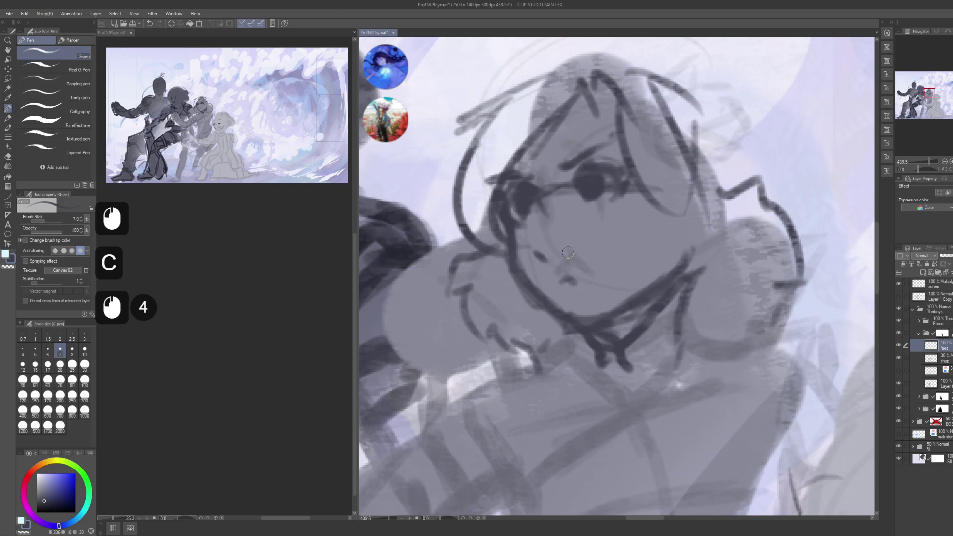
click(553, 257)
key(ctrl+z)
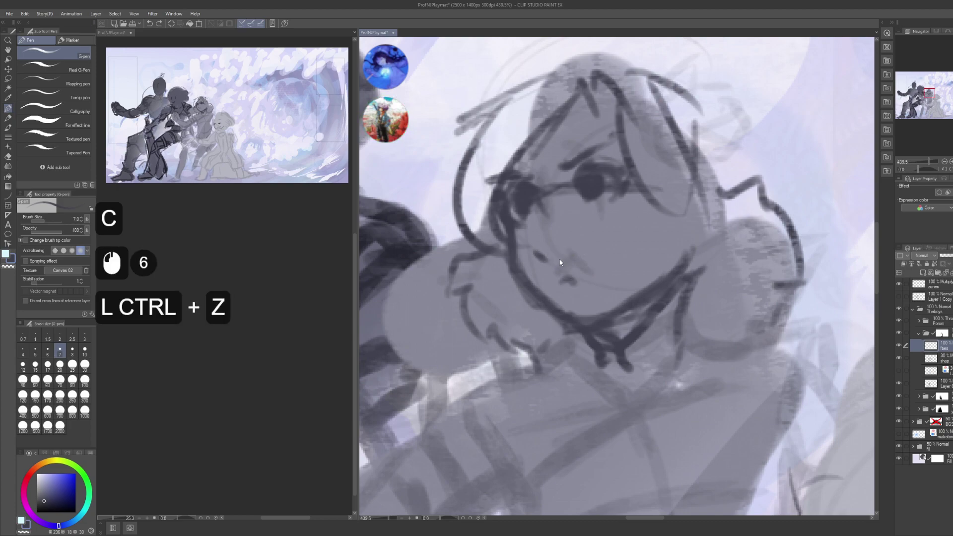
click(551, 255)
alt+click(600, 271)
alt+click(599, 271)
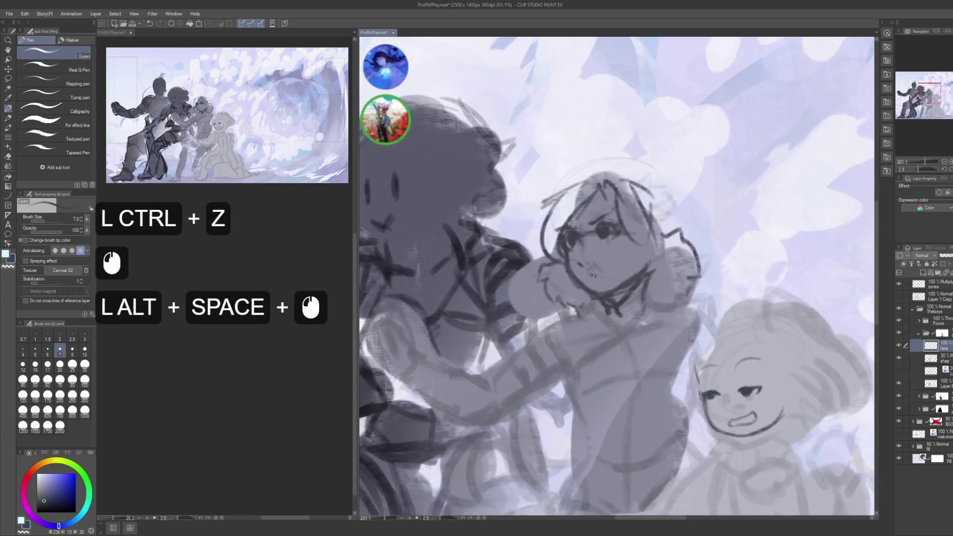
- Zoom out to view all the characters, then recentre on the central girl's face
key(c)
click(591, 275)
alt+click(636, 262)
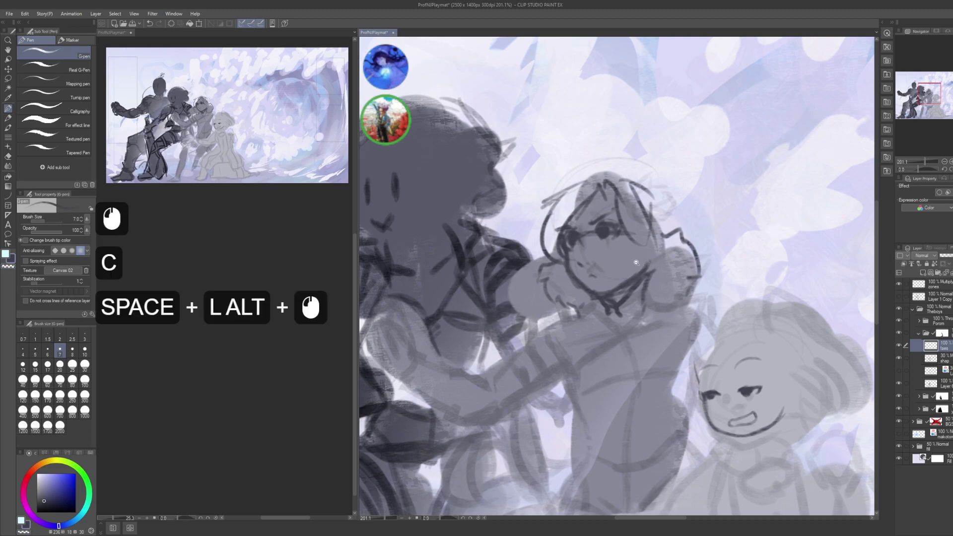
alt+click(637, 262)
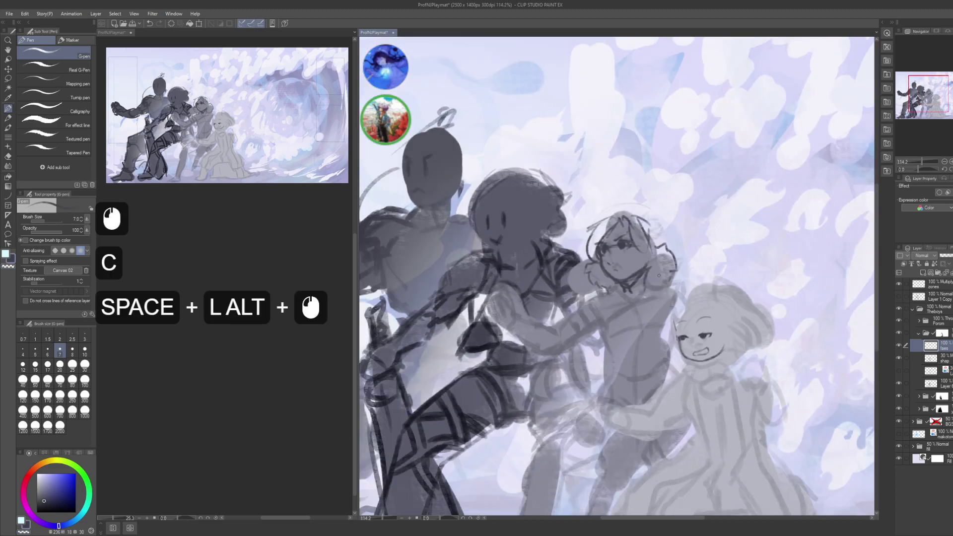
key(x)
alt+click(645, 266)
key(x)
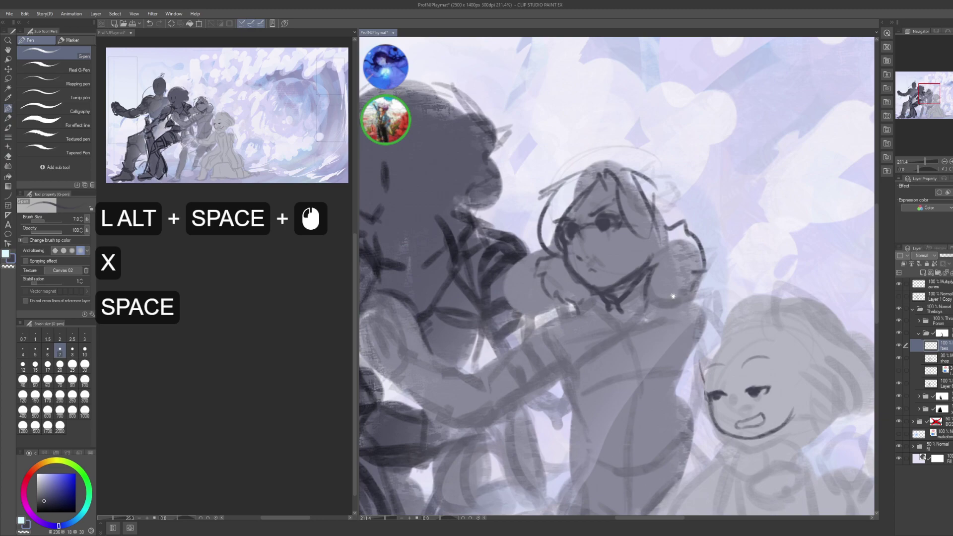
drag(644, 241, 606, 240)
- Refine the lines around the girl's eyes with small ink strokes
click(596, 267)
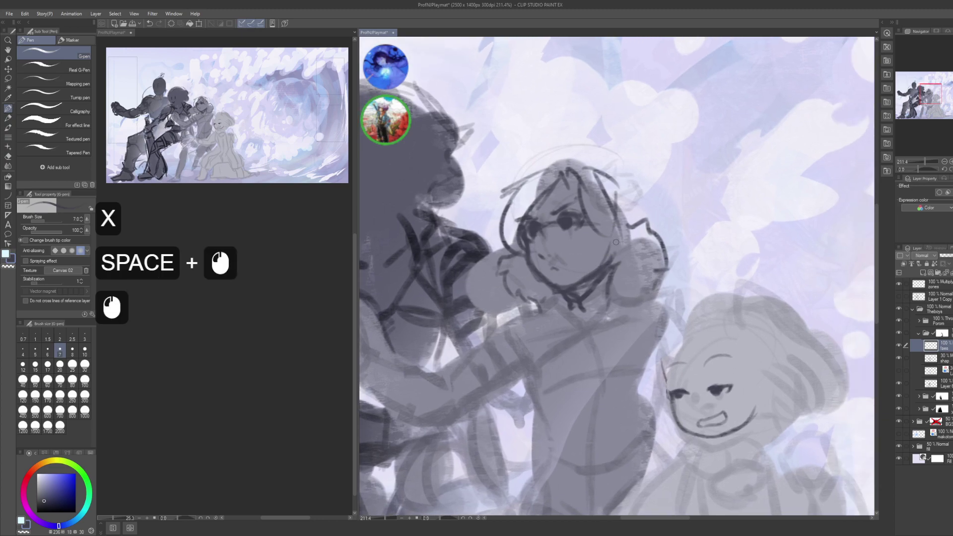
click(615, 215)
click(620, 214)
click(620, 215)
click(616, 229)
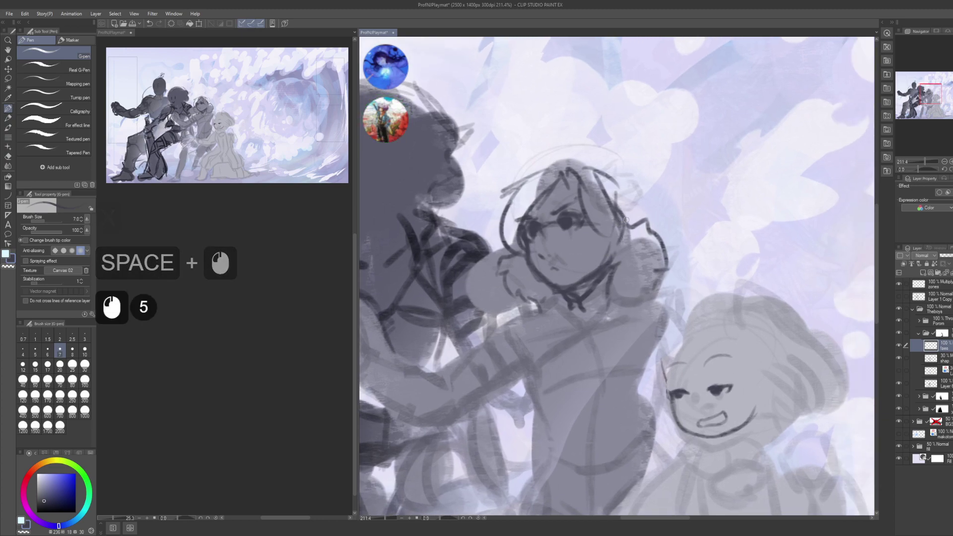
click(612, 241)
click(611, 241)
- Erase and re-ink a few remaining marks around the eyes
key(c)
click(616, 256)
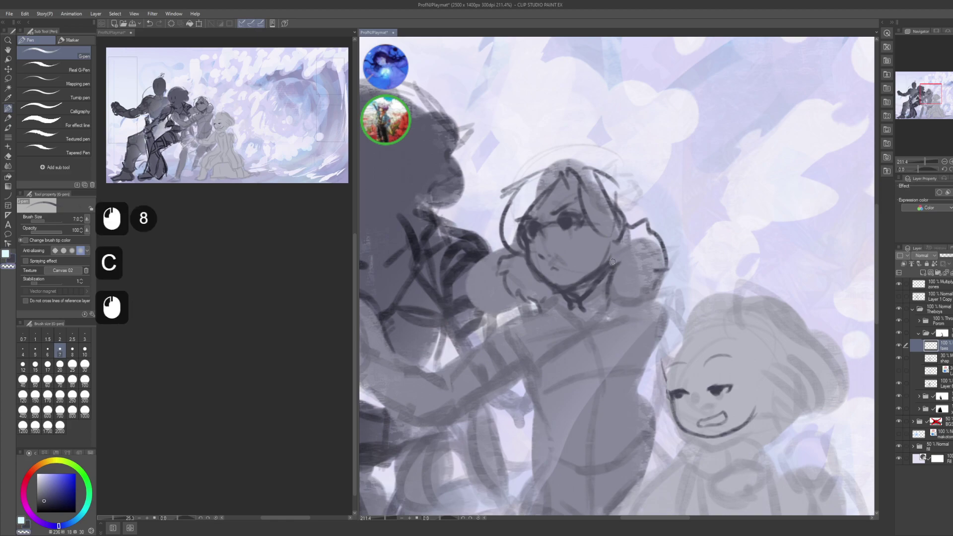
click(616, 255)
key(c)
click(604, 331)
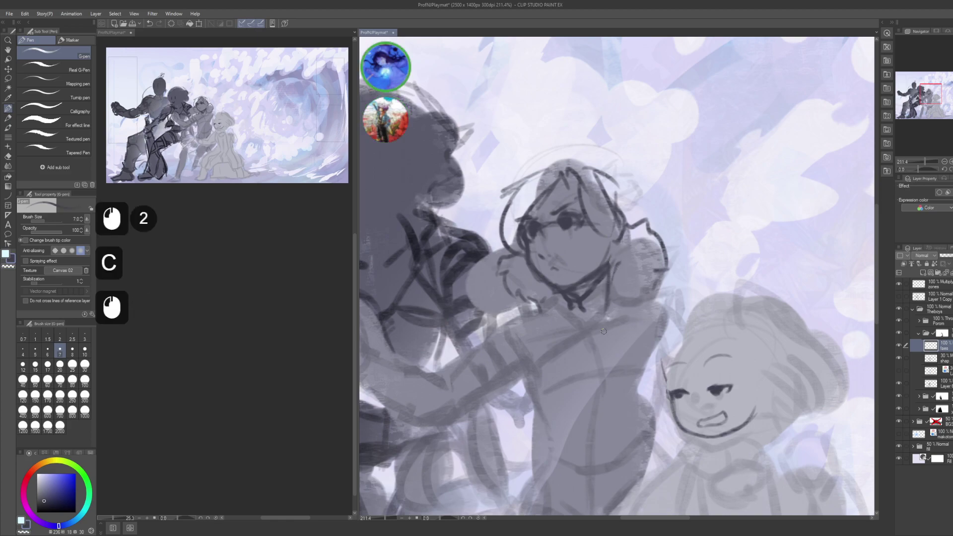
click(607, 279)
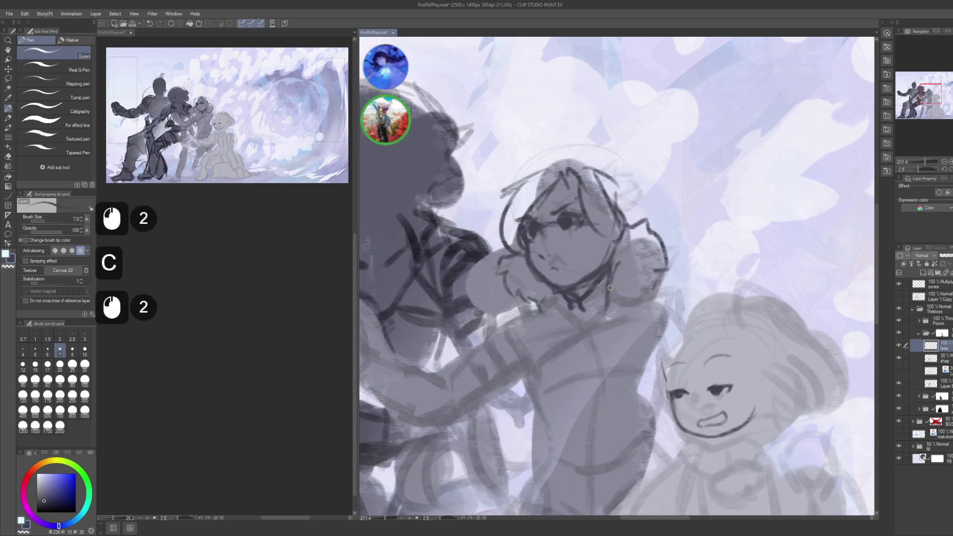
- Save the illustration and zoom out to view the whole playmat
key(ctrl+s)
key(space)
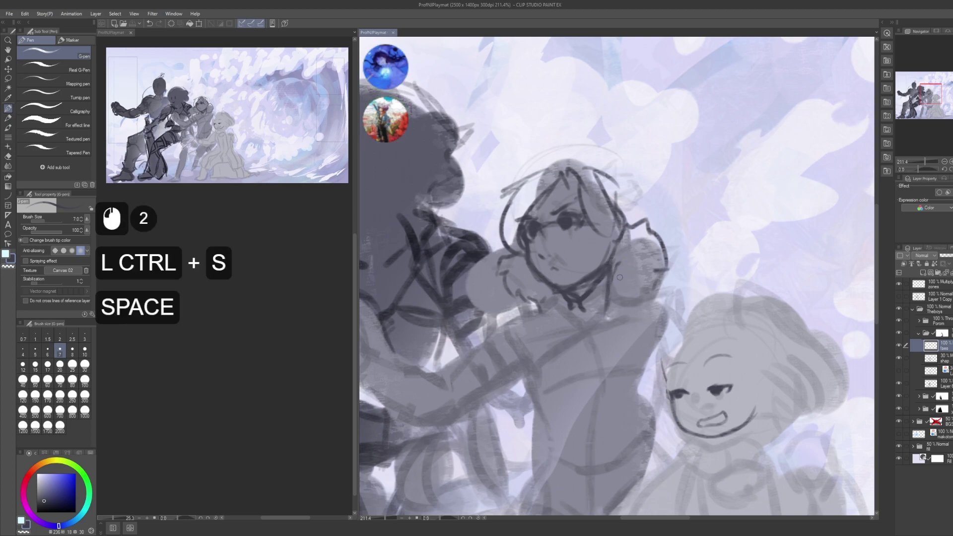
alt+click(619, 277)
alt+click(620, 277)
alt+click(619, 277)
alt+click(620, 277)
drag(619, 277, 651, 276)
click(651, 276)
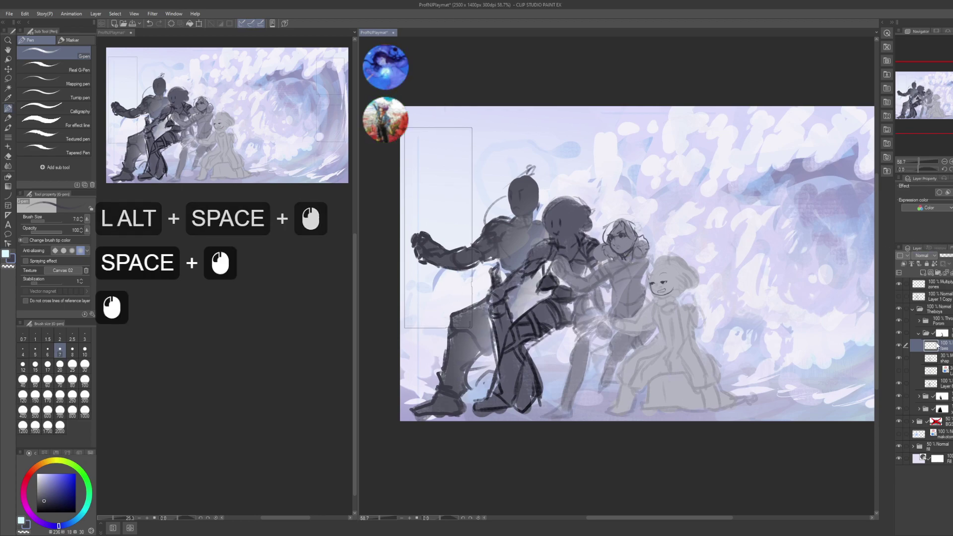
- Collapse the face folder and set the shape sketch layer's opacity to 30%
click(918, 333)
click(933, 333)
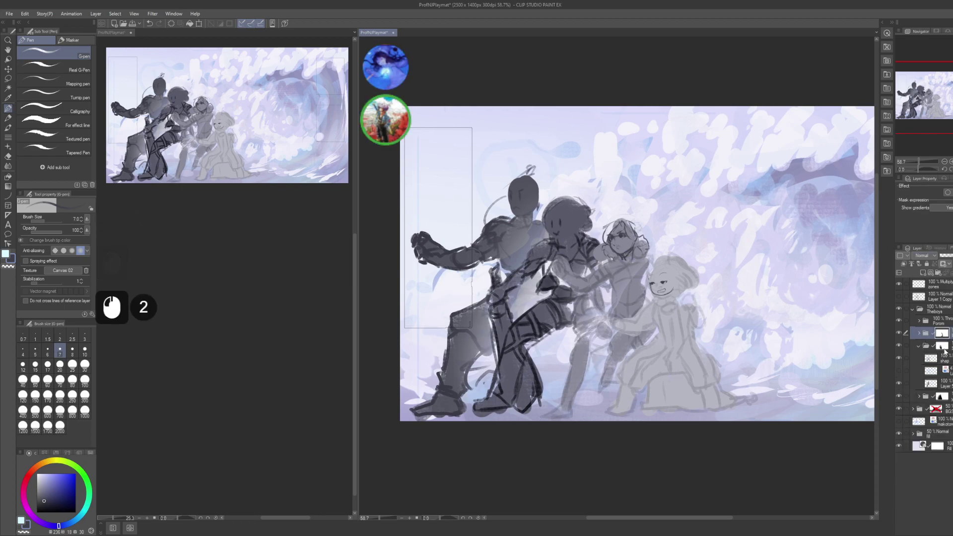
click(946, 360)
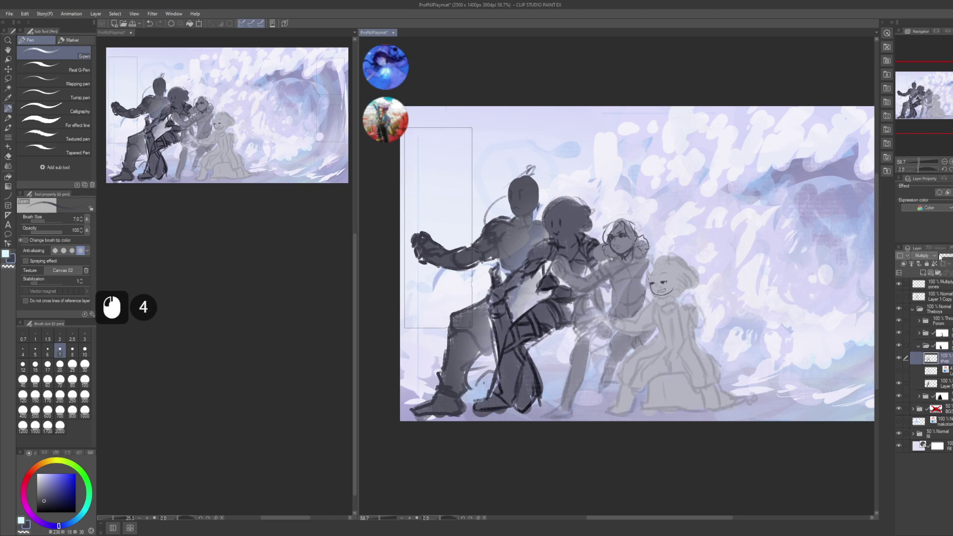
text(10)
key(KP_Enter)
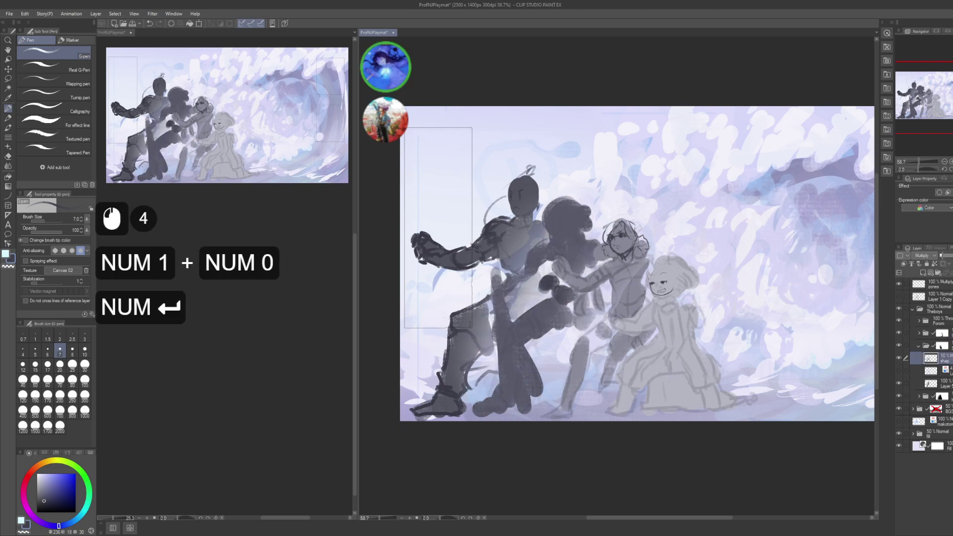
click(943, 255)
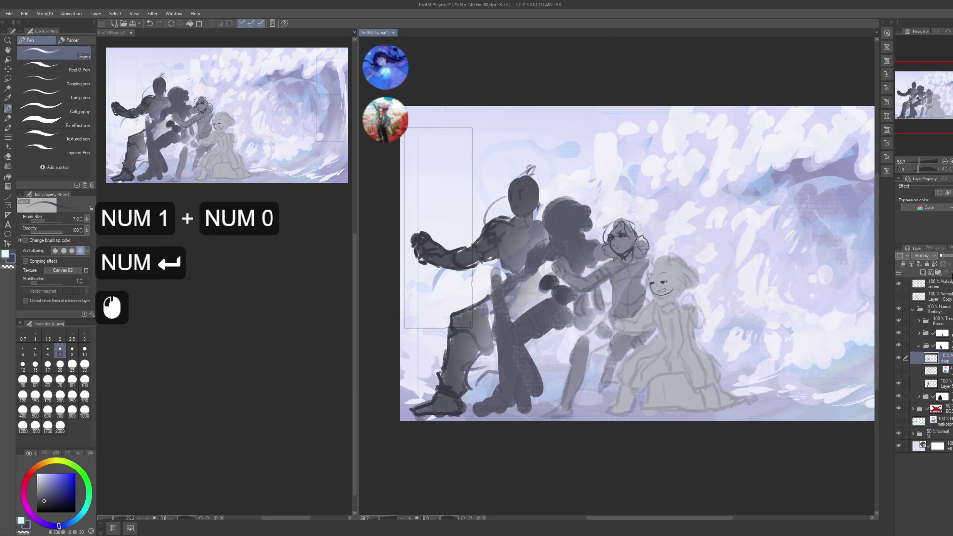
text(30)
key(KP_Enter)
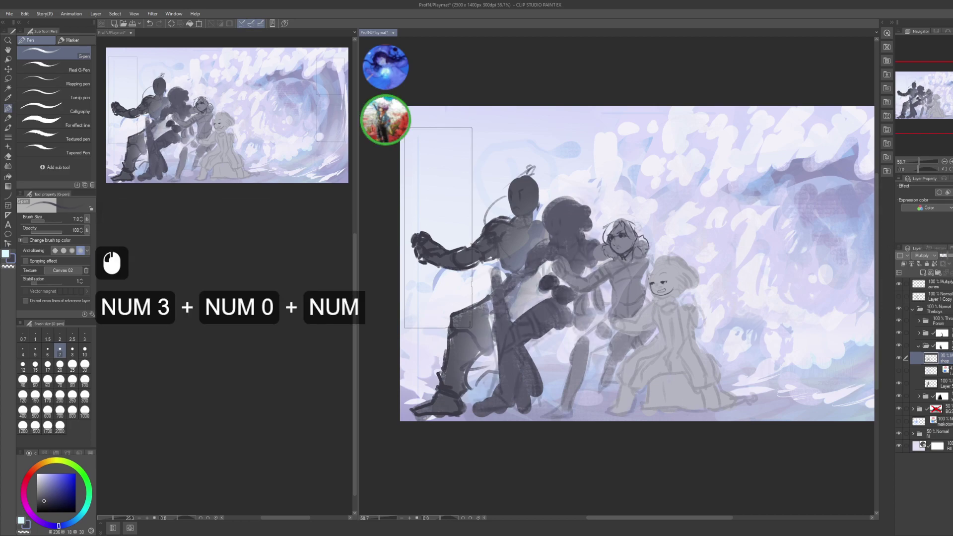
- Add a new blank layer, select the folder's layer mask and enlarge the brush to 100
key(ctrl+shift+n)
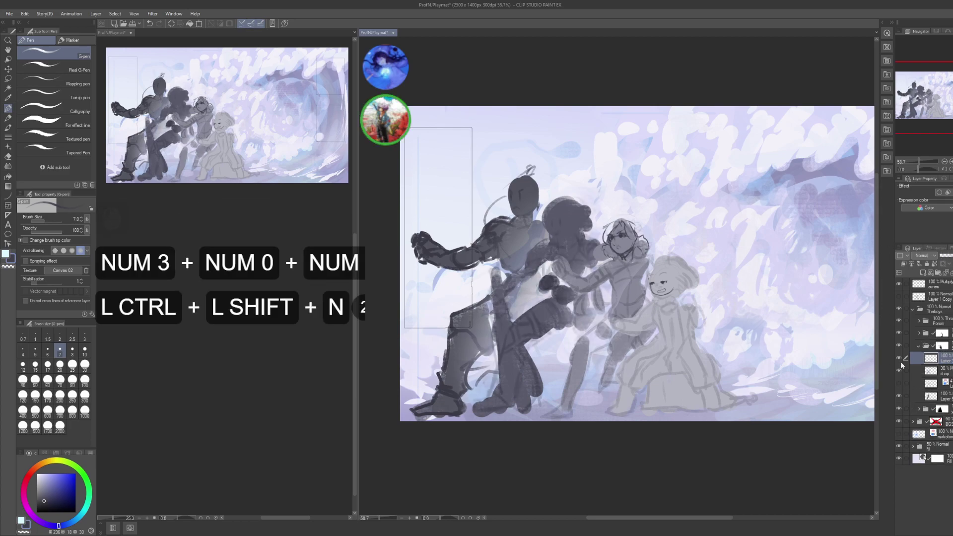
click(945, 348)
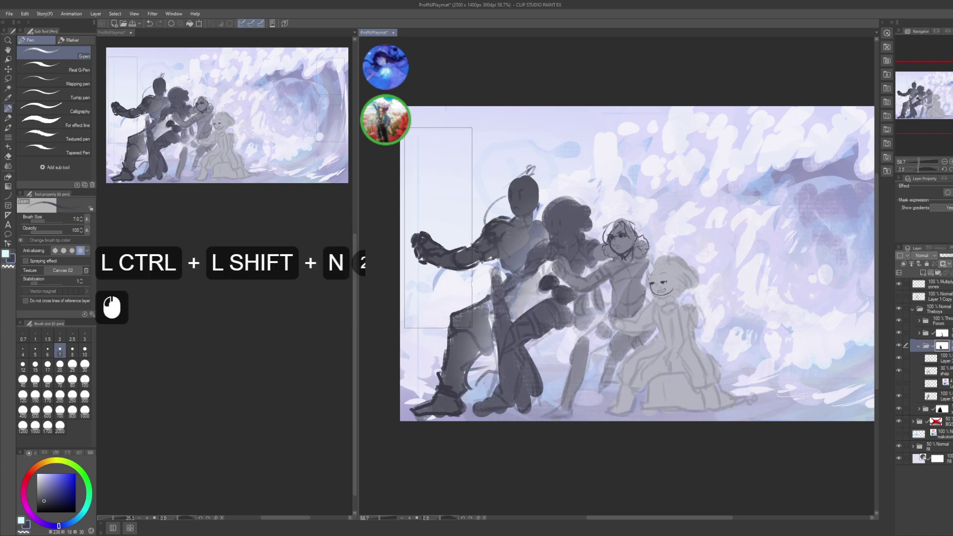
key(bracketright)
key(bracketright)
key(bracketright)
key(bracketright)
key(bracketright)
key(bracketright)
key(bracketright)
key(bracketright)
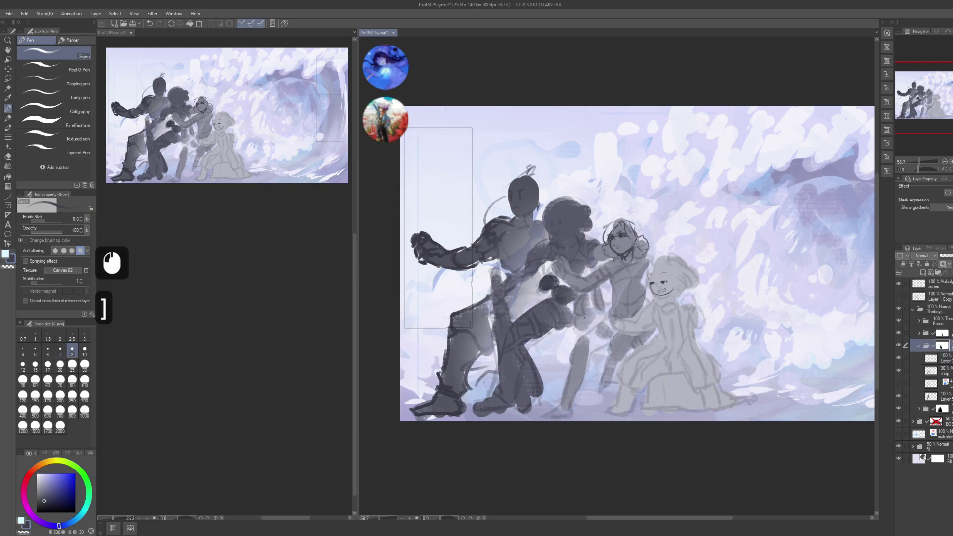
key(bracketright)
key(bracketright)
key(bracketright)
key(bracketright)
key(bracketright)
key(bracketright)
- Mask out parts of the middle figures' arms, torso and lower legs
click(594, 314)
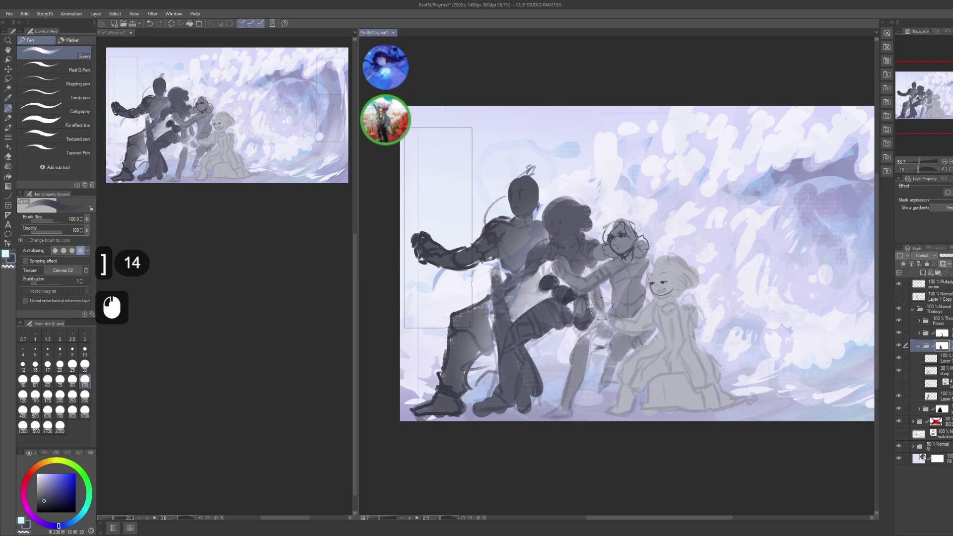
drag(578, 272, 592, 259)
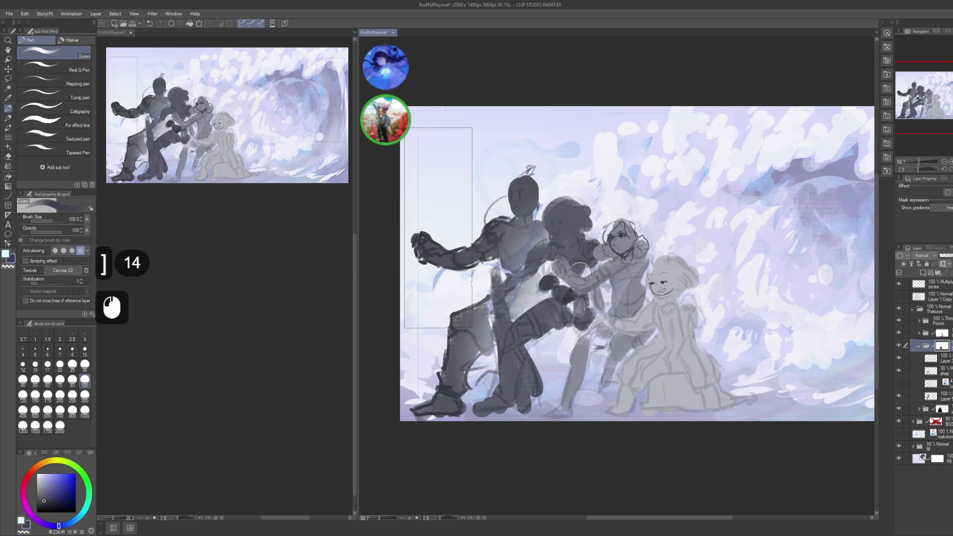
drag(590, 298, 580, 310)
drag(578, 302, 571, 317)
drag(543, 270, 506, 313)
drag(524, 278, 517, 284)
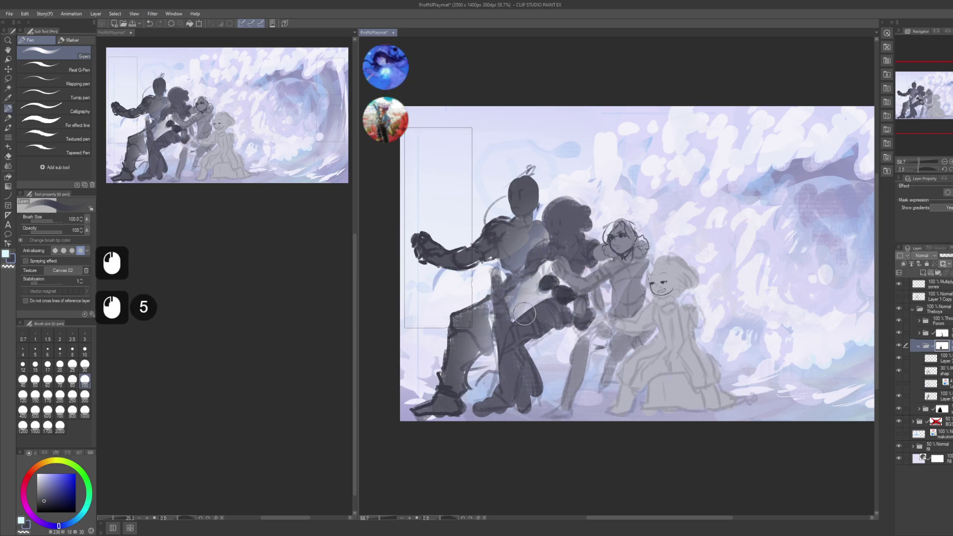
mouse_move(602, 333)
mouse_down()
mouse_move(601, 372)
mouse_move(638, 414)
mouse_up()
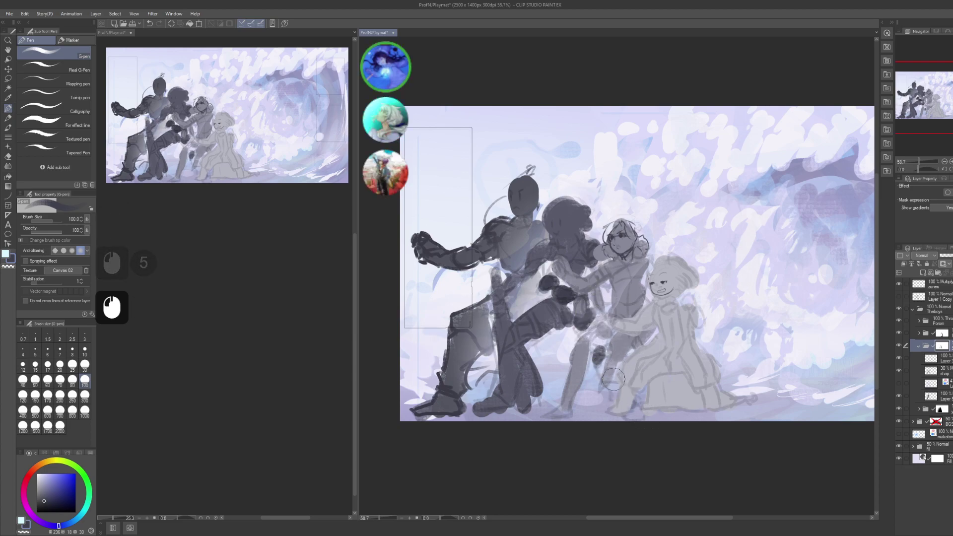
- Save the illustration with Ctrl+S and nudge the canvas view slightly
key(ctrl)
key(ctrl+s)
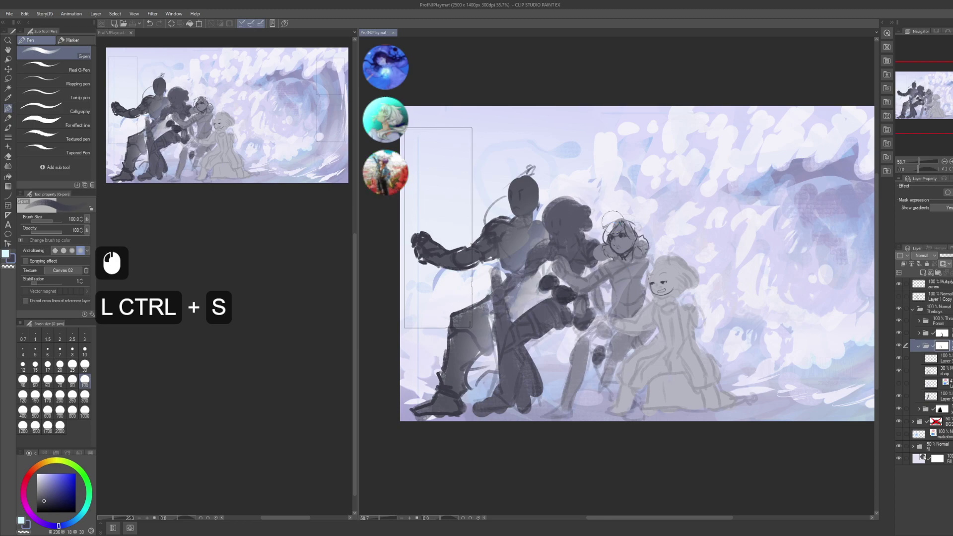
key(space)
drag(641, 288, 644, 294)
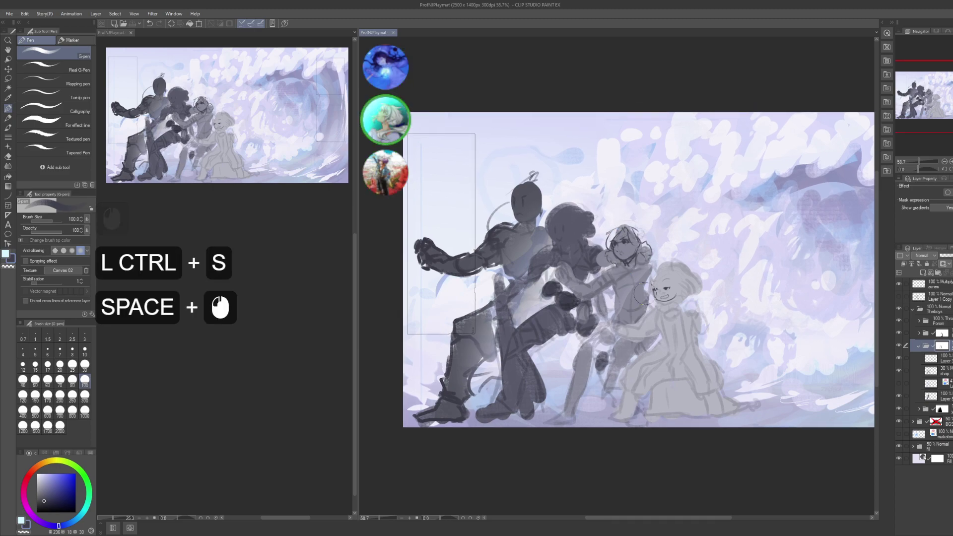
- Rename the working layer to '1' using F2
click(949, 359)
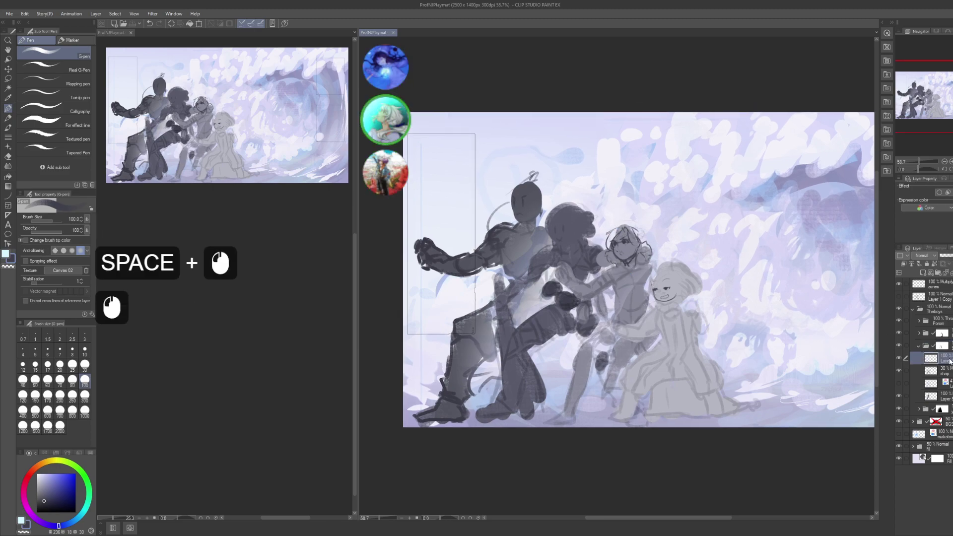
key(F2)
text(1.3)
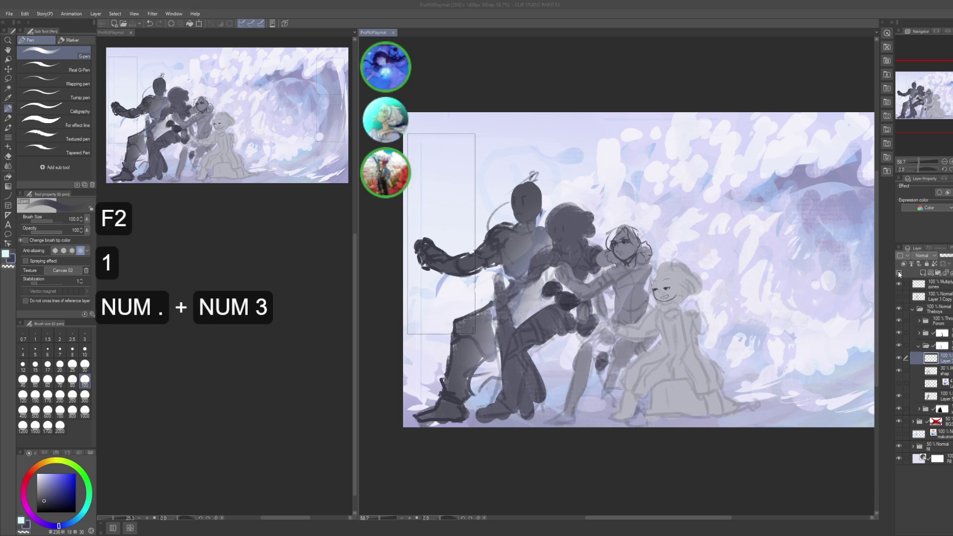
key(KP_Enter)
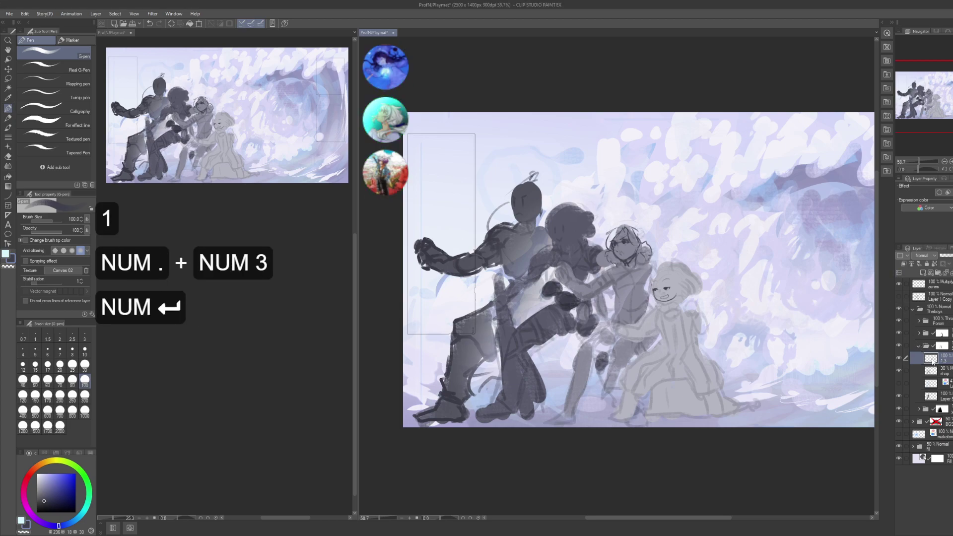
key(F2)
text(1)
key(KP_Enter)
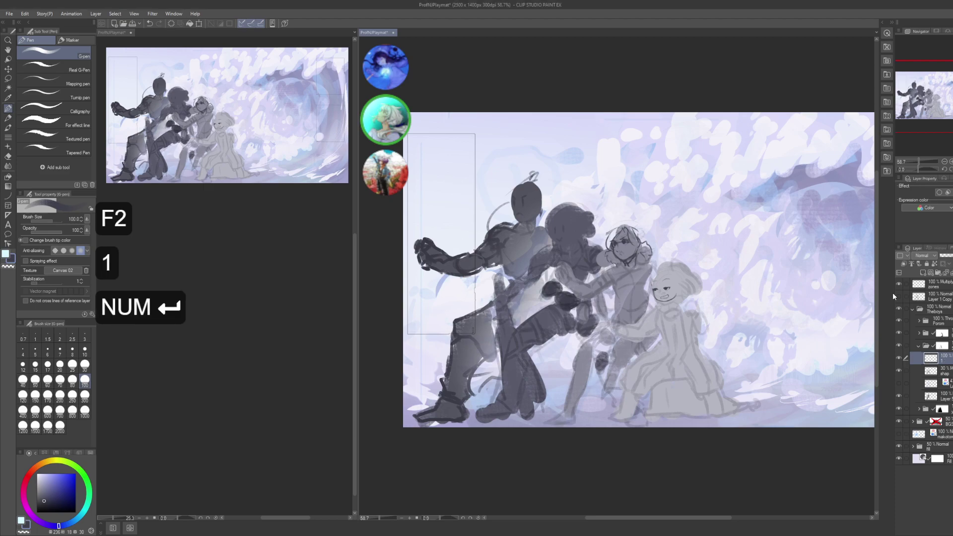
- Try pencil and pen trial strokes, undoing each, and shrink the brush to 17
key(p)
drag(640, 229, 719, 347)
key(ctrl+z)
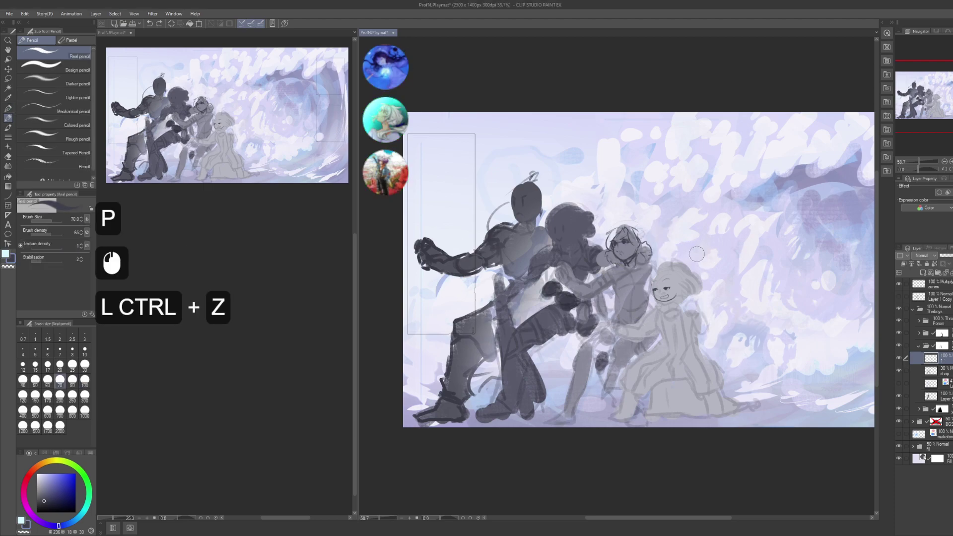
drag(734, 163, 738, 318)
key(ctrl+z)
key(bracketleft)
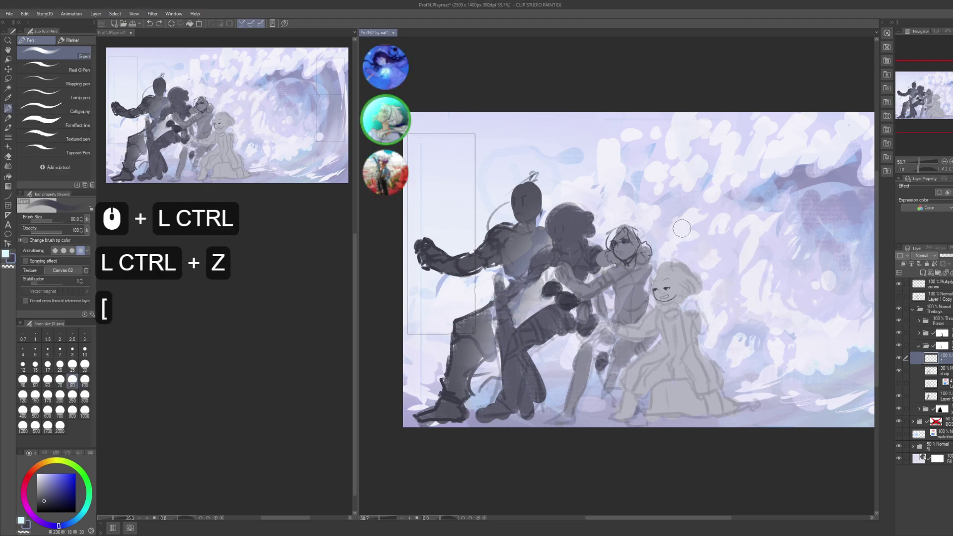
key(7)
key(9)
drag(779, 186, 693, 310)
key(ctrl+z)
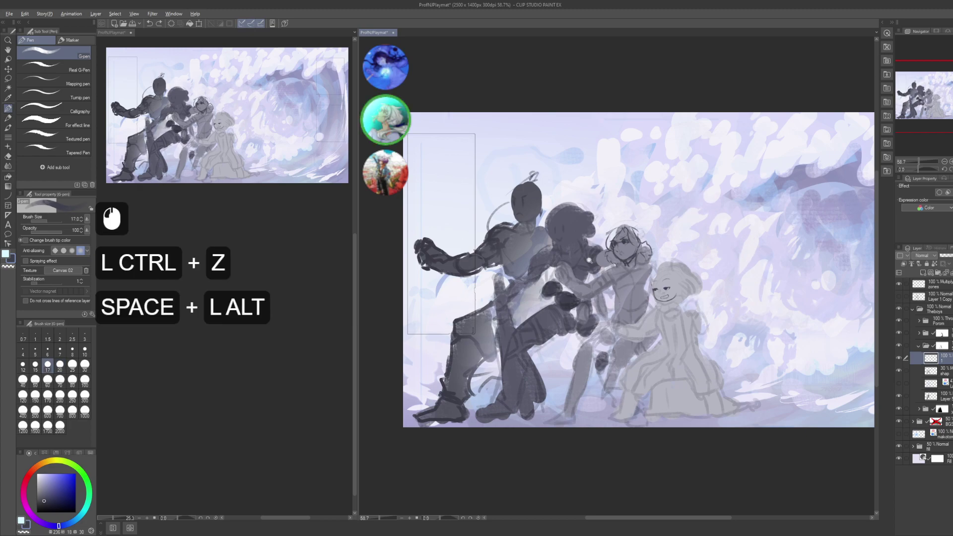
- Centre the view on the girl's head, shrink the brush to 12, undo a stray stroke
drag(685, 278, 705, 297)
mouse_move(705, 298)
mouse_down()
mouse_move(698, 333)
mouse_move(650, 323)
mouse_move(683, 213)
mouse_move(749, 177)
mouse_up()
key(ctrl+z)
key(bracketleft)
key(2)
key(ctrl+z)
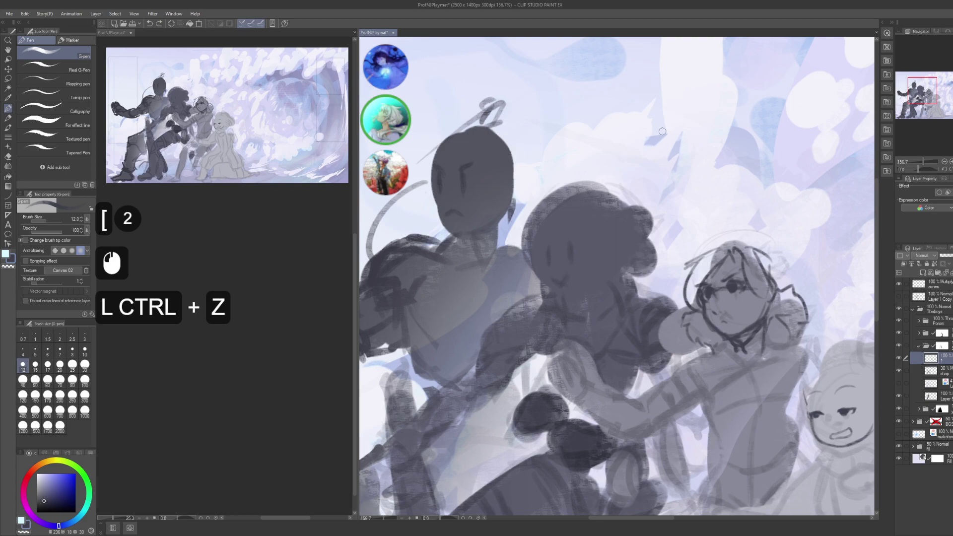
key(ctrl+s)
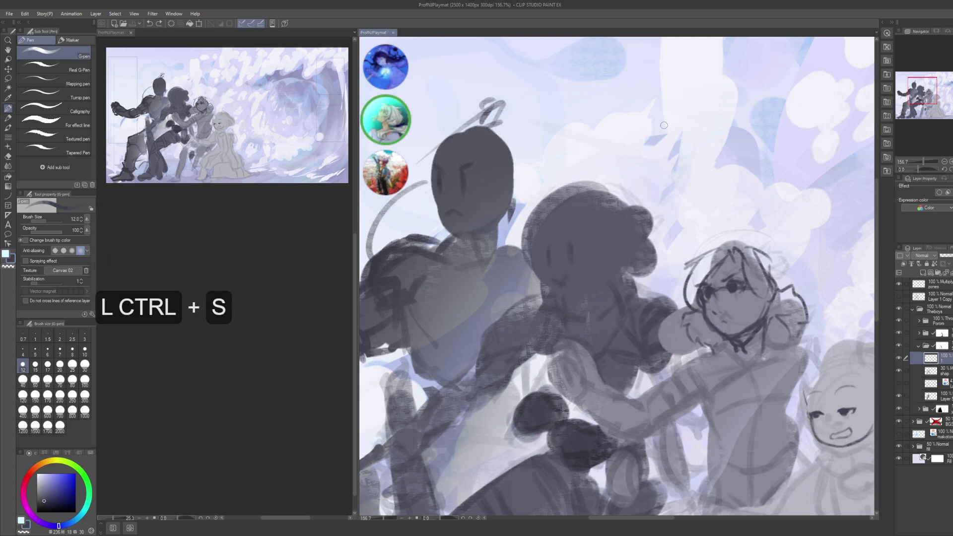
drag(664, 125, 652, 115)
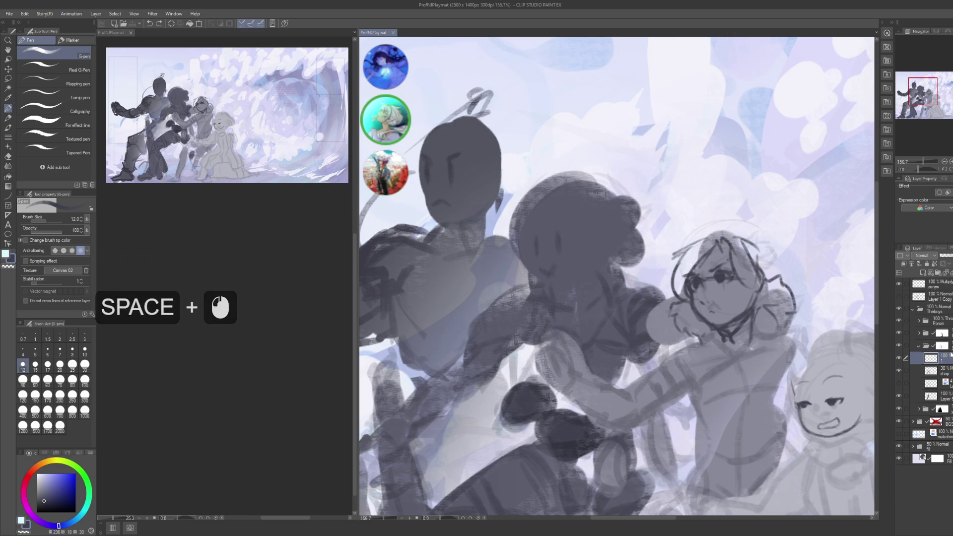
click(898, 332)
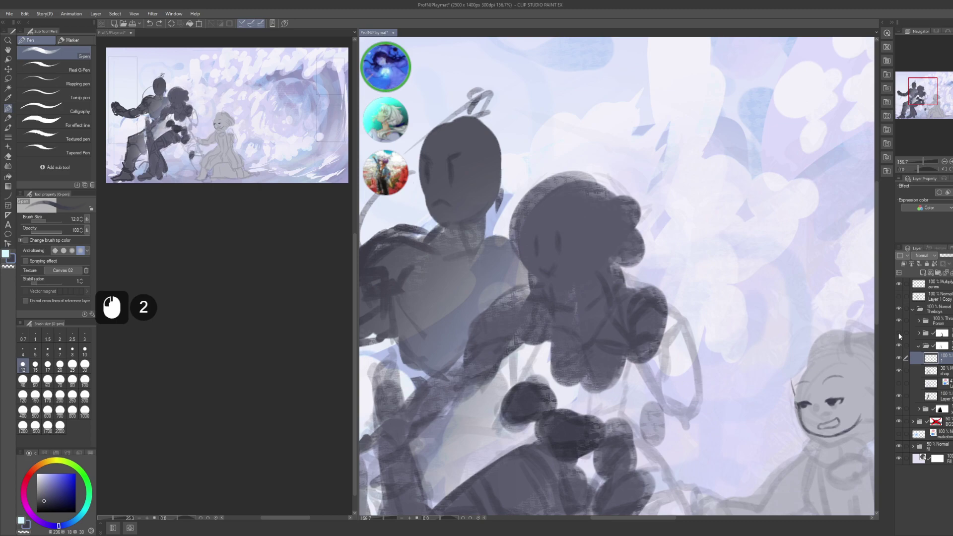
click(898, 331)
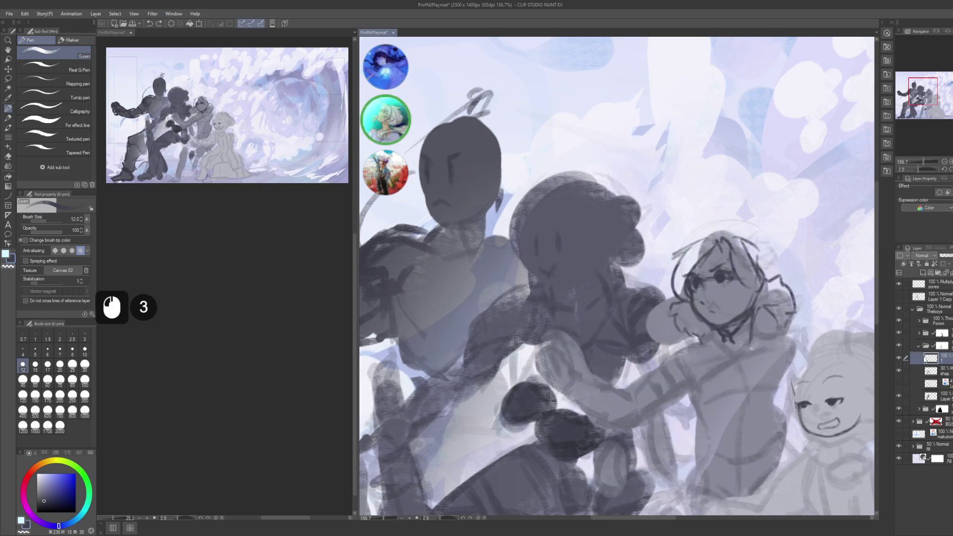
click(551, 417)
drag(559, 222, 663, 331)
key(ctrl+z)
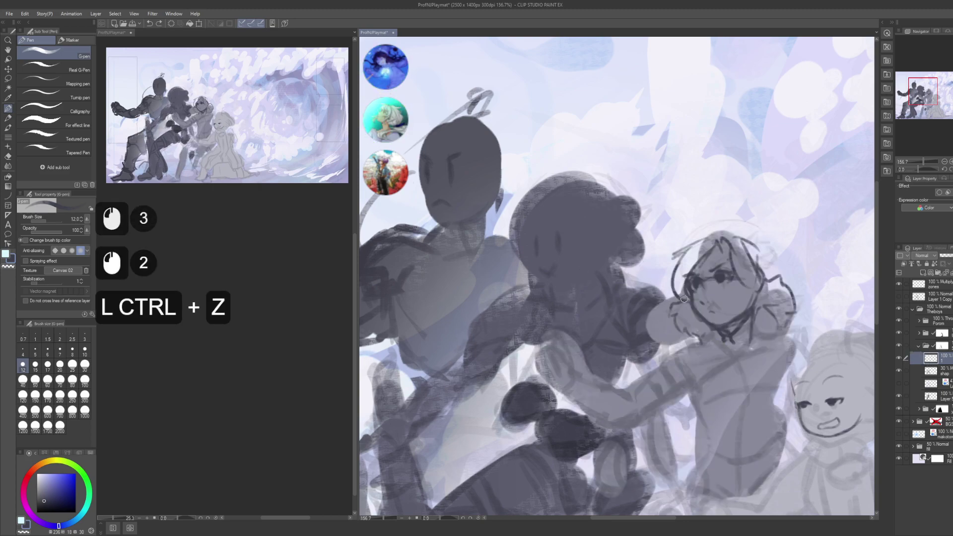
click(929, 346)
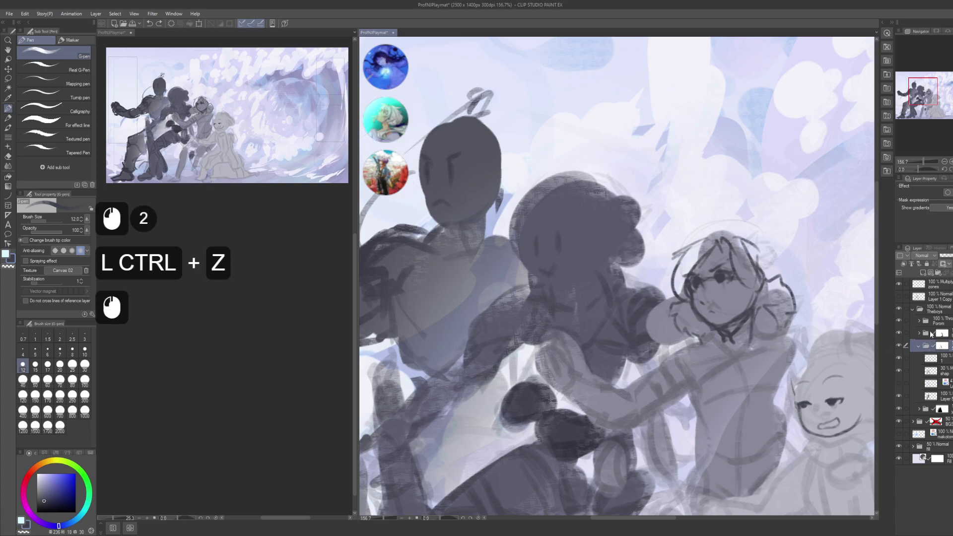
click(930, 359)
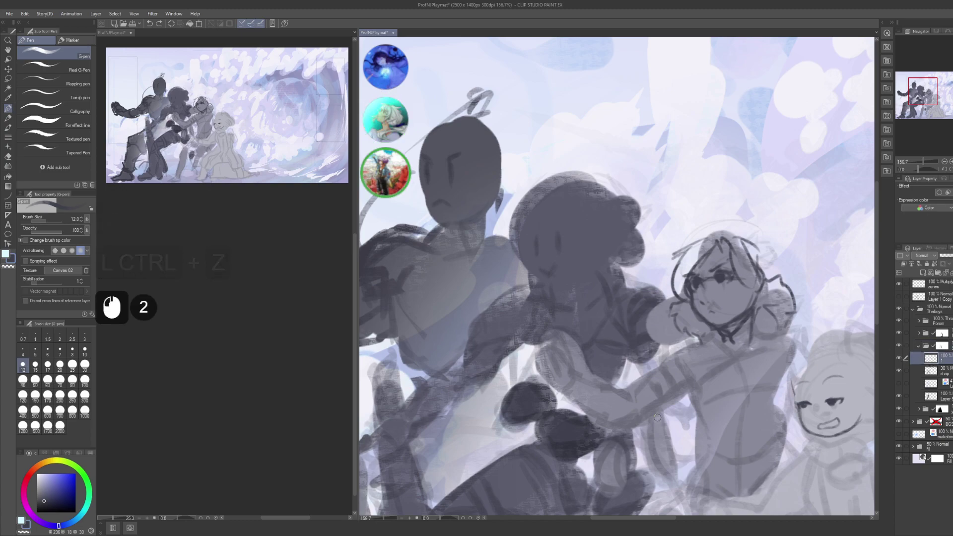
drag(613, 291, 717, 229)
key(ctrl+z)
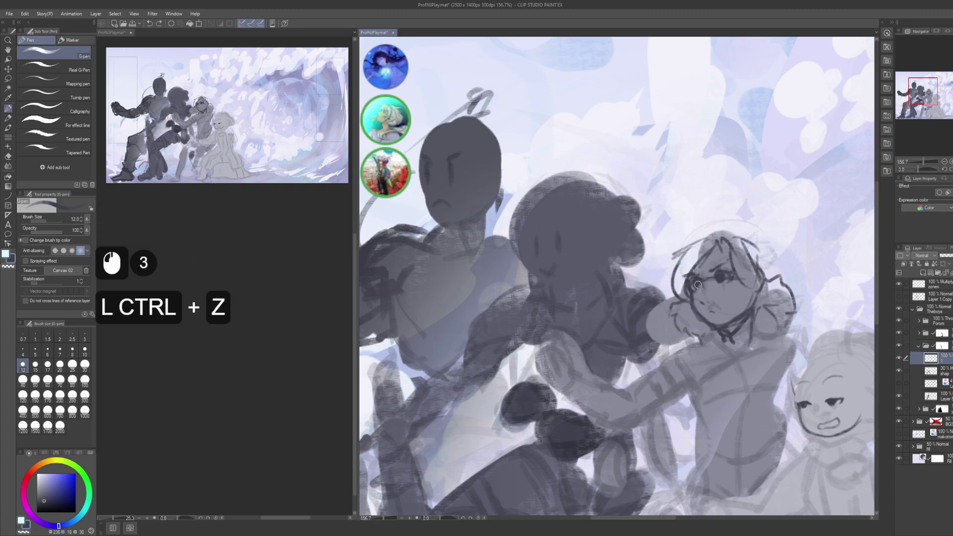
key(alt)
alt+click(697, 282)
drag(596, 276, 712, 218)
key(ctrl+z)
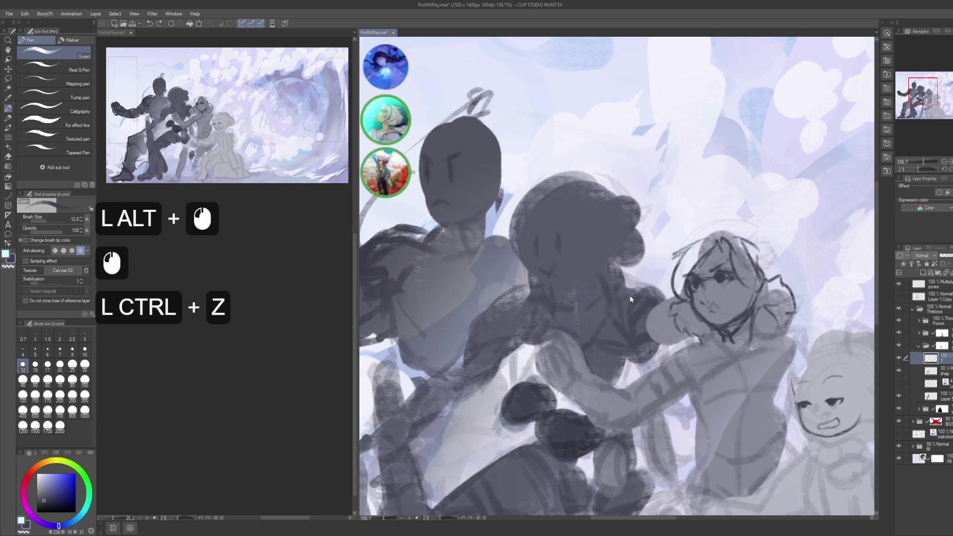
mouse_move(610, 278)
mouse_down()
mouse_move(657, 303)
mouse_move(588, 263)
mouse_move(673, 298)
mouse_up()
key(ctrl+z)
key(ctrl+z)
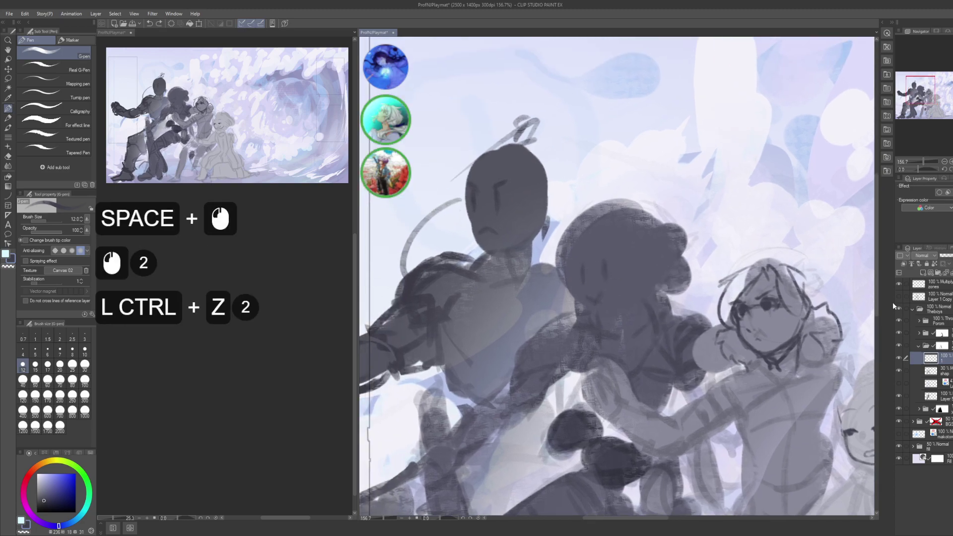
click(919, 256)
click(926, 281)
drag(617, 315, 656, 284)
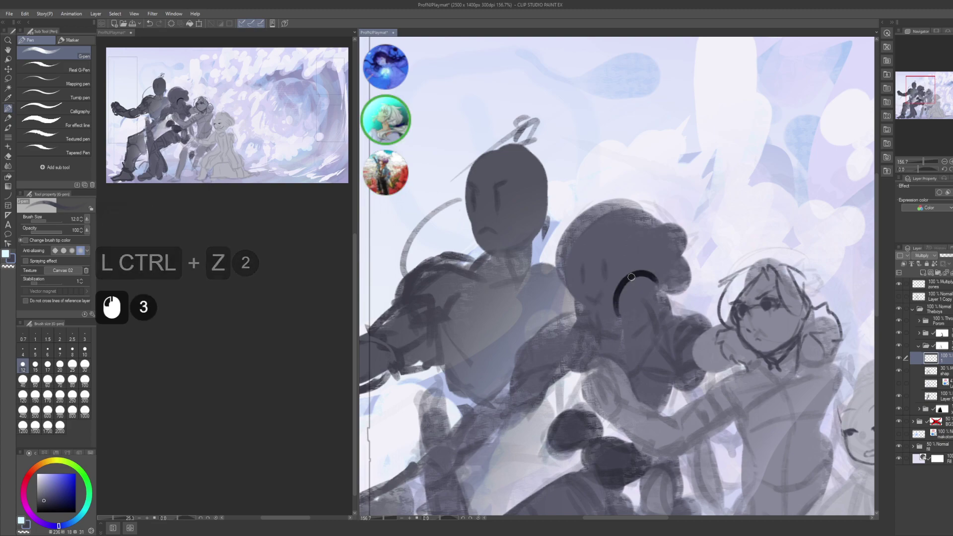
key(ctrl+u)
click(769, 398)
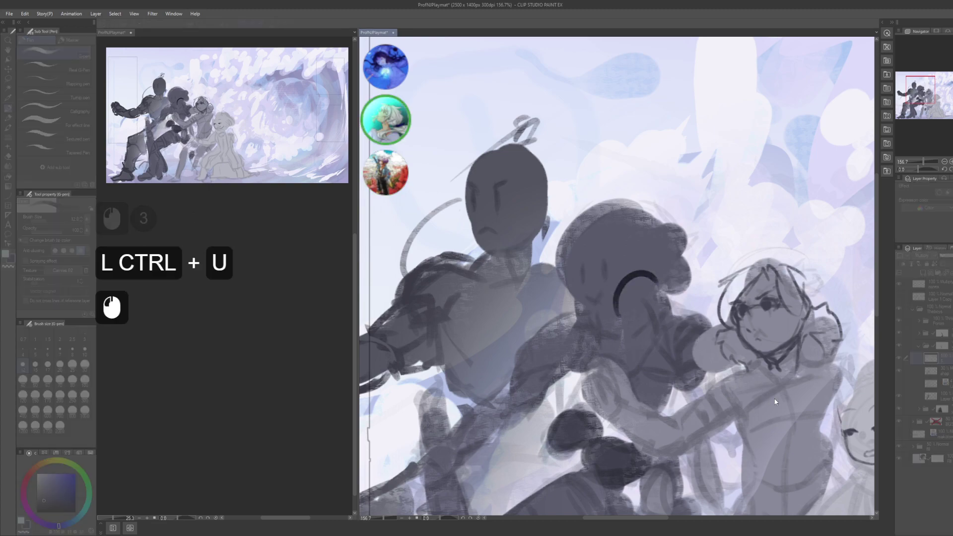
click(783, 401)
click(826, 359)
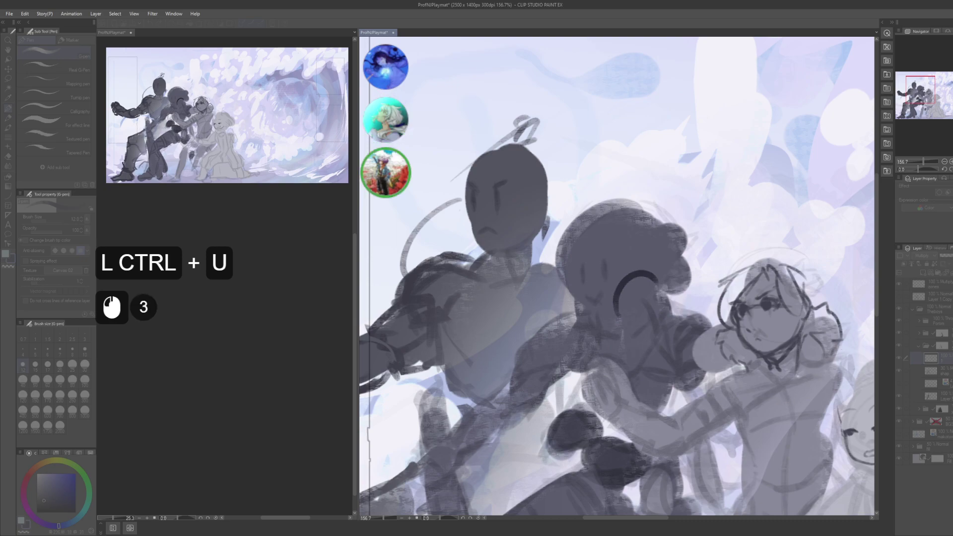
alt+click(634, 276)
key(ctrl+z)
key(ctrl+z)
drag(606, 280, 655, 268)
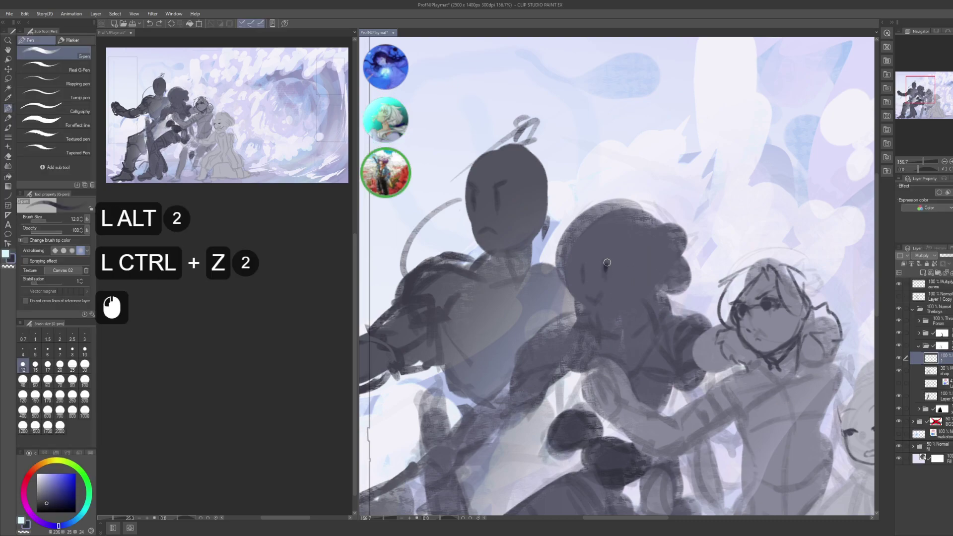
key(ctrl+z)
mouse_move(617, 296)
mouse_down()
mouse_move(598, 323)
mouse_move(585, 273)
mouse_move(543, 279)
mouse_move(584, 320)
mouse_move(645, 343)
mouse_up()
key(ctrl+z)
key(bracketleft)
key(bracketleft)
key(bracketleft)
key(ctrl+z)
scroll(222, 335, down, 9)
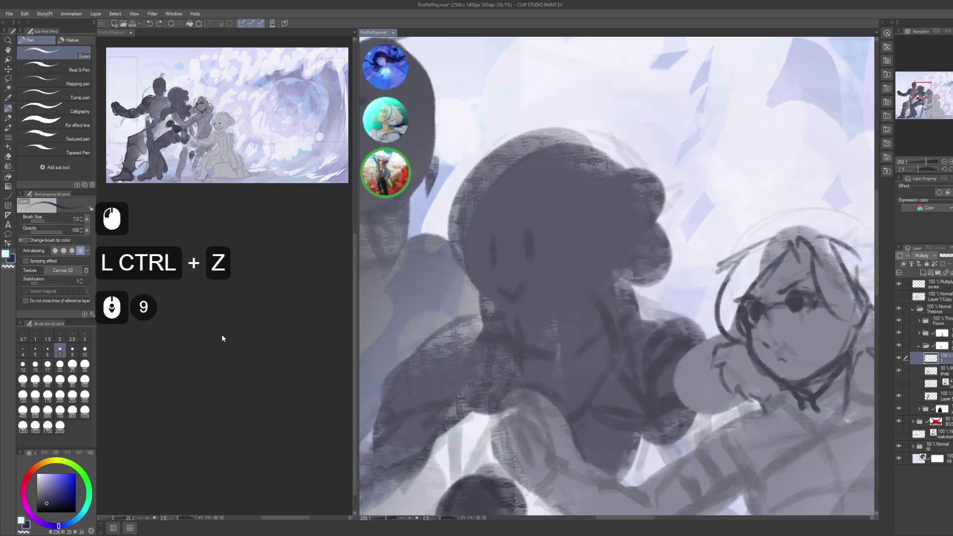
click(224, 335)
scroll(221, 335, down, 3)
scroll(222, 335, up, 10)
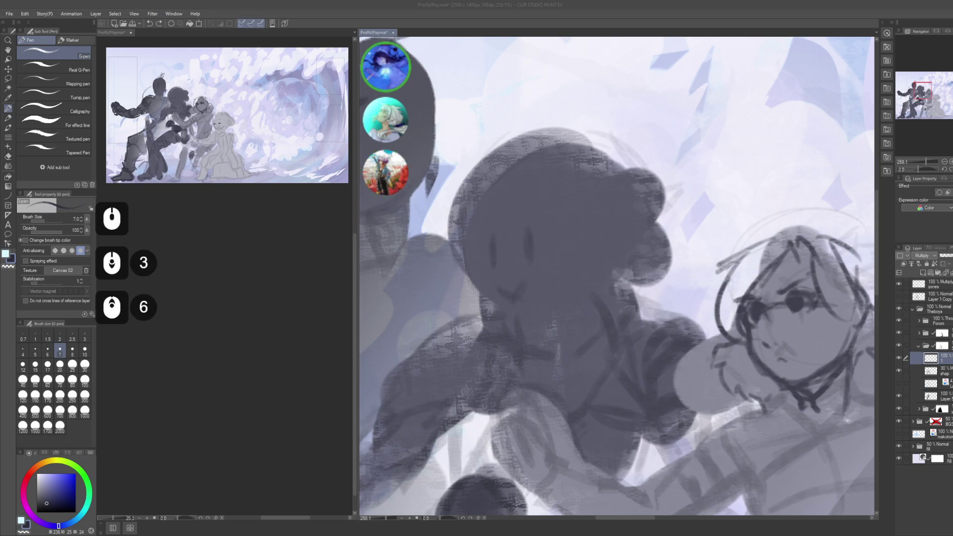
click(221, 334)
scroll(221, 335, down, 2)
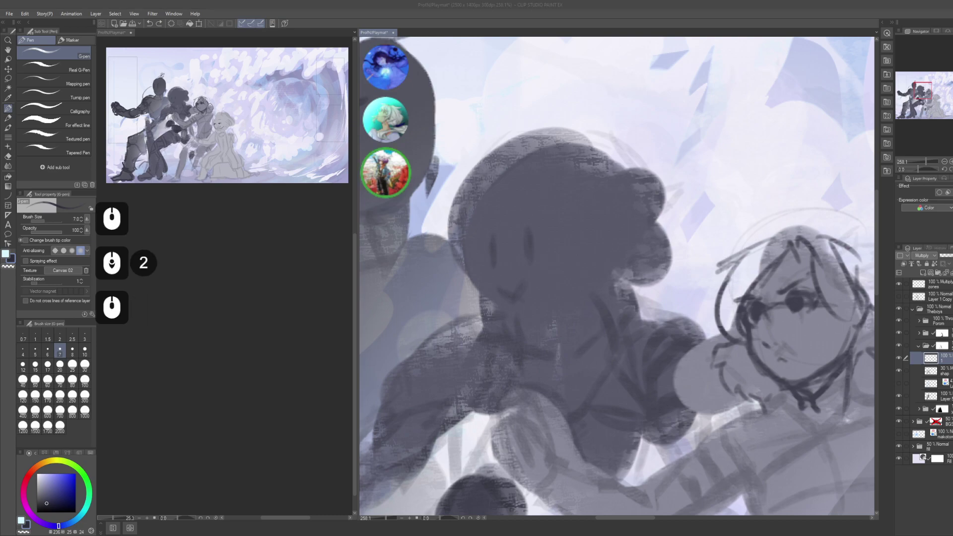
double_click(221, 334)
scroll(221, 334, down, 8)
double_click(222, 334)
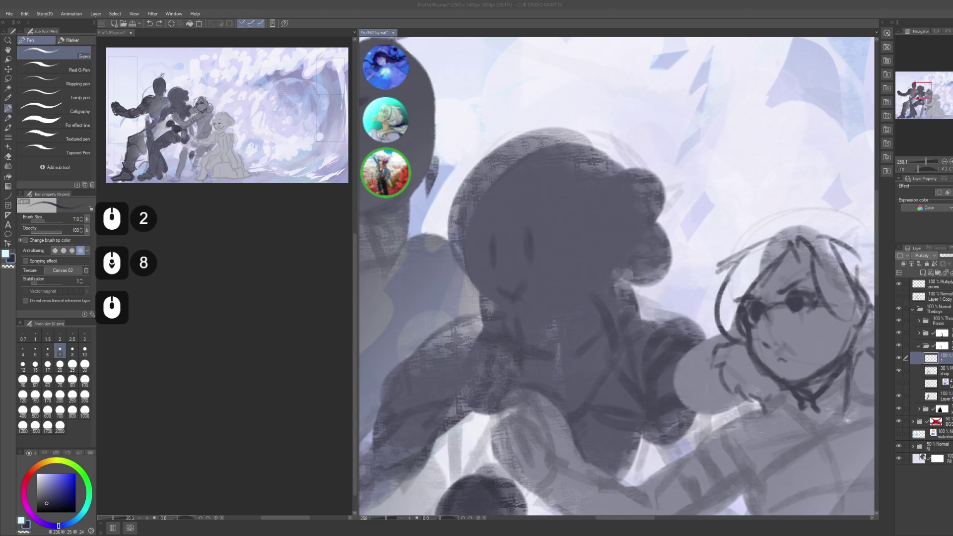
click(222, 335)
scroll(221, 335, up, 1)
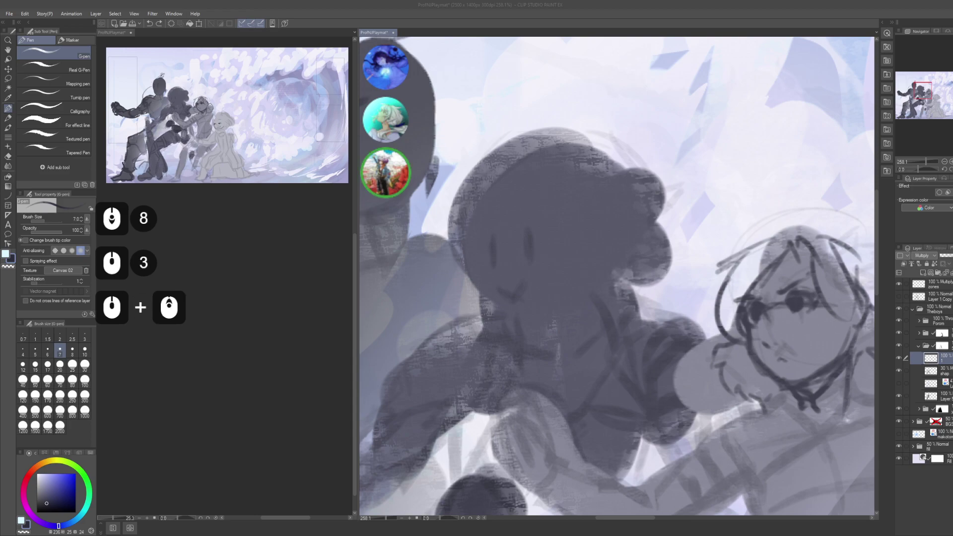
click(221, 335)
click(221, 334)
scroll(221, 335, up, 6)
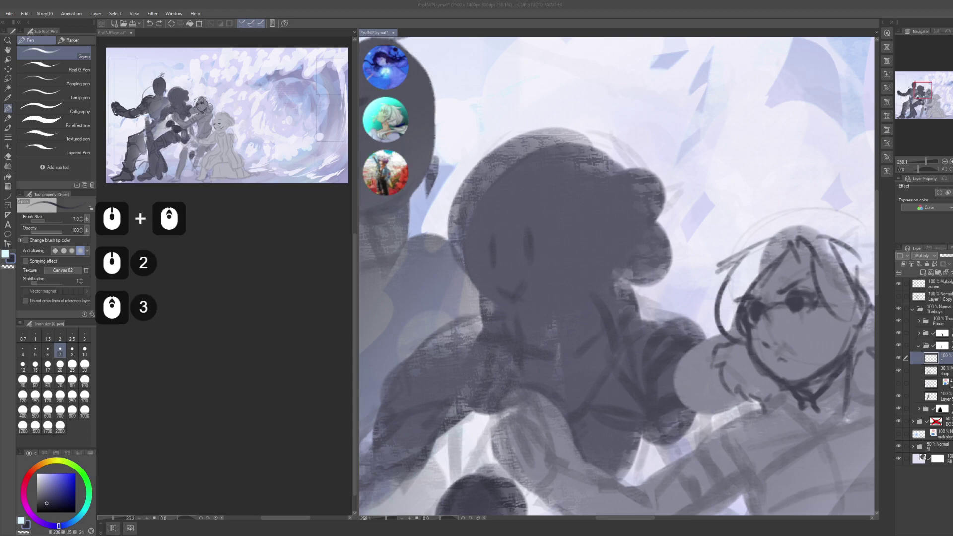
click(222, 335)
scroll(222, 334, up, 1)
scroll(222, 335, down, 8)
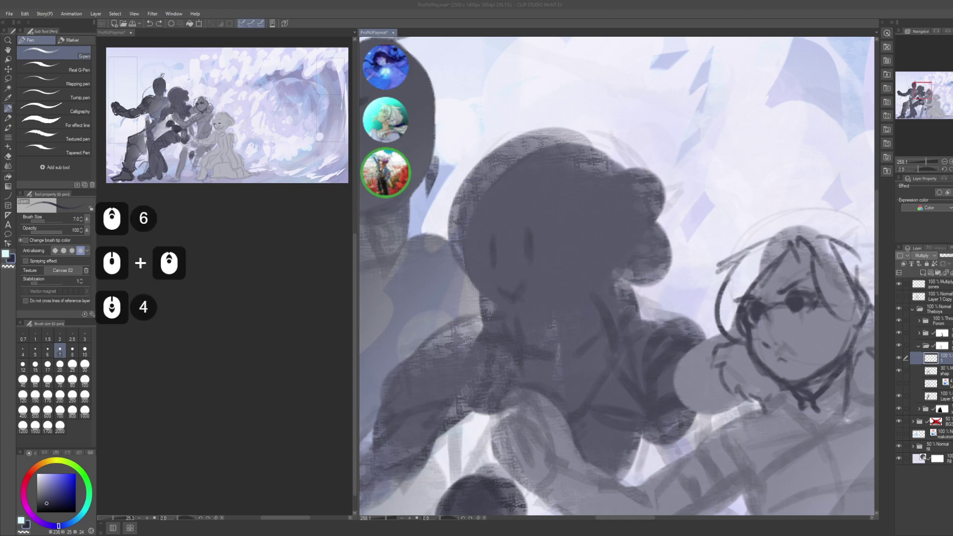
click(221, 334)
scroll(222, 334, up, 5)
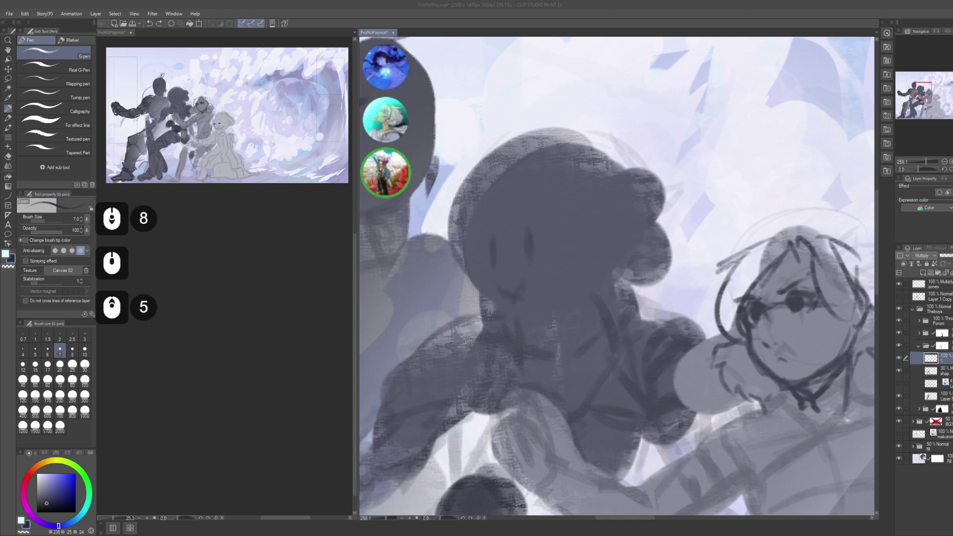
scroll(221, 335, down, 6)
click(222, 334)
scroll(222, 334, up, 5)
click(222, 334)
scroll(221, 334, up, 1)
scroll(221, 335, down, 5)
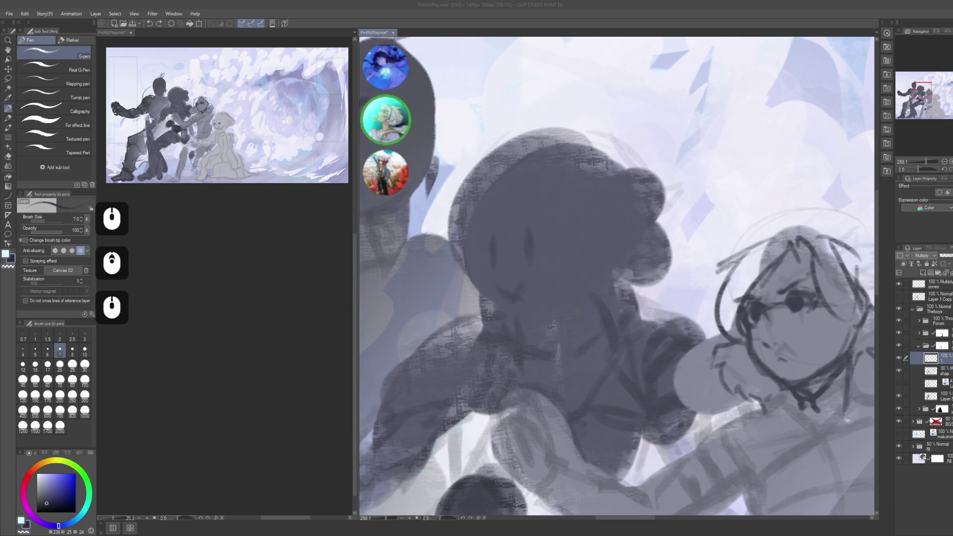
click(222, 335)
click(222, 335)
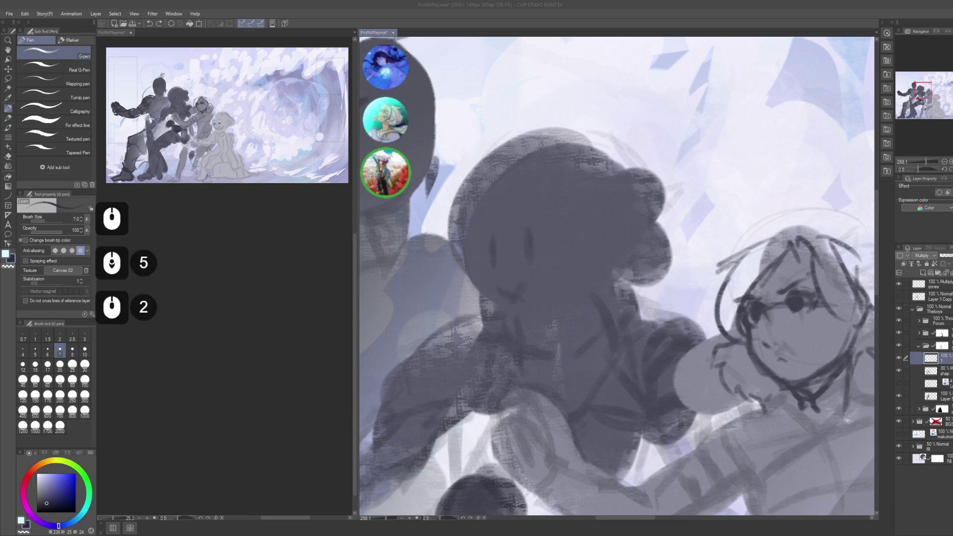
scroll(221, 335, up, 4)
click(221, 335)
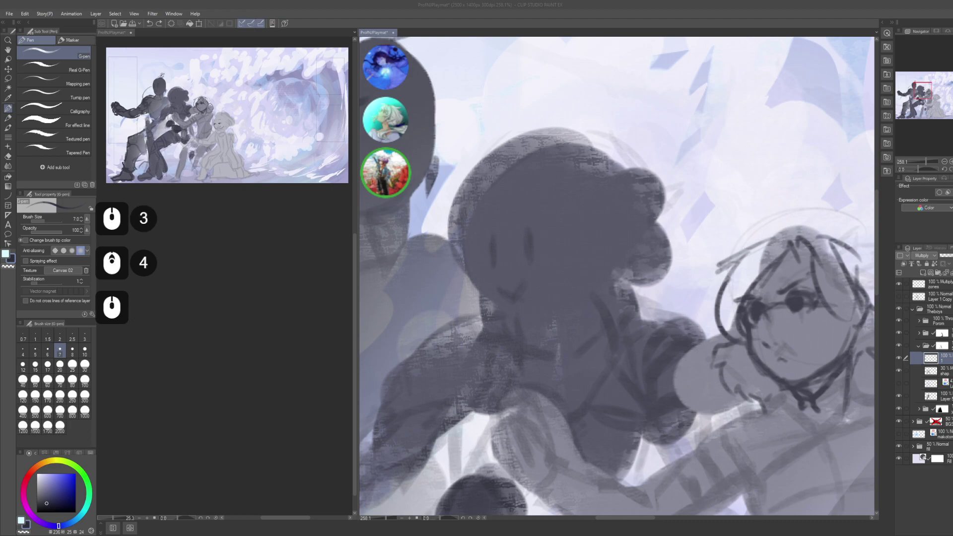
scroll(222, 335, up, 4)
scroll(221, 335, down, 5)
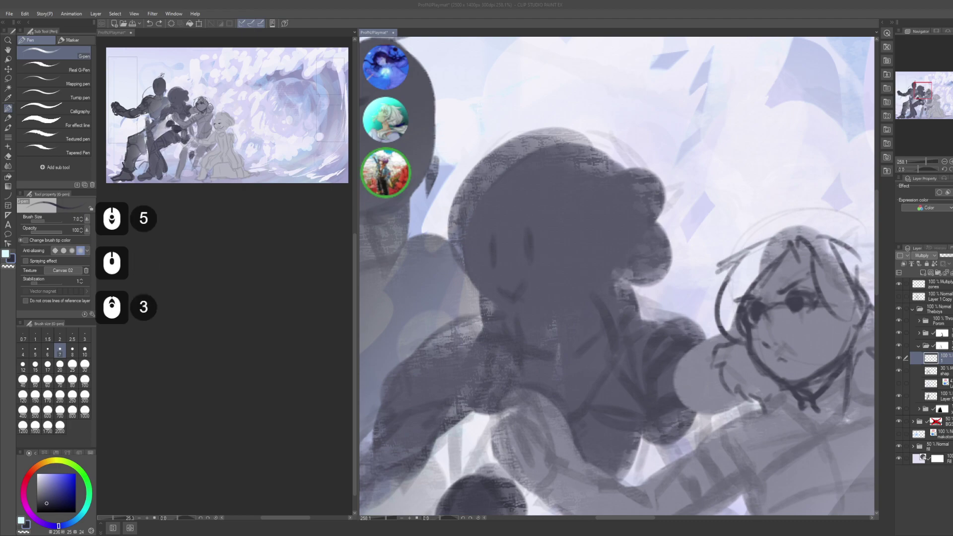
scroll(222, 335, down, 12)
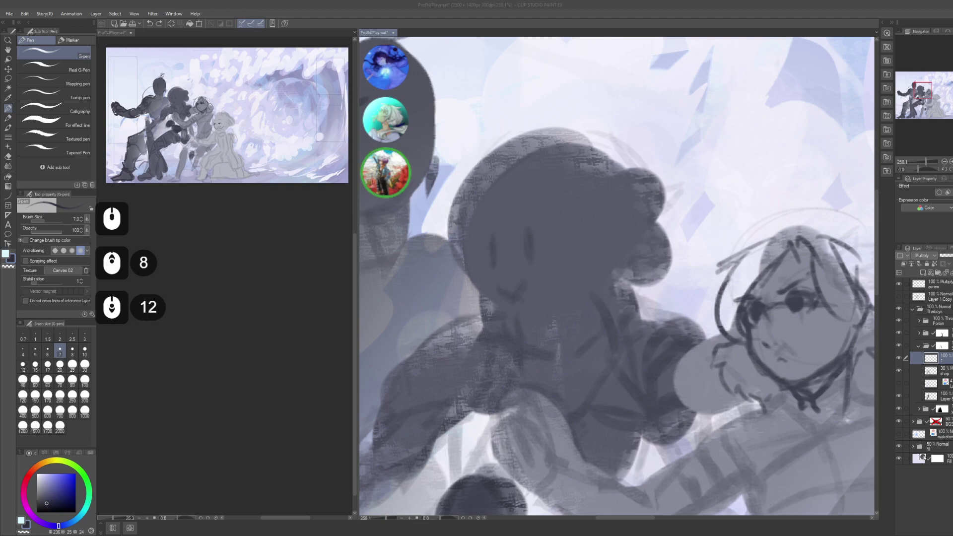
click(221, 335)
click(221, 334)
scroll(221, 335, down, 4)
click(222, 335)
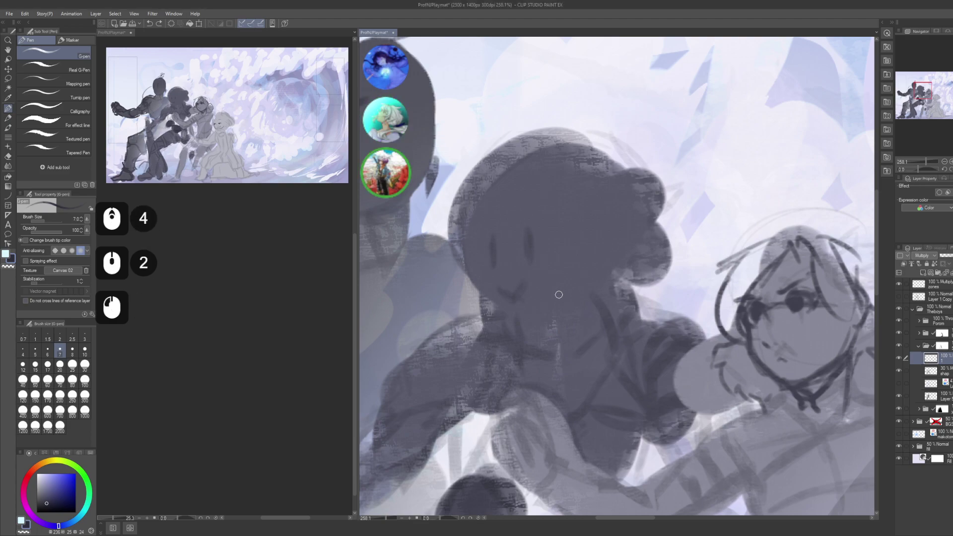
- Draw the curved upper line of the girl's eye on her face
drag(579, 309, 609, 289)
key(ctrl+z)
drag(523, 214, 548, 229)
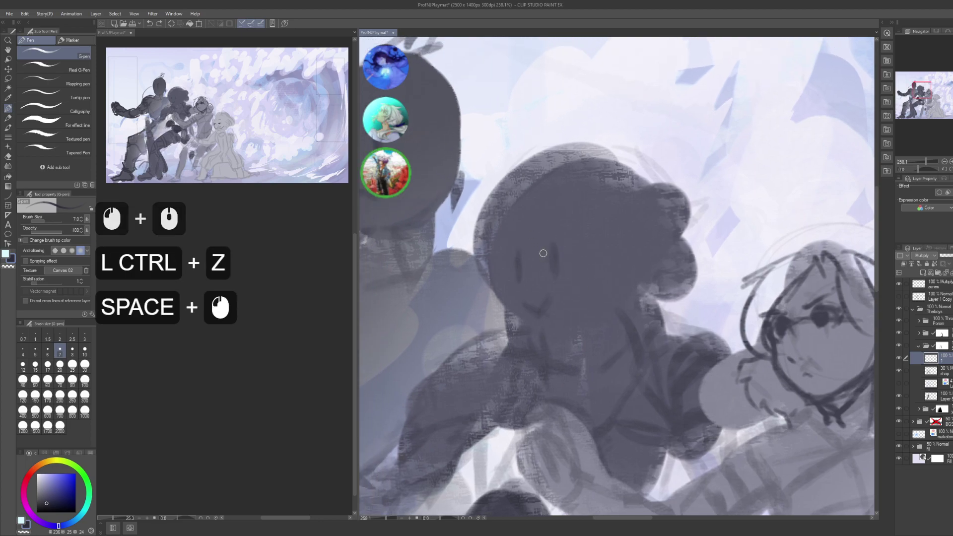
drag(546, 252, 548, 248)
drag(546, 252, 553, 240)
drag(542, 252, 566, 240)
drag(543, 252, 578, 241)
drag(542, 251, 575, 244)
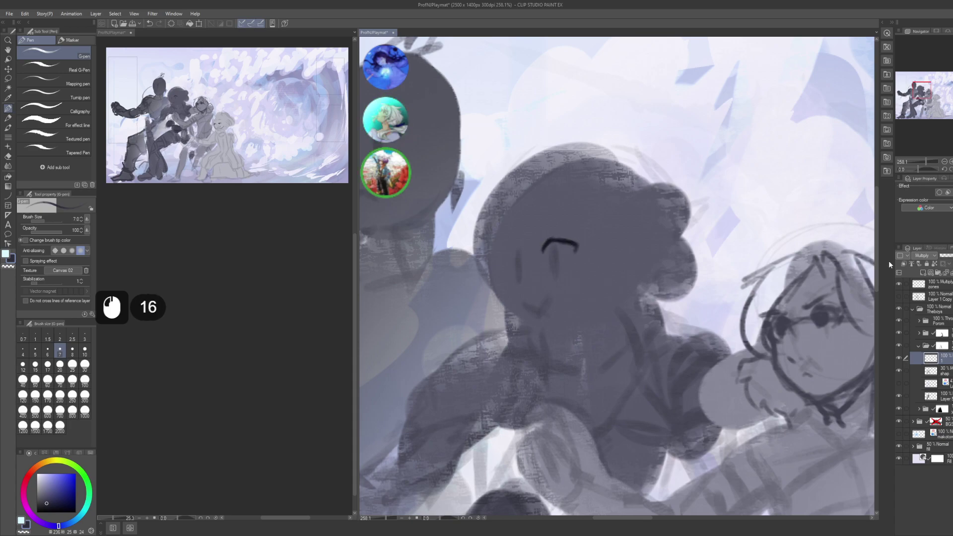
- Set the layer blend mode to Normal and redraw the eye's curved lines
click(923, 255)
click(916, 262)
mouse_move(543, 251)
mouse_down()
mouse_move(573, 244)
mouse_move(557, 242)
mouse_move(545, 259)
mouse_move(557, 242)
mouse_up()
drag(549, 254, 561, 249)
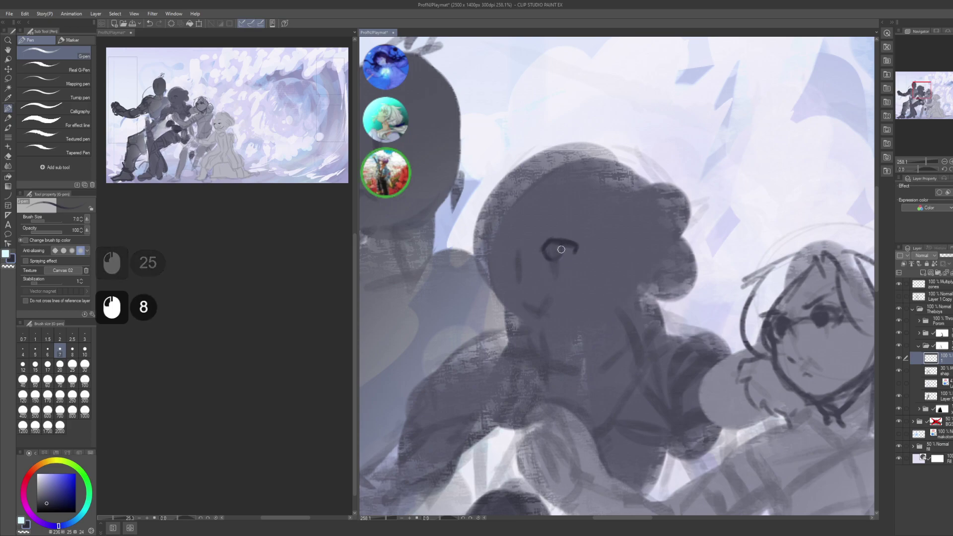
key(ctrl+z)
key(ctrl+z)
key(ctrl+z)
key(ctrl+z)
key(ctrl+z)
key(ctrl+z)
key(ctrl+z)
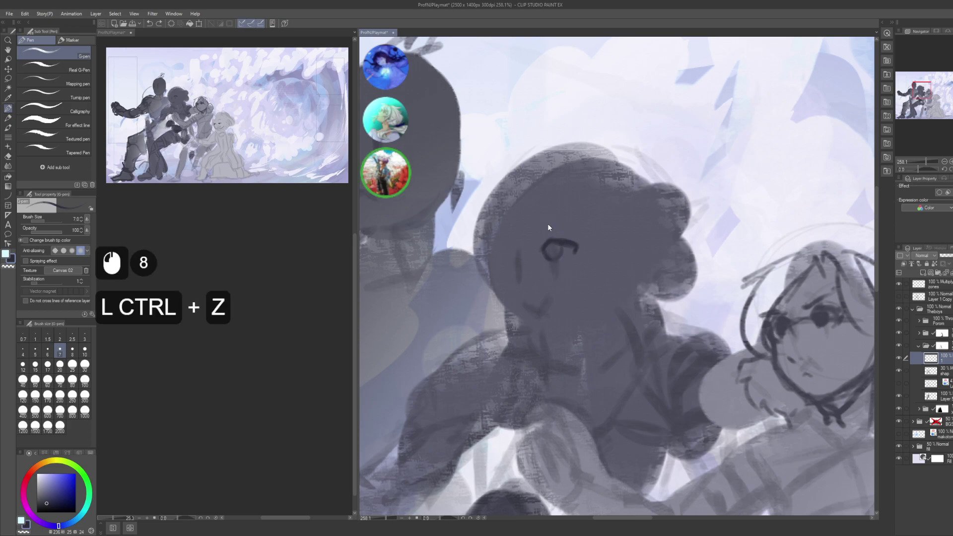
drag(549, 249, 558, 256)
mouse_move(551, 249)
mouse_down()
mouse_move(566, 248)
mouse_move(546, 246)
mouse_move(551, 241)
mouse_up()
drag(548, 248, 568, 237)
mouse_move(571, 239)
mouse_down()
mouse_move(584, 246)
mouse_move(560, 234)
mouse_move(575, 245)
mouse_move(556, 242)
mouse_up()
- Switch to transparent colour and rework the small strokes around the eye
key(c)
mouse_move(551, 248)
mouse_down()
mouse_move(576, 244)
mouse_move(549, 227)
mouse_move(571, 261)
mouse_up()
mouse_move(568, 258)
mouse_down()
mouse_move(571, 244)
mouse_move(563, 252)
mouse_move(571, 256)
mouse_up()
drag(572, 254, 523, 249)
click(531, 261)
click(530, 260)
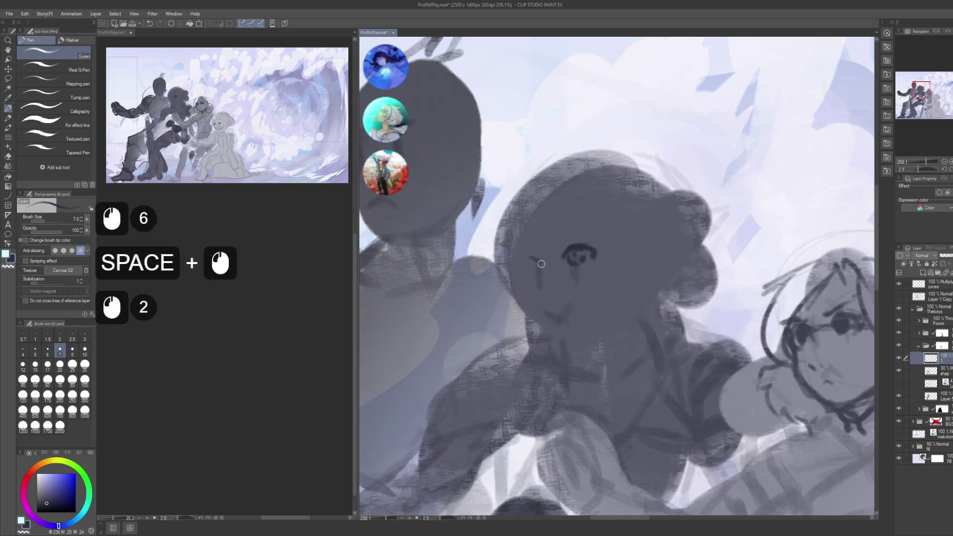
click(532, 258)
- Extend the left eyebrow down and outward, undoing the last attempt
drag(520, 264, 517, 268)
drag(520, 262, 516, 267)
drag(522, 260, 516, 268)
drag(519, 263, 515, 272)
drag(520, 268, 515, 269)
drag(519, 264, 512, 267)
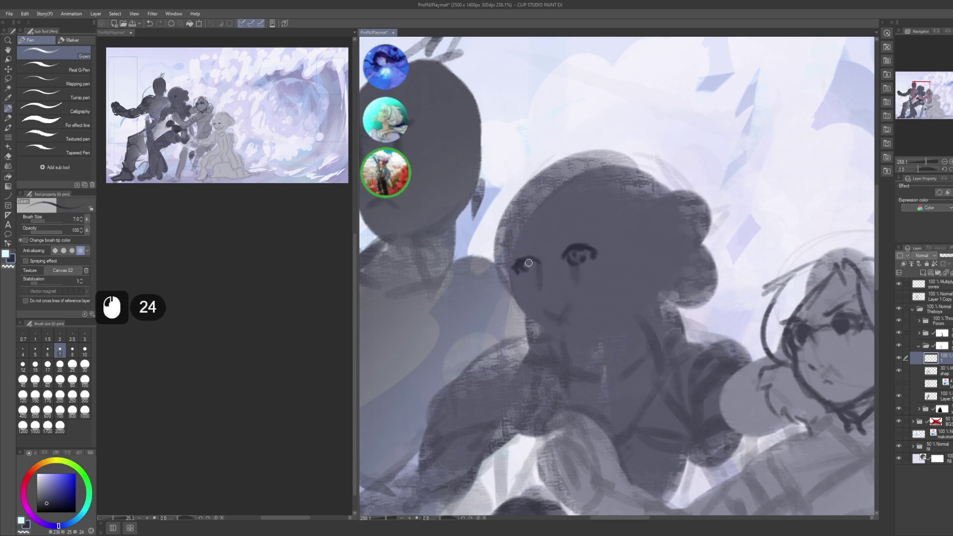
key(ctrl+z)
key(ctrl+z)
key(ctrl+z)
key(ctrl+z)
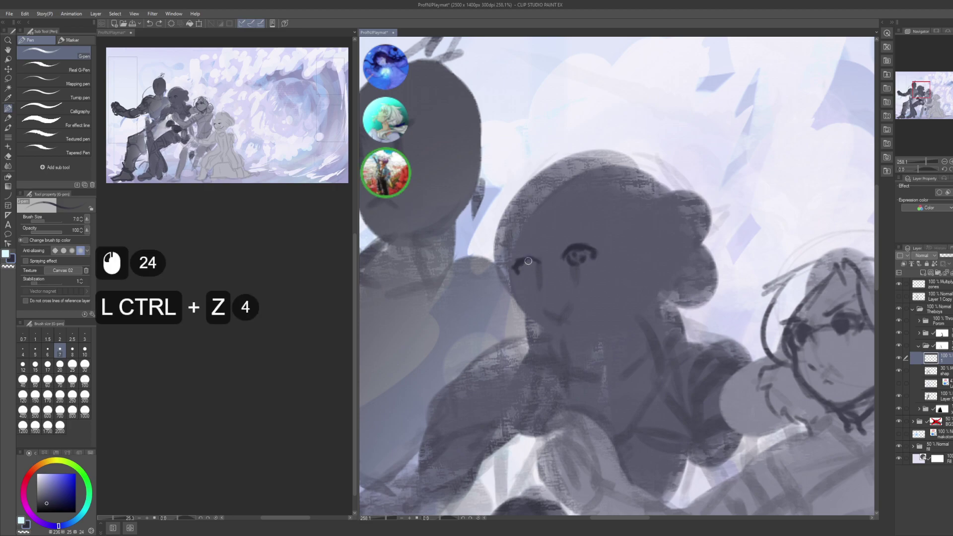
- Repaint the girl's left eye with small marks
click(529, 260)
click(531, 259)
click(521, 269)
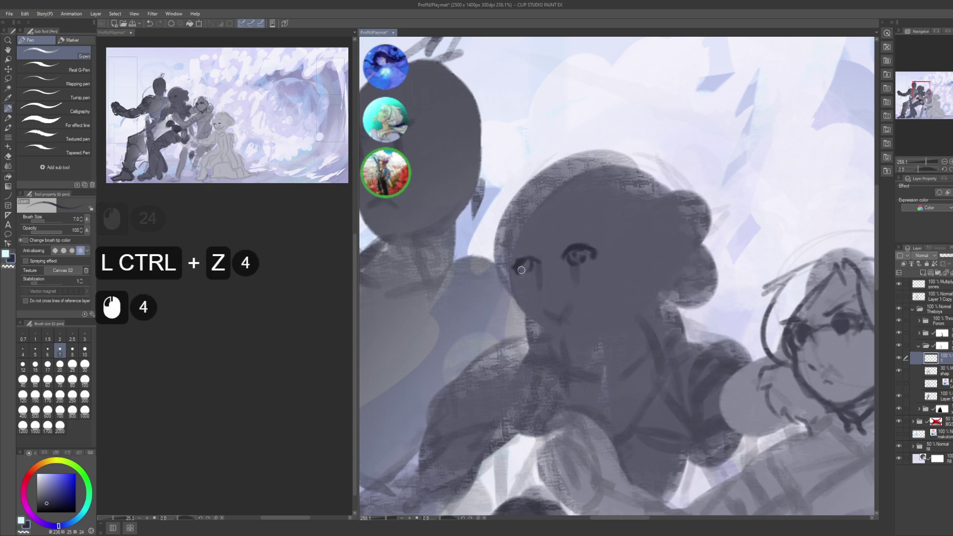
click(524, 265)
click(522, 267)
click(518, 270)
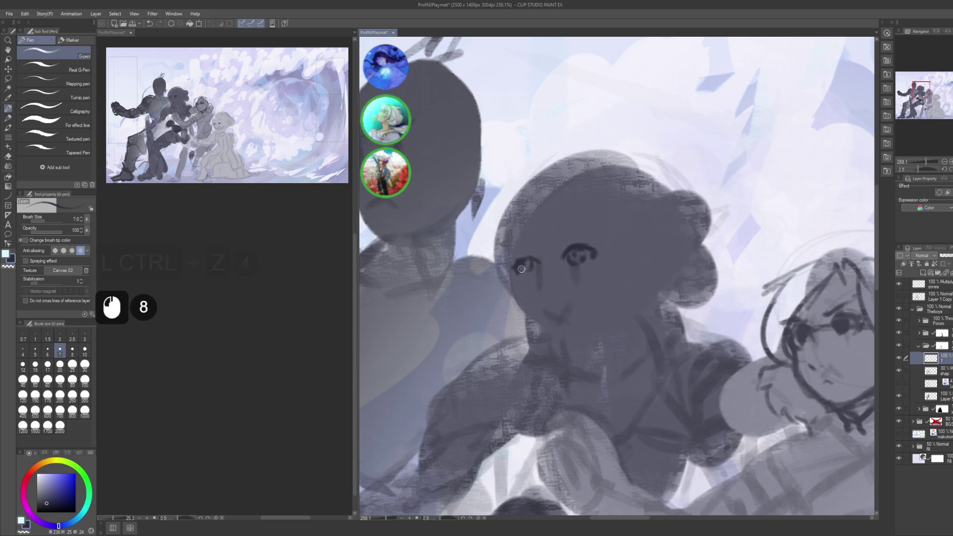
click(521, 268)
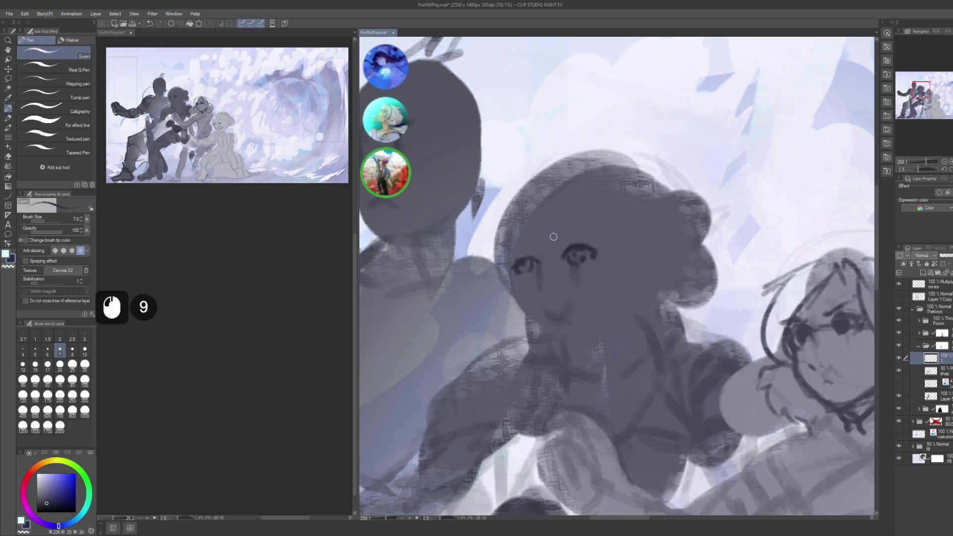
click(520, 262)
- Refine the marks around the left eye, alternating between pen and transparent colour
key(c)
click(524, 262)
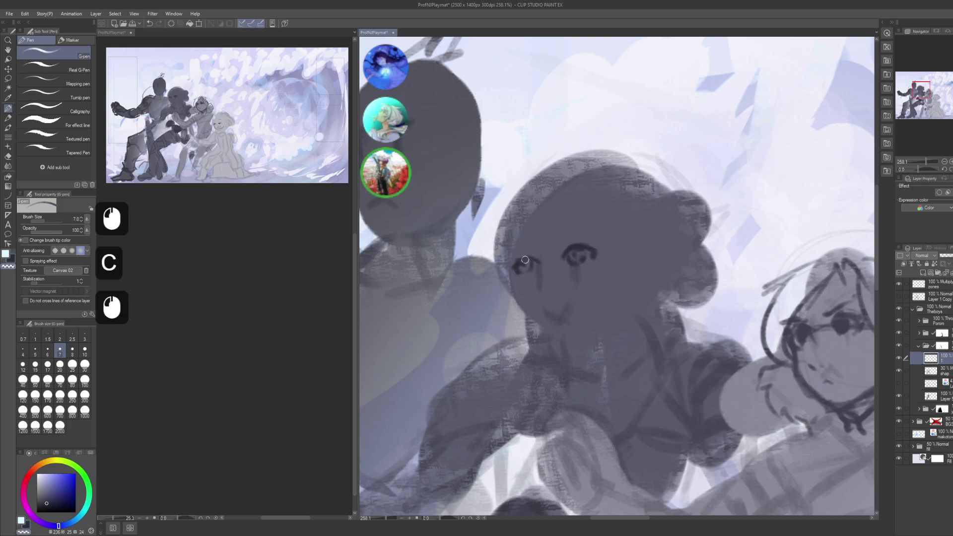
click(519, 265)
key(c)
click(527, 256)
click(526, 256)
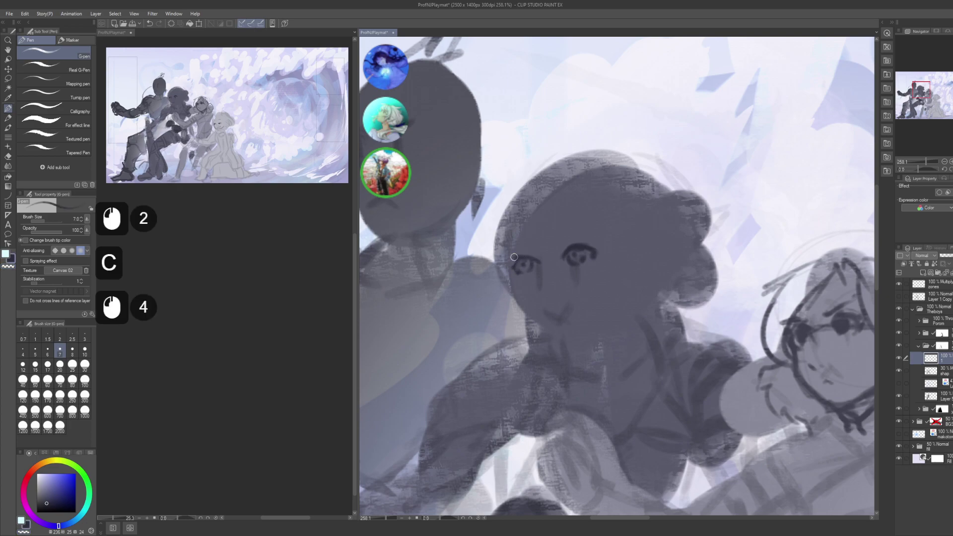
click(512, 266)
click(509, 266)
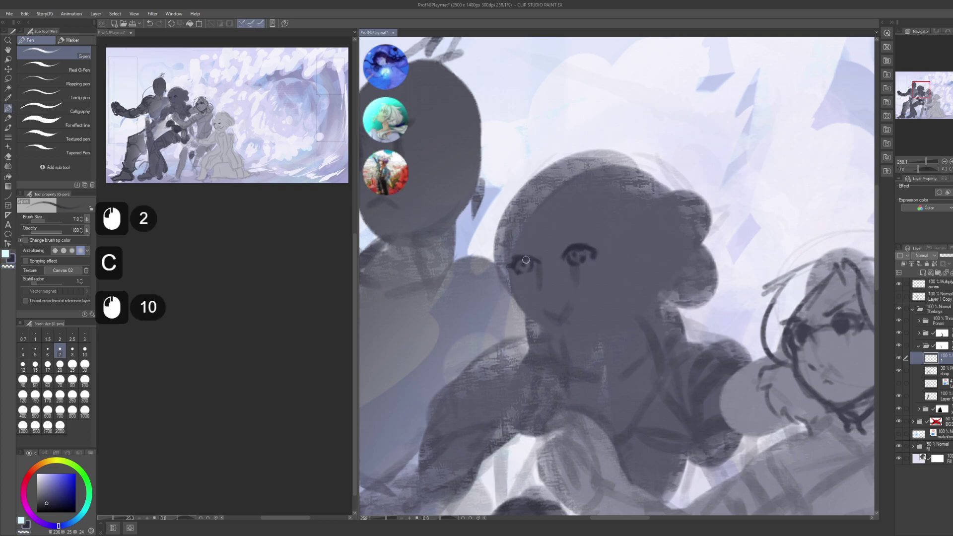
click(525, 259)
click(529, 258)
click(534, 254)
click(542, 249)
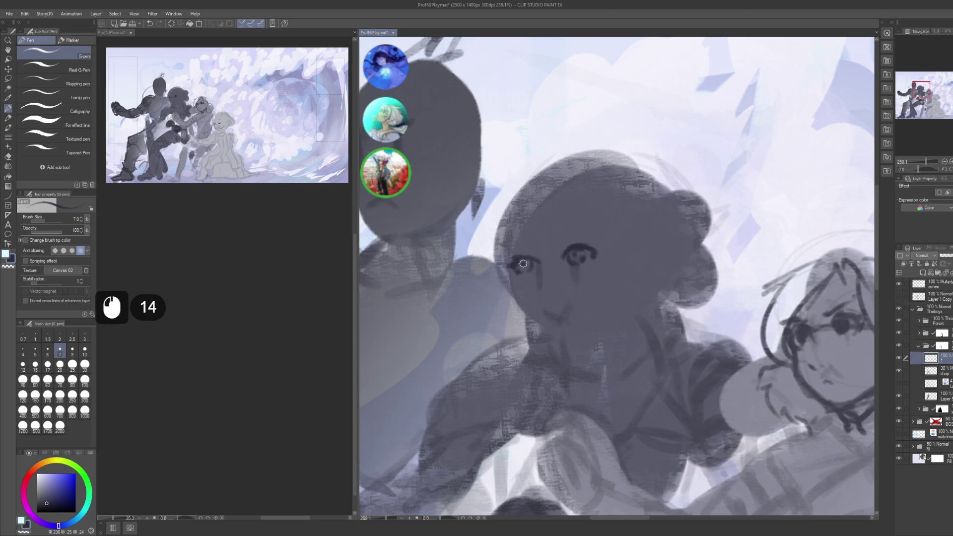
- Tidy the marks around the left eye, then lasso-select the right eye
click(524, 264)
click(520, 265)
click(519, 264)
click(528, 256)
key(c)
click(537, 255)
key(c)
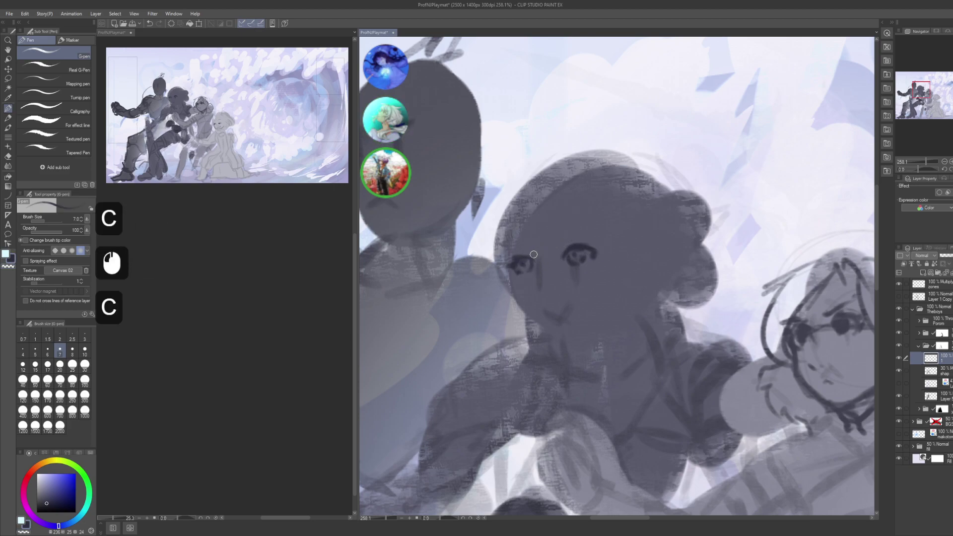
click(542, 268)
click(537, 267)
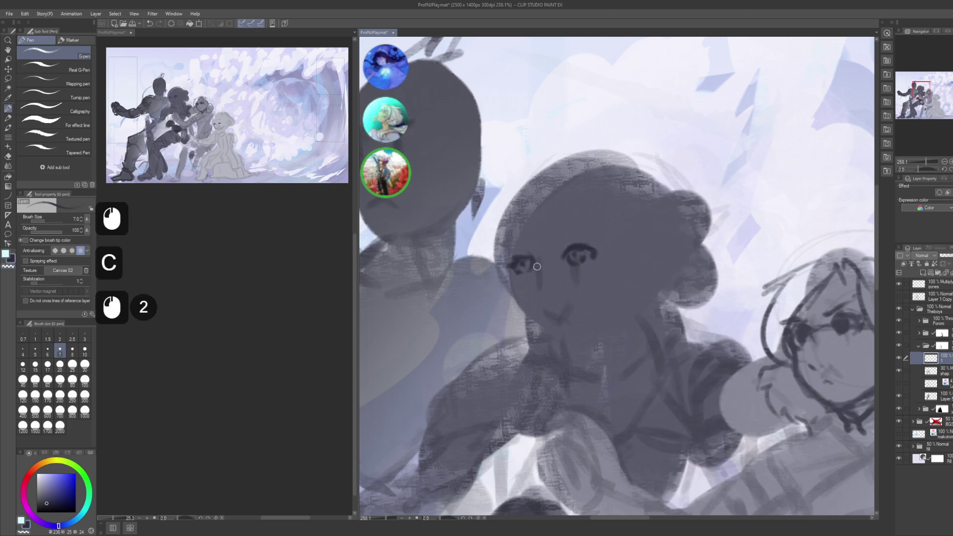
key(m)
mouse_move(580, 225)
mouse_down()
mouse_move(614, 235)
mouse_move(589, 258)
mouse_up()
- Shift the lasso-selected right eye a few pixels left and deselect
key(l)
key(ctrl+z)
key(k)
click(586, 255)
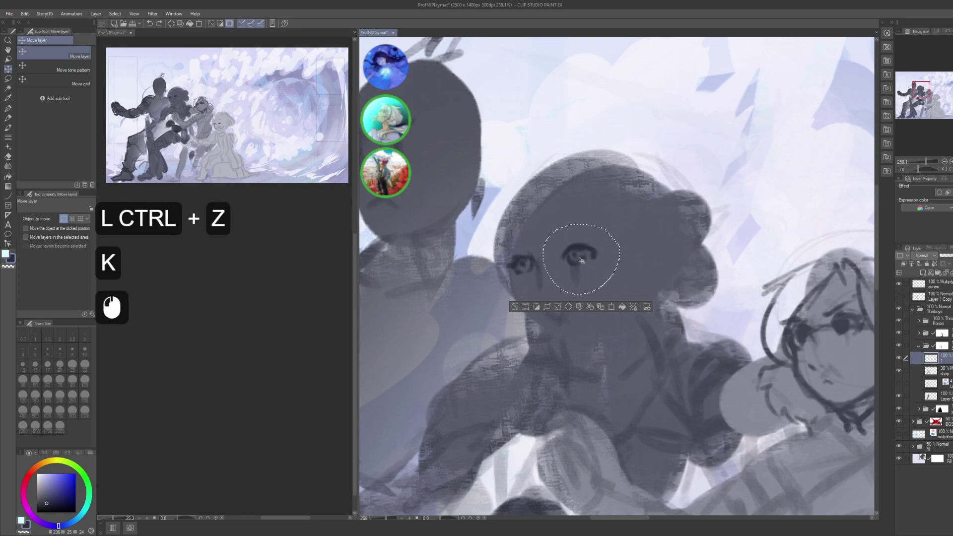
click(591, 257)
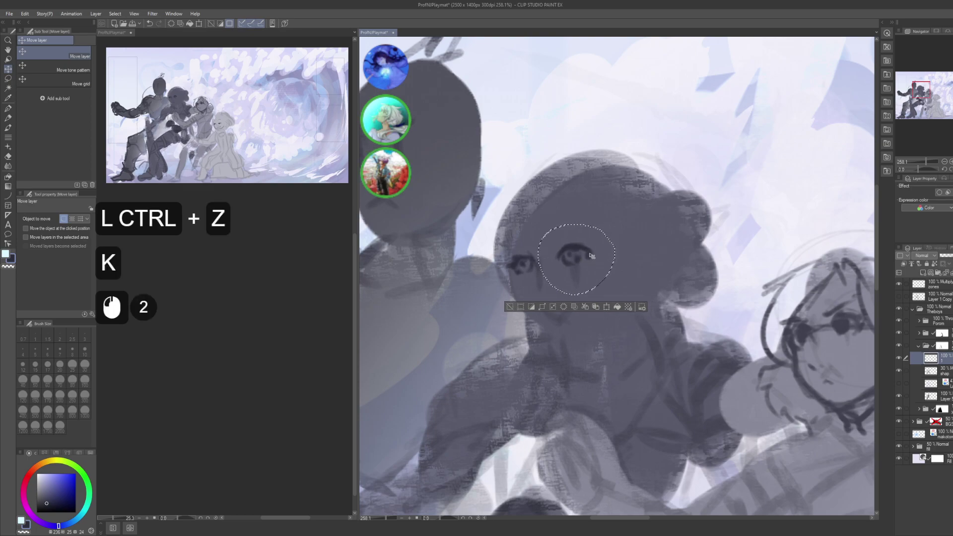
drag(591, 257, 589, 258)
key(ctrl+d)
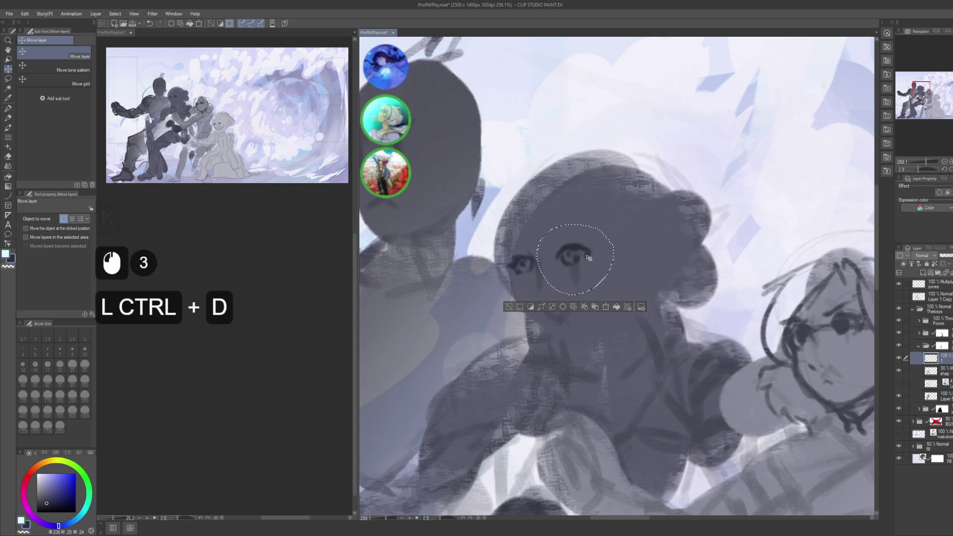
- Draw and redraw a short brow stroke above the left eye with the pen
key(p)
mouse_move(571, 263)
mouse_down()
mouse_move(578, 244)
mouse_move(556, 244)
mouse_up()
drag(554, 250, 556, 244)
mouse_move(554, 249)
mouse_down()
mouse_move(580, 237)
mouse_move(563, 243)
mouse_up()
key(ctrl+z)
drag(556, 249, 561, 239)
key(ctrl+z)
key(ctrl+z)
- Add small brow marks above the left eye and pan the view over the face
click(529, 253)
click(535, 253)
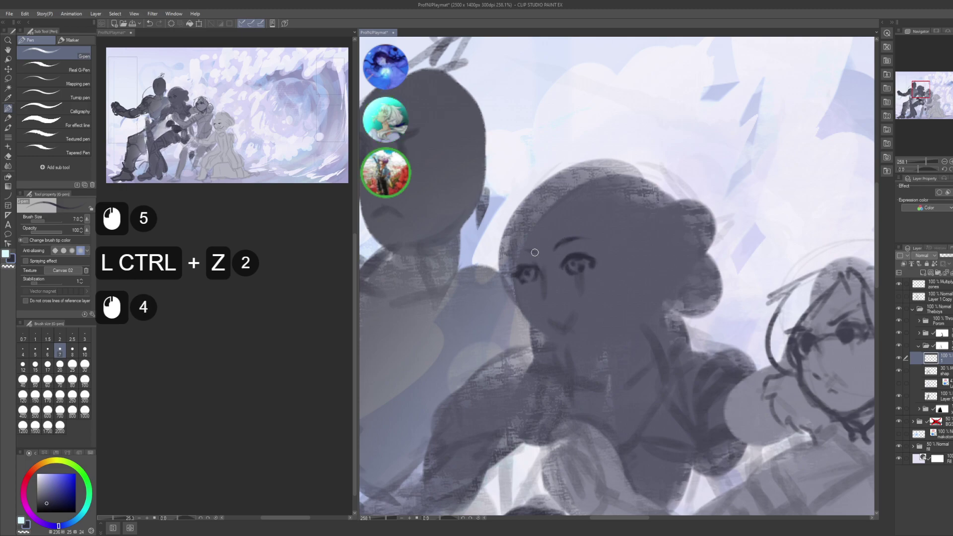
click(527, 249)
click(525, 251)
click(525, 250)
click(525, 252)
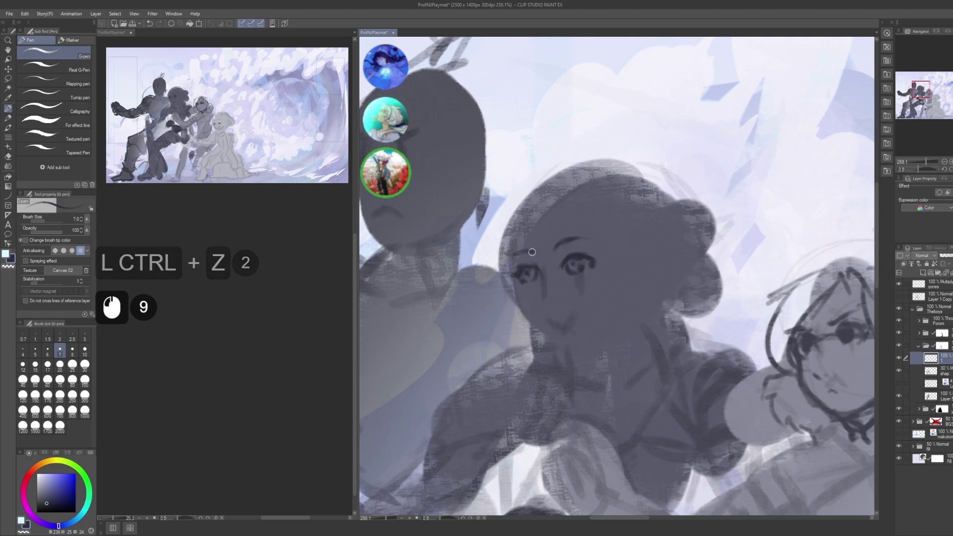
key(space)
drag(589, 284, 570, 243)
click(557, 261)
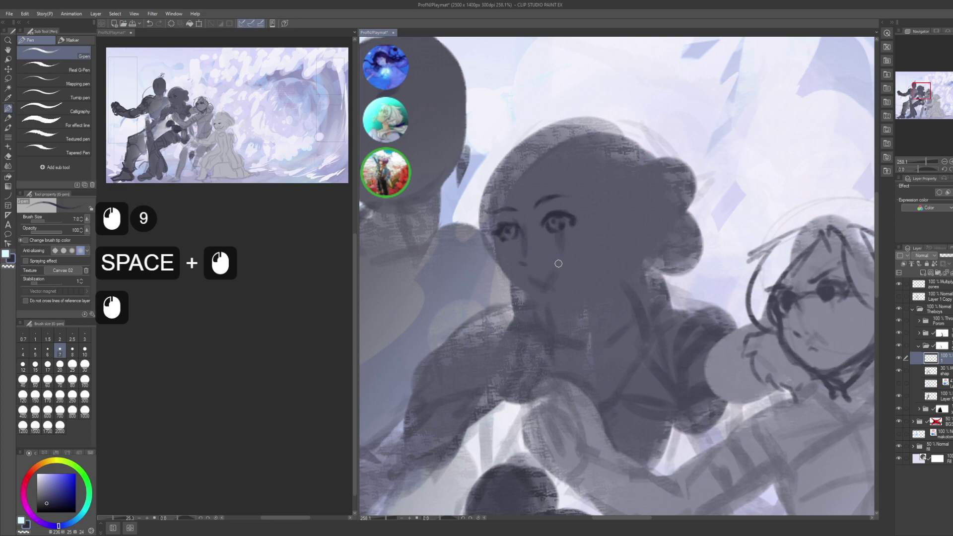
- Try and undo several trial marks on the girl's face, recentring the view on it
key(ctrl+z)
click(539, 250)
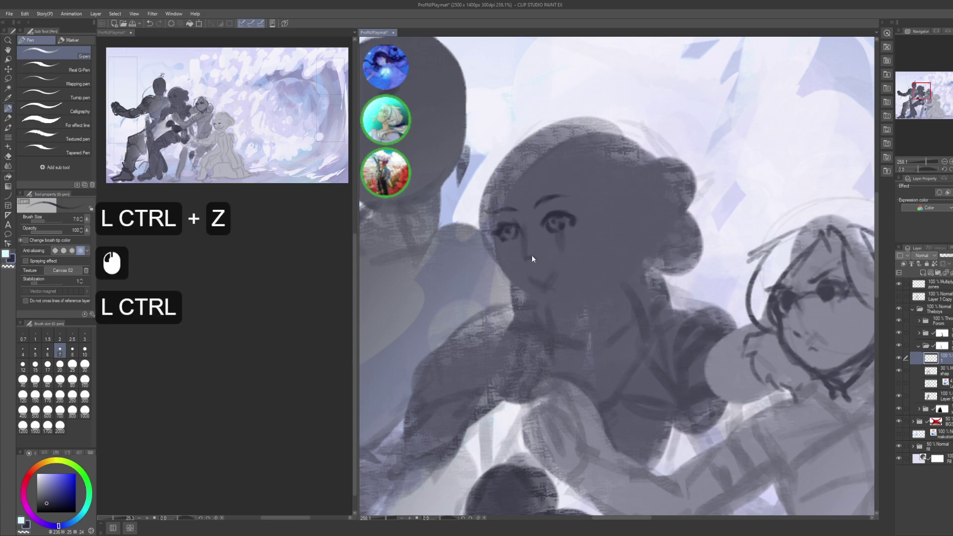
key(ctrl+z)
click(531, 257)
key(space)
mouse_move(536, 275)
mouse_down()
mouse_move(553, 270)
mouse_move(546, 262)
mouse_up()
click(535, 252)
key(ctrl+z)
click(547, 264)
- Sketch a short mouth line below the nose, then undo those mouth strokes
key(space)
click(544, 267)
click(544, 269)
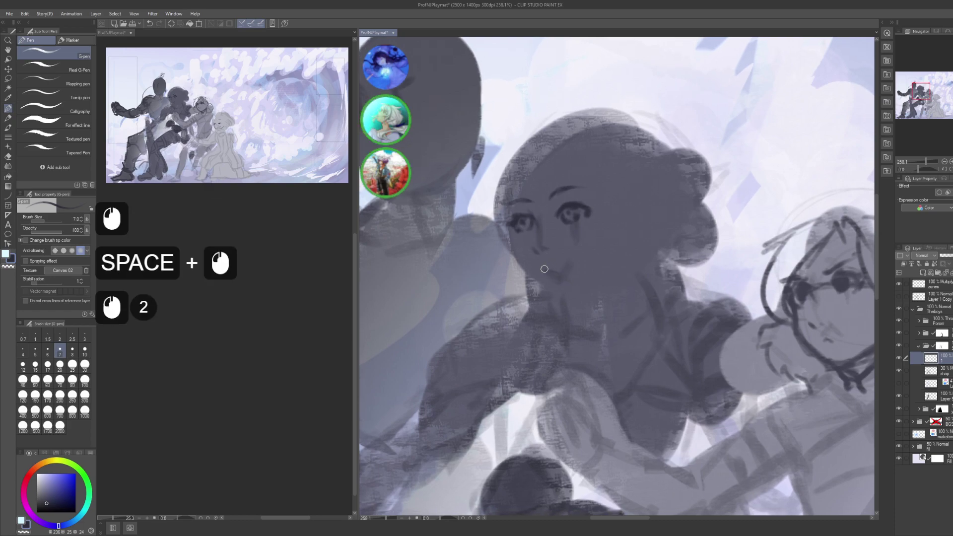
click(551, 266)
drag(542, 269, 581, 255)
click(571, 260)
key(ctrl+z)
key(ctrl+z)
key(ctrl+z)
key(ctrl+z)
key(ctrl+z)
key(ctrl+z)
key(ctrl+z)
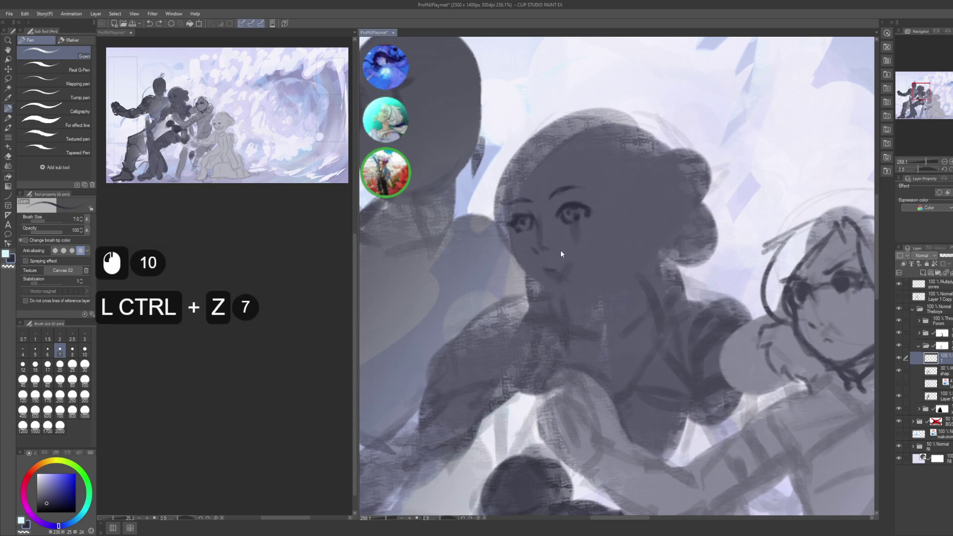
key(ctrl+z)
- Retry the mouth line with short tapped marks near the mouth
key(ctrl+z)
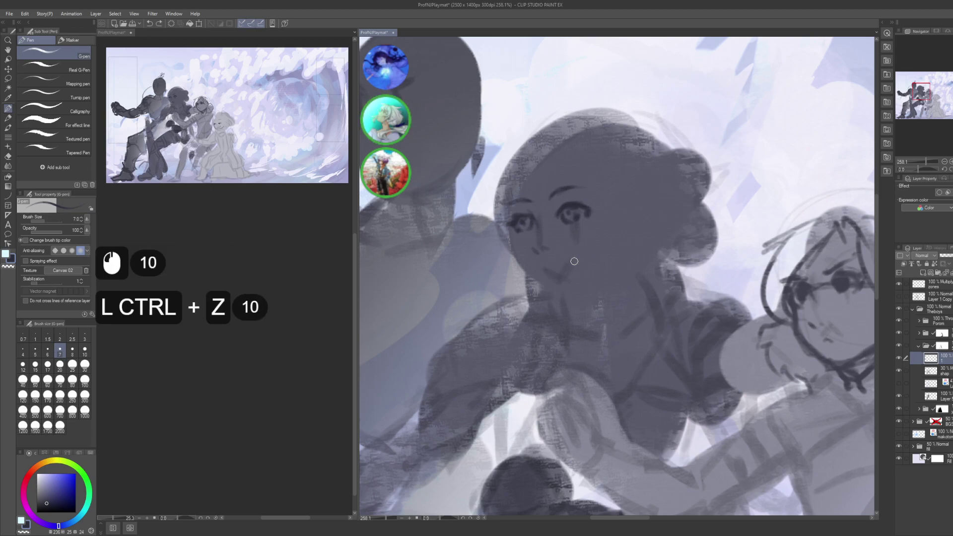
click(572, 261)
click(573, 261)
click(572, 261)
key(ctrl+z)
key(ctrl+z)
key(ctrl+z)
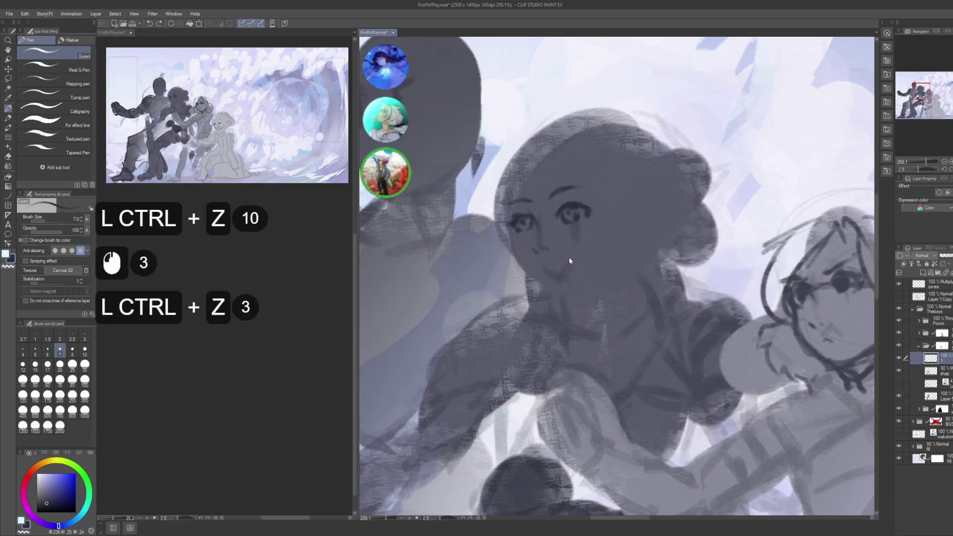
click(571, 260)
click(572, 259)
click(575, 257)
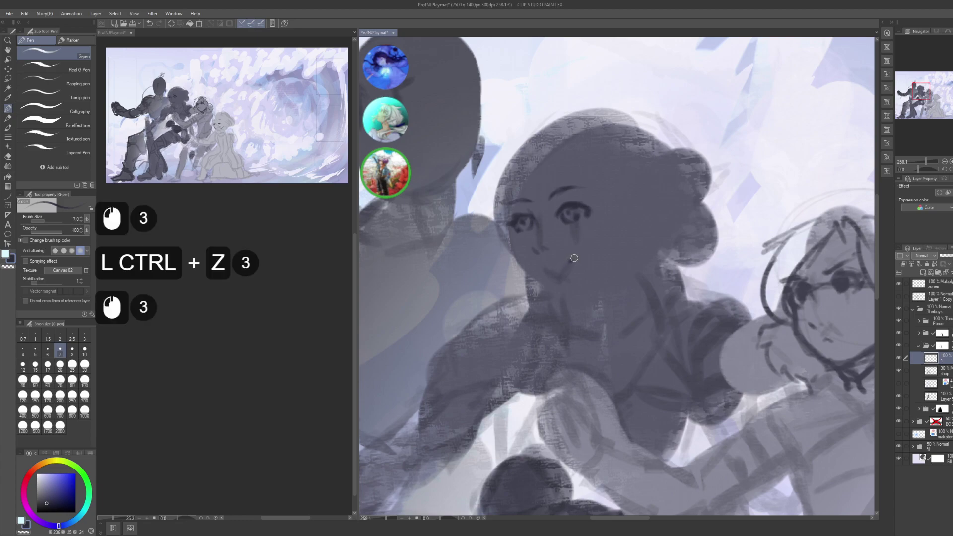
- Add small strokes shaping the mouth, then undo the unsatisfying ones
click(546, 262)
click(547, 263)
click(548, 264)
key(ctrl+z)
key(ctrl+z)
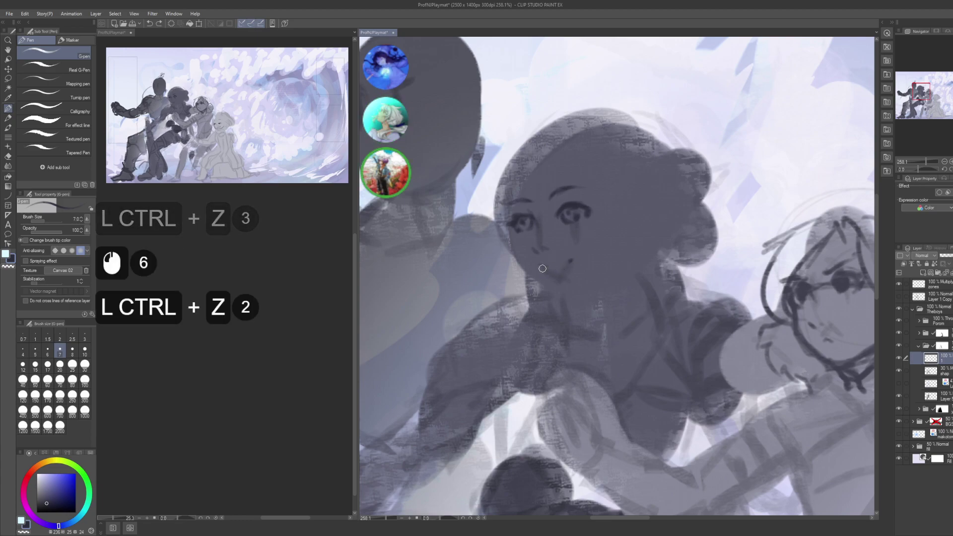
key(ctrl+z)
- Redraw the mouth as a gentle smiling curve using short strokes
click(546, 269)
click(545, 270)
click(547, 269)
click(557, 266)
click(568, 262)
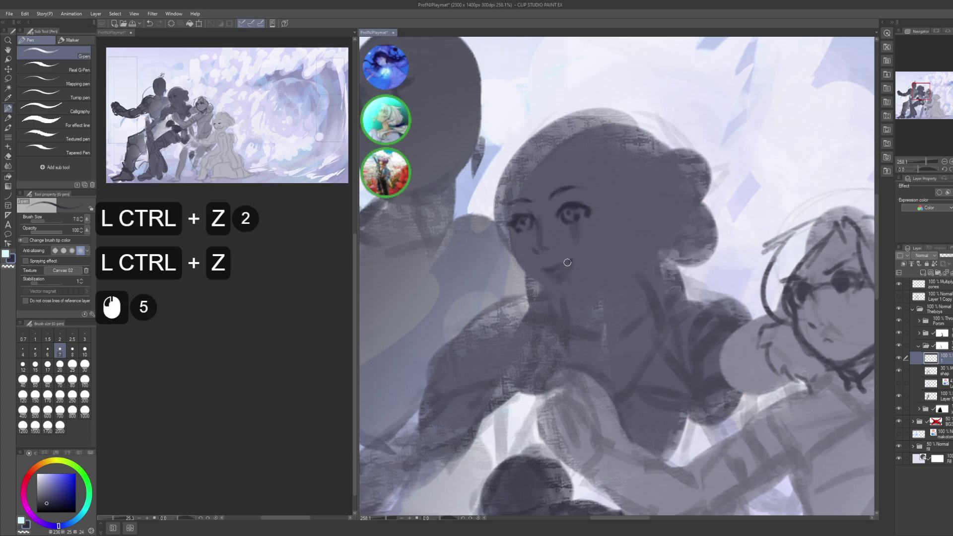
click(544, 269)
click(574, 256)
click(571, 259)
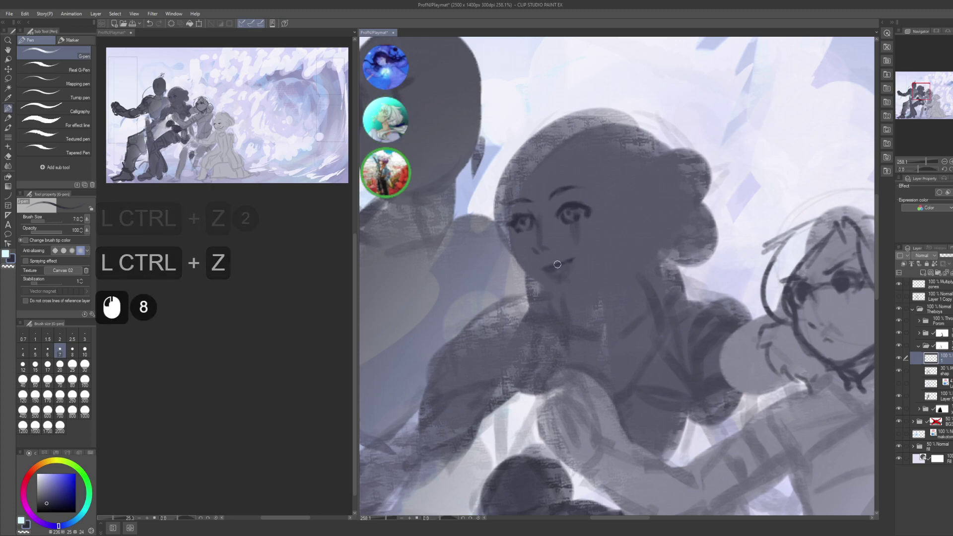
click(556, 268)
click(566, 265)
- Undo the last stroke and redraw the mouth's corner and line
key(ctrl+z)
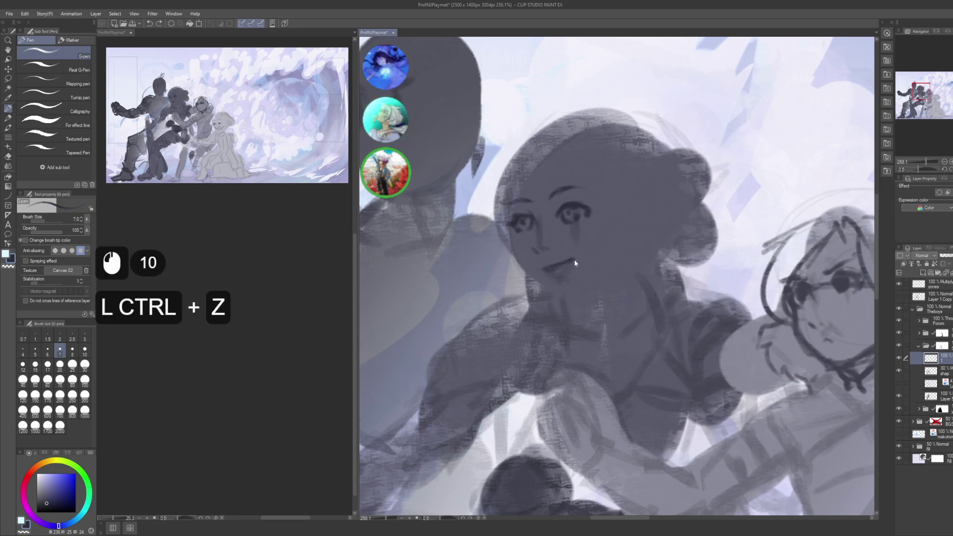
click(566, 265)
click(560, 268)
click(562, 267)
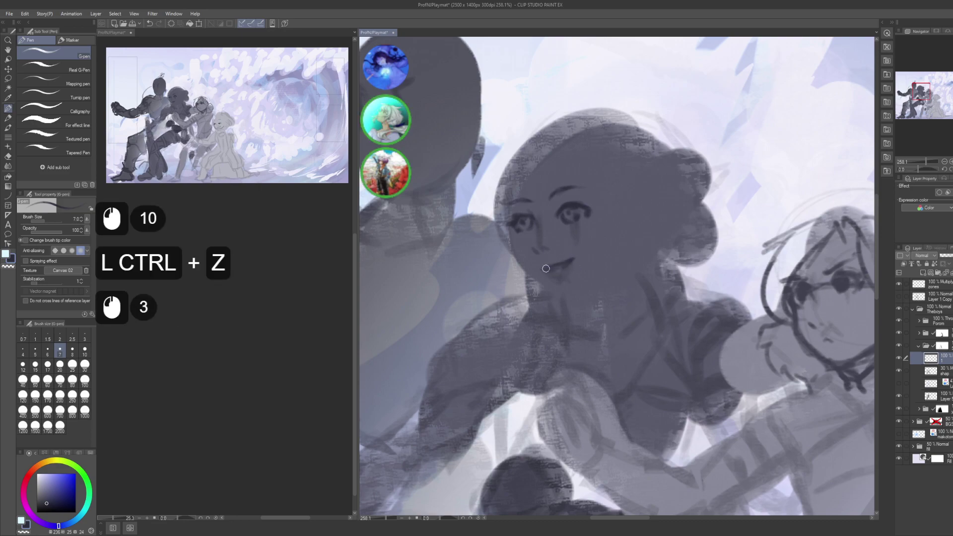
click(552, 265)
click(555, 264)
- Touch up the mouth line, switching between pen and transparent colour with C
key(c)
click(550, 273)
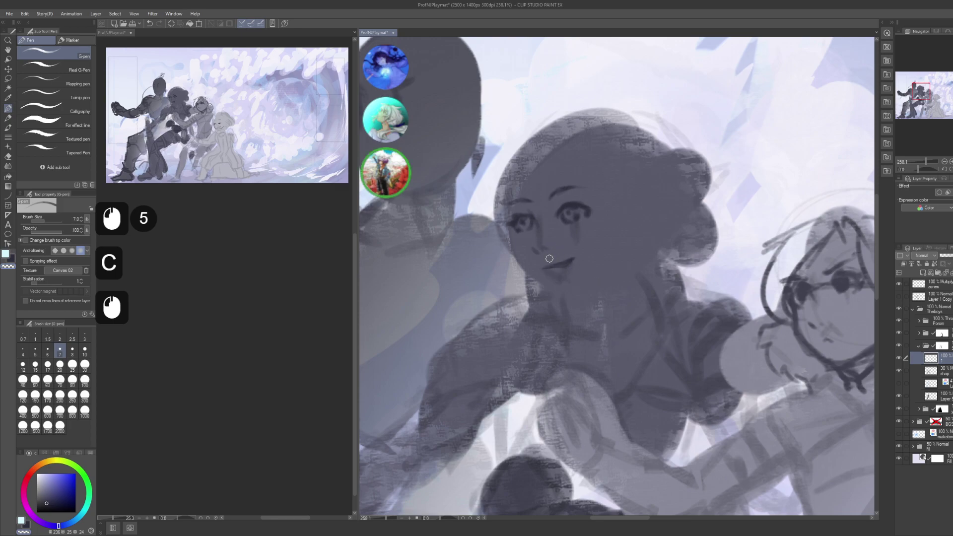
key(c)
click(547, 264)
click(545, 267)
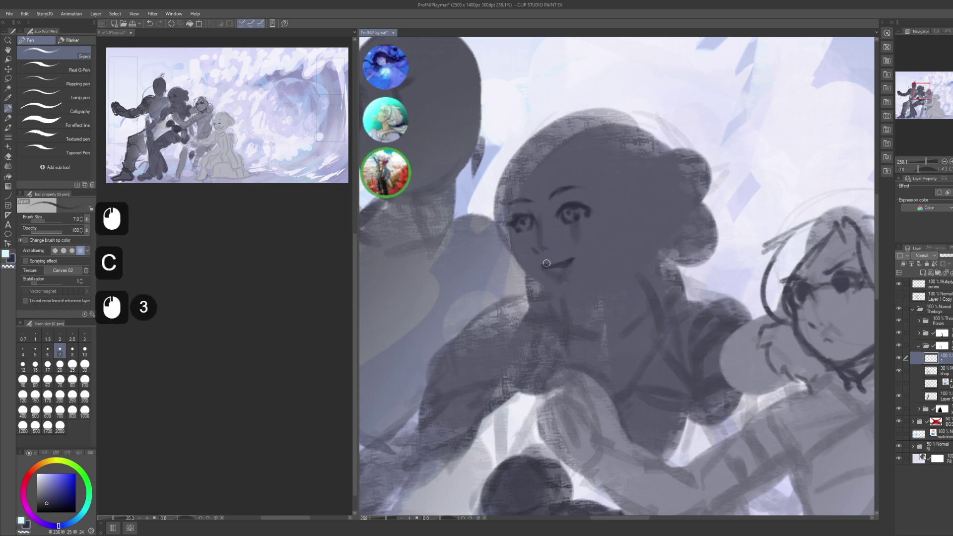
click(547, 263)
key(c)
click(550, 262)
click(551, 263)
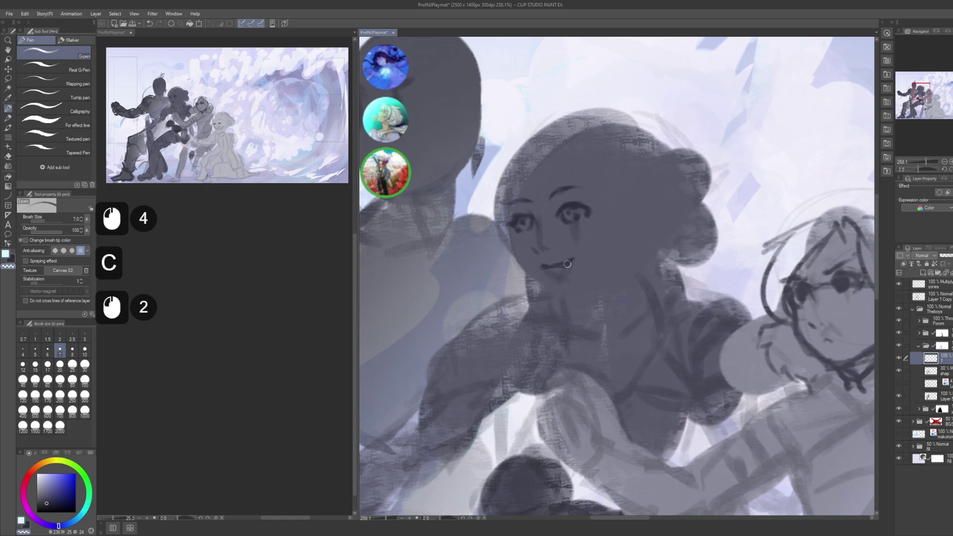
click(548, 266)
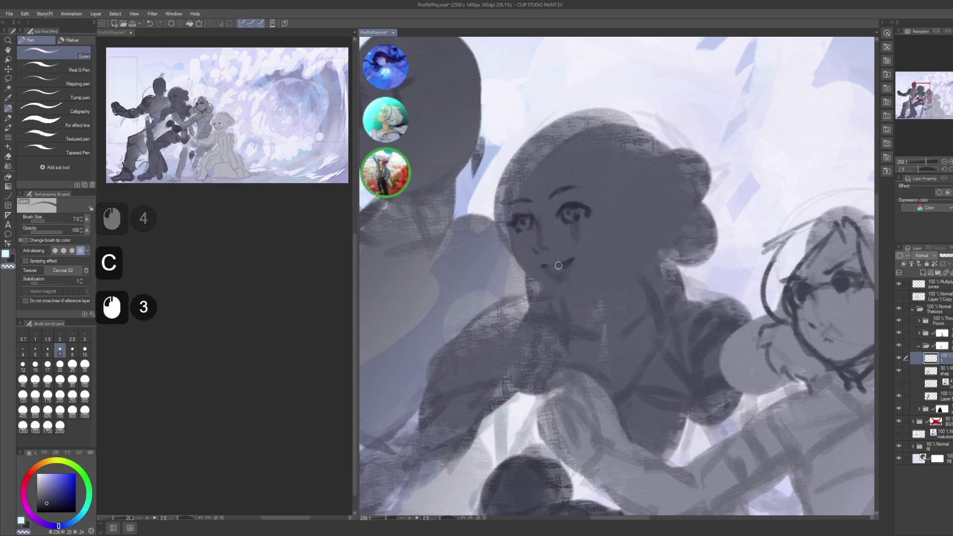
click(565, 267)
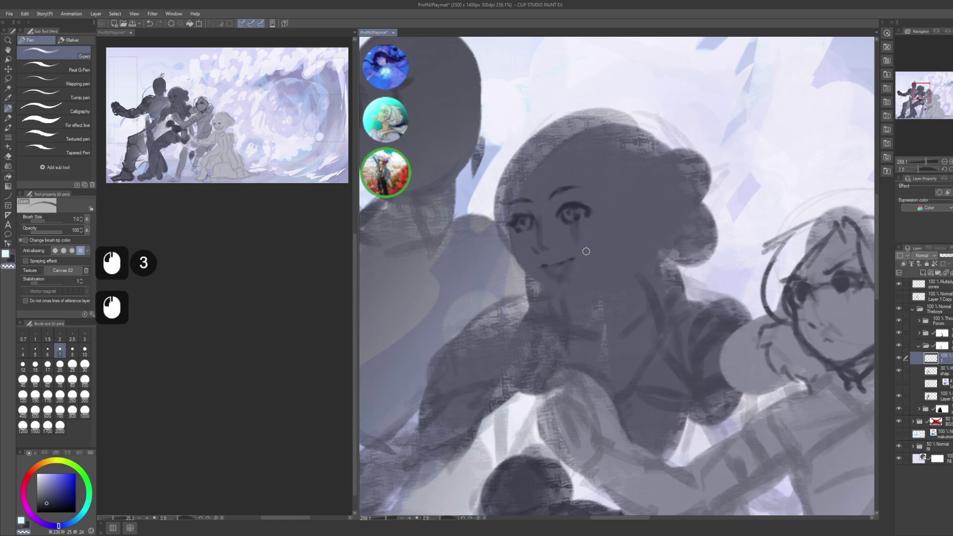
- Darken shading along the face's left edge and chin, then undo those strokes
key(space)
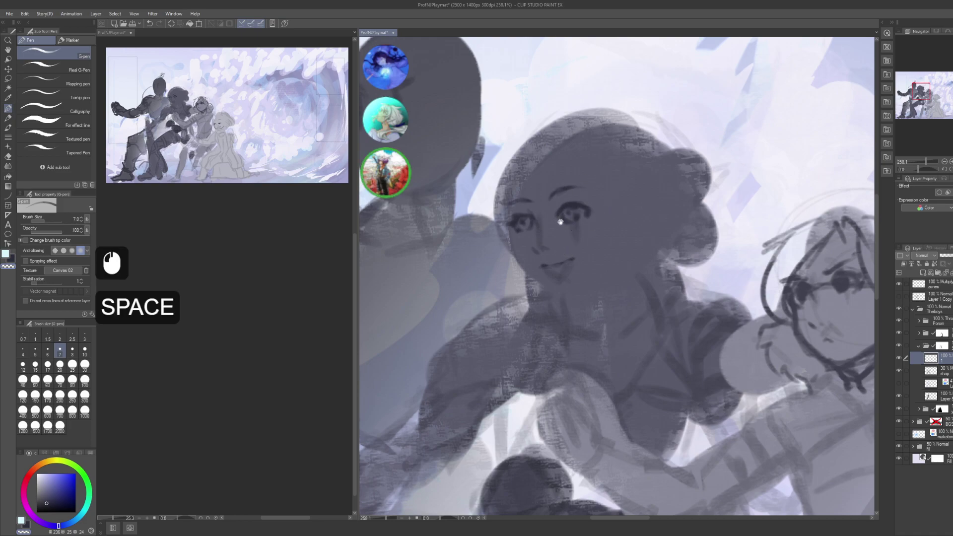
mouse_move(528, 186)
mouse_down()
mouse_move(553, 207)
mouse_move(536, 255)
mouse_up()
key(c)
mouse_move(532, 211)
mouse_down()
mouse_move(544, 266)
mouse_move(529, 222)
mouse_move(536, 275)
mouse_move(537, 244)
mouse_move(551, 293)
mouse_up()
drag(541, 268, 566, 312)
drag(559, 306, 570, 314)
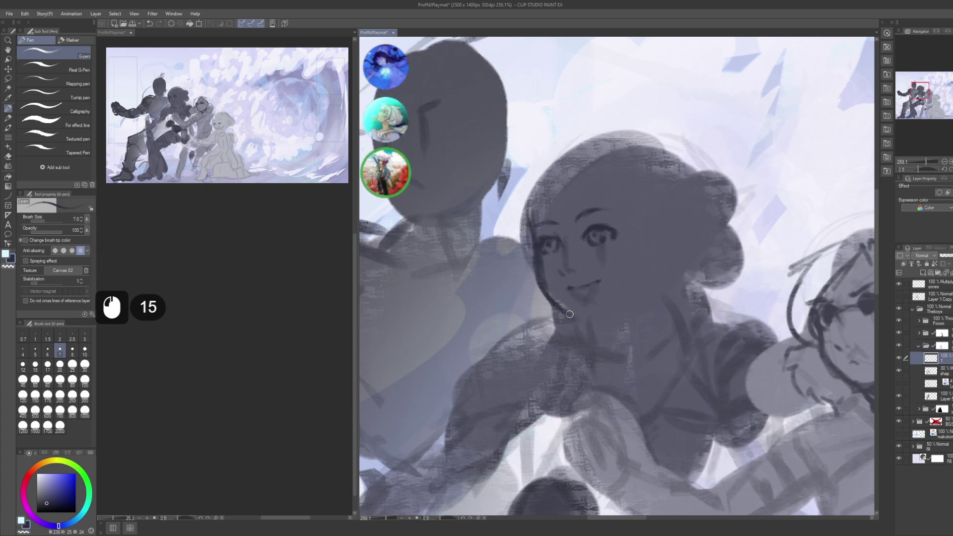
key(ctrl+z)
key(ctrl+z)
key(ctrl+z)
key(ctrl+z)
key(ctrl+z)
key(ctrl+z)
key(ctrl+z)
key(ctrl+z)
key(ctrl+z)
key(ctrl+z)
key(ctrl+z)
key(ctrl+z)
key(ctrl+z)
key(ctrl+z)
key(ctrl+z)
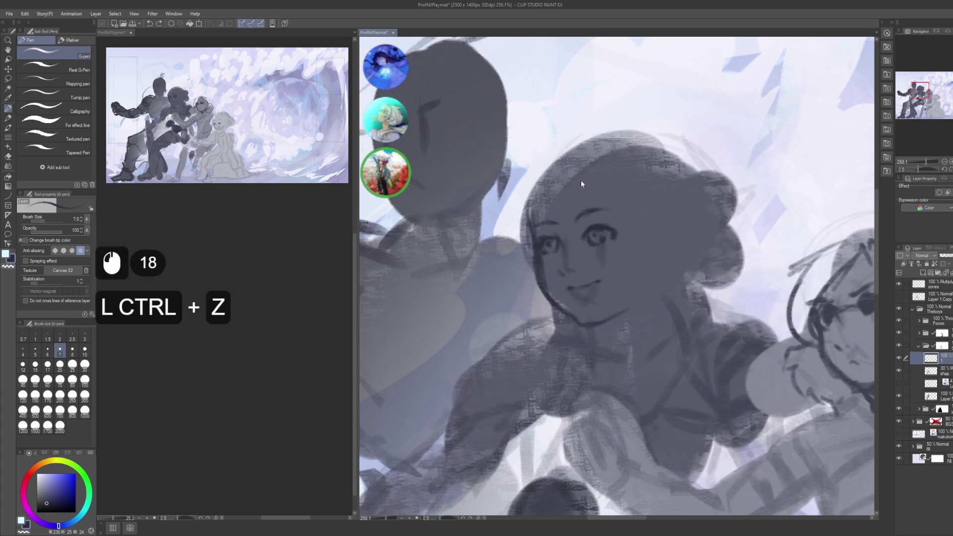
key(ctrl+z)
key(ctrl+z)
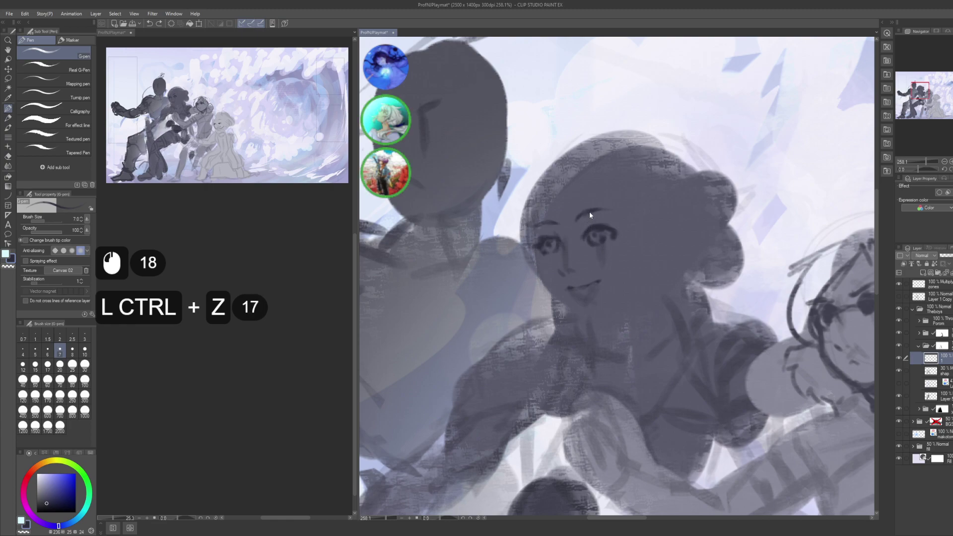
- Lasso the girl's face and chin and nudge it slightly down and right
key(m)
mouse_move(519, 270)
mouse_down()
mouse_move(652, 255)
mouse_move(507, 280)
mouse_up()
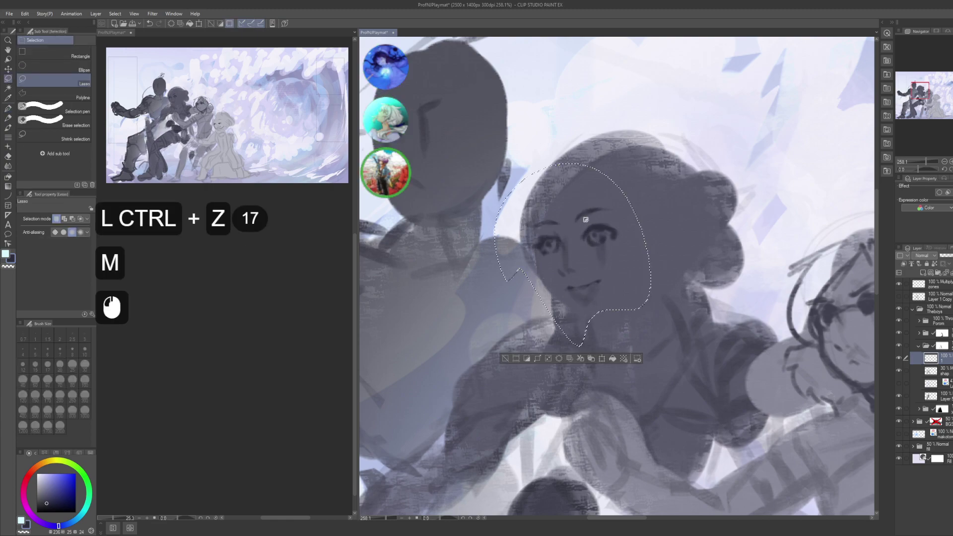
key(k)
drag(591, 256, 594, 257)
drag(590, 256, 591, 258)
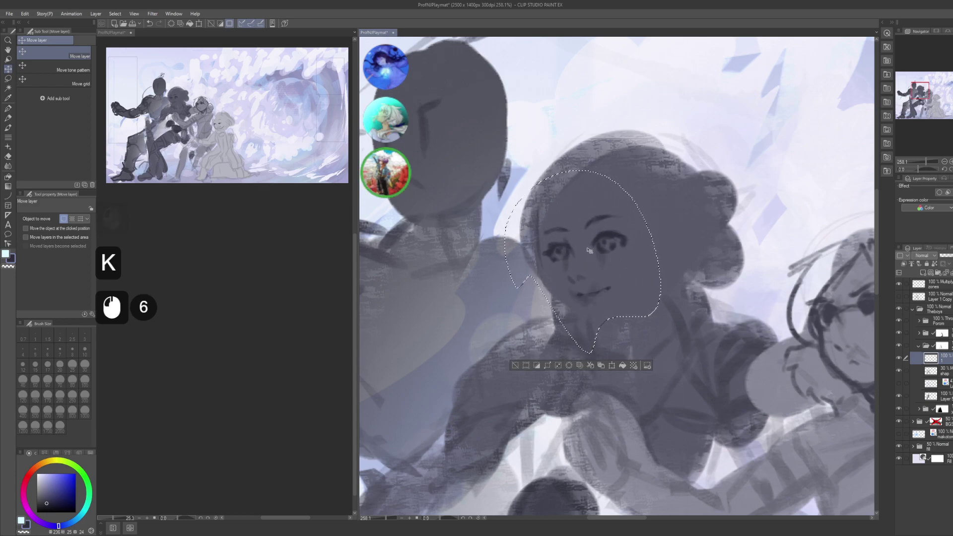
key(ctrl+d)
key(p)
- Ink strokes along the girl's cheek, jaw and mouth
click(582, 245)
click(538, 244)
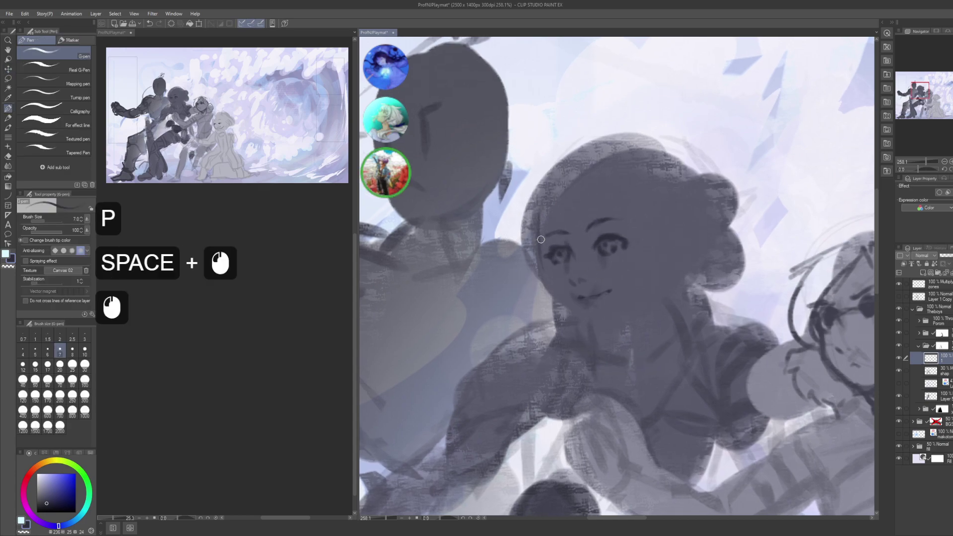
click(541, 246)
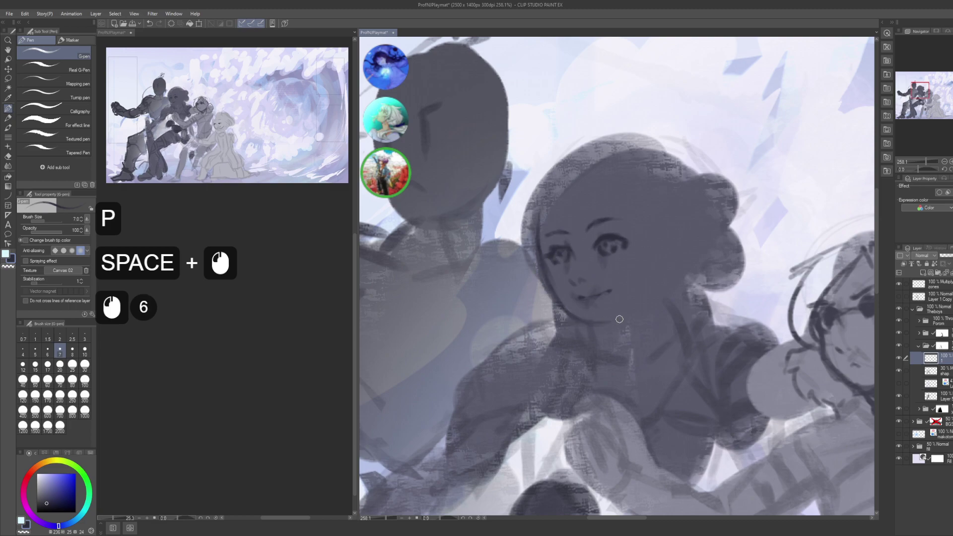
mouse_move(619, 319)
mouse_down()
mouse_move(640, 298)
mouse_move(621, 297)
mouse_move(651, 292)
mouse_up()
mouse_move(653, 271)
mouse_down()
mouse_move(636, 310)
mouse_move(663, 251)
mouse_move(607, 298)
mouse_up()
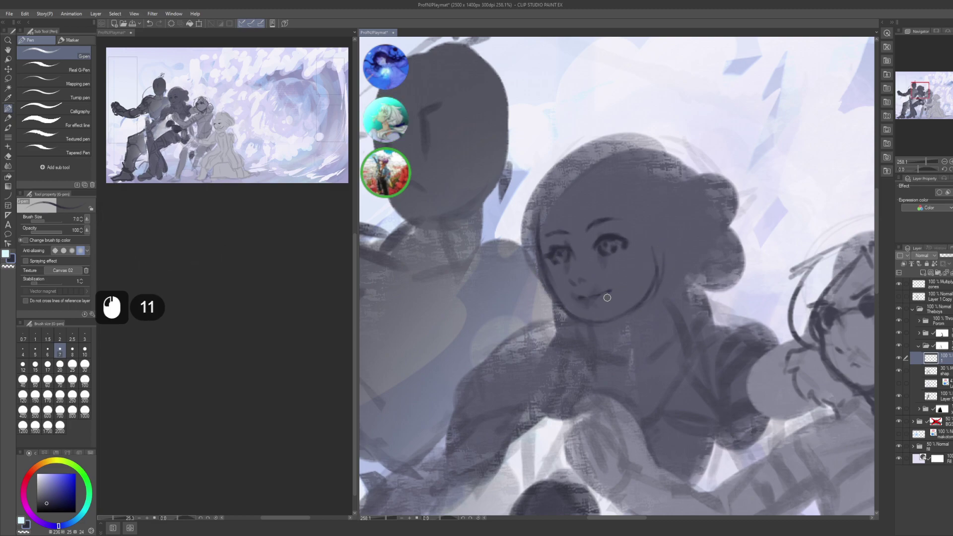
- Touch up small face marks and dab fine strokes on the chin and neck
key(c)
click(610, 320)
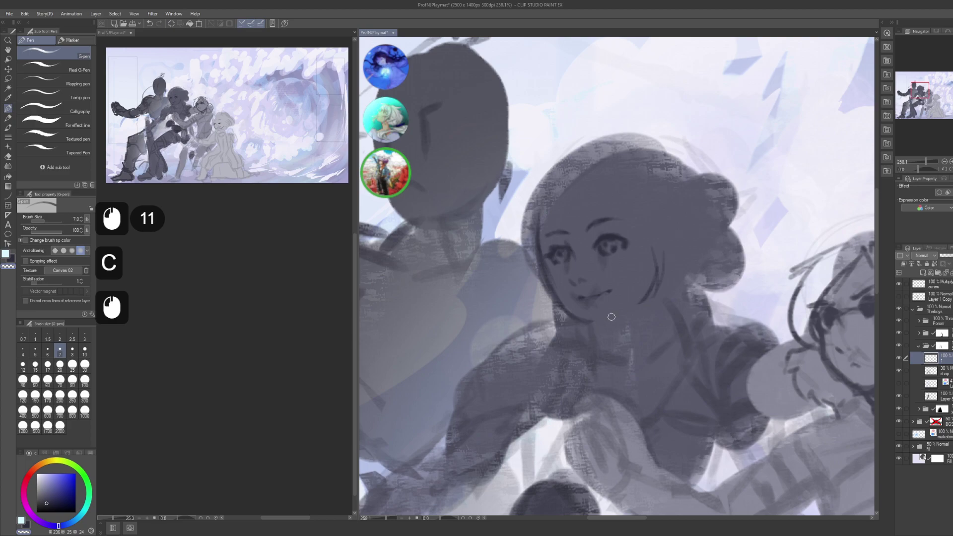
key(c)
click(566, 307)
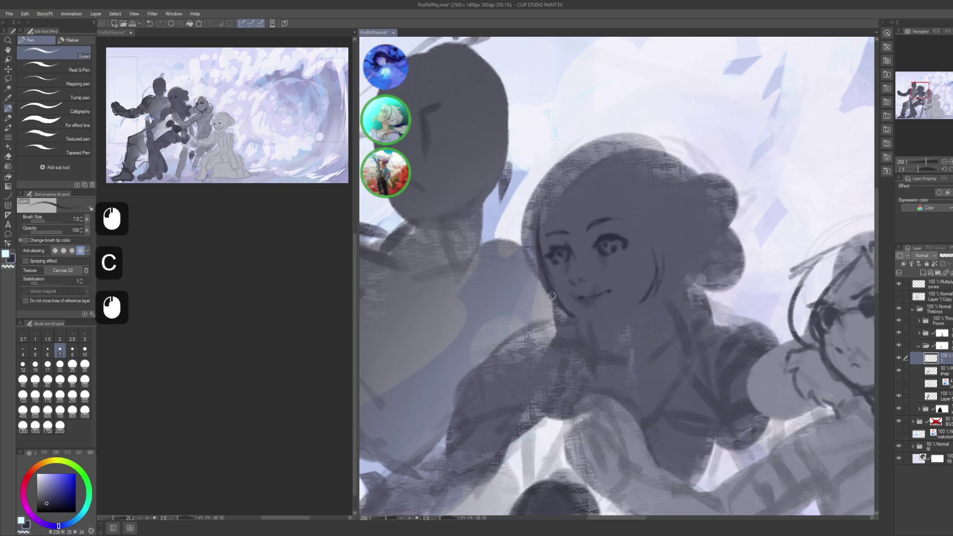
click(580, 322)
click(583, 323)
click(588, 325)
click(596, 325)
click(601, 324)
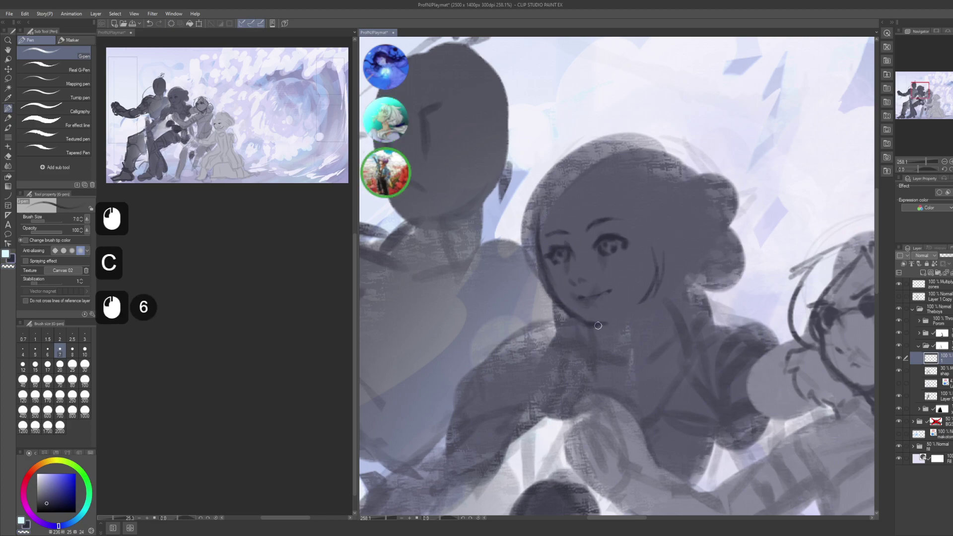
click(602, 328)
- Draw the jawline from chin toward cheek, then trim and refine it with dabs
drag(602, 328, 631, 315)
drag(613, 323, 654, 288)
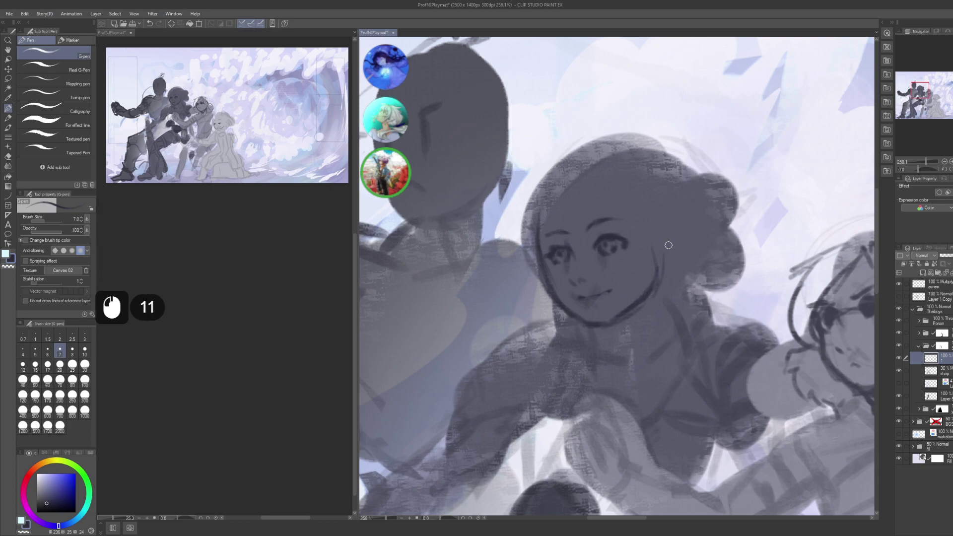
key(c)
click(666, 242)
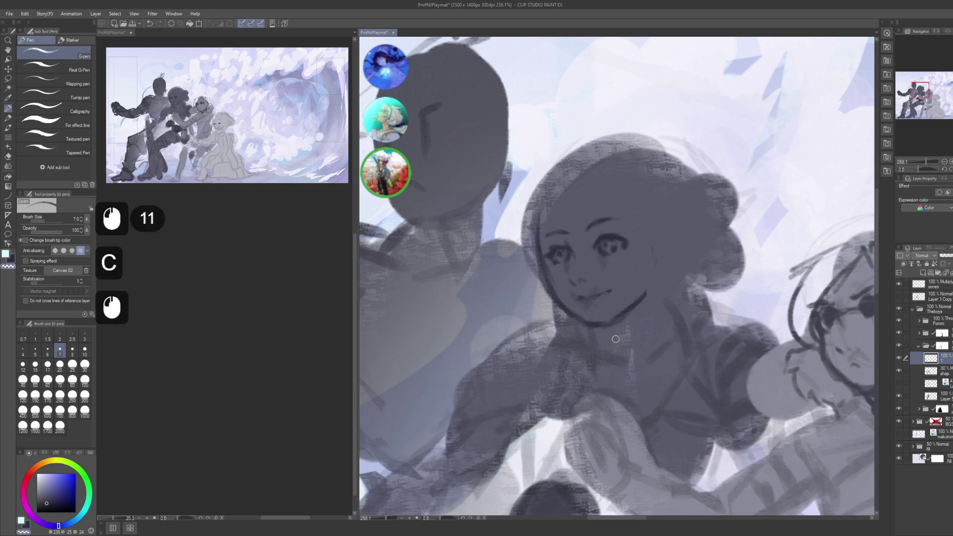
click(610, 310)
click(628, 303)
click(631, 302)
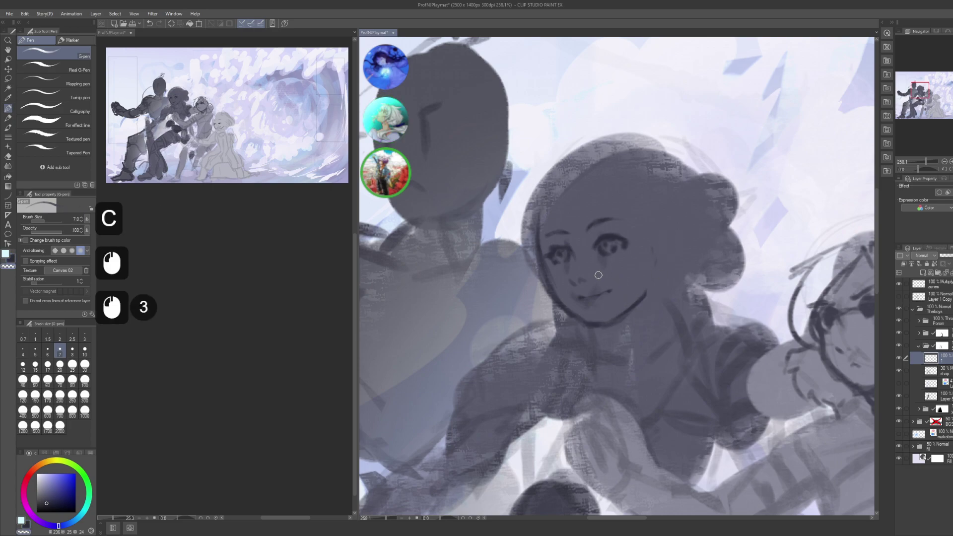
click(552, 287)
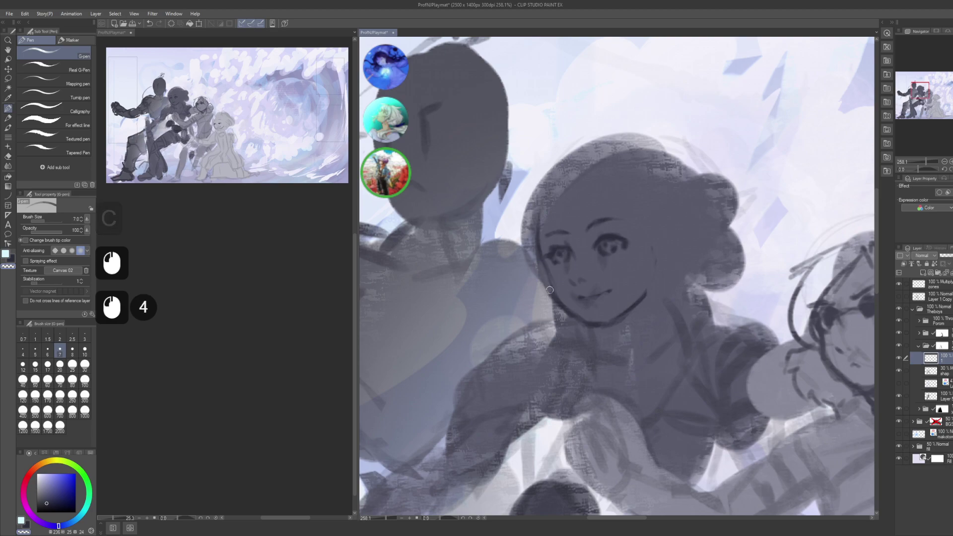
- Dab fine strokes along the chin and add small strokes at the cheek
key(c)
click(571, 308)
click(582, 319)
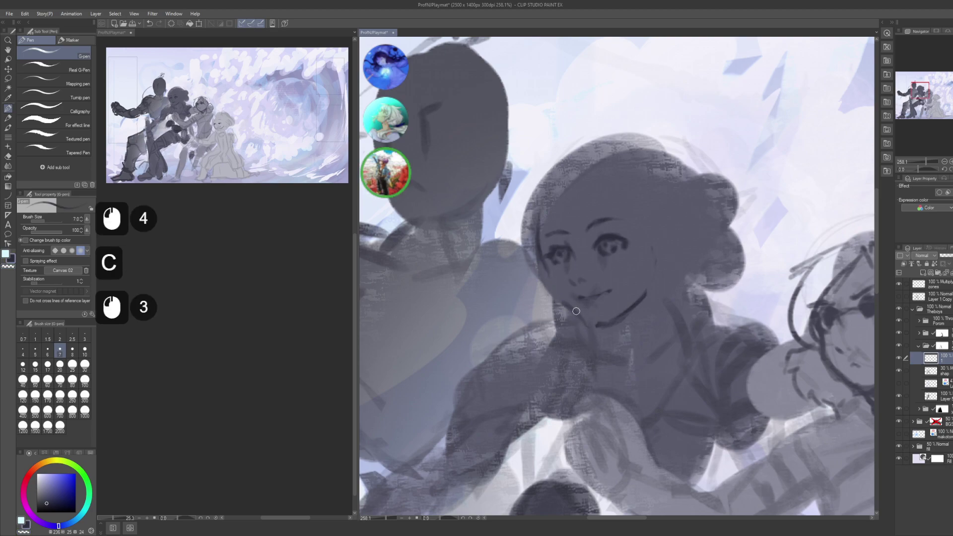
click(547, 273)
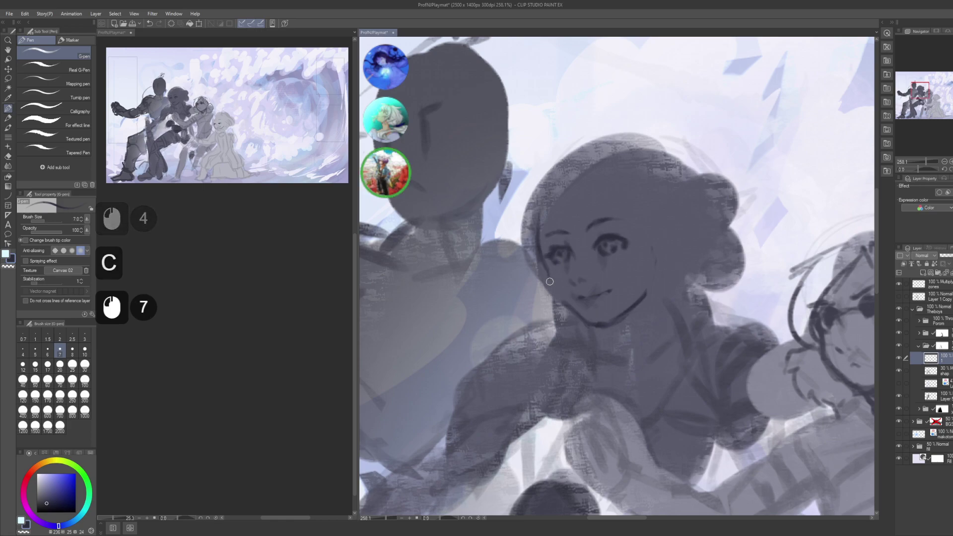
click(549, 276)
click(551, 281)
click(555, 288)
click(555, 281)
- Refine the chin line with dabs, alternating drawing and transparent colour
key(space)
drag(555, 278, 546, 273)
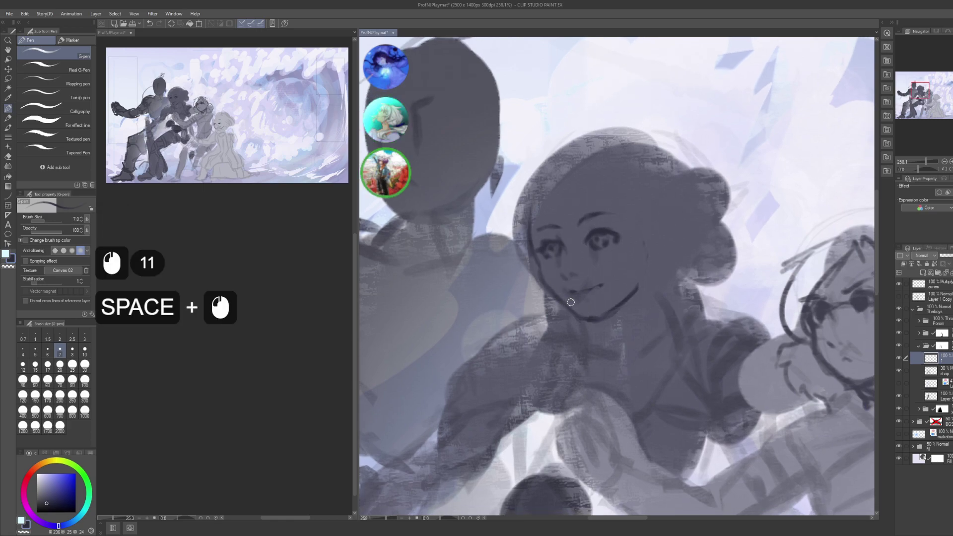
key(c)
click(597, 308)
key(c)
click(570, 309)
click(567, 306)
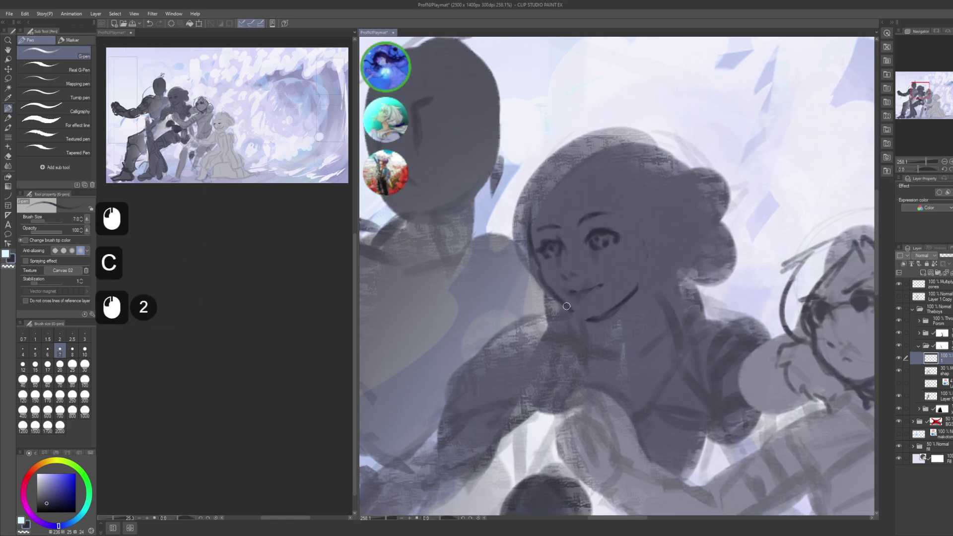
click(571, 311)
click(576, 317)
click(590, 316)
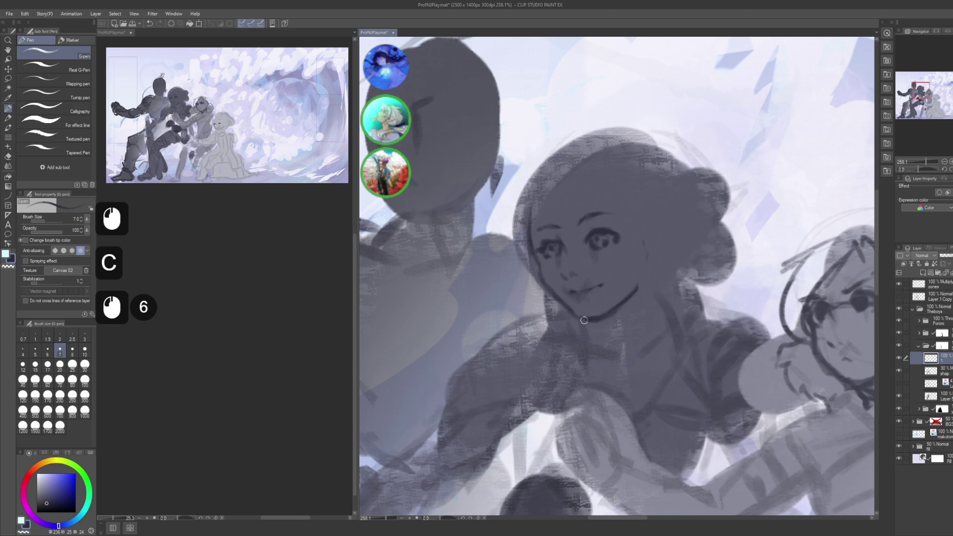
click(601, 317)
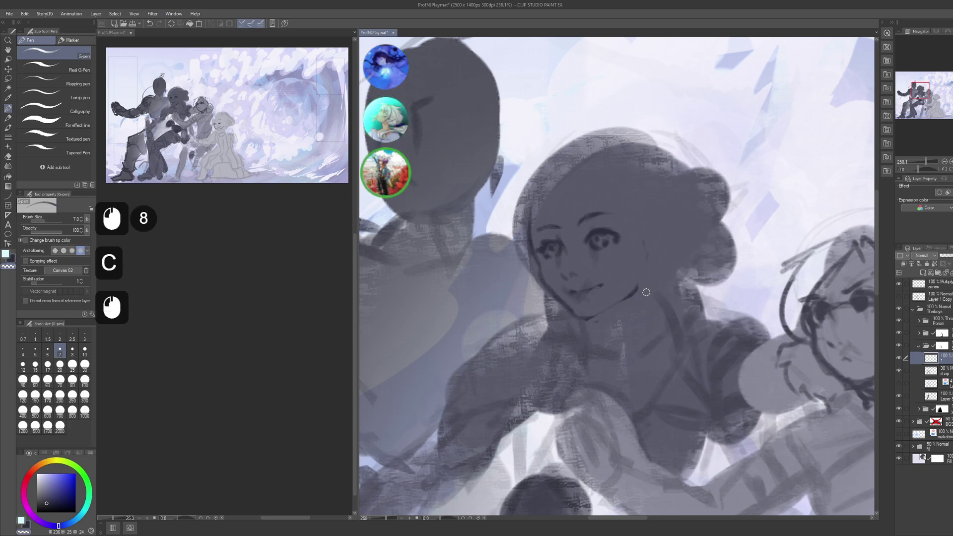
- Adjust and erase stray strokes near the chin
drag(600, 225, 621, 251)
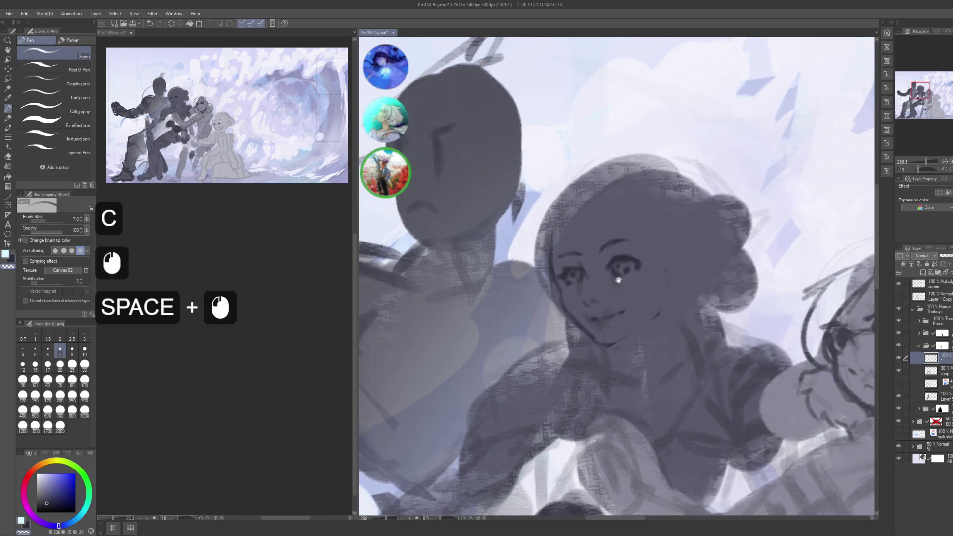
click(565, 305)
key(c)
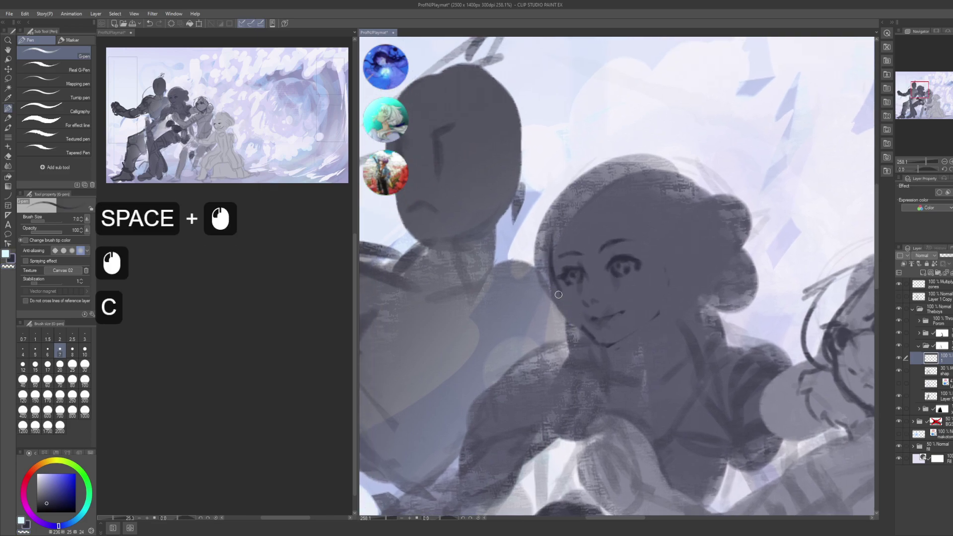
click(559, 293)
click(563, 308)
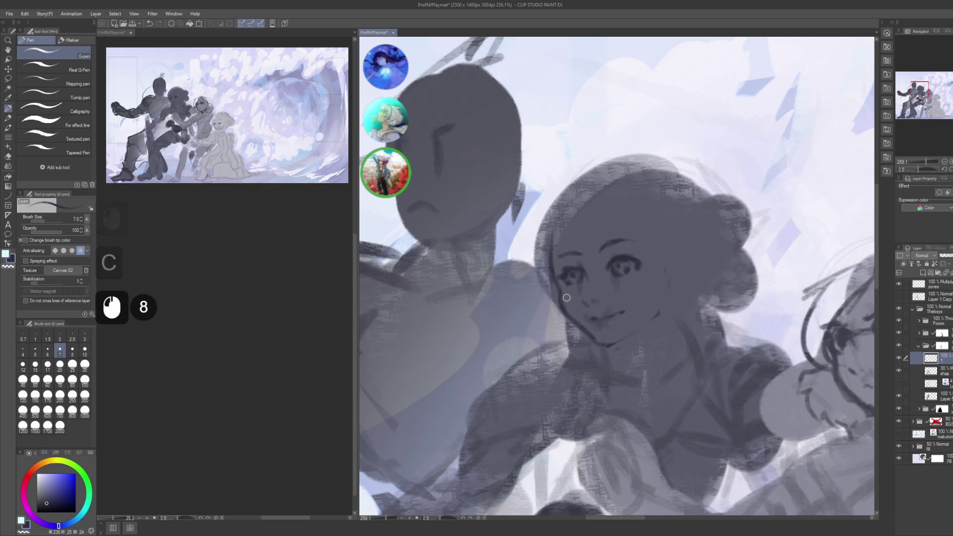
- Dab a row of fine strokes along the chin curve
key(c)
click(563, 313)
click(560, 317)
click(561, 316)
click(563, 315)
click(570, 310)
click(572, 317)
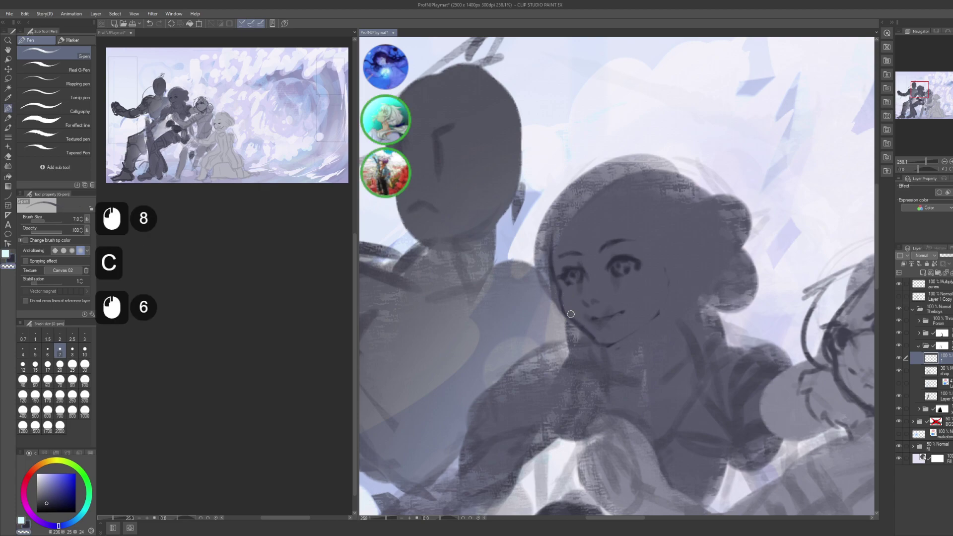
click(573, 313)
click(578, 320)
click(580, 317)
click(582, 321)
click(586, 322)
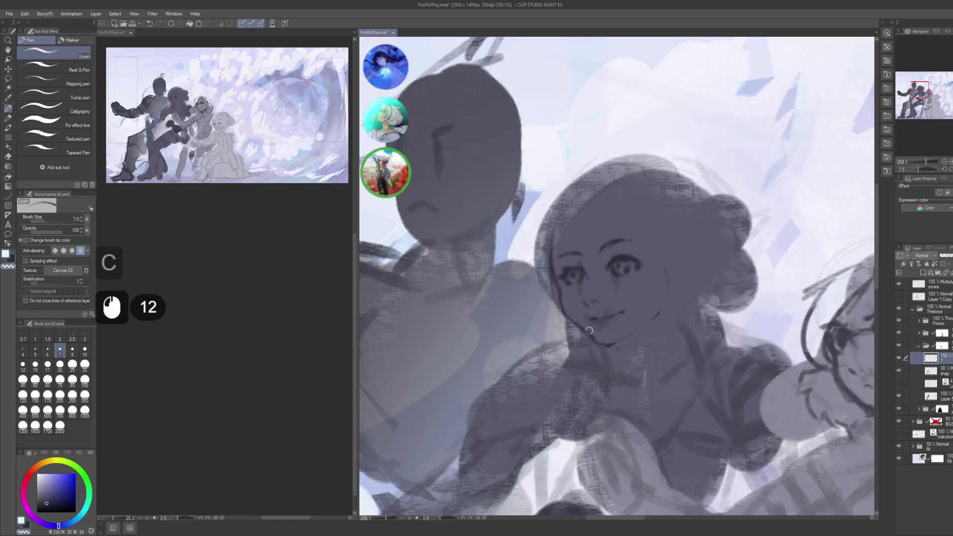
- Add a few more small dabs at the lower chin
drag(585, 308, 587, 332)
click(569, 322)
click(569, 323)
click(570, 323)
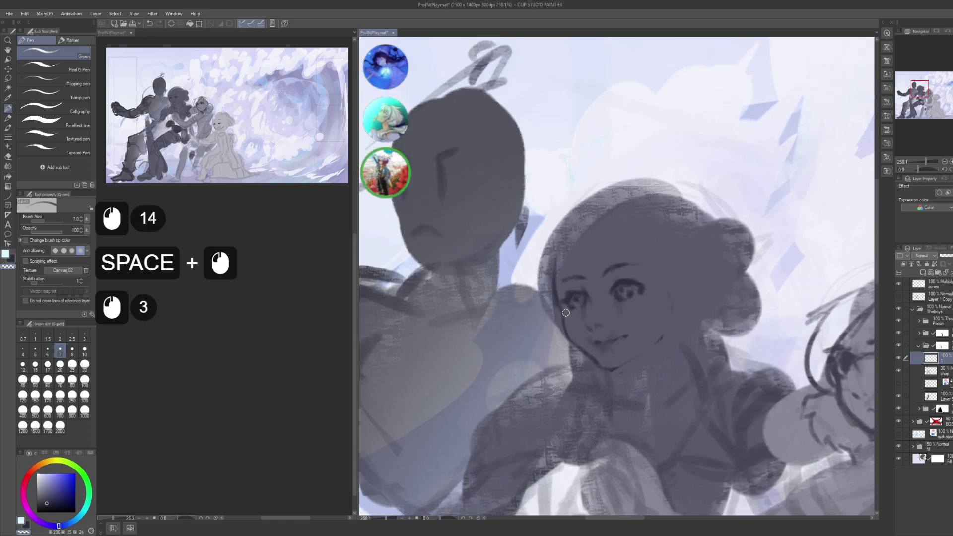
- Touch up and refine the hairline strokes beside the cheek
key(c)
click(561, 268)
click(560, 266)
key(c)
click(559, 262)
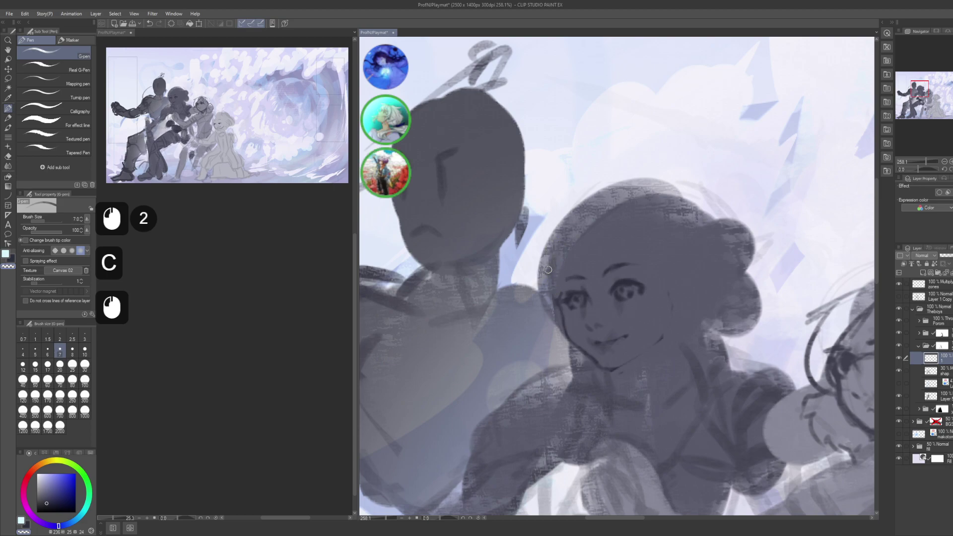
click(550, 274)
click(553, 281)
- Add small strokes on the face and near its upper edge
key(space)
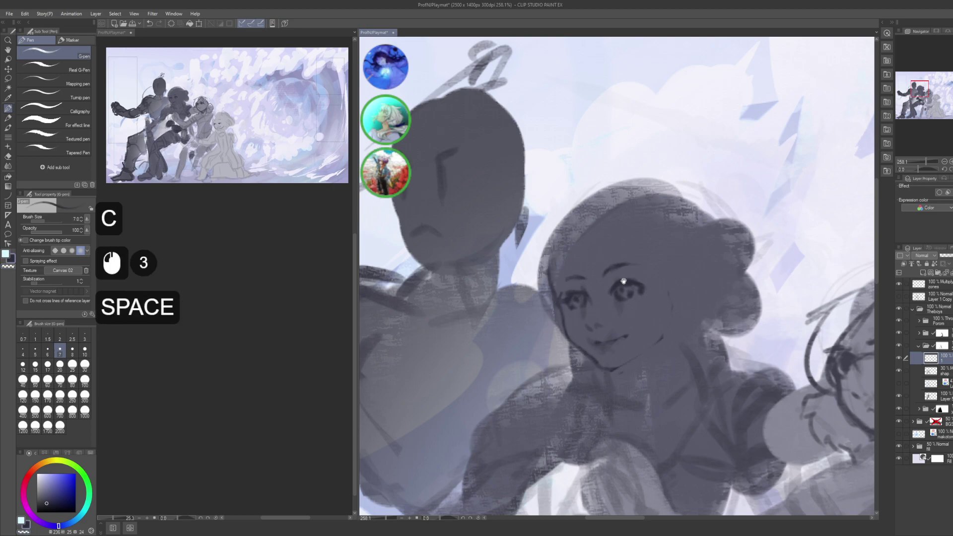
drag(623, 281, 603, 217)
click(516, 262)
click(514, 270)
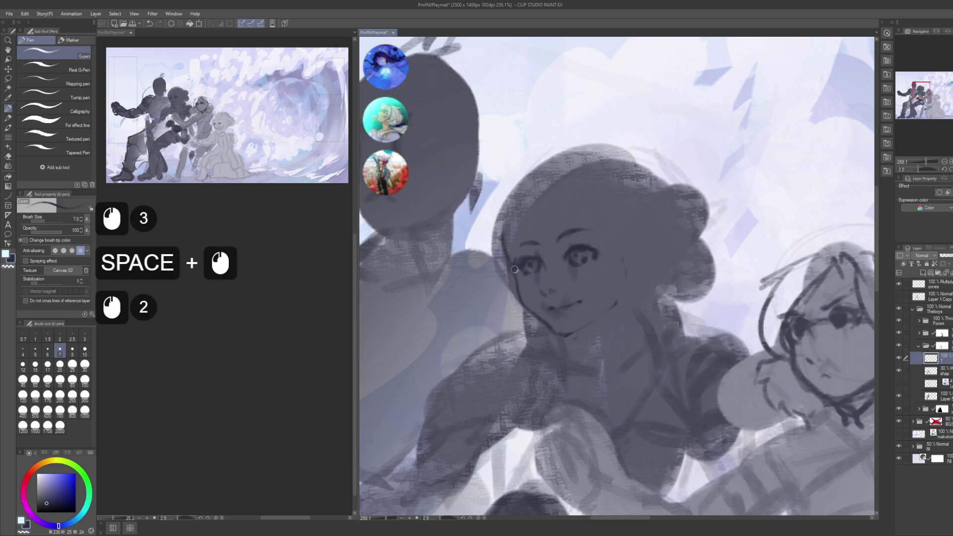
click(520, 275)
drag(619, 222, 607, 206)
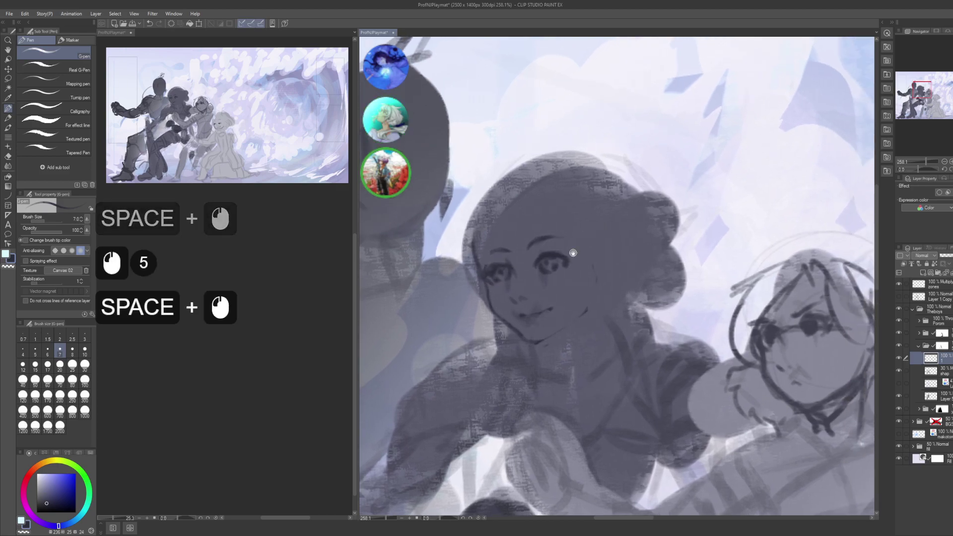
mouse_move(571, 253)
mouse_down()
mouse_move(592, 255)
mouse_move(581, 231)
mouse_move(590, 257)
mouse_move(619, 241)
mouse_up()
click(593, 233)
click(593, 233)
click(593, 232)
click(593, 233)
click(593, 233)
- Draw a curved ear line beside the face and loosely lasso the face
key(space)
click(590, 277)
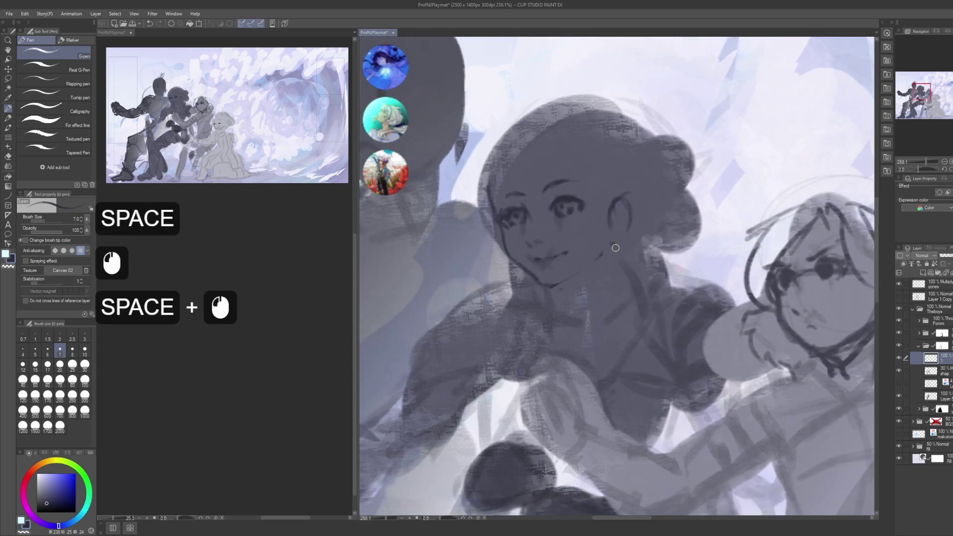
key(m)
mouse_move(496, 233)
mouse_down()
mouse_move(538, 293)
mouse_move(501, 224)
mouse_move(497, 239)
mouse_up()
- Tilt the face slightly, narrow it to about 95% width and shift it up-right
key(shift)
key(ctrl+shift+t)
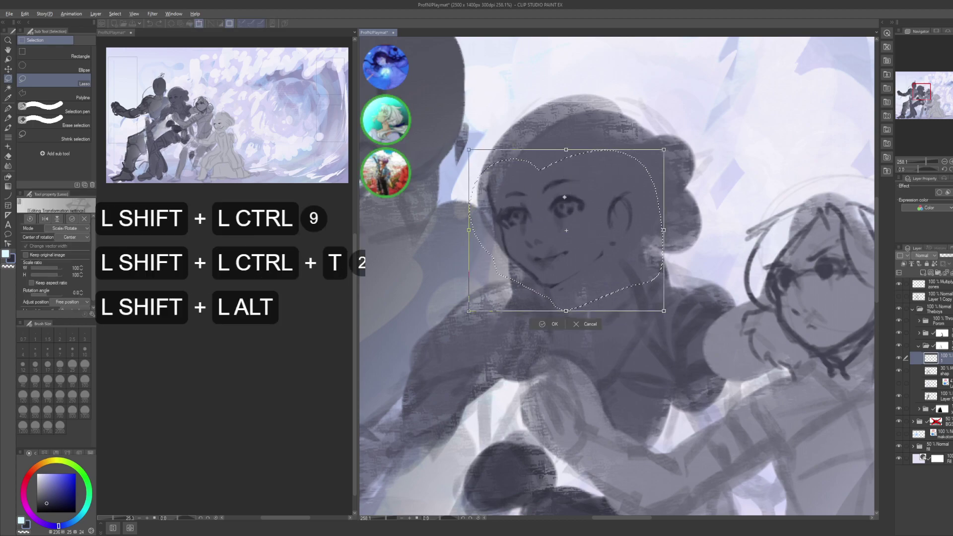
drag(567, 231, 573, 284)
drag(695, 144, 710, 178)
key(ctrl+shift+z)
drag(695, 144, 705, 171)
shift+click(627, 219)
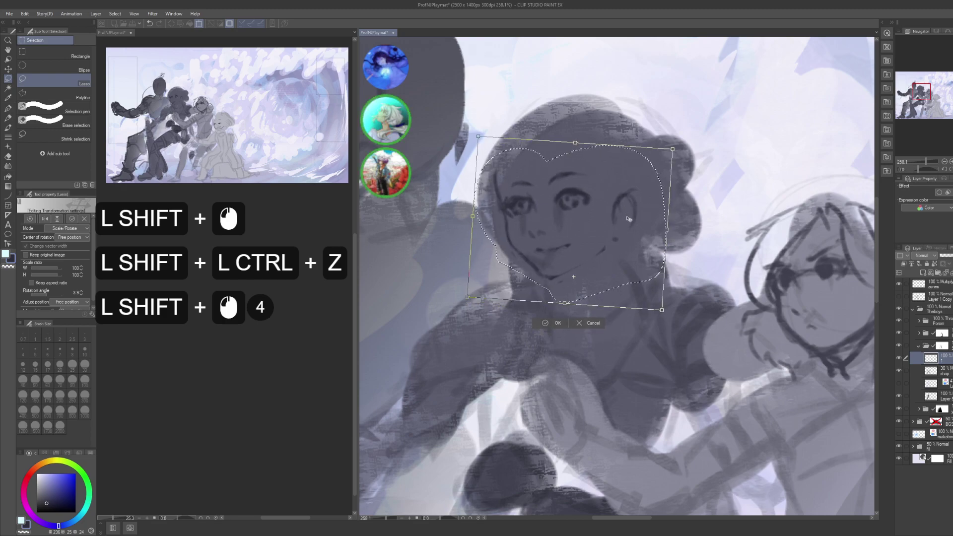
drag(668, 230, 645, 233)
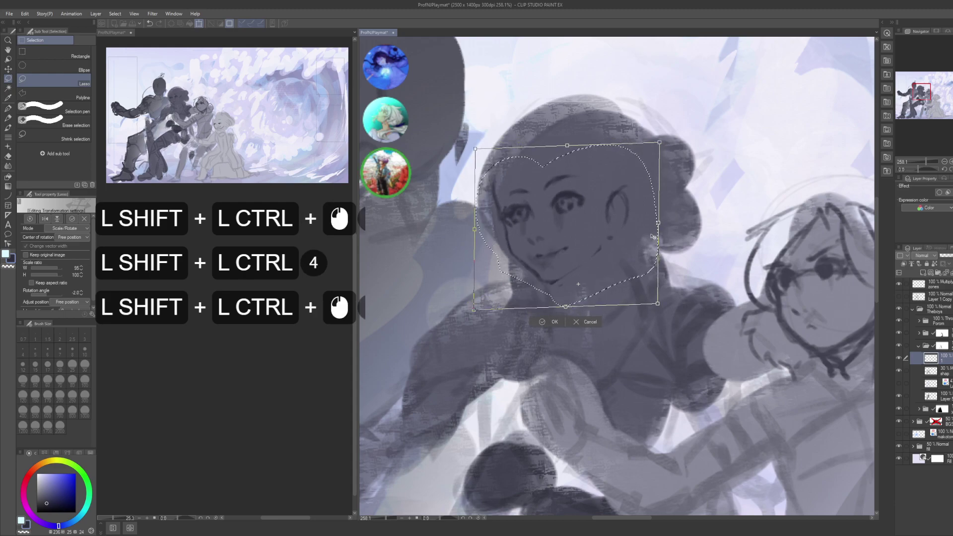
drag(638, 243, 691, 212)
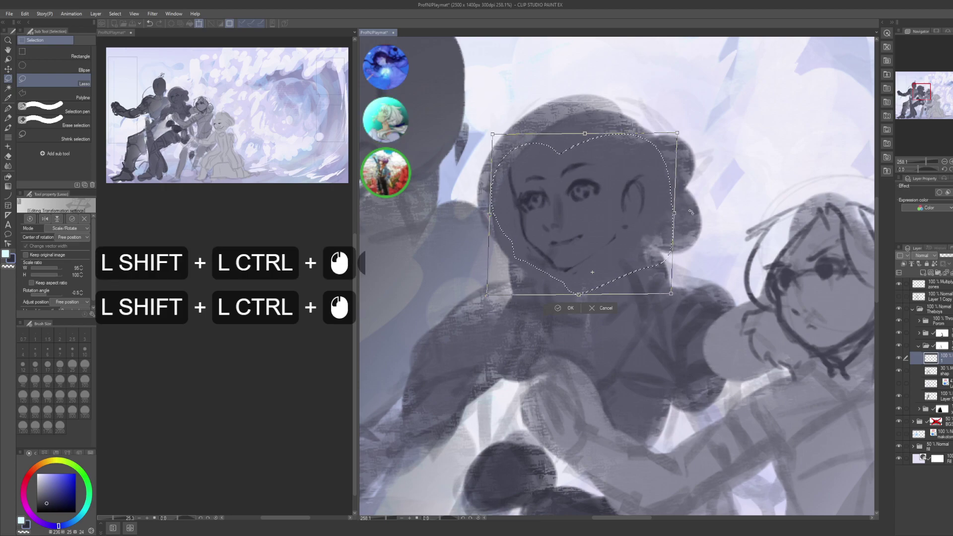
key(ctrl+shift+Return)
key(ctrl+shift+d)
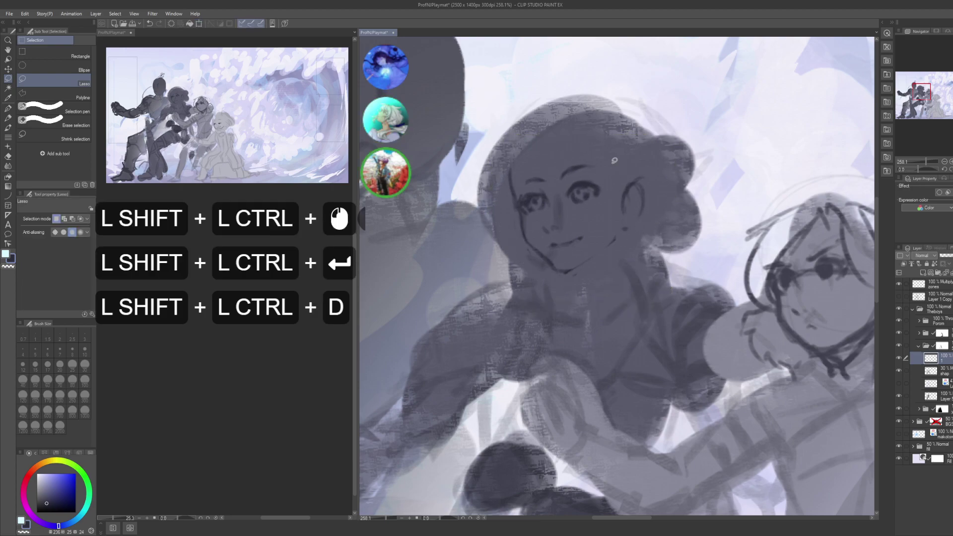
key(shift+p)
- Draw short straight G-pen lines down the central girl's neck and chest
drag(610, 257, 602, 227)
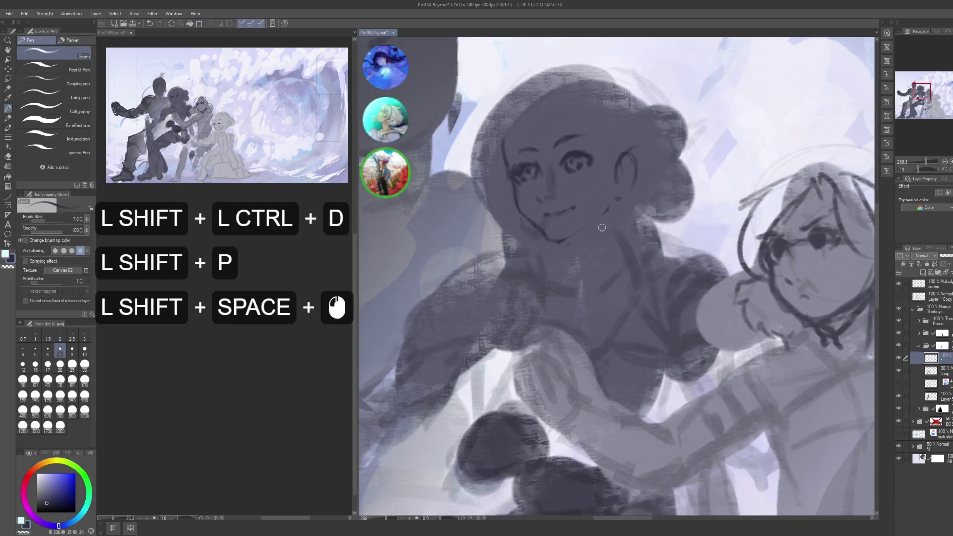
shift+click(619, 199)
shift+click(620, 203)
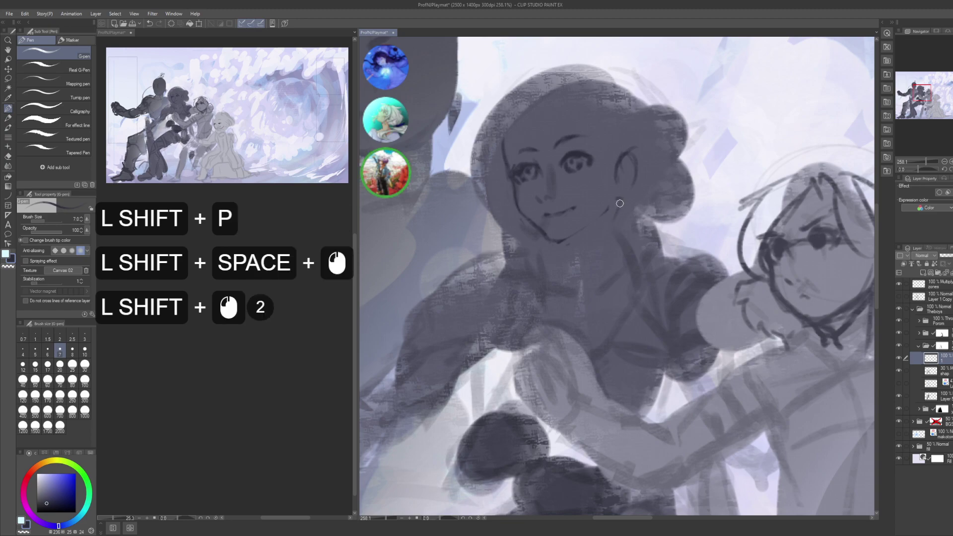
shift+click(608, 238)
shift+click(605, 250)
shift+click(602, 263)
shift+click(600, 273)
shift+click(582, 289)
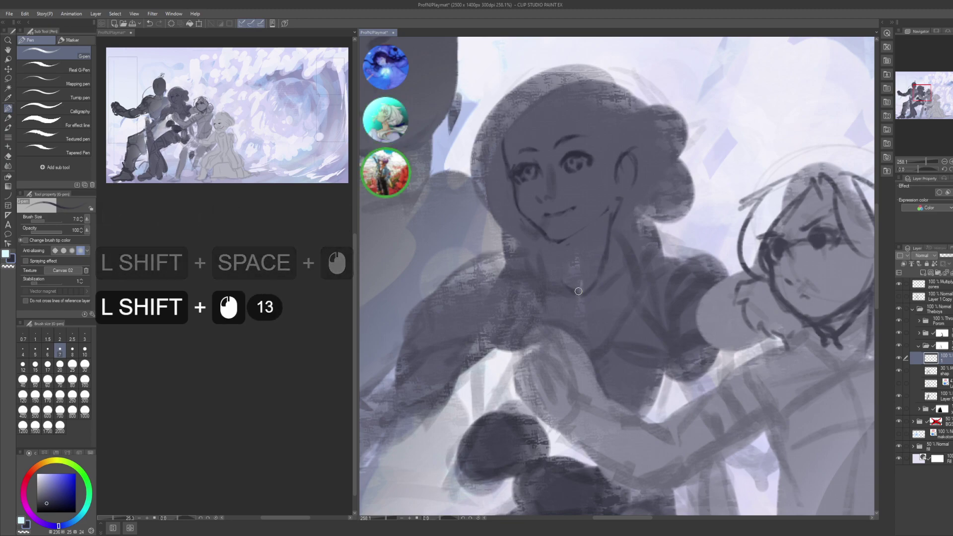
shift+click(600, 272)
- Add more short straight strokes across and near the chest
drag(600, 272, 581, 259)
shift+click(604, 259)
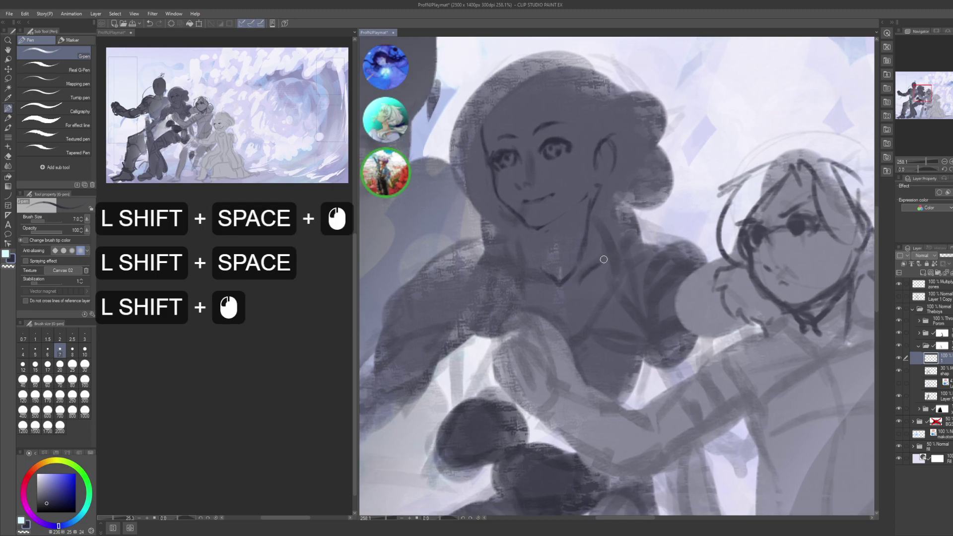
shift+click(590, 266)
shift+click(535, 261)
shift+click(519, 270)
shift+click(527, 270)
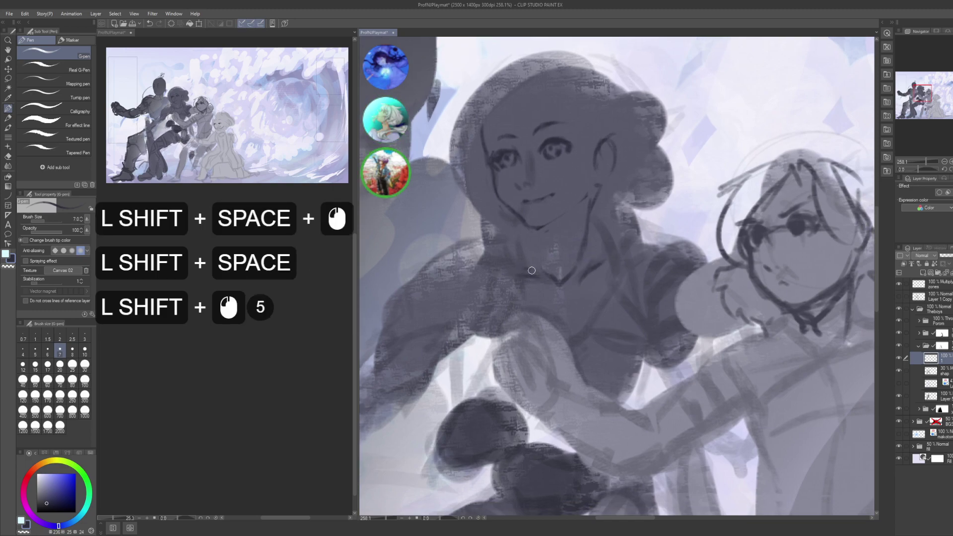
- Add a column of short straight lines along the neck
drag(619, 246, 614, 283)
shift+click(584, 247)
shift+click(586, 251)
shift+click(587, 257)
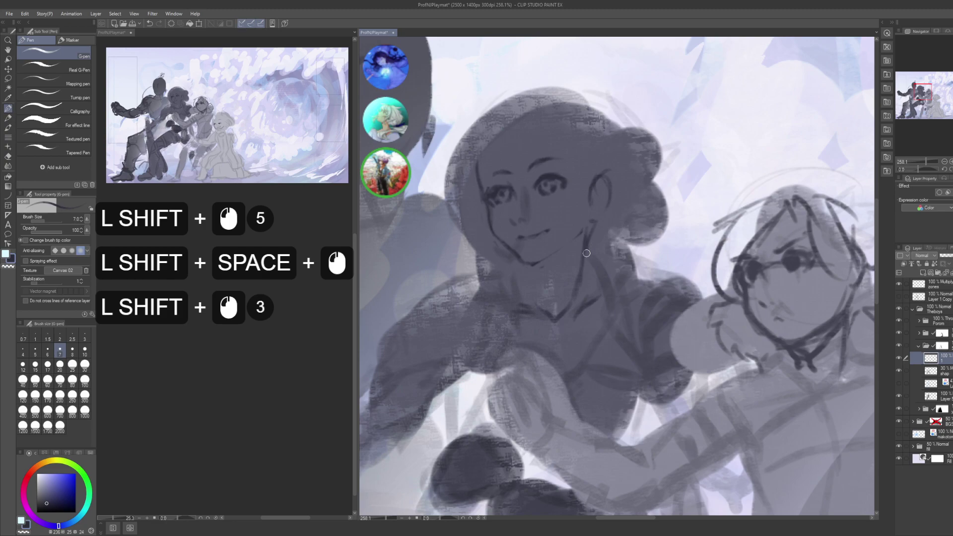
shift+click(587, 266)
- Sketch short lines near the chin, undoing and redrawing the last strokes
shift+click(522, 260)
shift+click(527, 271)
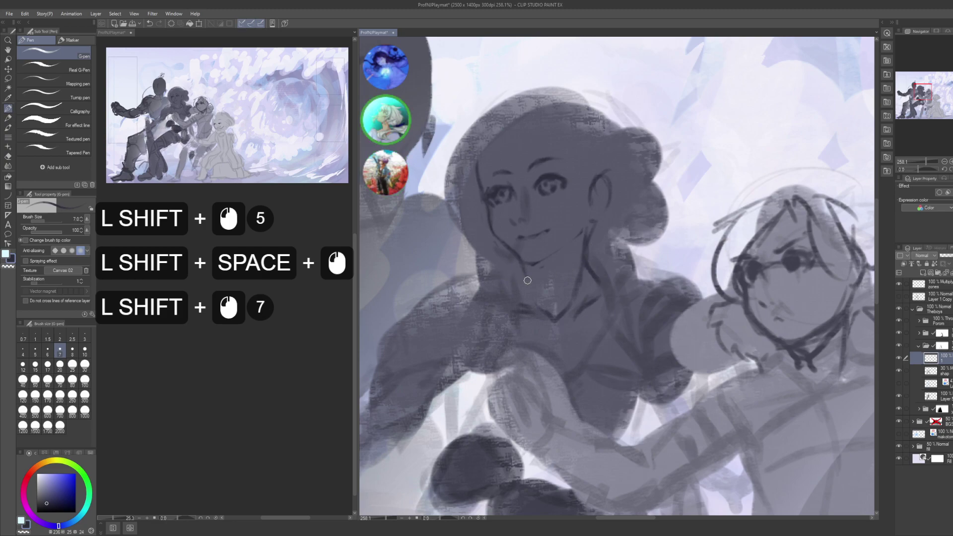
key(ctrl+shift+z)
key(ctrl+shift+z)
shift+click(533, 271)
shift+click(531, 269)
shift+click(530, 268)
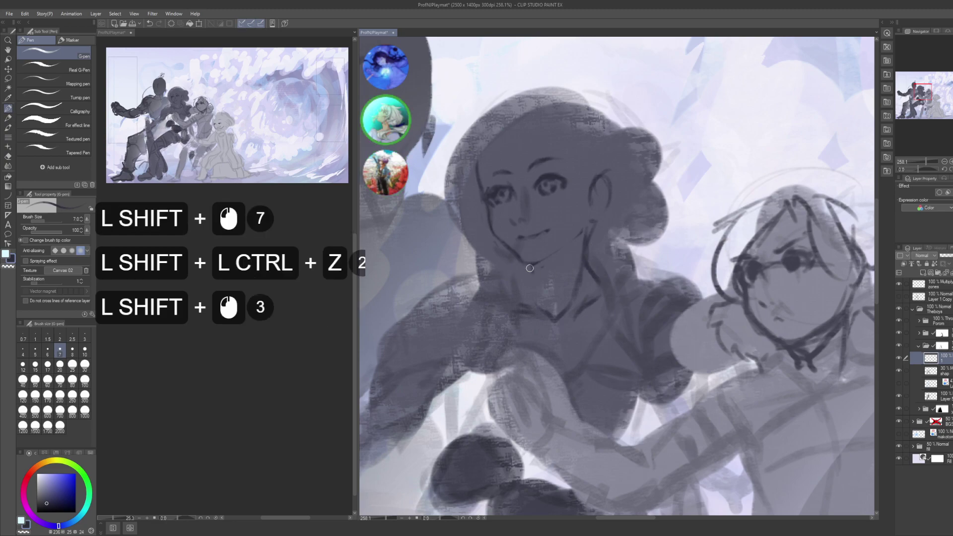
- Draw dark straight lines at the neck, plus short strokes beside it
mouse_move(519, 276)
mouse_down()
mouse_move(570, 204)
mouse_move(561, 207)
mouse_move(579, 219)
mouse_up()
shift+click(599, 234)
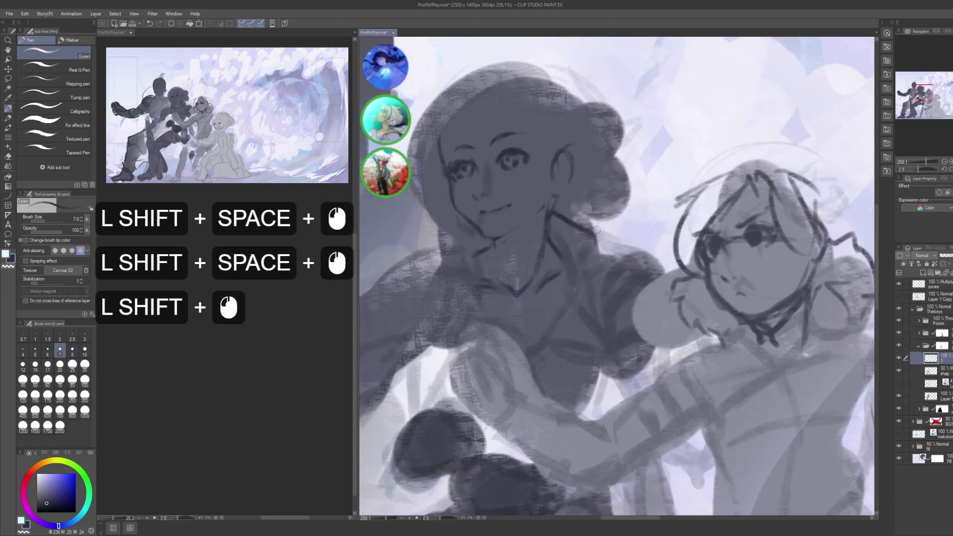
shift+click(604, 234)
shift+click(590, 251)
drag(591, 251, 623, 254)
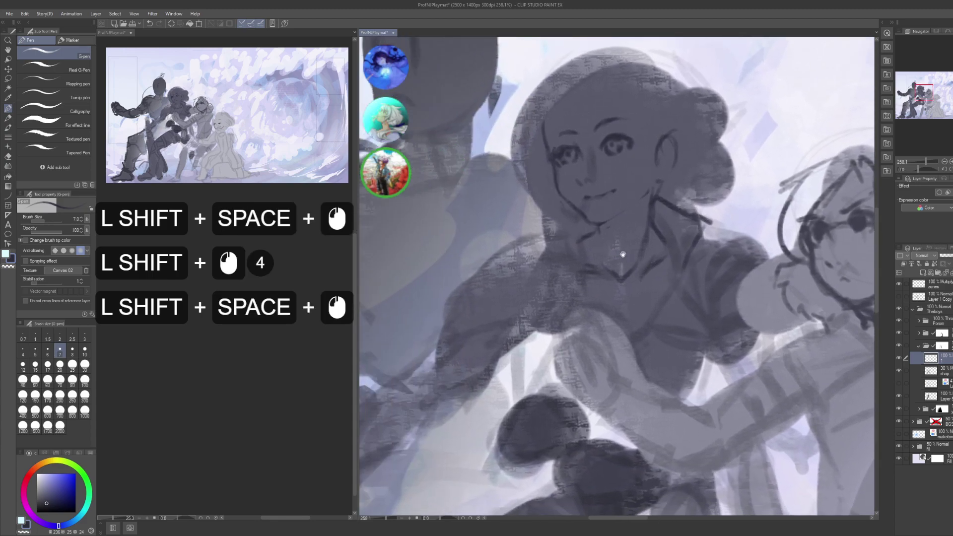
shift+click(572, 221)
shift+click(561, 229)
shift+click(567, 241)
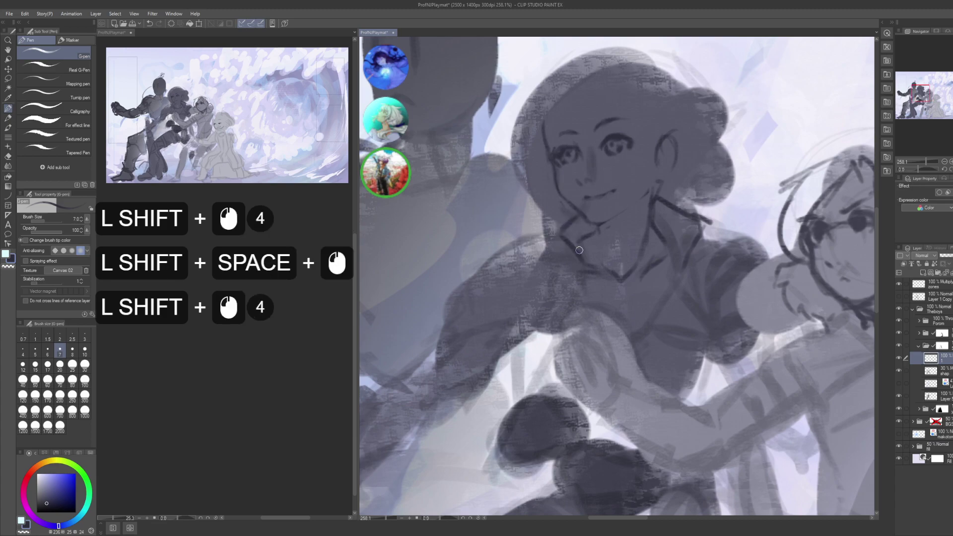
shift+click(586, 298)
- Outline the top and left side of the hair with straight strokes
mouse_move(616, 268)
mouse_down()
mouse_move(618, 219)
mouse_move(603, 241)
mouse_up()
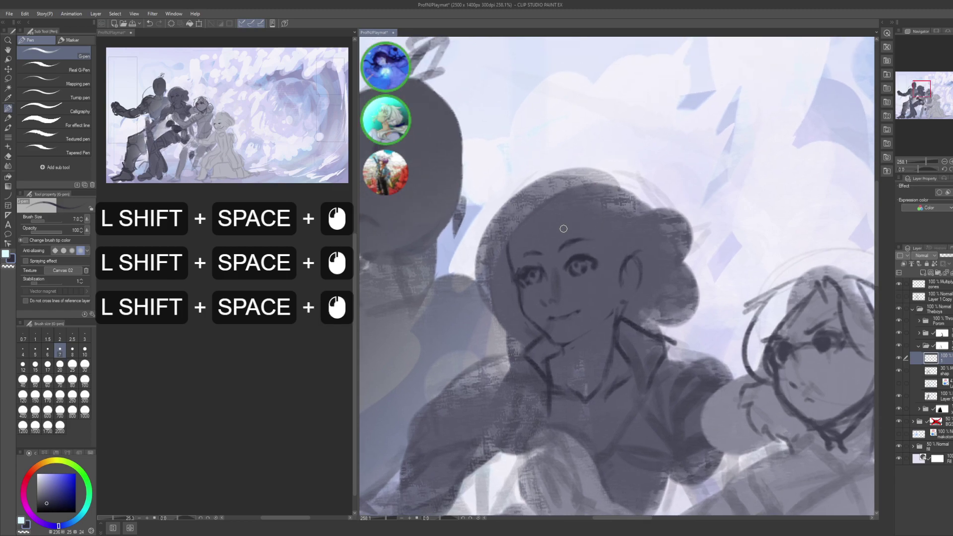
shift+click(531, 196)
shift+click(546, 187)
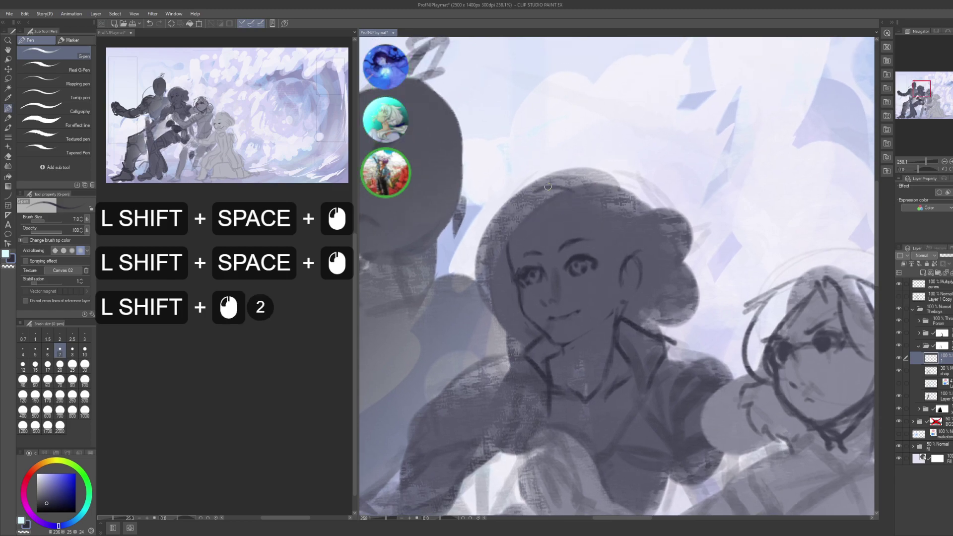
shift+click(519, 214)
shift+click(509, 239)
shift+click(511, 256)
shift+click(518, 261)
shift+click(546, 233)
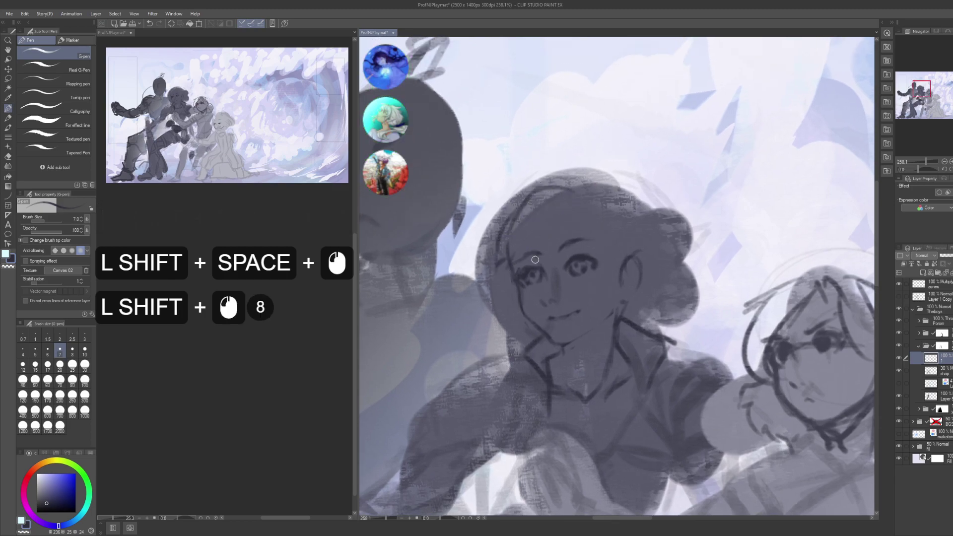
shift+click(558, 240)
shift+click(548, 255)
- Outline the hair strand right of the eye and add strokes near the eye
shift+click(564, 234)
shift+click(573, 191)
shift+click(588, 239)
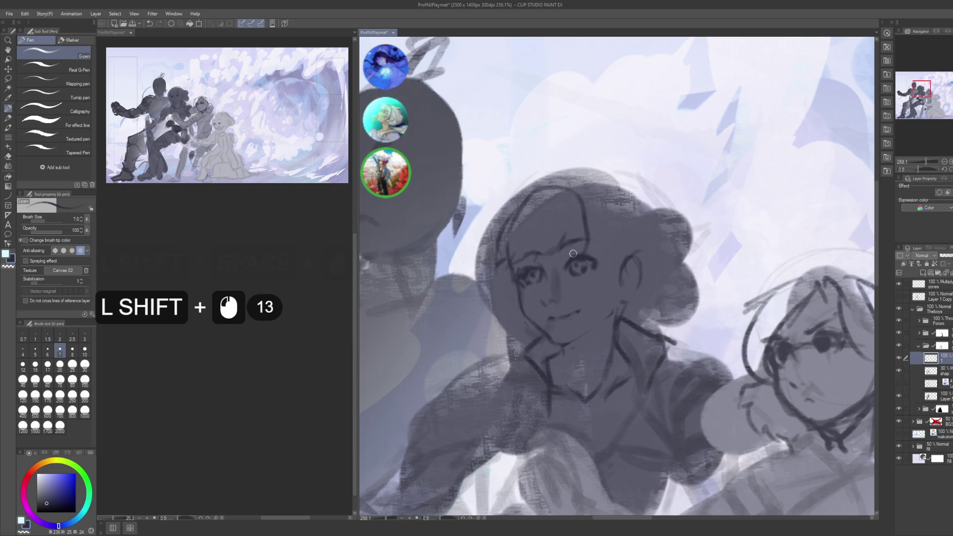
drag(560, 245, 545, 259)
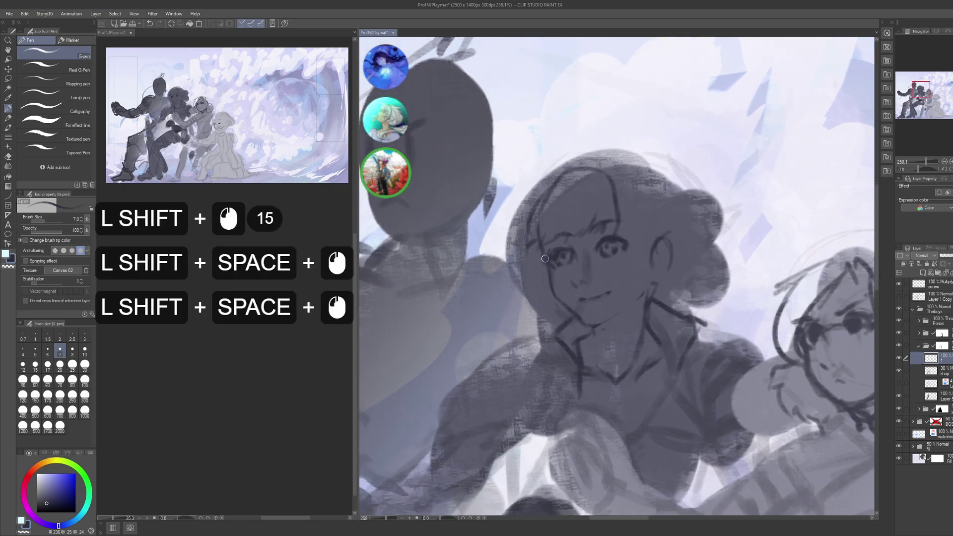
shift+click(545, 259)
shift+click(531, 263)
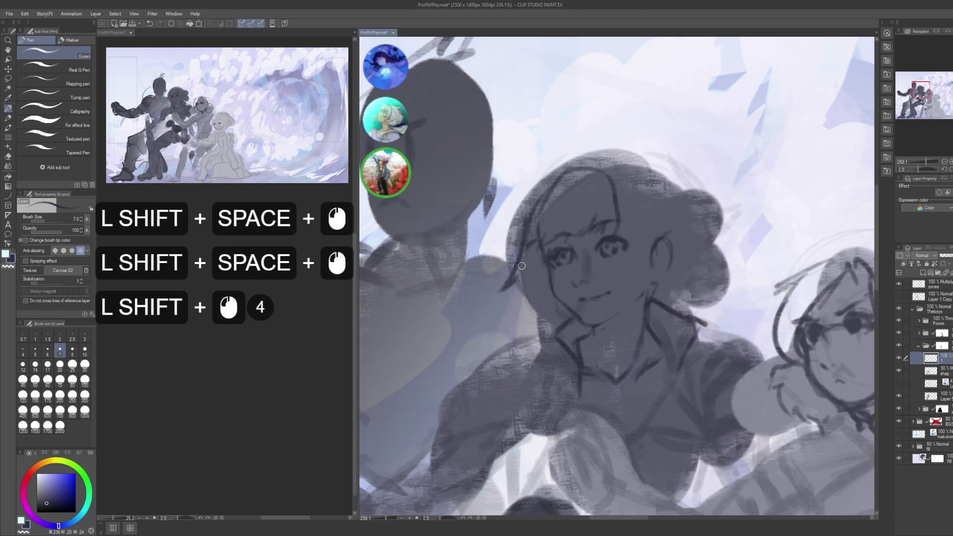
- Redo the short stroke near the face and adjust the chin lines
shift+click(528, 288)
key(ctrl+shift+z)
shift+click(549, 306)
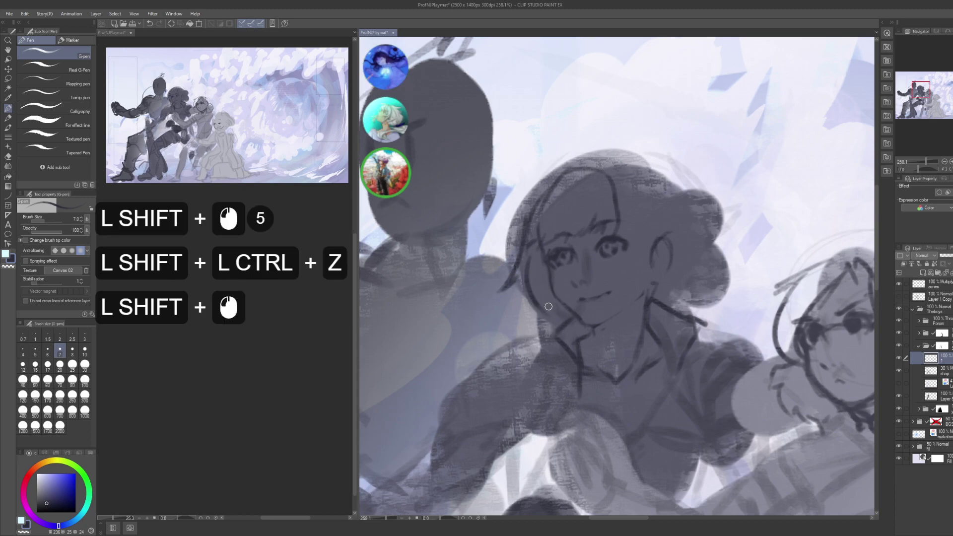
shift+click(550, 307)
shift+click(554, 309)
- Outline the top of the girl's head in straight segments
drag(557, 312, 607, 304)
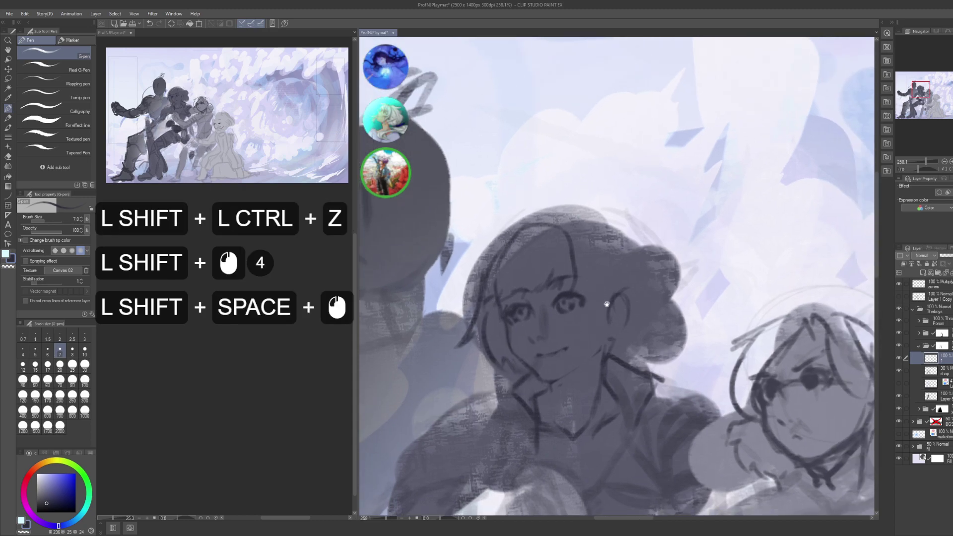
shift+click(472, 251)
shift+click(496, 256)
shift+click(506, 237)
shift+click(517, 229)
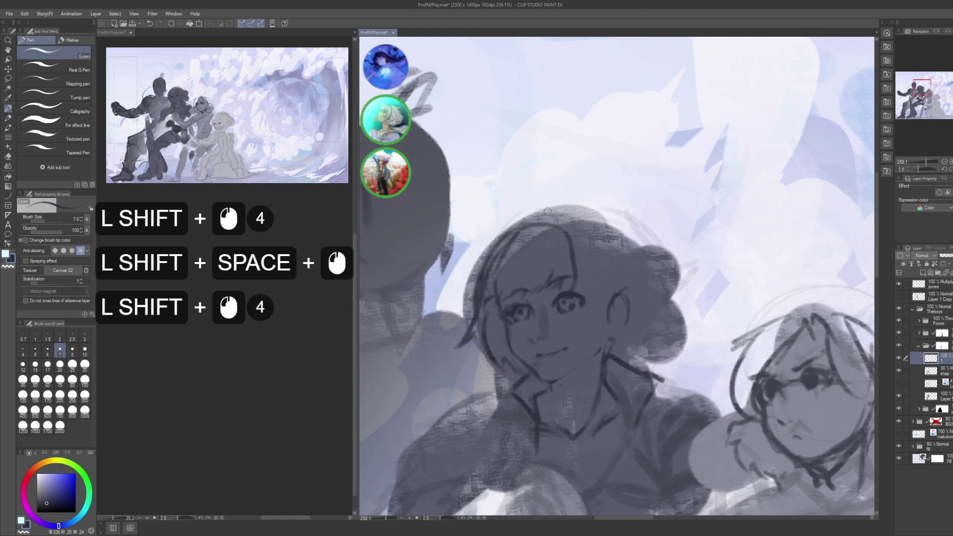
shift+click(511, 235)
shift+click(537, 220)
shift+click(556, 213)
shift+click(631, 263)
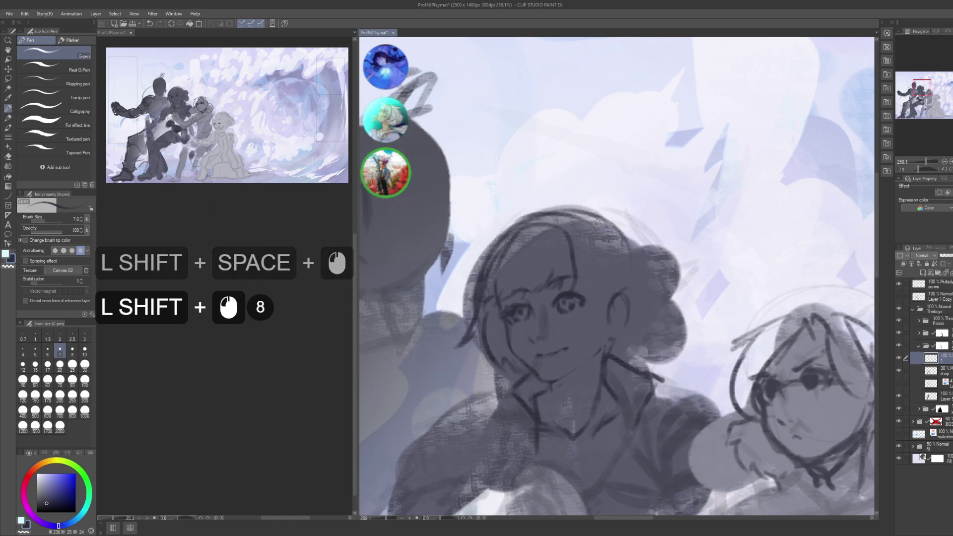
- Extend the hair outline with straight segments down the right side of the head
shift+click(621, 243)
shift+click(645, 325)
drag(646, 325, 591, 263)
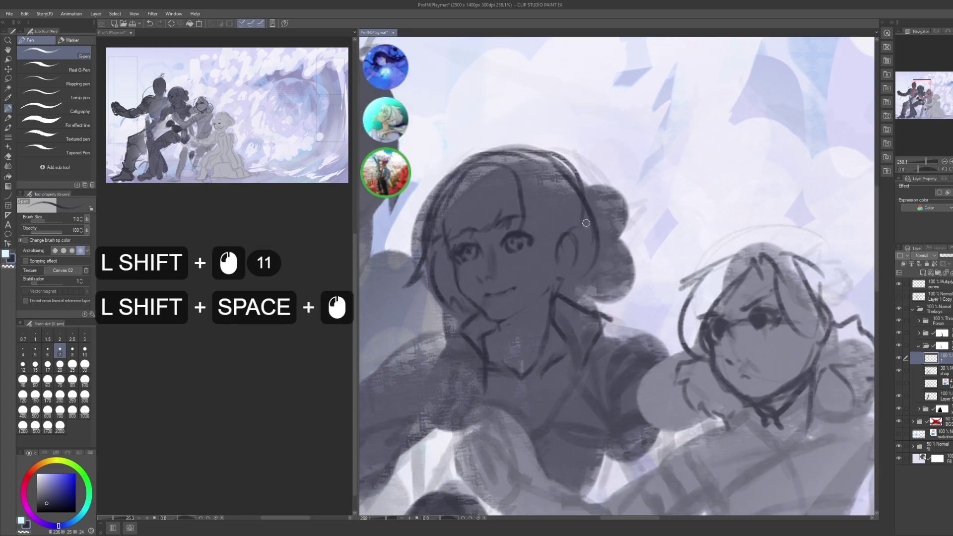
shift+click(588, 208)
shift+click(620, 267)
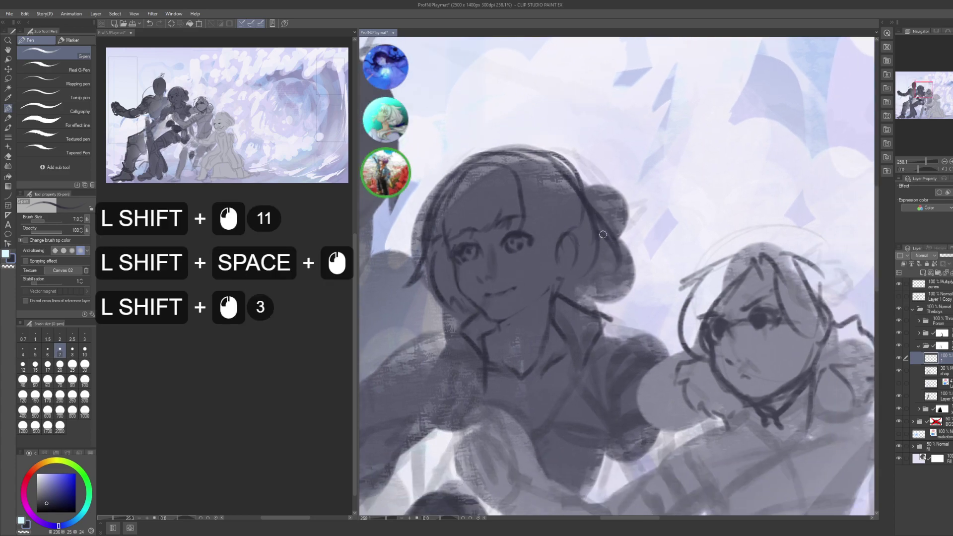
shift+click(618, 222)
shift+click(610, 221)
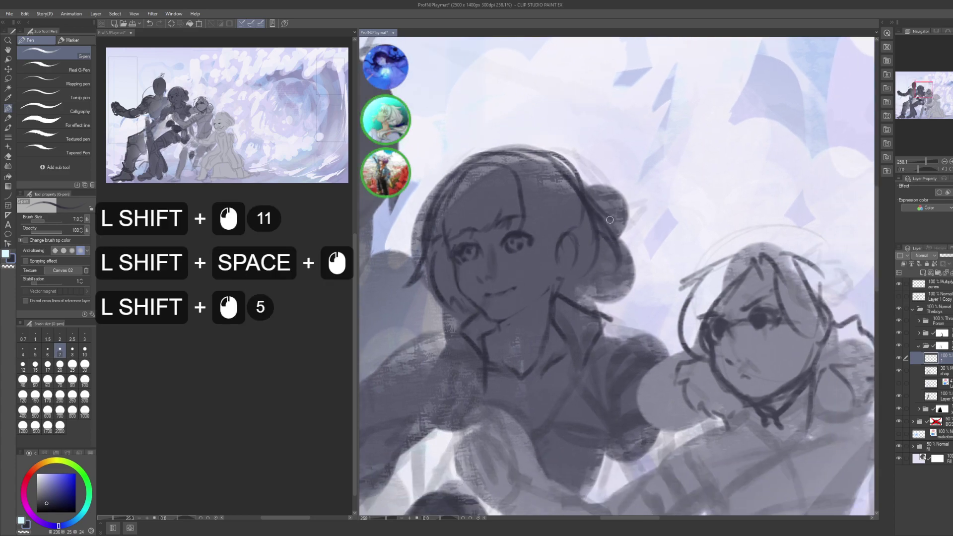
shift+click(599, 259)
shift+click(593, 274)
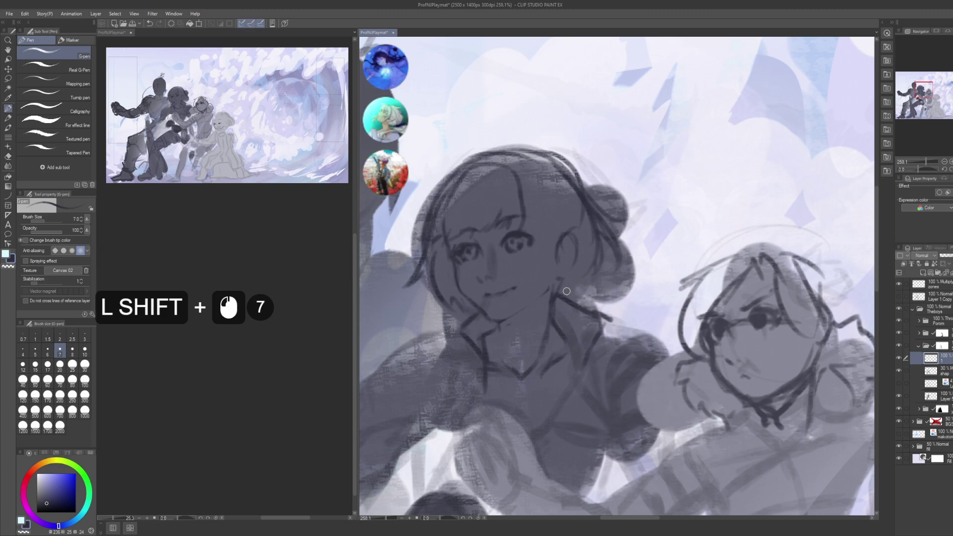
- Add straight line strokes over the face, undoing one unwanted stroke
shift+click(547, 265)
key(ctrl+shift+z)
shift+click(529, 271)
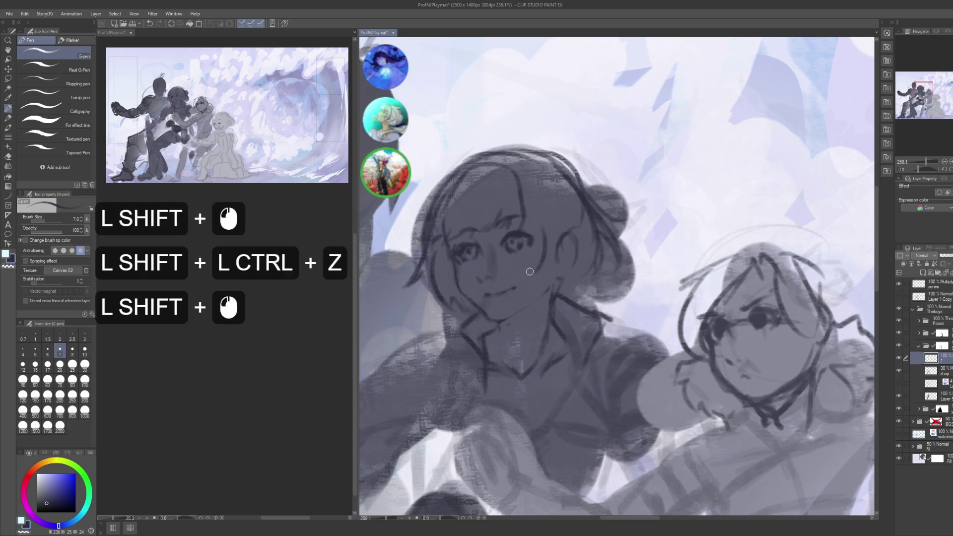
shift+click(548, 255)
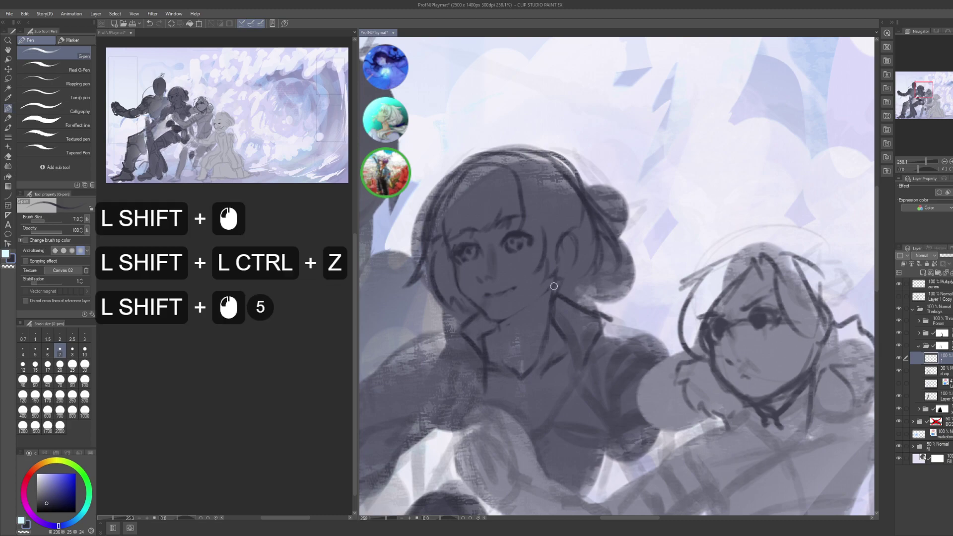
shift+click(566, 243)
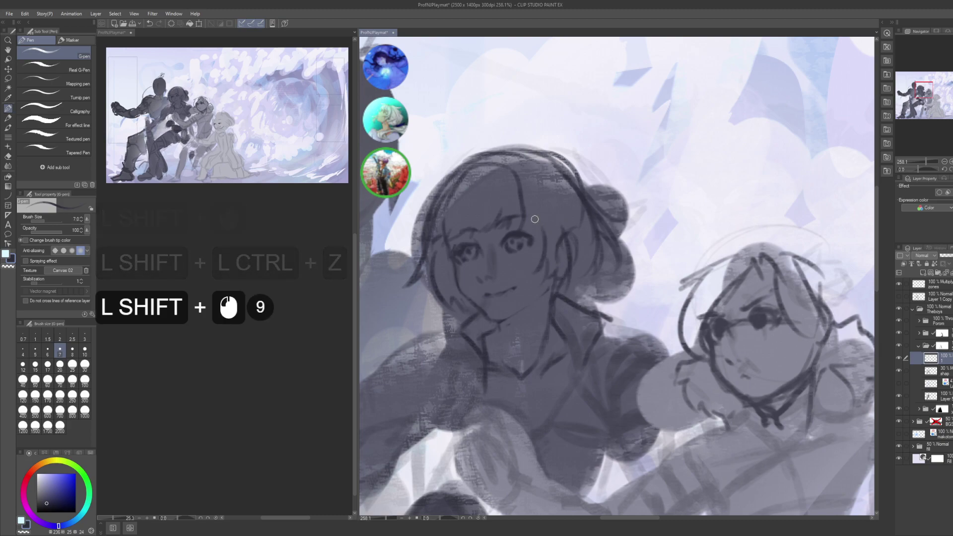
- Draw short straight strokes on the hair, undoing and redrawing them
shift+click(585, 224)
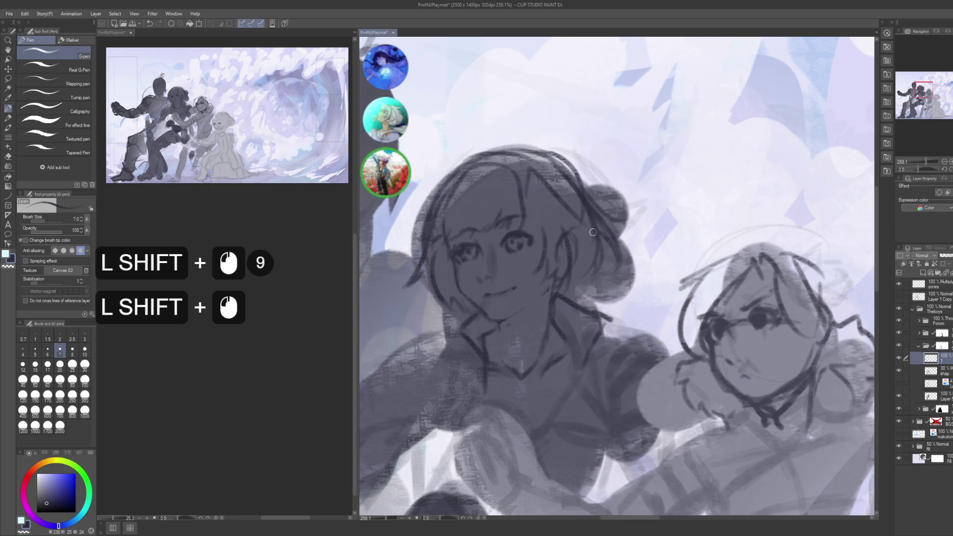
shift+click(527, 196)
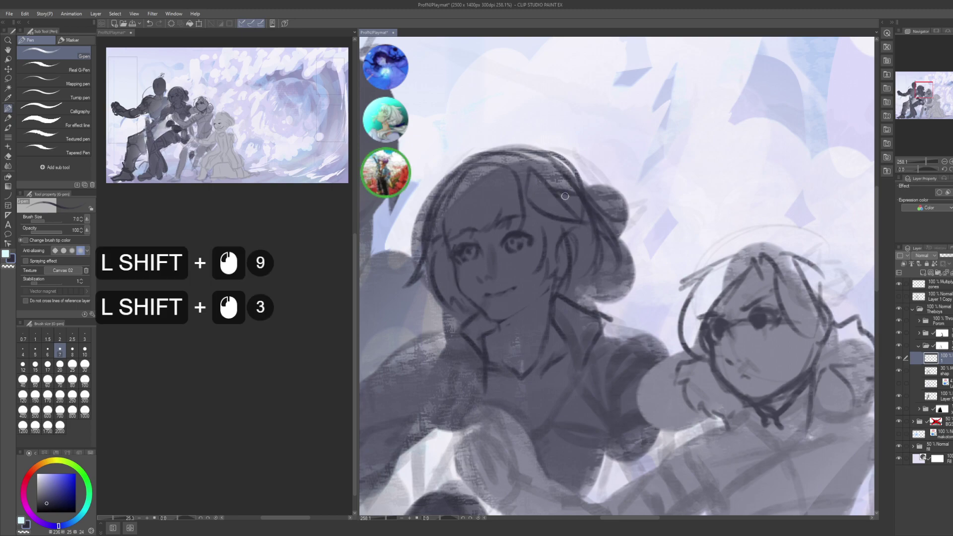
key(ctrl+shift+z)
key(ctrl+shift+z)
shift+click(569, 197)
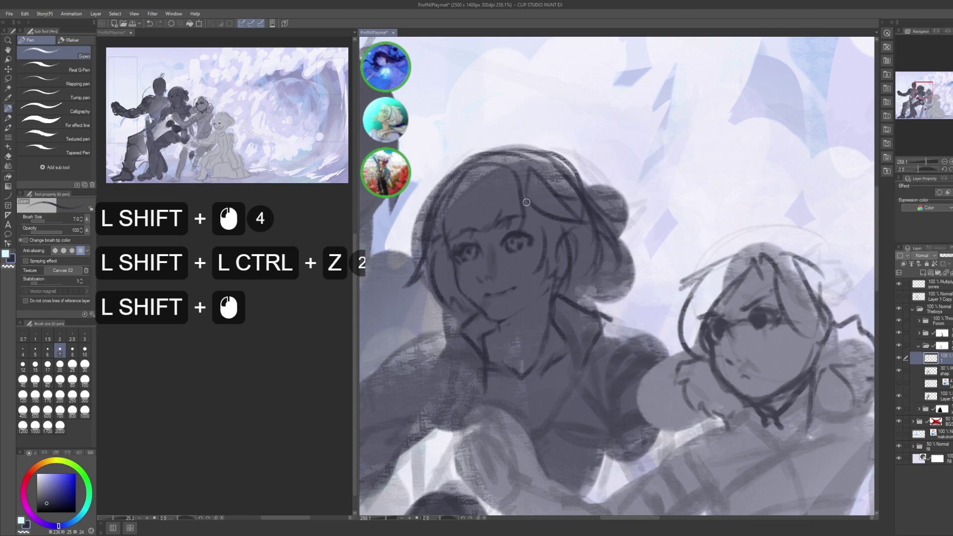
shift+click(537, 217)
shift+click(559, 231)
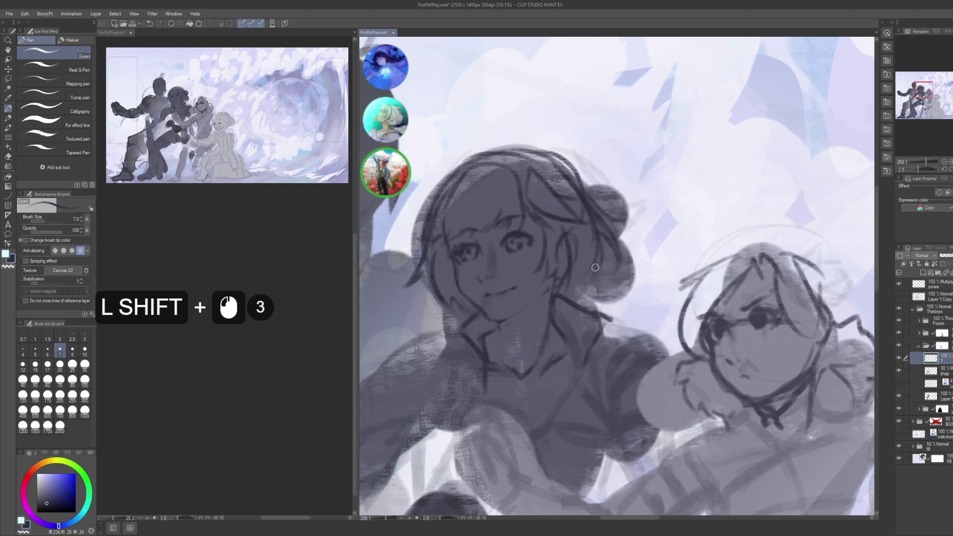
- Lasso the hair bun, move it down and to the right, then deselect
key(shift+m)
mouse_move(583, 245)
mouse_down()
mouse_move(584, 294)
mouse_move(633, 262)
mouse_move(637, 228)
mouse_up()
mouse_move(600, 198)
mouse_down()
mouse_move(600, 233)
mouse_move(610, 244)
mouse_up()
key(shift+ctrl)
key(shift+k)
key(shift+ctrl+d)
- With the pen, add small strokes around the moved bun, then zoom out to the whole illustration
key(shift+p)
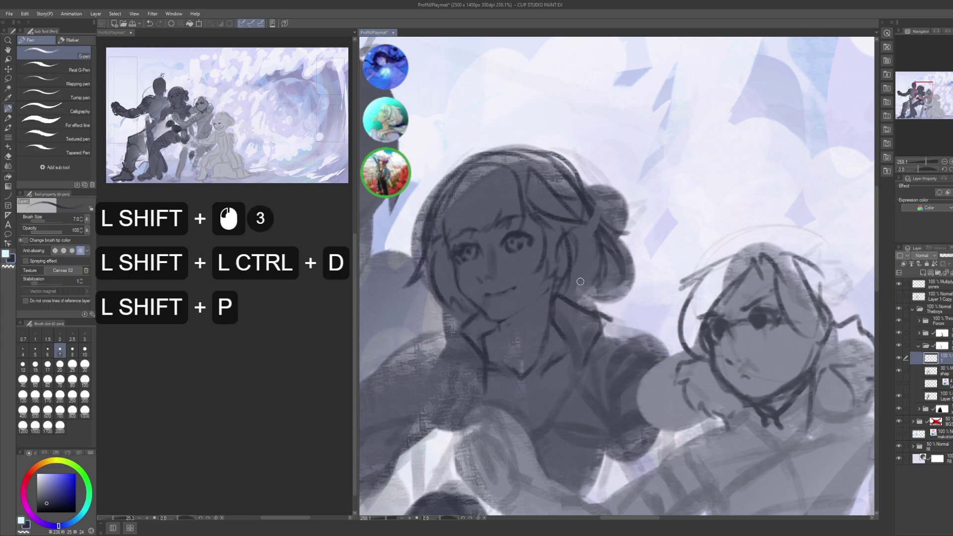
shift+click(571, 295)
shift+click(570, 293)
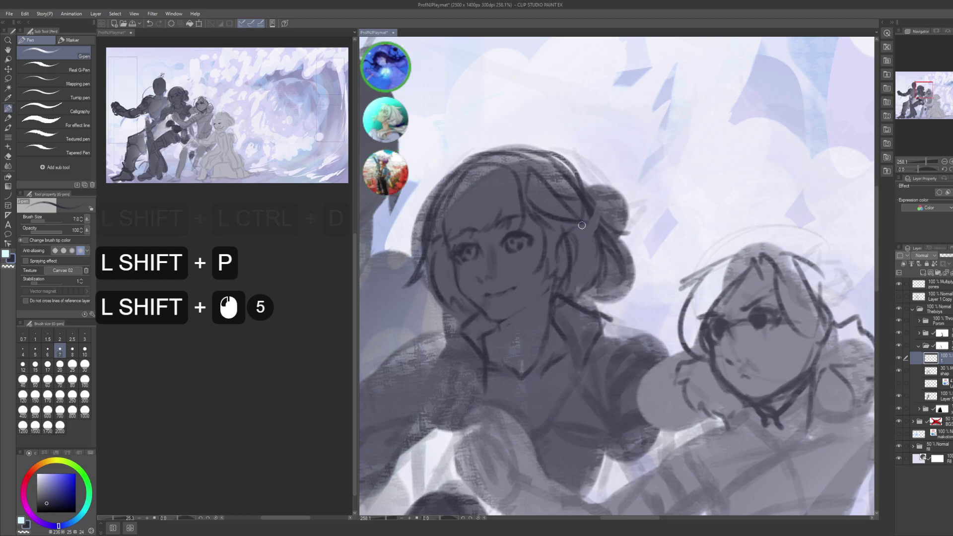
shift+click(588, 253)
key(ctrl+shift+z)
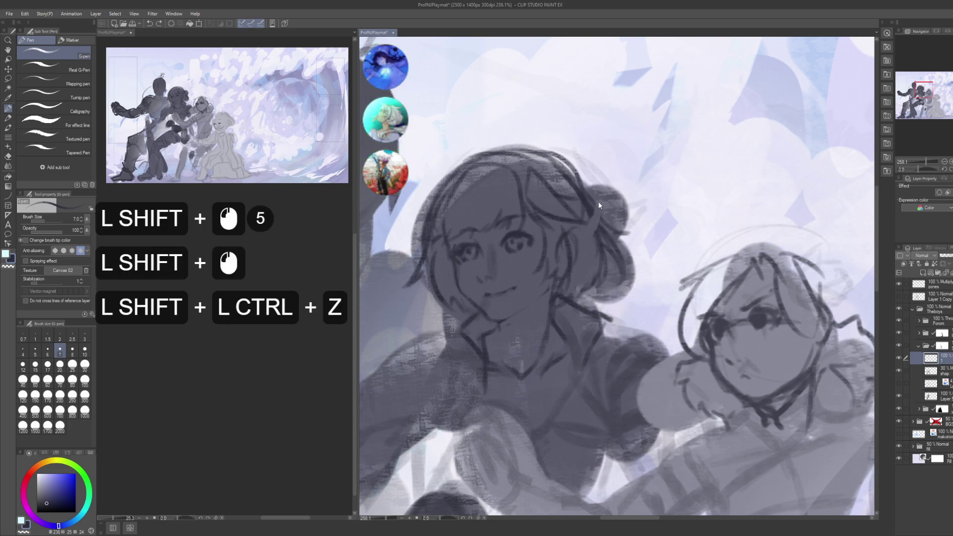
shift+click(593, 208)
shift+click(599, 240)
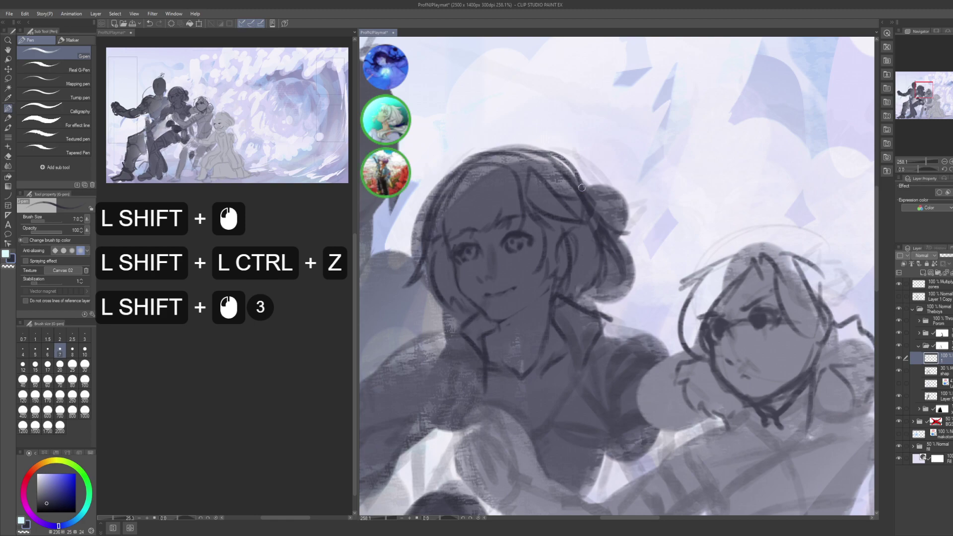
alt+shift+click(610, 243)
alt+shift+click(636, 243)
alt+shift+click(658, 243)
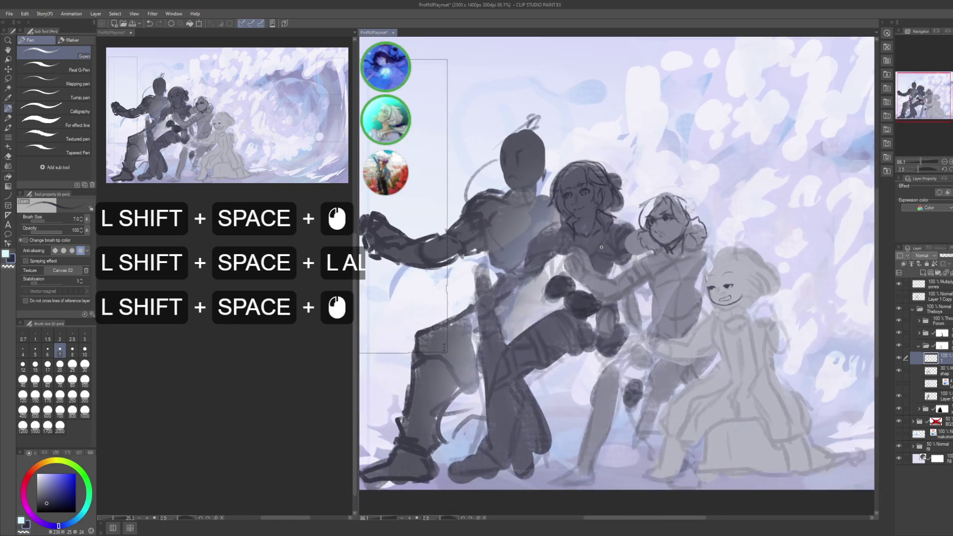
- Save the playmat illustration file with its refined linework
key(ctrl+shift+s)
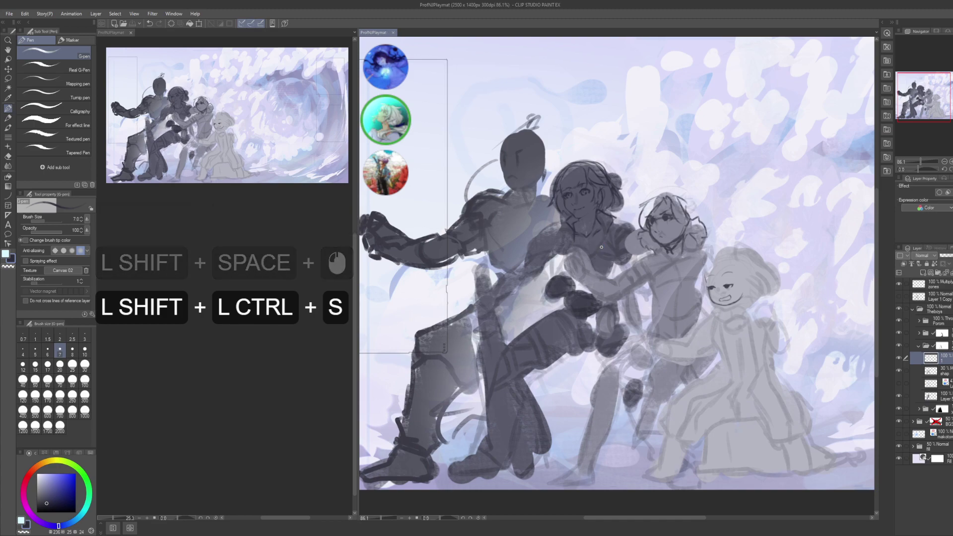
drag(601, 246, 615, 267)
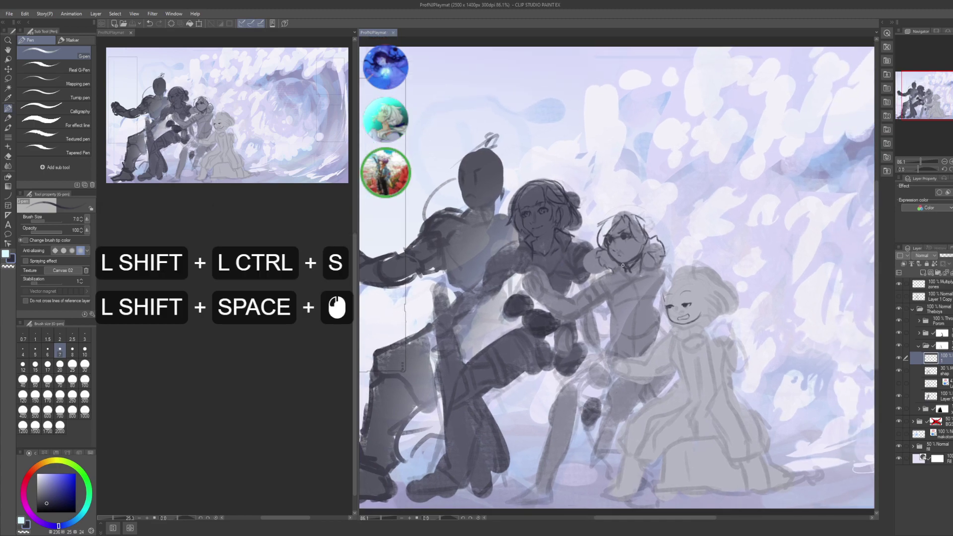
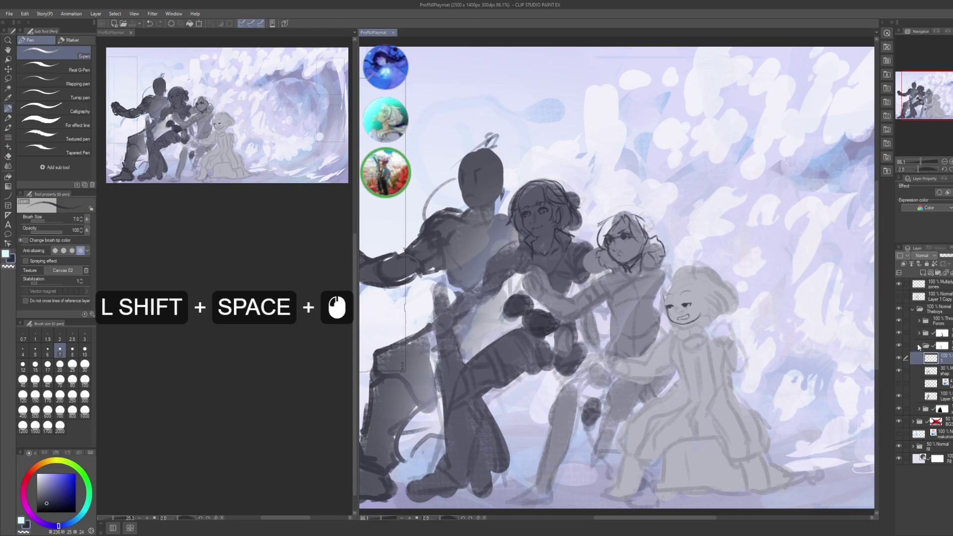
- Unfold the figures' folder and set the dark silhouette layer's opacity to 30%
shift+click(919, 347)
shift+click(919, 346)
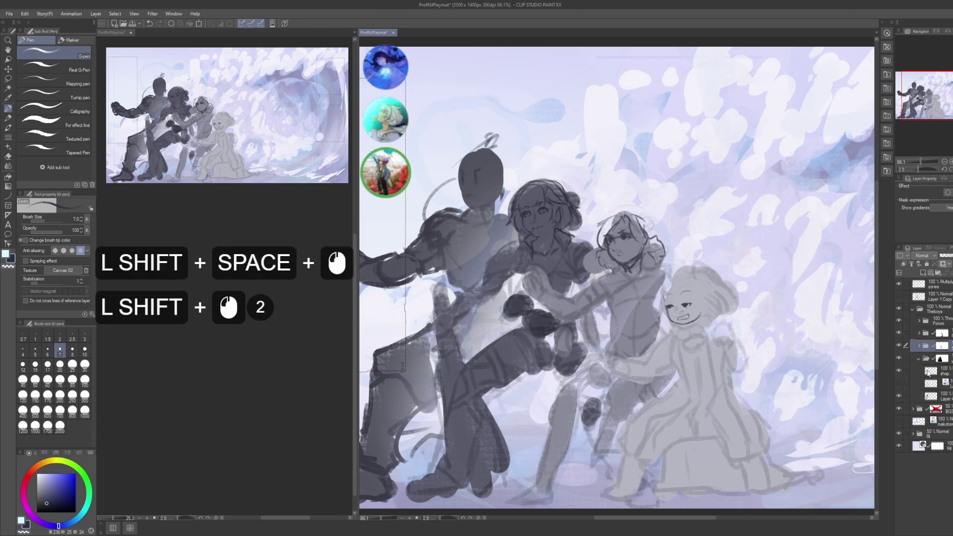
shift+click(928, 374)
shift+click(942, 358)
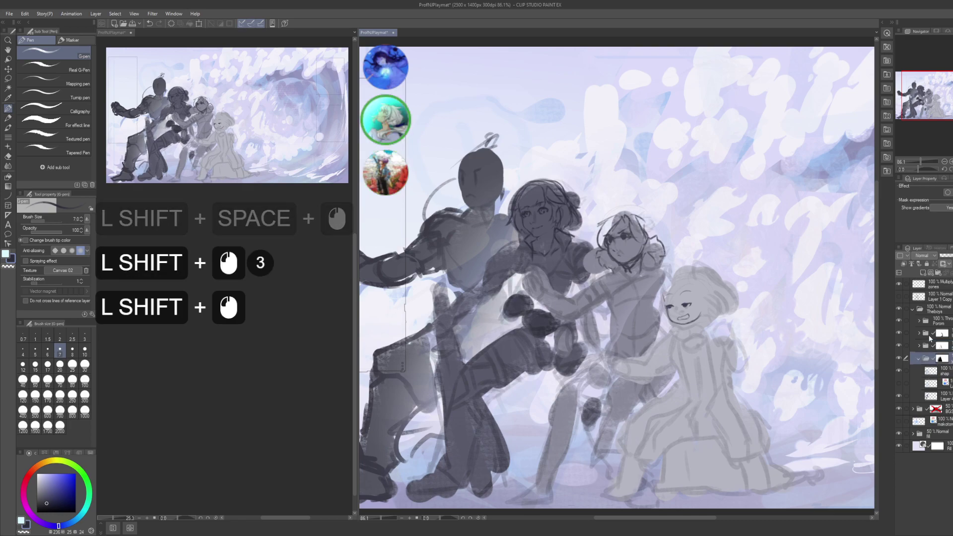
shift+click(931, 372)
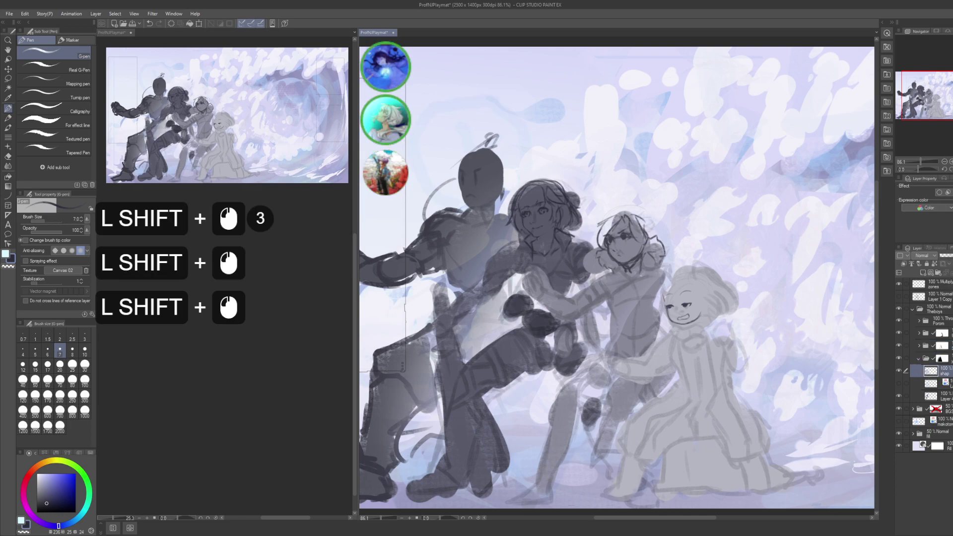
shift+click(931, 371)
key(shift+KP_3)
key(shift+KP_0)
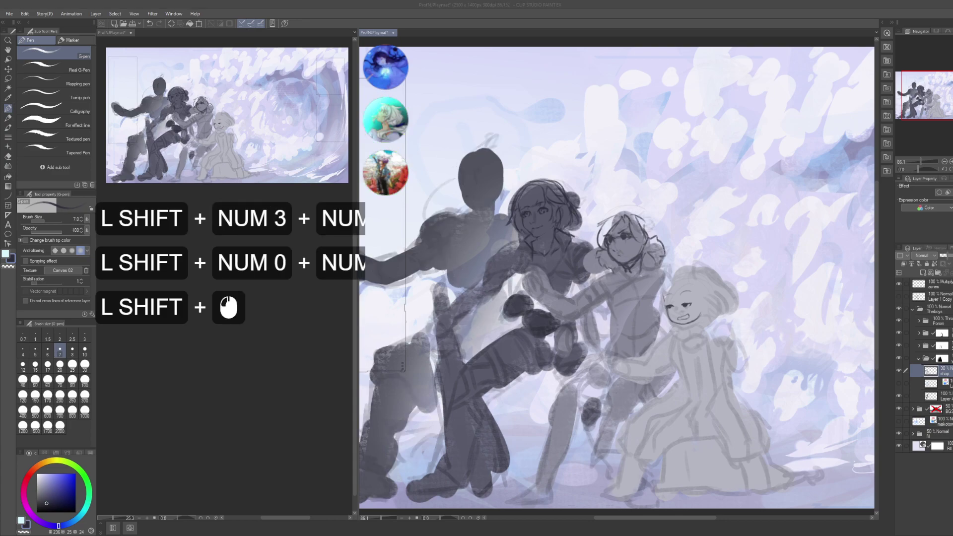
- Mark the canvas near the left figure's legs, then add a new empty layer above the silhouette
scroll(615, 278, down, 6)
scroll(615, 278, down, 2)
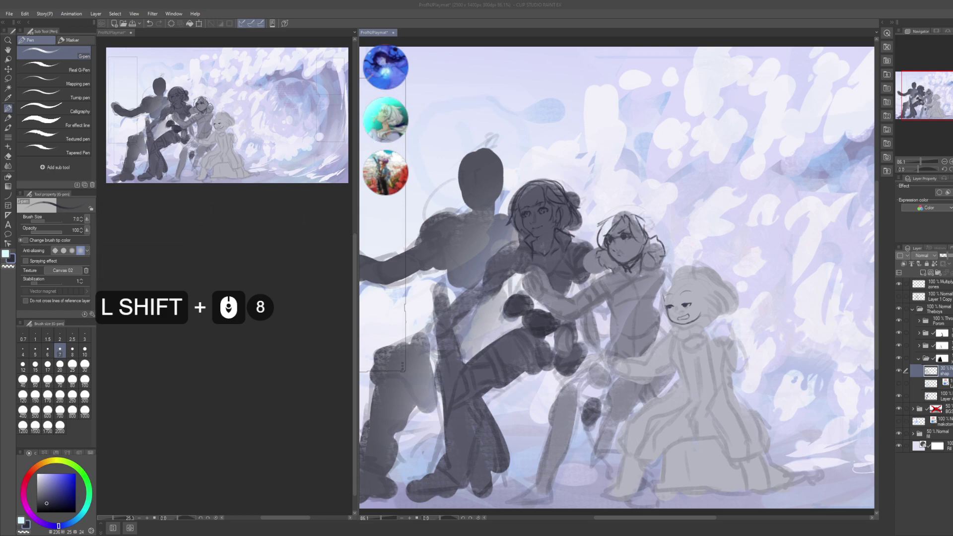
shift+click(615, 278)
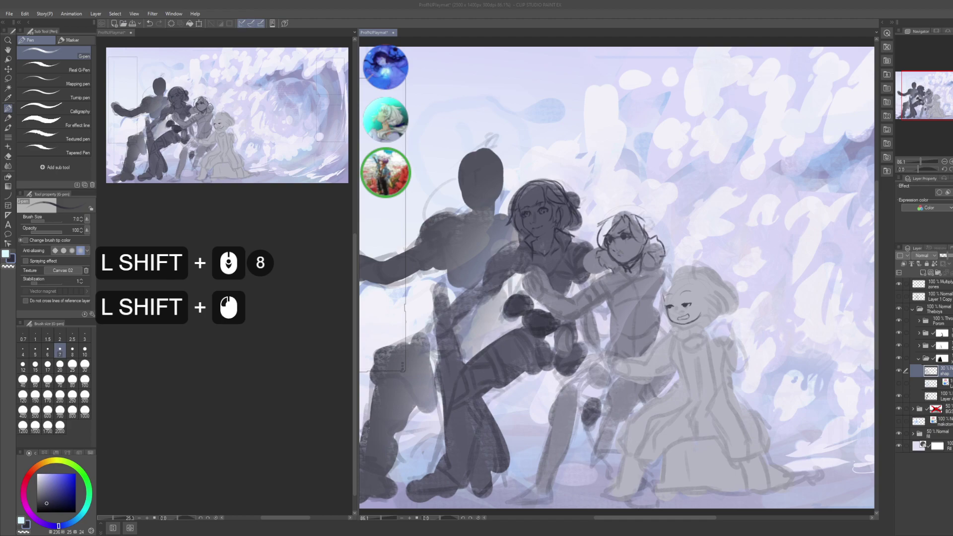
shift+click(615, 278)
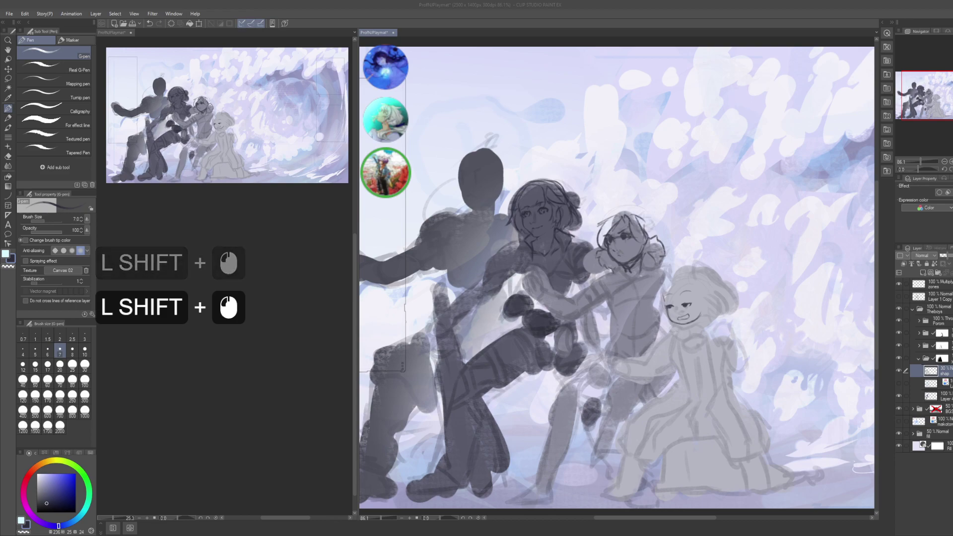
shift+click(615, 278)
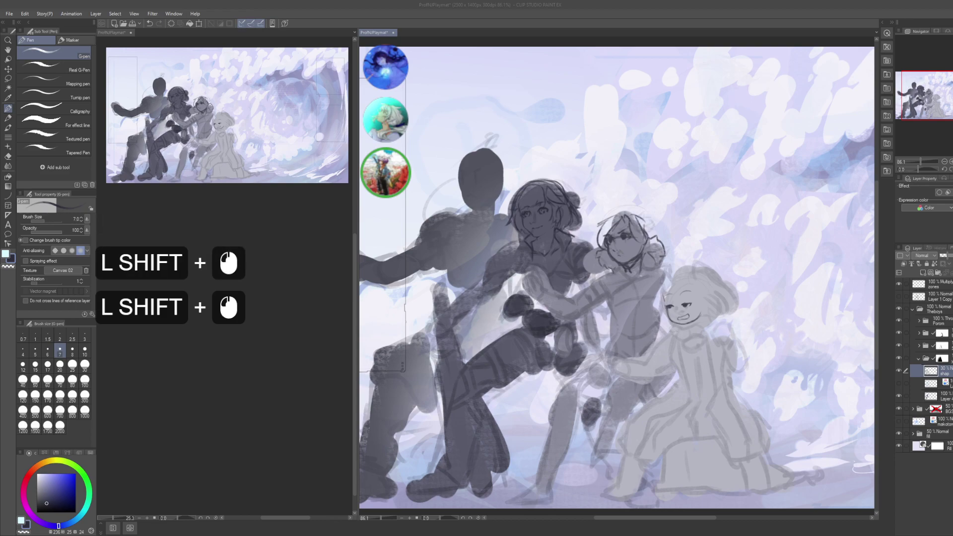
shift+click(615, 278)
shift+click(615, 278)
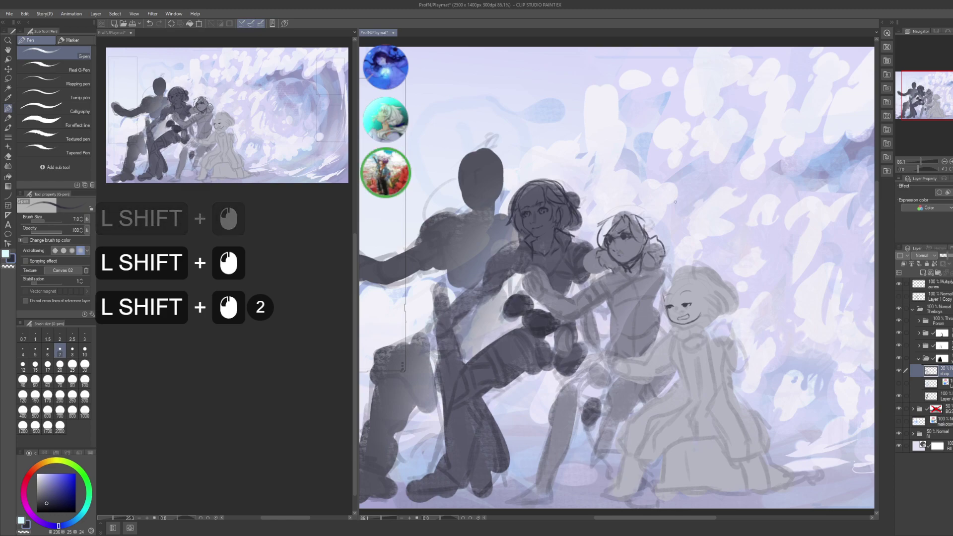
shift+click(946, 381)
key(ctrl+shift)
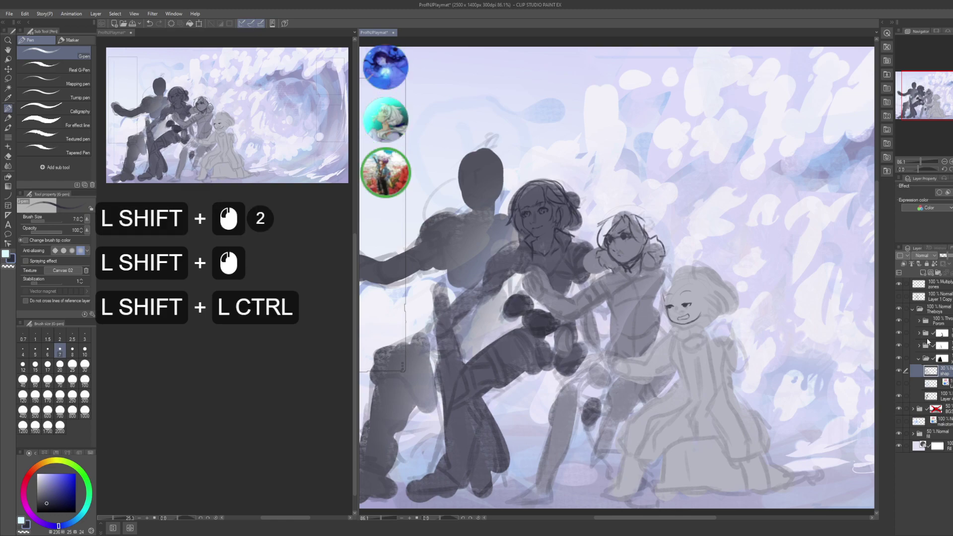
key(ctrl+shift+n)
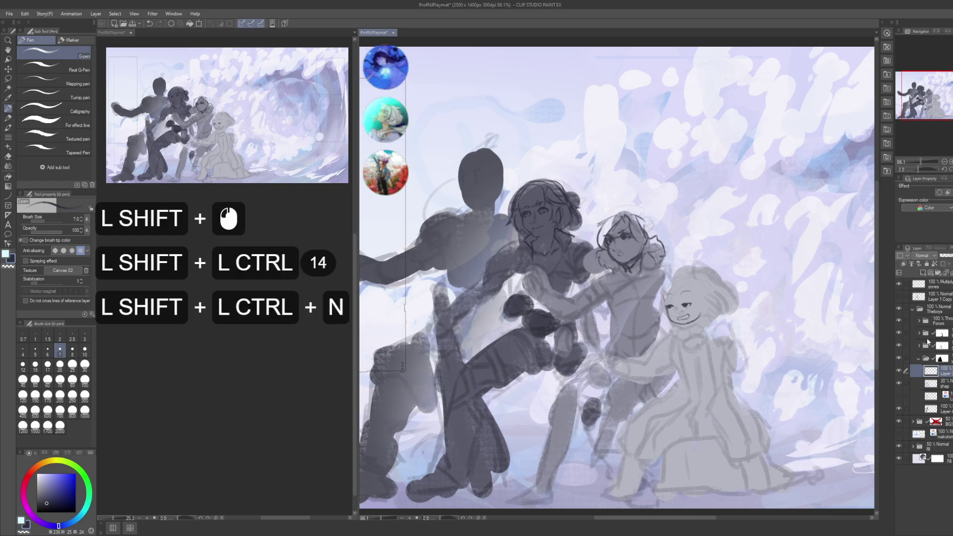
- Name the new layer '1' and discard a trial stroke across the head
key(F2)
text(1)
key(Return)
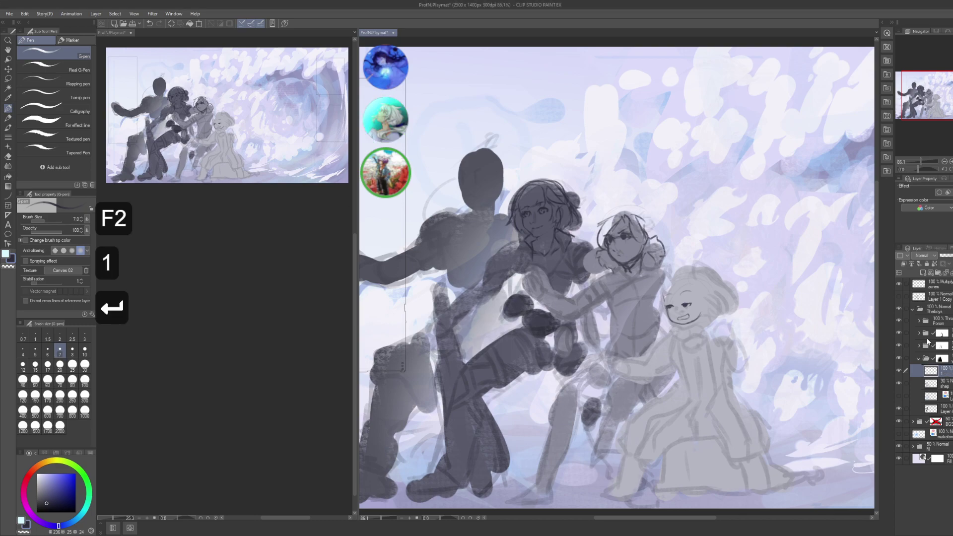
click(798, 290)
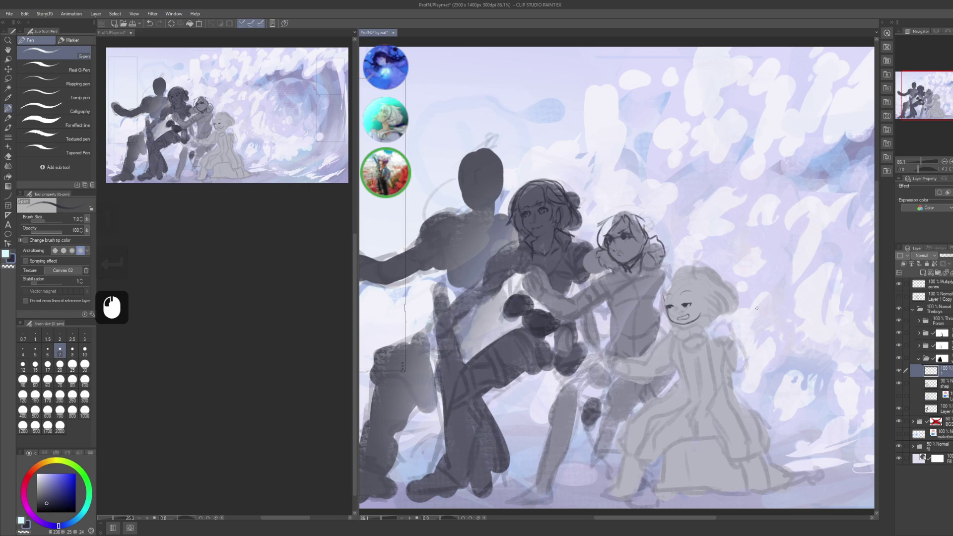
drag(469, 153, 519, 200)
key(ctrl+z)
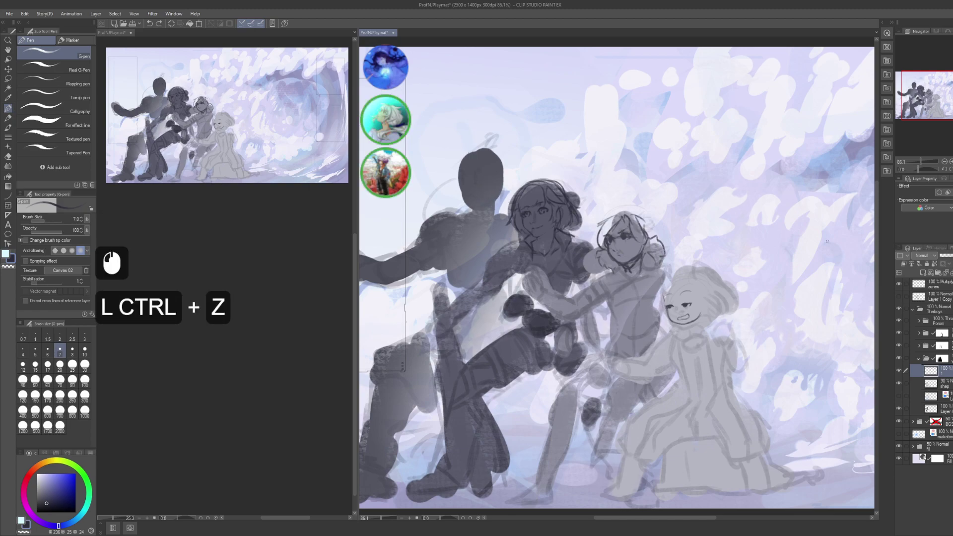
- Lasso the right-hand figures on the folder mask and fill them with a gradient fade
click(942, 358)
key(m)
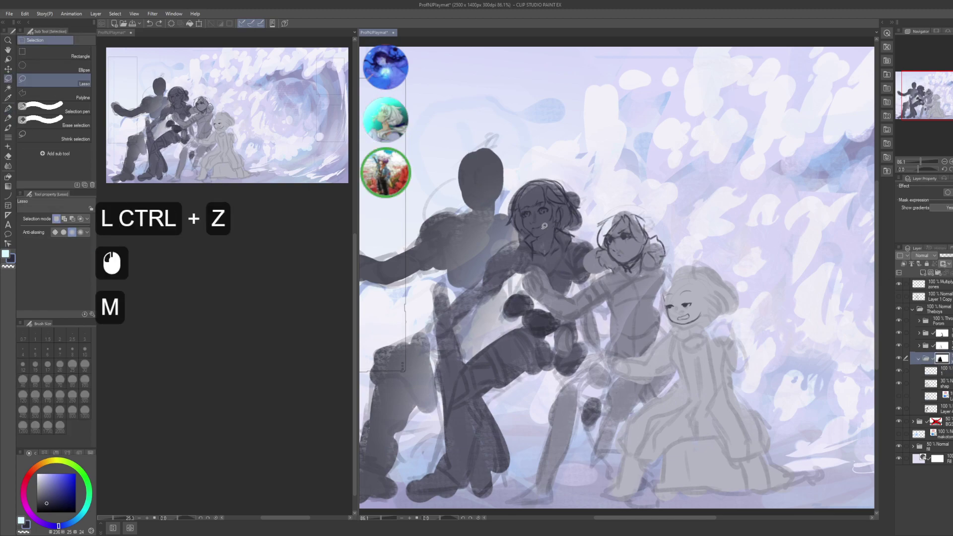
drag(571, 195, 447, 344)
drag(495, 492, 616, 191)
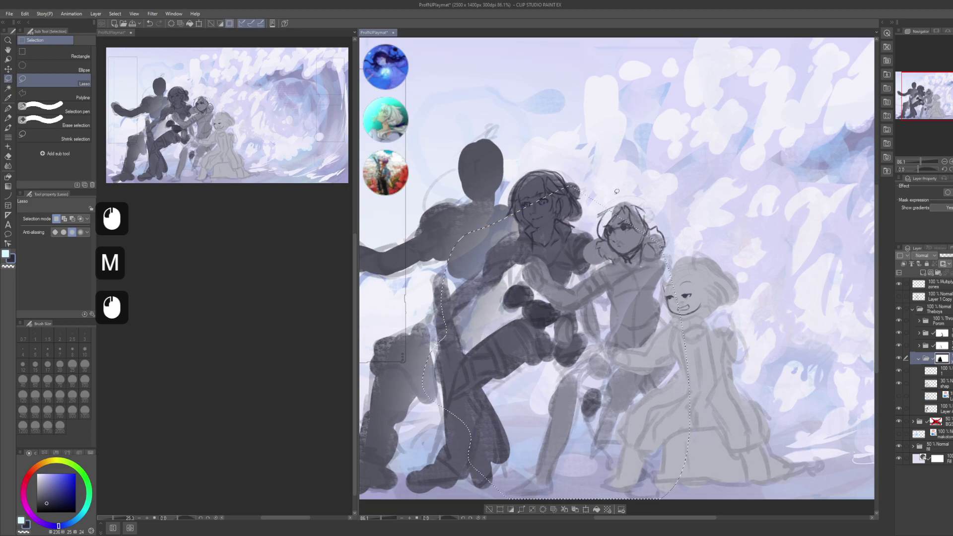
key(g)
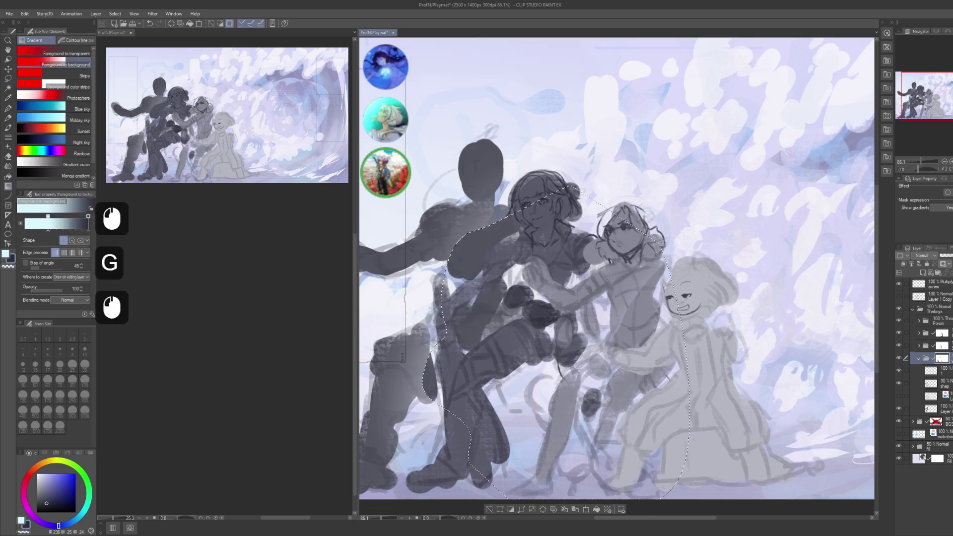
key(ctrl+d)
- Add a gradient fade along the bottom of the figures and save the painting
drag(539, 317, 580, 321)
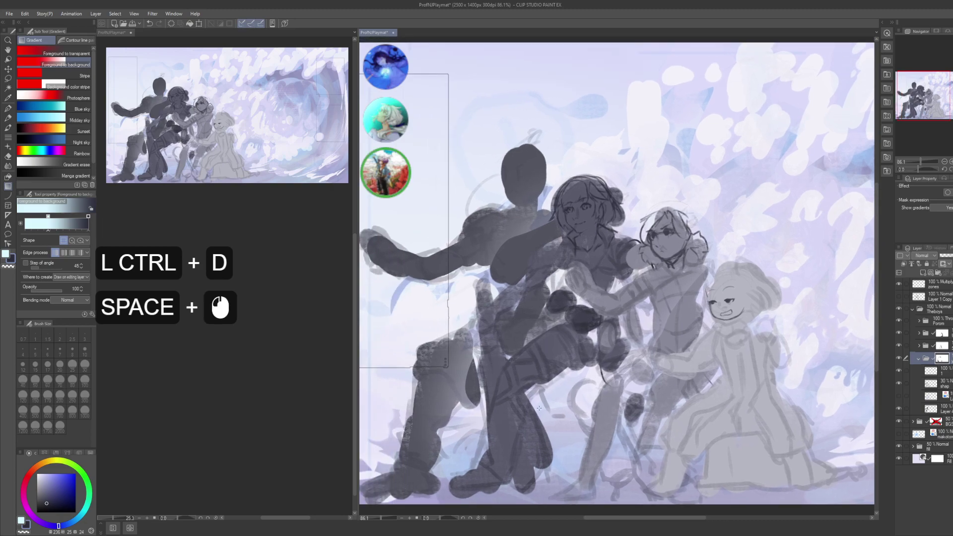
key(m)
mouse_move(449, 499)
mouse_down()
mouse_move(544, 331)
mouse_move(720, 499)
mouse_up()
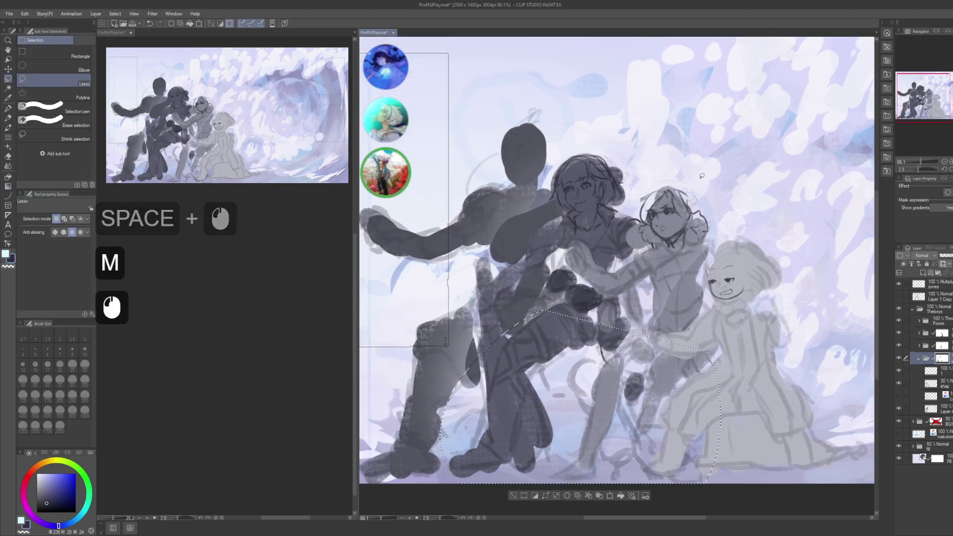
key(g)
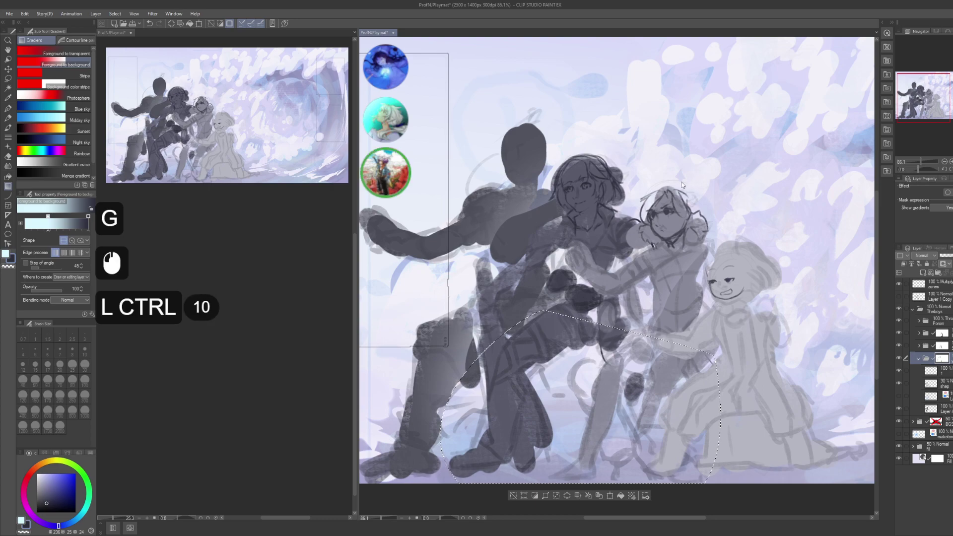
key(ctrl+d)
key(ctrl+s)
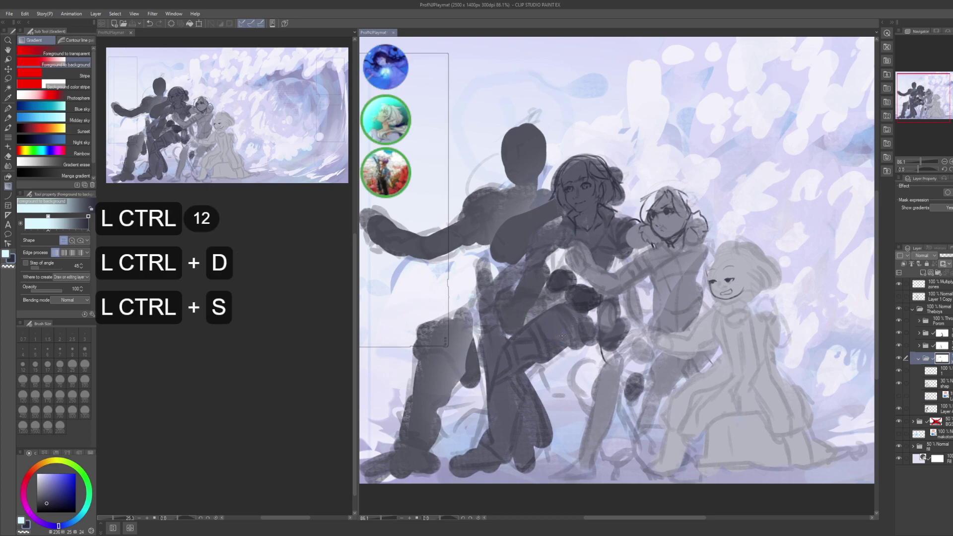
- Select the pen and the new line-art layer, framing the dark figure's head
key(p)
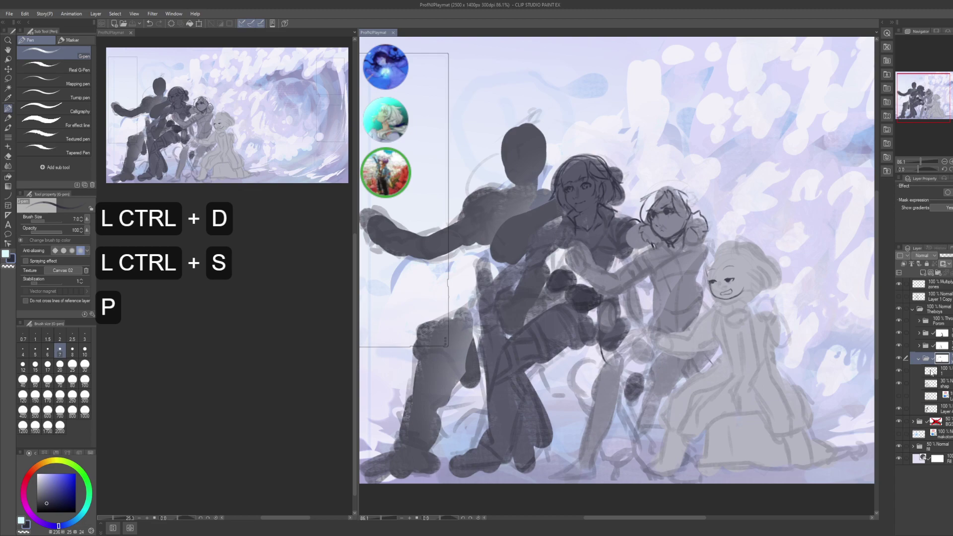
click(932, 371)
mouse_move(511, 189)
mouse_down()
mouse_move(526, 256)
mouse_move(558, 212)
mouse_move(570, 226)
mouse_up()
click(556, 283)
key(ctrl+z)
key(ctrl+z)
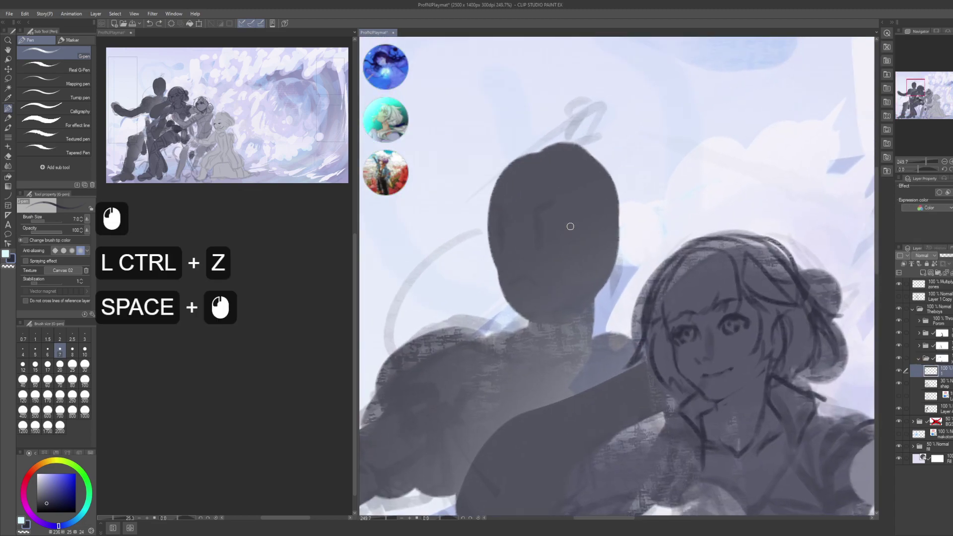
- Adjust the pen setting in the left-hand tool property panel
scroll(246, 301, down, 8)
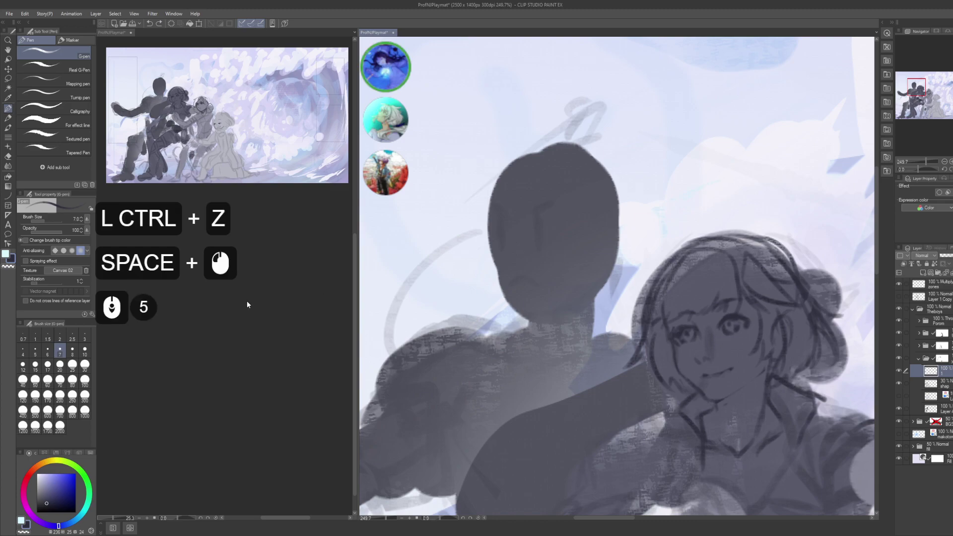
click(226, 299)
click(226, 299)
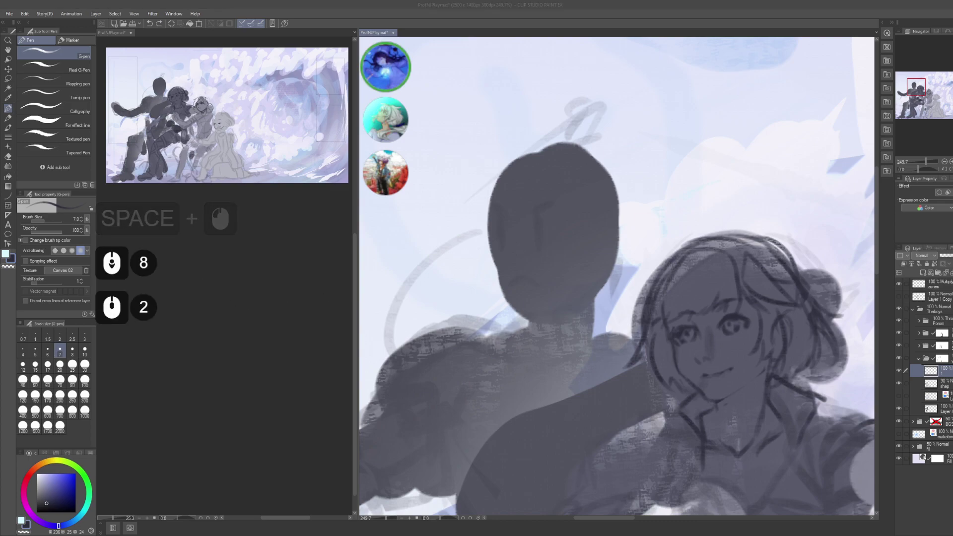
scroll(246, 301, up, 3)
click(226, 299)
scroll(246, 300, down, 8)
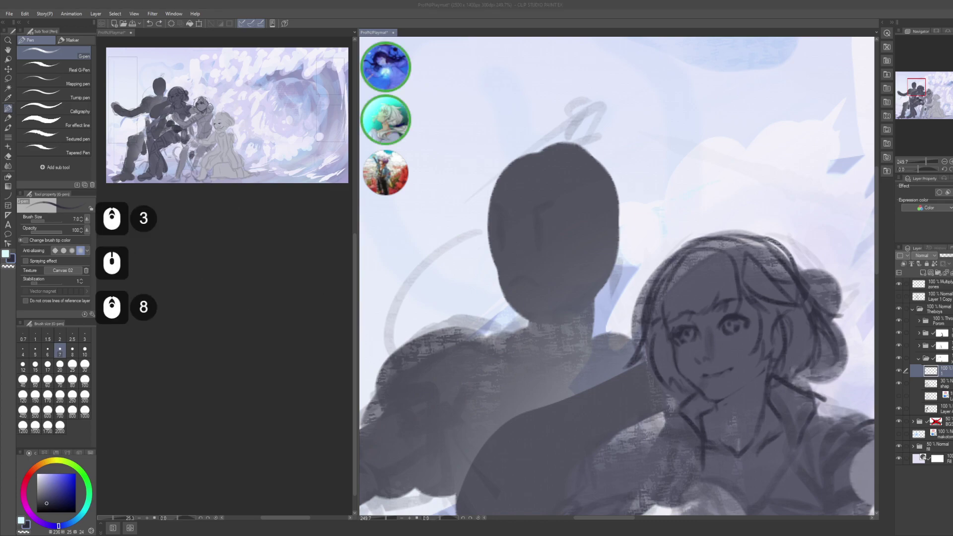
click(226, 299)
click(226, 298)
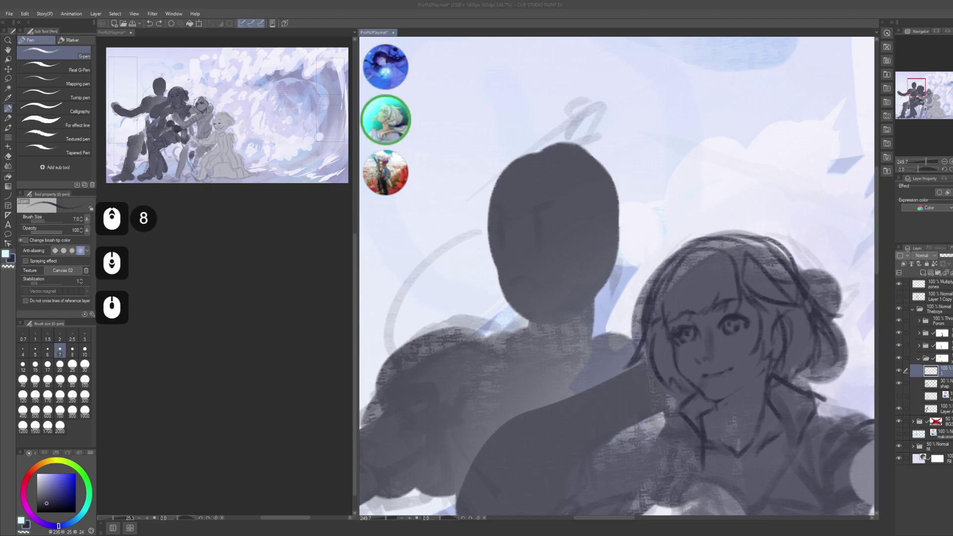
scroll(246, 301, up, 2)
click(226, 299)
- Centre the view on the dark head and tweak the left panel setting once more
click(616, 244)
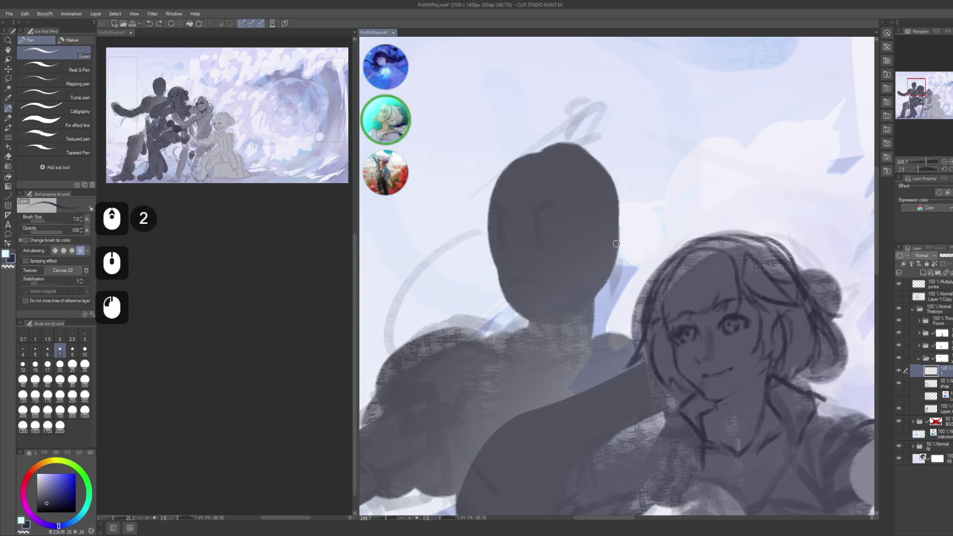
click(616, 244)
drag(554, 251, 563, 269)
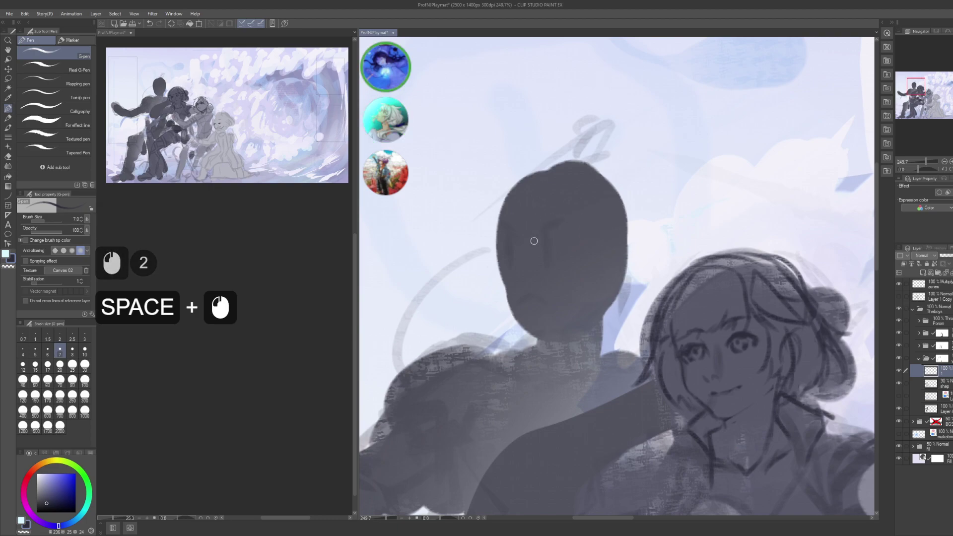
scroll(228, 346, down, 11)
click(206, 313)
scroll(206, 313, down, 4)
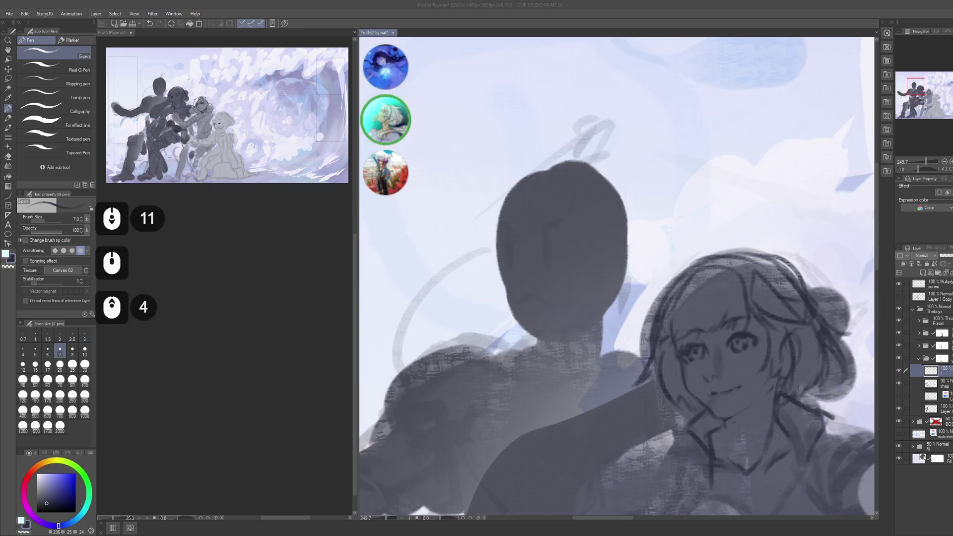
click(531, 224)
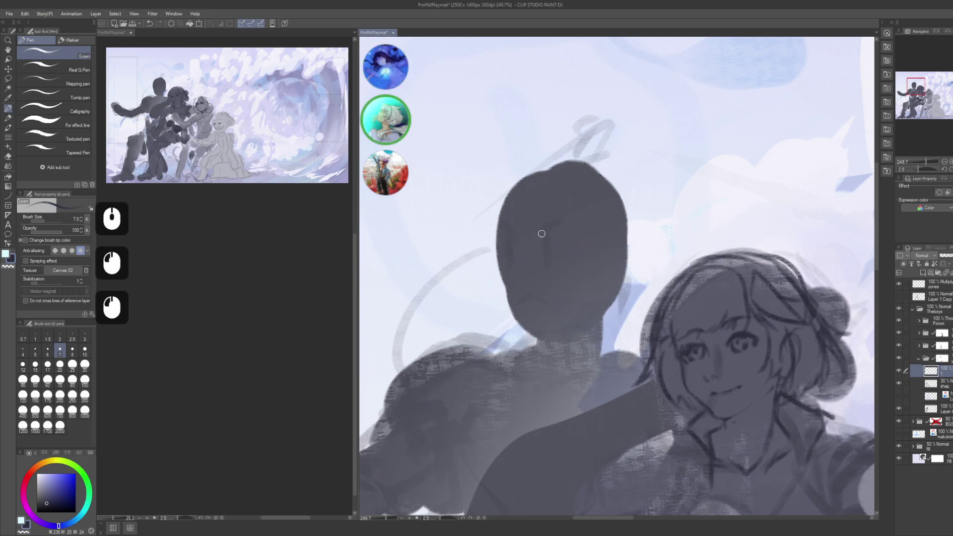
- Draw the eye line on the dark head and rework the mark at its left edge
mouse_move(543, 236)
mouse_down()
mouse_move(532, 245)
mouse_move(556, 233)
mouse_up()
drag(555, 233, 561, 235)
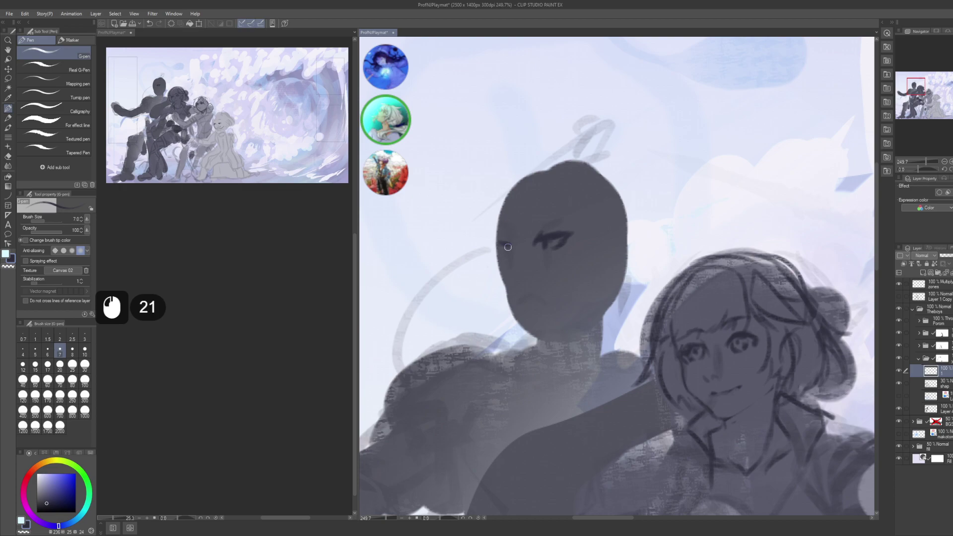
drag(506, 247, 500, 249)
drag(501, 248, 491, 253)
drag(497, 248, 492, 252)
- Add small dark strokes along the head's edge
key(space)
drag(551, 215, 559, 207)
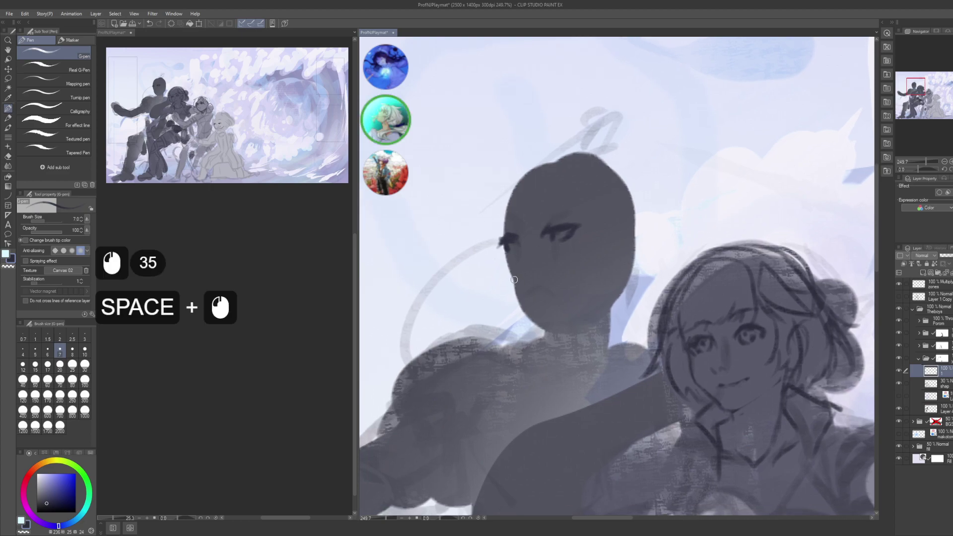
drag(516, 278, 509, 275)
drag(518, 279, 511, 276)
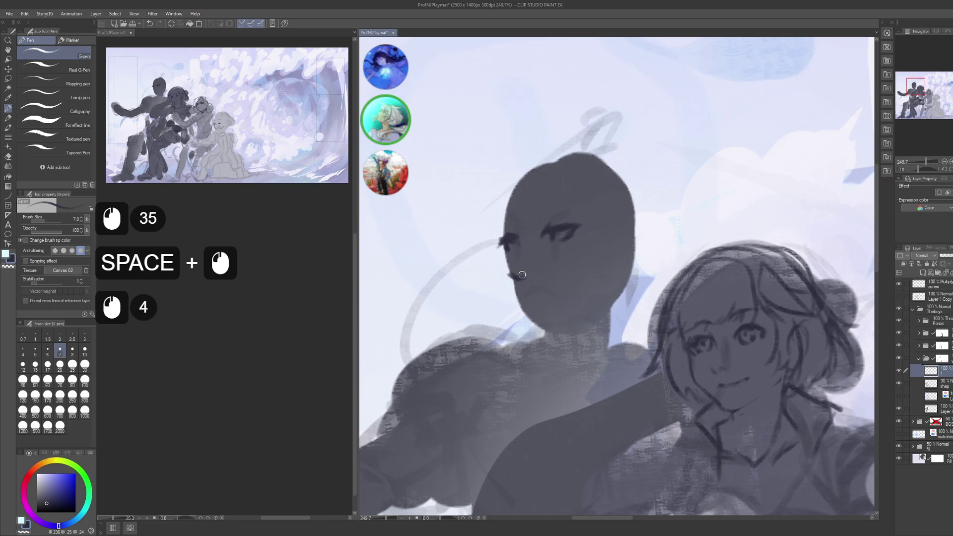
click(522, 275)
- Sketch the mouth line and lips with small marks on the face
key(space)
mouse_move(614, 312)
mouse_down()
mouse_move(561, 285)
mouse_move(549, 250)
mouse_up()
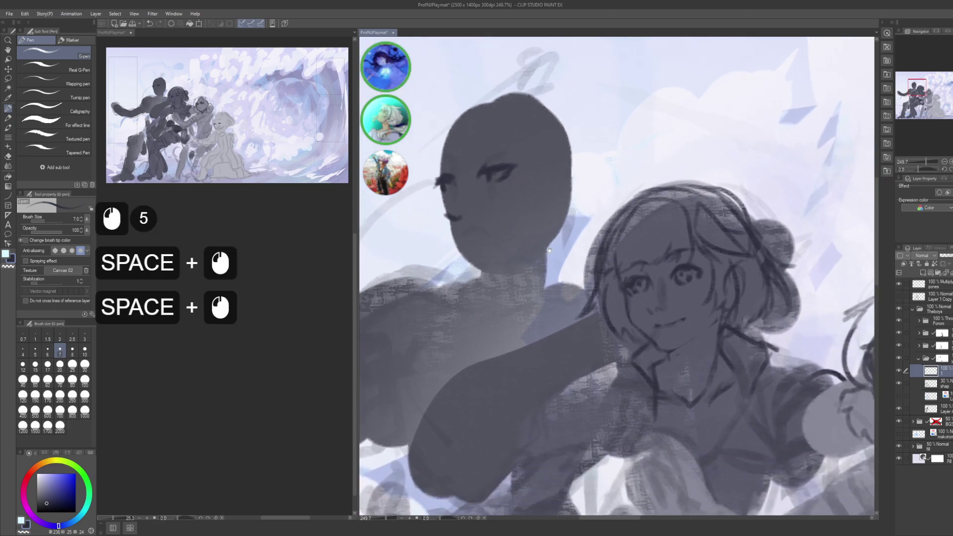
key(space)
drag(452, 238, 506, 273)
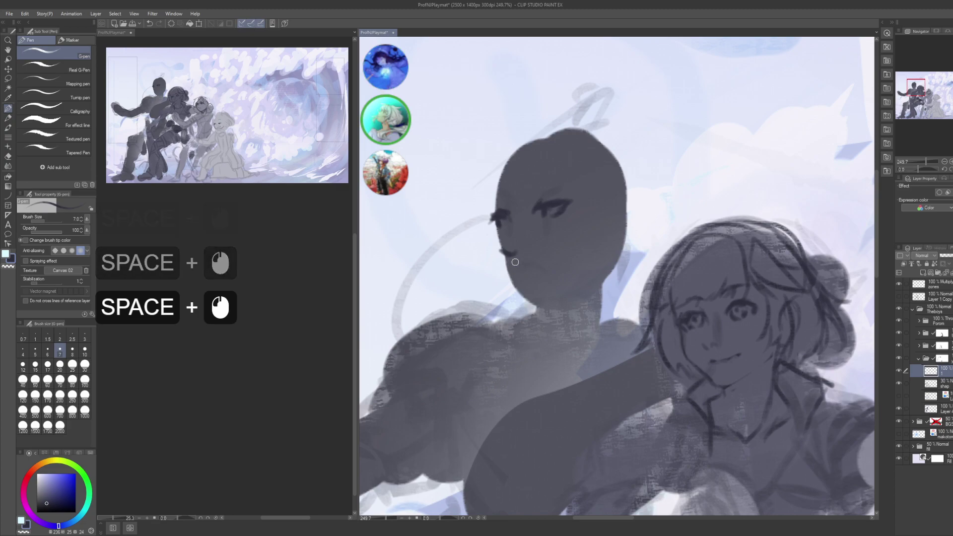
click(517, 262)
click(515, 261)
click(514, 259)
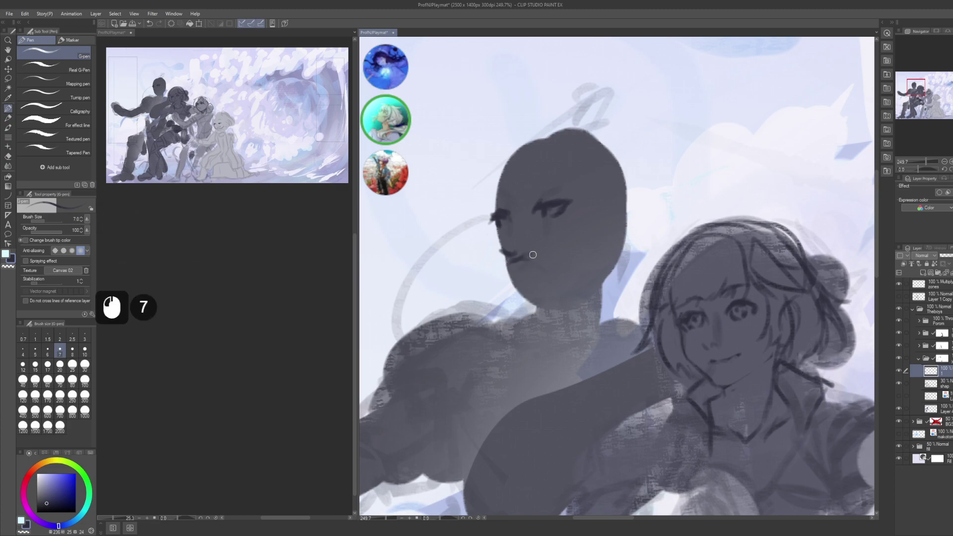
drag(553, 260, 564, 257)
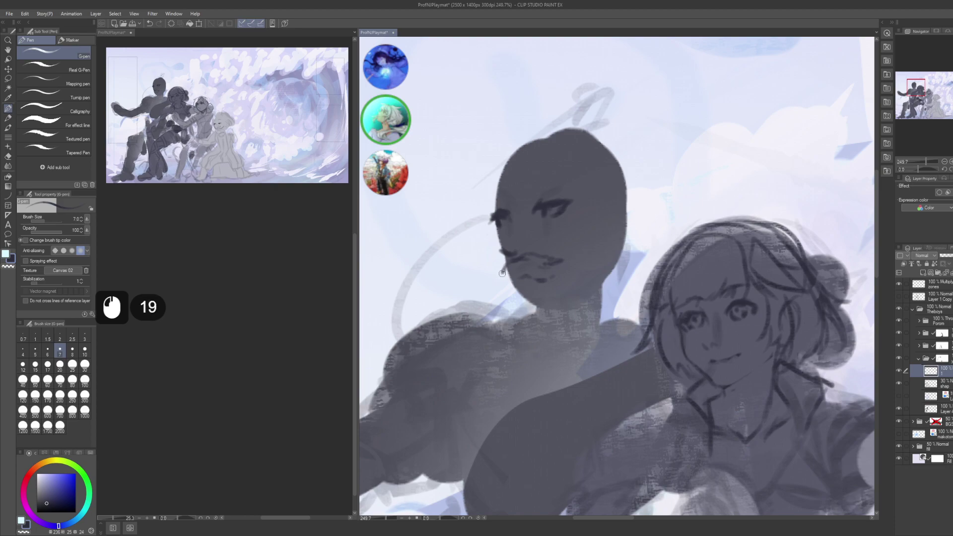
mouse_move(502, 272)
mouse_down()
mouse_move(570, 270)
mouse_move(570, 382)
mouse_up()
- Sketch small strokes around the nose and beside the left eye
drag(501, 233, 541, 271)
drag(544, 268, 550, 286)
drag(551, 287, 548, 296)
drag(549, 296, 555, 277)
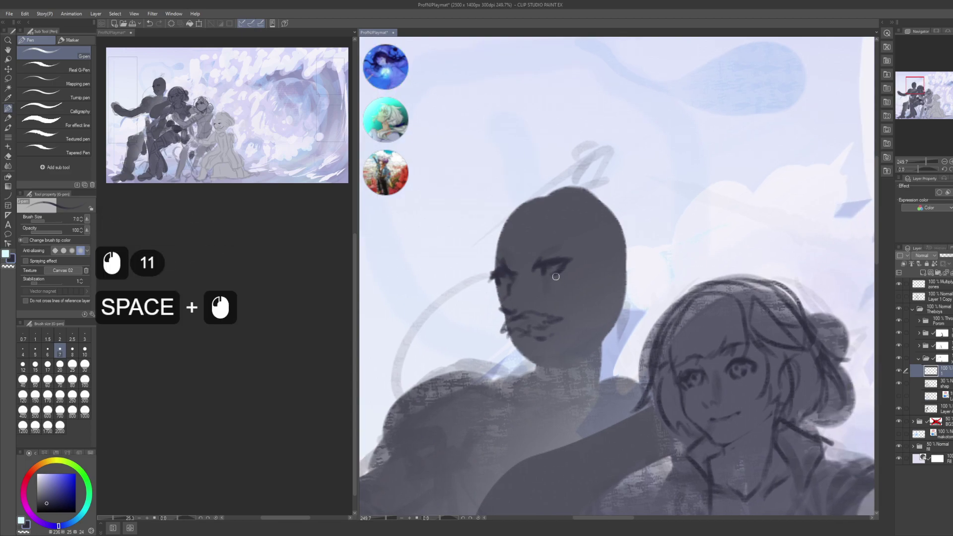
click(527, 277)
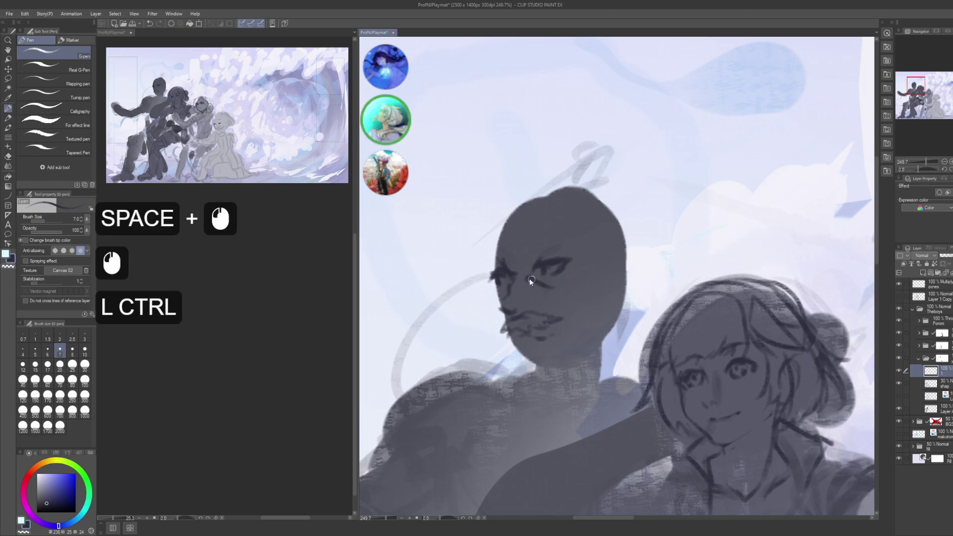
key(ctrl+z)
click(526, 274)
click(527, 276)
drag(559, 263, 565, 240)
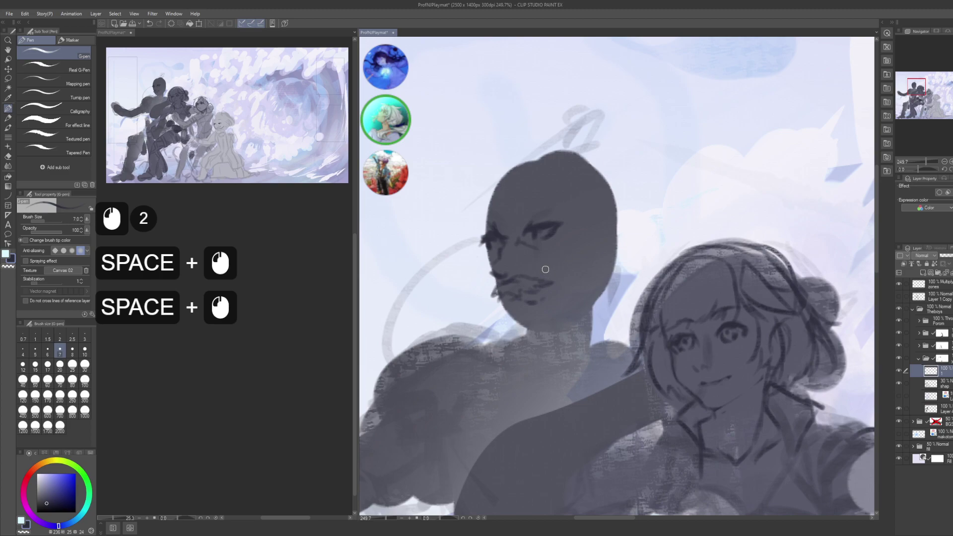
click(514, 264)
drag(566, 266, 602, 324)
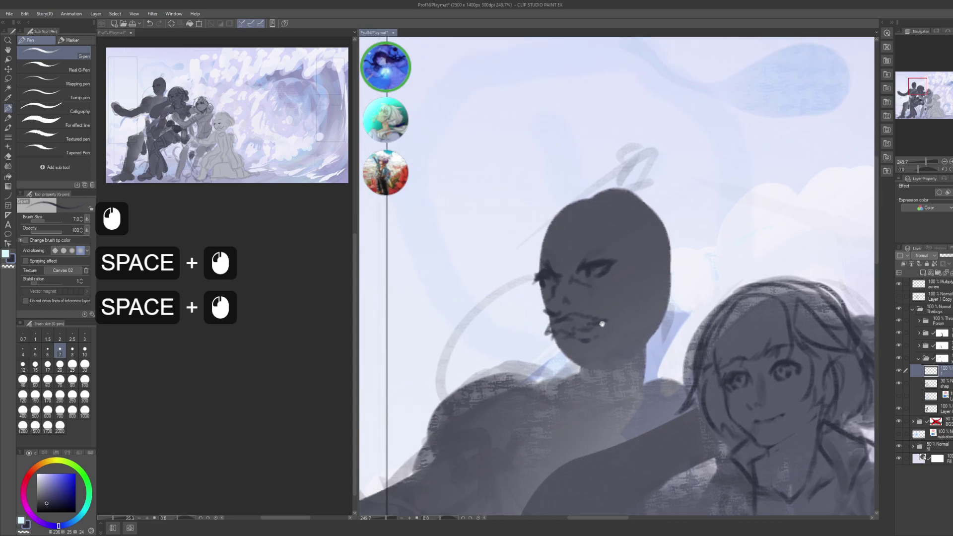
- Touch up the lines around the left eye
key(c)
click(545, 280)
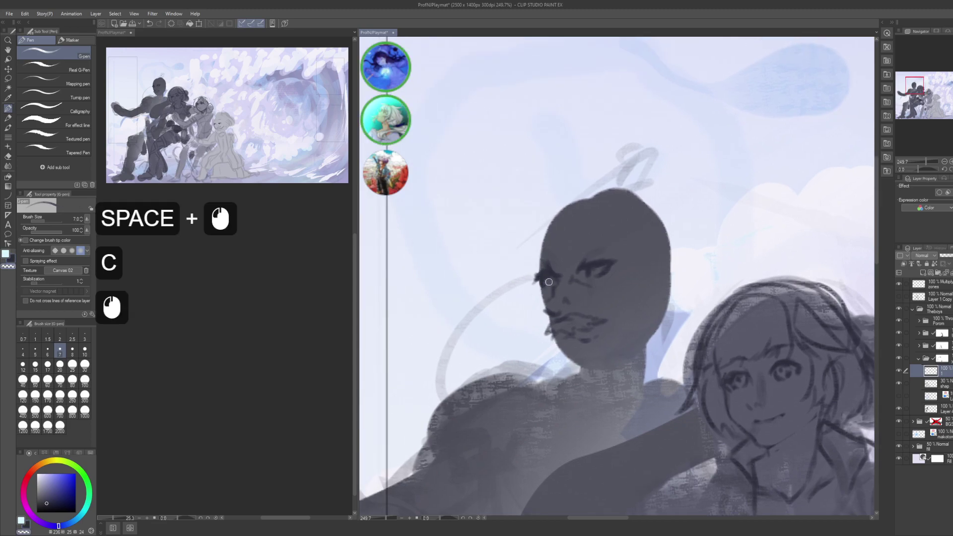
click(546, 282)
click(547, 277)
click(547, 278)
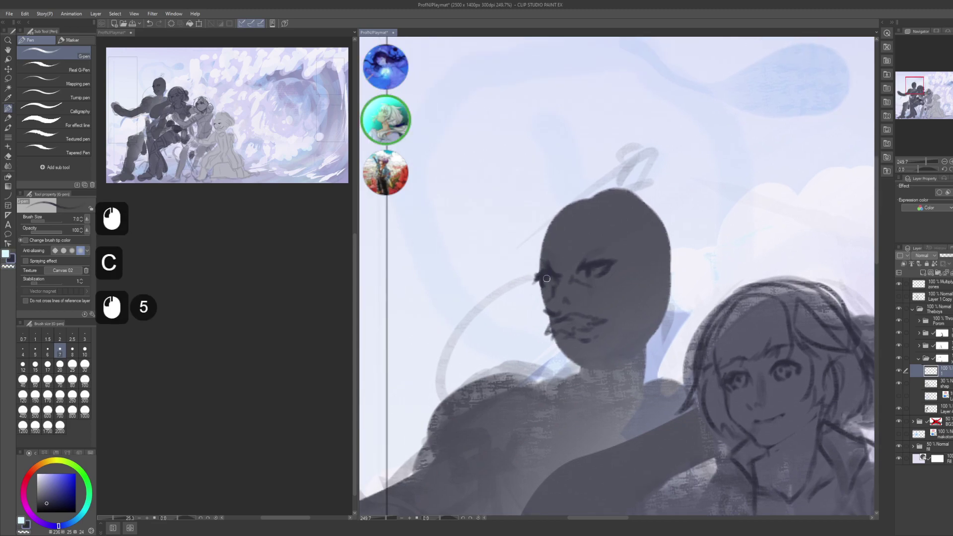
drag(592, 272, 578, 272)
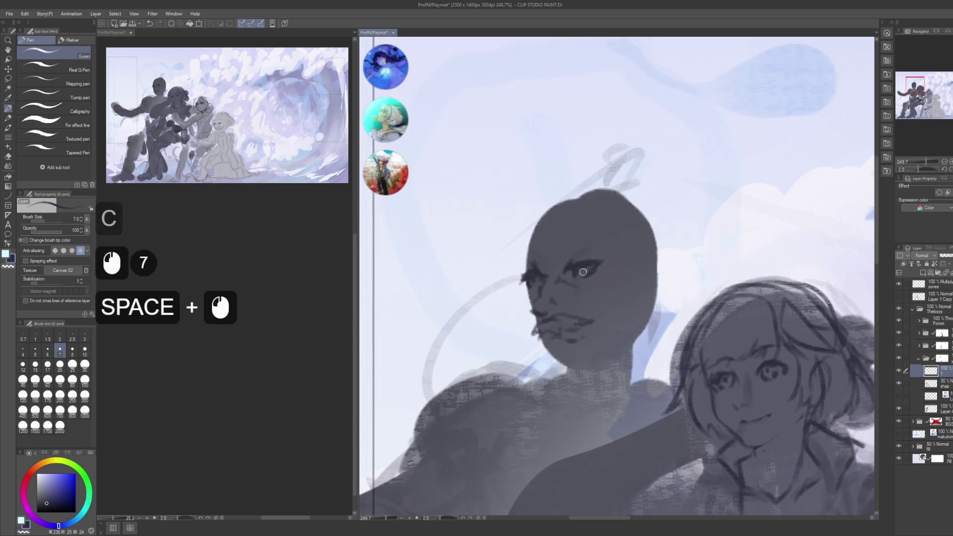
click(596, 281)
click(572, 275)
click(571, 275)
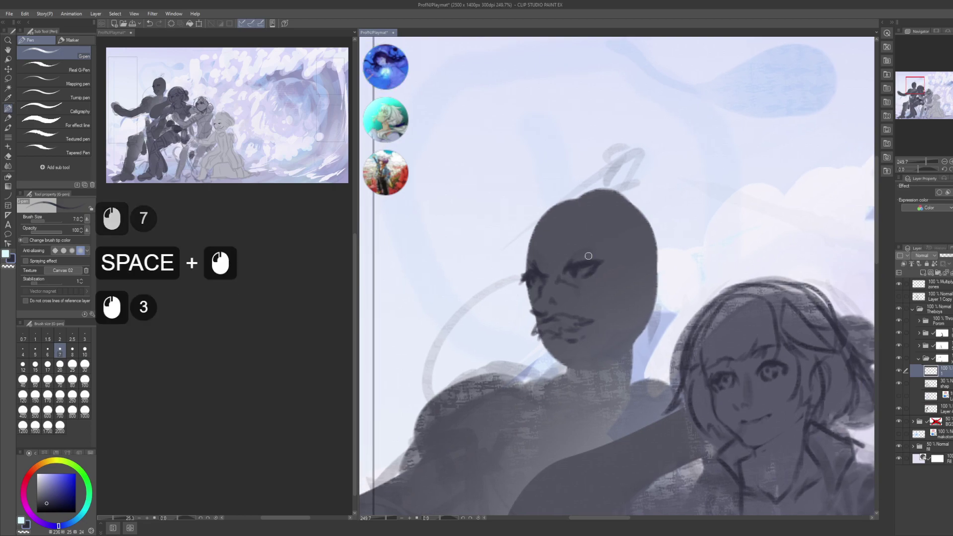
click(571, 275)
click(536, 283)
click(536, 283)
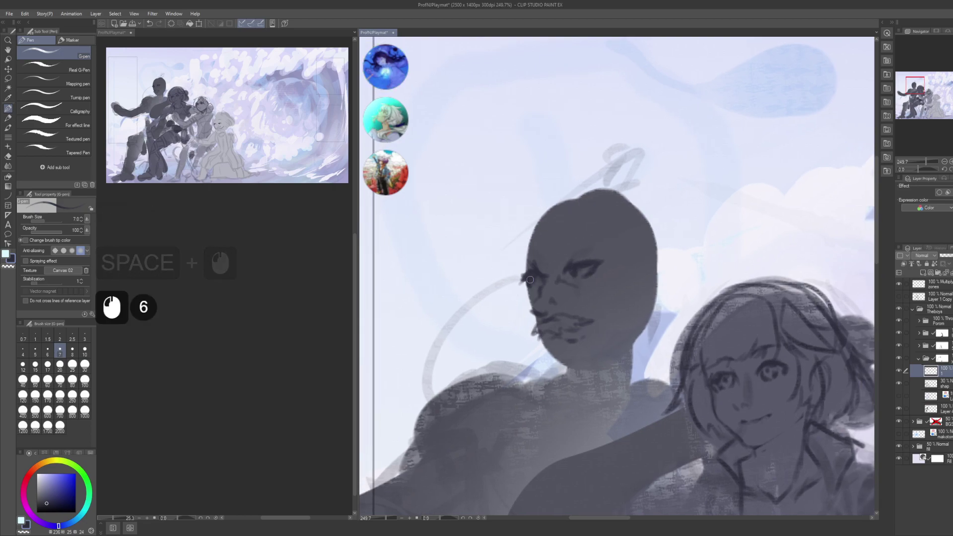
drag(575, 232, 585, 243)
- Erase stray bits near the left eye and redraw dark marks beside it
key(c)
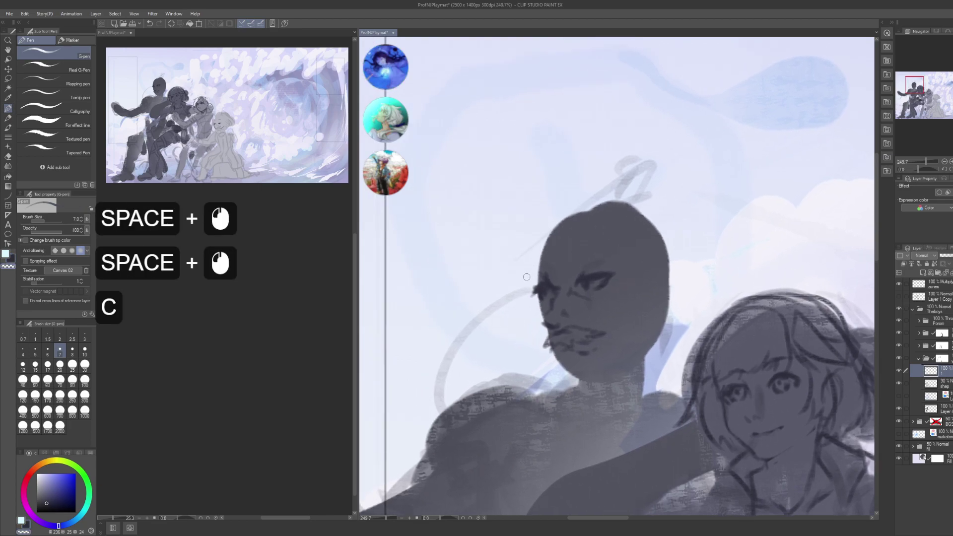
click(531, 279)
click(530, 279)
click(530, 279)
key(c)
click(531, 281)
click(533, 284)
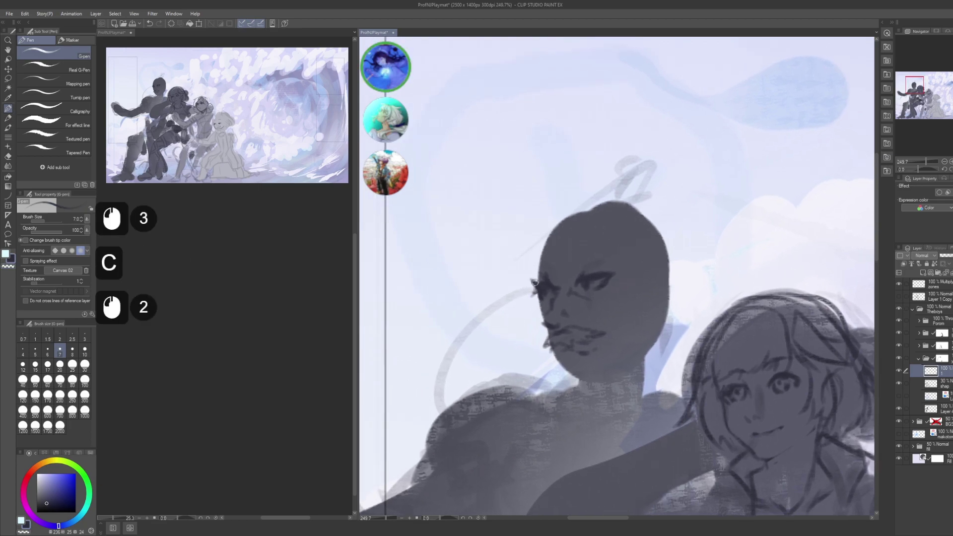
- Draw the cheek line down the face's left edge, undoing the last attempts
drag(536, 231, 509, 169)
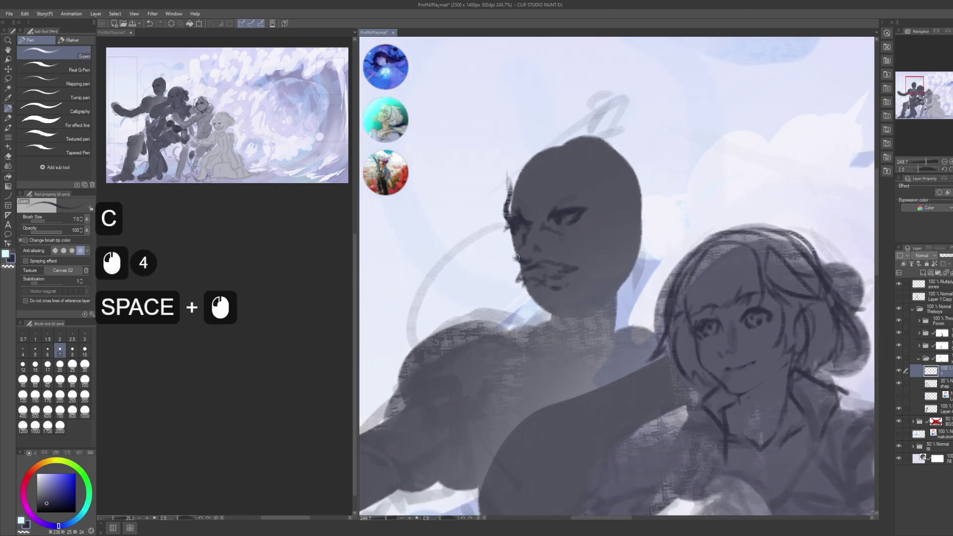
click(509, 246)
click(509, 245)
click(509, 246)
drag(506, 249, 511, 270)
drag(511, 264, 518, 292)
drag(515, 278, 522, 308)
drag(518, 295, 524, 311)
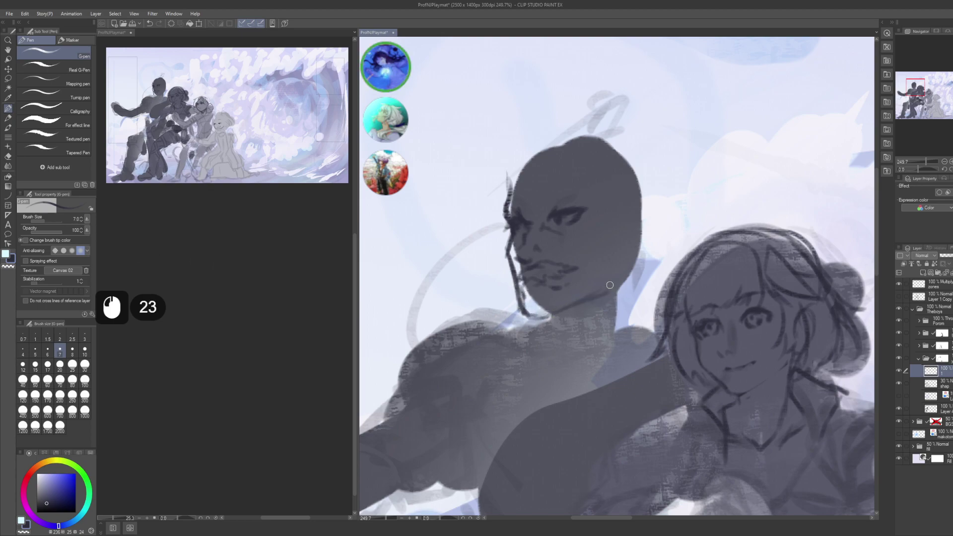
key(ctrl+z)
key(ctrl+z)
key(ctrl+z)
- Add strokes along the jaw and neck and marks near the face's right edge
drag(529, 319, 588, 302)
drag(589, 301, 605, 293)
drag(623, 259, 617, 270)
drag(619, 263, 615, 280)
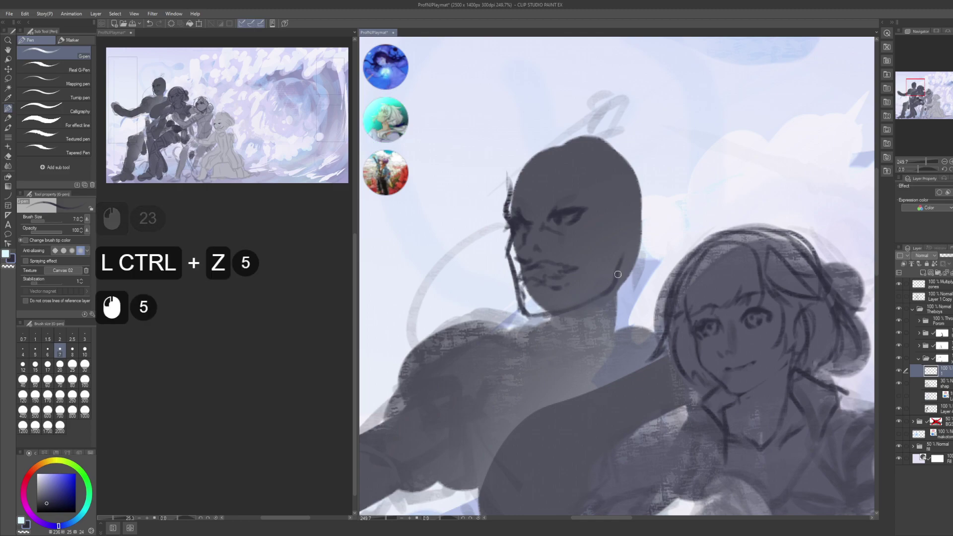
click(602, 238)
key(m)
drag(633, 202, 572, 293)
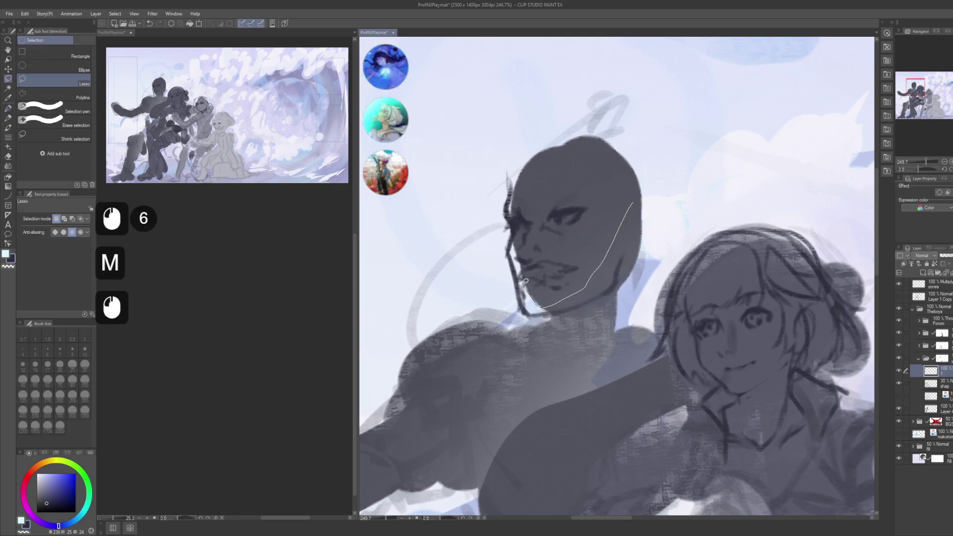
- Lasso the left-cheek line art, rotate it -10° with Ctrl+T, and deselect
mouse_move(514, 254)
mouse_down()
mouse_move(518, 235)
mouse_move(513, 243)
mouse_up()
mouse_move(517, 186)
mouse_down()
mouse_move(449, 224)
mouse_move(517, 258)
mouse_move(511, 246)
mouse_move(540, 303)
mouse_up()
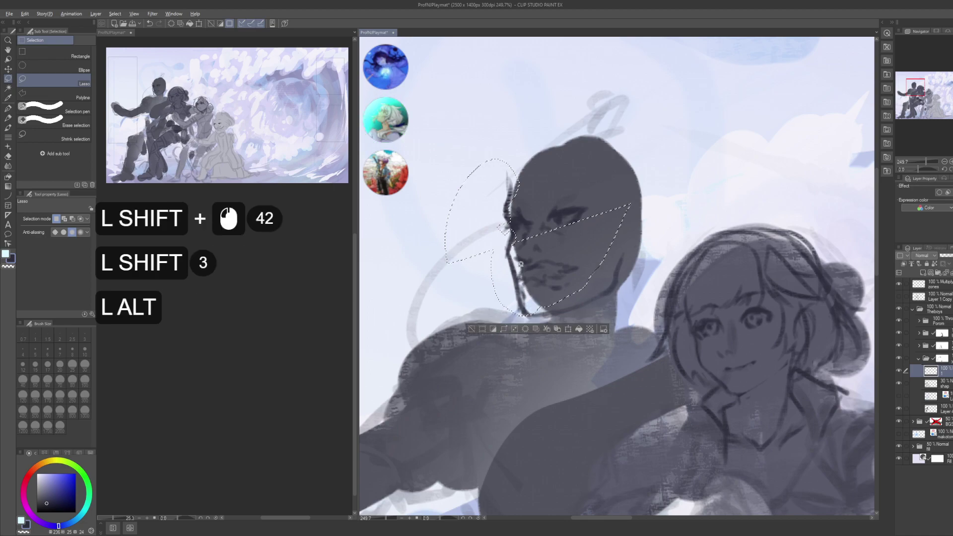
drag(517, 237, 524, 222)
key(alt)
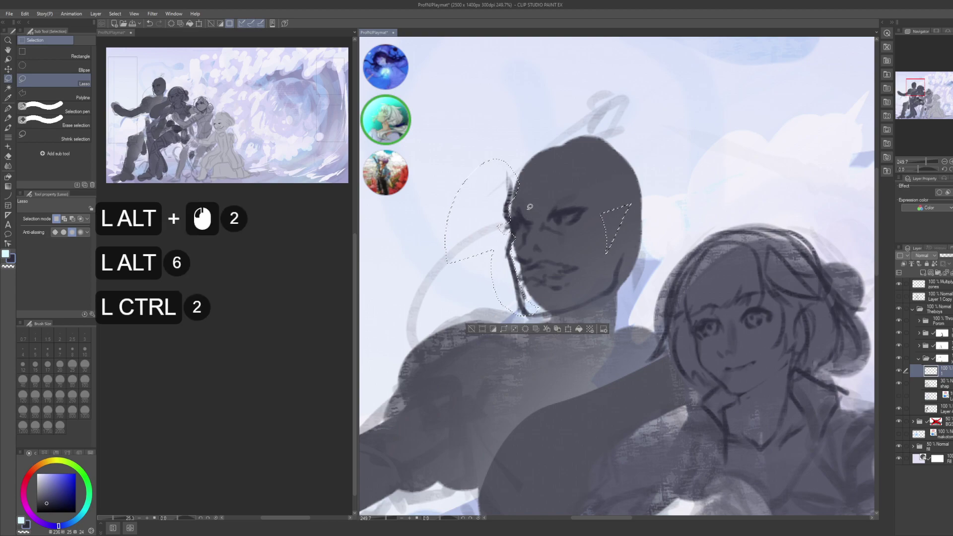
key(ctrl+t)
alt+click(529, 233)
drag(576, 273, 579, 272)
key(Return)
key(ctrl+d)
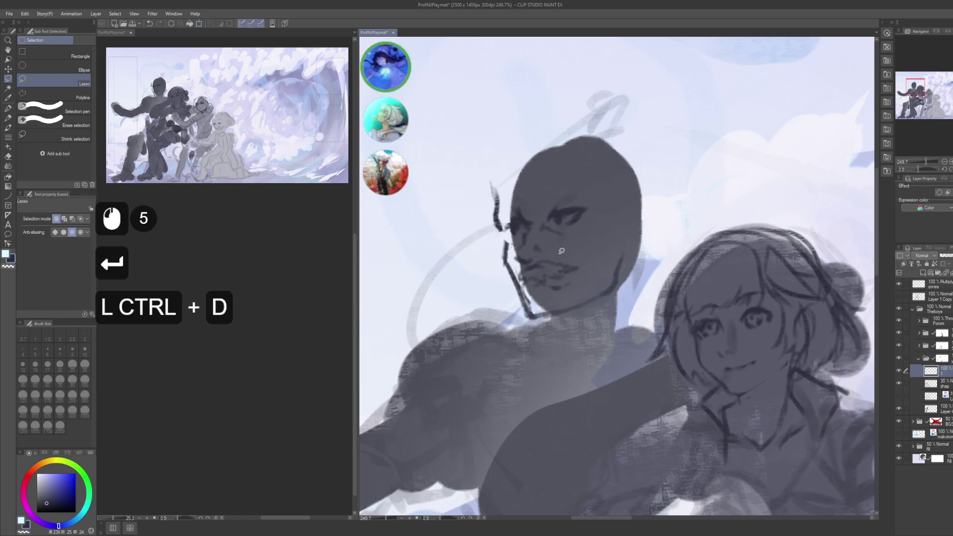
- Switch back to the pen and draw short strokes along the jaw and neck
key(p)
drag(513, 239, 506, 249)
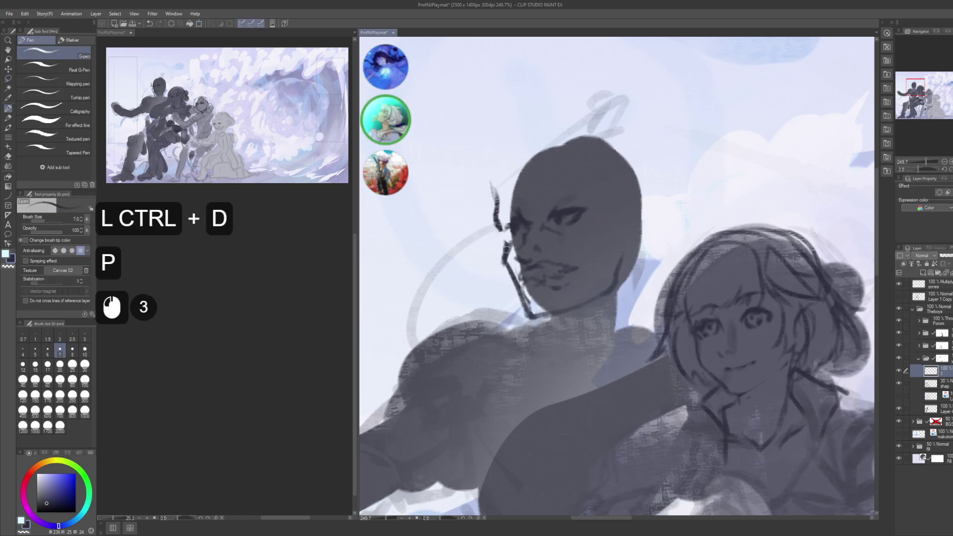
drag(526, 299, 528, 315)
click(528, 314)
click(529, 311)
- Touch up small sections of the jaw line, alternating between transparent colour and the drawing colour
key(c)
click(530, 310)
click(530, 309)
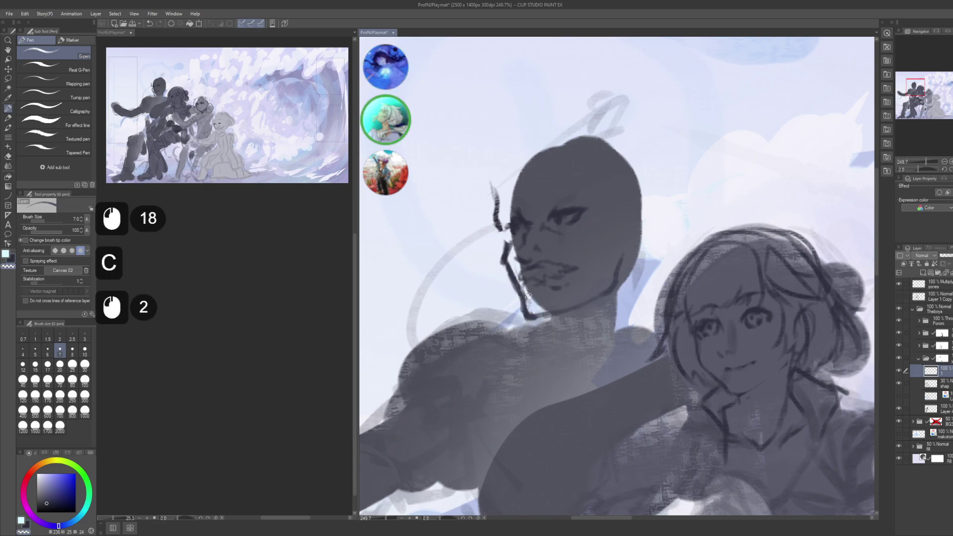
click(531, 308)
click(532, 307)
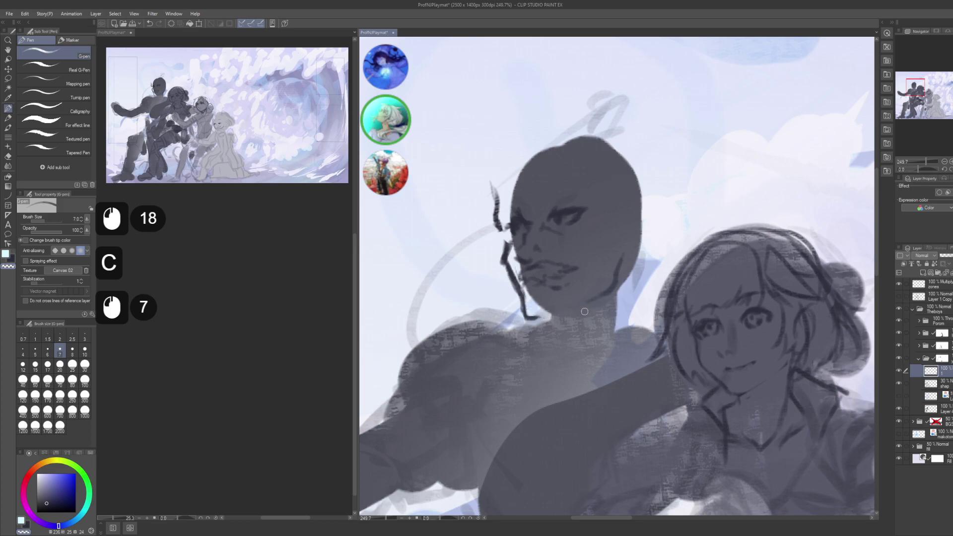
key(c)
click(535, 319)
click(536, 320)
click(537, 322)
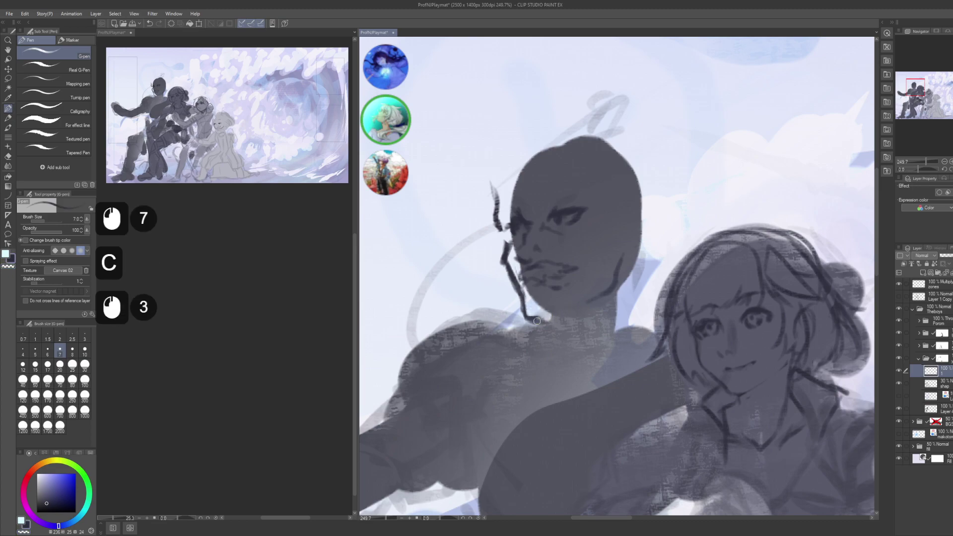
click(570, 308)
click(570, 309)
click(602, 297)
- Pan the canvas down and left, then draw the ear and jaw lines
key(space)
drag(617, 219, 609, 235)
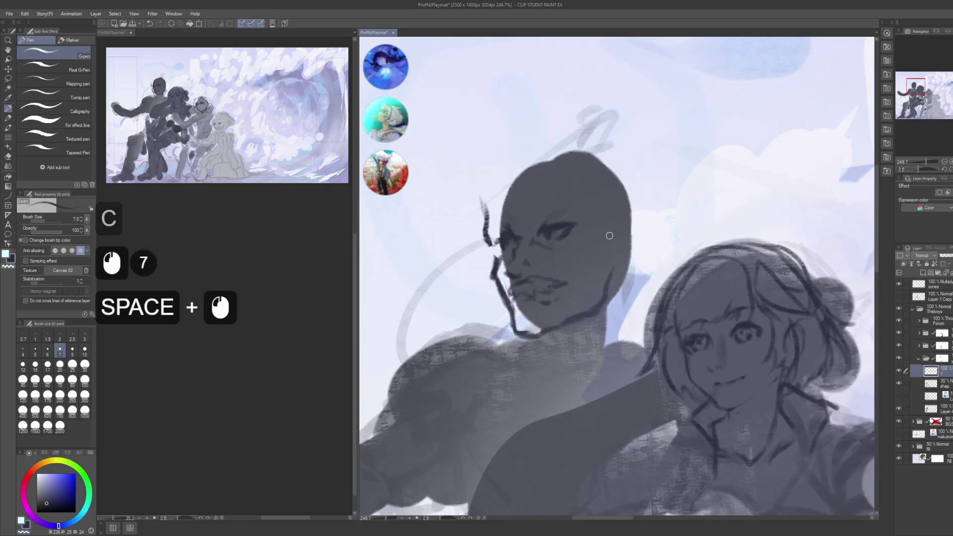
click(615, 215)
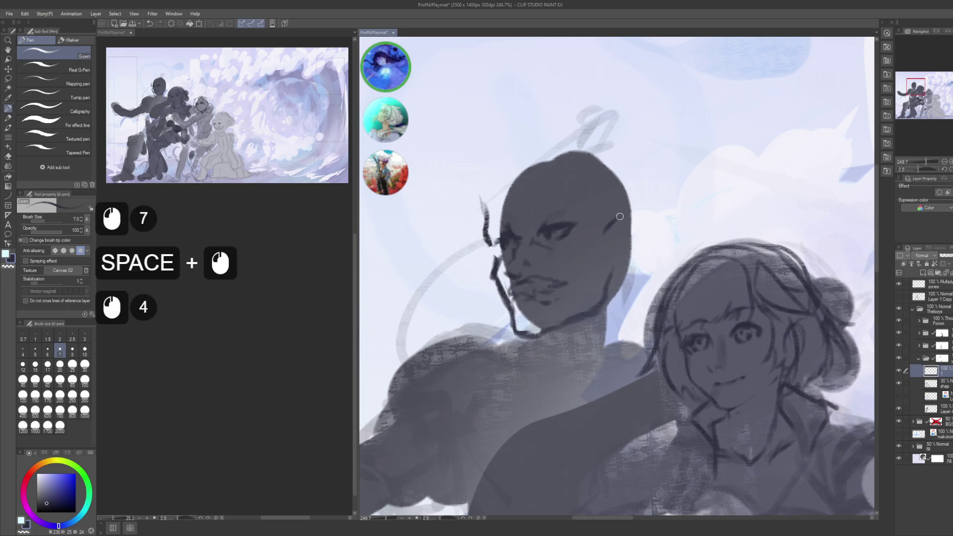
drag(620, 223, 612, 232)
drag(623, 225, 630, 238)
mouse_move(615, 233)
mouse_down()
mouse_move(627, 244)
mouse_move(619, 260)
mouse_up()
drag(613, 268, 606, 279)
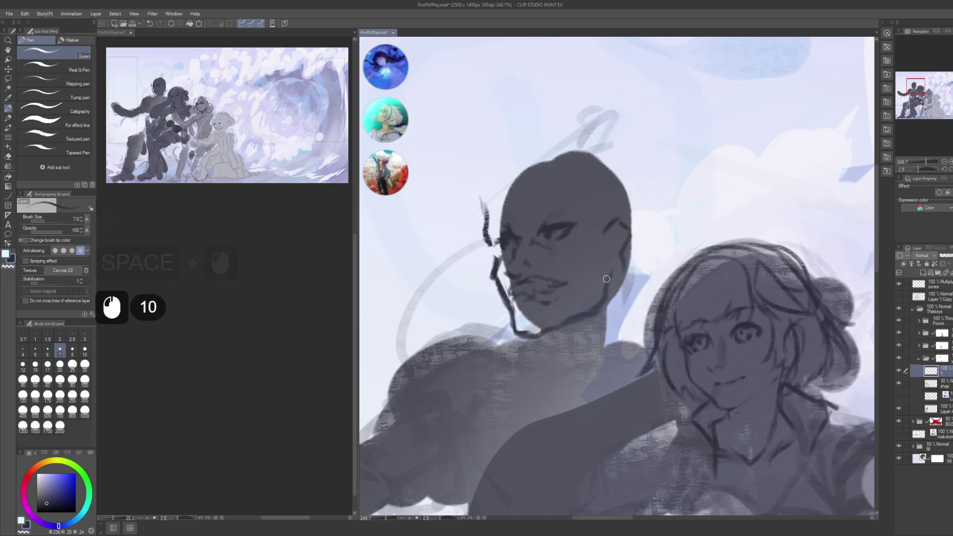
- Undo the last strokes, then redraw the ear with short strokes and small marks, plus a stroke above it
key(ctrl+z)
key(ctrl+z)
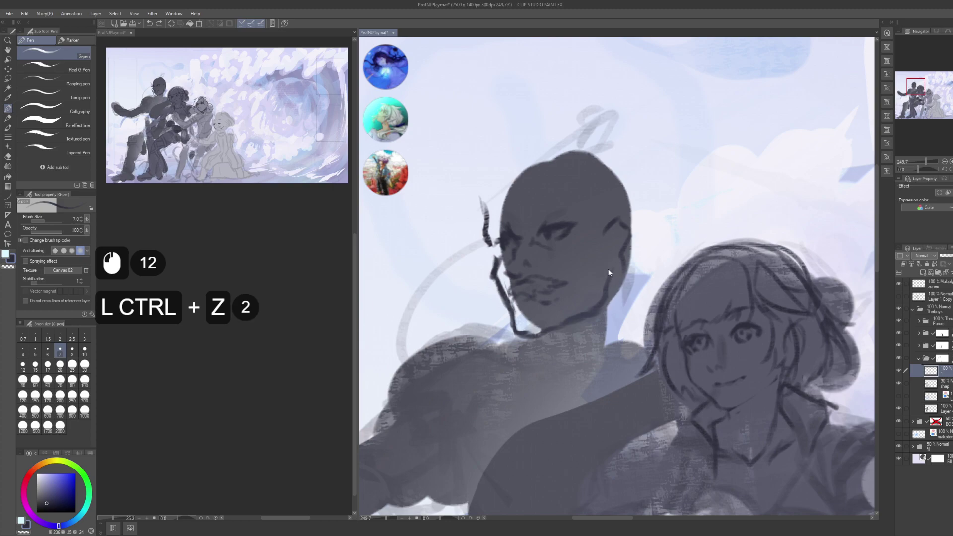
click(607, 269)
drag(624, 270, 622, 276)
mouse_move(625, 273)
mouse_down()
mouse_move(605, 239)
mouse_move(613, 257)
mouse_up()
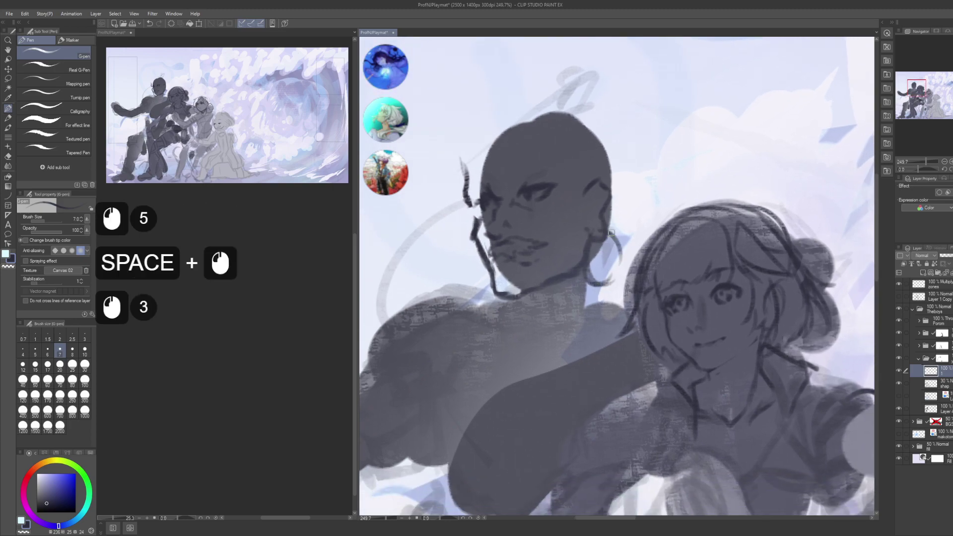
click(608, 239)
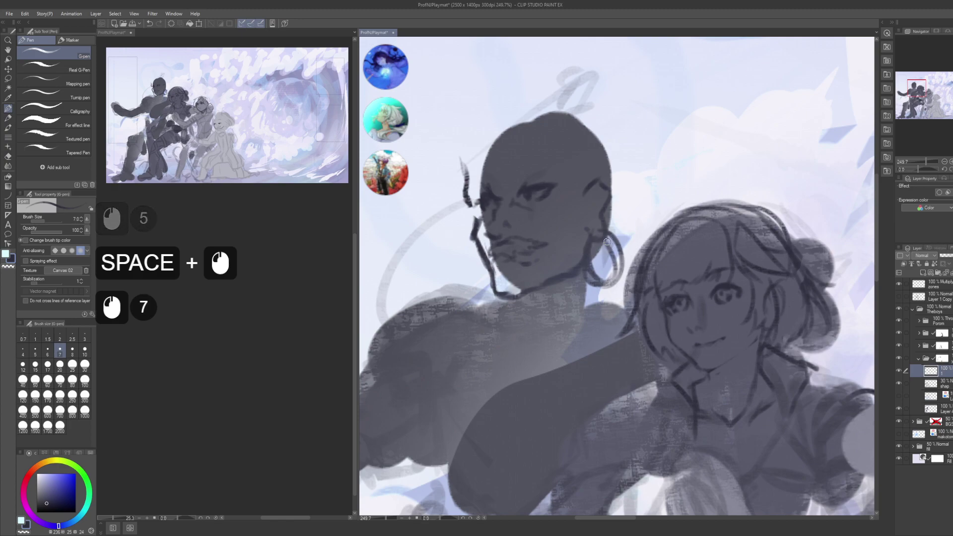
click(609, 239)
drag(469, 171, 515, 240)
drag(520, 208, 511, 229)
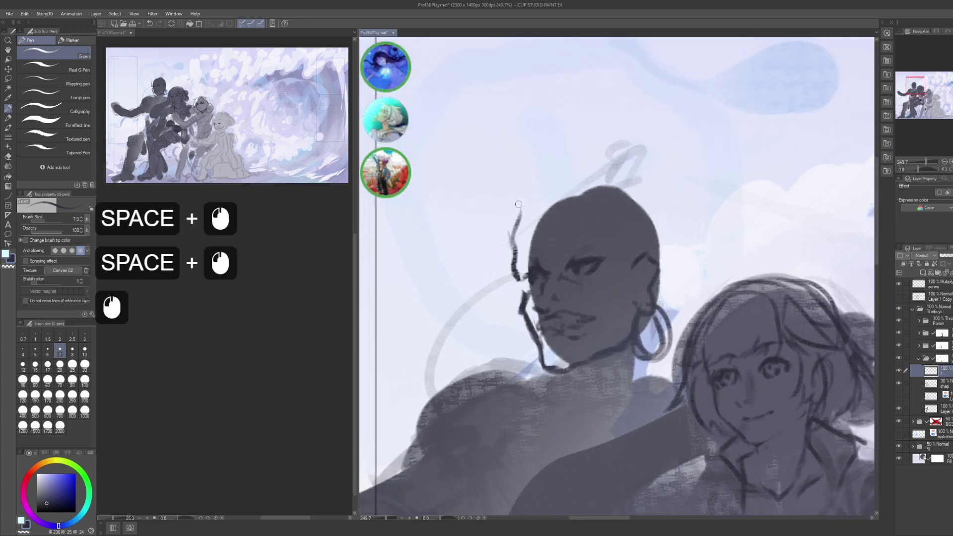
- Sketch looping hair strokes over the head, a forehead line, and strokes down the right side
mouse_move(583, 211)
mouse_down()
mouse_move(518, 253)
mouse_move(521, 273)
mouse_up()
mouse_move(571, 164)
mouse_down()
mouse_move(658, 214)
mouse_move(567, 206)
mouse_move(517, 221)
mouse_up()
mouse_move(542, 194)
mouse_down()
mouse_move(578, 170)
mouse_move(617, 162)
mouse_move(614, 169)
mouse_up()
drag(605, 208, 608, 248)
drag(602, 206, 610, 238)
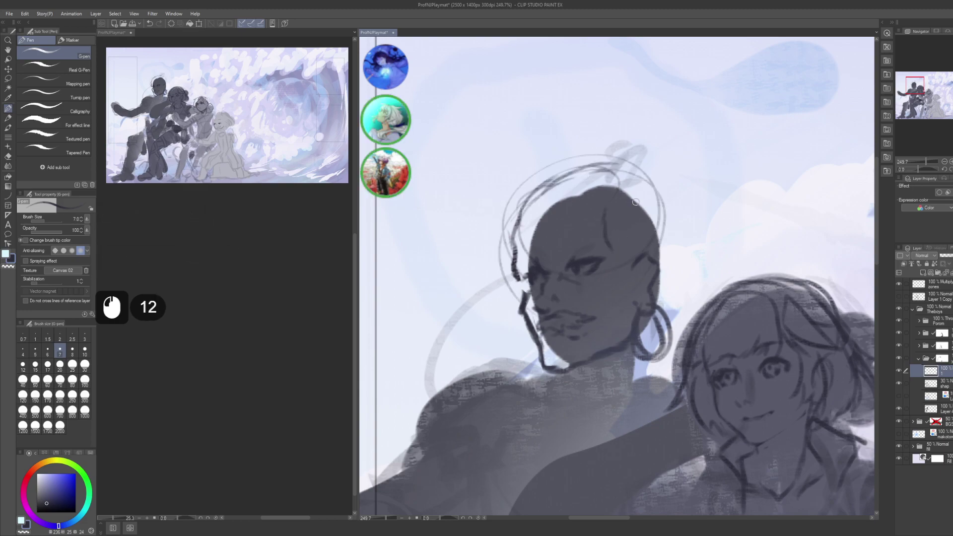
drag(596, 174, 660, 239)
mouse_move(626, 185)
mouse_down()
mouse_move(665, 264)
mouse_move(663, 253)
mouse_up()
mouse_move(642, 214)
mouse_down()
mouse_move(640, 268)
mouse_move(663, 270)
mouse_up()
- Add short marks at the top and top-right of the head and strokes left of the face
key(space)
drag(611, 201, 623, 209)
mouse_move(618, 170)
mouse_down()
mouse_move(589, 174)
mouse_move(620, 162)
mouse_move(640, 184)
mouse_move(631, 174)
mouse_move(638, 166)
mouse_move(653, 205)
mouse_move(616, 151)
mouse_move(645, 143)
mouse_move(657, 154)
mouse_move(655, 182)
mouse_up()
drag(650, 158, 657, 185)
mouse_move(574, 297)
mouse_down()
mouse_move(639, 213)
mouse_move(582, 217)
mouse_up()
mouse_move(584, 215)
mouse_down()
mouse_move(546, 228)
mouse_move(546, 241)
mouse_move(580, 239)
mouse_up()
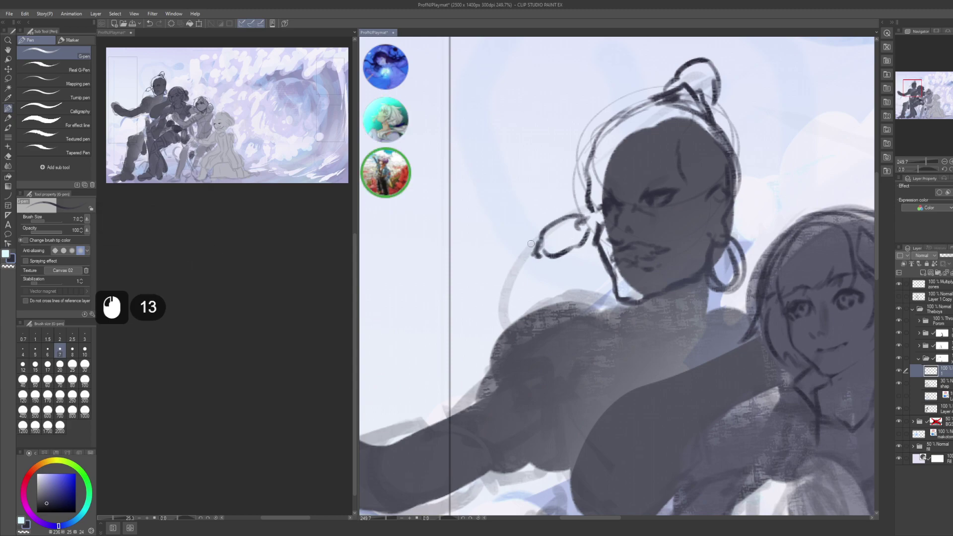
- Sketch braid loops curving down the left side of the head
drag(539, 239, 518, 247)
mouse_move(518, 247)
mouse_down()
mouse_move(506, 259)
mouse_move(517, 297)
mouse_move(543, 264)
mouse_move(545, 253)
mouse_move(502, 278)
mouse_move(499, 302)
mouse_move(544, 281)
mouse_move(541, 307)
mouse_up()
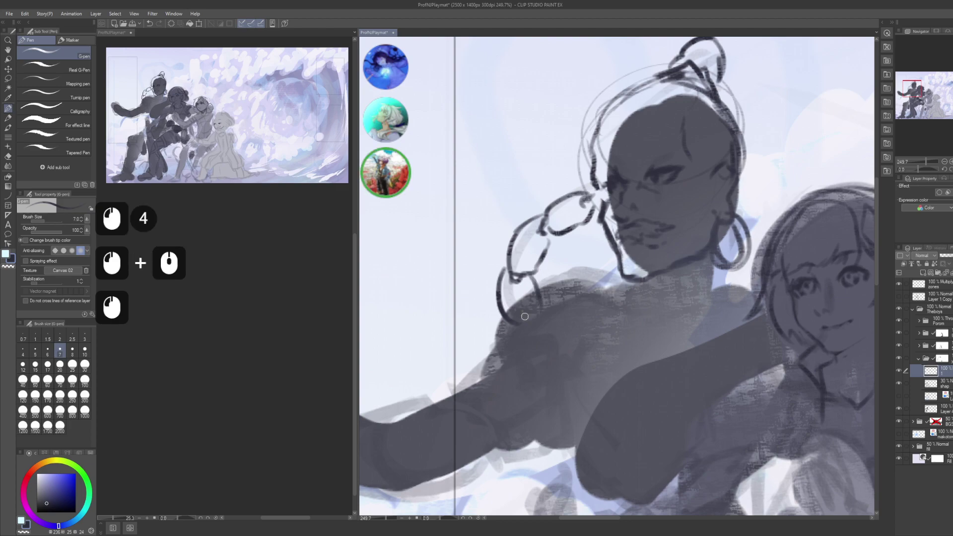
key(alt+Tab)
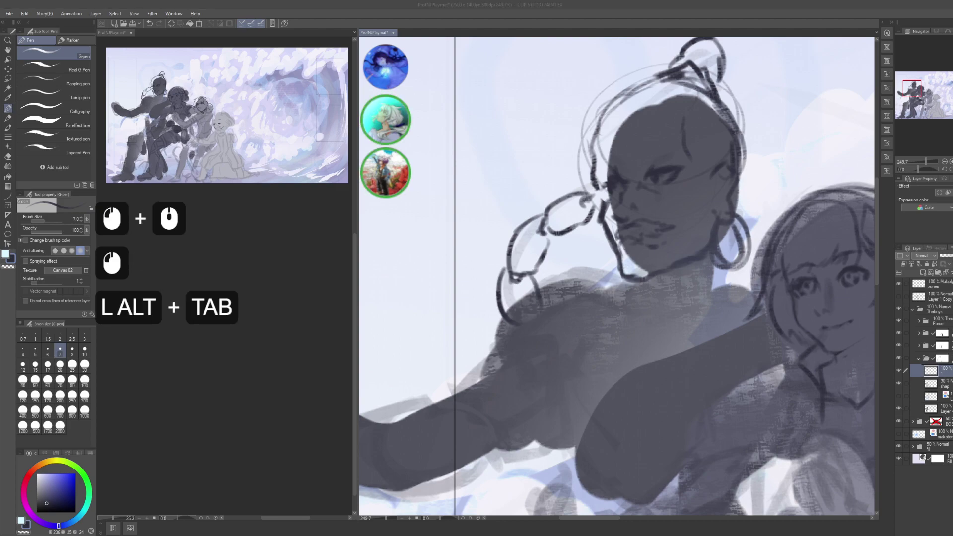
key(alt)
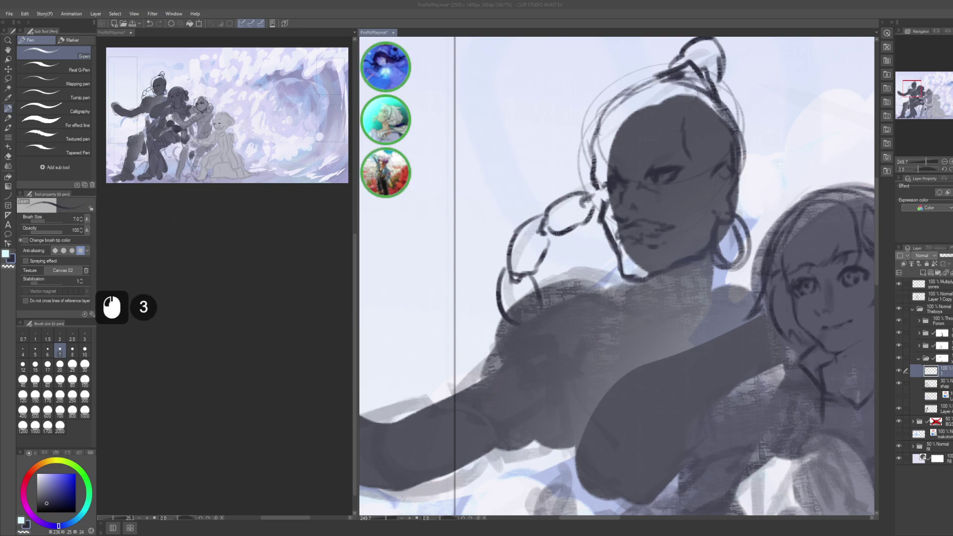
- Trace the head outline across the top-left, top and right side
drag(667, 255, 615, 312)
mouse_move(579, 245)
mouse_down()
mouse_move(551, 239)
mouse_move(583, 206)
mouse_up()
mouse_move(554, 220)
mouse_down()
mouse_move(608, 193)
mouse_move(645, 193)
mouse_up()
drag(601, 218, 681, 191)
mouse_move(627, 204)
mouse_down()
mouse_move(677, 215)
mouse_move(637, 197)
mouse_move(666, 212)
mouse_move(689, 248)
mouse_up()
mouse_move(683, 233)
mouse_down()
mouse_move(685, 264)
mouse_move(684, 233)
mouse_up()
drag(688, 239, 690, 219)
- Refine the upper-left head outline, then zoom out to see the whole group
drag(564, 218, 550, 244)
mouse_move(571, 211)
mouse_down()
mouse_move(555, 247)
mouse_move(571, 248)
mouse_up()
key(space)
alt+click(571, 249)
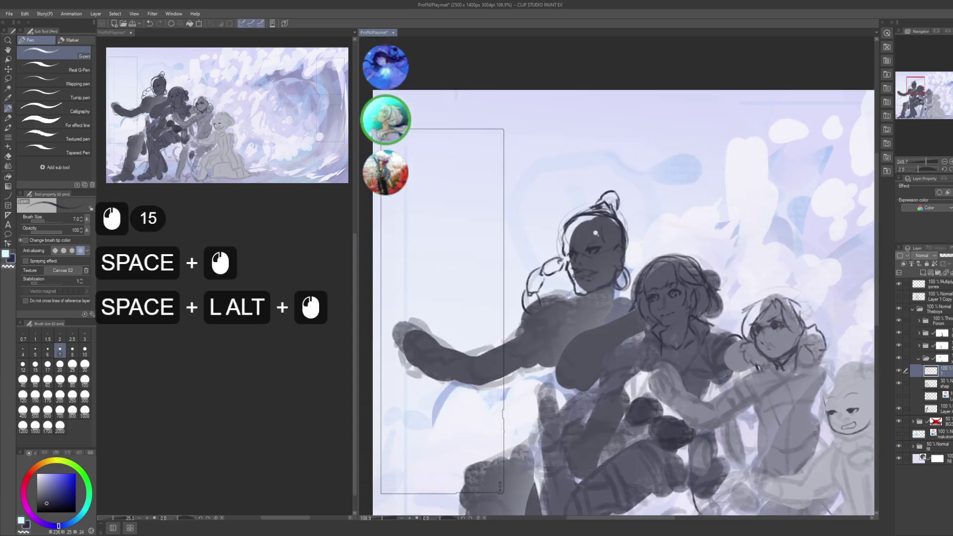
drag(636, 273, 597, 273)
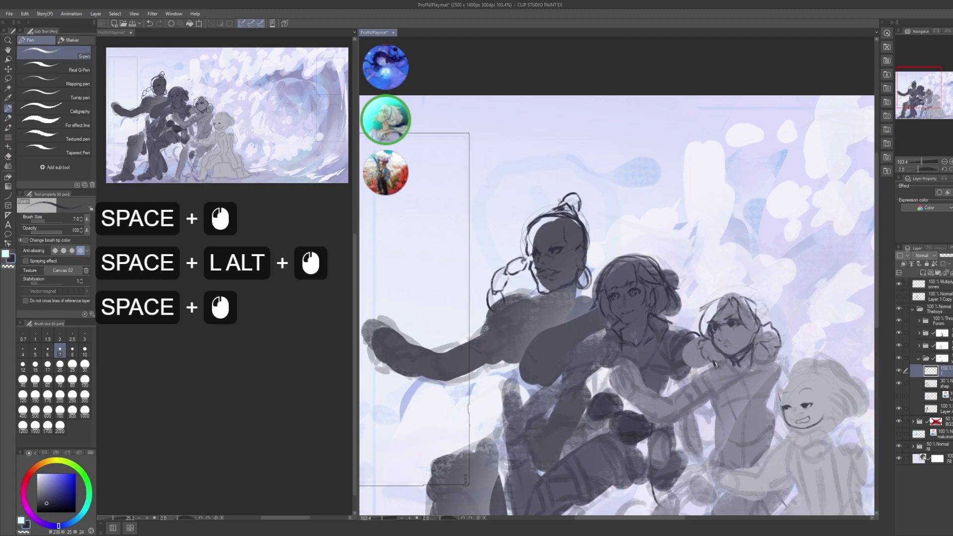
- Lasso the top of the dark figure's head and scale it down to 83%
key(m)
mouse_move(551, 211)
mouse_down()
mouse_move(546, 182)
mouse_move(595, 184)
mouse_up()
key(ctrl+t)
click(579, 196)
click(580, 197)
click(579, 196)
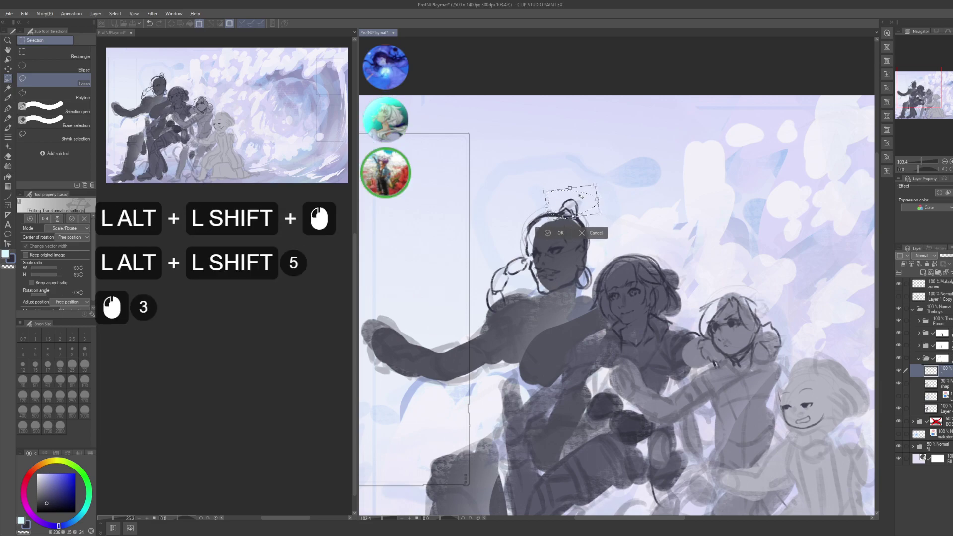
key(Return)
key(Return)
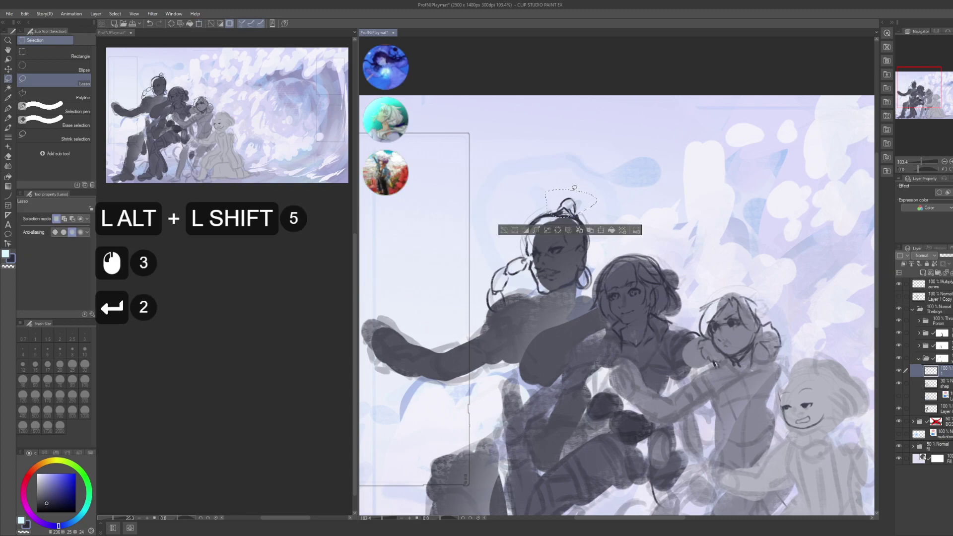
key(ctrl+d)
- Lasso the whole head and hair and set a free rotation centre for transforming
alt+click(586, 219)
drag(580, 208, 582, 264)
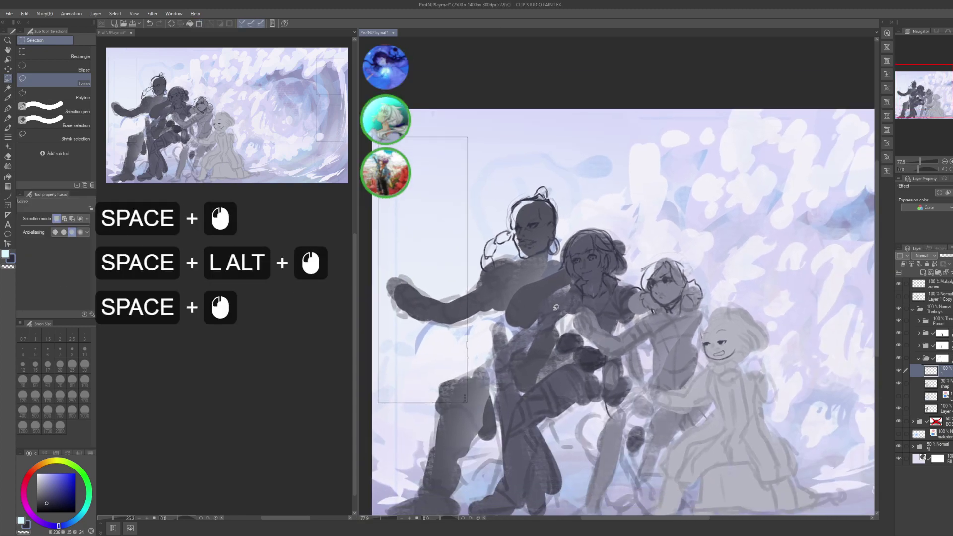
drag(490, 265, 499, 275)
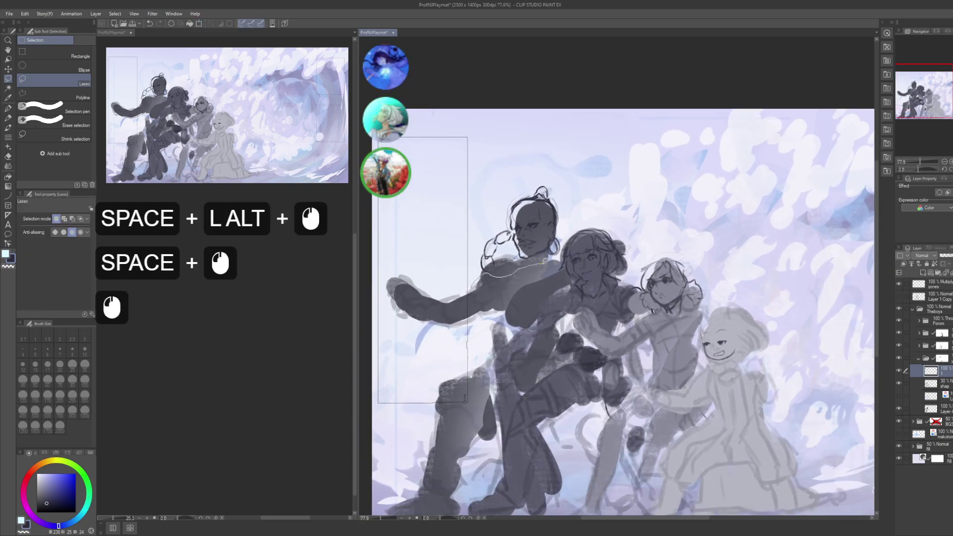
mouse_move(557, 258)
mouse_down()
mouse_move(462, 199)
mouse_move(489, 275)
mouse_up()
key(ctrl+t)
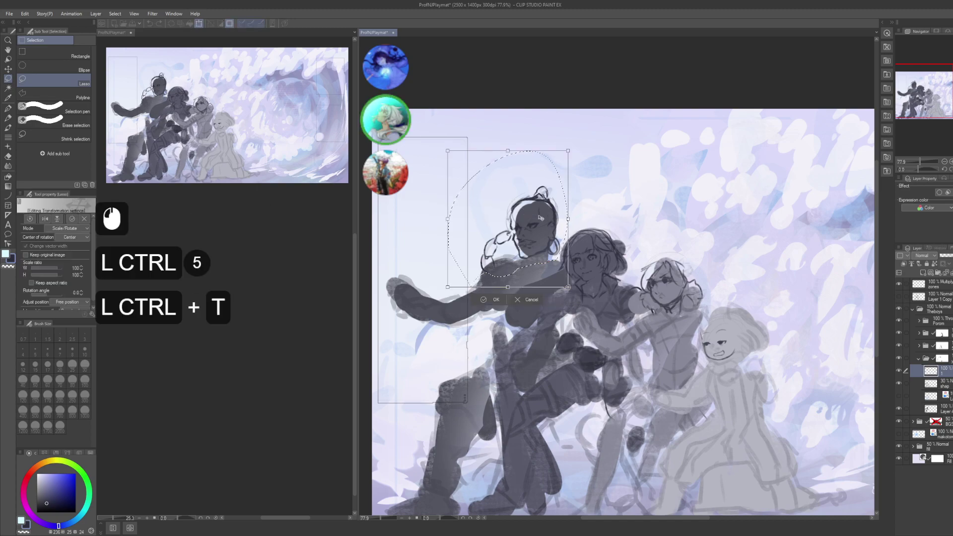
alt+click(536, 245)
alt+click(537, 246)
alt+click(536, 246)
alt+click(537, 246)
alt+click(537, 246)
- Scale the head proportionally to 91%, reposition it, commit and deselect
key(alt)
key(shift+alt)
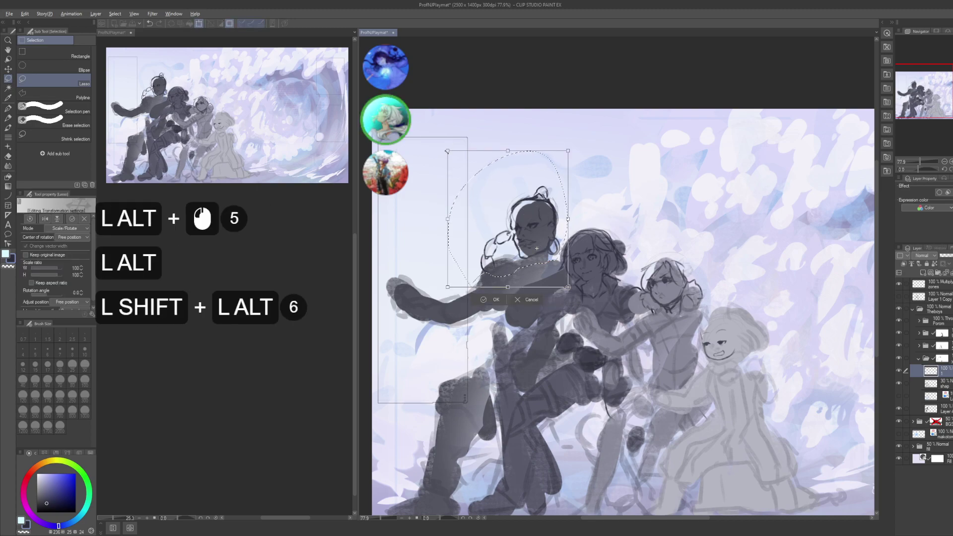
key(shift+alt)
drag(537, 248, 536, 248)
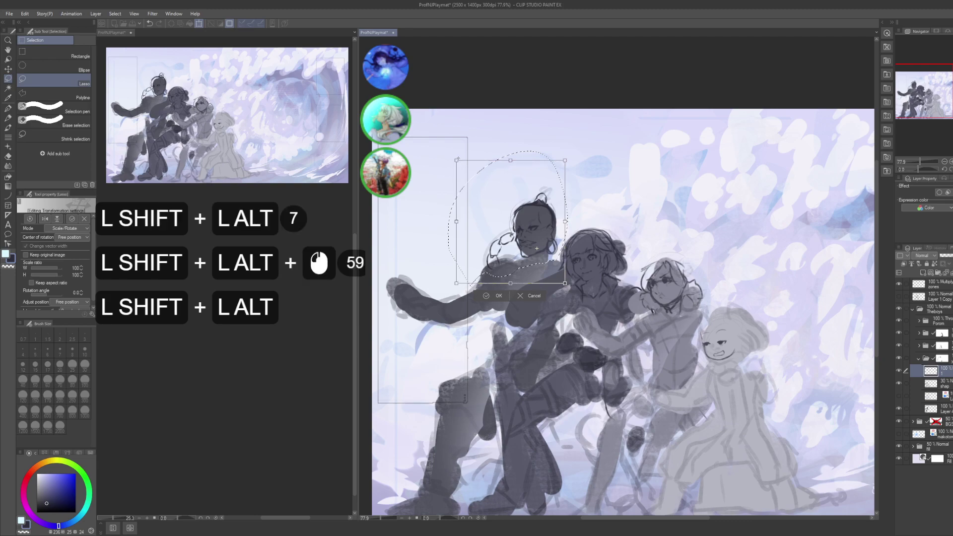
key(shift+alt)
key(shift+alt)
key(shift+alt)
key(shift+alt)
key(shift+alt)
click(537, 248)
click(535, 247)
click(527, 239)
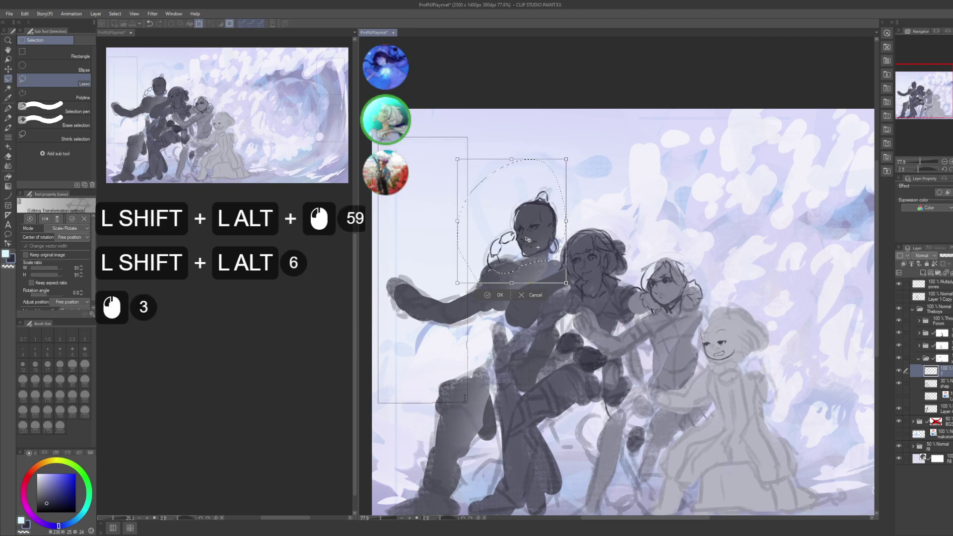
key(Return)
key(Return)
key(ctrl+d)
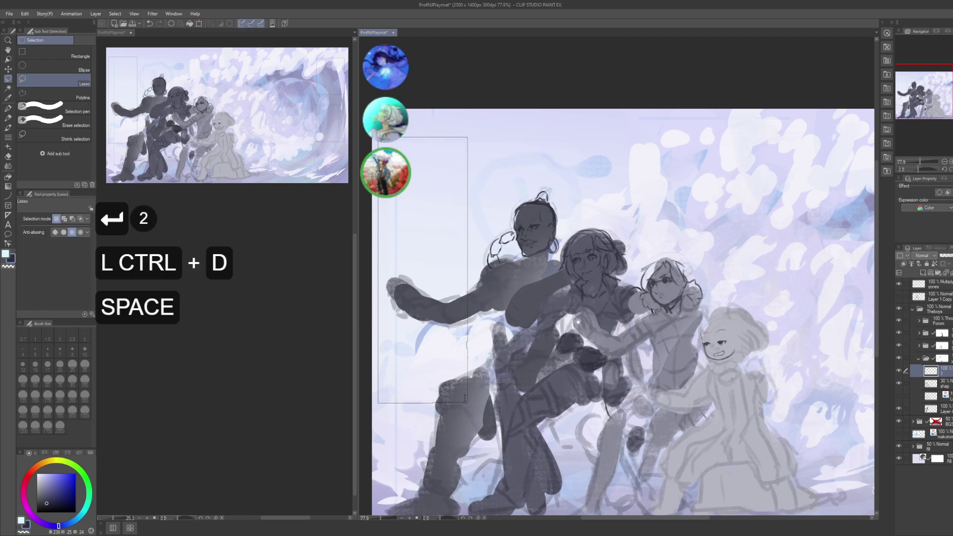
drag(549, 270, 539, 258)
- With the pen, zoom in and add small marks near the dark figure's earring
key(p)
alt+click(539, 258)
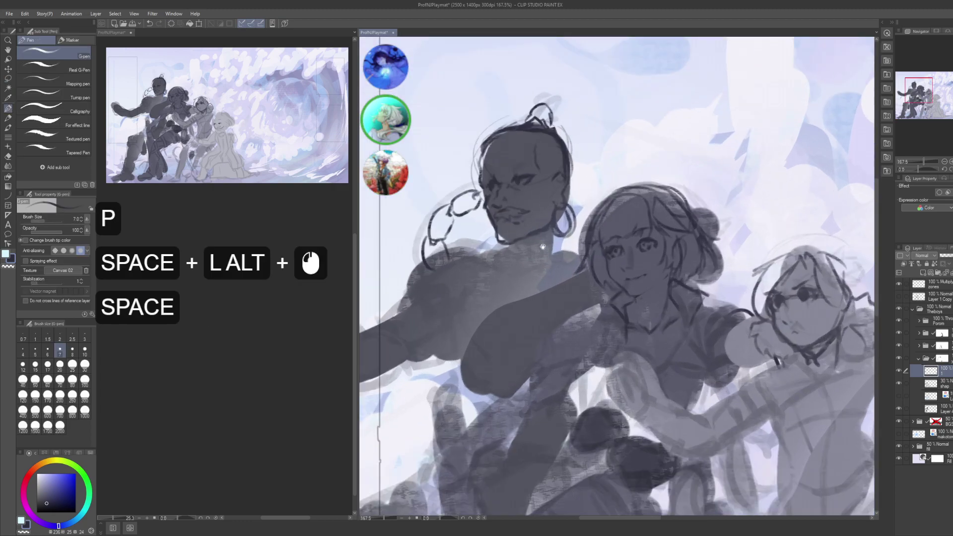
drag(563, 212, 580, 240)
click(579, 242)
click(576, 251)
click(574, 261)
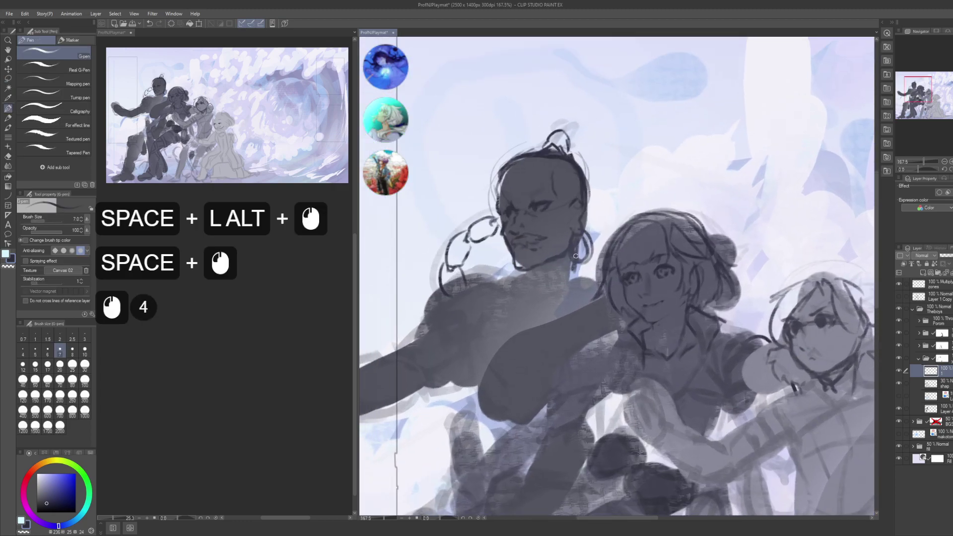
- Add short pen strokes along the dark figure's chin and down the neck
click(513, 267)
click(515, 269)
click(516, 271)
click(518, 272)
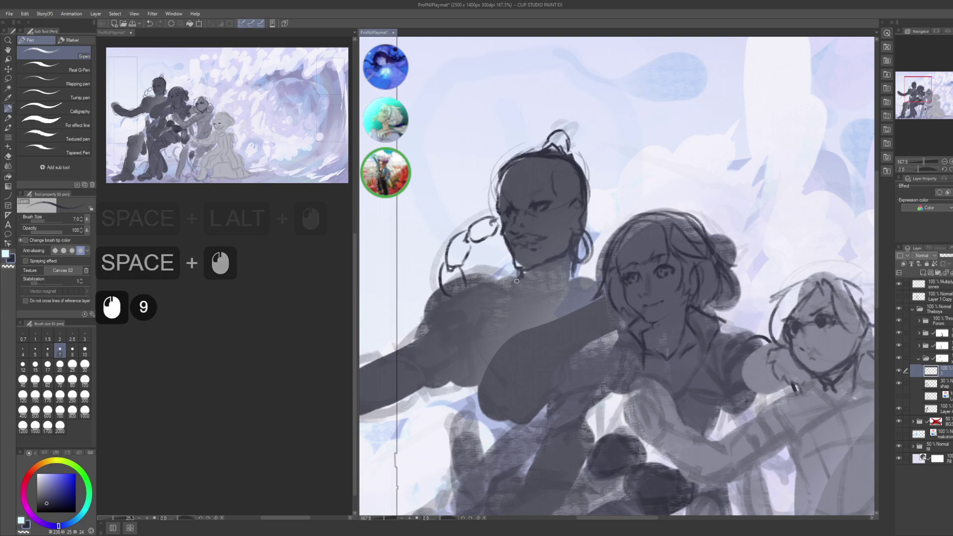
click(519, 274)
click(520, 275)
click(520, 276)
click(521, 277)
- Dab small marks around the neck and chin while adjusting the view
drag(539, 292, 543, 284)
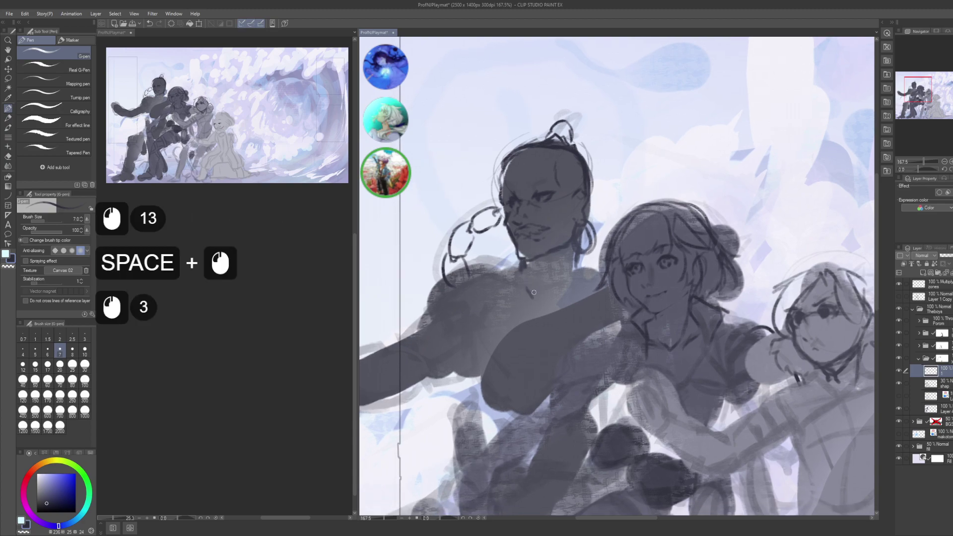
click(535, 291)
click(540, 292)
click(551, 293)
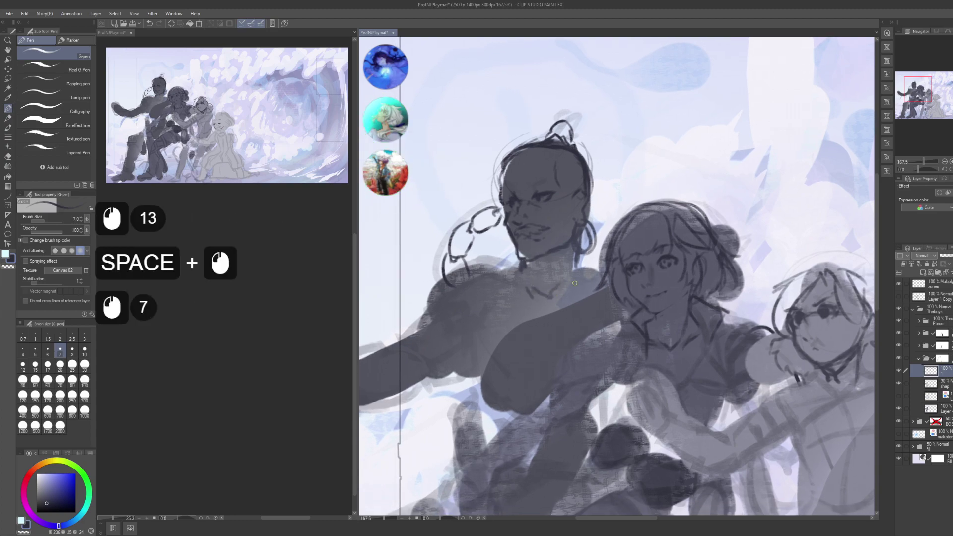
drag(574, 283, 609, 281)
click(552, 255)
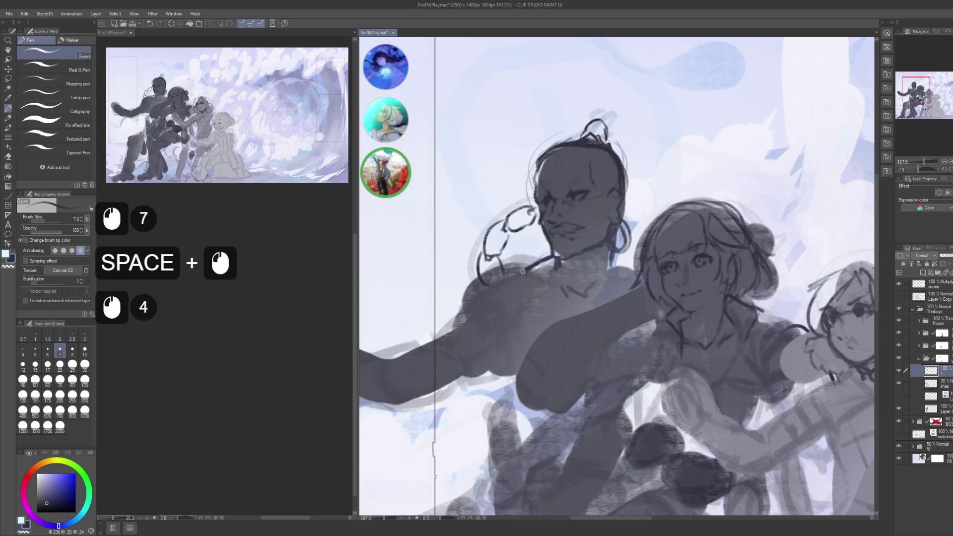
click(522, 271)
drag(522, 271, 461, 262)
click(557, 255)
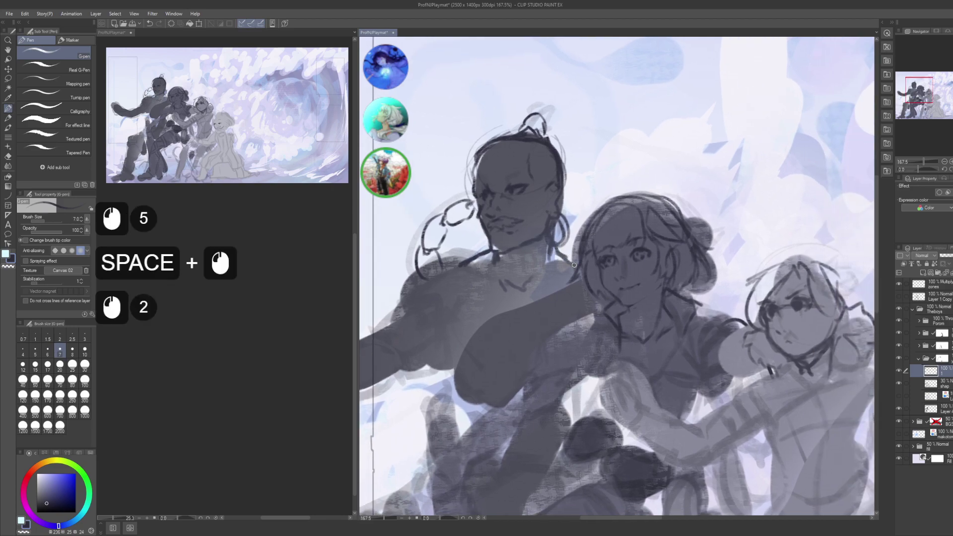
drag(575, 265, 621, 240)
mouse_move(517, 250)
mouse_down()
mouse_move(539, 238)
mouse_move(508, 224)
mouse_move(492, 237)
mouse_up()
- Draw along the left shoulder and arm contour, then undo the last shoulder stroke
click(538, 238)
drag(496, 233, 469, 262)
drag(473, 257, 463, 276)
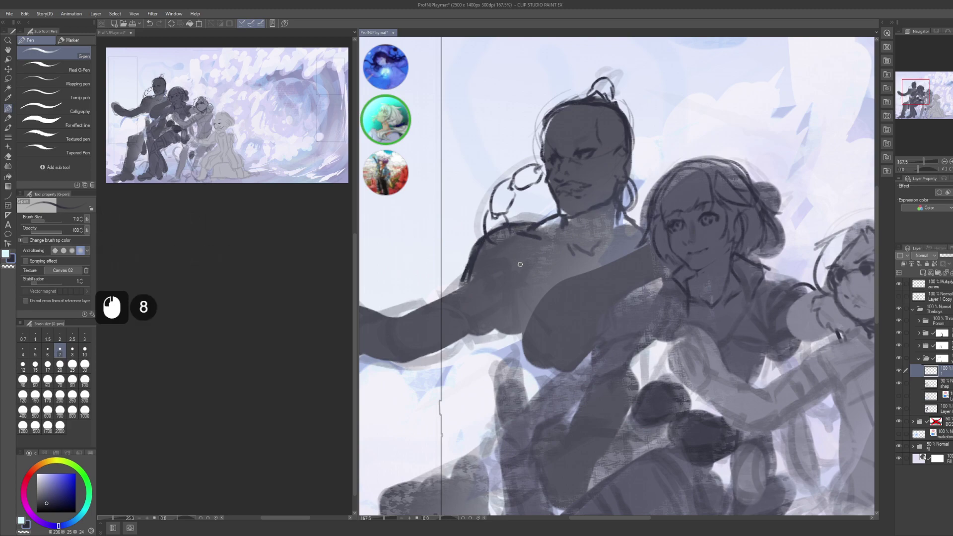
key(space)
click(492, 280)
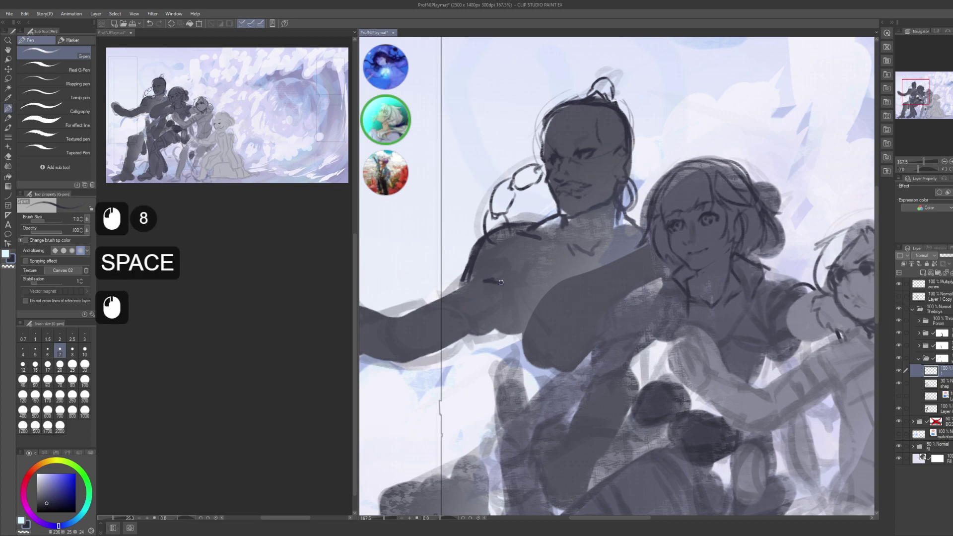
click(501, 282)
key(space)
mouse_move(505, 282)
mouse_down()
mouse_move(497, 265)
mouse_move(525, 320)
mouse_move(487, 327)
mouse_move(479, 350)
mouse_up()
click(504, 268)
key(space)
key(ctrl+z)
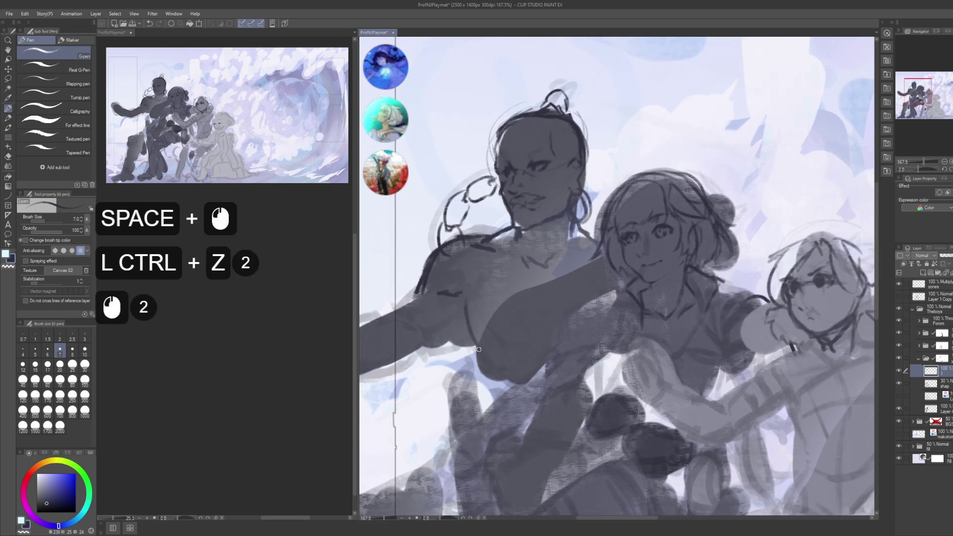
- Add small marks to the sketch lines, undo two of them, and redraw one
key(space)
drag(528, 331, 512, 328)
click(534, 298)
click(535, 298)
click(535, 299)
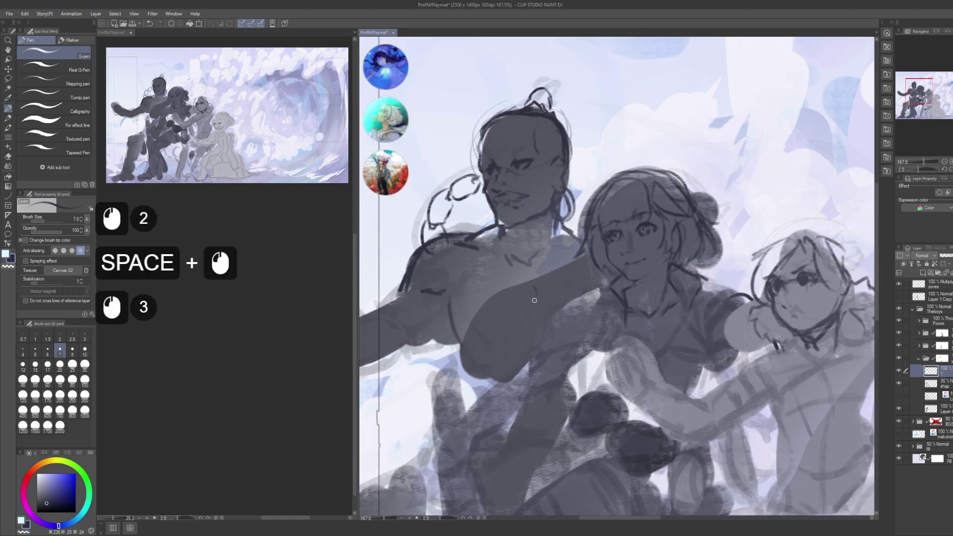
key(space)
drag(565, 243, 579, 247)
click(568, 224)
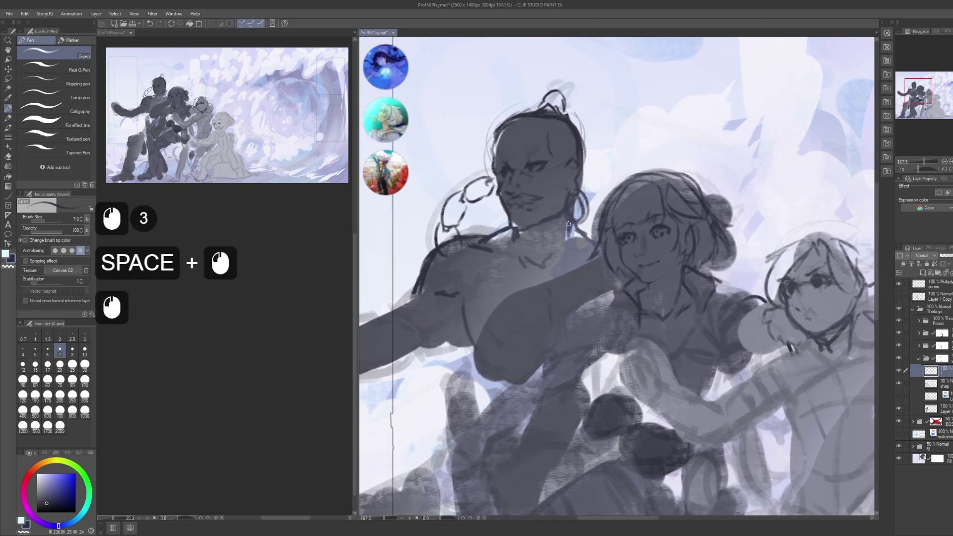
click(556, 297)
drag(556, 298, 557, 253)
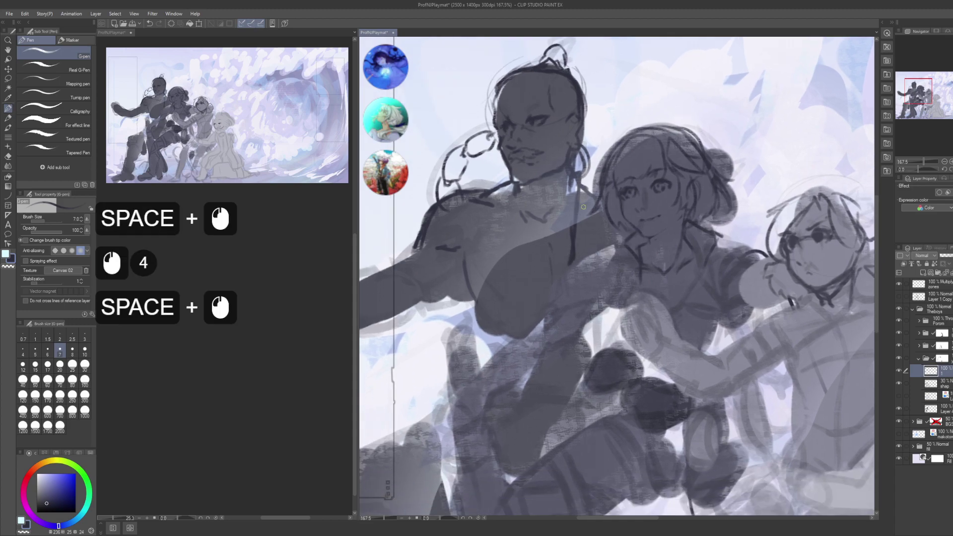
click(586, 185)
click(586, 185)
key(ctrl+z)
key(ctrl+z)
click(587, 184)
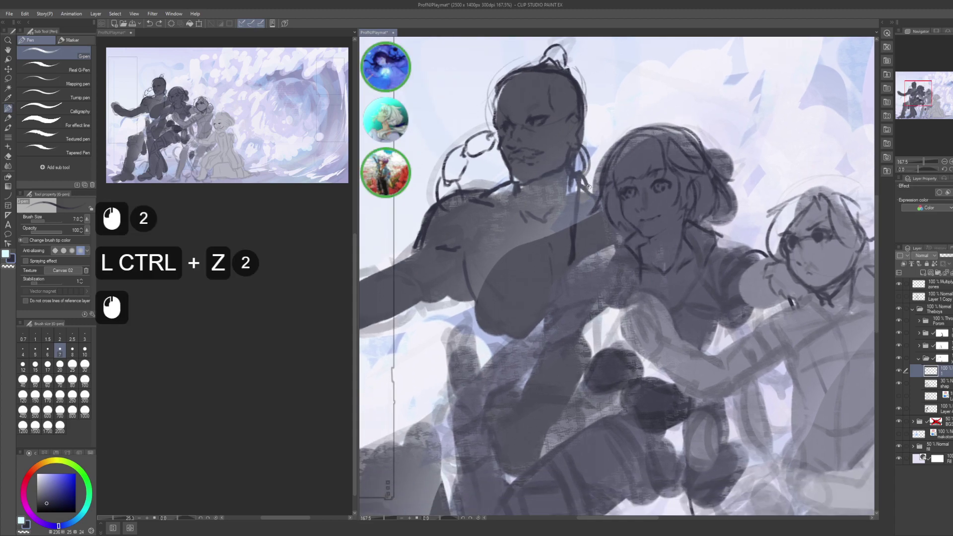
- Zoom out to show all four figures, save the painting, and select the figures' layer folder
drag(541, 324, 544, 295)
click(572, 239)
key(space)
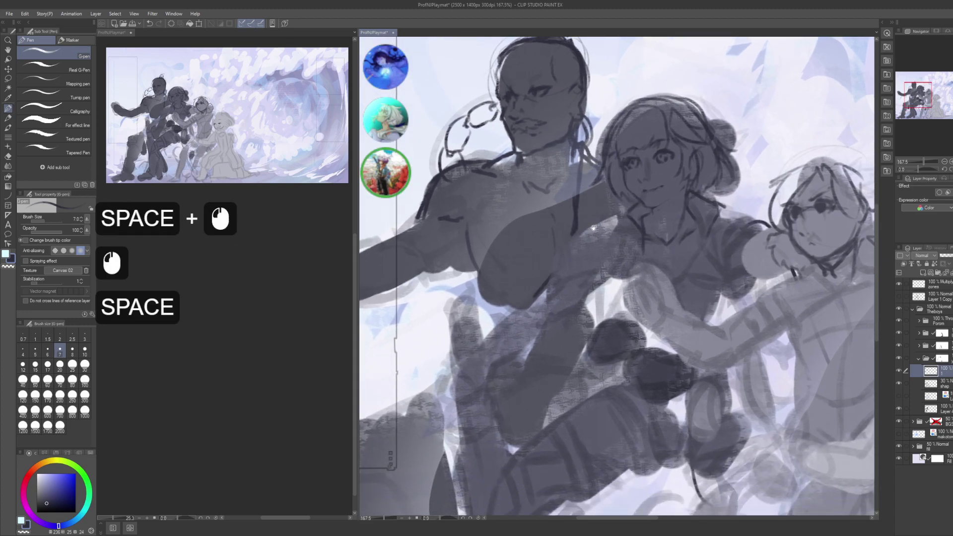
alt+click(556, 286)
drag(618, 230, 574, 214)
key(ctrl)
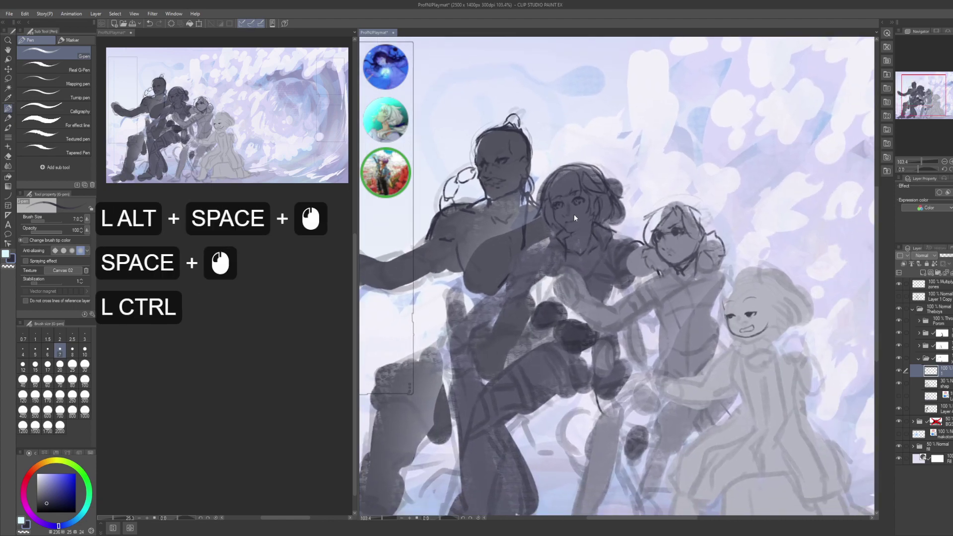
key(ctrl+s)
key(ctrl+s)
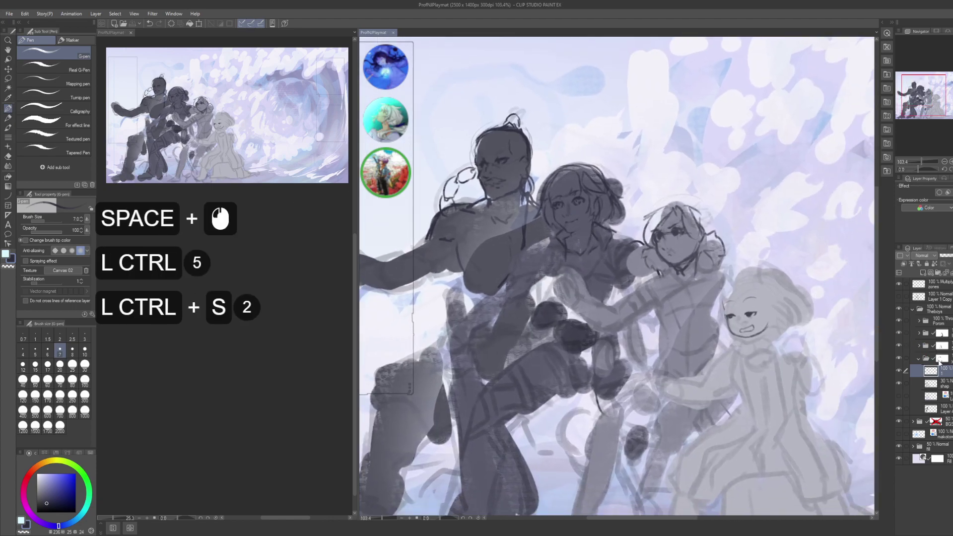
click(942, 358)
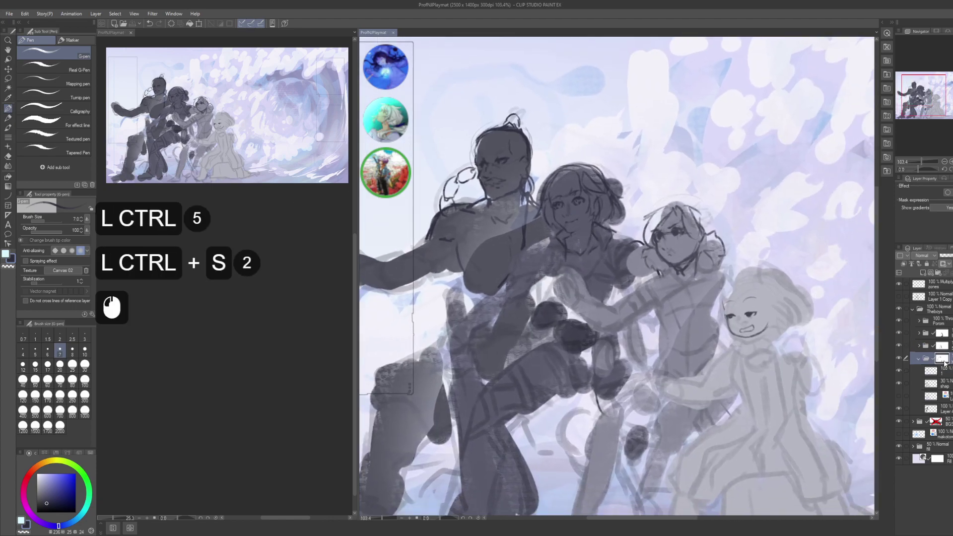
key(g)
alt+click(670, 349)
- Clear the selection, return to the inking pen, select layer 1 in the folder, and save
drag(670, 348, 680, 349)
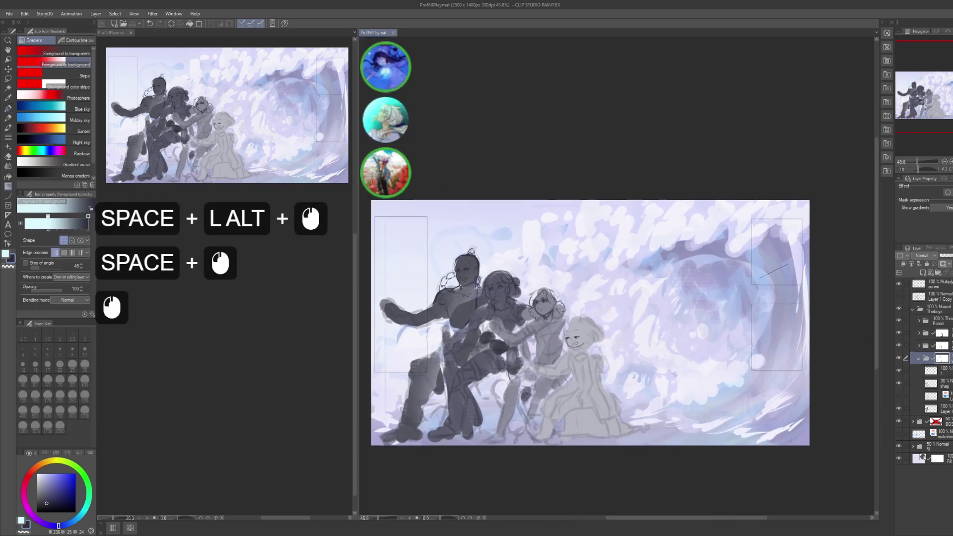
click(675, 345)
key(ctrl+d)
drag(567, 328, 685, 327)
key(p)
drag(684, 327, 661, 376)
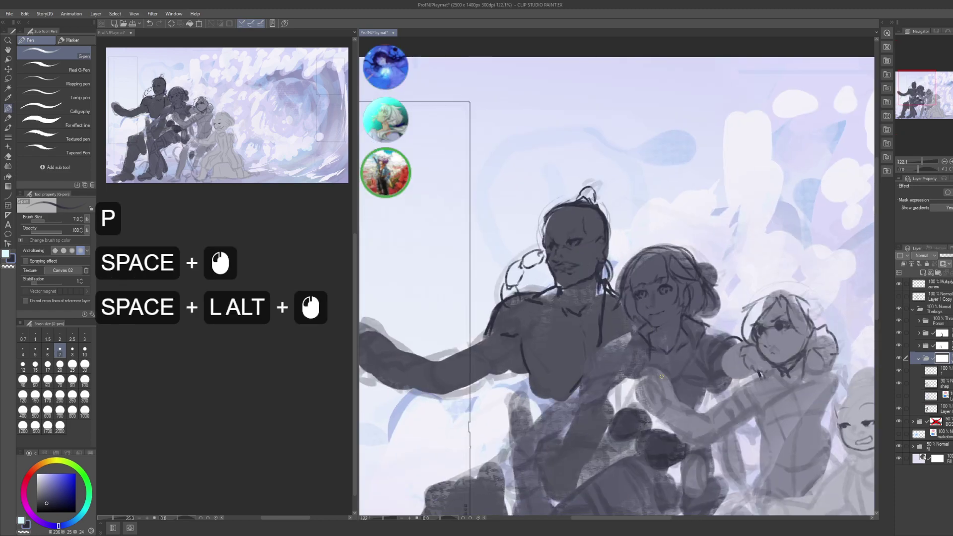
click(931, 371)
key(ctrl+s)
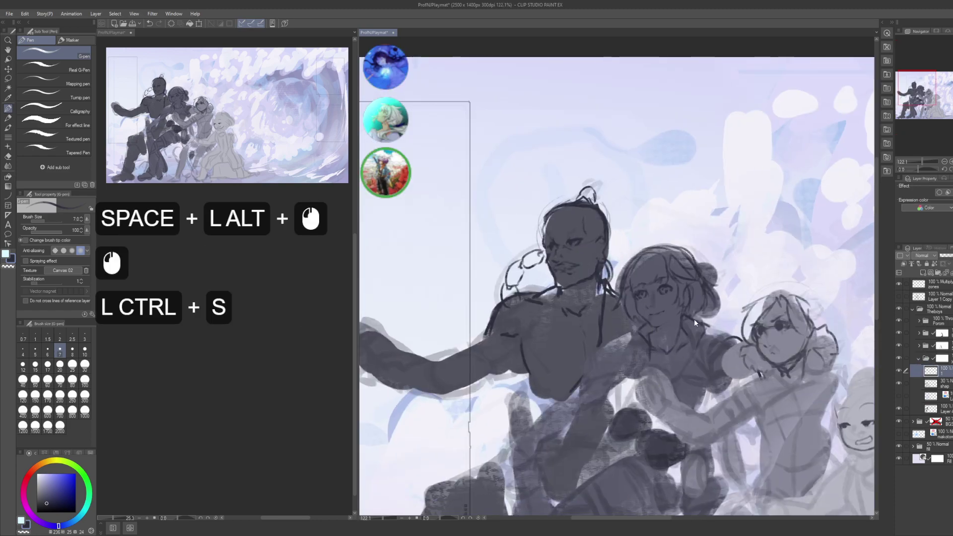
- Zoom out and reposition over the whole group, then save the painting again
drag(689, 318, 652, 224)
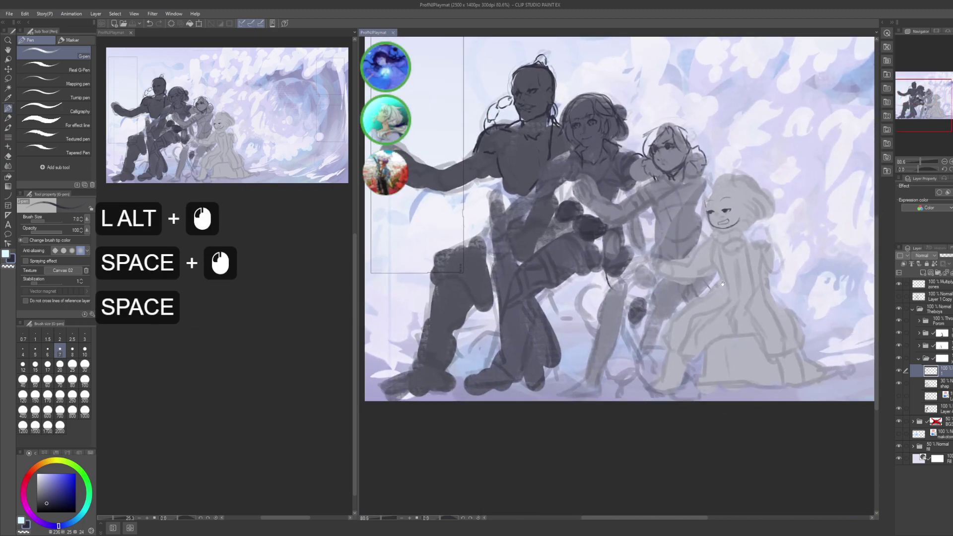
drag(708, 311, 678, 356)
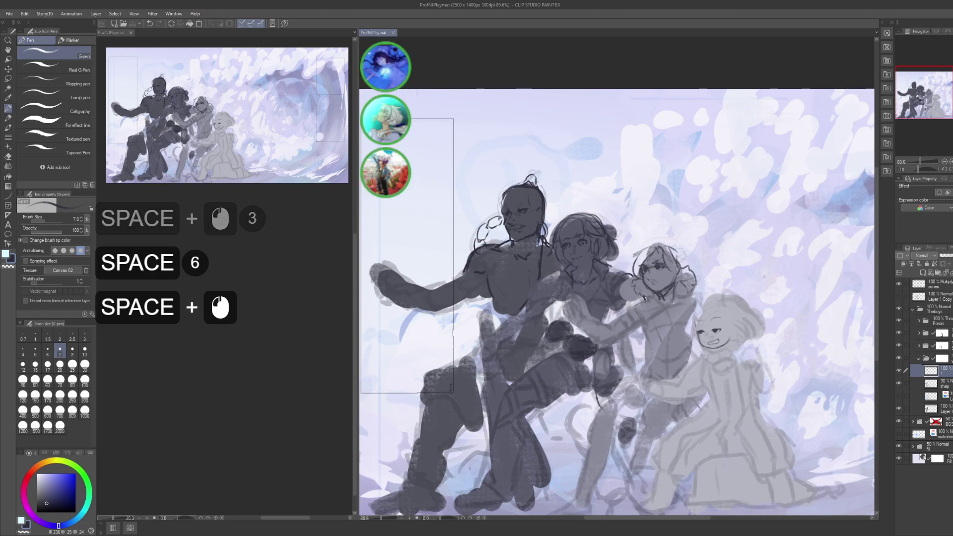
key(2)
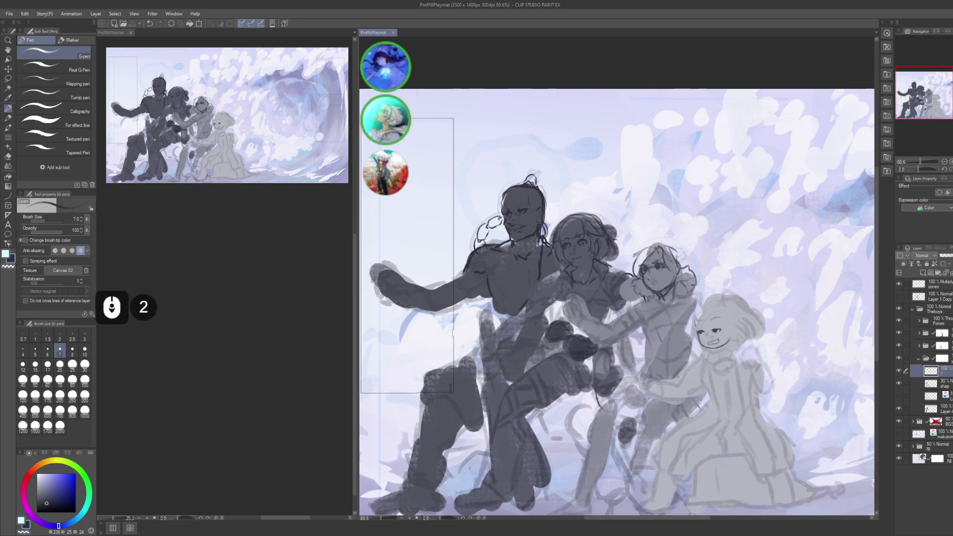
drag(619, 224, 638, 193)
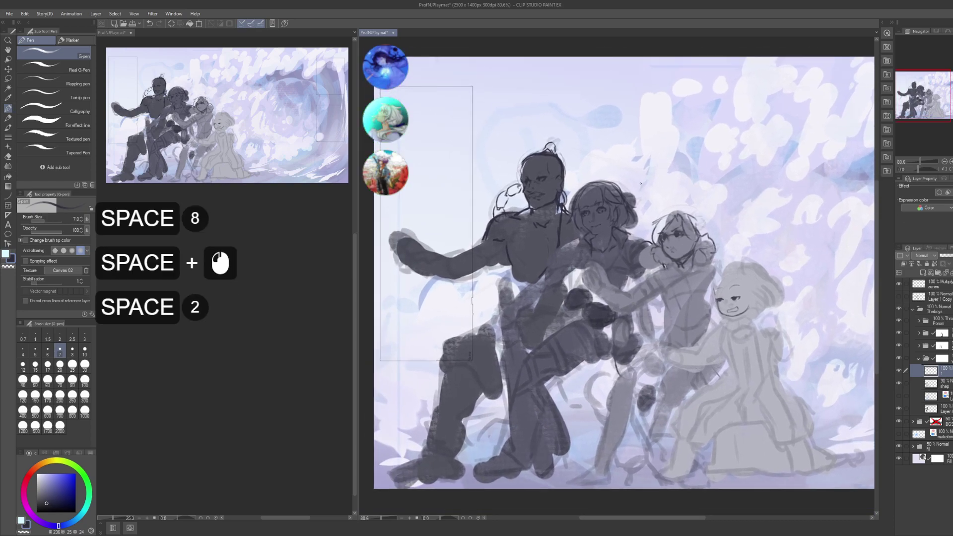
drag(505, 296, 627, 269)
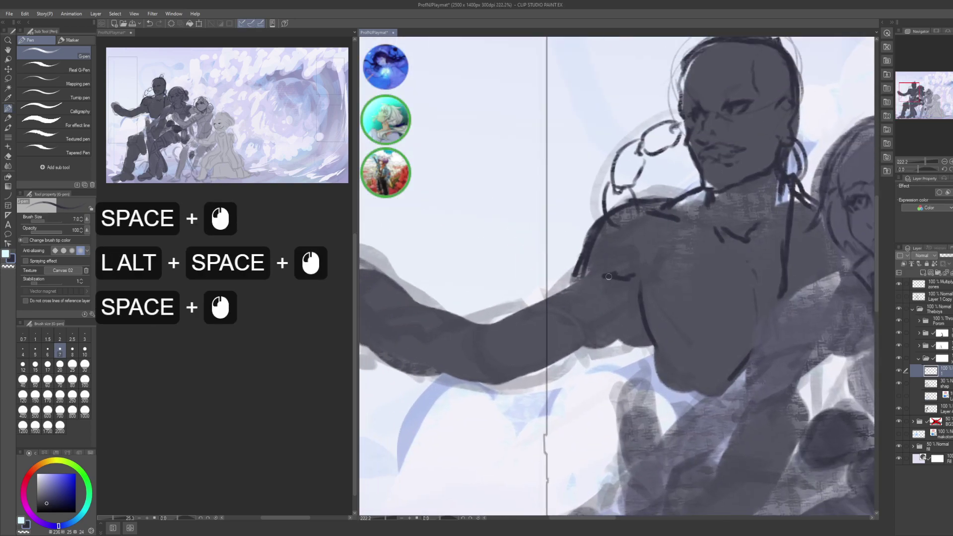
key(ctrl+s)
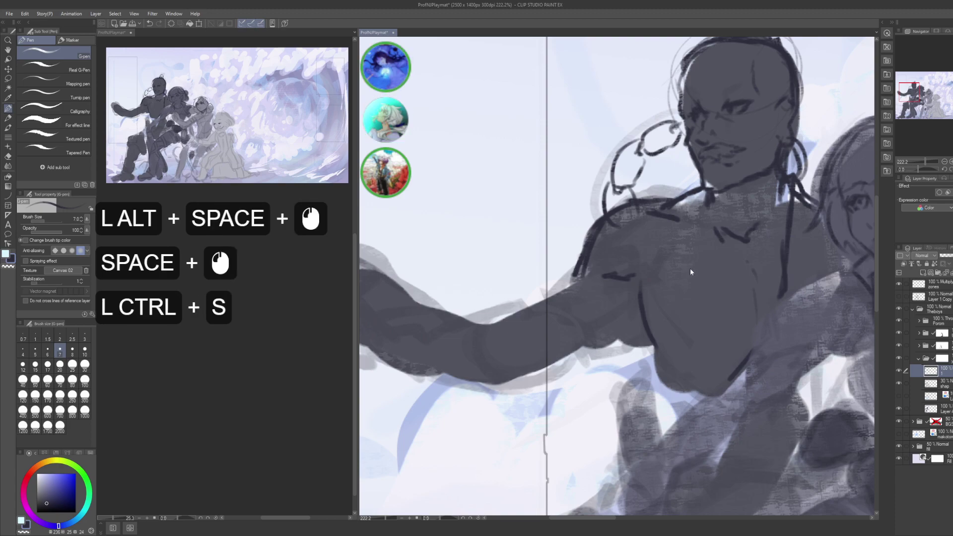
drag(716, 278, 605, 304)
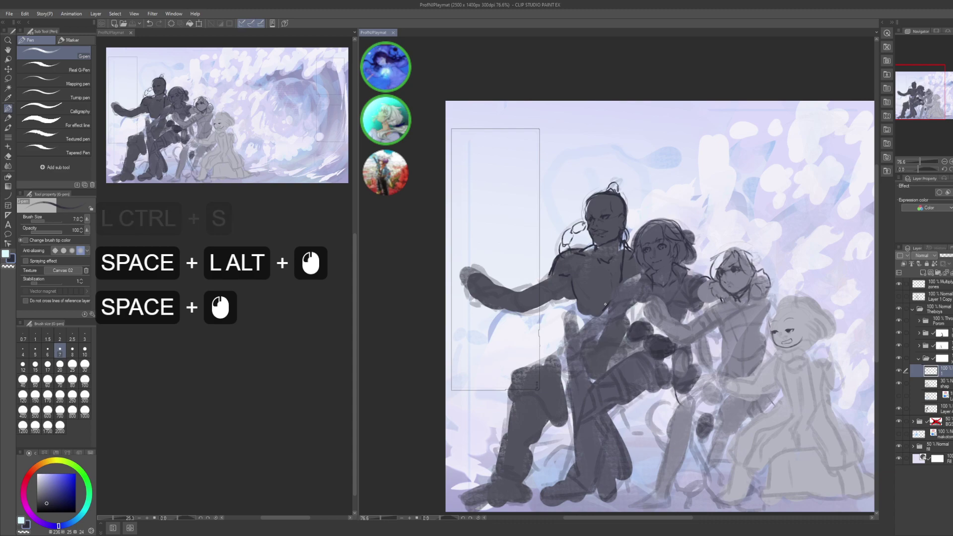
- Return to the painting window and try a short stroke on the sketch, then undo it
scroll(232, 388, down, 3)
click(232, 388)
scroll(232, 388, up, 4)
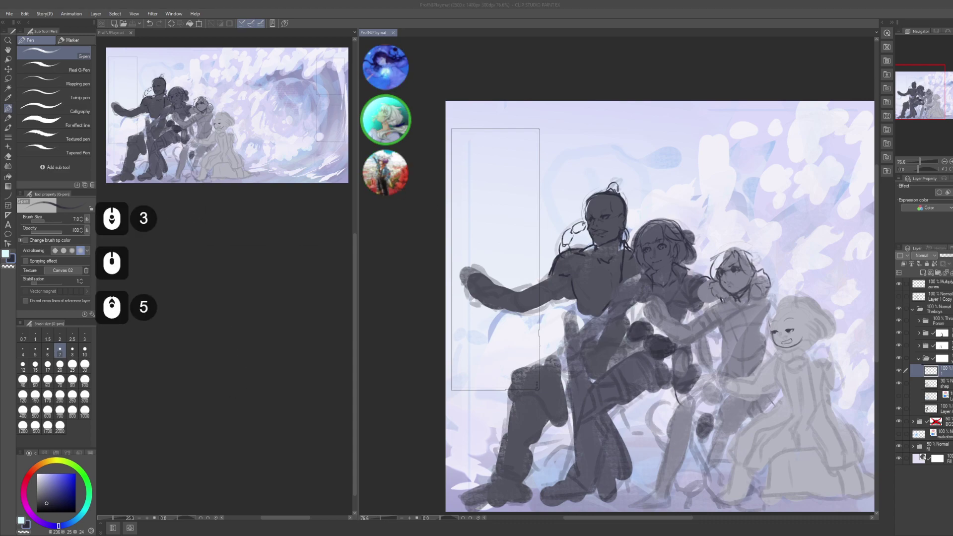
scroll(232, 388, down, 4)
scroll(232, 388, down, 3)
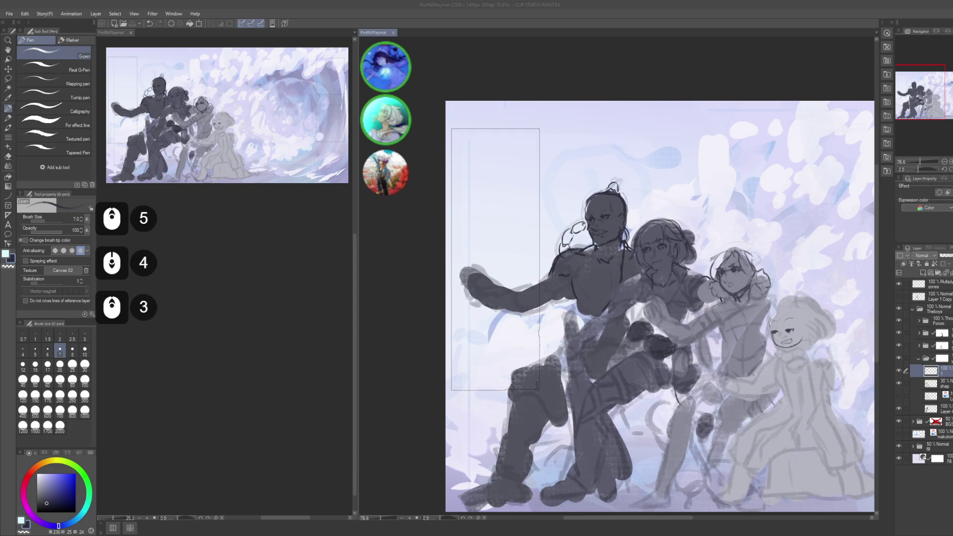
click(663, 297)
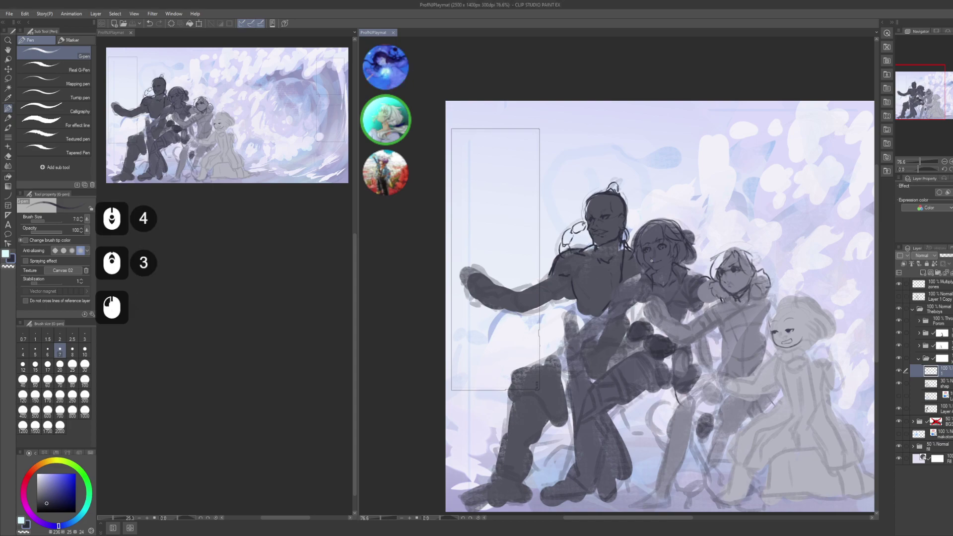
drag(663, 297, 633, 298)
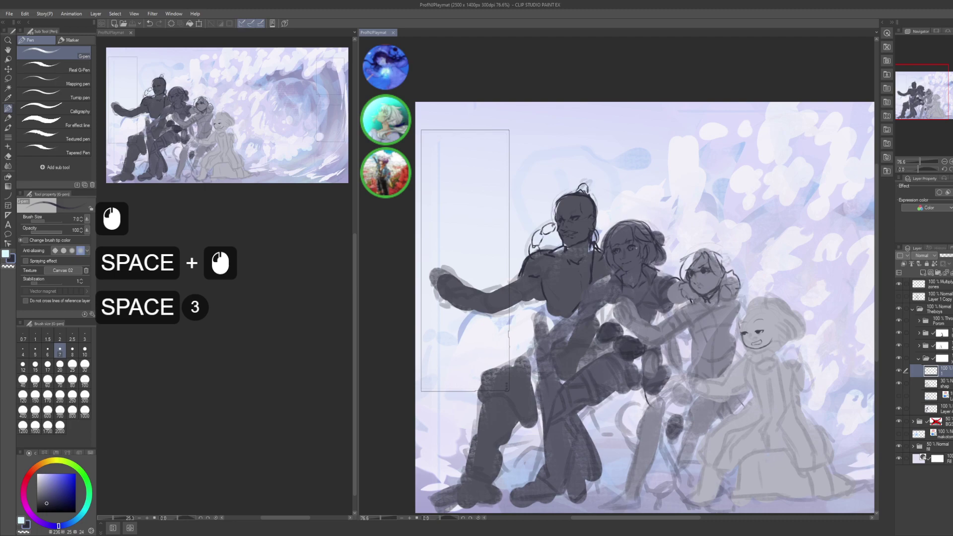
drag(598, 260, 602, 274)
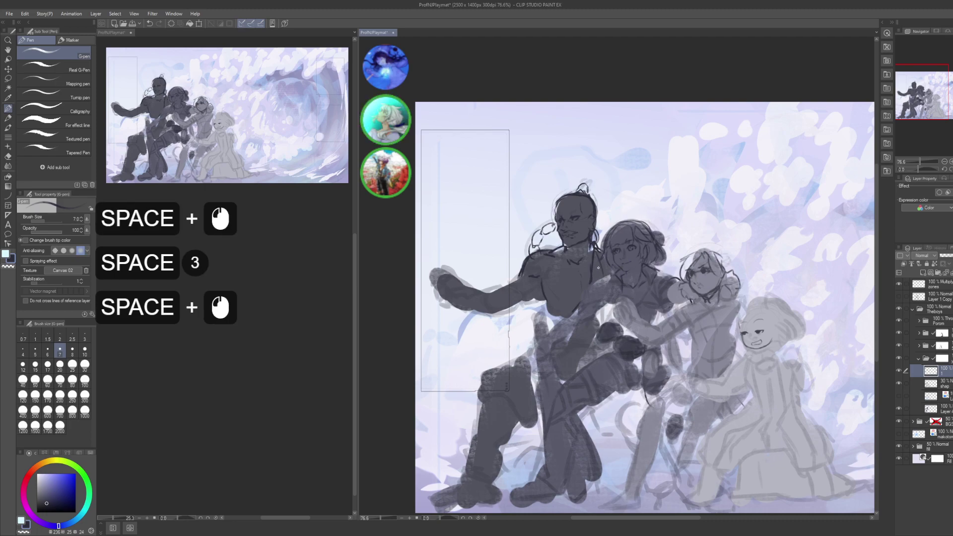
key(ctrl+z)
- Add a couple of small marks on the figures and save the painting
click(600, 278)
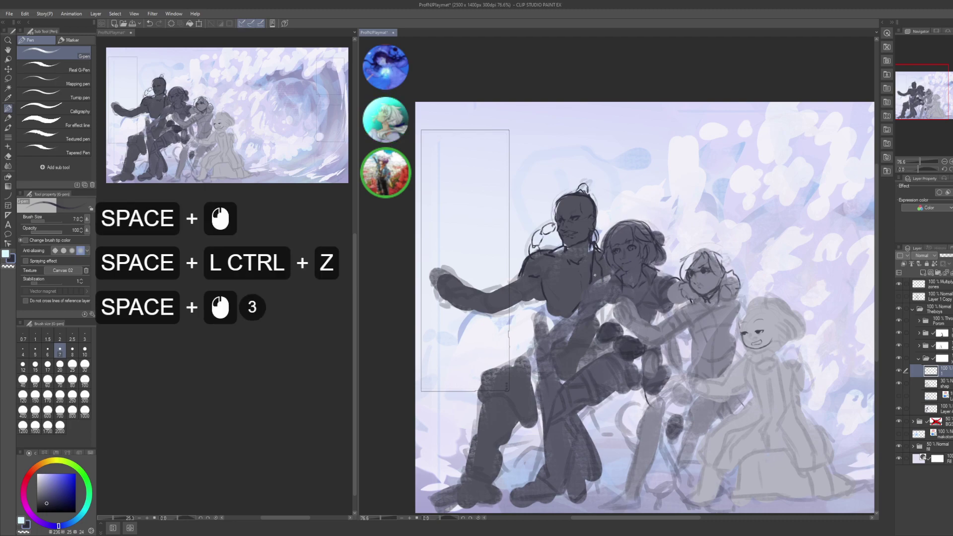
key(c)
click(590, 284)
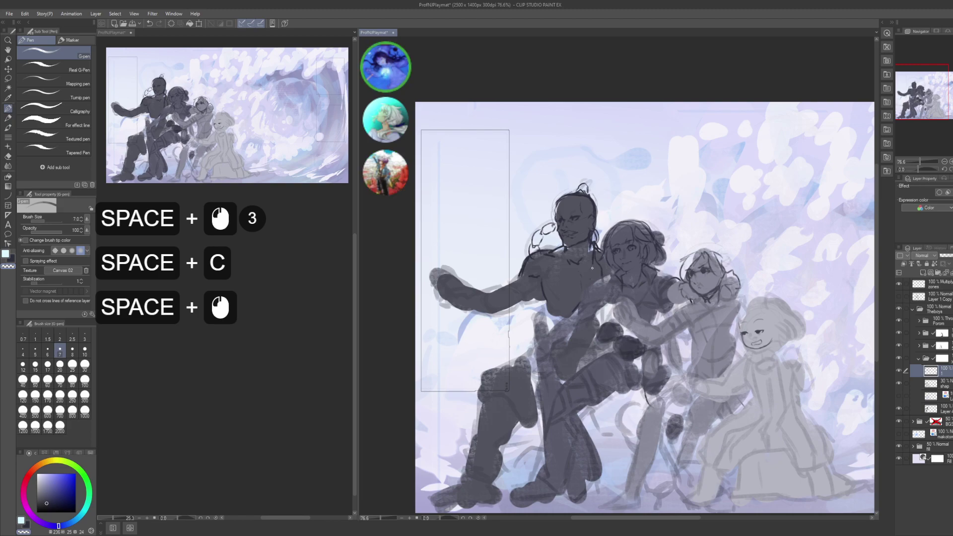
click(588, 297)
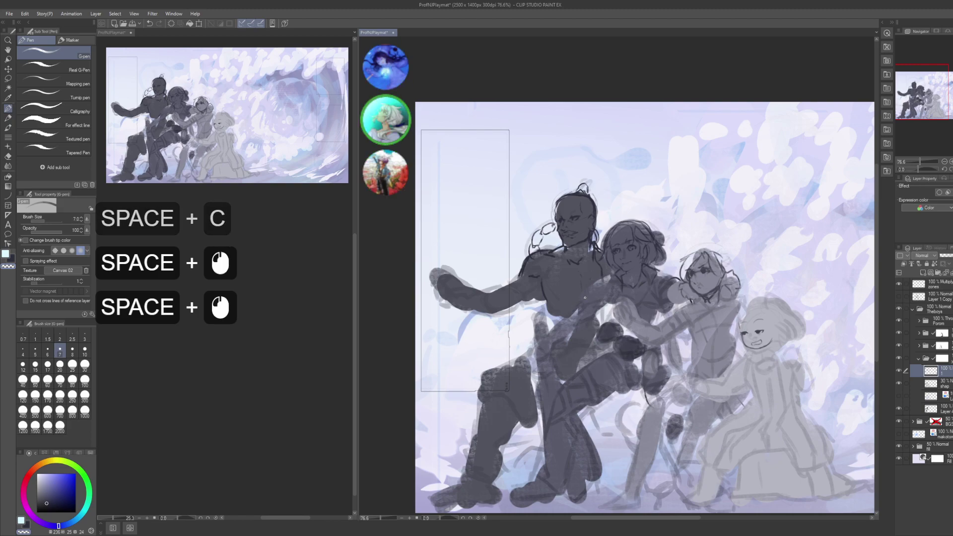
key(ctrl+s)
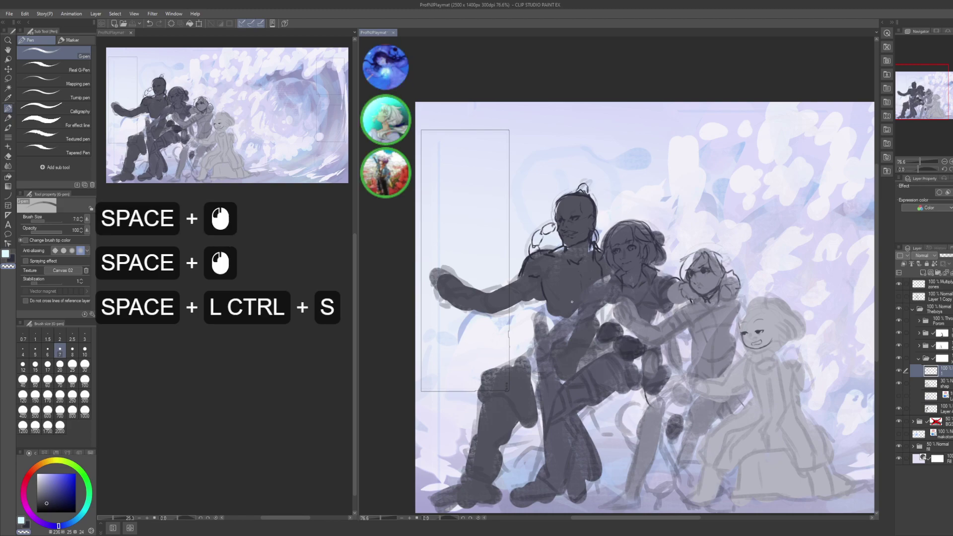
- Sketch on the figures' line art, undo the recent strokes, and redraw one stroke
drag(572, 302, 540, 283)
drag(627, 208, 620, 252)
key(c)
click(543, 233)
click(542, 233)
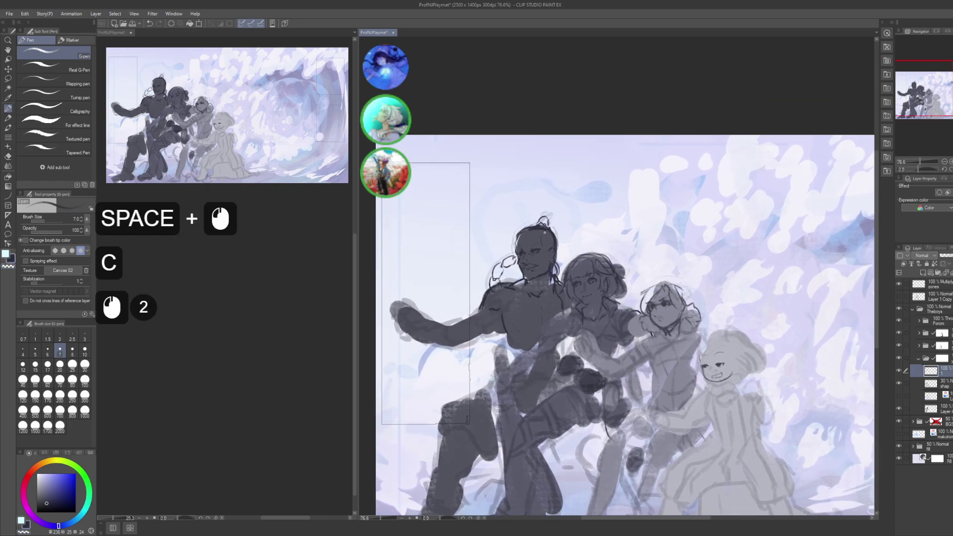
key(c)
click(542, 233)
key(ctrl+z)
key(ctrl+z)
key(ctrl+z)
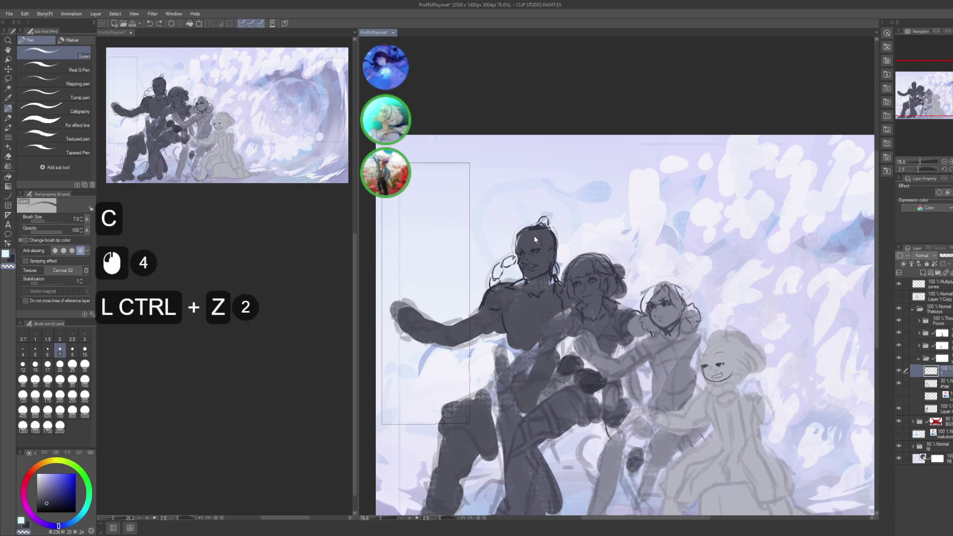
key(ctrl+z)
click(540, 232)
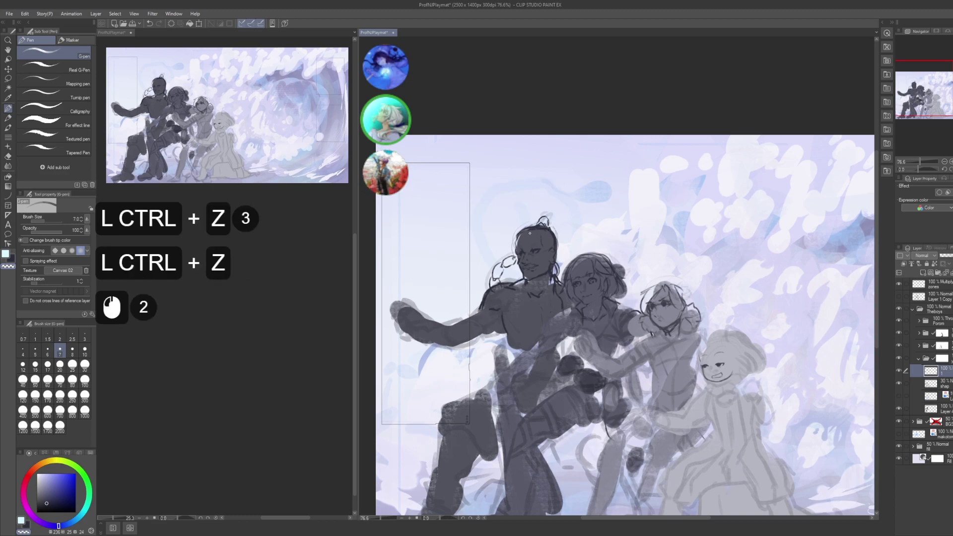
- Sketch lines around the tall figure's head, then save the painting
click(530, 233)
click(530, 233)
click(533, 231)
click(537, 230)
click(537, 230)
click(541, 228)
click(541, 228)
click(540, 228)
click(541, 229)
key(c)
click(541, 228)
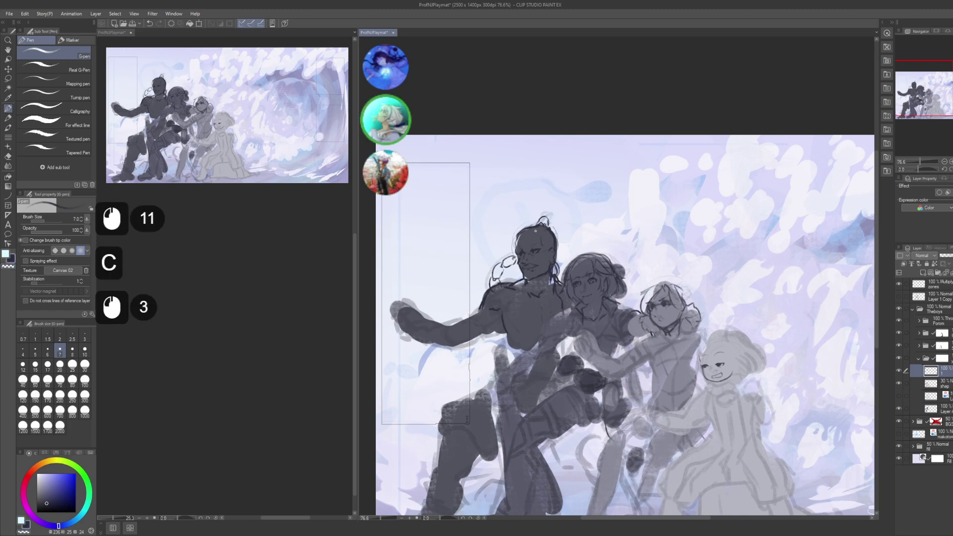
key(c)
click(572, 225)
key(space)
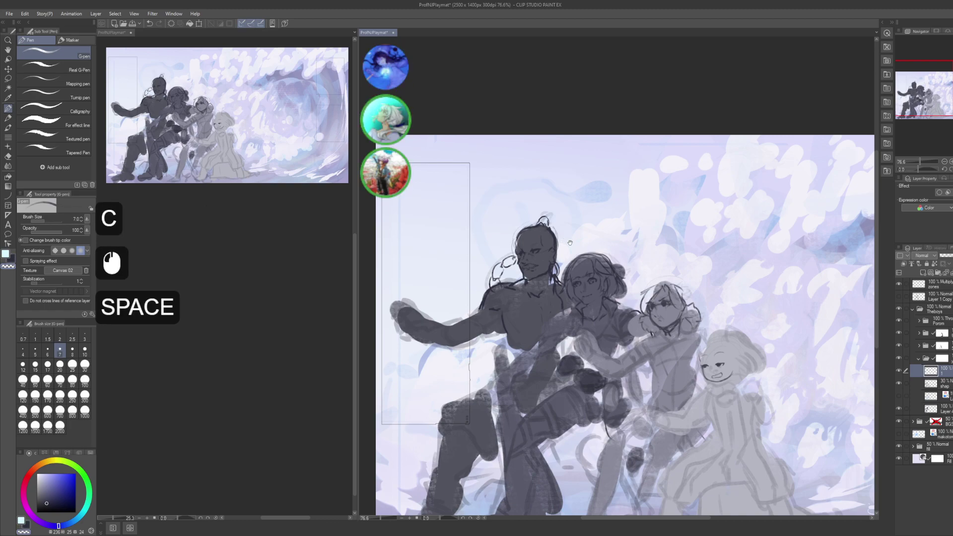
drag(572, 226, 515, 149)
key(ctrl+s)
- Move the view, refocus the painting window, and right-click in the layer panel
key(space)
key(space)
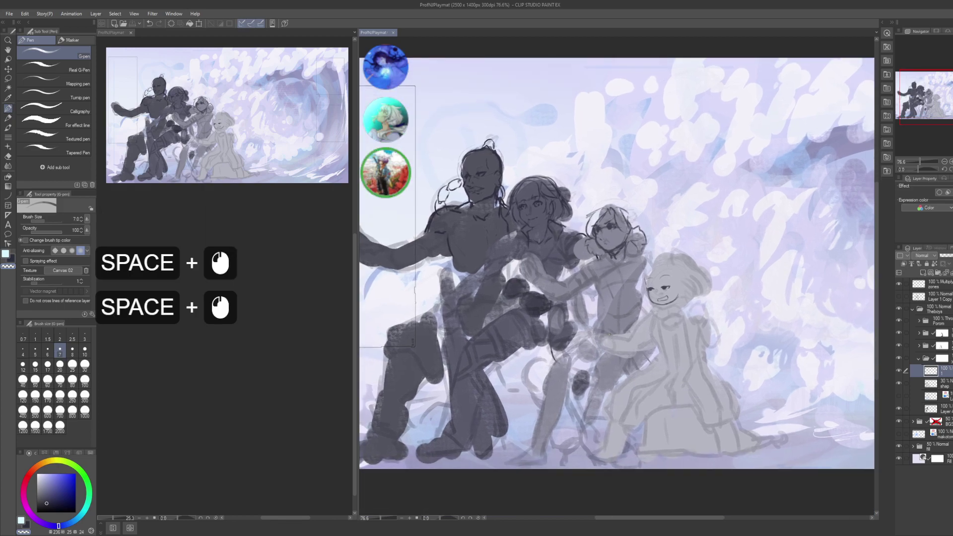
scroll(239, 382, down, 5)
click(297, 374)
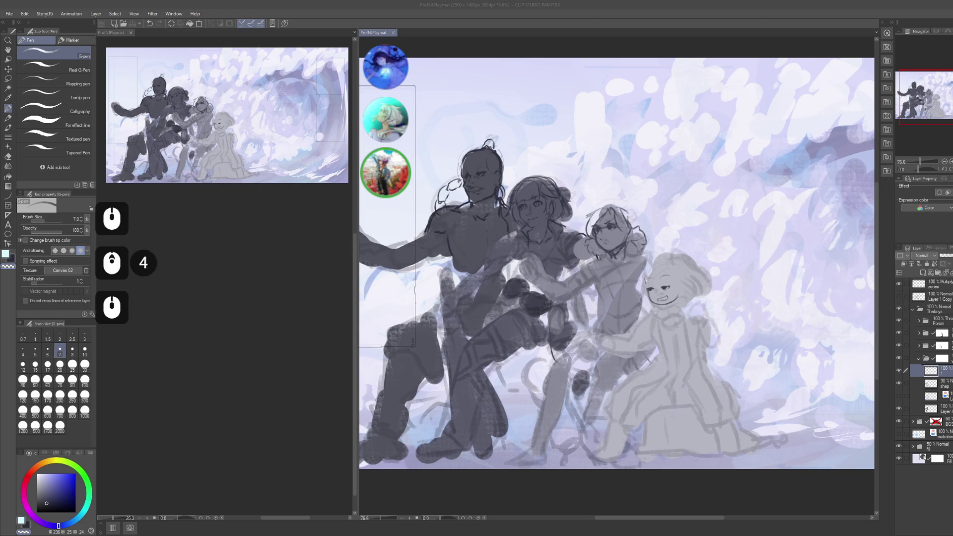
click(560, 344)
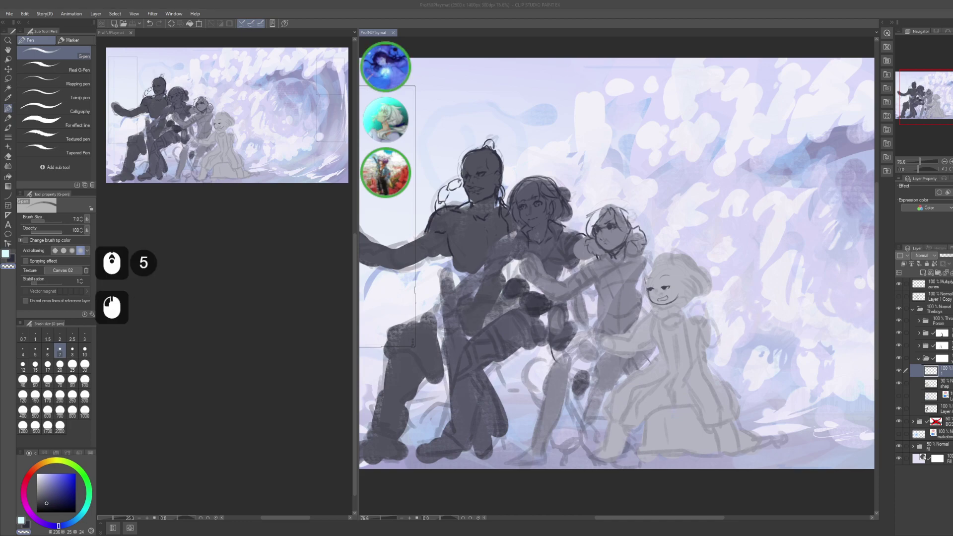
right_click(915, 279)
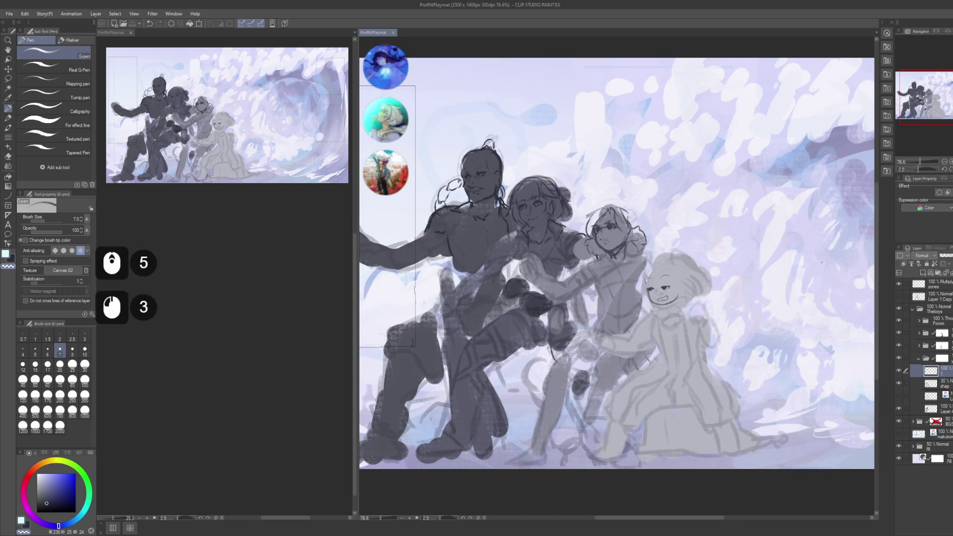
right_click(915, 280)
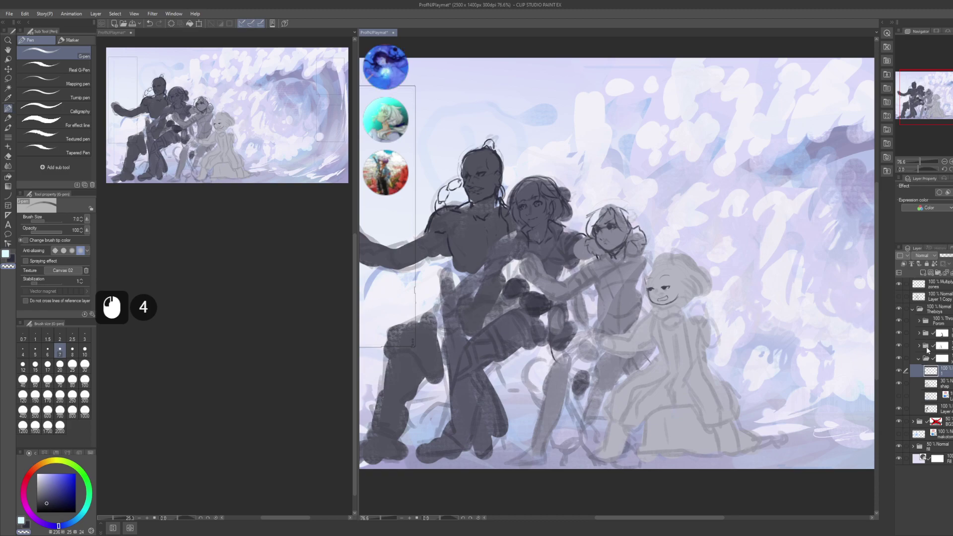
- Expand the Porom folder and make its feas layer the working layer
click(917, 357)
click(919, 321)
click(920, 320)
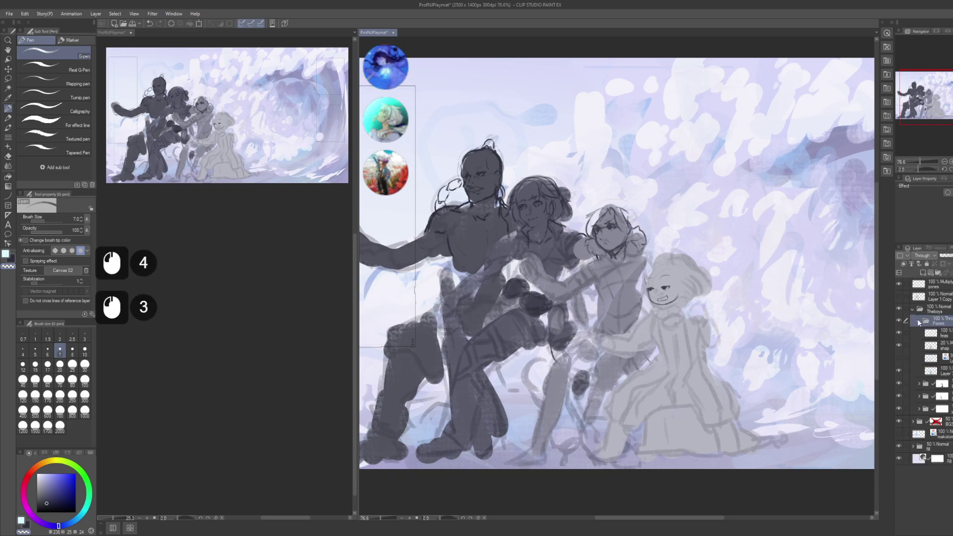
click(928, 332)
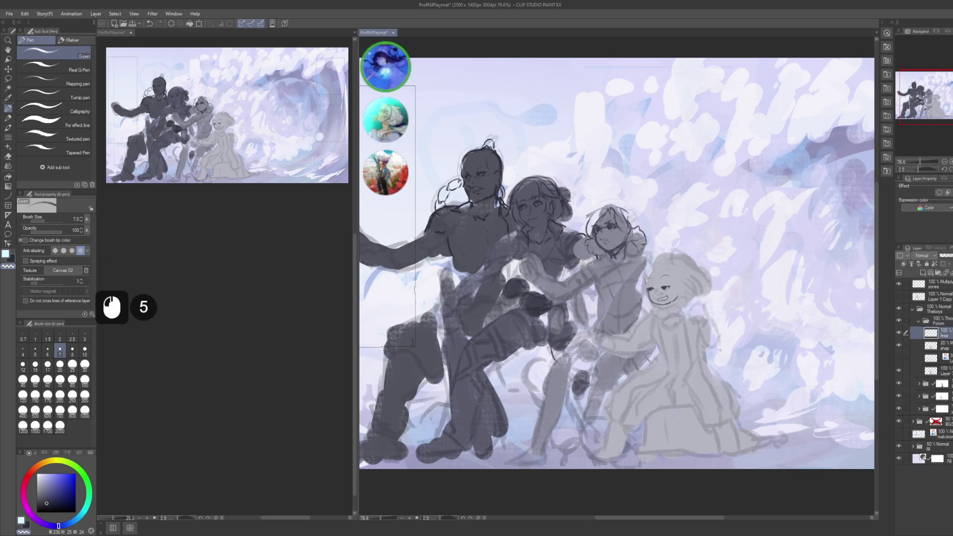
key(ctrl+z)
- Zoom onto the smiling girl's face, mark a dot on her cheek, and save
key(c)
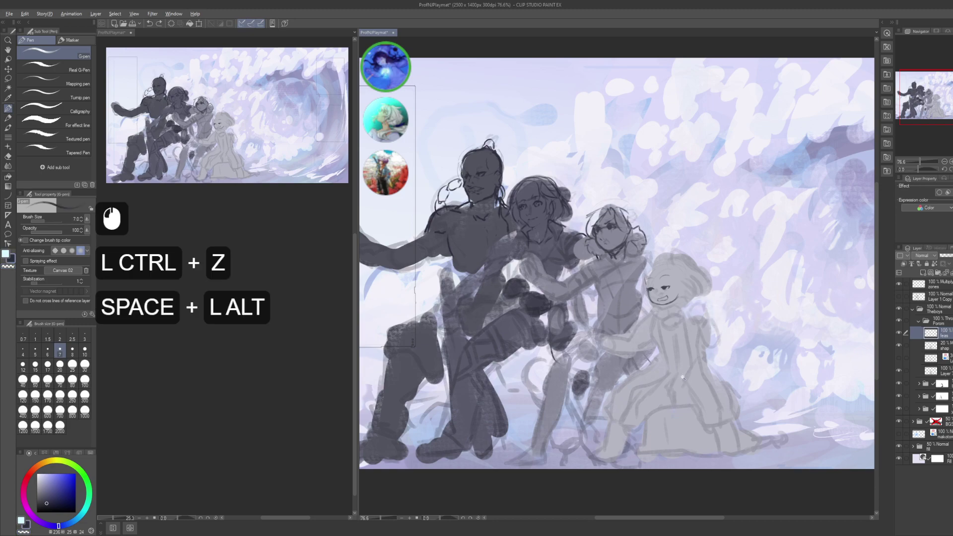
alt+click(702, 369)
drag(703, 368, 699, 298)
alt+click(700, 290)
alt+click(700, 290)
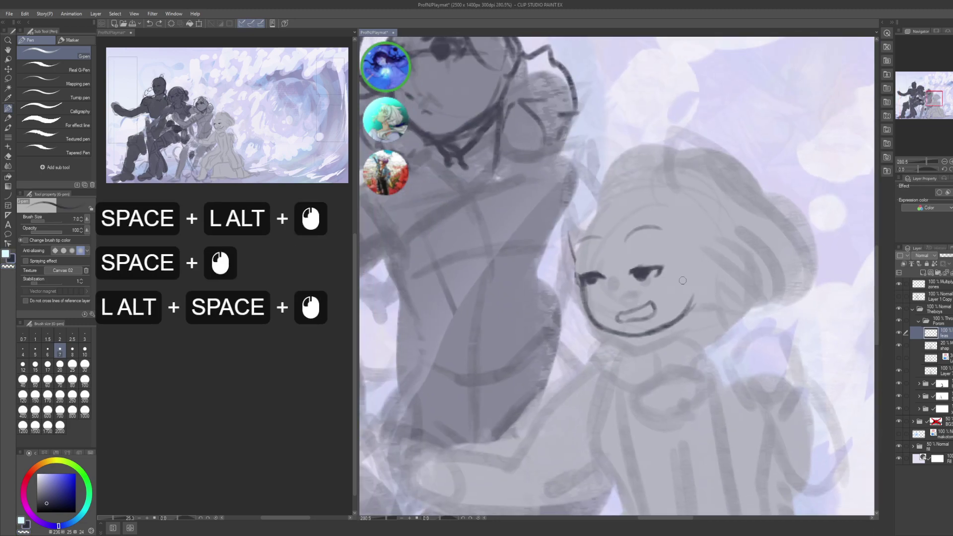
drag(625, 258, 629, 283)
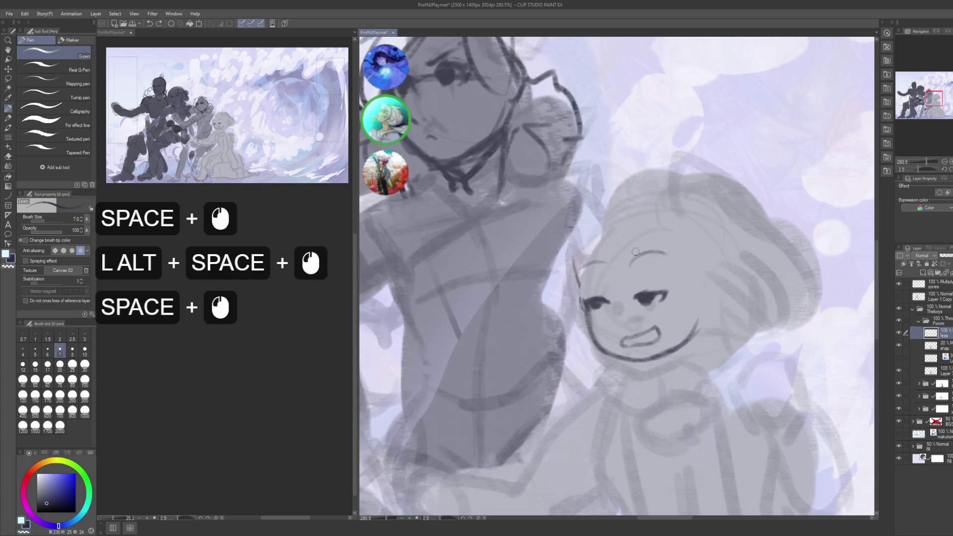
double_click(631, 281)
click(635, 278)
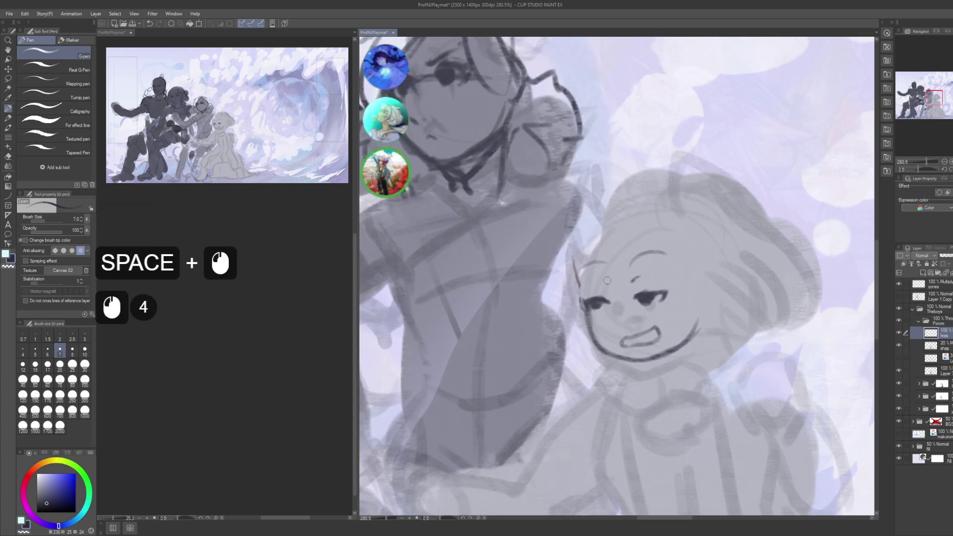
click(618, 332)
key(ctrl+z)
click(616, 325)
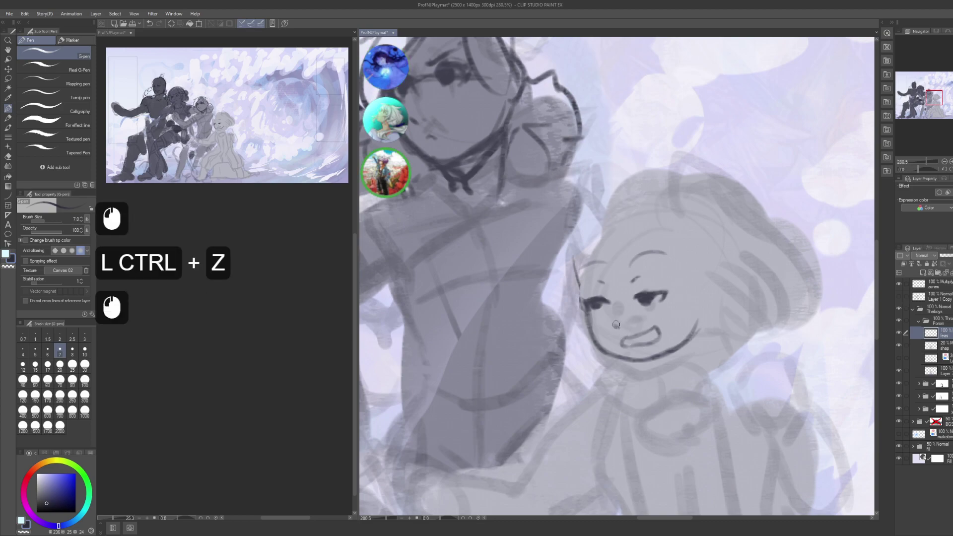
scroll(217, 375, down, 8)
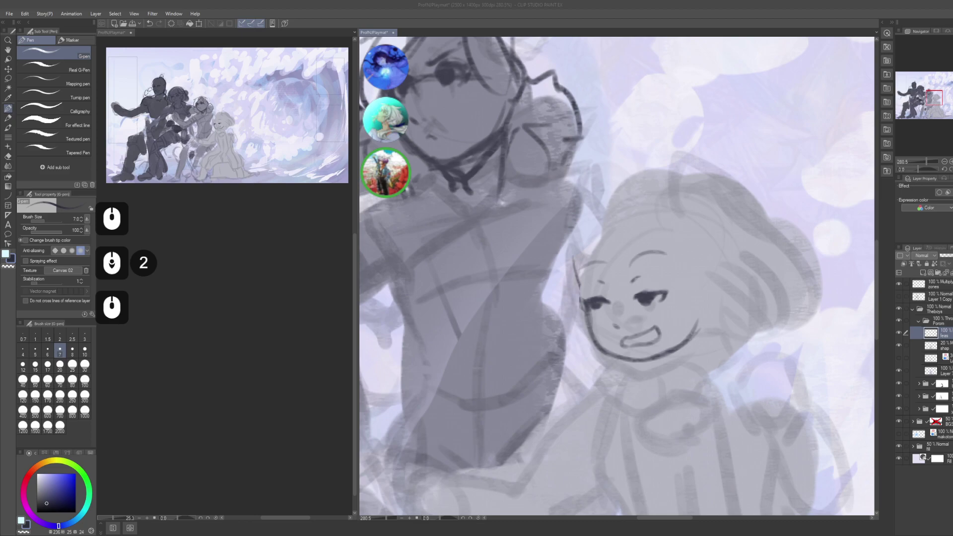
key(ctrl+s)
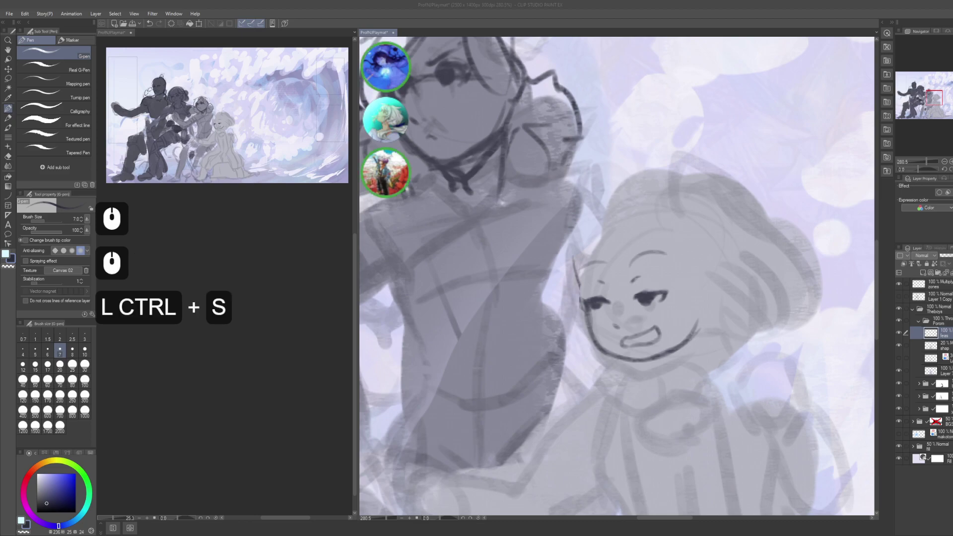
- In another application, search for 'fantasy tcg porom' and open the result
key(alt+Tab)
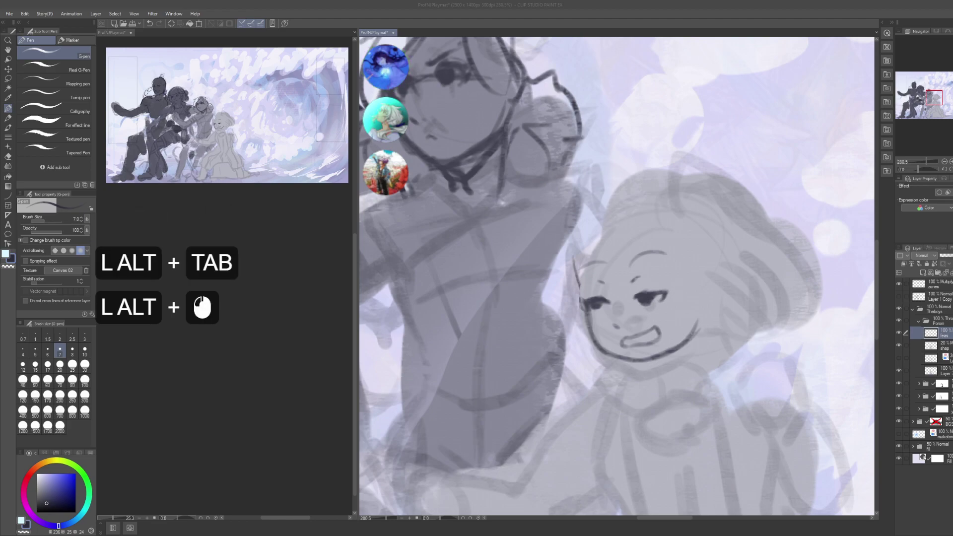
key(ctrl+shift+a)
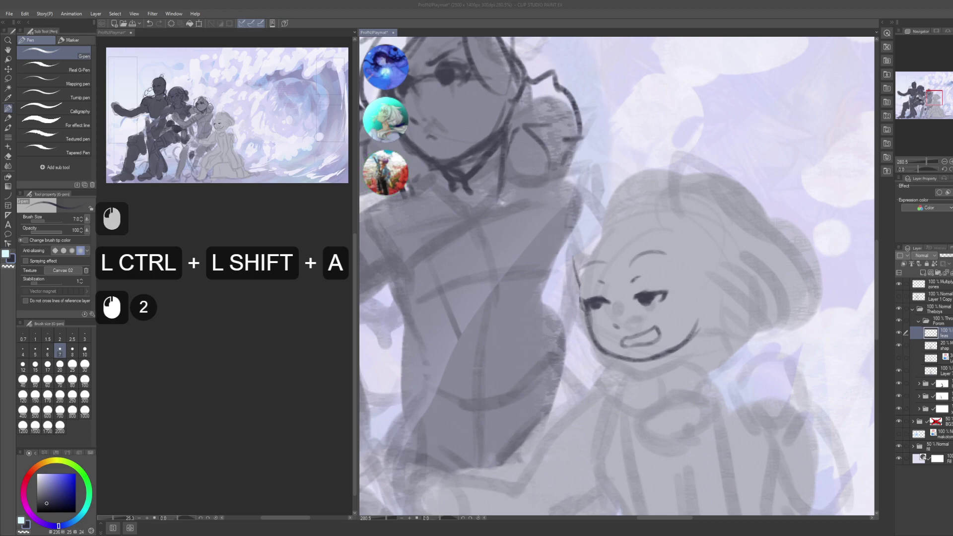
key(f)
key(i+n)
text(al tan)
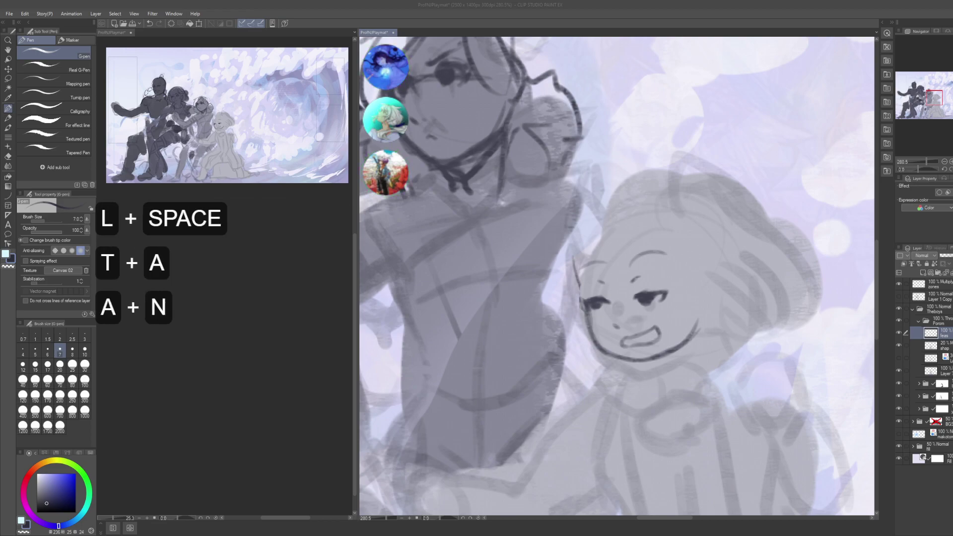
key(BackSpace)
key(BackSpace)
key(BackSpace)
text(ga)
key(BackSpace)
key(BackSpace)
text(da)
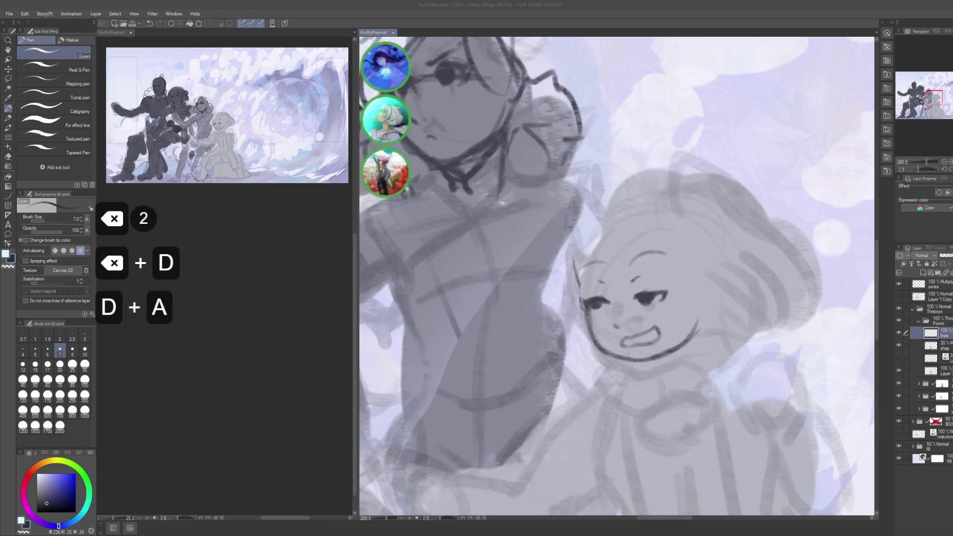
key(BackSpace)
key(BackSpace)
text(fantasy )
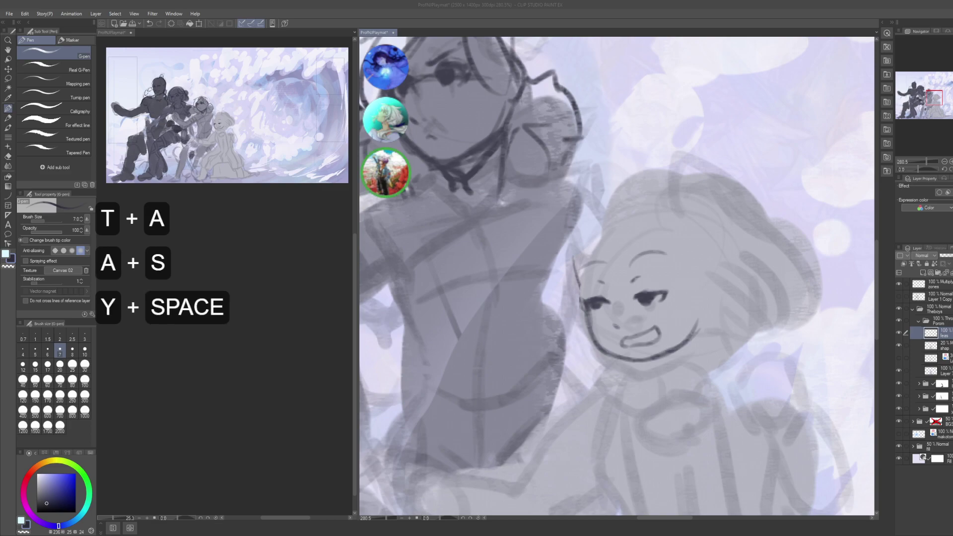
text(tcg porom)
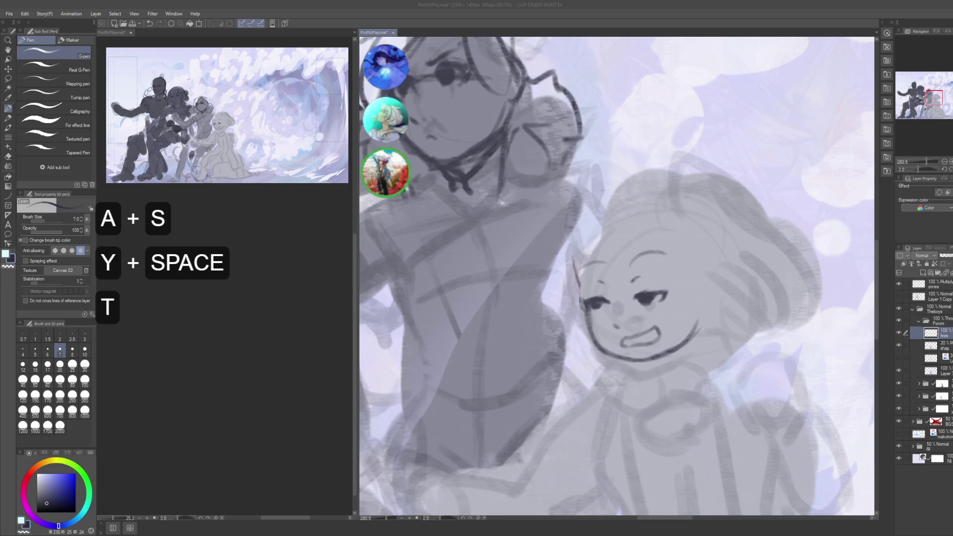
key(Return)
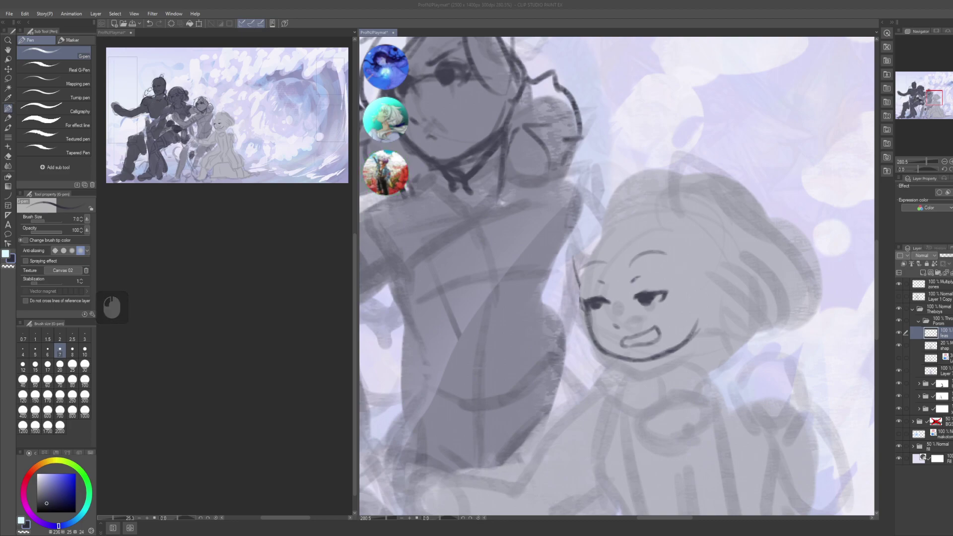
scroll(228, 347, down, 11)
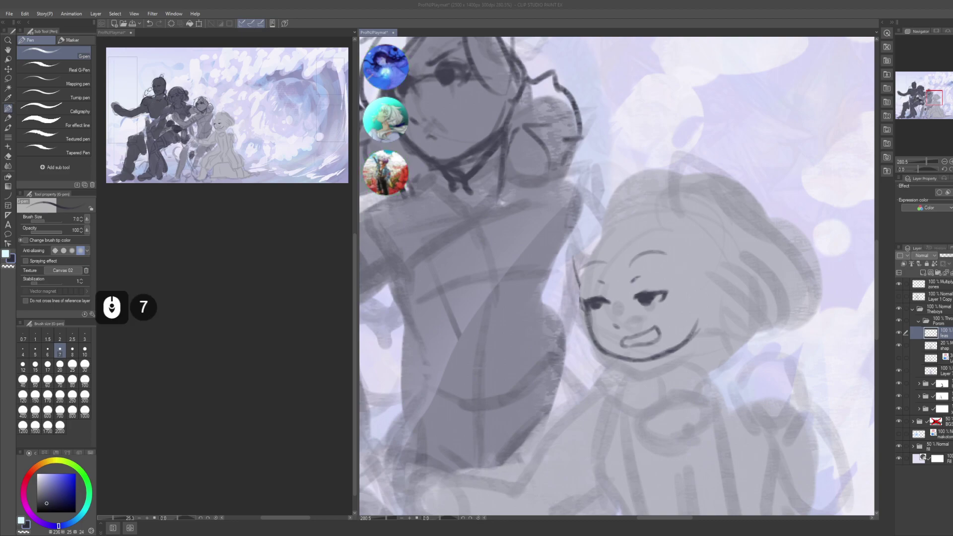
scroll(228, 348, up, 19)
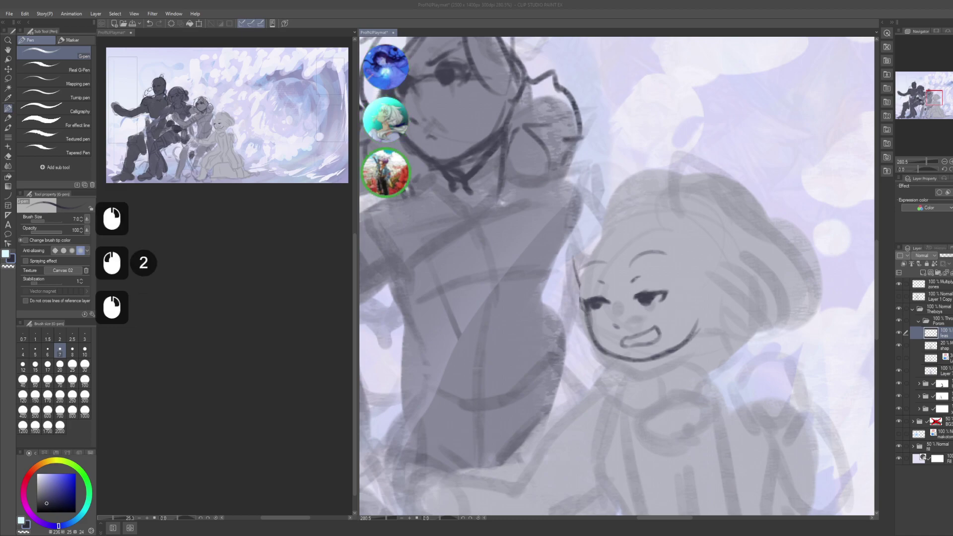
key(KP_Enter)
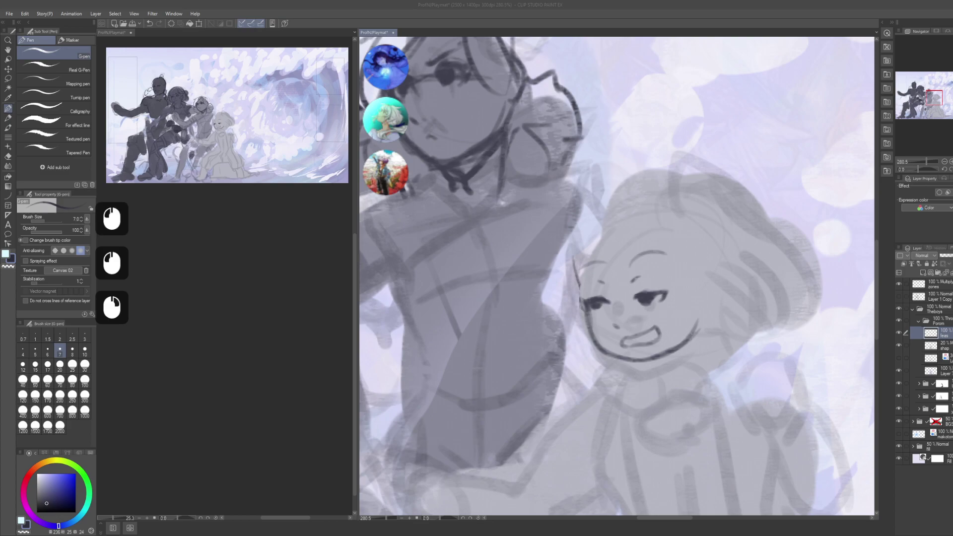
- Paste the copied content in the other application and save it
key(alt+Tab)
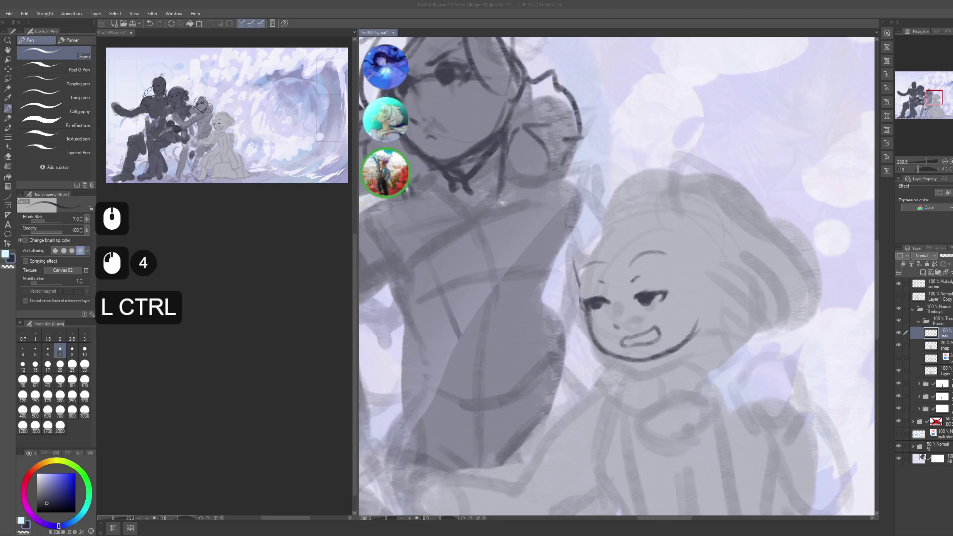
key(ctrl+v)
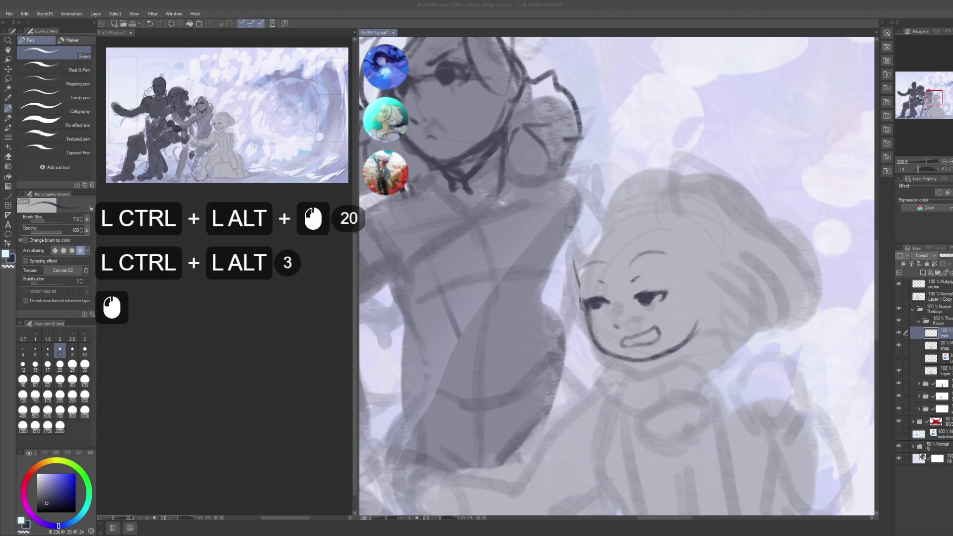
key(ctrl+s)
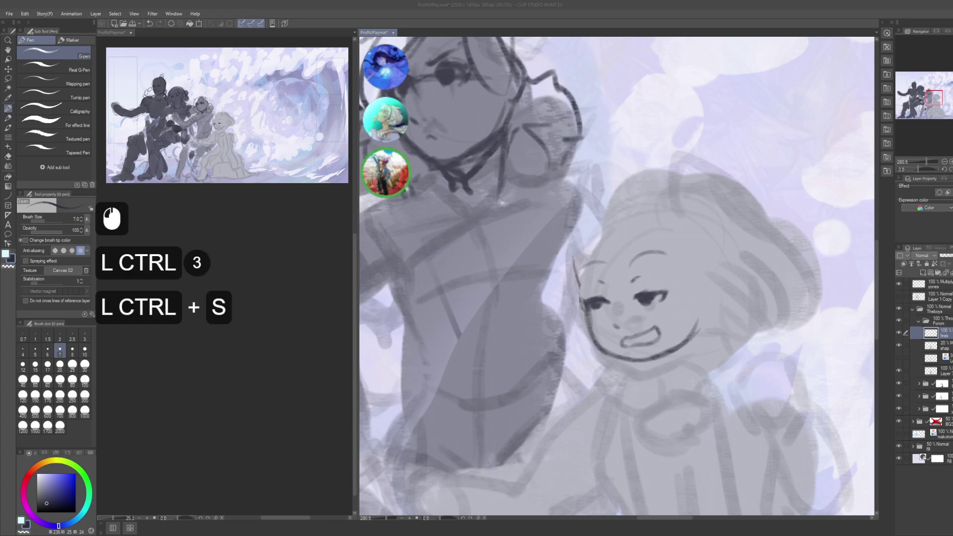
key(space)
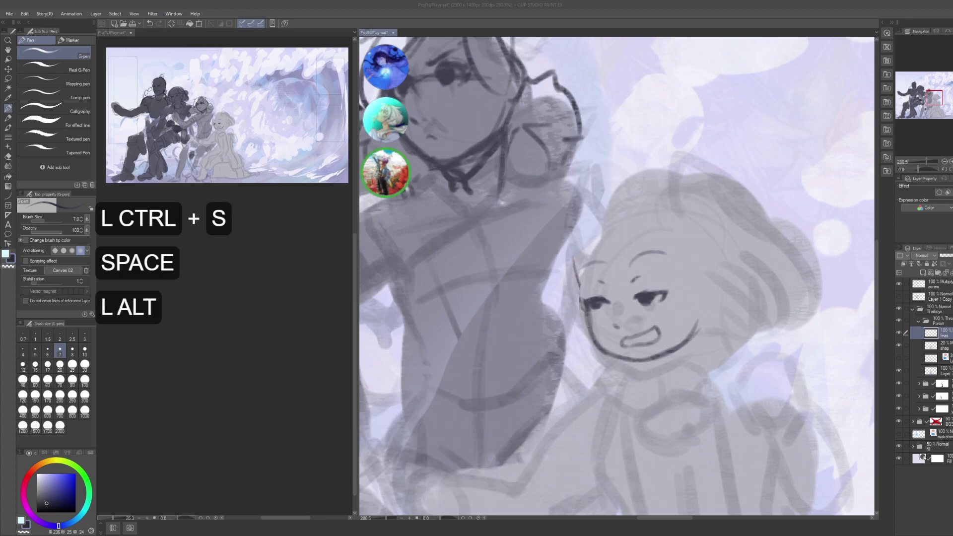
- Back in the painting, try a head outline over the girl's face and undo it
key(alt+Tab)
alt+click(577, 313)
click(622, 326)
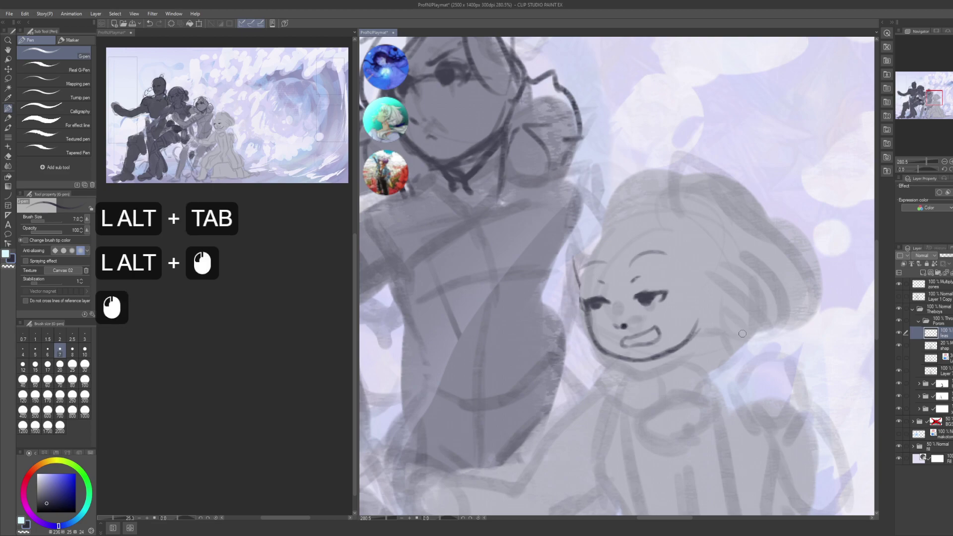
key(ctrl+z)
key(alt+Tab)
key(ctrl+shift+a)
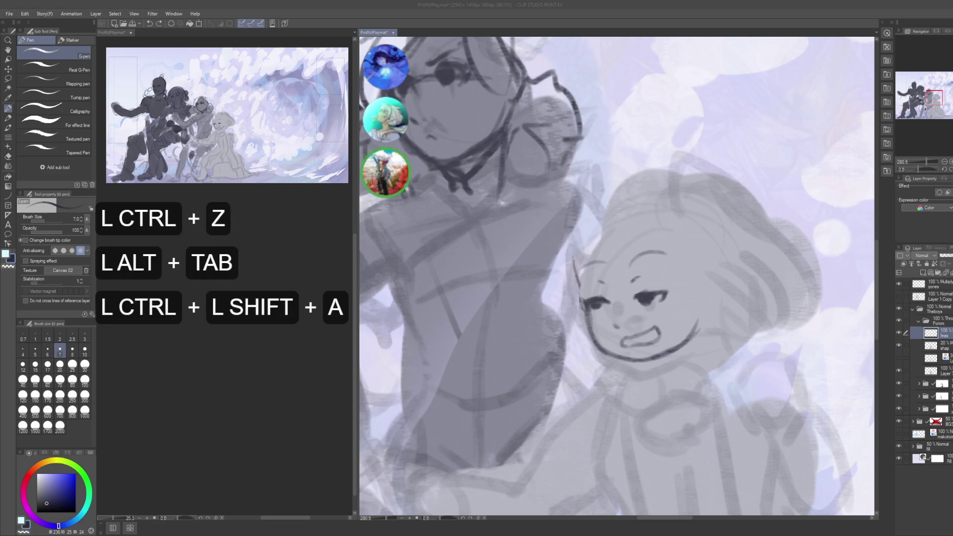
click(746, 320)
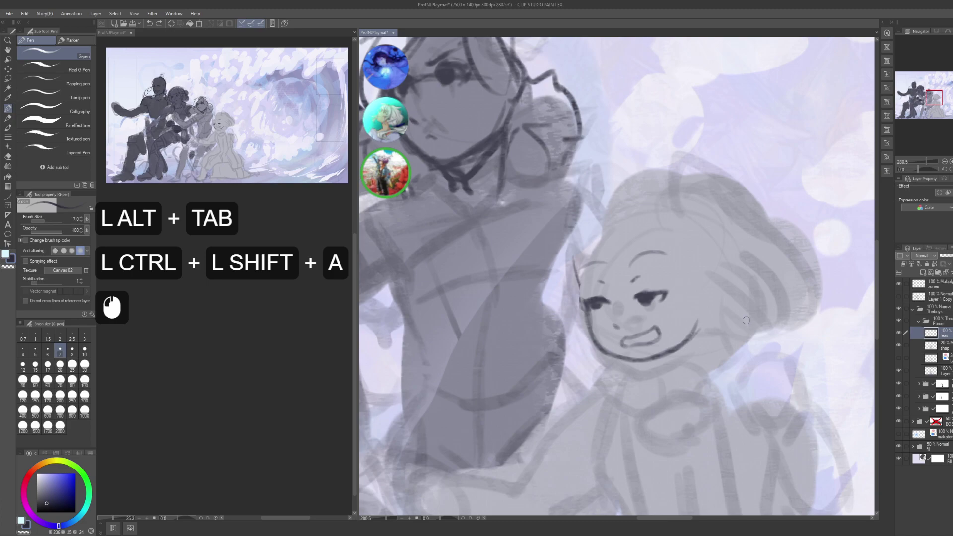
mouse_move(708, 226)
mouse_down()
mouse_move(645, 209)
mouse_move(600, 258)
mouse_up()
key(ctrl+z)
drag(677, 329, 620, 303)
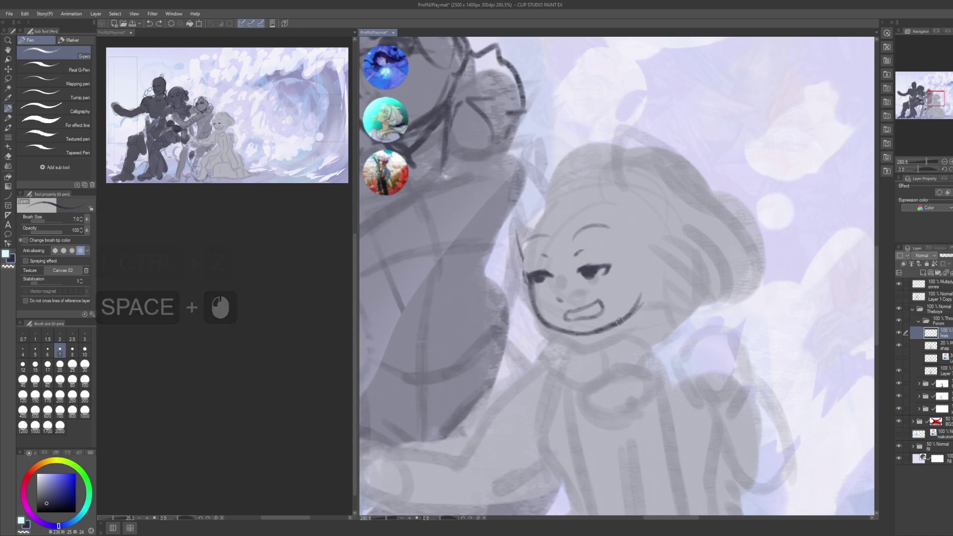
- Zoom in on the face and select the feas line layer, restoring it after a trial clear
drag(672, 247, 673, 278)
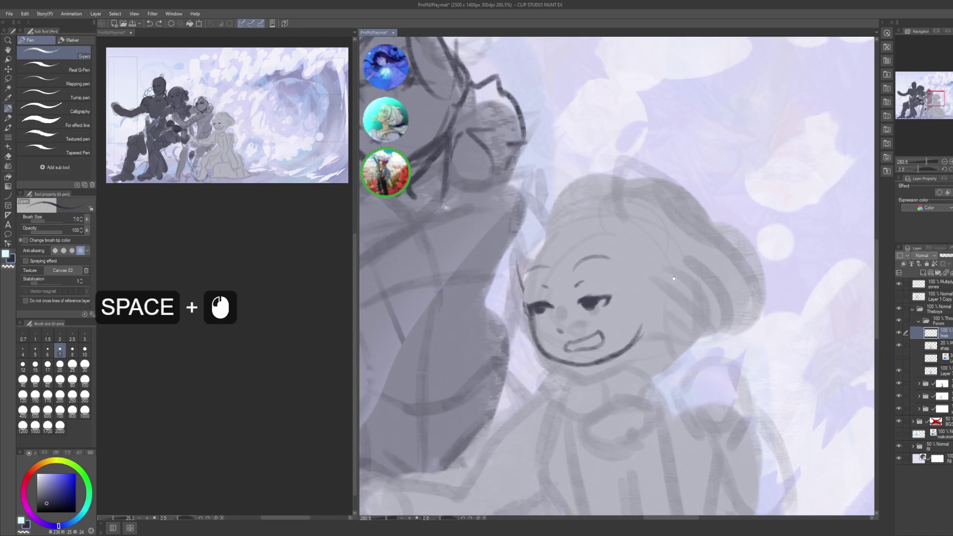
drag(608, 249, 627, 316)
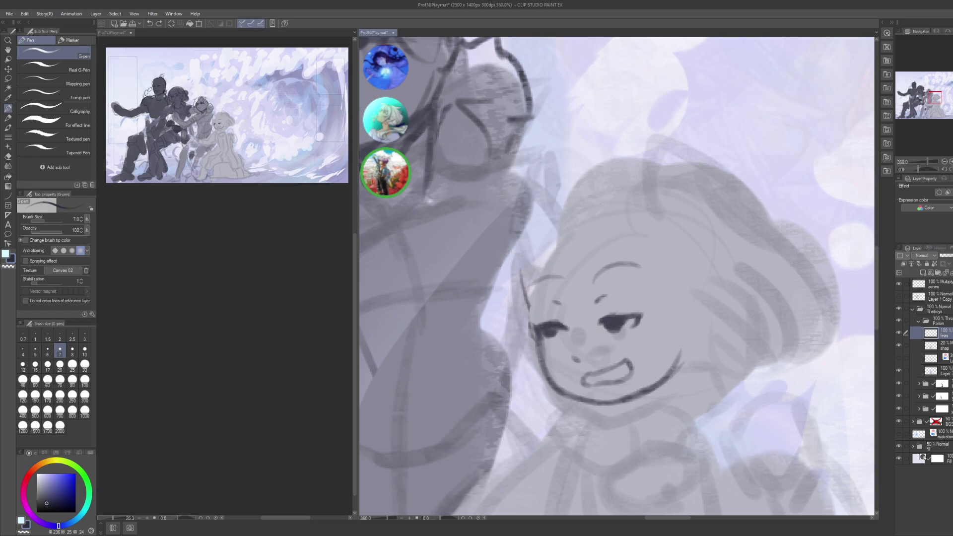
click(924, 273)
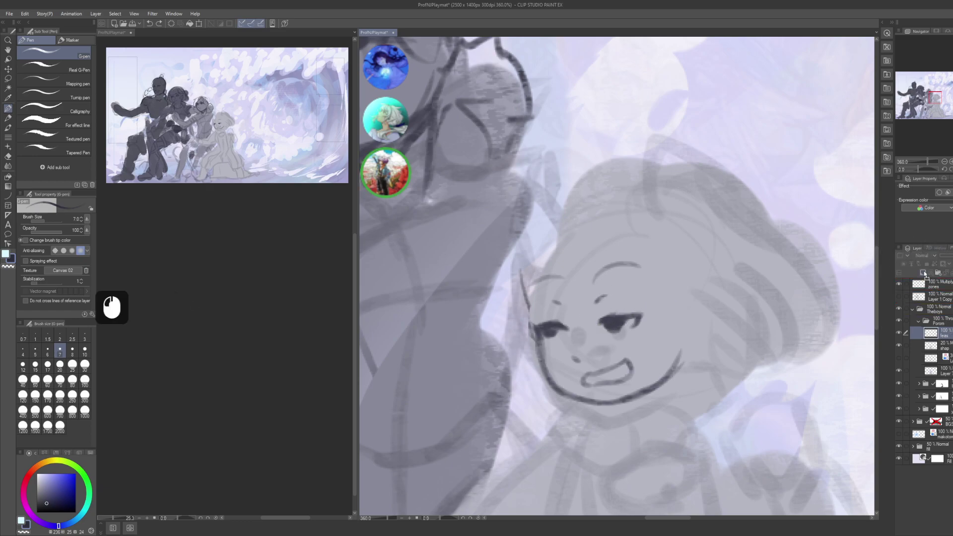
key(ctrl+a)
key(Delete)
key(ctrl+d)
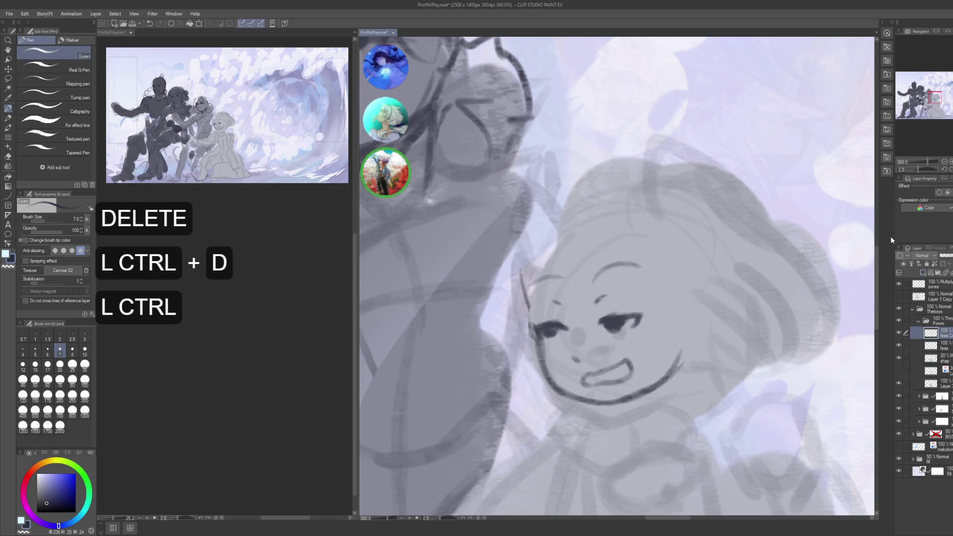
key(ctrl+z)
key(ctrl+z)
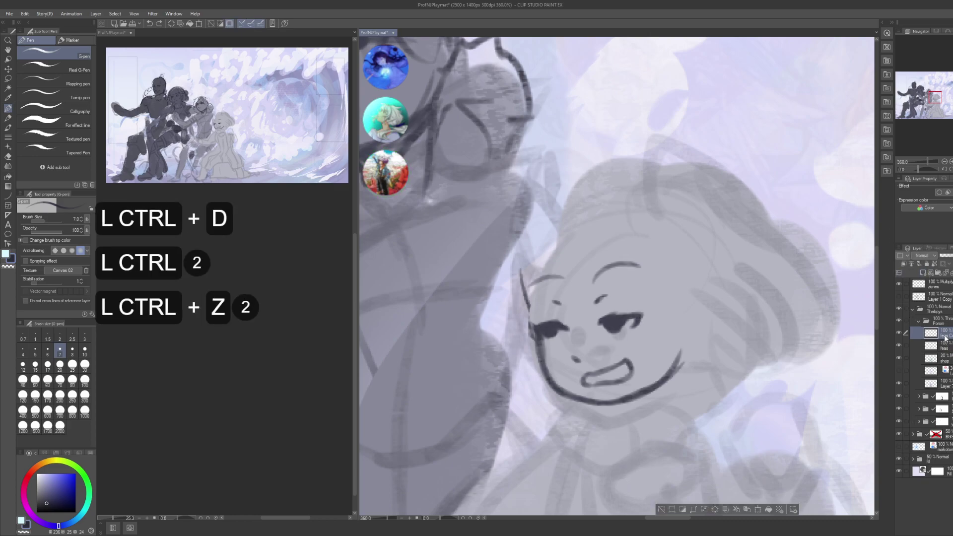
key(ctrl+d)
- Move the copied face layer below the original and set its opacity to 20%
click(946, 338)
drag(939, 349, 939, 350)
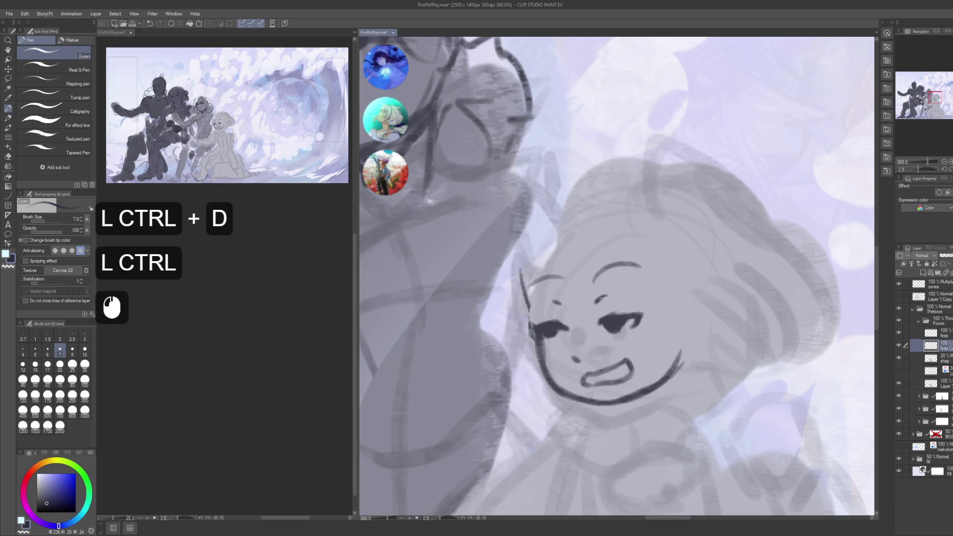
text(20)
key(Return)
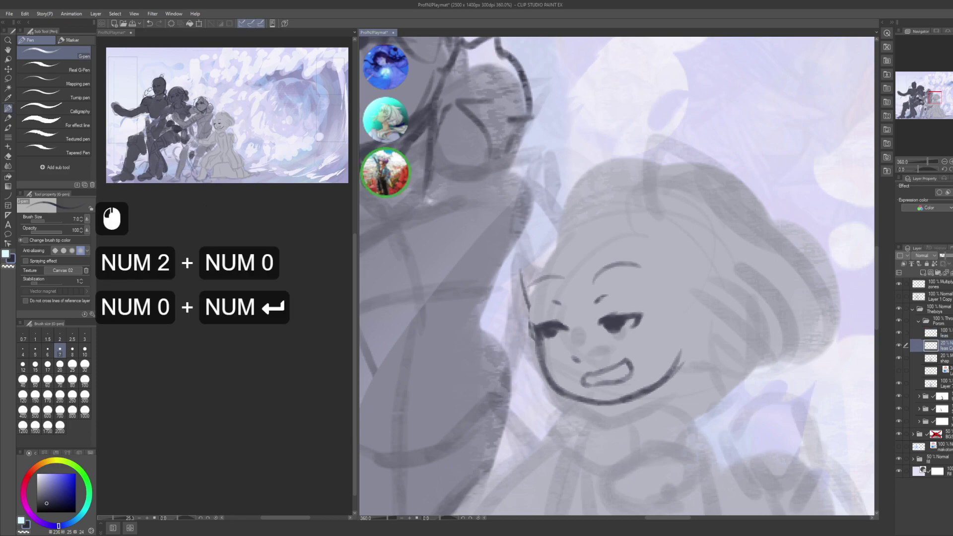
- Clear all lines from the original feas layer and save the illustration
click(909, 335)
key(ctrl+a)
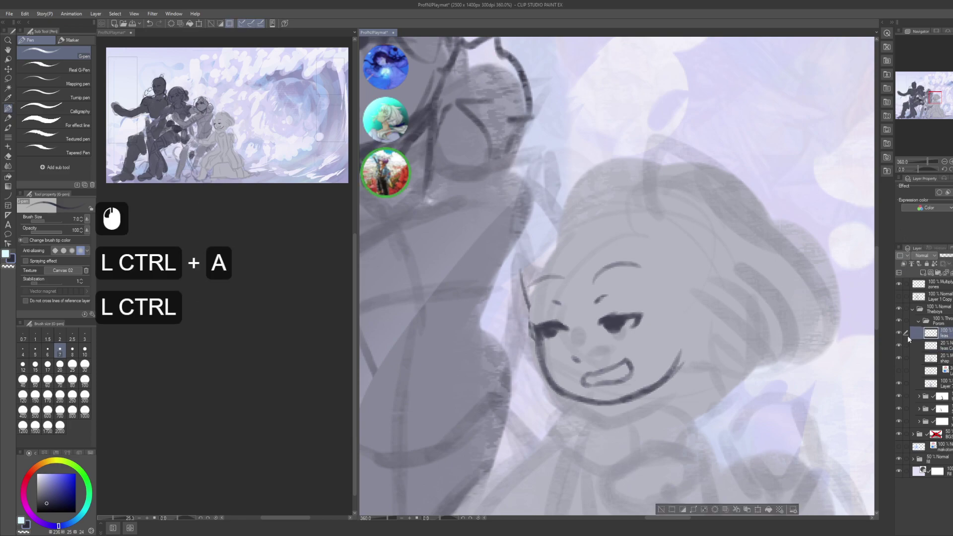
key(Delete)
key(ctrl+d)
key(ctrl+s)
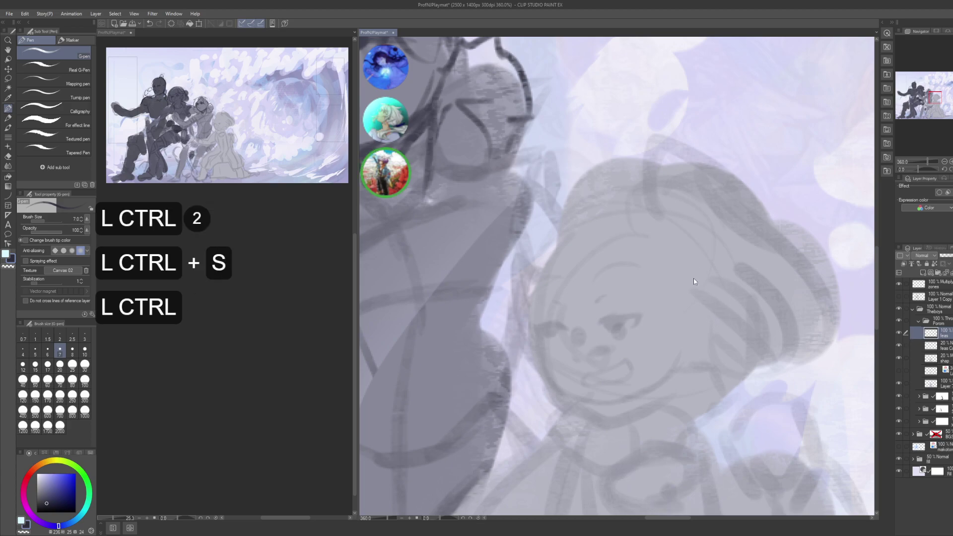
- Raise the faint copy's opacity to 30% and reselect the emptied feas layer
click(933, 346)
click(933, 346)
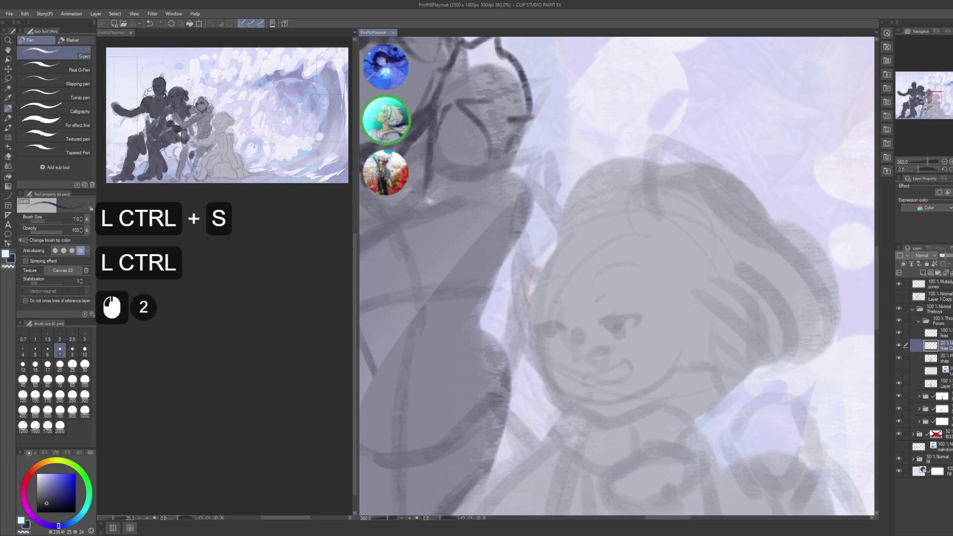
text(30)
key(Return)
click(933, 320)
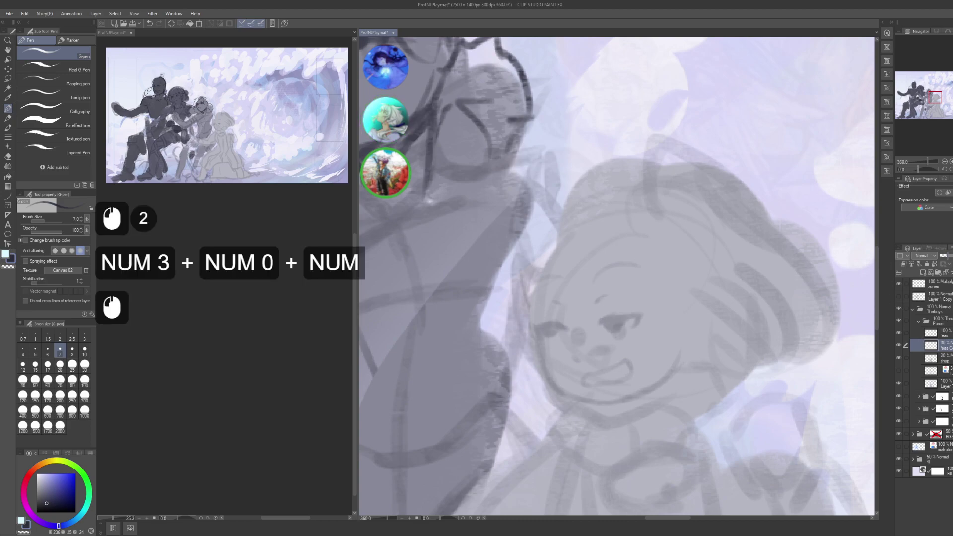
click(931, 332)
drag(731, 272, 743, 340)
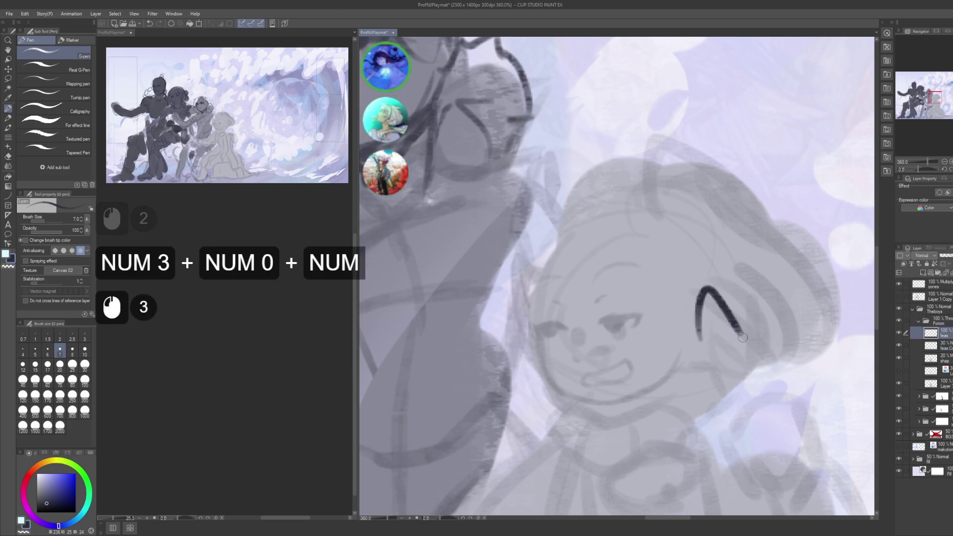
- With a smaller pen, ink the first eye's upper eyelid, outline and dark iris
key(ctrl+z)
mouse_move(634, 297)
mouse_down()
mouse_move(622, 299)
mouse_move(642, 314)
mouse_move(619, 279)
mouse_move(593, 283)
mouse_move(645, 281)
mouse_move(627, 280)
mouse_move(647, 293)
mouse_up()
key(bracketleft)
key(bracketleft)
key(bracketleft)
key(ctrl+z)
drag(646, 284, 592, 305)
mouse_move(587, 293)
mouse_down()
mouse_move(612, 305)
mouse_move(624, 285)
mouse_move(617, 304)
mouse_up()
mouse_move(621, 291)
mouse_down()
mouse_move(613, 308)
mouse_move(600, 300)
mouse_up()
drag(607, 287, 598, 298)
drag(608, 286, 605, 290)
click(608, 291)
click(606, 254)
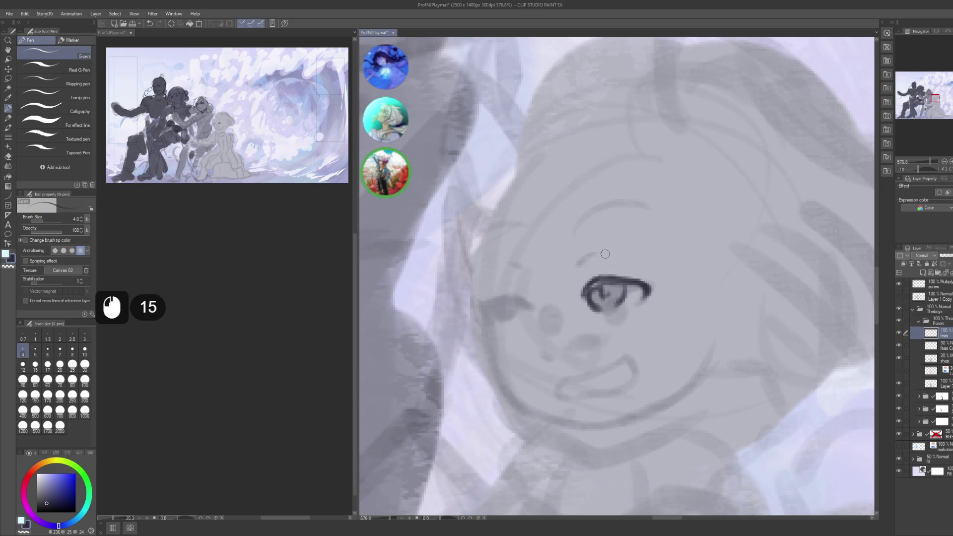
- Draw a thick, dark eyebrow above the first eye
mouse_move(578, 251)
mouse_down()
mouse_move(592, 272)
mouse_move(573, 254)
mouse_move(588, 244)
mouse_up()
mouse_move(586, 245)
mouse_down()
mouse_move(602, 234)
mouse_move(575, 252)
mouse_move(656, 237)
mouse_move(647, 228)
mouse_move(595, 234)
mouse_move(660, 232)
mouse_move(572, 259)
mouse_up()
click(590, 245)
key(ctrl+z)
key(ctrl+z)
key(ctrl)
click(590, 244)
drag(584, 246, 571, 261)
mouse_move(582, 249)
mouse_down()
mouse_move(571, 262)
mouse_move(639, 228)
mouse_up()
drag(615, 234, 629, 239)
- Ink the first eye's lower eyelid
mouse_move(618, 336)
mouse_down()
mouse_move(581, 291)
mouse_move(599, 309)
mouse_move(579, 300)
mouse_up()
drag(580, 300, 596, 305)
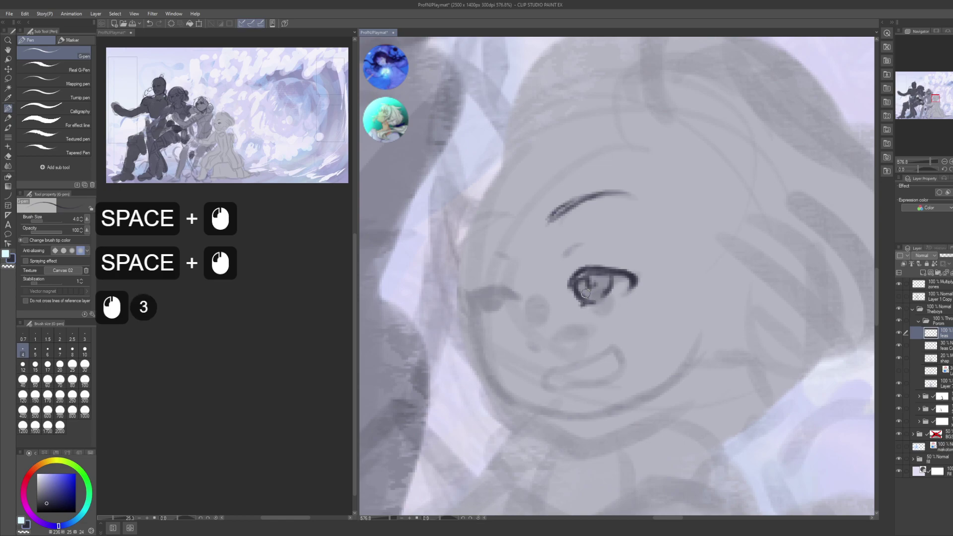
click(618, 288)
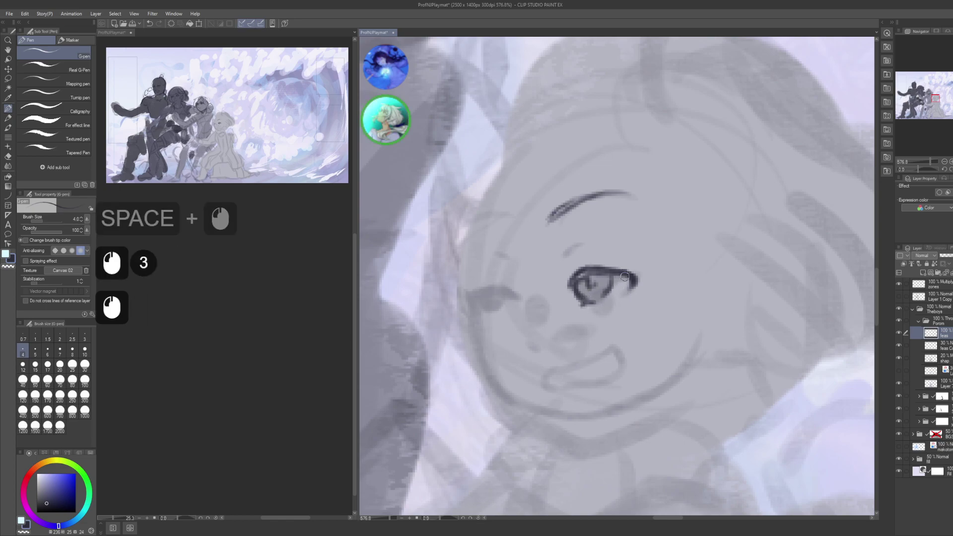
drag(613, 331, 641, 334)
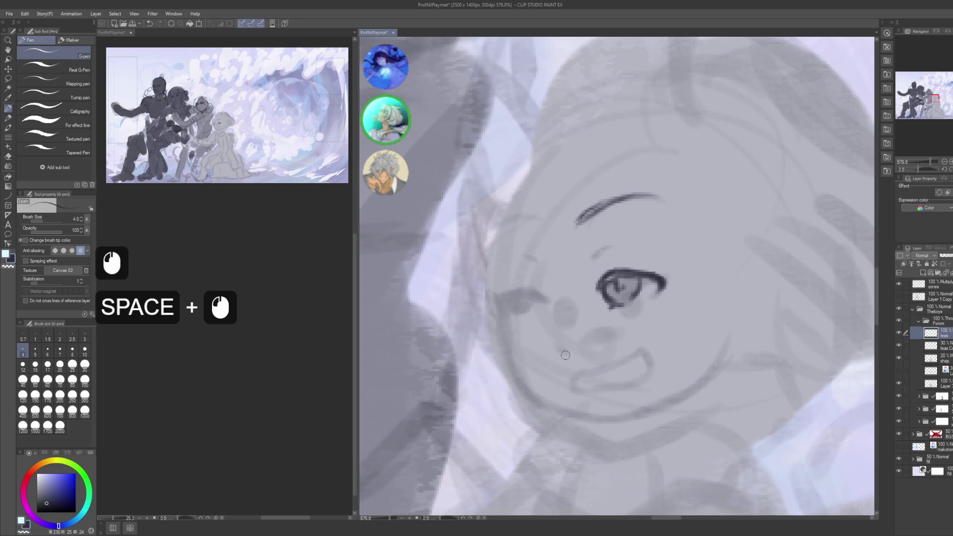
drag(555, 355, 561, 354)
key(ctrl+z)
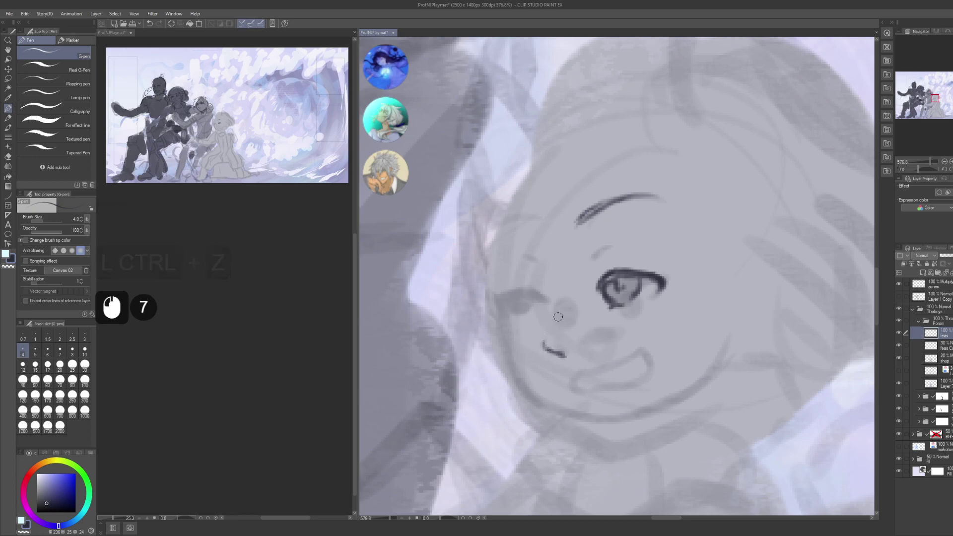
- Draw the left eye's arched lash line, redrawing it longer and darker
drag(520, 296, 573, 315)
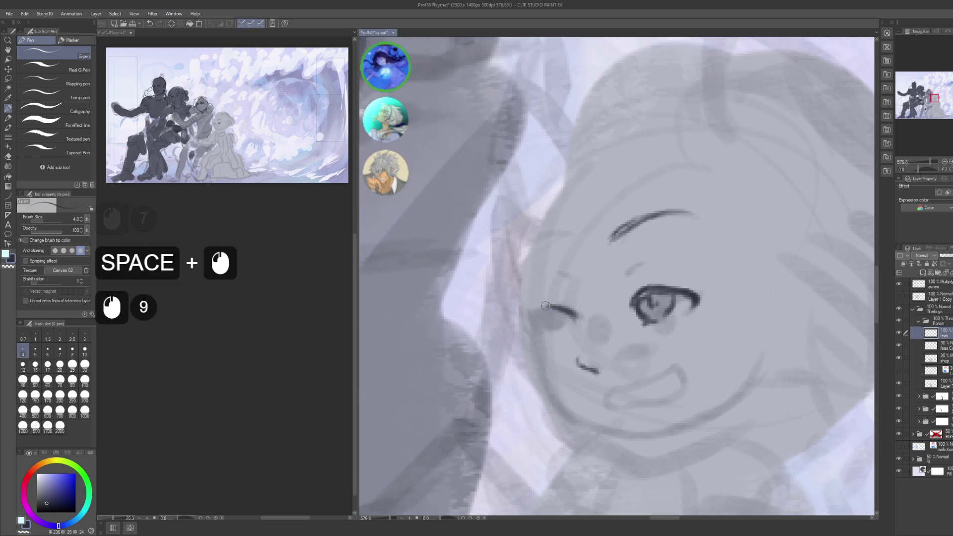
mouse_move(575, 315)
mouse_down()
mouse_move(524, 322)
mouse_move(541, 306)
mouse_up()
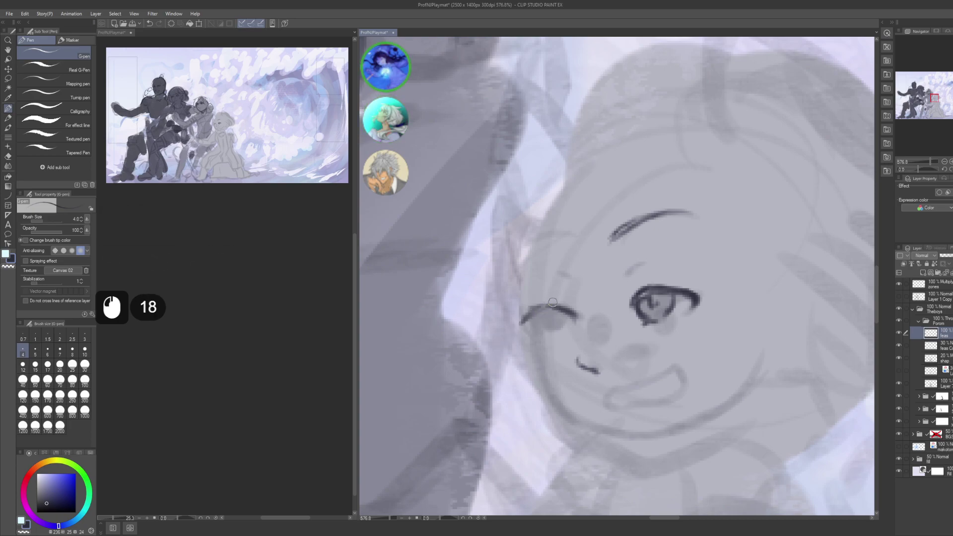
key(ctrl+z)
key(ctrl+z)
key(ctrl+z)
key(ctrl+z)
key(ctrl+z)
key(ctrl+z)
key(ctrl+z)
key(ctrl+z)
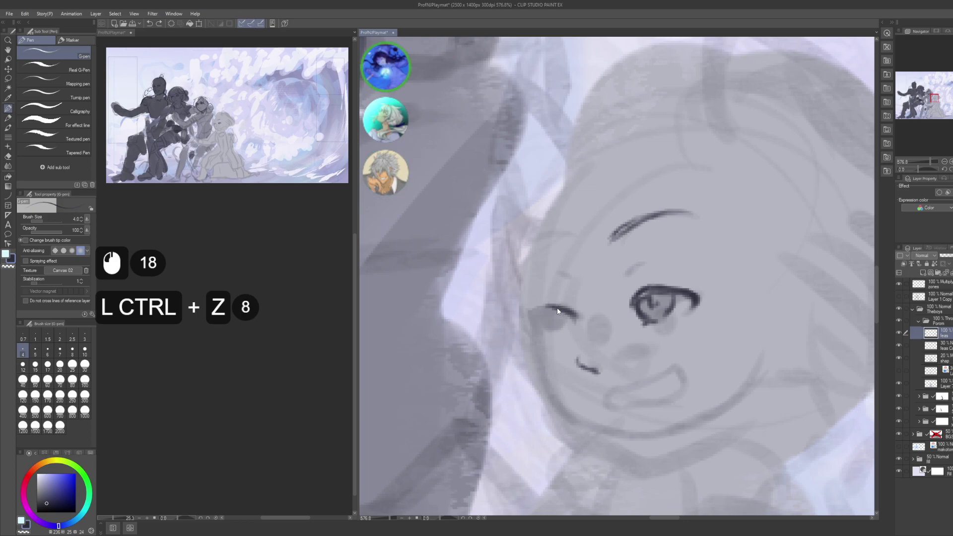
key(ctrl+z)
drag(550, 304, 539, 302)
drag(566, 312, 535, 303)
key(ctrl+z)
key(ctrl+z)
drag(560, 305, 527, 313)
- Refine the strokes at the left eye's corner and save the illustration
mouse_move(524, 330)
mouse_down()
mouse_move(549, 311)
mouse_move(537, 320)
mouse_move(547, 332)
mouse_move(534, 314)
mouse_up()
click(527, 324)
click(527, 324)
key(ctrl+z)
key(ctrl+z)
drag(536, 329, 545, 328)
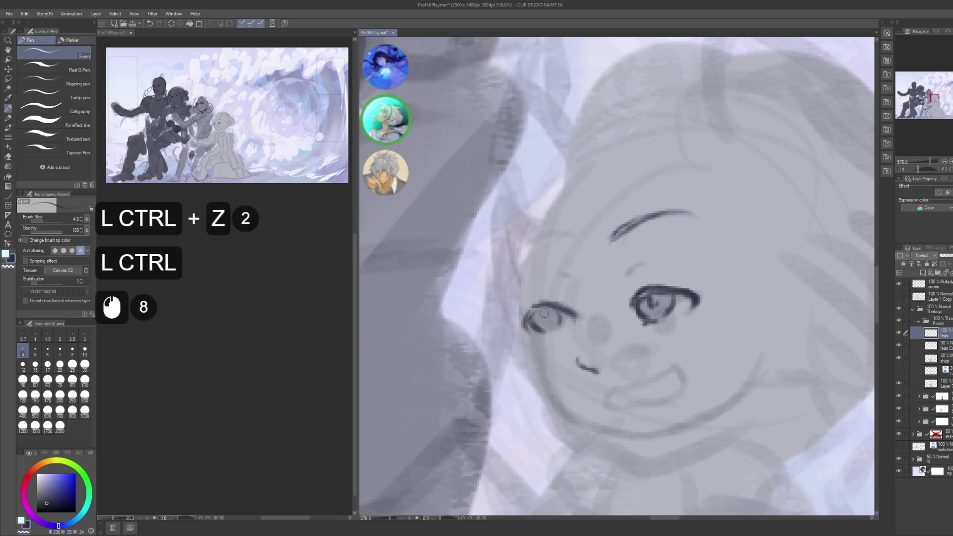
drag(535, 327, 543, 315)
drag(536, 328, 543, 314)
key(ctrl+z)
key(ctrl+z)
mouse_move(537, 328)
mouse_down()
mouse_move(544, 316)
mouse_move(536, 329)
mouse_up()
drag(536, 328, 540, 291)
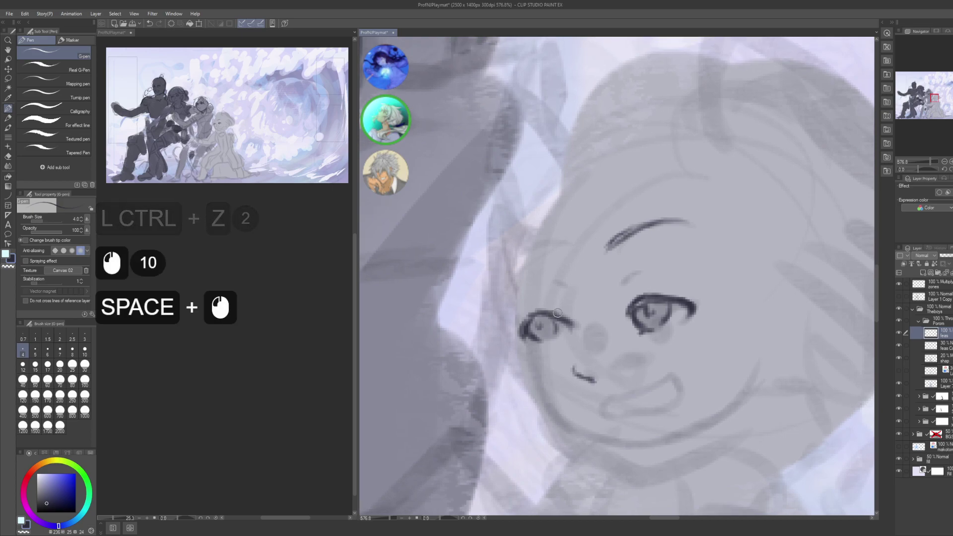
drag(552, 324, 559, 313)
drag(552, 324, 559, 313)
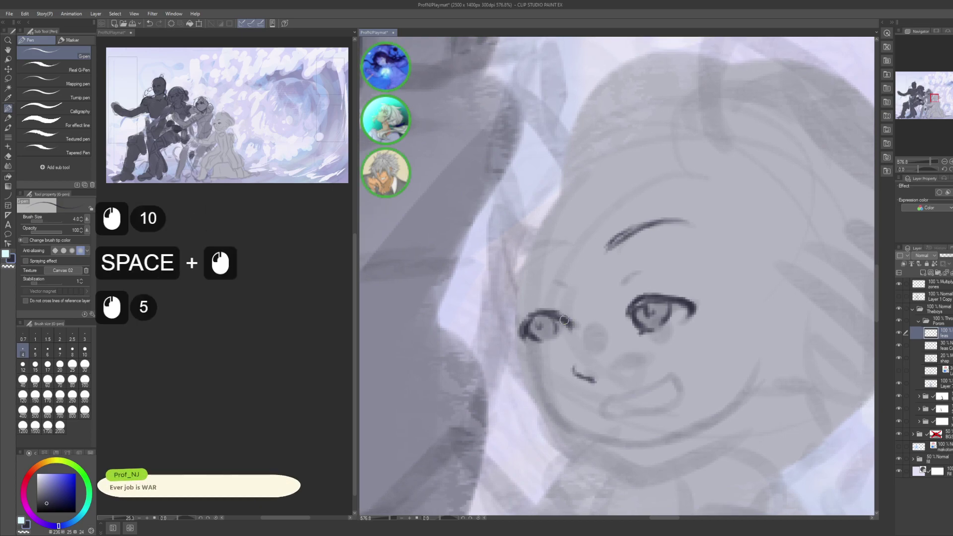
key(ctrl+s)
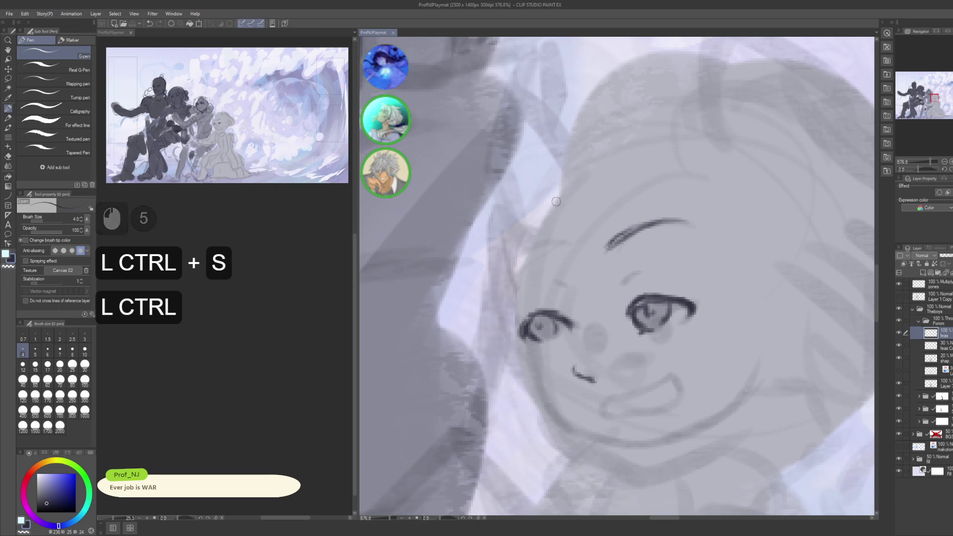
- Sketch the eyebrow above the left eye and add a small dot near the eye
click(566, 249)
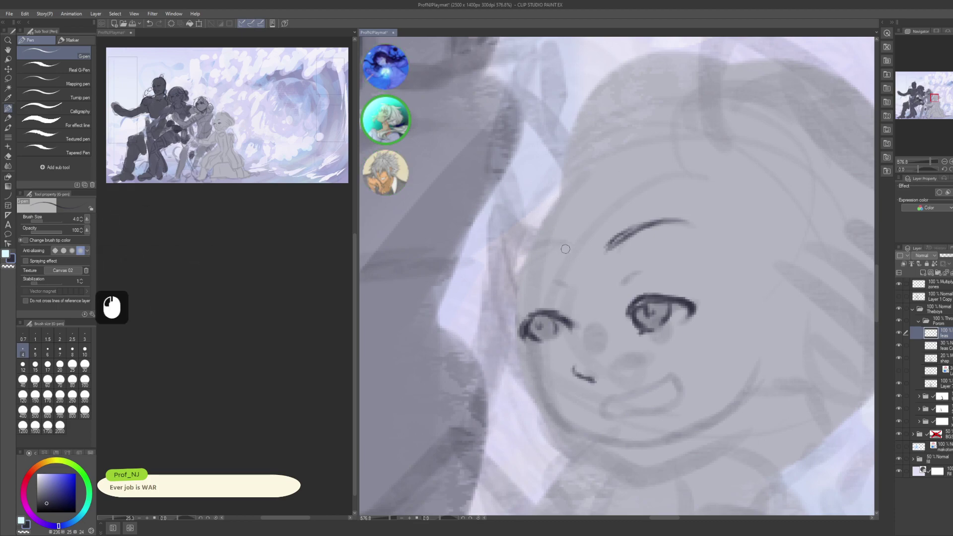
click(549, 273)
drag(547, 263, 509, 276)
mouse_move(531, 264)
mouse_down()
mouse_move(508, 274)
mouse_move(553, 258)
mouse_move(521, 268)
mouse_move(561, 267)
mouse_up()
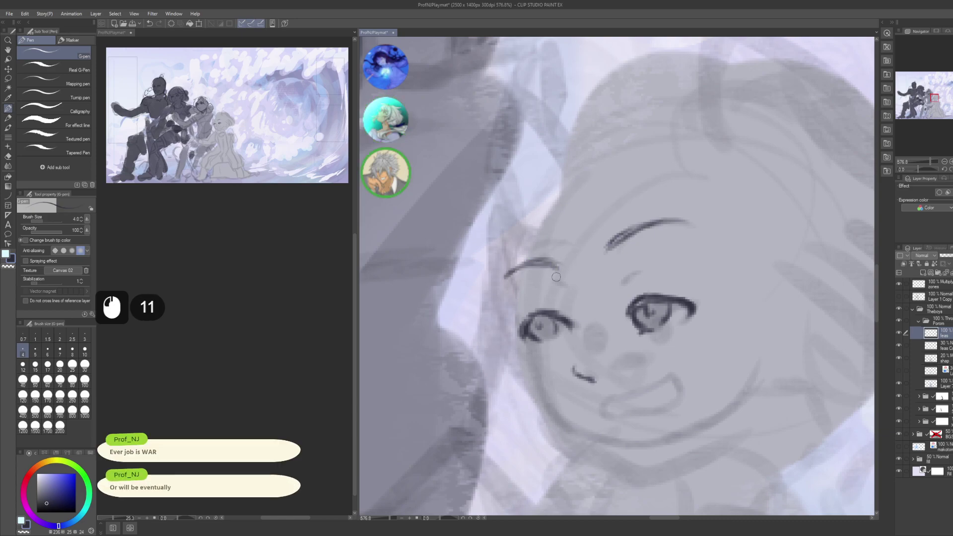
key(ctrl+z)
key(ctrl+z)
mouse_move(520, 269)
mouse_down()
mouse_move(543, 277)
mouse_move(511, 274)
mouse_up()
drag(630, 262, 558, 228)
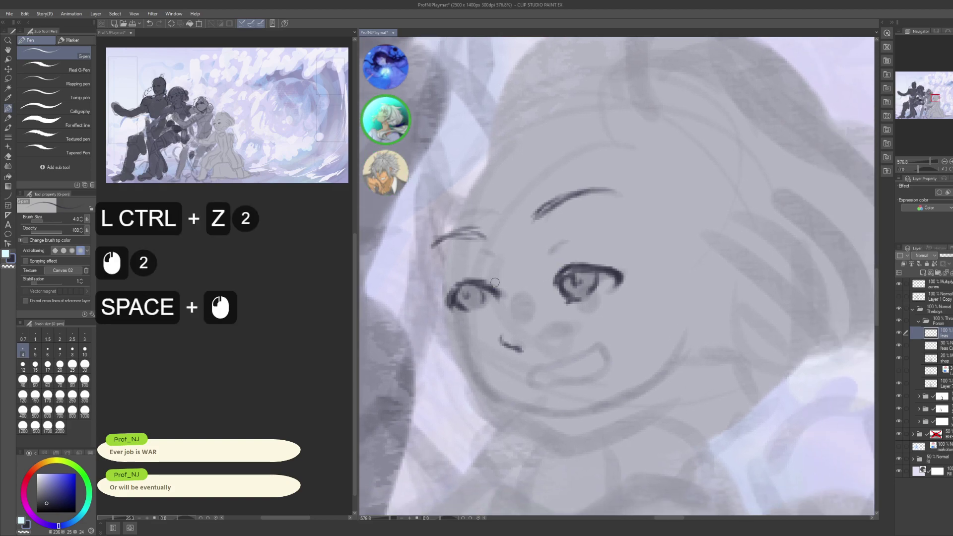
drag(487, 291, 493, 308)
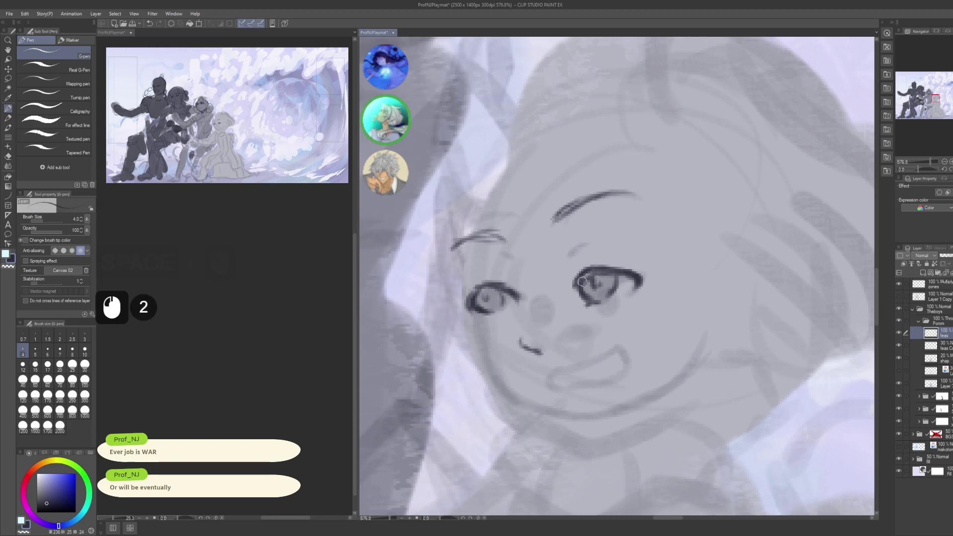
click(574, 303)
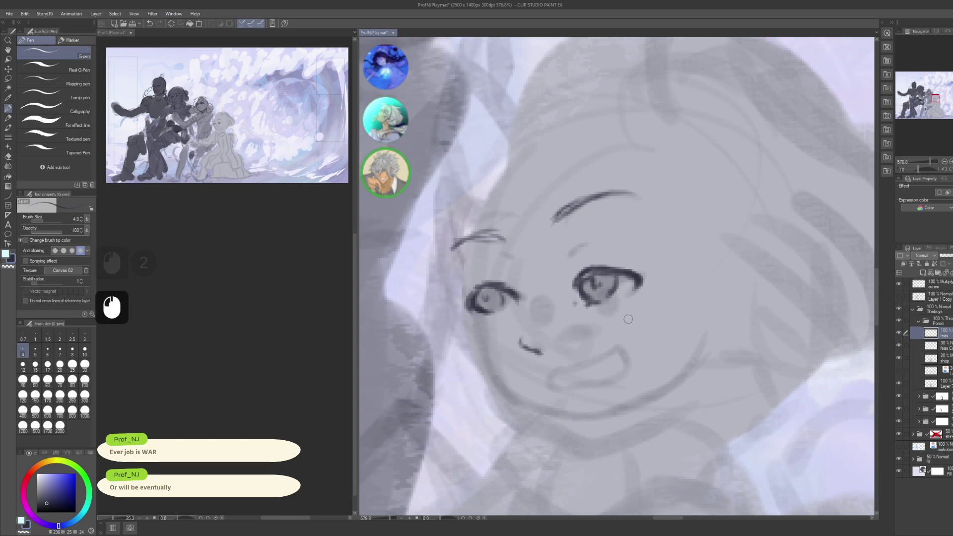
- Lasso the right eye and nudge it slightly upward, then drop the selection
key(m)
mouse_move(591, 347)
mouse_down()
mouse_move(688, 286)
mouse_move(611, 342)
mouse_up()
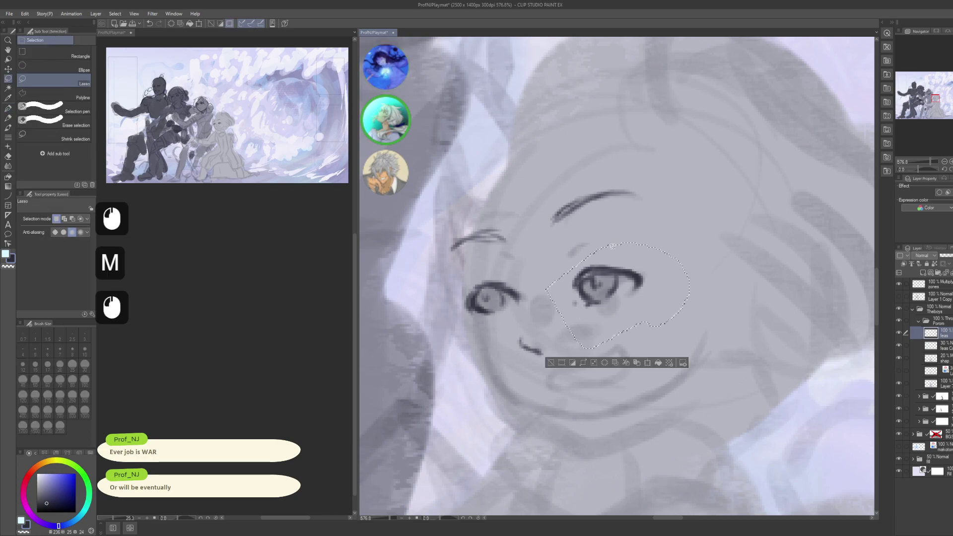
key(k)
drag(624, 290, 626, 278)
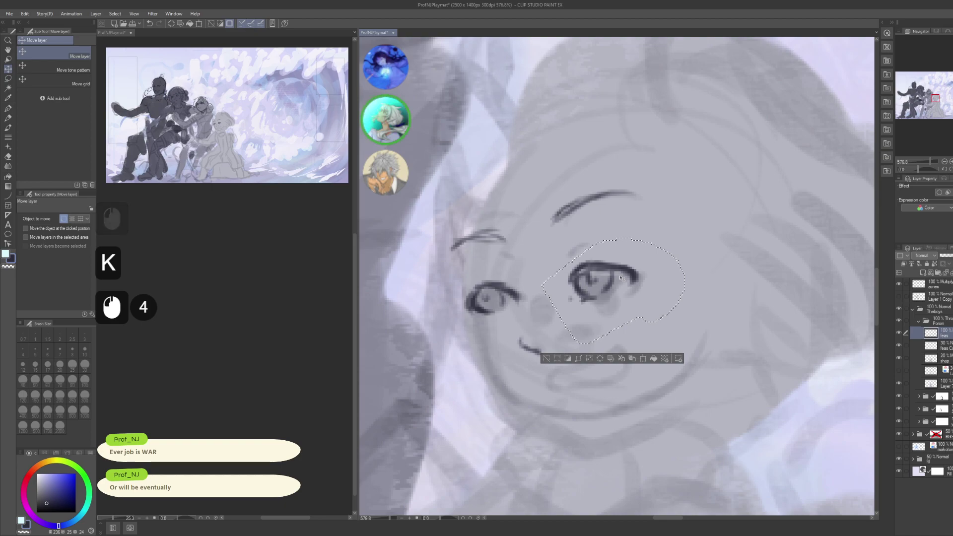
key(ctrl)
key(ctrl+d)
key(ctrl)
key(p)
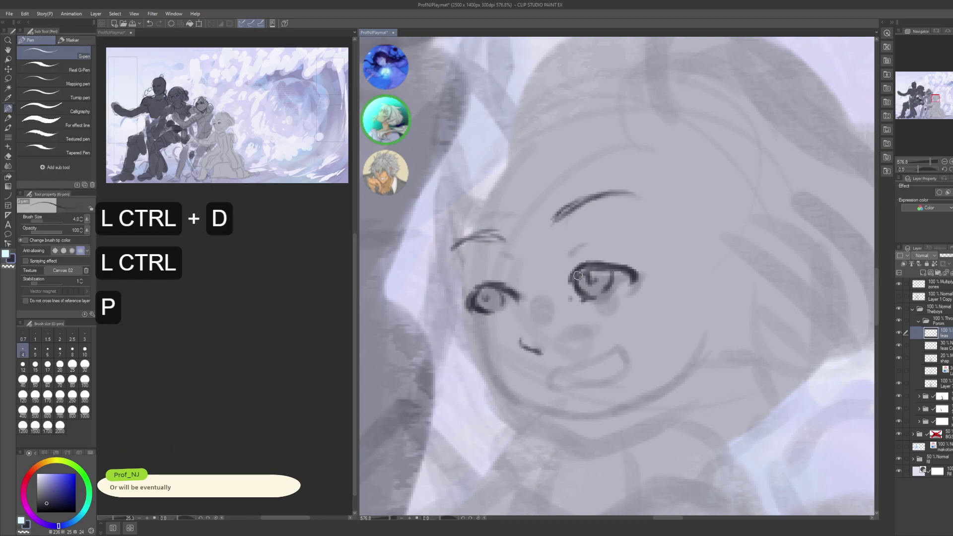
- Darken and retouch the right eye's upper eyelid line
click(583, 270)
drag(581, 271, 607, 267)
mouse_move(580, 273)
mouse_down()
mouse_move(629, 263)
mouse_move(607, 266)
mouse_up()
mouse_move(584, 268)
mouse_down()
mouse_move(607, 271)
mouse_move(560, 270)
mouse_move(607, 248)
mouse_move(568, 271)
mouse_move(626, 253)
mouse_move(566, 271)
mouse_move(599, 253)
mouse_move(647, 253)
mouse_move(570, 266)
mouse_move(625, 258)
mouse_up()
key(c)
key(c)
drag(581, 268, 591, 260)
- Touch up the left eye's lines and add small marks beside it
key(space)
drag(490, 275, 525, 276)
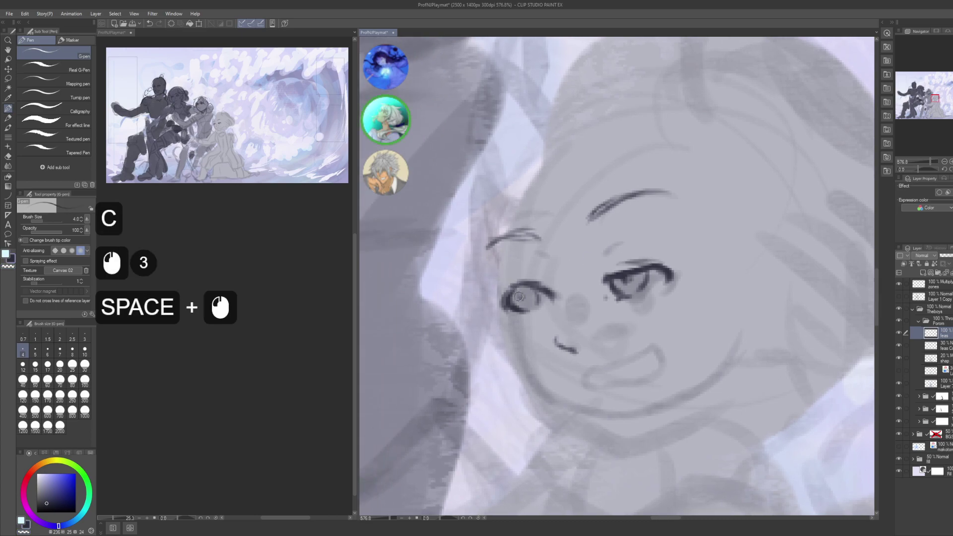
click(527, 292)
click(525, 293)
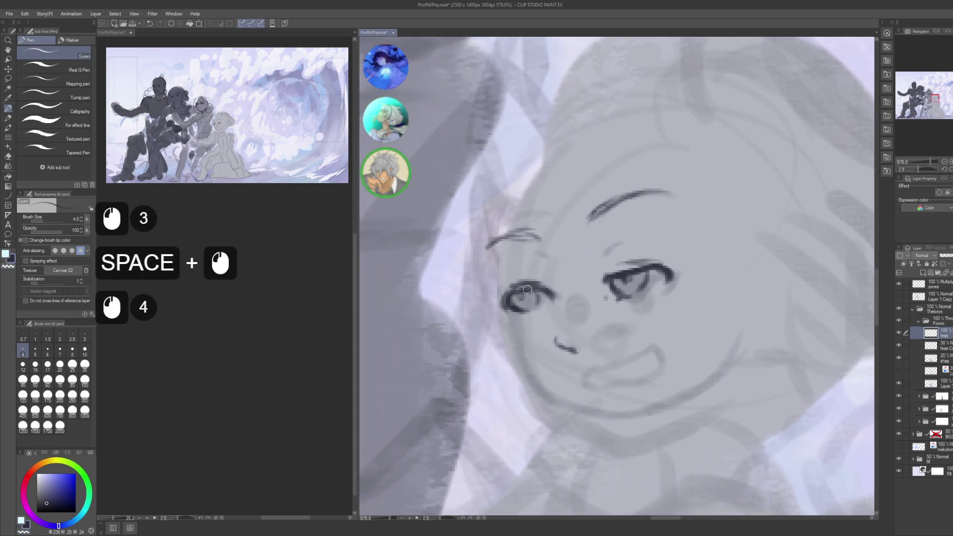
click(527, 286)
key(c)
click(527, 286)
click(529, 284)
click(531, 282)
key(c)
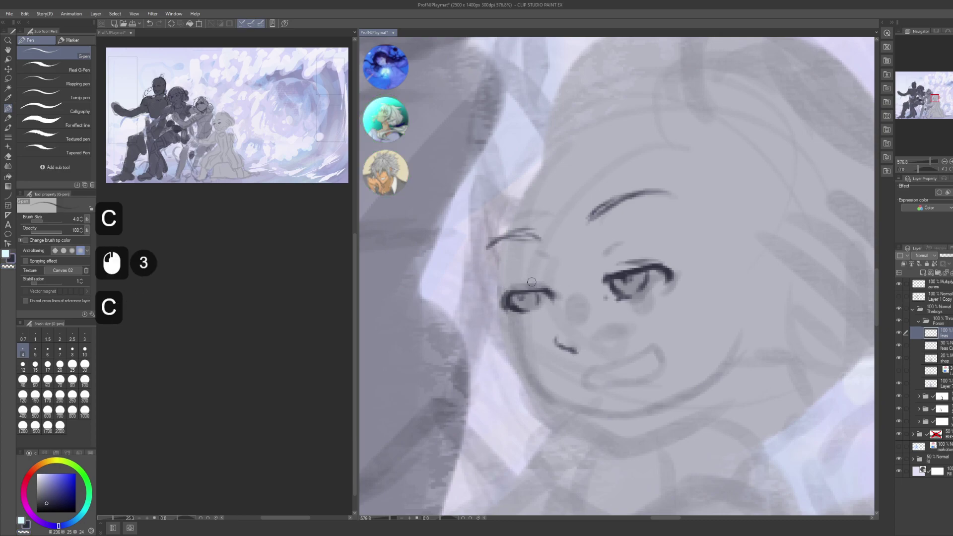
click(531, 280)
click(519, 284)
click(516, 286)
click(514, 287)
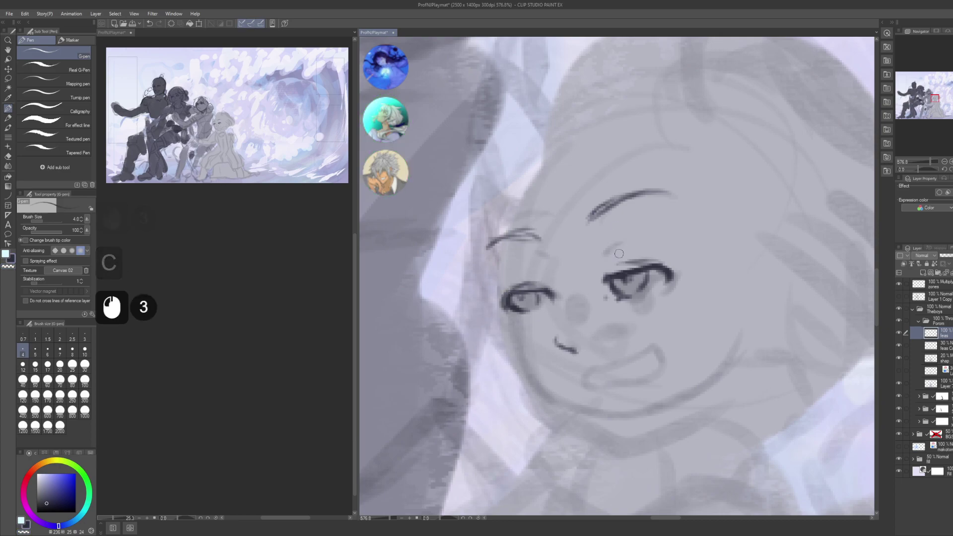
- Retouch the right eye's corner and its lashes
click(604, 285)
click(605, 287)
click(606, 287)
click(610, 276)
click(618, 272)
click(610, 274)
click(617, 271)
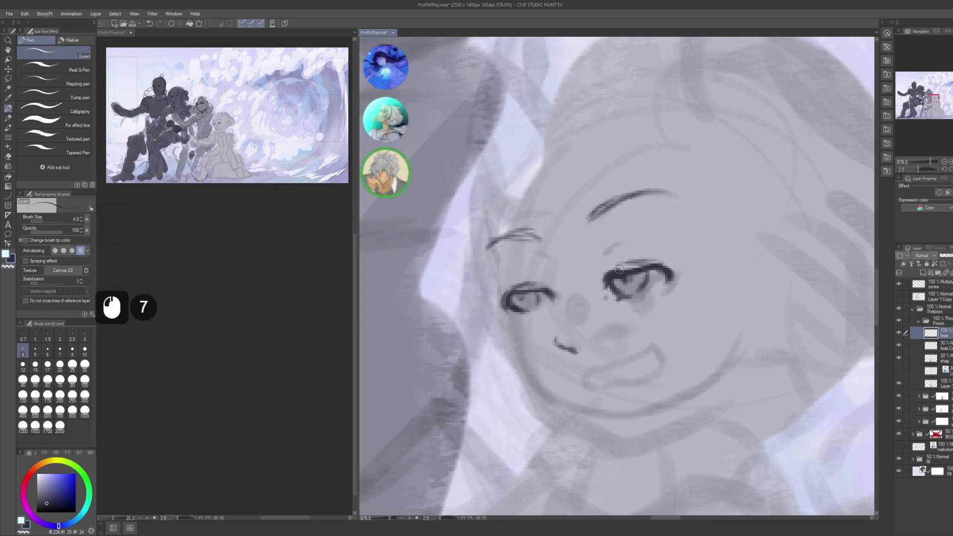
- Check another open window, then return to the painting
key(alt+Tab)
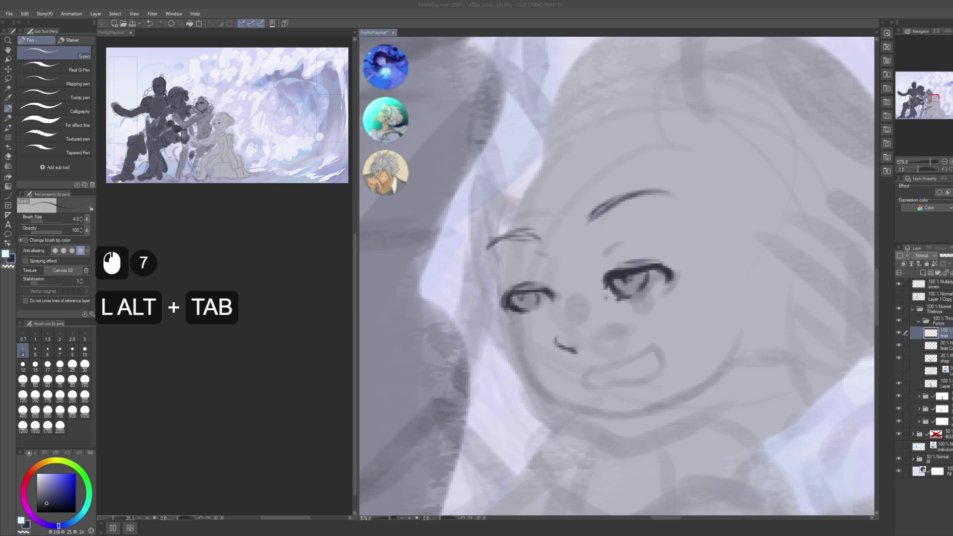
alt+click(385, 172)
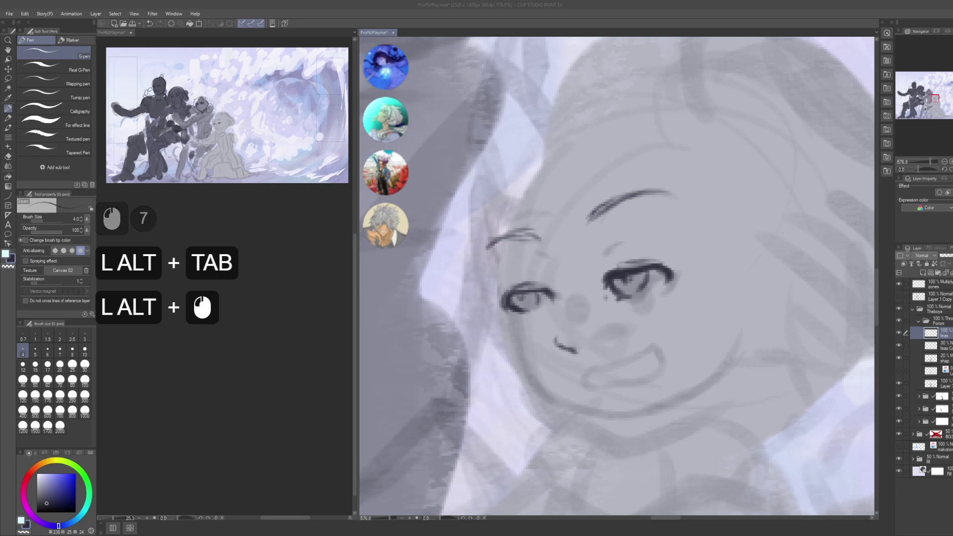
click(385, 66)
click(385, 119)
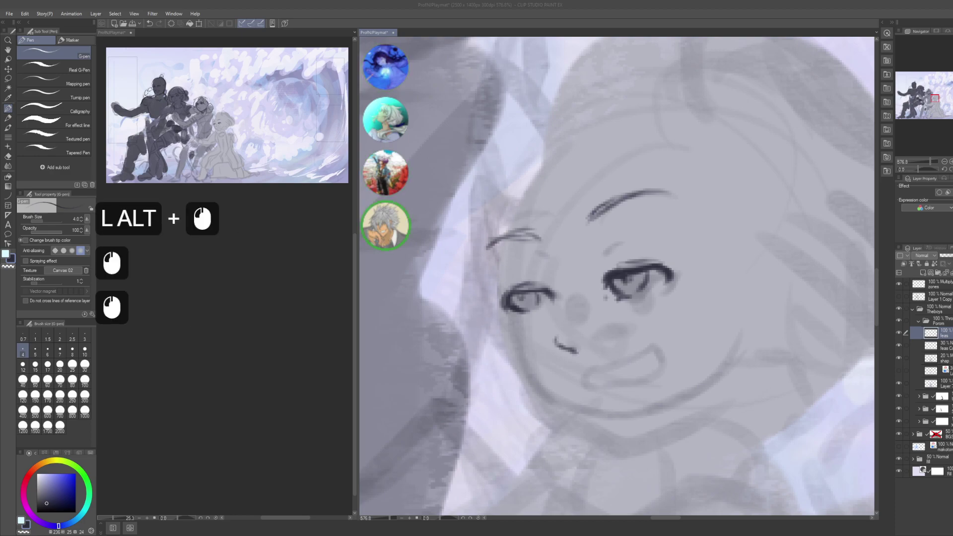
click(385, 66)
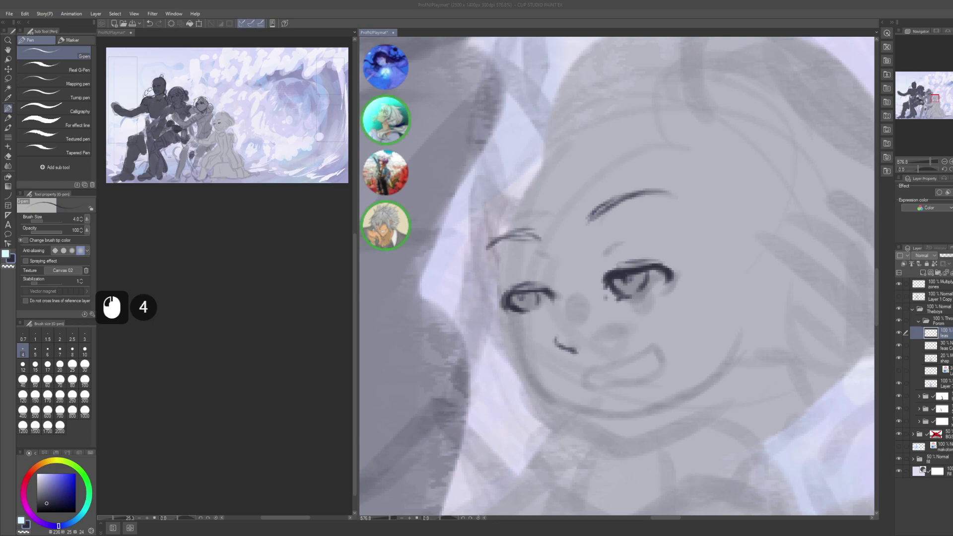
click(574, 178)
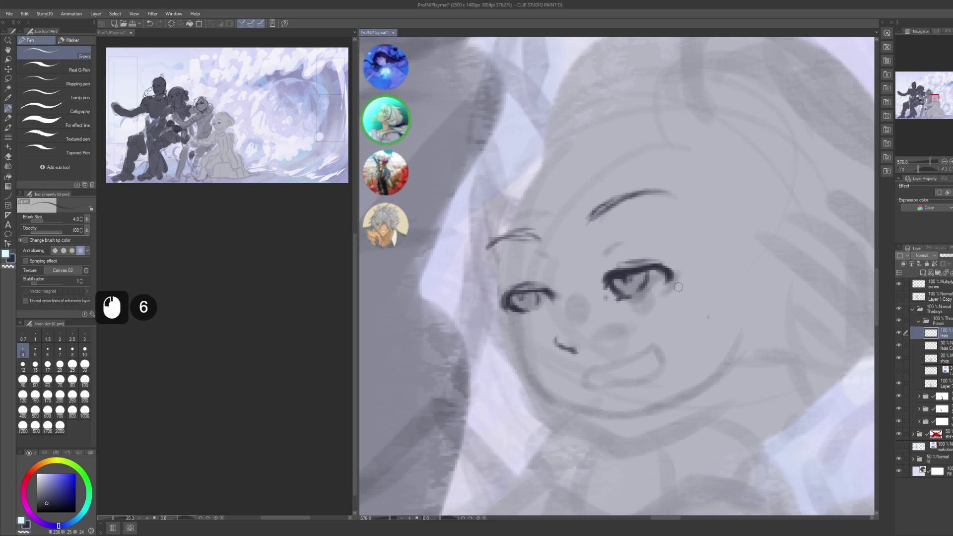
- Draw a new wide smiling mouth line on the girl's face
drag(678, 287, 643, 292)
mouse_move(594, 330)
mouse_down()
mouse_move(599, 304)
mouse_move(617, 324)
mouse_move(581, 340)
mouse_move(653, 309)
mouse_move(586, 341)
mouse_move(628, 324)
mouse_up()
click(585, 341)
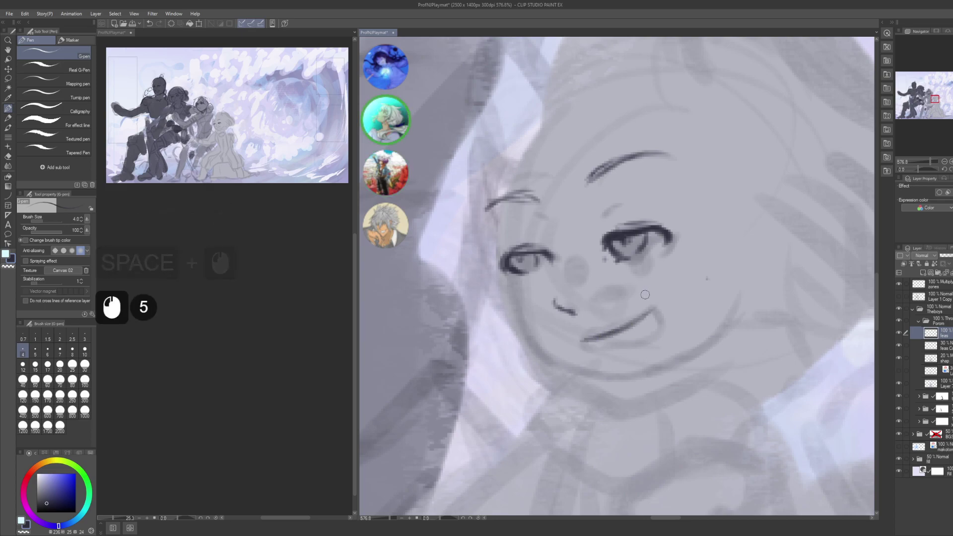
mouse_move(611, 266)
mouse_down()
mouse_move(632, 285)
mouse_move(619, 303)
mouse_up()
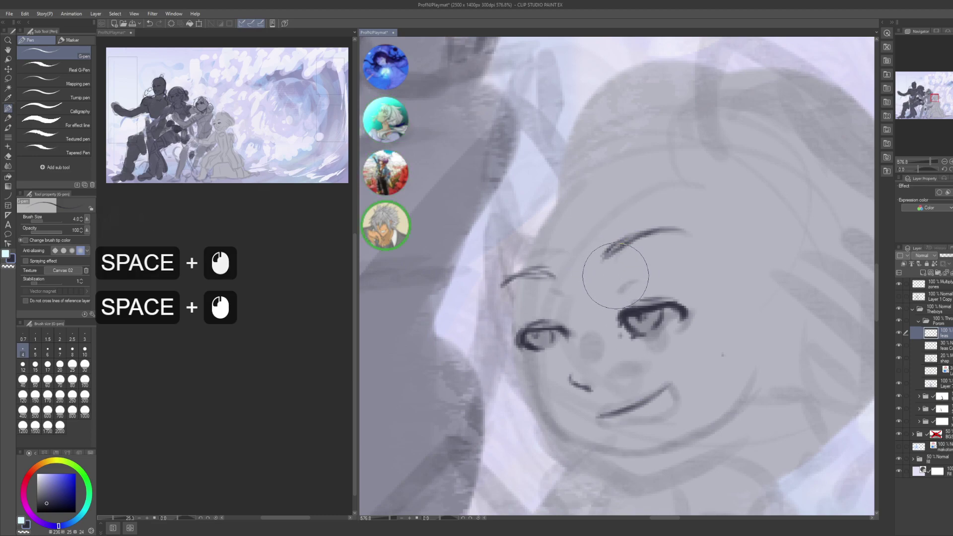
- Erase the thick dark eyebrow stroke with transparent colour
mouse_move(661, 257)
mouse_down()
mouse_move(602, 266)
mouse_move(613, 252)
mouse_up()
click(601, 256)
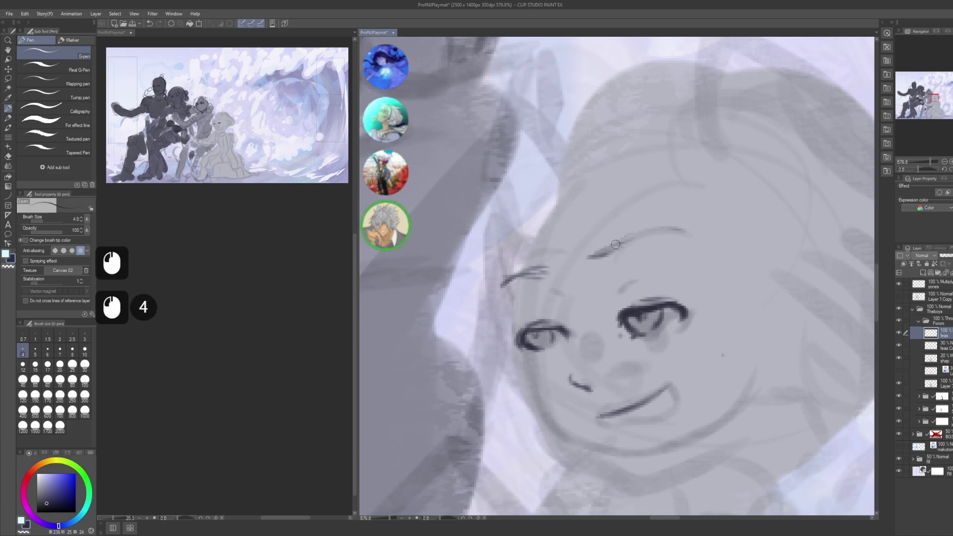
click(616, 243)
click(617, 234)
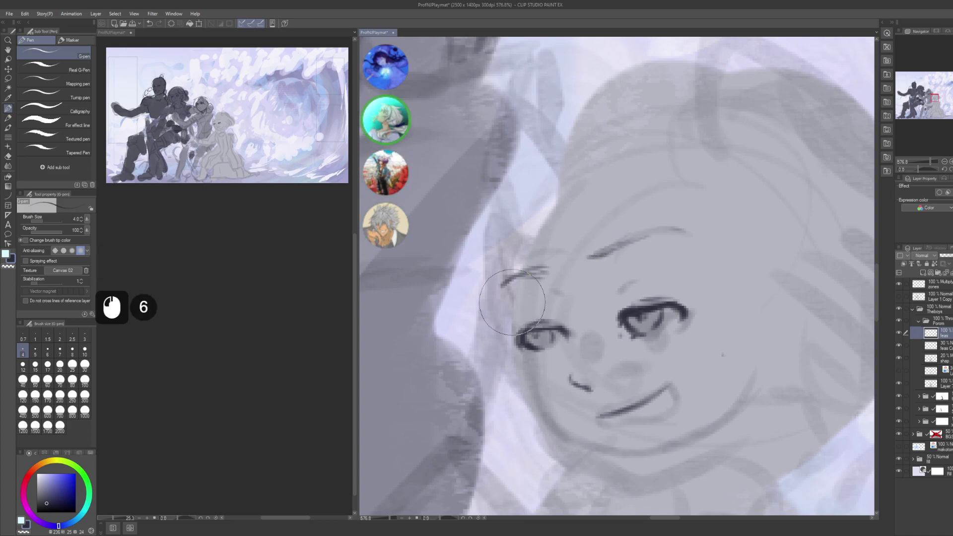
click(458, 298)
- Redraw a thinner left eyebrow, undoing and retrying the strokes until it fits
click(540, 267)
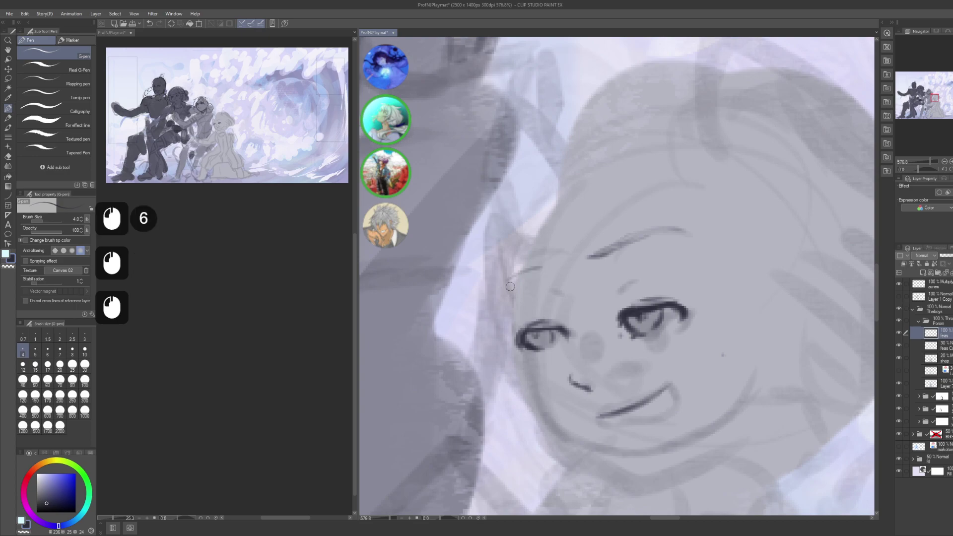
click(540, 267)
drag(541, 267, 508, 278)
key(ctrl+z)
key(ctrl+z)
click(539, 268)
click(546, 267)
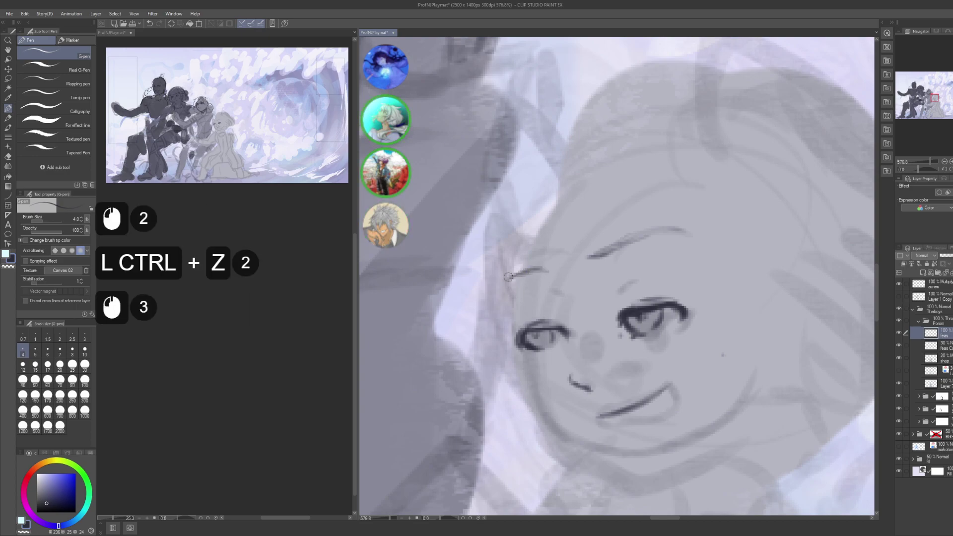
key(ctrl+z)
key(ctrl+z)
click(509, 279)
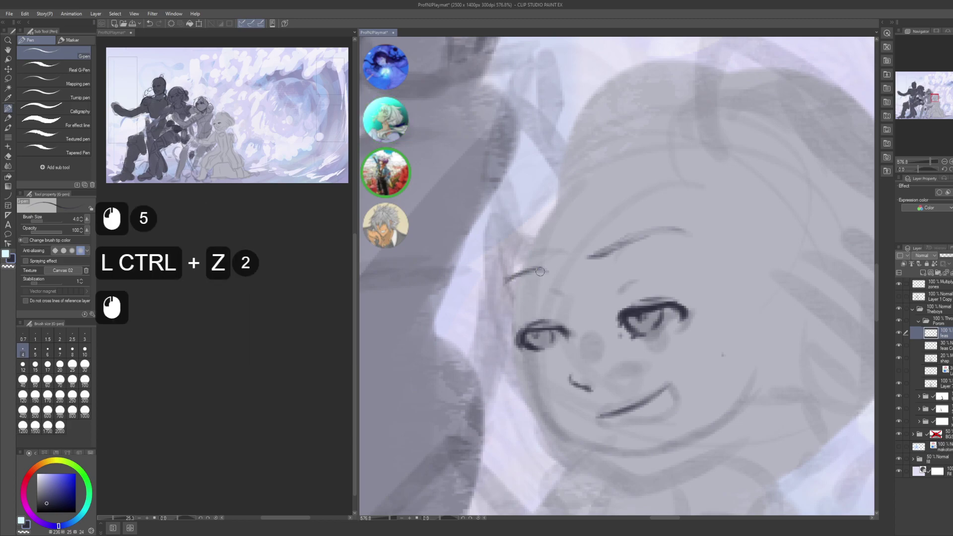
drag(540, 272, 508, 280)
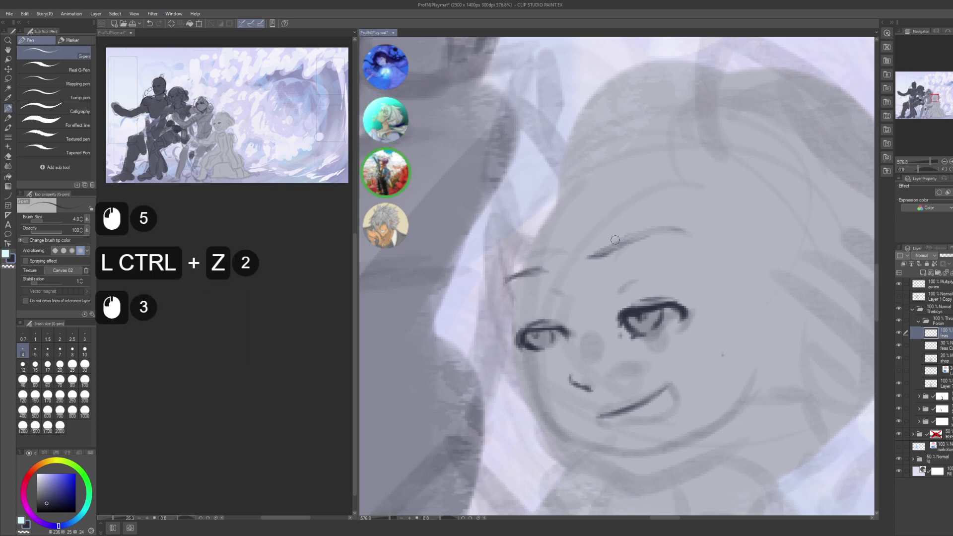
- Touch up the right eyebrow and recentre the view on the face
key(c)
click(690, 223)
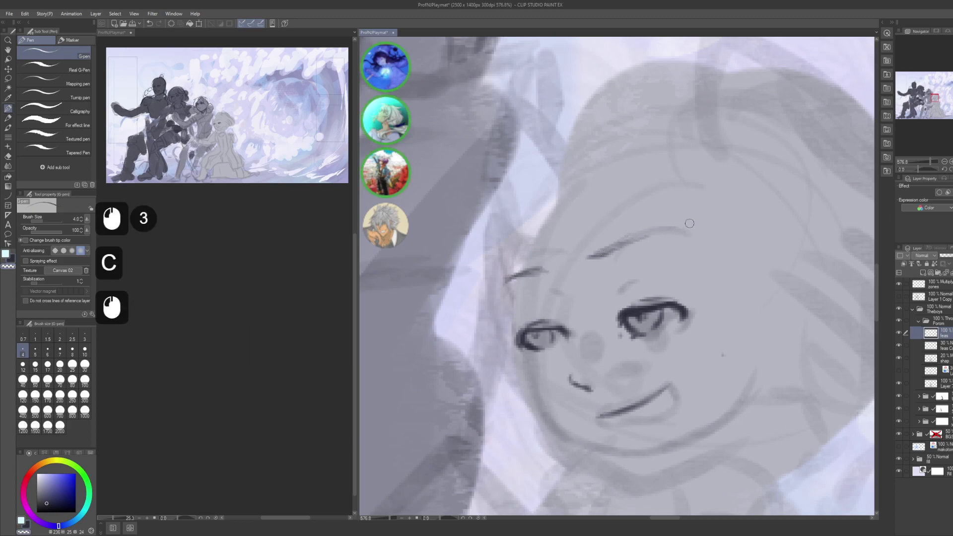
drag(615, 248, 653, 234)
key(c)
click(640, 244)
click(616, 256)
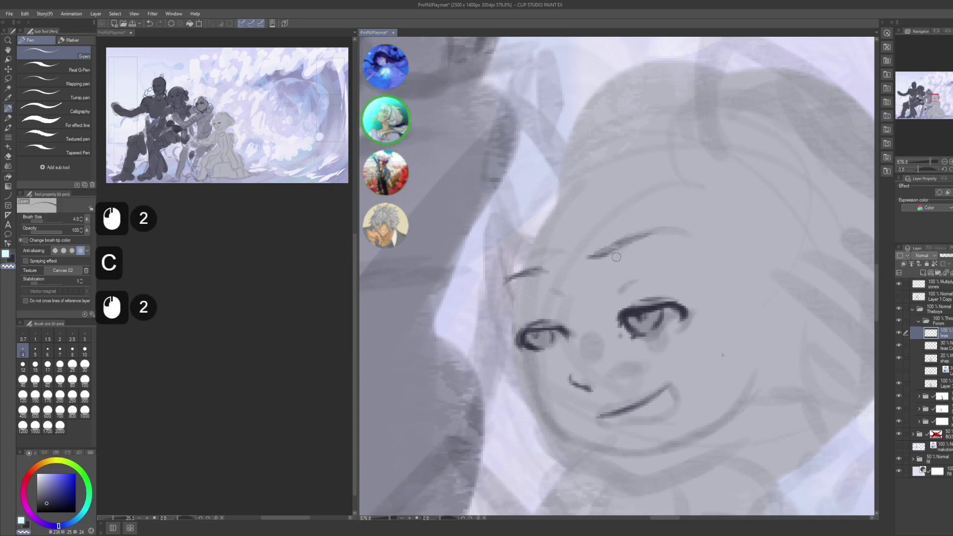
alt+space+click(615, 261)
drag(546, 250, 541, 220)
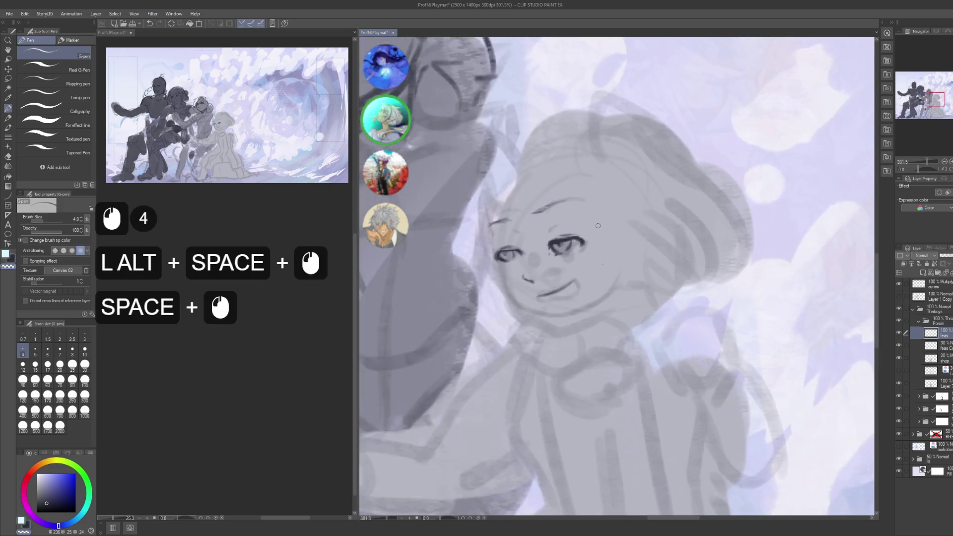
- Zoom in and add small strokes at the right eye's upper-right corner
drag(584, 250, 600, 253)
alt+space+click(590, 248)
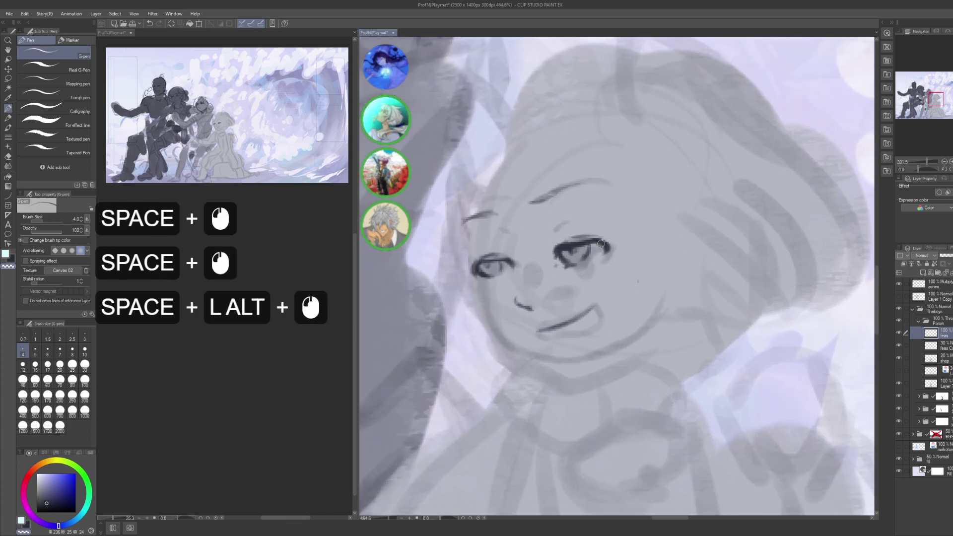
click(608, 237)
click(607, 239)
key(c)
click(604, 240)
click(606, 241)
click(605, 241)
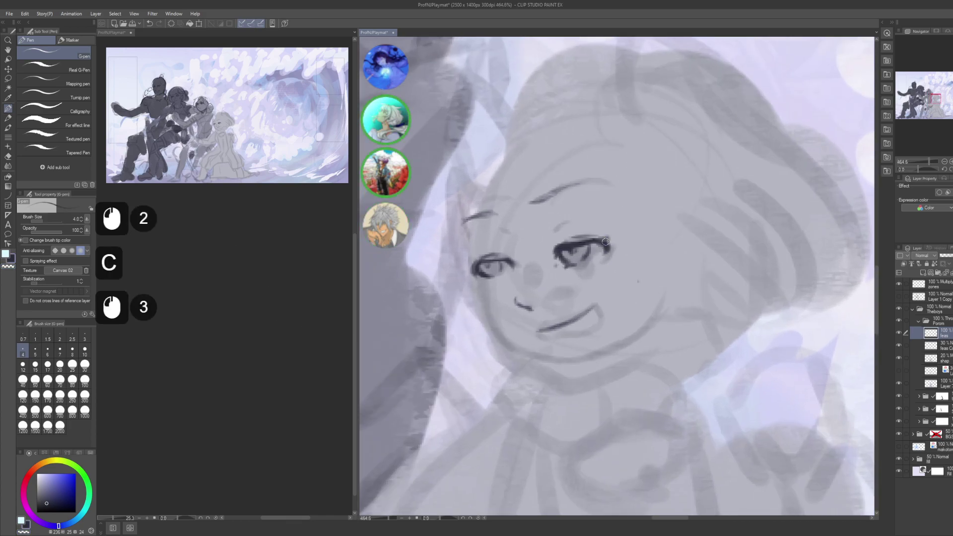
- Fill in the right eye's upper-right lash and refine its corner strokes
drag(605, 246, 613, 274)
click(609, 251)
key(c)
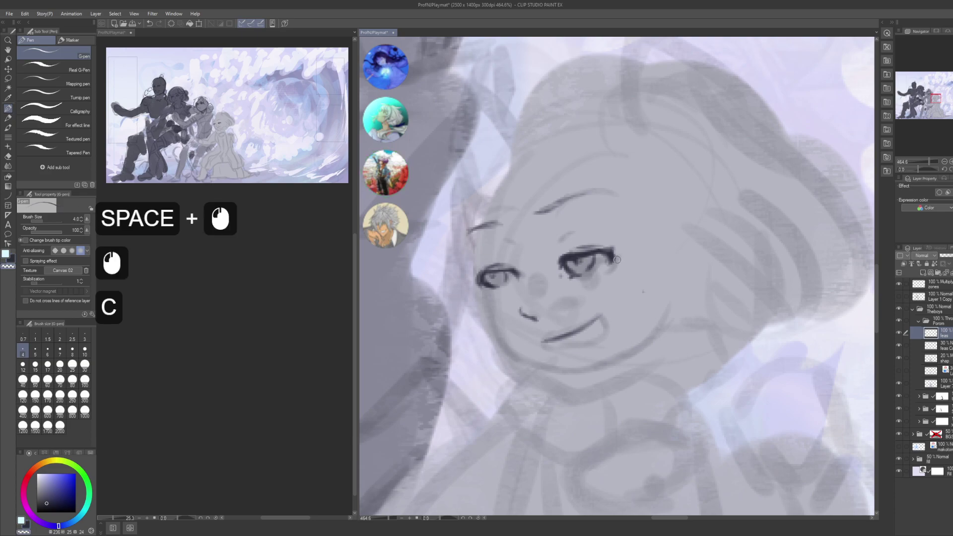
click(608, 281)
click(607, 282)
click(613, 256)
key(c)
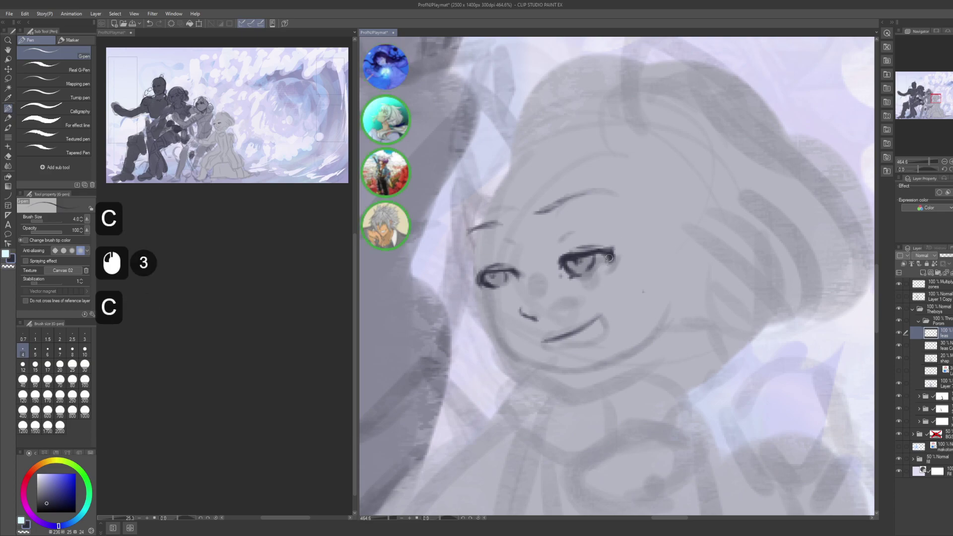
click(609, 258)
click(609, 258)
drag(588, 274, 632, 273)
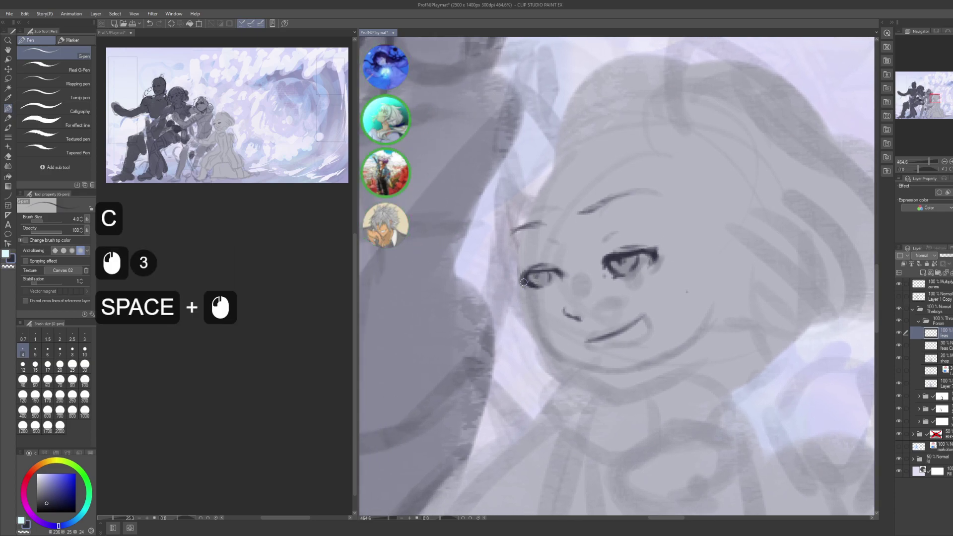
- Thicken the left eye's lower lash and darken its lashes with small marks
drag(523, 282, 538, 286)
alt+click(600, 290)
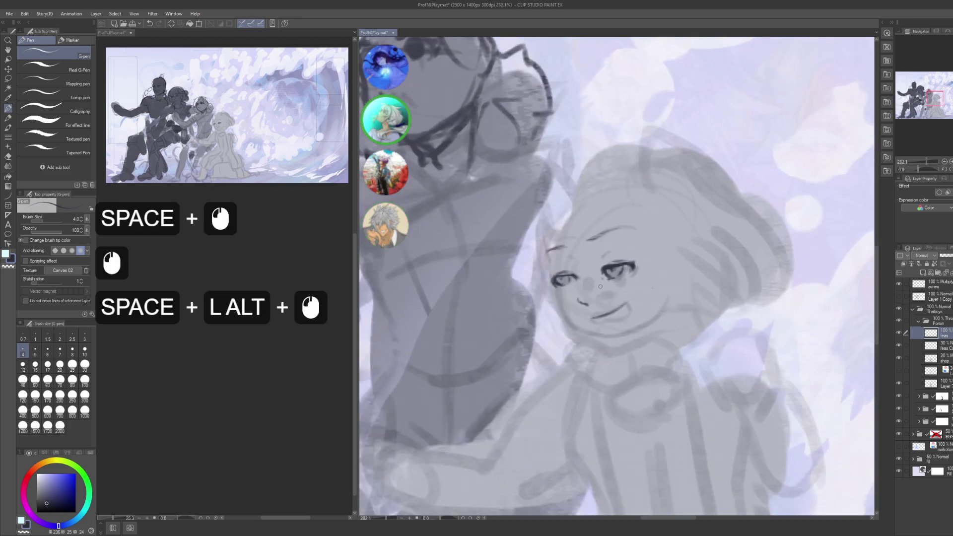
click(576, 276)
click(574, 275)
click(572, 274)
click(556, 279)
click(555, 279)
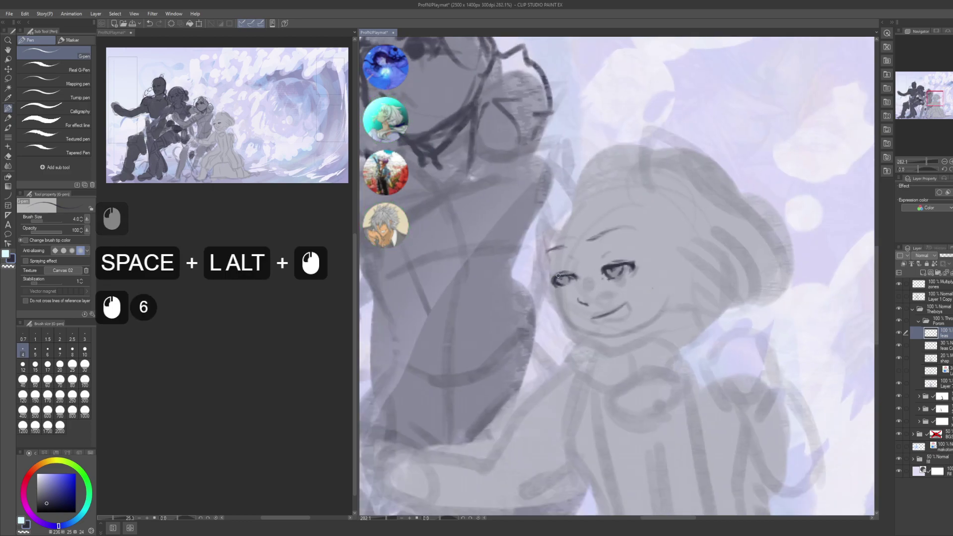
click(553, 279)
click(552, 281)
click(550, 282)
click(550, 282)
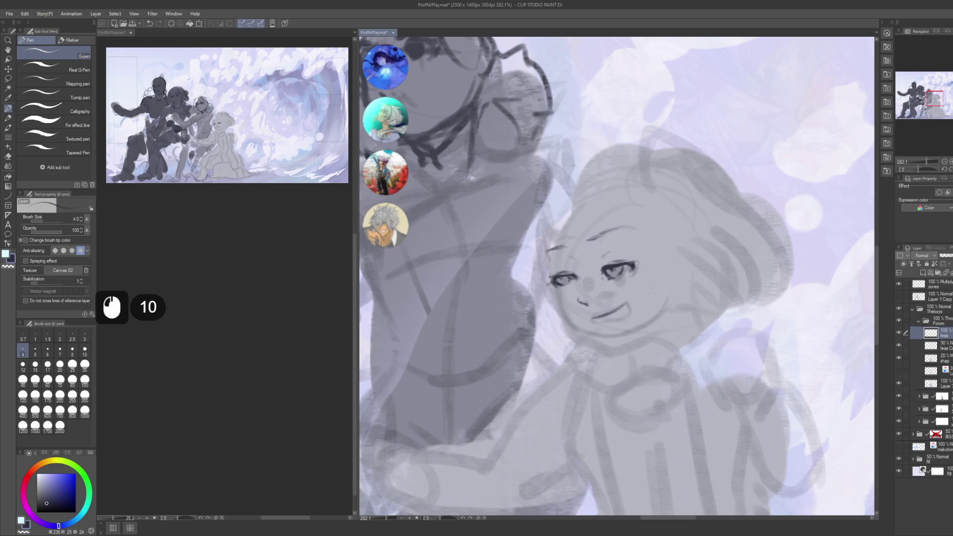
- Save the painting and toggle a reduced-opacity layer to compare the face
drag(550, 282, 534, 286)
alt+click(596, 278)
drag(635, 293, 605, 286)
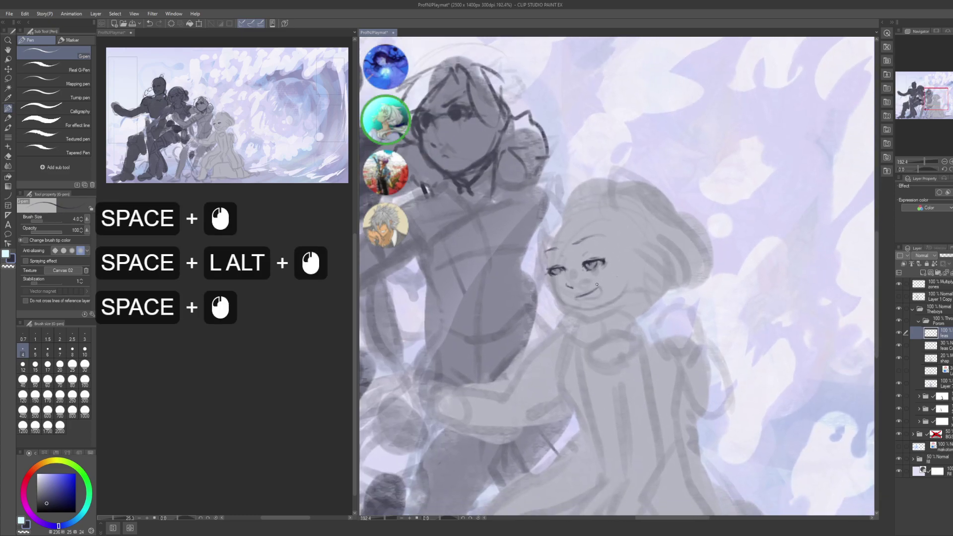
alt+click(606, 286)
key(shift+space)
drag(561, 251, 692, 310)
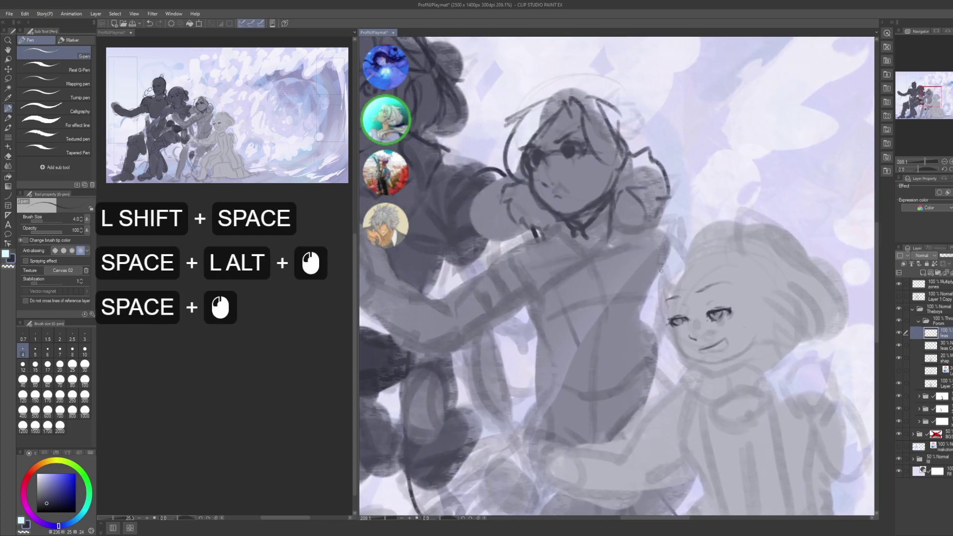
drag(685, 273, 649, 251)
key(ctrl+s)
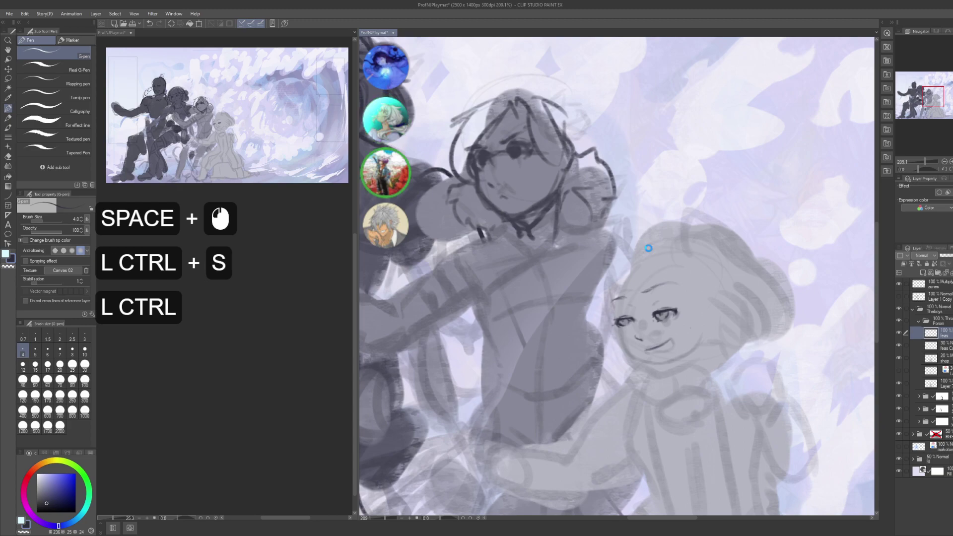
click(899, 349)
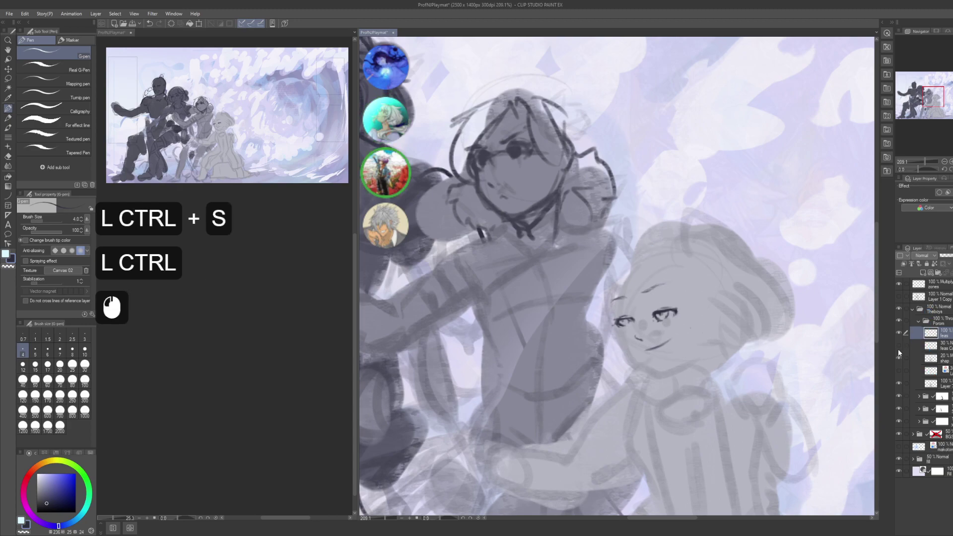
click(898, 345)
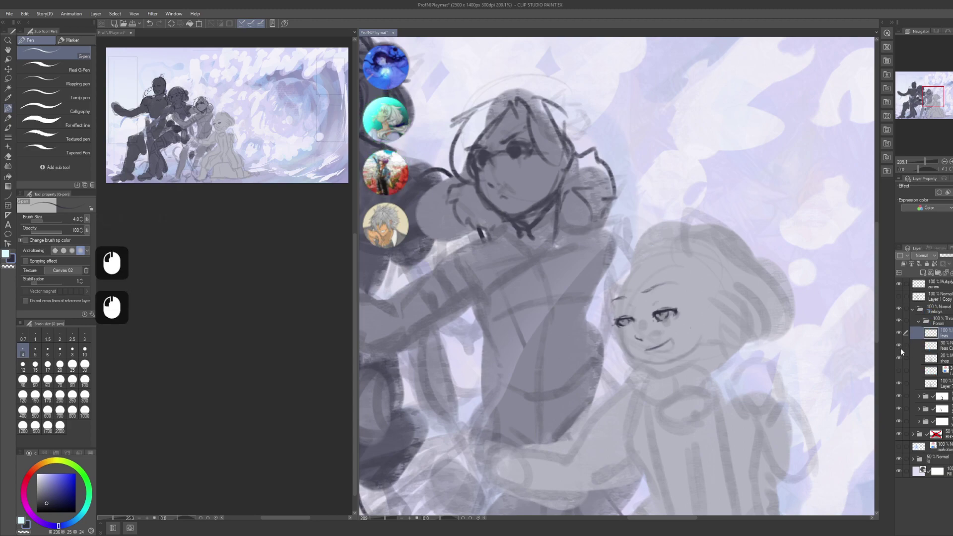
- Lasso and delete the lower part of the face sketch on the 30% feas layer
click(950, 347)
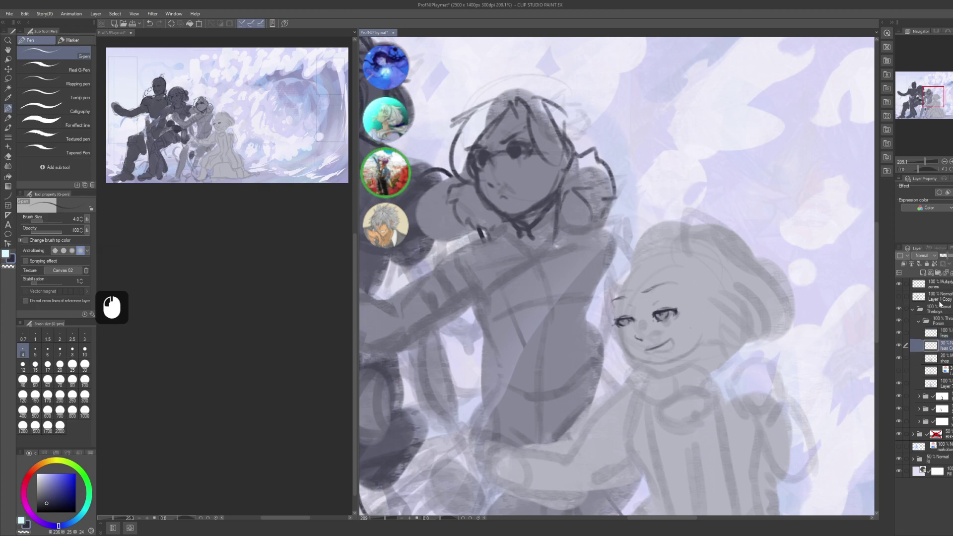
click(943, 264)
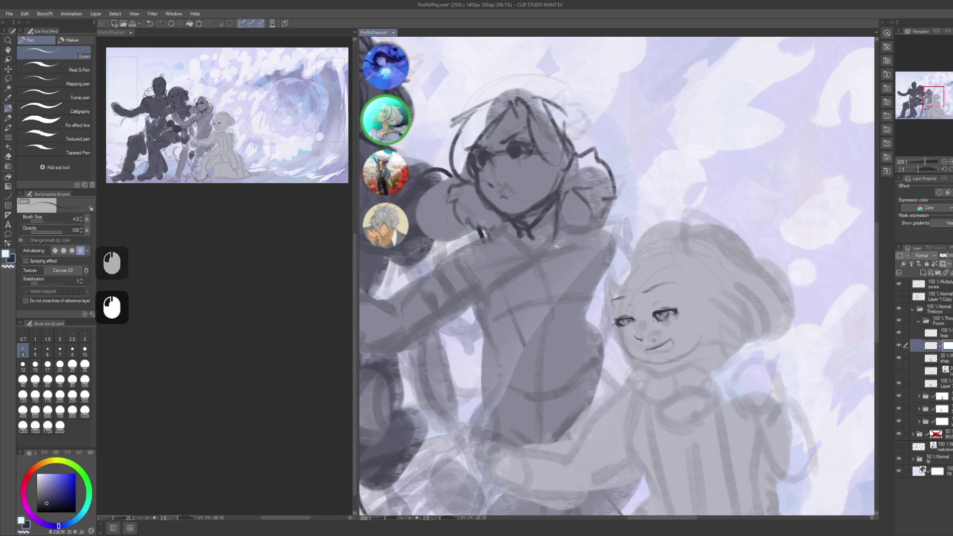
key(m)
drag(645, 350, 644, 351)
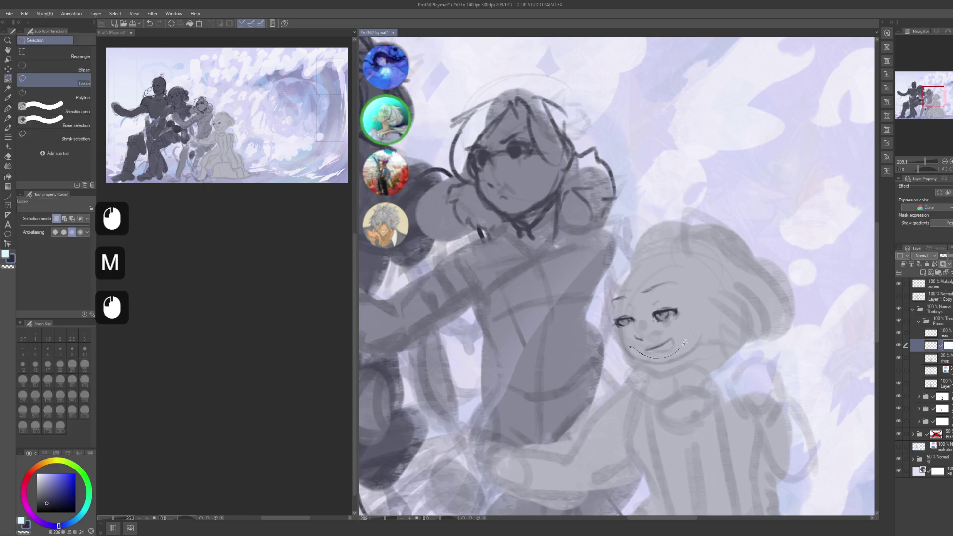
mouse_move(640, 286)
mouse_down()
mouse_move(626, 288)
mouse_move(613, 313)
mouse_move(629, 346)
mouse_up()
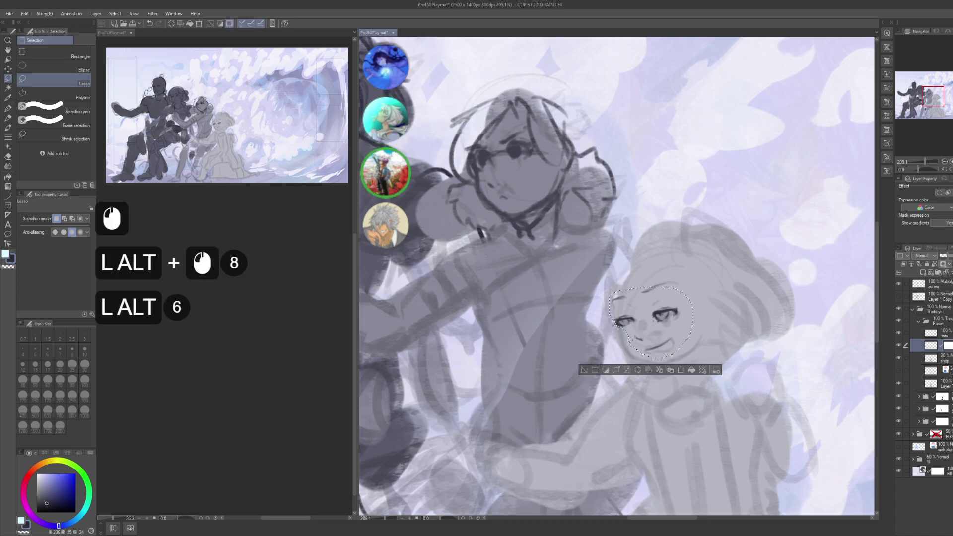
key(Delete)
key(ctrl+d)
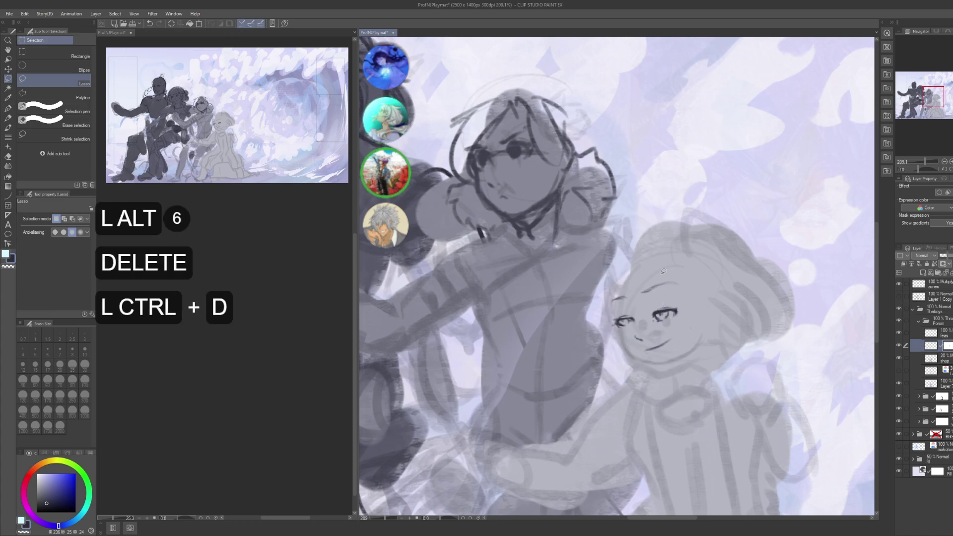
key(p)
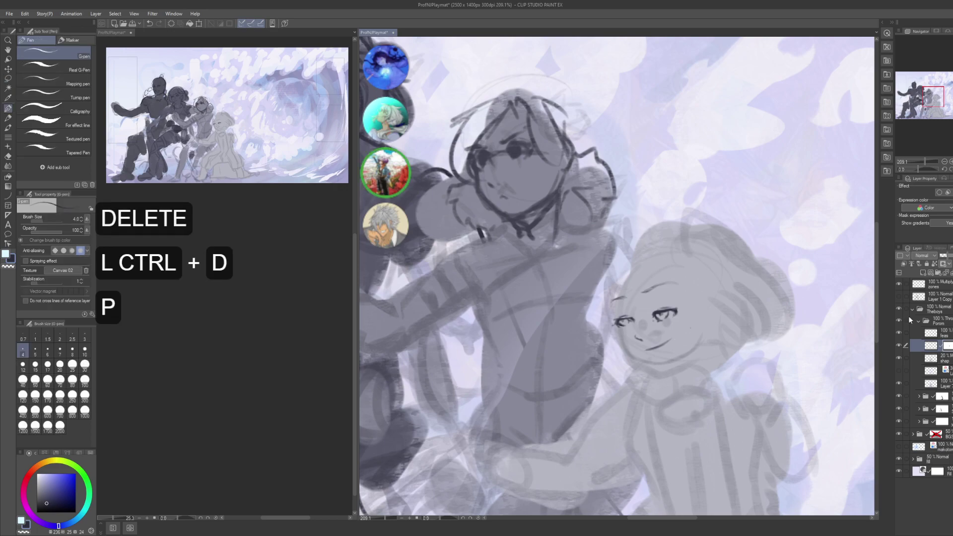
- On the feas layer, lasso one eye and nudge it slightly lower
click(949, 340)
click(933, 332)
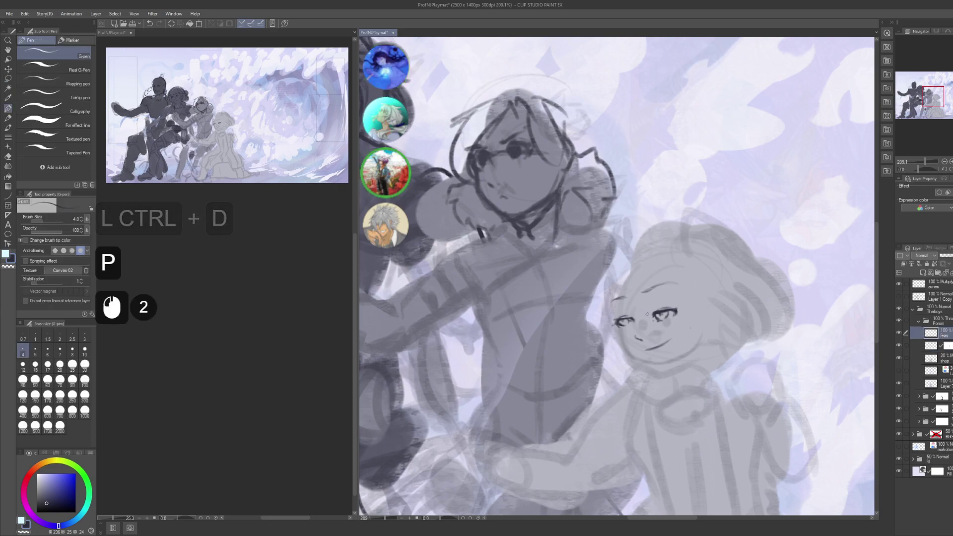
key(m)
mouse_move(602, 329)
mouse_down()
mouse_move(636, 326)
mouse_move(625, 301)
mouse_move(631, 324)
mouse_move(726, 277)
mouse_up()
key(k)
key(ctrl+d)
key(p)
key(ctrl+z)
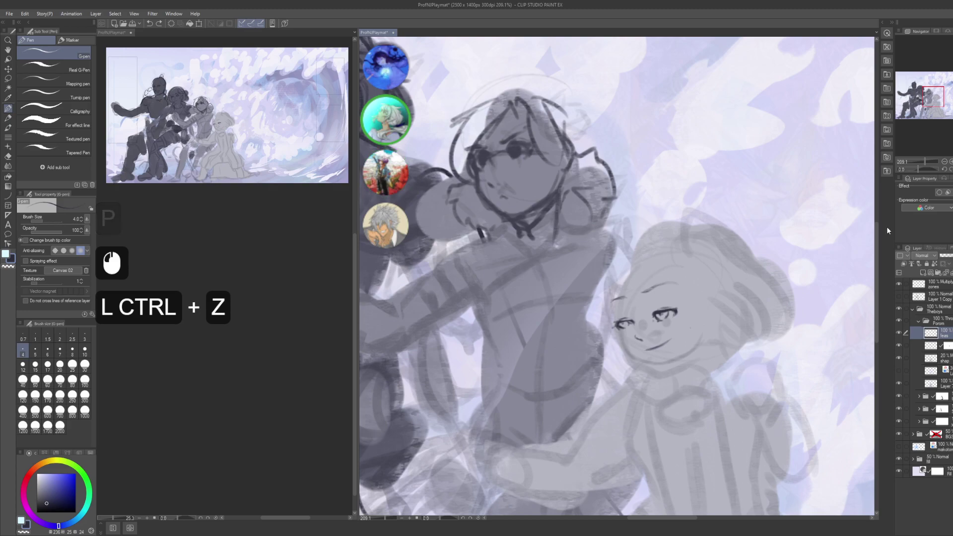
- Save the illustration and add a new blank layer
key(ctrl+s)
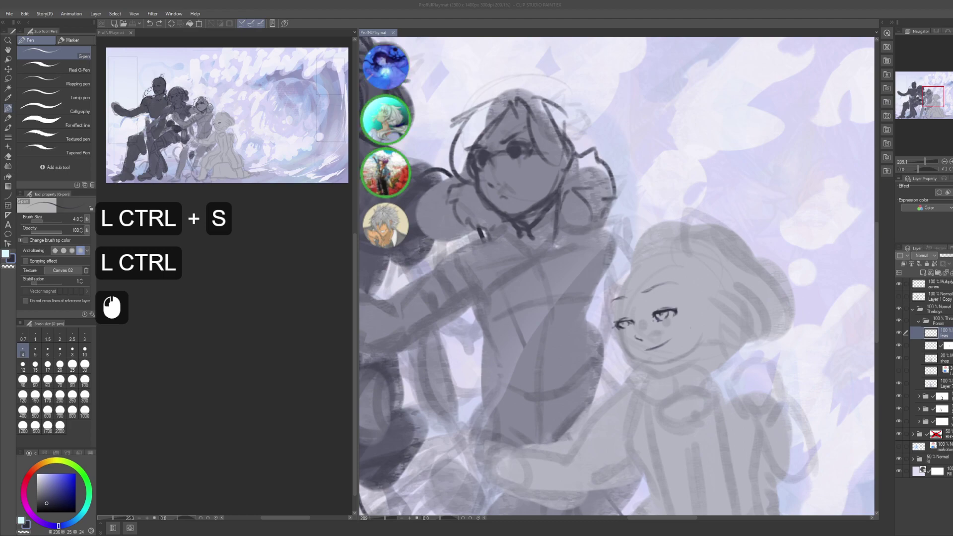
drag(627, 404, 597, 389)
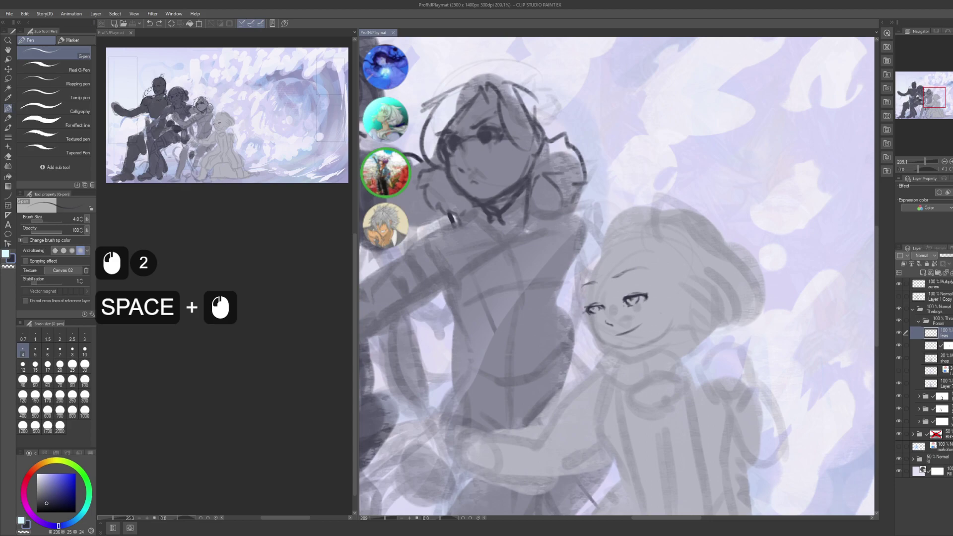
key(ctrl+shift+n)
key(F2)
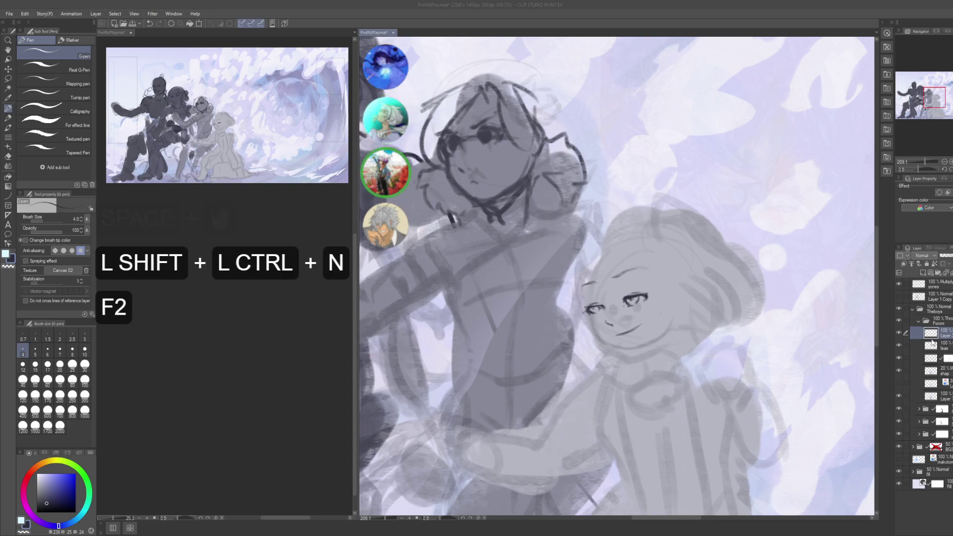
- Name the new layer 'faceshape'
text(faceshape)
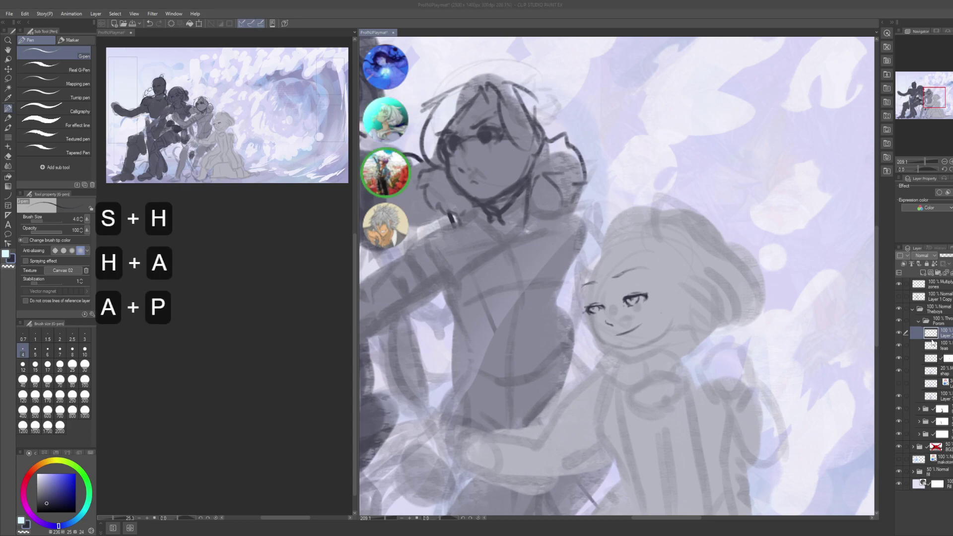
key(Return)
click(656, 327)
key(ctrl+z)
- Draw the left side of the face contour and short strokes below the left eye
drag(675, 348, 639, 234)
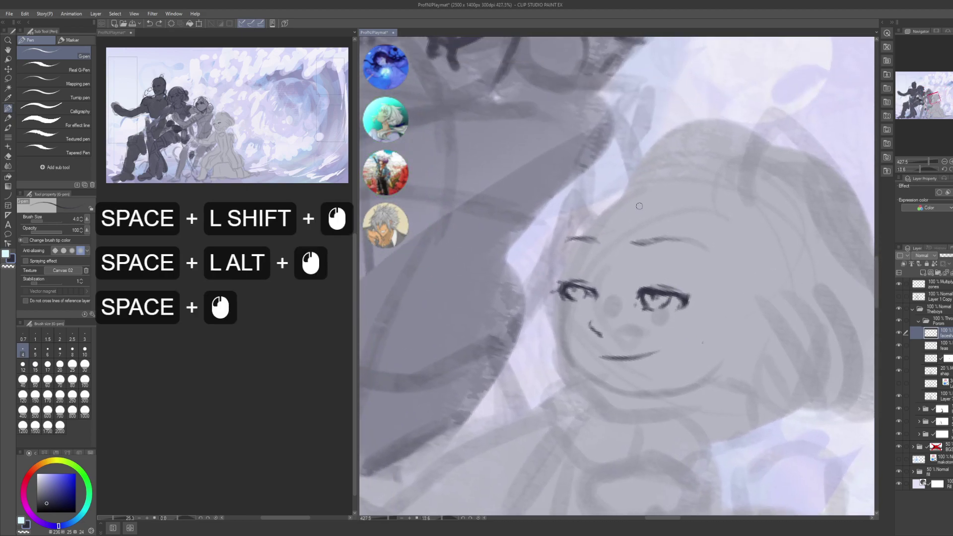
drag(643, 304, 734, 280)
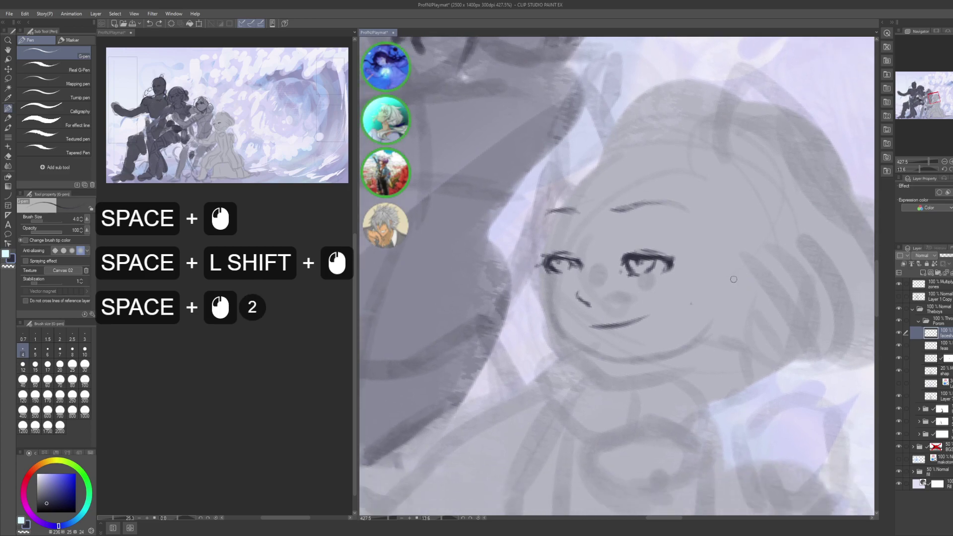
alt+click(610, 314)
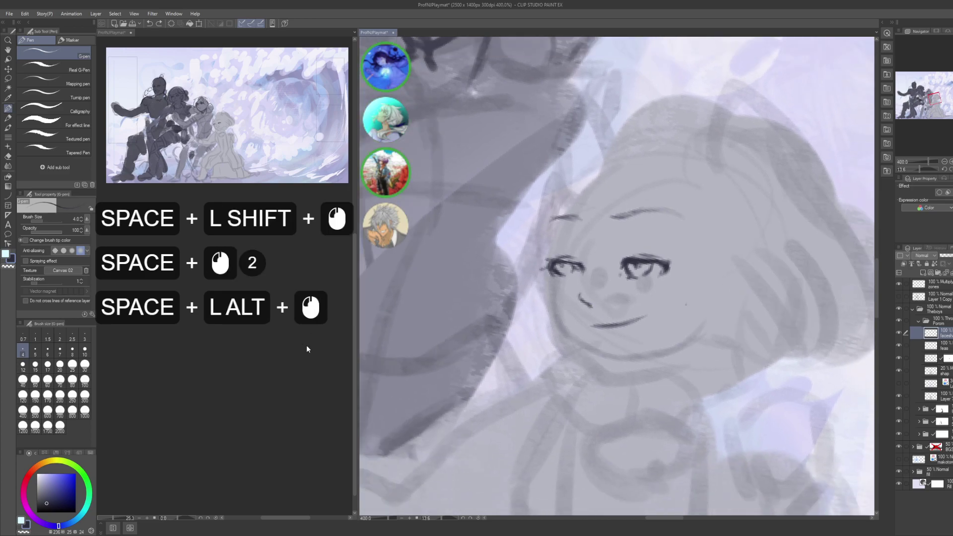
scroll(219, 397, down, 4)
scroll(226, 382, up, 1)
scroll(230, 373, down, 4)
scroll(230, 373, up, 3)
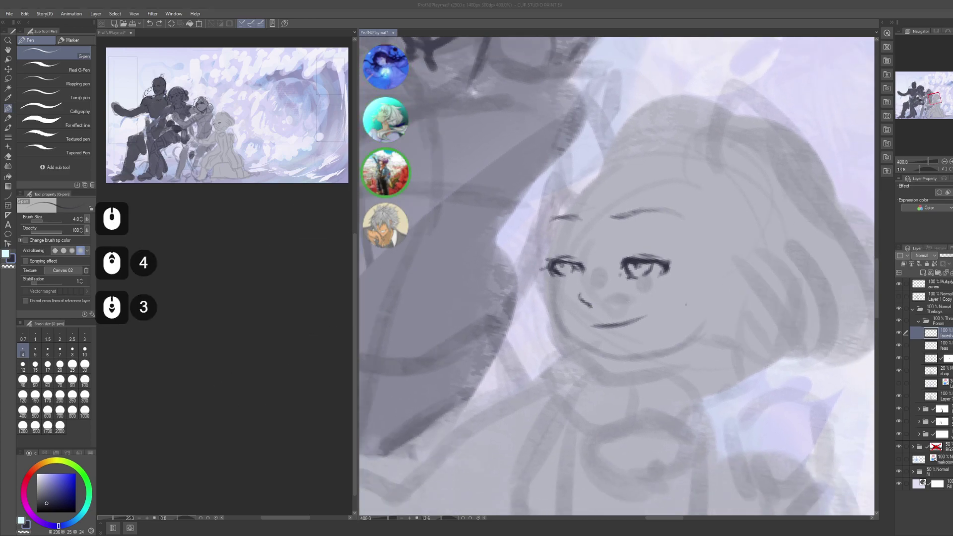
scroll(230, 373, up, 1)
click(692, 304)
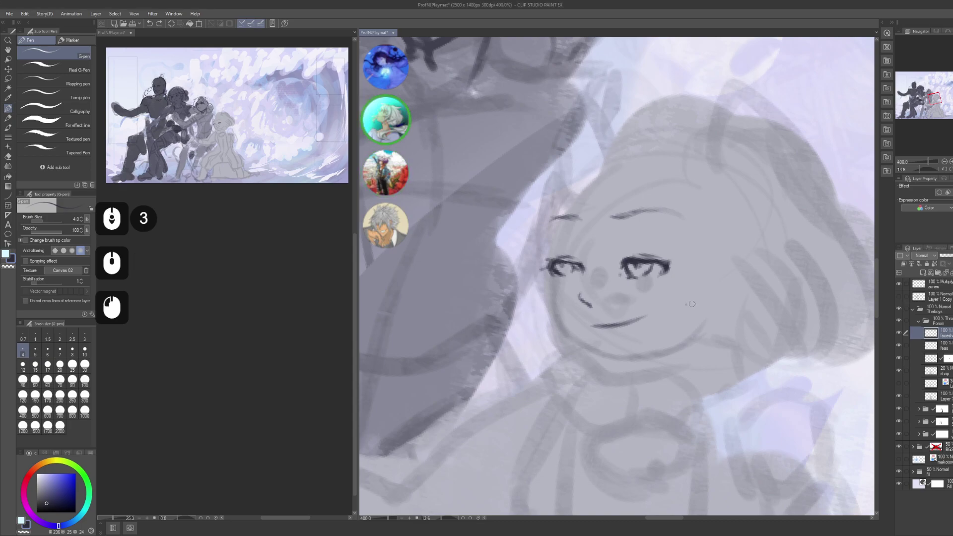
drag(544, 290, 534, 297)
drag(563, 269, 537, 249)
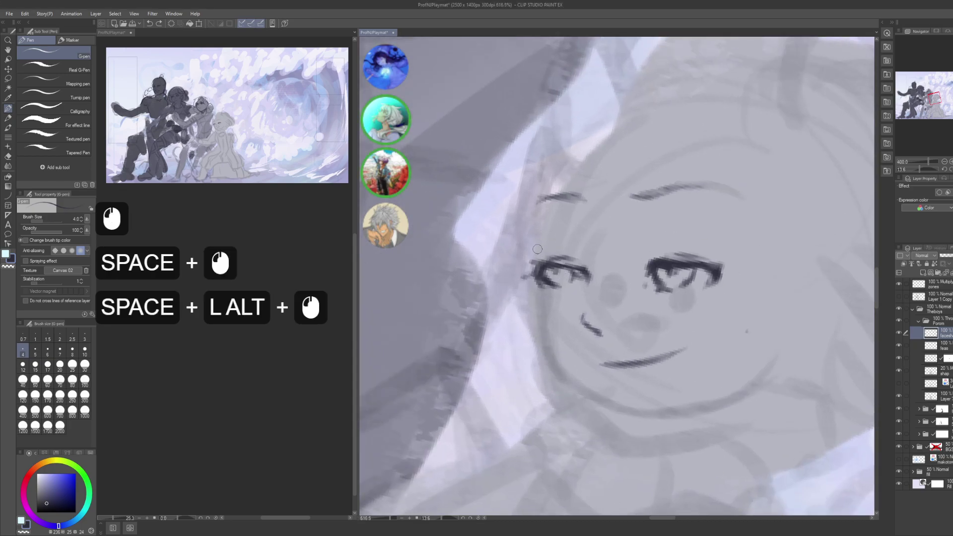
drag(526, 205, 534, 251)
drag(526, 206, 535, 276)
drag(532, 226, 533, 233)
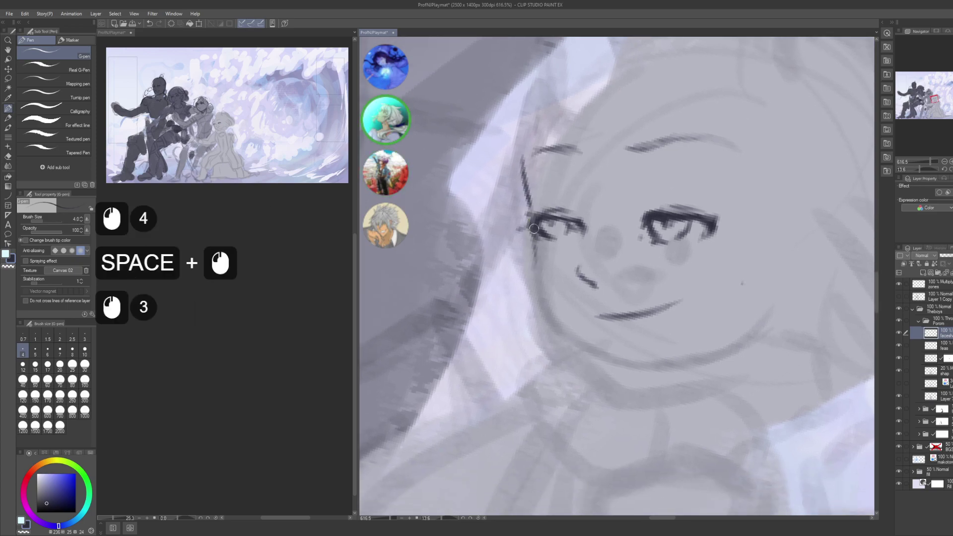
- Redraw and extend the jaw line, touching up its end, then level the canvas to 0°
drag(530, 269, 589, 354)
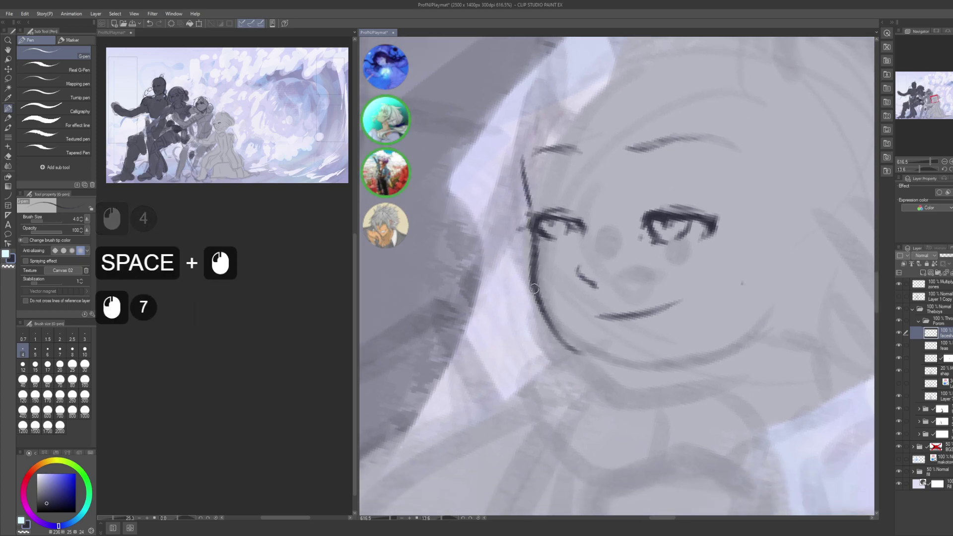
key(ctrl+z)
key(ctrl+z)
drag(535, 272, 568, 333)
mouse_move(528, 256)
mouse_down()
mouse_move(581, 343)
mouse_move(612, 370)
mouse_up()
key(ctrl+z)
drag(586, 347, 615, 371)
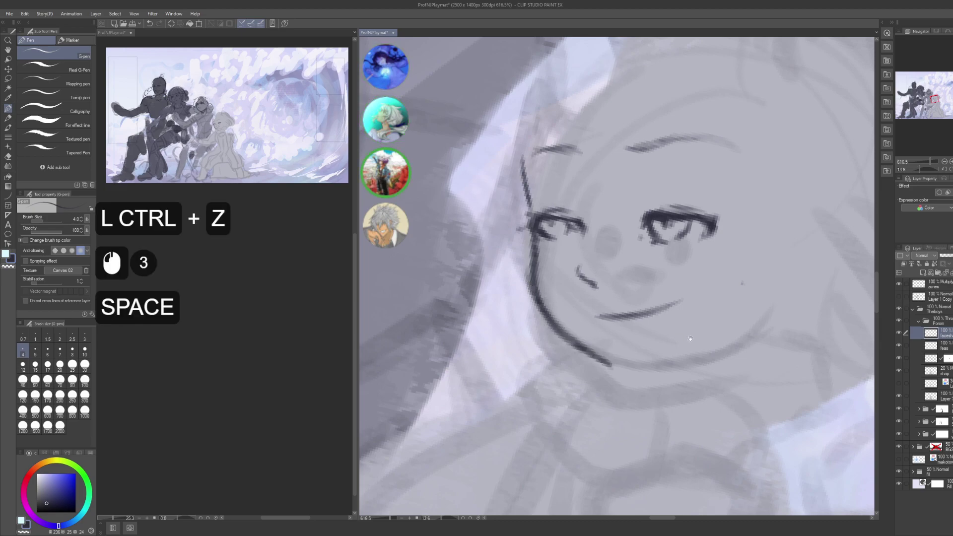
drag(722, 379, 646, 277)
mouse_move(645, 278)
mouse_down()
mouse_move(586, 352)
mouse_move(601, 352)
mouse_up()
drag(585, 356, 584, 354)
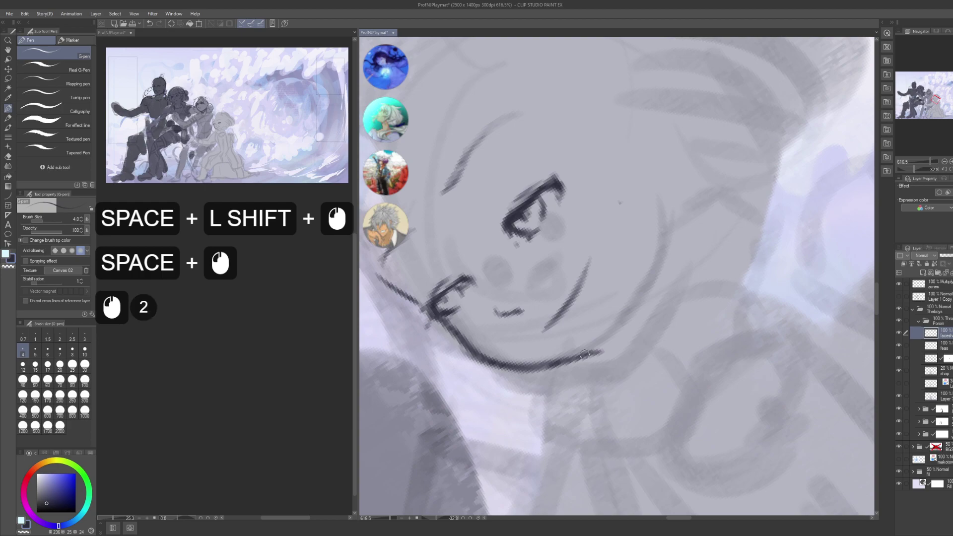
click(605, 347)
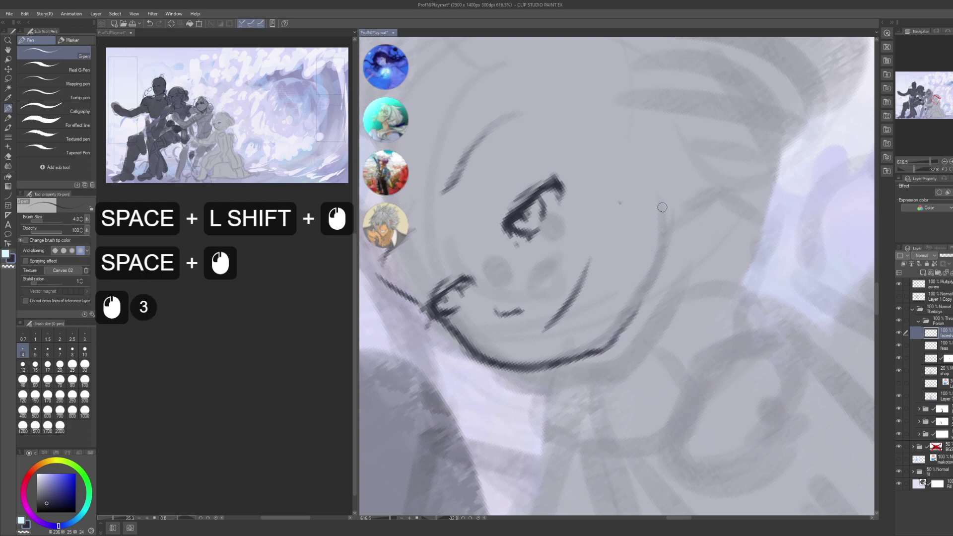
click(634, 162)
click(649, 263)
mouse_move(650, 263)
mouse_down()
mouse_move(640, 248)
mouse_move(650, 263)
mouse_move(638, 292)
mouse_up()
- Extend the ear outline downward and draw the inner ear lines
mouse_move(588, 258)
mouse_down()
mouse_move(626, 219)
mouse_move(610, 253)
mouse_move(634, 240)
mouse_move(633, 221)
mouse_move(654, 252)
mouse_move(645, 234)
mouse_move(640, 292)
mouse_move(651, 246)
mouse_move(631, 311)
mouse_move(641, 298)
mouse_move(633, 275)
mouse_move(615, 292)
mouse_up()
click(638, 298)
click(635, 303)
key(ctrl+z)
key(ctrl+z)
click(622, 282)
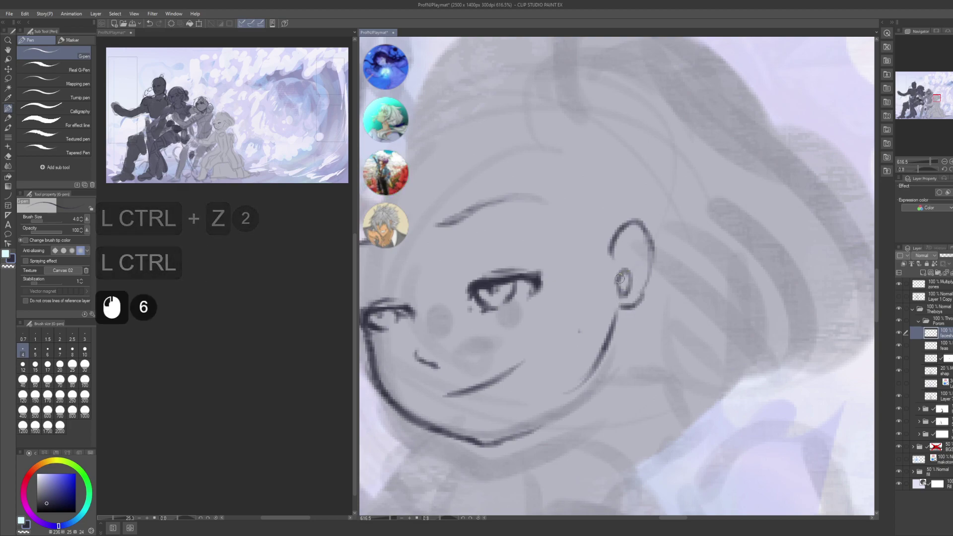
drag(626, 253, 618, 276)
drag(630, 256, 616, 273)
drag(628, 236, 618, 268)
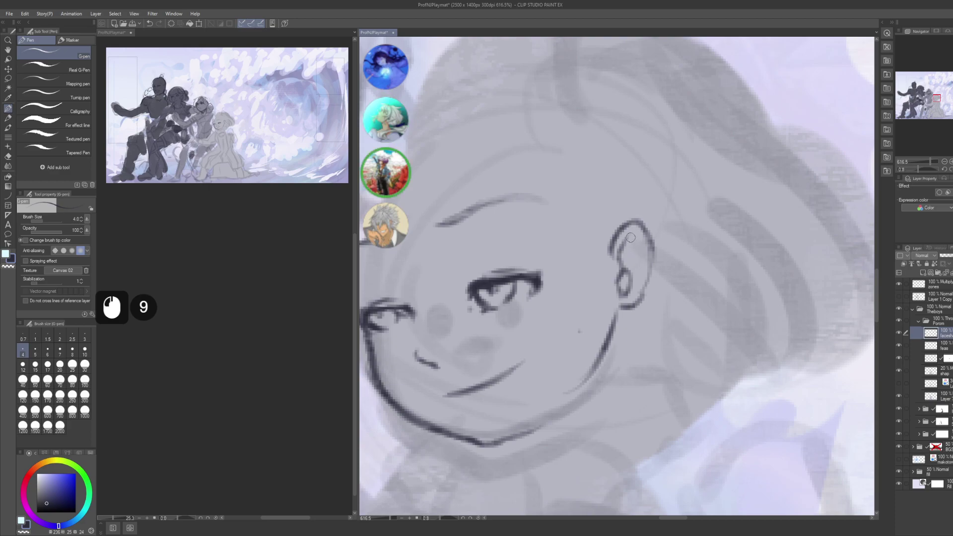
mouse_move(631, 236)
mouse_down()
mouse_move(641, 269)
mouse_move(706, 236)
mouse_move(607, 276)
mouse_up()
- Retouch the left eye corner on the feas layer
alt+click(639, 278)
drag(458, 256, 524, 267)
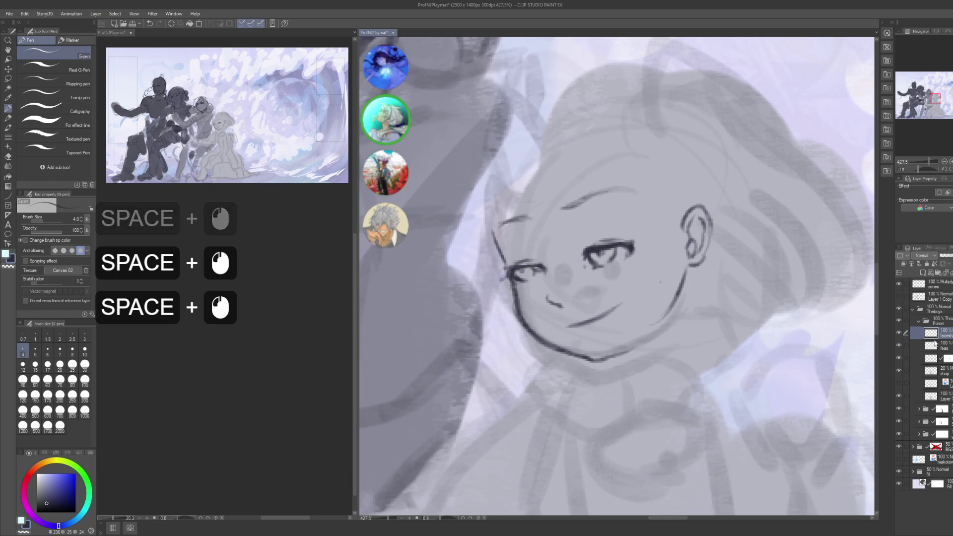
click(530, 272)
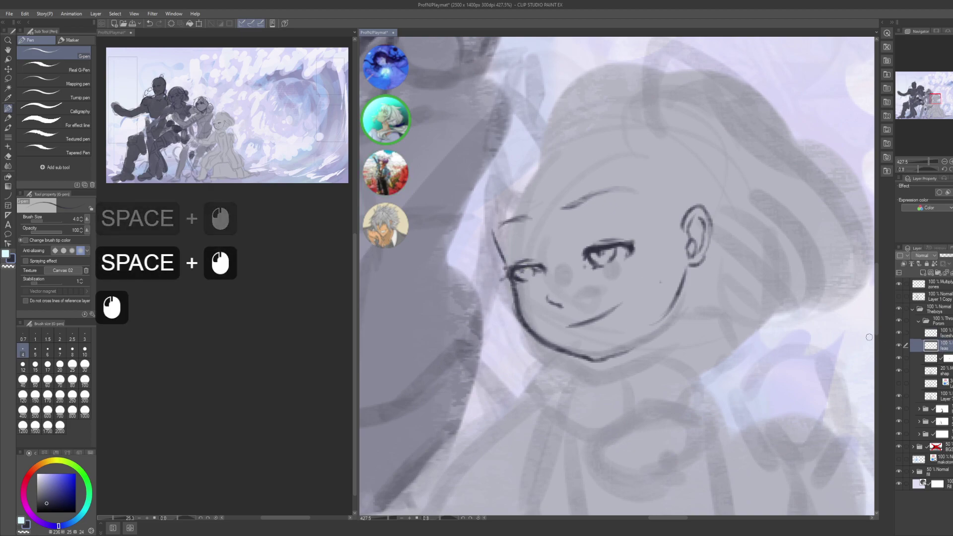
double_click(523, 272)
key(ctrl+z)
key(ctrl+z)
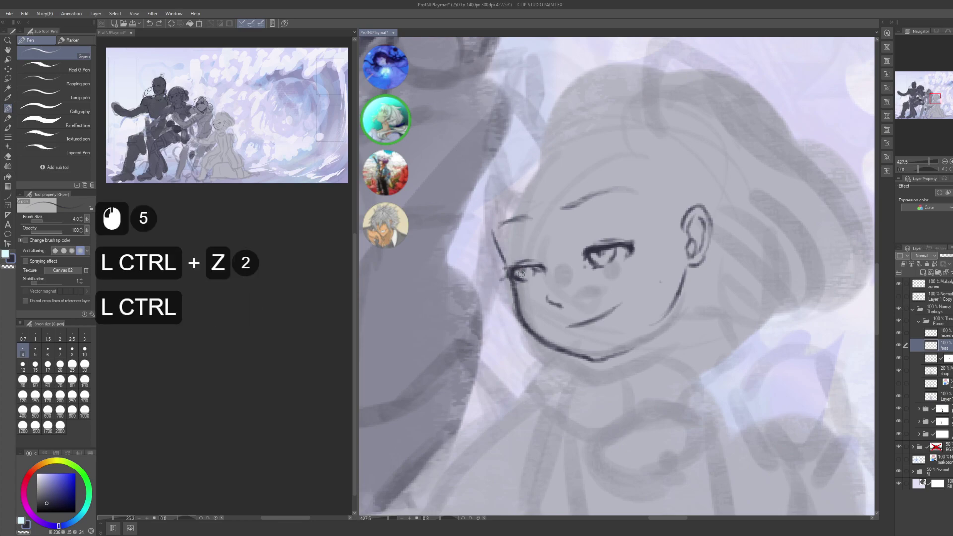
click(521, 271)
key(ctrl+z)
click(519, 273)
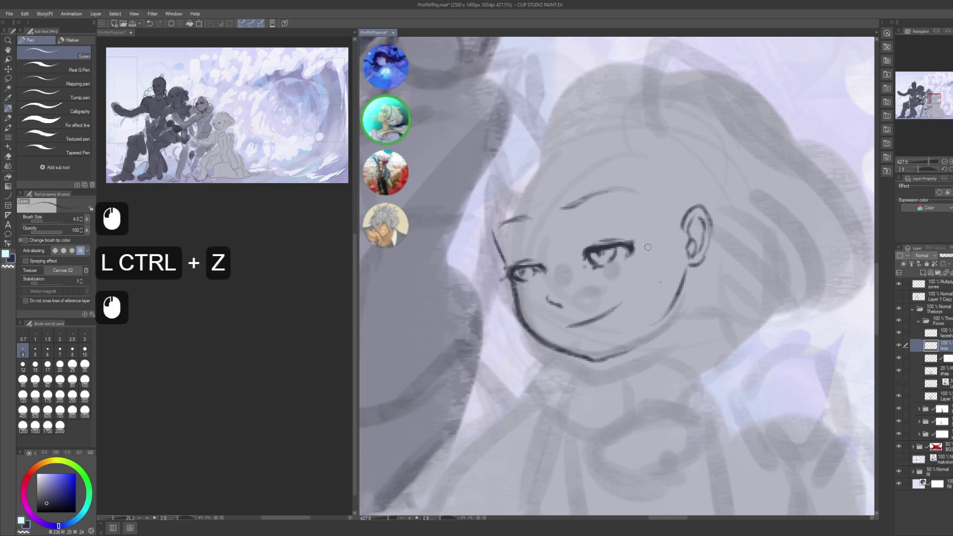
- Zoom out to the whole smiling character and select the facesh and feas layers
drag(647, 246, 640, 233)
alt+click(654, 217)
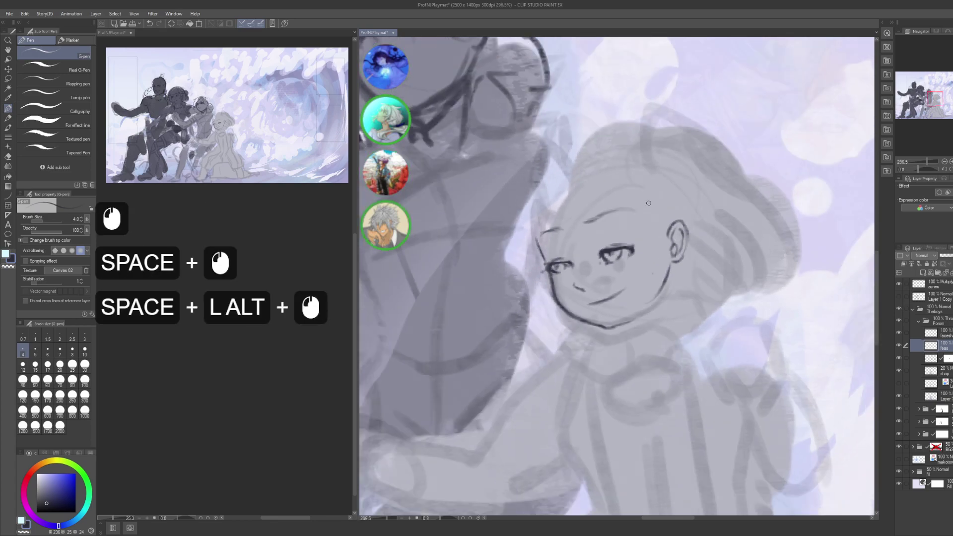
drag(604, 235, 580, 237)
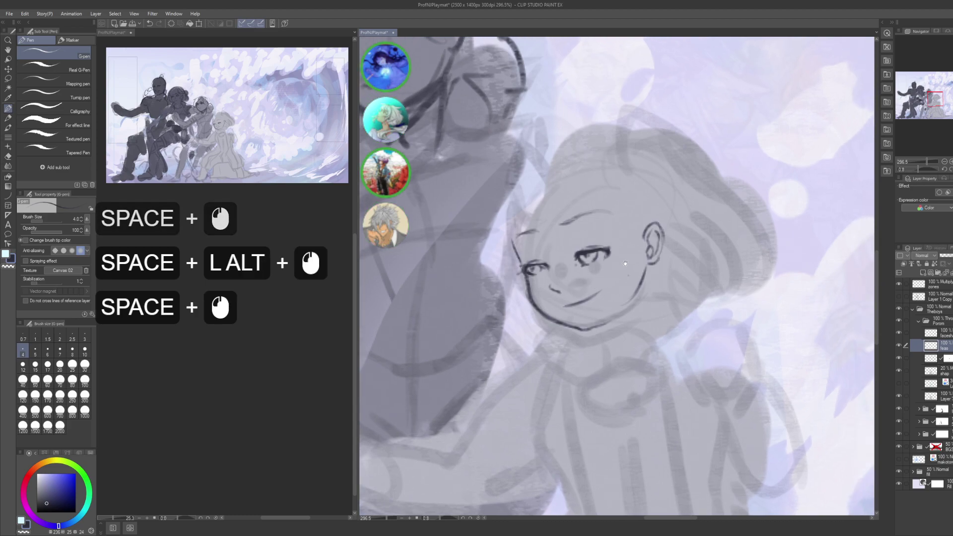
alt+click(580, 237)
drag(618, 332, 632, 247)
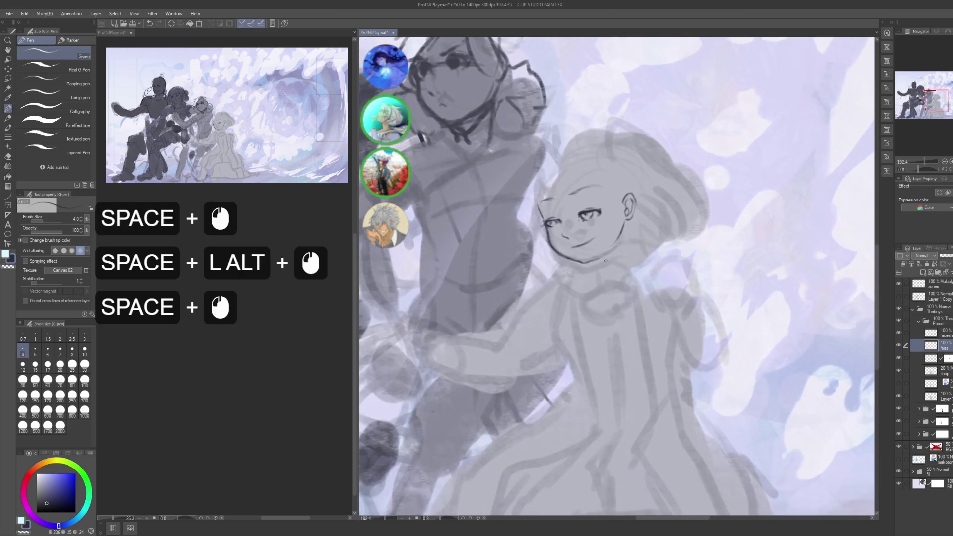
click(939, 357)
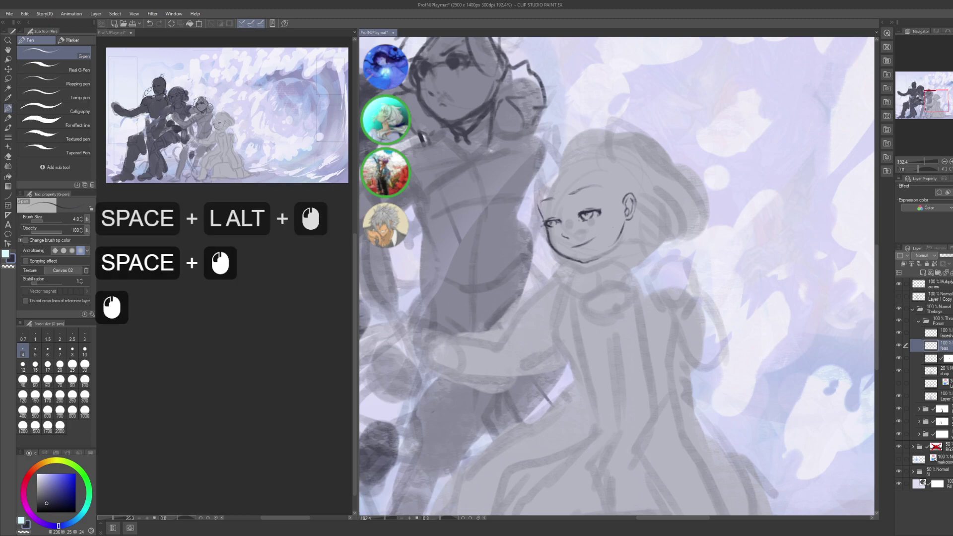
shift+click(938, 333)
key(shift)
key(shift)
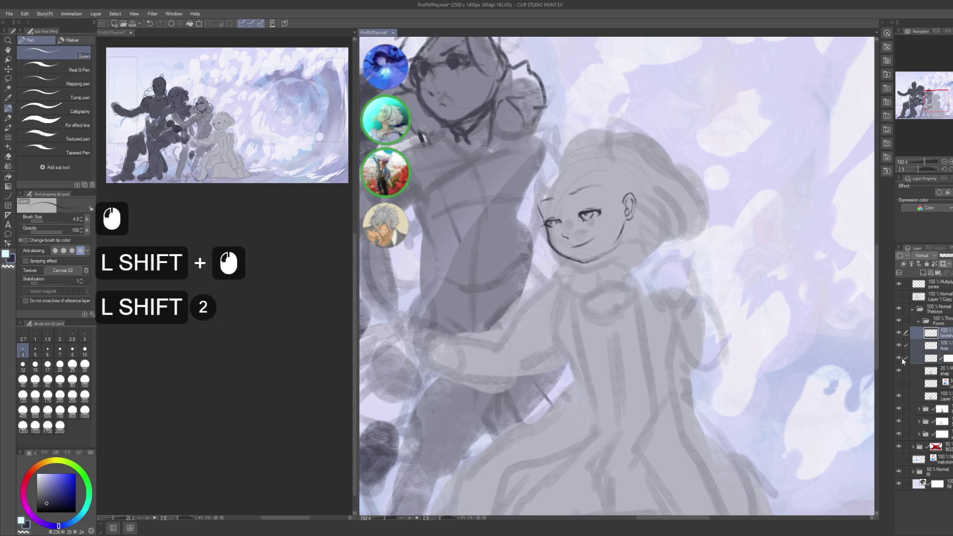
- Delete the unnamed layer below feas
click(903, 362)
click(900, 360)
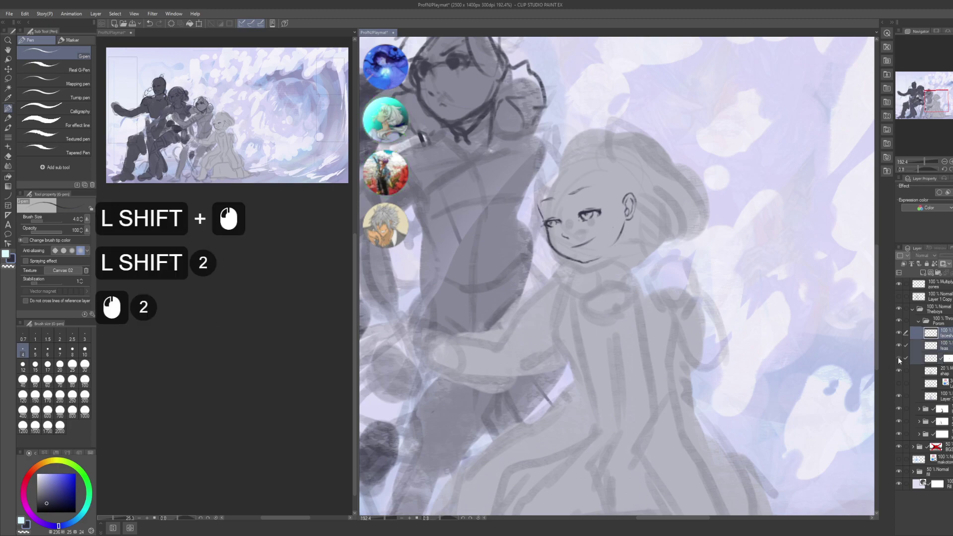
click(923, 363)
click(943, 264)
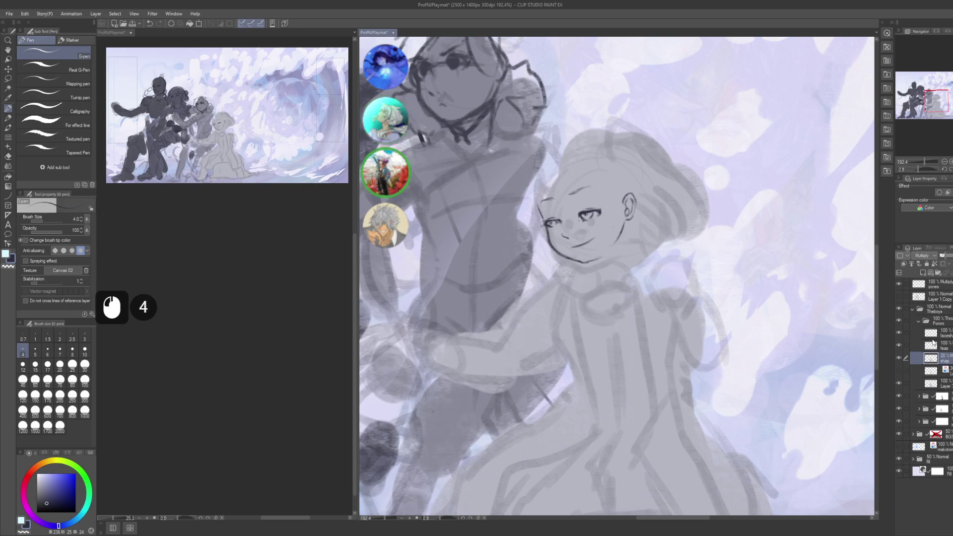
- Move the feas and facesh face-line layers slightly down, then save
click(934, 342)
shift+click(929, 335)
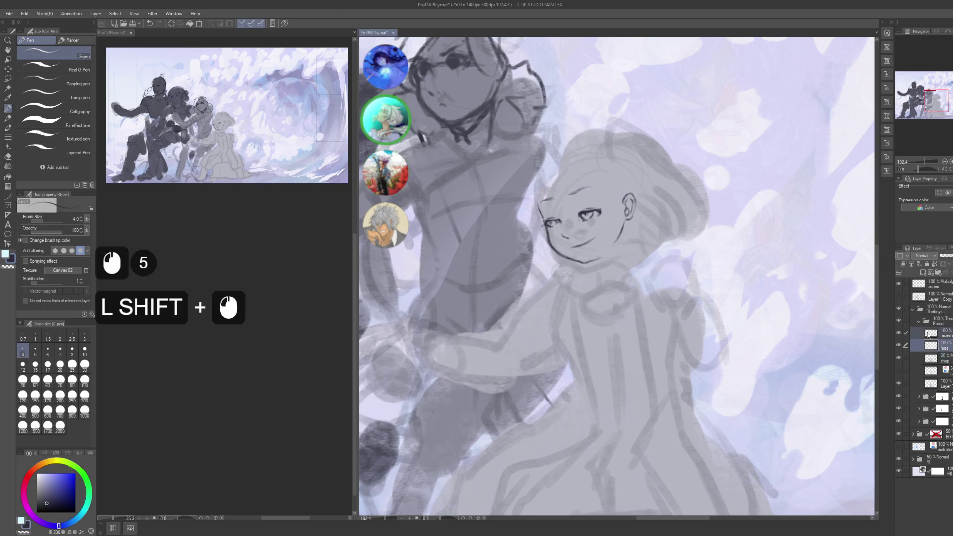
key(k)
click(678, 243)
drag(679, 244, 691, 260)
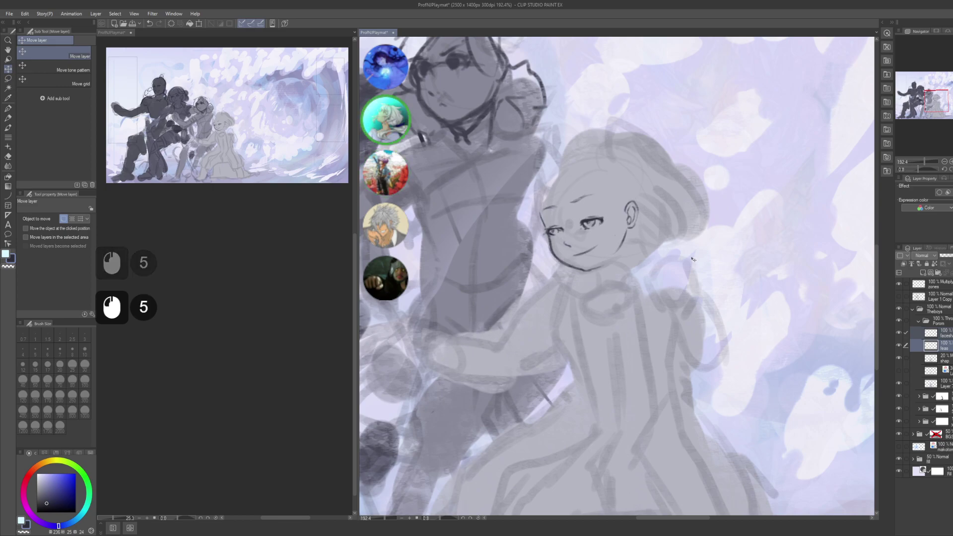
key(p)
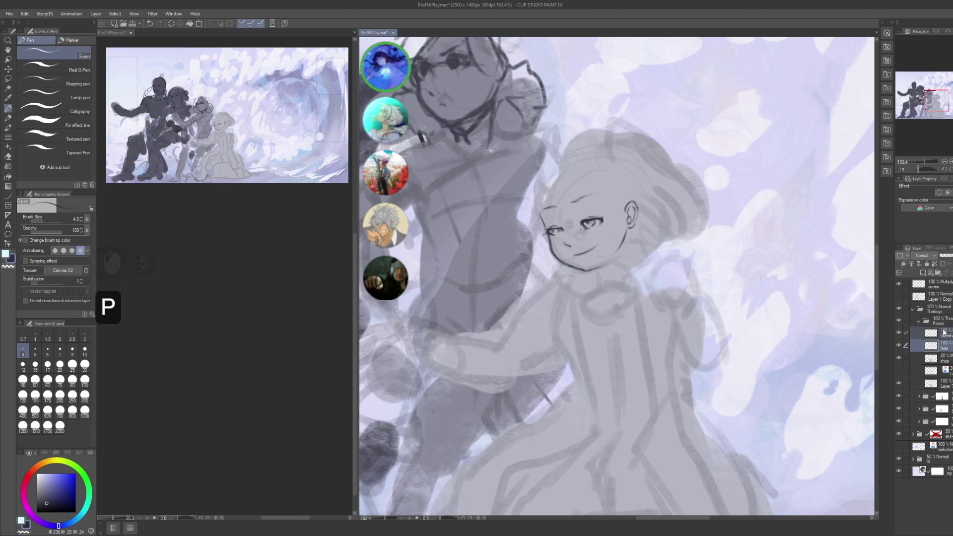
click(931, 332)
key(ctrl+z)
key(ctrl+s)
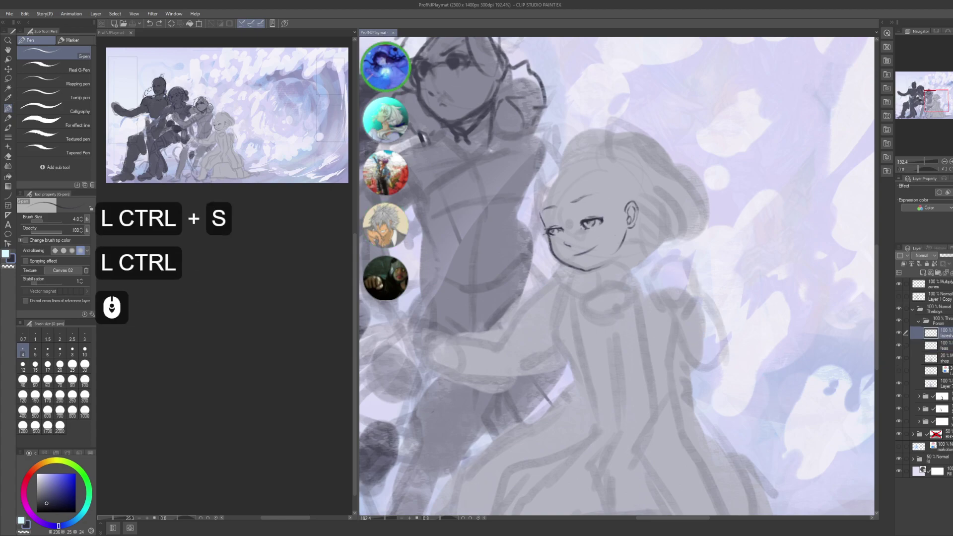
- Collapse the Porom folder and duplicate the middle character's faes sketch layer
key(space)
drag(649, 239, 771, 336)
key(space)
key(space)
key(space)
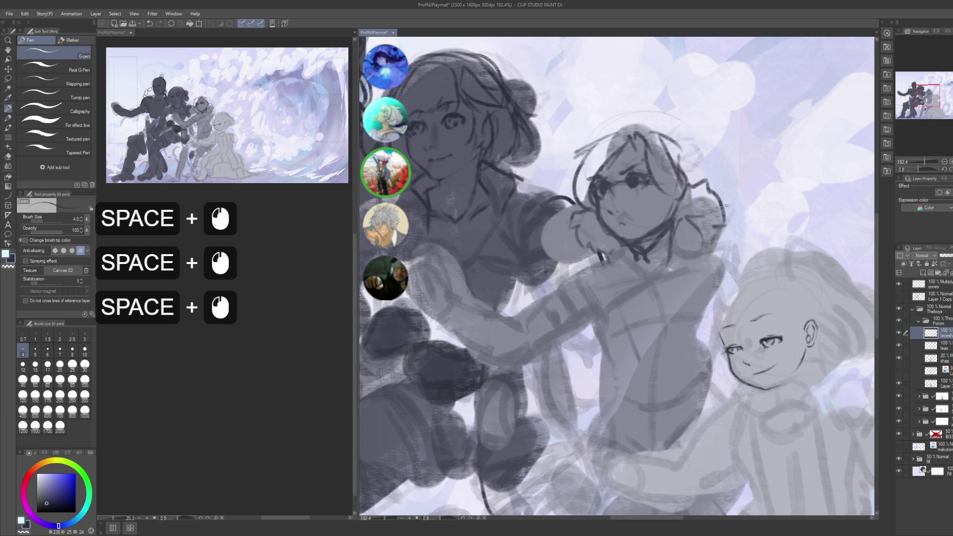
click(921, 333)
click(921, 342)
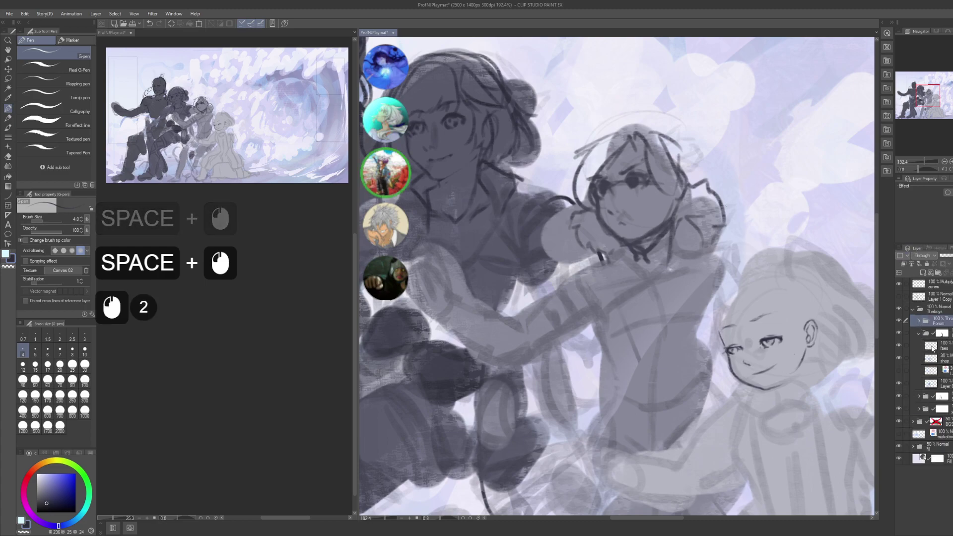
click(949, 353)
click(898, 346)
click(899, 348)
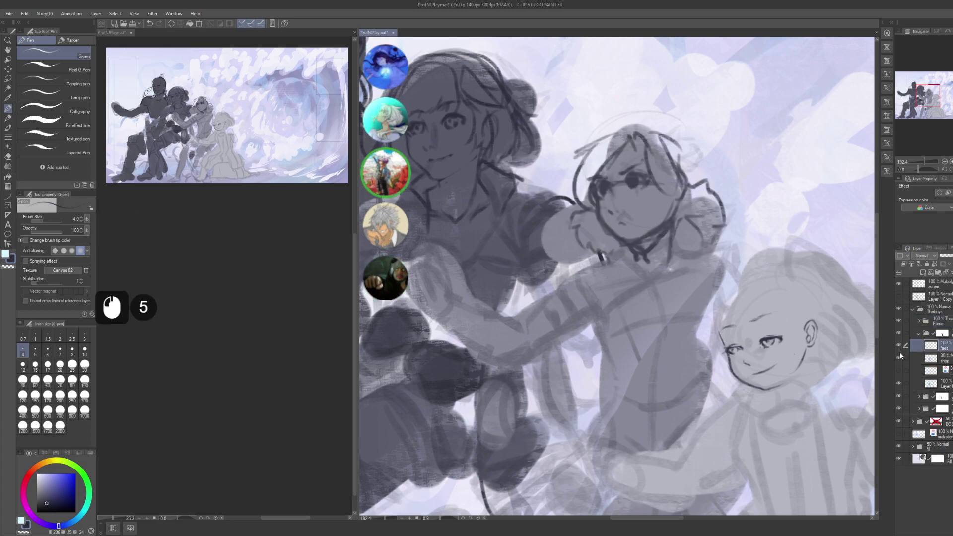
click(939, 354)
click(940, 354)
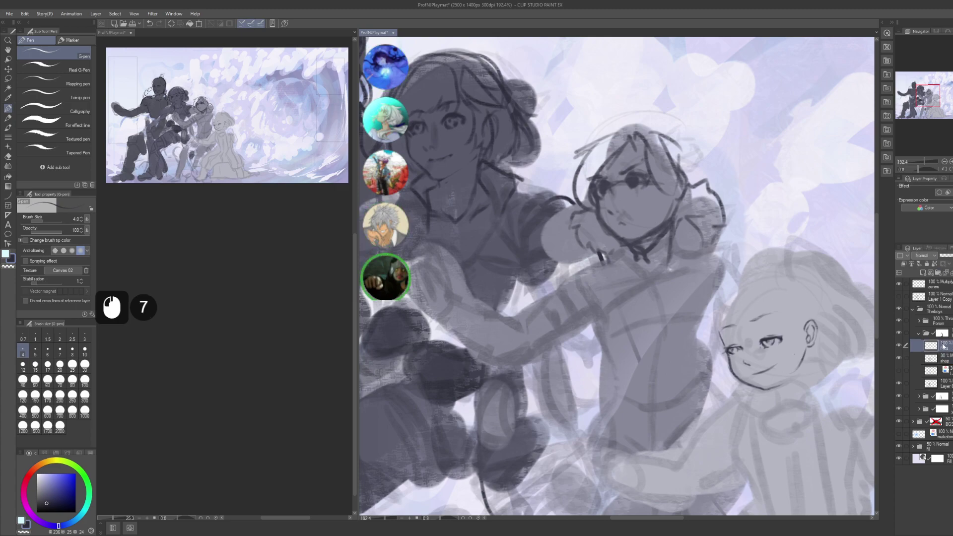
click(924, 279)
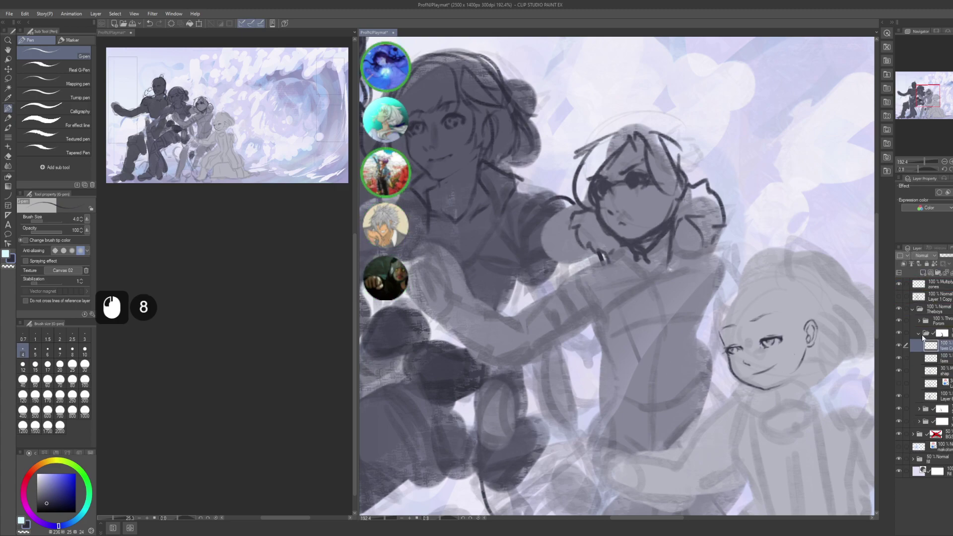
- Set faes Copy to 30% opacity and erase everything on the original faes layer
click(938, 358)
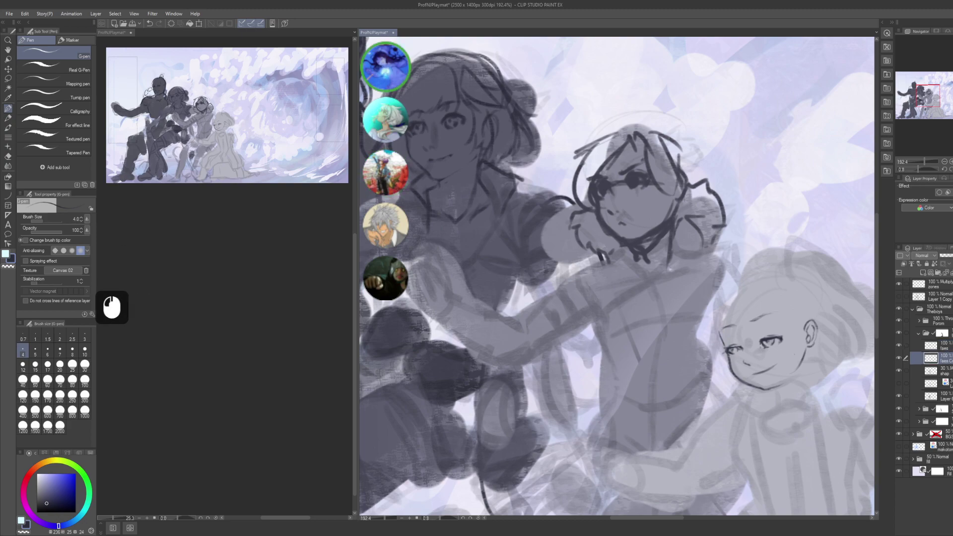
key(KP_3)
key(KP_0)
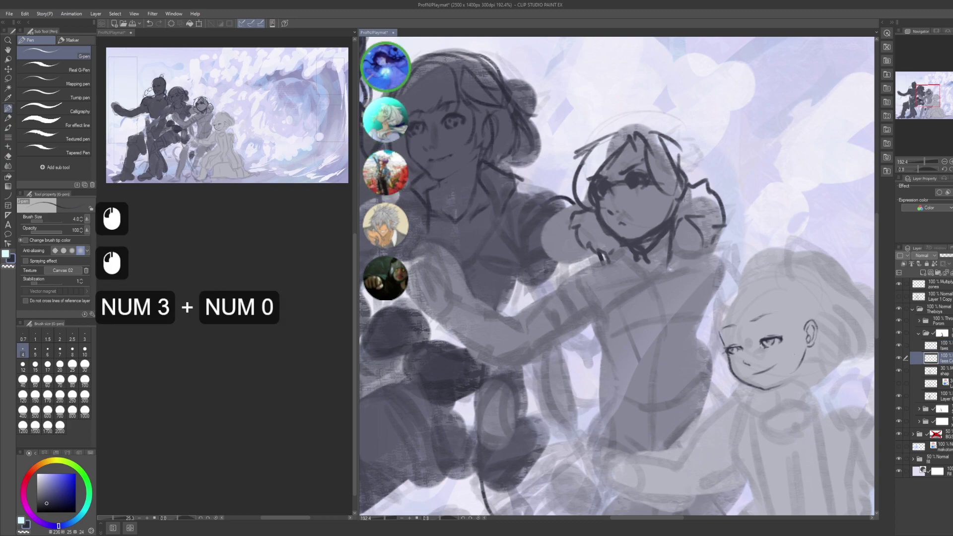
key(KP_Enter)
click(937, 346)
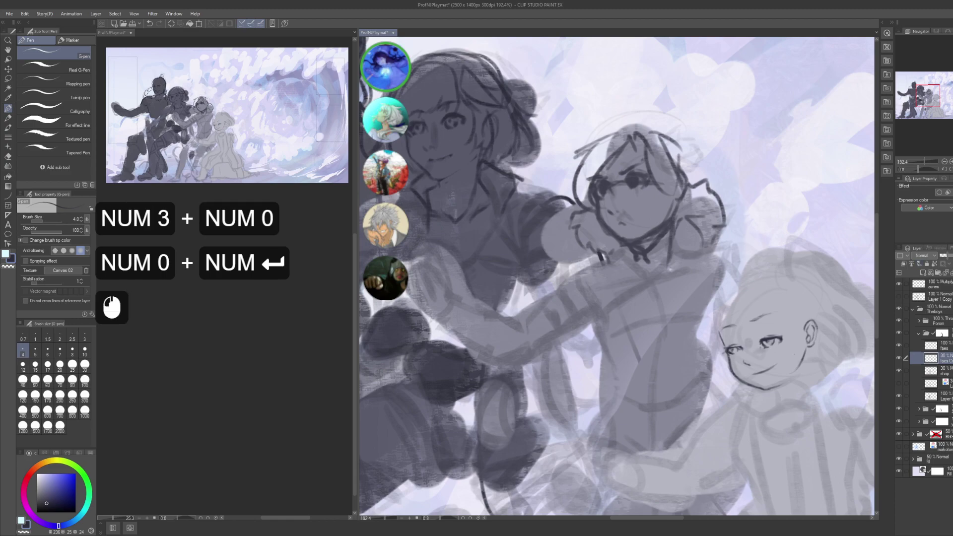
key(ctrl+a)
key(Delete)
key(ctrl+d)
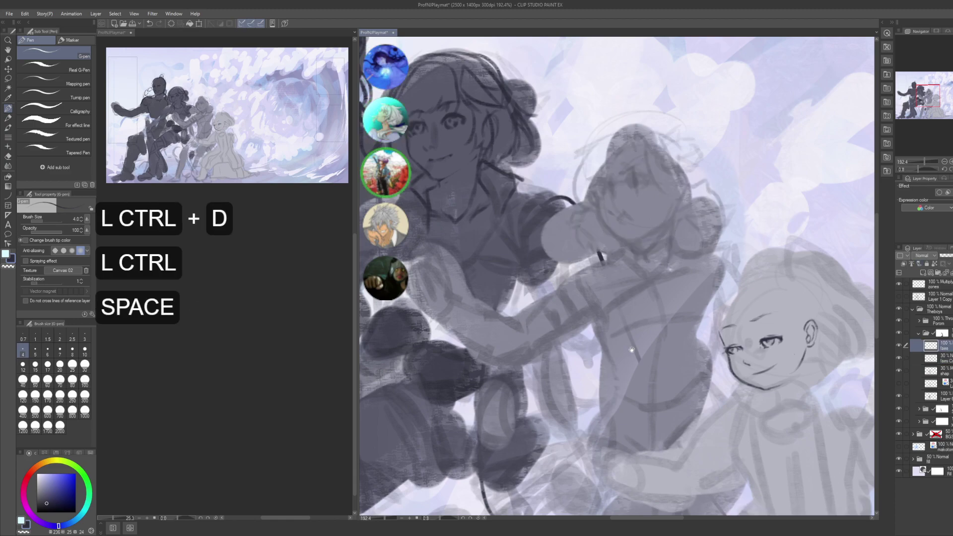
- On the shap layer, lasso the middle character's head and add an inverted mask hiding it
drag(792, 257, 746, 280)
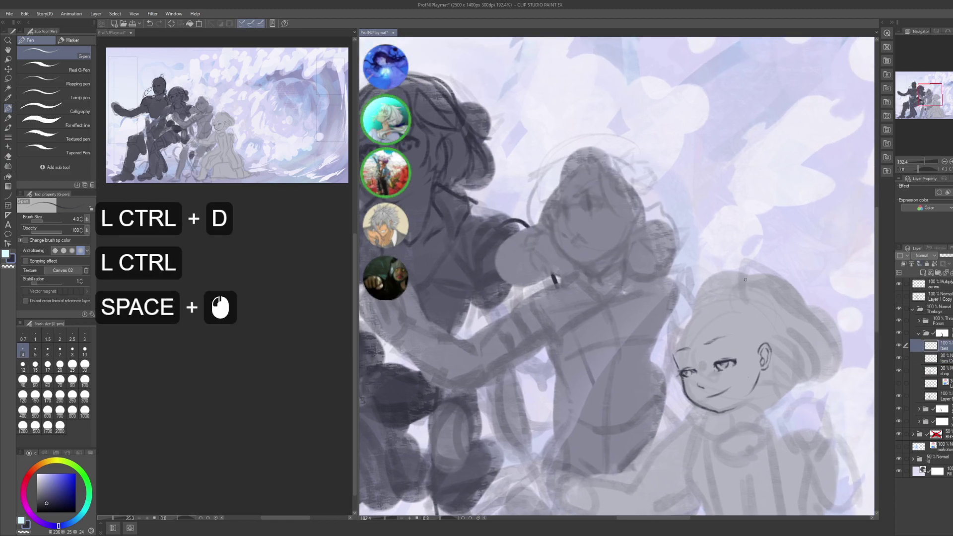
click(898, 370)
click(898, 371)
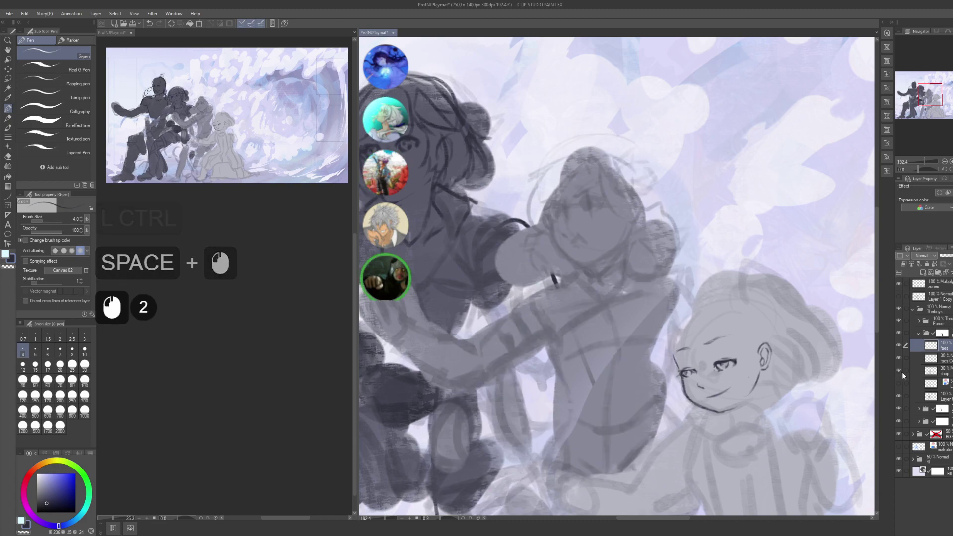
click(948, 375)
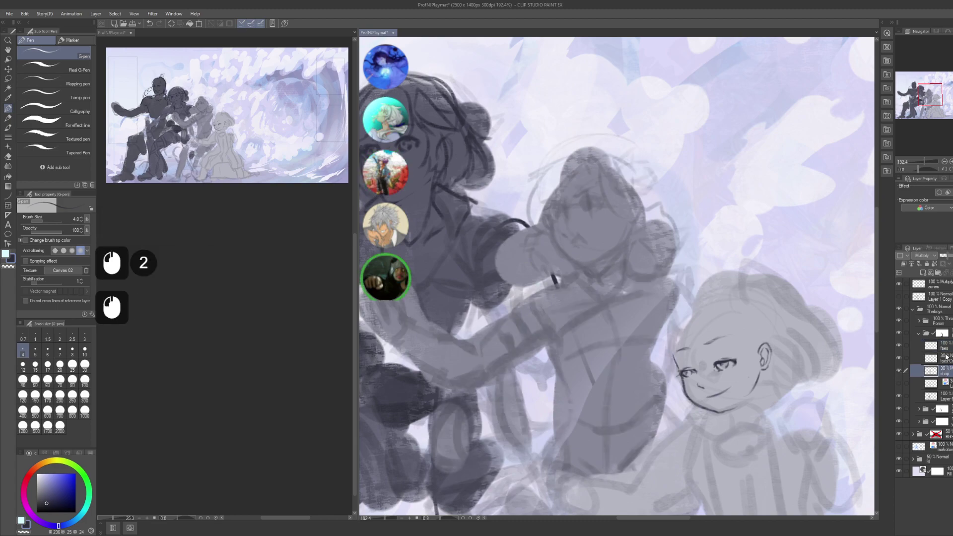
key(m)
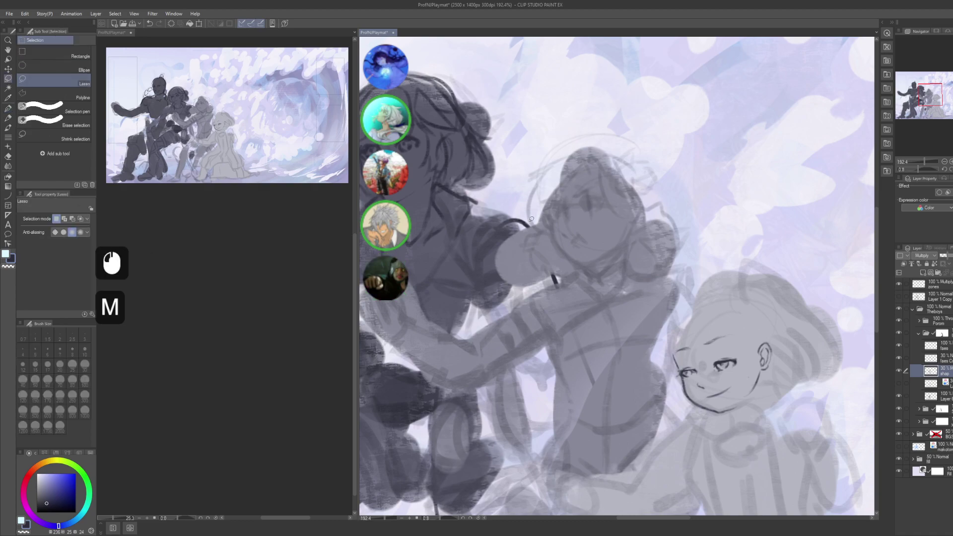
mouse_move(520, 191)
mouse_down()
mouse_move(663, 115)
mouse_move(573, 272)
mouse_up()
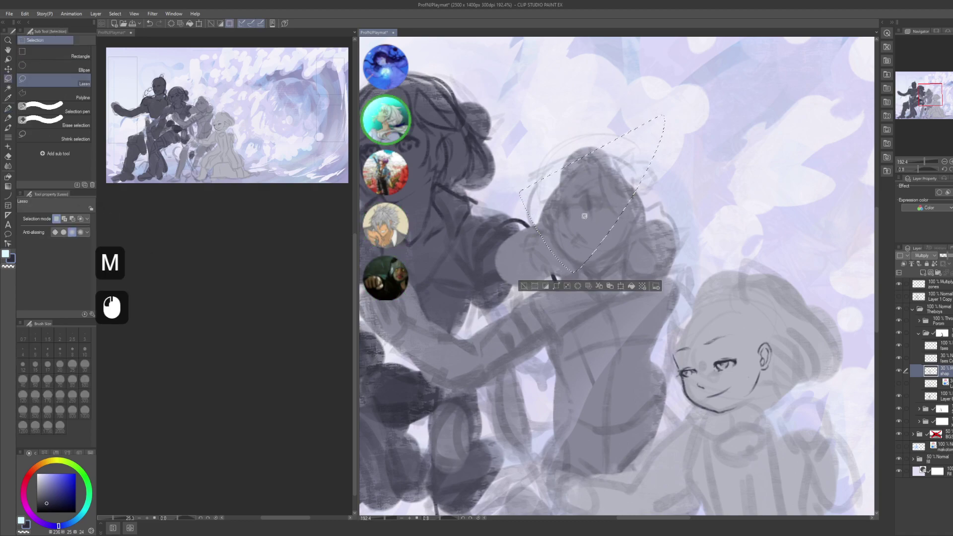
key(Delete)
key(ctrl+d)
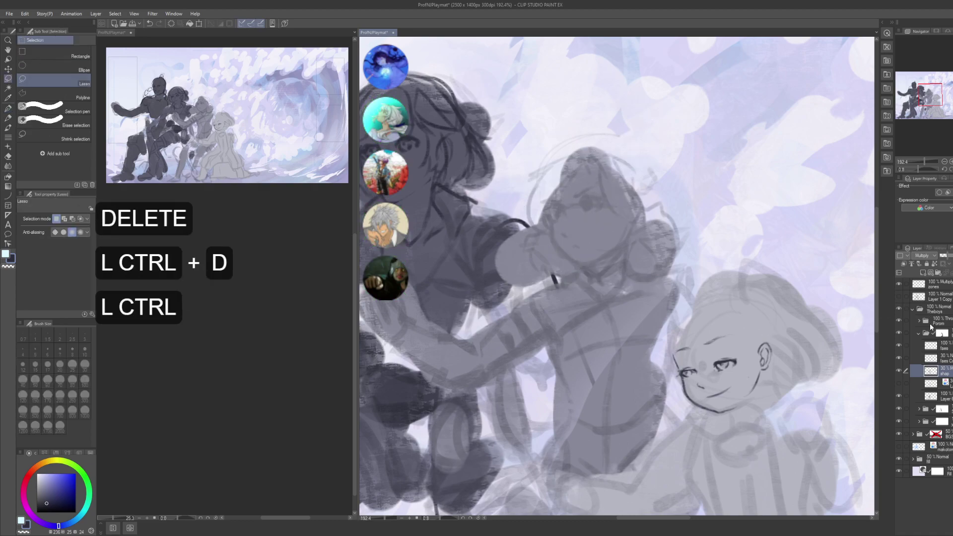
key(ctrl+z)
key(ctrl+z)
click(556, 286)
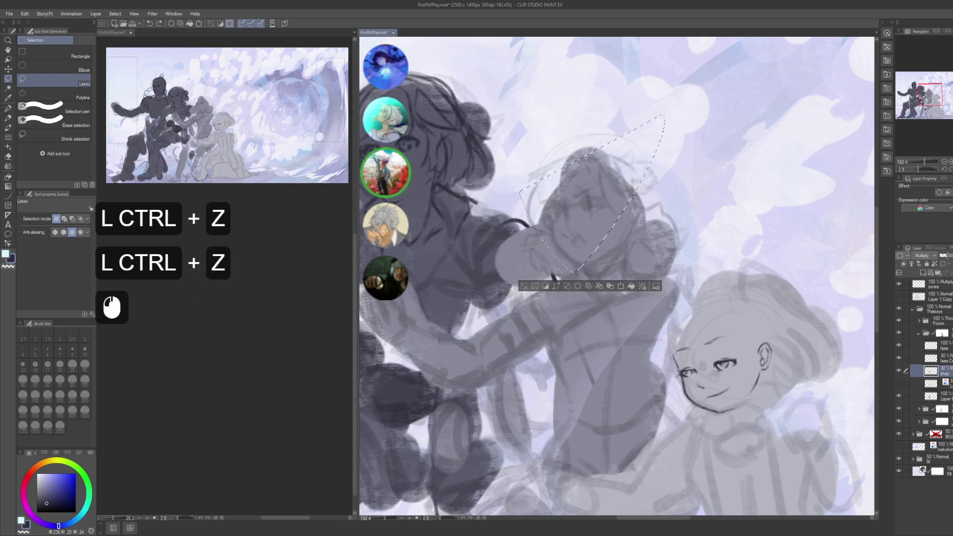
key(ctrl+i)
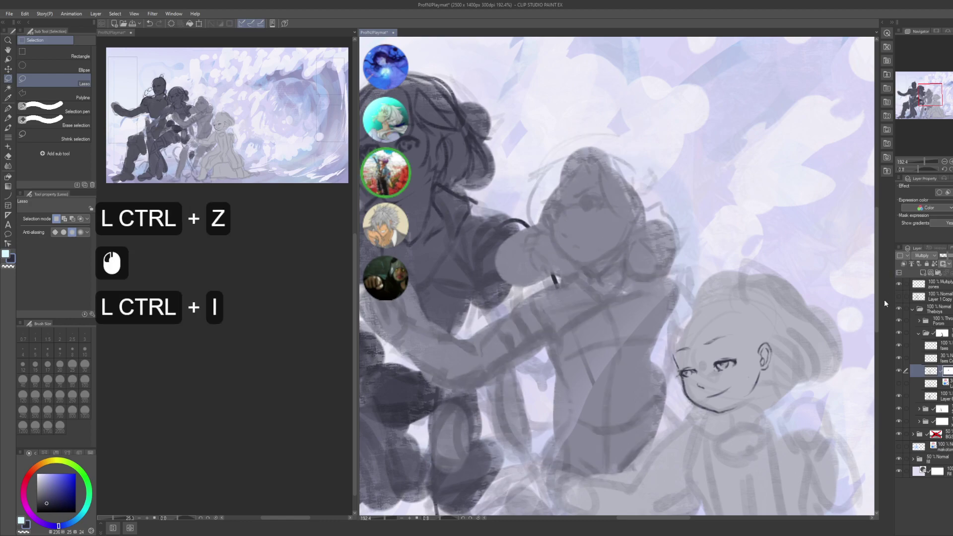
- Make the face layer active with the pen and zoom in on the middle character's face
click(936, 350)
key(p)
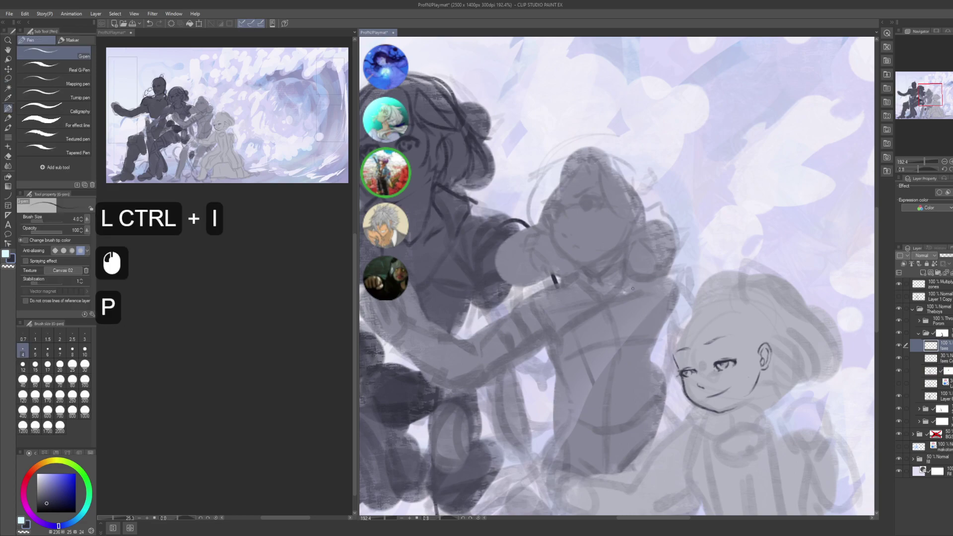
drag(643, 325, 683, 233)
key(ctrl+z)
mouse_move(613, 237)
mouse_down()
mouse_move(611, 264)
mouse_move(591, 264)
mouse_move(640, 264)
mouse_up()
drag(614, 174, 629, 225)
- Save the illustration, return to Clip Studio and undo a stray test mark
key(ctrl+s)
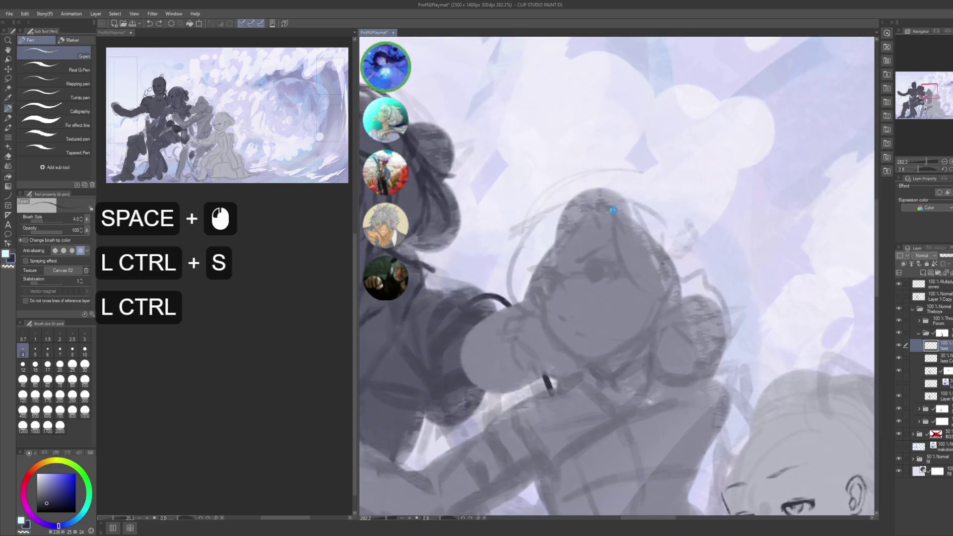
key(alt+Tab)
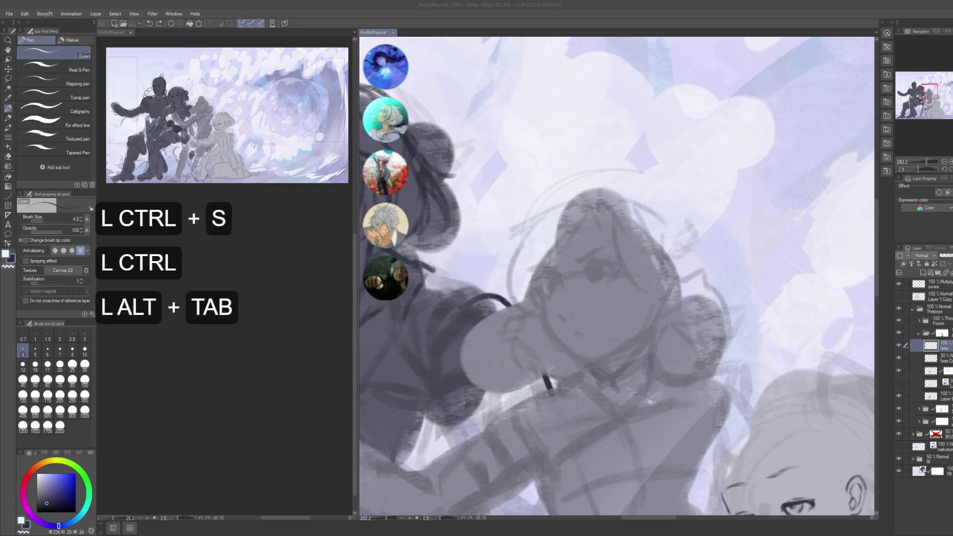
key(alt)
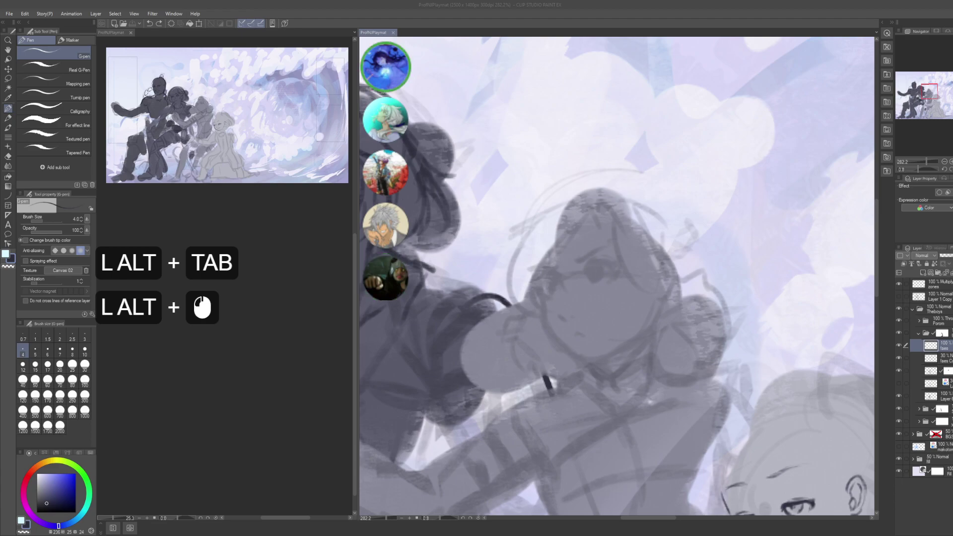
click(747, 215)
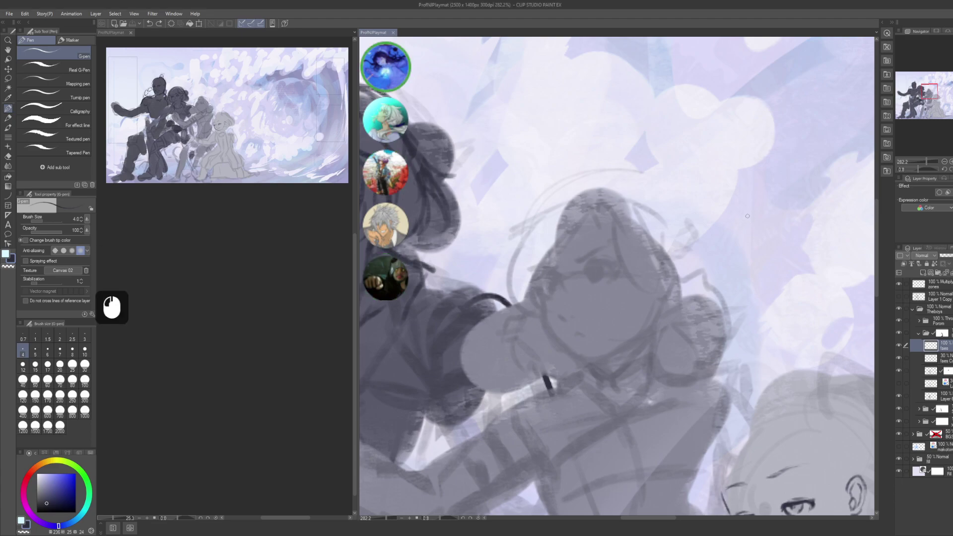
click(747, 216)
key(ctrl+z)
- Pan and zoom the canvas onto the central character's face, undoing a stray stroke
drag(688, 324, 685, 351)
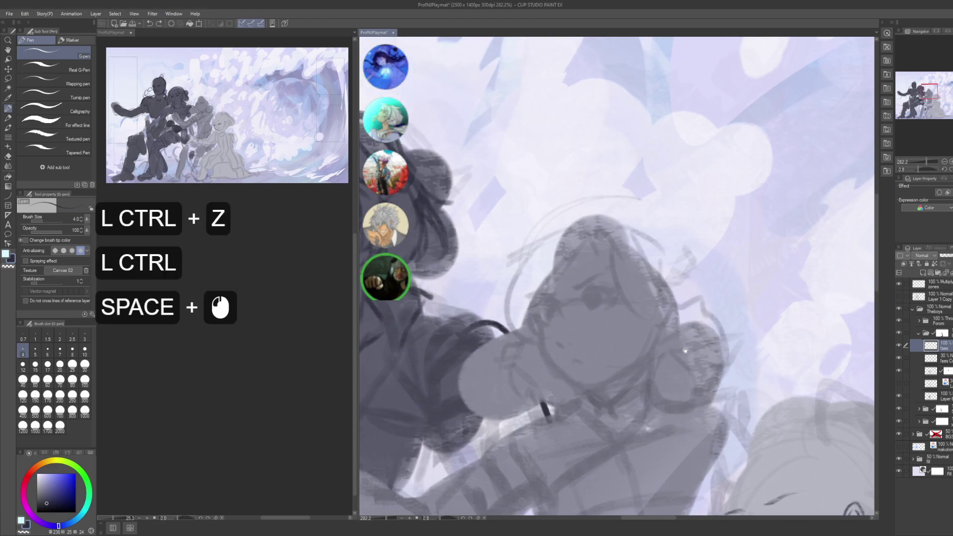
mouse_move(618, 288)
mouse_down()
mouse_move(608, 238)
mouse_move(628, 302)
mouse_up()
click(628, 301)
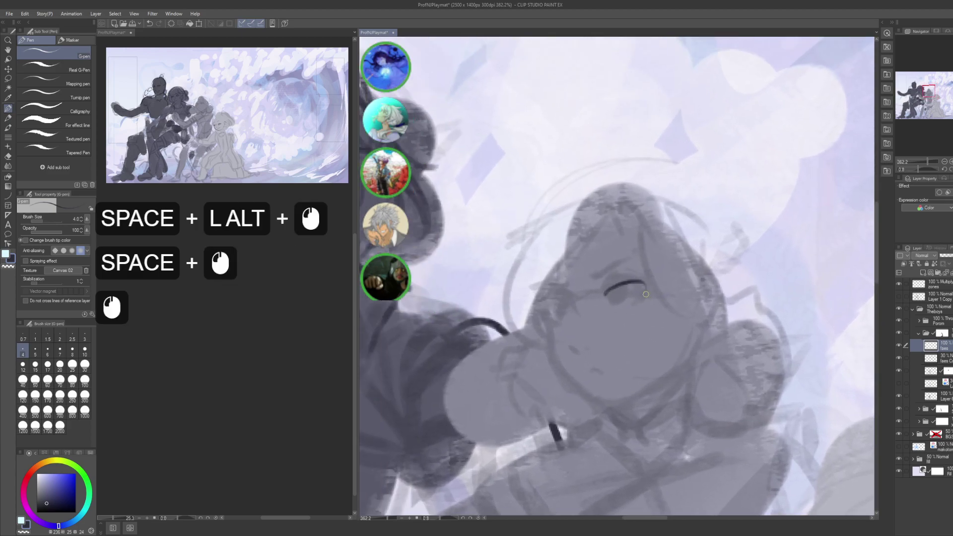
key(ctrl+z)
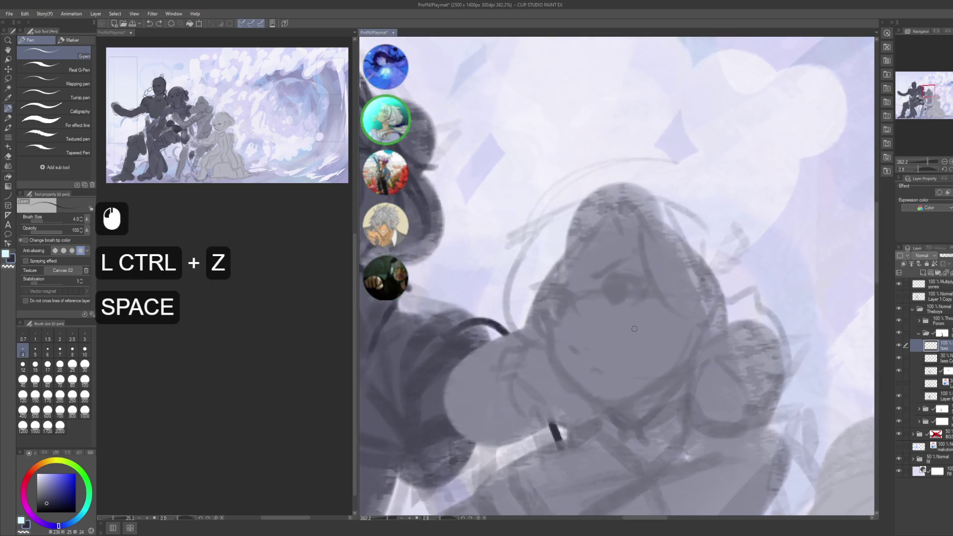
drag(649, 333, 634, 321)
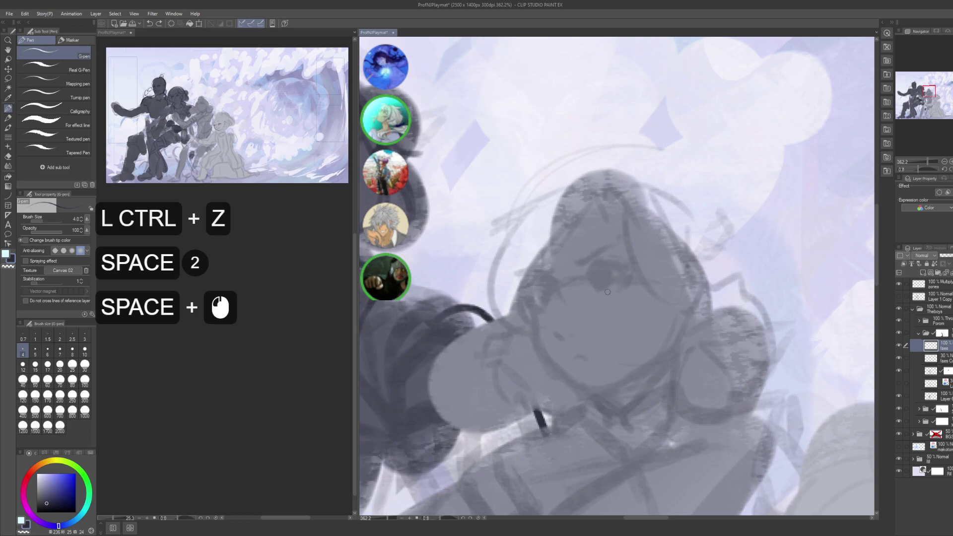
scroll(187, 349, down, 4)
click(187, 349)
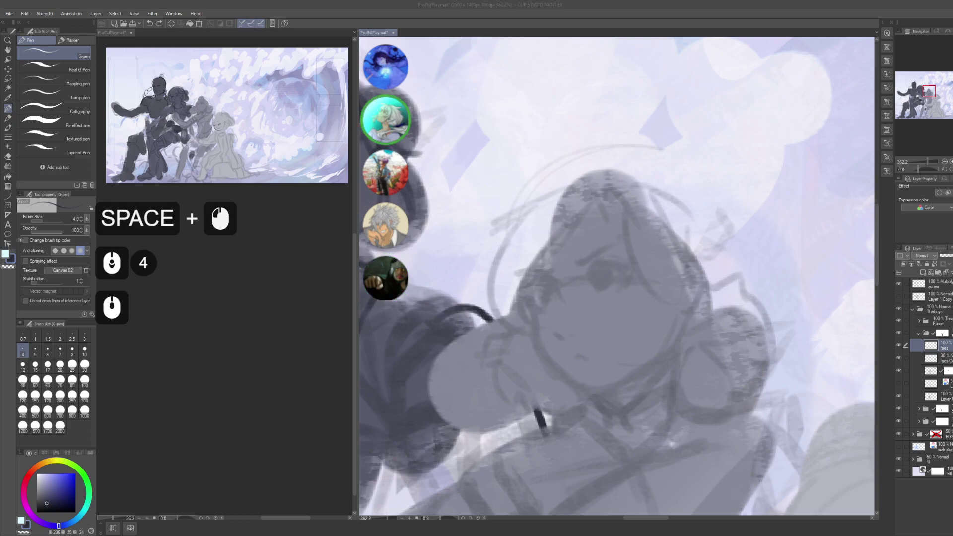
scroll(187, 349, down, 7)
click(187, 349)
scroll(187, 349, down, 2)
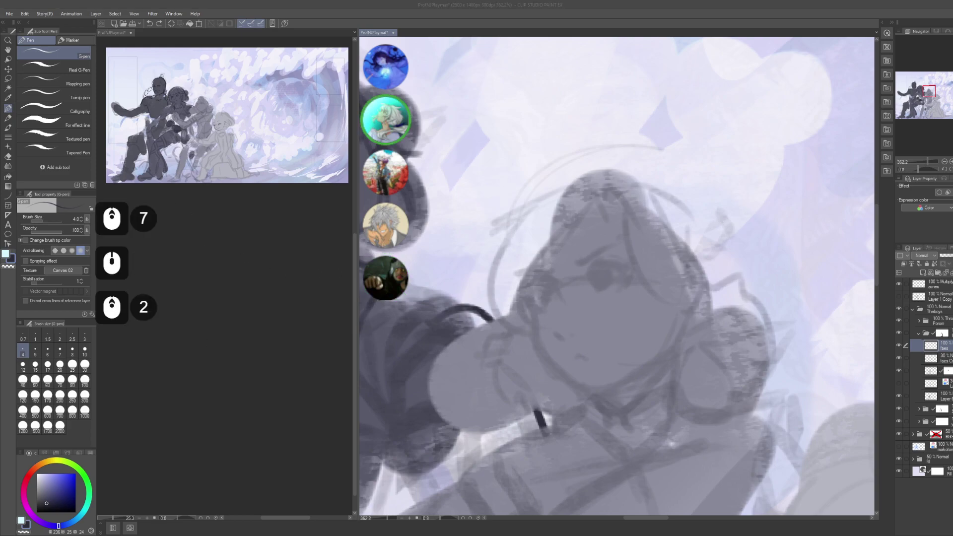
- Undo a stray curved line near the face and save the illustration
click(618, 263)
mouse_move(631, 249)
mouse_down()
mouse_move(624, 270)
mouse_move(610, 273)
mouse_up()
key(ctrl+z)
key(ctrl+s)
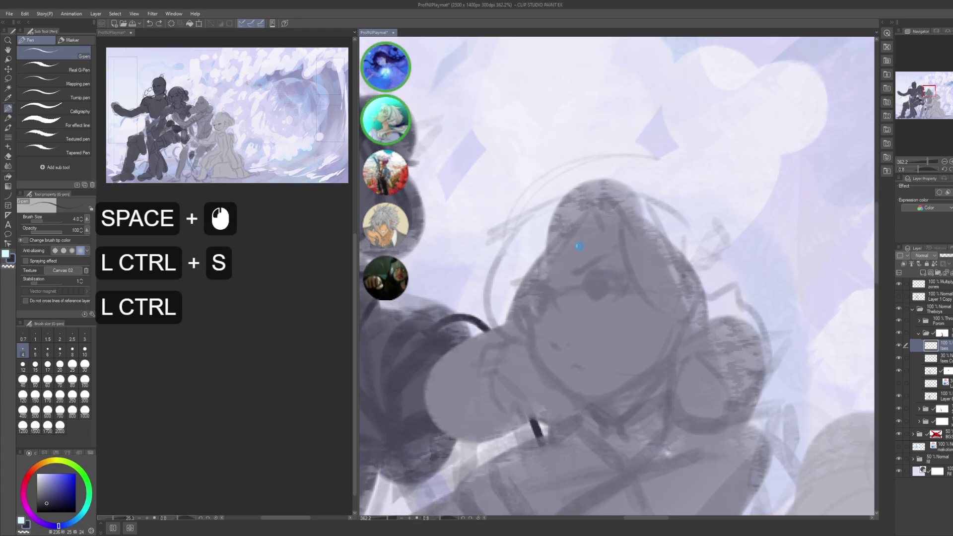
drag(595, 289, 634, 218)
alt+click(593, 250)
alt+click(669, 184)
key(ctrl+s)
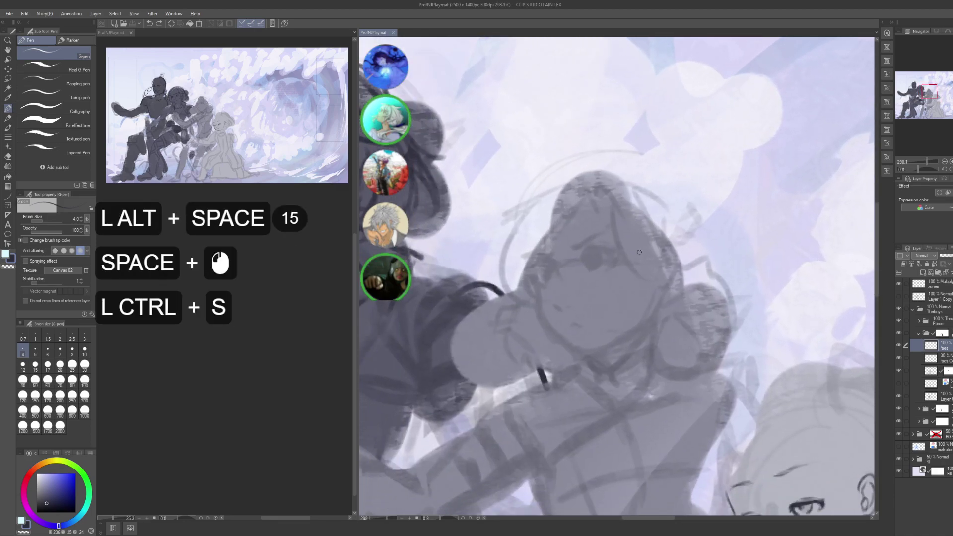
- Zoom in close on the face and centre the eye in view
alt+click(606, 244)
drag(607, 246, 598, 253)
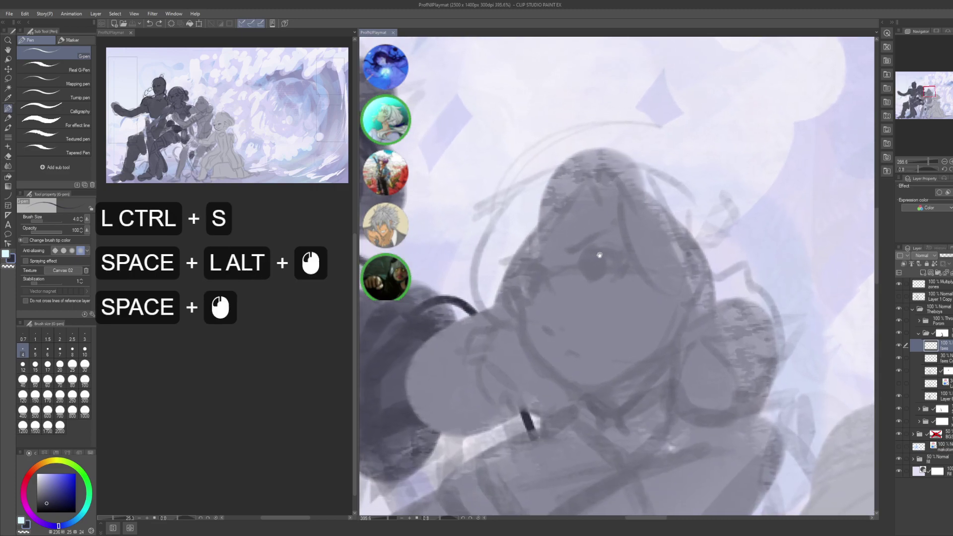
alt+click(598, 248)
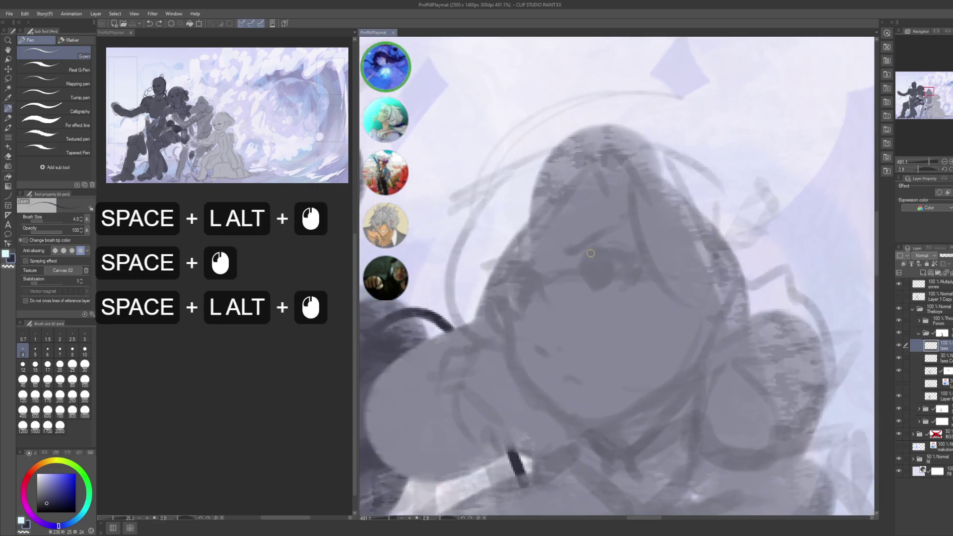
drag(572, 260, 570, 269)
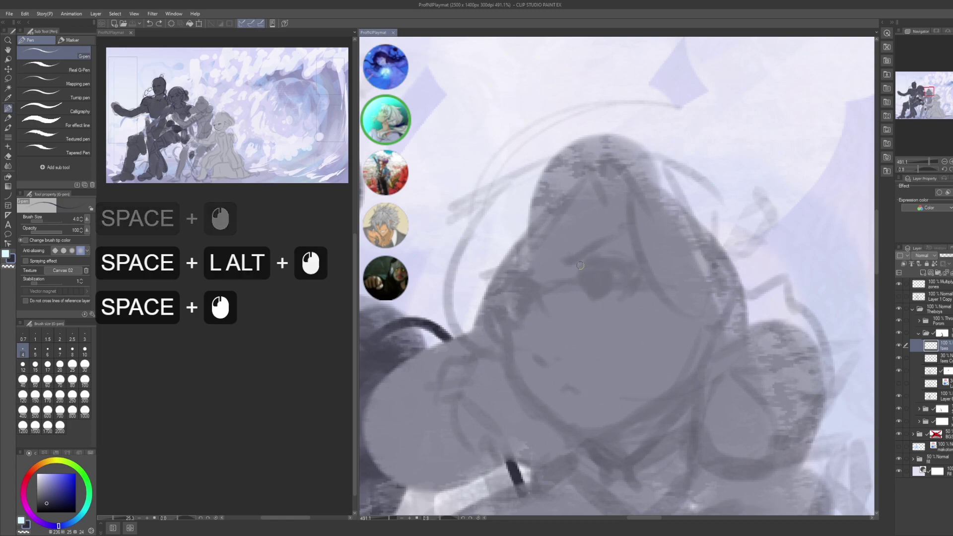
- Ink the upper eye line and its right-hand end, undoing the bad strokes
double_click(579, 266)
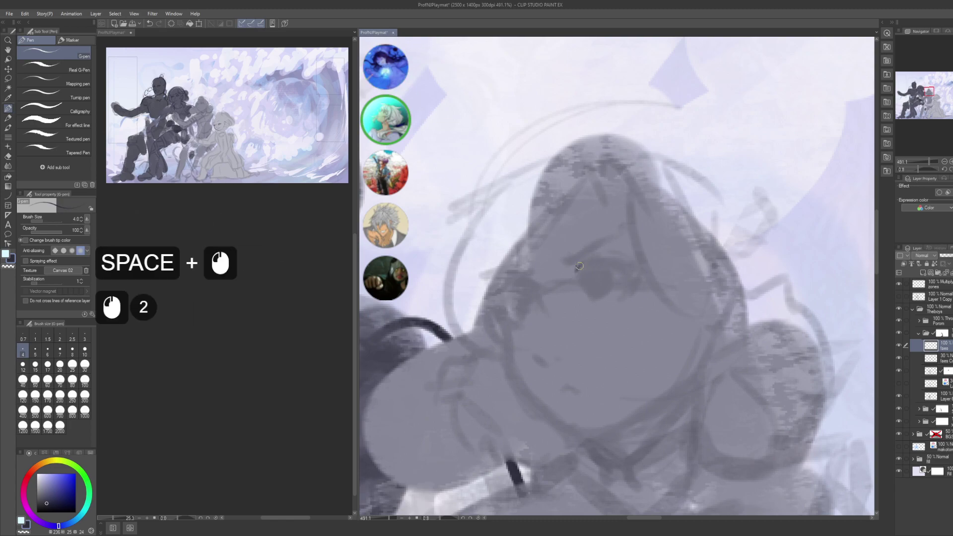
drag(589, 259, 610, 254)
drag(598, 252, 635, 268)
drag(623, 257, 638, 264)
mouse_move(630, 260)
mouse_down()
mouse_move(640, 267)
mouse_move(629, 282)
mouse_up()
drag(639, 271, 619, 291)
drag(623, 287, 644, 289)
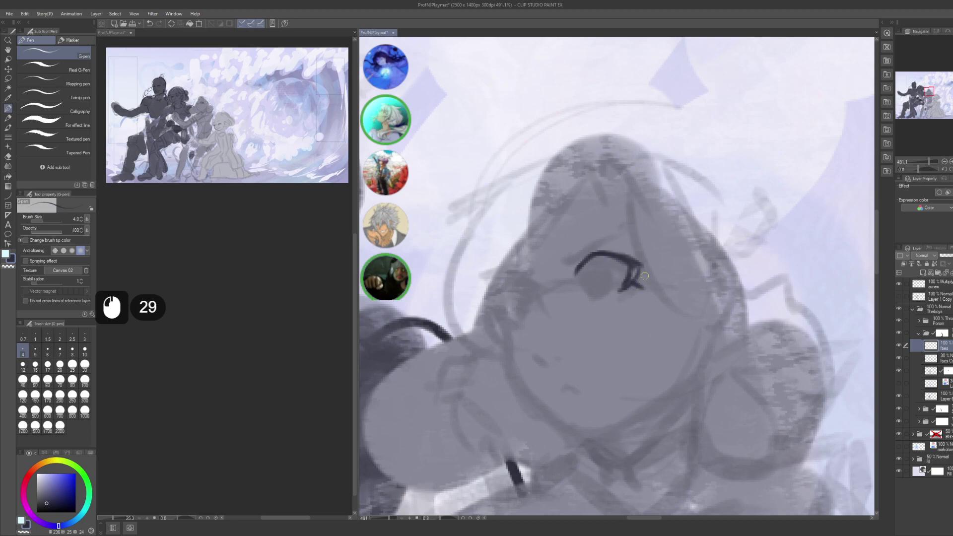
key(ctrl+z)
key(ctrl+z)
key(ctrl+z)
click(629, 280)
click(626, 279)
click(626, 279)
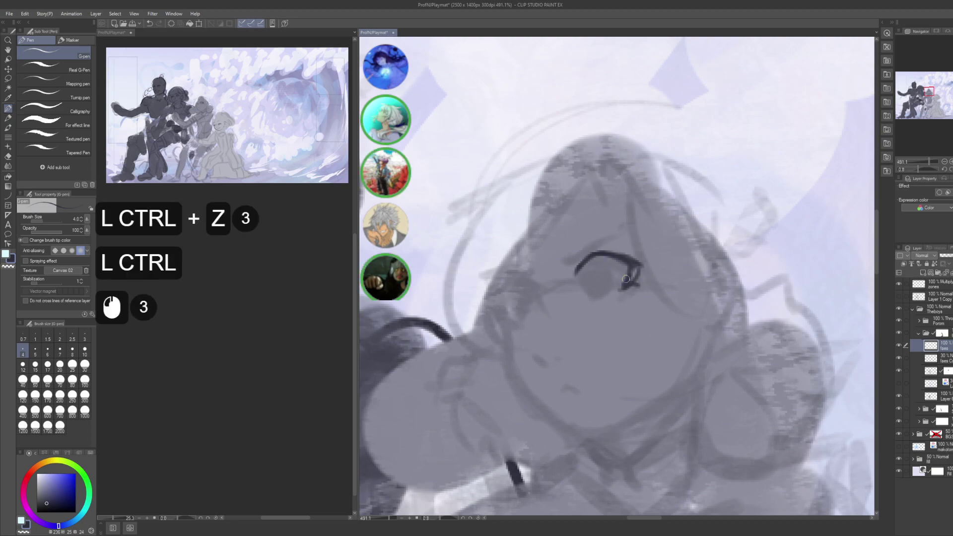
mouse_move(631, 275)
mouse_down()
mouse_move(621, 284)
mouse_move(645, 272)
mouse_up()
drag(641, 263, 648, 265)
- Darken and extend the upper lid line and add small marks along its left side
drag(601, 226, 609, 231)
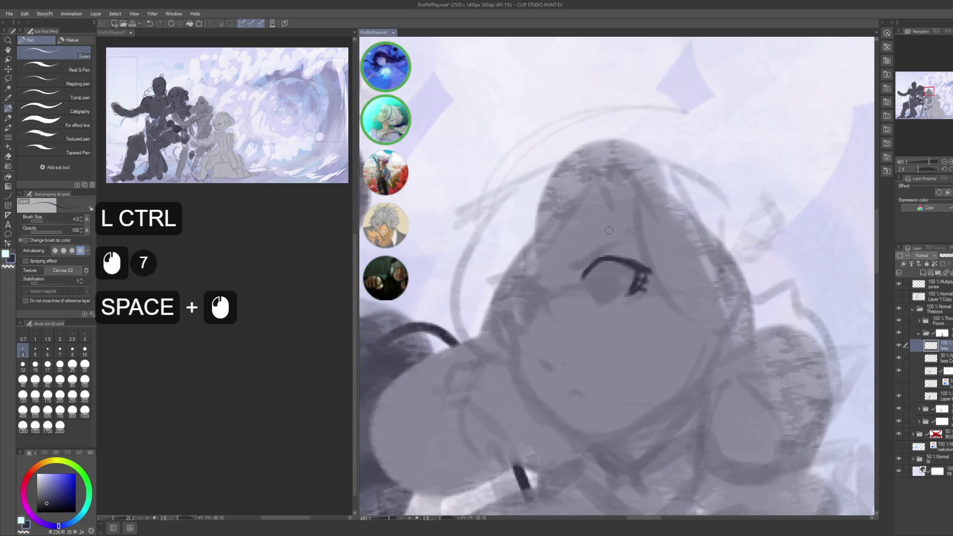
click(582, 272)
click(583, 270)
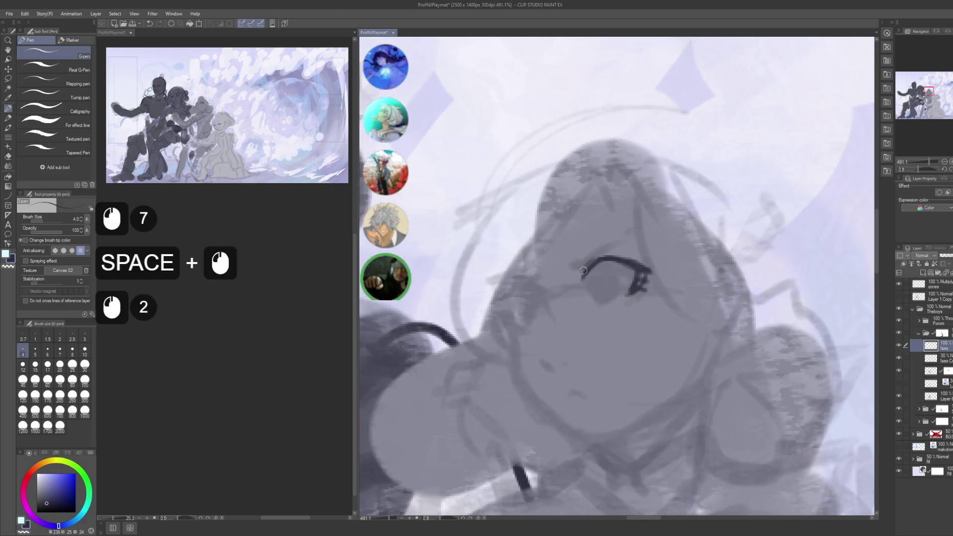
mouse_move(590, 261)
mouse_down()
mouse_move(581, 272)
mouse_move(628, 260)
mouse_up()
click(591, 258)
click(592, 258)
click(596, 256)
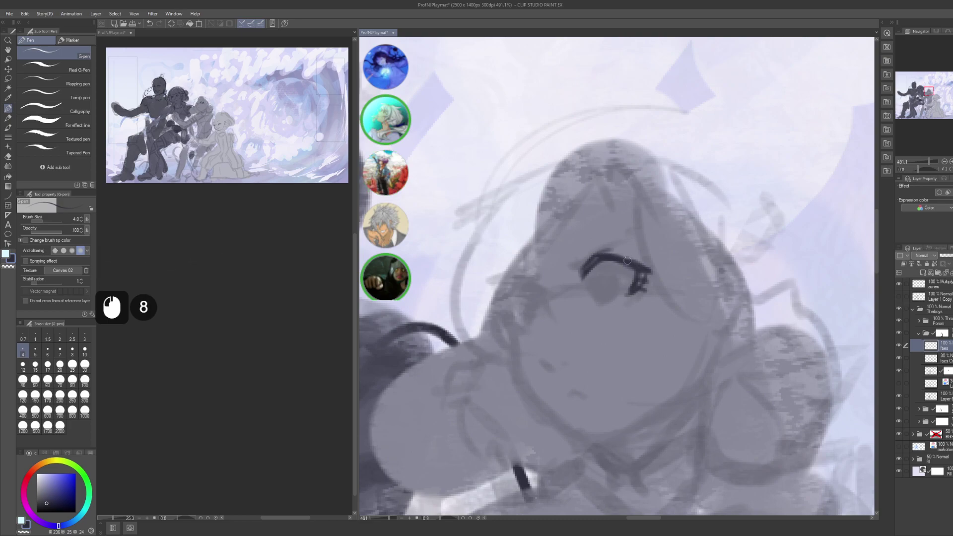
click(578, 261)
click(576, 263)
click(588, 254)
click(579, 259)
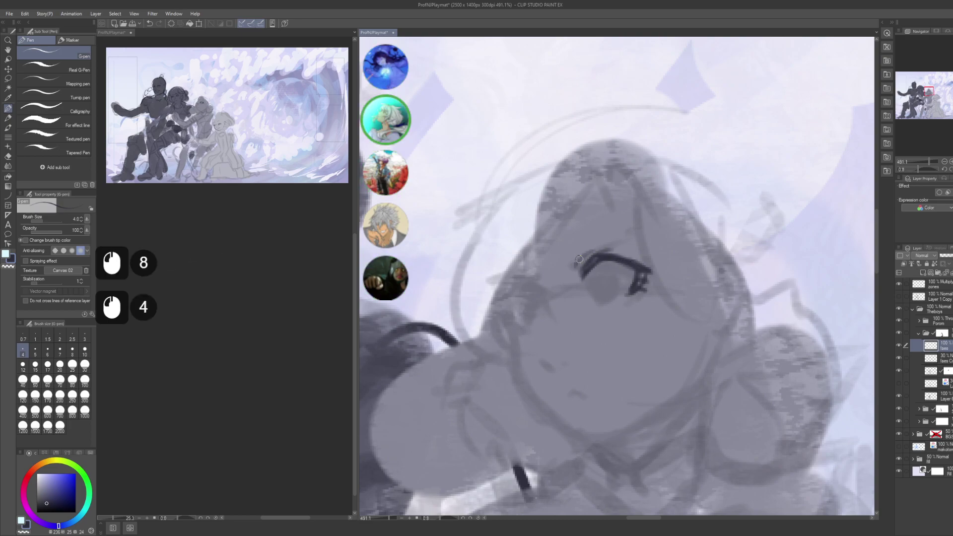
- Add and redo small marks and curved lines around the eye
drag(598, 300, 588, 276)
click(588, 269)
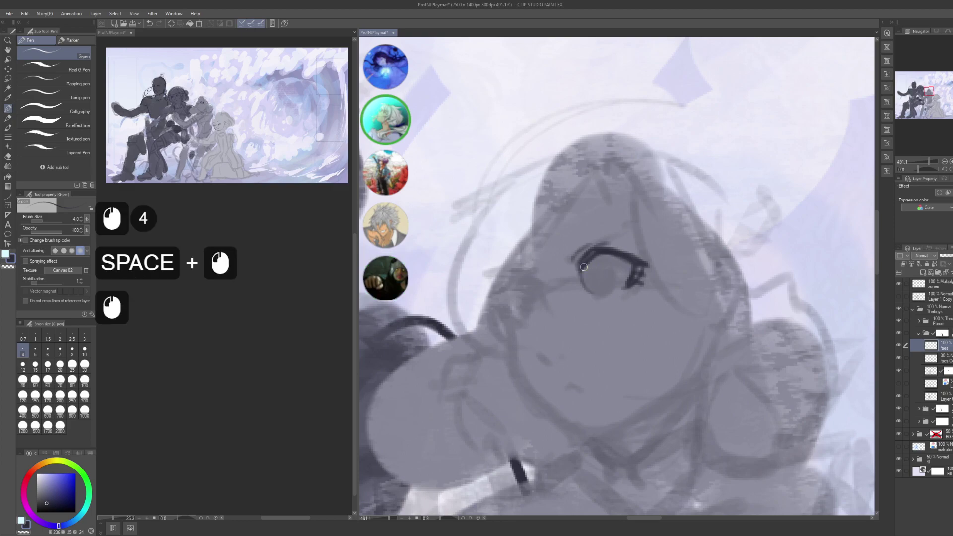
click(594, 272)
key(ctrl+z)
key(ctrl+z)
click(598, 274)
click(599, 273)
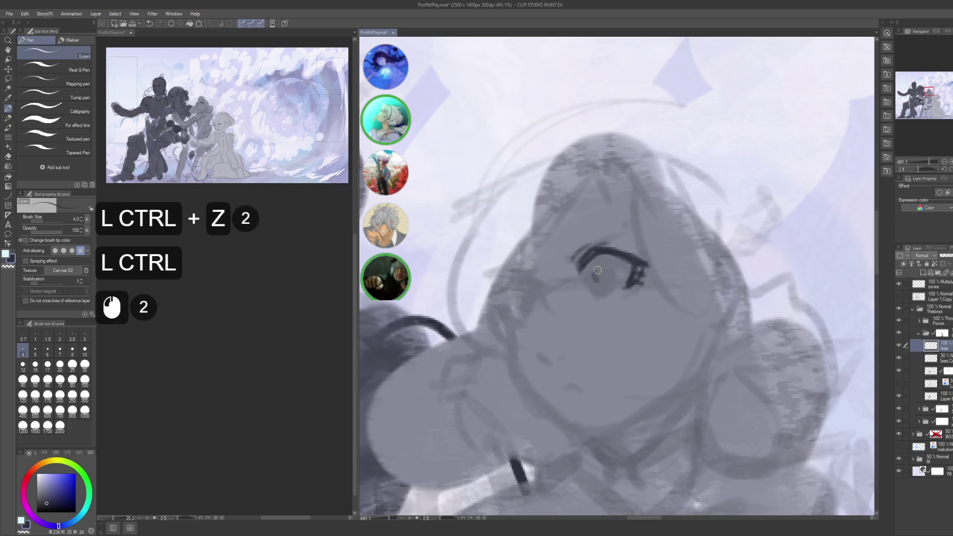
click(614, 264)
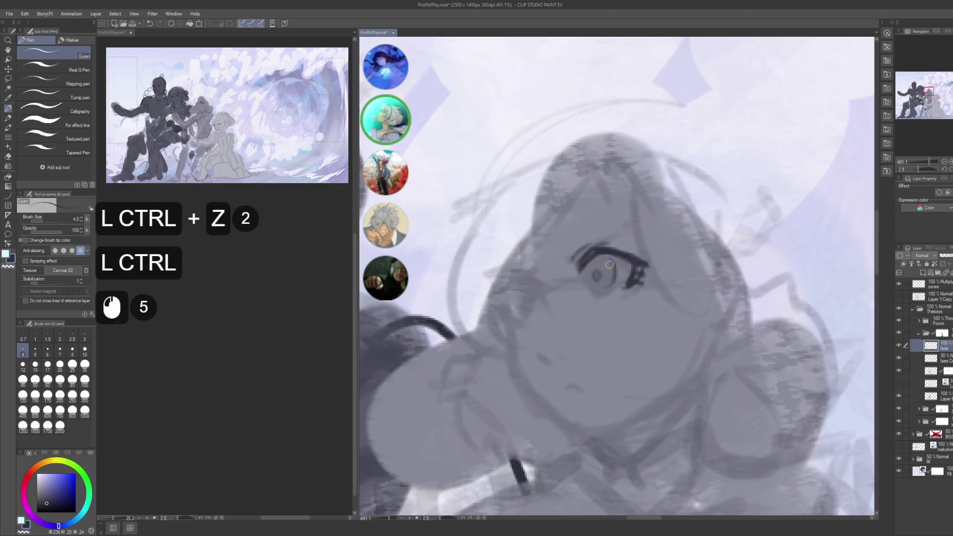
key(ctrl+z)
key(ctrl+z)
key(ctrl+z)
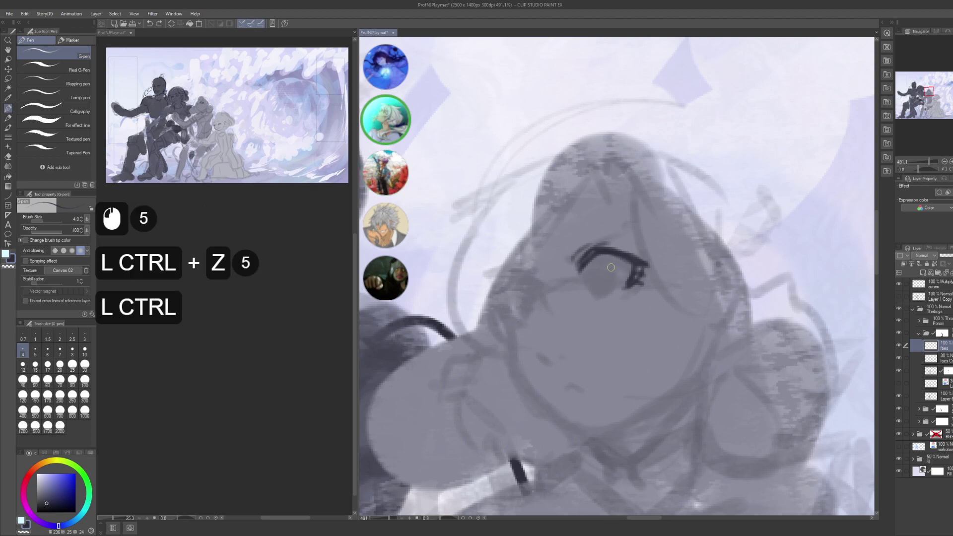
mouse_move(611, 267)
mouse_down()
mouse_move(613, 259)
mouse_move(603, 284)
mouse_move(588, 284)
mouse_move(603, 267)
mouse_up()
click(599, 263)
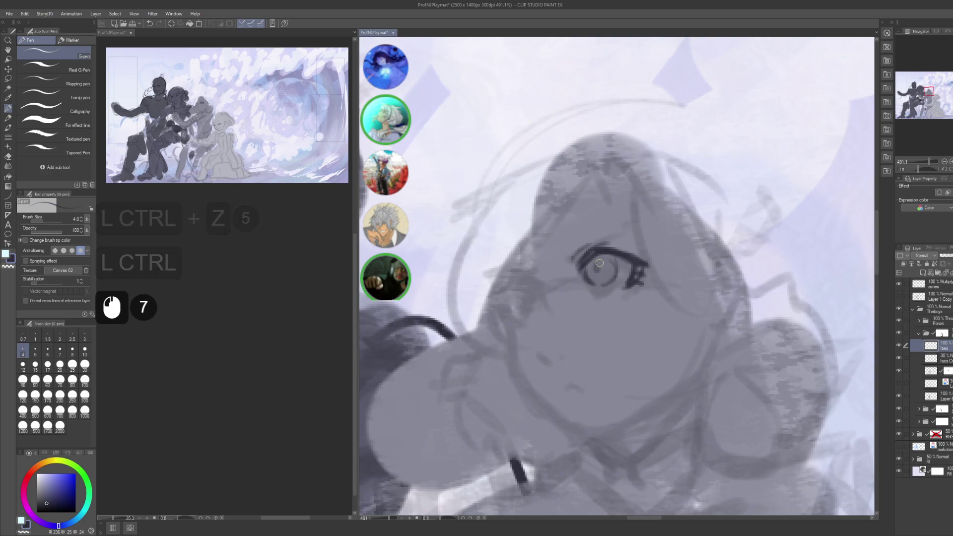
click(601, 255)
- Add small strokes around the eye and sketch the eyebrow above it
key(space)
drag(595, 252, 585, 235)
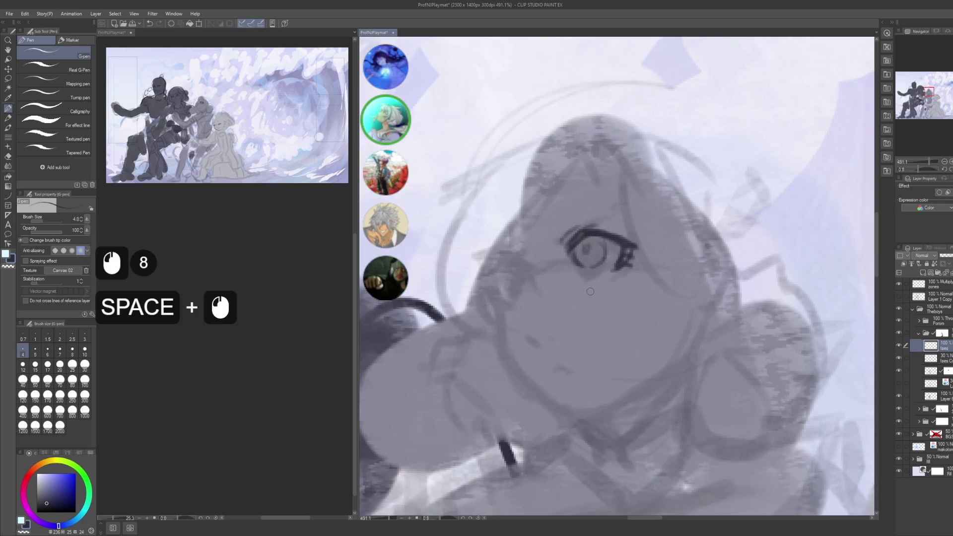
click(566, 261)
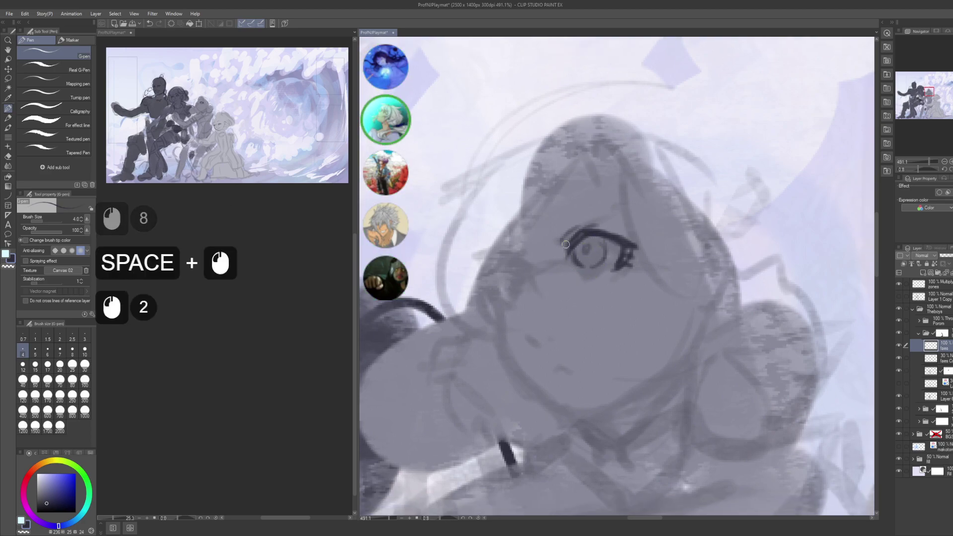
click(568, 243)
click(568, 245)
key(space)
drag(561, 224, 582, 234)
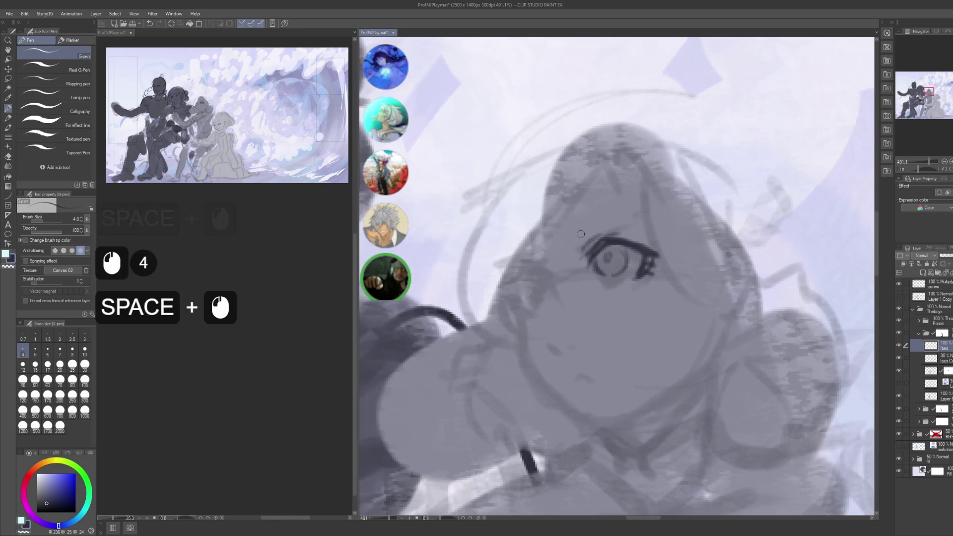
click(576, 248)
click(575, 246)
click(574, 243)
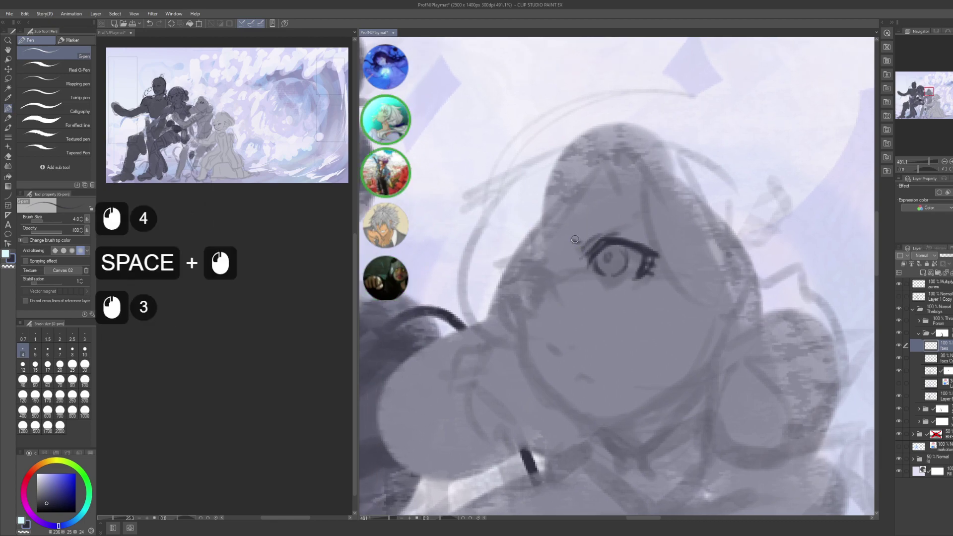
double_click(573, 240)
mouse_move(572, 241)
mouse_down()
mouse_move(633, 213)
mouse_move(620, 224)
mouse_up()
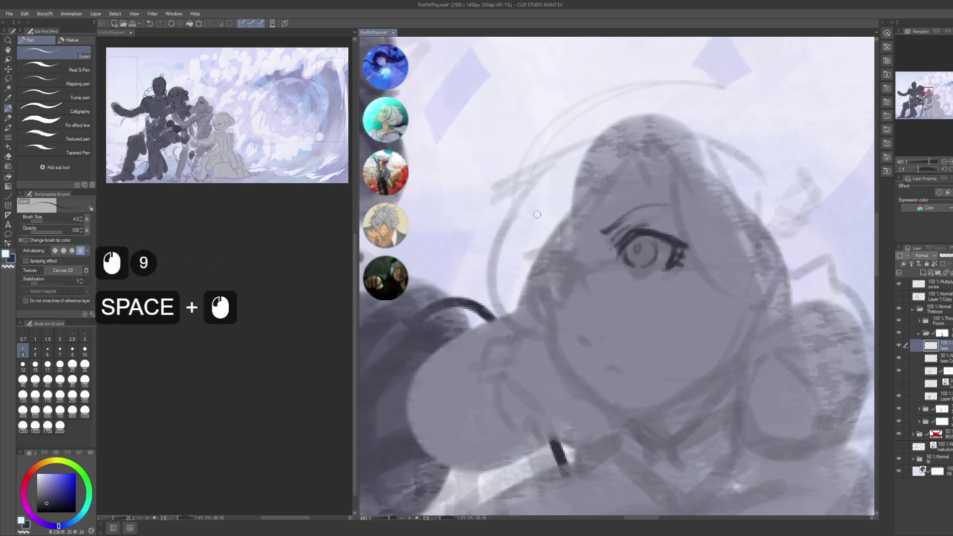
- Draw the outer eye-corner curve, retracing its lower line after an undo
click(568, 269)
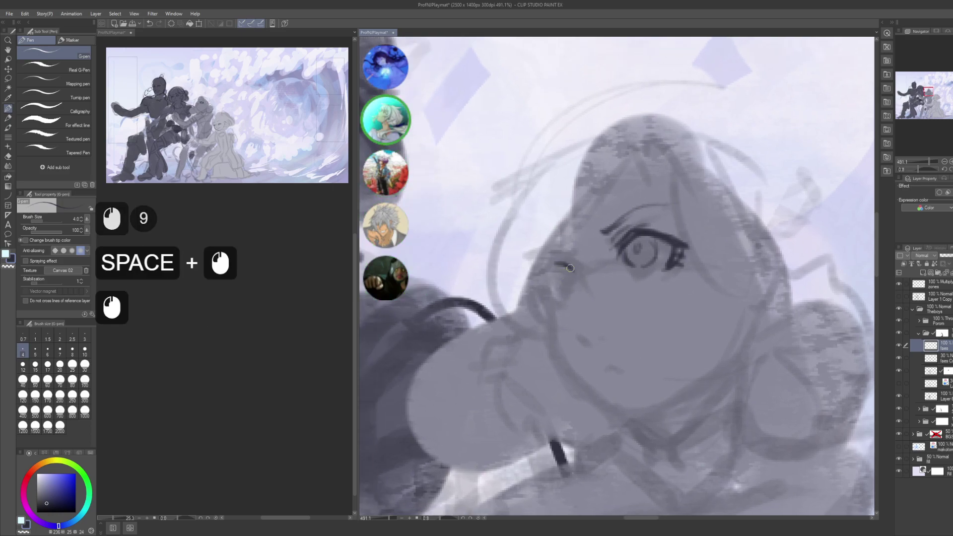
drag(570, 269, 548, 264)
mouse_move(571, 267)
mouse_down()
mouse_move(532, 265)
mouse_move(549, 267)
mouse_move(534, 269)
mouse_move(547, 268)
mouse_move(544, 303)
mouse_up()
drag(538, 284, 548, 306)
key(ctrl+z)
drag(543, 270, 539, 279)
mouse_move(545, 267)
mouse_down()
mouse_move(565, 256)
mouse_move(558, 294)
mouse_move(563, 281)
mouse_move(545, 286)
mouse_move(543, 274)
mouse_move(555, 281)
mouse_move(540, 300)
mouse_up()
drag(552, 278, 541, 300)
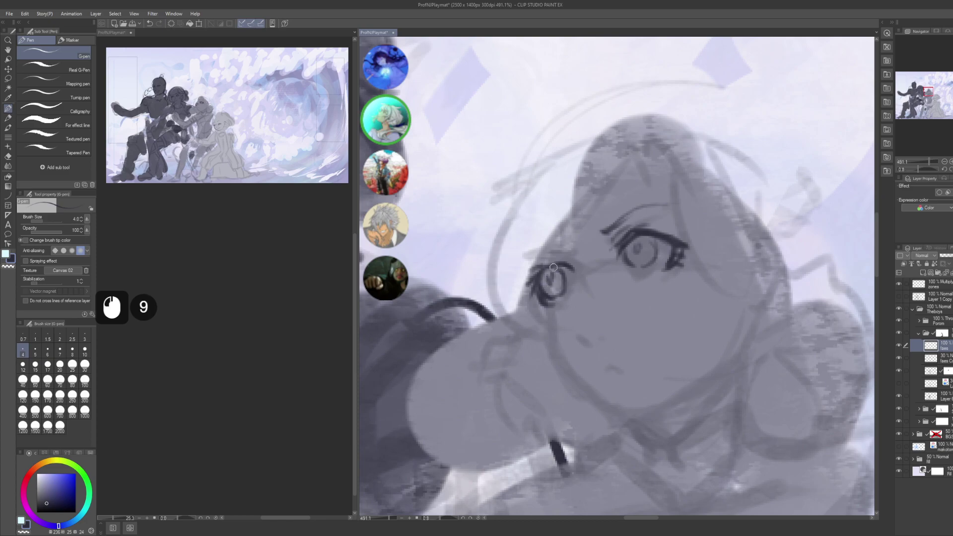
- Add small touches along the eye's outer corner
click(565, 269)
click(564, 270)
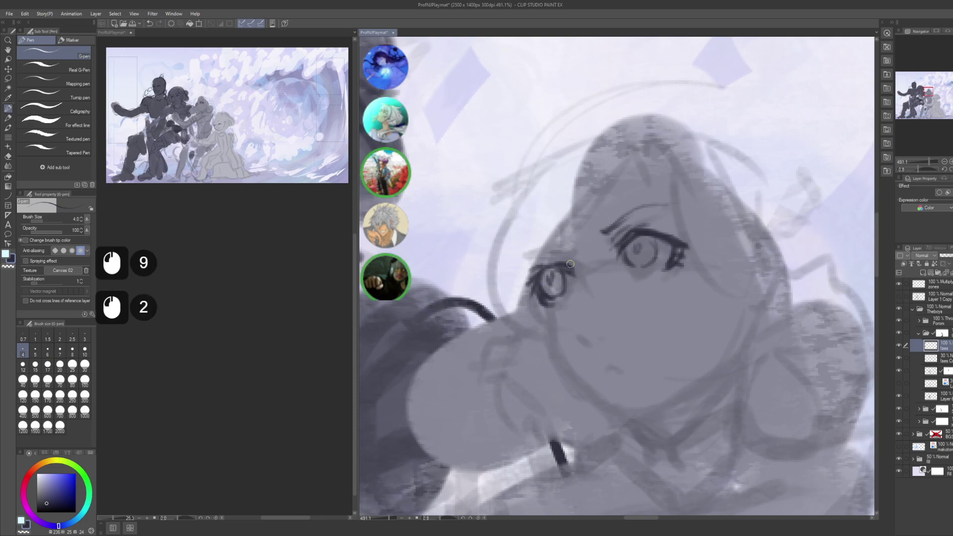
key(c)
click(558, 268)
click(551, 267)
key(c)
click(555, 267)
click(555, 267)
click(564, 266)
click(563, 266)
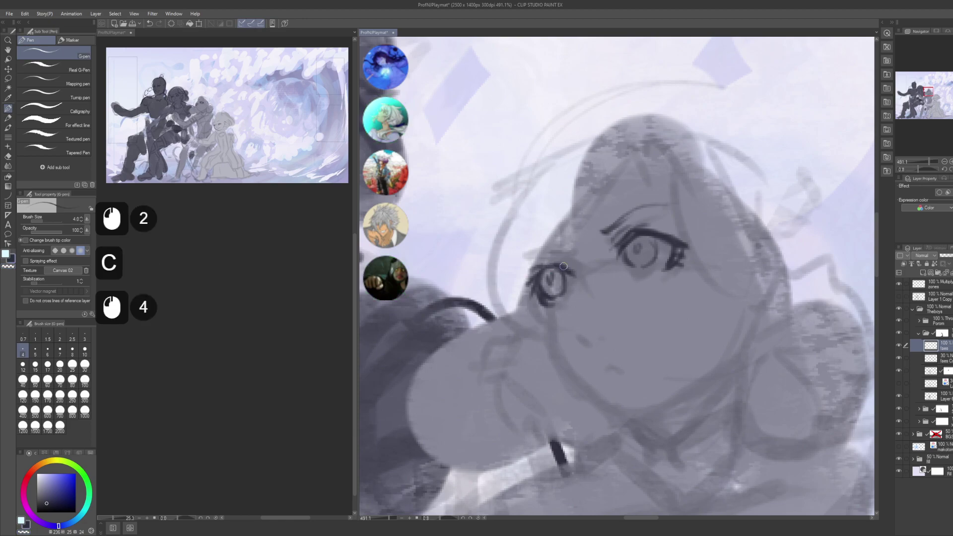
drag(552, 265, 563, 262)
click(571, 268)
click(561, 263)
click(561, 264)
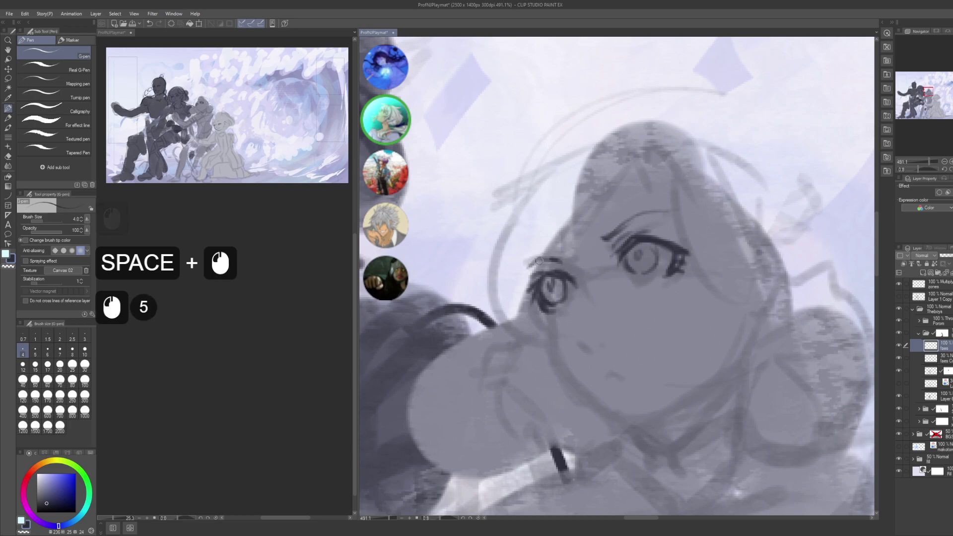
- Try faint marks beside the eye, undoing the ones that don't work
click(548, 259)
click(536, 263)
click(536, 263)
key(ctrl+z)
key(ctrl+z)
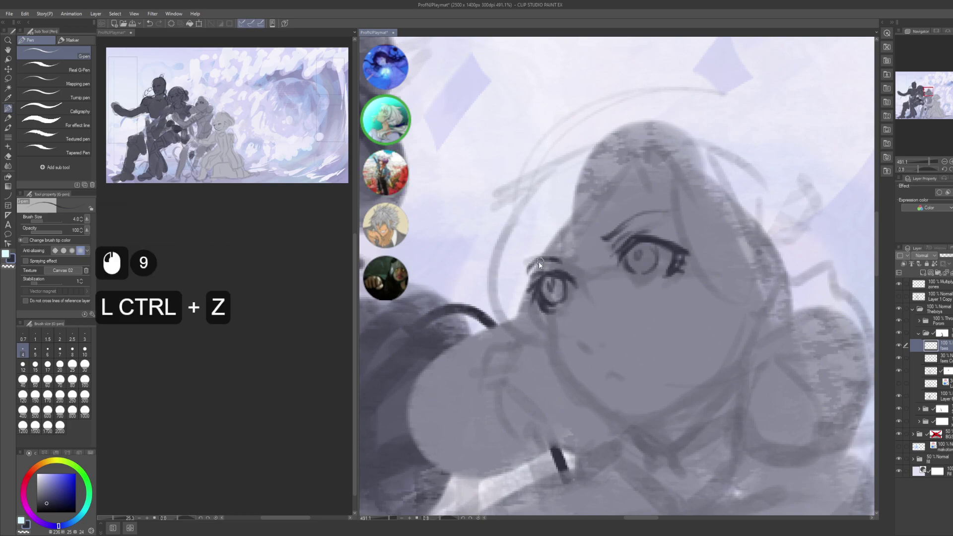
click(533, 264)
click(531, 266)
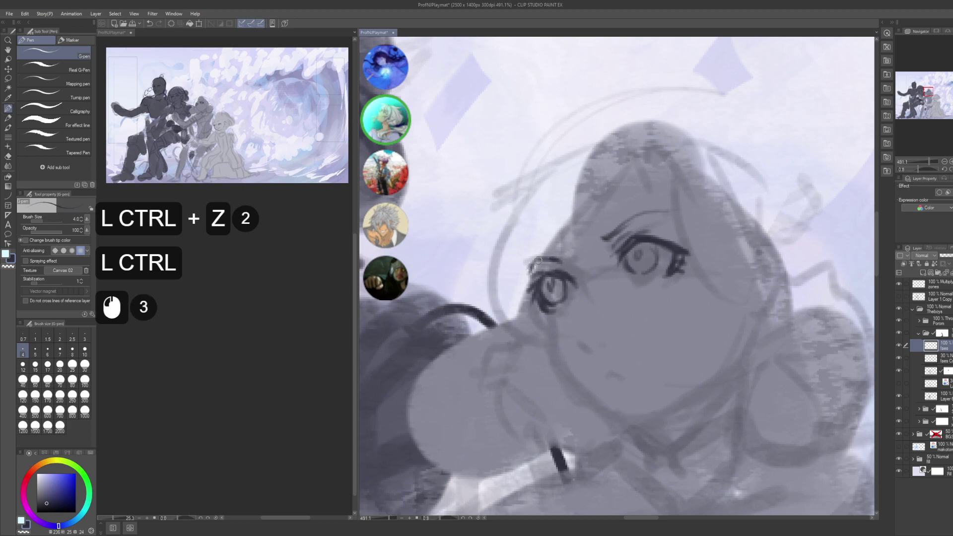
key(ctrl+z)
click(544, 256)
click(554, 258)
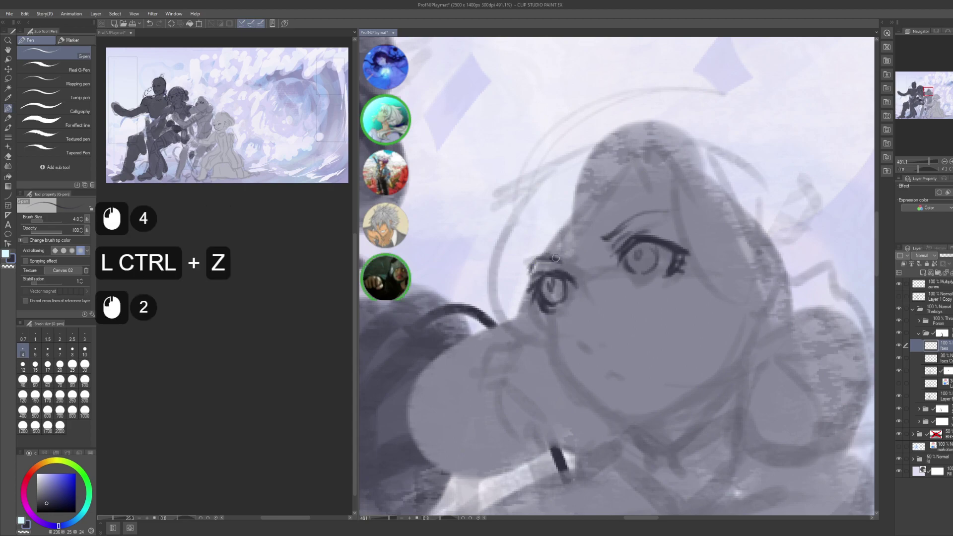
drag(556, 258, 562, 192)
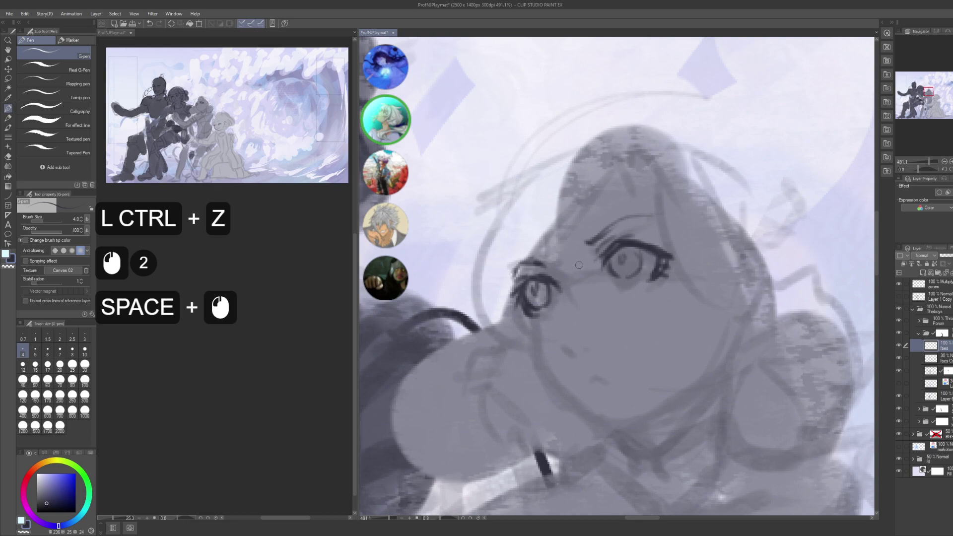
click(570, 295)
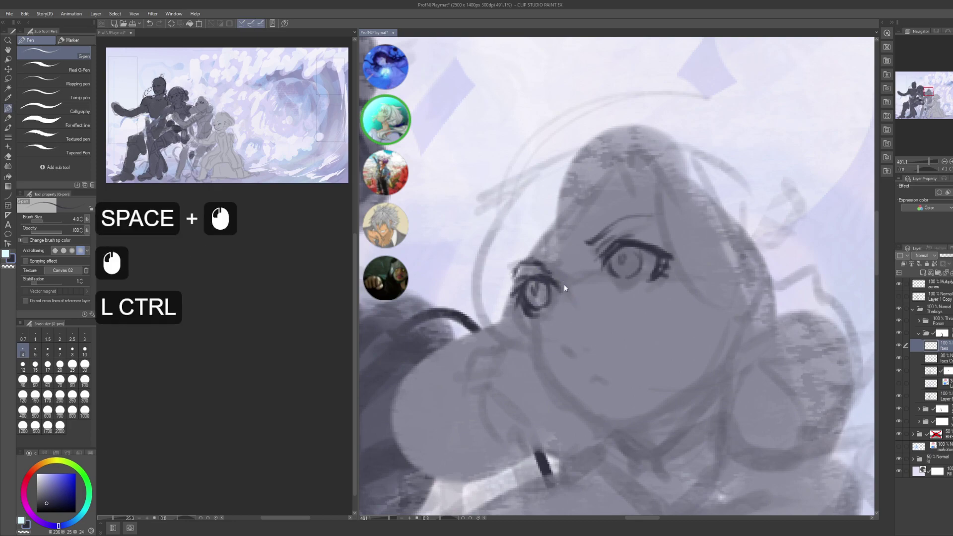
key(ctrl+z)
click(557, 265)
- Add further small touches around the eye and brow
drag(590, 307, 531, 248)
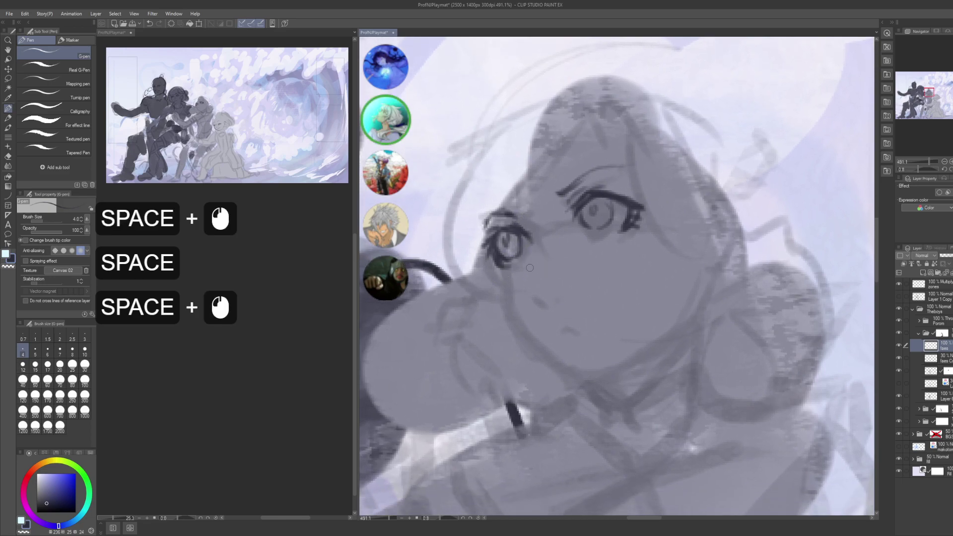
click(602, 235)
double_click(596, 236)
click(589, 237)
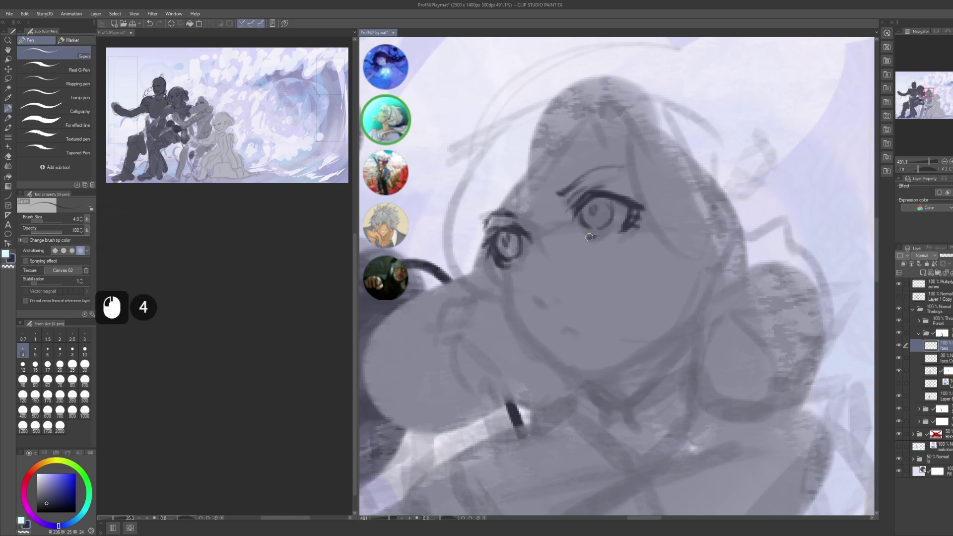
click(601, 234)
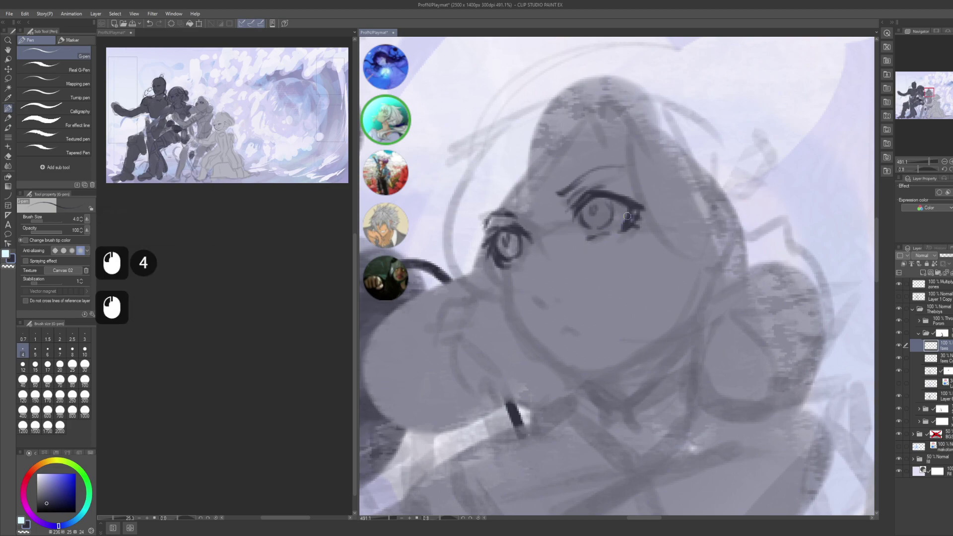
click(523, 259)
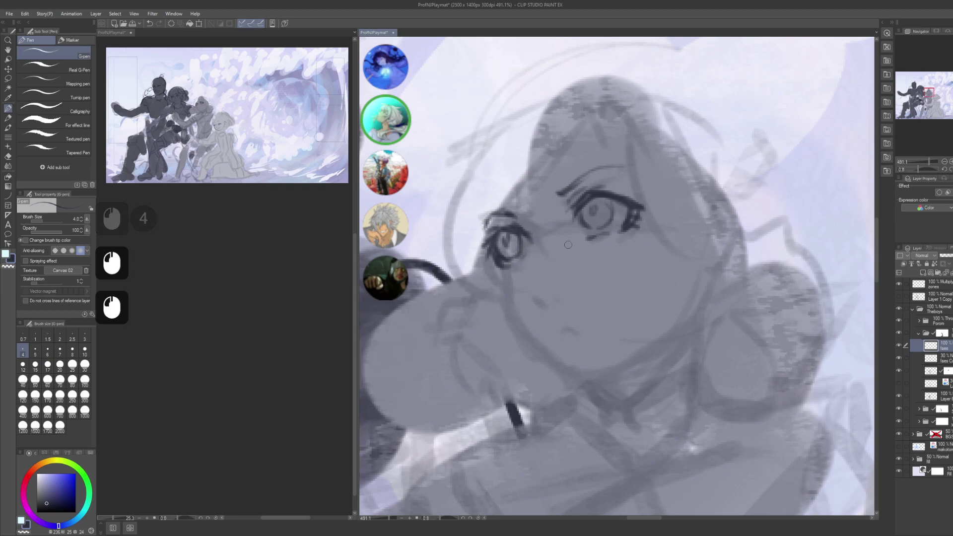
click(594, 242)
key(ctrl)
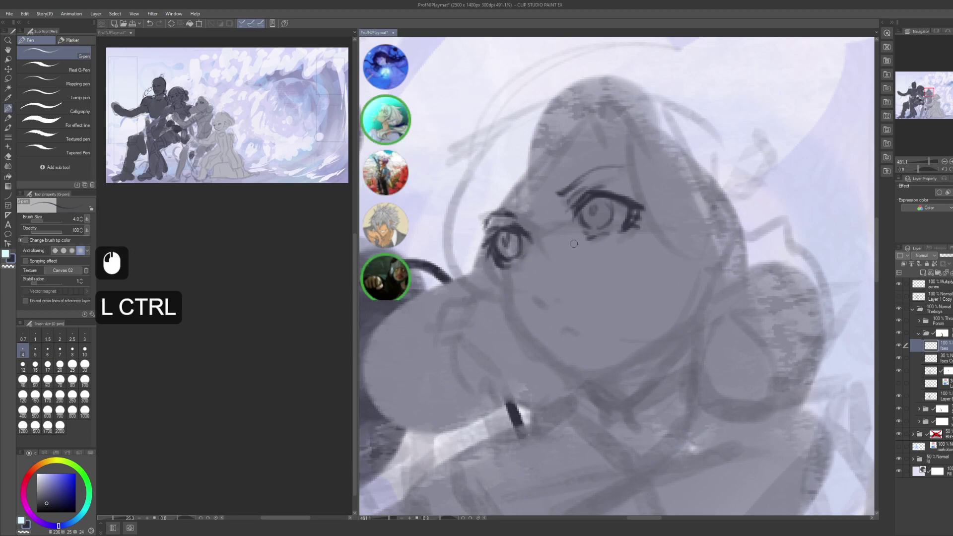
- Draw a short mouth line on the lower face, trimming its end
drag(574, 244, 554, 292)
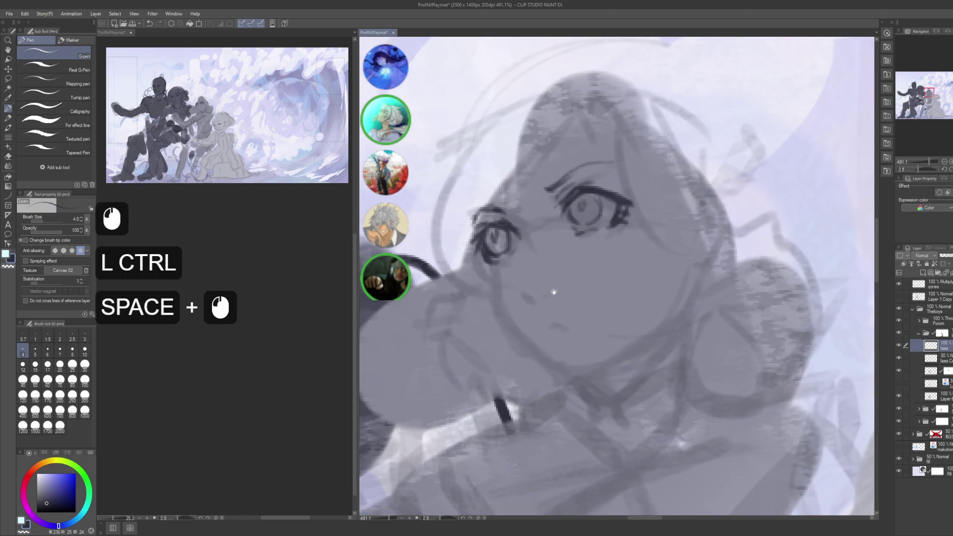
click(517, 298)
mouse_move(515, 297)
mouse_down()
mouse_move(531, 305)
mouse_move(543, 283)
mouse_move(548, 298)
mouse_move(563, 298)
mouse_move(572, 329)
mouse_move(546, 328)
mouse_up()
key(ctrl+z)
drag(666, 211, 627, 206)
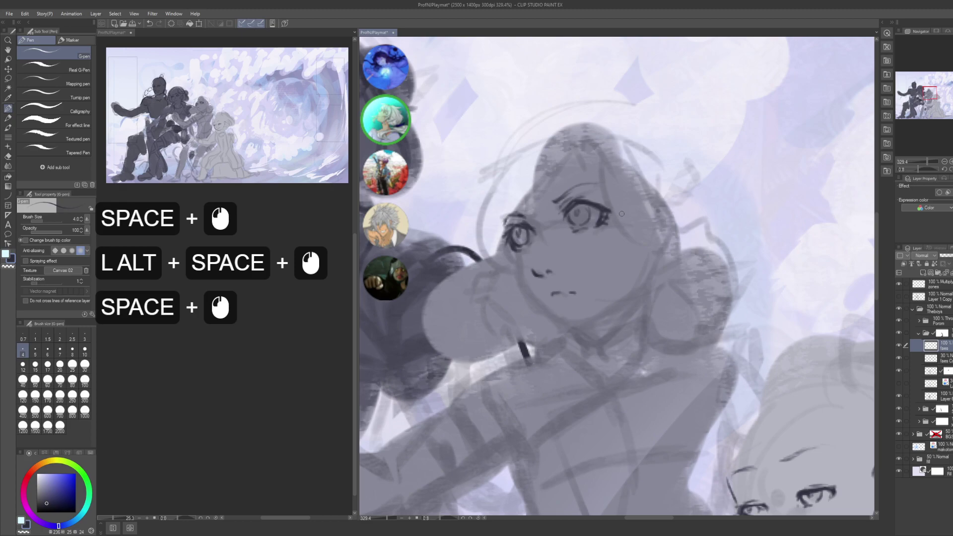
- Lasso-select the character's right-hand eye
key(m)
click(598, 237)
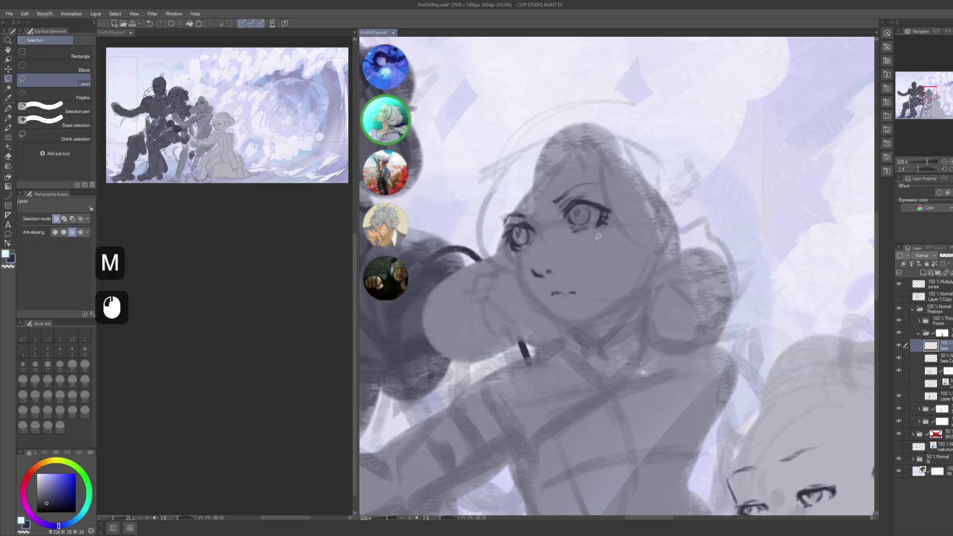
drag(562, 220, 558, 208)
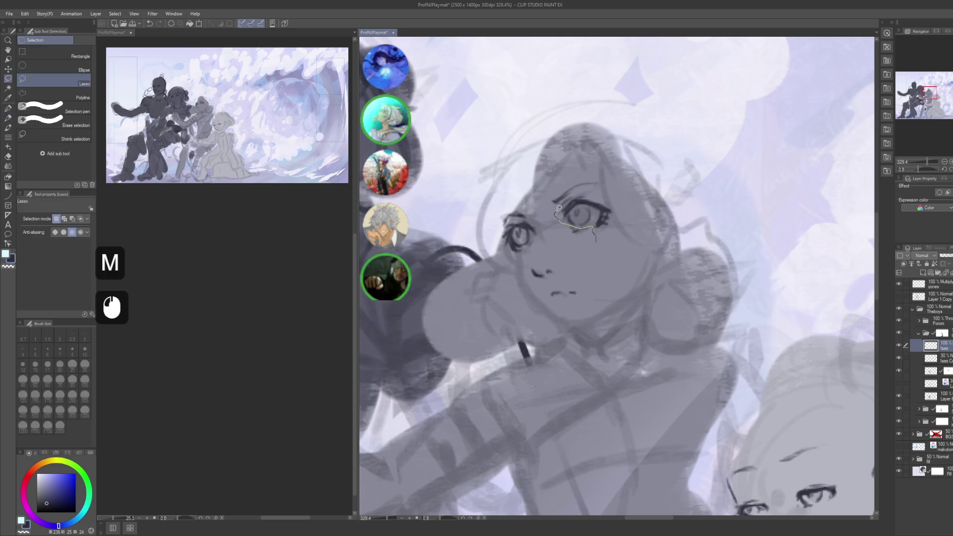
mouse_move(619, 231)
mouse_down()
mouse_move(609, 239)
mouse_move(584, 205)
mouse_move(571, 213)
mouse_move(592, 224)
mouse_up()
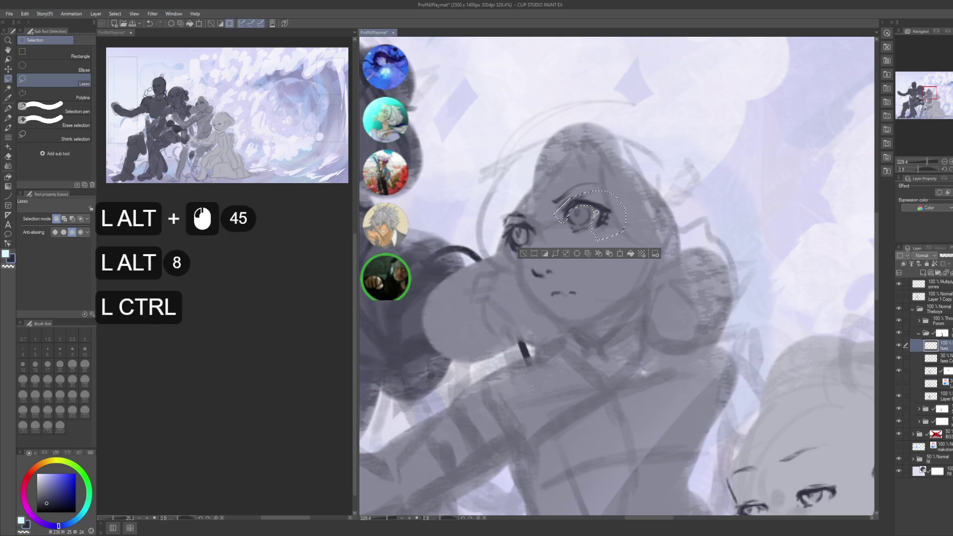
- Transform the eye to 87% height, -4.6° tilt and narrower width, then save
key(ctrl+t)
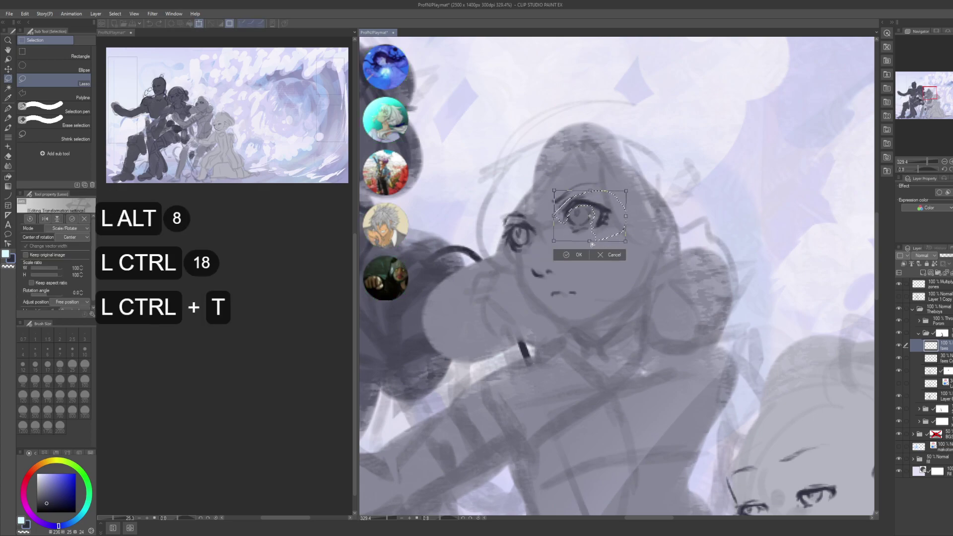
drag(591, 242, 591, 237)
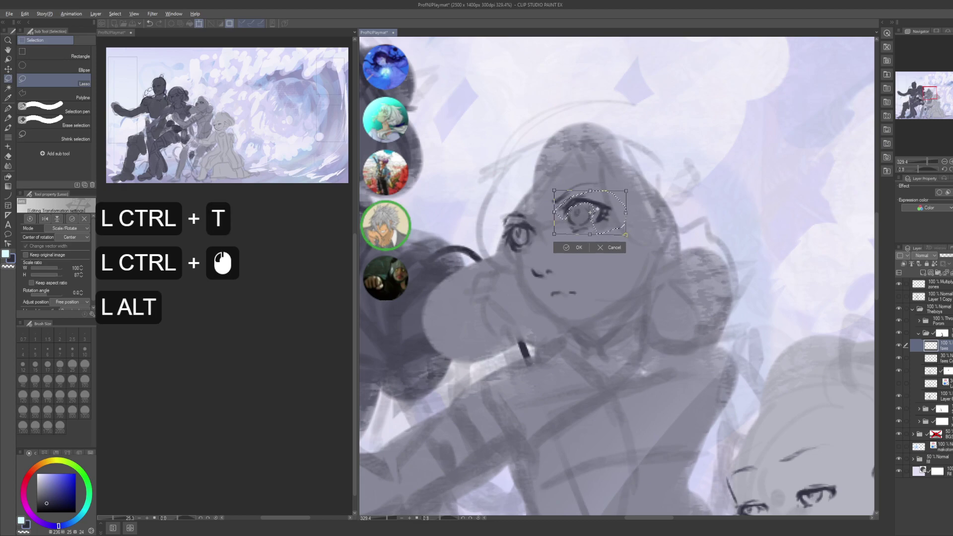
alt+click(591, 214)
drag(675, 186, 673, 179)
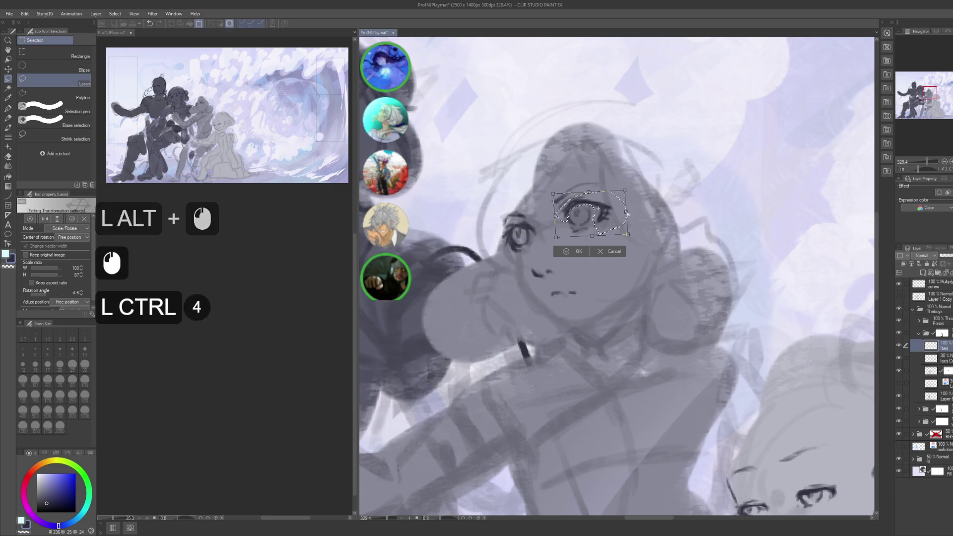
drag(626, 211, 621, 211)
key(Return)
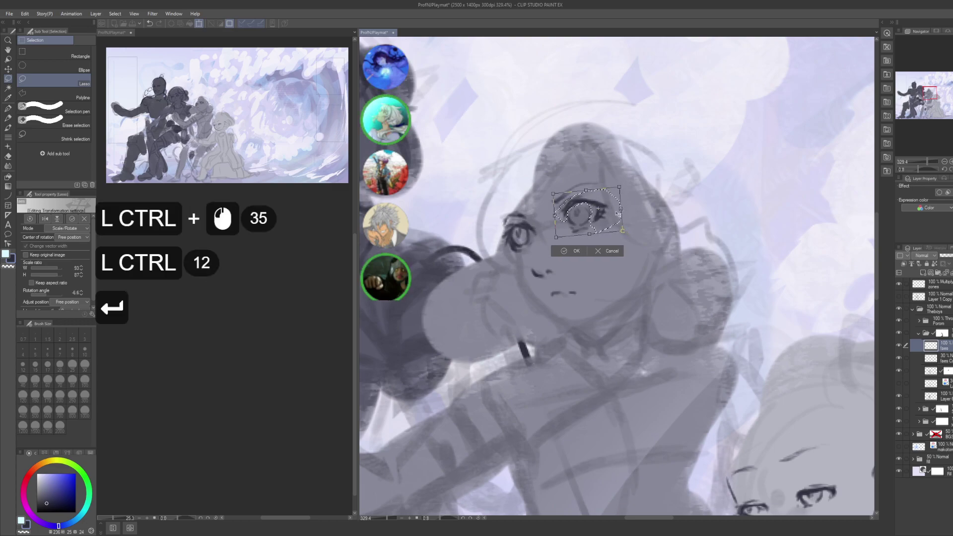
key(Return)
key(ctrl+d)
key(ctrl+s)
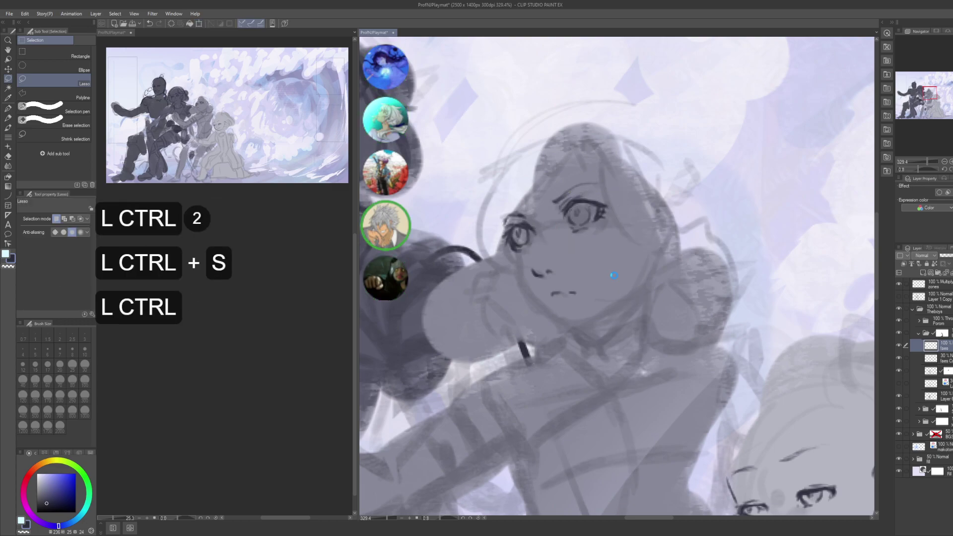
- Add a new layer named 'faceshape' above the 'faes C' layer
key(p)
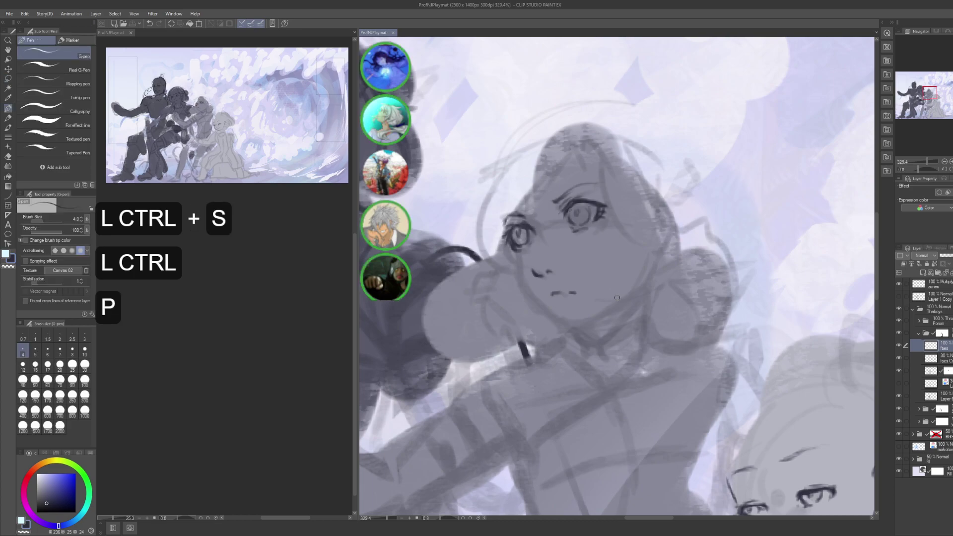
mouse_move(636, 264)
mouse_down()
mouse_move(618, 341)
mouse_move(627, 349)
mouse_up()
key(ctrl+z)
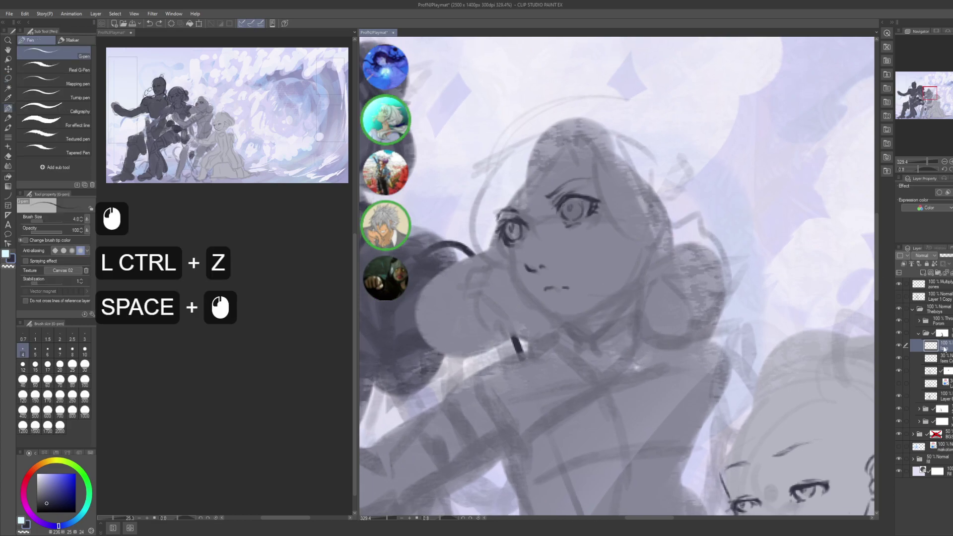
click(932, 357)
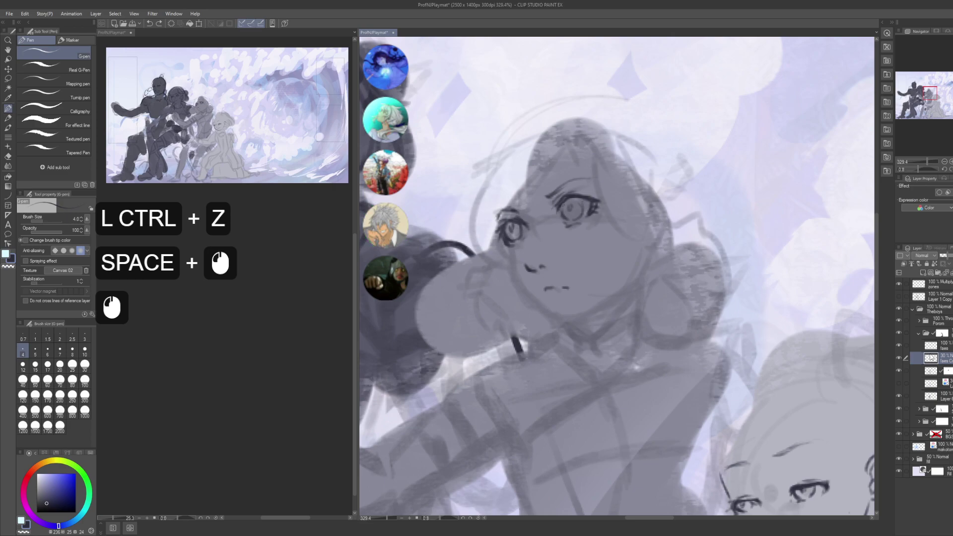
key(ctrl+shift+n)
key(F2)
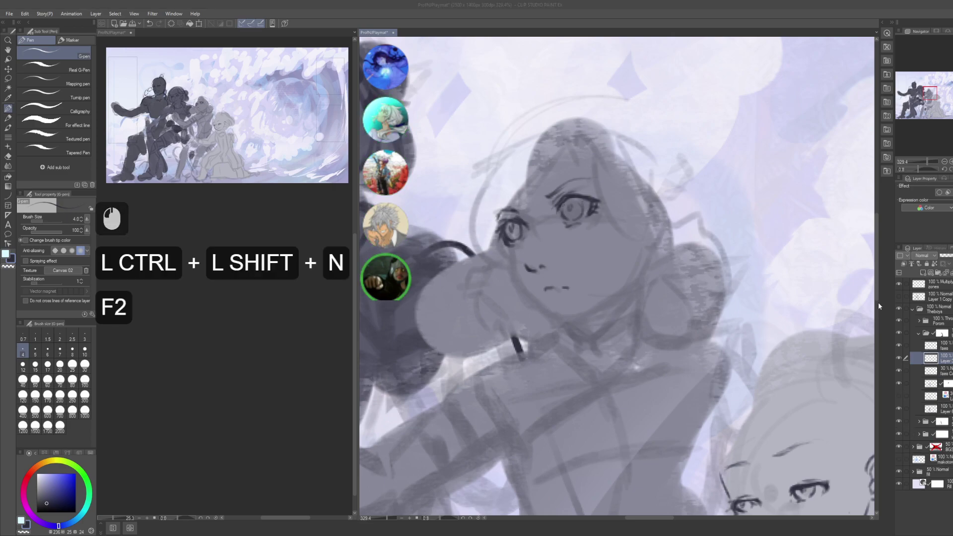
text(faceshap)
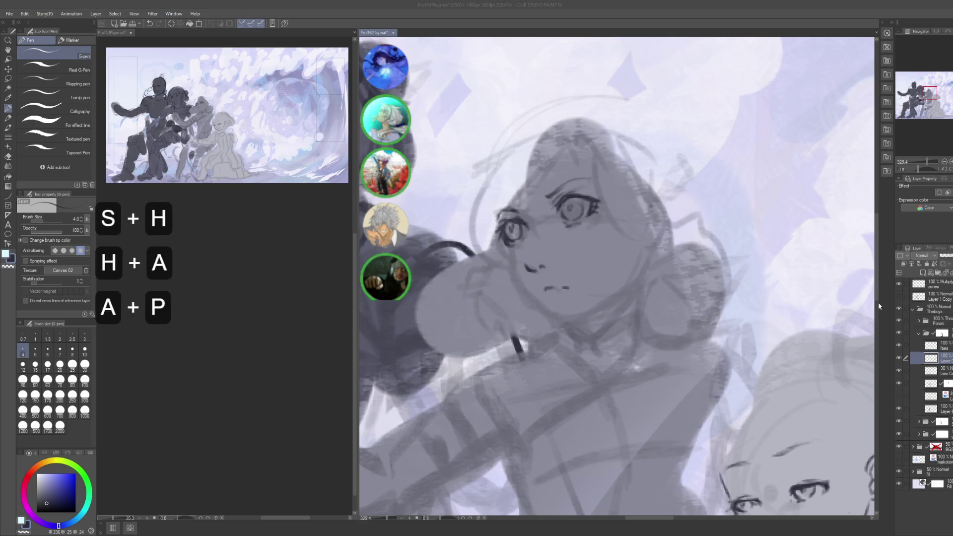
text(e)
key(Return)
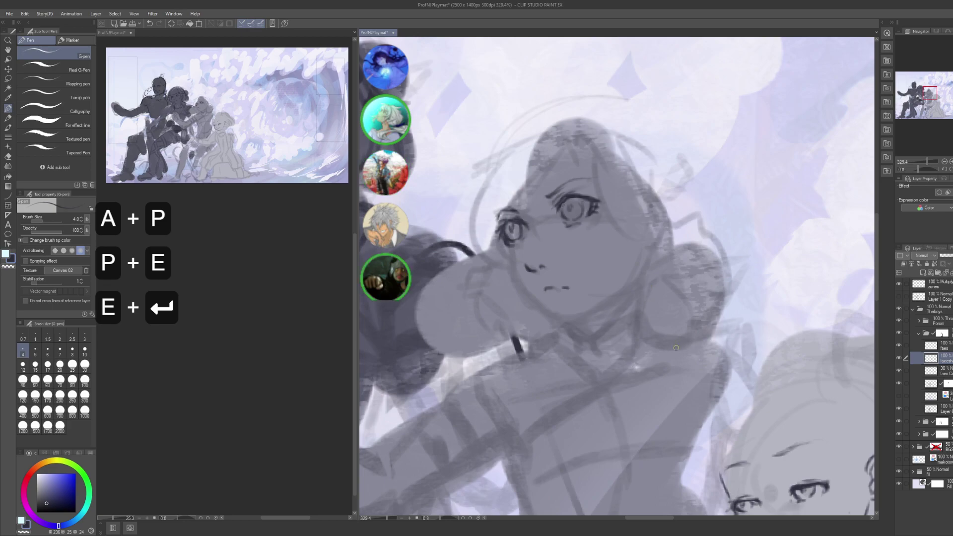
- Sketch the cheek line below the left eye, extending it down toward the jaw
mouse_move(676, 347)
mouse_down()
mouse_move(646, 323)
mouse_move(677, 327)
mouse_up()
key(ctrl+z)
mouse_move(621, 254)
mouse_down()
mouse_move(642, 255)
mouse_move(591, 268)
mouse_move(636, 272)
mouse_up()
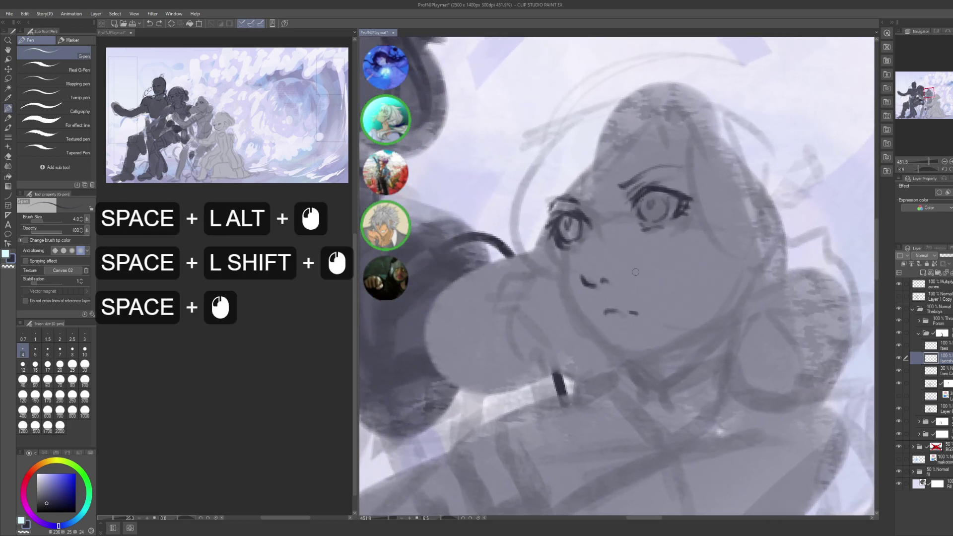
click(563, 255)
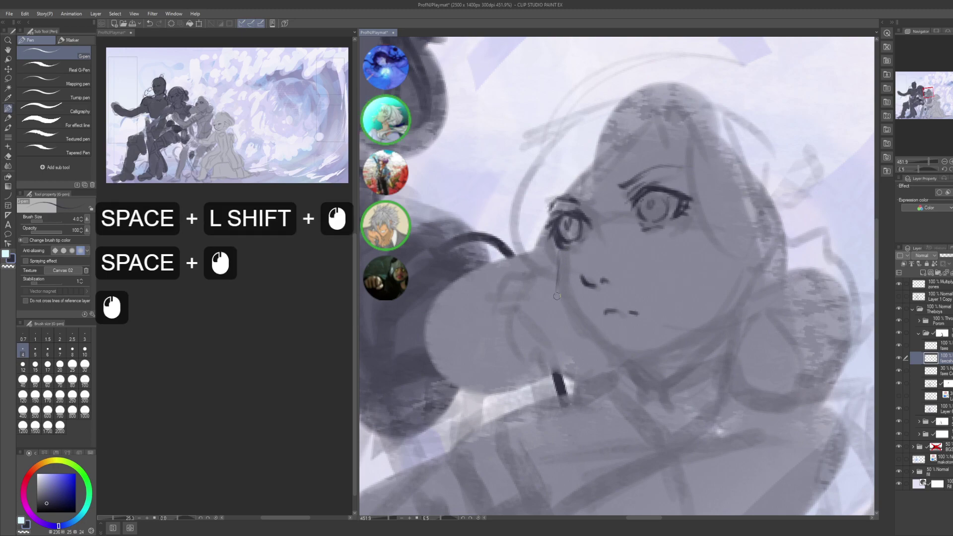
click(563, 248)
drag(555, 243, 561, 292)
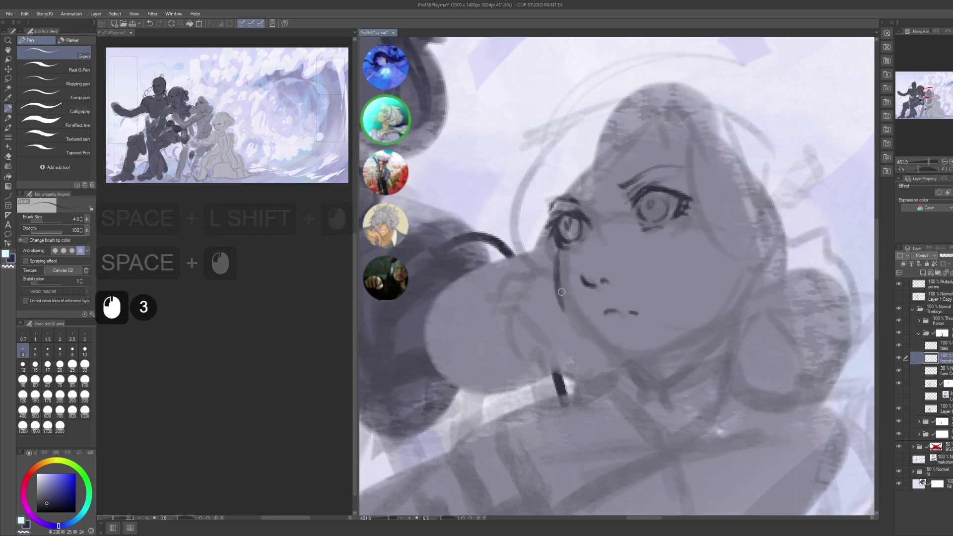
click(560, 264)
mouse_move(560, 253)
mouse_down()
mouse_move(564, 310)
mouse_move(560, 285)
mouse_move(578, 319)
mouse_move(556, 264)
mouse_move(589, 330)
mouse_up()
drag(562, 294, 615, 355)
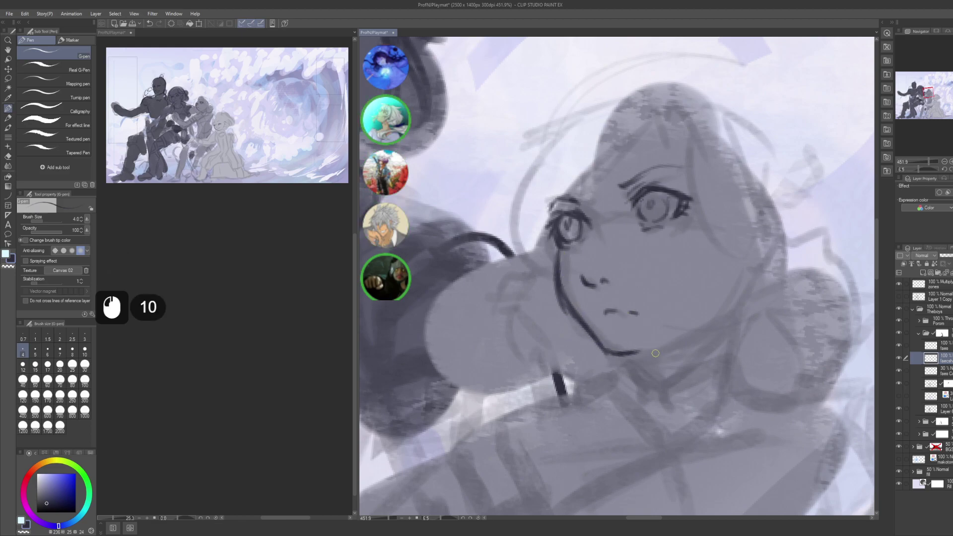
mouse_move(556, 206)
mouse_down()
mouse_move(585, 234)
mouse_move(585, 257)
mouse_up()
key(ctrl+z)
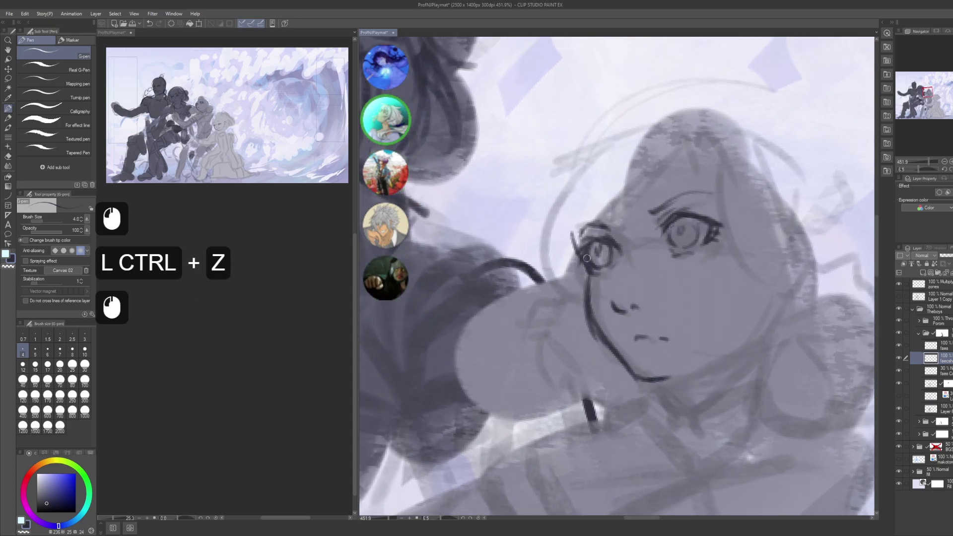
- Draw the pointed ear on the right side of the head
drag(760, 318, 620, 263)
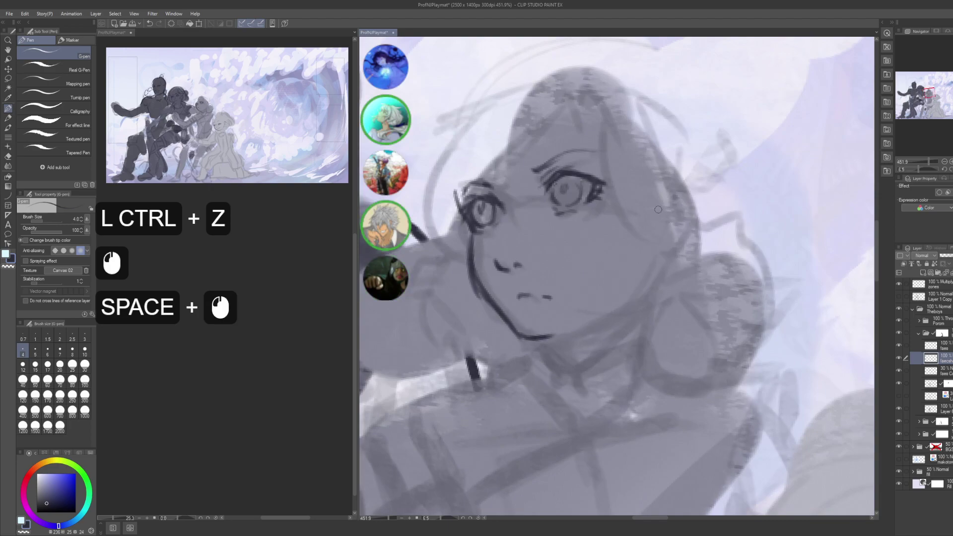
mouse_move(663, 201)
mouse_down()
mouse_move(678, 183)
mouse_move(696, 202)
mouse_move(695, 227)
mouse_move(661, 268)
mouse_move(696, 226)
mouse_move(666, 251)
mouse_move(677, 228)
mouse_move(662, 244)
mouse_move(664, 218)
mouse_up()
key(ctrl+z)
key(ctrl+z)
key(ctrl+z)
key(ctrl+z)
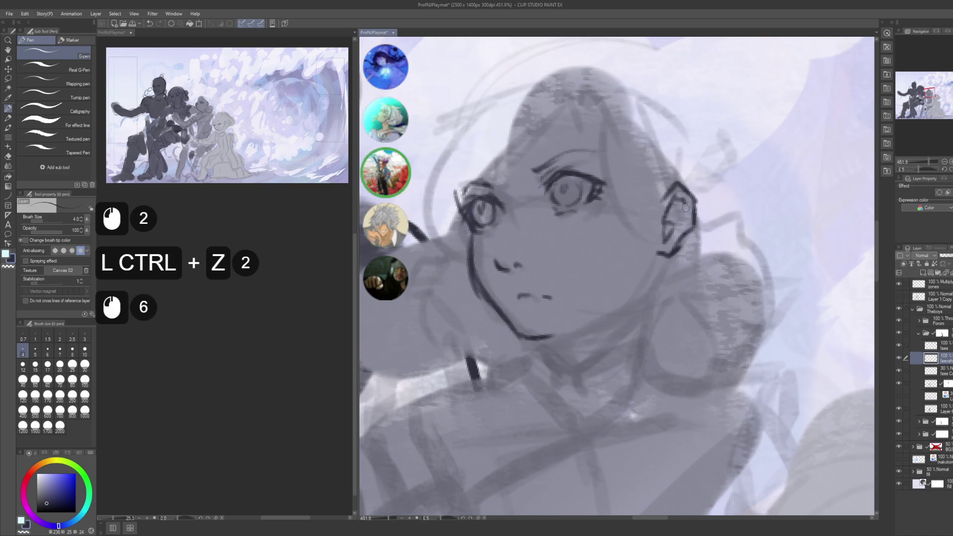
alt+click(660, 143)
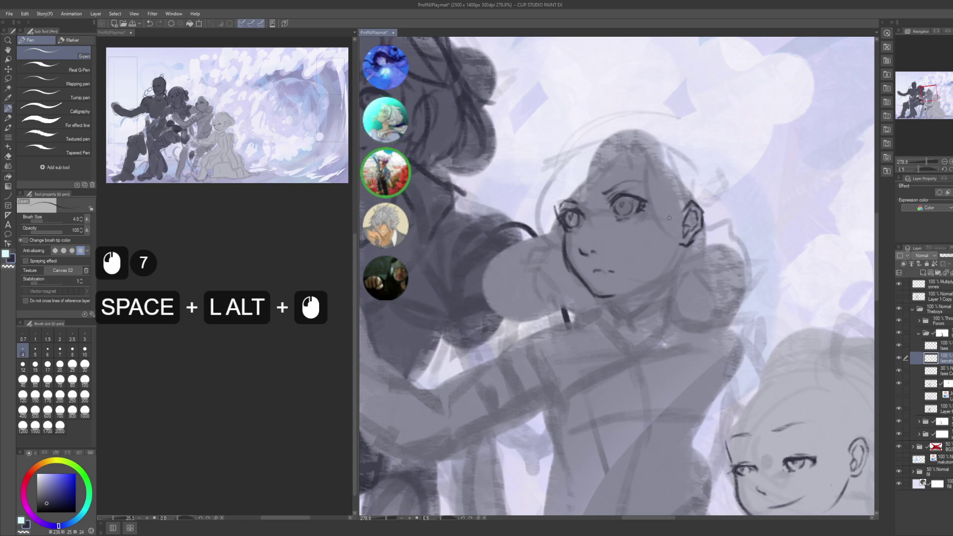
click(586, 236)
key(ctrl+z)
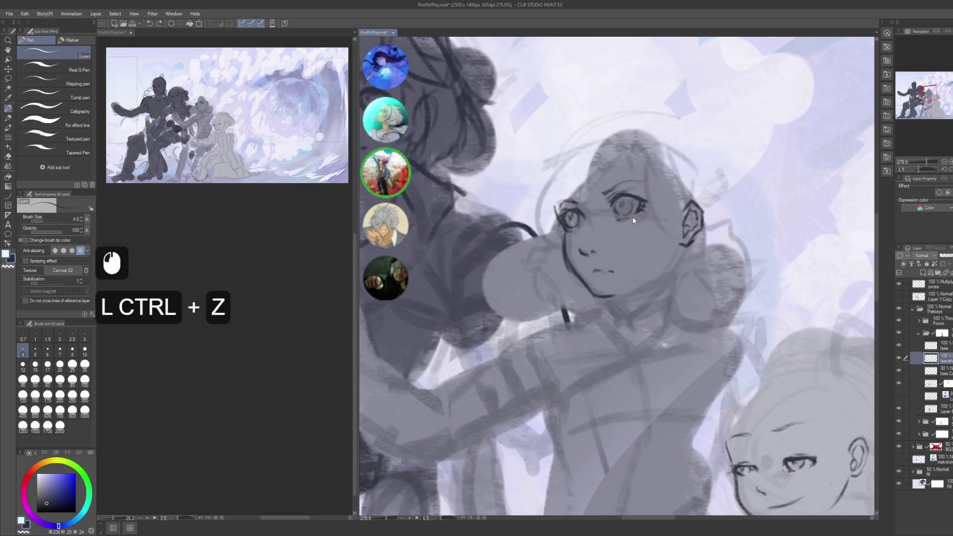
- Attempt the jaw line below the ear several times, undoing each try
drag(632, 217, 603, 214)
drag(657, 248, 632, 263)
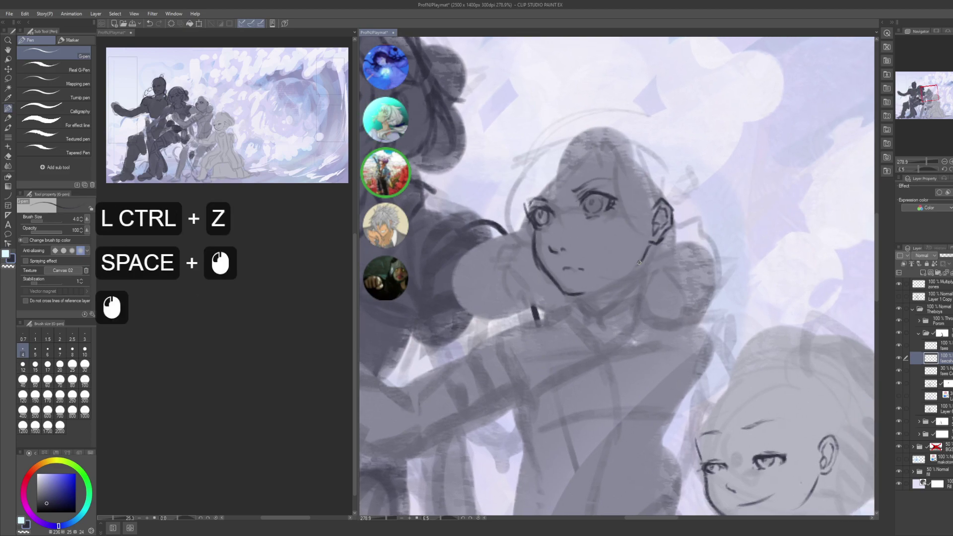
key(ctrl+z)
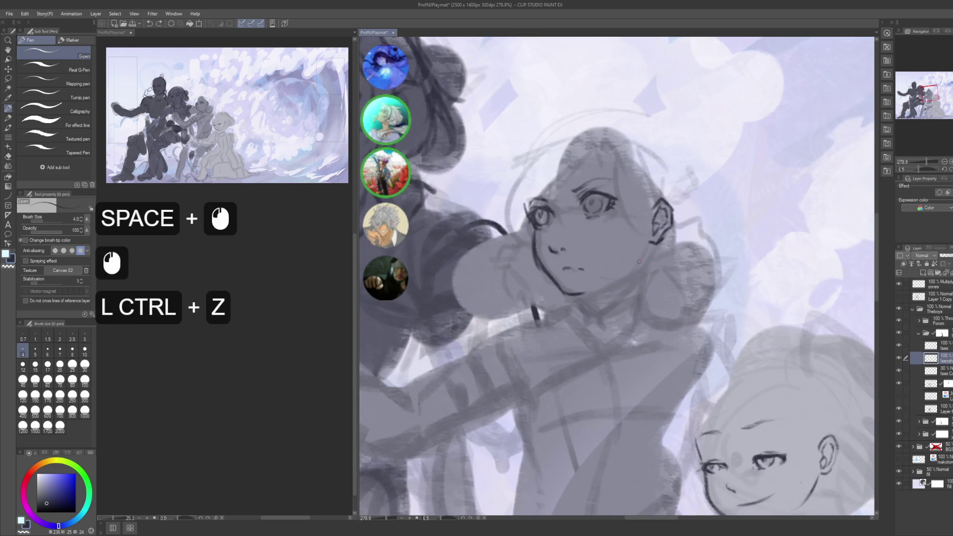
drag(641, 257, 630, 274)
key(ctrl+z)
mouse_move(654, 242)
mouse_down()
mouse_move(643, 263)
mouse_move(623, 233)
mouse_move(614, 253)
mouse_up()
key(ctrl+z)
click(642, 264)
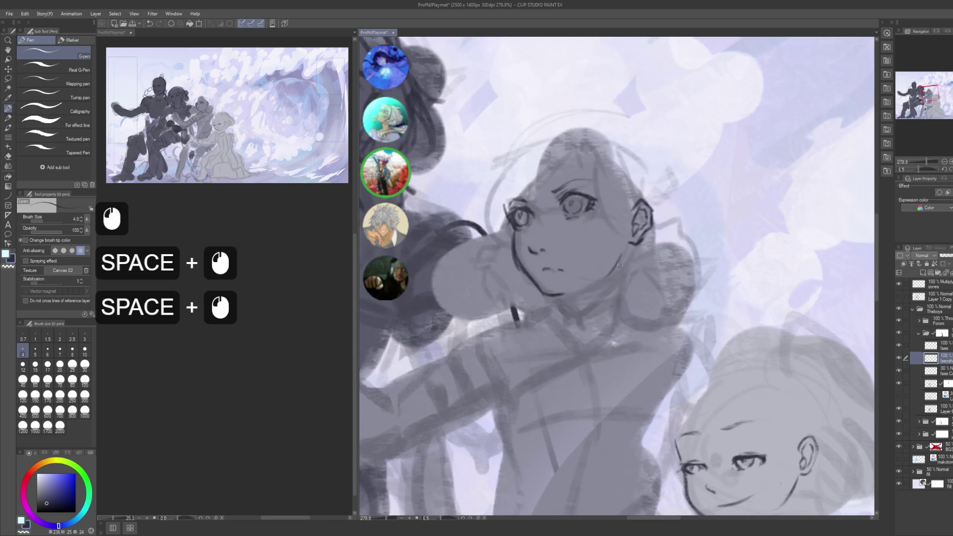
- Touch up the cheek line with small eraser and pen marks
mouse_move(622, 380)
mouse_down()
mouse_move(594, 244)
mouse_move(624, 323)
mouse_up()
drag(509, 213, 549, 277)
key(c)
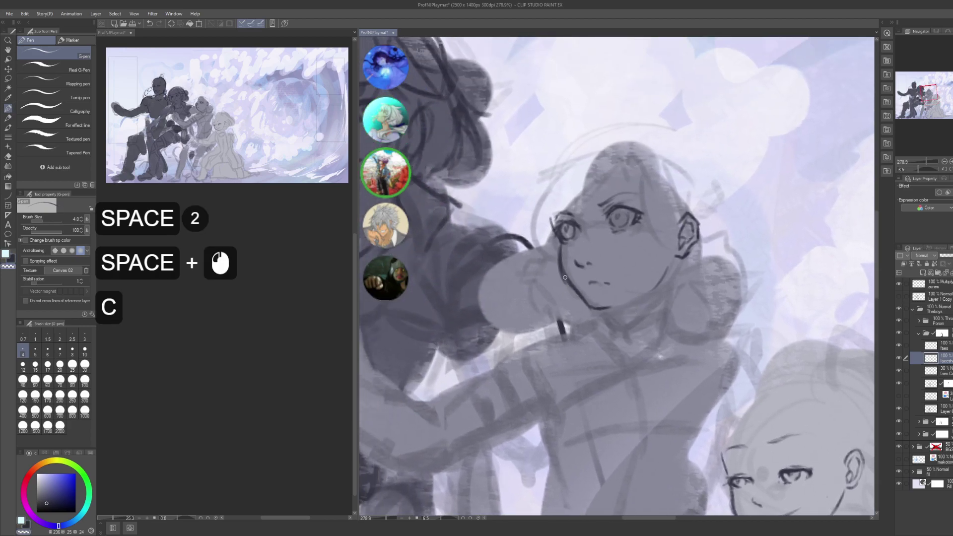
click(563, 278)
click(563, 277)
click(565, 265)
click(565, 266)
click(566, 267)
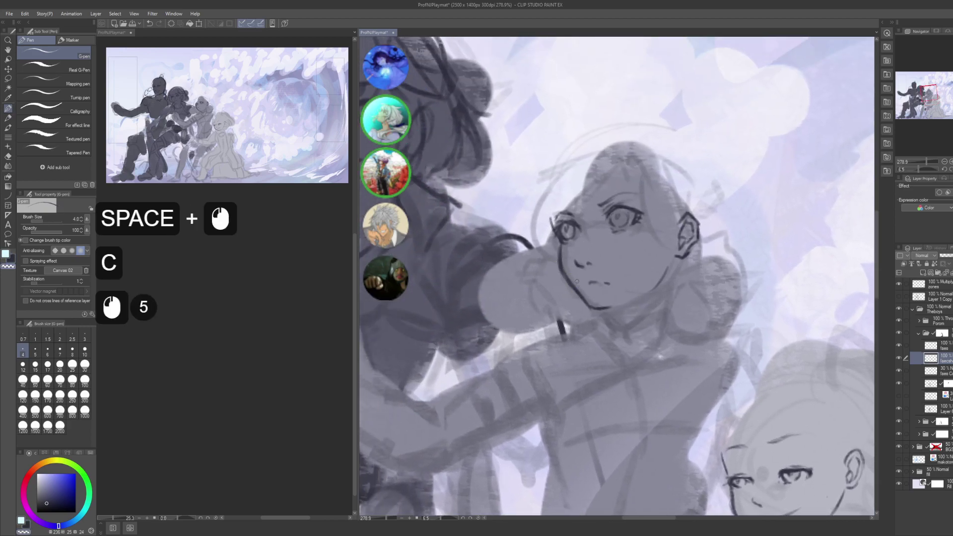
click(567, 269)
click(568, 271)
click(570, 273)
click(571, 275)
click(571, 276)
click(573, 277)
click(571, 273)
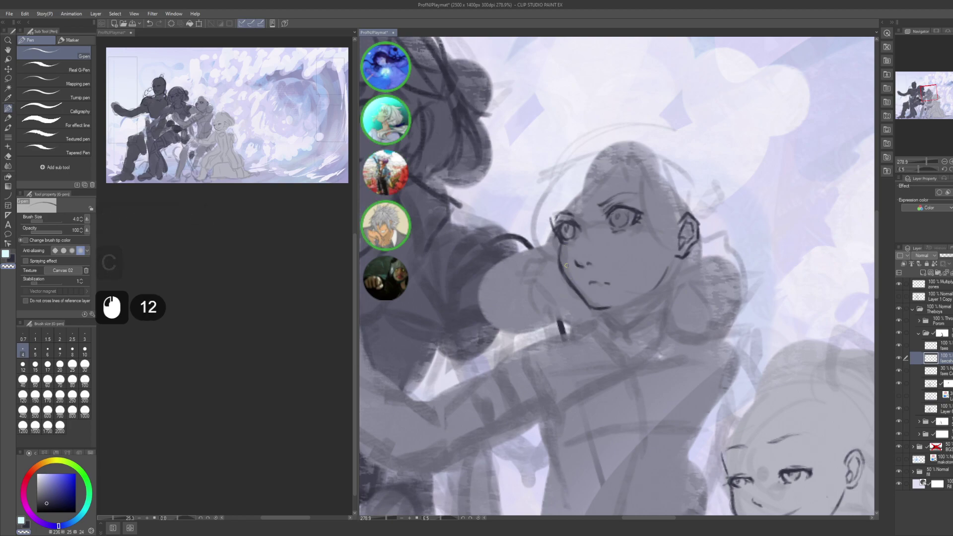
click(567, 265)
click(565, 260)
key(ctrl+z)
key(ctrl+z)
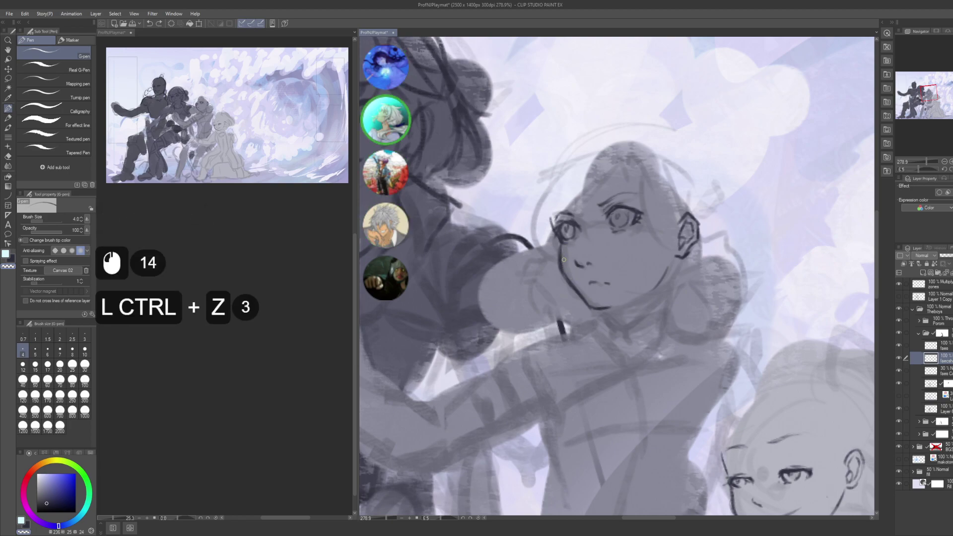
click(563, 260)
click(562, 257)
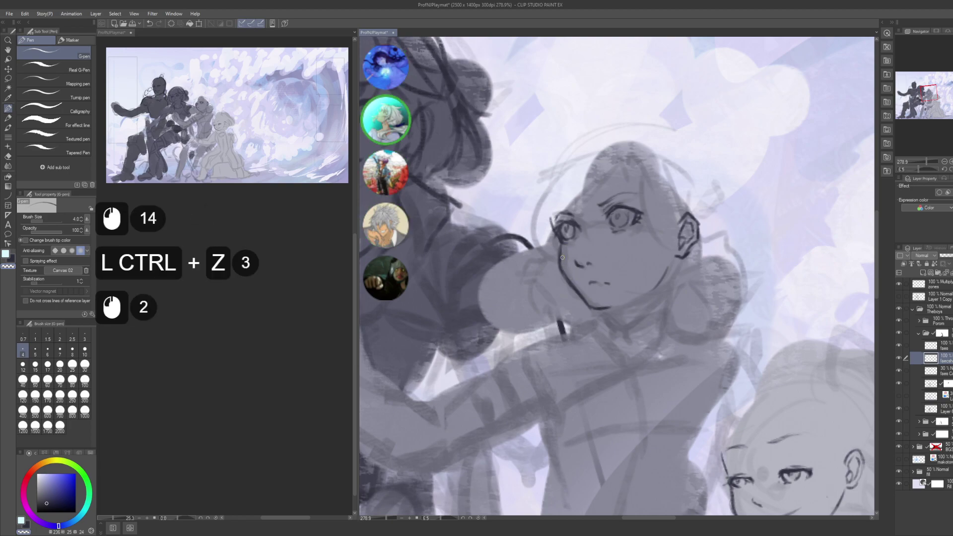
- Extend the jawline with short strokes, then save the illustration
click(568, 282)
click(576, 289)
click(581, 294)
click(593, 305)
click(598, 310)
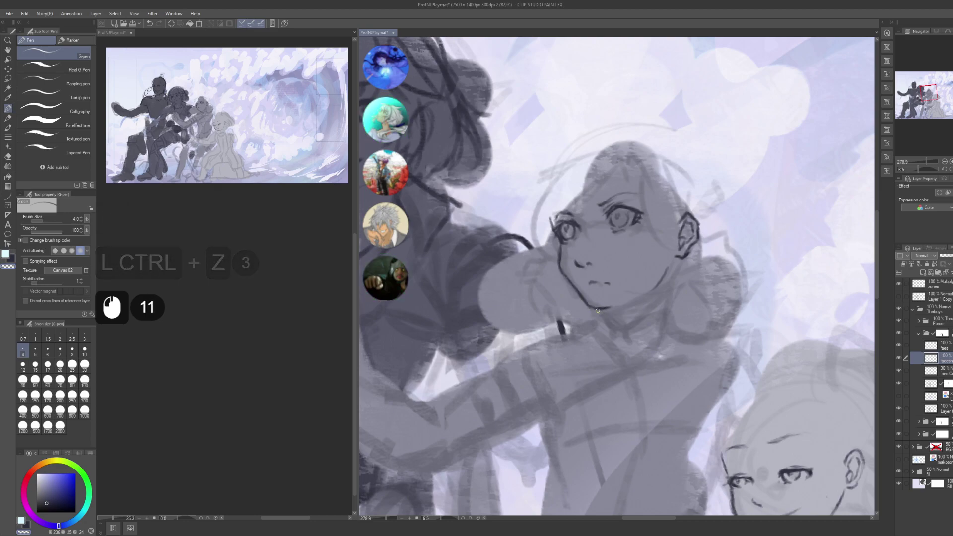
drag(597, 310, 616, 307)
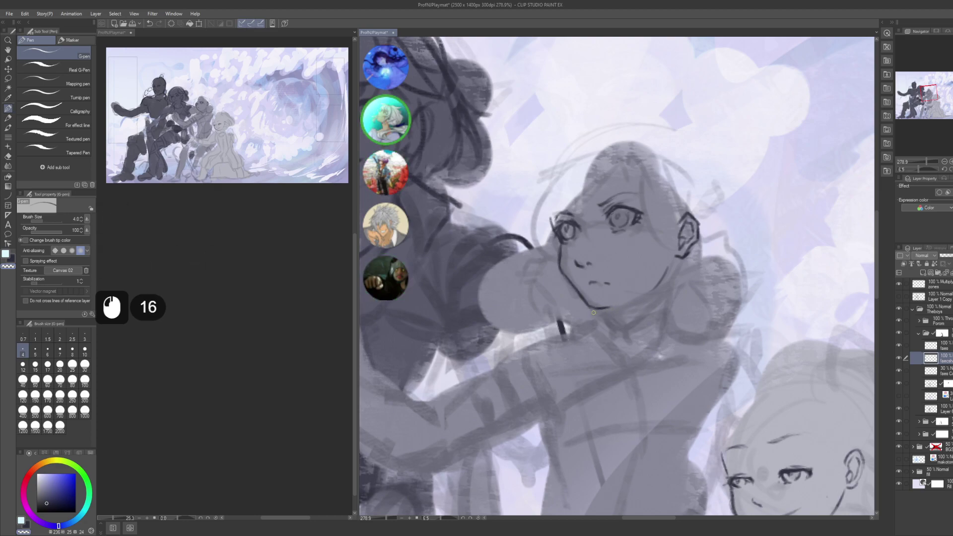
key(ctrl+z)
click(604, 304)
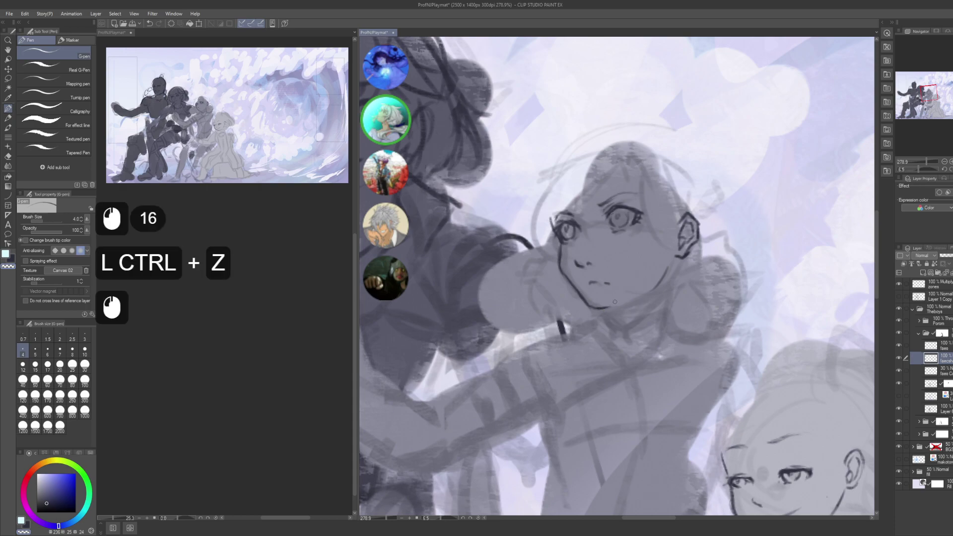
key(ctrl)
key(ctrl+s)
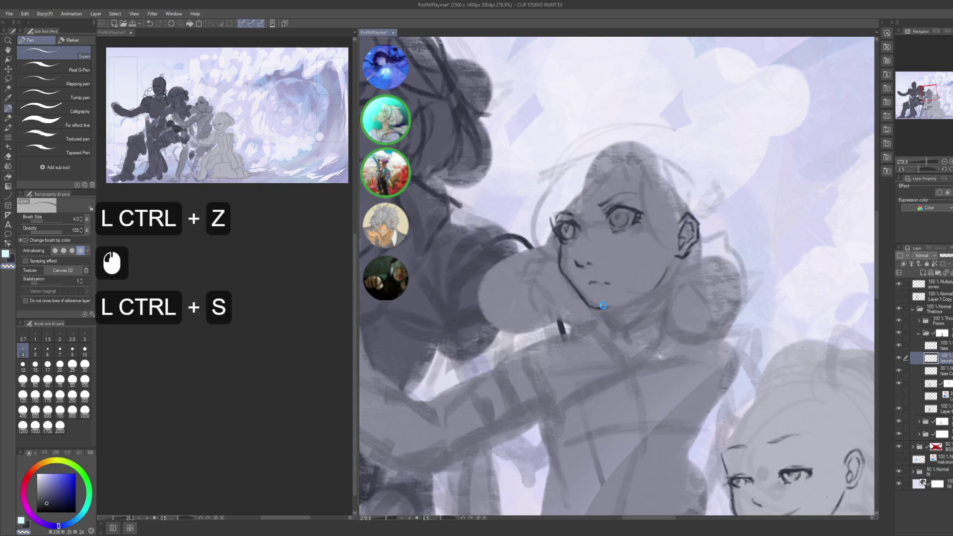
- Add a short stroke near the cheek after removing a stray dark mark
key(c)
drag(565, 271, 572, 289)
key(ctrl+z)
key(x)
key(ctrl+z)
key(x)
key(c)
alt+click(595, 263)
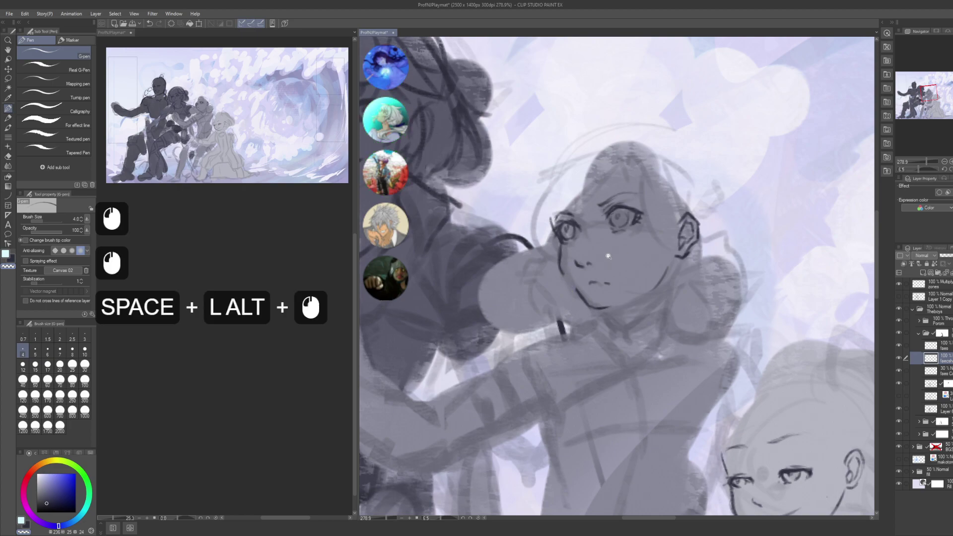
- Rotate the canvas and refine the line near the chin with pen and eraser
mouse_move(646, 248)
mouse_down()
mouse_move(711, 239)
mouse_move(685, 268)
mouse_up()
drag(685, 269, 625, 251)
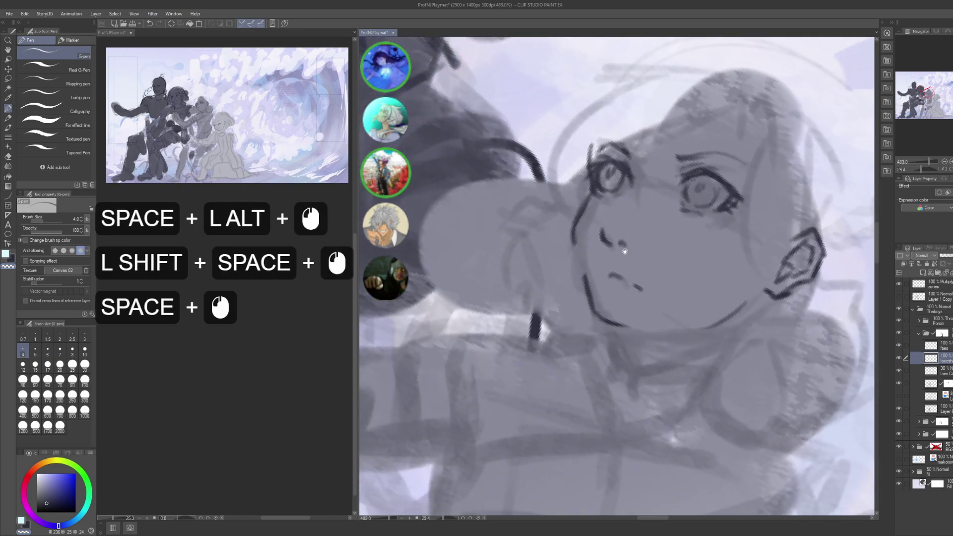
click(588, 233)
key(c)
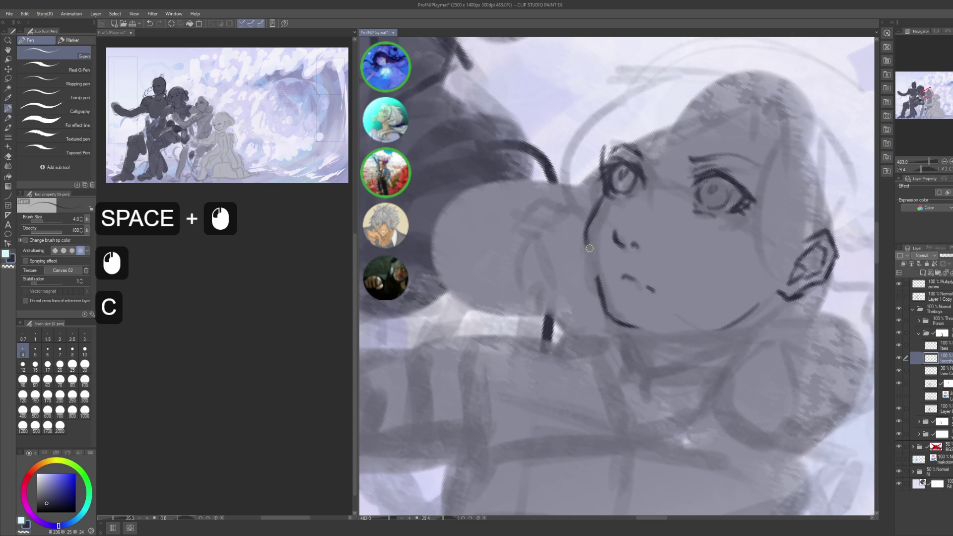
click(590, 248)
click(593, 254)
click(589, 254)
click(591, 256)
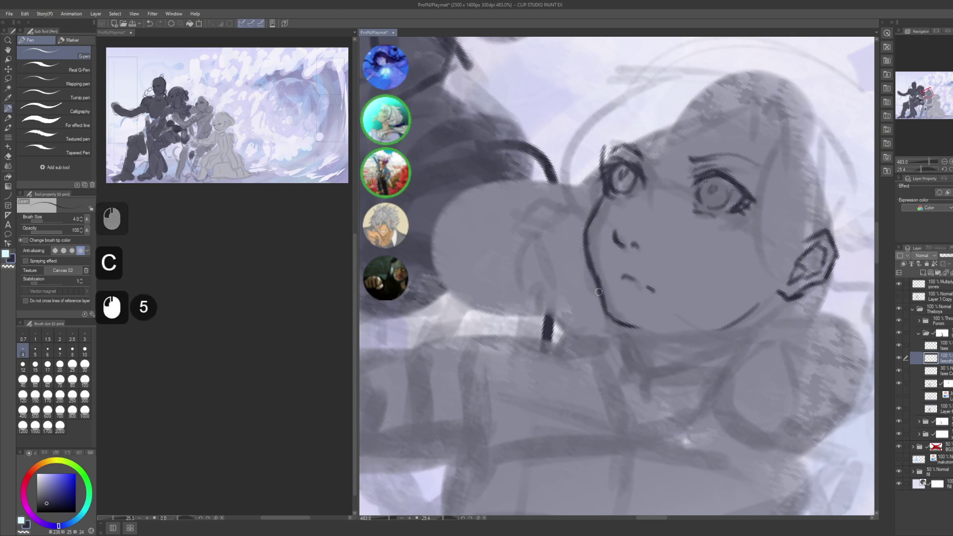
key(c)
click(594, 263)
click(598, 271)
click(600, 274)
click(602, 276)
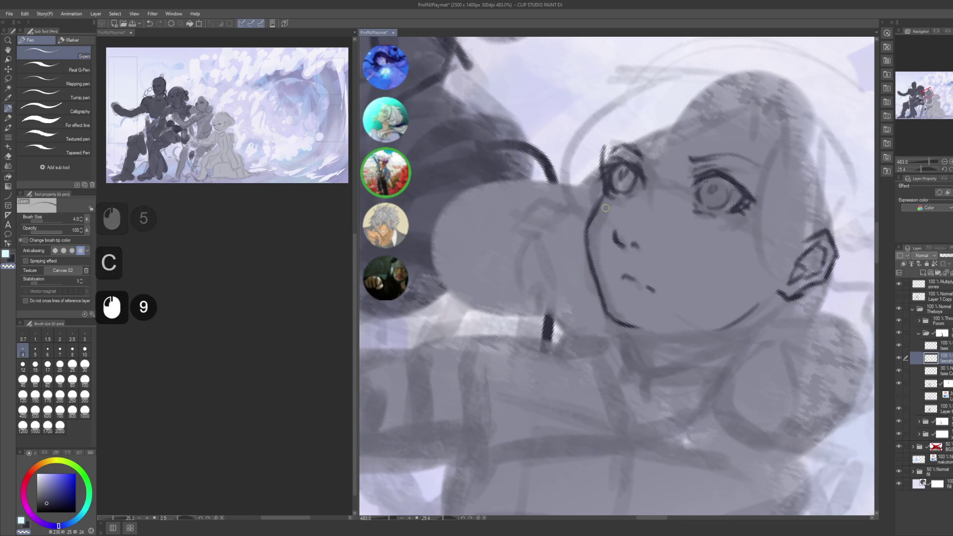
- Add small strokes near the eye, straighten the canvas, and save the illustration
click(593, 221)
click(595, 217)
click(599, 212)
click(606, 202)
key(alt+space)
alt+click(701, 234)
drag(701, 234, 669, 180)
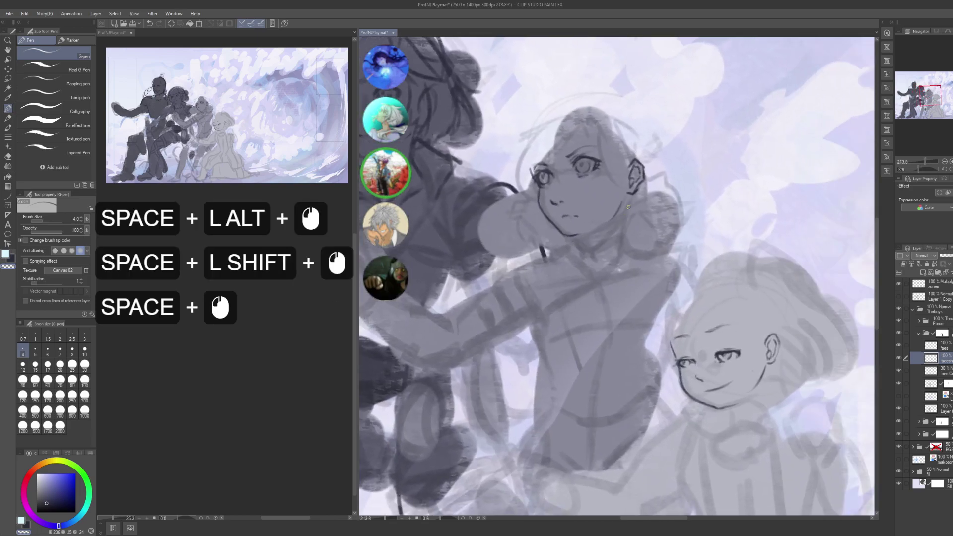
key(ctrl)
key(ctrl)
key(ctrl)
key(ctrl+s)
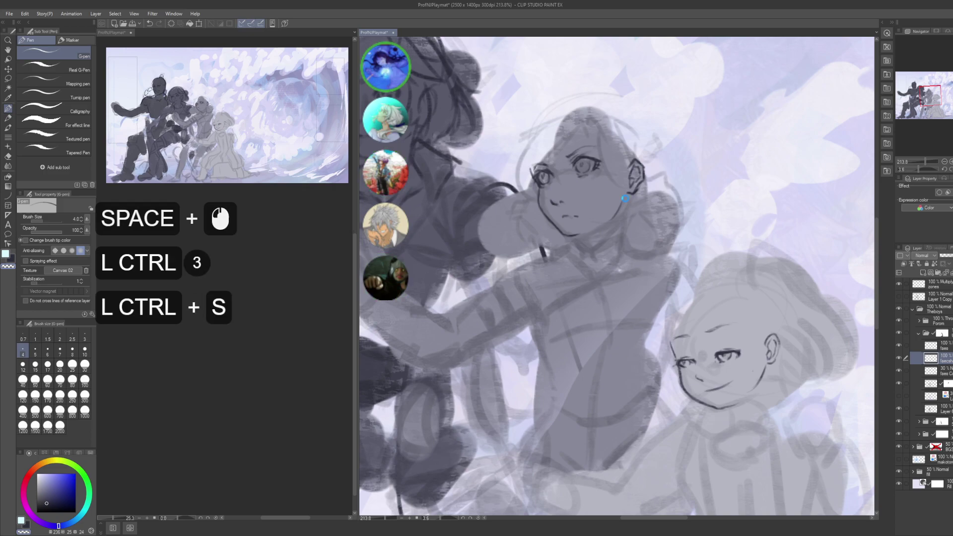
- Zoom in closely on the middle character's face
drag(597, 185, 618, 209)
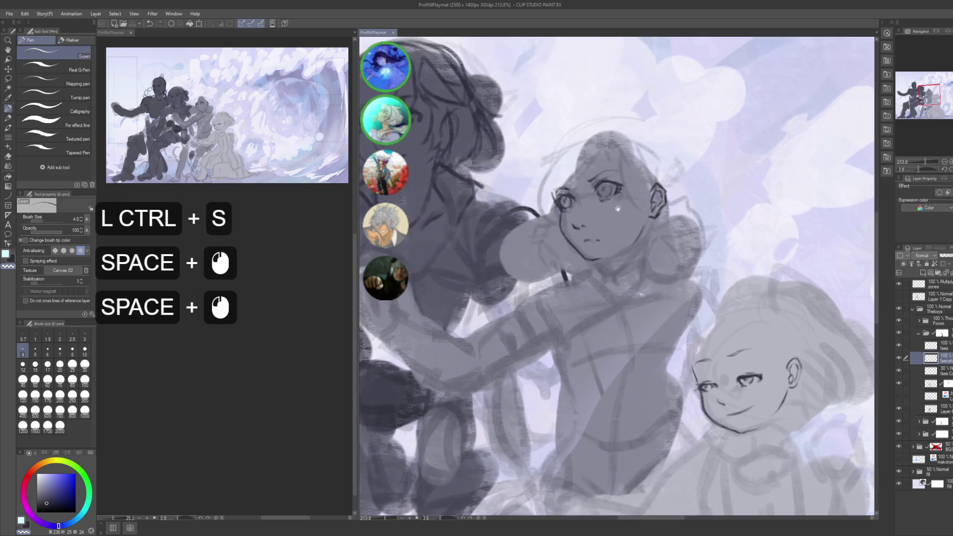
alt+click(618, 209)
alt+click(618, 209)
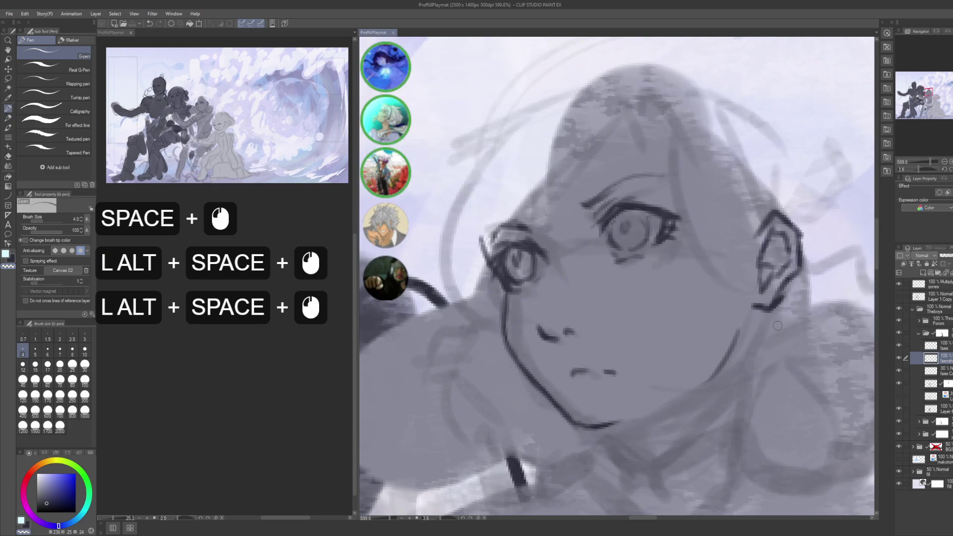
click(658, 237)
- Lasso the right eye and shift it slightly left and down
key(m)
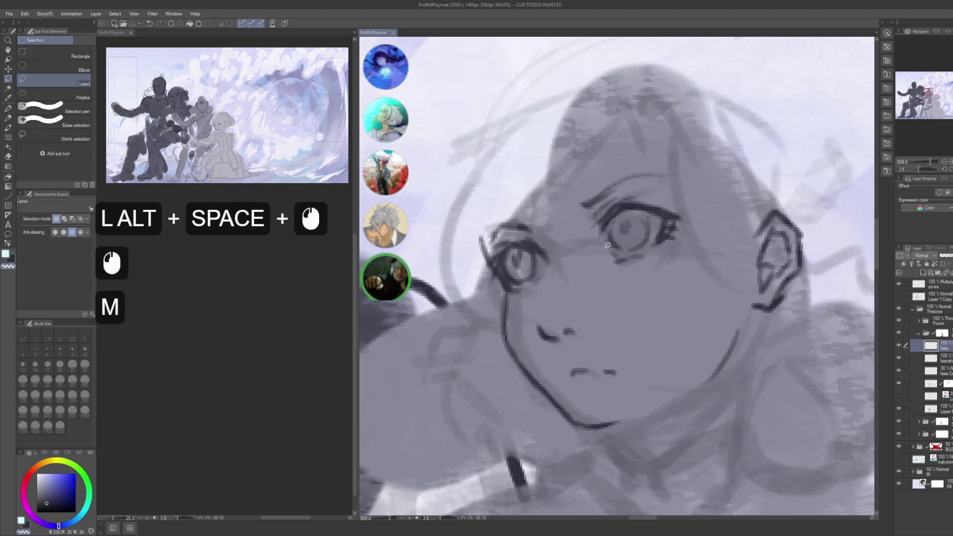
drag(608, 245, 615, 247)
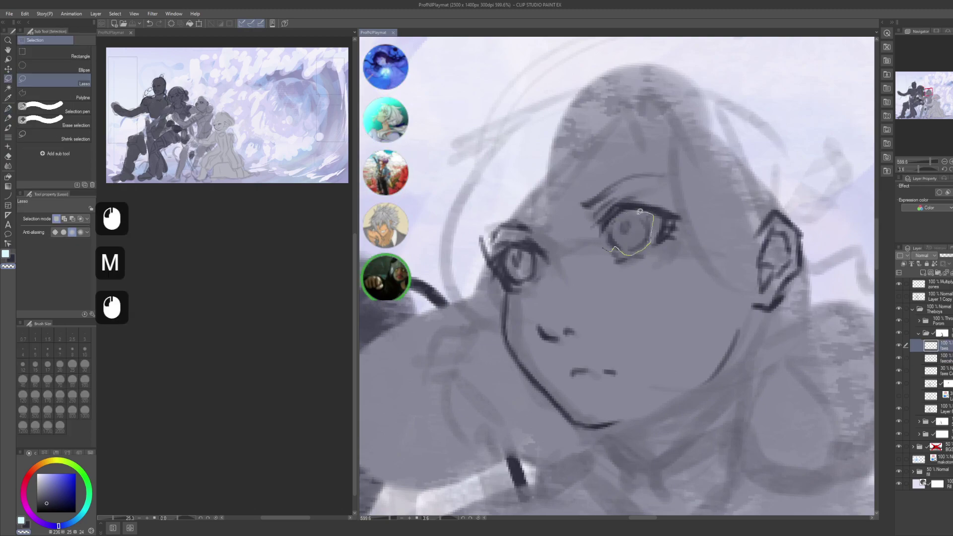
mouse_move(639, 211)
mouse_down()
mouse_move(610, 226)
mouse_move(604, 247)
mouse_up()
key(shift)
shift+click(618, 248)
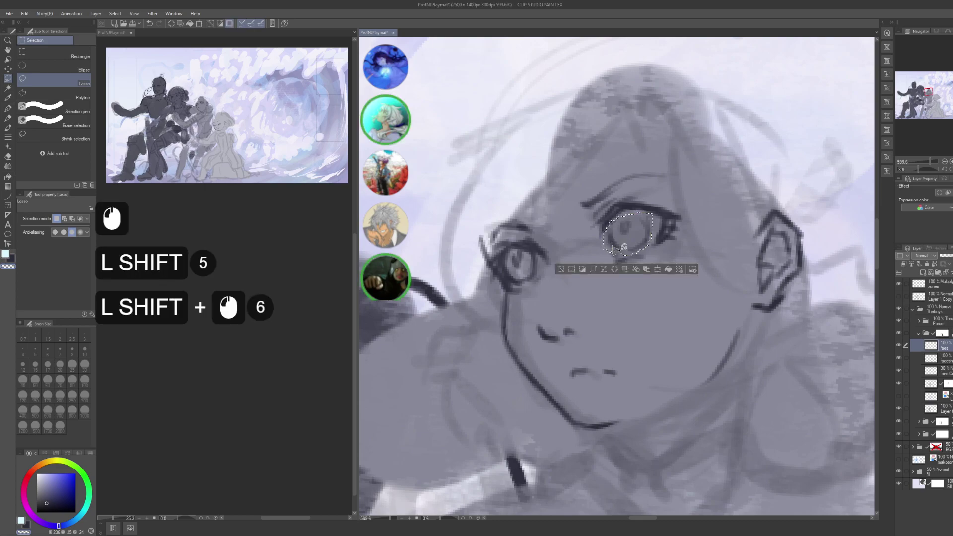
shift+click(624, 247)
shift+click(620, 238)
shift+click(613, 225)
key(shift)
key(ctrl+t)
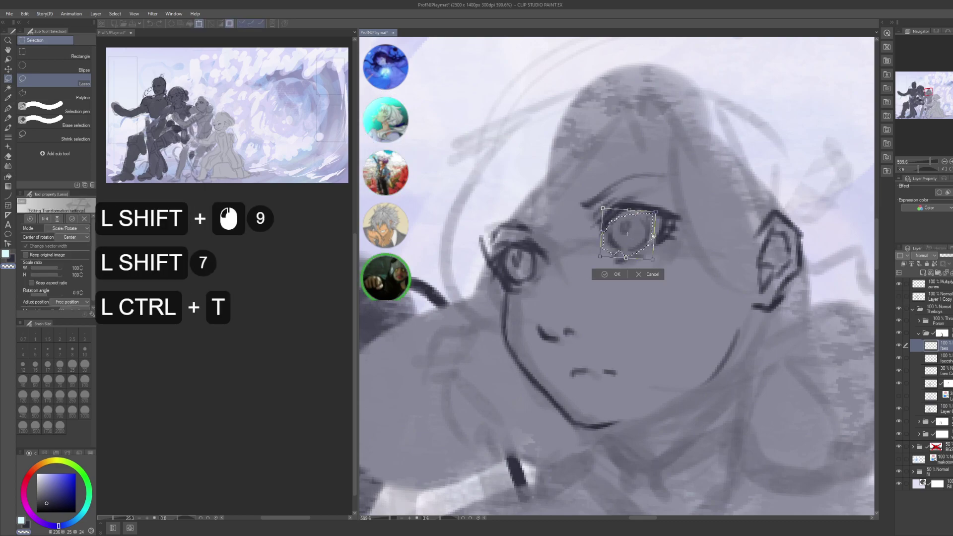
drag(644, 235, 633, 234)
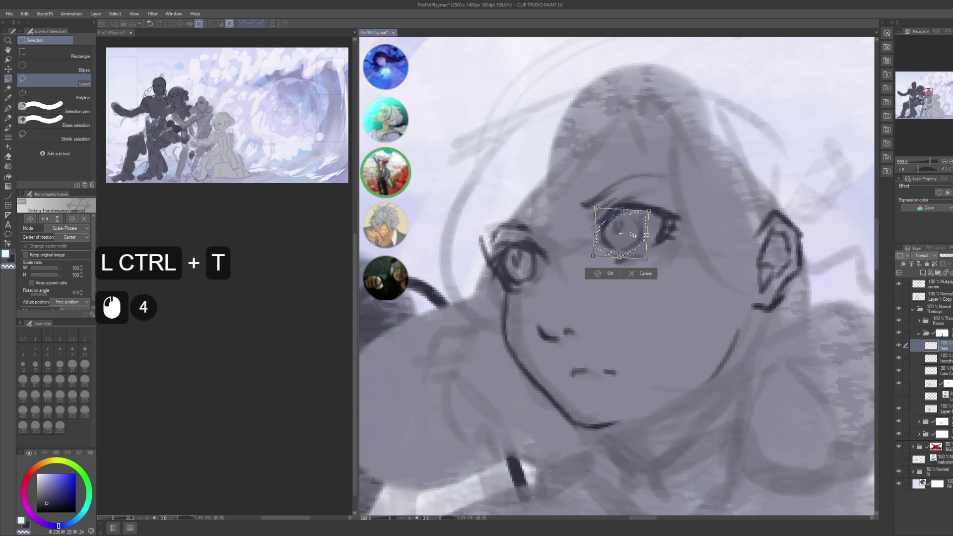
key(Return)
key(Return)
key(ctrl+d)
- Lasso the whole face and include the second face layer
drag(645, 315, 656, 338)
drag(655, 338, 611, 238)
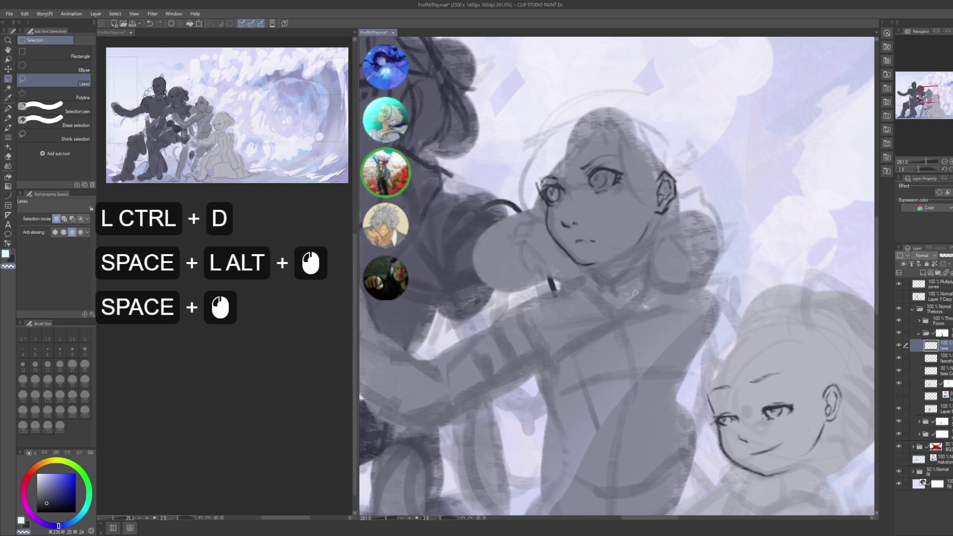
drag(641, 302, 631, 298)
mouse_move(630, 298)
mouse_down()
mouse_move(618, 312)
mouse_move(631, 282)
mouse_up()
mouse_move(575, 258)
mouse_down()
mouse_move(690, 243)
mouse_move(641, 126)
mouse_move(545, 202)
mouse_up()
ctrl+click(938, 358)
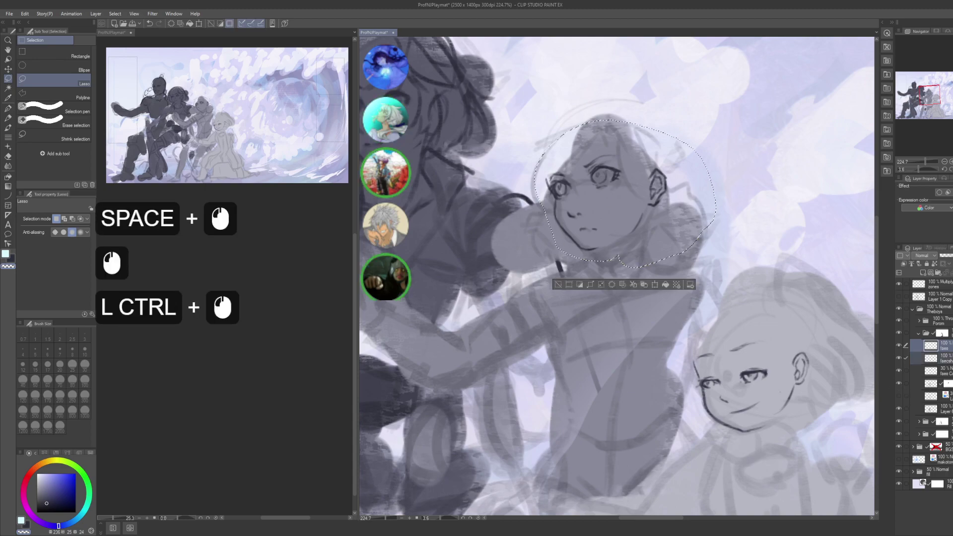
- Scale the face down to 91% around a custom centre and nudge it right and up
key(ctrl+t)
alt+click(625, 228)
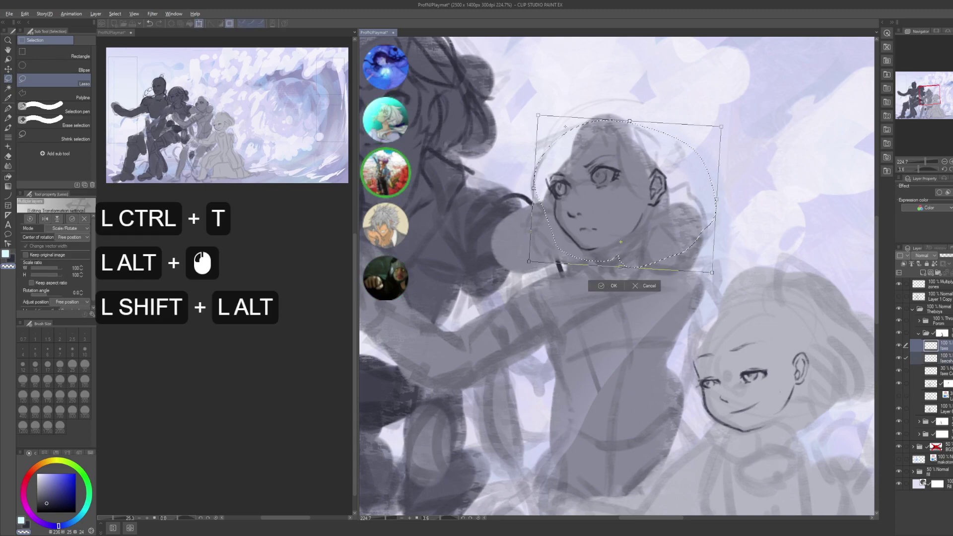
drag(538, 116, 541, 120)
drag(584, 152, 585, 151)
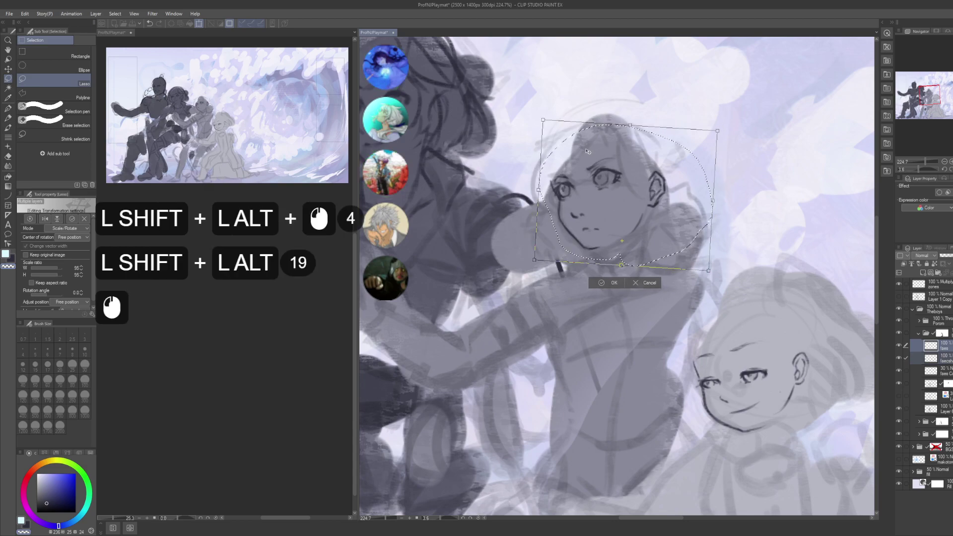
click(585, 151)
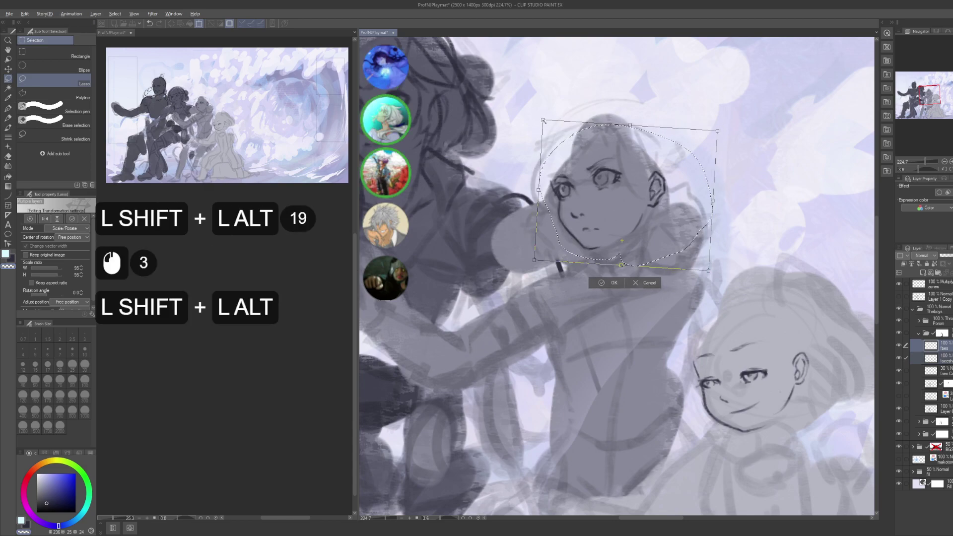
drag(543, 119, 576, 148)
key(Return)
key(Return)
key(ctrl+d)
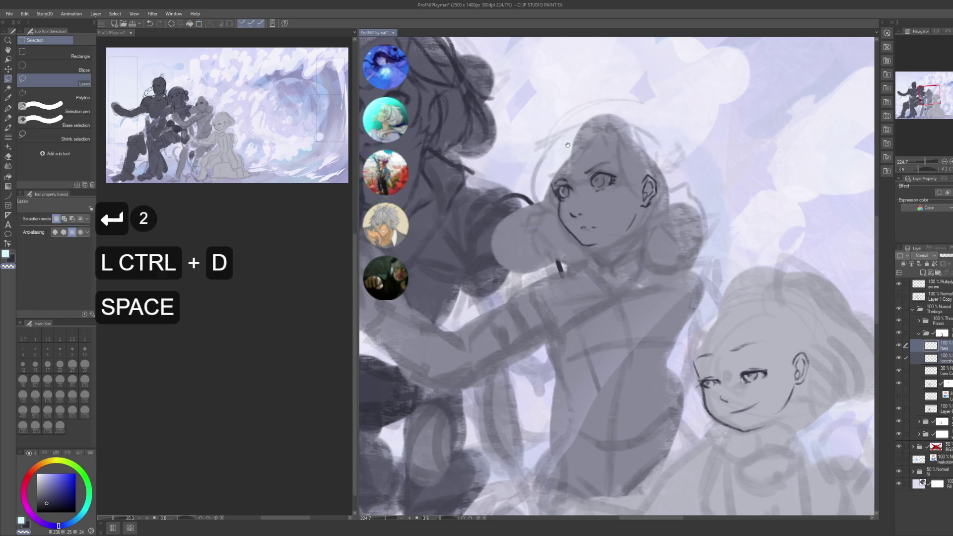
alt+click(662, 321)
alt+click(661, 321)
- Recentre the view, undo the stray pen marks, and save the illustration
drag(662, 321, 674, 302)
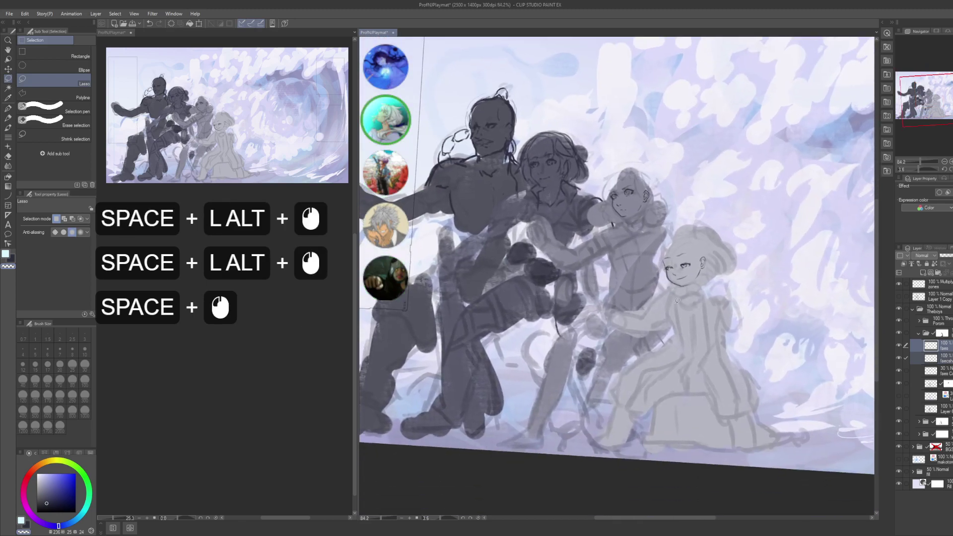
key(p)
click(726, 298)
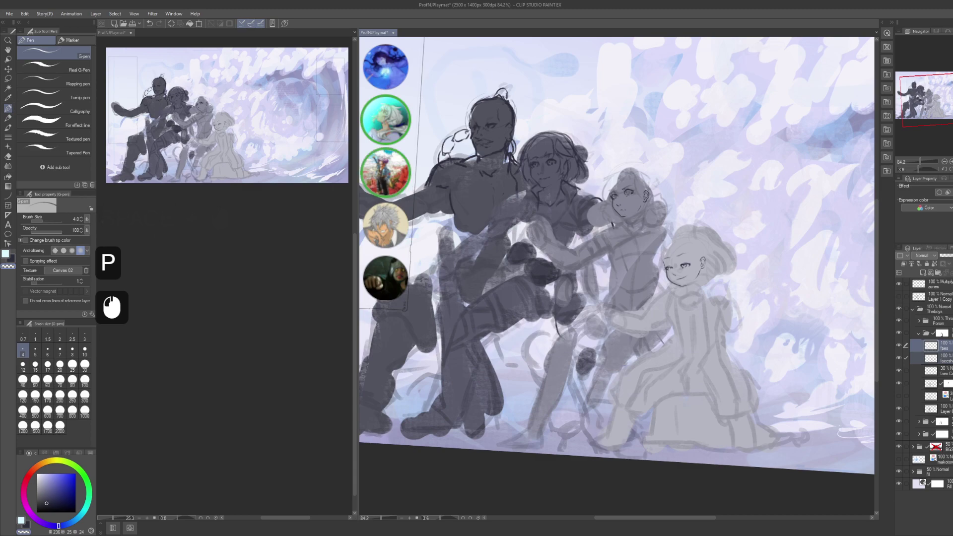
click(726, 298)
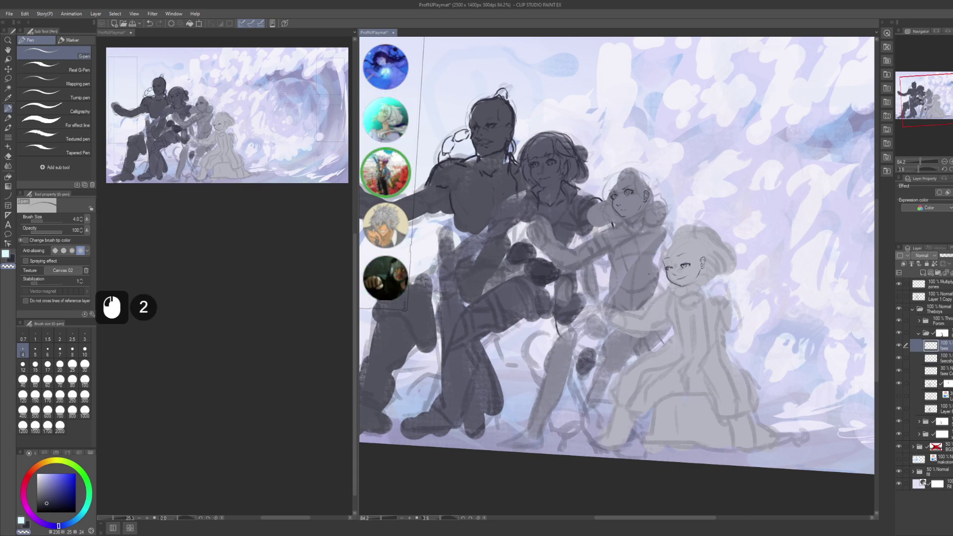
key(ctrl+z)
key(x)
key(x)
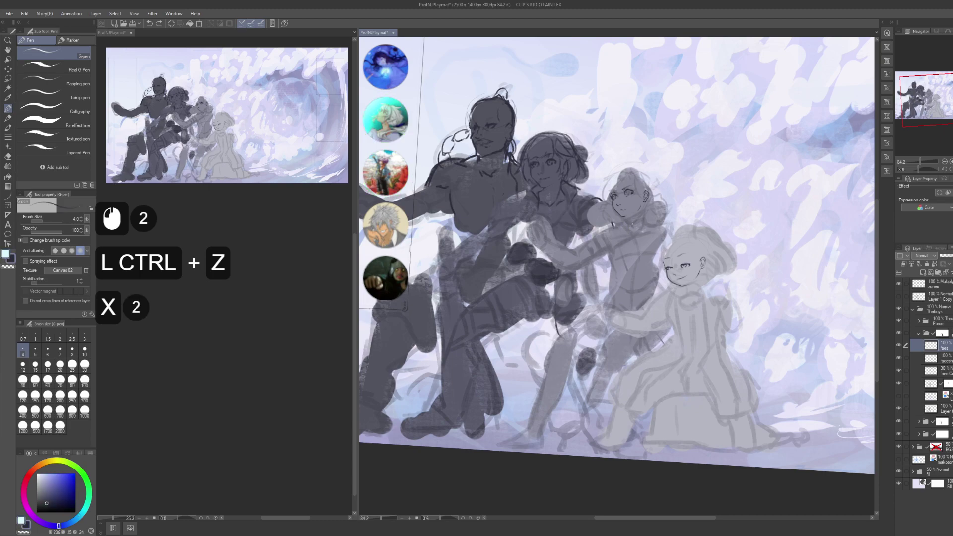
click(629, 203)
key(ctrl+z)
key(ctrl)
key(ctrl+s)
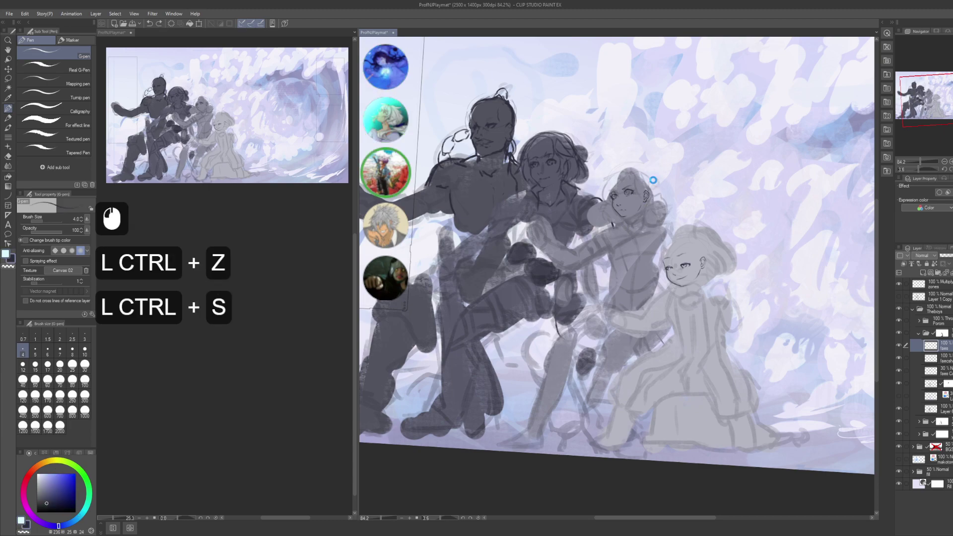
- Collapse the upper layer folder, expand the lower one, and show its hidden layers
click(917, 333)
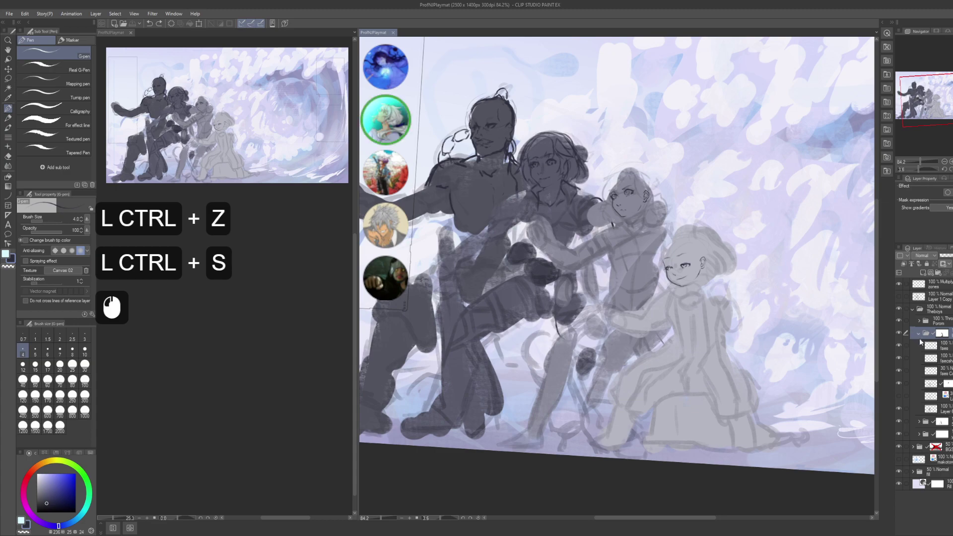
click(918, 333)
click(919, 346)
click(943, 362)
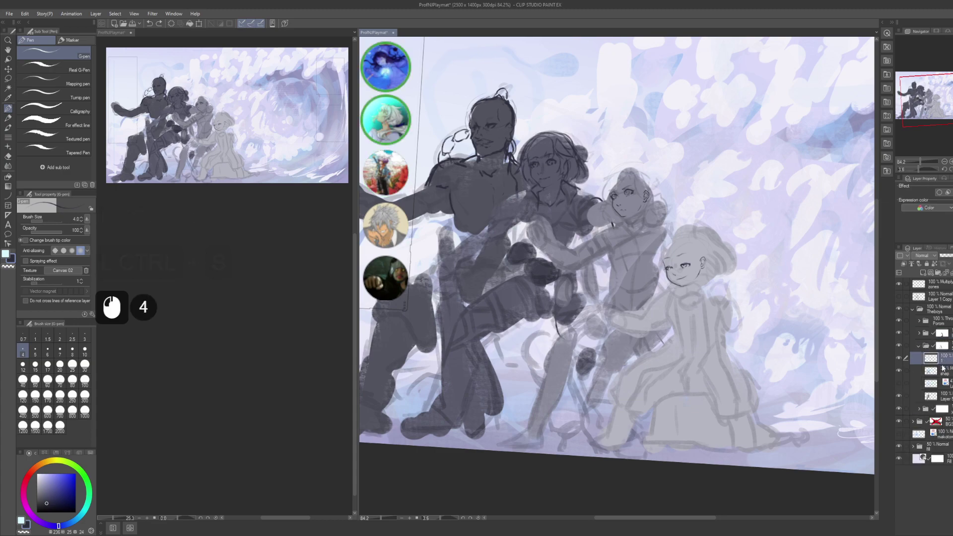
click(898, 369)
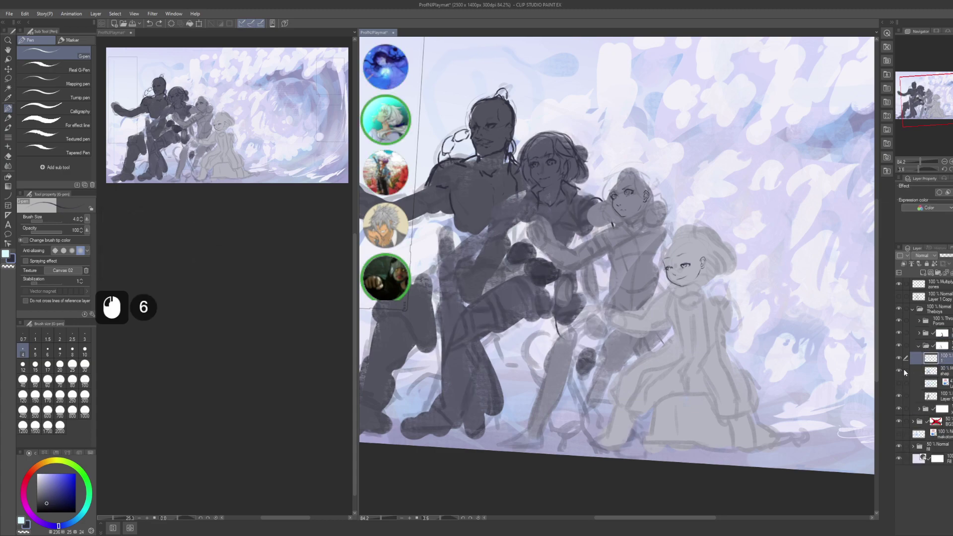
click(942, 363)
click(919, 346)
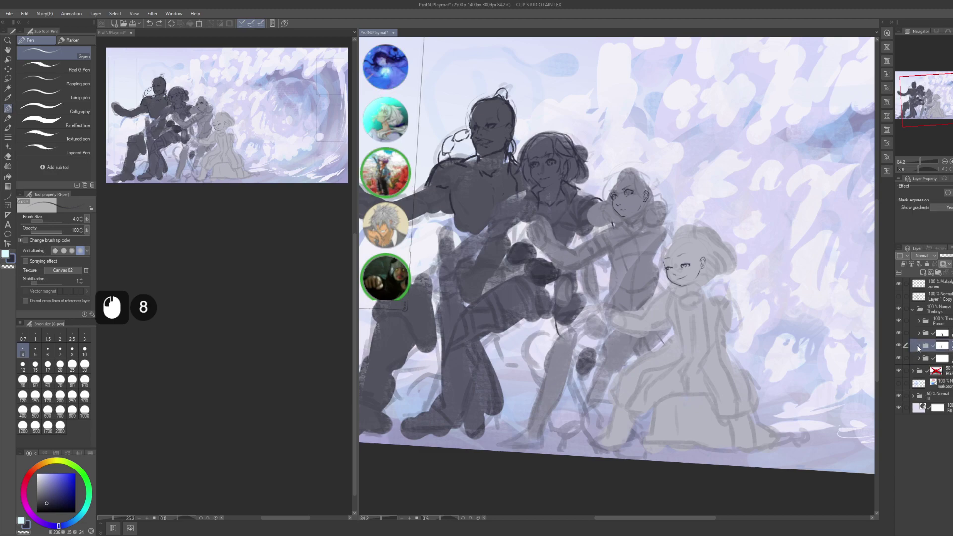
click(920, 346)
- Select and show layer 1 inside its folder, then add a new layer above it
click(918, 333)
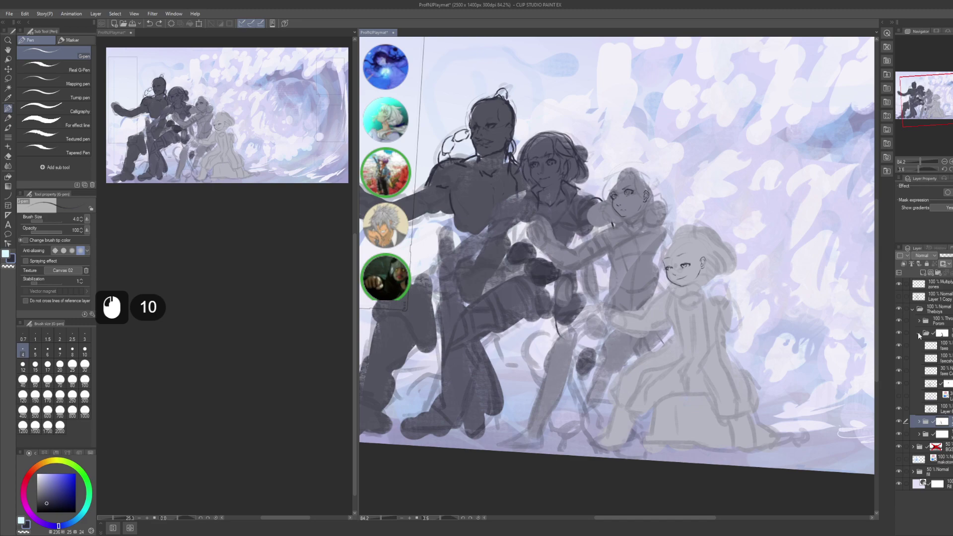
click(918, 333)
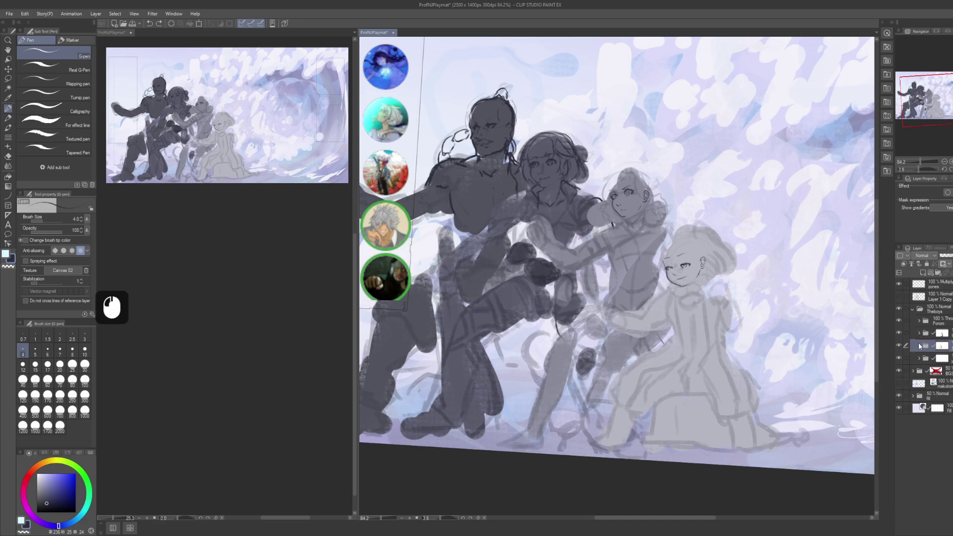
click(919, 346)
click(919, 346)
click(920, 346)
click(902, 358)
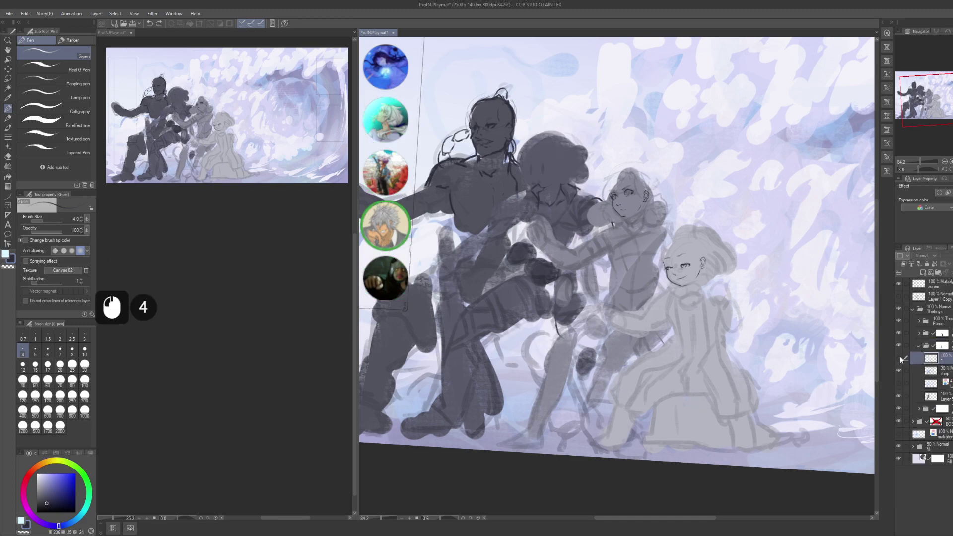
click(901, 359)
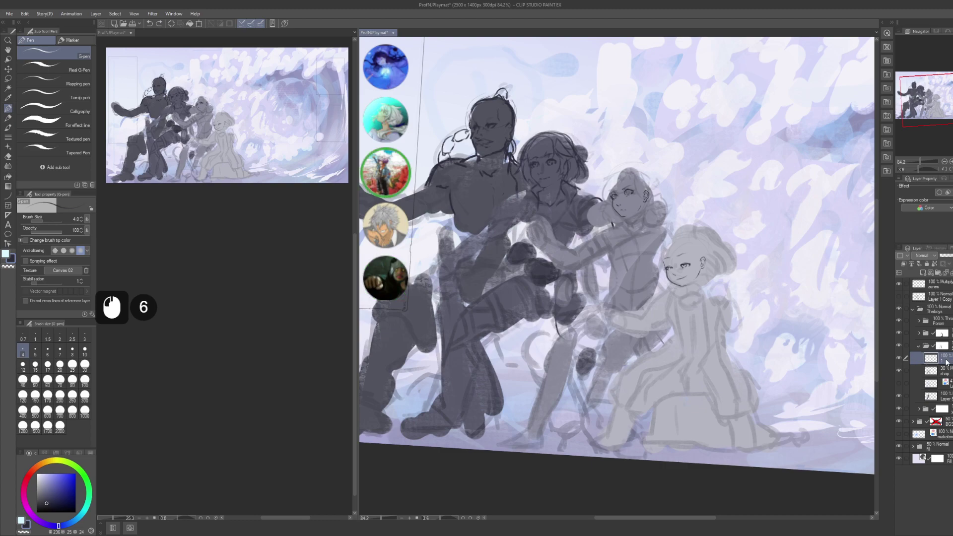
key(ctrl+shift+n)
- Rename the new blank layer to 'feas'
key(F2)
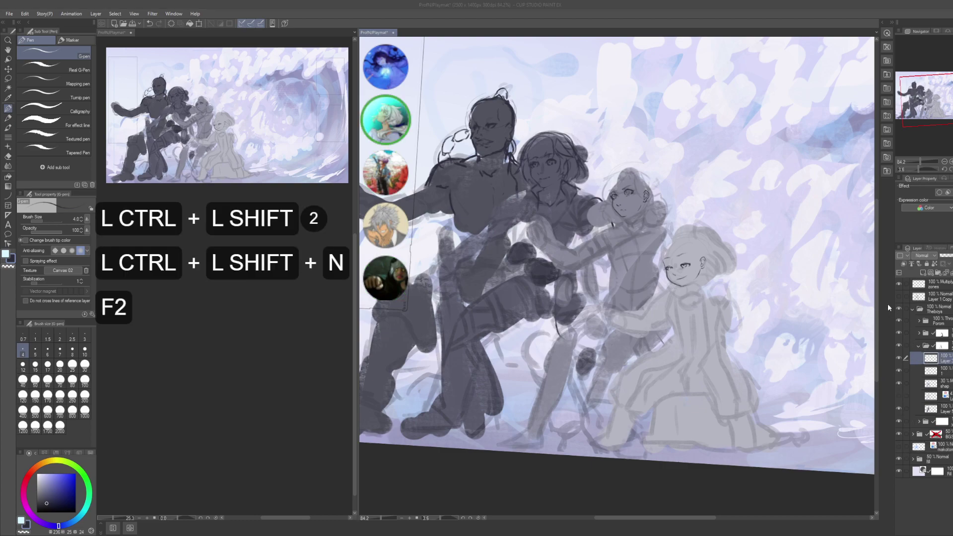
text(feas)
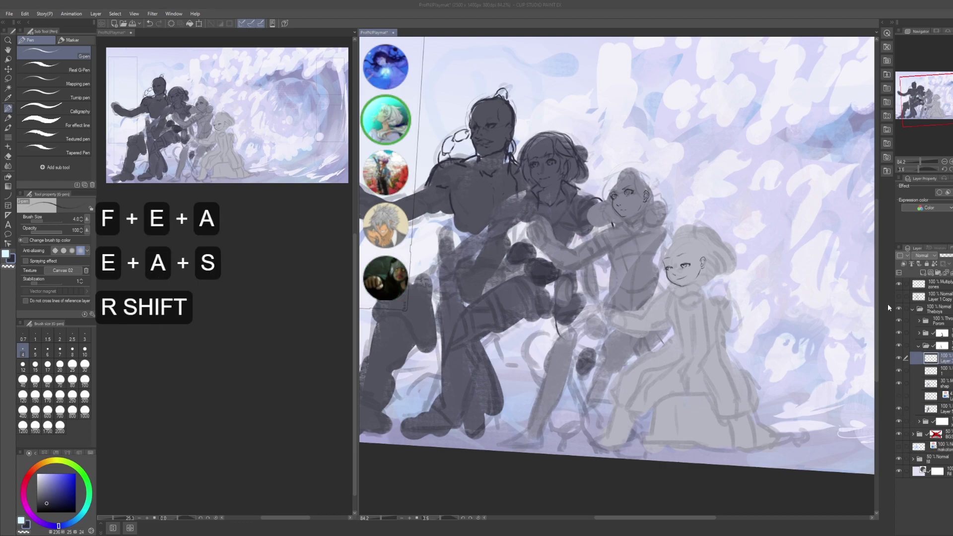
key(BackSpace)
key(BackSpace)
text(aes)
key(shift)
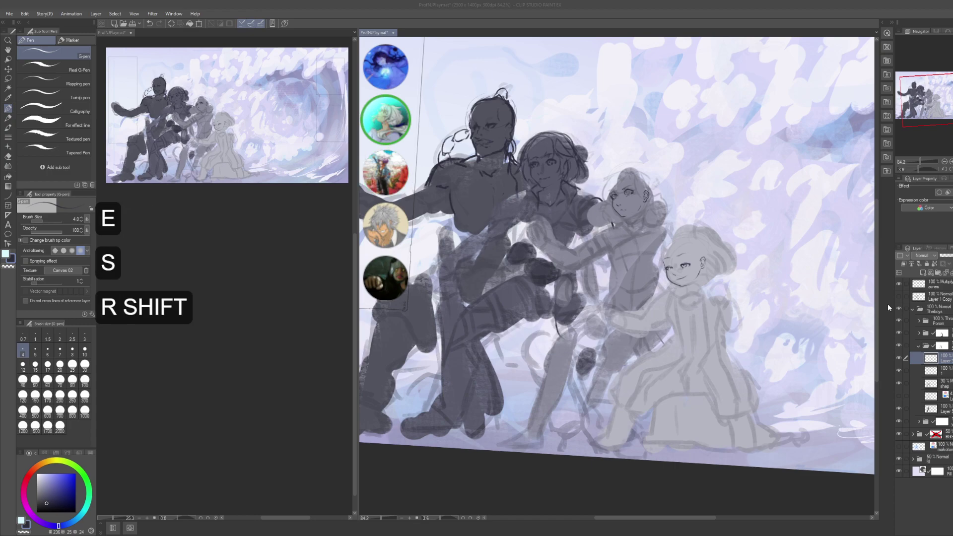
key(Return)
key(Return)
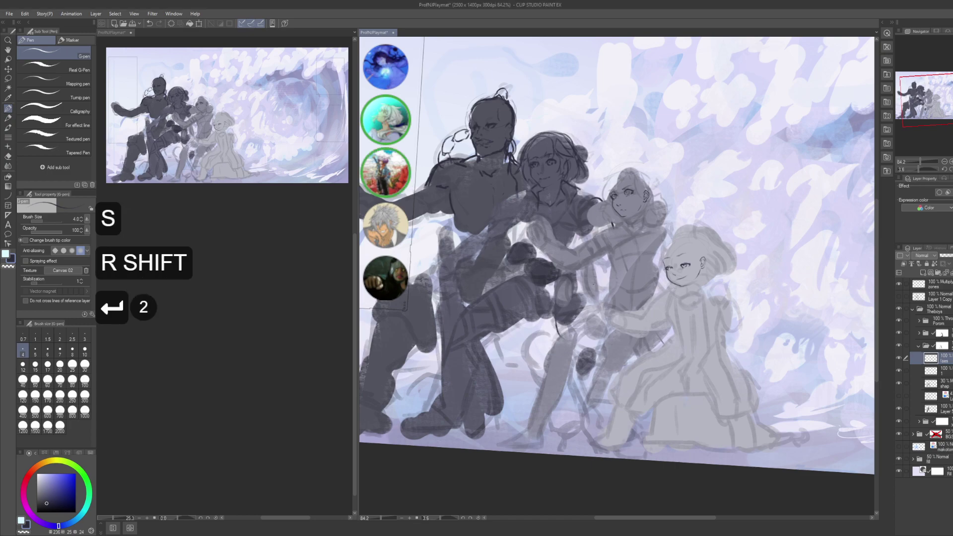
- Set the face sketch layer beneath to 30% opacity
click(933, 370)
click(934, 370)
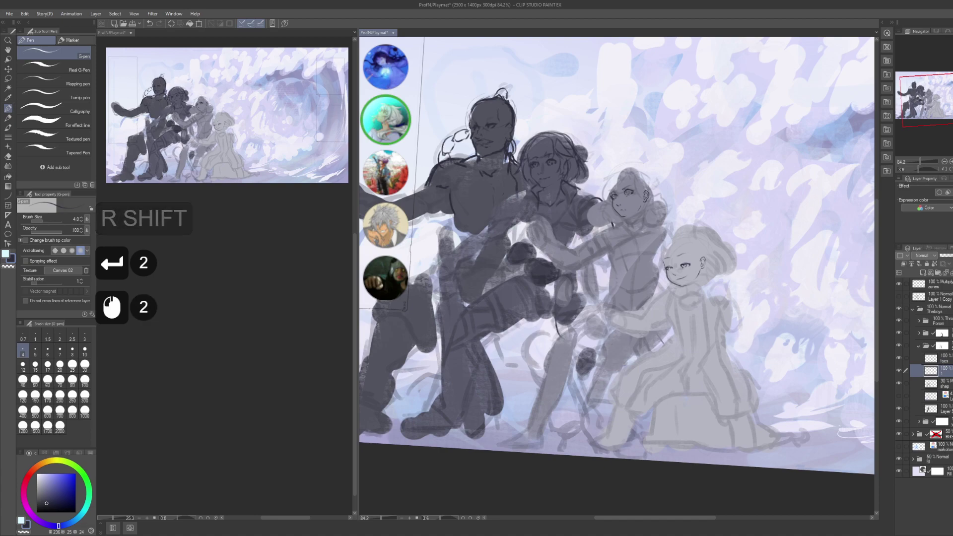
key(KP_3)
key(KP_0)
key(KP_Enter)
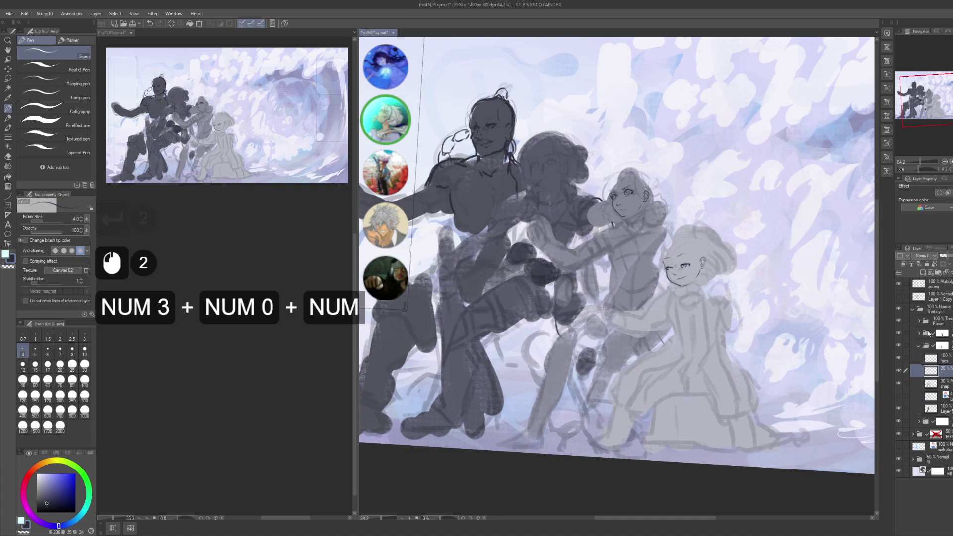
- On the Multiply layer, lasso and delete the patch beside the second figure's head
click(933, 383)
click(933, 383)
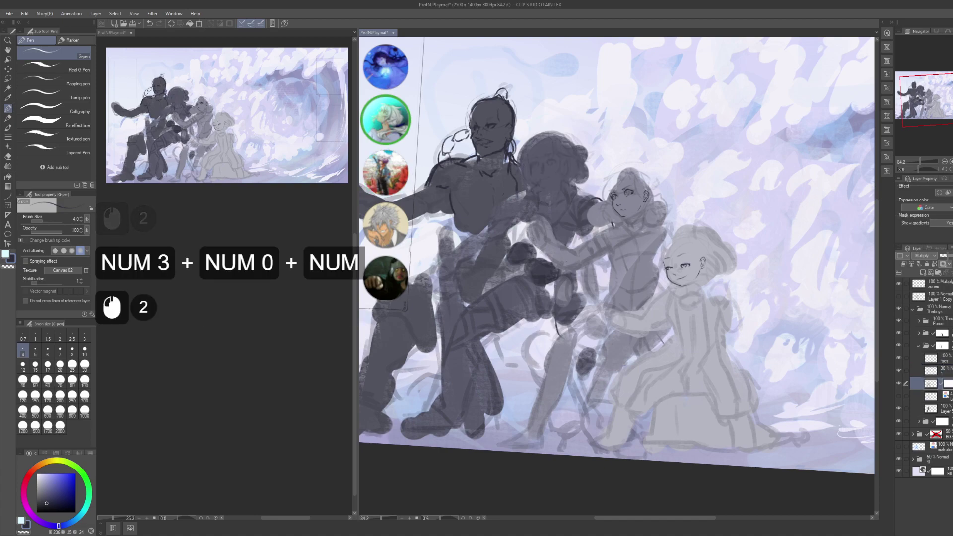
key(m)
mouse_move(519, 150)
mouse_down()
mouse_move(535, 174)
mouse_move(599, 110)
mouse_up()
key(Delete)
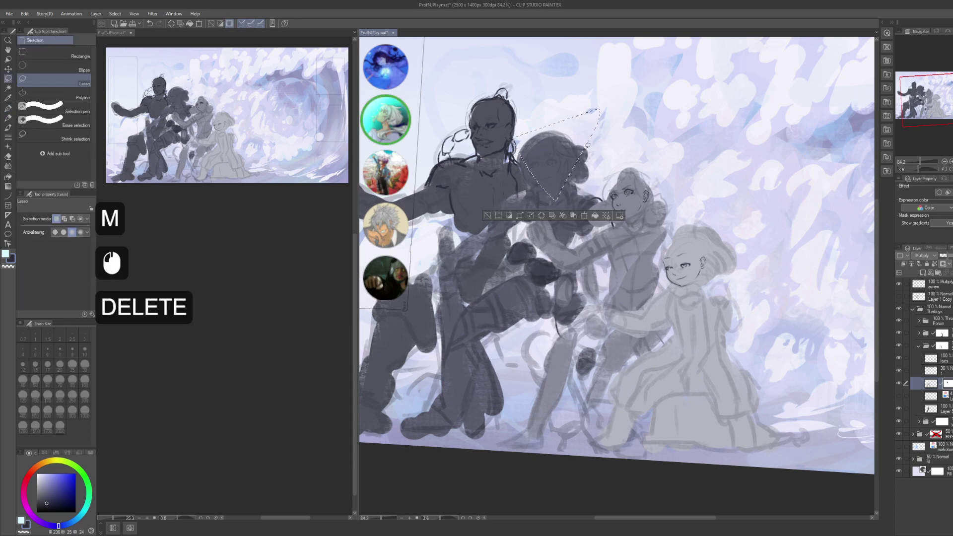
key(ctrl+d)
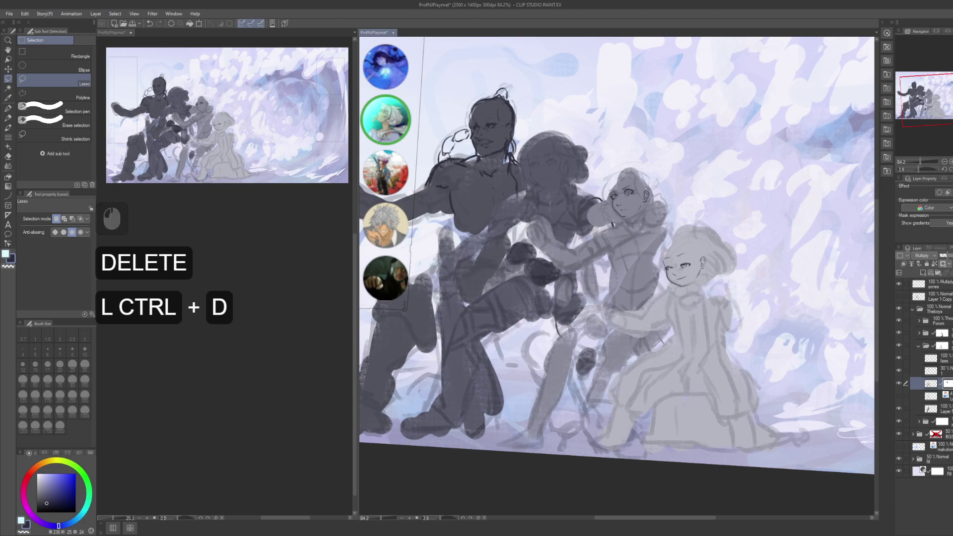
- Reselect the 30% opacity layer, save, and select the sketch layer above
click(933, 370)
click(933, 370)
click(933, 371)
key(ctrl+s)
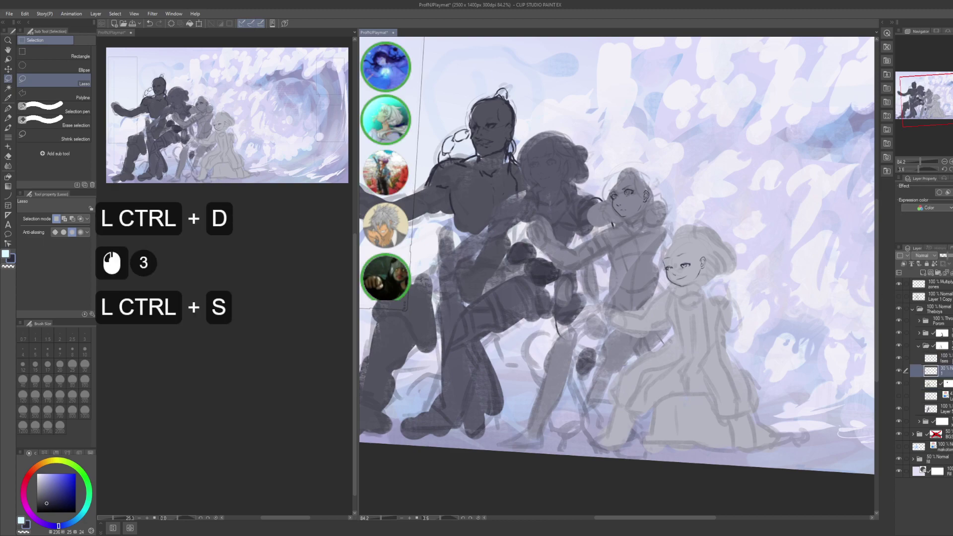
click(950, 364)
click(950, 359)
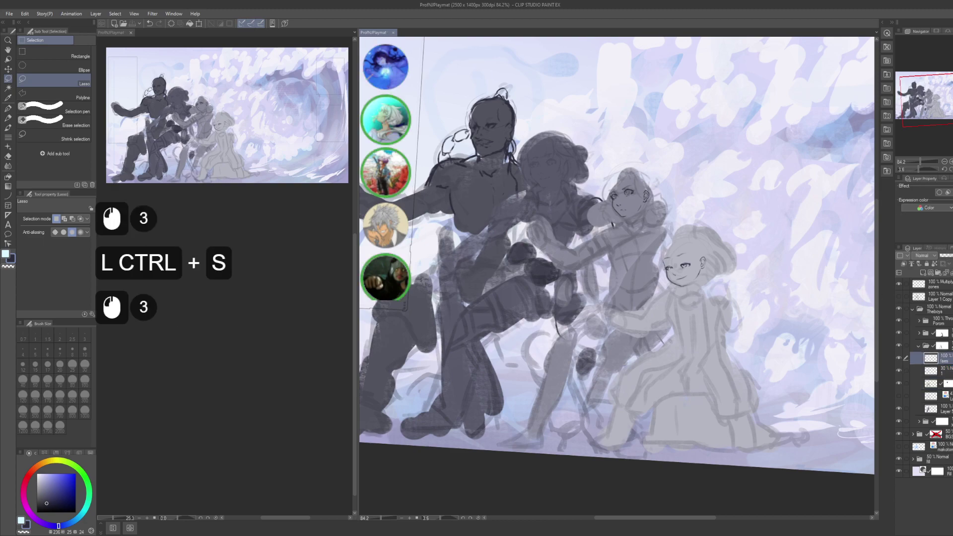
scroll(200, 337, down, 4)
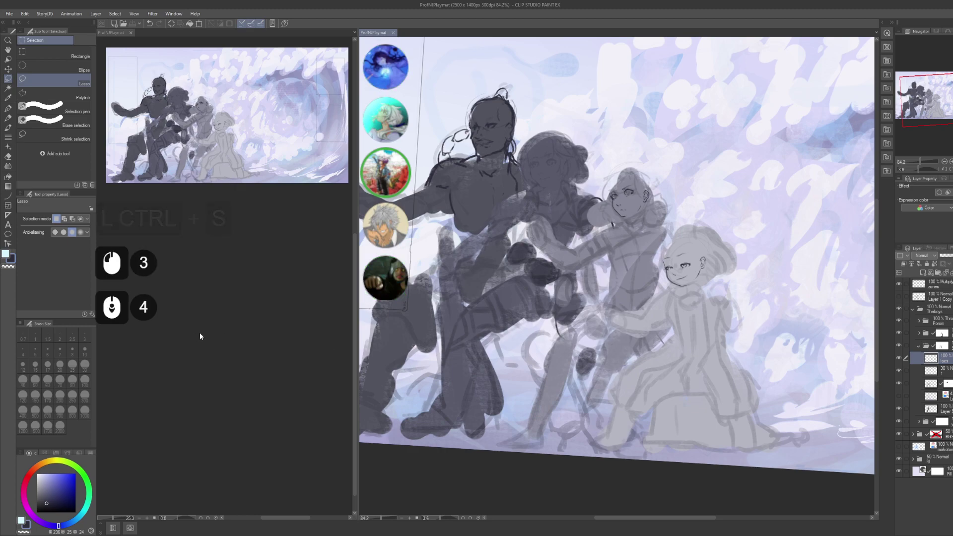
scroll(200, 337, down, 10)
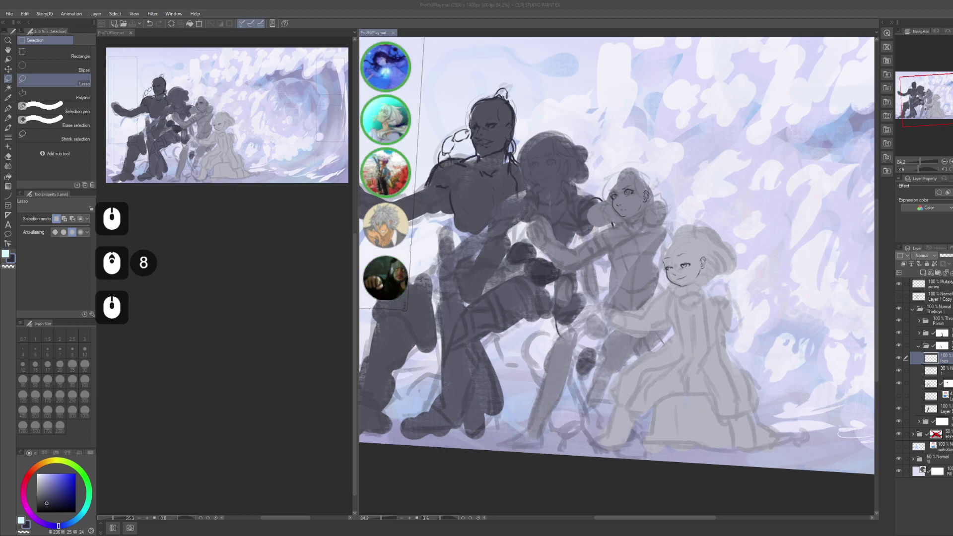
- Return to the pen on the canvas and pan down toward the figures
click(648, 217)
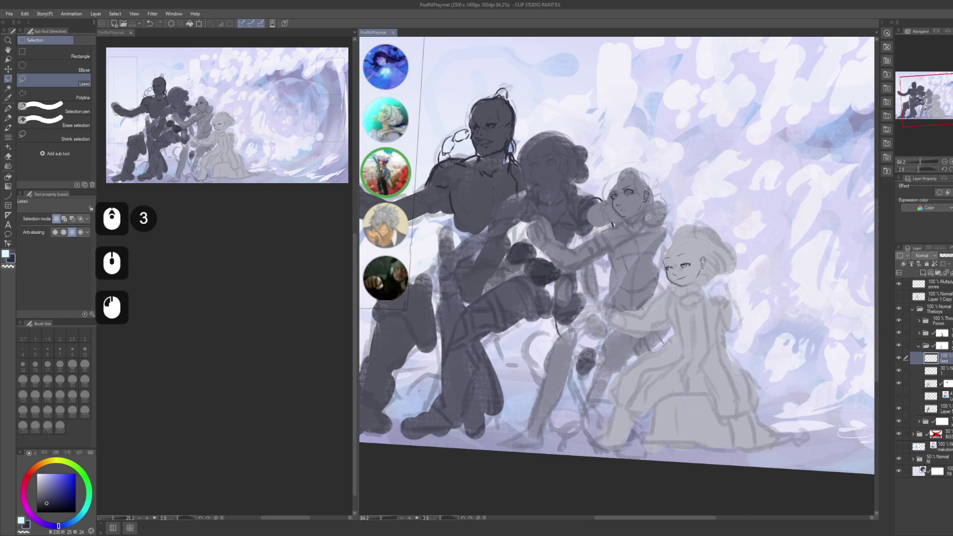
key(p)
click(702, 229)
key(ctrl+z)
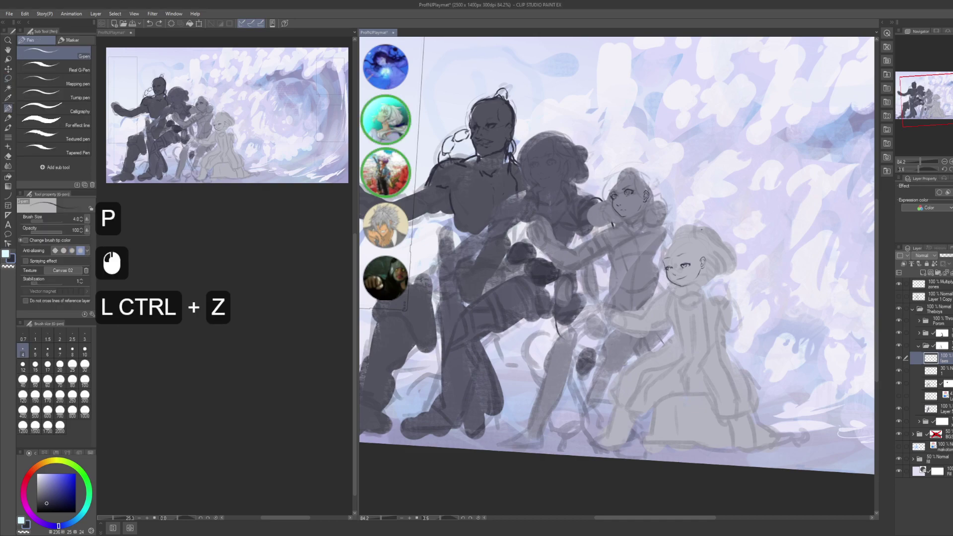
drag(702, 229, 713, 259)
click(574, 216)
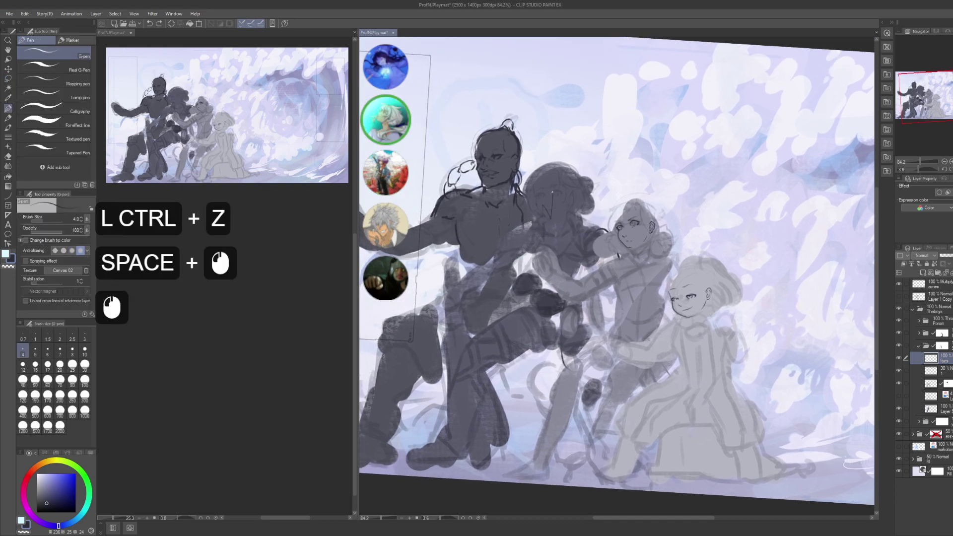
- Zoom in on the second figure's face and ink a longer upper eyelid line
key(ctrl+z)
mouse_move(574, 216)
mouse_down()
mouse_move(576, 234)
mouse_move(575, 225)
mouse_move(630, 283)
mouse_move(645, 234)
mouse_move(650, 249)
mouse_move(643, 239)
mouse_move(640, 253)
mouse_move(615, 215)
mouse_move(625, 212)
mouse_up()
mouse_move(608, 218)
mouse_down()
mouse_move(641, 218)
mouse_move(618, 214)
mouse_up()
drag(626, 214, 646, 221)
drag(603, 223, 665, 225)
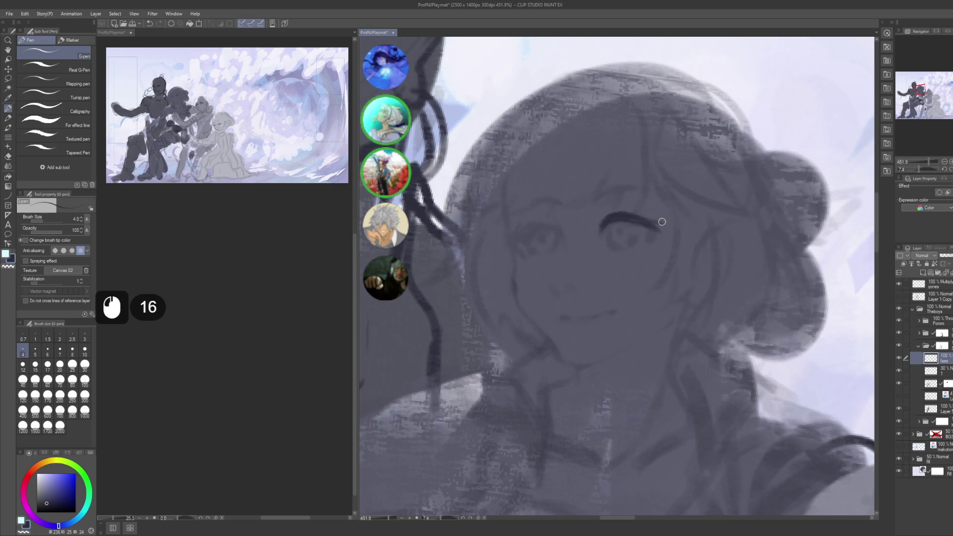
- Switch to another application and send a short typed name there
key(alt+Tab)
alt+click(665, 226)
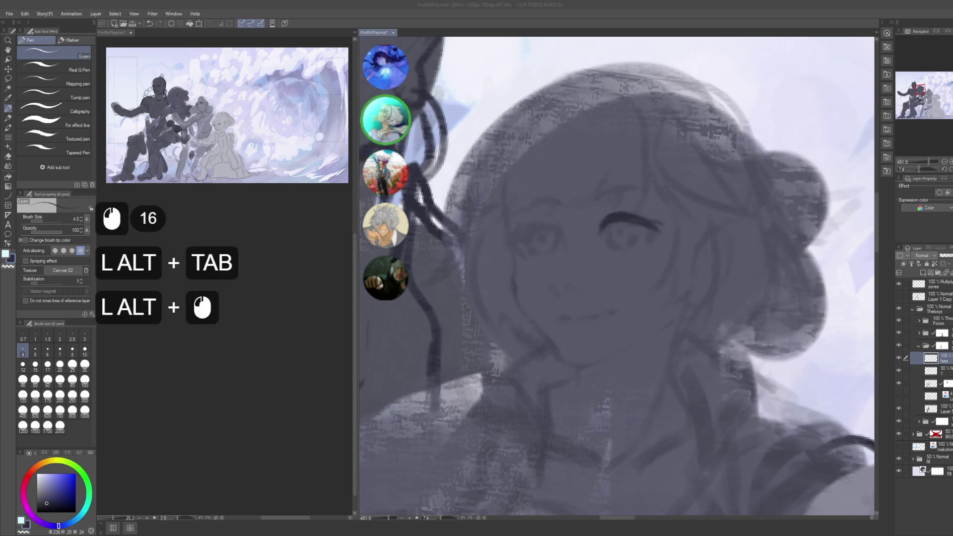
click(665, 226)
text(sophie)
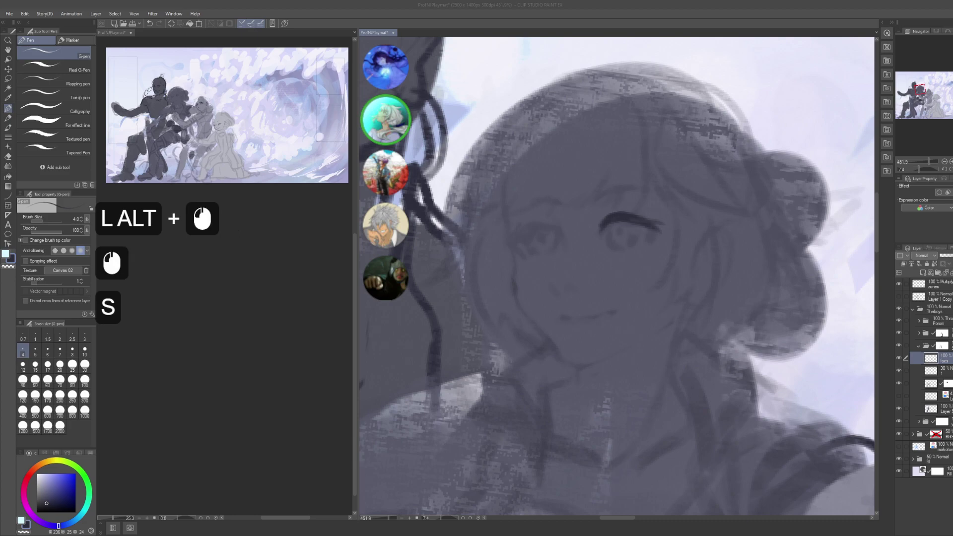
key(Return)
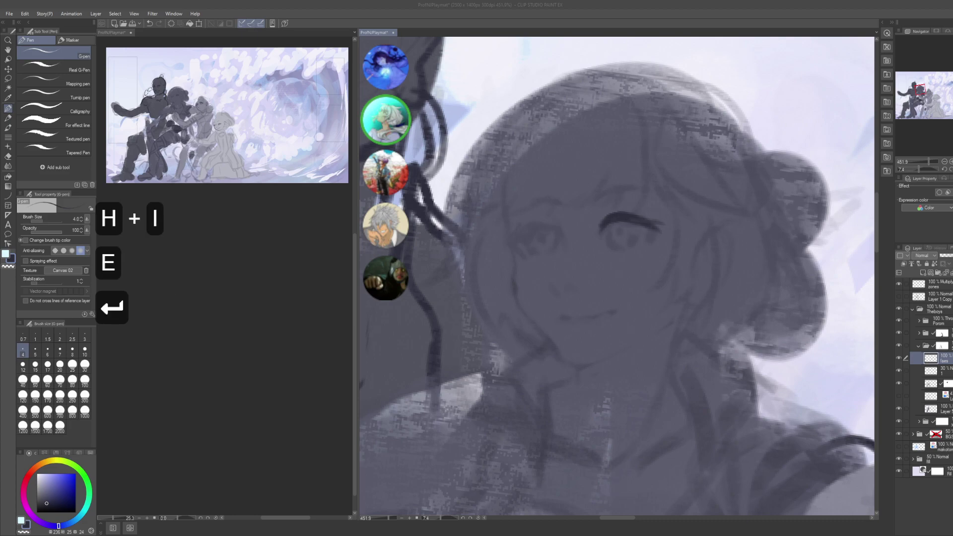
click(665, 225)
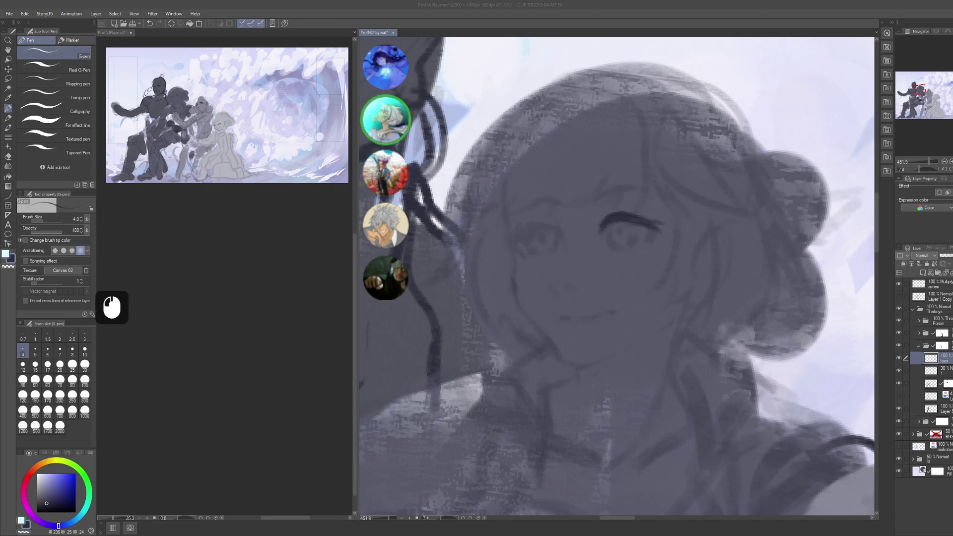
- Paste content and save while working in the other application
scroll(665, 226, up, 5)
ctrl+click(666, 225)
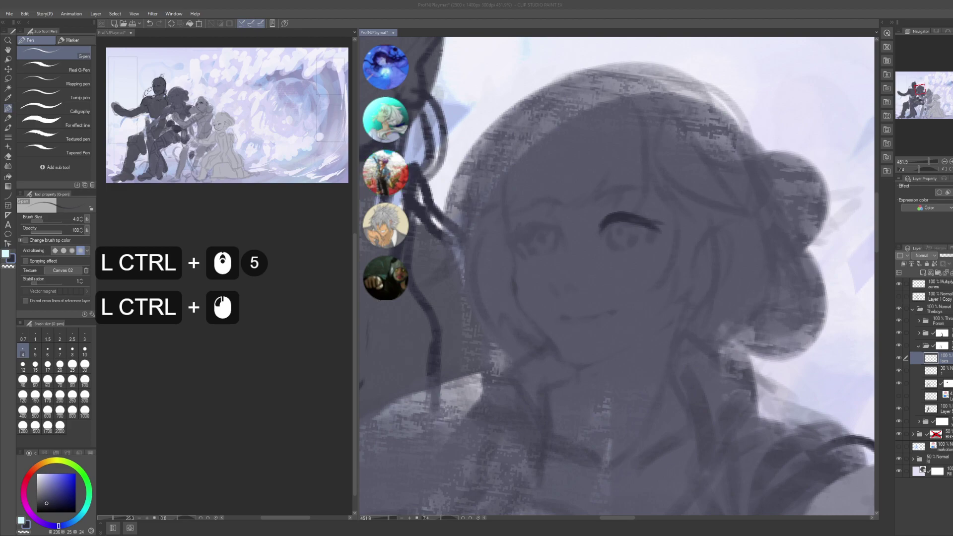
click(665, 226)
click(665, 226)
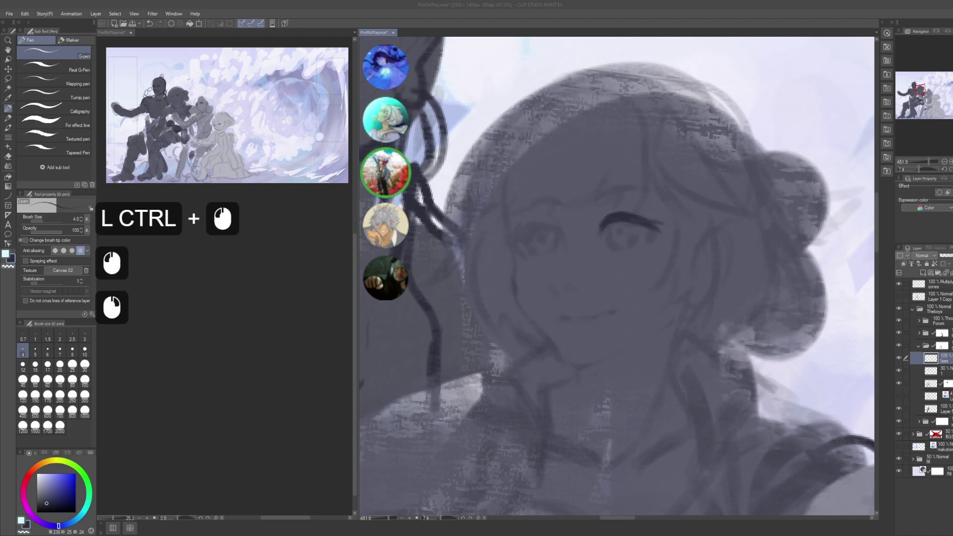
scroll(666, 226, down, 8)
scroll(665, 226, up, 1)
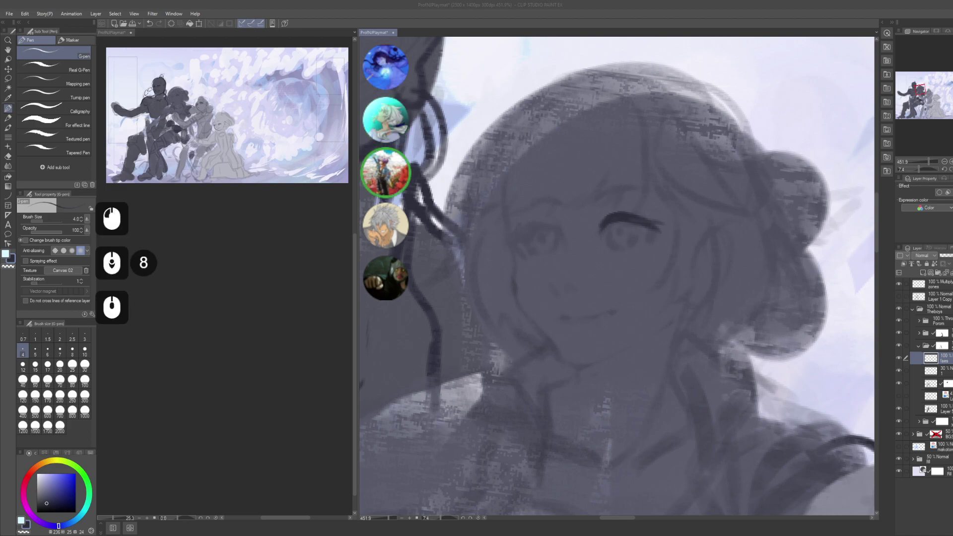
key(ctrl+v)
ctrl+alt+click(665, 226)
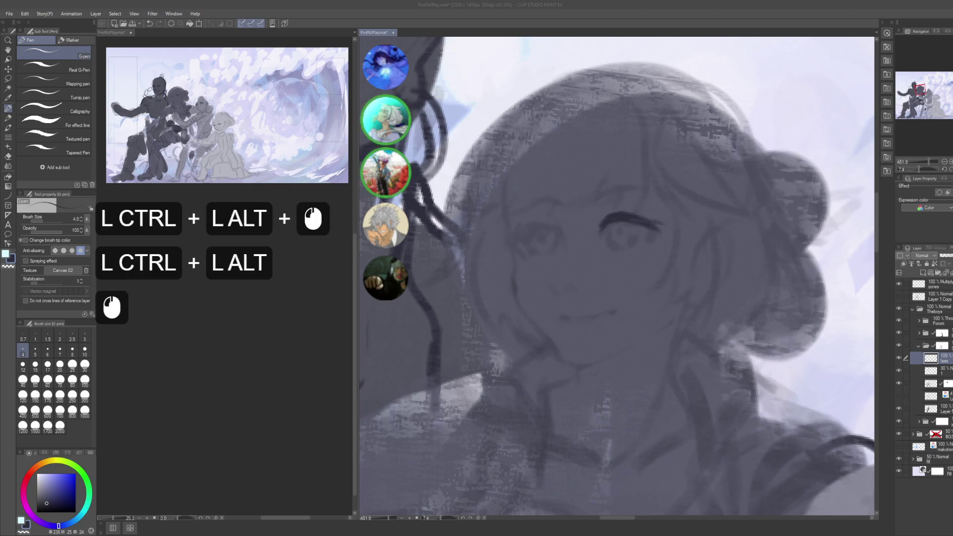
key(ctrl+o)
key(ctrl+s)
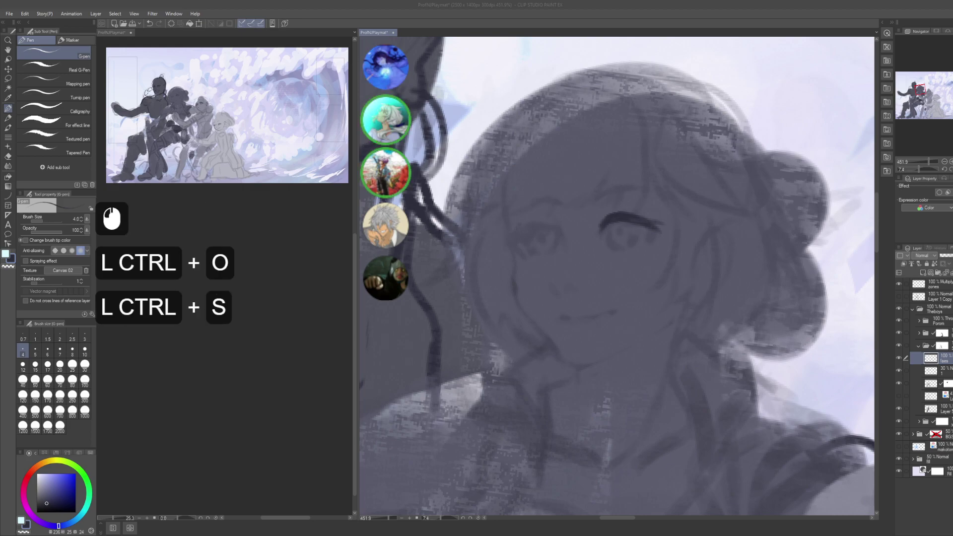
click(665, 226)
- Scroll up and down through the other application's window
key(space)
scroll(665, 226, up, 4)
scroll(666, 226, down, 2)
scroll(665, 226, up, 1)
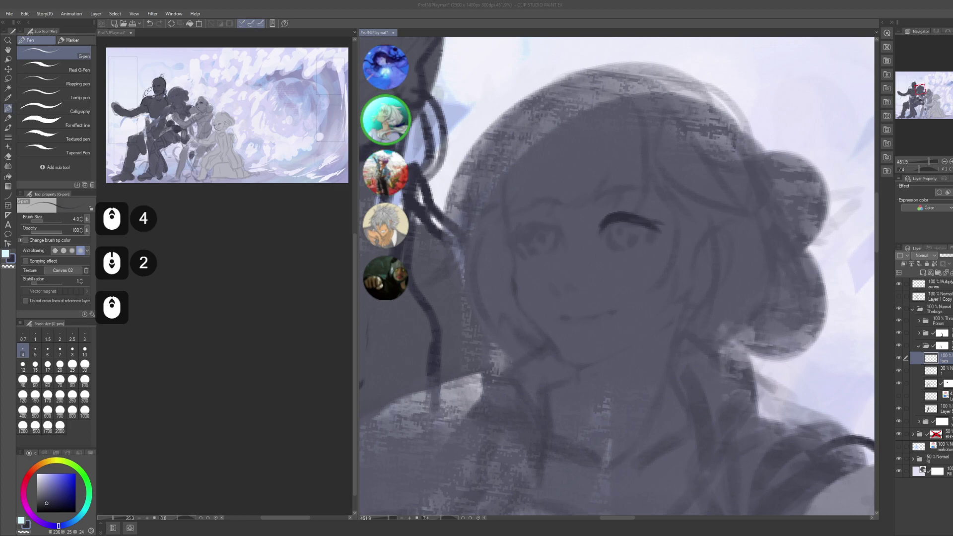
scroll(665, 226, down, 1)
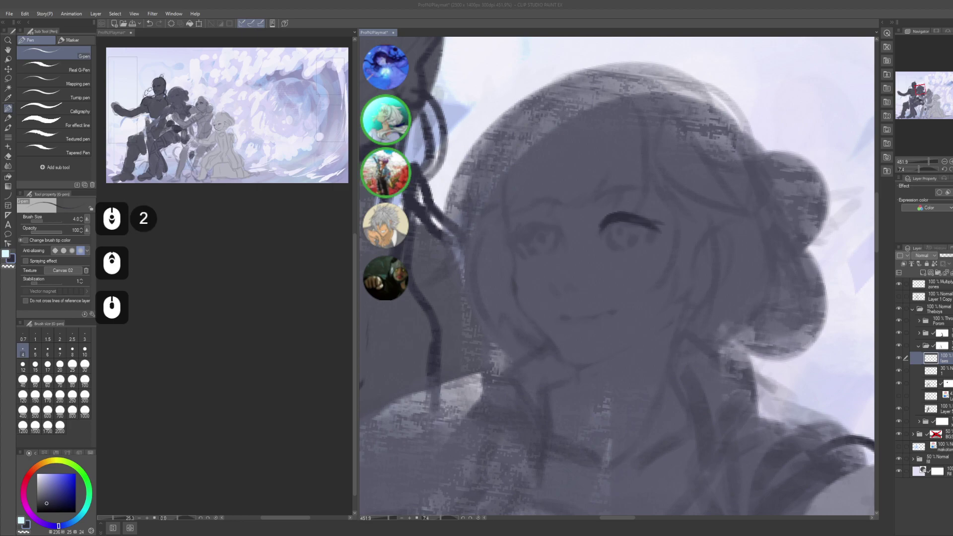
scroll(665, 226, down, 1)
scroll(665, 226, up, 1)
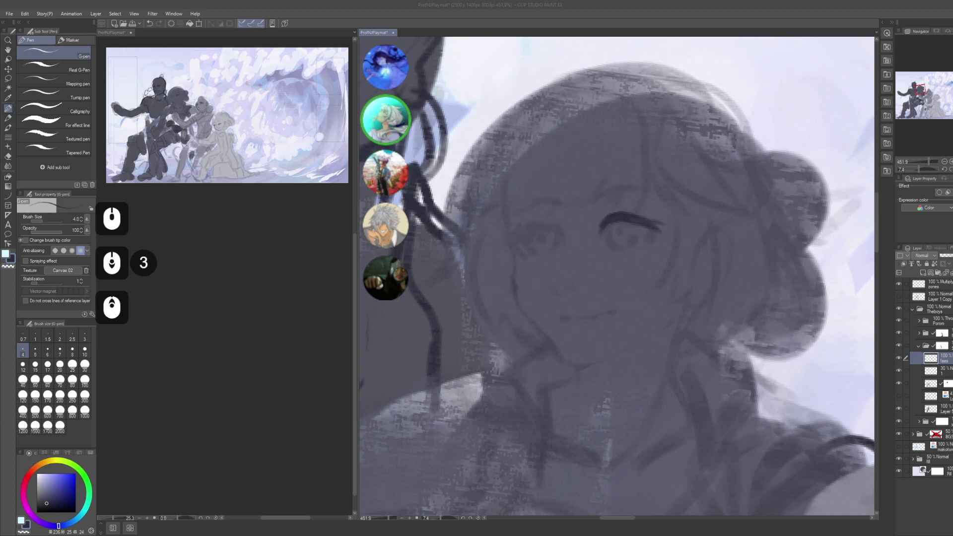
scroll(665, 226, down, 2)
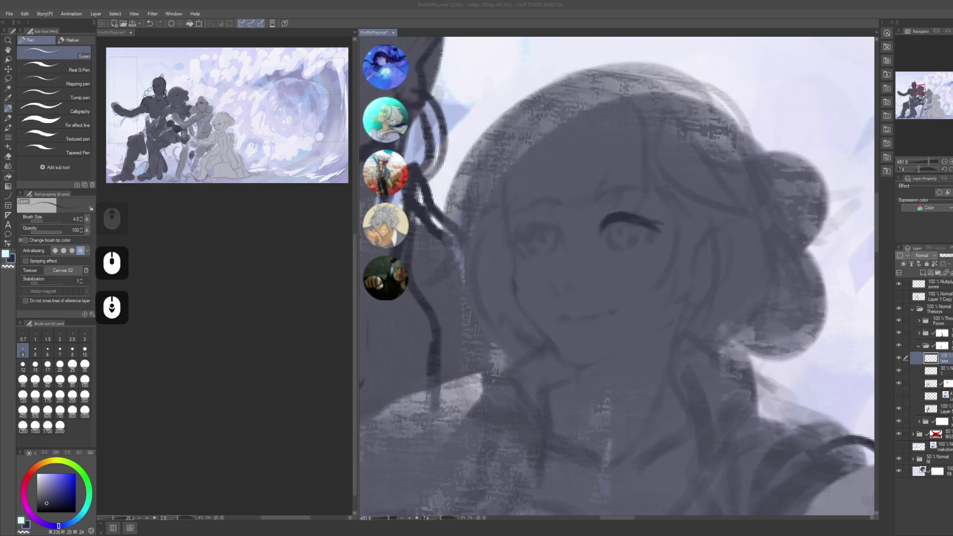
scroll(665, 225, down, 1)
- Return to Clip Studio Paint and refocus the canvas
key(alt+Tab)
alt+click(566, 218)
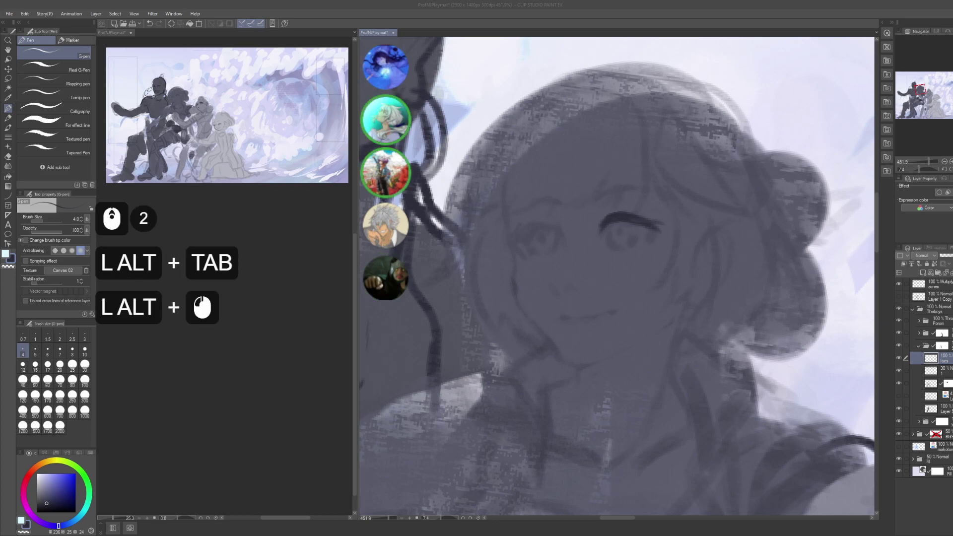
click(636, 269)
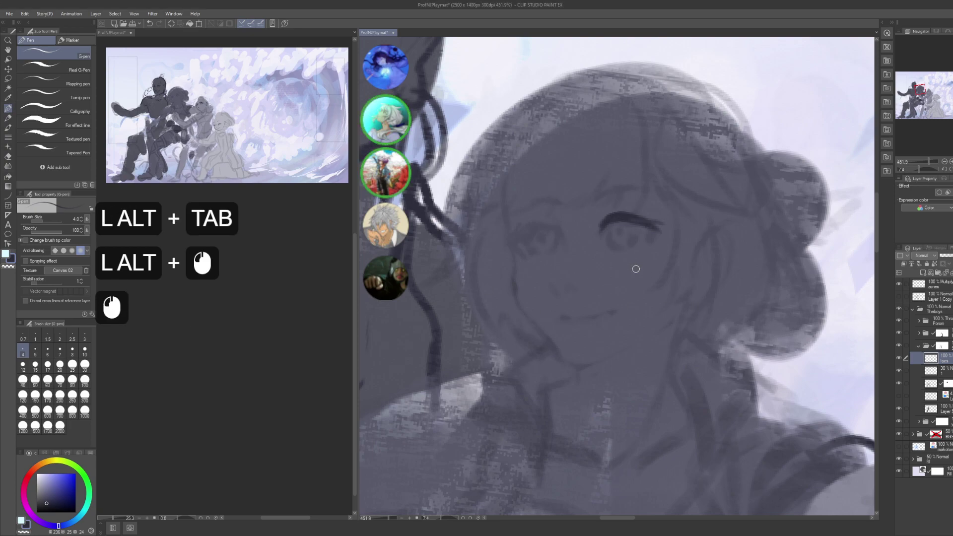
click(636, 272)
- Undo the last stroke and begin the right eyebrow with short starting marks
key(ctrl+z)
drag(628, 277, 626, 291)
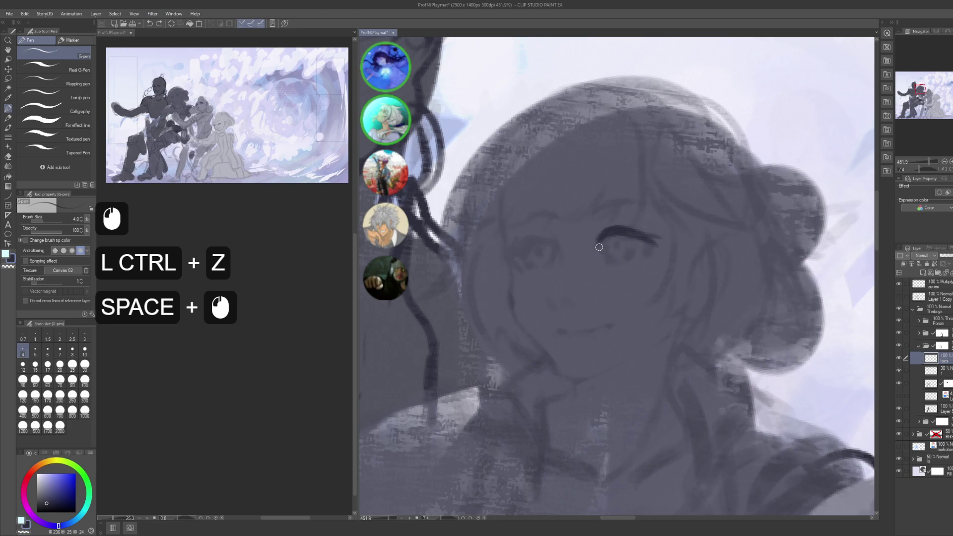
double_click(599, 246)
key(space)
drag(585, 211, 586, 217)
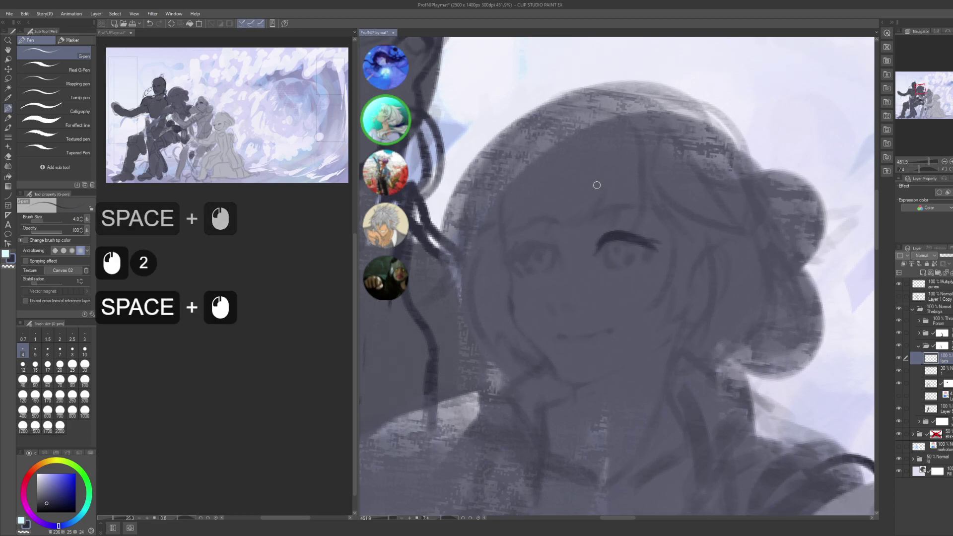
triple_click(588, 214)
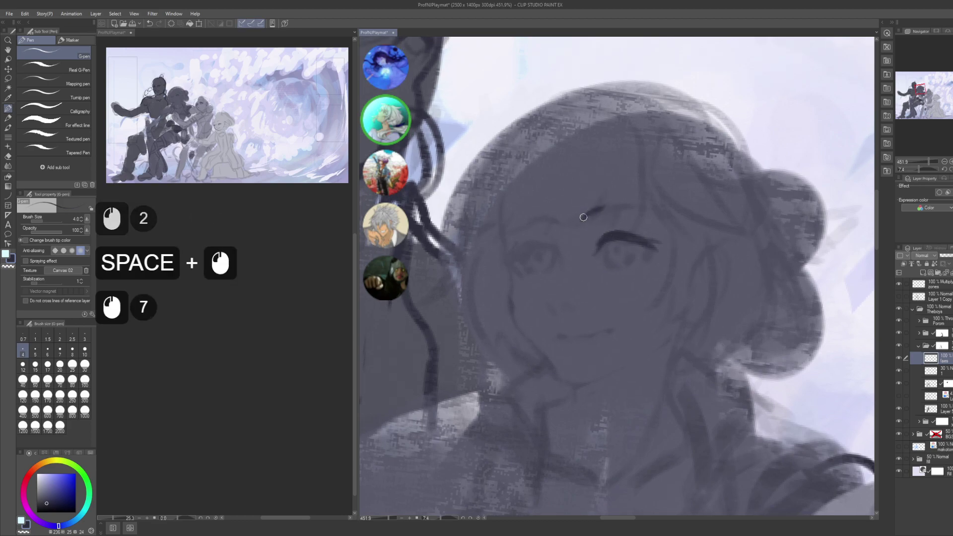
triple_click(584, 216)
click(587, 217)
click(590, 217)
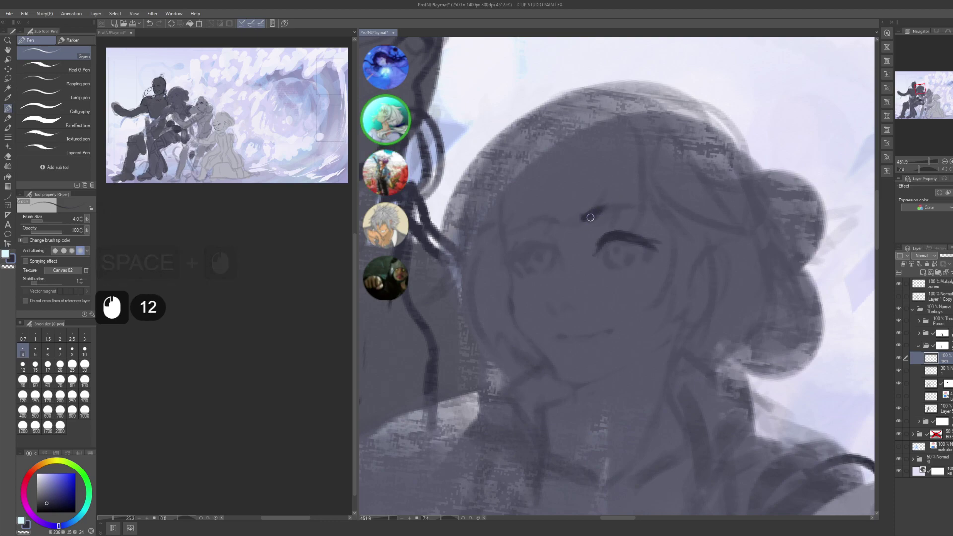
- Extend the eyebrow stroke to the right, then erase its lower edge clean with transparent colour
mouse_move(620, 201)
mouse_down()
mouse_move(596, 219)
mouse_move(630, 202)
mouse_up()
mouse_move(629, 202)
mouse_down()
mouse_move(662, 211)
mouse_move(634, 203)
mouse_up()
drag(635, 203, 660, 206)
click(623, 206)
key(c)
click(652, 204)
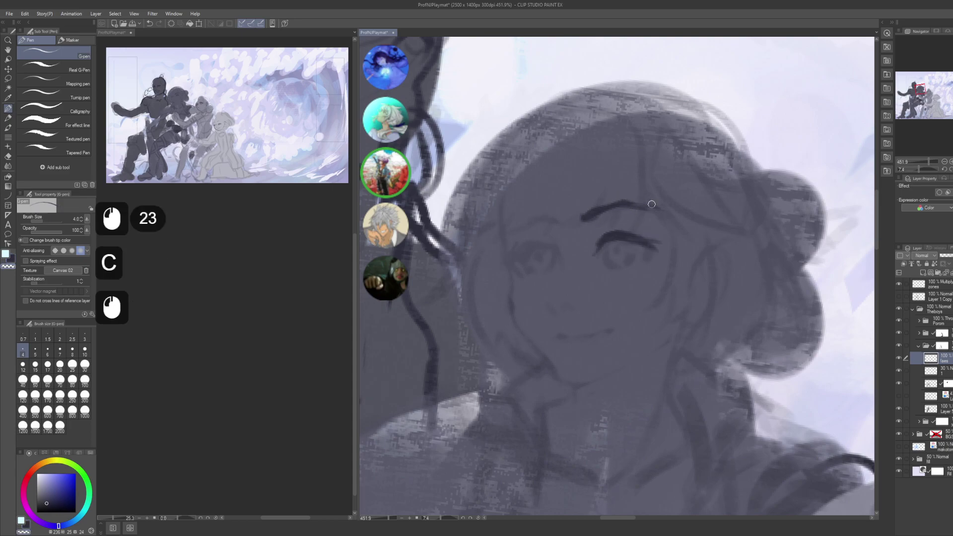
click(678, 205)
click(675, 210)
click(675, 215)
click(667, 221)
key(c)
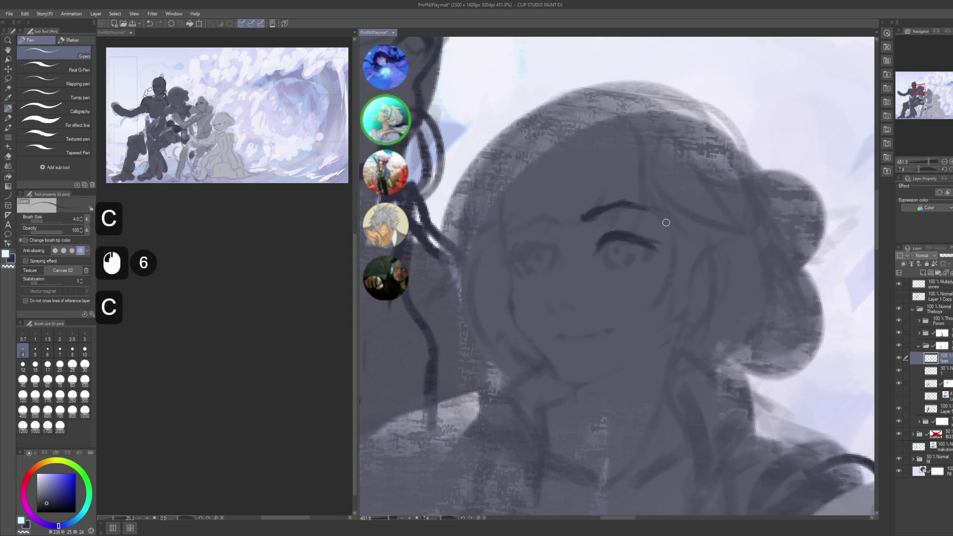
- Touch up the eyebrow's end and draw a row of lashes at the eye's outer corner
drag(627, 210, 612, 188)
click(631, 224)
click(640, 219)
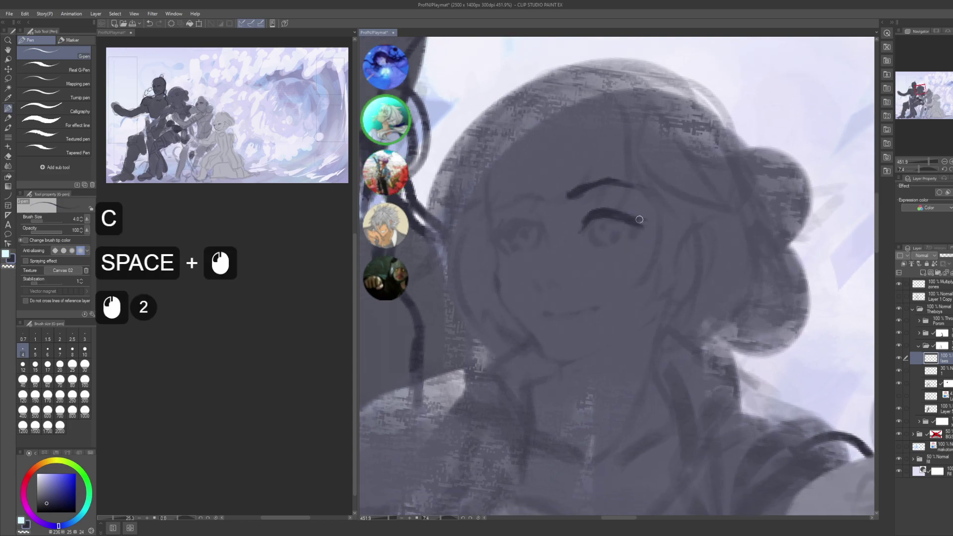
click(627, 231)
click(628, 230)
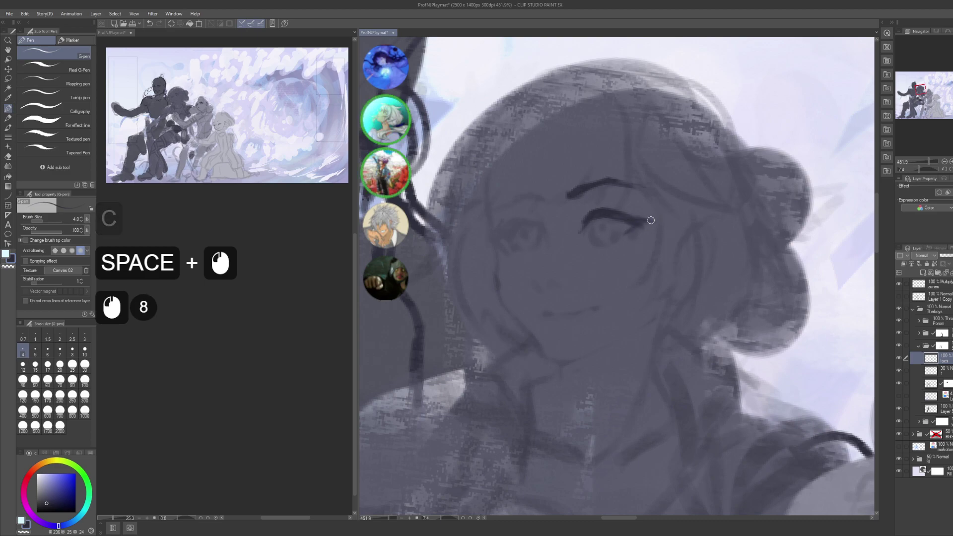
click(629, 230)
click(631, 230)
click(632, 229)
click(634, 228)
click(637, 228)
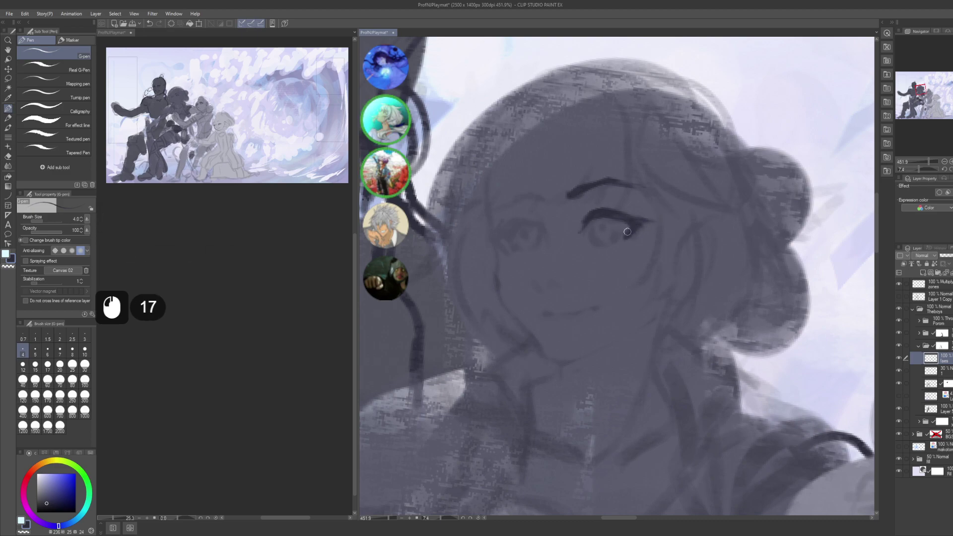
- Refine the upper eyelid line and sharpen the eye's outer corner
key(c)
click(623, 231)
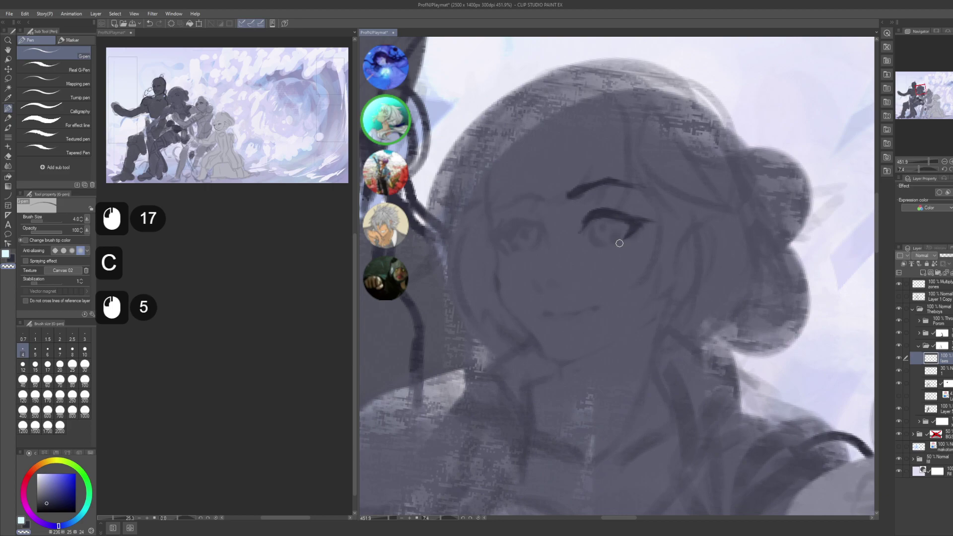
click(628, 234)
click(636, 223)
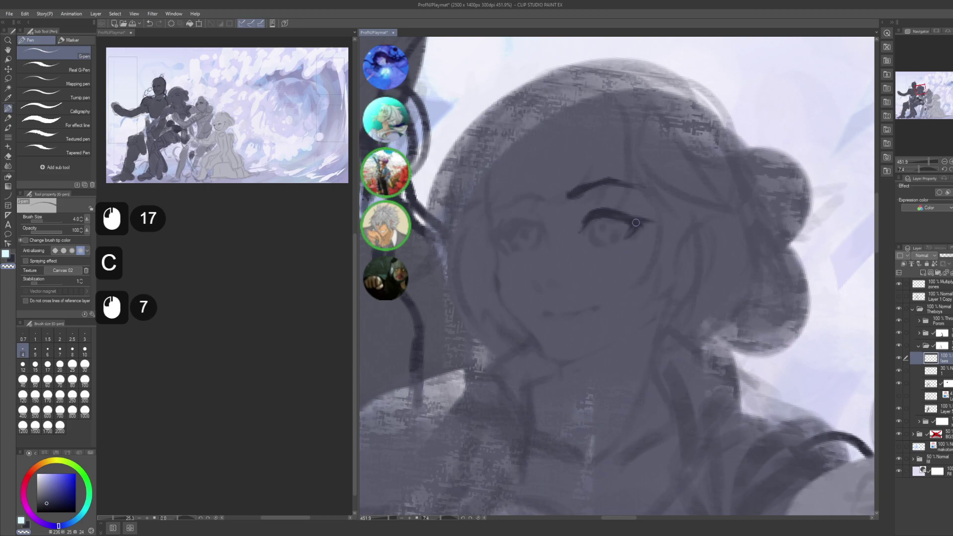
key(c)
- Shape the iris, darken its lower part and add pupil detail, undoing the last strokes
click(590, 225)
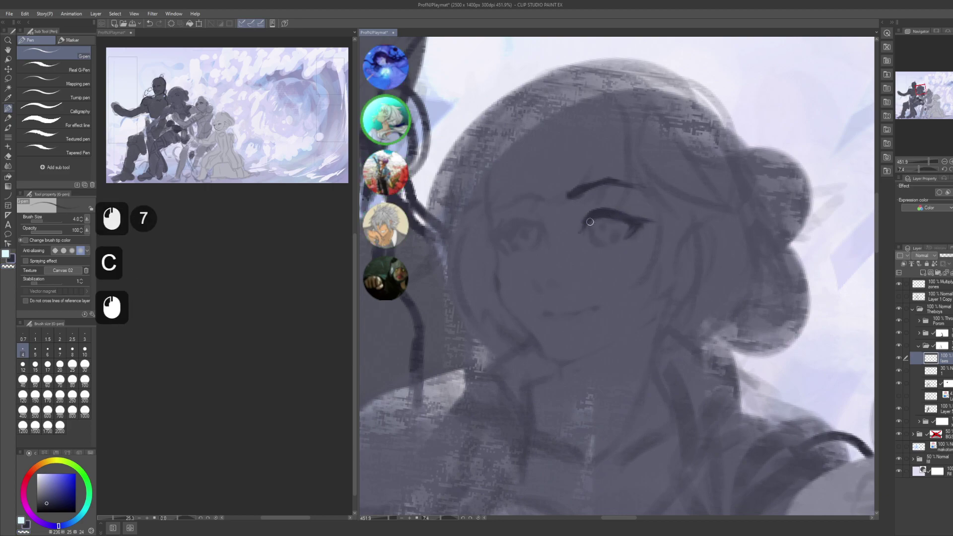
click(595, 231)
click(598, 236)
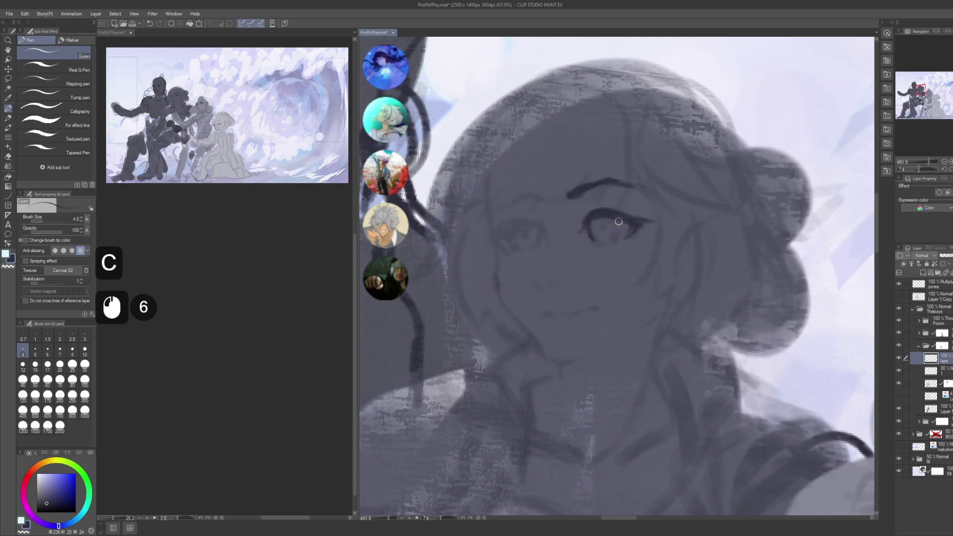
click(617, 224)
click(615, 228)
click(614, 231)
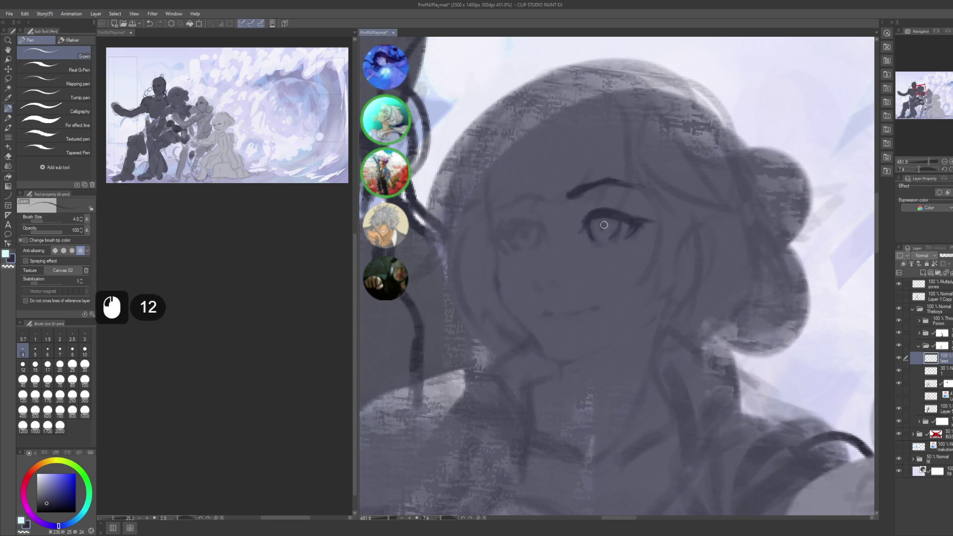
click(604, 226)
click(602, 228)
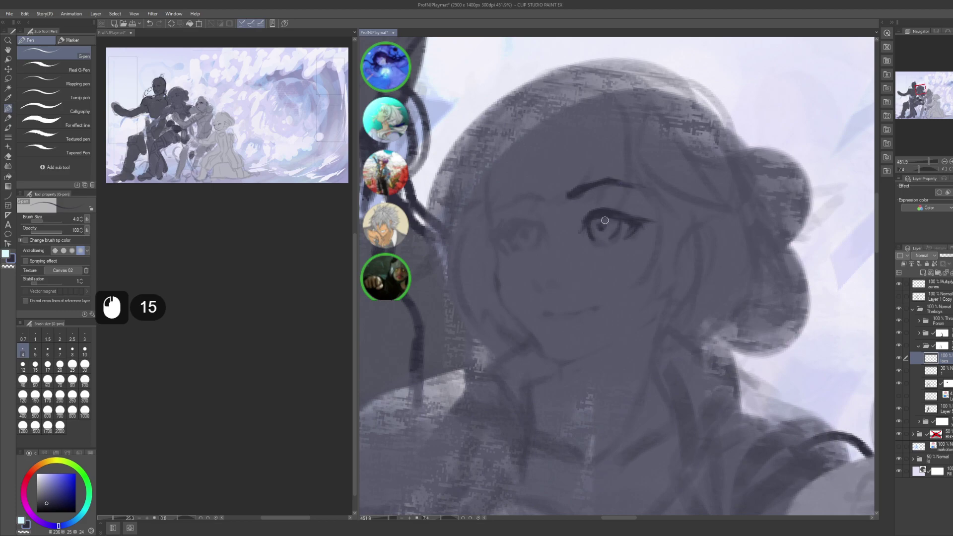
key(ctrl+z)
key(ctrl+z)
key(ctrl+z)
- Redraw the iris shading, then undo those strokes again
click(599, 225)
click(599, 225)
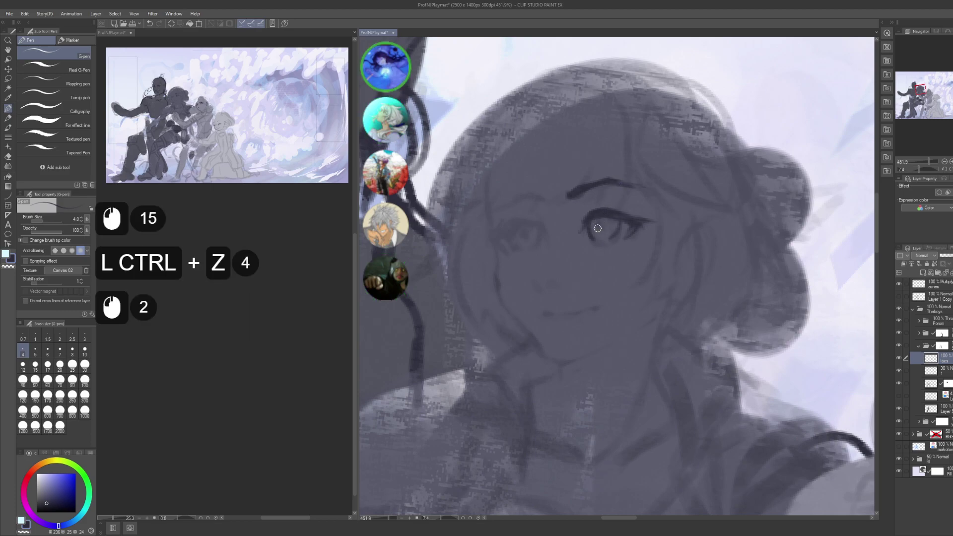
click(598, 226)
click(601, 224)
click(601, 225)
click(607, 222)
key(ctrl+z)
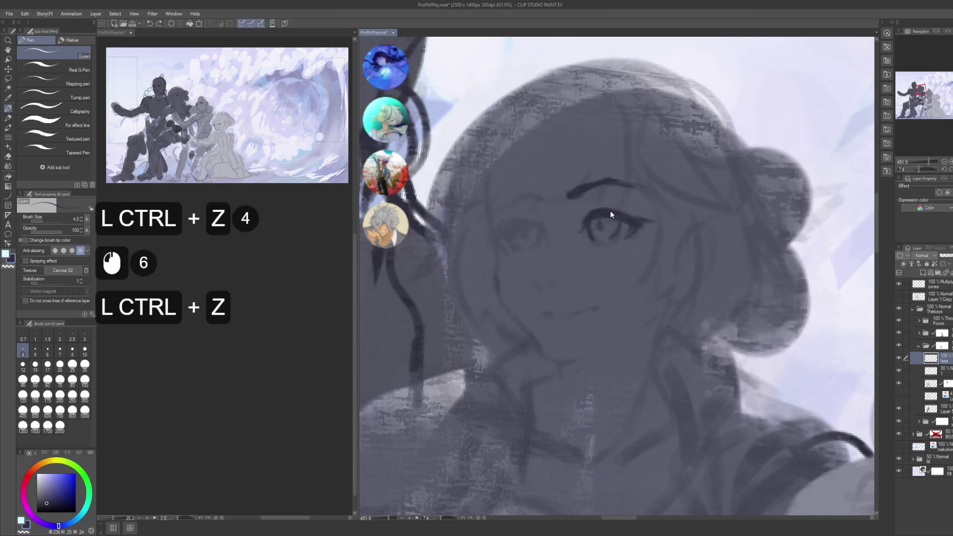
key(ctrl+z)
key(ctrl+z)
- Redraw the iris detail with a series of short strokes
click(601, 226)
click(602, 227)
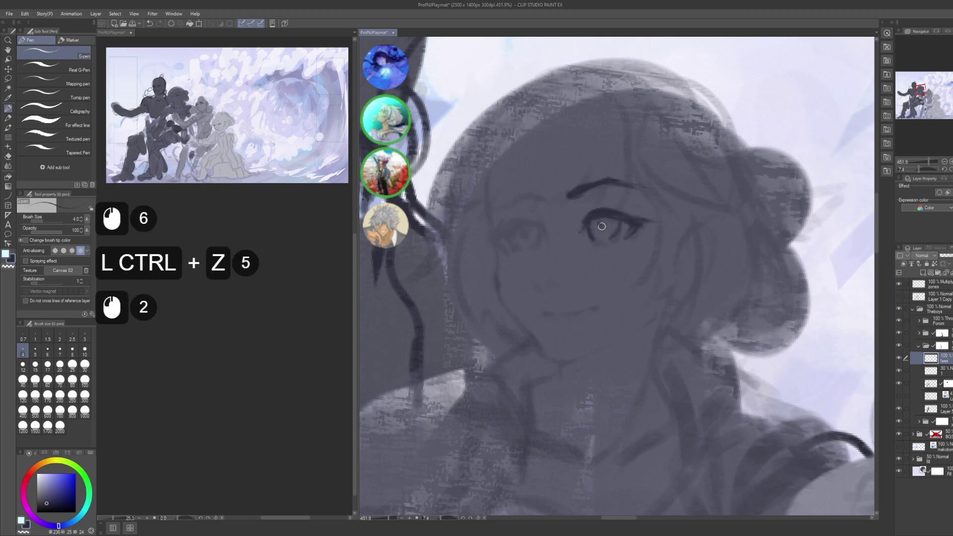
click(604, 221)
click(604, 222)
click(602, 224)
click(602, 225)
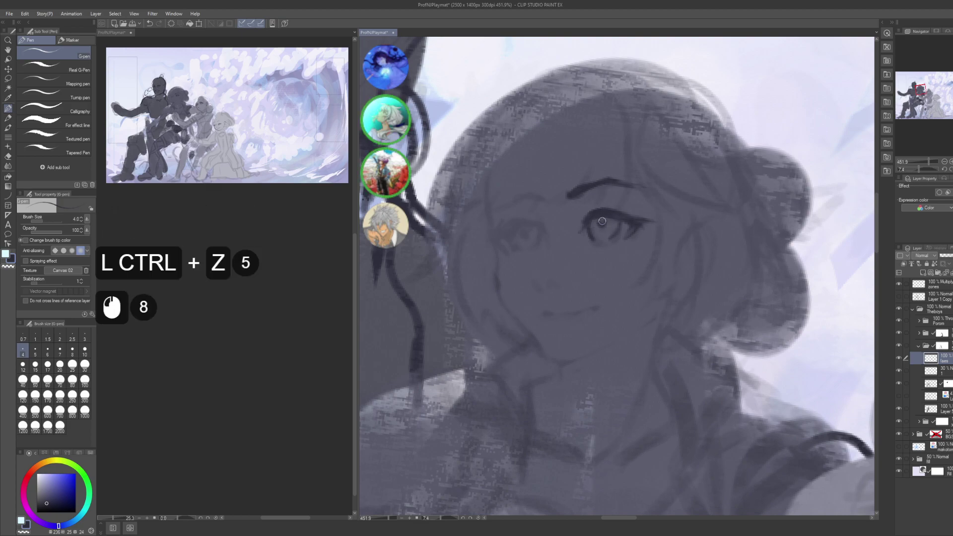
click(600, 227)
click(600, 226)
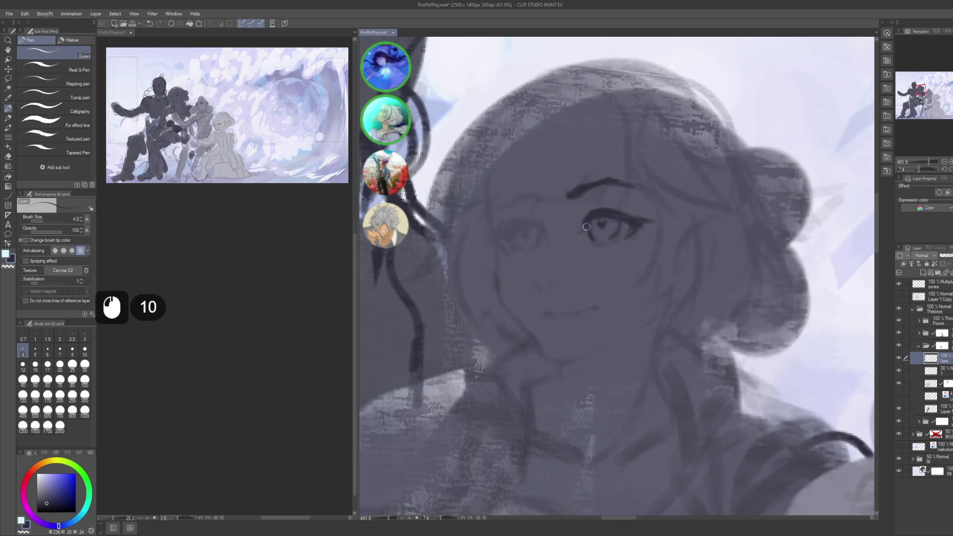
- Lasso around the right eye and try shrinking it from the lower corners, then cancel
key(m)
mouse_move(592, 258)
mouse_down()
mouse_move(624, 232)
mouse_move(626, 222)
mouse_move(591, 223)
mouse_up()
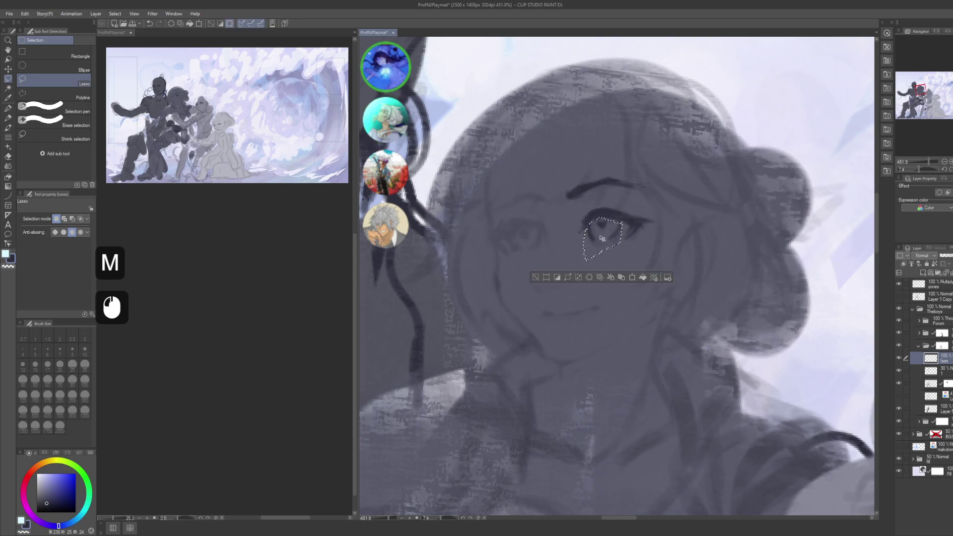
key(ctrl+t)
alt+click(595, 219)
alt+click(595, 219)
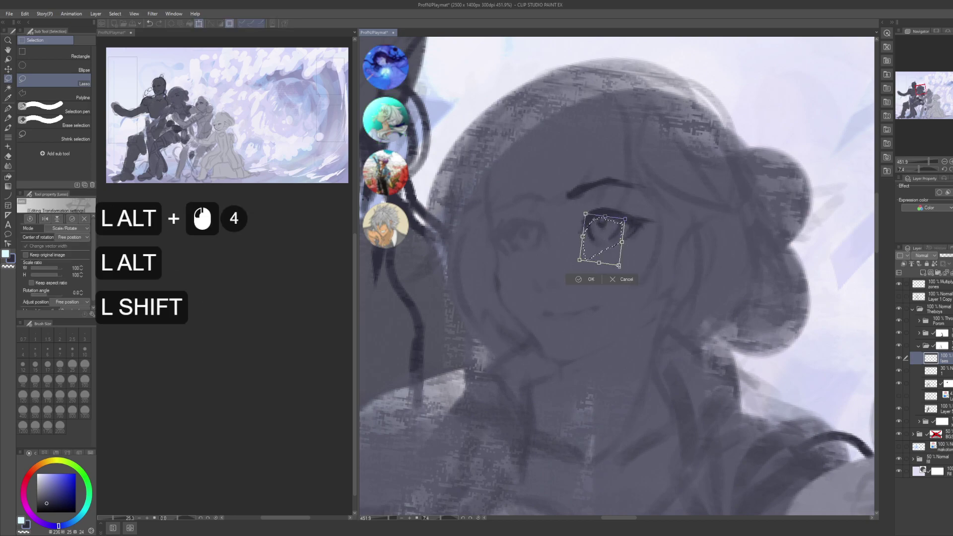
drag(619, 265, 616, 259)
key(Escape)
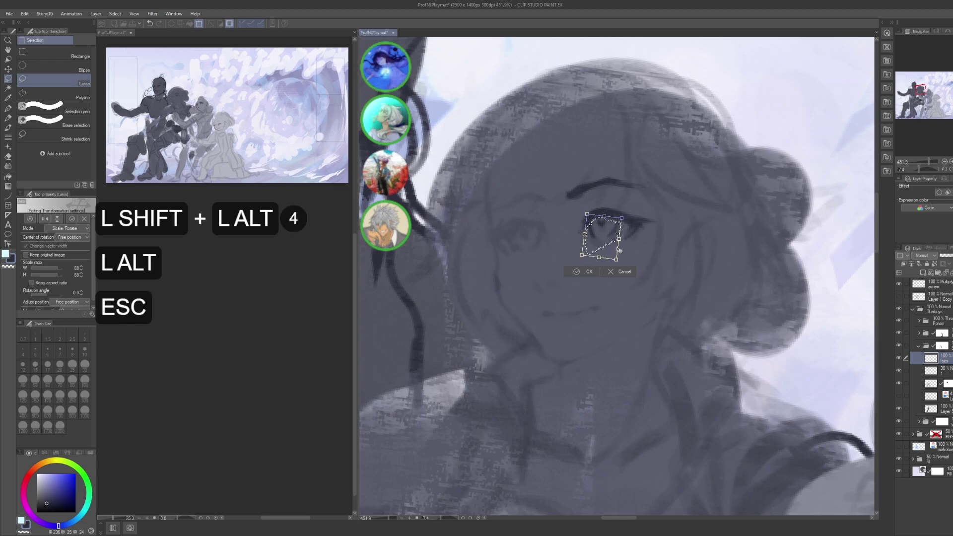
- Scale the selected eye evenly to 93%, commit, deselect, and reset canvas rotation to 0
key(ctrl+t)
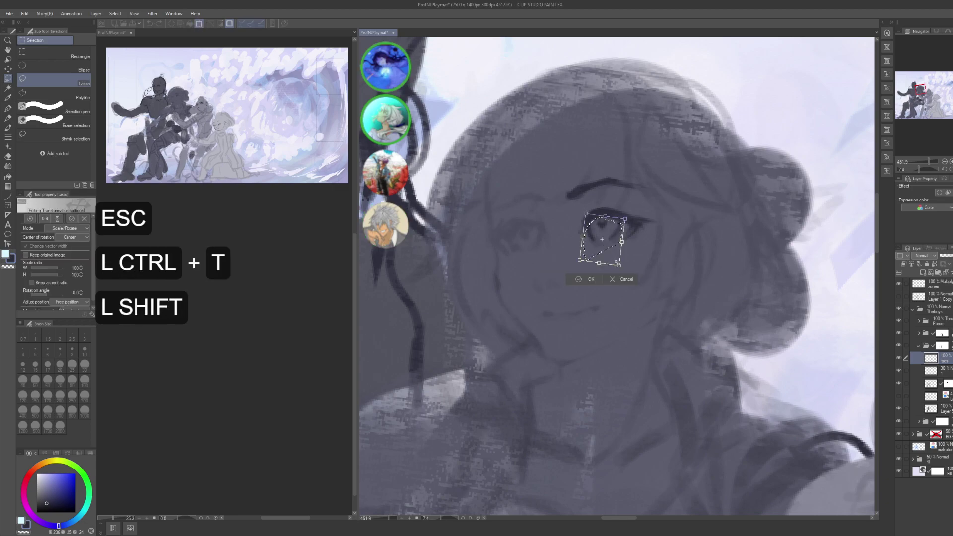
drag(615, 259, 615, 252)
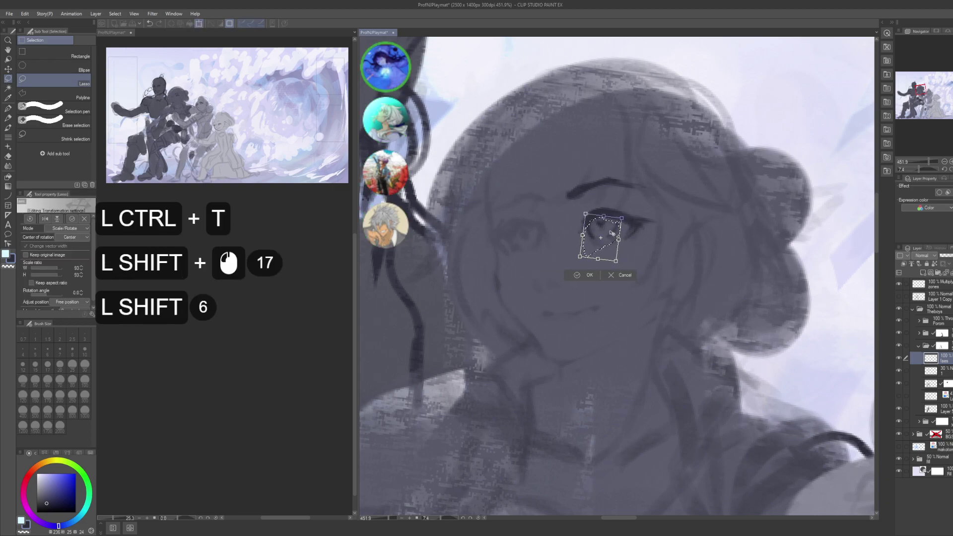
key(Return)
key(ctrl+d)
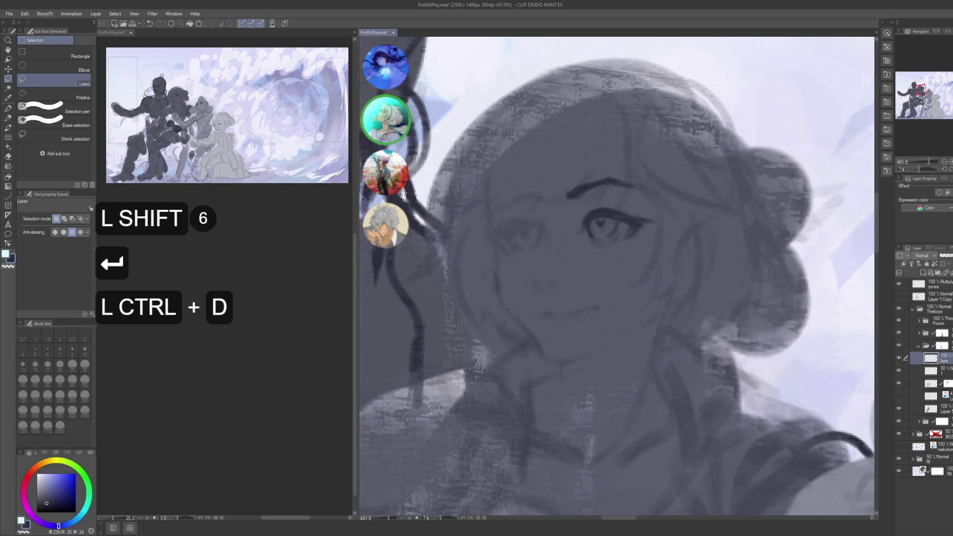
click(470, 517)
- Touch up the eye lines with short G-pen strokes
key(space)
drag(629, 367, 659, 288)
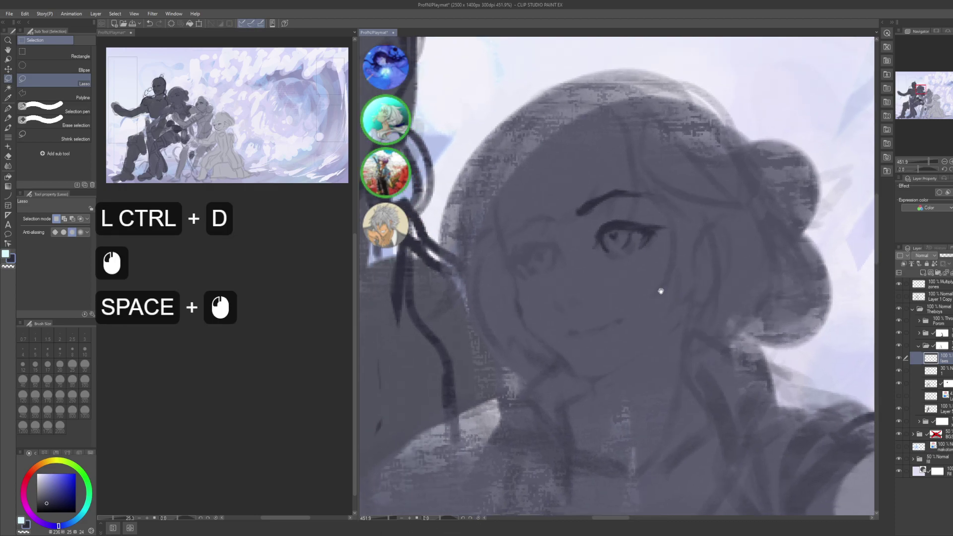
key(p)
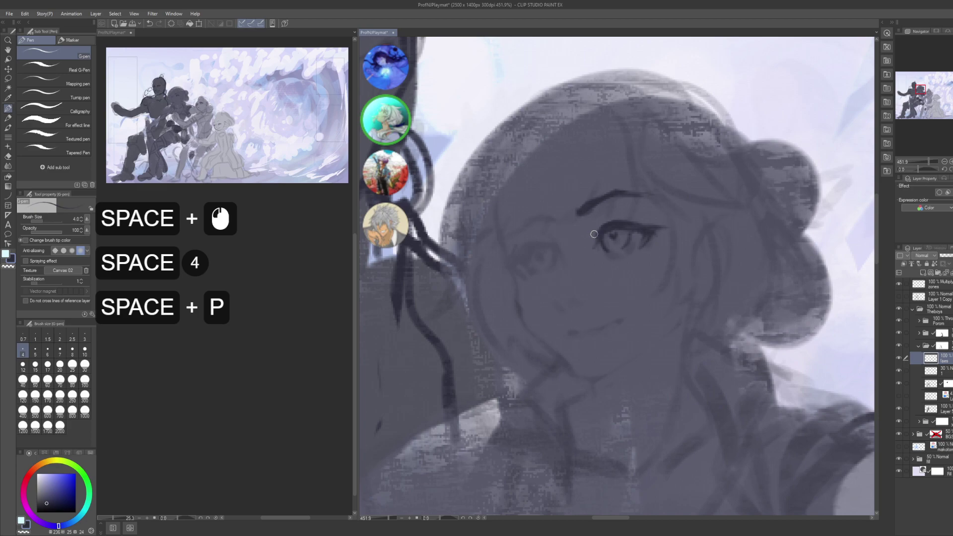
double_click(594, 231)
click(591, 216)
double_click(613, 218)
click(640, 218)
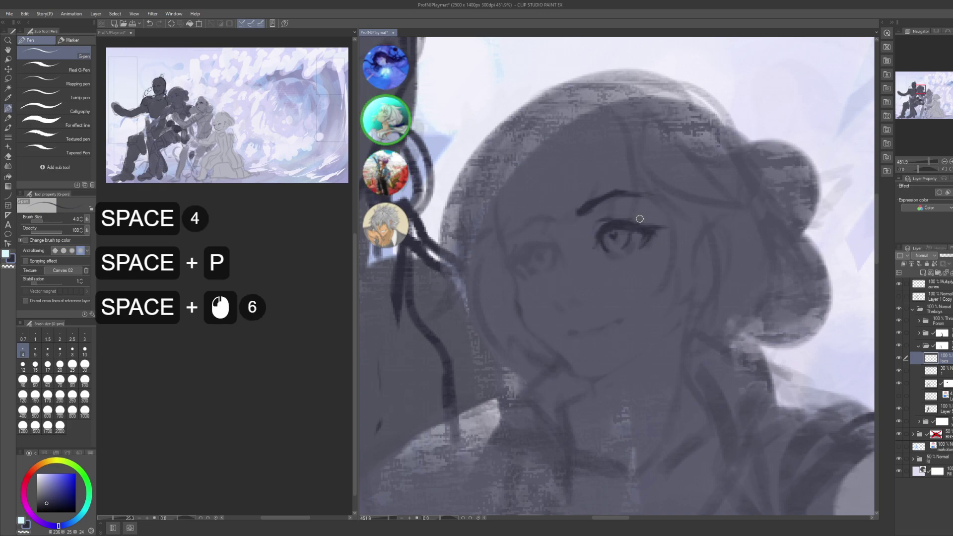
click(619, 218)
click(598, 227)
- Bring the left eye into view and tap small pen marks in and around it
key(space)
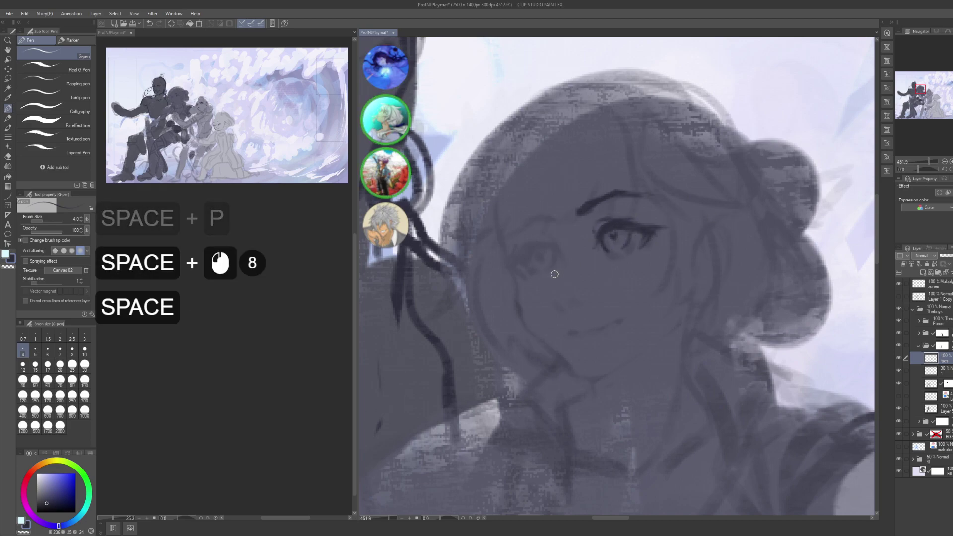
key(space)
drag(580, 257, 598, 260)
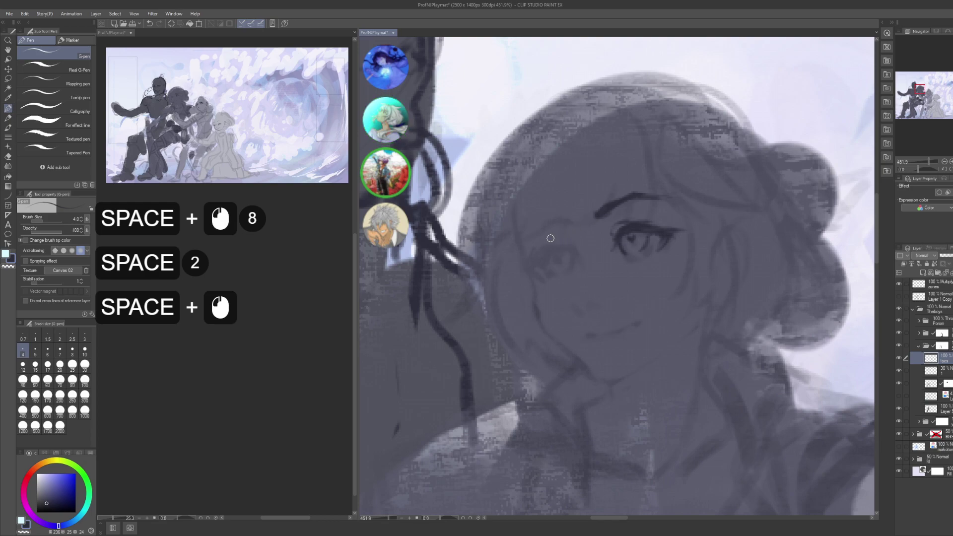
click(566, 256)
double_click(565, 248)
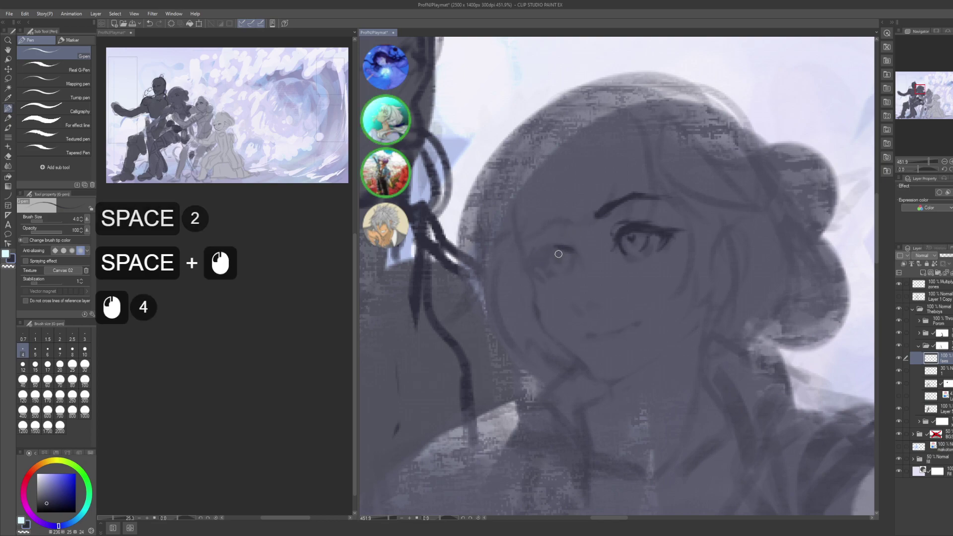
click(549, 252)
click(548, 250)
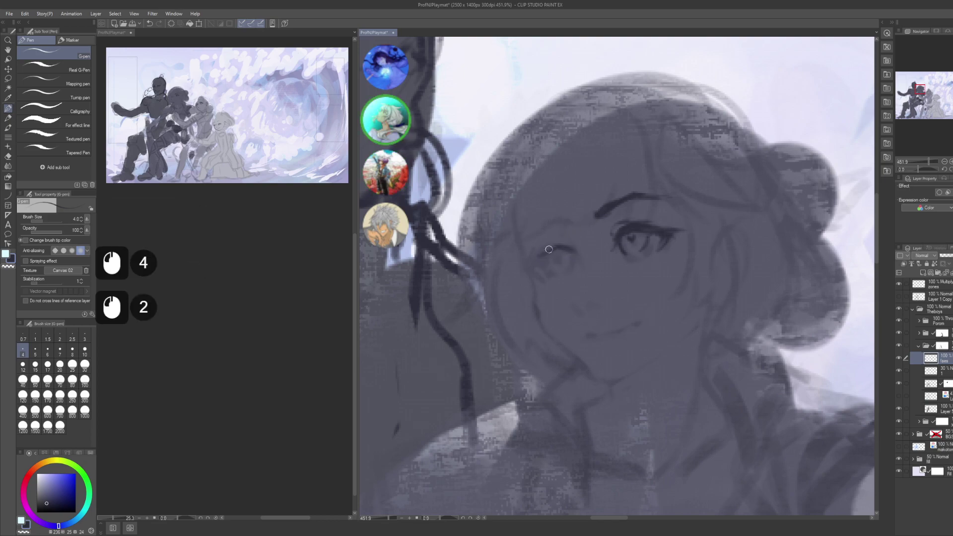
double_click(546, 251)
double_click(545, 249)
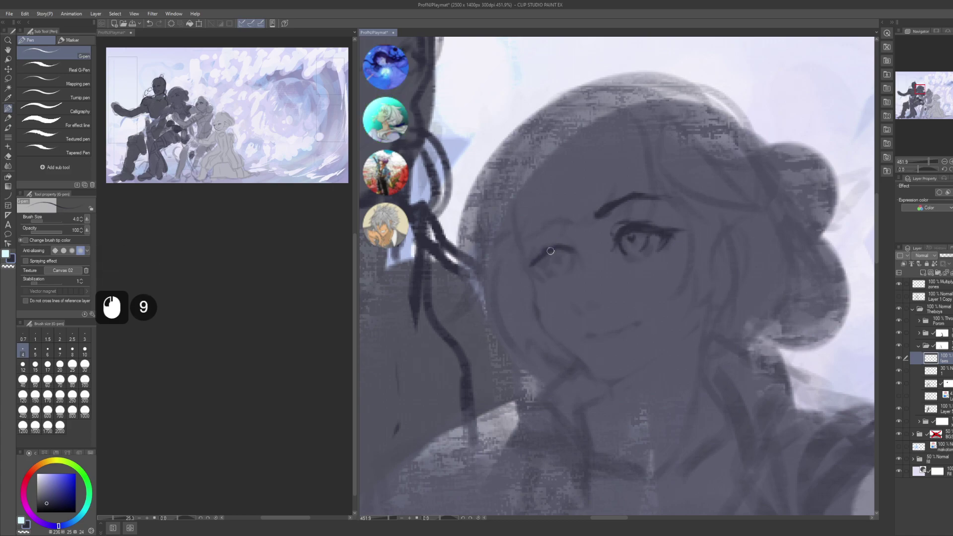
click(527, 263)
click(523, 263)
double_click(528, 263)
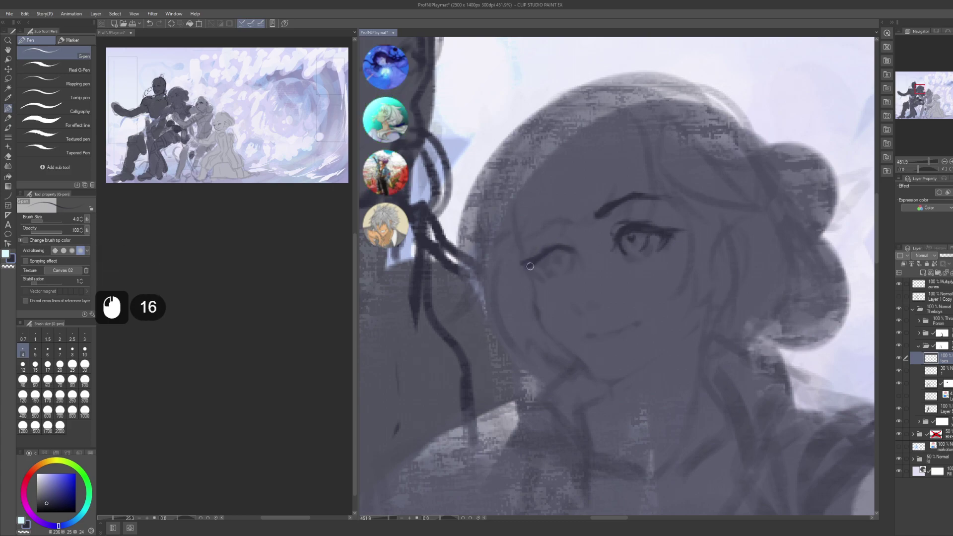
double_click(531, 268)
click(530, 267)
- Redo the marks beside the left eye, erasing stray bits with transparent colour
key(ctrl+z)
key(ctrl+z)
click(532, 272)
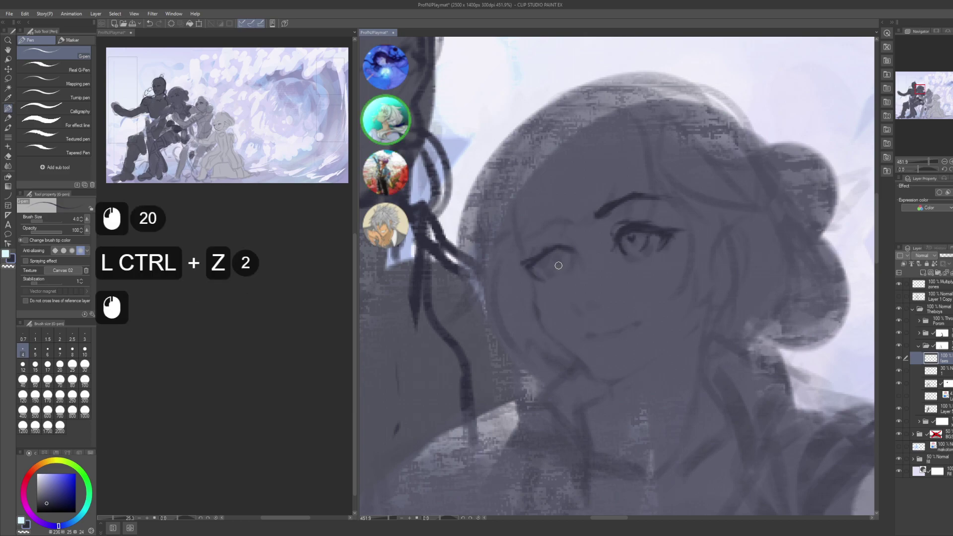
click(529, 273)
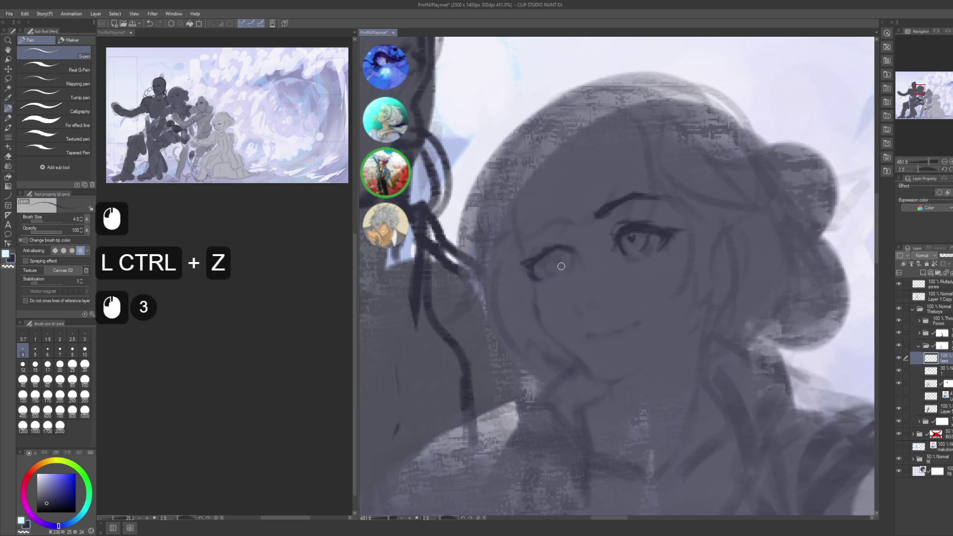
key(c)
click(539, 281)
click(546, 284)
click(546, 285)
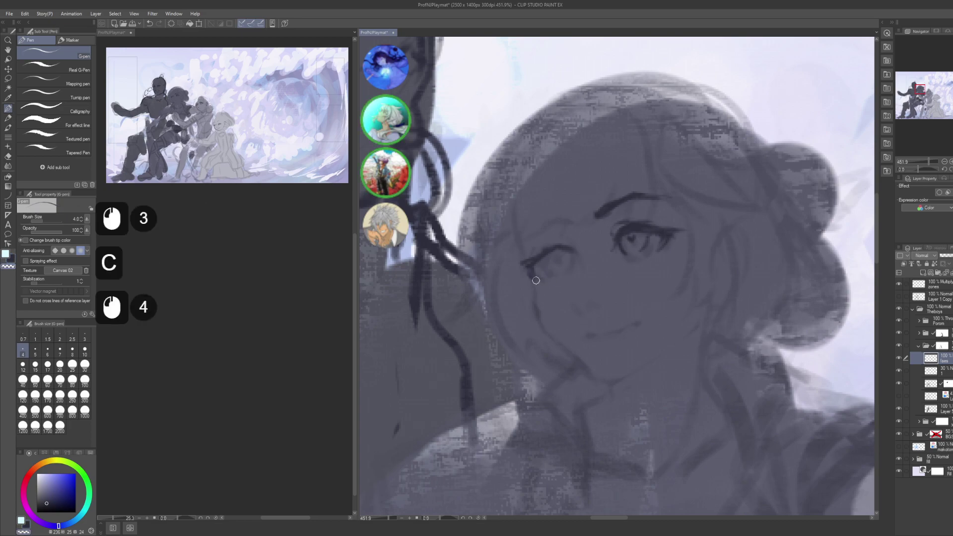
key(c)
click(536, 268)
click(535, 272)
click(535, 272)
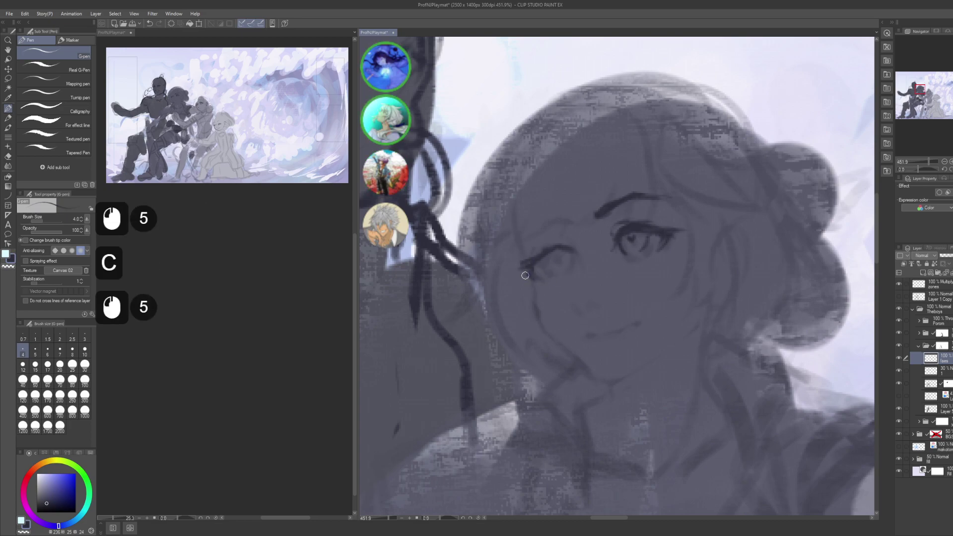
click(526, 272)
key(ctrl+z)
key(ctrl+z)
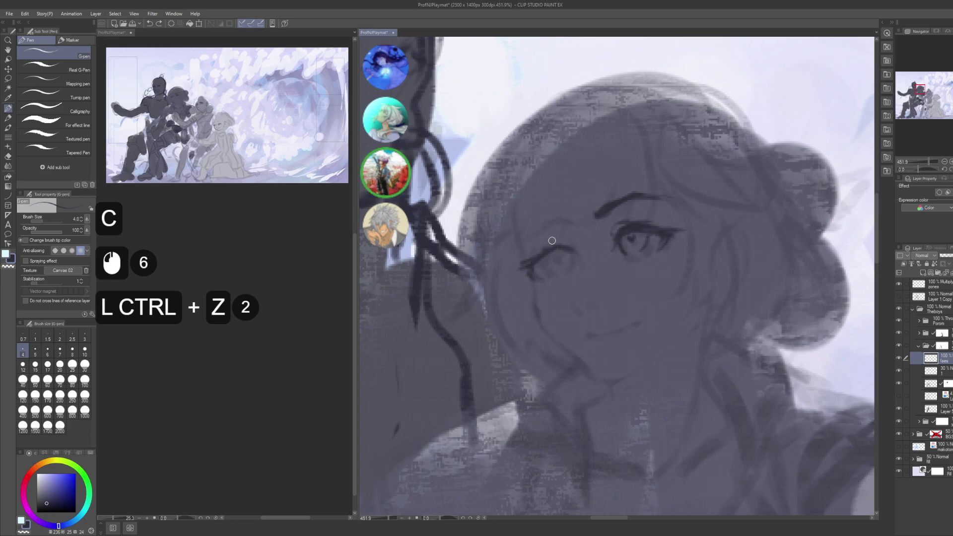
click(548, 243)
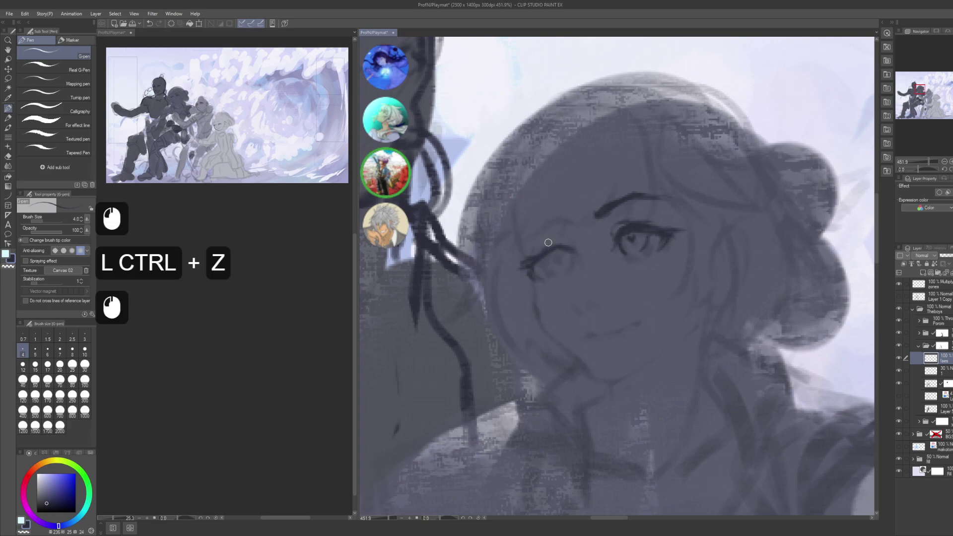
key(c)
click(525, 263)
click(526, 262)
key(c)
click(527, 262)
- Try tiny strokes around the left eye, undoing the ones that don't fit
key(space)
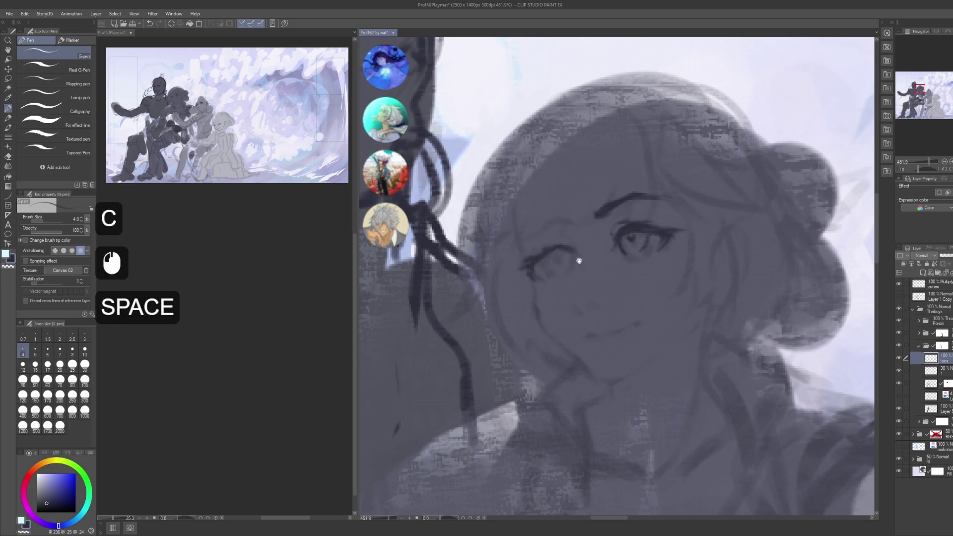
drag(540, 262, 535, 261)
click(539, 268)
click(539, 267)
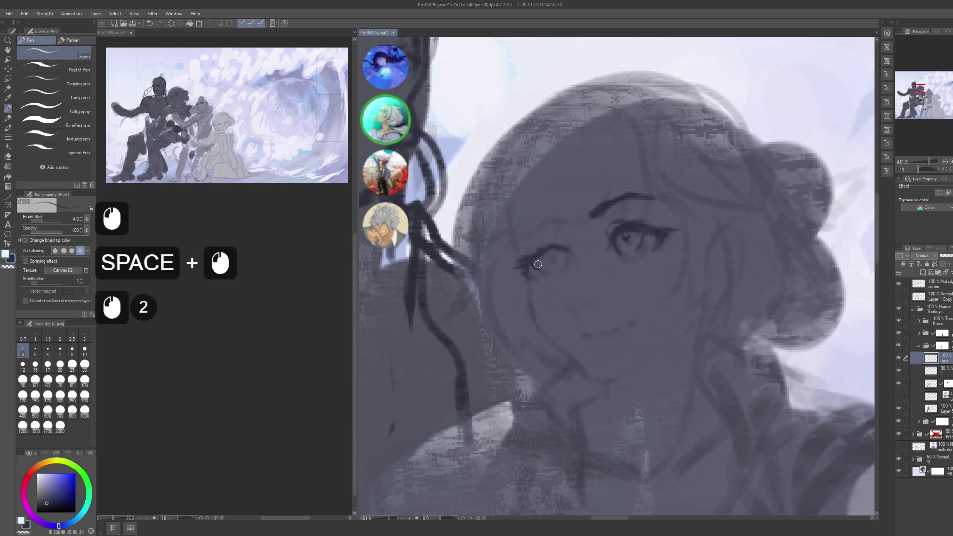
key(ctrl+z)
key(ctrl+z)
click(539, 266)
click(540, 267)
click(554, 262)
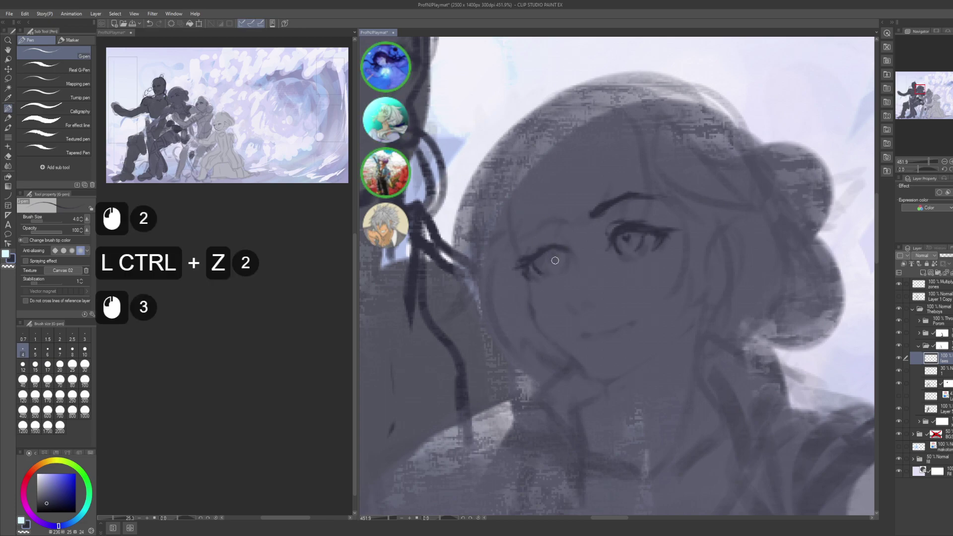
click(553, 250)
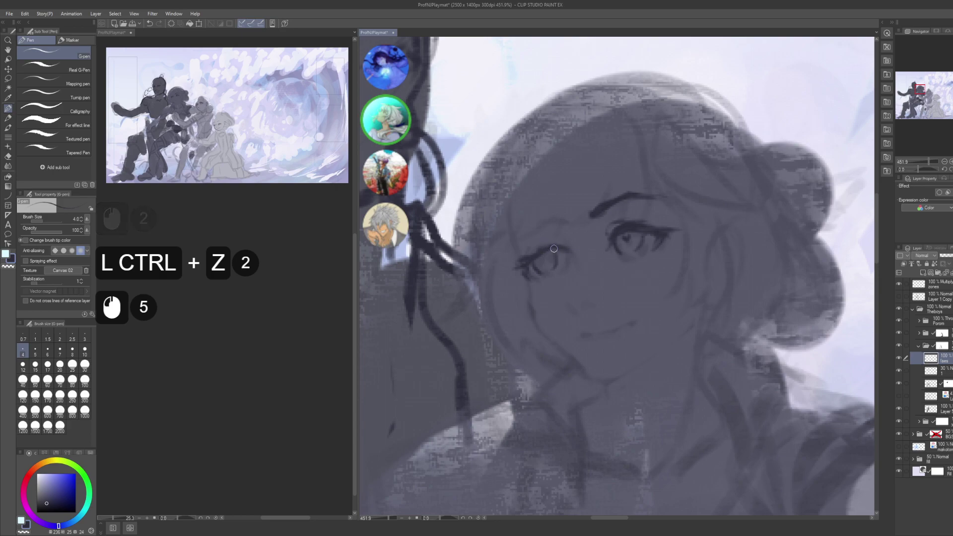
key(ctrl+z)
key(ctrl+z)
key(ctrl+z)
key(ctrl+z)
key(ctrl+z)
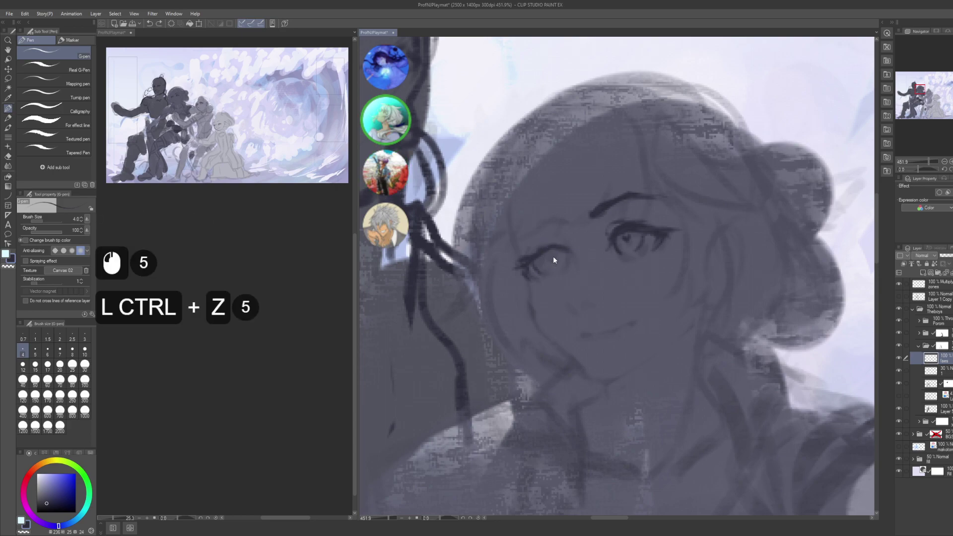
click(550, 257)
click(551, 256)
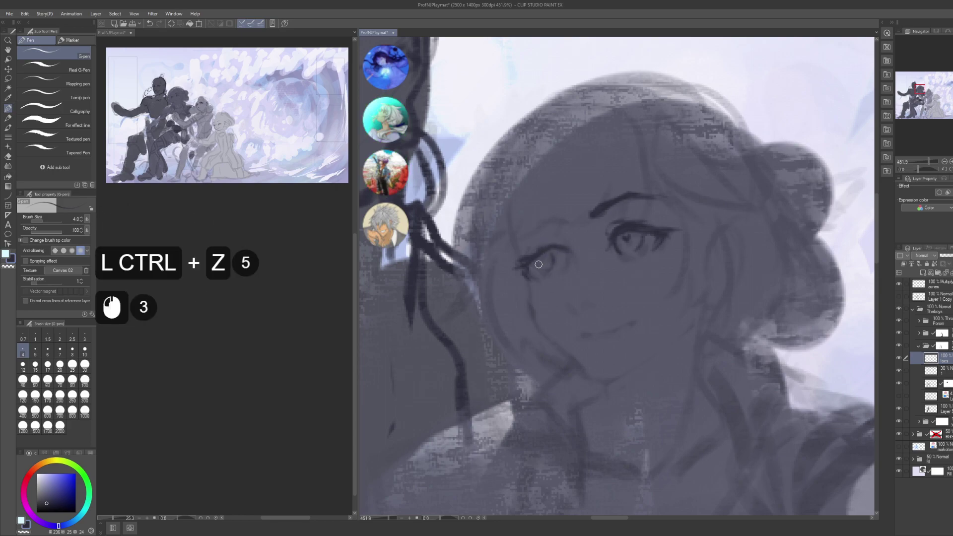
click(539, 266)
click(540, 271)
click(545, 256)
click(550, 256)
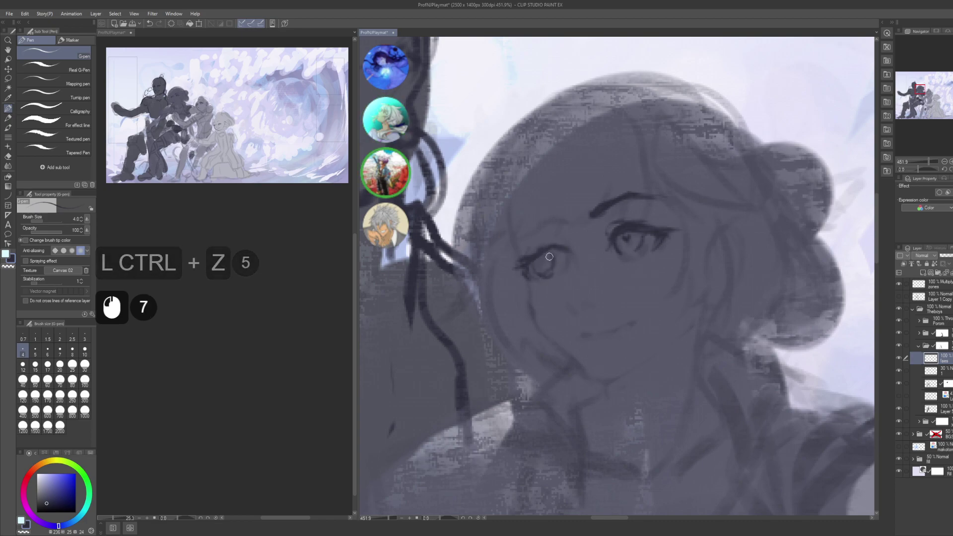
key(ctrl+z)
key(ctrl+z)
key(ctrl+z)
key(ctrl+z)
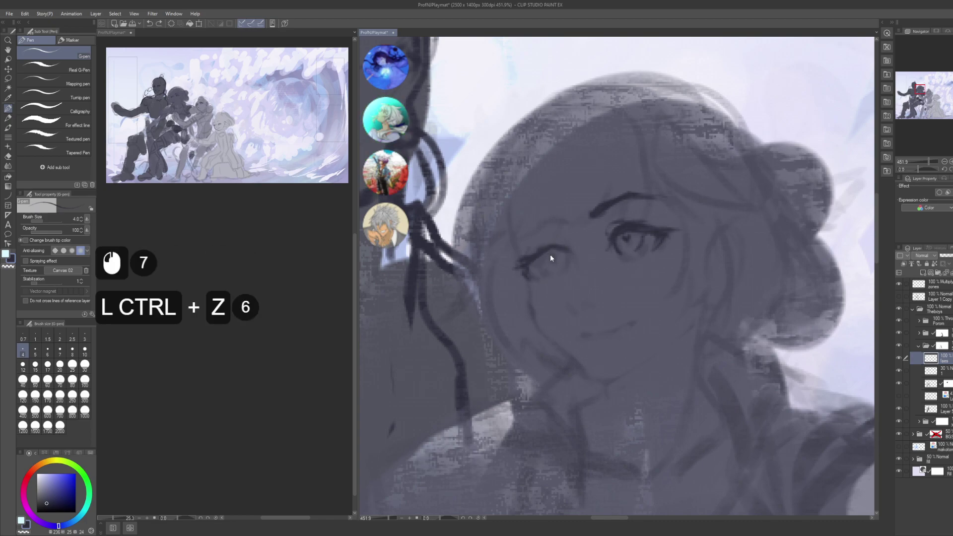
key(ctrl+z)
key(c)
click(536, 260)
key(c)
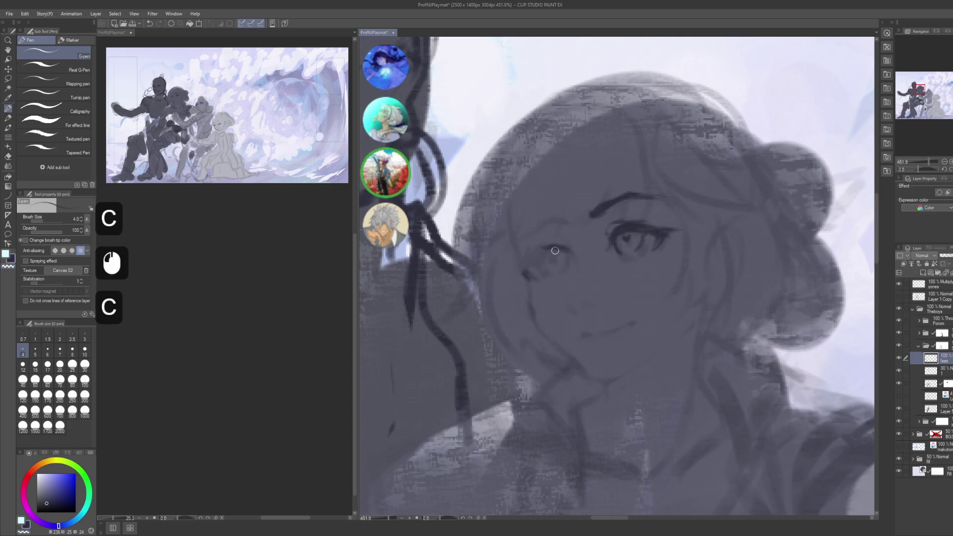
- Draw a dark upper eyelid line over the left eye, extending to the outer corner
click(555, 251)
drag(540, 248, 561, 249)
drag(541, 249, 561, 249)
mouse_move(536, 251)
mouse_down()
mouse_move(559, 249)
mouse_move(541, 251)
mouse_up()
drag(523, 260, 551, 250)
drag(526, 257, 554, 250)
drag(524, 258, 551, 250)
drag(522, 259, 551, 249)
drag(526, 256, 549, 241)
- Clean up the new eyelid line and redo the touch-ups beneath it
key(c)
click(546, 241)
key(c)
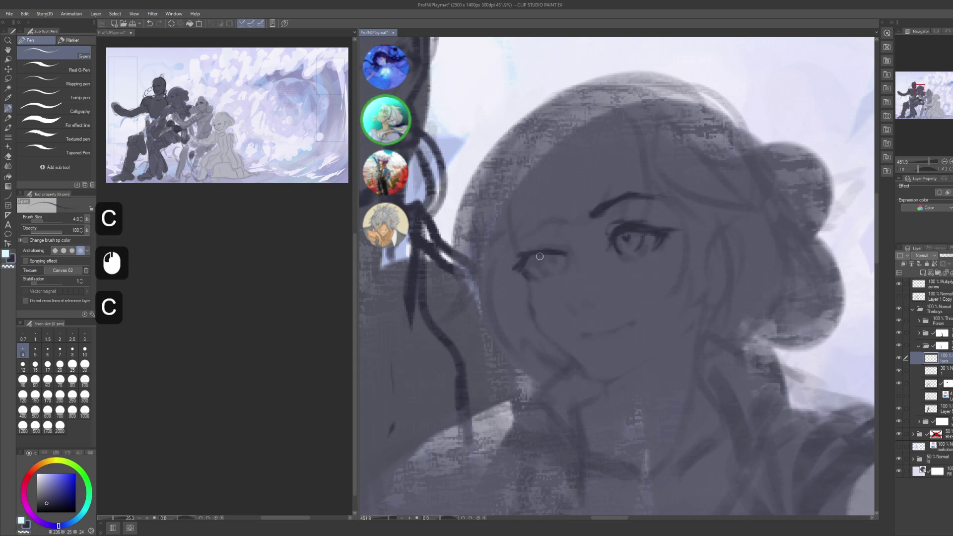
click(543, 257)
click(538, 258)
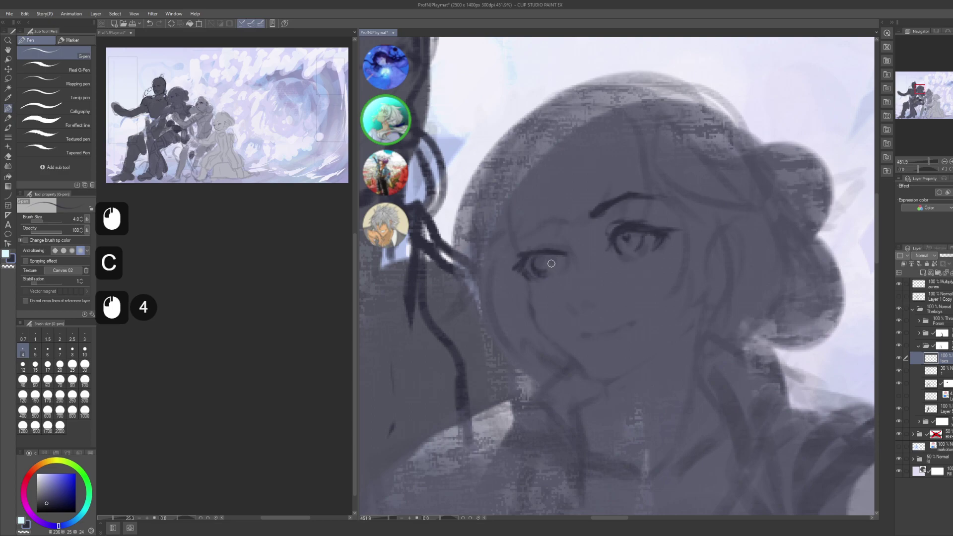
click(551, 258)
click(541, 263)
key(ctrl+z)
key(ctrl+z)
key(ctrl+z)
key(ctrl+z)
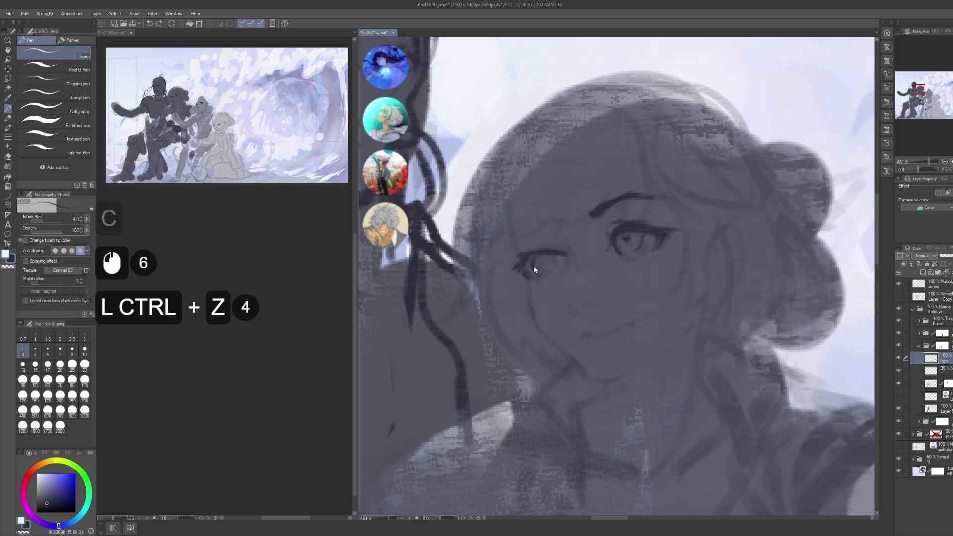
key(ctrl+z)
click(535, 267)
click(539, 265)
click(547, 261)
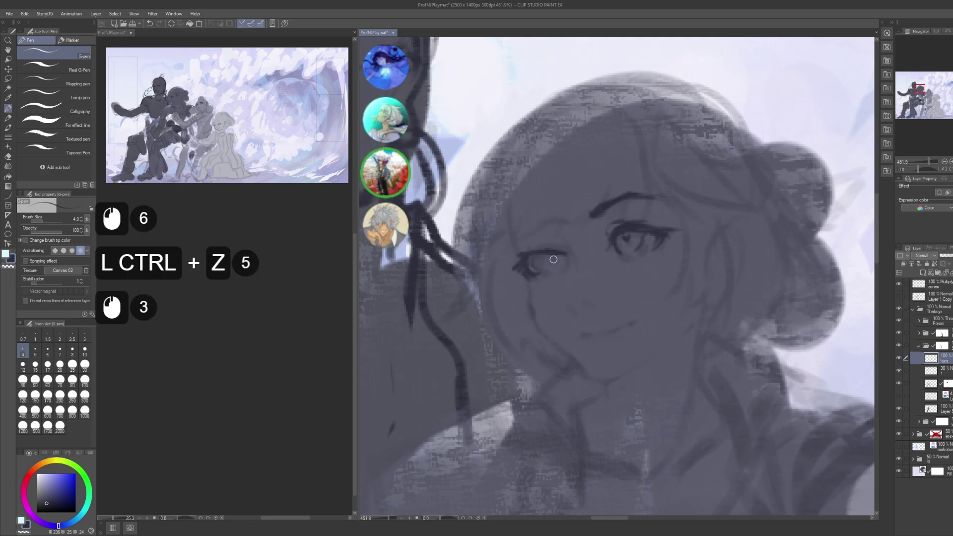
click(553, 260)
click(551, 261)
click(550, 263)
- Add final small touch-ups around the left eye so it matches the inked eye
key(c)
click(538, 259)
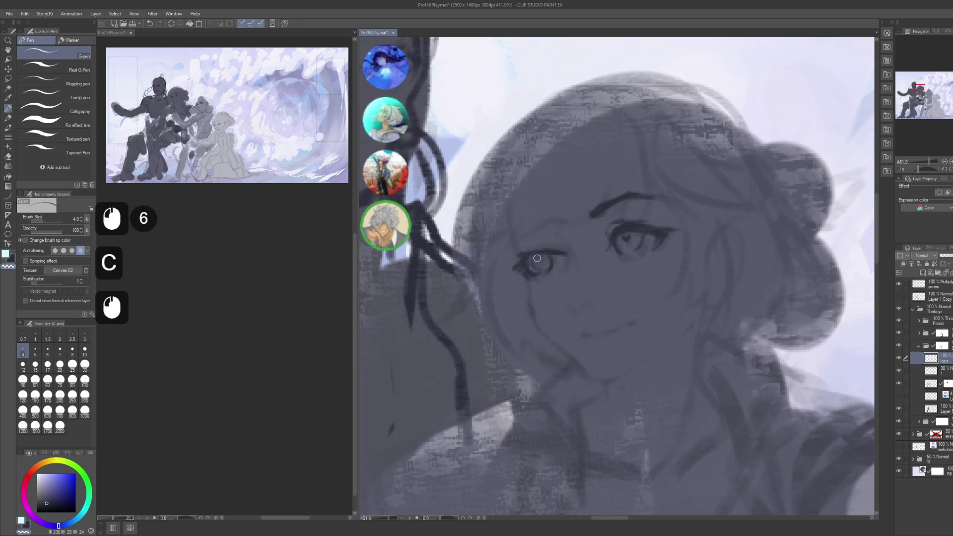
click(535, 260)
click(535, 259)
click(551, 256)
click(537, 261)
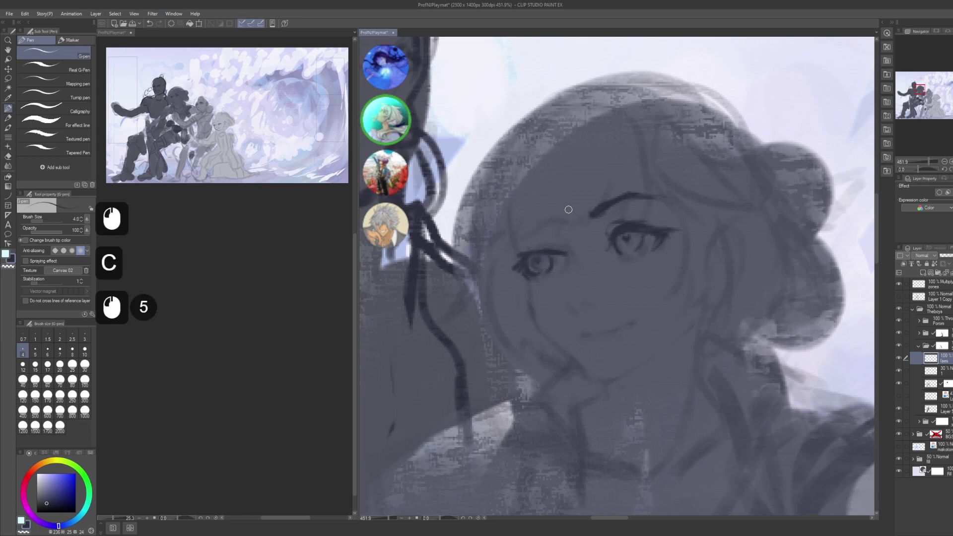
click(538, 251)
click(524, 256)
click(557, 250)
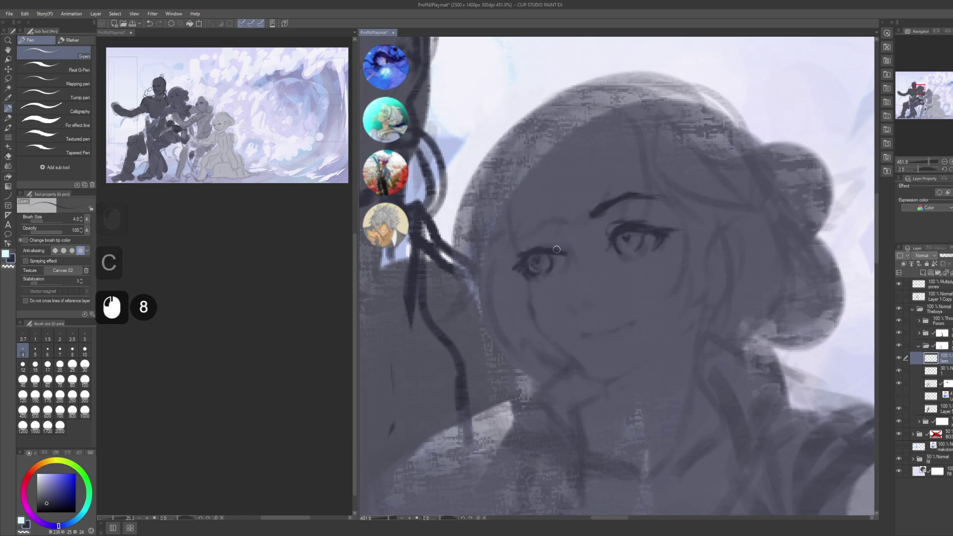
drag(567, 235, 569, 242)
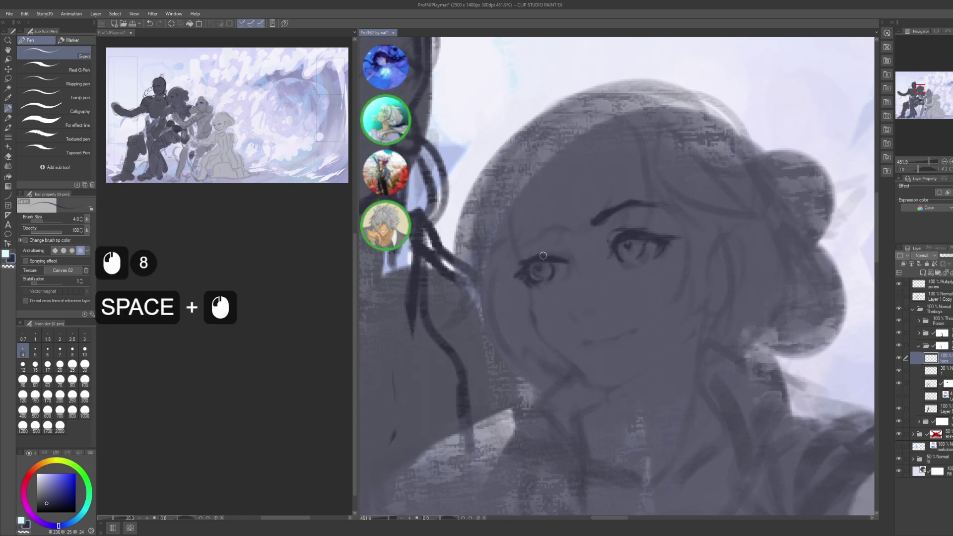
click(546, 252)
click(541, 253)
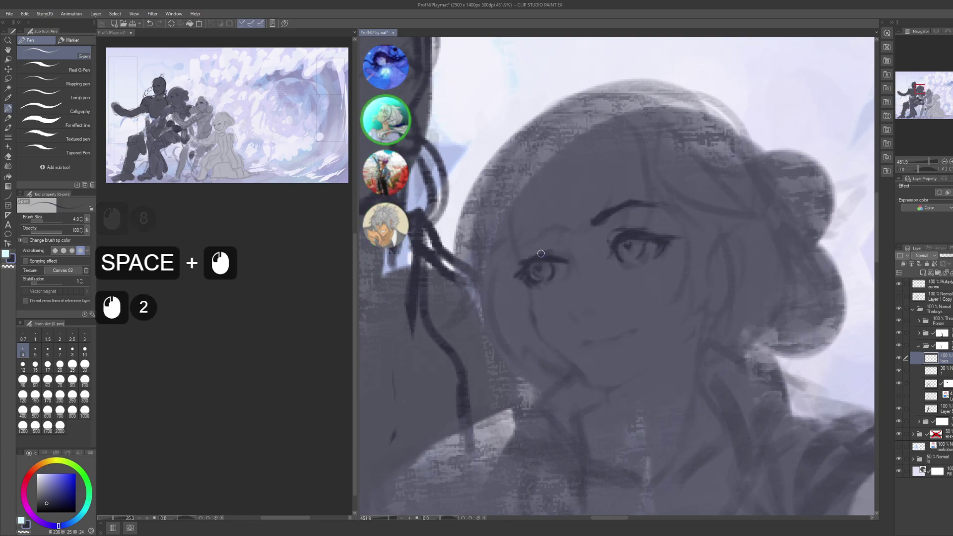
drag(579, 226, 575, 233)
click(568, 244)
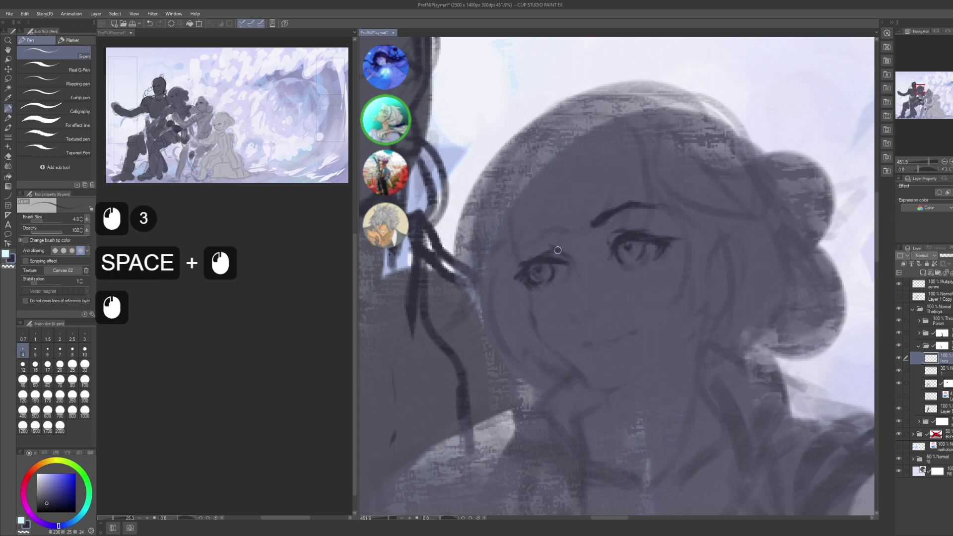
click(570, 242)
key(c)
click(557, 273)
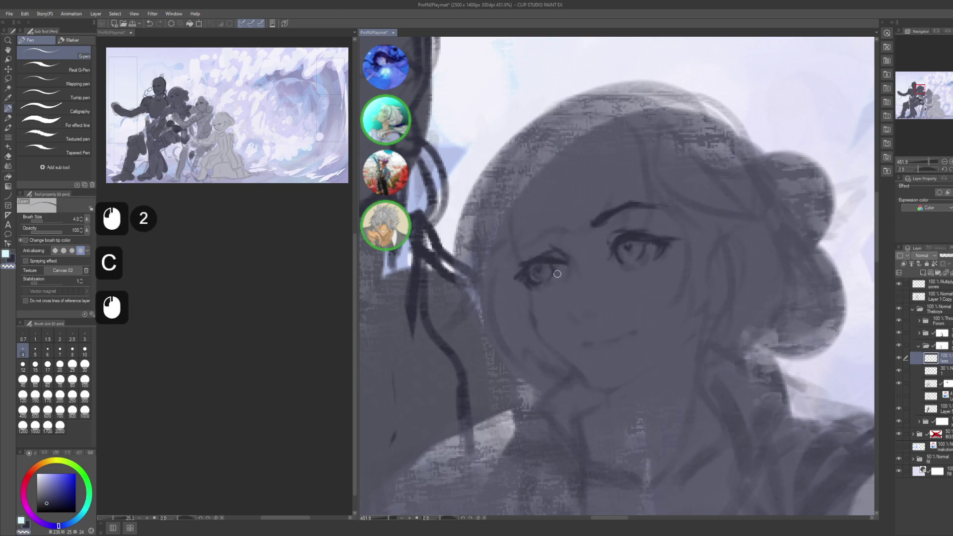
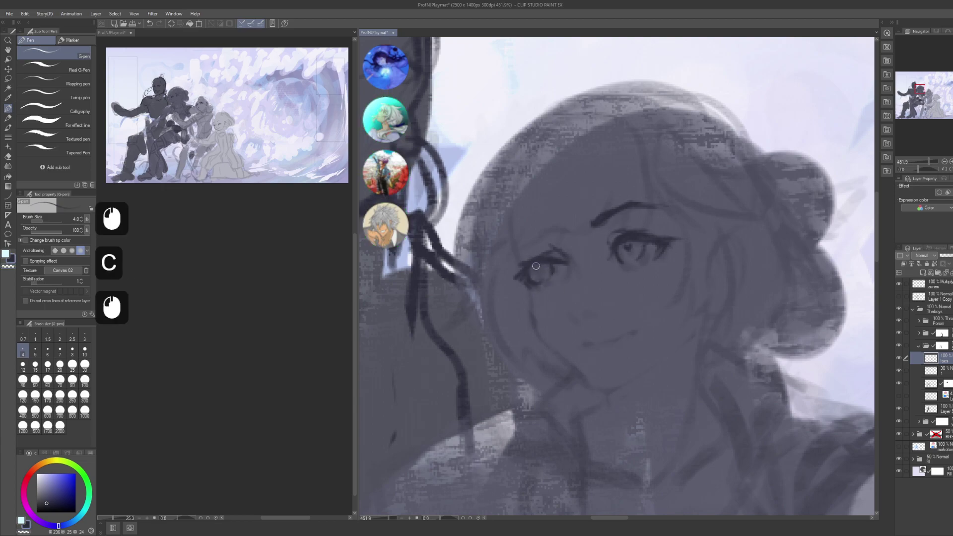
- Redo the small ink marks beside the girl's eye
key(ctrl+z)
key(ctrl+z)
click(543, 258)
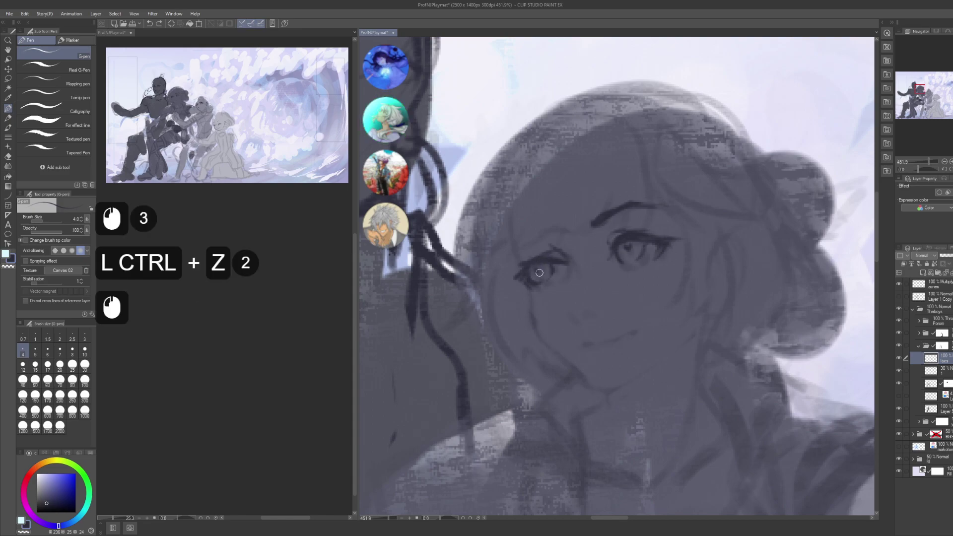
click(544, 258)
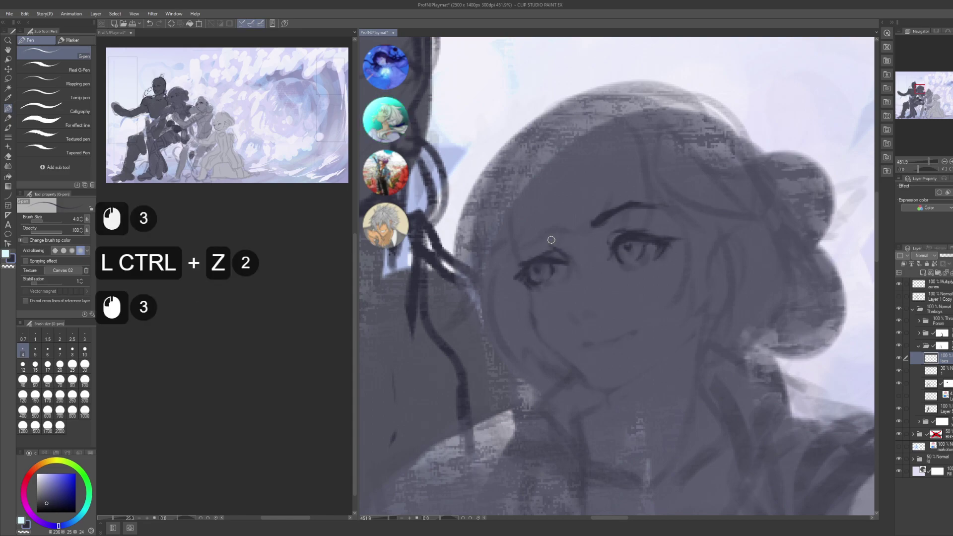
drag(551, 239, 548, 244)
click(532, 249)
click(537, 251)
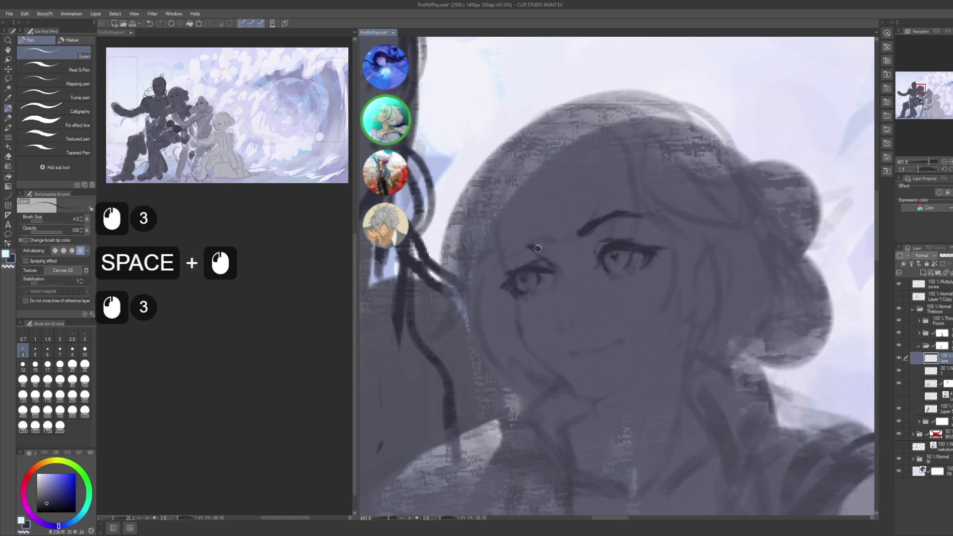
- Ink short dark strokes along the left eye and brow
click(531, 249)
click(528, 250)
click(524, 248)
click(520, 249)
click(516, 250)
click(511, 252)
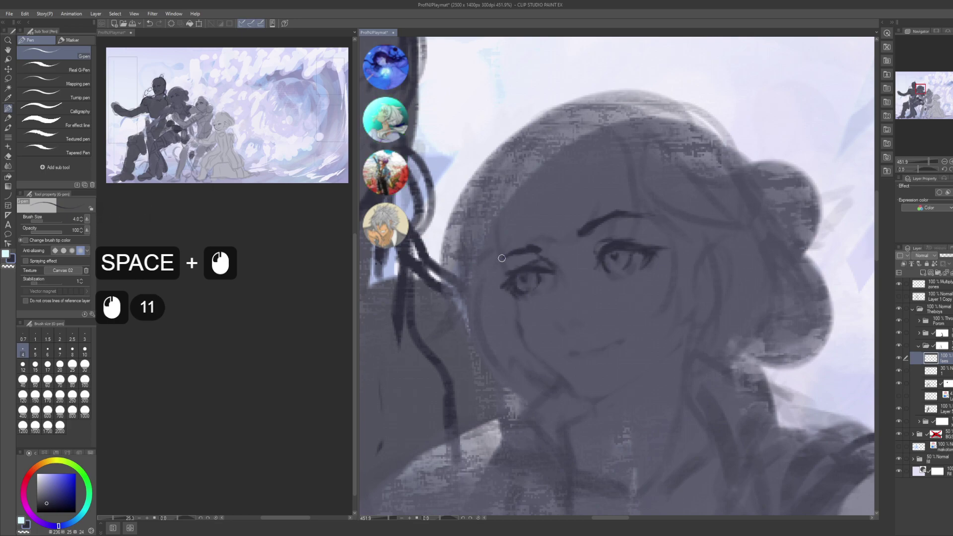
click(506, 255)
click(500, 257)
- Ink small marks shaping the nose
drag(499, 258, 489, 238)
drag(516, 293, 503, 275)
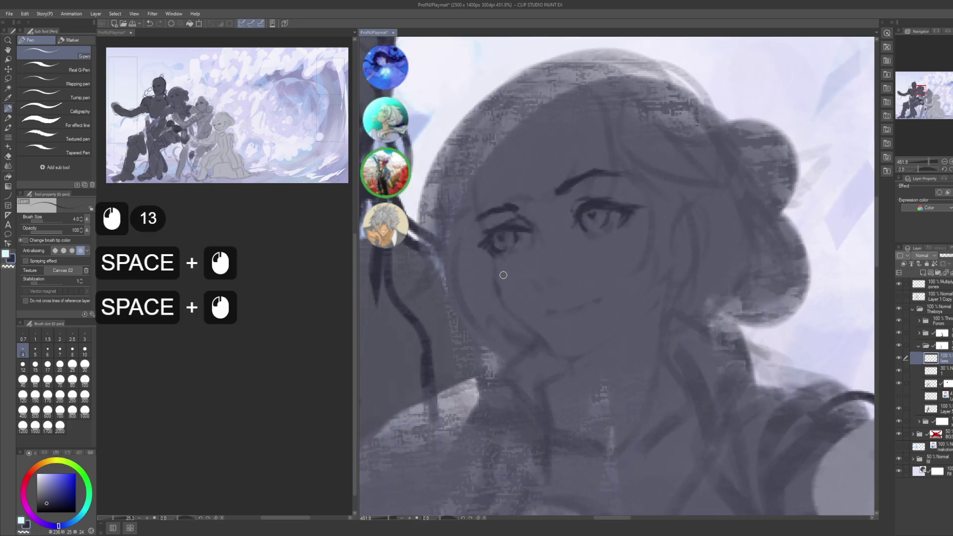
click(533, 283)
click(531, 283)
key(ctrl+z)
key(ctrl+z)
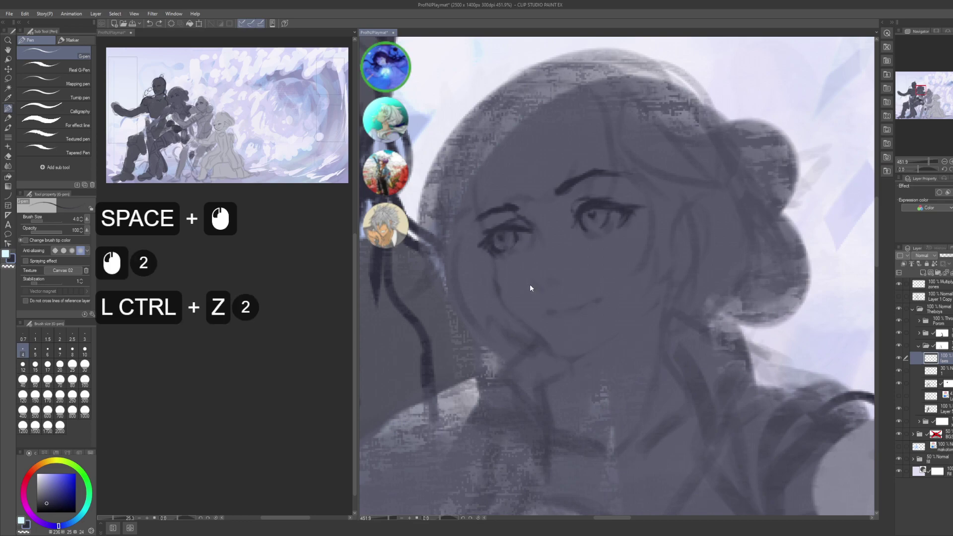
click(528, 283)
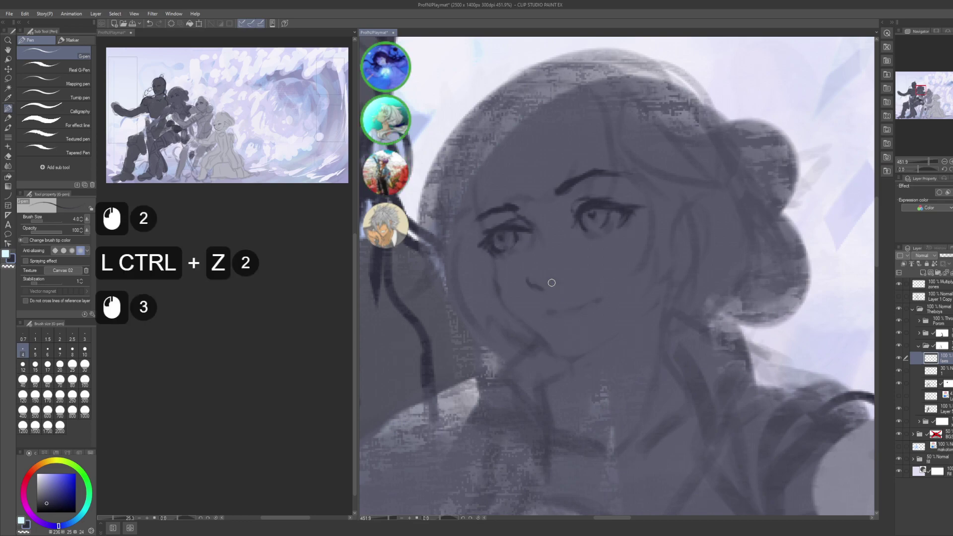
click(552, 281)
- Tap small ink marks at the corner of the mouth, redoing a few
drag(573, 284, 563, 260)
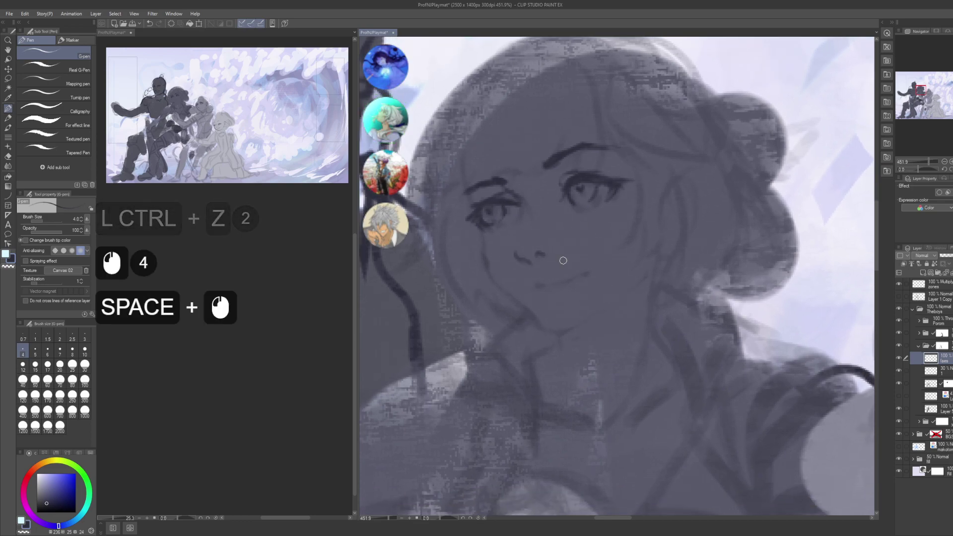
click(537, 281)
click(550, 279)
key(ctrl+z)
key(ctrl+z)
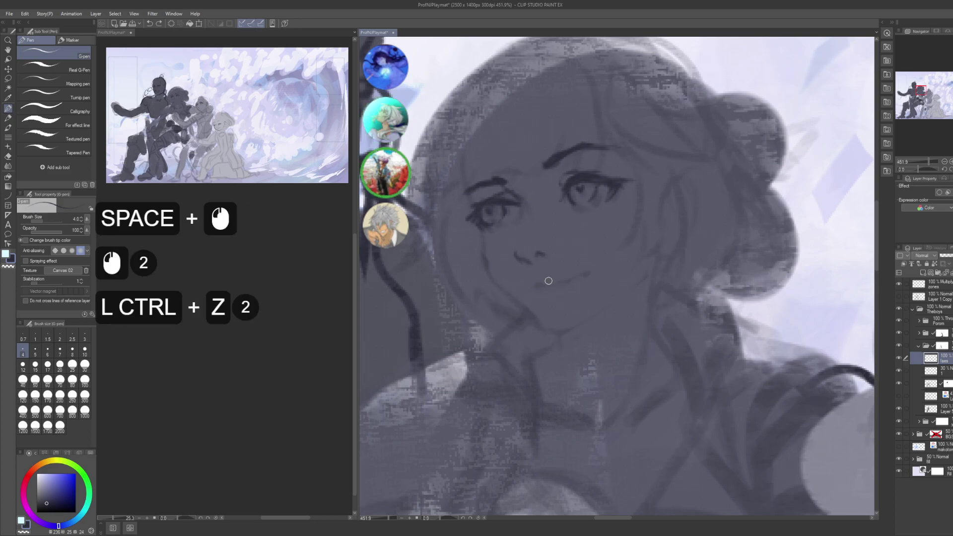
click(537, 282)
click(540, 283)
click(544, 285)
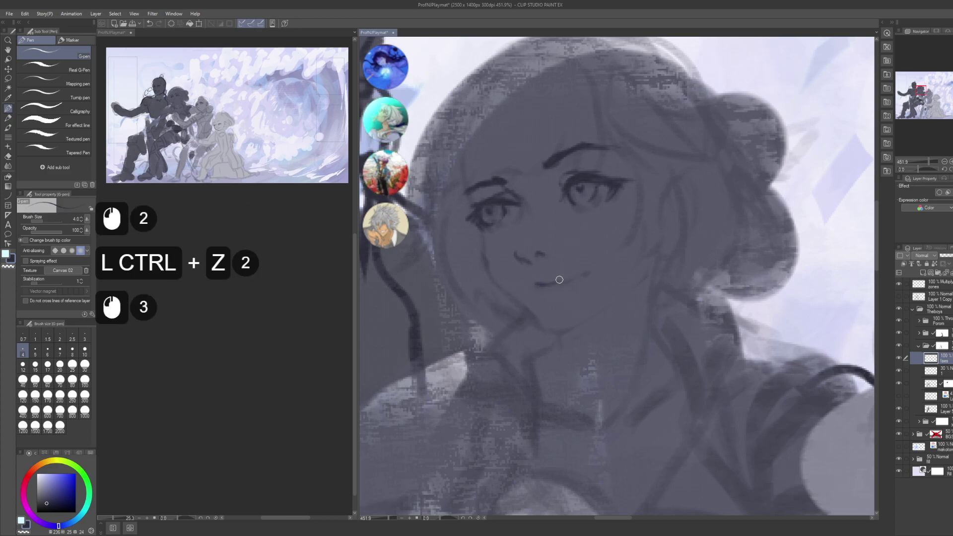
key(ctrl+z)
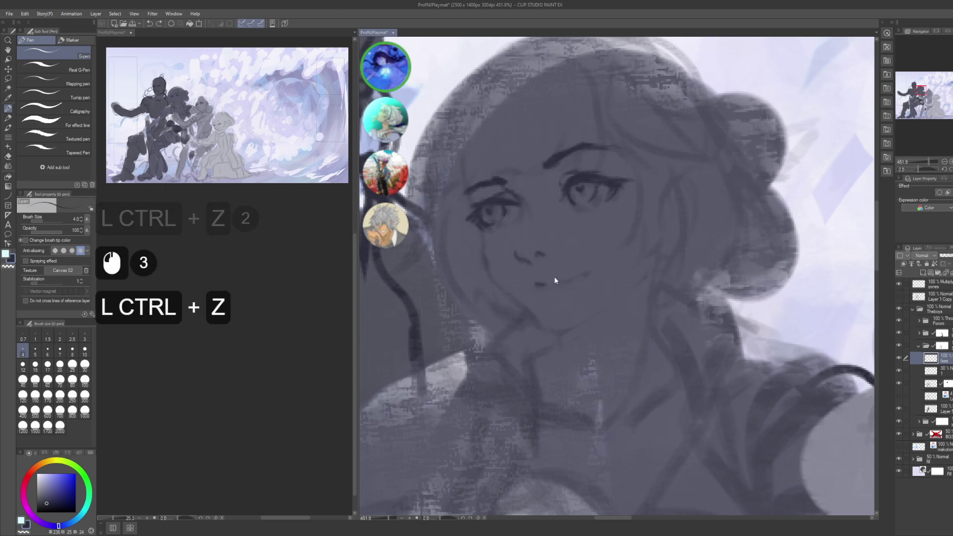
- Ink the smile line out toward the cheek
click(547, 283)
click(546, 283)
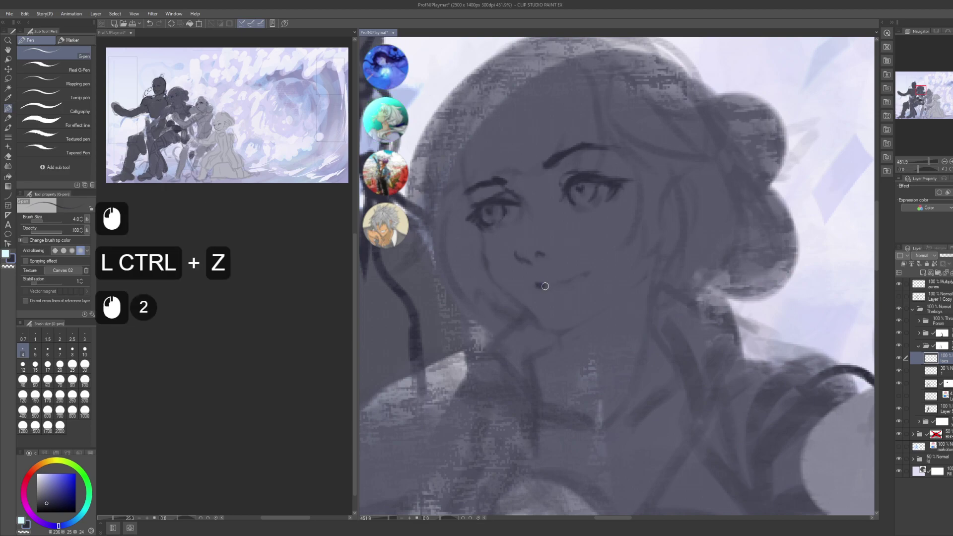
click(552, 283)
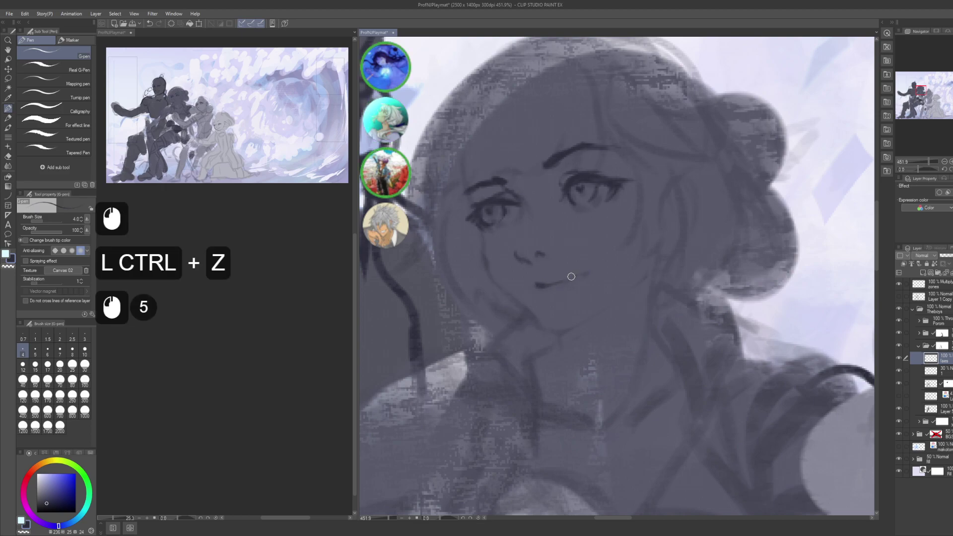
click(572, 276)
click(581, 273)
click(598, 249)
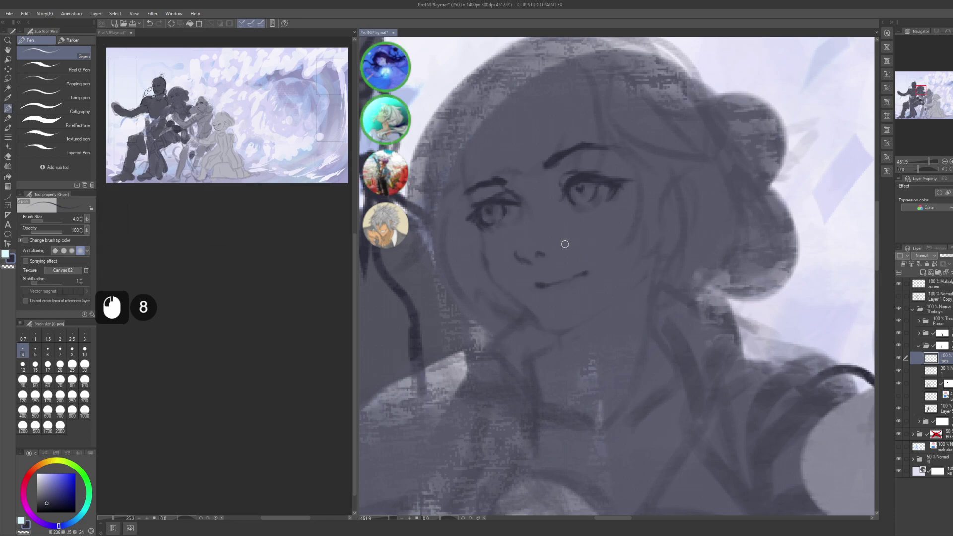
- Ink small marks around the right eye and brow
drag(565, 244, 583, 259)
drag(604, 225, 584, 232)
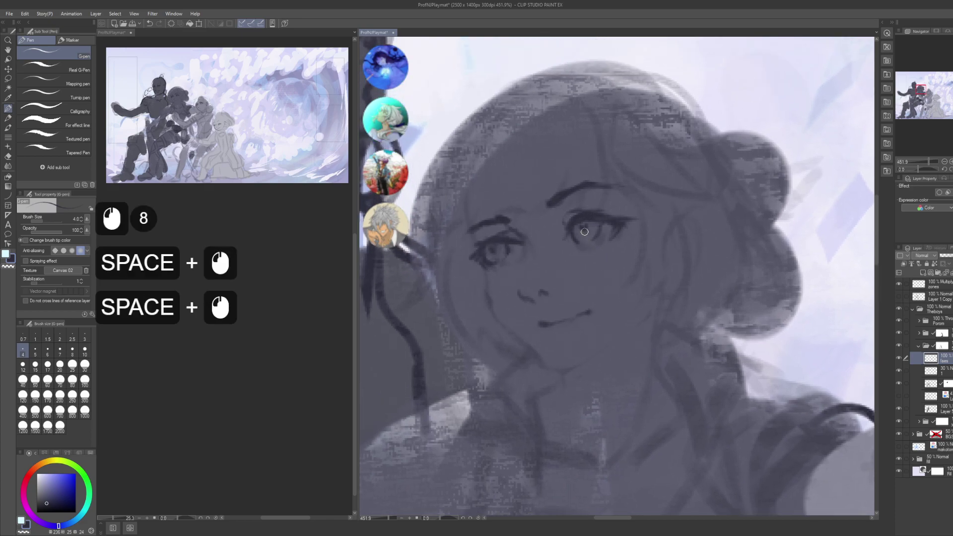
click(586, 232)
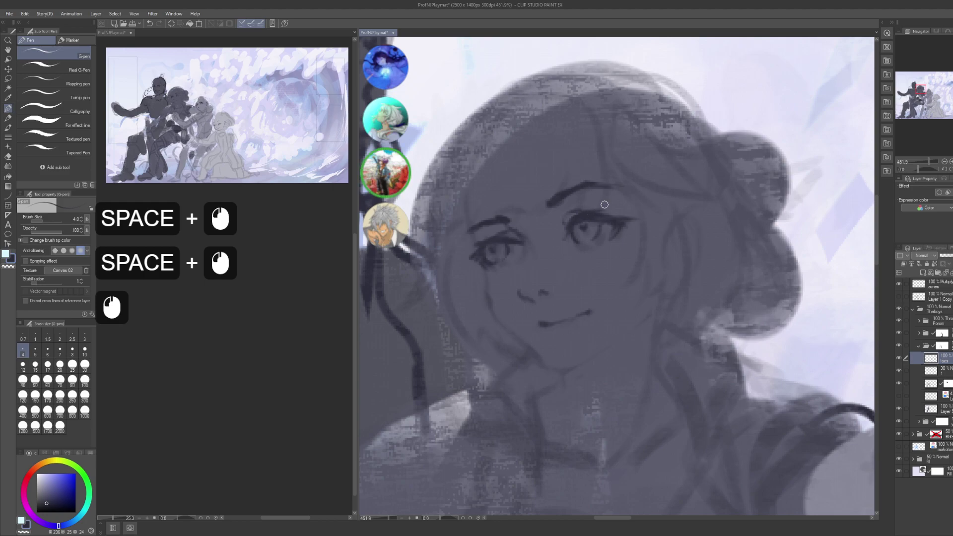
click(577, 242)
click(576, 240)
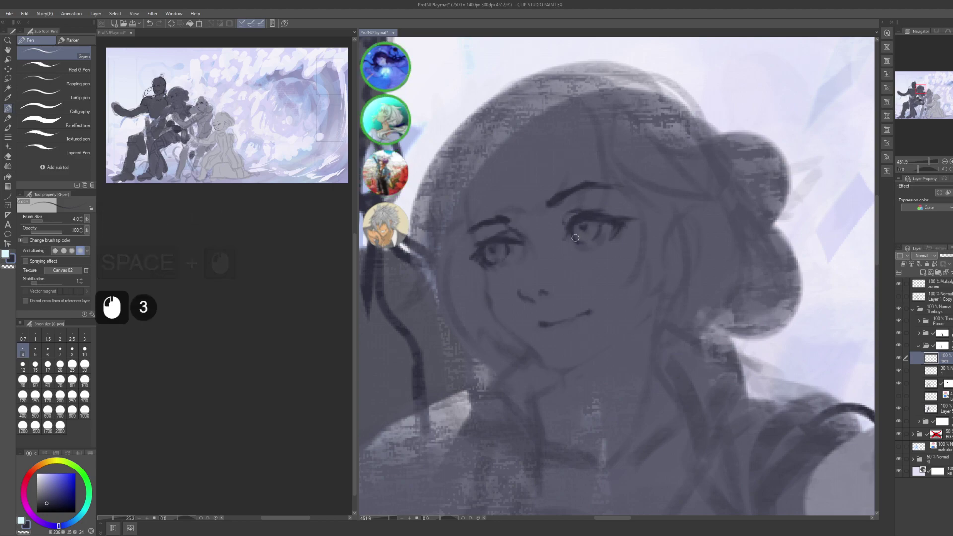
key(ctrl+z)
click(571, 228)
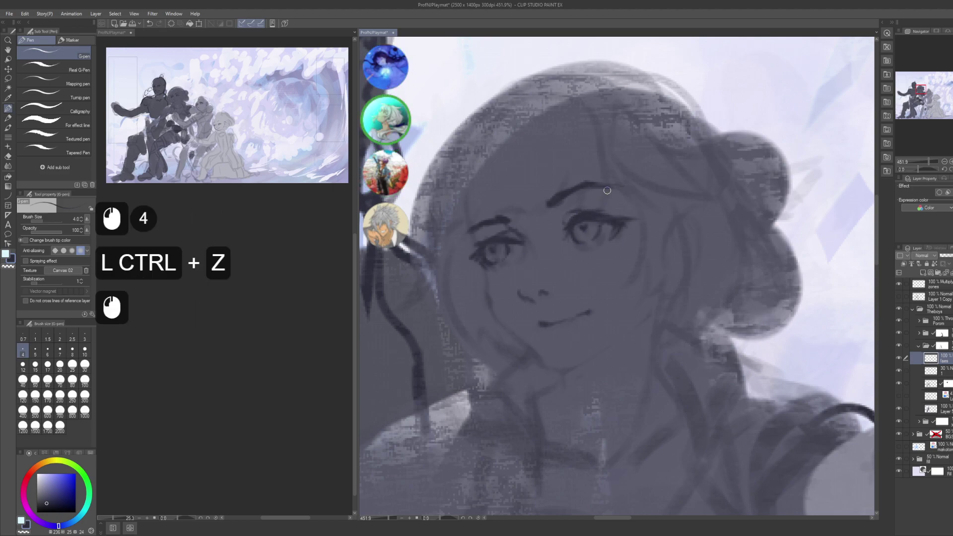
- Draw a dark line under the left eye, retrying it several times
drag(518, 236, 534, 249)
drag(590, 270, 642, 218)
key(space)
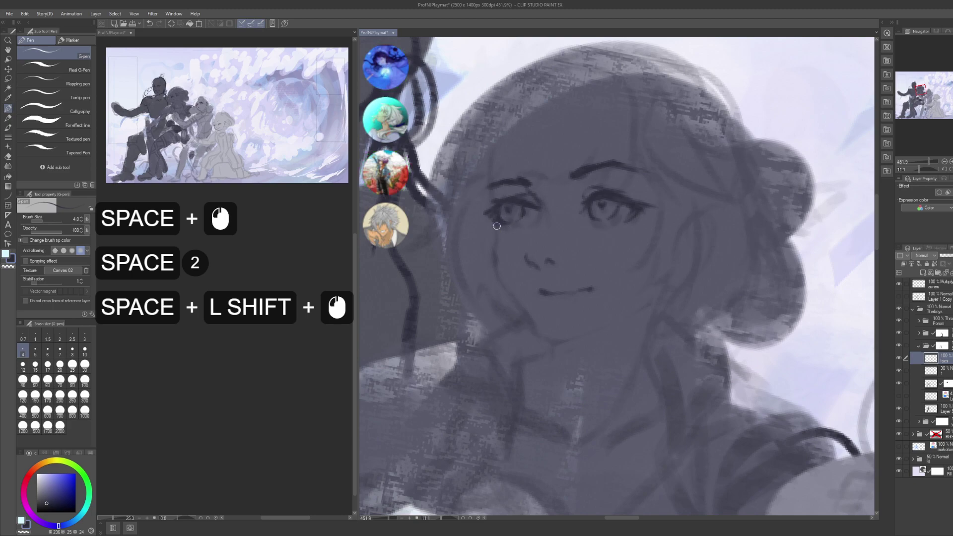
mouse_move(496, 225)
mouse_down()
mouse_move(493, 270)
mouse_move(498, 262)
mouse_up()
click(504, 218)
key(ctrl+z)
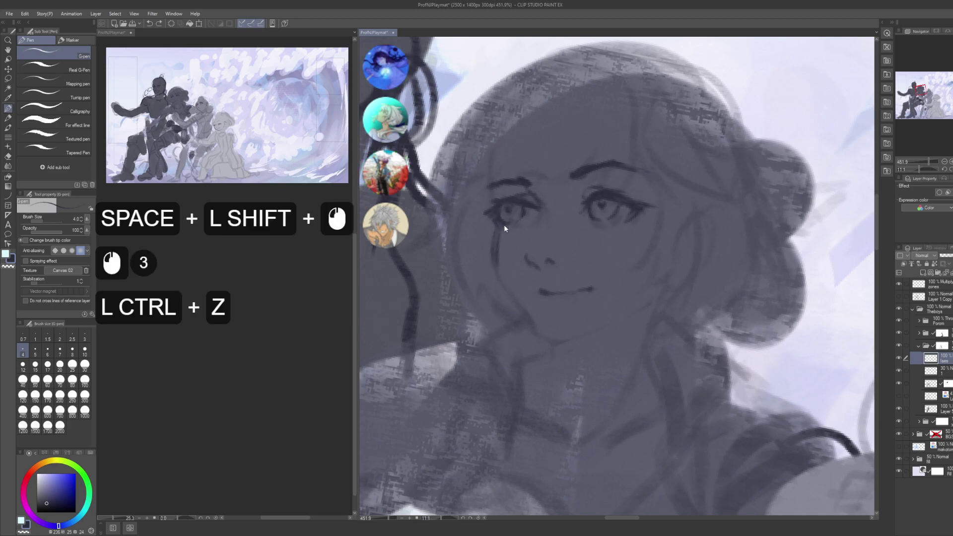
key(ctrl+z)
mouse_move(498, 226)
mouse_down()
mouse_move(498, 282)
mouse_move(501, 229)
mouse_move(512, 306)
mouse_move(495, 242)
mouse_move(516, 313)
mouse_up()
key(ctrl+z)
key(ctrl+z)
- Extend the under-eye line down the cheek, then lasso-select the cheek line
mouse_move(494, 238)
mouse_down()
mouse_move(514, 308)
mouse_move(500, 268)
mouse_move(499, 283)
mouse_move(522, 318)
mouse_up()
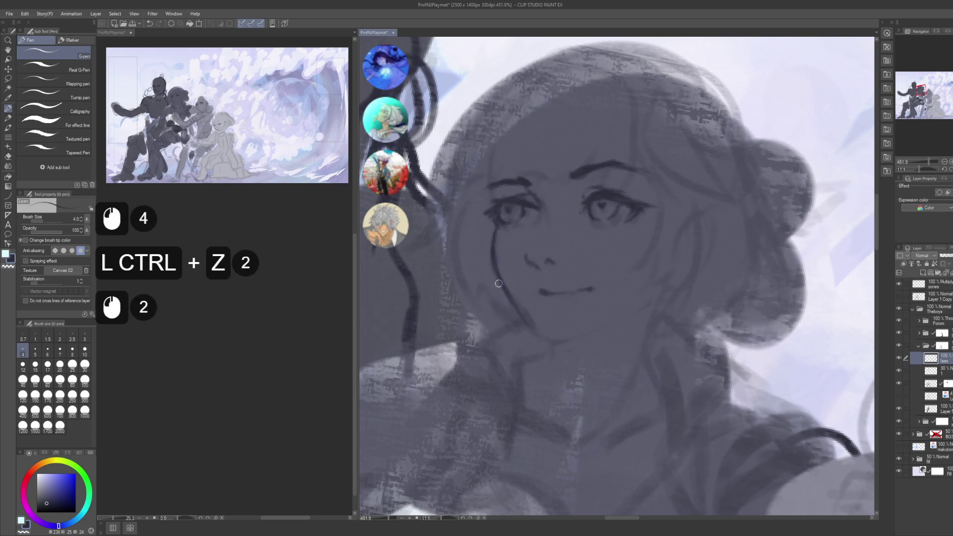
key(ctrl+z)
key(ctrl+z)
click(502, 285)
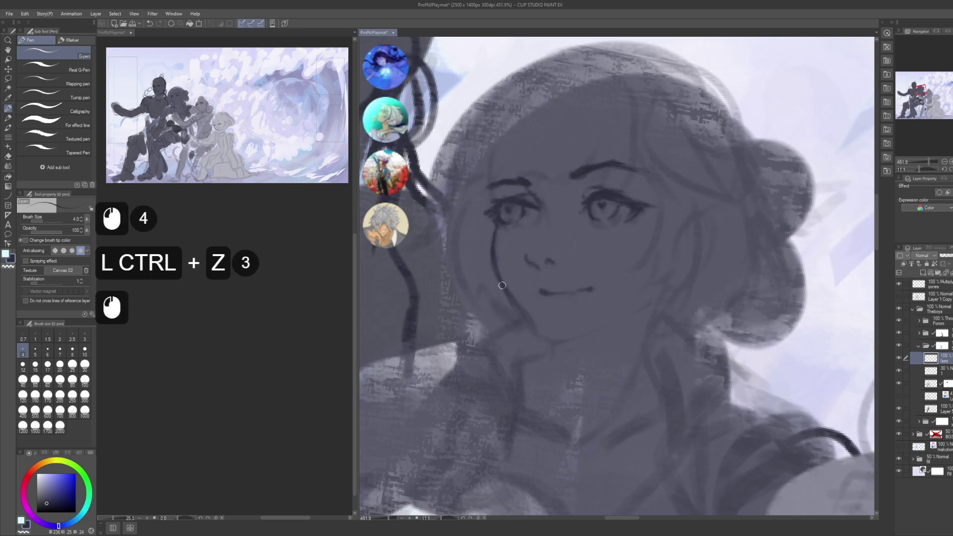
drag(515, 301, 530, 336)
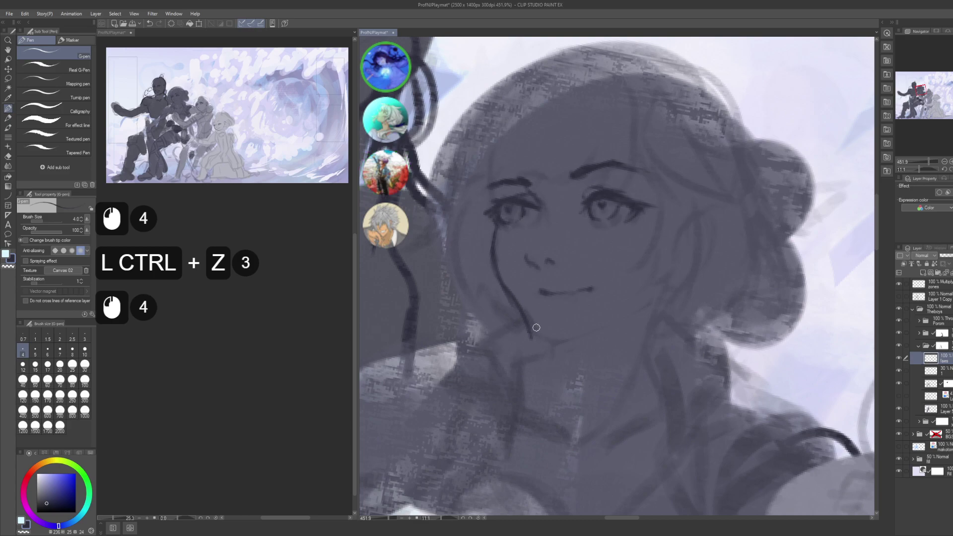
key(m)
mouse_move(516, 372)
mouse_down()
mouse_move(542, 348)
mouse_move(511, 248)
mouse_move(484, 232)
mouse_move(429, 306)
mouse_up()
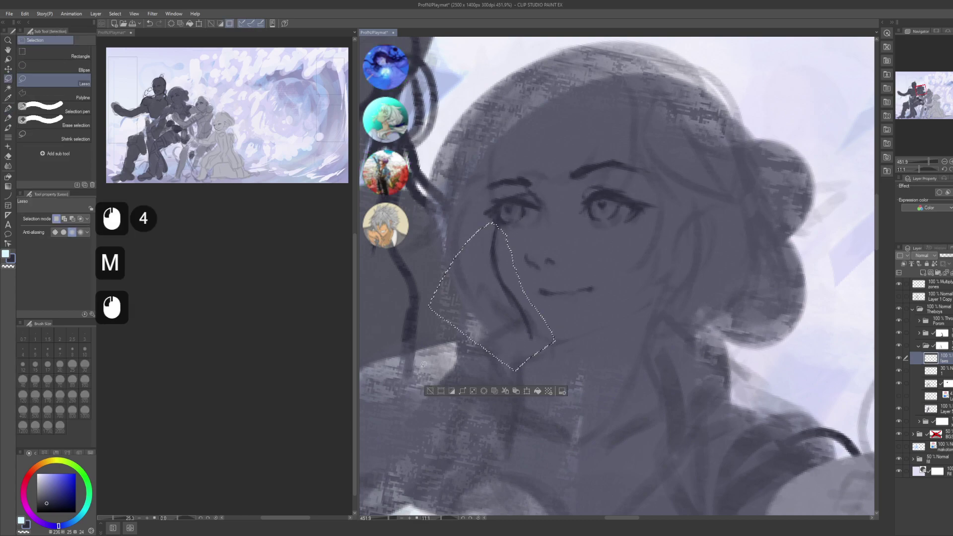
- Delete the lassoed cheek line and add a layer named faceshape below the face lineart
key(Delete)
key(ctrl+d)
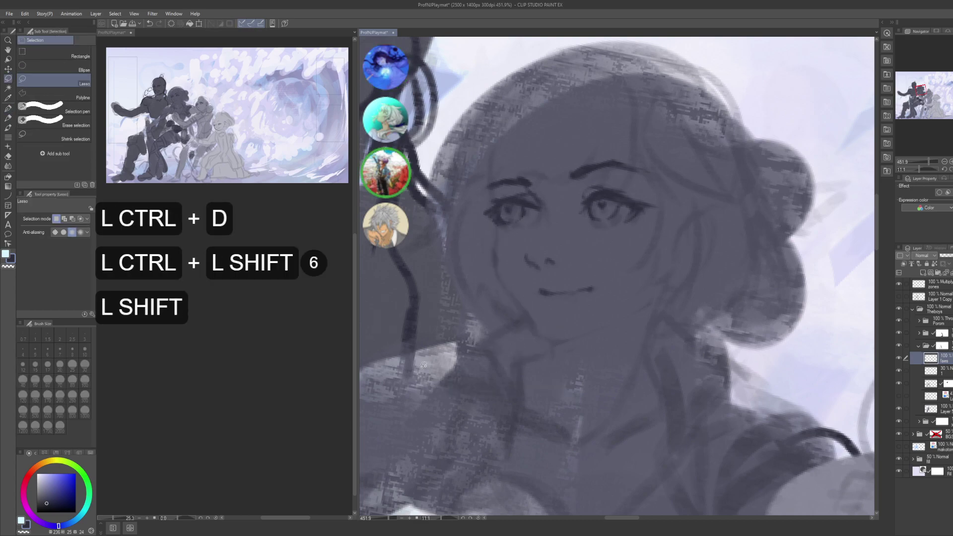
key(ctrl+shift+n)
key(F2)
text(facesha)
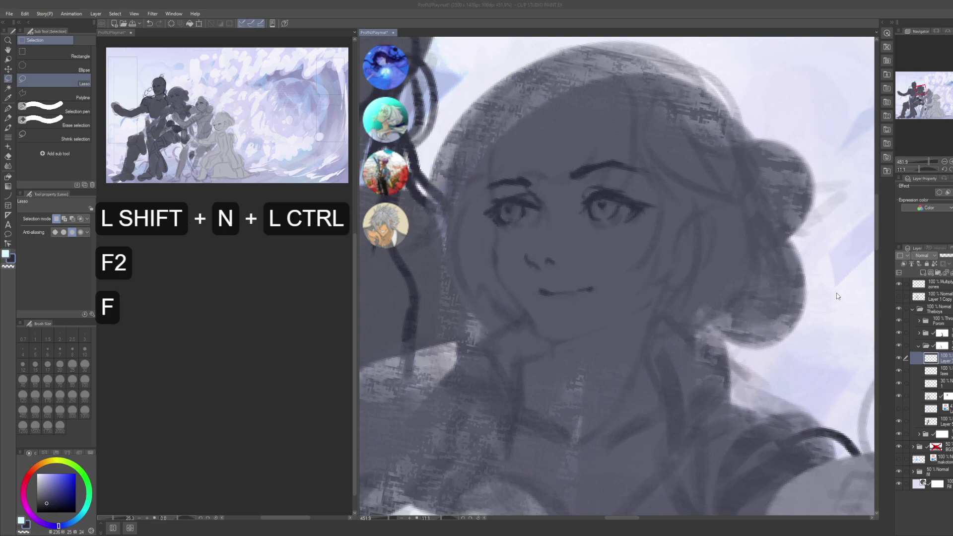
text(pe)
key(Return)
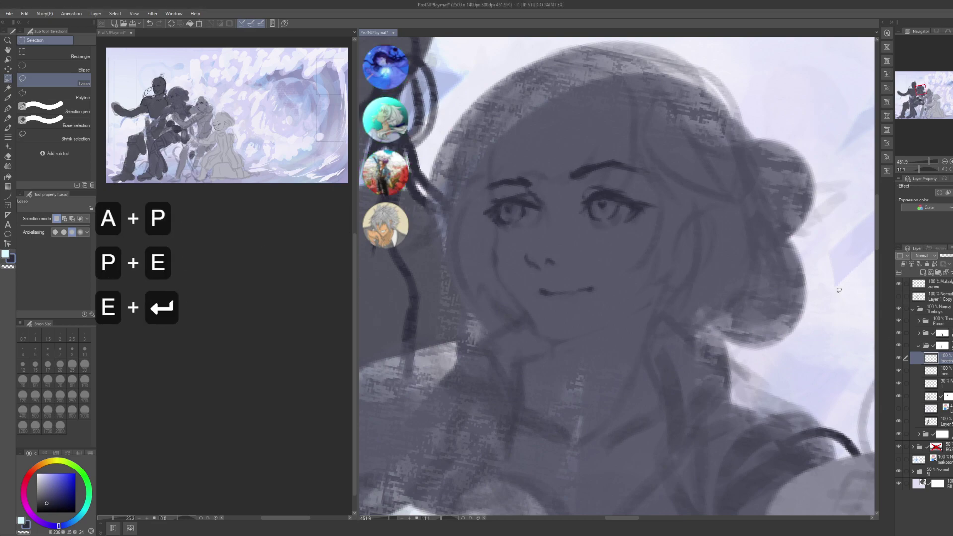
drag(937, 361, 936, 377)
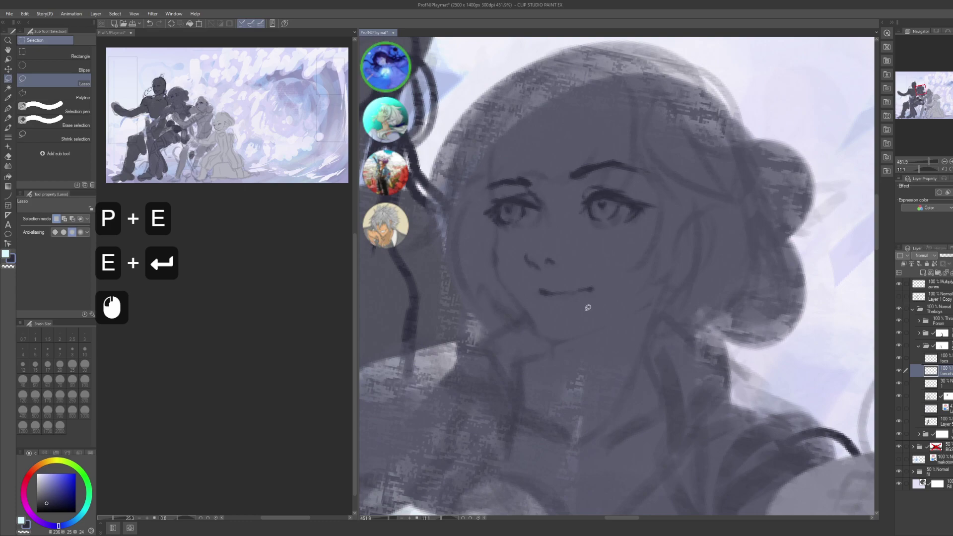
- Return to the G-pen and undo a trial stroke on the face
key(p)
drag(583, 296, 668, 380)
key(ctrl+z)
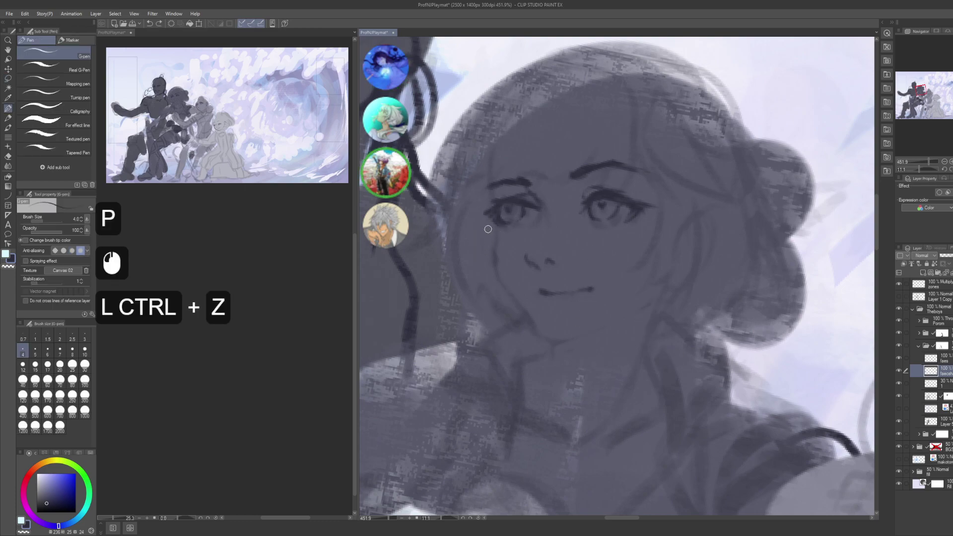
- Ink the line below the left eye and extend the mouth line's right end
drag(494, 229, 495, 268)
drag(493, 239, 505, 293)
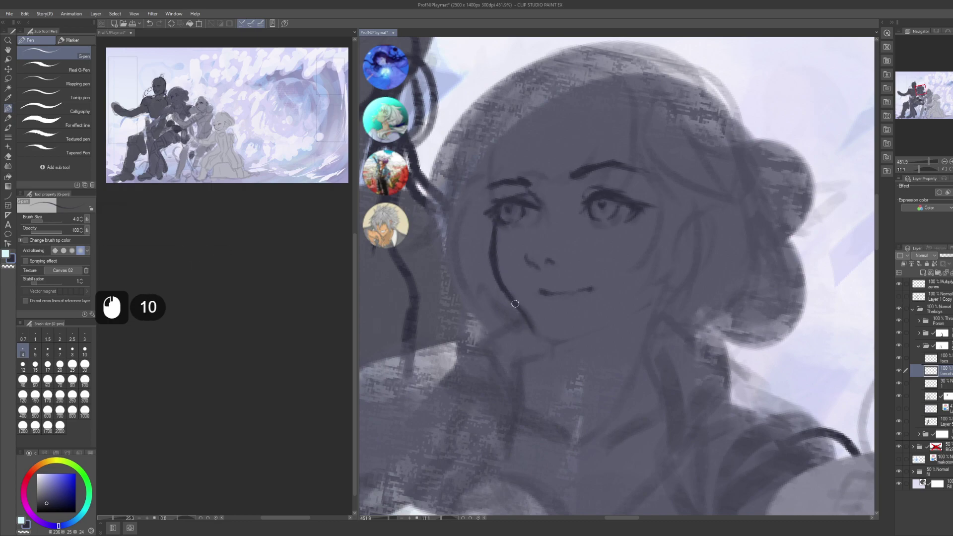
drag(536, 328, 568, 259)
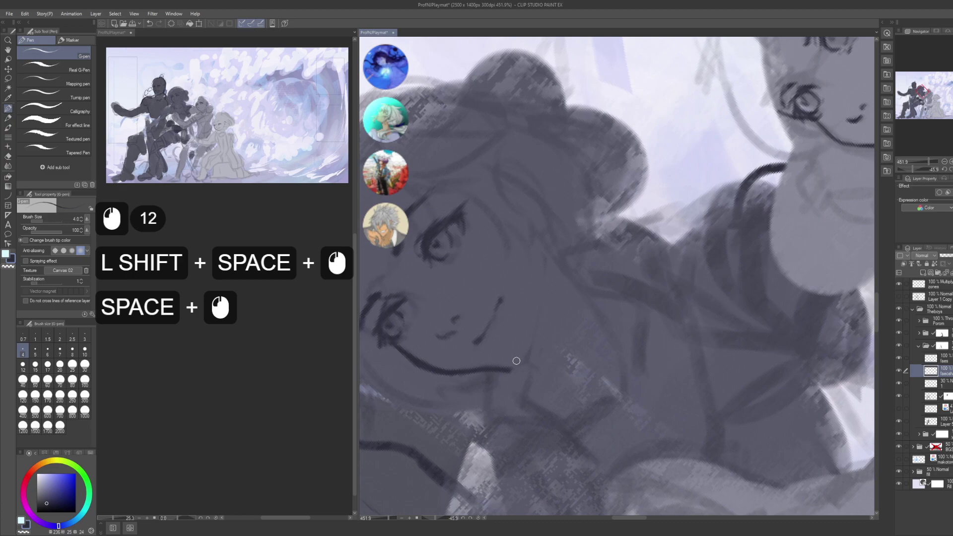
mouse_move(516, 361)
mouse_down()
mouse_move(514, 371)
mouse_move(526, 362)
mouse_up()
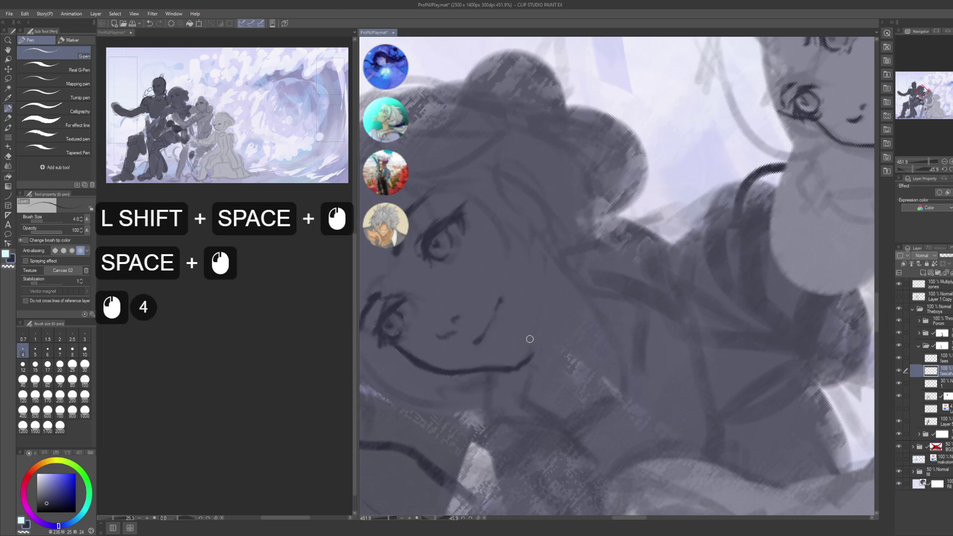
- Ink the jaw line with several short strokes
key(c)
click(526, 347)
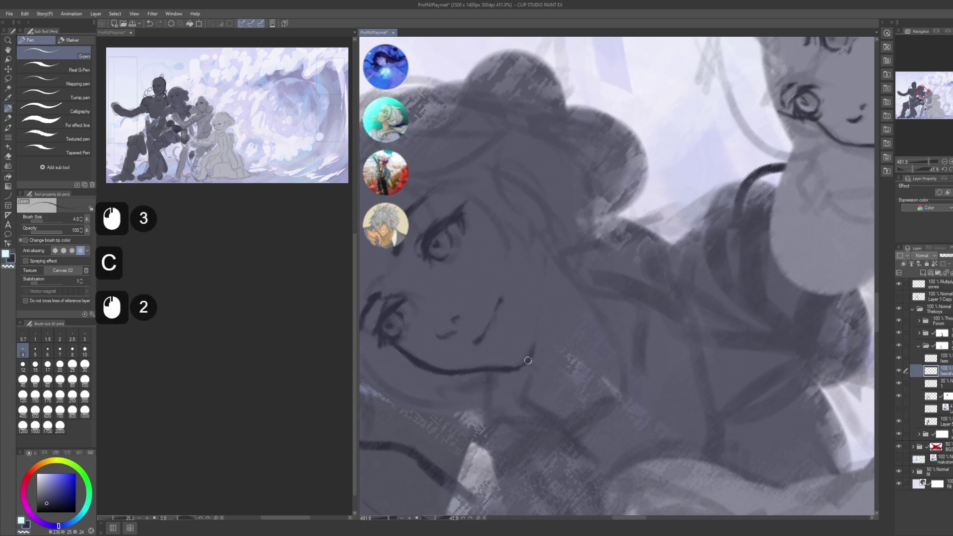
key(c)
drag(544, 277, 526, 338)
mouse_move(541, 296)
mouse_down()
mouse_move(530, 338)
mouse_move(604, 296)
mouse_move(713, 268)
mouse_move(766, 189)
mouse_move(579, 276)
mouse_move(522, 318)
mouse_move(521, 307)
mouse_move(527, 330)
mouse_up()
click(512, 279)
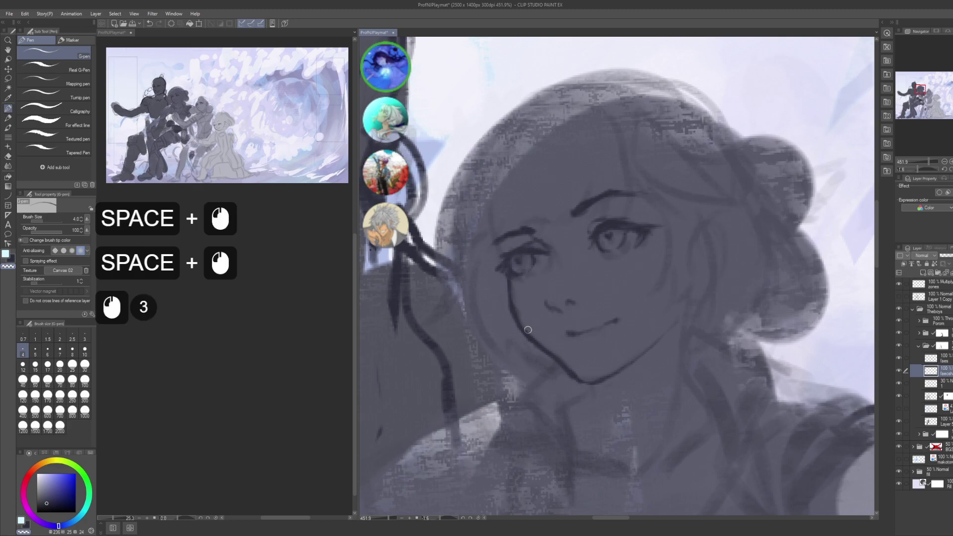
click(523, 304)
key(c)
click(496, 249)
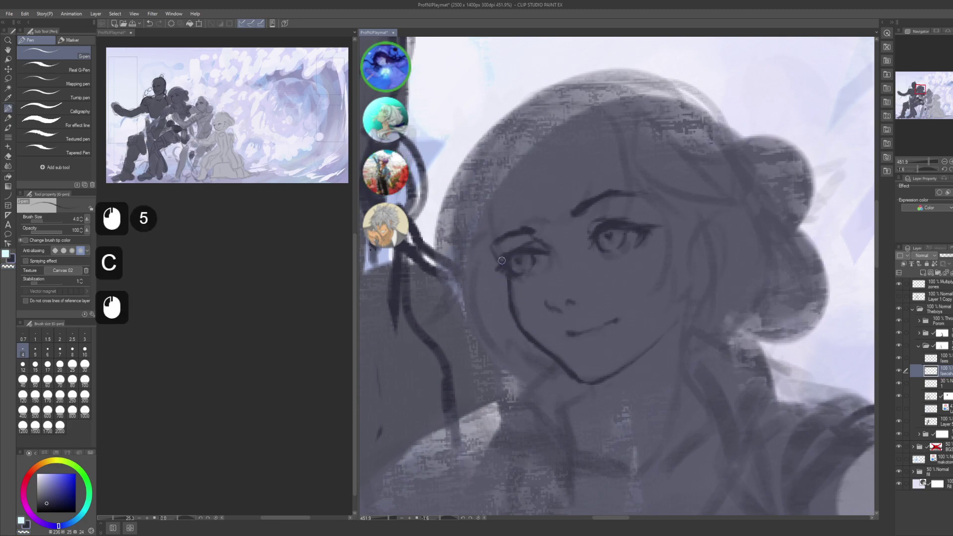
- Remove two stray strokes near the eye and ink the right face outline to the jaw
mouse_move(489, 212)
mouse_down()
mouse_move(496, 248)
mouse_move(471, 224)
mouse_up()
key(ctrl+z)
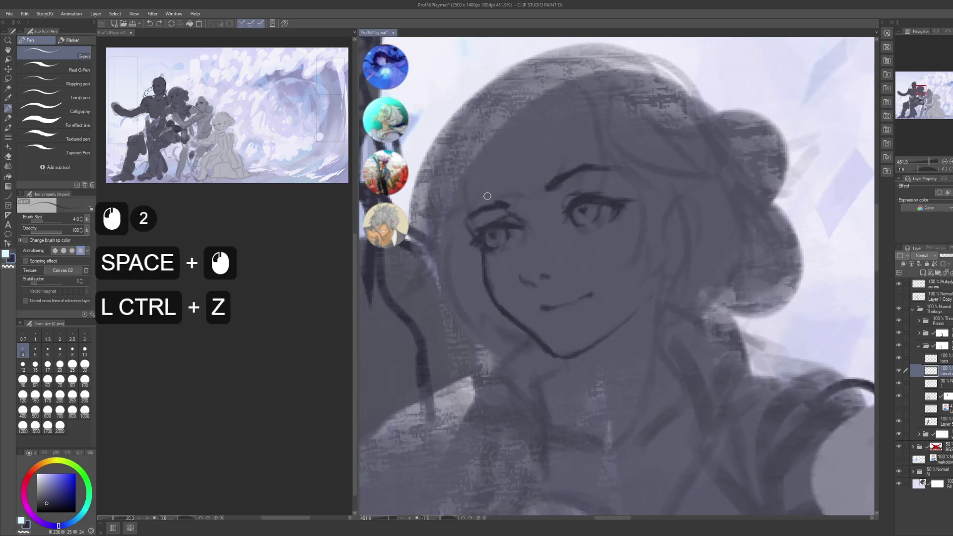
click(461, 227)
key(ctrl+z)
drag(477, 210, 415, 204)
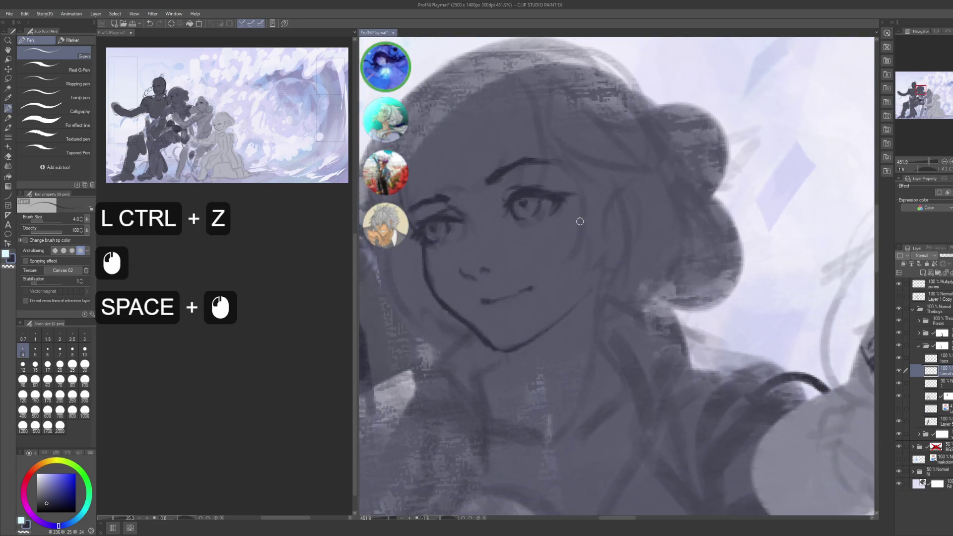
click(615, 195)
mouse_move(609, 196)
mouse_down()
mouse_move(631, 185)
mouse_move(641, 234)
mouse_move(631, 248)
mouse_up()
drag(633, 238, 622, 260)
click(618, 263)
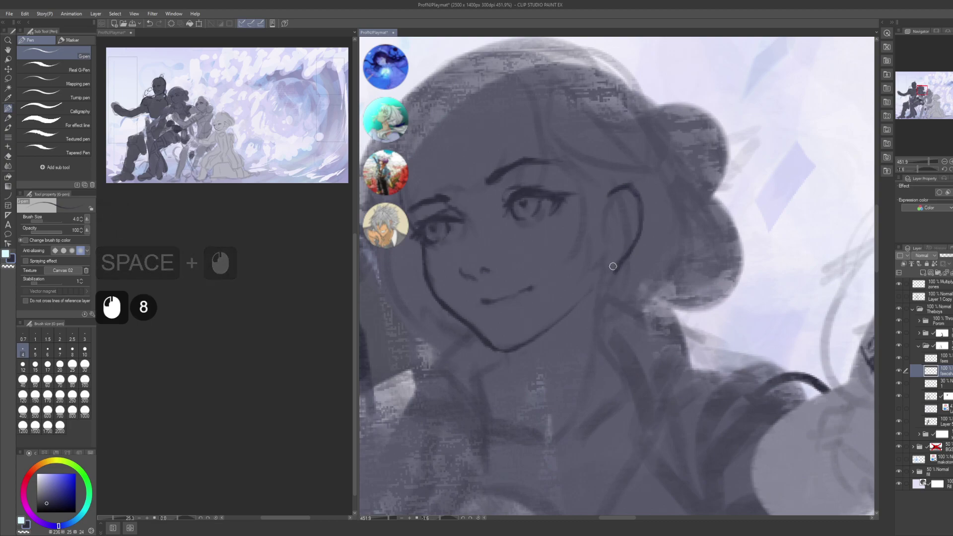
click(603, 269)
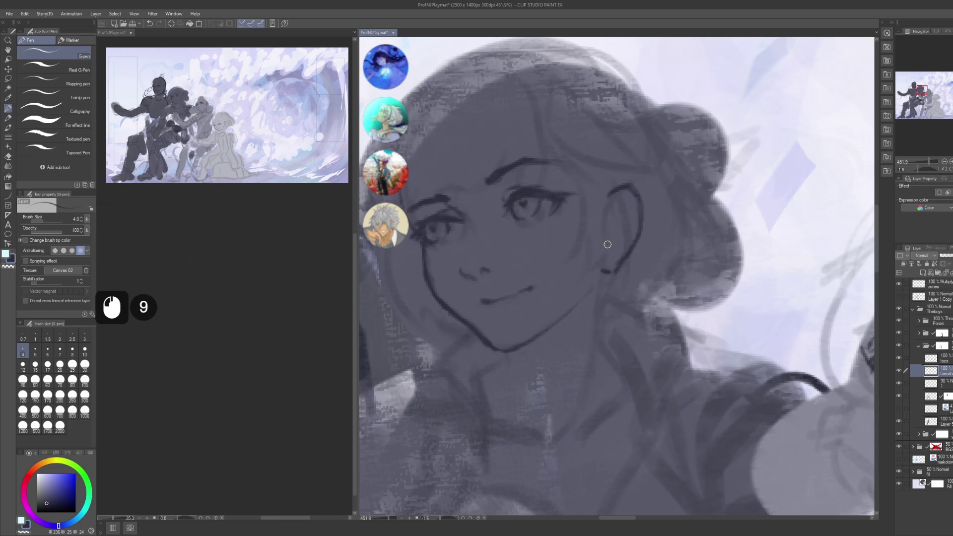
- Outline the ear with short dark strokes
drag(607, 230, 616, 242)
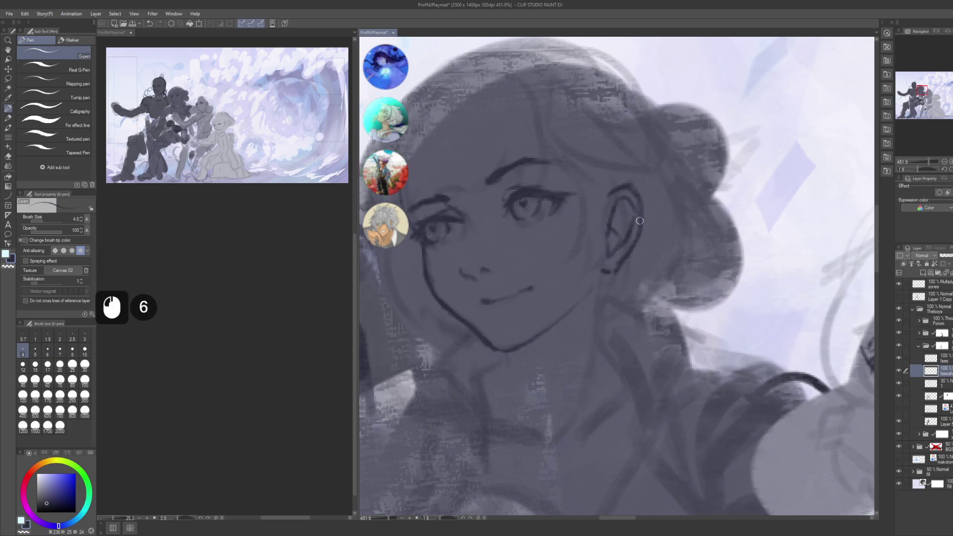
key(ctrl+z)
click(640, 221)
- Zoom out to view the group, zoom back onto the woman, and ink the neck line below the ear
alt+space+click(671, 221)
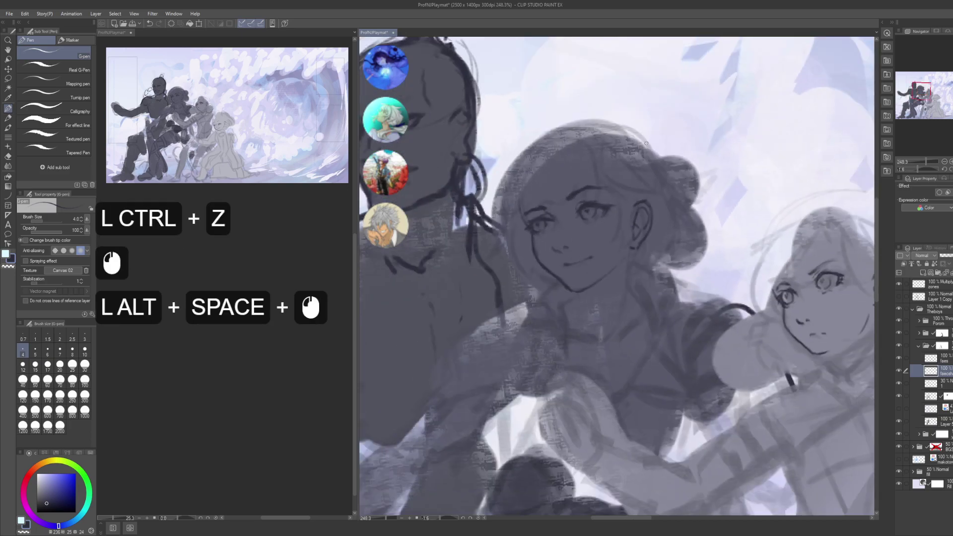
drag(672, 226, 641, 215)
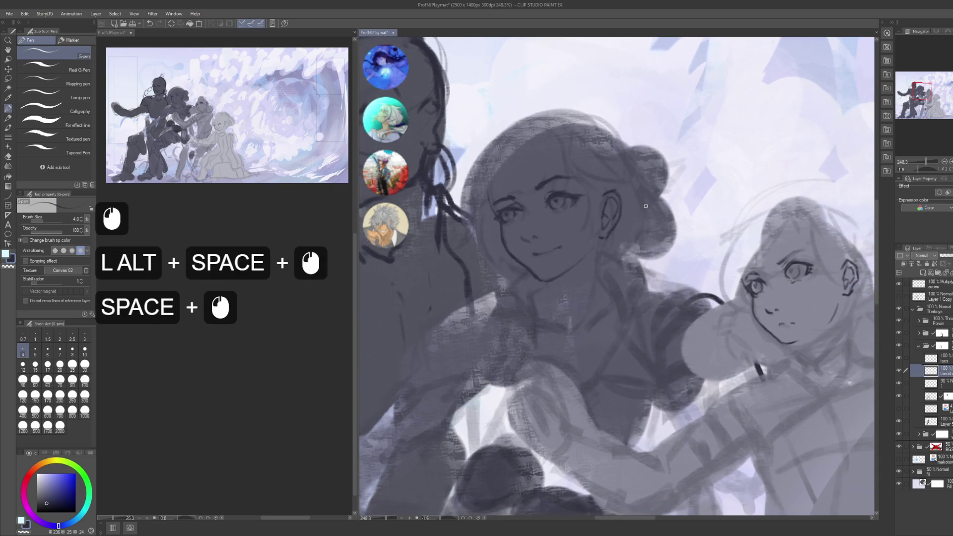
key(space)
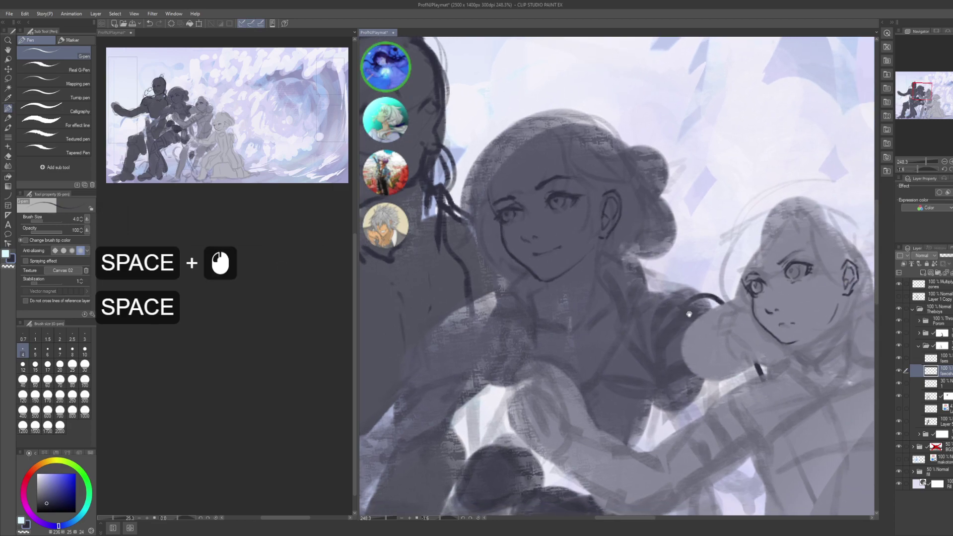
drag(689, 314, 665, 303)
drag(790, 372, 787, 321)
alt+click(783, 368)
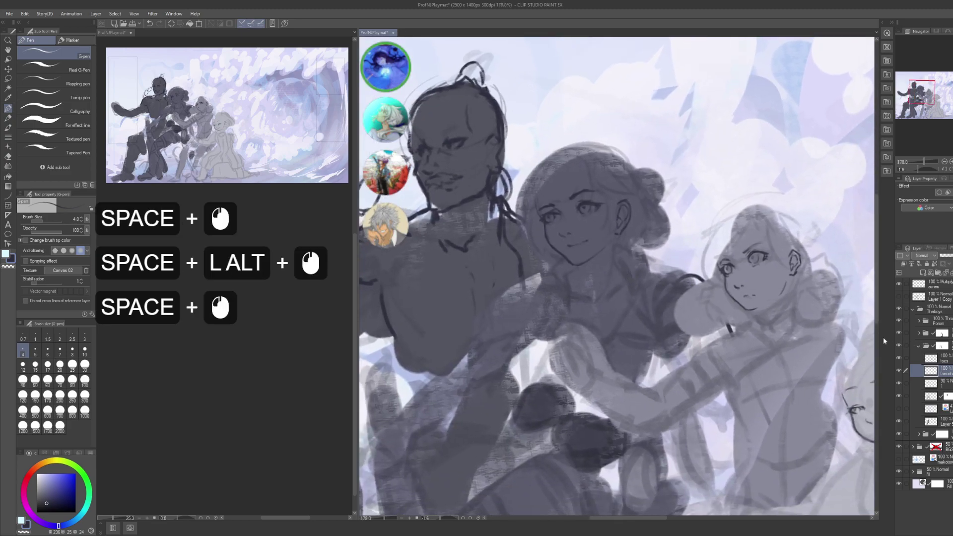
alt+click(627, 234)
mouse_move(627, 234)
mouse_down()
mouse_move(635, 239)
mouse_move(618, 301)
mouse_up()
alt+click(632, 233)
mouse_move(533, 294)
mouse_down()
mouse_move(542, 302)
mouse_move(512, 319)
mouse_up()
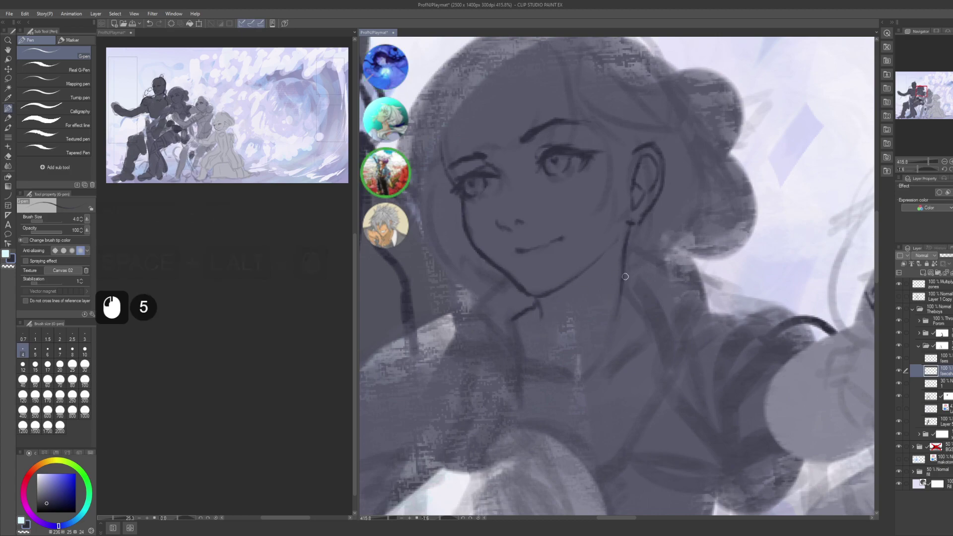
mouse_move(621, 284)
mouse_down()
mouse_move(647, 317)
mouse_move(600, 309)
mouse_up()
- Undo the last stroke and select the second girl's face layer inside the expanded folder
key(ctrl+z)
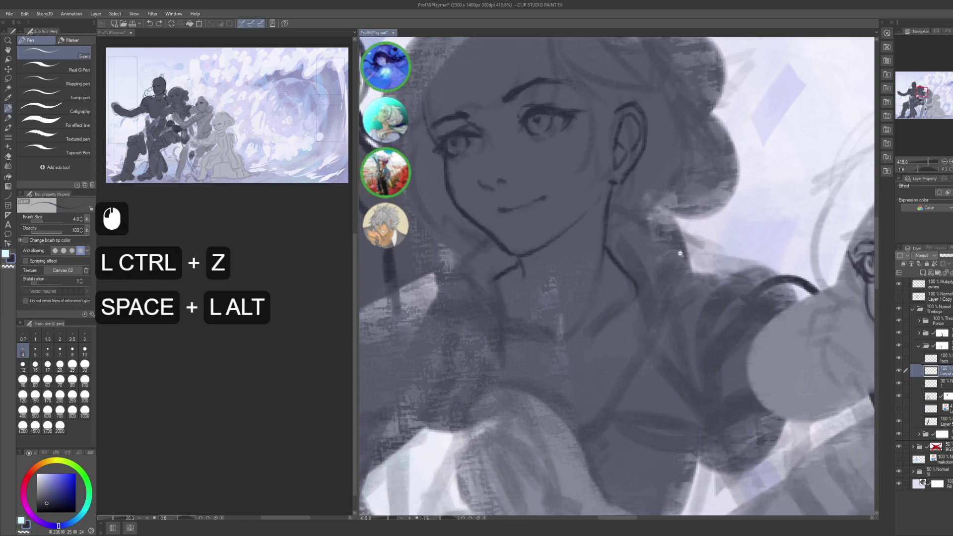
alt+click(642, 274)
drag(609, 303, 524, 311)
alt+click(607, 292)
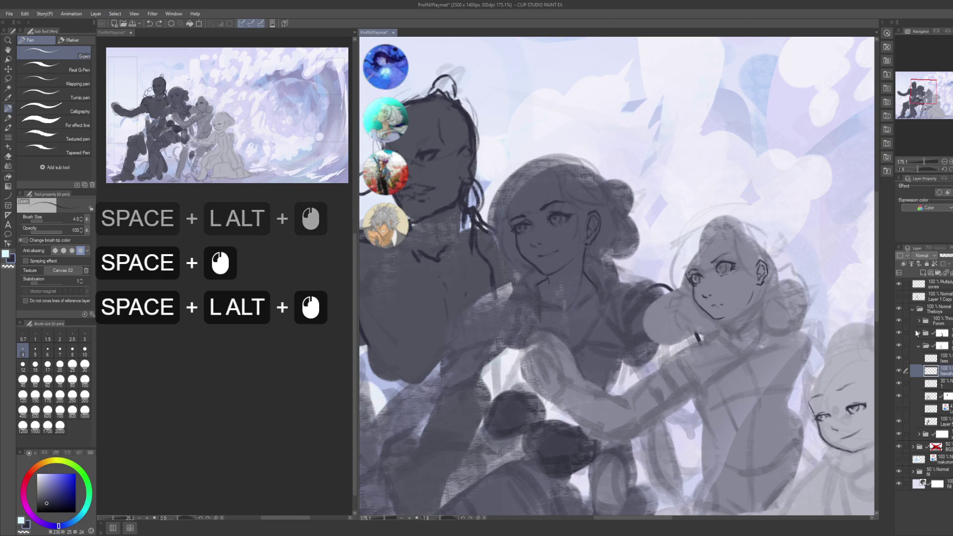
click(918, 333)
click(936, 359)
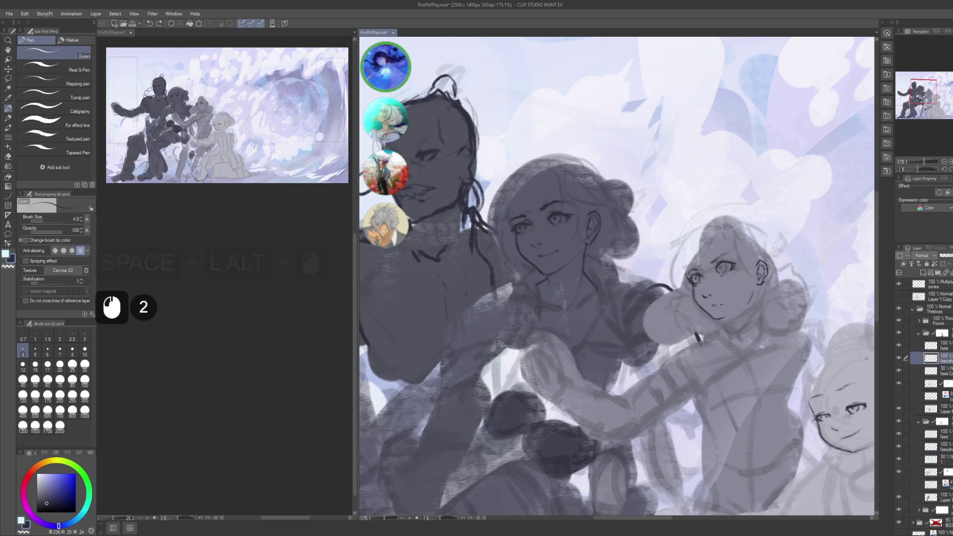
- Ink the cheek-resting girl's chin and neck line down to a V-shaped collar
drag(737, 306, 642, 284)
alt+click(643, 283)
drag(654, 235, 647, 312)
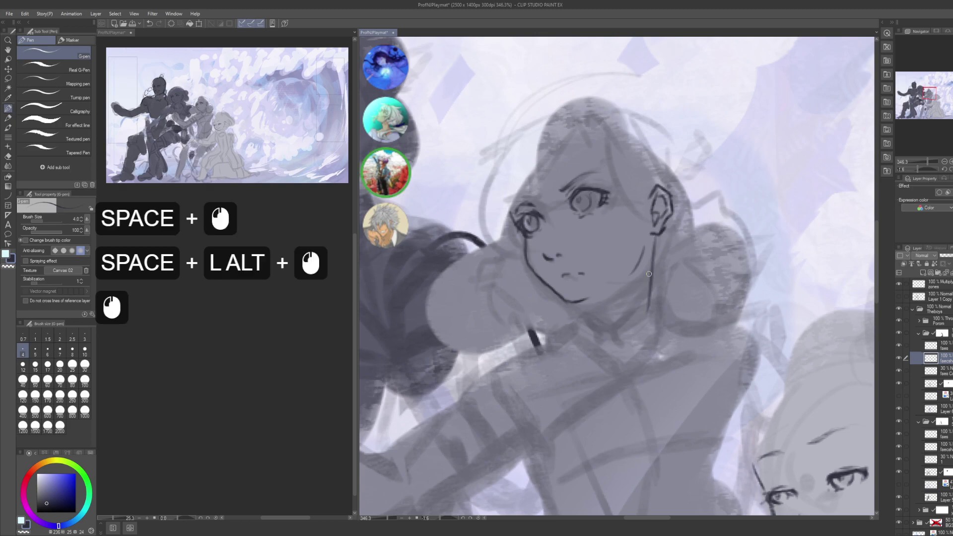
key(ctrl+z)
drag(654, 238, 647, 285)
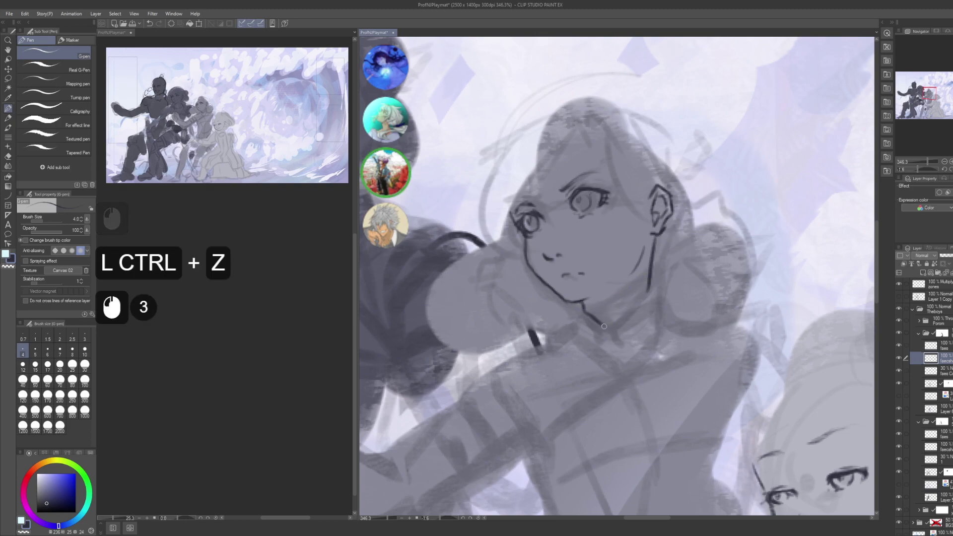
drag(590, 314, 619, 346)
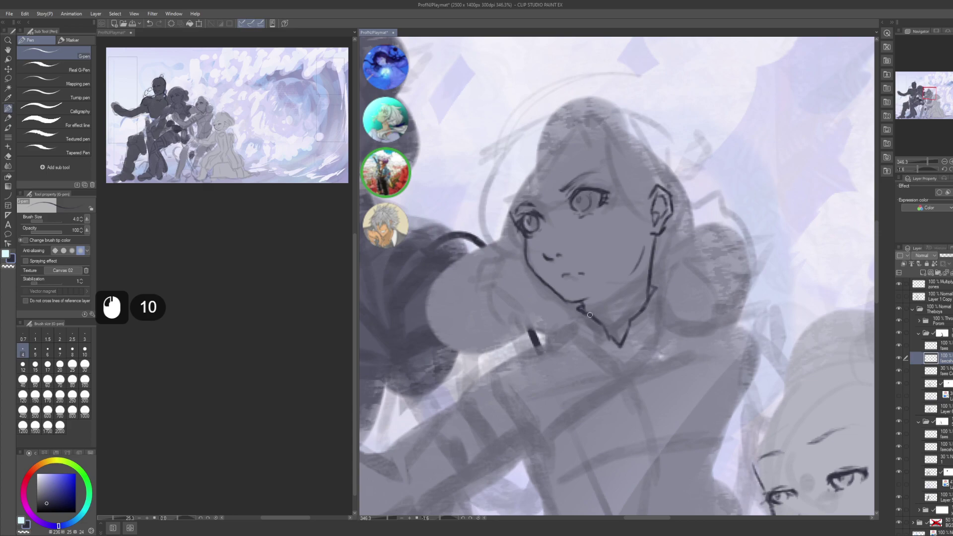
drag(590, 315, 527, 292)
alt+click(527, 317)
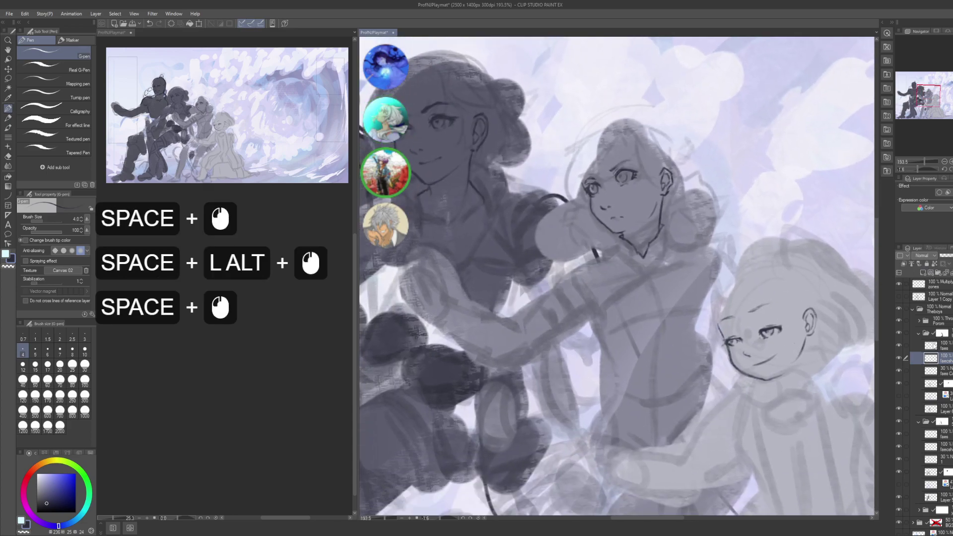
- Expand the Porom layer folder and select a layer inside it, undoing a trial stroke
click(920, 322)
click(919, 321)
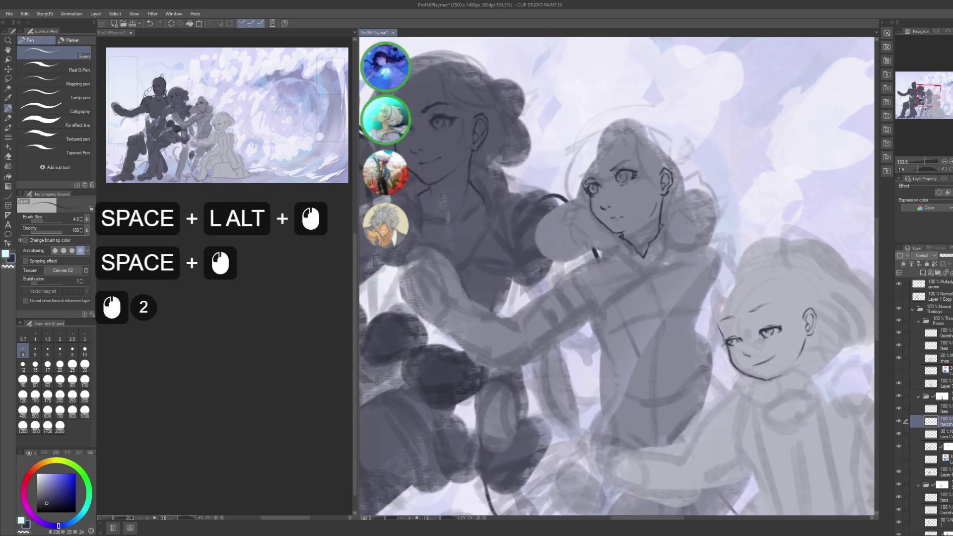
click(939, 333)
drag(772, 313, 794, 354)
key(ctrl+z)
- Zoom in on the smaller figure's face and undo the previous chin stroke
key(space)
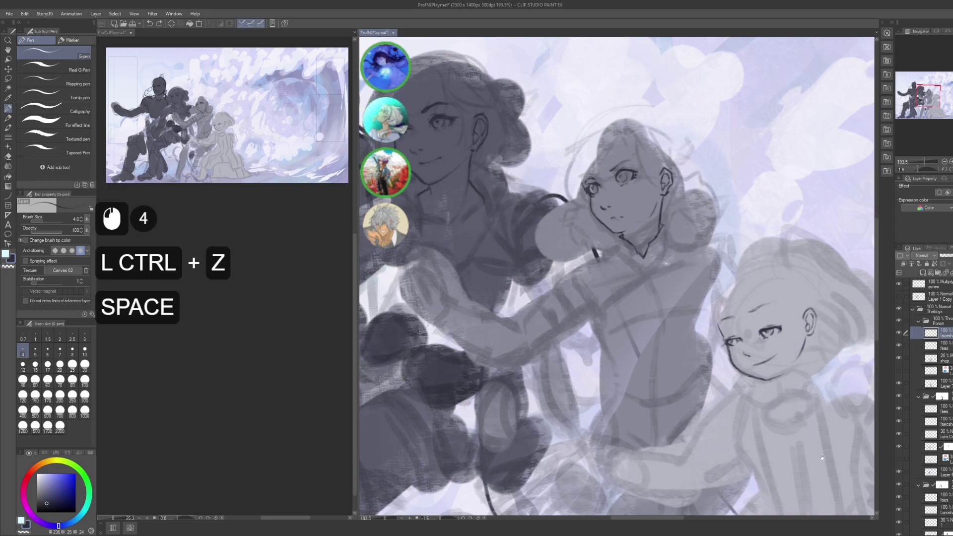
drag(822, 458, 589, 347)
alt+click(633, 215)
drag(633, 268, 644, 269)
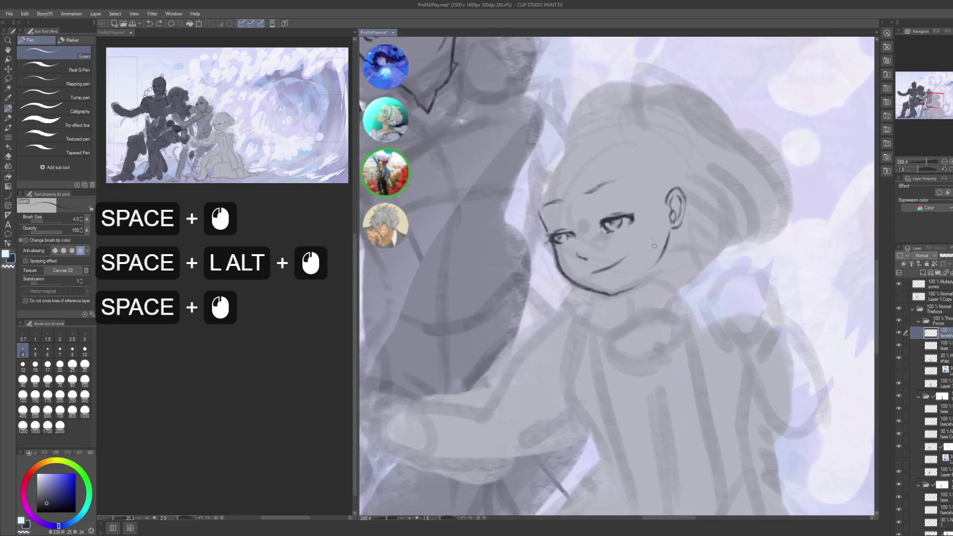
double_click(664, 245)
key(ctrl+z)
- Redraw the chin line near the ear several times, undoing each attempt
drag(670, 231, 662, 269)
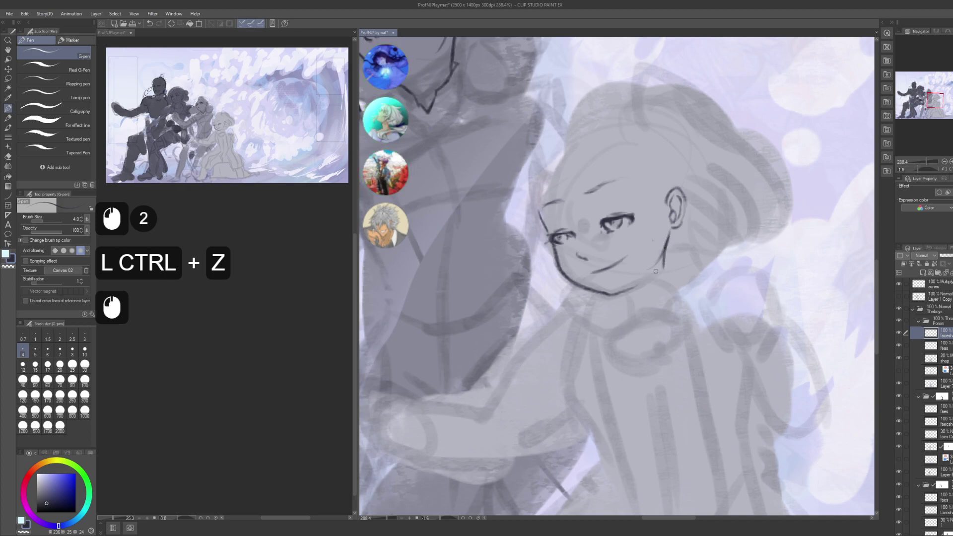
drag(632, 293, 661, 271)
key(ctrl+z)
key(ctrl+z)
key(ctrl+z)
key(ctrl+z)
key(ctrl+z)
drag(669, 233, 666, 252)
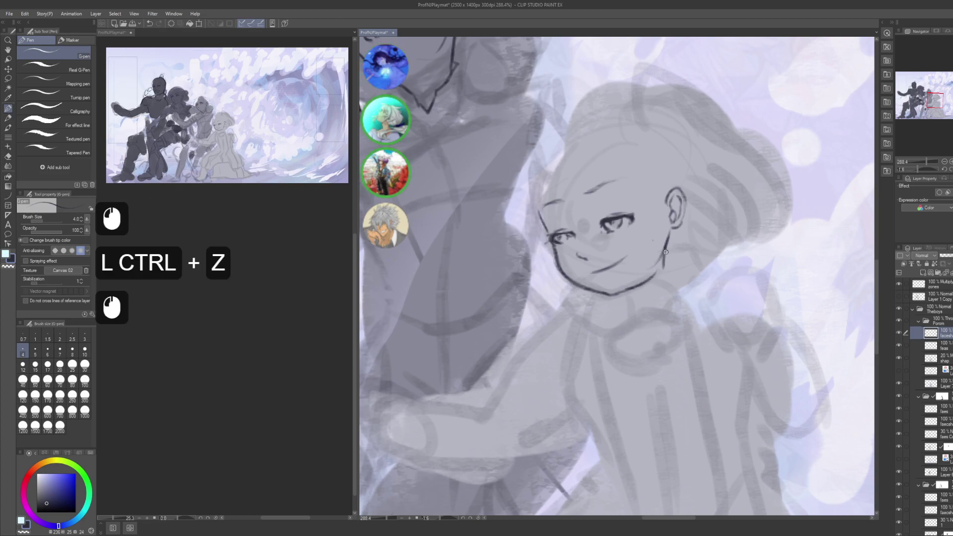
key(ctrl+z)
drag(630, 293, 662, 263)
key(ctrl+z)
key(ctrl+z)
key(ctrl+z)
- Zoom out to show the whole group and save the illustration
key(c)
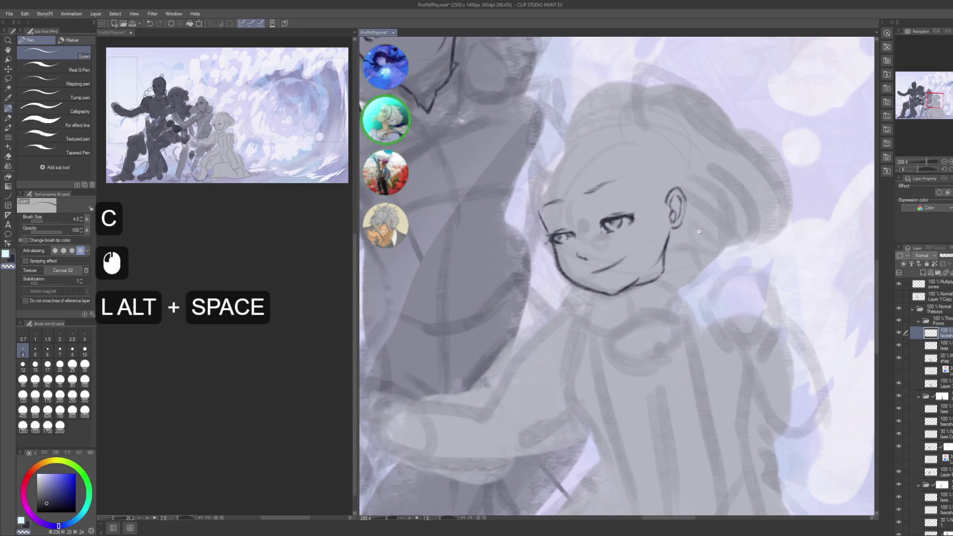
alt+click(631, 279)
drag(631, 279, 640, 307)
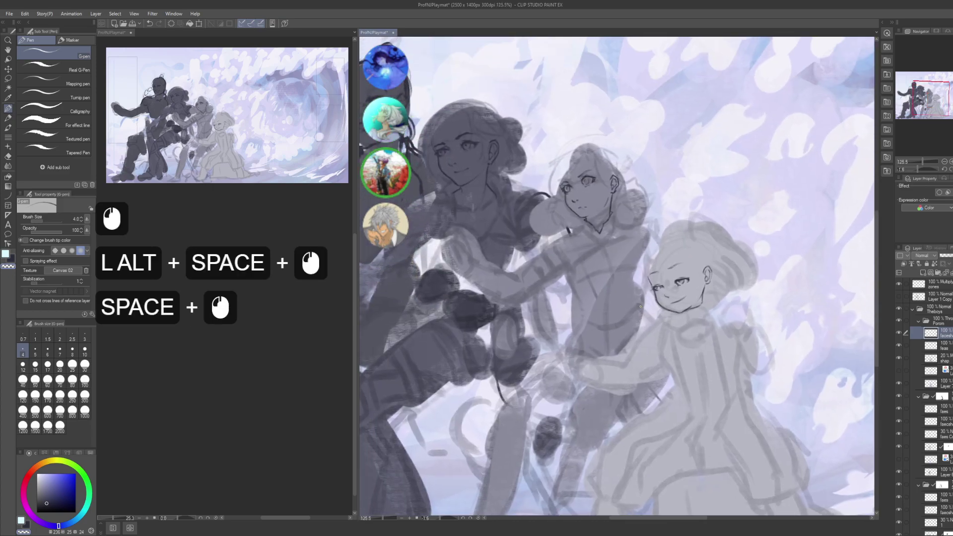
key(ctrl+s)
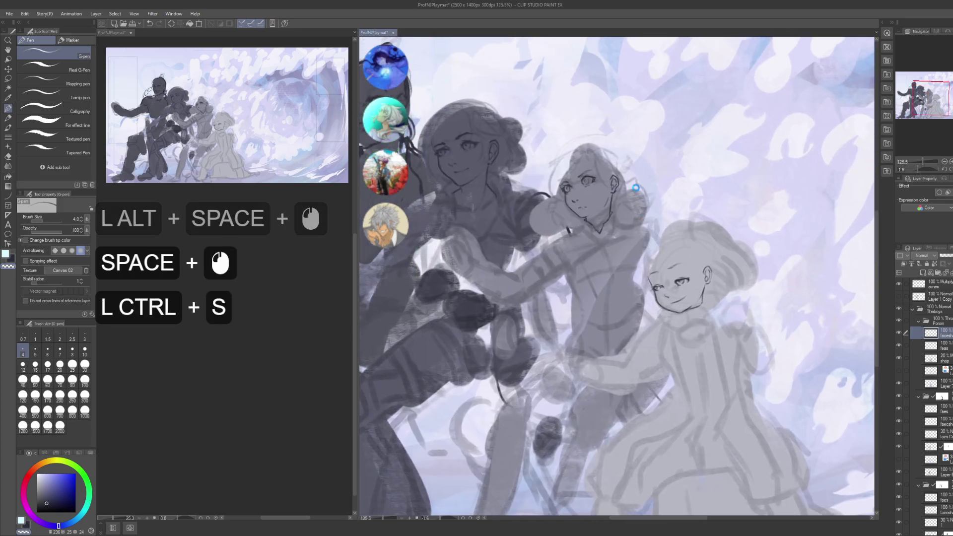
drag(641, 242, 666, 241)
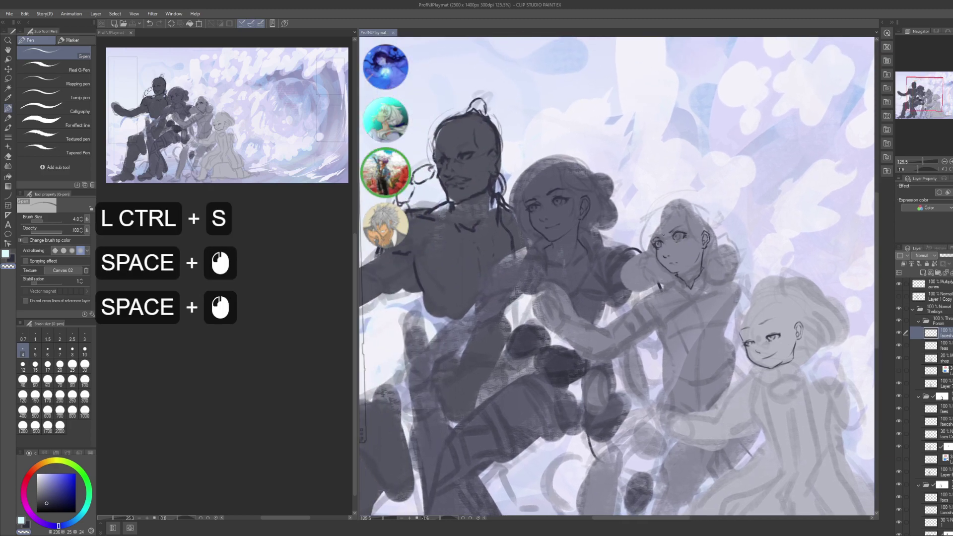
- Collapse the Porom and other character folders and expand the tall left figure's folder
click(916, 321)
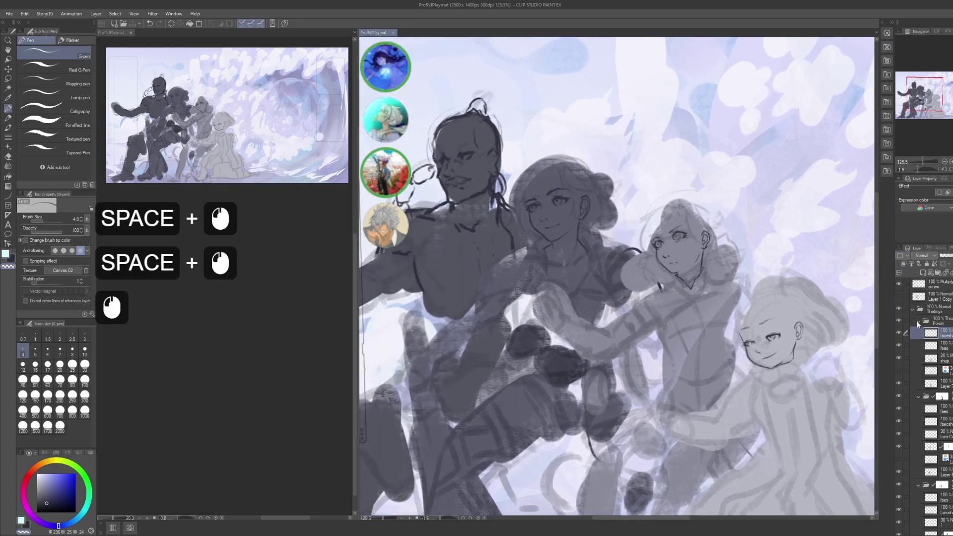
click(917, 321)
click(918, 332)
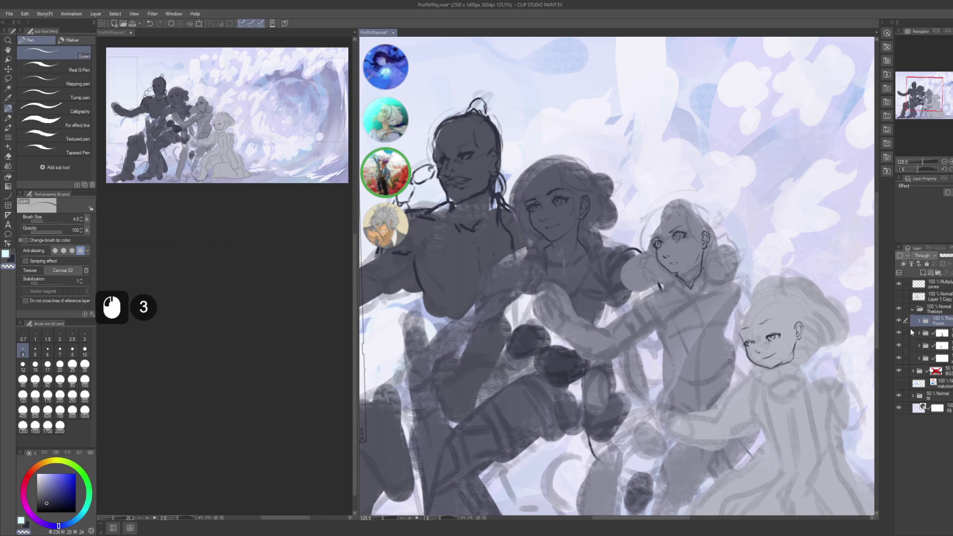
click(916, 360)
click(931, 370)
click(899, 370)
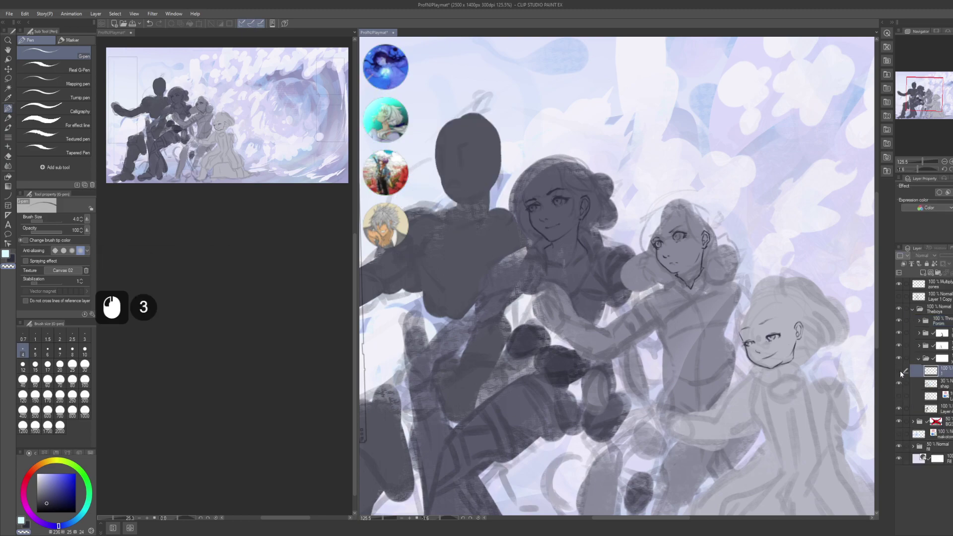
click(899, 371)
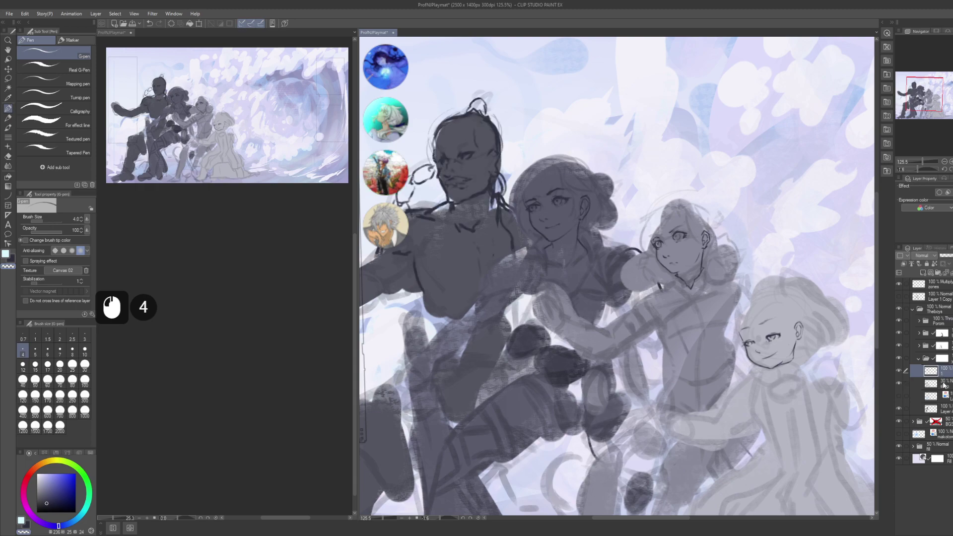
- Add a new layer named 'faes' inside the left figure's folder
key(ctrl+shift+n)
key(F2)
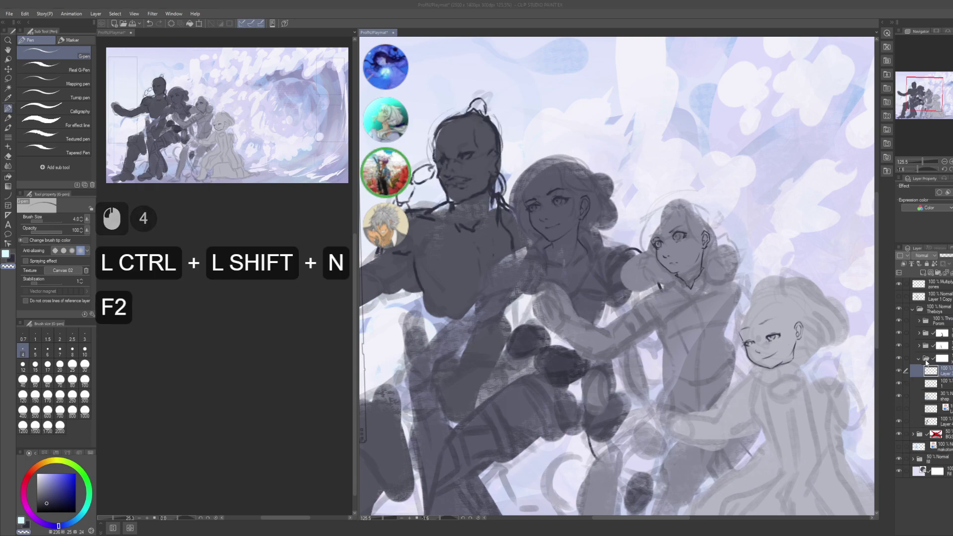
text(faes)
key(Return)
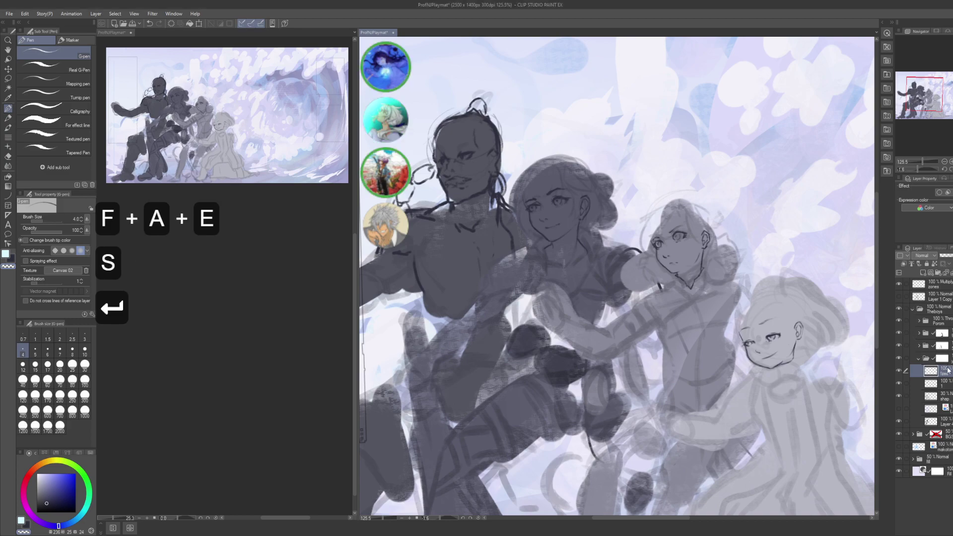
- Lasso-erase the area around the left figure's head on the 30% sketch layer
click(943, 396)
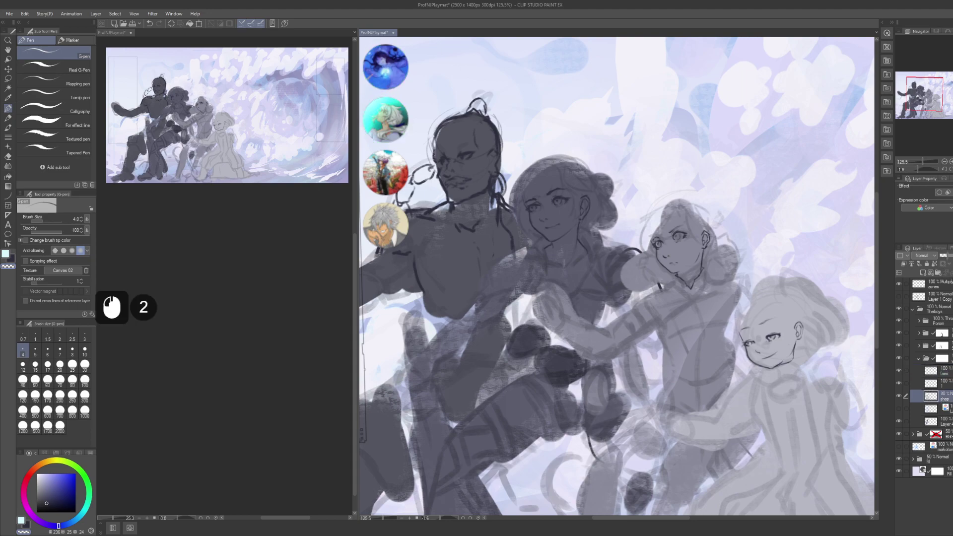
key(m)
mouse_move(416, 130)
mouse_down()
mouse_move(512, 65)
mouse_move(472, 198)
mouse_up()
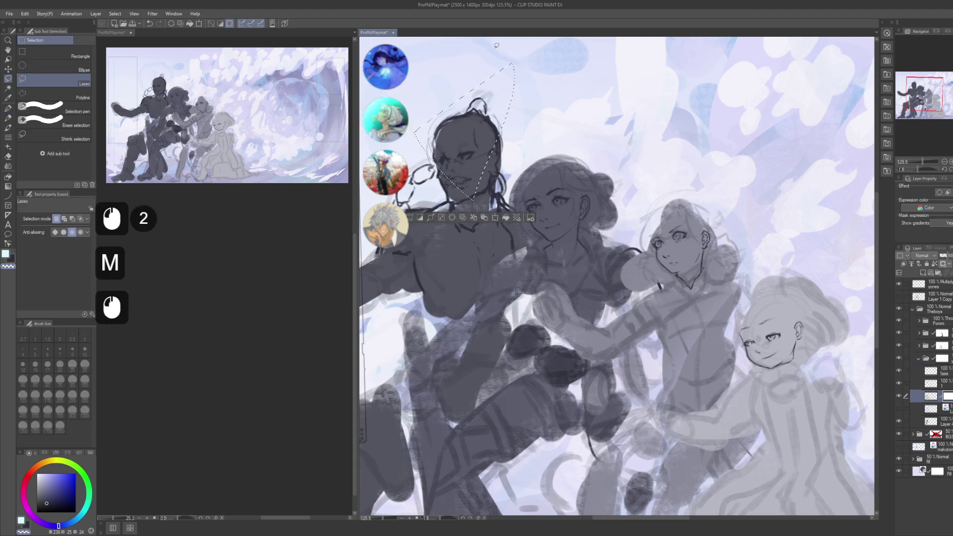
key(Delete)
key(ctrl+d)
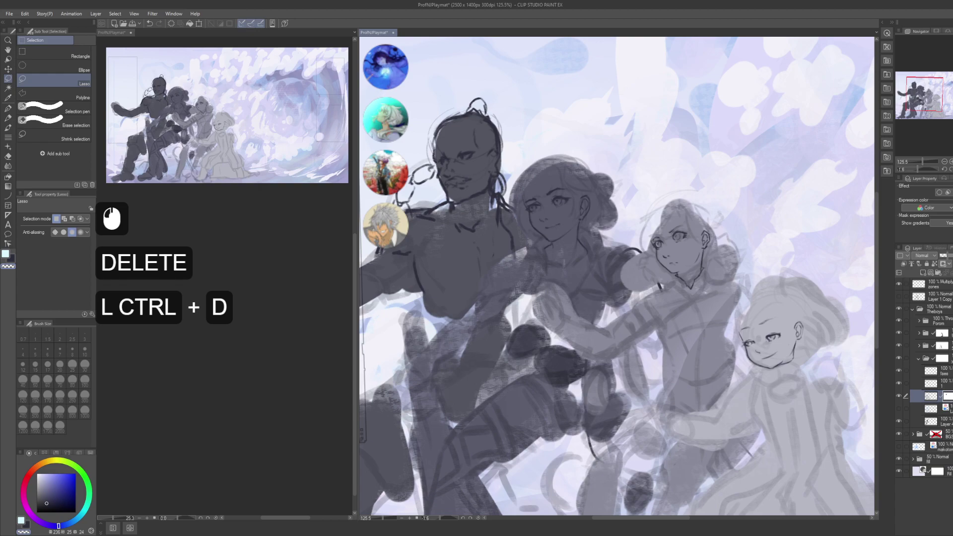
- Lower the opacity of layer '1' to 30%
click(941, 383)
key(KP_3)
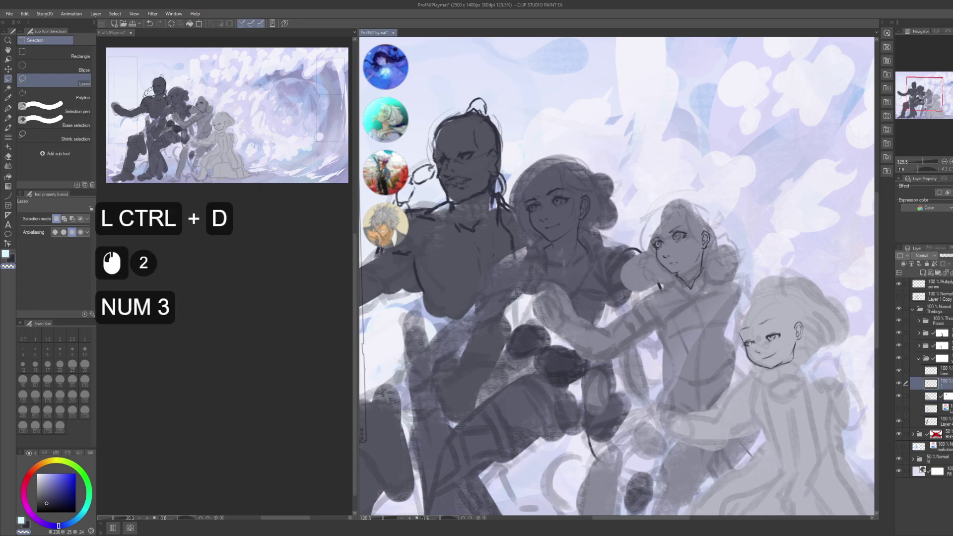
key(KP_0)
key(KP_Enter)
- Pick the faes layer and the pen in dark ink, testing and undoing one stroke
click(939, 371)
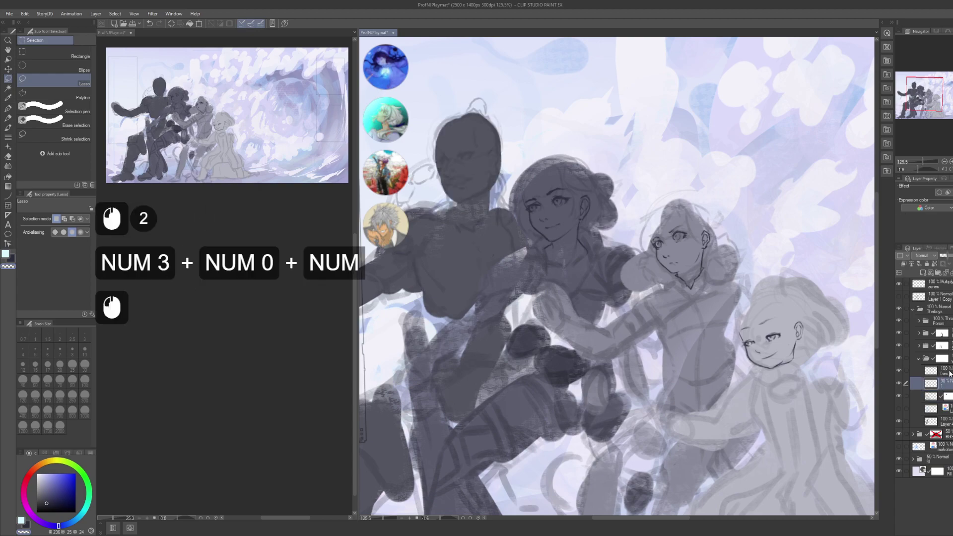
key(p)
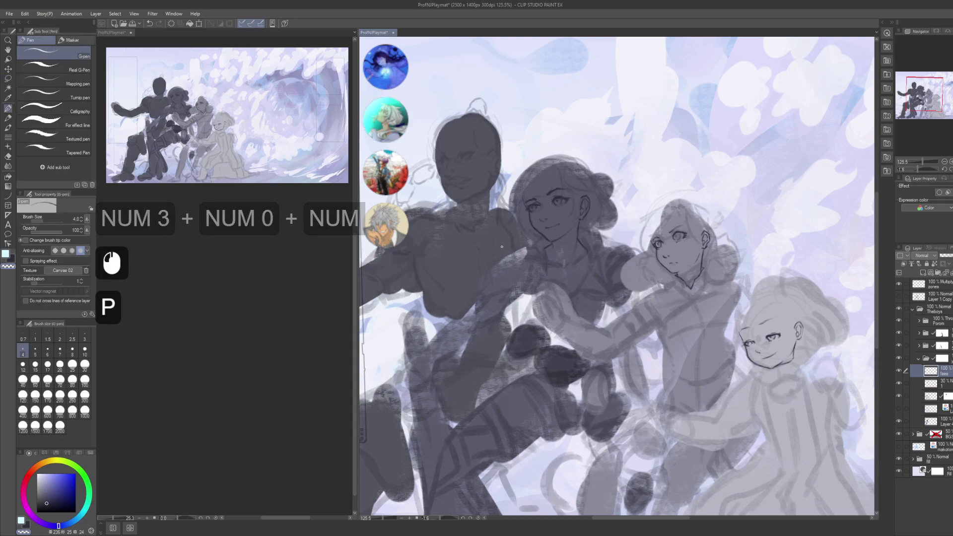
key(x)
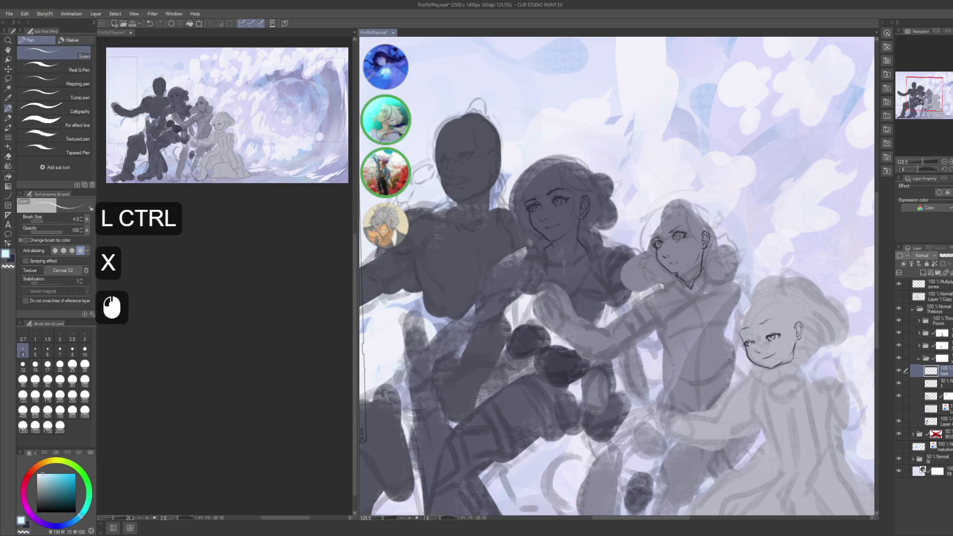
key(x)
drag(618, 305, 650, 380)
key(ctrl+z)
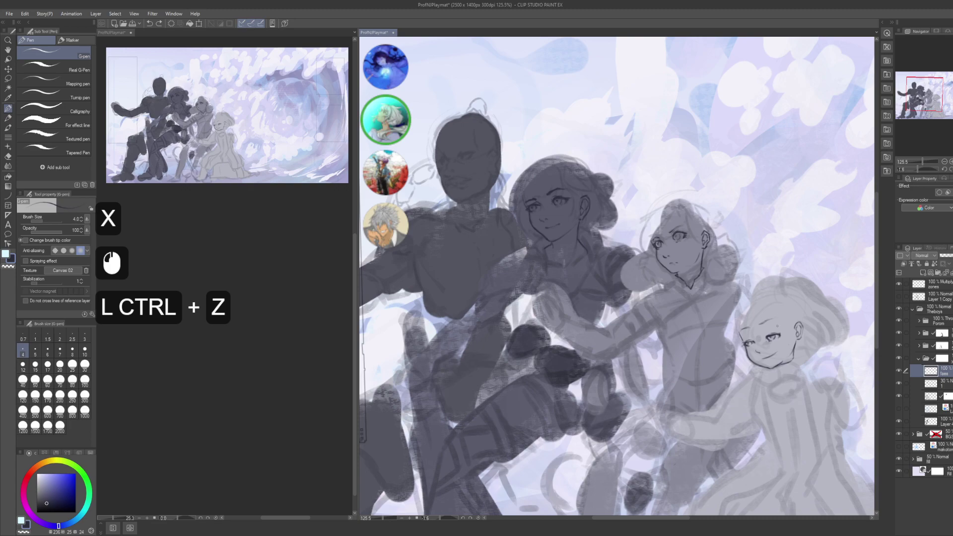
- Pan to the tall figure's face, undo the stray changes, and save the illustration
drag(479, 217, 627, 346)
key(ctrl+a)
key(Delete)
key(ctrl+d)
click(612, 231)
key(ctrl+z)
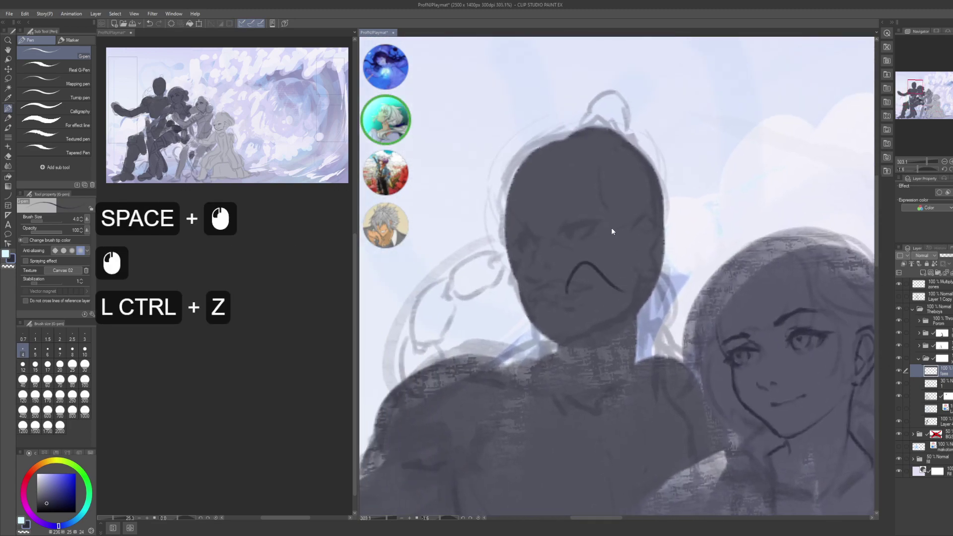
click(595, 240)
key(ctrl+z)
key(ctrl+s)
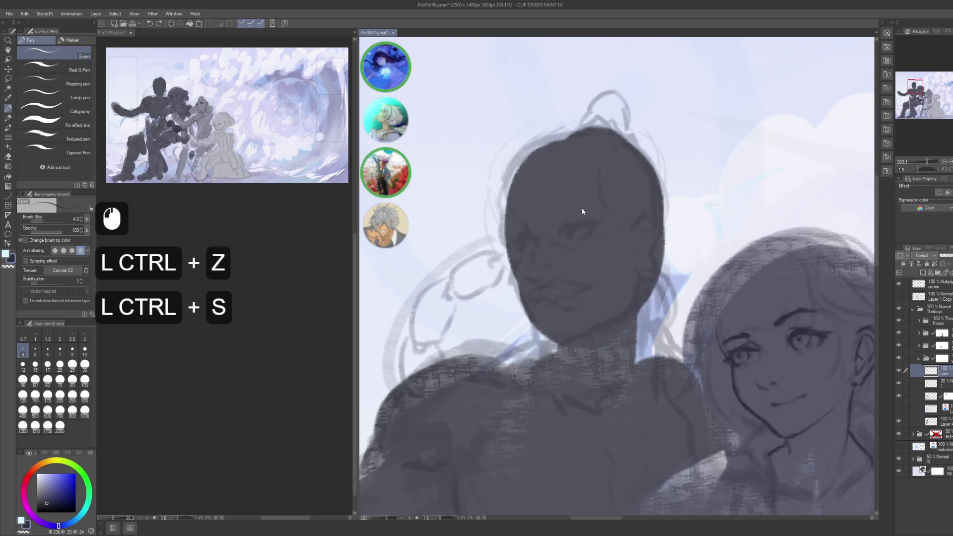
- Try strokes over the dark figure's face, undo them, and zoom in closer
drag(563, 204, 578, 318)
mouse_move(568, 206)
mouse_down()
mouse_move(610, 389)
mouse_move(626, 390)
mouse_up()
drag(695, 155, 655, 349)
key(ctrl+z)
drag(608, 280, 570, 237)
alt+click(587, 253)
- Scroll the view around the dark figure's face
scroll(264, 351, down, 7)
click(228, 329)
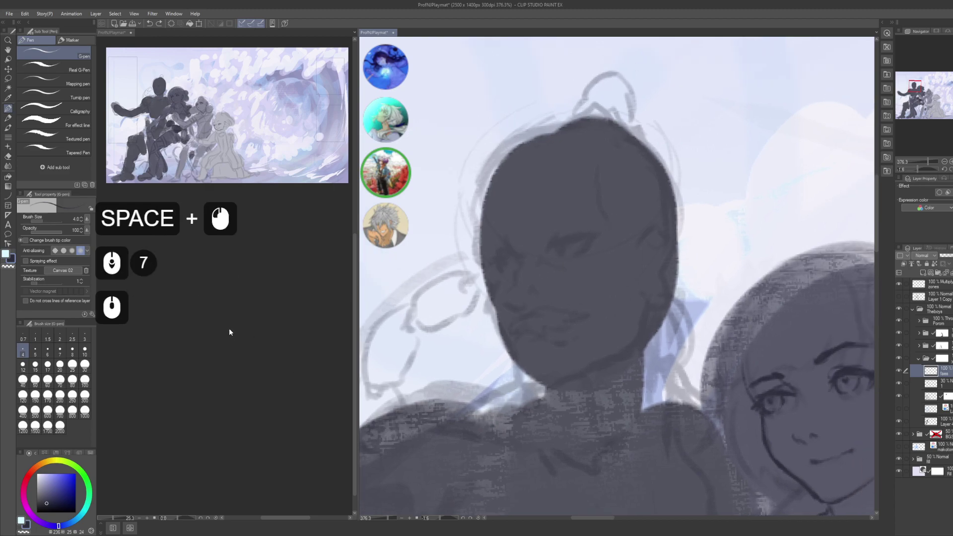
scroll(229, 329, down, 4)
click(228, 328)
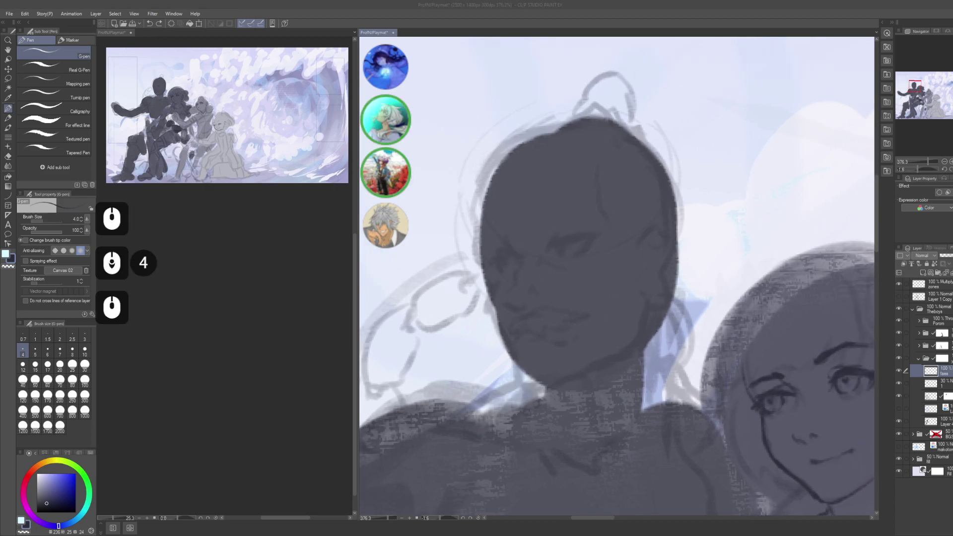
key(space)
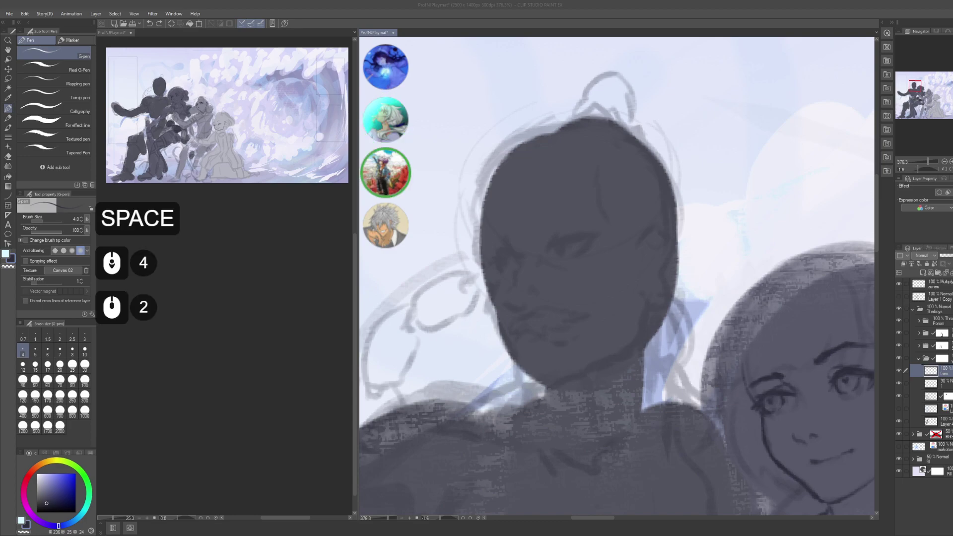
scroll(615, 275, down, 5)
scroll(616, 276, down, 3)
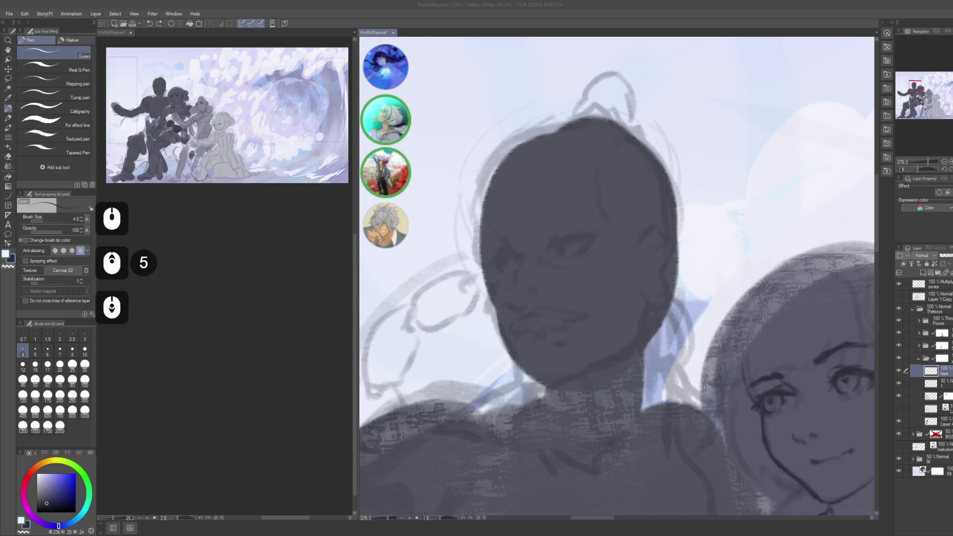
scroll(616, 275, down, 4)
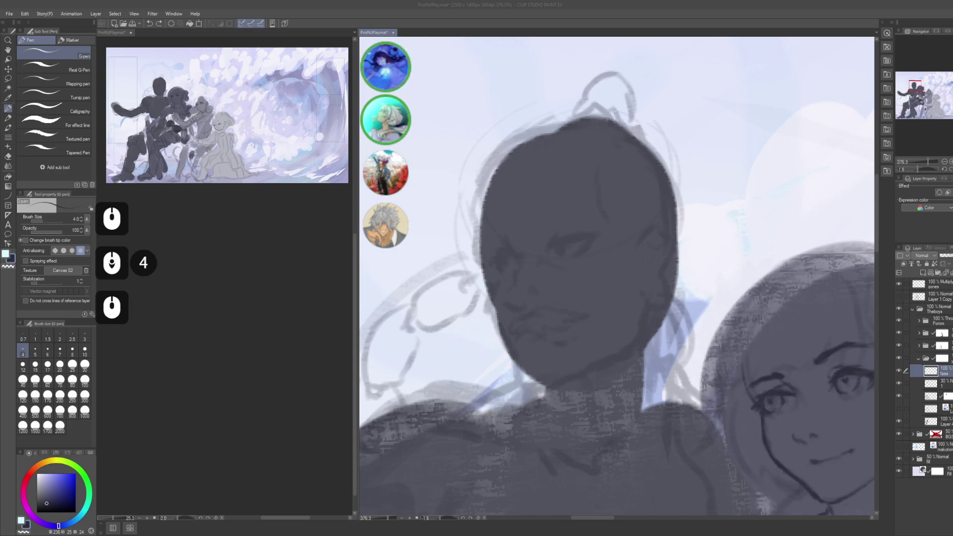
scroll(616, 275, up, 6)
scroll(615, 276, down, 4)
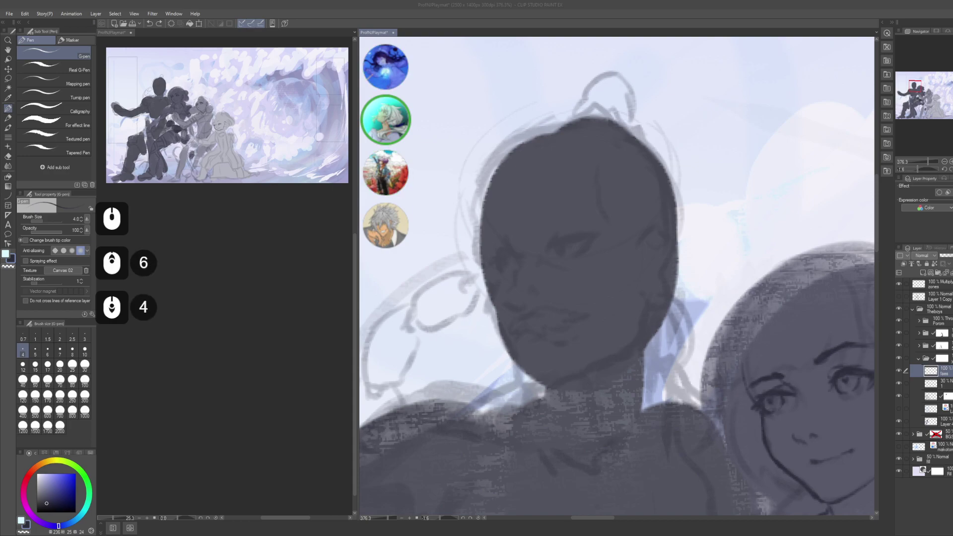
scroll(616, 276, down, 2)
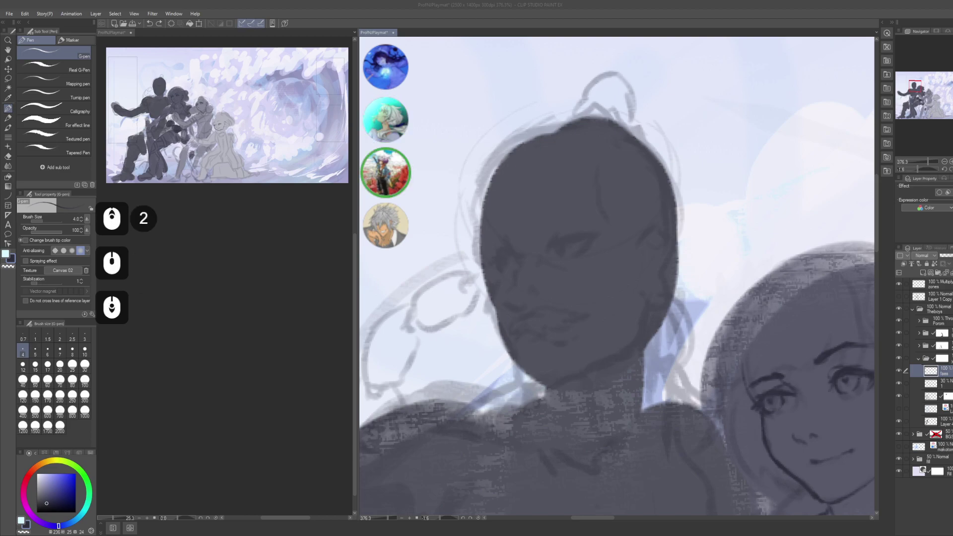
- In another window, enter the words 'fang' and 'yang'
key(alt+Tab)
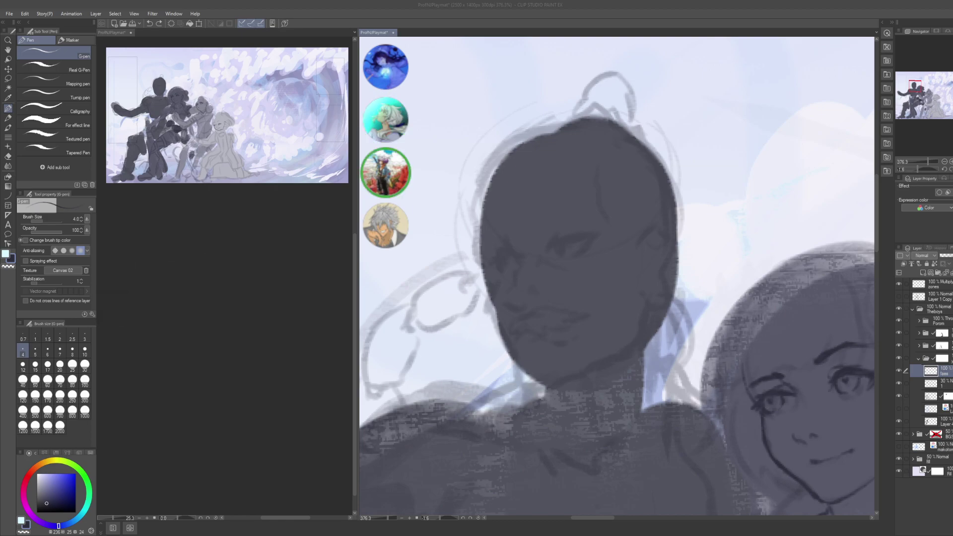
text(fang)
key(Return)
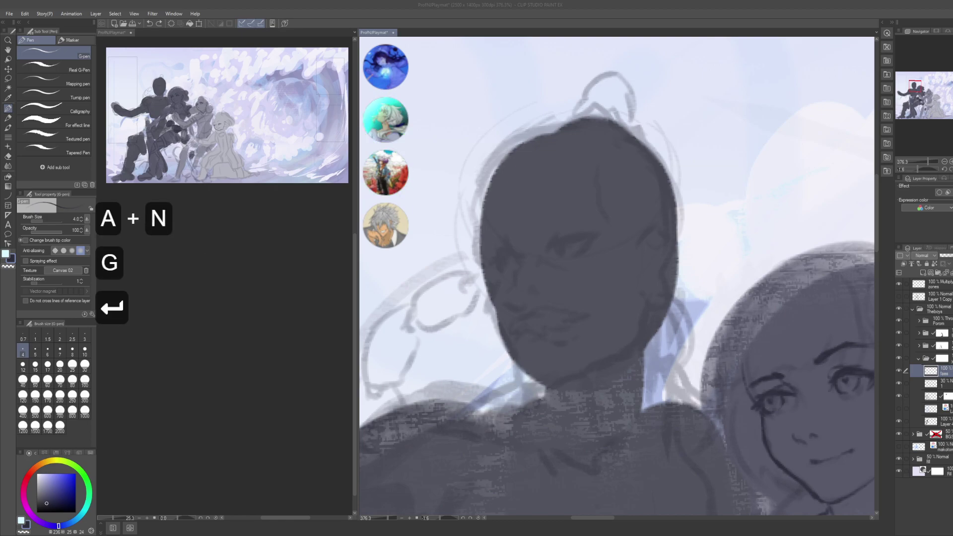
key(ctrl+shift+a)
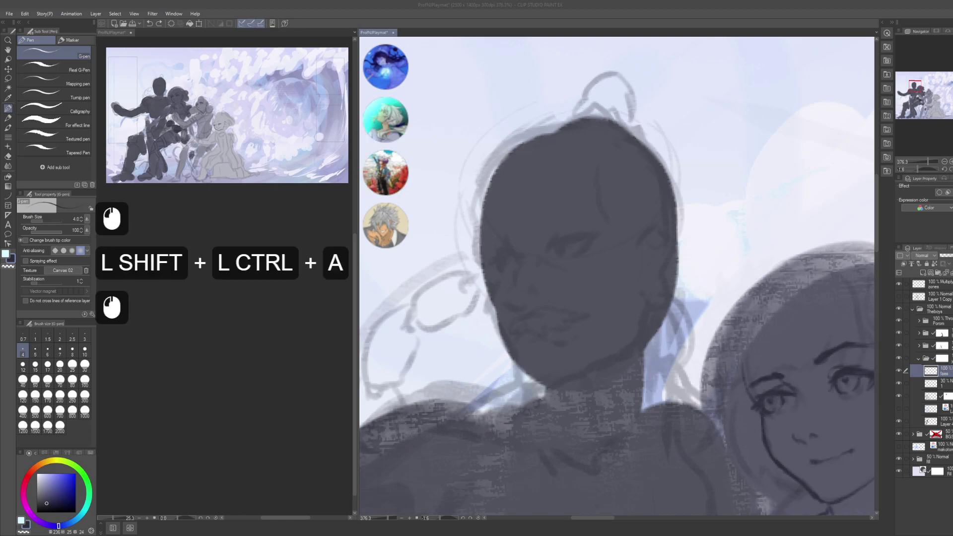
text(yang)
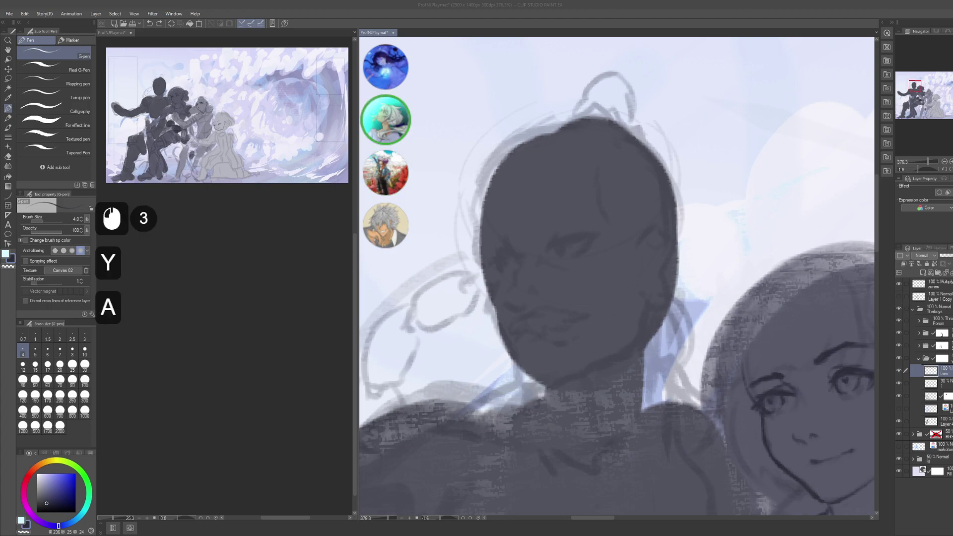
key(Return)
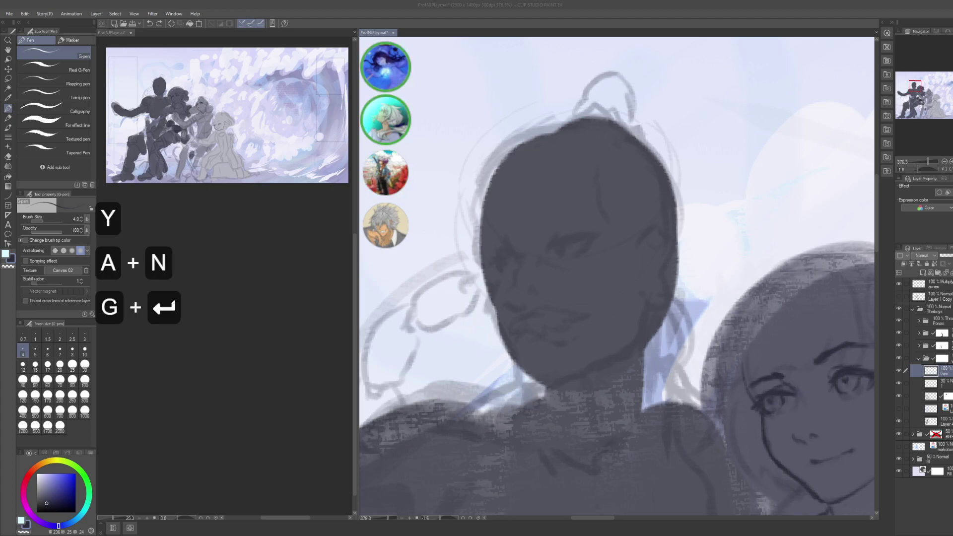
scroll(615, 273, down, 3)
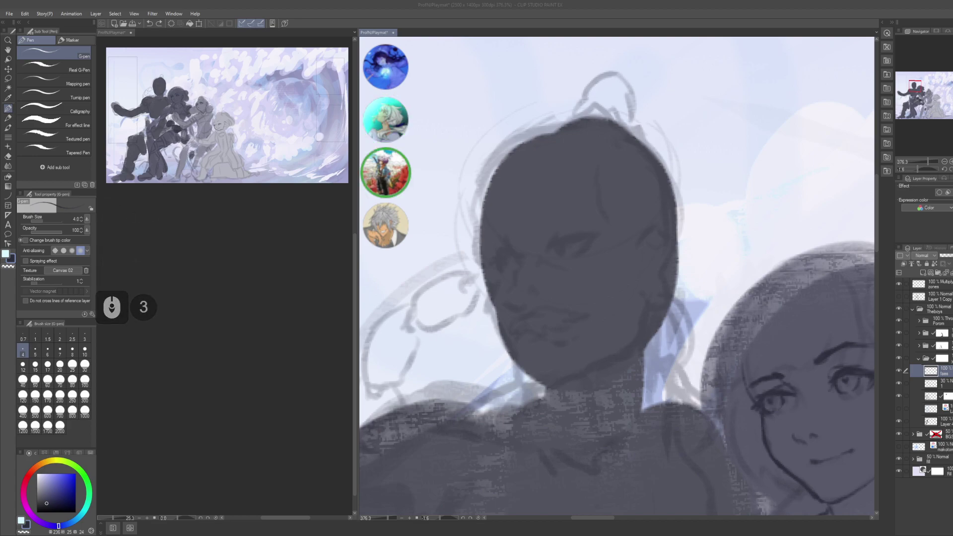
- Return to Clip Studio Paint and clear the canvas selection
key(alt+Tab)
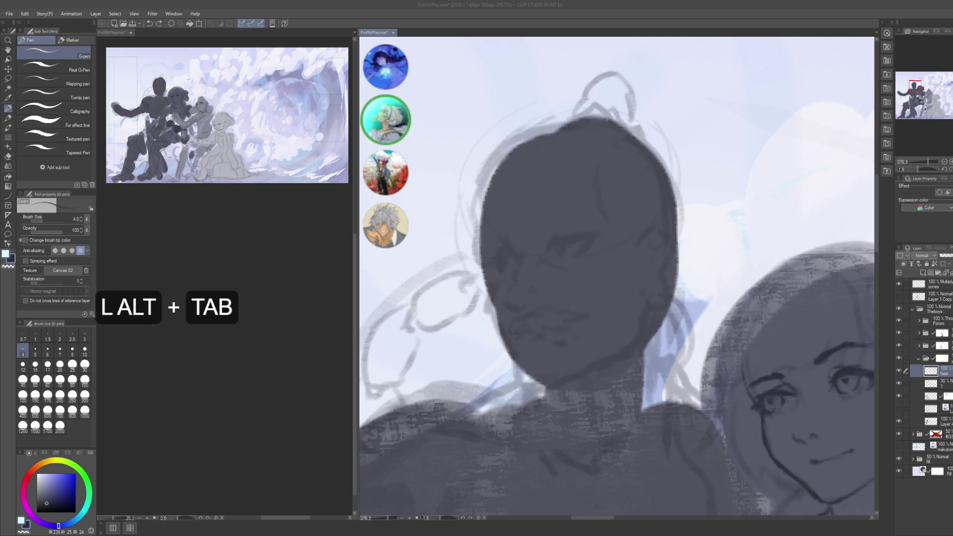
alt+click(645, 305)
click(645, 304)
key(alt+Tab)
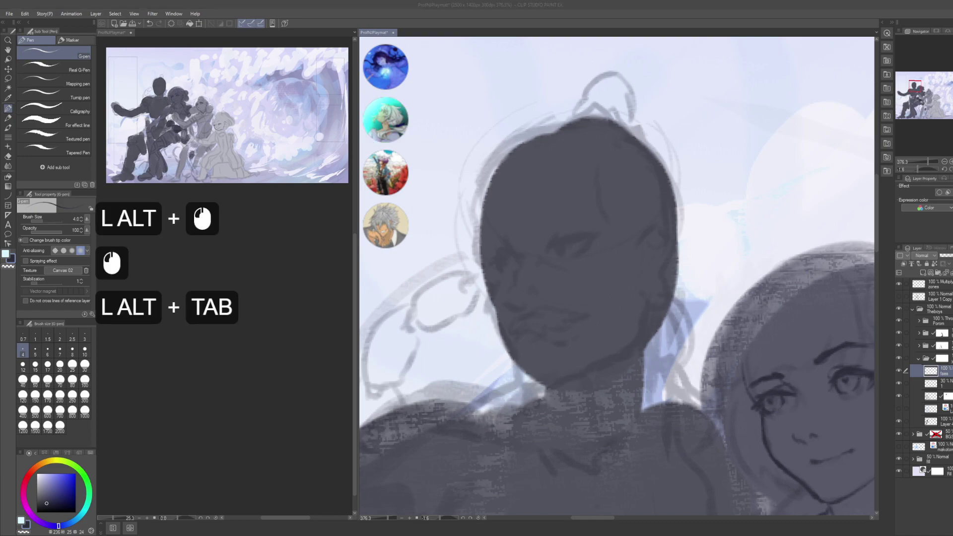
alt+click(633, 270)
key(ctrl+shift+a)
click(632, 270)
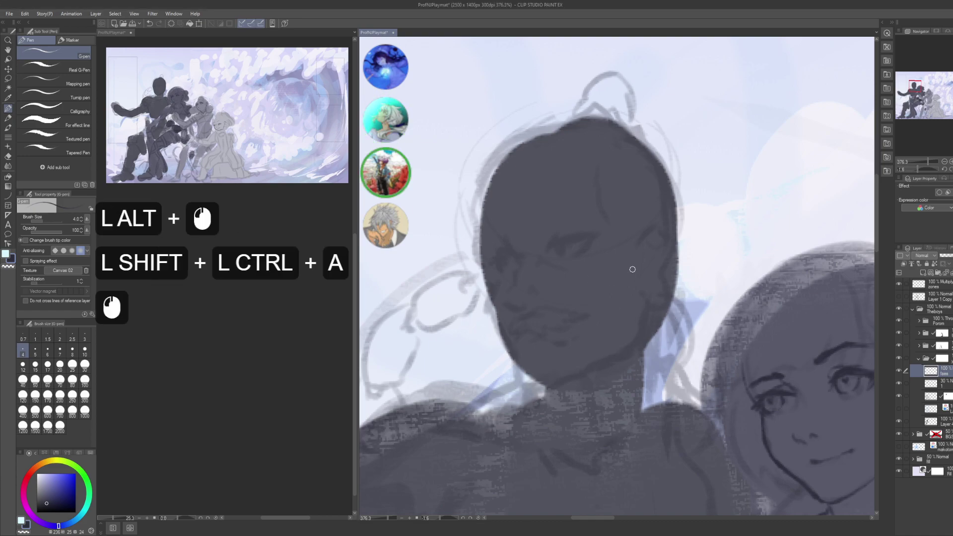
- Pan and zoom in to centre the dark figure's face
key(space)
drag(603, 260, 580, 257)
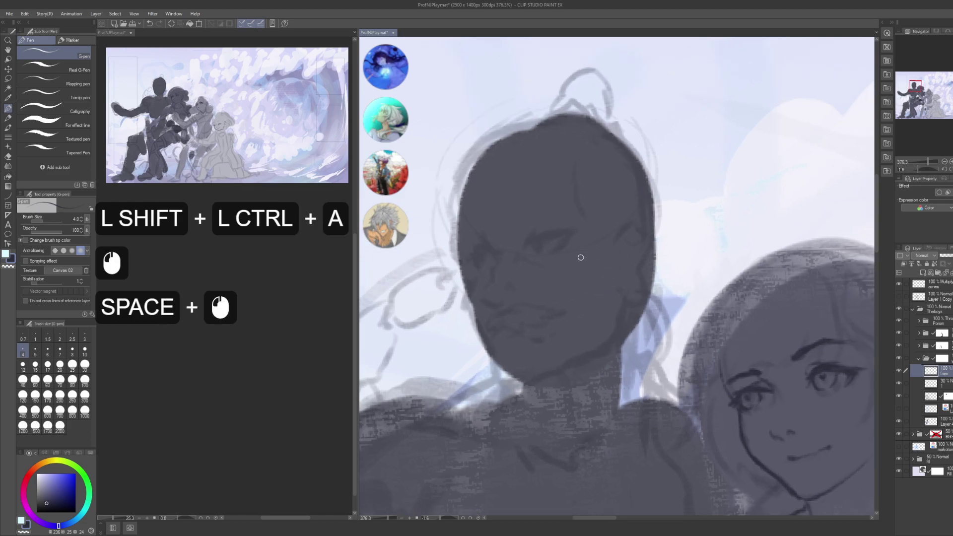
key(space)
drag(569, 291, 543, 251)
key(space)
key(space)
key(space)
key(space+alt)
key(space)
drag(557, 212, 547, 248)
- Ink the upper eye line and thicken it with repeated strokes
click(554, 243)
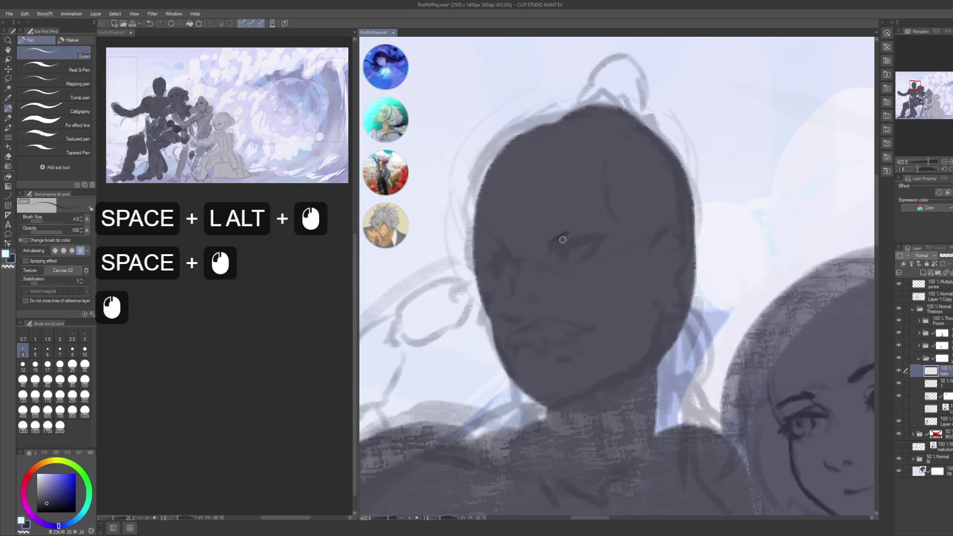
key(ctrl+z)
double_click(550, 241)
drag(553, 241, 593, 236)
drag(545, 250, 594, 236)
drag(545, 251, 596, 236)
drag(544, 252, 599, 237)
drag(546, 249, 612, 237)
- Extend the eye line to its outer corner, adding a line beneath and small marks
drag(570, 242, 593, 238)
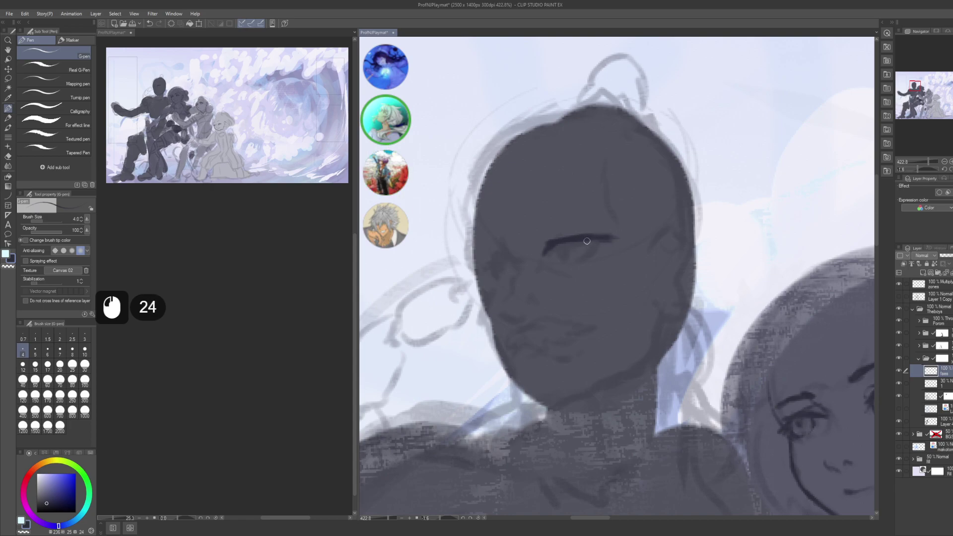
mouse_move(590, 252)
mouse_down()
mouse_move(576, 260)
mouse_move(602, 252)
mouse_move(598, 246)
mouse_up()
drag(491, 230, 519, 224)
click(534, 253)
click(531, 251)
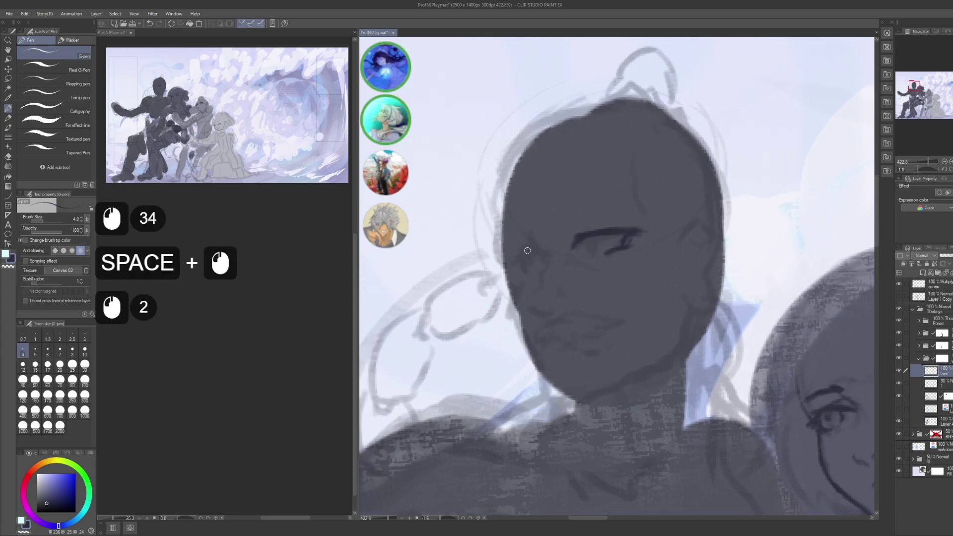
click(520, 248)
key(ctrl+z)
click(536, 250)
click(526, 253)
click(518, 257)
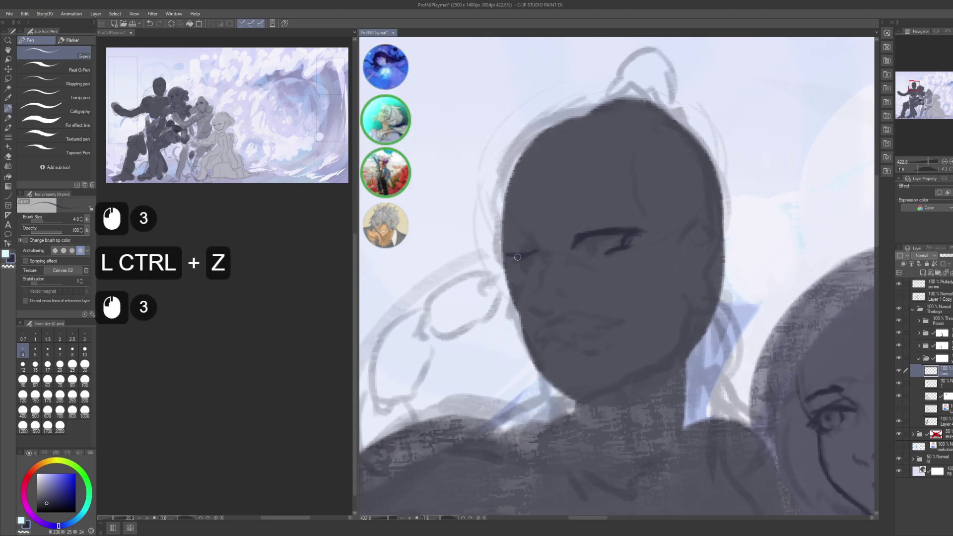
drag(503, 261, 500, 265)
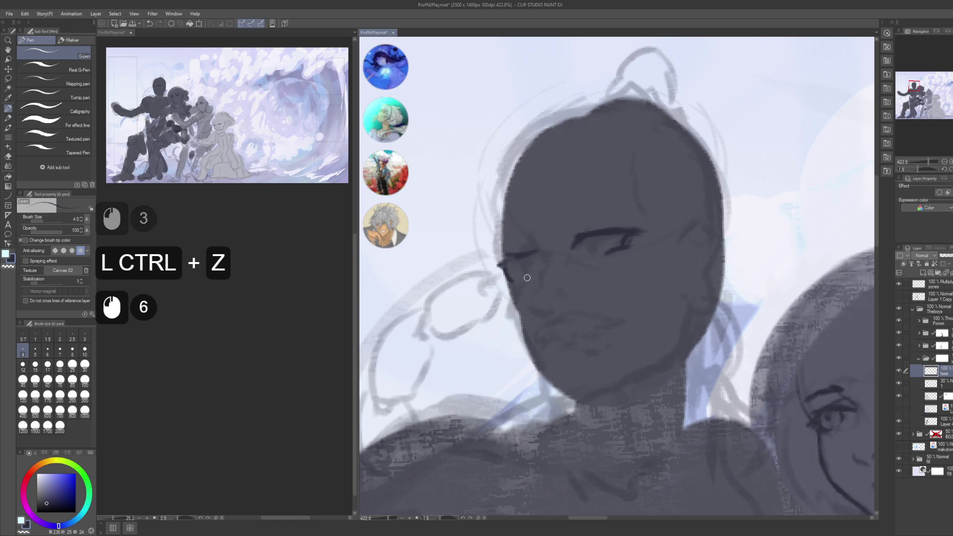
- Build up the far eye's corner at the face edge with small marks
click(505, 270)
click(513, 277)
click(503, 266)
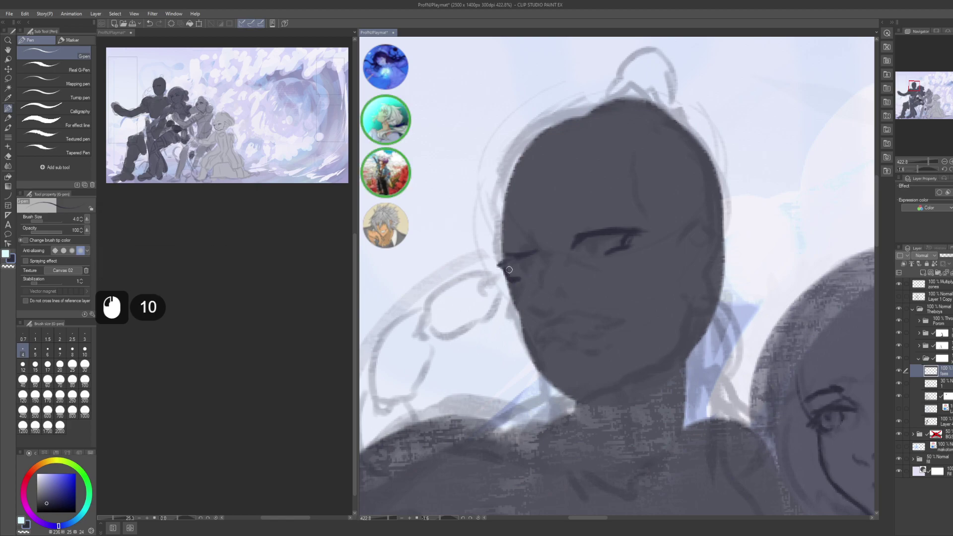
click(510, 274)
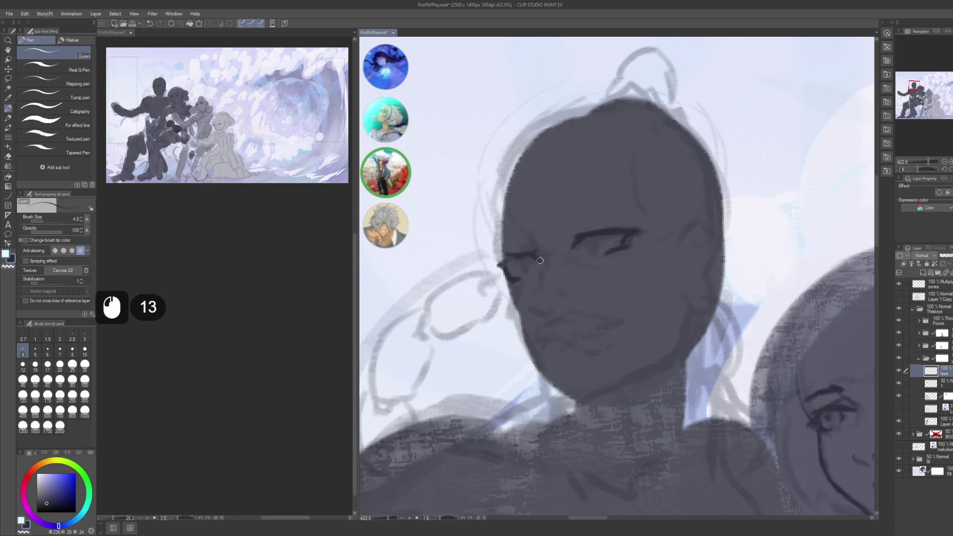
click(538, 258)
click(536, 256)
click(522, 259)
- Recentre the face and refine the eye lines with small touch-up strokes
drag(602, 239, 582, 250)
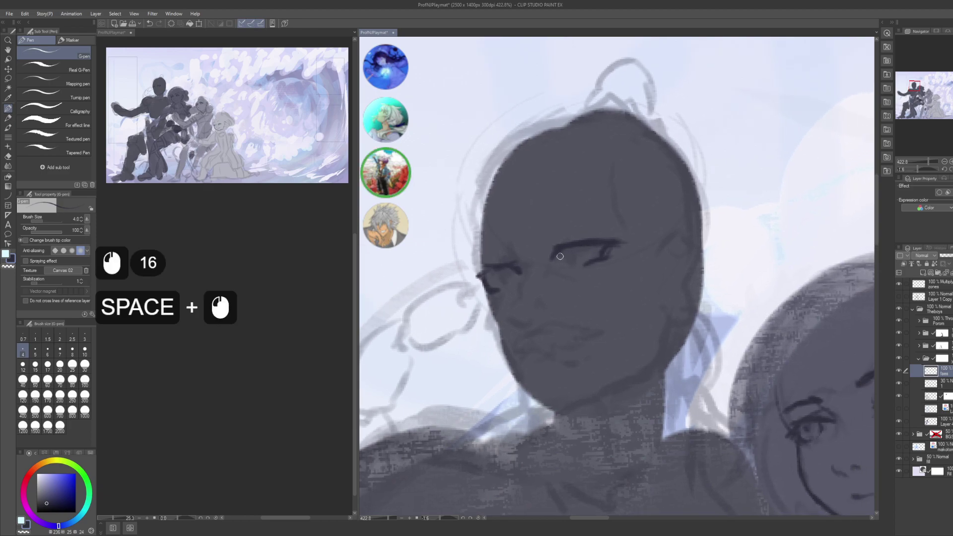
click(565, 260)
click(569, 263)
click(586, 246)
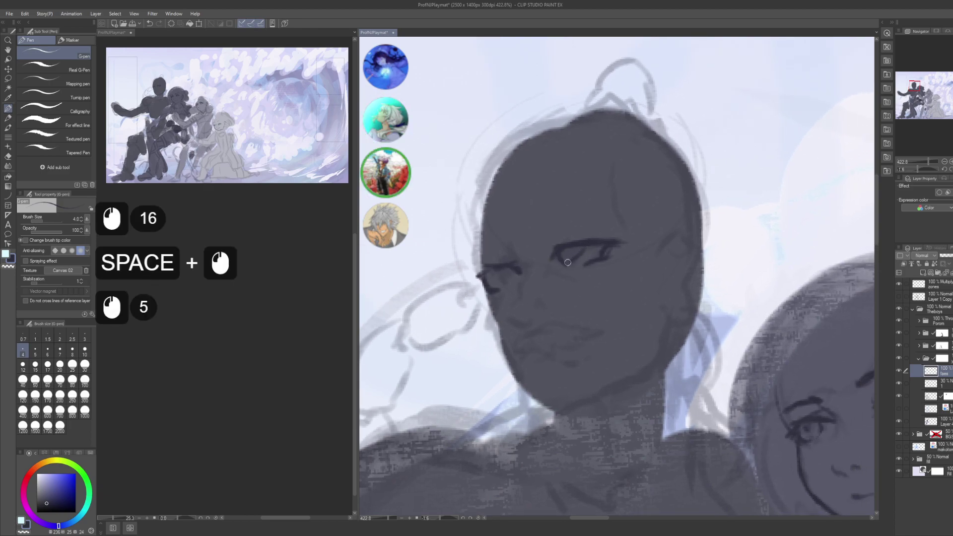
click(558, 254)
click(556, 253)
click(555, 252)
click(555, 252)
click(556, 250)
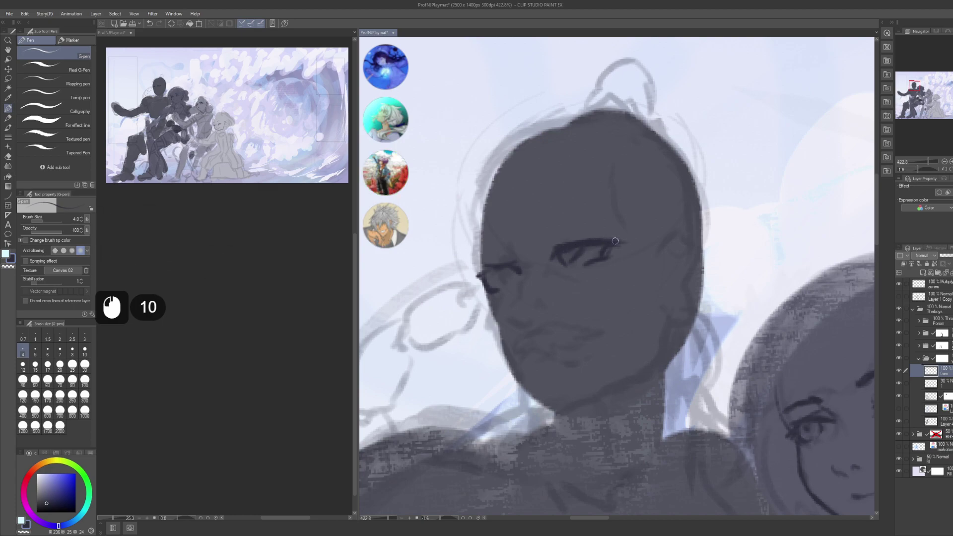
- Touch up the eye line and erase stray marks above the eyebrow
click(616, 241)
key(c)
click(599, 231)
click(585, 241)
click(591, 237)
click(588, 228)
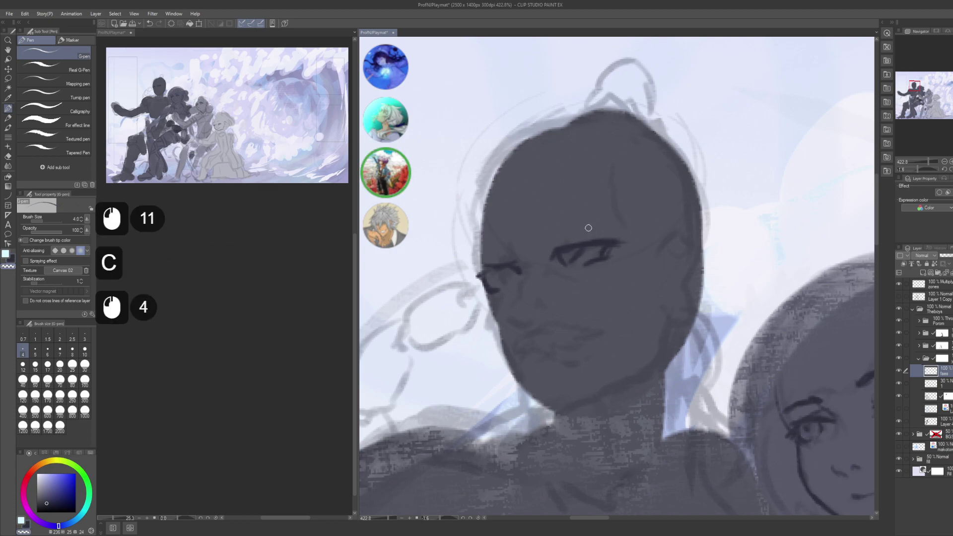
- Ink small refining marks along the eye line
key(c)
click(604, 248)
click(602, 247)
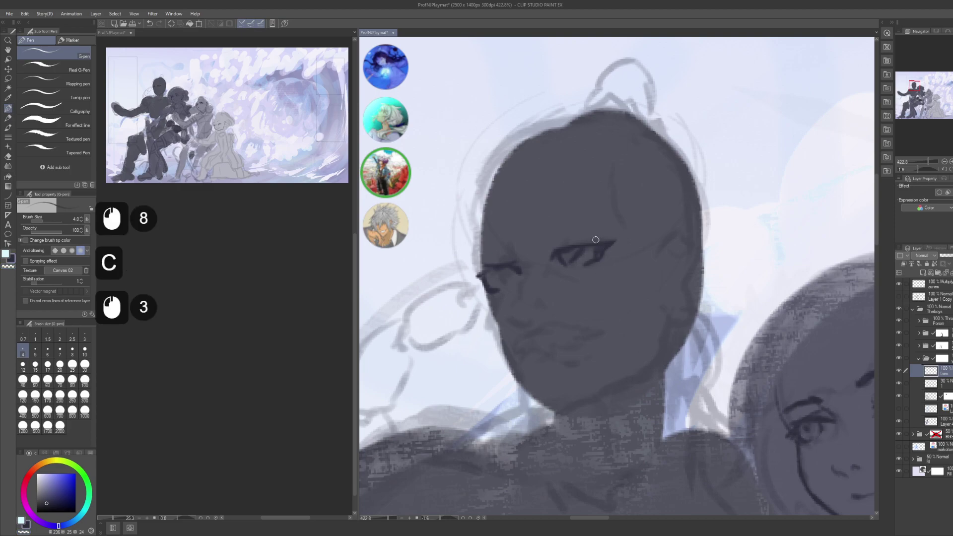
click(559, 243)
click(582, 242)
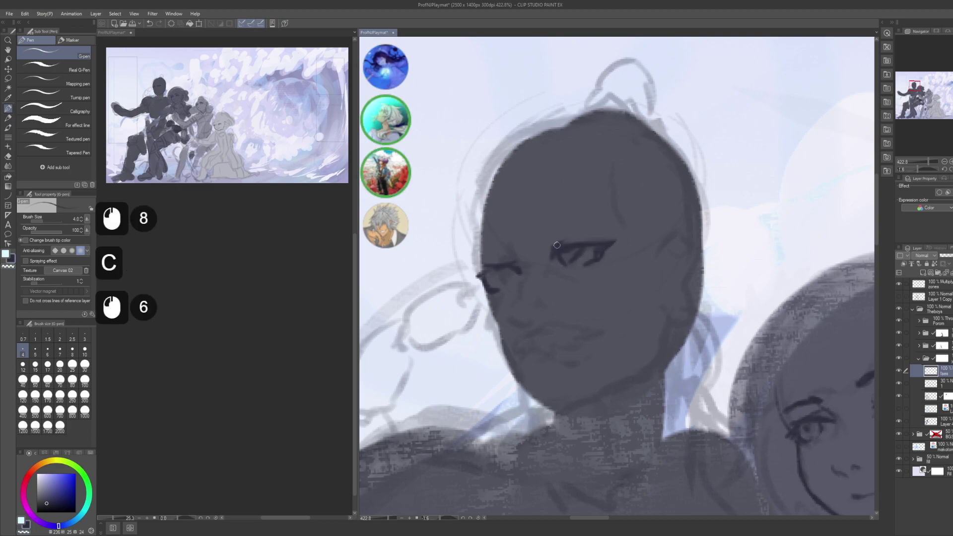
click(571, 240)
click(564, 239)
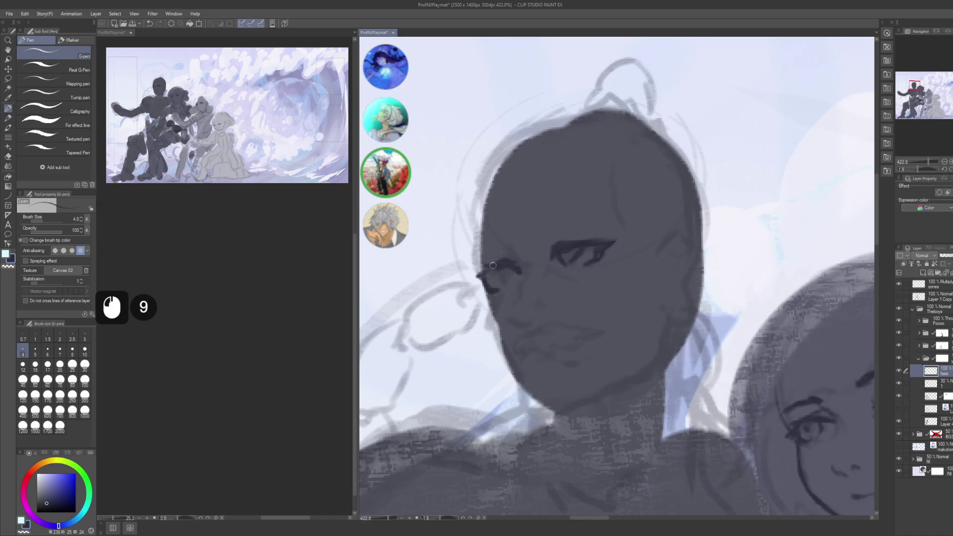
- Make further small corrections to the eye line
key(c)
click(573, 261)
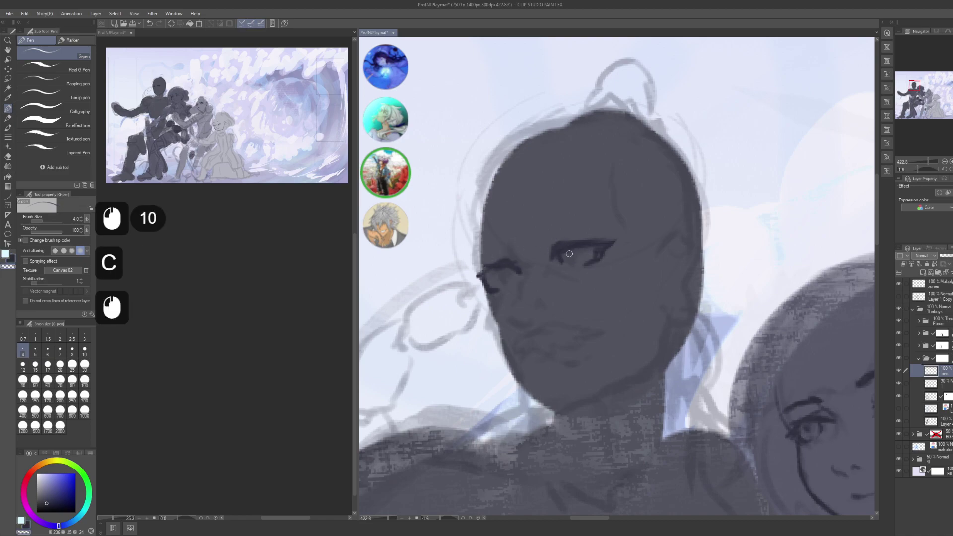
click(562, 268)
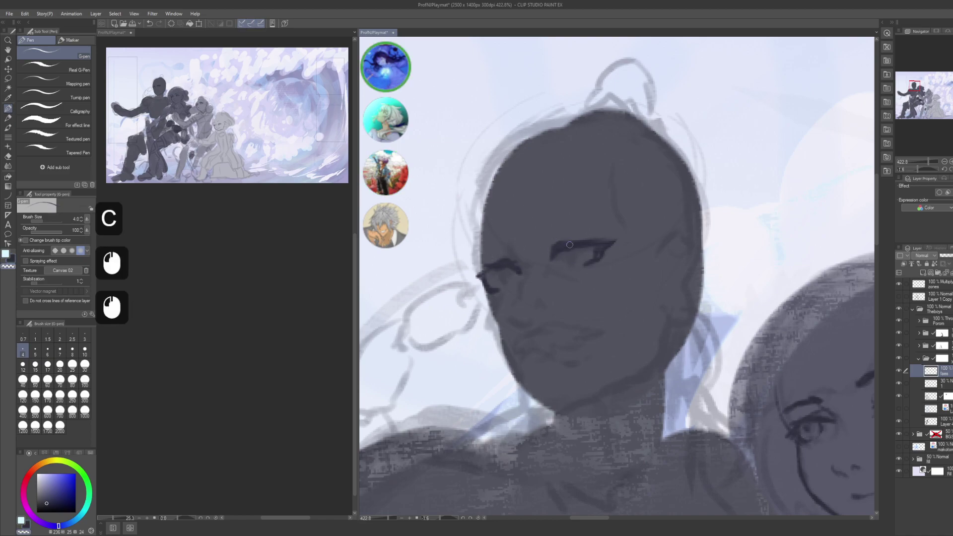
click(564, 254)
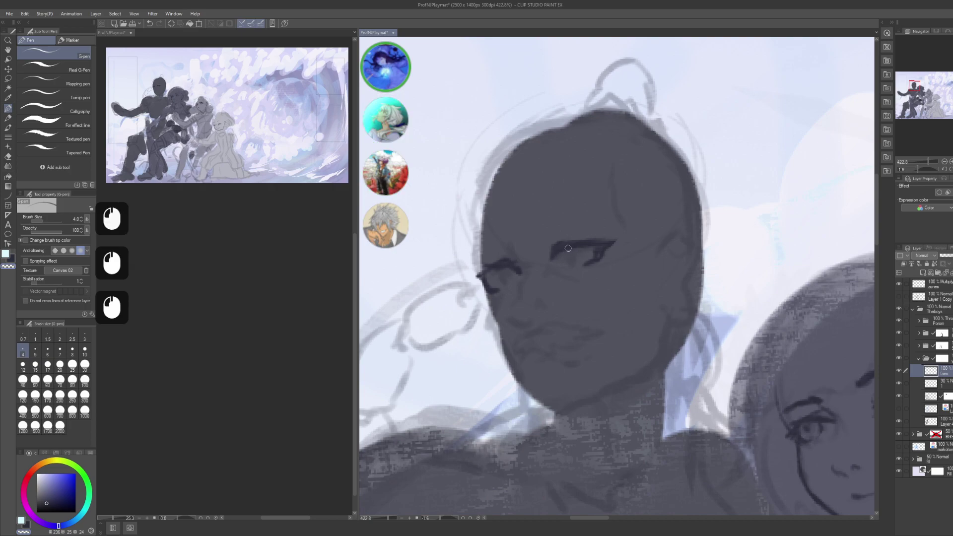
click(543, 255)
click(543, 255)
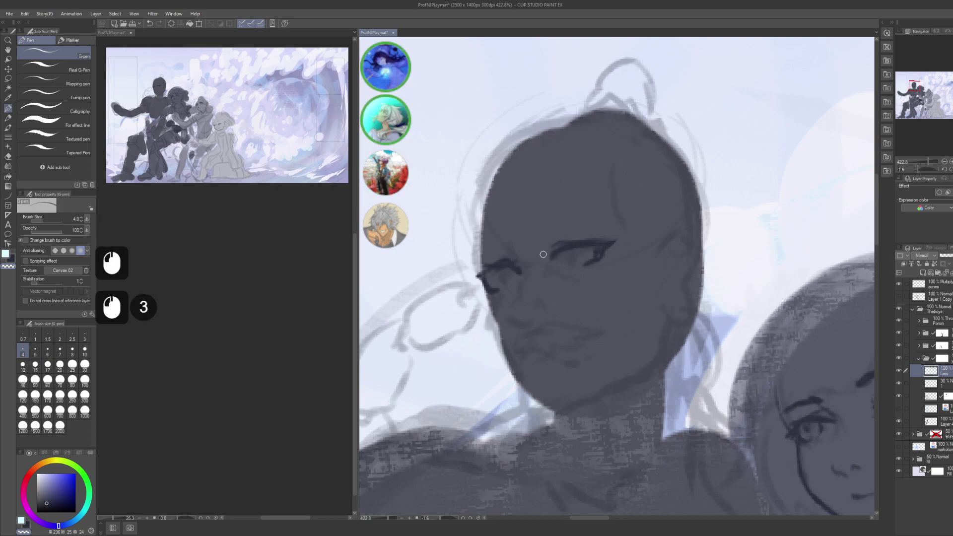
click(546, 251)
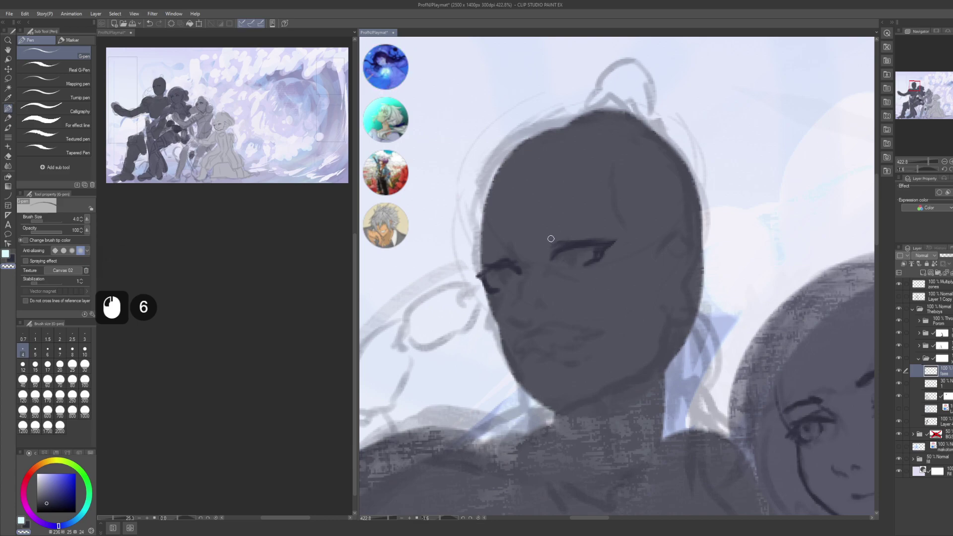
- Ink short marks near the eye and at its outer corner
key(c)
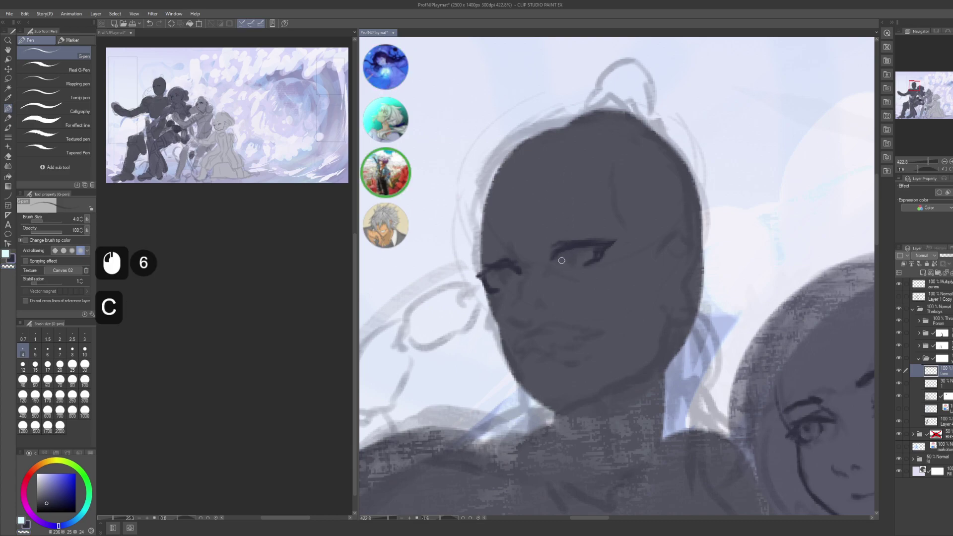
double_click(578, 252)
double_click(576, 255)
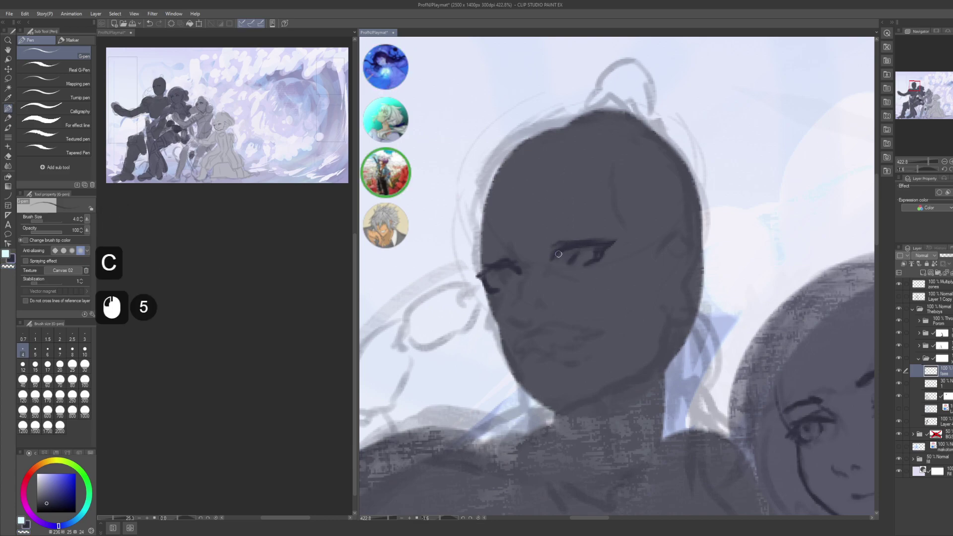
double_click(557, 254)
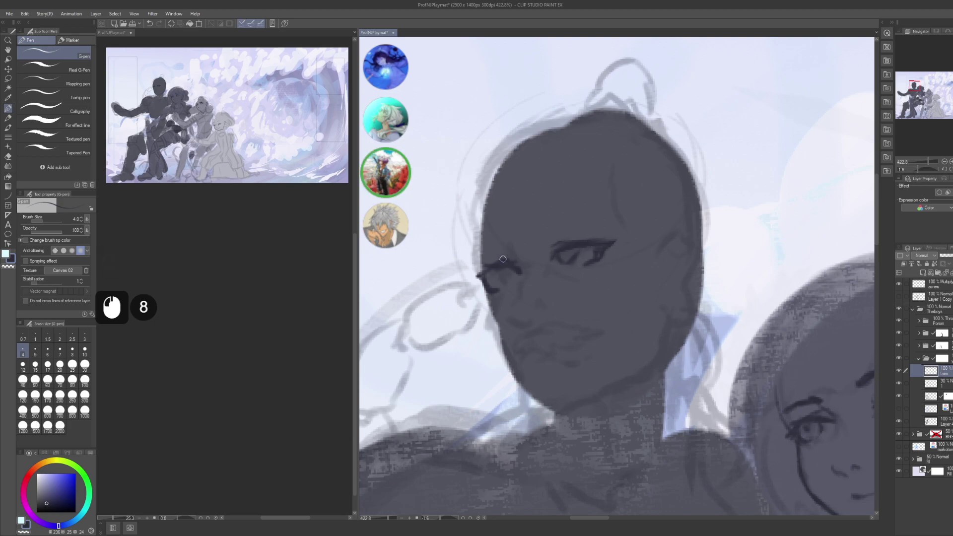
click(496, 274)
click(497, 270)
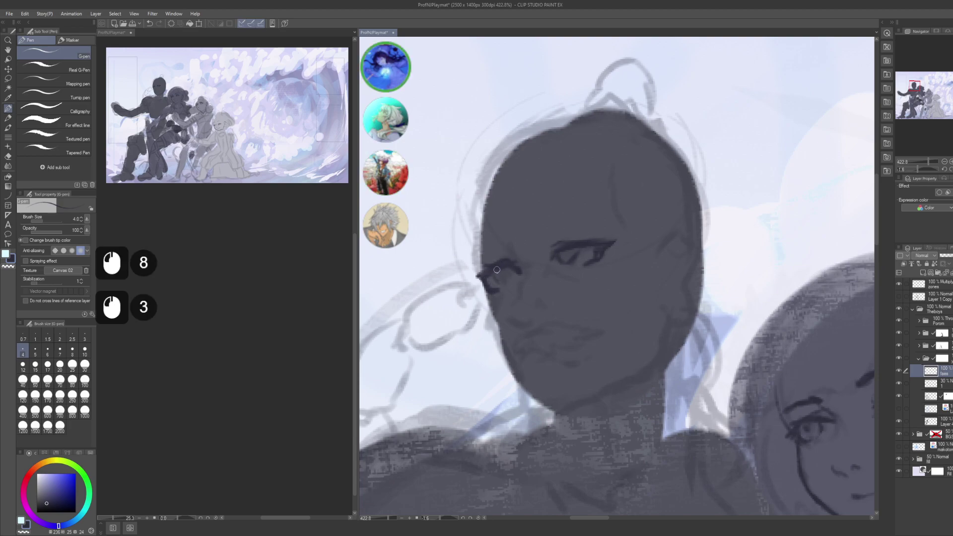
click(493, 267)
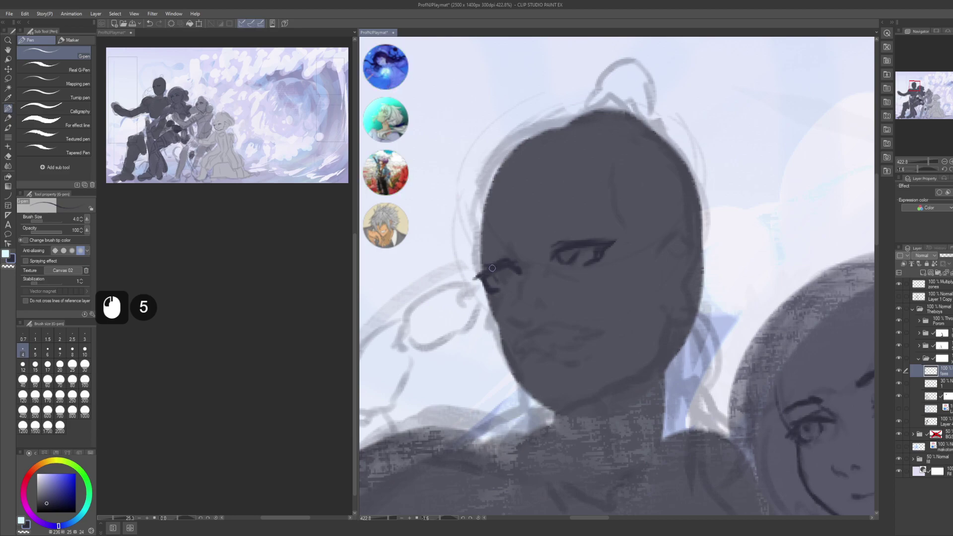
click(497, 276)
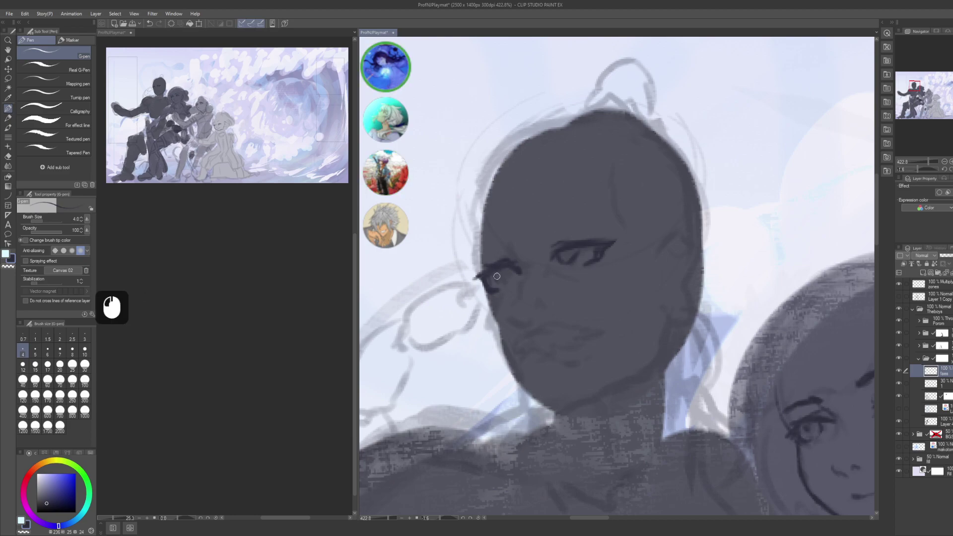
- Erase stray marks near the eye with transparent colour
key(c)
click(495, 295)
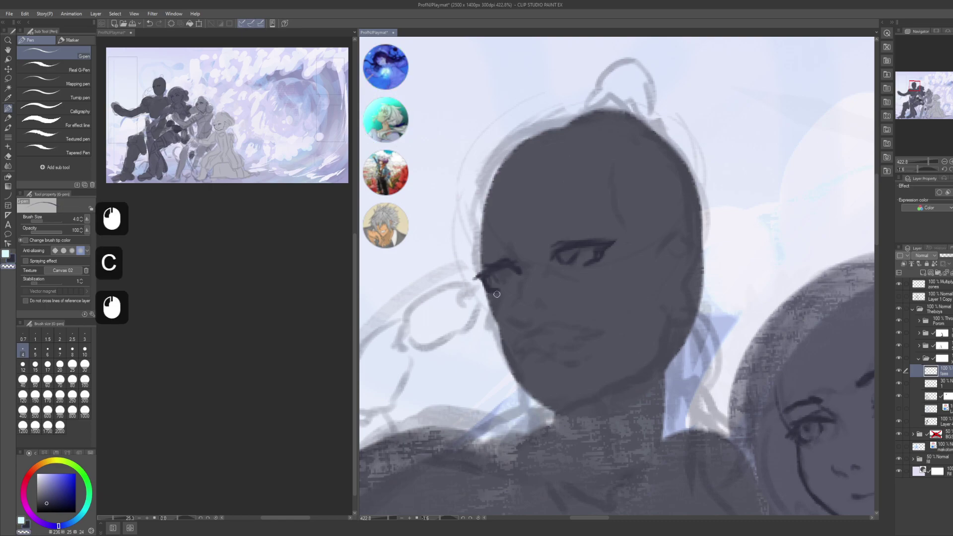
click(498, 276)
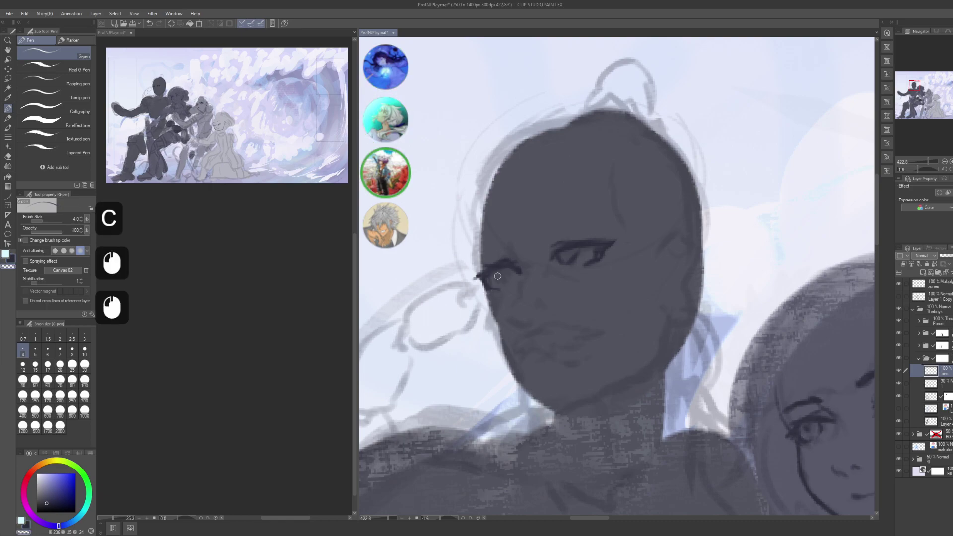
click(493, 277)
- Ink short dark strokes at the eye corner and along the eye
key(c)
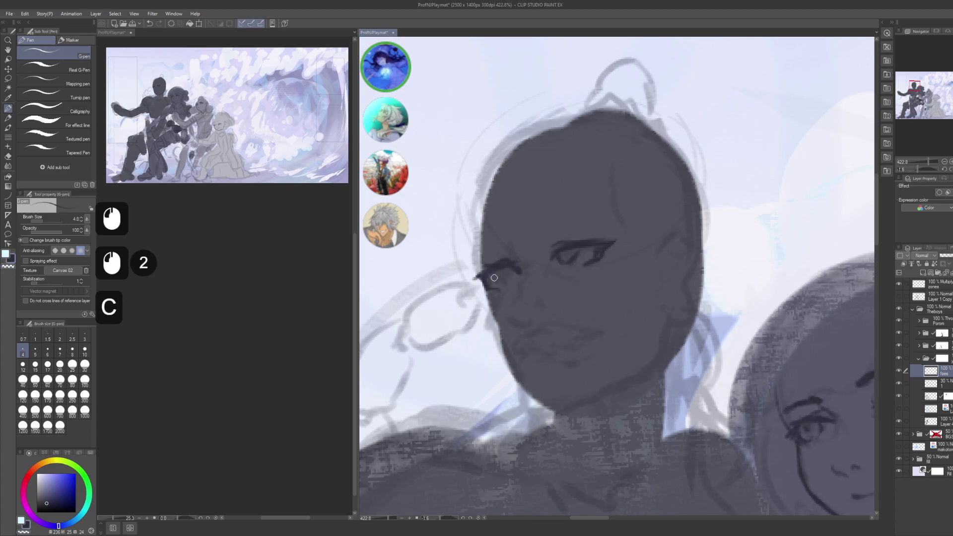
click(492, 274)
click(491, 273)
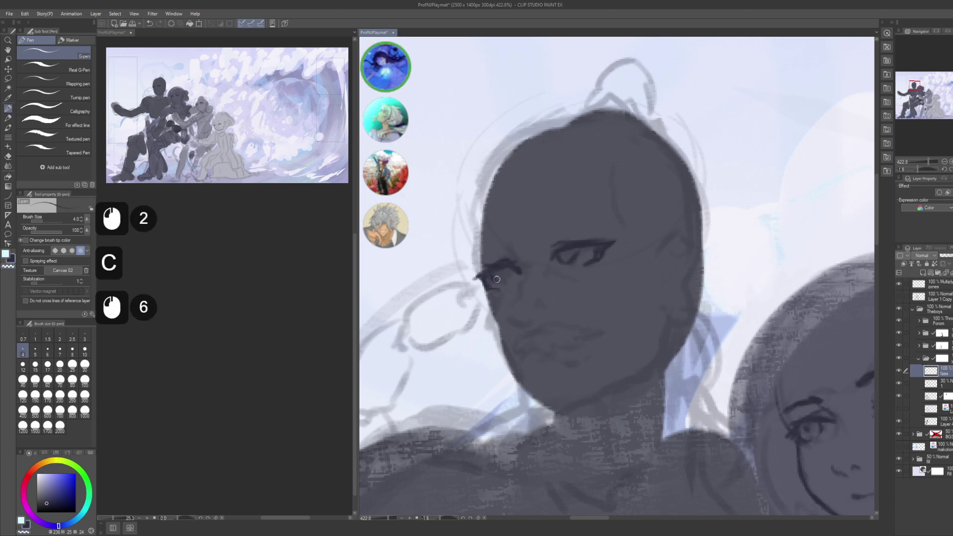
click(502, 270)
click(504, 270)
click(503, 269)
click(505, 268)
click(504, 268)
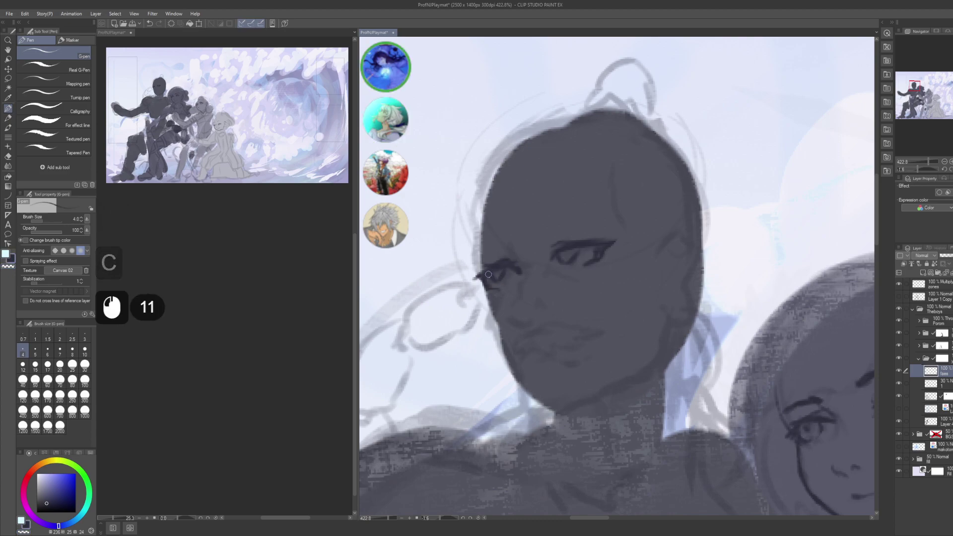
click(505, 266)
drag(504, 264, 540, 246)
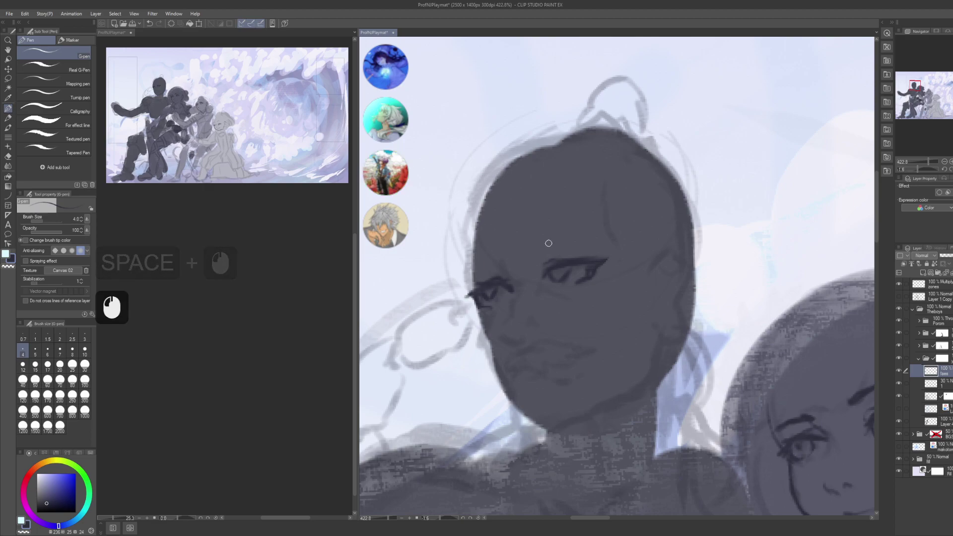
- Ink the eyebrow above the eye and marks at the eye's outer corner
drag(541, 254, 548, 247)
click(533, 259)
click(534, 262)
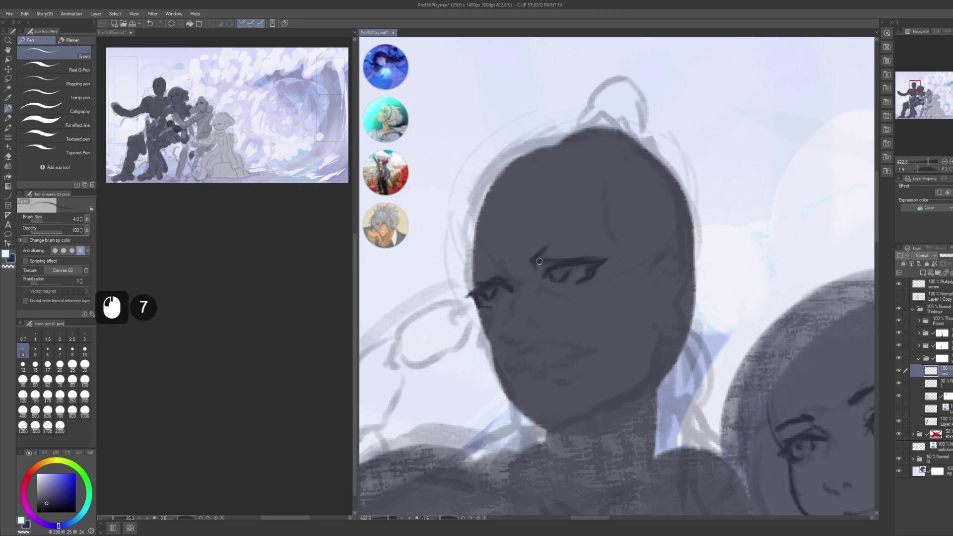
click(569, 240)
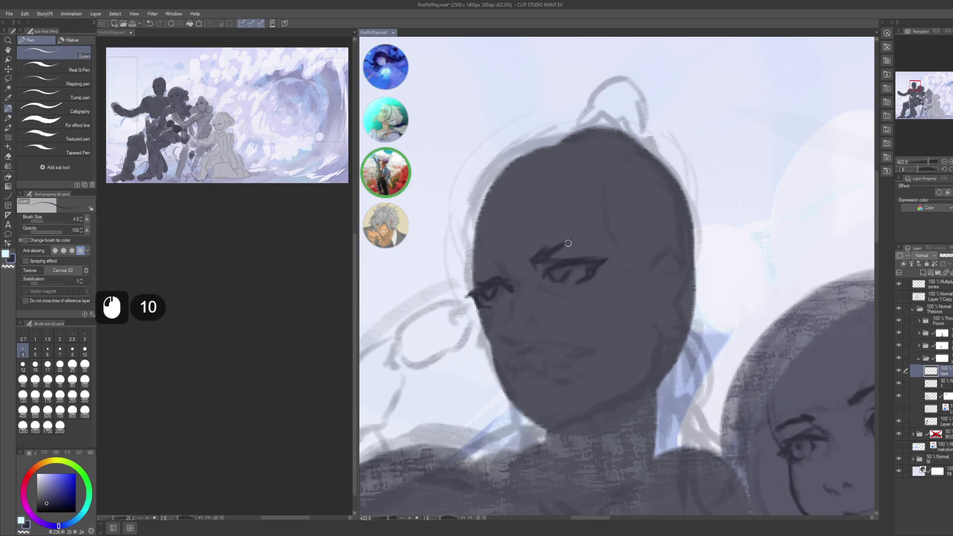
click(575, 239)
click(582, 238)
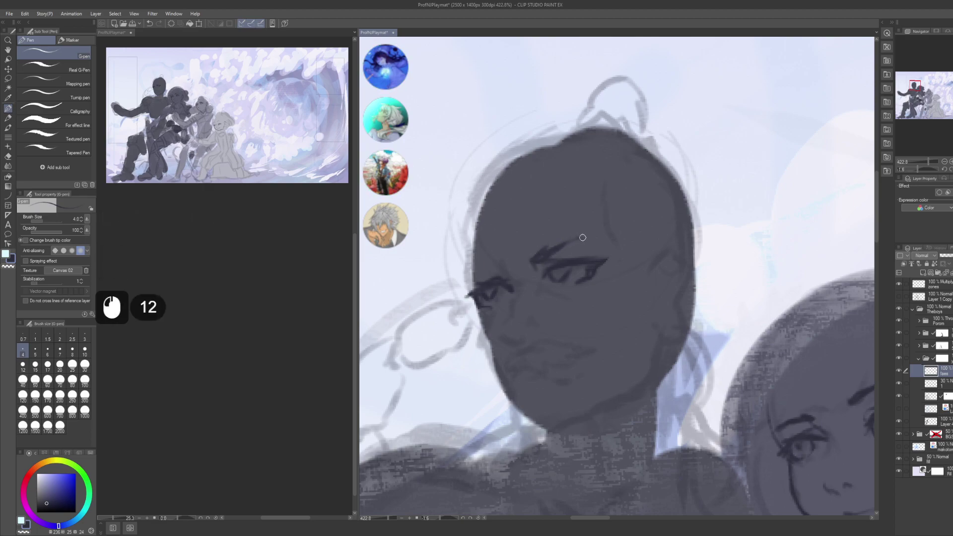
click(490, 268)
click(489, 272)
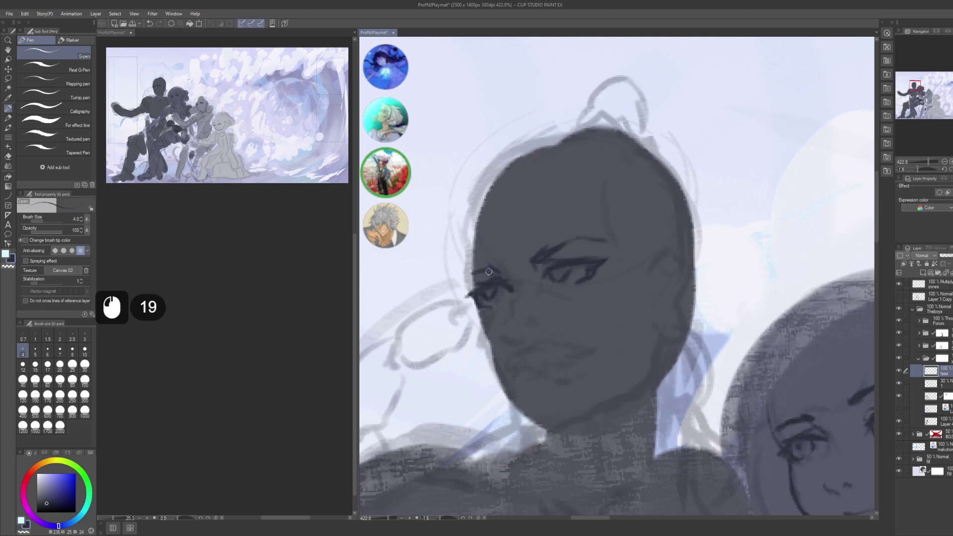
click(468, 278)
- Redraw the small mark beside the nose and ink a line down the cheek
drag(551, 315, 551, 252)
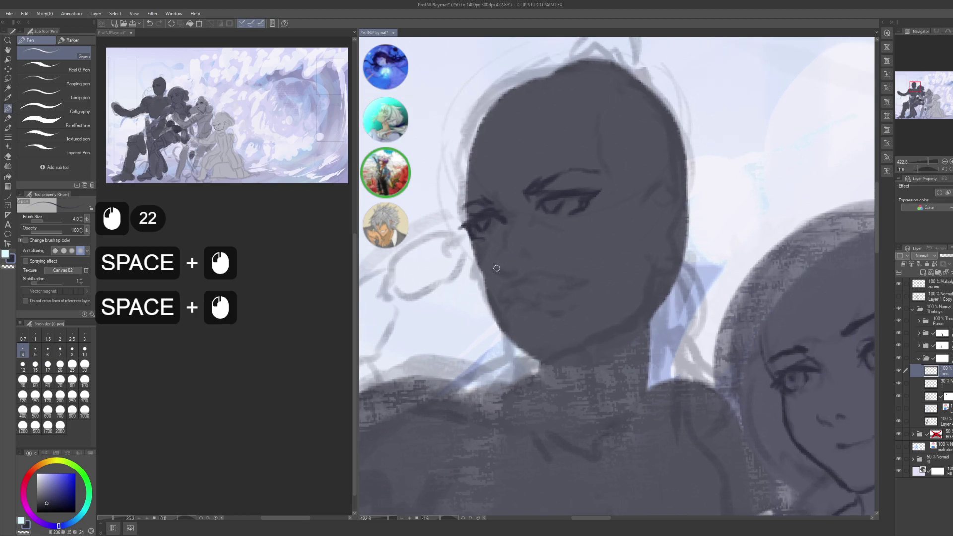
key(ctrl+z)
click(516, 267)
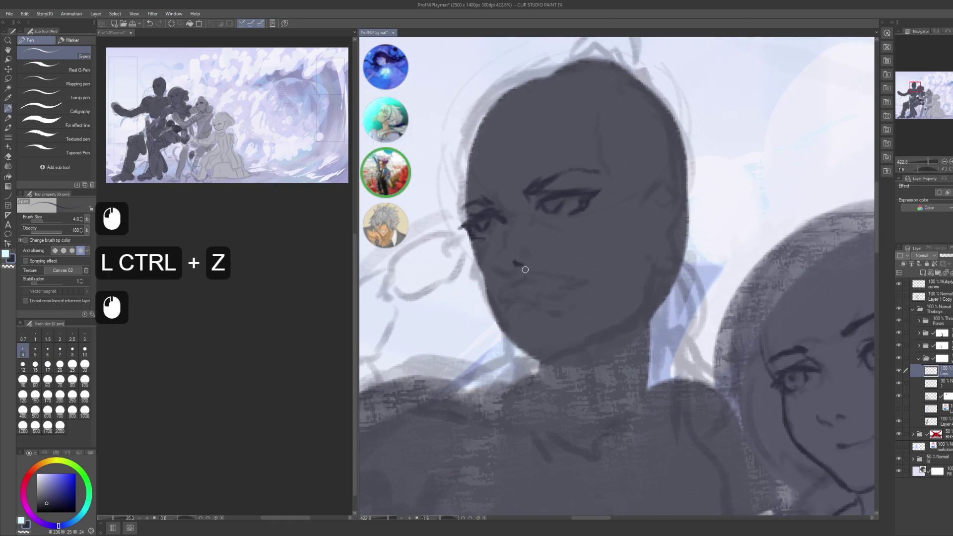
click(522, 264)
drag(531, 251, 521, 253)
click(502, 261)
click(502, 261)
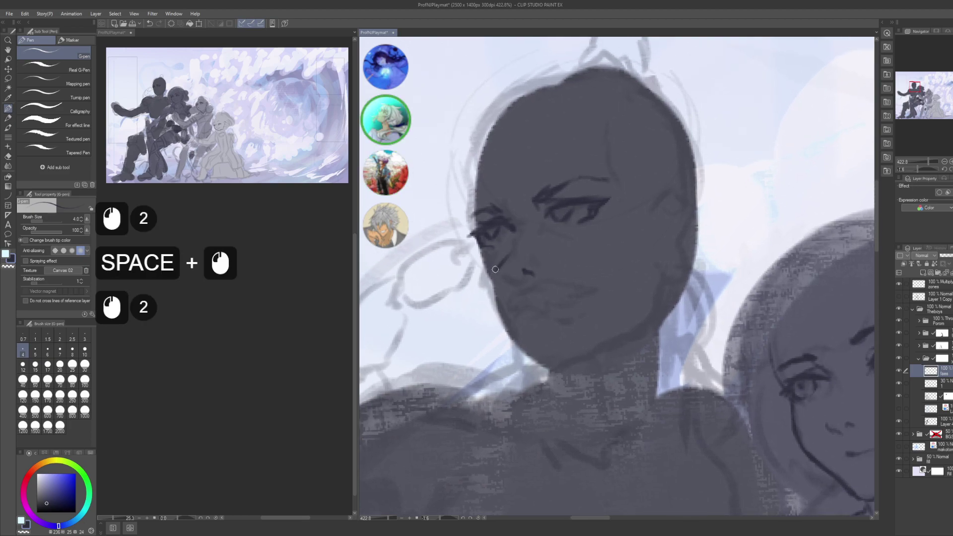
click(504, 259)
click(507, 256)
click(503, 268)
key(ctrl+z)
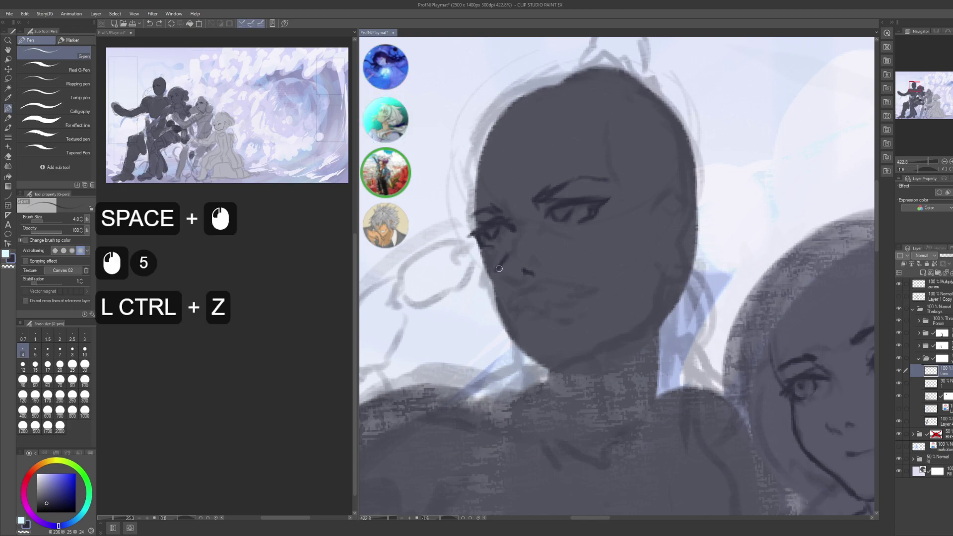
mouse_move(494, 268)
mouse_down()
mouse_move(523, 285)
mouse_move(540, 263)
mouse_move(503, 271)
mouse_move(517, 272)
mouse_move(510, 280)
mouse_move(518, 259)
mouse_move(506, 277)
mouse_up()
- Erase part of the cheek line, then ink marks near the inner eyebrow
key(c)
click(513, 271)
click(517, 260)
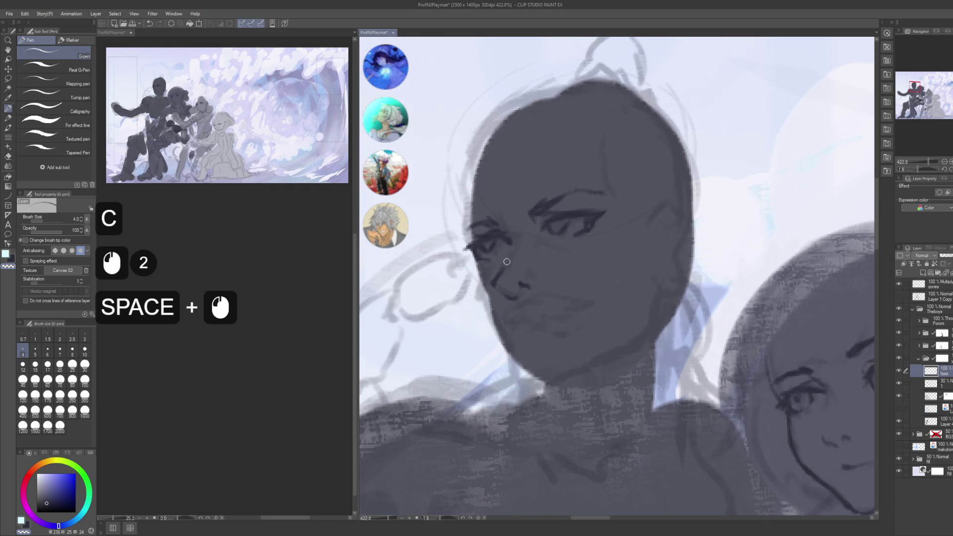
key(c)
click(512, 255)
click(509, 242)
mouse_move(508, 242)
mouse_down()
mouse_move(522, 263)
mouse_move(577, 260)
mouse_move(543, 267)
mouse_move(565, 253)
mouse_up()
click(524, 254)
click(527, 257)
- Ink small marks by the inner eye and frown lines between the brows
key(space)
click(526, 256)
click(528, 258)
click(546, 259)
click(502, 244)
drag(503, 231, 502, 247)
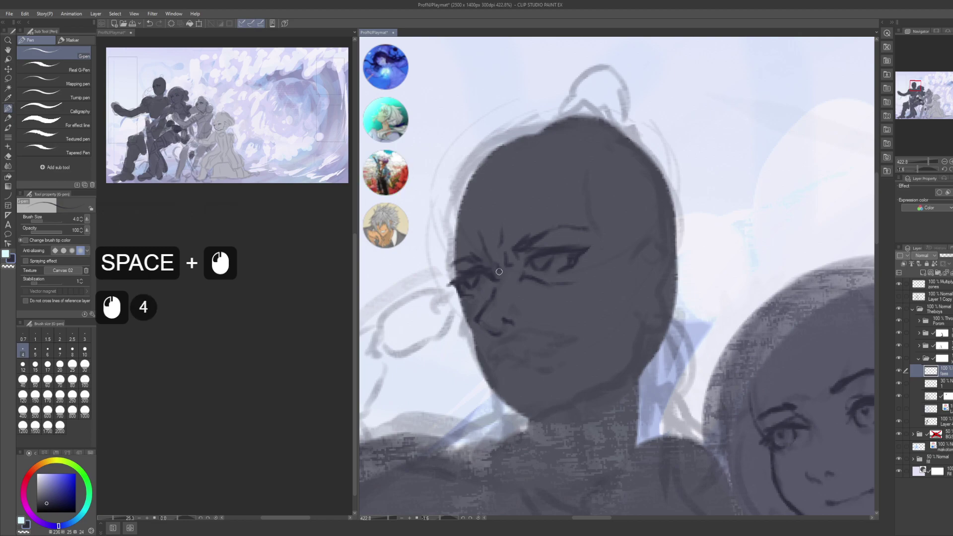
mouse_move(515, 268)
mouse_down()
mouse_move(503, 292)
mouse_move(519, 242)
mouse_move(524, 270)
mouse_move(512, 268)
mouse_move(545, 263)
mouse_up()
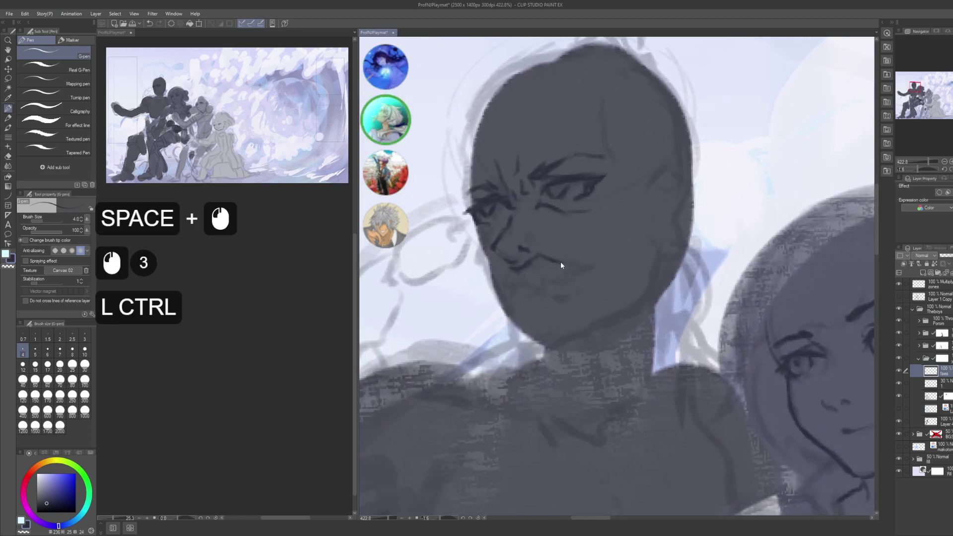
key(ctrl+z)
key(ctrl+z)
key(ctrl+z)
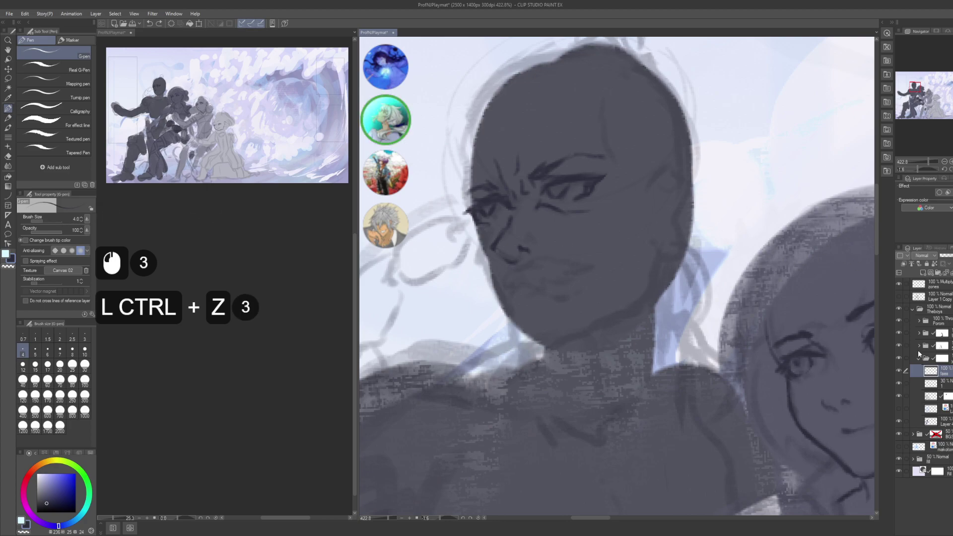
- Add a new raster layer named 'faceshape'
key(ctrl+shift+n)
key(shift)
key(F2)
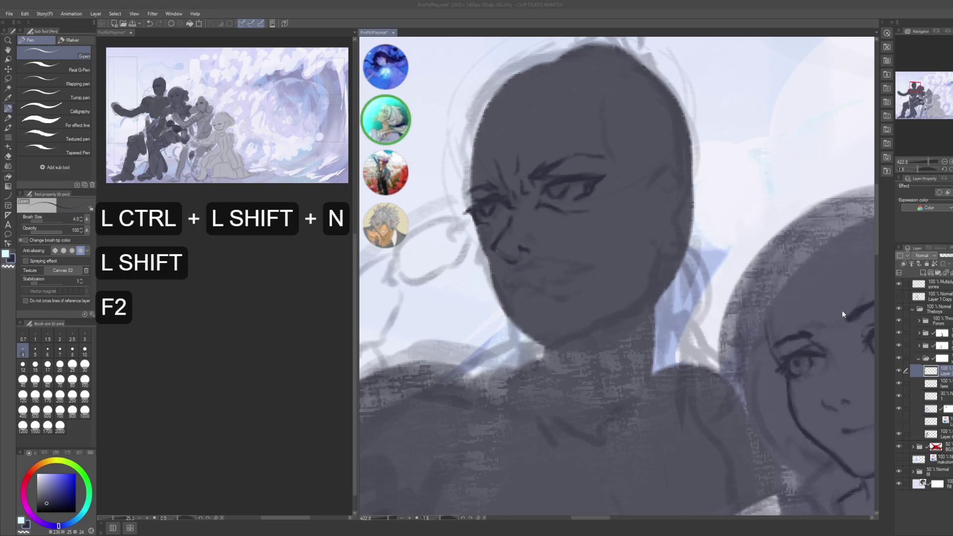
text(faceshape)
key(Return)
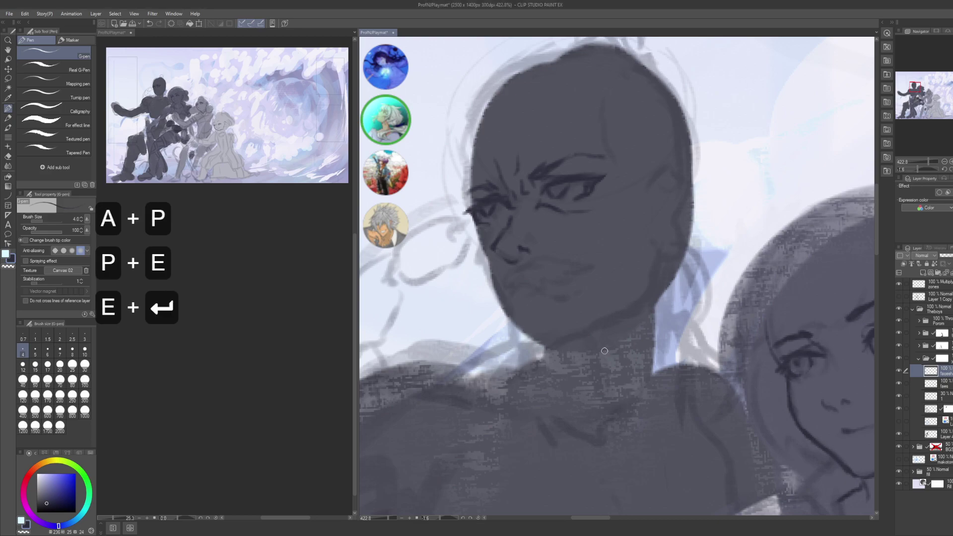
drag(581, 186, 645, 422)
key(ctrl+z)
drag(615, 250, 631, 296)
- Ink the left temple line and the top-left outline of the head
drag(541, 256, 567, 295)
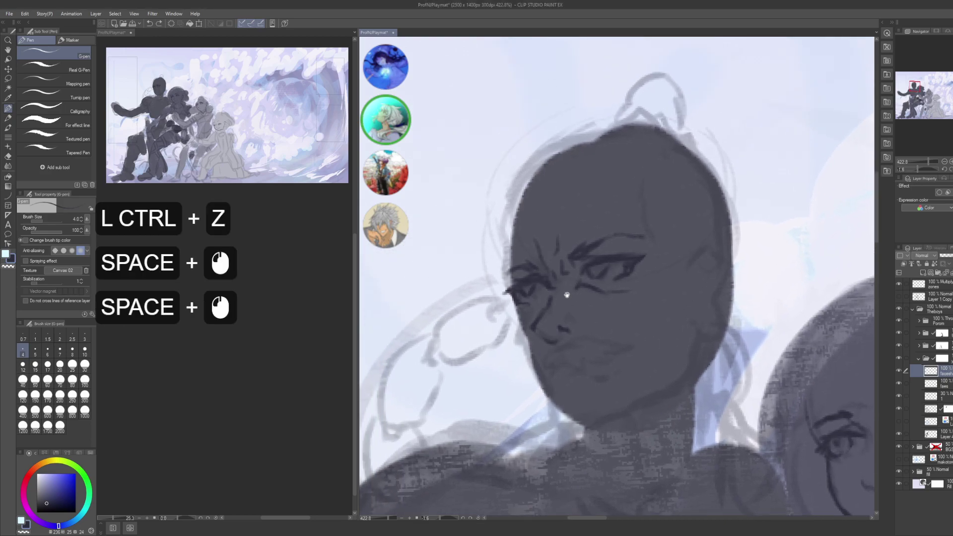
mouse_move(504, 259)
mouse_down()
mouse_move(500, 293)
mouse_move(502, 267)
mouse_up()
drag(508, 221, 501, 268)
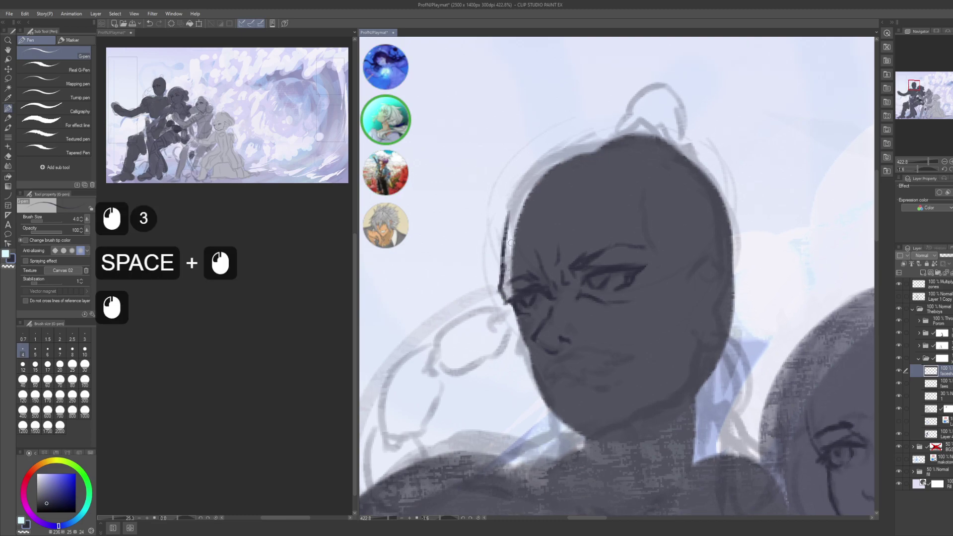
key(ctrl+z)
drag(507, 223, 498, 279)
key(ctrl+z)
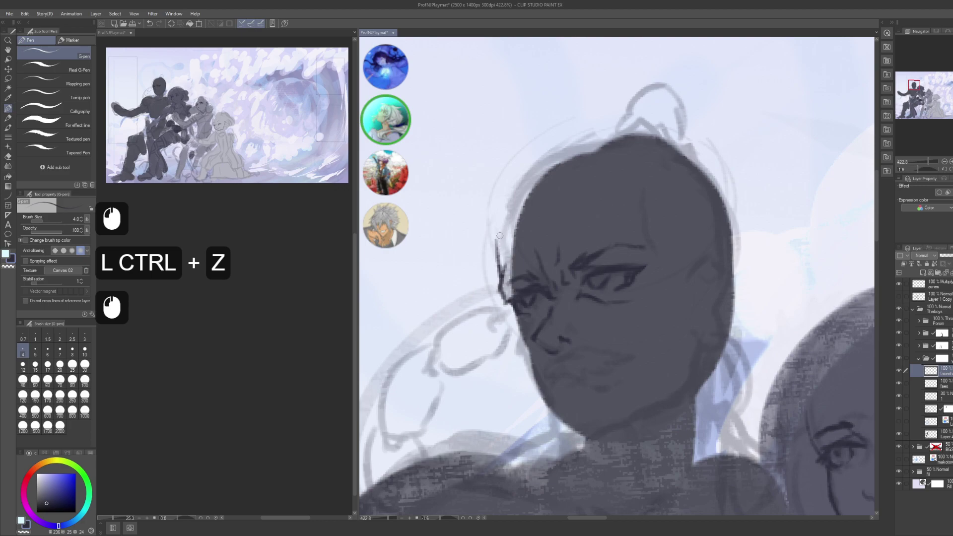
mouse_move(506, 208)
mouse_down()
mouse_move(497, 258)
mouse_move(507, 226)
mouse_move(496, 240)
mouse_up()
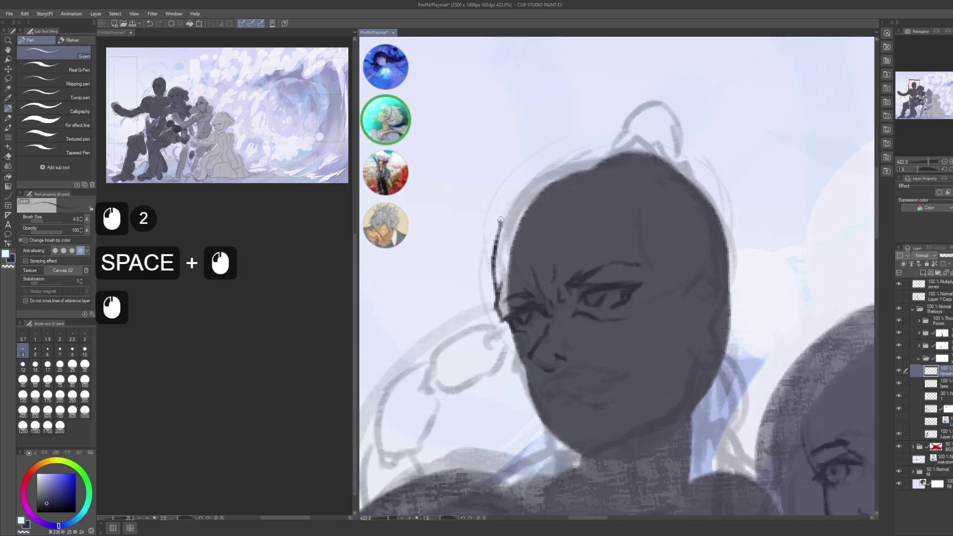
mouse_move(508, 208)
mouse_down()
mouse_move(549, 170)
mouse_move(517, 194)
mouse_up()
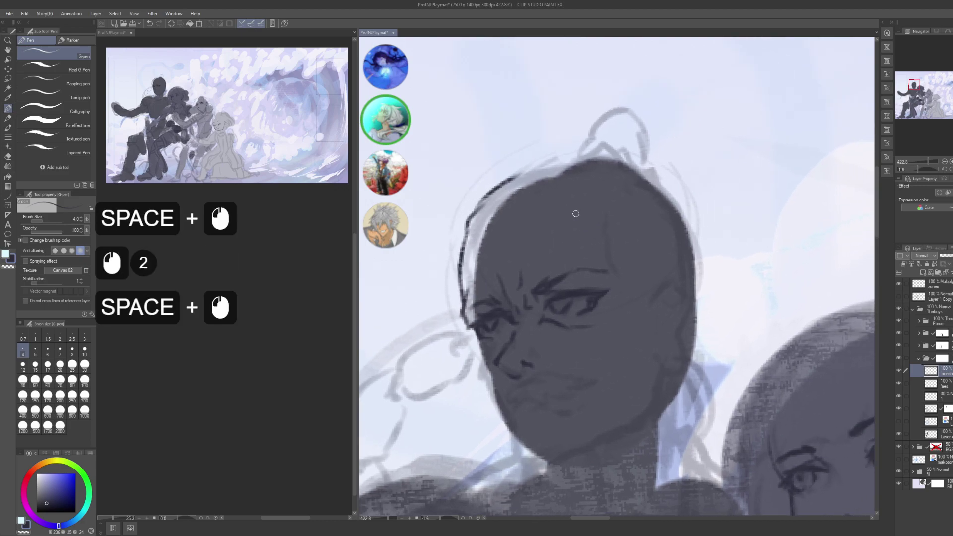
- Add short ink marks near the cheek, undoing a stray one
click(604, 249)
drag(619, 303, 607, 228)
key(ctrl+z)
key(space)
drag(591, 313, 626, 273)
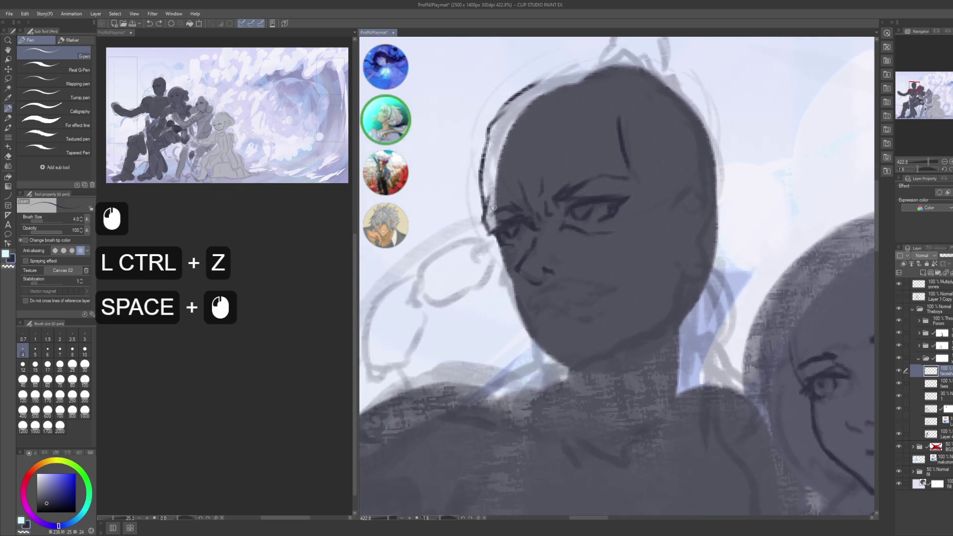
click(500, 259)
click(499, 263)
click(499, 268)
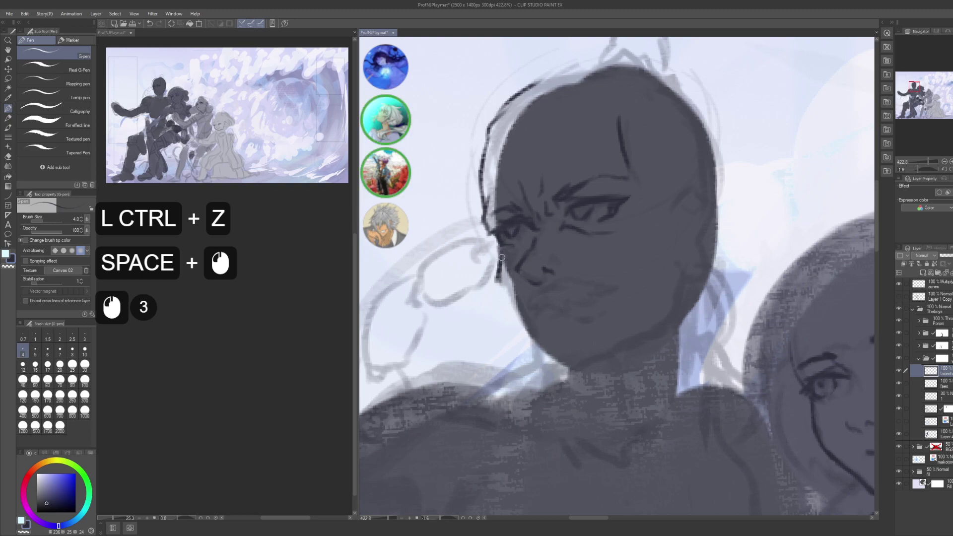
key(ctrl+z)
- Extend the face outline down the cheek and ink the jaw outline
drag(501, 249, 499, 263)
mouse_move(499, 266)
mouse_down()
mouse_move(519, 319)
mouse_move(505, 292)
mouse_up()
mouse_move(506, 294)
mouse_down()
mouse_move(518, 316)
mouse_move(558, 277)
mouse_move(651, 238)
mouse_move(611, 240)
mouse_move(646, 236)
mouse_move(632, 268)
mouse_move(641, 244)
mouse_up()
mouse_move(640, 173)
mouse_down()
mouse_move(630, 204)
mouse_move(641, 188)
mouse_move(664, 229)
mouse_move(658, 245)
mouse_up()
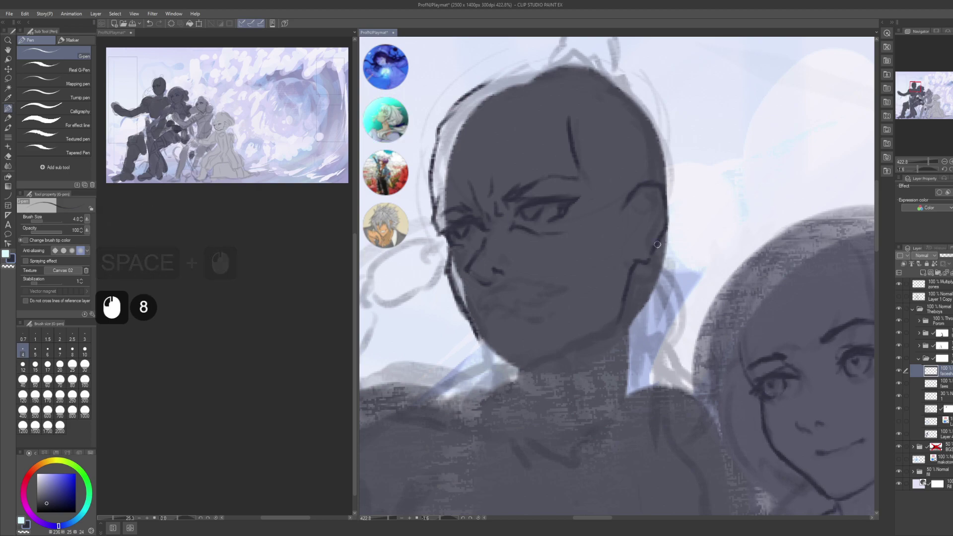
- Ink small marks and short strokes along the right jawline
click(647, 271)
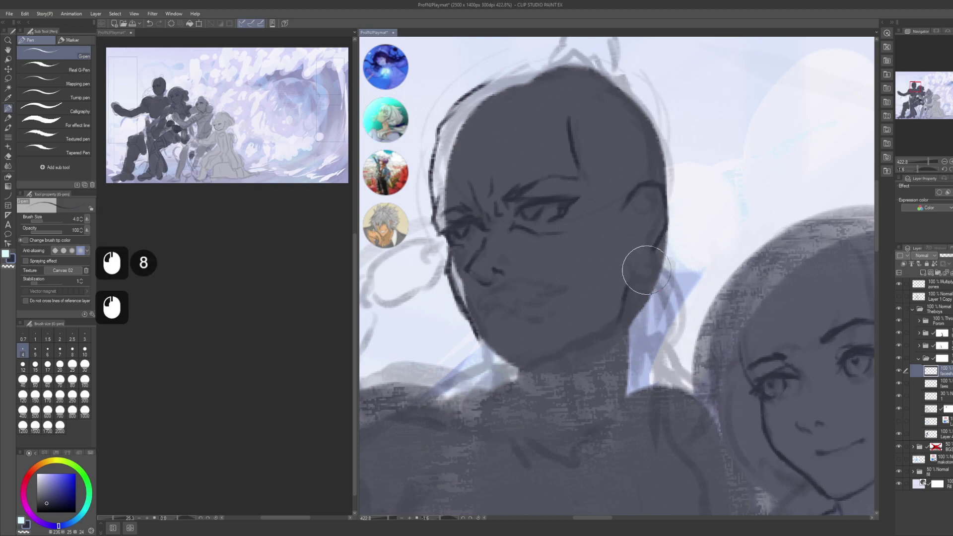
click(615, 272)
click(626, 282)
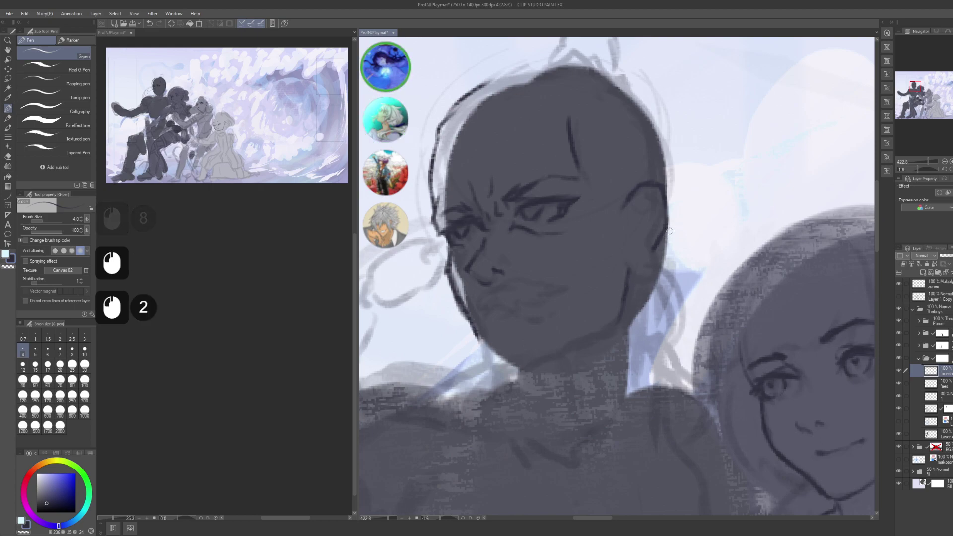
drag(666, 236, 660, 251)
mouse_move(661, 248)
mouse_down()
mouse_move(659, 281)
mouse_move(636, 279)
mouse_move(647, 288)
mouse_move(655, 245)
mouse_up()
drag(628, 274, 640, 313)
key(ctrl+z)
- Ink the long curved strokes of the dangling hoop earring beside the neck
drag(621, 234, 655, 333)
drag(632, 251, 655, 320)
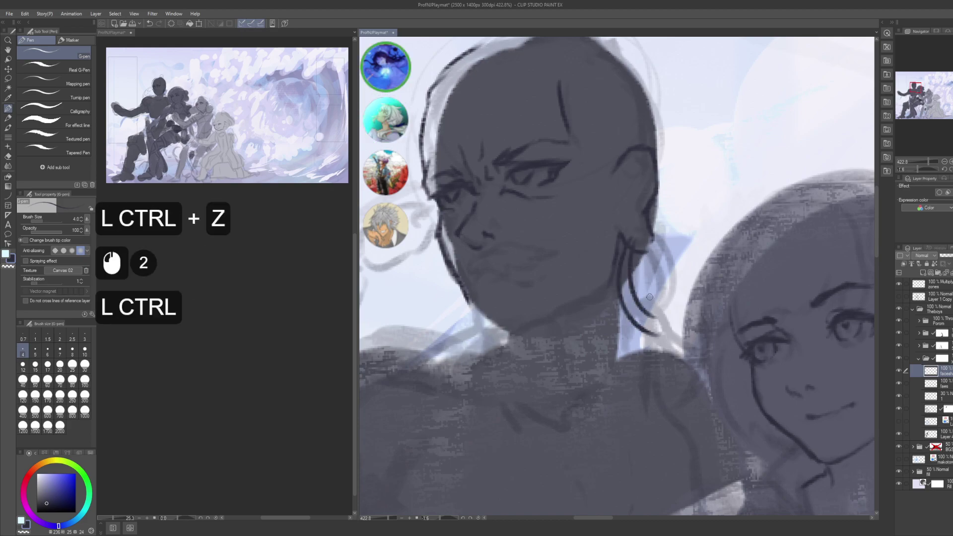
key(ctrl+z)
drag(633, 250, 663, 332)
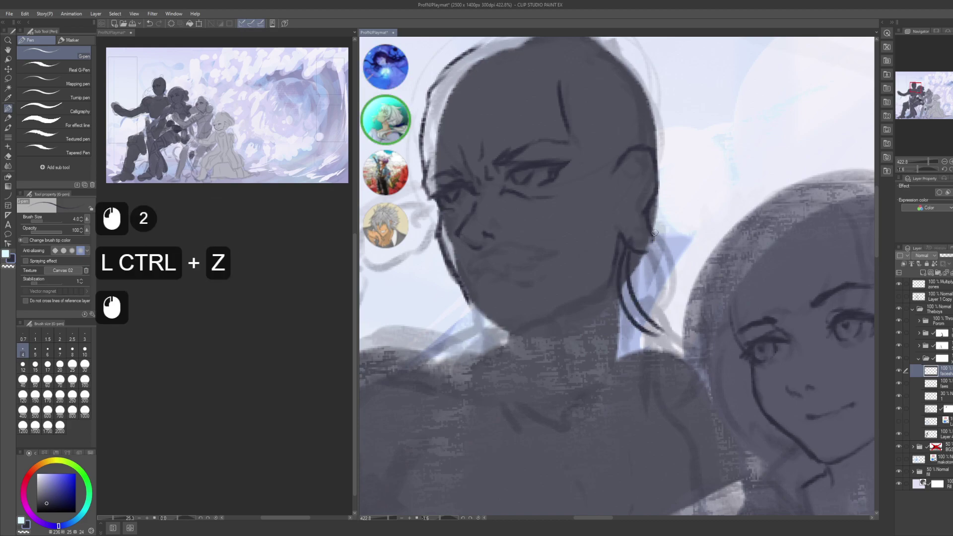
drag(651, 237, 663, 332)
drag(651, 242, 669, 327)
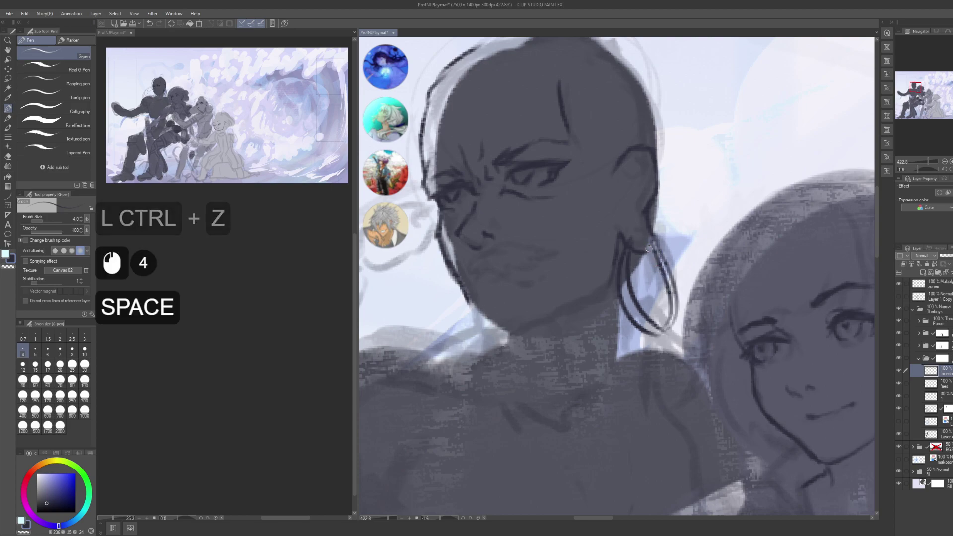
- Add small ink marks near the jaw below the ear, undoing one
drag(625, 239, 645, 260)
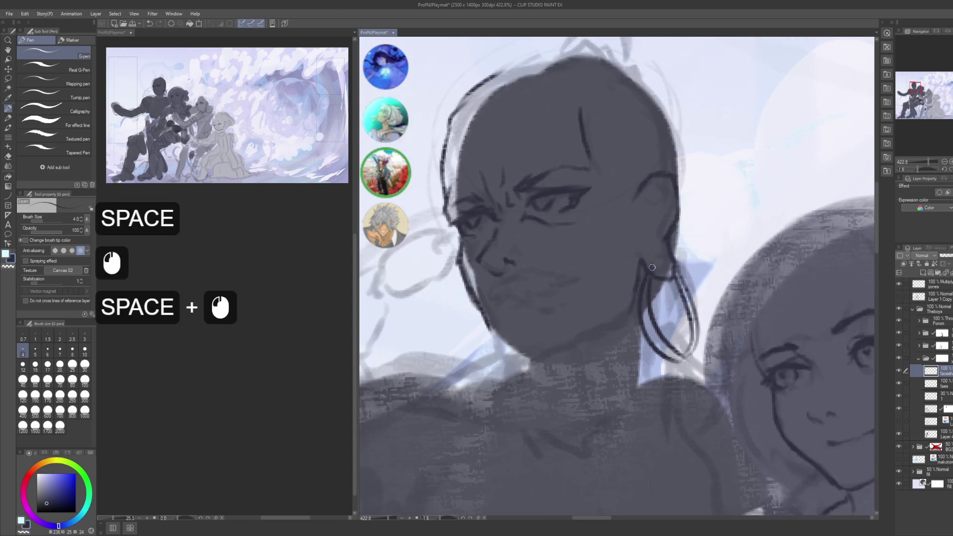
click(656, 260)
click(664, 256)
drag(663, 224, 668, 245)
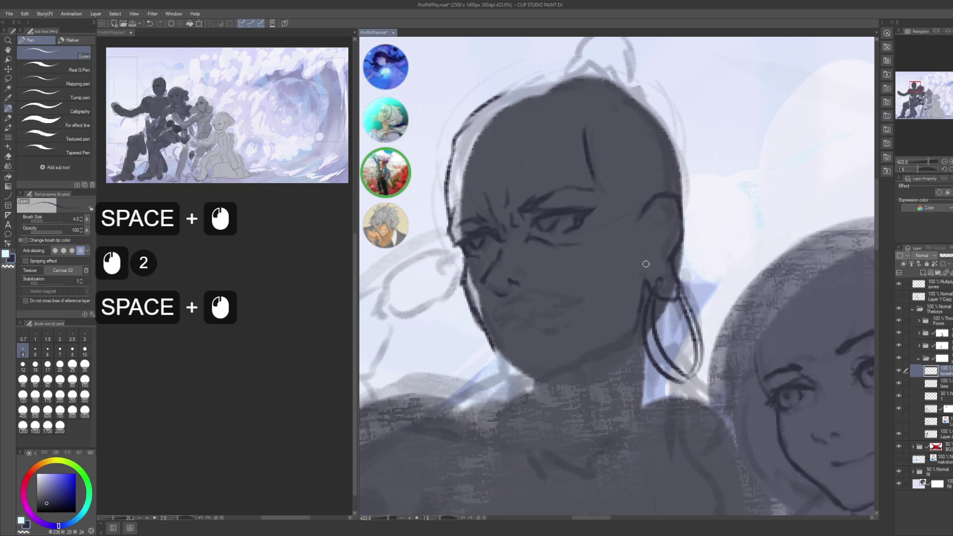
click(649, 262)
click(647, 266)
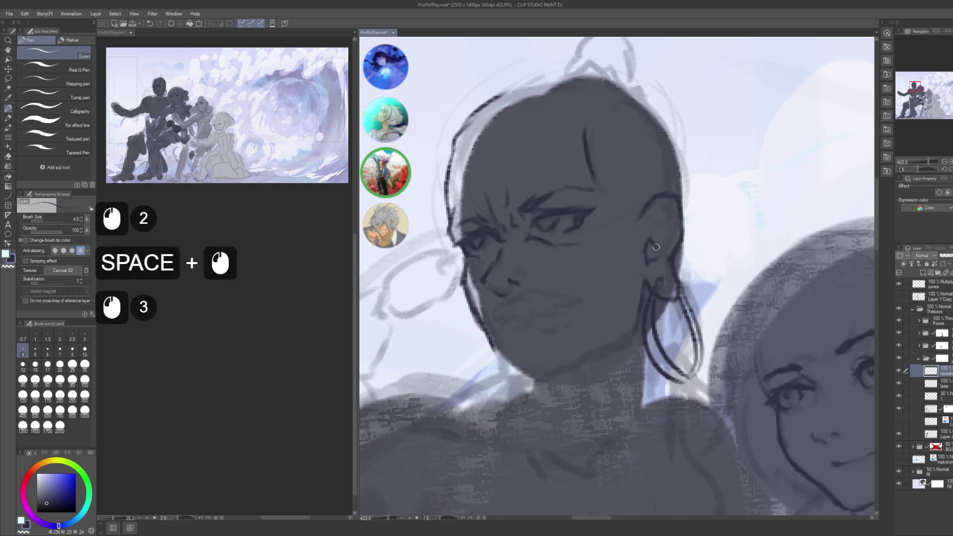
click(655, 252)
click(656, 252)
key(ctrl+z)
click(656, 252)
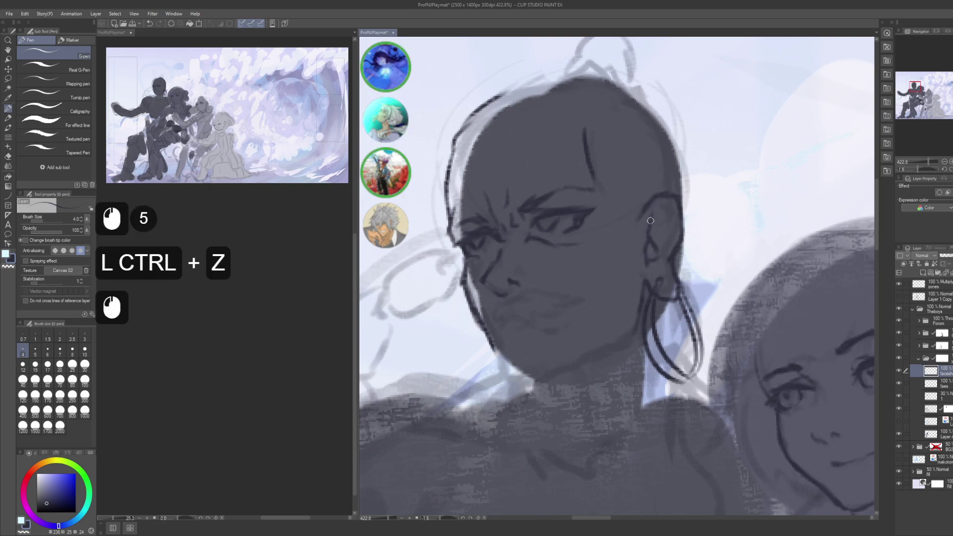
- Outline the ear with short dark lines from top to bottom
click(666, 200)
click(673, 223)
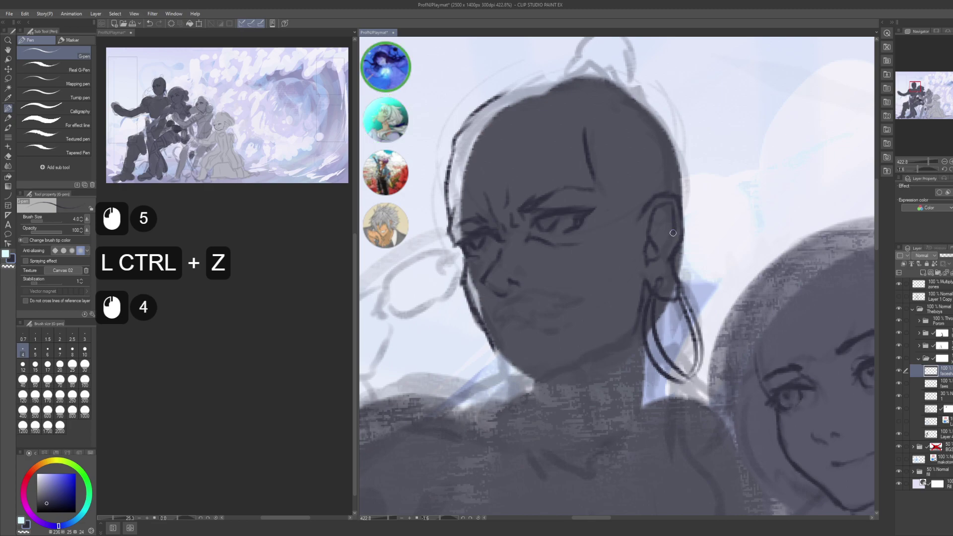
click(668, 238)
click(668, 238)
click(661, 258)
click(661, 258)
click(657, 232)
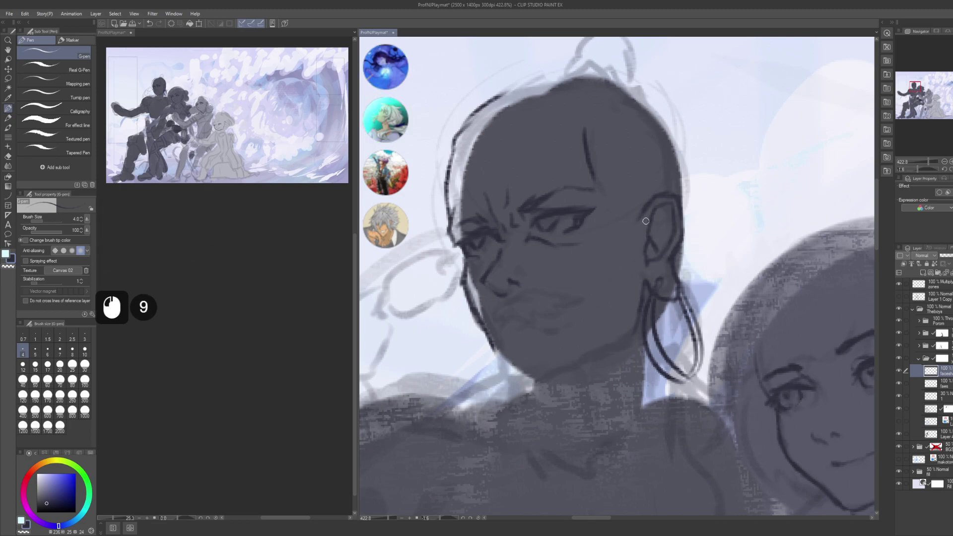
drag(645, 221, 611, 158)
drag(583, 266, 615, 257)
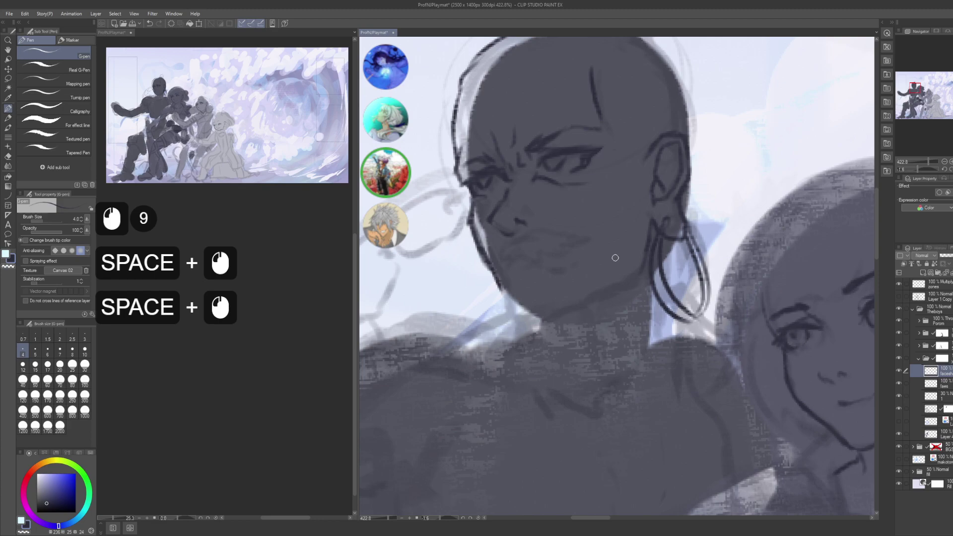
drag(549, 289, 617, 298)
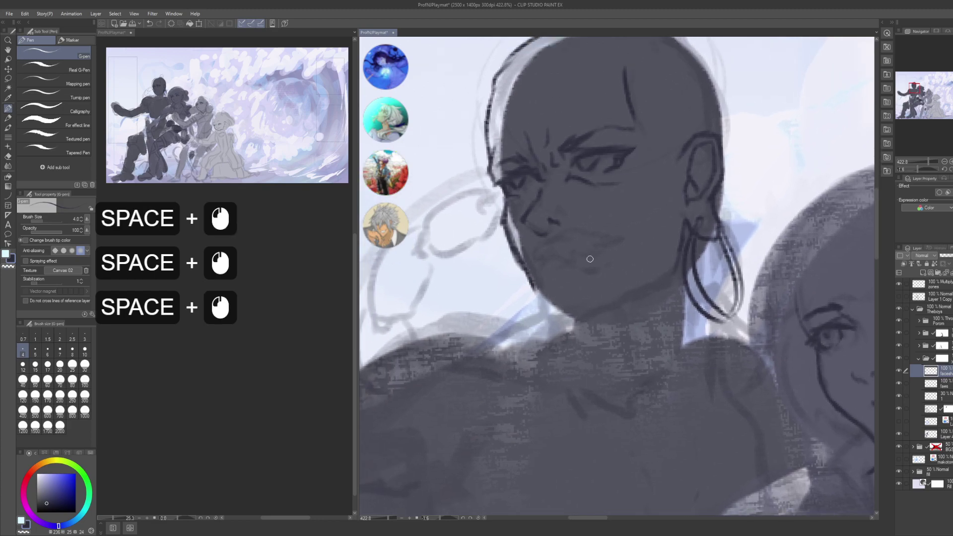
- Ink the first long beard strands from the mouth corner and jaw, redoing missed strokes
click(542, 243)
mouse_move(570, 231)
mouse_down()
mouse_move(624, 250)
mouse_move(621, 276)
mouse_move(660, 315)
mouse_move(614, 261)
mouse_move(626, 235)
mouse_move(634, 243)
mouse_move(607, 301)
mouse_up()
click(610, 246)
click(623, 242)
key(ctrl+z)
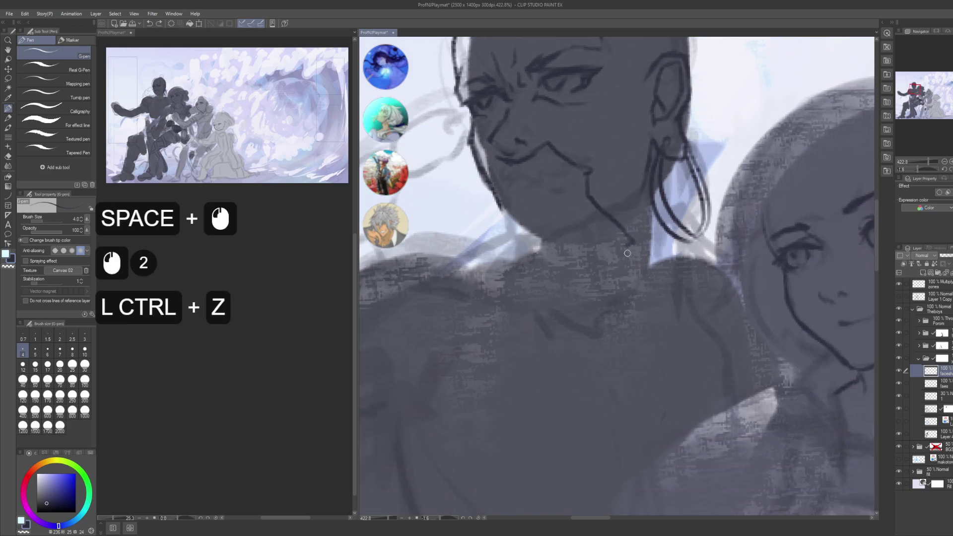
drag(622, 248, 638, 334)
mouse_move(616, 290)
mouse_down()
mouse_move(604, 395)
mouse_move(623, 377)
mouse_move(625, 397)
mouse_up()
key(ctrl+z)
key(ctrl+z)
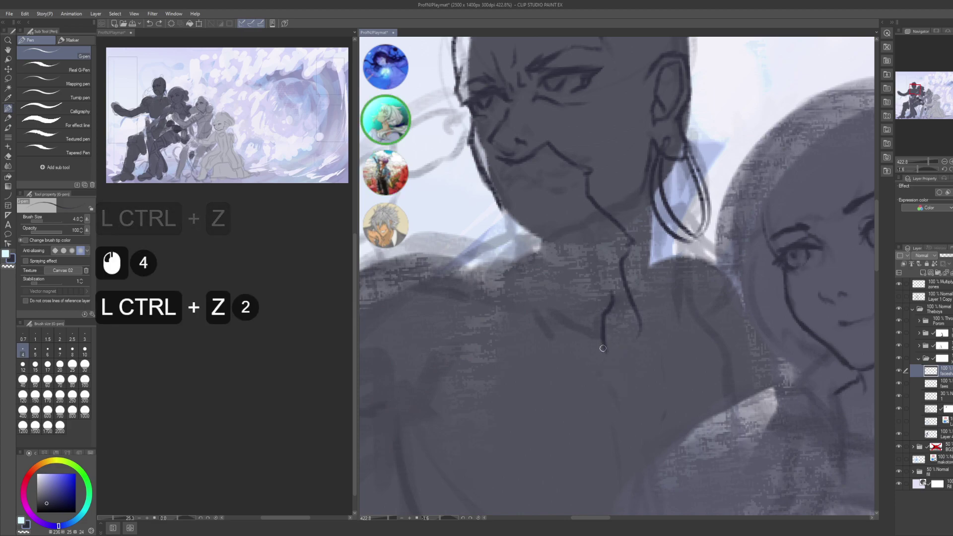
- Add short strokes and small marks to the beard strands below the jawline
mouse_move(603, 348)
mouse_down()
mouse_move(625, 384)
mouse_move(630, 367)
mouse_move(658, 367)
mouse_move(646, 338)
mouse_up()
mouse_move(534, 177)
mouse_down()
mouse_move(564, 234)
mouse_move(641, 321)
mouse_up()
click(583, 245)
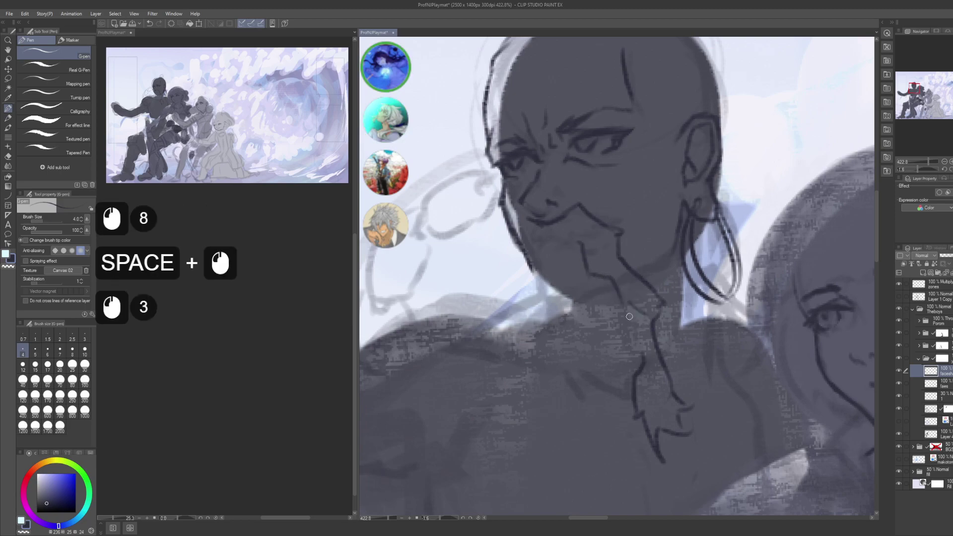
click(629, 317)
click(629, 316)
- Ink the braid strands down from the chin, with a zigzag beside the mouth
mouse_move(552, 261)
mouse_down()
mouse_move(609, 303)
mouse_move(584, 268)
mouse_move(525, 290)
mouse_move(559, 274)
mouse_move(534, 298)
mouse_move(522, 382)
mouse_up()
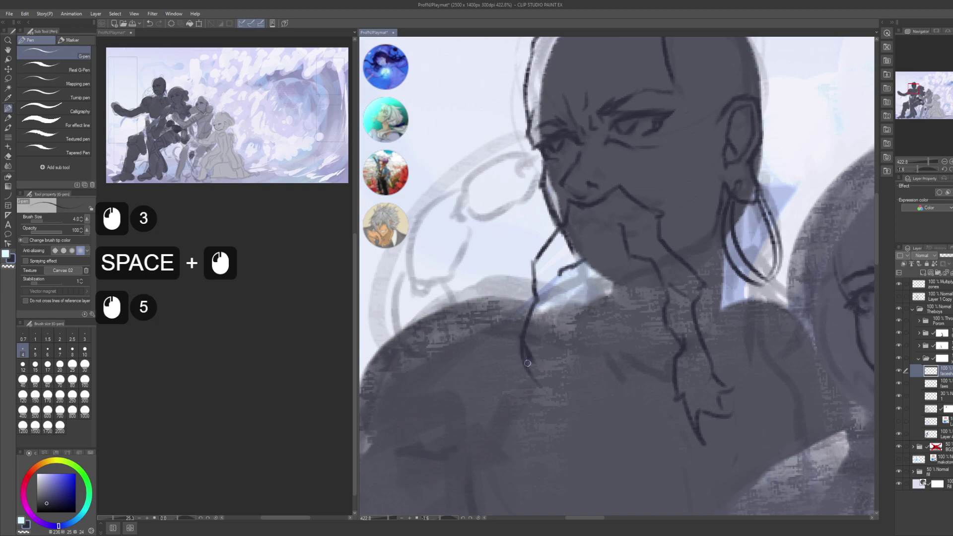
drag(557, 293, 552, 318)
drag(552, 317, 551, 341)
mouse_move(556, 294)
mouse_down()
mouse_move(551, 341)
mouse_move(567, 202)
mouse_up()
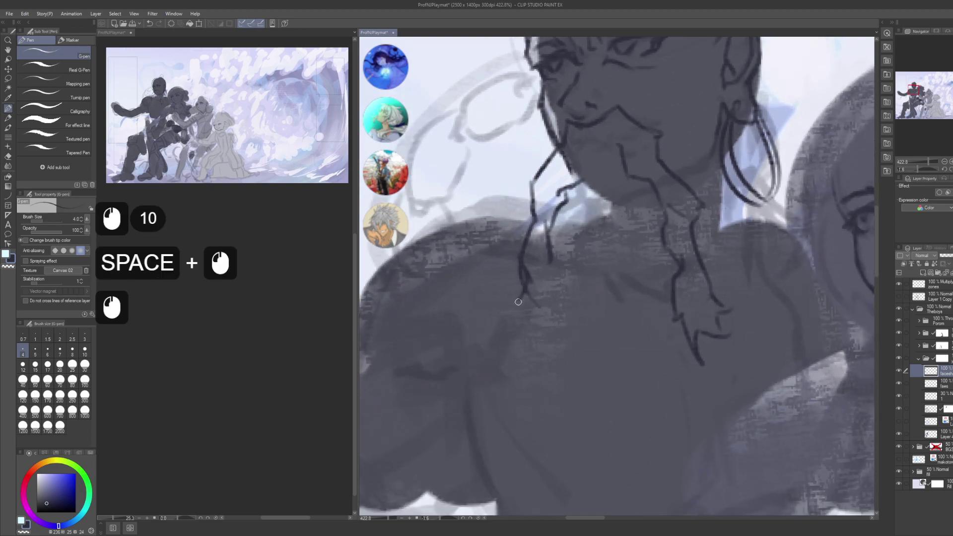
mouse_move(525, 308)
mouse_down()
mouse_move(547, 326)
mouse_move(547, 299)
mouse_move(552, 318)
mouse_up()
mouse_move(571, 154)
mouse_down()
mouse_move(579, 266)
mouse_move(589, 238)
mouse_move(610, 241)
mouse_up()
drag(615, 239, 624, 242)
click(643, 236)
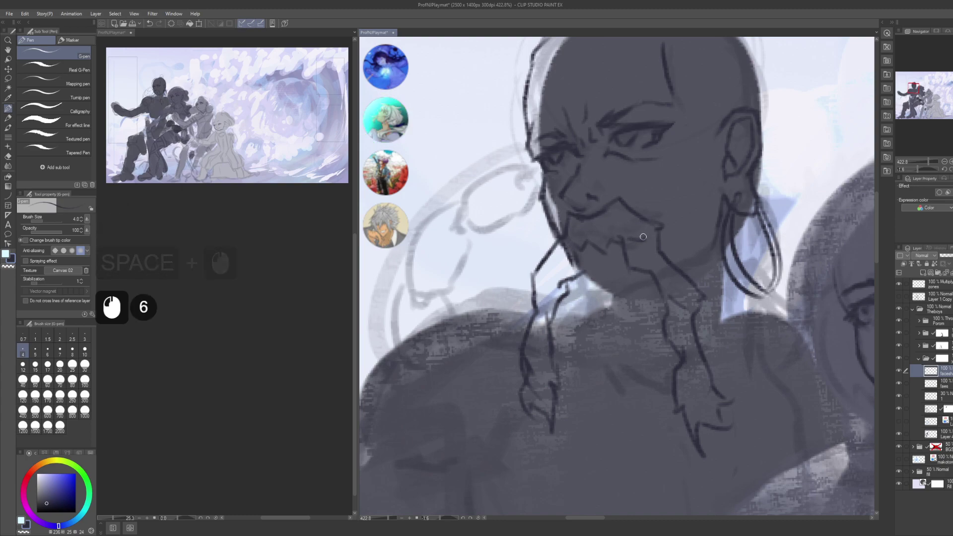
- Switch the pen to transparent colour and erase marks near the mouth, recentring the face
key(c)
click(610, 245)
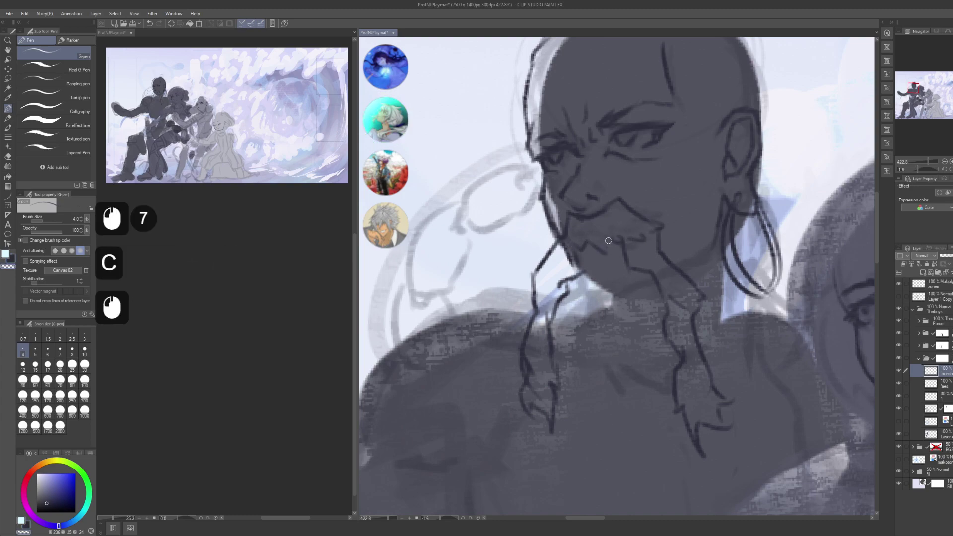
key(space)
mouse_move(601, 235)
mouse_down()
mouse_move(610, 244)
mouse_move(583, 265)
mouse_move(532, 276)
mouse_up()
click(610, 244)
key(space)
- Alternate erasing and inking to clean up small marks beside the chin
key(c)
click(549, 289)
key(c)
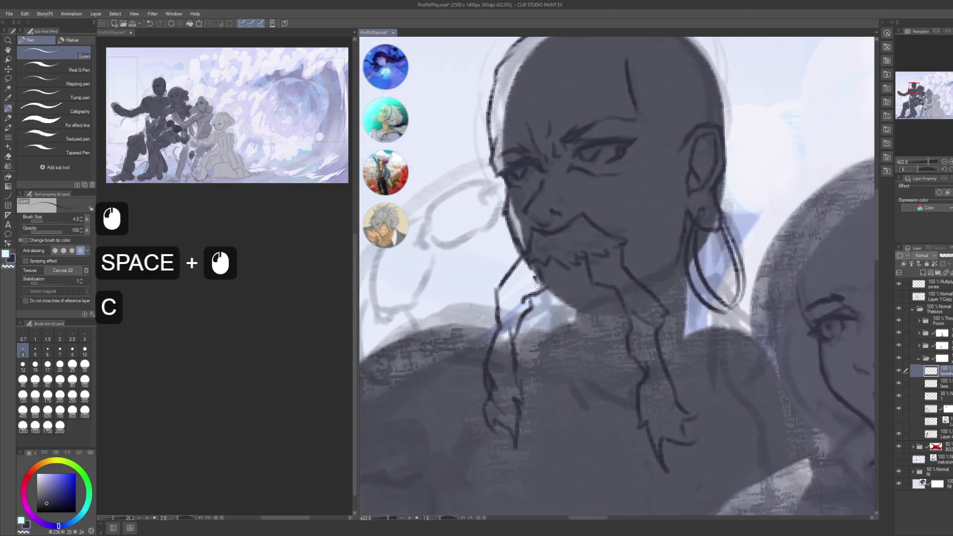
key(c)
click(543, 275)
key(c)
click(536, 273)
click(535, 272)
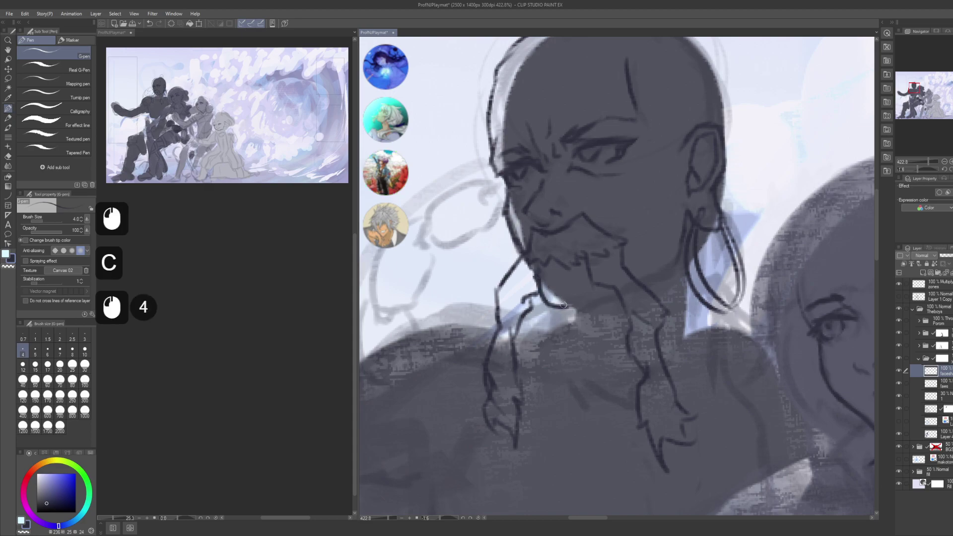
- Ink small marks around the nose, redoing a missed short stroke
drag(547, 226, 557, 256)
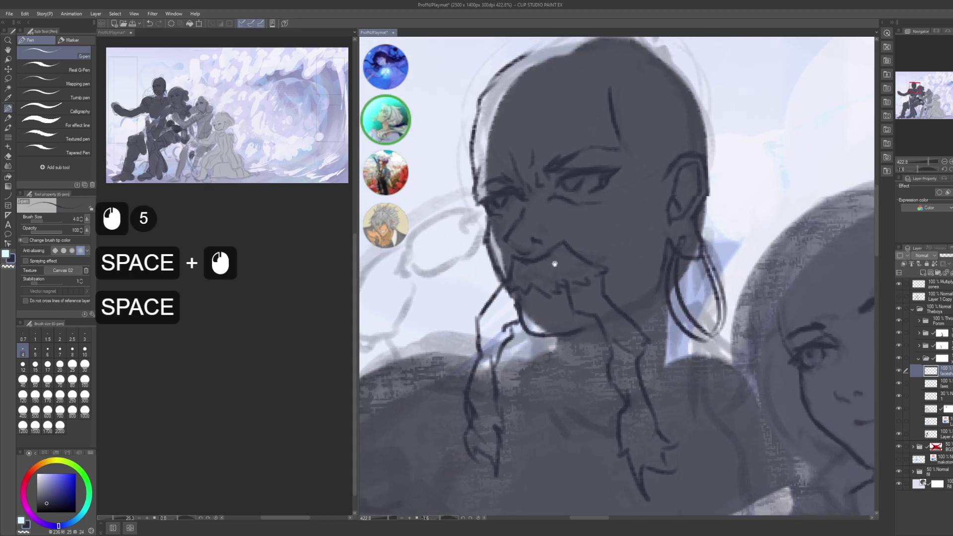
drag(585, 187, 600, 217)
drag(585, 273, 603, 263)
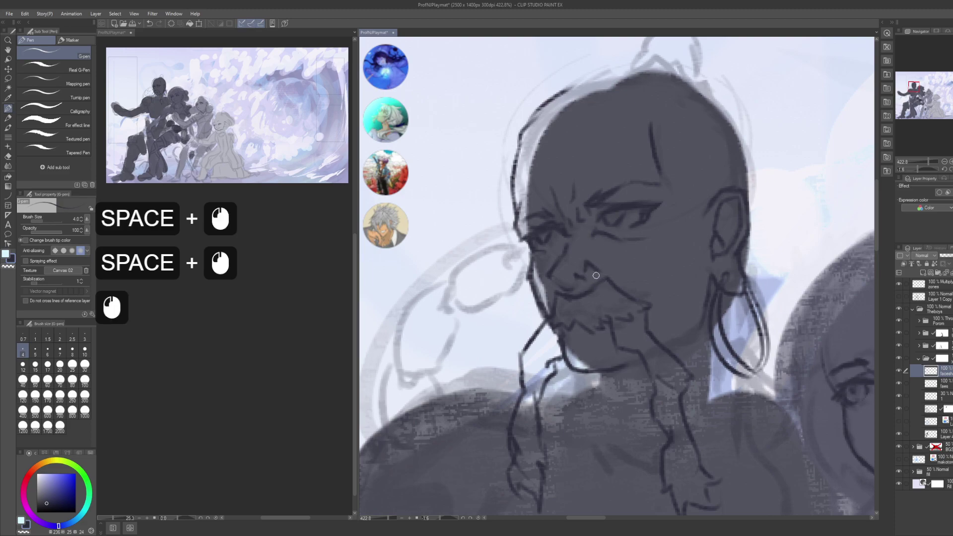
key(ctrl+z)
click(605, 273)
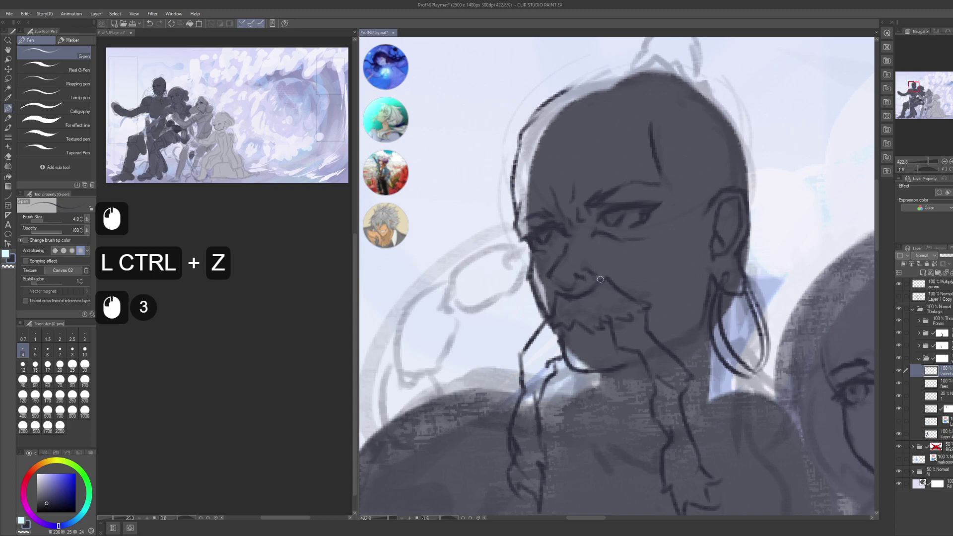
click(600, 280)
click(600, 279)
click(601, 279)
- Redraw the short strokes along the chin line
drag(540, 271, 565, 258)
click(565, 258)
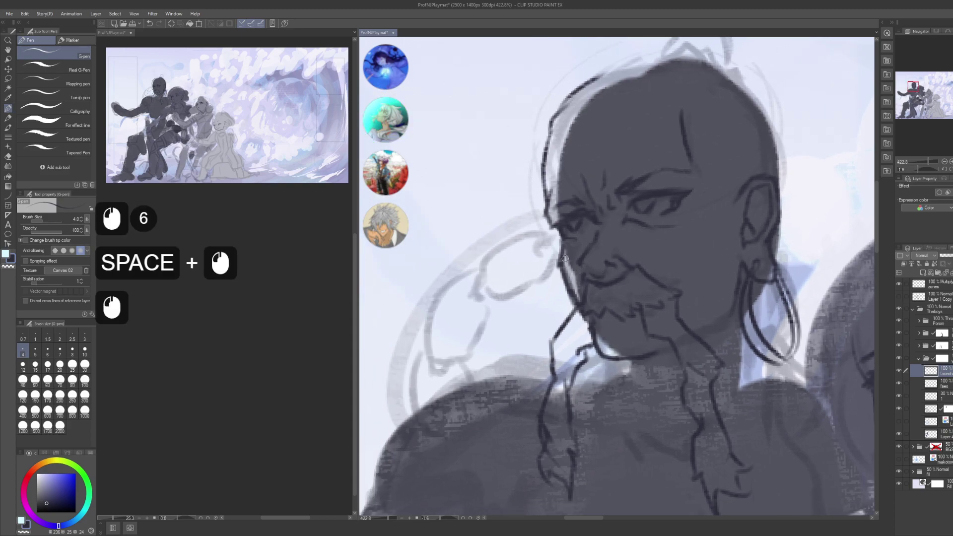
key(c)
click(564, 262)
key(c)
drag(563, 251, 558, 272)
drag(562, 251, 560, 288)
mouse_move(560, 255)
mouse_down()
mouse_move(562, 289)
mouse_move(573, 295)
mouse_move(555, 283)
mouse_up()
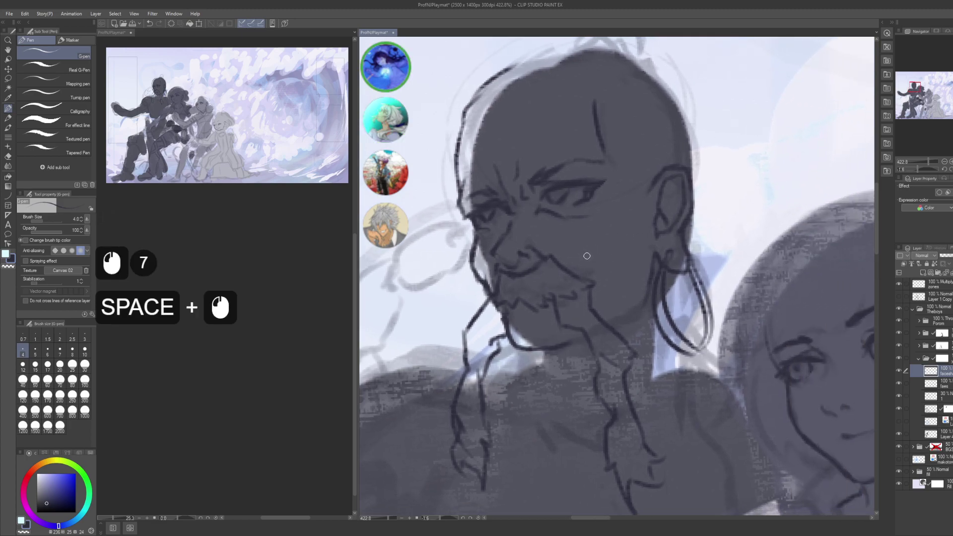
- Erase and re-ink marks below the chin, undoing a stray stroke
drag(609, 302, 596, 284)
key(c)
click(596, 295)
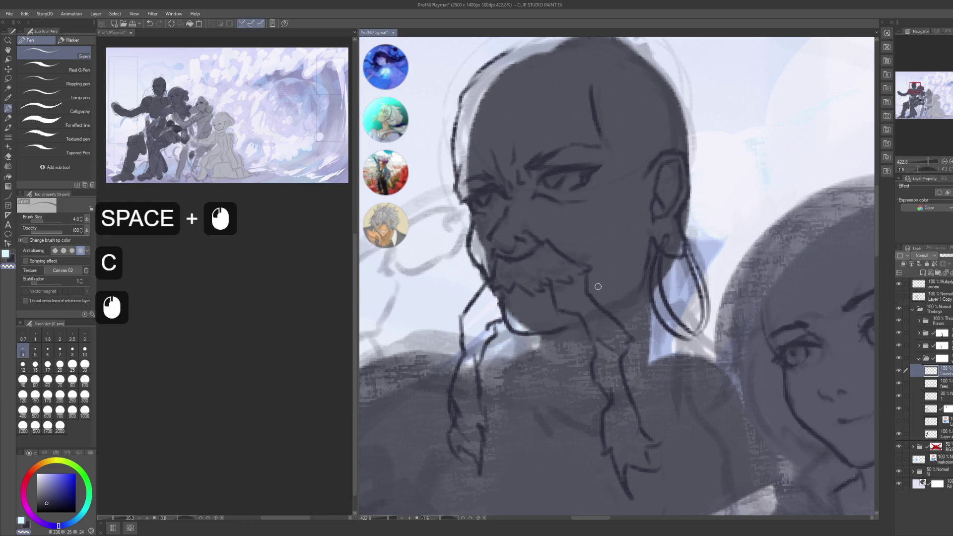
click(600, 282)
key(ctrl+z)
click(567, 298)
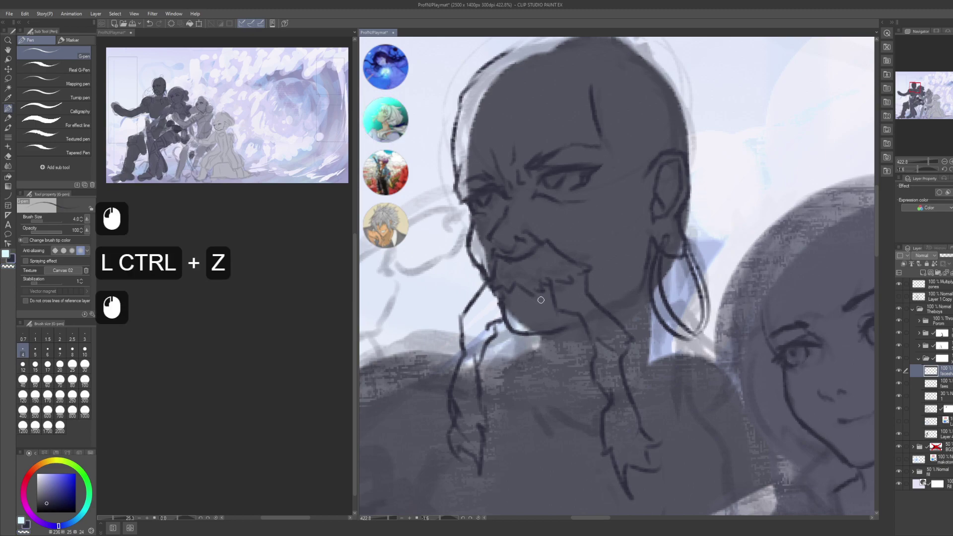
- Add small ink marks on the beard, undoing the misplaced ones
drag(541, 299, 551, 320)
click(538, 315)
key(ctrl+z)
key(ctrl+z)
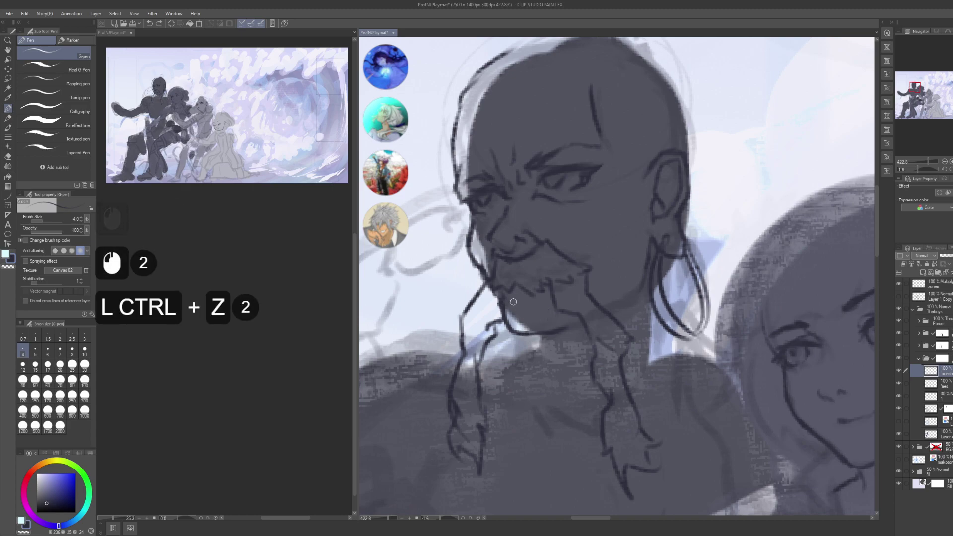
click(521, 301)
key(ctrl)
key(ctrl+z)
click(517, 296)
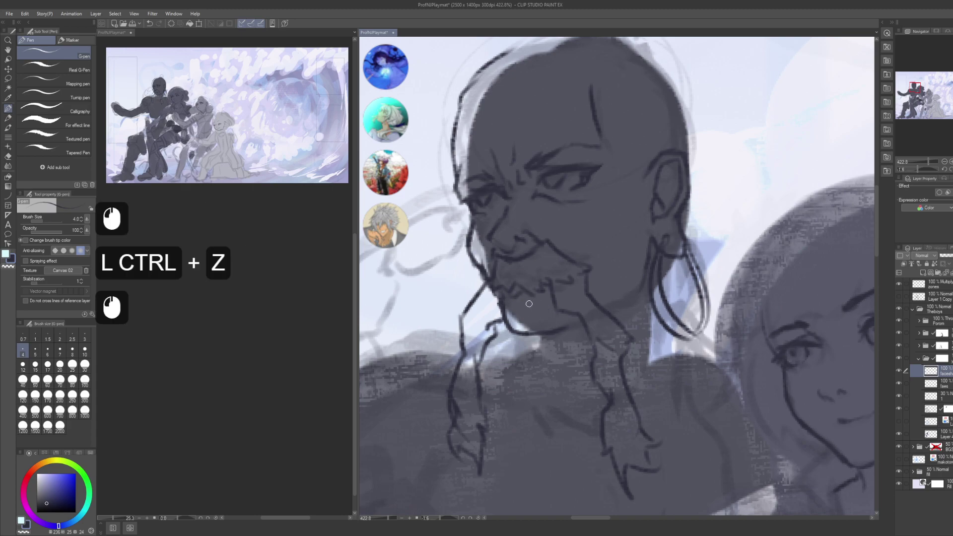
key(ctrl+z)
click(511, 298)
click(533, 296)
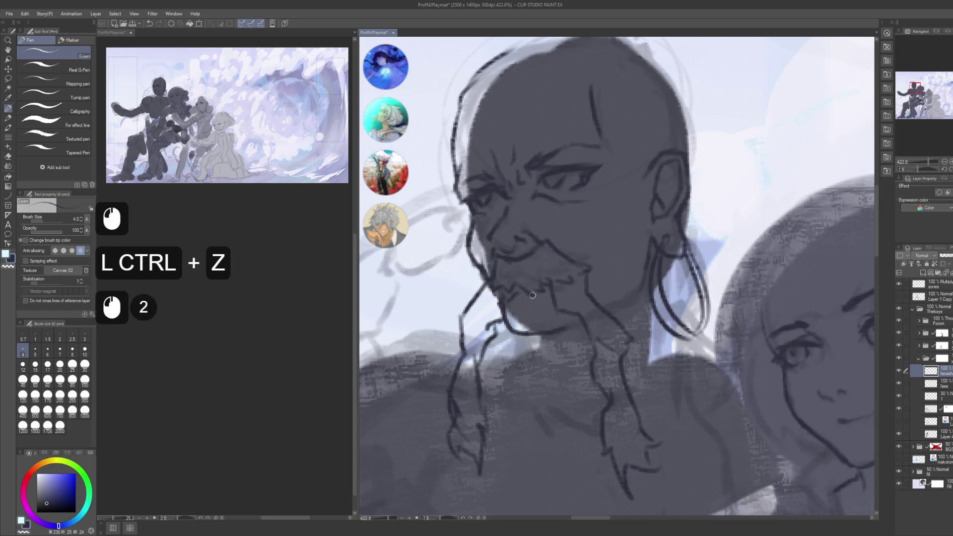
key(ctrl+z)
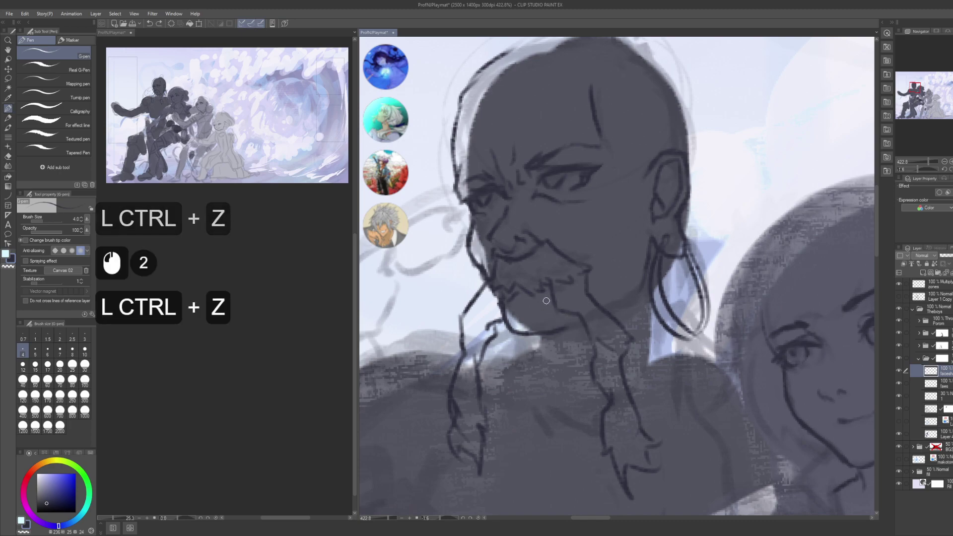
- Ink short strokes below and on the beard
key(space)
mouse_move(603, 281)
mouse_down()
mouse_move(590, 336)
mouse_move(654, 264)
mouse_up()
key(space)
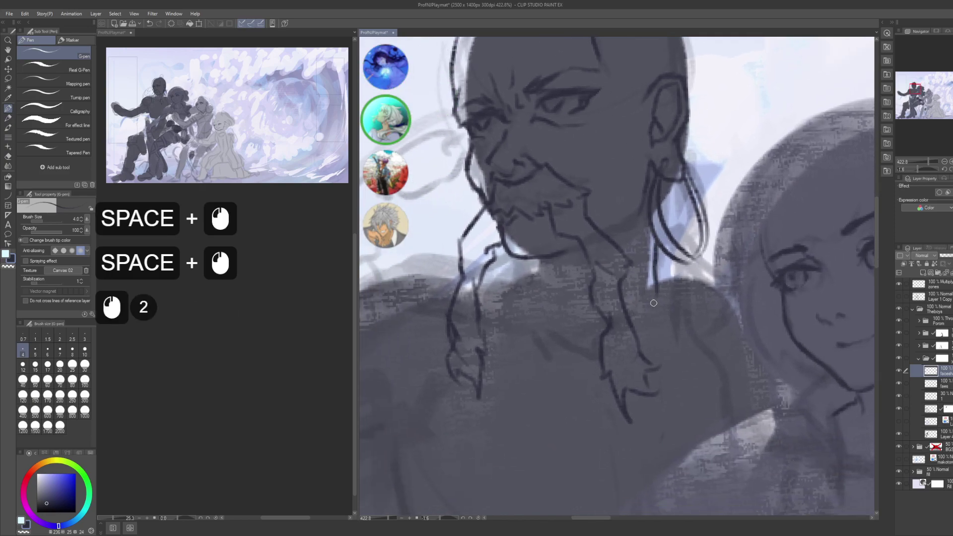
drag(647, 311, 634, 341)
drag(576, 302, 613, 260)
key(space)
drag(553, 247, 548, 259)
drag(548, 257, 546, 268)
key(space)
drag(574, 308, 545, 301)
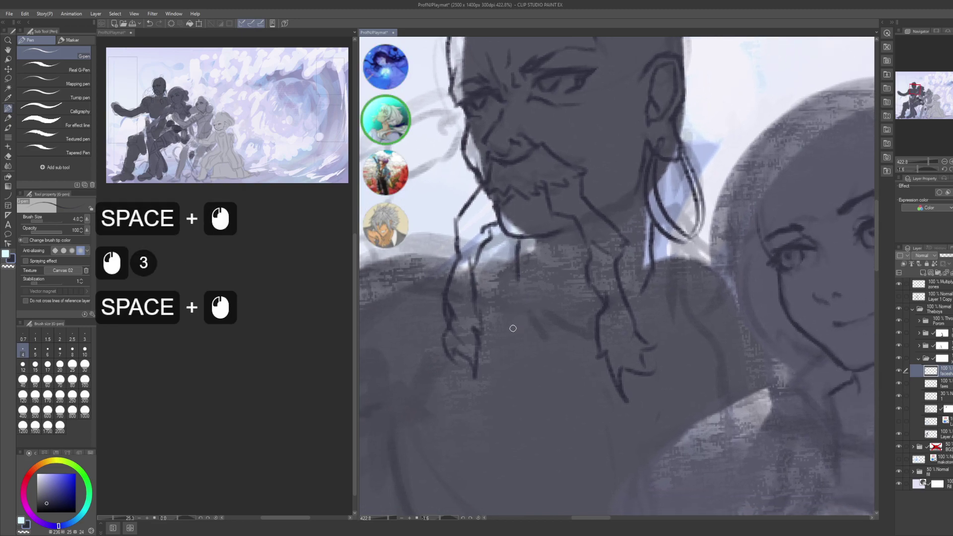
mouse_move(495, 331)
mouse_down()
mouse_move(518, 331)
mouse_move(508, 282)
mouse_up()
- Add short marks near the beard and a stroke along the hair strands
mouse_move(597, 281)
mouse_down()
mouse_move(582, 284)
mouse_move(607, 283)
mouse_up()
click(592, 296)
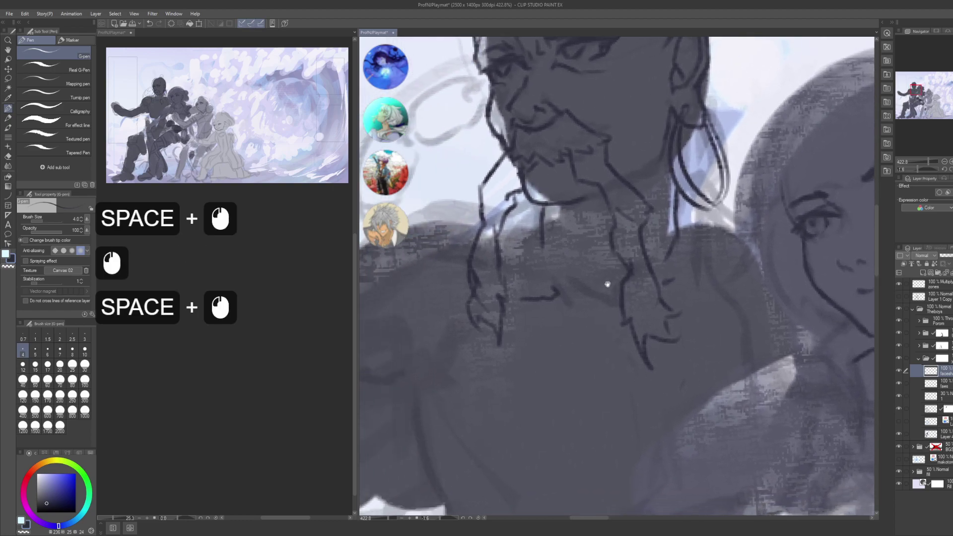
drag(517, 261, 543, 287)
drag(565, 228, 430, 254)
click(539, 242)
click(589, 240)
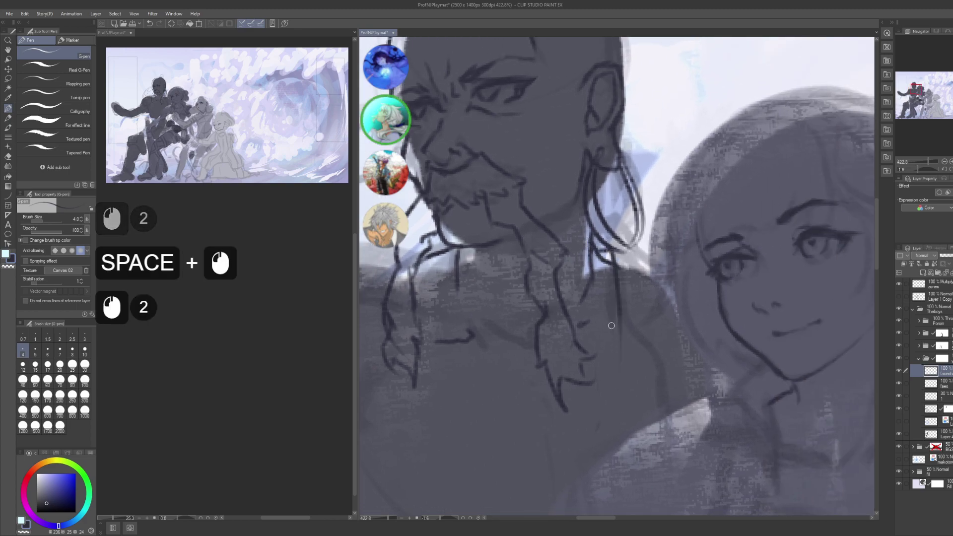
drag(604, 240, 658, 273)
- Ink a short line down the neck after discarding shoulder stroke attempts
drag(587, 296, 776, 297)
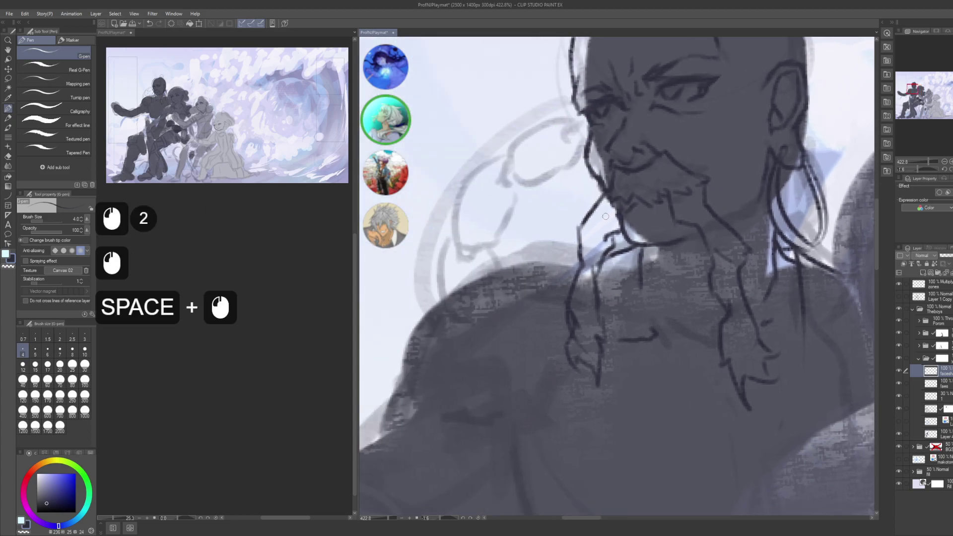
click(581, 267)
key(ctrl+z)
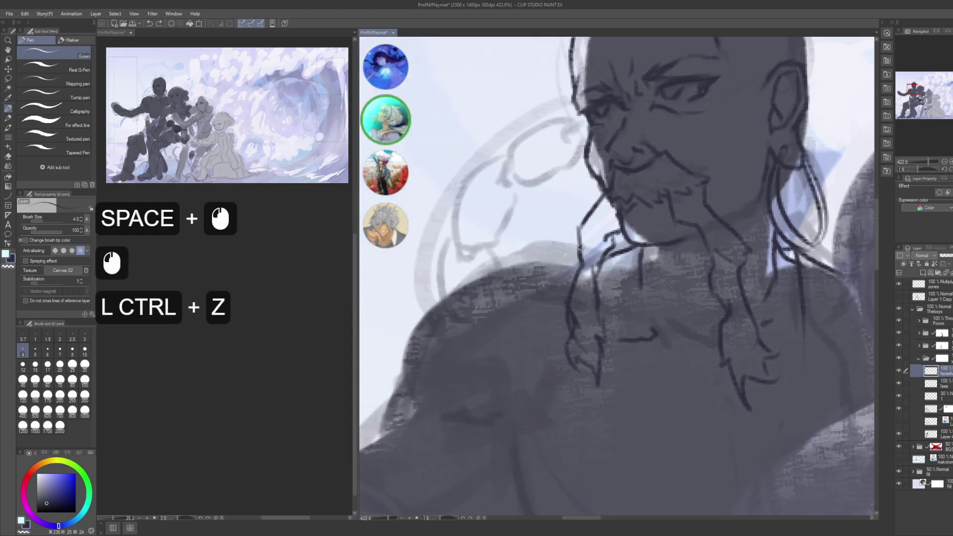
drag(579, 253, 522, 243)
key(ctrl+z)
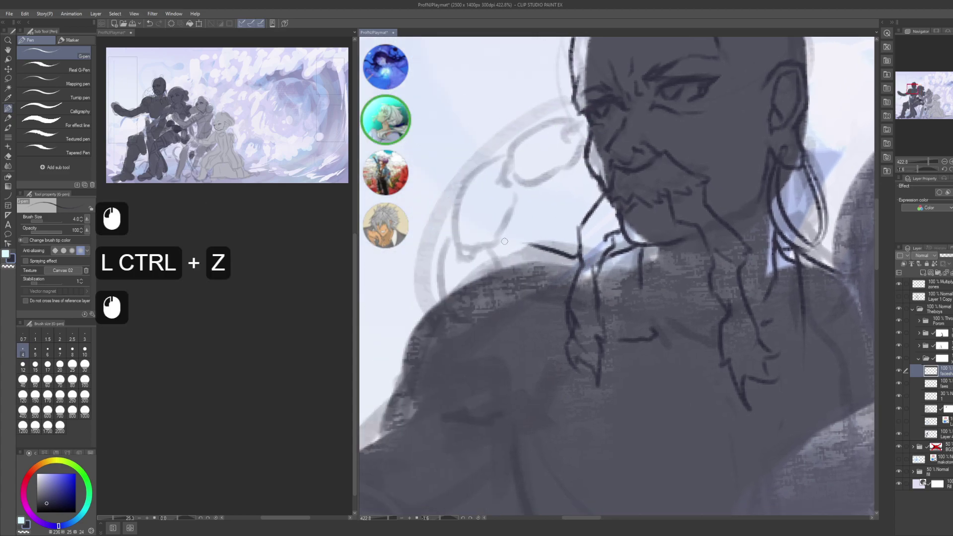
key(ctrl+z)
mouse_move(596, 203)
mouse_down()
mouse_move(576, 257)
mouse_move(546, 215)
mouse_up()
- Zoom out over the figures and save the illustration with Ctrl+S
alt+click(544, 254)
drag(573, 256, 681, 223)
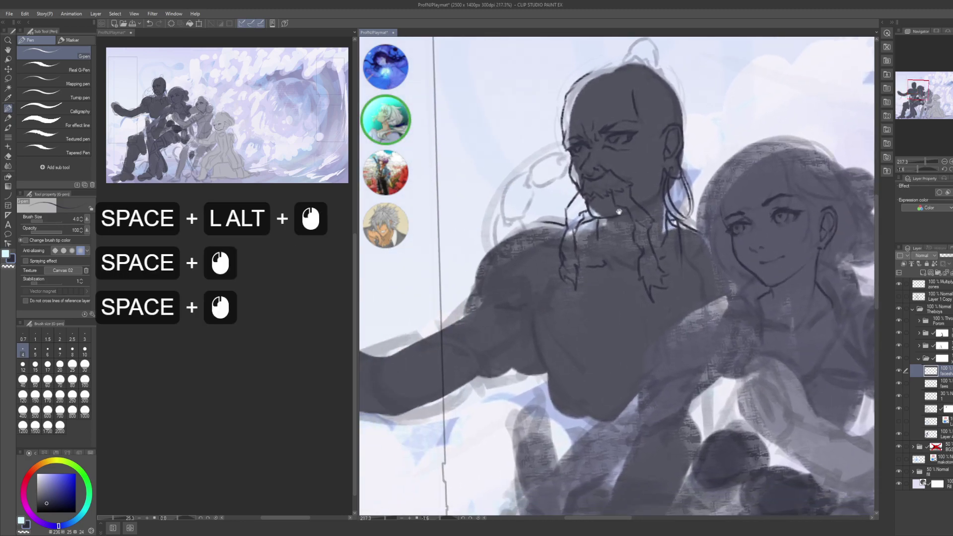
key(ctrl)
key(ctrl)
key(ctrl)
key(ctrl)
key(ctrl)
key(ctrl)
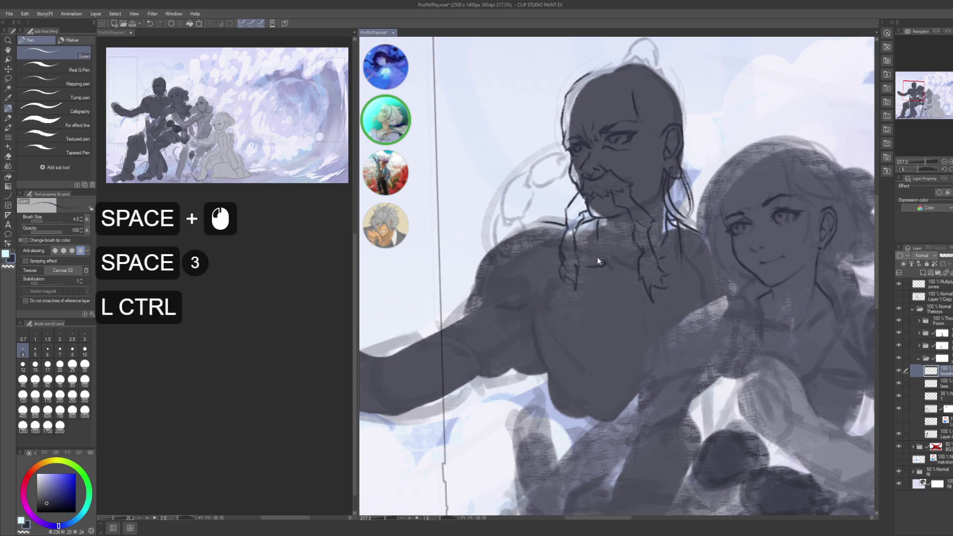
key(ctrl+s)
- Zoom back in on the man's face and dab small ink marks along the hair
click(637, 232)
key(space)
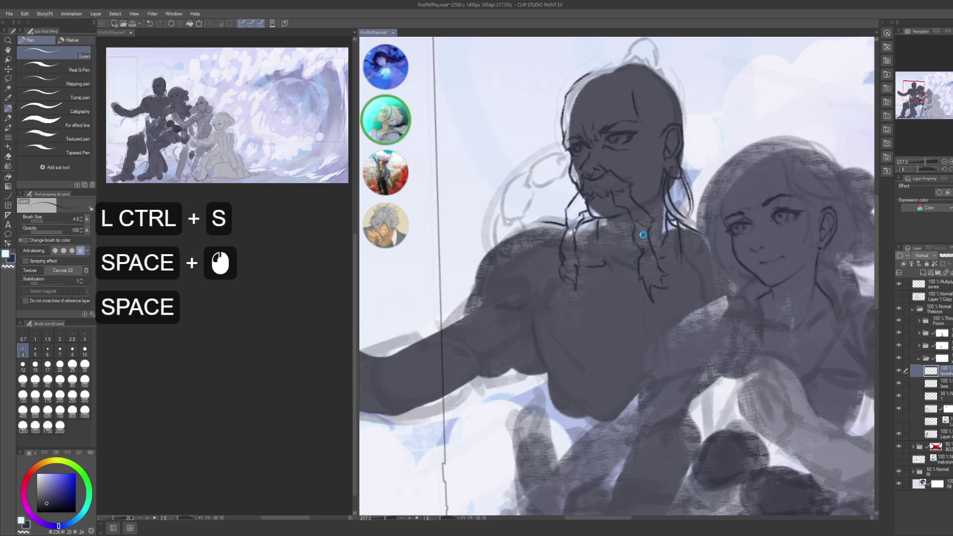
drag(651, 225, 600, 276)
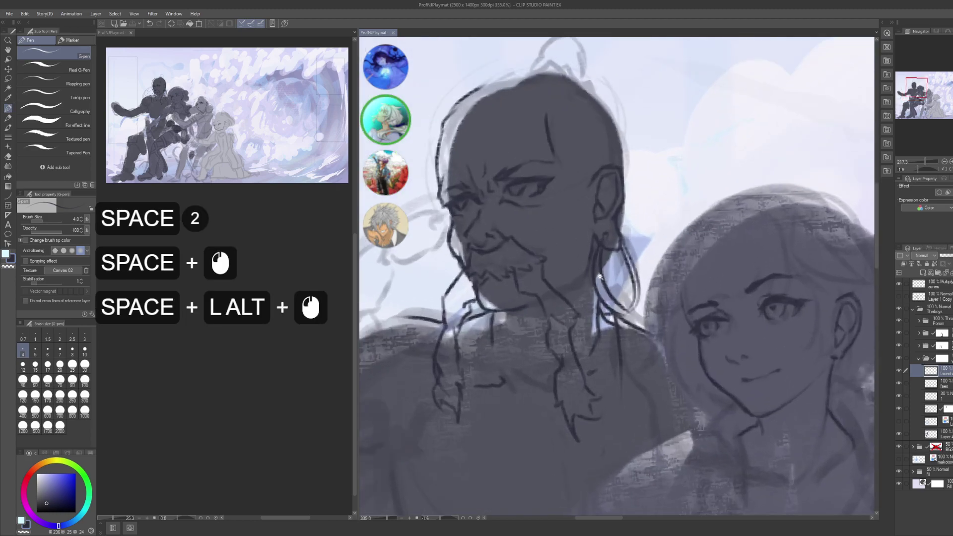
click(606, 262)
click(608, 265)
click(609, 271)
click(610, 278)
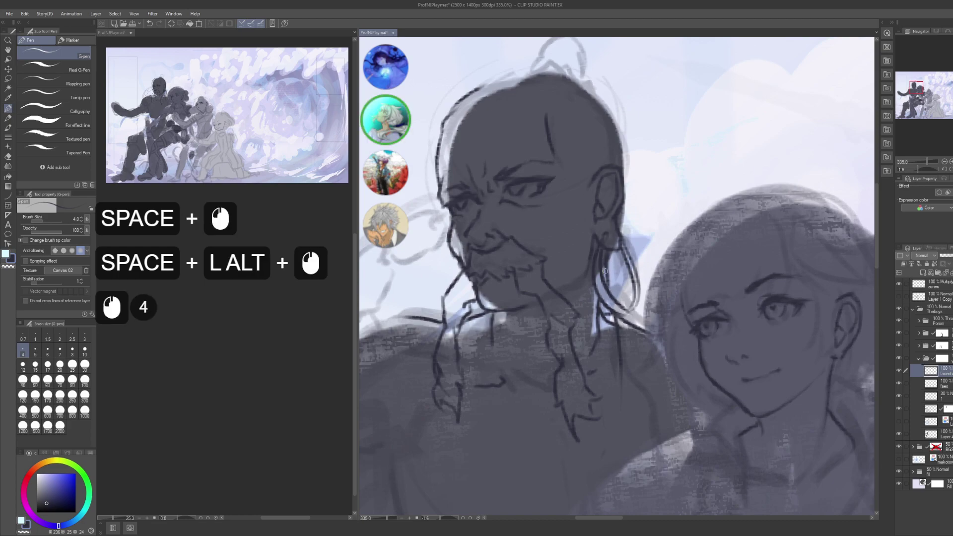
click(596, 310)
- Touch up the hair strand with small erase and ink marks
key(c)
click(595, 317)
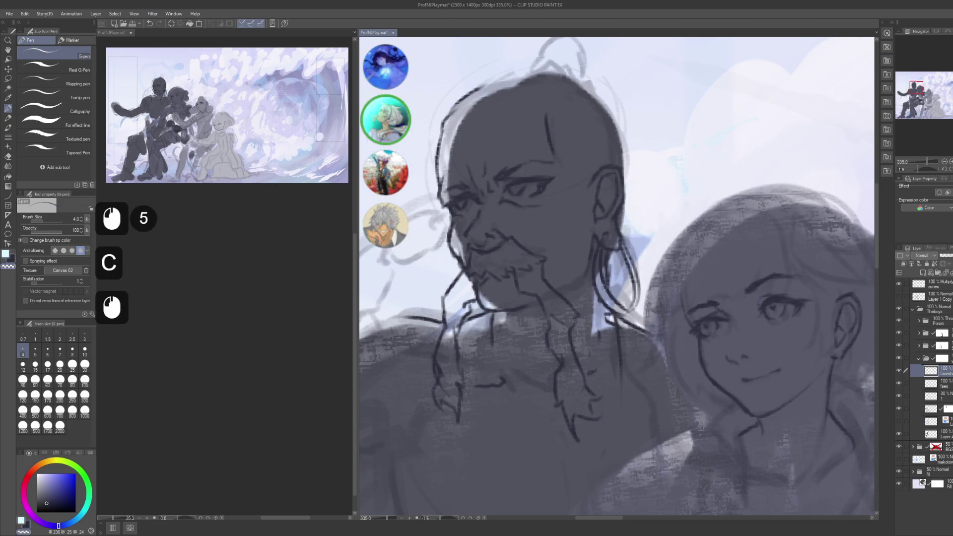
click(606, 308)
click(607, 316)
key(c)
click(606, 321)
click(605, 325)
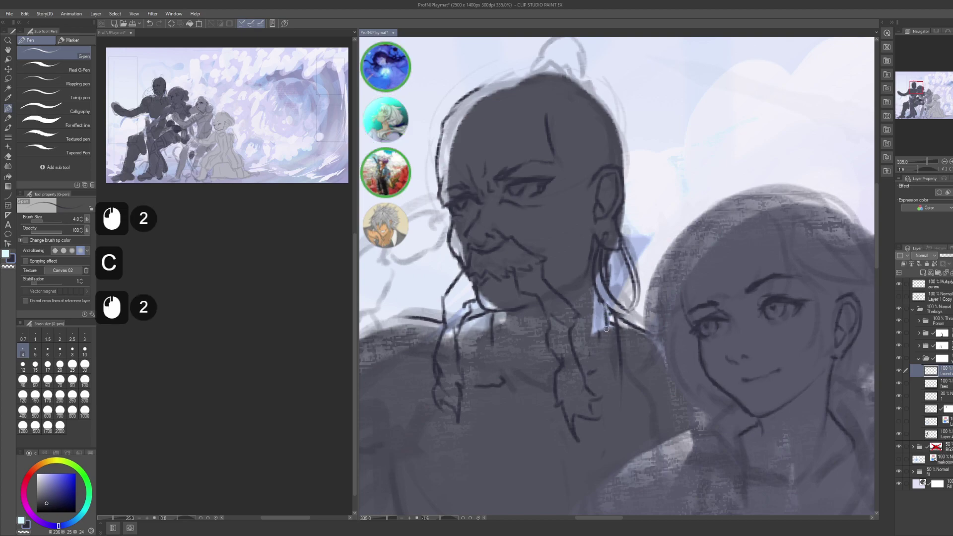
click(602, 331)
- Redraw a short hair strand stroke and add small touches near the beard
drag(583, 213, 573, 169)
key(ctrl+z)
key(ctrl+z)
key(ctrl+z)
drag(588, 268, 593, 309)
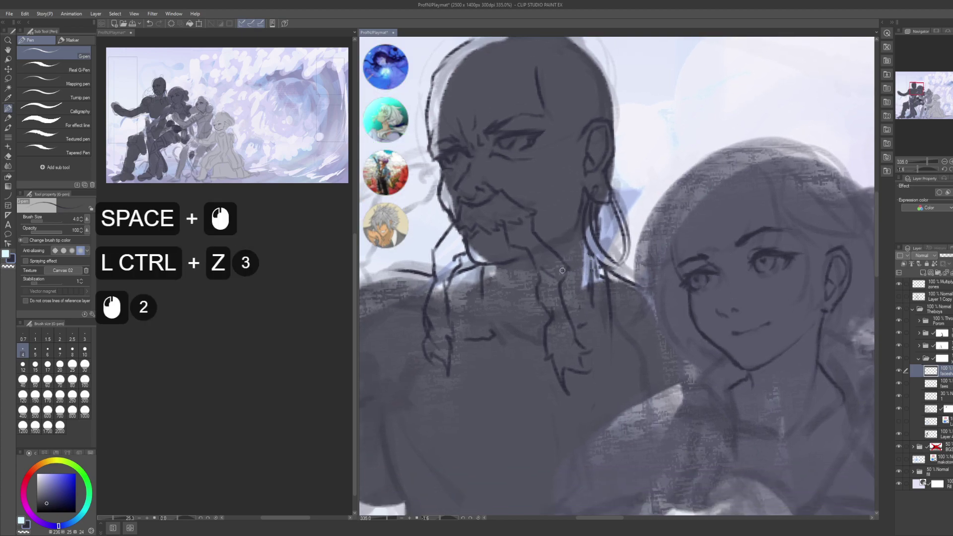
drag(486, 297, 526, 311)
key(c)
click(526, 311)
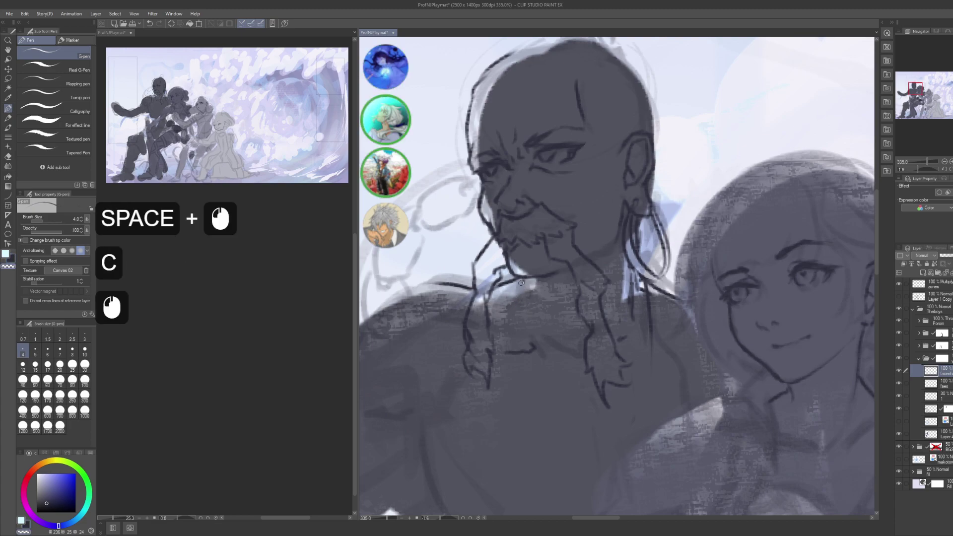
click(519, 312)
click(522, 315)
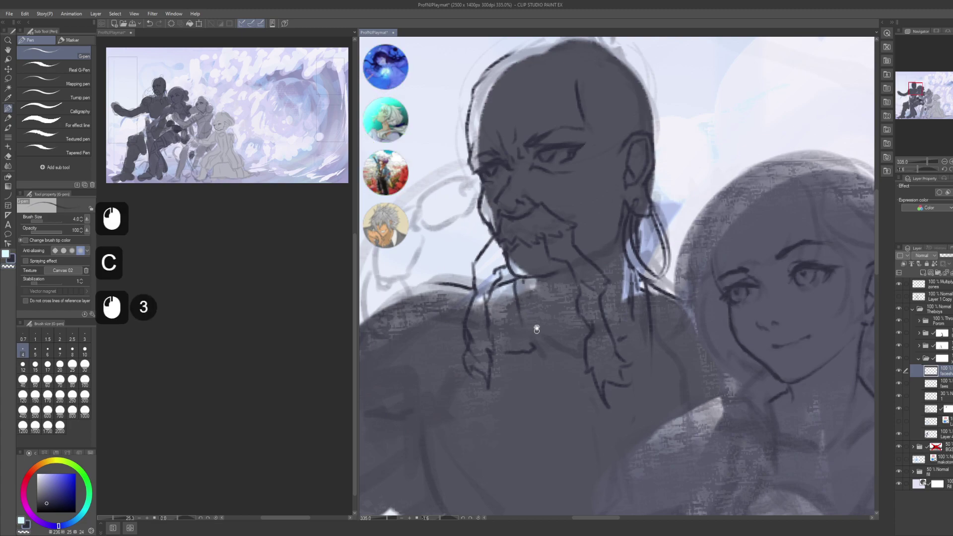
- Lasso the head-top lines and nudge them slightly down with Move layer
drag(537, 329, 538, 394)
mouse_move(551, 255)
mouse_down()
mouse_move(585, 315)
mouse_move(567, 307)
mouse_up()
alt+click(586, 315)
key(m)
mouse_move(496, 278)
mouse_down()
mouse_move(509, 258)
mouse_move(537, 246)
mouse_move(522, 220)
mouse_move(547, 237)
mouse_up()
key(k)
click(547, 234)
- Nudge the selected head-top lines down twice, deselect, and return to the pen
click(548, 226)
click(548, 226)
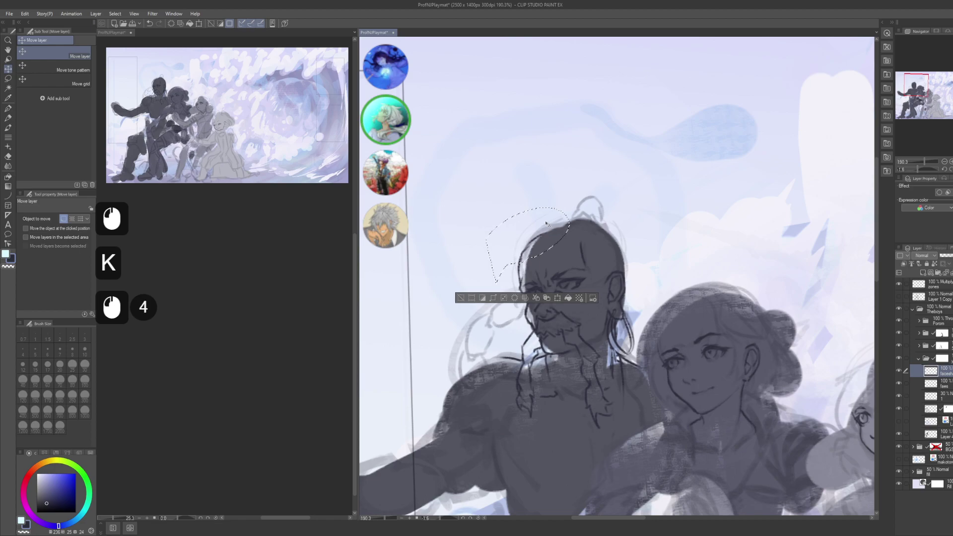
key(ctrl+d)
key(p)
- Try redrawing the old man's head-top outline, undo the strokes, and save the illustration
mouse_move(603, 253)
mouse_down()
mouse_move(594, 252)
mouse_move(614, 263)
mouse_up()
key(ctrl+z)
drag(595, 226, 613, 248)
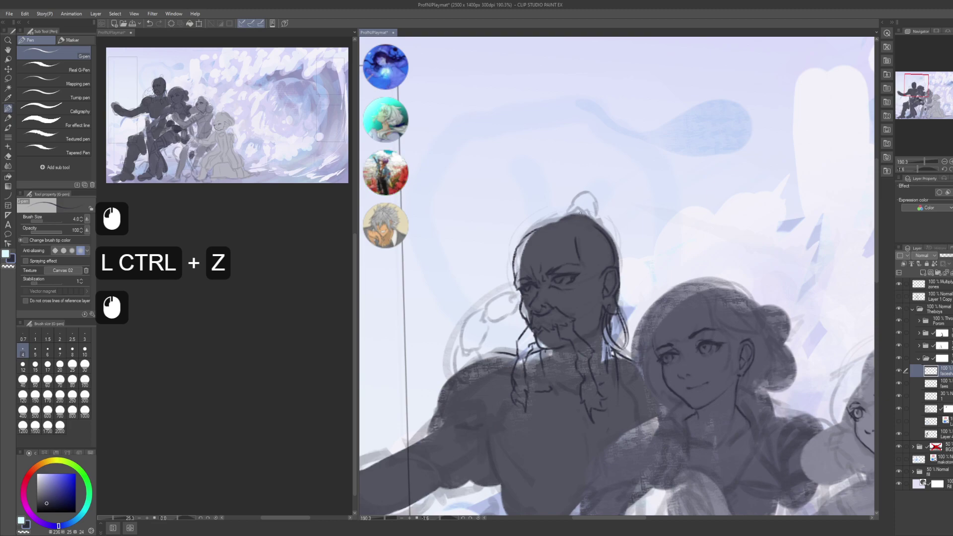
drag(541, 232, 585, 216)
key(ctrl+z)
mouse_move(528, 231)
mouse_down()
mouse_move(589, 217)
mouse_move(592, 227)
mouse_move(558, 220)
mouse_move(574, 216)
mouse_move(585, 195)
mouse_up()
key(ctrl+z)
key(ctrl+z)
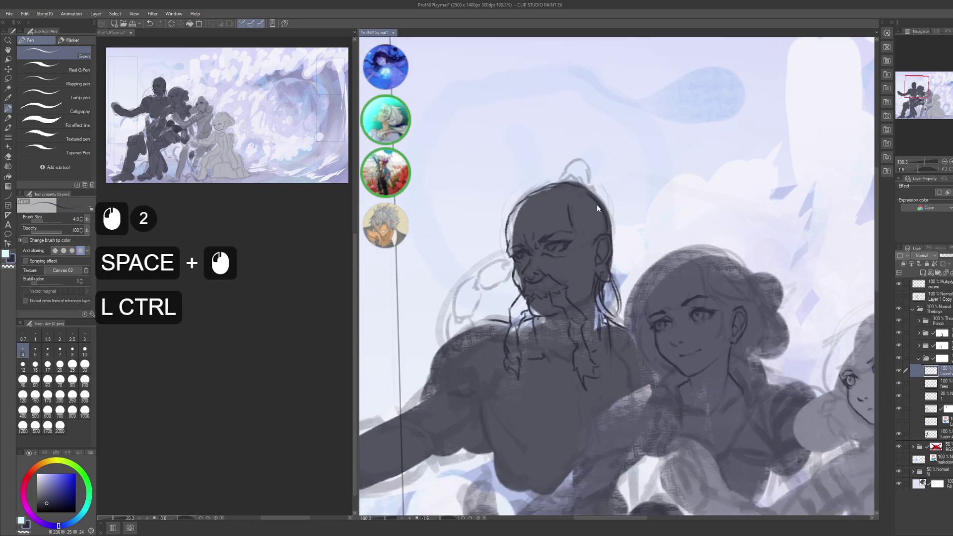
key(ctrl+s)
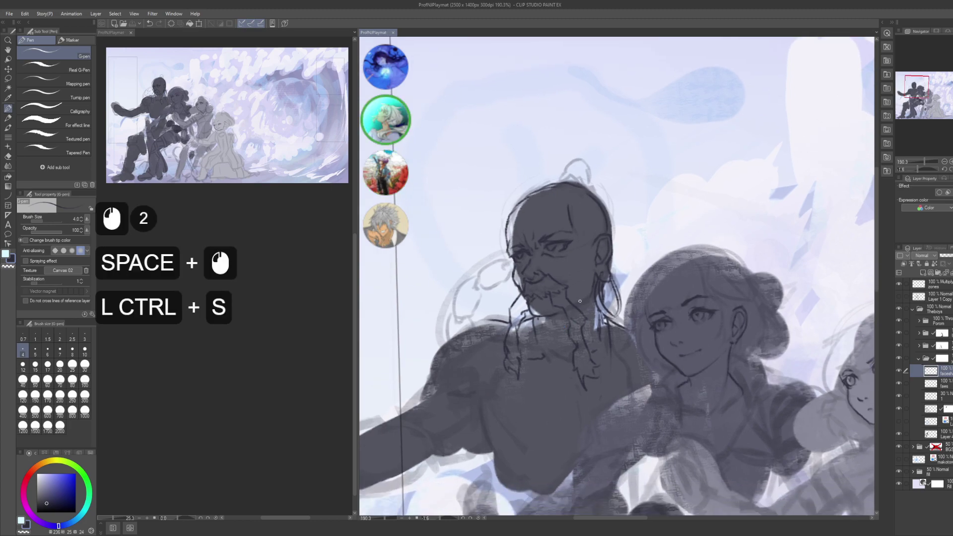
- Zoom in on the old man's face and add small ink marks and short chin strokes
drag(580, 301, 604, 255)
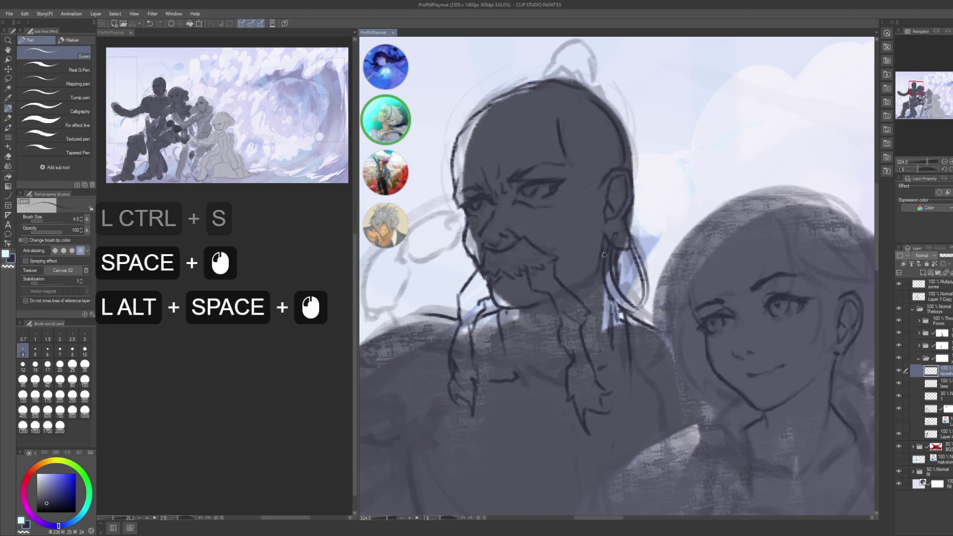
click(600, 261)
click(571, 285)
click(576, 282)
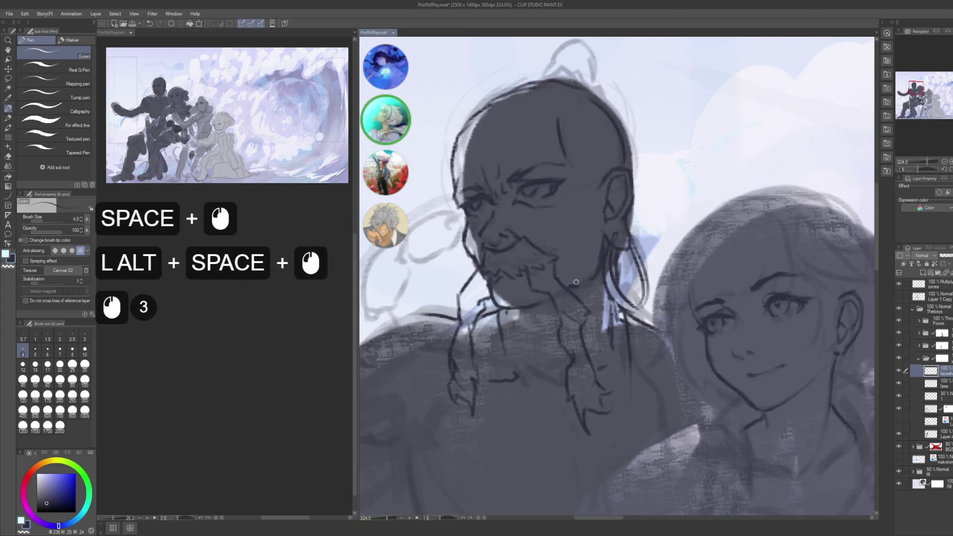
click(576, 282)
click(575, 281)
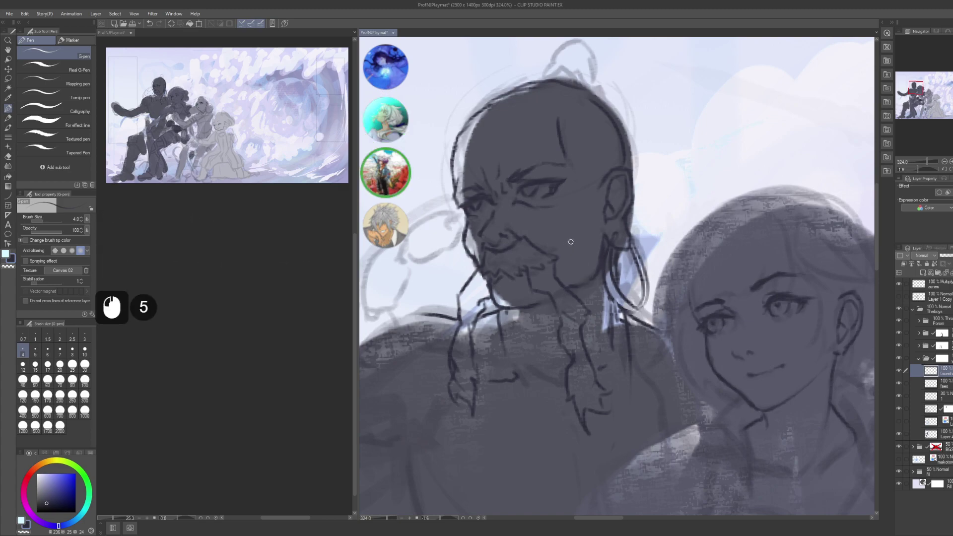
mouse_move(564, 243)
mouse_down()
mouse_move(582, 218)
mouse_move(574, 236)
mouse_up()
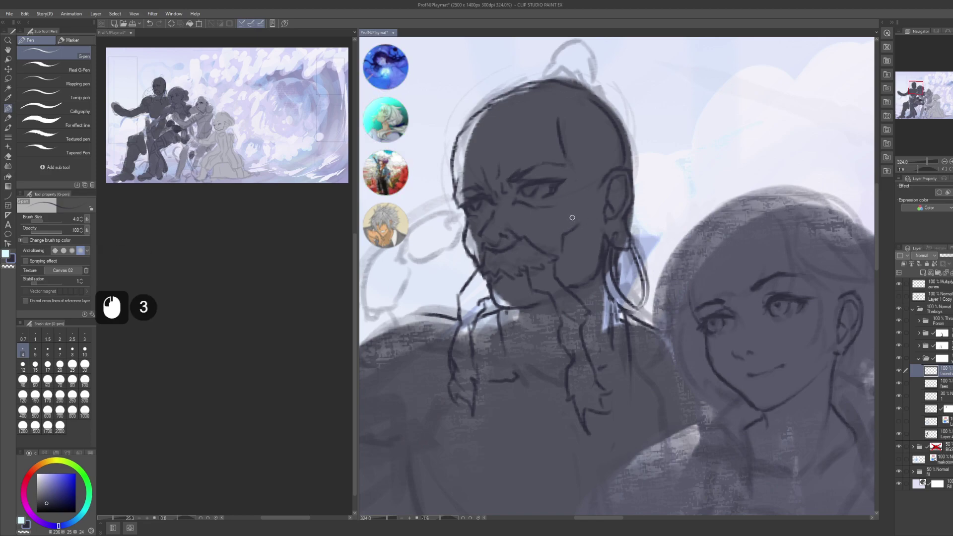
- Reframe the view close on the old man's eyes and switch to the freehand lasso
key(space)
drag(585, 213, 606, 195)
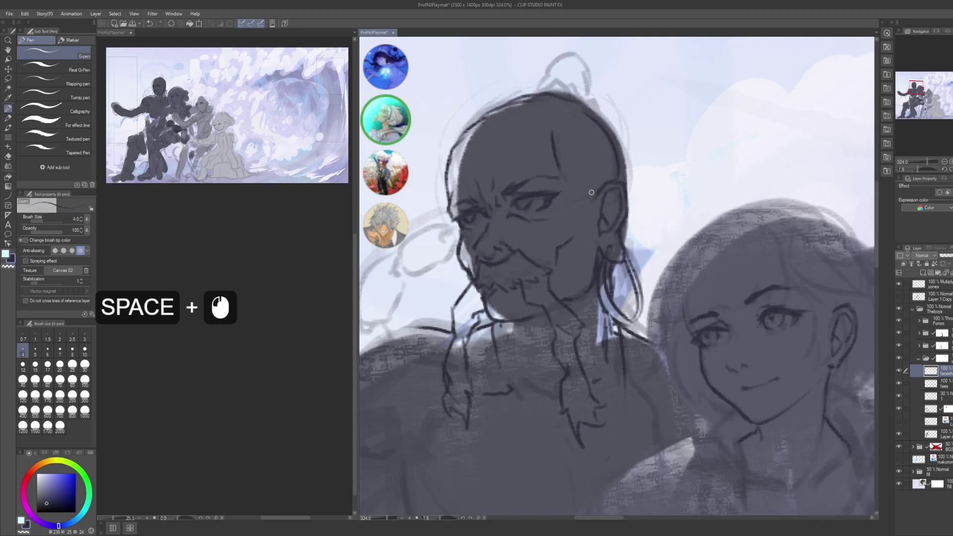
alt+click(600, 208)
drag(603, 208, 553, 236)
alt+click(613, 225)
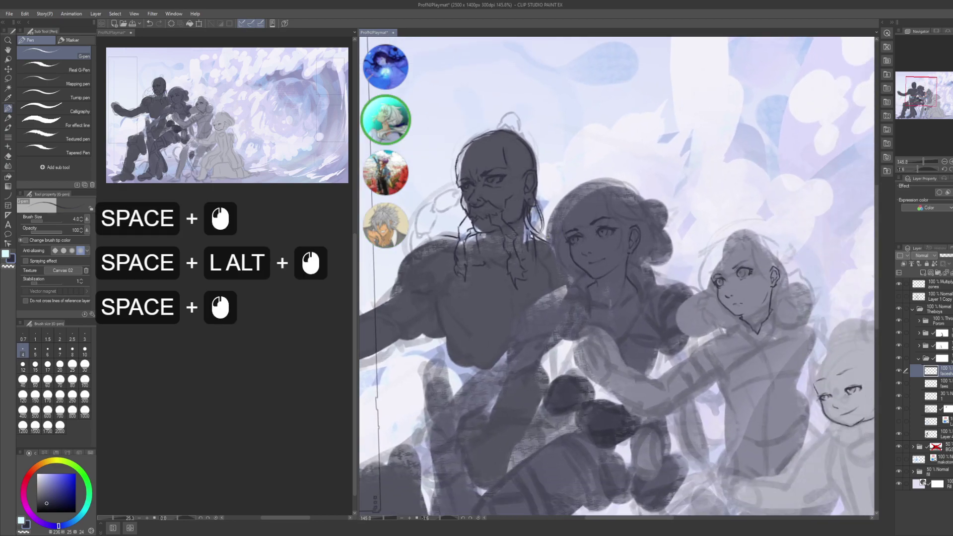
mouse_move(549, 232)
mouse_down()
mouse_move(563, 241)
mouse_move(570, 216)
mouse_move(554, 221)
mouse_move(595, 242)
mouse_move(595, 216)
mouse_move(572, 226)
mouse_up()
alt+click(563, 242)
key(m)
- On the faes layer, scale the selected eye's lines down to about 89%
key(ctrl+t)
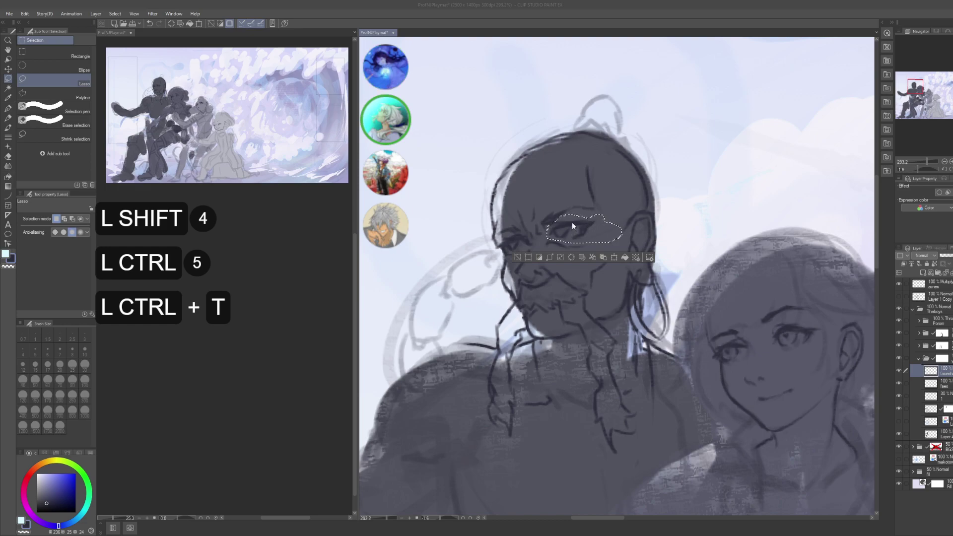
key(Escape)
click(611, 282)
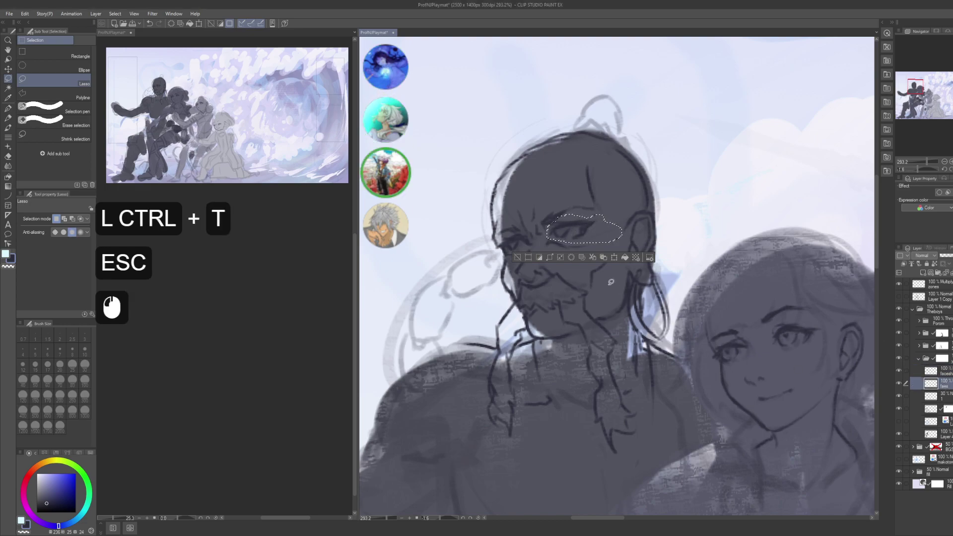
key(ctrl+t)
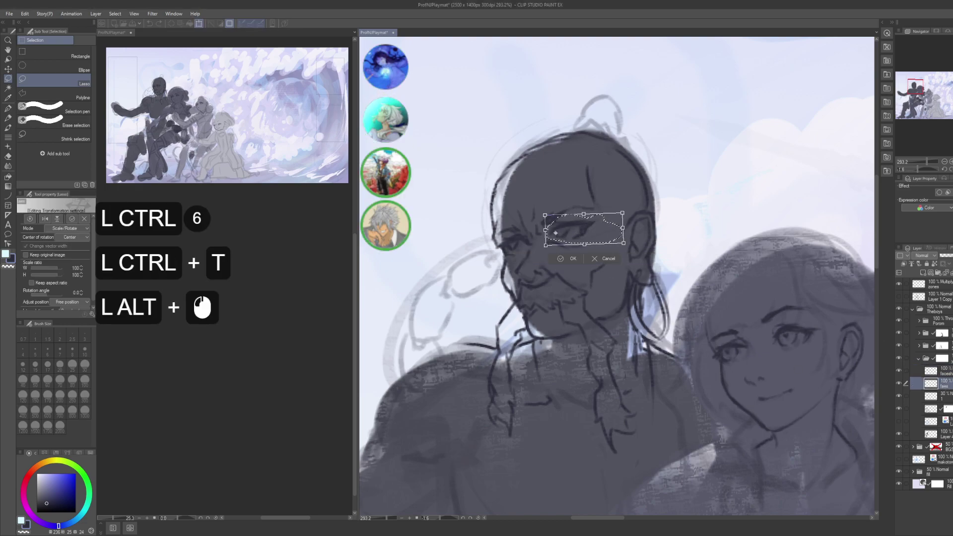
drag(622, 212, 611, 220)
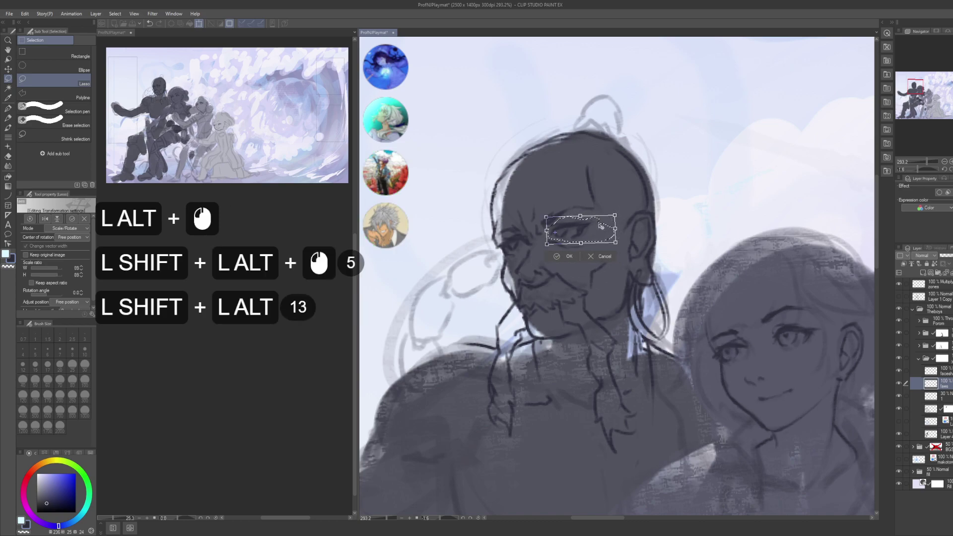
key(Return)
- Lasso a new selection around the old man's other eye
click(524, 240)
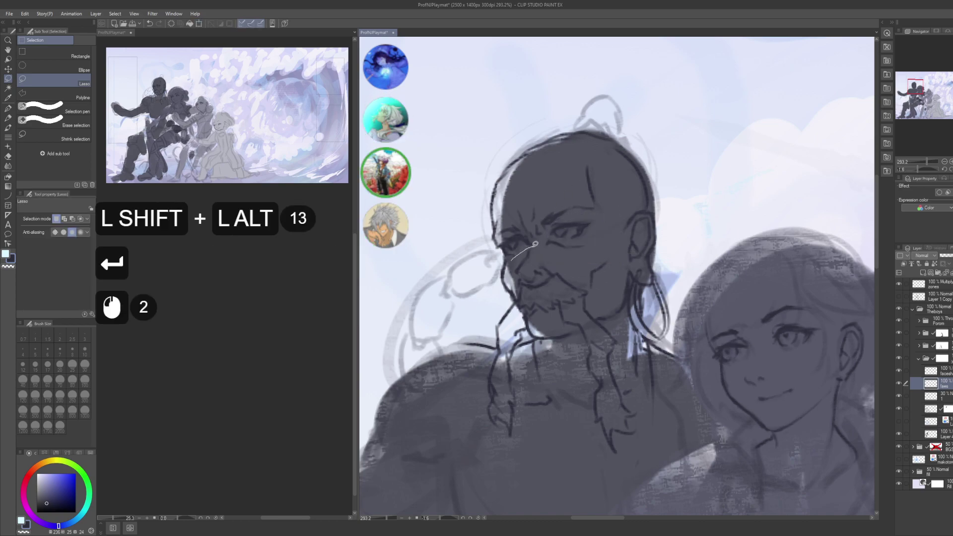
mouse_move(530, 239)
mouse_down()
mouse_move(517, 256)
mouse_move(530, 246)
mouse_move(526, 229)
mouse_move(497, 257)
mouse_up()
click(514, 261)
- Shrink the other eye's lines slightly with a free transform and confirm it
key(ctrl+t)
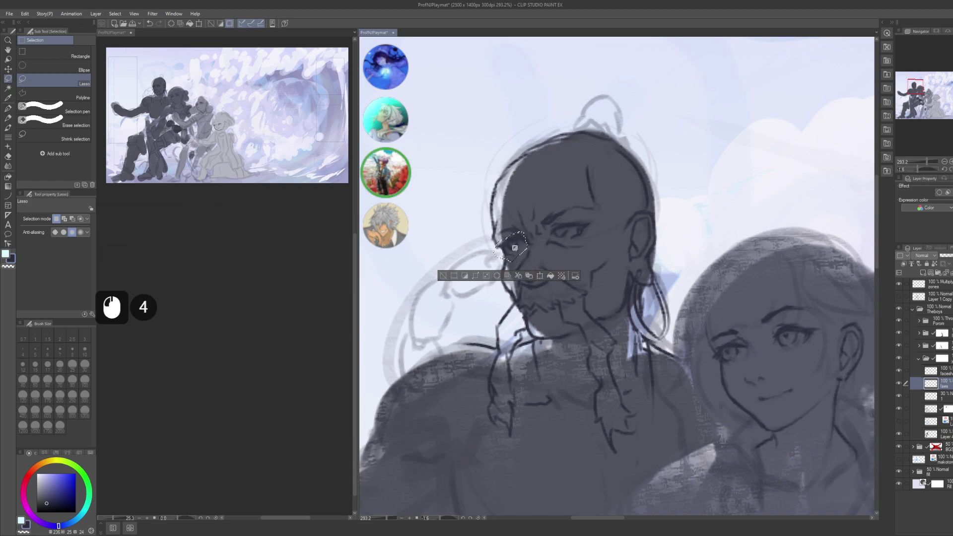
alt+click(526, 246)
alt+click(527, 247)
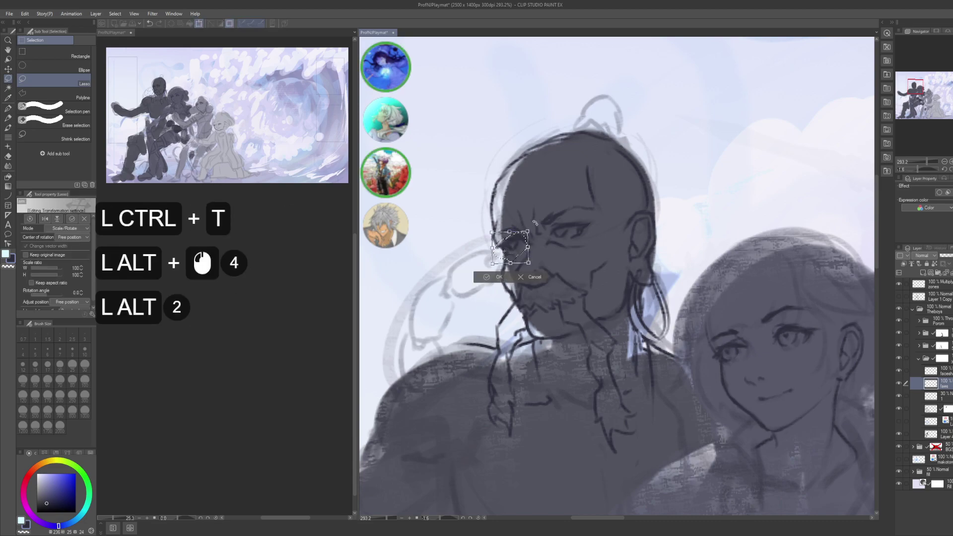
drag(526, 247, 526, 247)
click(526, 230)
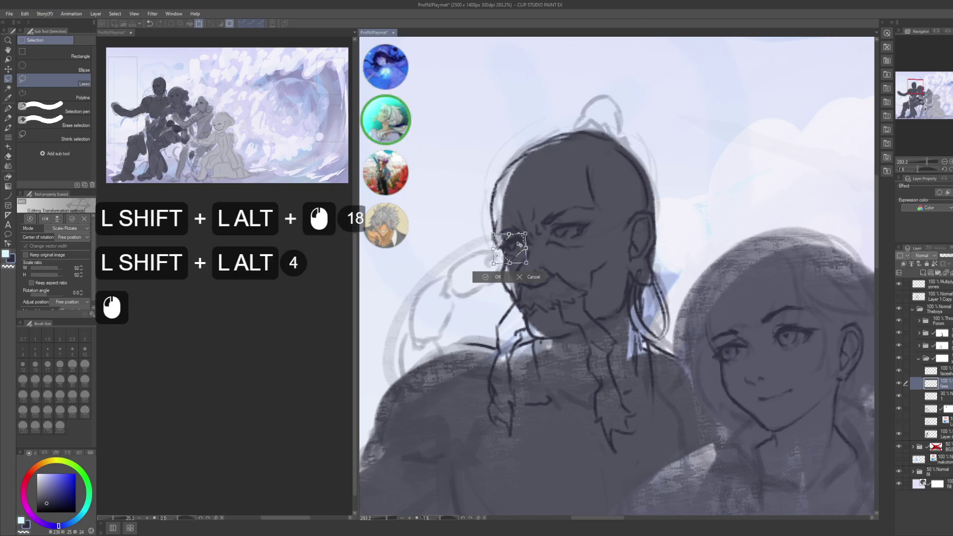
key(Escape)
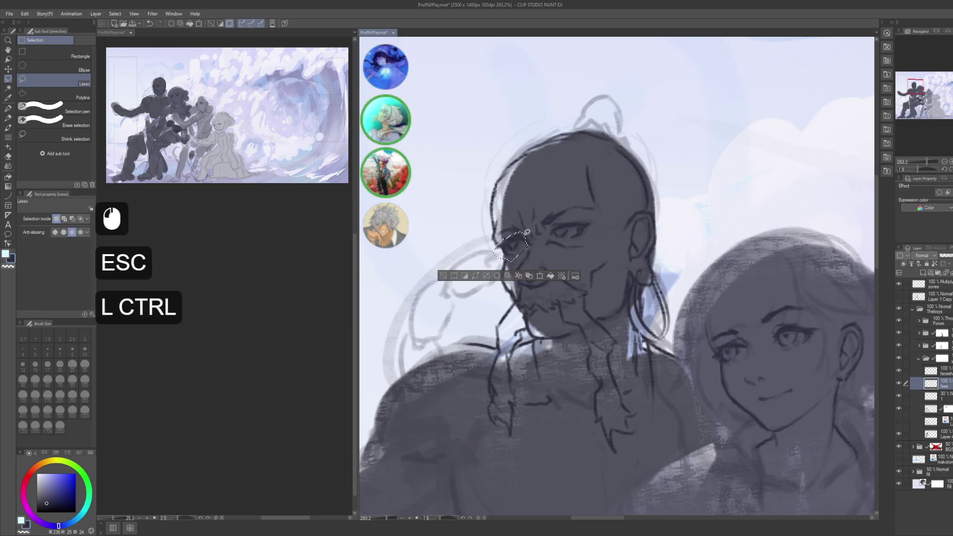
key(ctrl+t)
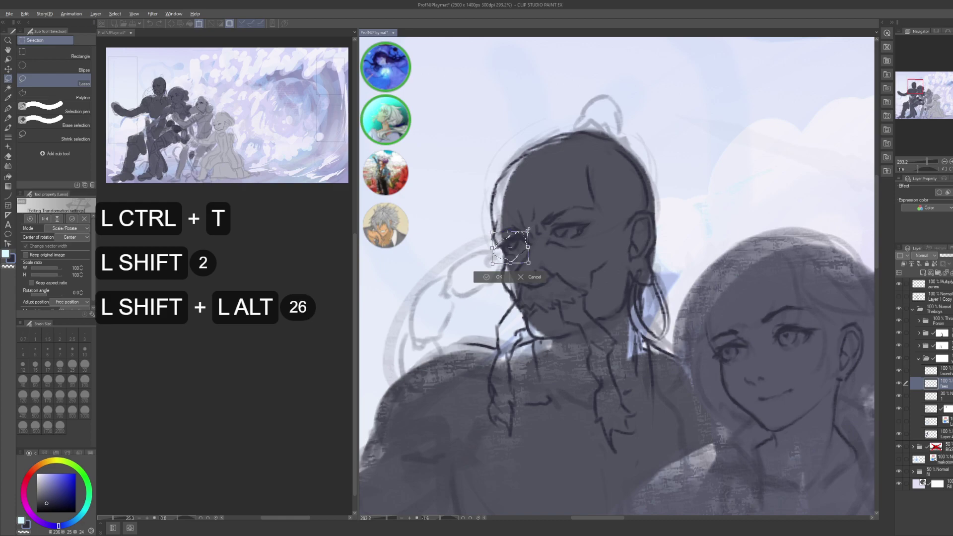
drag(528, 230, 519, 241)
key(Return)
key(Return)
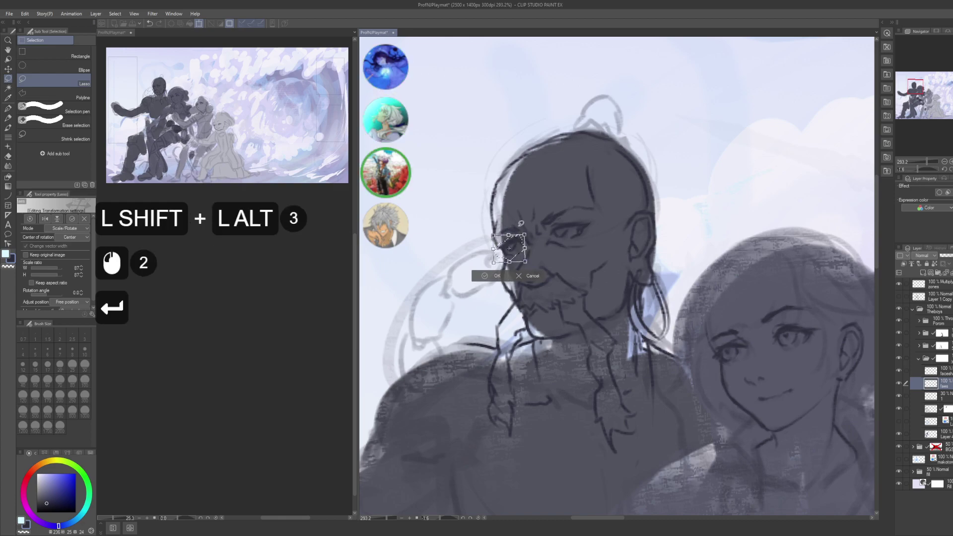
- Deselect, save the illustration, and zoom out to see more of the group
key(ctrl+d)
drag(626, 282, 618, 275)
key(ctrl+s)
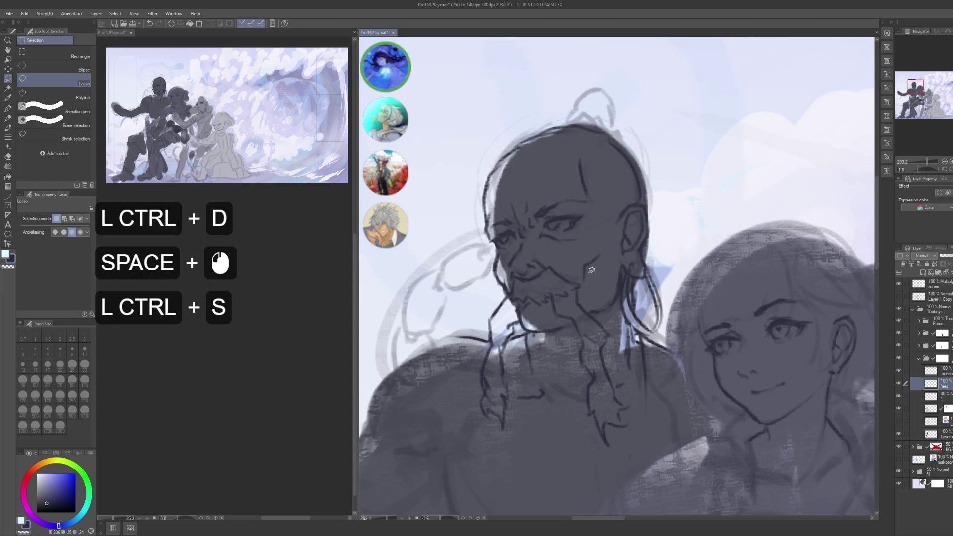
drag(590, 288, 578, 256)
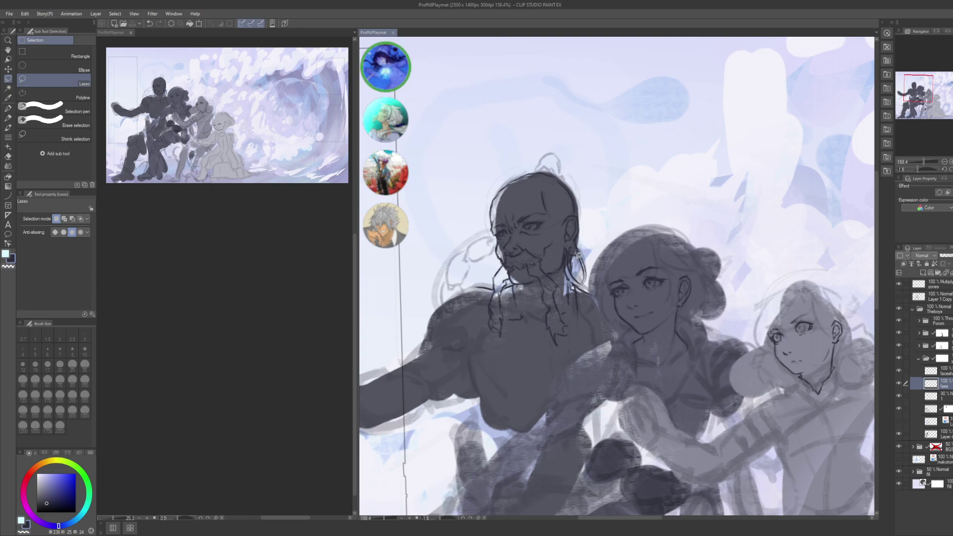
- Hide and show the 30 % 1 sketch layer to compare, then make it active
click(899, 409)
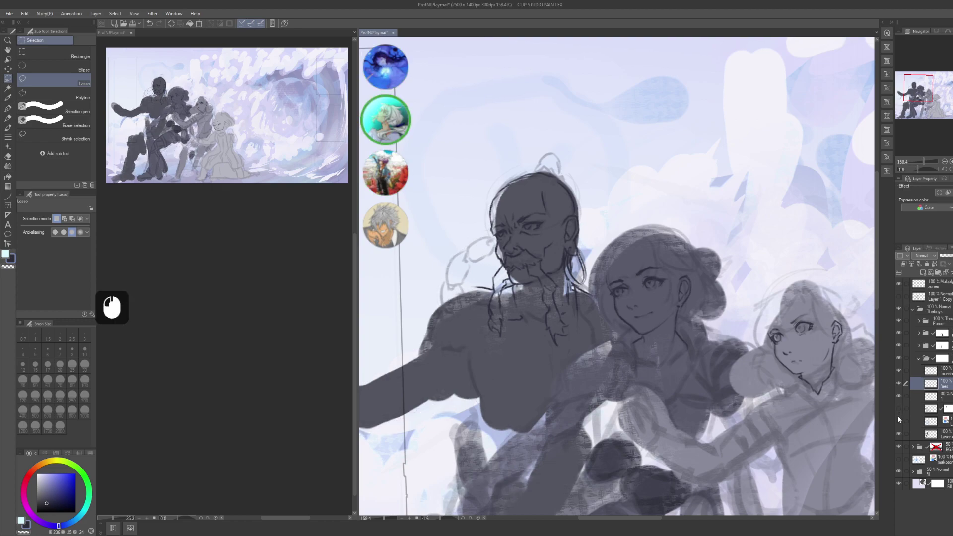
click(899, 412)
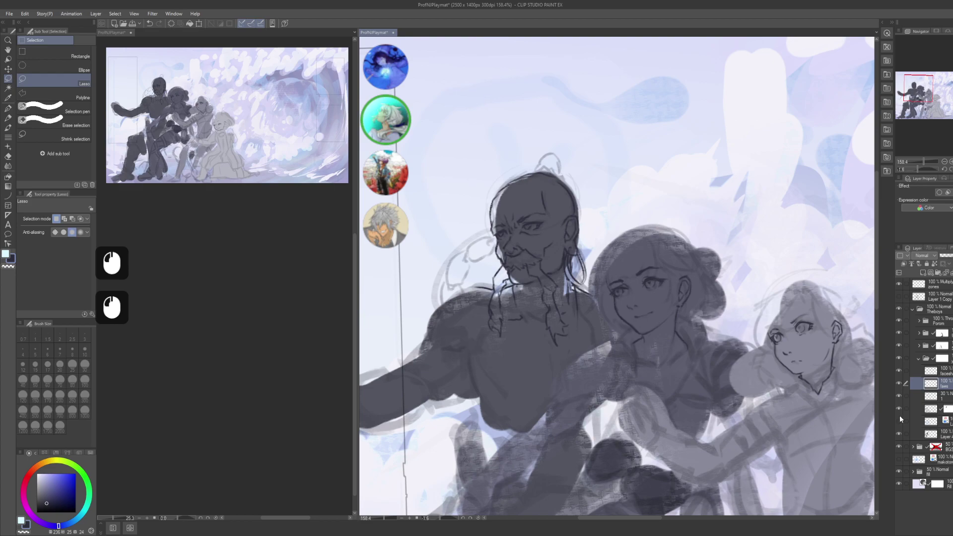
click(898, 397)
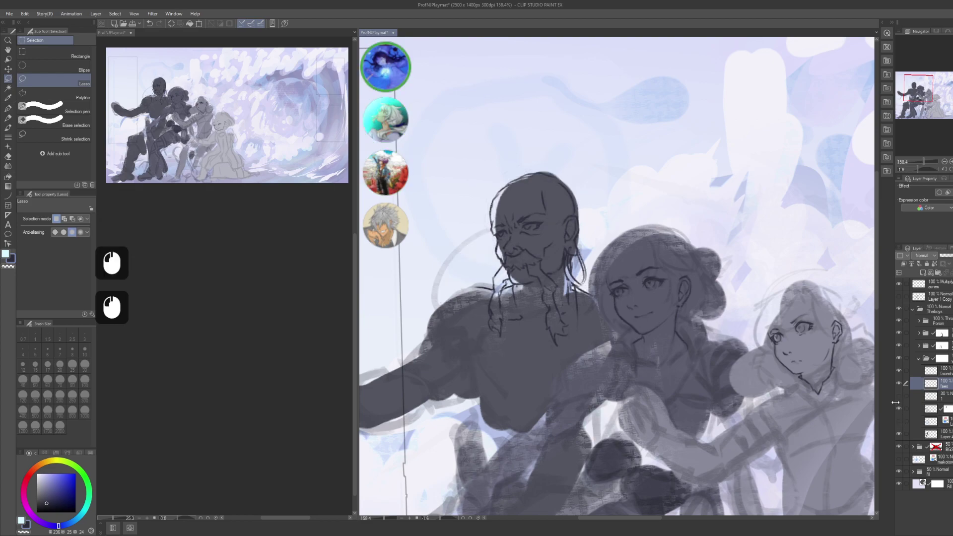
drag(893, 401, 888, 387)
click(898, 396)
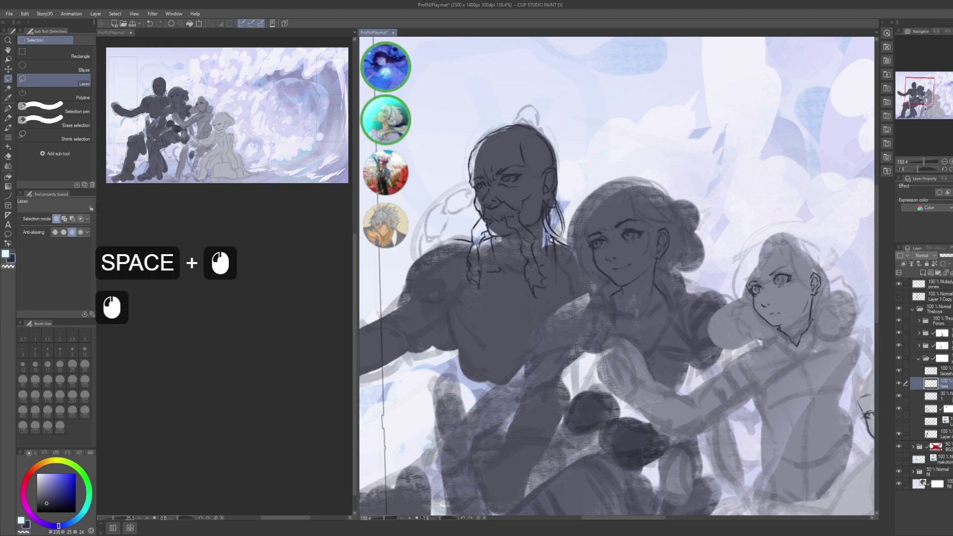
click(916, 396)
- Zoom out to the whole illustration, reset canvas rotation to zero, and save
mouse_move(737, 329)
mouse_down()
mouse_move(756, 351)
mouse_move(723, 308)
mouse_up()
alt+click(757, 351)
key(ctrl+s)
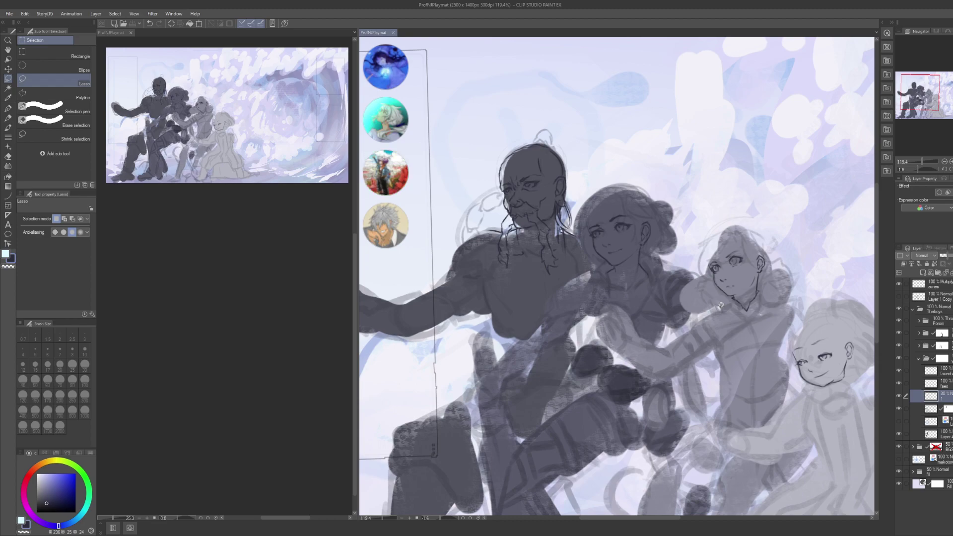
drag(704, 323, 417, 491)
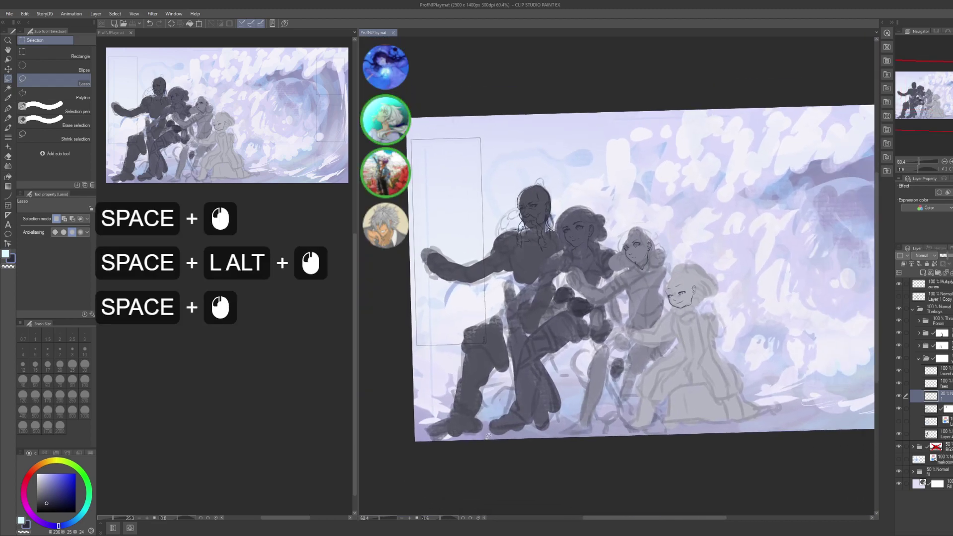
click(471, 518)
drag(695, 389, 650, 365)
key(ctrl+s)
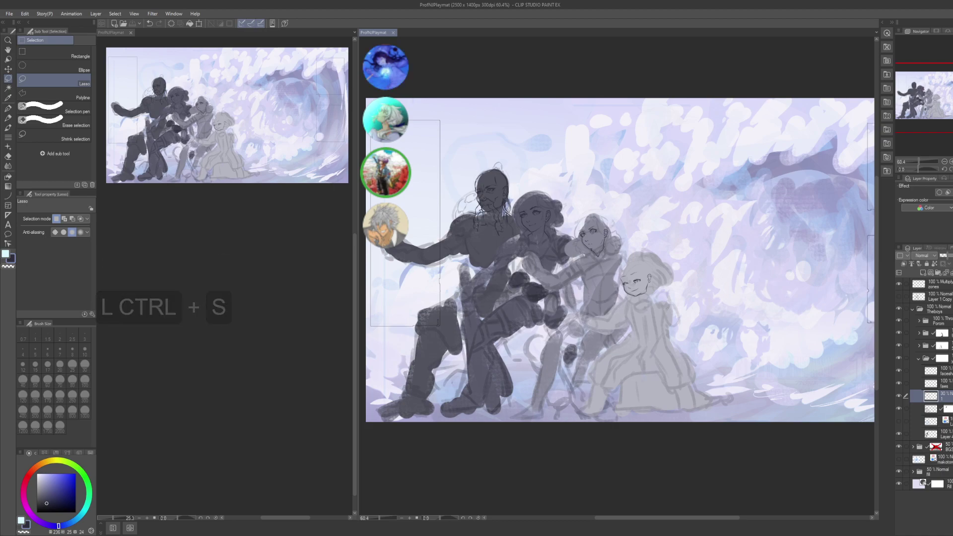
drag(702, 414, 690, 410)
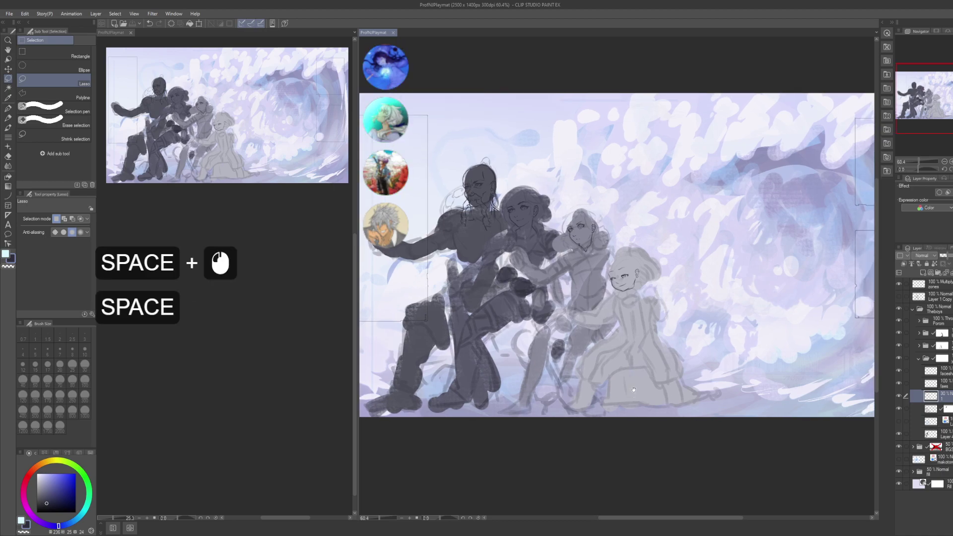
drag(627, 348, 627, 359)
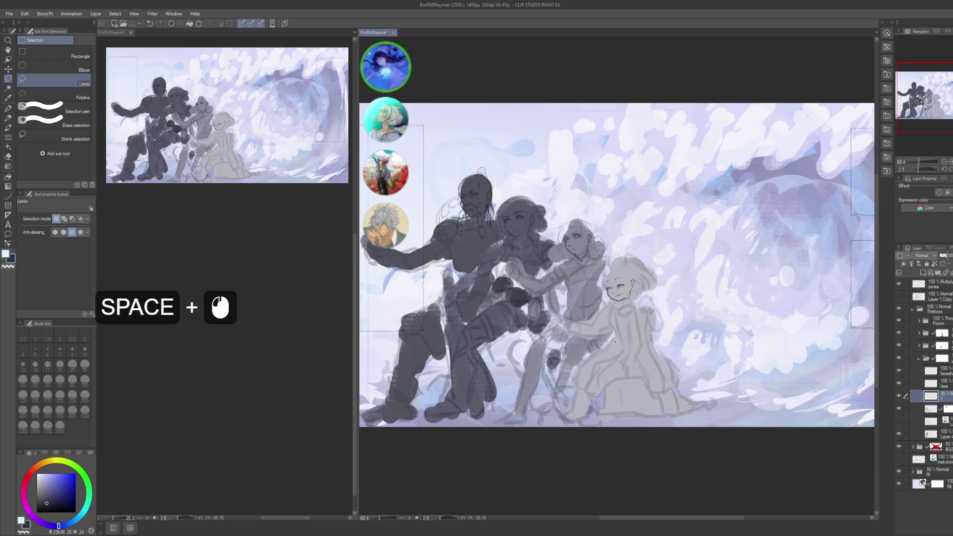
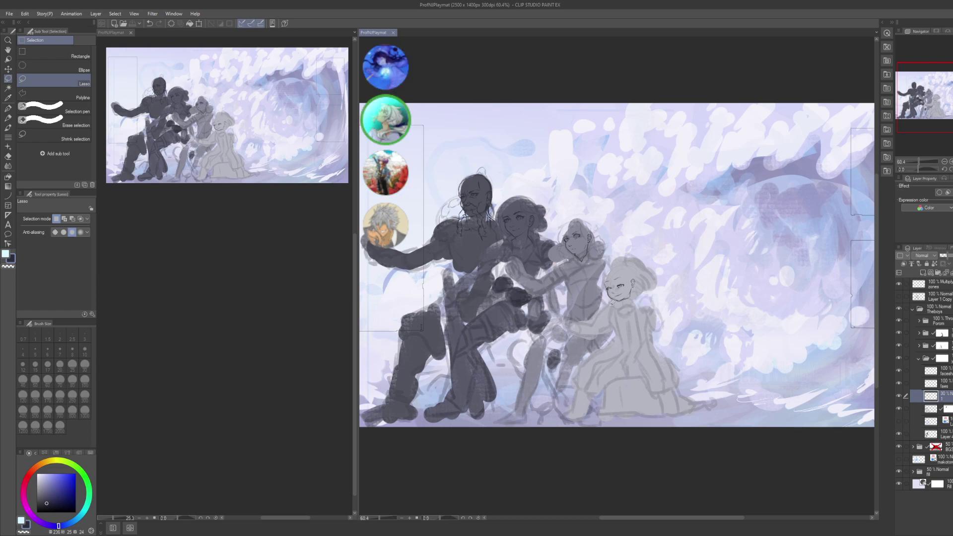
- Zoom in on the group of figures until their faces fill the view
scroll(234, 355, down, 9)
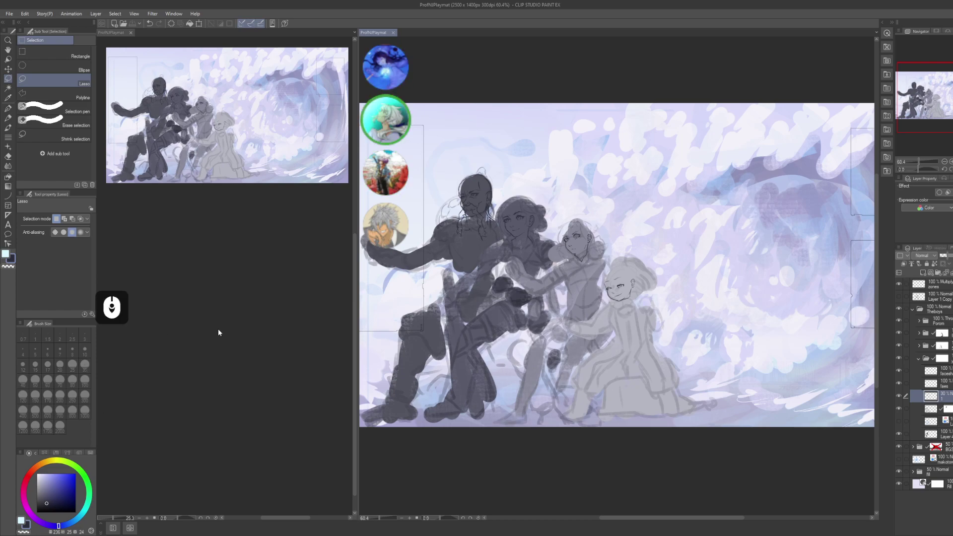
scroll(234, 355, down, 4)
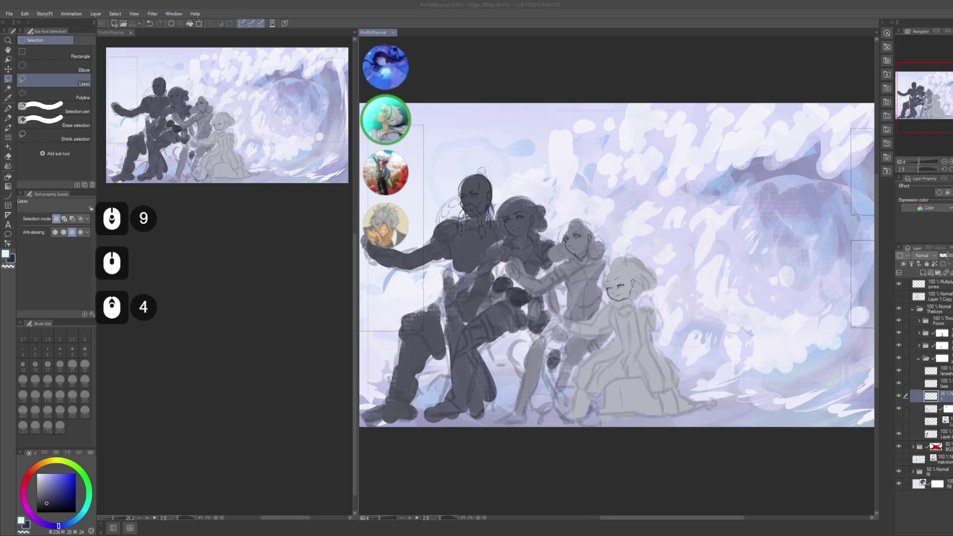
scroll(234, 354, down, 3)
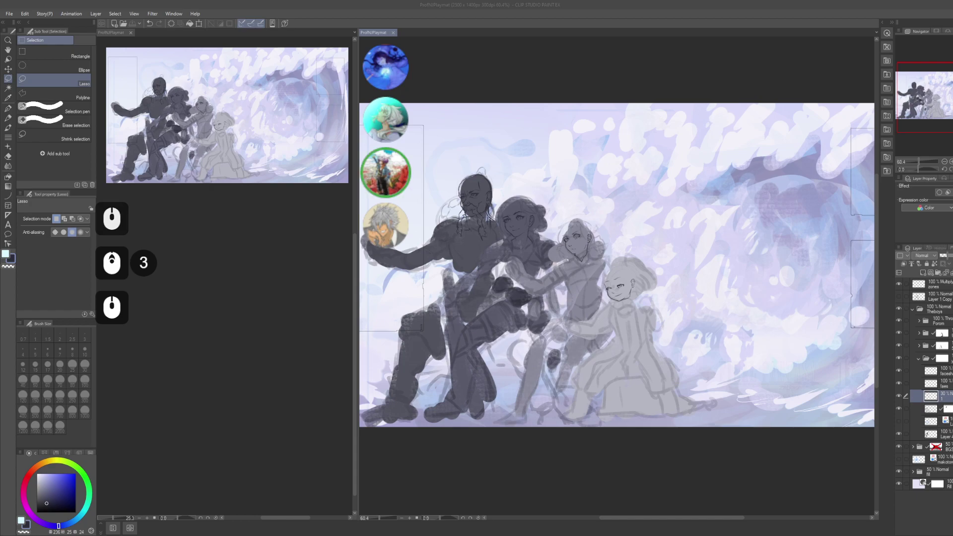
scroll(234, 355, down, 2)
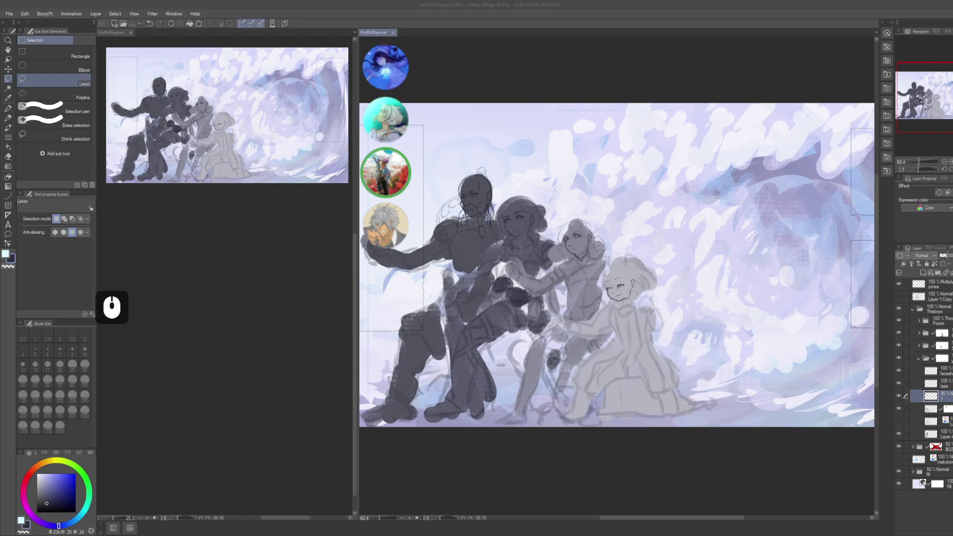
scroll(615, 263, up, 3)
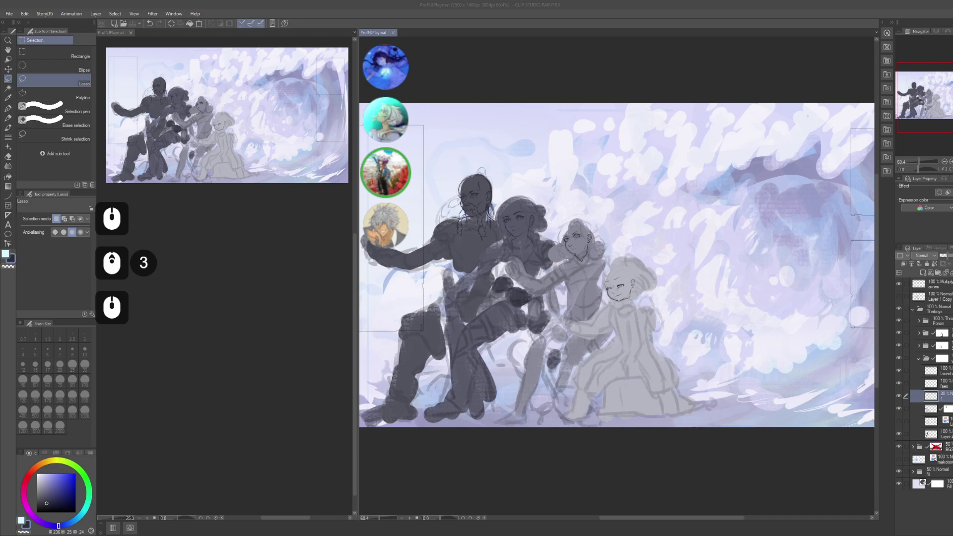
scroll(615, 263, up, 3)
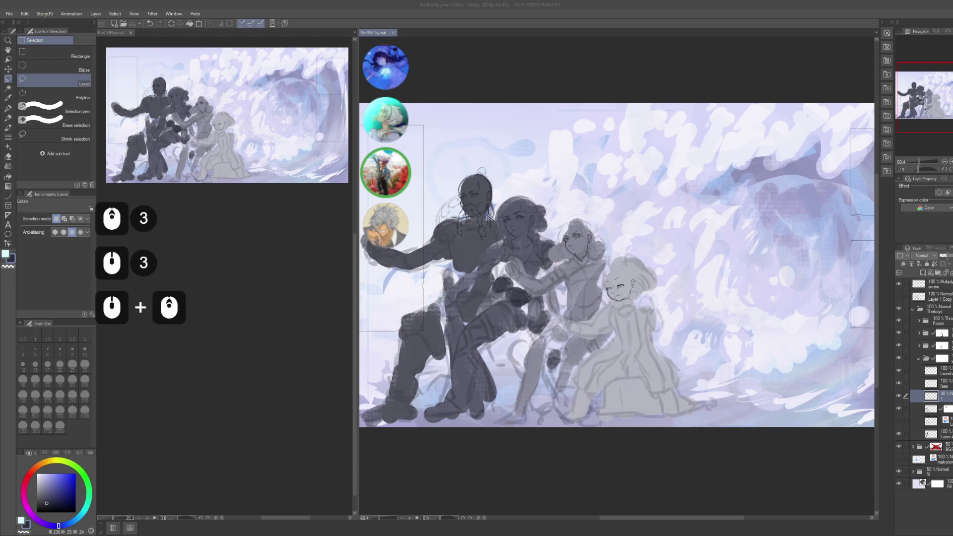
scroll(616, 264, down, 2)
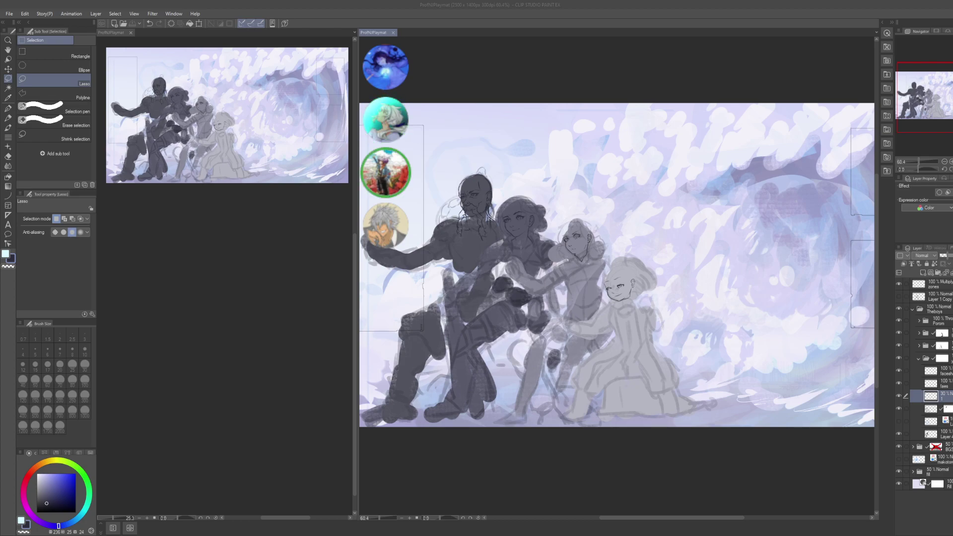
scroll(615, 263, down, 2)
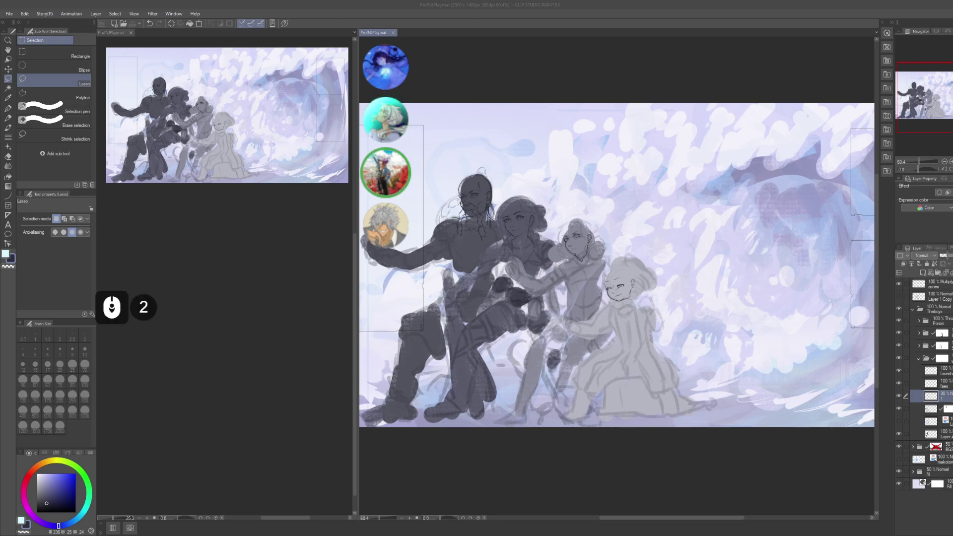
middle_click(616, 263)
middle_click(616, 263)
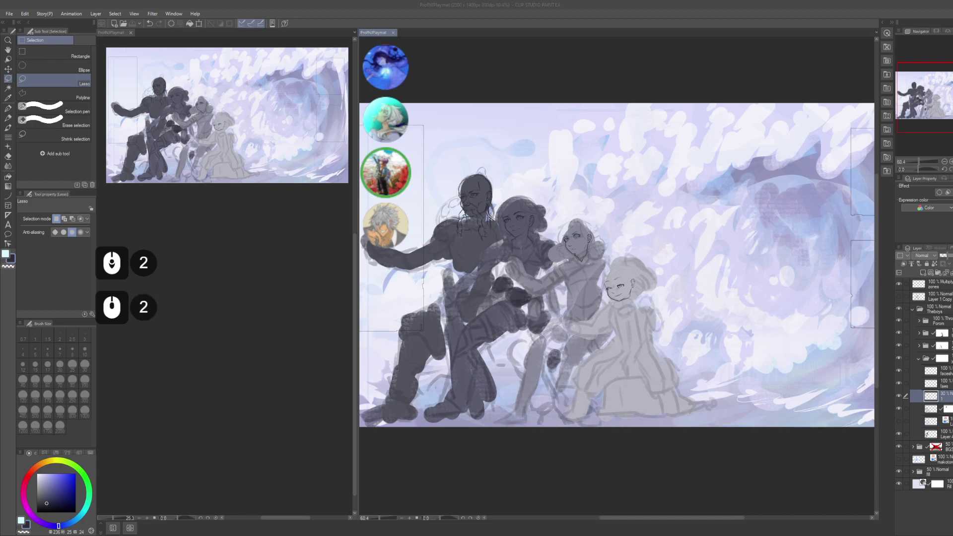
middle_click(616, 263)
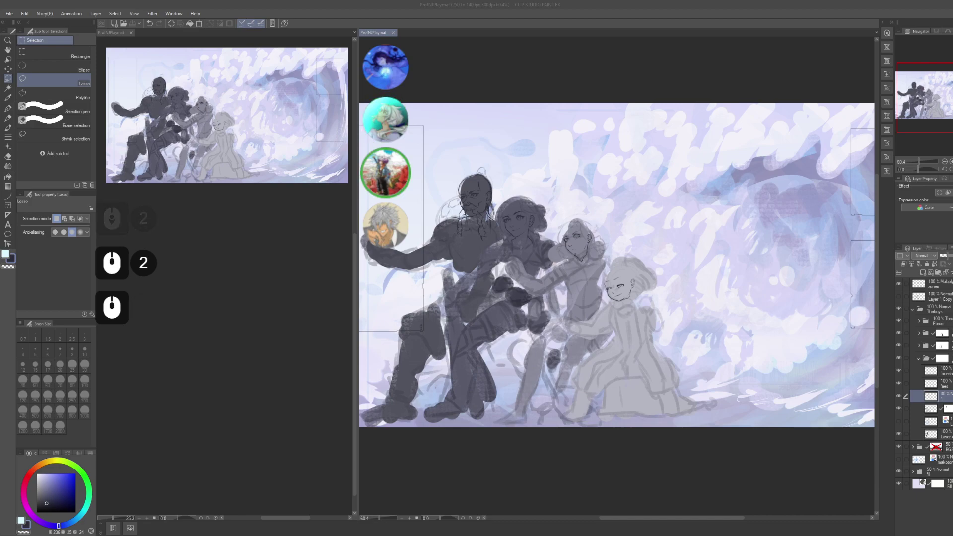
middle_click(615, 263)
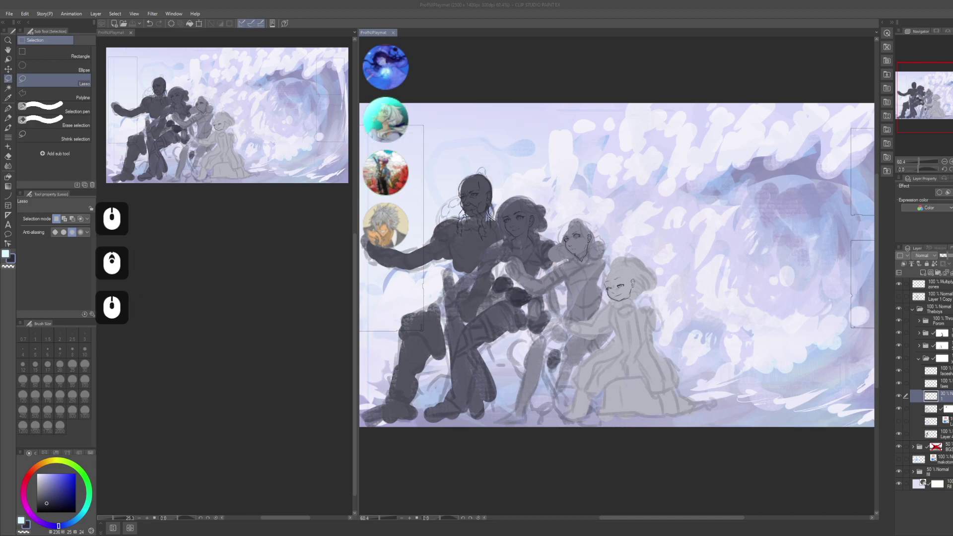
click(566, 266)
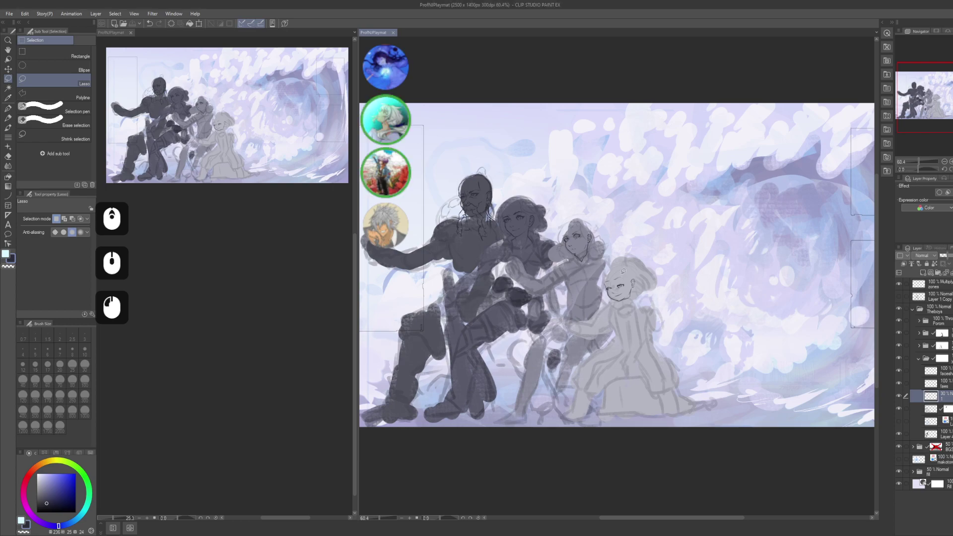
key(p)
alt+click(568, 239)
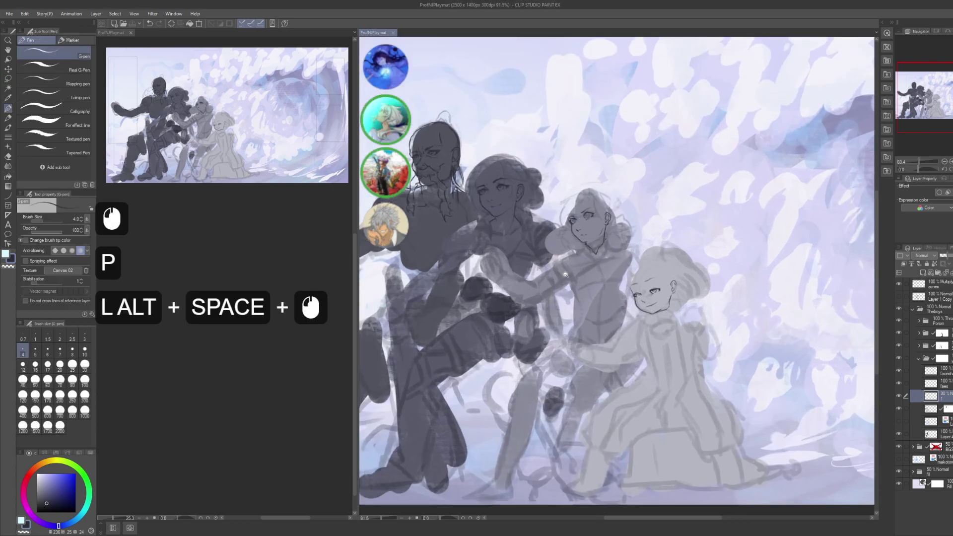
drag(568, 238, 610, 258)
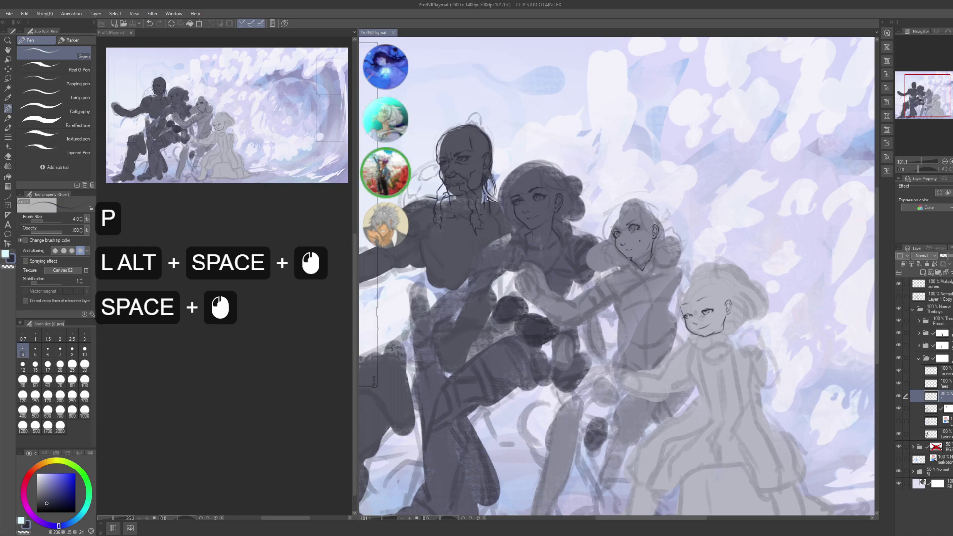
drag(677, 252, 595, 330)
- Group the faes layer and the layer below it into a folder named faes
click(931, 371)
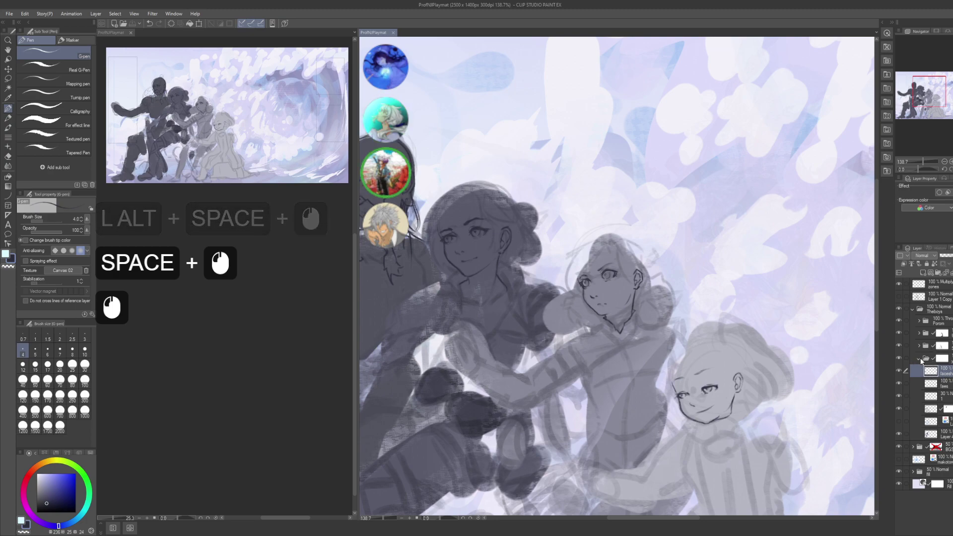
click(919, 358)
click(918, 332)
click(938, 345)
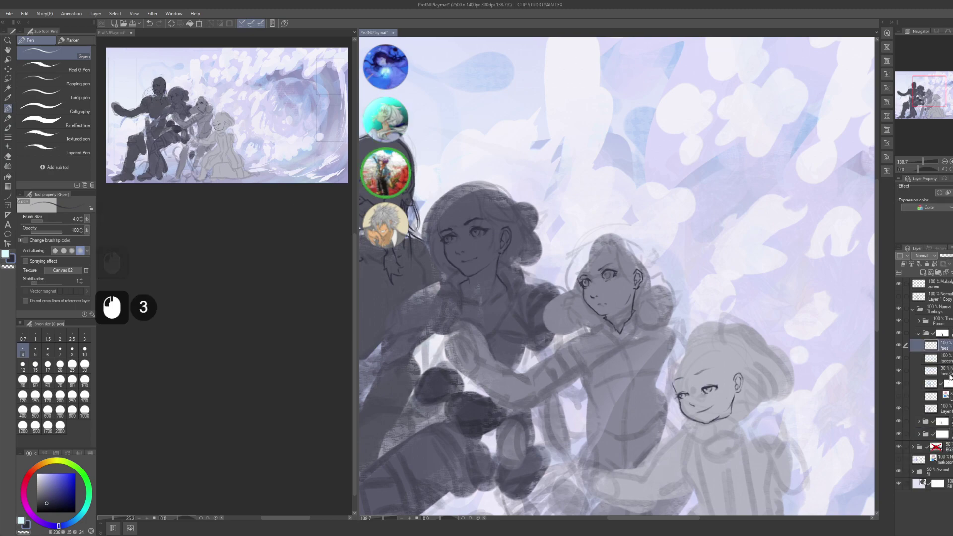
shift+click(933, 357)
key(ctrl+g)
key(F2)
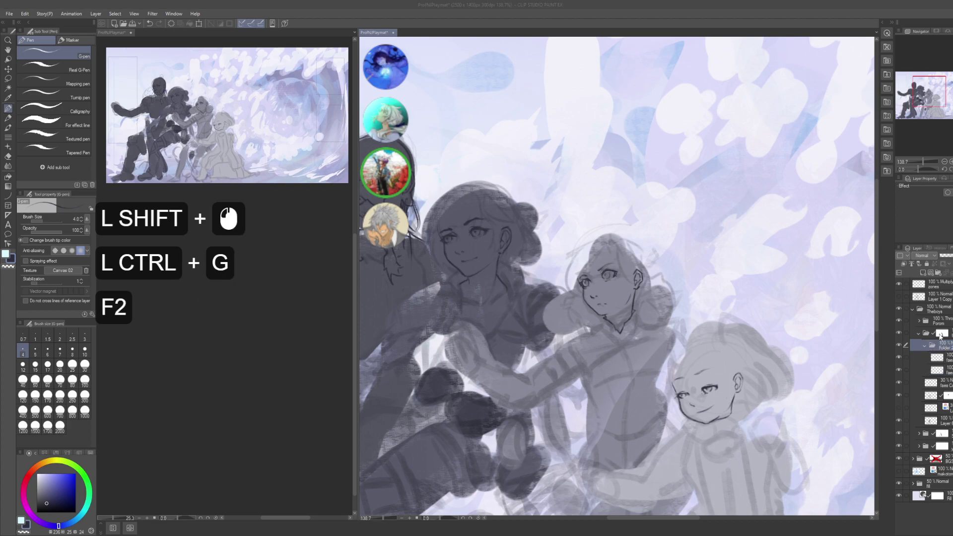
text(faes)
key(Return)
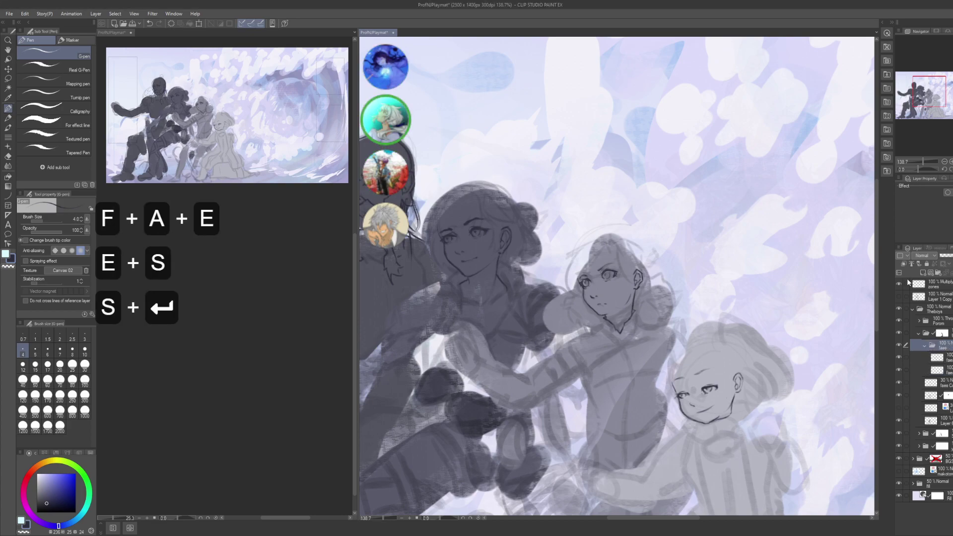
click(925, 346)
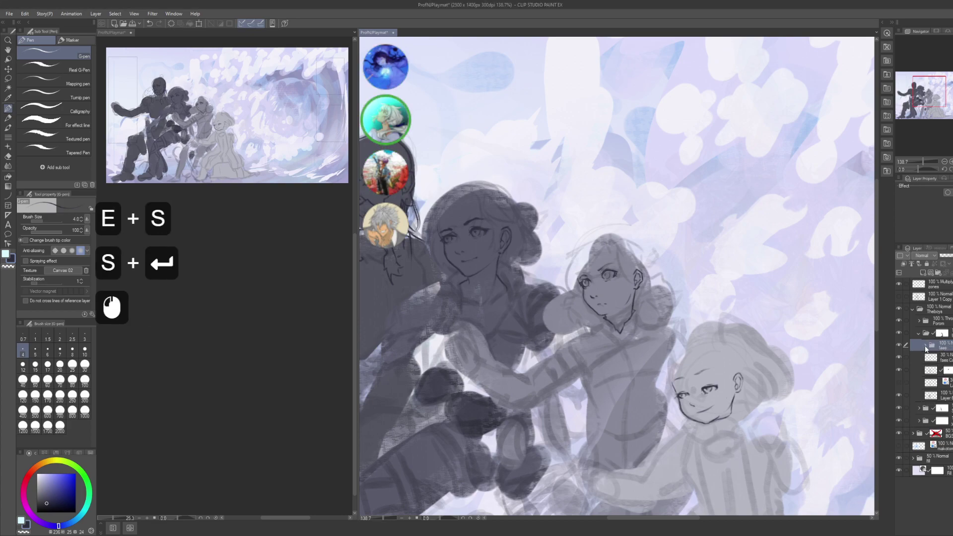
click(901, 357)
click(901, 356)
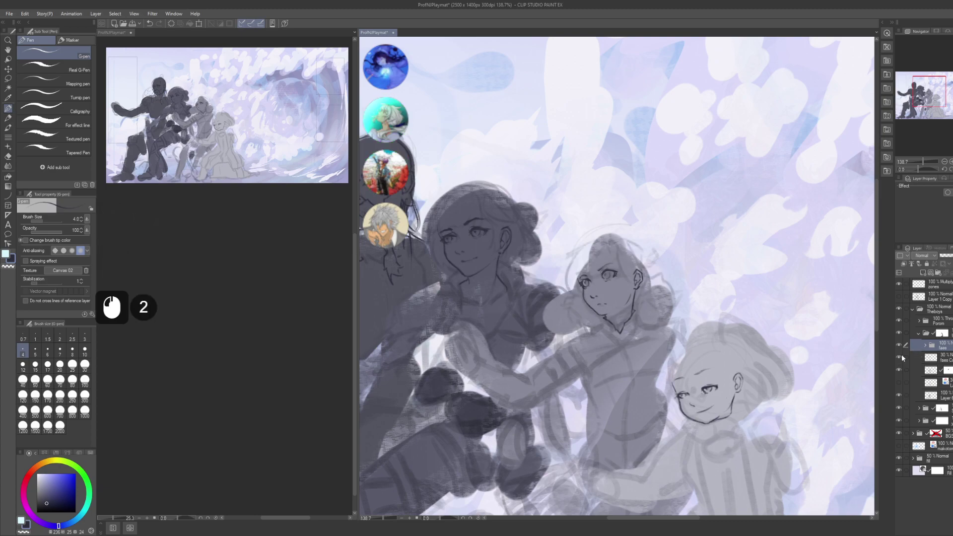
- In the Porom folder, group the faces and faes layers into another folder named faes
click(932, 338)
click(932, 337)
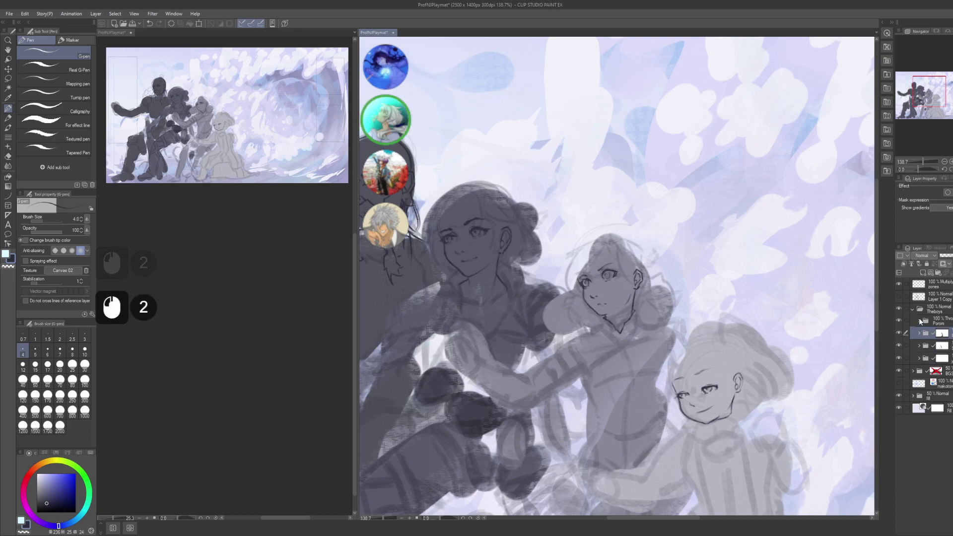
click(932, 337)
shift+click(946, 333)
key(ctrl)
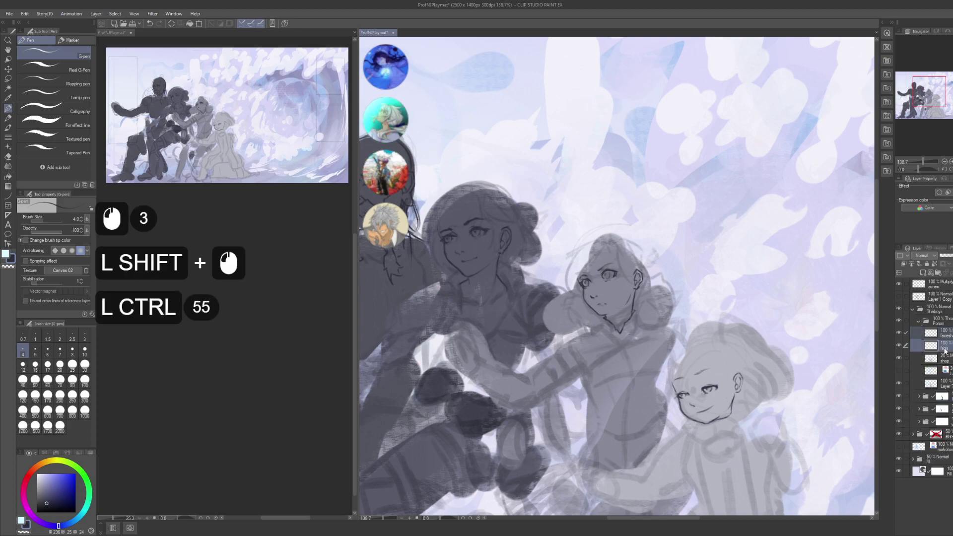
key(ctrl+g)
key(F2)
text(faes)
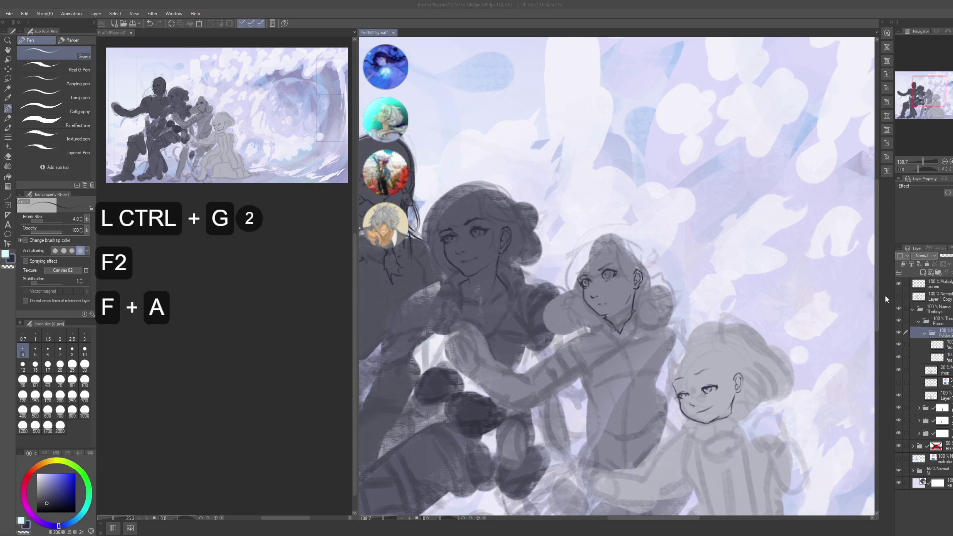
key(Return)
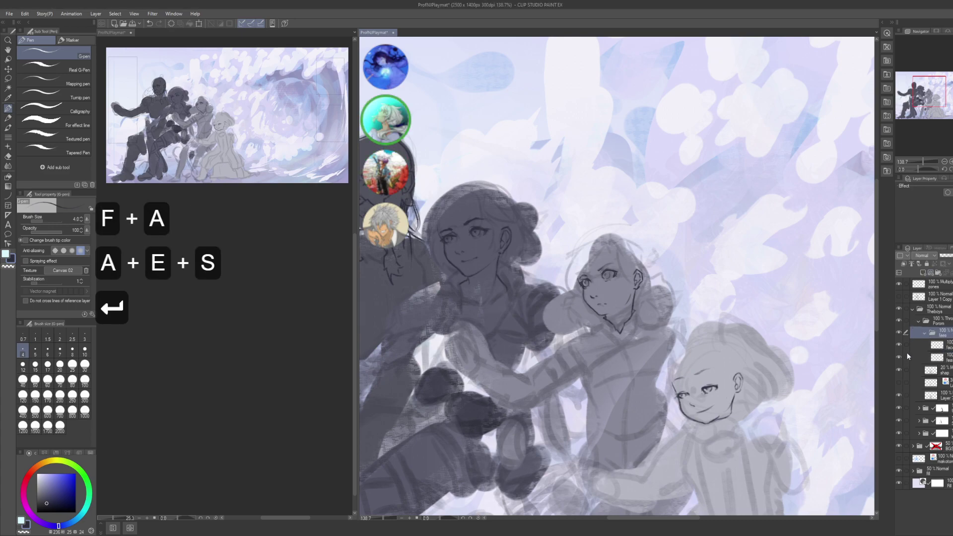
click(932, 370)
click(932, 370)
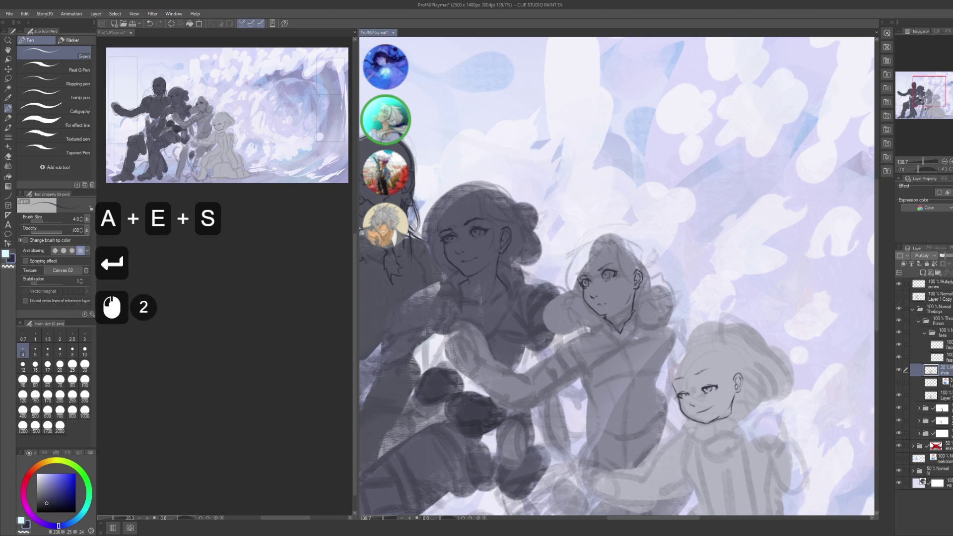
- Erase the strokes inside a lasso around the rightmost character's face, then save
key(m)
drag(713, 319, 663, 281)
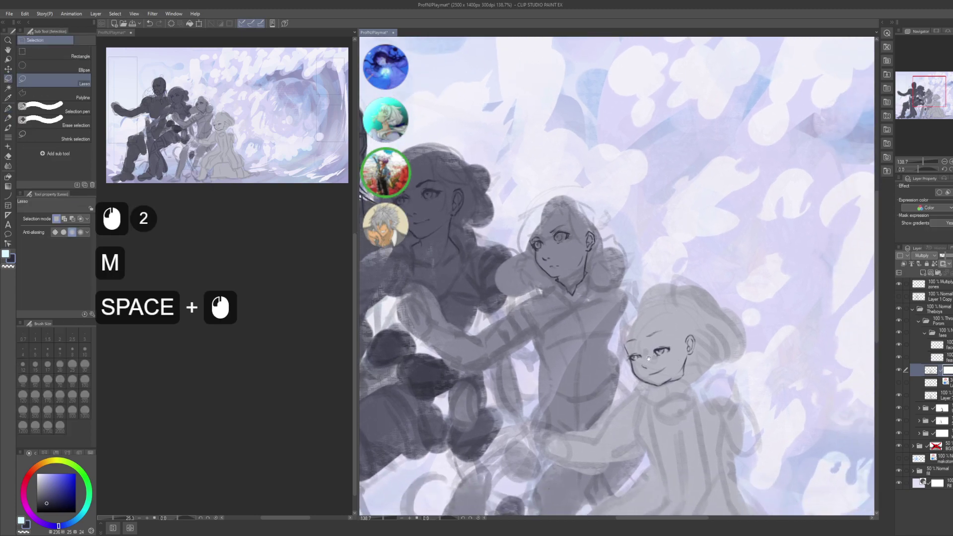
mouse_move(612, 323)
mouse_down()
mouse_move(633, 362)
mouse_move(681, 283)
mouse_up()
key(Delete)
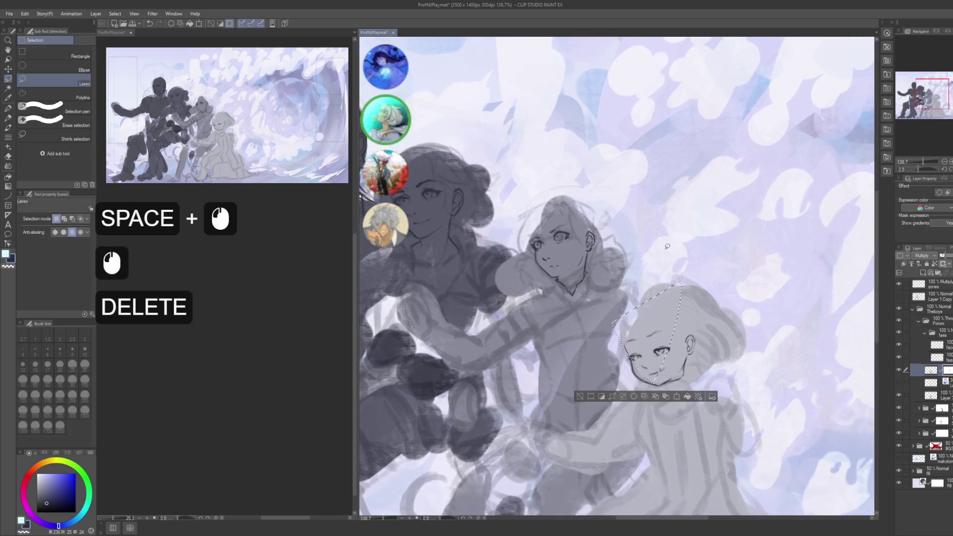
key(ctrl+d)
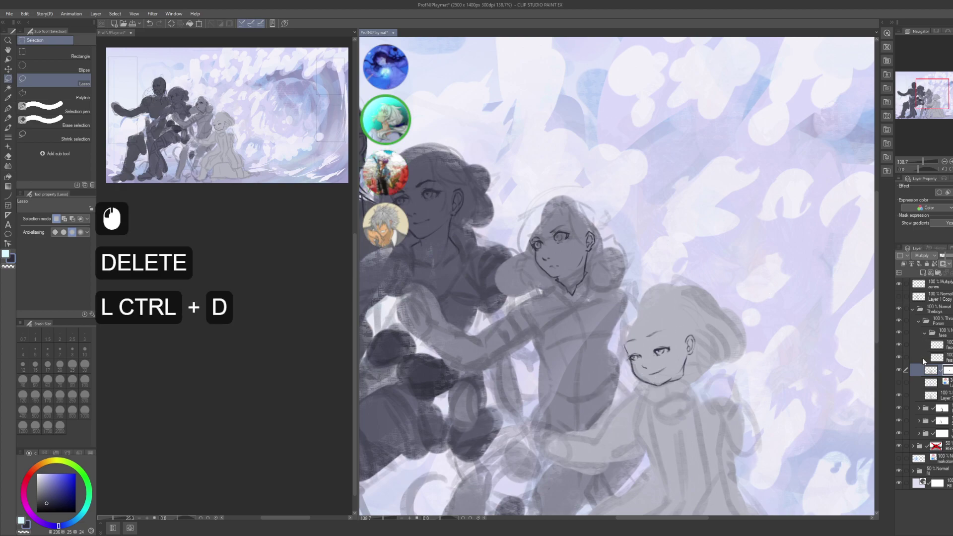
click(936, 342)
click(937, 342)
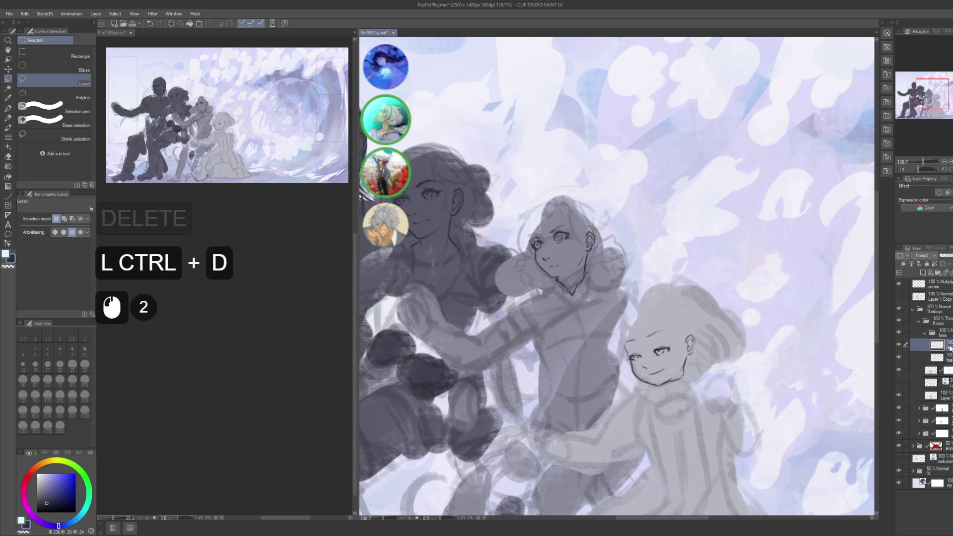
key(ctrl+s)
click(925, 332)
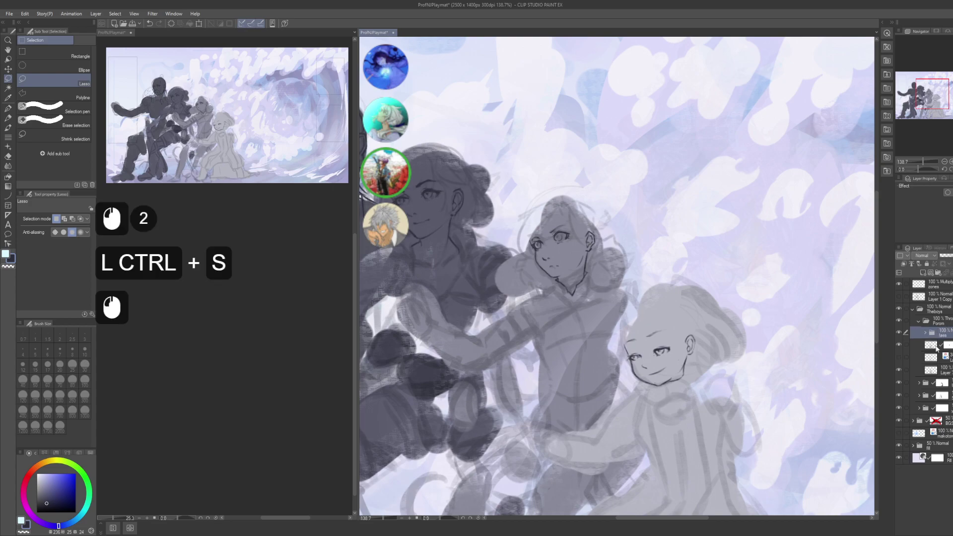
- Add a new layer named hair, wrapped in a folder also named hair, and make it active
key(ctrl+shift+n)
key(F2)
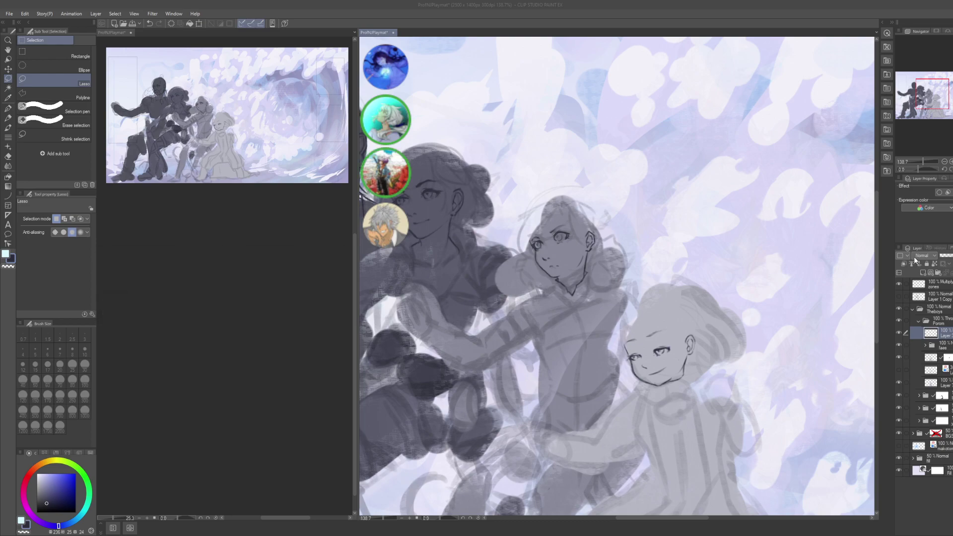
text(hair)
key(Return)
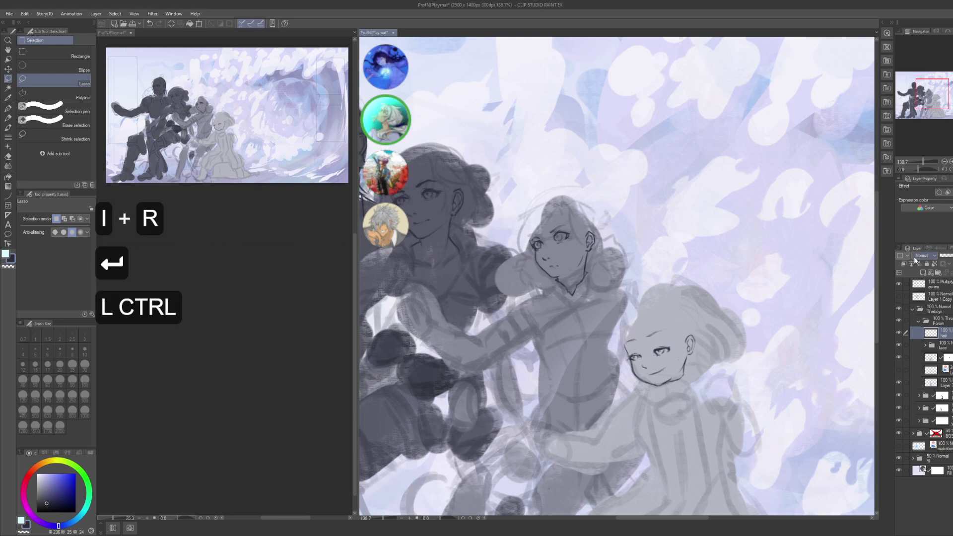
key(ctrl+g)
key(F2)
text(hair)
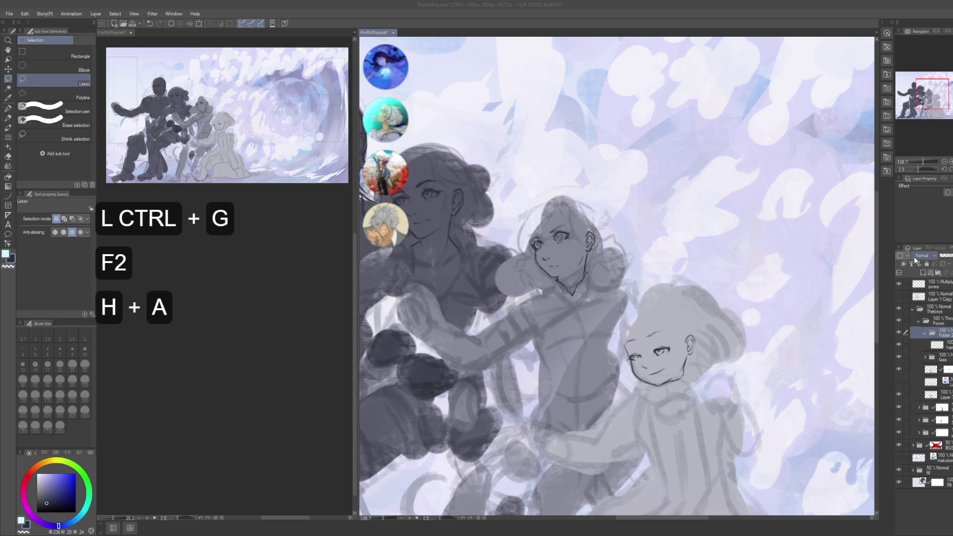
key(Return)
click(938, 345)
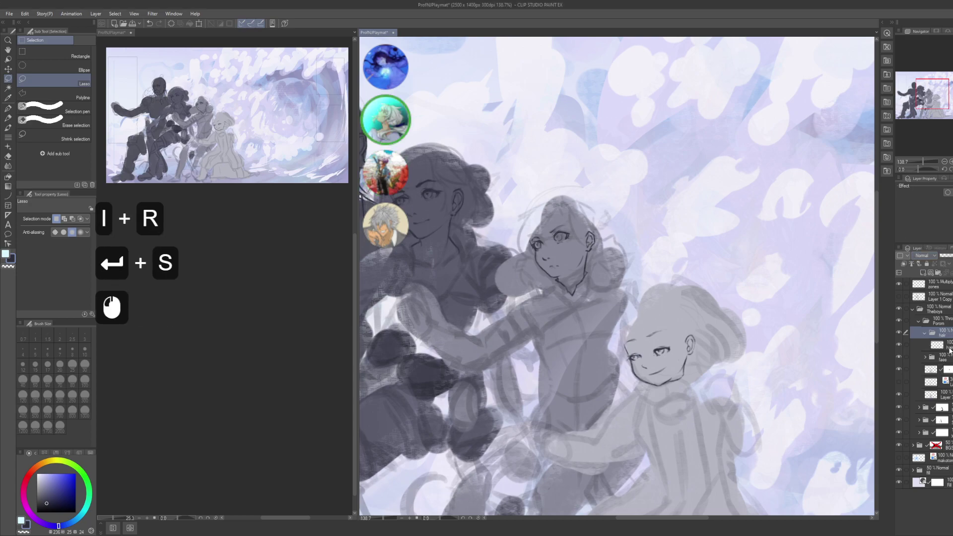
mouse_move(640, 347)
mouse_down()
mouse_move(705, 360)
mouse_move(847, 363)
mouse_up()
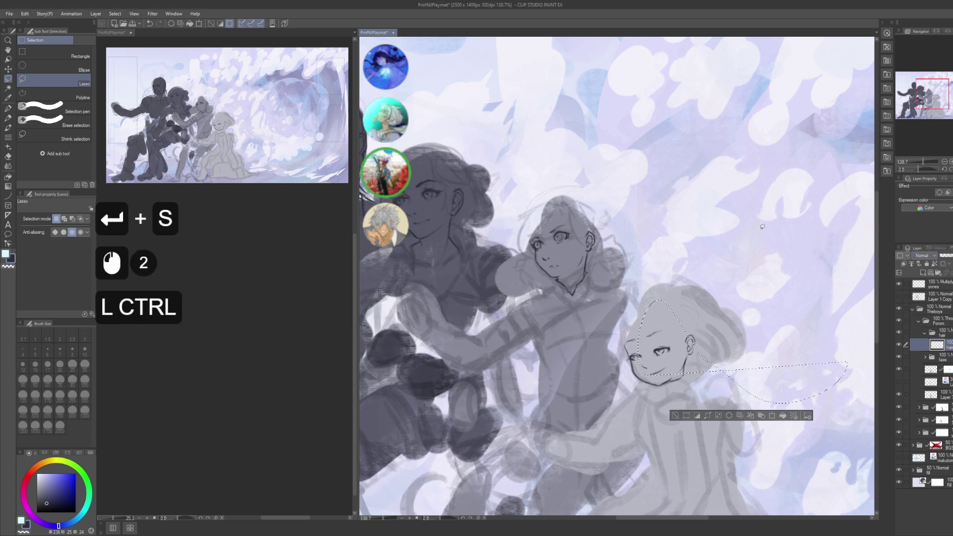
key(ctrl+d)
- Set the G-pen to size 20 after undoing trial strokes on the canvas
key(p)
key(bracketright)
key(bracketright)
key(bracketright)
key(bracketright)
key(bracketright)
key(bracketright)
key(bracketright)
key(bracketright)
key(bracketright)
key(bracketright)
key(bracketright)
key(bracketright)
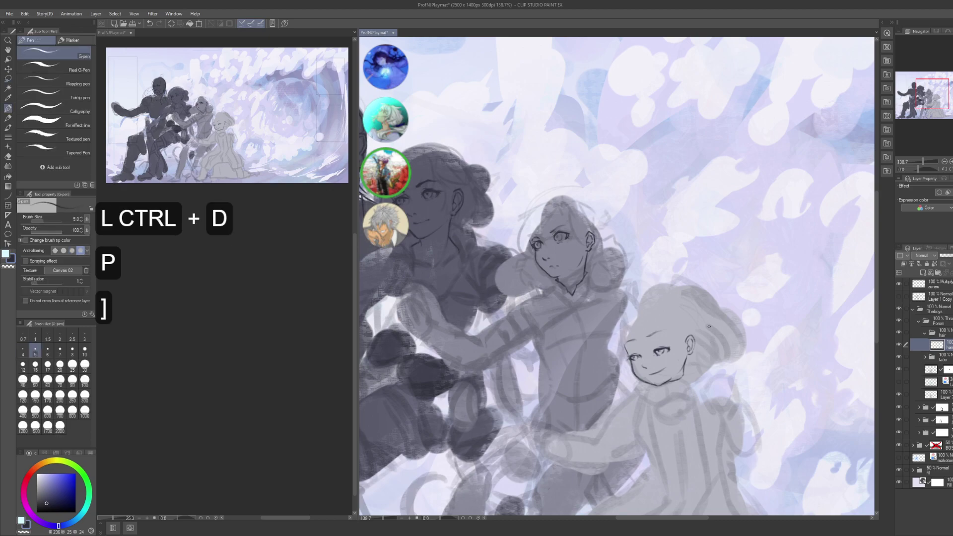
drag(754, 233, 724, 400)
key(ctrl+z)
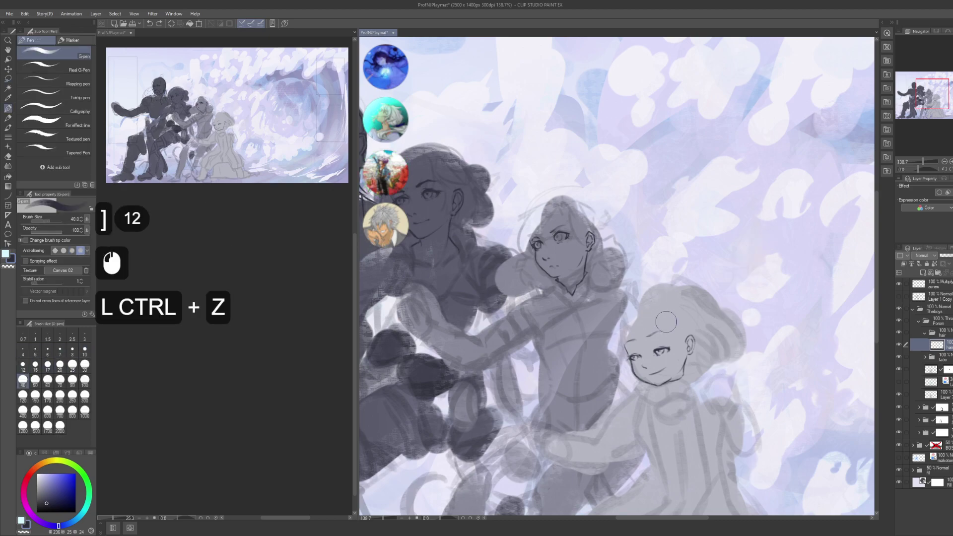
key(bracketleft)
key(bracketleft)
key(bracketleft)
drag(654, 365, 679, 301)
key(ctrl+z)
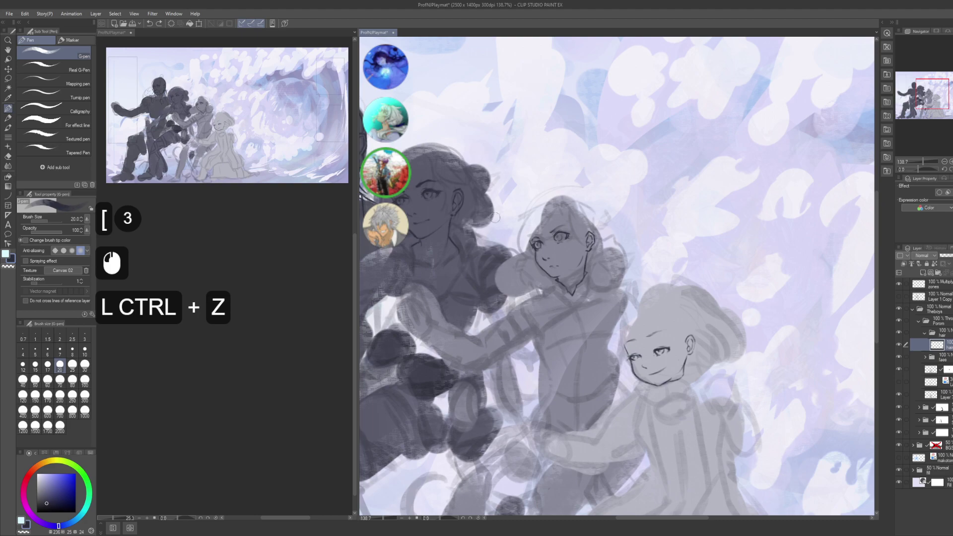
- Zoom in on the front character's face, undoing stray dark trial strokes
click(257, 248)
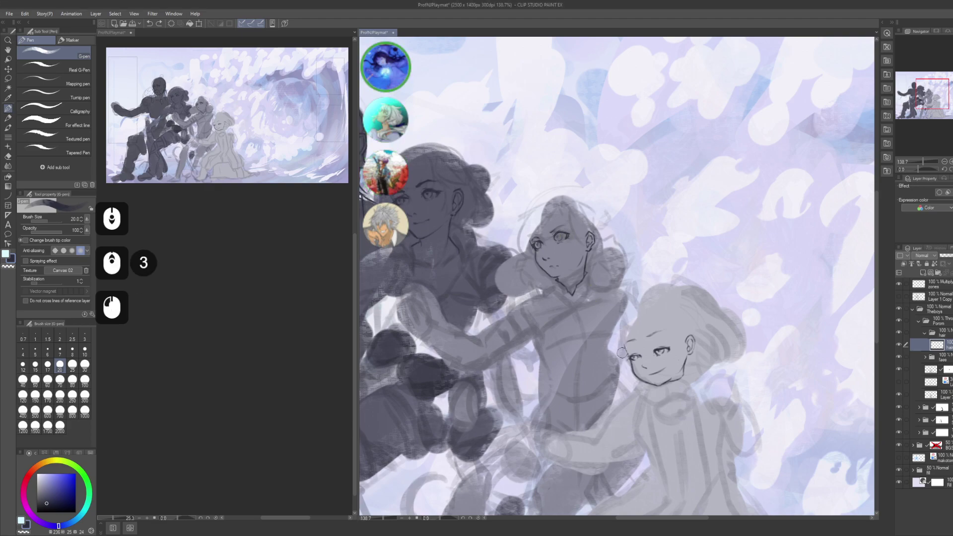
drag(619, 347, 678, 380)
key(ctrl+z)
mouse_move(650, 271)
mouse_down()
mouse_move(571, 202)
mouse_move(620, 201)
mouse_up()
drag(546, 278, 645, 358)
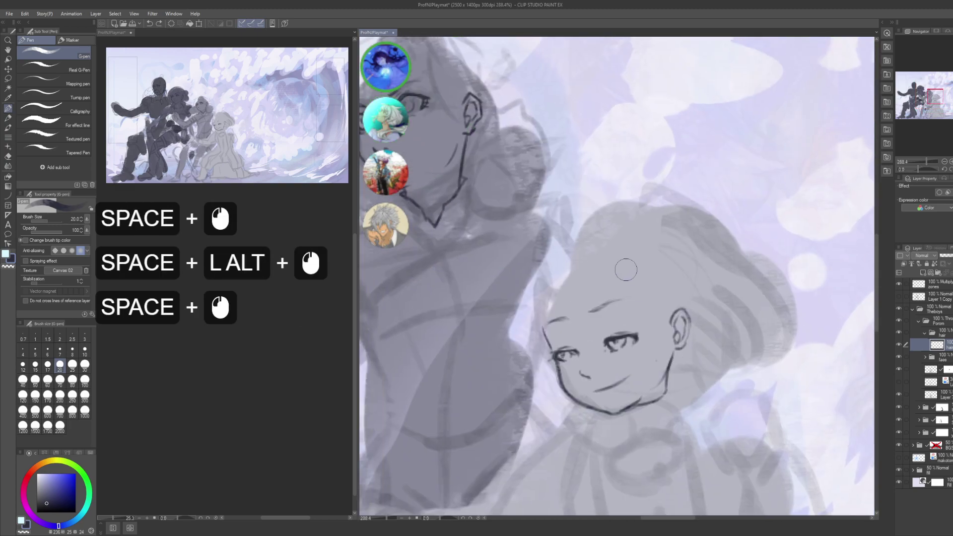
drag(626, 284, 654, 366)
key(ctrl+z)
drag(618, 288, 646, 367)
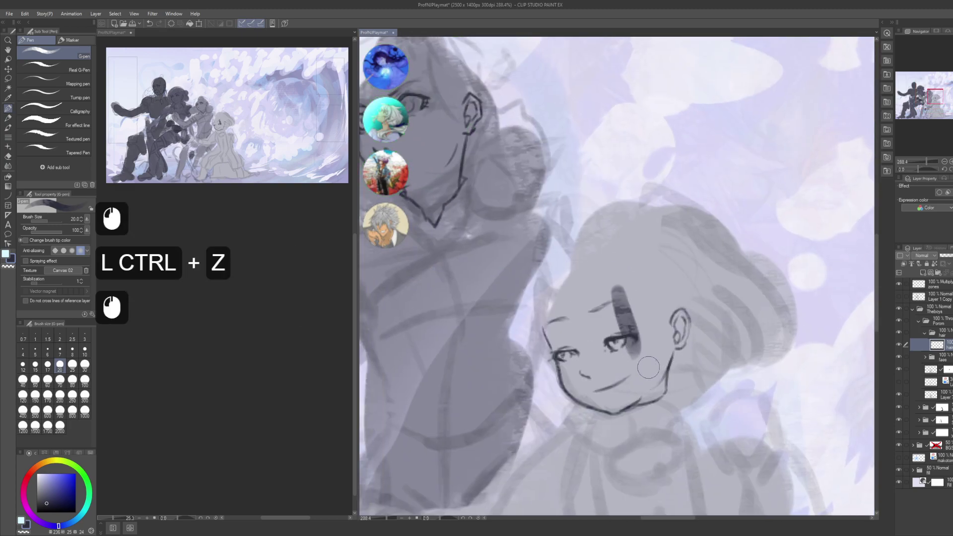
key(ctrl+z)
scroll(216, 352, down, 4)
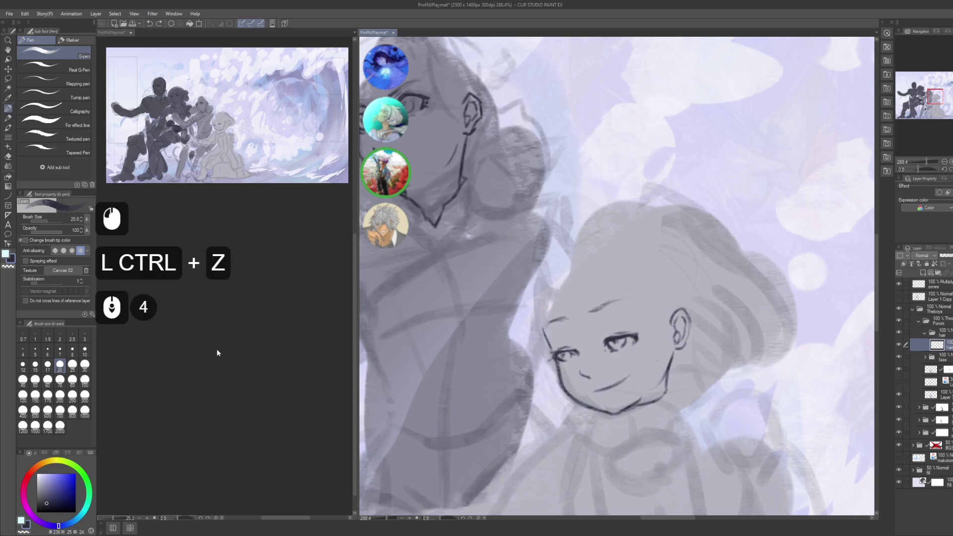
click(243, 255)
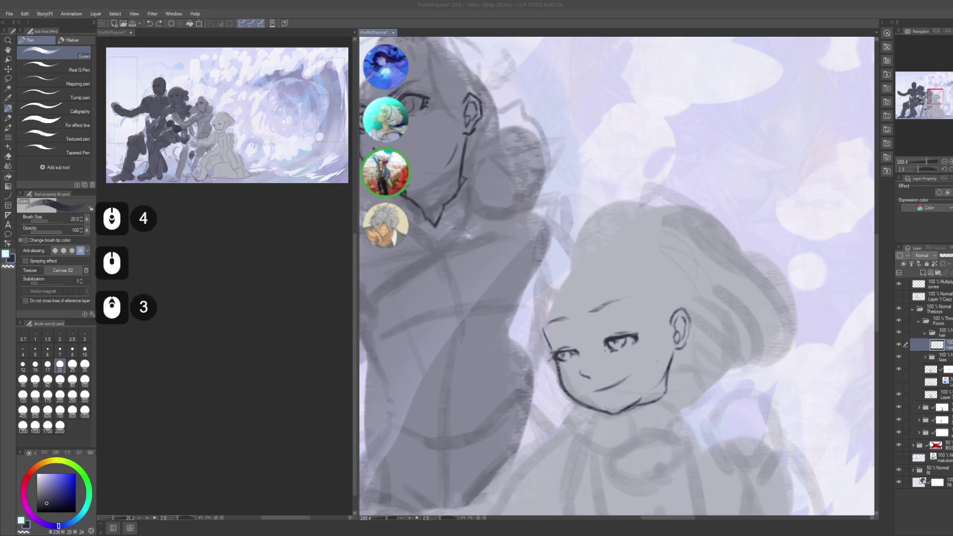
click(470, 338)
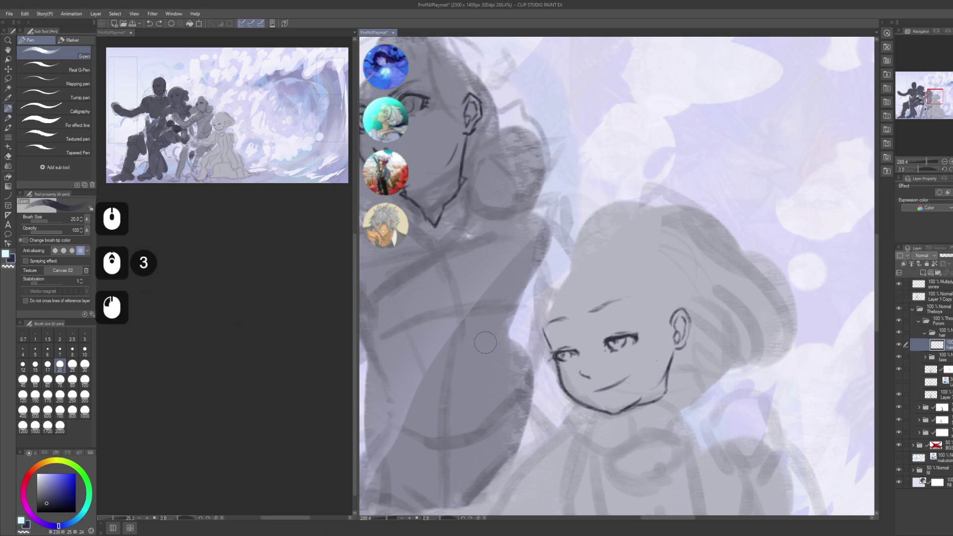
mouse_move(630, 287)
mouse_down()
mouse_move(603, 297)
mouse_move(552, 272)
mouse_move(581, 320)
mouse_up()
key(ctrl+z)
- Paint a dark bang down the forehead and widen it into a filled wedge
drag(545, 248, 580, 323)
mouse_move(546, 254)
mouse_down()
mouse_move(585, 328)
mouse_move(578, 320)
mouse_up()
drag(556, 303, 591, 338)
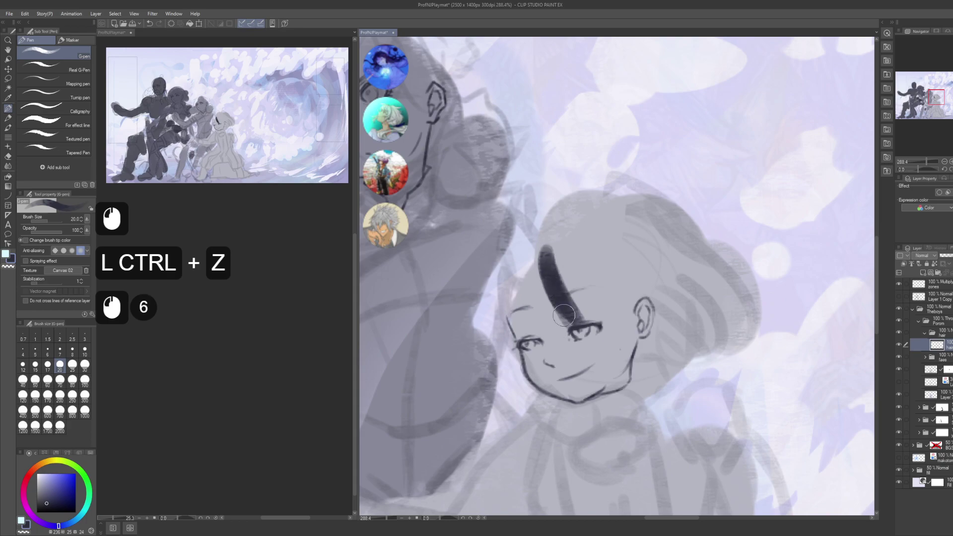
drag(541, 273, 570, 322)
drag(543, 278, 552, 289)
mouse_move(543, 251)
mouse_down()
mouse_move(570, 325)
mouse_move(583, 323)
mouse_up()
mouse_move(549, 249)
mouse_down()
mouse_move(598, 327)
mouse_move(603, 318)
mouse_up()
mouse_move(546, 245)
mouse_down()
mouse_move(608, 303)
mouse_move(617, 277)
mouse_move(623, 307)
mouse_up()
- Extend the dark hair into joined upper lobes reaching toward the ear and eye
drag(543, 232, 586, 264)
mouse_move(545, 236)
mouse_down()
mouse_move(575, 264)
mouse_move(613, 272)
mouse_up()
mouse_move(568, 247)
mouse_down()
mouse_move(608, 297)
mouse_move(624, 299)
mouse_move(589, 289)
mouse_move(601, 272)
mouse_move(615, 313)
mouse_up()
mouse_move(593, 263)
mouse_down()
mouse_move(613, 280)
mouse_move(618, 317)
mouse_up()
drag(610, 280, 633, 303)
mouse_move(613, 298)
mouse_down()
mouse_move(627, 289)
mouse_move(640, 298)
mouse_up()
mouse_move(623, 286)
mouse_down()
mouse_move(638, 301)
mouse_move(604, 286)
mouse_move(566, 306)
mouse_up()
drag(543, 256, 564, 309)
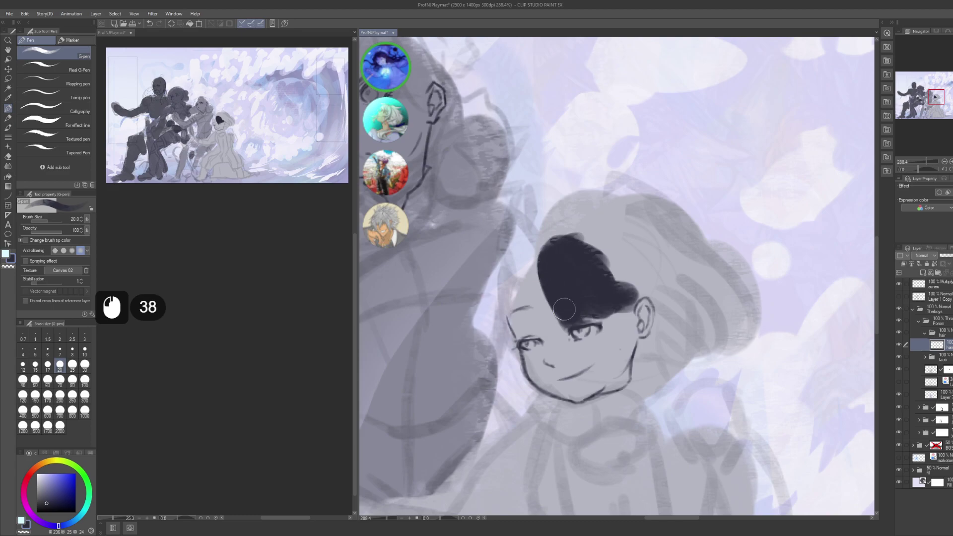
- Paint a wide dark hair lock down the left side of the face
drag(520, 277, 524, 278)
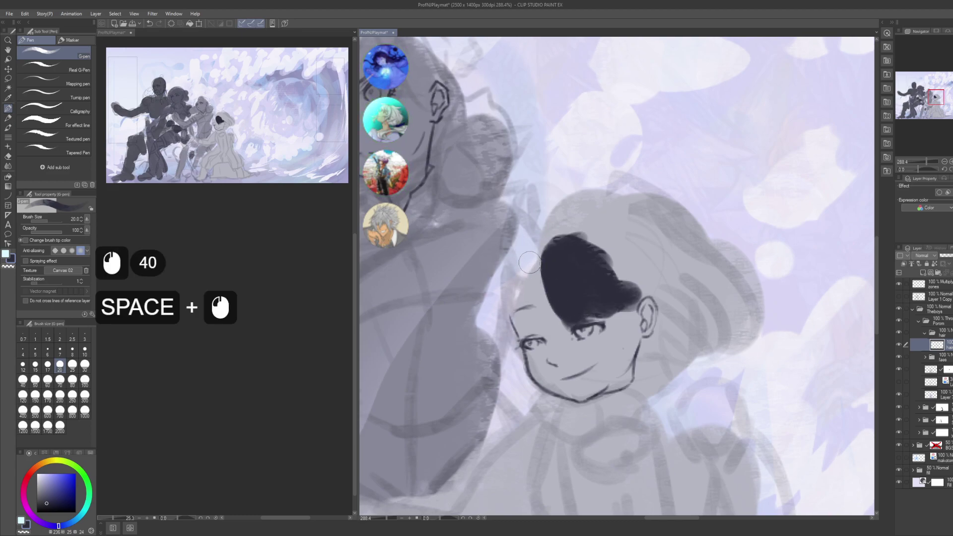
drag(529, 262, 513, 288)
drag(529, 248, 514, 305)
drag(521, 278, 519, 313)
drag(541, 243, 519, 308)
drag(529, 258, 516, 323)
drag(531, 268, 521, 333)
mouse_move(526, 244)
mouse_down()
mouse_move(521, 327)
mouse_move(507, 318)
mouse_up()
drag(516, 268, 511, 333)
mouse_move(514, 283)
mouse_down()
mouse_move(516, 323)
mouse_move(504, 304)
mouse_move(512, 336)
mouse_up()
mouse_move(524, 251)
mouse_down()
mouse_move(499, 305)
mouse_move(522, 295)
mouse_up()
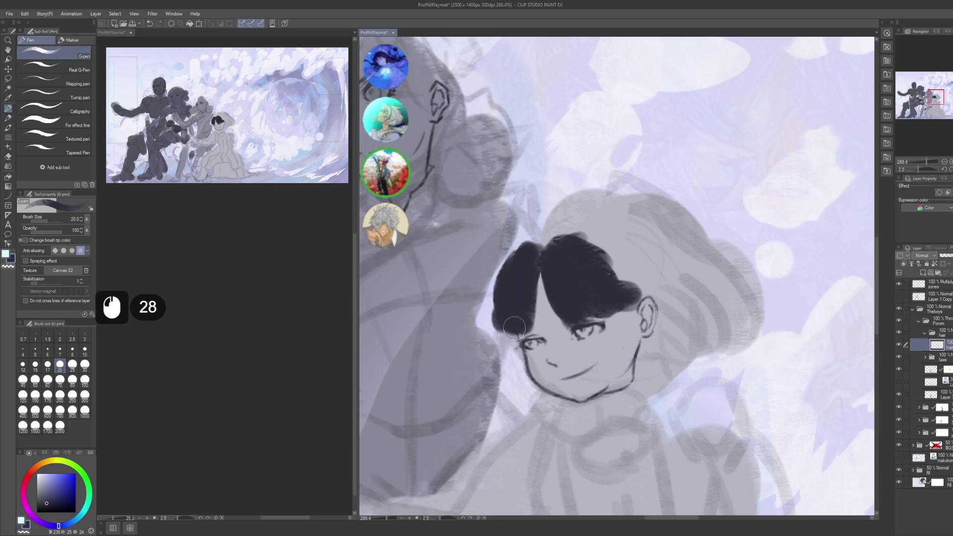
- Trim the lower-left and top hair edges with transparent colour, then extend the crown rightward
key(c)
mouse_move(493, 310)
mouse_down()
mouse_move(483, 310)
mouse_move(484, 347)
mouse_up()
drag(489, 333, 493, 349)
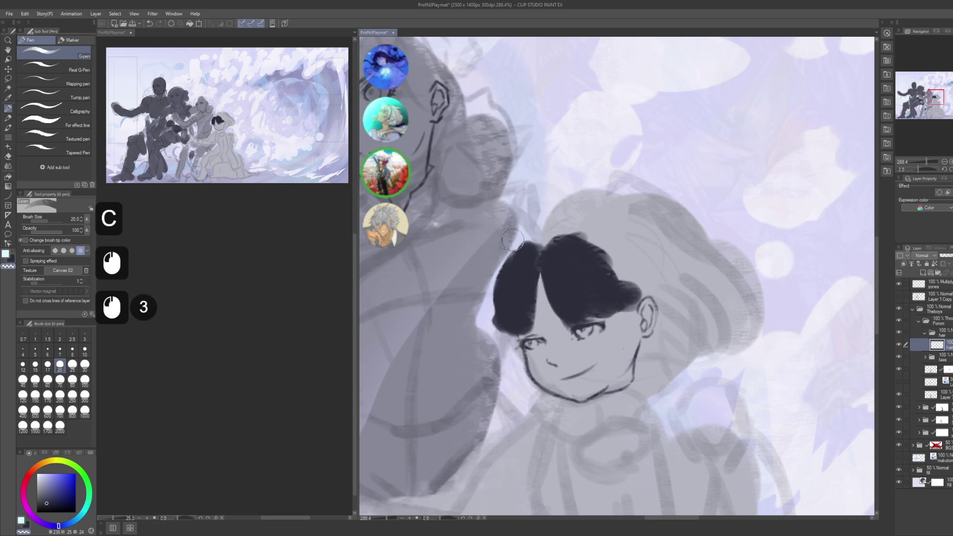
mouse_move(516, 239)
mouse_down()
mouse_move(547, 218)
mouse_move(595, 228)
mouse_move(633, 256)
mouse_move(582, 248)
mouse_move(603, 259)
mouse_move(584, 254)
mouse_move(623, 298)
mouse_up()
key(c)
mouse_move(616, 283)
mouse_down()
mouse_move(606, 264)
mouse_move(588, 260)
mouse_move(555, 281)
mouse_move(573, 273)
mouse_move(576, 250)
mouse_move(554, 246)
mouse_move(554, 261)
mouse_move(587, 264)
mouse_move(606, 237)
mouse_up()
drag(610, 242, 601, 252)
drag(610, 248, 626, 297)
drag(618, 253, 605, 261)
- Clean the hair edge near the eye and darken the top of the hair
key(c)
click(583, 337)
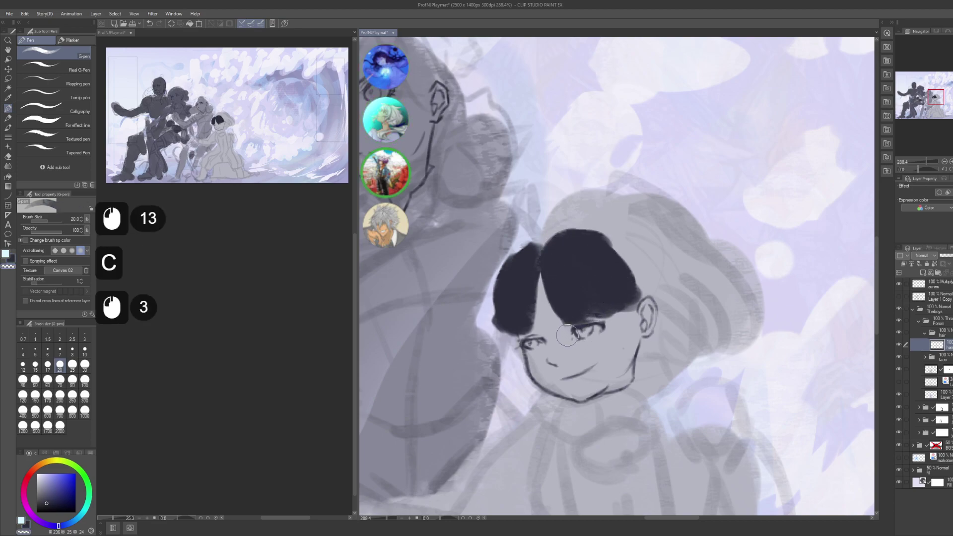
click(514, 344)
key(c)
click(534, 249)
click(536, 246)
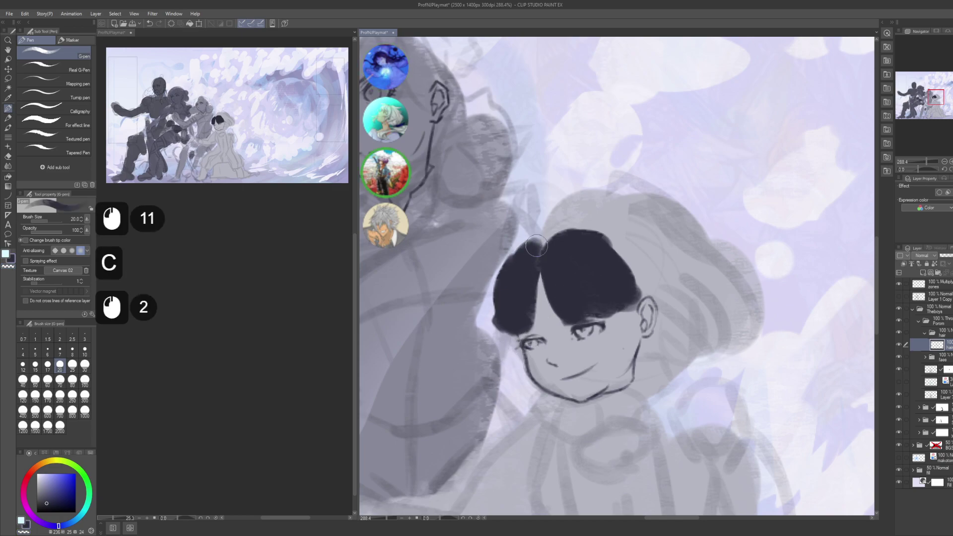
click(524, 247)
click(534, 249)
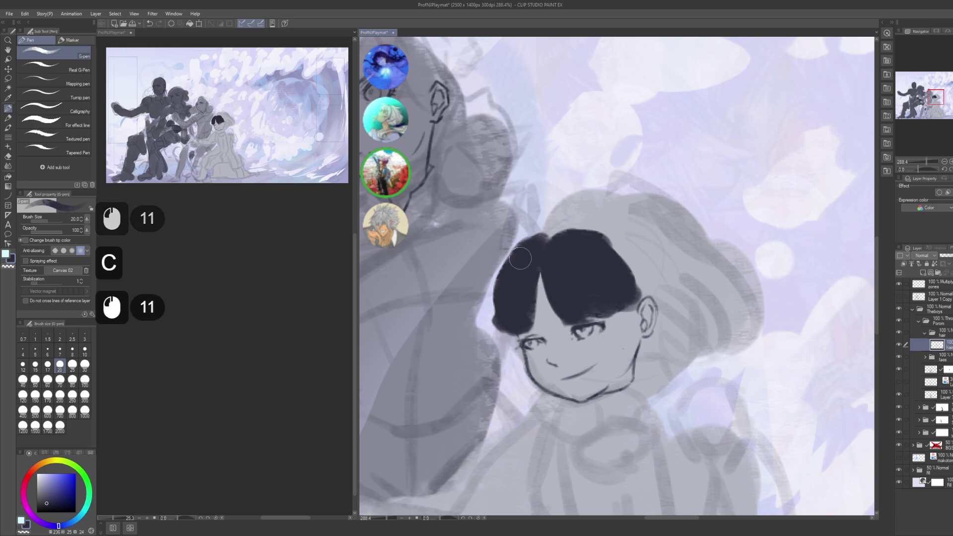
click(556, 245)
click(579, 246)
click(554, 248)
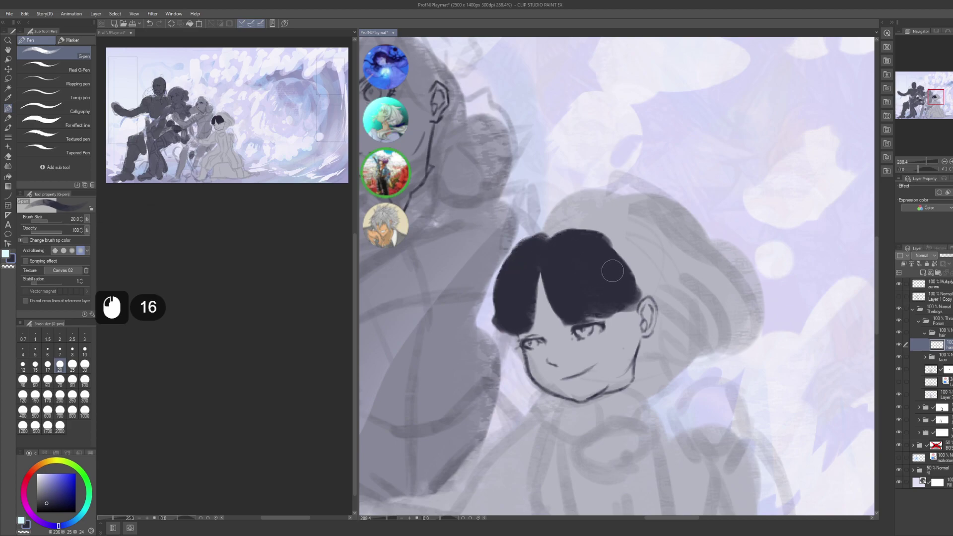
- Darken and clean up the hair's right edges around the ear
click(600, 252)
click(612, 261)
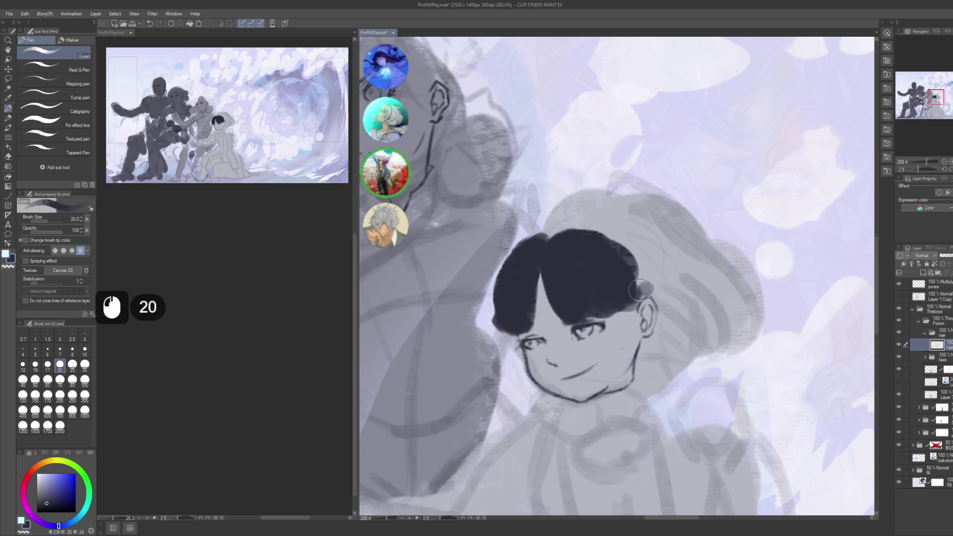
click(631, 303)
click(638, 306)
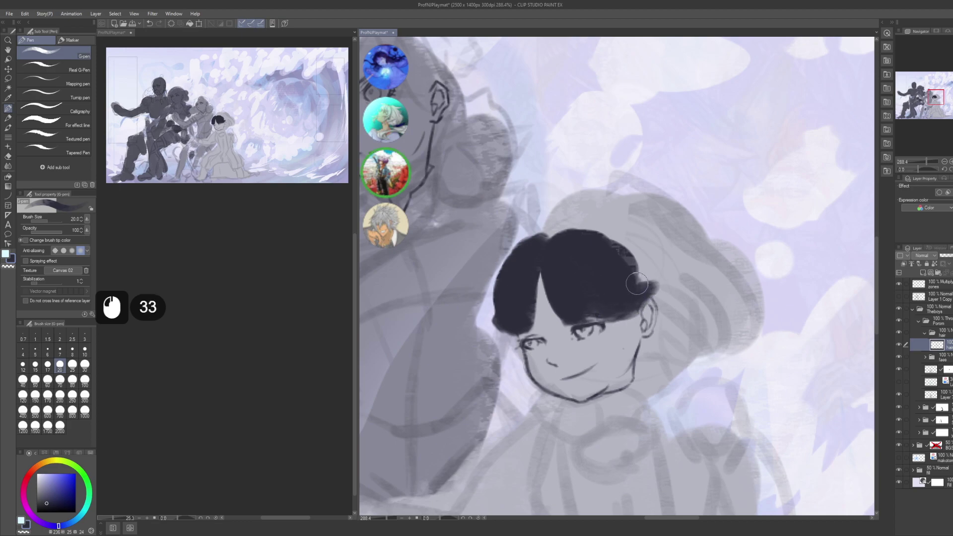
click(637, 284)
key(c)
click(657, 266)
click(648, 263)
click(643, 256)
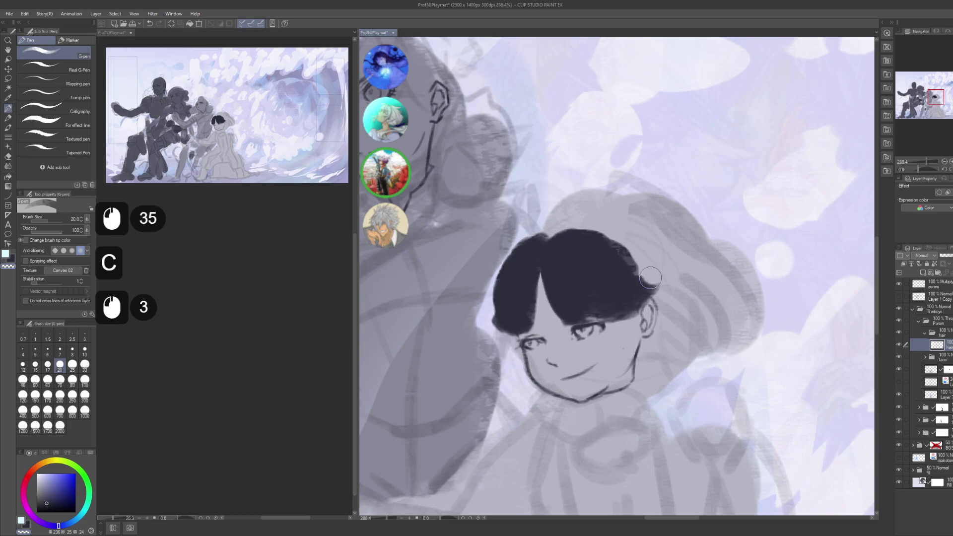
click(646, 318)
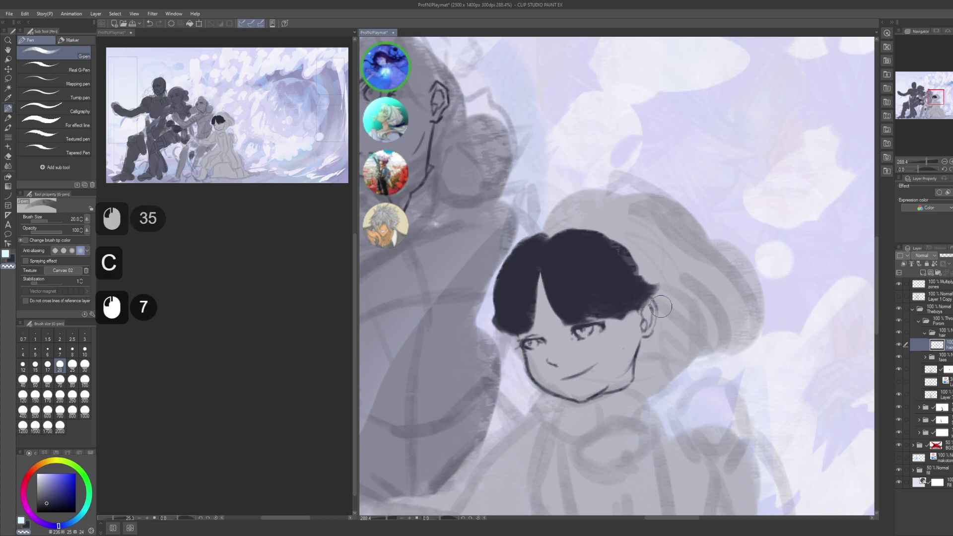
- Save the illustration and add a new layer above the hair layer
drag(662, 266, 638, 273)
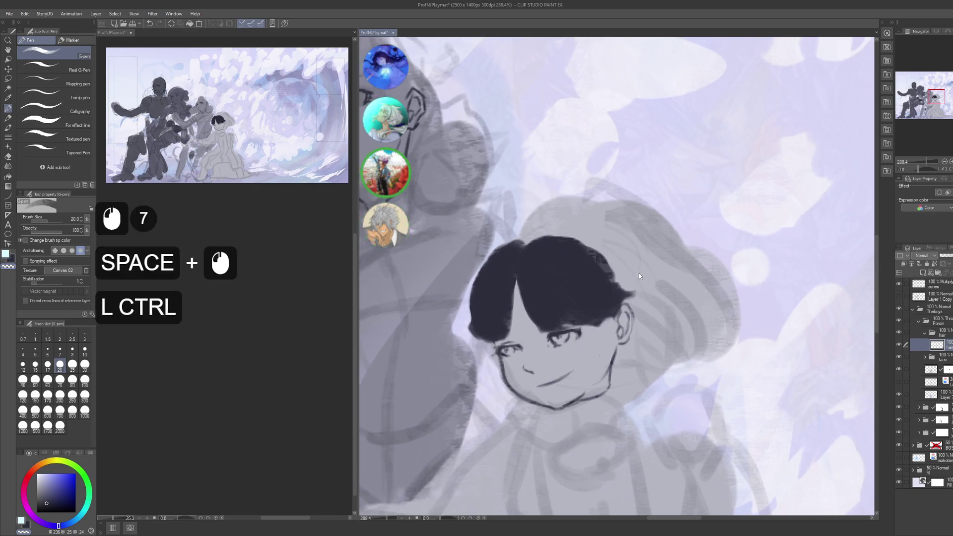
key(ctrl+s)
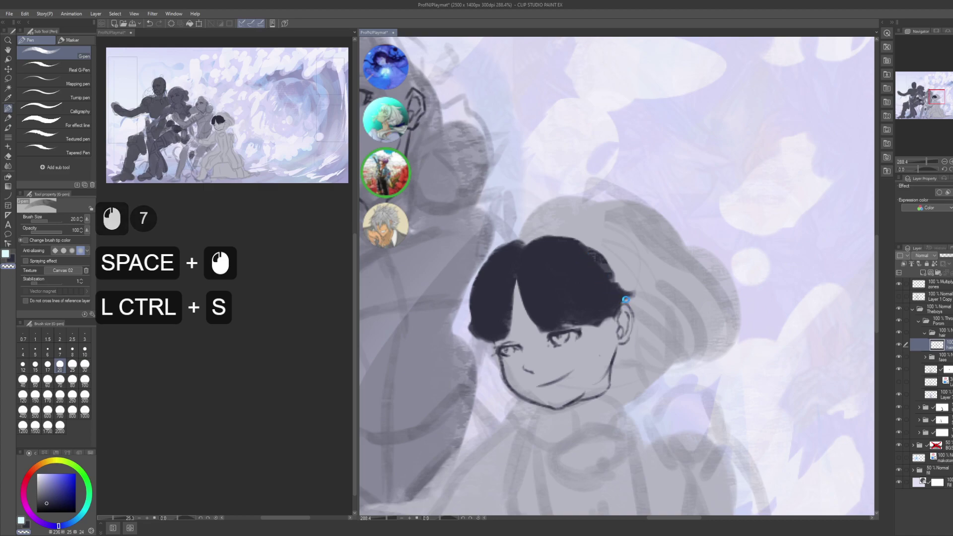
key(ctrl+shift+n)
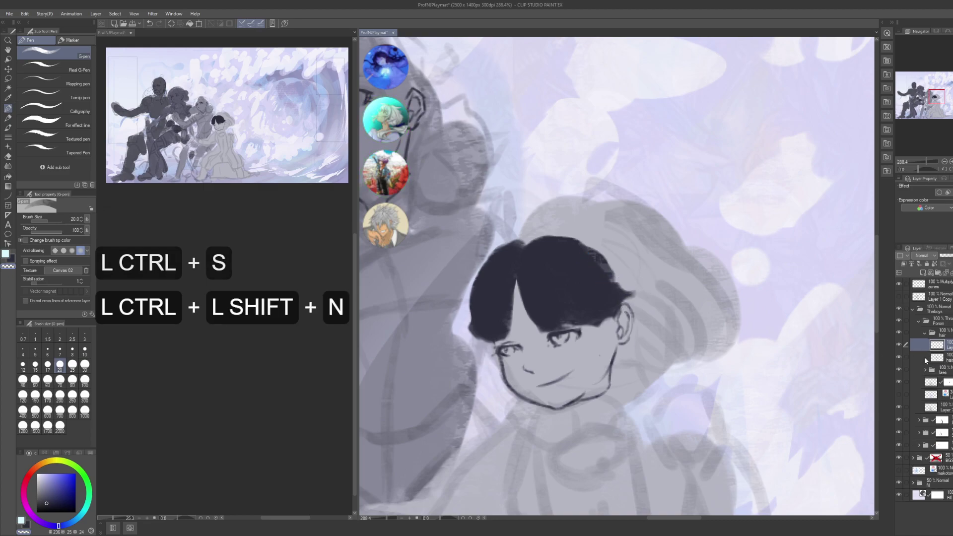
- Rename the new layer beneath the hair layer to 'back' and swap to the dark colour
click(925, 361)
key(F2)
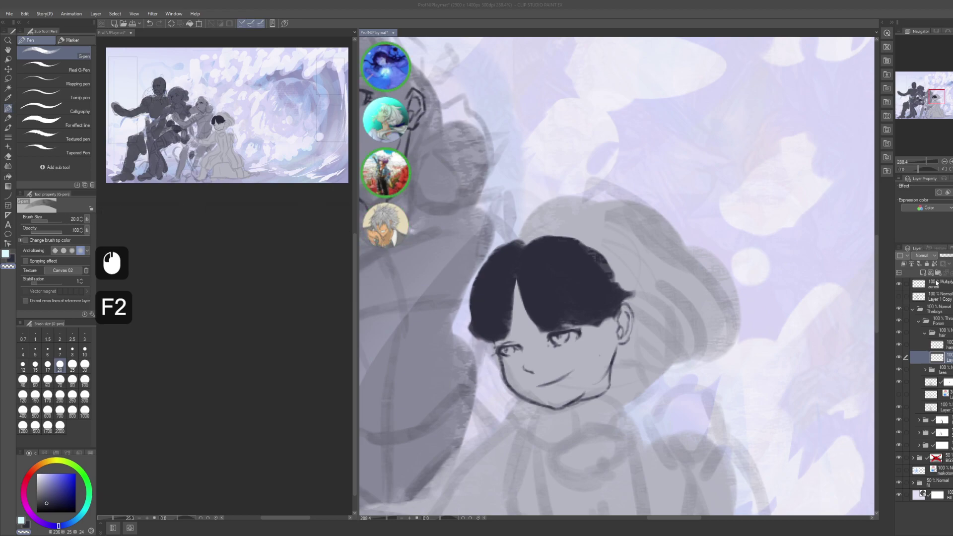
text(back)
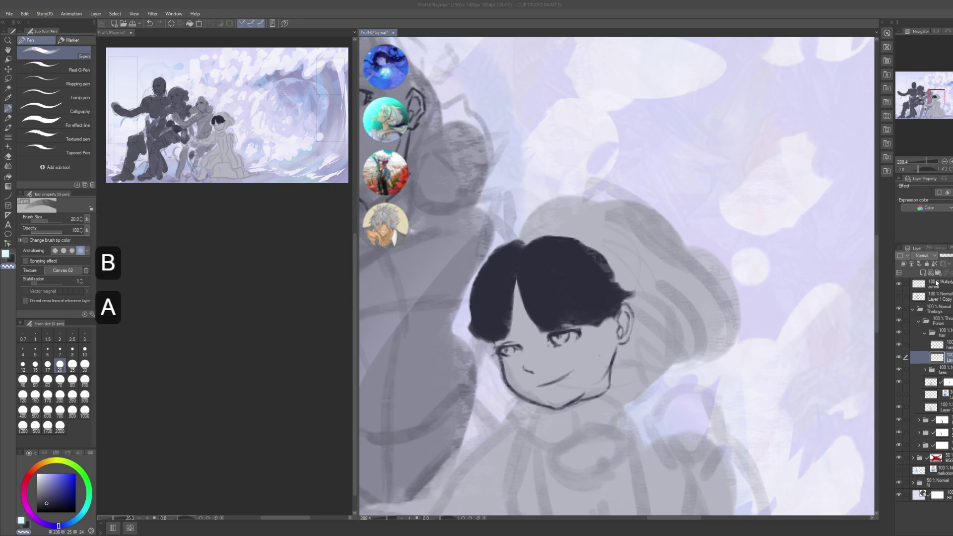
key(Return)
click(699, 355)
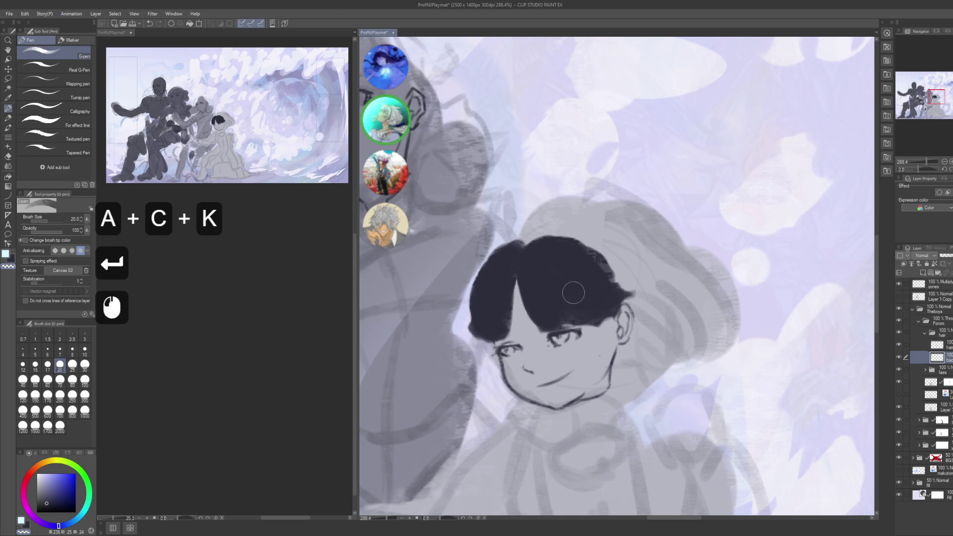
key(x)
key(x)
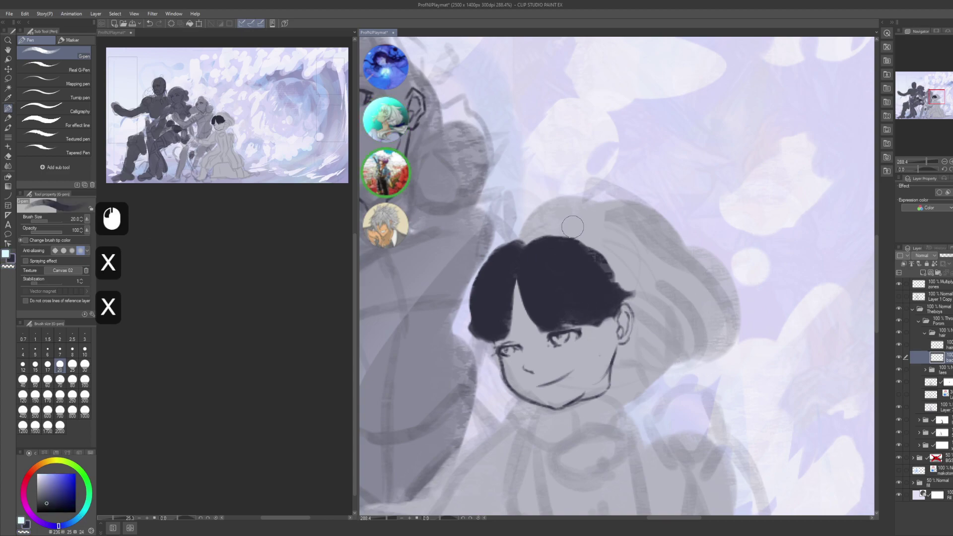
- Paint the back hair's top and right side, filling the upper-left gap
mouse_move(551, 249)
mouse_down()
mouse_move(531, 240)
mouse_move(576, 224)
mouse_move(528, 250)
mouse_move(556, 231)
mouse_up()
key(ctrl+z)
key(ctrl+z)
mouse_move(521, 248)
mouse_down()
mouse_move(576, 226)
mouse_move(605, 229)
mouse_up()
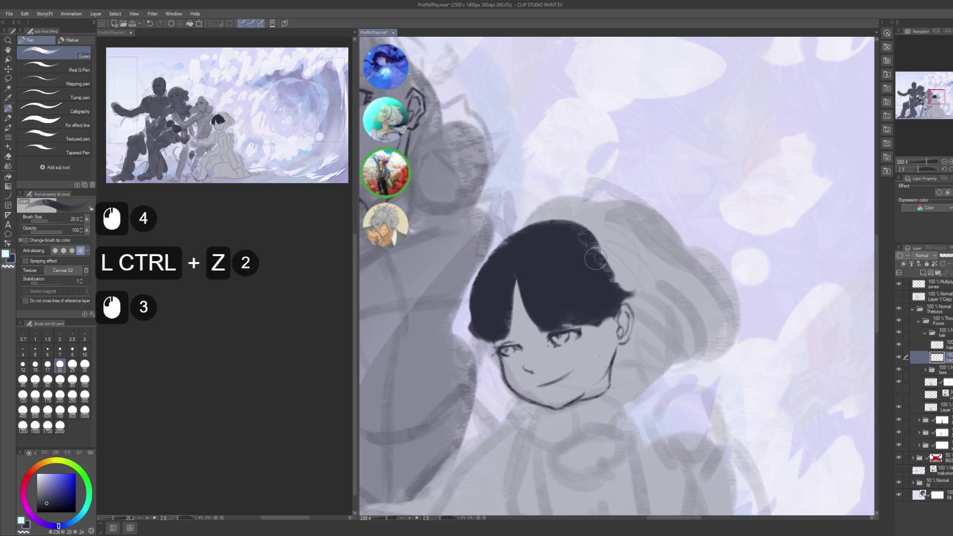
mouse_move(537, 223)
mouse_down()
mouse_move(584, 266)
mouse_move(527, 232)
mouse_move(527, 254)
mouse_move(588, 256)
mouse_move(537, 229)
mouse_move(580, 263)
mouse_move(611, 269)
mouse_move(557, 237)
mouse_move(626, 310)
mouse_up()
mouse_move(603, 230)
mouse_down()
mouse_move(633, 296)
mouse_move(580, 233)
mouse_move(628, 308)
mouse_up()
drag(621, 298, 581, 226)
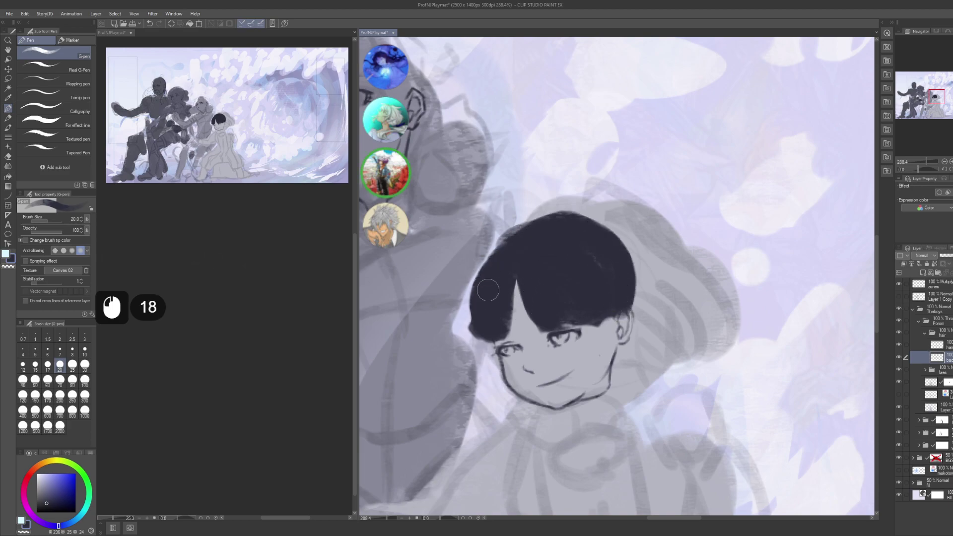
drag(494, 246, 504, 279)
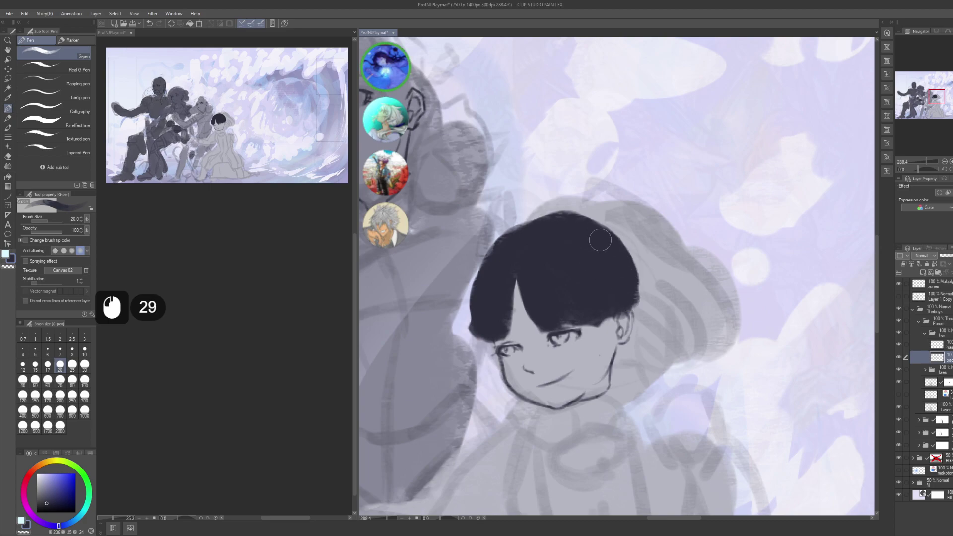
mouse_move(600, 240)
mouse_down()
mouse_move(633, 293)
mouse_move(582, 250)
mouse_up()
- Refill and touch up the back hair's right edge near the ear
key(space)
click(586, 299)
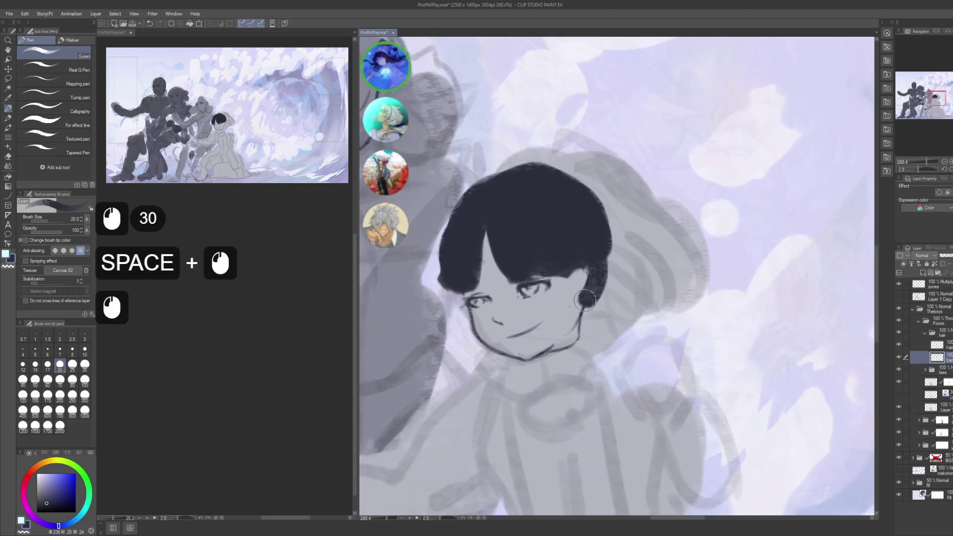
mouse_move(586, 299)
mouse_down()
mouse_move(593, 254)
mouse_move(579, 295)
mouse_up()
key(ctrl+z)
key(ctrl+z)
click(587, 286)
mouse_move(595, 266)
mouse_down()
mouse_move(579, 294)
mouse_move(587, 275)
mouse_up()
key(c)
click(579, 295)
click(588, 274)
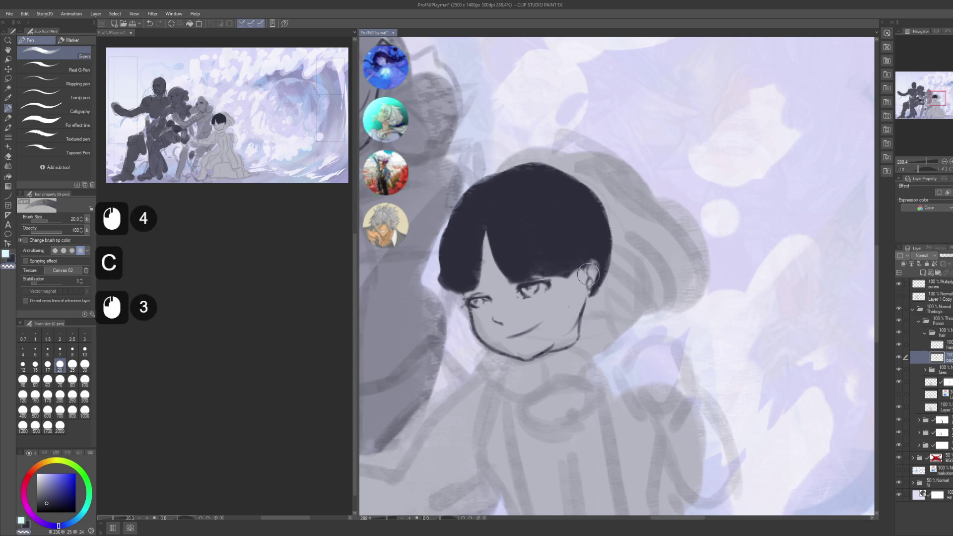
click(589, 272)
drag(561, 228, 589, 243)
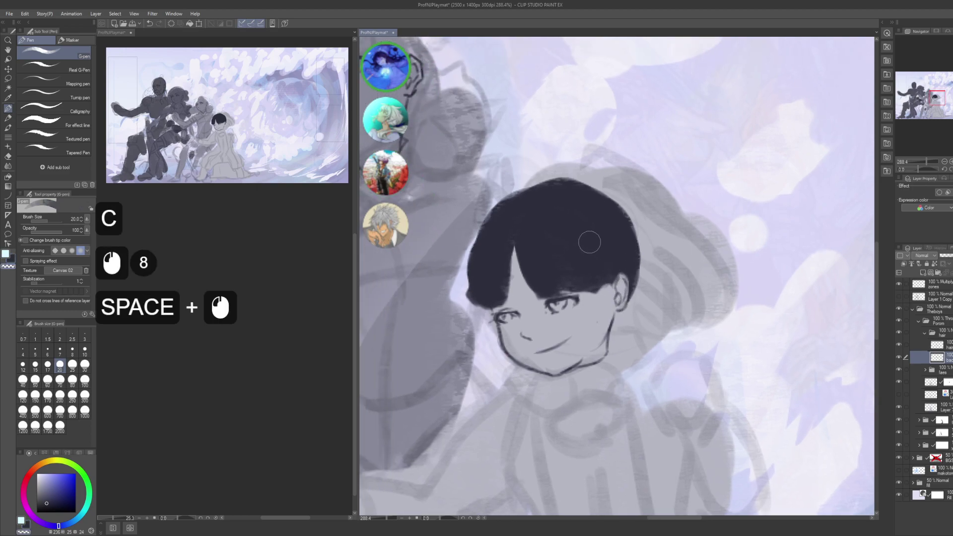
- Refine the back hair's upper-left edge
key(c)
click(484, 246)
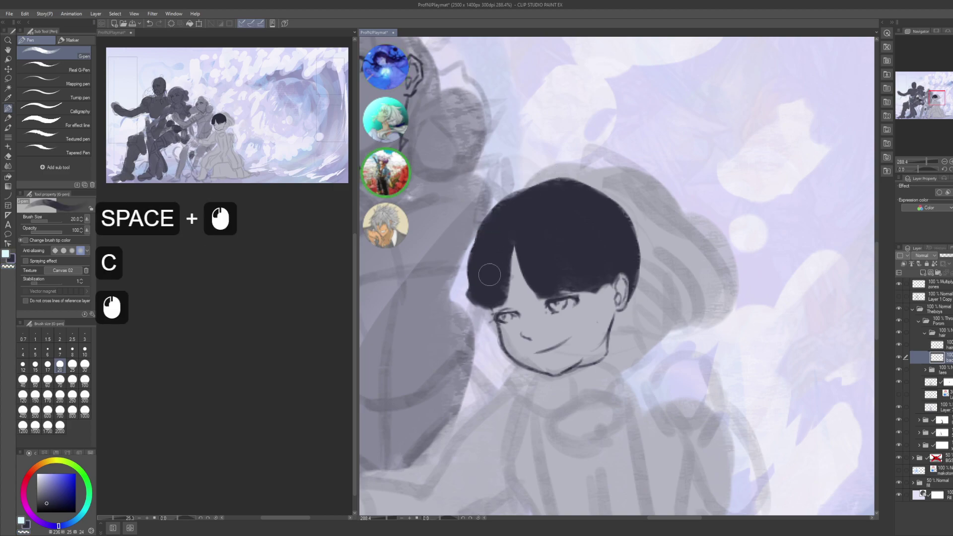
click(499, 248)
click(483, 241)
click(477, 251)
- Save the illustration and add a new layer above the back hair layer
drag(478, 243, 469, 285)
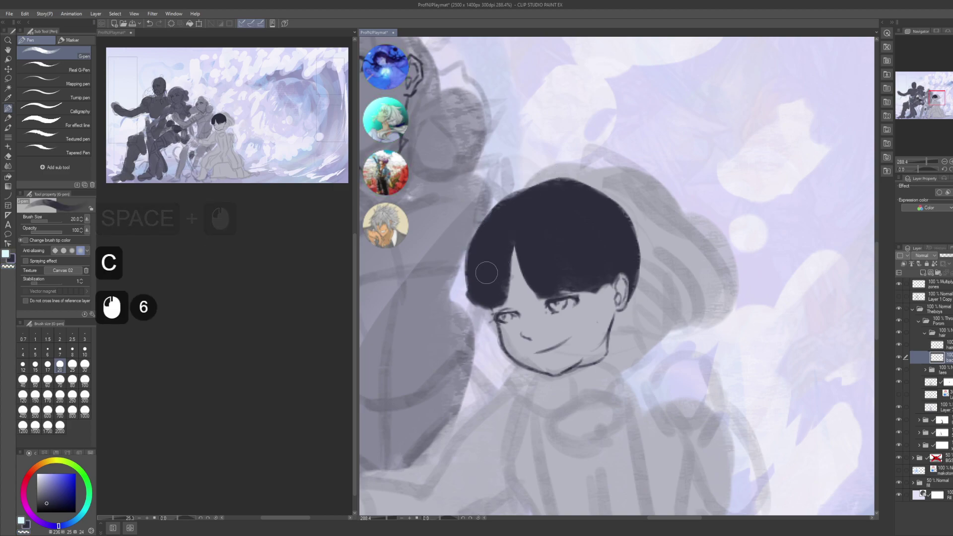
drag(639, 195, 629, 221)
key(ctrl)
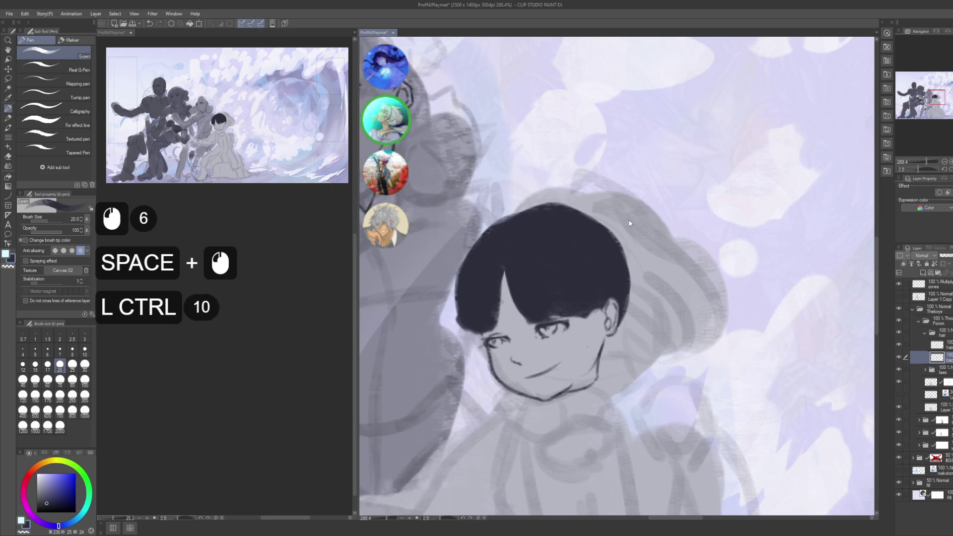
key(ctrl+s)
key(ctrl+shift+n)
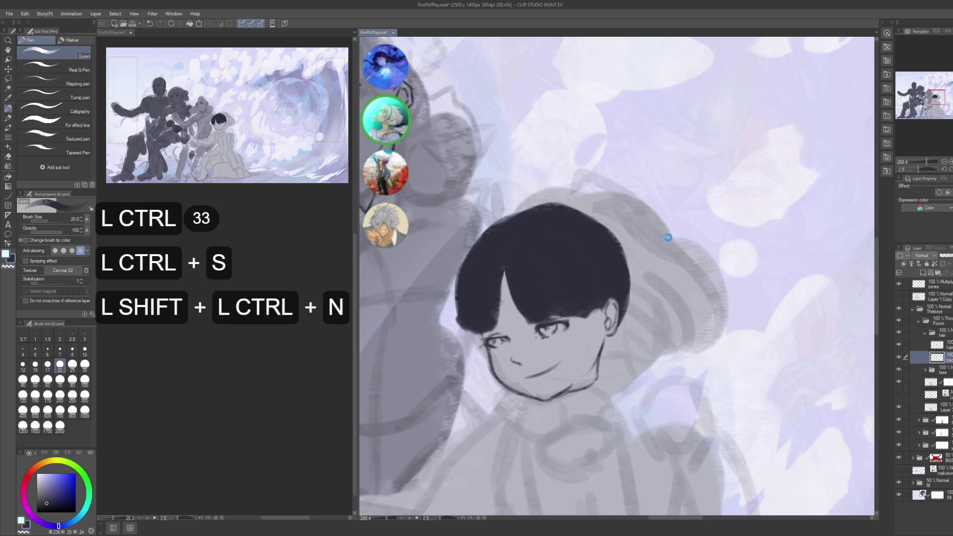
- Rename the new layer to 'tail'
key(F2)
text(taoi)
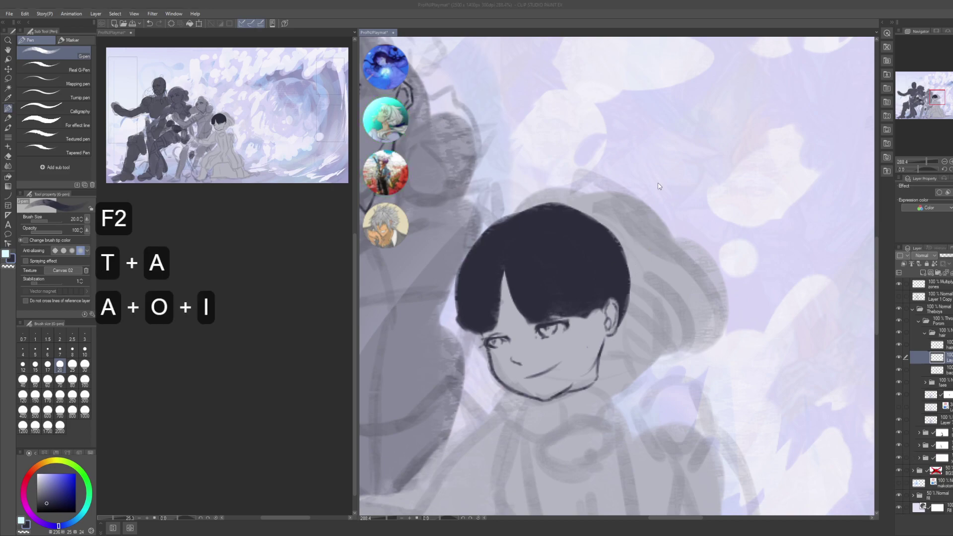
key(BackSpace)
key(BackSpace)
text(il)
key(Return)
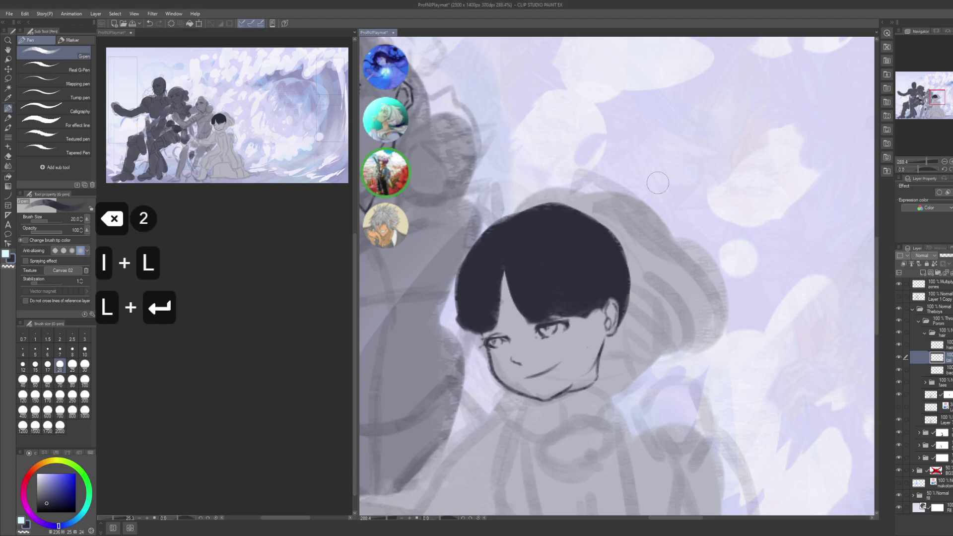
click(880, 343)
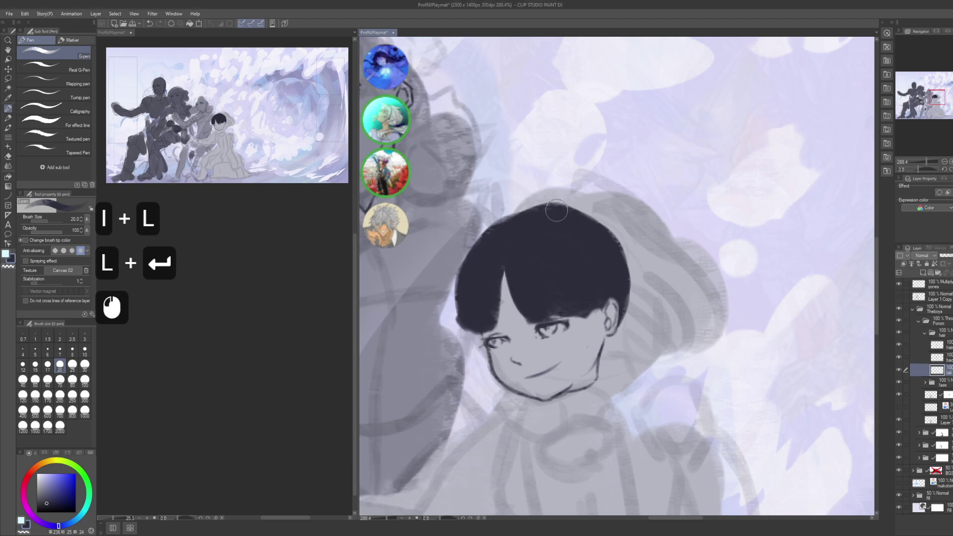
- Draw a dark ponytail rising from the top of the head and curving right
mouse_move(556, 210)
mouse_down()
mouse_move(534, 212)
mouse_move(569, 175)
mouse_up()
mouse_move(543, 204)
mouse_down()
mouse_move(579, 176)
mouse_move(598, 184)
mouse_move(621, 223)
mouse_up()
mouse_move(542, 209)
mouse_down()
mouse_move(554, 192)
mouse_move(661, 251)
mouse_up()
drag(596, 194, 652, 252)
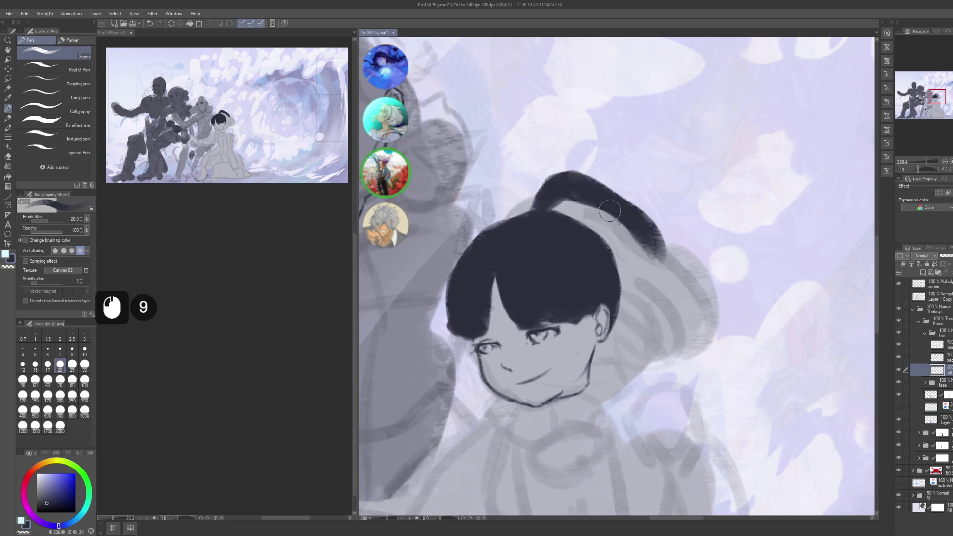
- At brush size 10, add thin strands and fill out the ponytail downward
key(bracketleft)
key(bracketleft)
key(bracketleft)
key(bracketleft)
drag(556, 200, 622, 233)
drag(604, 184, 614, 195)
mouse_move(591, 230)
mouse_down()
mouse_move(550, 195)
mouse_move(582, 195)
mouse_move(620, 238)
mouse_up()
drag(613, 226, 641, 258)
mouse_move(596, 201)
mouse_down()
mouse_move(655, 275)
mouse_move(627, 215)
mouse_up()
drag(633, 248, 656, 282)
mouse_move(638, 211)
mouse_down()
mouse_move(662, 259)
mouse_move(676, 242)
mouse_move(665, 238)
mouse_up()
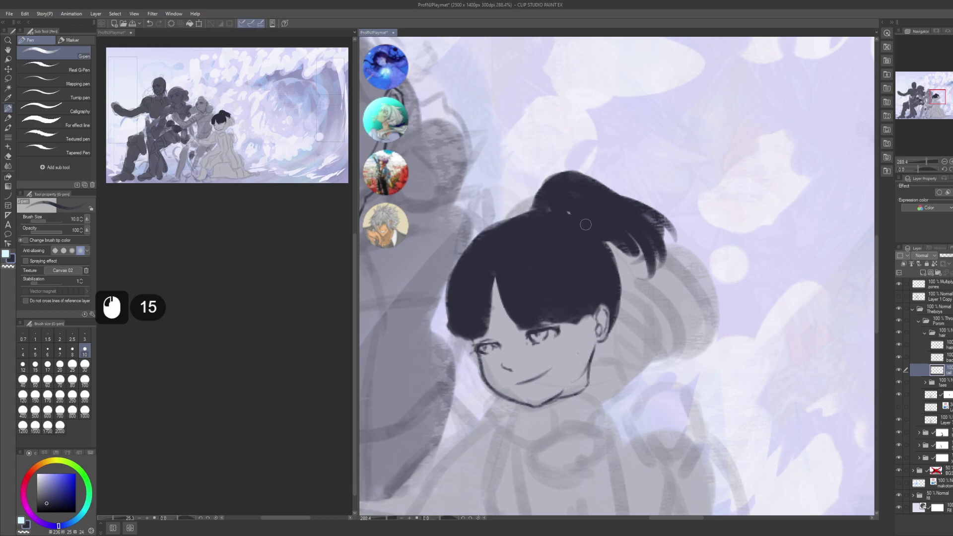
- Add small wispy strands along and under the lower ponytail
mouse_move(552, 192)
mouse_down()
mouse_move(618, 233)
mouse_move(631, 259)
mouse_up()
drag(620, 247, 597, 225)
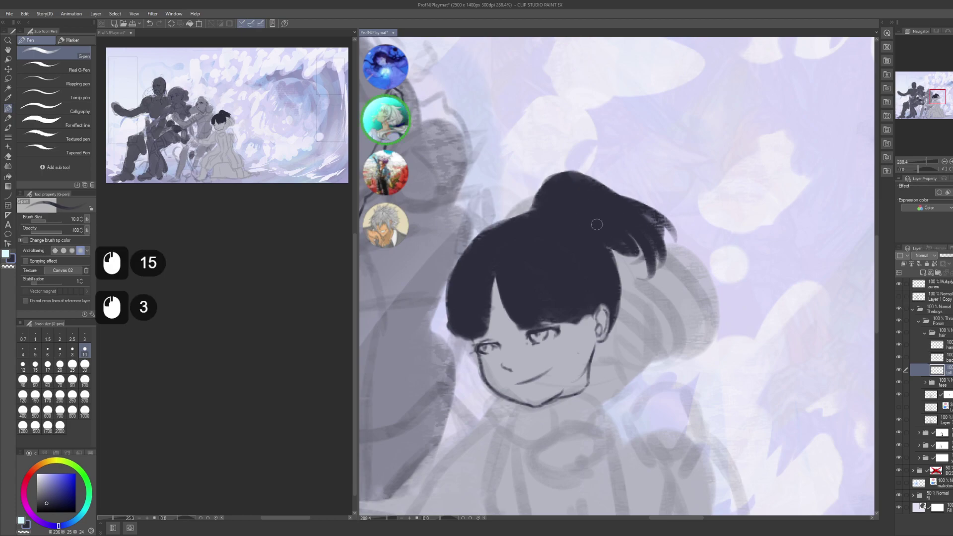
drag(638, 250, 645, 266)
mouse_move(606, 223)
mouse_down()
mouse_move(627, 237)
mouse_move(641, 268)
mouse_up()
mouse_move(606, 246)
mouse_down()
mouse_move(645, 274)
mouse_move(668, 258)
mouse_move(679, 136)
mouse_up()
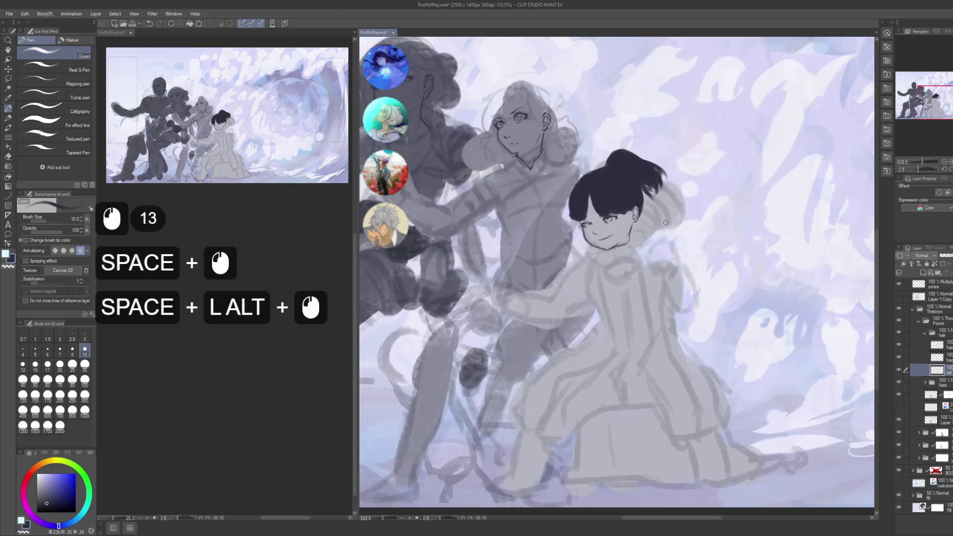
- Start a free transform on the hair and rotate it about 5 degrees
scroll(266, 358, down, 5)
click(266, 358)
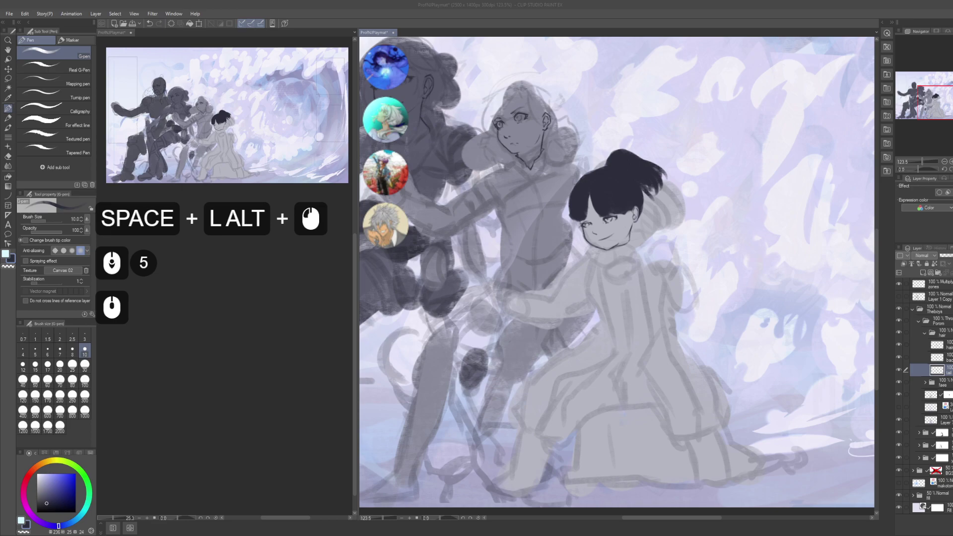
scroll(266, 357, up, 4)
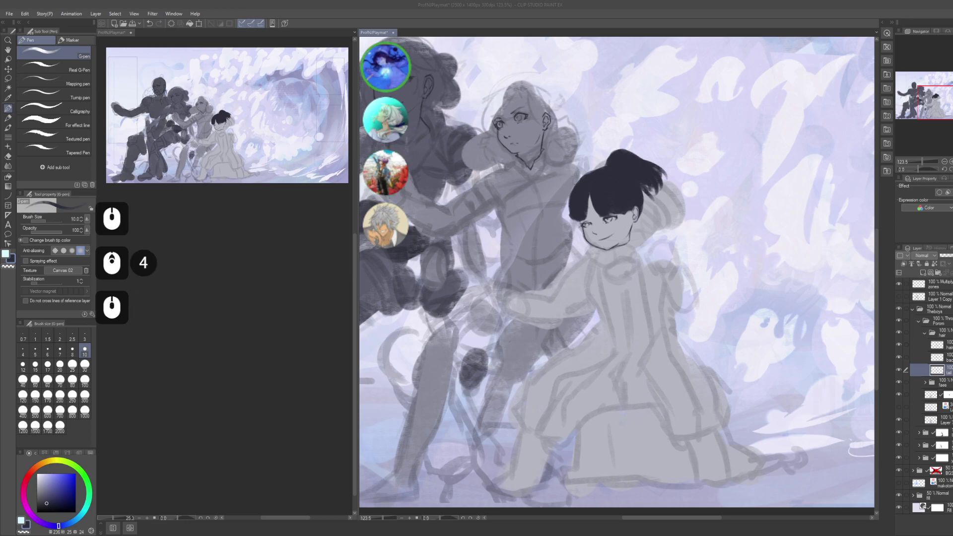
drag(683, 192, 675, 216)
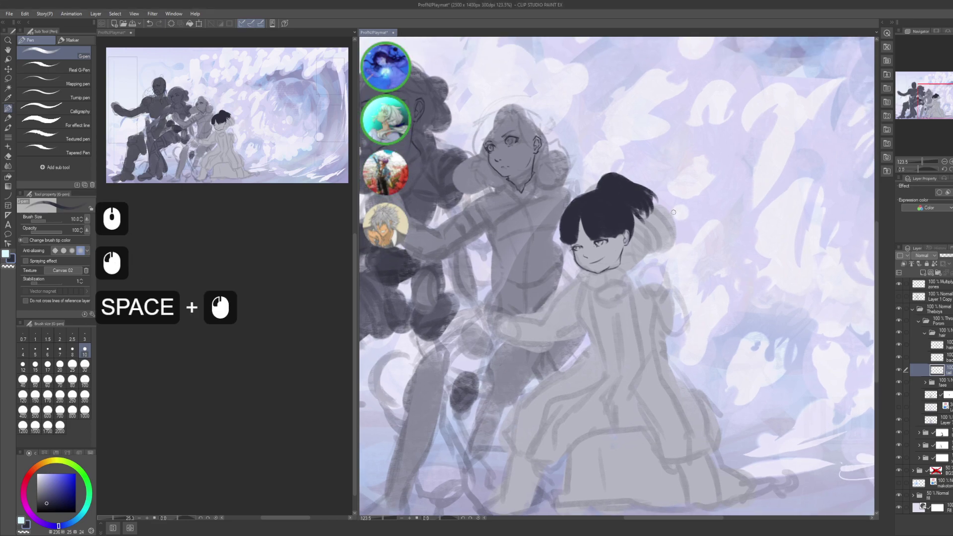
key(ctrl)
key(ctrl+t)
alt+click(675, 216)
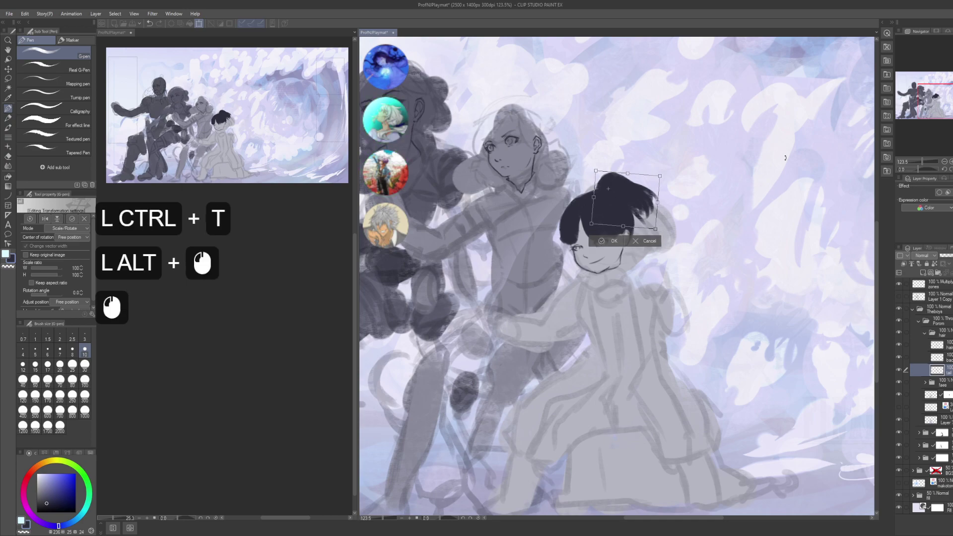
drag(675, 216, 640, 202)
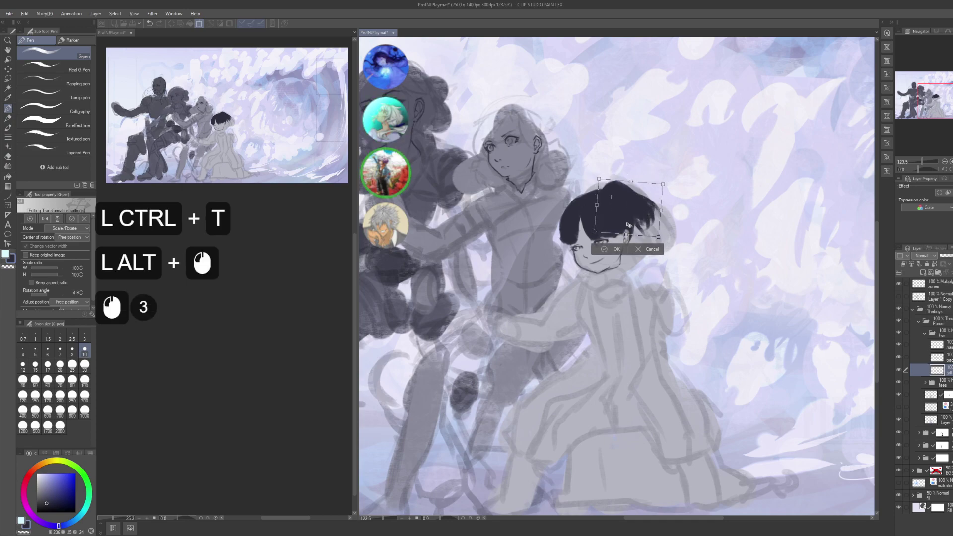
- Rotate the hair to about 11 degrees, enlarge it to 118%, reposition and commit
click(708, 197)
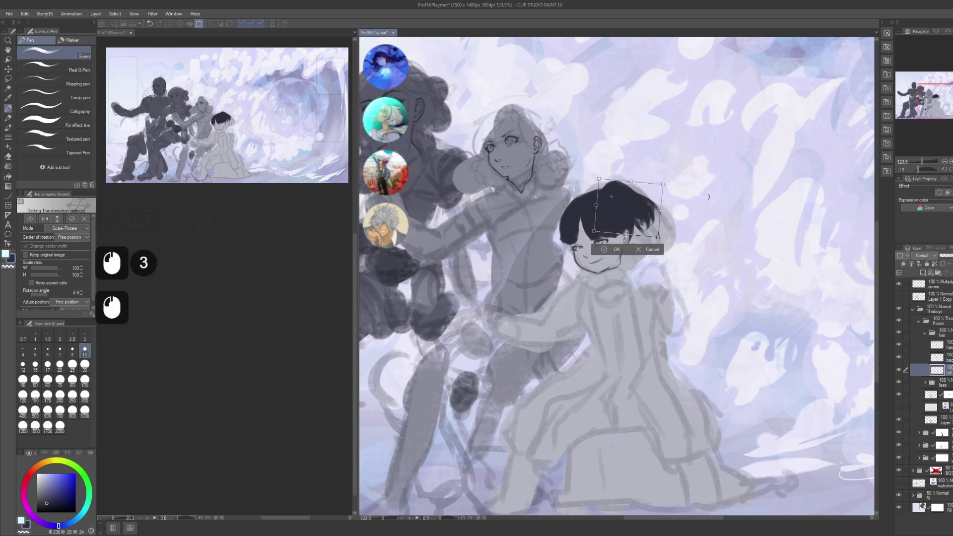
drag(708, 197, 711, 190)
drag(646, 211, 668, 255)
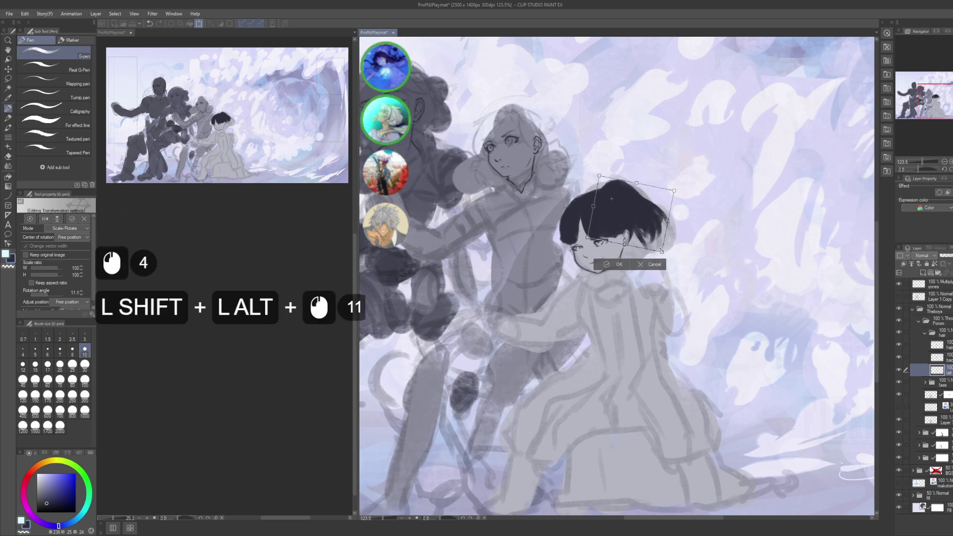
drag(699, 183, 701, 191)
mouse_move(646, 226)
mouse_down()
mouse_move(652, 211)
mouse_move(646, 221)
mouse_up()
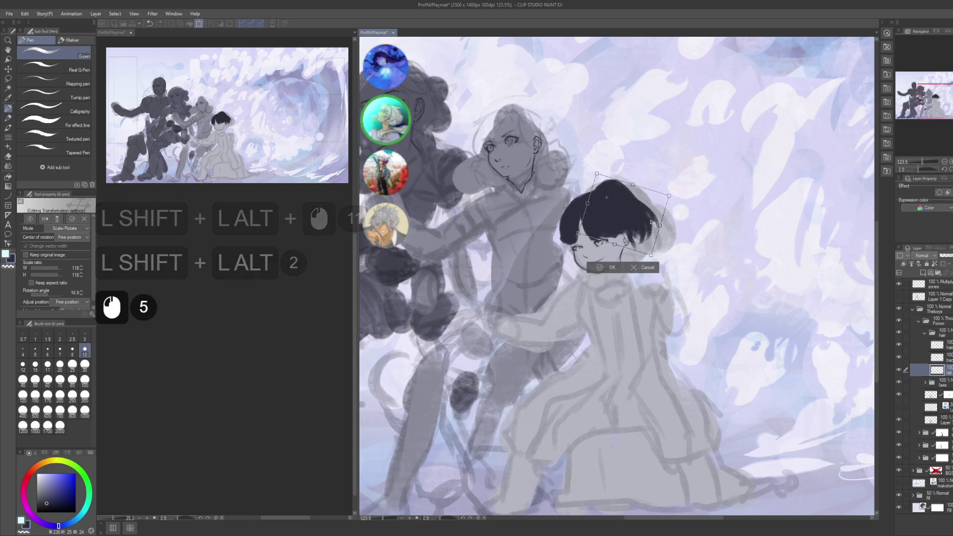
key(Return)
key(Return)
key(ctrl+d)
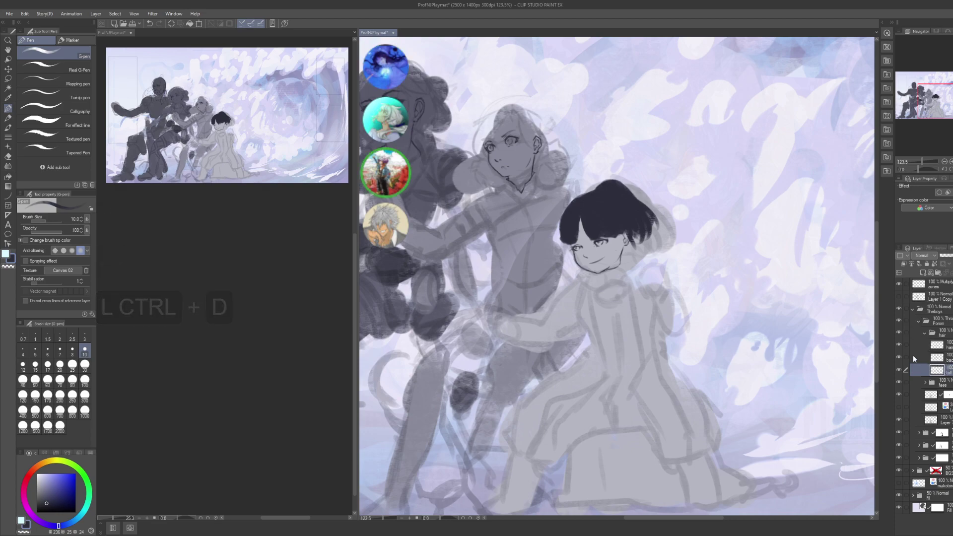
- Collapse the hair folder and set its opacity to 63%, passing through 45%
drag(764, 323, 777, 305)
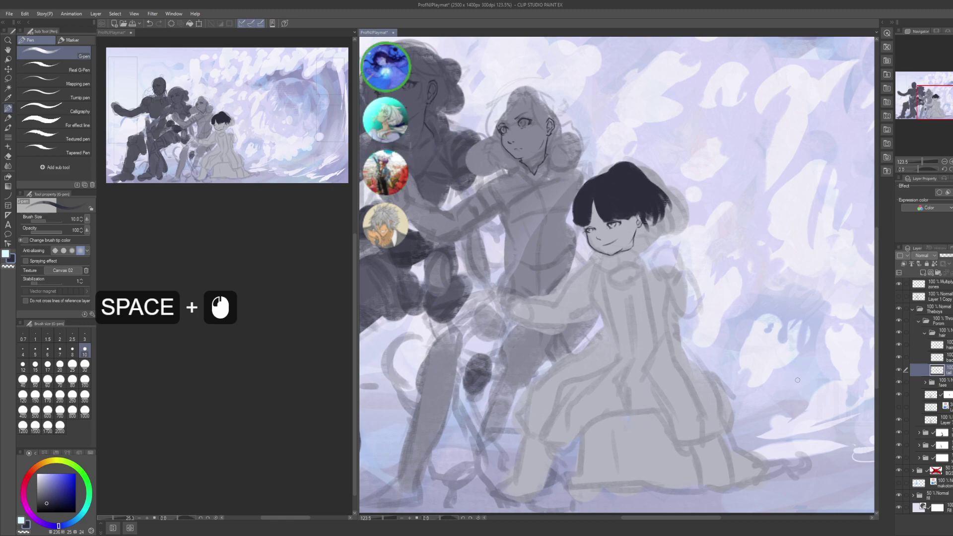
drag(815, 241, 822, 277)
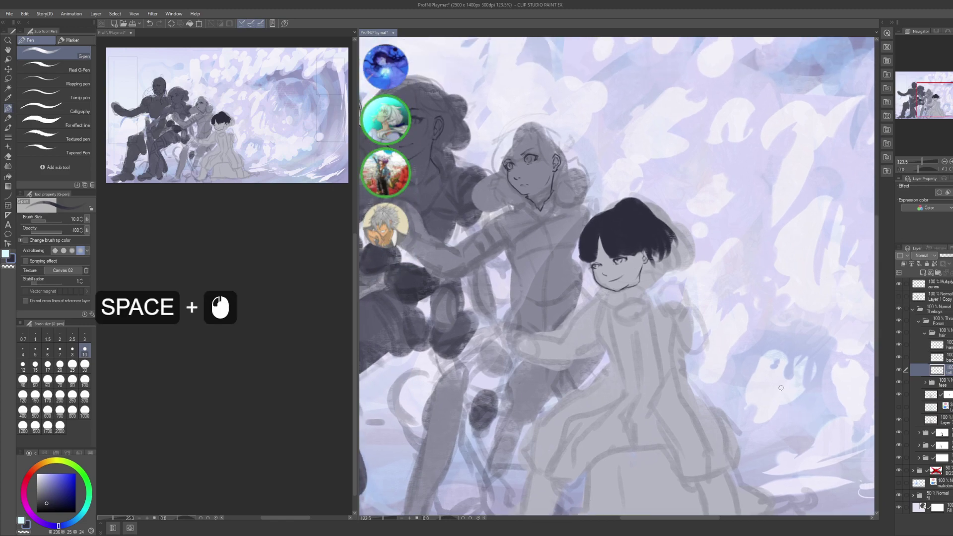
click(936, 334)
click(925, 332)
click(946, 255)
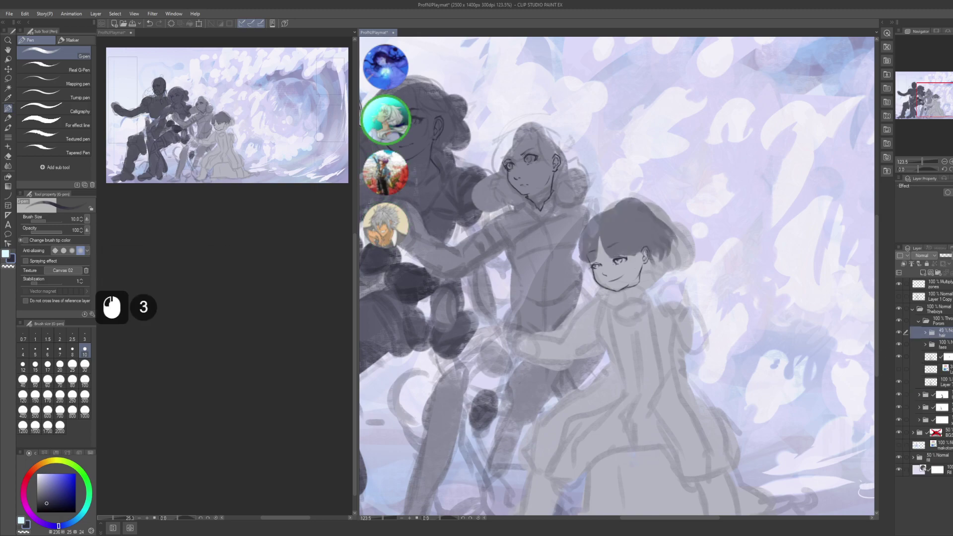
click(946, 255)
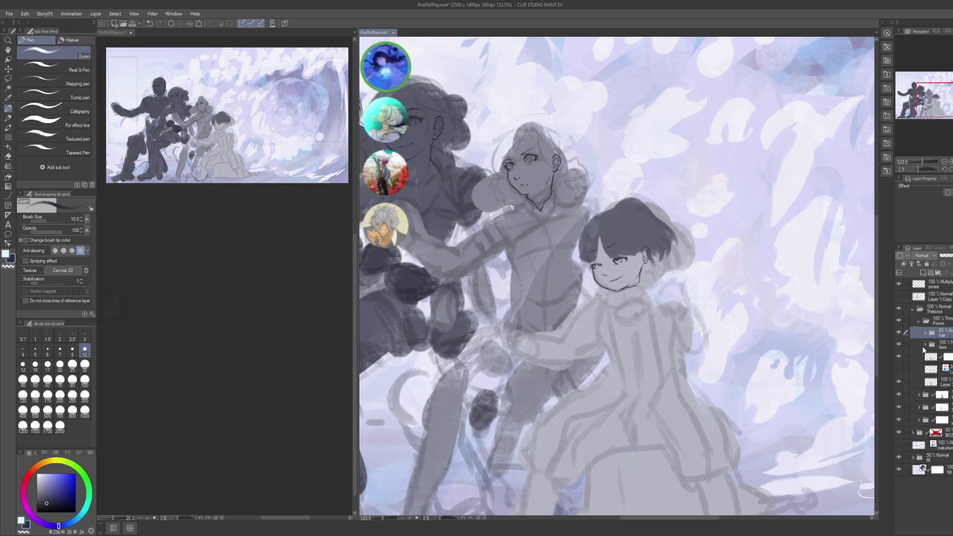
- Check the faes and Porom layers by toggling visibility and expanding their folders
click(898, 344)
click(898, 344)
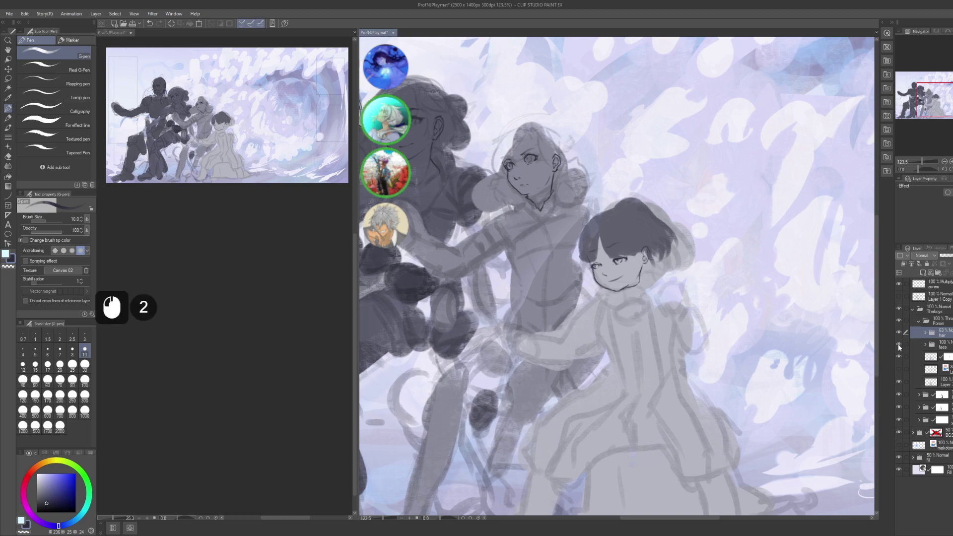
click(919, 321)
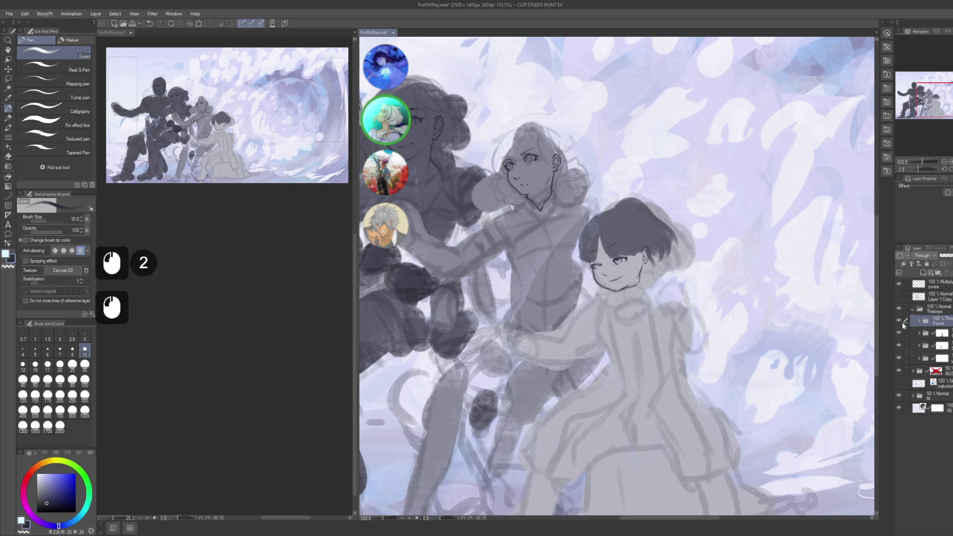
click(899, 320)
click(899, 320)
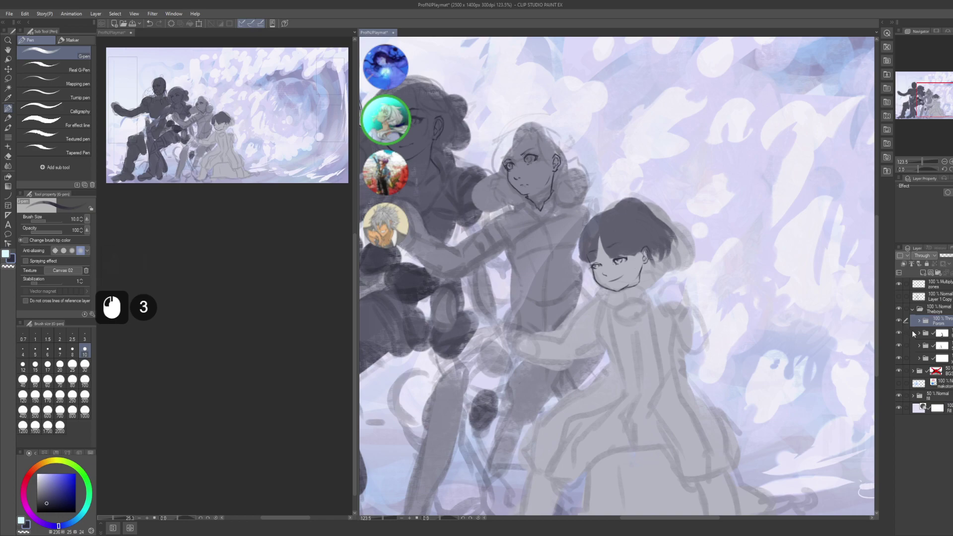
click(921, 333)
click(918, 334)
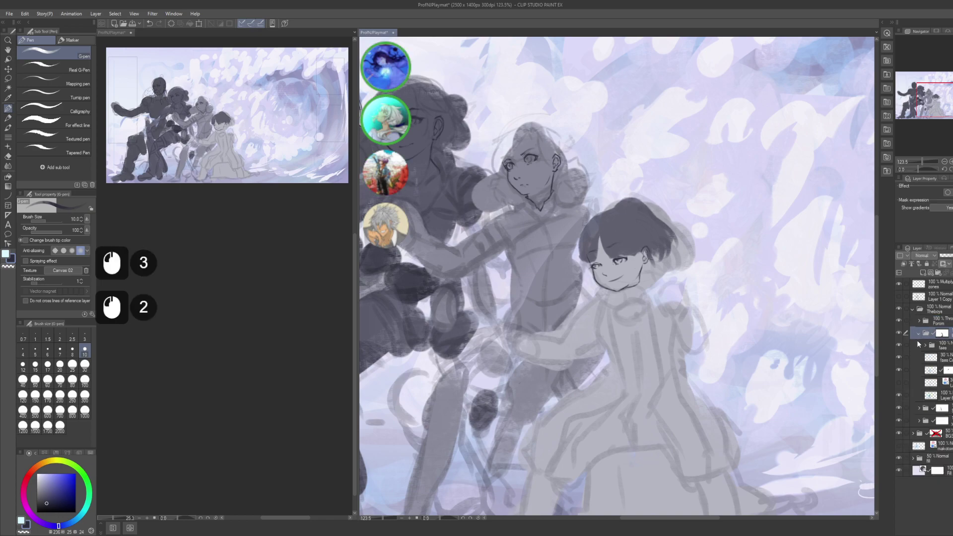
click(926, 346)
click(899, 345)
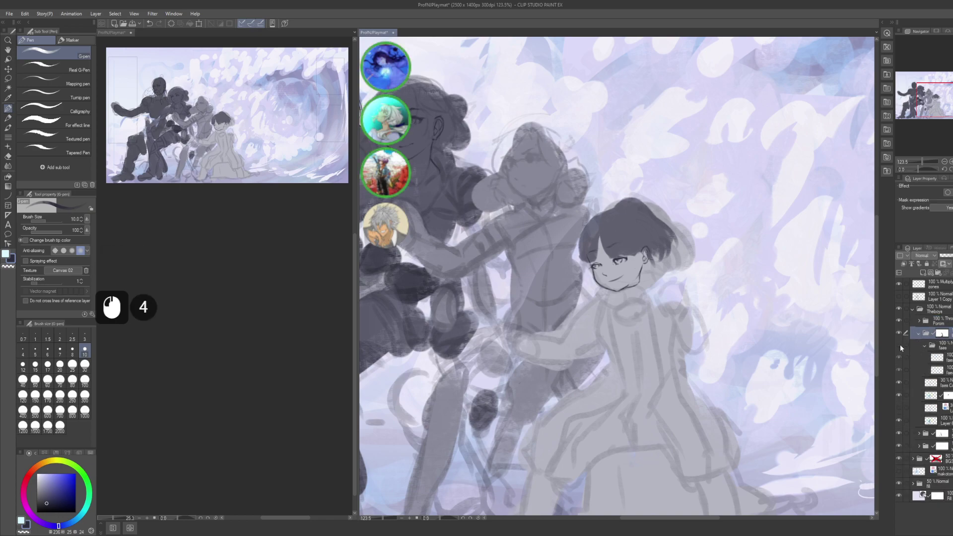
click(900, 345)
click(926, 347)
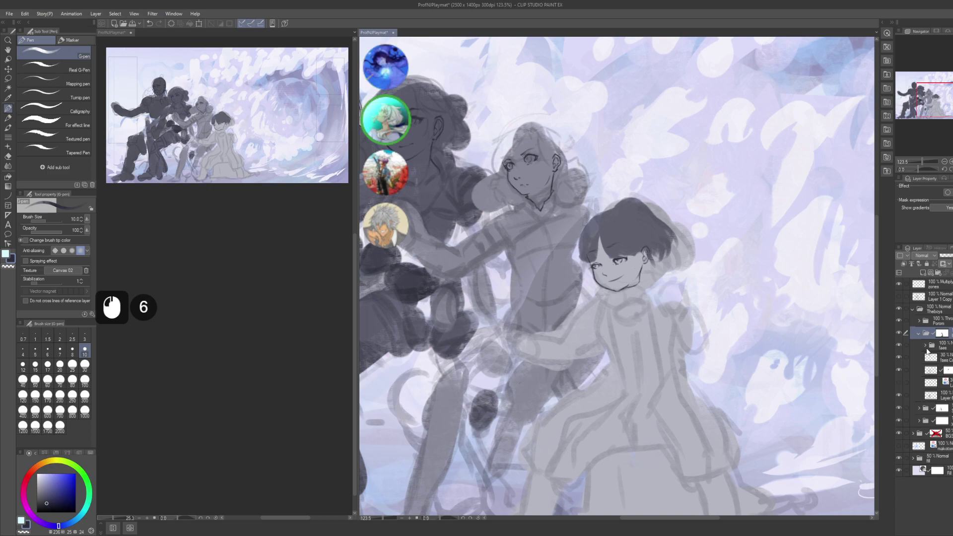
- Add a layer named 'front' above the faes folder and group it into a new folder
key(shift+ctrl)
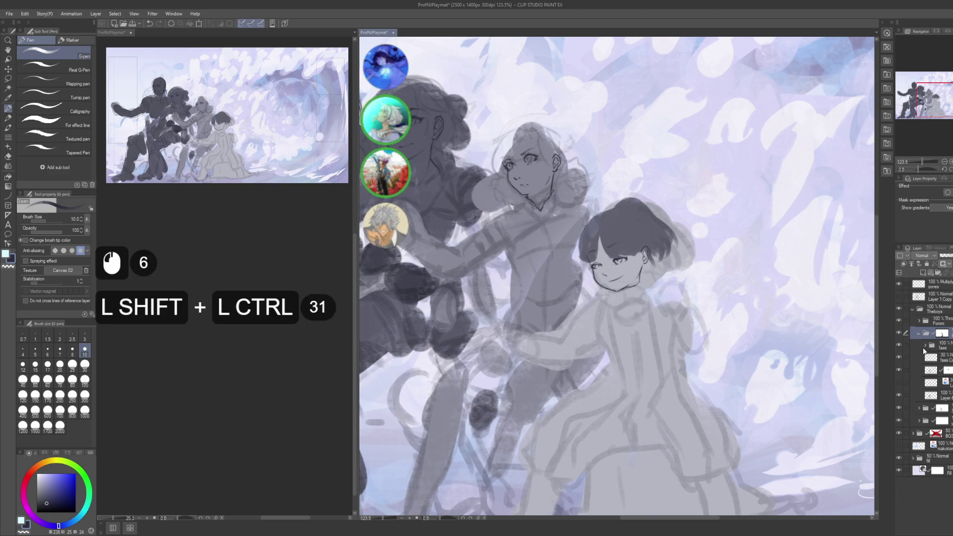
click(944, 347)
key(ctrl+shift+n)
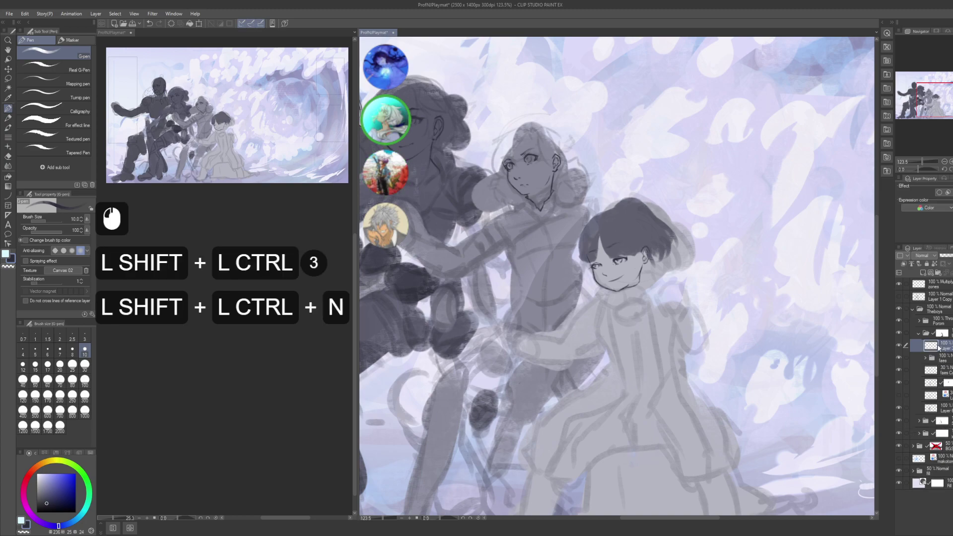
key(F2)
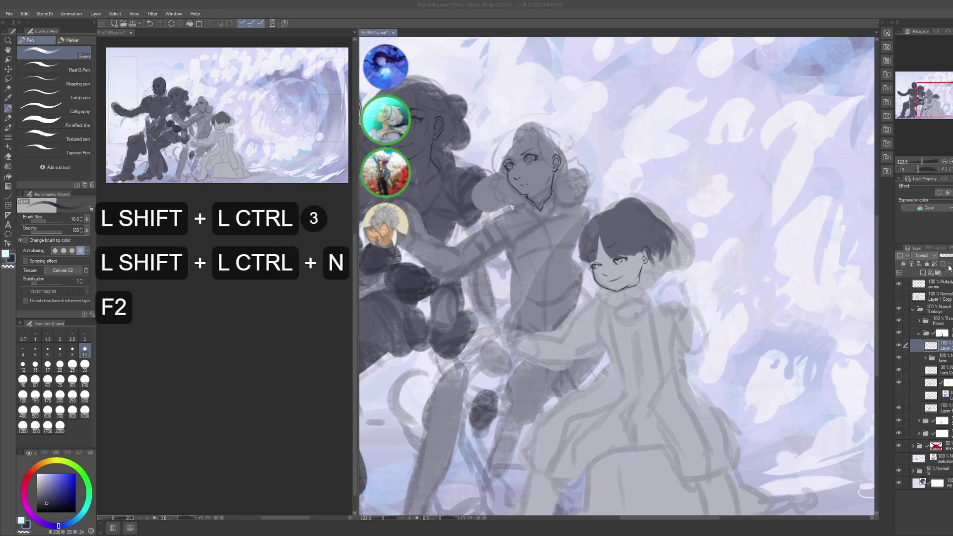
text(front)
key(Return)
key(ctrl)
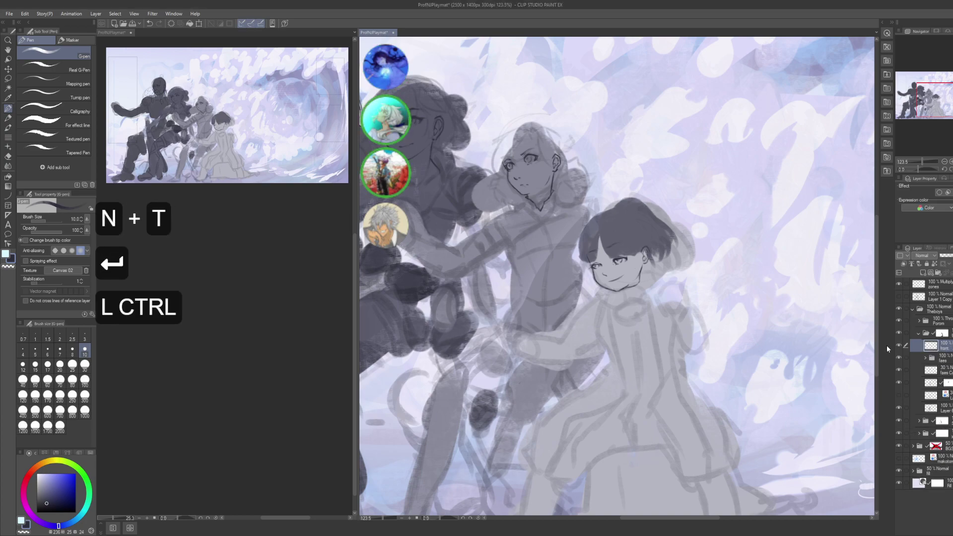
key(ctrl+g)
key(F2)
- Name the folder 'hair', select the front layer and zoom into the middle face
text(hair)
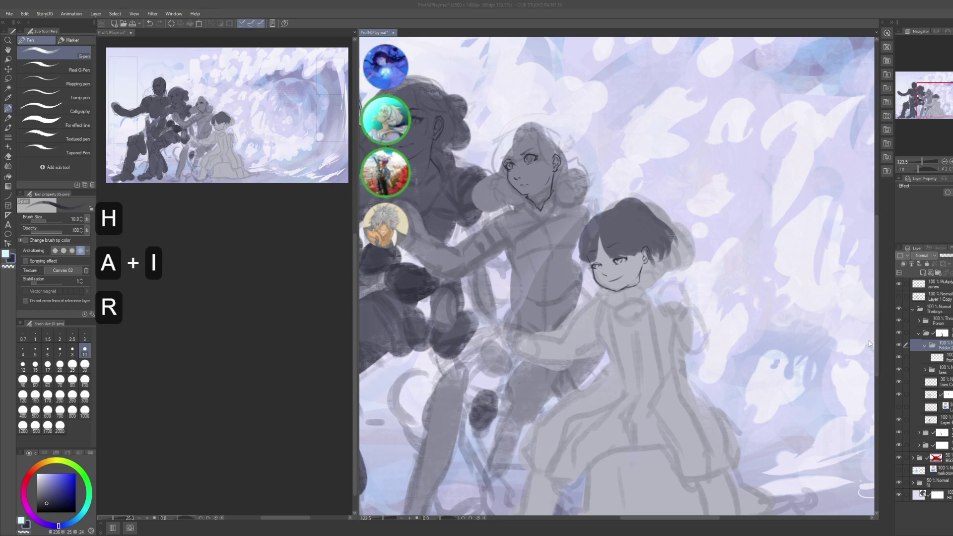
key(Return)
click(936, 357)
drag(555, 329, 599, 290)
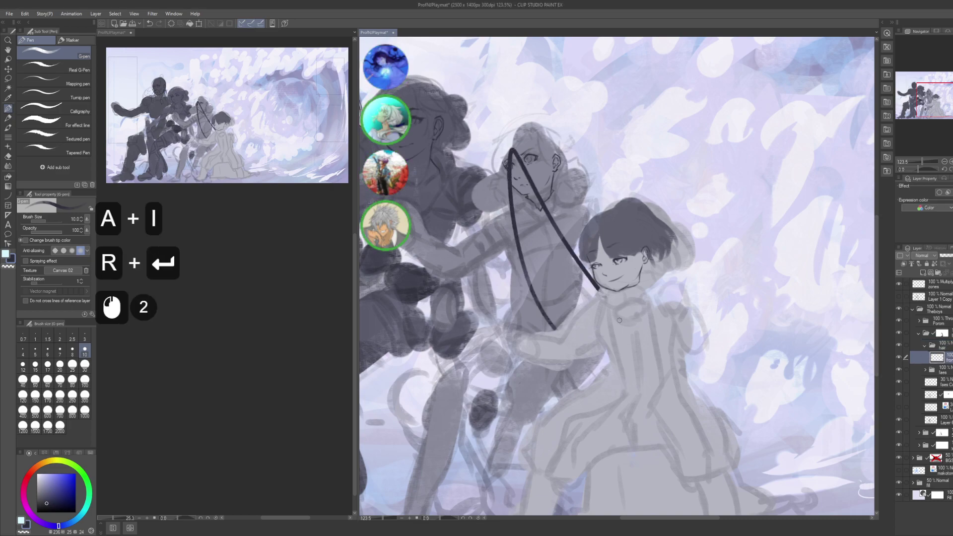
key(ctrl+z)
drag(619, 321, 669, 427)
drag(496, 249, 527, 220)
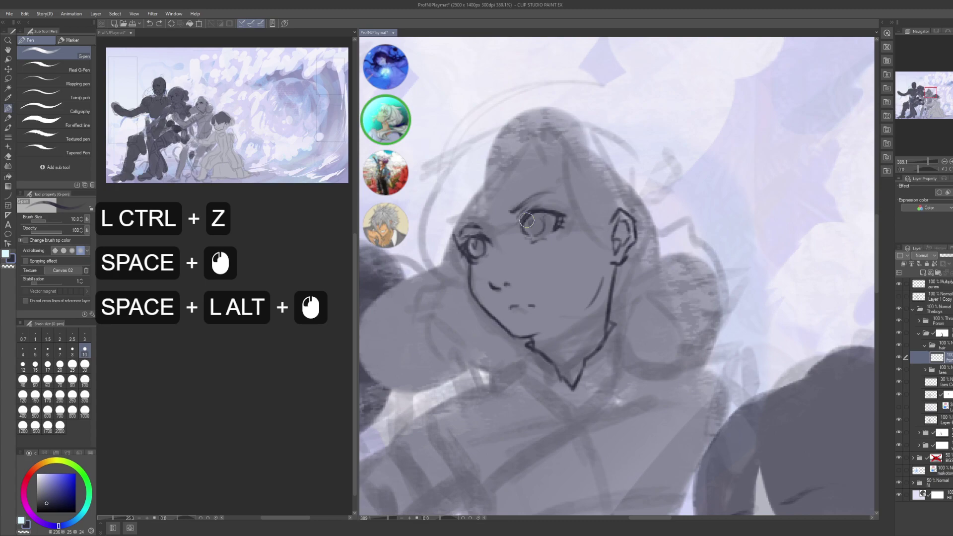
- Block in a dark hair band across the forehead and extend it upward
scroll(264, 358, down, 9)
click(246, 359)
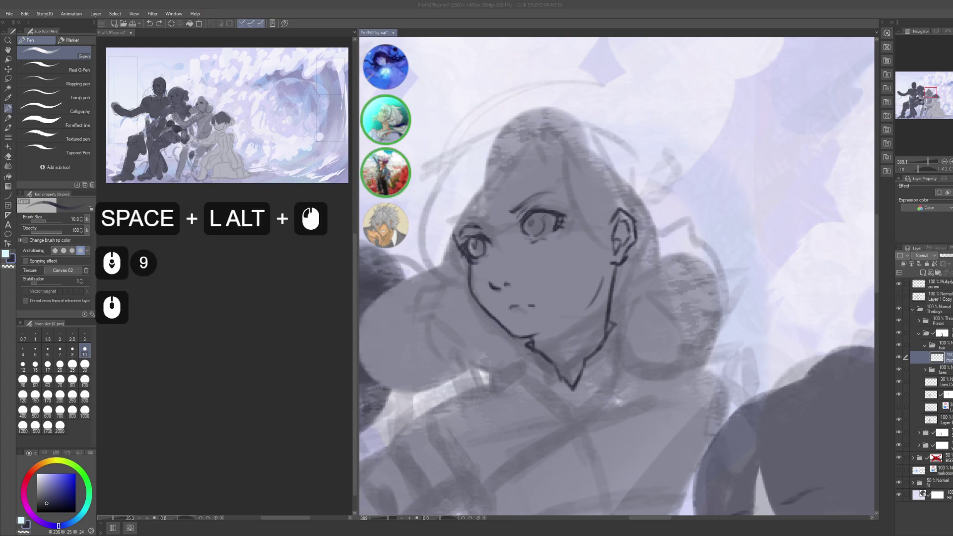
scroll(246, 360, down, 4)
scroll(247, 359, down, 2)
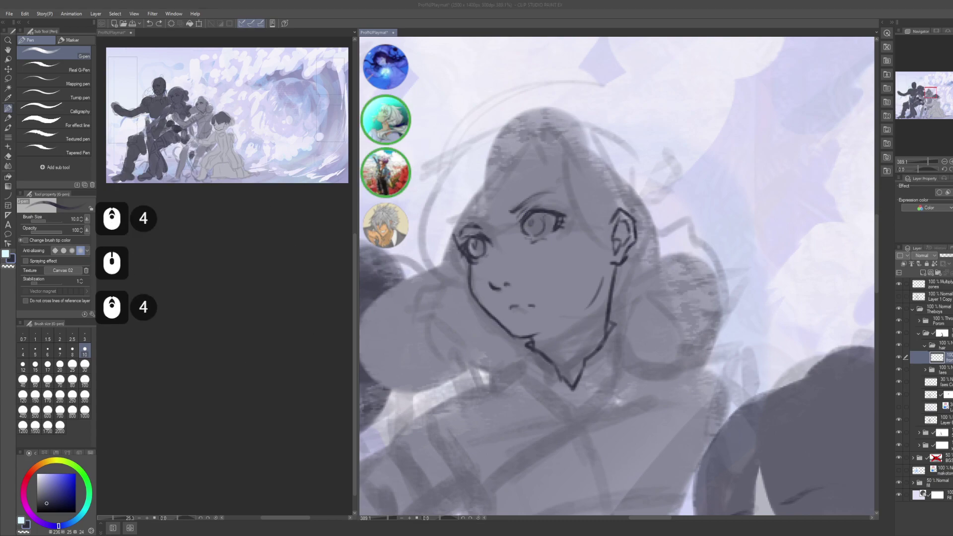
click(674, 231)
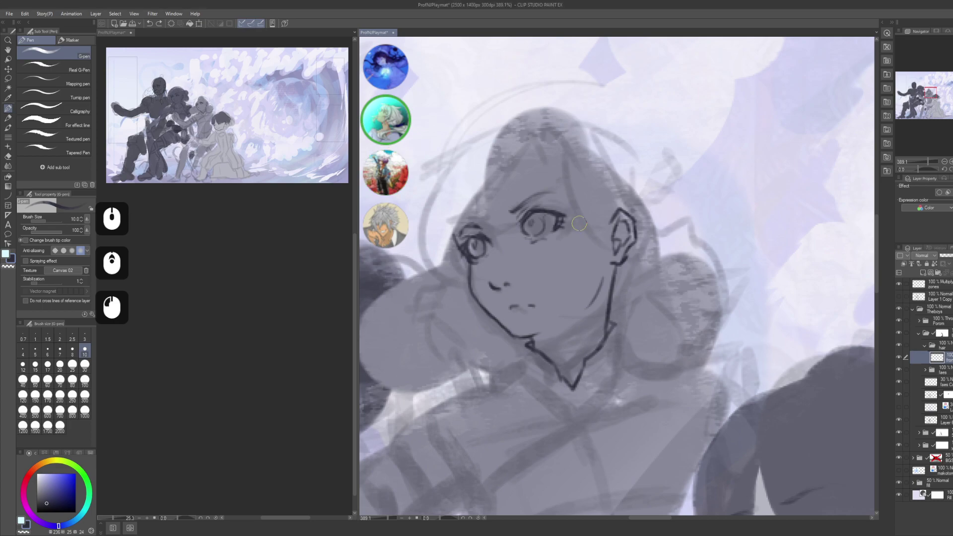
drag(516, 190, 547, 216)
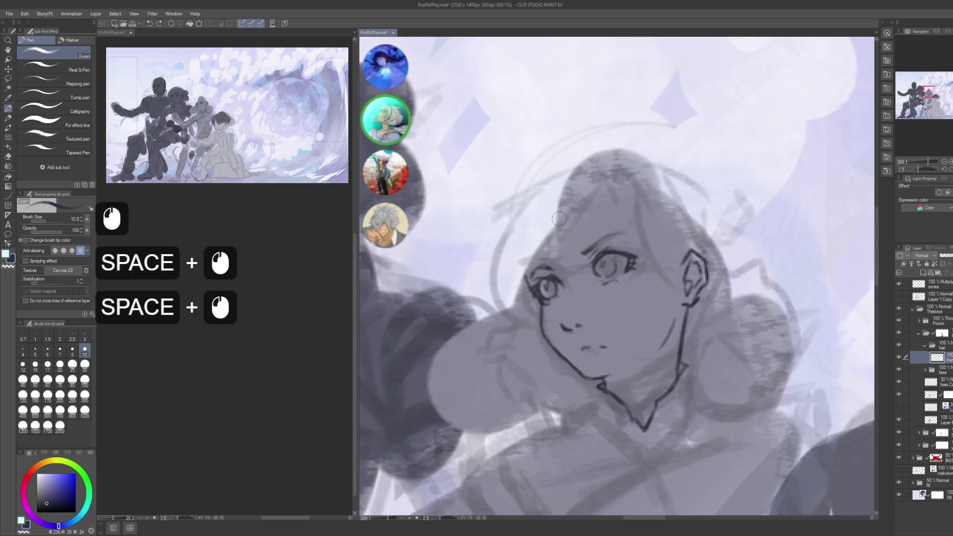
drag(594, 172, 569, 248)
drag(591, 174, 571, 245)
mouse_move(588, 175)
mouse_down()
mouse_move(566, 253)
mouse_move(576, 209)
mouse_up()
mouse_move(592, 177)
mouse_down()
mouse_move(578, 198)
mouse_move(594, 153)
mouse_up()
mouse_move(588, 171)
mouse_down()
mouse_move(603, 159)
mouse_move(585, 149)
mouse_up()
mouse_move(591, 164)
mouse_down()
mouse_move(599, 155)
mouse_move(509, 204)
mouse_up()
- Outline the bangs down-left toward the left eye and thicken their lower end
mouse_move(587, 159)
mouse_down()
mouse_move(506, 206)
mouse_move(541, 238)
mouse_up()
mouse_move(509, 209)
mouse_down()
mouse_move(549, 240)
mouse_move(509, 279)
mouse_up()
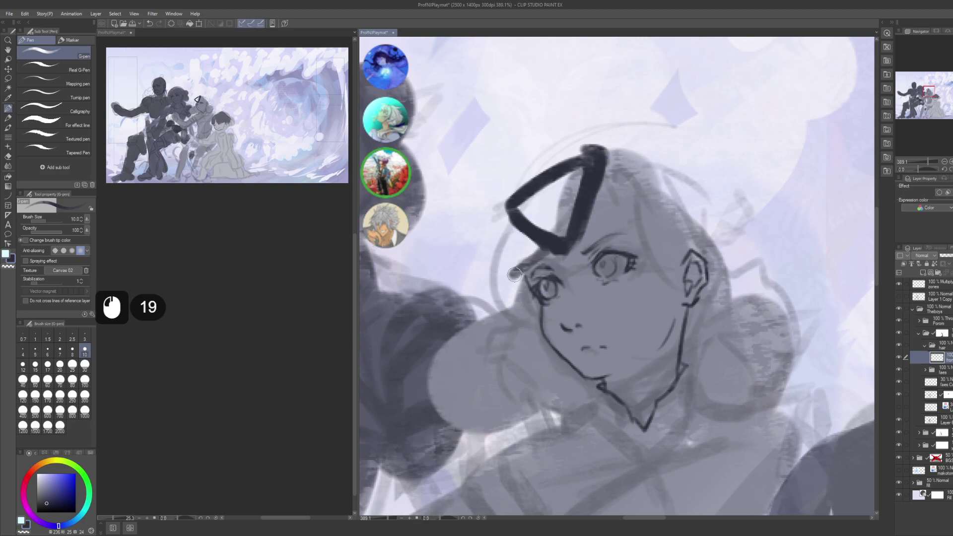
drag(551, 251, 506, 282)
mouse_move(546, 254)
mouse_down()
mouse_move(505, 284)
mouse_move(532, 267)
mouse_move(510, 305)
mouse_up()
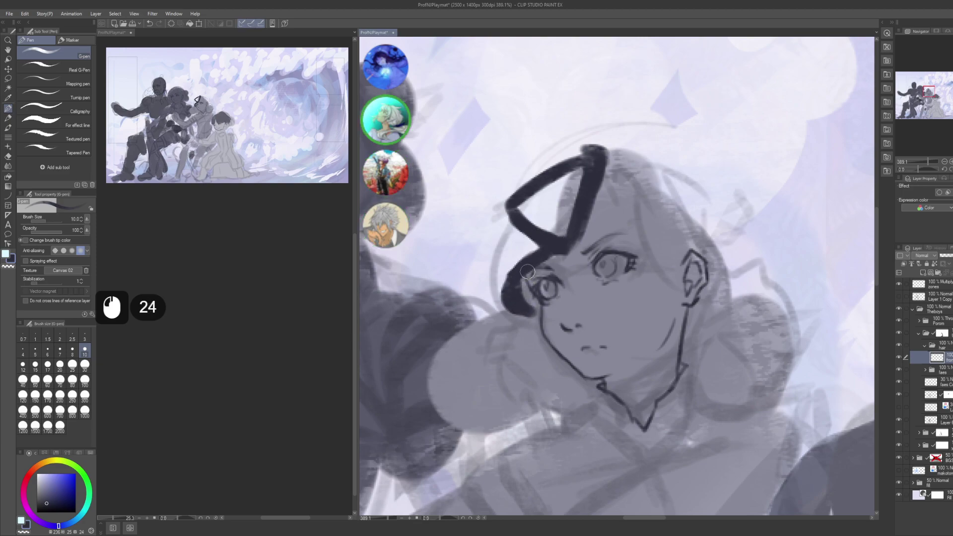
drag(532, 272, 515, 307)
drag(527, 274, 520, 304)
drag(525, 287, 521, 313)
drag(532, 293, 525, 318)
drag(535, 297, 526, 315)
drag(532, 297, 526, 307)
drag(534, 294, 529, 306)
- Extend the dark hair shape further left and down
drag(519, 203, 484, 232)
mouse_move(516, 211)
mouse_down()
mouse_move(487, 238)
mouse_move(511, 313)
mouse_up()
mouse_move(494, 271)
mouse_down()
mouse_move(514, 303)
mouse_move(499, 328)
mouse_move(484, 311)
mouse_up()
mouse_move(498, 274)
mouse_down()
mouse_move(489, 312)
mouse_move(491, 297)
mouse_up()
key(space)
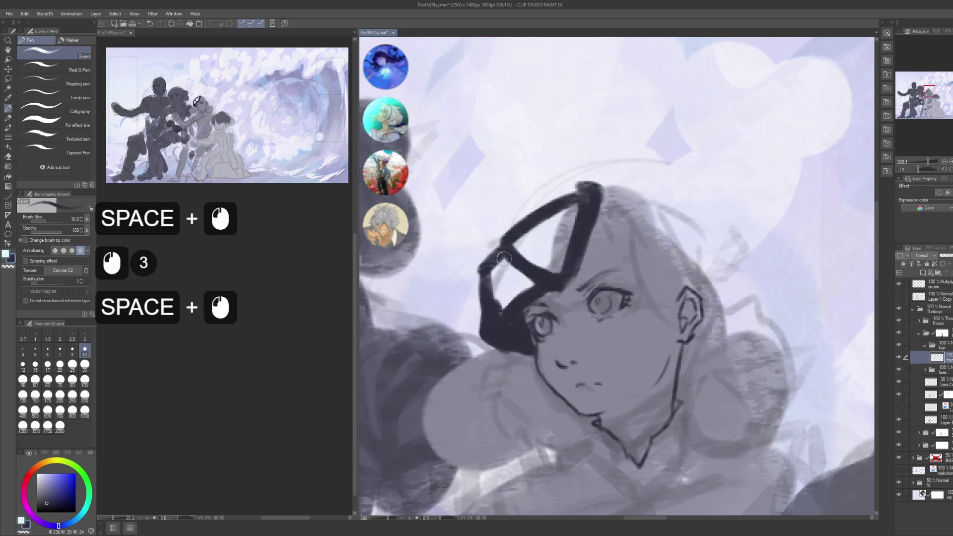
drag(500, 238, 482, 268)
- Thicken the hair's top edge, then try a Close and fill and undo it
drag(511, 216, 583, 189)
mouse_move(527, 208)
mouse_down()
mouse_move(585, 189)
mouse_move(541, 203)
mouse_move(549, 200)
mouse_up()
drag(576, 186, 539, 194)
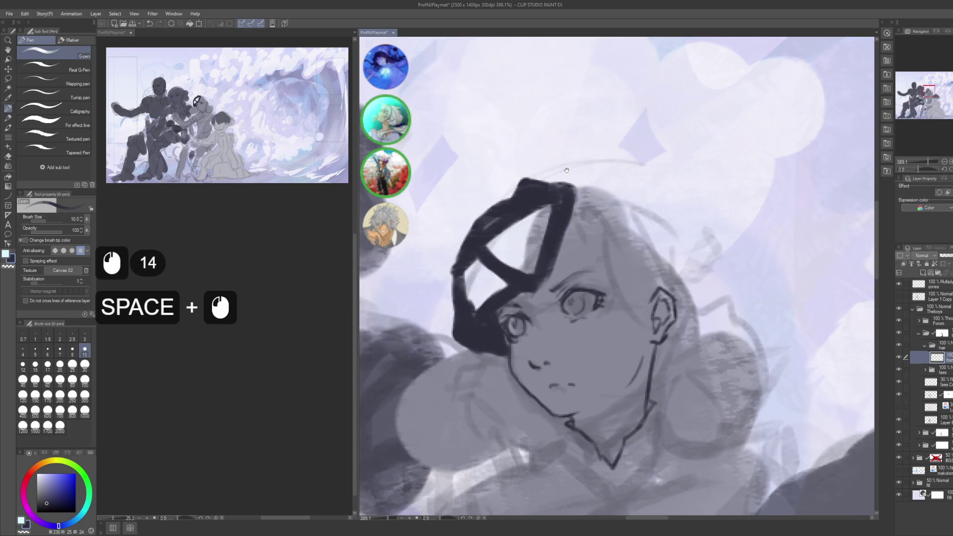
key(g)
key(g)
mouse_move(628, 169)
mouse_down()
mouse_move(405, 309)
mouse_move(411, 326)
mouse_move(495, 335)
mouse_up()
key(ctrl+z)
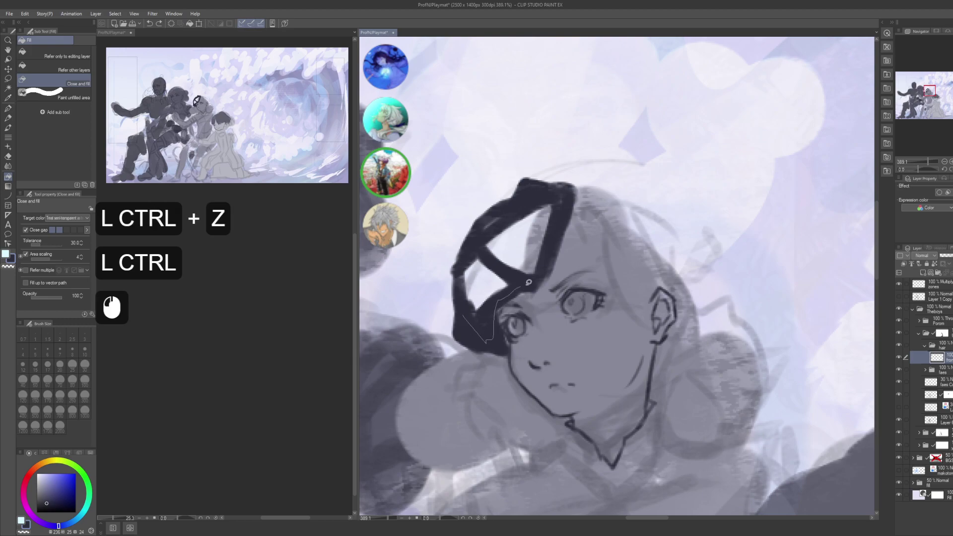
- Trace the hair's outer edge and fill it solid dark, undoing a stray strand
mouse_move(528, 282)
mouse_down()
mouse_move(560, 221)
mouse_move(497, 209)
mouse_up()
drag(458, 283, 460, 315)
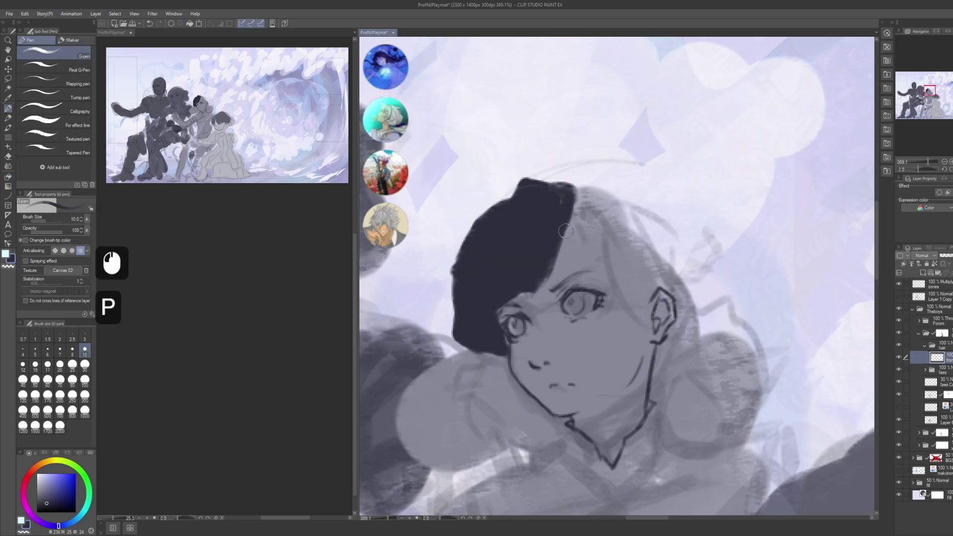
drag(589, 132, 574, 118)
drag(565, 208, 590, 259)
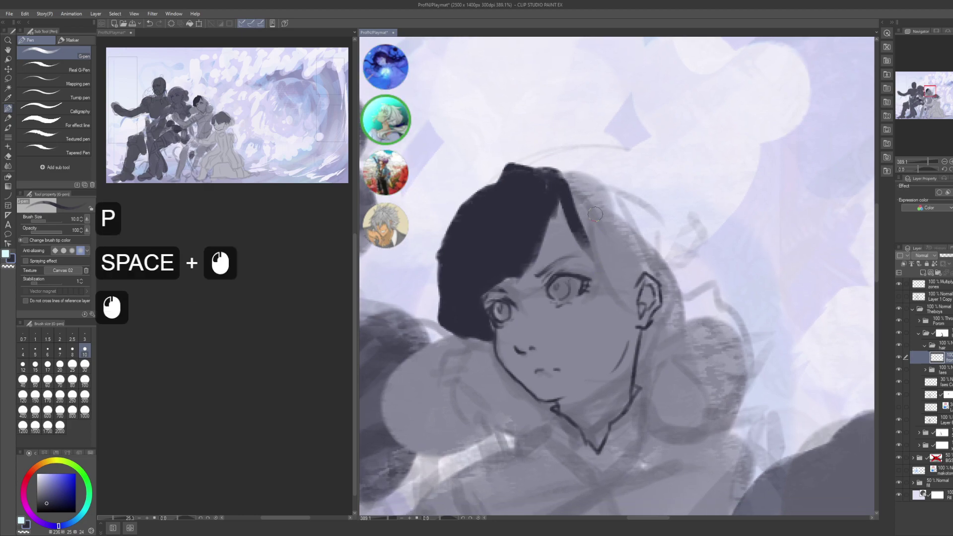
key(ctrl+z)
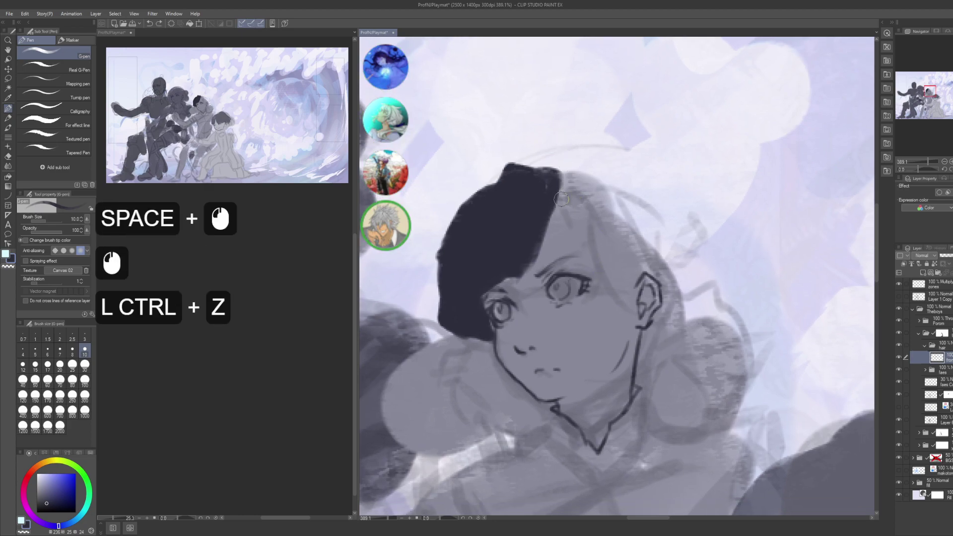
- Paint dark hair down the right side, extending it rightward and down toward the ear
click(561, 199)
drag(561, 196, 595, 261)
drag(564, 188, 608, 270)
mouse_move(573, 223)
mouse_down()
mouse_move(564, 188)
mouse_move(608, 263)
mouse_up()
drag(561, 182, 603, 256)
drag(583, 201, 615, 255)
mouse_move(561, 178)
mouse_down()
mouse_move(611, 253)
mouse_move(554, 177)
mouse_move(597, 214)
mouse_move(625, 268)
mouse_up()
mouse_move(598, 208)
mouse_down()
mouse_move(627, 268)
mouse_move(598, 202)
mouse_move(585, 210)
mouse_move(608, 283)
mouse_up()
drag(618, 258, 612, 275)
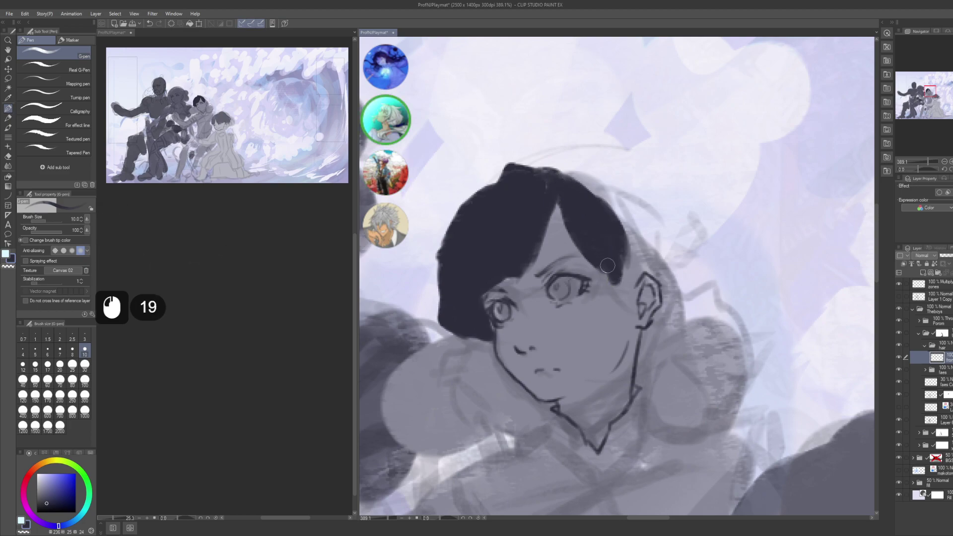
- Paint hair strands and short strokes beside the ear
drag(633, 147, 623, 127)
drag(609, 268, 612, 305)
drag(606, 266, 616, 294)
drag(608, 260, 609, 311)
drag(603, 300, 606, 309)
drag(599, 297, 598, 306)
- Erase with transparent colour to refine the hair edge near the ear, then resume dark painting
key(c)
drag(589, 291, 606, 316)
mouse_move(595, 297)
mouse_down()
mouse_move(598, 328)
mouse_move(616, 312)
mouse_move(570, 319)
mouse_move(608, 320)
mouse_move(586, 318)
mouse_up()
click(594, 275)
click(595, 273)
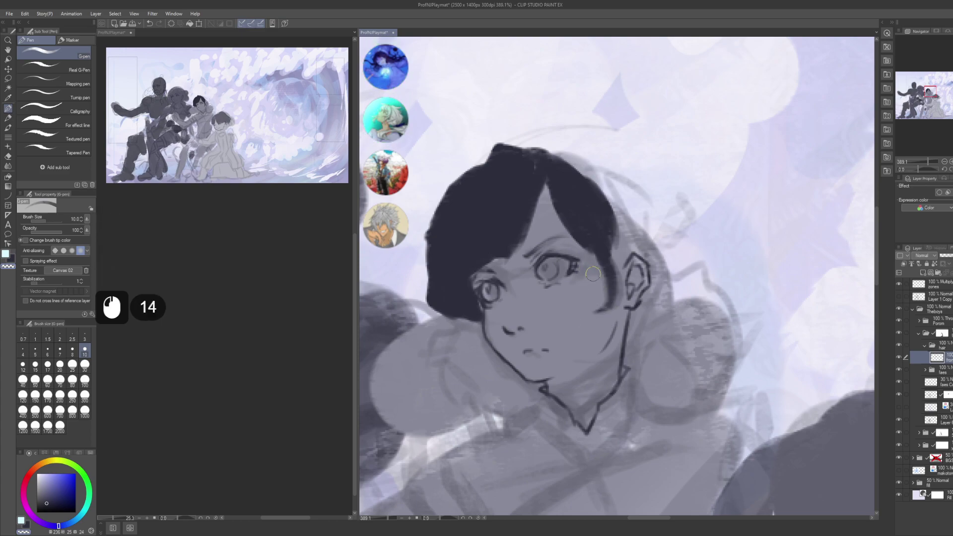
key(c)
click(608, 260)
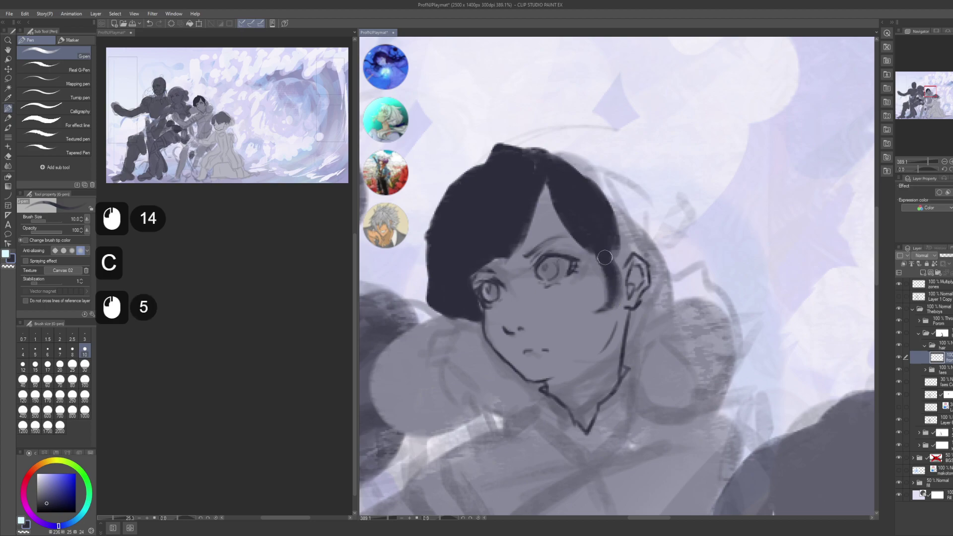
drag(605, 257, 605, 219)
- Clean up the hair edge near the ear with small dabs
click(622, 233)
click(618, 241)
click(617, 243)
click(618, 246)
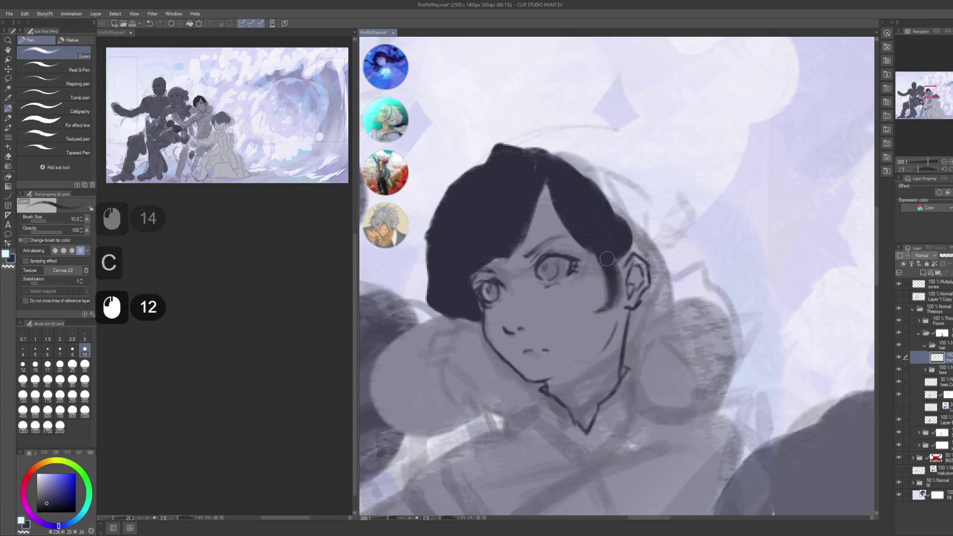
click(618, 246)
click(619, 234)
click(620, 249)
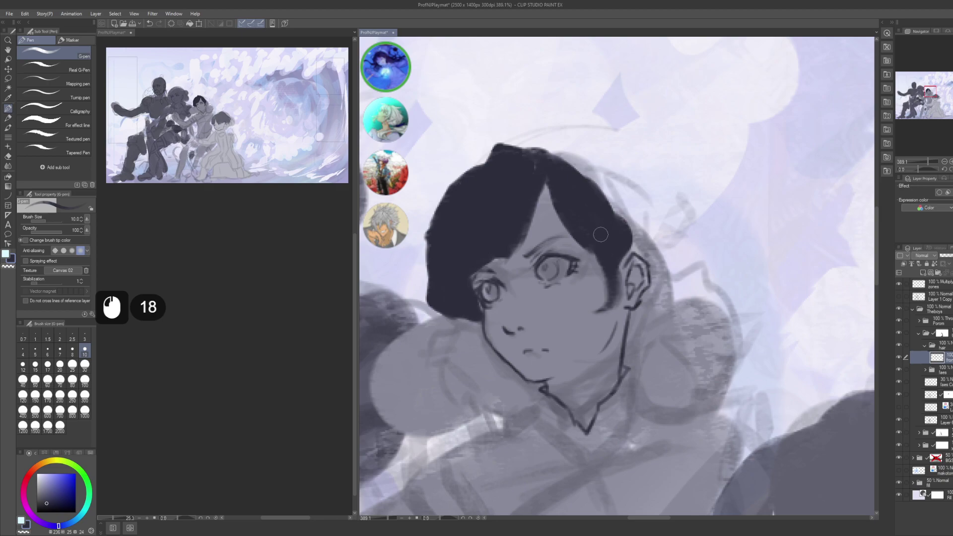
- Move the face higher in view and dab small dark hair marks near the cheek
drag(568, 177, 590, 217)
drag(529, 237, 526, 152)
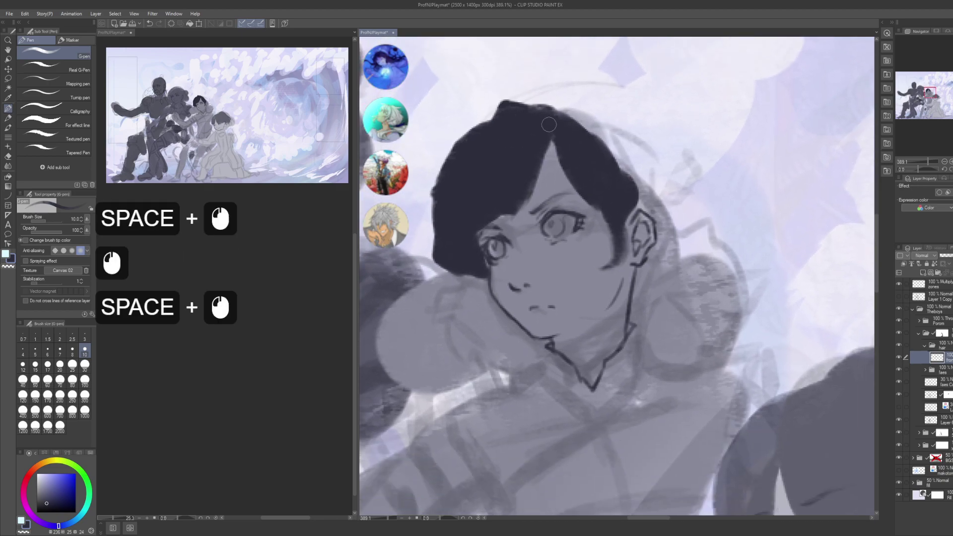
drag(484, 278, 481, 271)
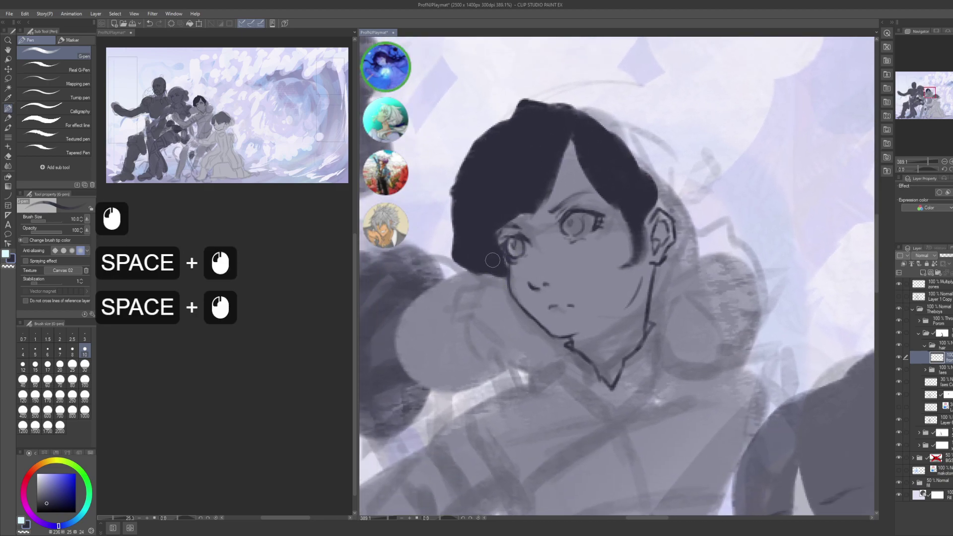
click(500, 278)
click(501, 281)
key(ctrl+z)
key(ctrl+z)
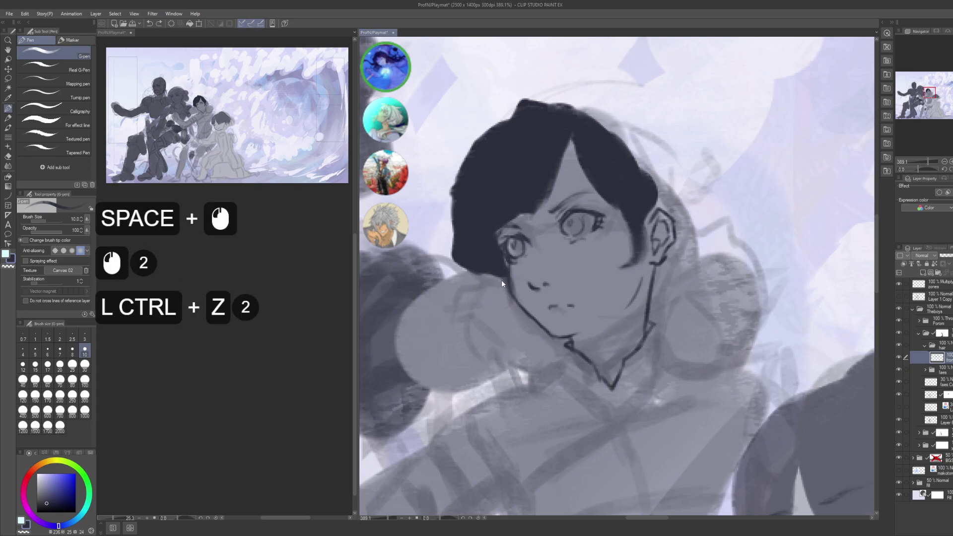
click(504, 296)
click(502, 286)
click(499, 285)
- Switch between erasing and painting to redraw the strand near the cheek
key(c)
click(497, 282)
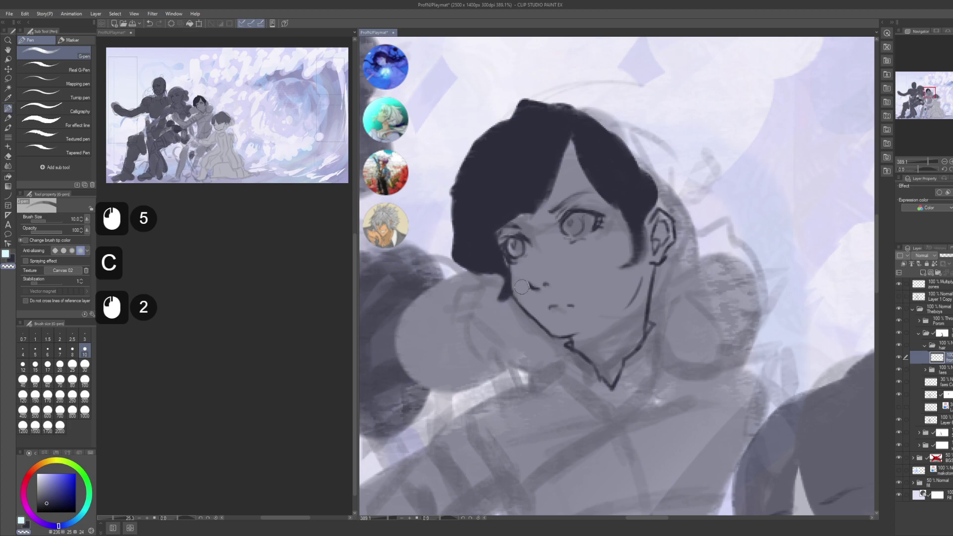
key(ctrl+z)
click(504, 304)
click(536, 282)
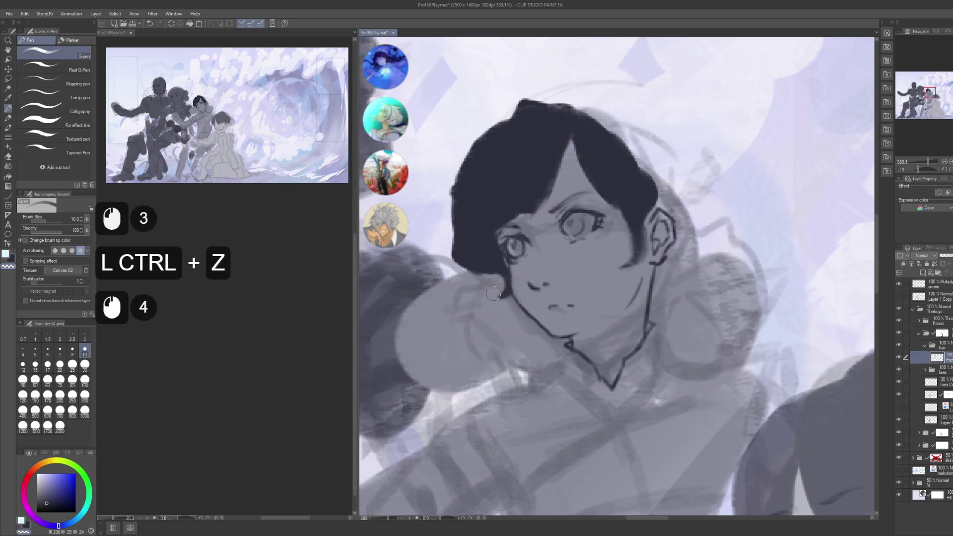
- Dab a column of hair strands along the hair edge beside the ear
drag(493, 293, 472, 304)
key(c)
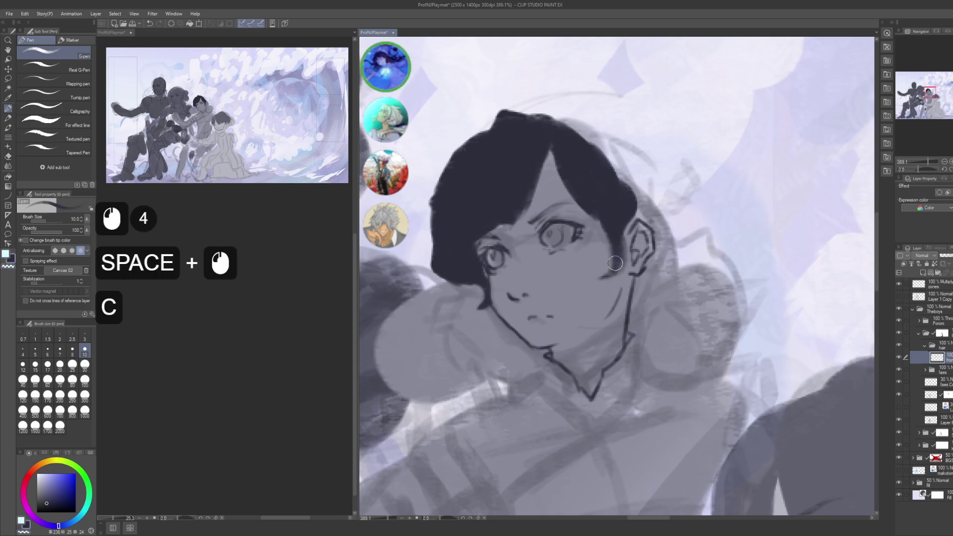
click(614, 253)
click(614, 240)
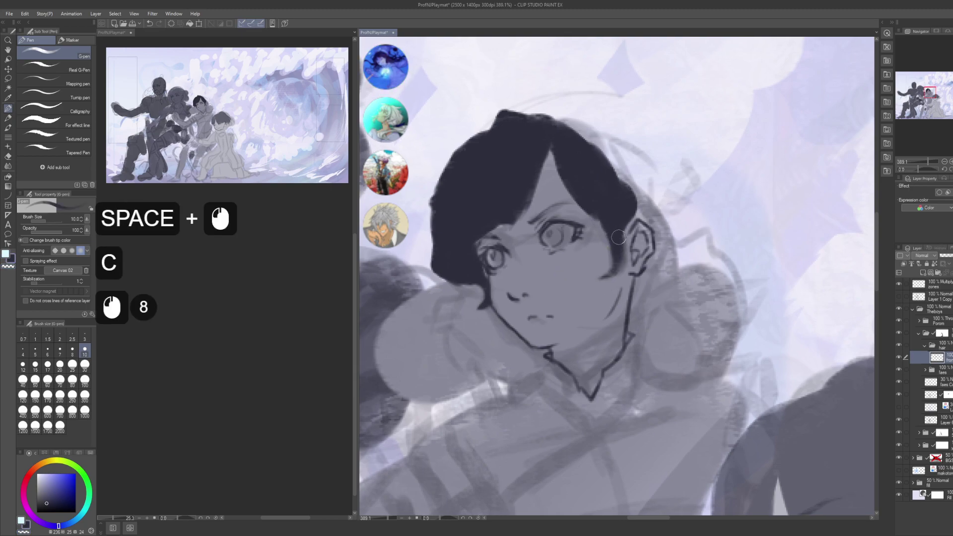
click(618, 236)
click(618, 235)
click(618, 234)
click(618, 233)
click(618, 232)
click(618, 231)
click(618, 229)
click(618, 227)
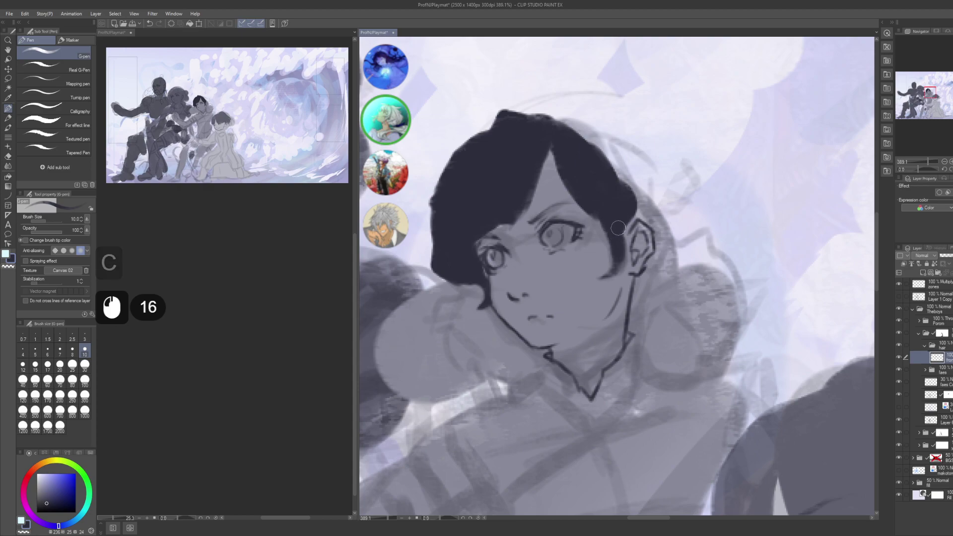
- Touch up the strands below the ear and near the jaw, undoing one mistake
click(618, 243)
click(618, 257)
click(608, 270)
key(c)
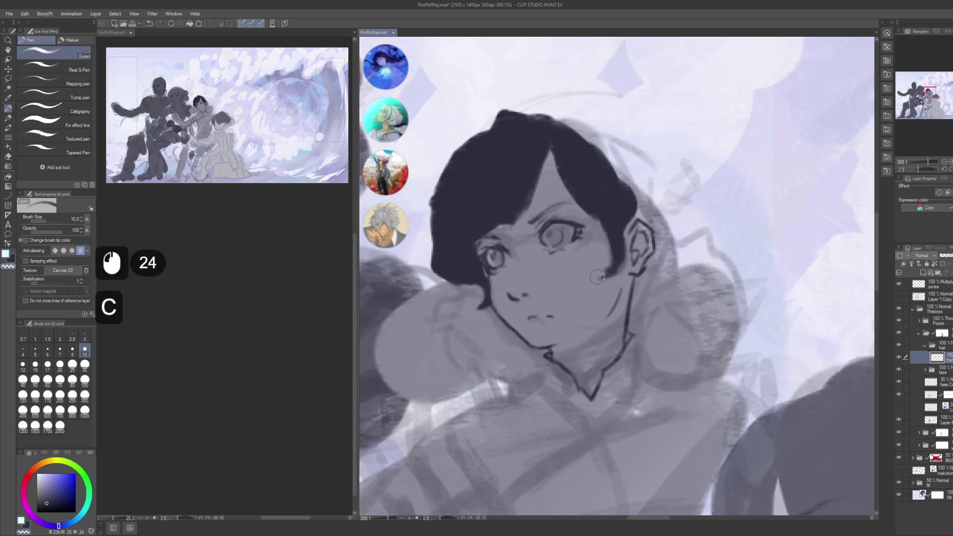
click(597, 268)
click(612, 279)
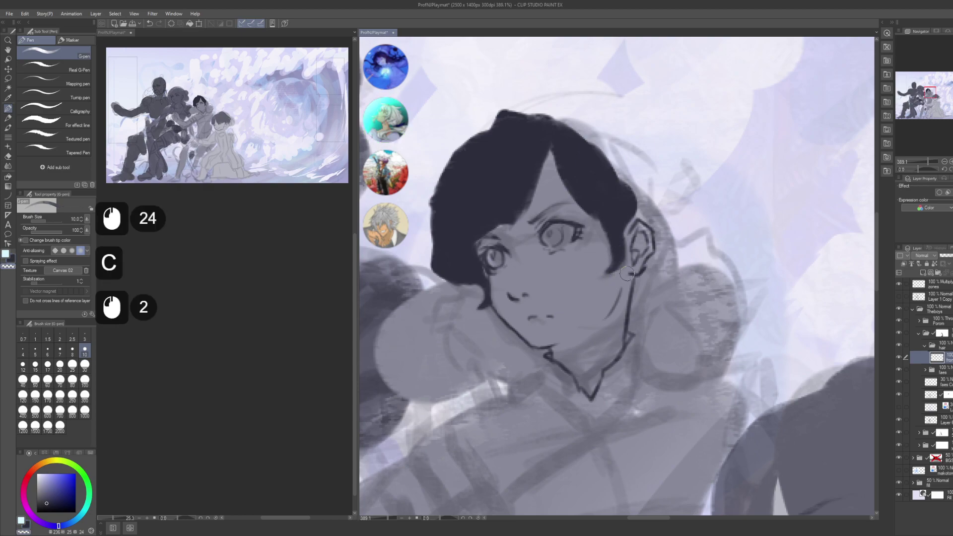
key(ctrl+z)
click(626, 274)
click(626, 274)
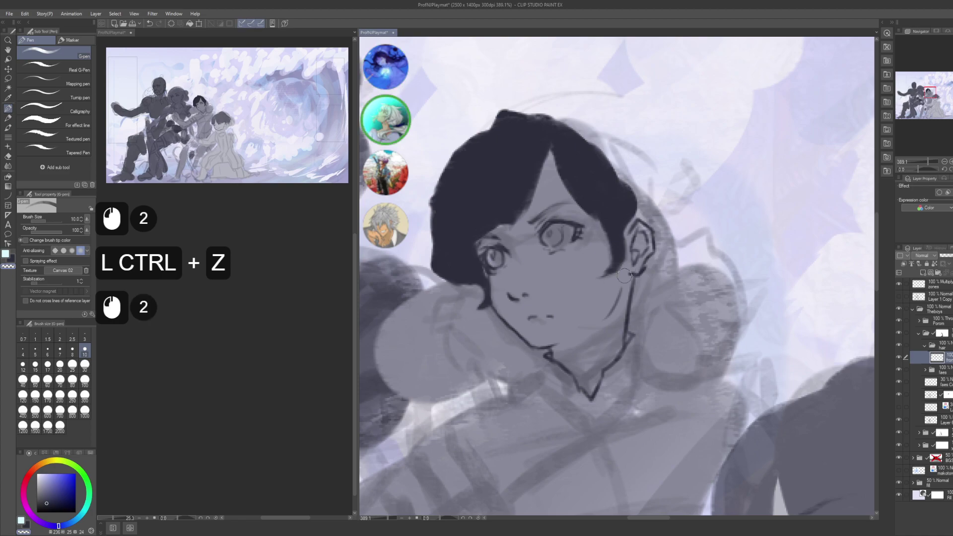
- Zoom out to show the second figure and save the illustration
drag(625, 276, 580, 290)
drag(581, 289, 600, 207)
key(ctrl+s)
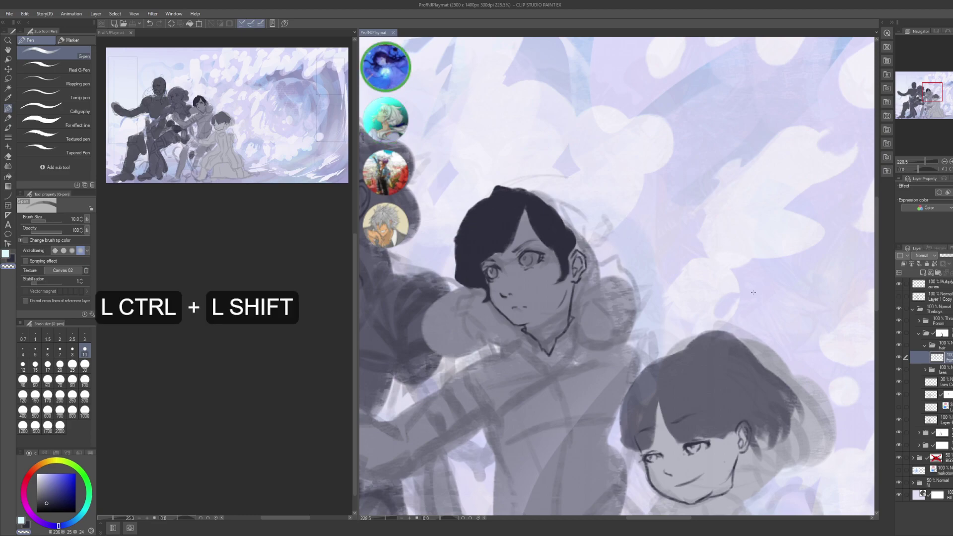
- Create a new layer named 'back' and move it below the 'from' layer
key(ctrl+shift+n)
key(F2)
text(back)
key(Return)
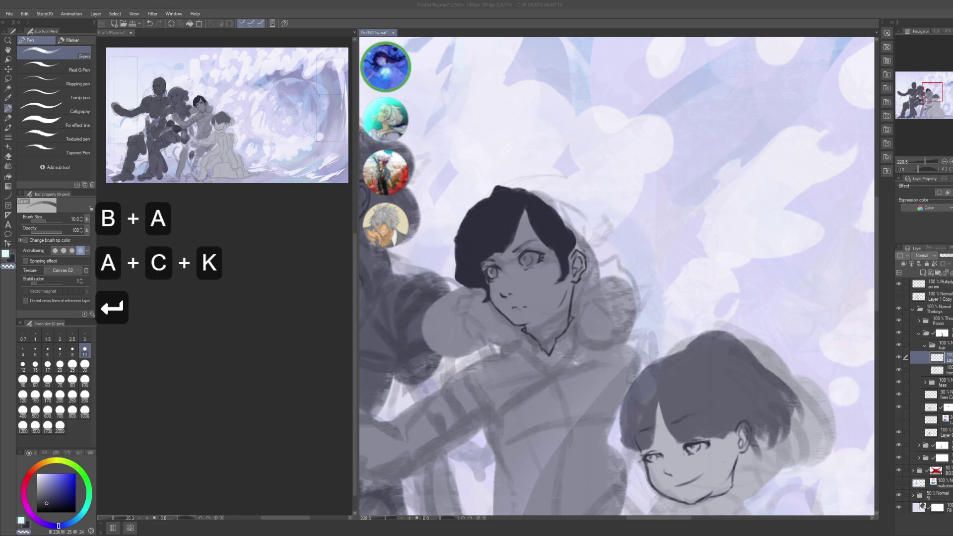
click(943, 349)
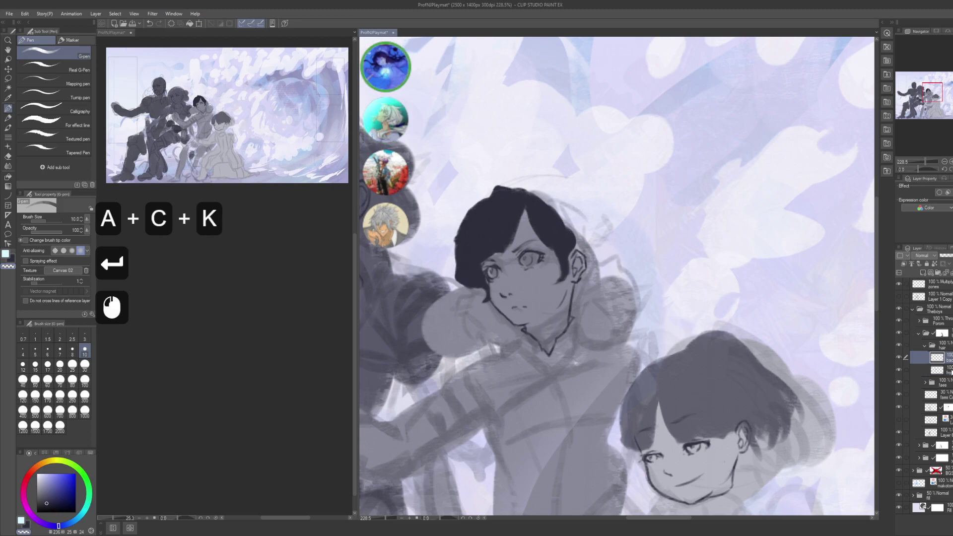
drag(938, 357, 926, 379)
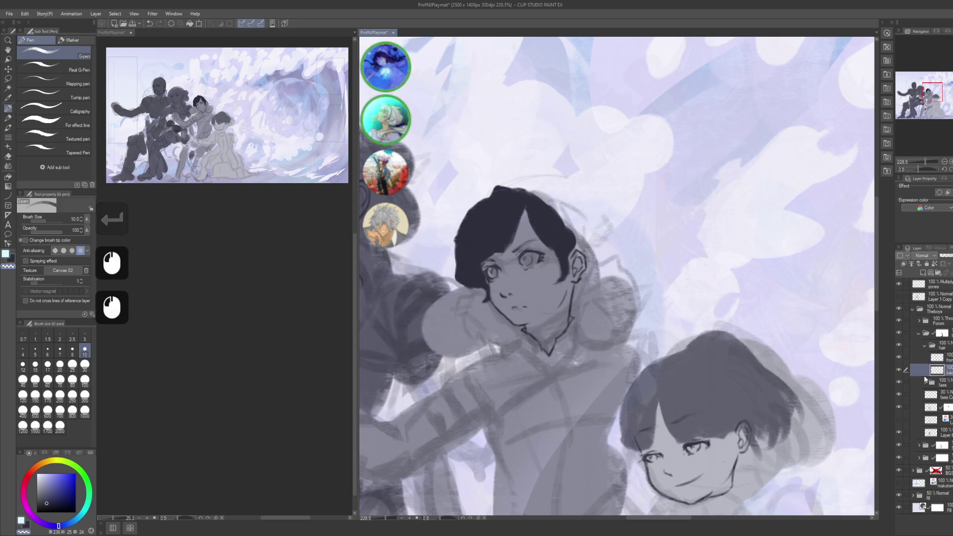
- Draw curved dark strokes along the top of the hair, undoing a stray stroke
key(c)
drag(643, 360, 623, 217)
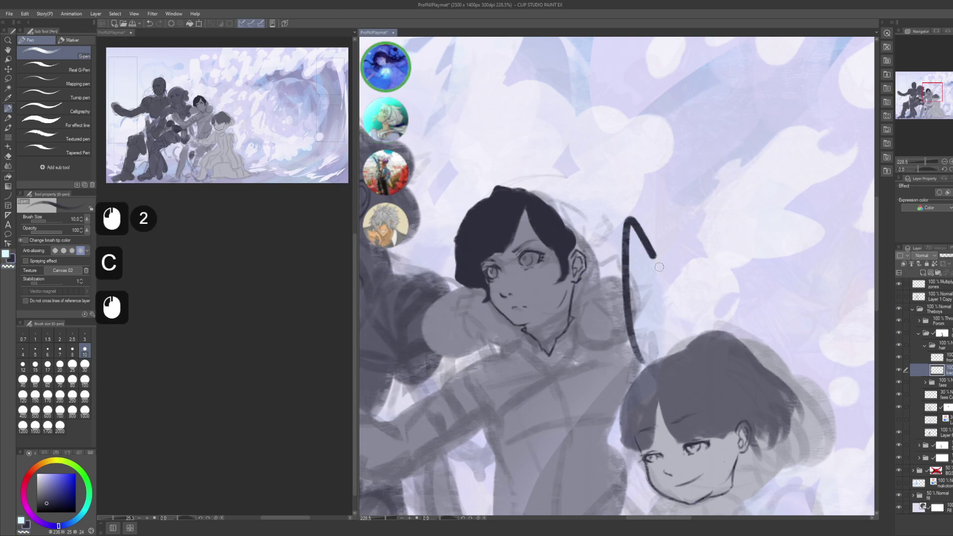
key(ctrl+z)
key(space)
mouse_move(533, 196)
mouse_down()
mouse_move(552, 211)
mouse_move(545, 203)
mouse_up()
drag(588, 245, 566, 213)
drag(593, 250, 562, 212)
drag(586, 241, 560, 212)
- Add dark strands on the hair's right side, redrawing an unwanted one
drag(596, 256, 588, 233)
mouse_move(597, 259)
mouse_down()
mouse_move(590, 236)
mouse_move(598, 264)
mouse_up()
drag(600, 225, 605, 255)
mouse_move(598, 226)
mouse_down()
mouse_move(603, 254)
mouse_move(616, 253)
mouse_up()
mouse_move(613, 234)
mouse_down()
mouse_move(618, 255)
mouse_move(604, 265)
mouse_up()
key(ctrl+z)
key(ctrl+z)
key(ctrl+z)
drag(599, 247, 603, 248)
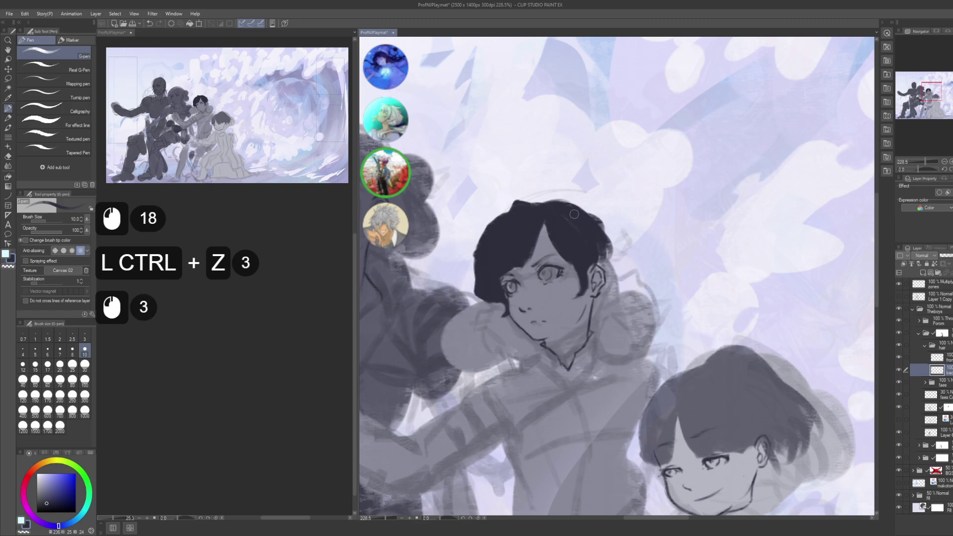
- Darken the hair crown along its top and upper-right edge with short strokes
drag(551, 213, 535, 199)
mouse_move(560, 205)
mouse_down()
mouse_move(543, 198)
mouse_move(571, 208)
mouse_up()
drag(561, 203, 593, 219)
drag(576, 206, 596, 223)
mouse_move(579, 209)
mouse_down()
mouse_move(598, 226)
mouse_move(596, 238)
mouse_up()
drag(586, 224, 602, 233)
drag(590, 211, 593, 234)
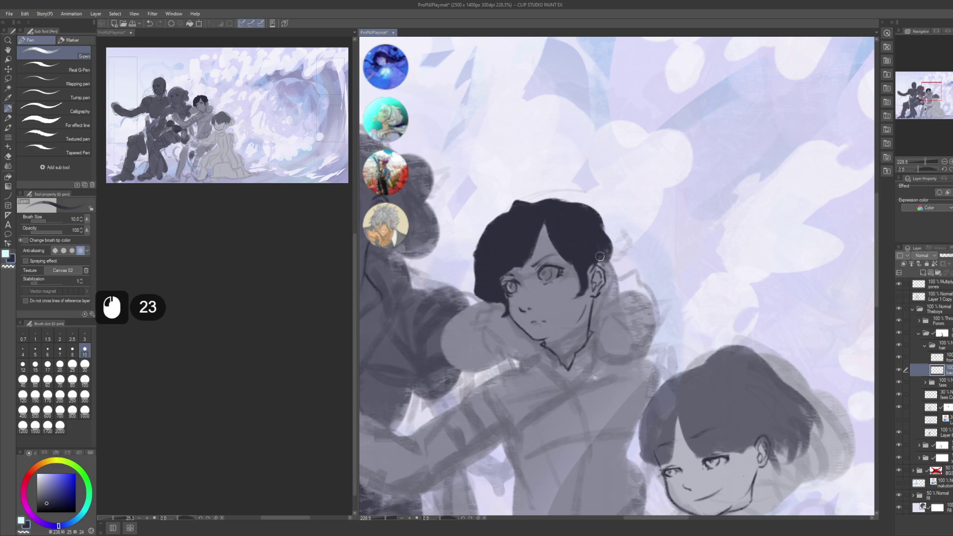
- Shift the view and create another new layer above 'back', ready to rename
key(space)
drag(601, 296, 580, 274)
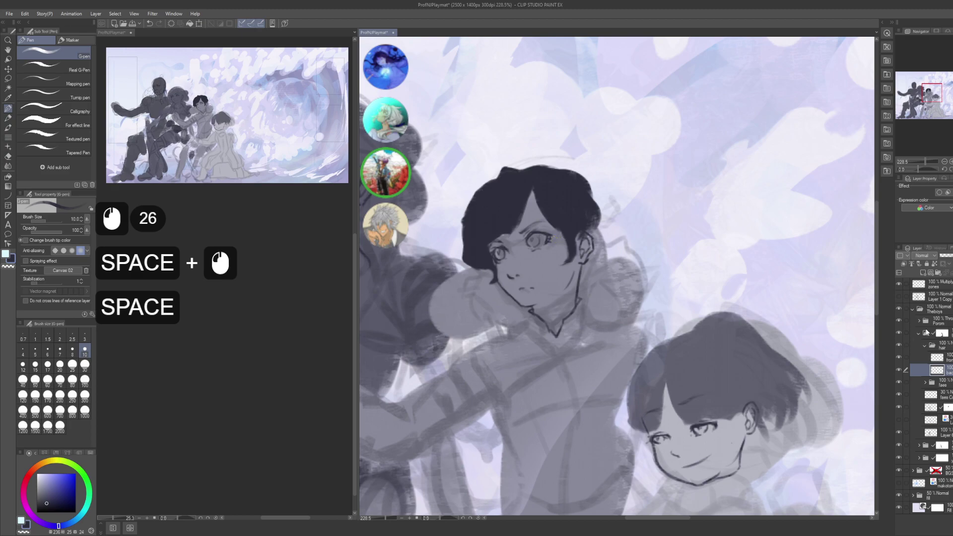
key(ctrl+shift+n)
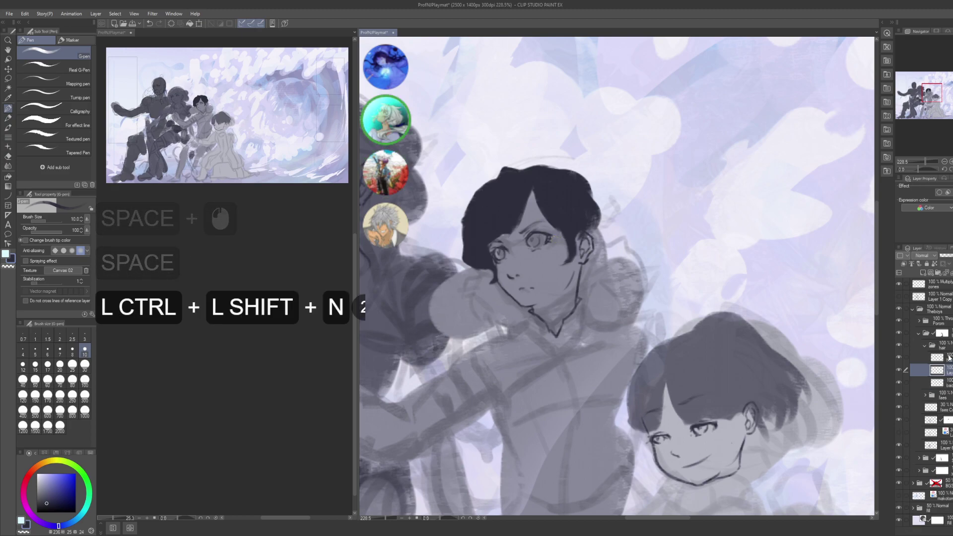
key(F2)
- Name the new layer 'puff'
text(puff)
key(Return)
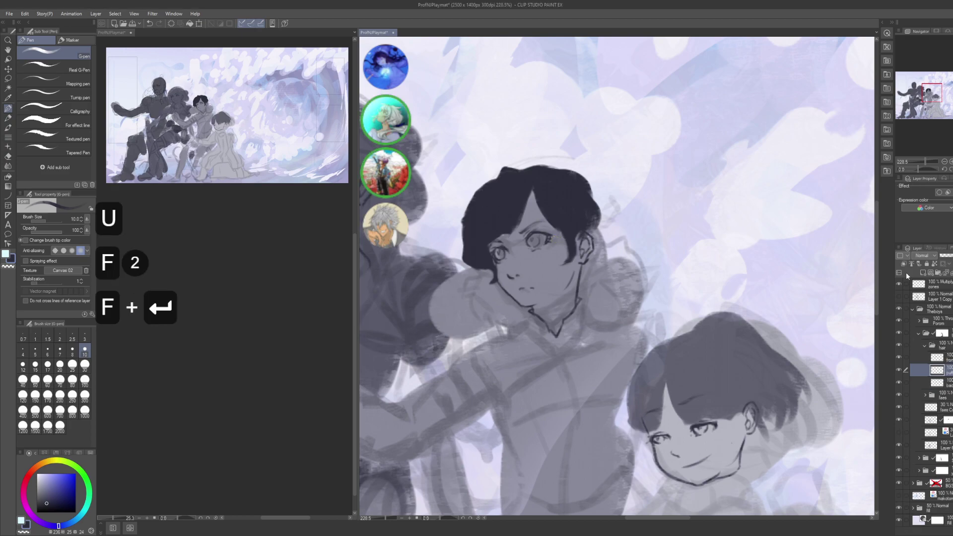
click(923, 272)
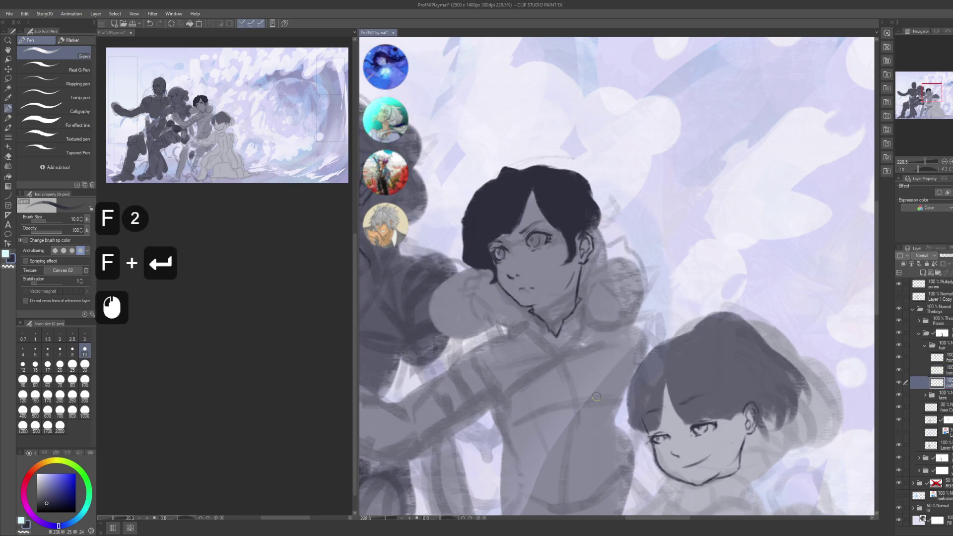
- Zoom in on the dark-haired face, trying and undoing strokes beside the ear
drag(561, 238, 676, 318)
key(ctrl+z)
drag(605, 279, 618, 290)
mouse_move(618, 290)
mouse_down()
mouse_move(625, 278)
mouse_move(611, 243)
mouse_move(636, 223)
mouse_up()
drag(590, 260, 640, 221)
key(ctrl+z)
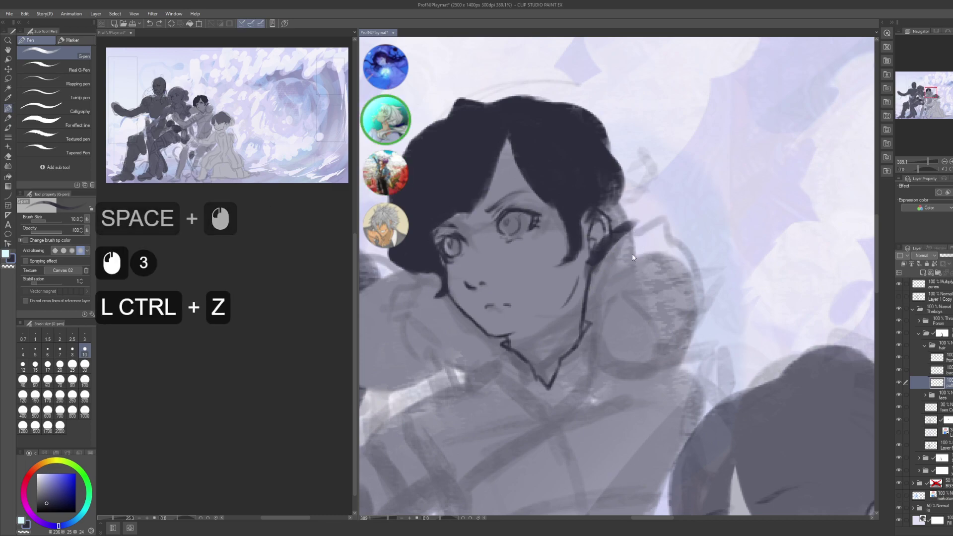
key(ctrl+z)
drag(637, 266, 696, 253)
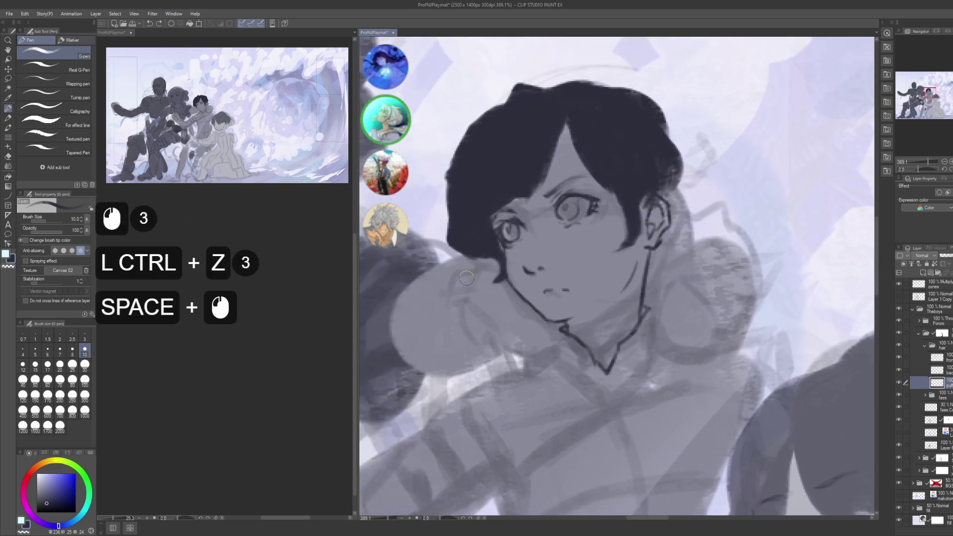
- Draw a dark strand curling past the cheek along the jaw and fill it solid
drag(498, 273, 454, 307)
mouse_move(499, 272)
mouse_down()
mouse_move(453, 309)
mouse_move(447, 333)
mouse_move(496, 367)
mouse_up()
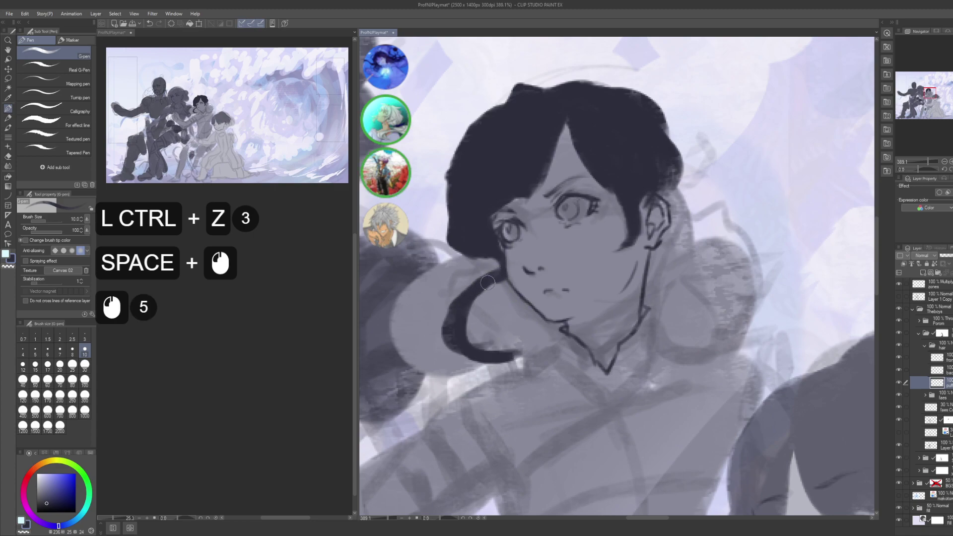
drag(477, 298, 471, 347)
mouse_move(496, 318)
mouse_down()
mouse_move(477, 350)
mouse_move(517, 340)
mouse_move(527, 365)
mouse_up()
mouse_move(497, 375)
mouse_down()
mouse_move(521, 358)
mouse_move(511, 375)
mouse_up()
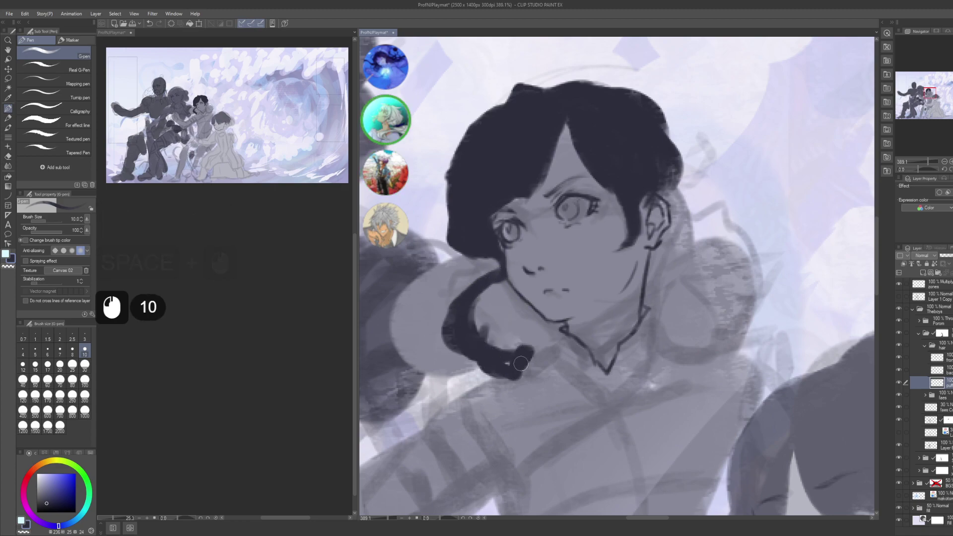
drag(484, 295, 513, 348)
drag(495, 280, 529, 320)
mouse_move(496, 284)
mouse_down()
mouse_move(529, 322)
mouse_move(557, 332)
mouse_move(540, 348)
mouse_move(557, 332)
mouse_up()
drag(556, 330, 539, 350)
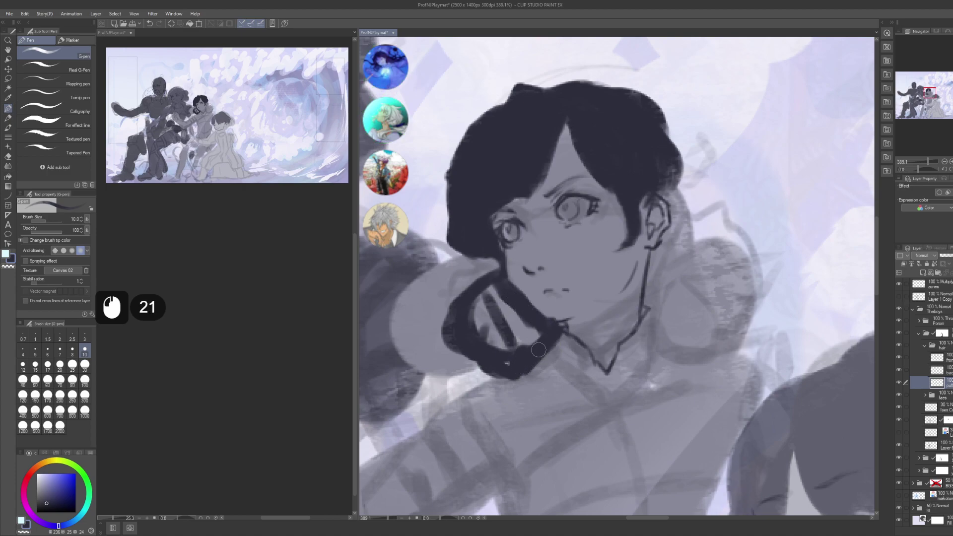
key(g)
key(g)
drag(465, 329, 522, 357)
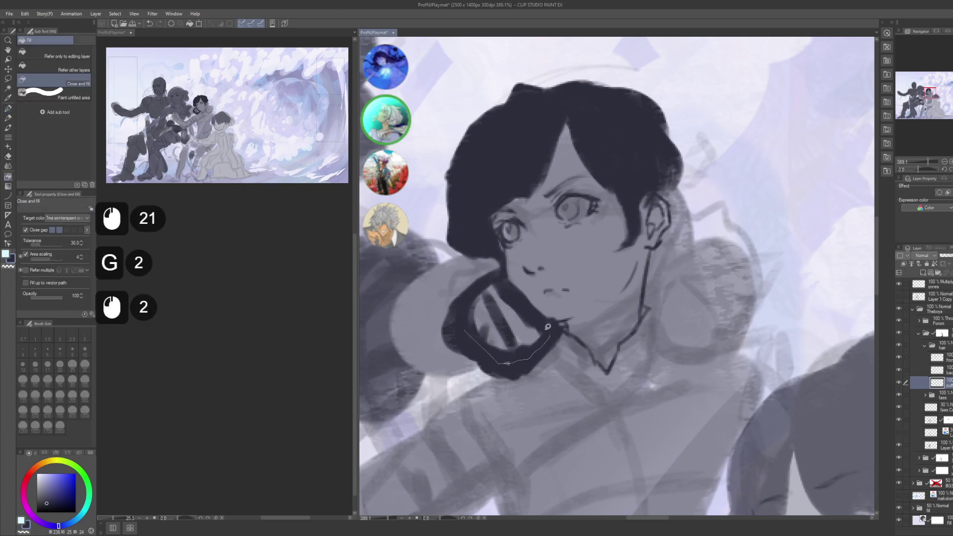
mouse_move(507, 284)
mouse_down()
mouse_move(477, 293)
mouse_move(498, 309)
mouse_up()
- Redraw the left hair bun's lower outline with the pen at size 5
key(p)
click(506, 348)
key(space)
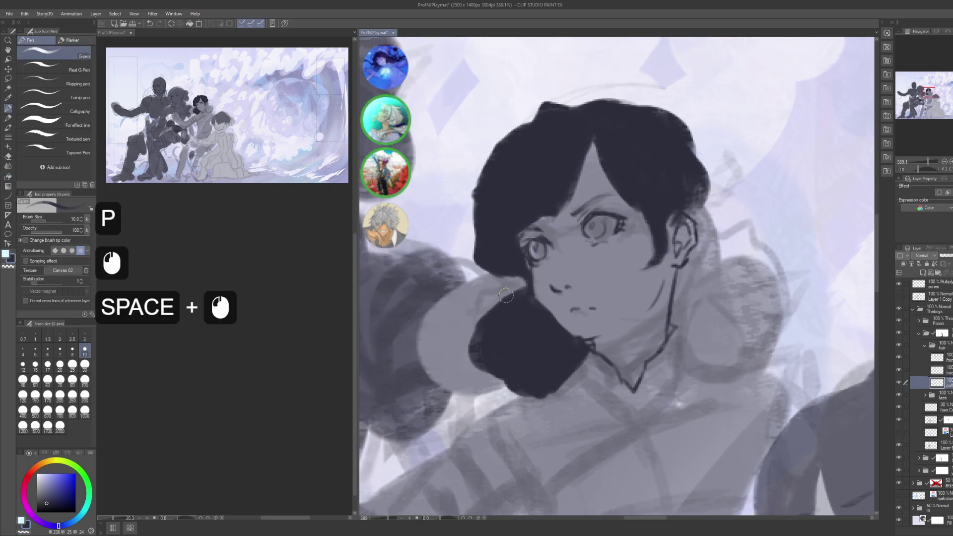
key(bracketleft)
key(bracketleft)
key(bracketleft)
key(bracketleft)
click(506, 325)
key(ctrl+z)
click(504, 304)
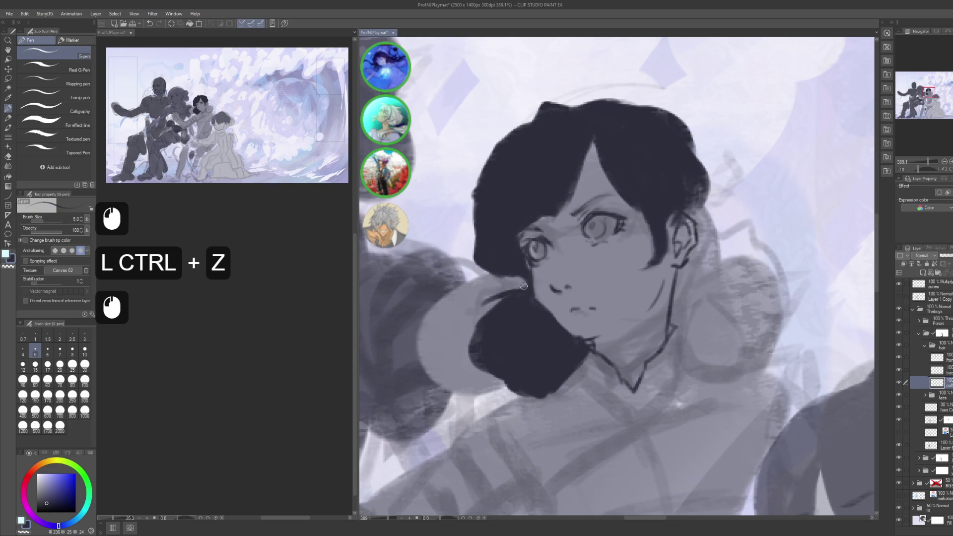
drag(521, 287, 472, 340)
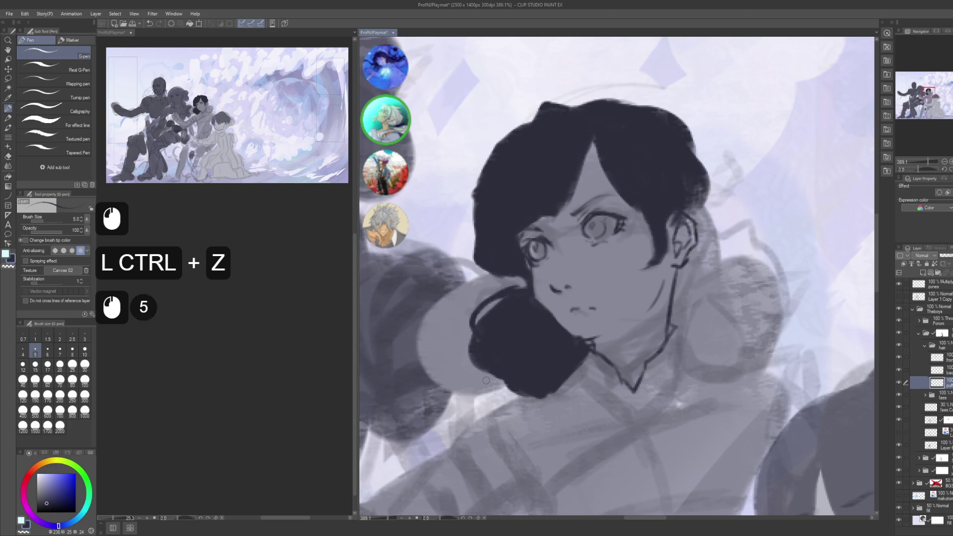
key(ctrl+z)
click(516, 380)
key(ctrl+z)
click(519, 385)
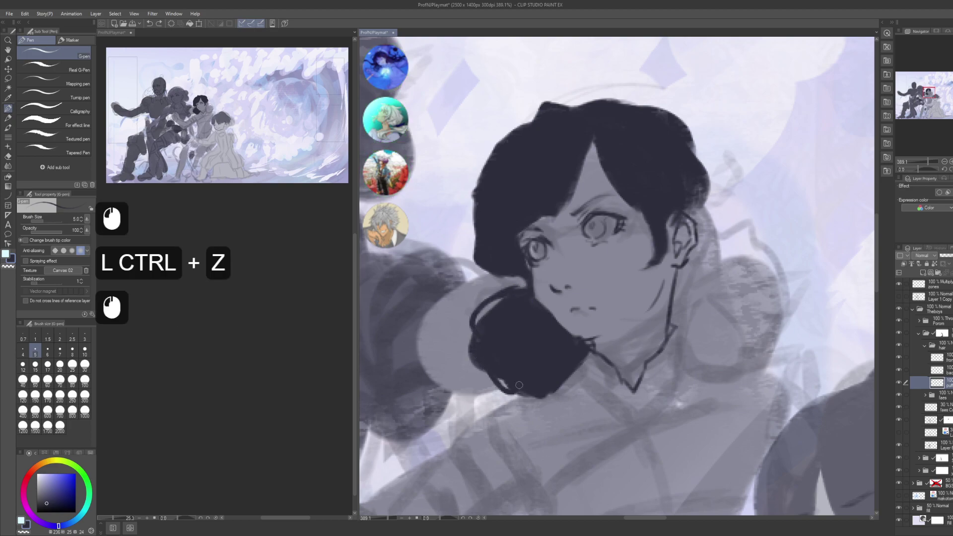
- Erase stray bits along the hair edge with transparent colour
drag(505, 361, 471, 372)
drag(571, 329, 483, 339)
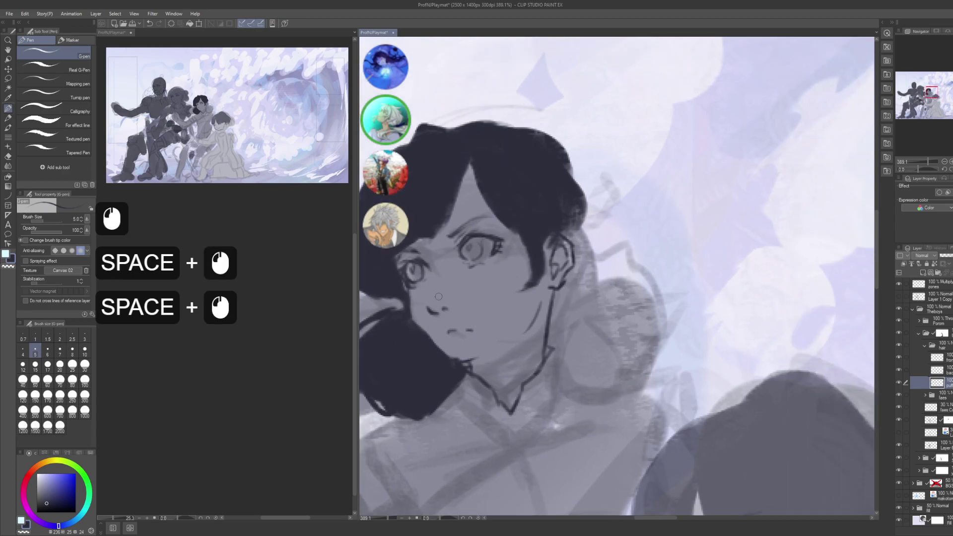
click(395, 309)
click(405, 315)
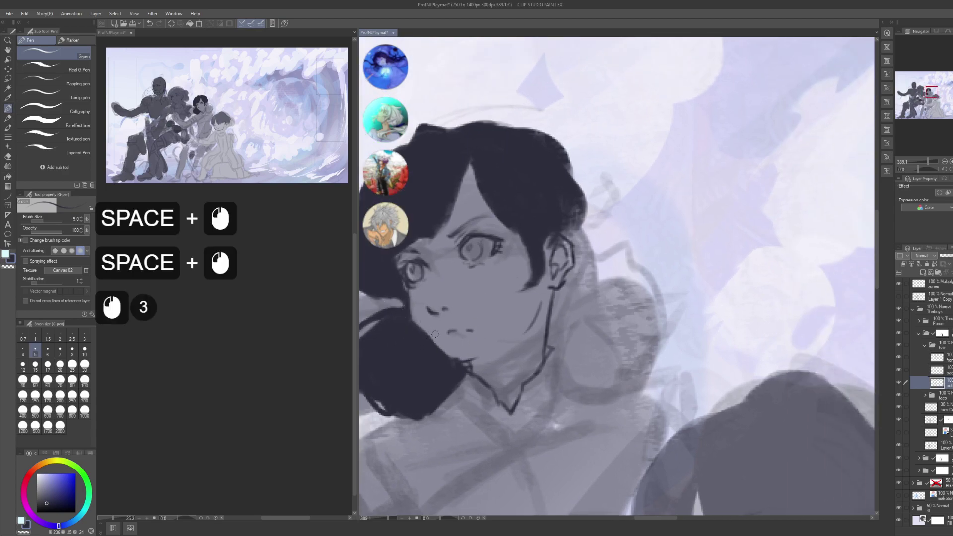
key(c)
click(416, 321)
click(417, 319)
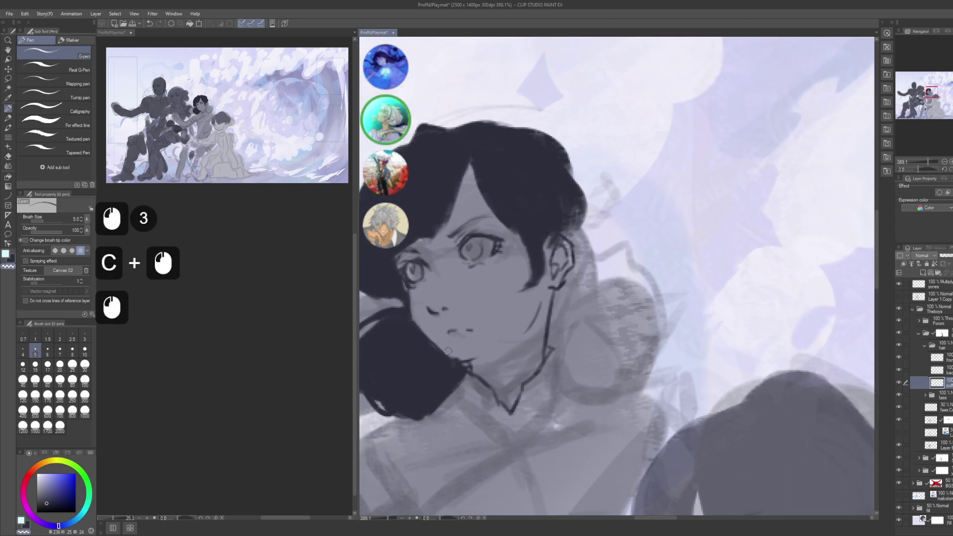
click(423, 331)
click(420, 331)
- Touch up the hair edge with small dark dabs
key(c)
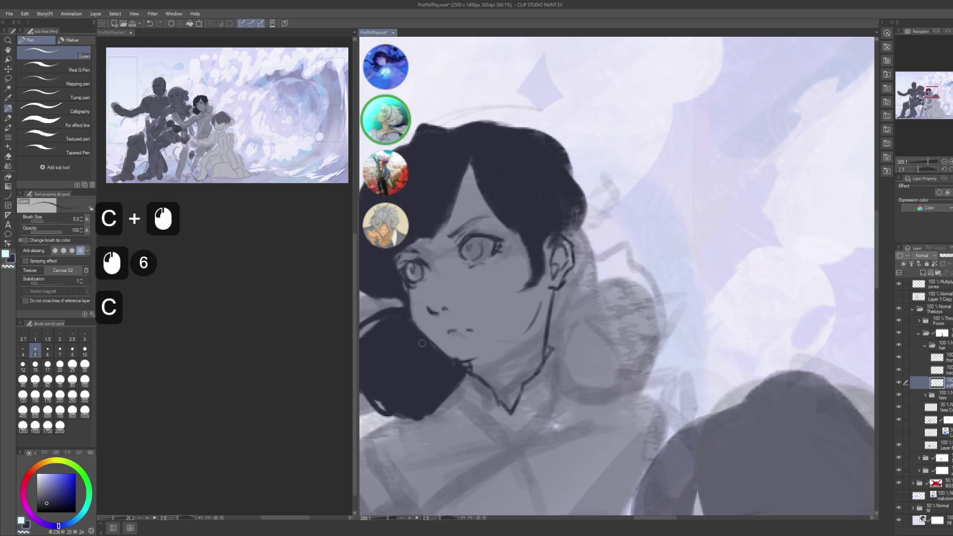
click(417, 332)
click(416, 332)
click(413, 333)
click(412, 333)
click(396, 334)
- Enlarge the brush to size 10 and draw a short dark stroke by the ear
drag(398, 333, 413, 305)
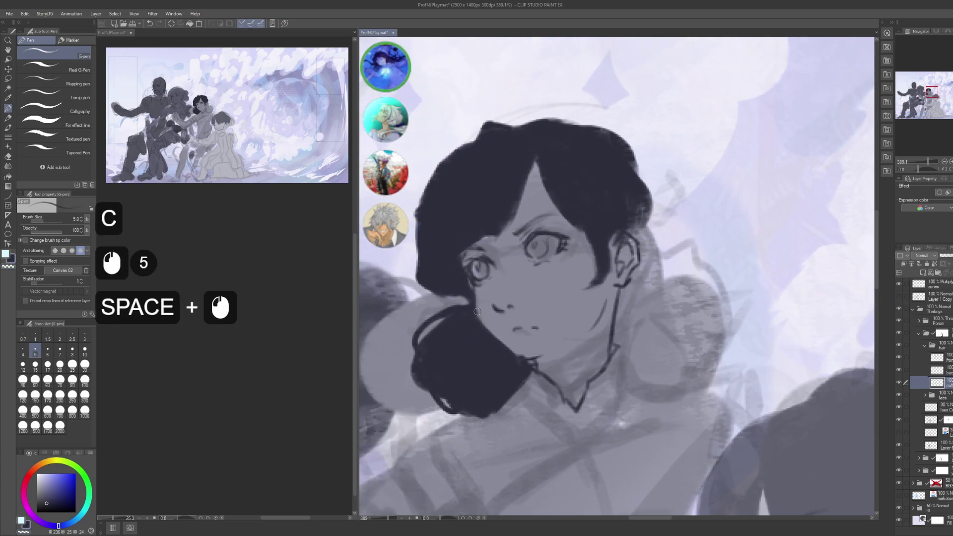
drag(508, 154, 550, 187)
click(442, 311)
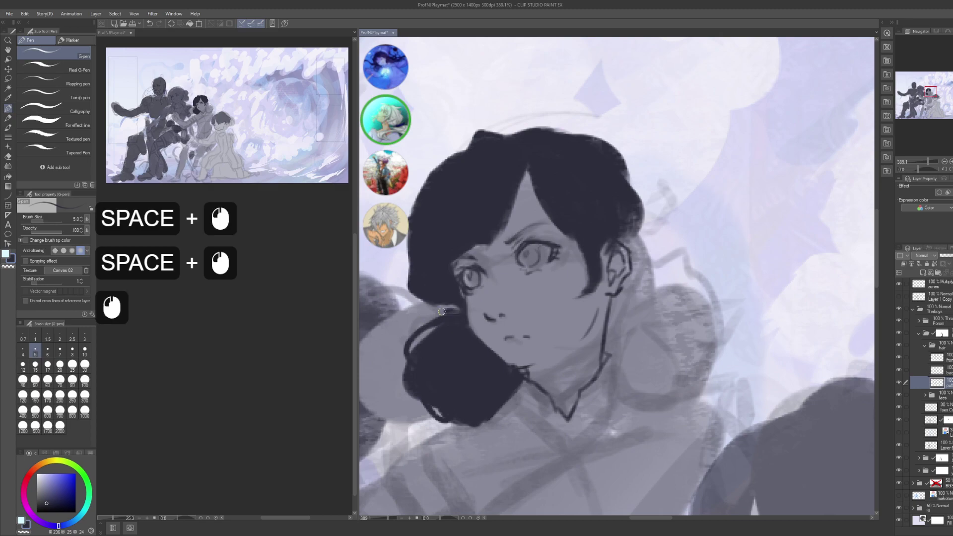
drag(463, 315, 477, 377)
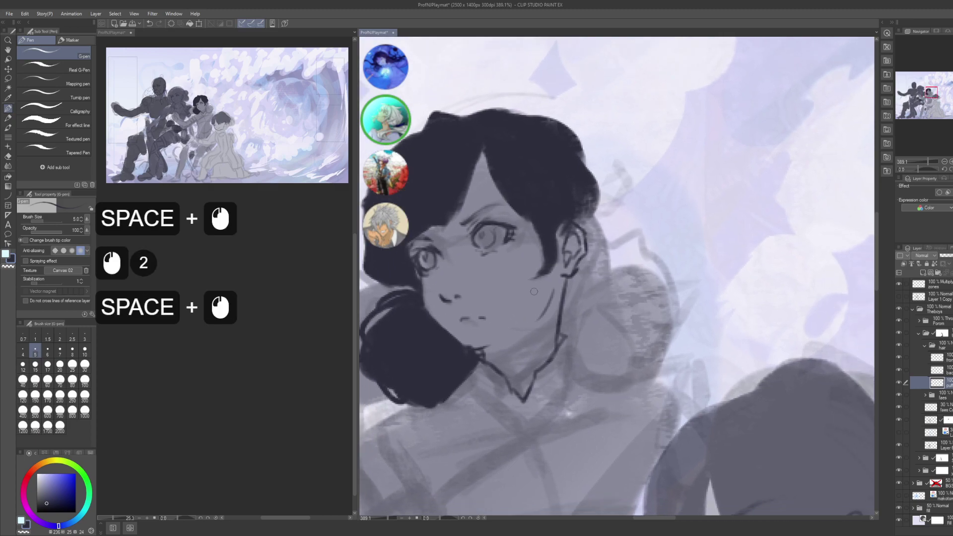
drag(616, 238, 645, 245)
drag(720, 298, 685, 214)
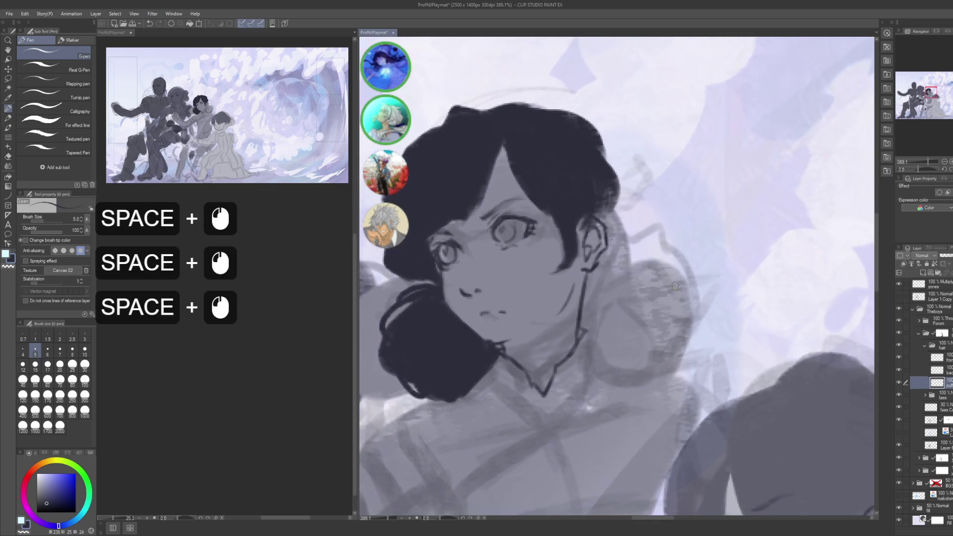
drag(642, 248, 633, 258)
key(space)
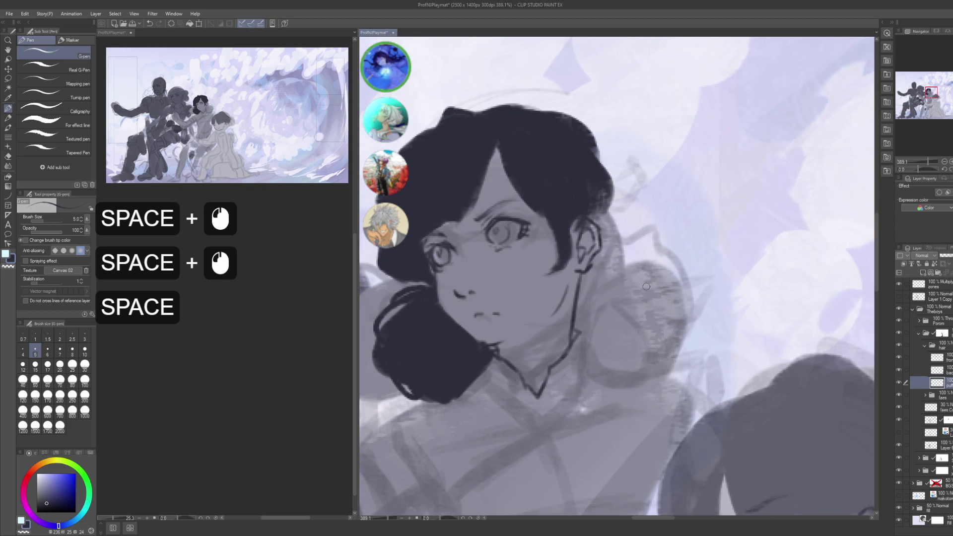
key(bracketright)
key(bracketright)
key(bracketright)
key(bracketright)
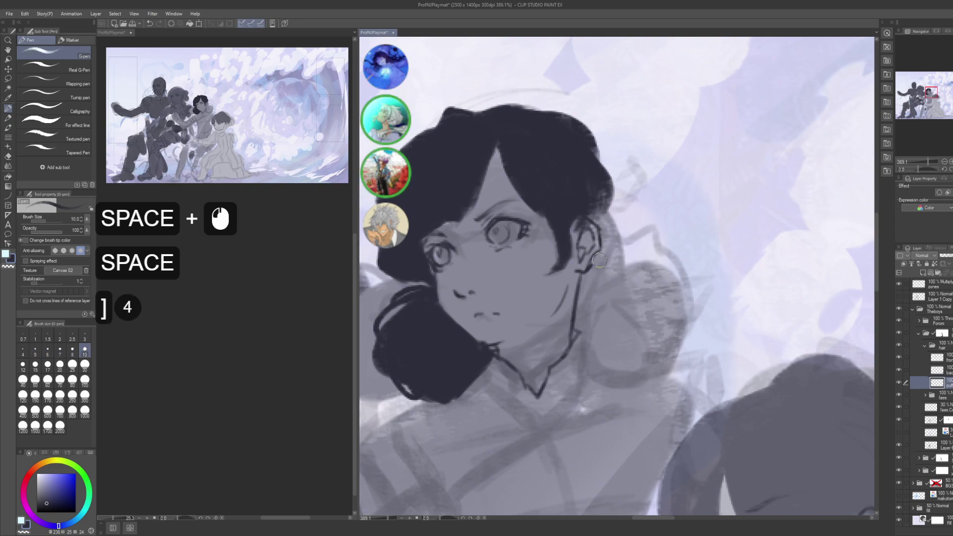
drag(598, 270, 624, 245)
- Outline a new round bun beside the ear, connecting it to the hair
key(ctrl+z)
drag(598, 269, 624, 244)
drag(598, 269, 625, 244)
mouse_move(598, 270)
mouse_down()
mouse_move(647, 234)
mouse_move(709, 299)
mouse_move(708, 320)
mouse_up()
drag(703, 298, 709, 323)
drag(580, 340, 607, 365)
mouse_move(583, 342)
mouse_down()
mouse_move(612, 371)
mouse_move(687, 329)
mouse_up()
drag(635, 372, 698, 325)
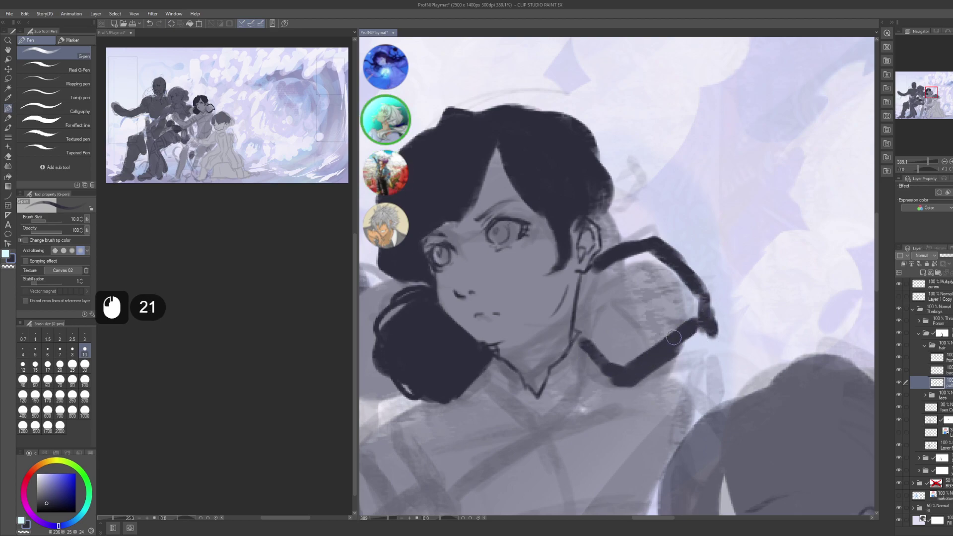
mouse_move(602, 263)
mouse_down()
mouse_move(584, 312)
mouse_move(605, 356)
mouse_move(684, 355)
mouse_move(695, 340)
mouse_up()
drag(666, 367, 705, 329)
- Redraw the bun's lower-right edge and erase its right corner with transparent colour
key(ctrl+z)
key(ctrl+z)
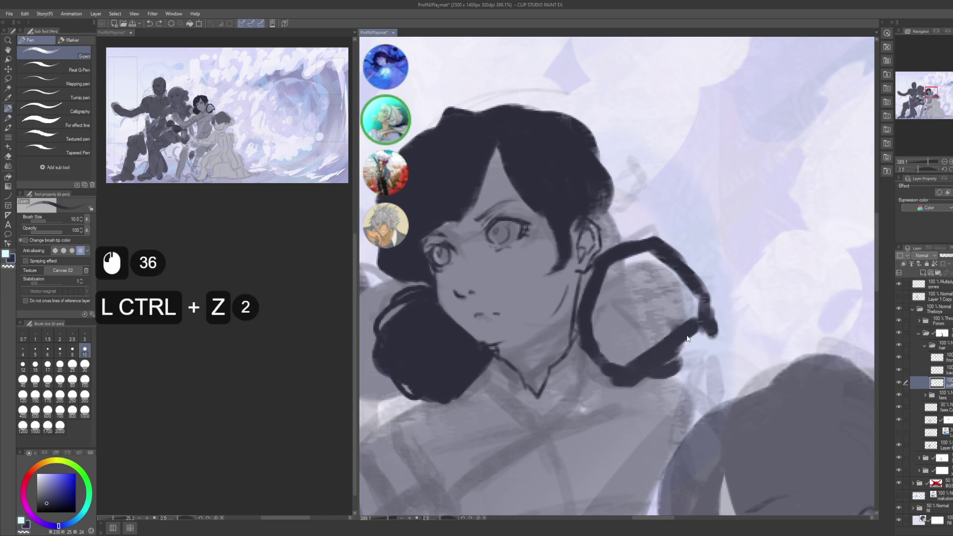
drag(668, 365, 703, 326)
drag(665, 374, 705, 328)
click(654, 368)
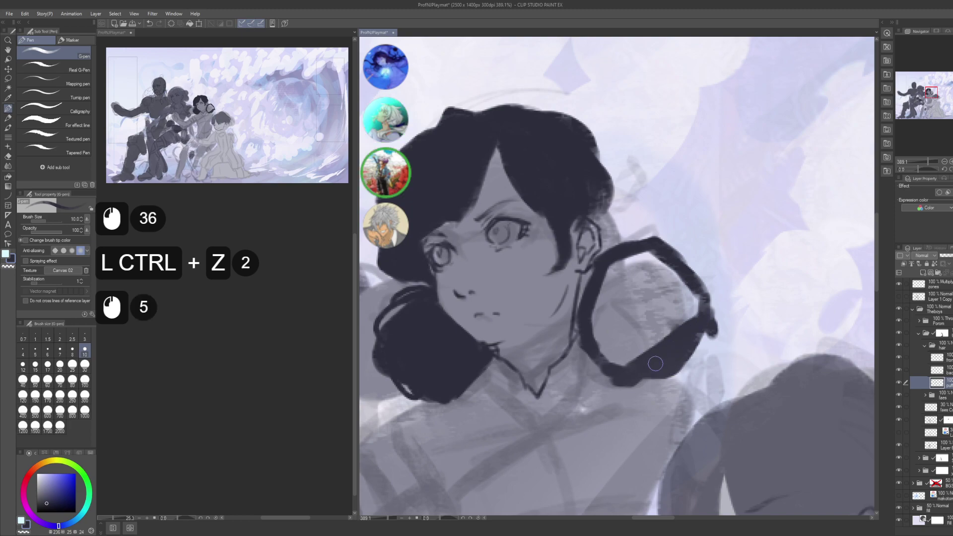
key(c)
click(720, 318)
drag(719, 318, 704, 331)
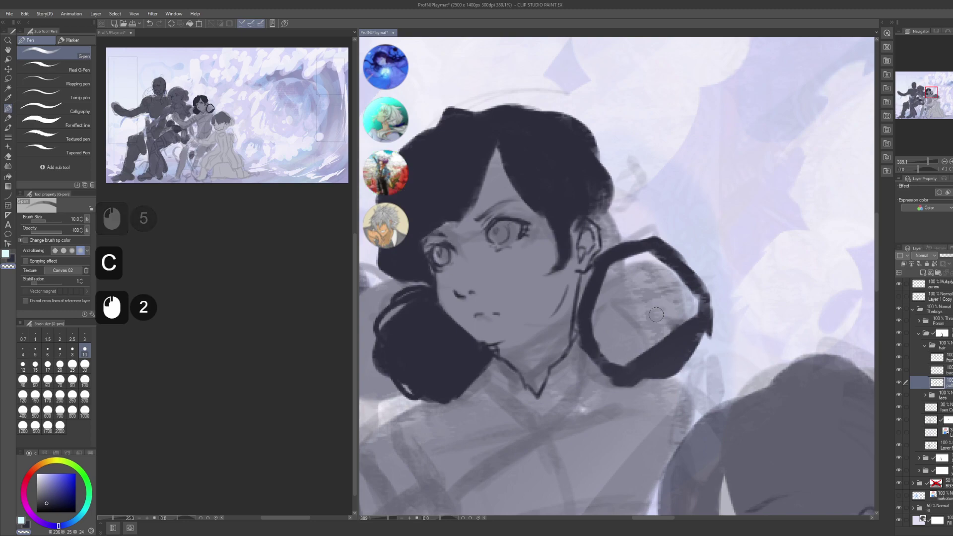
- Fill the bun's interior solid dark using Close and fill
key(g)
key(g)
drag(620, 365, 647, 366)
mouse_move(705, 320)
mouse_down()
mouse_move(678, 260)
mouse_move(591, 310)
mouse_move(623, 367)
mouse_up()
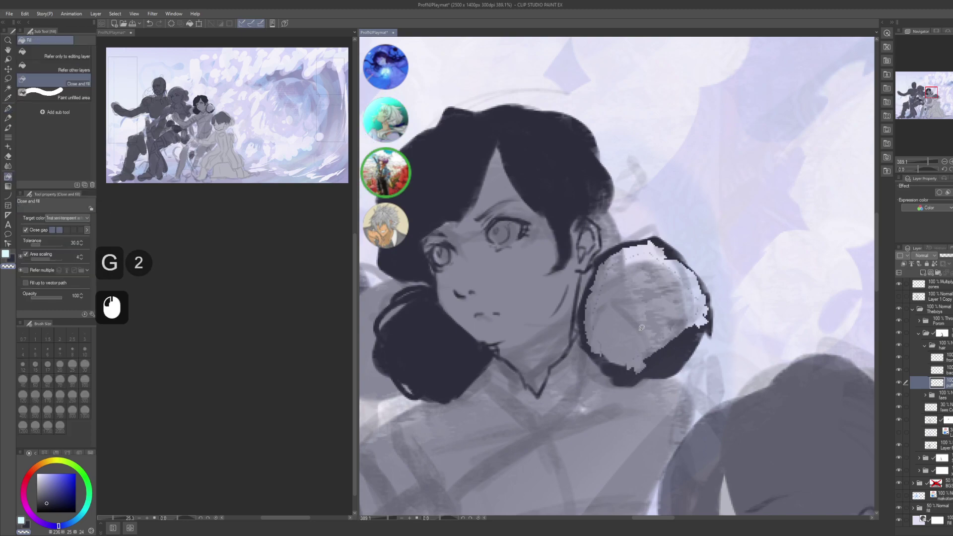
key(ctrl+z)
key(c)
key(c)
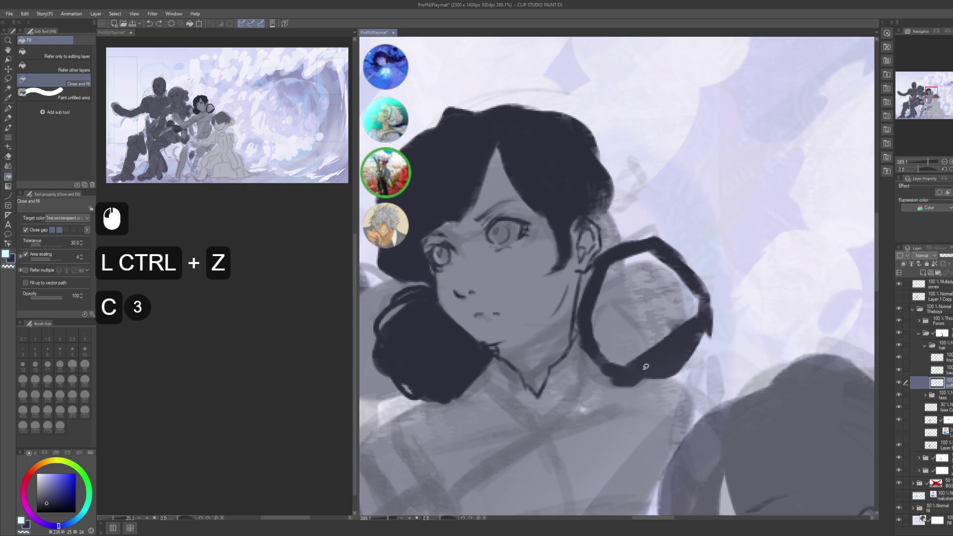
mouse_move(642, 367)
mouse_down()
mouse_move(705, 314)
mouse_move(688, 274)
mouse_move(624, 245)
mouse_move(596, 308)
mouse_move(625, 365)
mouse_move(640, 368)
mouse_up()
- Select a highlight shape on the bun's top with the freehand selection
key(p)
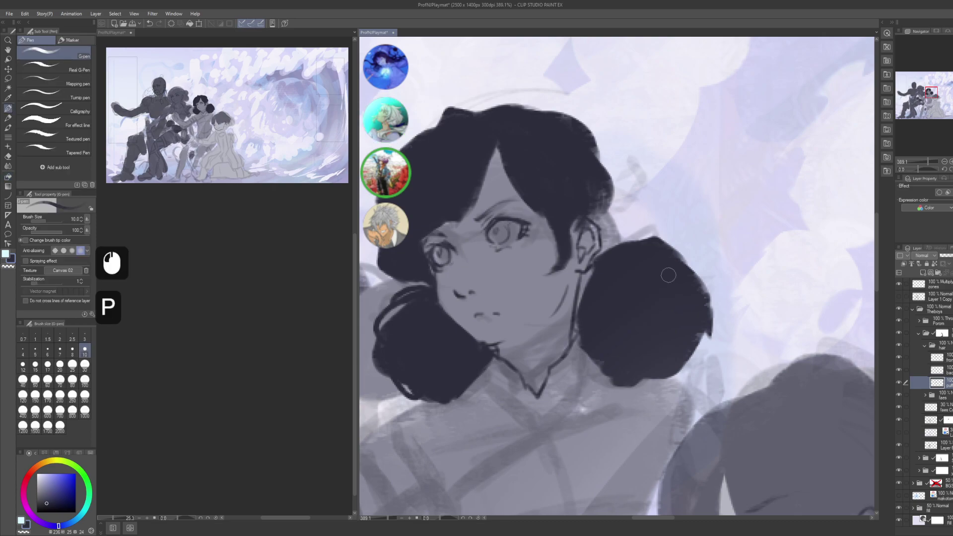
key(c)
key(c)
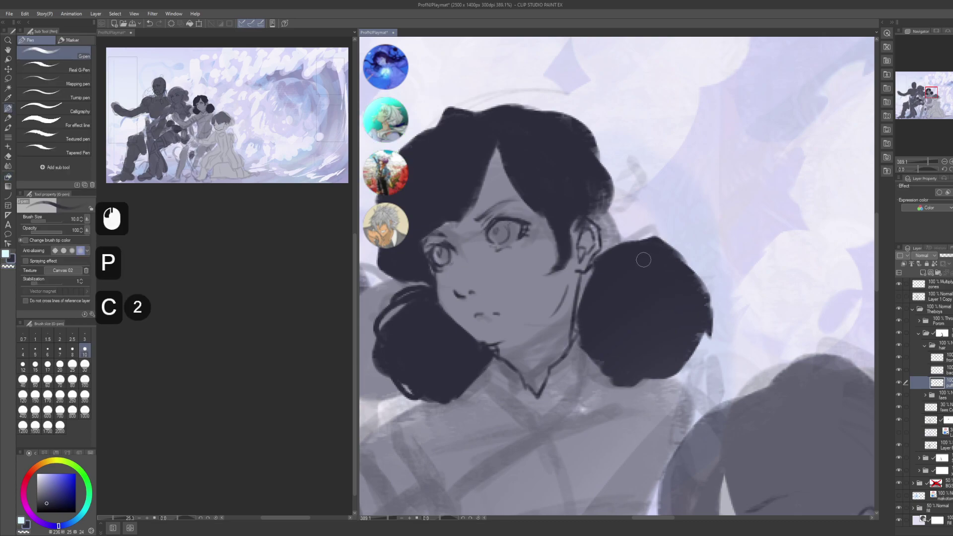
key(m)
mouse_move(642, 257)
mouse_down()
mouse_move(621, 260)
mouse_move(673, 256)
mouse_up()
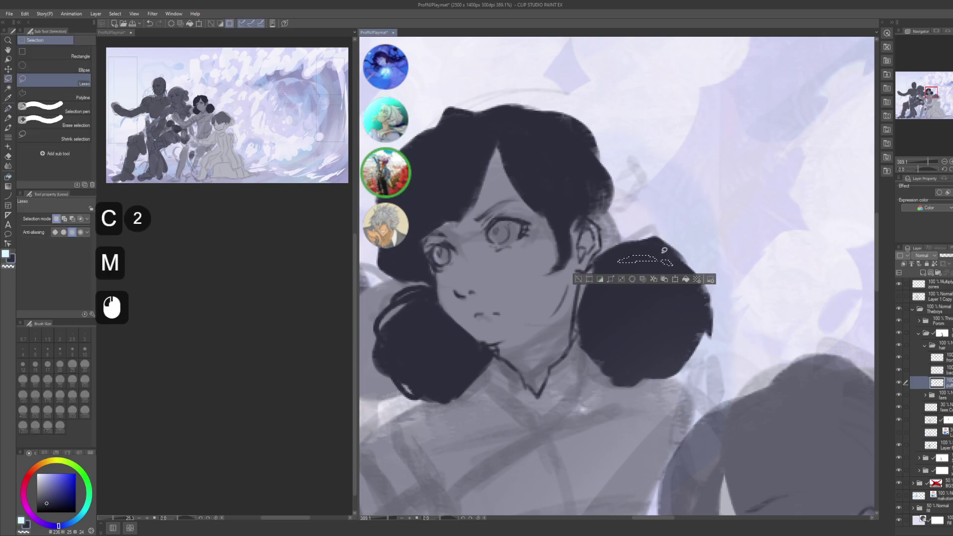
- Add a highlight area on the bun's lower edge, delete the selections, and deselect
mouse_move(689, 347)
mouse_down()
mouse_move(656, 368)
mouse_move(690, 346)
mouse_up()
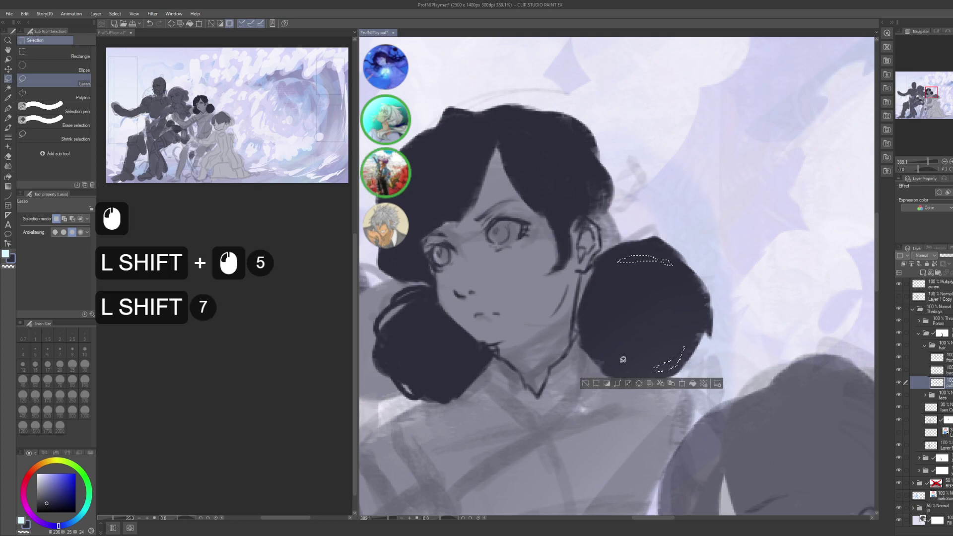
key(Delete)
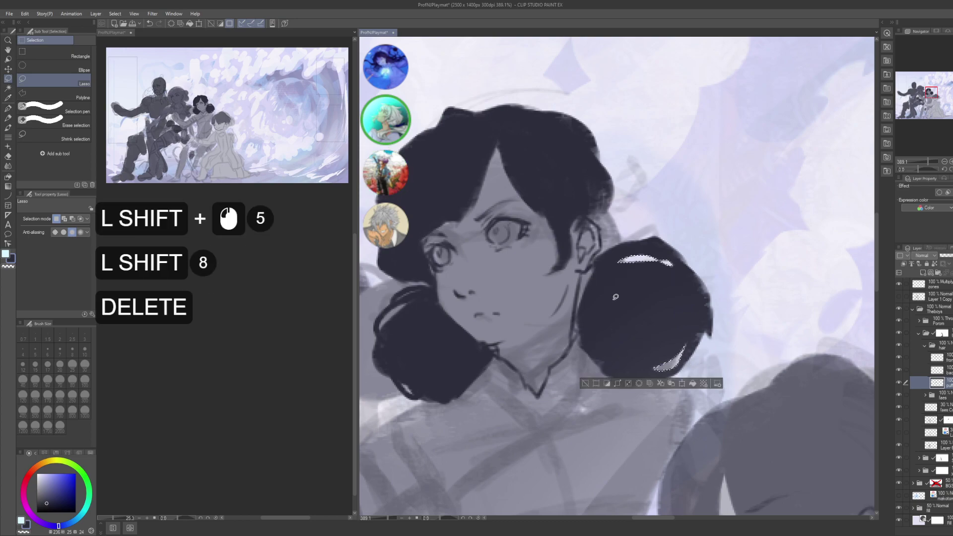
key(ctrl+d)
- Try and undo strokes along the bun's top edge at brush size 6
key(p)
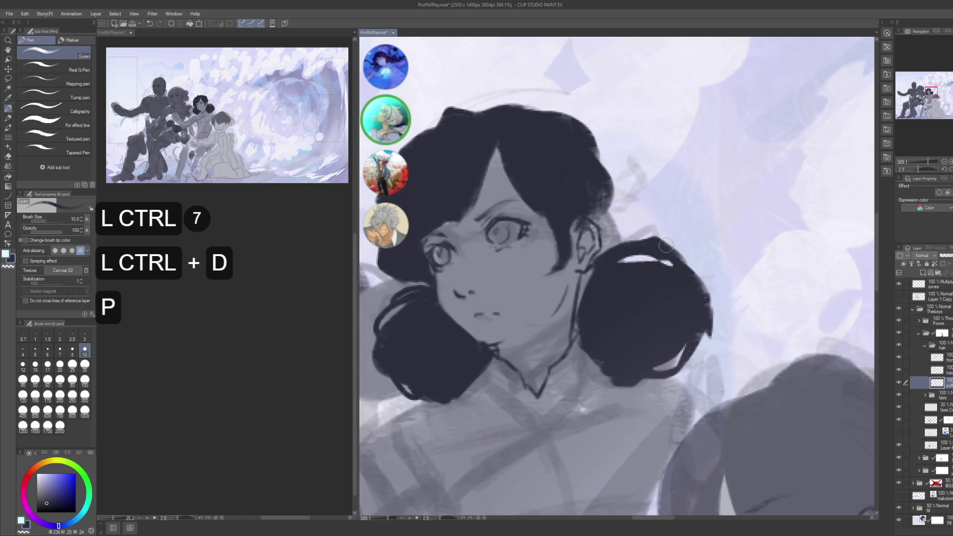
drag(664, 247, 685, 263)
key(ctrl+z)
key(bracketleft)
key(bracketleft)
key(bracketleft)
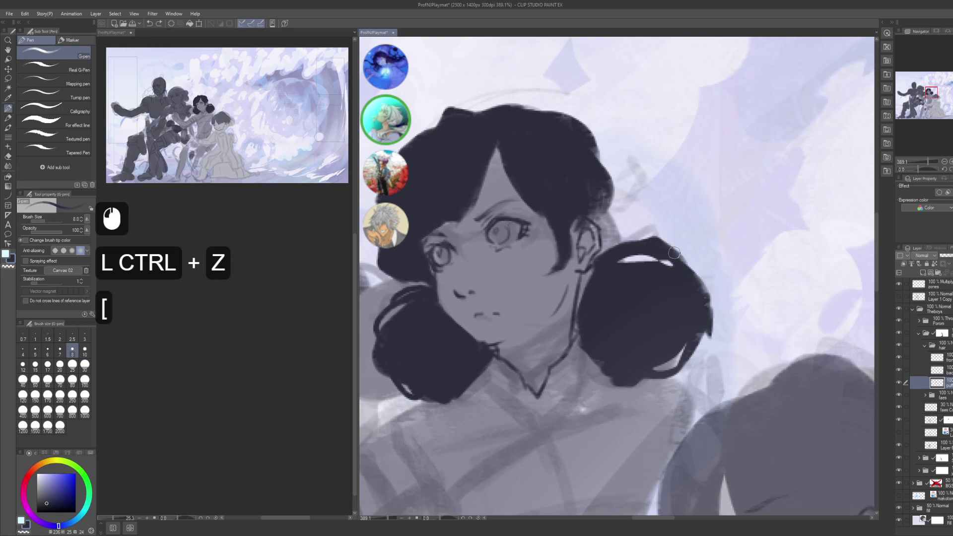
click(669, 239)
key(ctrl+z)
click(612, 254)
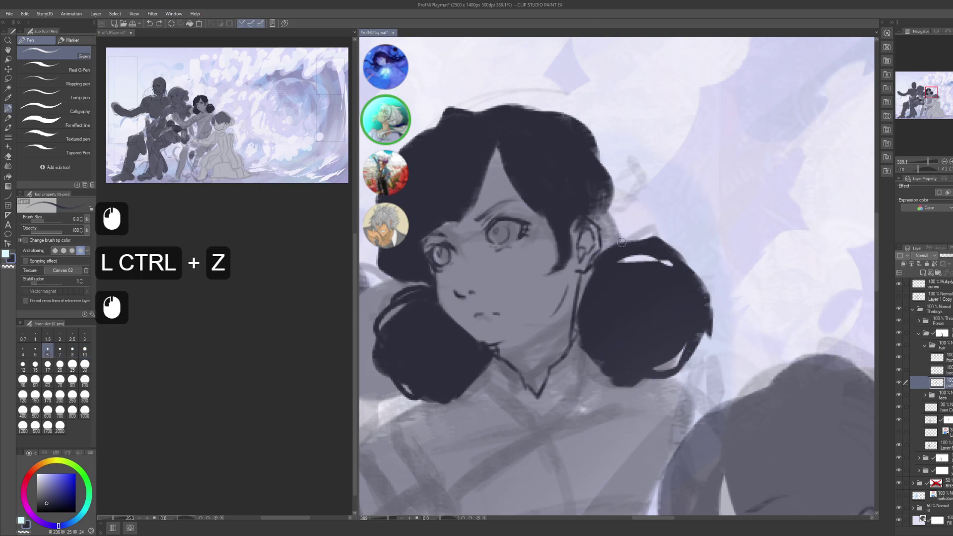
key(ctrl+z)
mouse_move(599, 252)
mouse_down()
mouse_move(645, 228)
mouse_move(642, 244)
mouse_move(652, 241)
mouse_move(654, 226)
mouse_up()
key(ctrl+z)
- Shape the bun's right edge with pen strokes
drag(693, 334, 702, 298)
drag(698, 317, 703, 288)
drag(699, 305, 702, 291)
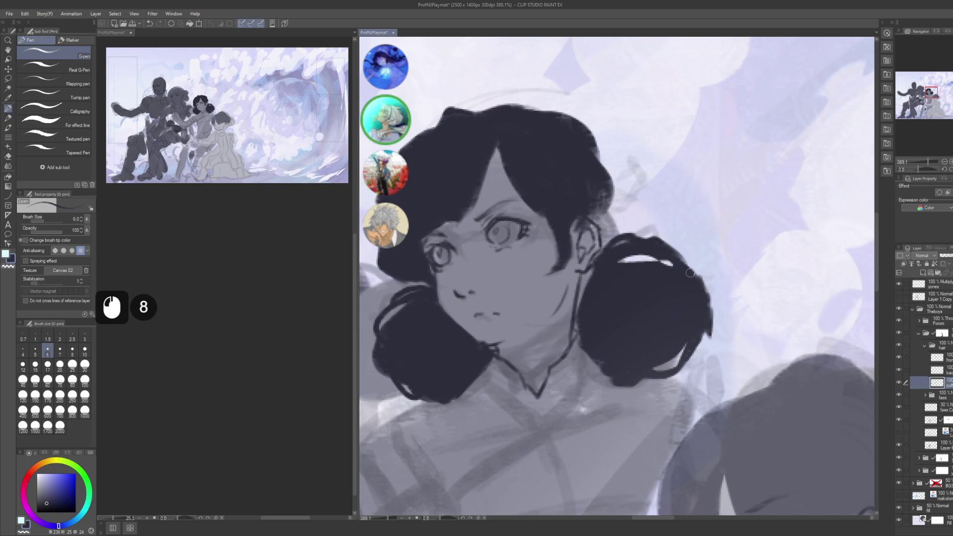
drag(683, 269, 704, 301)
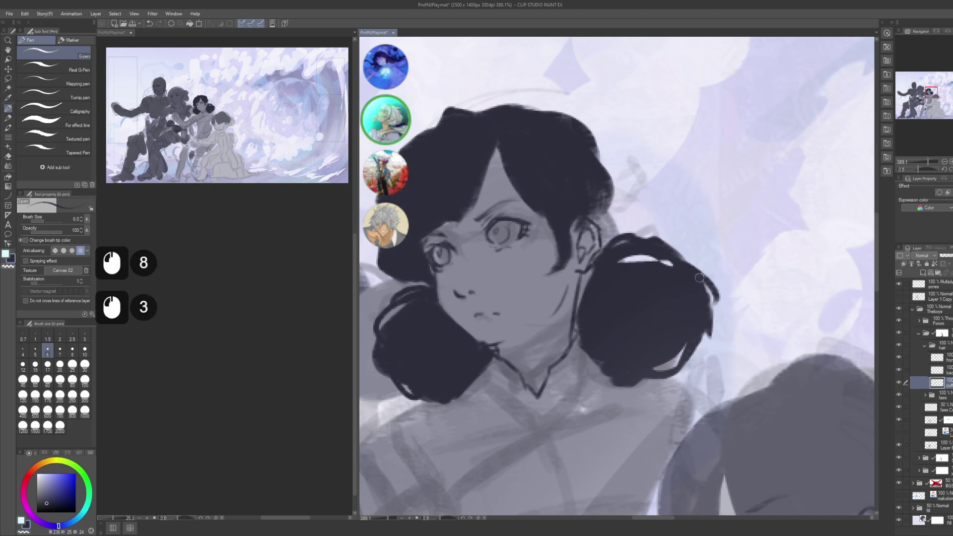
mouse_move(621, 279)
mouse_down()
mouse_move(638, 251)
mouse_move(630, 265)
mouse_up()
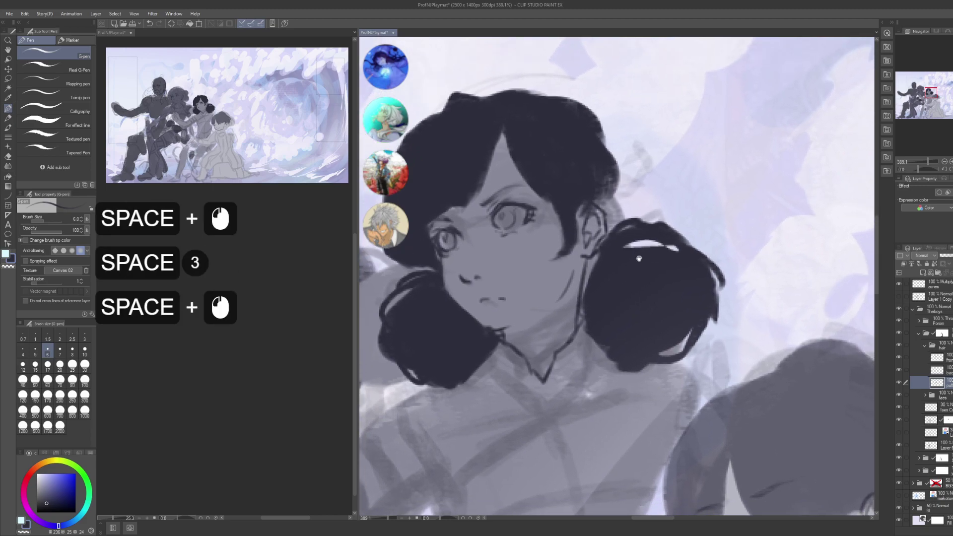
- On another hair layer, touch up the hair edge near the ear at brush size 7
click(935, 370)
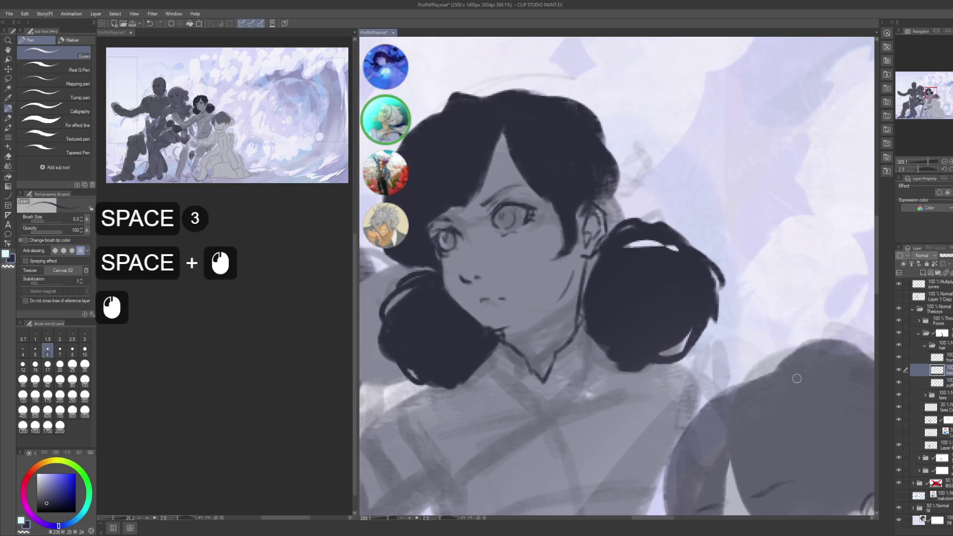
key(bracketright)
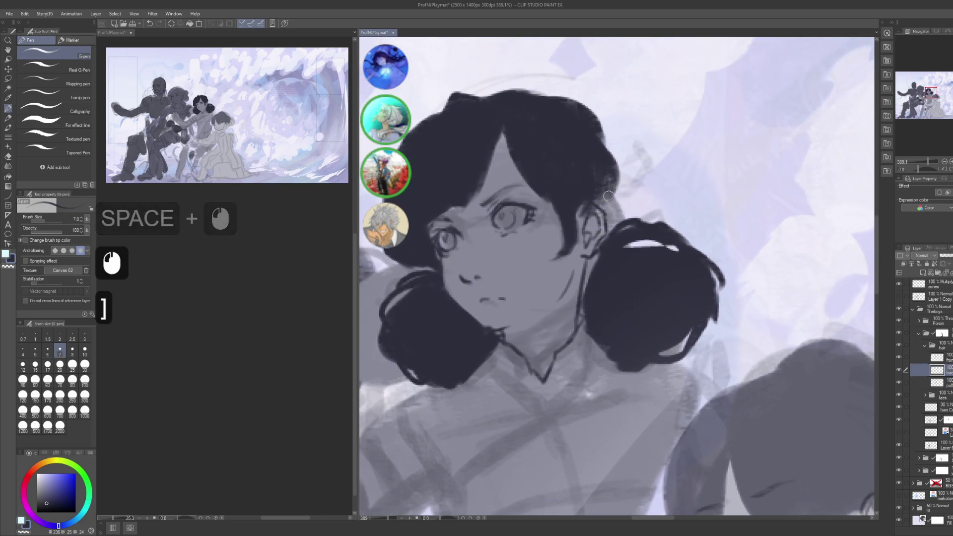
mouse_move(605, 218)
mouse_down()
mouse_move(605, 182)
mouse_move(605, 202)
mouse_up()
mouse_move(618, 235)
mouse_down()
mouse_move(608, 172)
mouse_move(597, 211)
mouse_up()
drag(602, 208, 604, 215)
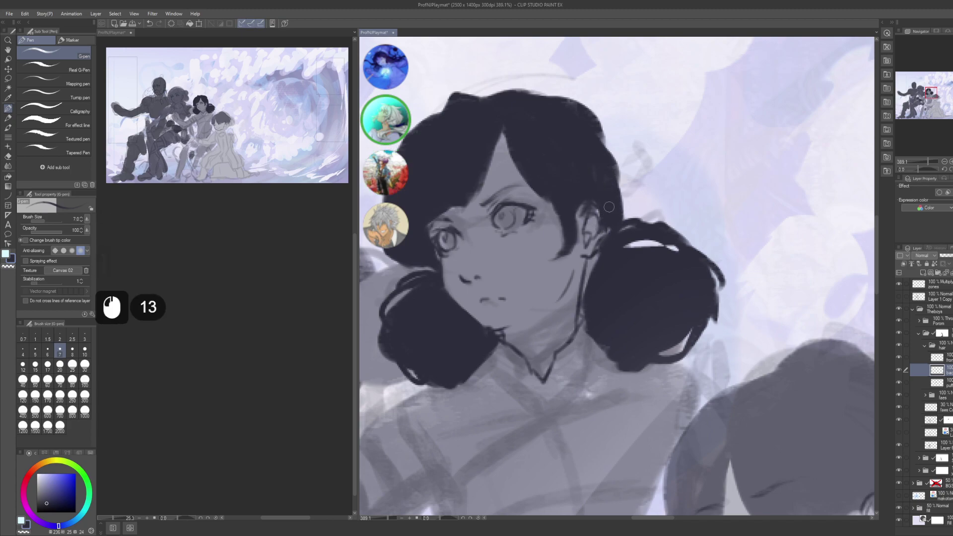
- Fade the puff layer to 49% and add small pen marks near the ear
click(938, 382)
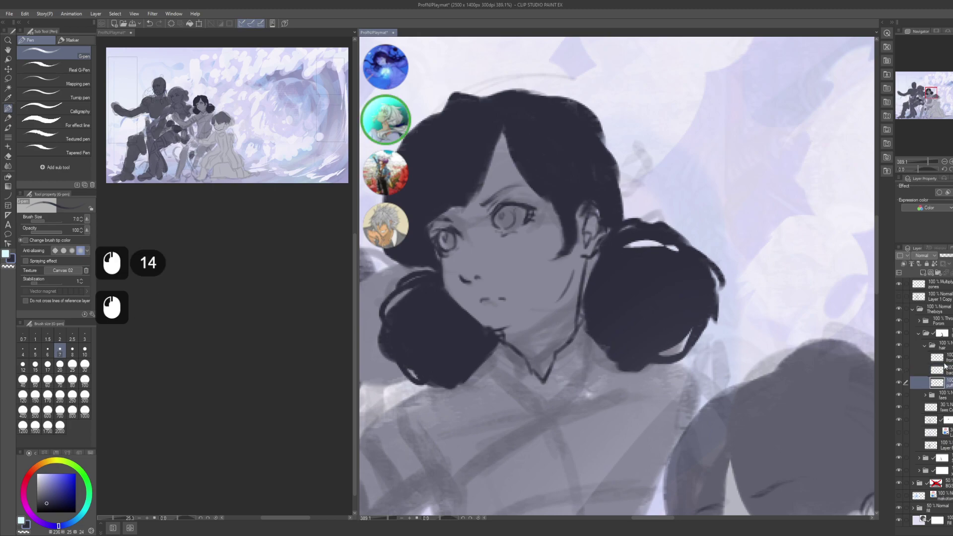
drag(950, 265, 952, 259)
key(alt+bracketright)
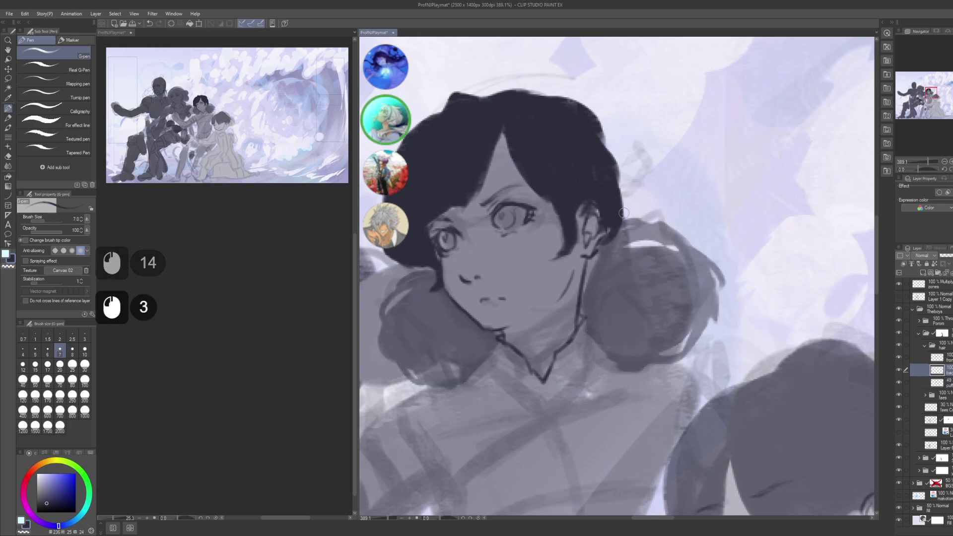
click(594, 259)
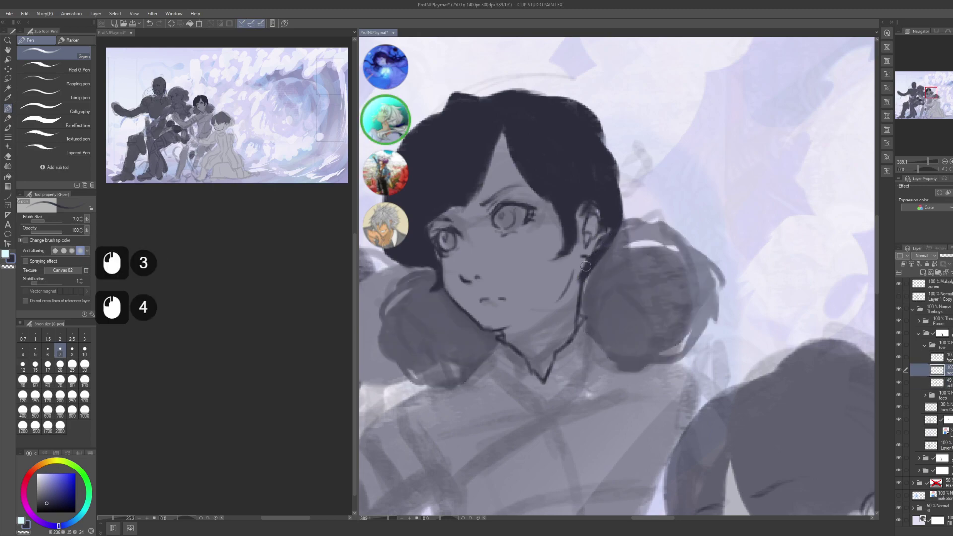
click(590, 264)
click(580, 263)
click(583, 265)
click(587, 269)
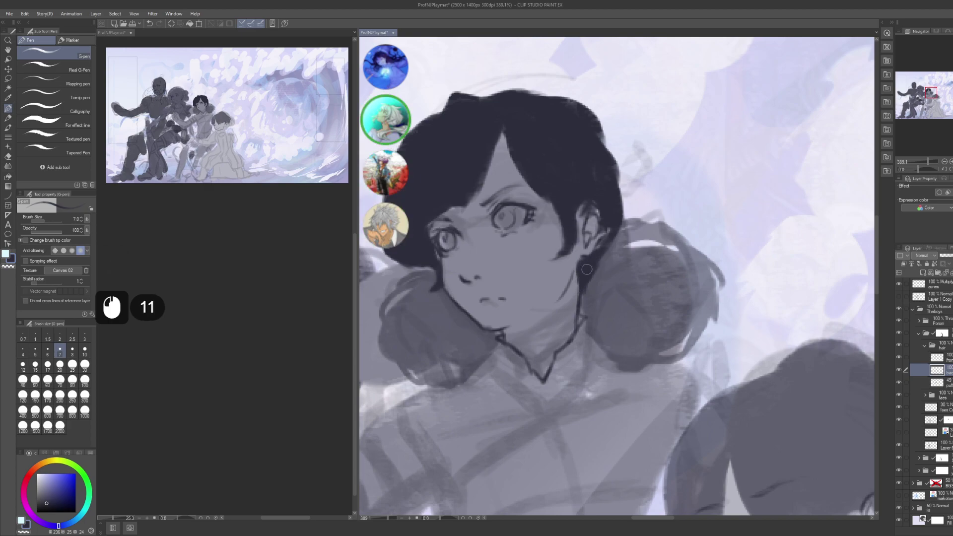
- Tidy the marks near the ear with transparent colour
key(c)
click(602, 229)
click(598, 231)
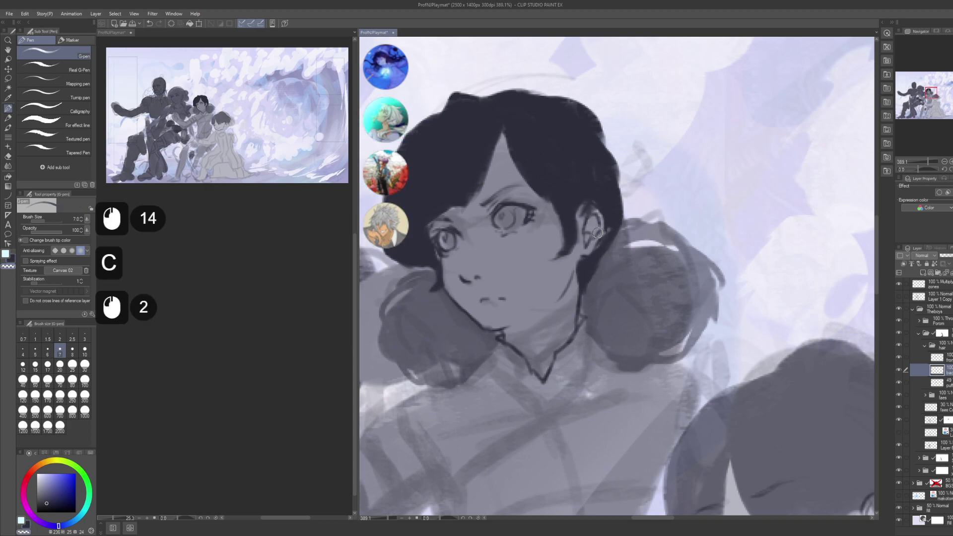
click(600, 233)
click(594, 221)
click(595, 221)
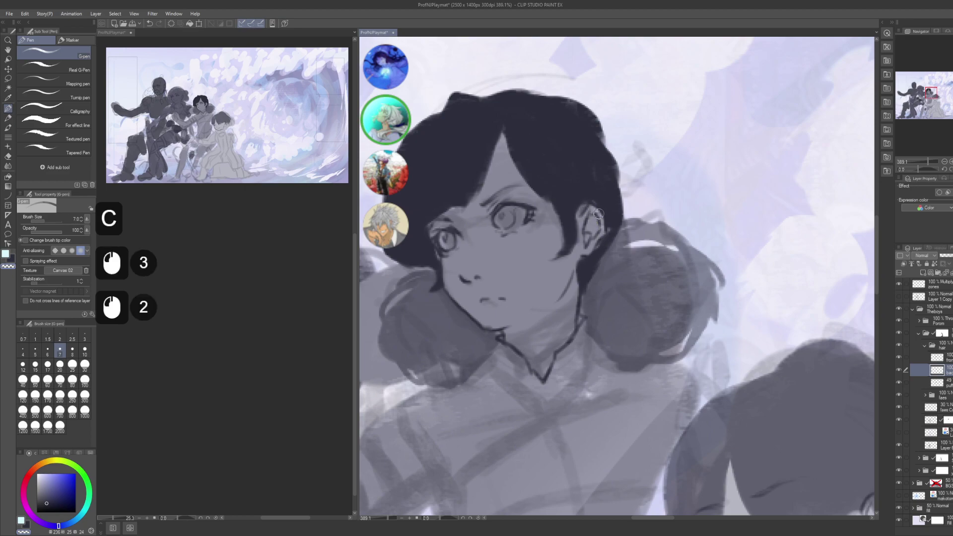
click(596, 218)
click(597, 220)
drag(618, 195, 619, 225)
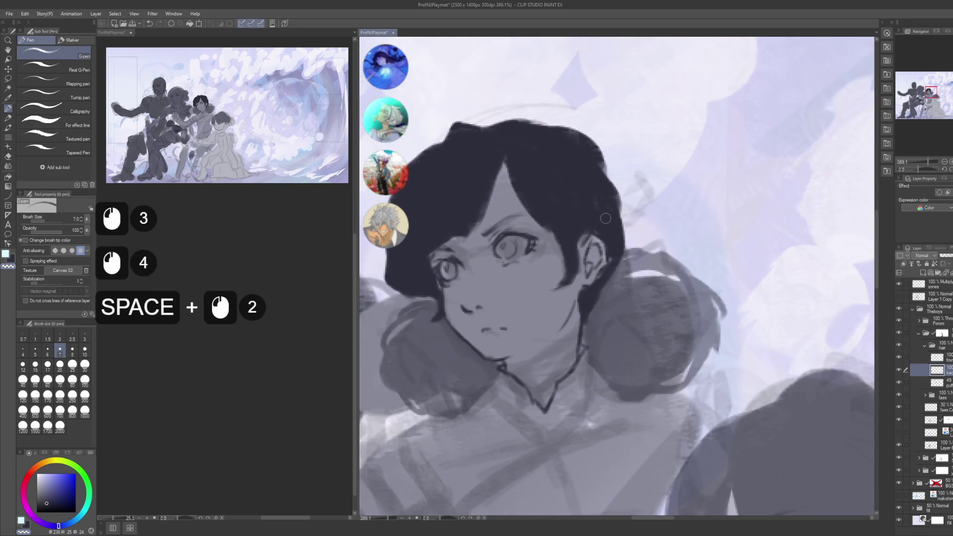
- Save, restore the puff layer to 100% opacity, and zoom out to the character group
key(ctrl+s)
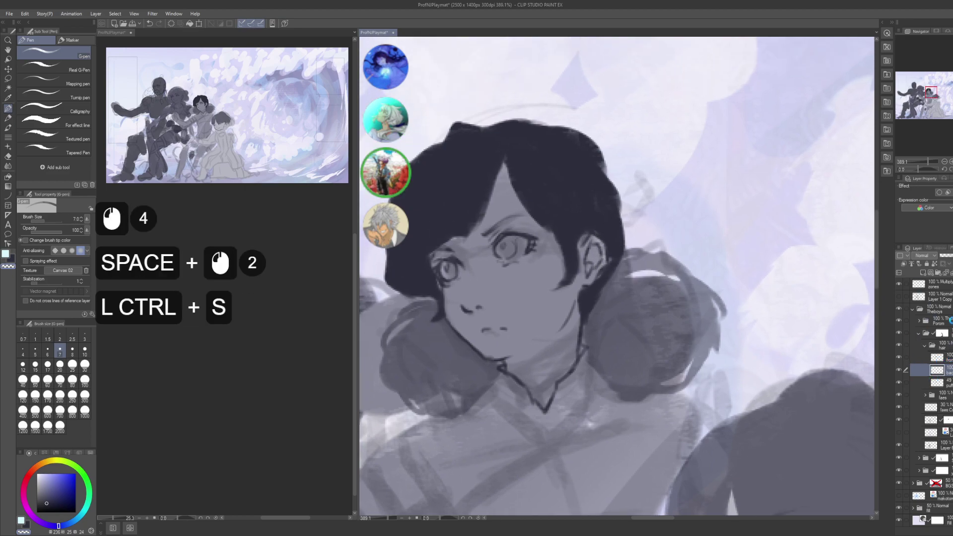
click(936, 382)
click(946, 256)
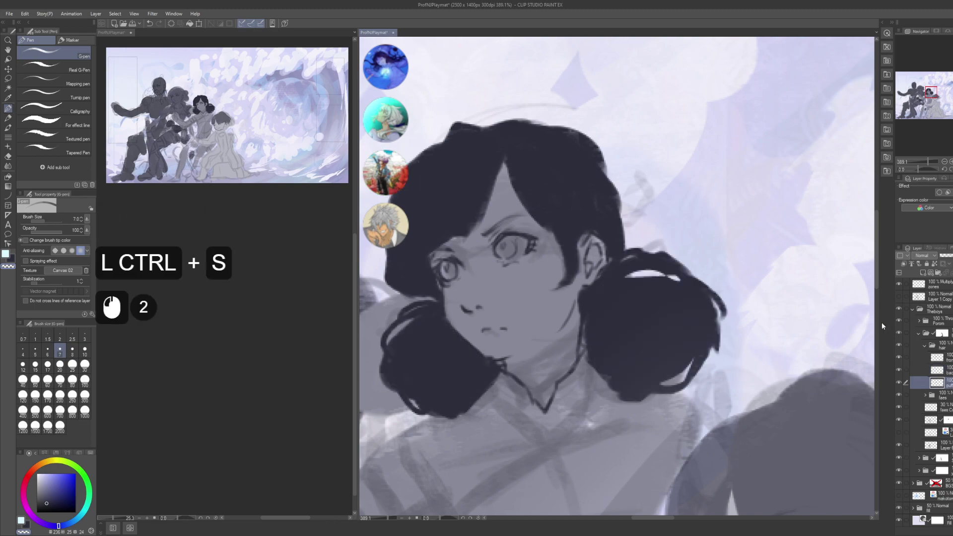
alt+click(750, 413)
drag(750, 413, 723, 309)
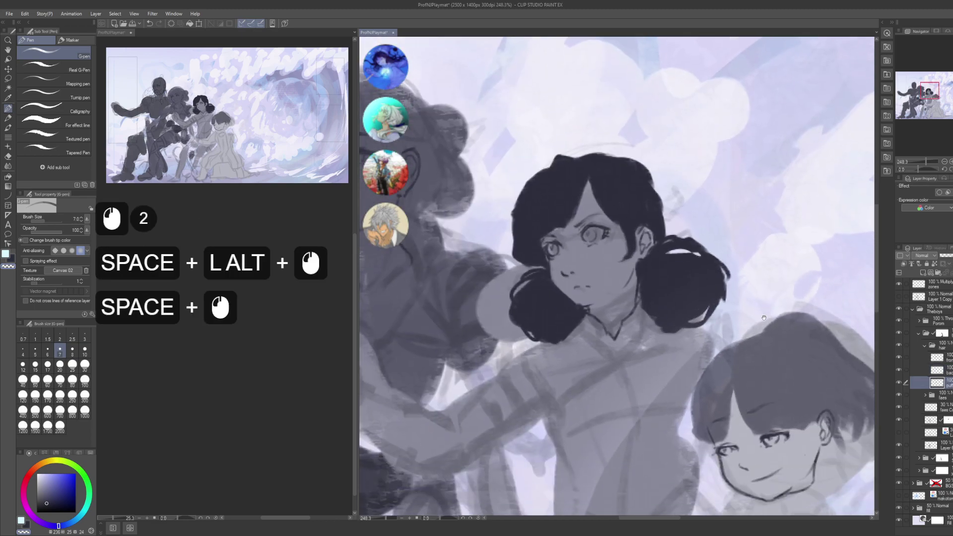
- Group the next character's face sub-layers into a new folder named 'faes'
alt+click(794, 352)
drag(794, 353, 755, 309)
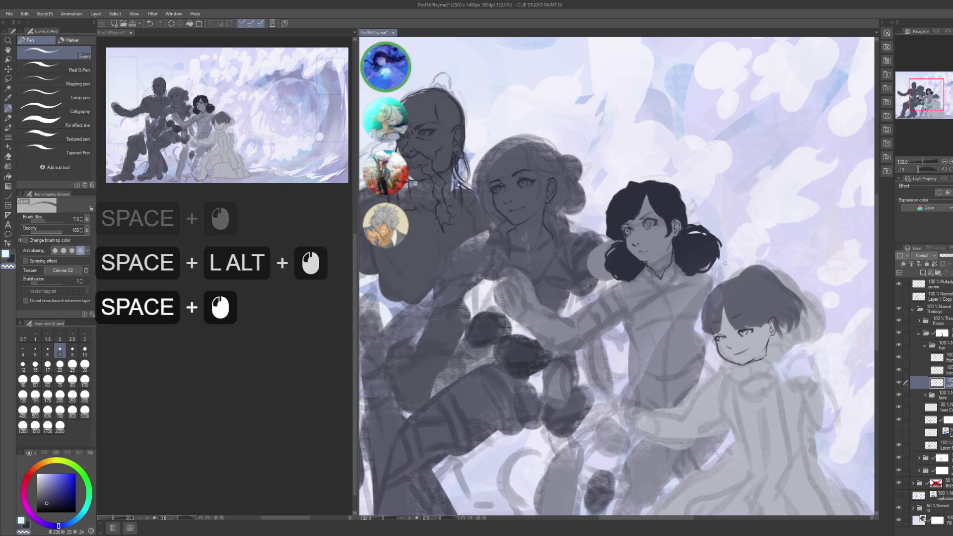
click(924, 345)
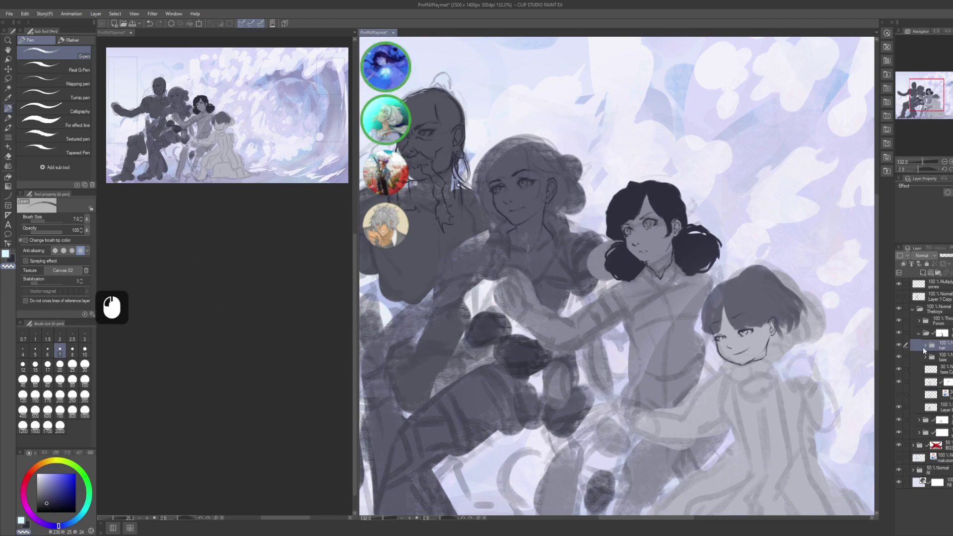
click(919, 333)
click(931, 346)
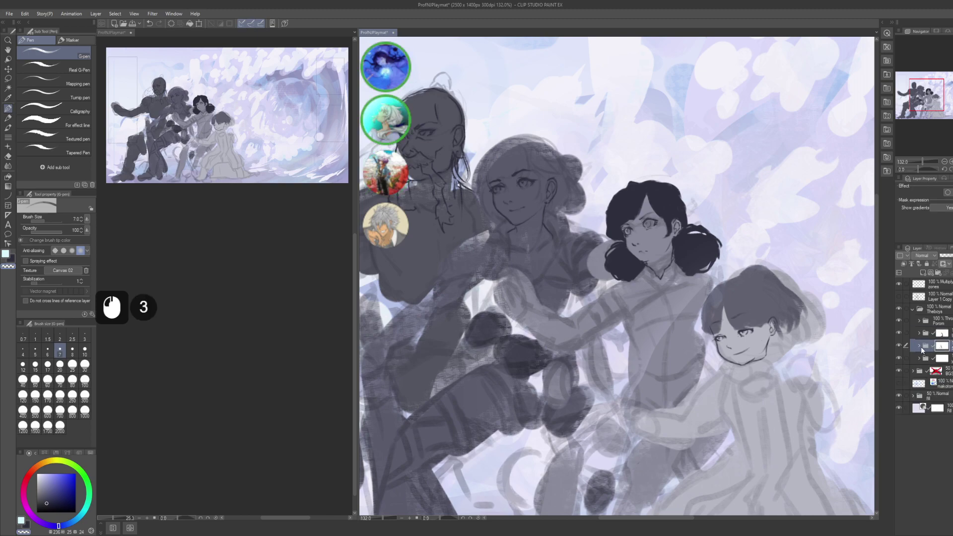
click(929, 346)
shift+click(946, 371)
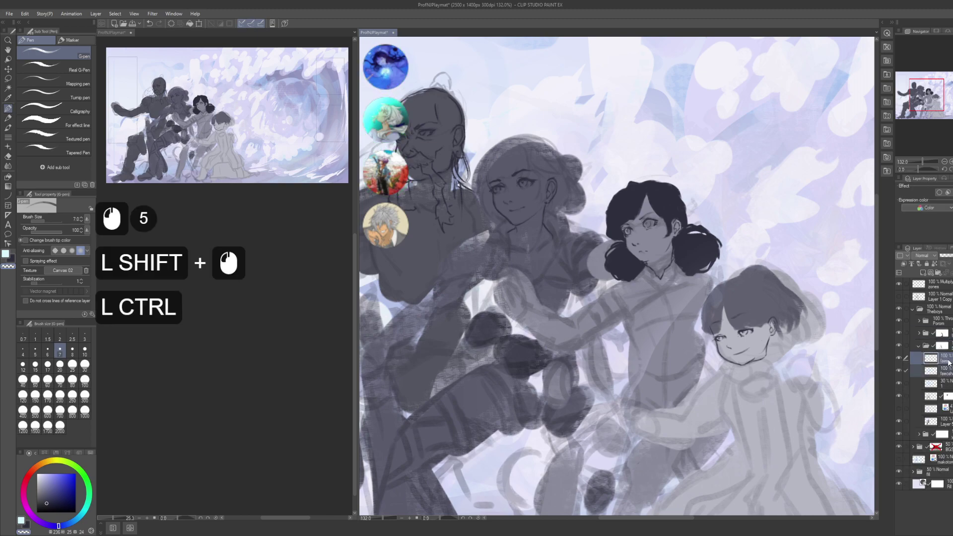
key(ctrl+g)
key(F2)
text(faes)
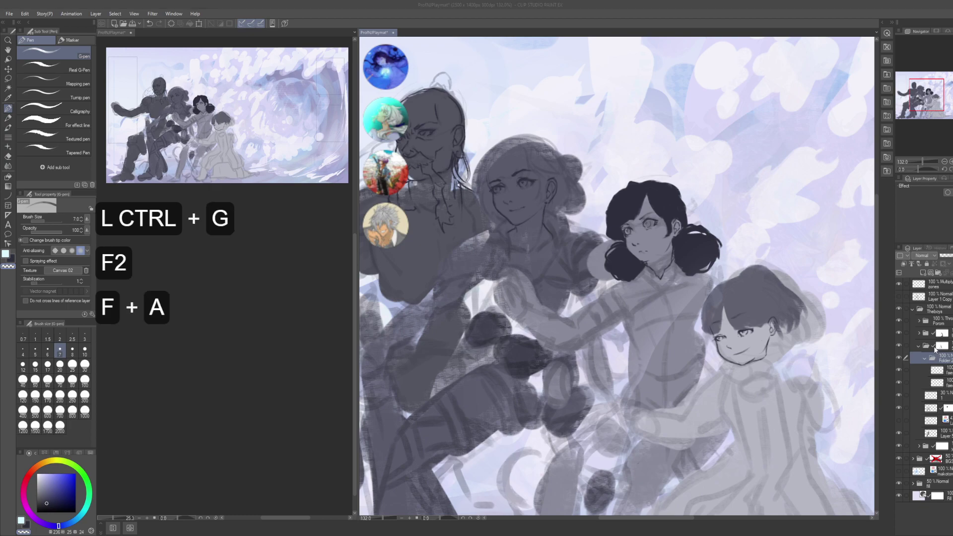
key(Return)
- Add a new layer named 'front' and wrap it in a folder named 'hair'
click(920, 335)
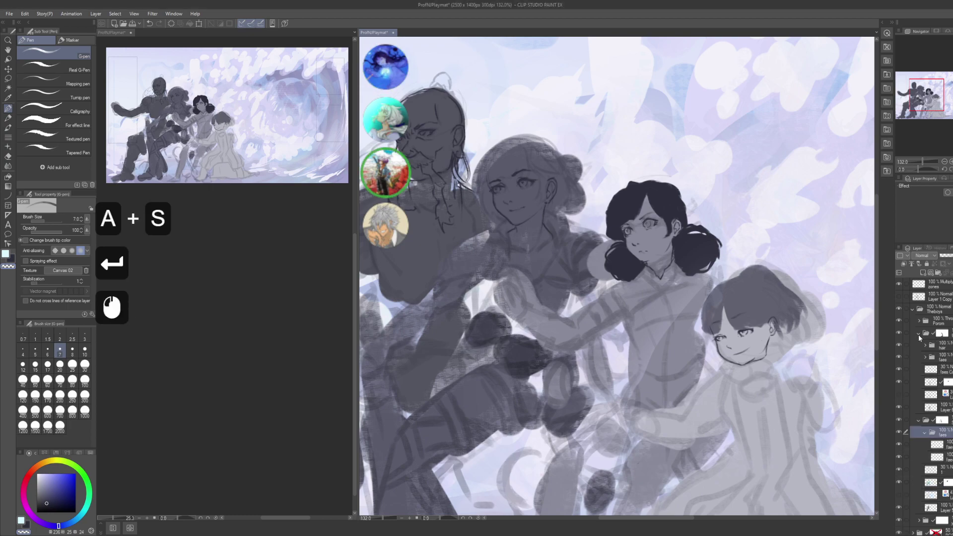
click(921, 336)
click(925, 358)
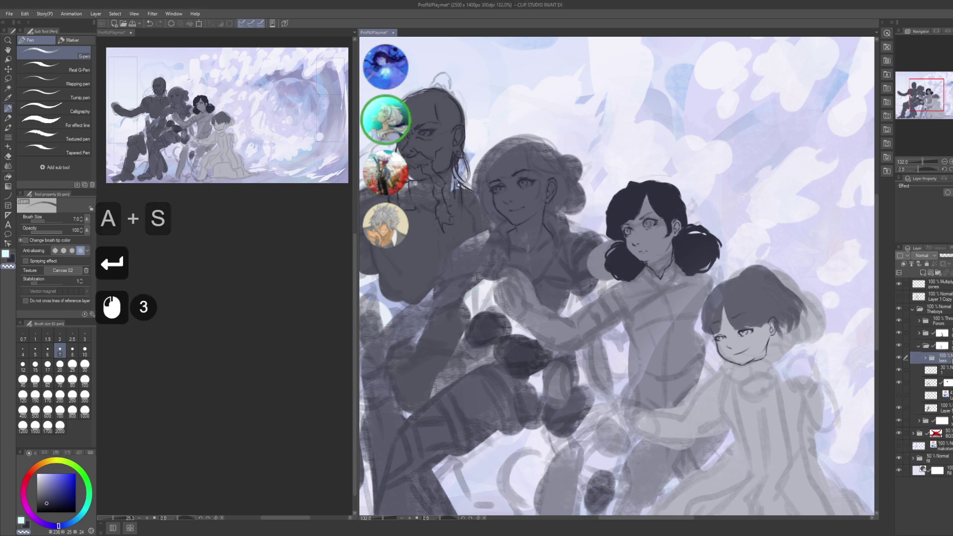
key(ctrl+shift+n)
key(F2)
text(front)
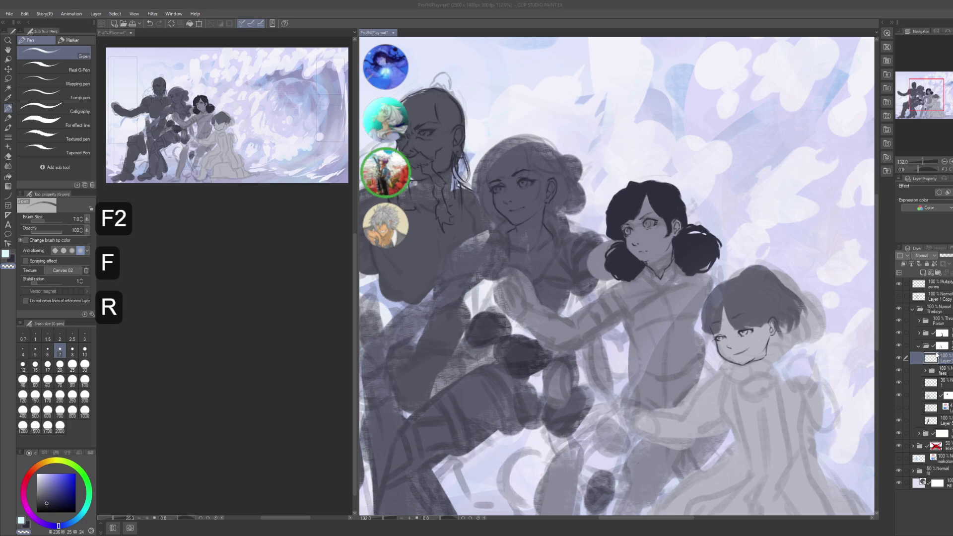
key(Return)
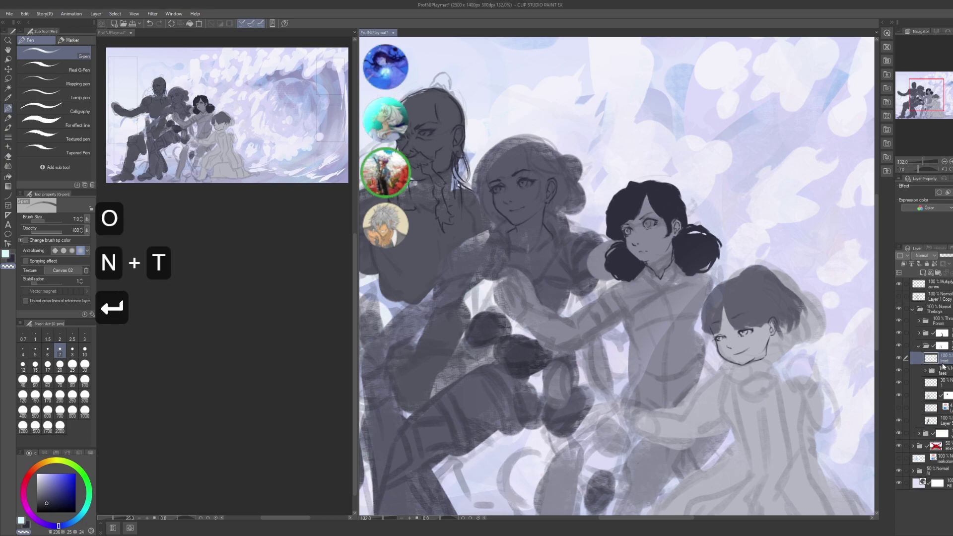
key(ctrl+g)
key(F2)
text(ha)
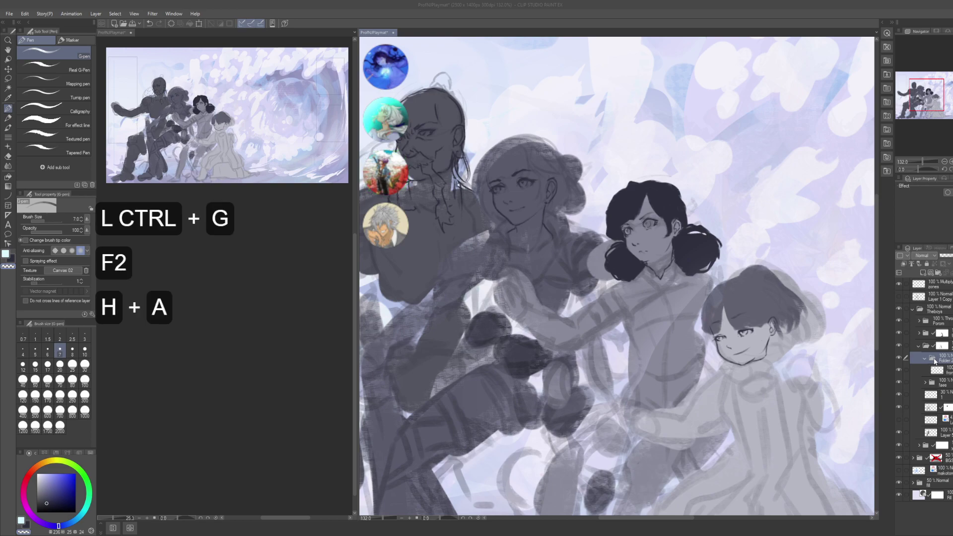
text(ir)
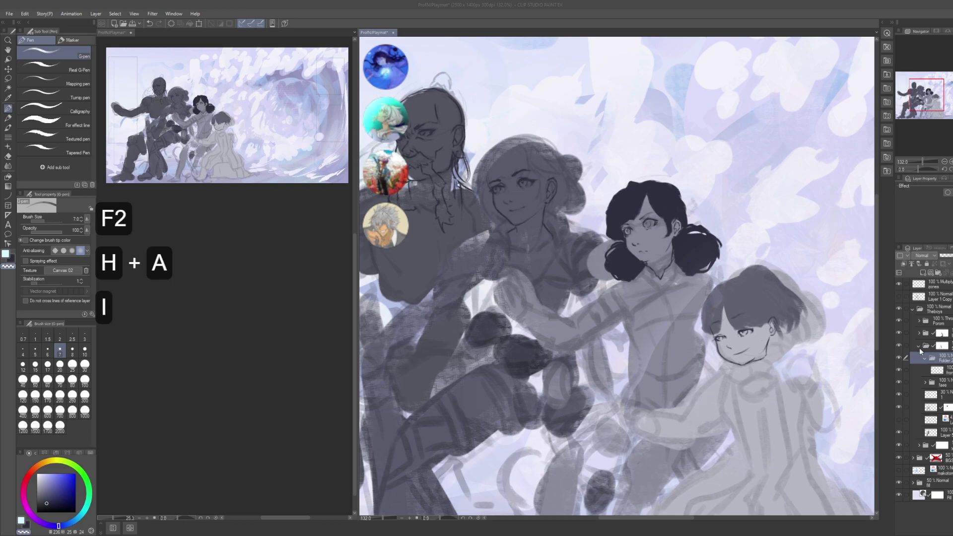
key(Return)
- Make the front layer active, test and undo strokes, then add a dark curve beside the hair
click(940, 371)
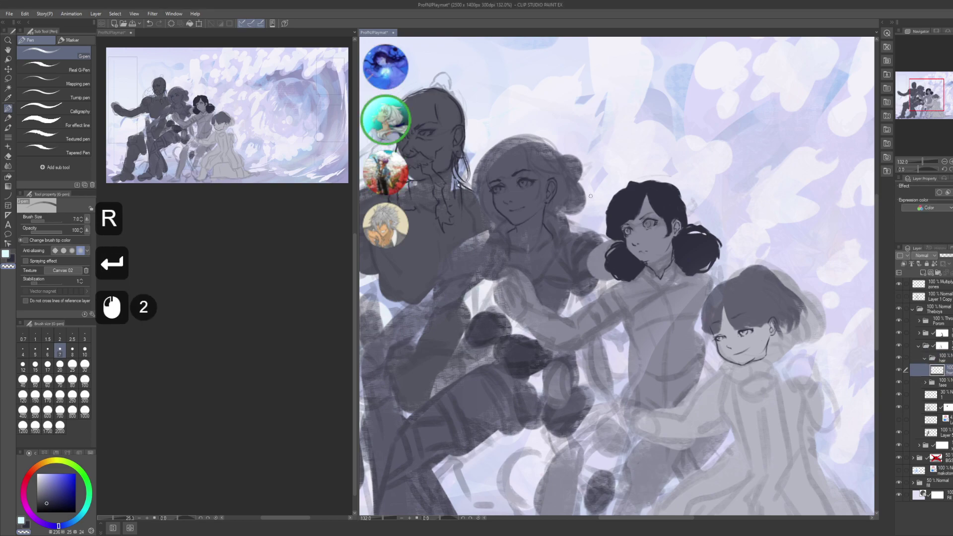
key(x)
click(665, 308)
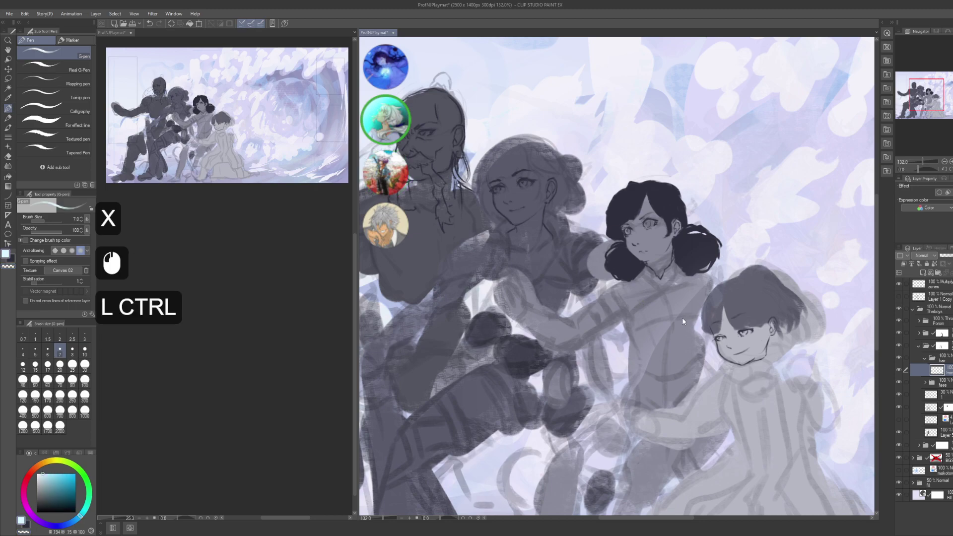
key(ctrl+z)
key(x)
drag(692, 323, 720, 365)
key(ctrl+z)
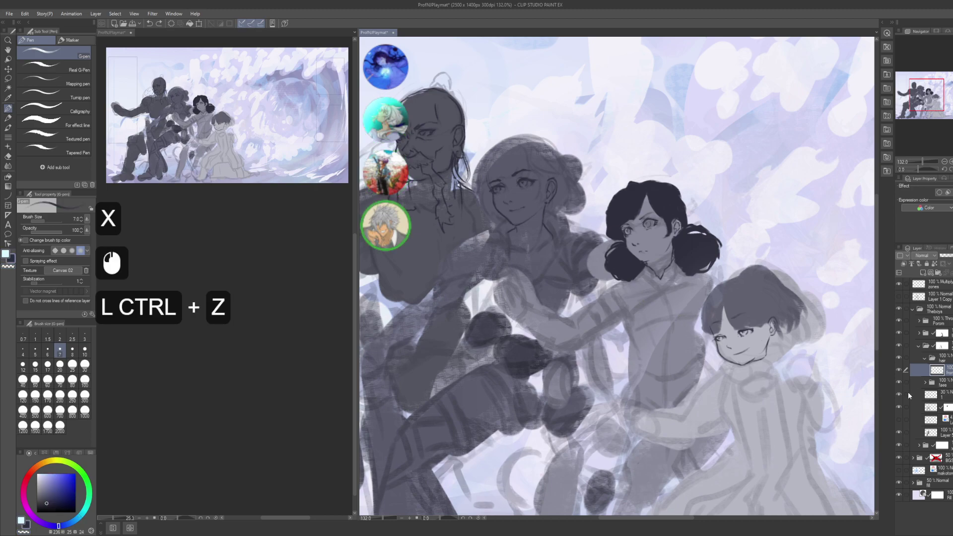
drag(561, 219, 579, 175)
key(space)
- Zoom in on the curly-haired woman's face and the top of her hair, undoing a stray mark
click(578, 175)
alt+click(576, 270)
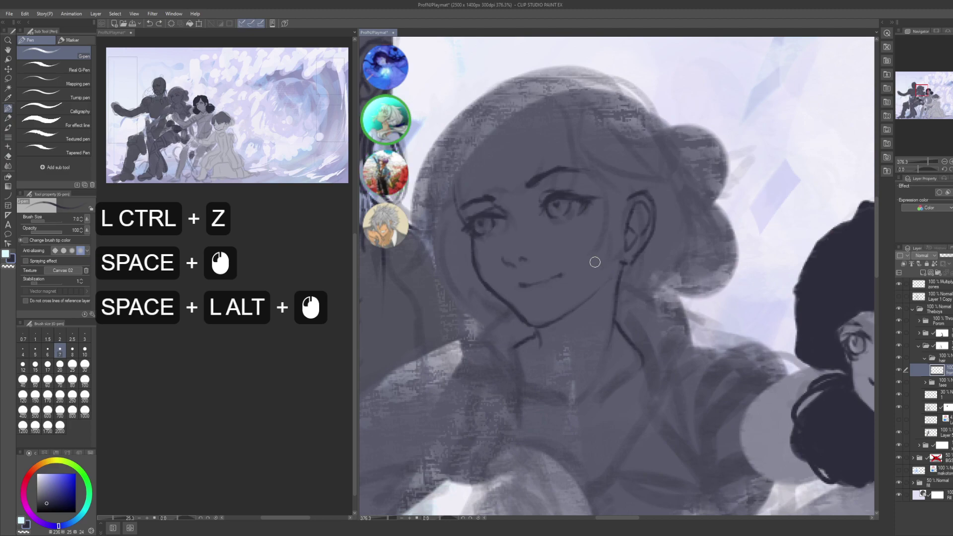
key(space)
drag(634, 246, 641, 277)
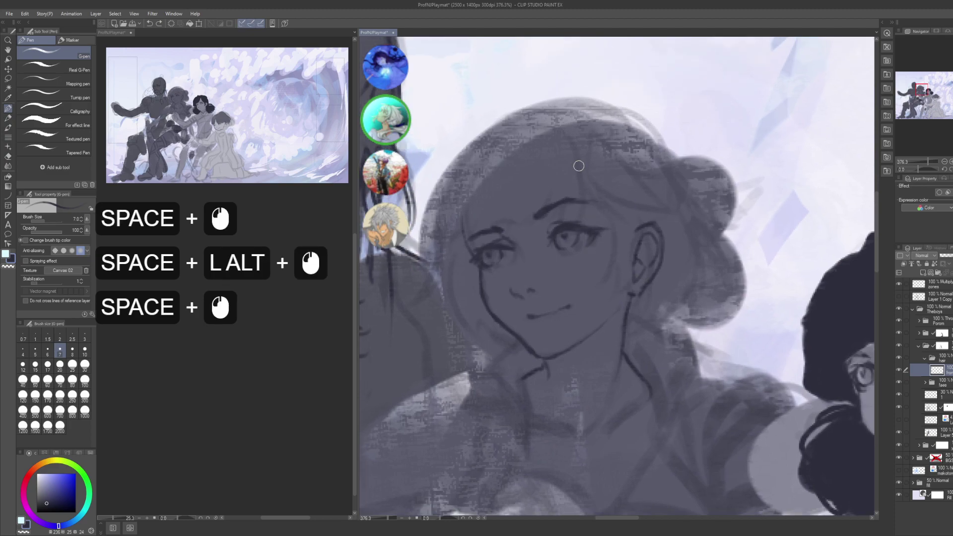
click(574, 287)
key(ctrl+z)
key(space)
drag(530, 104, 582, 198)
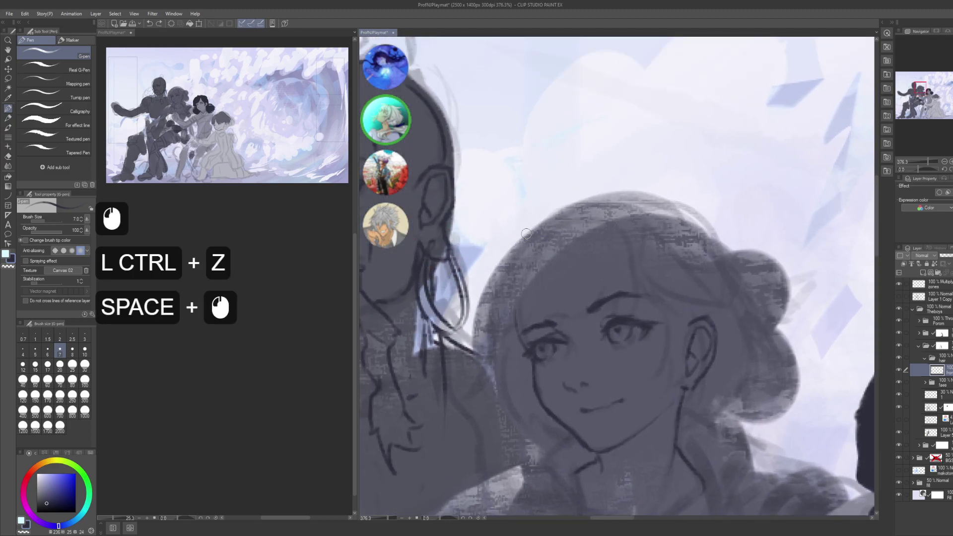
scroll(227, 369, down, 9)
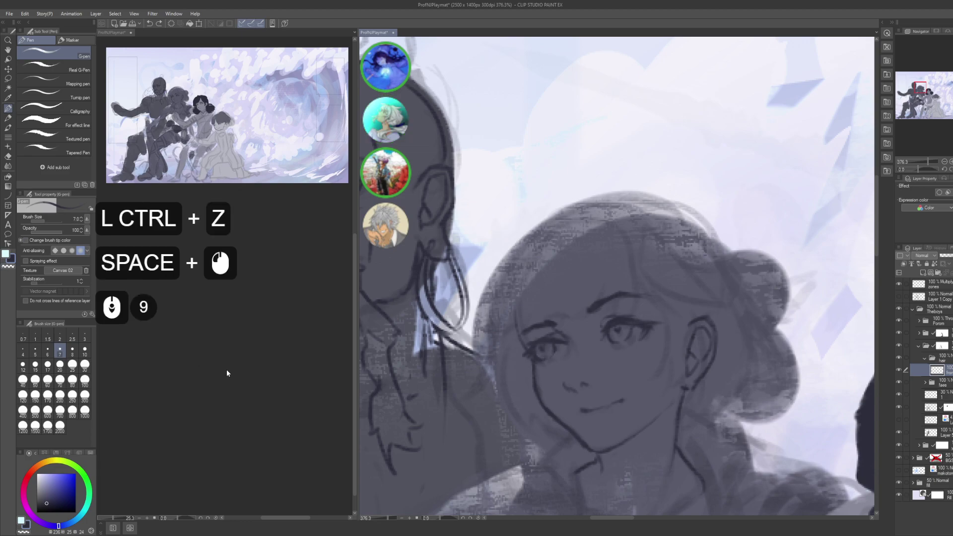
scroll(226, 369, down, 11)
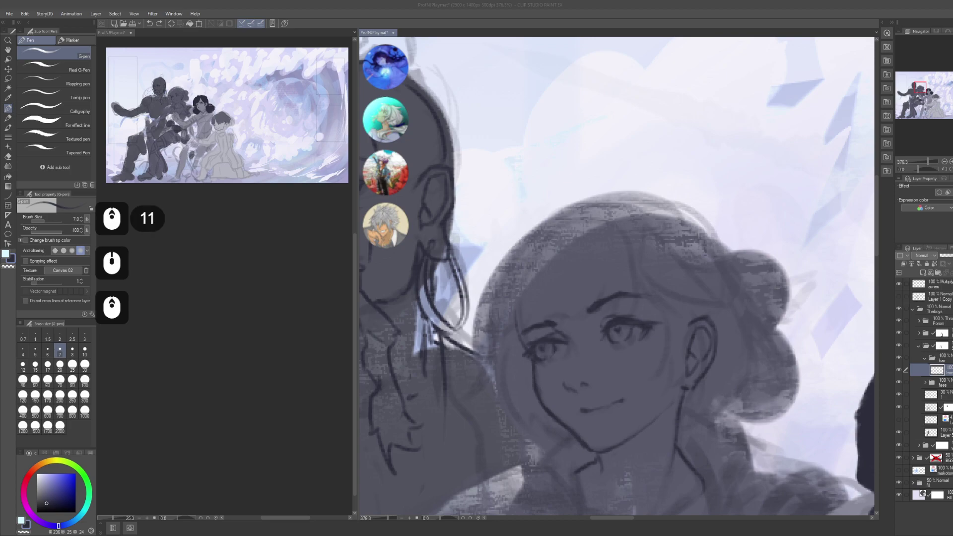
click(650, 228)
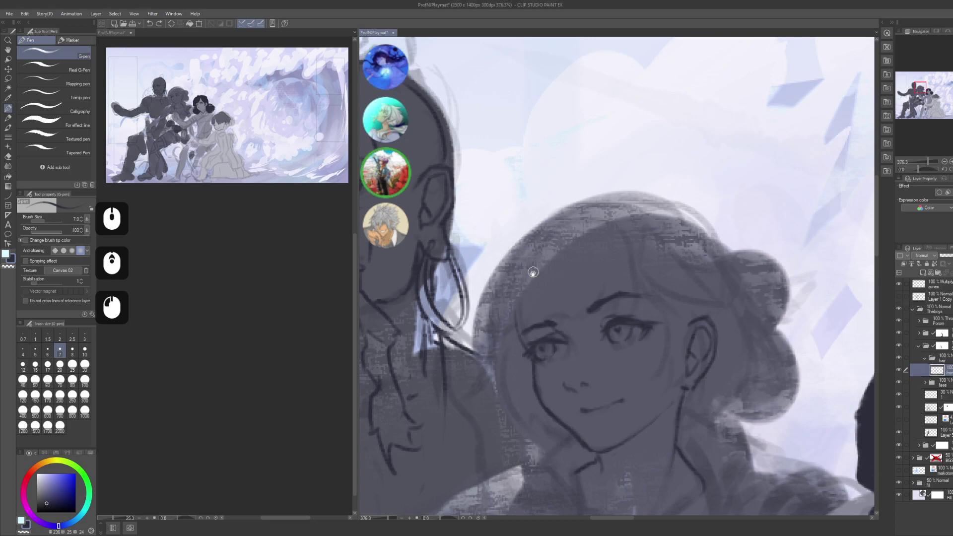
drag(532, 272, 531, 270)
- Block in dark hair along her head top, down the right side to the brow, and the fringe
mouse_move(545, 227)
mouse_down()
mouse_move(520, 249)
mouse_move(546, 223)
mouse_move(535, 222)
mouse_move(596, 212)
mouse_up()
mouse_move(595, 213)
mouse_down()
mouse_move(540, 224)
mouse_move(590, 208)
mouse_up()
drag(593, 198, 628, 233)
mouse_move(593, 199)
mouse_down()
mouse_move(626, 227)
mouse_move(646, 273)
mouse_move(632, 221)
mouse_move(655, 303)
mouse_up()
drag(640, 262, 657, 308)
mouse_move(635, 293)
mouse_down()
mouse_move(604, 310)
mouse_move(599, 293)
mouse_move(576, 322)
mouse_up()
drag(576, 317, 571, 327)
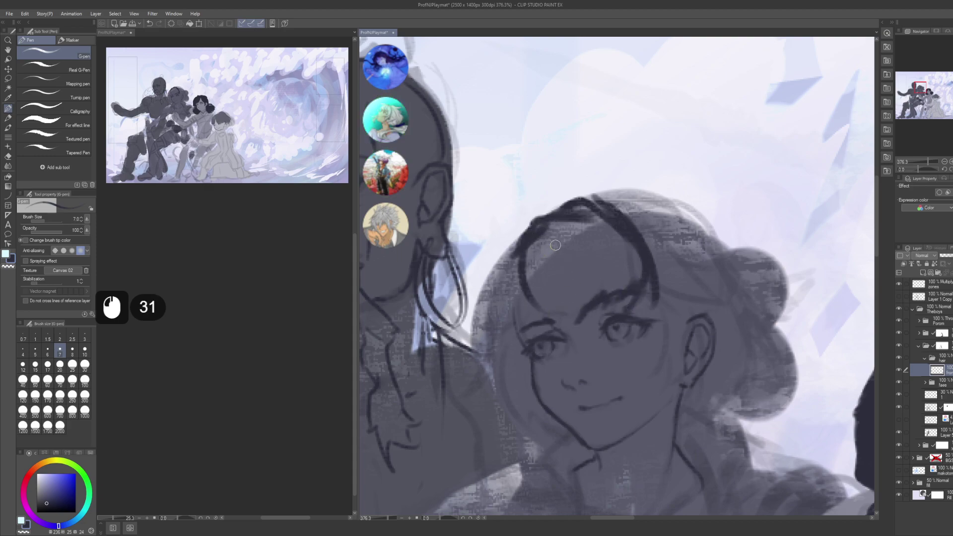
drag(534, 242, 574, 327)
drag(529, 274, 520, 325)
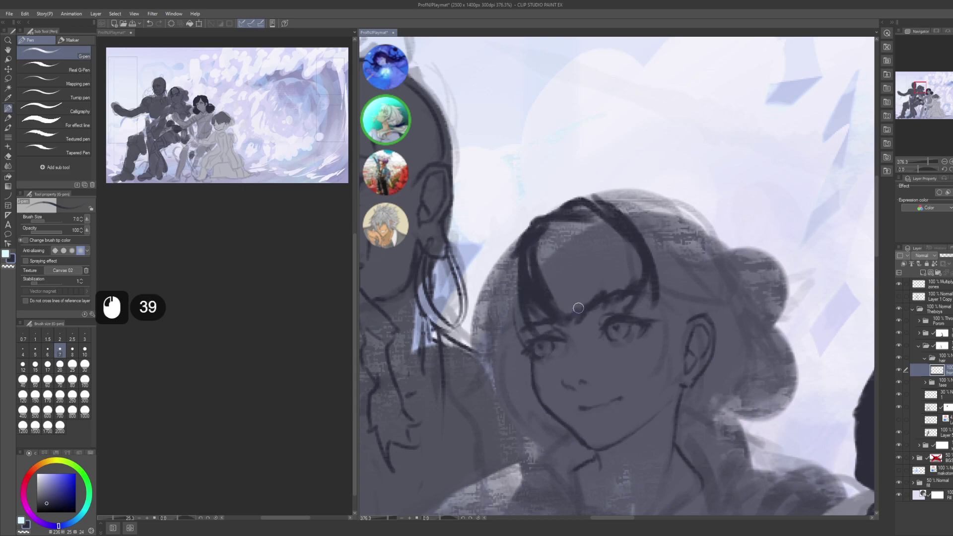
- Redo the crown strands and the strand on the right of the fringe
mouse_move(596, 195)
mouse_down()
mouse_move(663, 263)
mouse_move(578, 196)
mouse_move(613, 198)
mouse_up()
key(ctrl+z)
key(ctrl+z)
mouse_move(578, 204)
mouse_down()
mouse_move(609, 206)
mouse_move(640, 233)
mouse_up()
mouse_move(610, 206)
mouse_down()
mouse_move(638, 225)
mouse_move(658, 275)
mouse_up()
drag(651, 247, 640, 268)
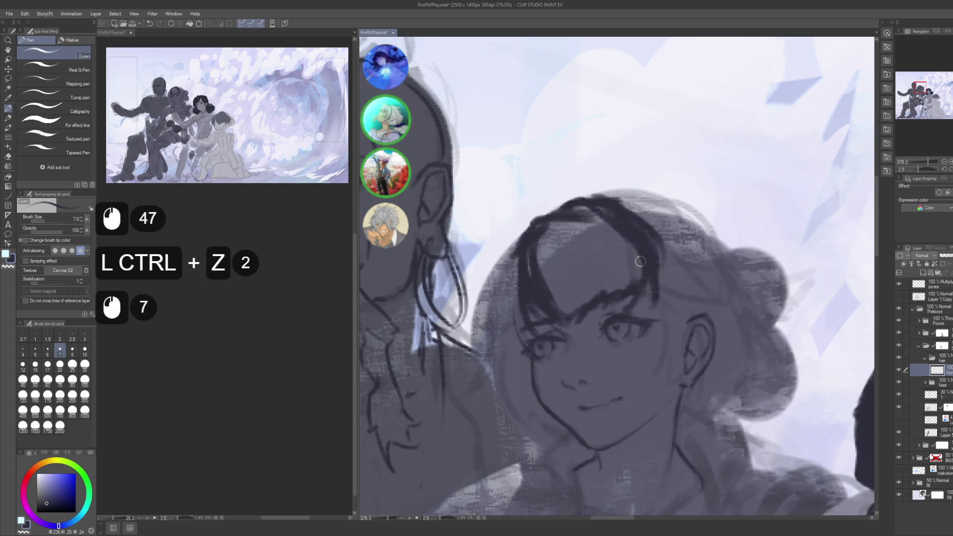
- Close-and-fill the fringe solid dark
key(g)
key(g)
drag(543, 300, 569, 322)
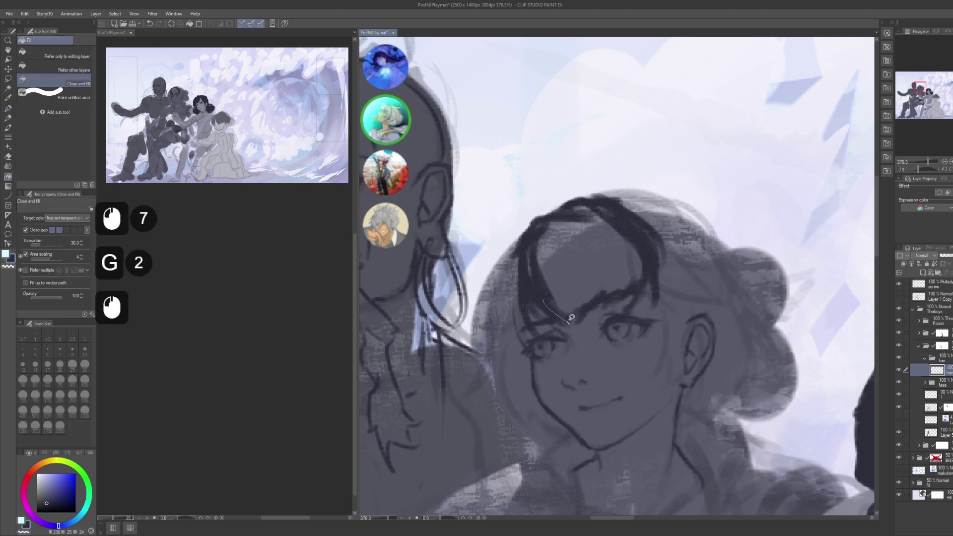
drag(600, 202, 550, 218)
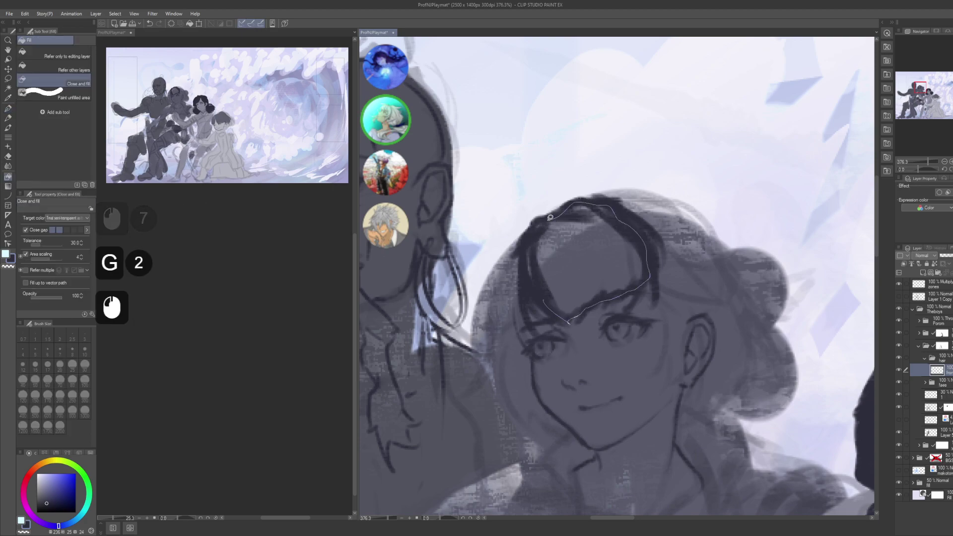
drag(527, 272, 529, 286)
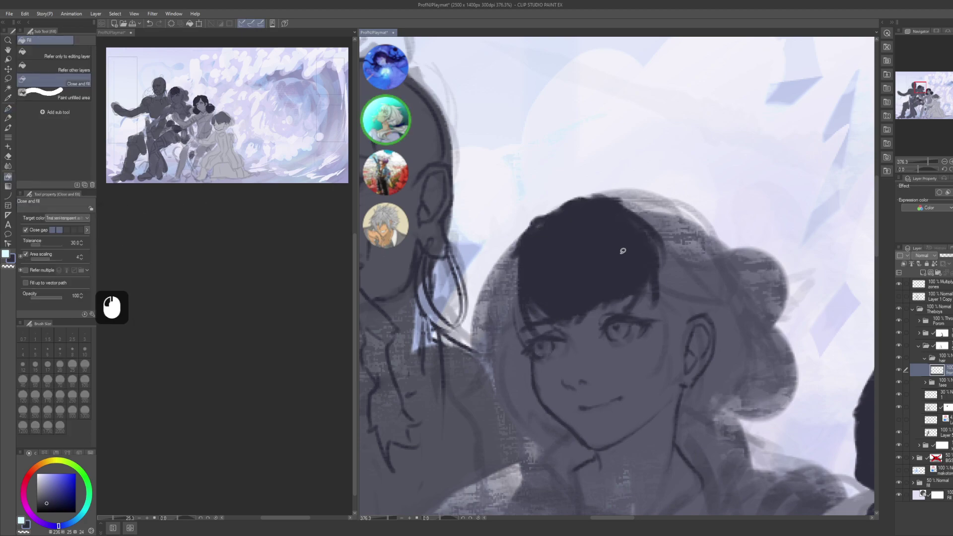
- Darken the right hair edge with the G-pen and redraw the dark stroke left of the ear
key(p)
mouse_move(647, 230)
mouse_down()
mouse_move(648, 281)
mouse_move(651, 245)
mouse_move(662, 258)
mouse_move(655, 281)
mouse_up()
mouse_move(652, 273)
mouse_down()
mouse_move(654, 281)
mouse_move(629, 263)
mouse_up()
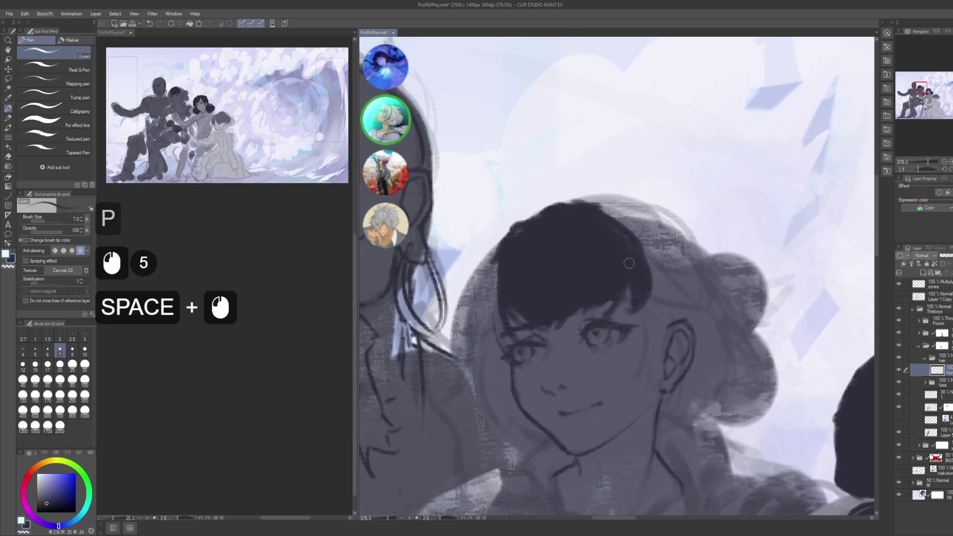
drag(587, 313, 516, 296)
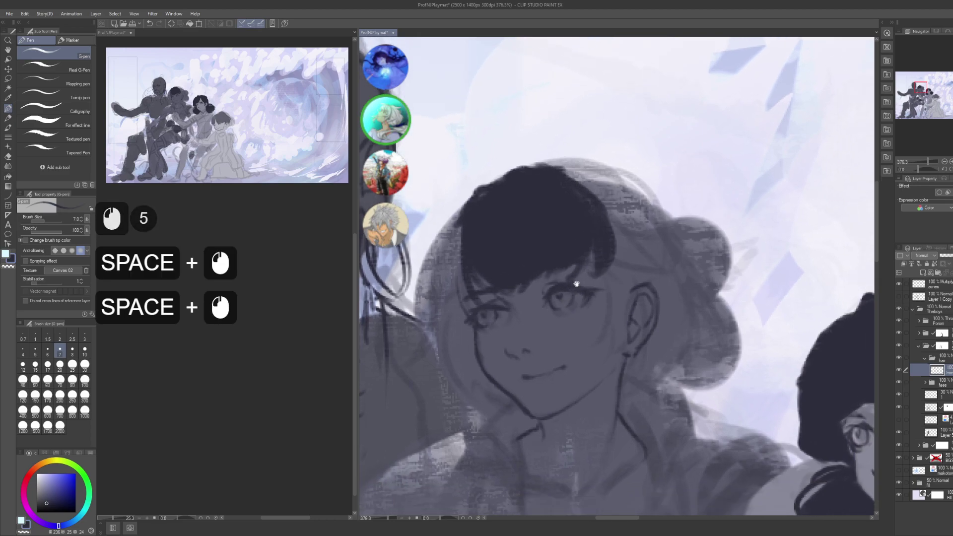
mouse_move(632, 313)
mouse_down()
mouse_move(572, 289)
mouse_move(562, 252)
mouse_move(590, 306)
mouse_move(597, 299)
mouse_move(571, 242)
mouse_move(575, 274)
mouse_up()
key(ctrl+z)
mouse_move(560, 312)
mouse_down()
mouse_move(580, 289)
mouse_move(573, 323)
mouse_move(585, 268)
mouse_move(579, 234)
mouse_move(576, 307)
mouse_up()
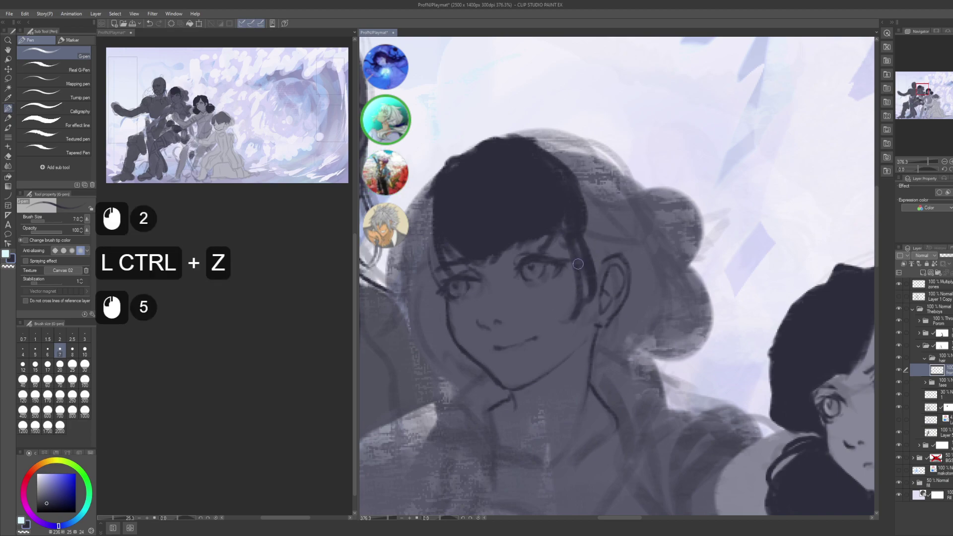
click(583, 300)
click(584, 300)
key(space)
mouse_move(412, 283)
mouse_down()
mouse_move(499, 285)
mouse_move(514, 347)
mouse_up()
- Draw hair strands along her left cheek, beside her eye and down her jaw
drag(511, 288, 506, 357)
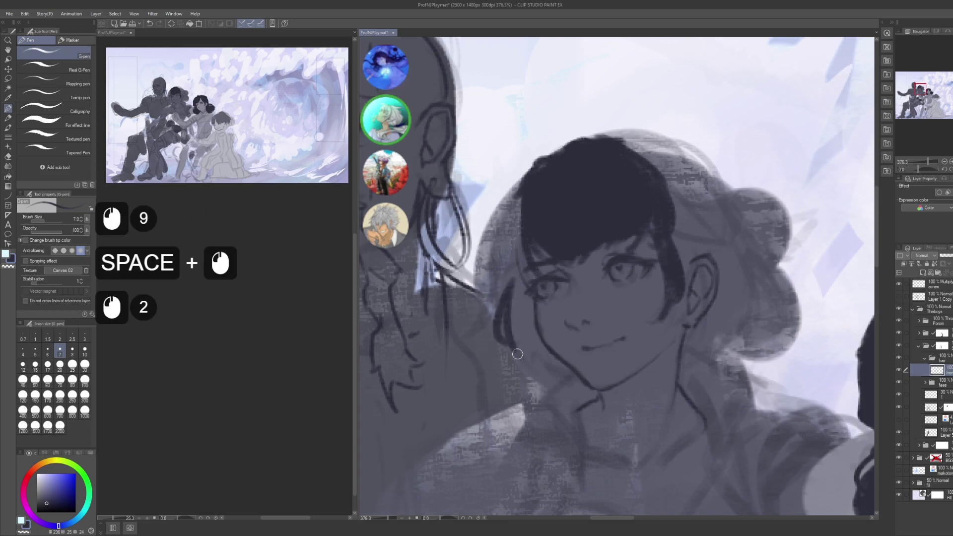
click(517, 329)
click(518, 325)
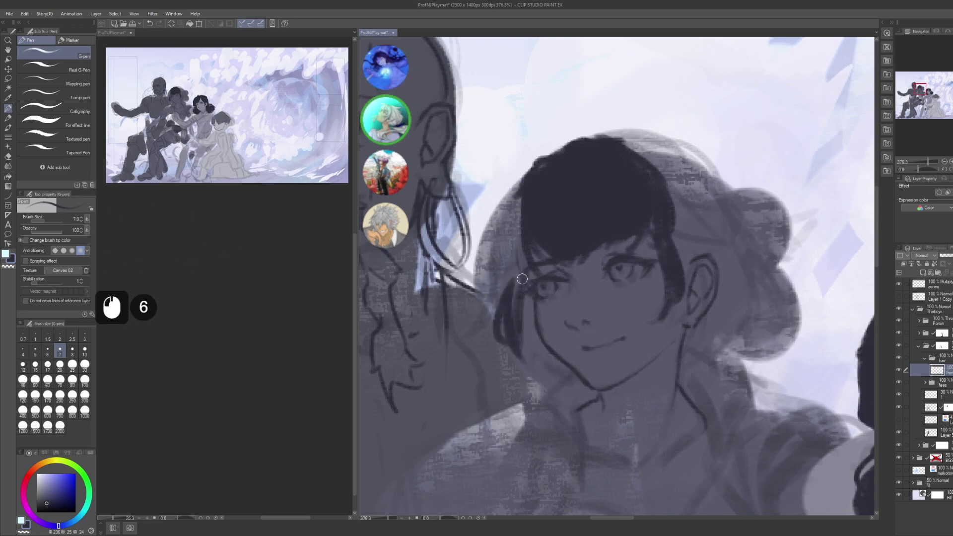
drag(527, 268, 516, 301)
drag(523, 271, 515, 298)
drag(519, 248, 511, 270)
drag(517, 233, 511, 268)
drag(526, 334, 548, 392)
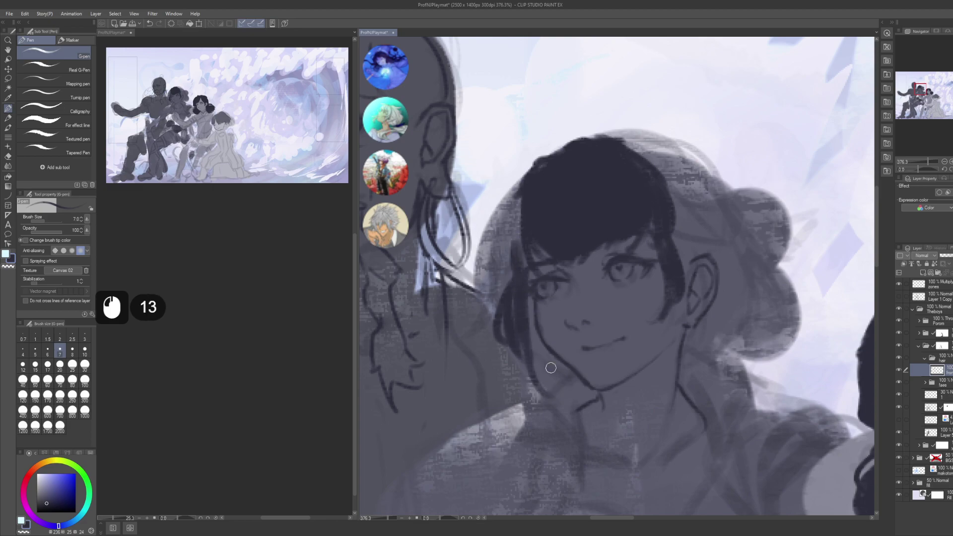
drag(519, 358, 533, 379)
drag(528, 358, 545, 385)
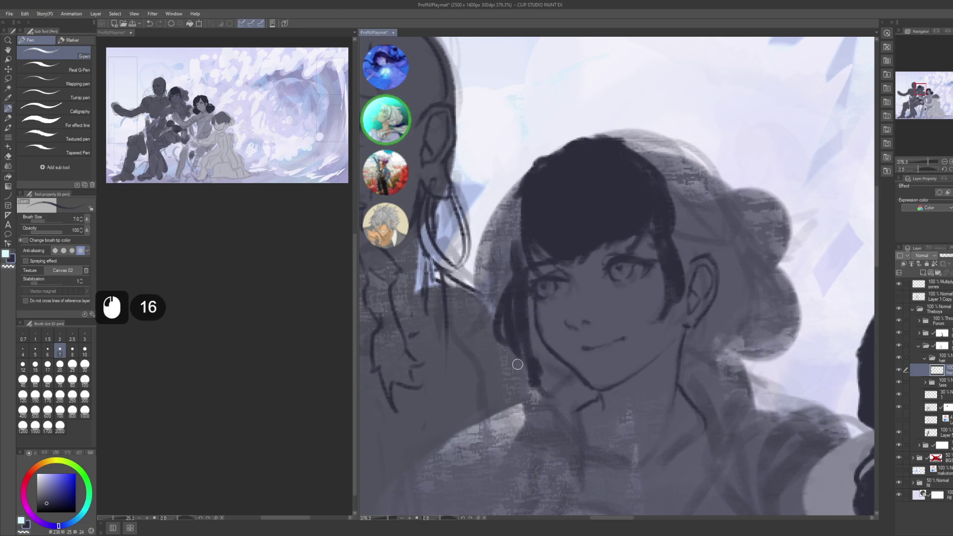
key(ctrl+z)
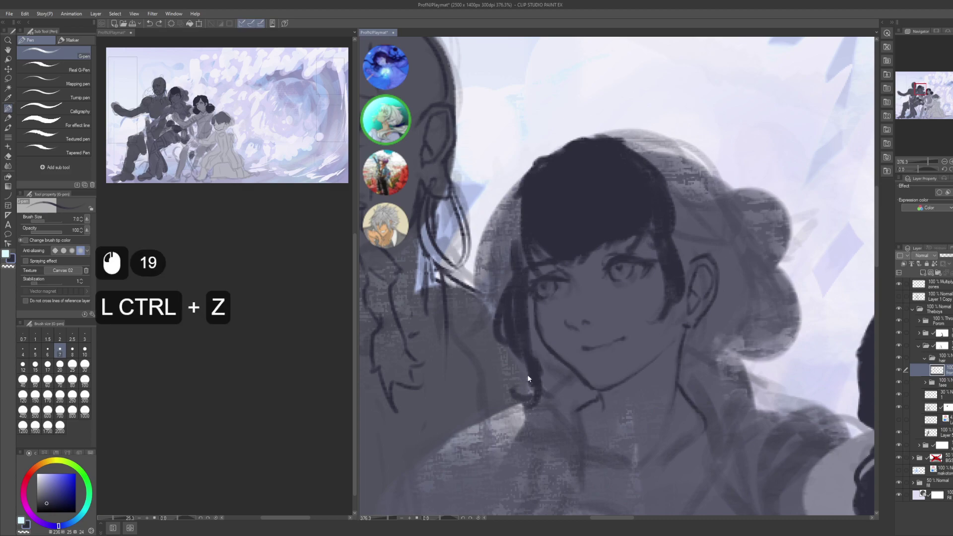
click(528, 362)
- Add small strokes and dabbed marks into the hair beside her cheek
click(521, 280)
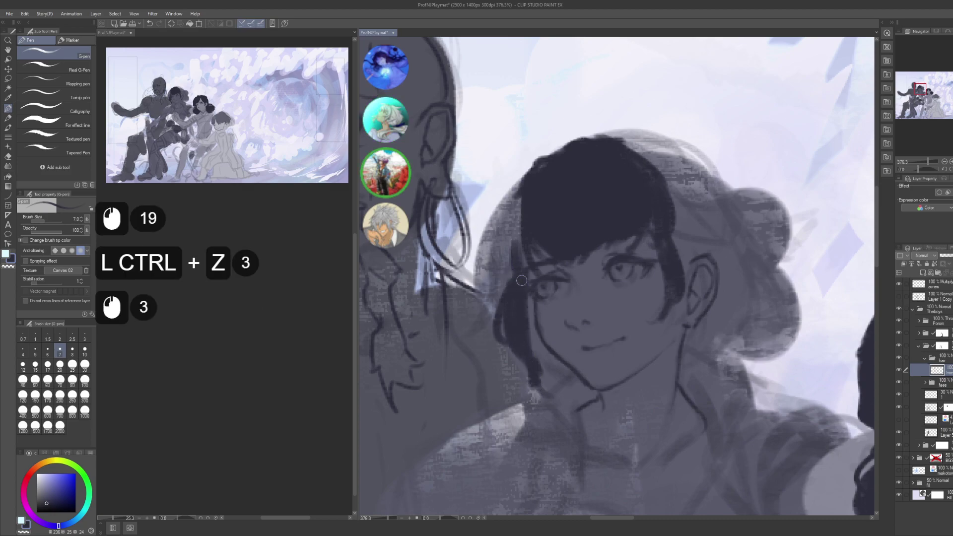
click(520, 255)
click(519, 254)
key(space)
drag(520, 255, 519, 278)
click(508, 262)
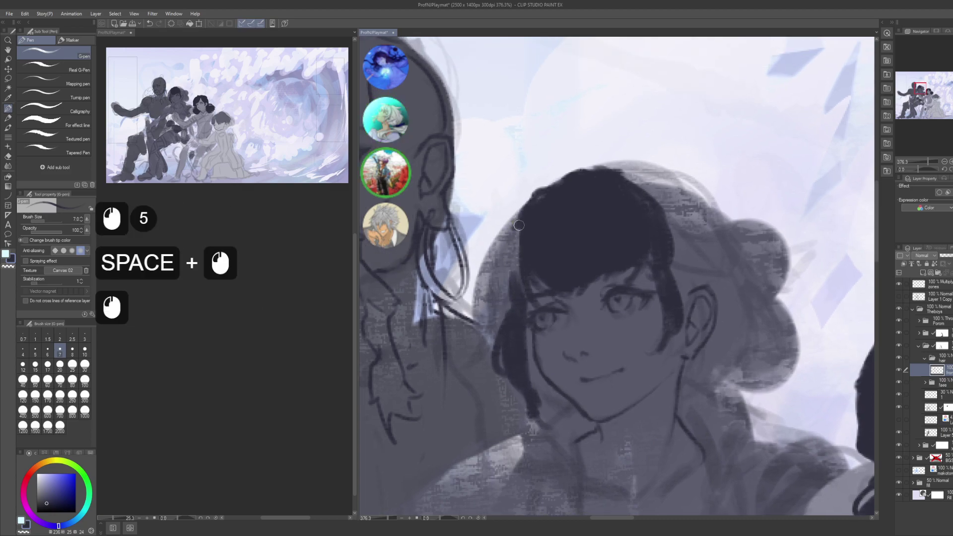
drag(519, 220, 497, 297)
click(506, 269)
double_click(510, 266)
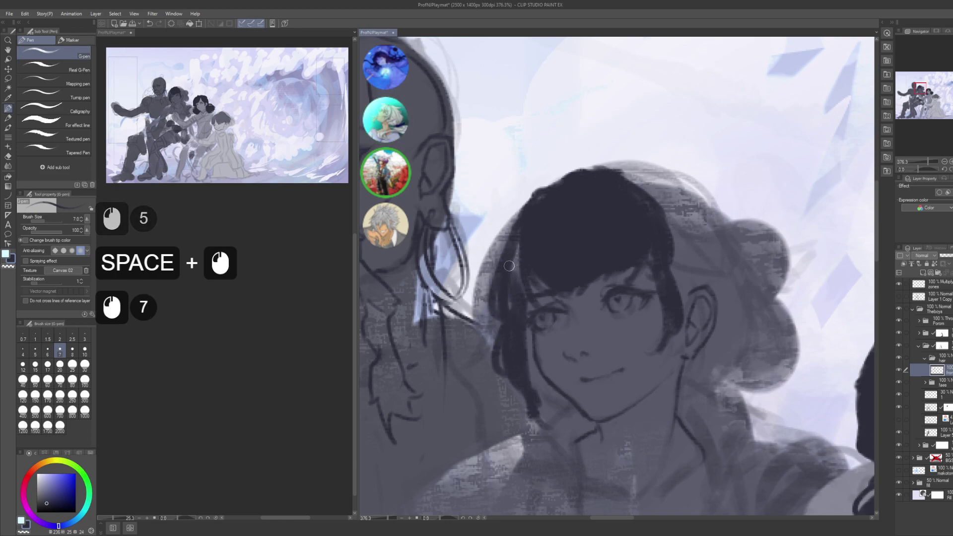
double_click(514, 269)
double_click(519, 273)
drag(516, 223, 492, 285)
- Add strokes on the right side of the hair and outline the ear
key(space)
mouse_move(672, 184)
mouse_down()
mouse_move(619, 187)
mouse_move(593, 201)
mouse_move(628, 261)
mouse_up()
drag(618, 211, 629, 288)
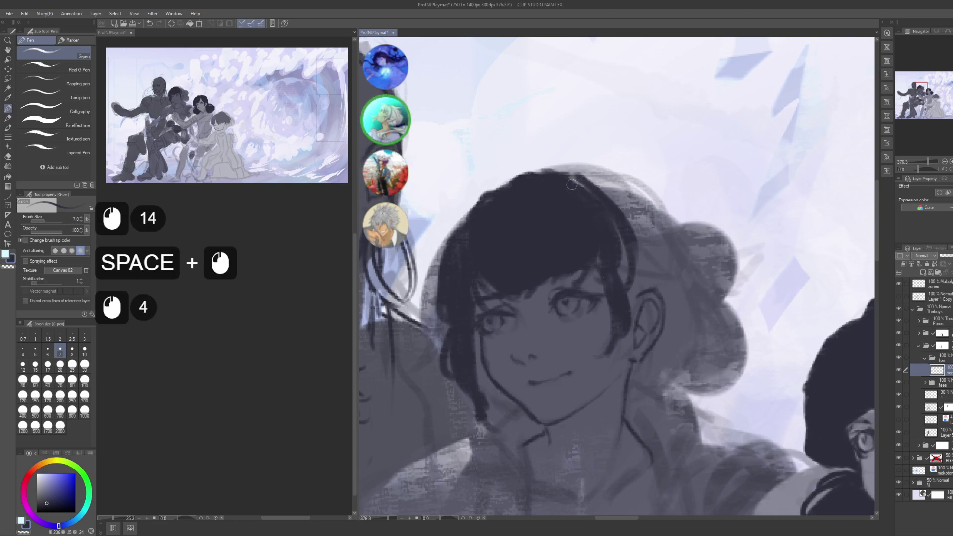
drag(623, 253, 631, 278)
key(space)
drag(617, 221, 608, 191)
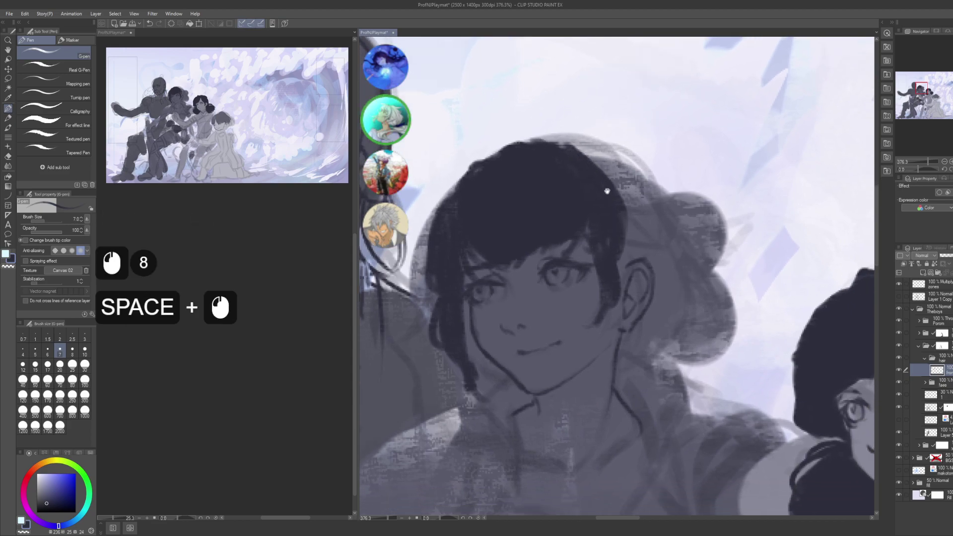
click(613, 226)
mouse_move(632, 266)
mouse_down()
mouse_move(642, 302)
mouse_move(626, 286)
mouse_up()
drag(623, 278, 638, 318)
drag(631, 308, 635, 321)
mouse_move(625, 313)
mouse_down()
mouse_move(628, 279)
mouse_move(611, 342)
mouse_up()
- Add hair strands near and below the ear
key(space)
click(620, 293)
drag(612, 338, 618, 358)
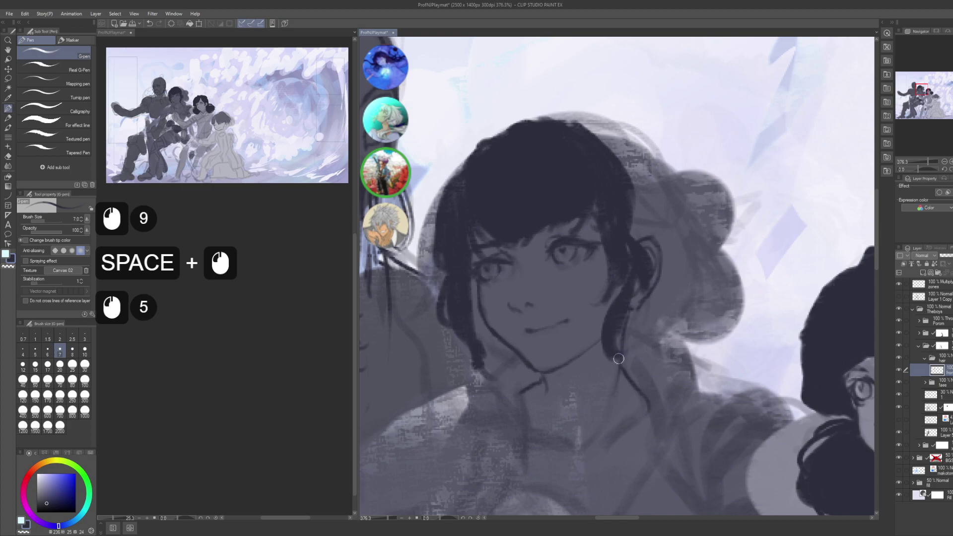
click(613, 370)
click(620, 359)
click(635, 352)
click(646, 351)
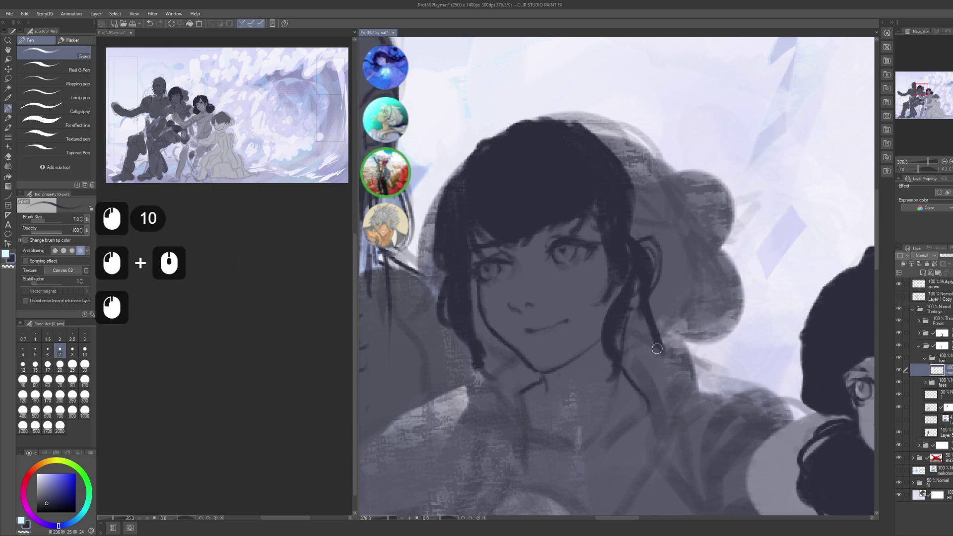
- Darken the strands by the ear with small dark marks
click(626, 349)
click(631, 359)
click(630, 360)
click(605, 363)
click(610, 370)
click(618, 373)
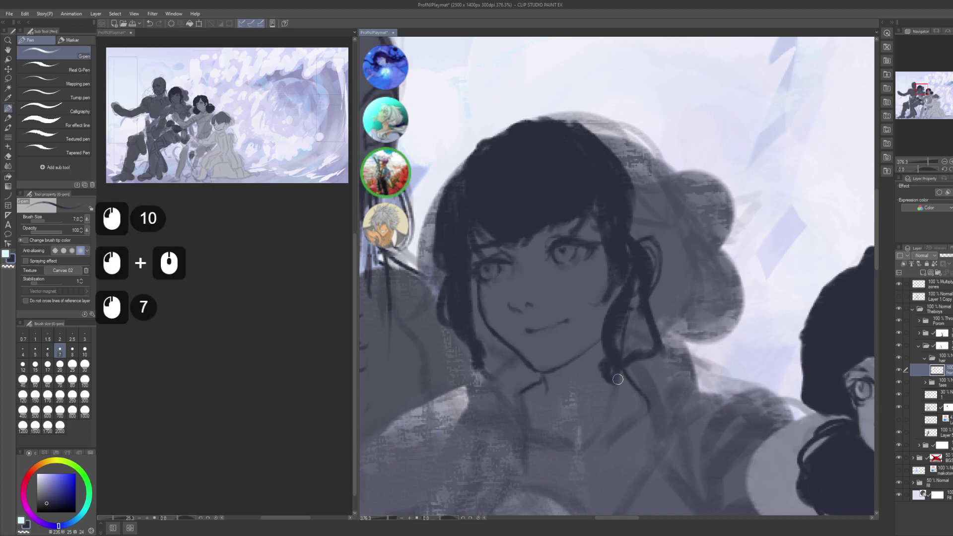
click(626, 331)
click(641, 203)
click(639, 213)
click(638, 219)
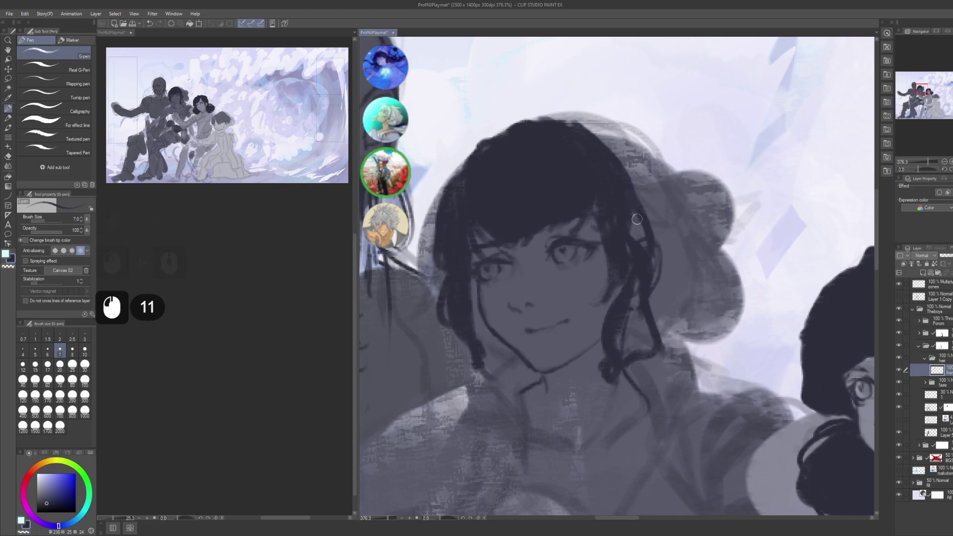
- Close-and-fill two hair strands beside the ear solid dark
key(g)
key(g)
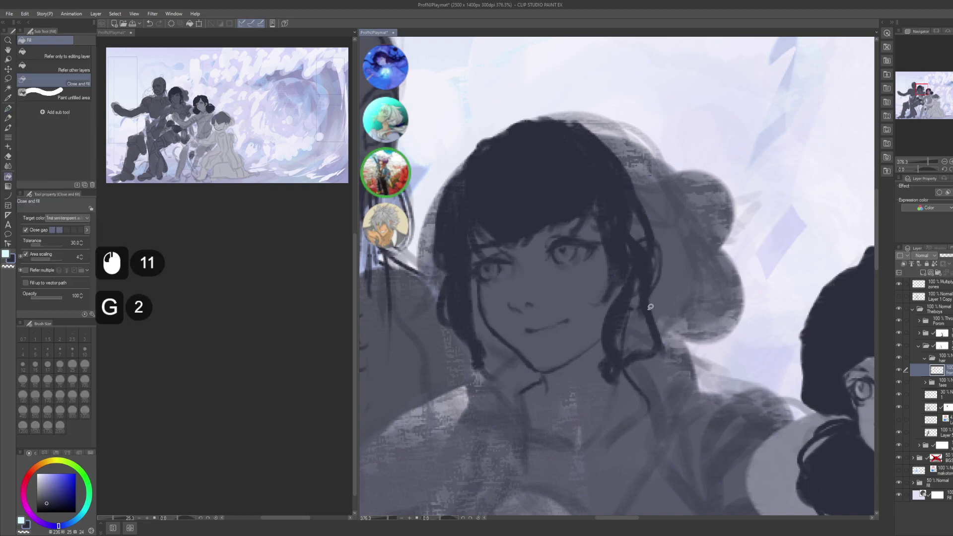
mouse_move(648, 305)
mouse_down()
mouse_move(625, 298)
mouse_move(612, 362)
mouse_up()
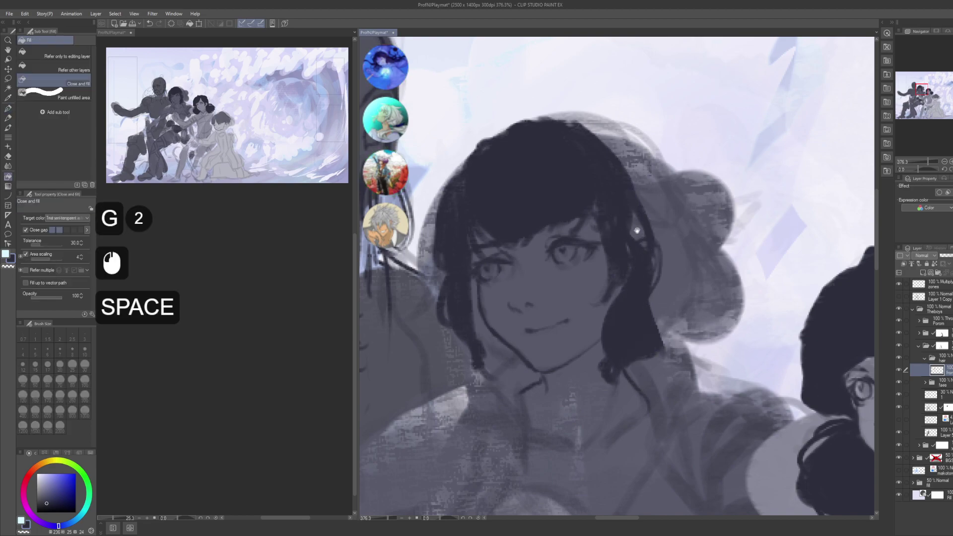
mouse_move(654, 244)
mouse_down()
mouse_move(657, 264)
mouse_move(616, 313)
mouse_up()
shift+click(658, 264)
key(shift)
click(628, 278)
drag(621, 248, 655, 284)
click(638, 290)
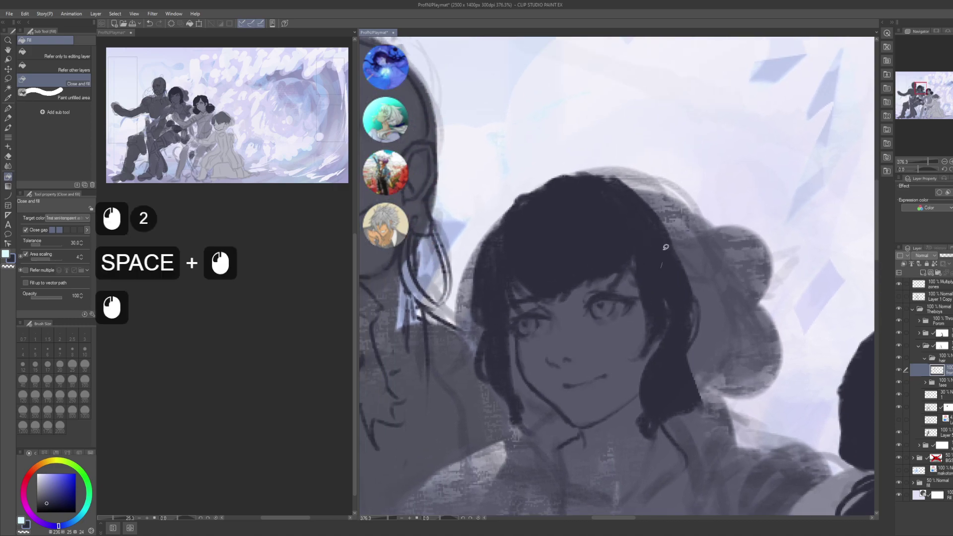
- Outline a fill area near the crown, zoom out to both girls, and add a new layer
mouse_move(529, 230)
mouse_down()
mouse_move(493, 232)
mouse_move(483, 278)
mouse_move(492, 323)
mouse_move(442, 330)
mouse_move(497, 317)
mouse_up()
click(488, 316)
alt+click(443, 330)
key(ctrl+shift+n)
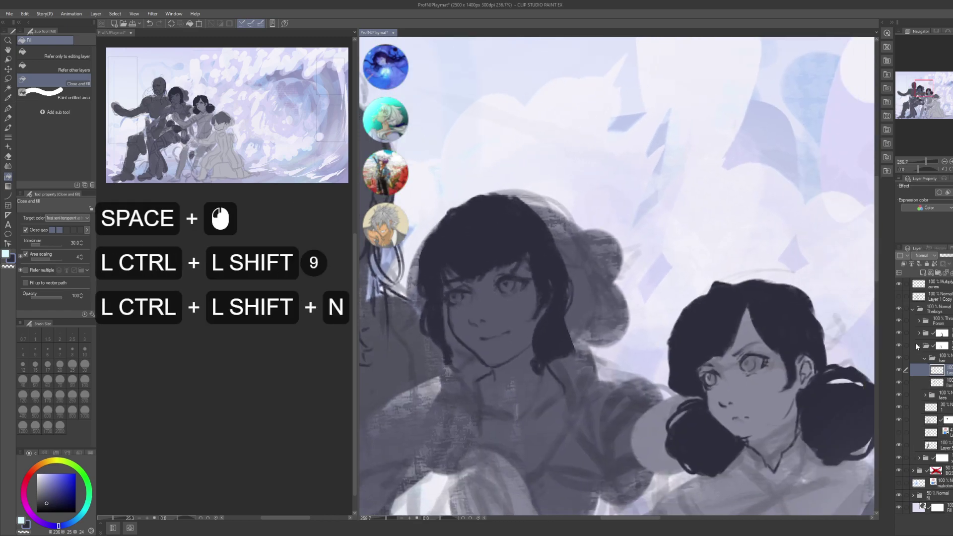
- Move the new layer lower in the stack and rename it 'back'
click(496, 318)
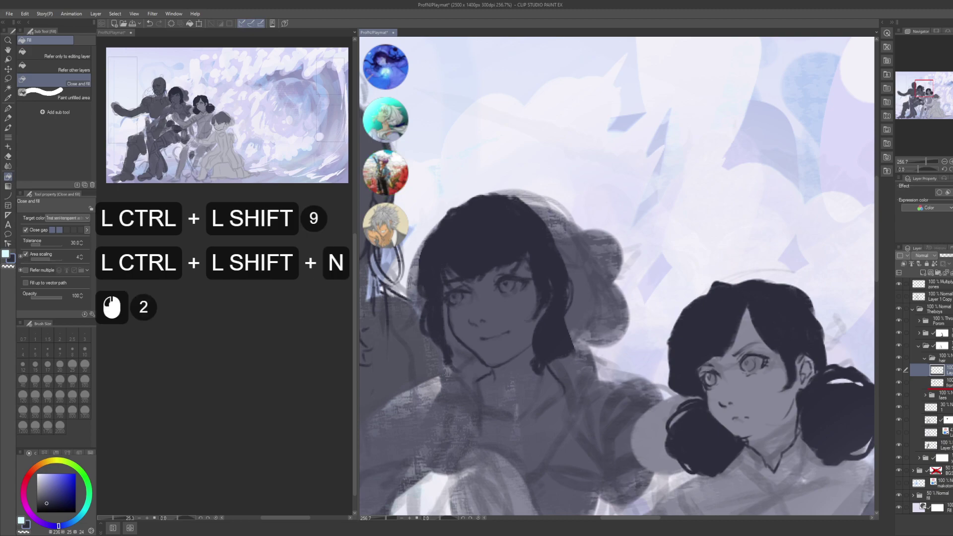
drag(937, 389, 936, 386)
key(F2)
text(back)
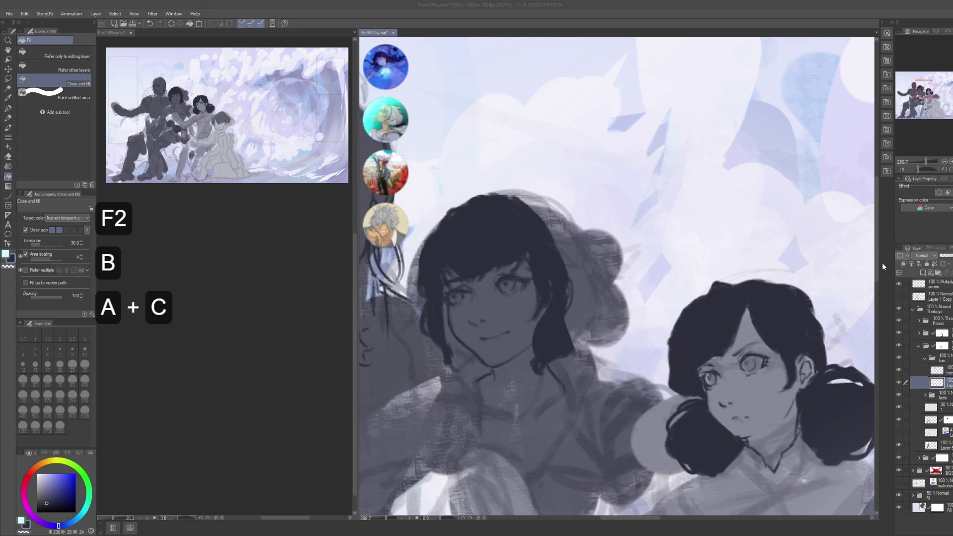
key(Return)
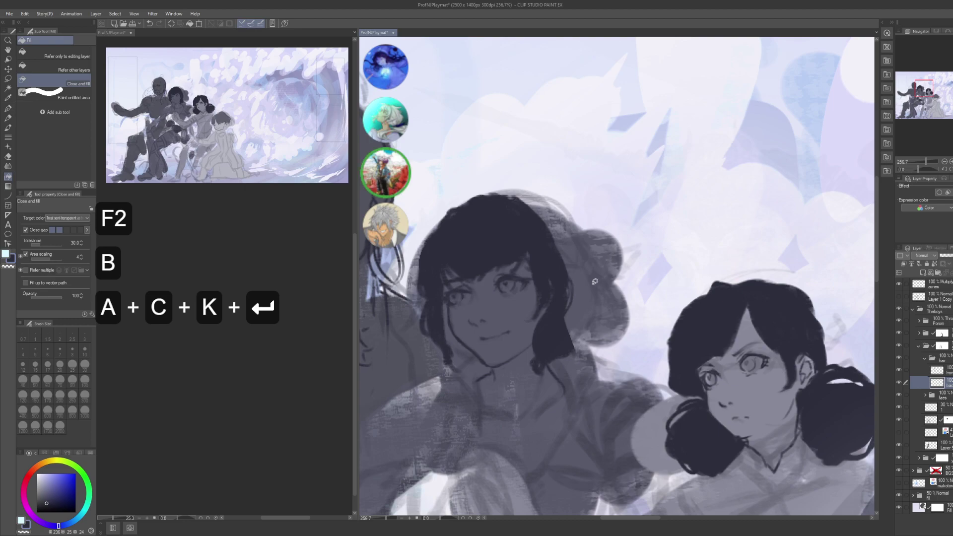
- Add short dark G-pen strokes at the top of the girl's hair, undoing a stray curve
key(p)
drag(584, 243, 661, 308)
key(ctrl+z)
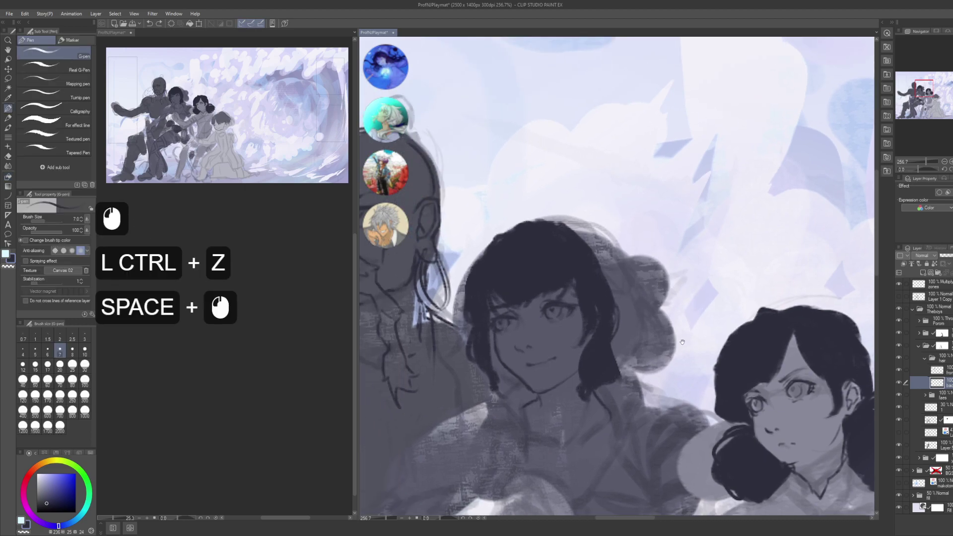
mouse_move(541, 233)
mouse_down()
mouse_move(559, 245)
mouse_move(553, 255)
mouse_up()
drag(580, 214, 550, 229)
drag(615, 259, 556, 222)
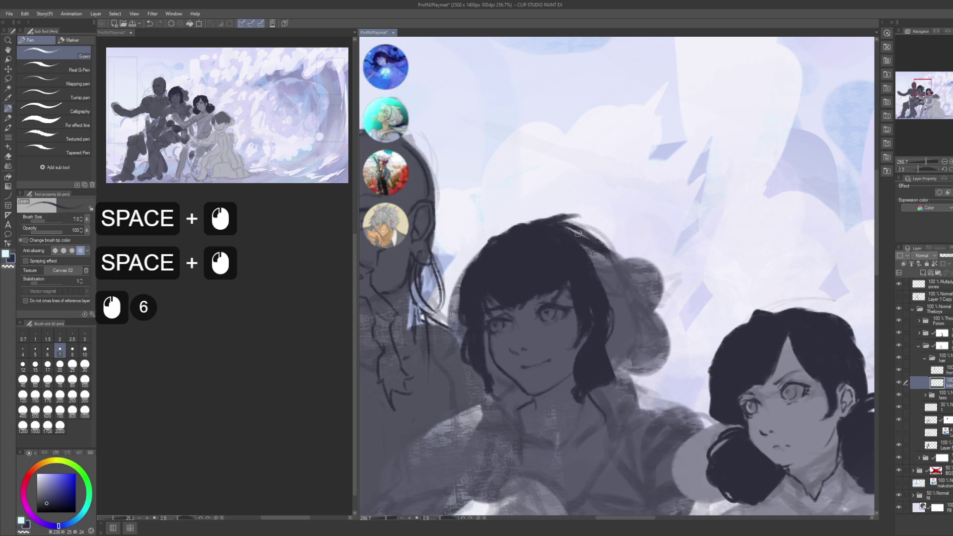
mouse_move(620, 277)
mouse_down()
mouse_move(598, 253)
mouse_move(560, 239)
mouse_up()
- Draw short dark strands along the right side of the hair
key(space)
drag(591, 285, 563, 229)
mouse_move(596, 292)
mouse_down()
mouse_move(571, 238)
mouse_move(575, 249)
mouse_up()
mouse_move(600, 291)
mouse_down()
mouse_move(581, 253)
mouse_move(594, 260)
mouse_up()
drag(603, 287, 573, 232)
drag(624, 300, 596, 250)
drag(621, 292, 588, 257)
- Add one more top strand and further dark strands on the hair's right side
key(space)
drag(584, 219, 576, 194)
drag(587, 296, 581, 256)
drag(586, 294, 580, 246)
drag(591, 262, 579, 248)
drag(594, 311, 586, 259)
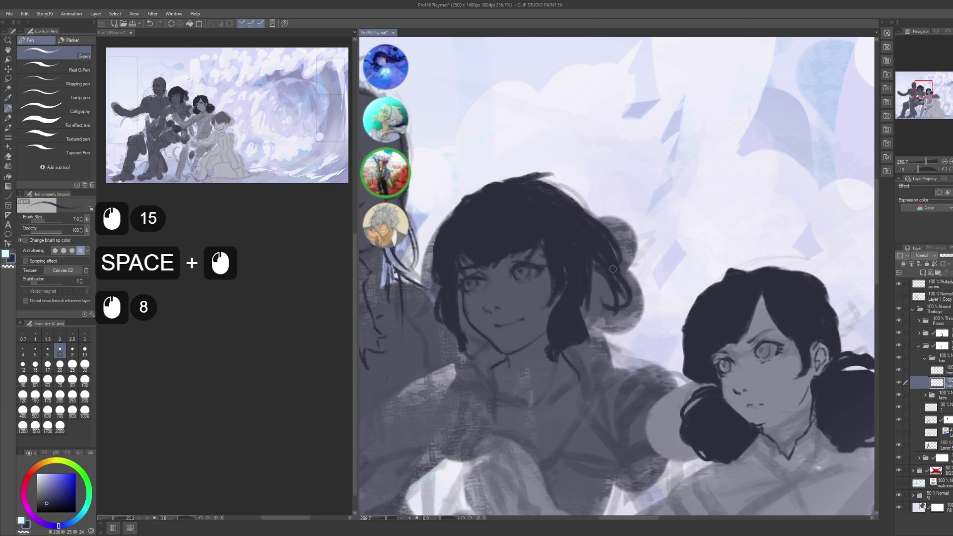
drag(616, 297, 603, 263)
drag(613, 301, 596, 271)
- Add short strands along the hair's lower right edge
mouse_move(605, 308)
mouse_down()
mouse_move(595, 273)
mouse_move(584, 310)
mouse_up()
mouse_move(605, 314)
mouse_down()
mouse_move(601, 278)
mouse_move(601, 298)
mouse_up()
drag(609, 323, 609, 280)
mouse_move(598, 326)
mouse_down()
mouse_move(601, 281)
mouse_move(609, 318)
mouse_up()
drag(609, 302, 594, 333)
drag(598, 328, 587, 339)
- Dab small dark marks into the top of the hair
drag(536, 255, 501, 229)
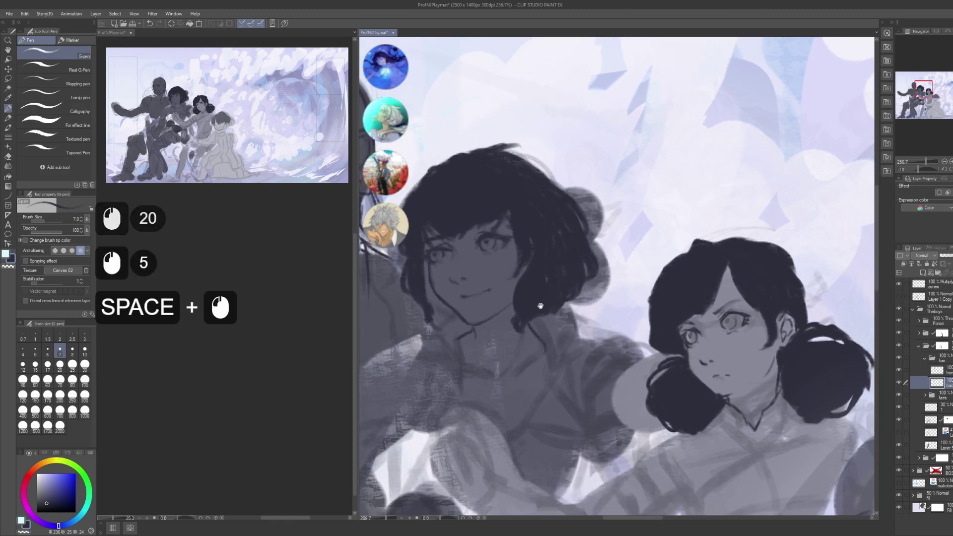
click(566, 304)
click(583, 291)
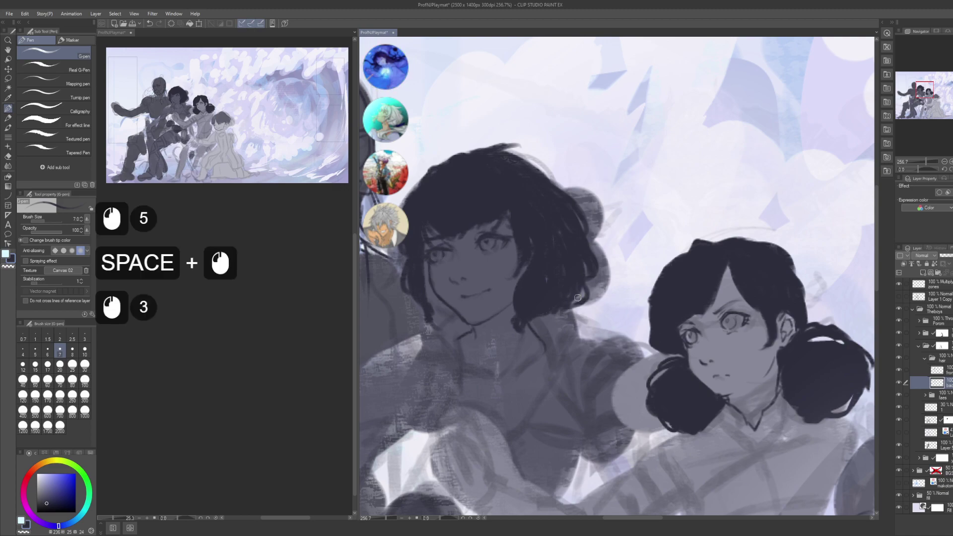
click(577, 298)
click(578, 299)
drag(556, 238, 582, 257)
- Close-and-fill the lighter gaps in the hair with dark
key(g)
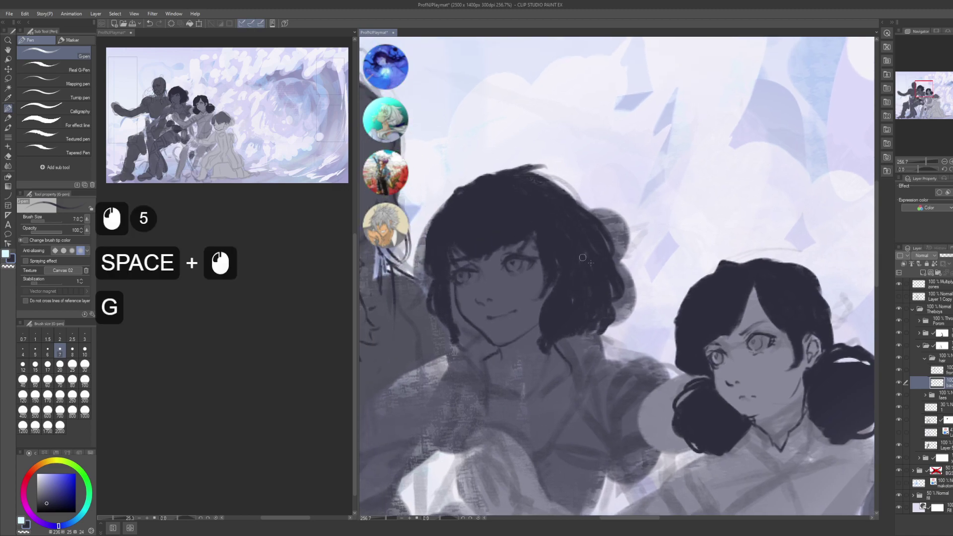
key(g)
click(582, 257)
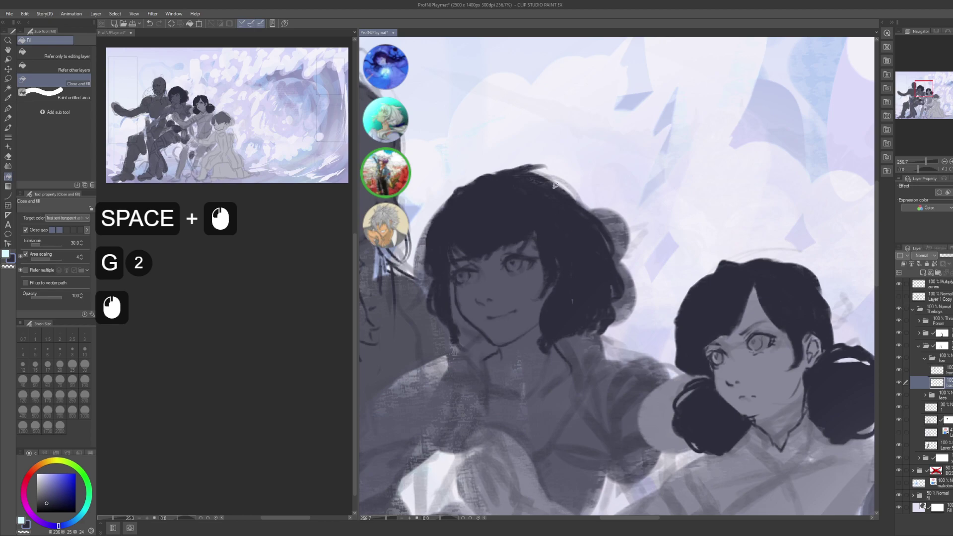
click(555, 185)
key(p)
click(535, 234)
- Place small marks near the face's left edge, undoing the misplaced ones
key(space)
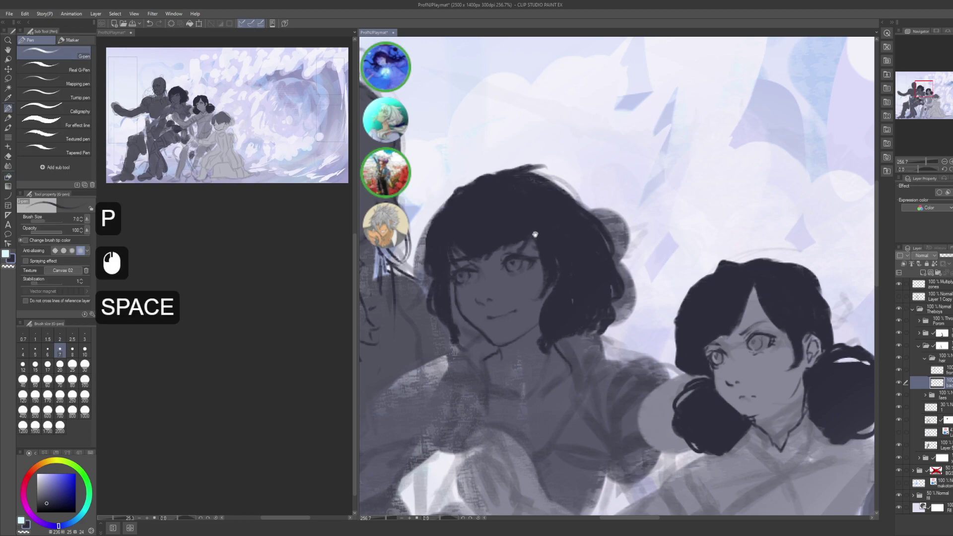
drag(535, 234, 607, 209)
click(539, 282)
click(523, 275)
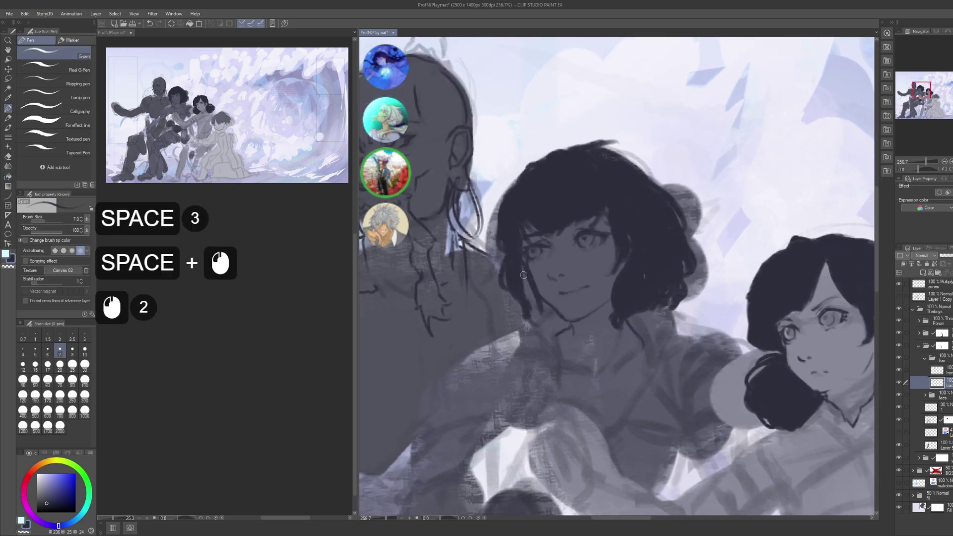
key(ctrl+z)
key(ctrl+z)
click(514, 307)
click(517, 278)
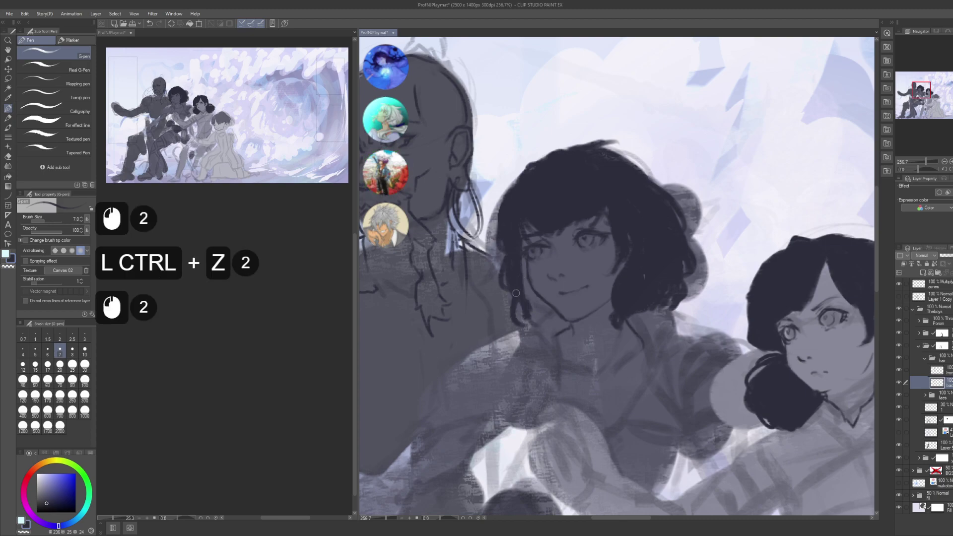
key(ctrl+z)
key(ctrl+z)
key(ctrl+z)
key(ctrl+z)
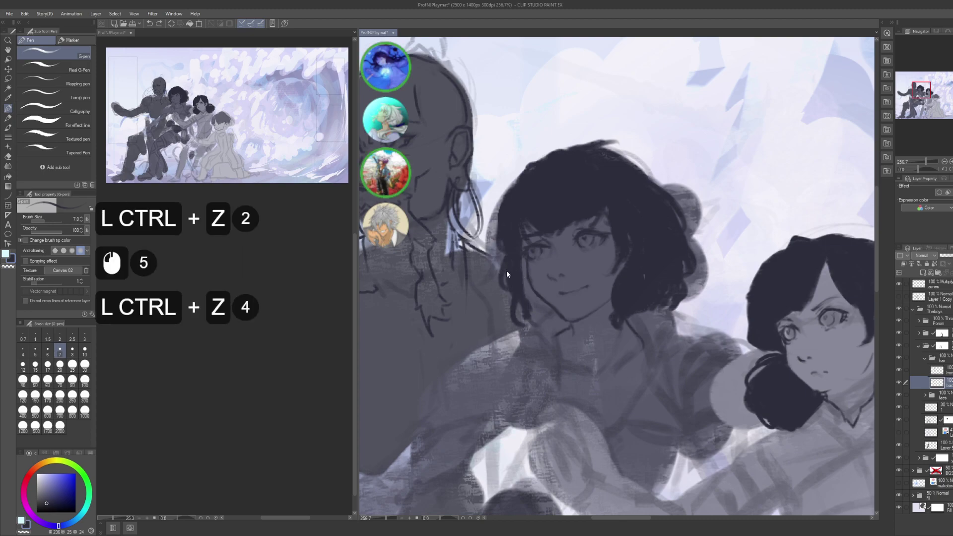
key(ctrl+z)
- Touch up the hair edge beside the face's left side with small marks
click(504, 282)
click(507, 298)
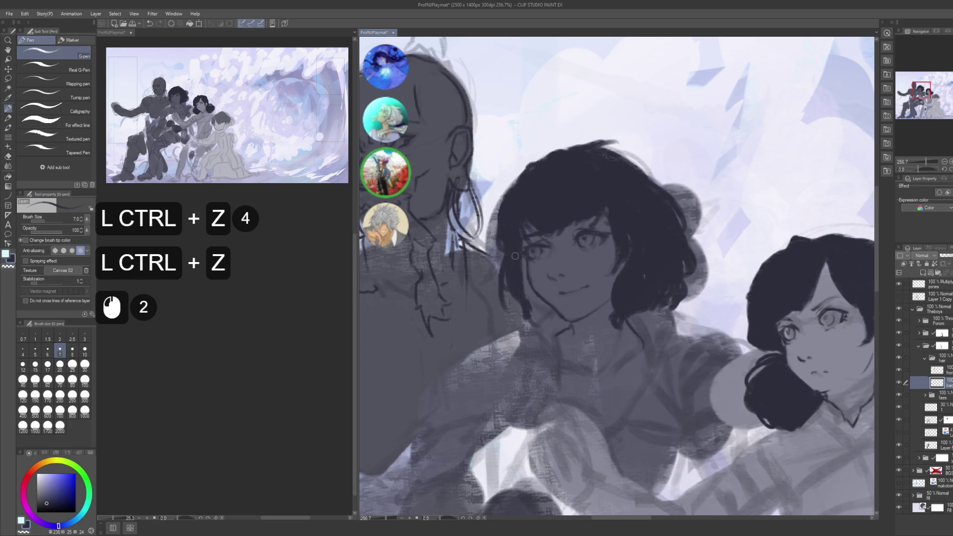
key(ctrl+z)
click(505, 294)
click(506, 305)
click(511, 307)
click(505, 281)
click(504, 284)
click(503, 289)
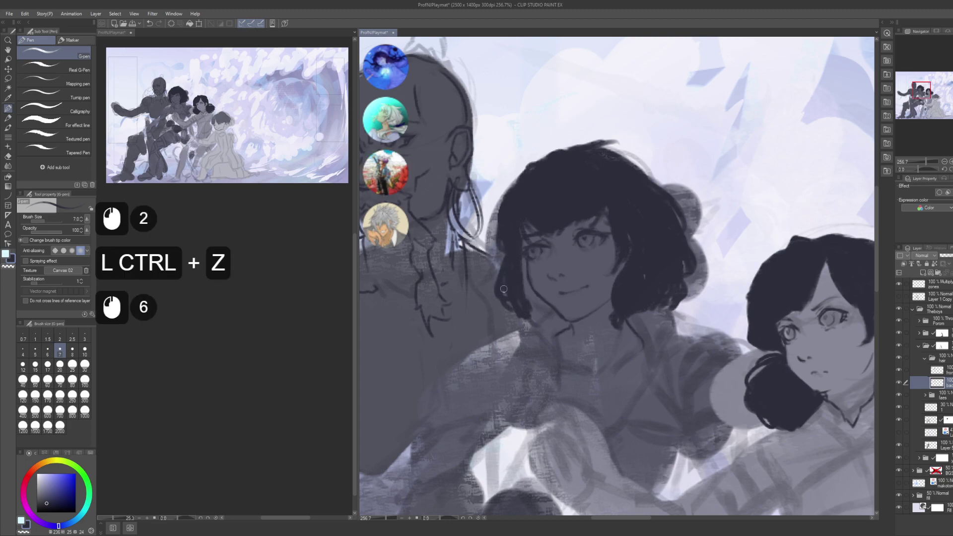
- Touch up the jaw and neck line with small pen marks
click(525, 317)
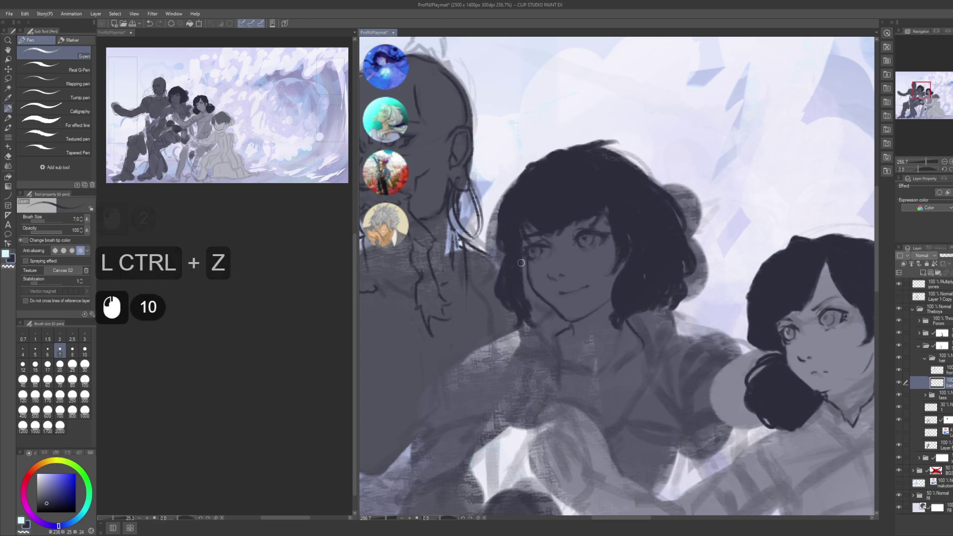
click(530, 298)
click(541, 305)
click(546, 312)
click(545, 312)
click(544, 310)
click(541, 308)
click(539, 306)
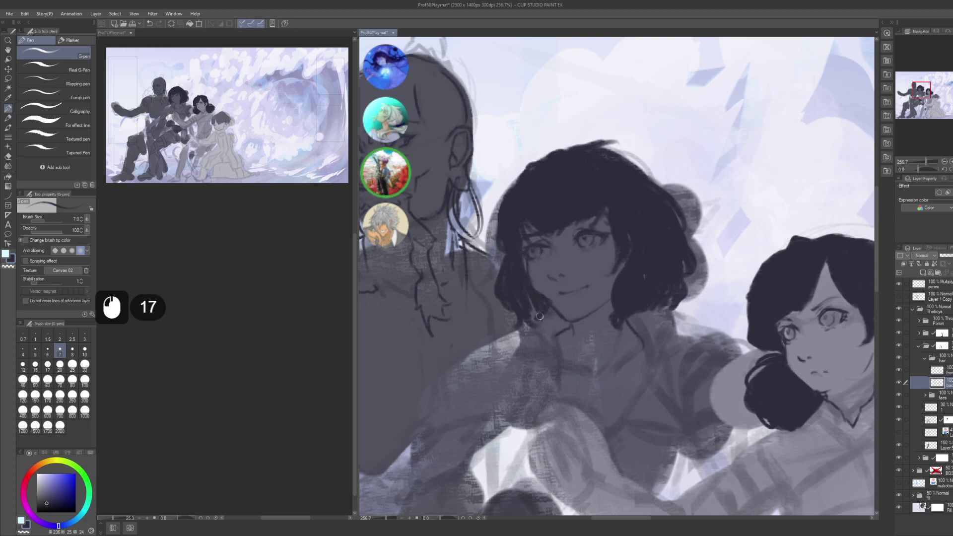
- Close-and-fill the gap around the jaw hair and add small dabs to the hair
key(g)
key(g)
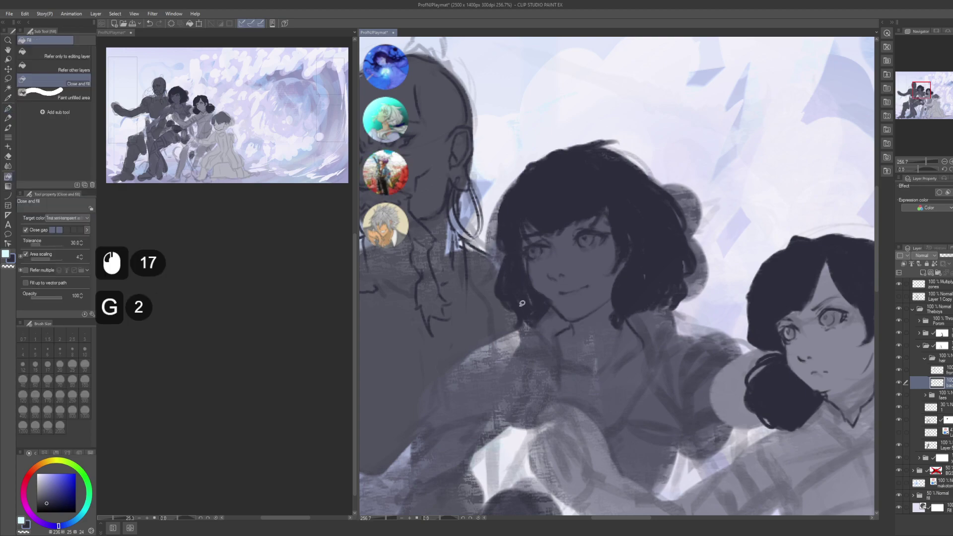
mouse_move(536, 315)
mouse_down()
mouse_move(532, 275)
mouse_move(514, 285)
mouse_up()
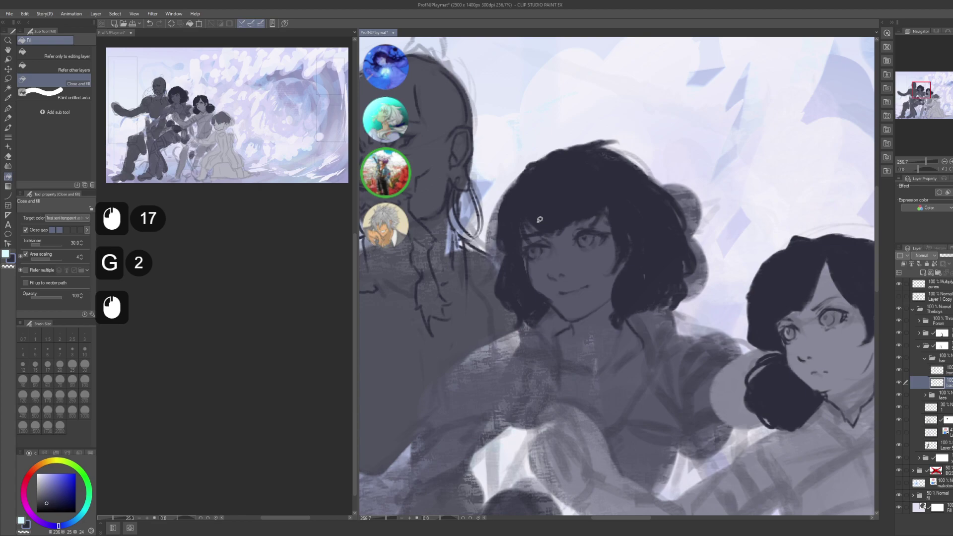
key(p)
click(520, 265)
click(520, 266)
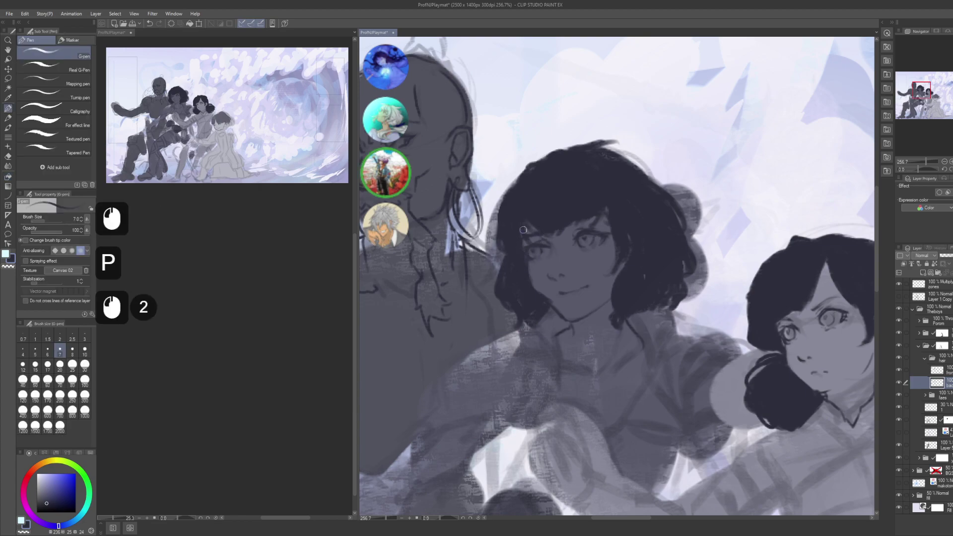
- Lower the hair layer's opacity to 57%
drag(521, 225, 515, 247)
drag(596, 251, 534, 253)
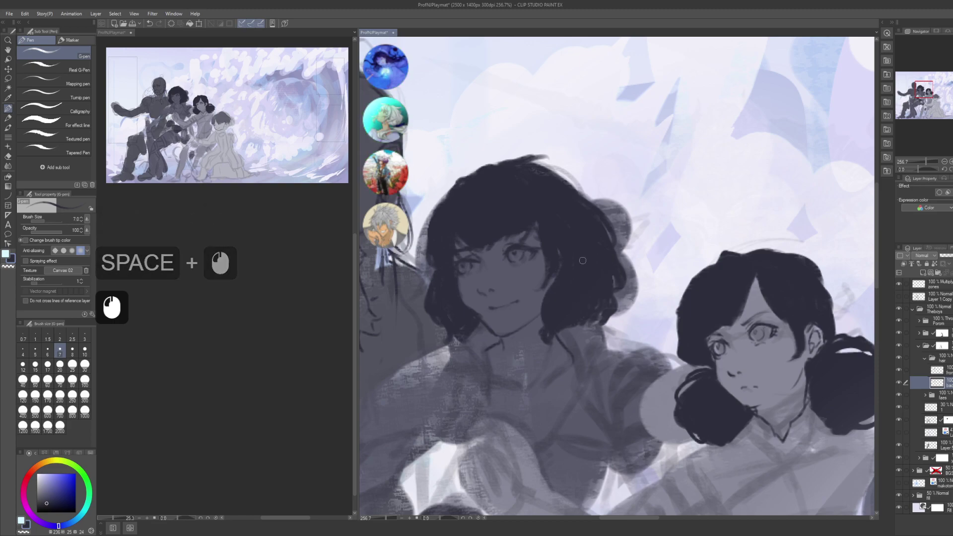
click(950, 262)
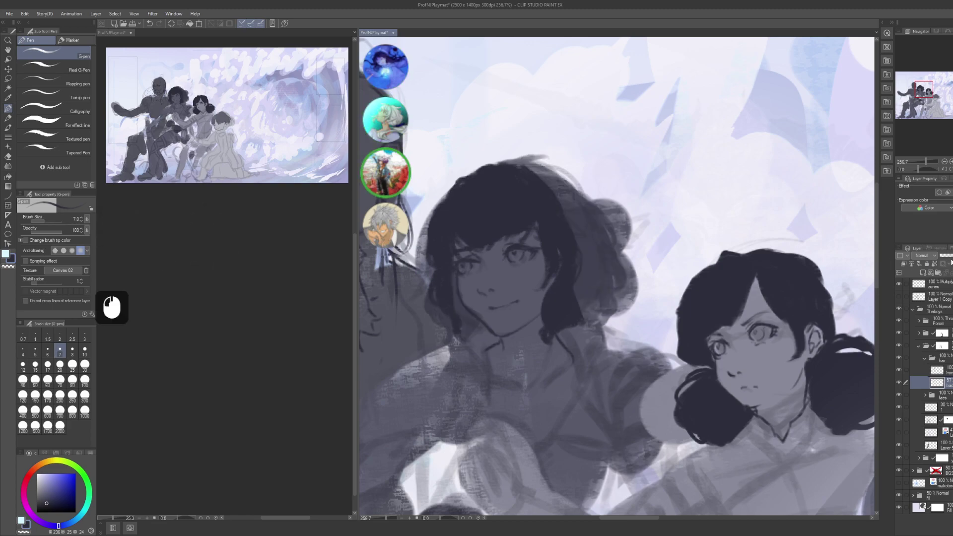
- Lasso the stray strand beside the hair, delete it and clear the selection
key(m)
click(576, 243)
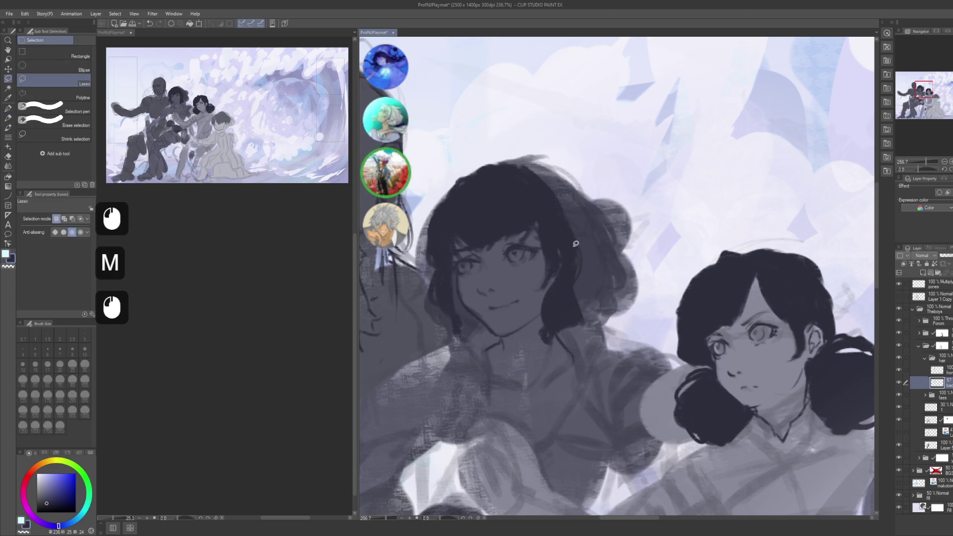
drag(578, 274, 568, 271)
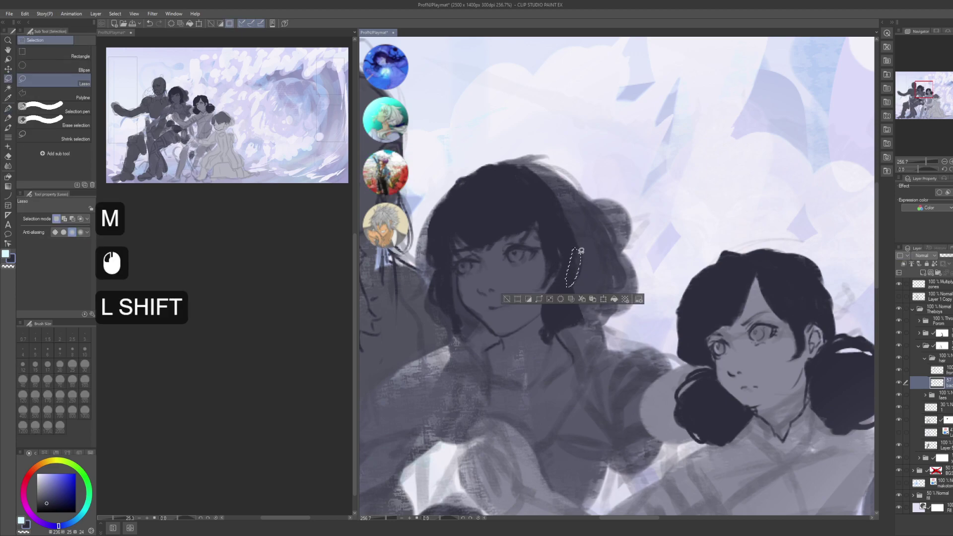
shift+click(576, 250)
key(Delete)
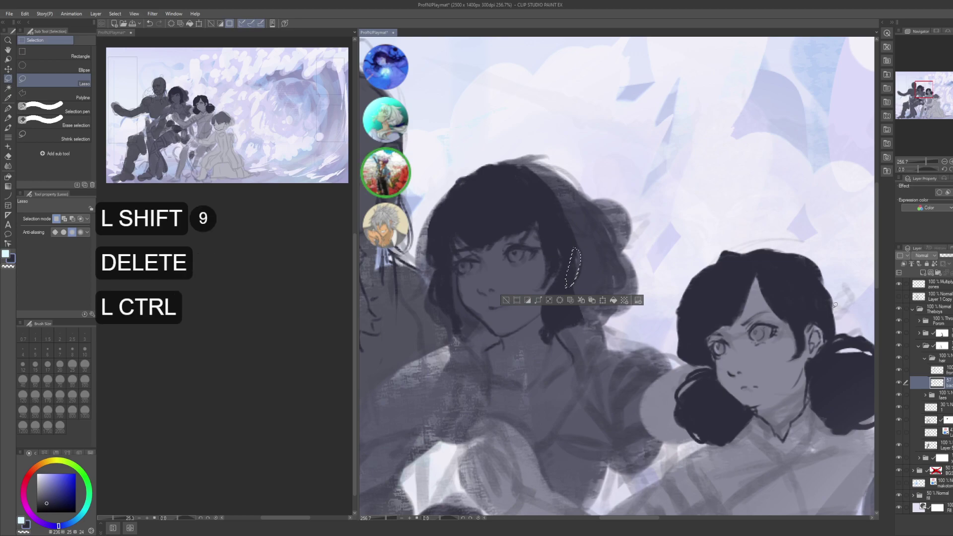
key(ctrl+d)
click(573, 248)
- Select the other hair layer for painting with the pen, zoomed in on the girl's hair
drag(720, 314, 703, 308)
alt+click(703, 308)
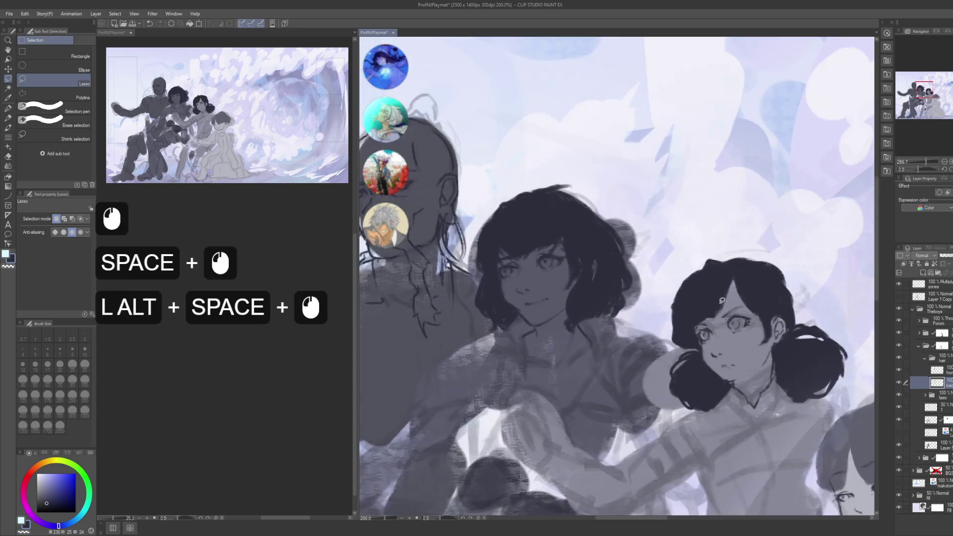
drag(653, 290, 692, 299)
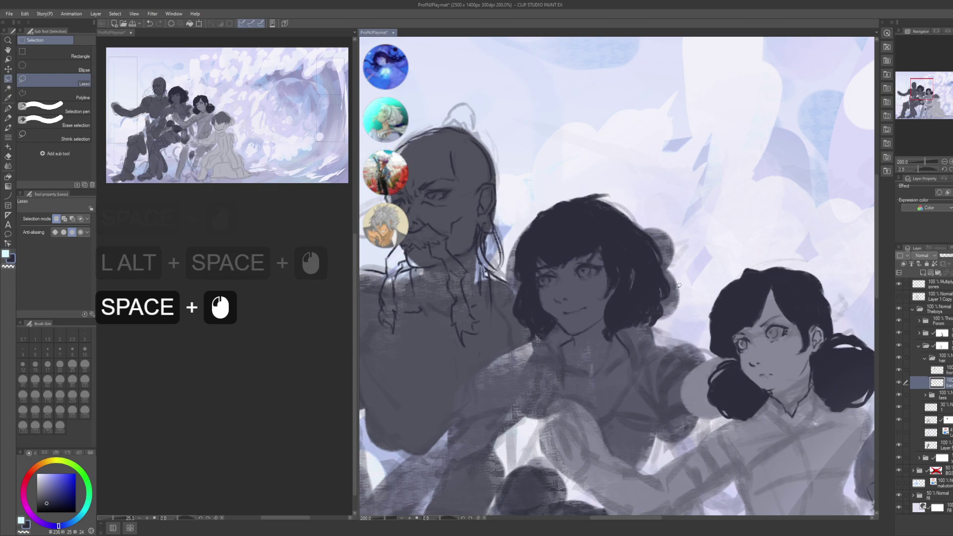
drag(686, 270, 661, 265)
click(937, 369)
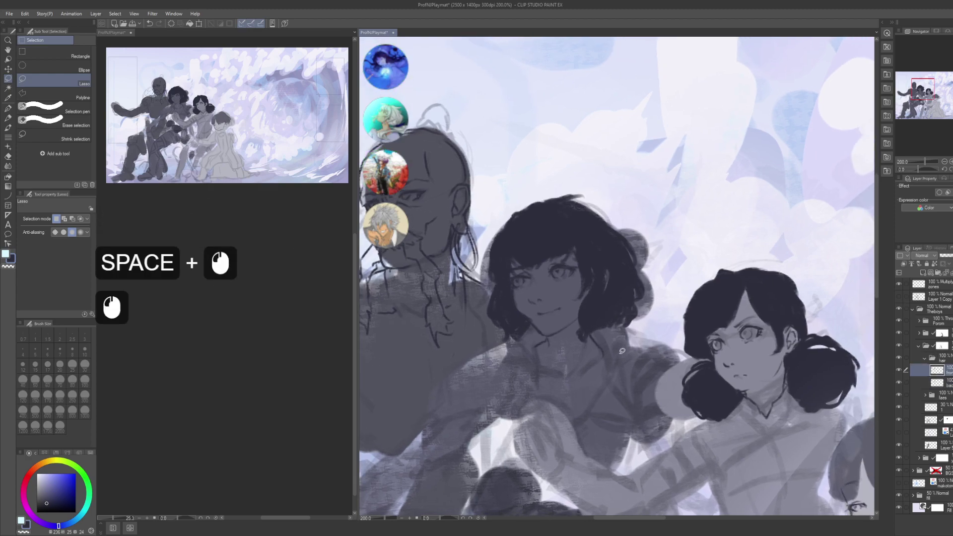
key(p)
drag(603, 339, 660, 333)
mouse_move(526, 310)
mouse_down()
mouse_move(538, 297)
mouse_move(558, 353)
mouse_move(555, 328)
mouse_up()
- Draw dark strands near the girl's neck, then save the illustration with Ctrl+S
drag(545, 307, 556, 348)
drag(549, 308, 558, 345)
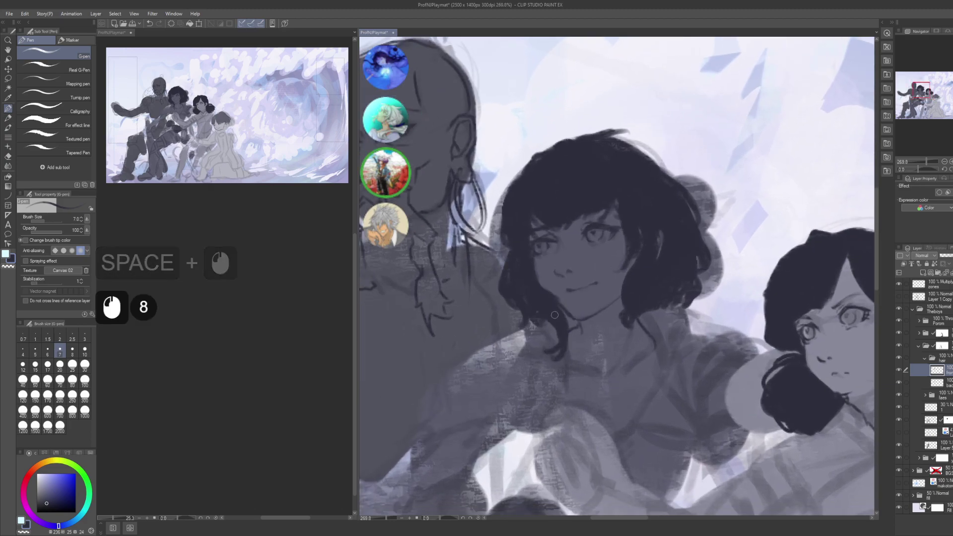
drag(547, 307, 555, 337)
drag(549, 313, 551, 328)
mouse_move(617, 330)
mouse_down()
mouse_move(563, 275)
mouse_move(578, 313)
mouse_up()
mouse_move(568, 292)
mouse_down()
mouse_move(586, 342)
mouse_move(588, 323)
mouse_up()
mouse_move(572, 283)
mouse_down()
mouse_move(586, 318)
mouse_move(579, 298)
mouse_up()
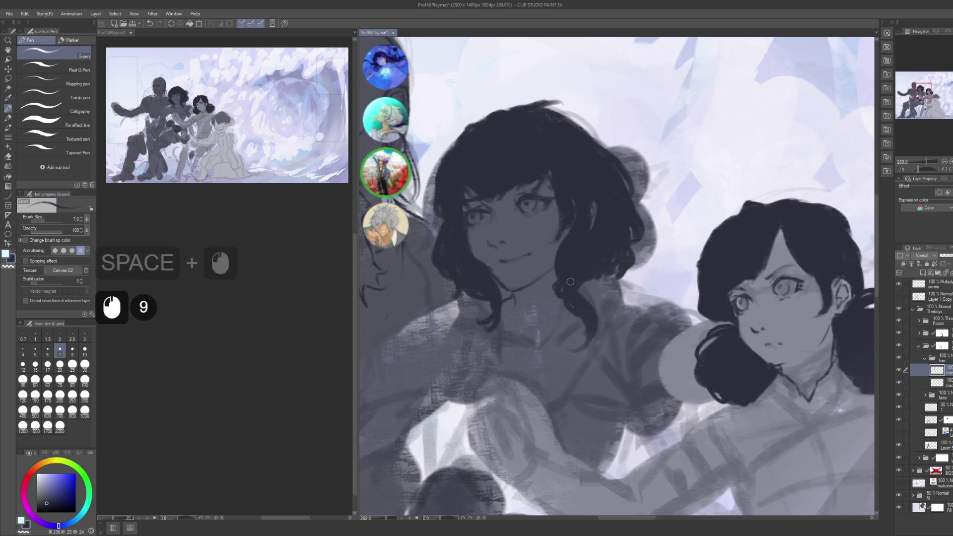
drag(569, 199, 568, 276)
key(g)
key(g)
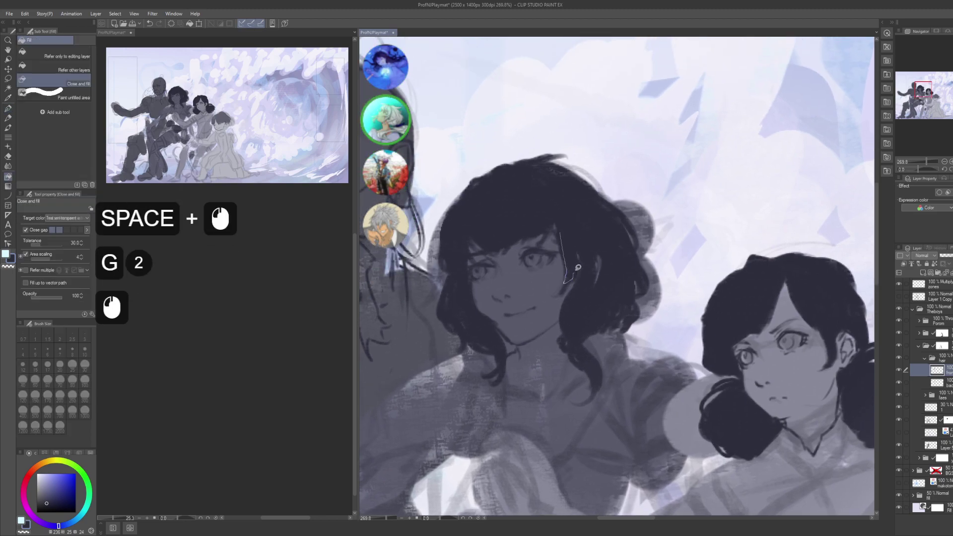
key(ctrl+s)
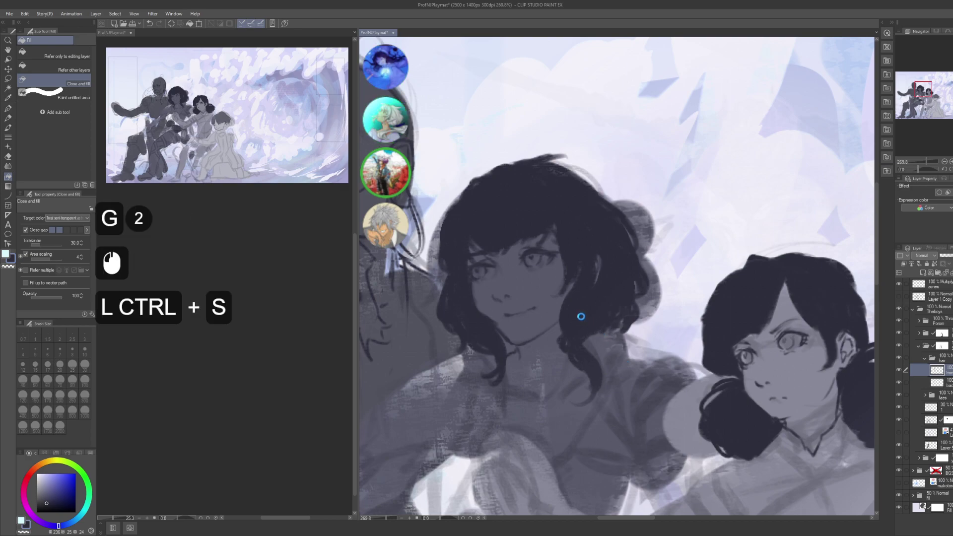
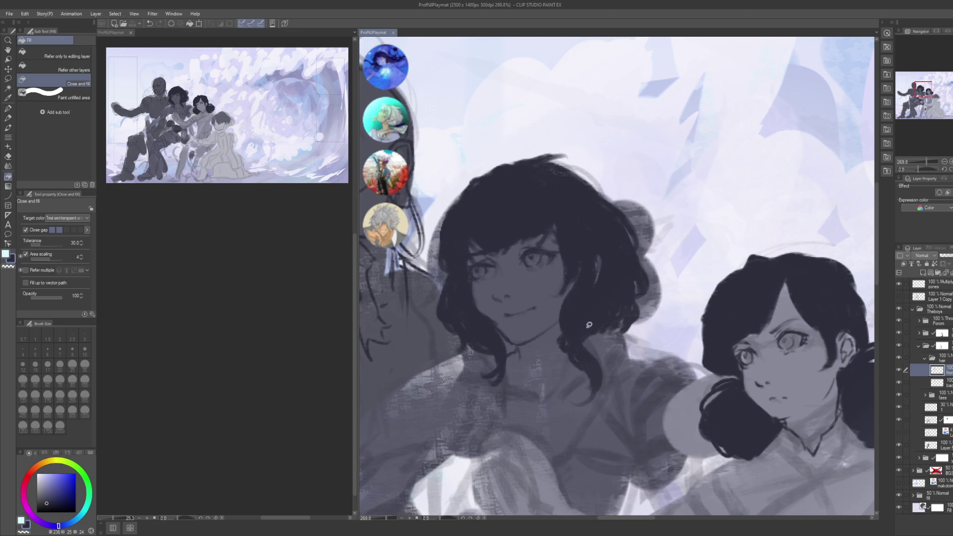
- Darken the middle girl's hair around her face with short G-pen strokes
key(p)
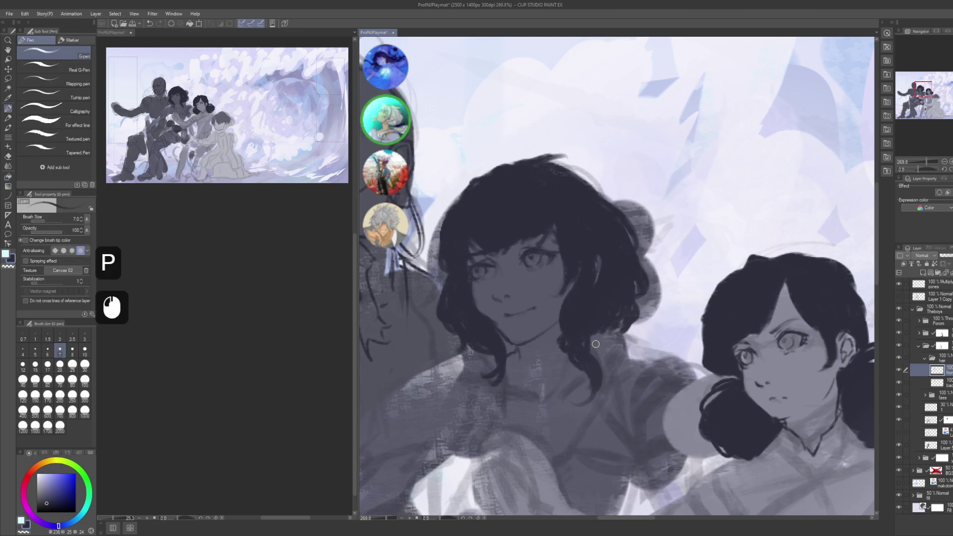
key(ctrl+z)
drag(591, 336, 598, 357)
alt+click(631, 310)
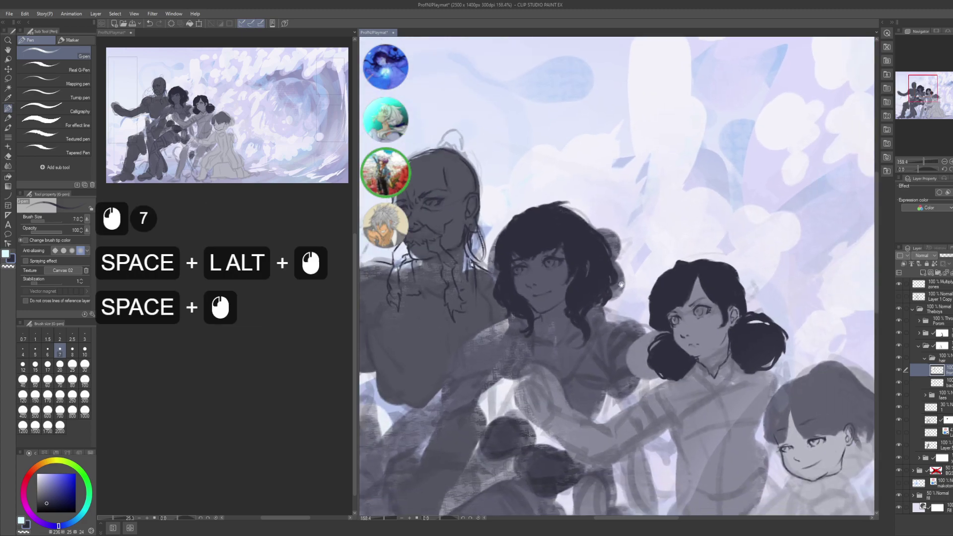
drag(596, 291, 565, 259)
click(521, 316)
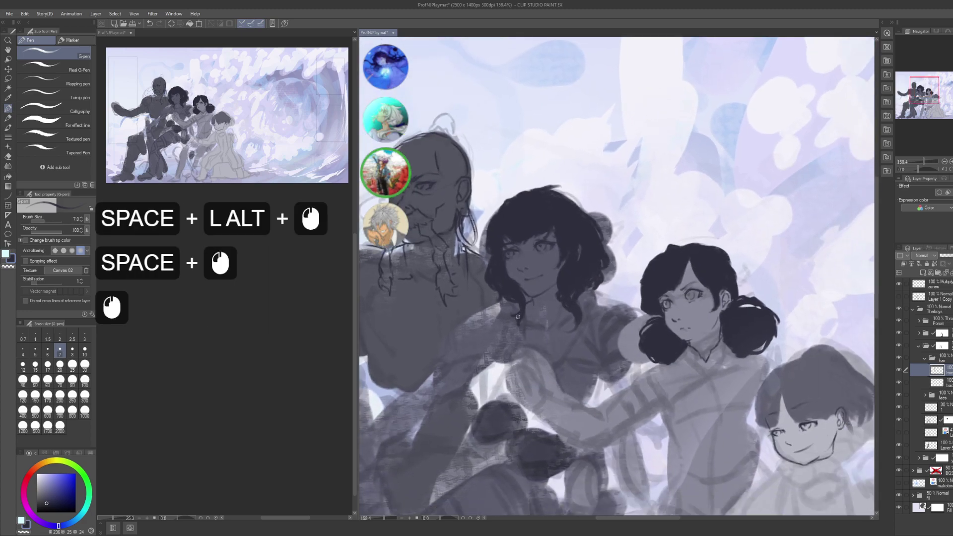
key(c)
click(512, 318)
key(ctrl)
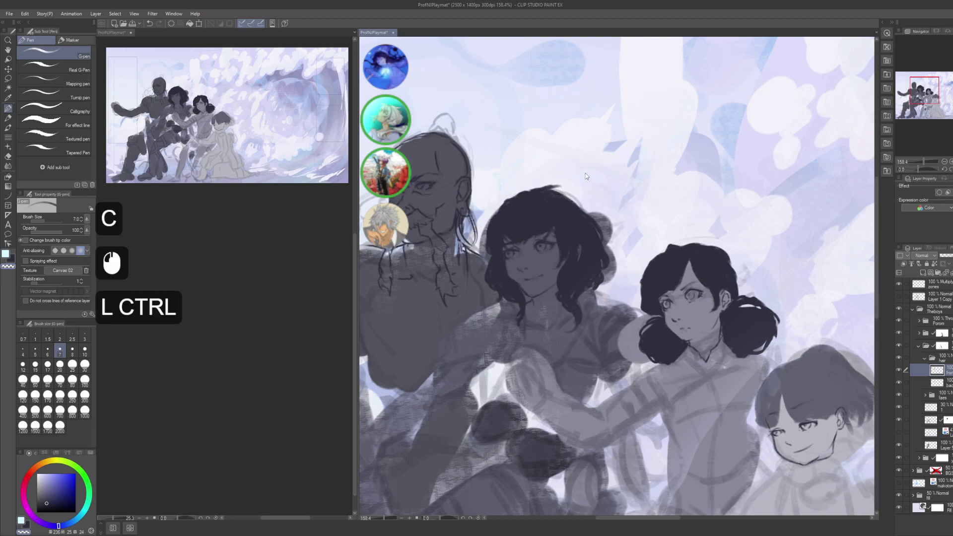
- Touch up the hair strands near the face, undo stray marks, and save the illustration
key(ctrl+c)
ctrl+click(509, 287)
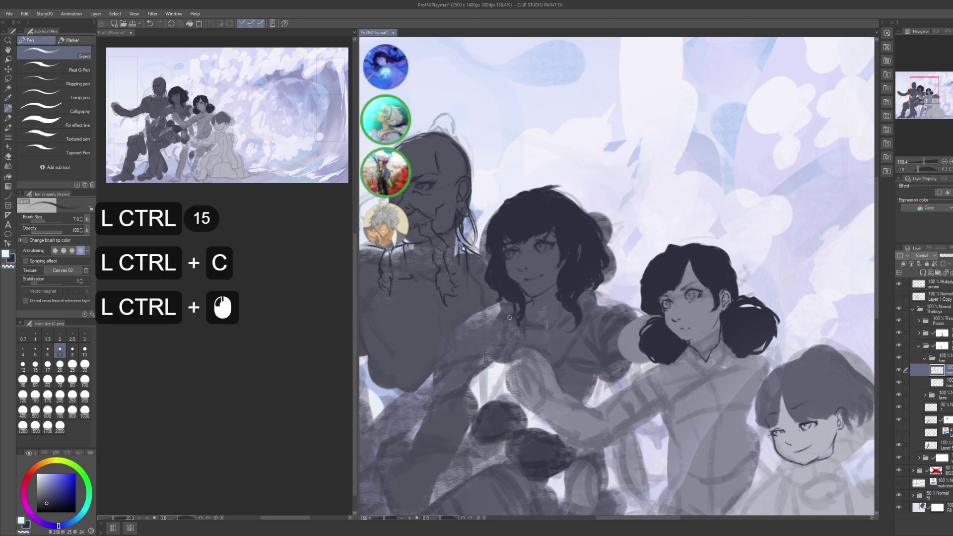
key(ctrl+z)
click(506, 295)
key(ctrl+z)
click(506, 298)
click(511, 302)
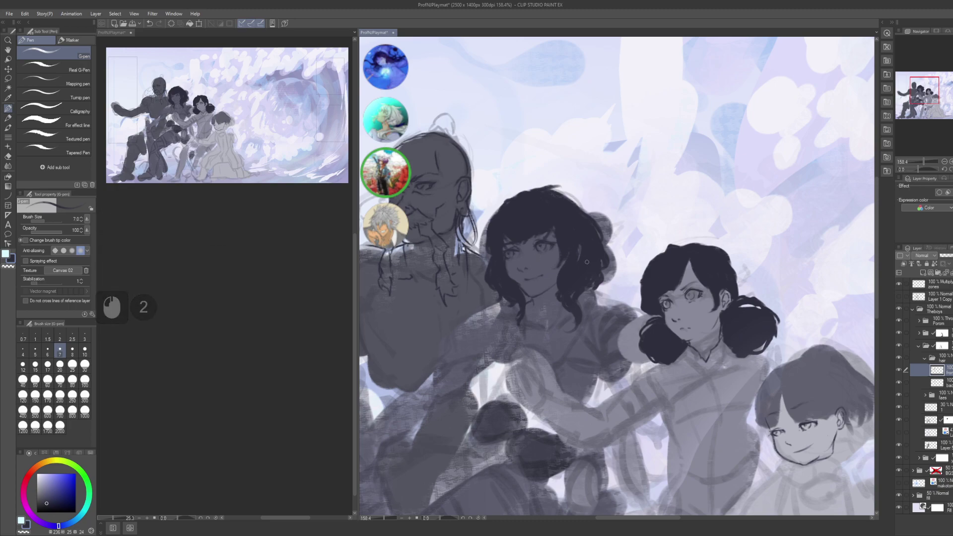
key(ctrl)
key(ctrl)
key(ctrl)
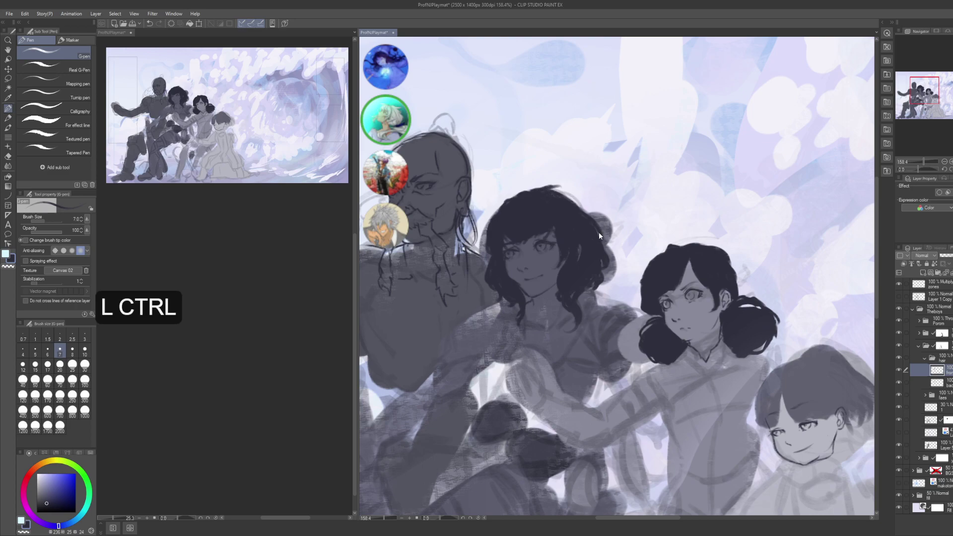
key(ctrl+s)
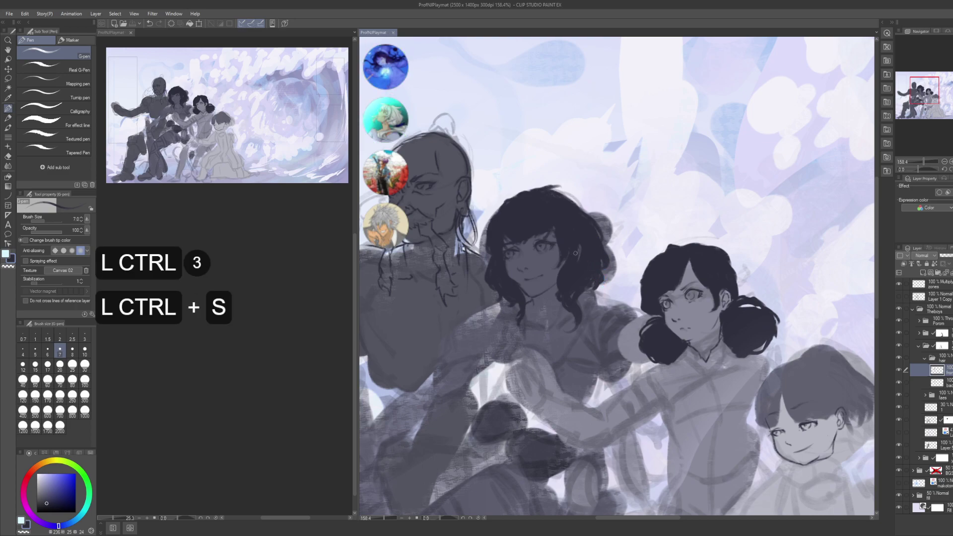
- Hide and reshow the middle girl's hair layer to compare, then select the layer below
click(898, 382)
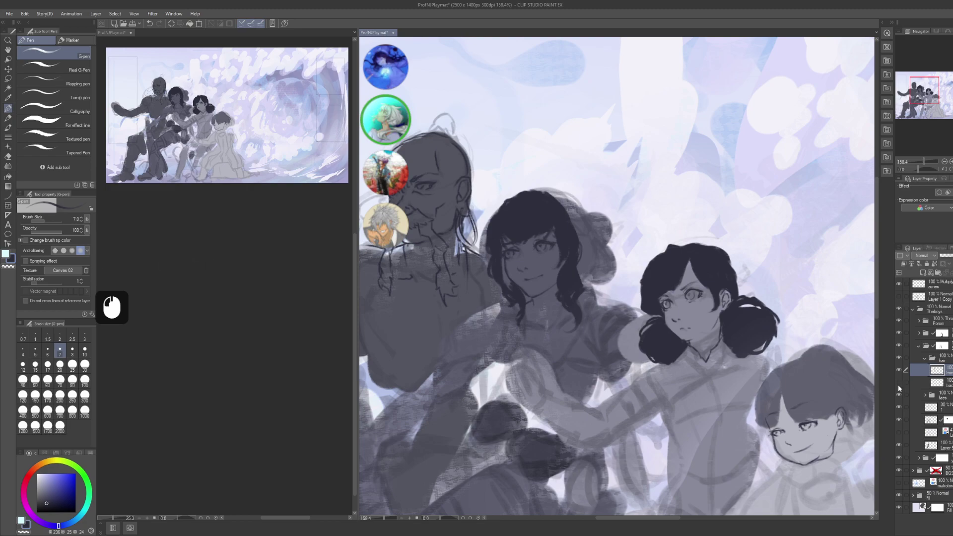
click(898, 384)
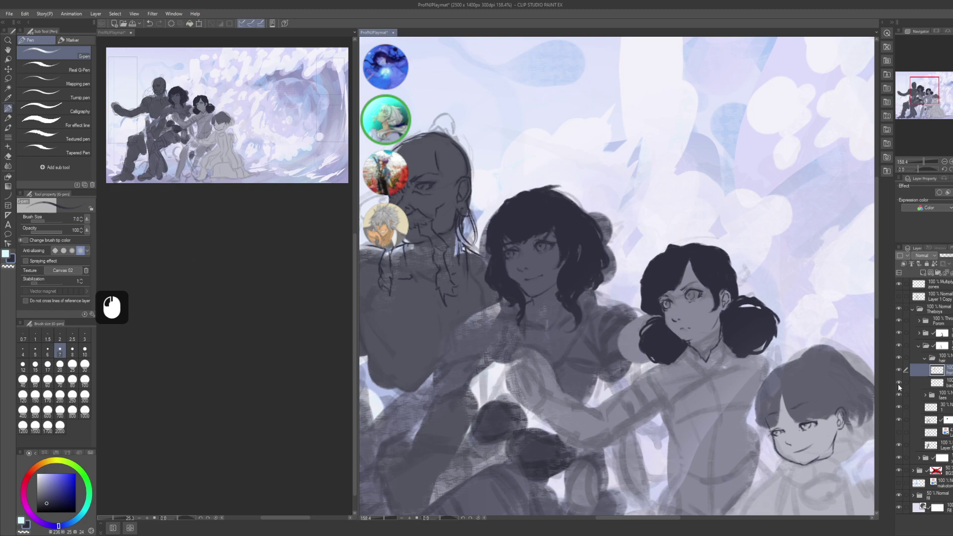
click(941, 384)
drag(571, 278, 603, 318)
- Erase small bits along the outer edge of the middle girl's hair with transparent colour
key(c)
click(624, 287)
drag(624, 287, 603, 305)
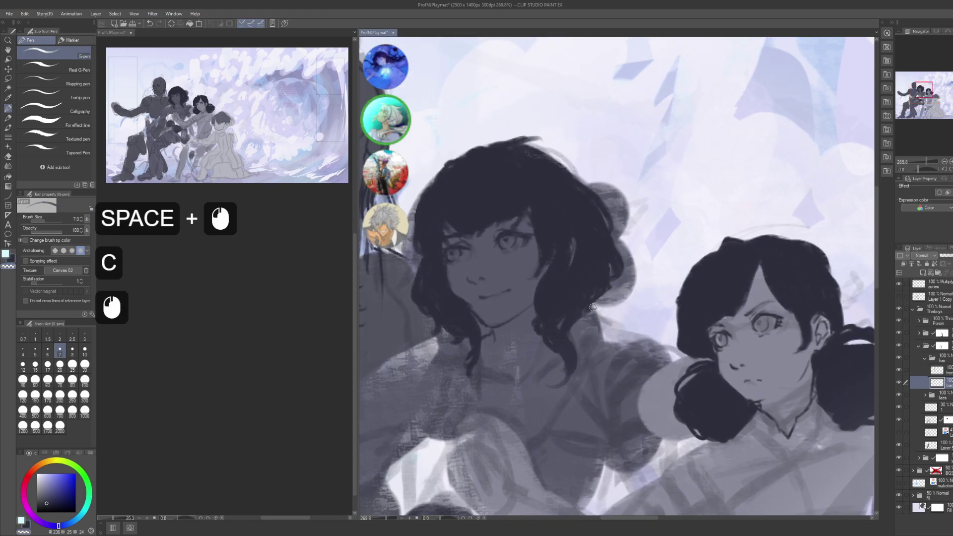
click(598, 298)
click(590, 308)
click(591, 298)
key(c)
click(599, 283)
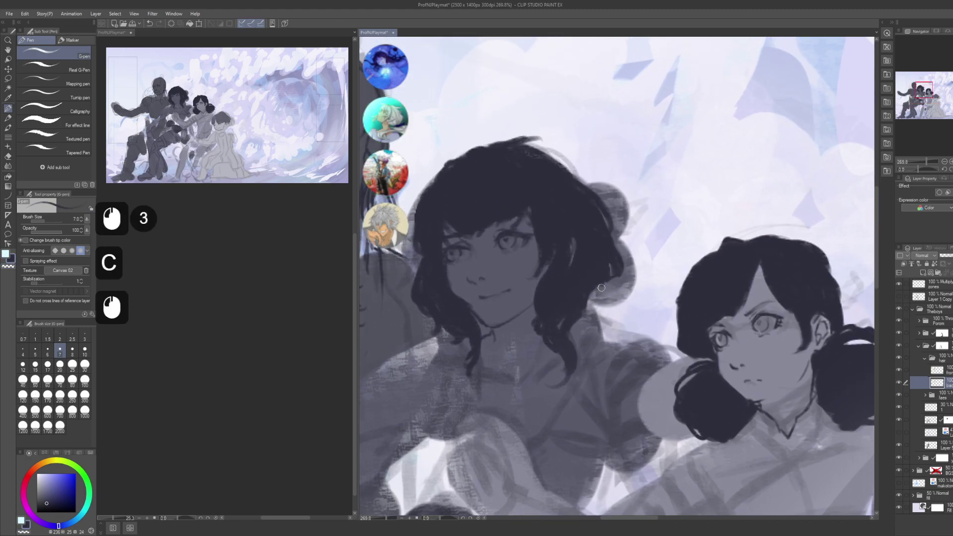
click(602, 272)
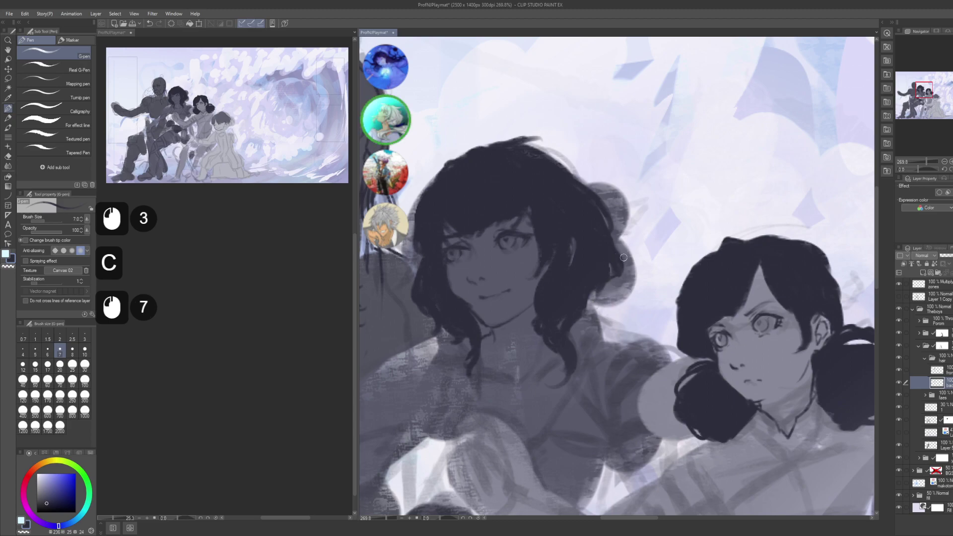
- Touch up the hair edge and dab more dark hair in at the crown
click(613, 257)
click(610, 249)
click(606, 241)
click(601, 232)
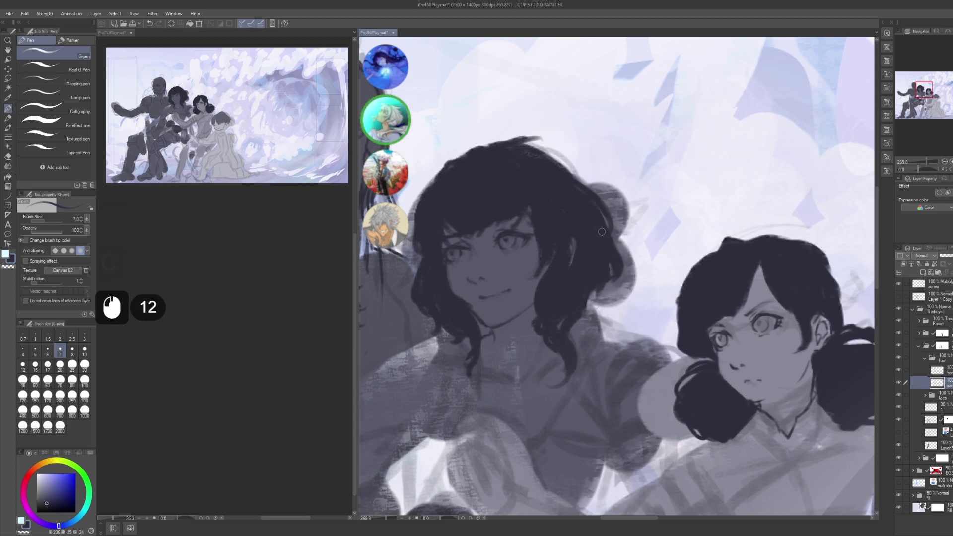
drag(623, 229, 636, 245)
drag(551, 180, 596, 219)
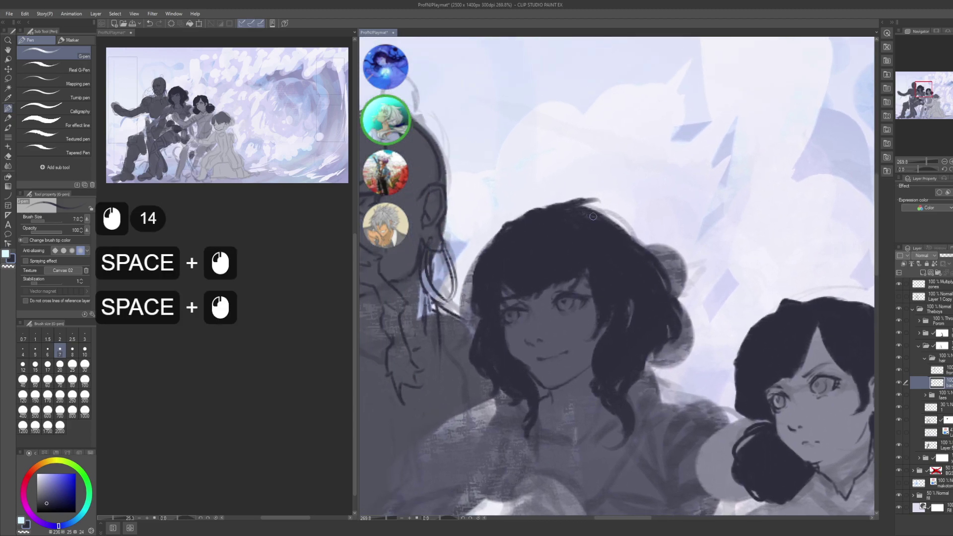
click(603, 226)
click(592, 219)
click(607, 212)
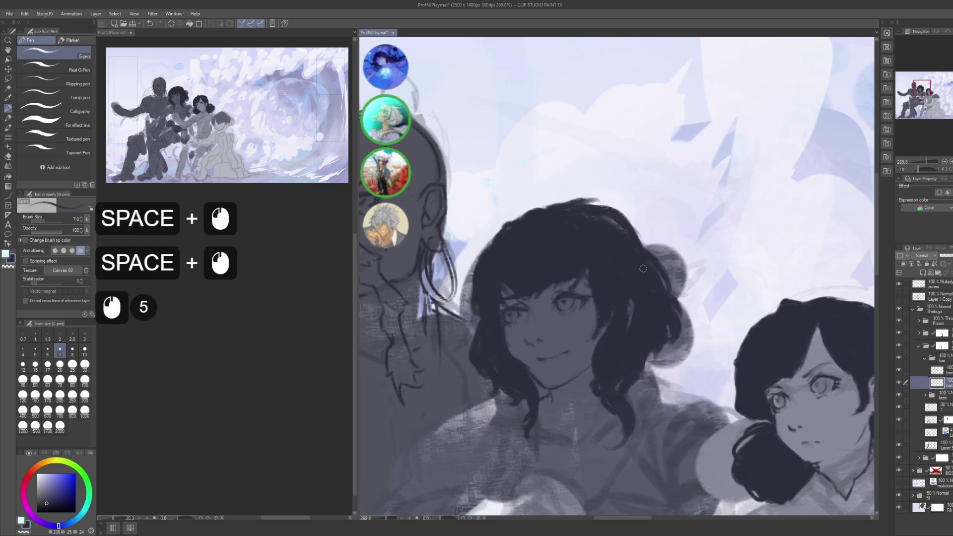
click(627, 234)
click(639, 253)
- Dab strands in at the top of the hair and extend its upper outline
alt+click(633, 257)
drag(632, 258, 569, 221)
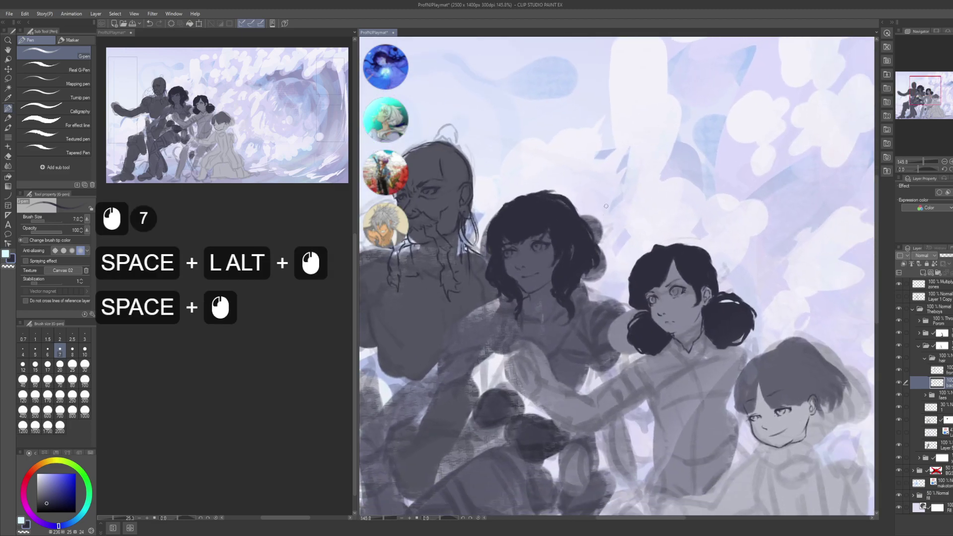
drag(499, 213, 567, 265)
scroll(567, 266, up, 3)
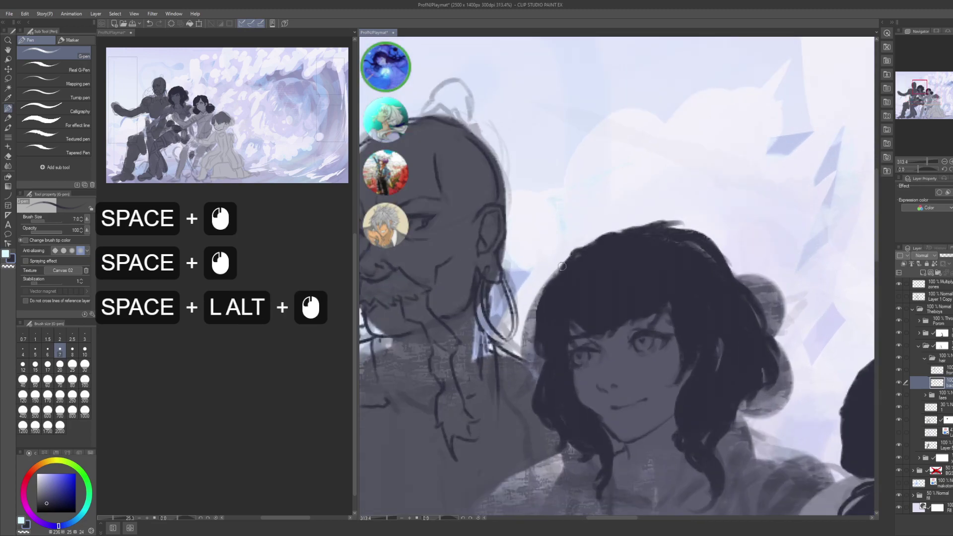
click(554, 292)
click(552, 274)
click(555, 273)
click(557, 276)
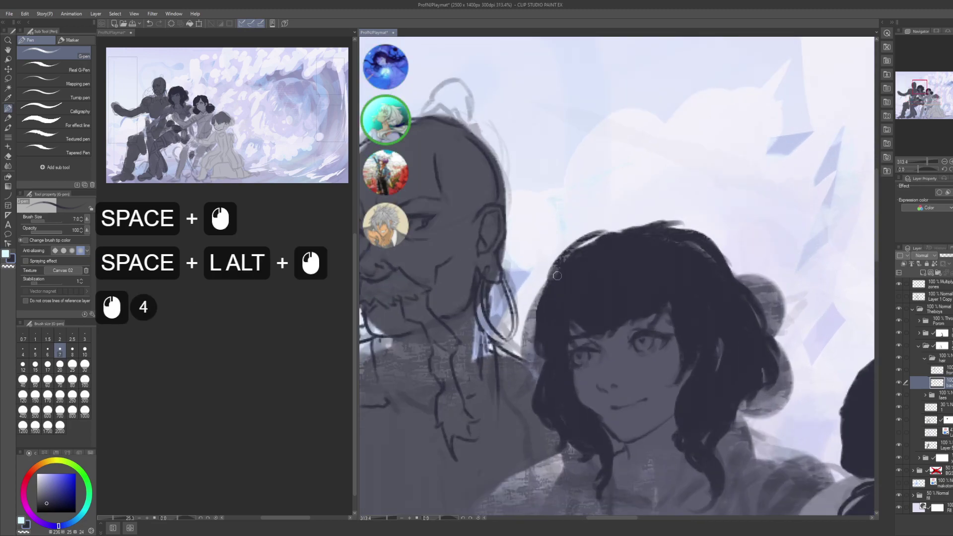
click(626, 232)
click(640, 226)
click(653, 223)
click(658, 230)
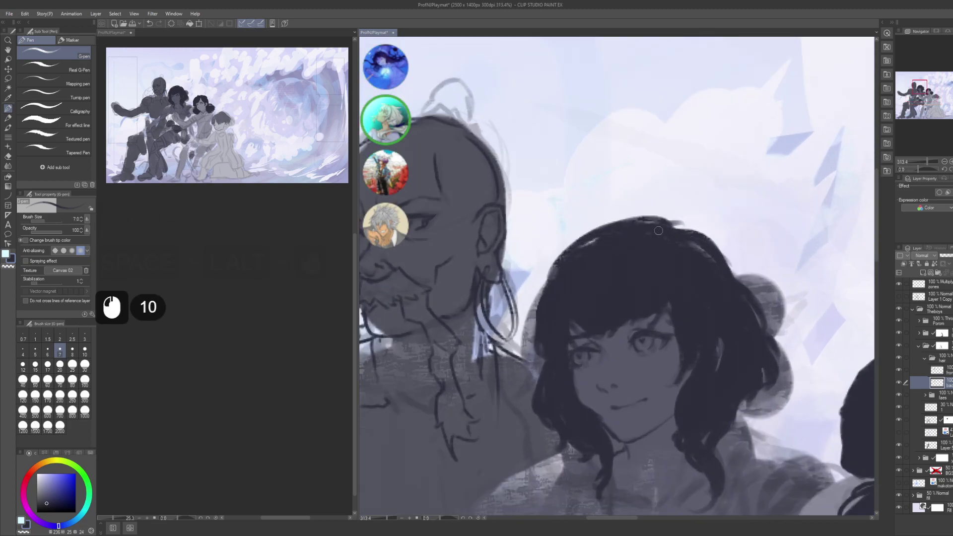
- Refine and darken the left edge of the middle girl's hair
key(c)
click(551, 263)
click(543, 268)
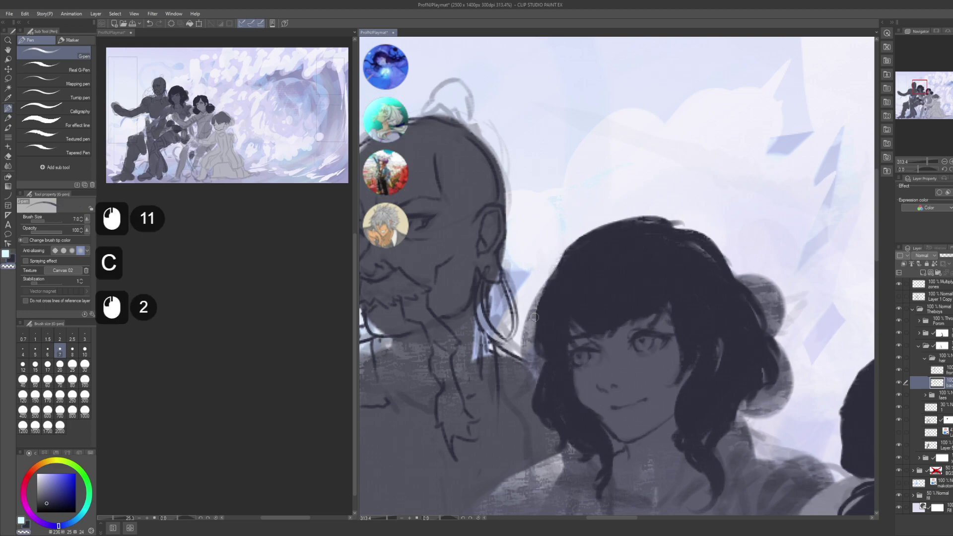
key(c)
drag(541, 285, 530, 363)
key(ctrl+z)
click(539, 328)
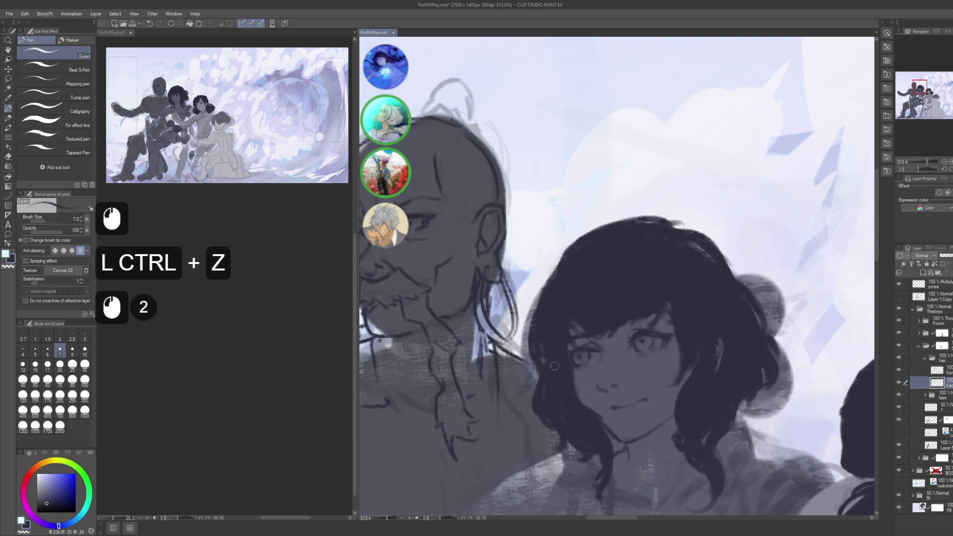
drag(549, 295, 535, 348)
mouse_move(552, 271)
mouse_down()
mouse_move(529, 310)
mouse_move(530, 337)
mouse_move(606, 251)
mouse_move(546, 258)
mouse_up()
click(549, 317)
- Review the whole group and undo, then redo, the most recent hair strokes
drag(546, 258, 491, 233)
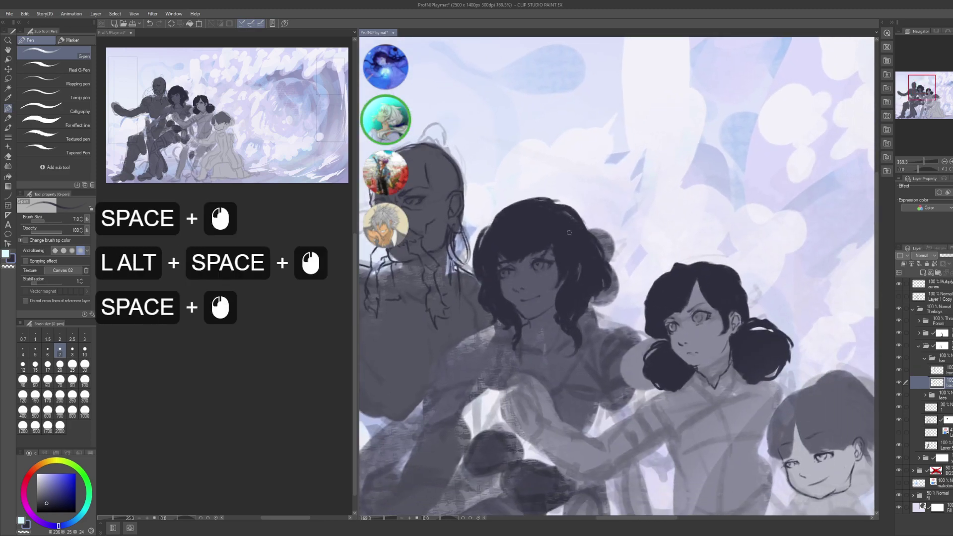
click(489, 231)
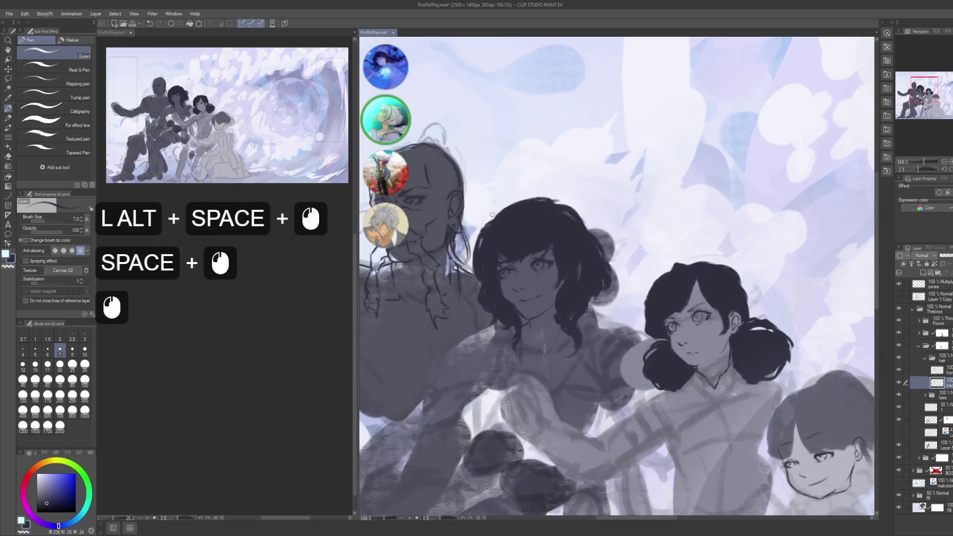
drag(557, 226, 548, 211)
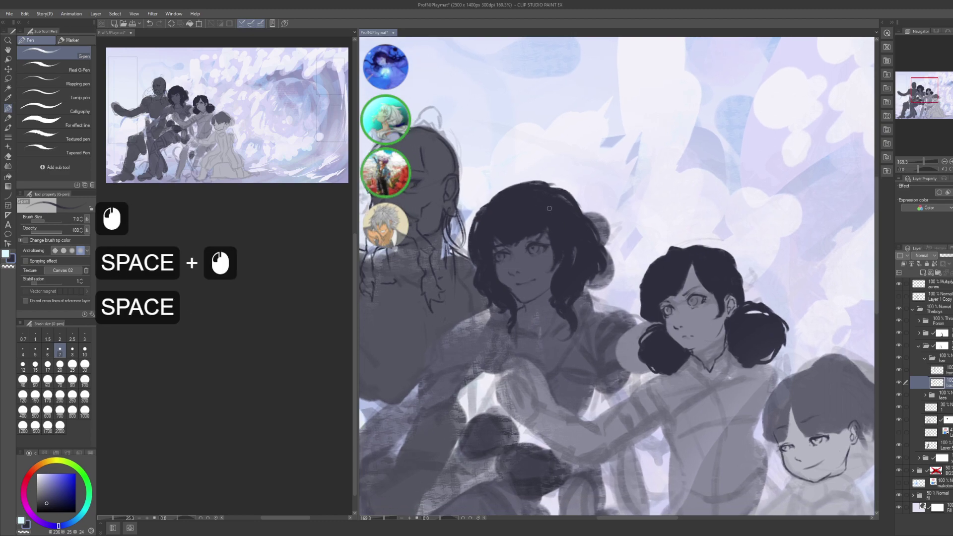
drag(482, 193, 525, 210)
key(ctrl+z)
key(ctrl+z)
key(ctrl+z)
key(ctrl+z)
key(ctrl+z)
key(ctrl+z)
key(ctrl+z)
key(ctrl+z)
key(ctrl+z)
key(ctrl+z)
key(ctrl+z)
key(ctrl+z)
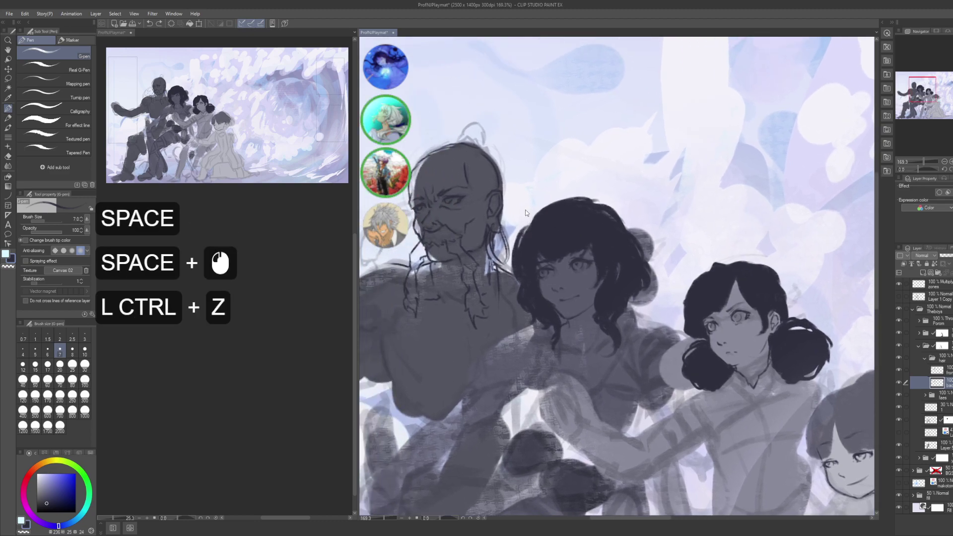
key(ctrl+z)
key(ctrl+shift+z)
key(ctrl+shift+z)
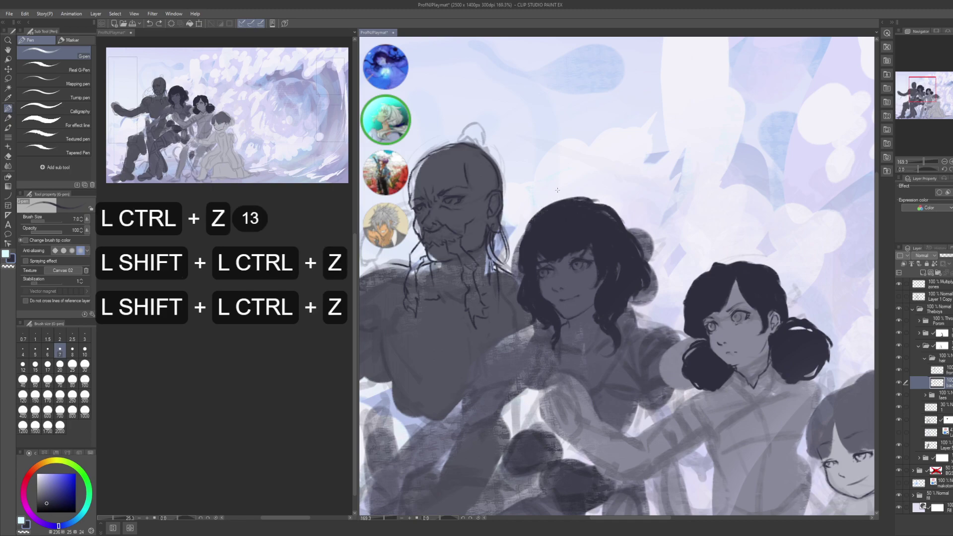
key(space)
drag(612, 226, 593, 214)
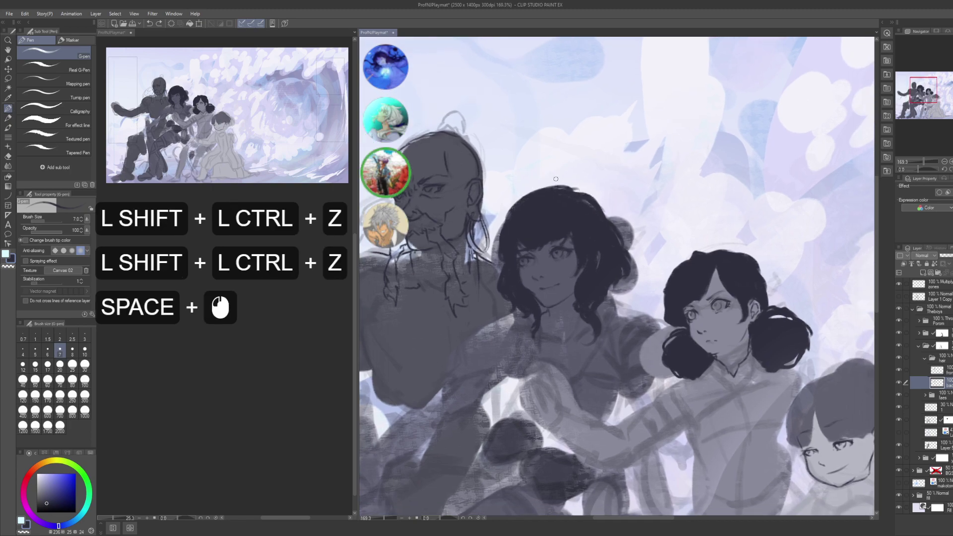
- Dab final strands into the middle girl's hair and save the illustration
click(501, 262)
key(ctrl+z)
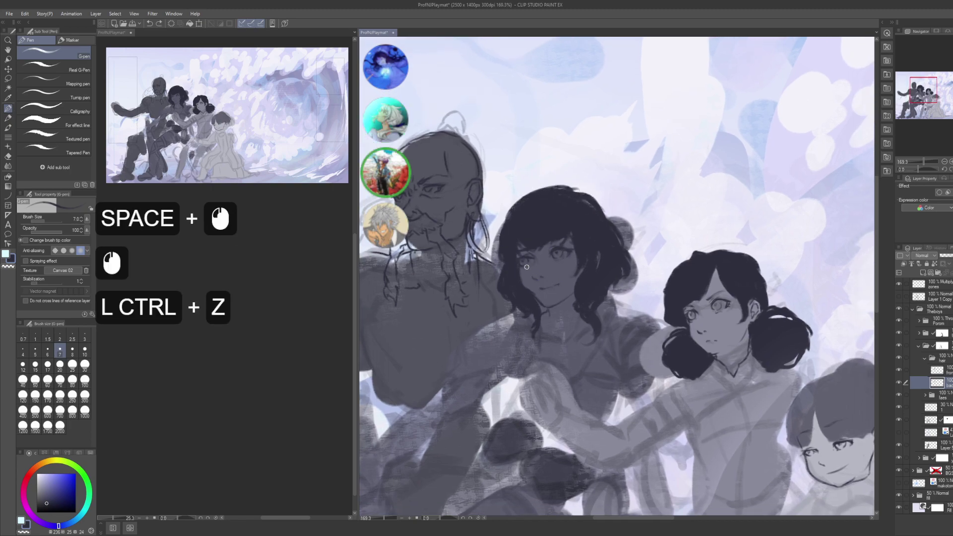
key(c)
click(501, 264)
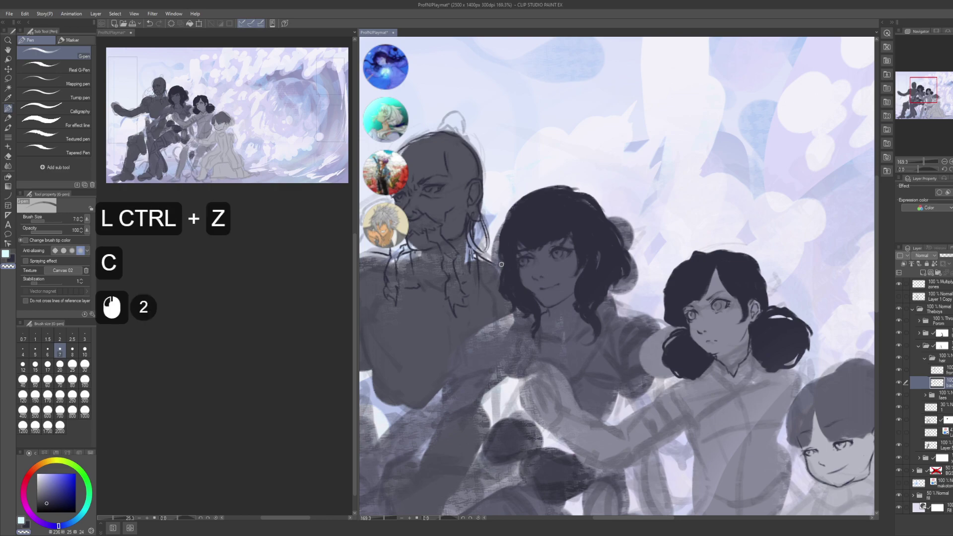
click(506, 290)
click(508, 293)
click(510, 295)
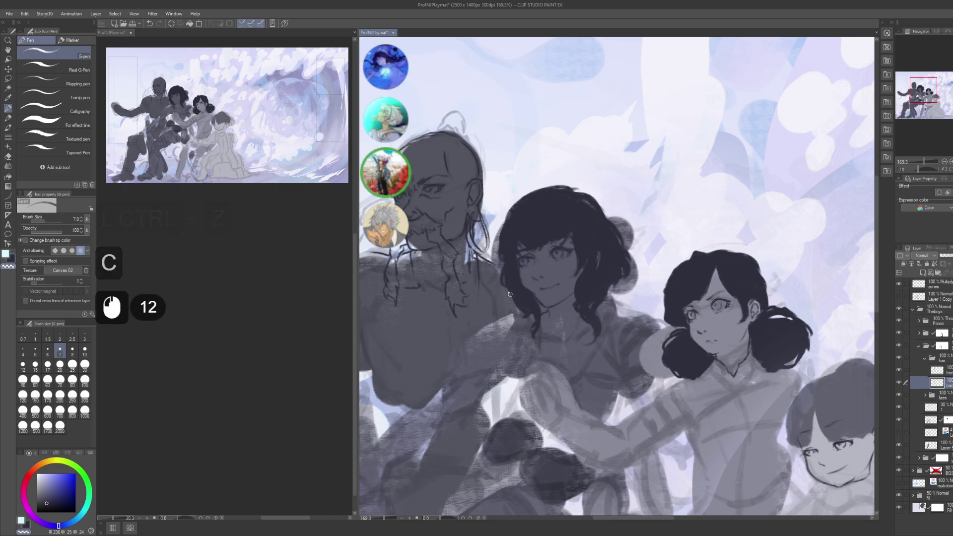
drag(569, 289, 558, 288)
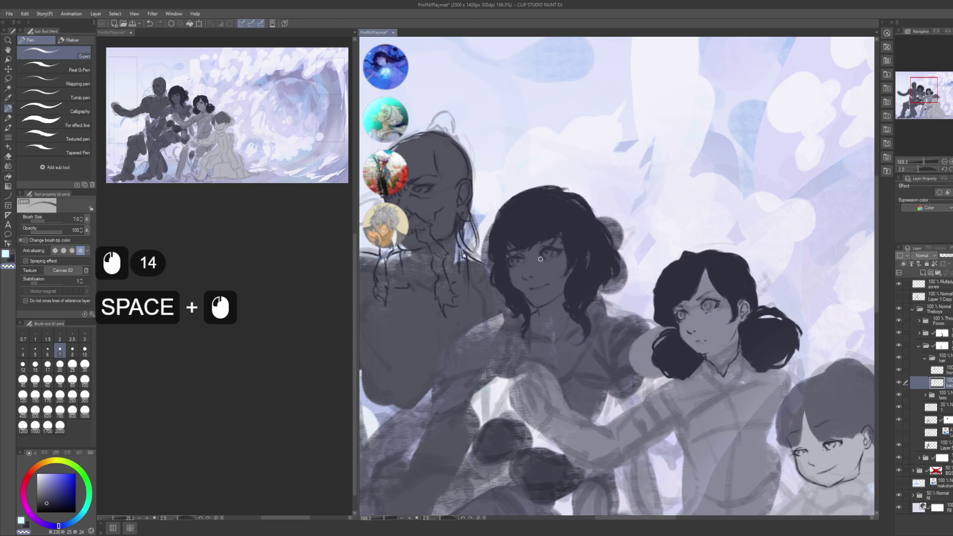
key(ctrl+s)
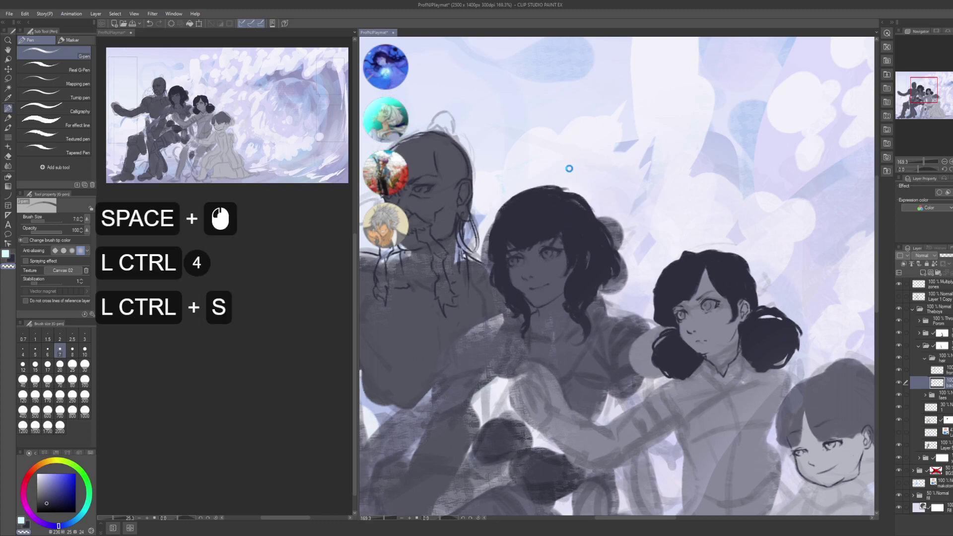
drag(567, 281, 568, 292)
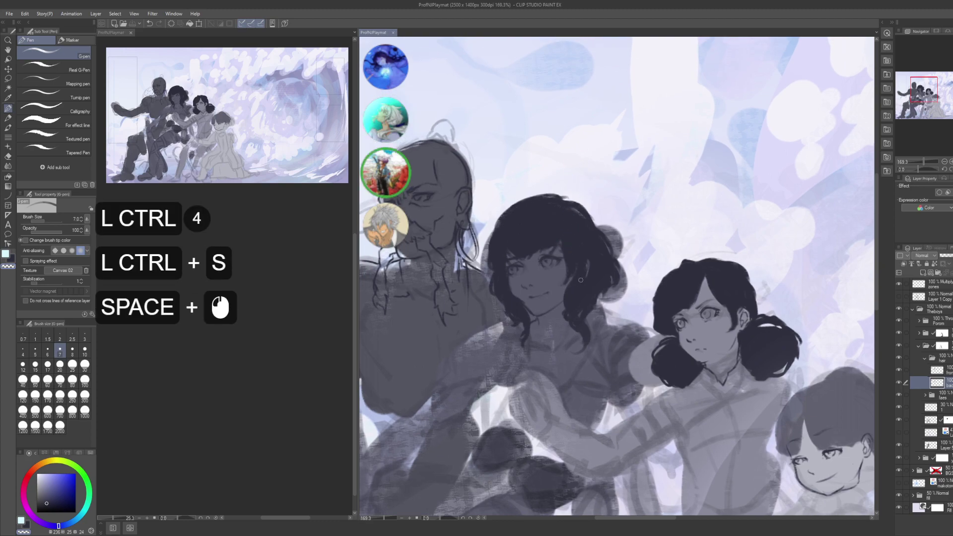
click(923, 365)
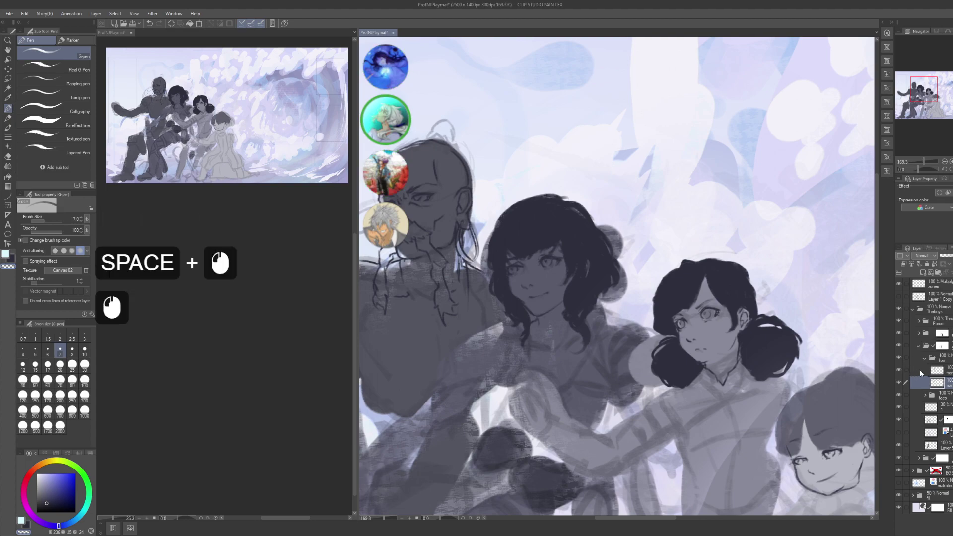
- Check the hair folder and layer visibility, then expand the face folder and select faceshadow
click(925, 357)
click(901, 345)
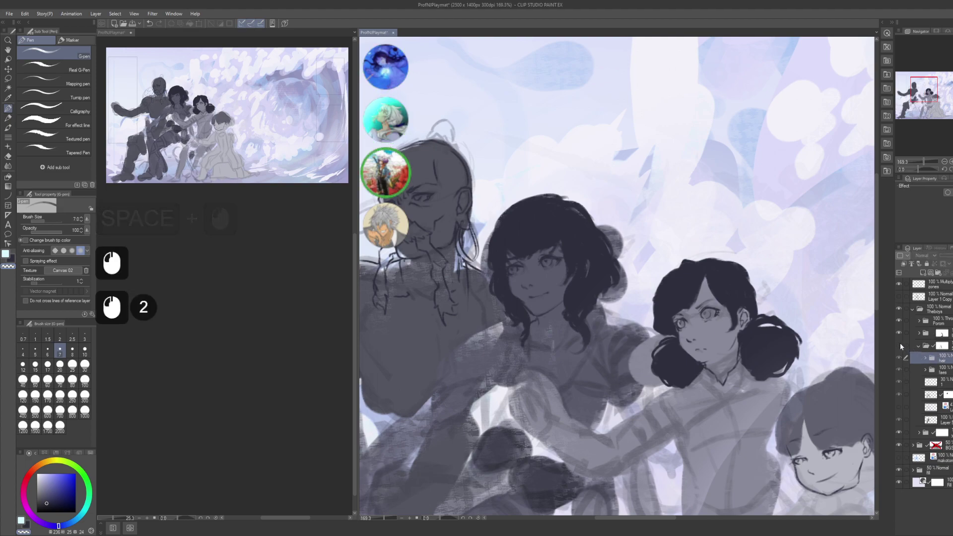
click(899, 344)
click(918, 346)
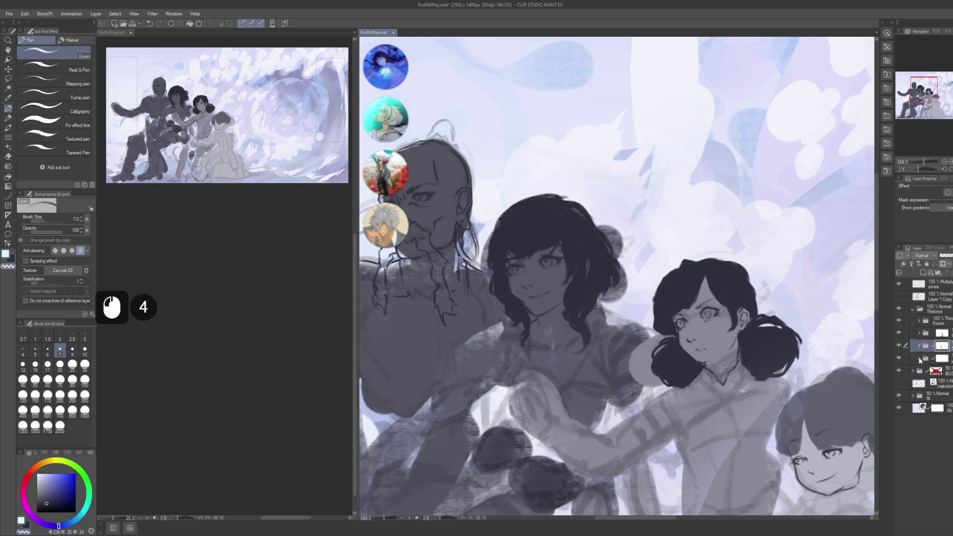
click(919, 346)
click(898, 357)
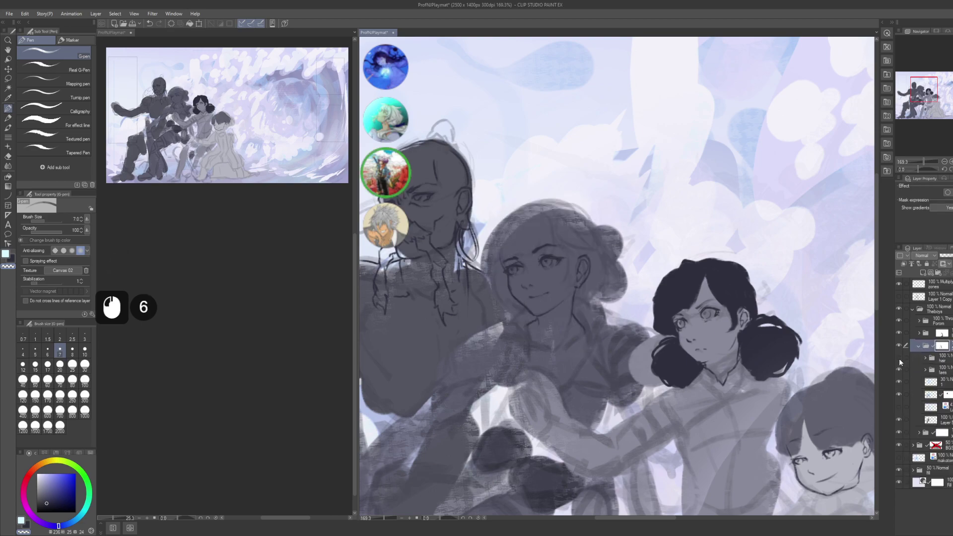
click(898, 357)
click(913, 358)
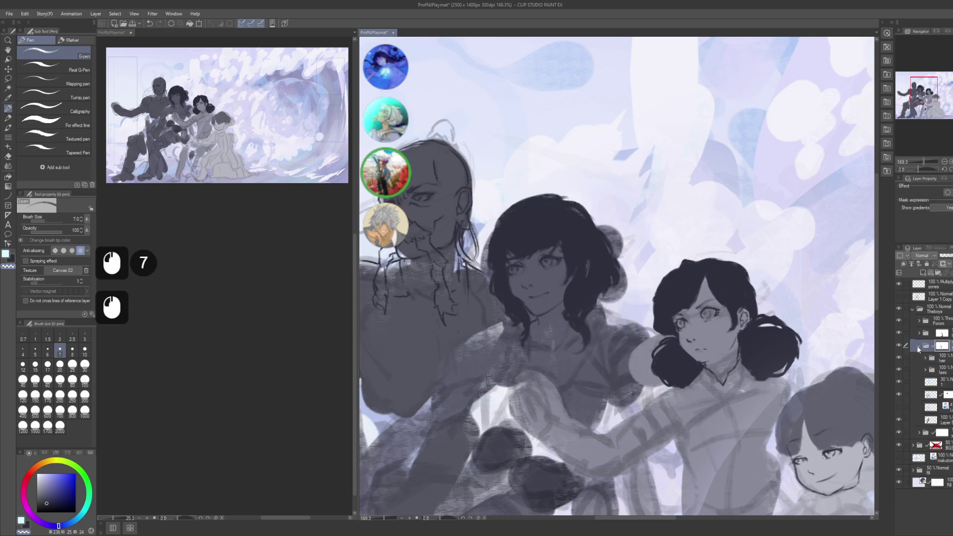
click(918, 361)
click(939, 372)
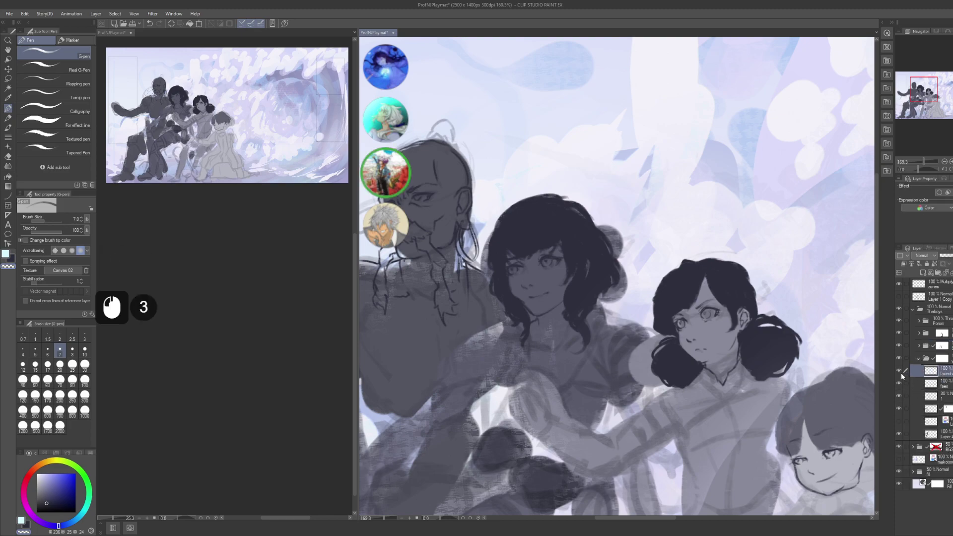
- Create a layer named 'hair' above faceshadow, group it into a folder also named 'hair'
key(shift+ctrl)
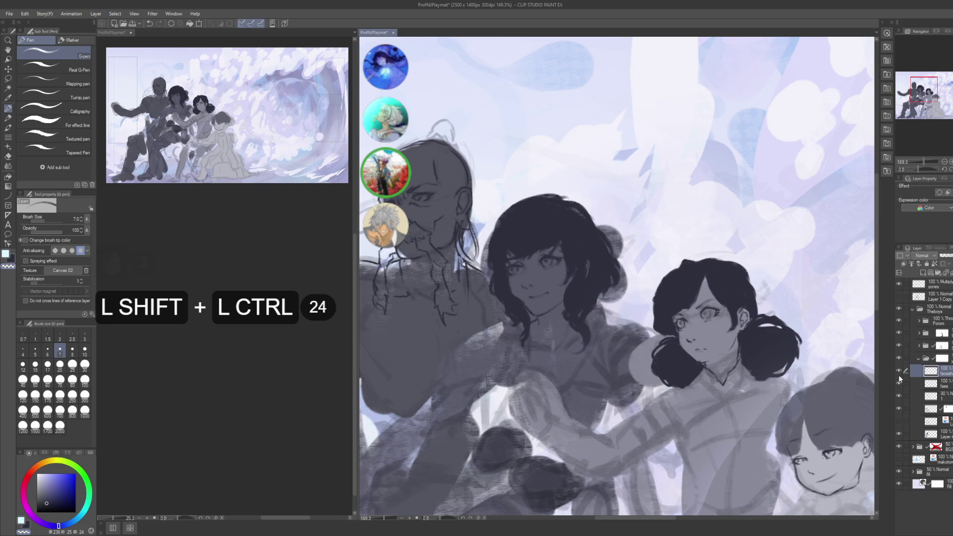
key(ctrl+shift+n)
key(F2)
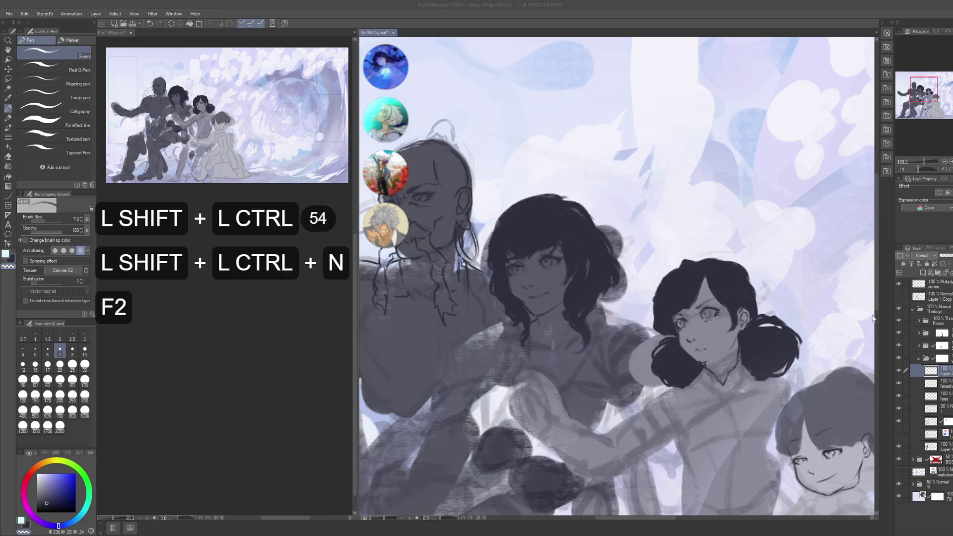
text(hair)
key(Return)
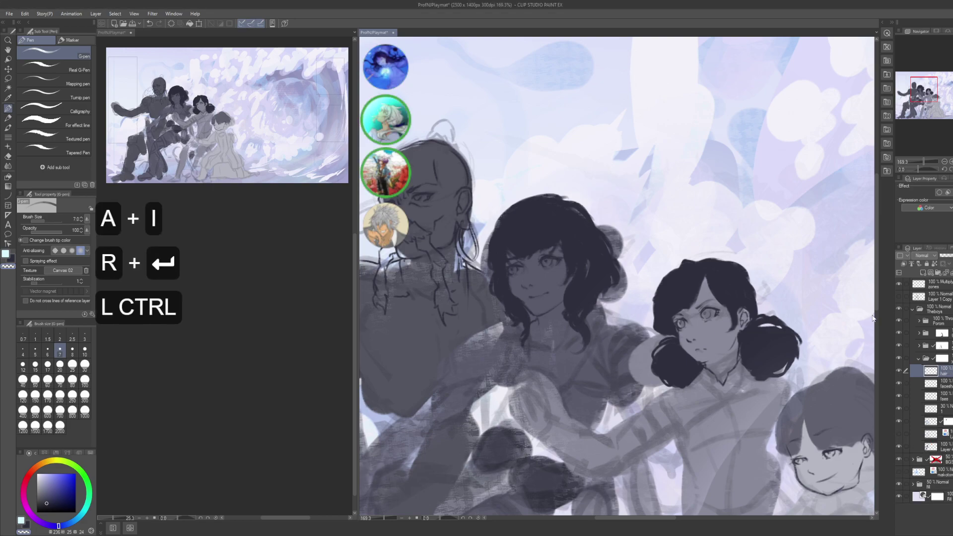
key(ctrl+g)
key(F2)
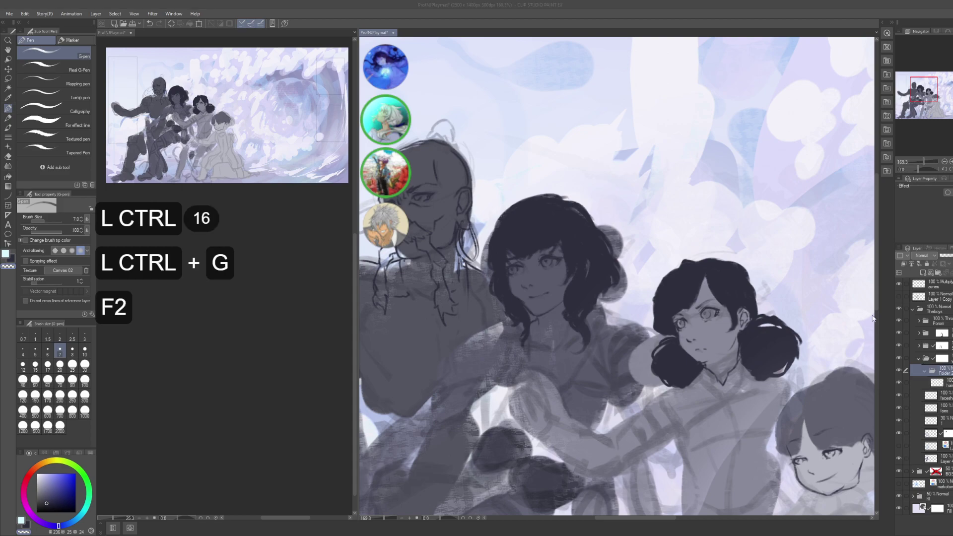
text(hair)
key(Return)
click(938, 383)
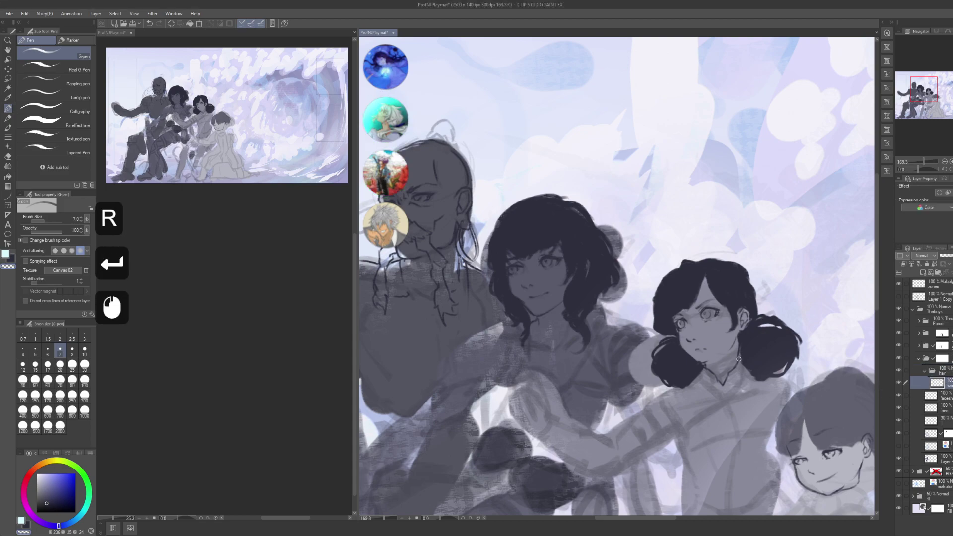
drag(579, 328, 621, 320)
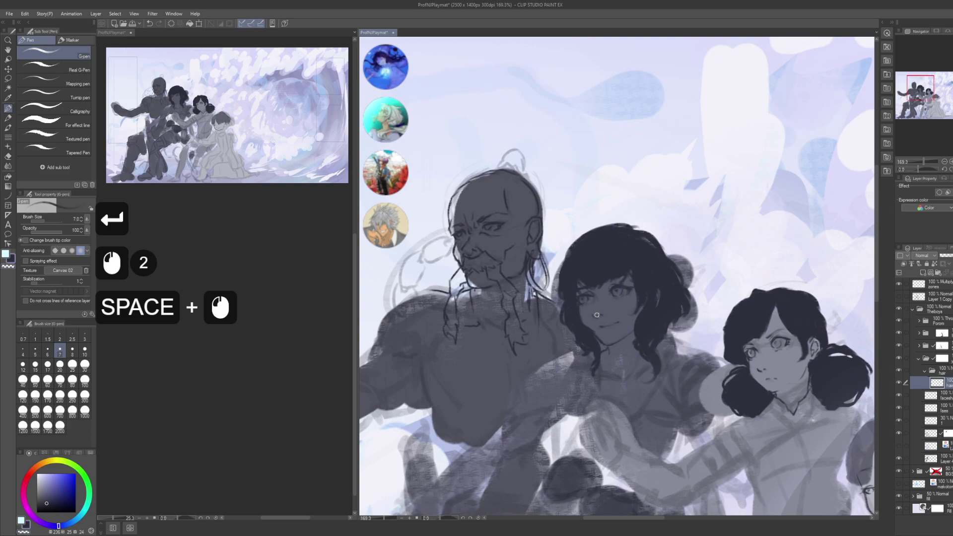
- Undo stray marks and bring the older figure's head into view
key(c)
click(586, 231)
key(ctrl+z)
drag(534, 222, 639, 188)
mouse_move(620, 223)
mouse_down()
mouse_move(623, 231)
mouse_move(634, 218)
mouse_move(640, 229)
mouse_up()
key(ctrl+z)
- Outline a topknot on the older figure's head and fill it solid dark with Close and fill
mouse_move(635, 221)
mouse_down()
mouse_move(639, 230)
mouse_move(616, 233)
mouse_up()
mouse_move(614, 236)
mouse_down()
mouse_move(626, 189)
mouse_move(617, 208)
mouse_move(653, 215)
mouse_move(627, 202)
mouse_move(621, 188)
mouse_move(636, 179)
mouse_move(645, 234)
mouse_up()
drag(653, 201, 645, 231)
drag(648, 219, 647, 238)
mouse_move(655, 221)
mouse_down()
mouse_move(645, 236)
mouse_move(614, 232)
mouse_up()
key(g)
key(g)
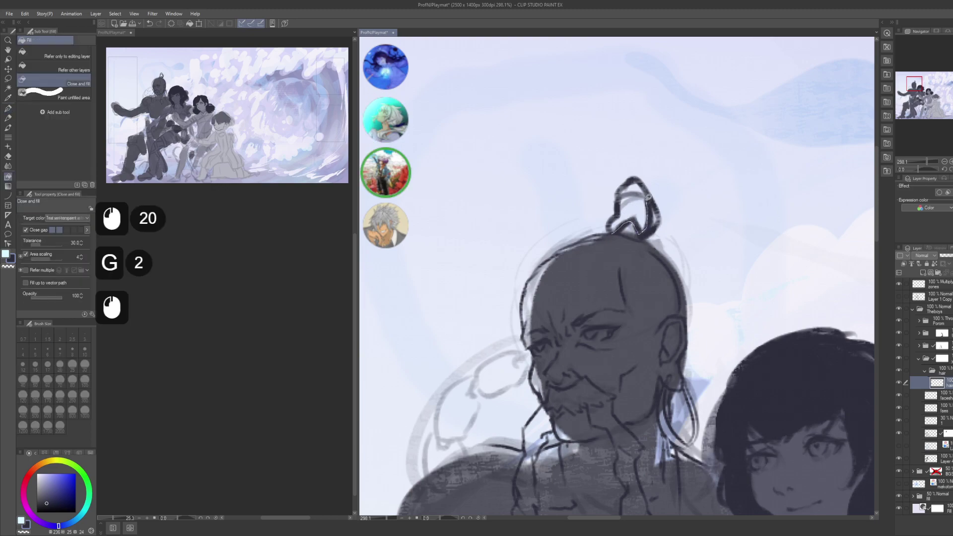
drag(648, 198, 652, 192)
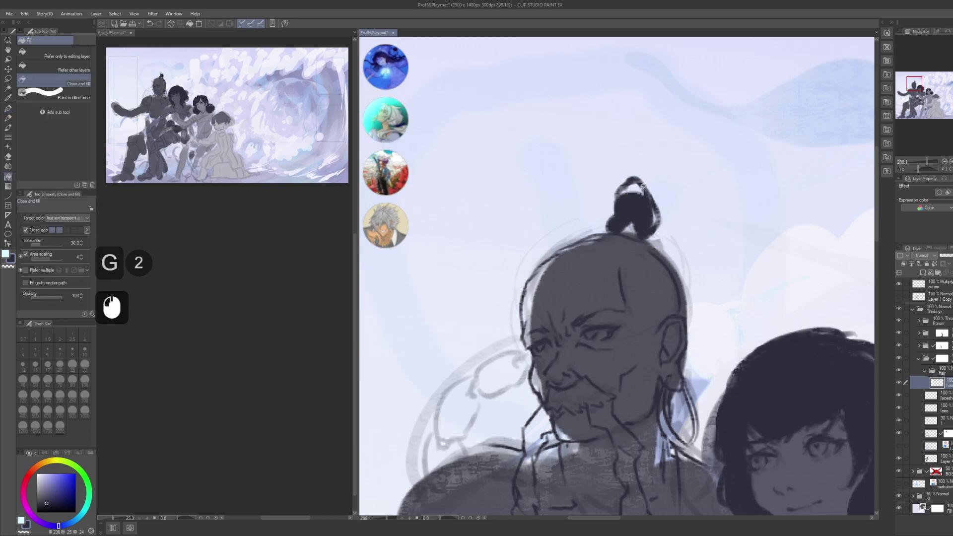
key(p)
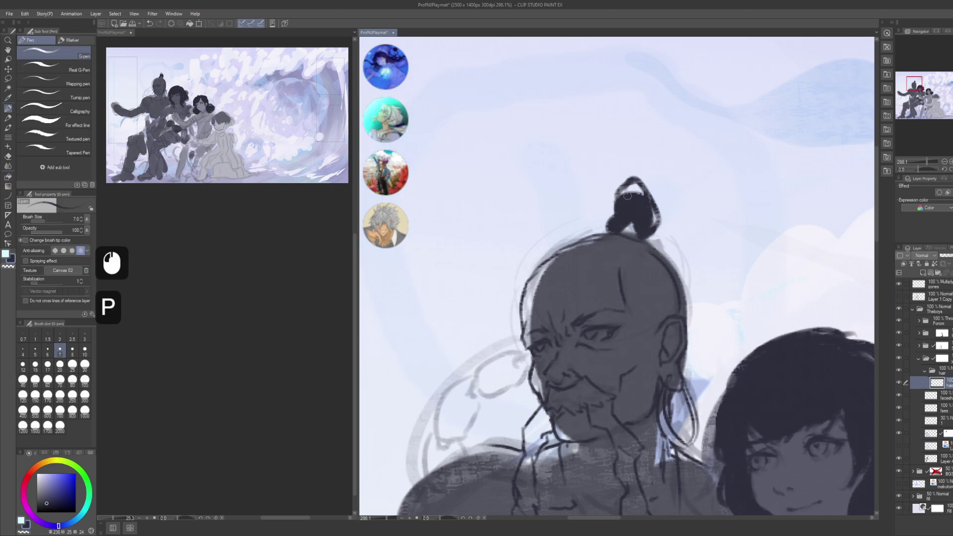
click(627, 190)
click(628, 189)
click(628, 187)
- Sketch dark hair strands and a hair loop beside the older figure's cheek
alt+click(650, 239)
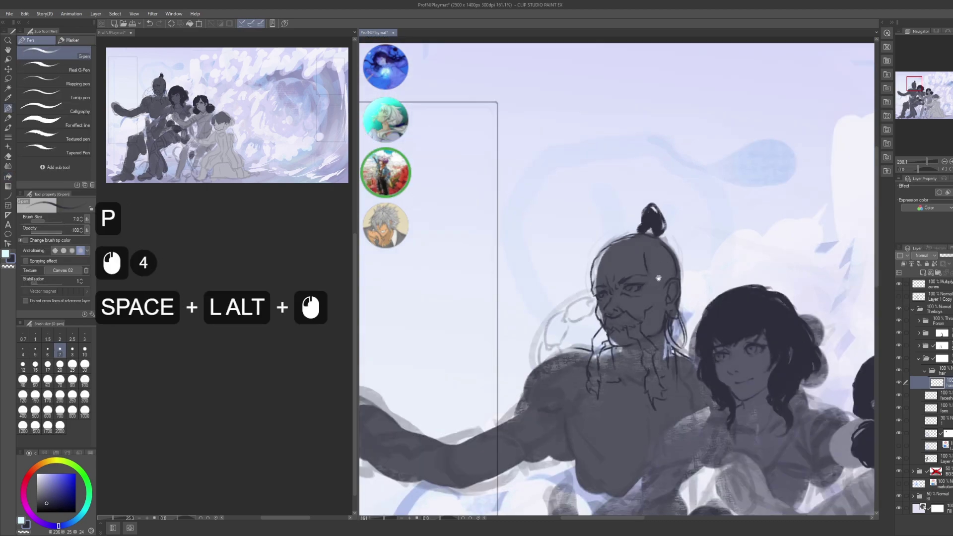
drag(646, 234, 616, 241)
click(614, 245)
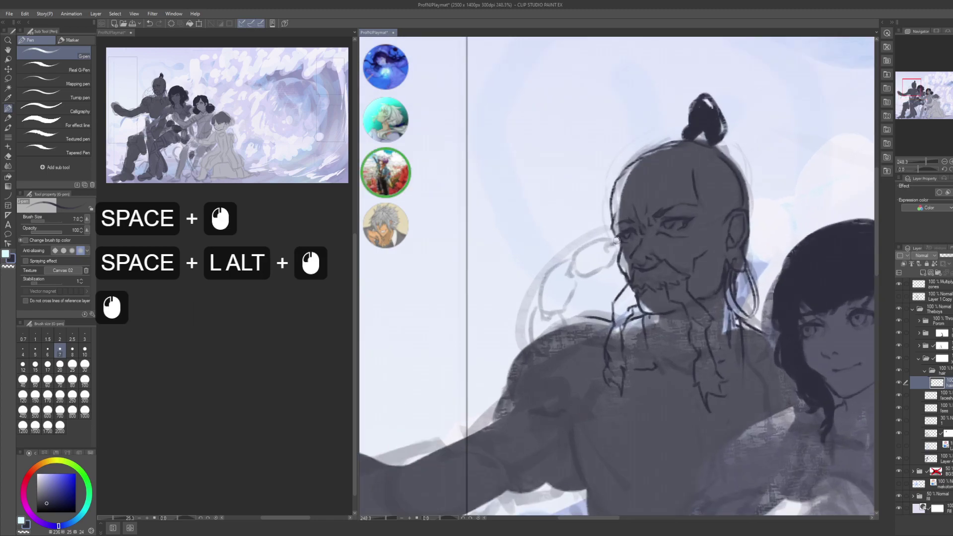
click(614, 244)
click(613, 245)
click(613, 246)
click(612, 246)
click(612, 246)
click(612, 248)
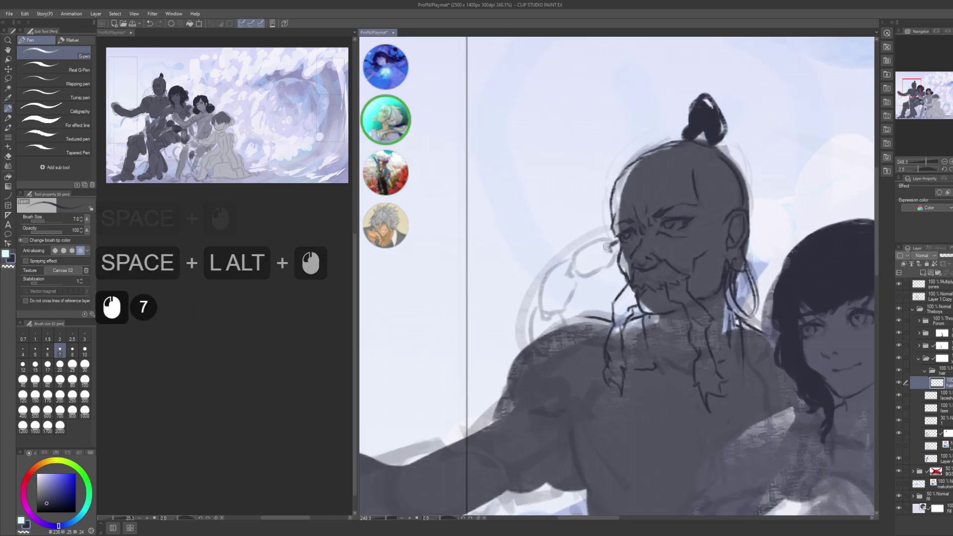
click(614, 242)
mouse_move(576, 257)
mouse_down()
mouse_move(574, 269)
mouse_move(607, 268)
mouse_move(615, 248)
mouse_up()
key(ctrl+z)
key(ctrl+z)
drag(614, 251, 612, 260)
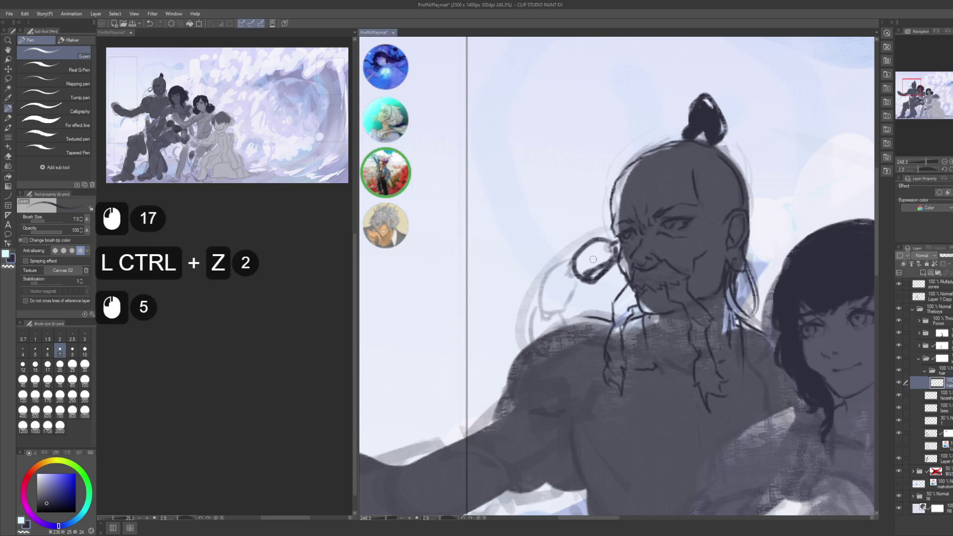
- Fill the curled hair loop beside the old man's face dark and touch up its edge near the topknot
key(g)
key(g)
click(585, 277)
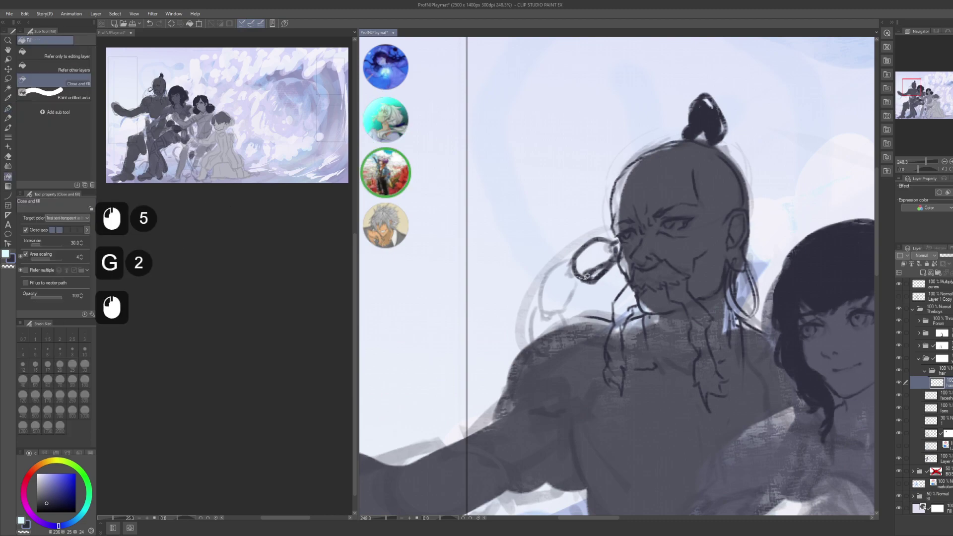
drag(611, 260, 594, 241)
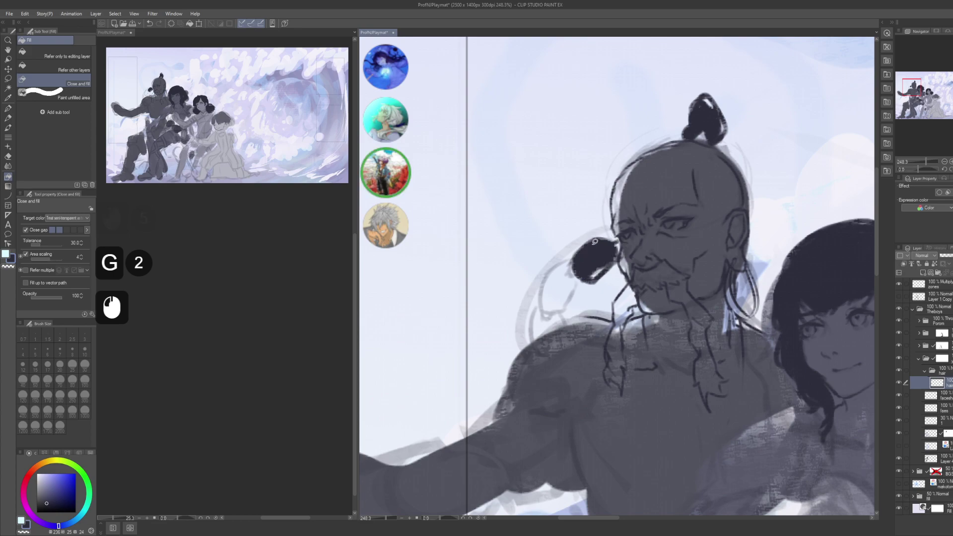
key(p)
key(c)
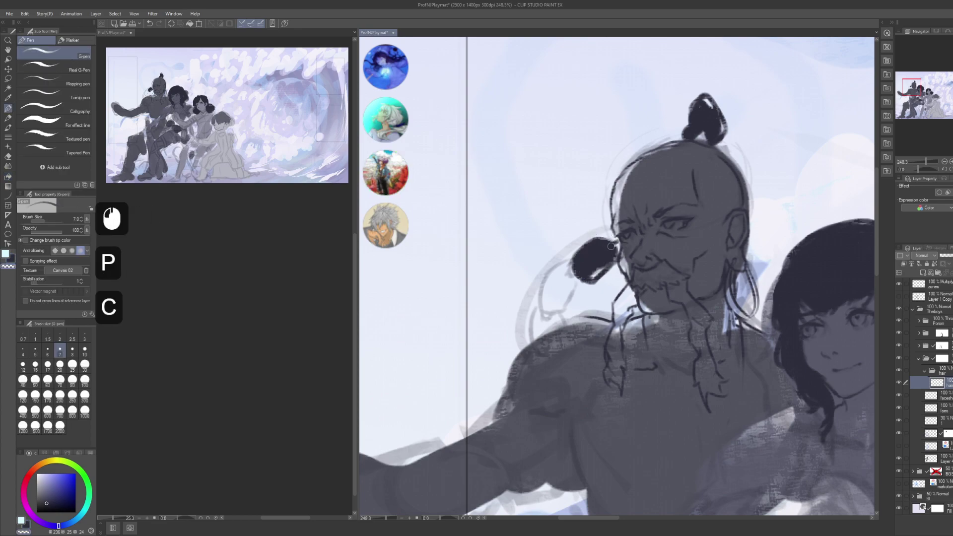
click(612, 245)
click(614, 247)
click(613, 247)
click(614, 246)
- Ink the braid strands curving down from the bun and outline the braid to its end
key(space)
drag(583, 259, 597, 251)
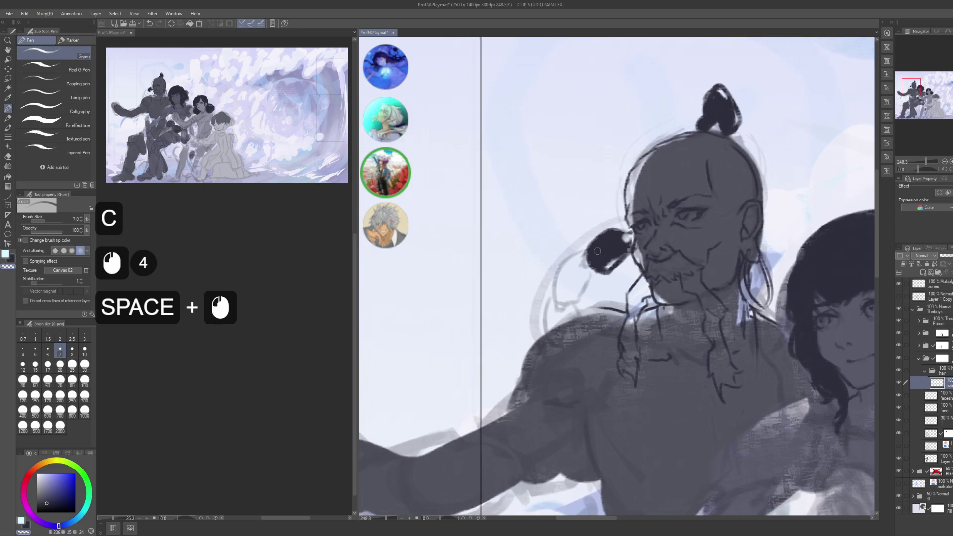
key(c)
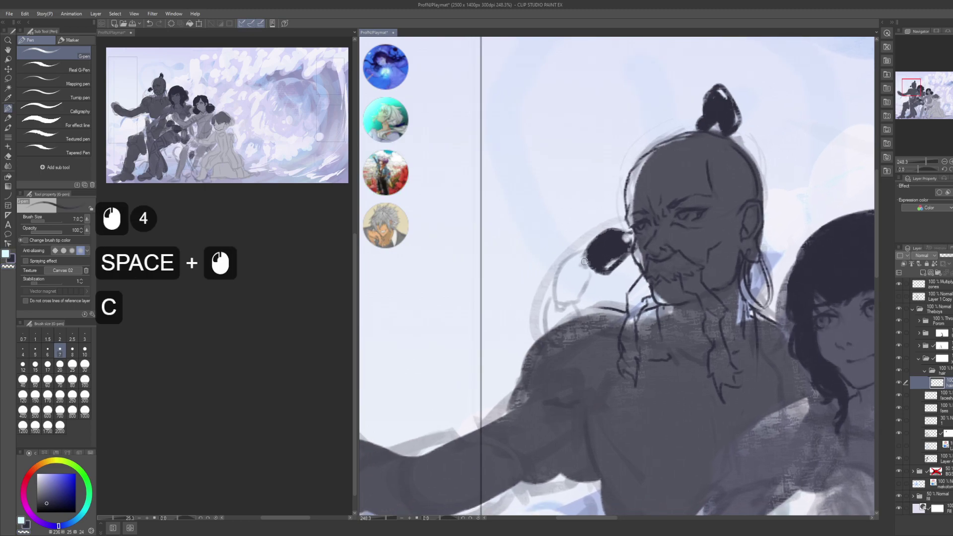
click(585, 258)
click(585, 258)
click(584, 257)
click(584, 256)
click(584, 255)
click(584, 254)
mouse_move(584, 254)
mouse_down()
mouse_move(564, 270)
mouse_move(582, 252)
mouse_move(563, 282)
mouse_move(562, 266)
mouse_move(548, 283)
mouse_up()
mouse_move(561, 268)
mouse_down()
mouse_move(549, 287)
mouse_move(554, 303)
mouse_up()
mouse_move(550, 288)
mouse_down()
mouse_move(581, 300)
mouse_move(597, 266)
mouse_move(582, 296)
mouse_up()
mouse_move(579, 293)
mouse_down()
mouse_move(592, 277)
mouse_move(585, 292)
mouse_move(573, 285)
mouse_move(582, 297)
mouse_move(588, 252)
mouse_move(566, 255)
mouse_up()
- Fill the outlined braid section dark and touch it up, undoing a bad fill
key(g)
key(g)
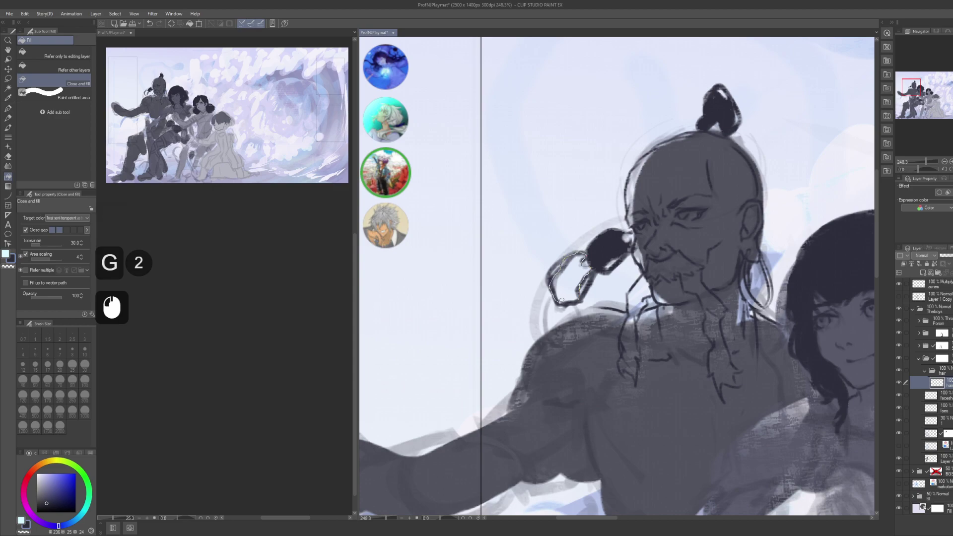
drag(562, 300, 569, 303)
key(p)
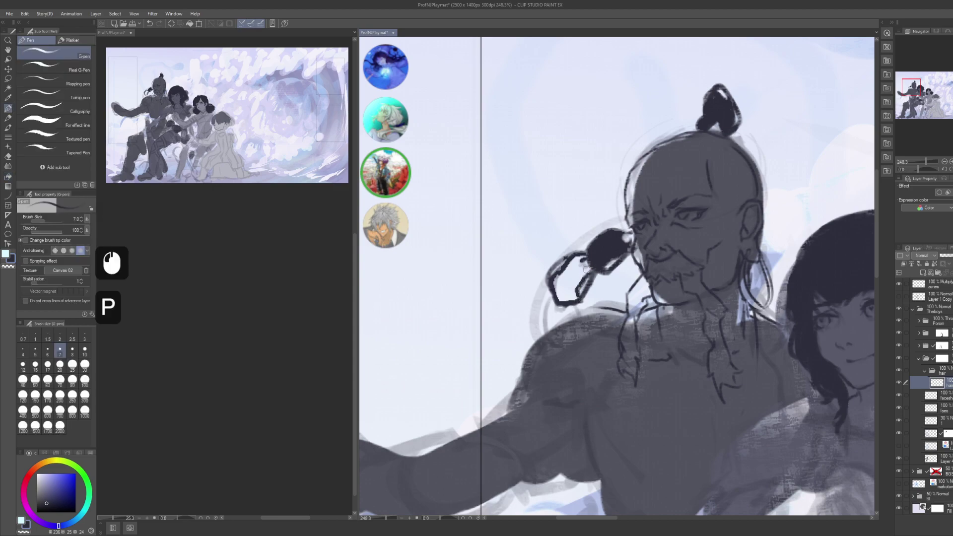
click(586, 269)
click(586, 268)
click(586, 268)
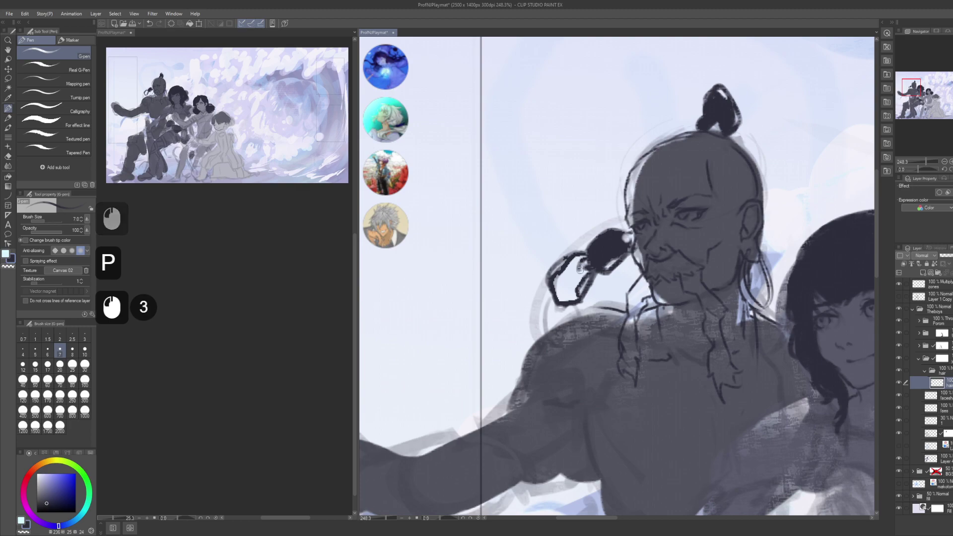
click(586, 268)
click(586, 267)
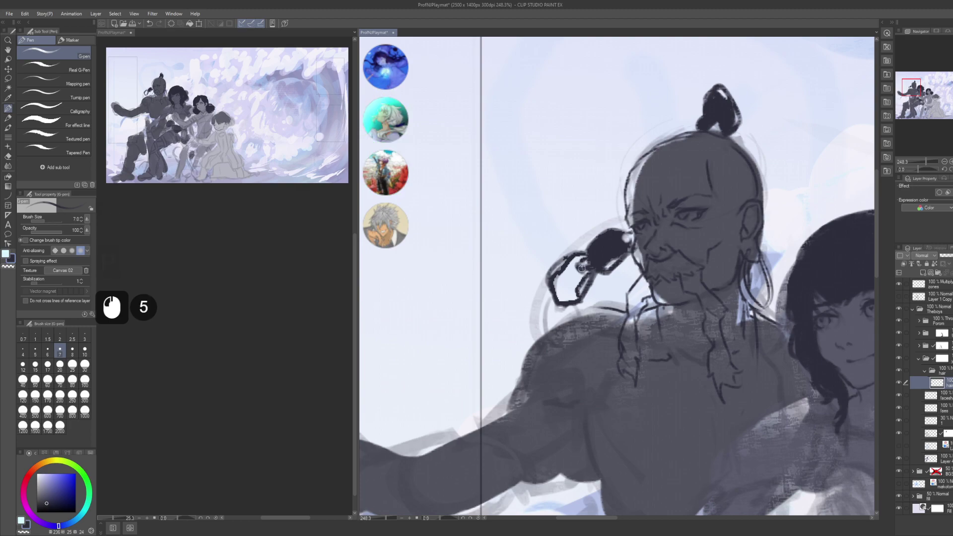
key(g)
key(g)
mouse_move(585, 266)
mouse_down()
mouse_move(581, 251)
mouse_move(566, 261)
mouse_move(556, 280)
mouse_move(569, 300)
mouse_move(590, 274)
mouse_move(587, 256)
mouse_move(577, 251)
mouse_move(558, 269)
mouse_move(575, 301)
mouse_up()
key(ctrl+z)
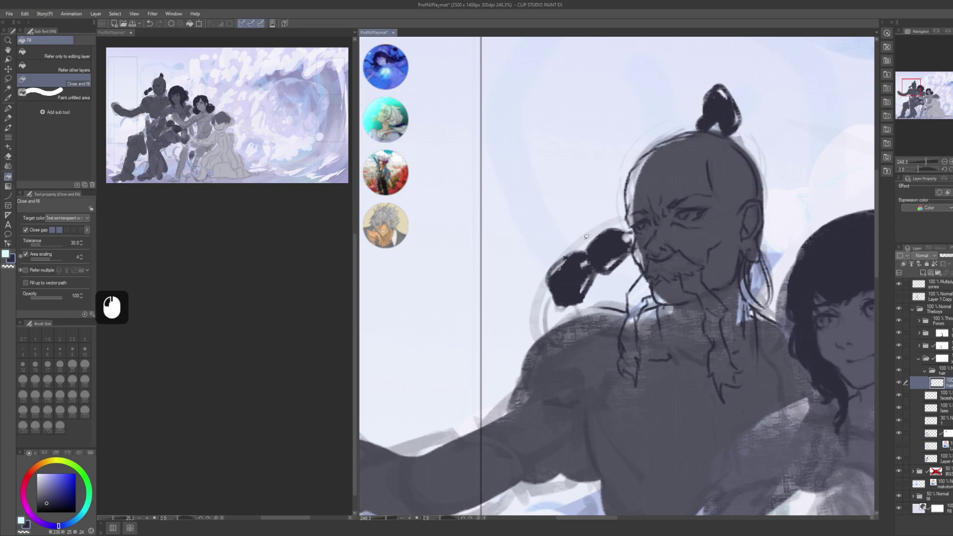
- Ink along the braid's left edge with small dabs
key(p)
click(550, 272)
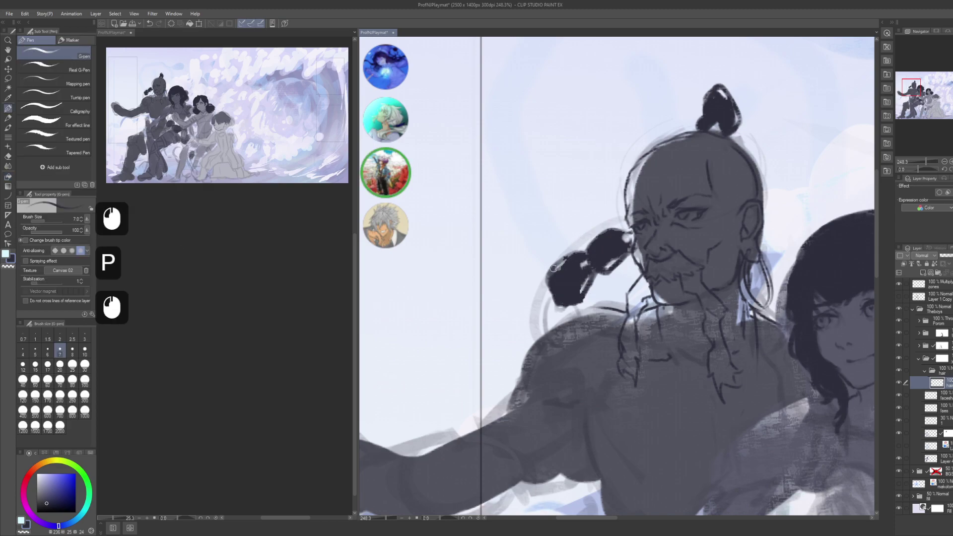
click(551, 273)
click(553, 276)
click(554, 278)
click(552, 283)
key(c)
click(552, 284)
click(552, 283)
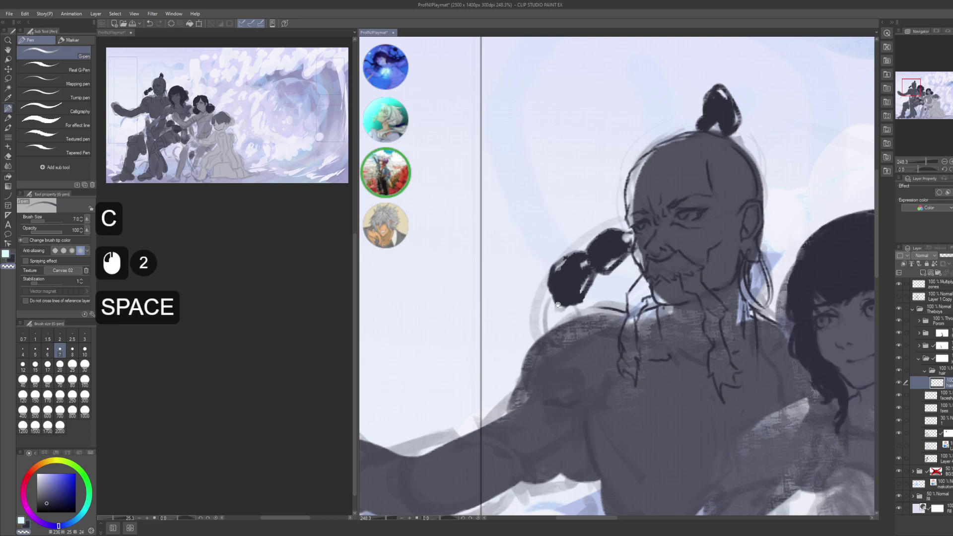
drag(552, 283, 547, 260)
key(c)
click(551, 282)
click(551, 285)
click(551, 287)
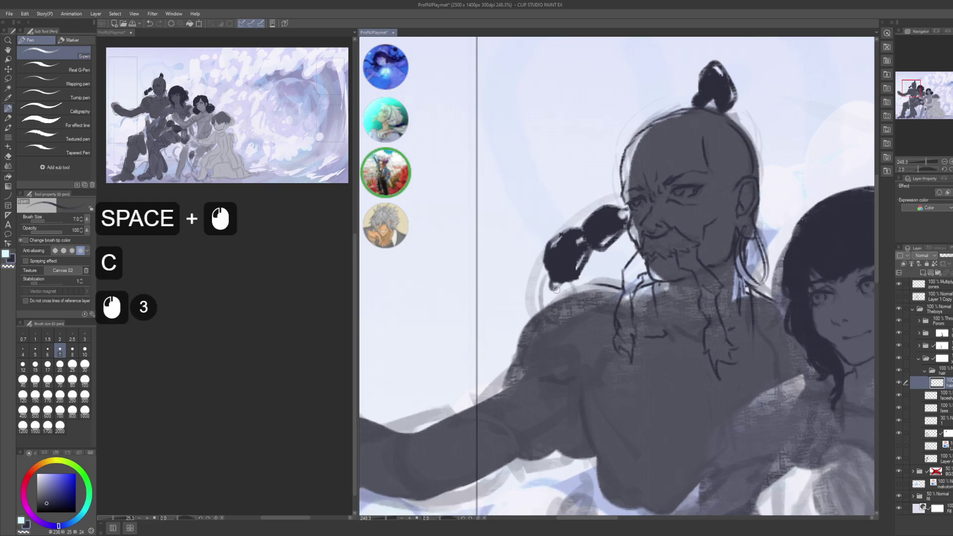
- Darken the braid's edge with ink dabs down toward its end
click(541, 287)
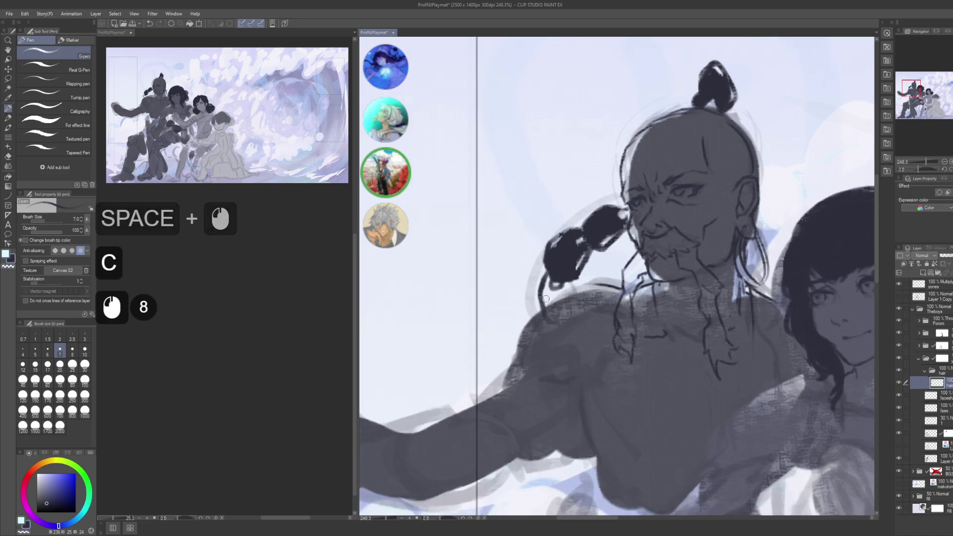
click(556, 289)
click(559, 290)
click(571, 292)
click(573, 293)
click(571, 294)
click(550, 307)
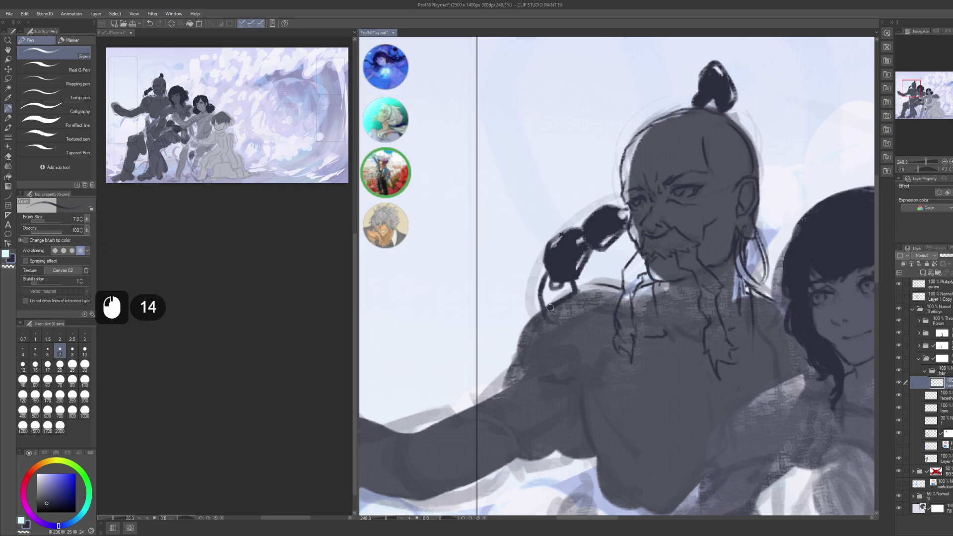
- Try filling the braid's lower end dark, then undo the fill
key(g)
key(g)
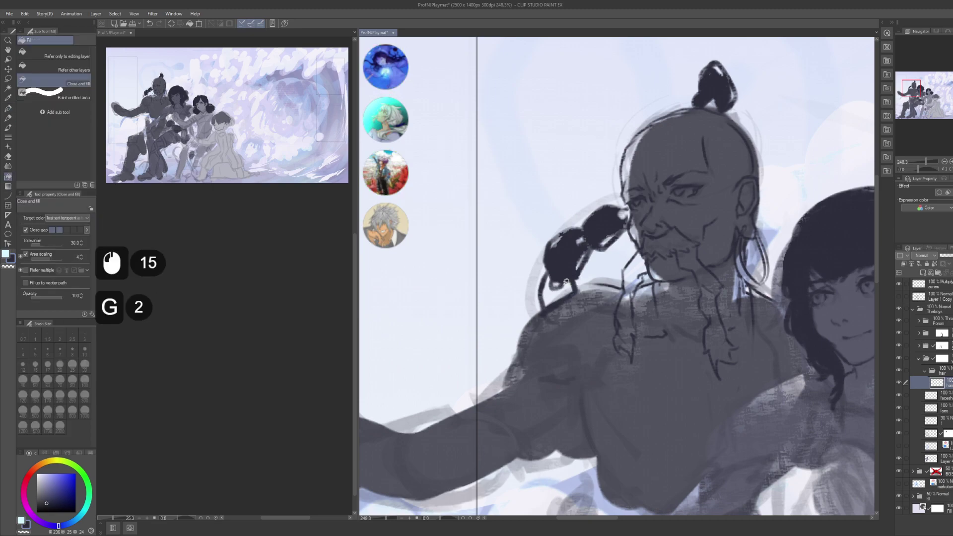
click(558, 286)
mouse_move(547, 279)
mouse_down()
mouse_move(545, 302)
mouse_move(575, 289)
mouse_move(574, 272)
mouse_move(554, 282)
mouse_move(548, 270)
mouse_move(547, 303)
mouse_move(574, 274)
mouse_up()
key(ctrl+z)
click(554, 271)
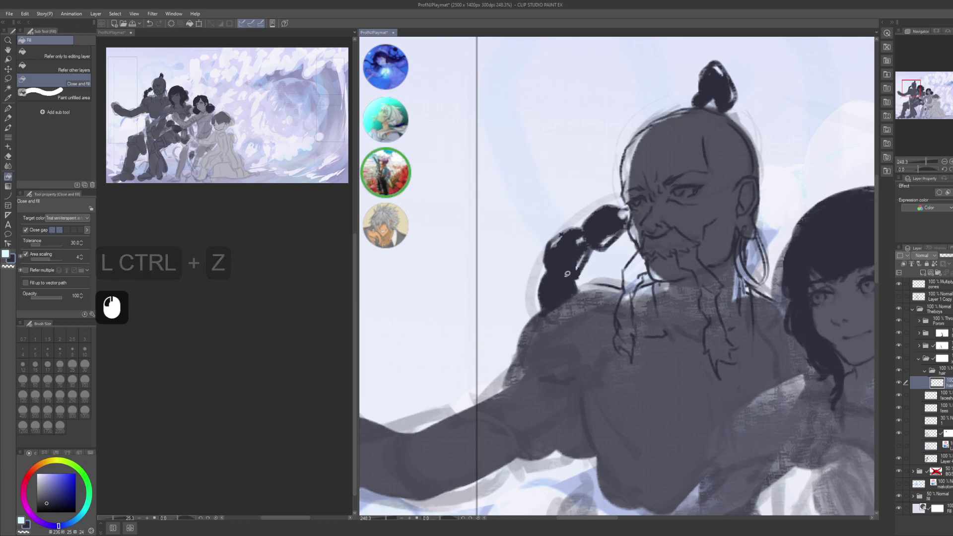
- Touch up the braid with small ink marks, then zoom out to see the figures
key(p)
key(c)
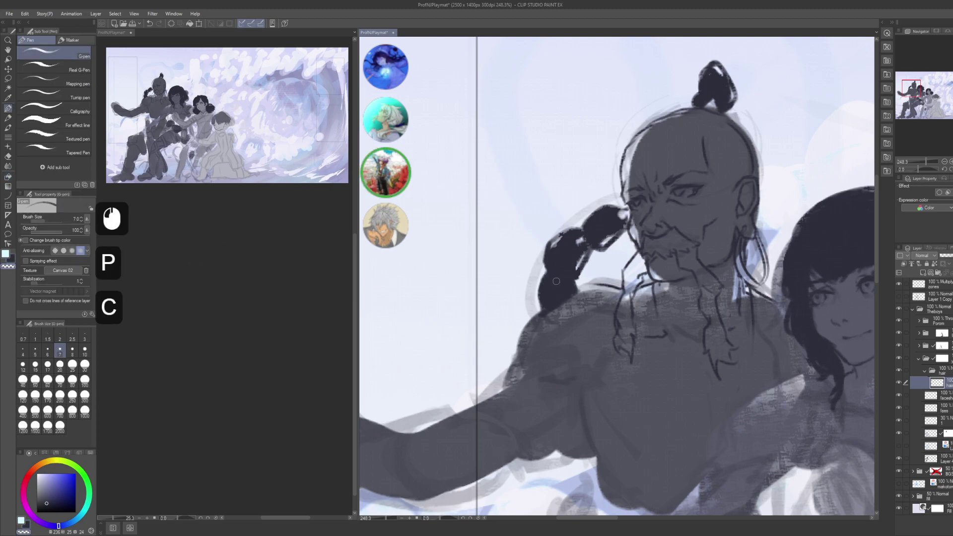
click(556, 282)
click(556, 283)
click(557, 285)
click(557, 286)
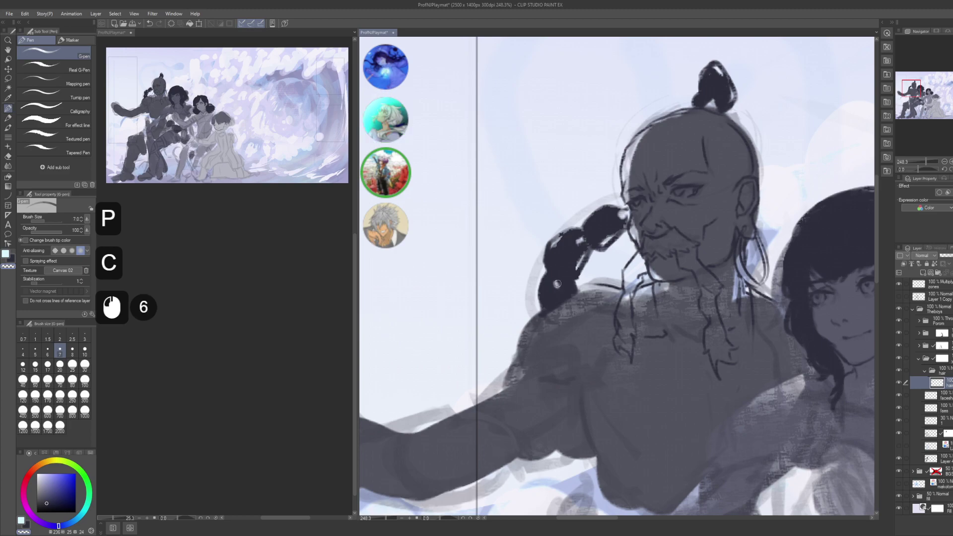
click(557, 285)
click(558, 287)
click(558, 289)
alt+click(559, 288)
drag(620, 219, 576, 263)
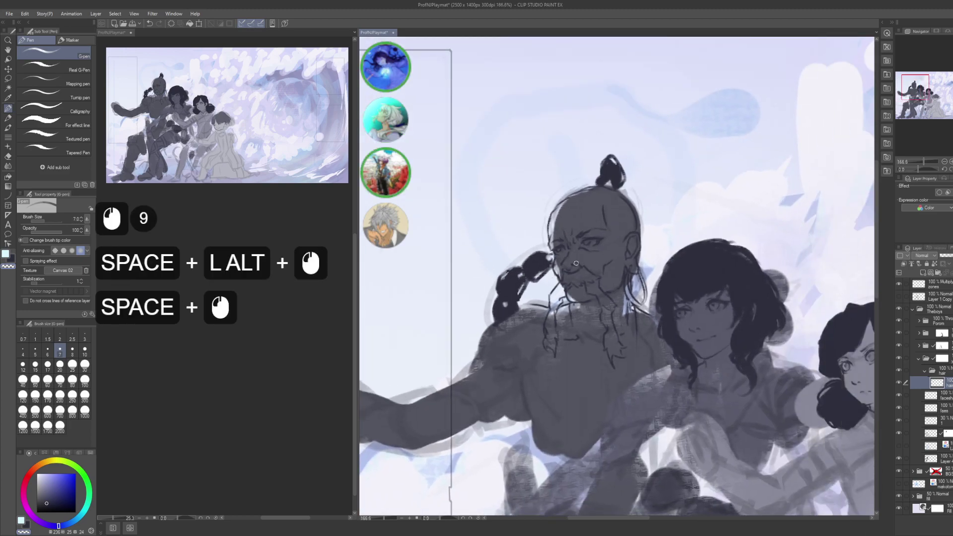
- Save the illustration and briefly hide the old man's layers to compare
key(ctrl+s)
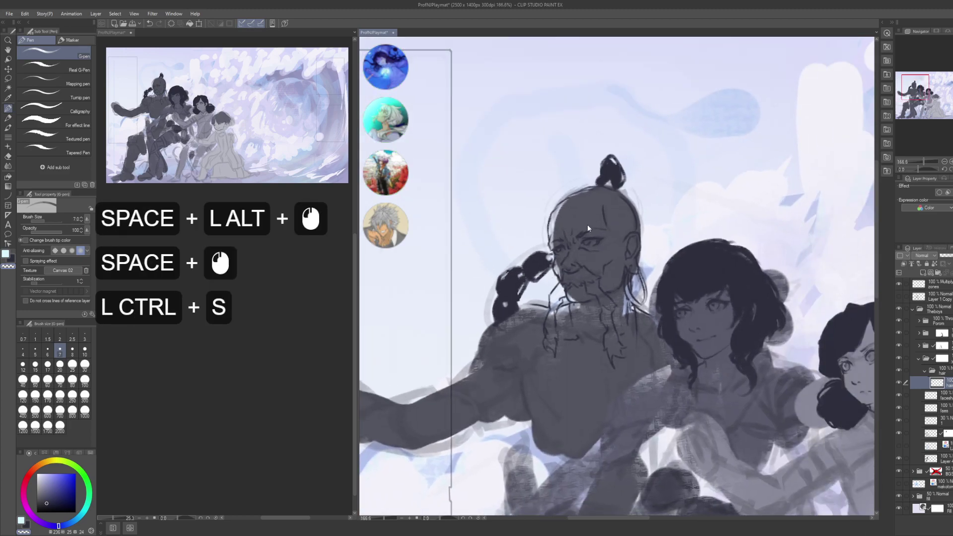
click(923, 372)
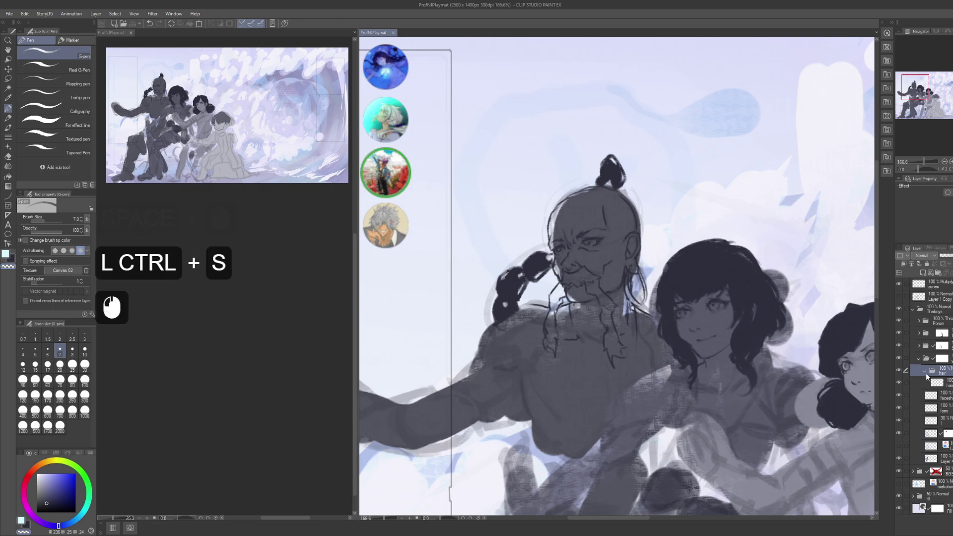
click(923, 372)
click(917, 360)
click(897, 355)
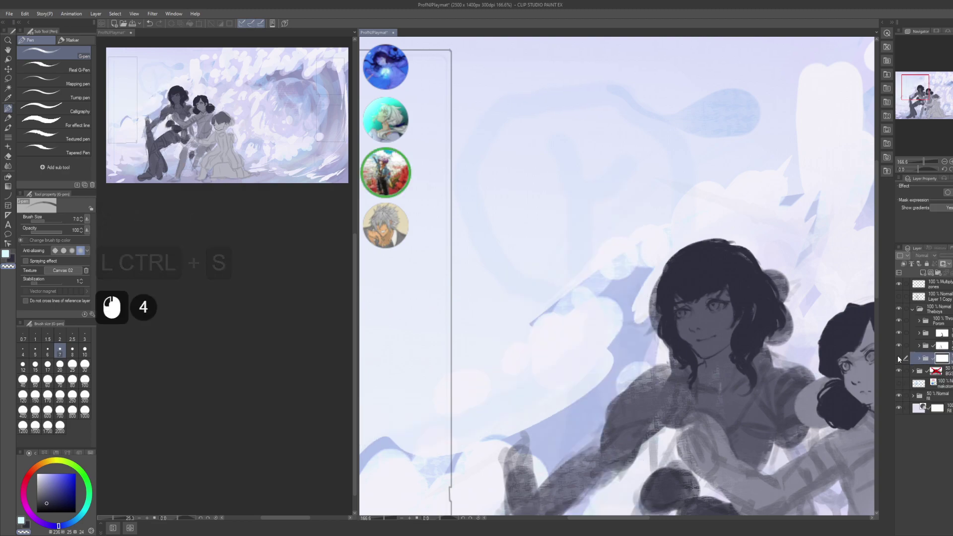
click(897, 357)
alt+click(793, 372)
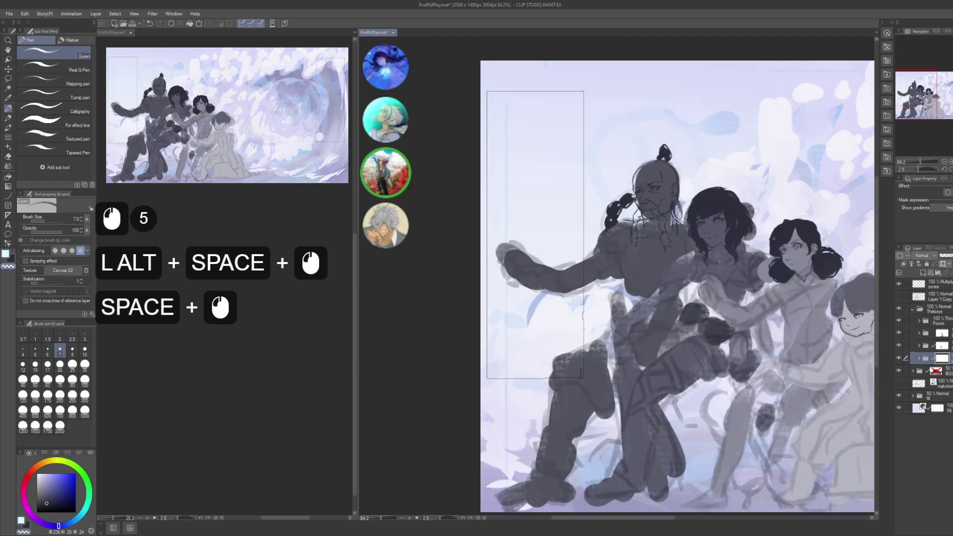
drag(695, 298, 605, 317)
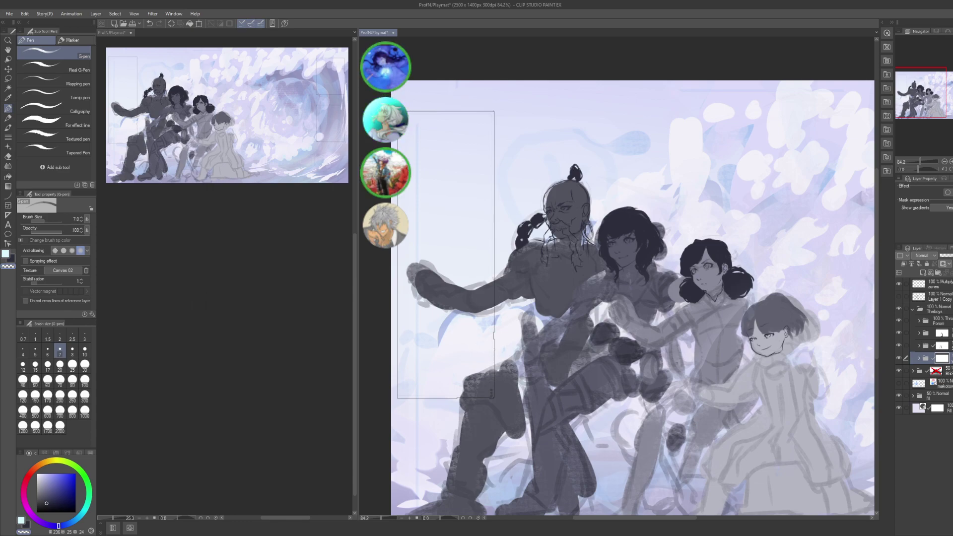
- Set the Porom girl's hair layer to 100% opacity and save
click(919, 321)
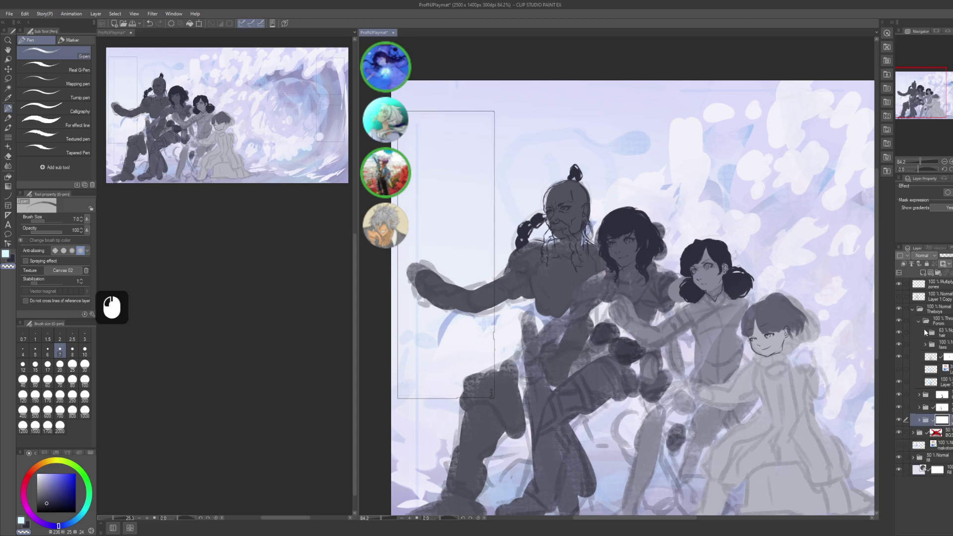
click(949, 332)
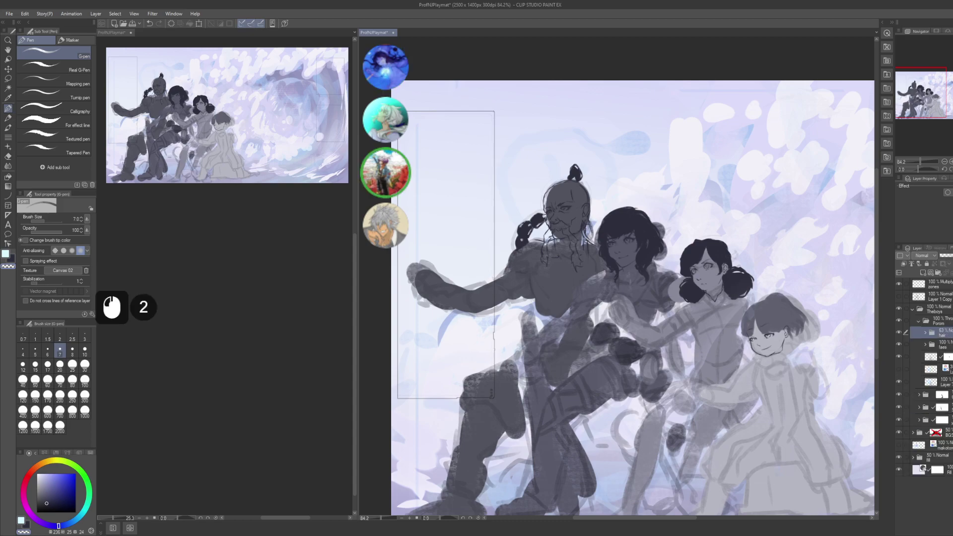
click(948, 256)
click(913, 311)
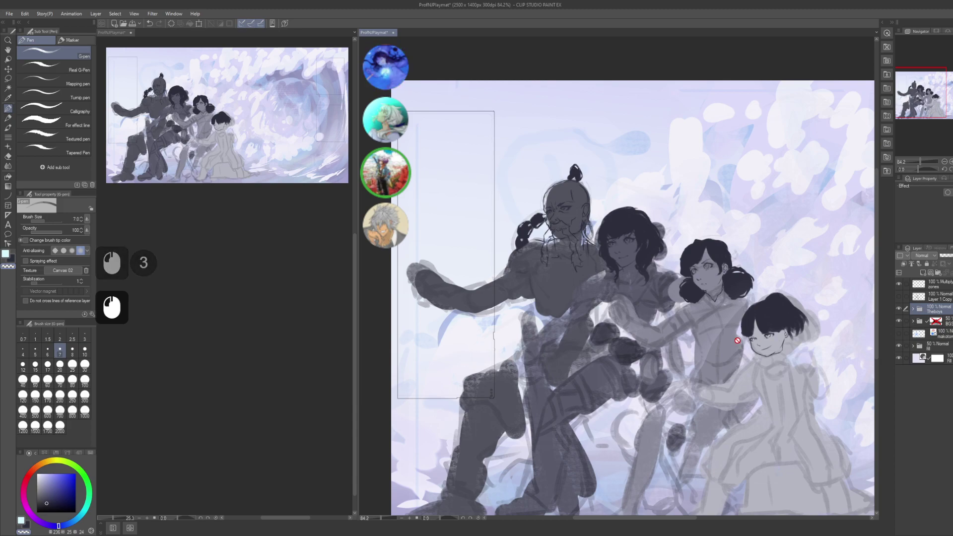
key(ctrl+s)
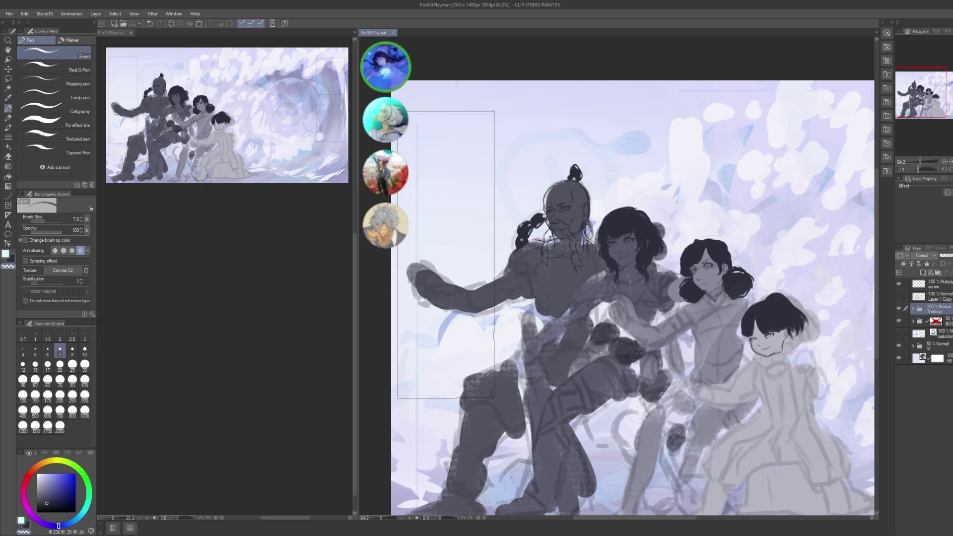
- Set the BGS background folder to 100% opacity and save the file
scroll(622, 352, down, 3)
drag(665, 310, 586, 309)
scroll(611, 298, down, 3)
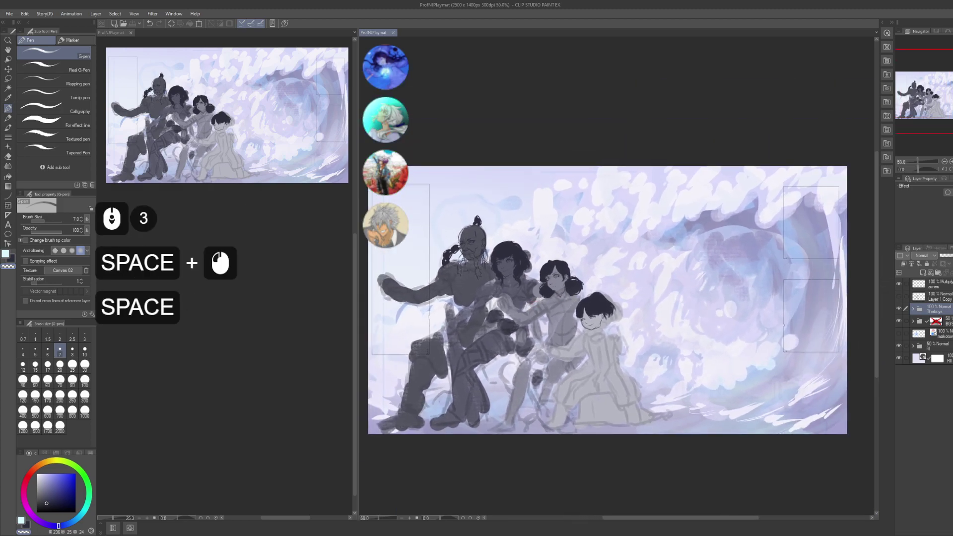
click(943, 321)
click(950, 256)
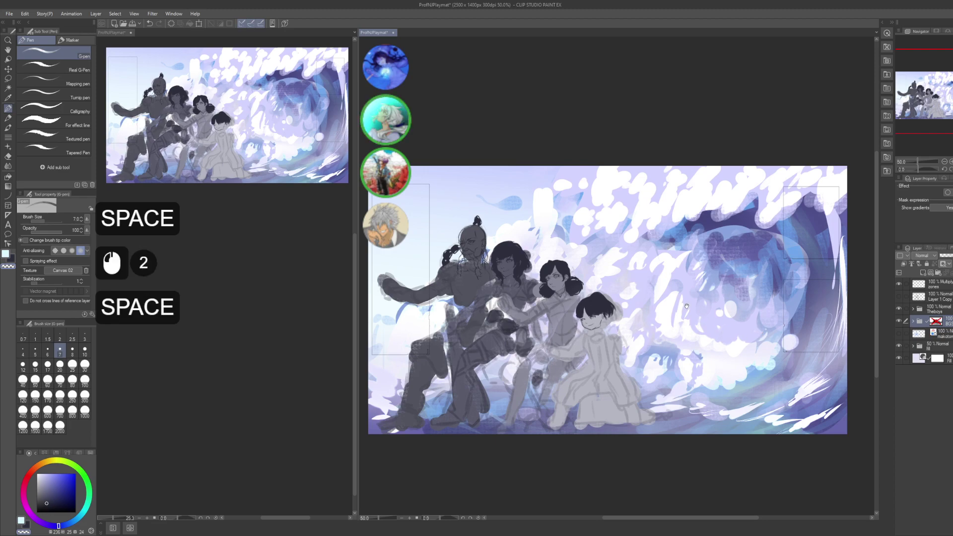
drag(686, 307, 688, 310)
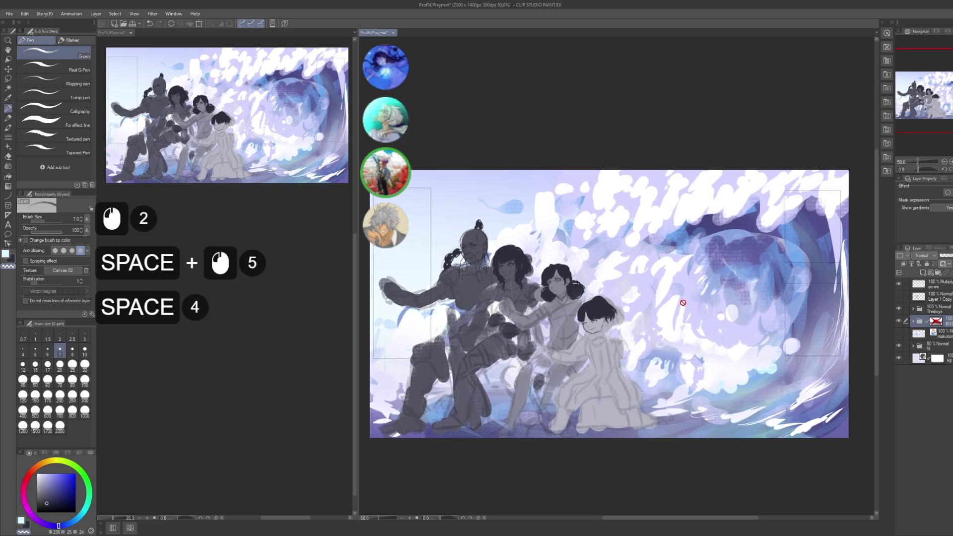
key(ctrl+s)
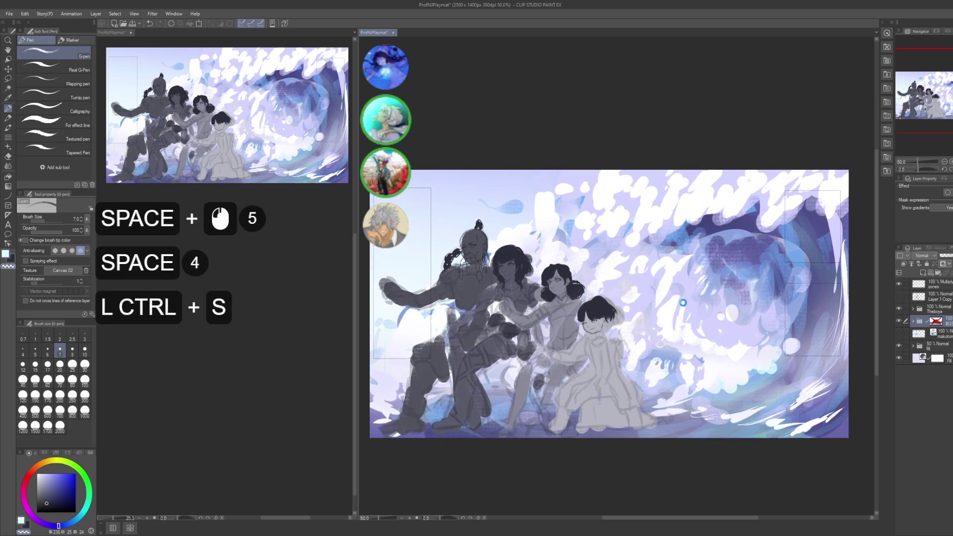